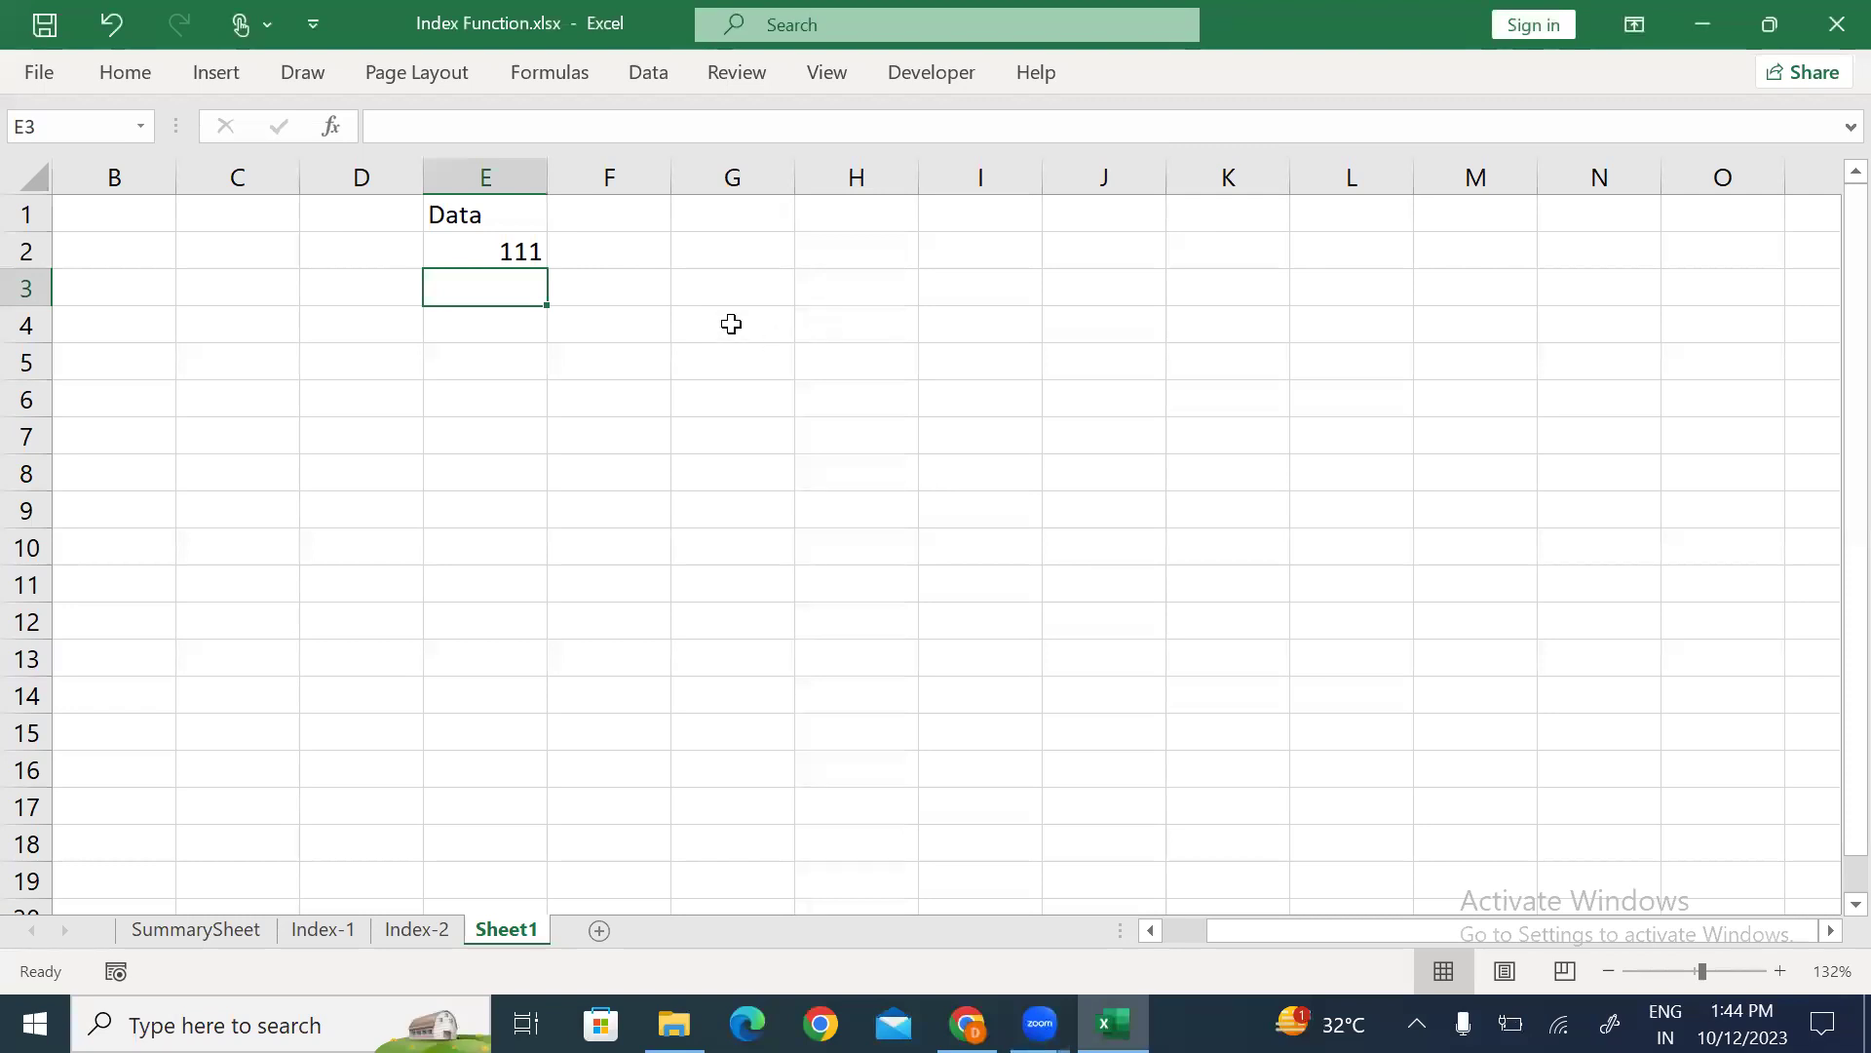
key(Down)
key(Right)
key(Right)
key(Right)
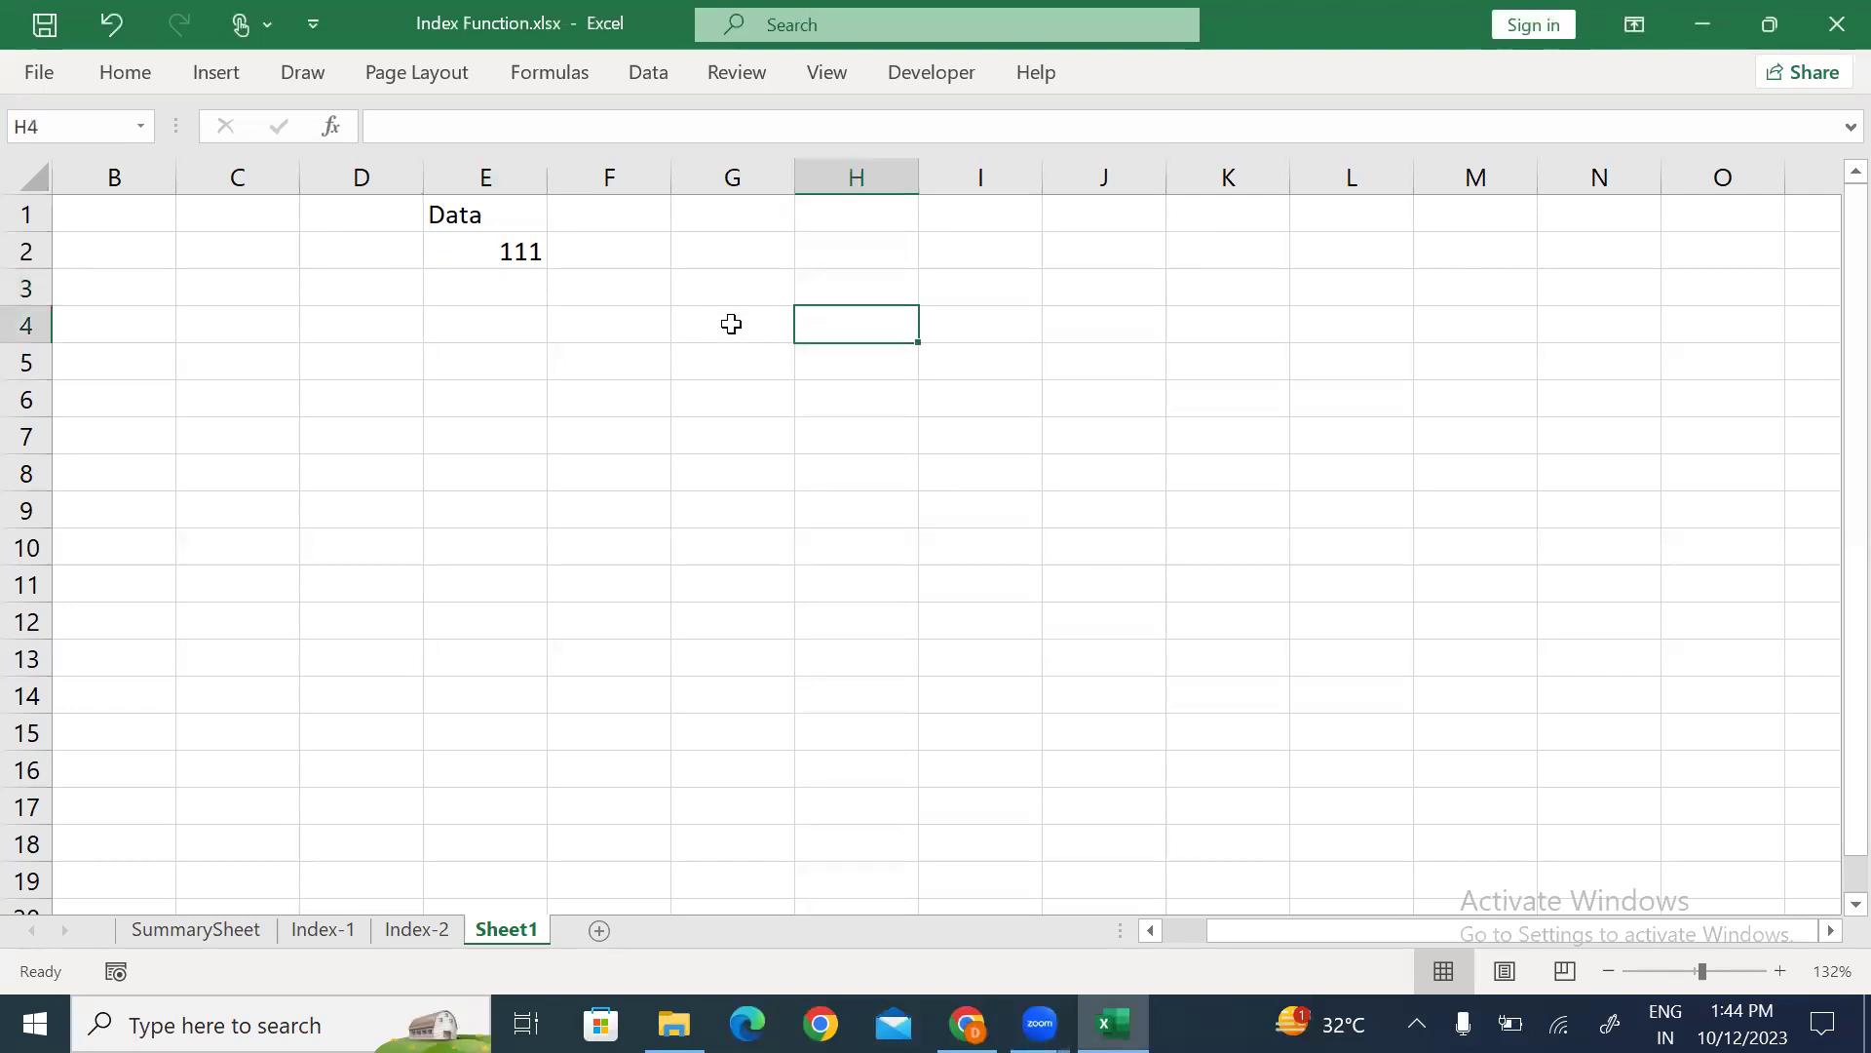
click(552, 251)
key(Down)
key(Down)
key(Down)
click(497, 253)
Apply the built-in cell style with bold orange text on a light grey fill to the Data header in E1.
click(490, 214)
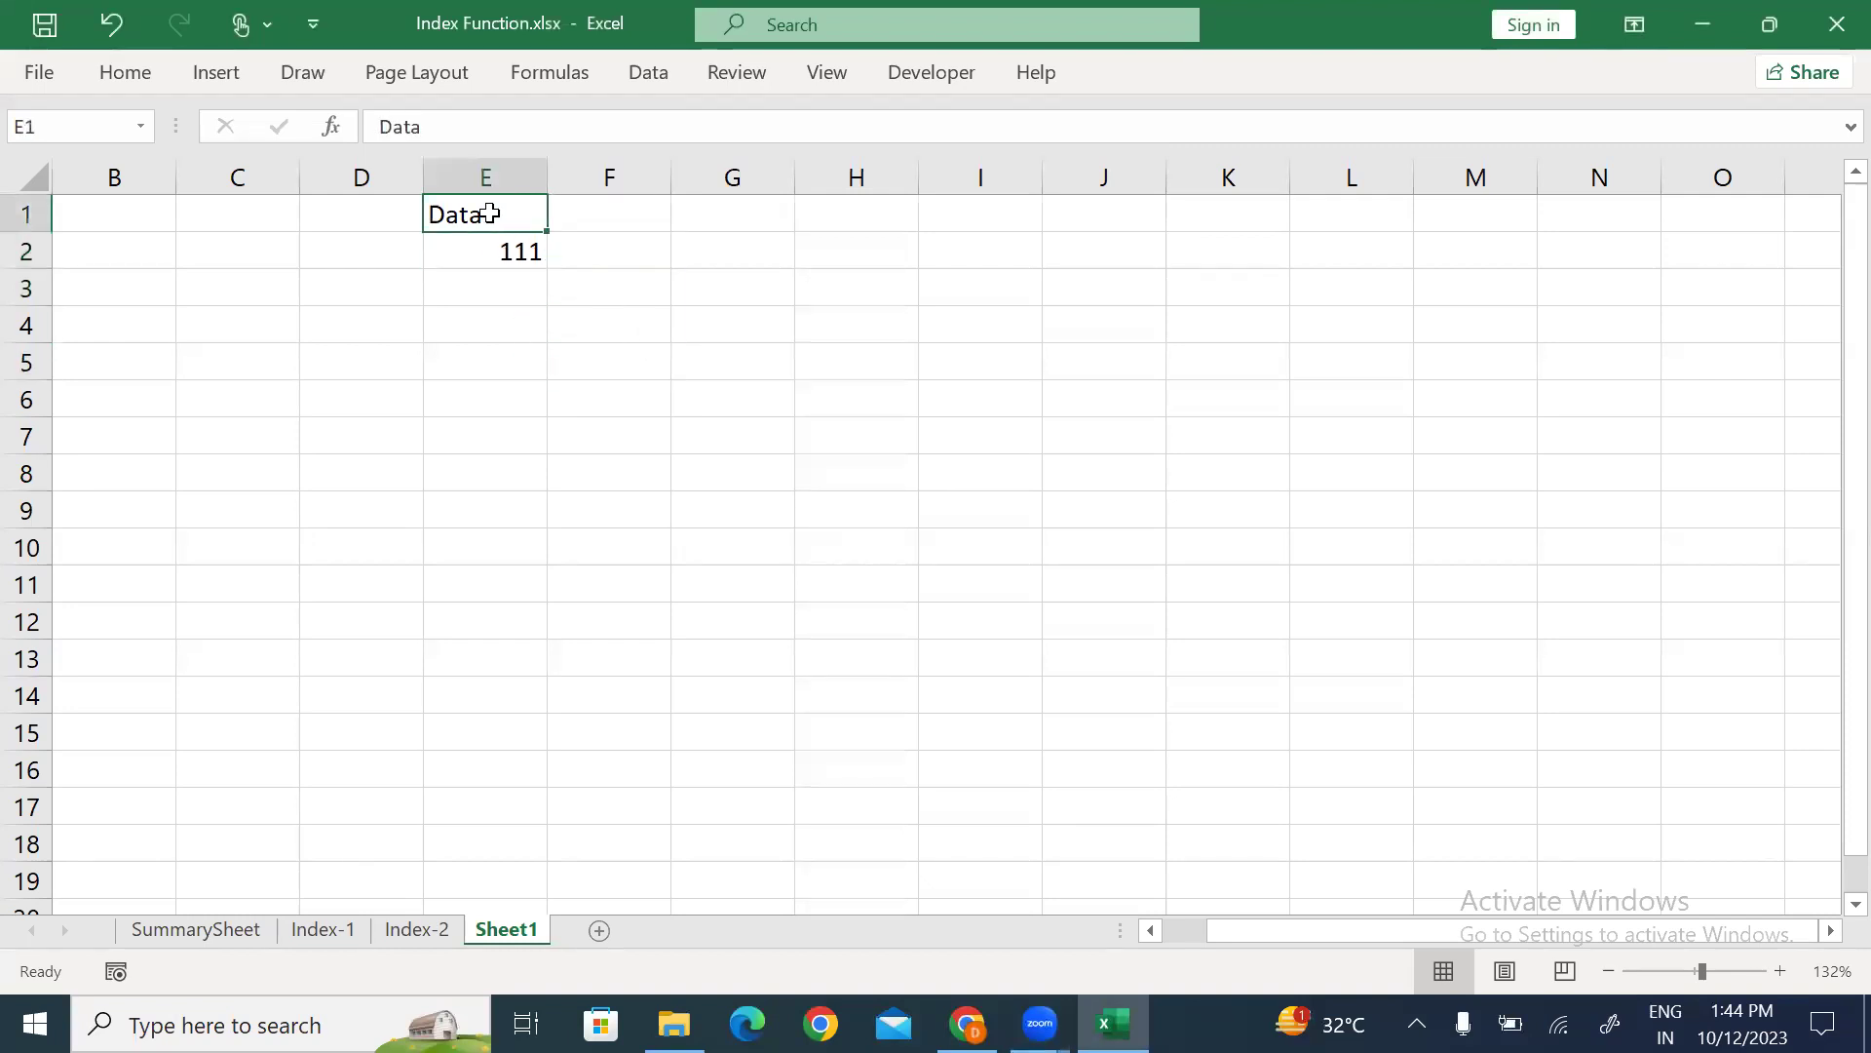
key(alt)
key(h)
key(j)
key(Return)
key(Return)
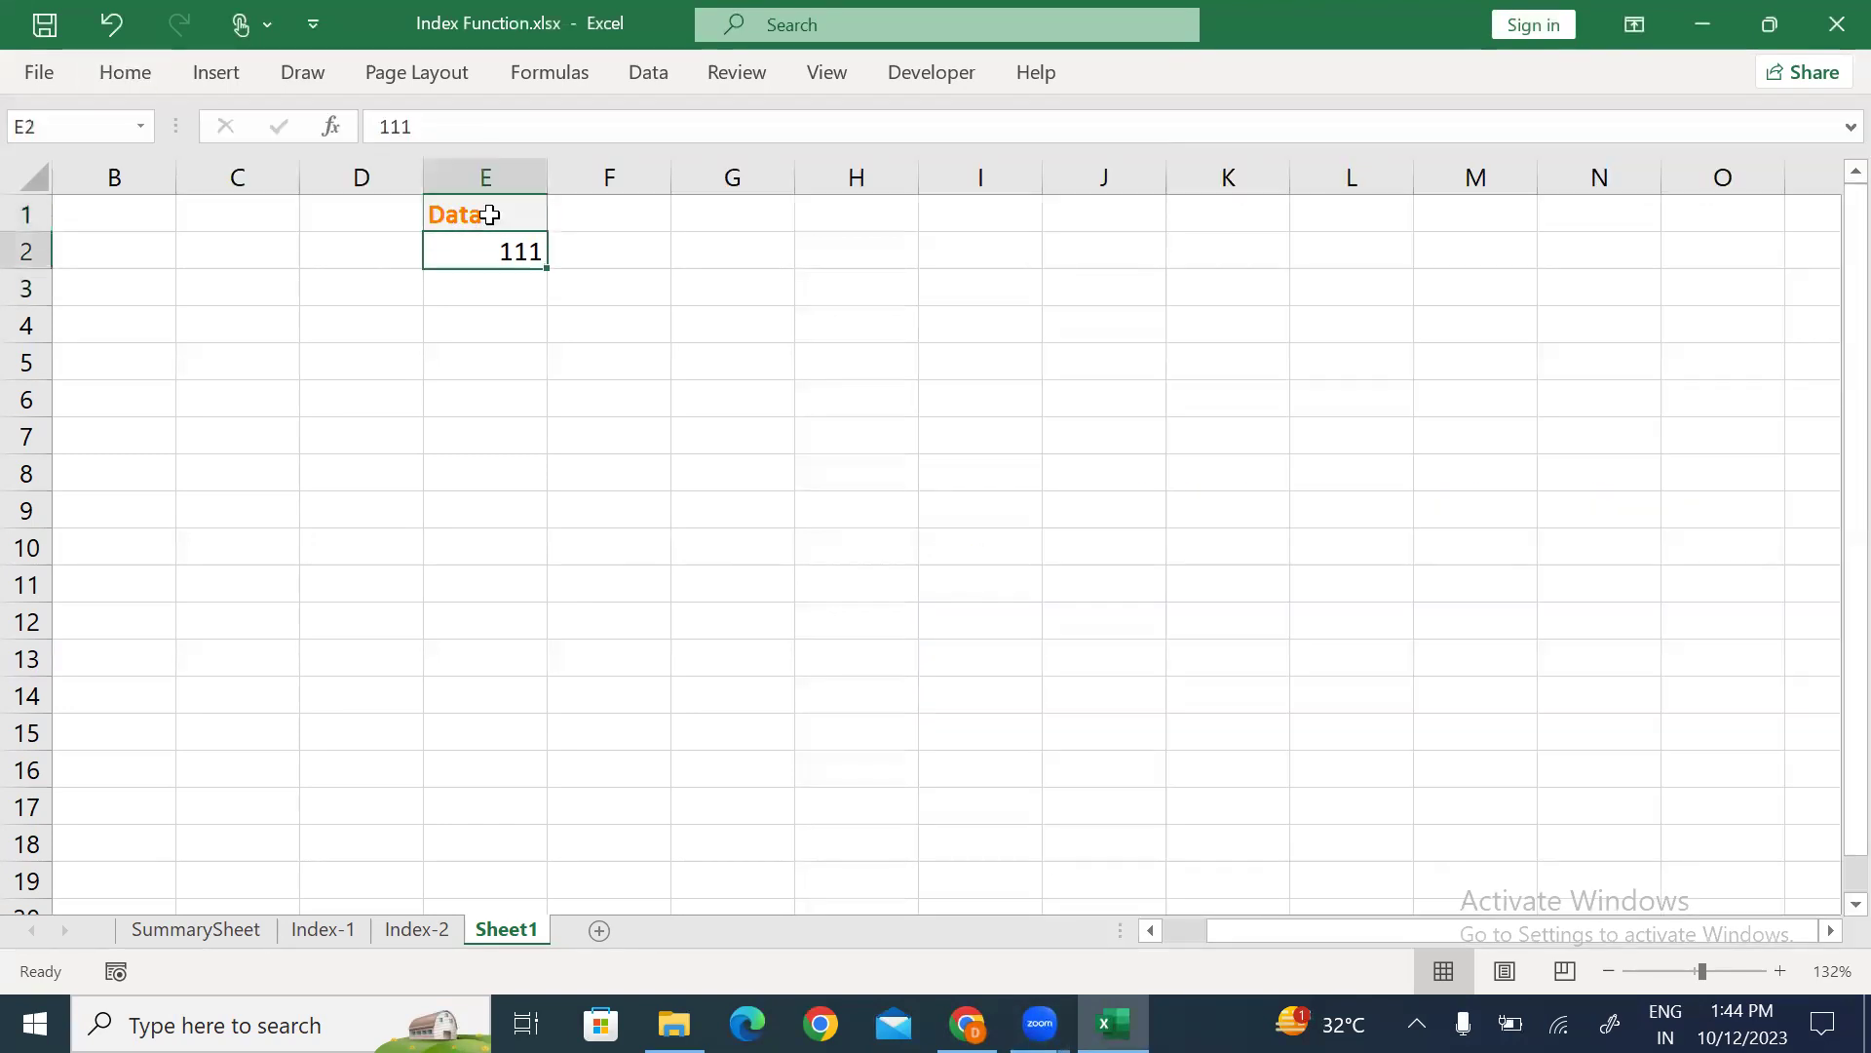
Complete the first record below 111 by entering a person's first name in E3, WNS in E4 and Pune in E5.
key(Return)
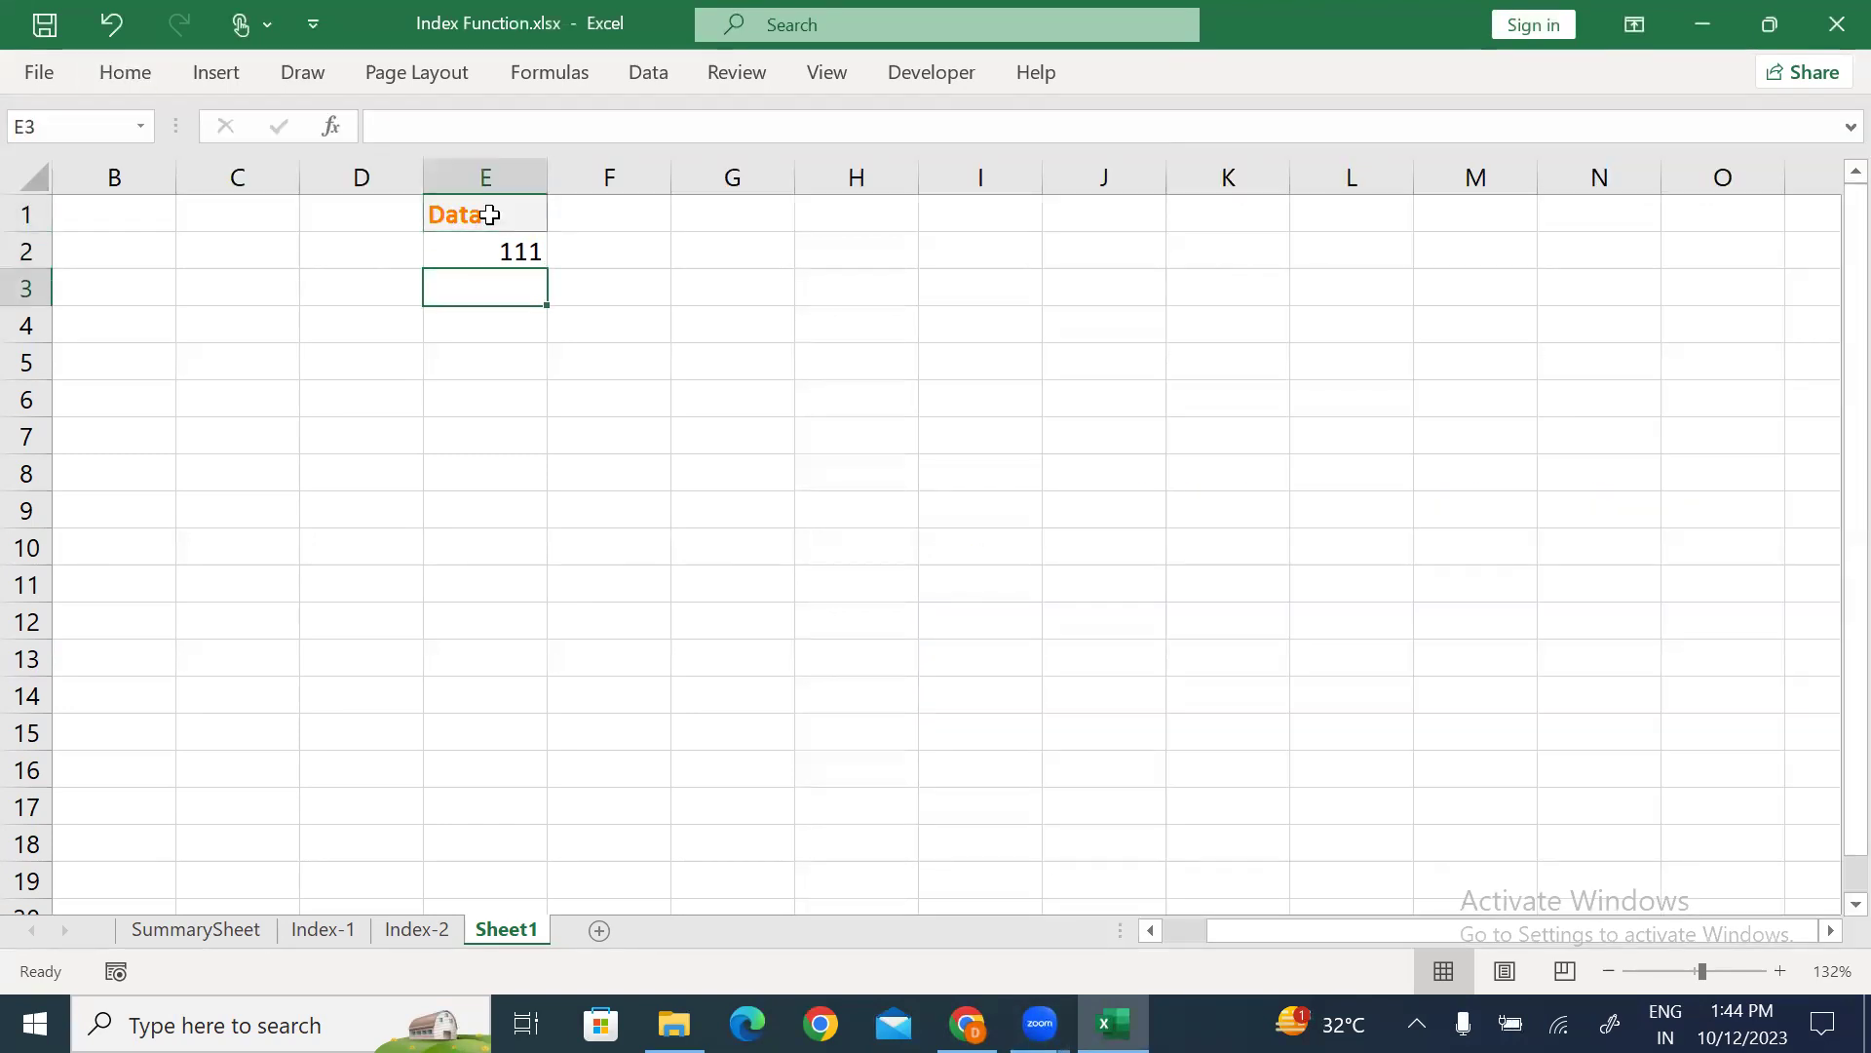
text(Rahul)
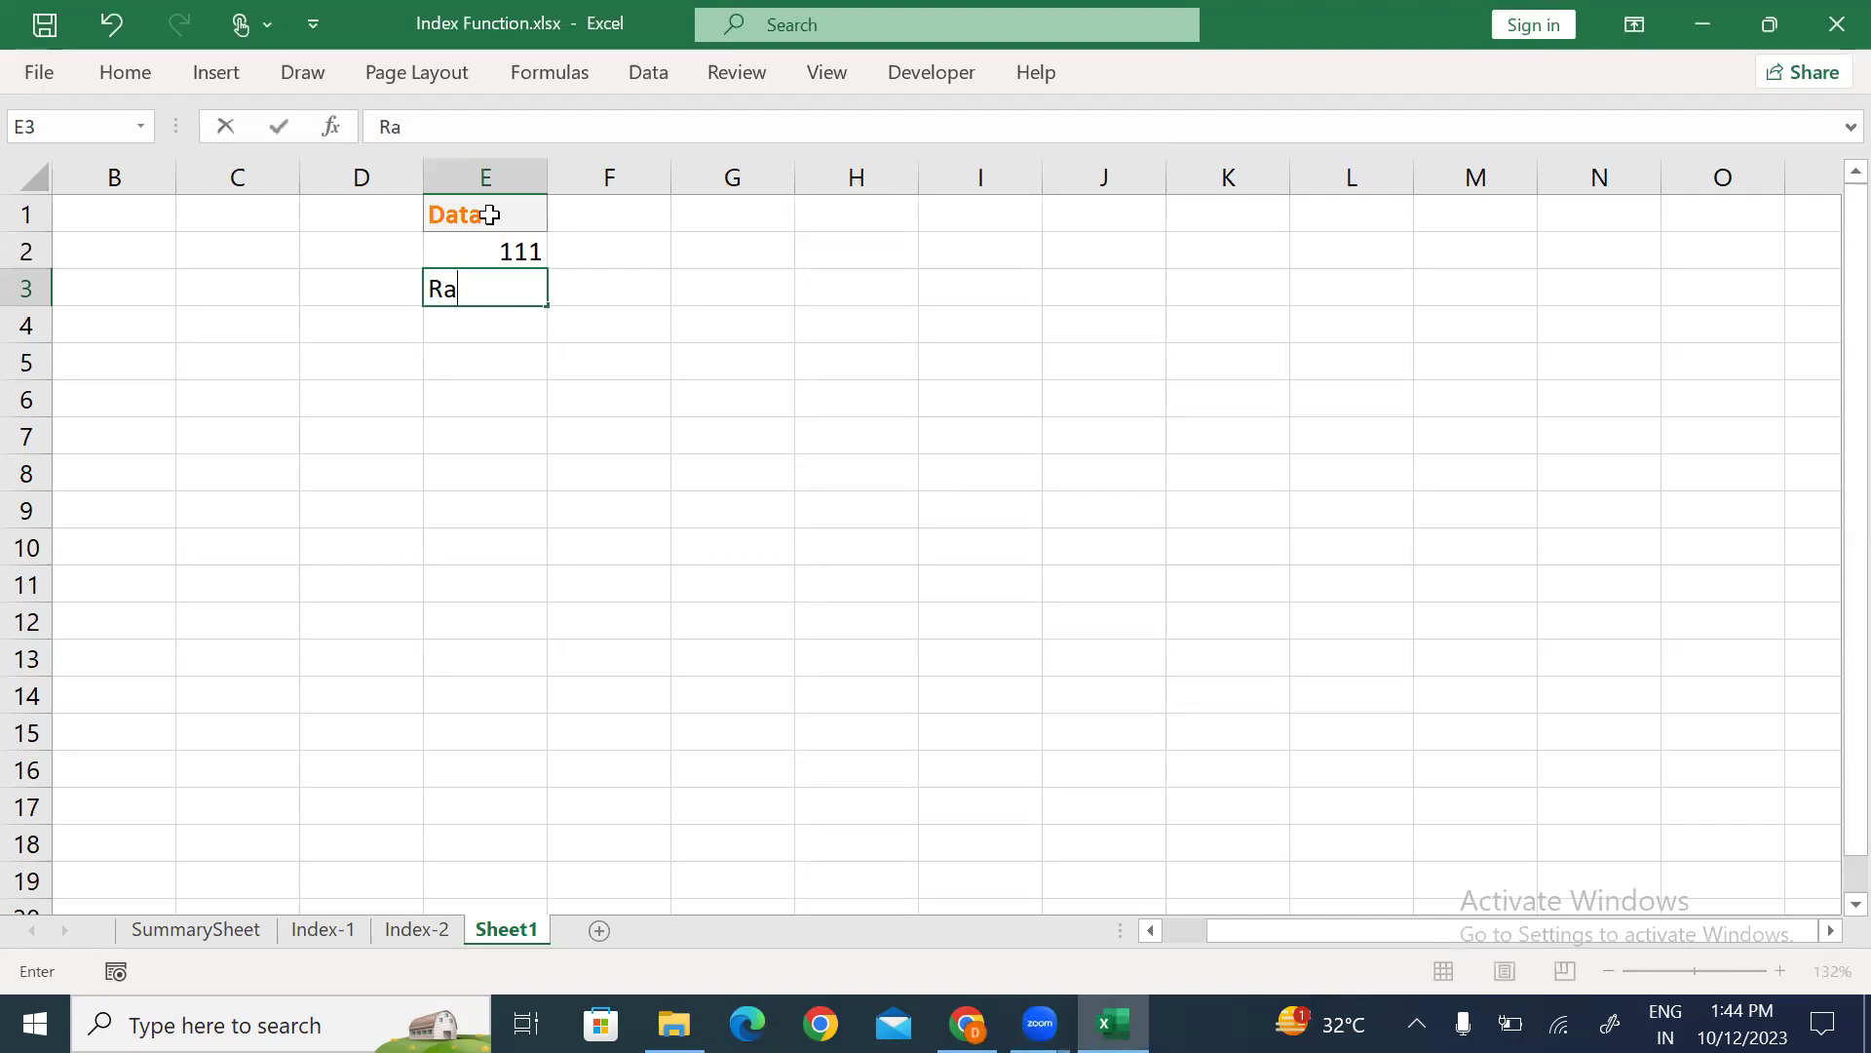
key(Return)
text(WNS)
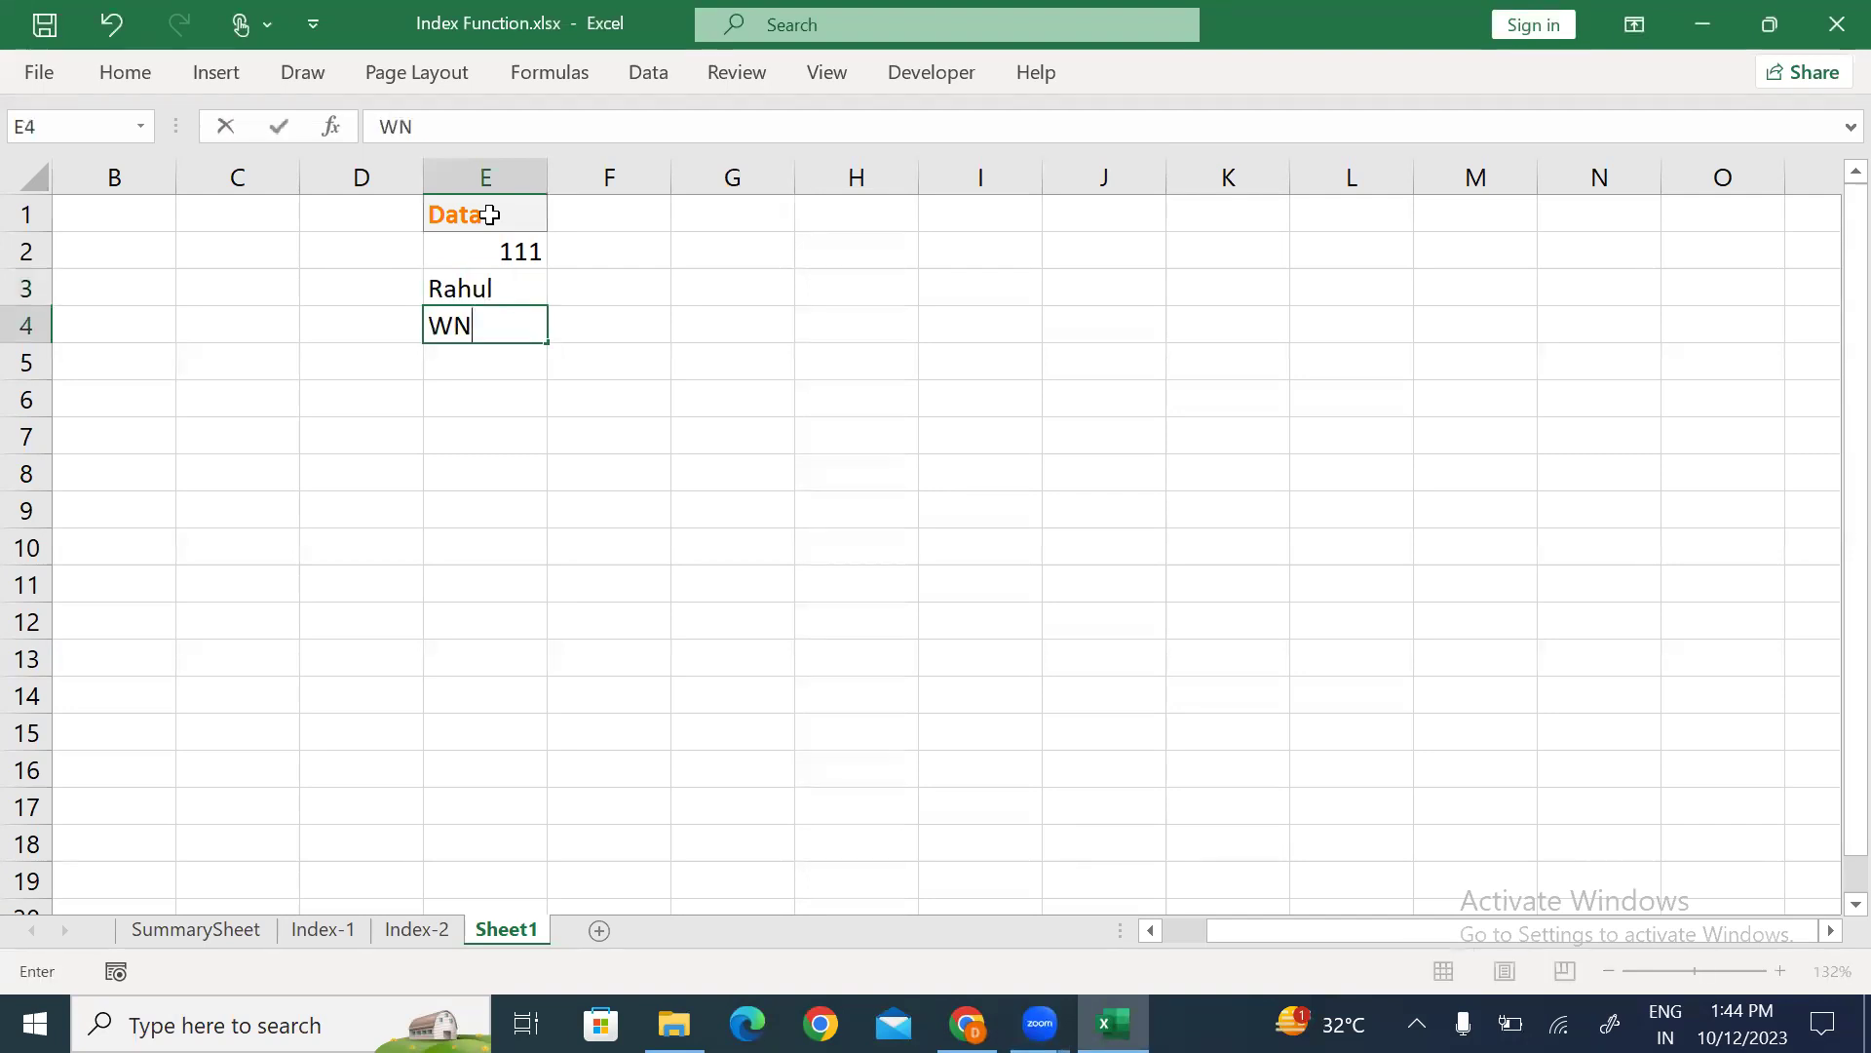
key(Return)
text(Pune)
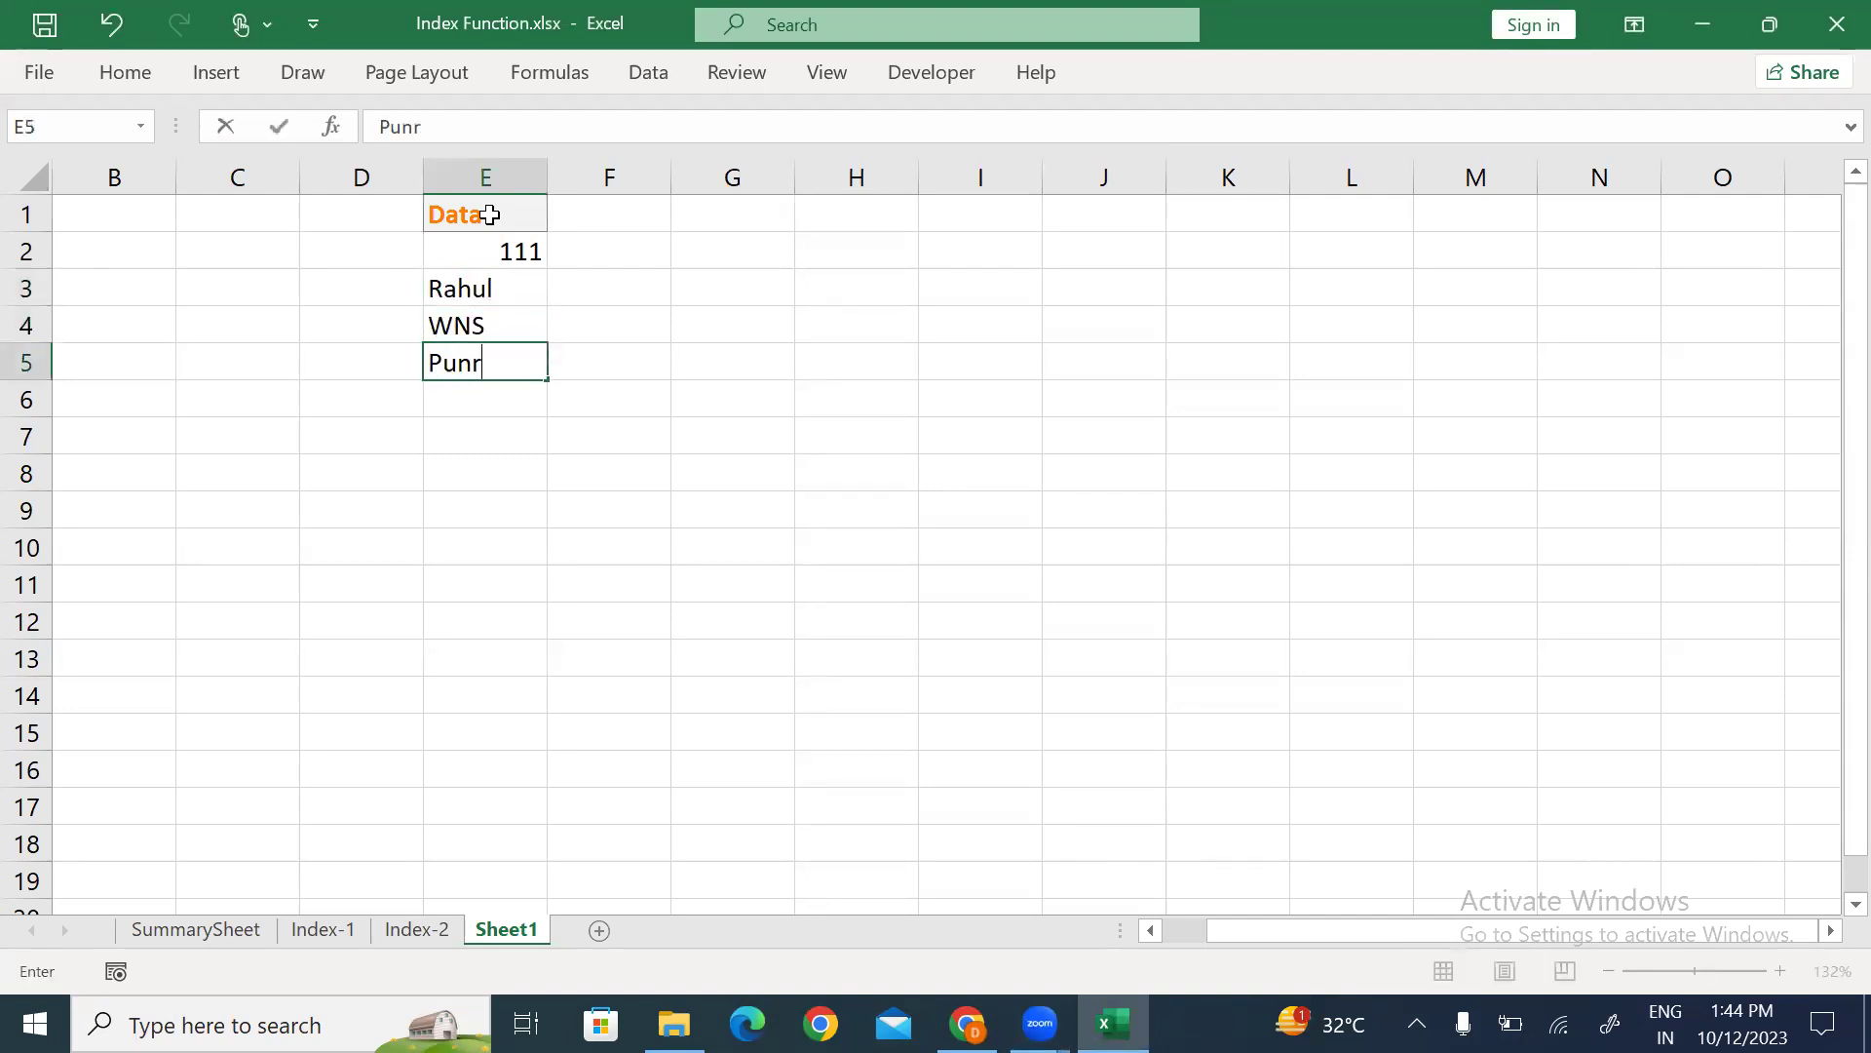
key(Return)
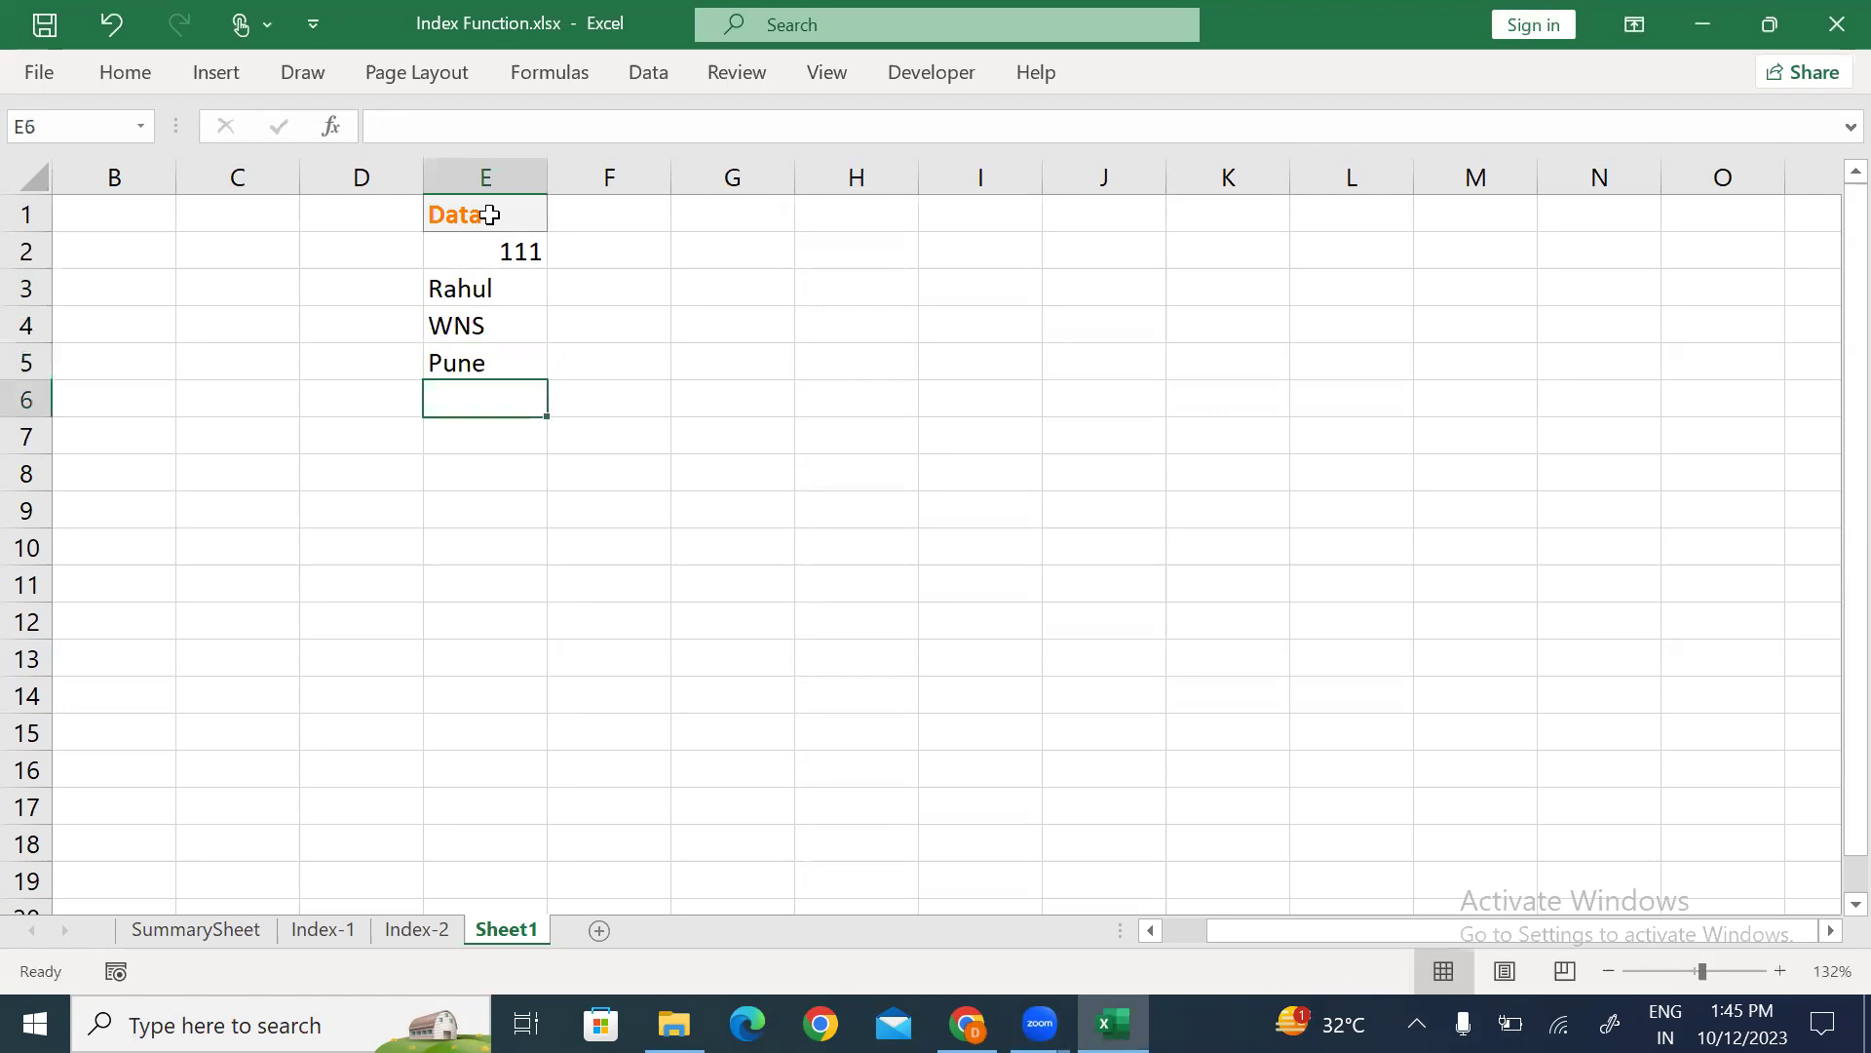
Enter the second record down E6:E9: 333, a person's first name, CSC and Noida.
text(333)
key(Return)
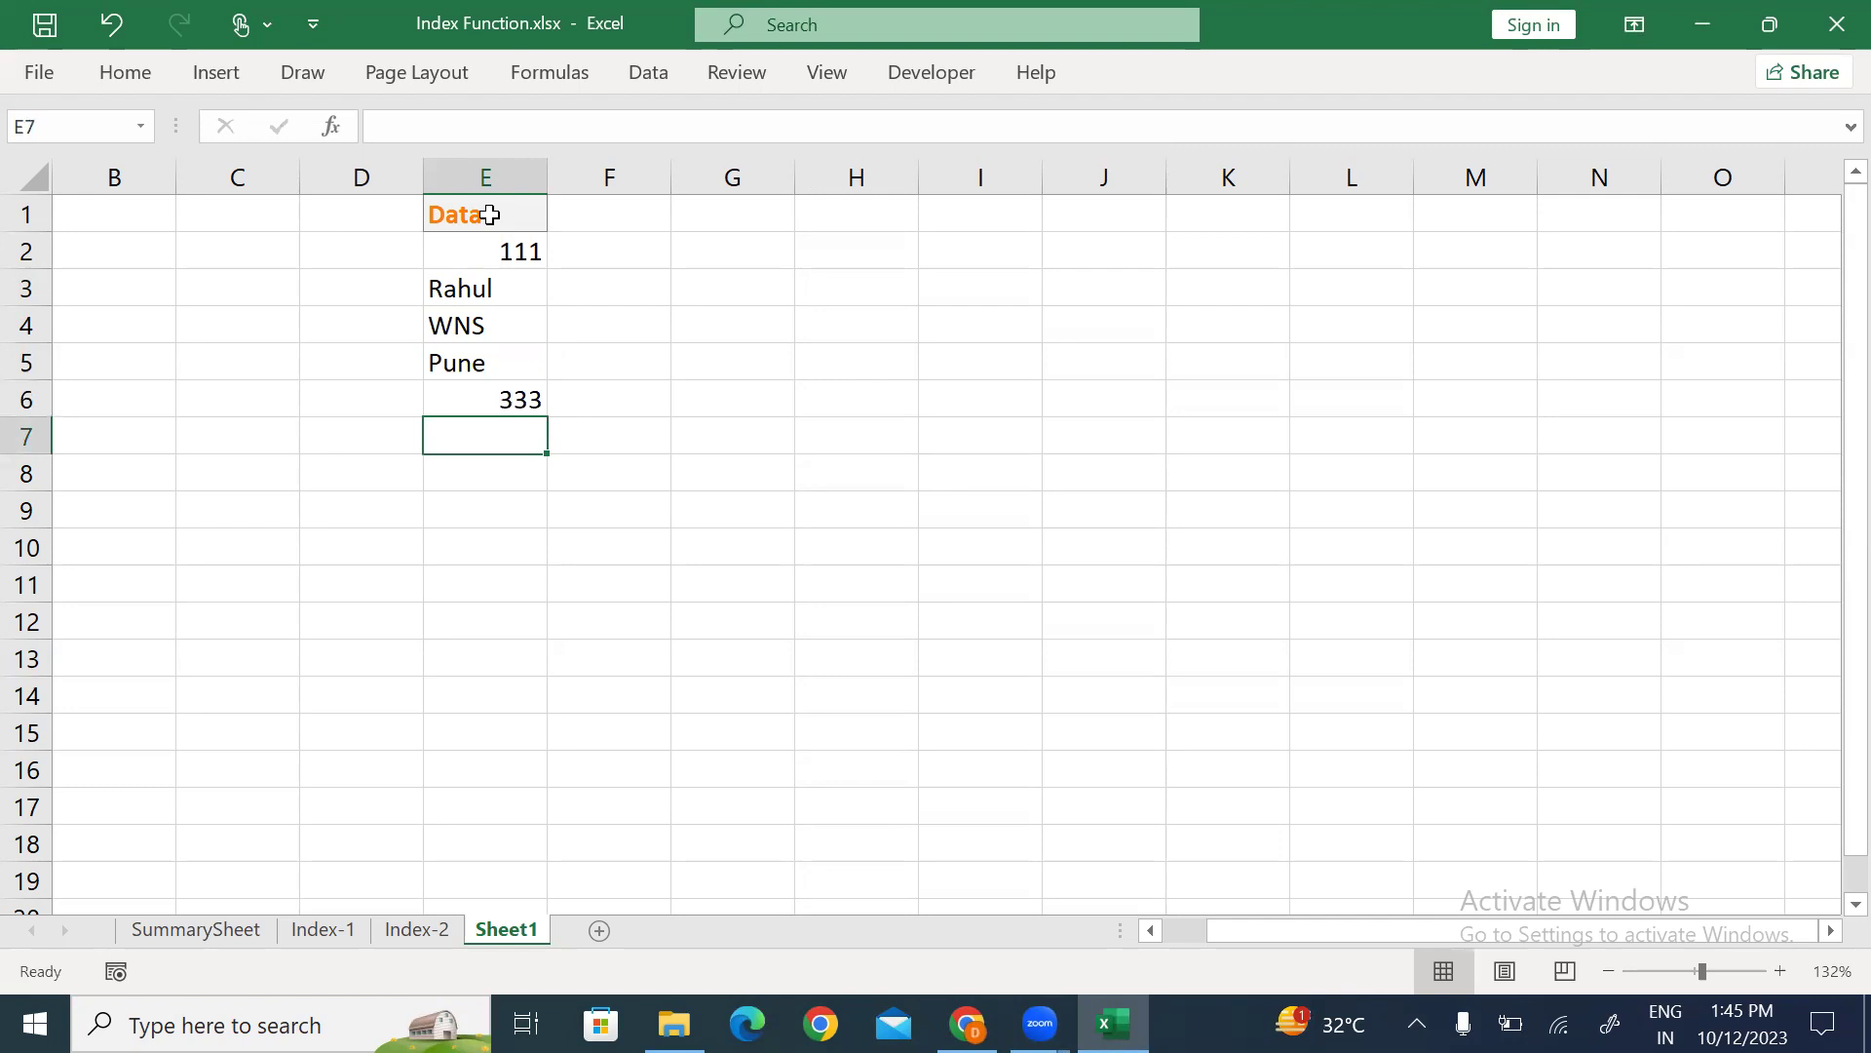
text(Yadeep)
key(Return)
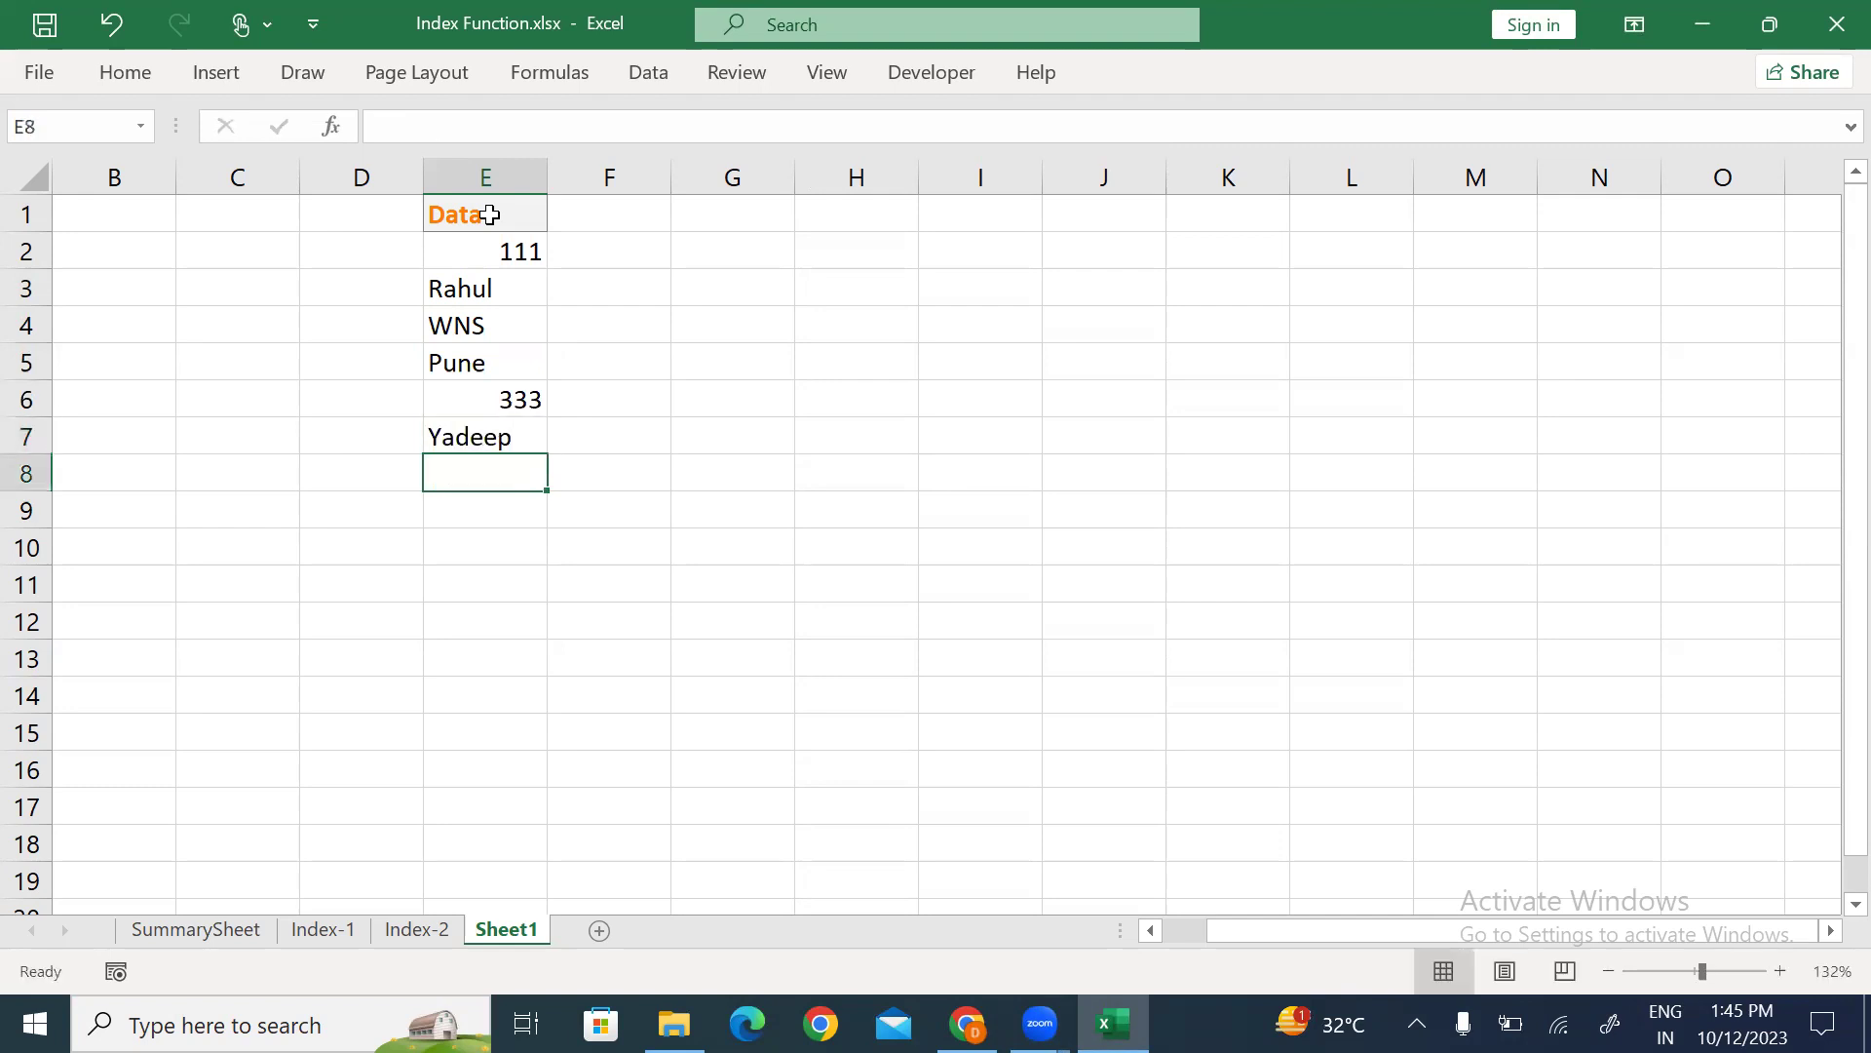
text(CSC)
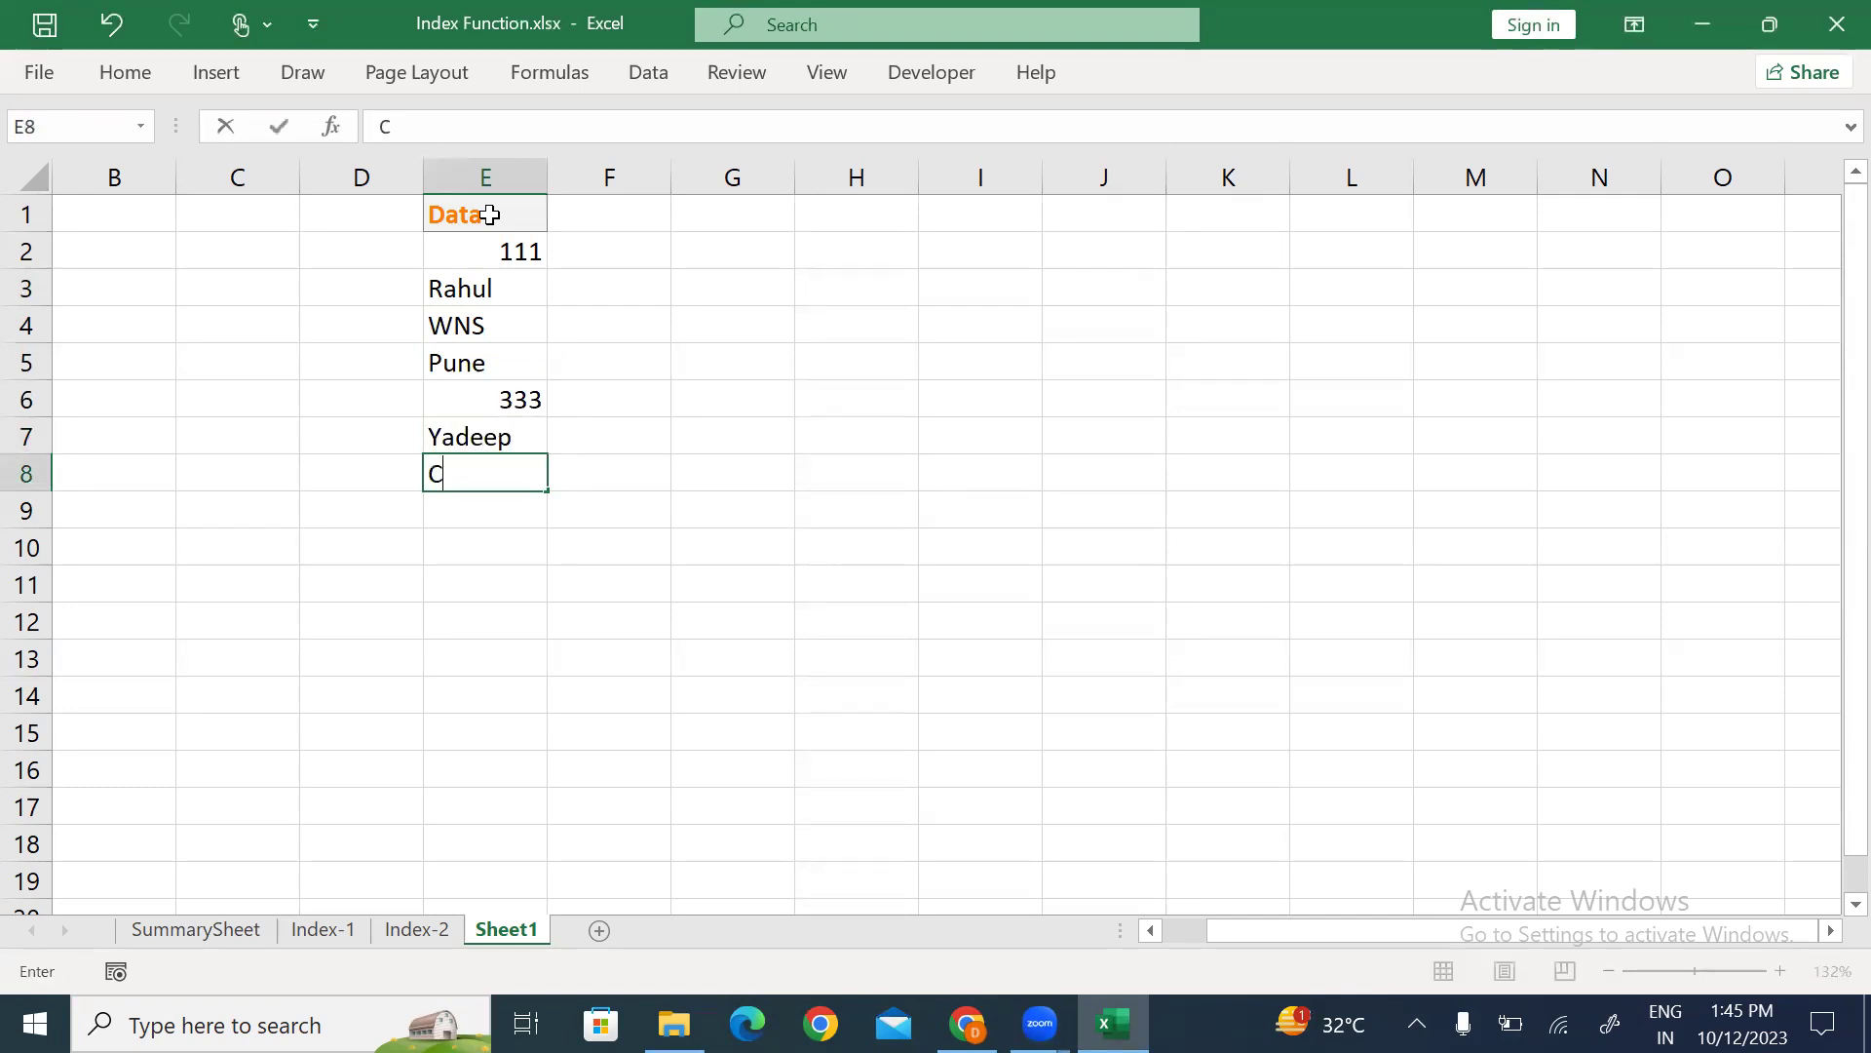
key(Return)
text(Noida)
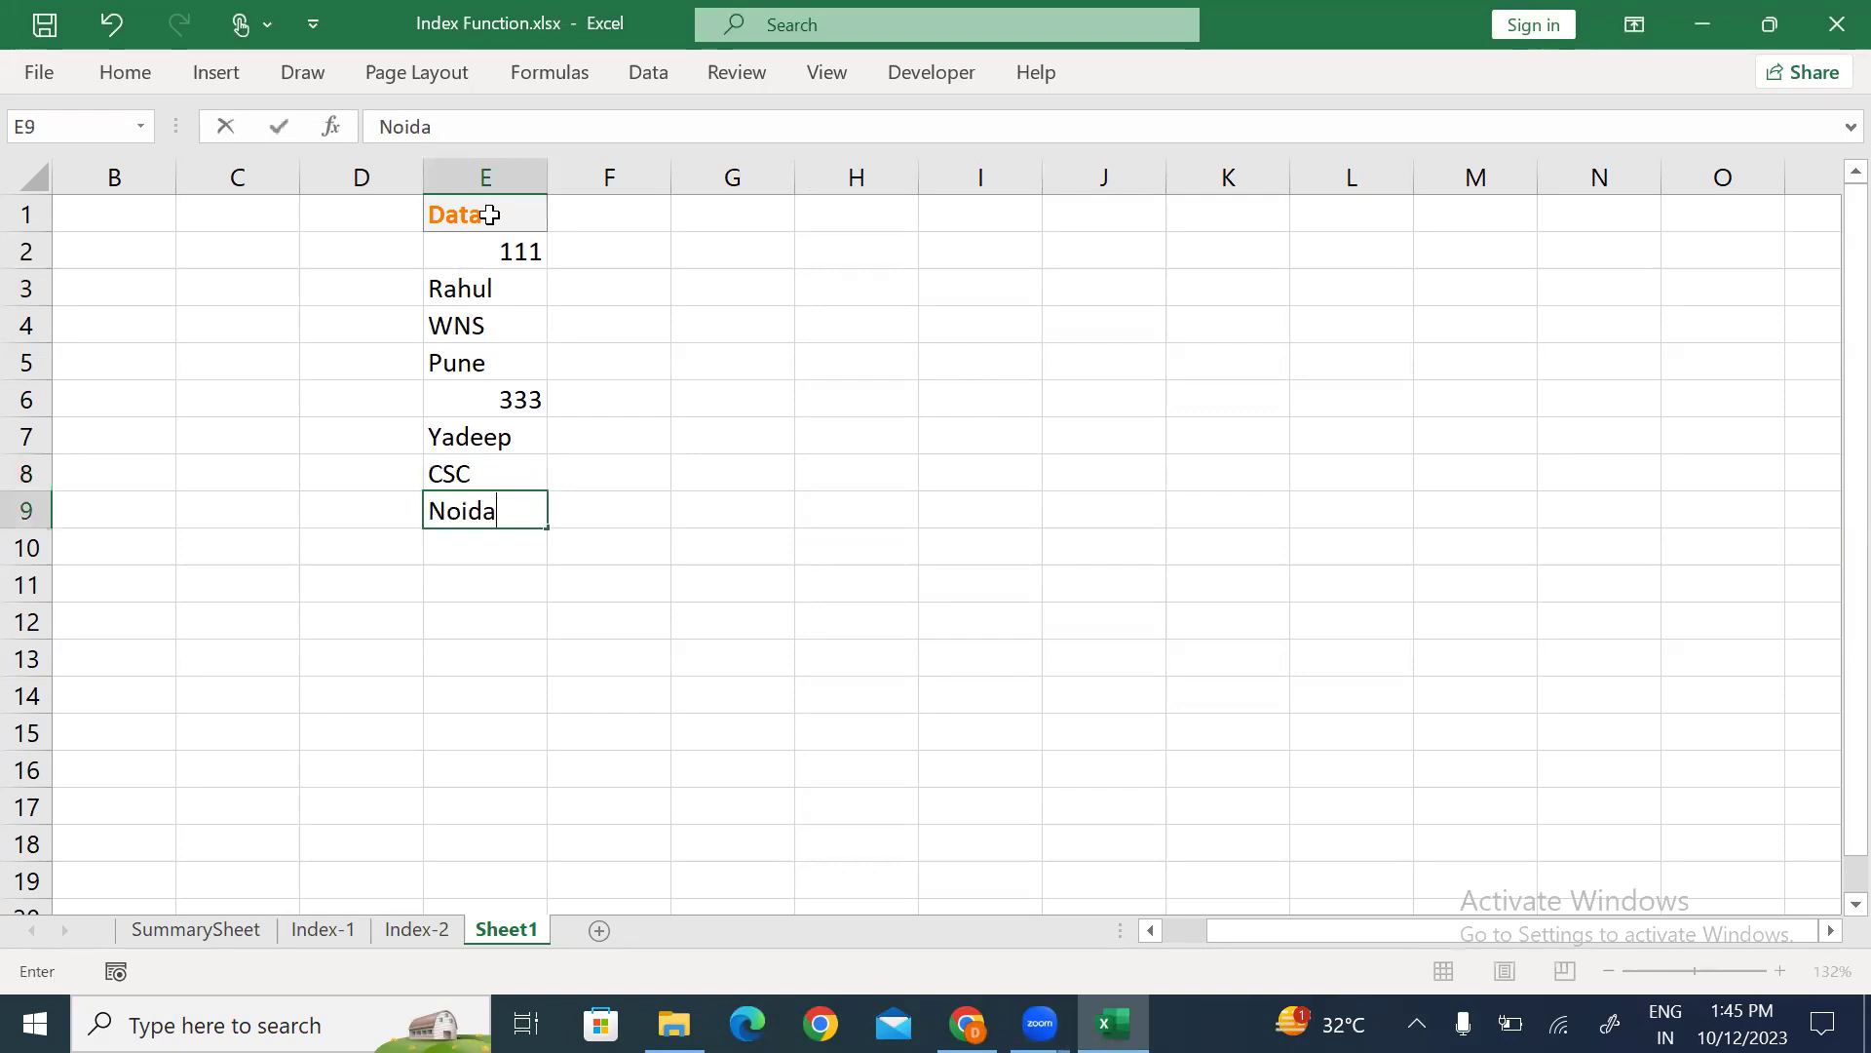
key(Return)
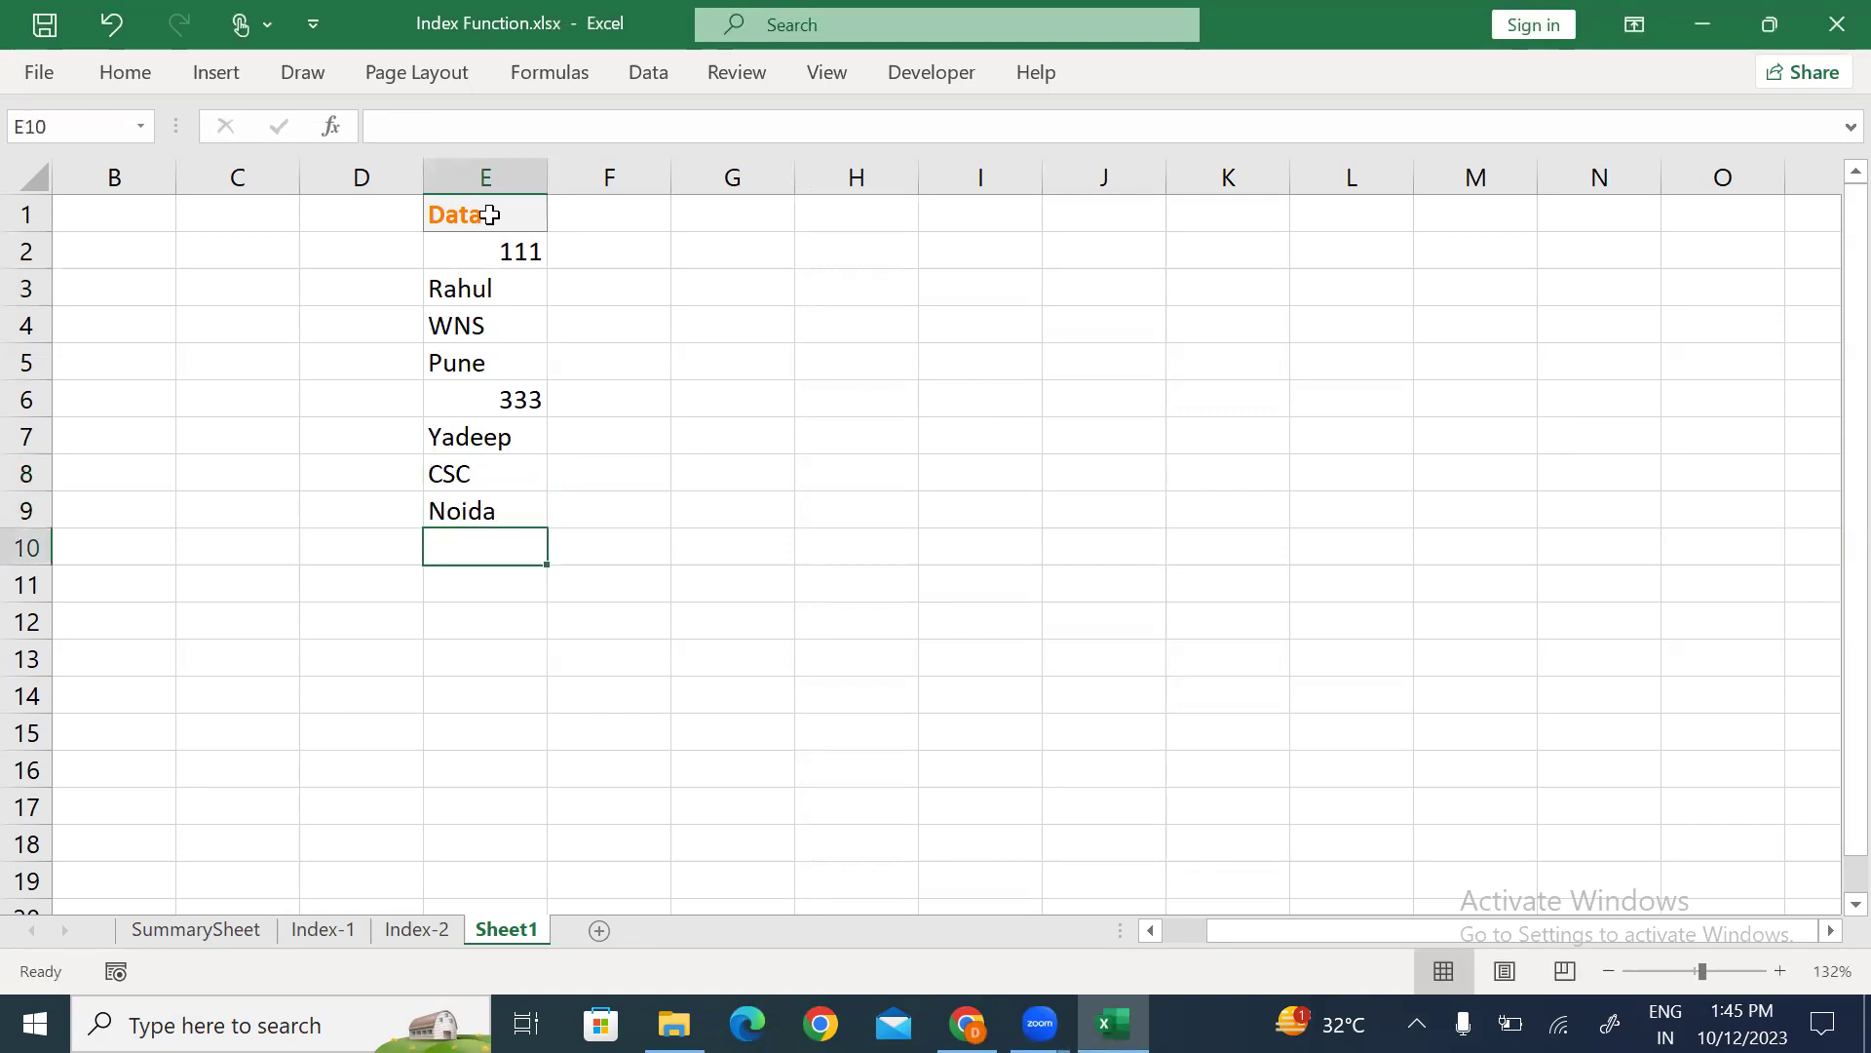
Enter the third record down E10:E13: 999, a person's first name, TCS and Delhi.
text(999)
key(Return)
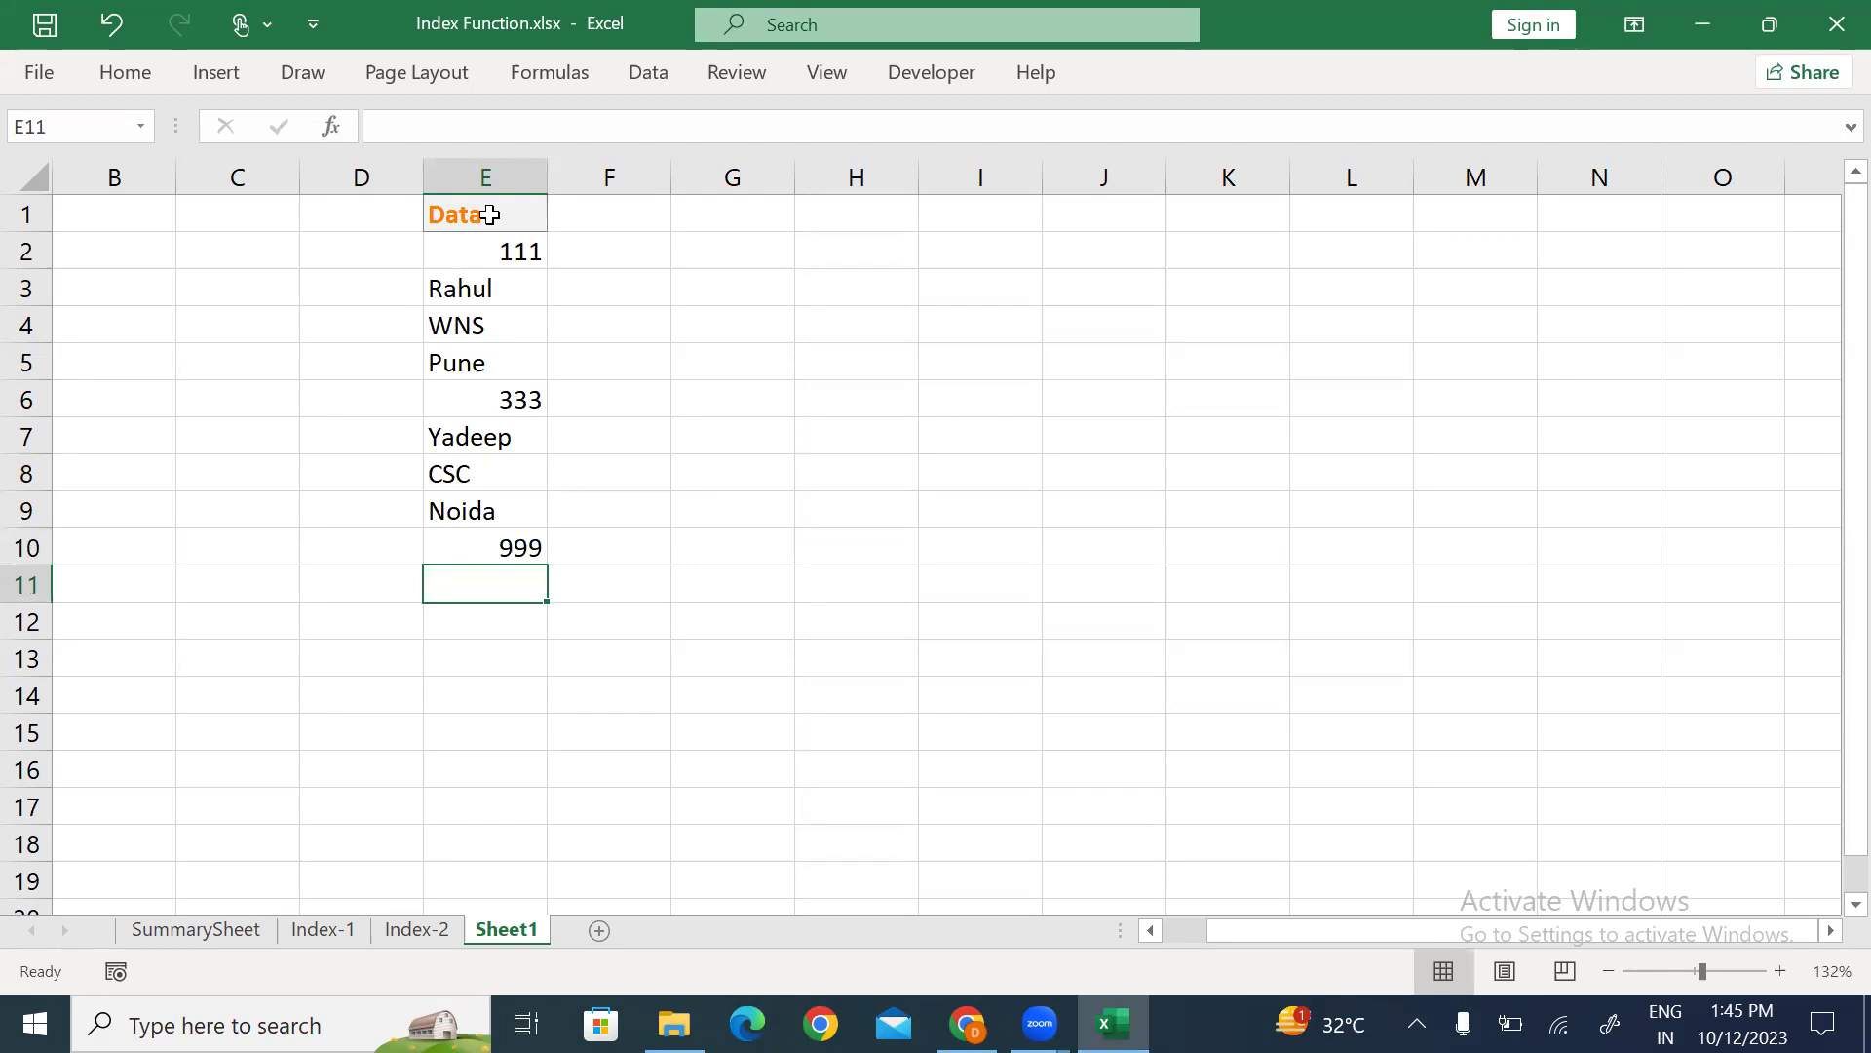
text(Riya)
key(Return)
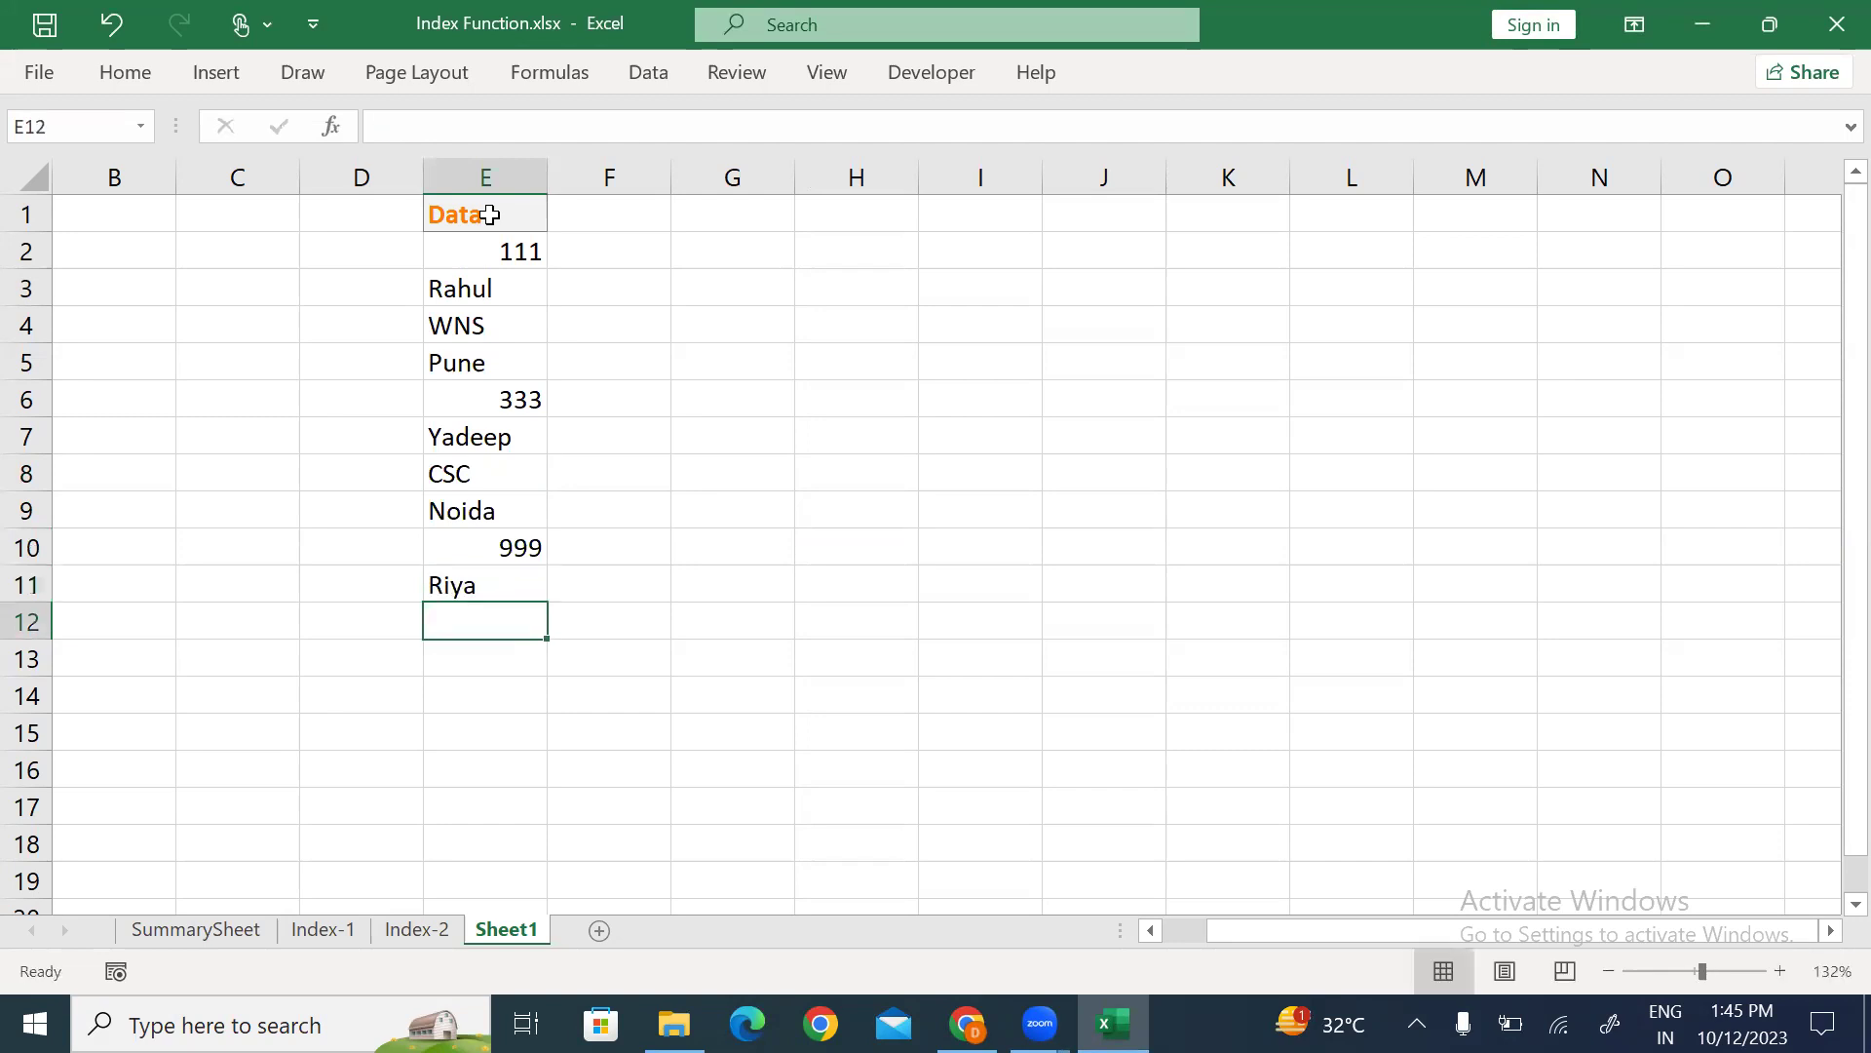
text(TCS)
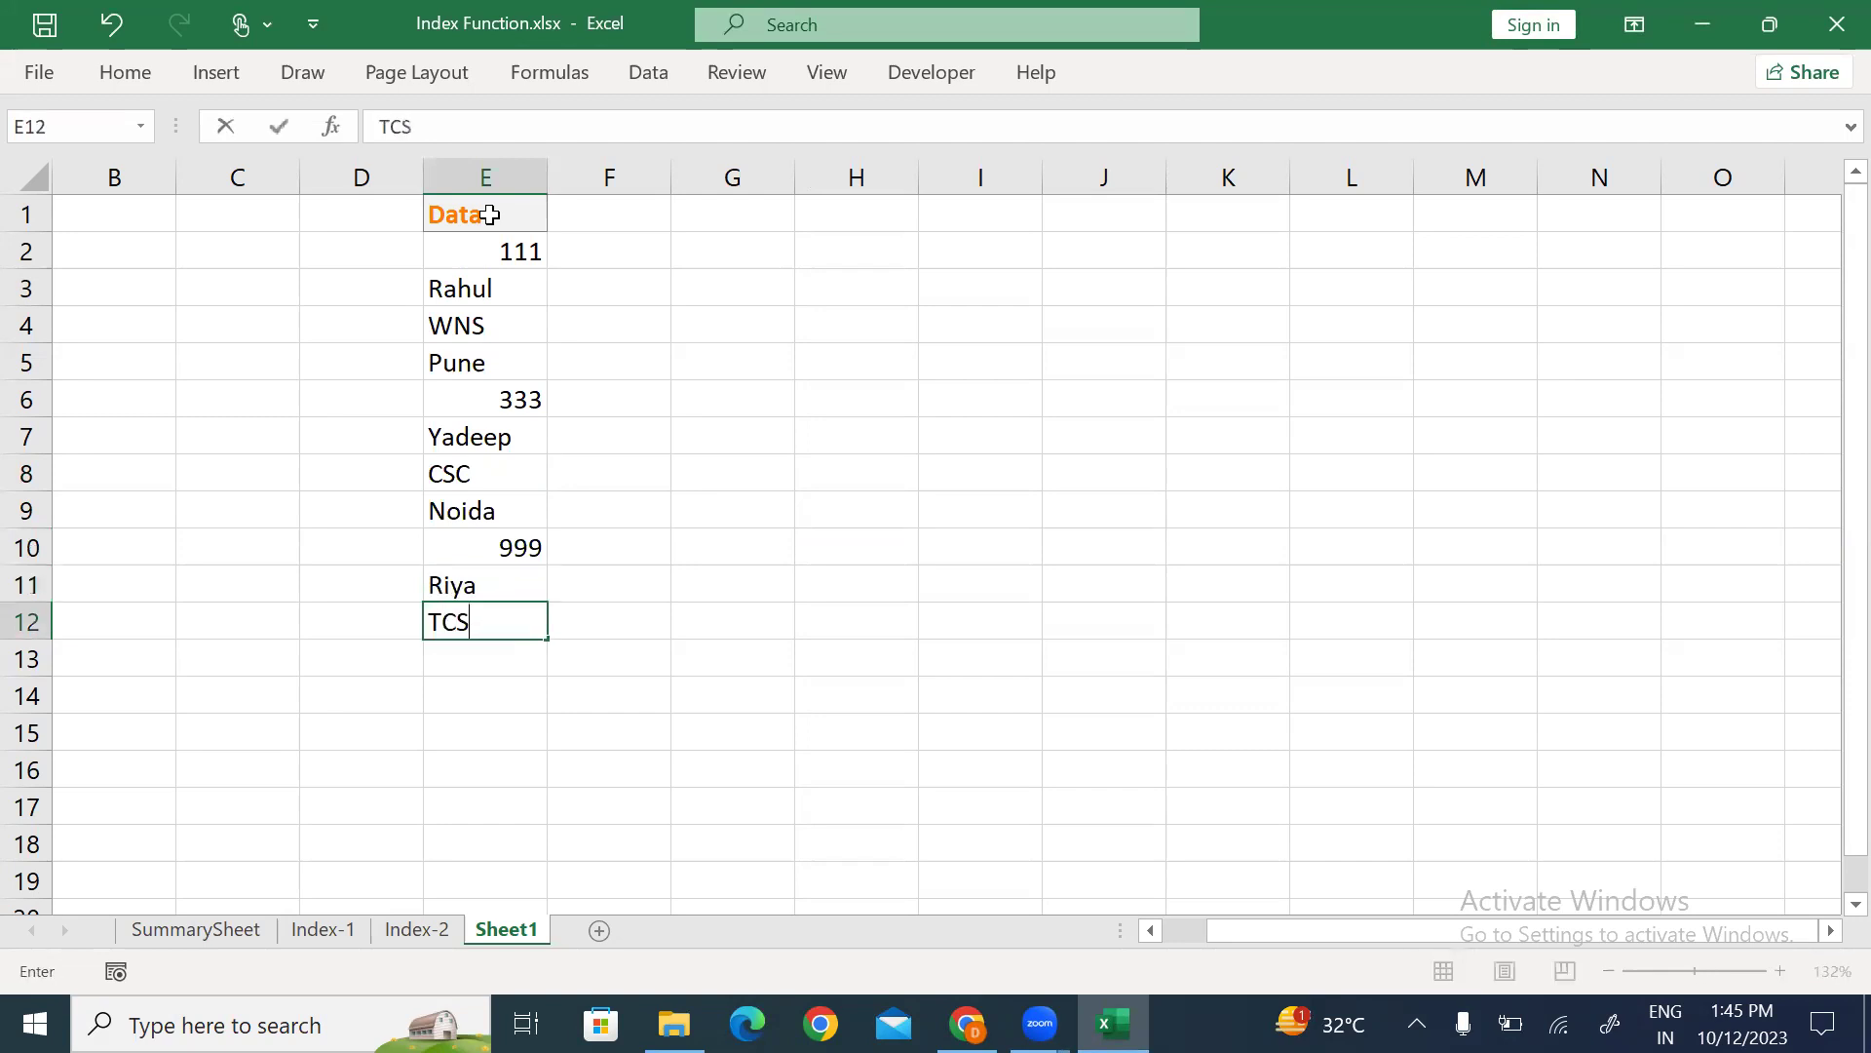
key(Return)
text(Delhi)
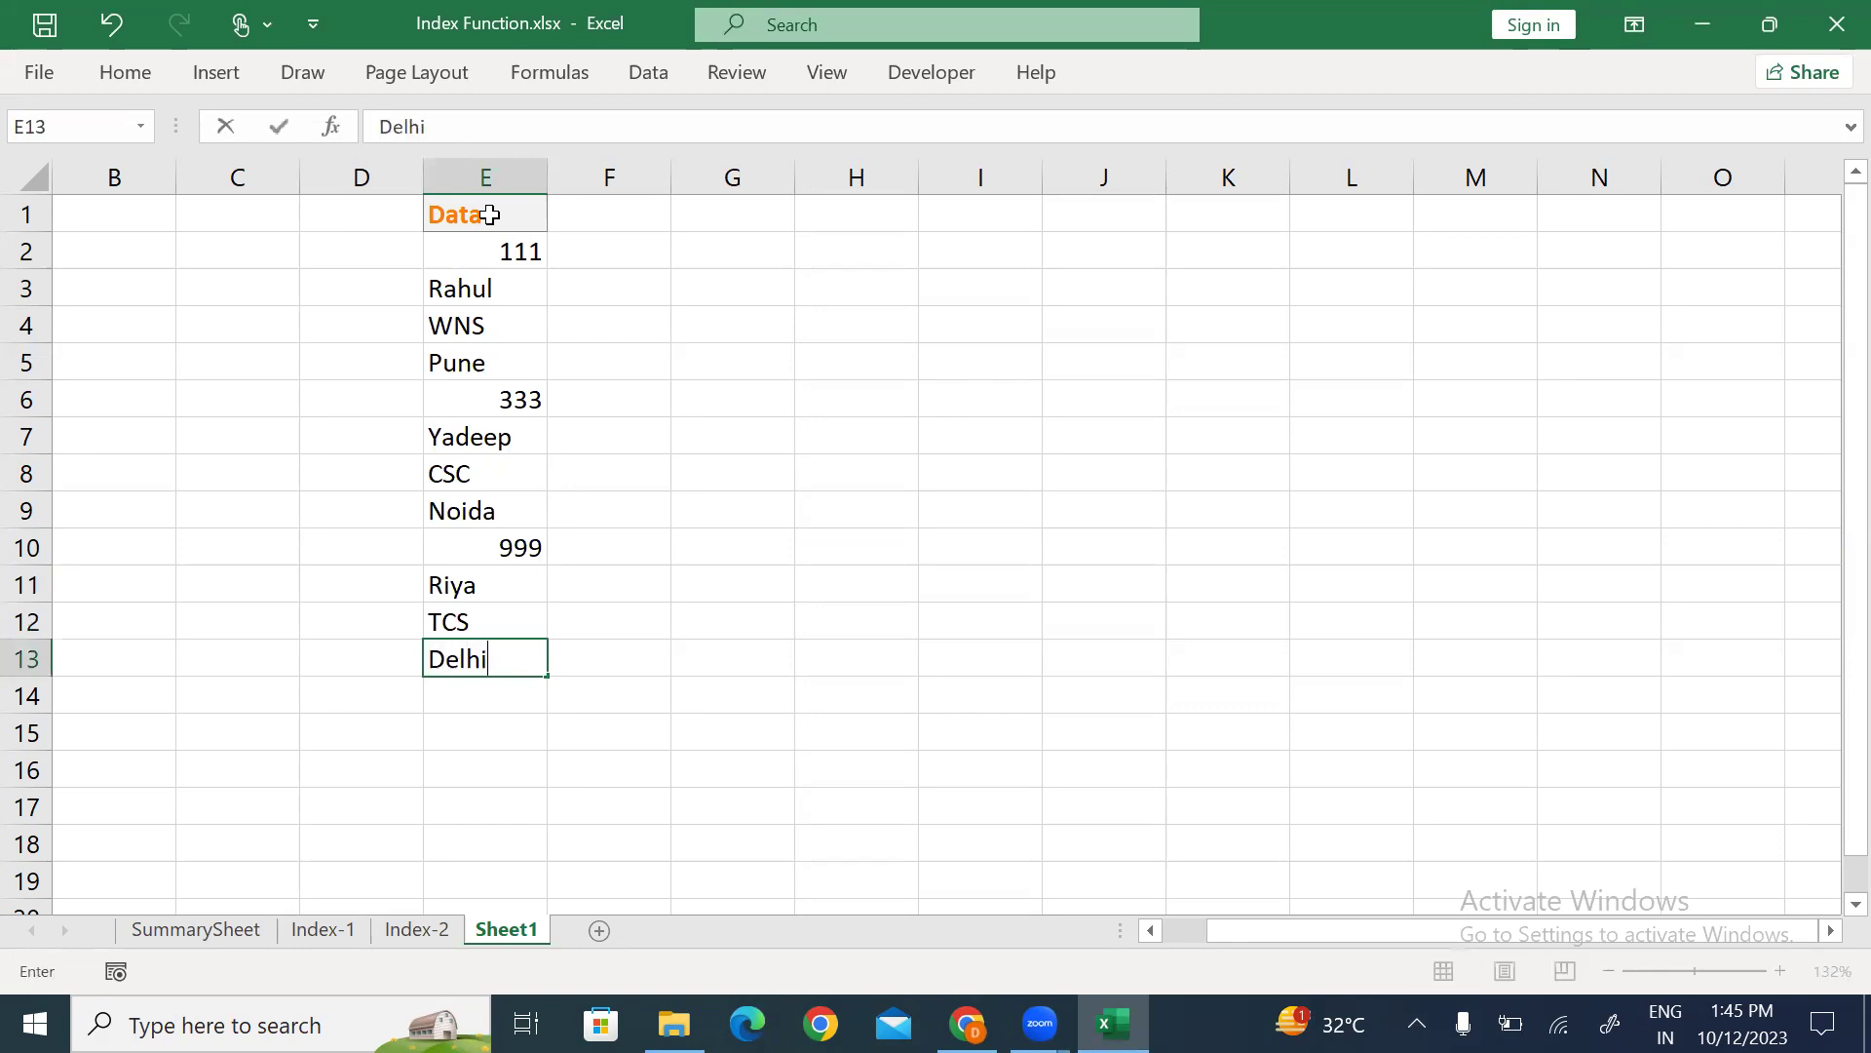
key(Return)
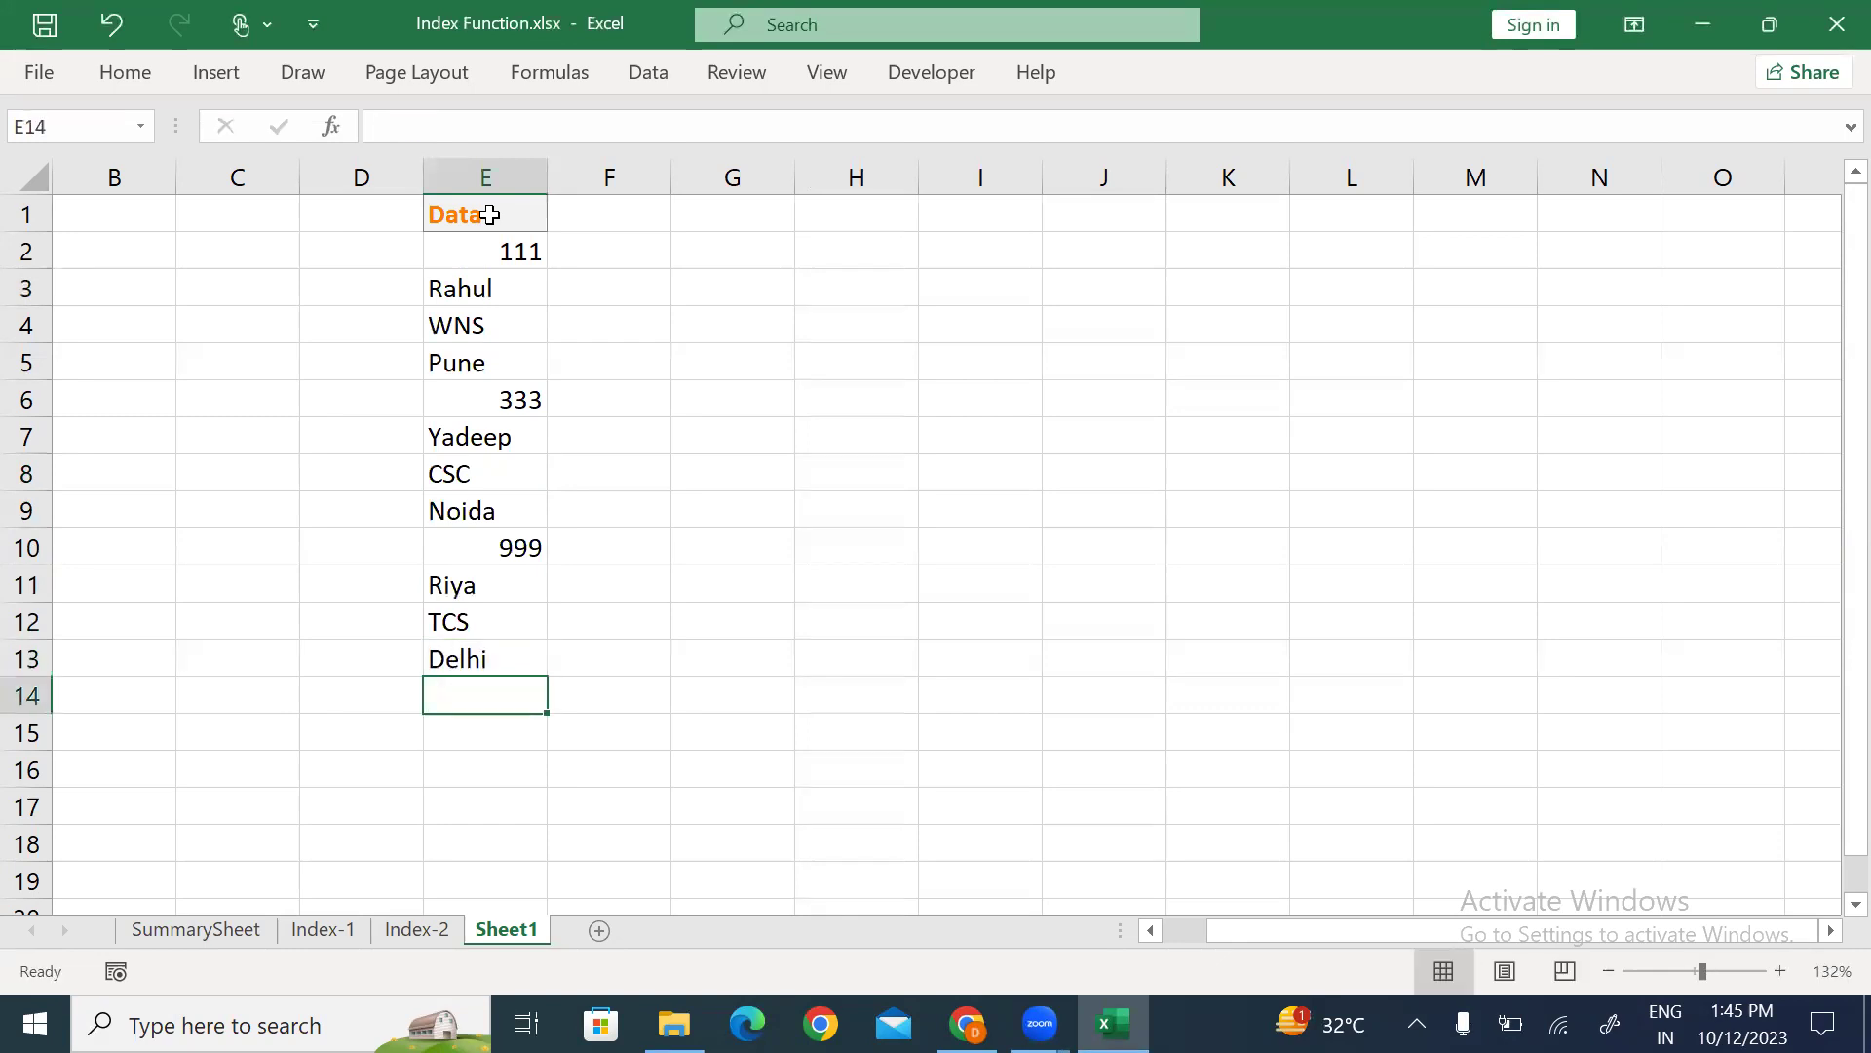
Enter 666, UHG and Lucknow down cells E14:E16.
text(666)
key(Return)
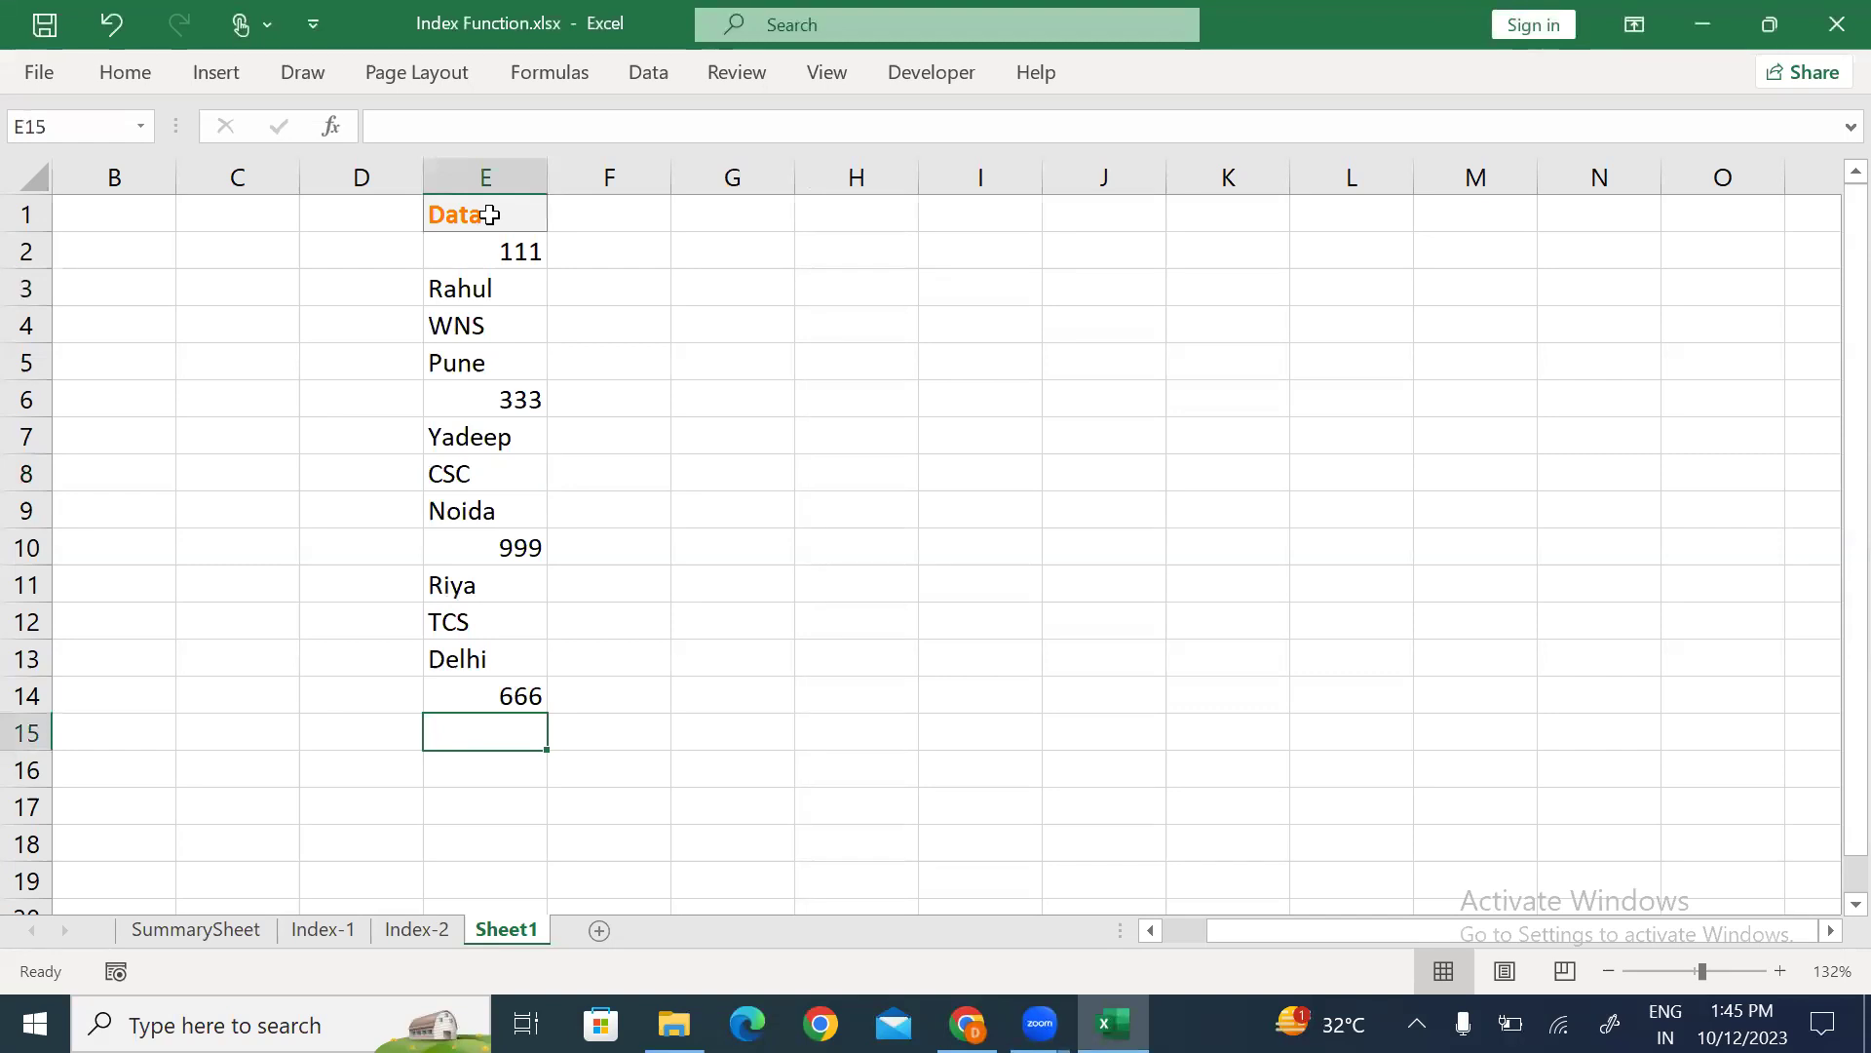
text(UHG)
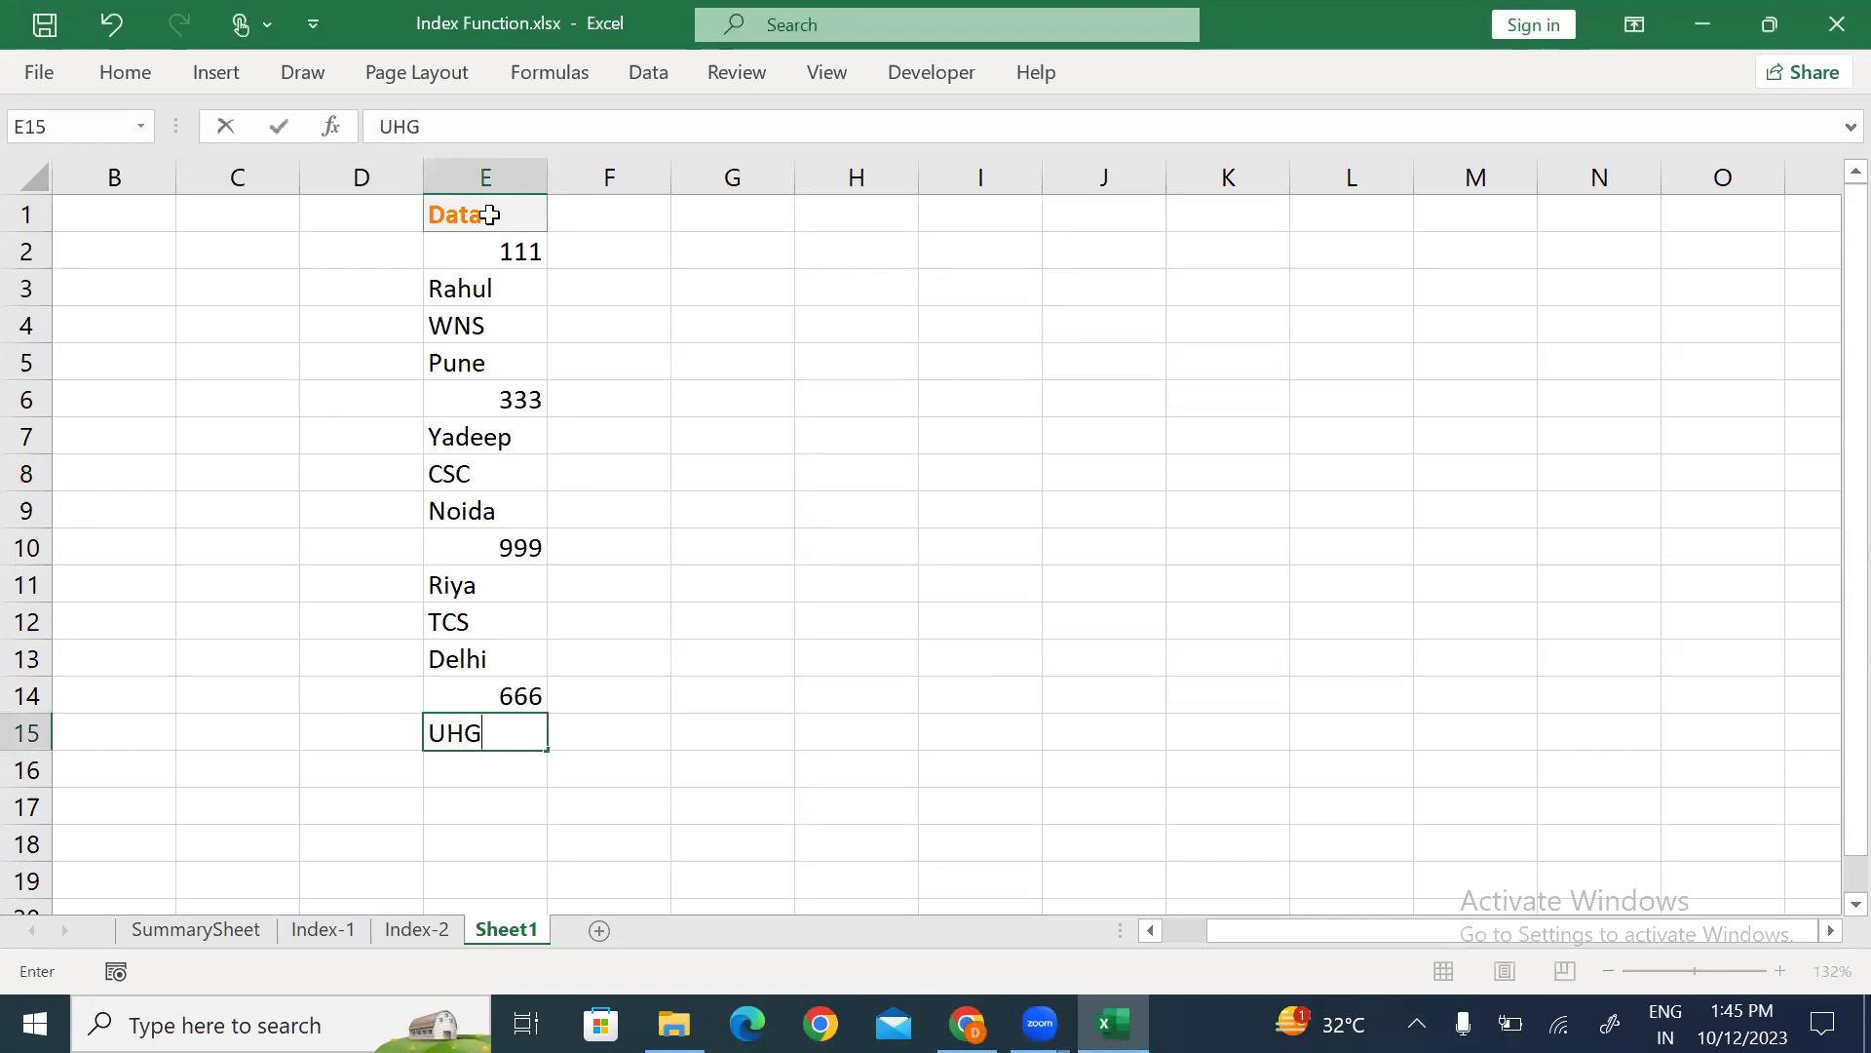
key(Return)
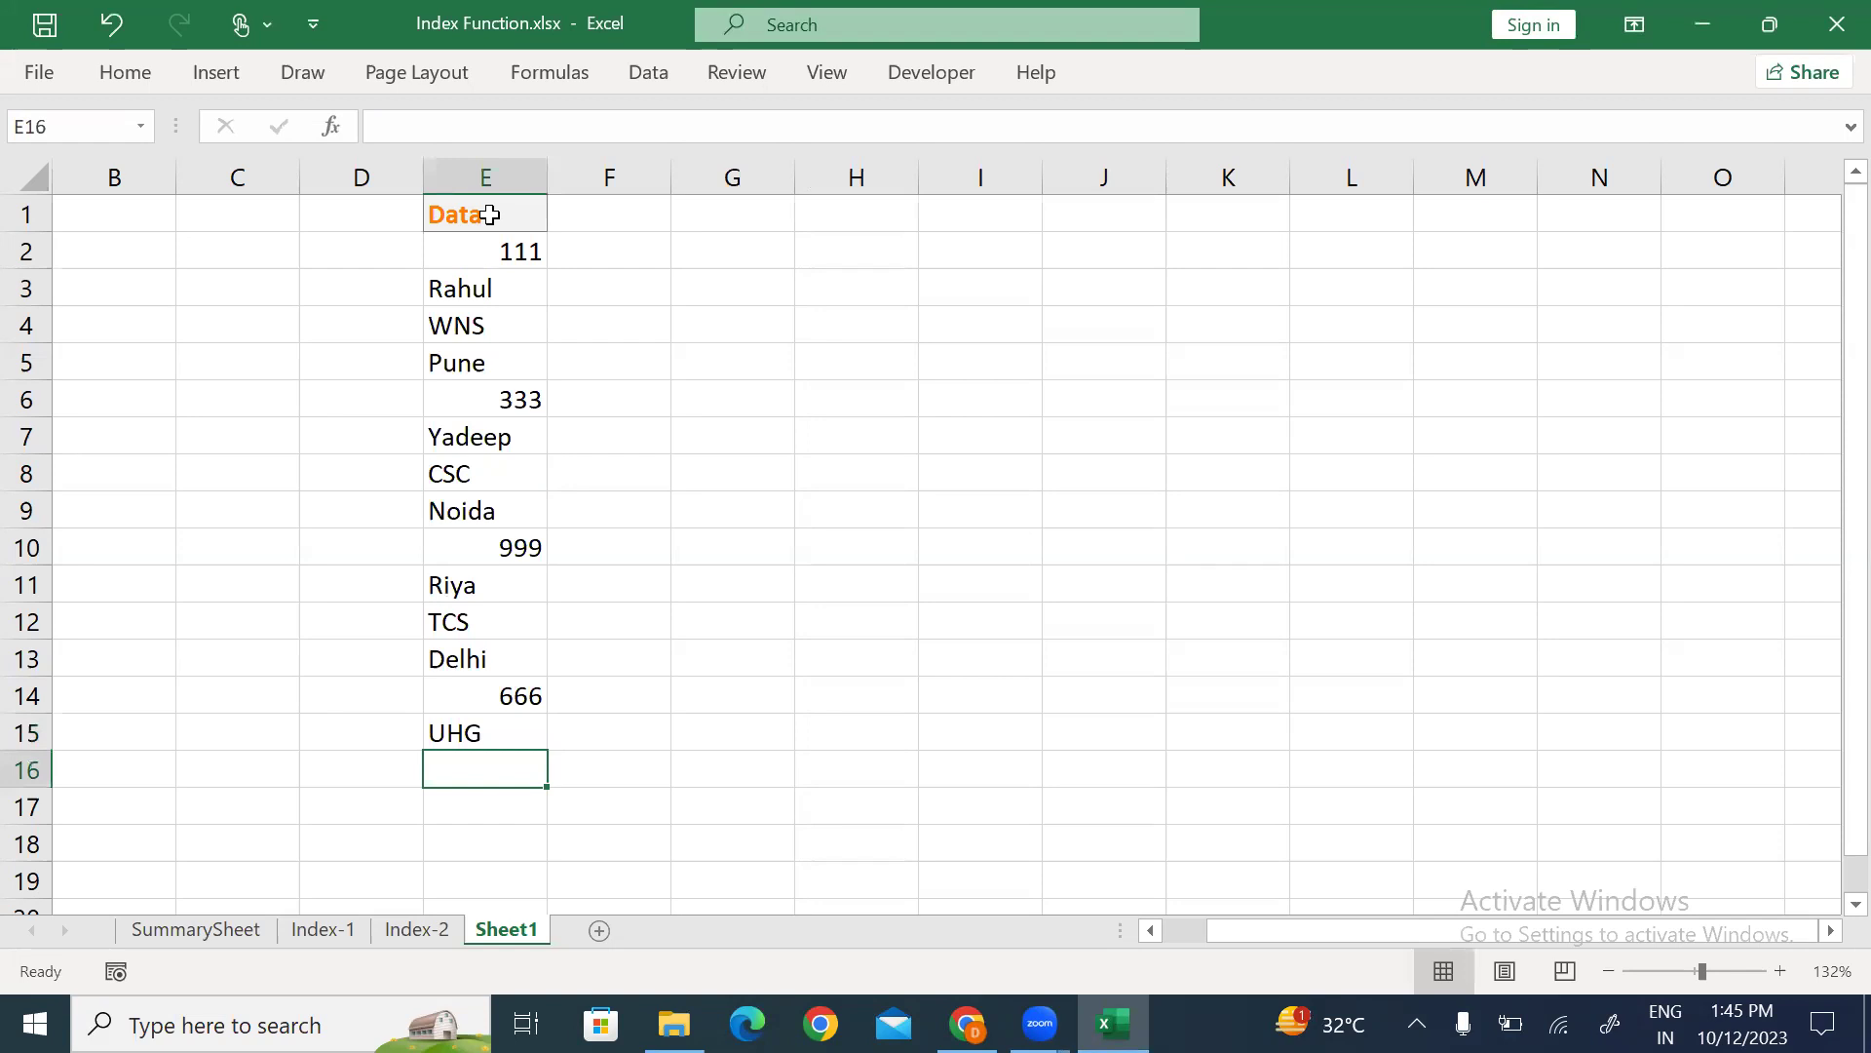
text(Luck)
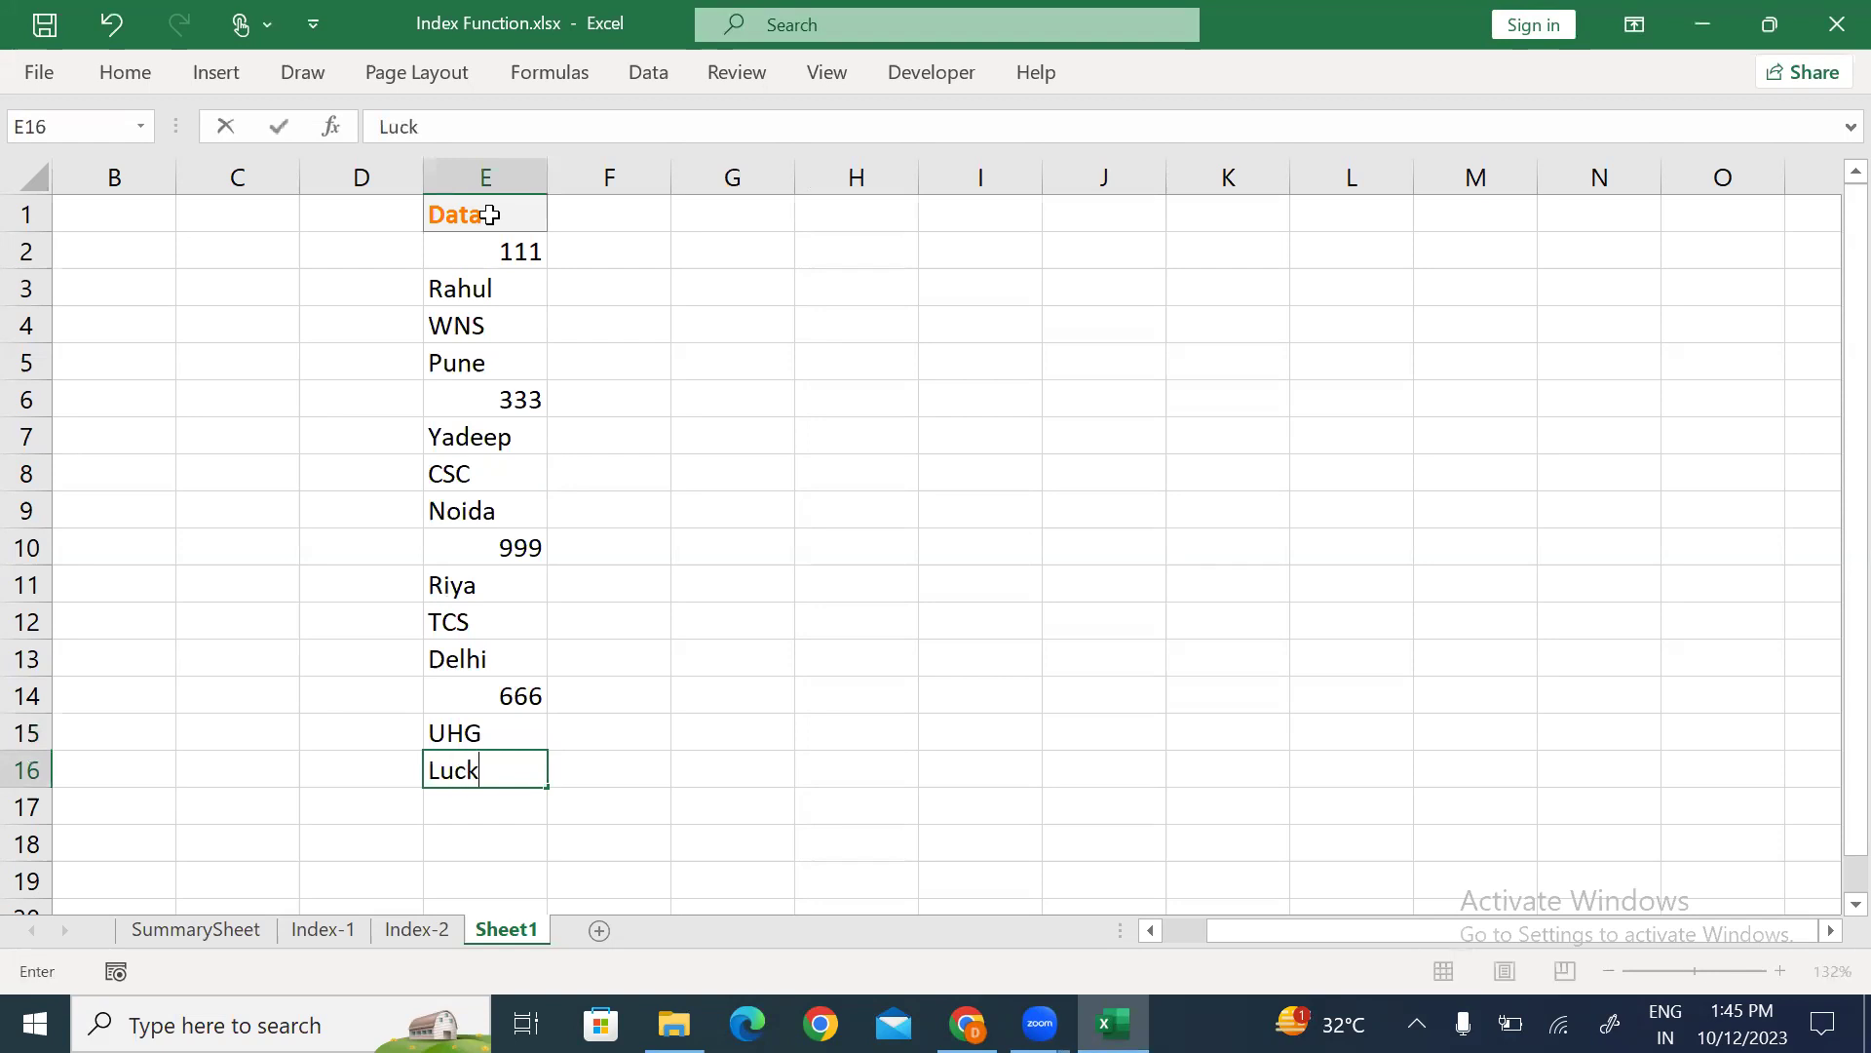
text(now)
key(Return)
Clear cell E16 and enter Lucknow in it again.
key(Up)
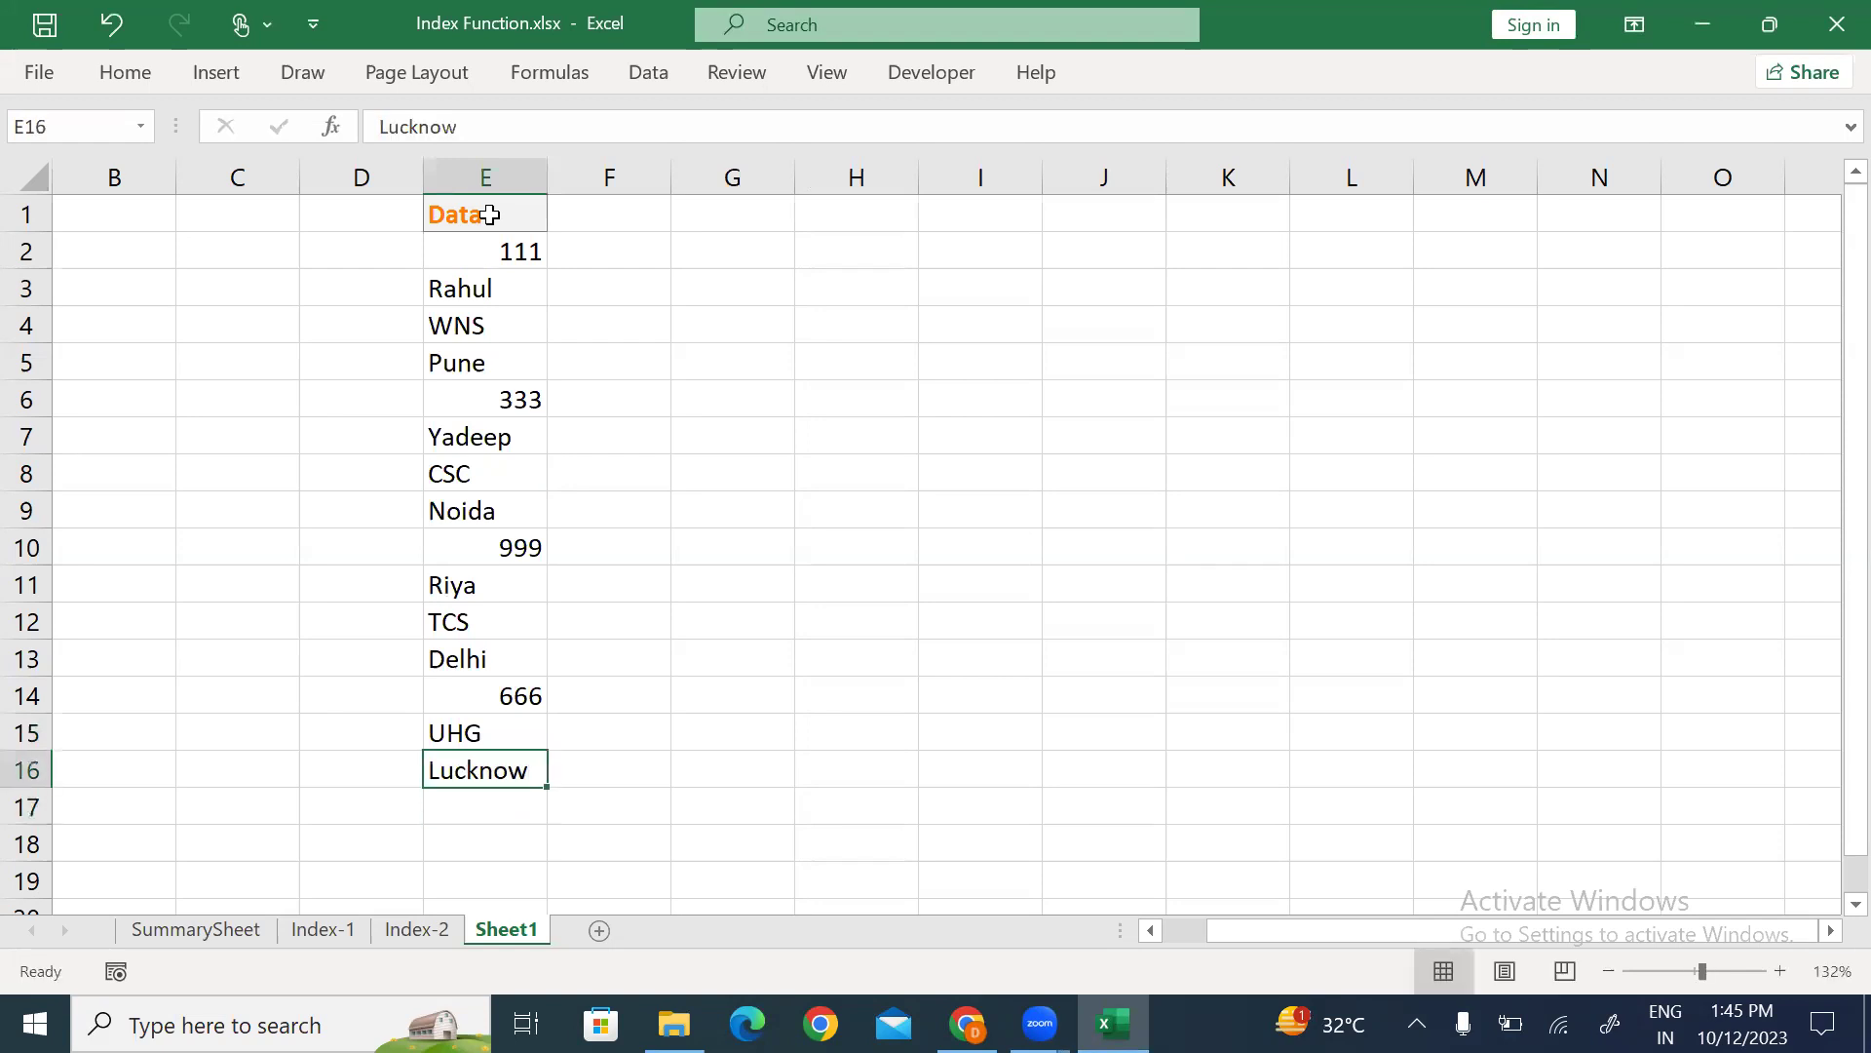
key(BackSpace)
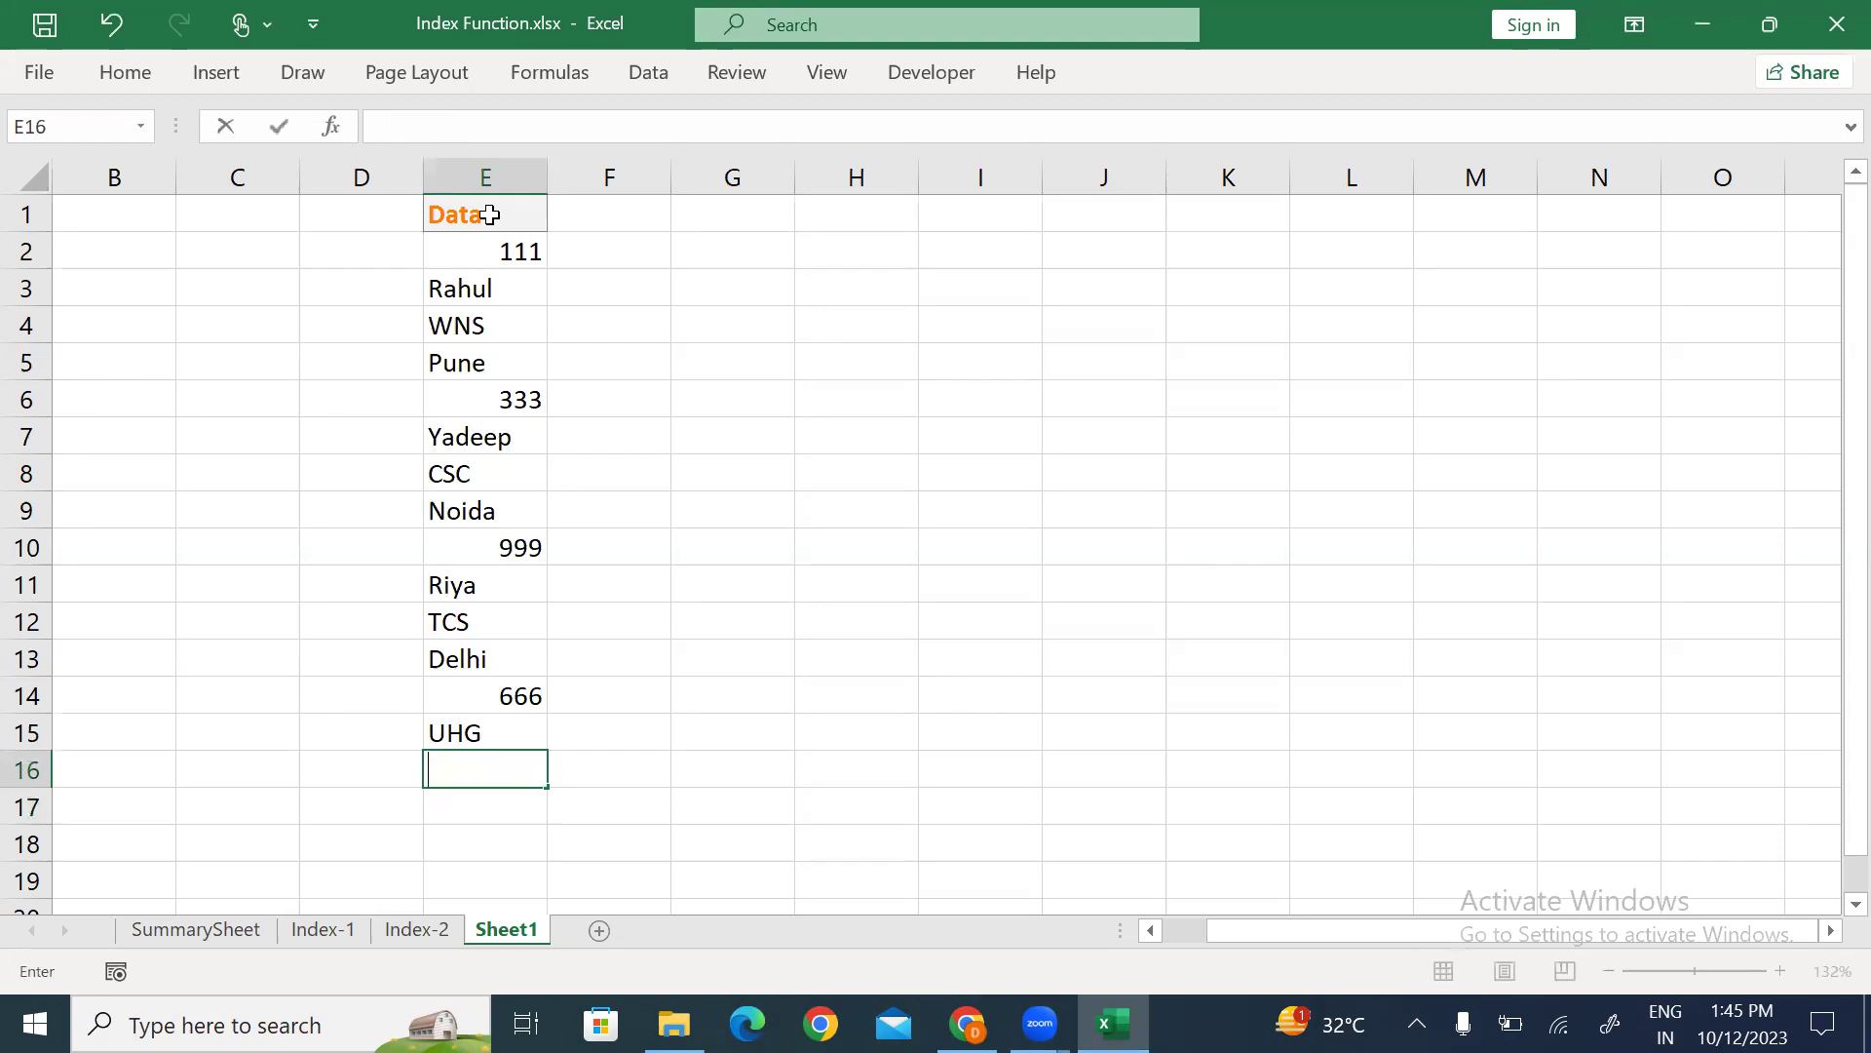
text(Lucknow)
key(Return)
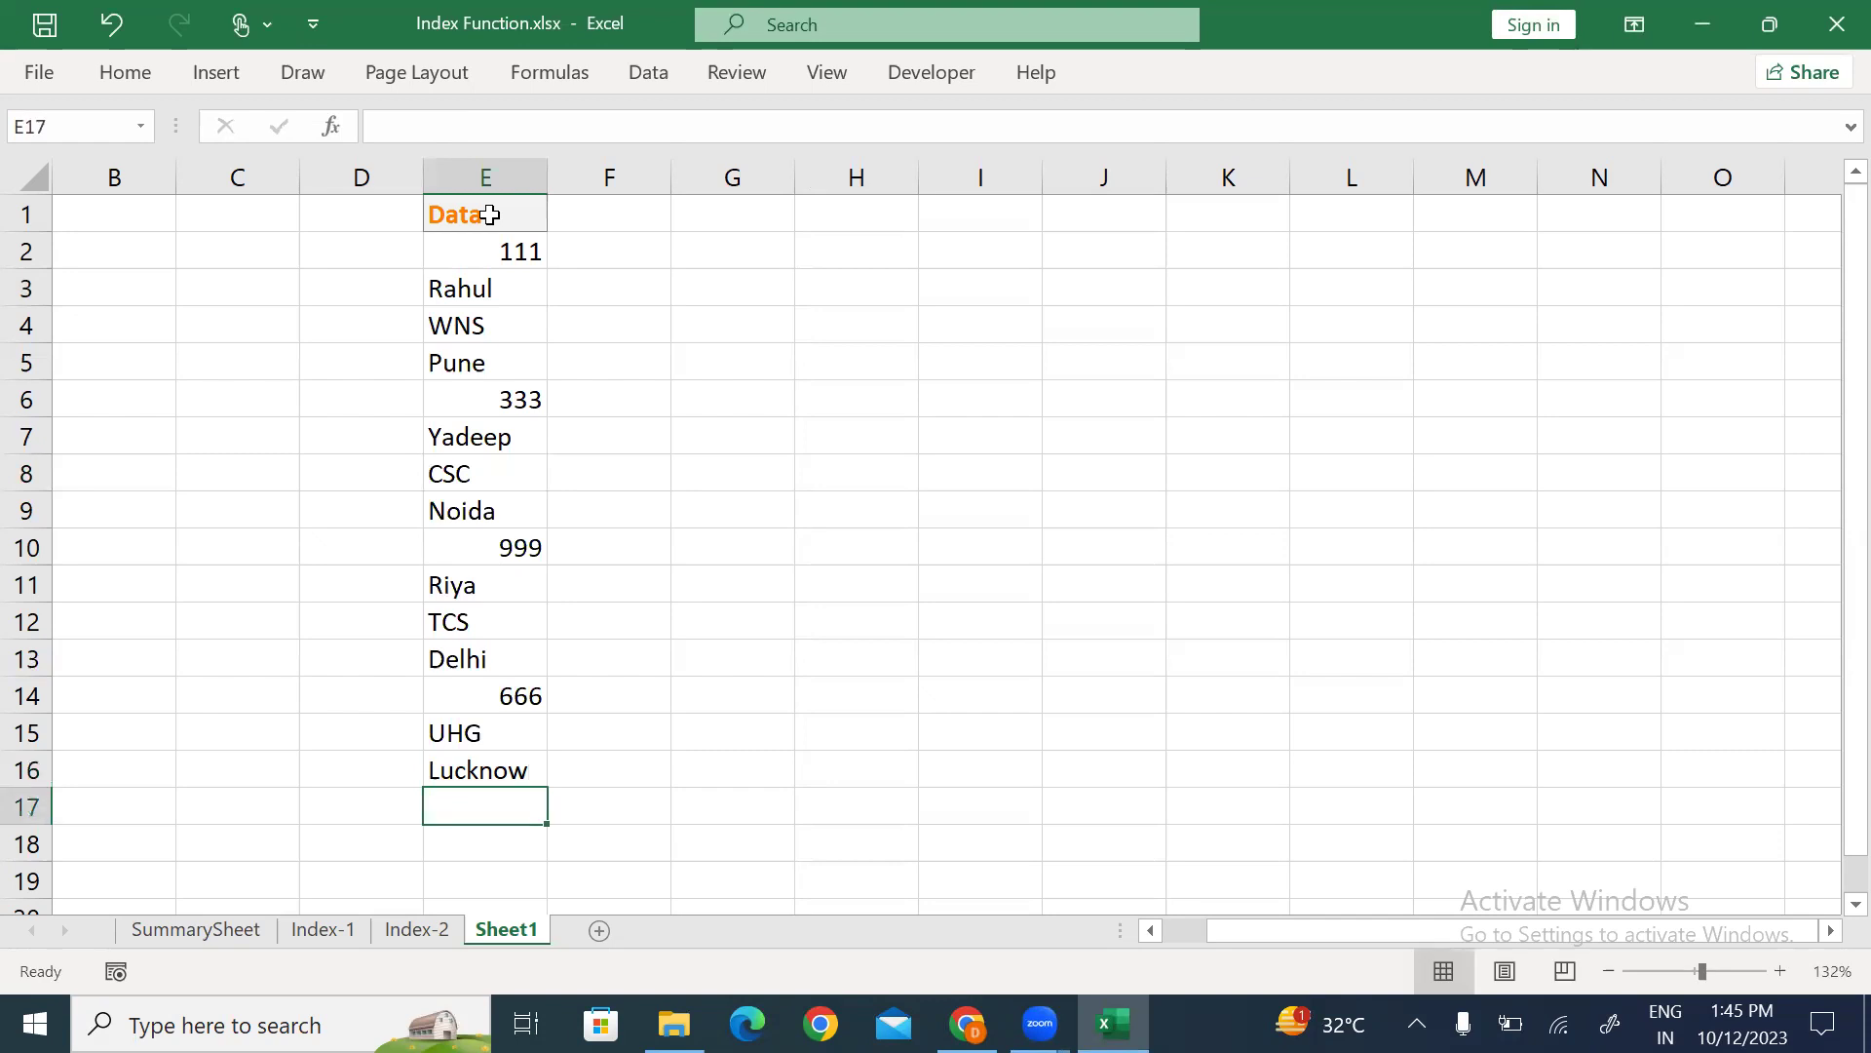
Shift UHG and Lucknow down one row to E16:E17 and enter a person's first name in E15.
key(Up)
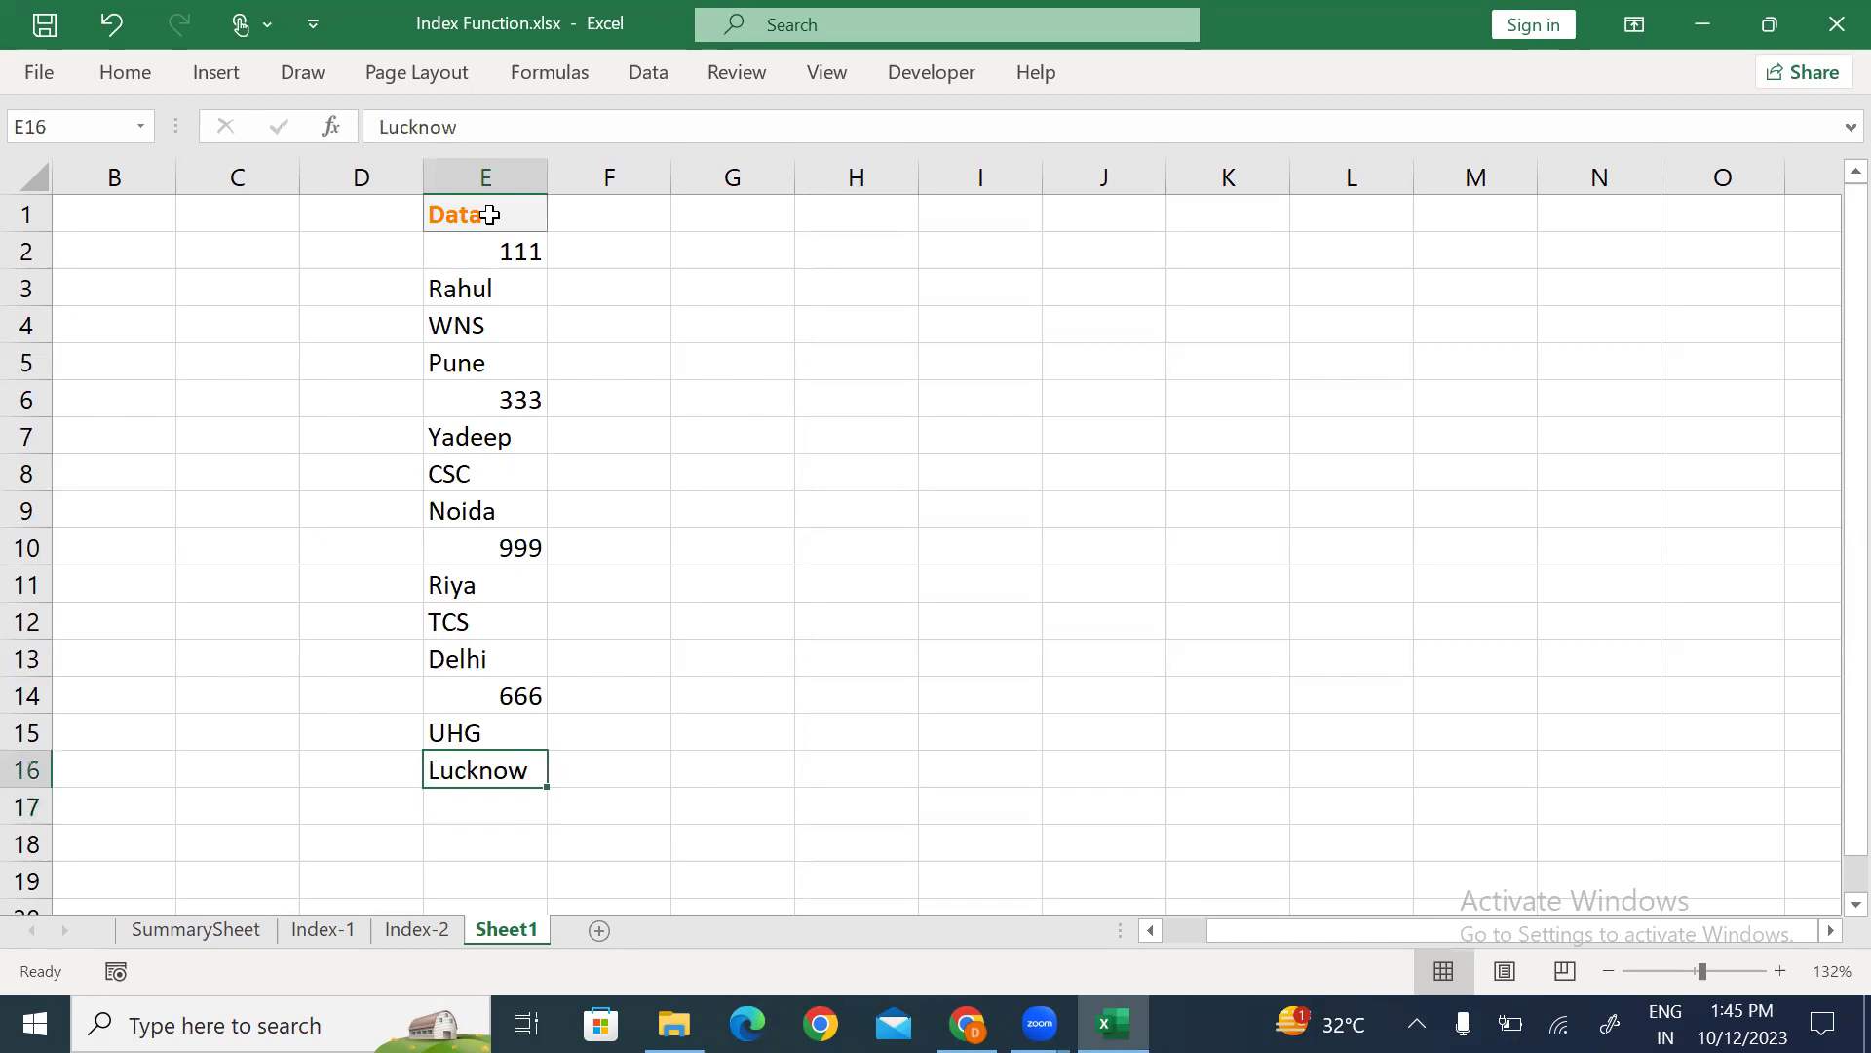
key(shift+Up)
key(ctrl+c)
key(ctrl+v)
key(Up)
text(Rohan)
key(Return)
Enter the fifth record down E18:E21: 444, a person's first name, E&Y and Gurgaon.
key(Down)
key(Down)
text(444)
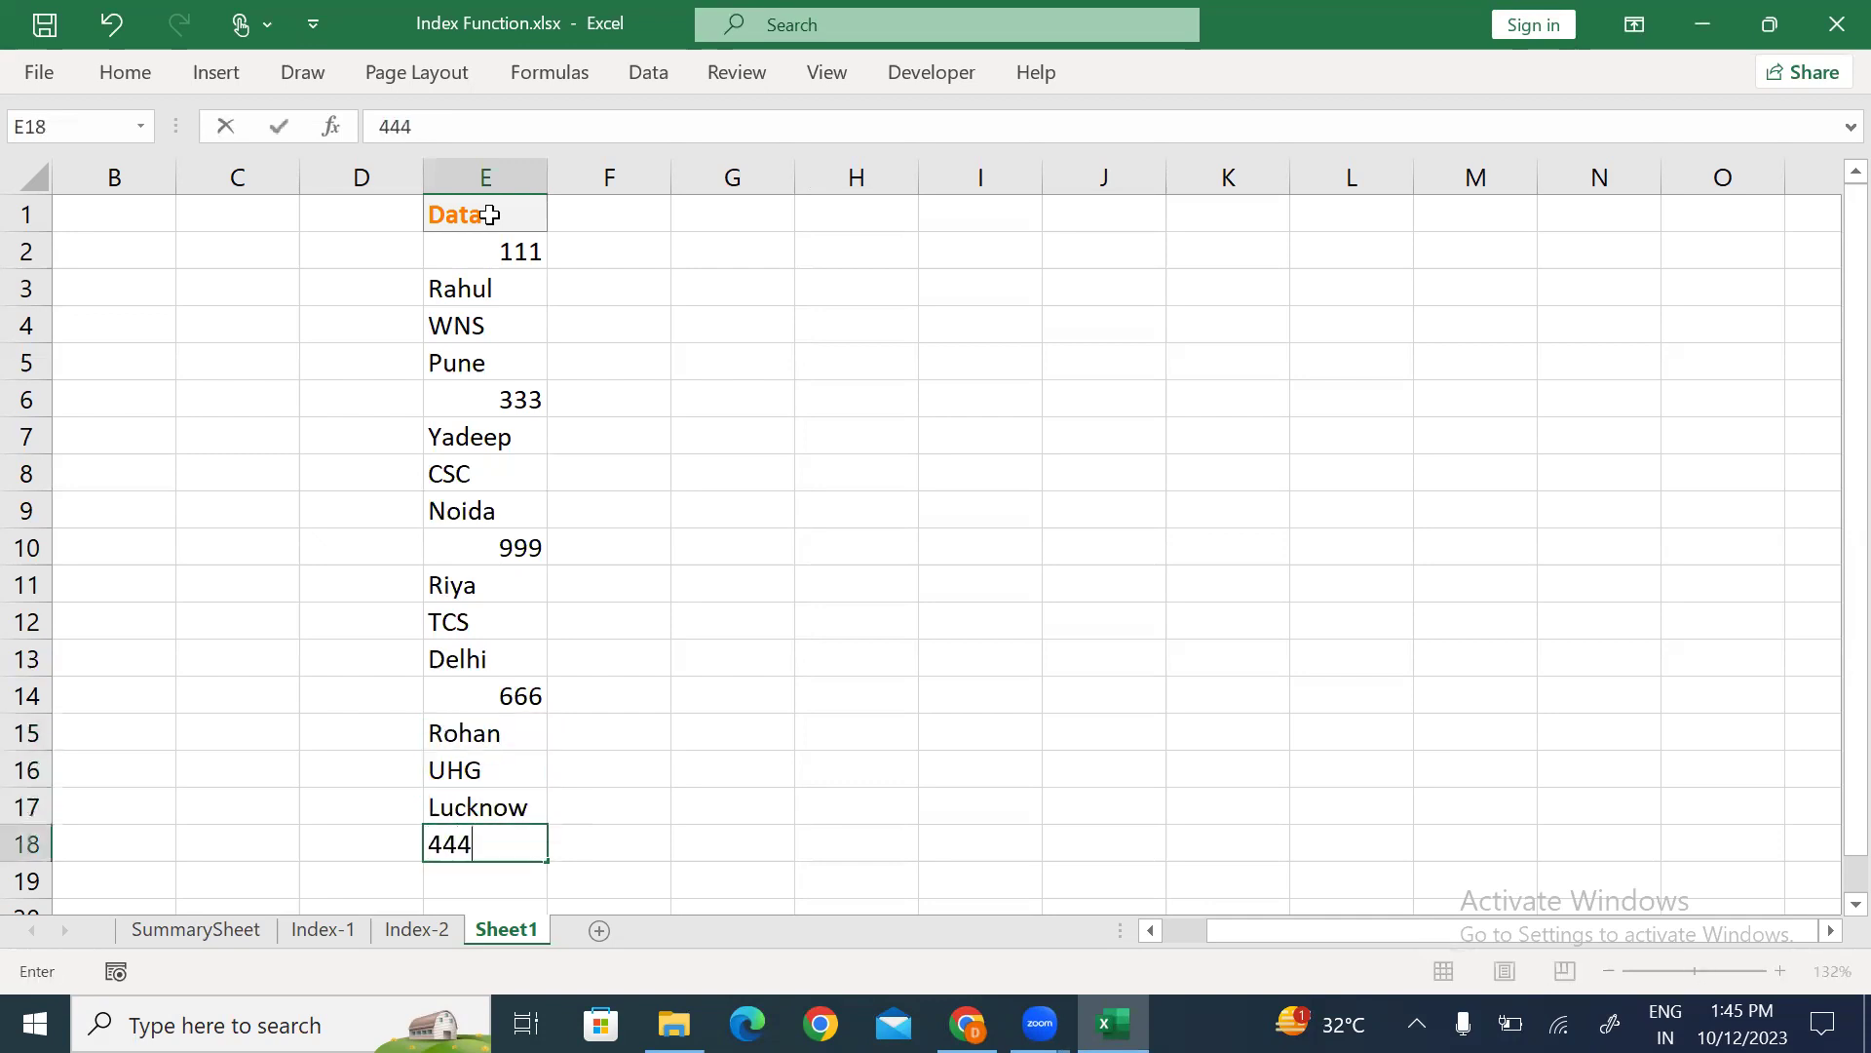
key(Return)
text(Umesh)
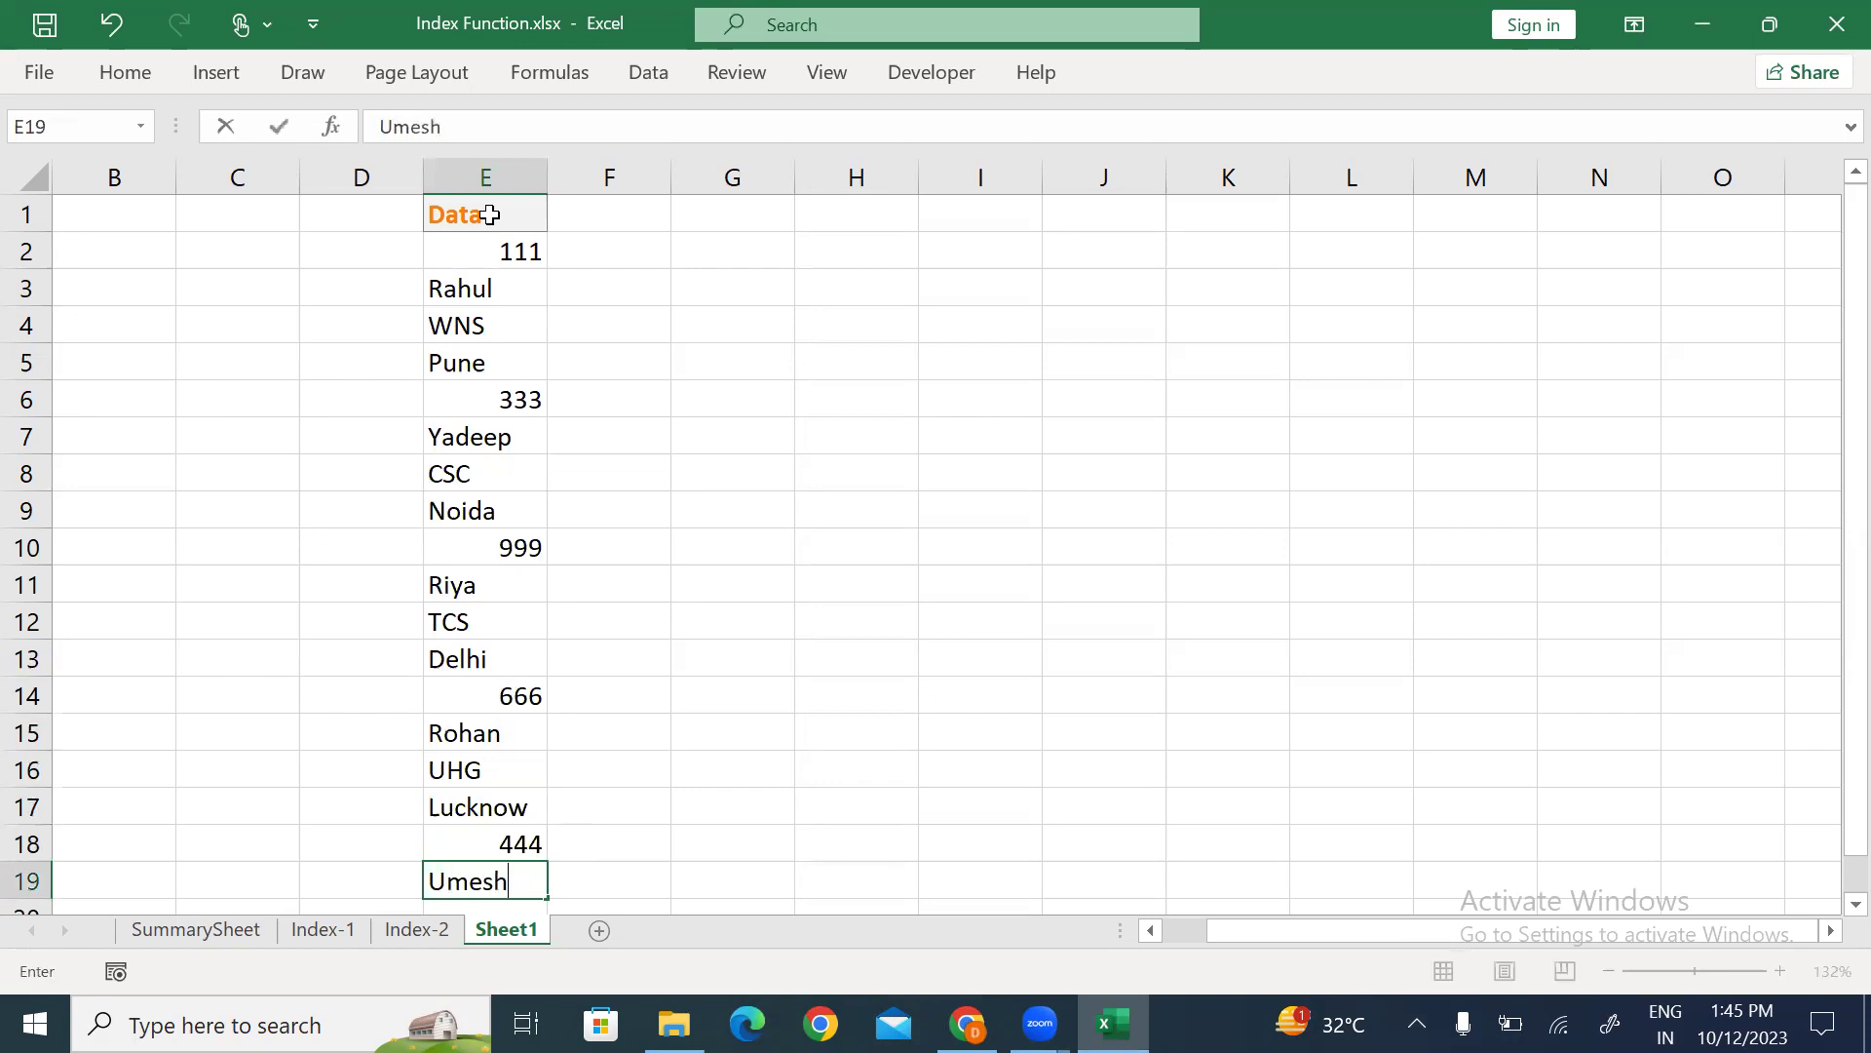
key(Return)
scroll(489, 214, down, 2)
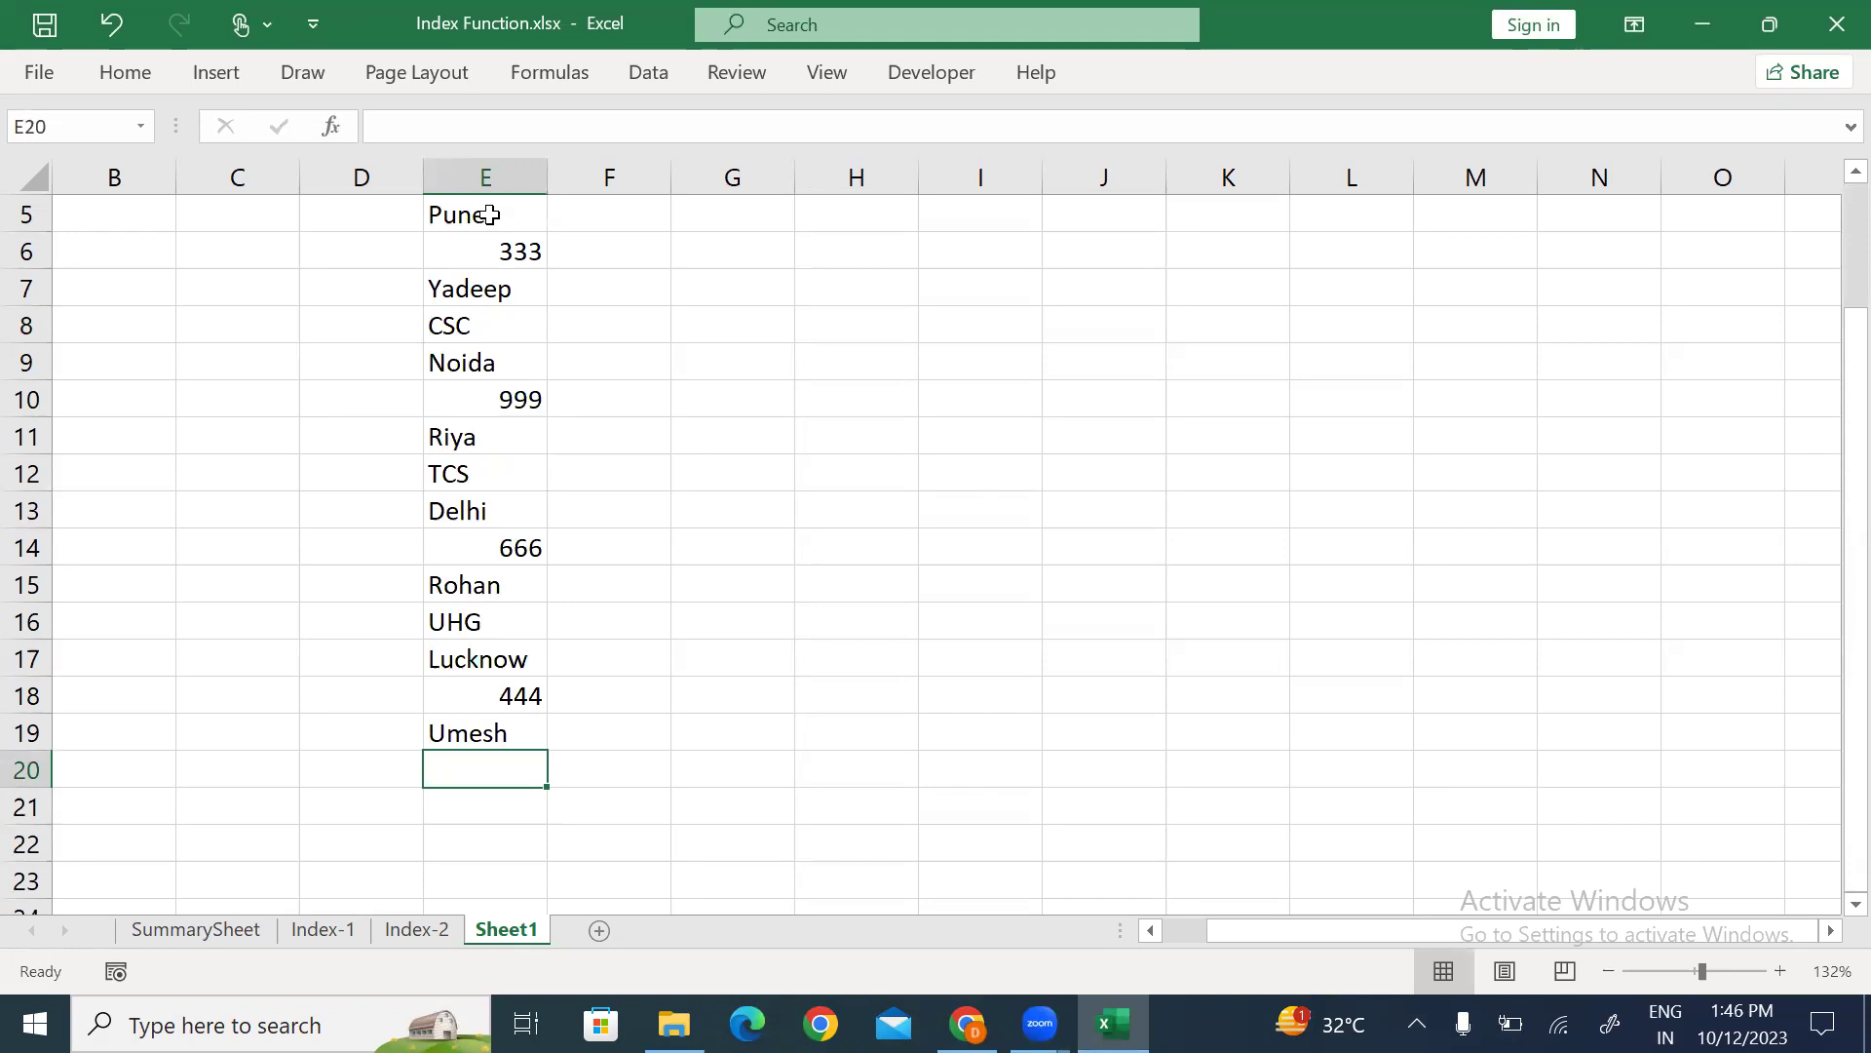
text(E&Y)
key(Return)
text(Gurgao)
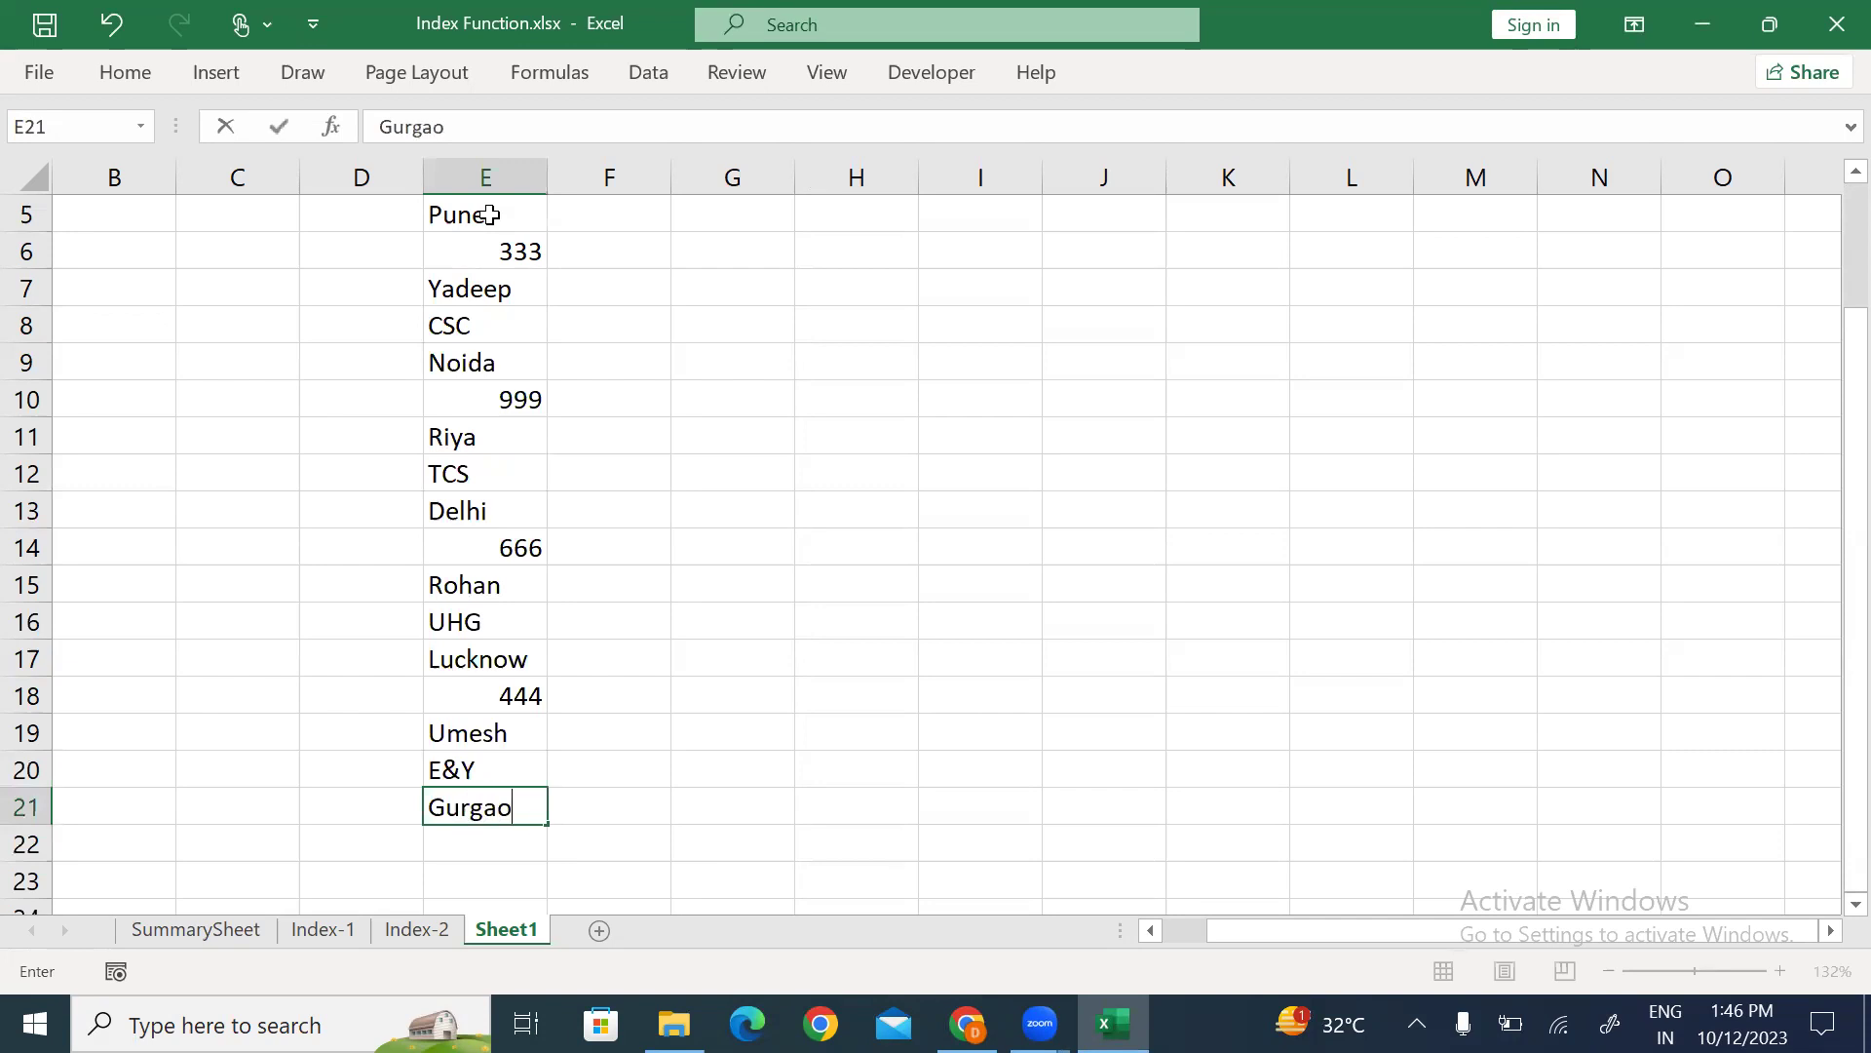
text(n)
key(Return)
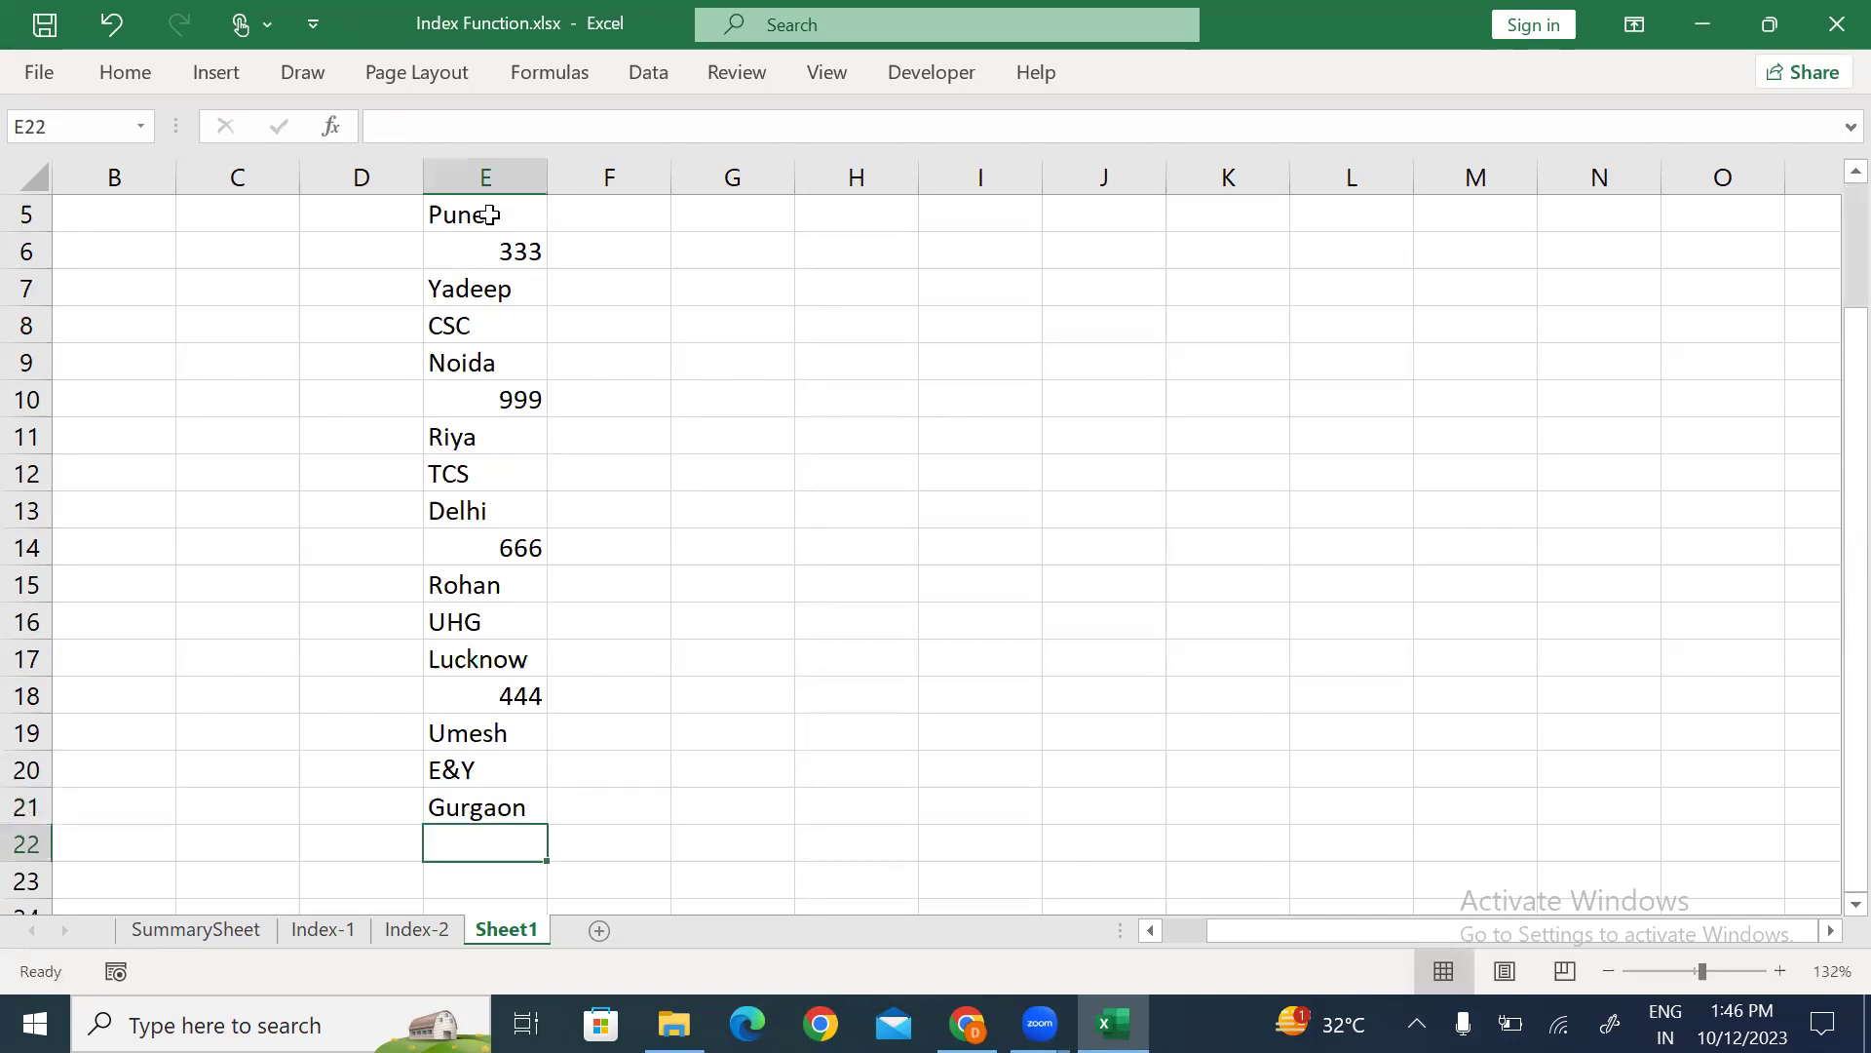
Enter 222 in E22 and a person's first name in E23.
text(222)
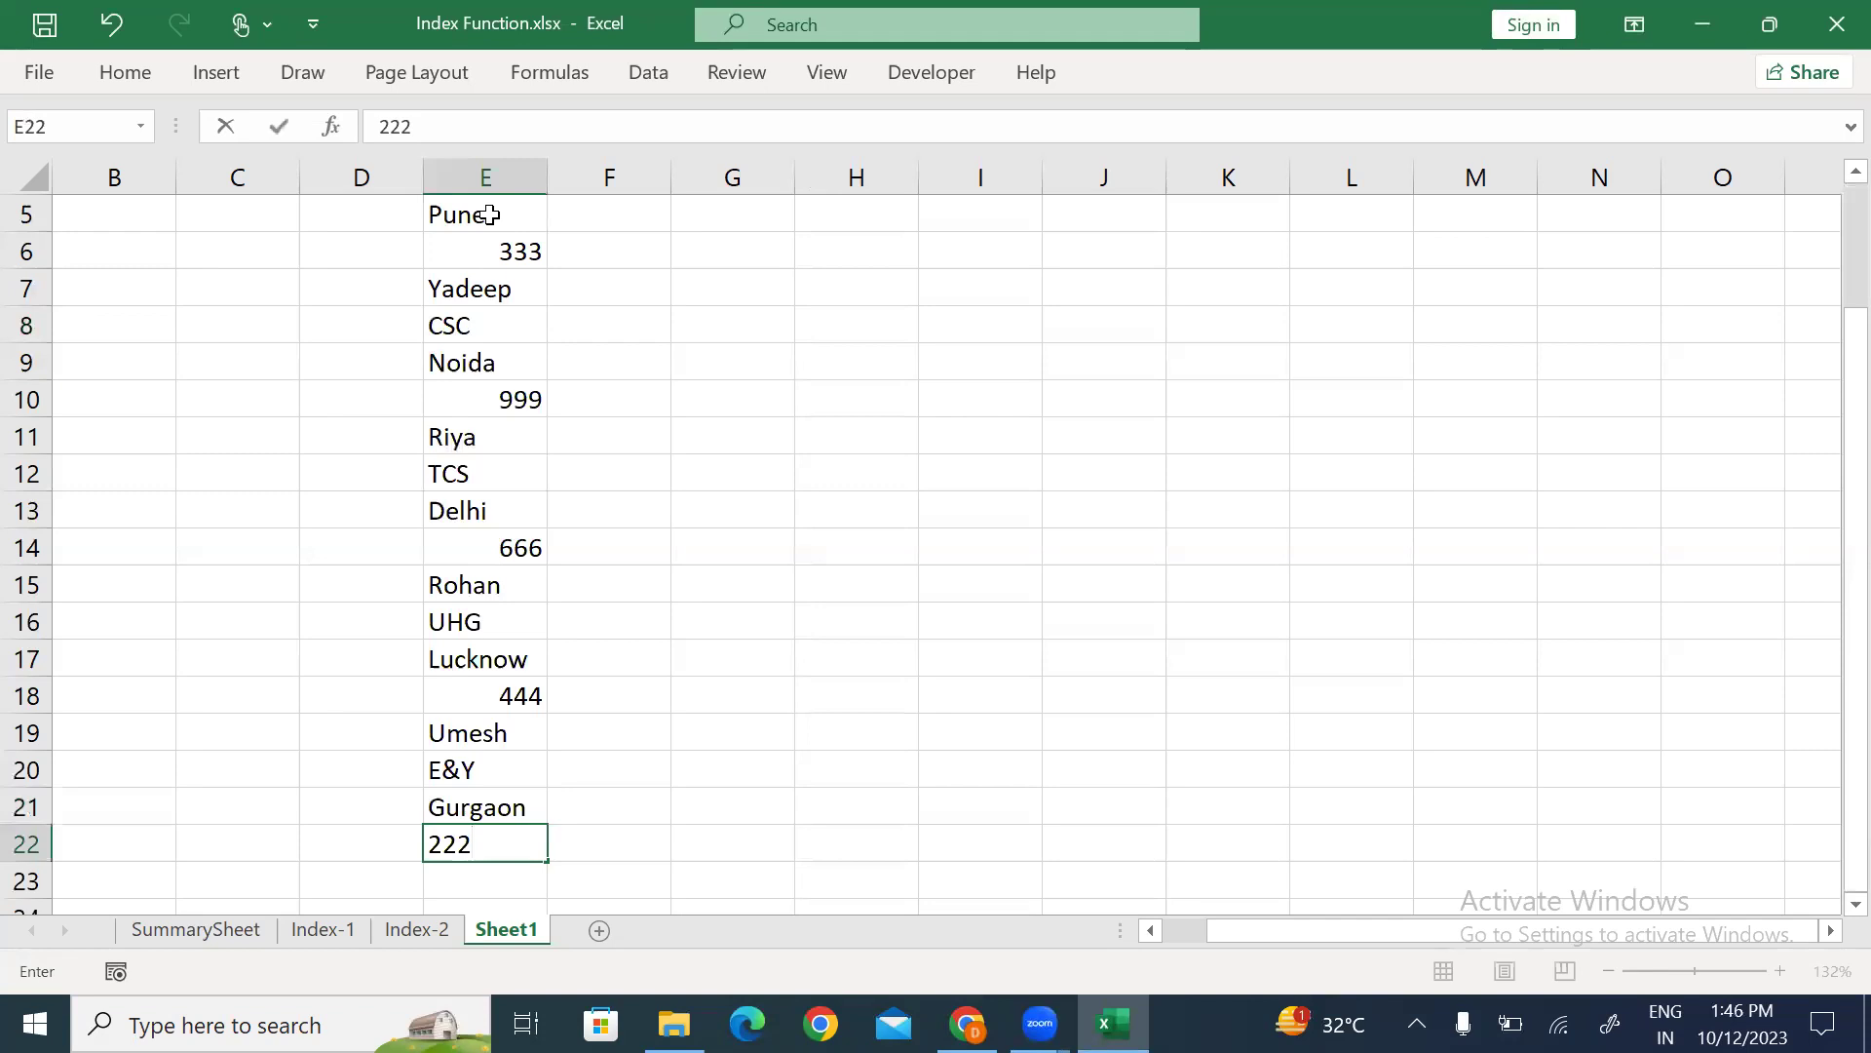
key(Return)
key(Up)
key(ctrl+Up)
key(Down)
key(ctrl+Down)
key(ctrl+Down)
key(ctrl+Up)
key(Down)
text(Komal)
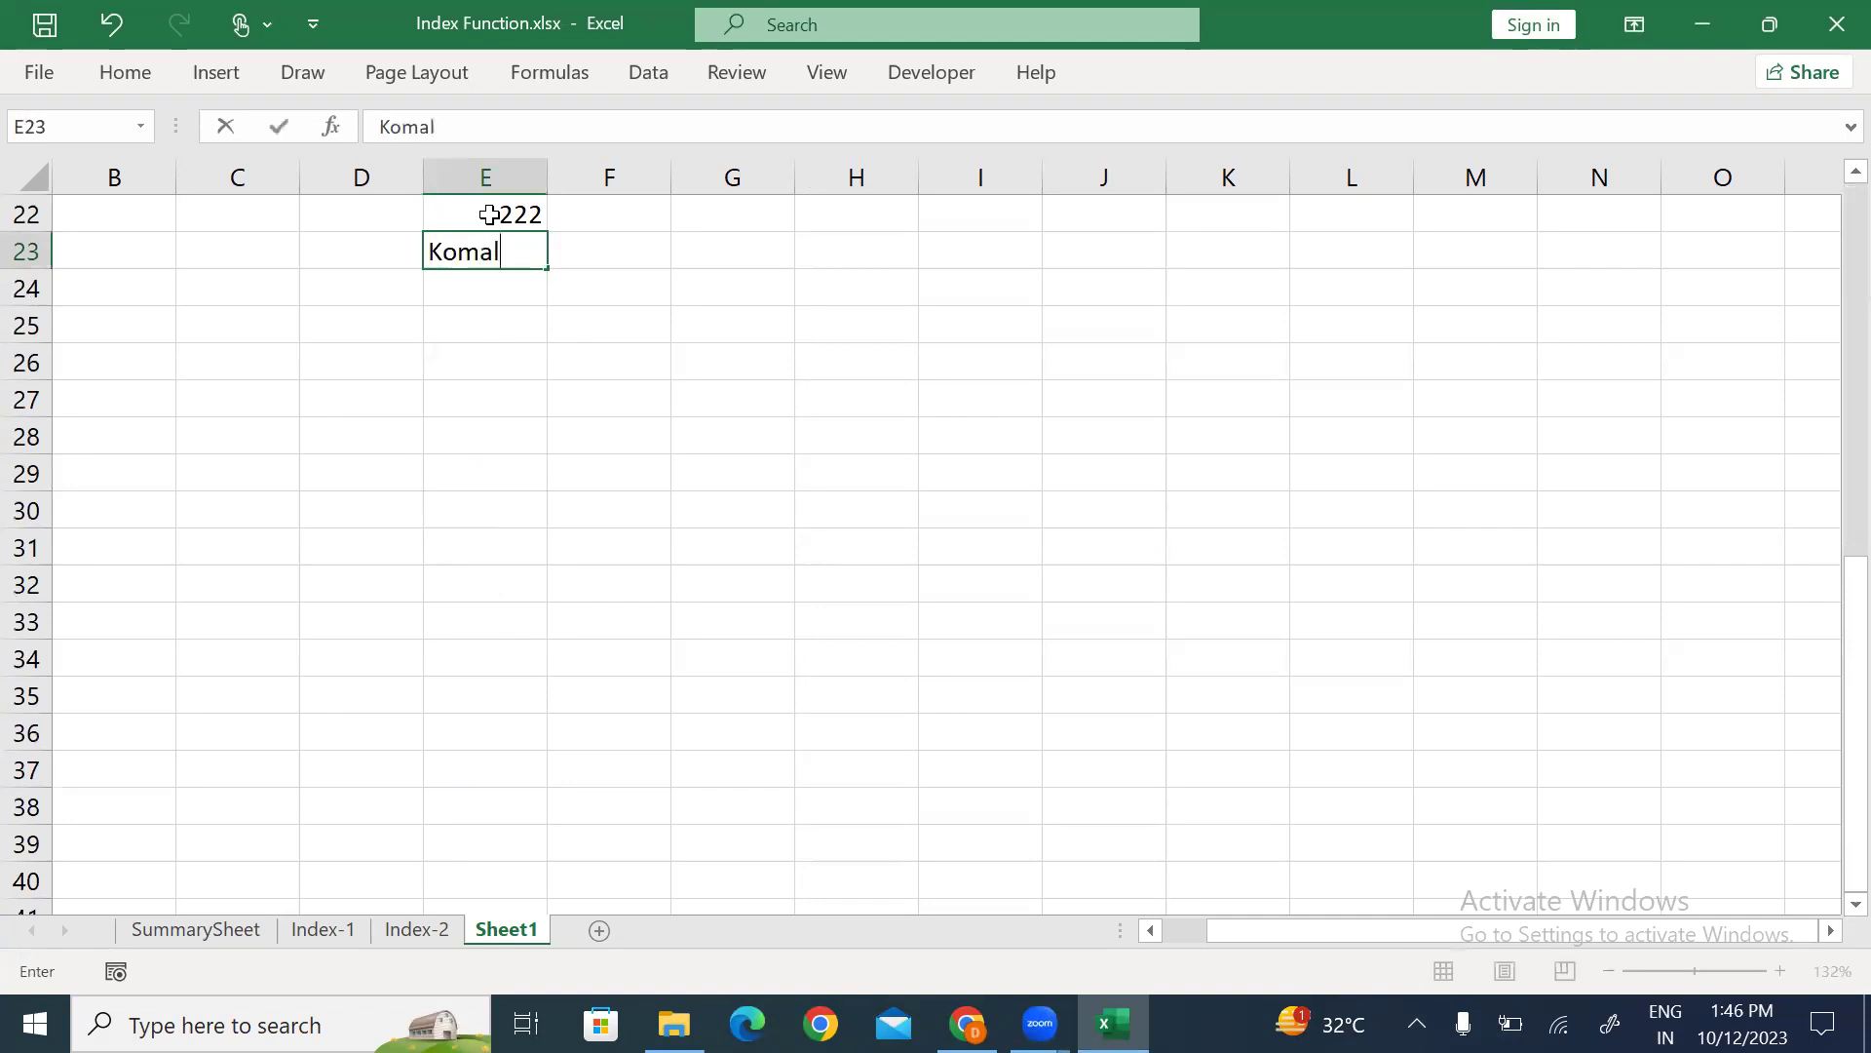
key(Return)
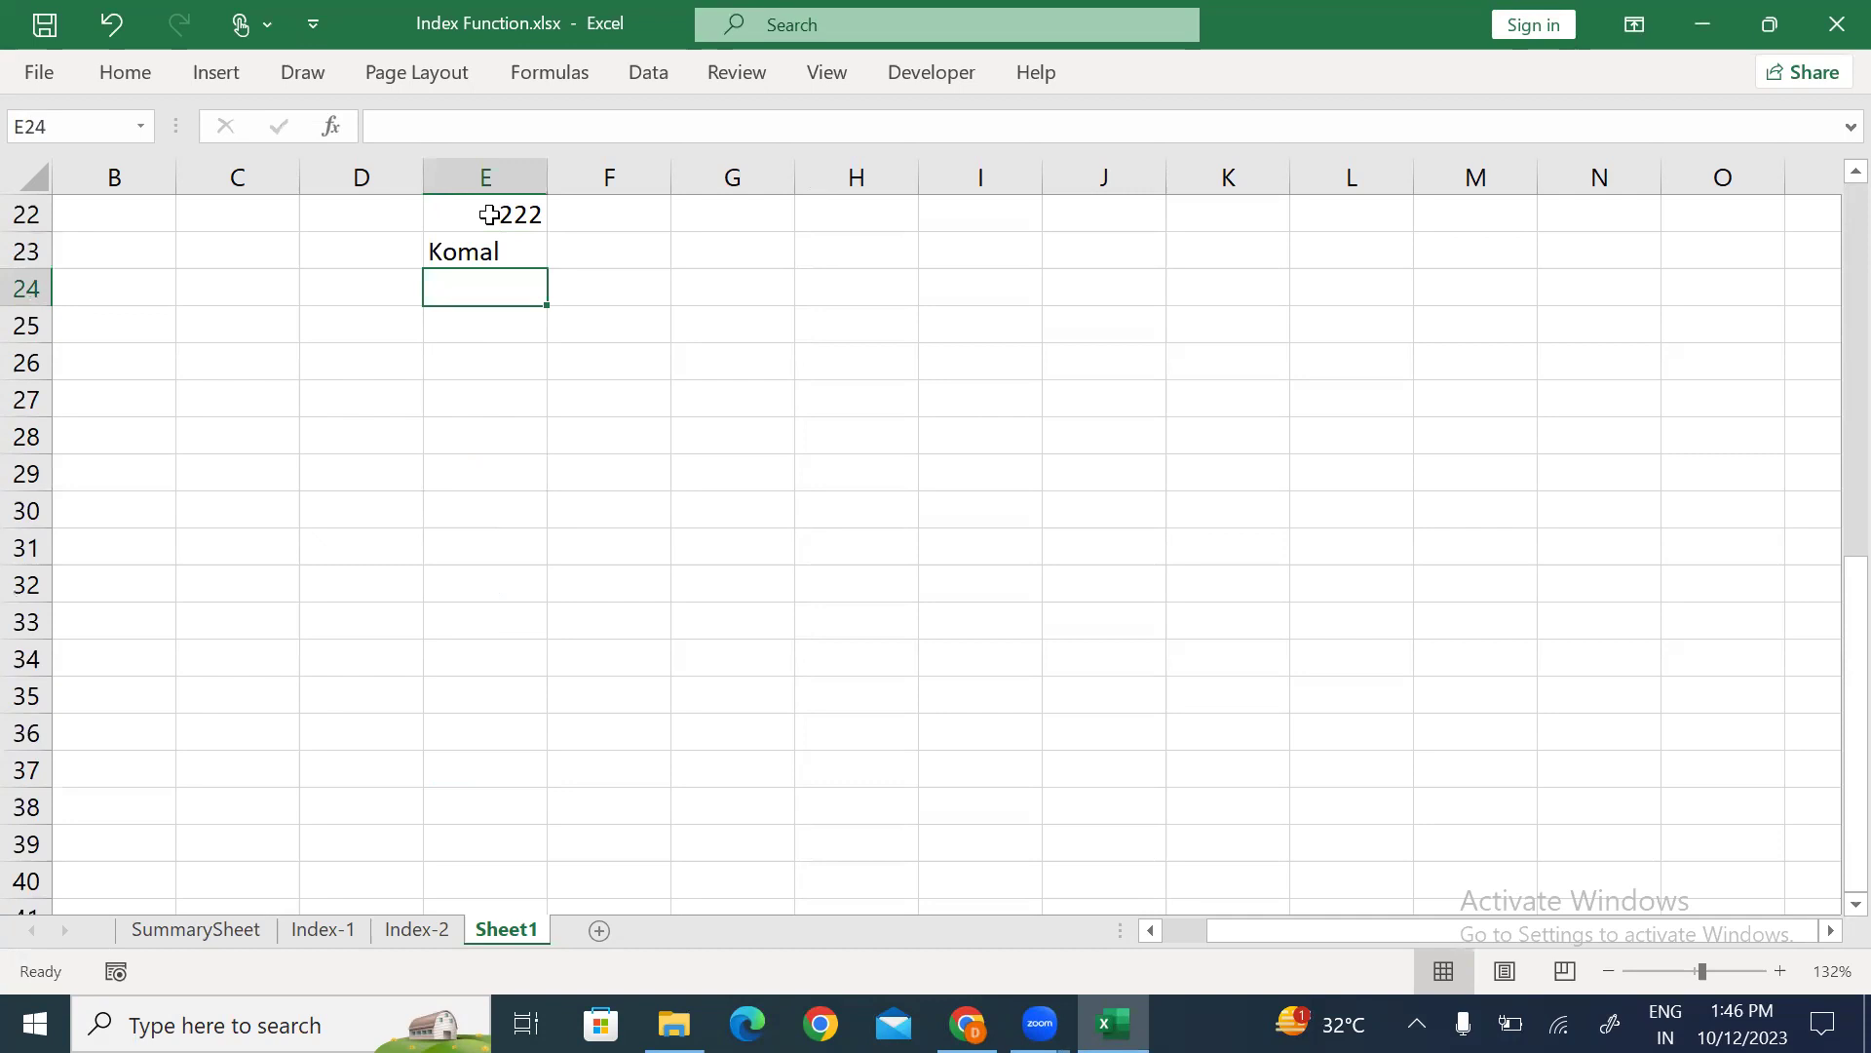
Enter DELL and Jodhpur in cells E24:E25.
text(DE)
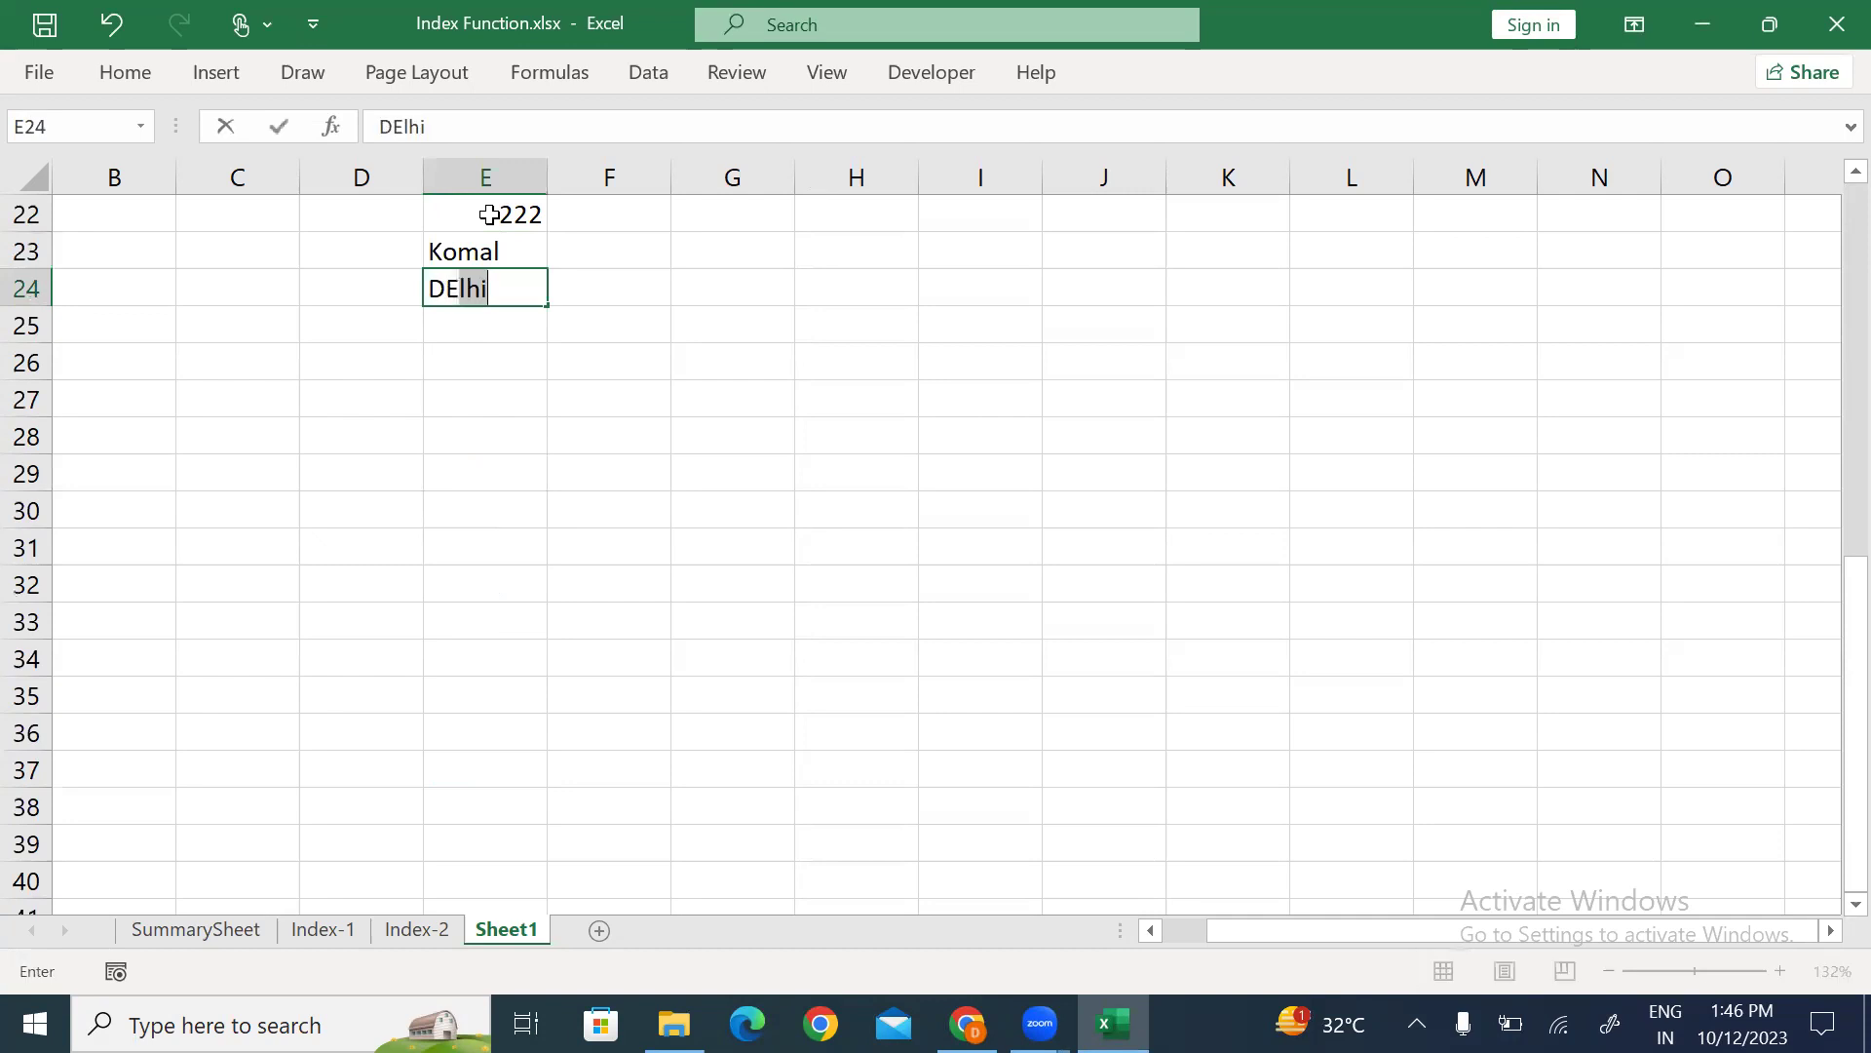
text(LL)
key(Return)
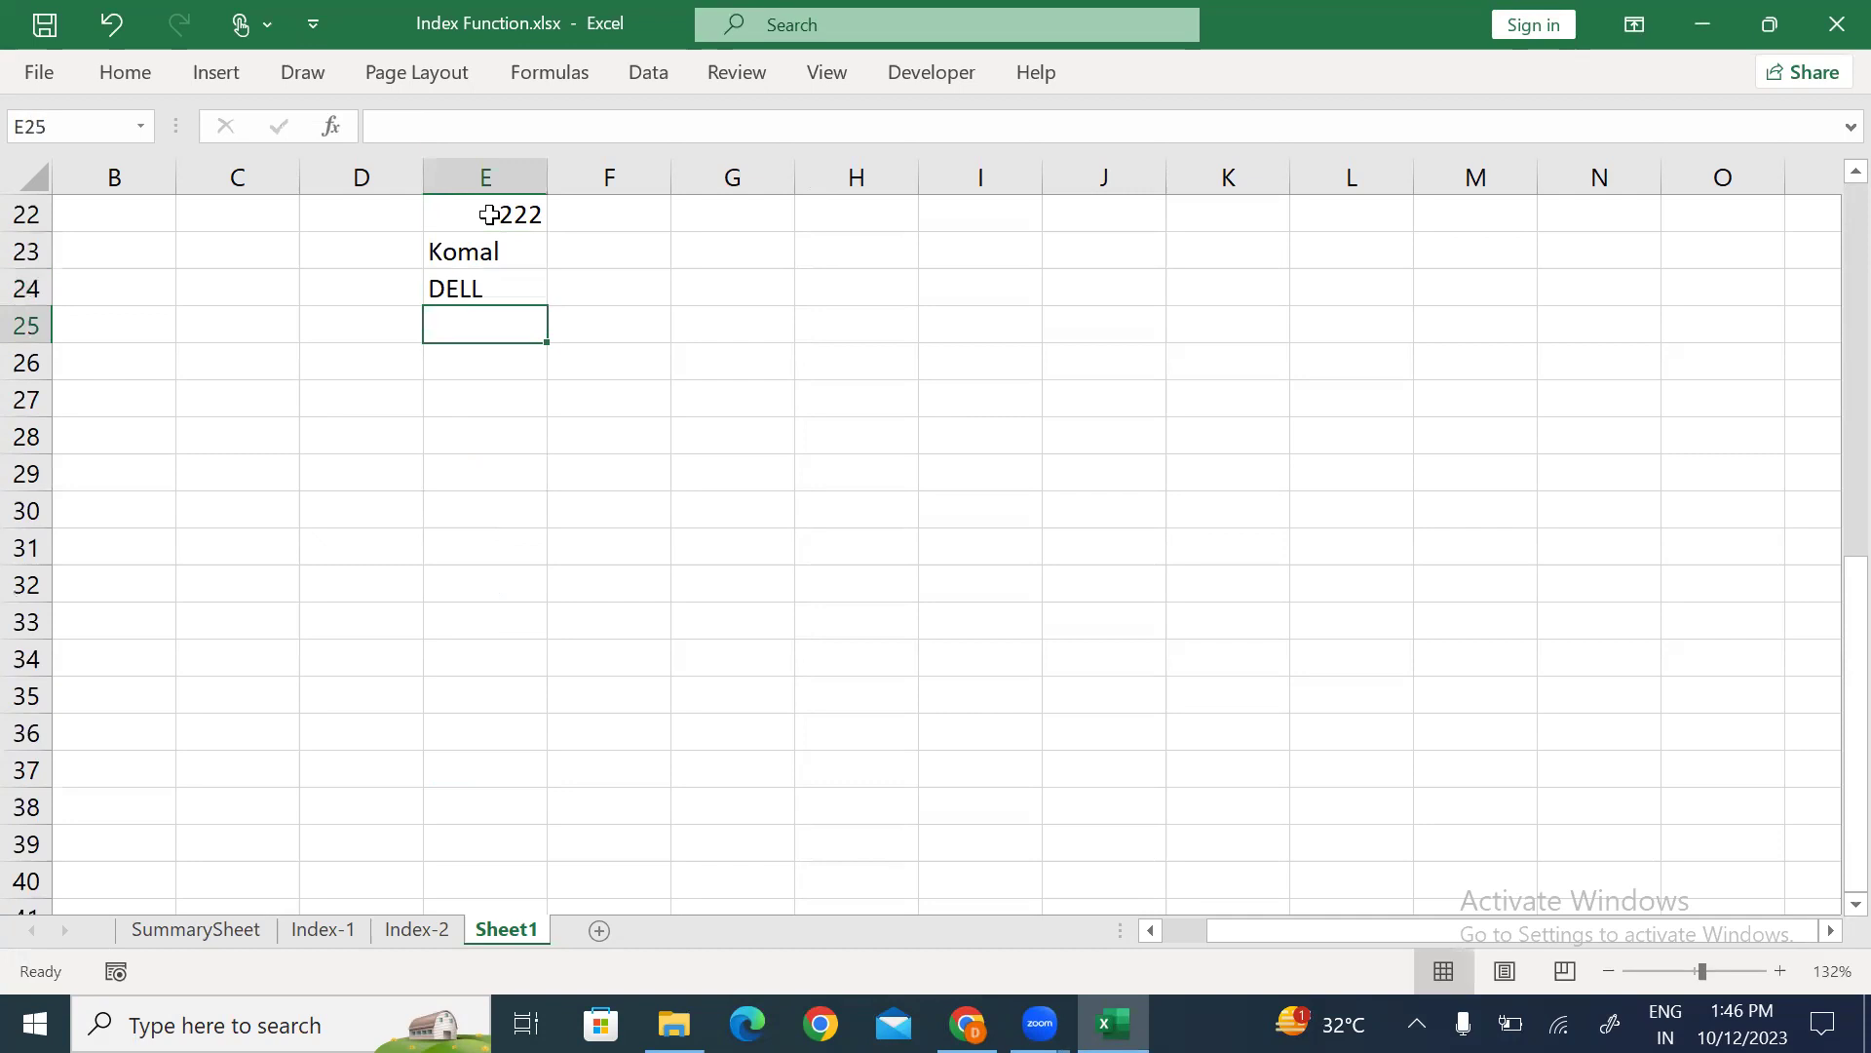
text(J)
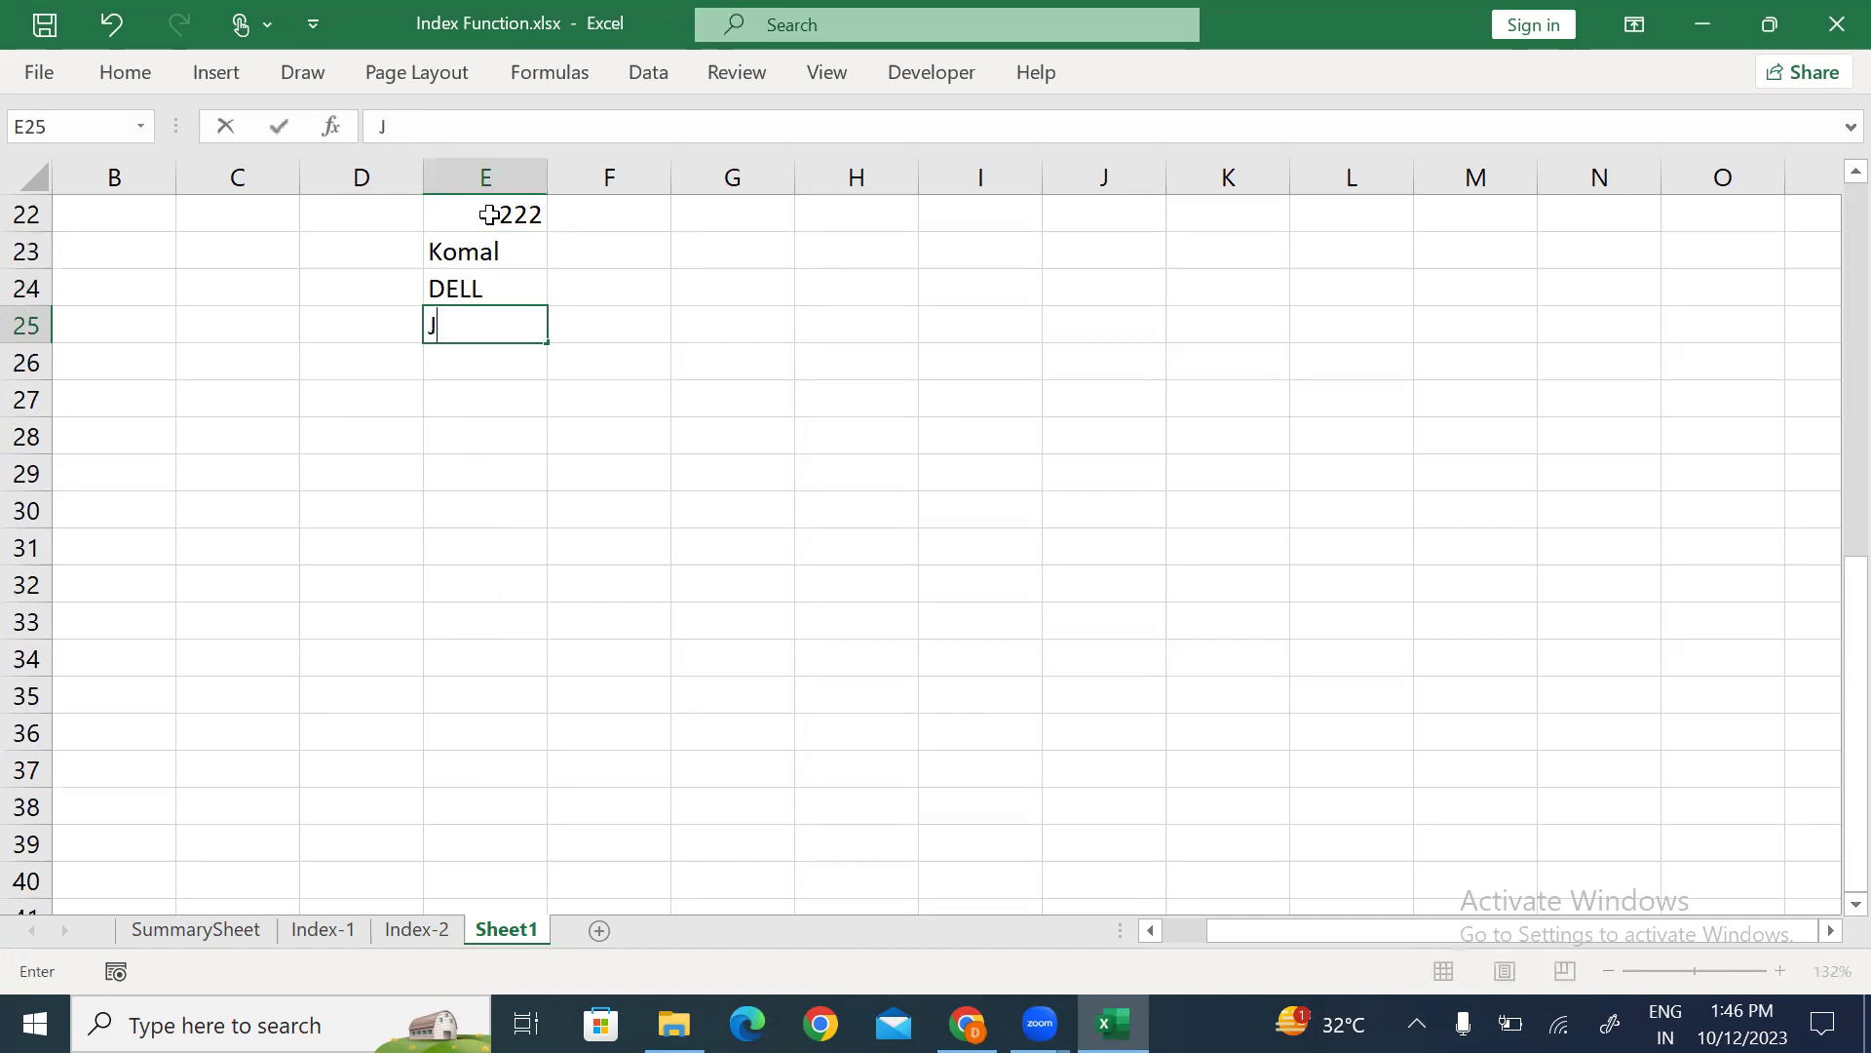
text(odhpur)
key(Return)
Apply all borders to the single-column data list in E1:E25.
key(ctrl+Up)
key(ctrl+Up)
key(ctrl+shift+Down)
scroll(489, 214, up, 2)
Enter the header Empid in cell G1.
key(Right)
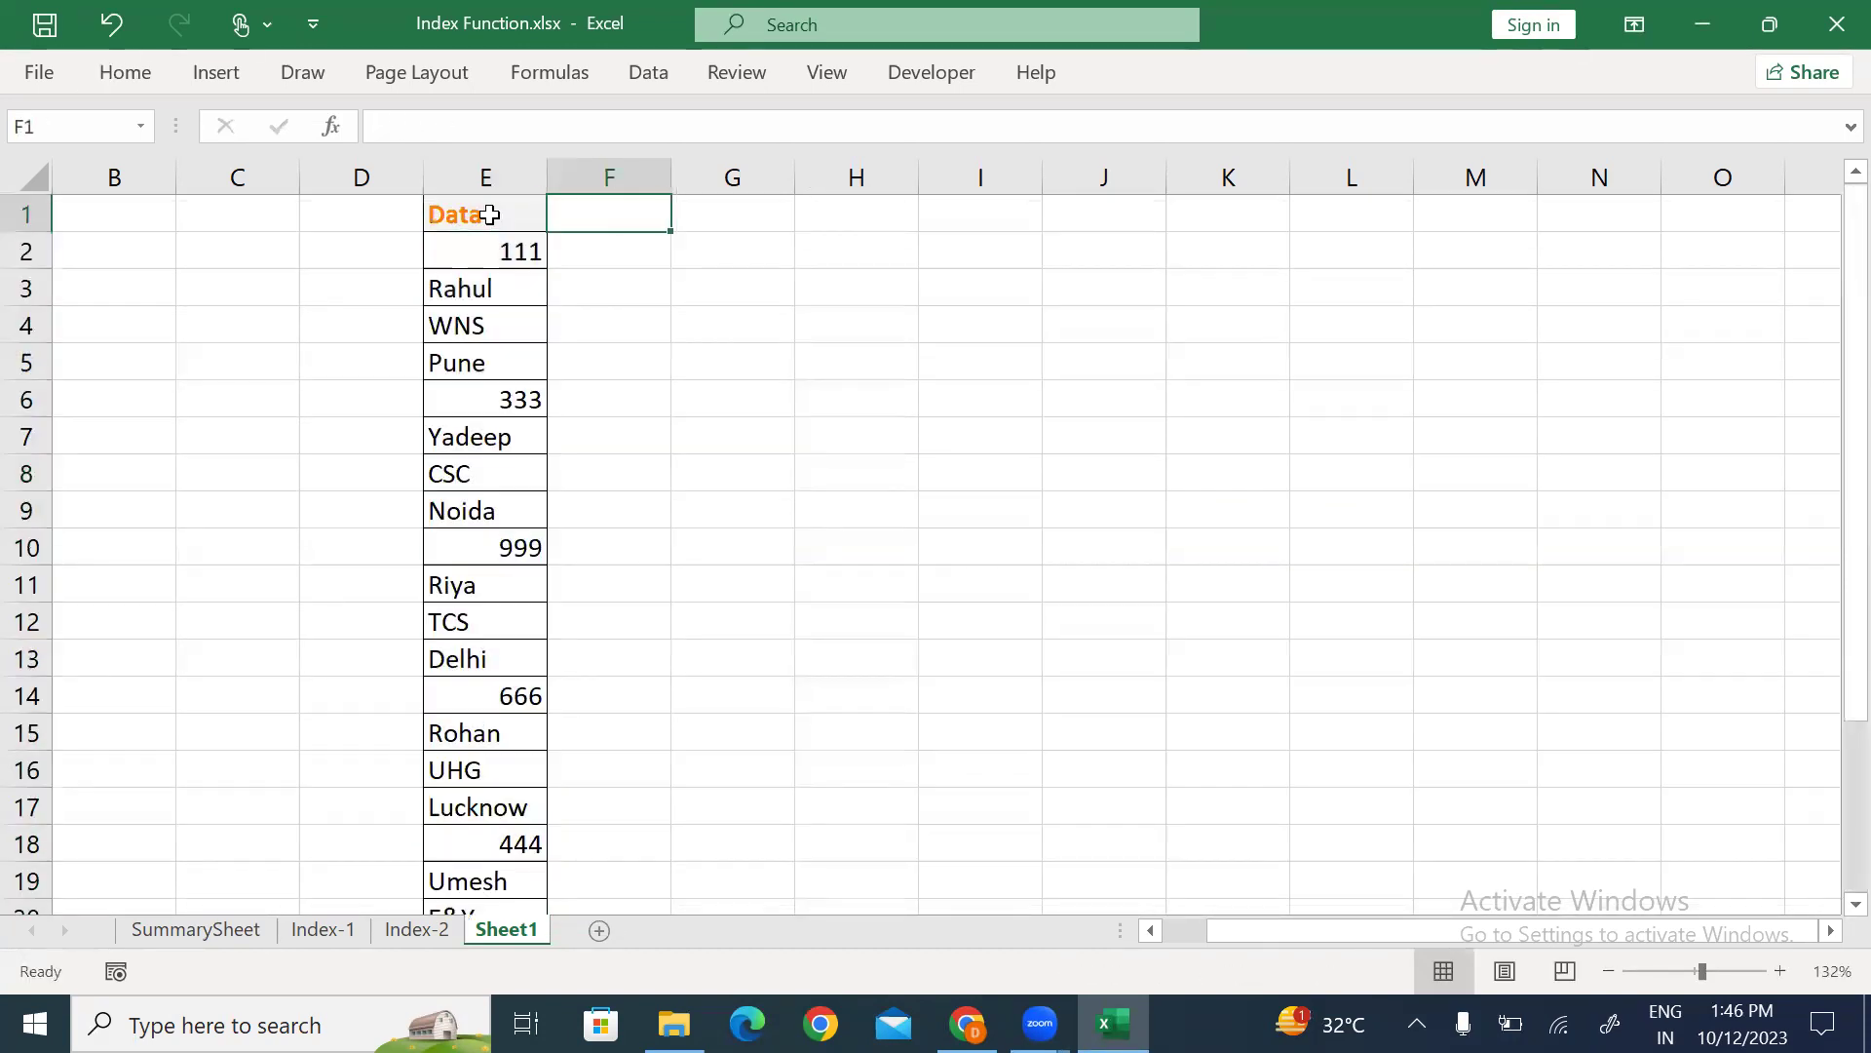
key(Right)
text(Empi)
key(BackSpace)
text(pid)
key(ctrl+Return)
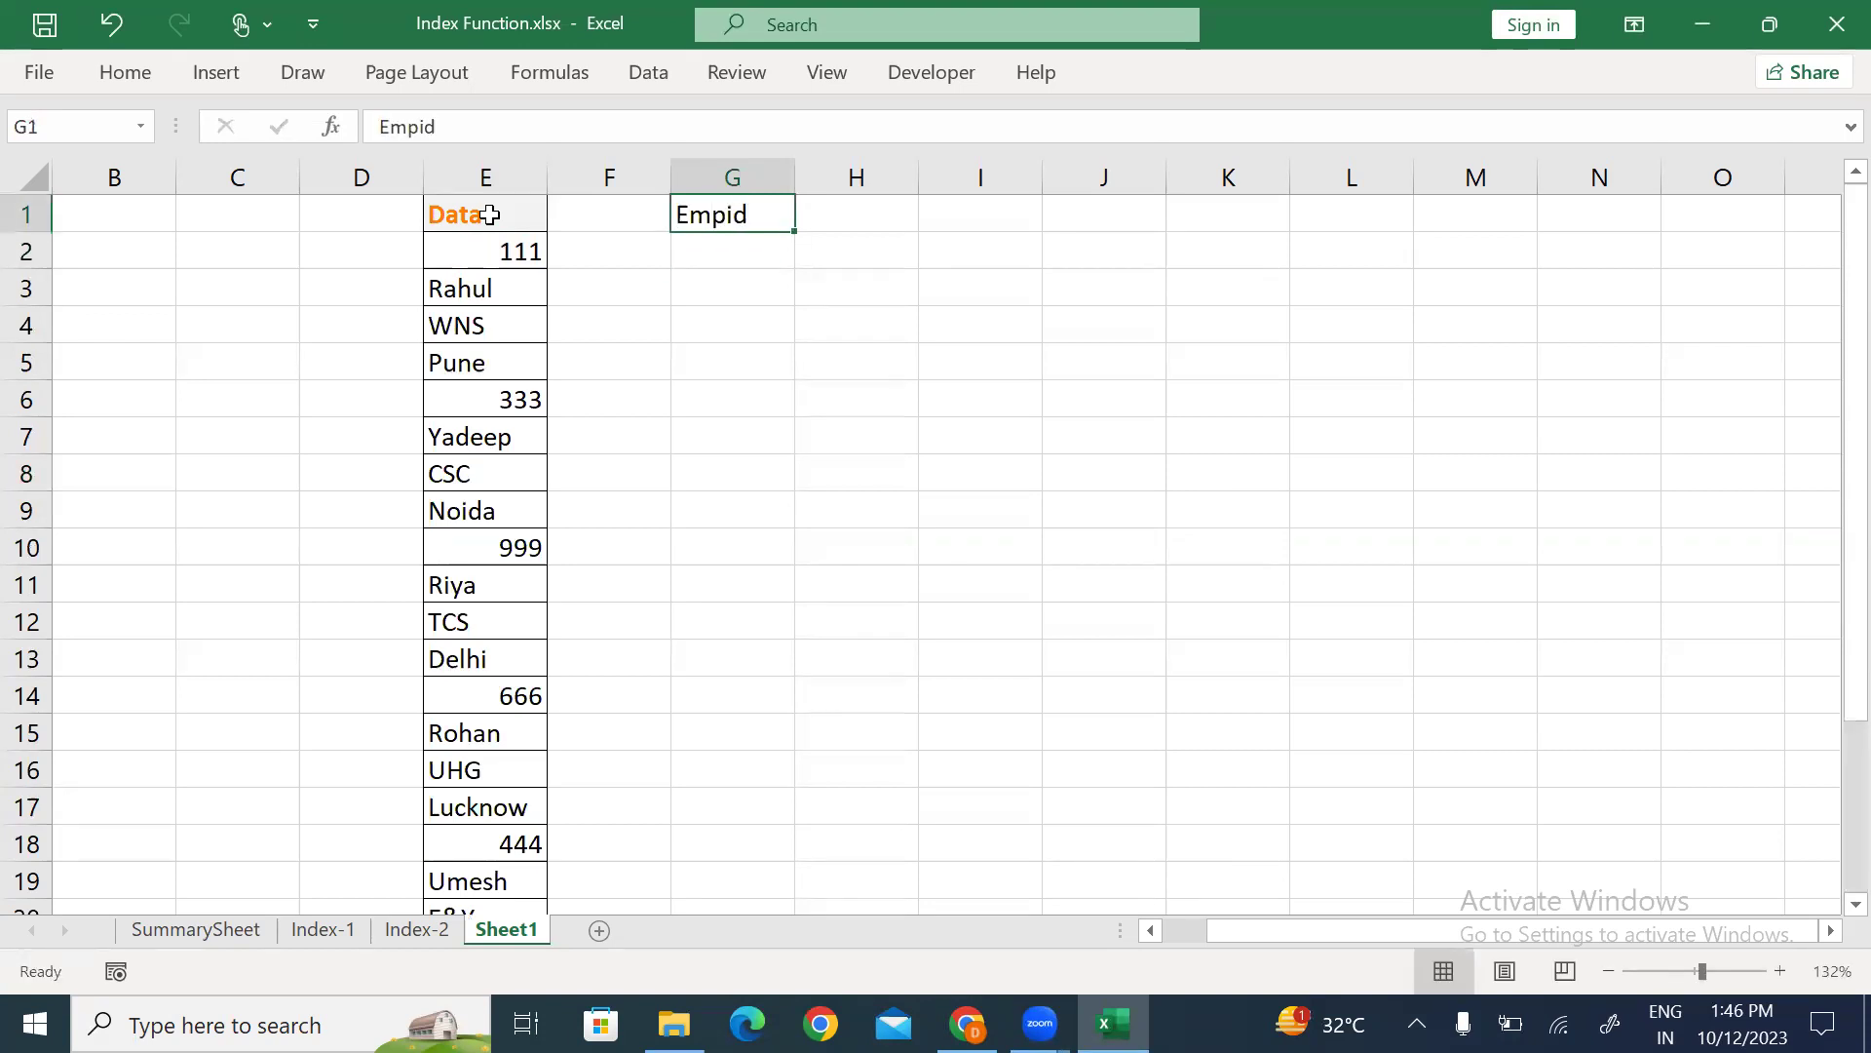
Fill G2:G10 with the IDs 111, 222, 333, 444, 555, 666, 777, 888 and 999.
key(Return)
text(111)
key(Return)
text(222)
key(Return)
text(333)
key(Return)
text(444)
key(Return)
text(555)
key(Return)
text(666)
key(Return)
text(777)
key(Return)
text(888)
key(Return)
text(99)
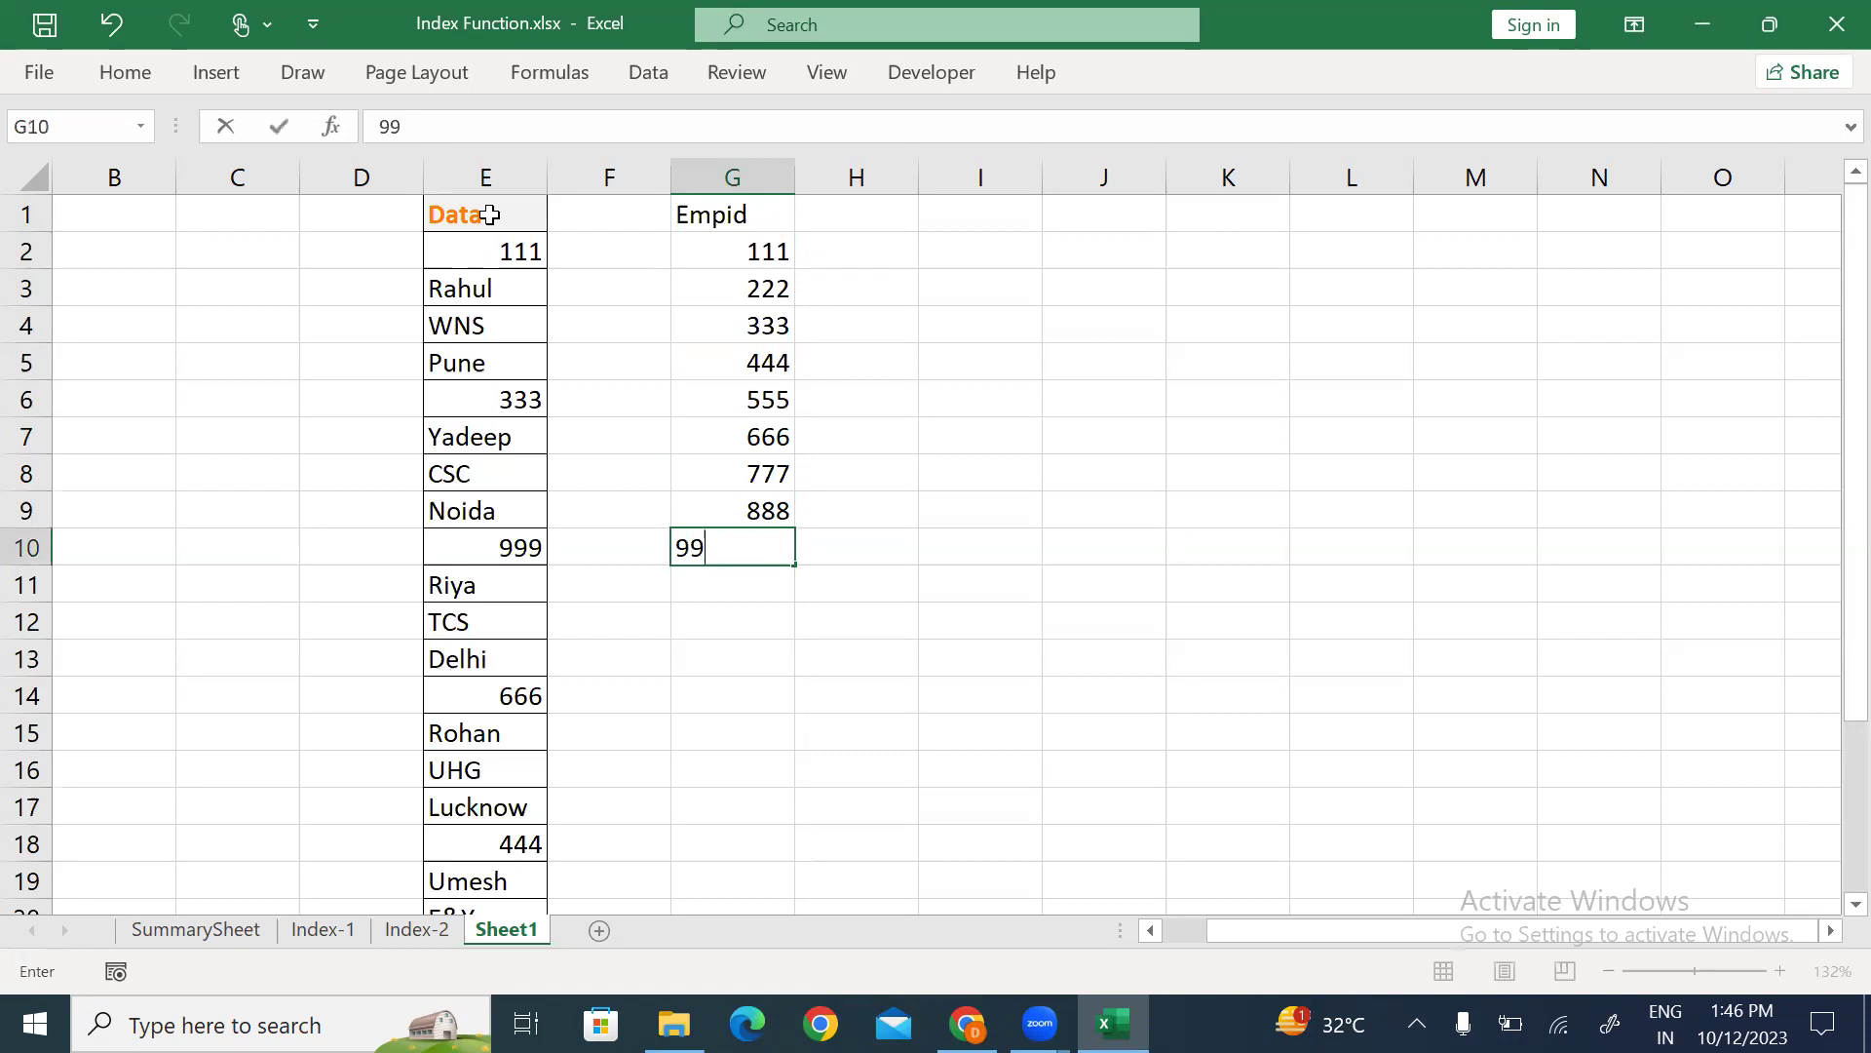
text(9)
key(Return)
Enter the header EmpName in cell H1.
key(Up)
key(ctrl+Up)
key(Right)
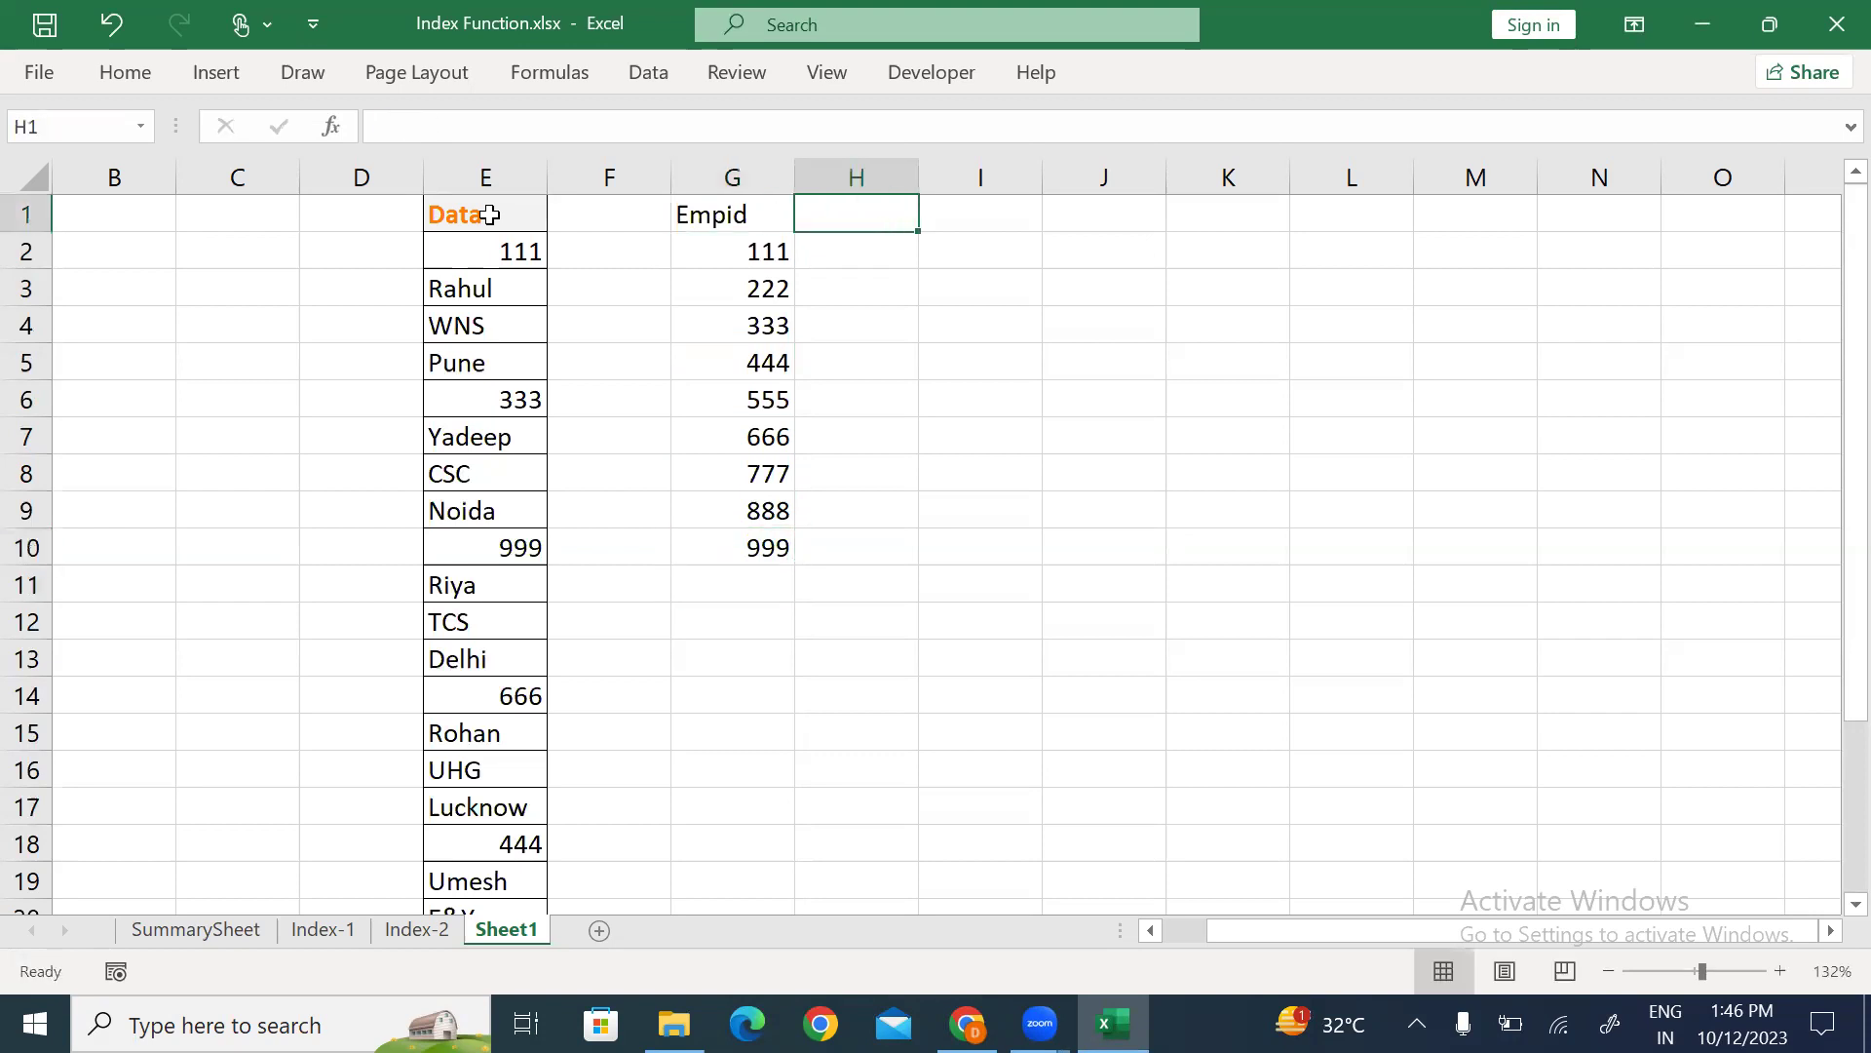
text(EmpName)
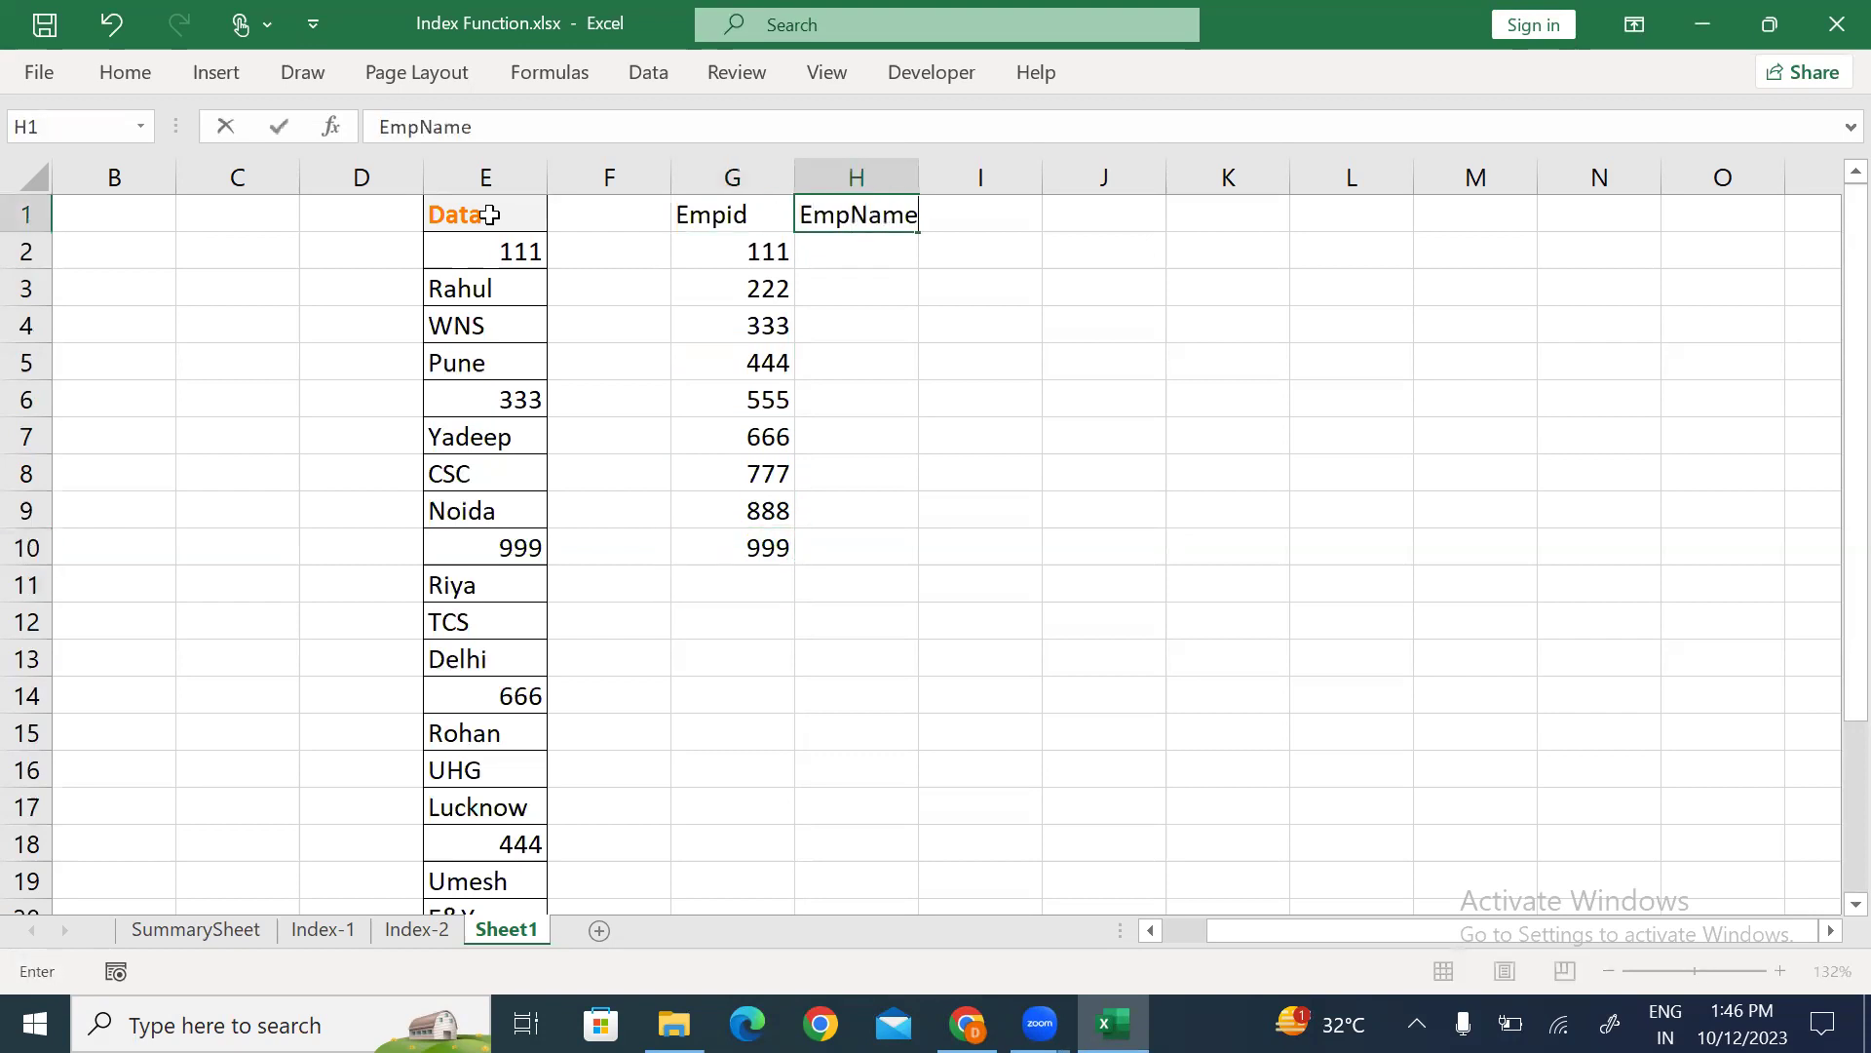
key(Tab)
key(Left)
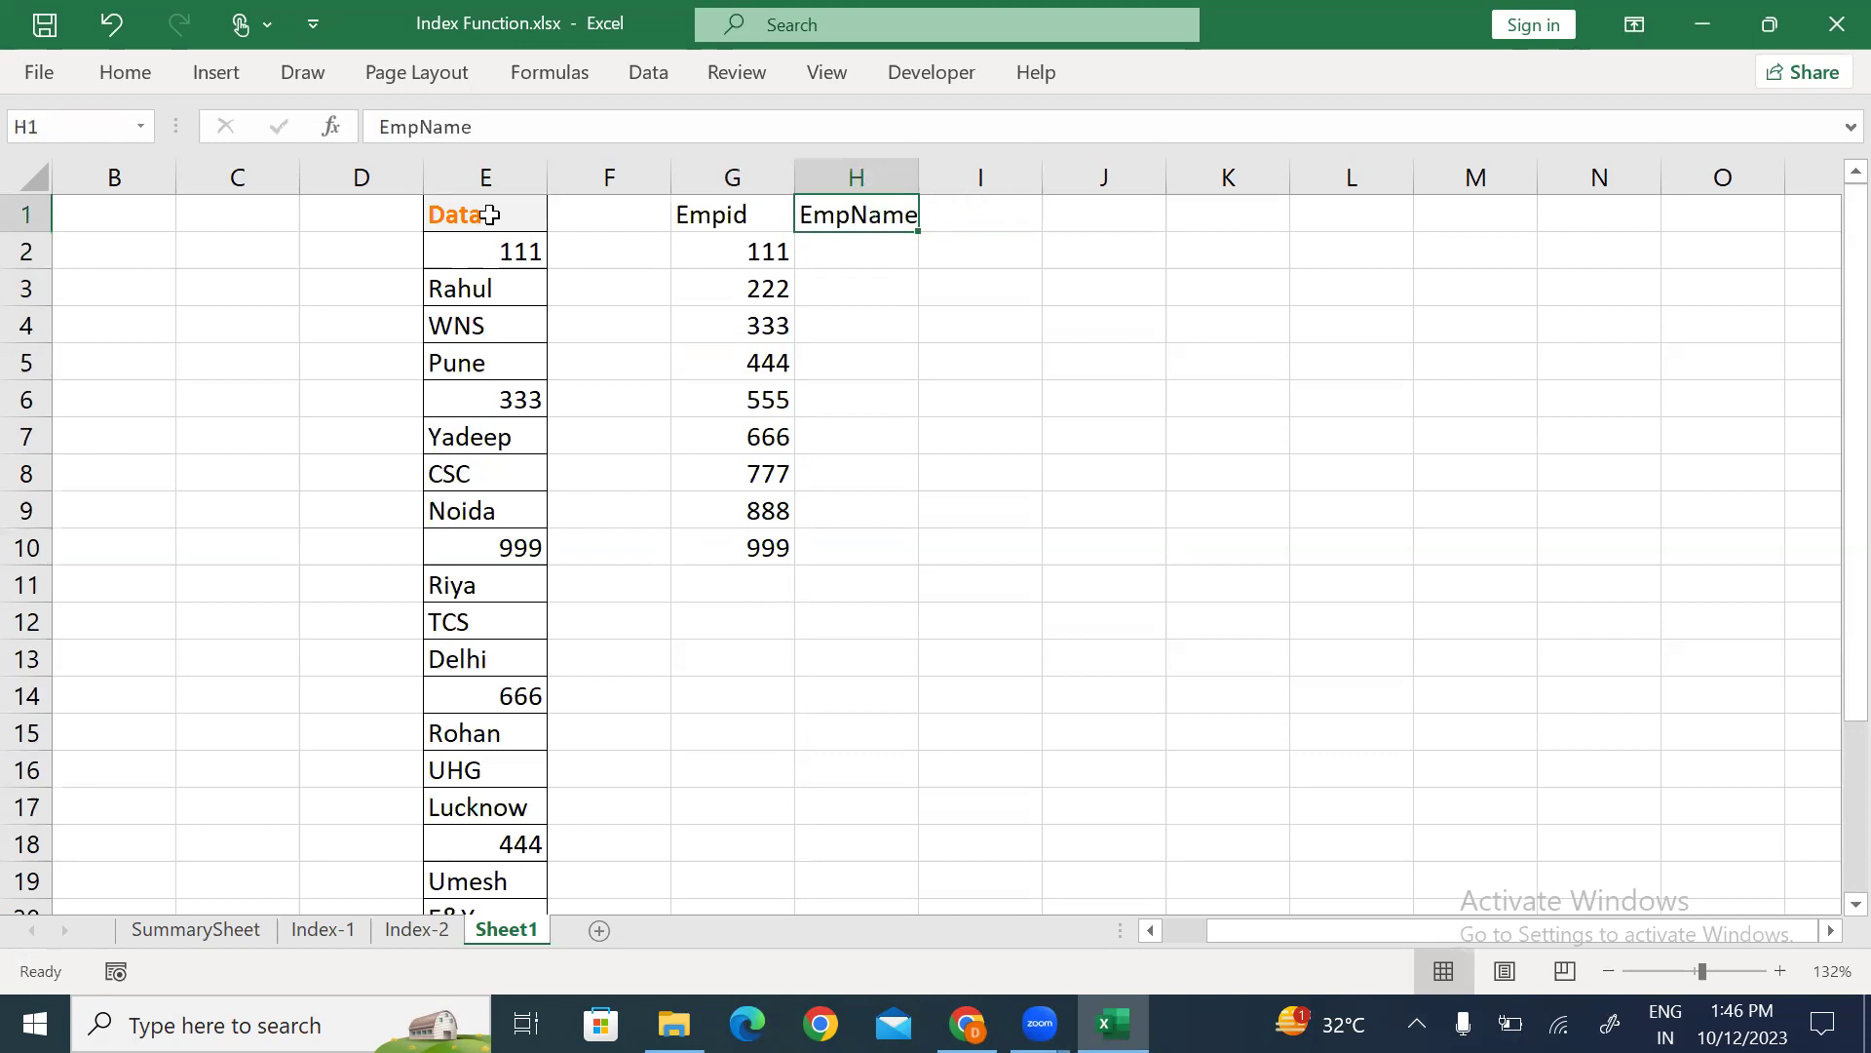
AutoFit the width of column H to its EmpName header.
key(alt)
key(o)
key(a)
key(Escape)
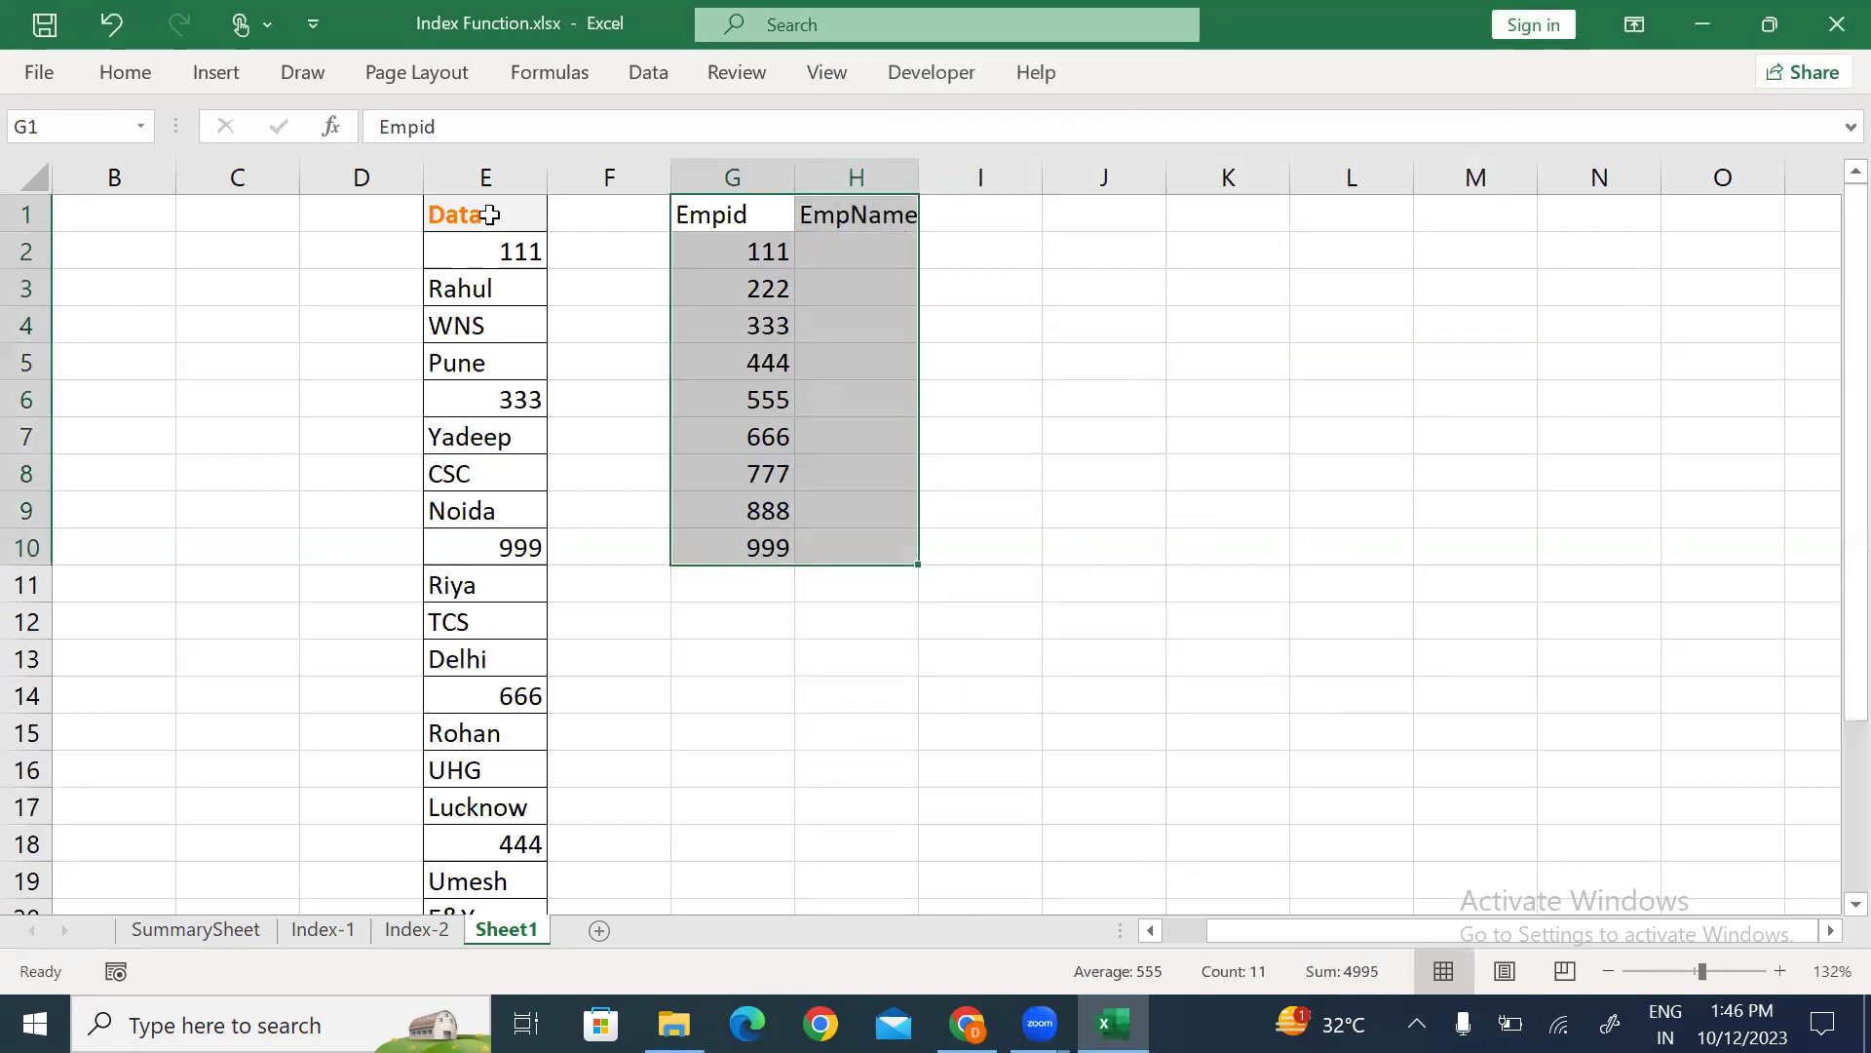
key(Right)
key(alt)
key(o)
key(c)
key(a)
Enter the header City in I1 and move it to J1.
key(Right)
text(City)
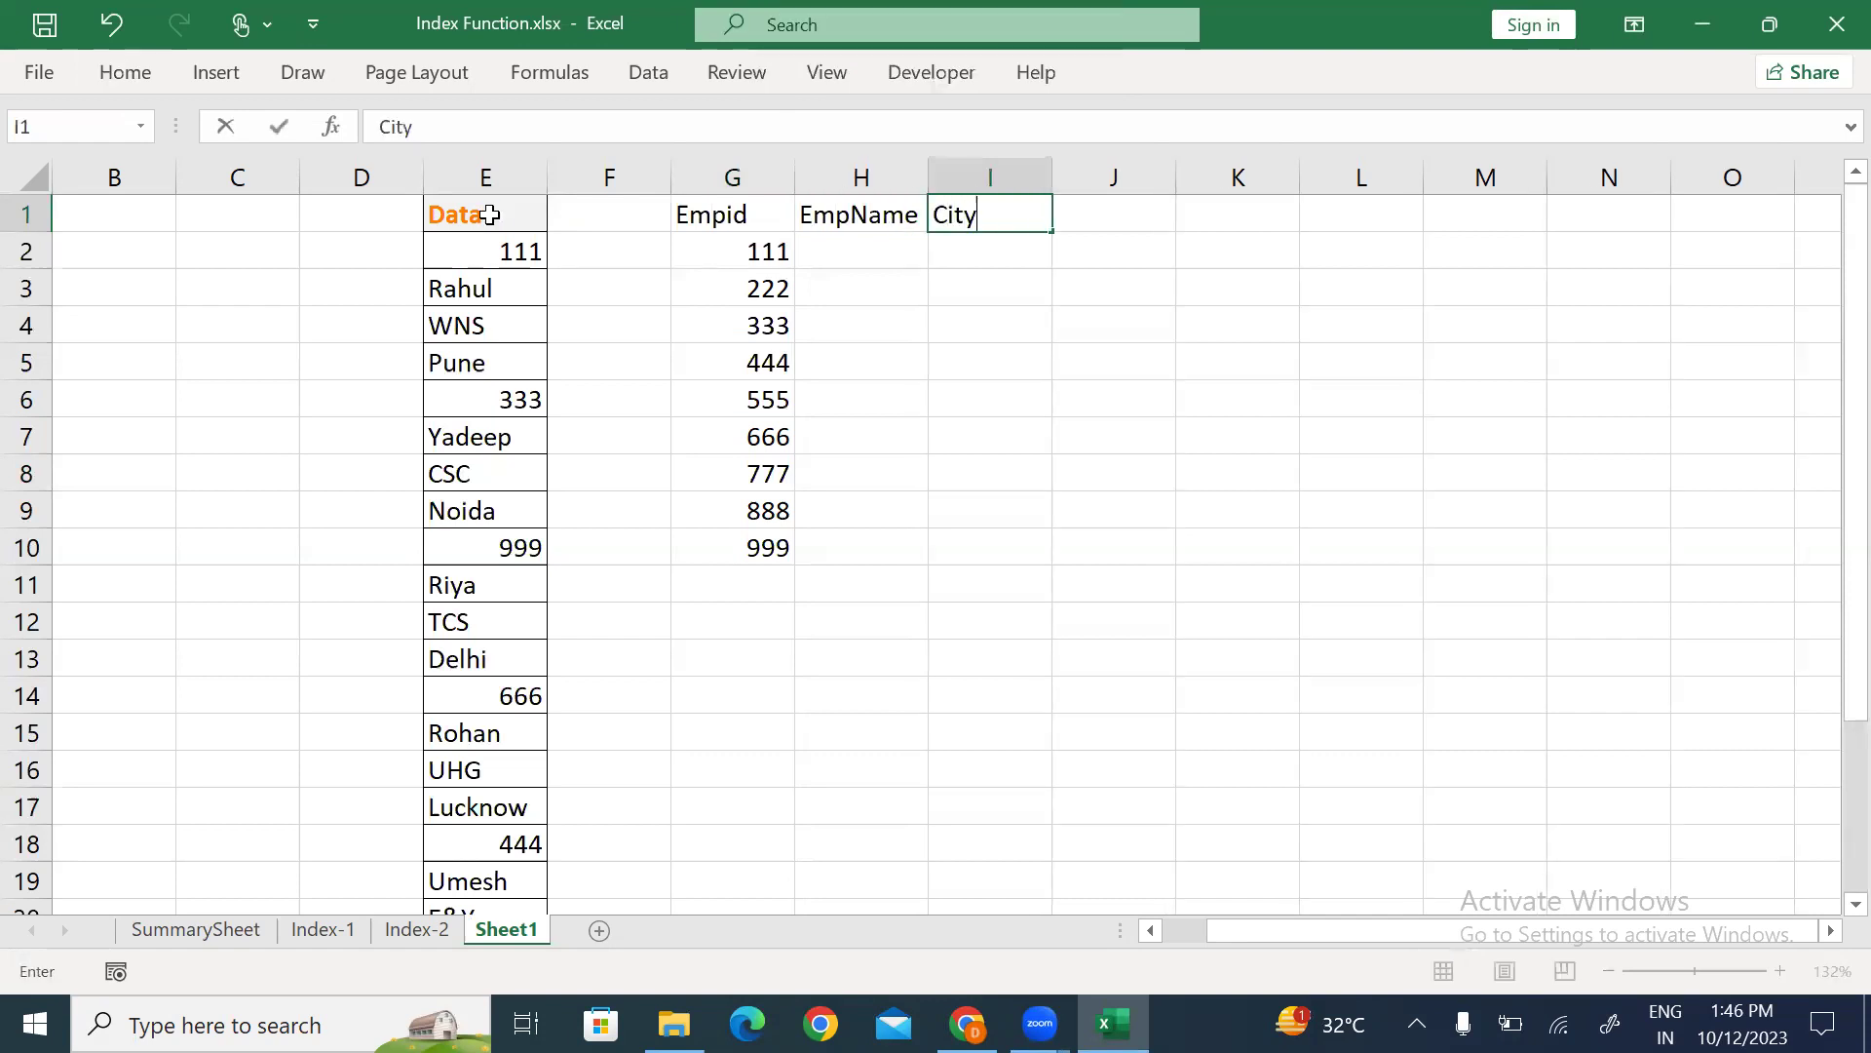
key(Tab)
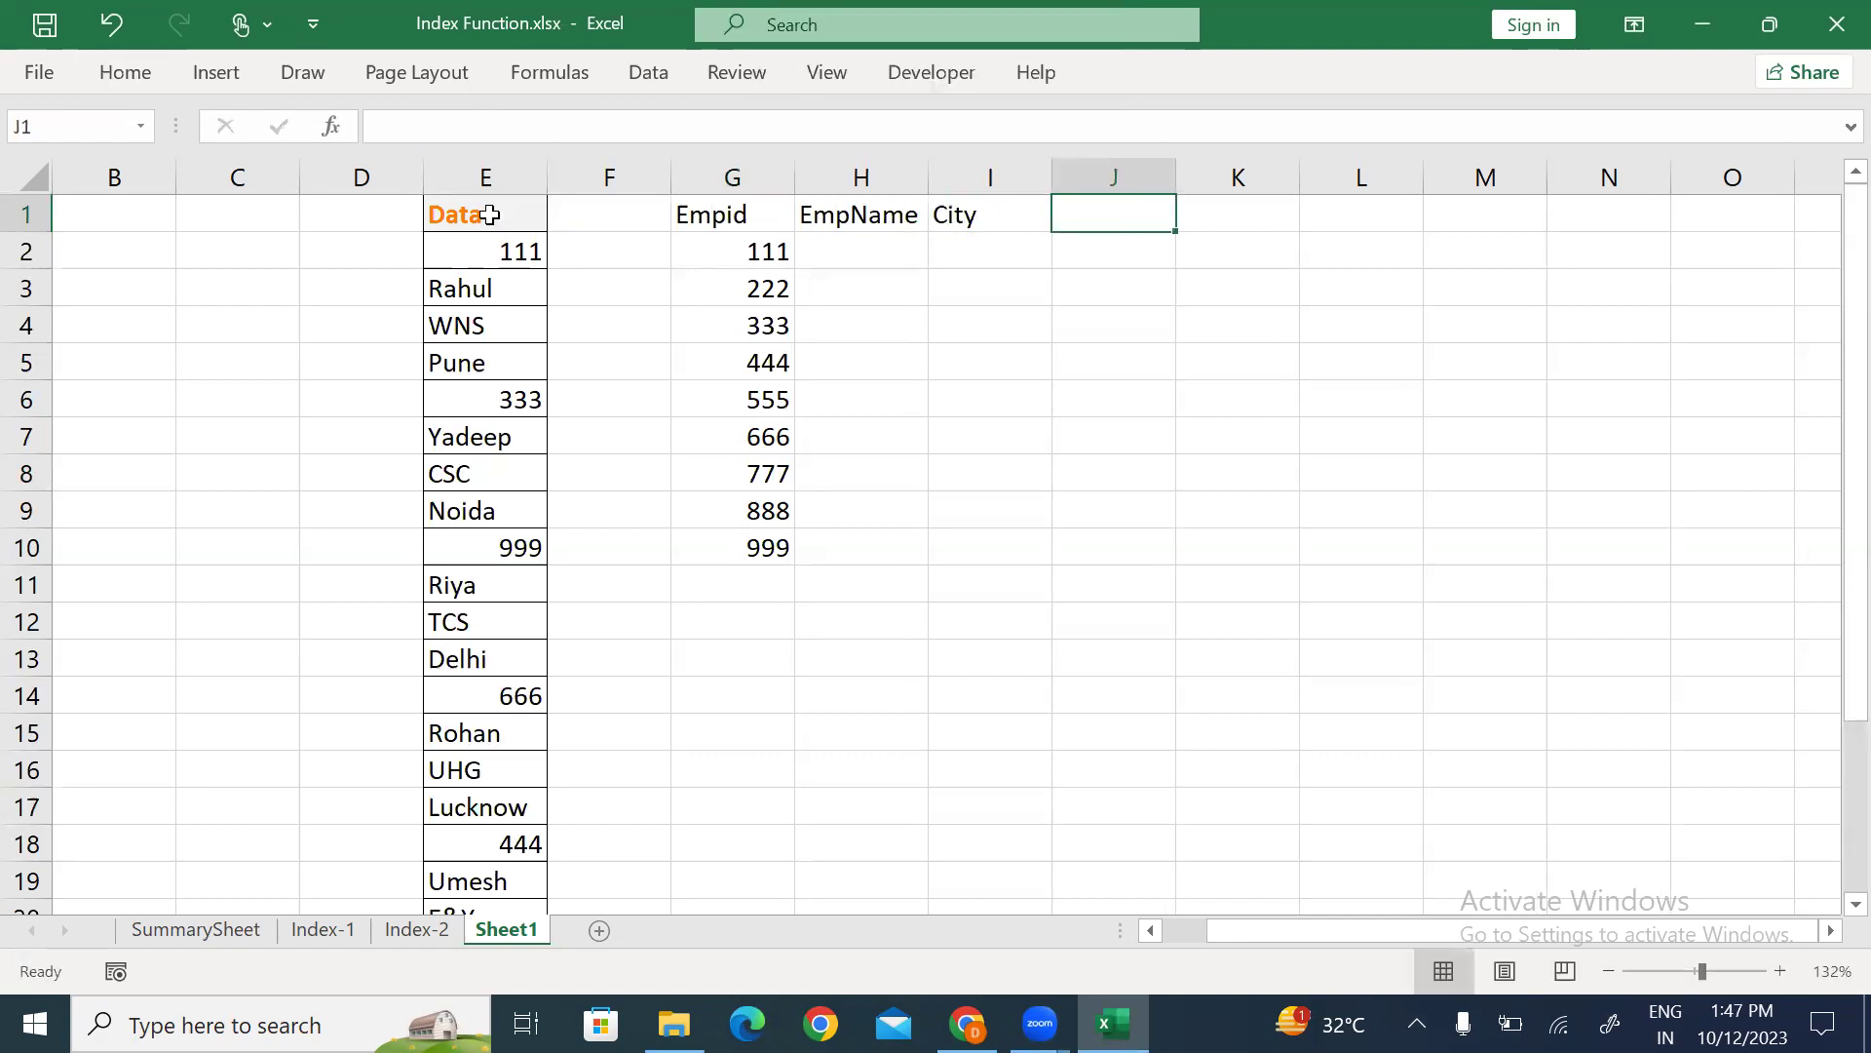
key(Left)
key(ctrl+x)
key(Right)
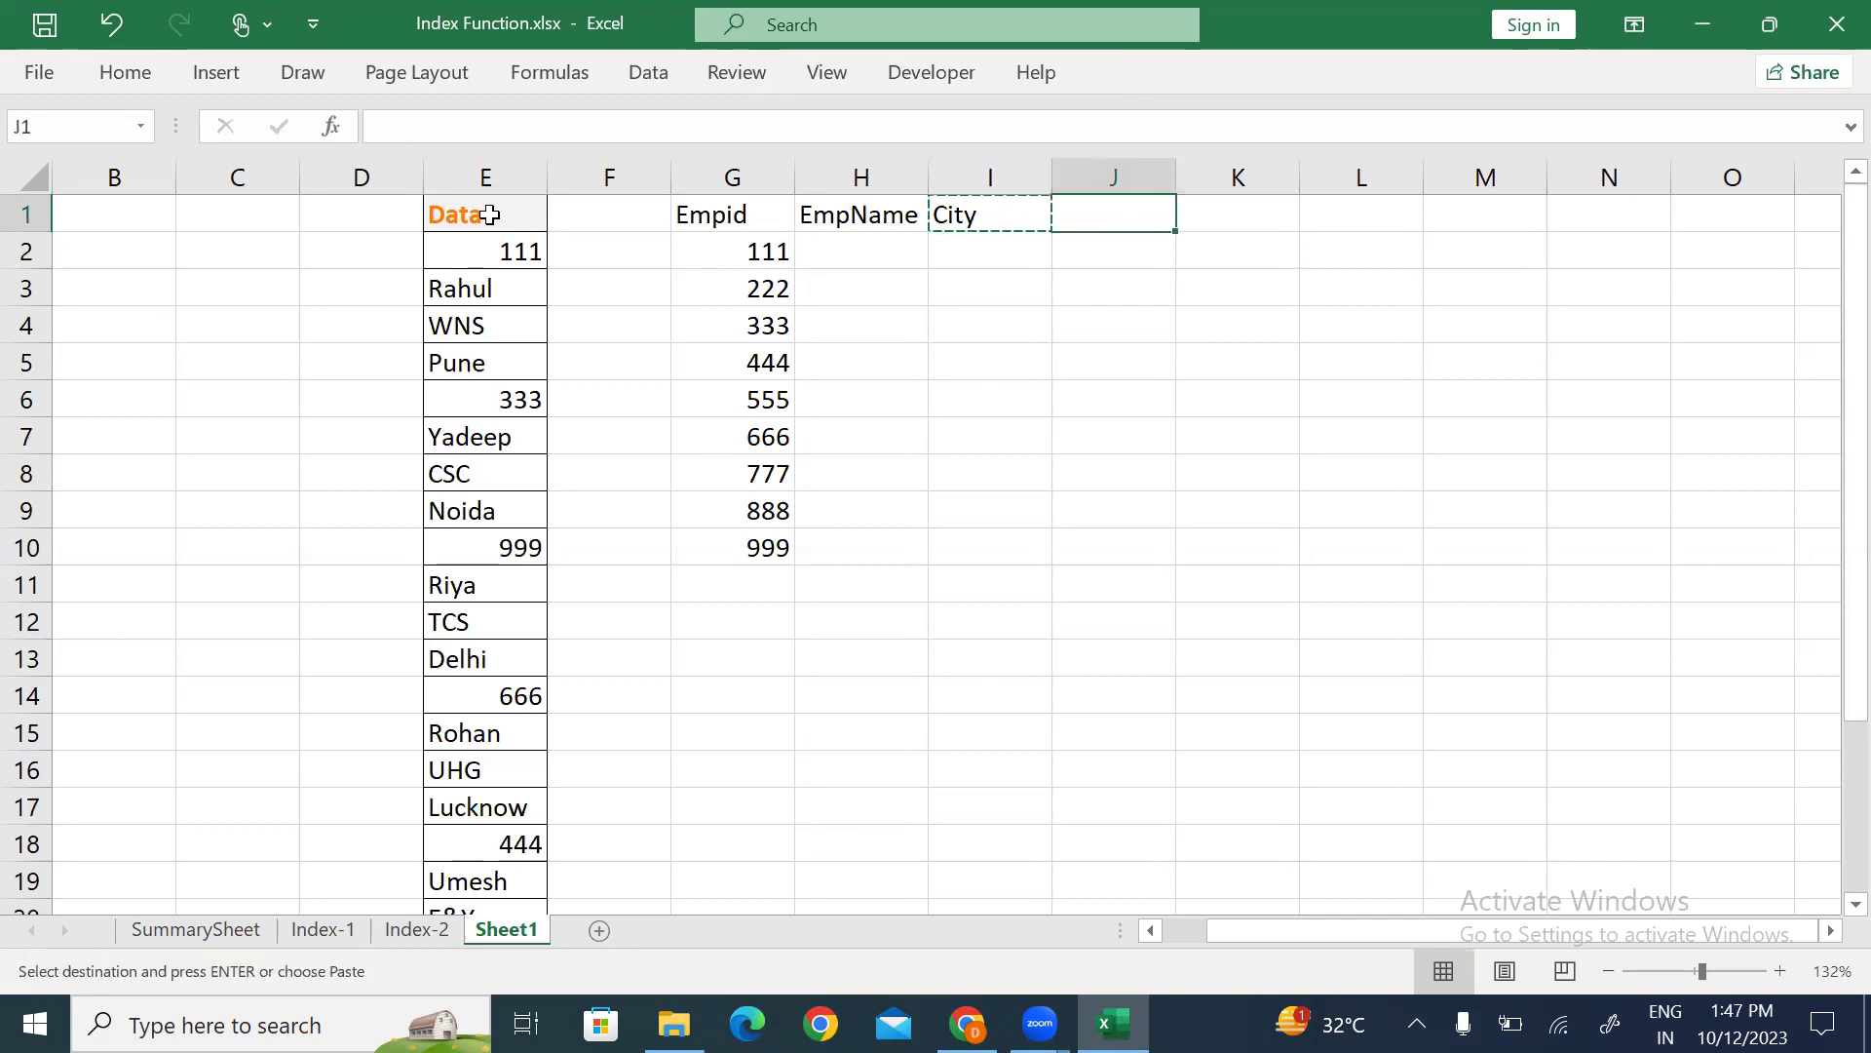
key(ctrl+v)
Enter the header Company in cell I1.
key(Left)
text(Companby)
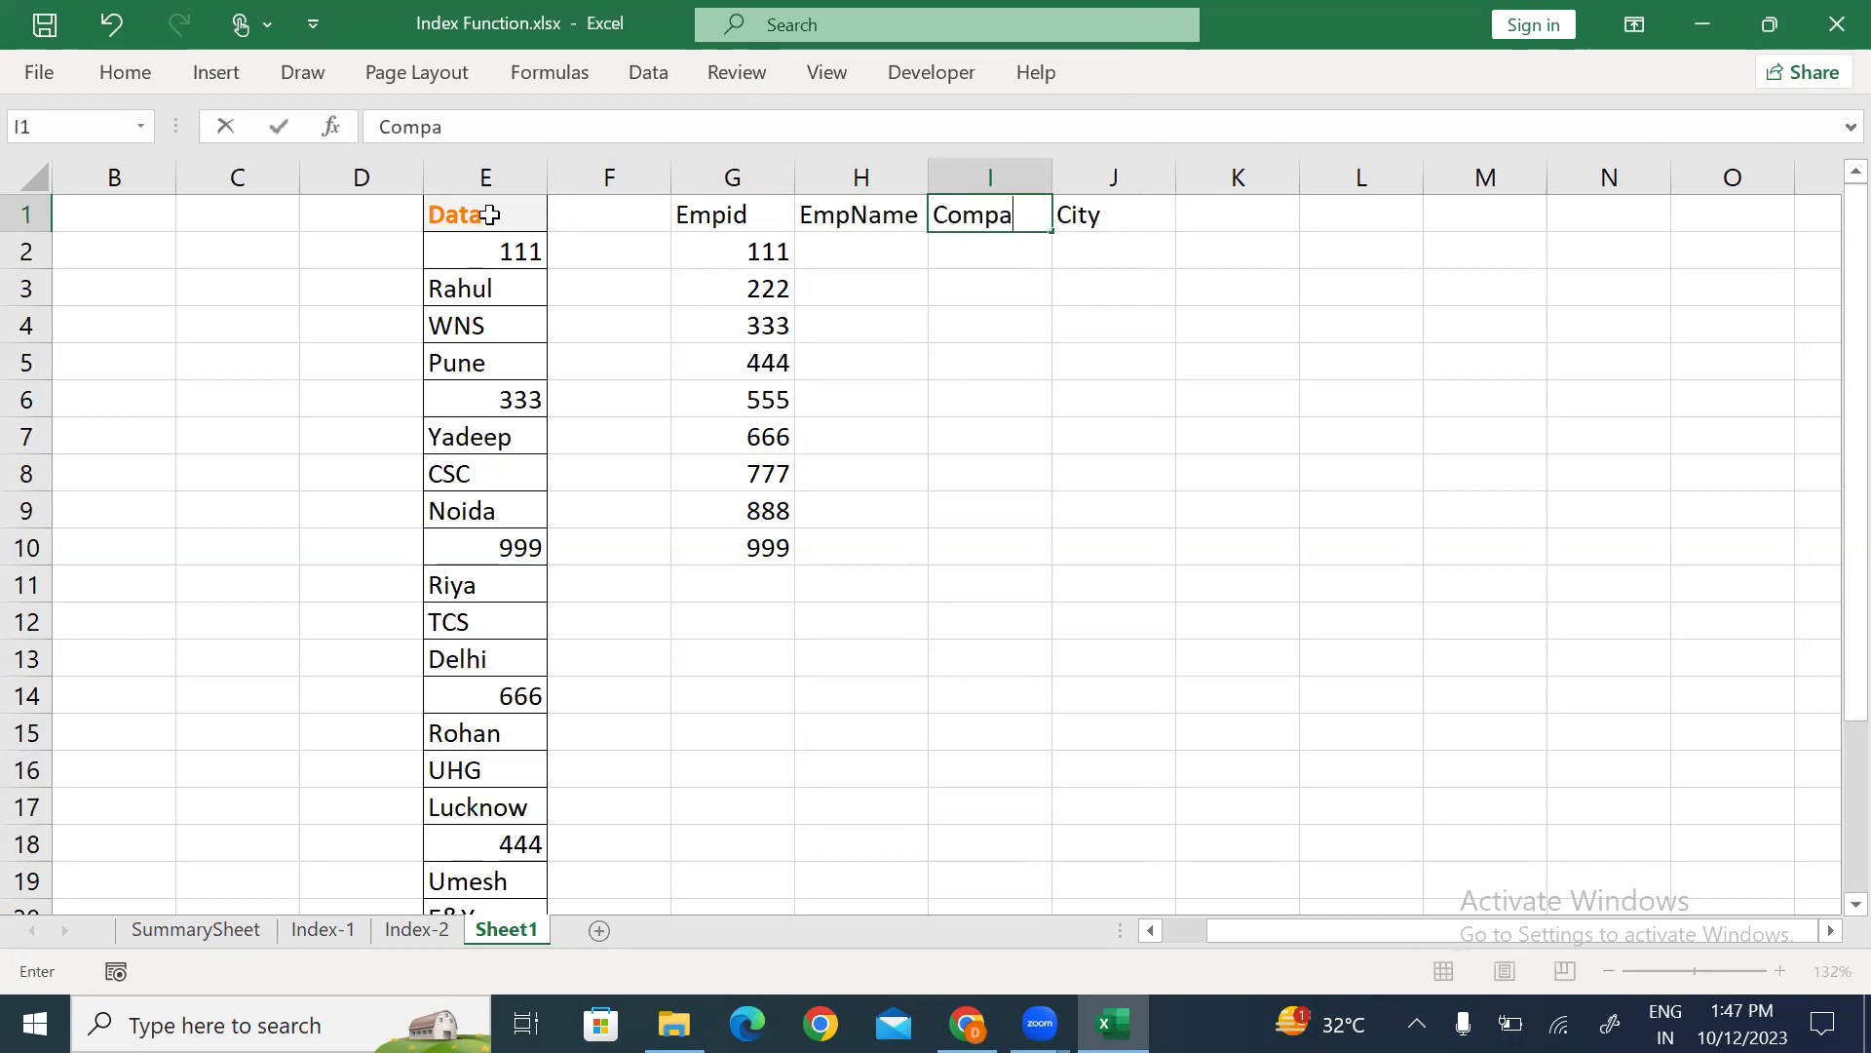
key(Return)
key(Up)
key(F2)
key(BackSpace)
key(BackSpace)
text(y)
key(Return)
Apply the orange bold cell style of the Data header to the headers in G1:J1.
key(Up)
key(Left)
key(Left)
key(shift+Right)
key(shift+Right)
key(shift+Right)
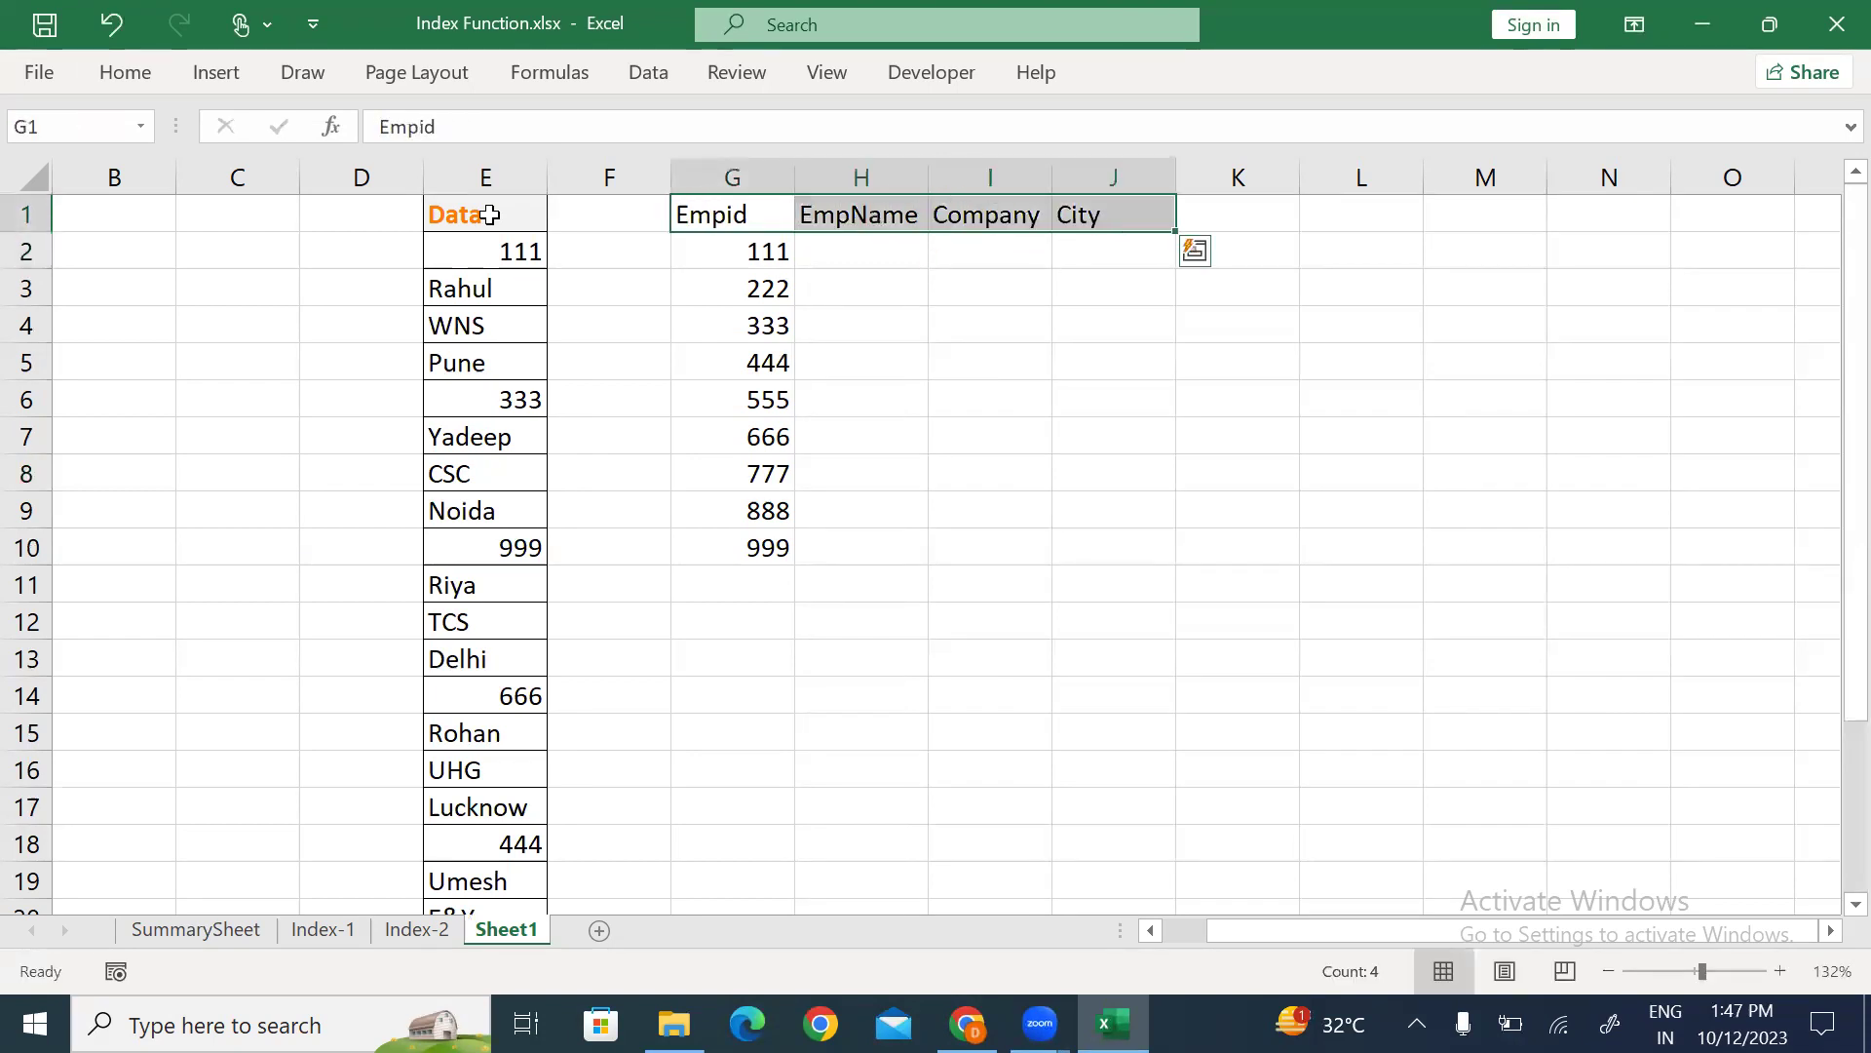
key(alt)
key(h)
key(j)
key(Return)
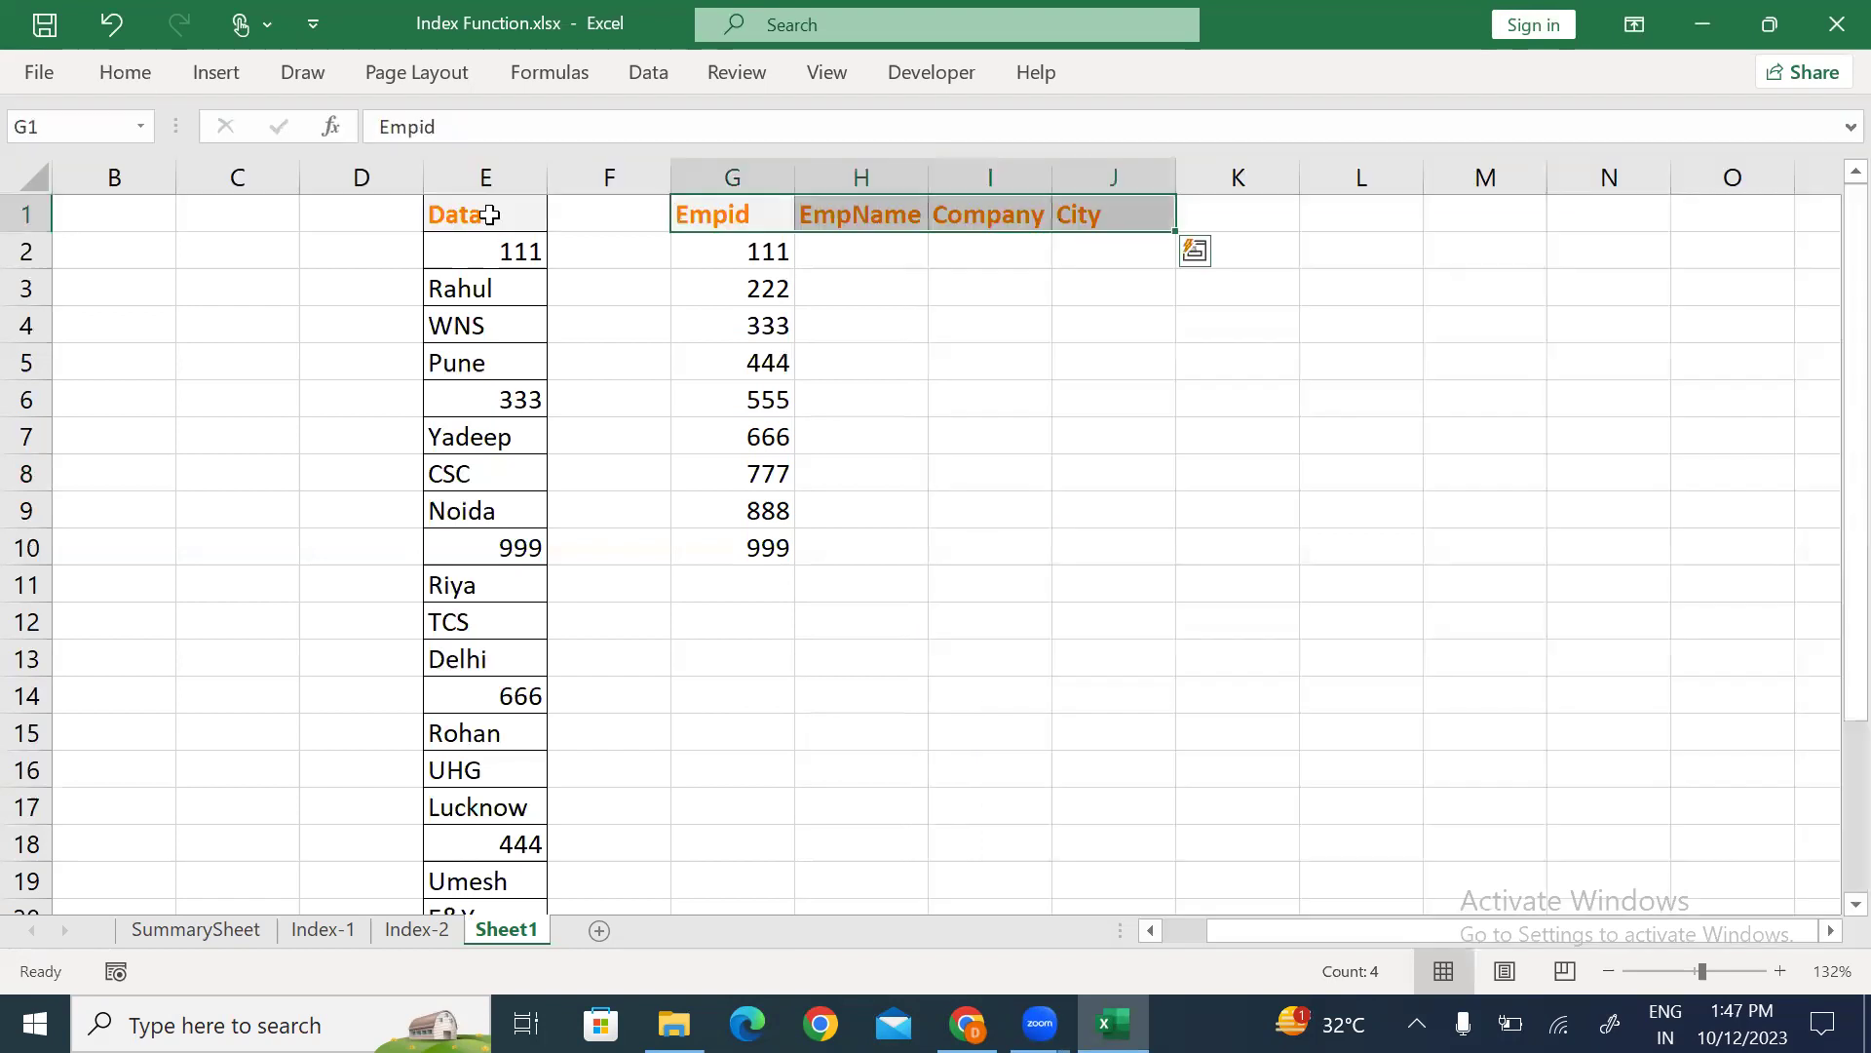
Apply all borders to the lookup table in G1:J10.
key(ctrl+shift+Down)
key(alt+h)
key(b)
key(a)
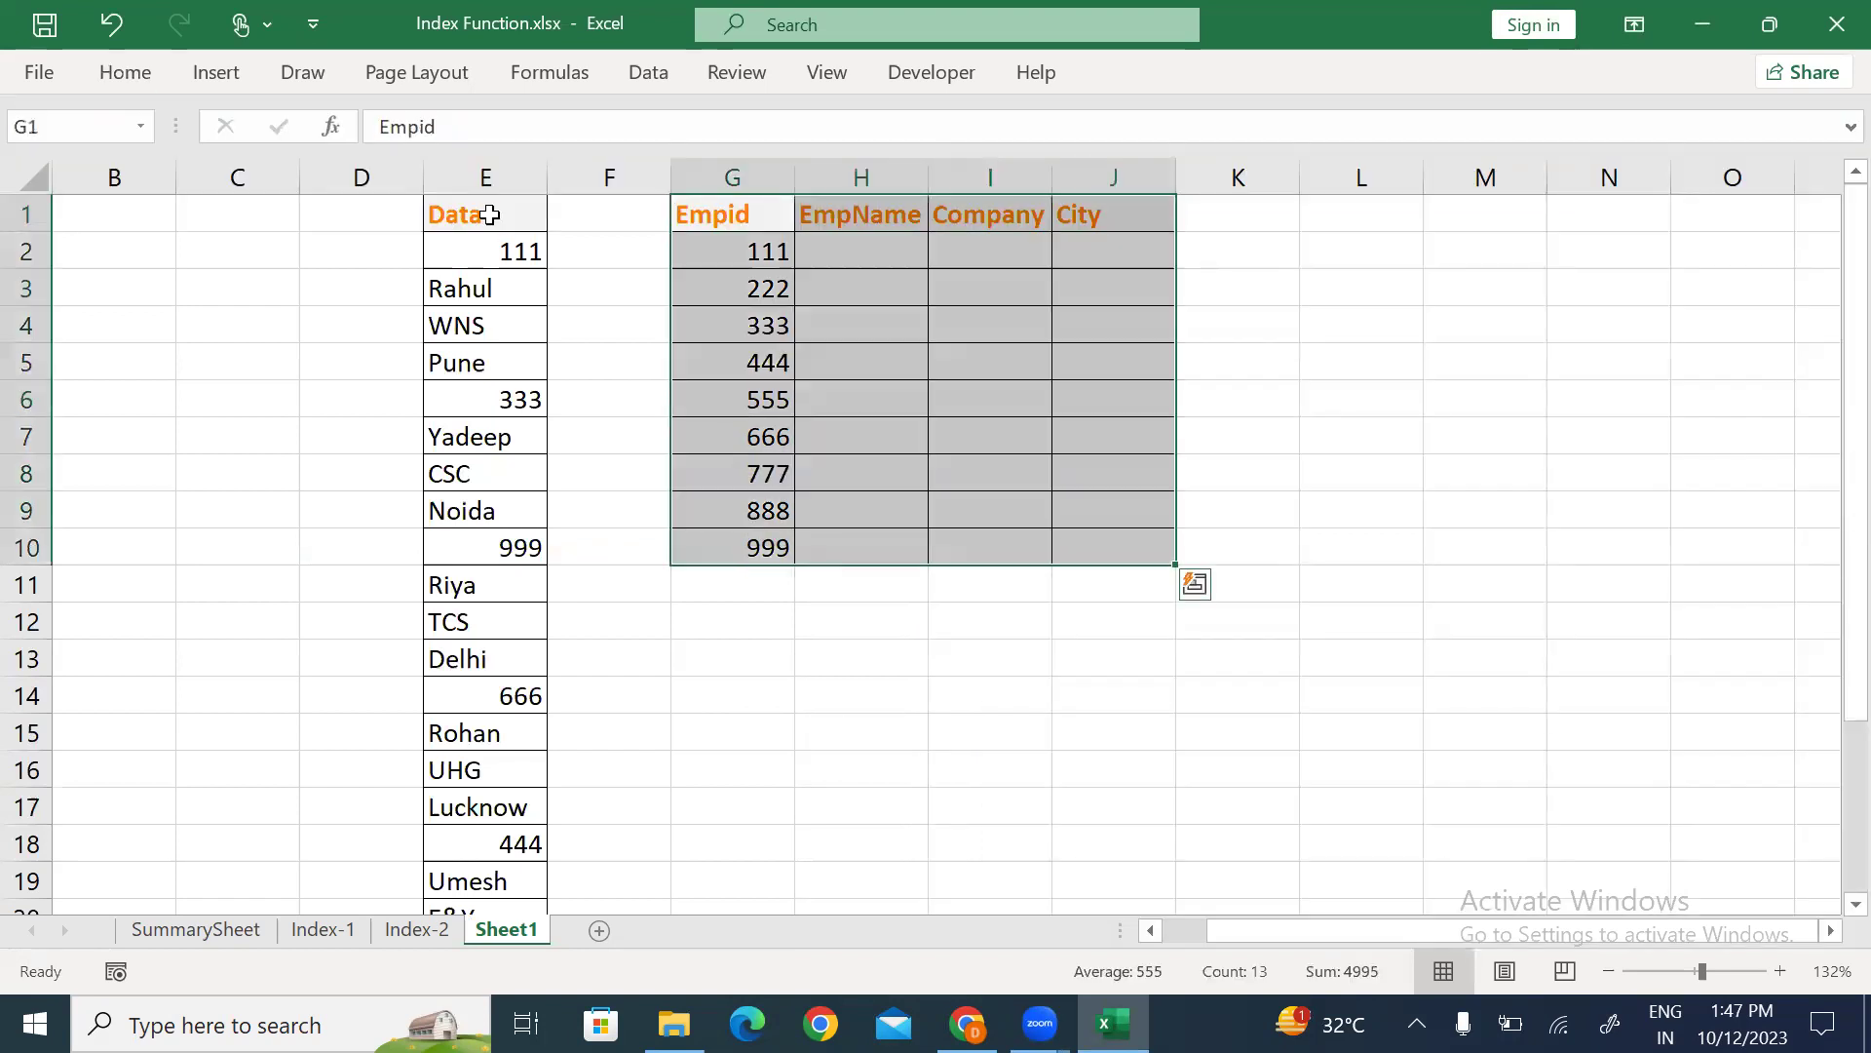
Start an INDEX formula in H2 with the absolute range $E$2:$E$25 as its array.
key(Right)
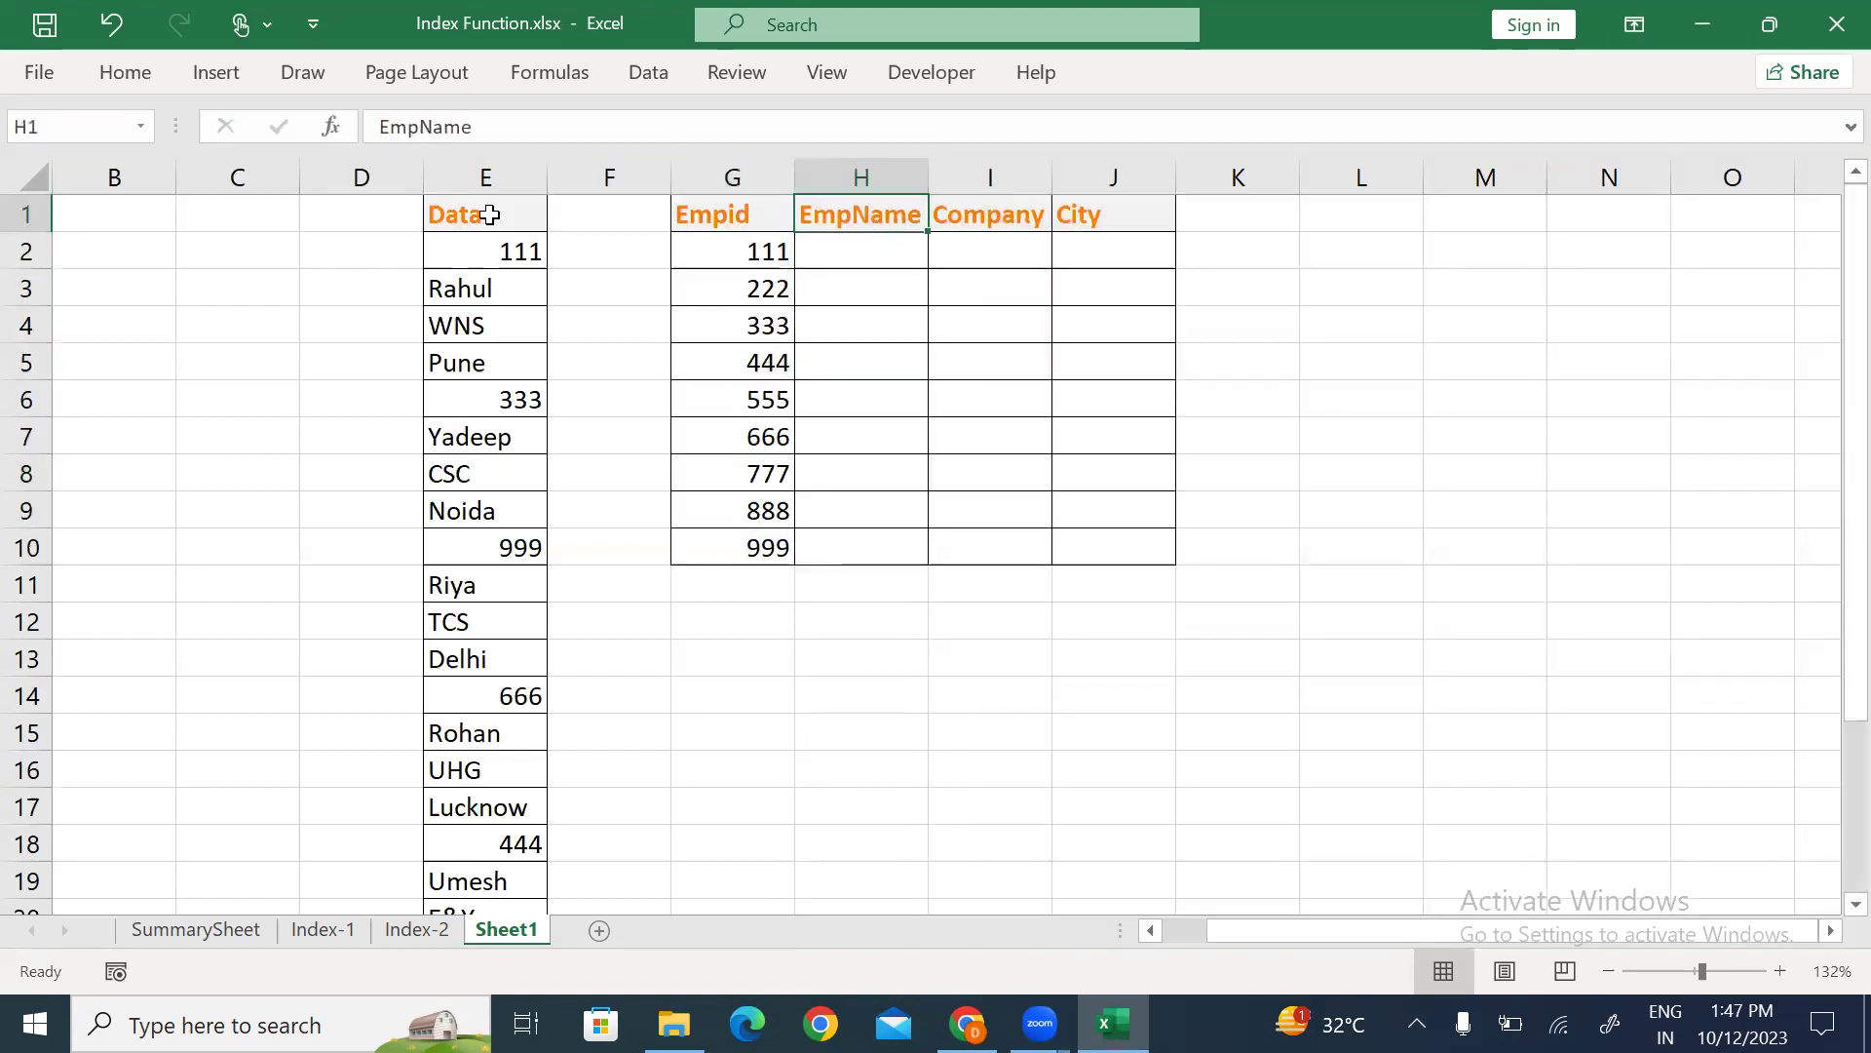
key(Down)
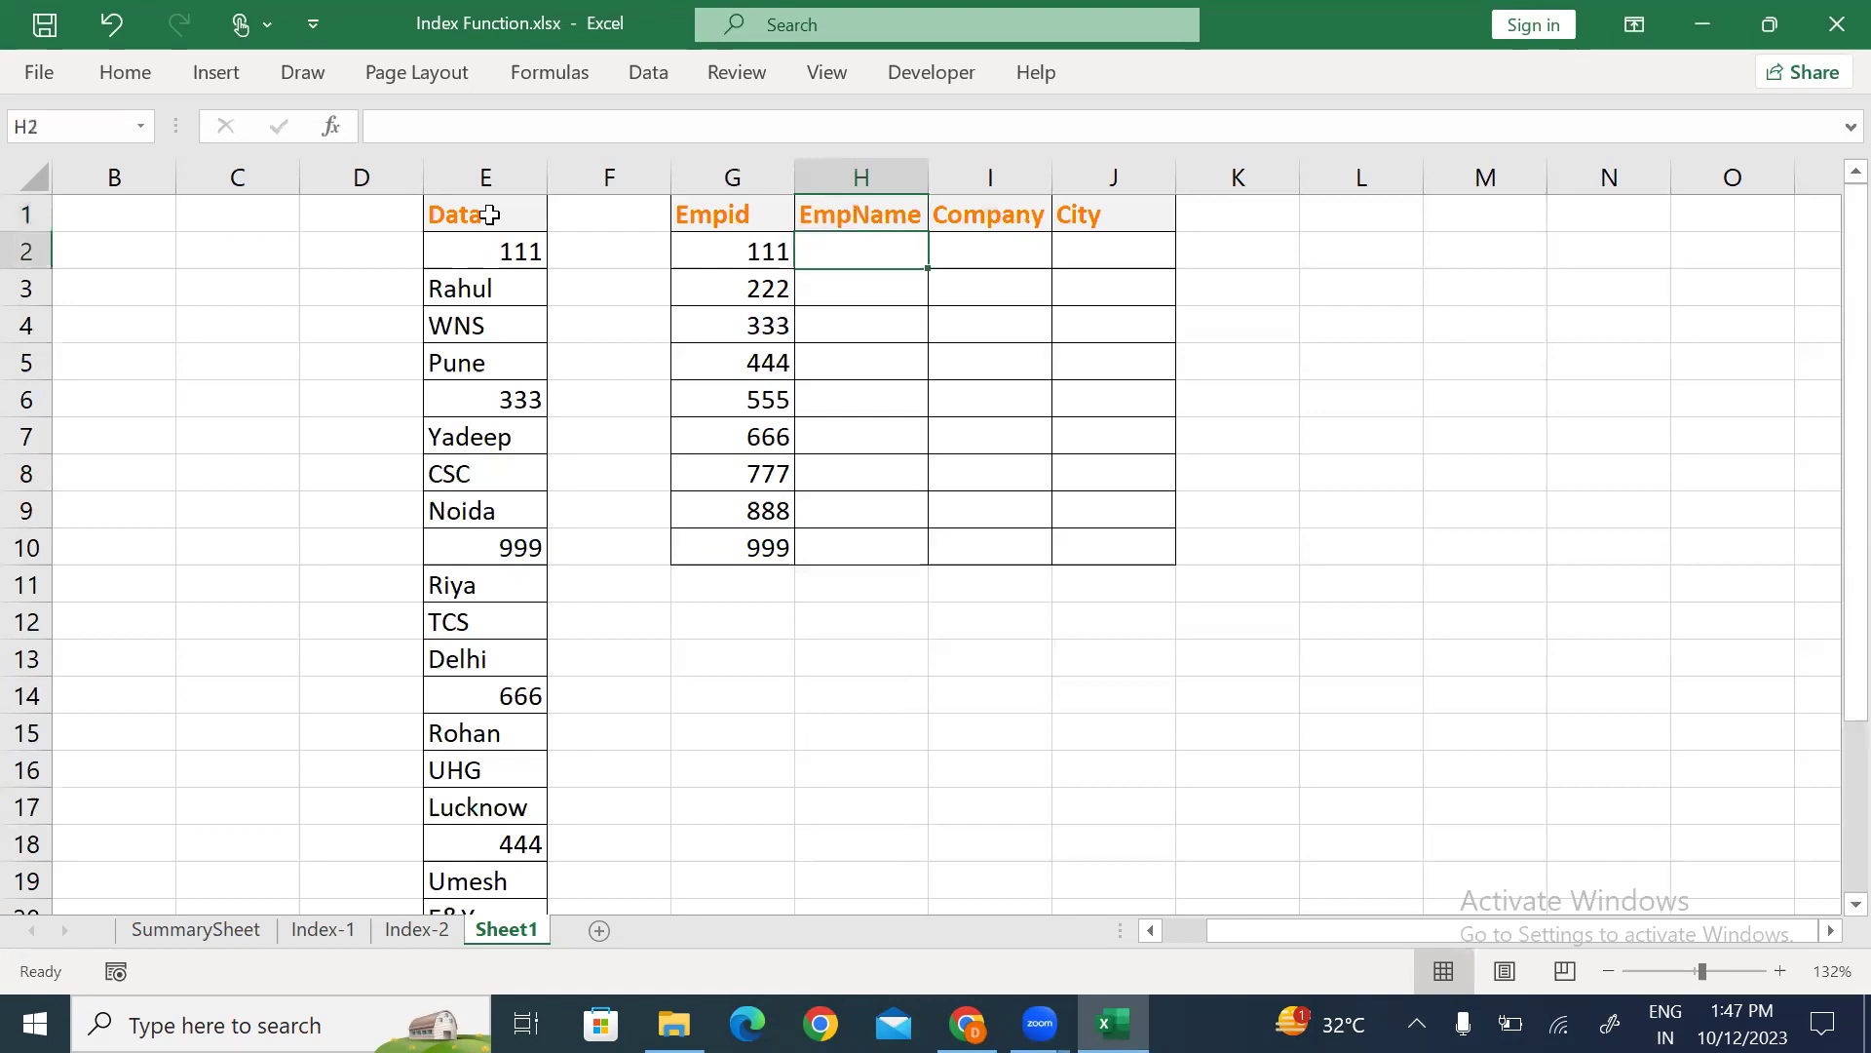
text(=in)
key(Tab)
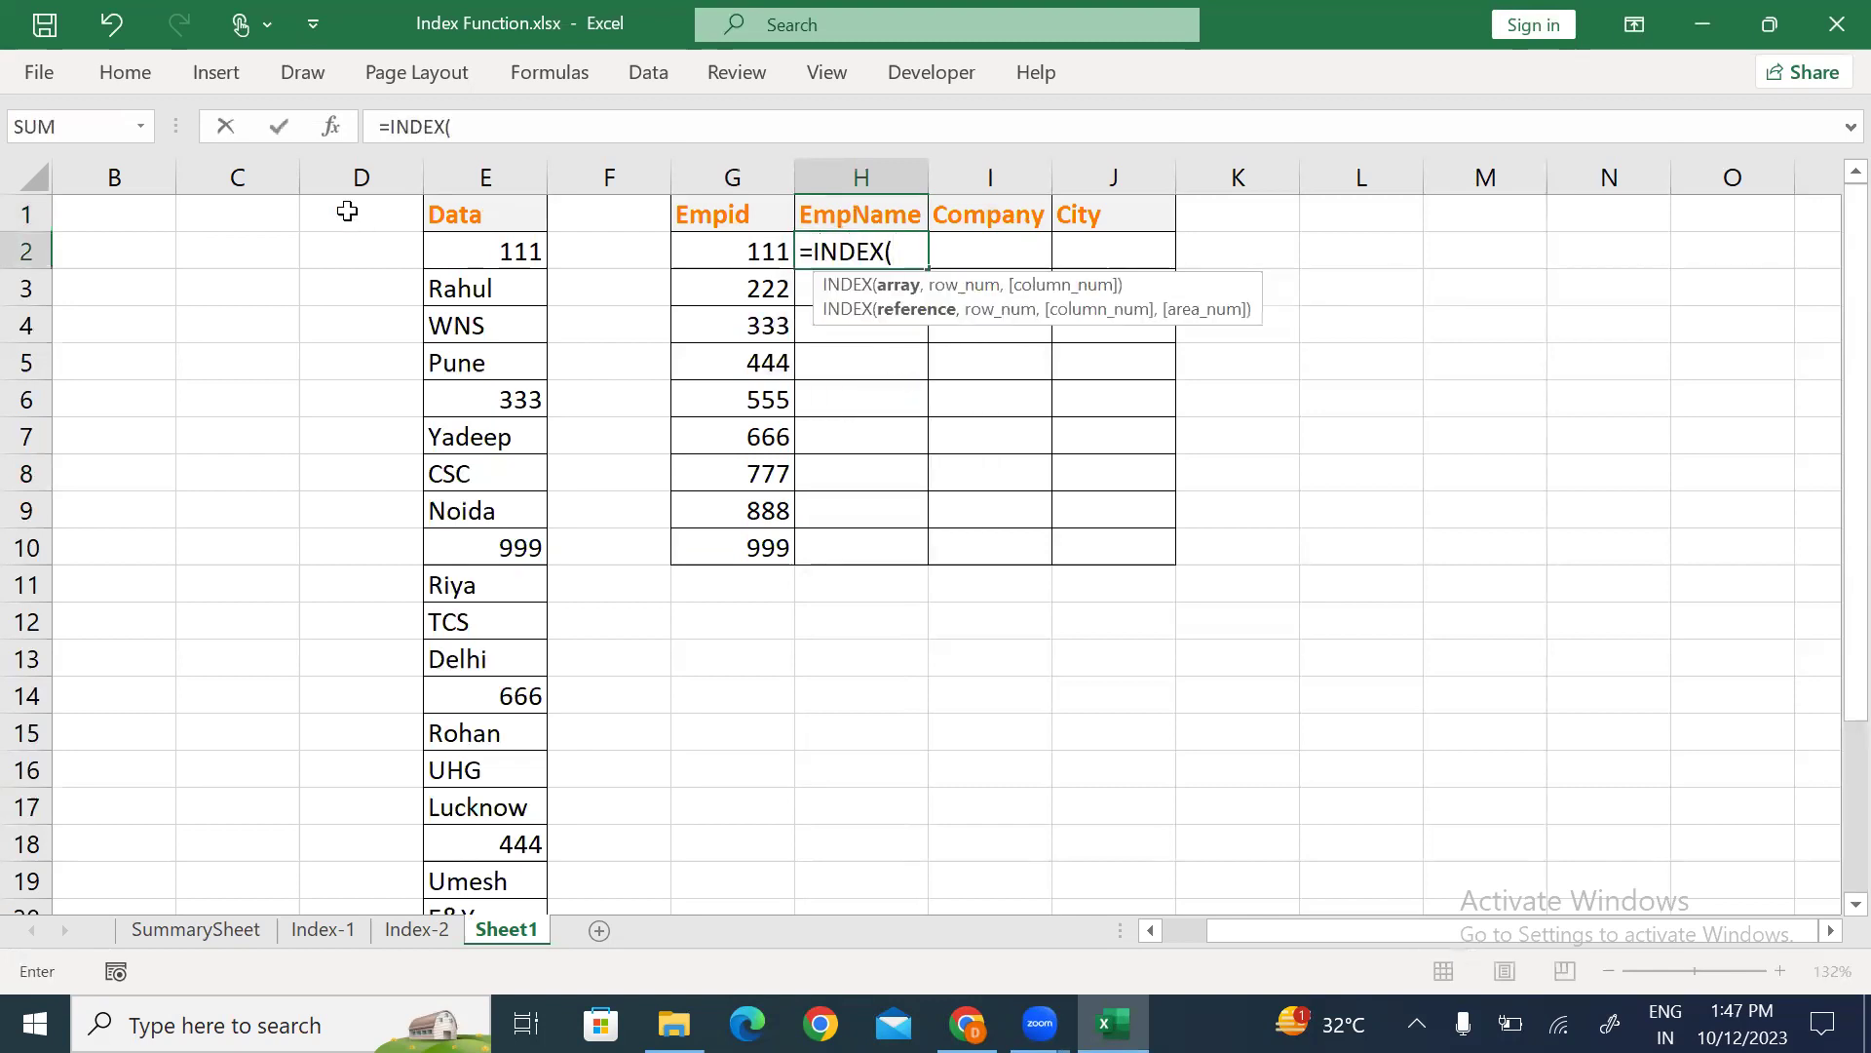
click(493, 249)
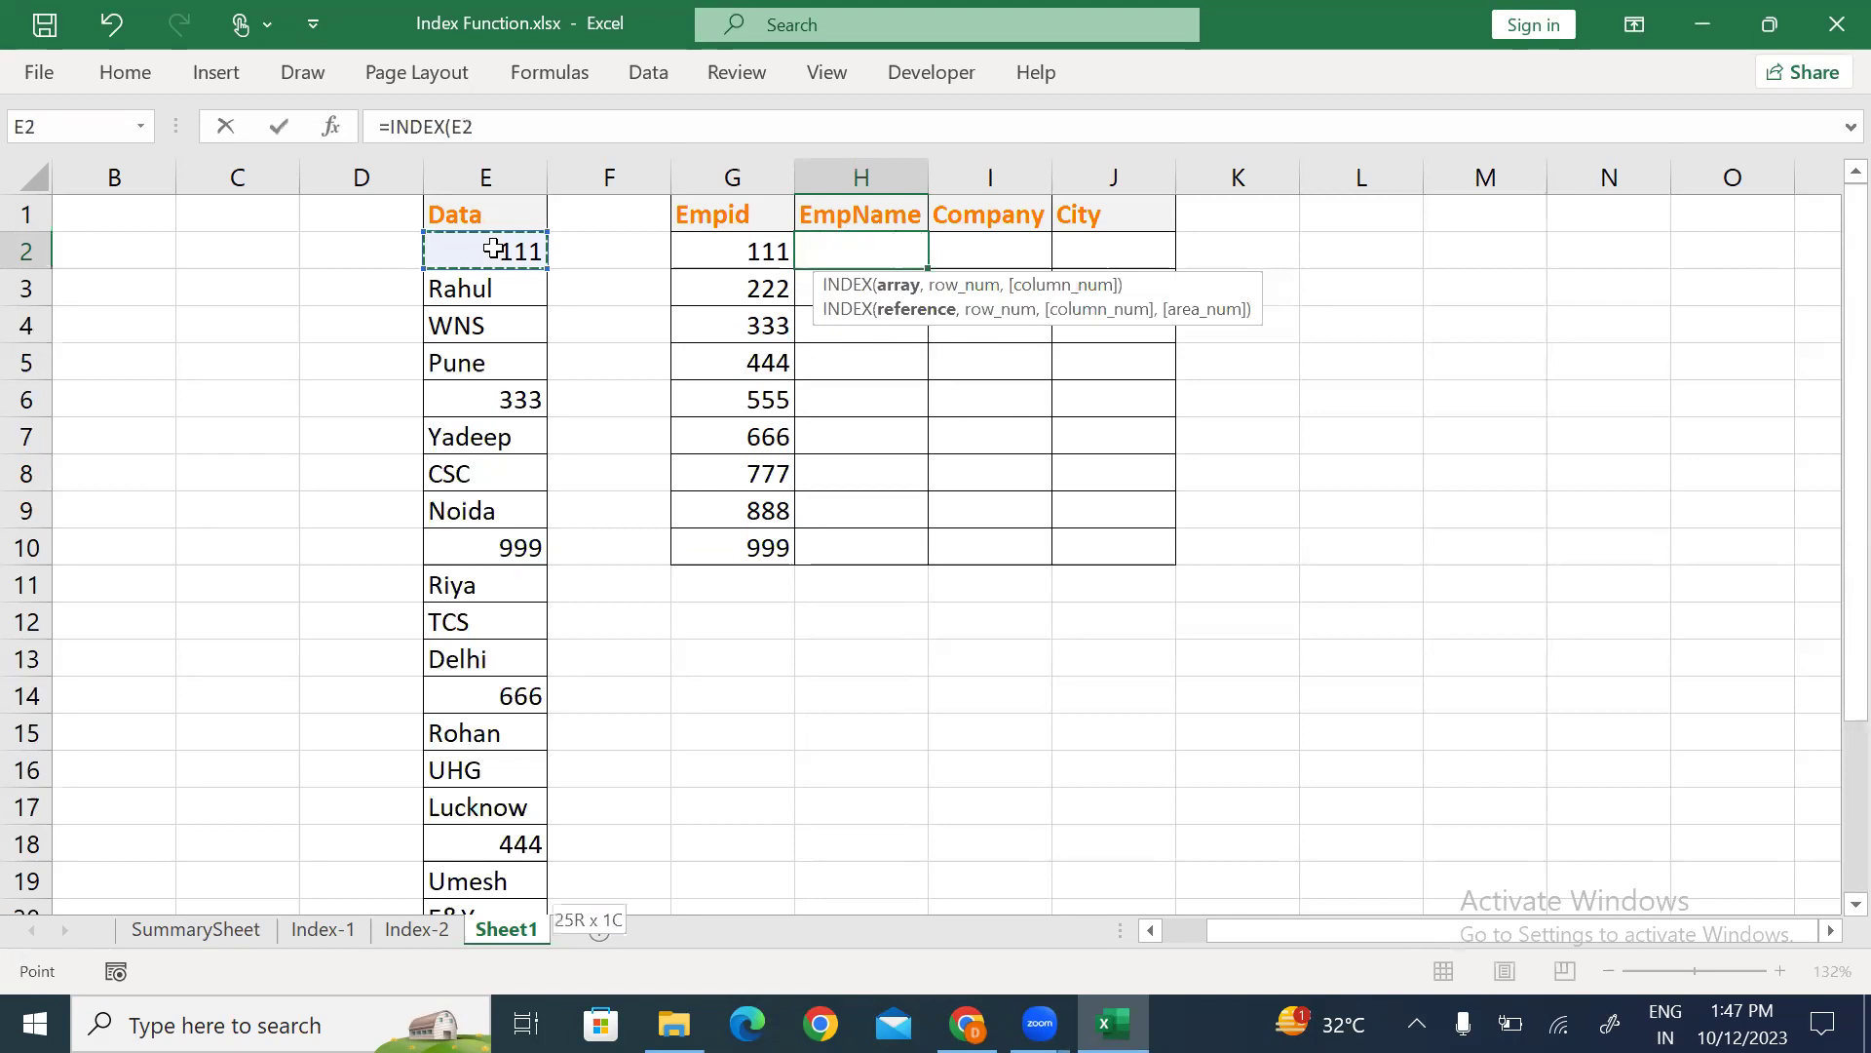
key(ctrl+shift+Down)
key(F4)
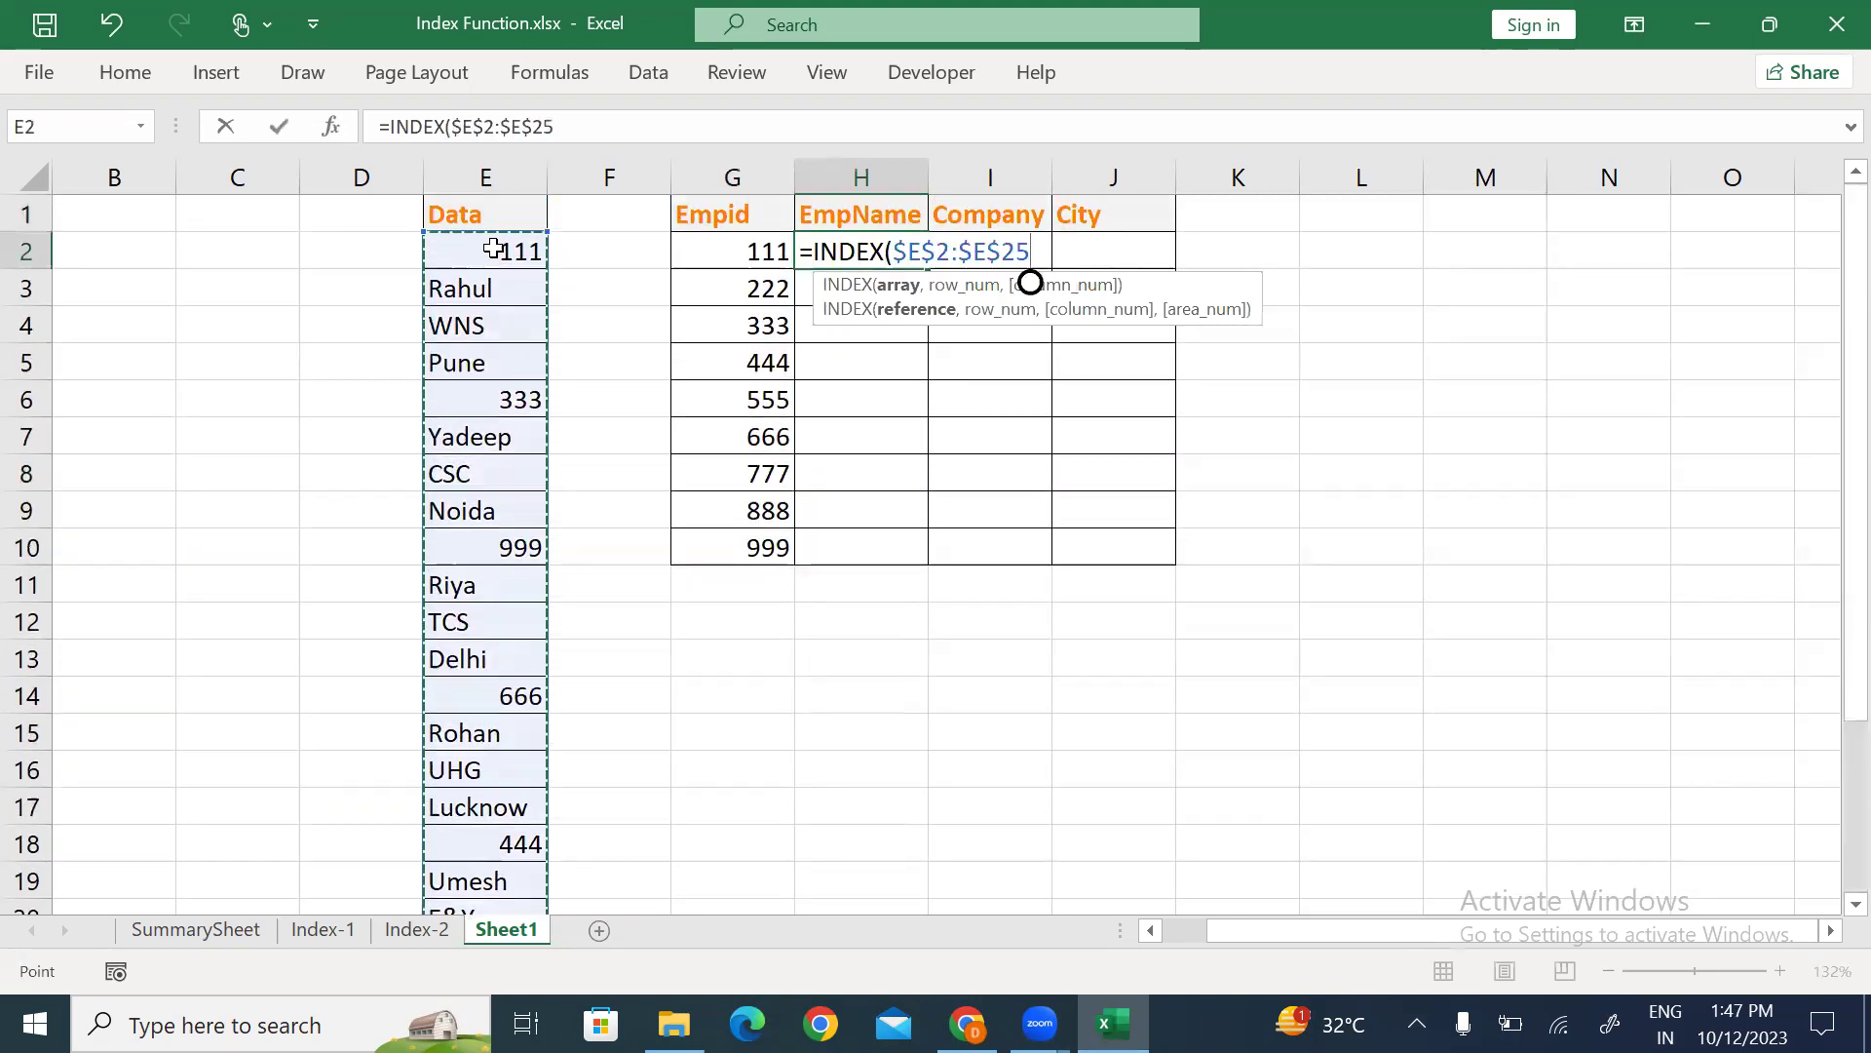
text(,)
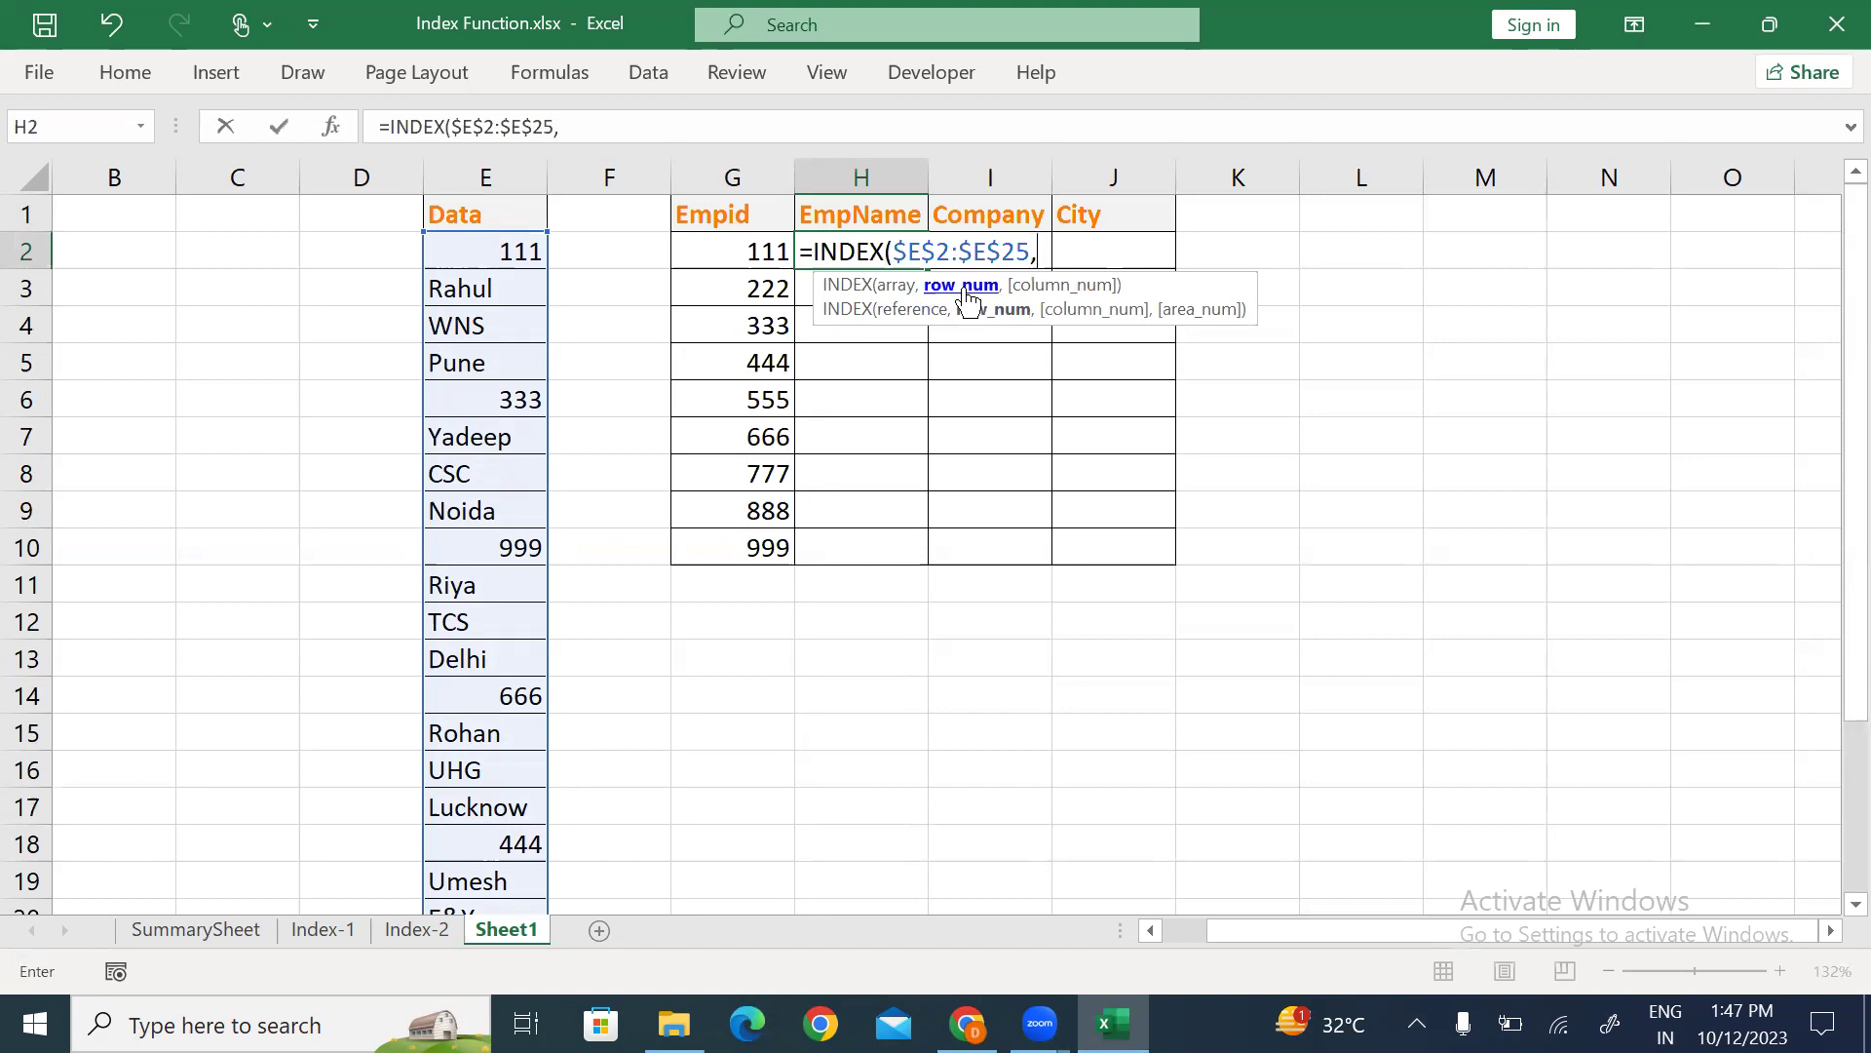
Nest a MATCH function as the row number of the INDEX formula, with $G2 as the lookup value.
text(mac)
key(BackSpace)
text(tc)
key(Tab)
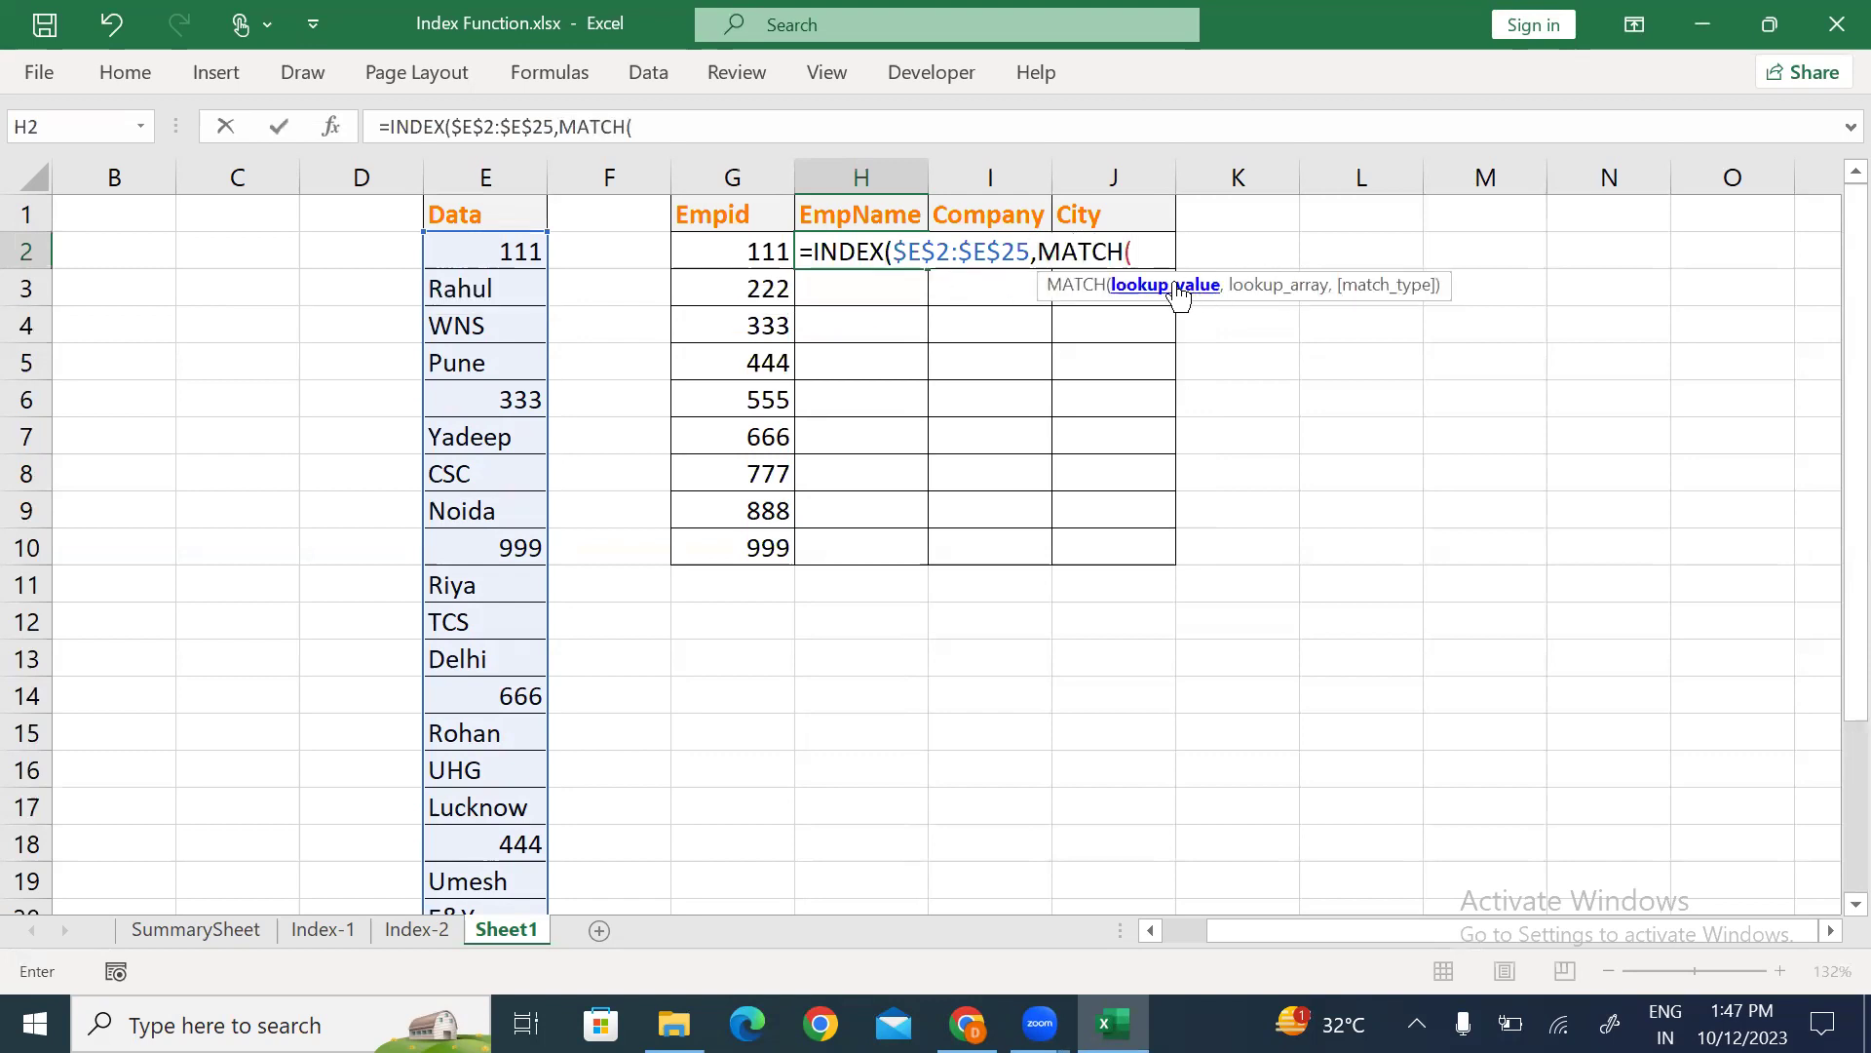
click(743, 246)
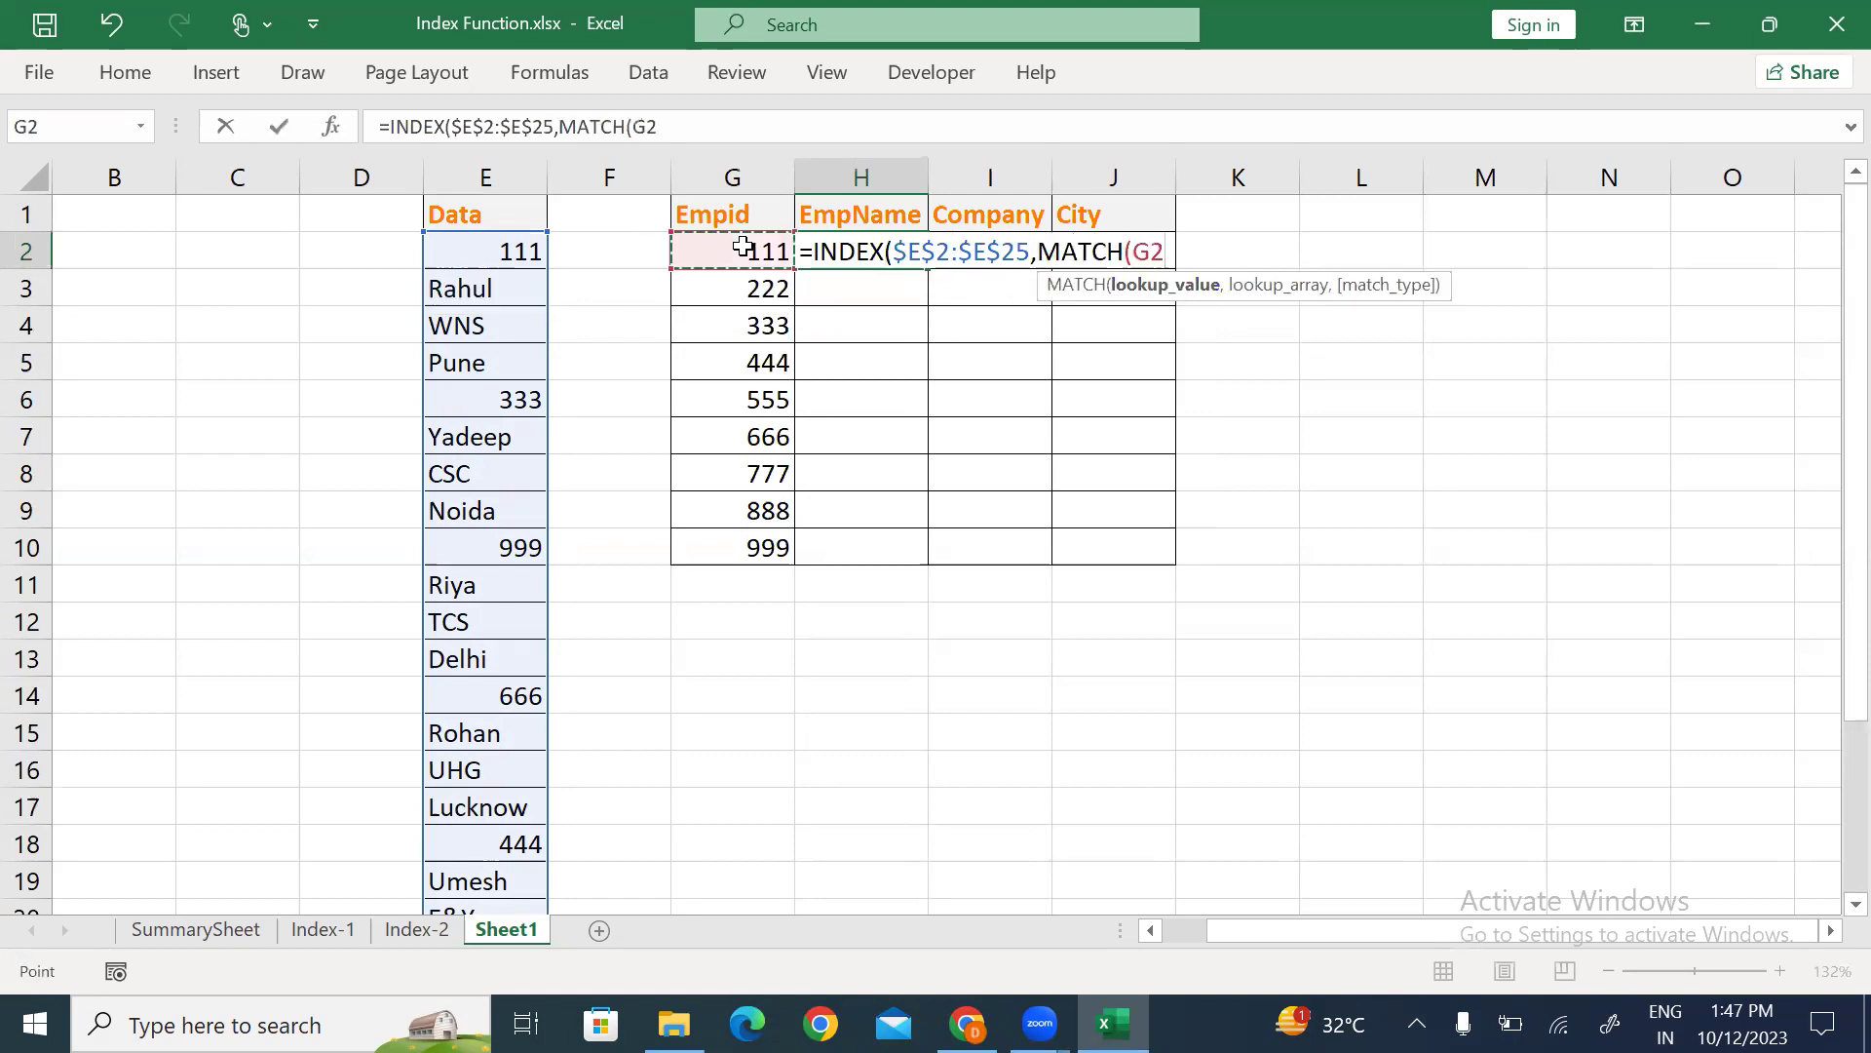
key(F4)
key(F4)
key(F4)
text(,)
Complete the formula in H2 with $E$2:$E$25 as the lookup array and 0 for an exact match.
click(479, 245)
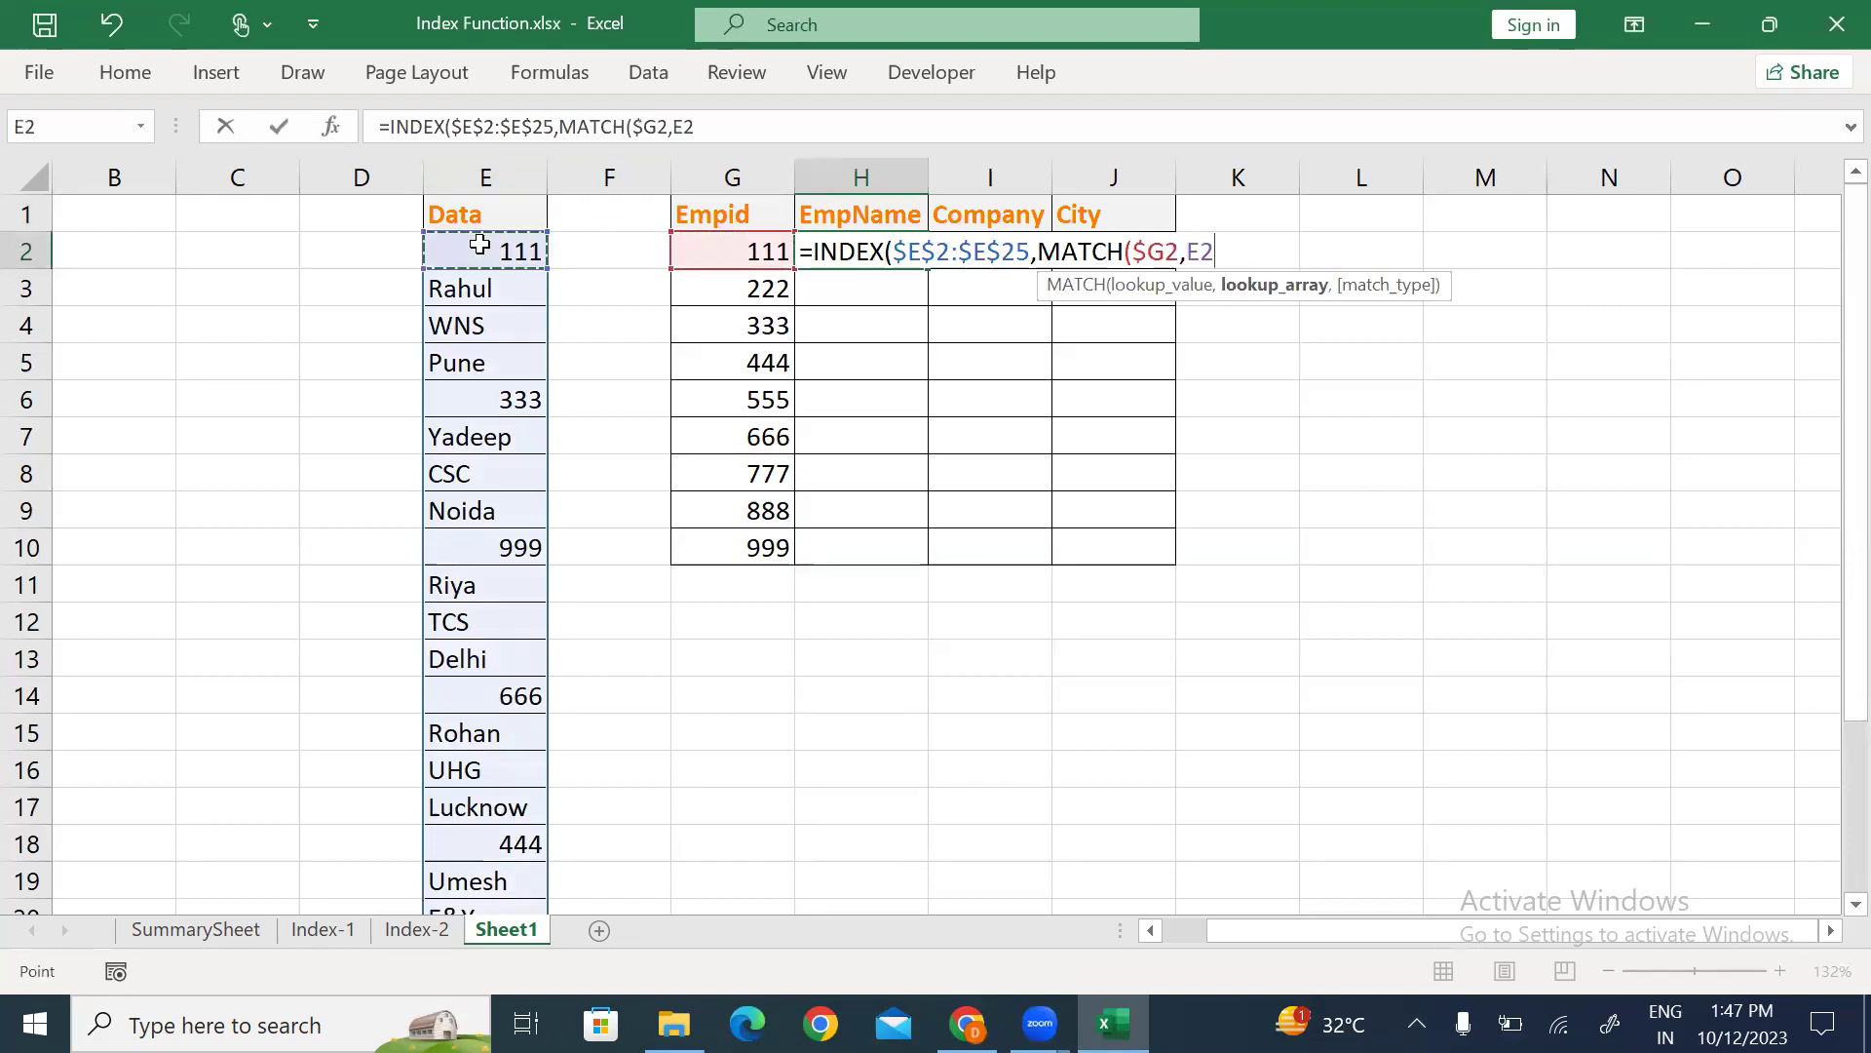
key(ctrl+shift+Down)
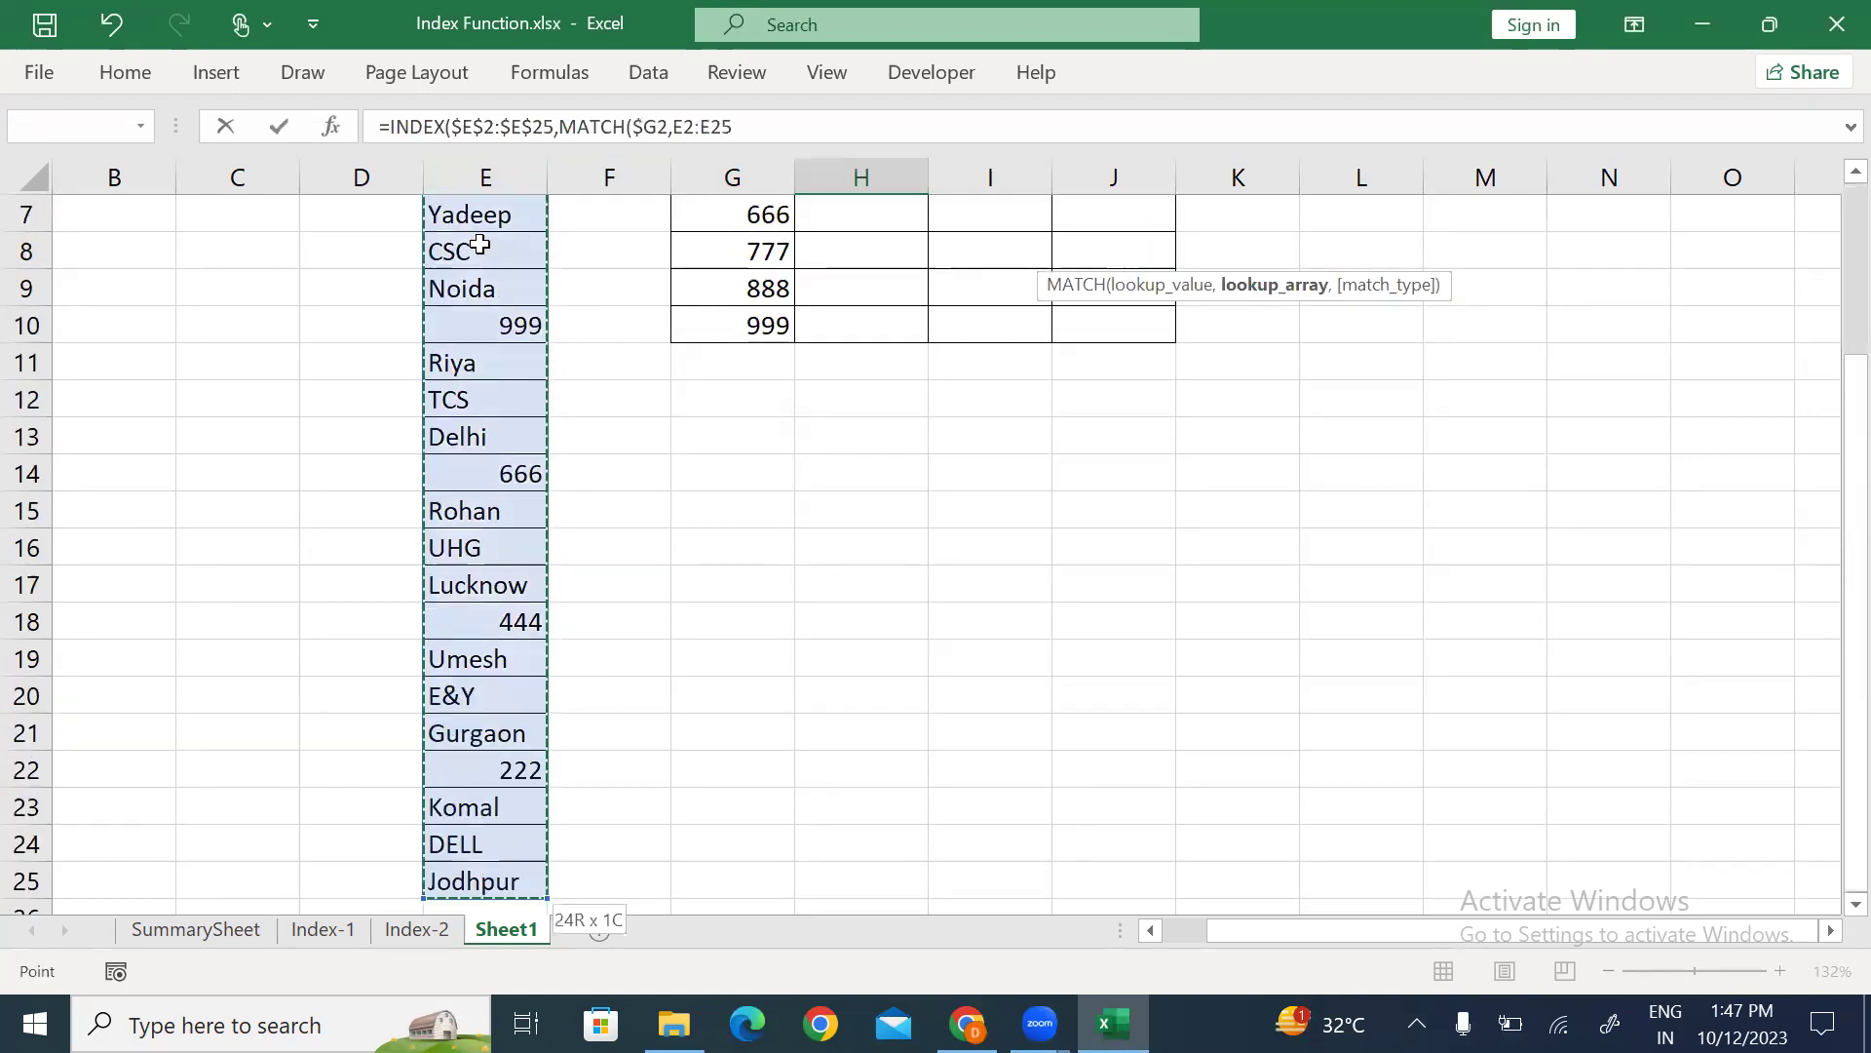
key(F4)
text(,)
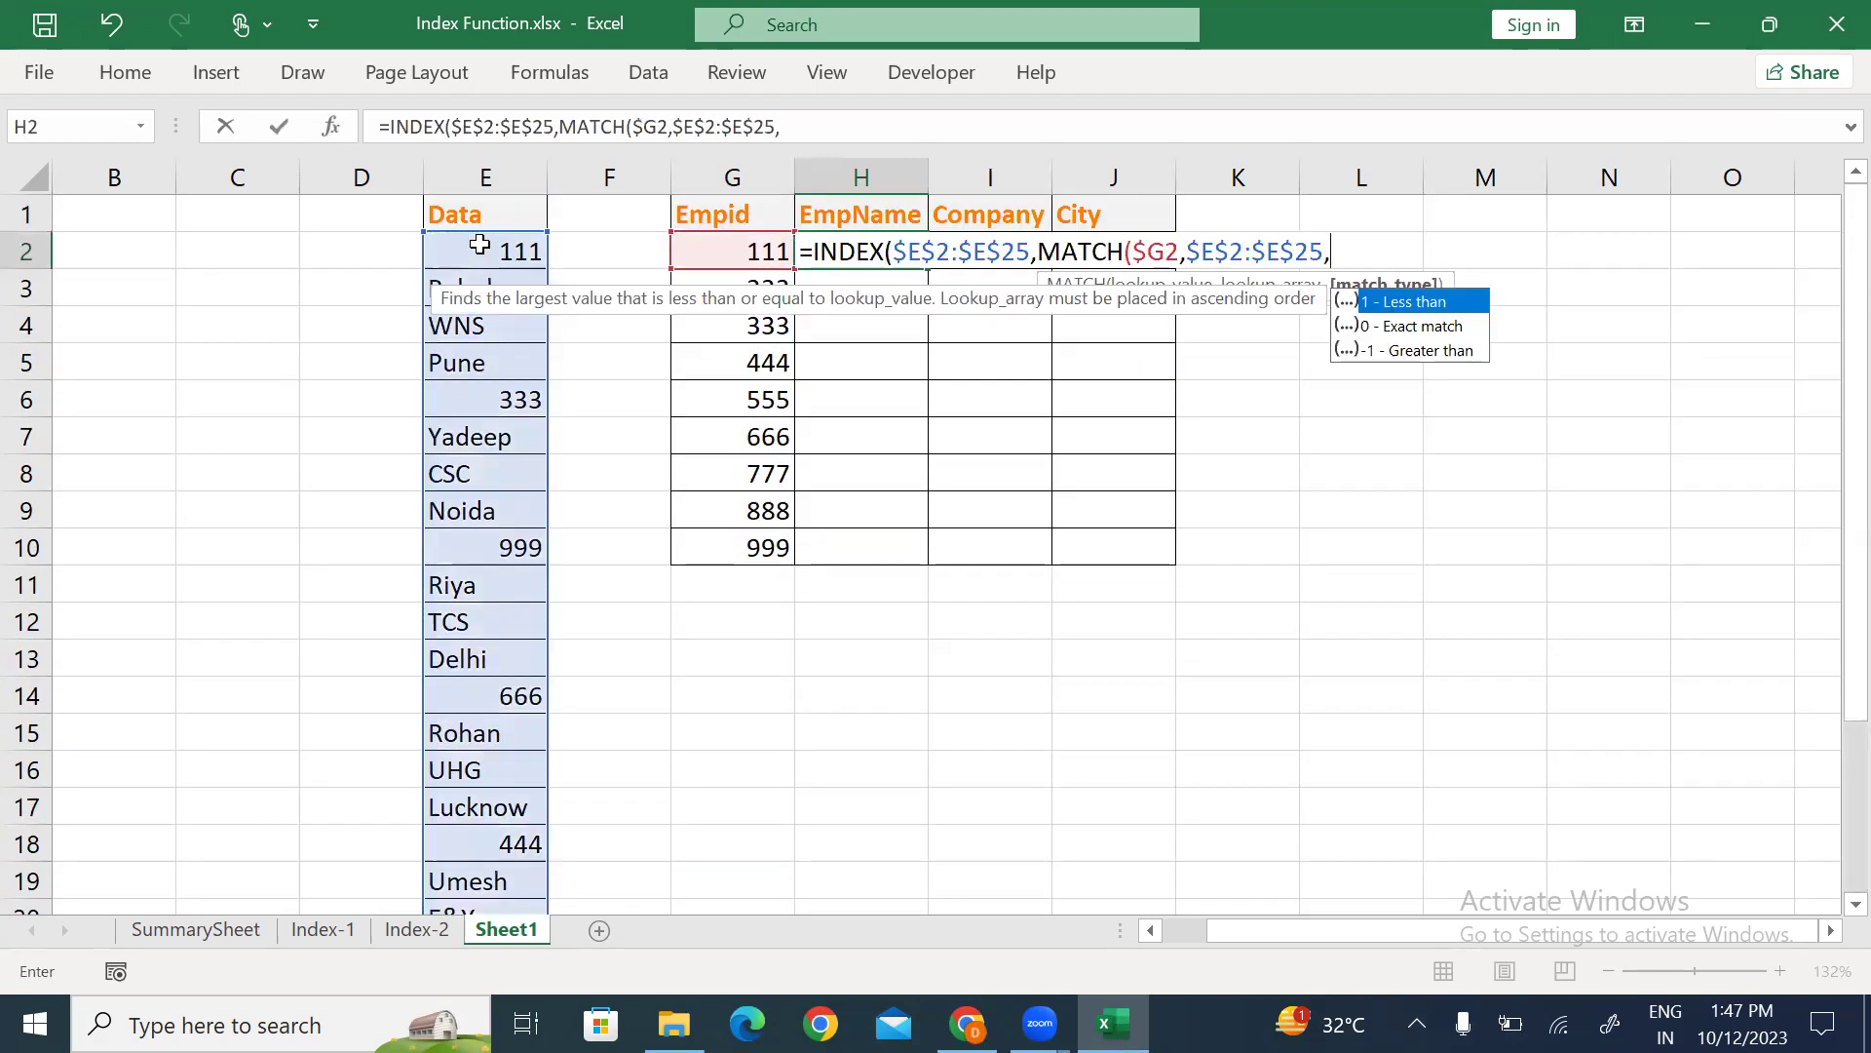
text(0)))
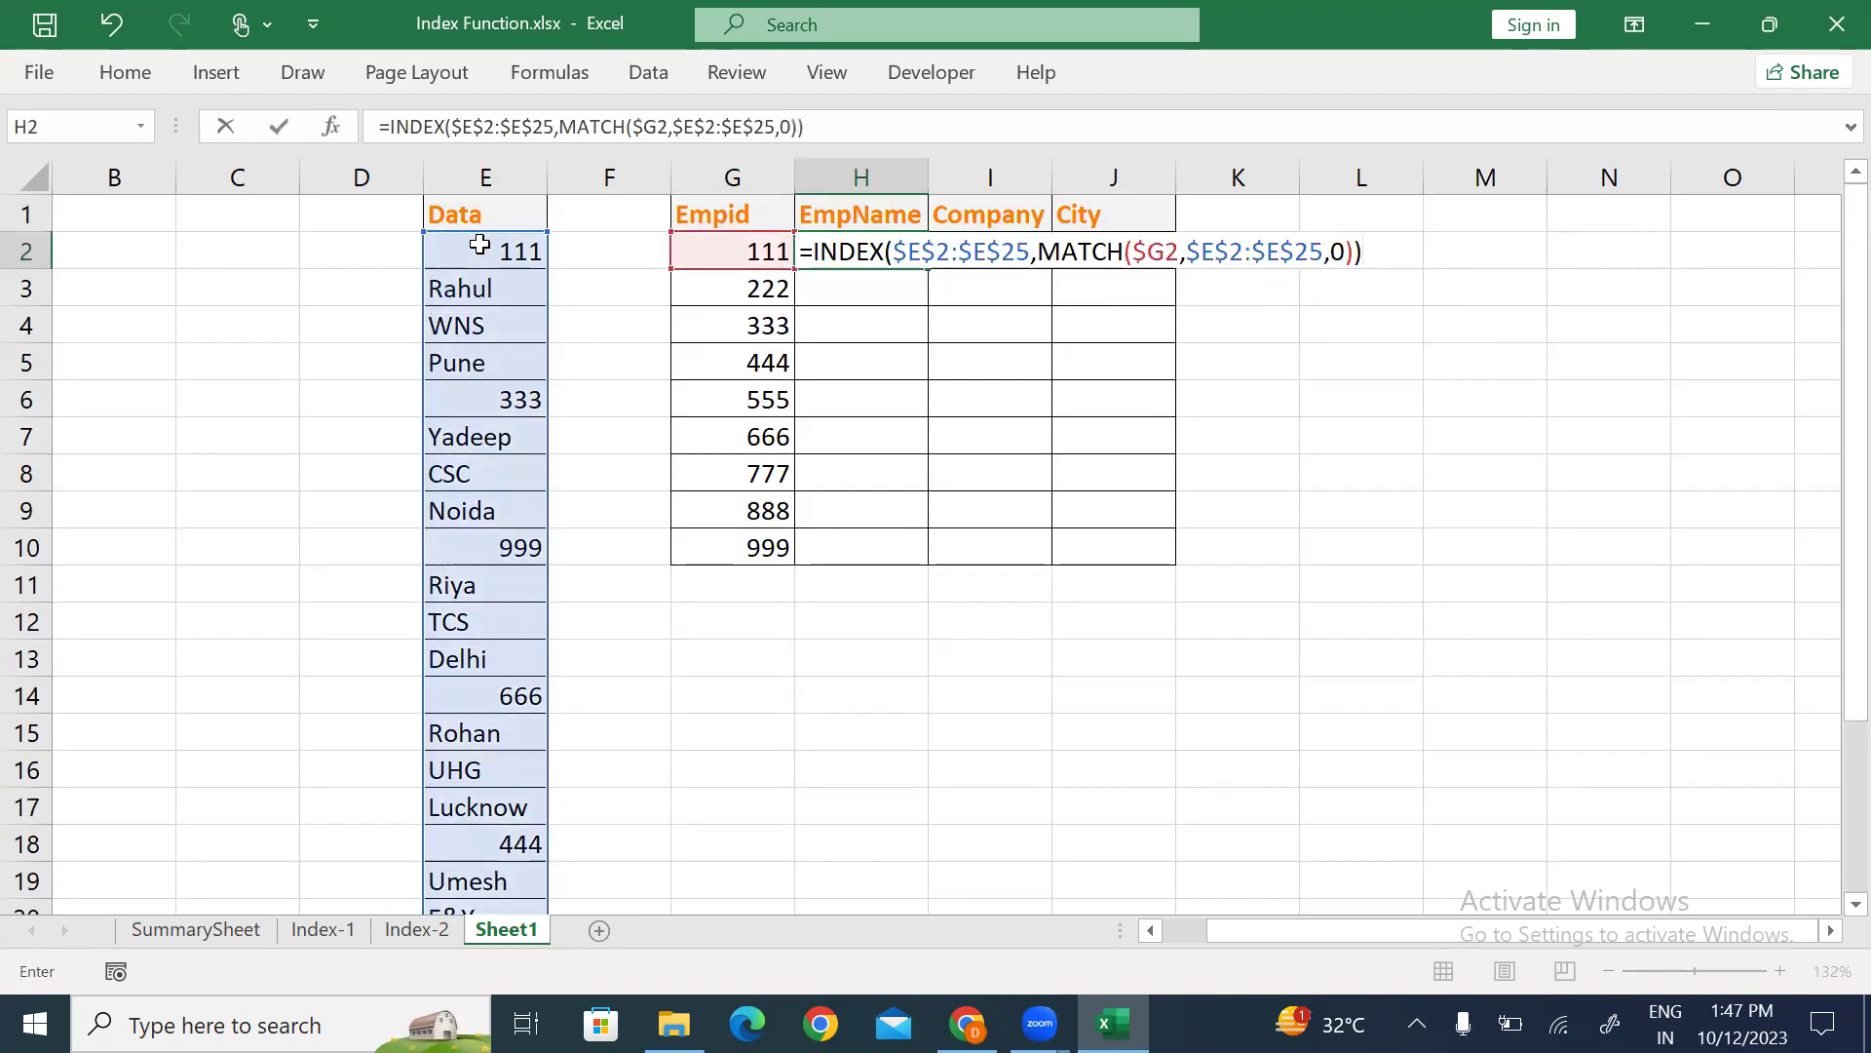
key(Return)
Fill the INDEX-MATCH formula from H2 down to H10.
key(shift+Down)
key(shift+Down)
key(shift+Down)
key(shift+Down)
key(shift+Down)
key(shift+Down)
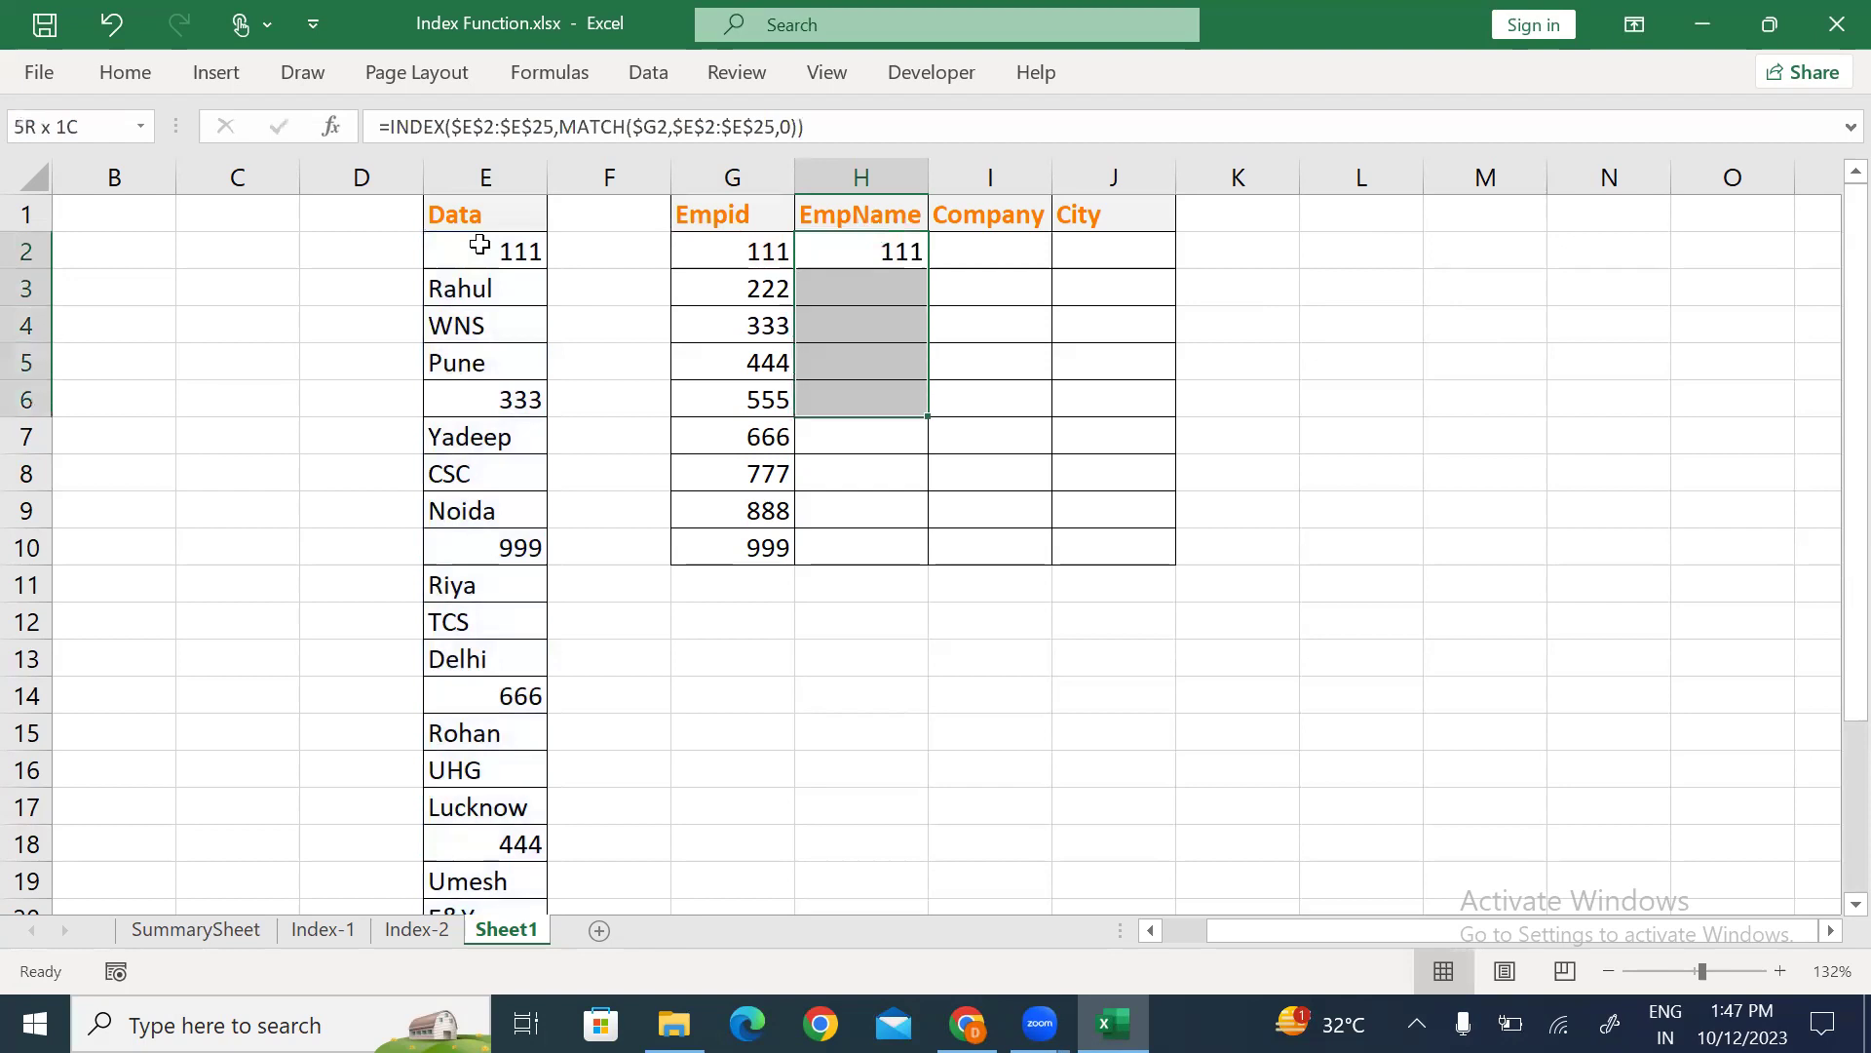
key(ctrl+e)
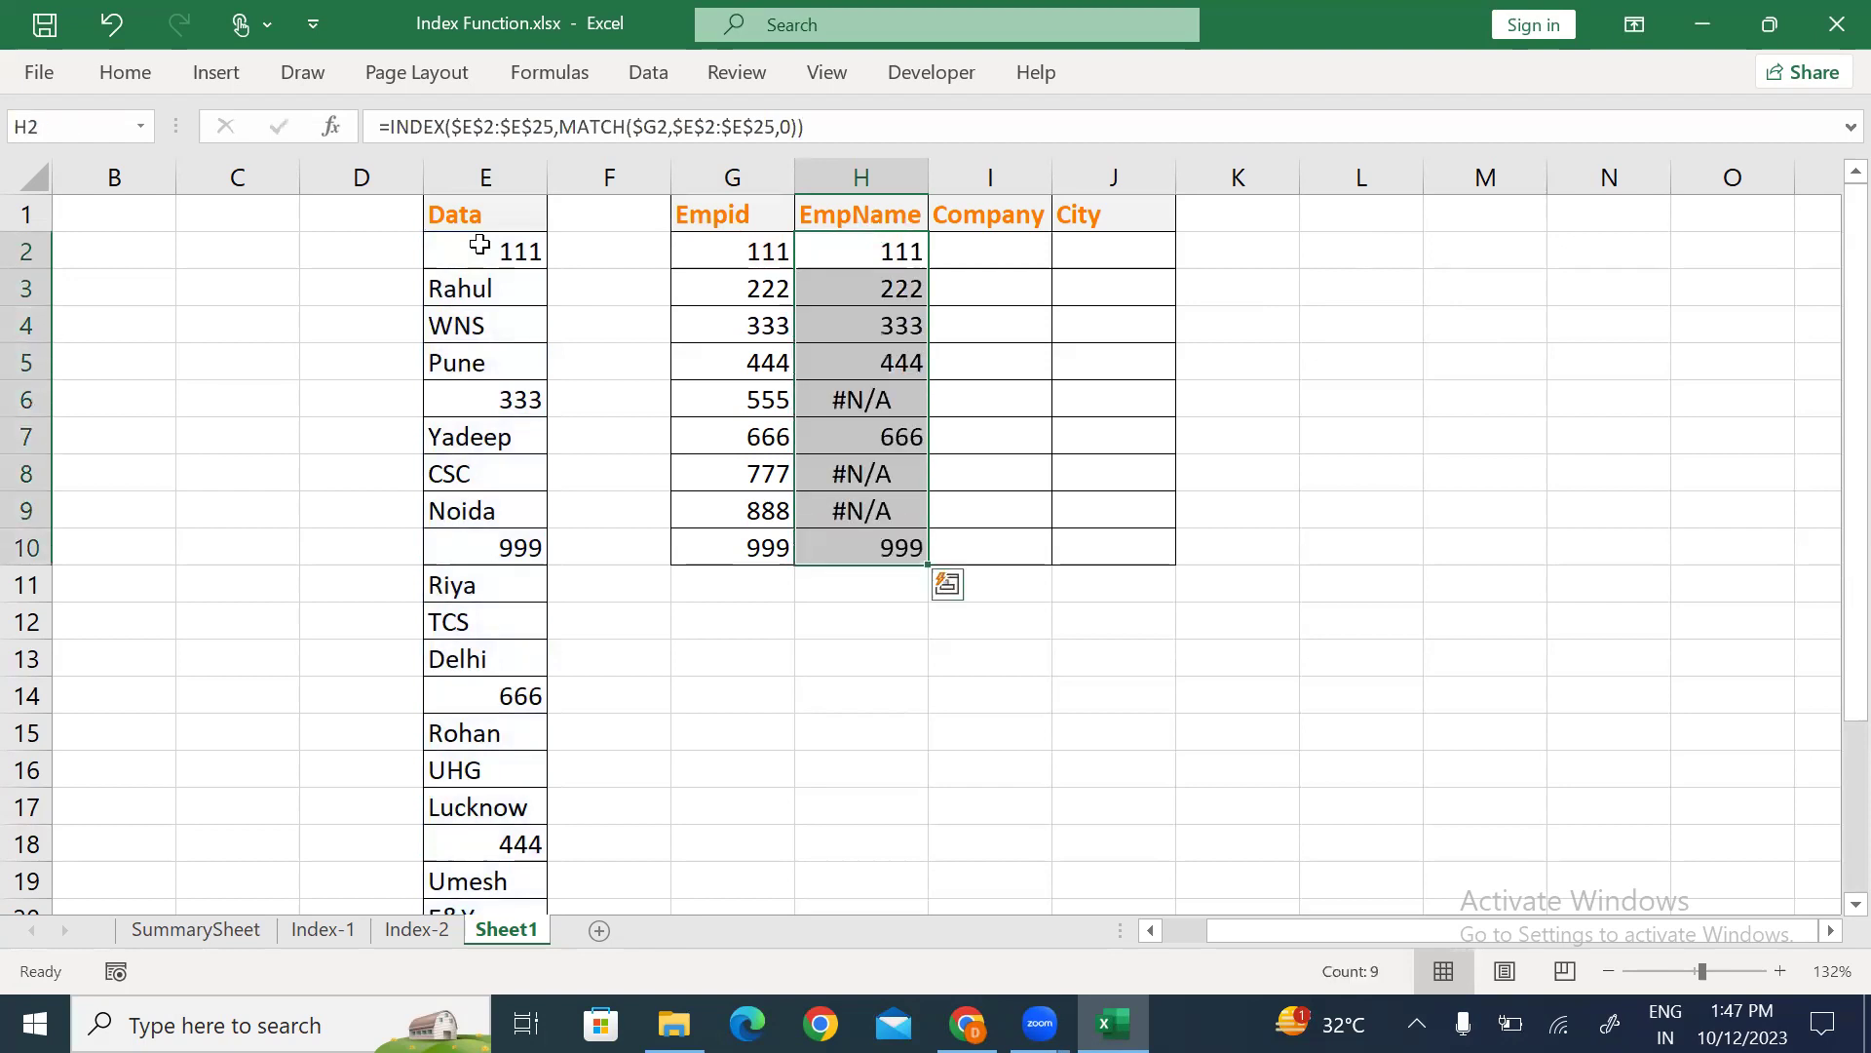
key(Up)
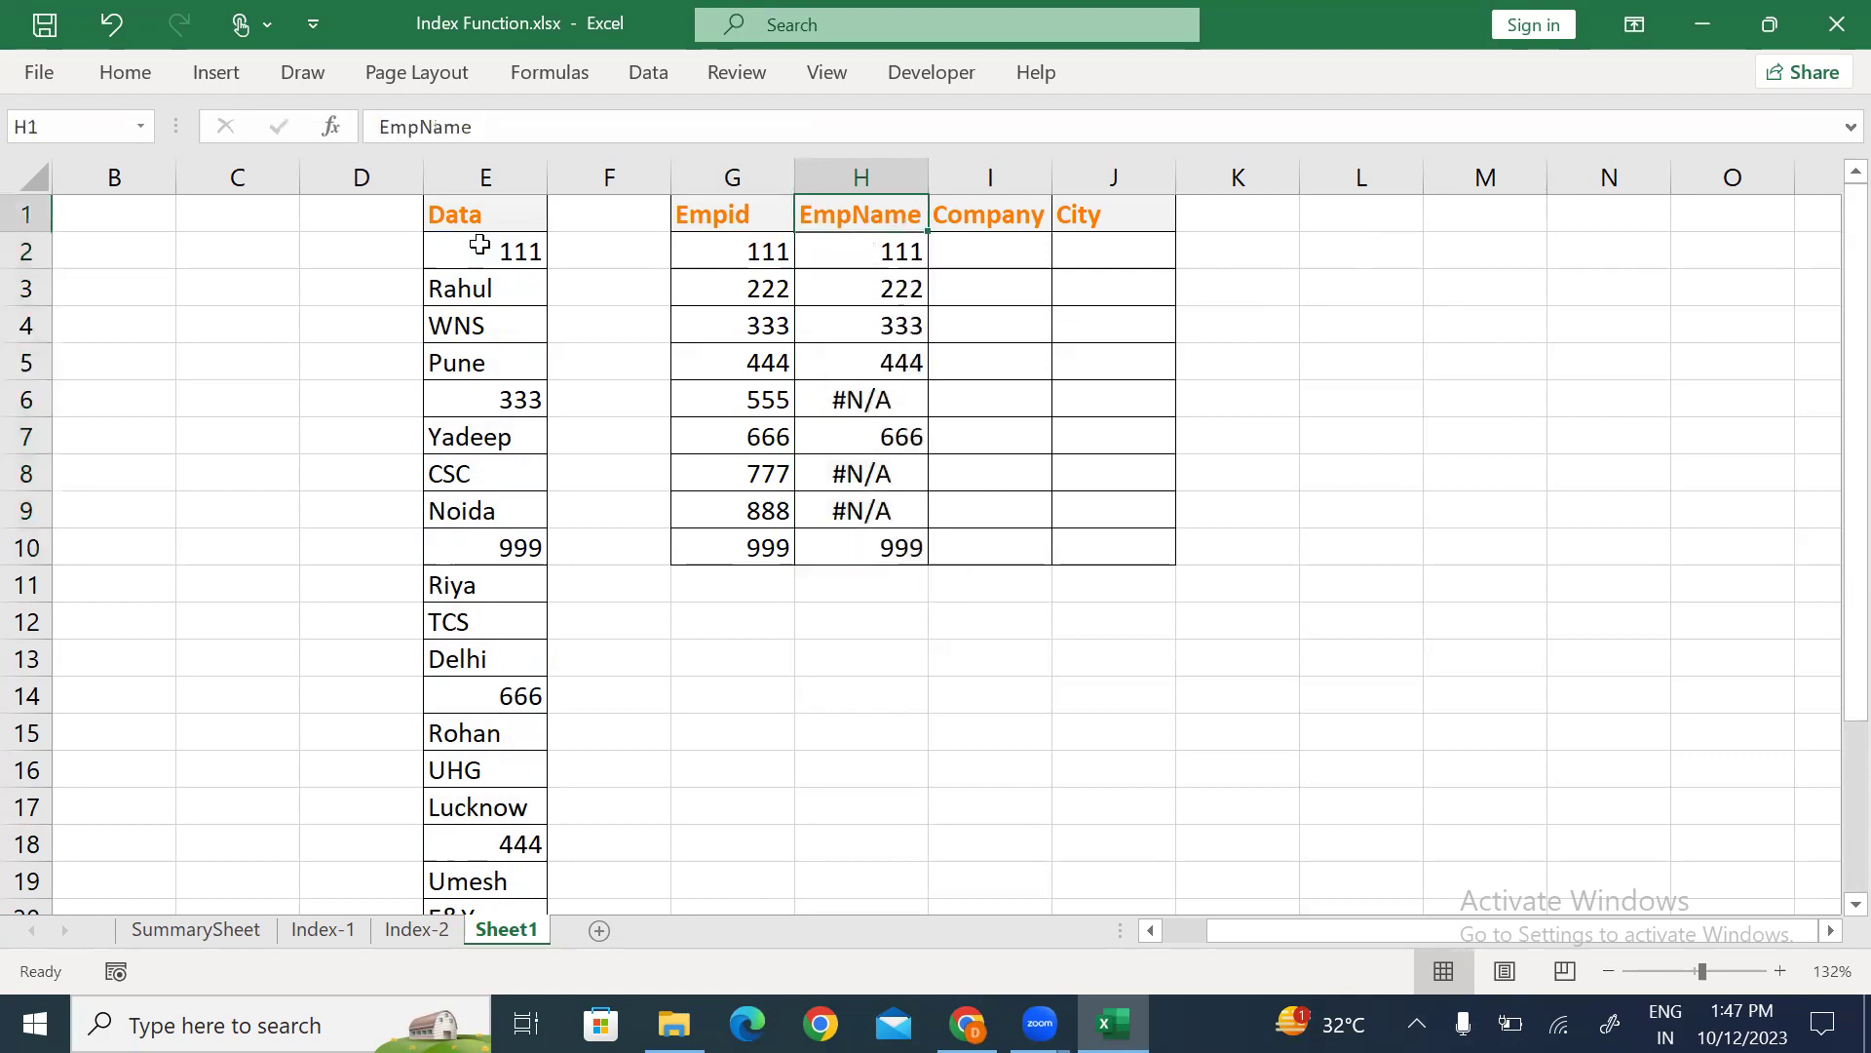
Add 1 to the MATCH row number in the H2 formula and fill it down to H10.
key(Down)
key(F2)
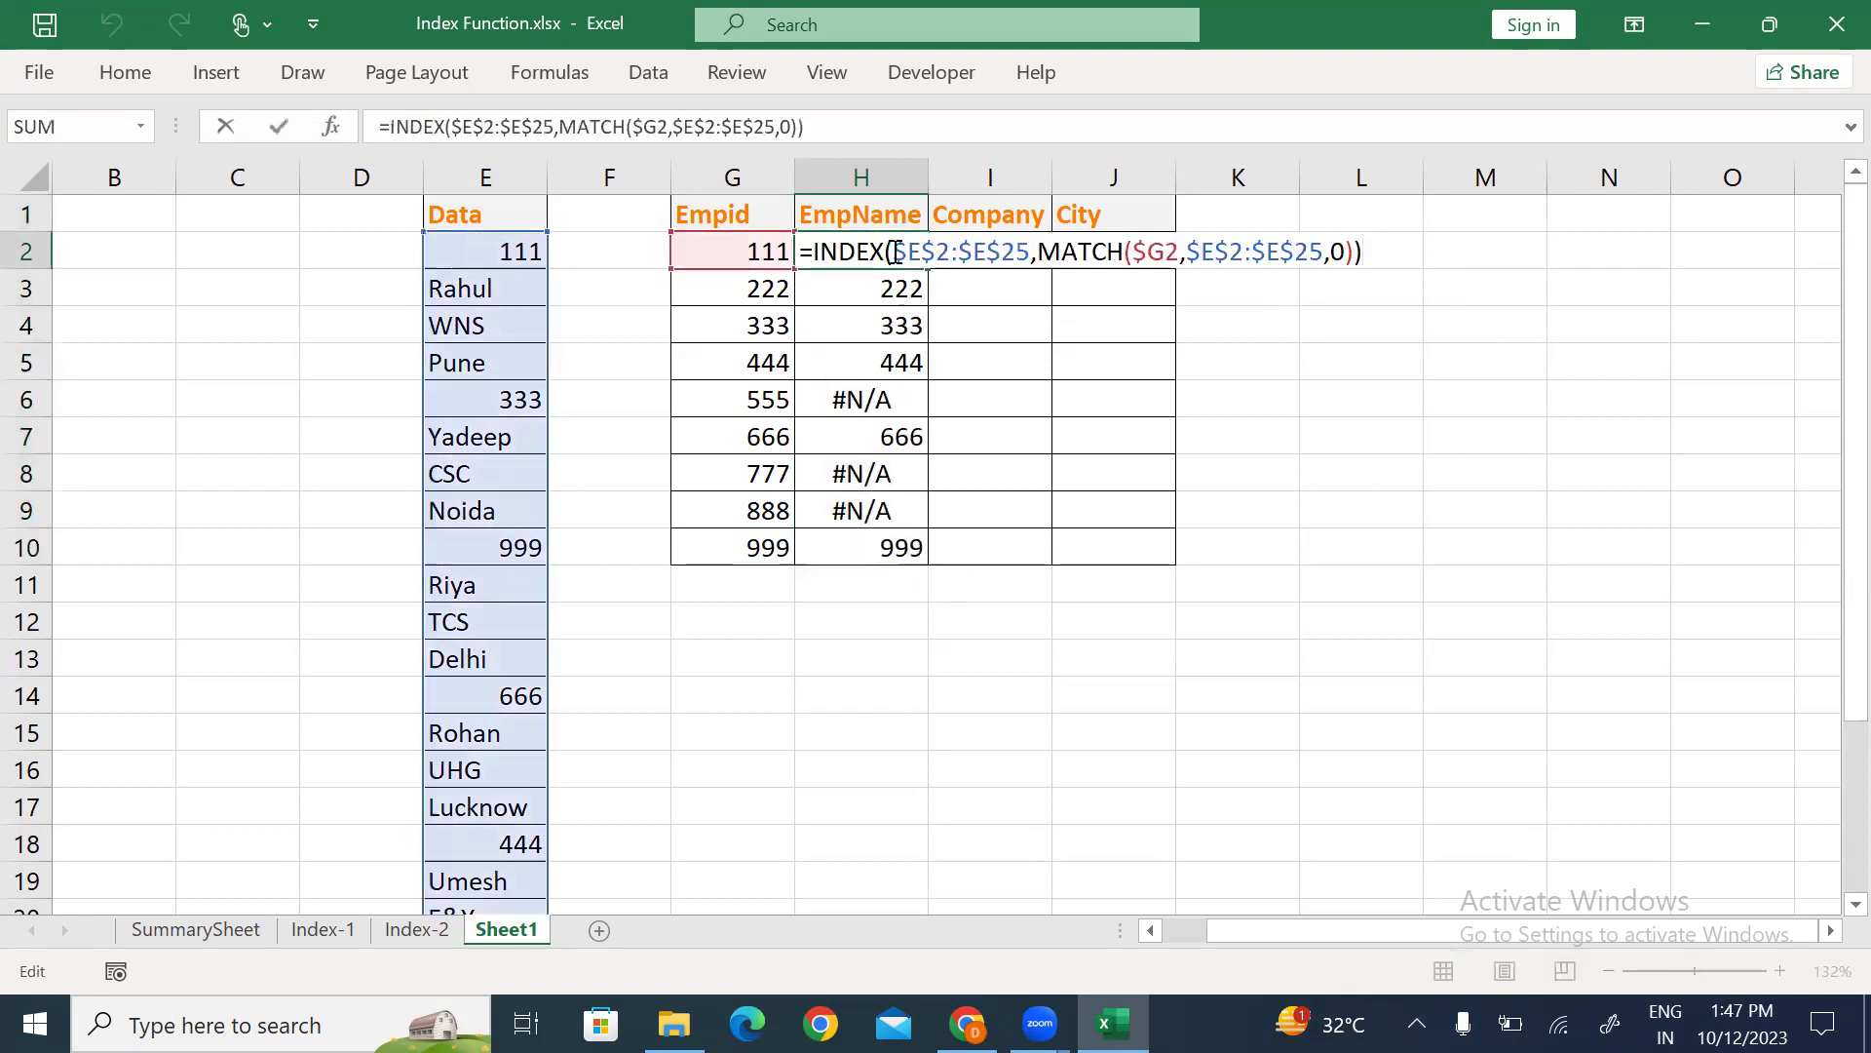
drag(907, 252, 1016, 247)
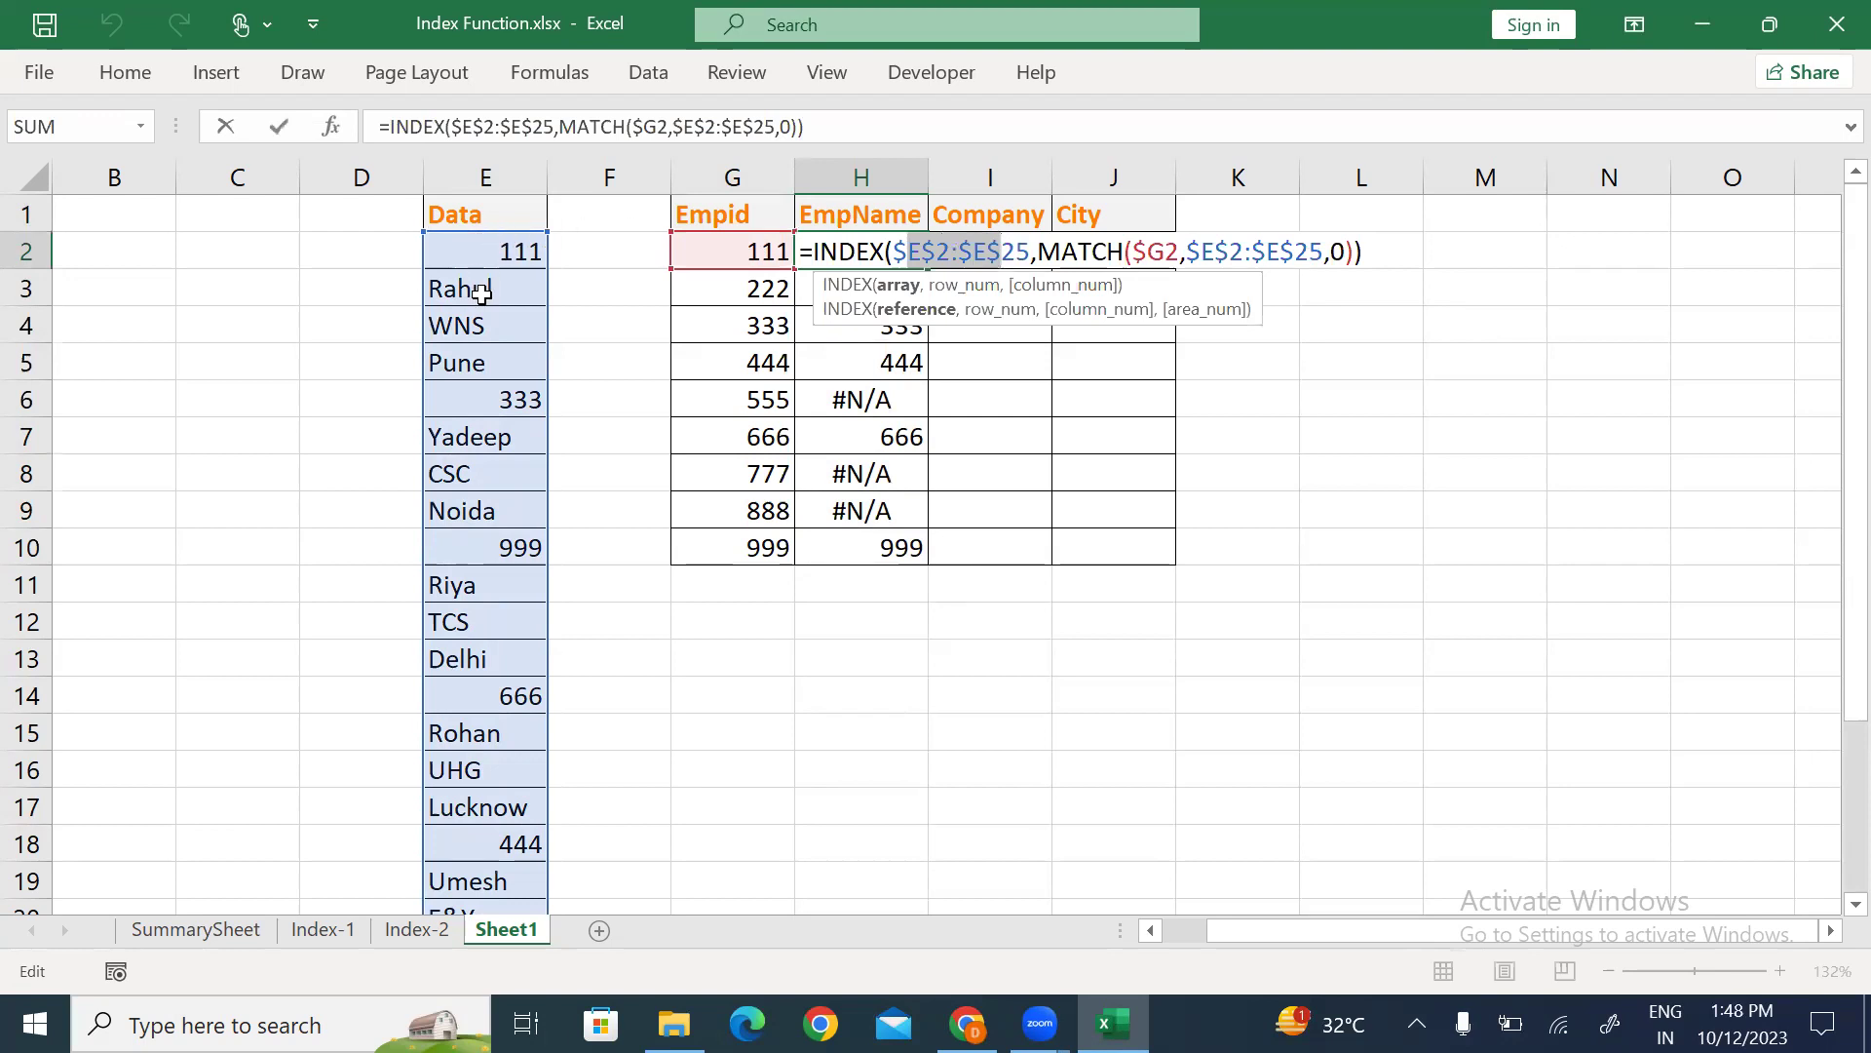
click(1350, 254)
text(+1)
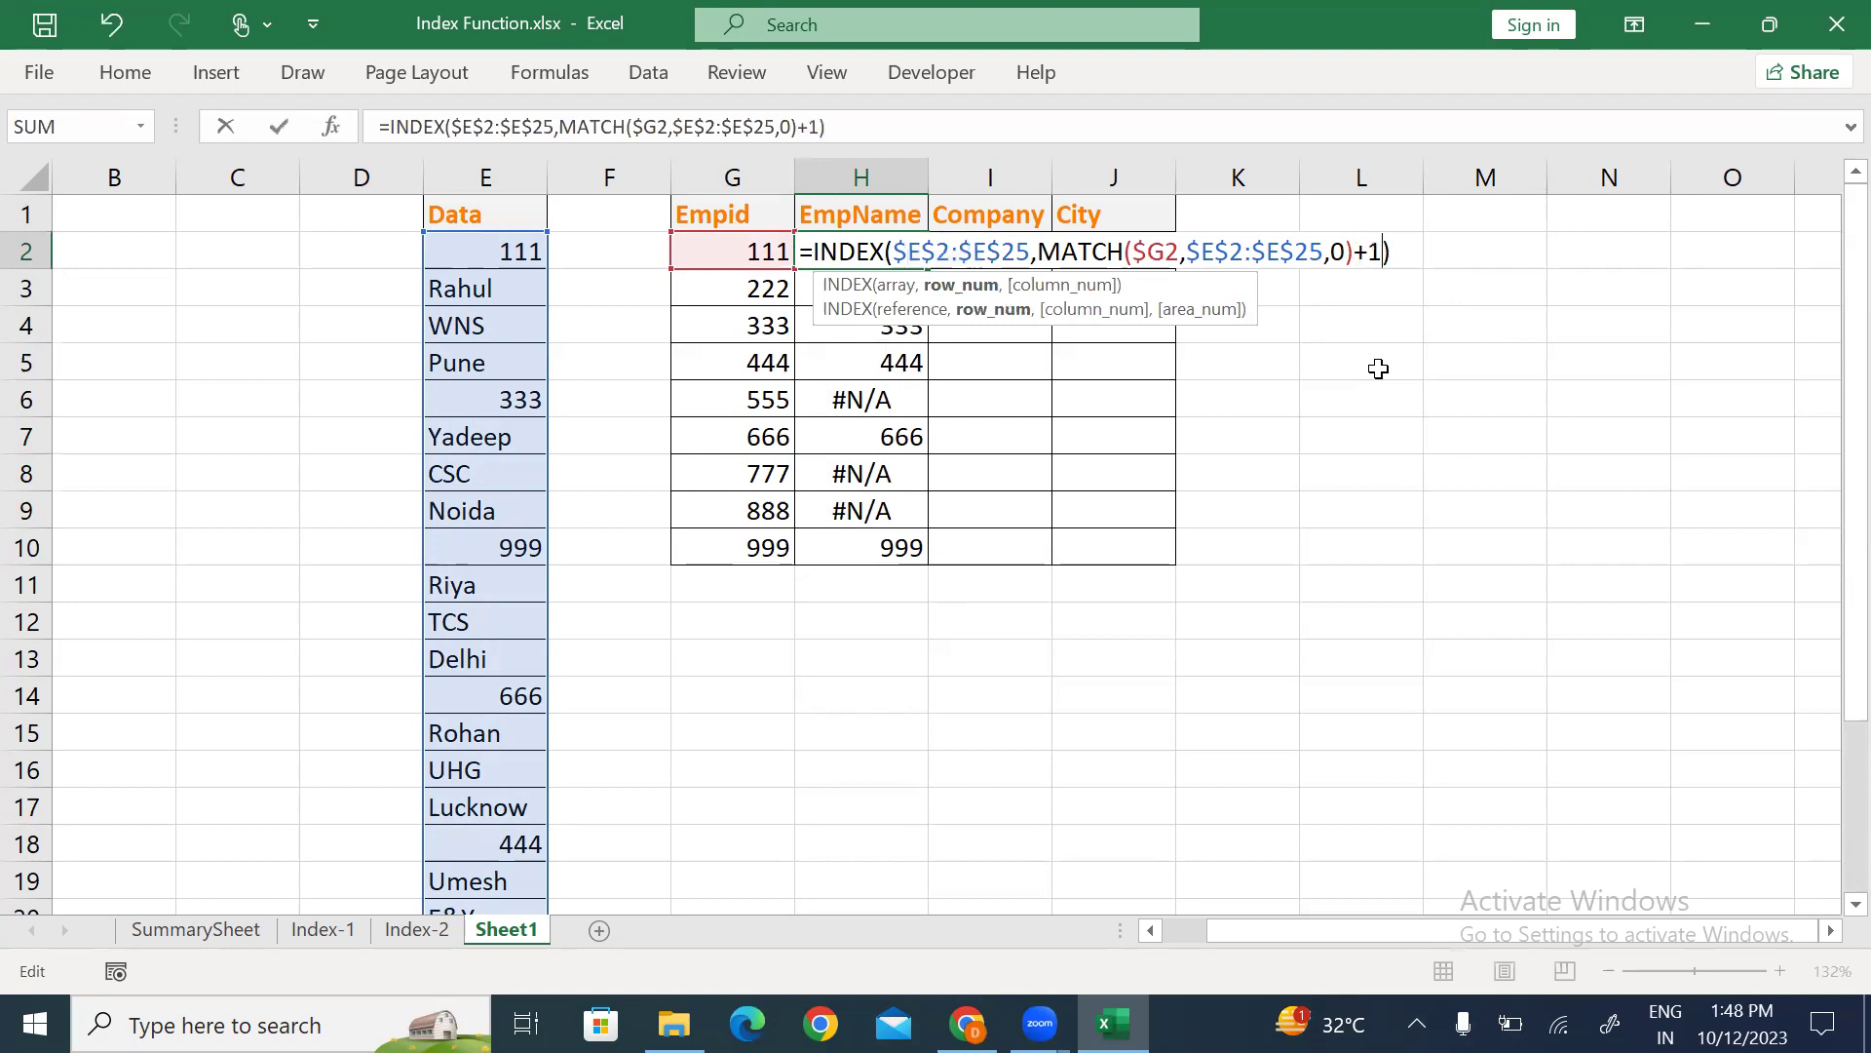
key(ctrl+Return)
key(ctrl+shift+Down)
key(ctrl+d)
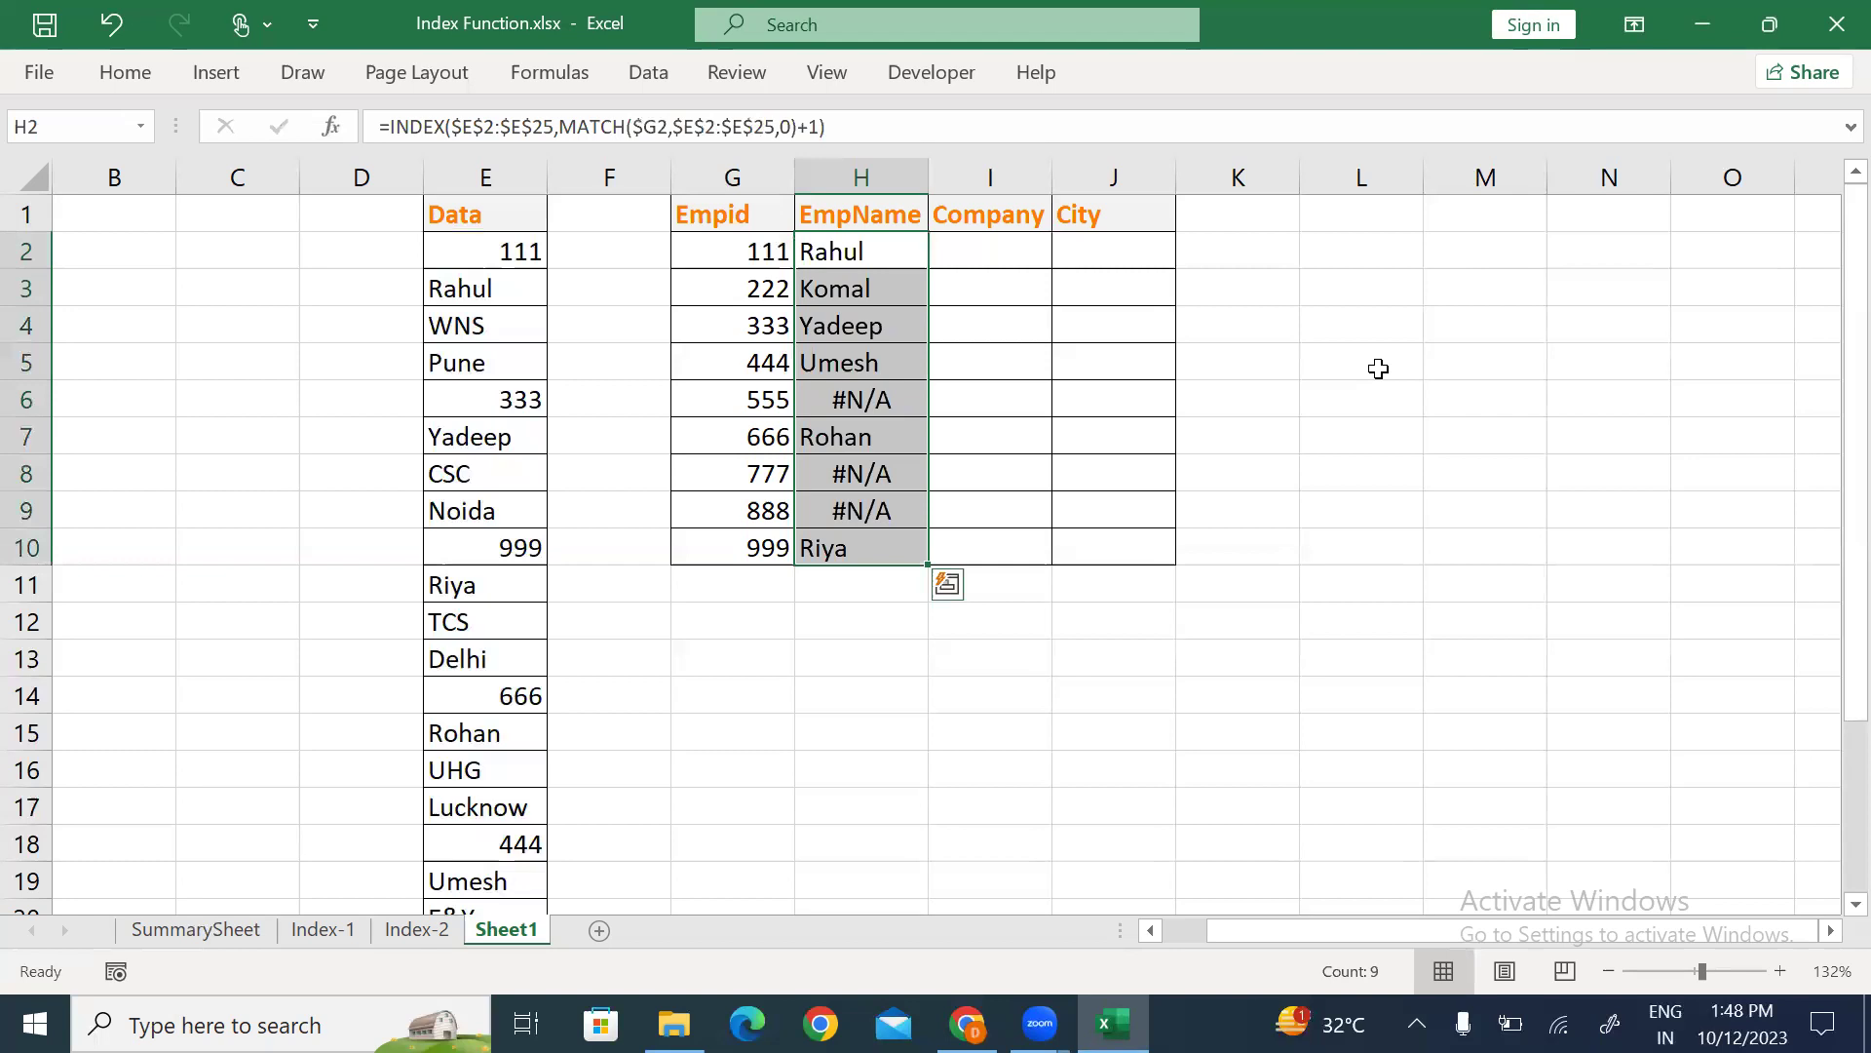
Check the EmpName results in column H against the Data list in column E, down to row 25.
key(Down)
key(Down)
key(Down)
key(Down)
key(Down)
key(Down)
key(Left)
key(shift+Down)
key(shift+Right)
key(Left)
key(Left)
key(Down)
key(Down)
key(Down)
key(Down)
key(Down)
key(Down)
key(Down)
key(Down)
key(Down)
key(Down)
key(Down)
key(Down)
key(Down)
key(Down)
key(Down)
key(Down)
key(Down)
key(Down)
key(Up)
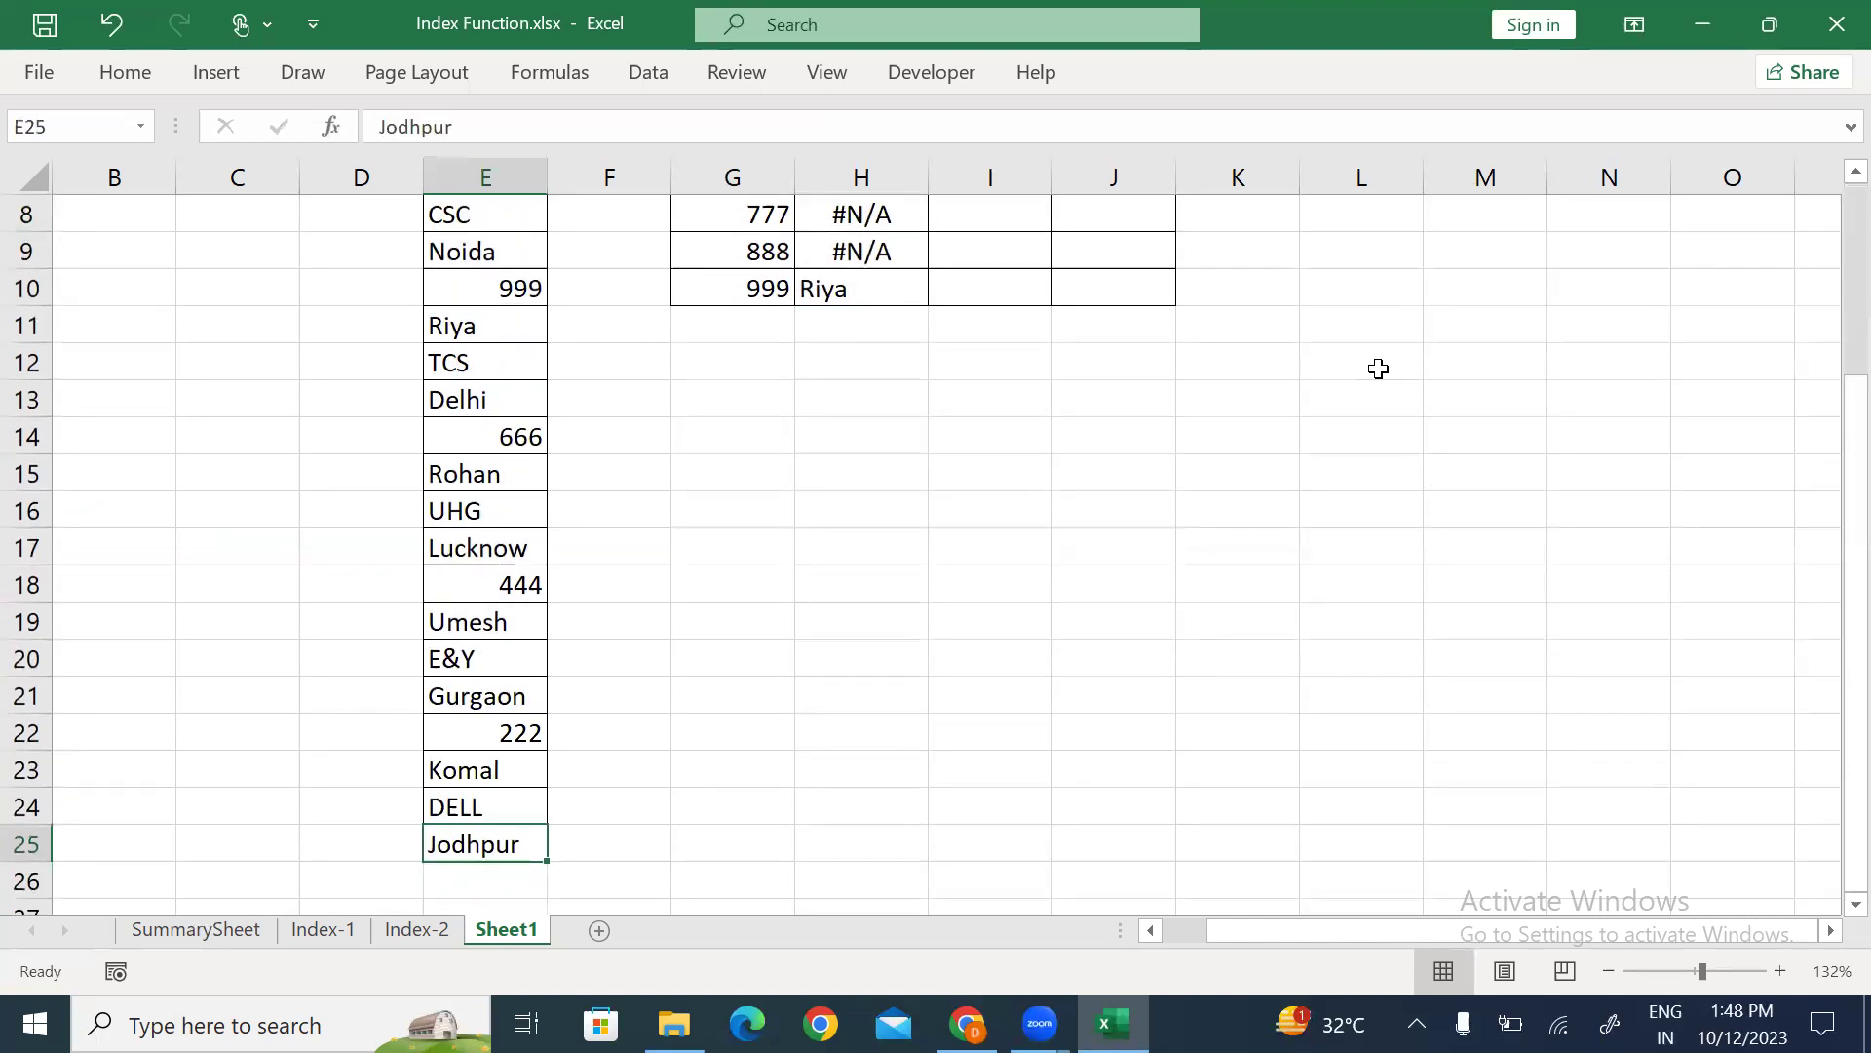
key(Right)
key(Right)
key(Right)
key(ctrl+Up)
key(ctrl+Up)
key(Down)
key(Down)
key(Down)
key(Down)
key(Down)
key(Down)
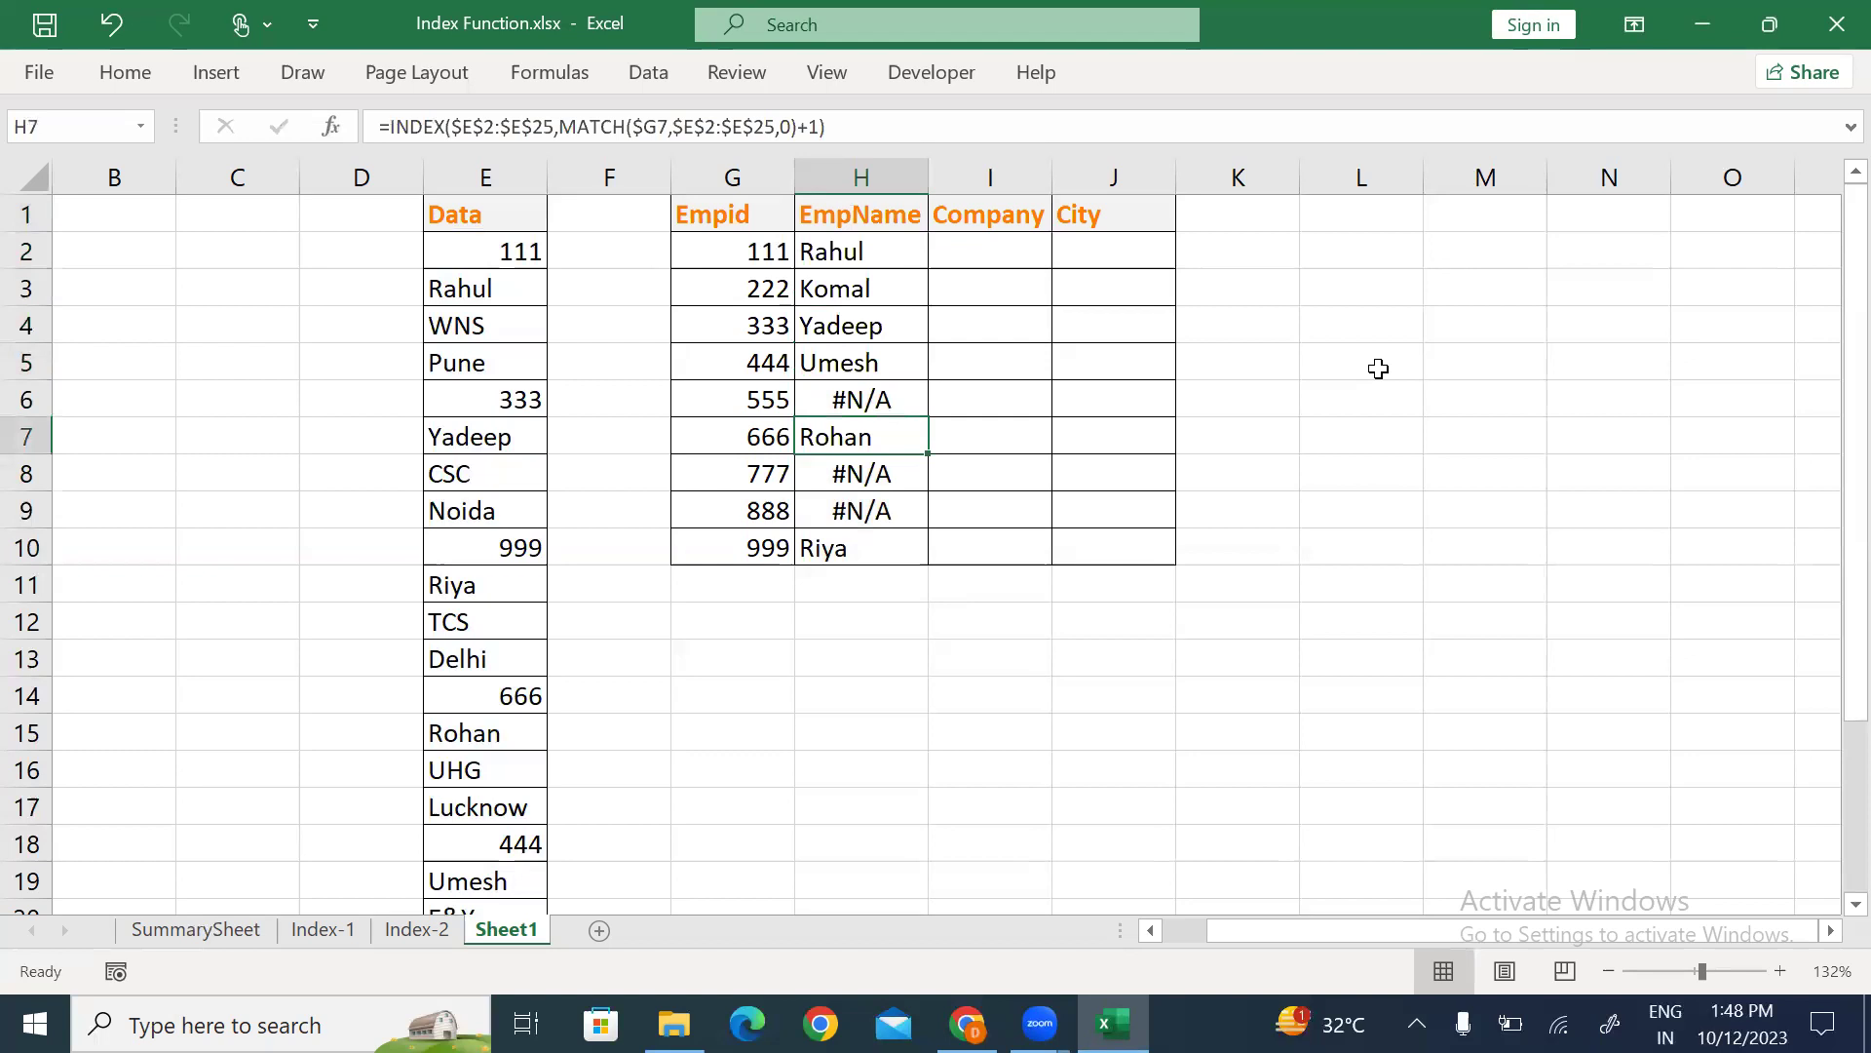
Start an INDEX formula in I2 under Company with the absolute range $E$2:$E$25 as its array.
key(Up)
key(Up)
key(Up)
key(Up)
key(Up)
key(Up)
key(Right)
key(Down)
text(=ind)
key(Tab)
key(Left)
key(Left)
key(Left)
key(ctrl+shift+Down)
key(F4)
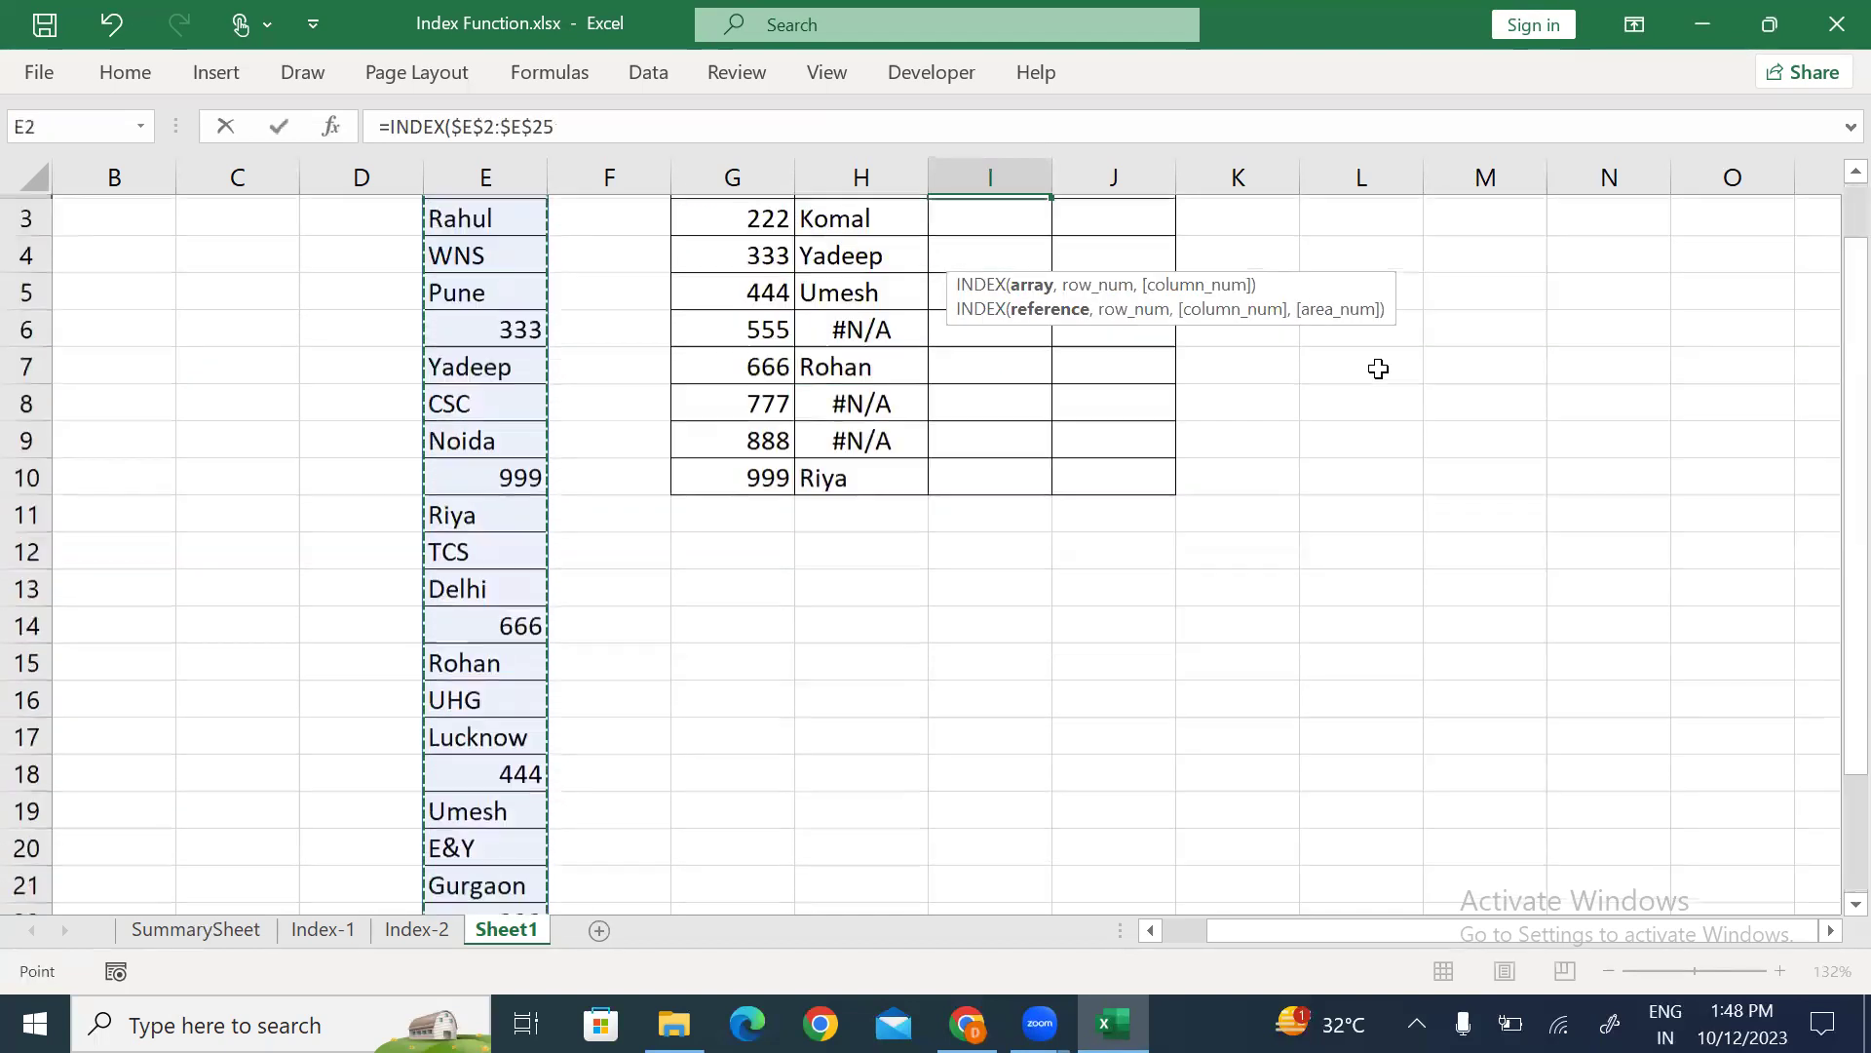
text(,)
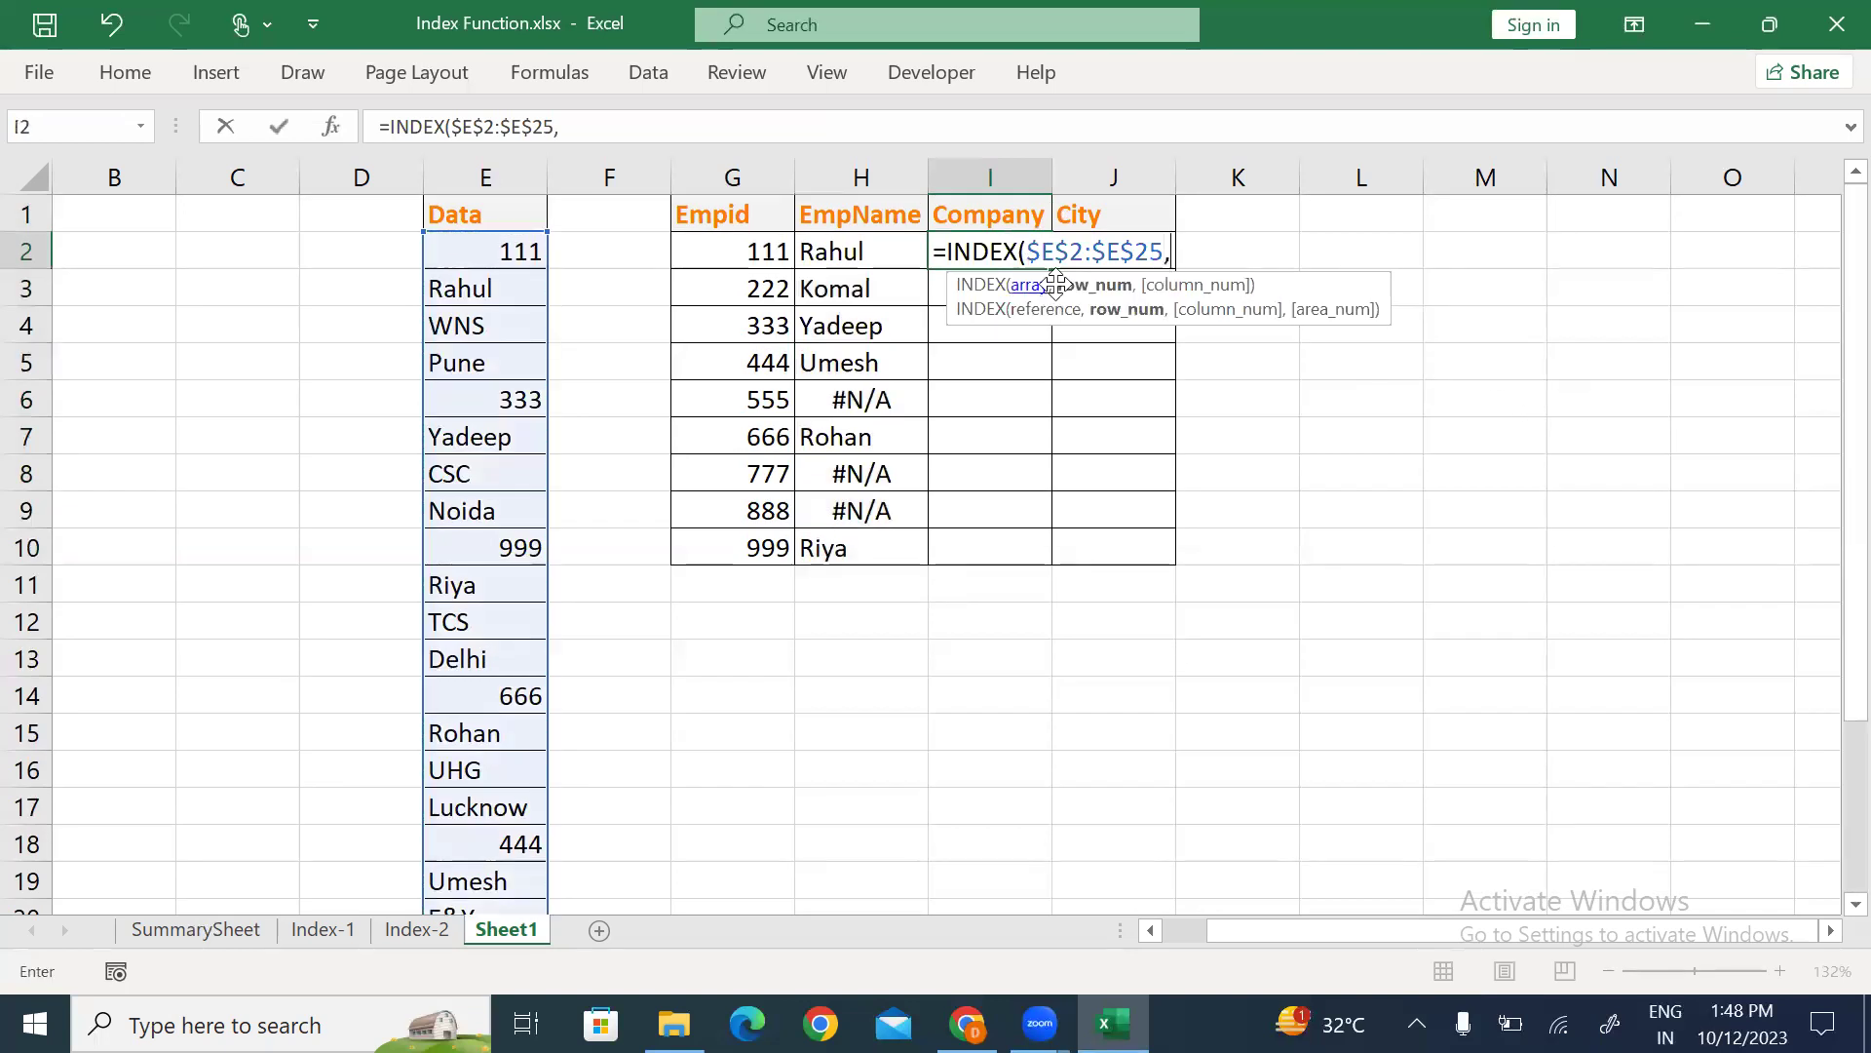
Nest a MATCH function as the row number of the I2 formula, with $G2 as the lookup value.
text(mat)
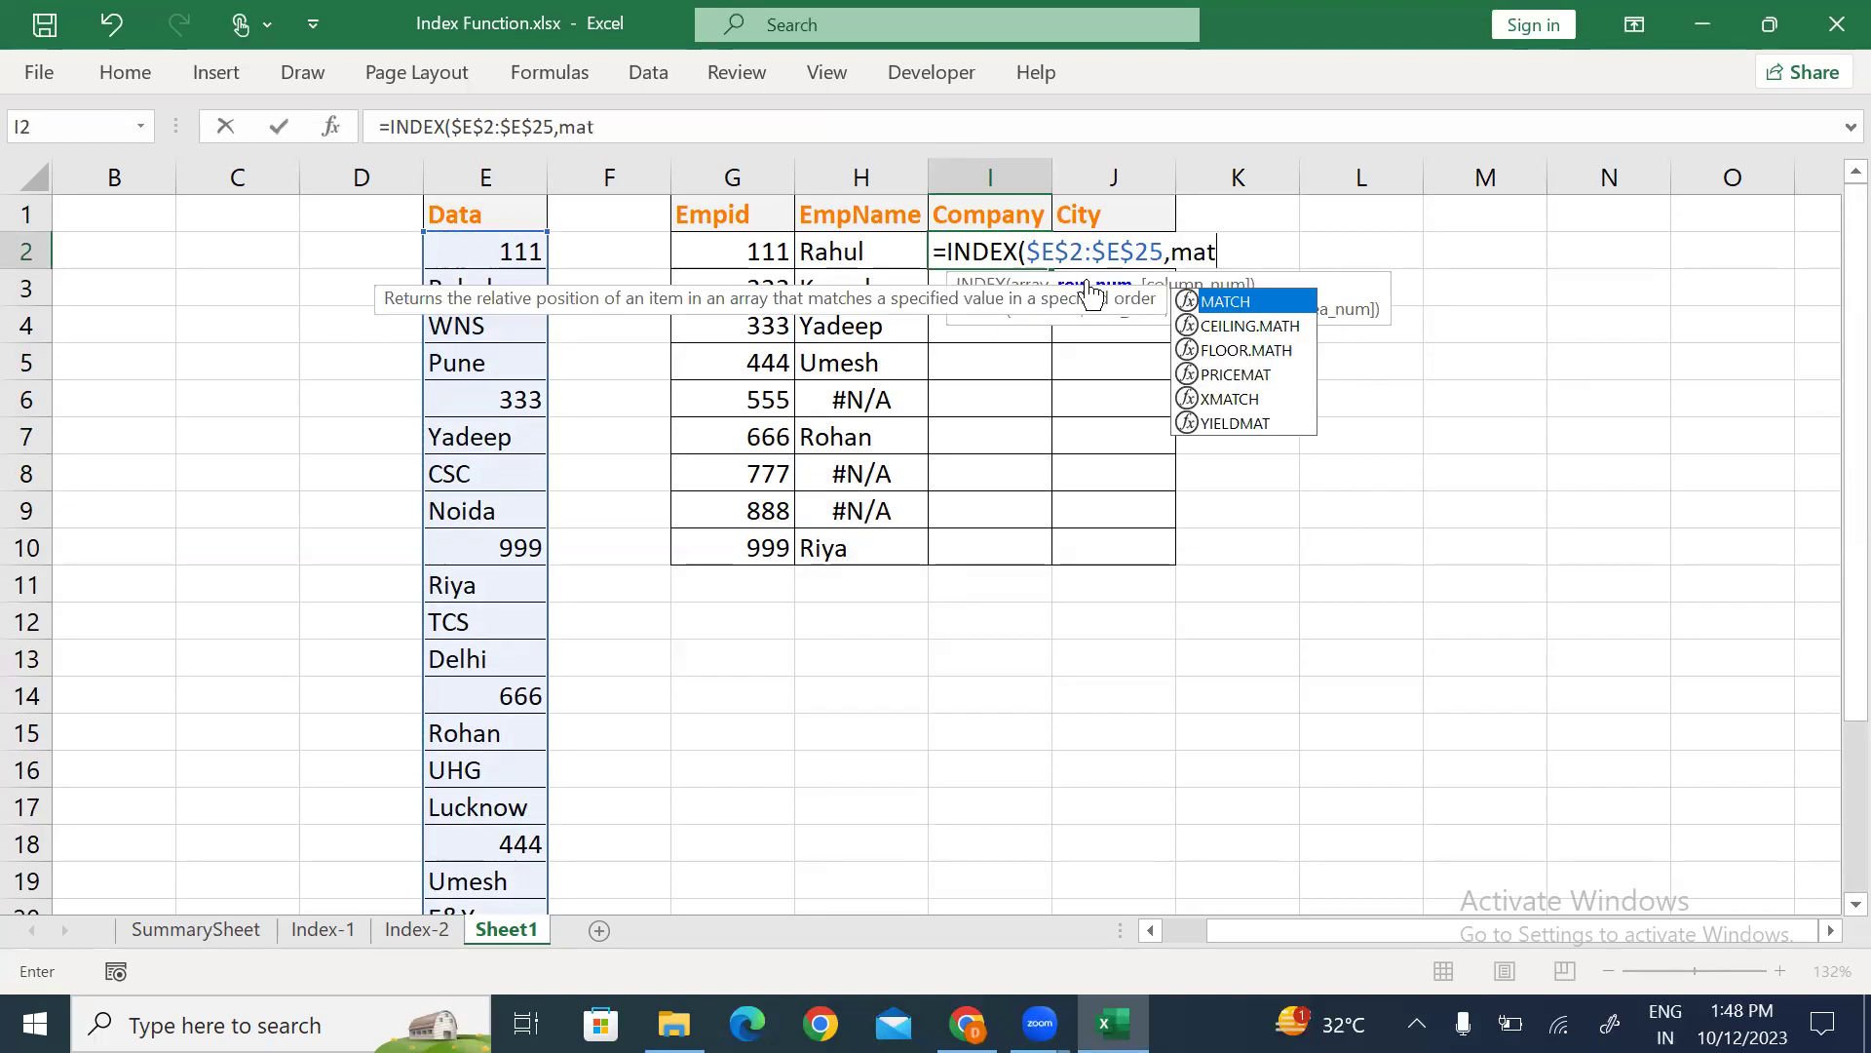
key(Tab)
click(738, 258)
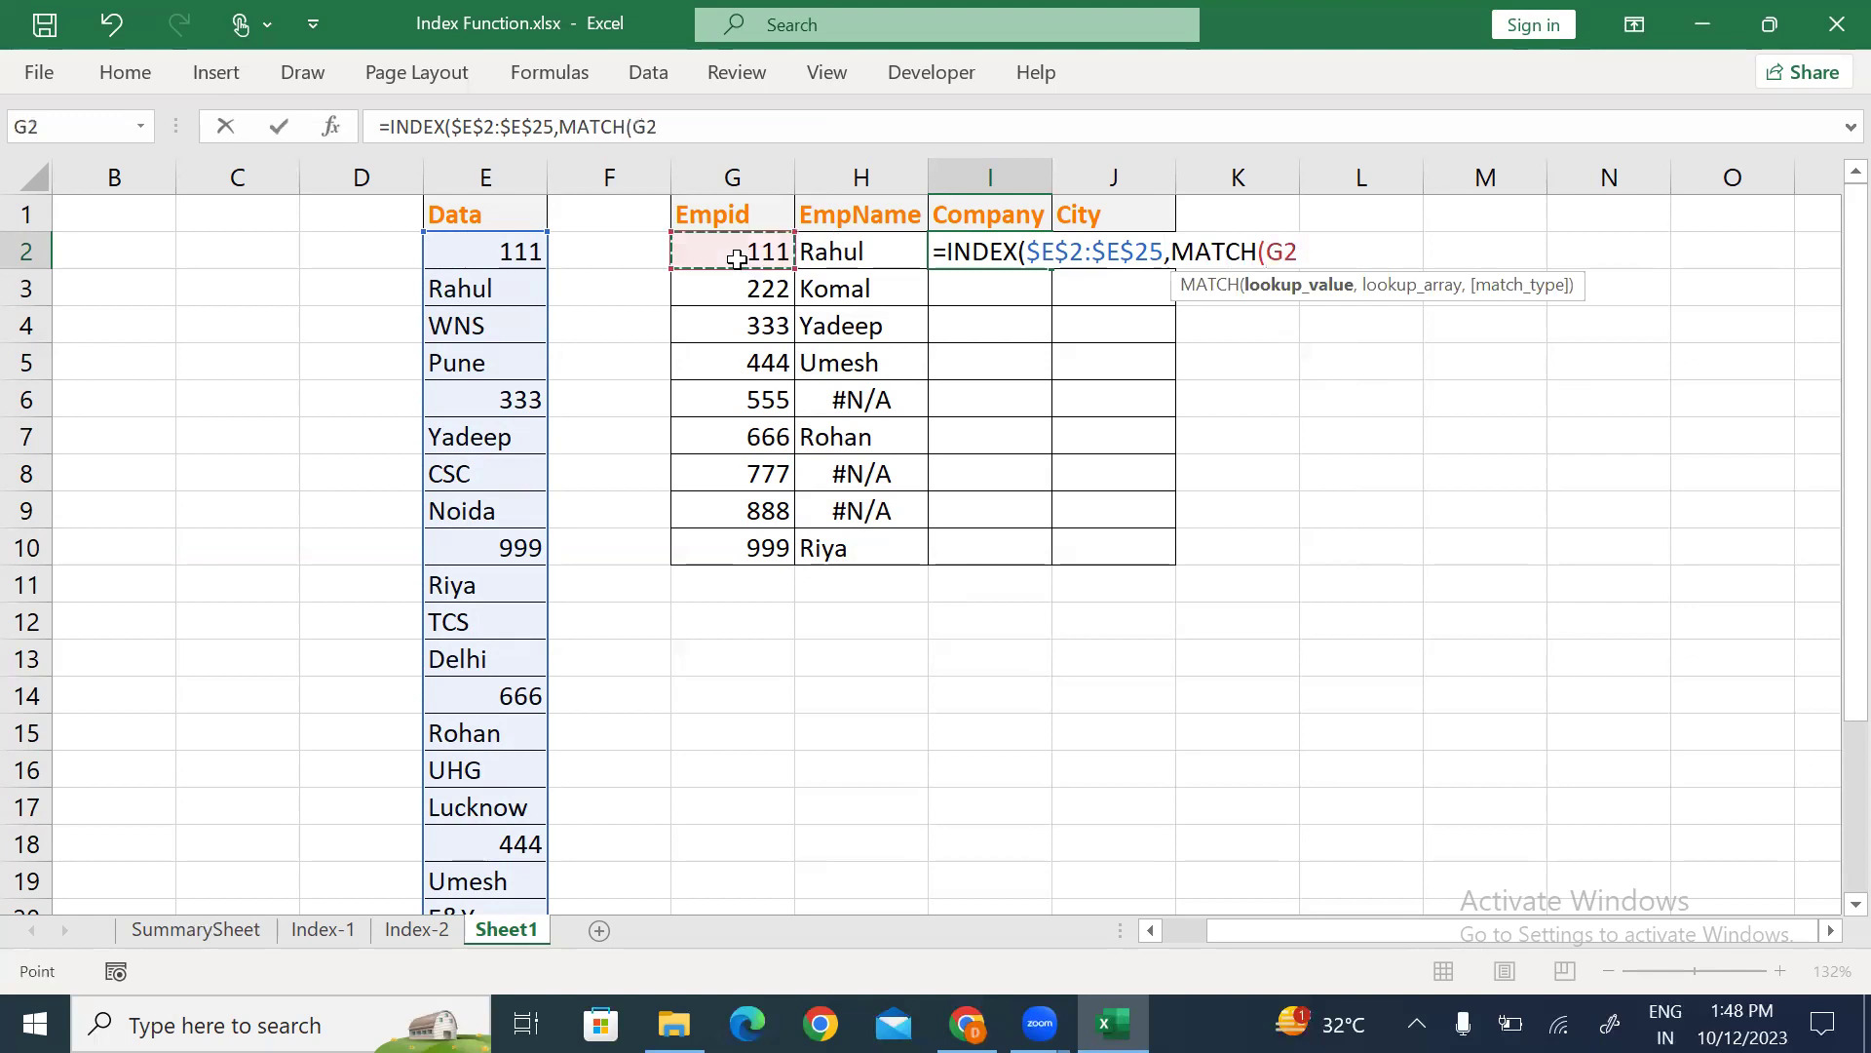
key(F4)
key(F4)
key(F4)
text(,)
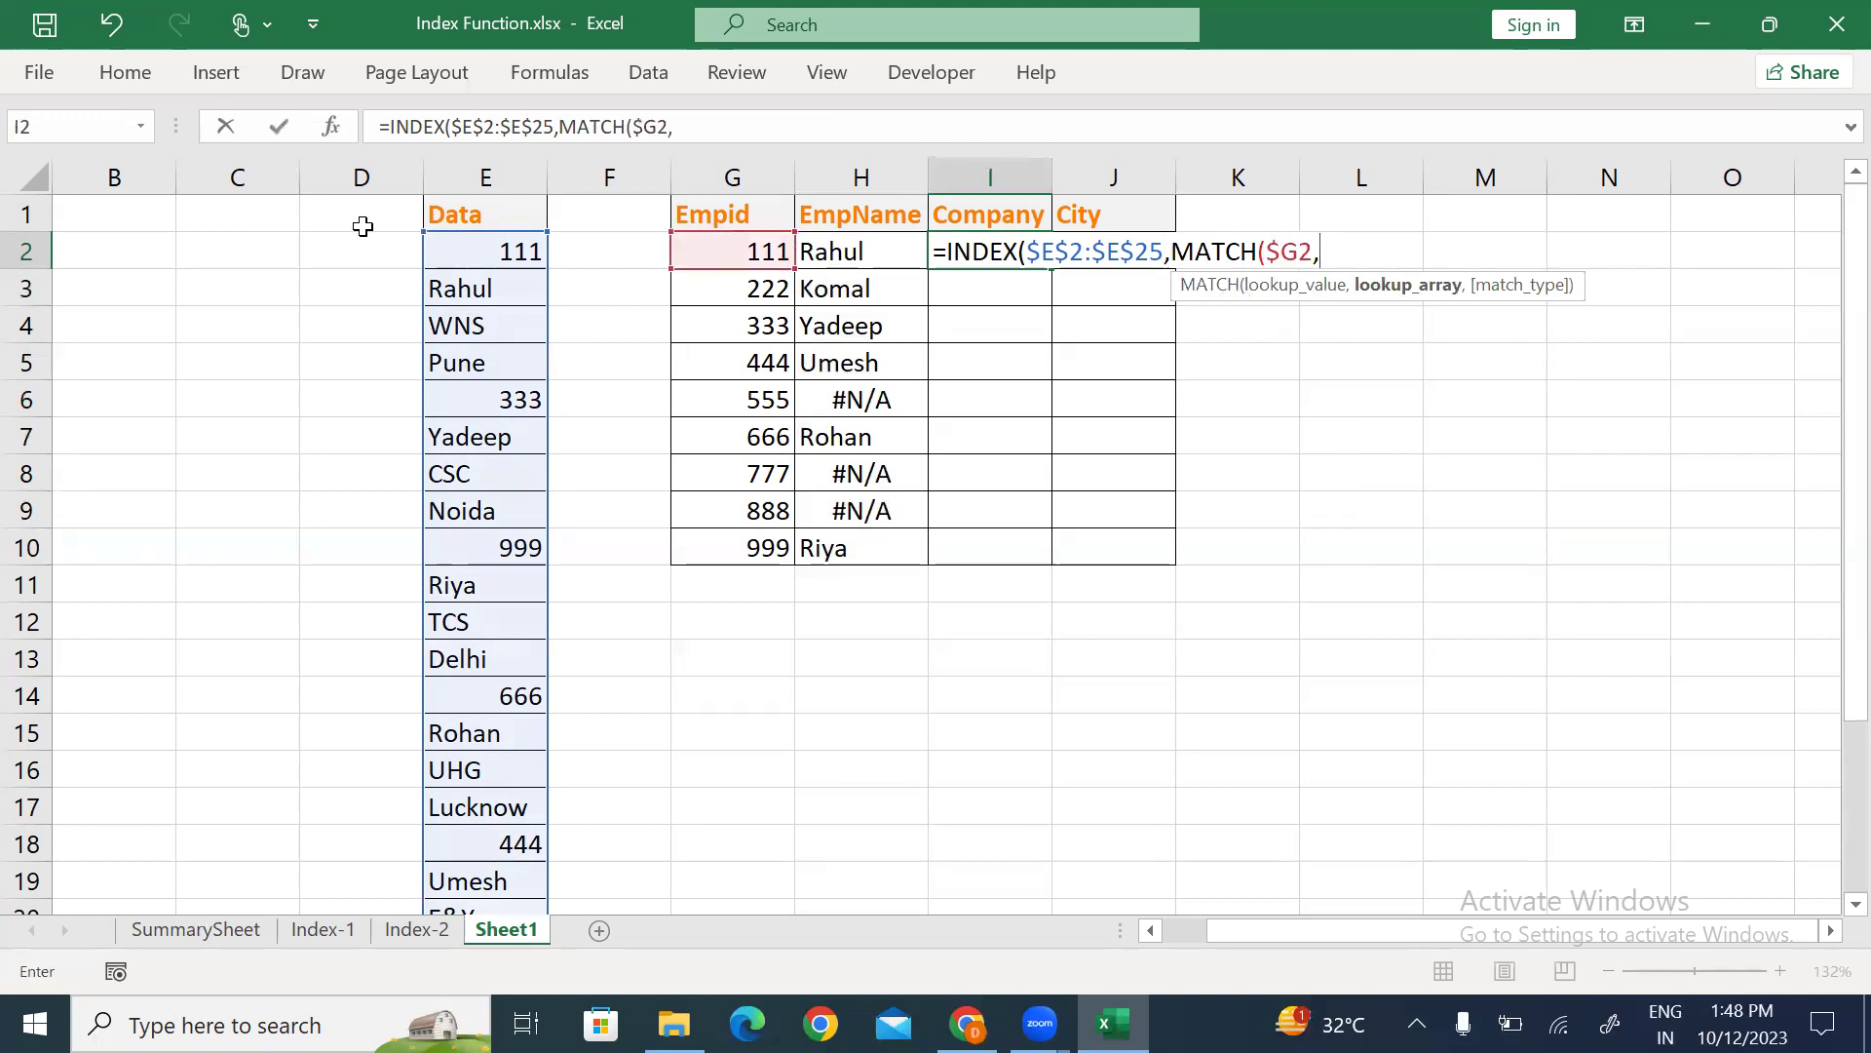
Complete the I2 formula with $E$2:$E$25 as the MATCH lookup array and 0 for an exact match.
click(476, 253)
key(ctrl+shift+Down)
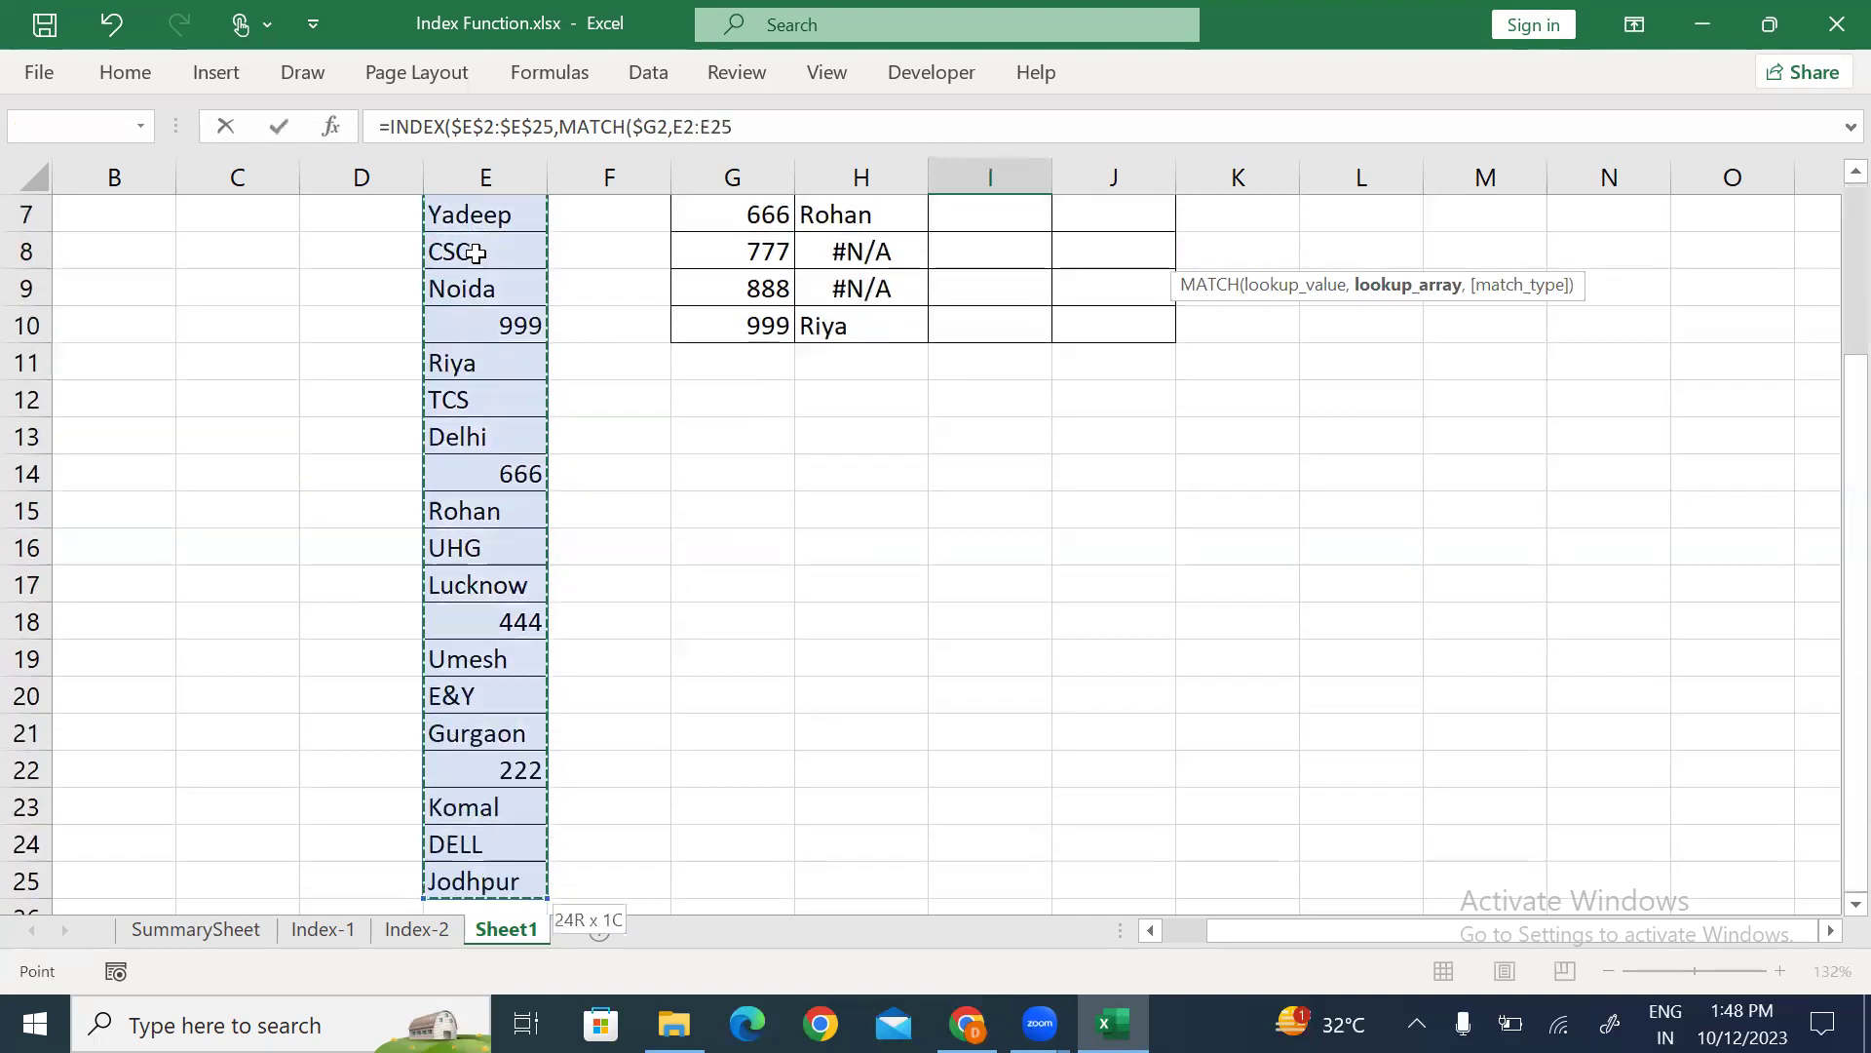
key(F4)
text(,0)))
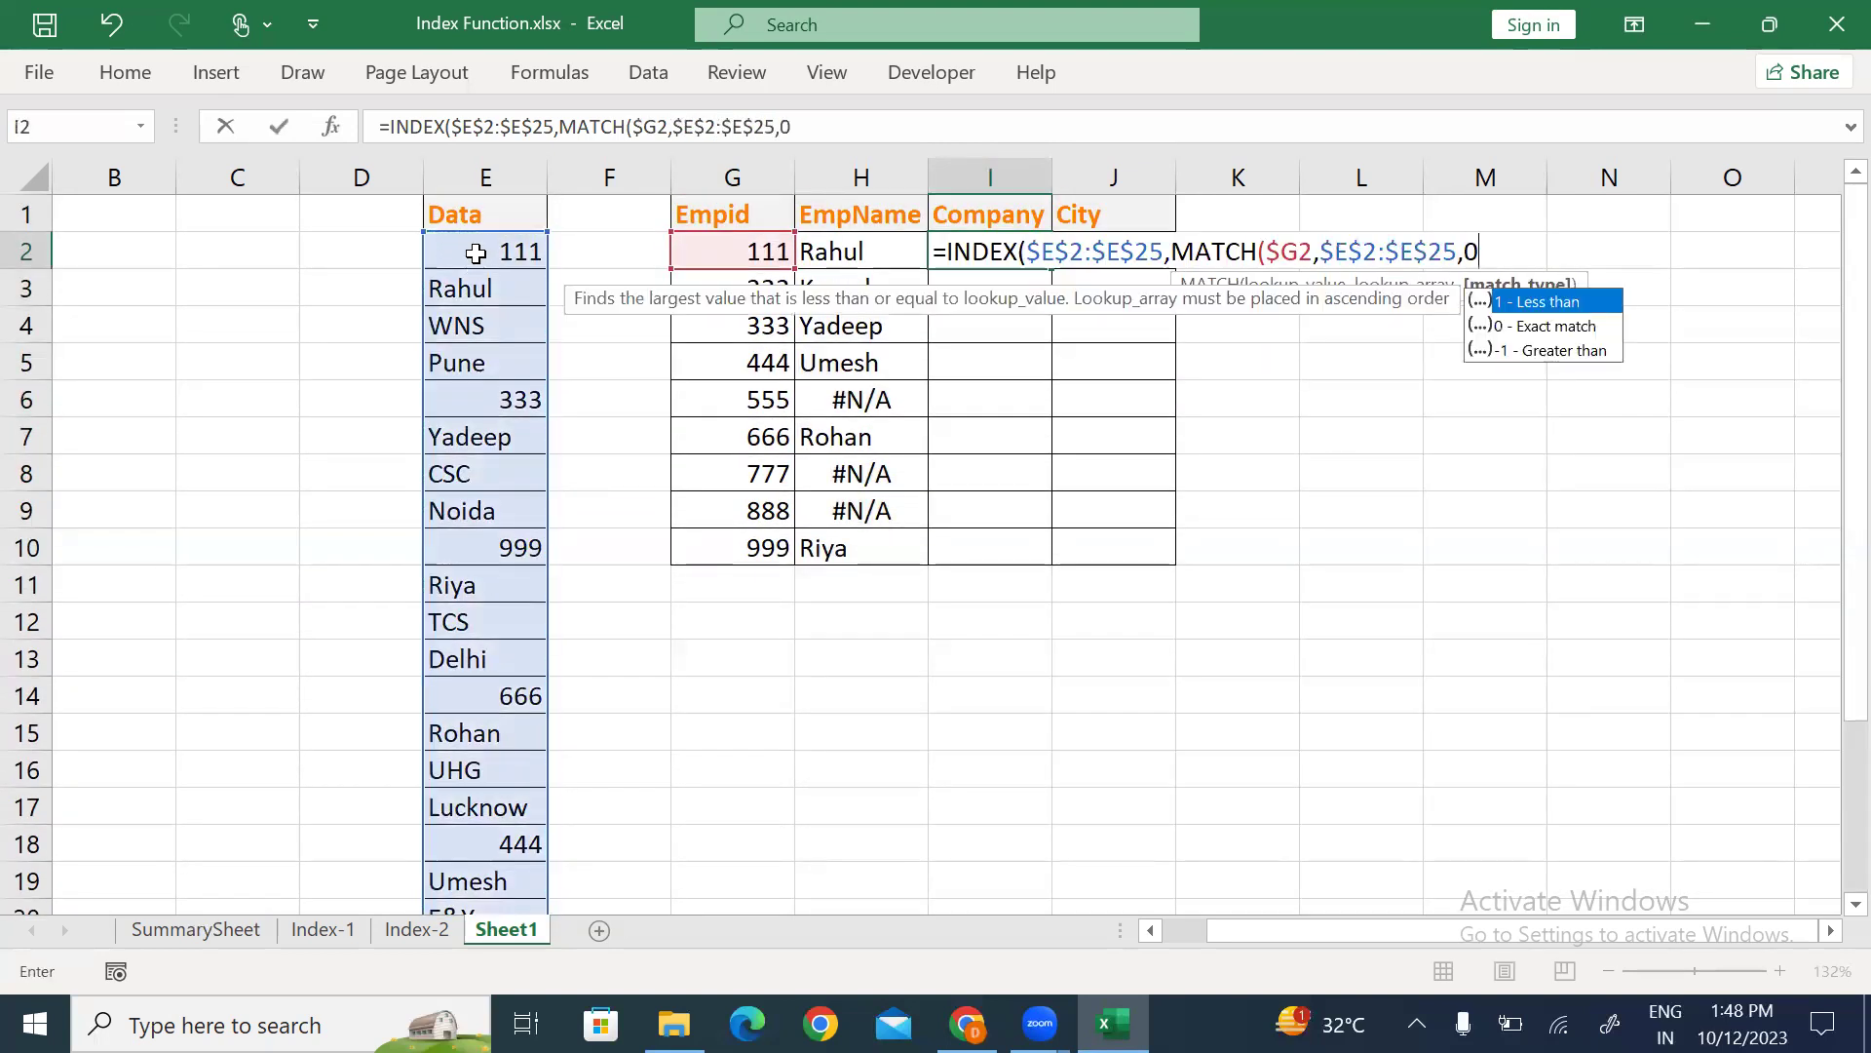
key(ctrl+Return)
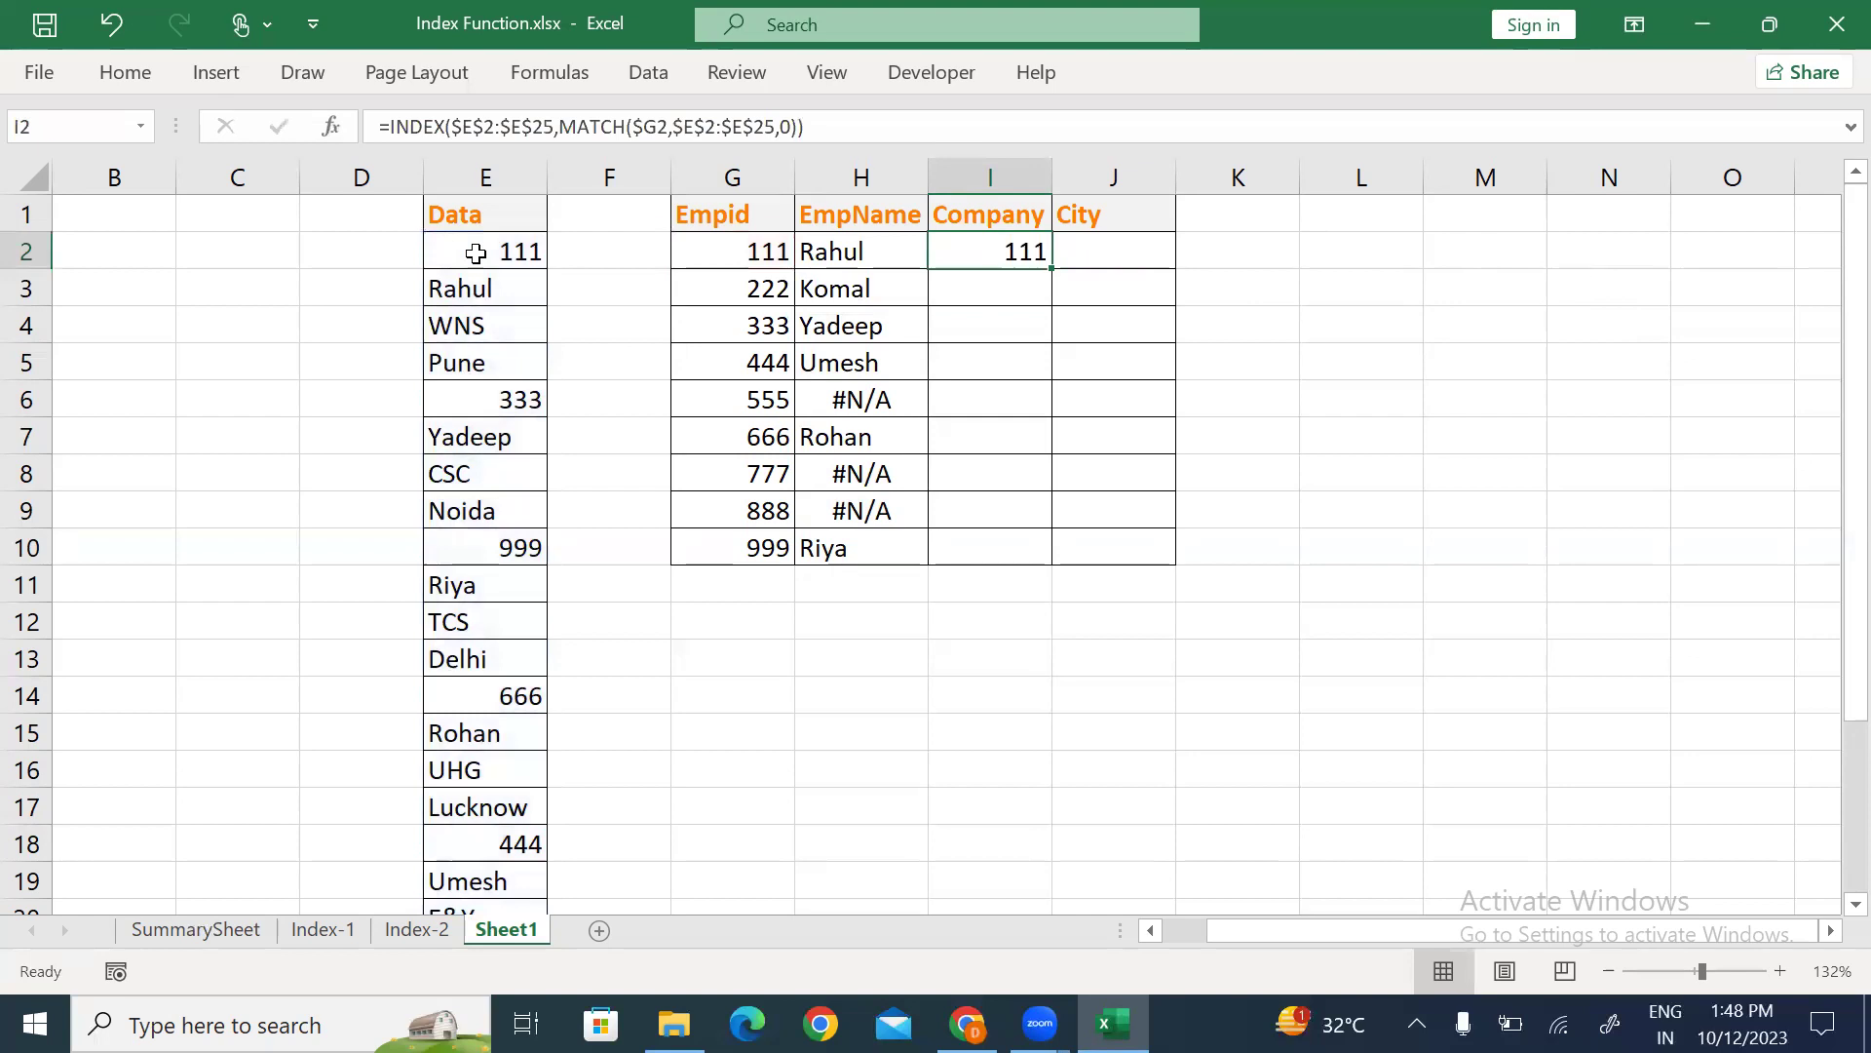
Add 2 to the MATCH row number in the I2 formula.
key(F2)
key(Left)
text(+)
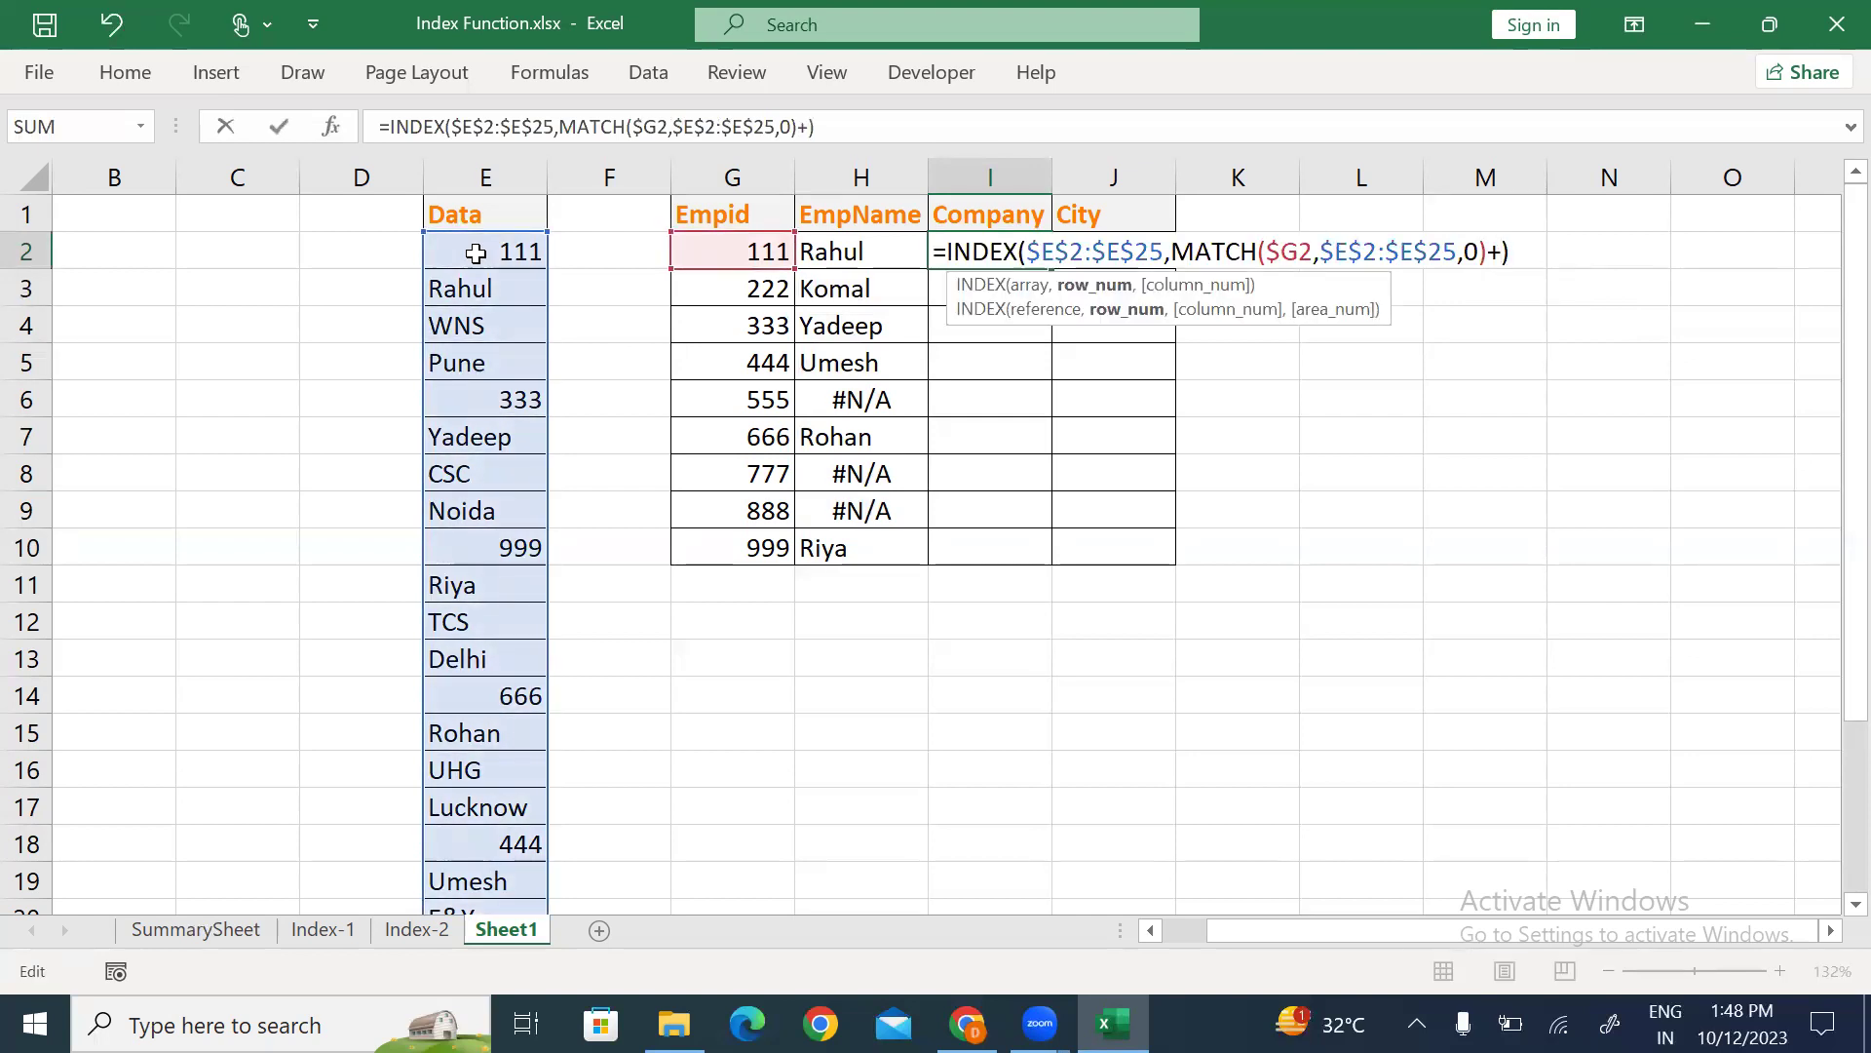
text(2)
key(ctrl+Return)
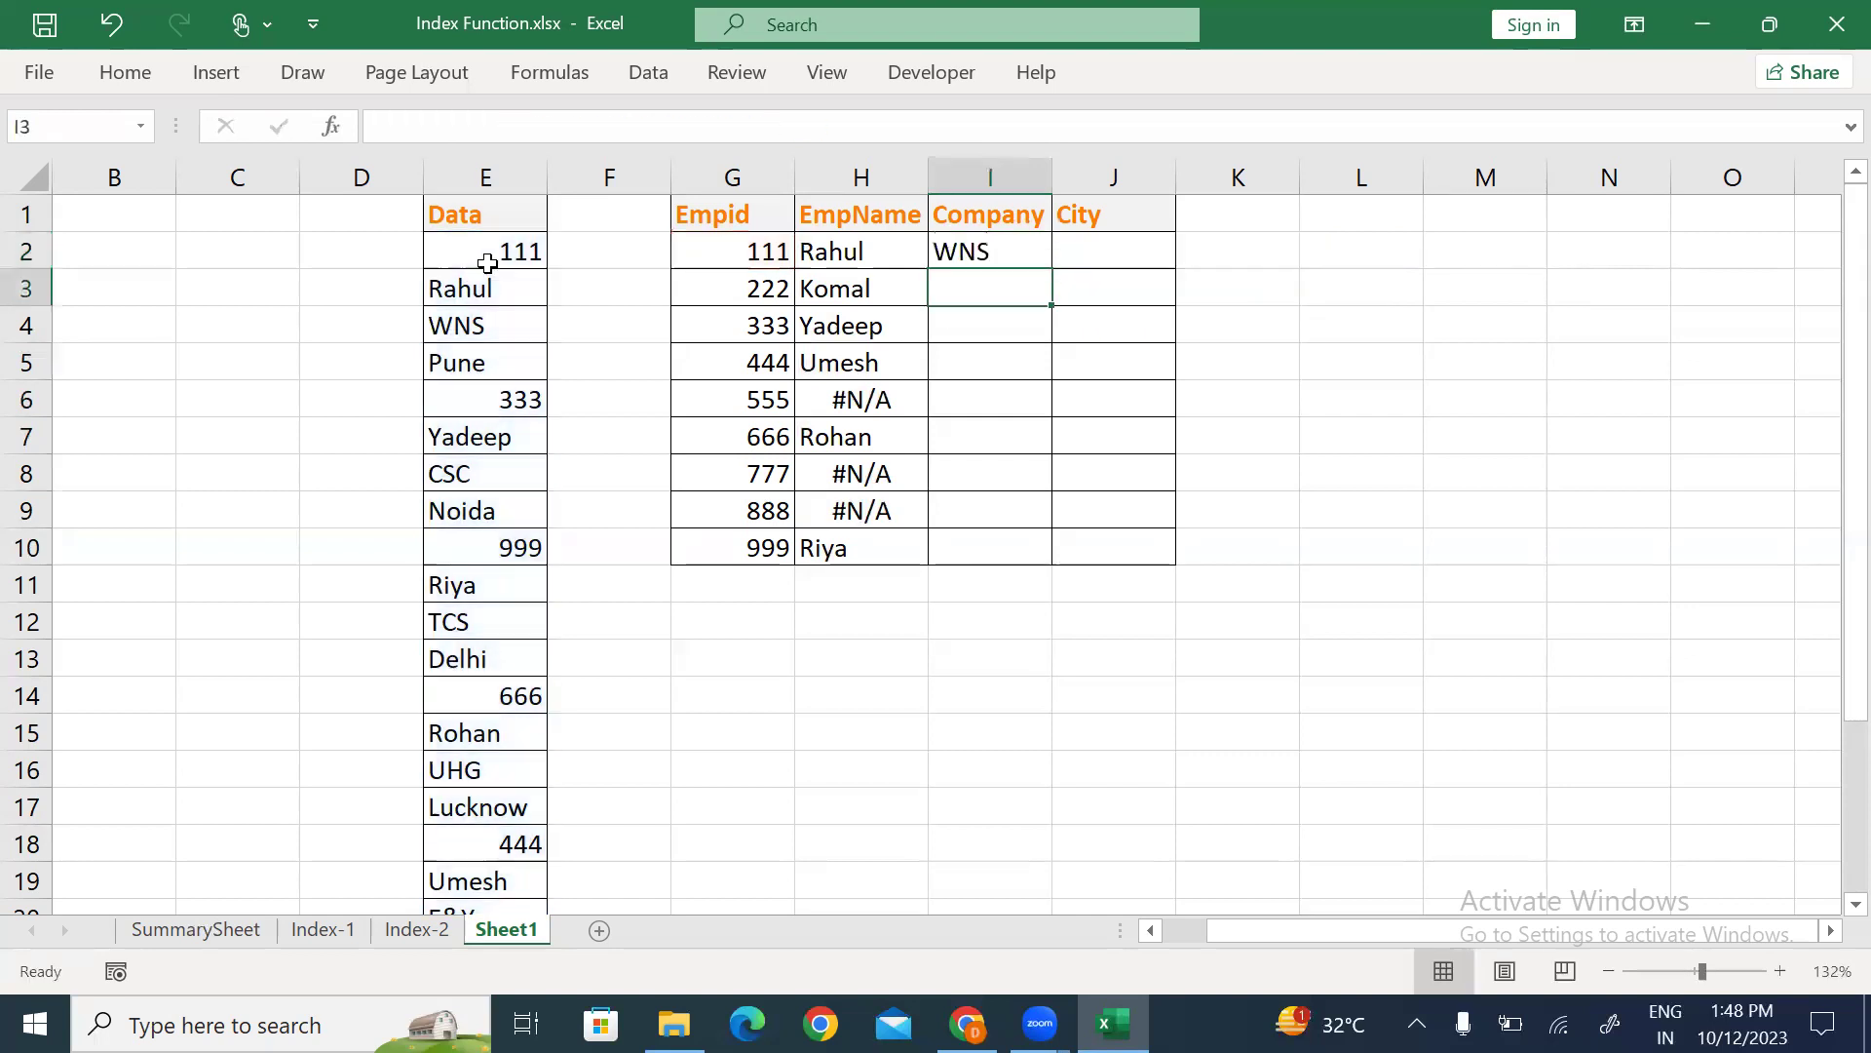
Fill the Company formula from I2 down to I10.
click(500, 256)
drag(505, 262, 514, 330)
drag(509, 400, 507, 470)
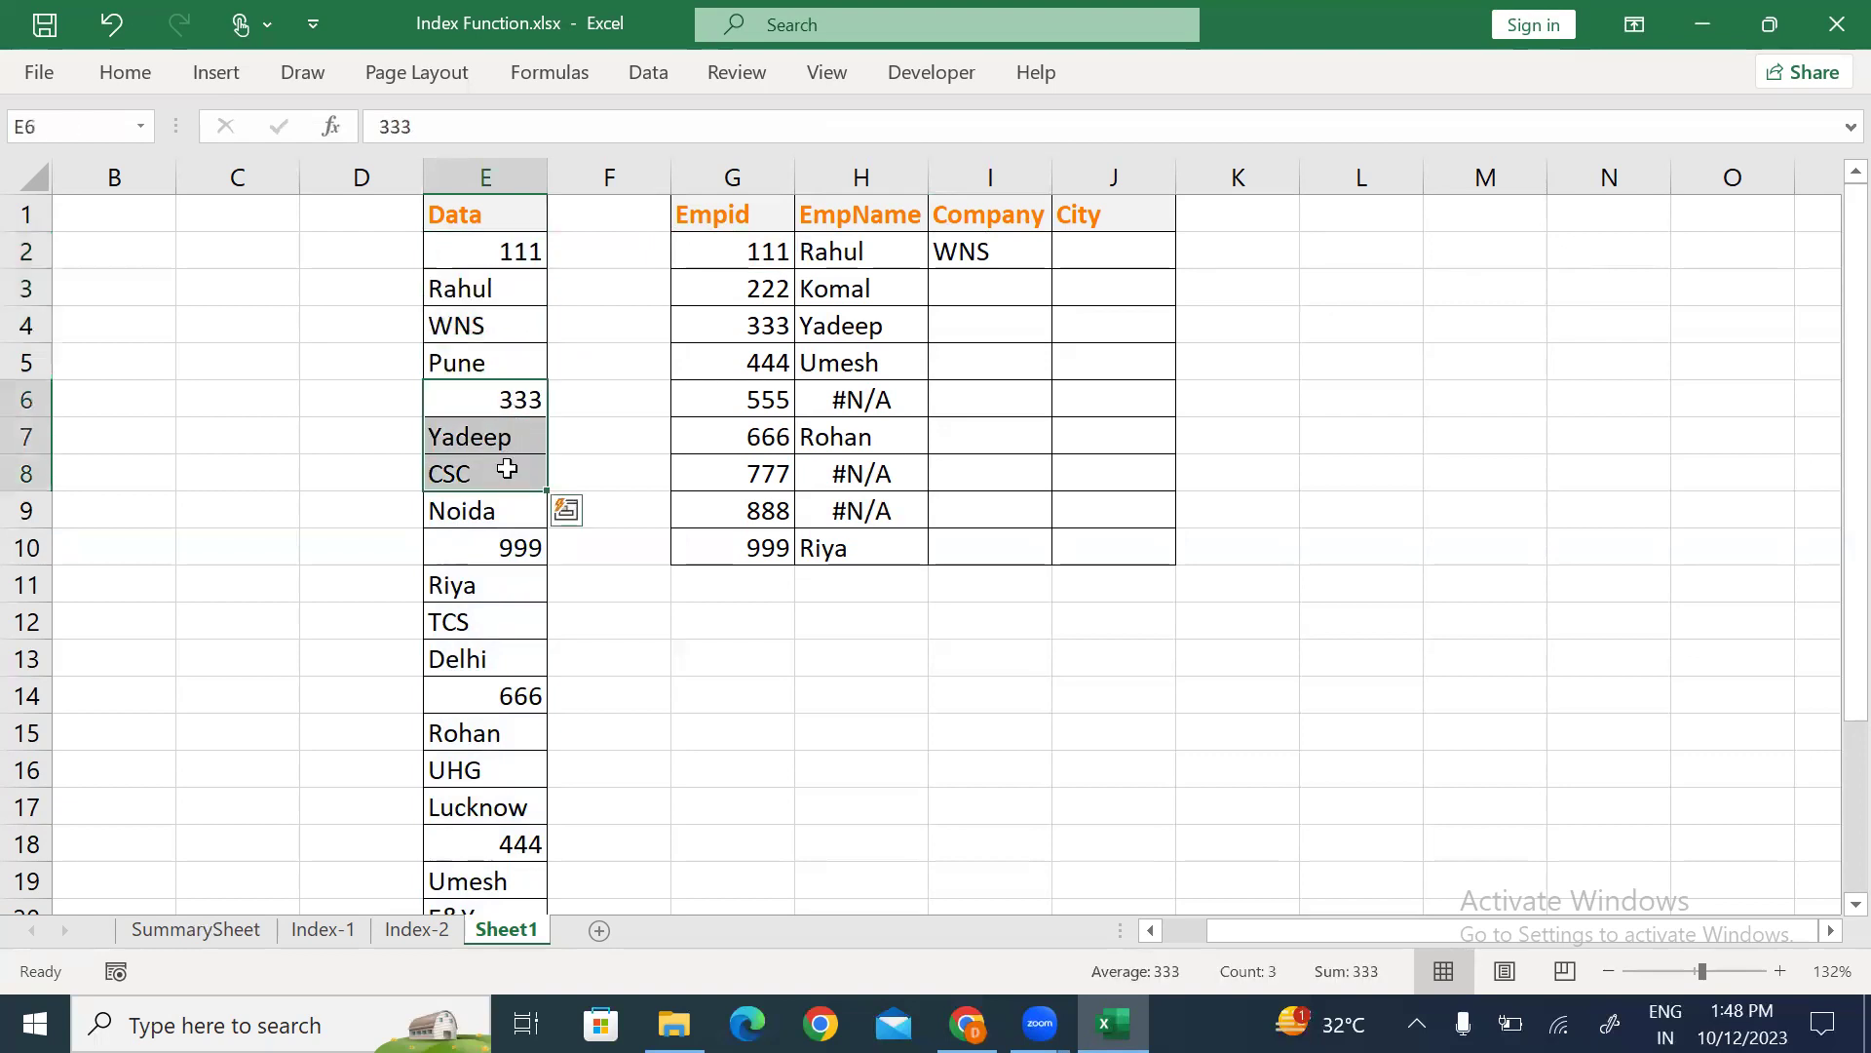
click(992, 249)
drag(994, 247, 936, 535)
key(ctrl+d)
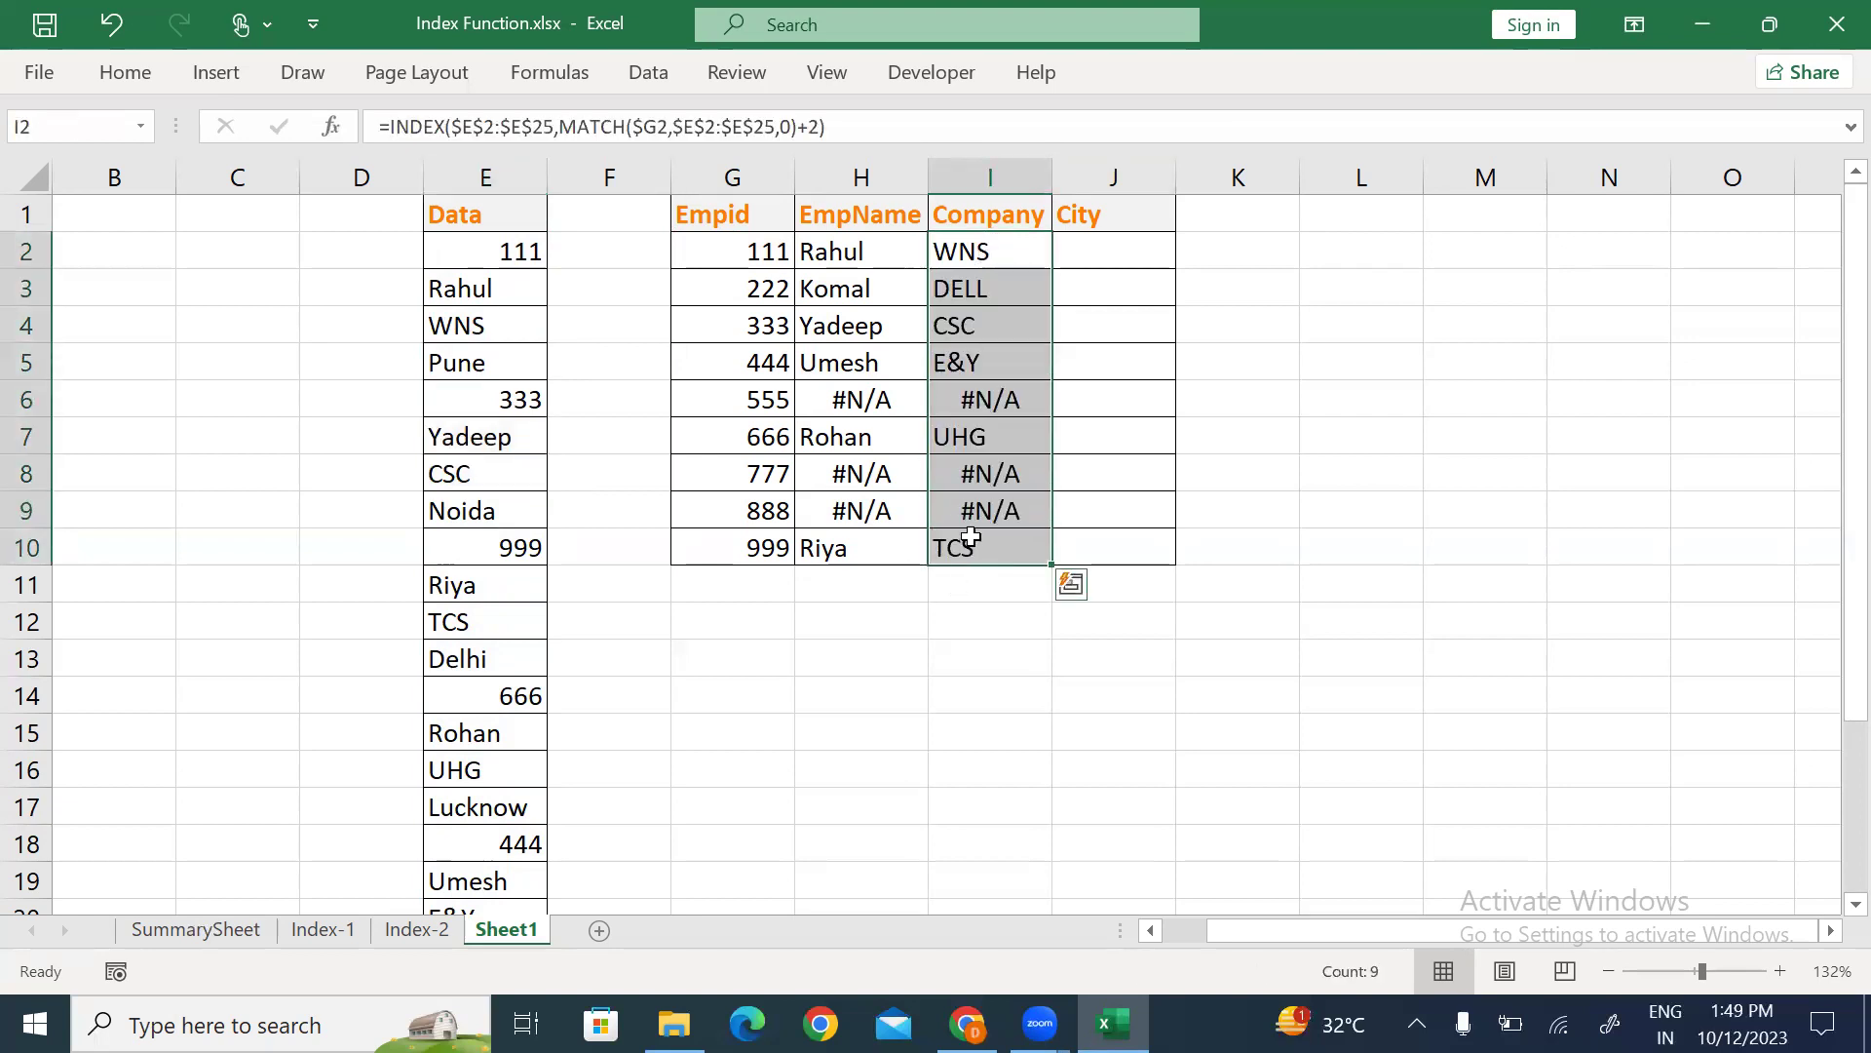
click(969, 538)
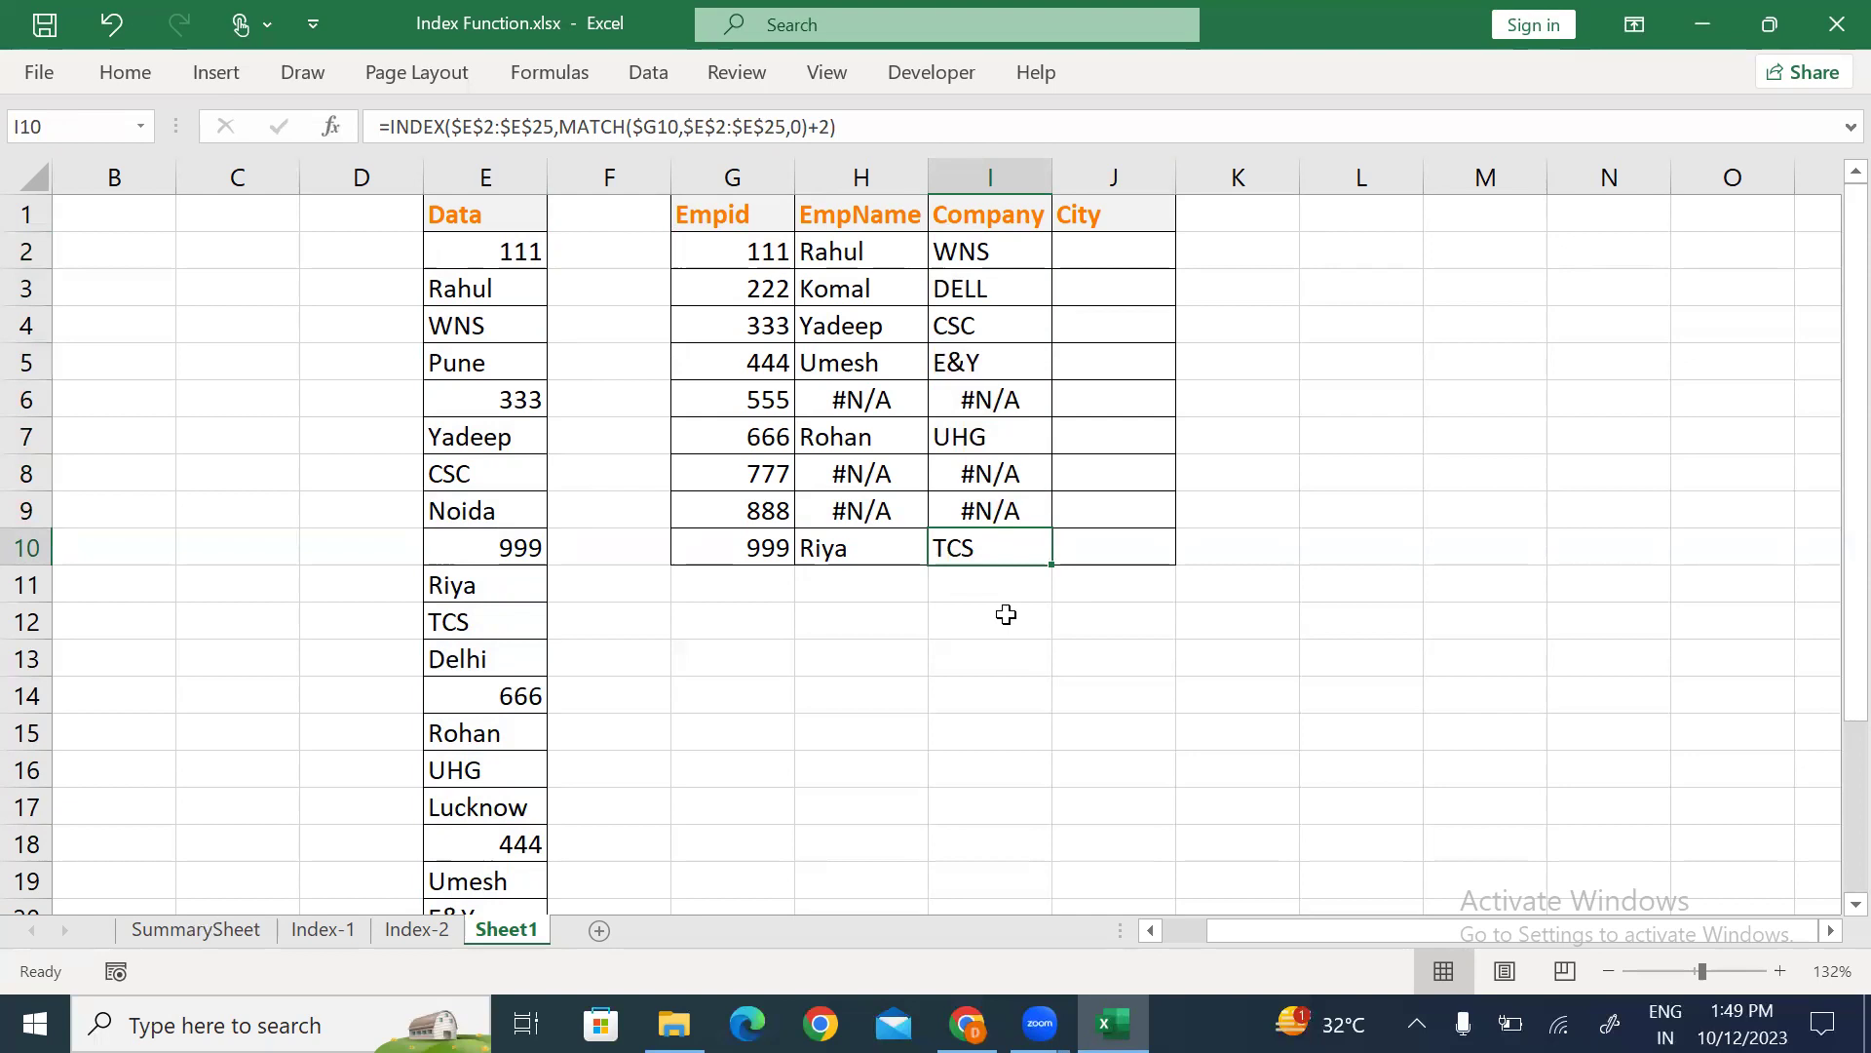
click(1098, 253)
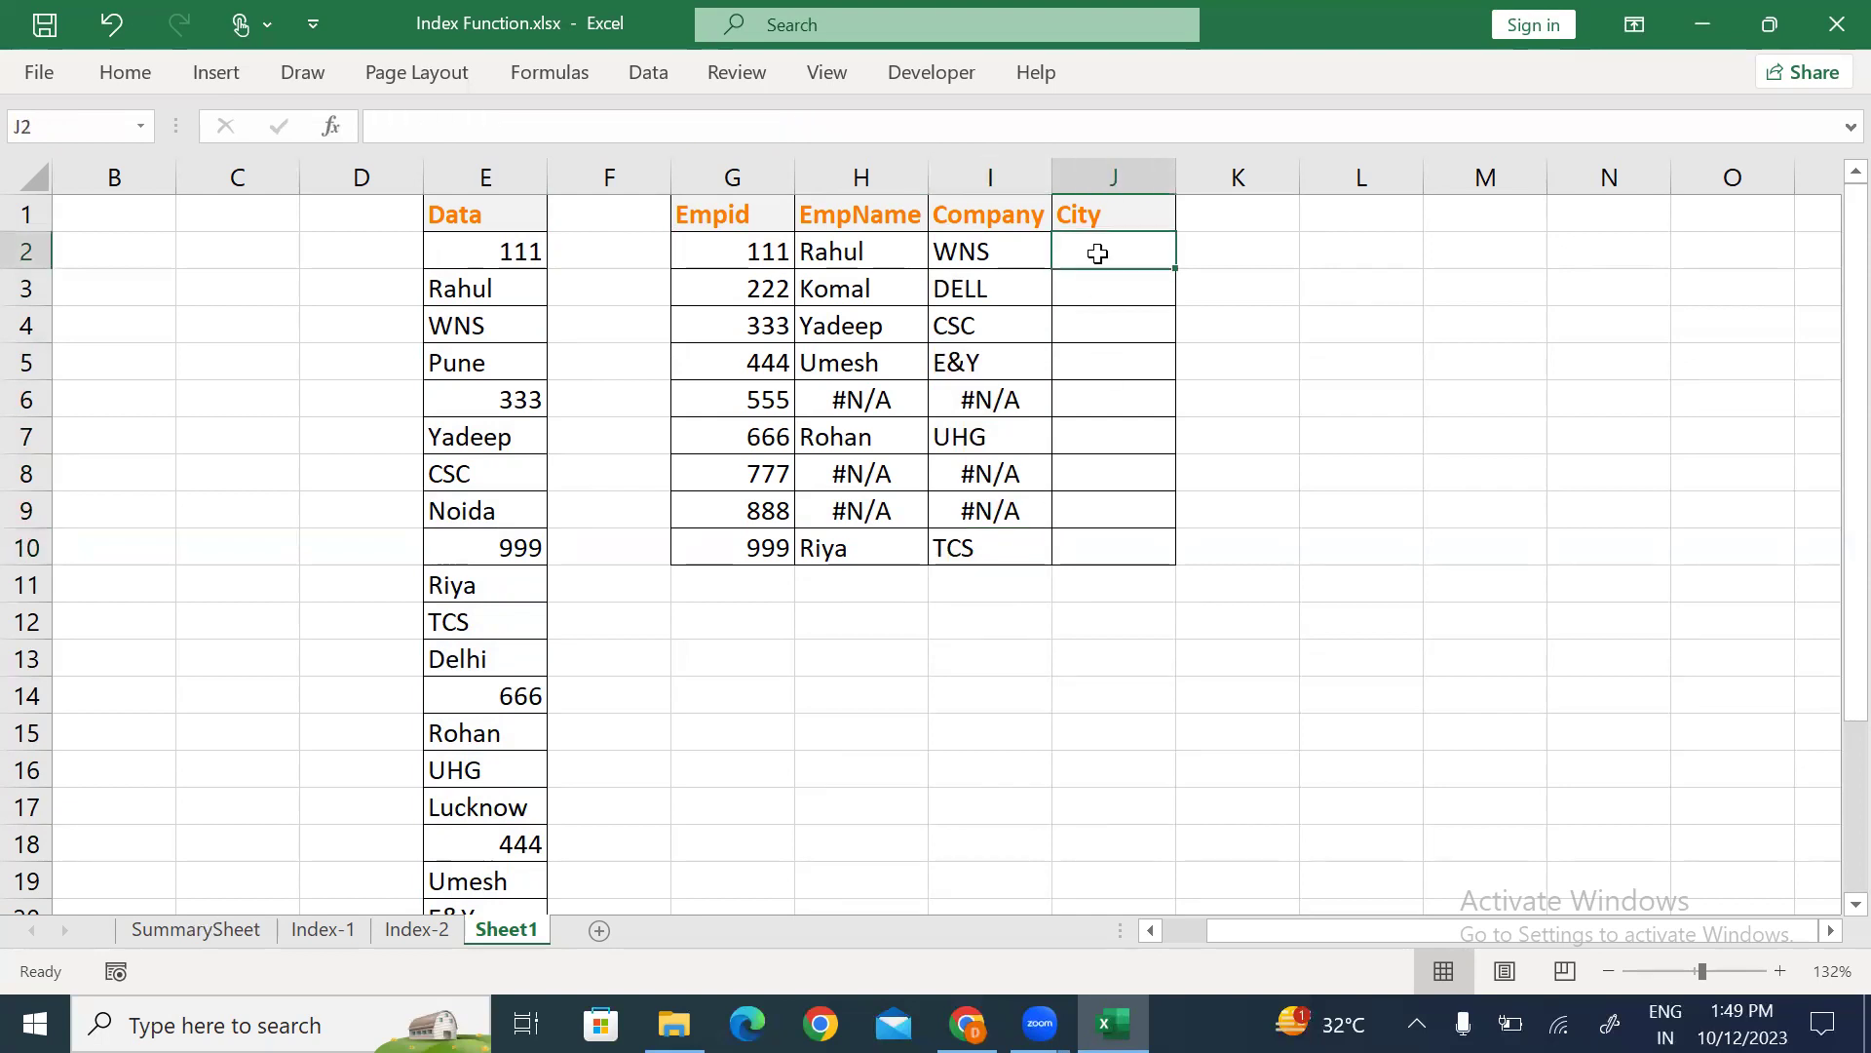
text(=)
key(Escape)
Fill the Company formulas in I2:I10 one column across into the City cells J2:J10.
key(Left)
key(ctrl+shift+Down)
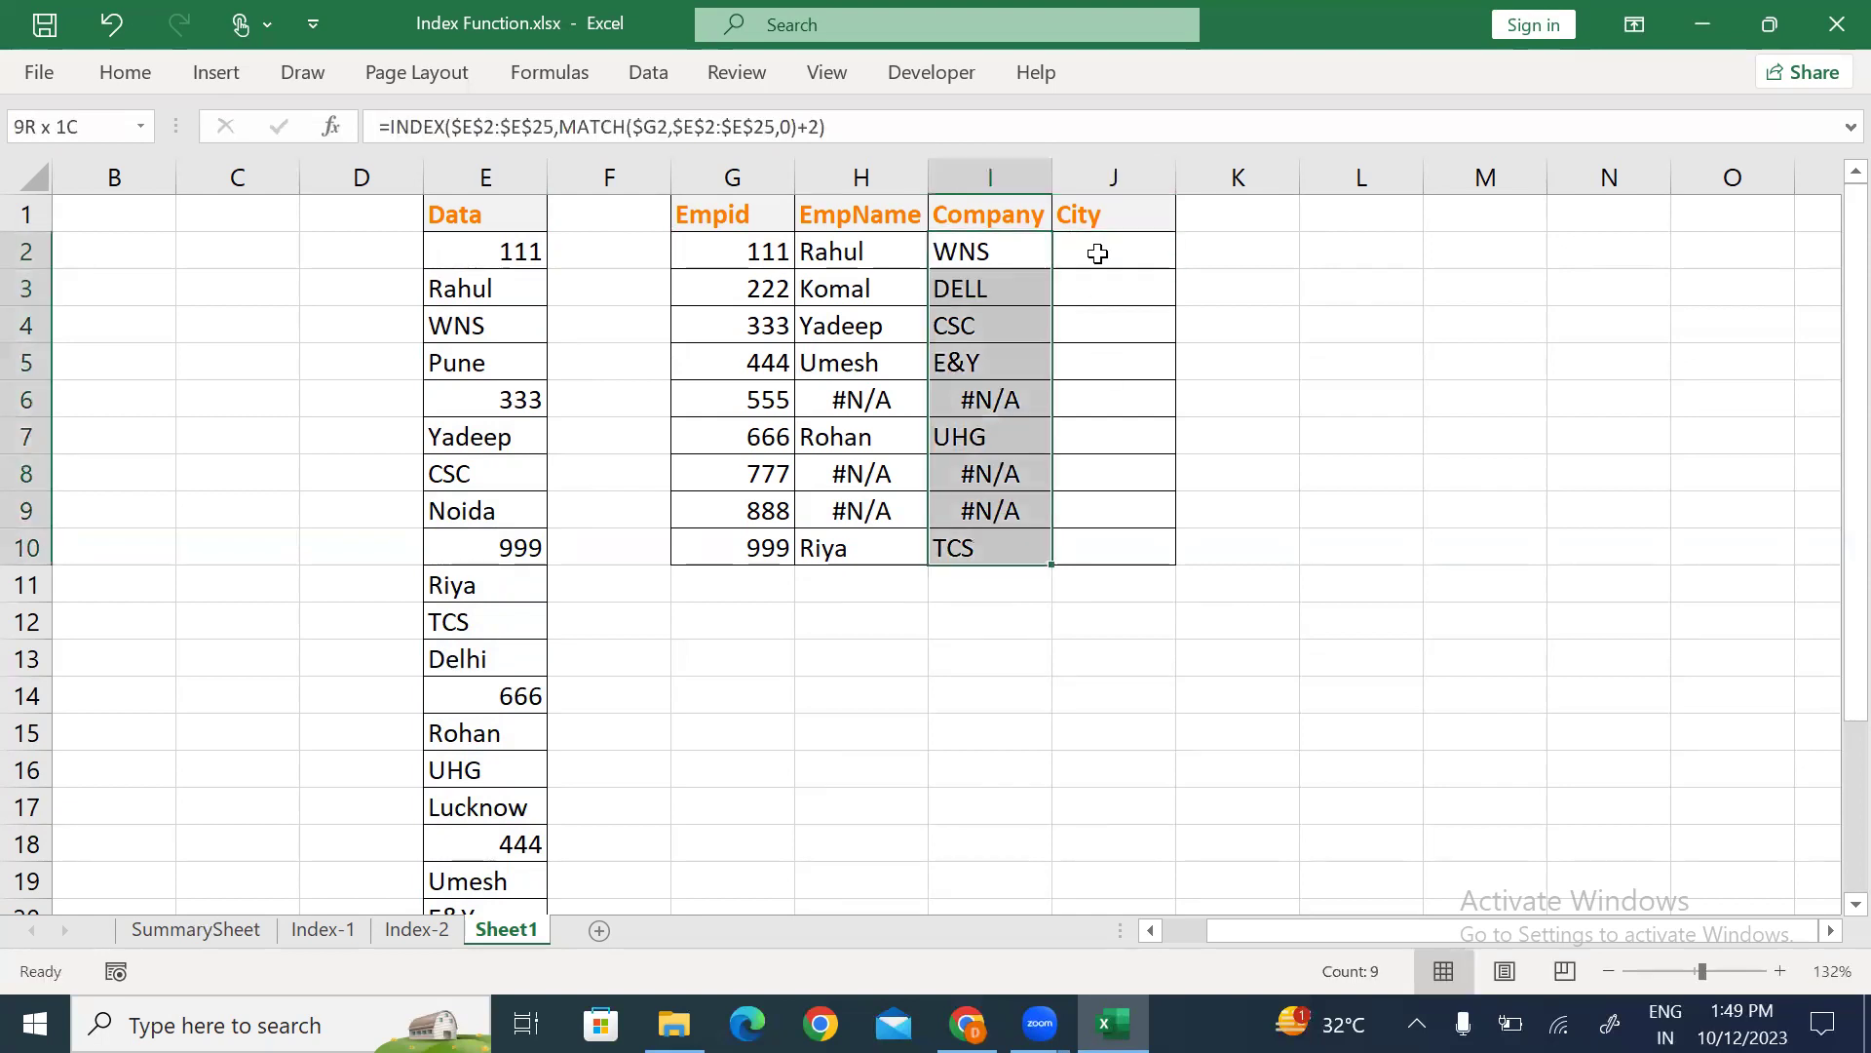
key(shift+Right)
key(ctrl+r)
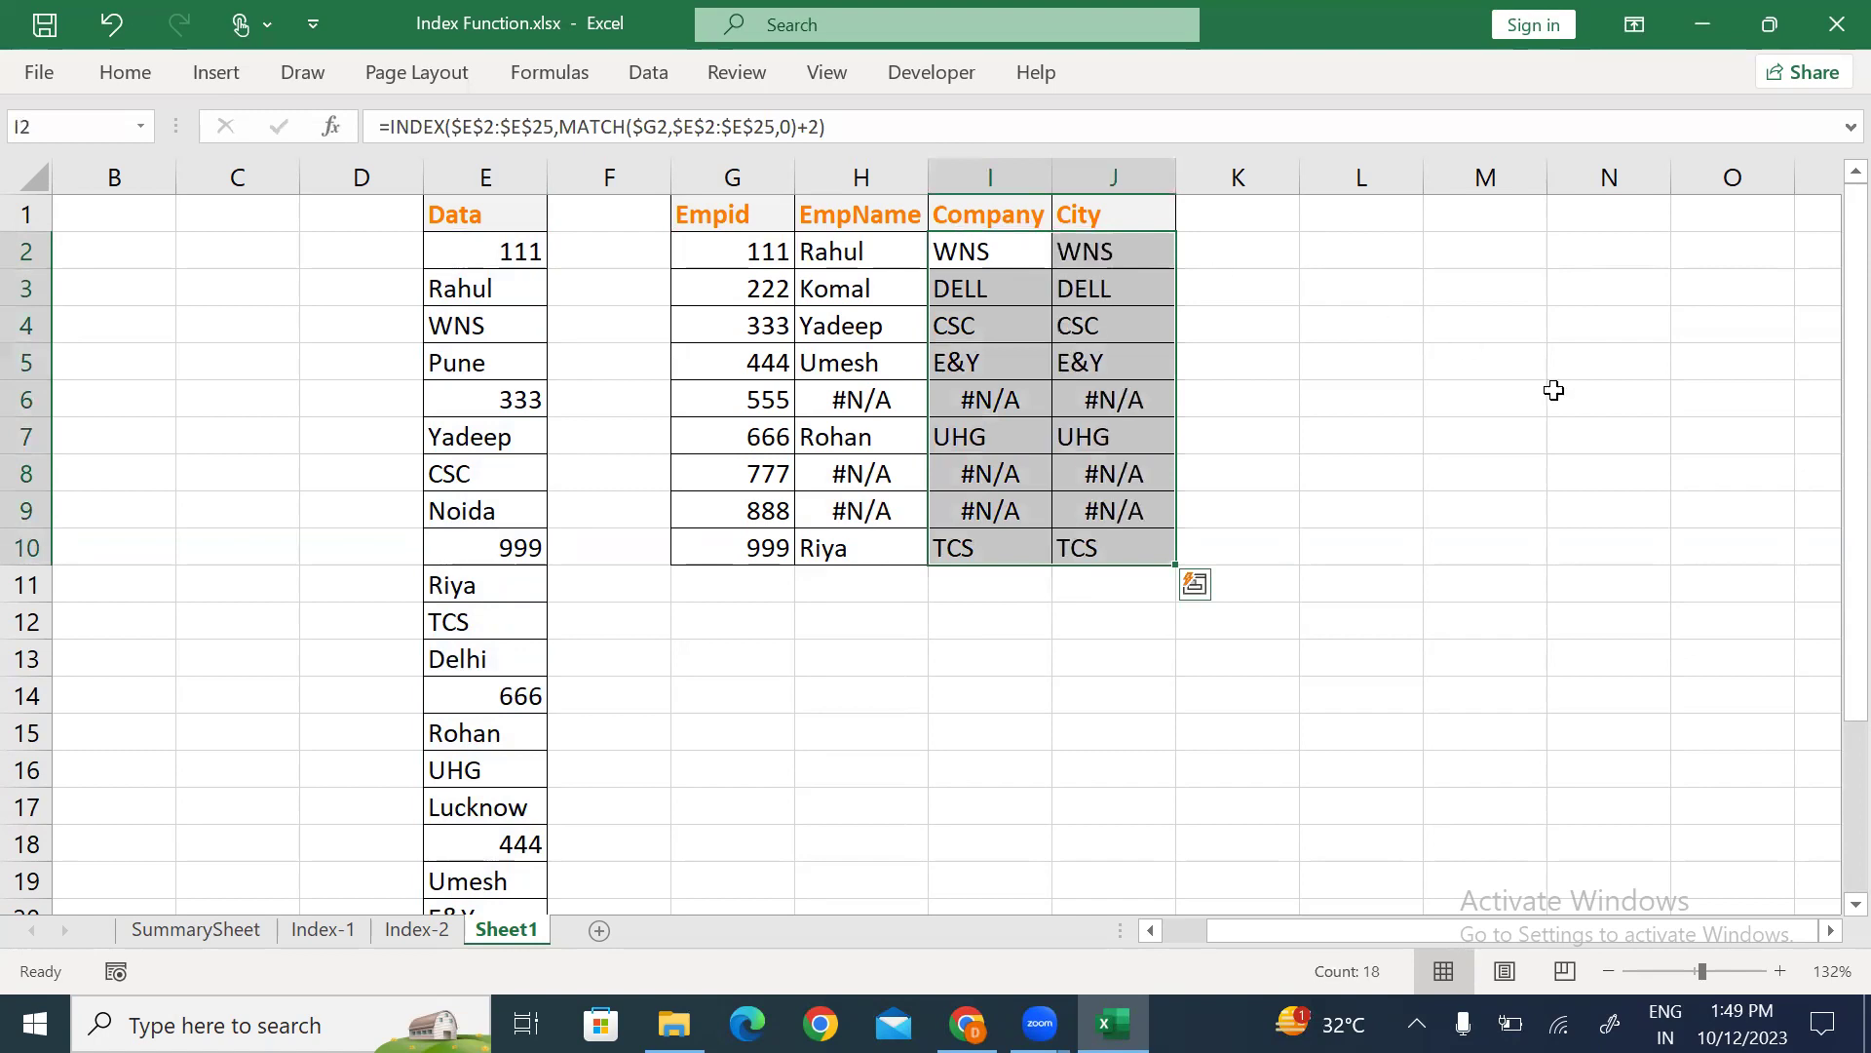
Set the offset added to the MATCH result in J2 to 3 and fill the formula down to J10.
key(Right)
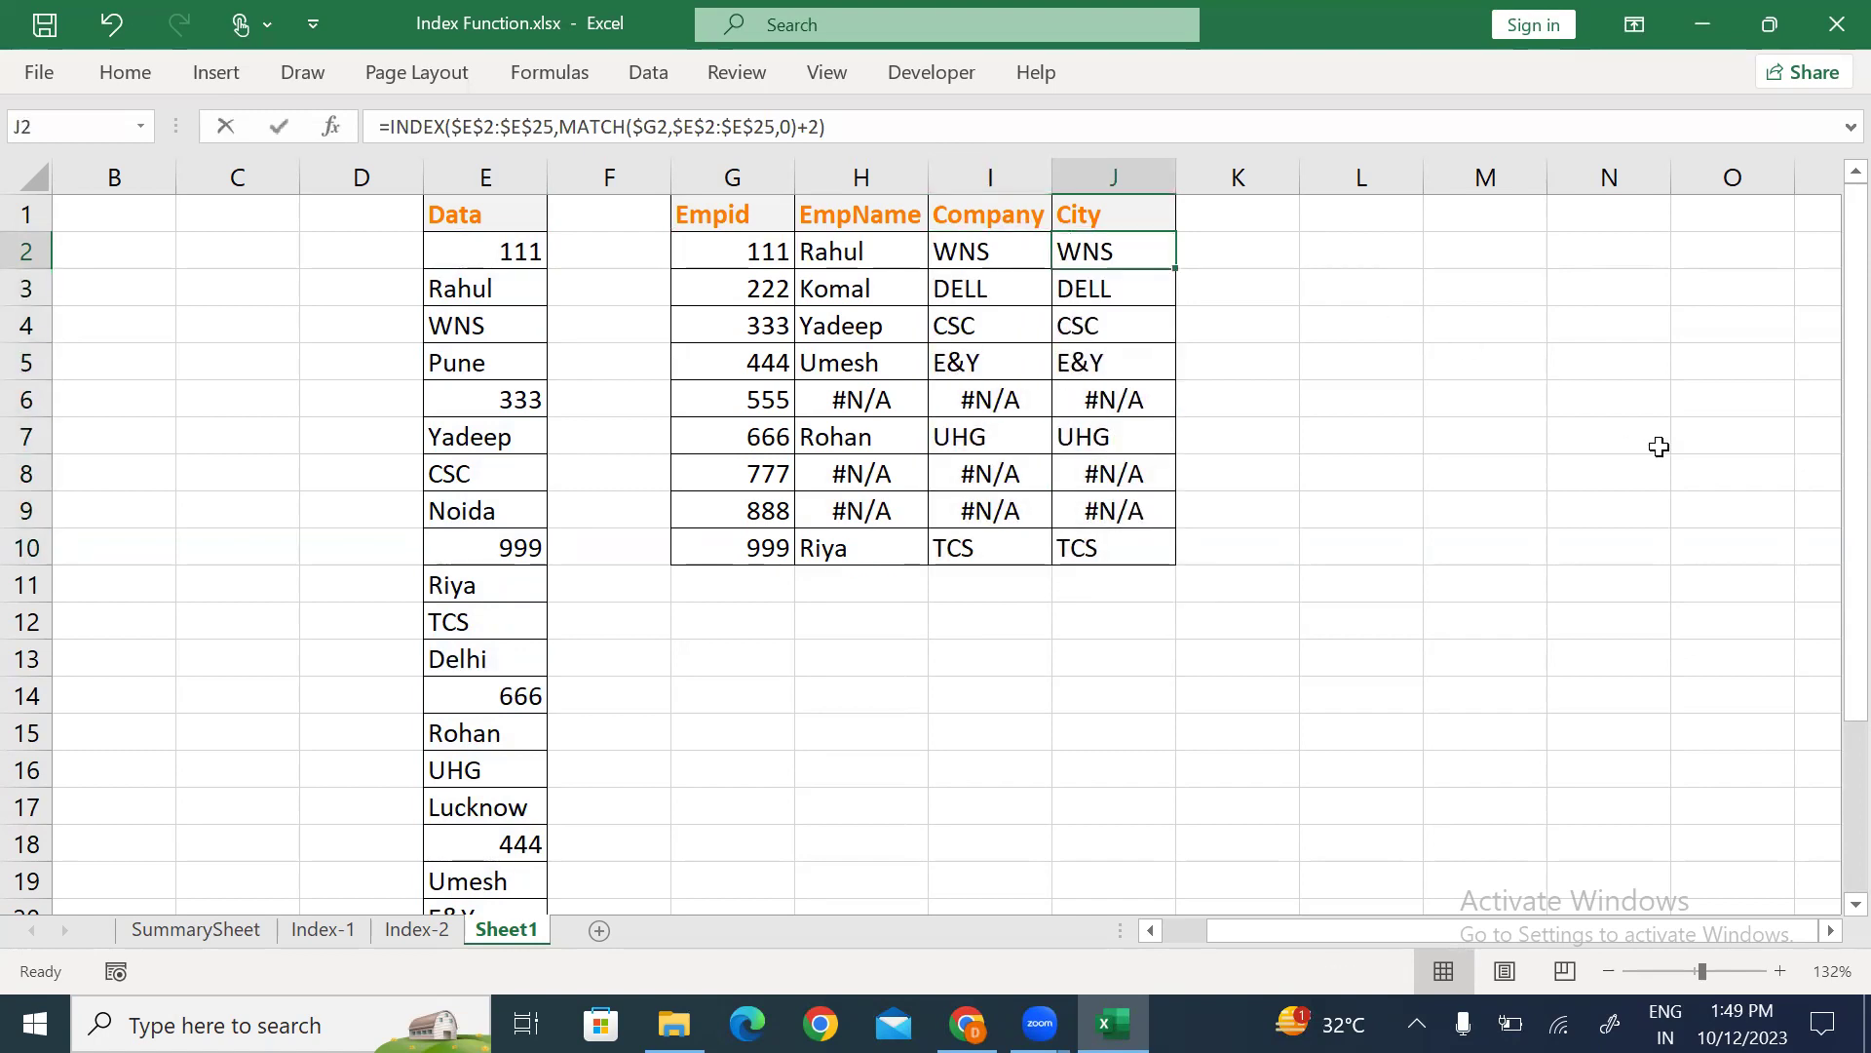
key(F2)
key(Left)
key(BackSpace)
text(3)
key(ctrl+Return)
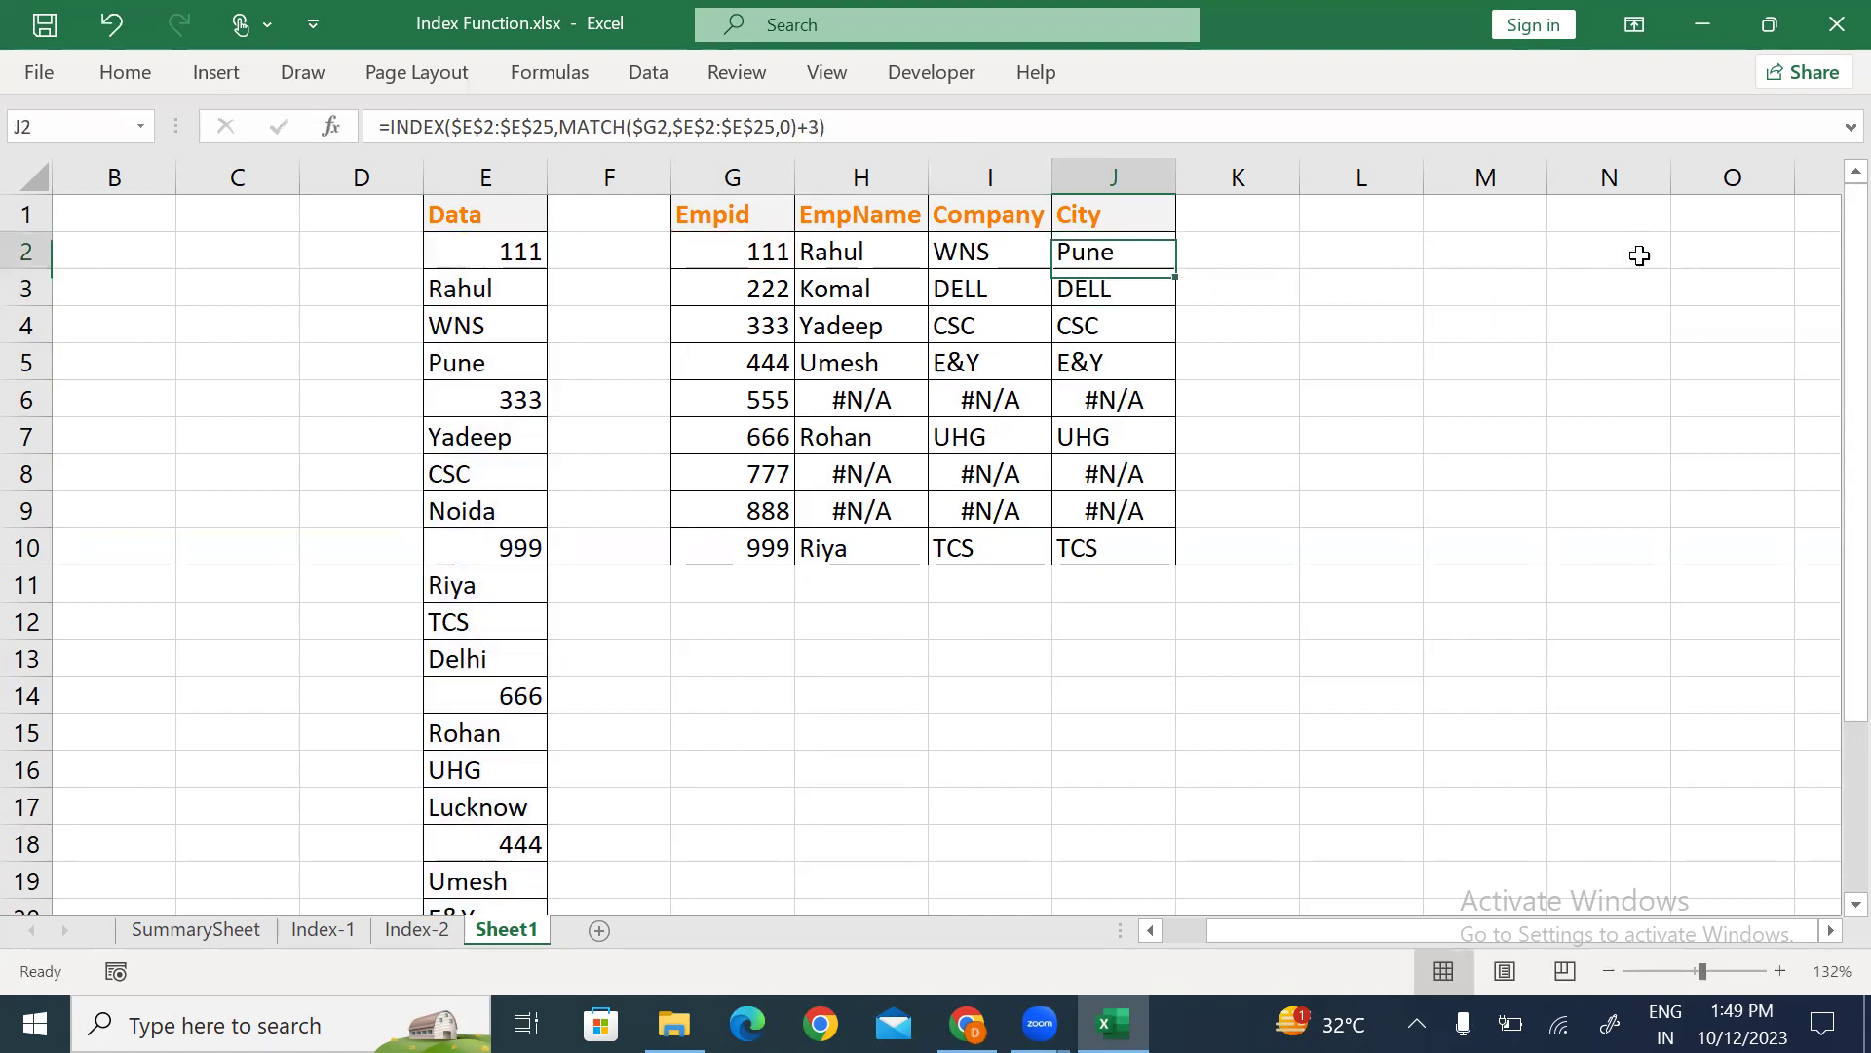
key(ctrl+shift+Down)
key(ctrl+d)
key(Up)
key(Right)
key(Right)
key(Right)
key(Right)
key(Right)
key(Right)
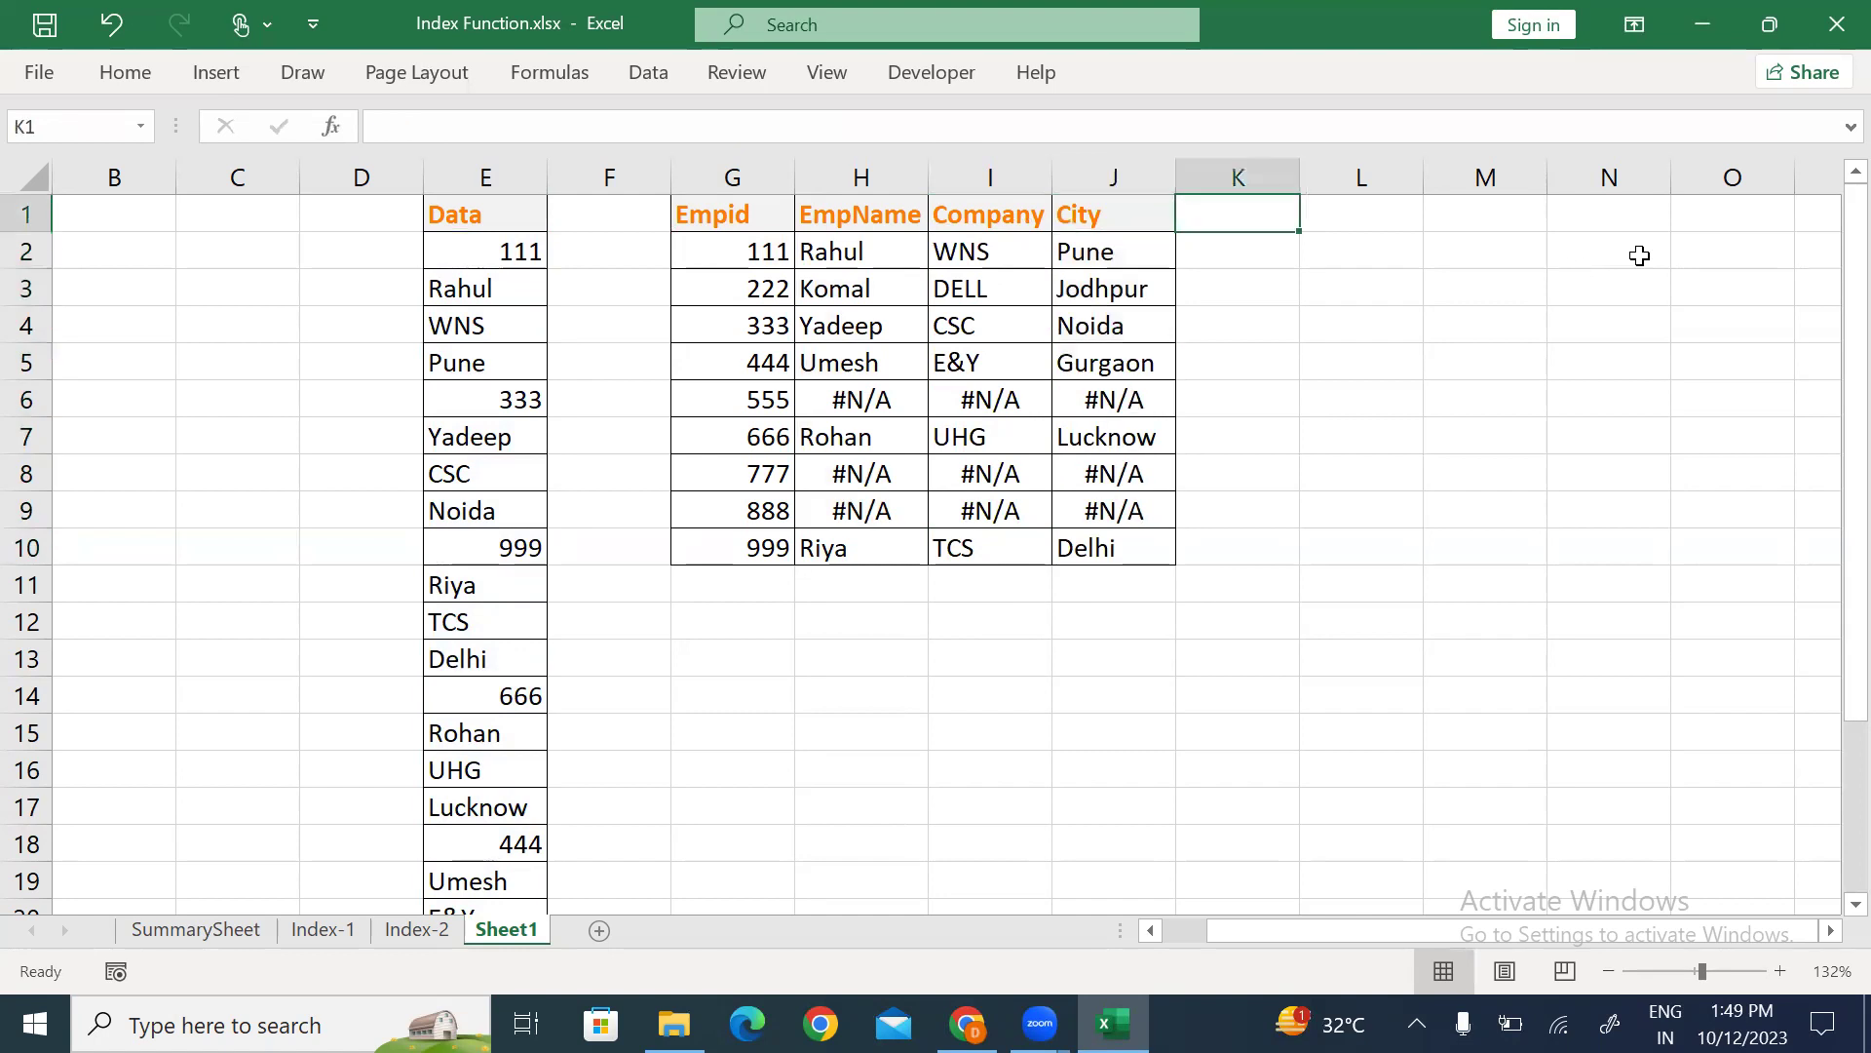
Enter the formula =COLUMN(A1) in cell G13 below the lookup table.
key(Left)
key(Left)
key(Left)
key(Left)
key(Left)
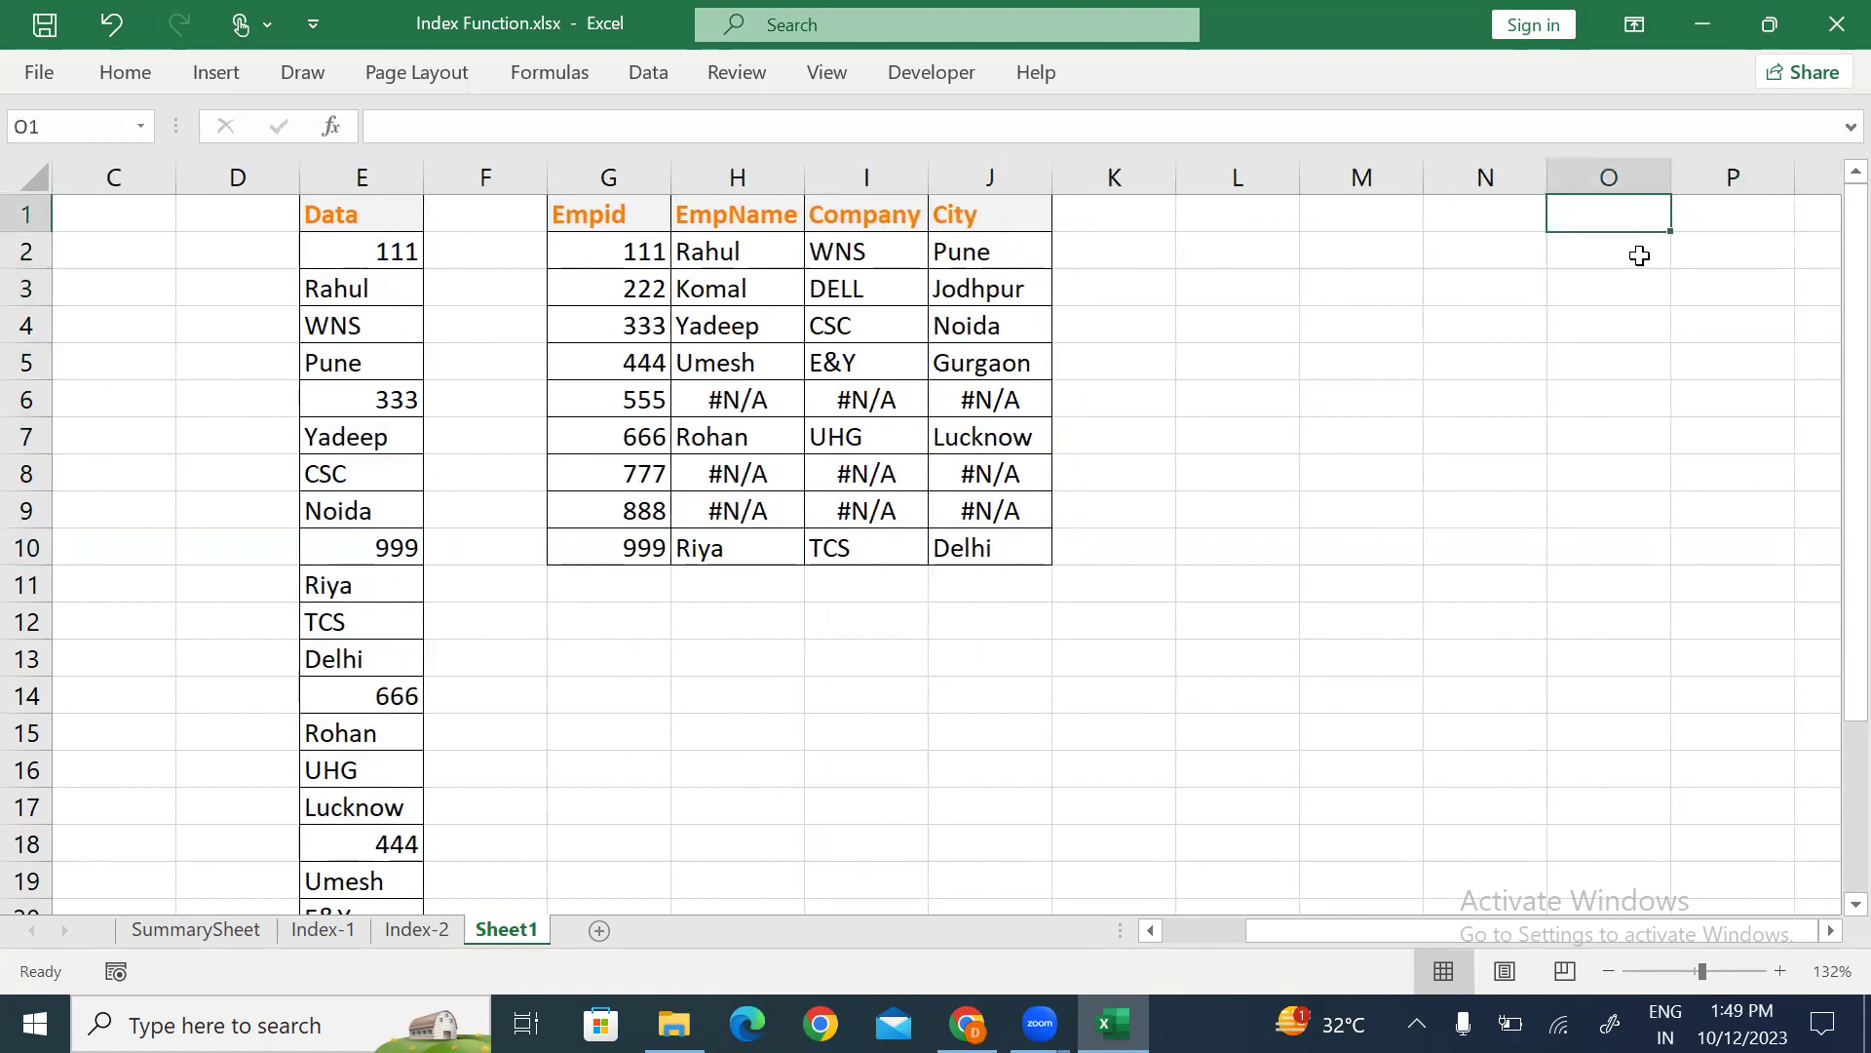
key(Left)
key(Left)
key(Left)
key(Left)
key(Down)
key(Down)
key(Down)
key(Down)
key(Down)
key(Down)
key(Down)
key(Down)
key(Down)
key(Down)
key(Down)
key(Down)
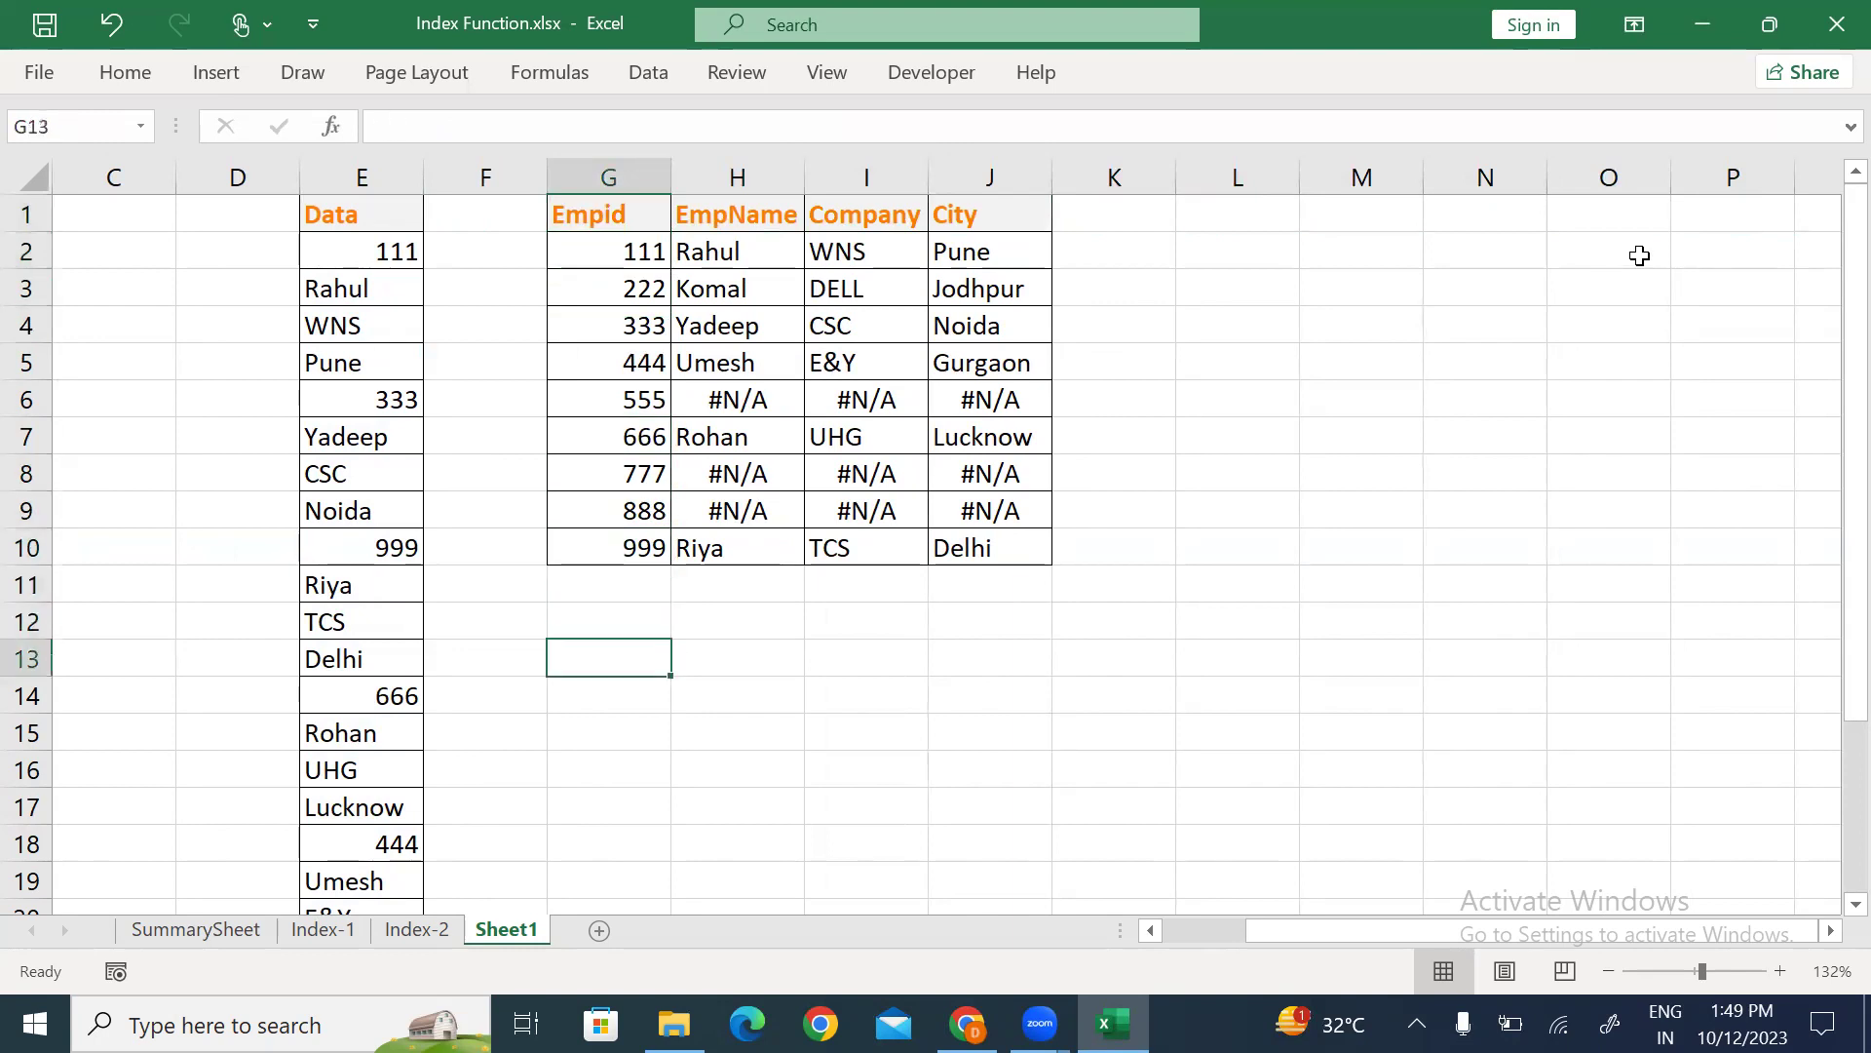
text(=colum)
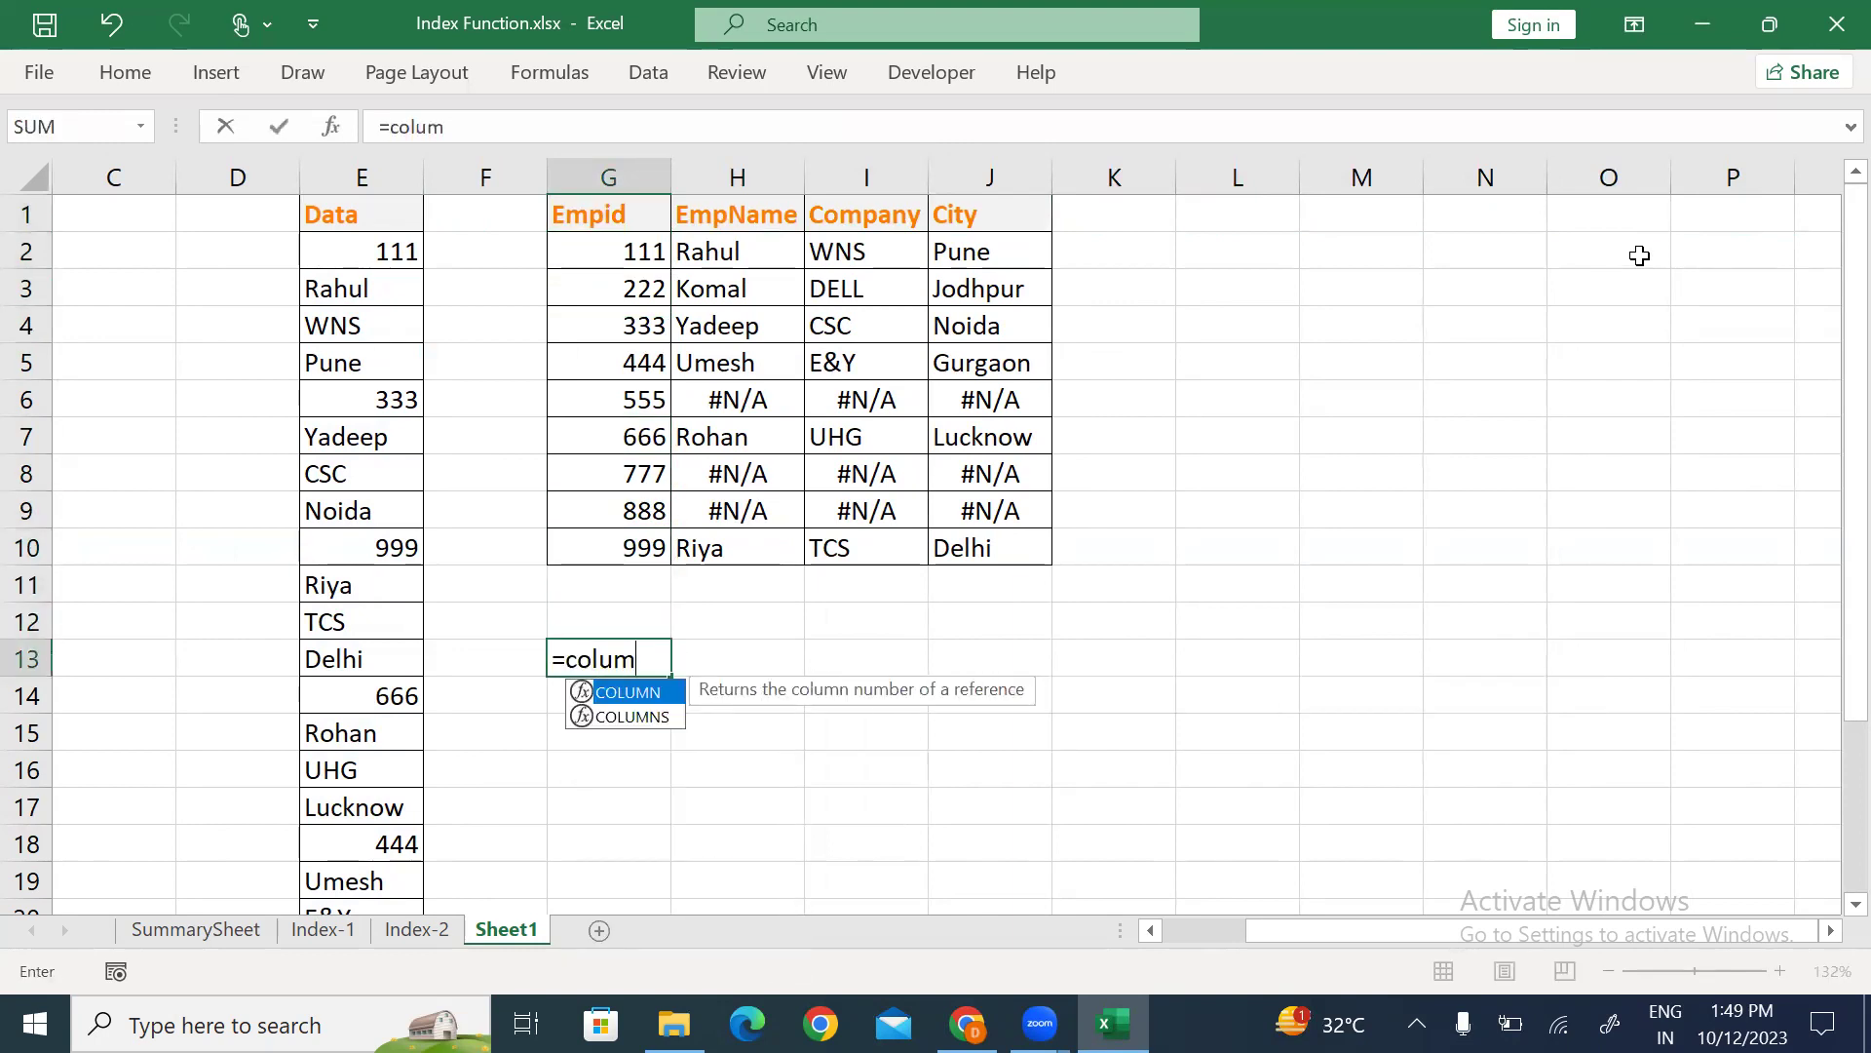
key(Tab)
text(A1))
key(Return)
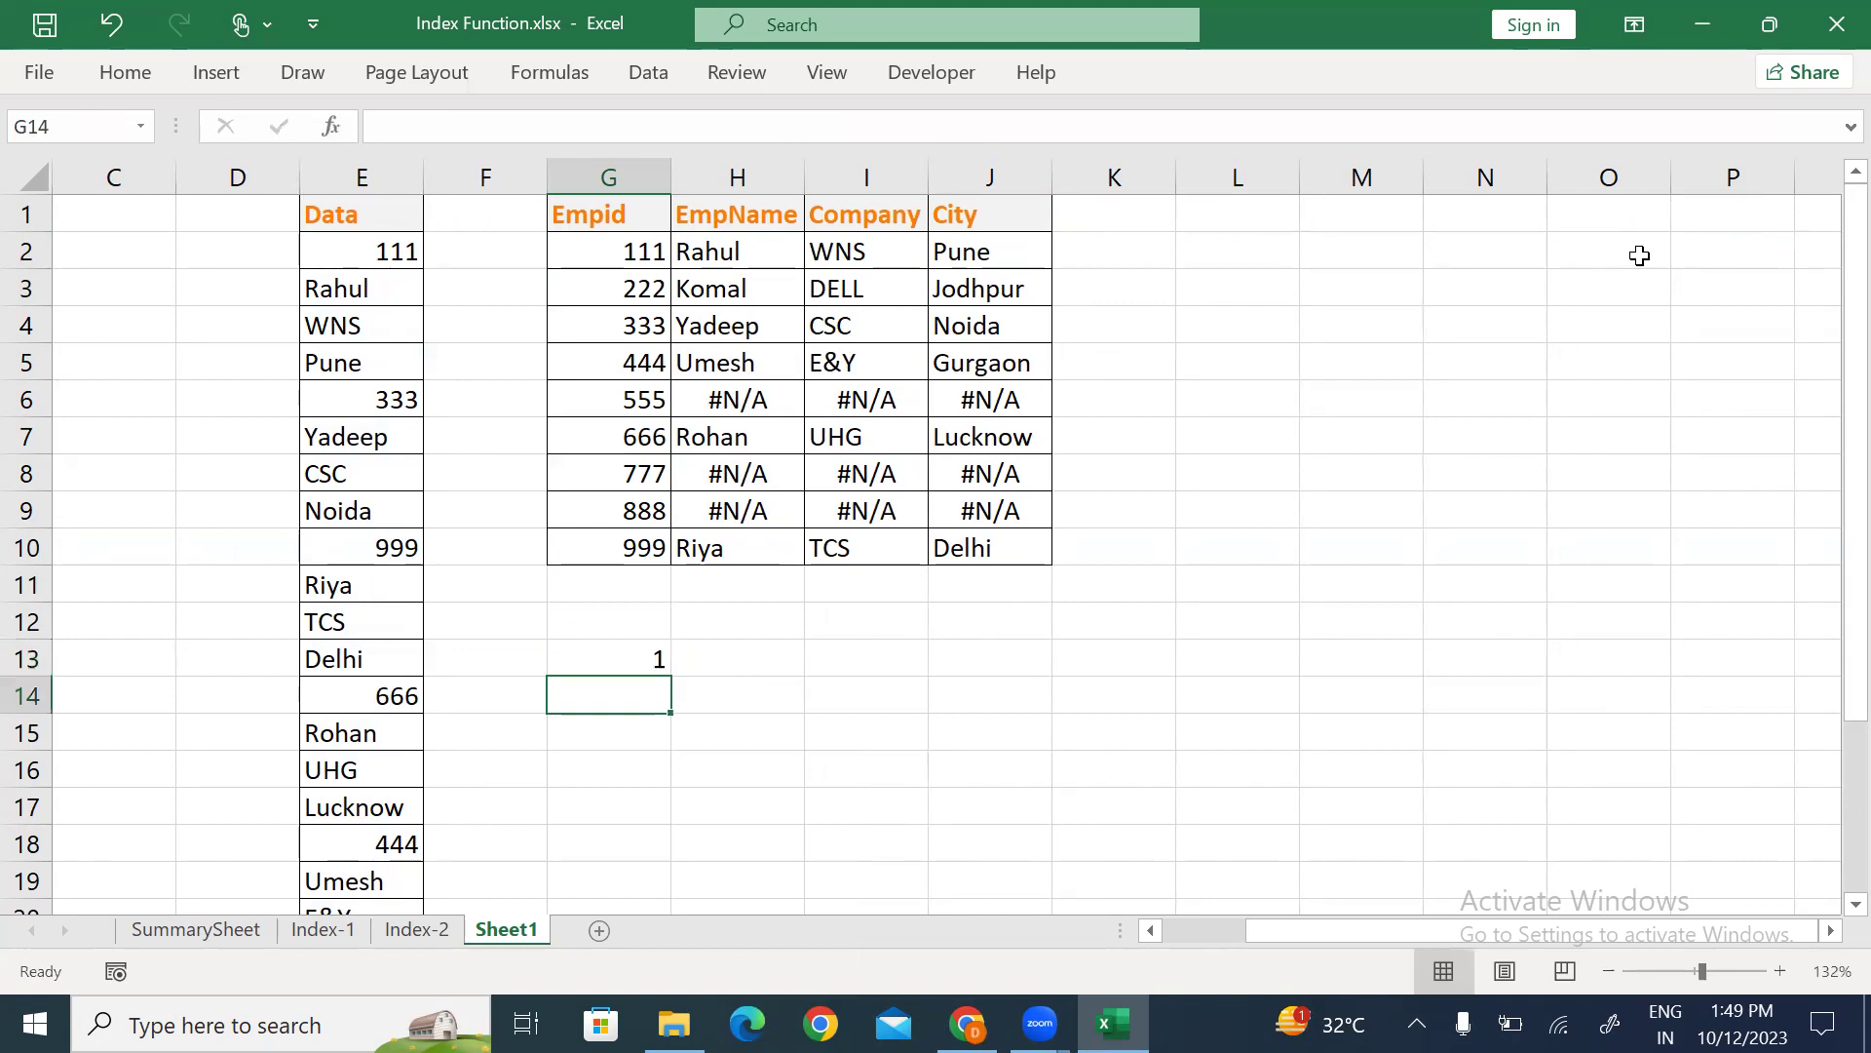
Fill the COLUMN formula from G13 across to L13.
key(Up)
key(shift+Right)
key(shift+Right)
key(shift+Right)
key(shift+Right)
key(ctrl+r)
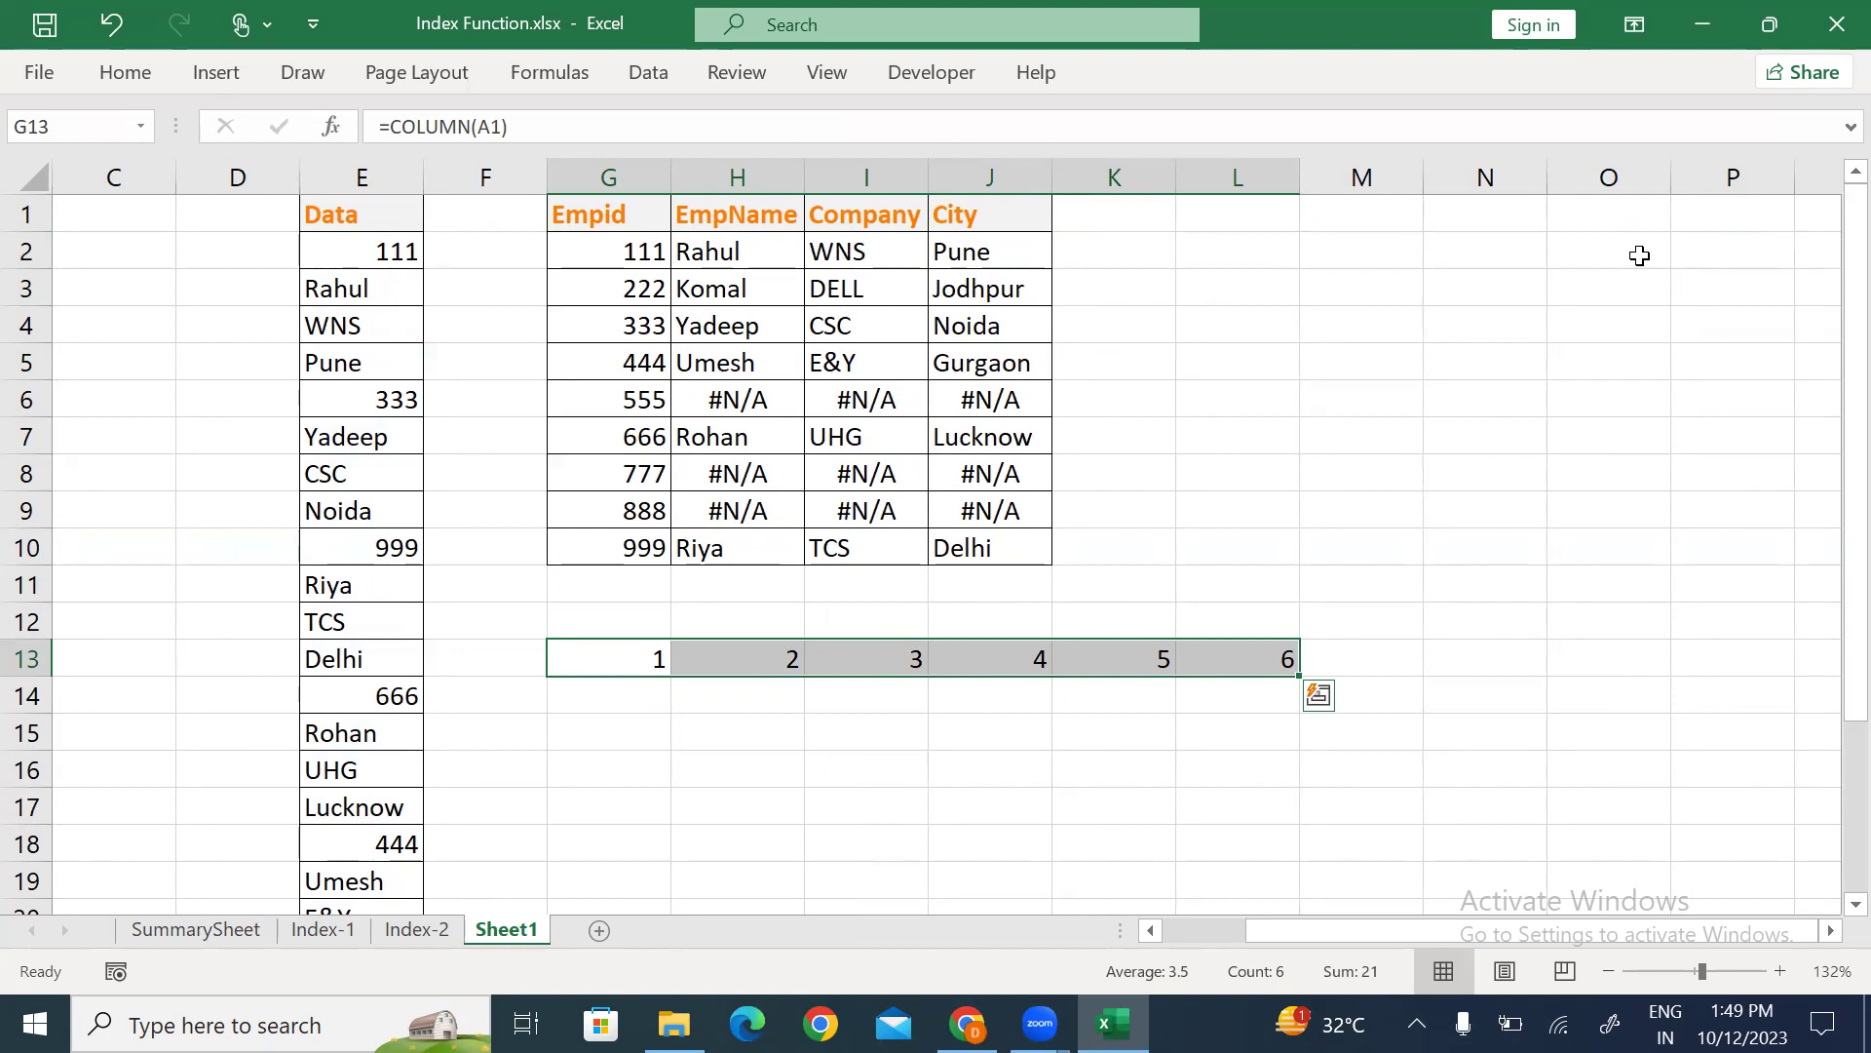
click(634, 661)
drag(634, 660, 1249, 653)
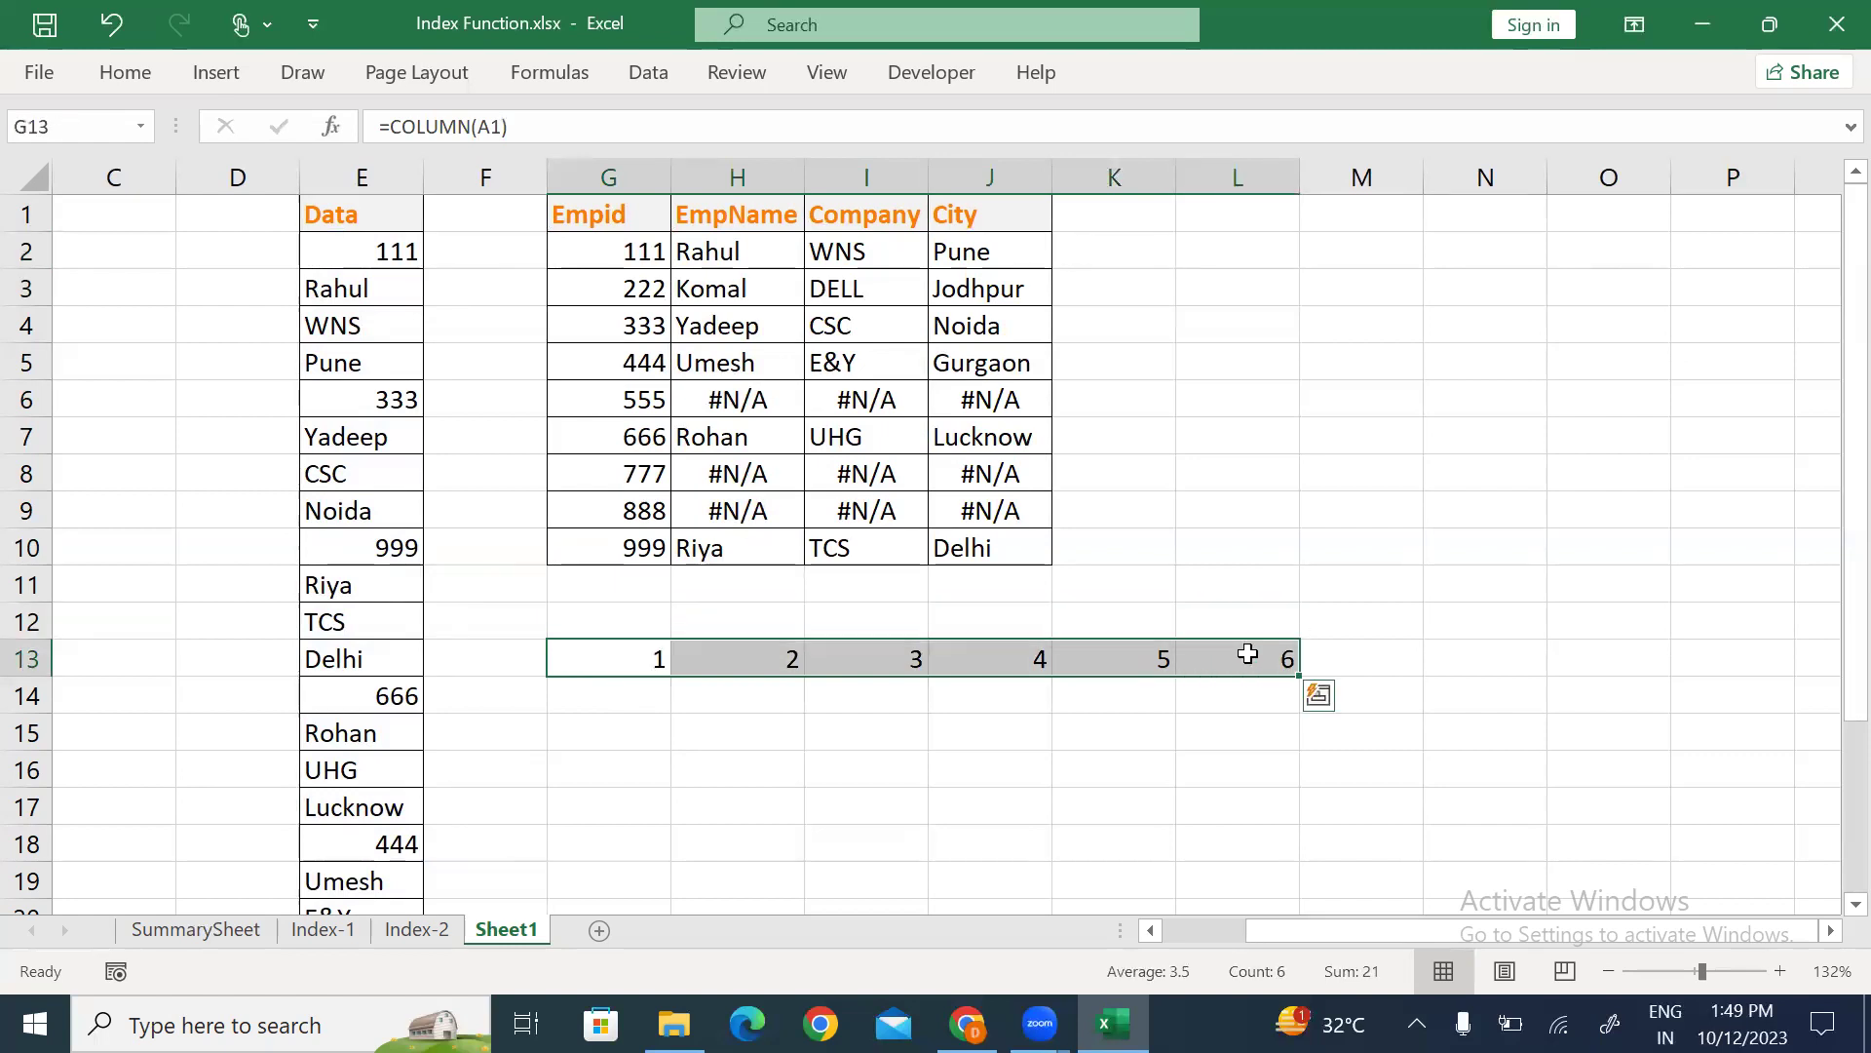
click(589, 656)
drag(639, 658, 1243, 656)
Replace the +1 after the MATCH function in the H2 formula with COLUMN(A1).
click(738, 252)
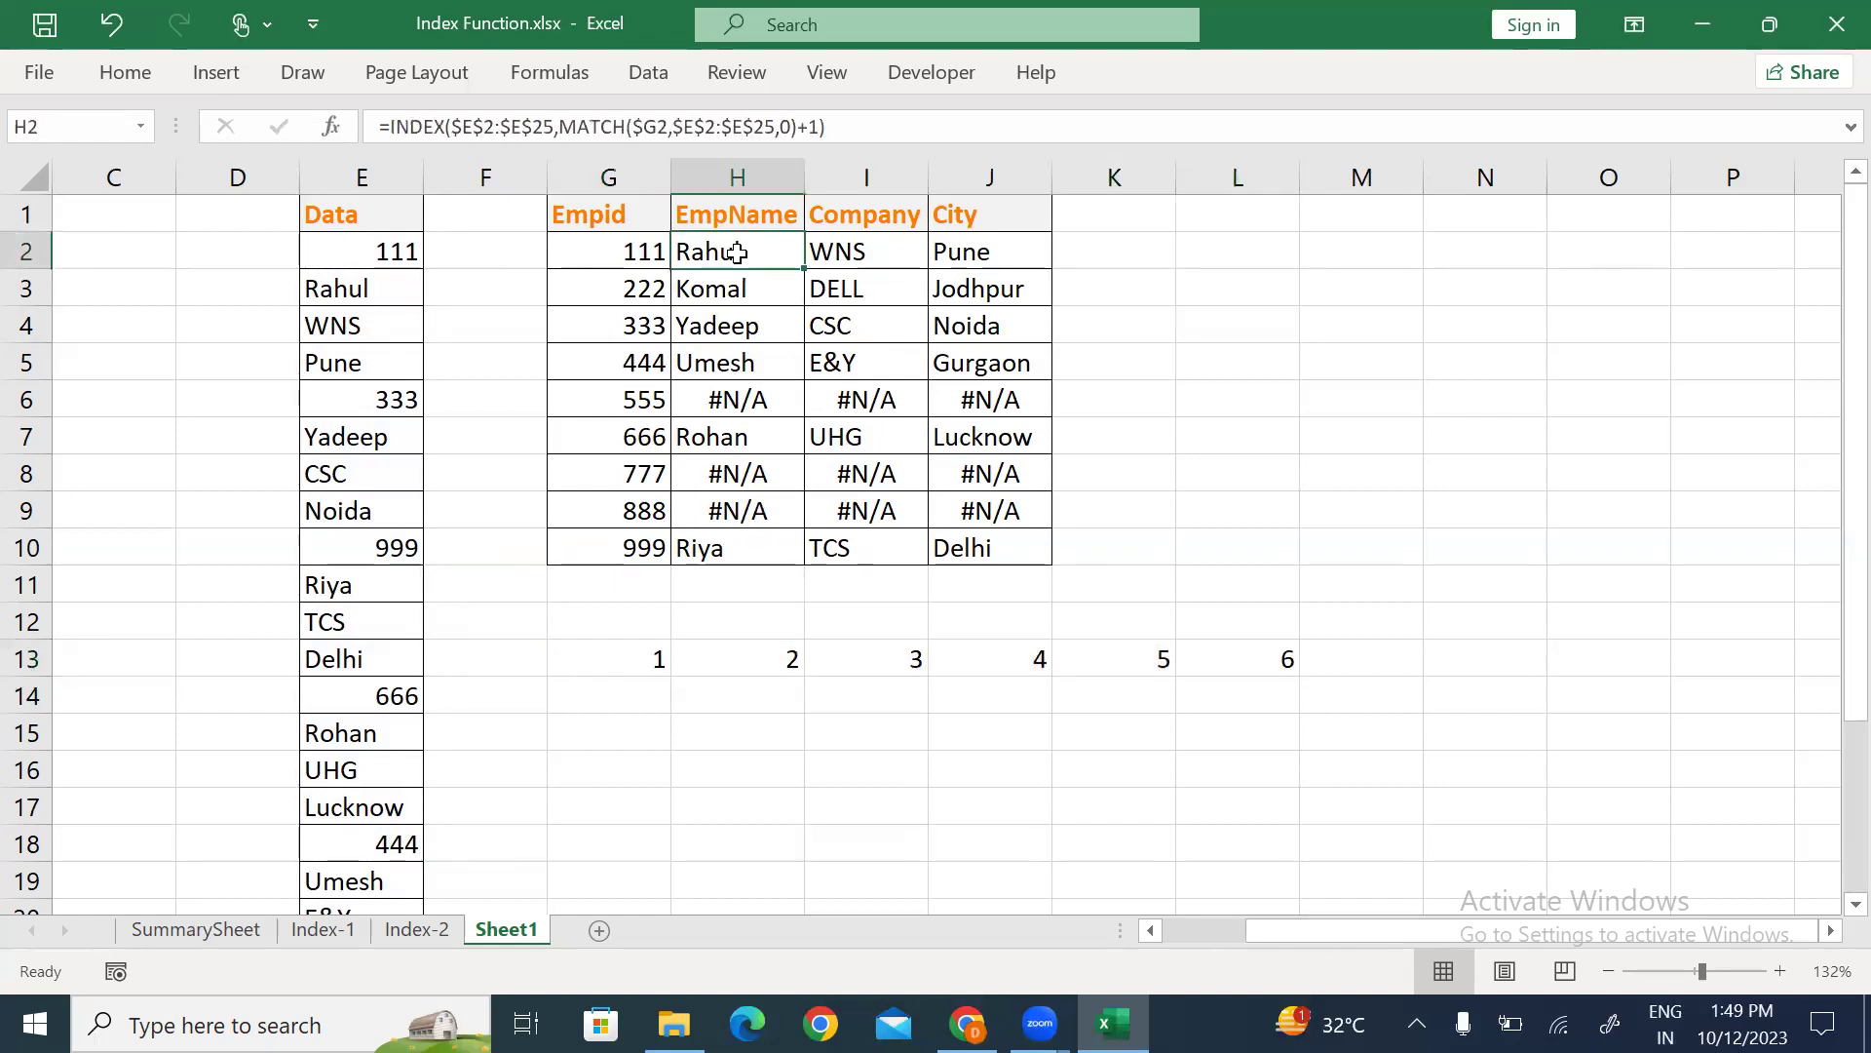
double_click(738, 253)
drag(1258, 252, 1234, 255)
text(colu)
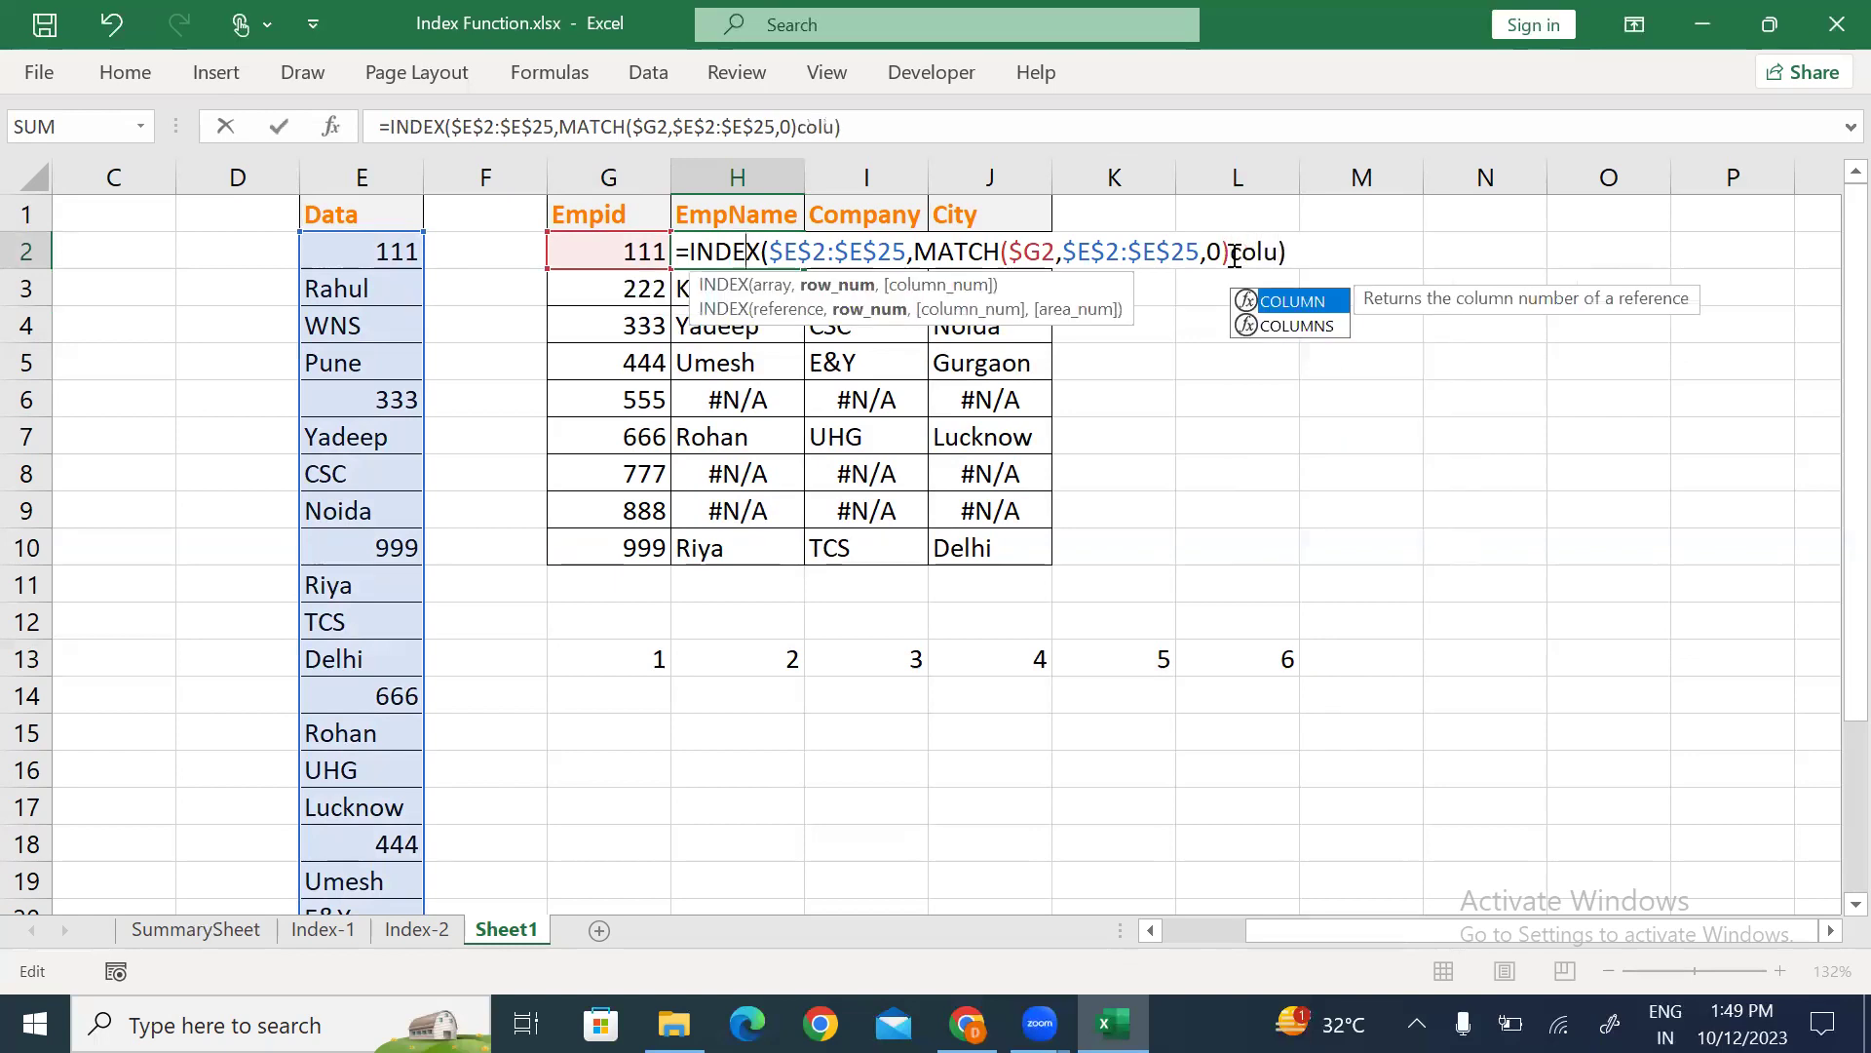
key(Tab)
text(A1))
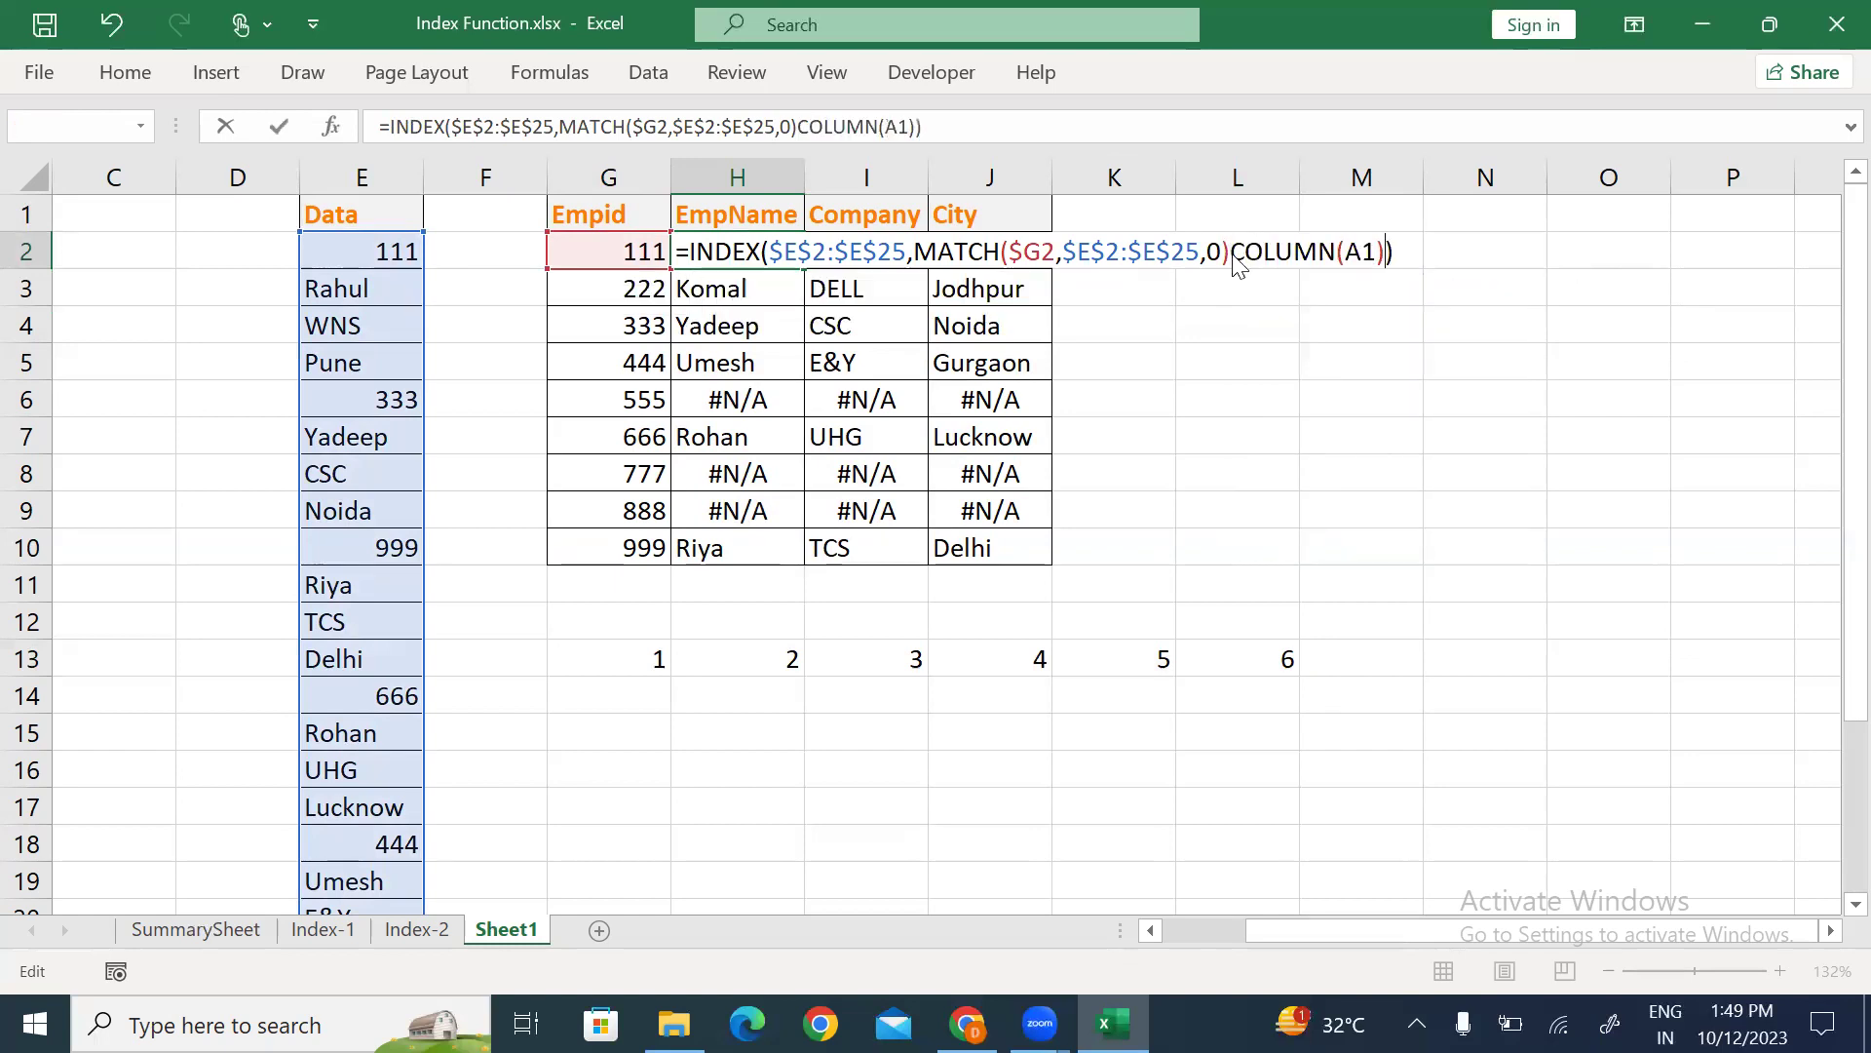
key(Return)
key(Return)
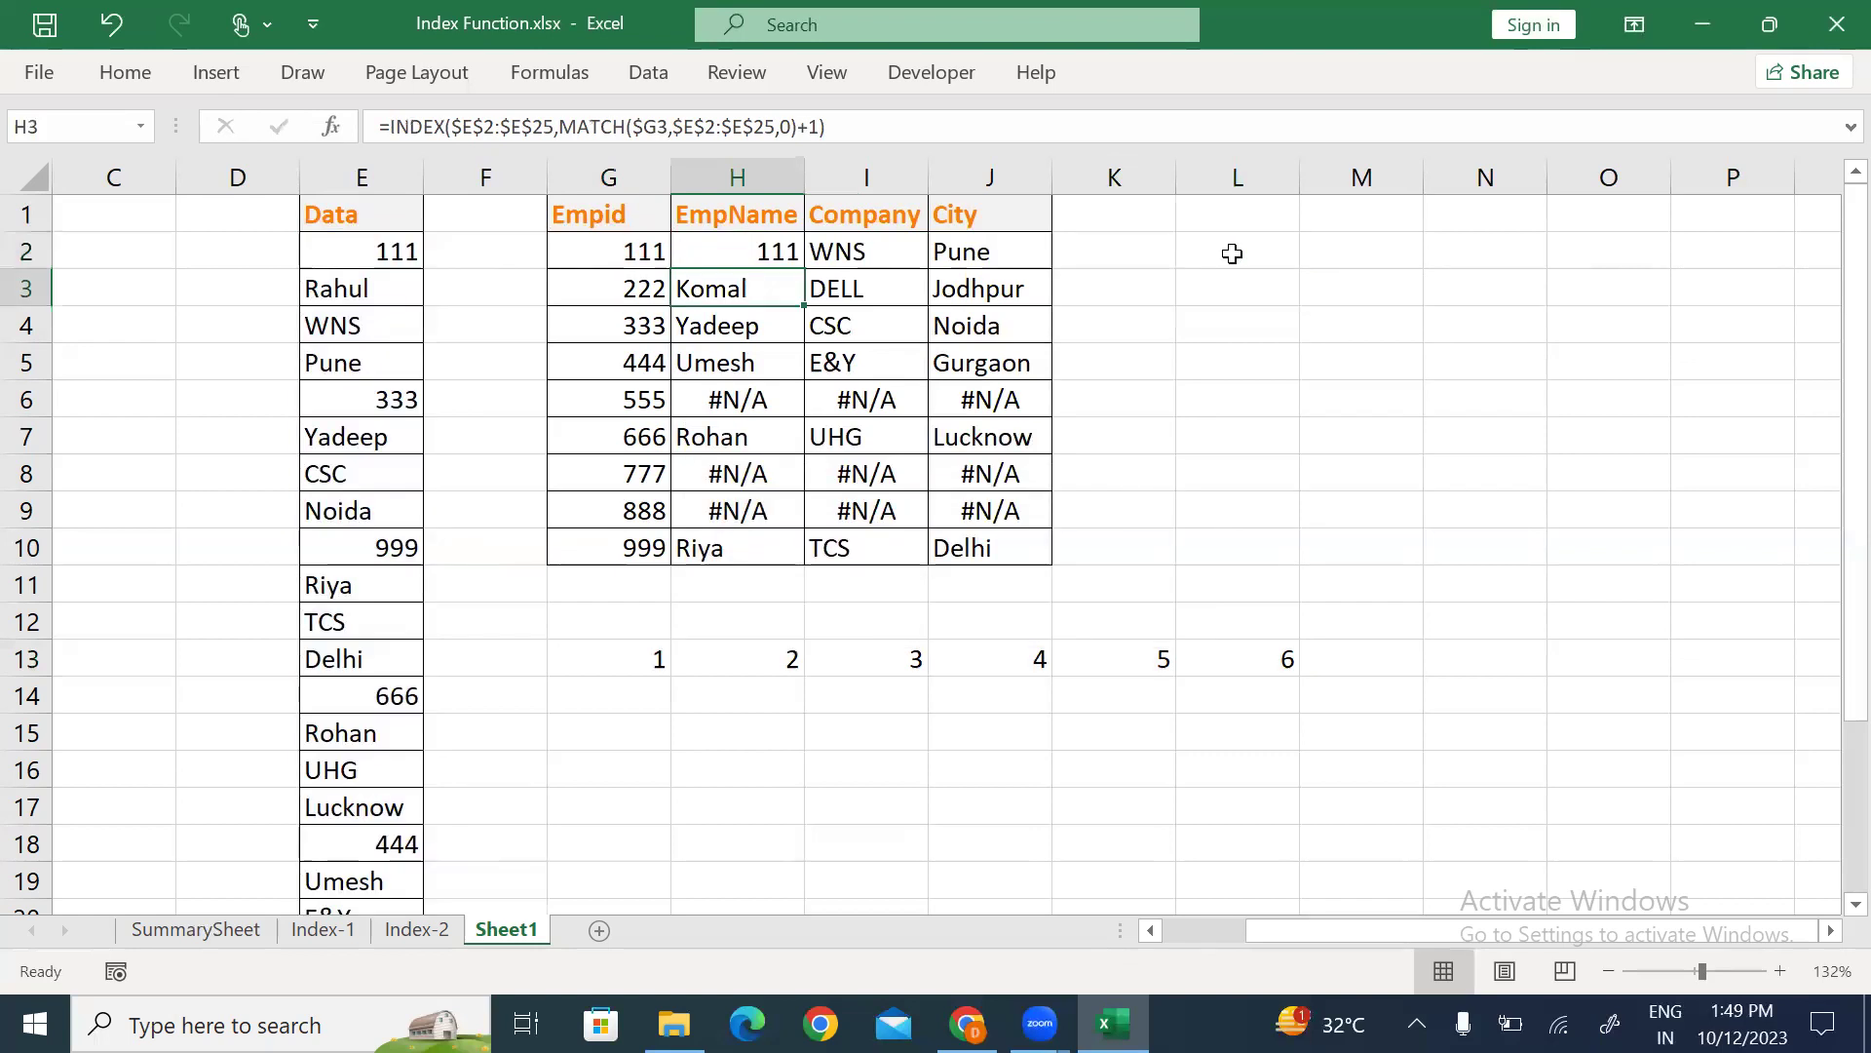
Clear the lookup formulas from H3:J10 and I2:J2, keeping only the one in H2.
key(ctrl+shift+Down)
key(ctrl+shift+Right)
key(ctrl+c)
key(Delete)
key(Up)
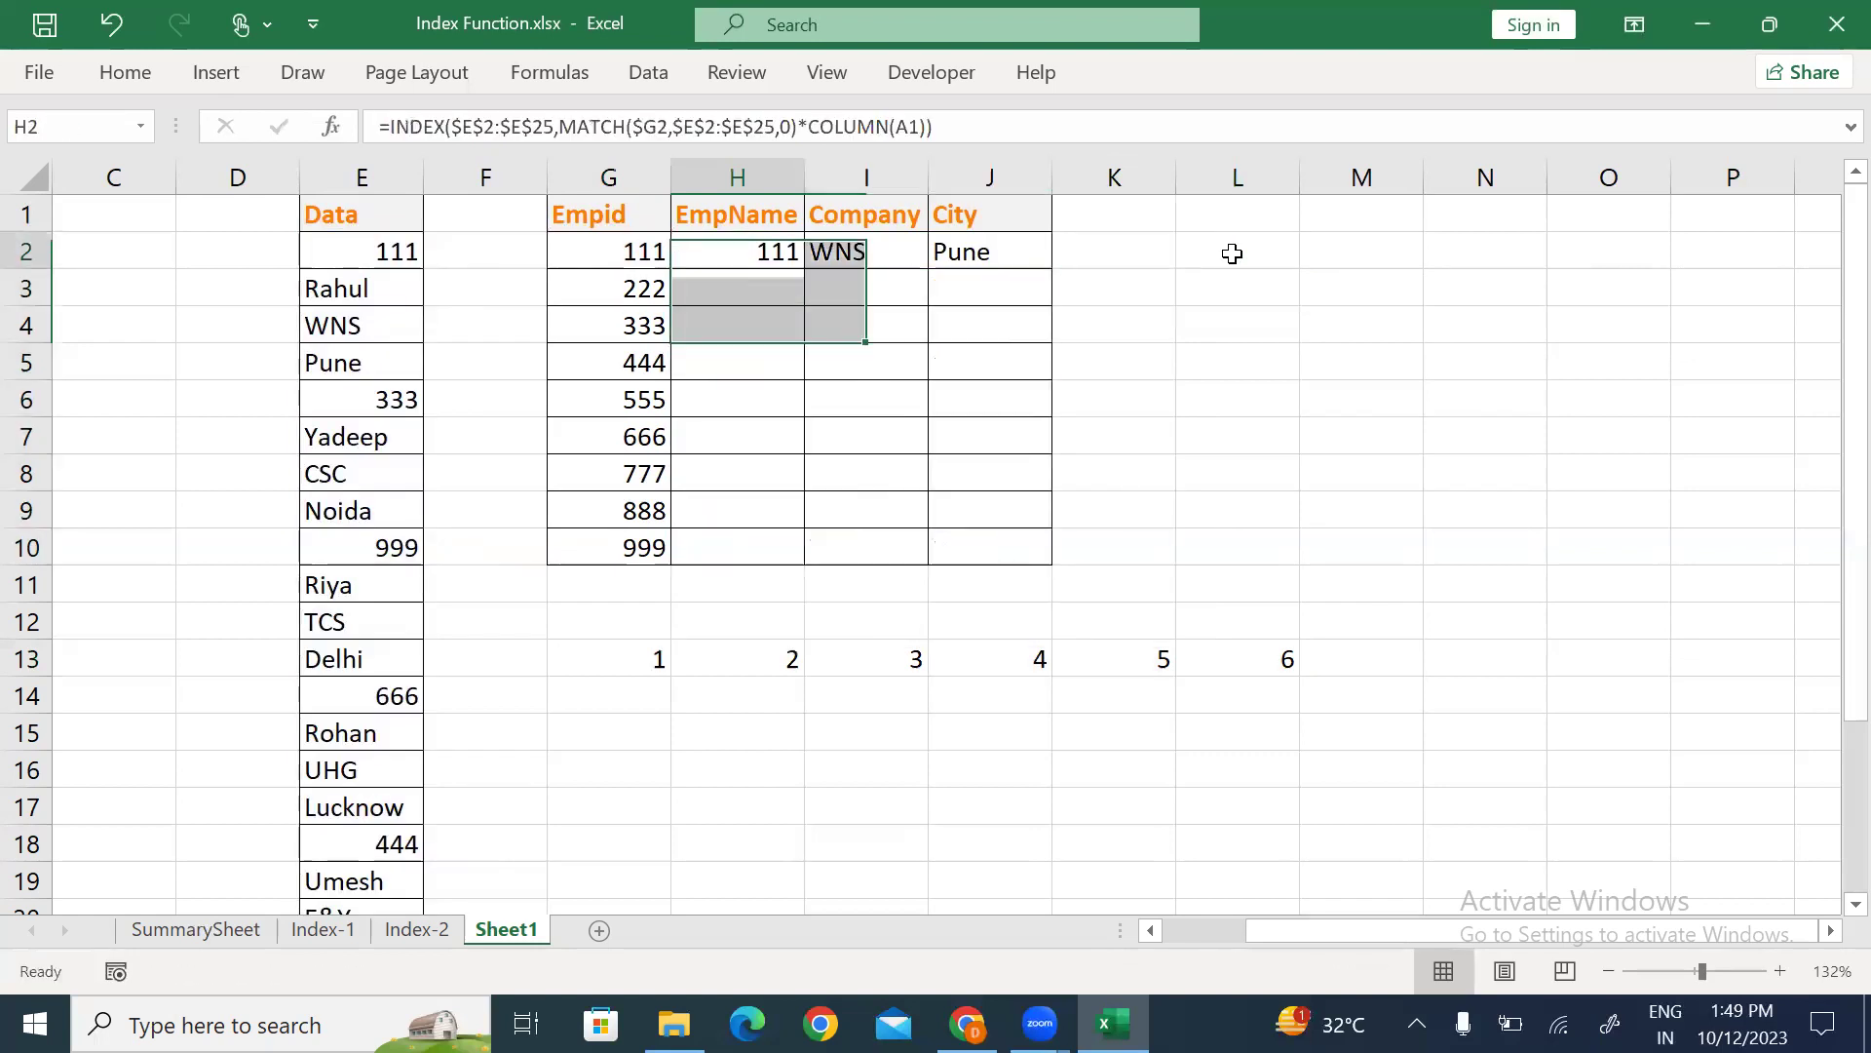
key(Right)
key(shift+Right)
key(Delete)
key(Left)
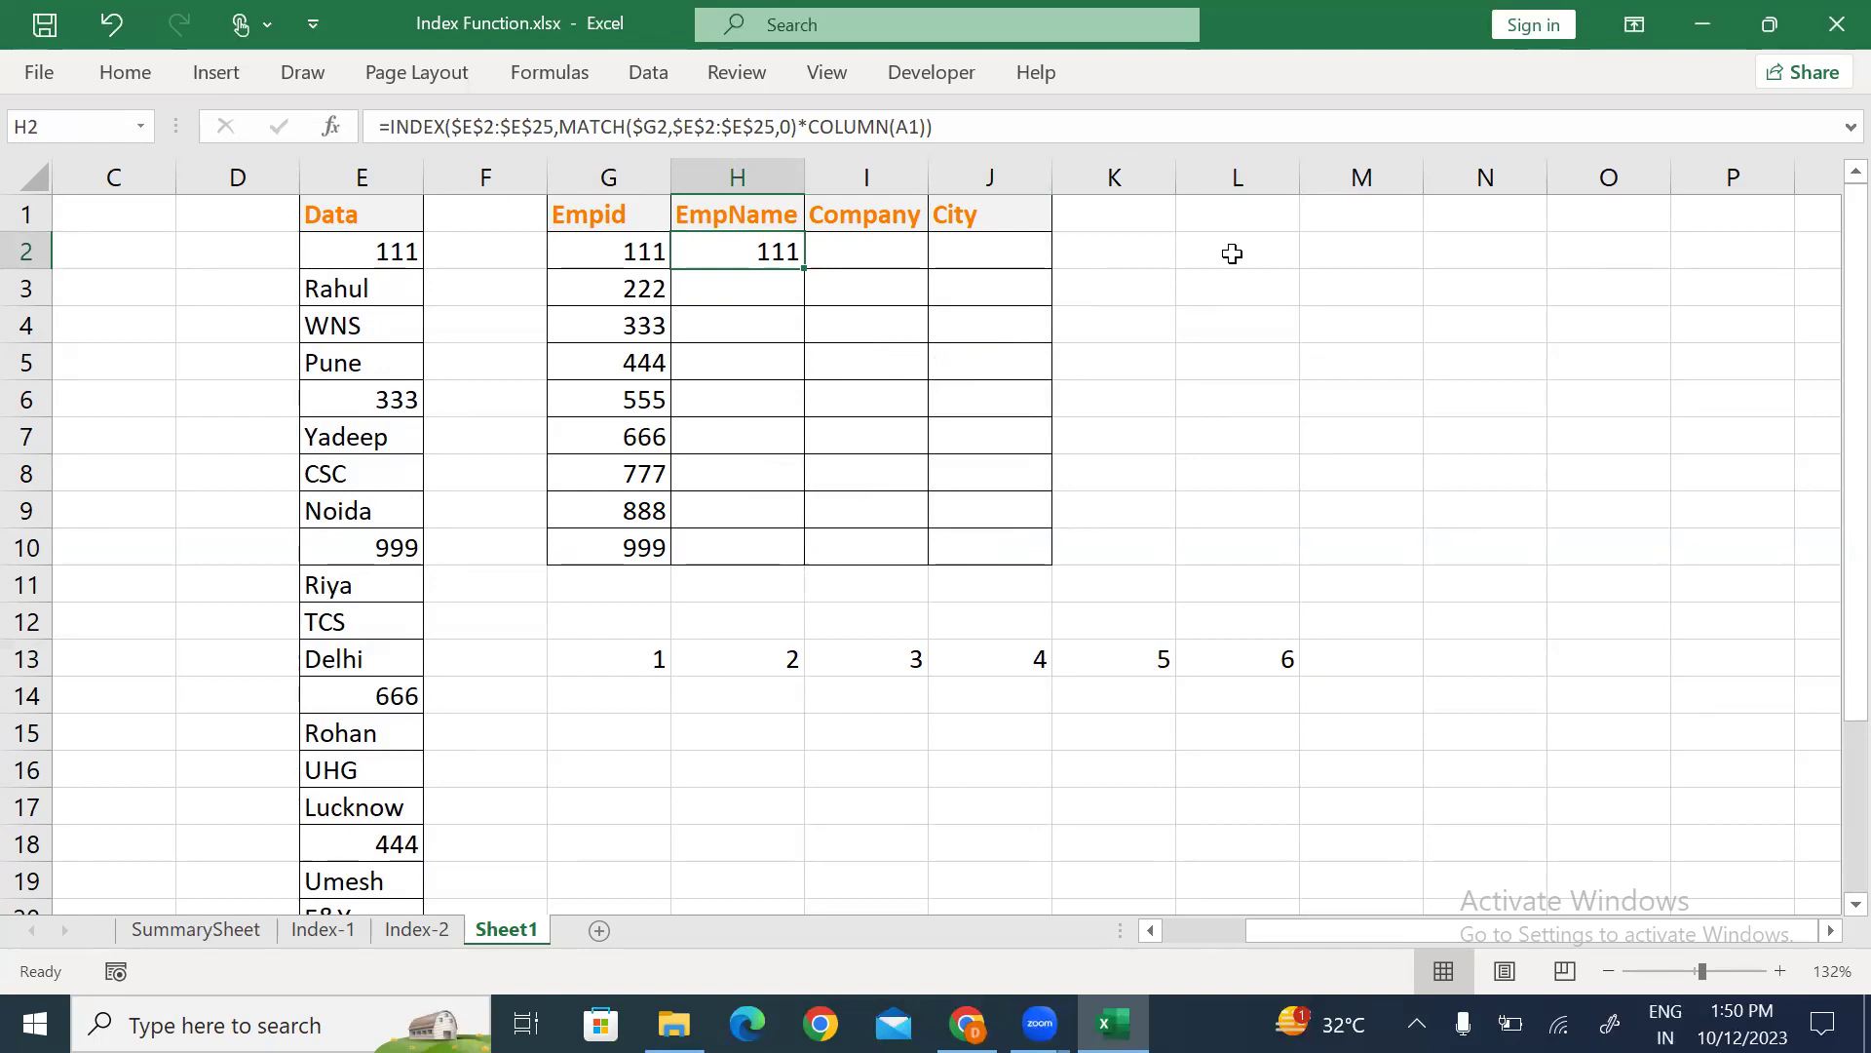
Replace the multiplication sign before COLUMN(A1) in the H2 formula with a plus sign.
double_click(776, 256)
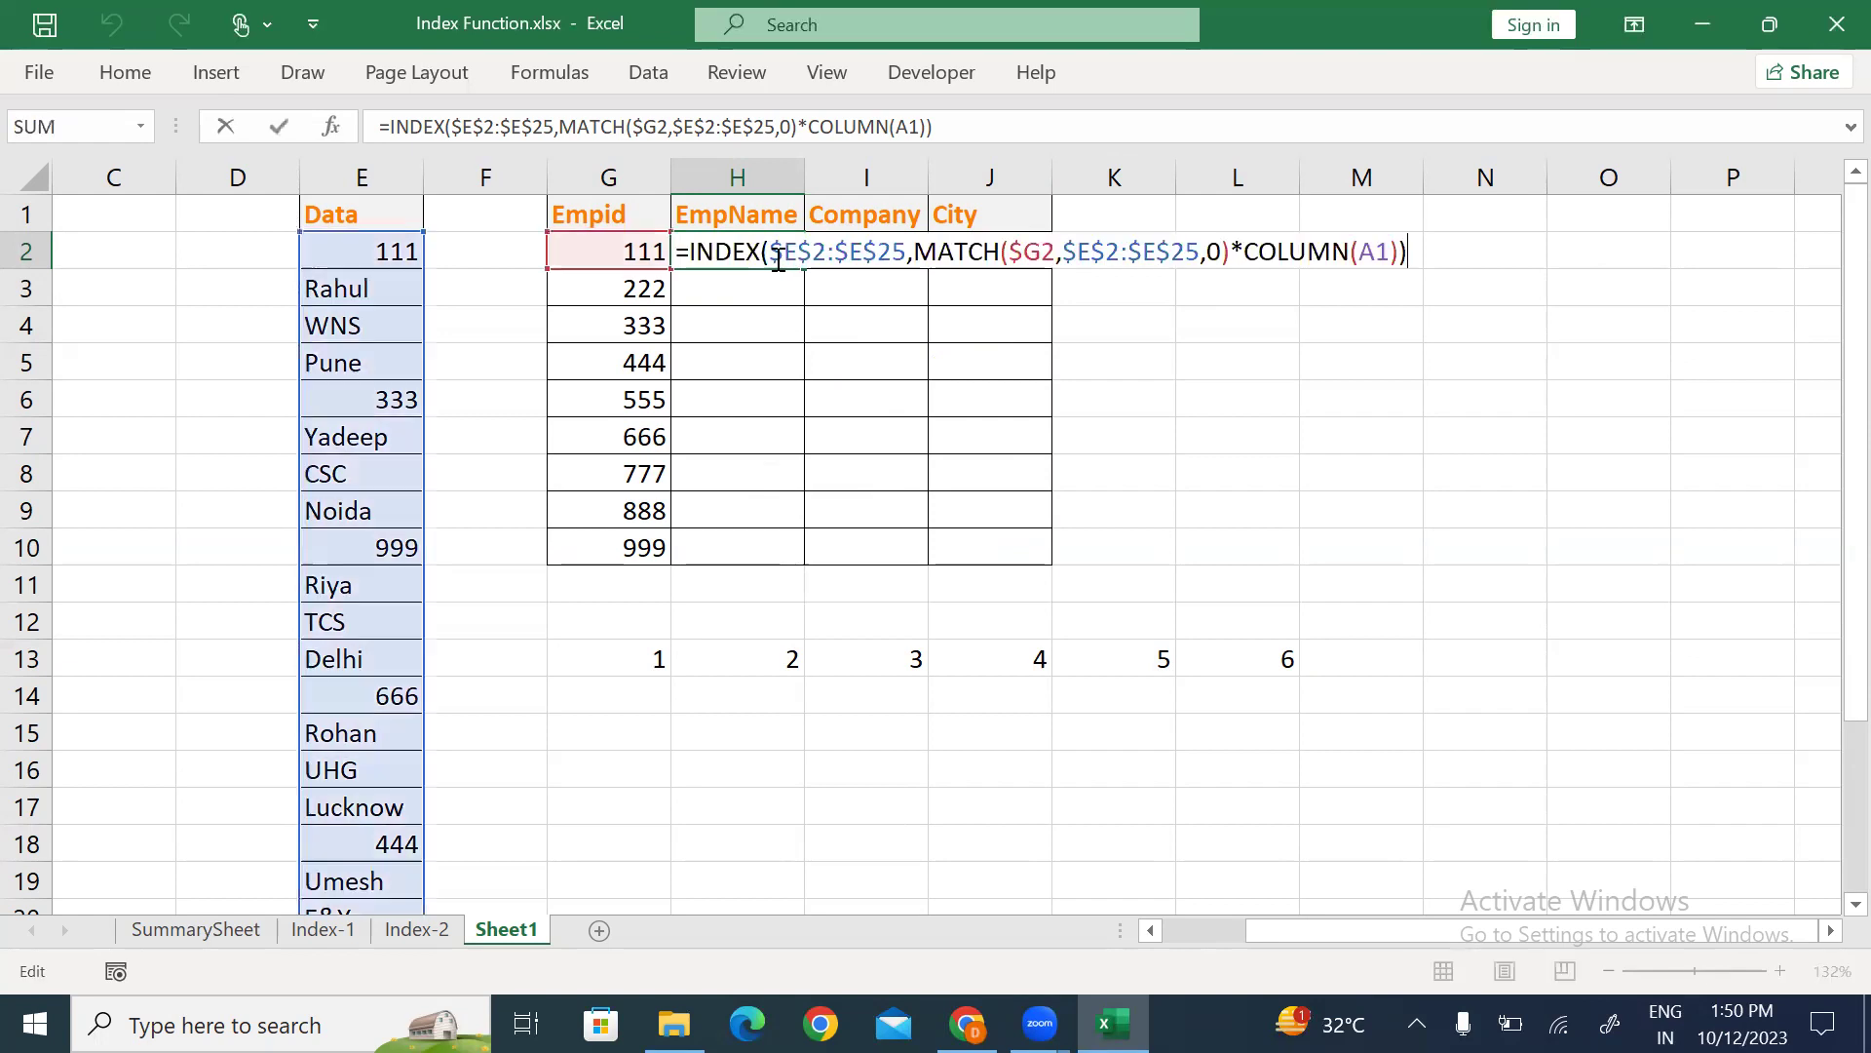
click(1374, 255)
key(BackSpace)
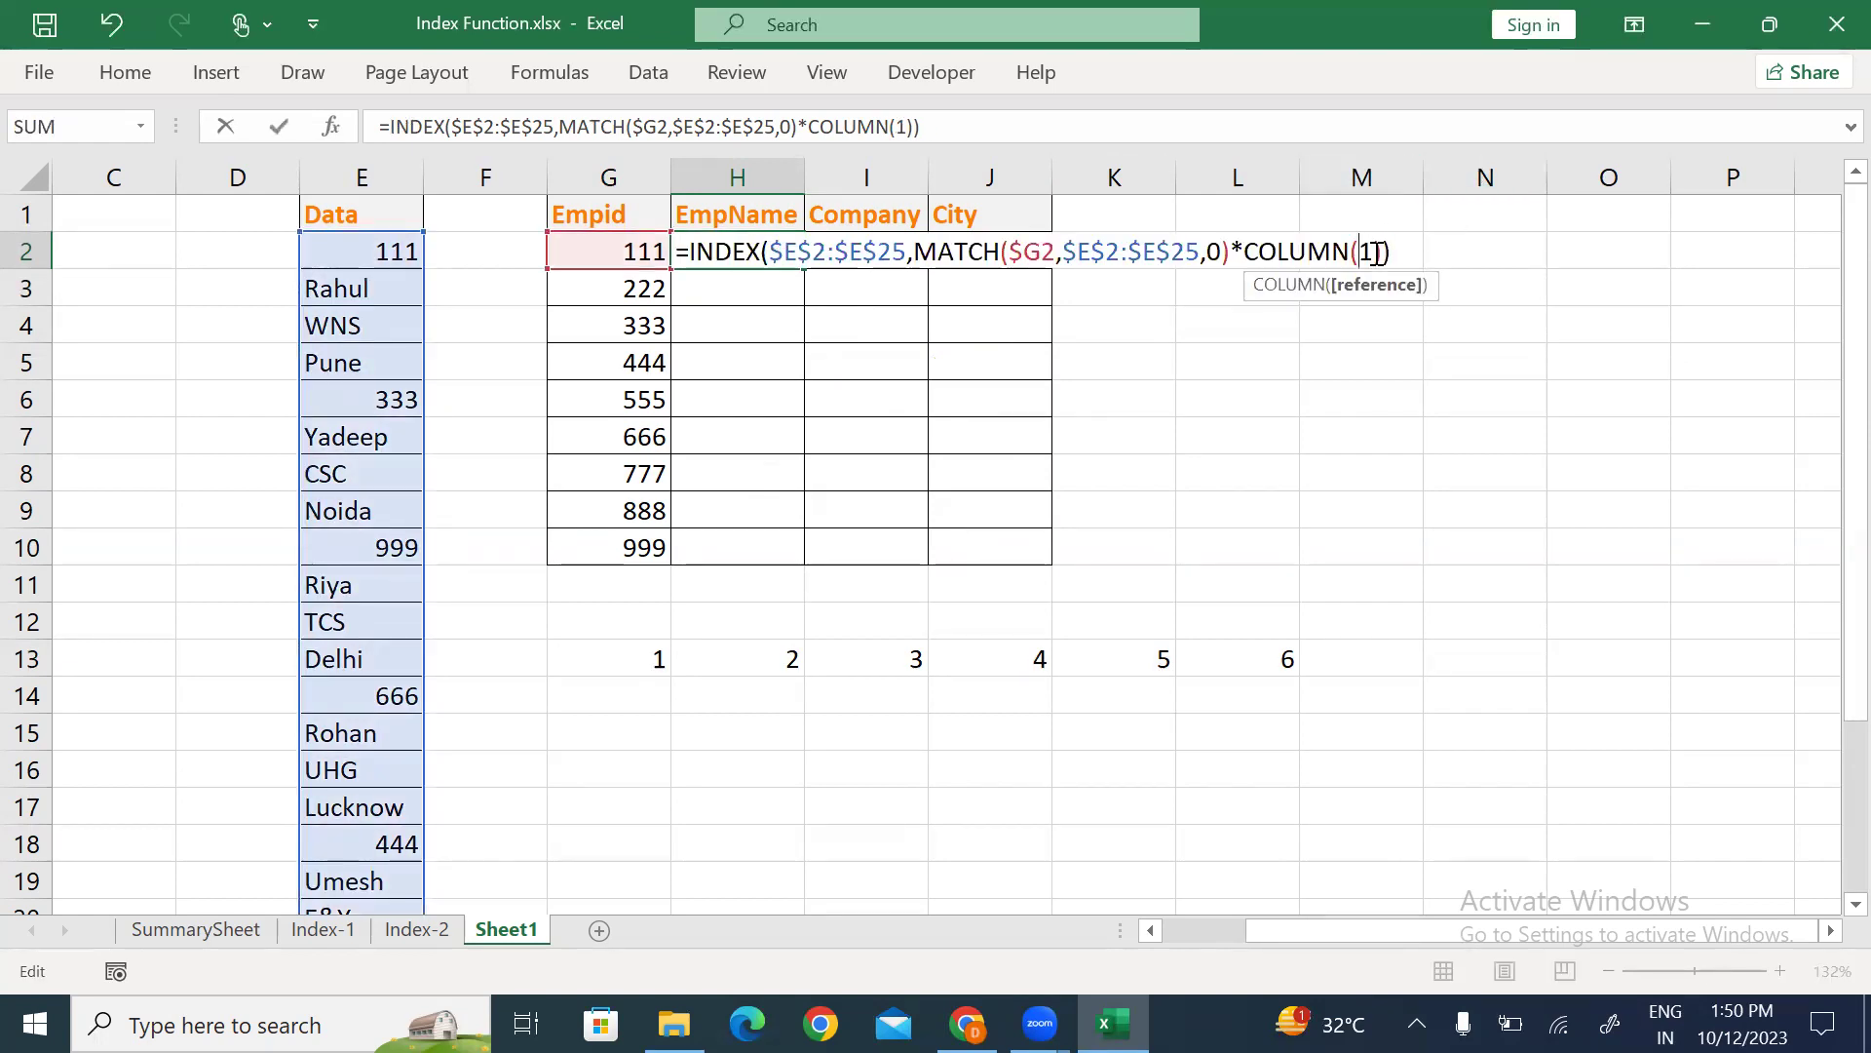
text(B)
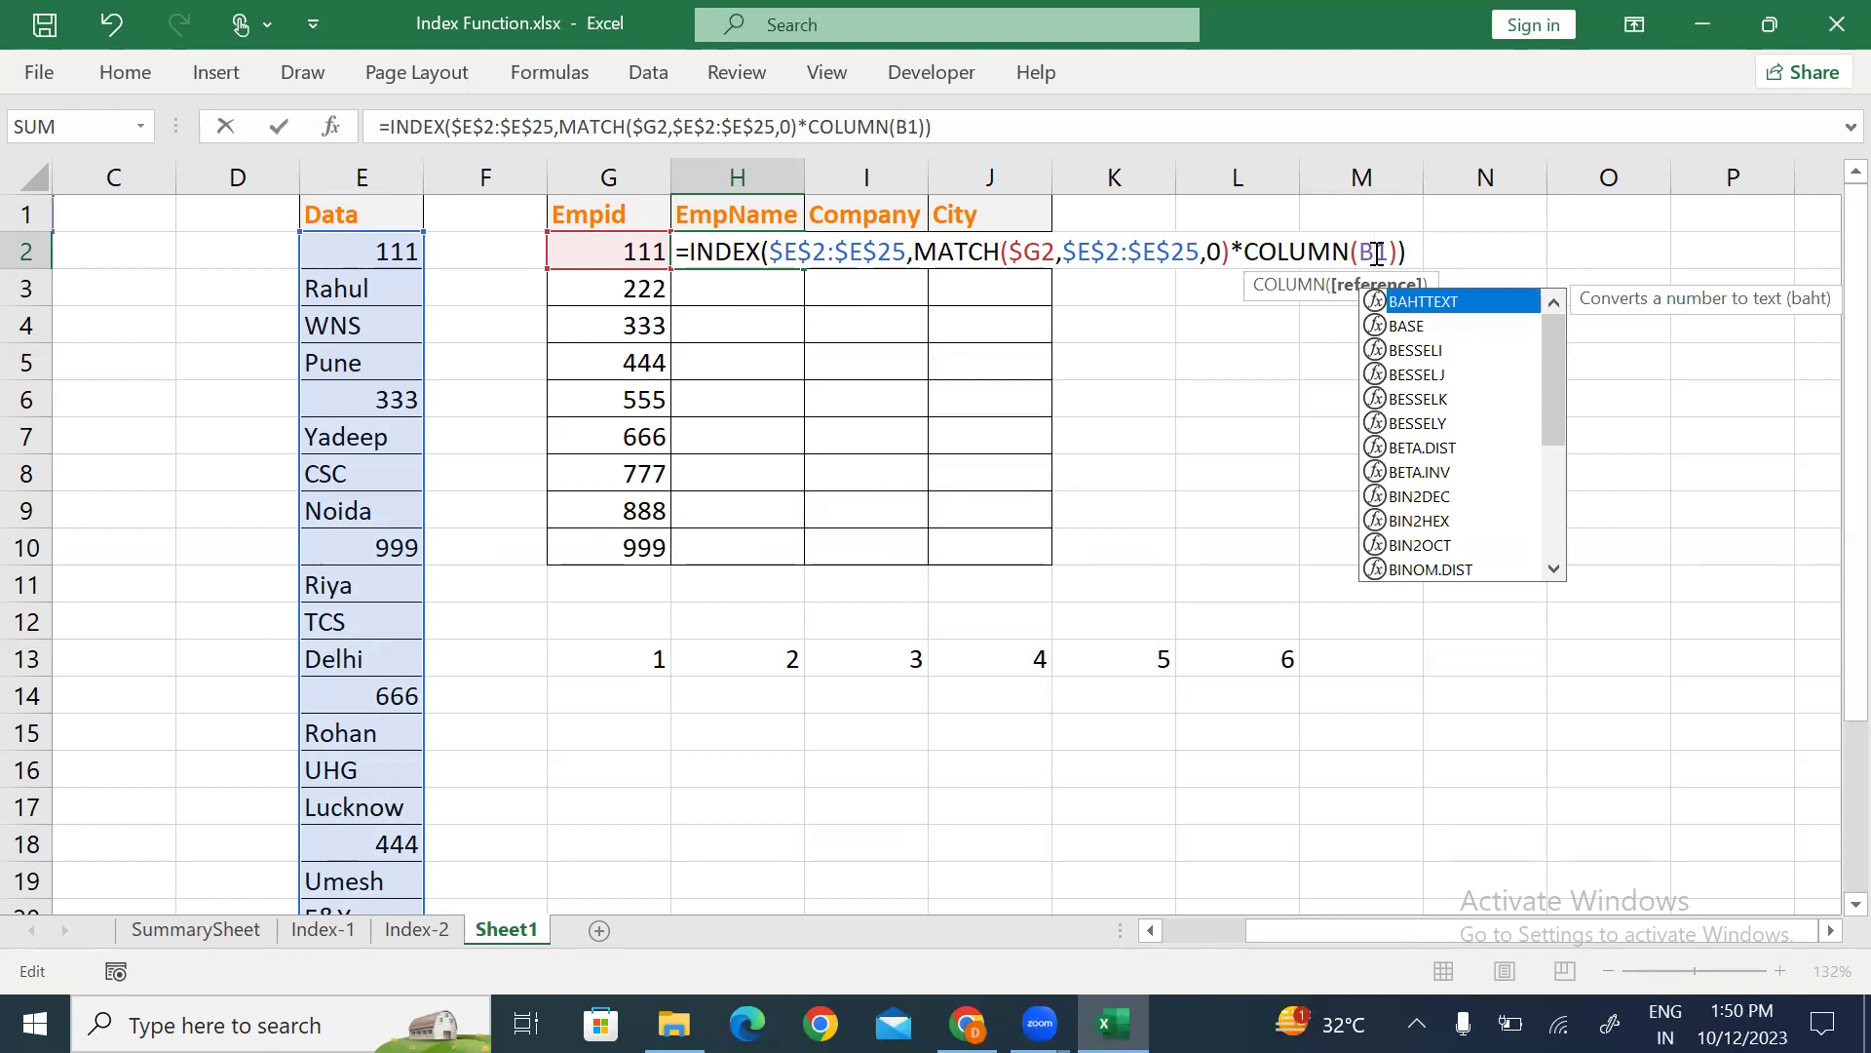
key(BackSpace)
text(A)
key(Left)
key(Left)
key(Left)
key(Left)
key(Left)
key(Left)
key(Left)
key(Left)
key(BackSpace)
text(+)
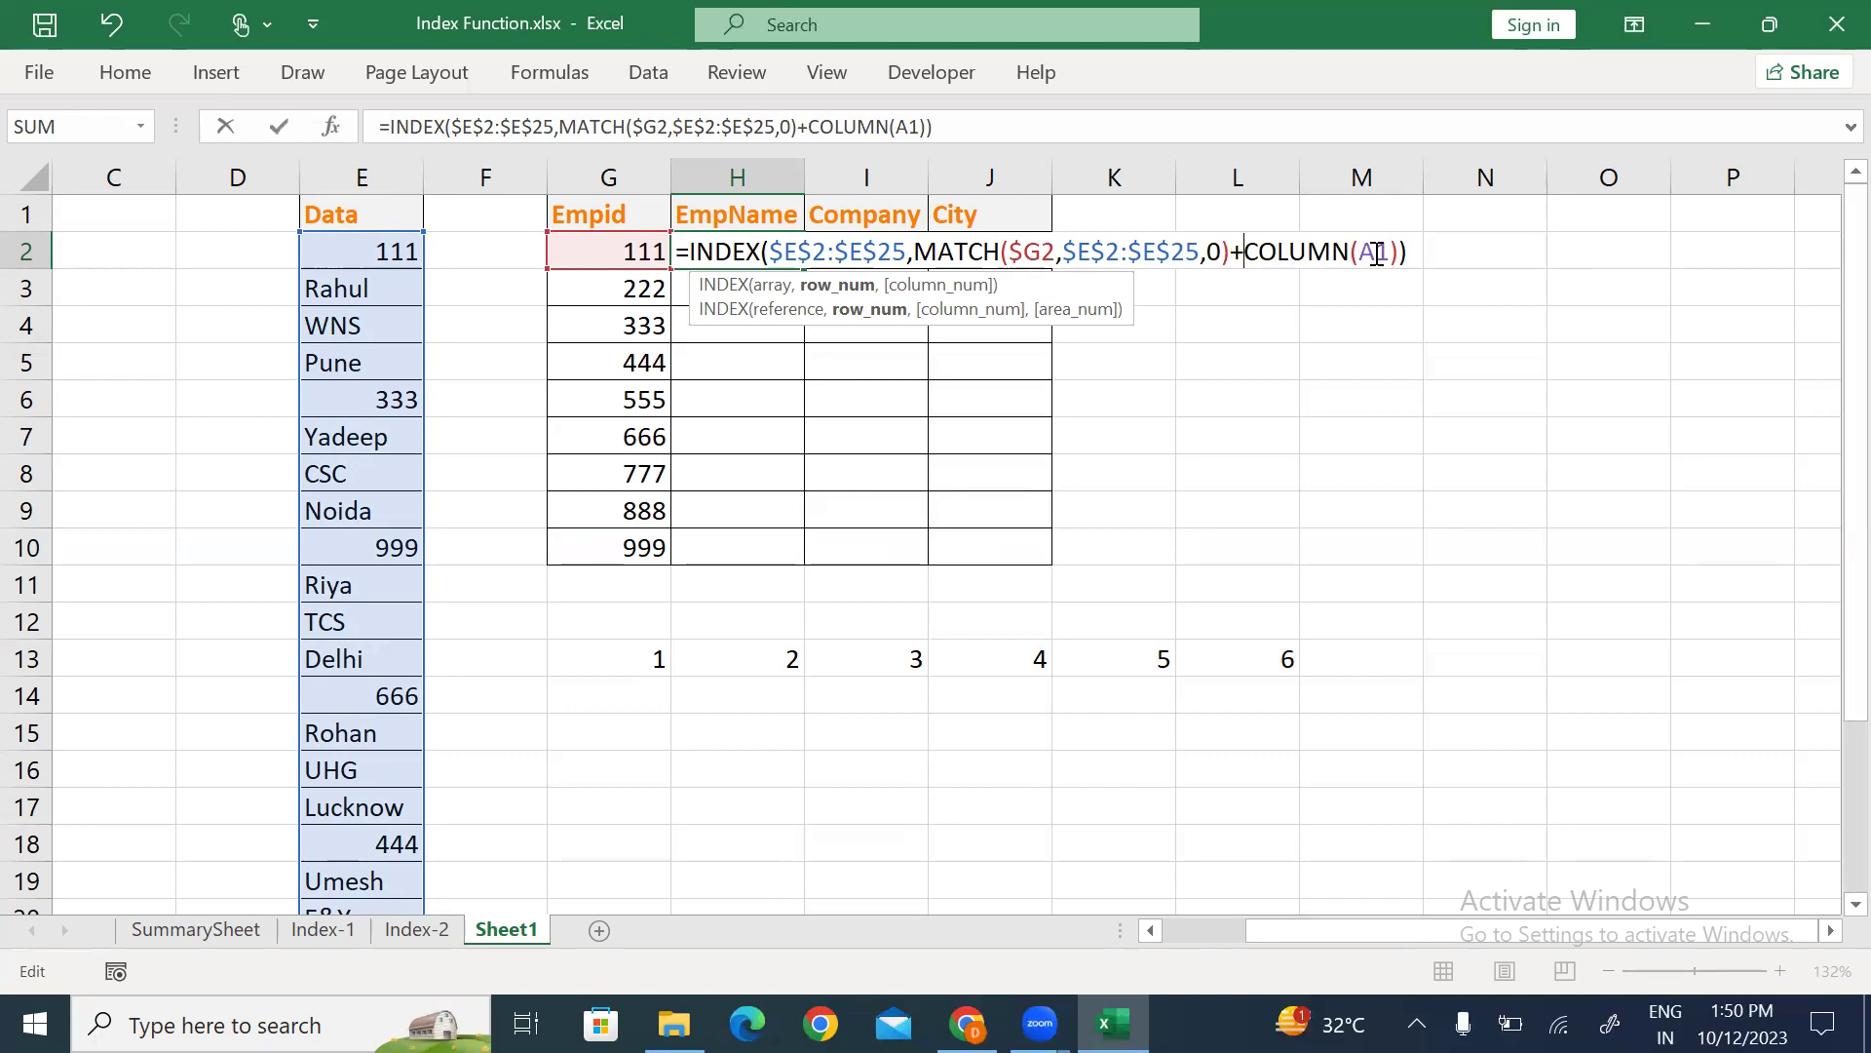
key(ctrl+Return)
Fill the H2 formula down to row 10 and across to column J.
key(shift+Down)
key(shift+Down)
key(shift+Down)
key(shift+Down)
key(shift+Down)
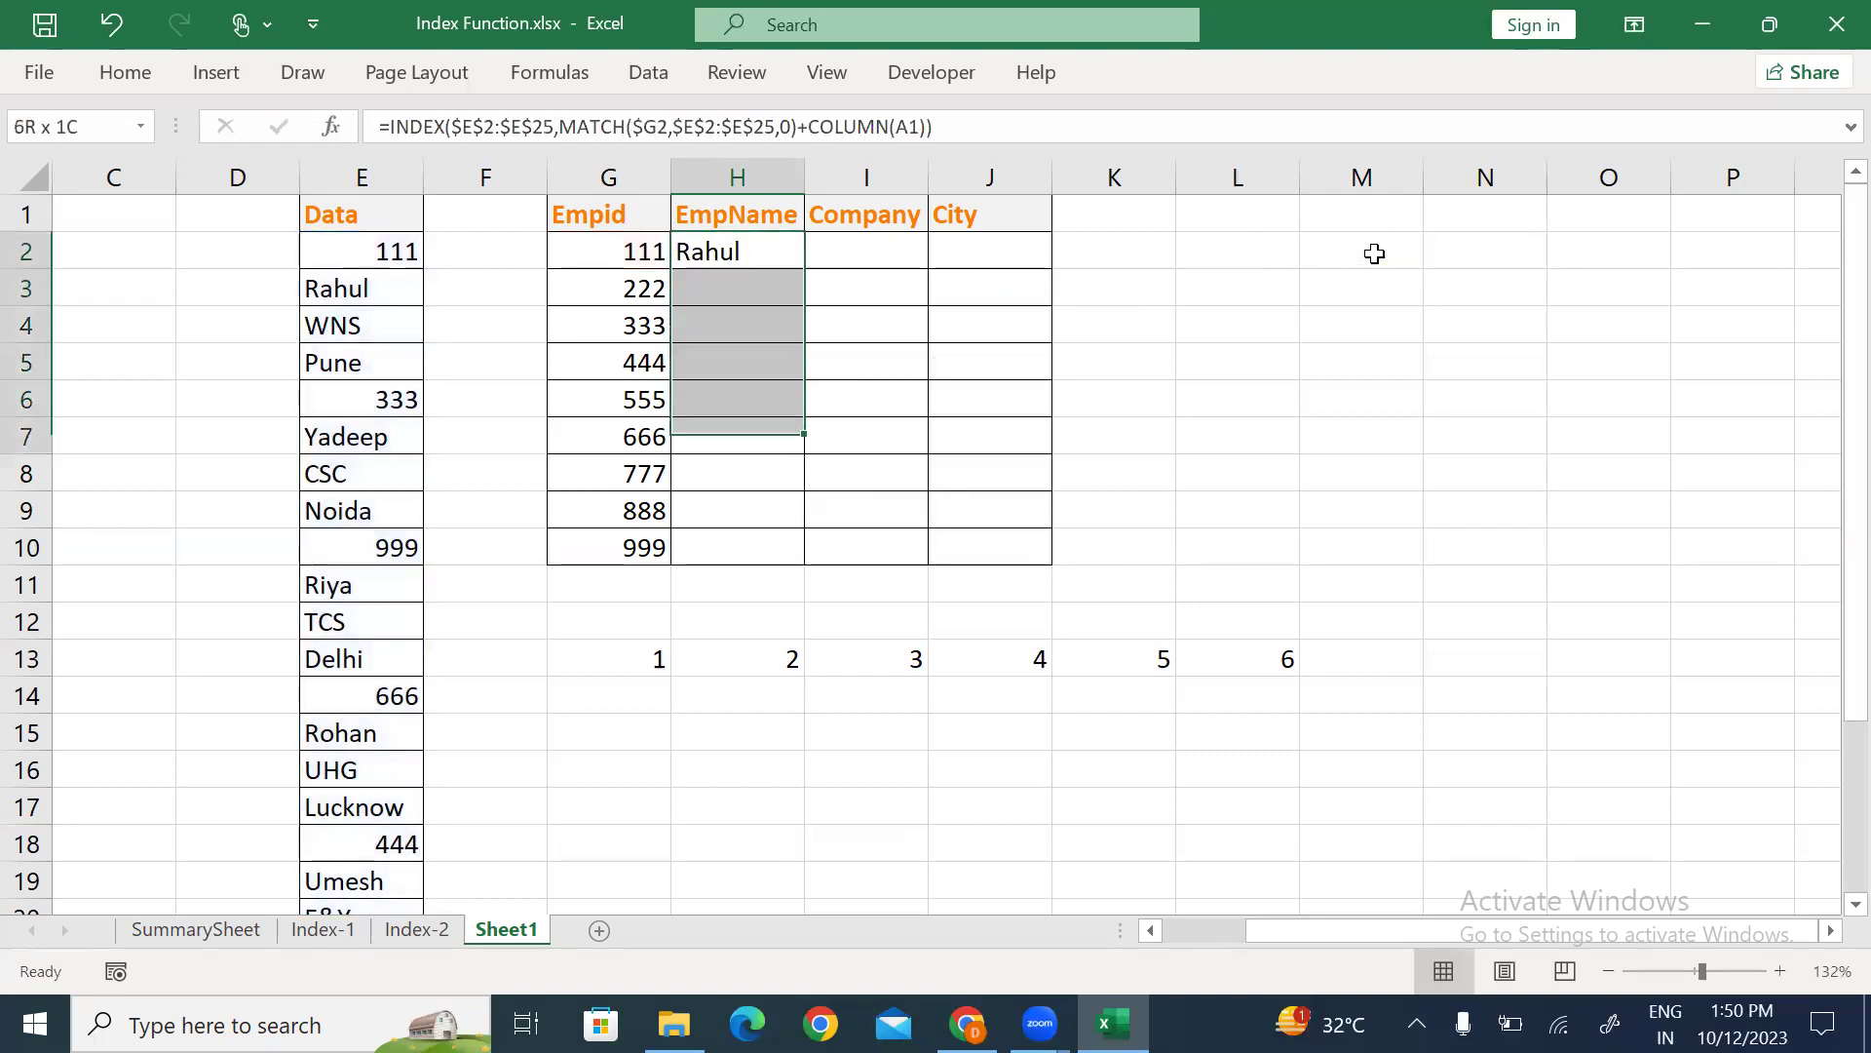
key(shift+Down)
key(shift+Down)
key(shift+Down)
key(shift+Down)
key(shift+Up)
key(shift+Right)
key(shift+Right)
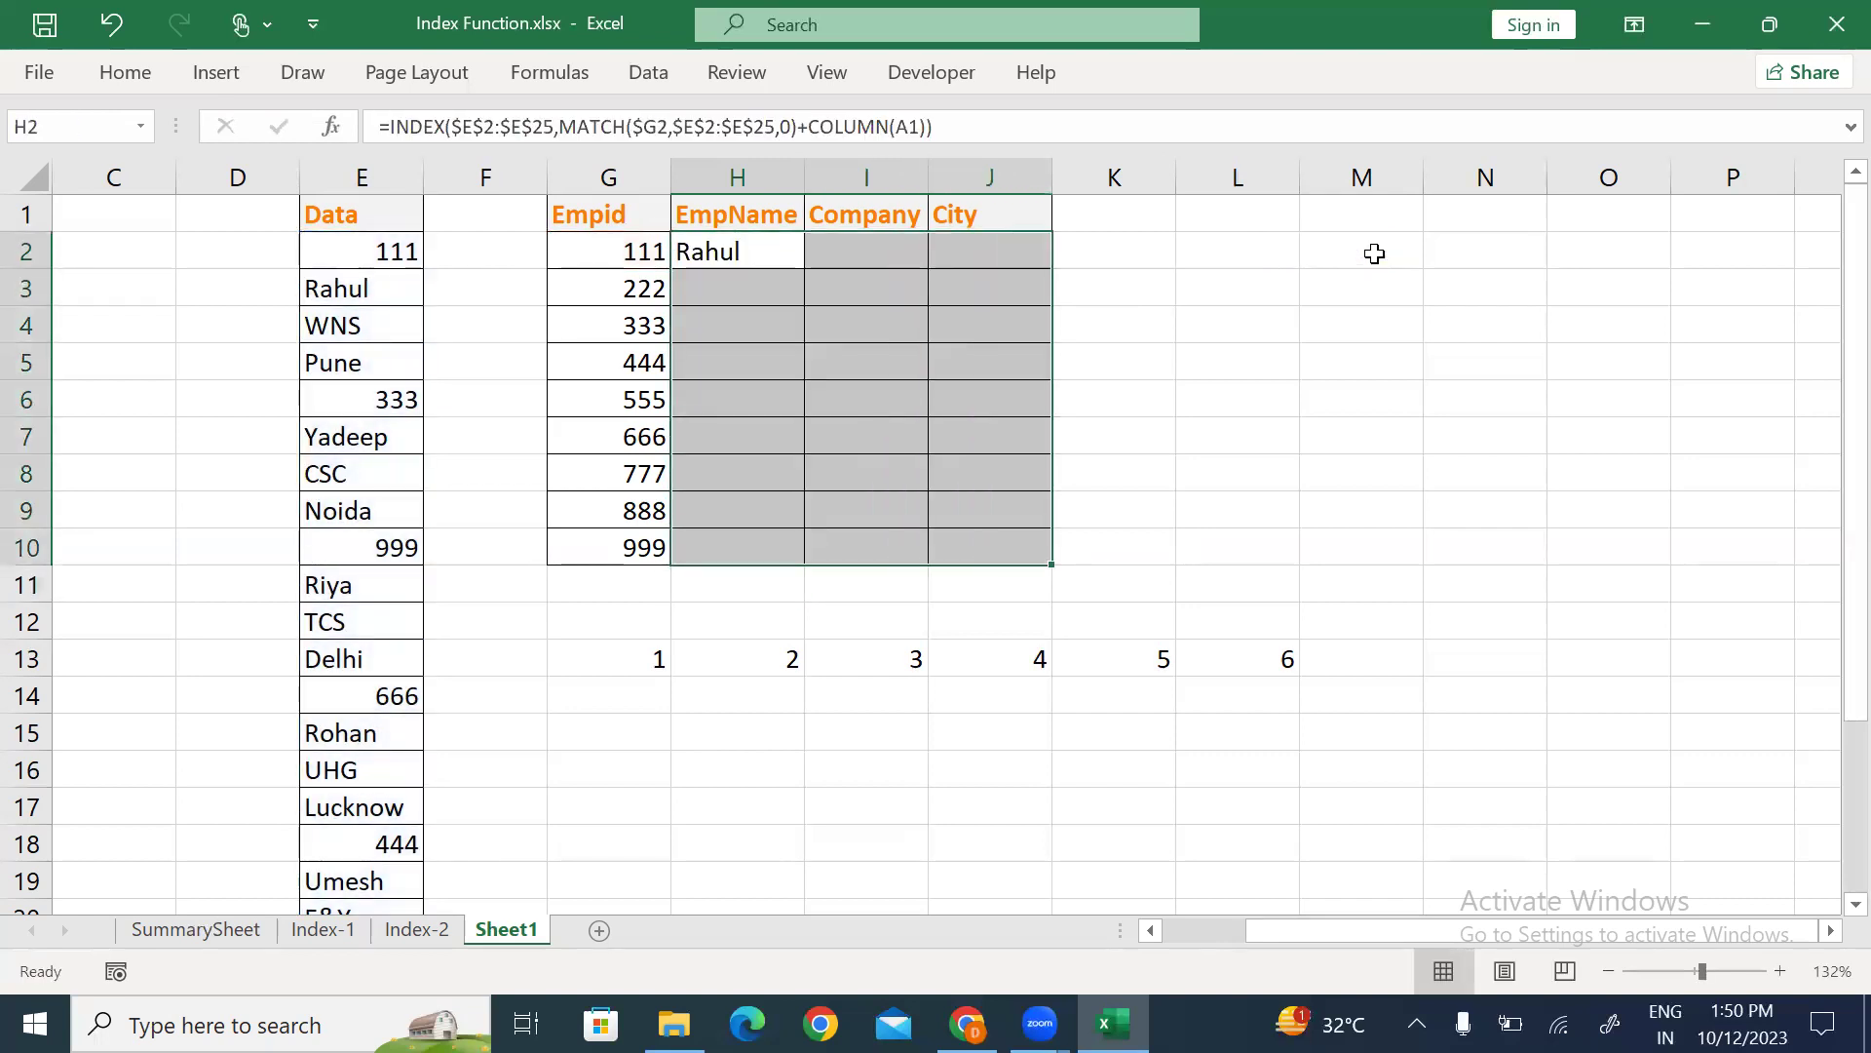
key(ctrl+d)
key(ctrl+r)
key(Down)
key(Down)
key(Down)
key(Down)
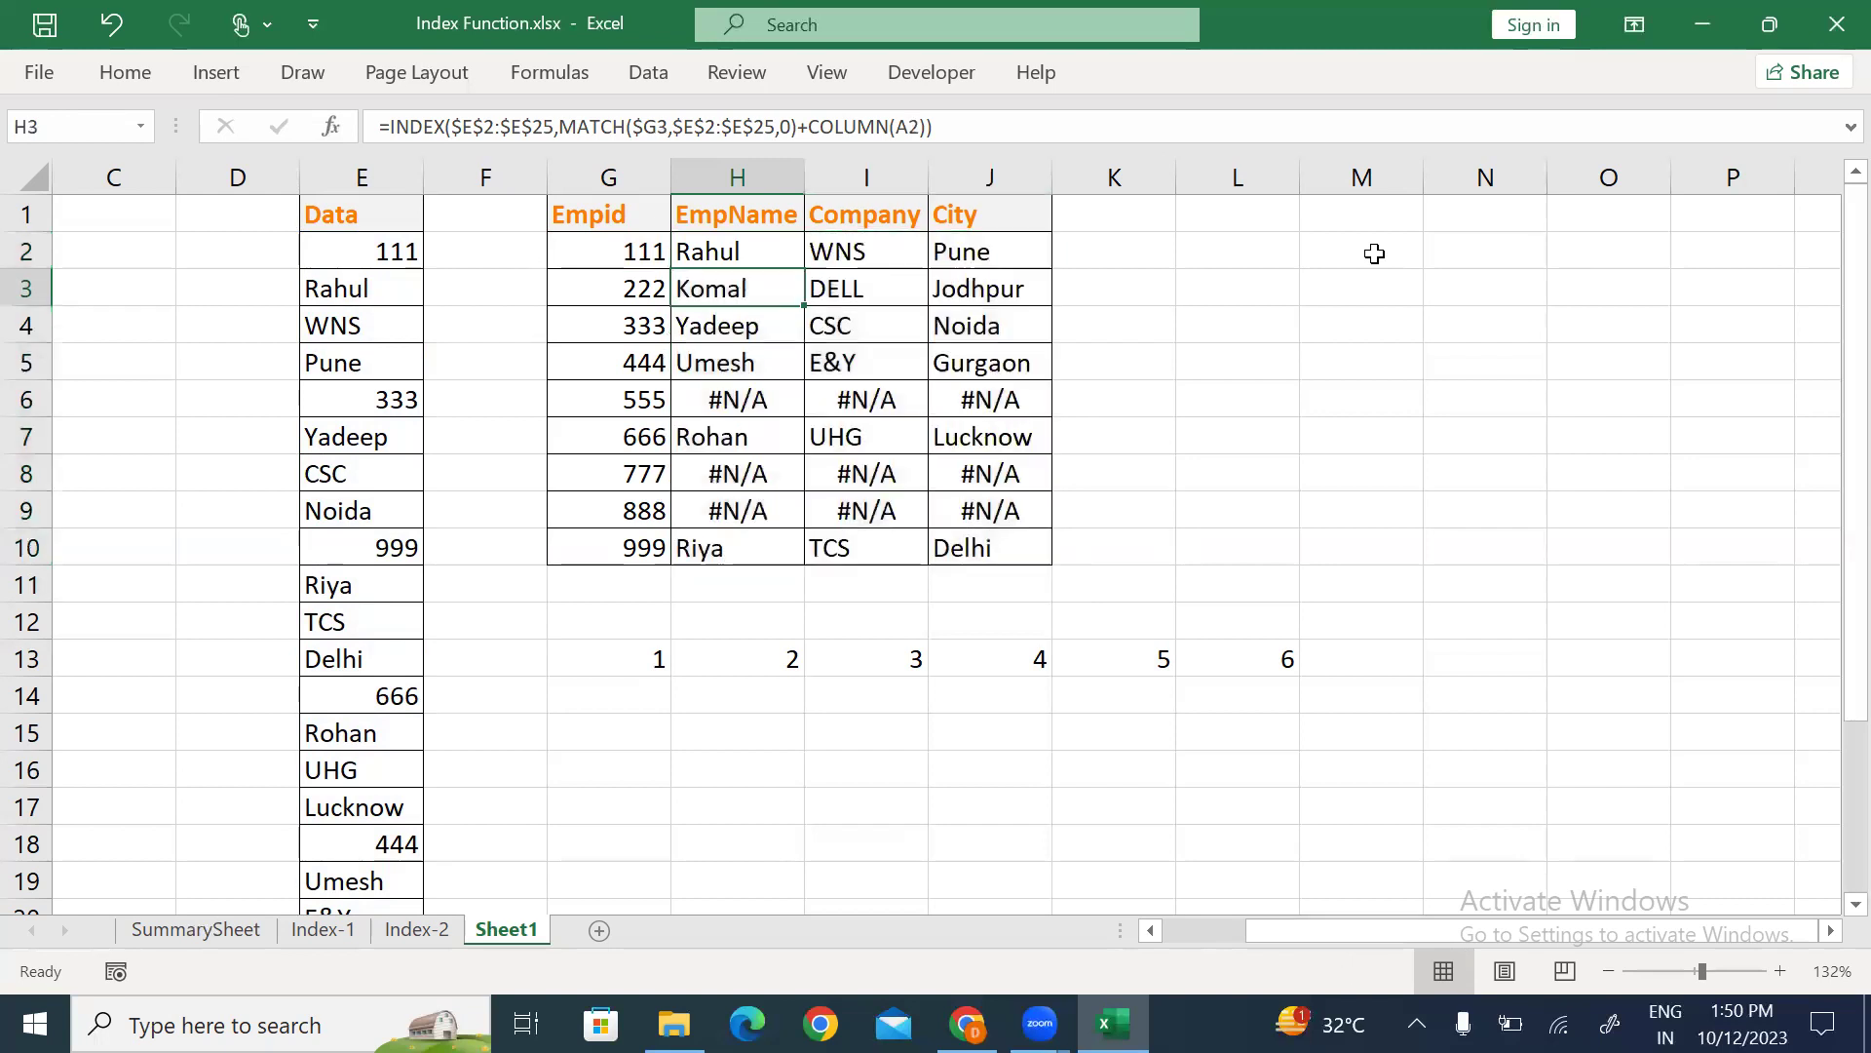
Move the 666 record from row 7 of the lookup table up over the 555 record in row 6.
key(Left)
key(Down)
key(shift+Right)
key(shift+Right)
key(shift+Right)
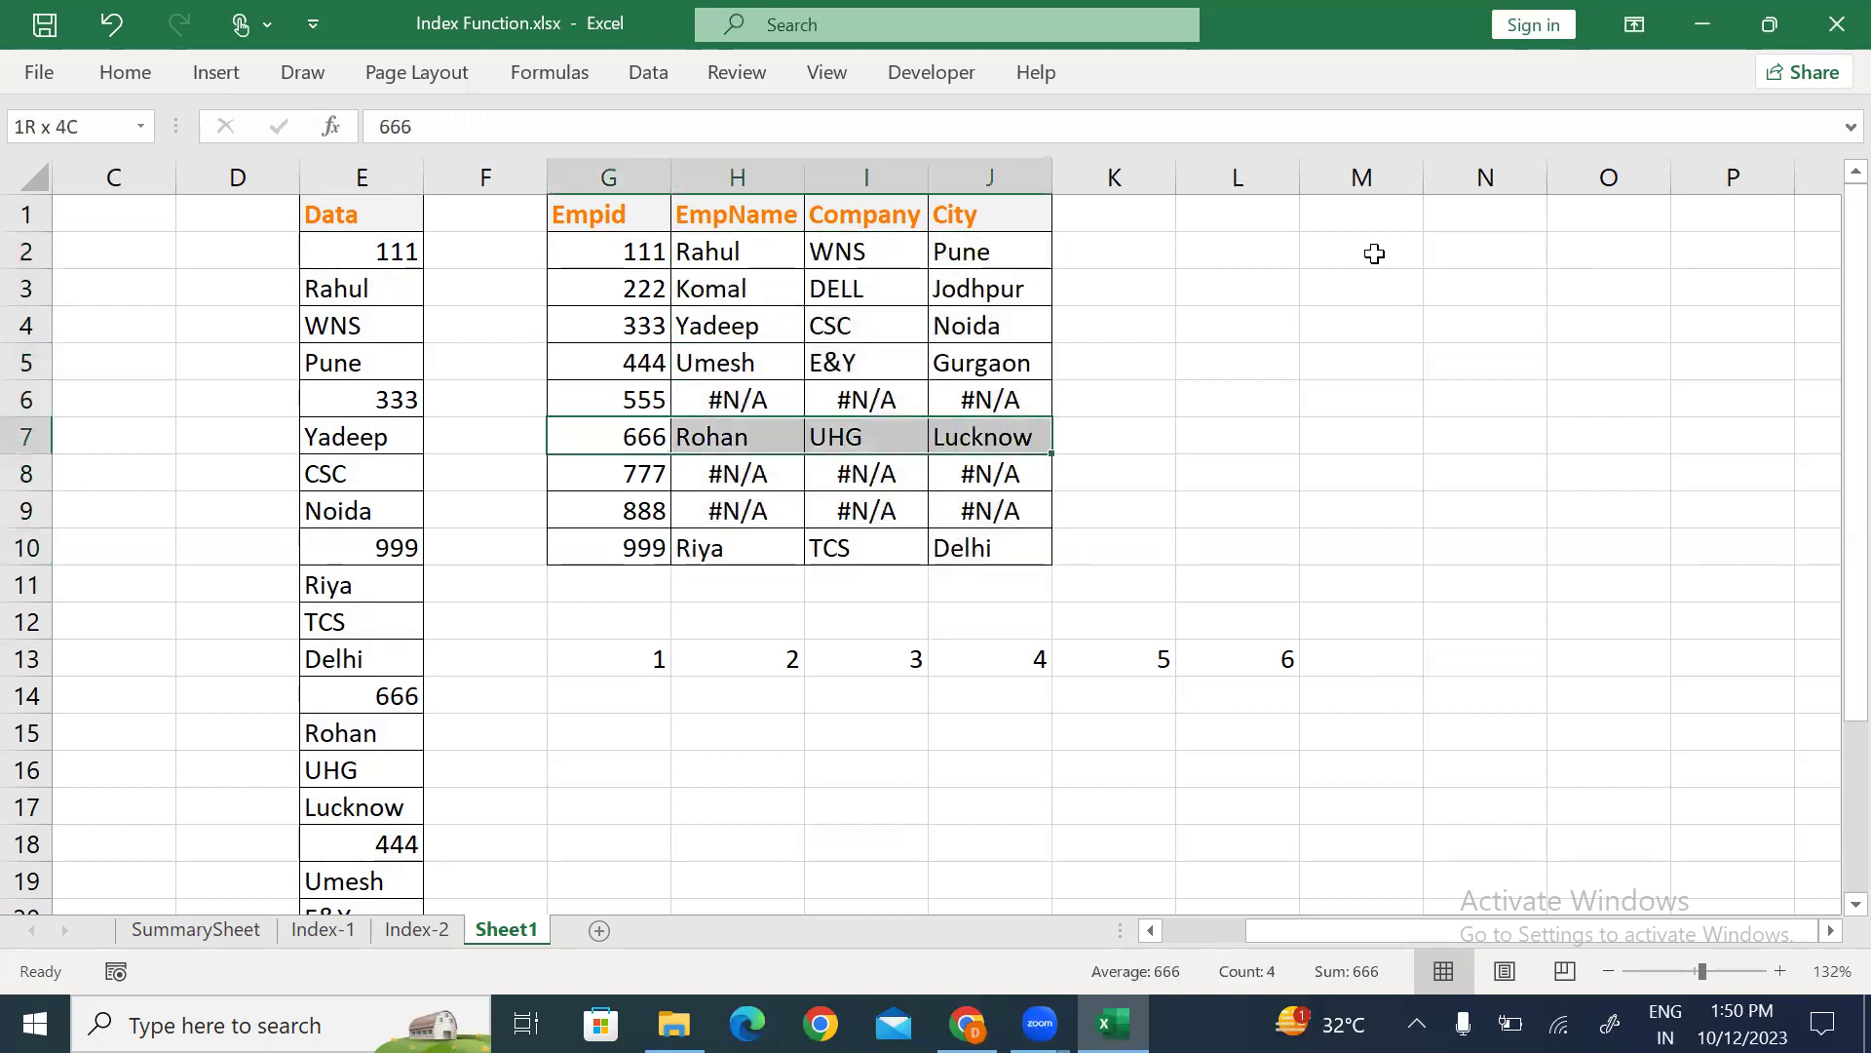
key(ctrl+c)
key(Up)
key(Return)
Cut the 999 record in G10:J10 and select G7 as its destination.
key(Down)
key(Down)
key(Down)
key(shift+Right)
key(shift+Right)
key(shift+Right)
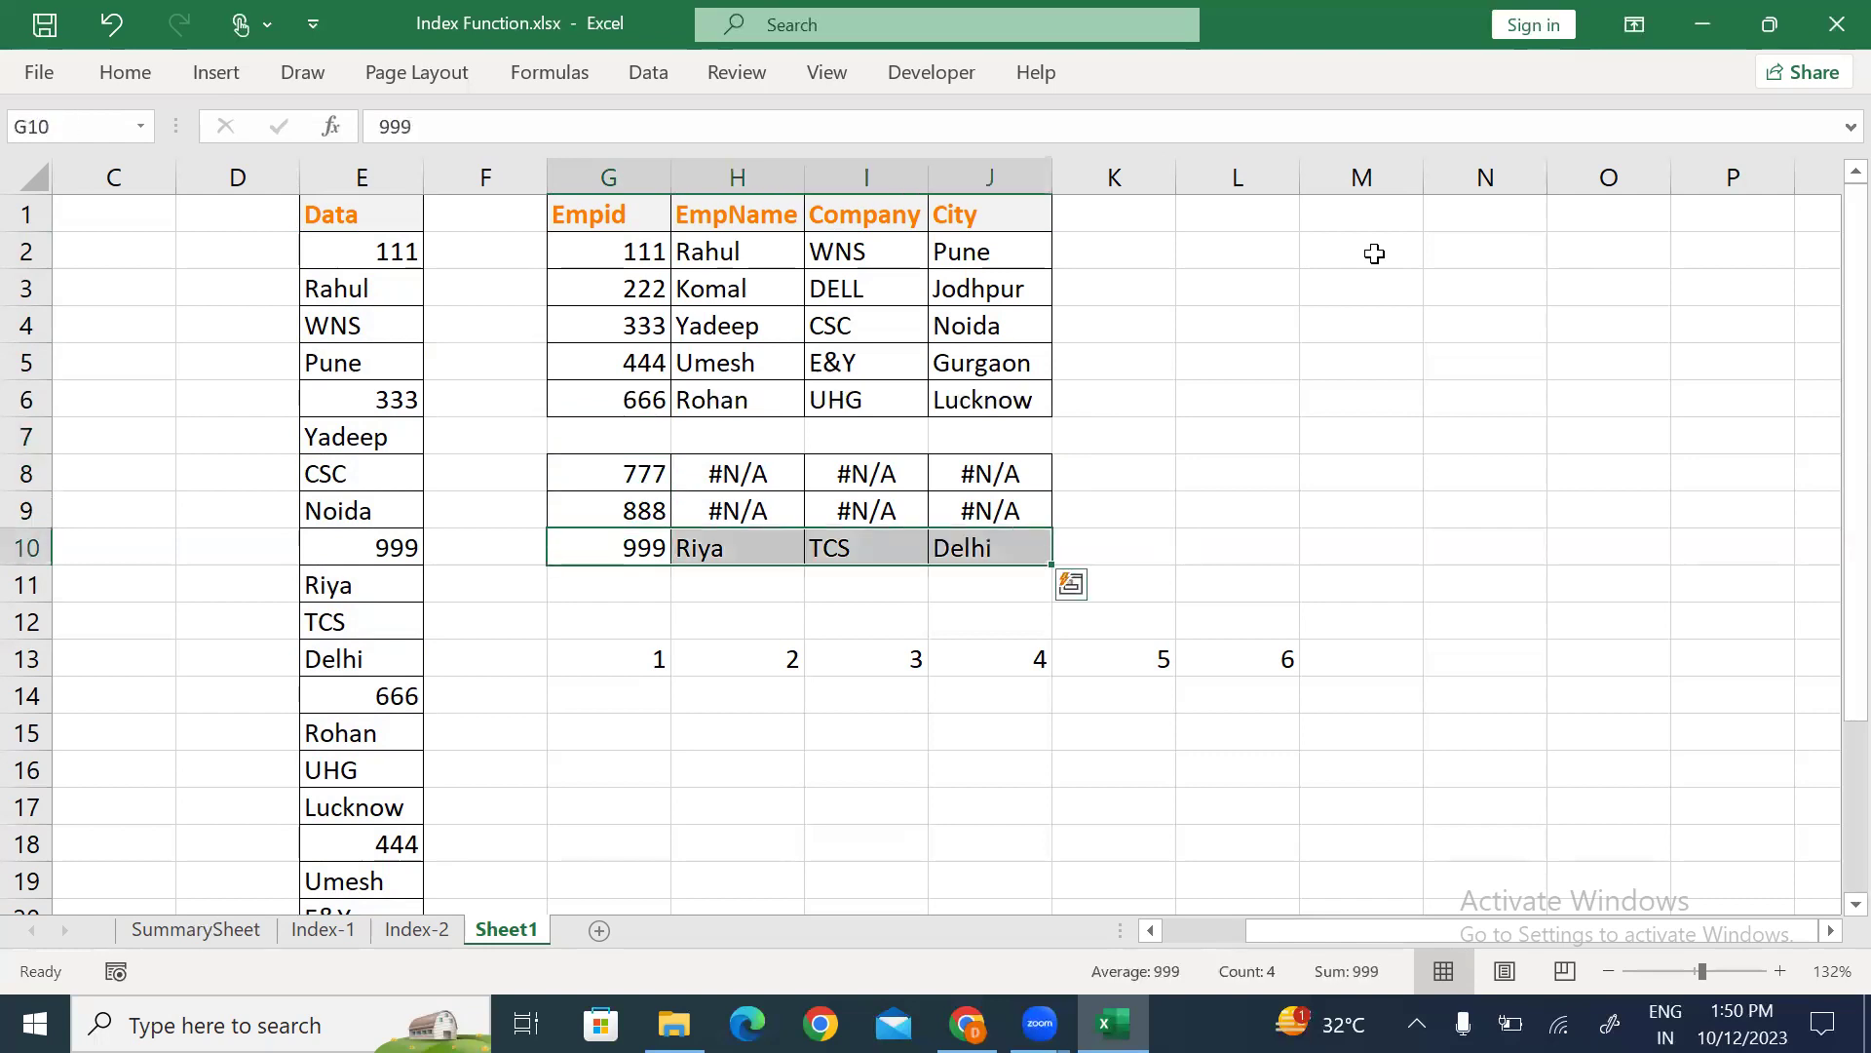
key(ctrl+x)
key(Up)
key(Up)
key(Up)
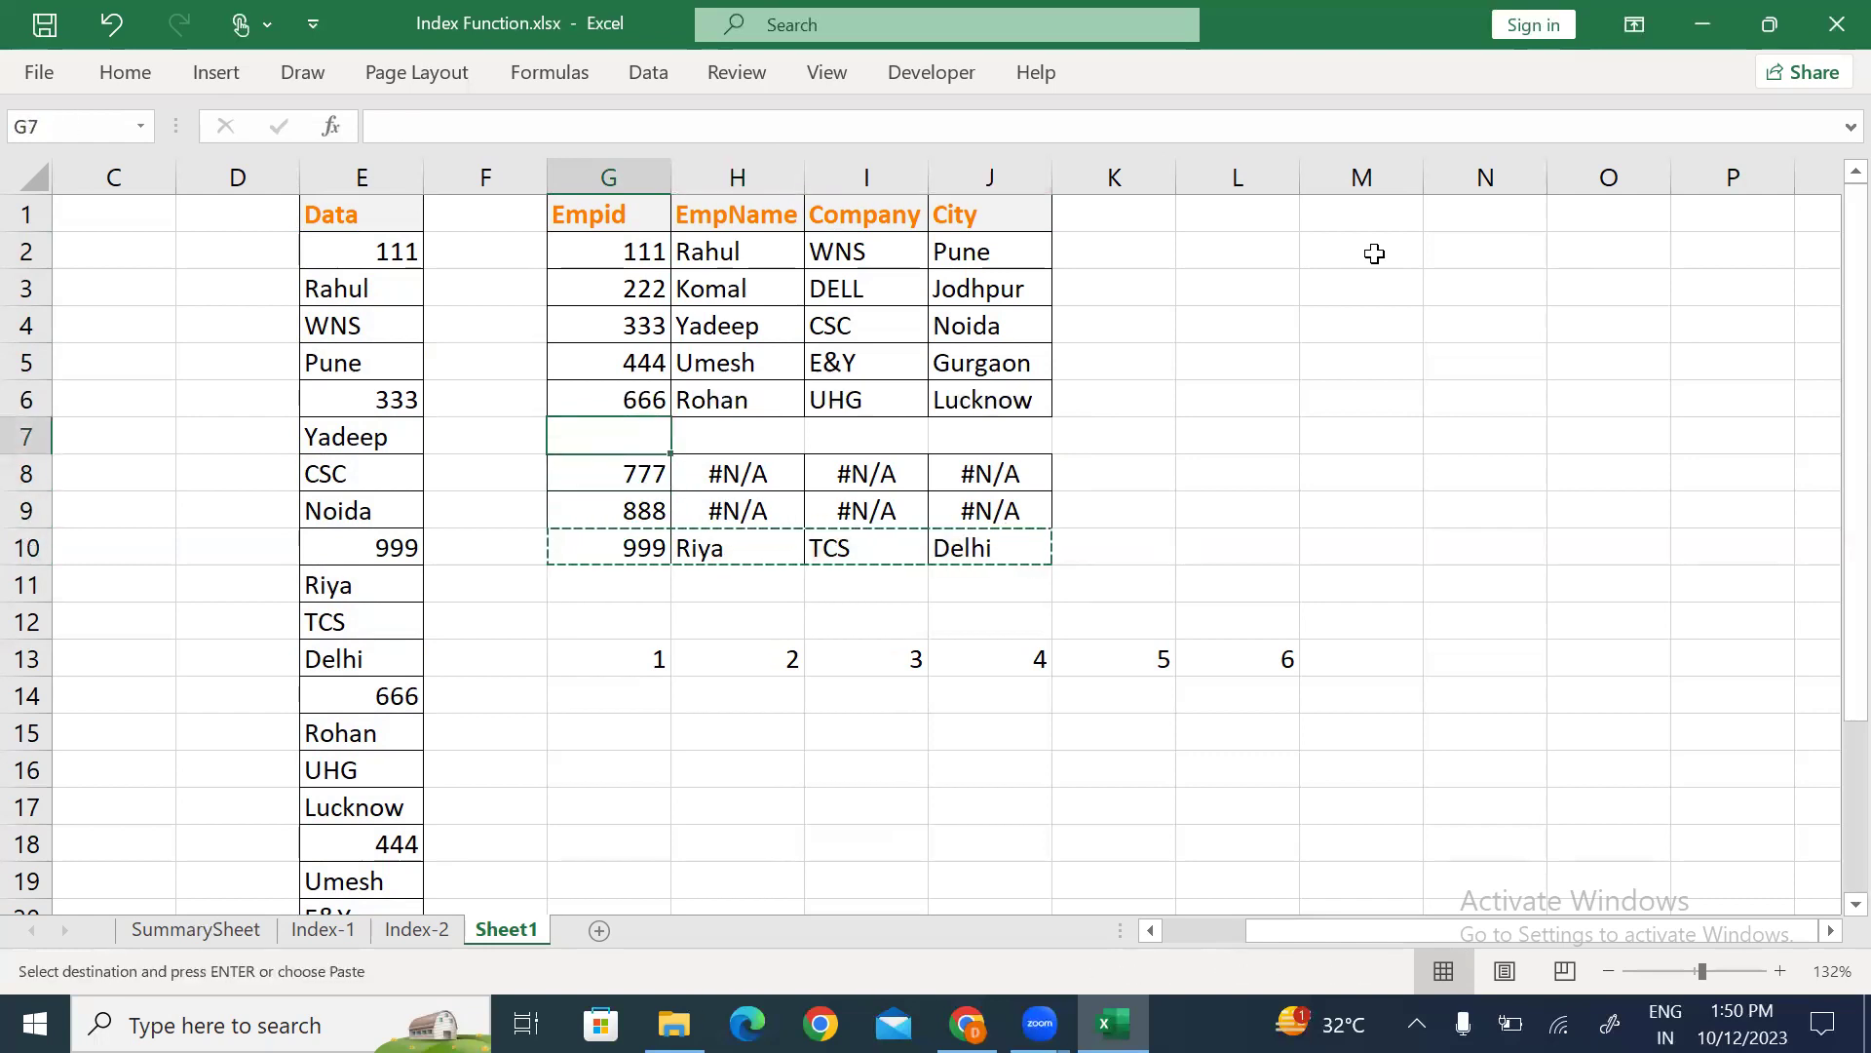
Undo the row move and refill the formulas from column H across to column J.
key(ctrl+z)
key(ctrl+z)
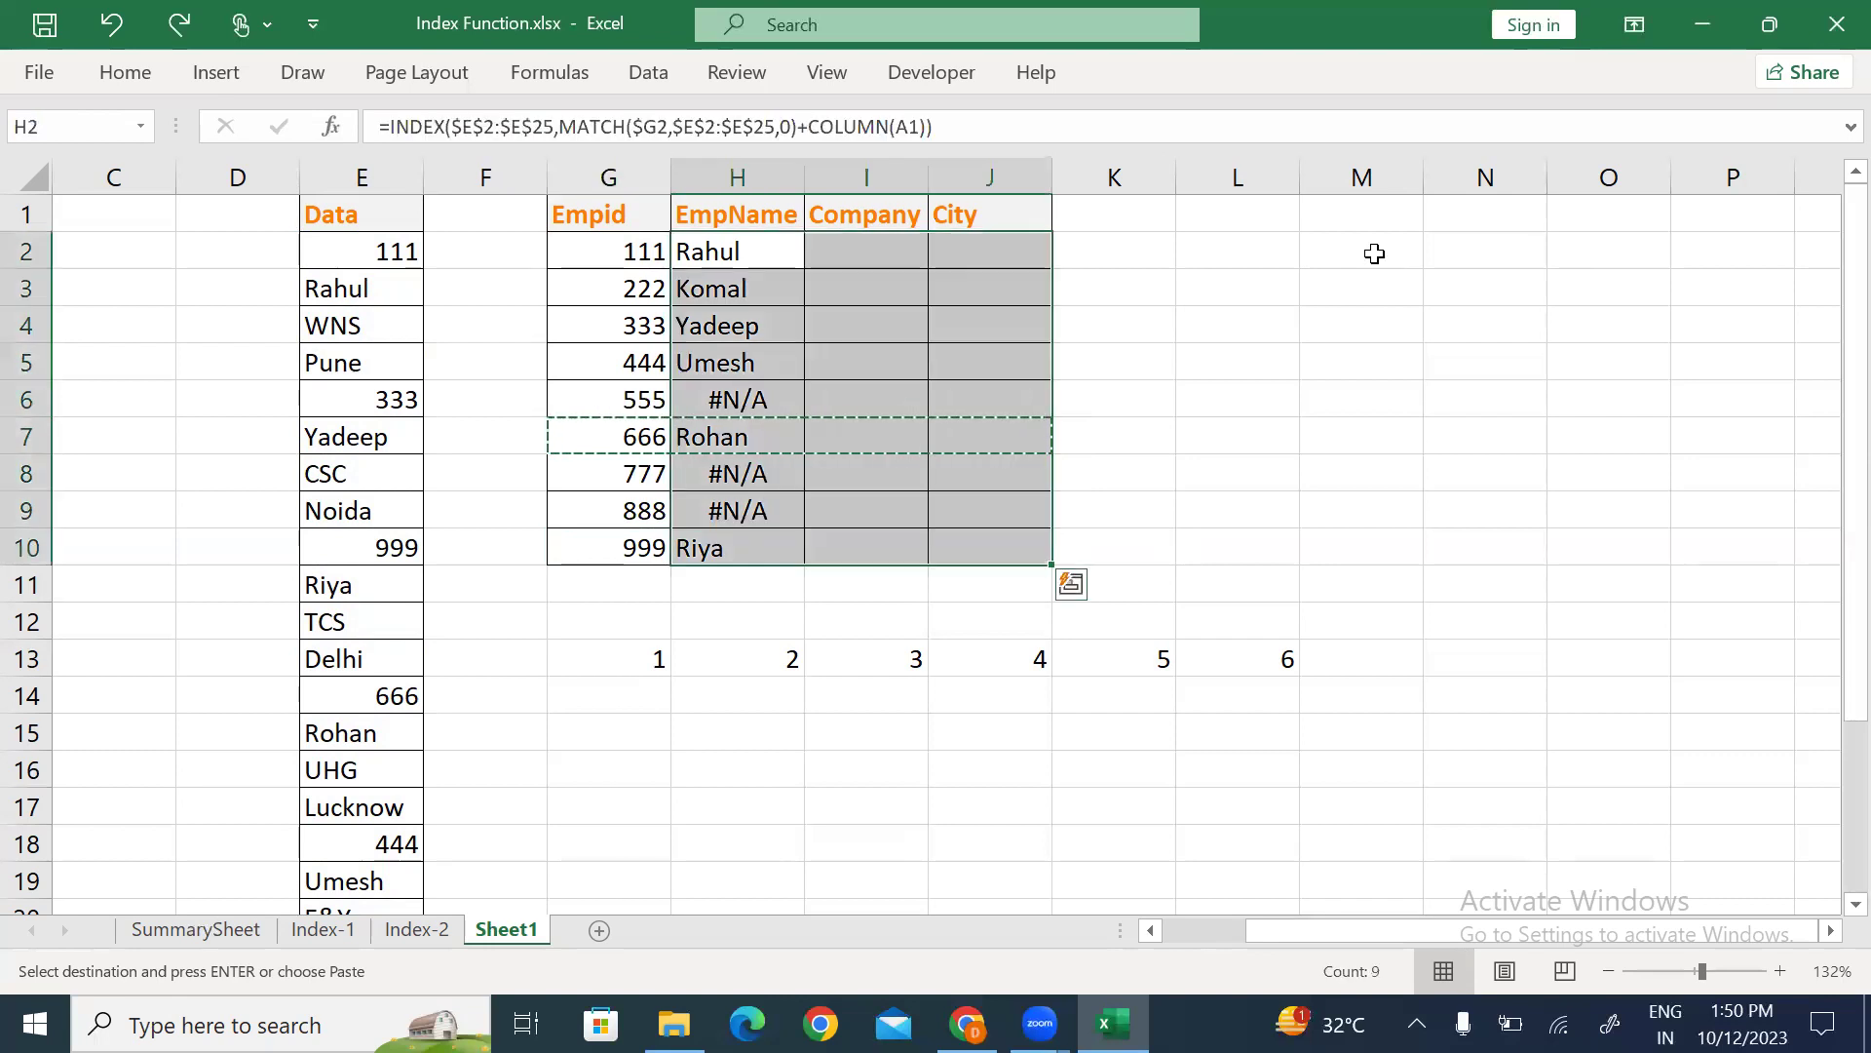
key(Escape)
key(ctrl+r)
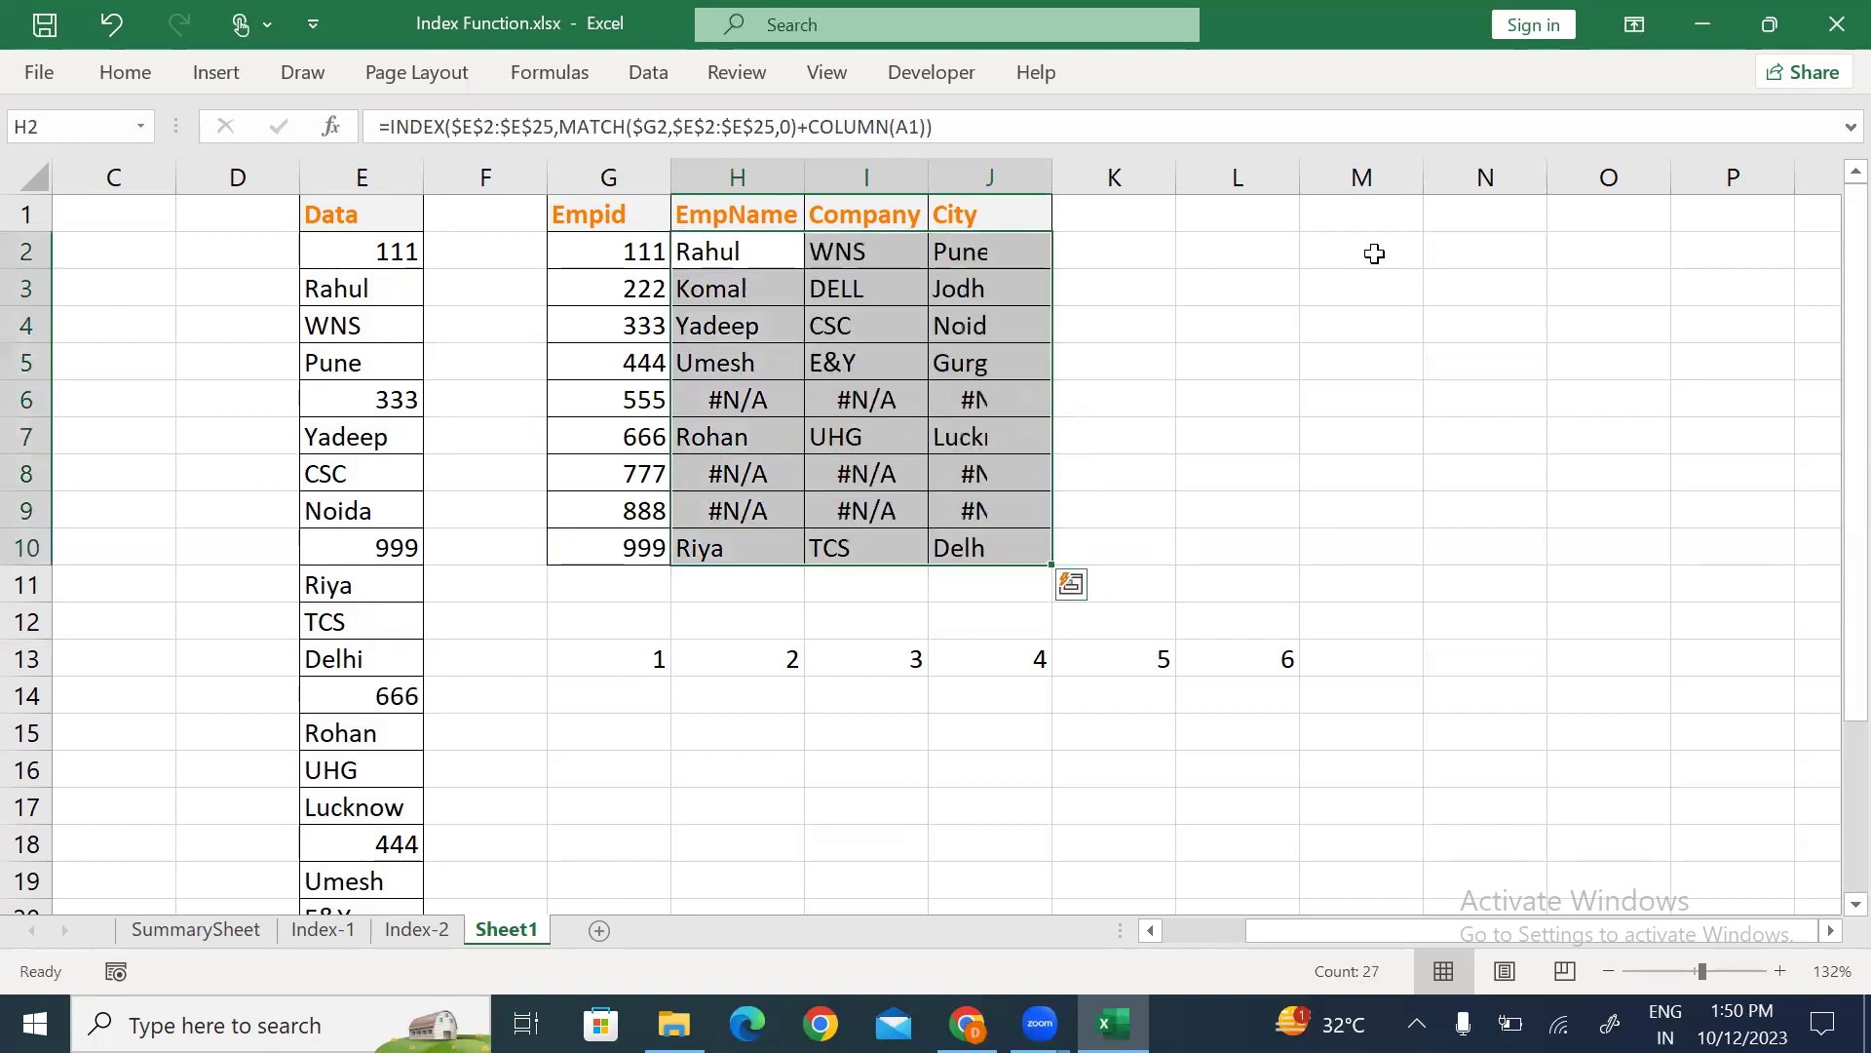
Wrap the H2 formula in IFERROR with an empty string "" as the value if error.
key(Up)
key(Down)
key(F2)
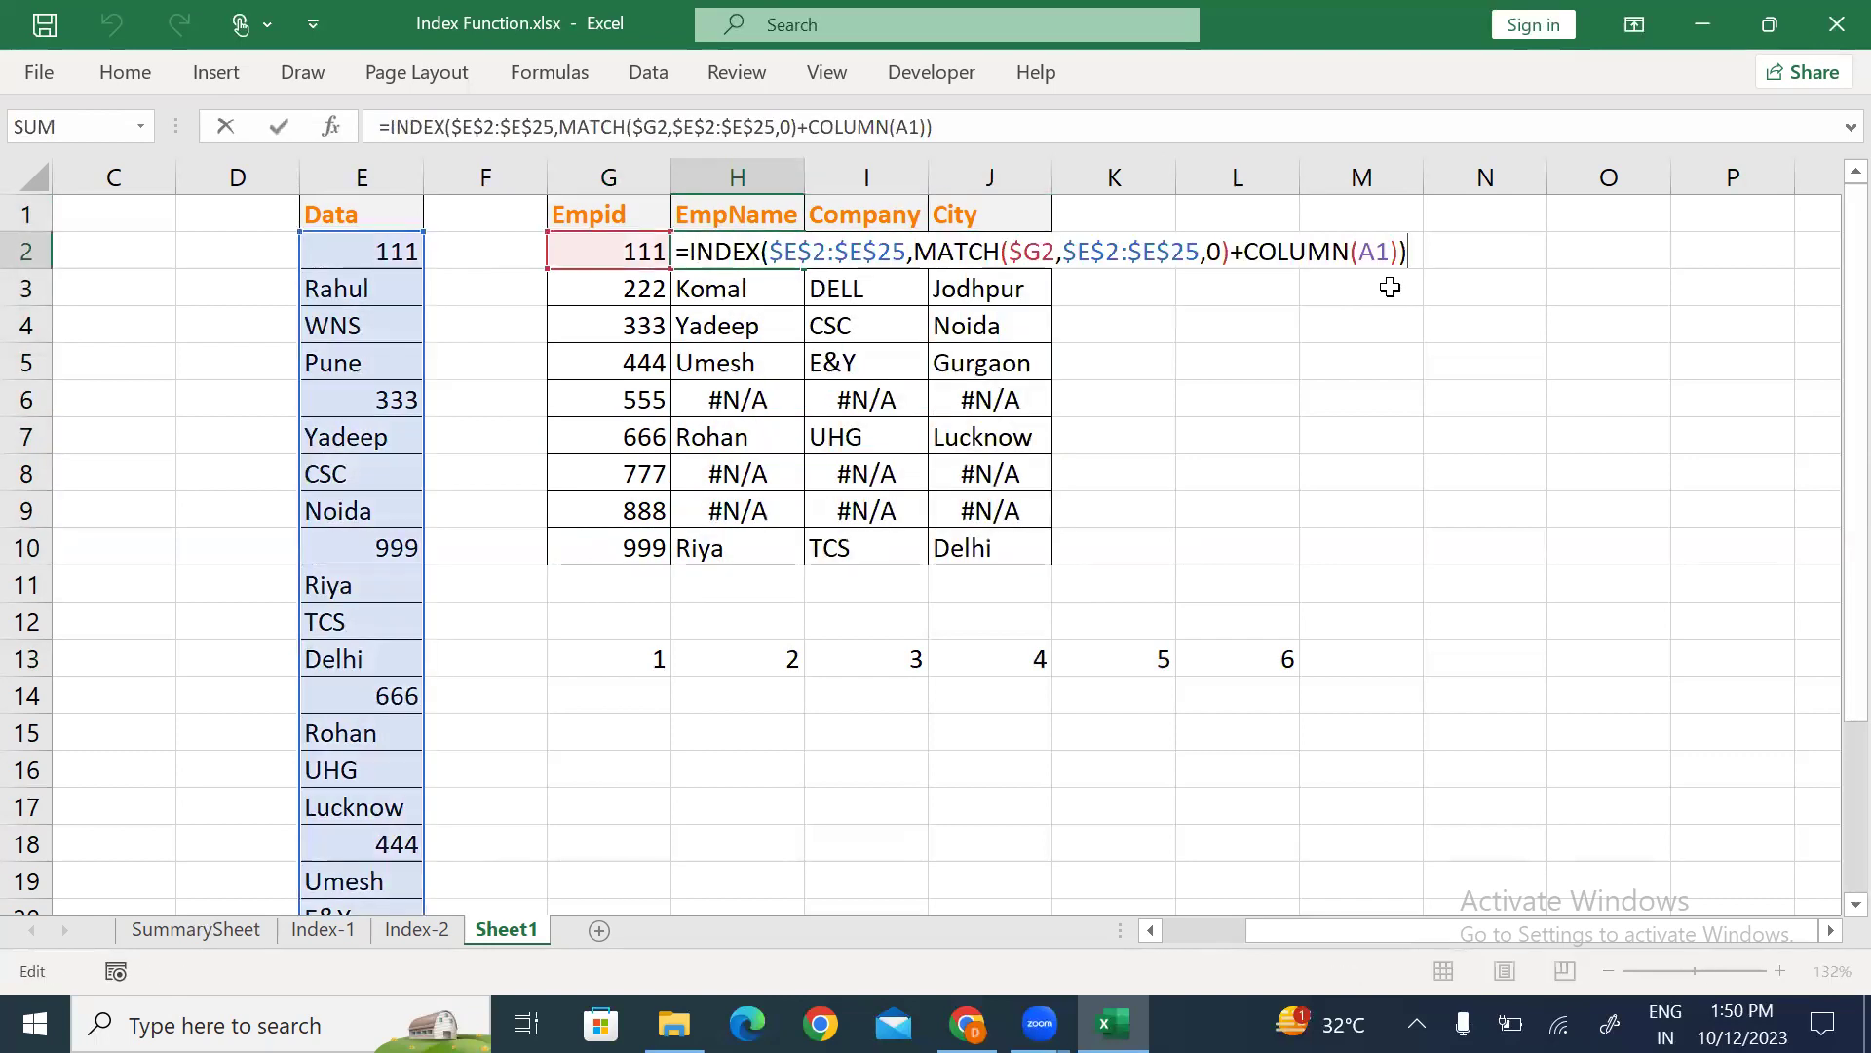
click(686, 251)
text(ifer)
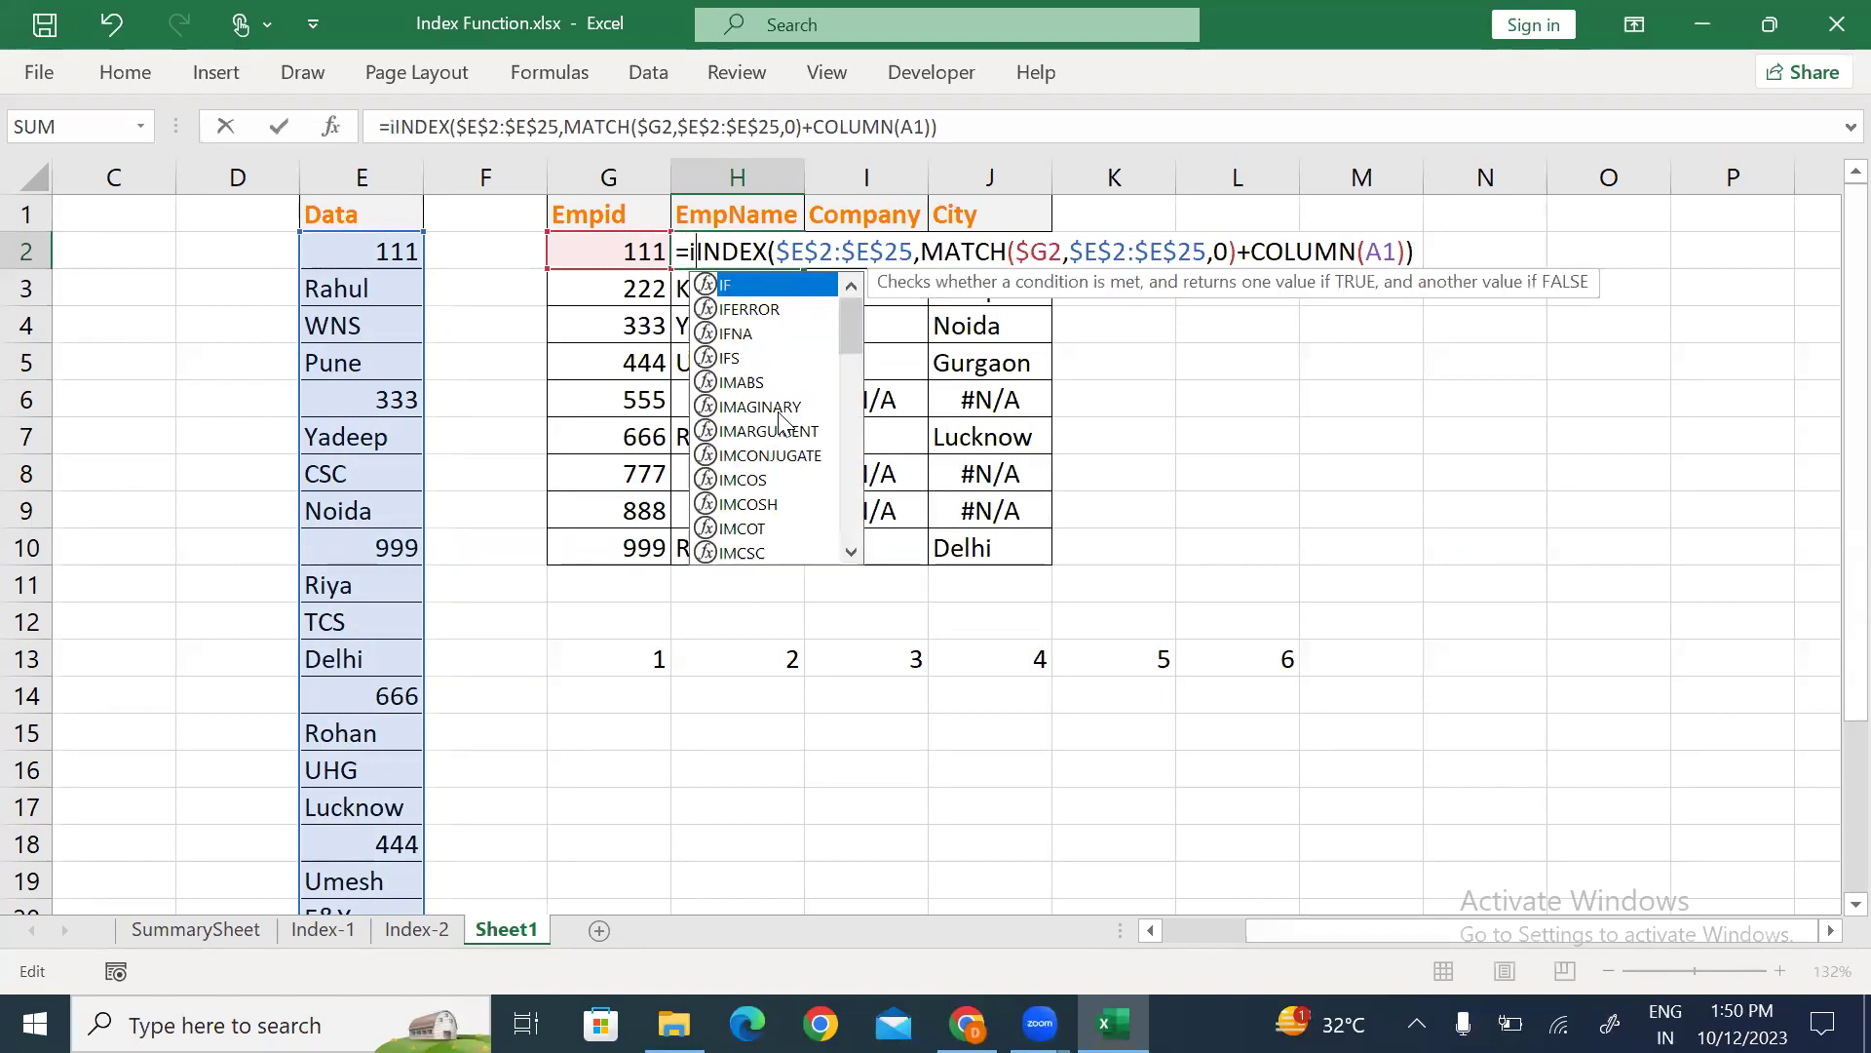
key(Tab)
click(1533, 250)
text(,)
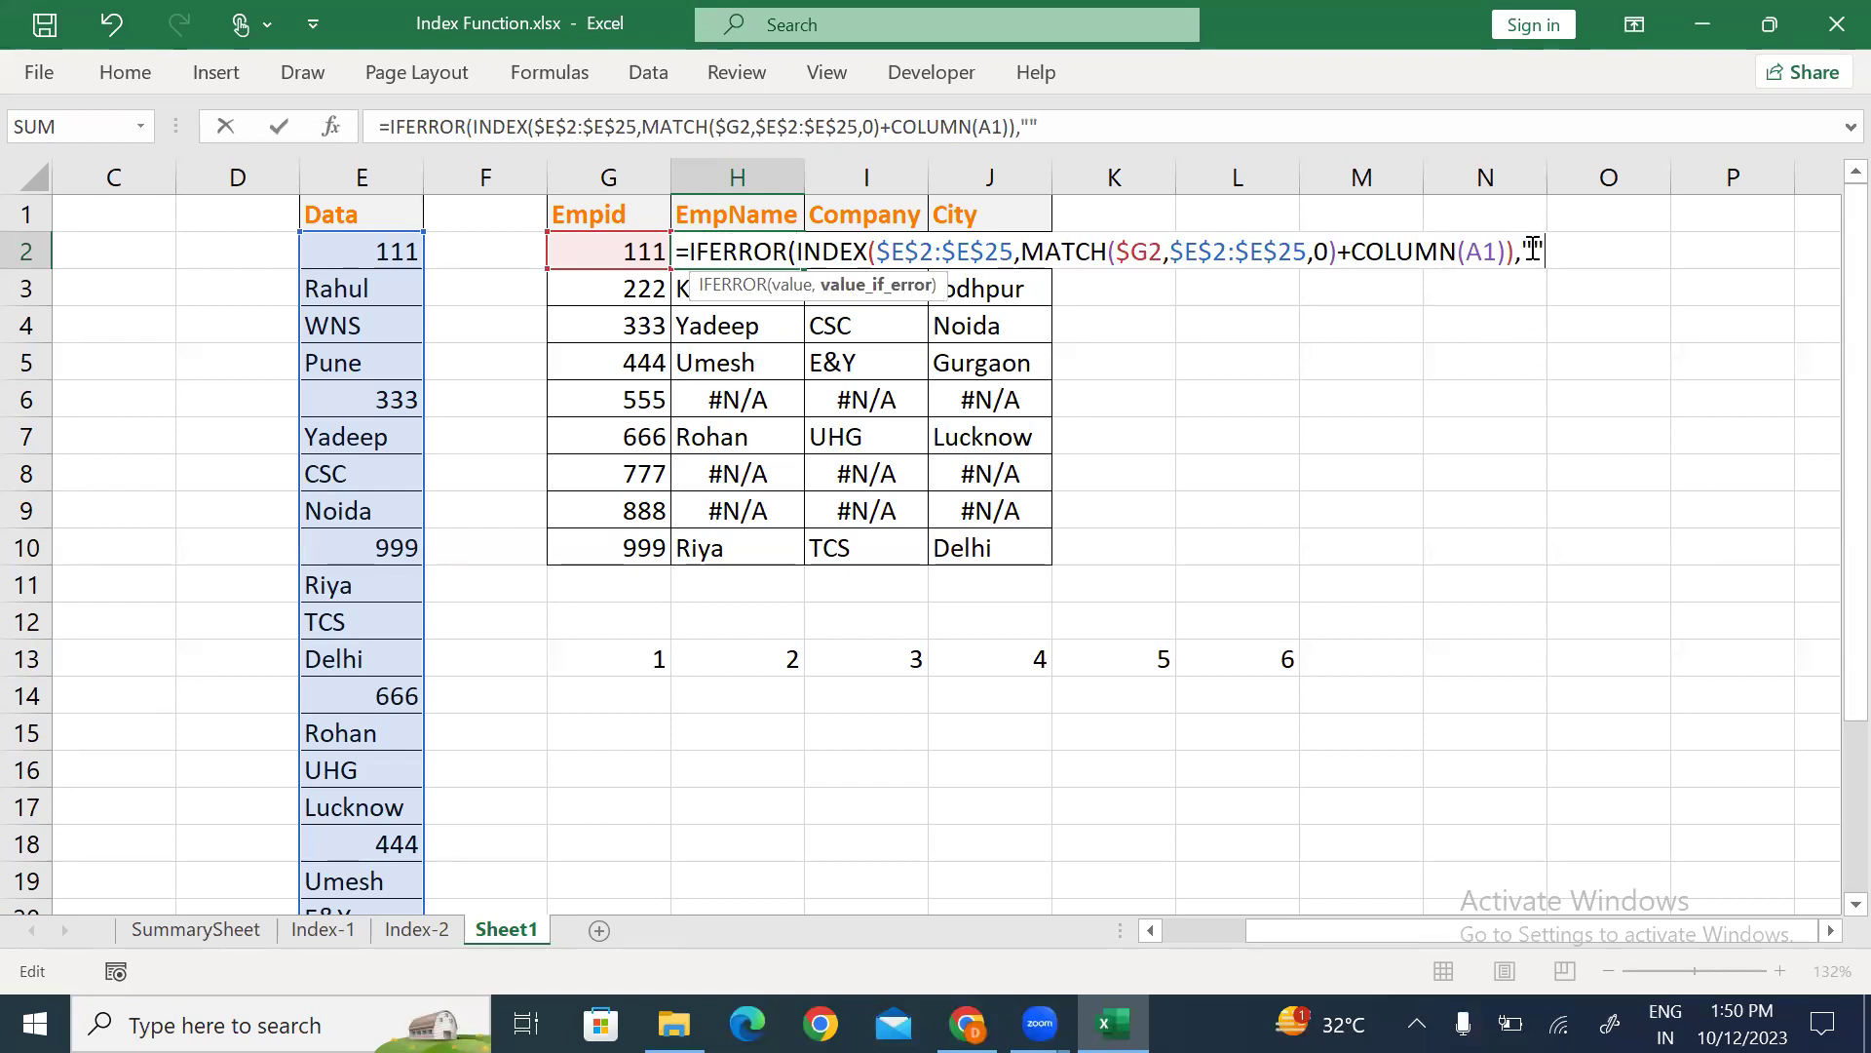
text(""))
key(Return)
Fill the IFERROR formula from H2 throughout H2:J10.
key(Up)
key(ctrl+shift+Down)
key(ctrl+shift+Right)
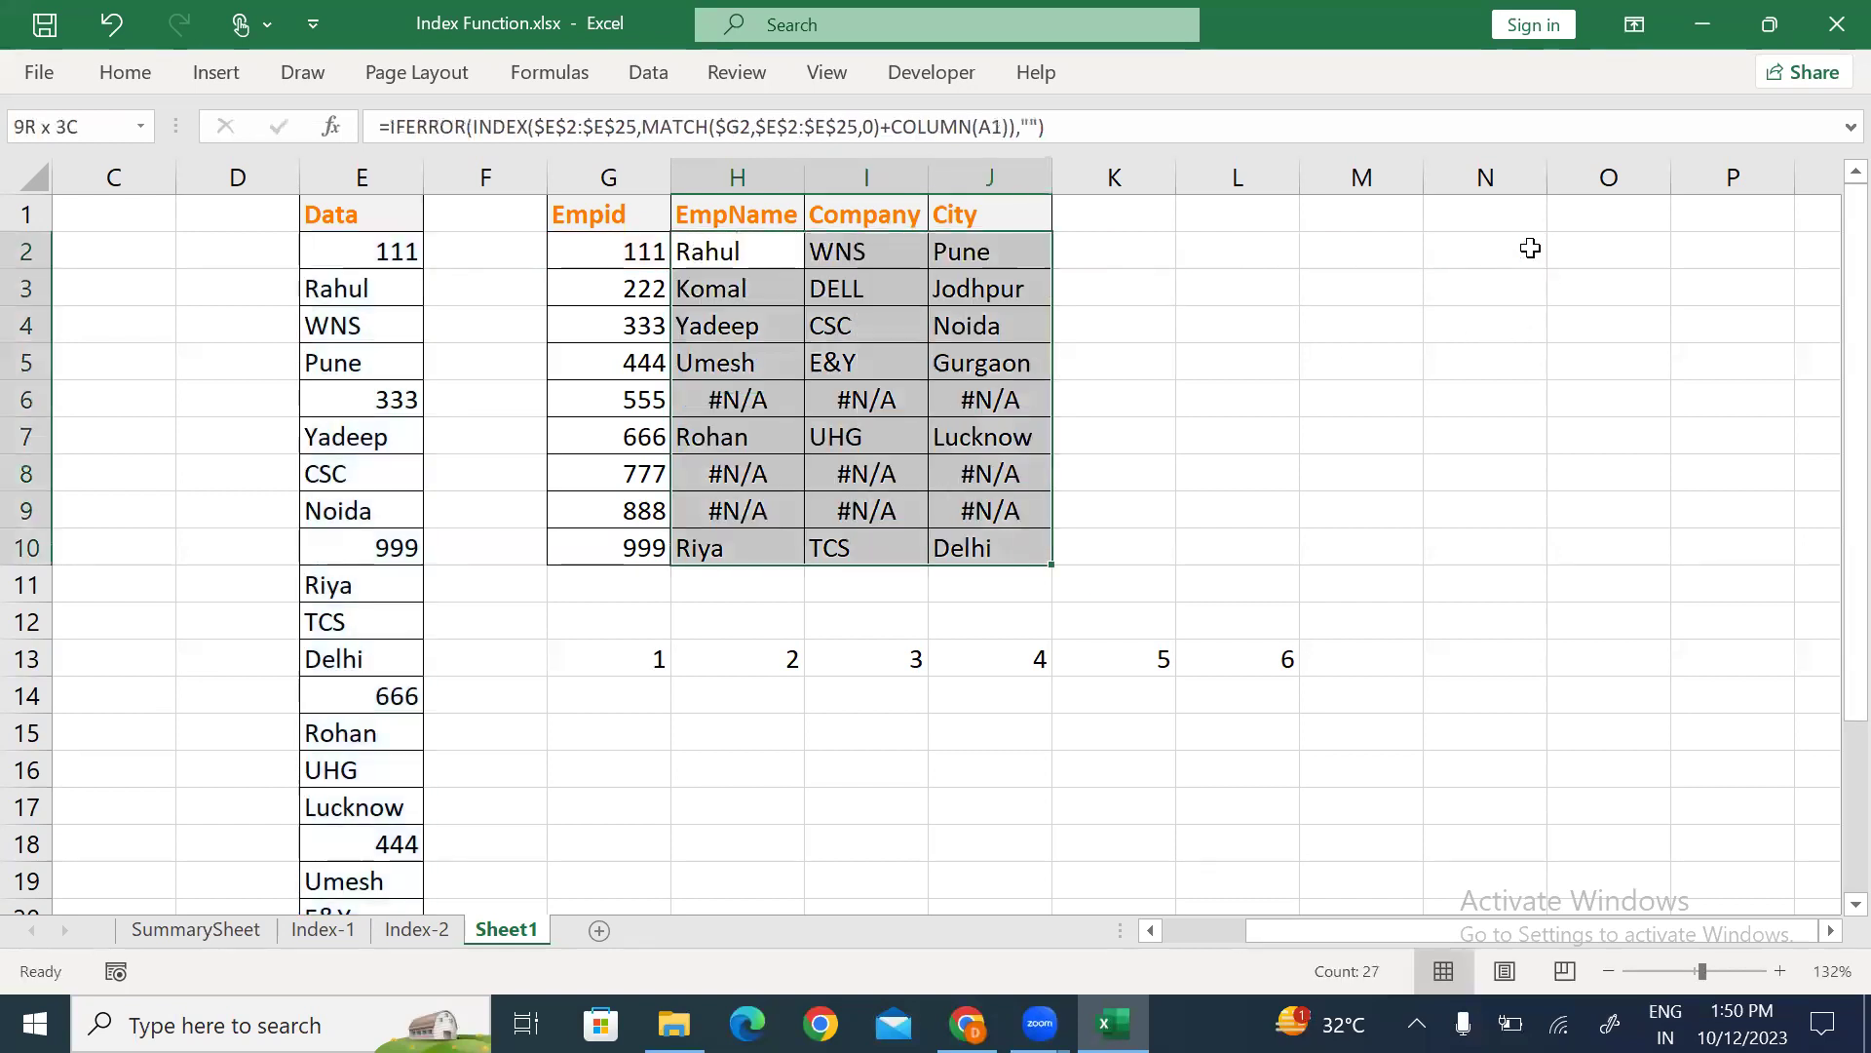
key(ctrl+d)
key(ctrl+r)
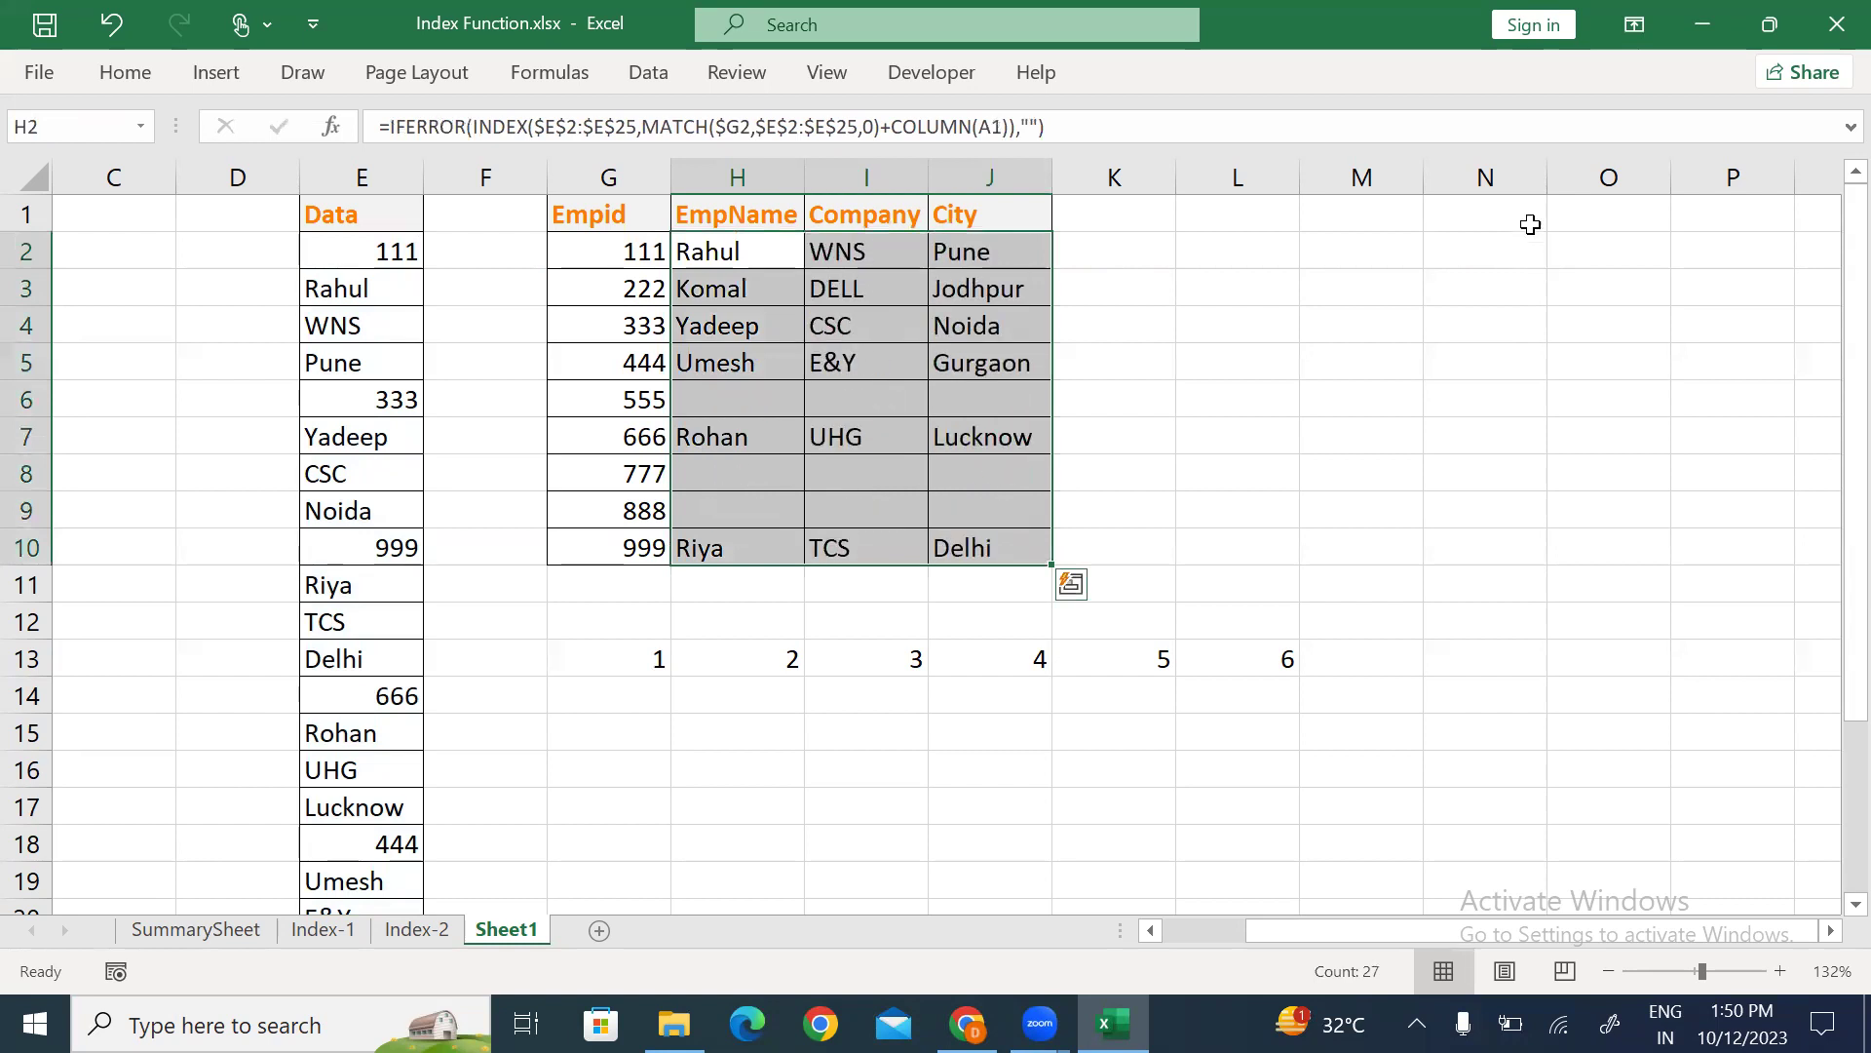
Replace +COLUMN(B1) after the MATCH function in the I2 formula with -1.
drag(921, 294, 928, 310)
click(928, 305)
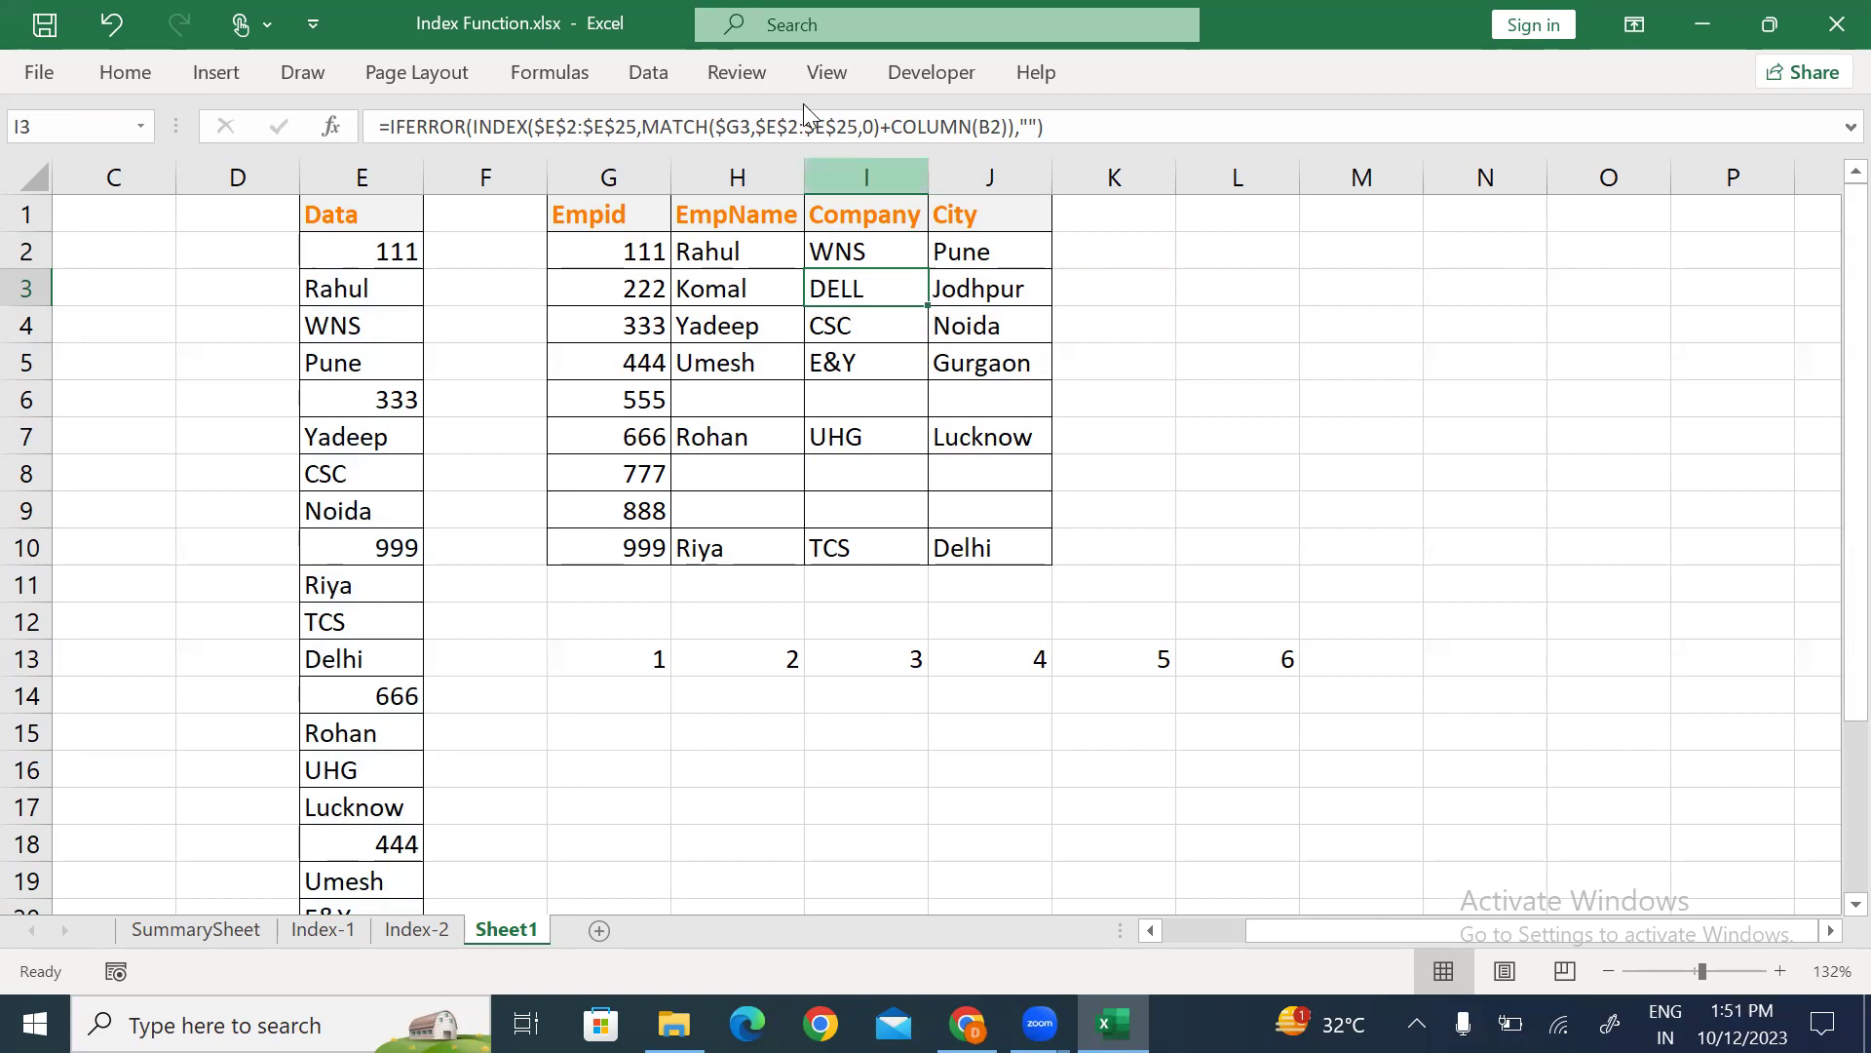
click(877, 246)
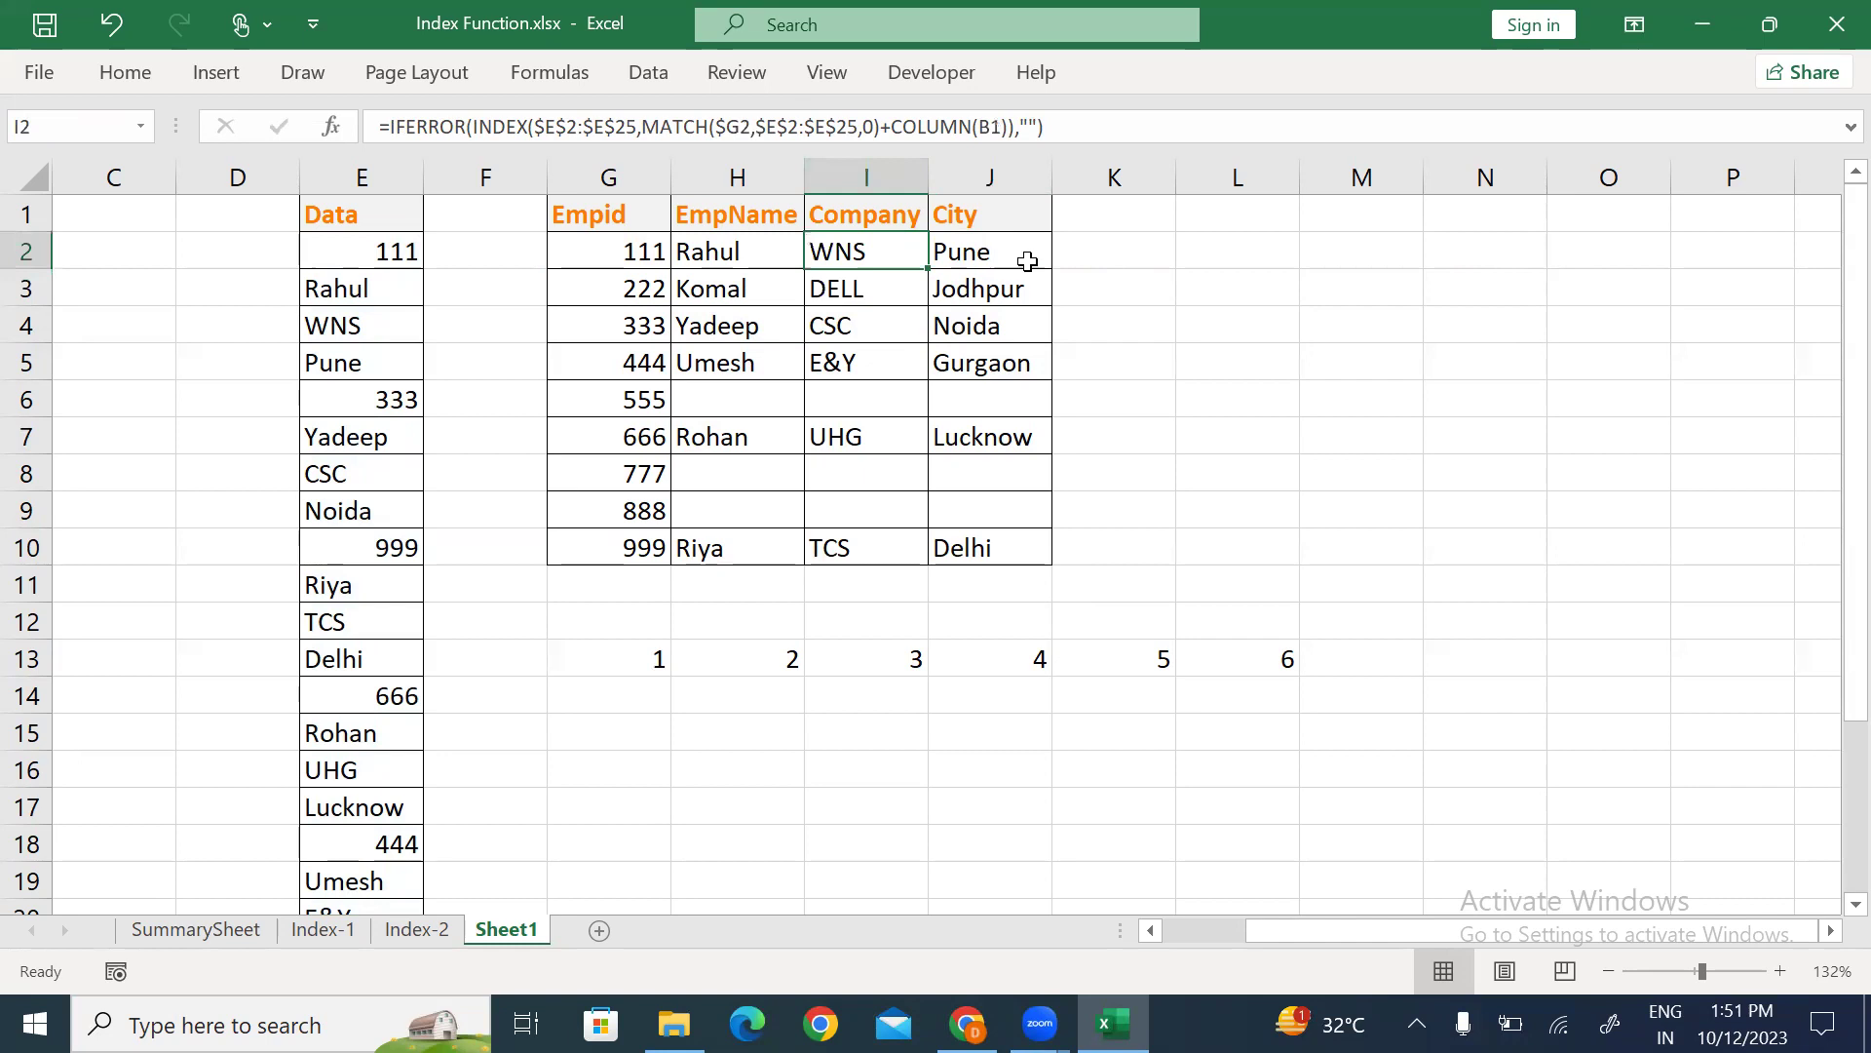
key(F2)
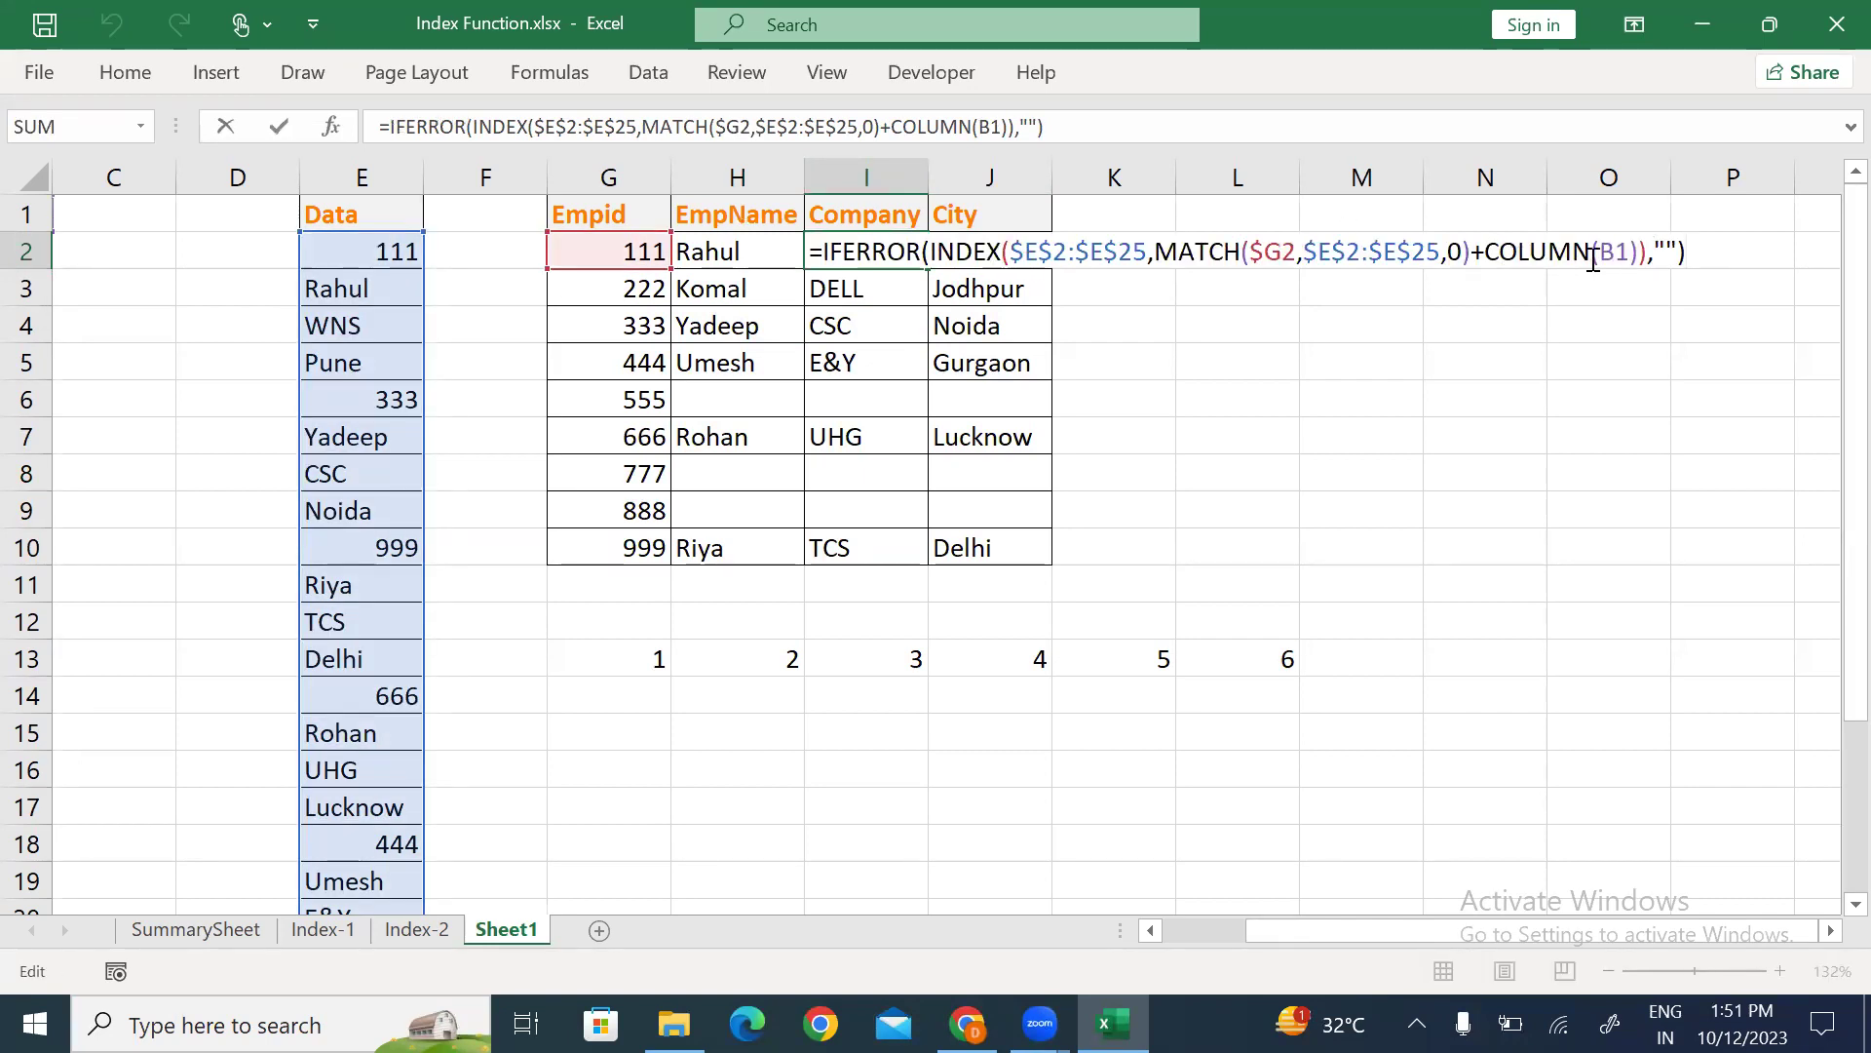
drag(1640, 251, 1478, 256)
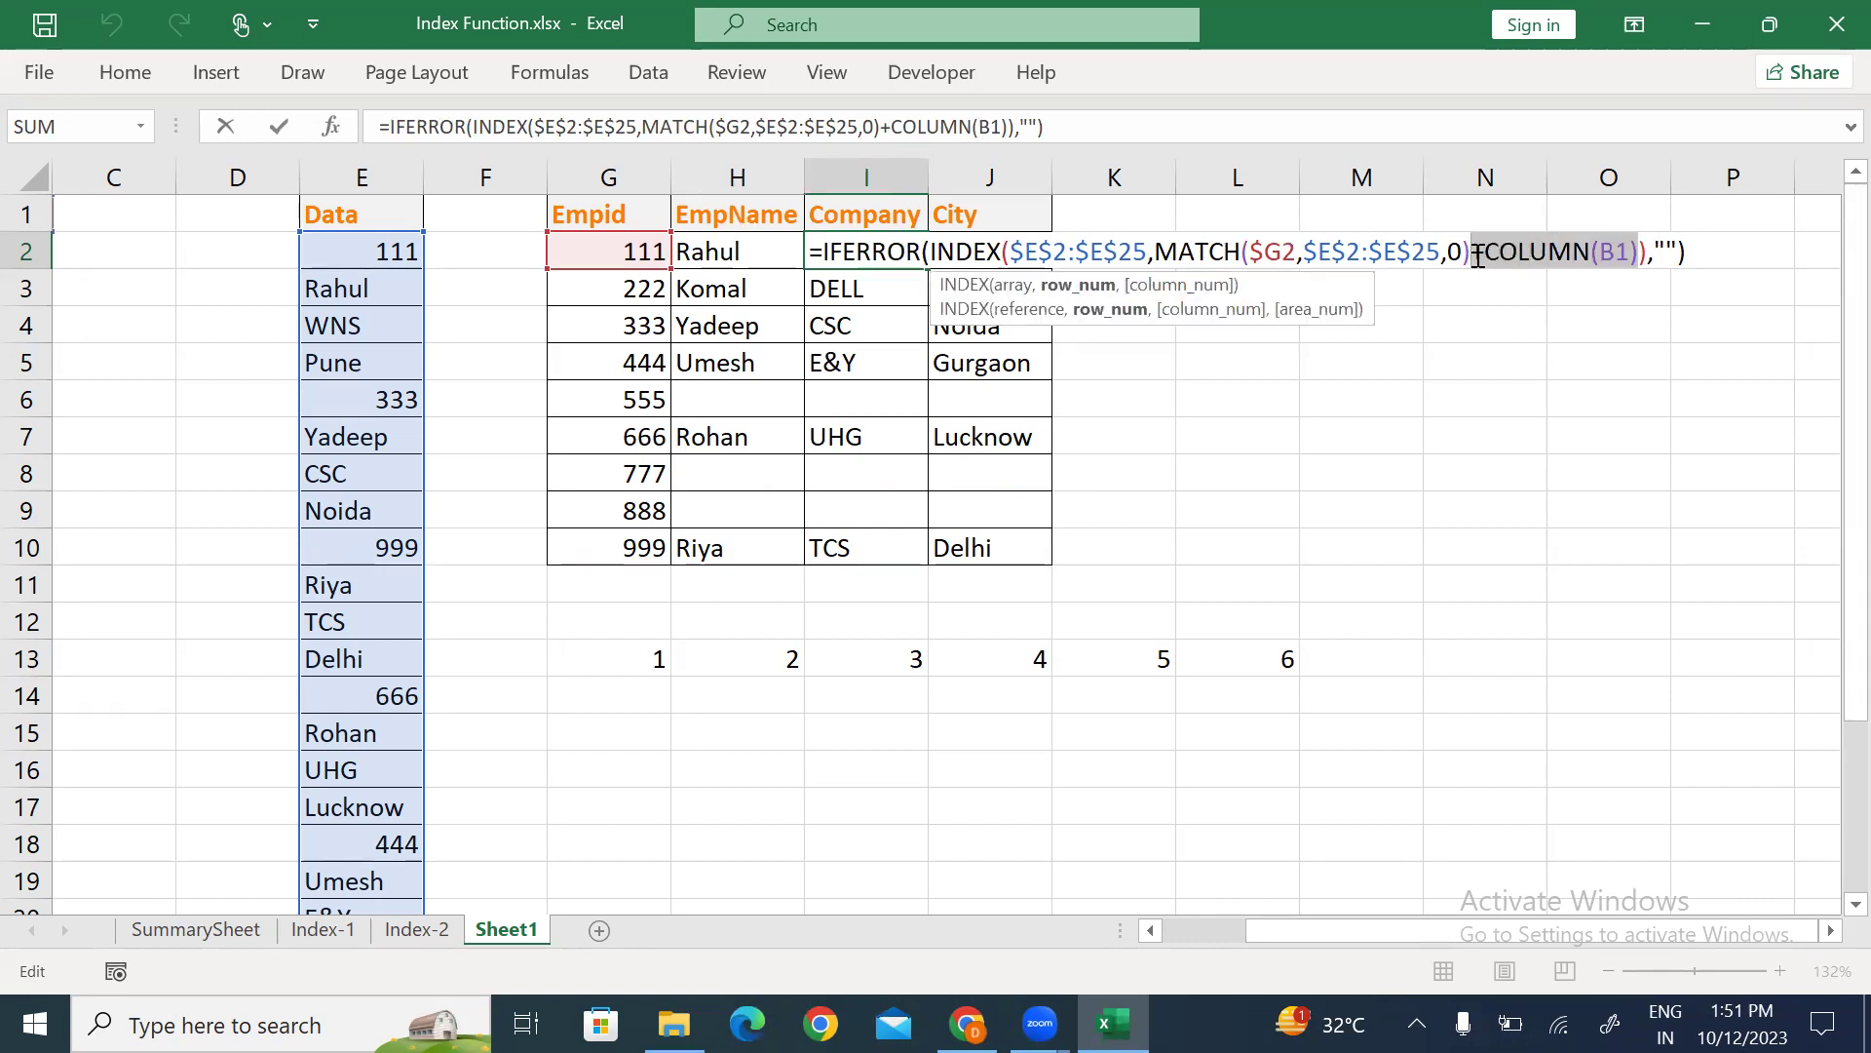
key(BackSpace)
text(+1)
key(Return)
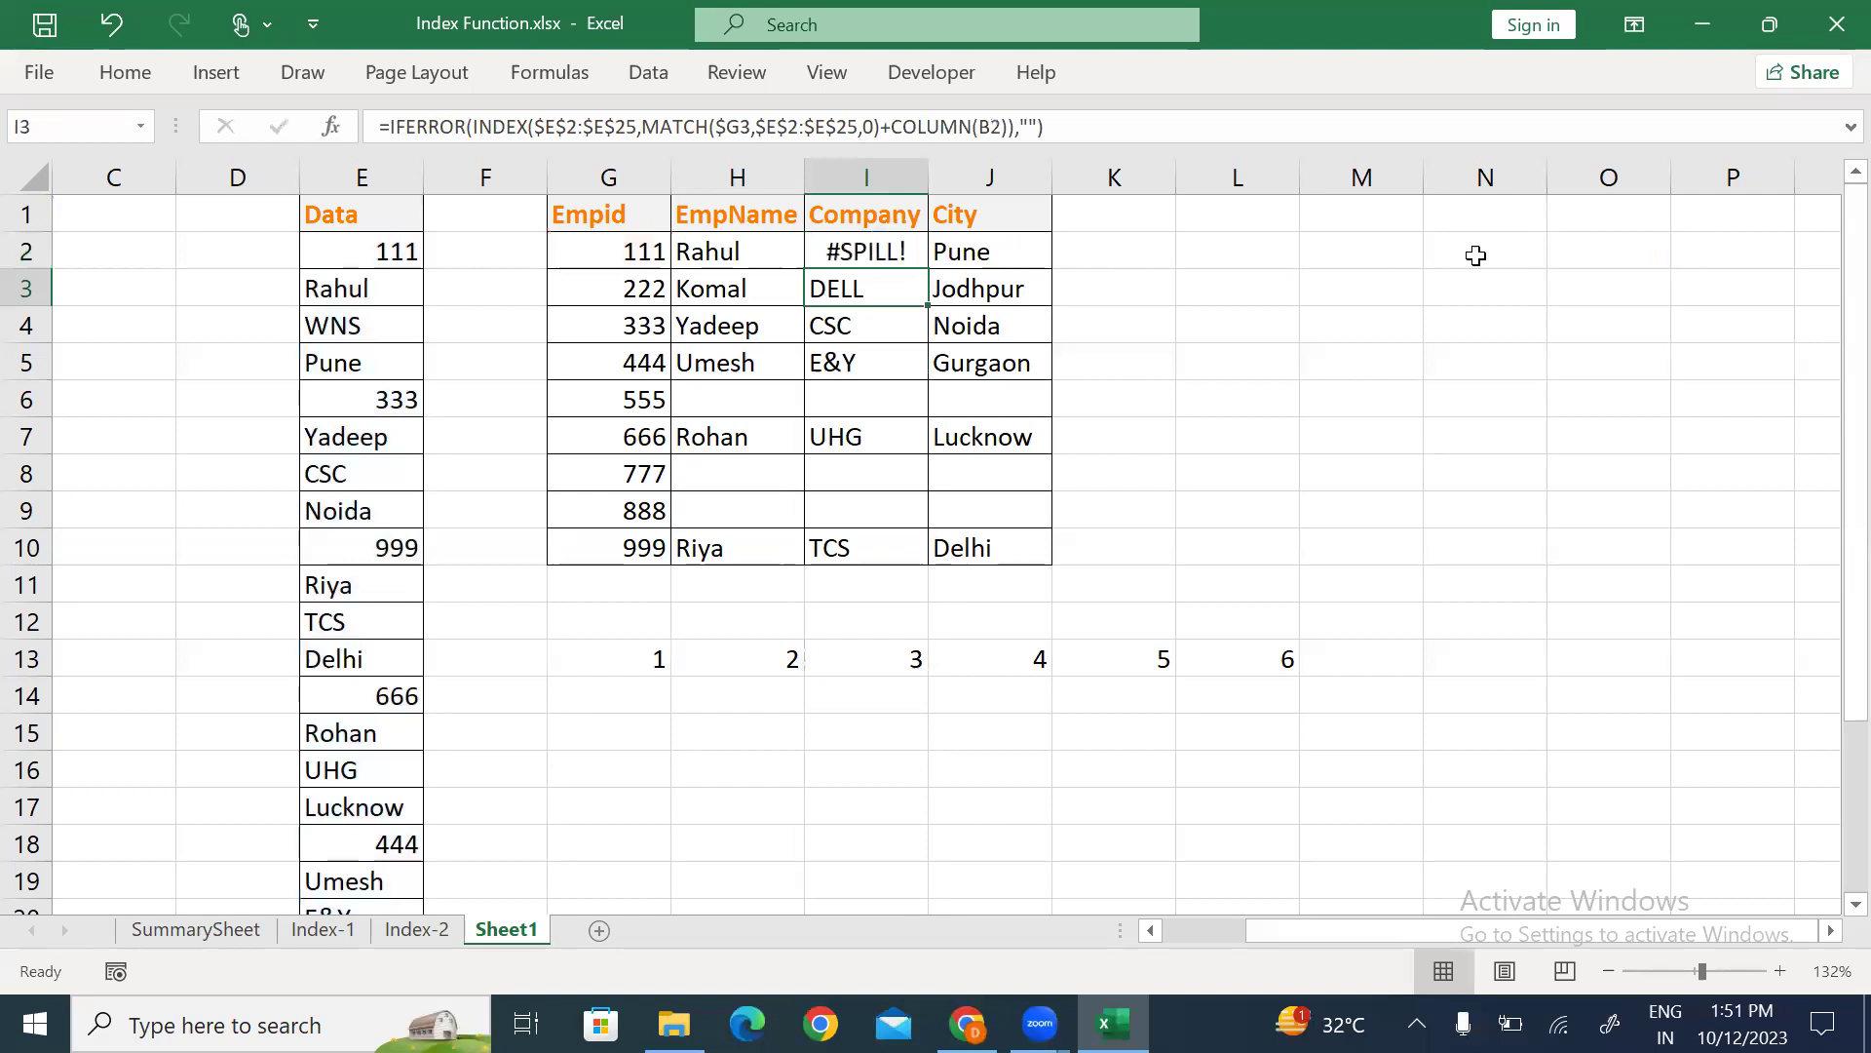
Fill the edited I2 formula down the Company column to I10.
key(Up)
key(shift+Down)
key(shift+Down)
key(shift+Down)
key(shift+Down)
key(shift+Down)
key(shift+Down)
key(shift+Down)
key(shift+Down)
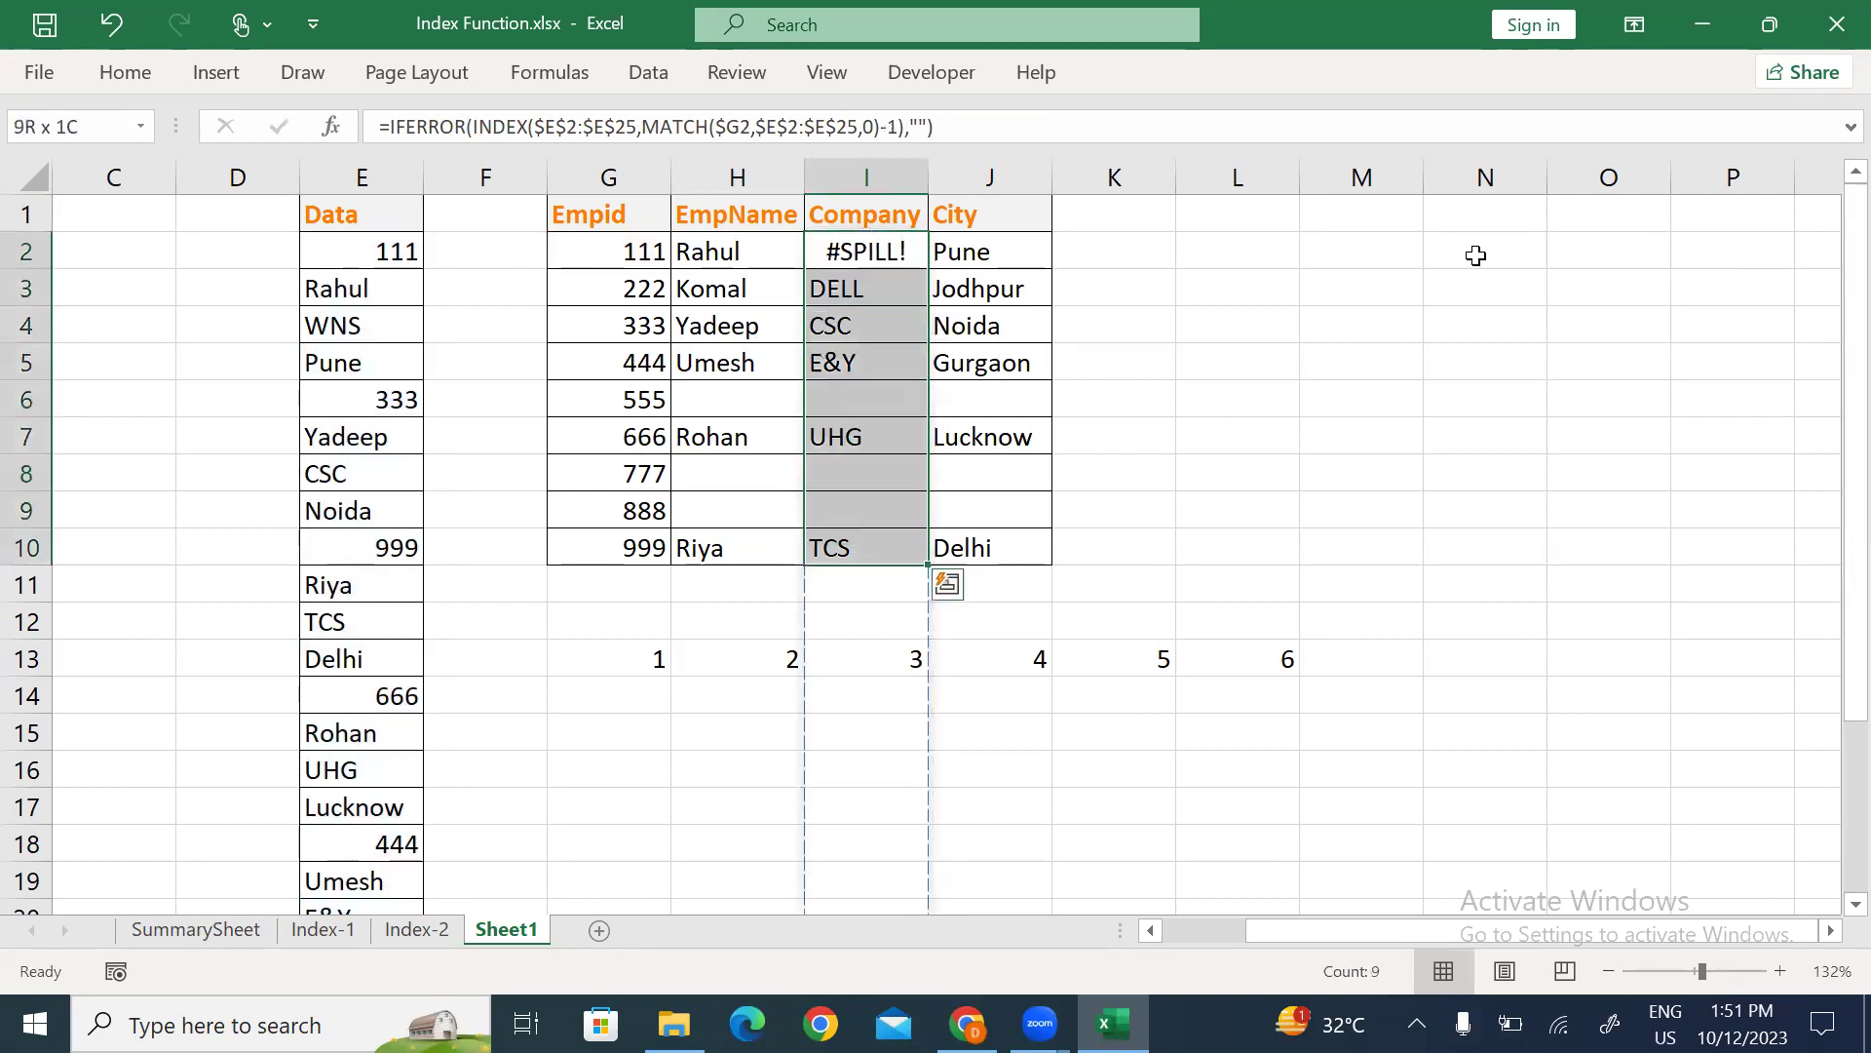
key(ctrl+d)
Undo the fill and the formula edit in the Company column.
key(Up)
key(Down)
key(ctrl+z)
key(ctrl+z)
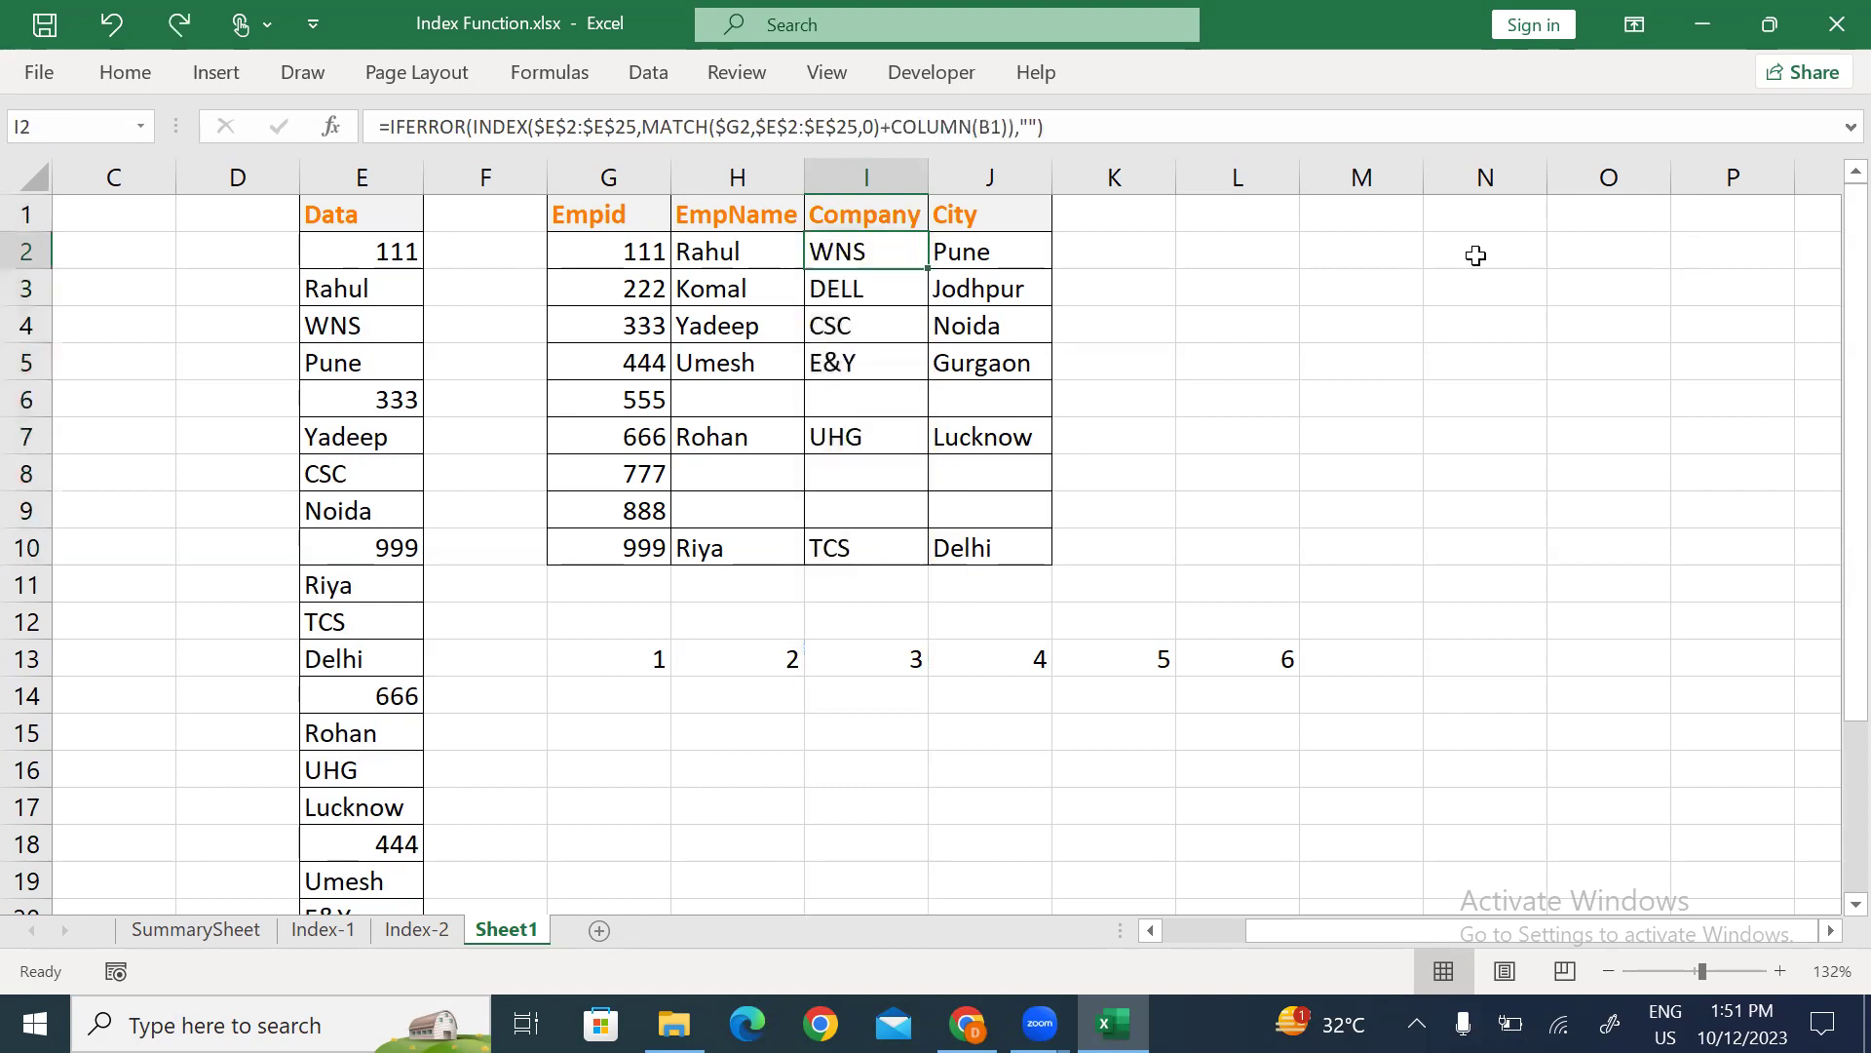
key(Down)
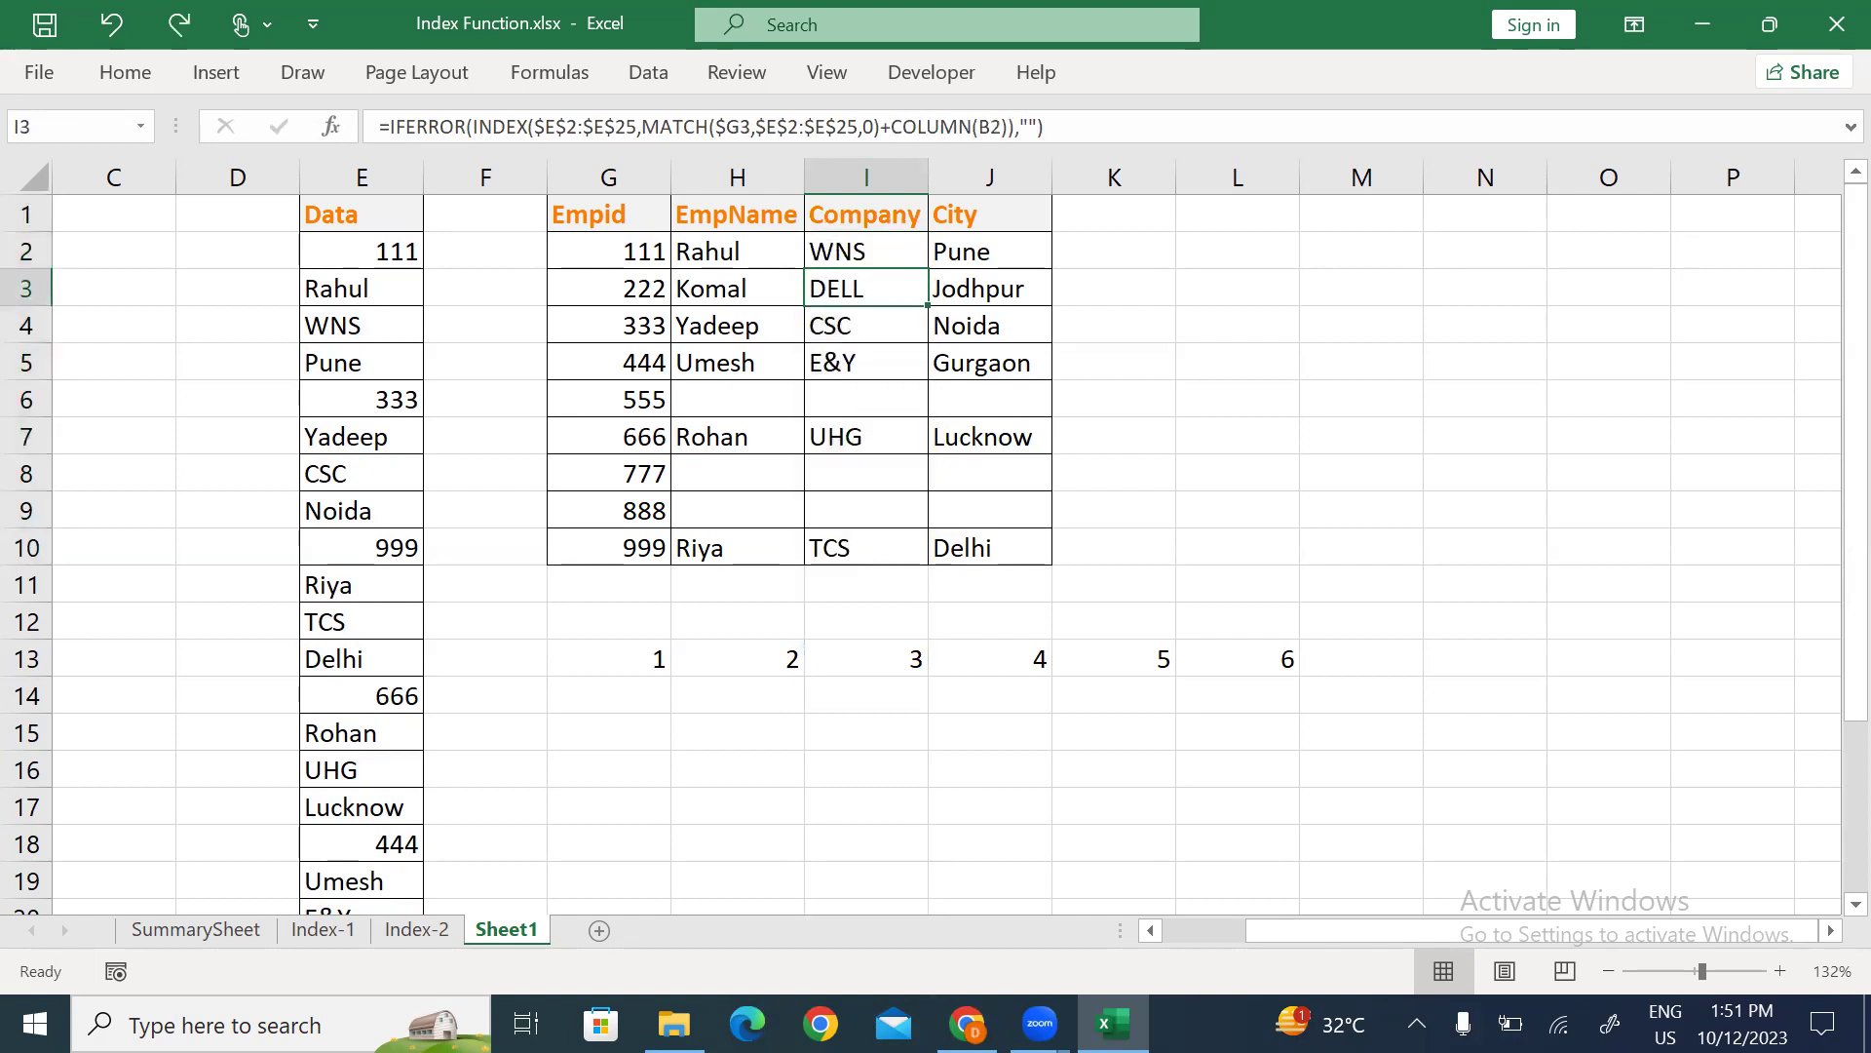
Rename the worksheet Sheet1 as Index-3.
key(alt)
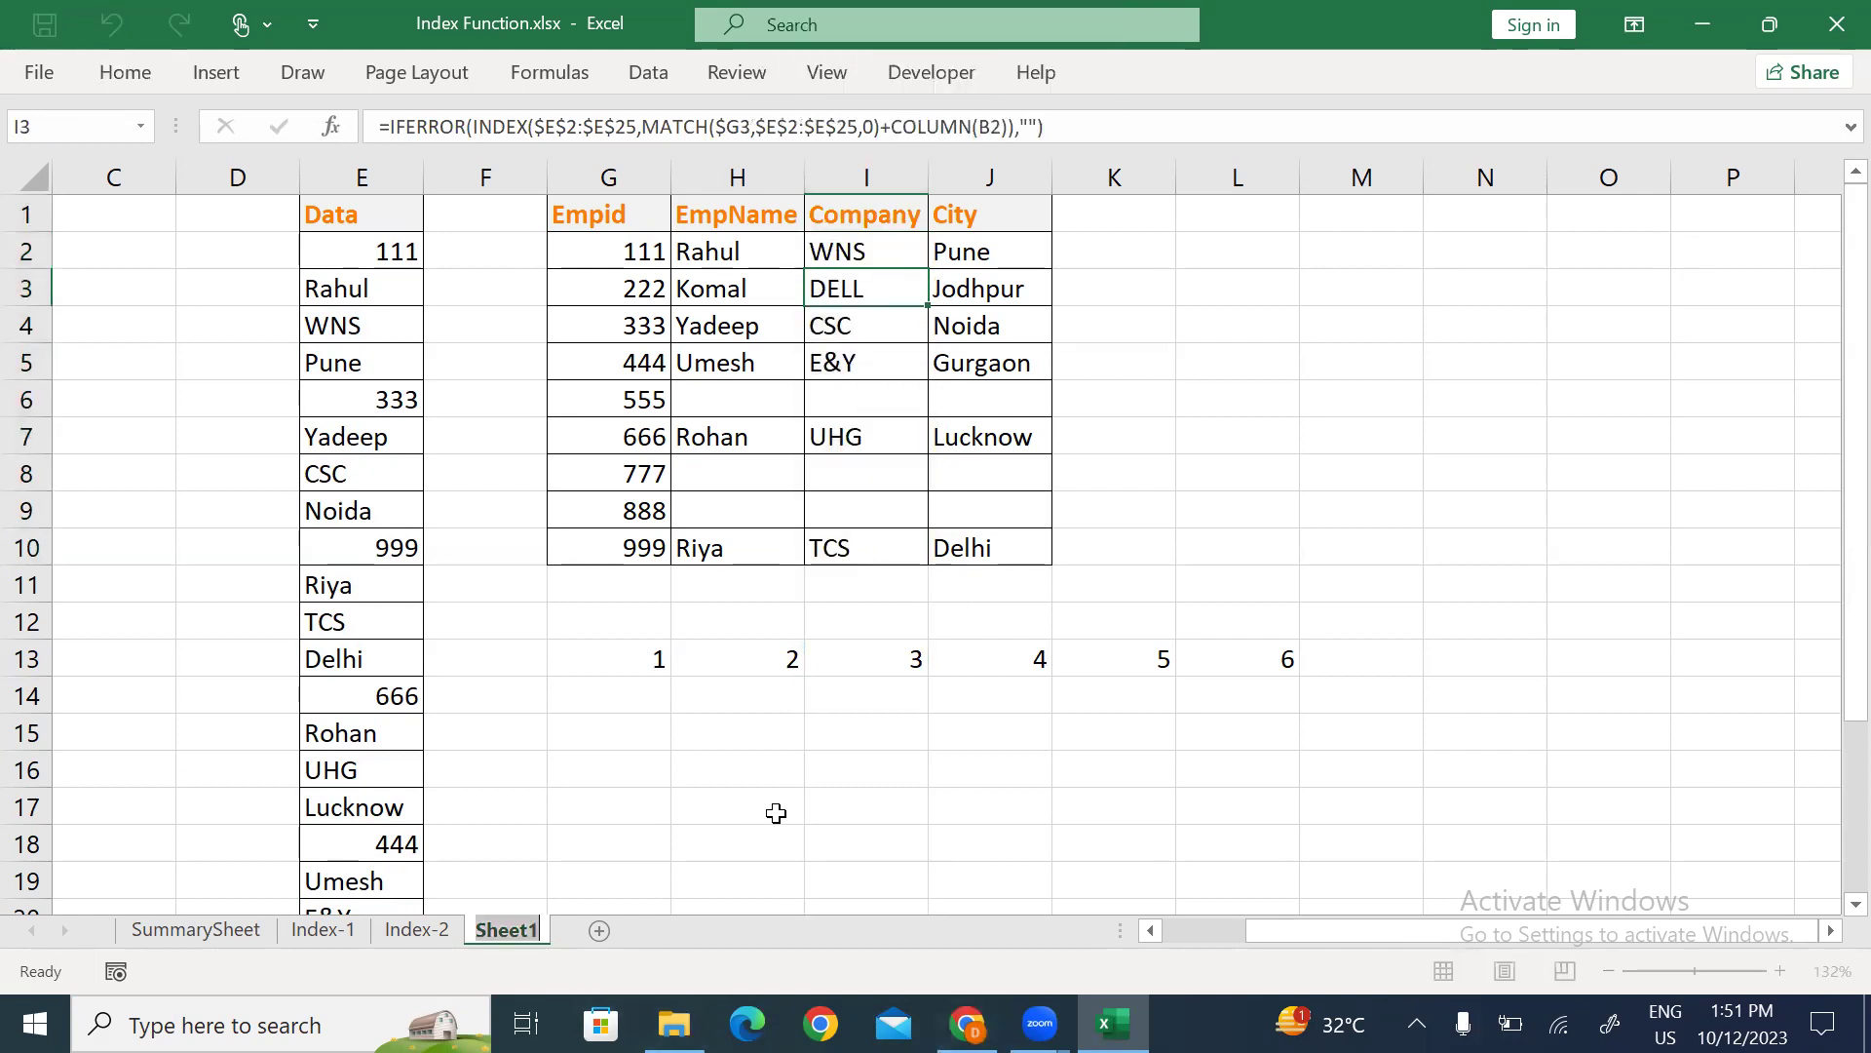
text(Index-3)
click(752, 708)
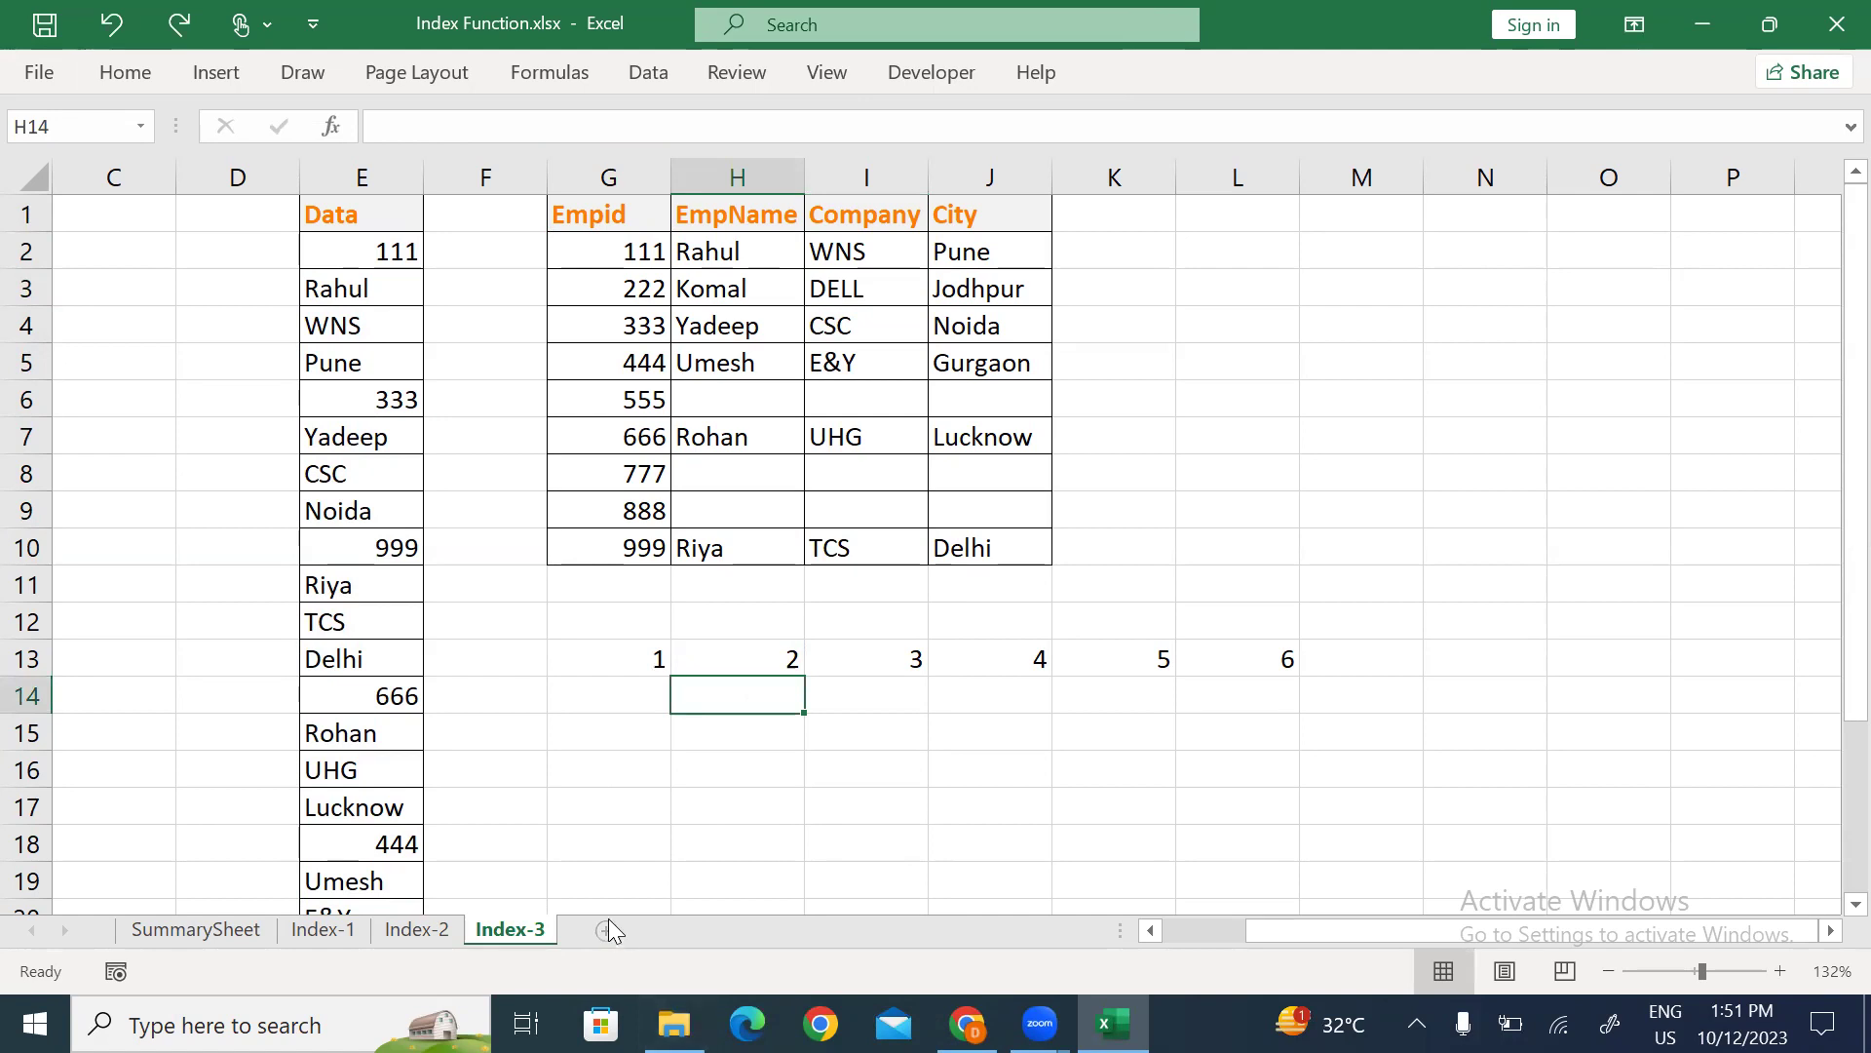
Switch to File Explorer and open the Excel folder inside 2022 on Local Disk (D:).
click(674, 1023)
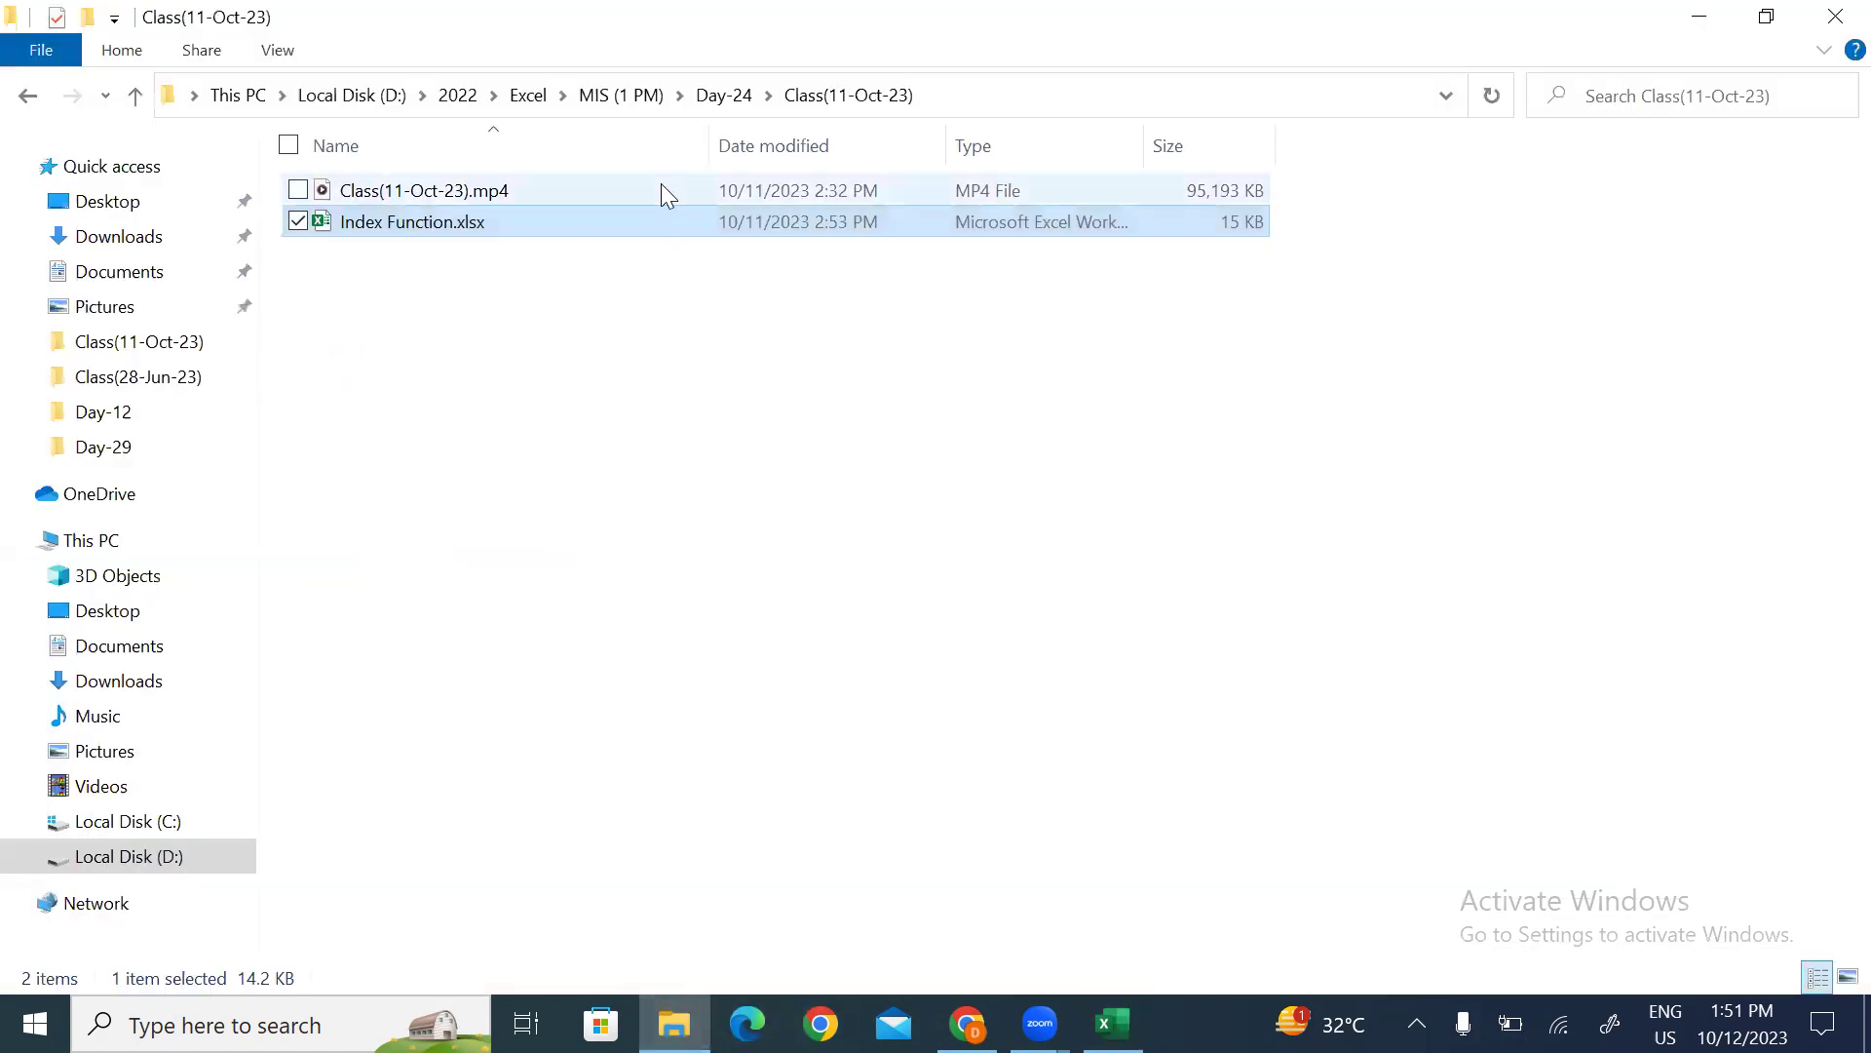
click(624, 96)
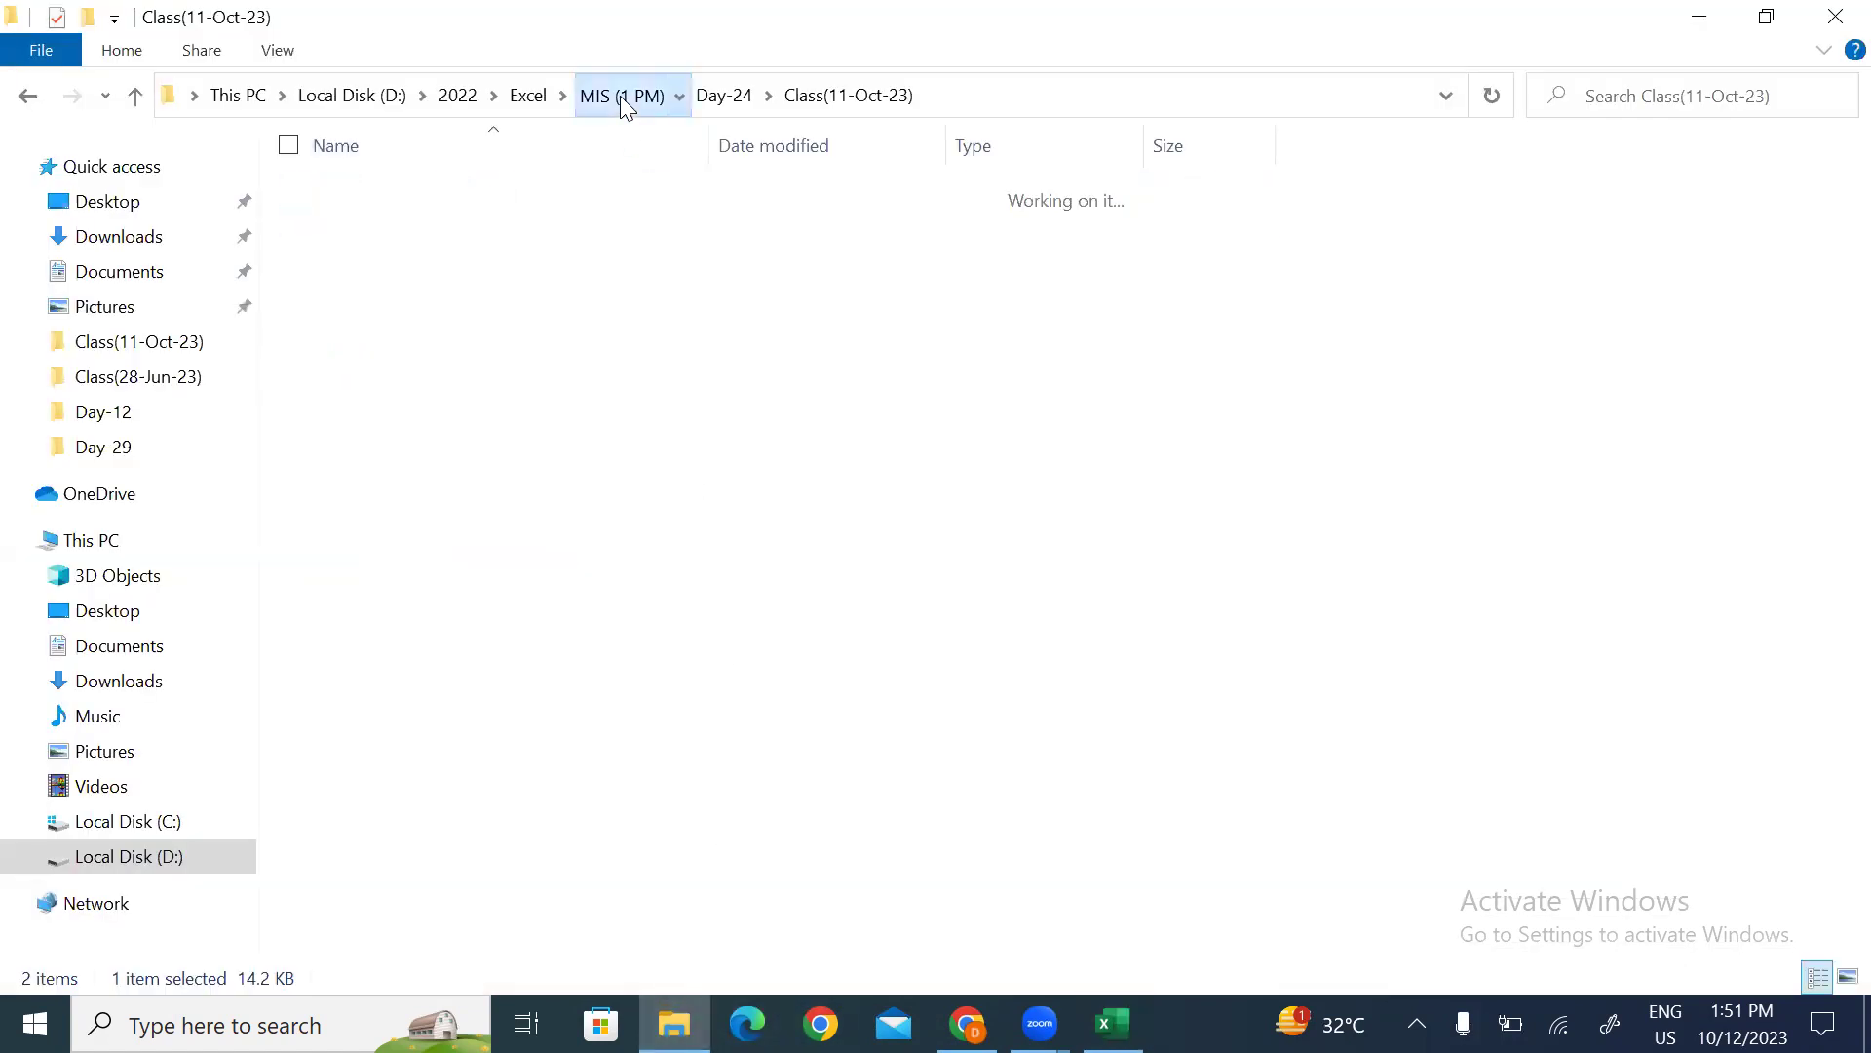
click(527, 97)
Search the Excel folder for "Advanced Index".
click(1665, 98)
text(index)
key(BackSpace)
key(BackSpace)
key(BackSpace)
key(BackSpace)
key(BackSpace)
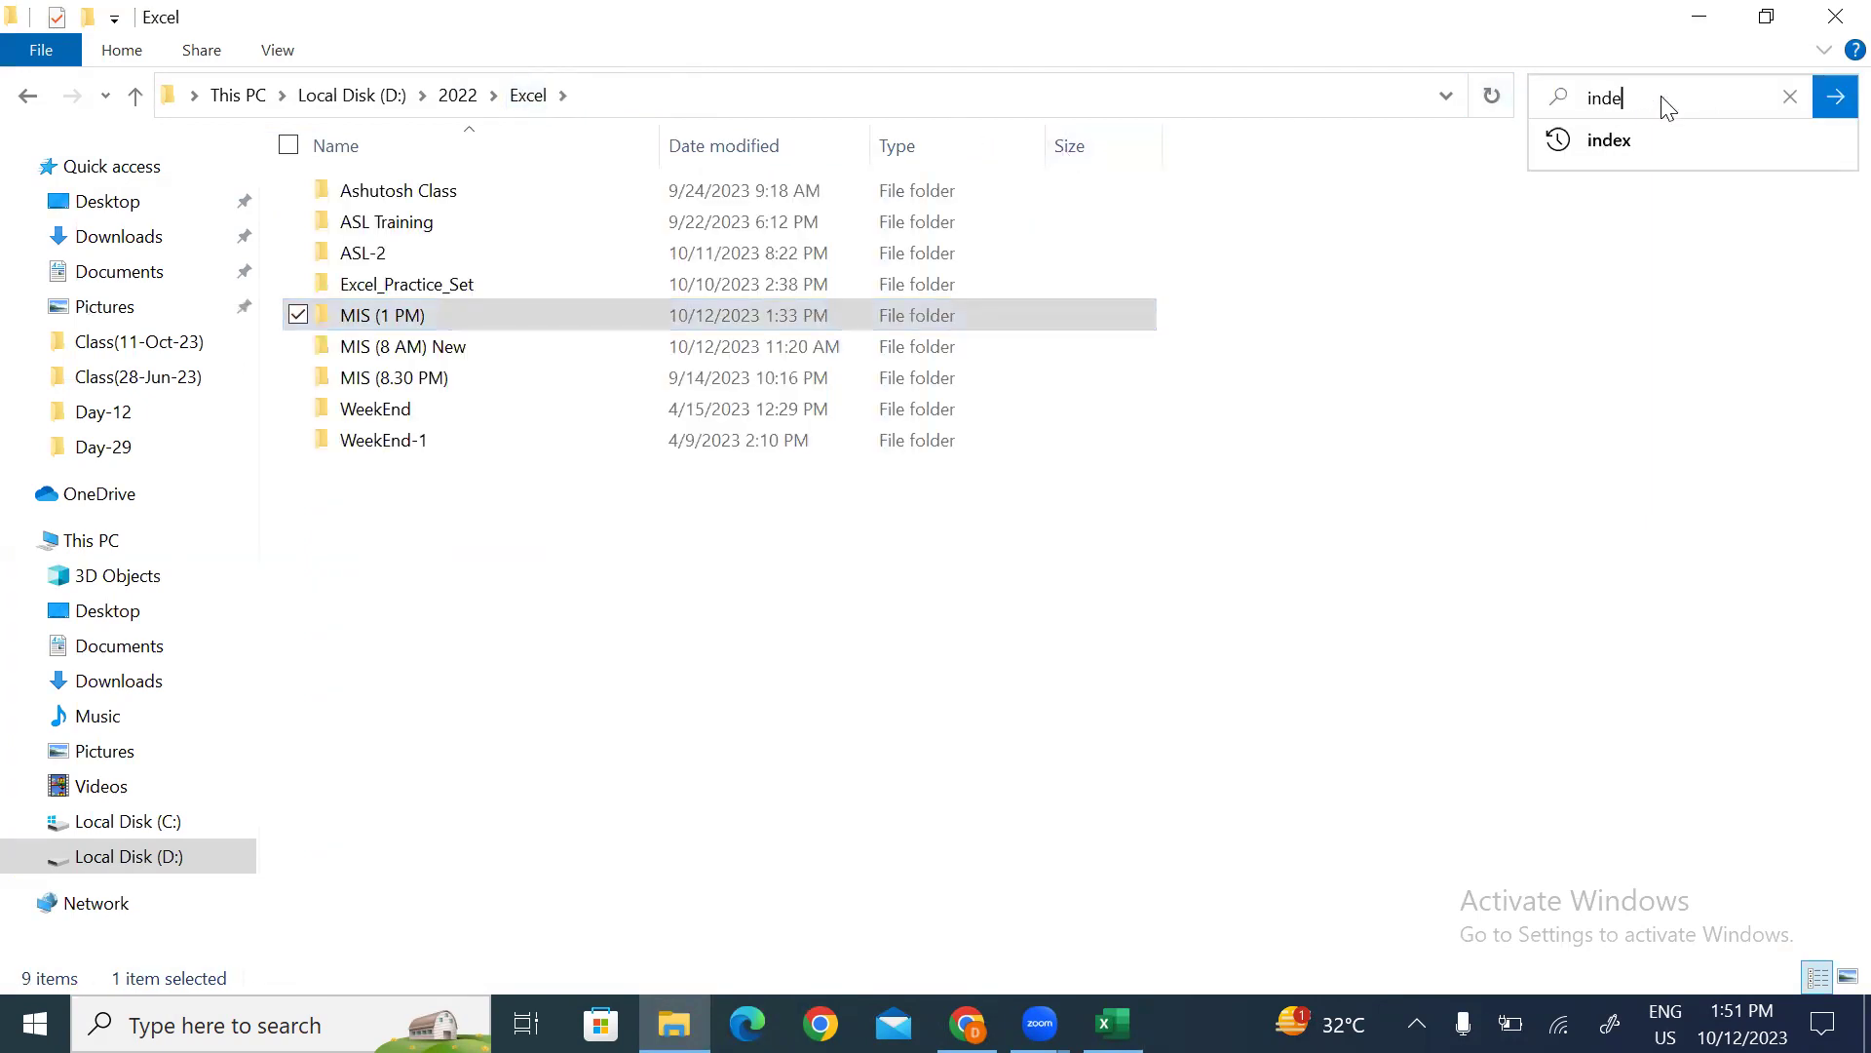
text(A)
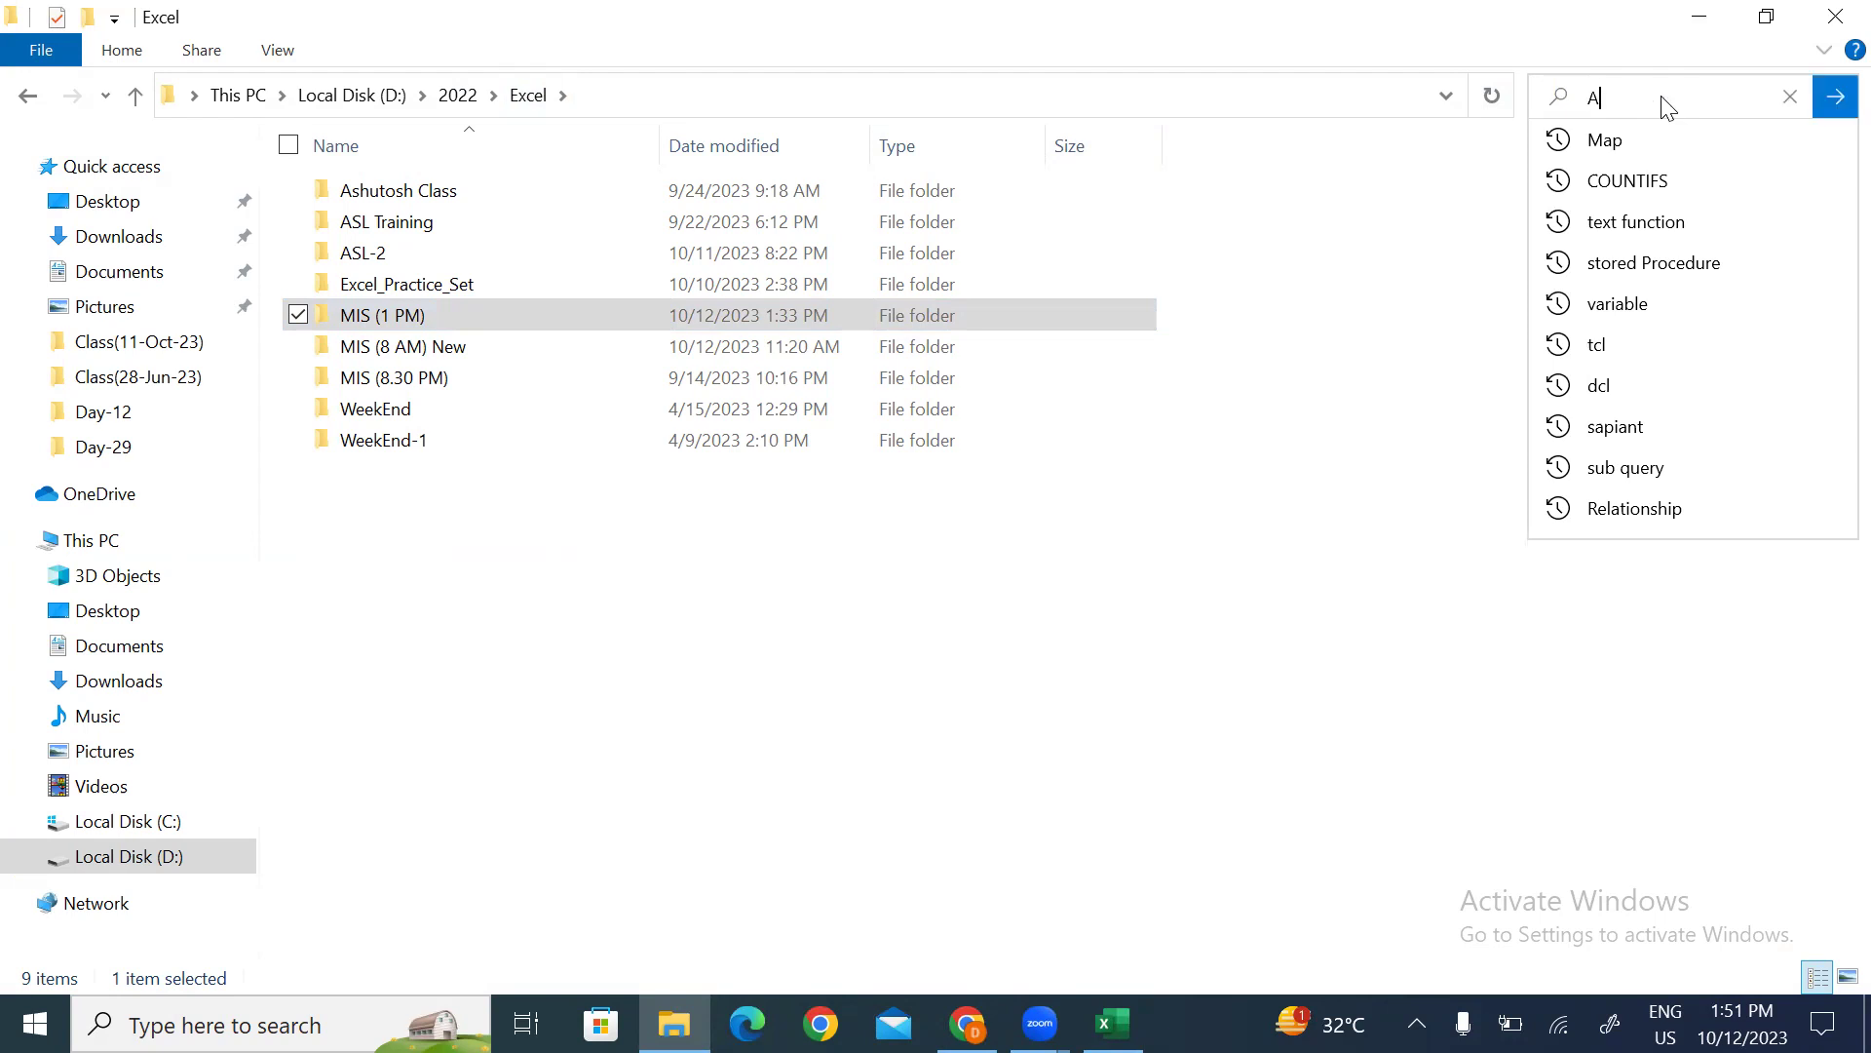
text(dvanced Index)
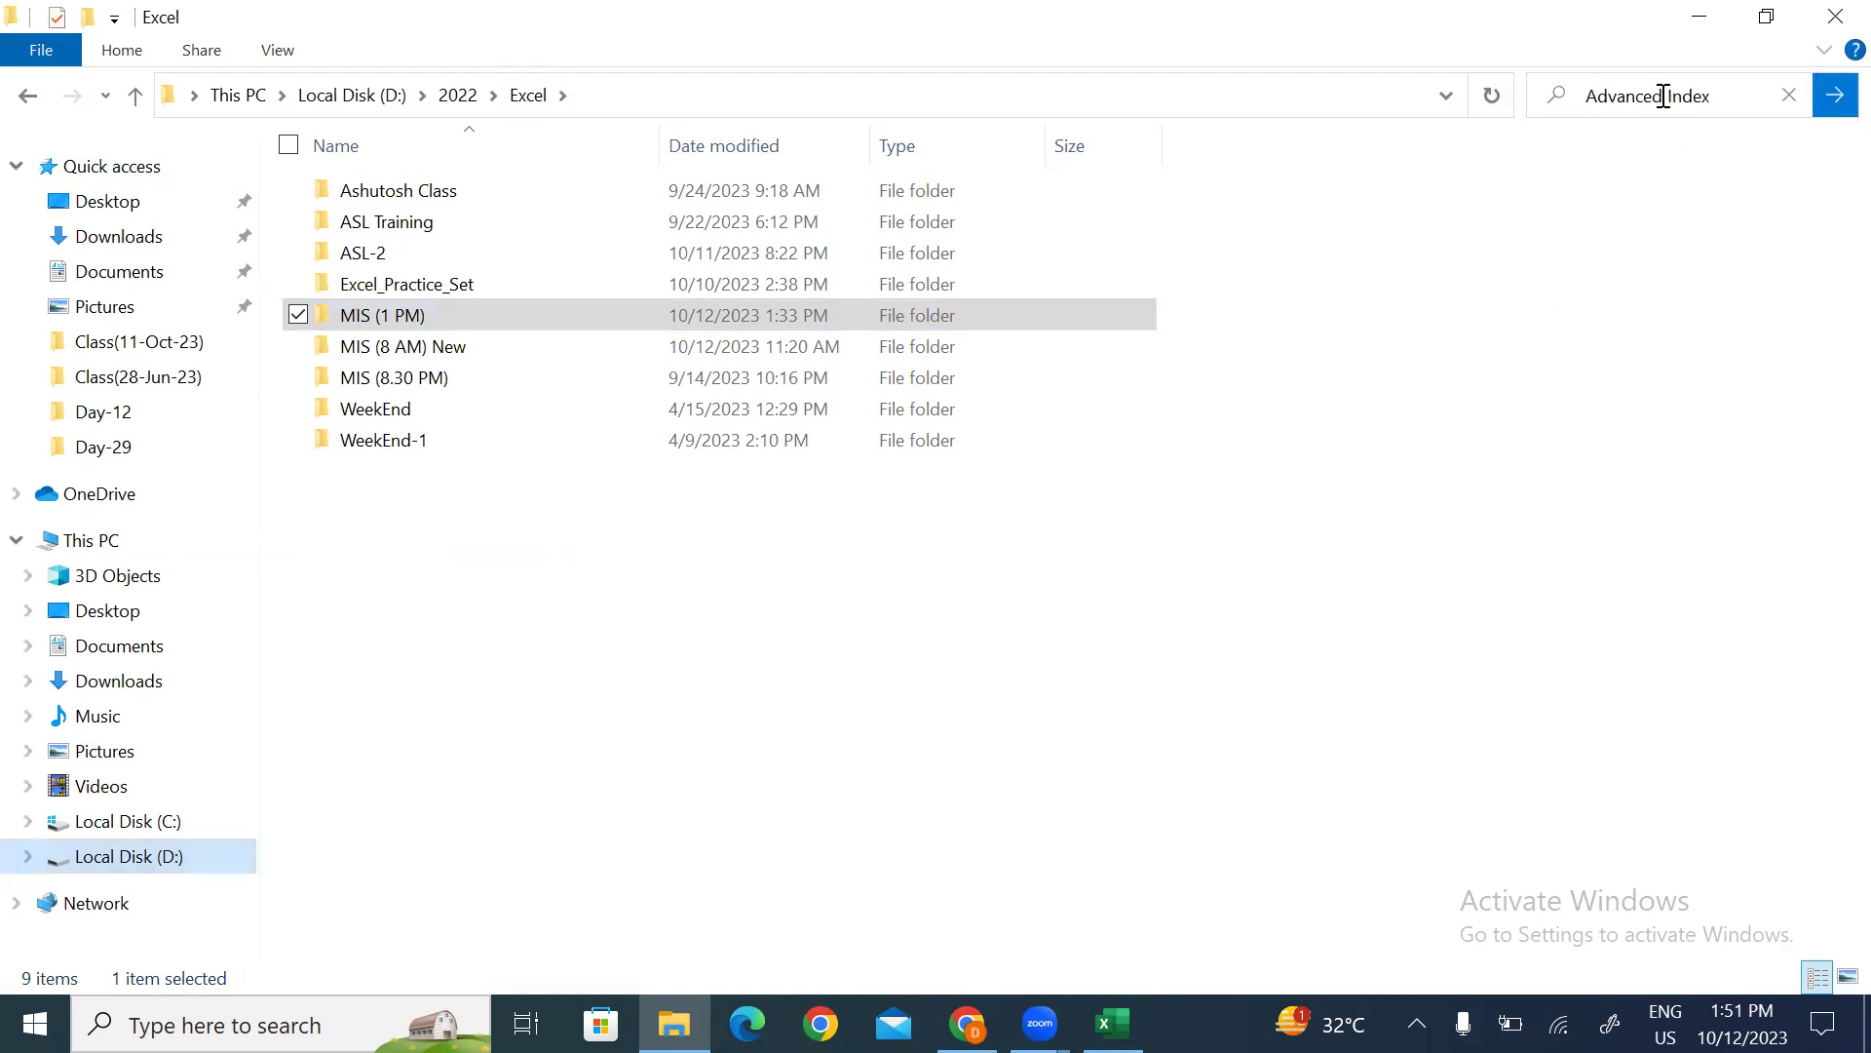
key(Return)
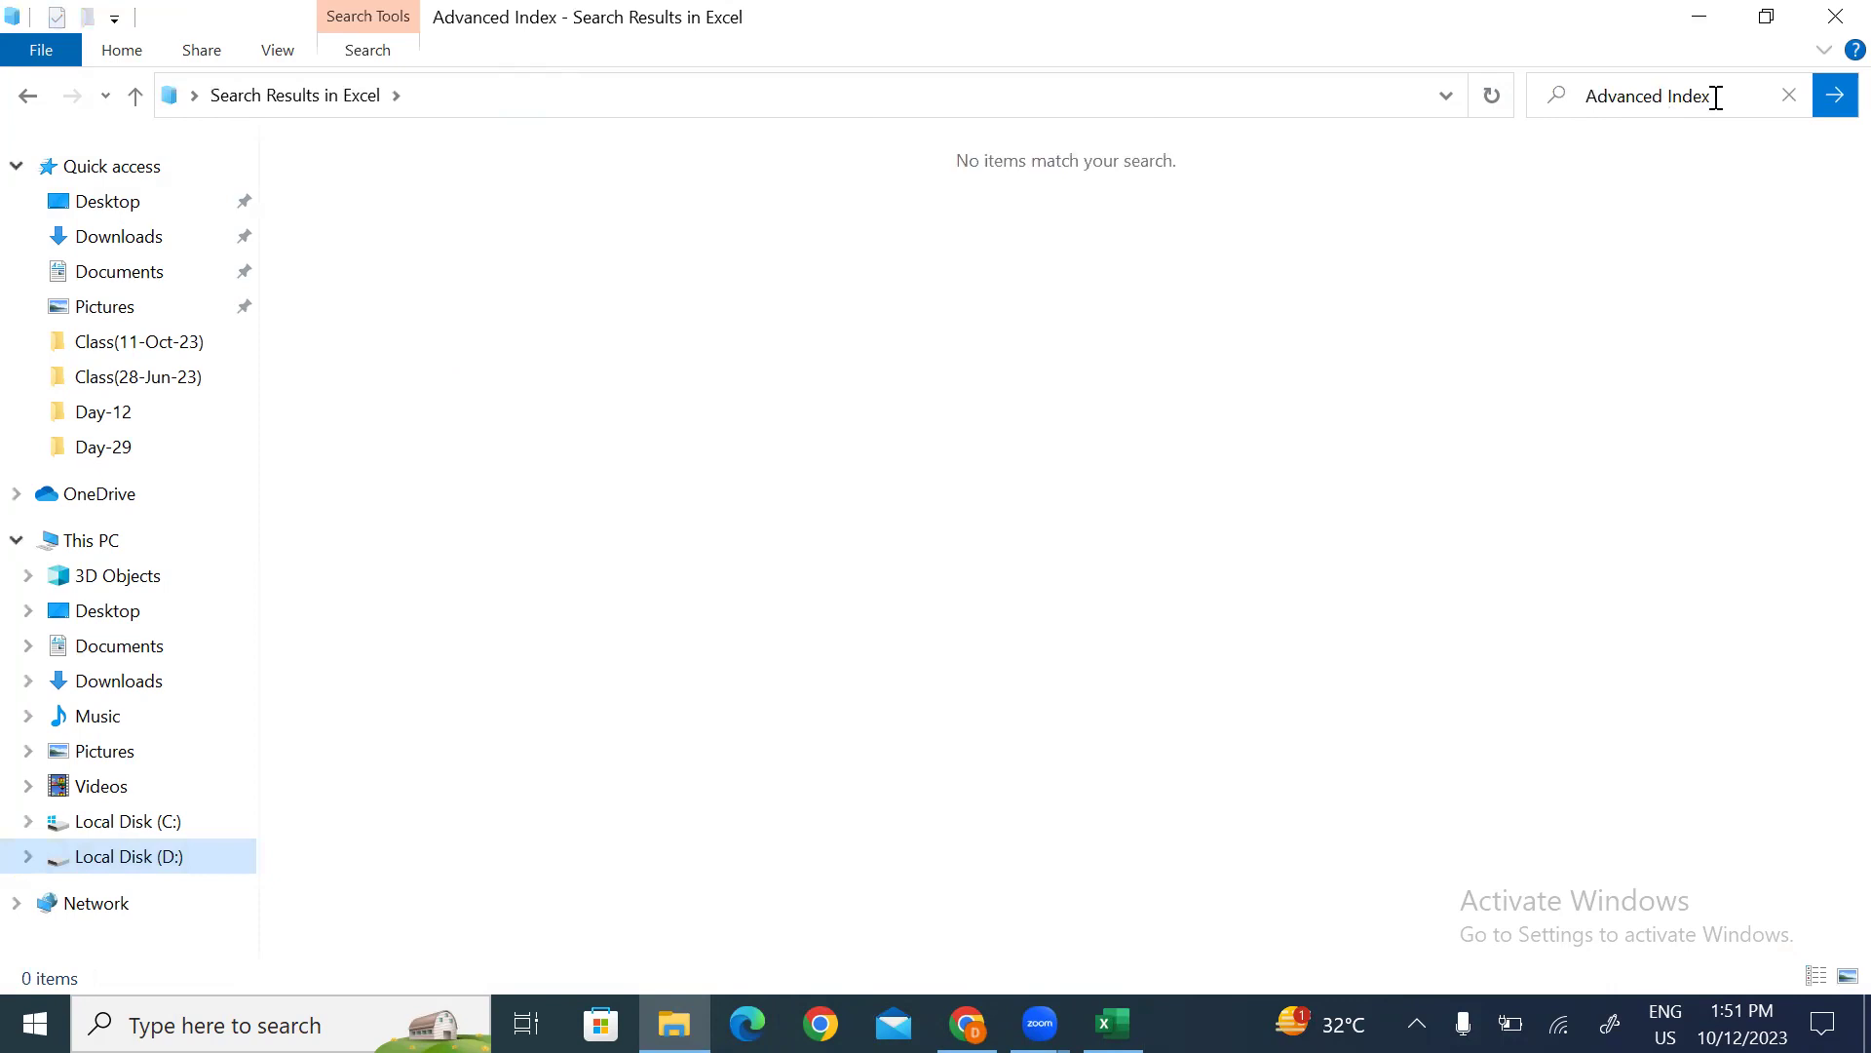
Search the Excel folder for "index" and open the Index Function Class.xlsx workbook from the Day-10 folder.
click(1714, 114)
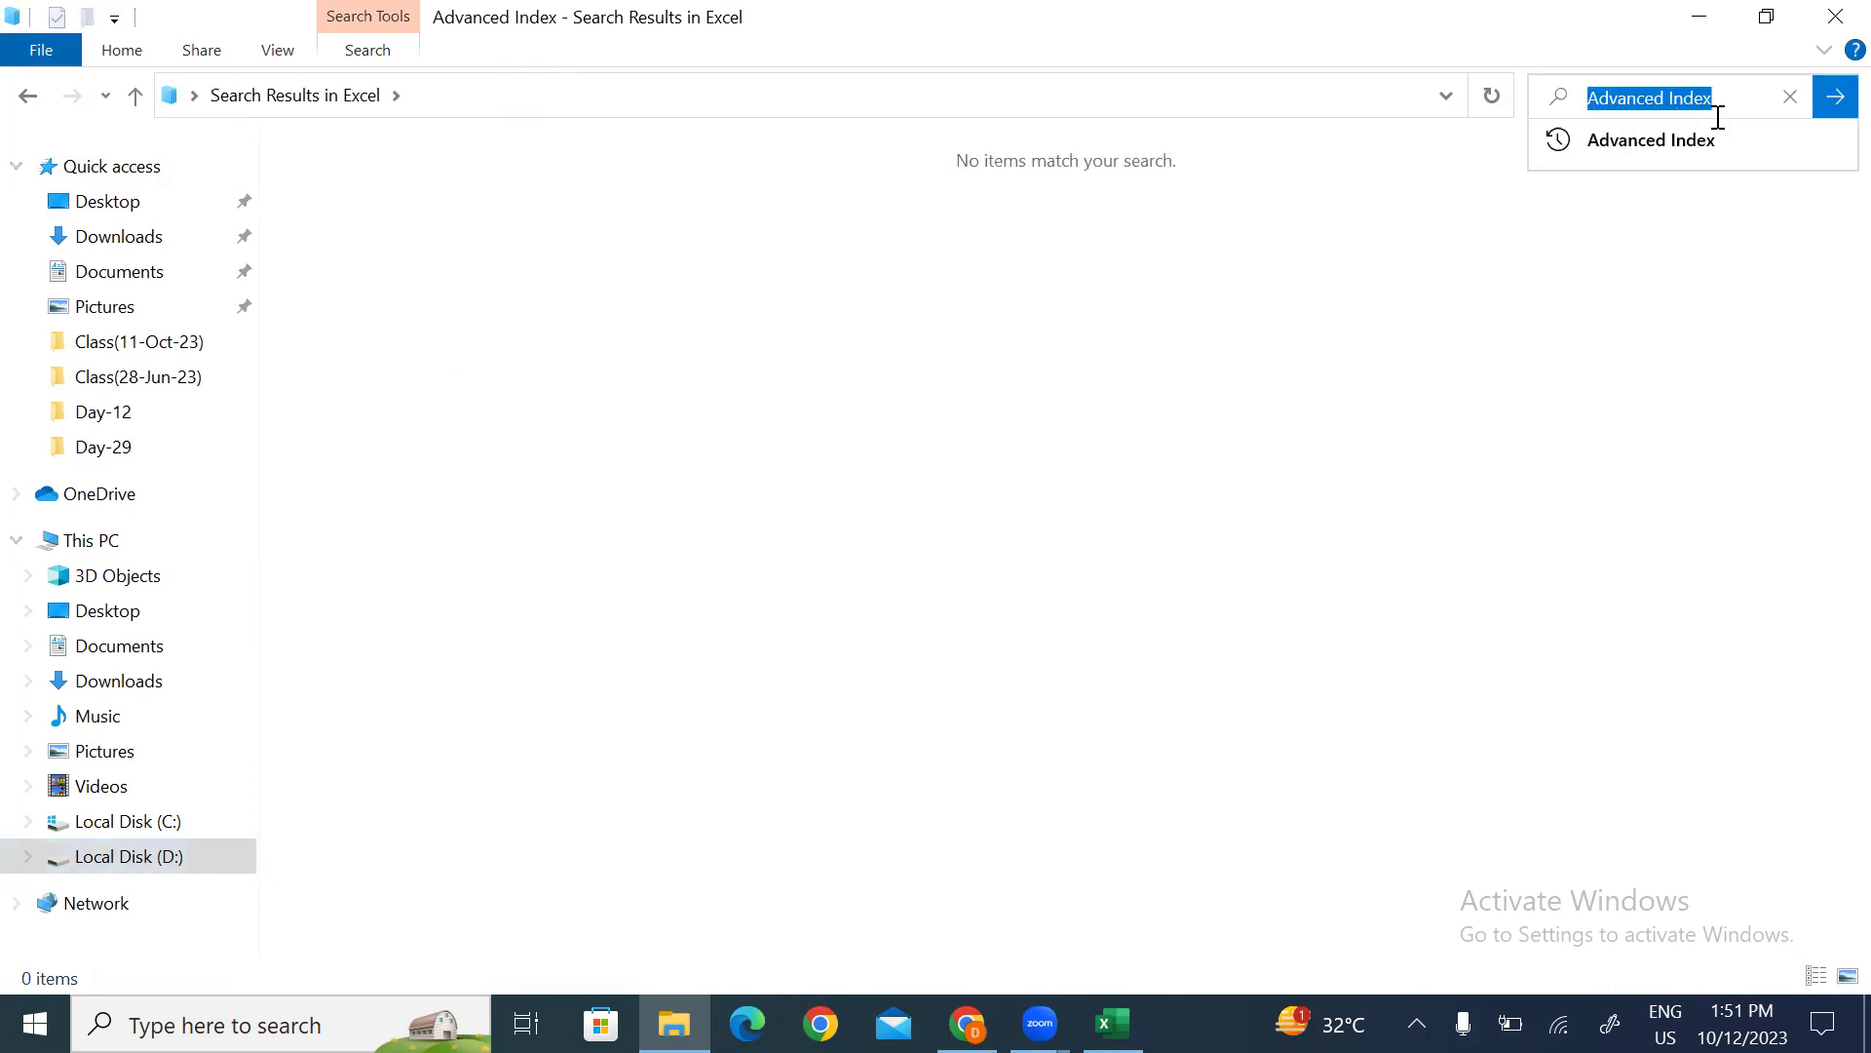
key(BackSpace)
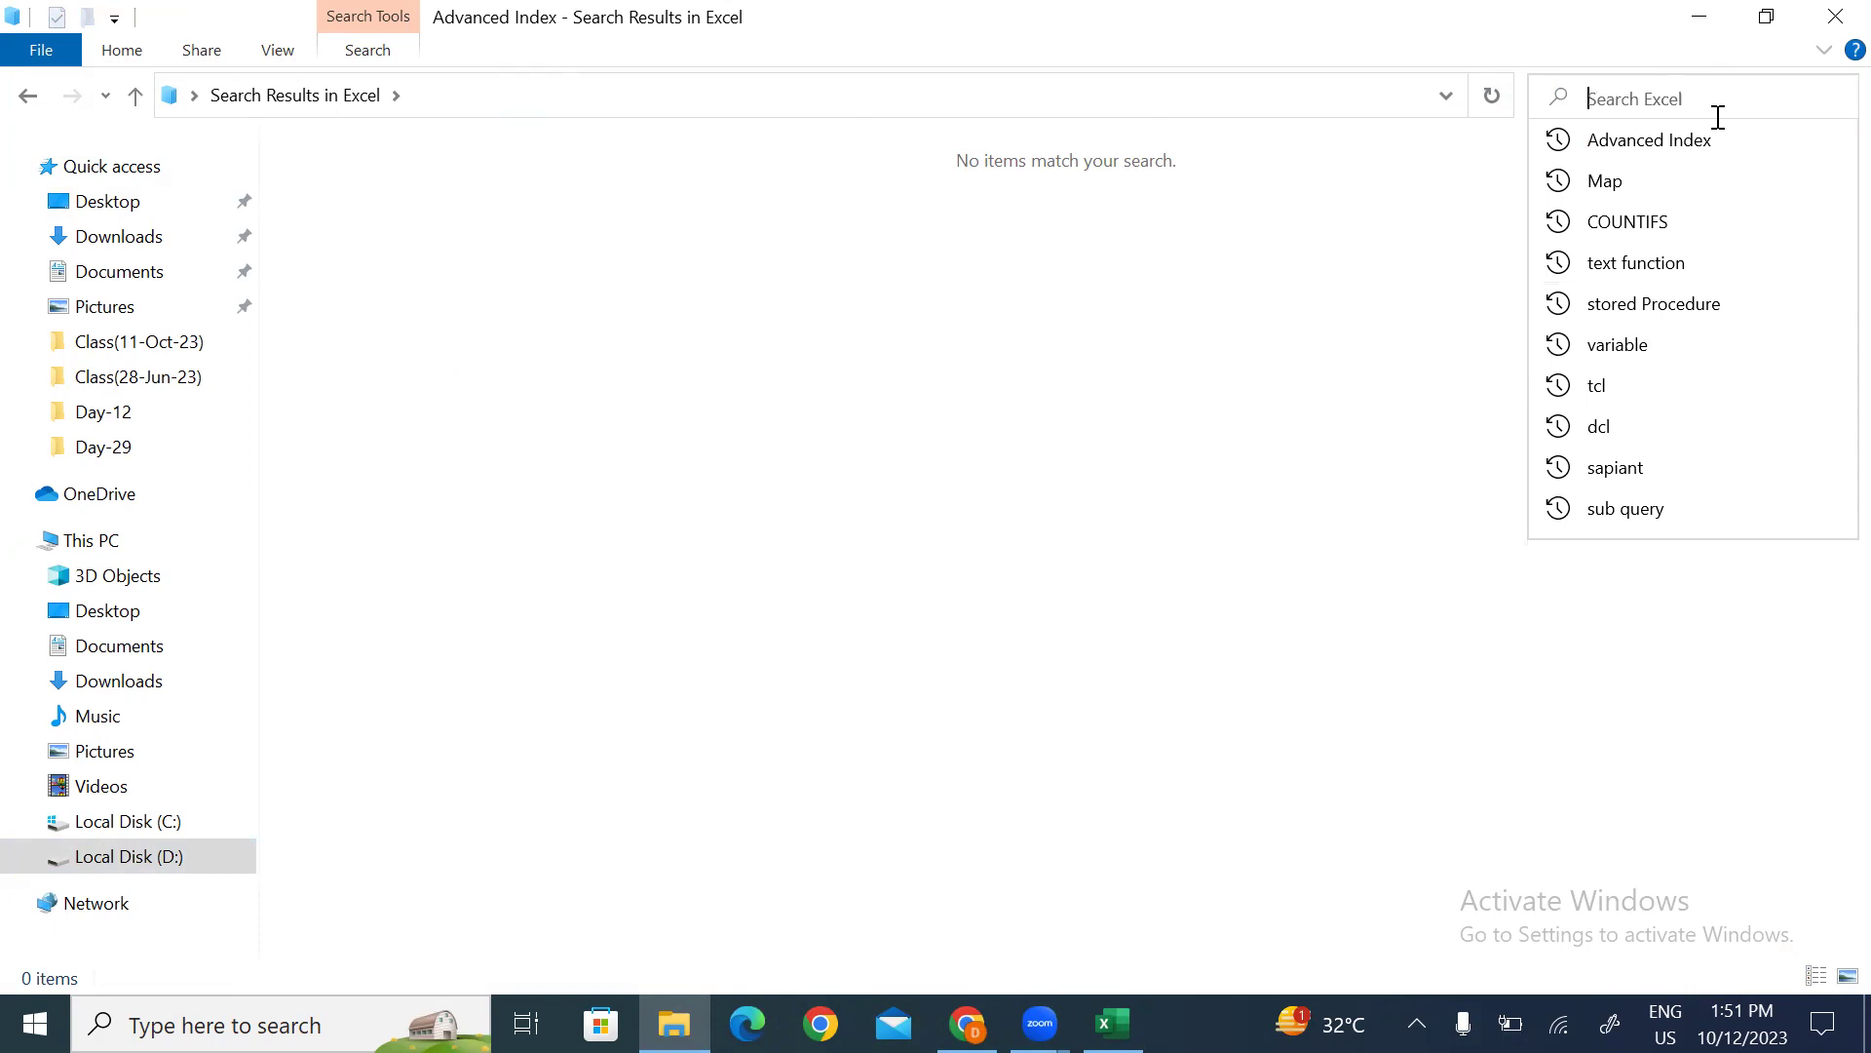
text(Index)
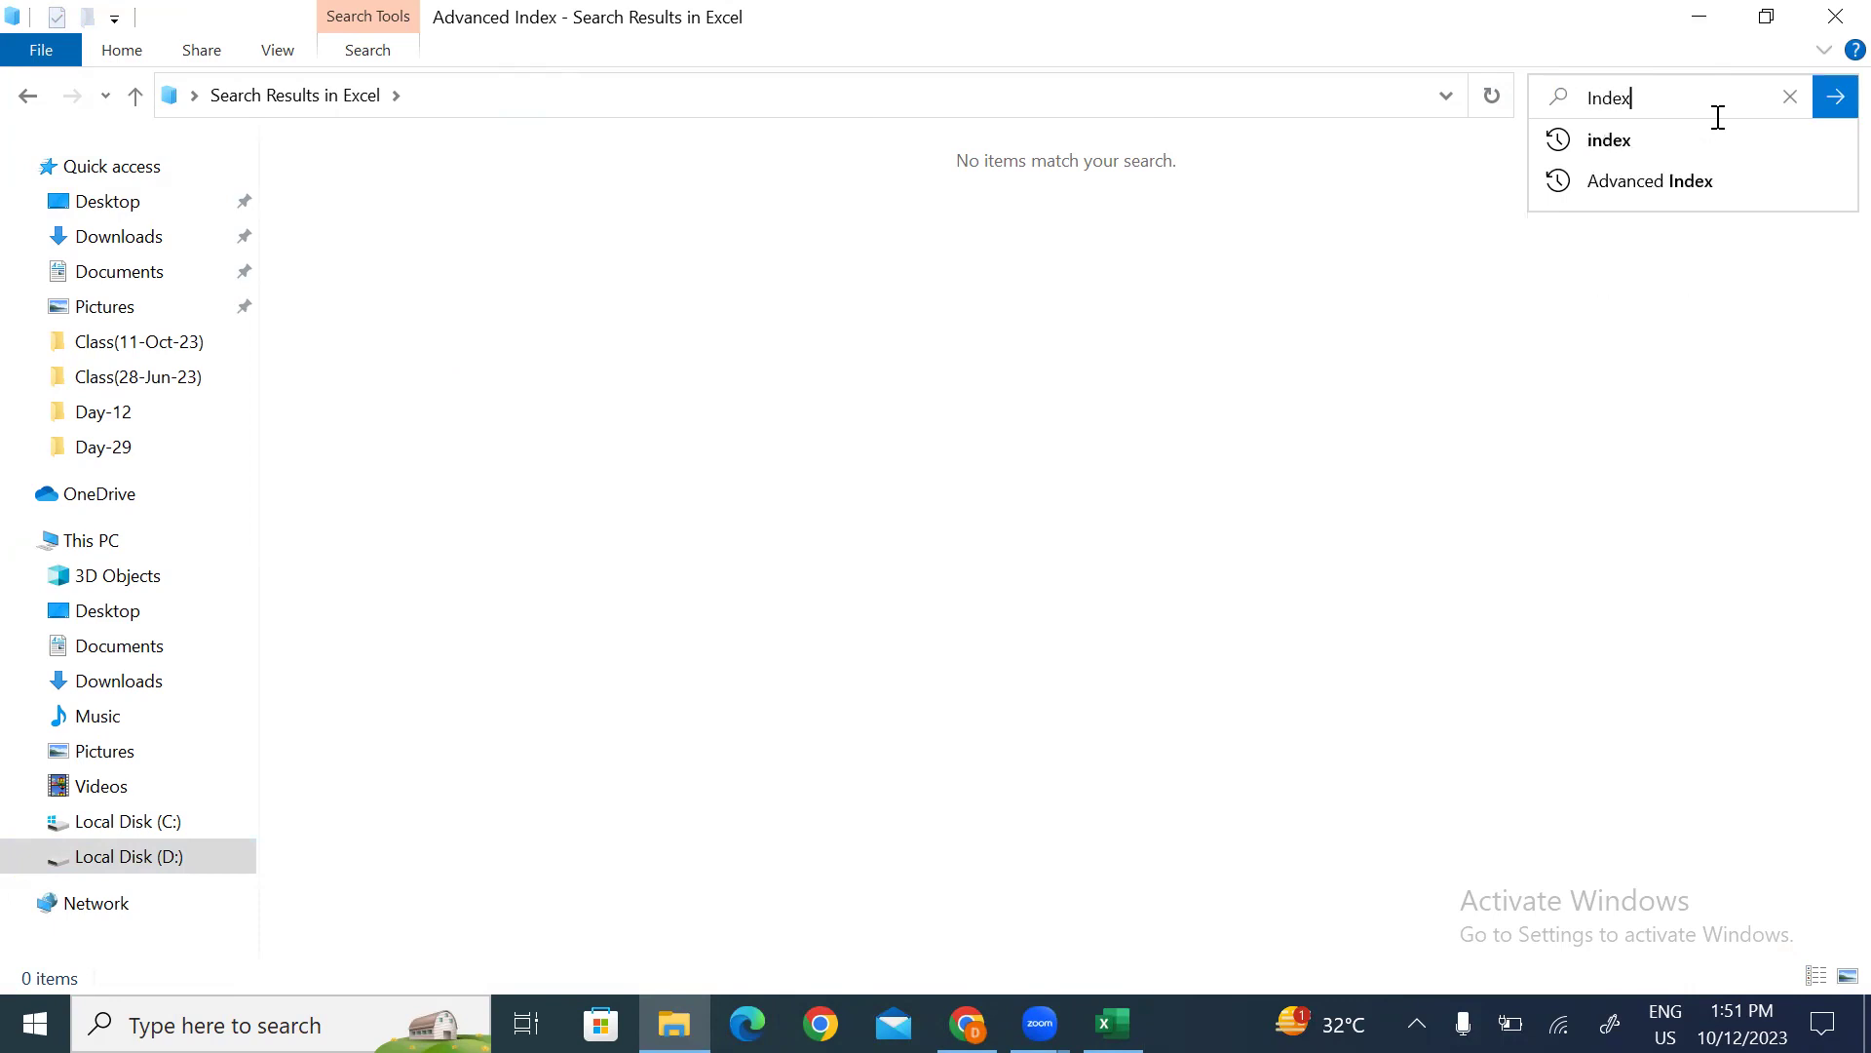
key(Down)
key(Return)
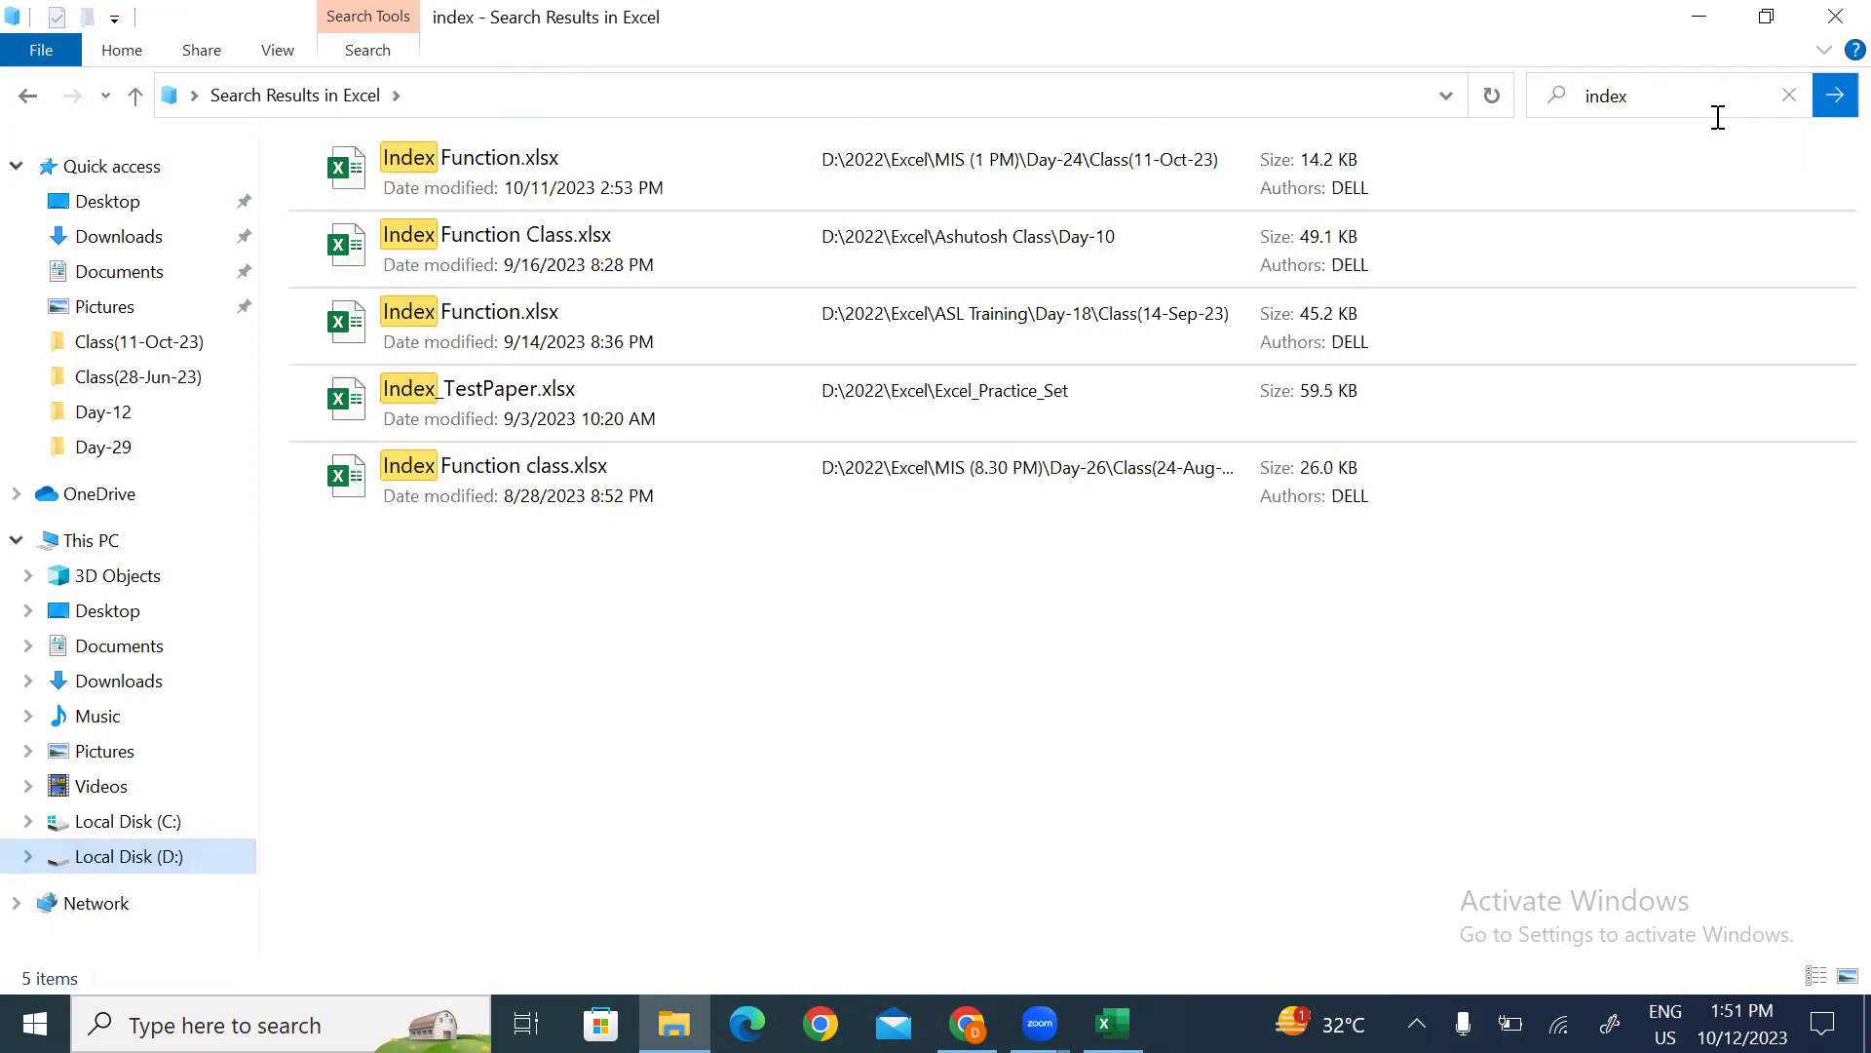
double_click(514, 244)
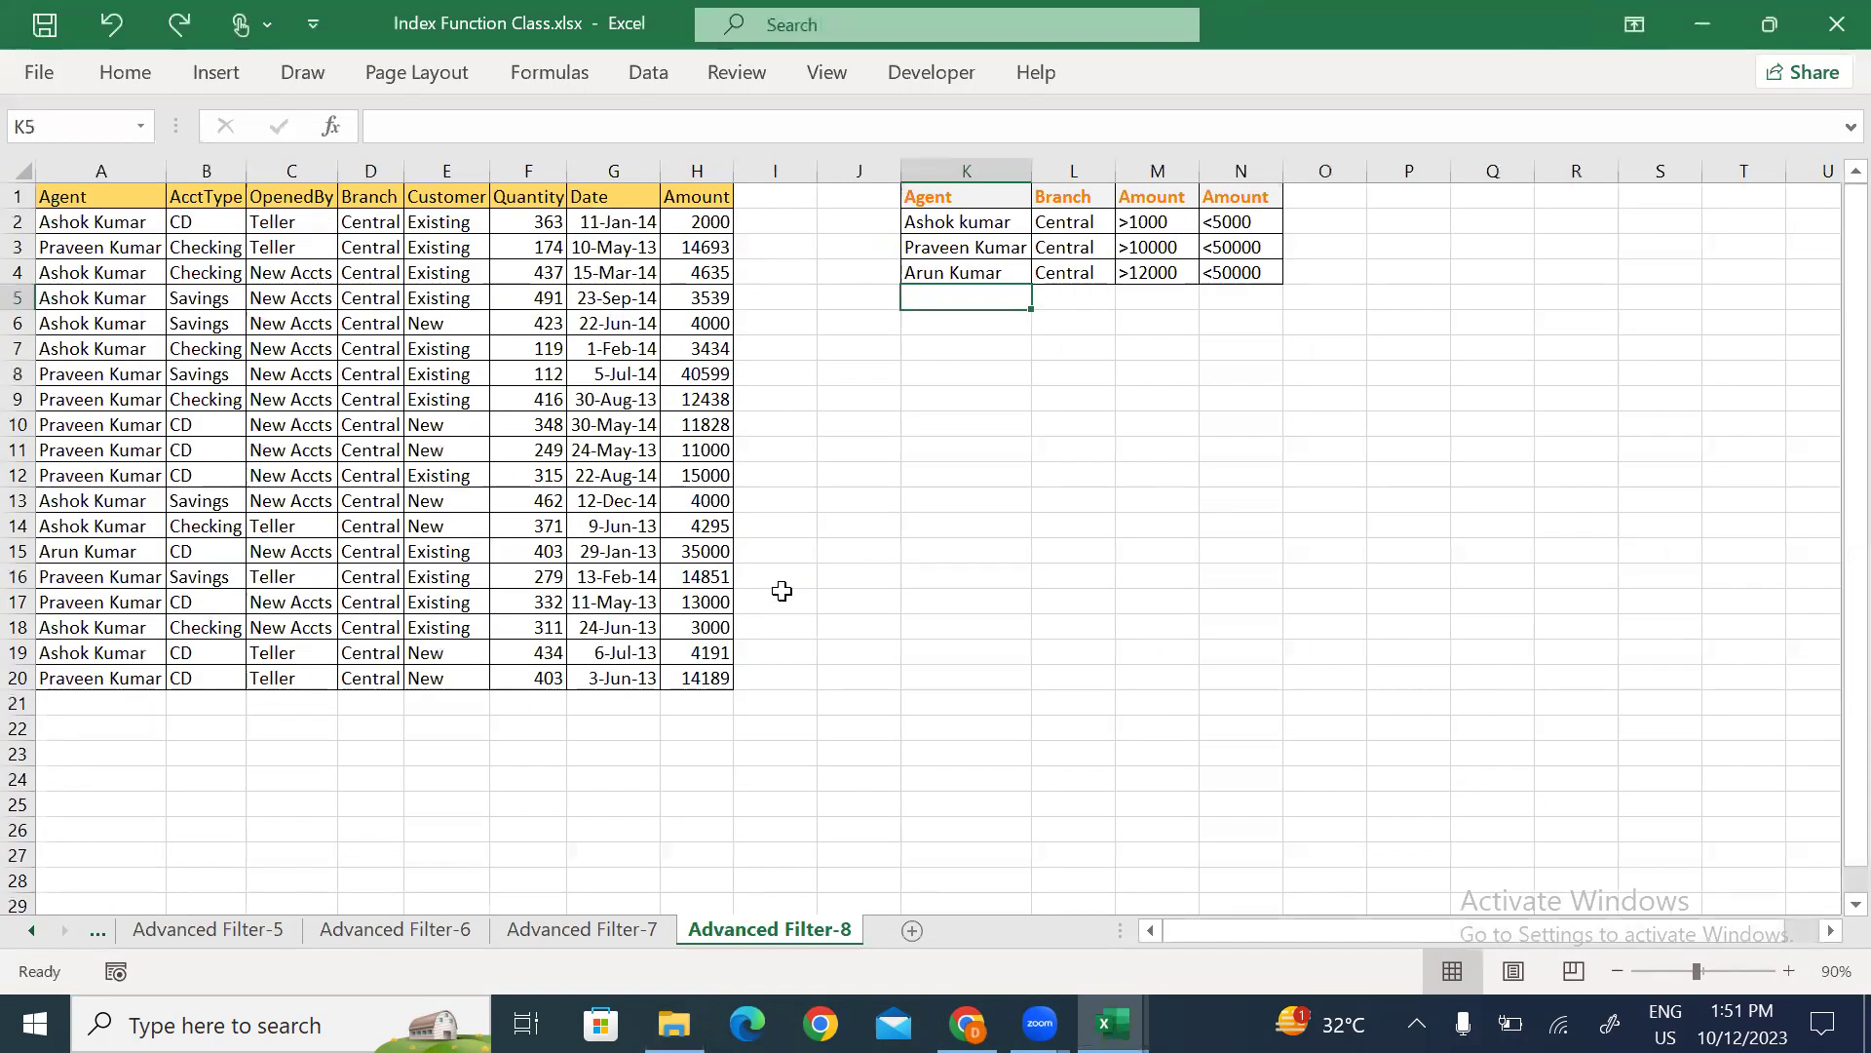
Go to the Advanced Filter-1 sheet and copy the whole Mixed data column including its header.
click(634, 596)
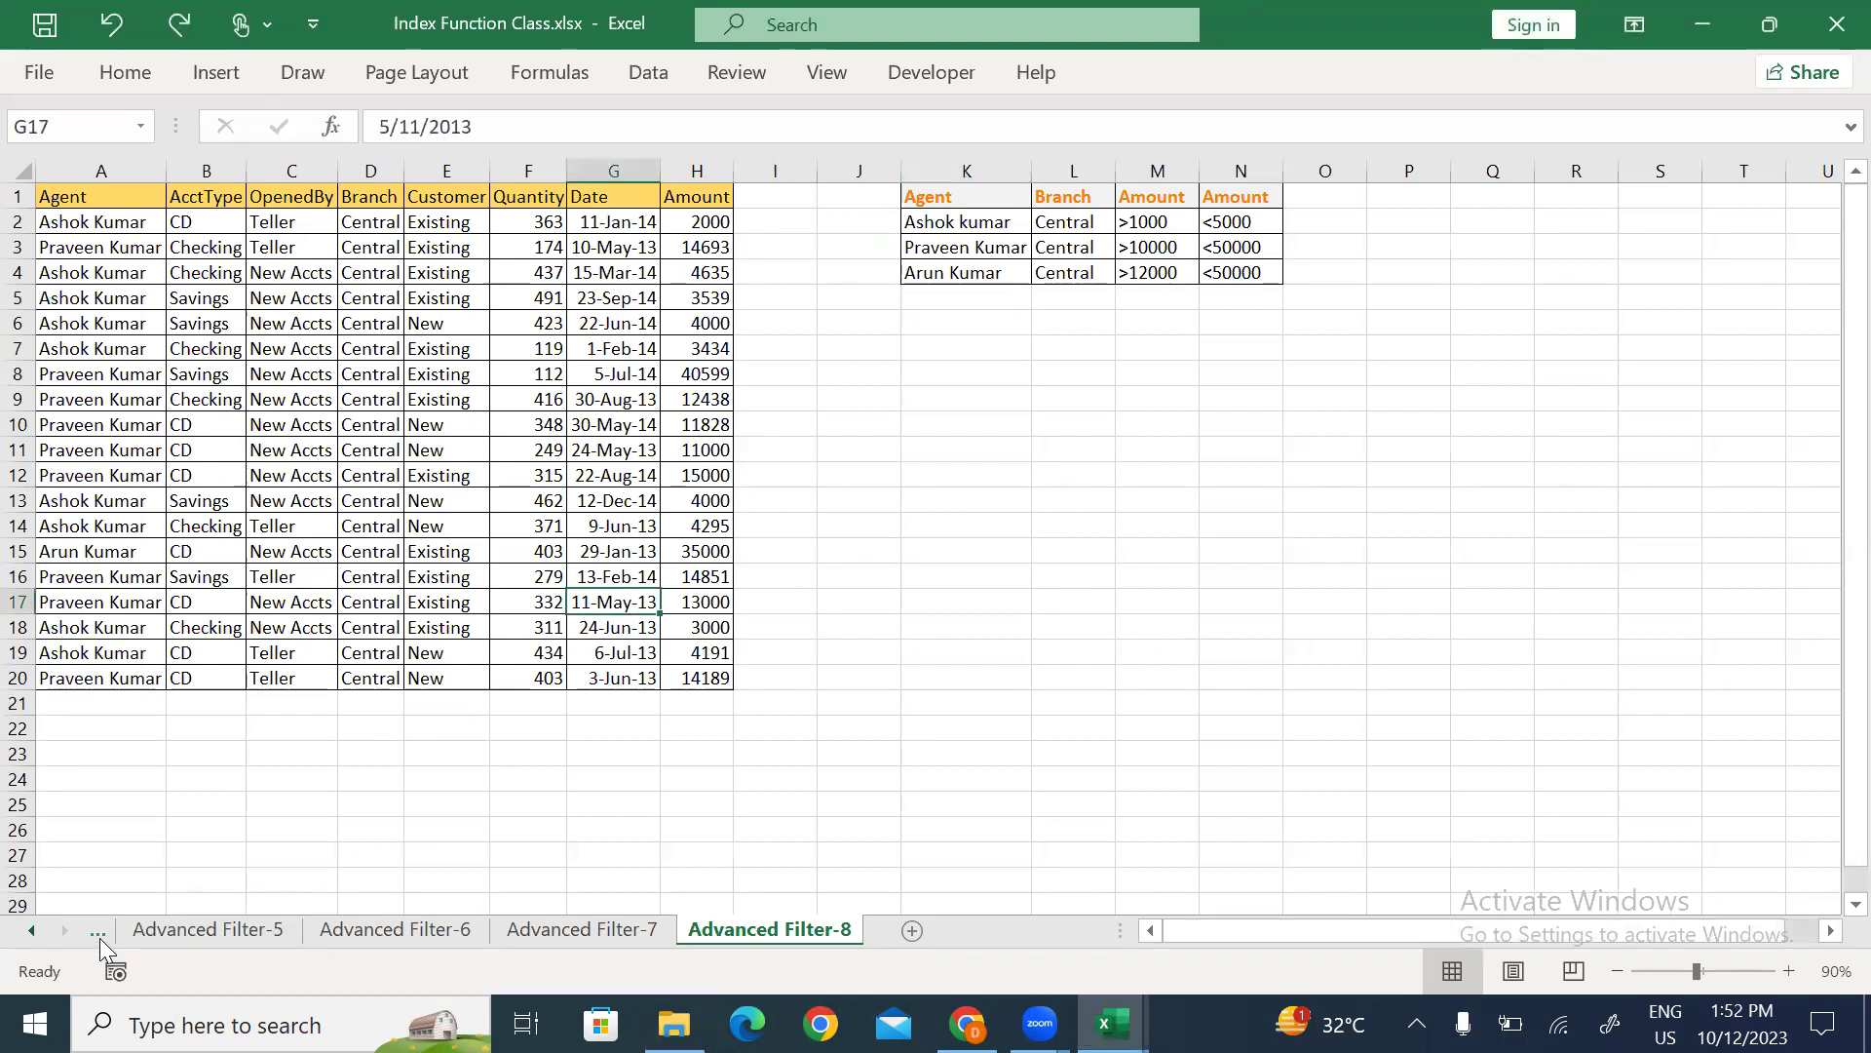
click(97, 931)
click(98, 930)
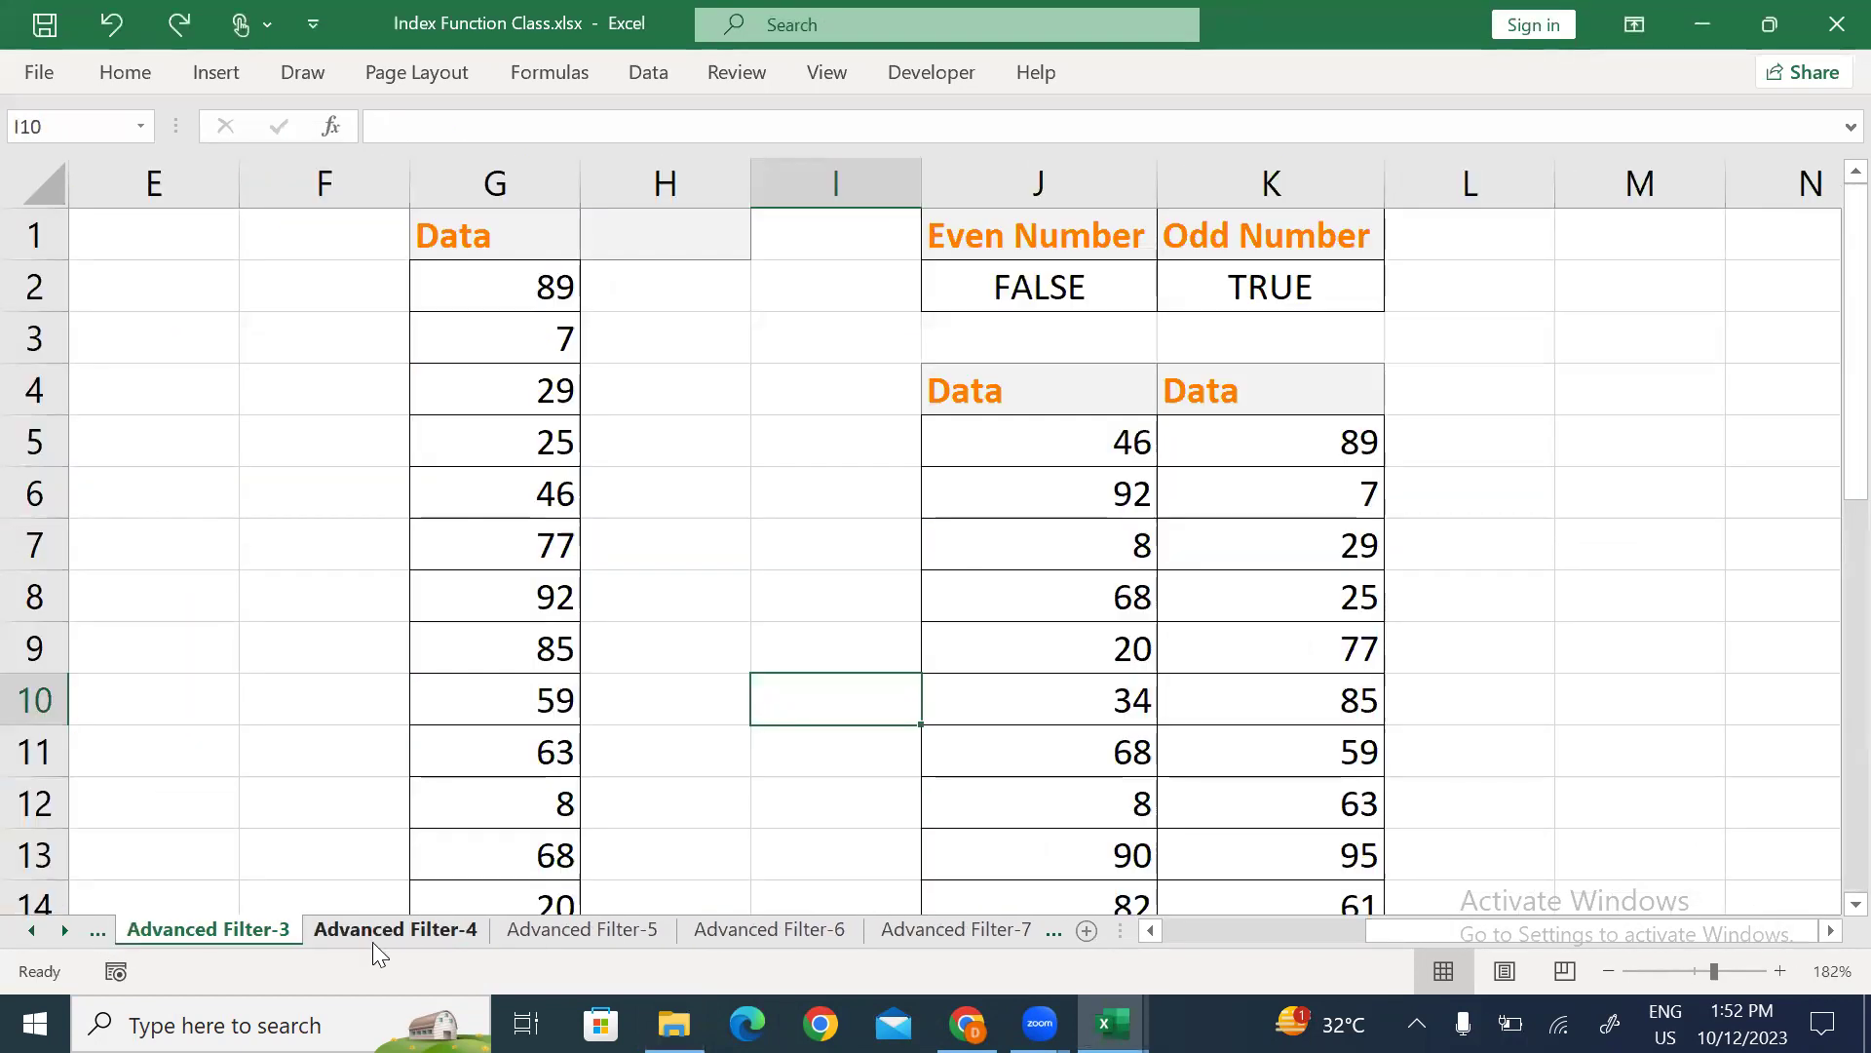
click(98, 931)
click(98, 931)
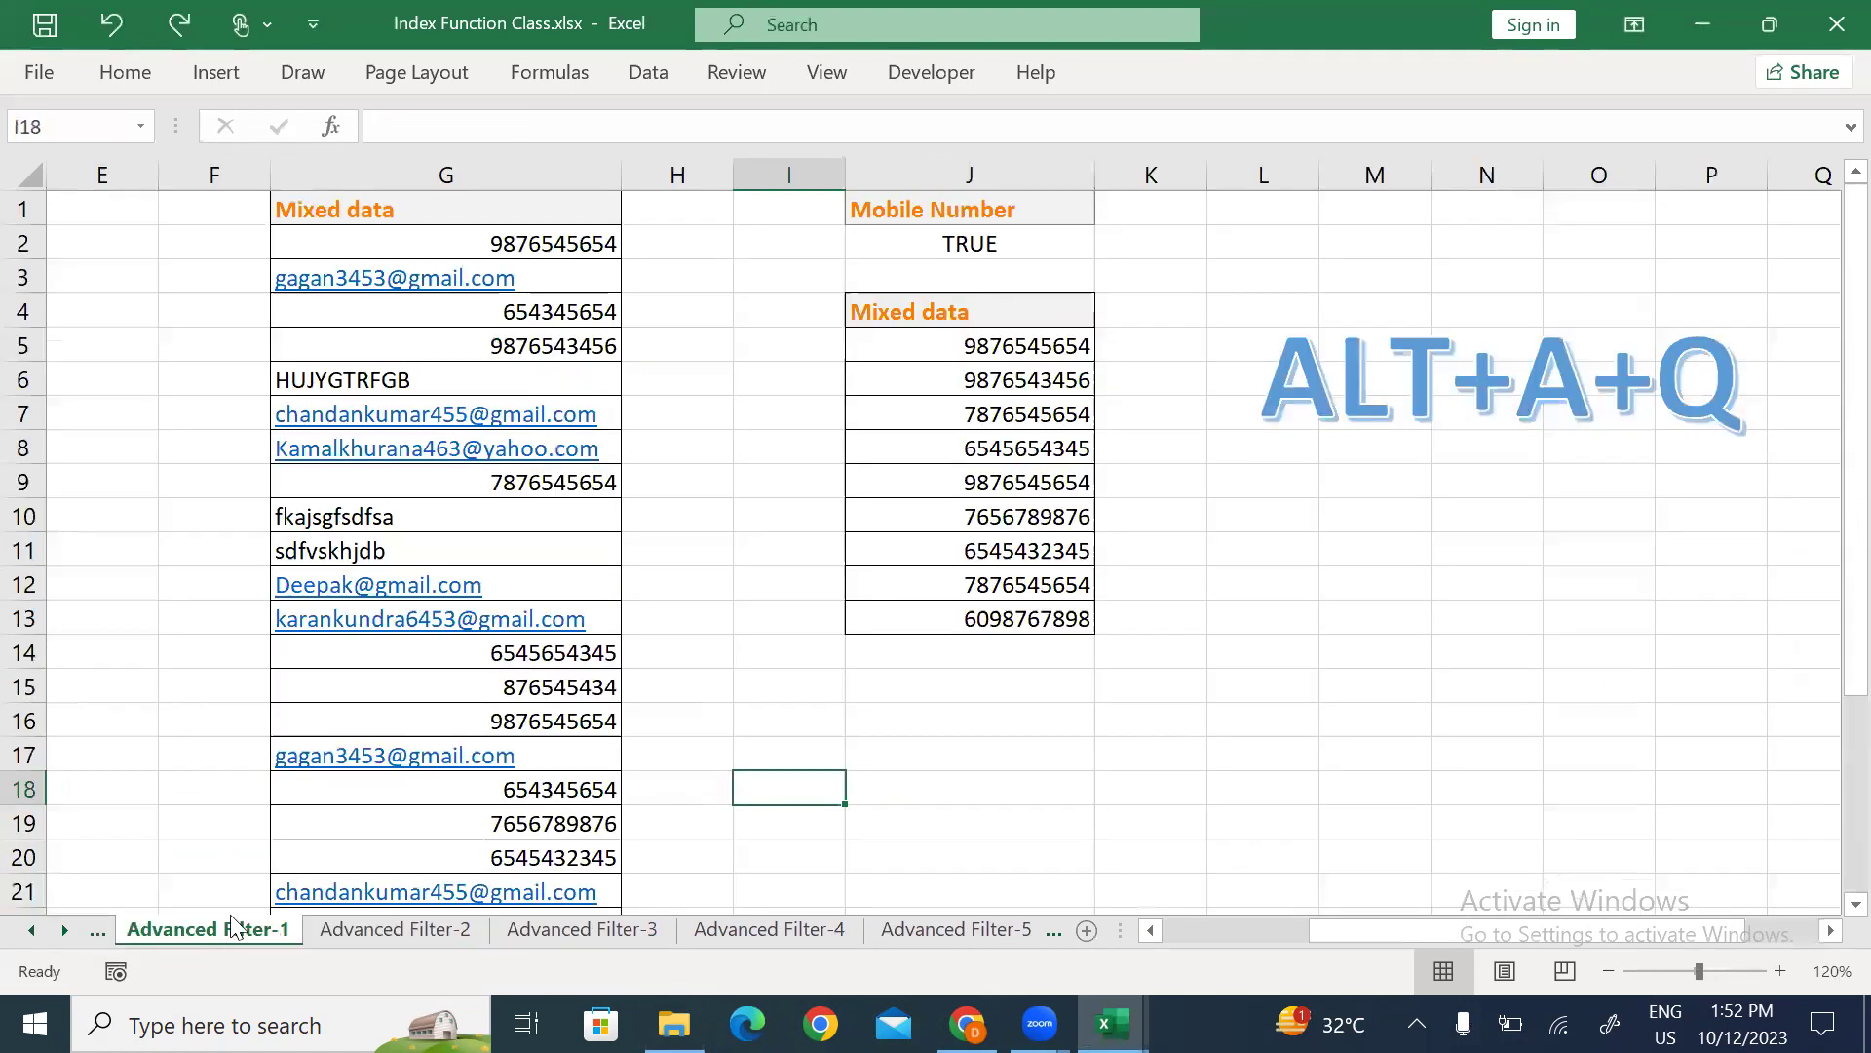
click(478, 217)
key(ctrl+shift+Down)
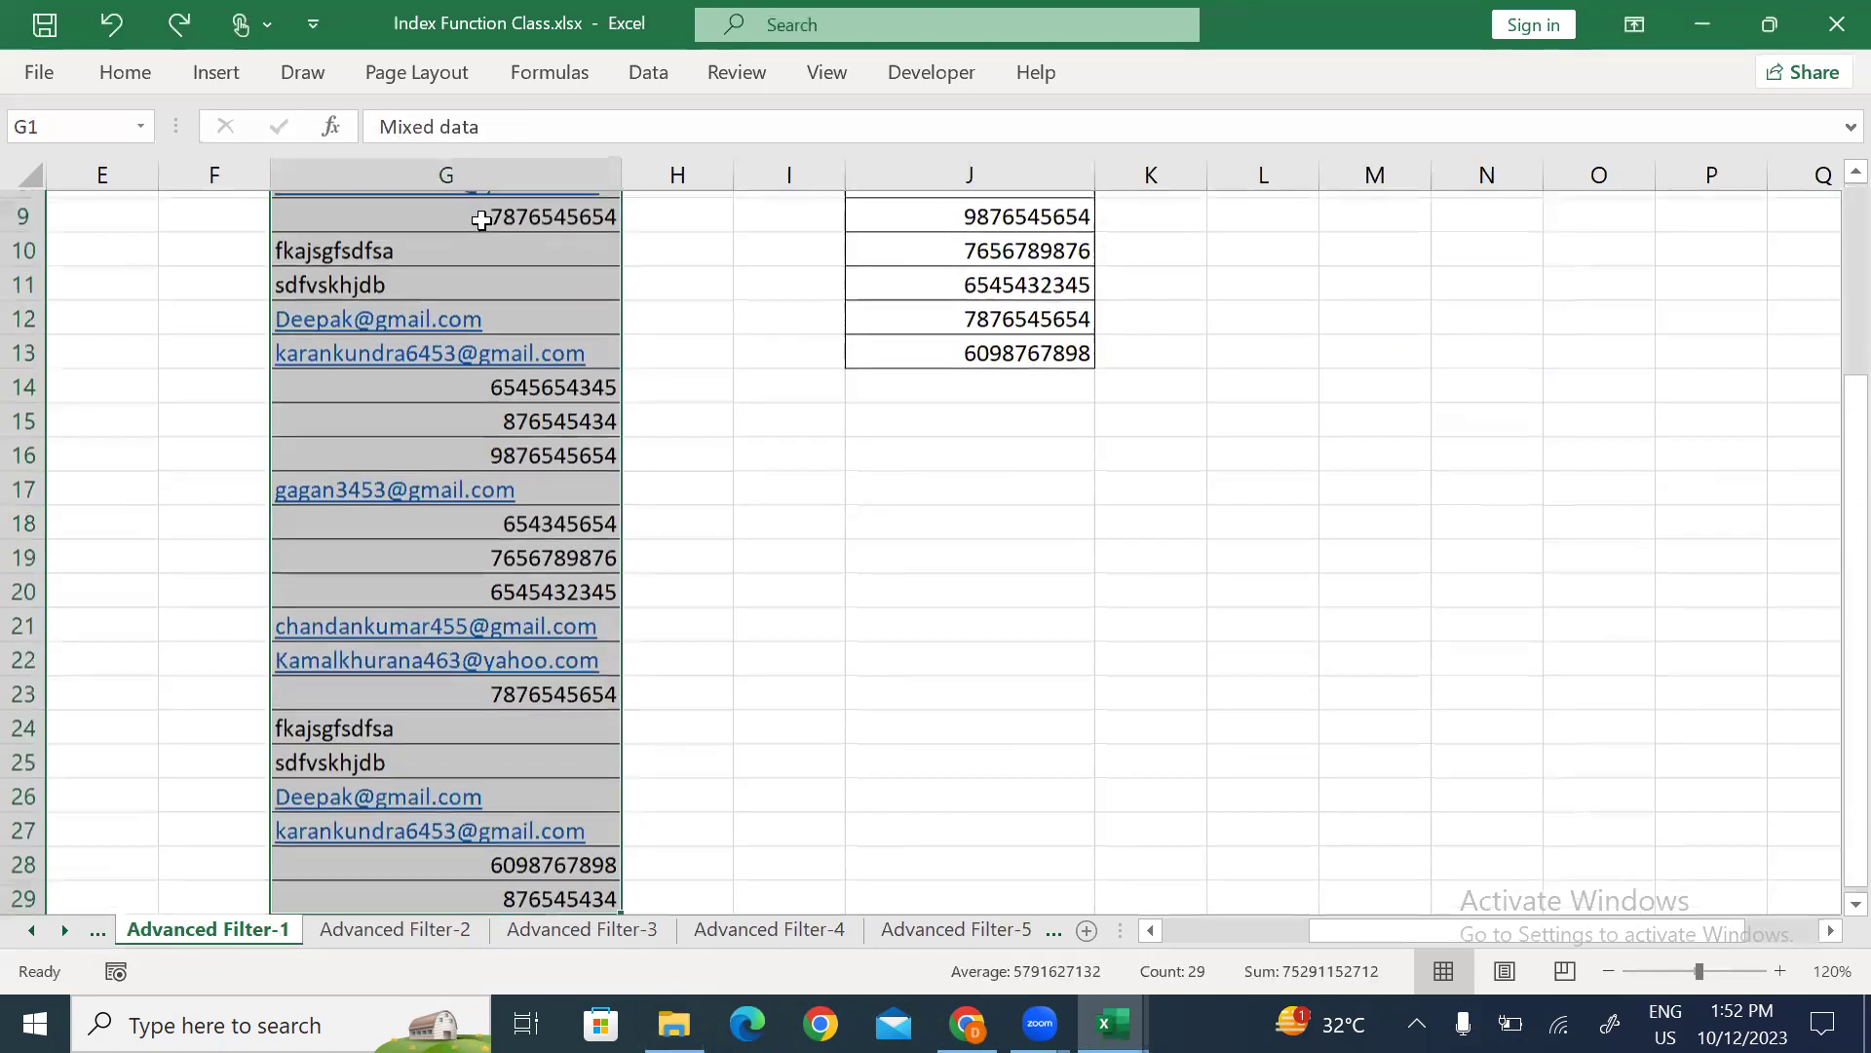
key(ctrl+c)
key(ctrl+Up)
Switch to Index Function.xlsx, add a new worksheet, paste the Mixed data column at F1 and autofit its column width.
key(alt+Tab)
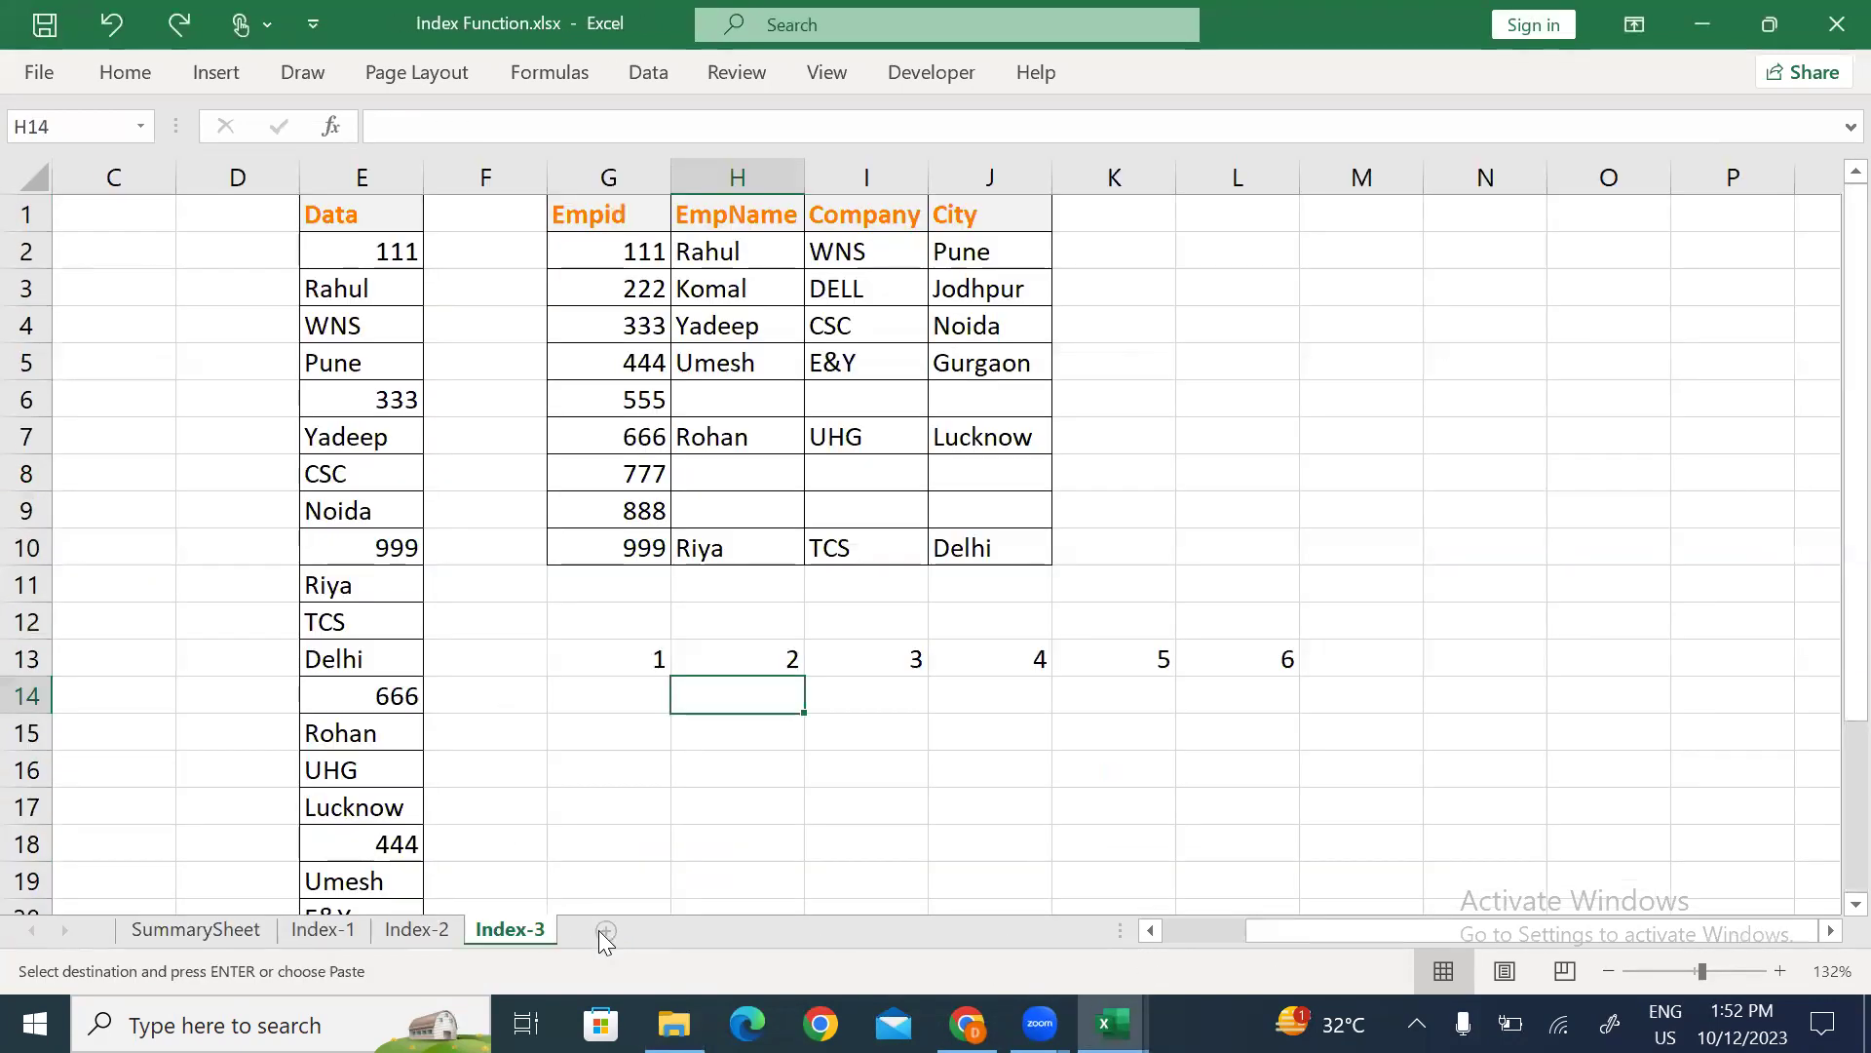
click(601, 929)
click(541, 193)
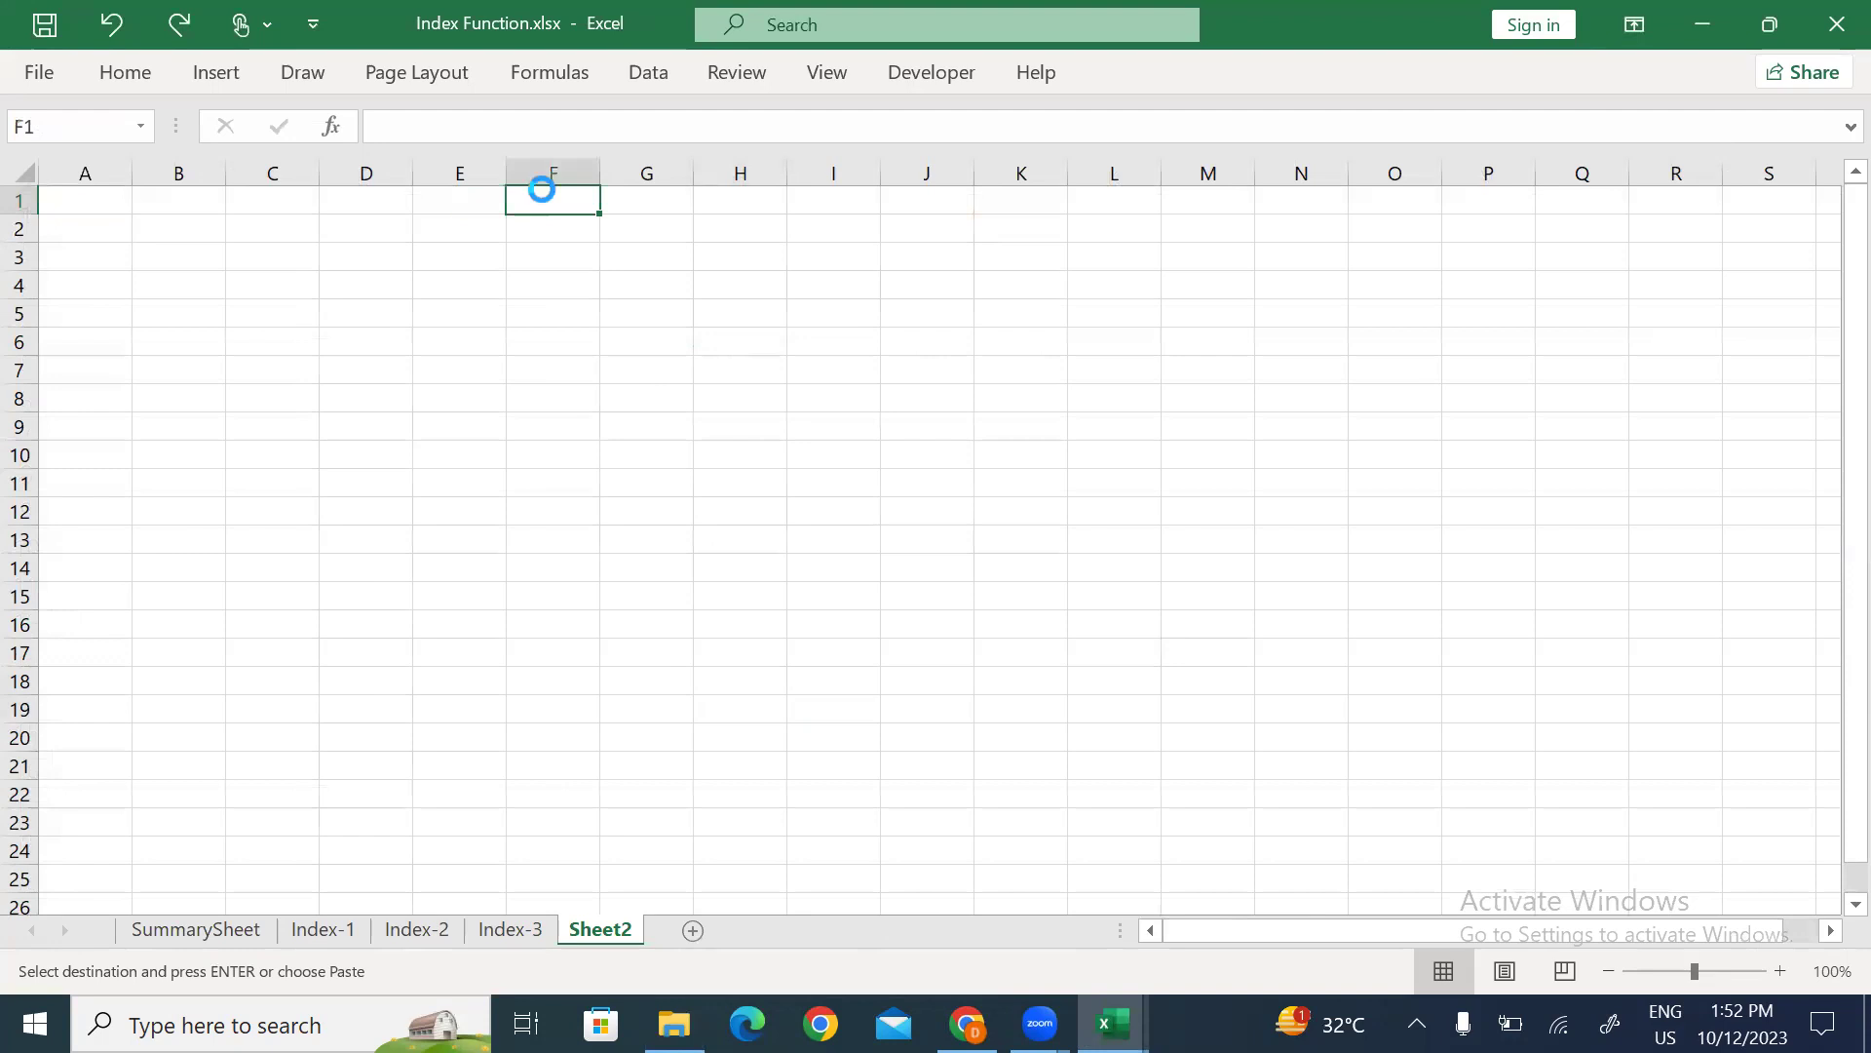
key(ctrl+v)
key(alt+o)
key(c)
key(a)
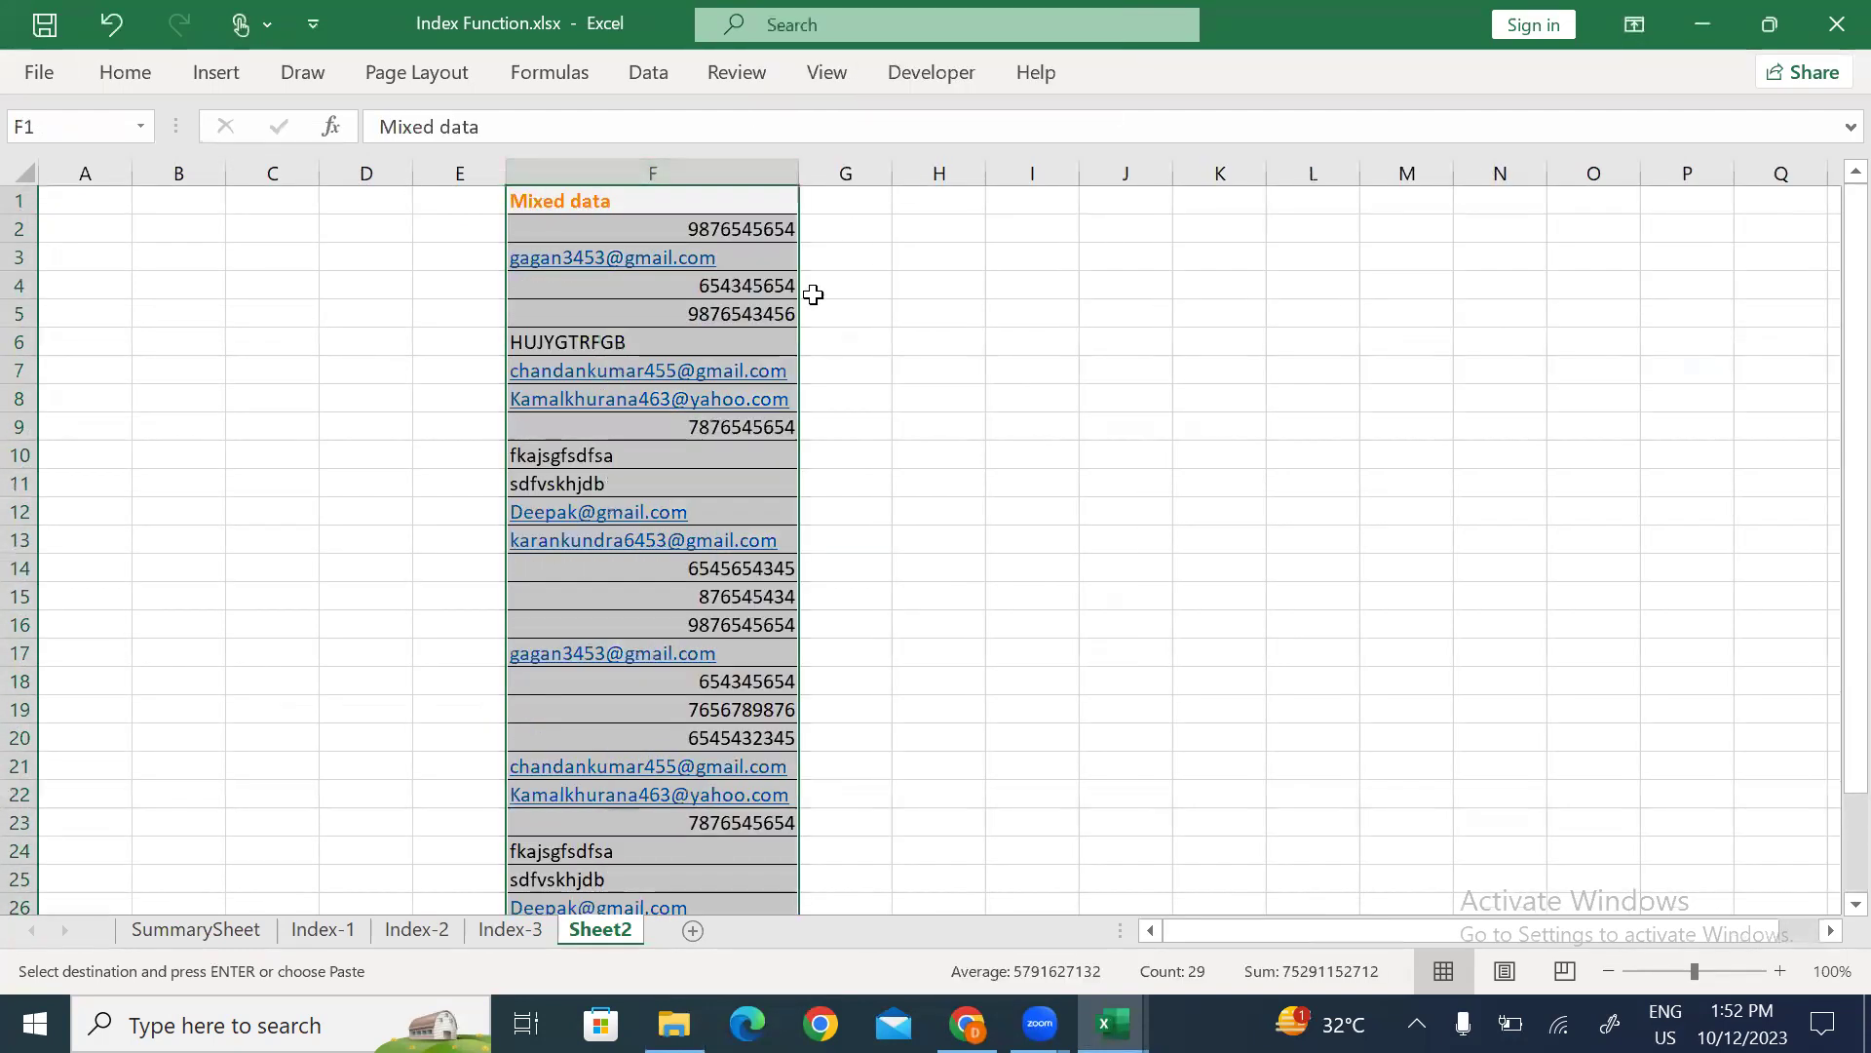
click(716, 287)
click(688, 230)
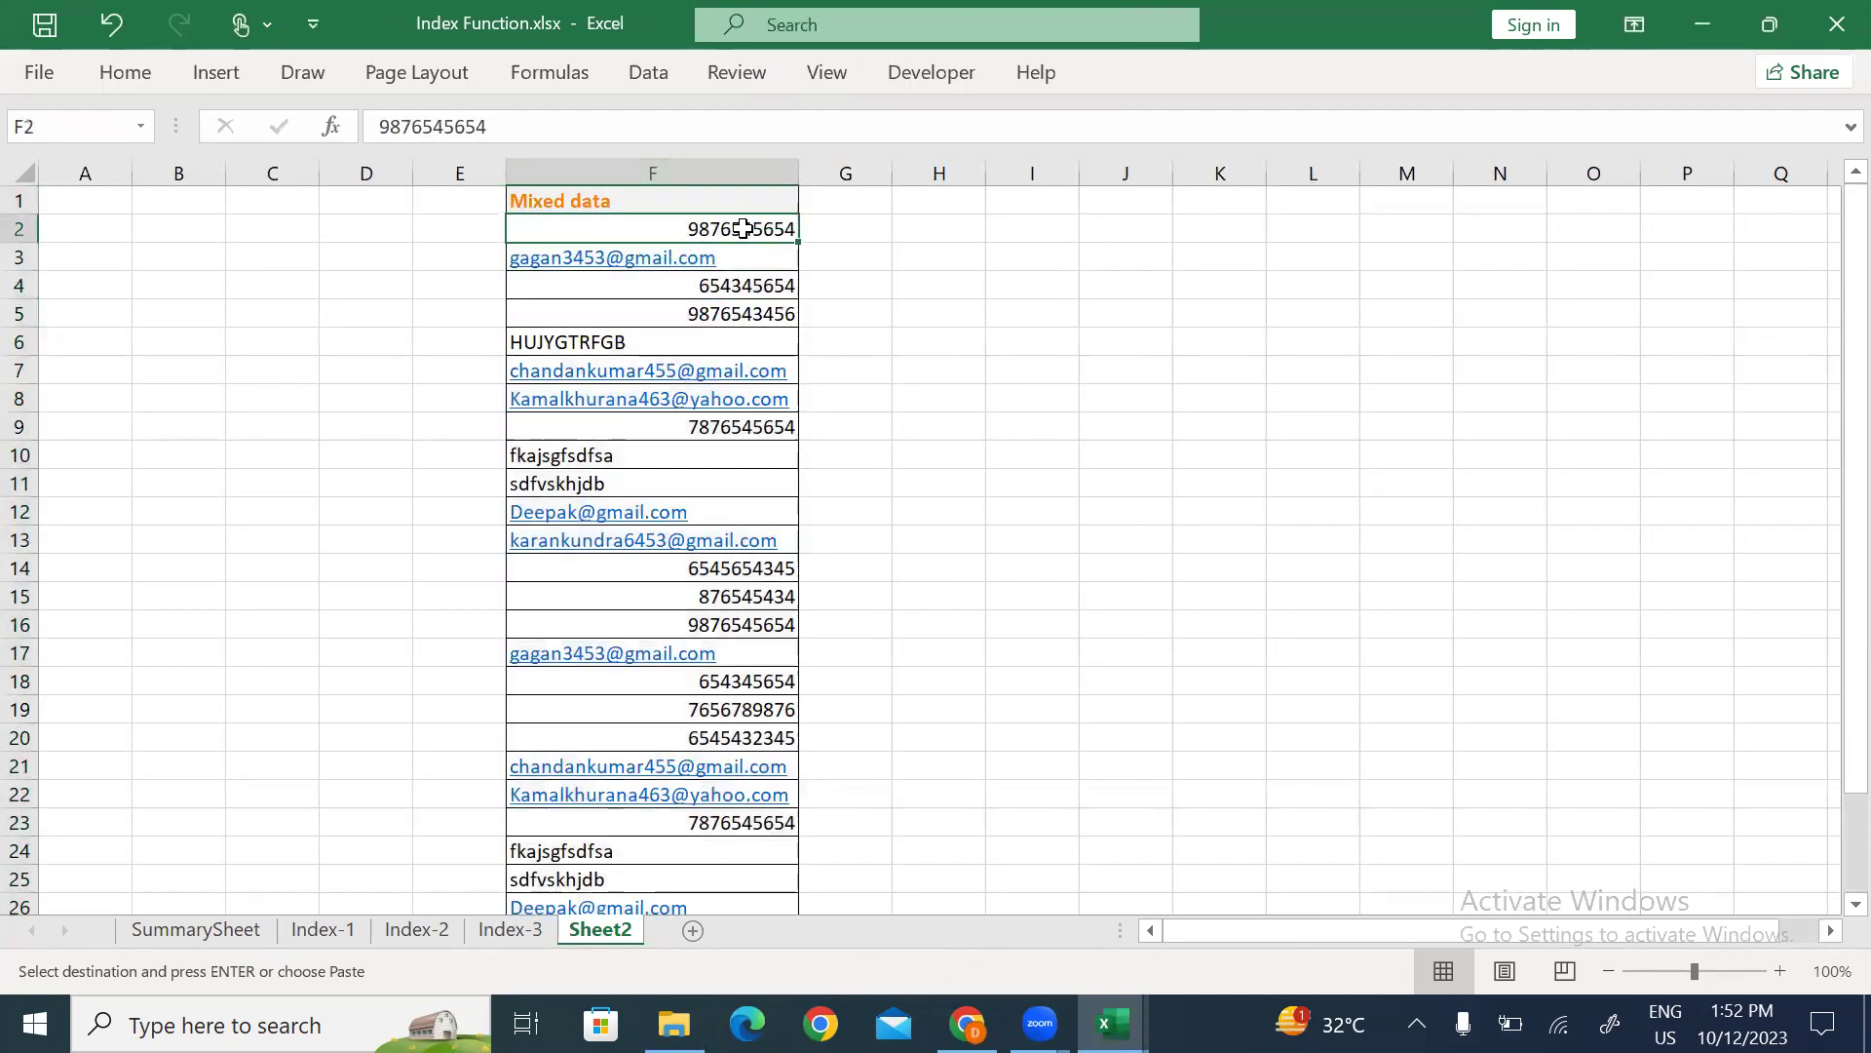
click(736, 249)
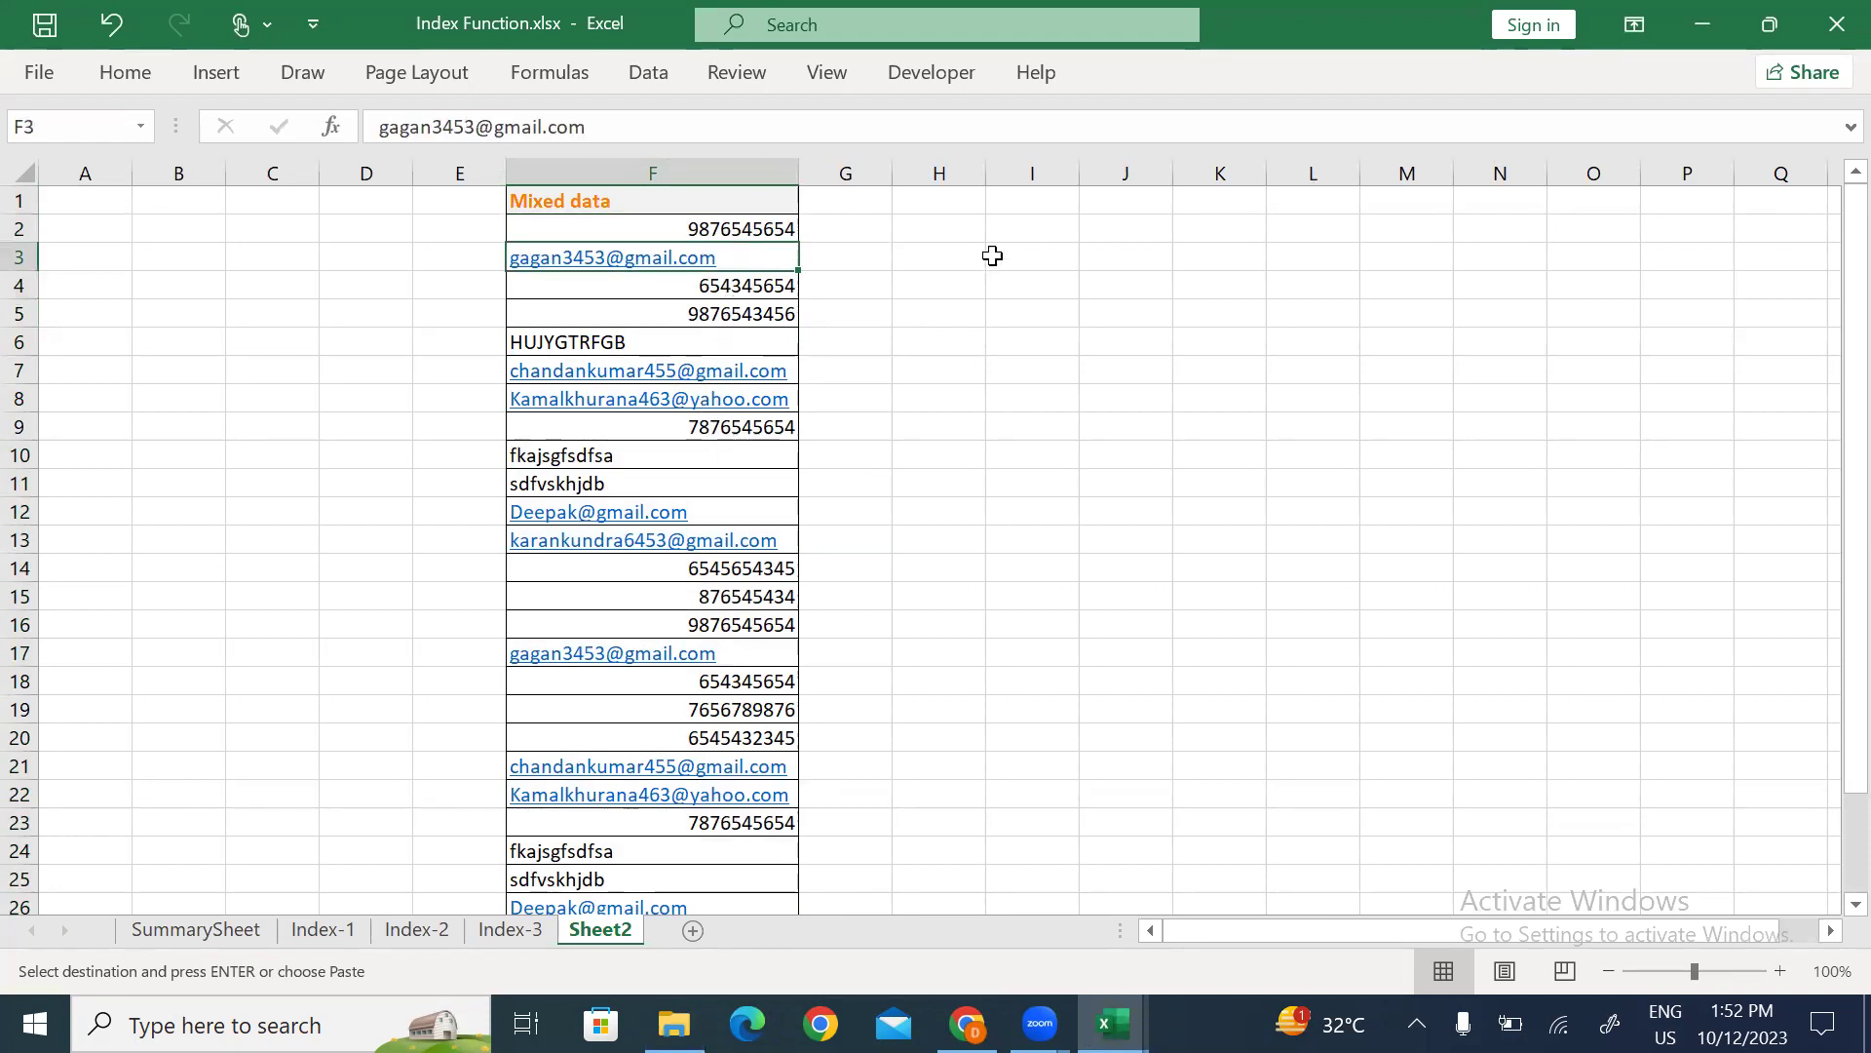
Enter the header "Email ID" in H1 and apply the same orange bold cell style as the Mixed data header.
click(1019, 200)
scroll(1023, 198, up, 2)
scroll(1023, 199, up, 3)
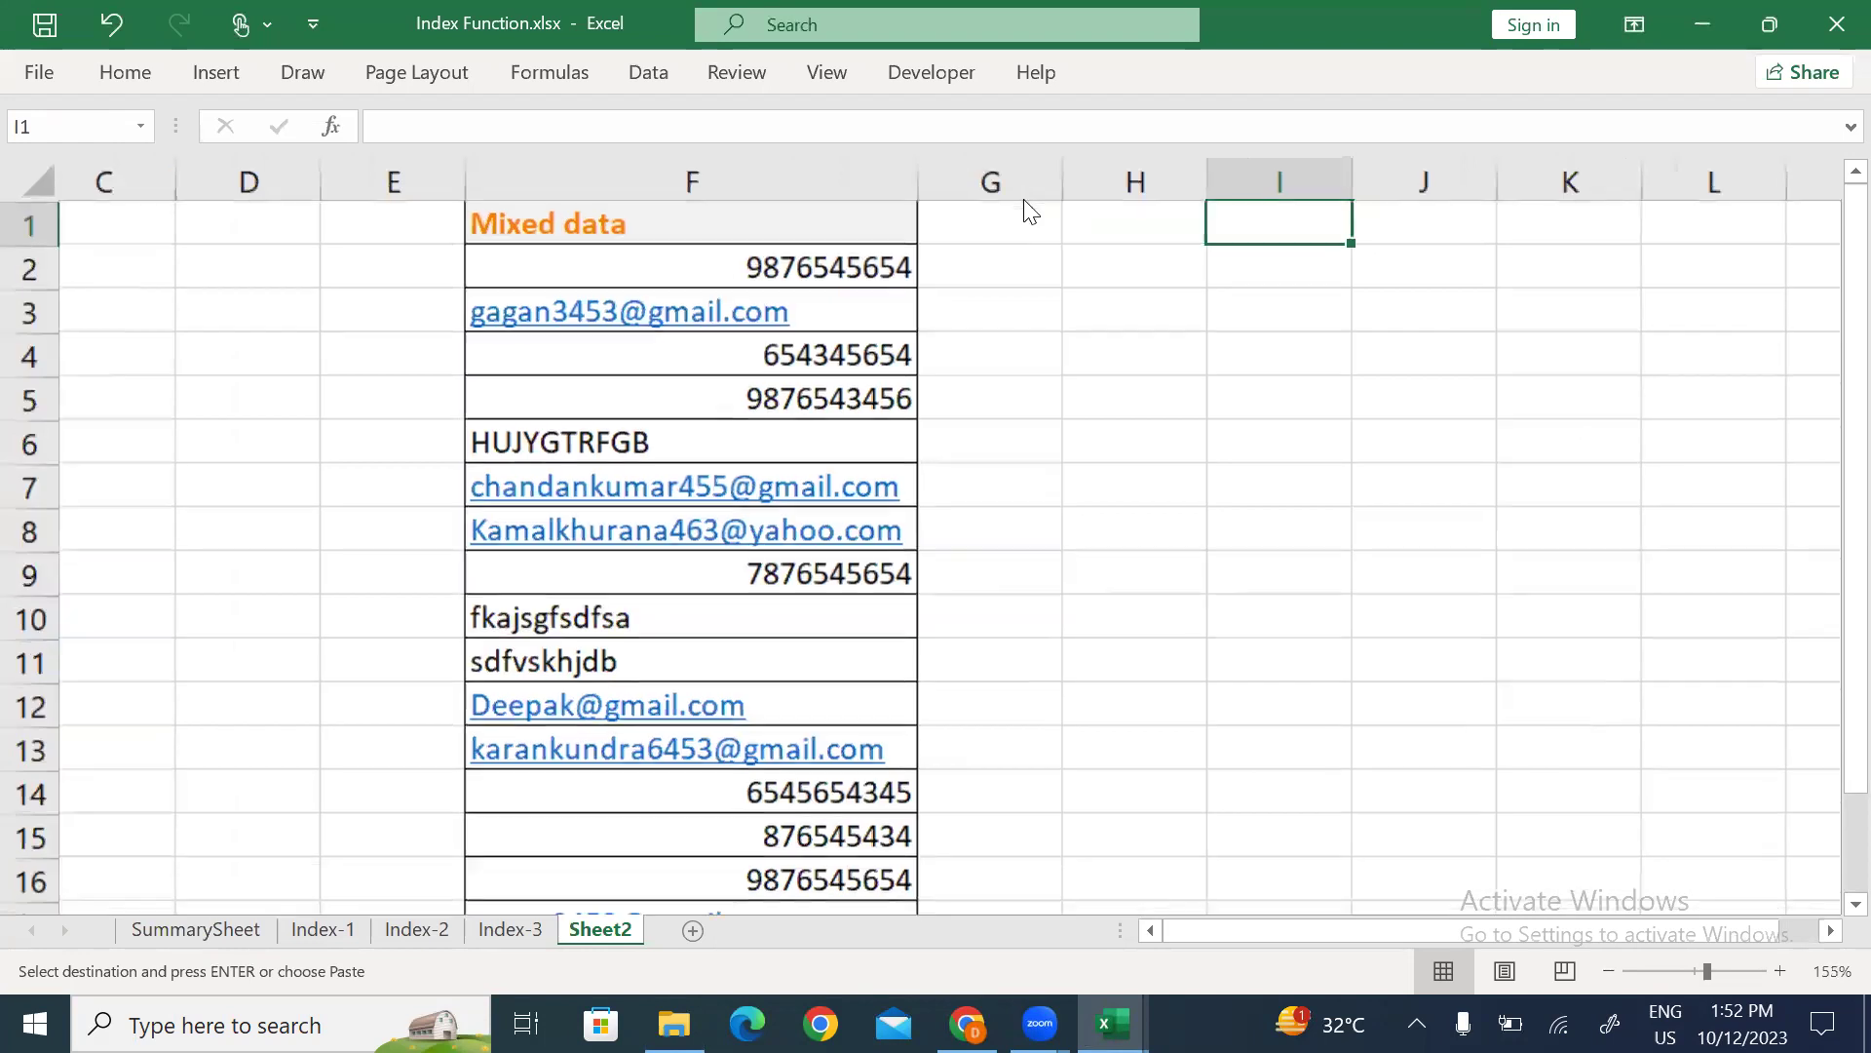
key(Left)
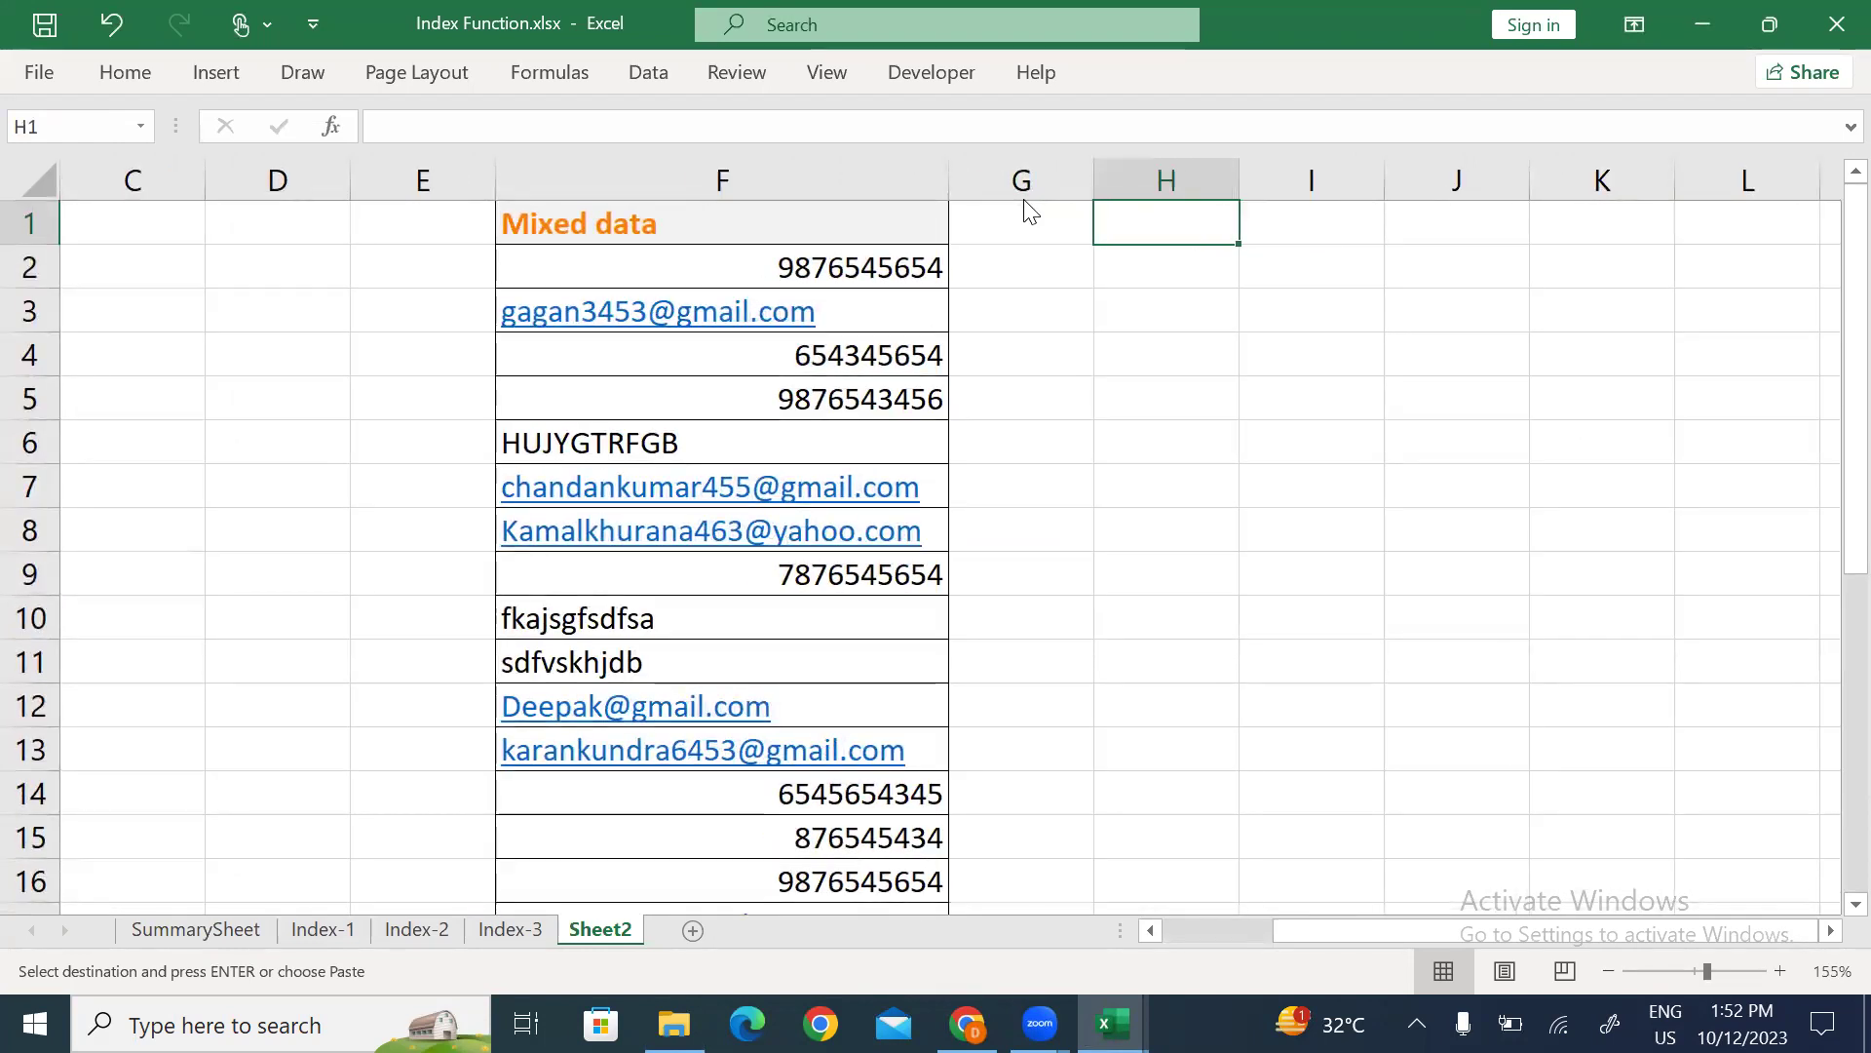
text(Email)
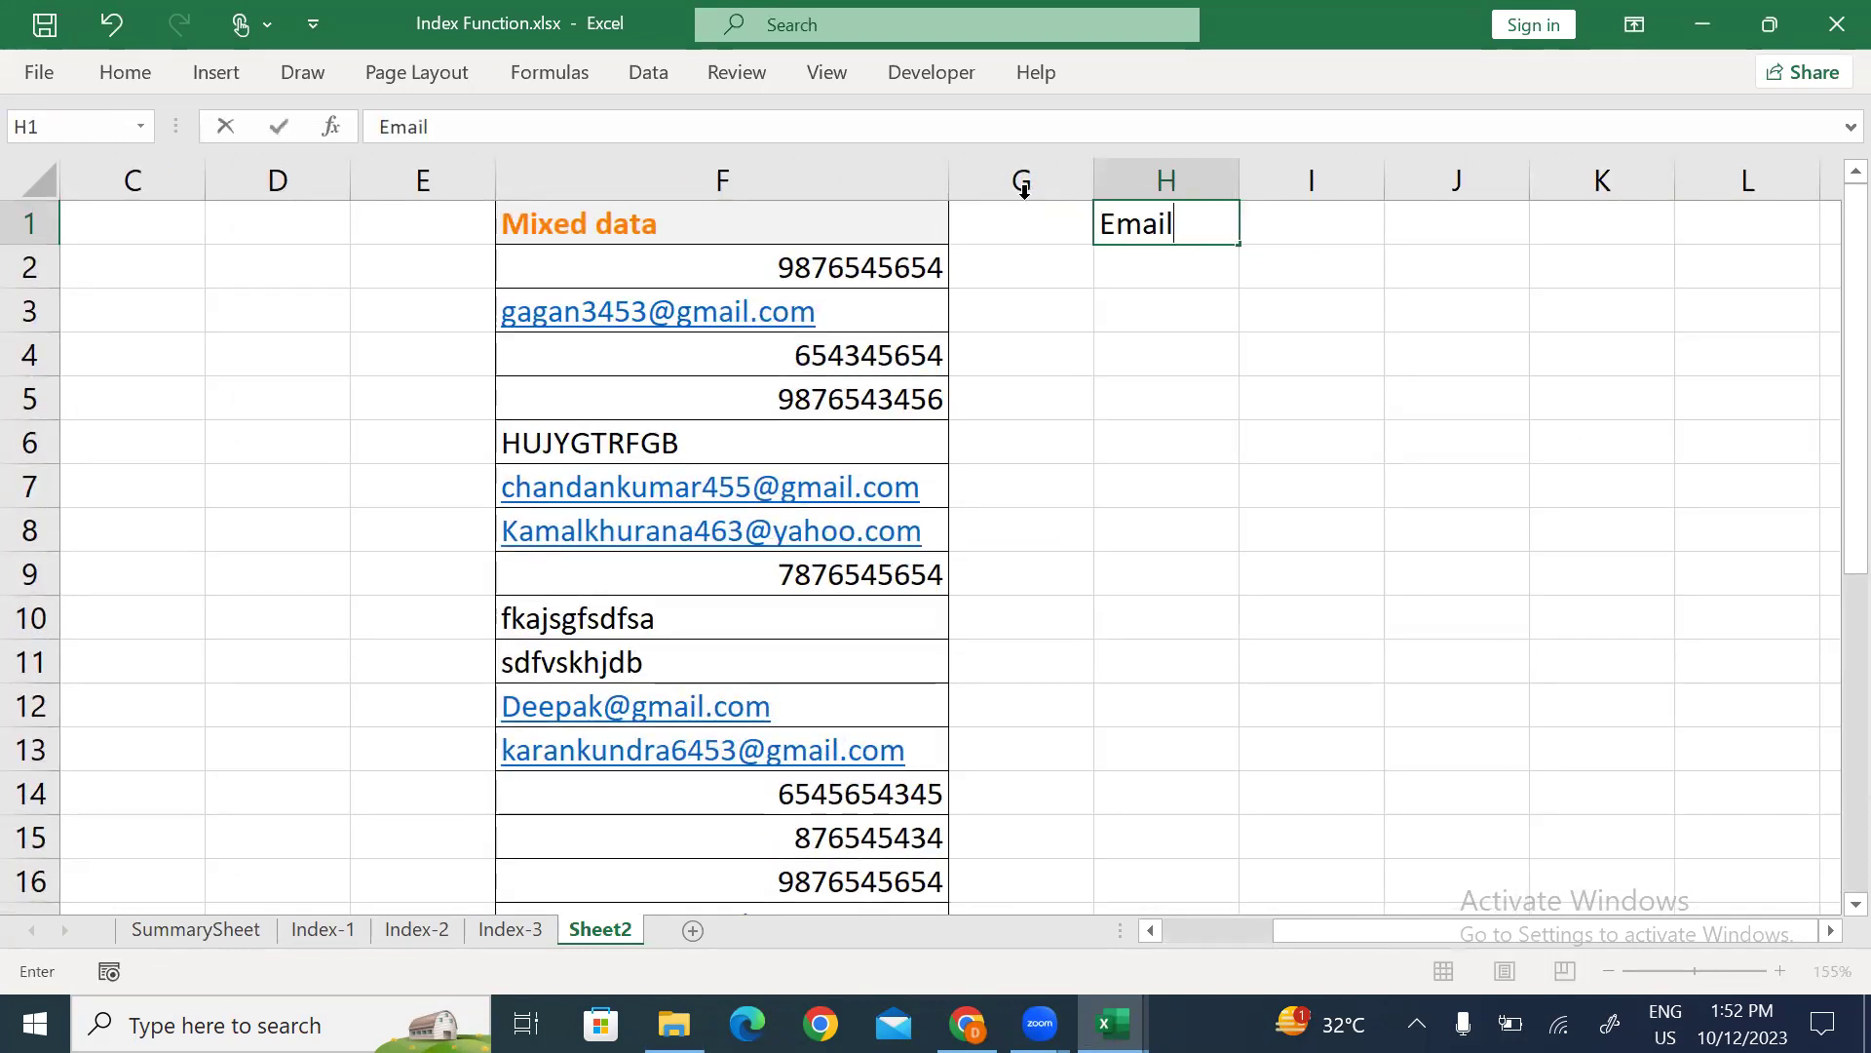
text( ID)
key(Return)
key(Up)
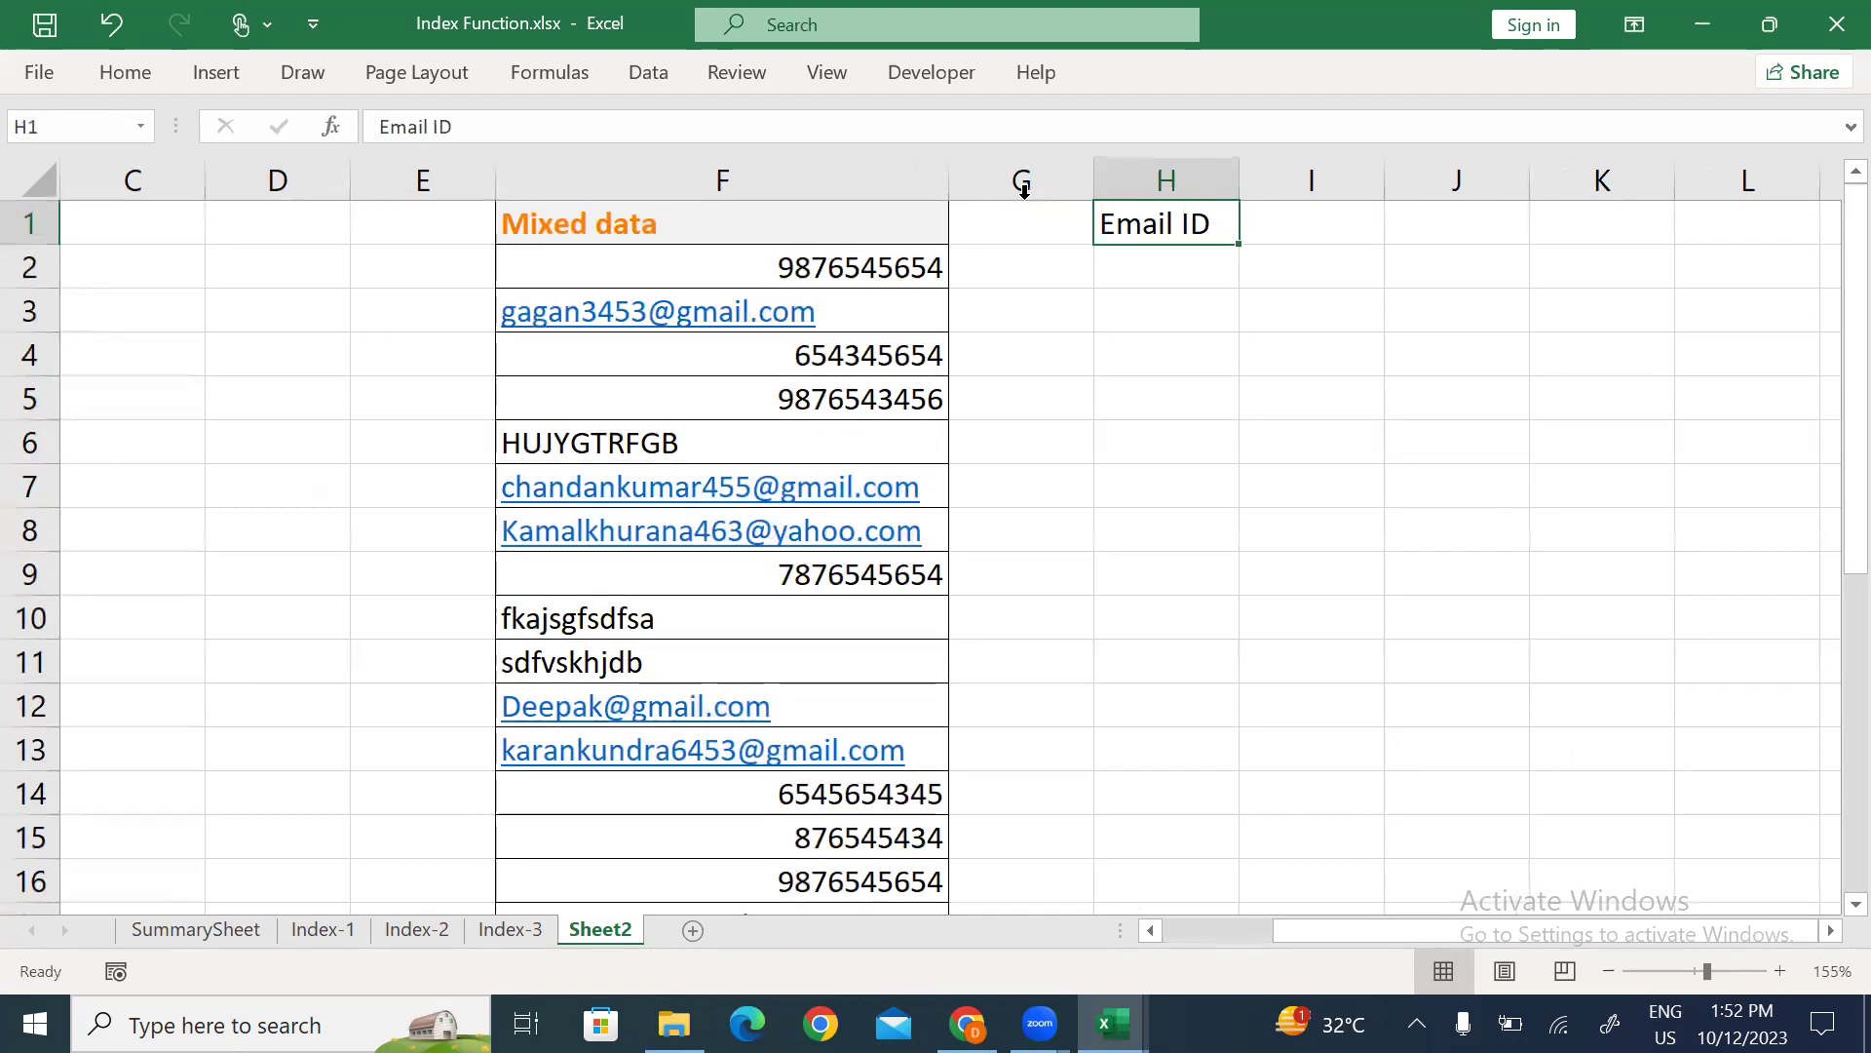
key(alt+h)
key(j)
key(Down)
key(Return)
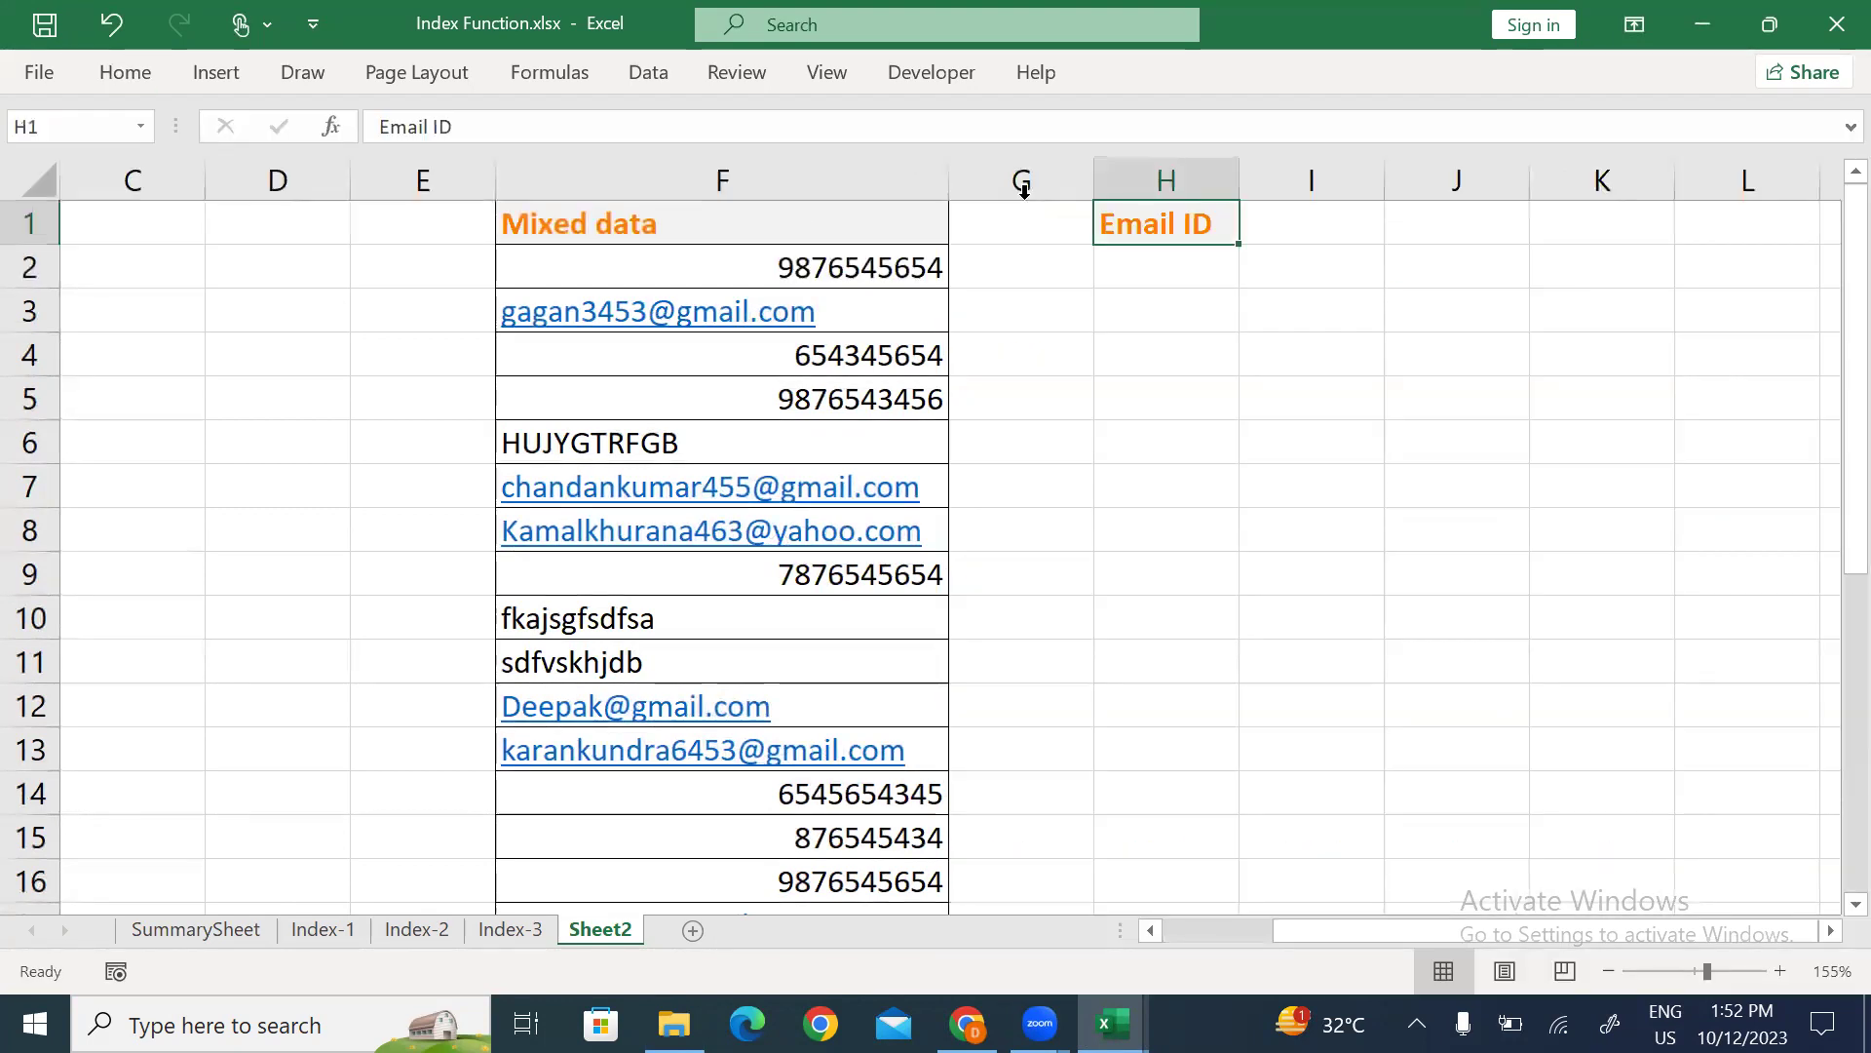
key(Right)
key(Right)
key(Right)
key(Right)
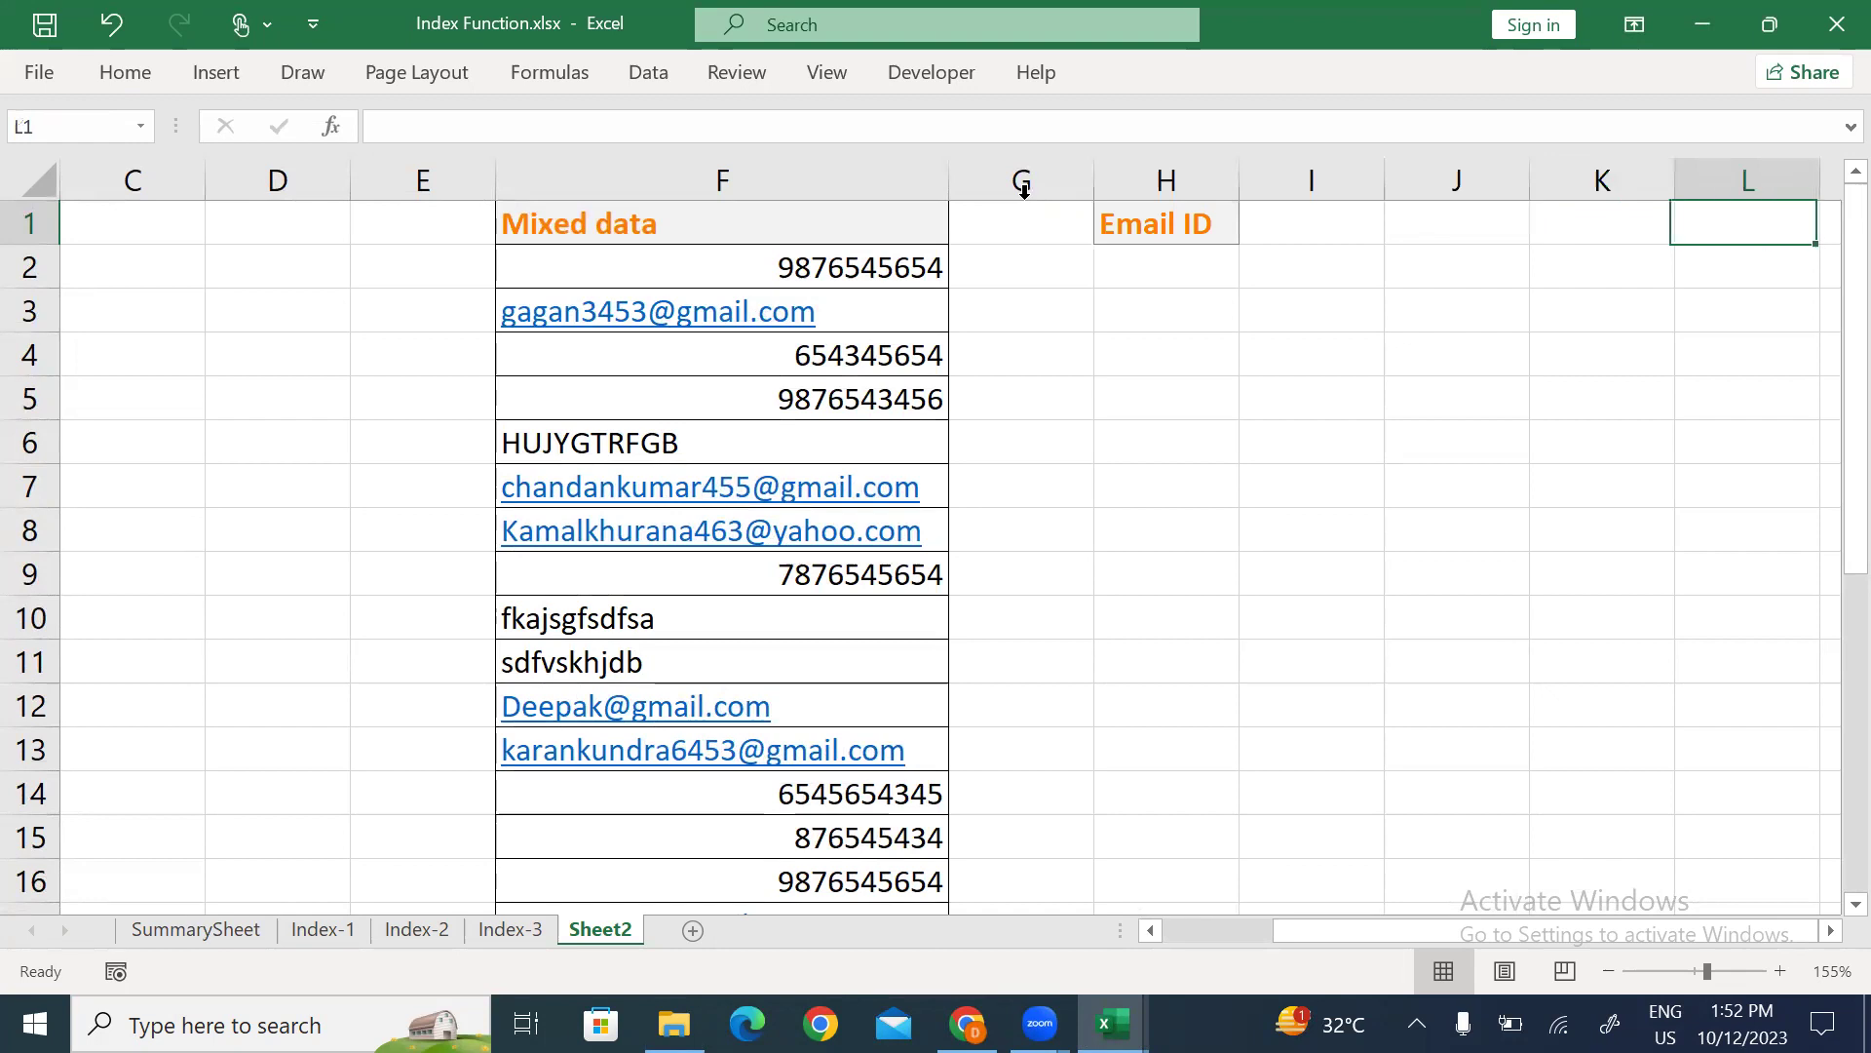
key(Right)
key(Right)
key(Right)
key(Left)
key(Left)
key(Left)
key(Left)
key(Left)
key(Left)
key(Left)
Start an INDEX formula in H2 with the Mixed data values as the absolute array $F$2:$F$29.
key(Down)
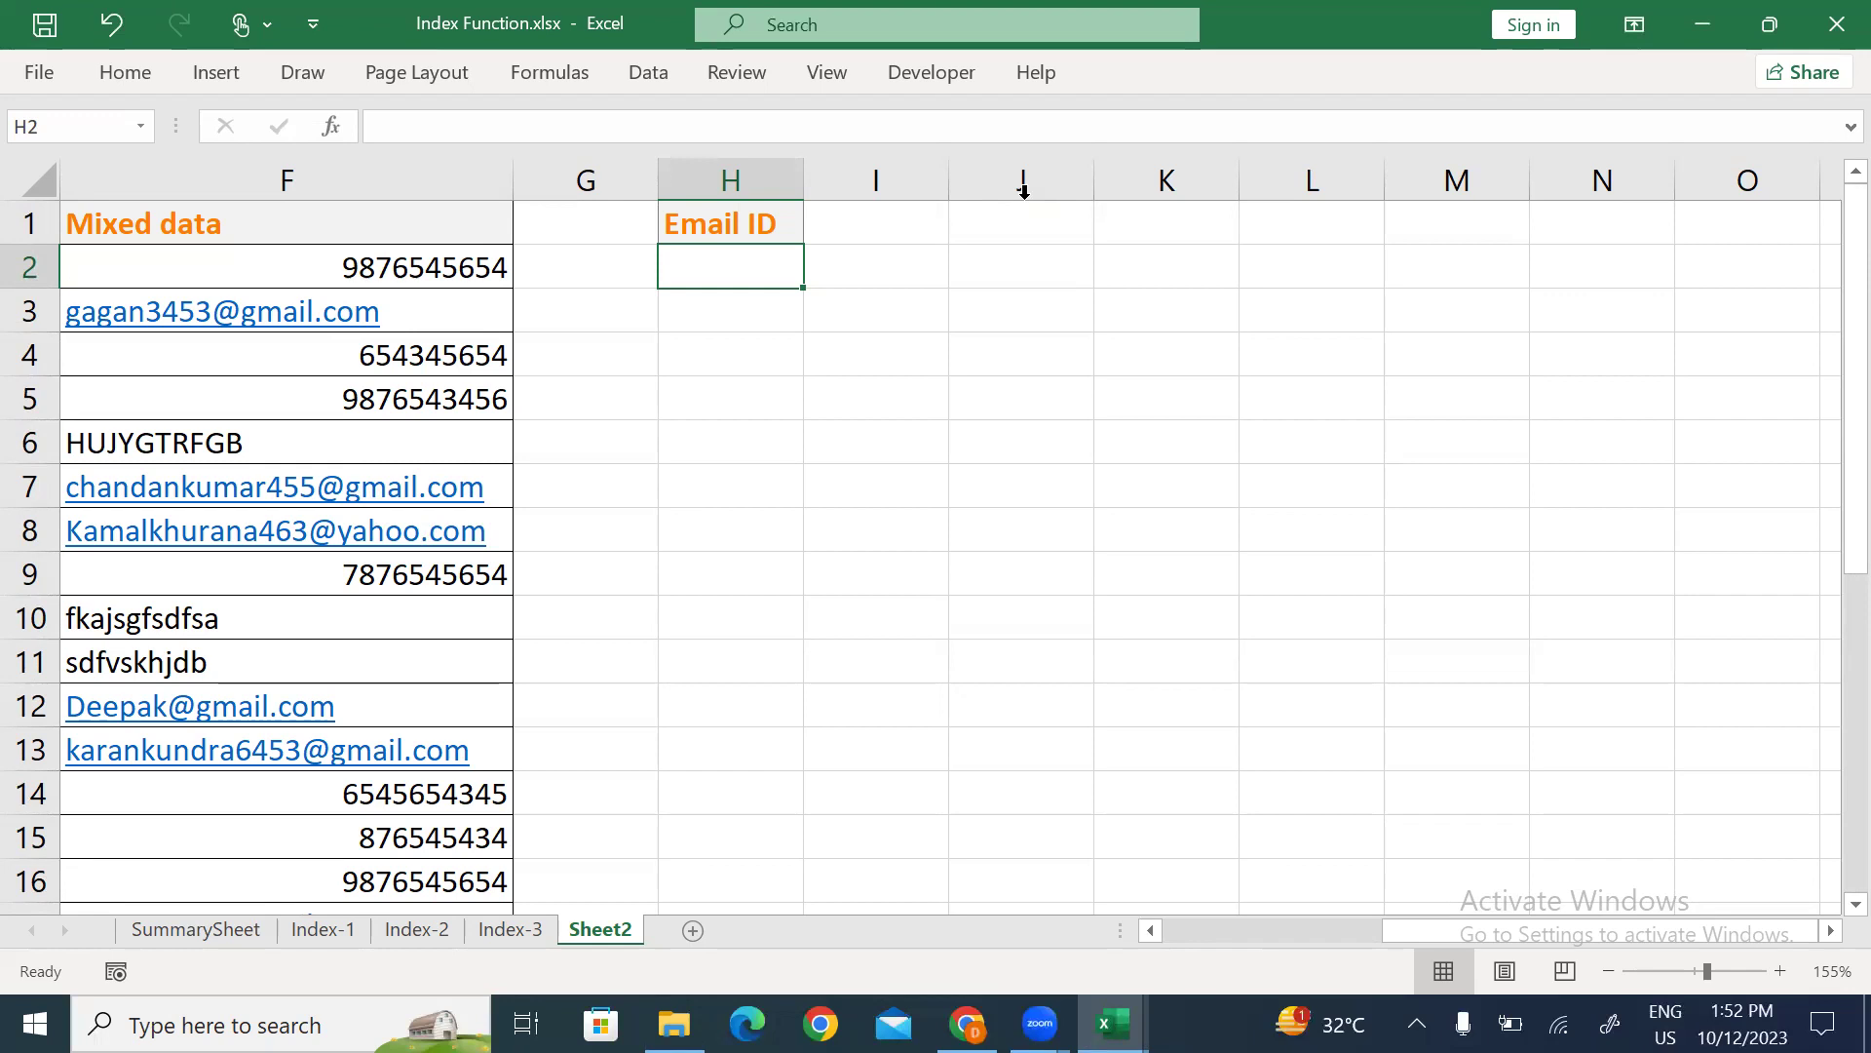
text(=inde)
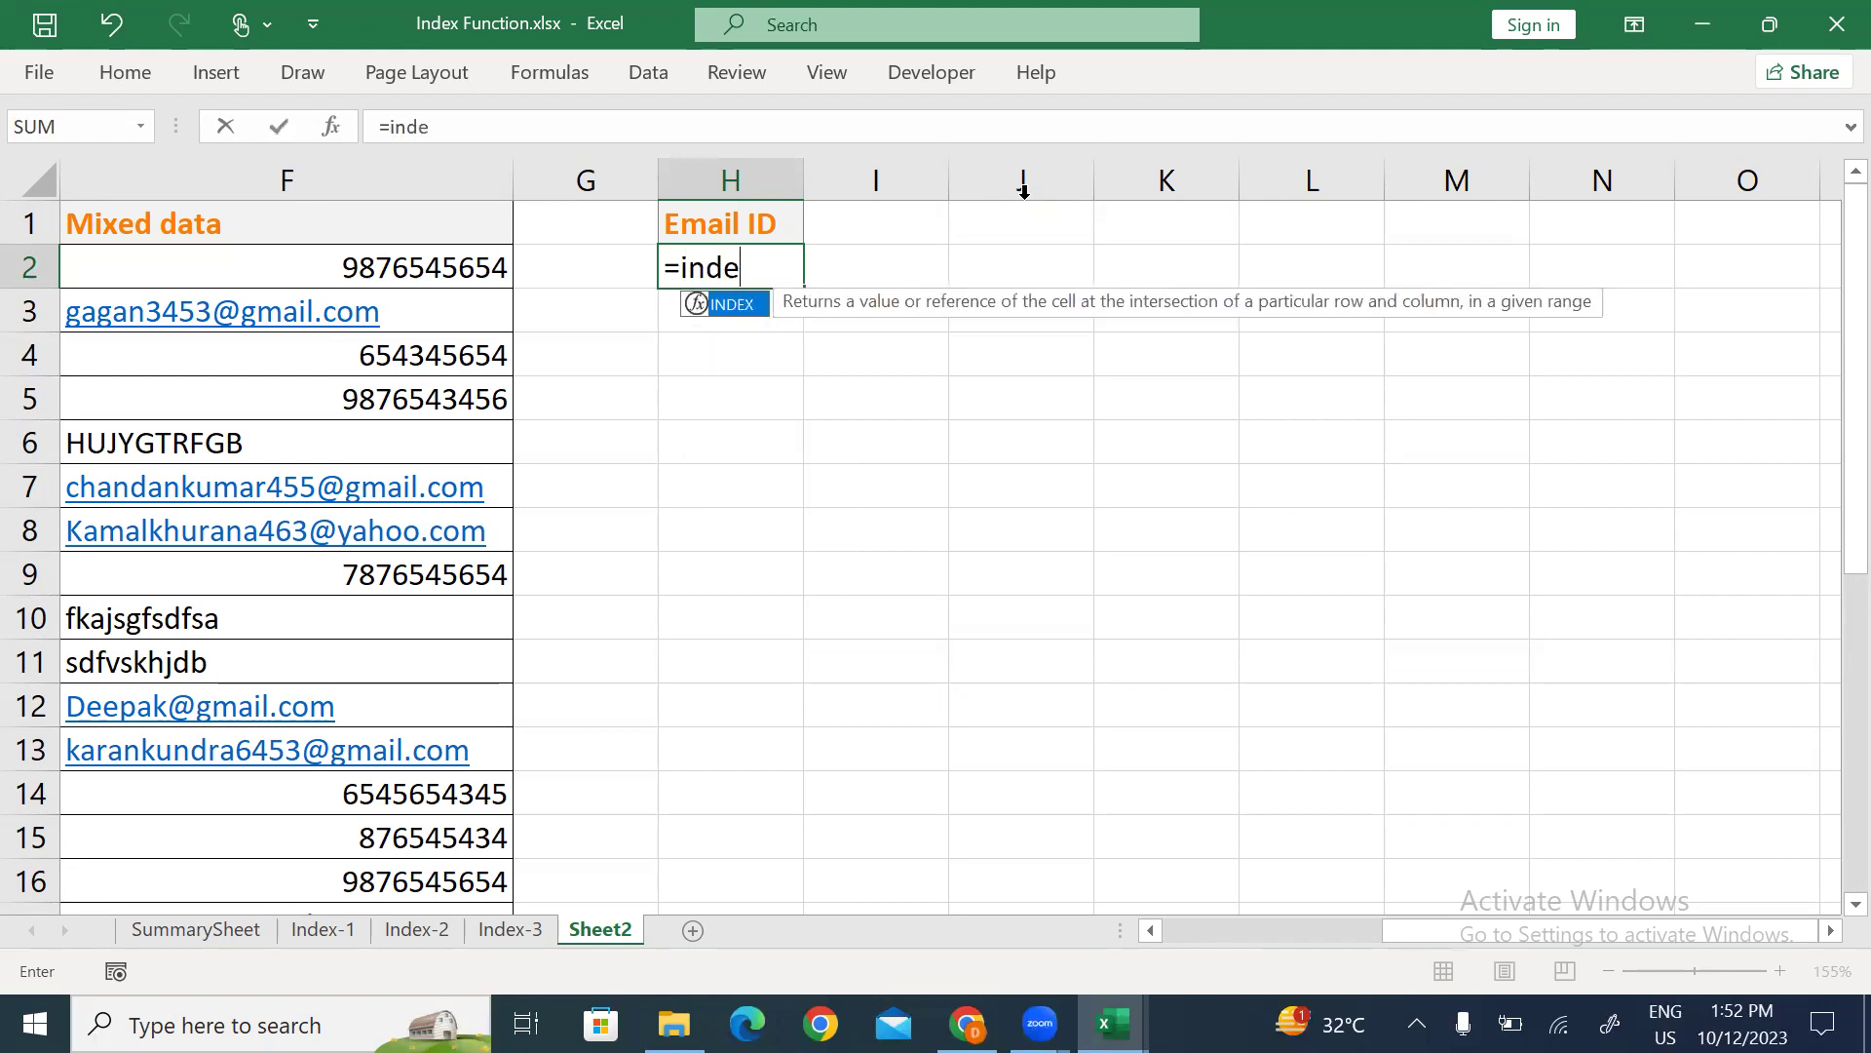
key(Tab)
click(367, 259)
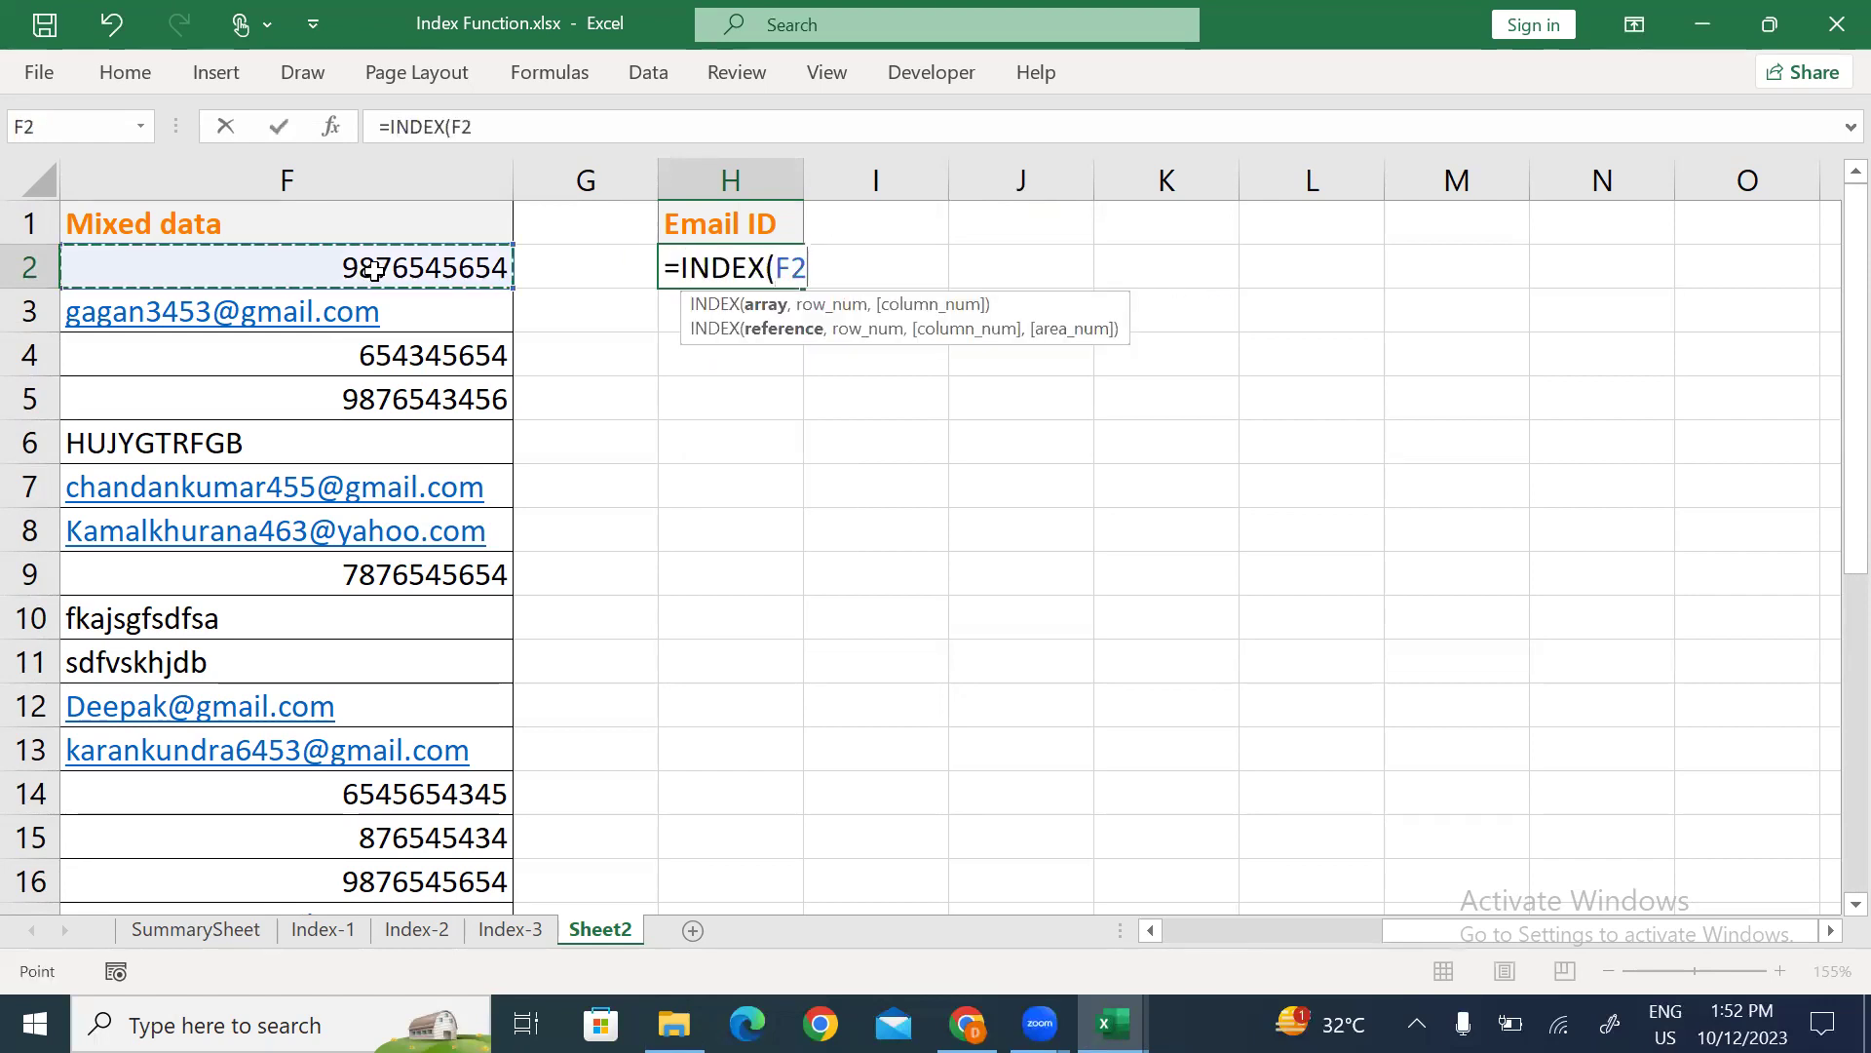
key(ctrl+shift+Down)
key(F4)
text(,)
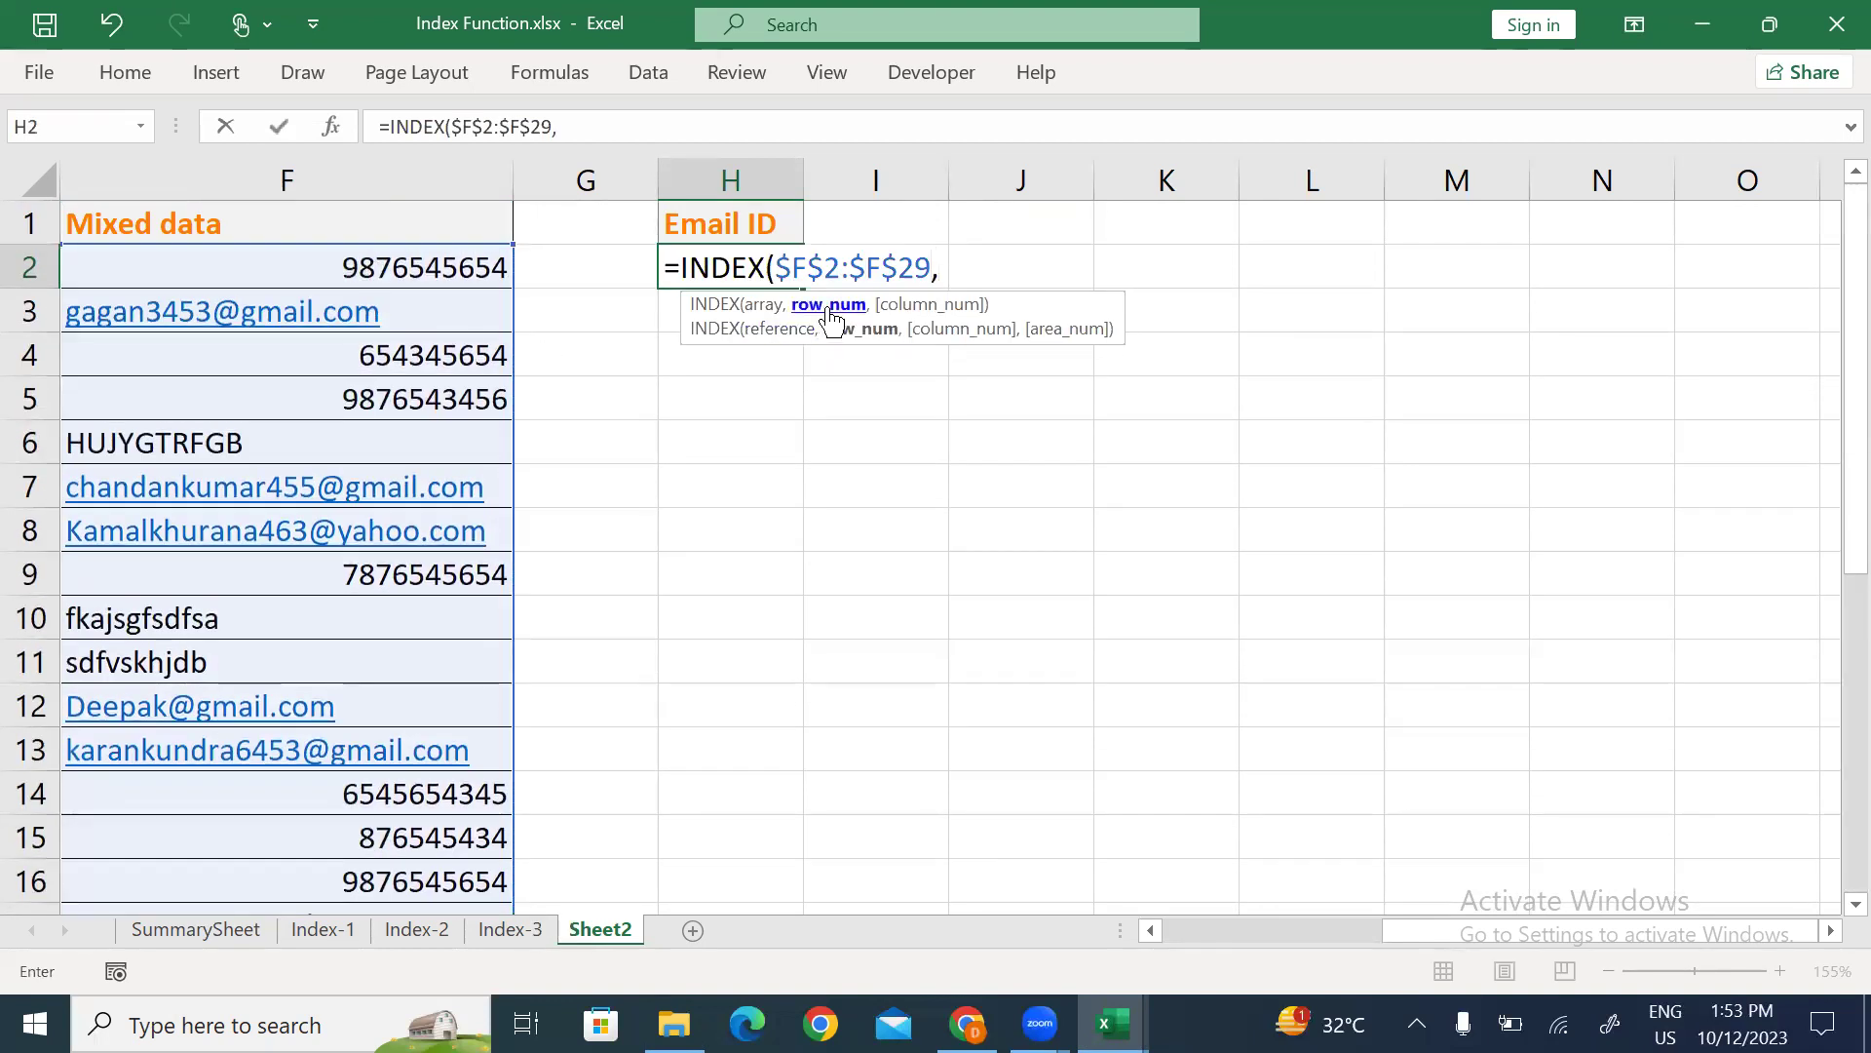
Add an IF as the INDEX row number, with FIND("@",$F$2:$F$29) as its logical test.
text(IF()
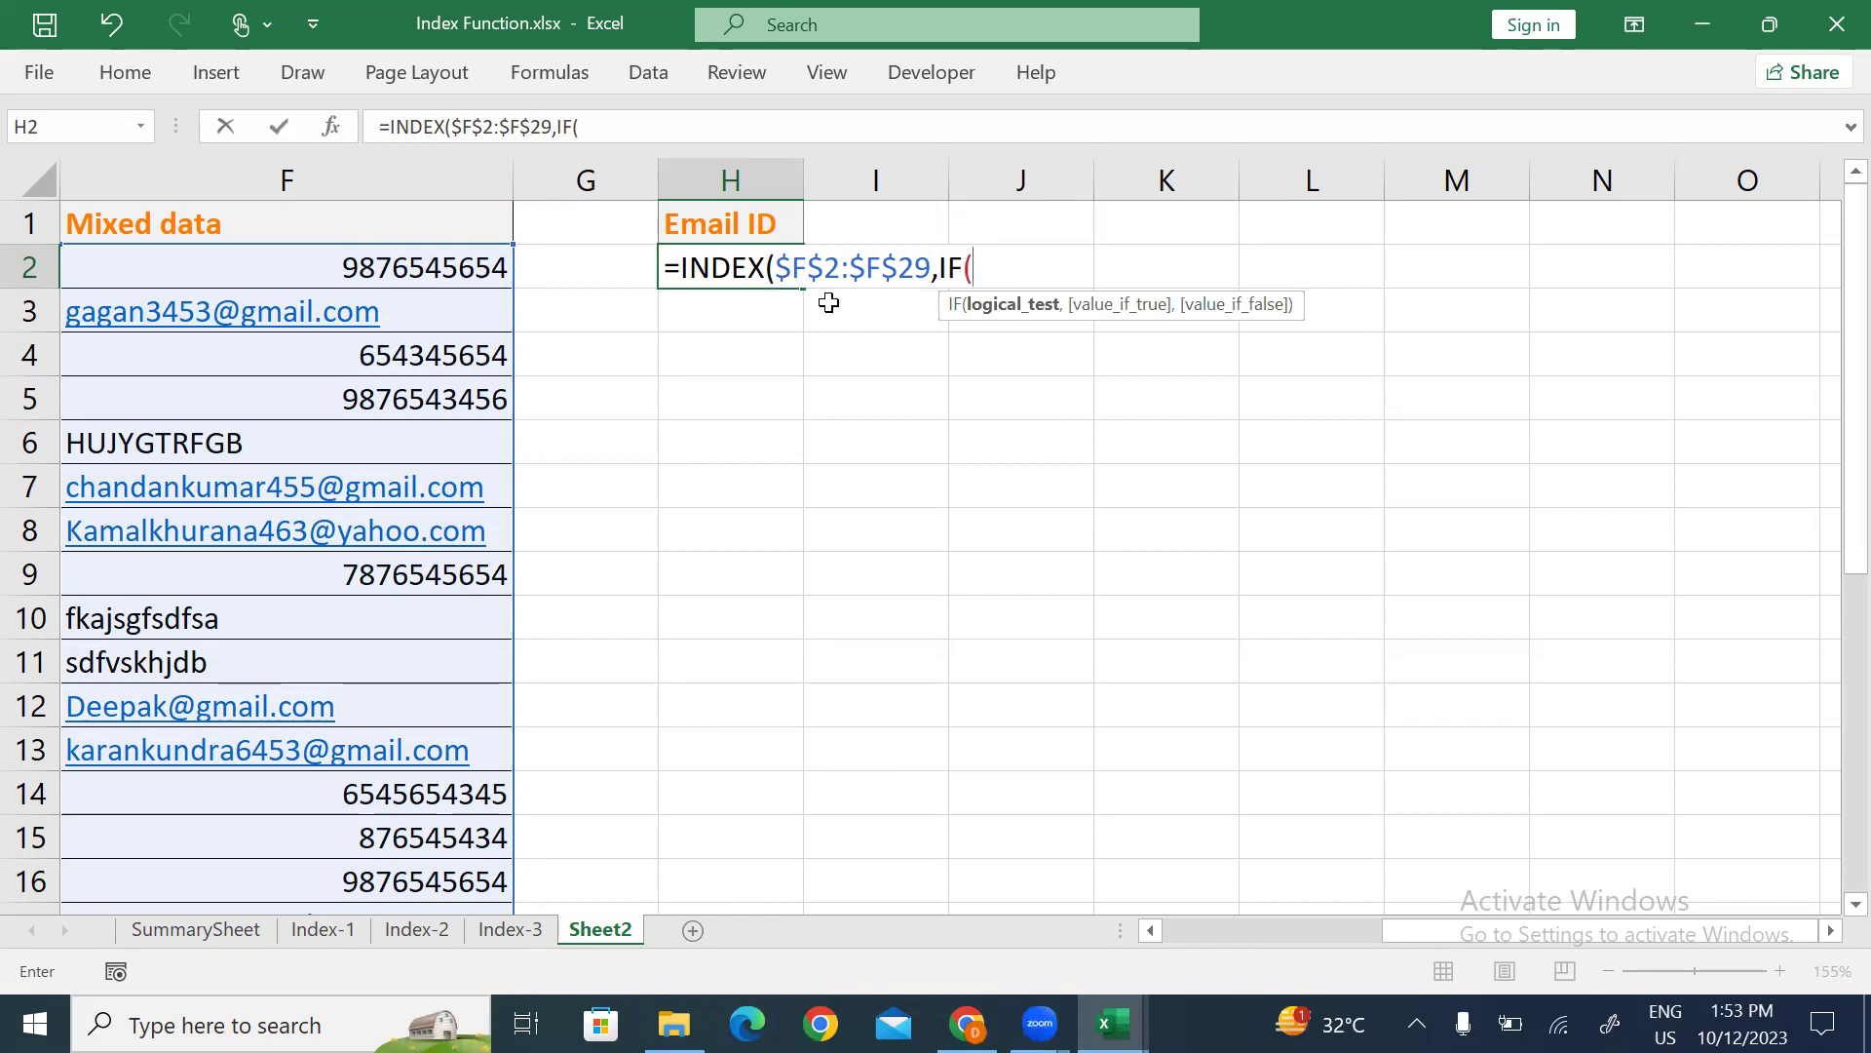
text(fi)
key(Tab)
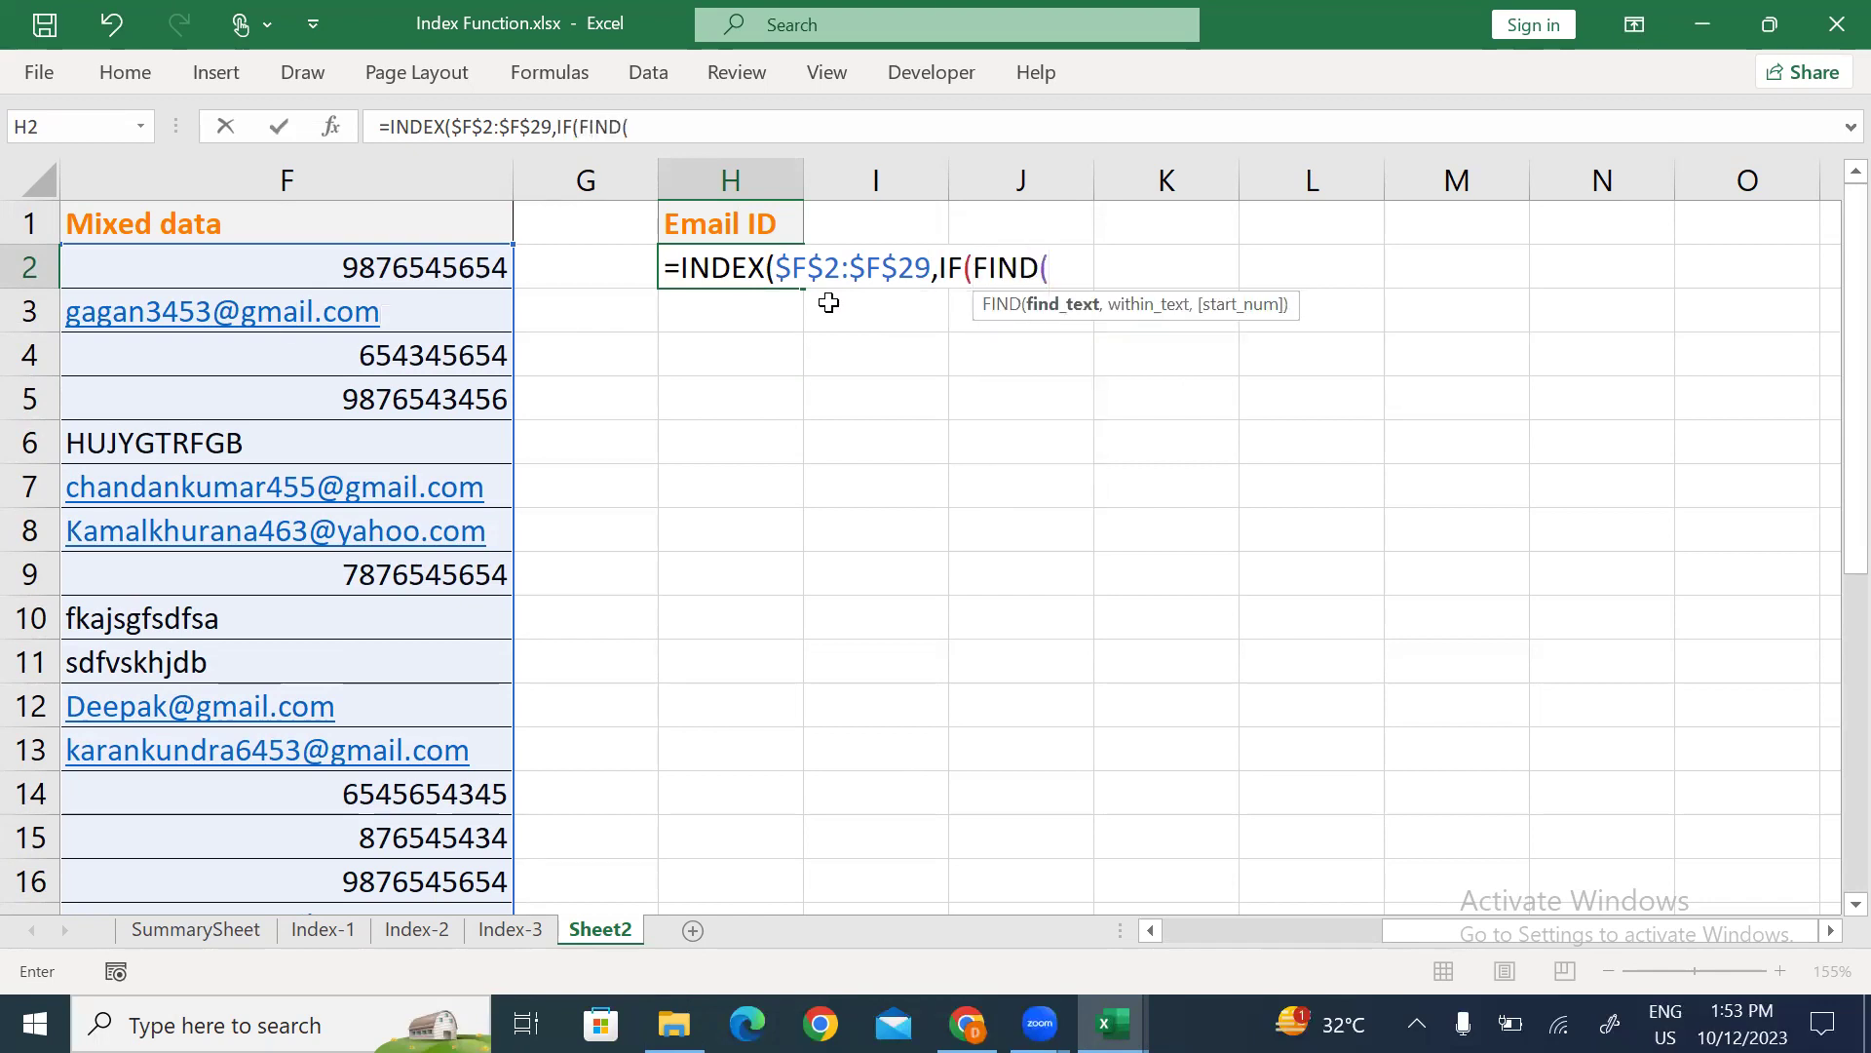
text("@")
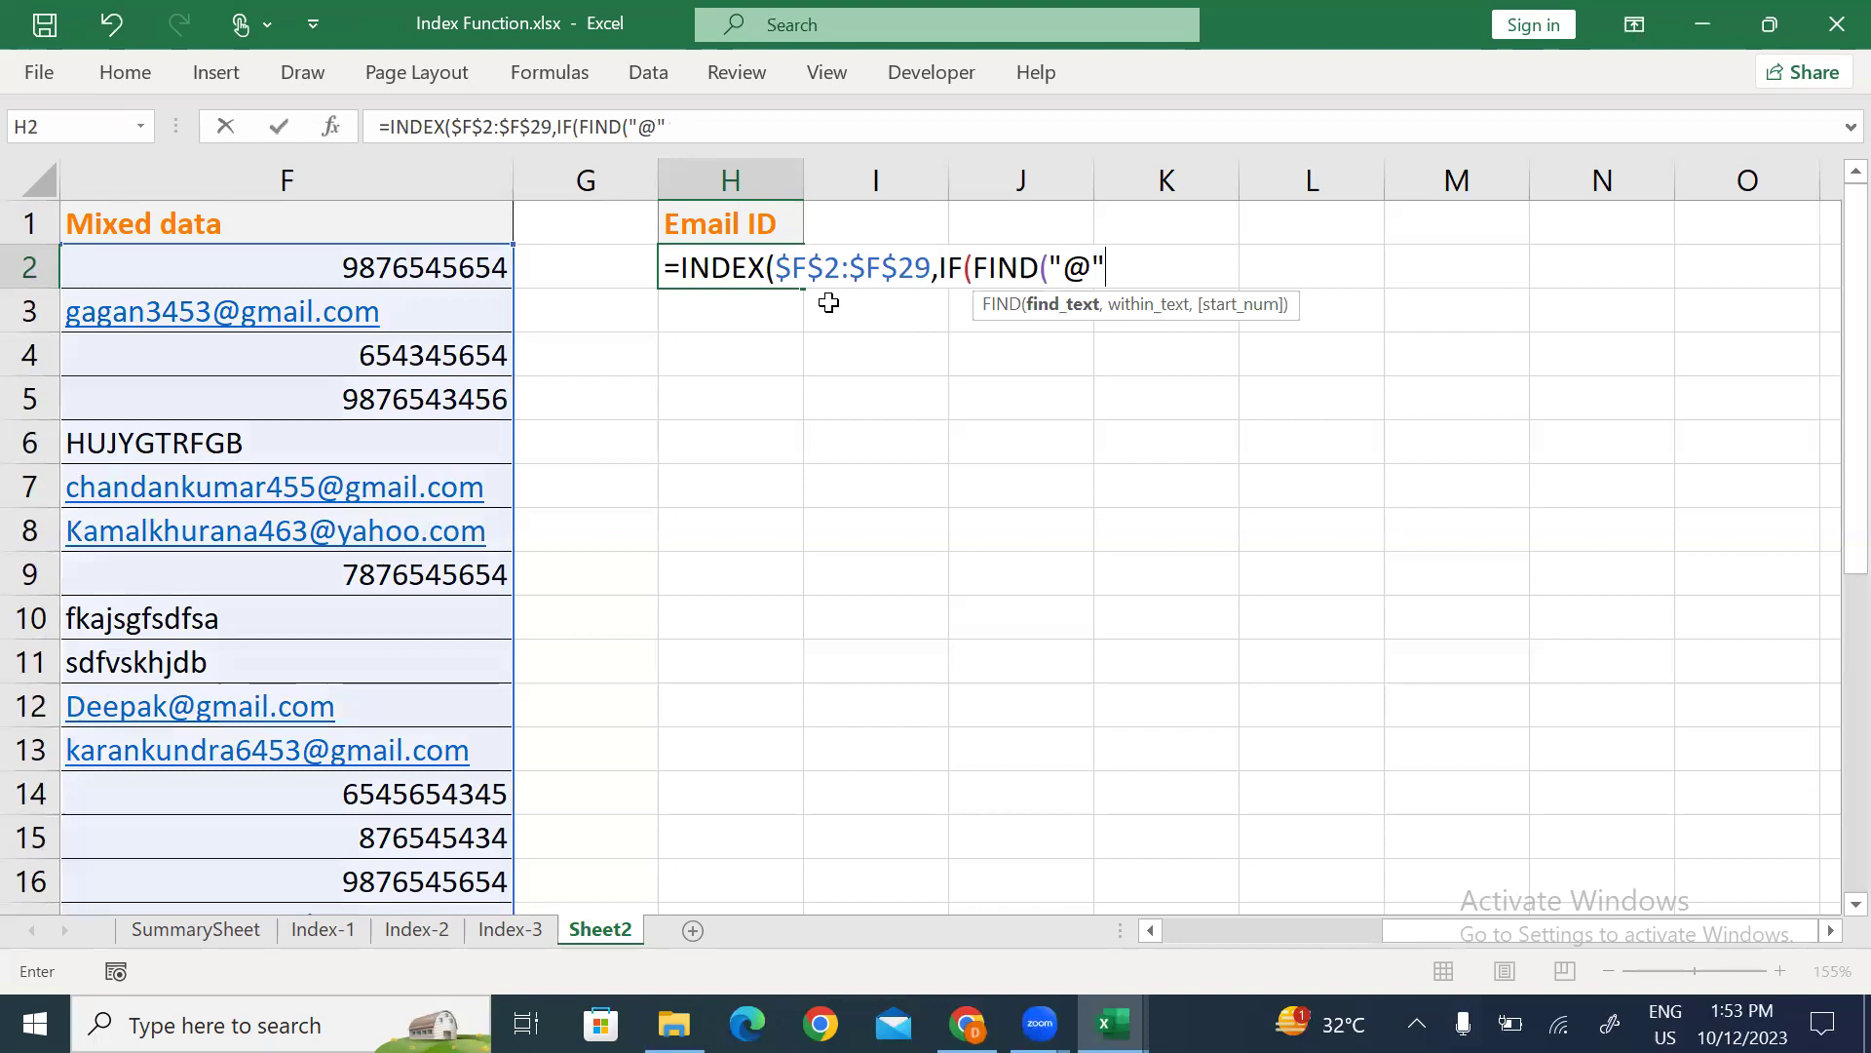
text(,)
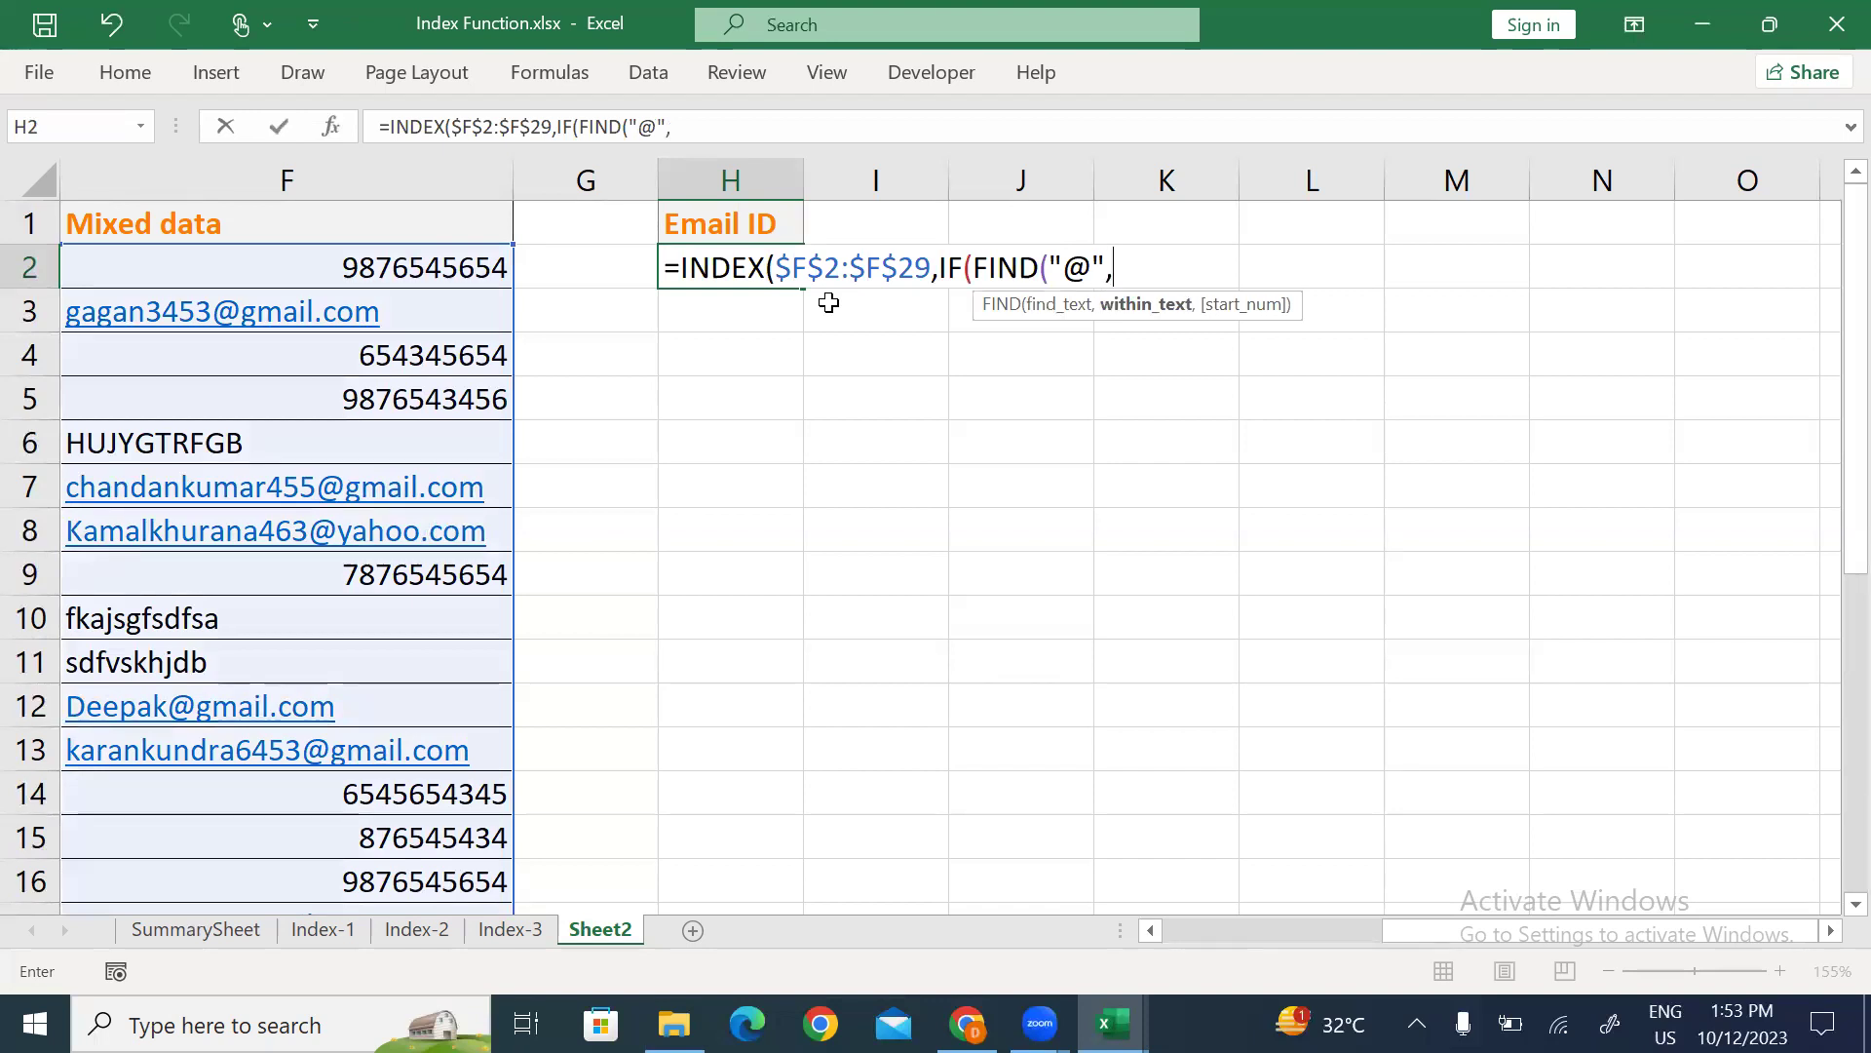
click(435, 262)
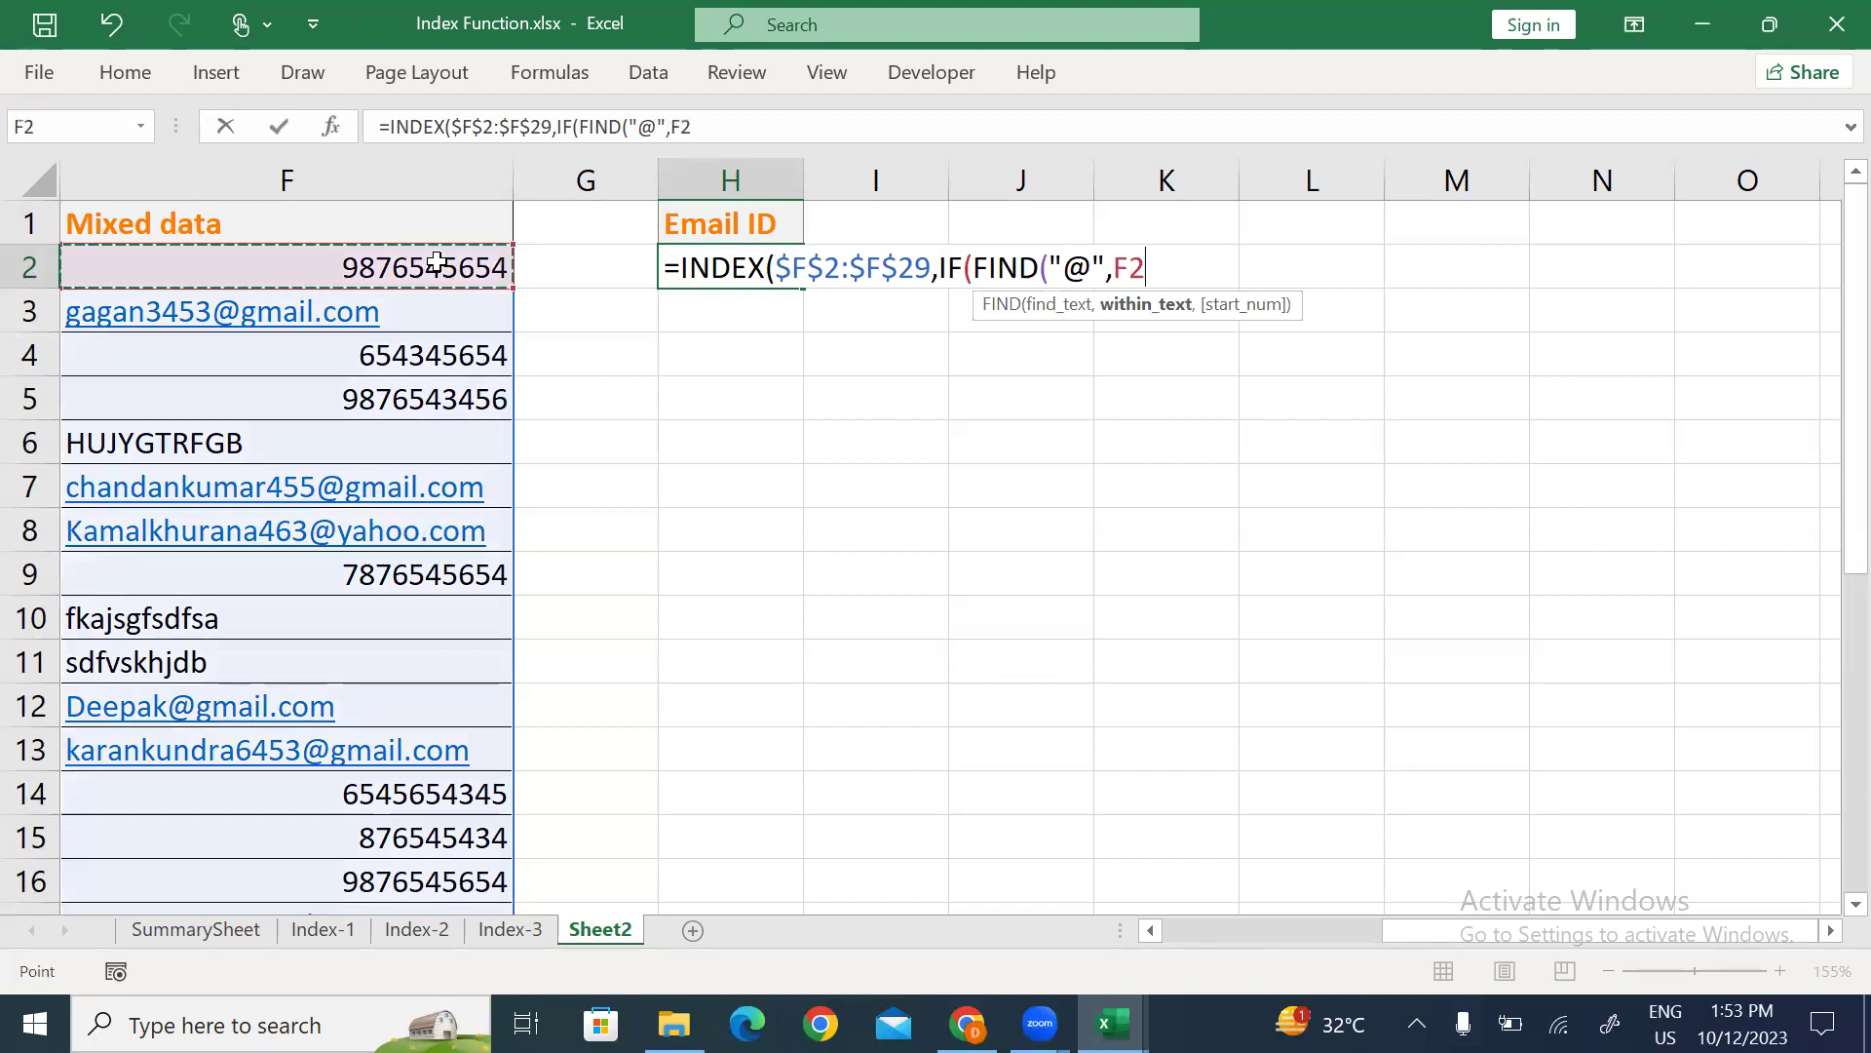
key(ctrl+shift+Down)
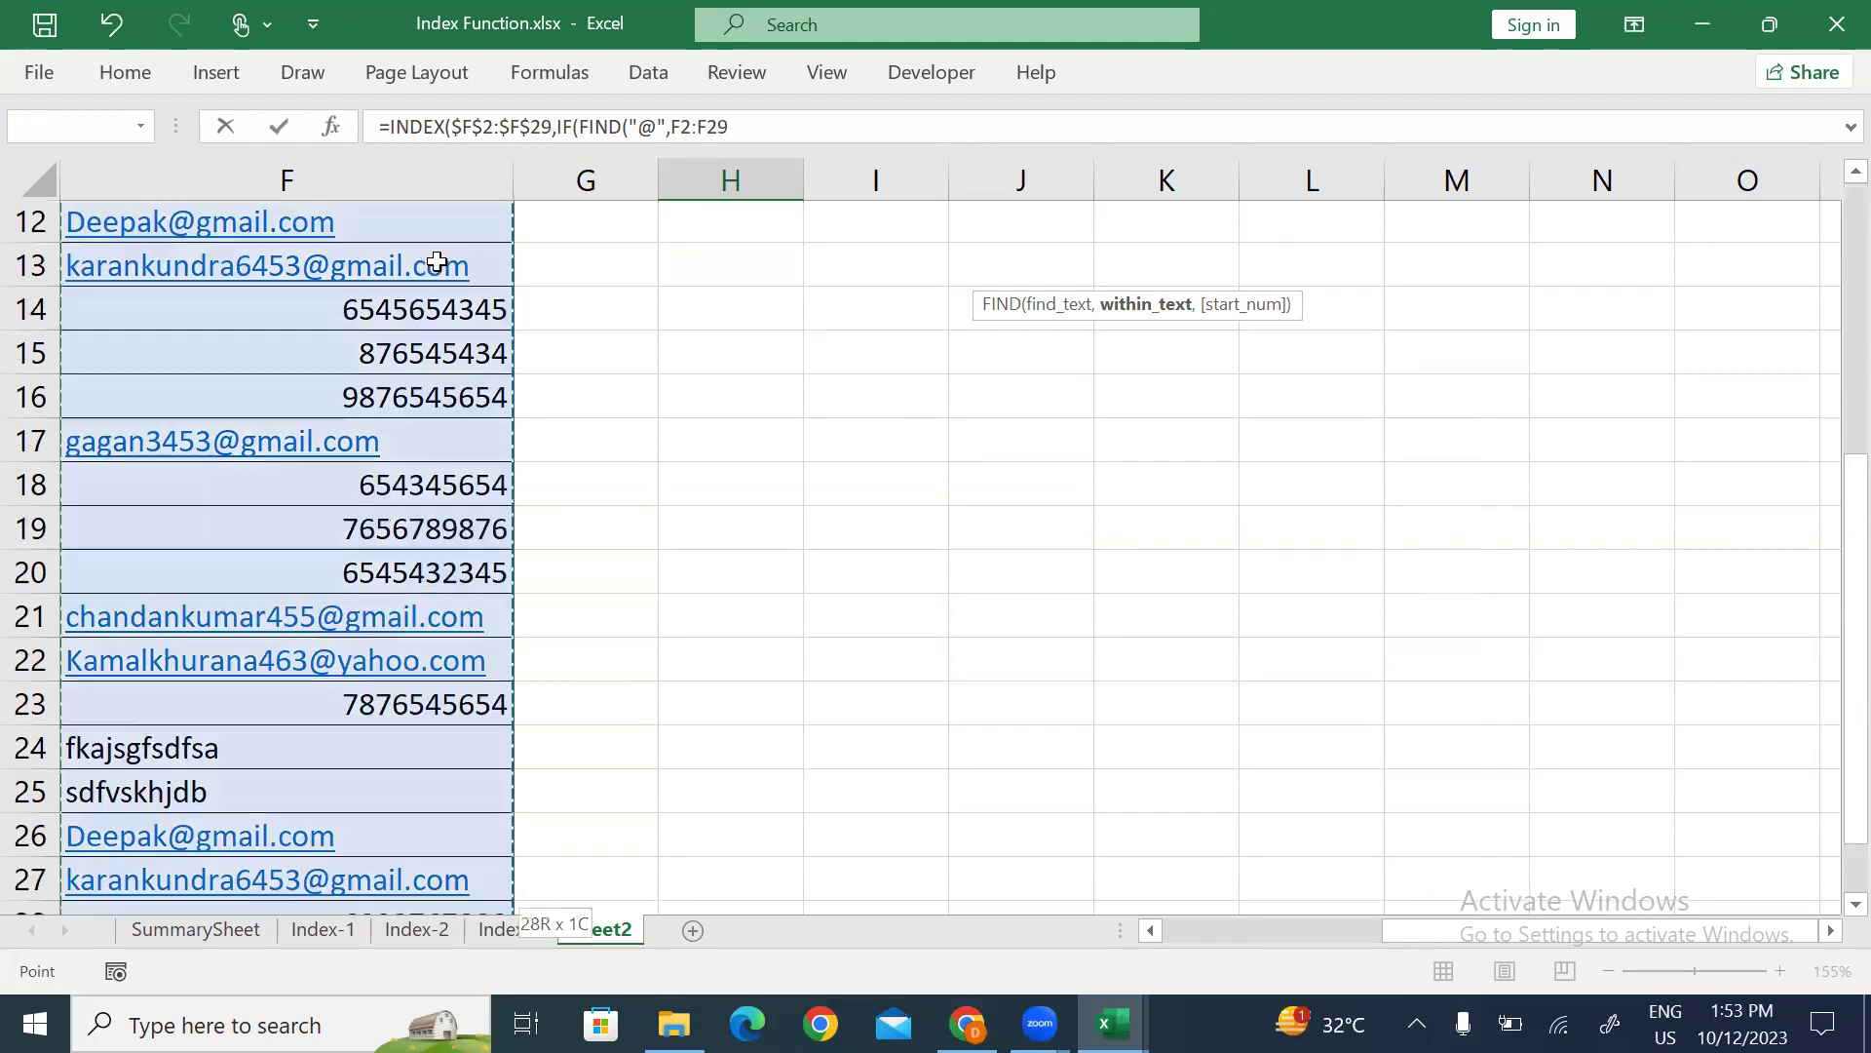
key(F4)
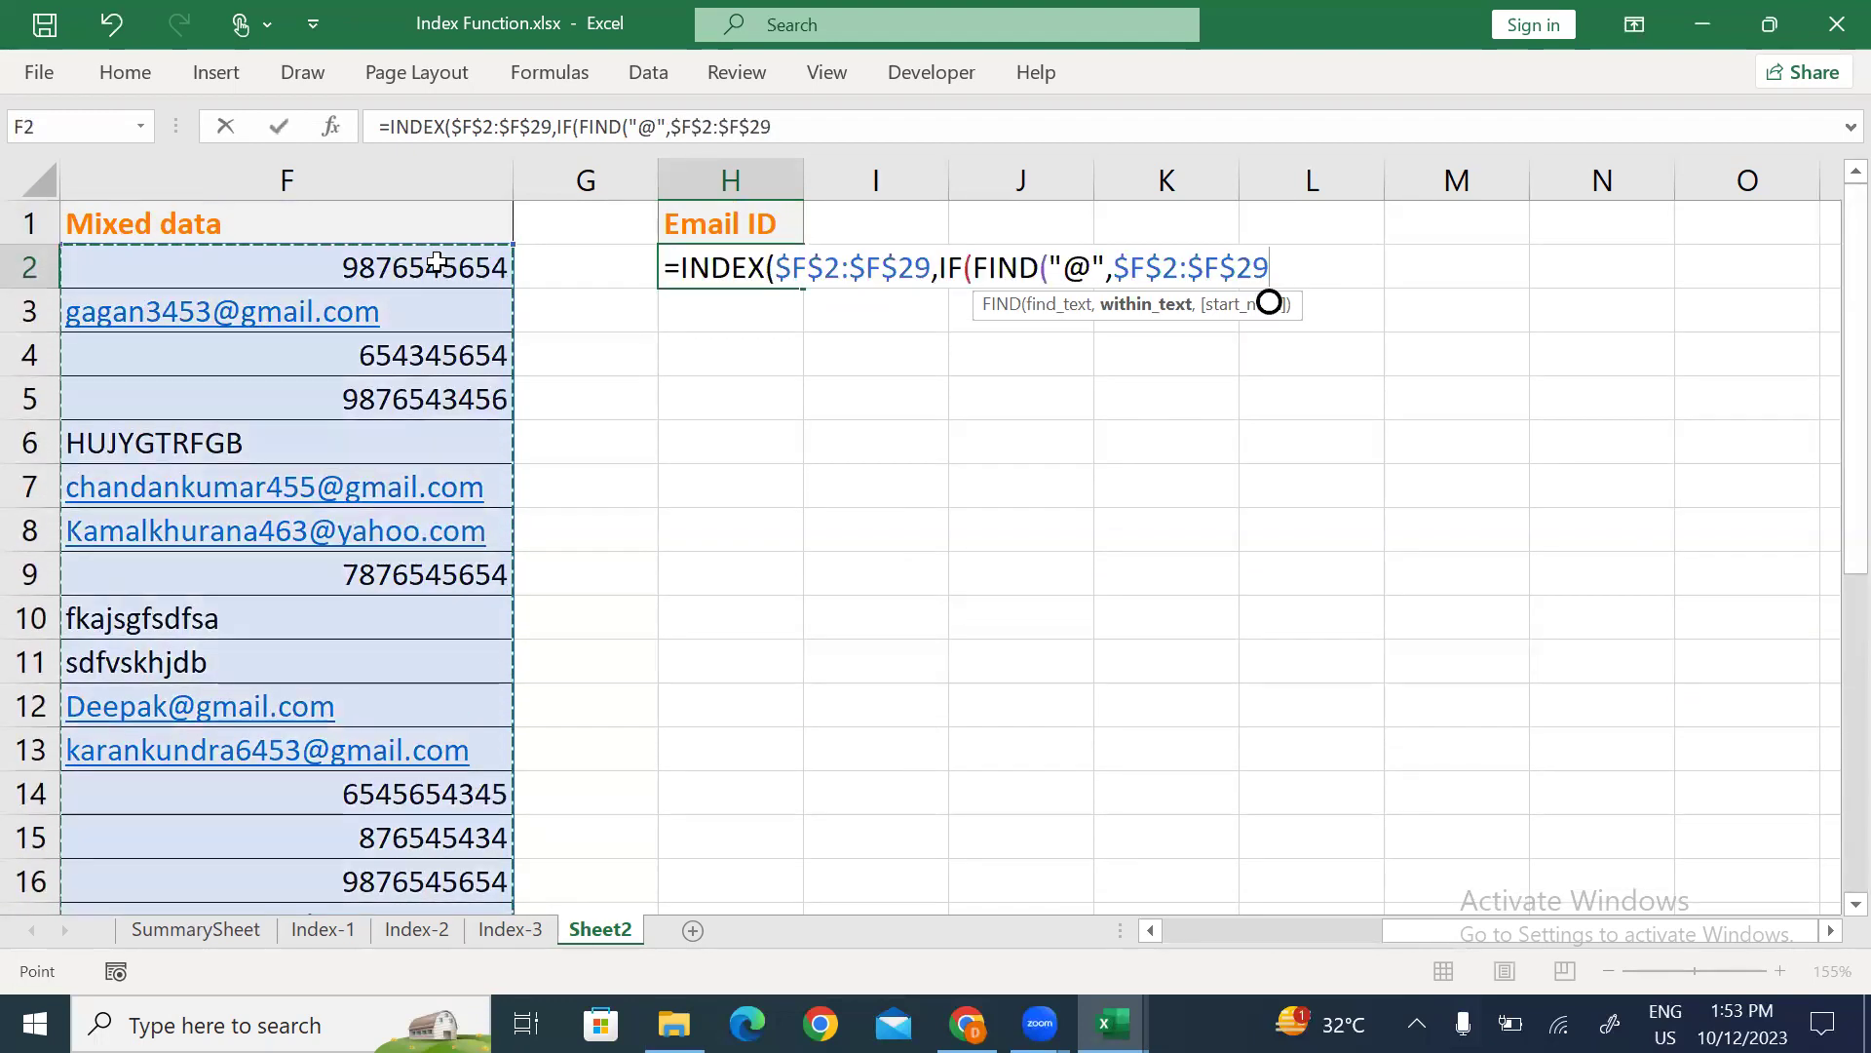
text(_)
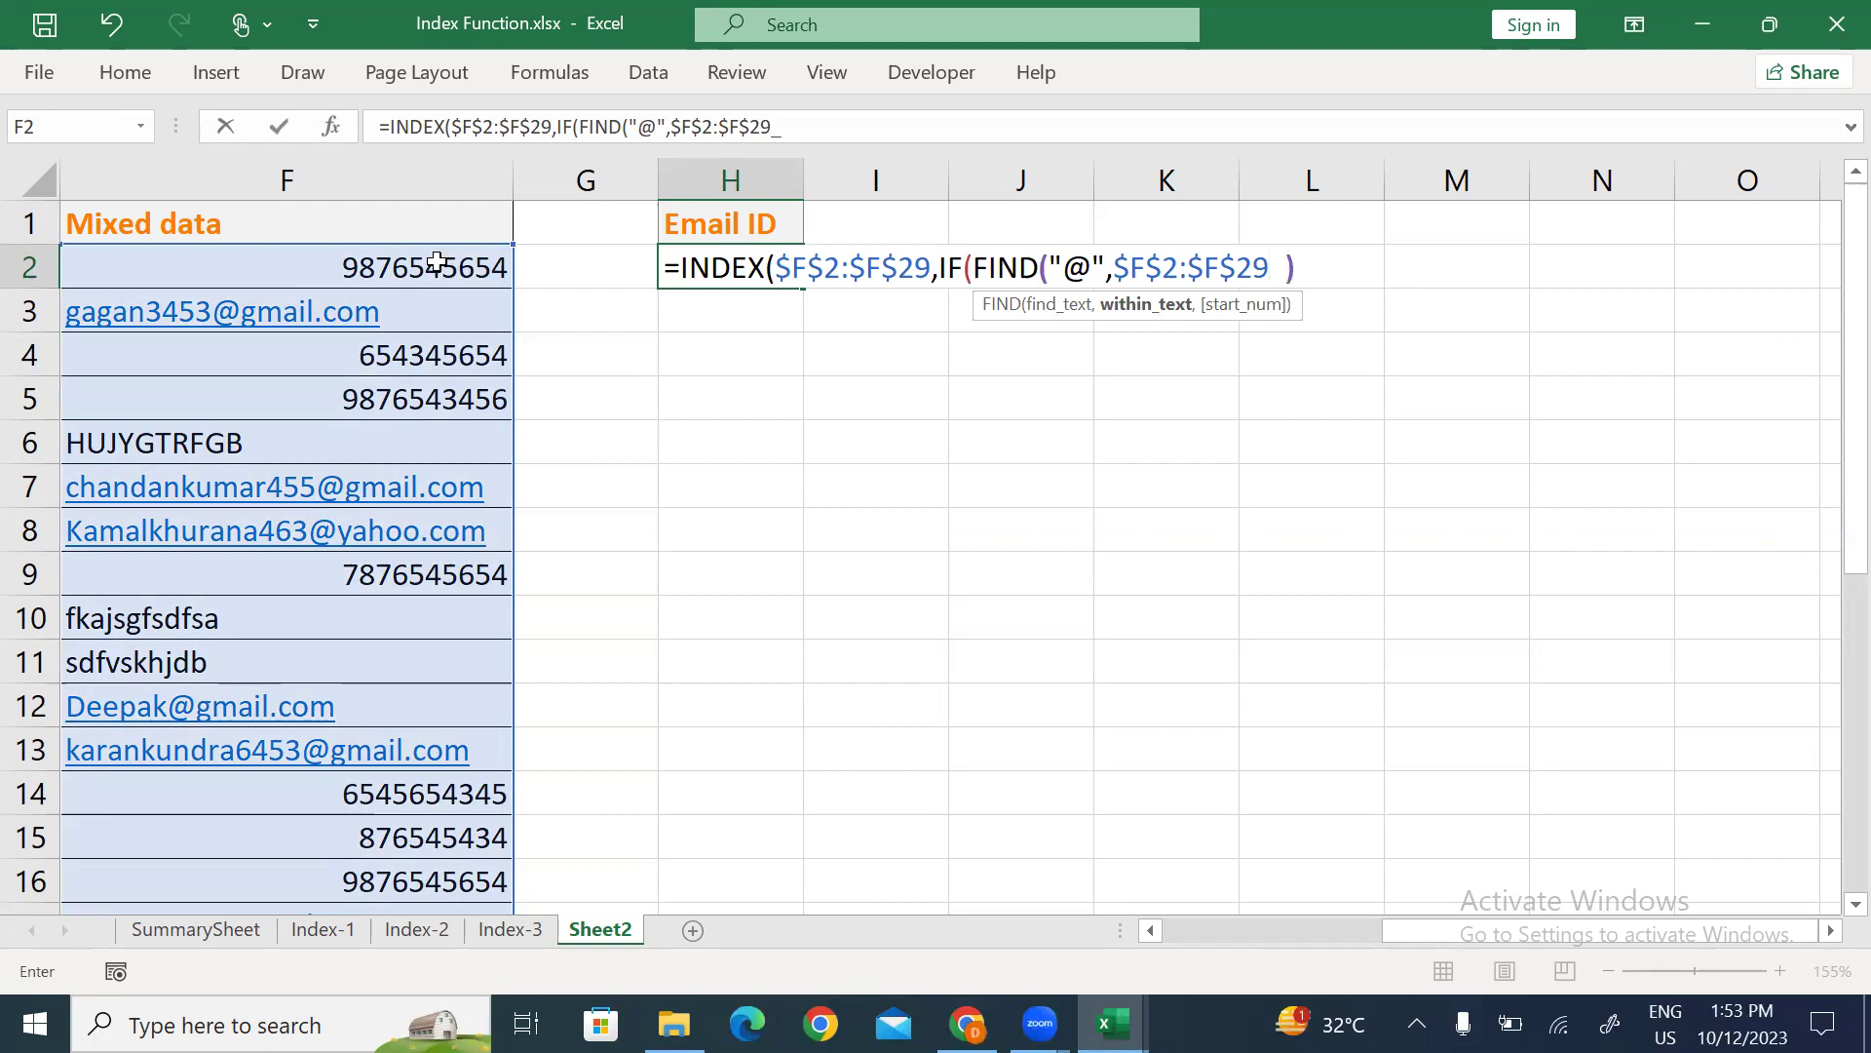
key(BackSpace)
text())
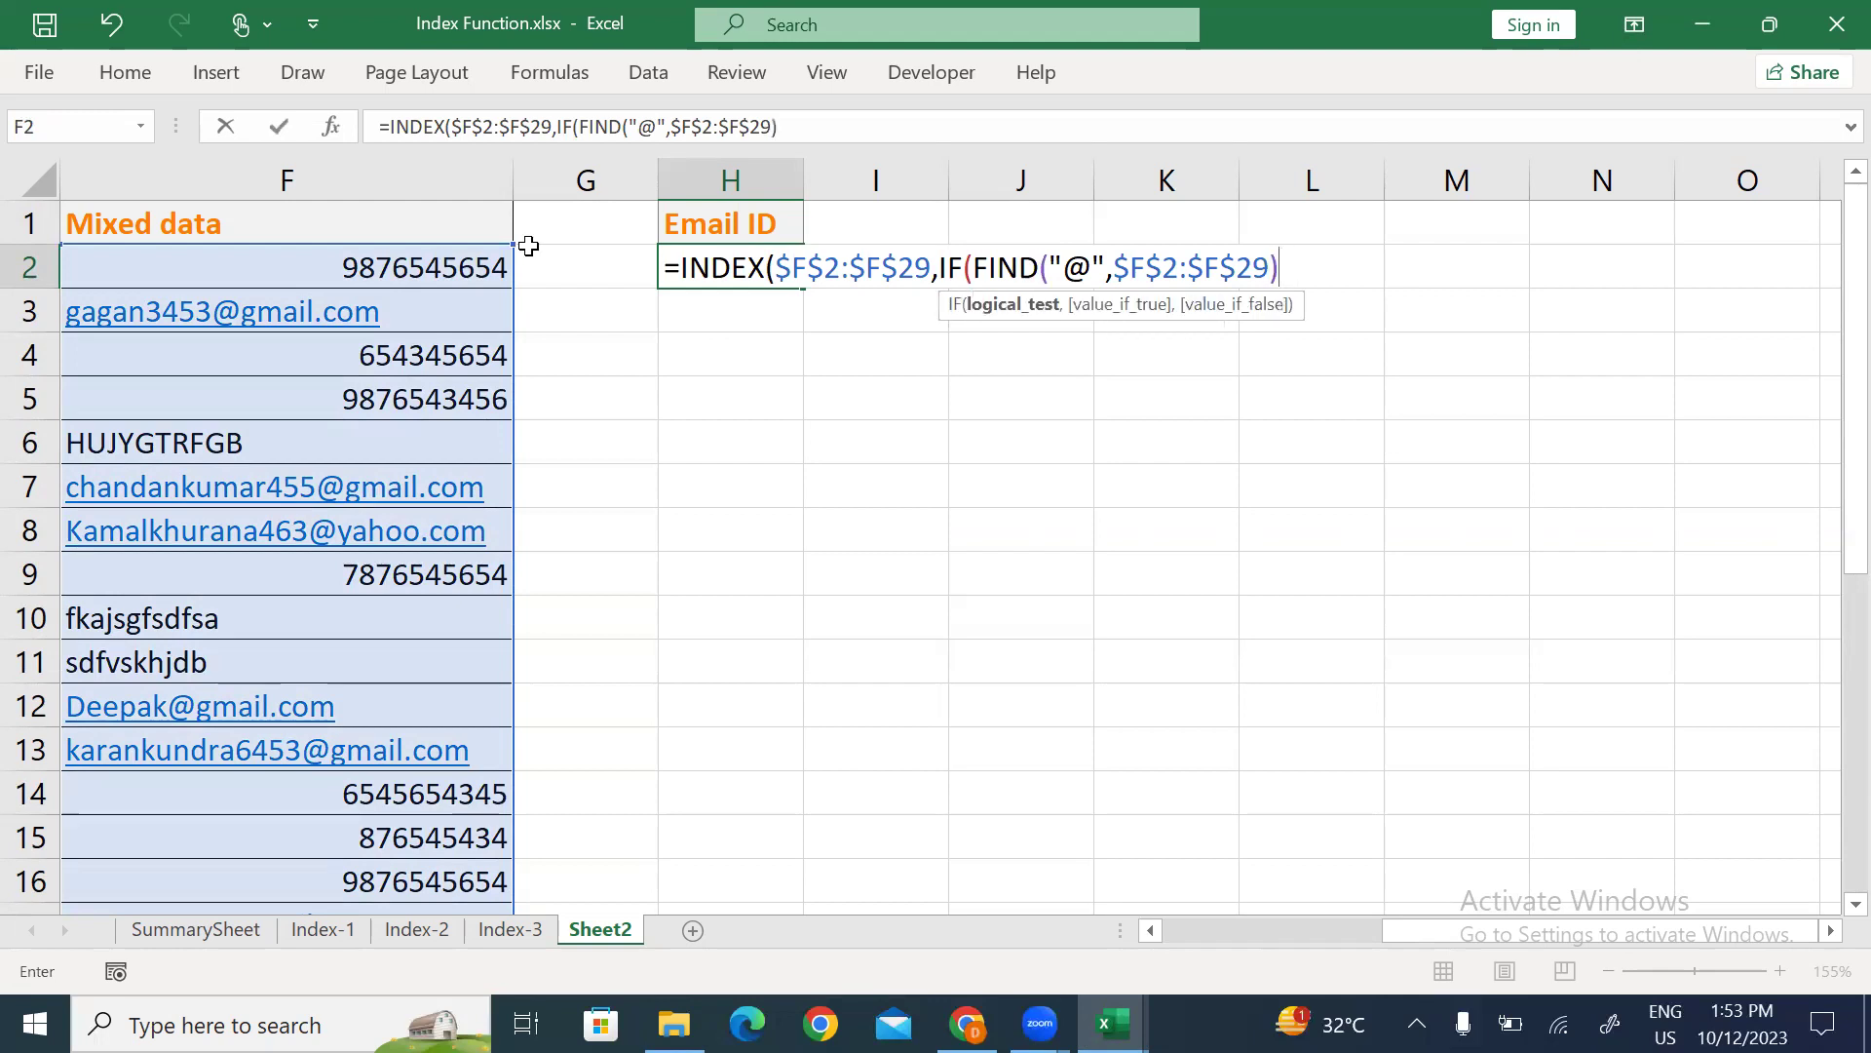
Wrap the FIND function in ISNUMBER so it serves as the IF's complete logical test.
click(972, 266)
text(isnu)
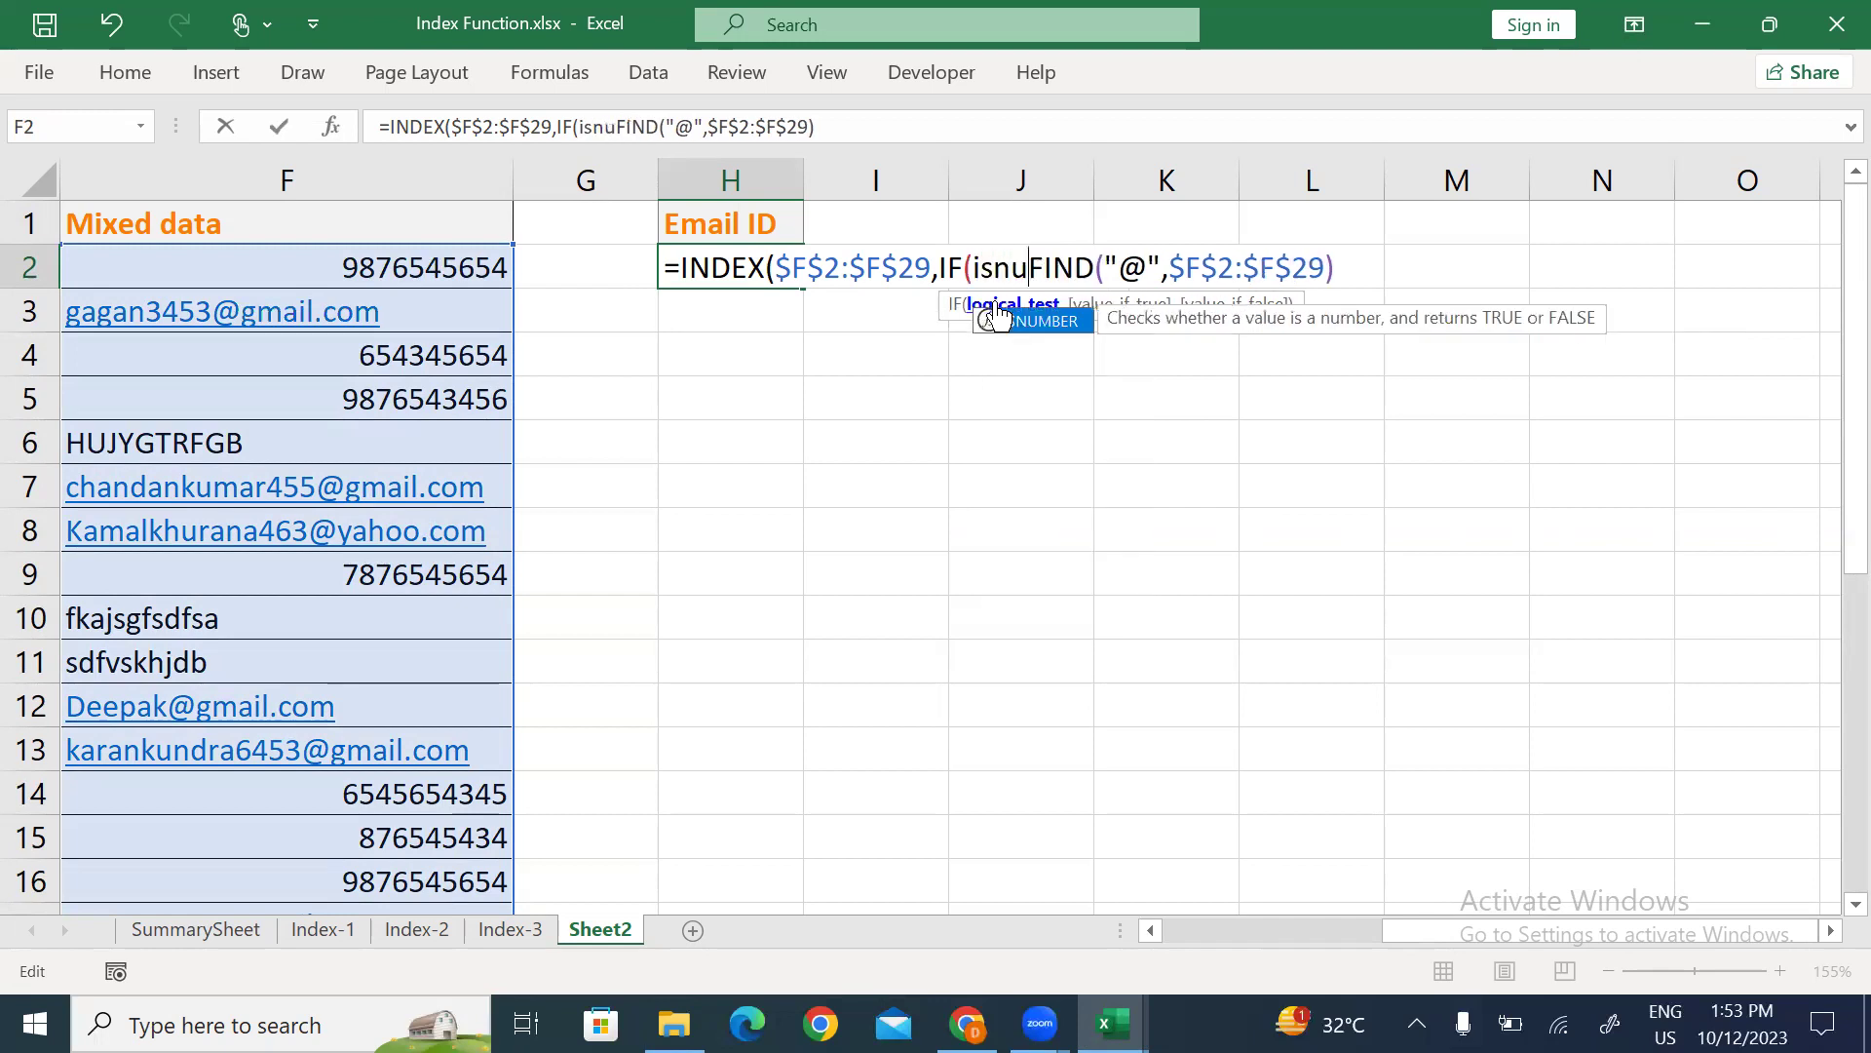
key(Tab)
drag(1130, 263, 1441, 268)
click(1450, 268)
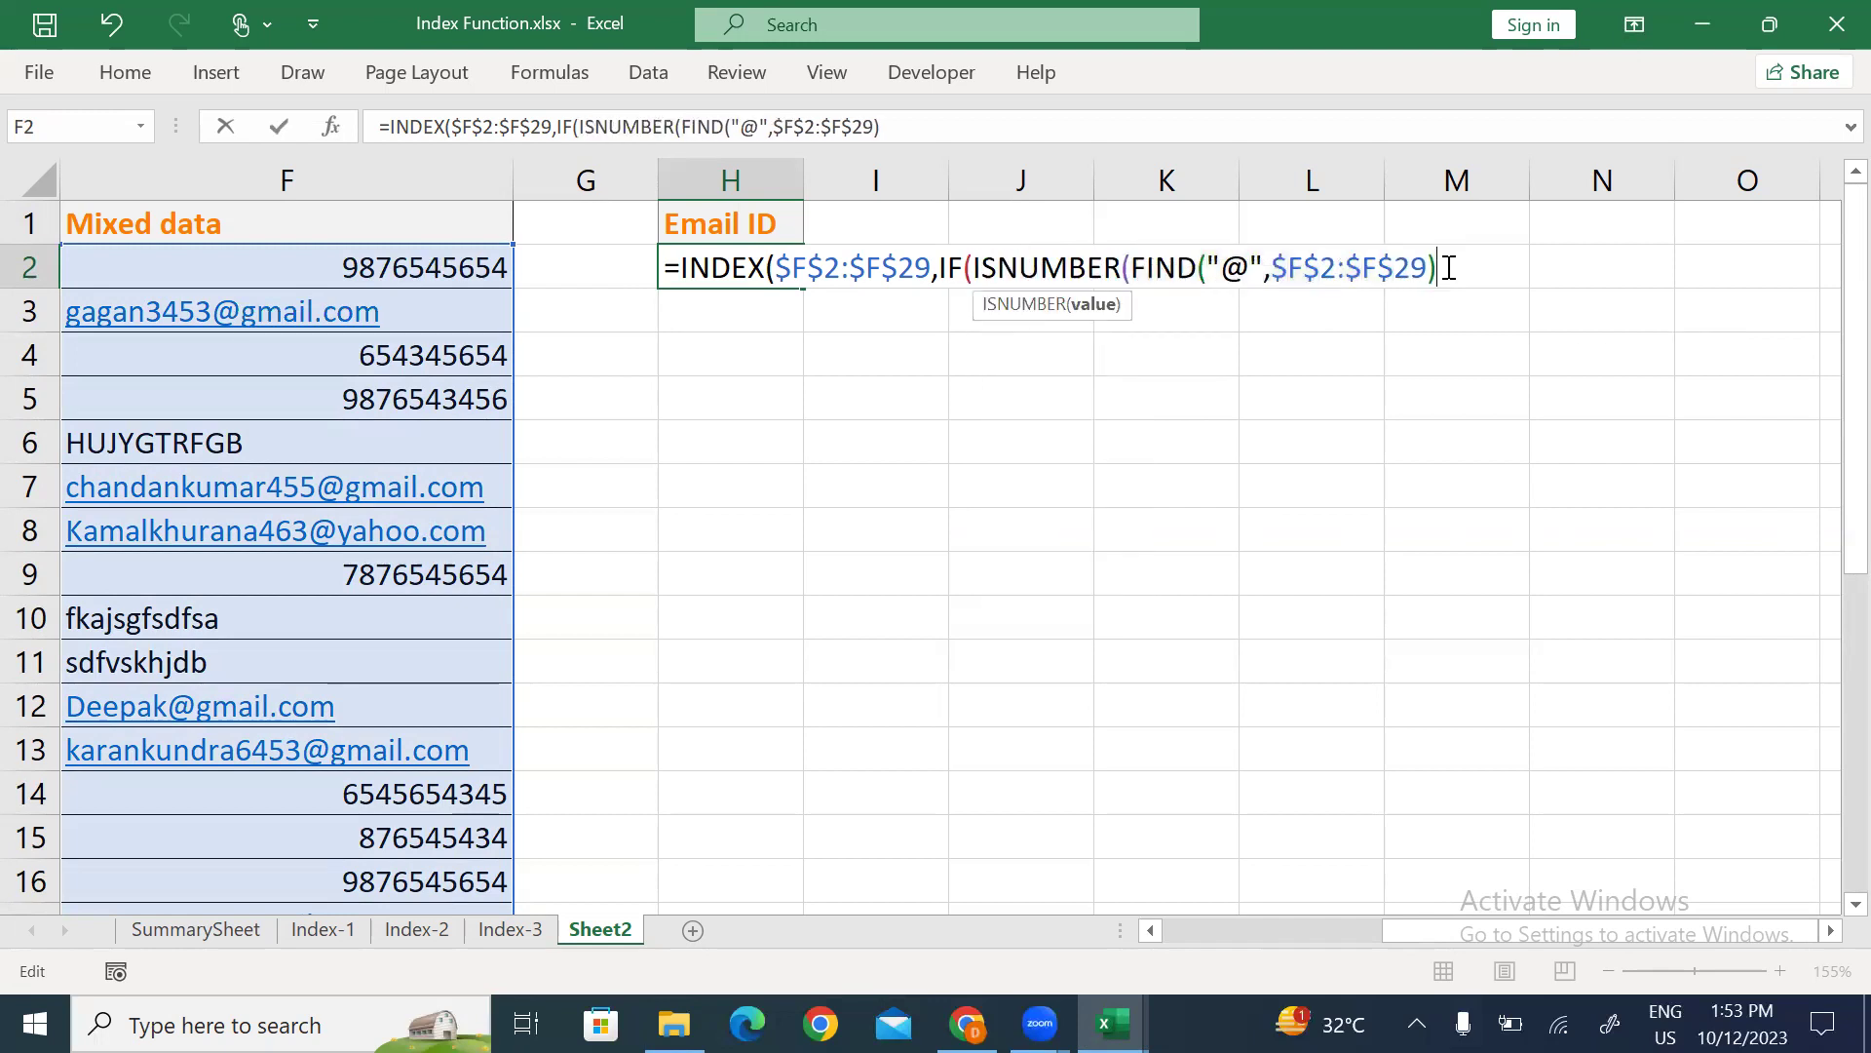
text(),)
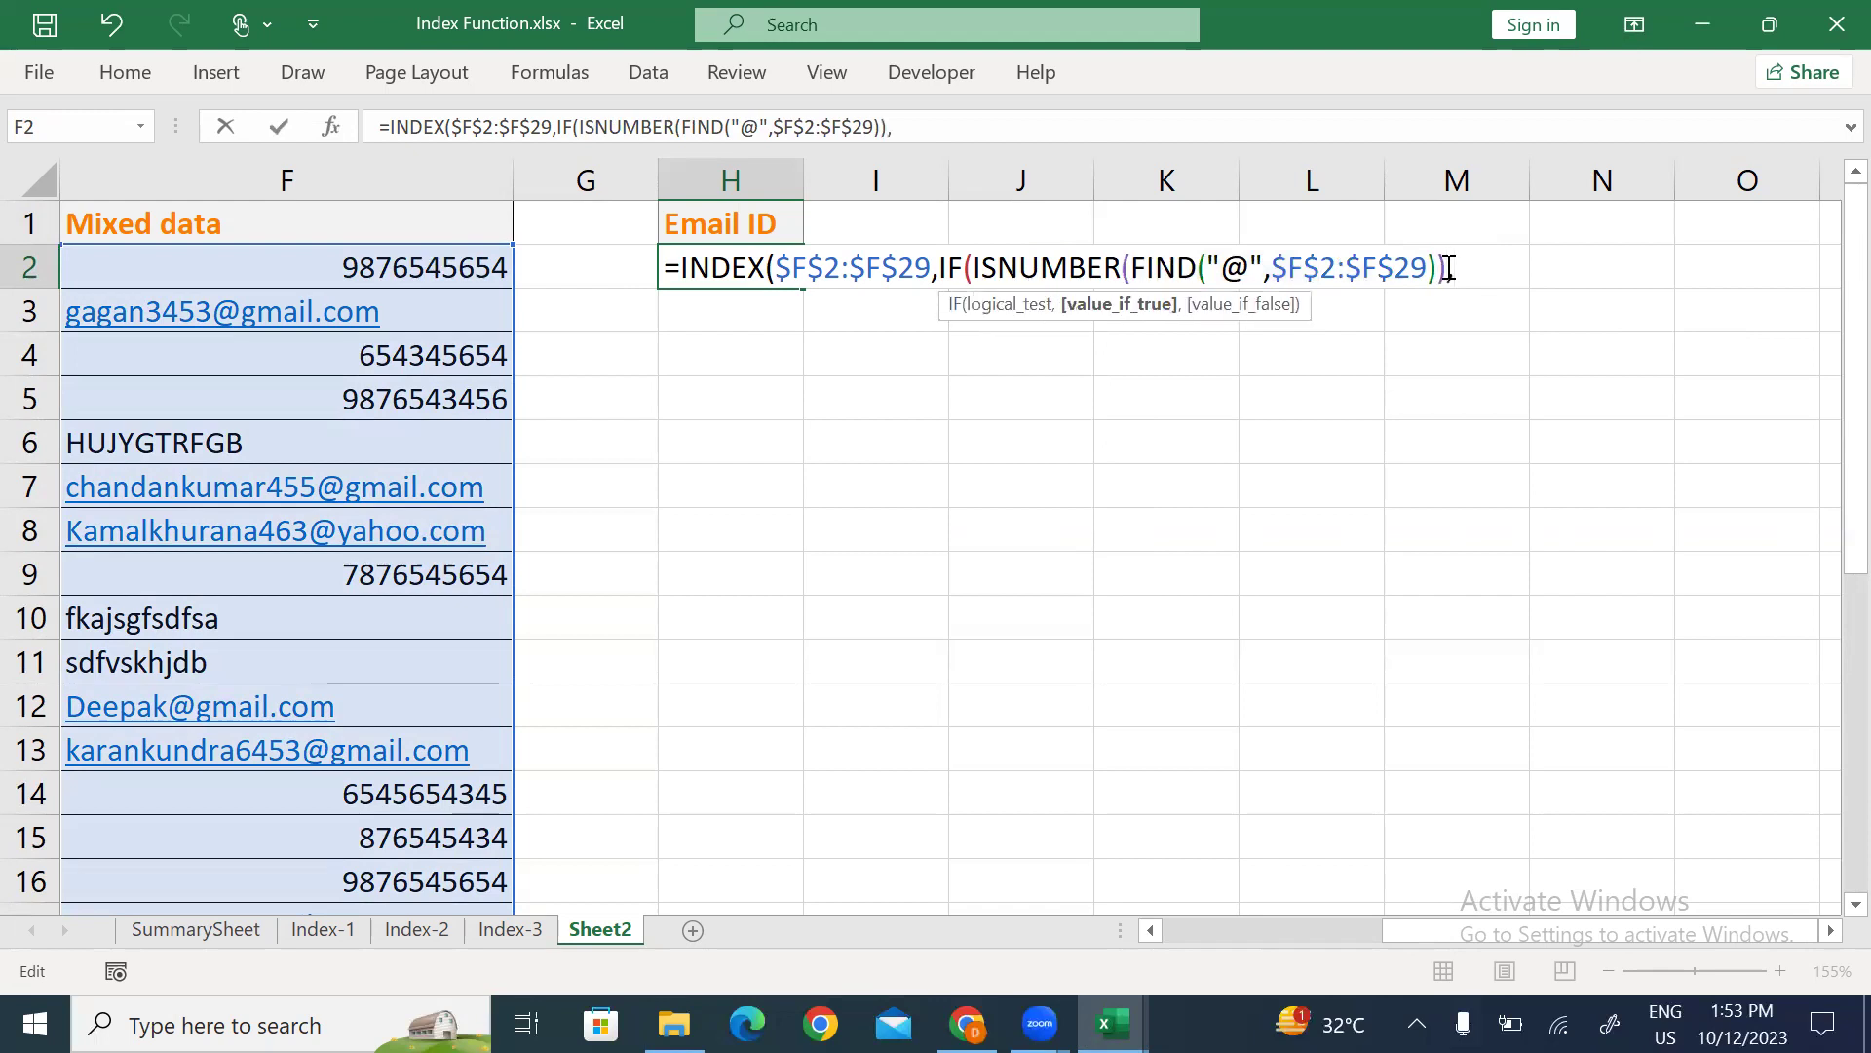
Add ROW with the absolute range $F$2:$F$29 as the IF's value if true.
text(row)
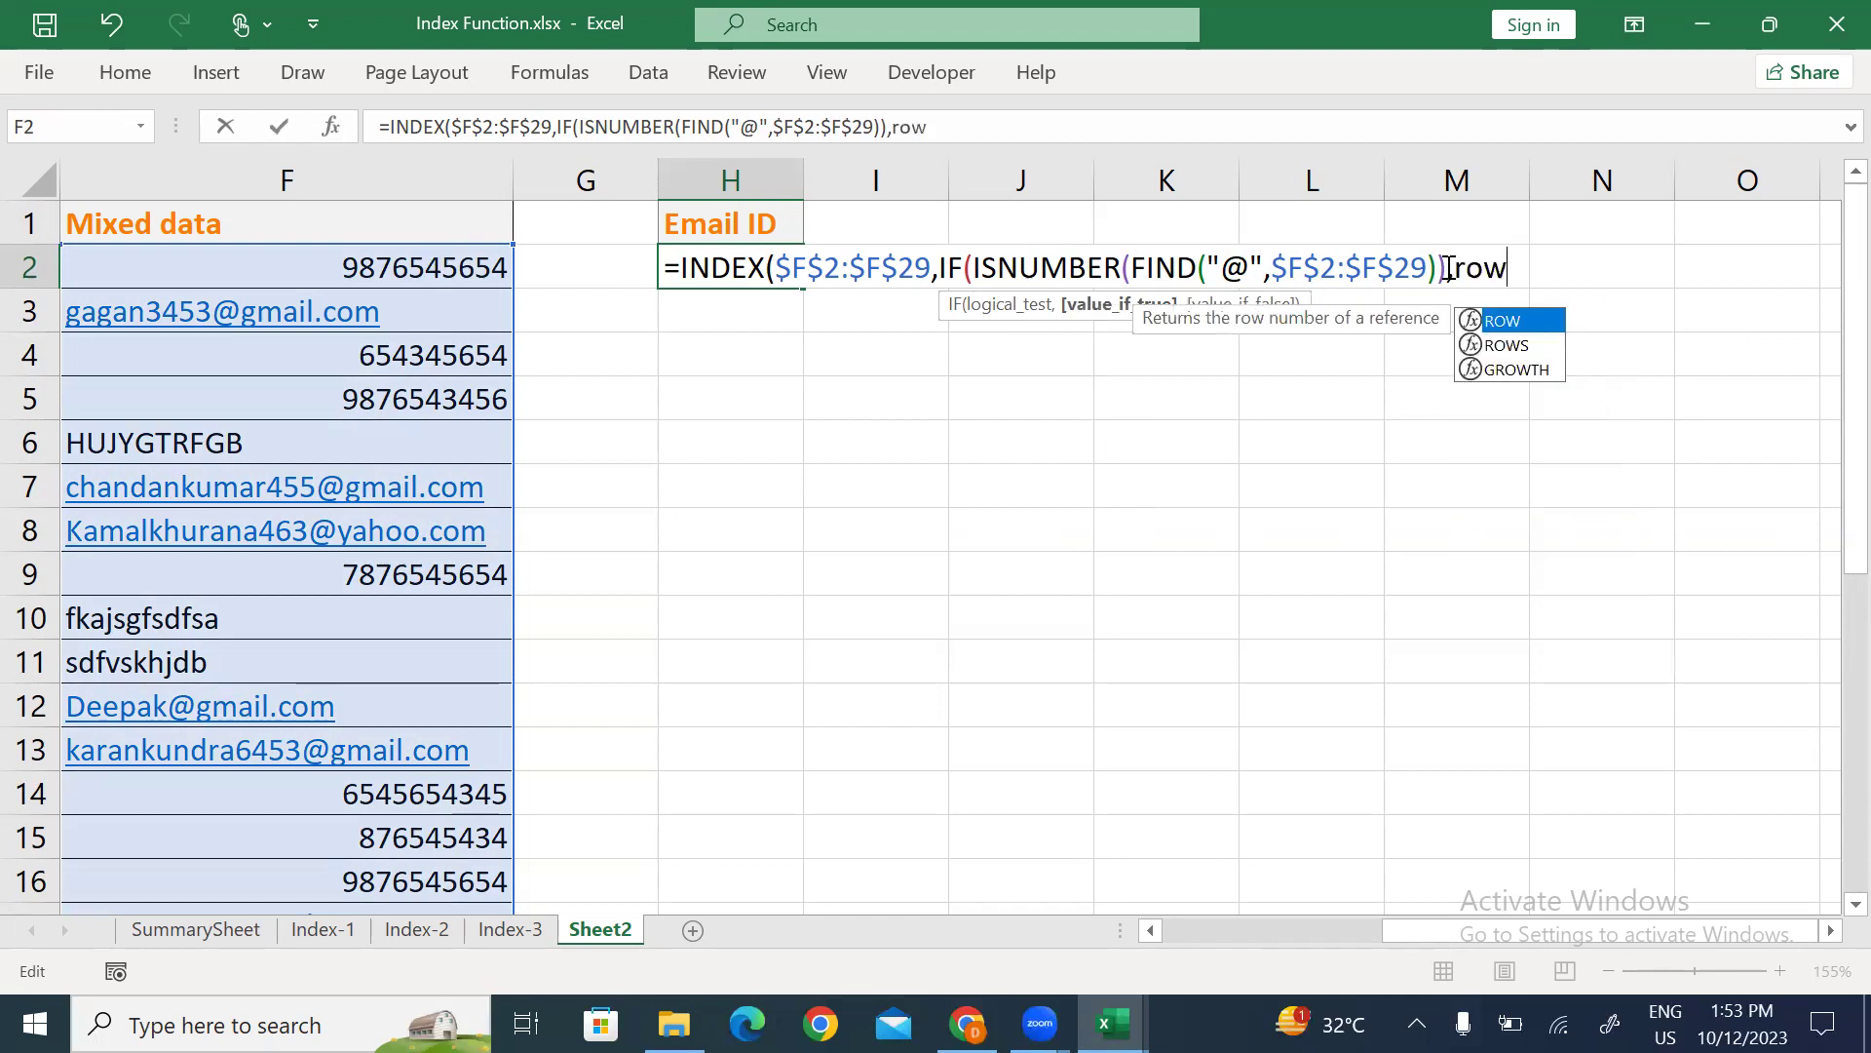
key(Tab)
click(426, 266)
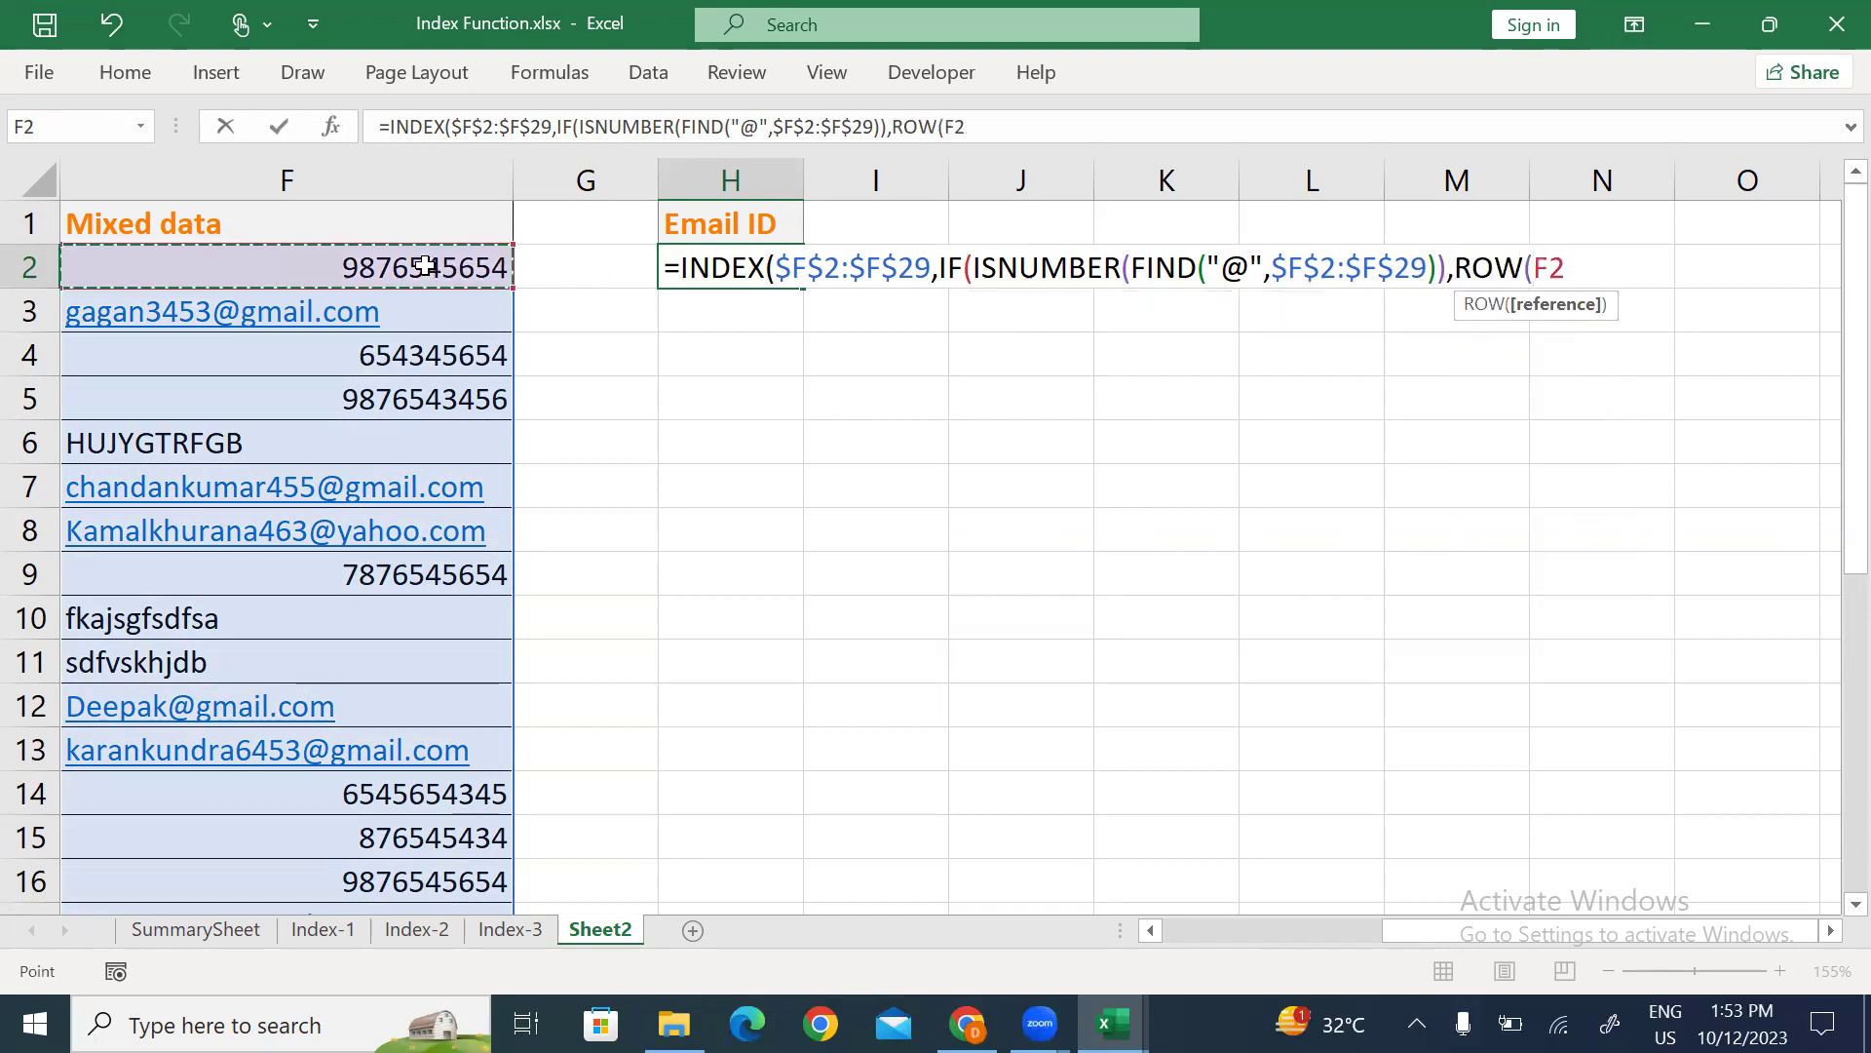
key(ctrl+shift+Down)
key(F4)
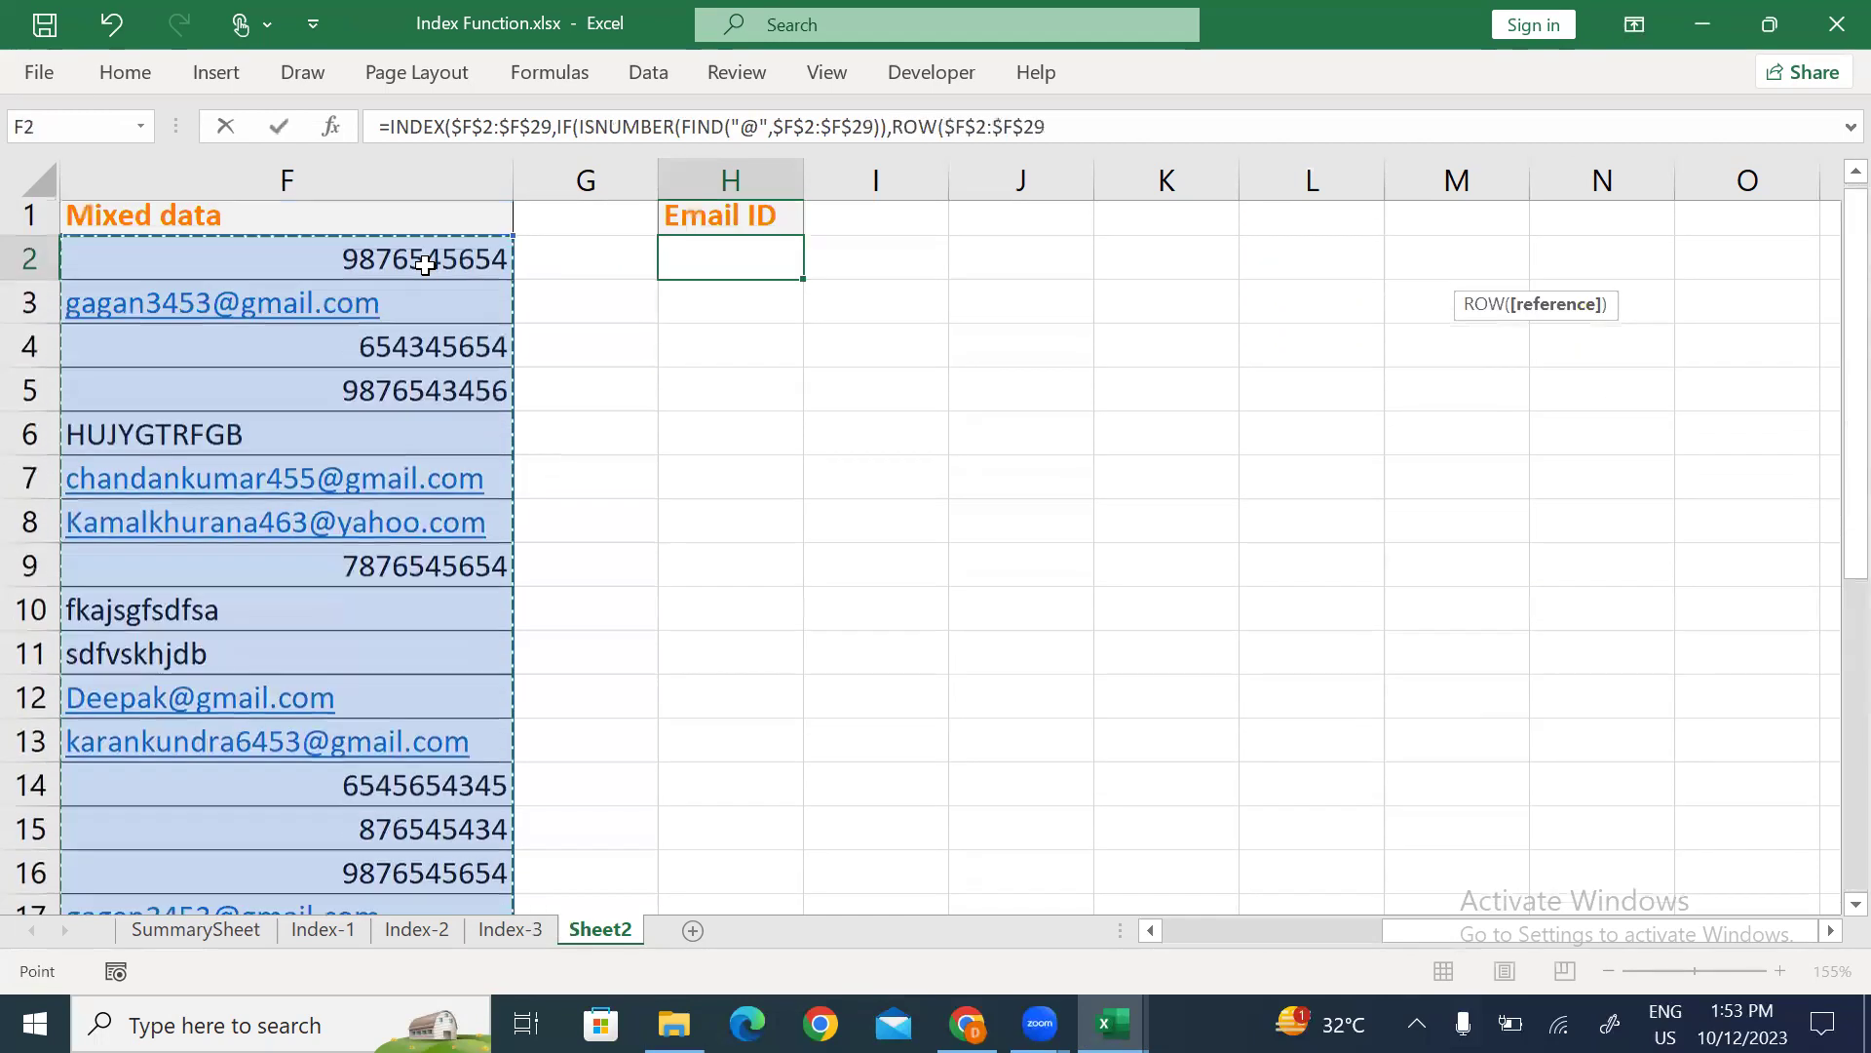
Set the IF's value if false to an empty string "" and close the IF, followed by a comma.
text(),)
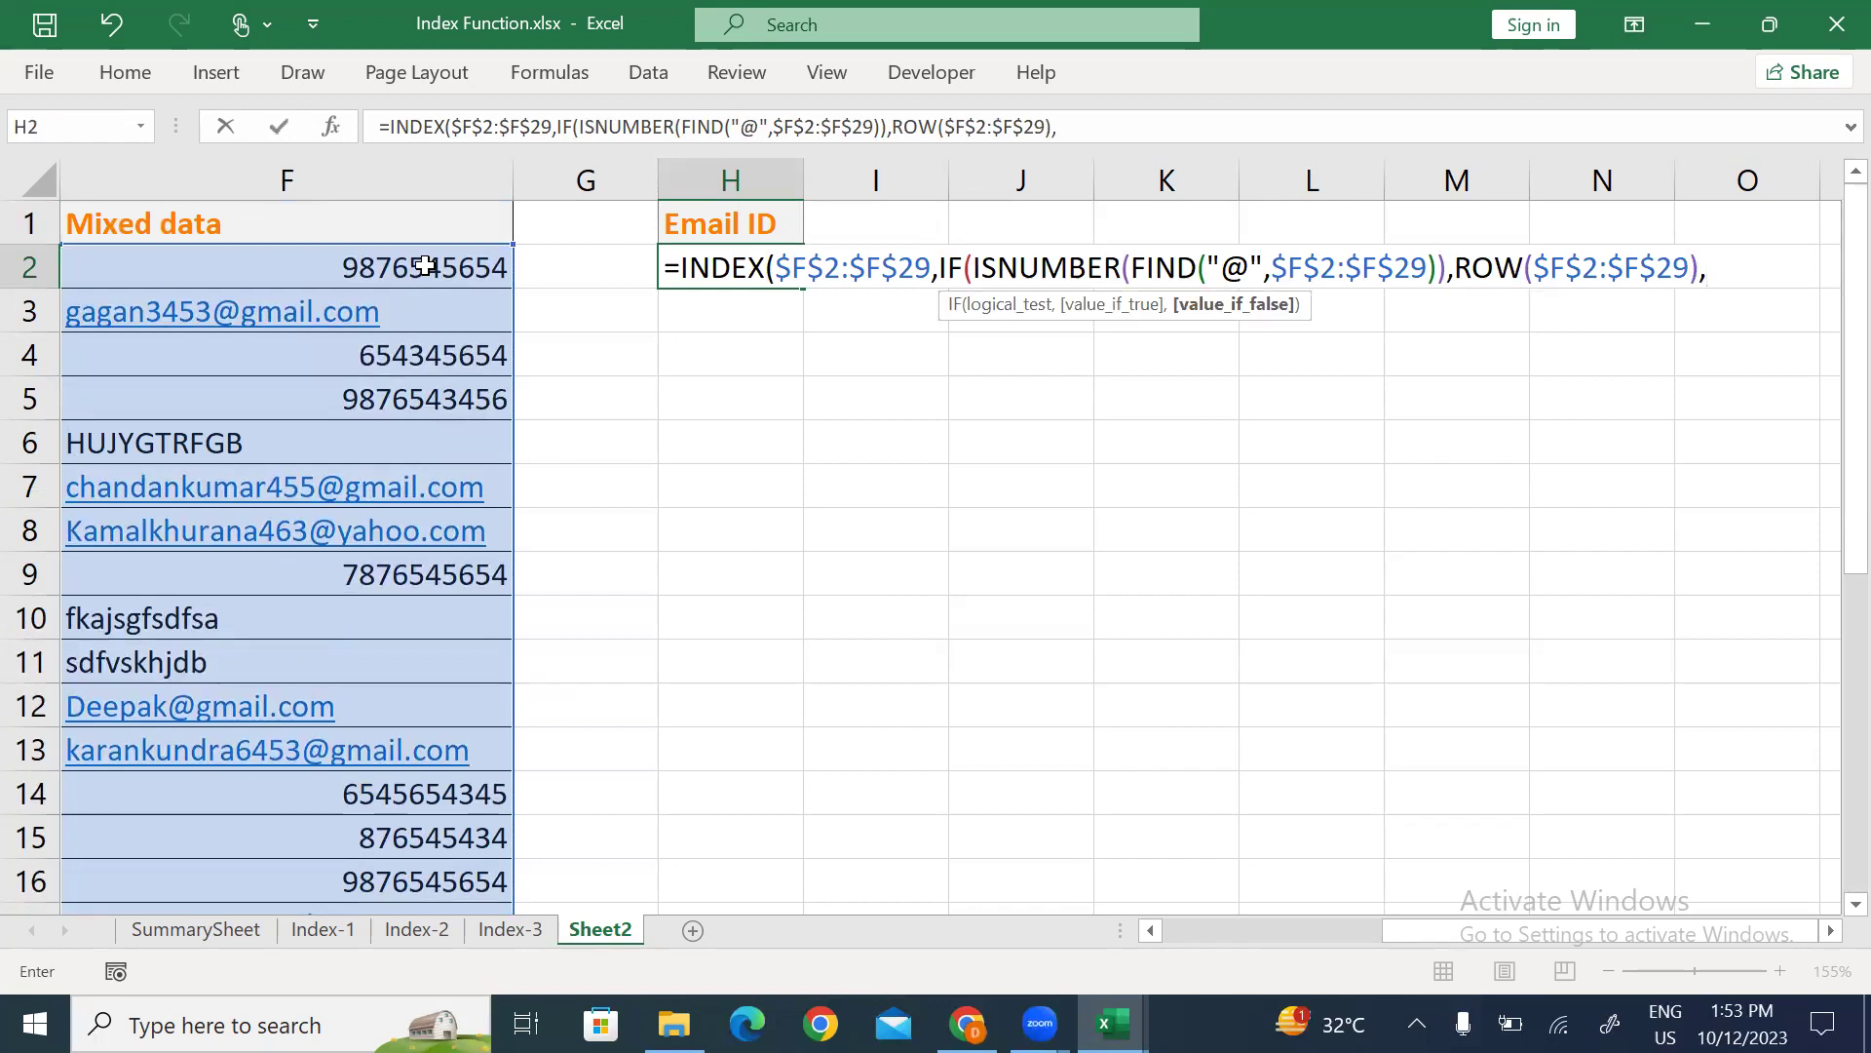
text("")-)
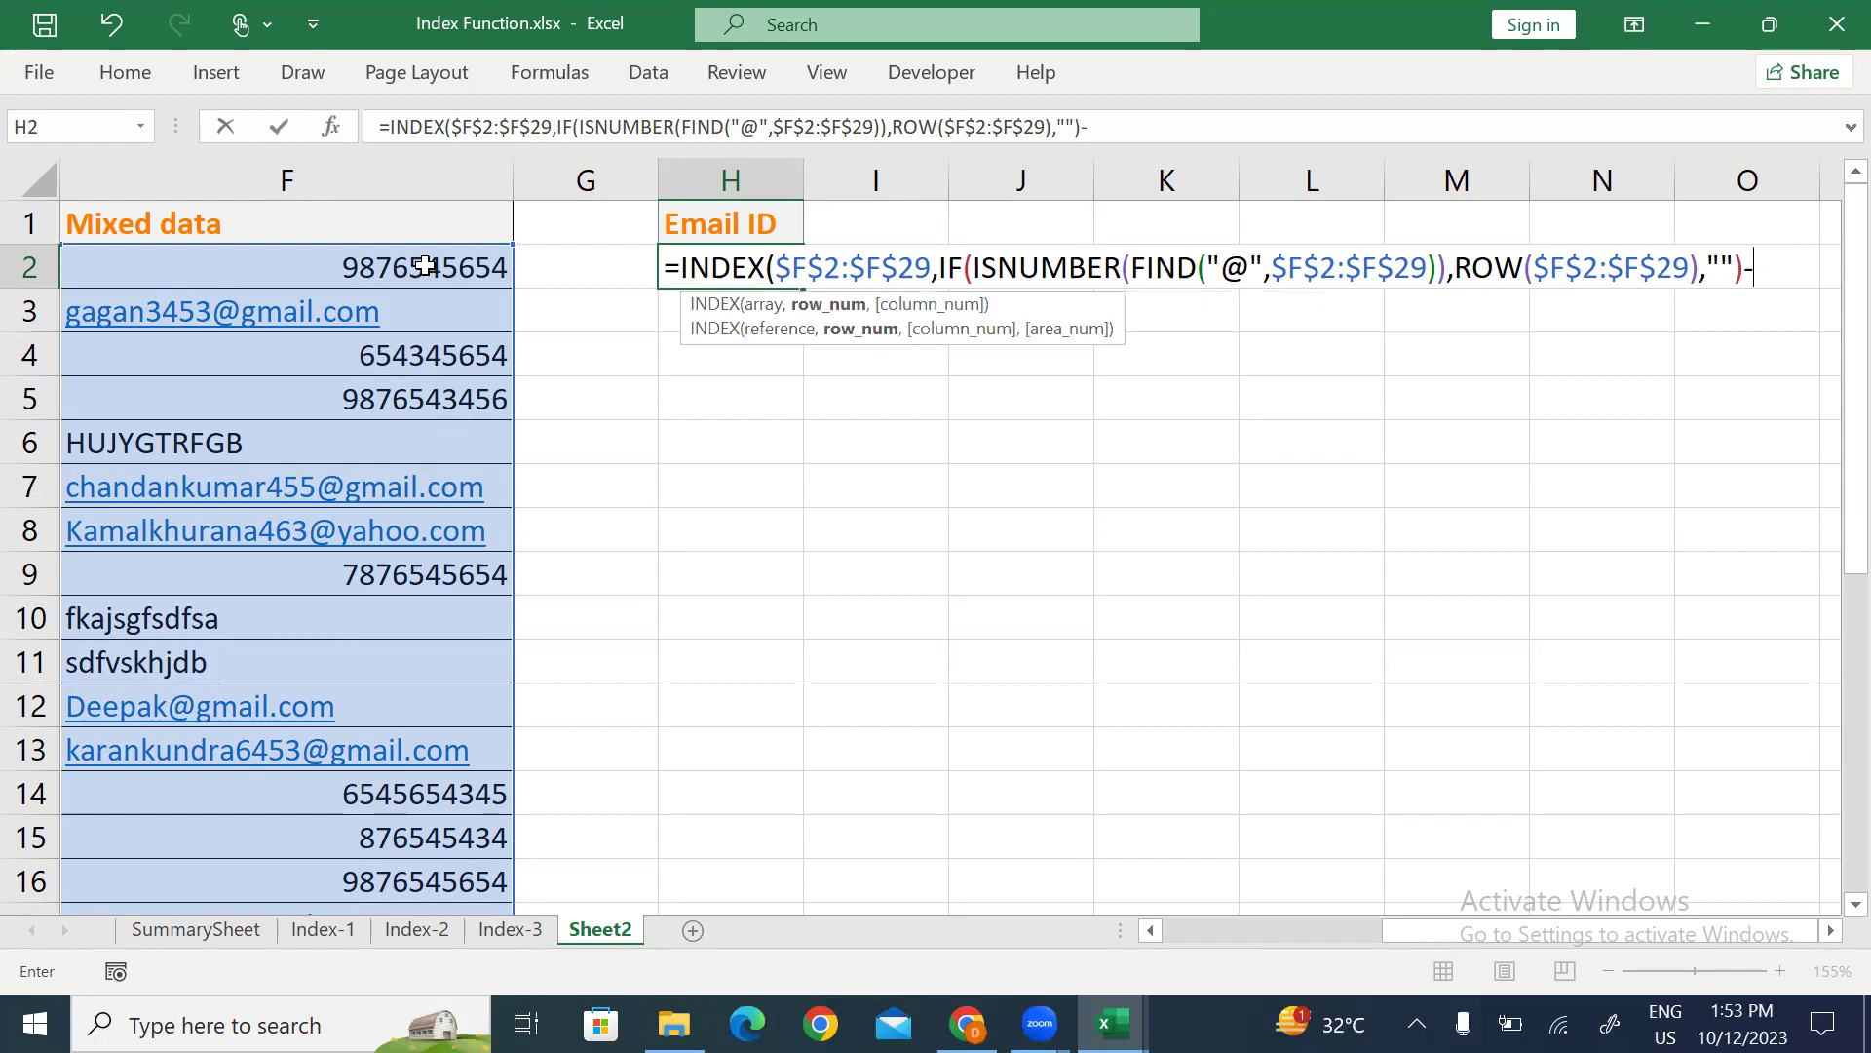
text(,row)
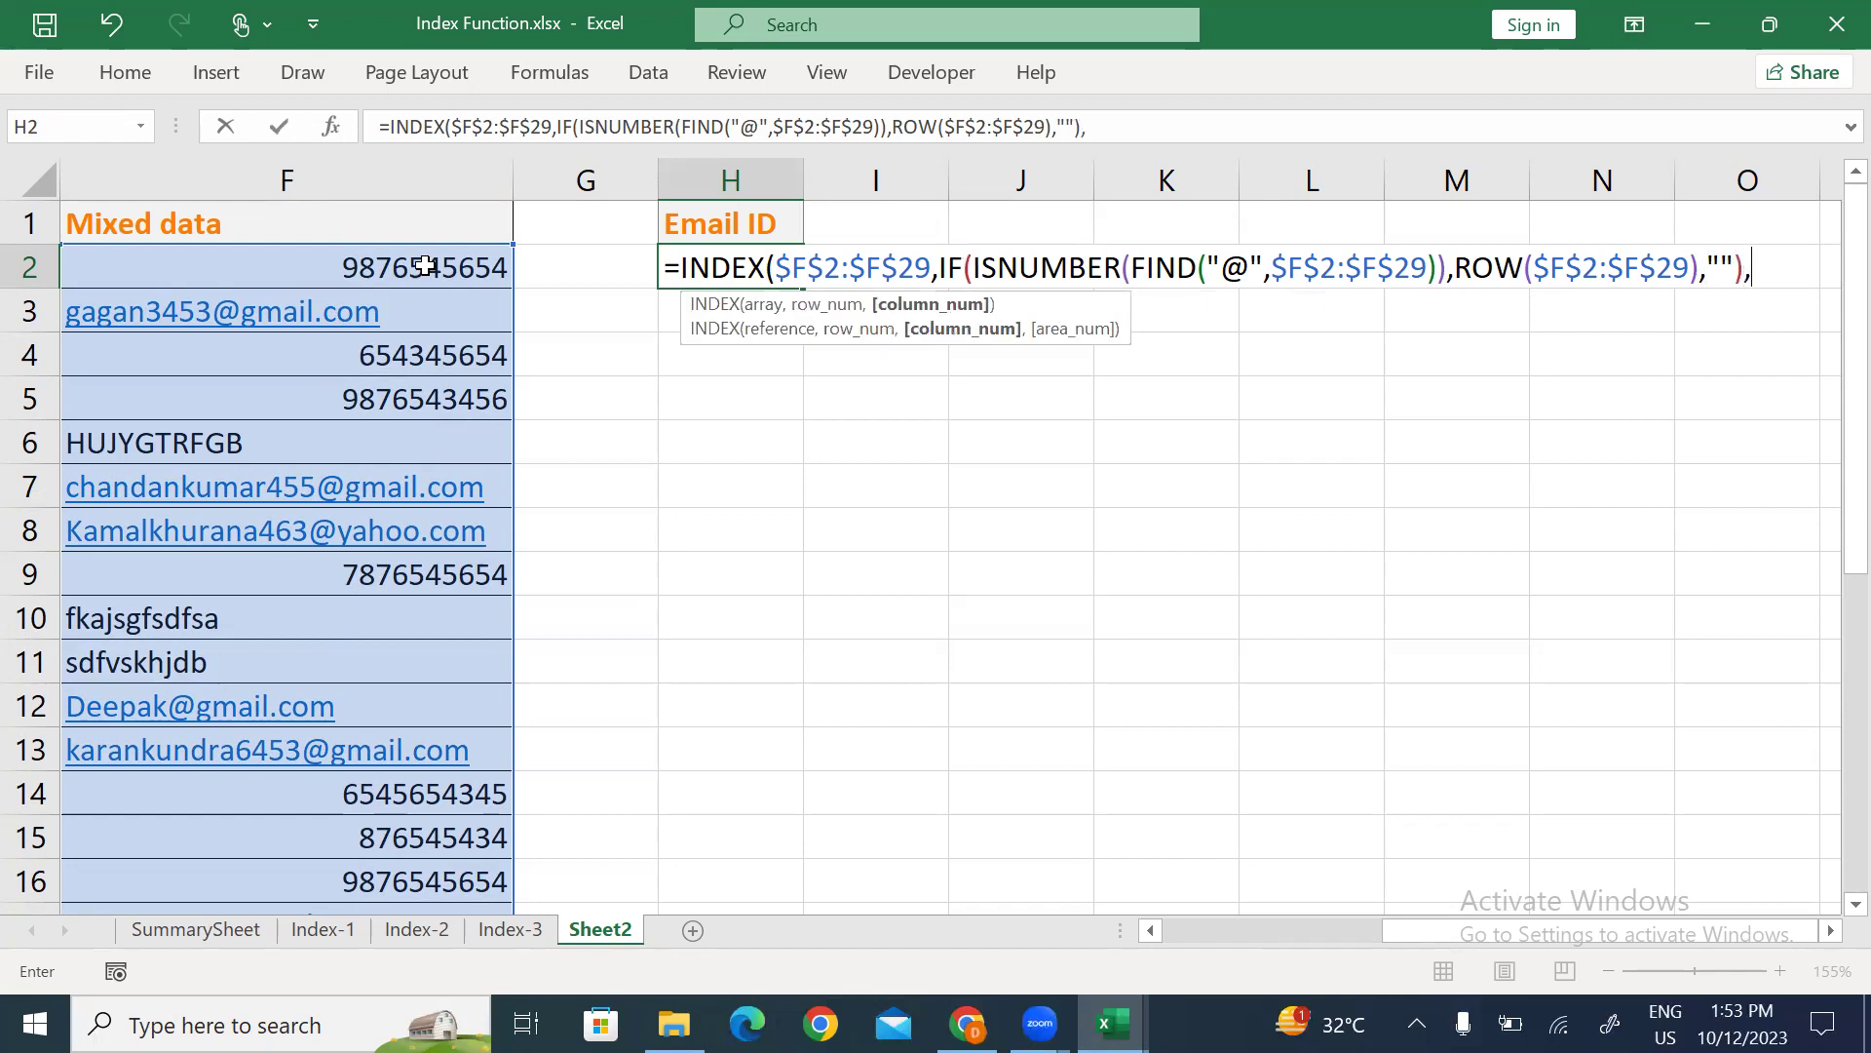
key(BackSpace)
key(BackSpace)
key(BackSpace)
key(BackSpace)
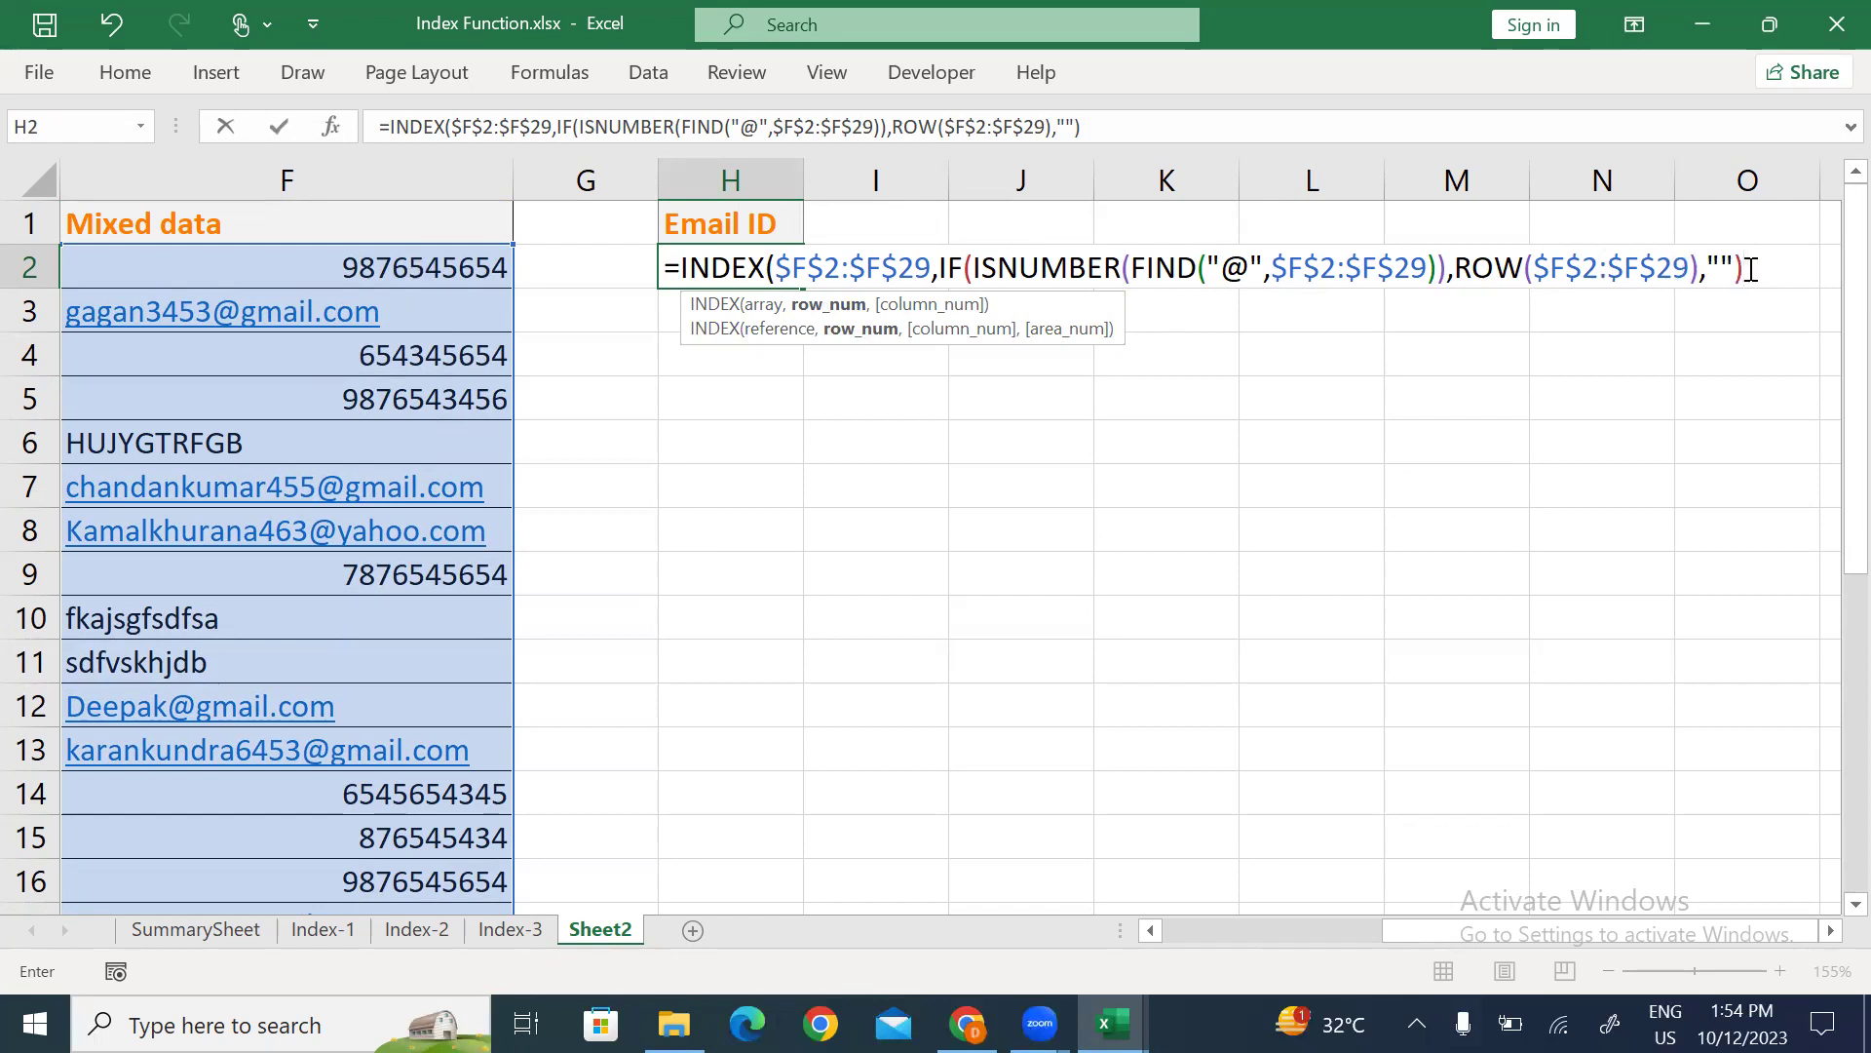
key(BackSpace)
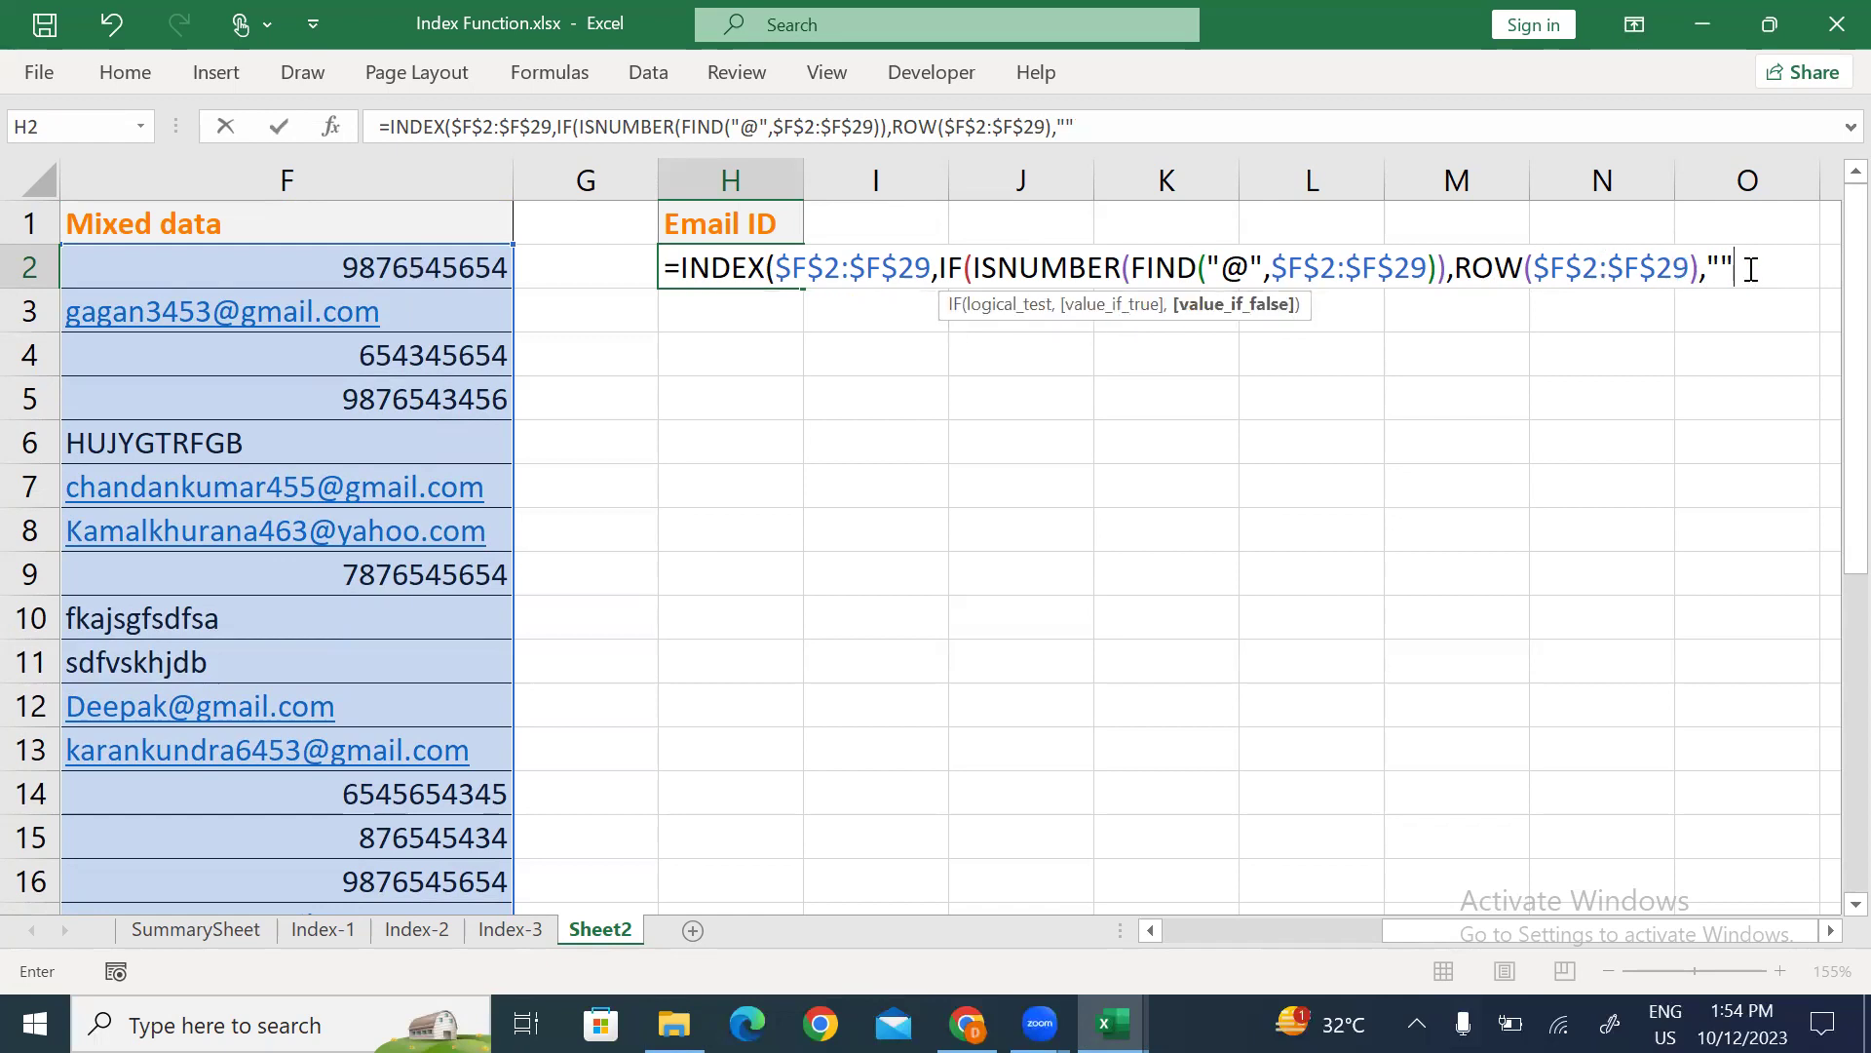
text(),)
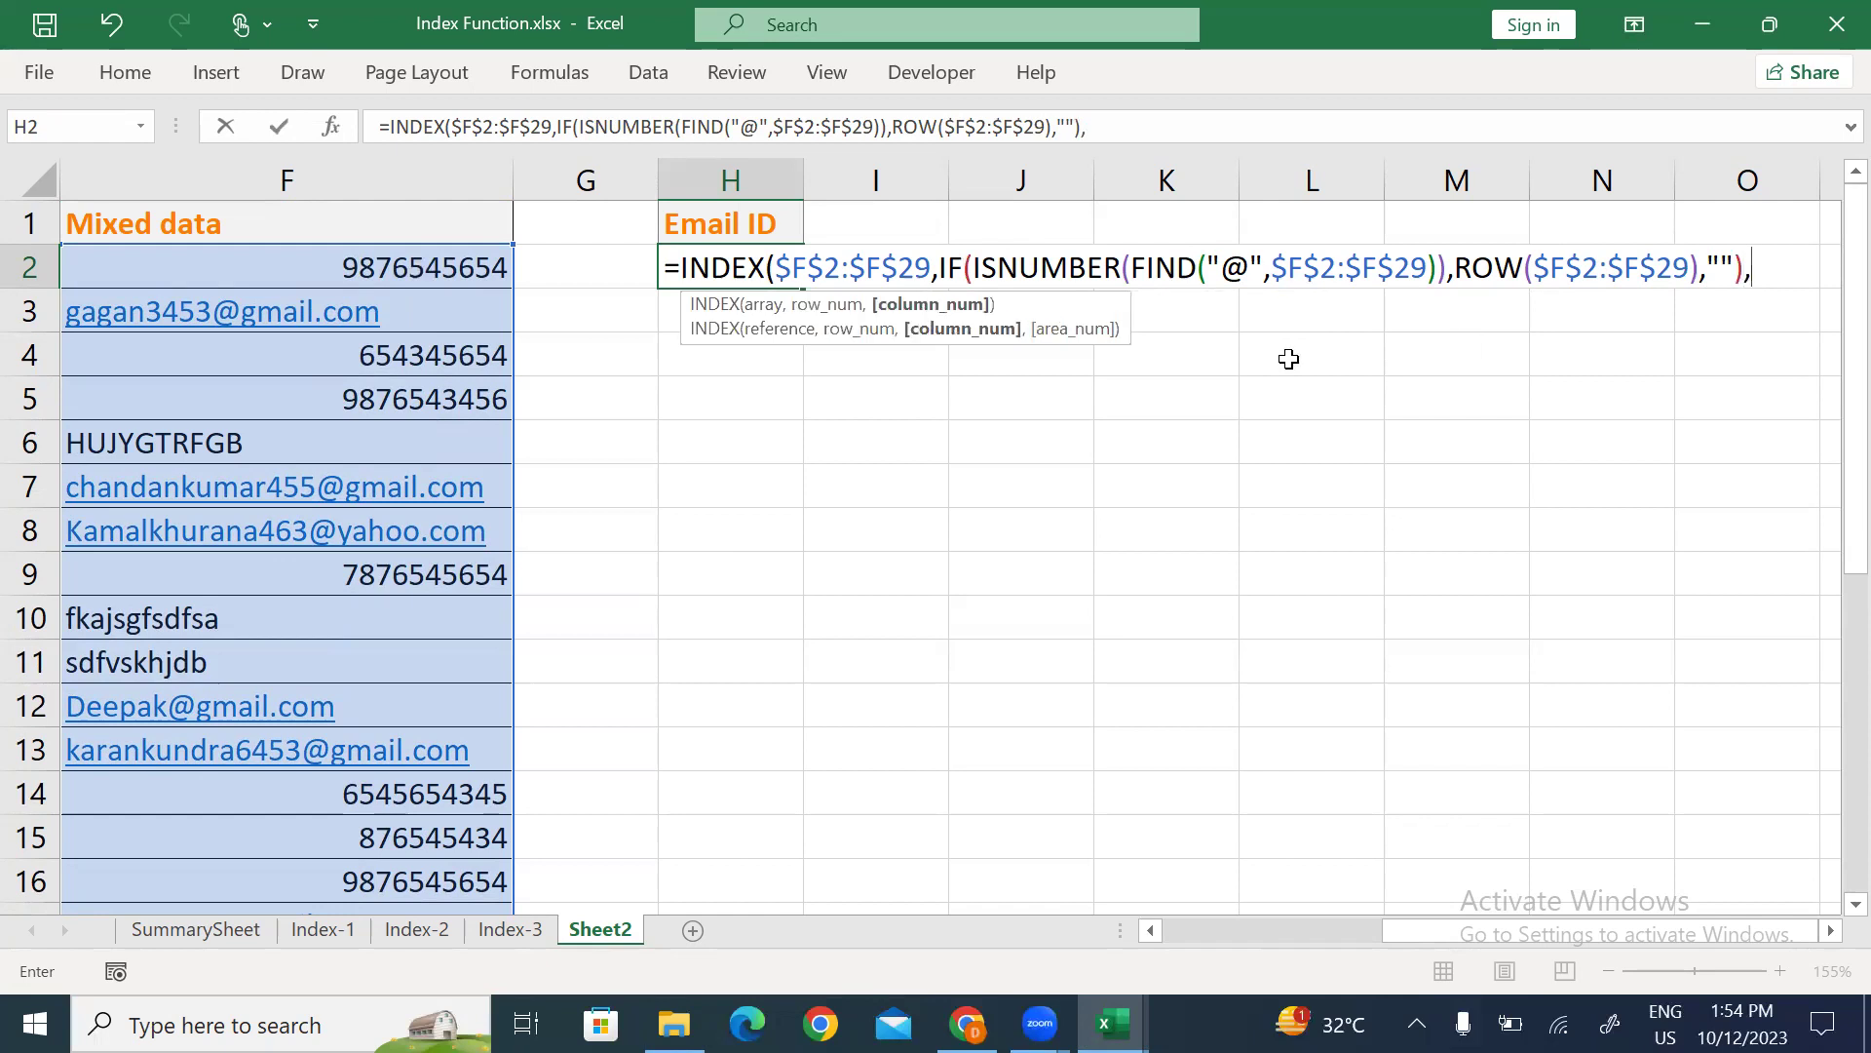
Nest the IF inside a SMALL function as its array argument within the INDEX row number.
click(974, 268)
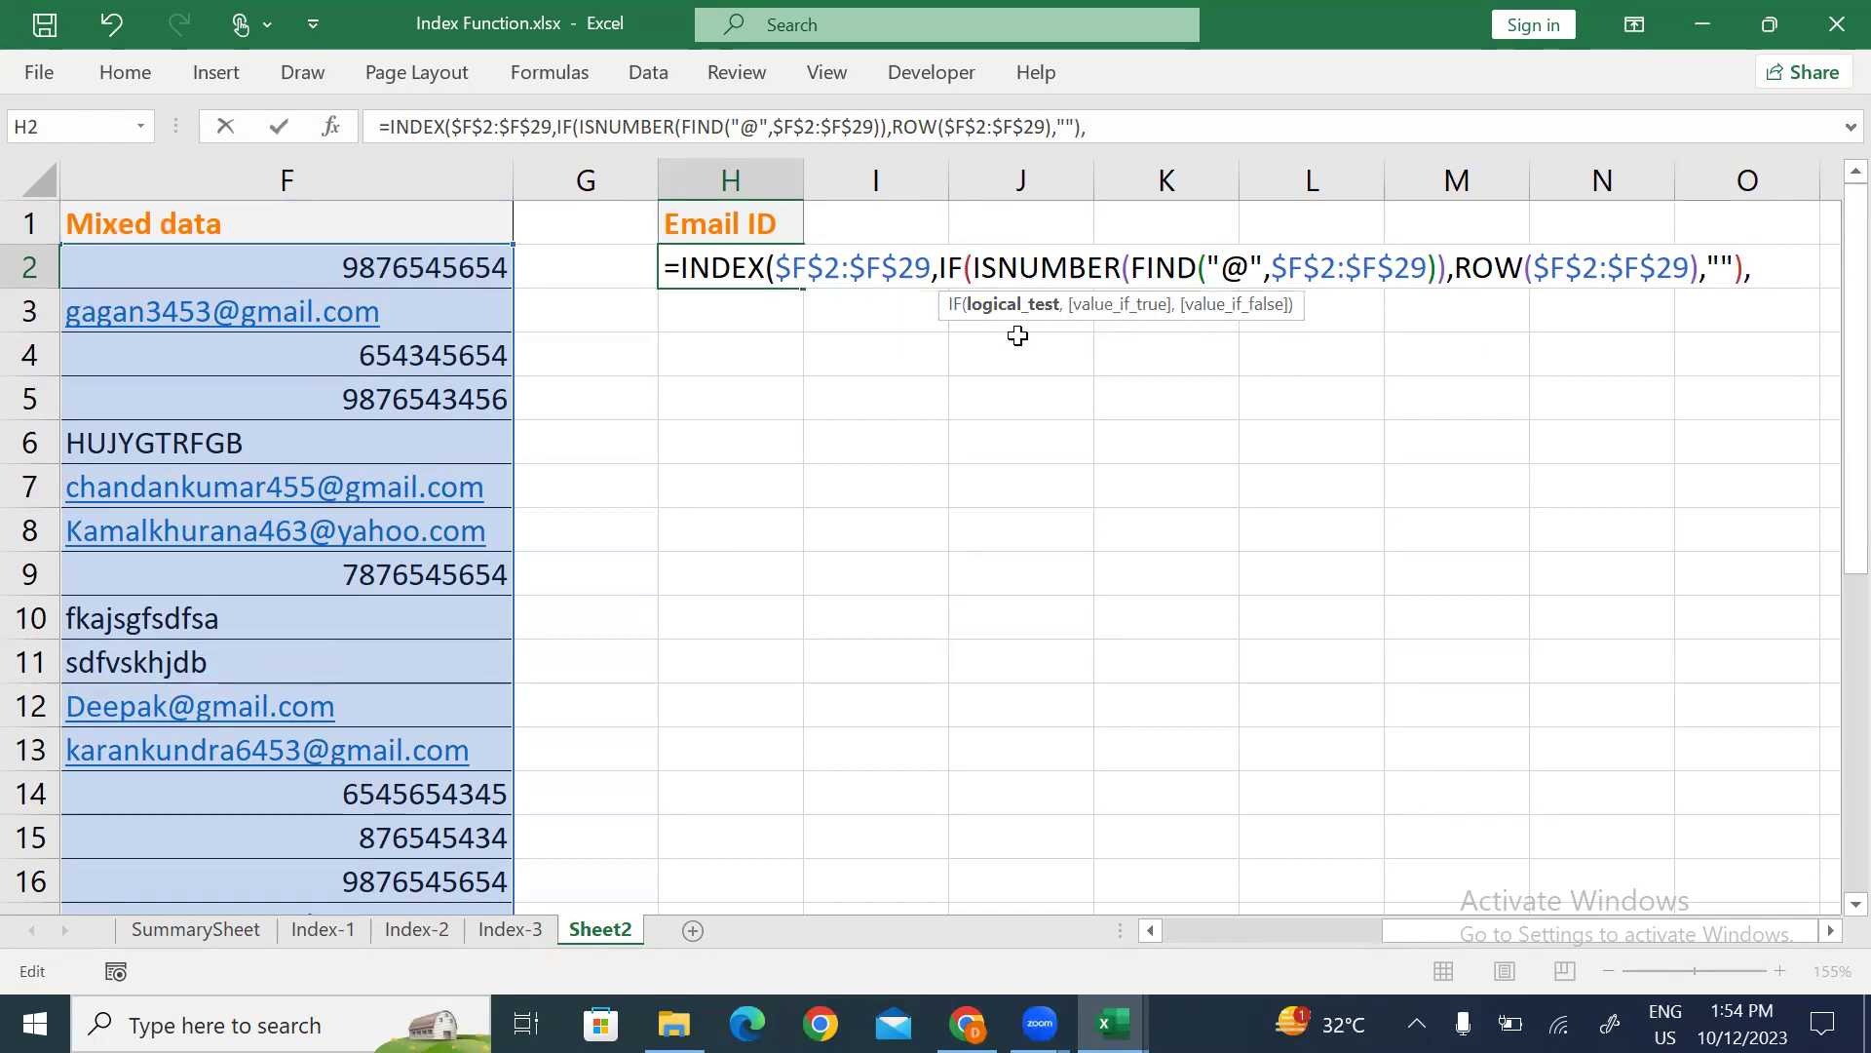
click(941, 267)
text(small)
key(Tab)
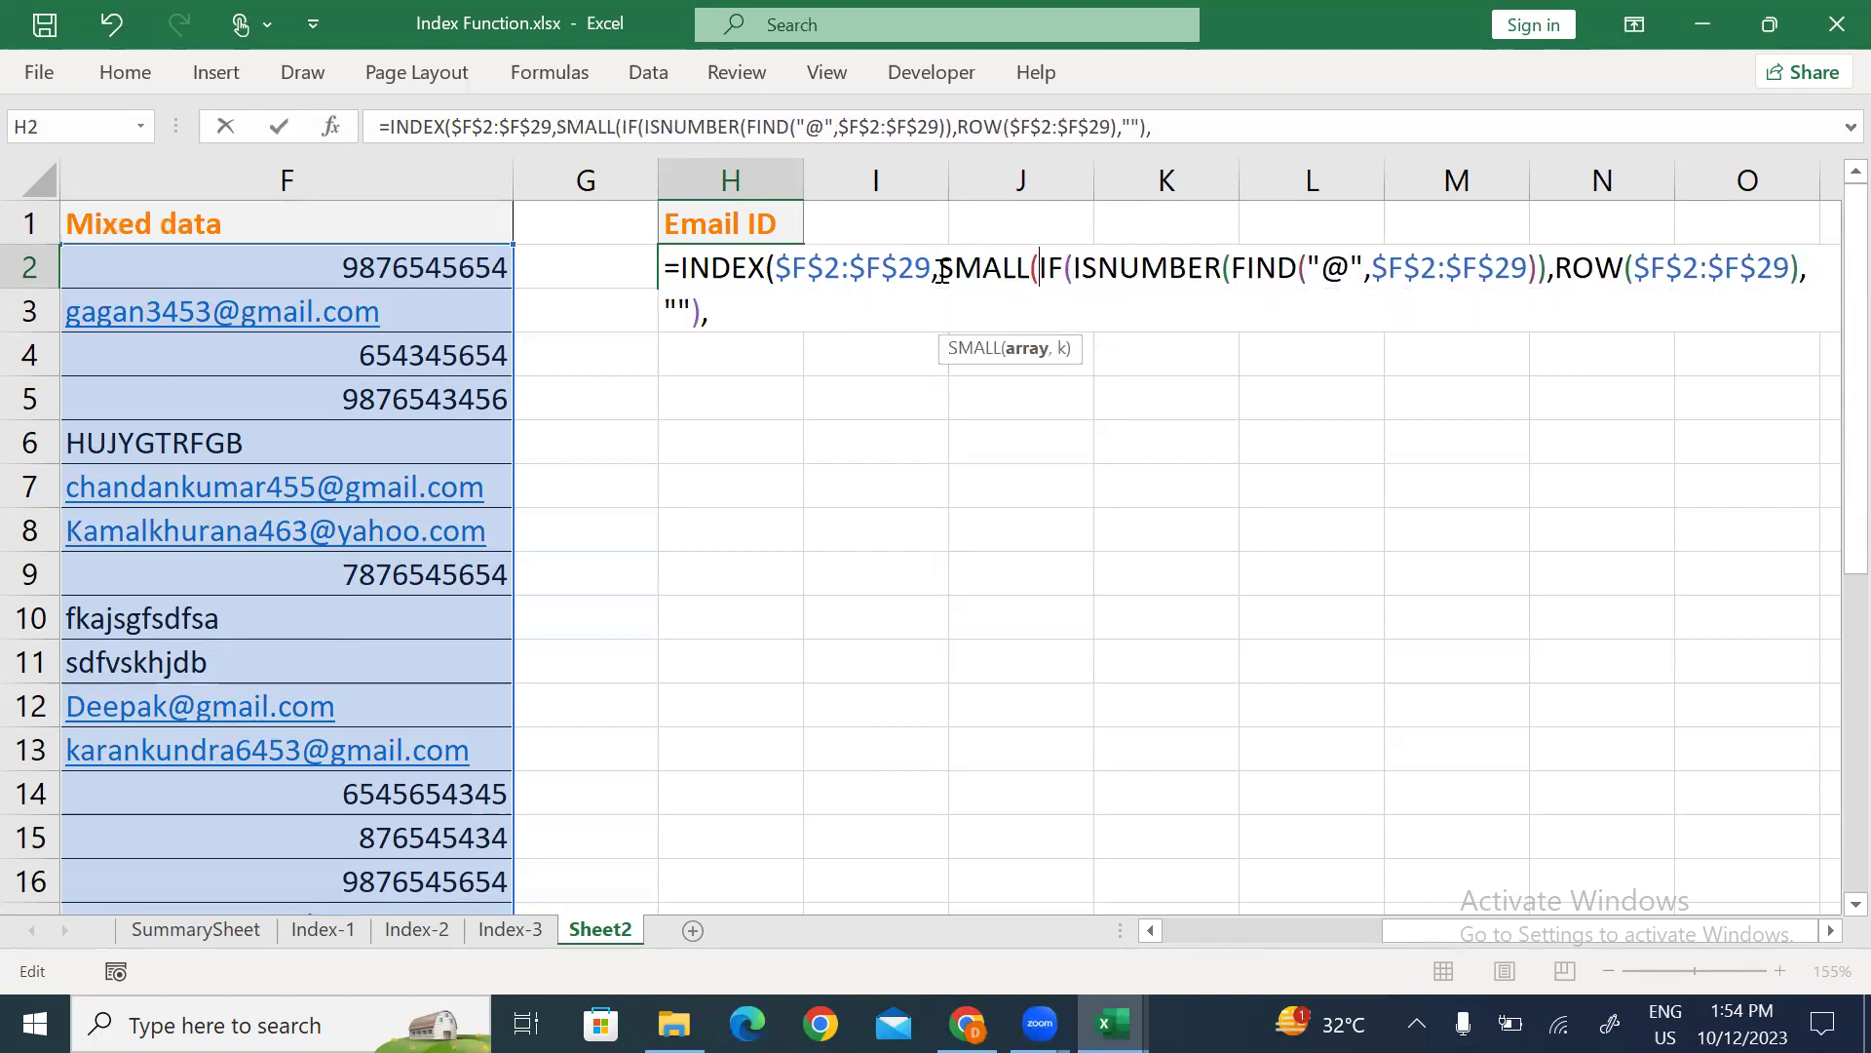
Use ROW(A1) as SMALL's k argument, subtract 1 from the SMALL result and commit the INDEX formula in H2.
click(733, 313)
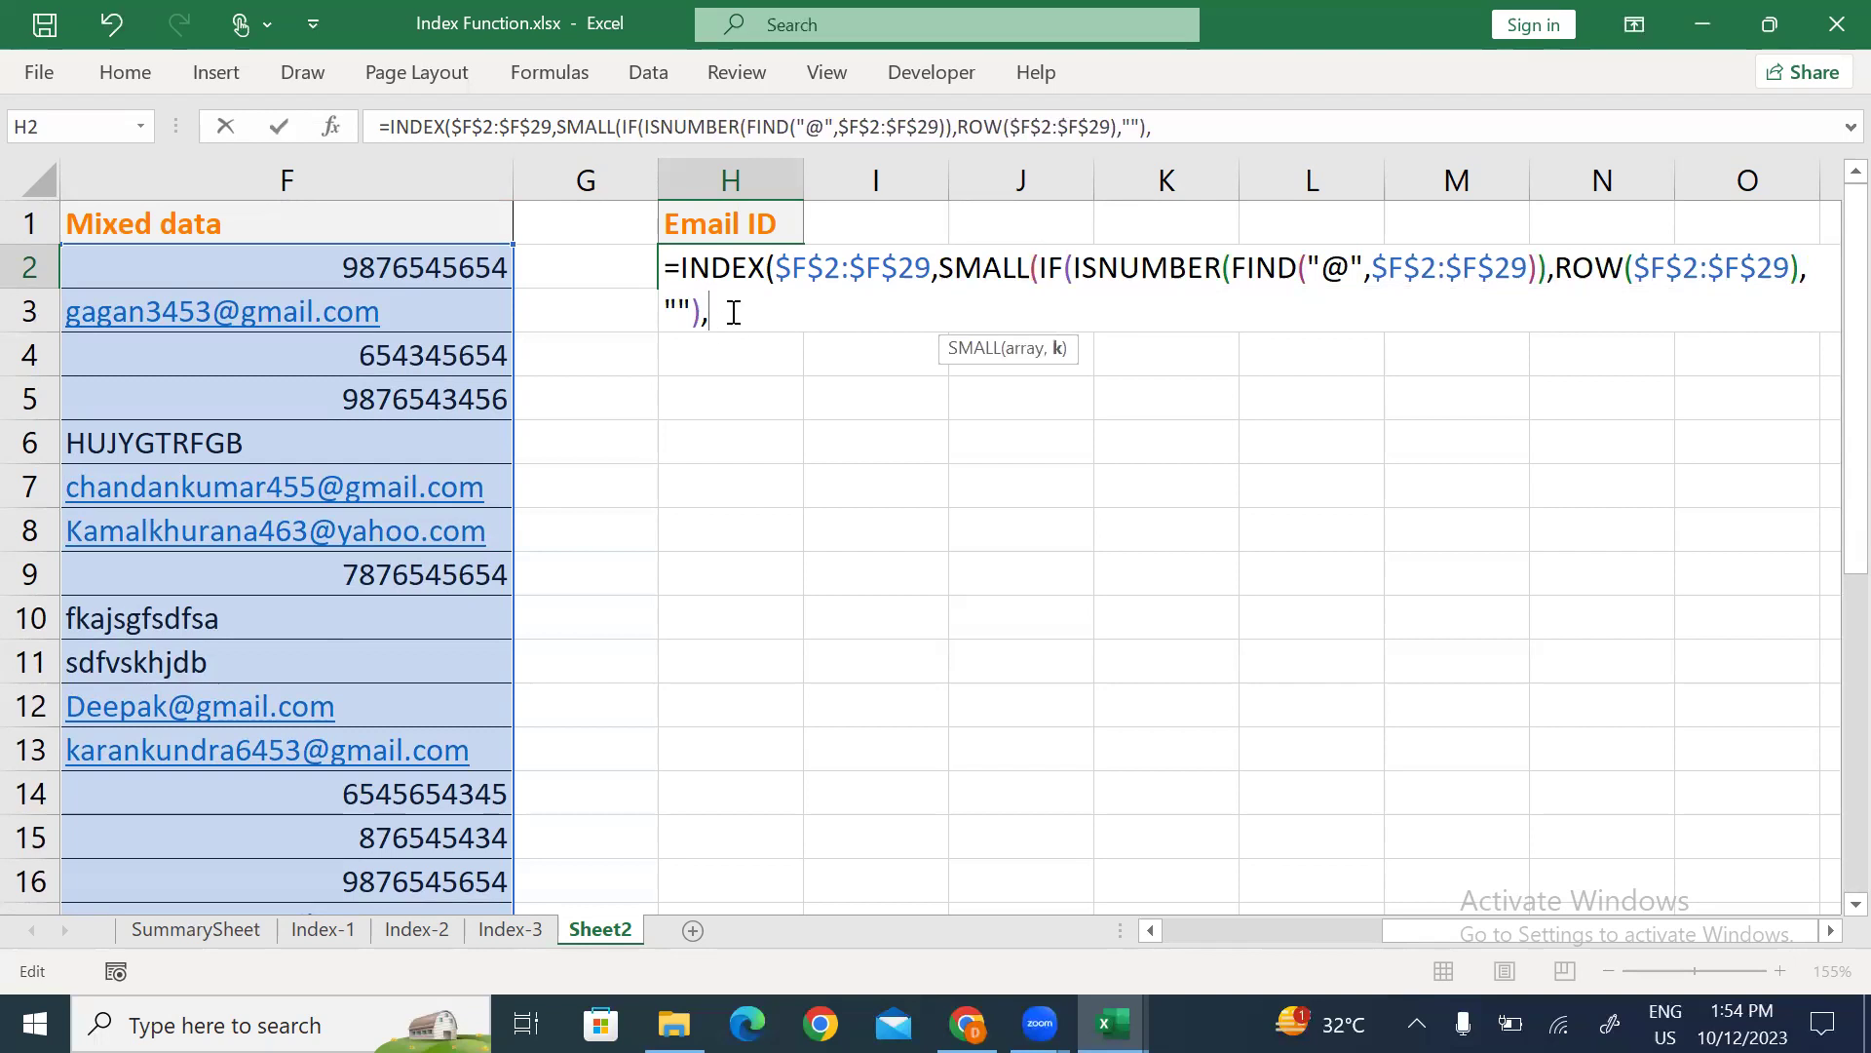
text(row)
key(Tab)
text(A1),)
key(Left)
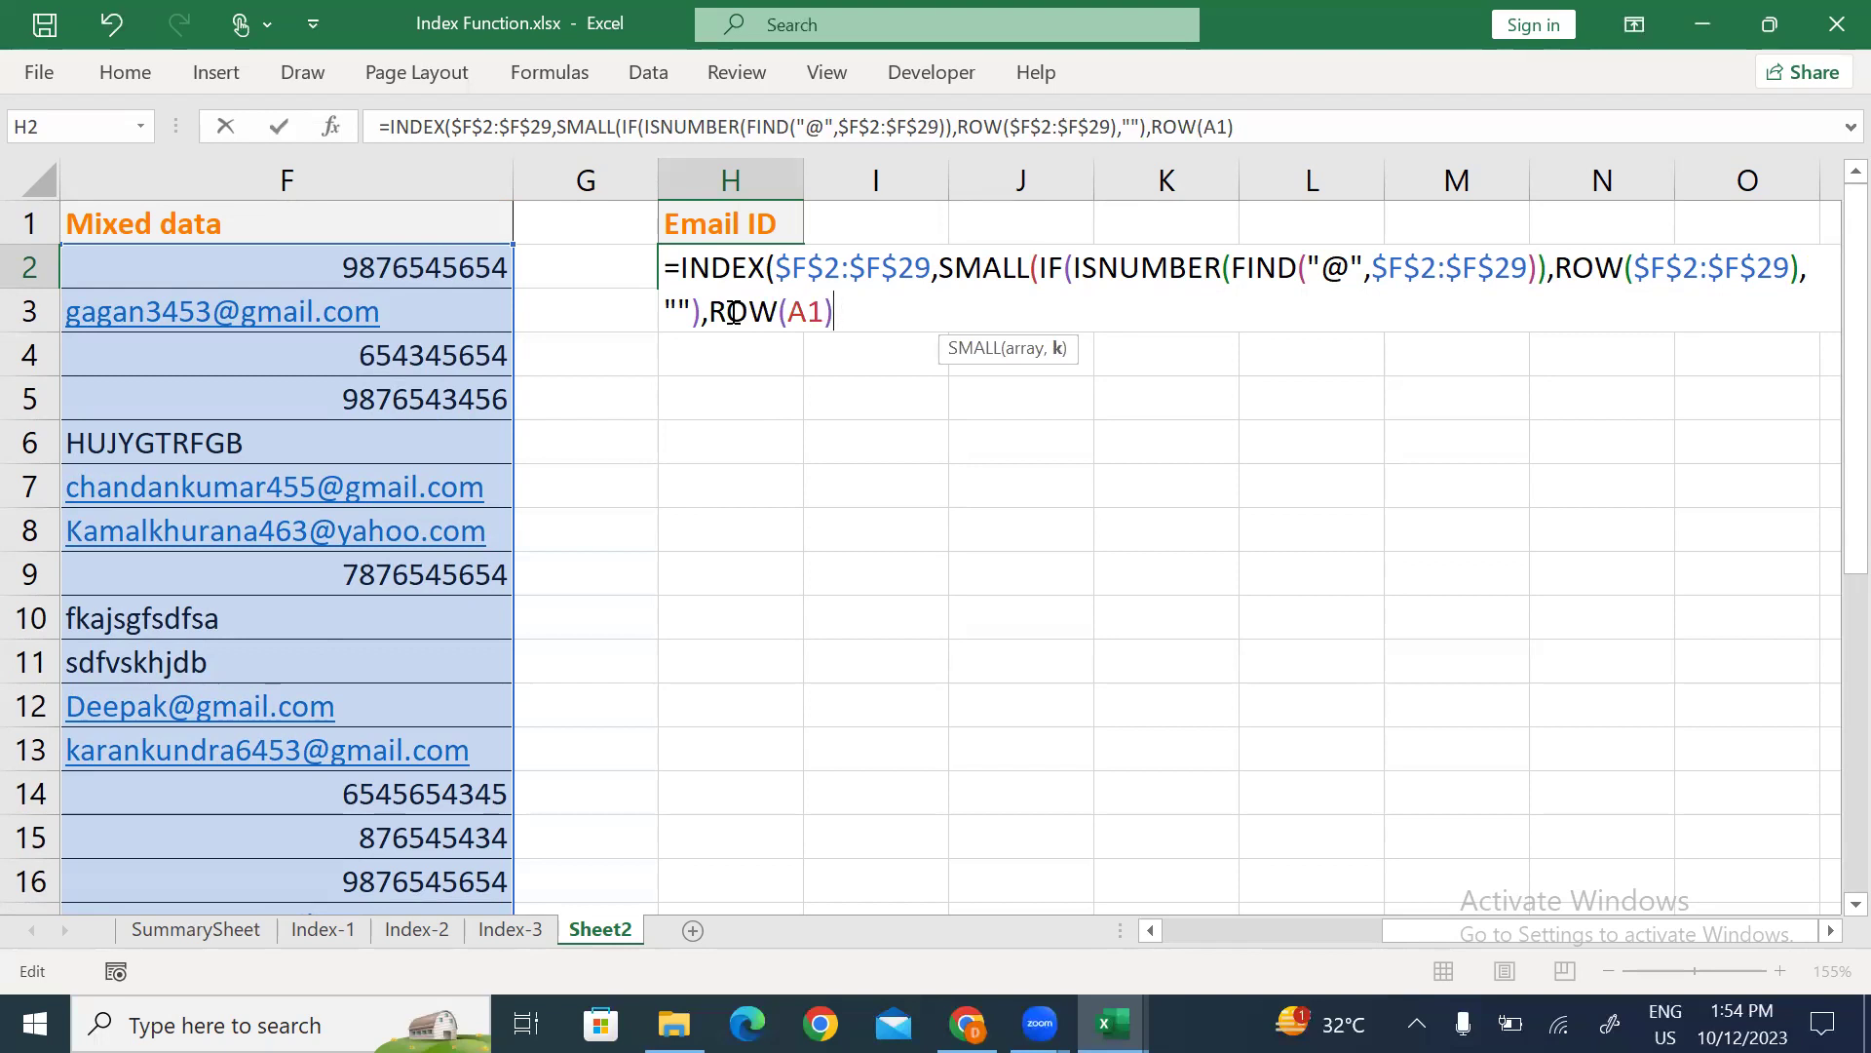
text())
text(1))
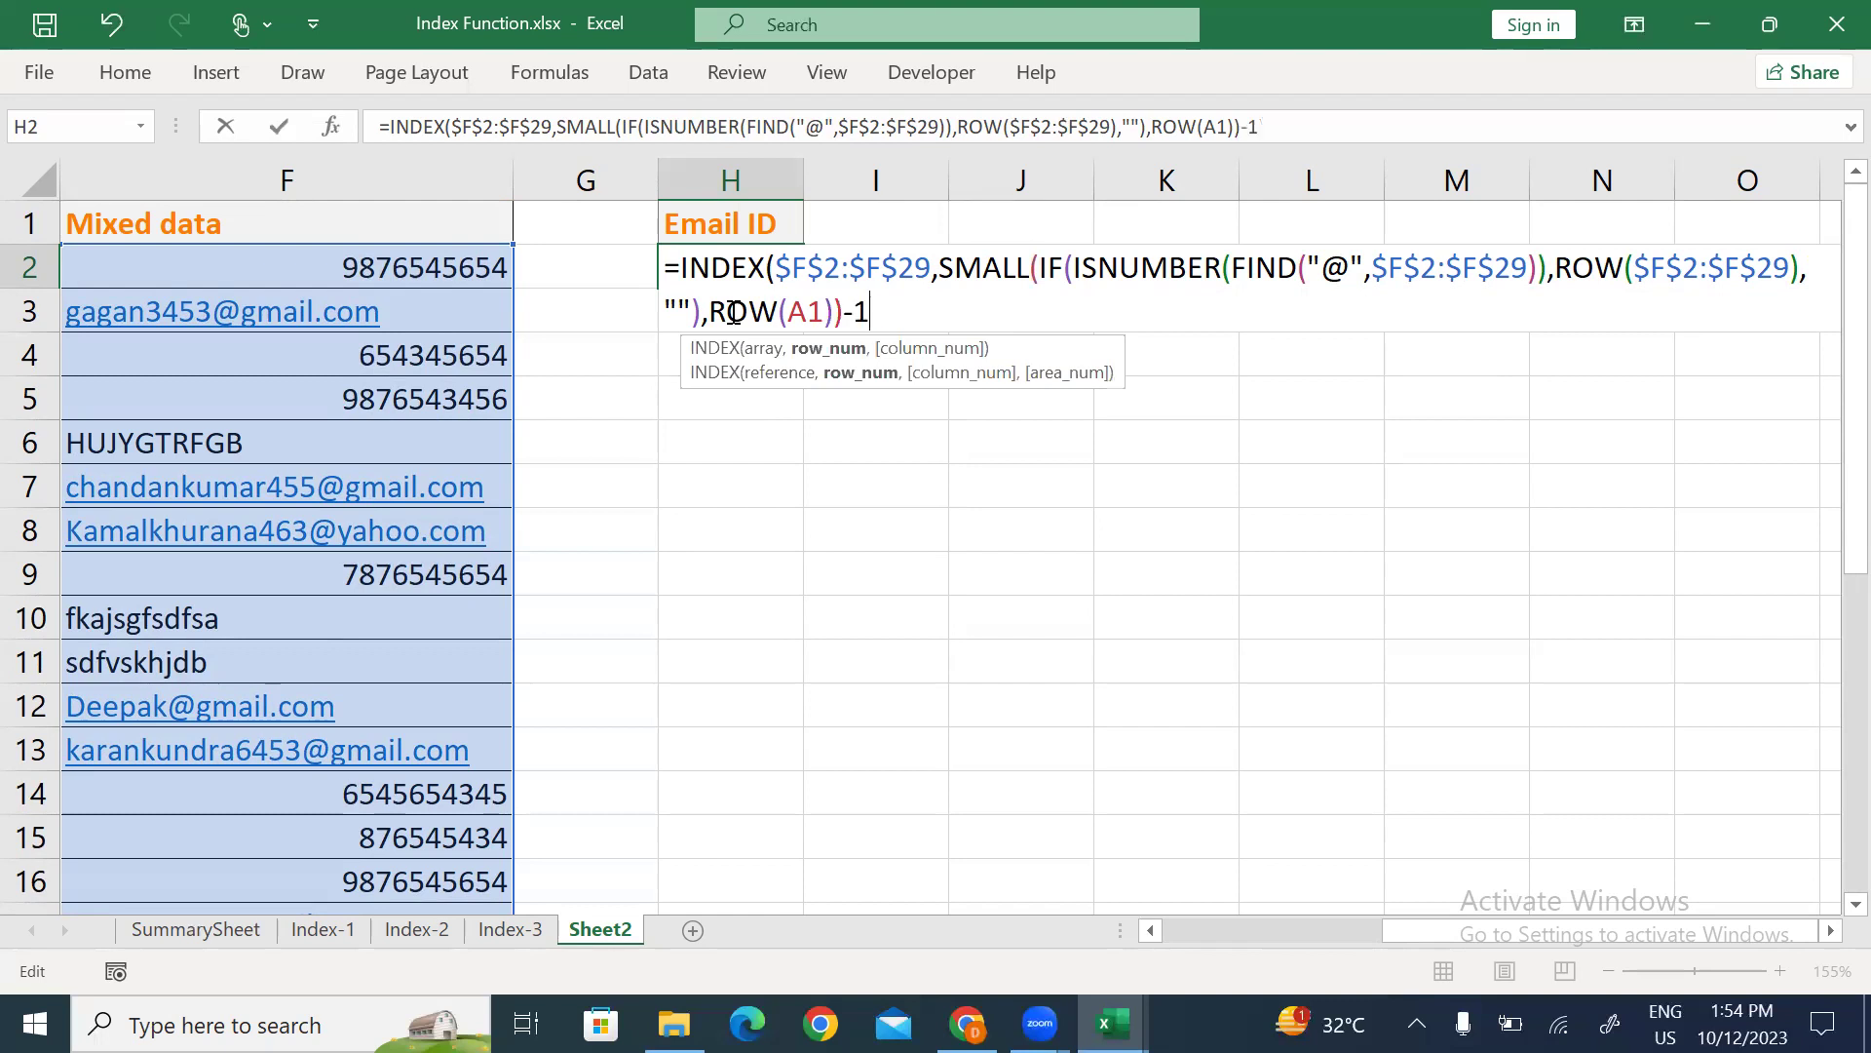
key(Return)
Fill the H2 formula down through H13 and autofit the width of column H.
key(Up)
key(shift+Down)
key(shift+Down)
key(shift+Down)
key(shift+Down)
key(shift+Down)
key(shift+Down)
key(shift+Down)
key(shift+Down)
key(shift+Down)
key(shift+Down)
key(shift+Down)
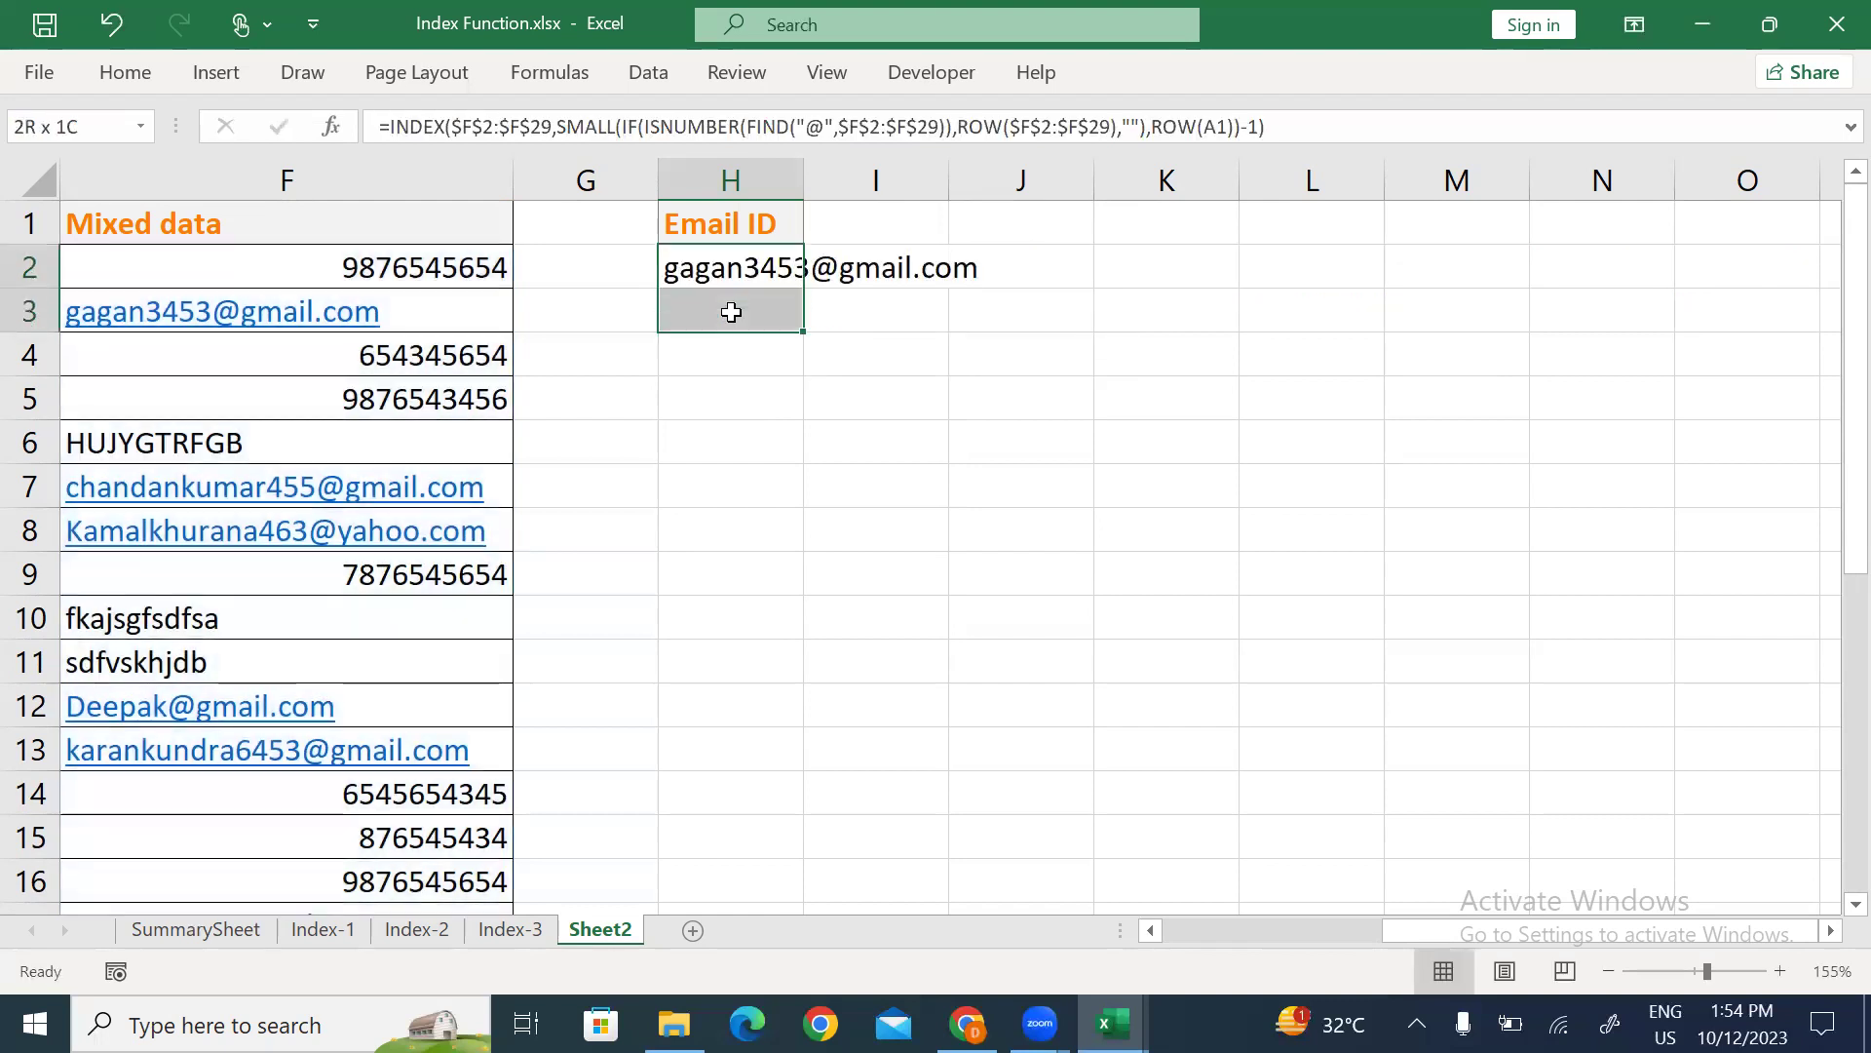
key(ctrl+d)
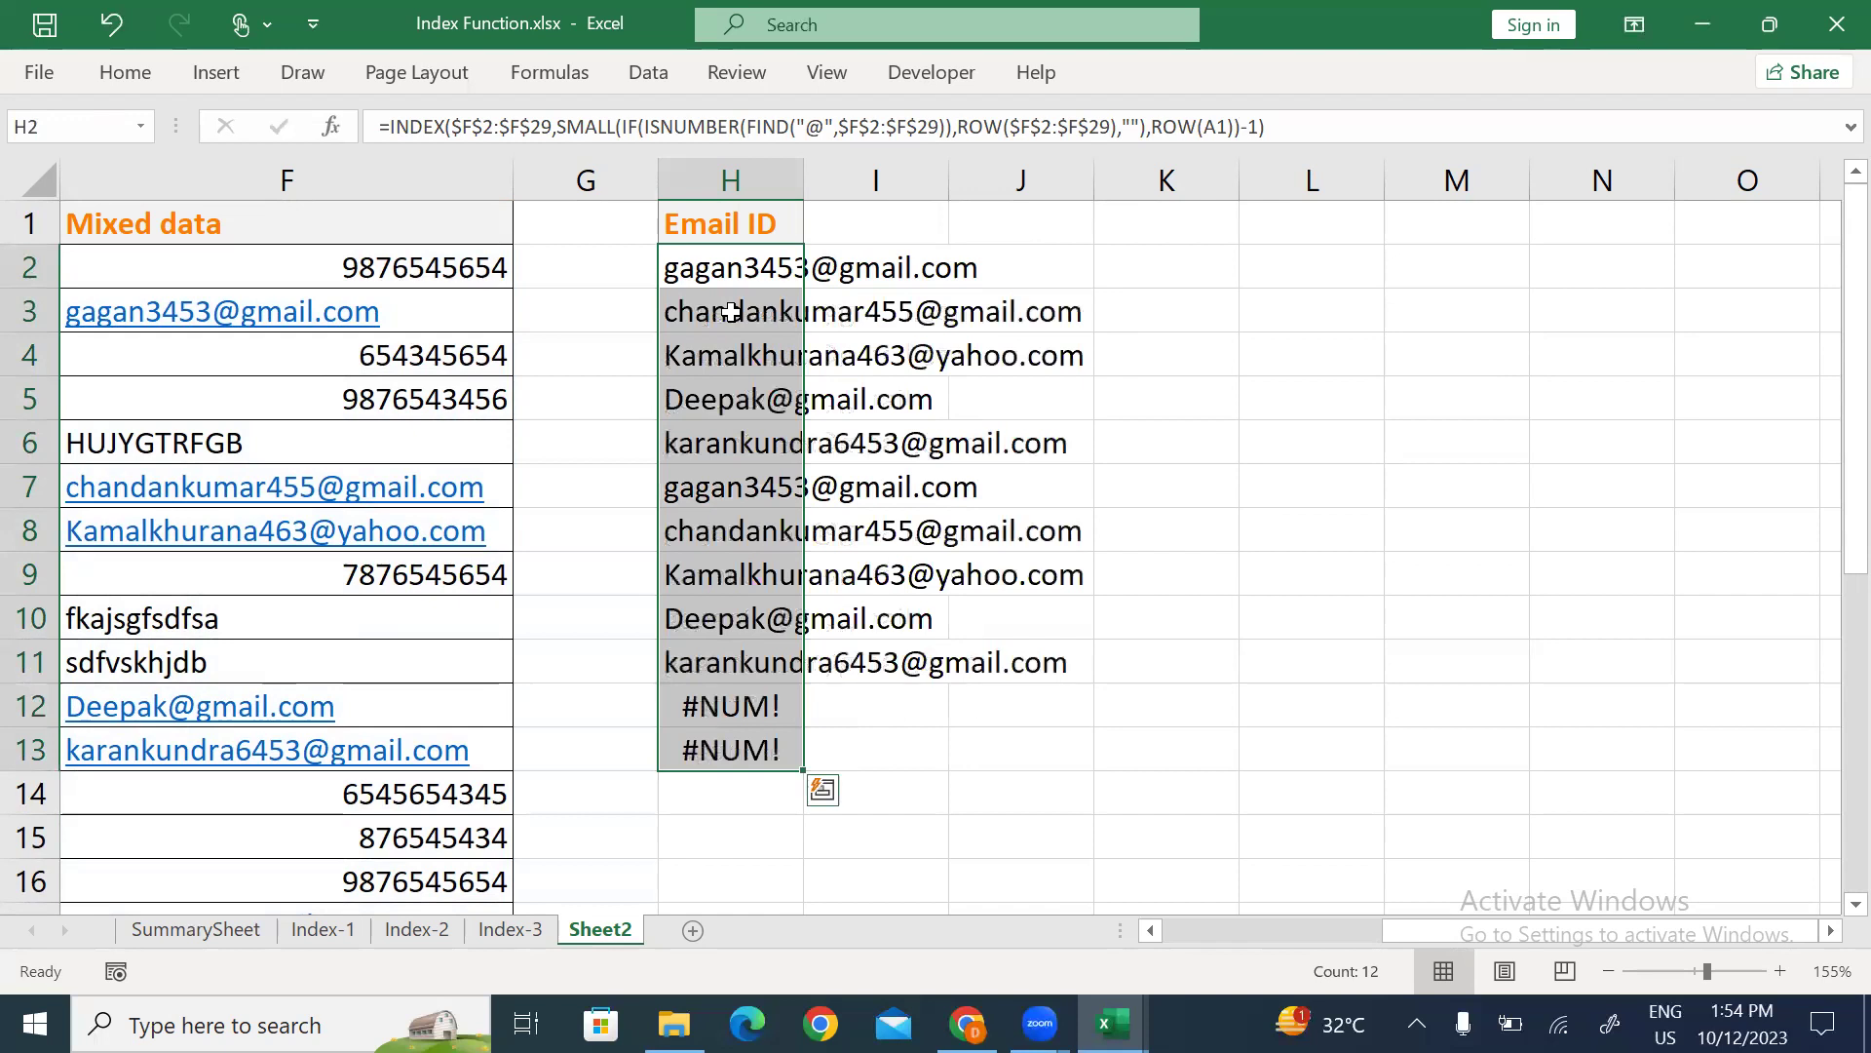
key(alt+h)
key(o)
key(i)
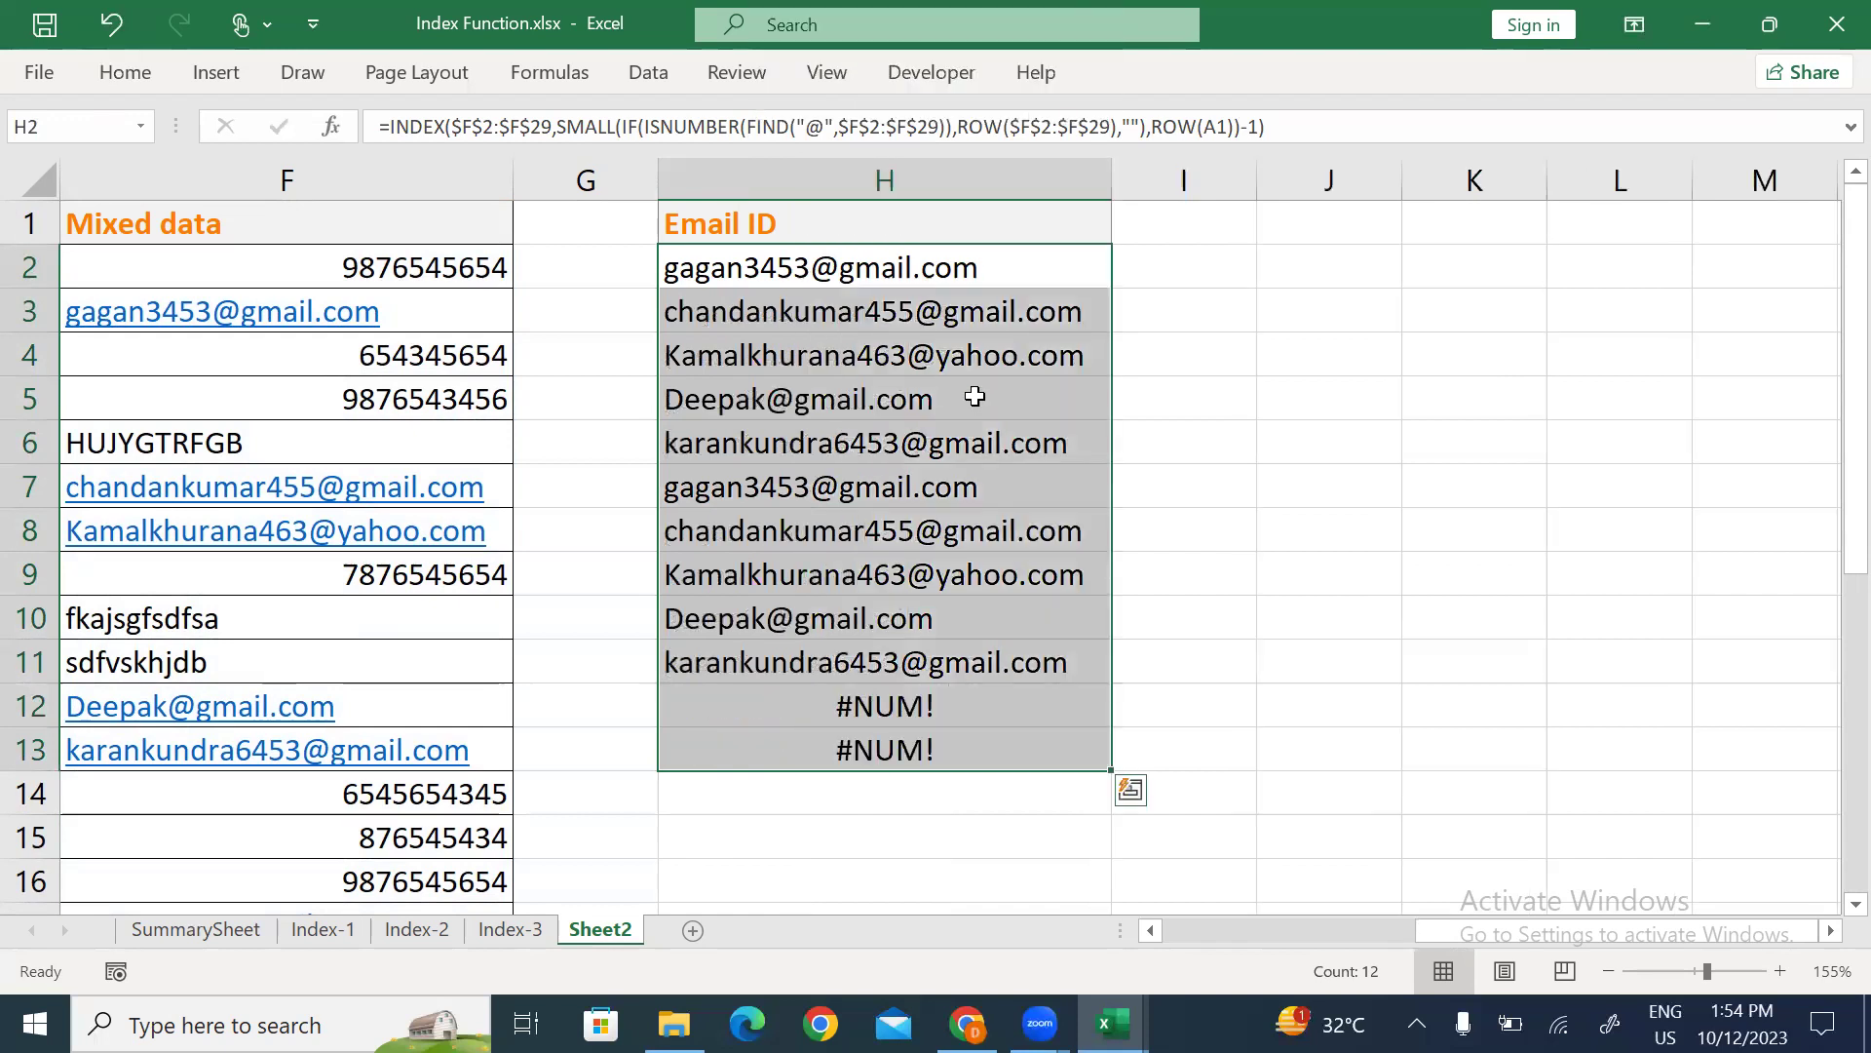
Apply cell borders to the extracted email IDs in H2:H11.
click(965, 369)
click(895, 278)
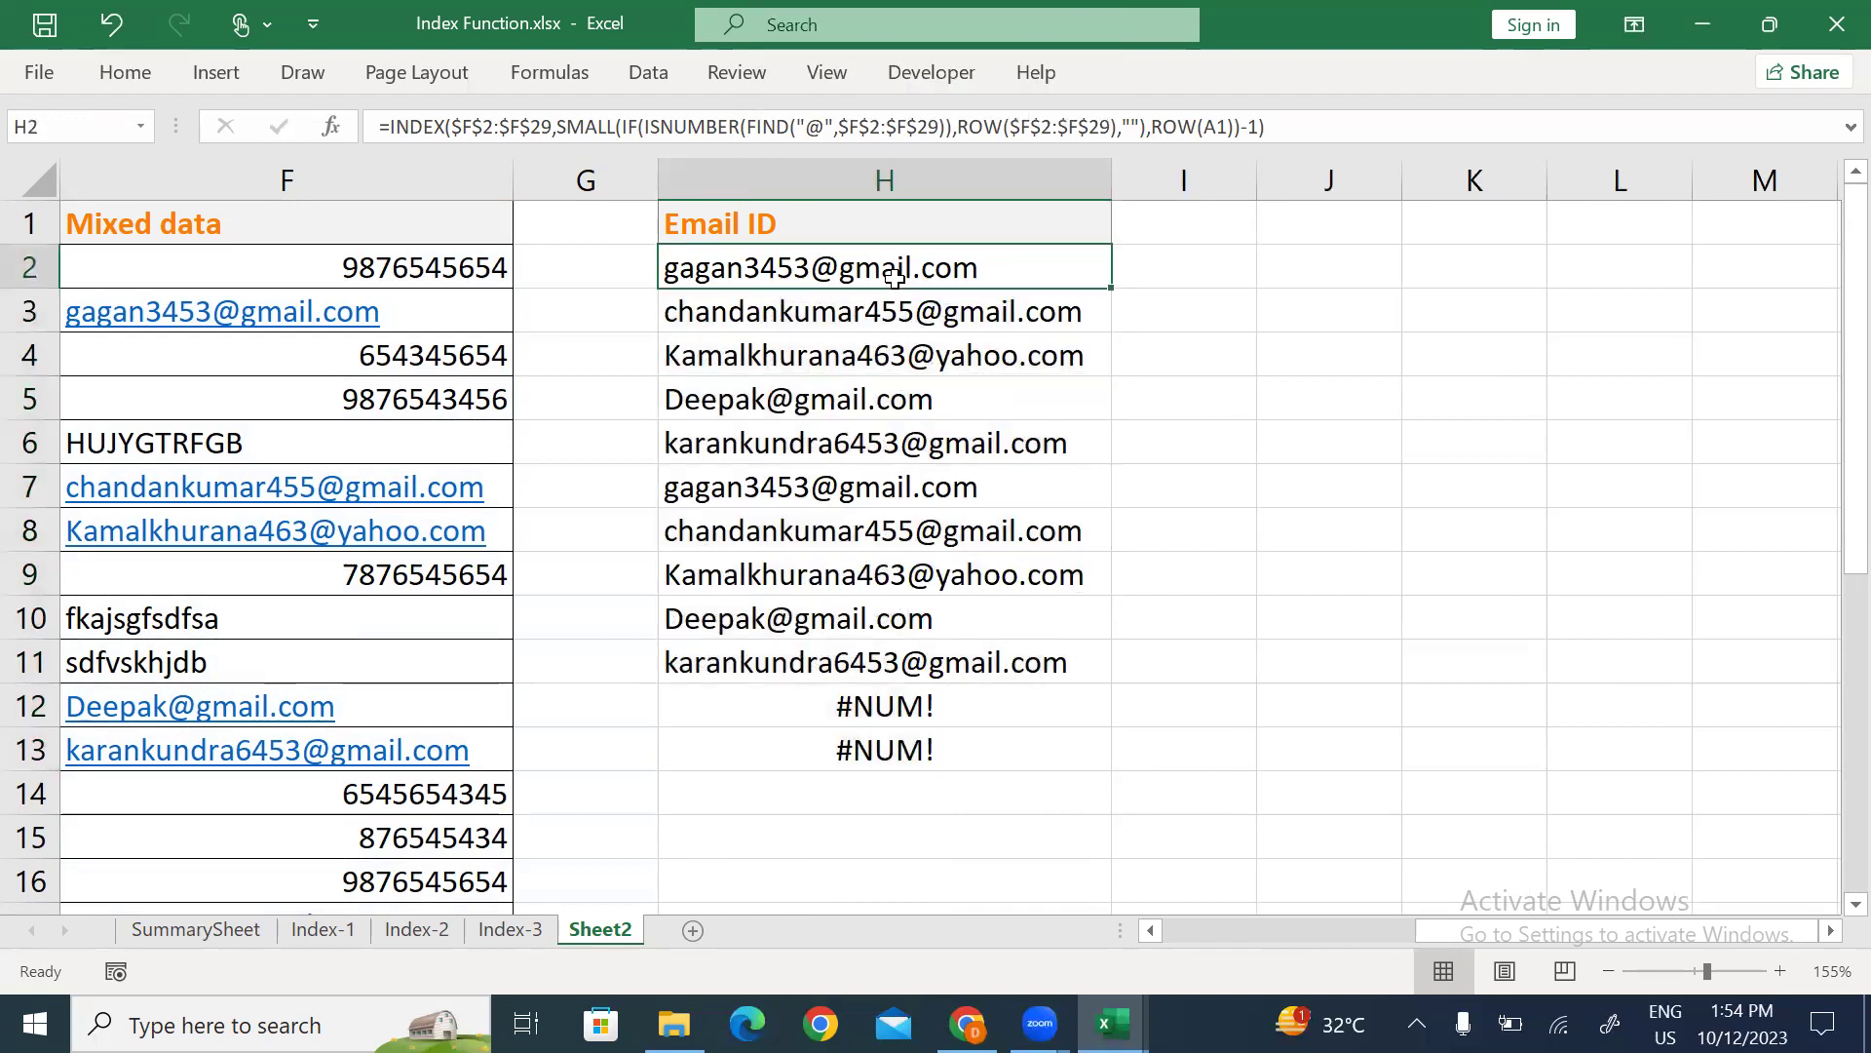
key(ctrl+shift+Down)
key(shift+Up)
key(shift+Up)
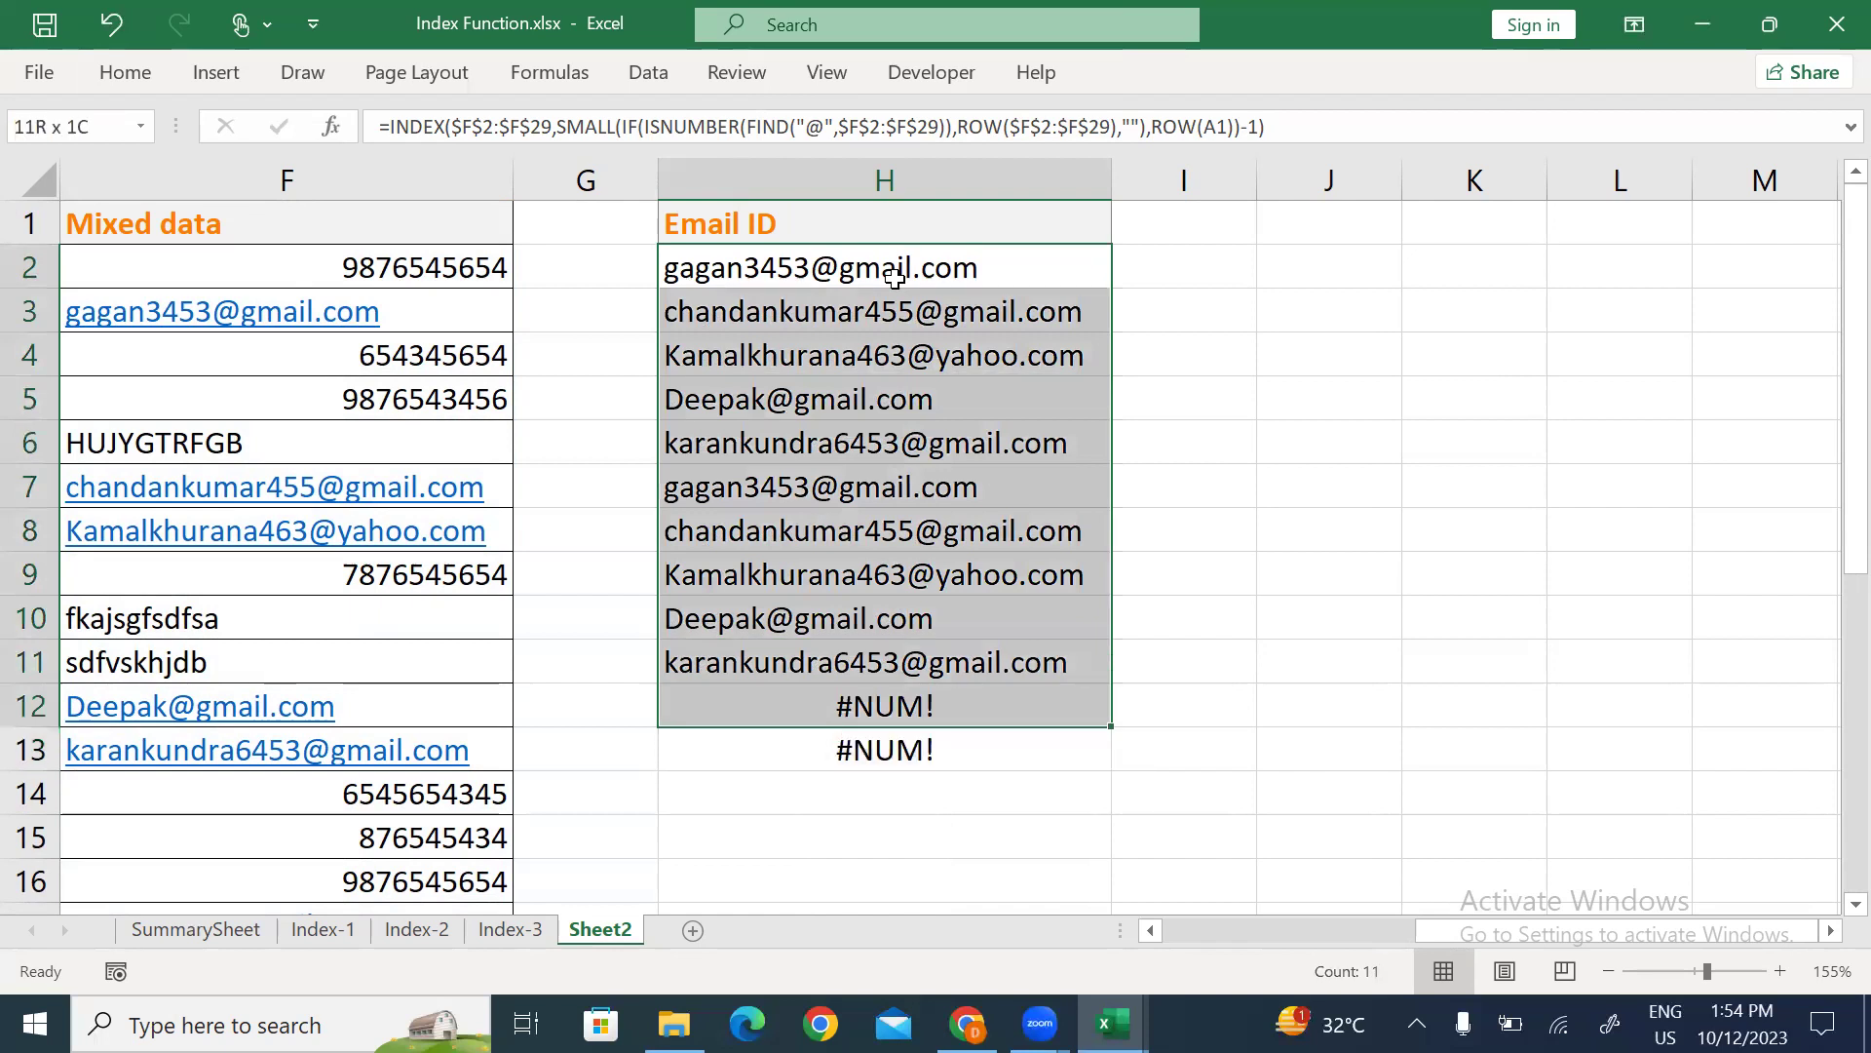
Examine the formulas in H2 and H3, including the ROW reference that SMALL uses for k.
double_click(895, 279)
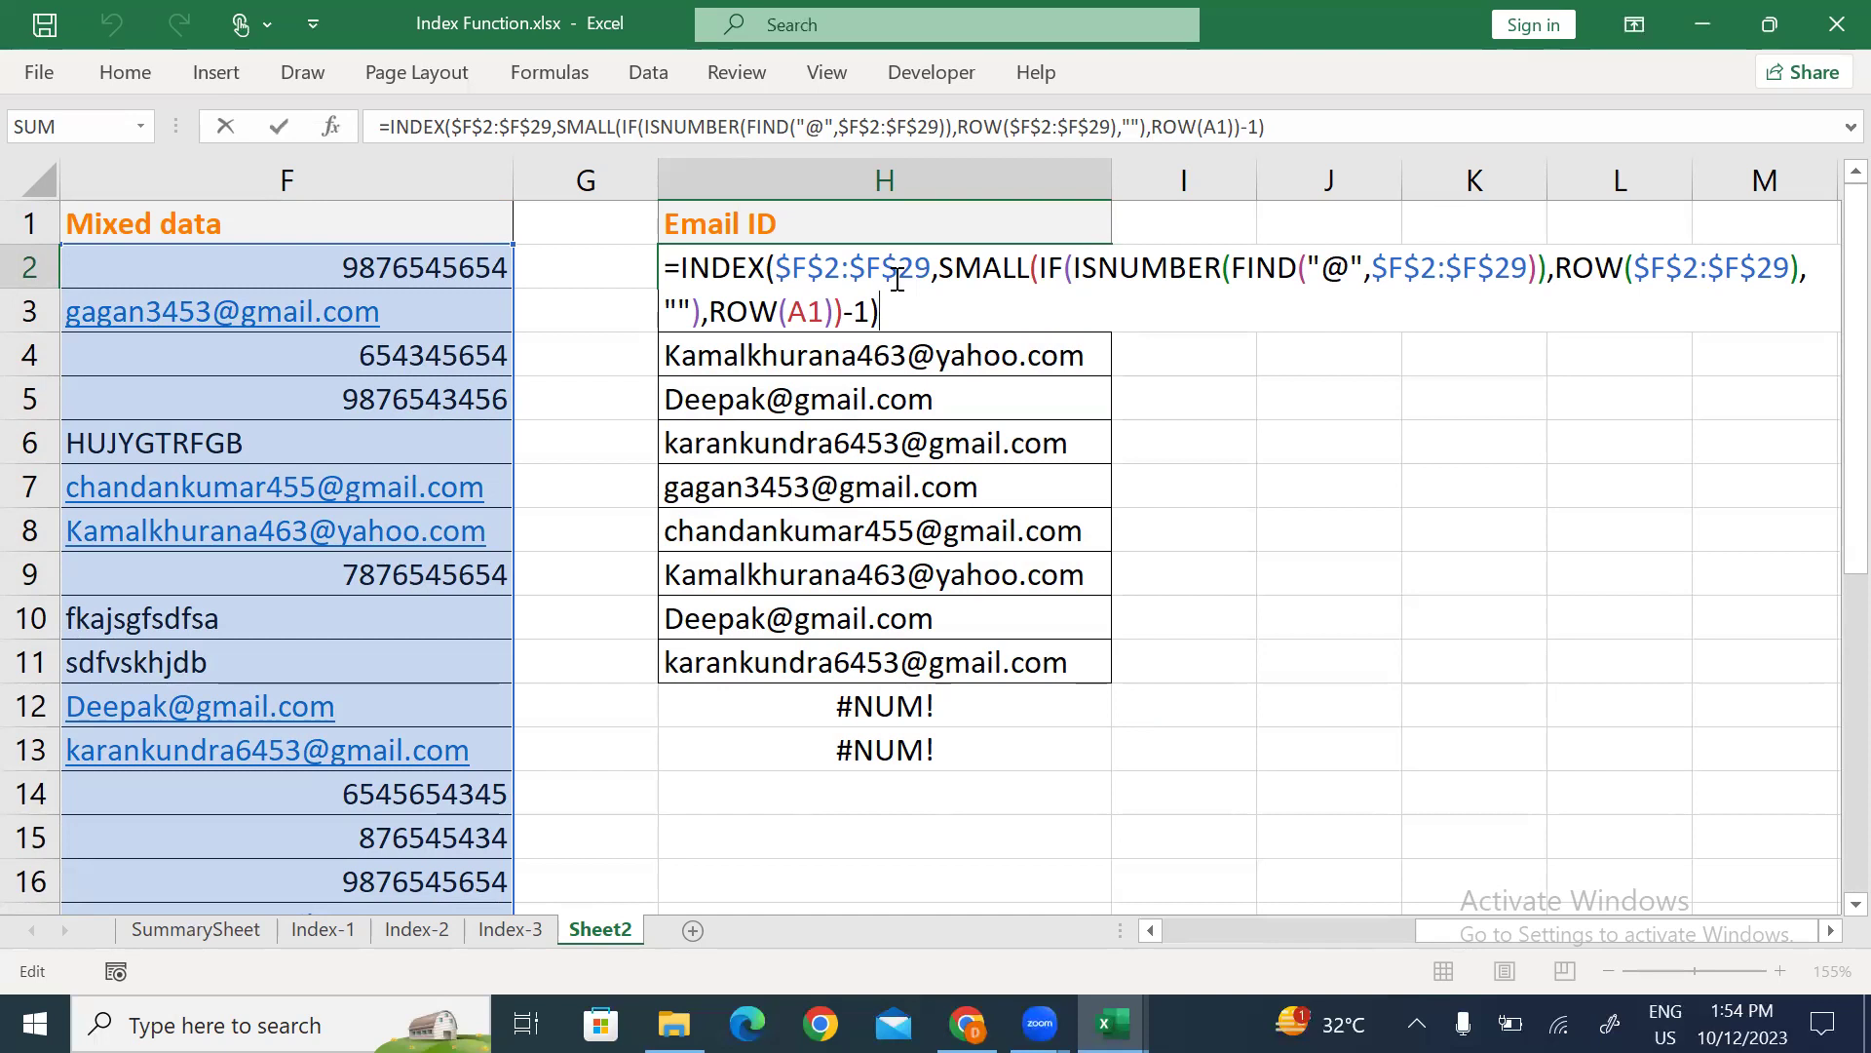
key(Return)
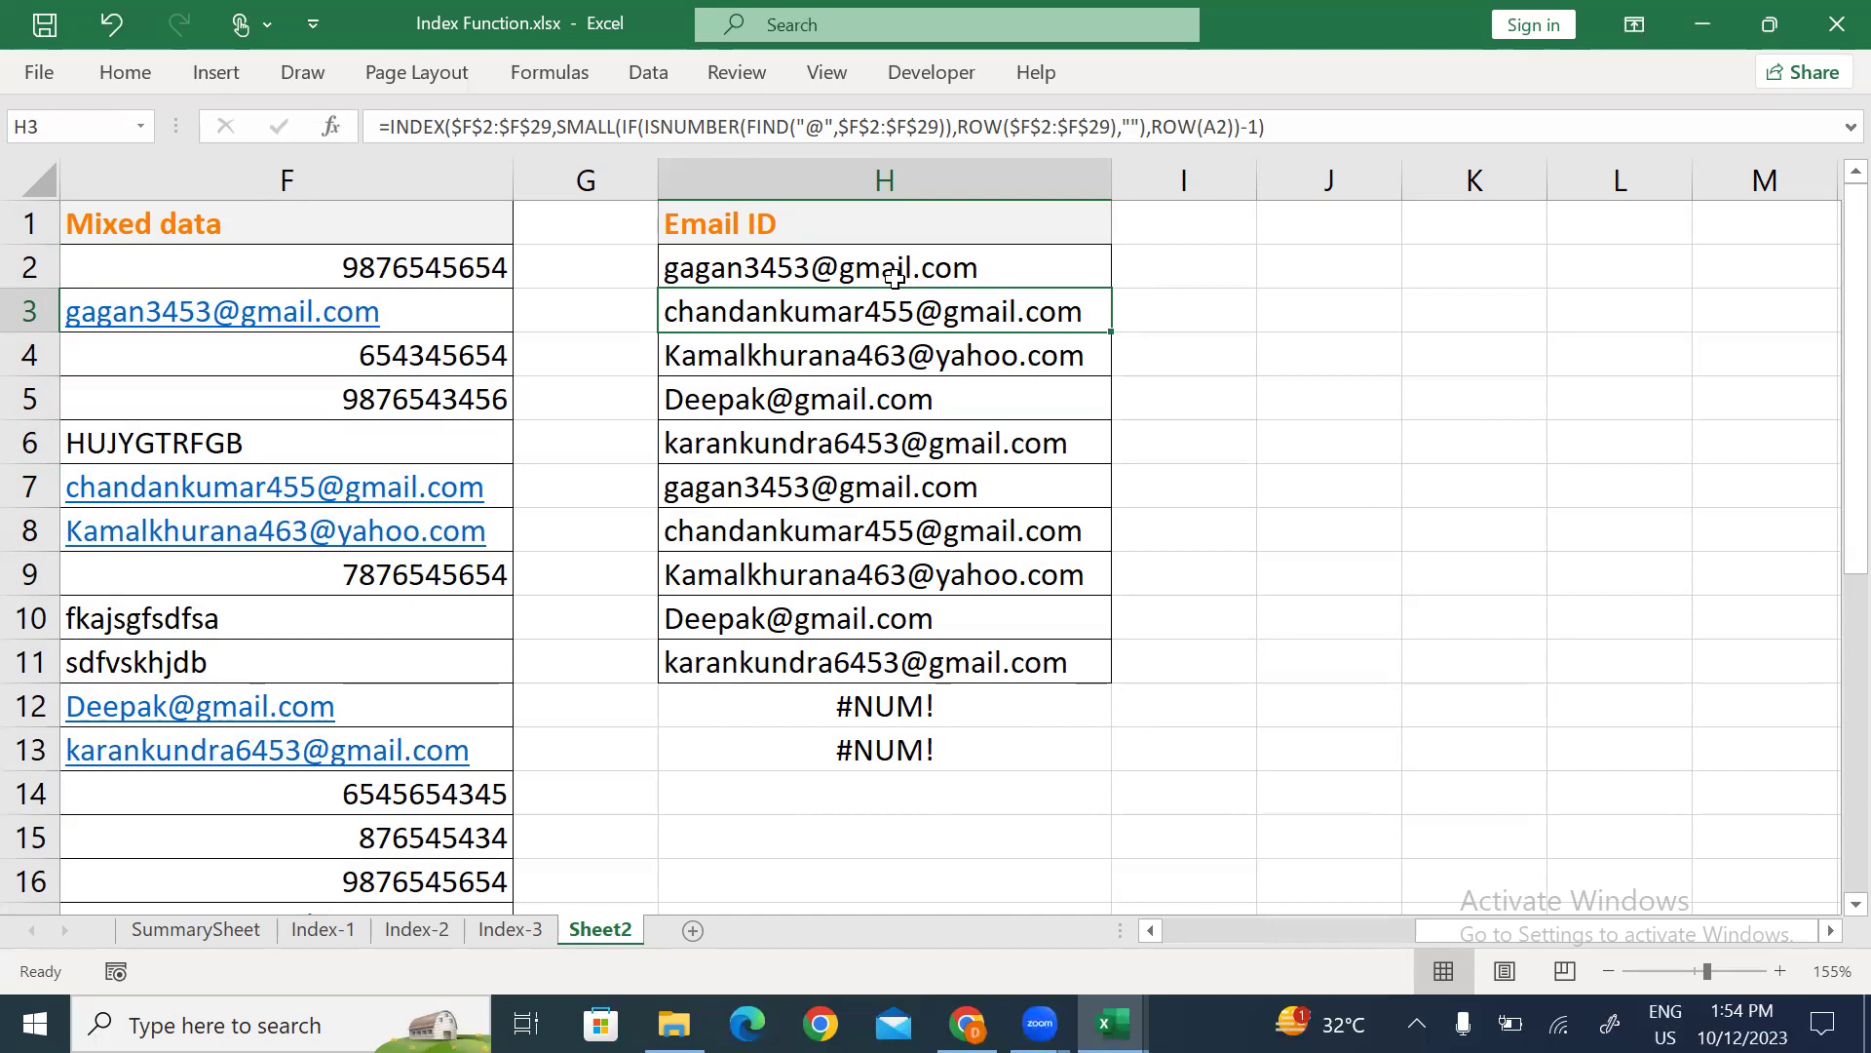
key(F2)
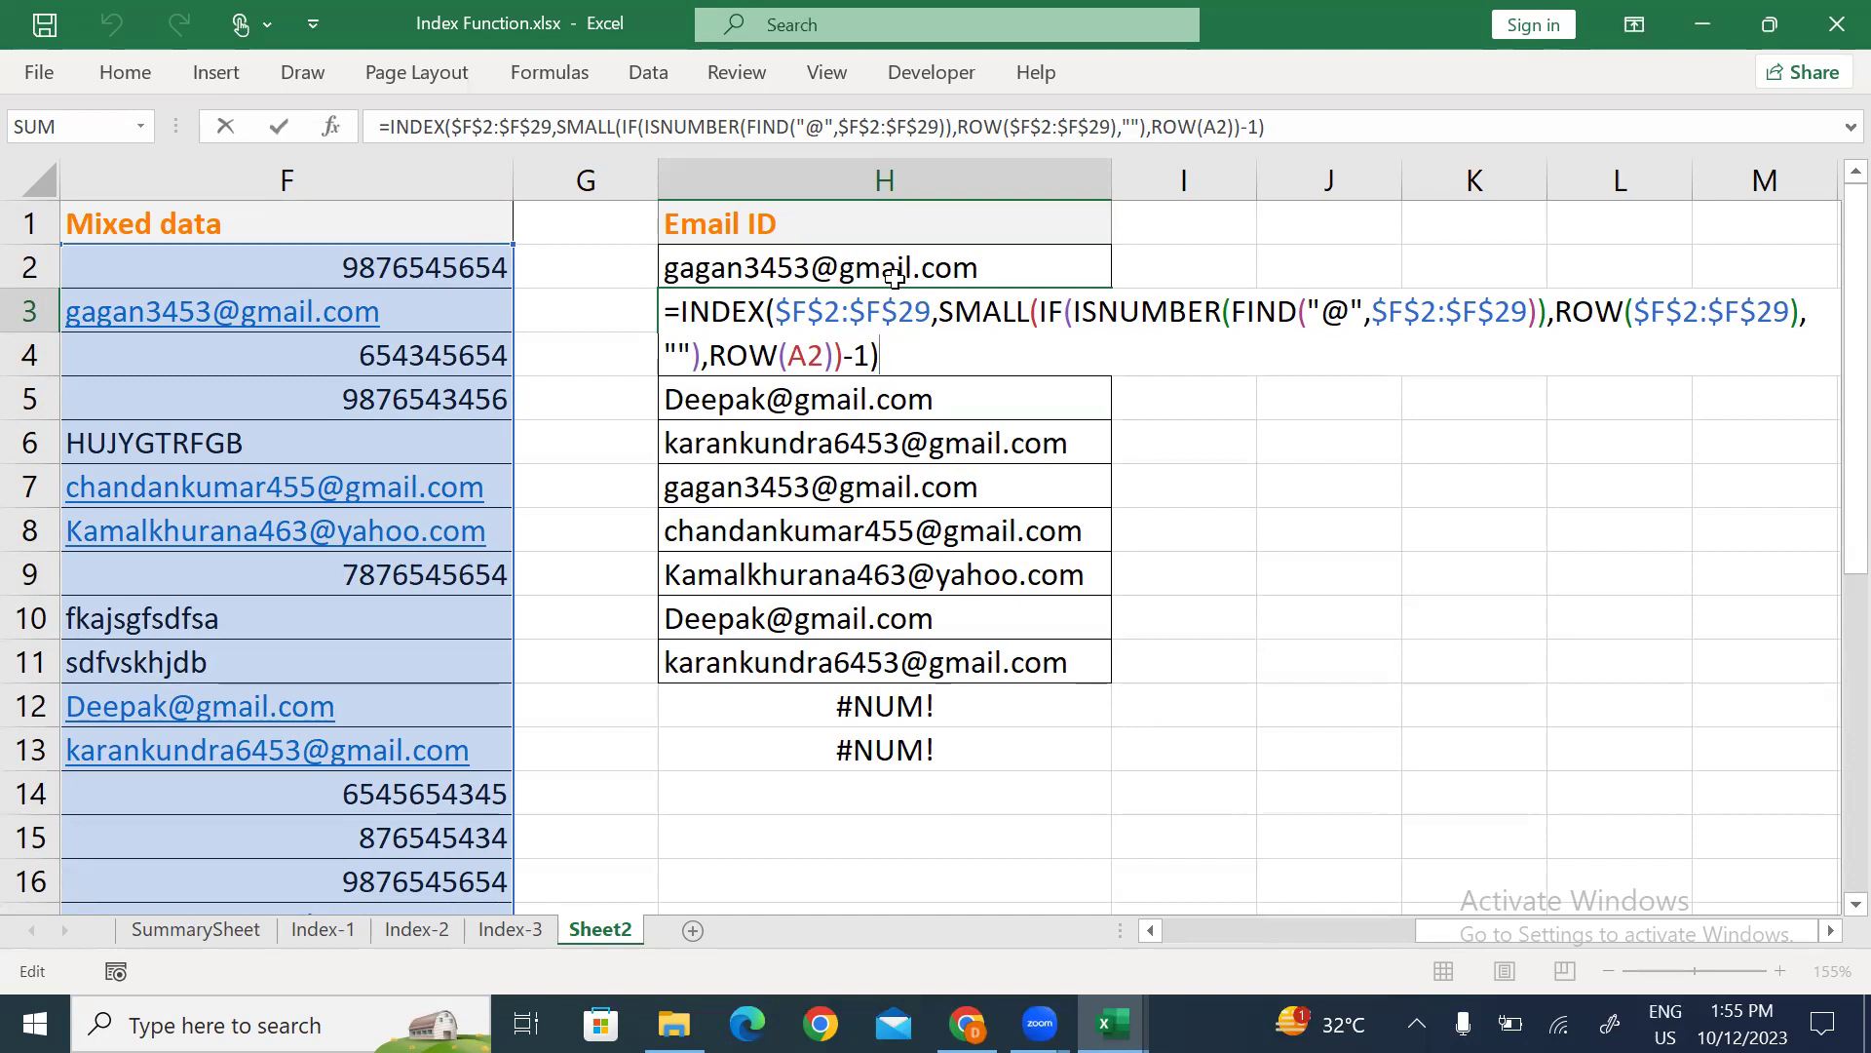
key(ctrl+shift+Return)
Copy the whole Mixed data column, from its header in F1 through F29.
key(Left)
key(Left)
key(Up)
key(Up)
key(ctrl+shift+Down)
key(ctrl+c)
key(ctrl+Up)
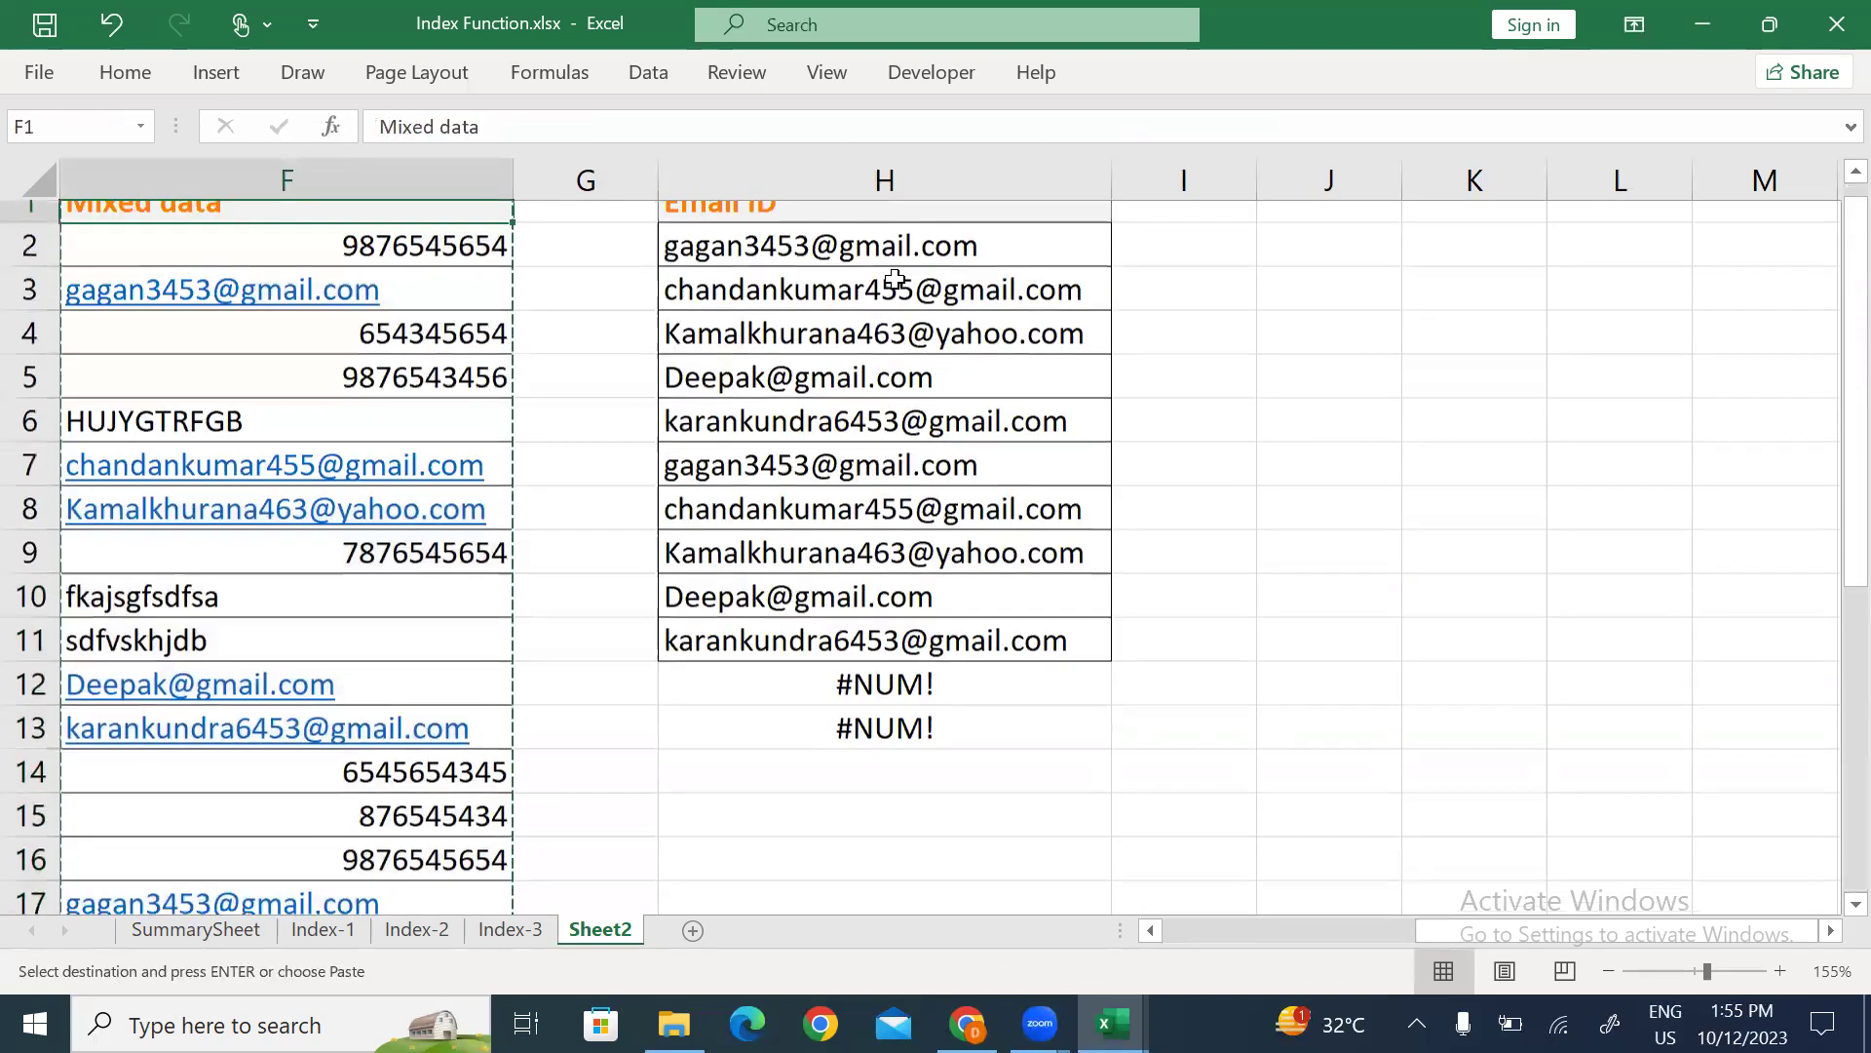
Paste the copied Mixed data column at K1 and autofit its column width.
key(Right)
key(Right)
key(Right)
key(Right)
key(Right)
key(Right)
key(Right)
key(Right)
key(Right)
key(Right)
key(Right)
key(Right)
key(Right)
key(Right)
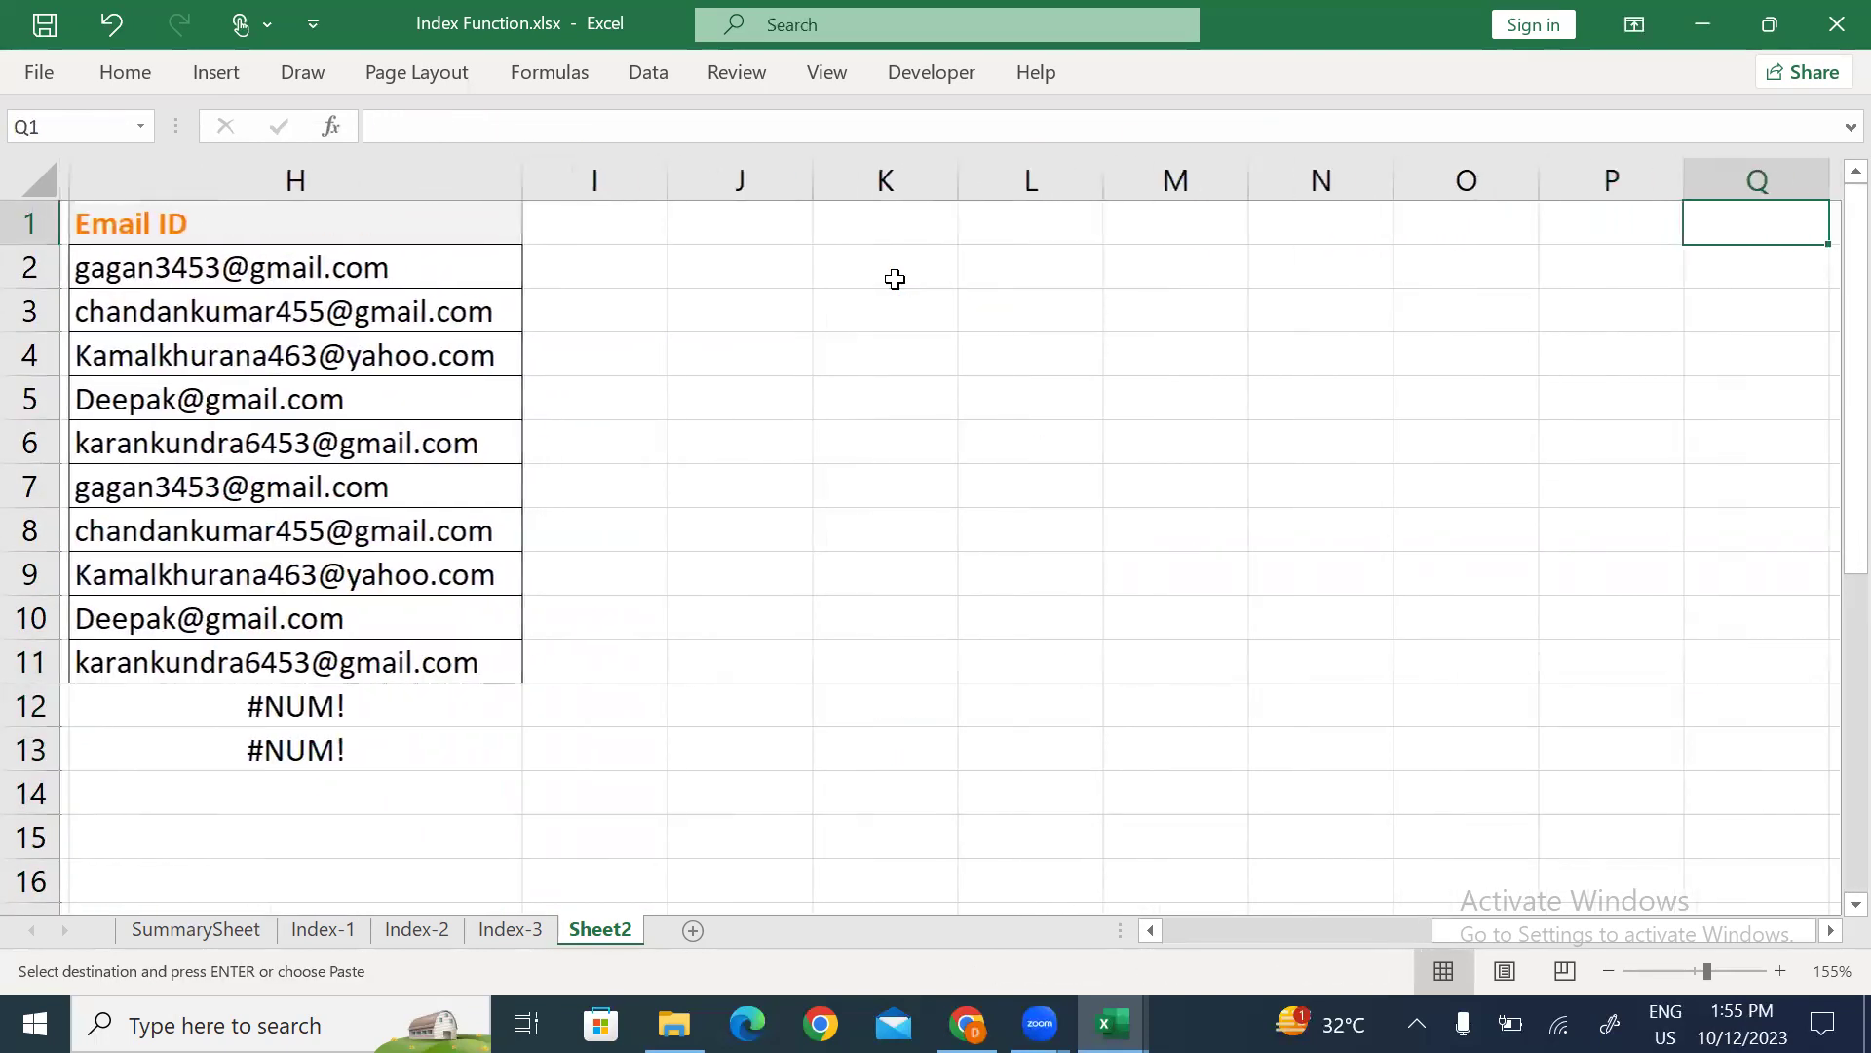
key(Left)
key(Left)
key(Left)
key(Left)
key(Left)
key(Left)
key(Left)
key(Left)
key(Left)
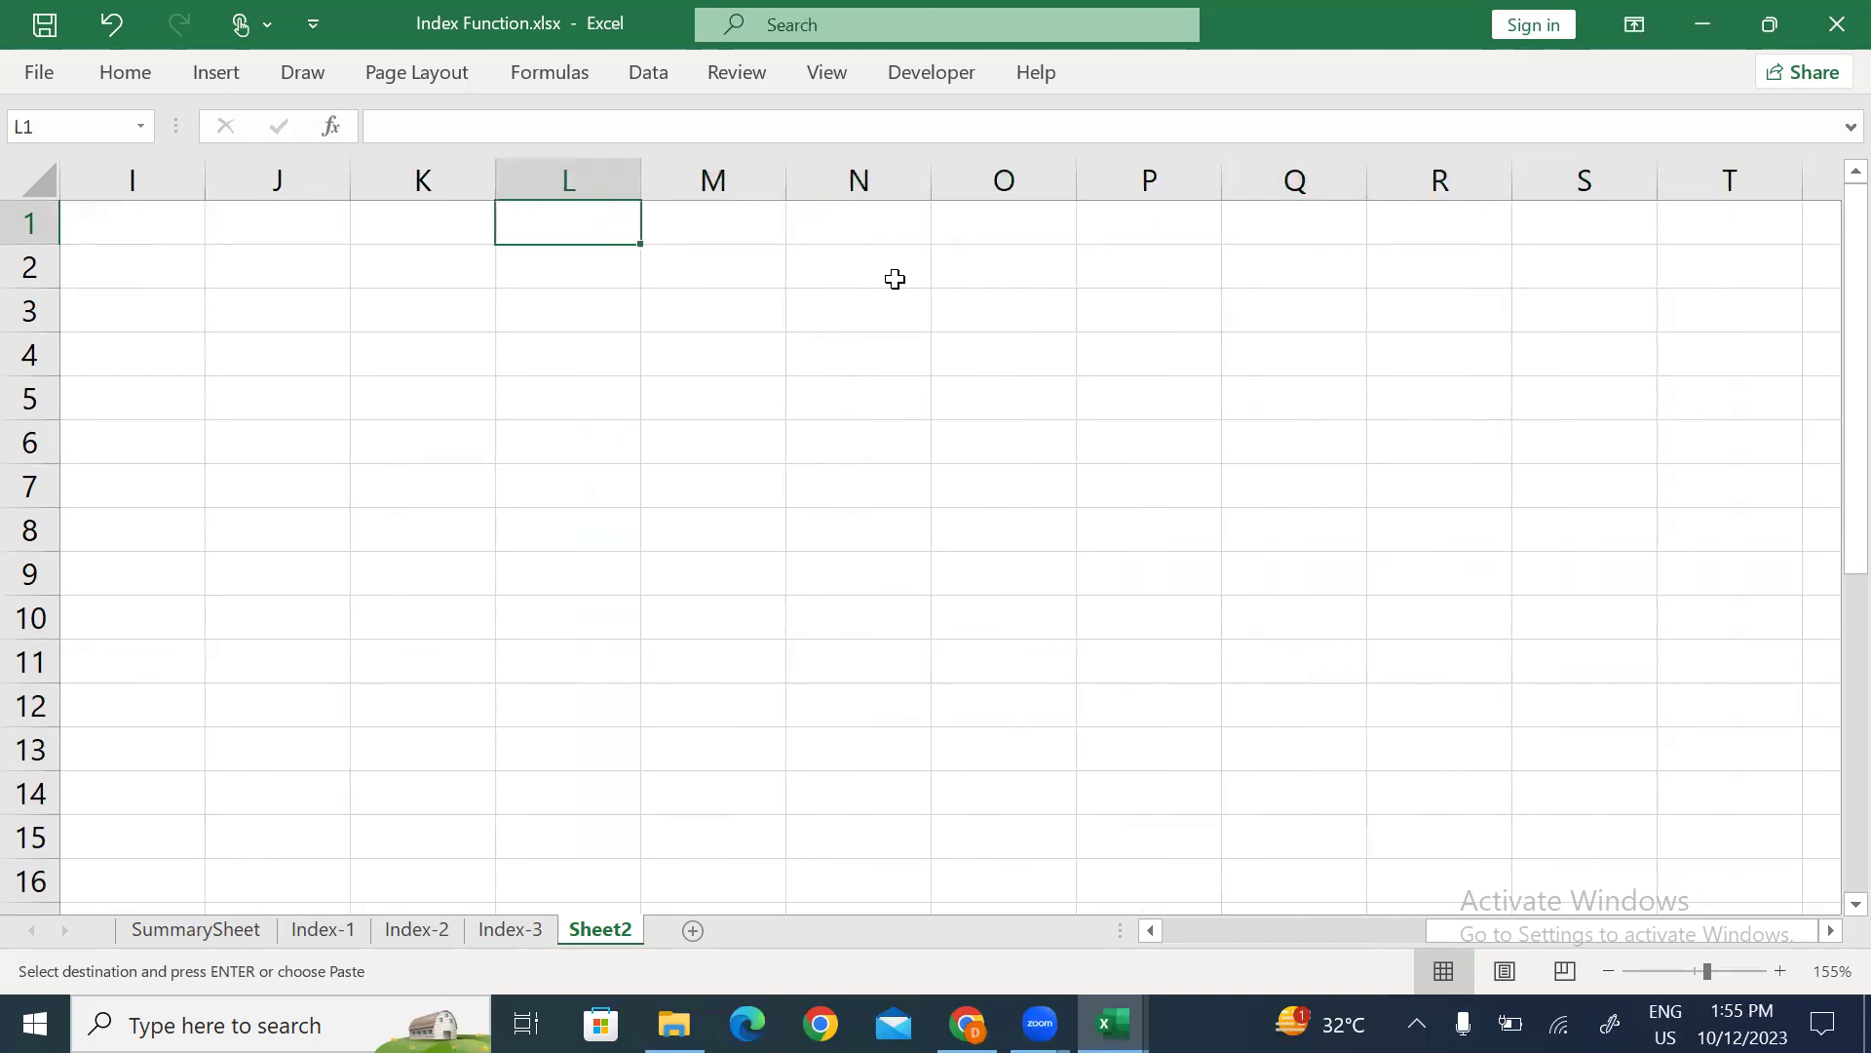
key(ctrl+v)
key(alt+h)
key(o)
key(i)
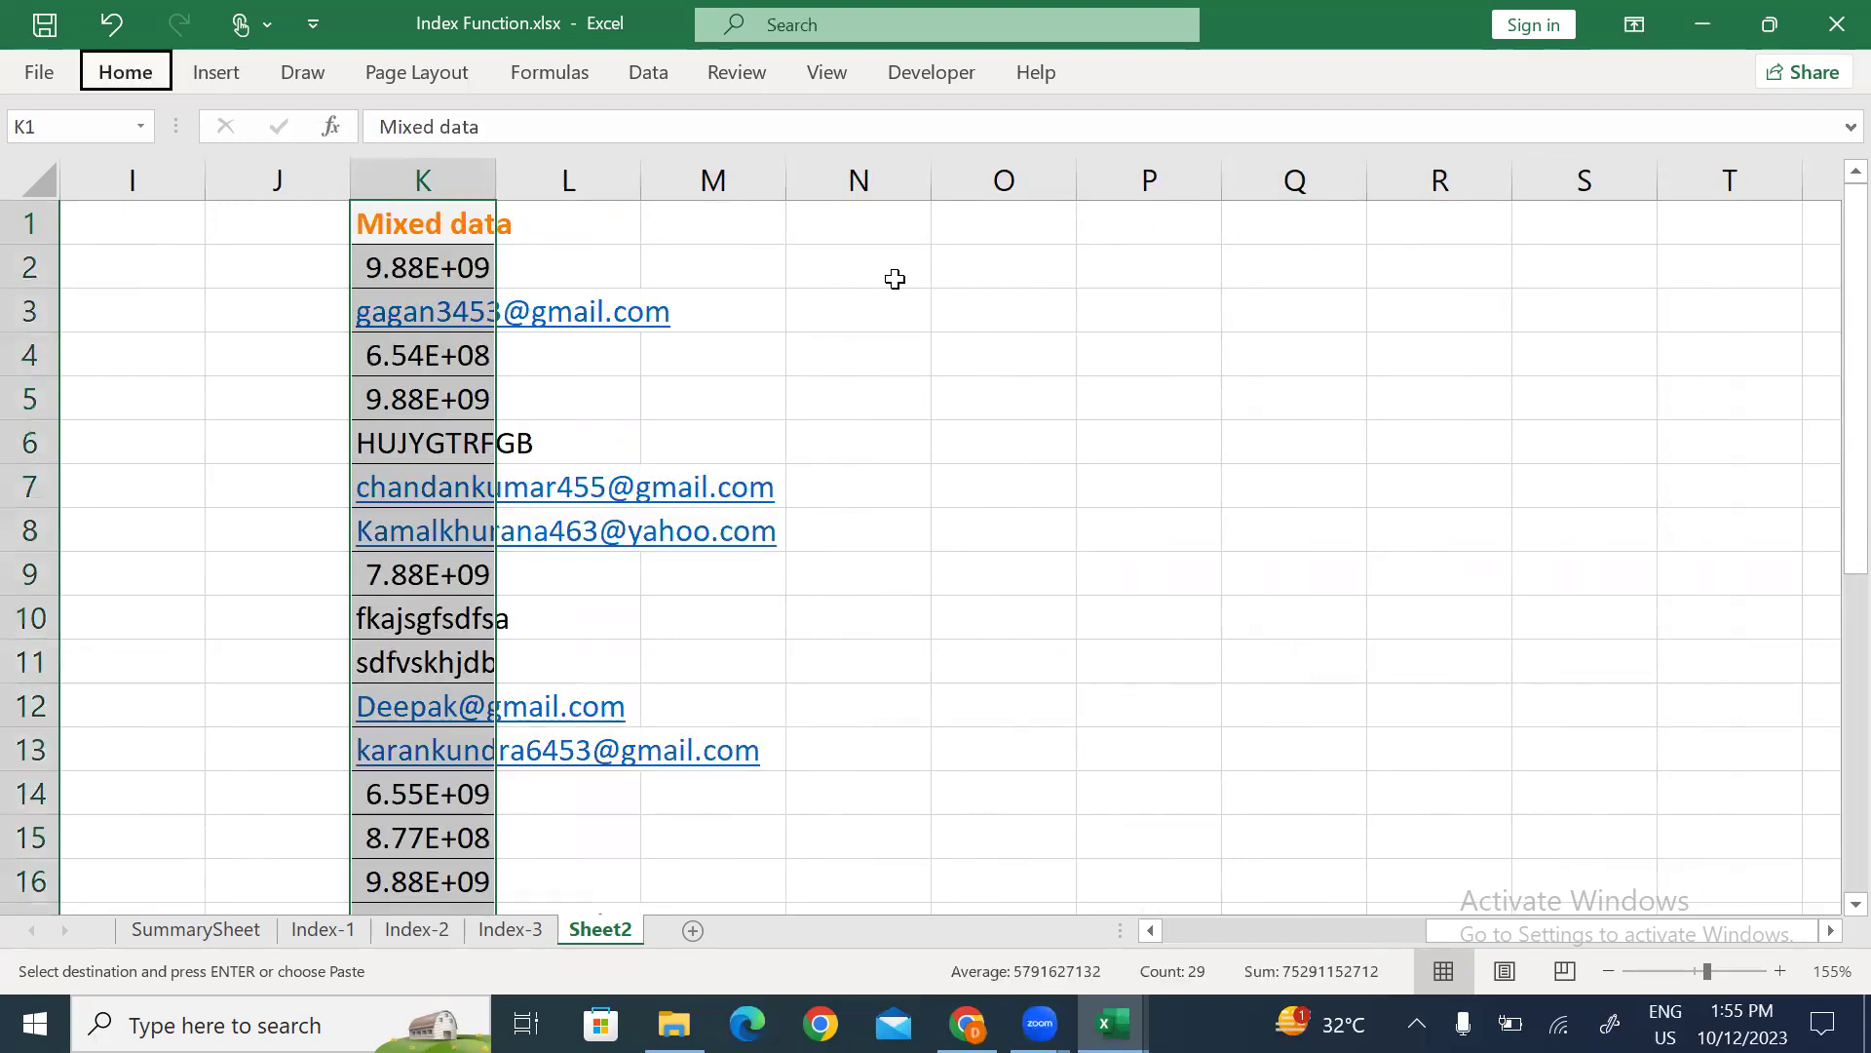
Enter the header "Email ID" in M1 with the same orange bold cell style, and widen column M.
key(Right)
key(Right)
key(Right)
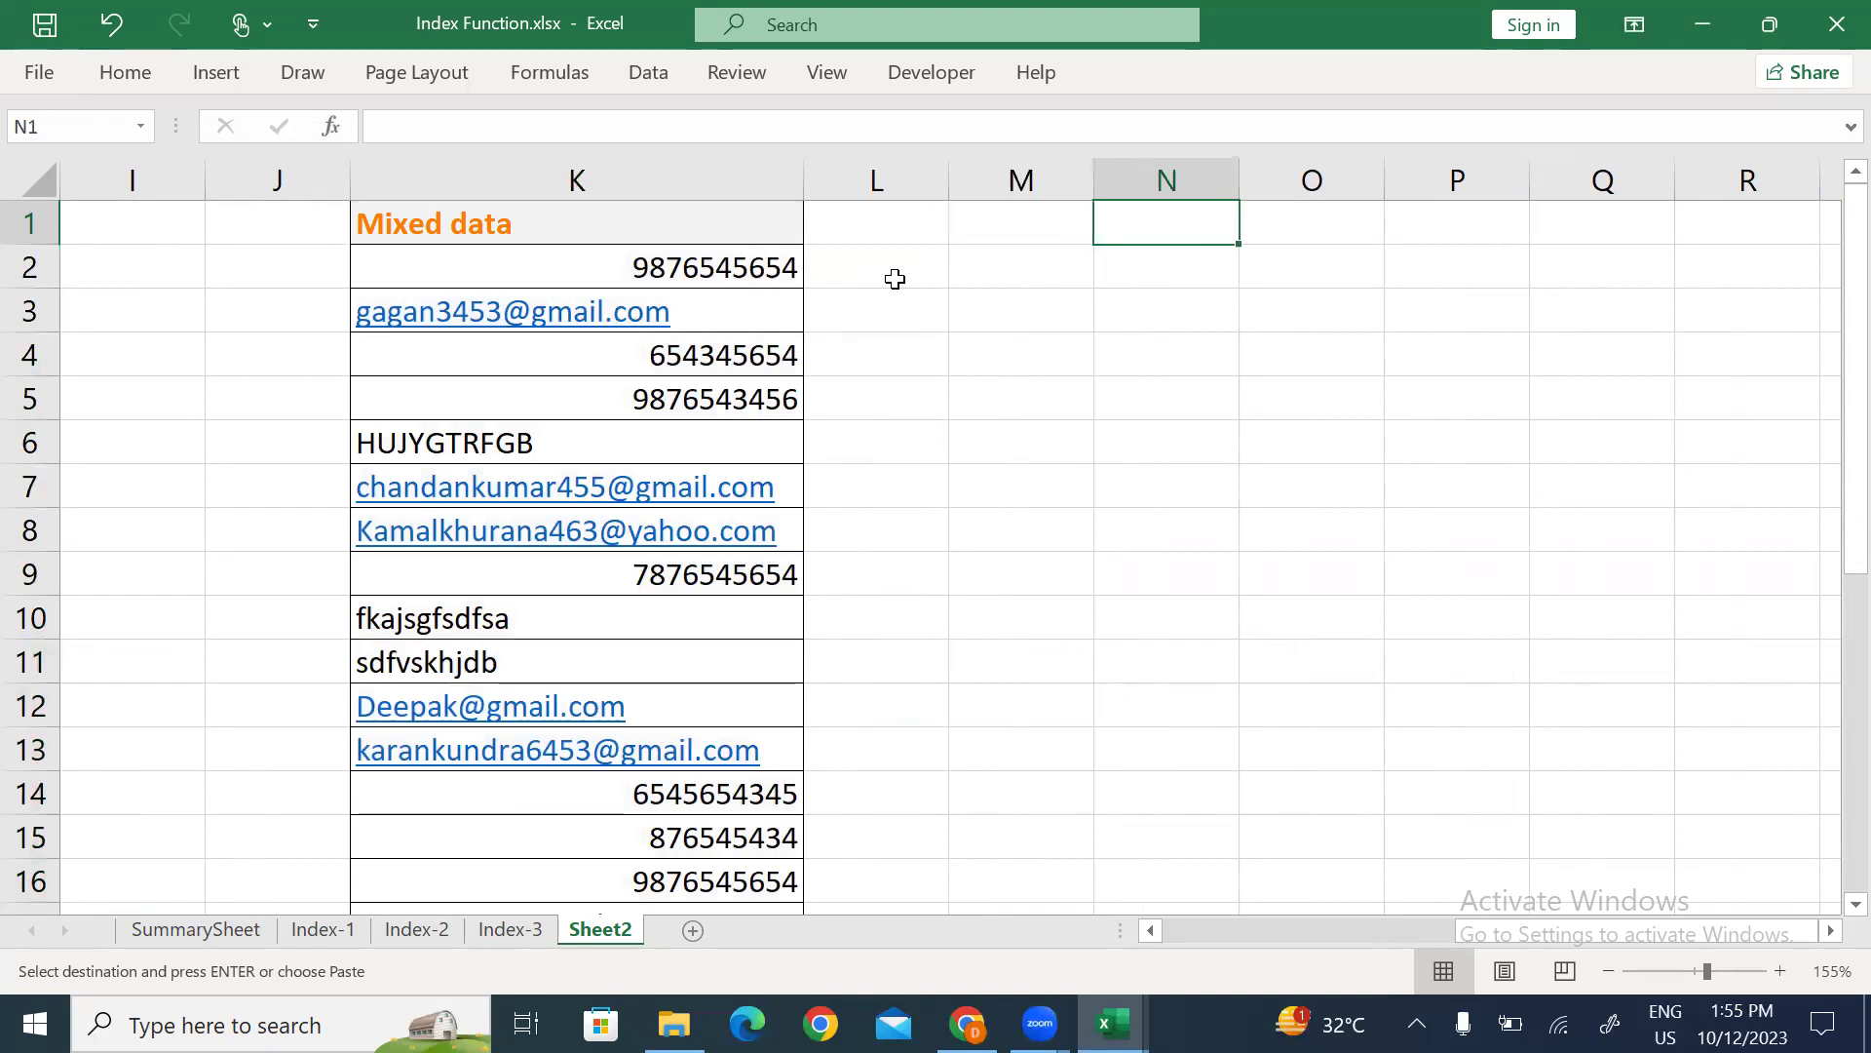
key(Left)
text(Emp)
key(BackSpace)
text(ail ID)
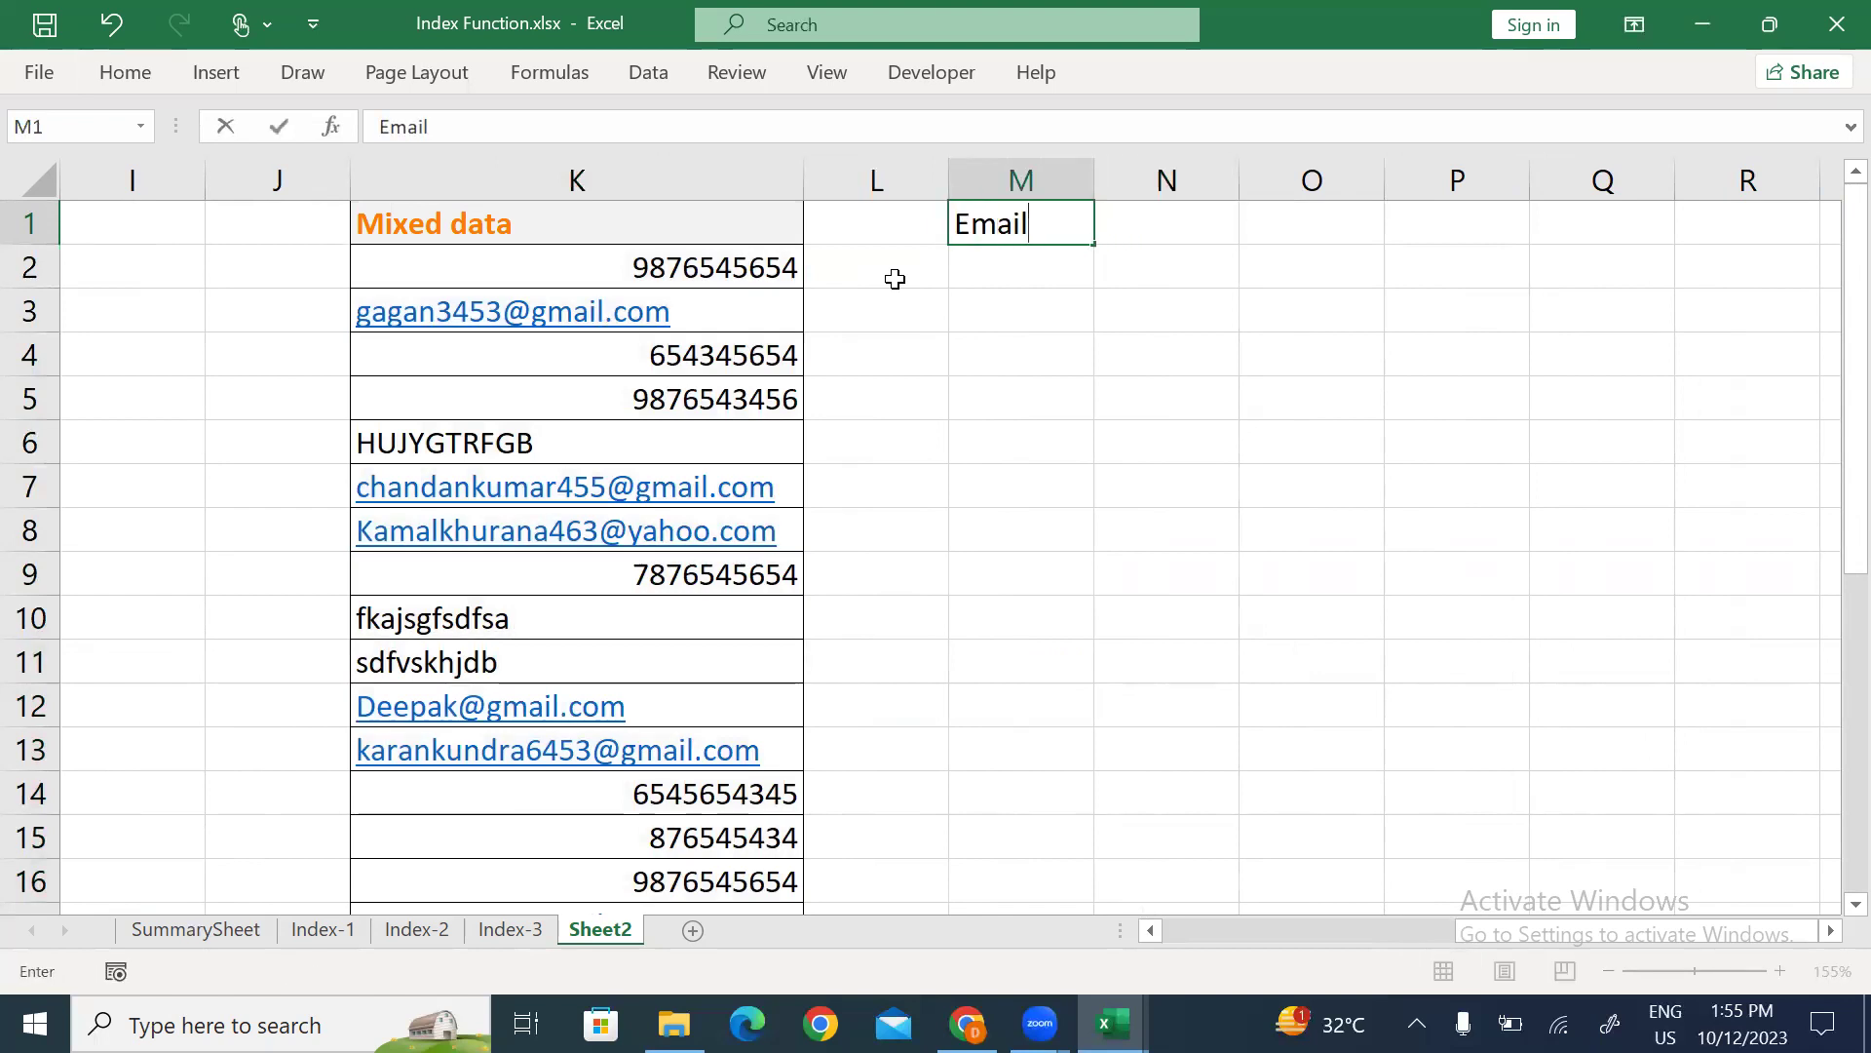
key(ctrl+Return)
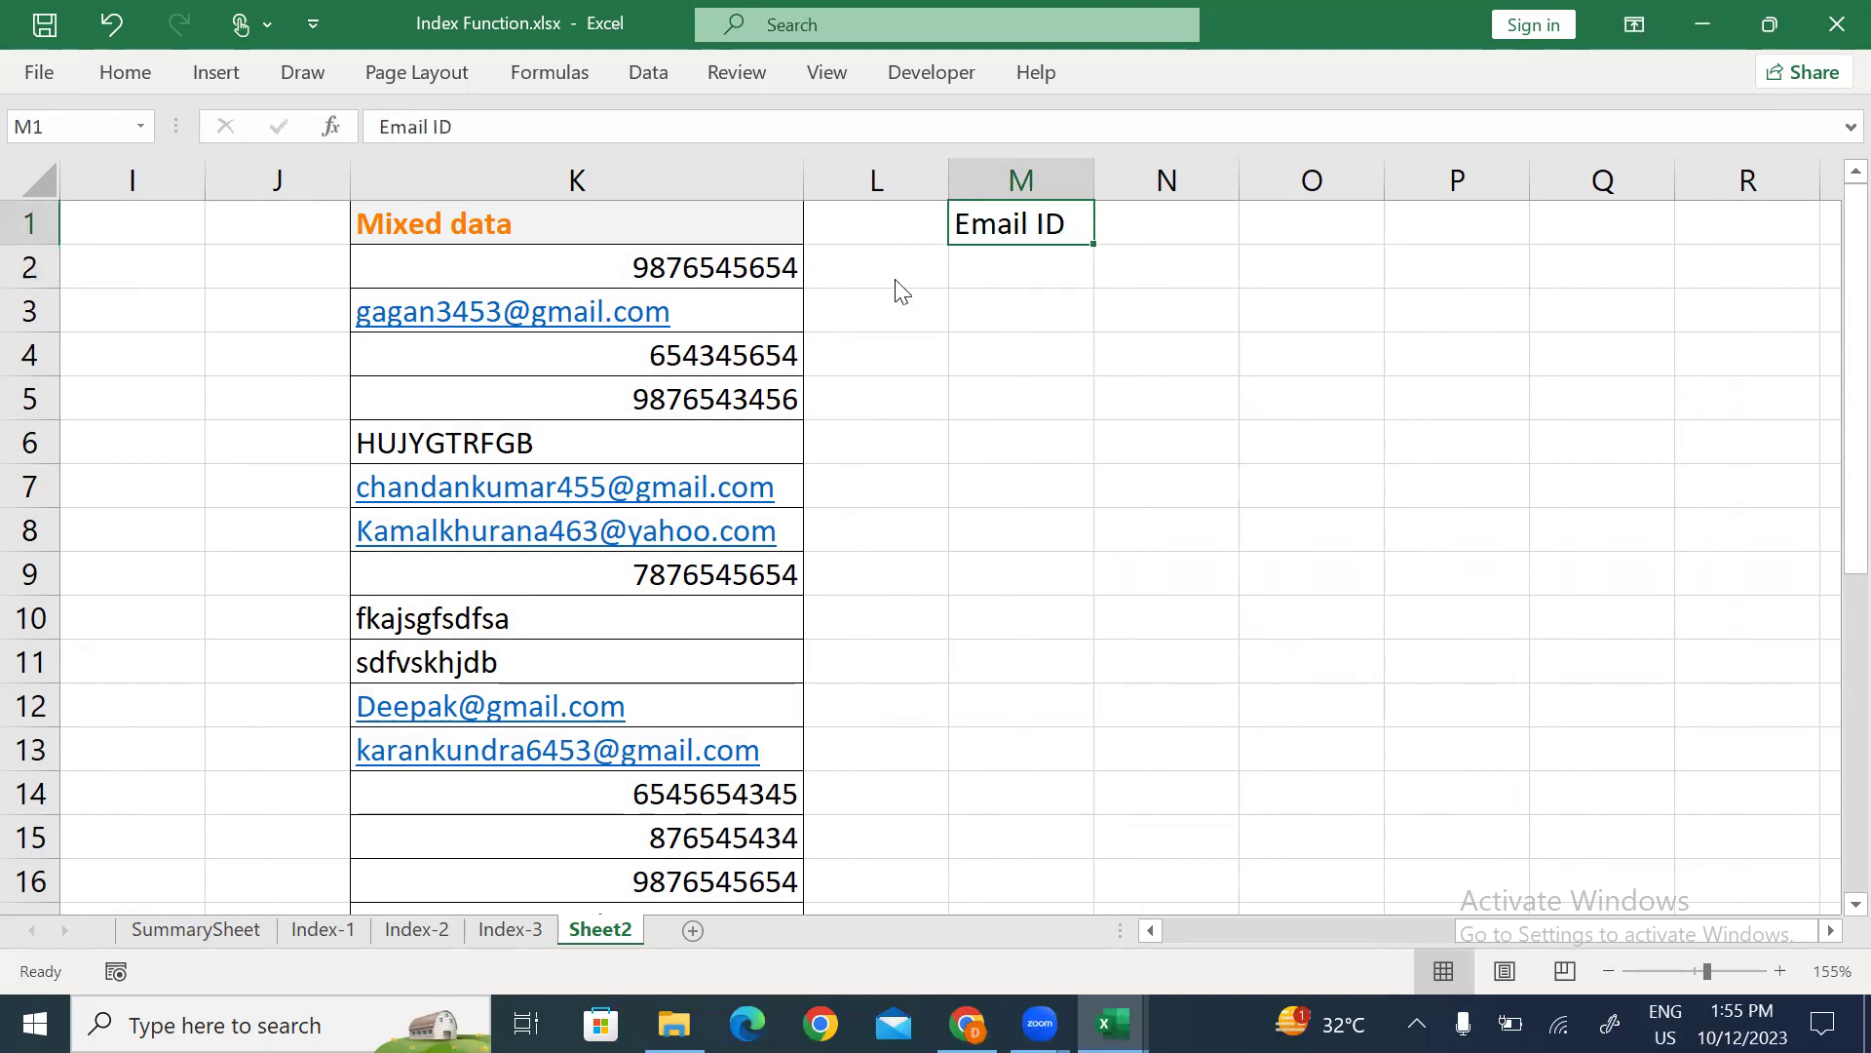
key(alt+h)
key(j)
key(Return)
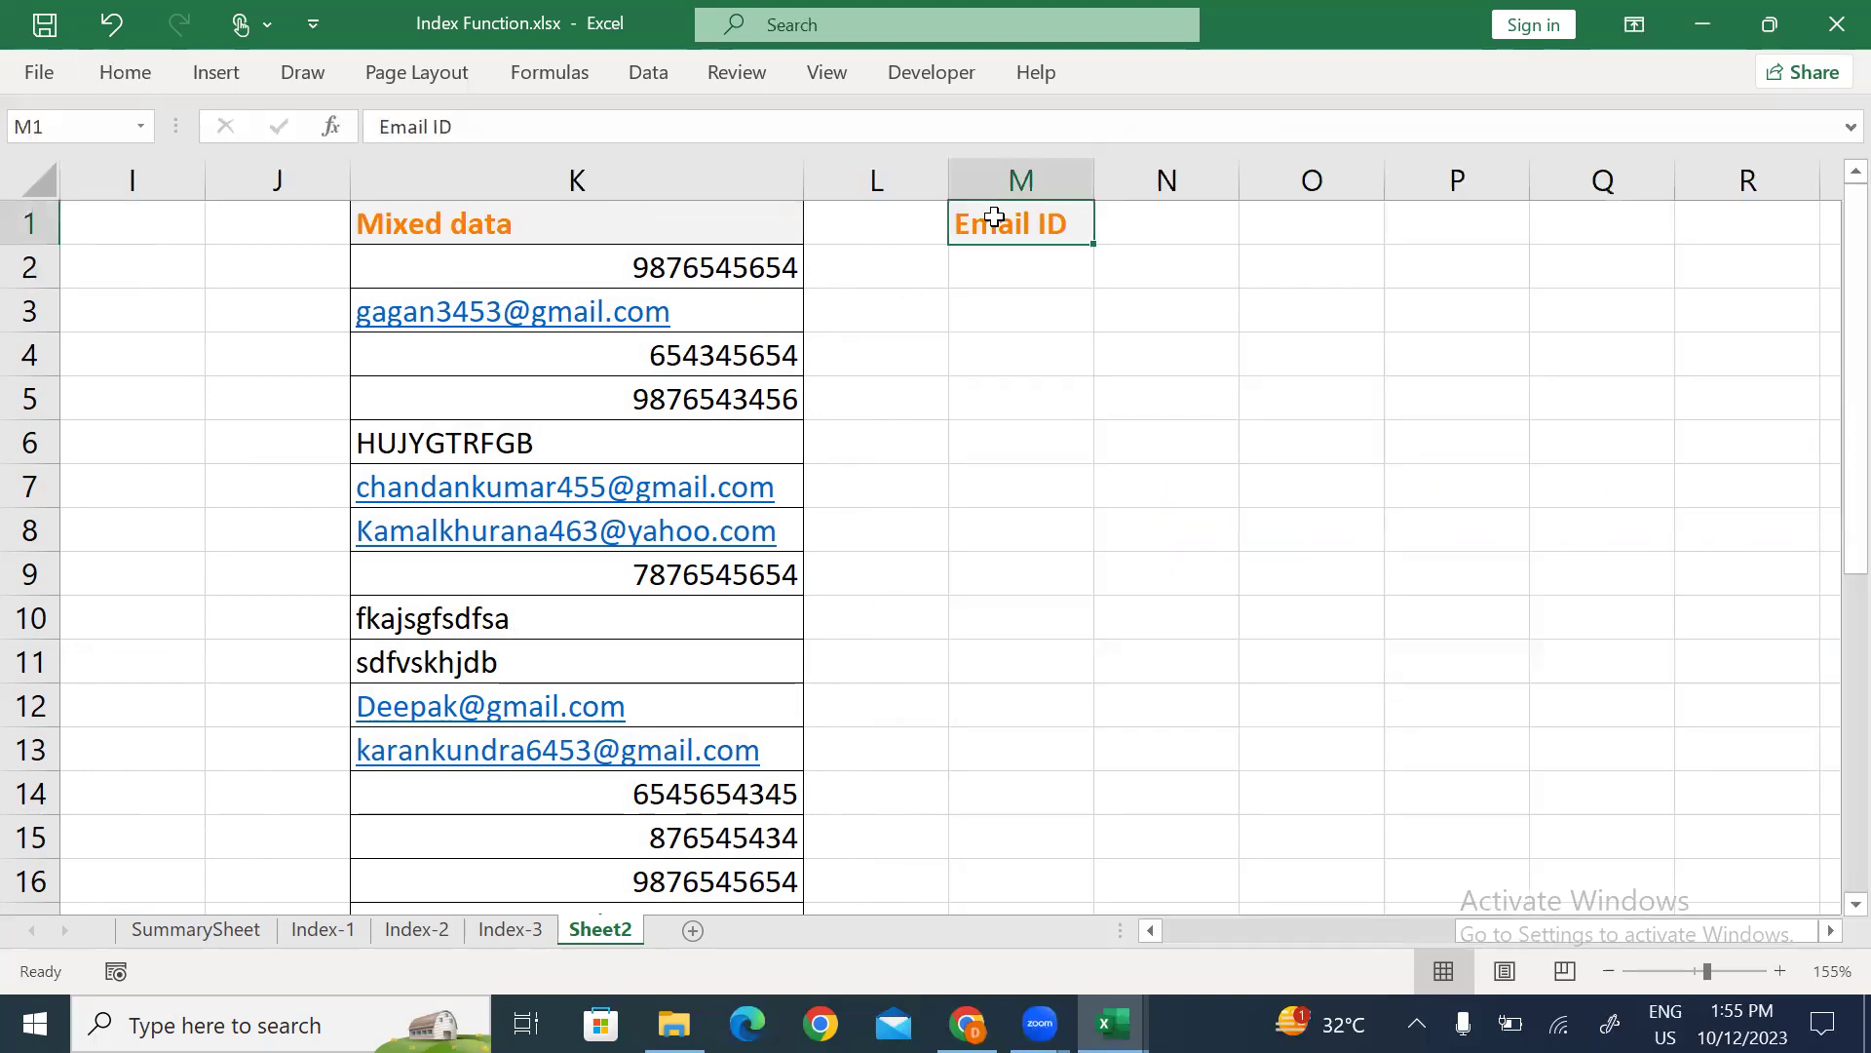
drag(1094, 179, 1243, 179)
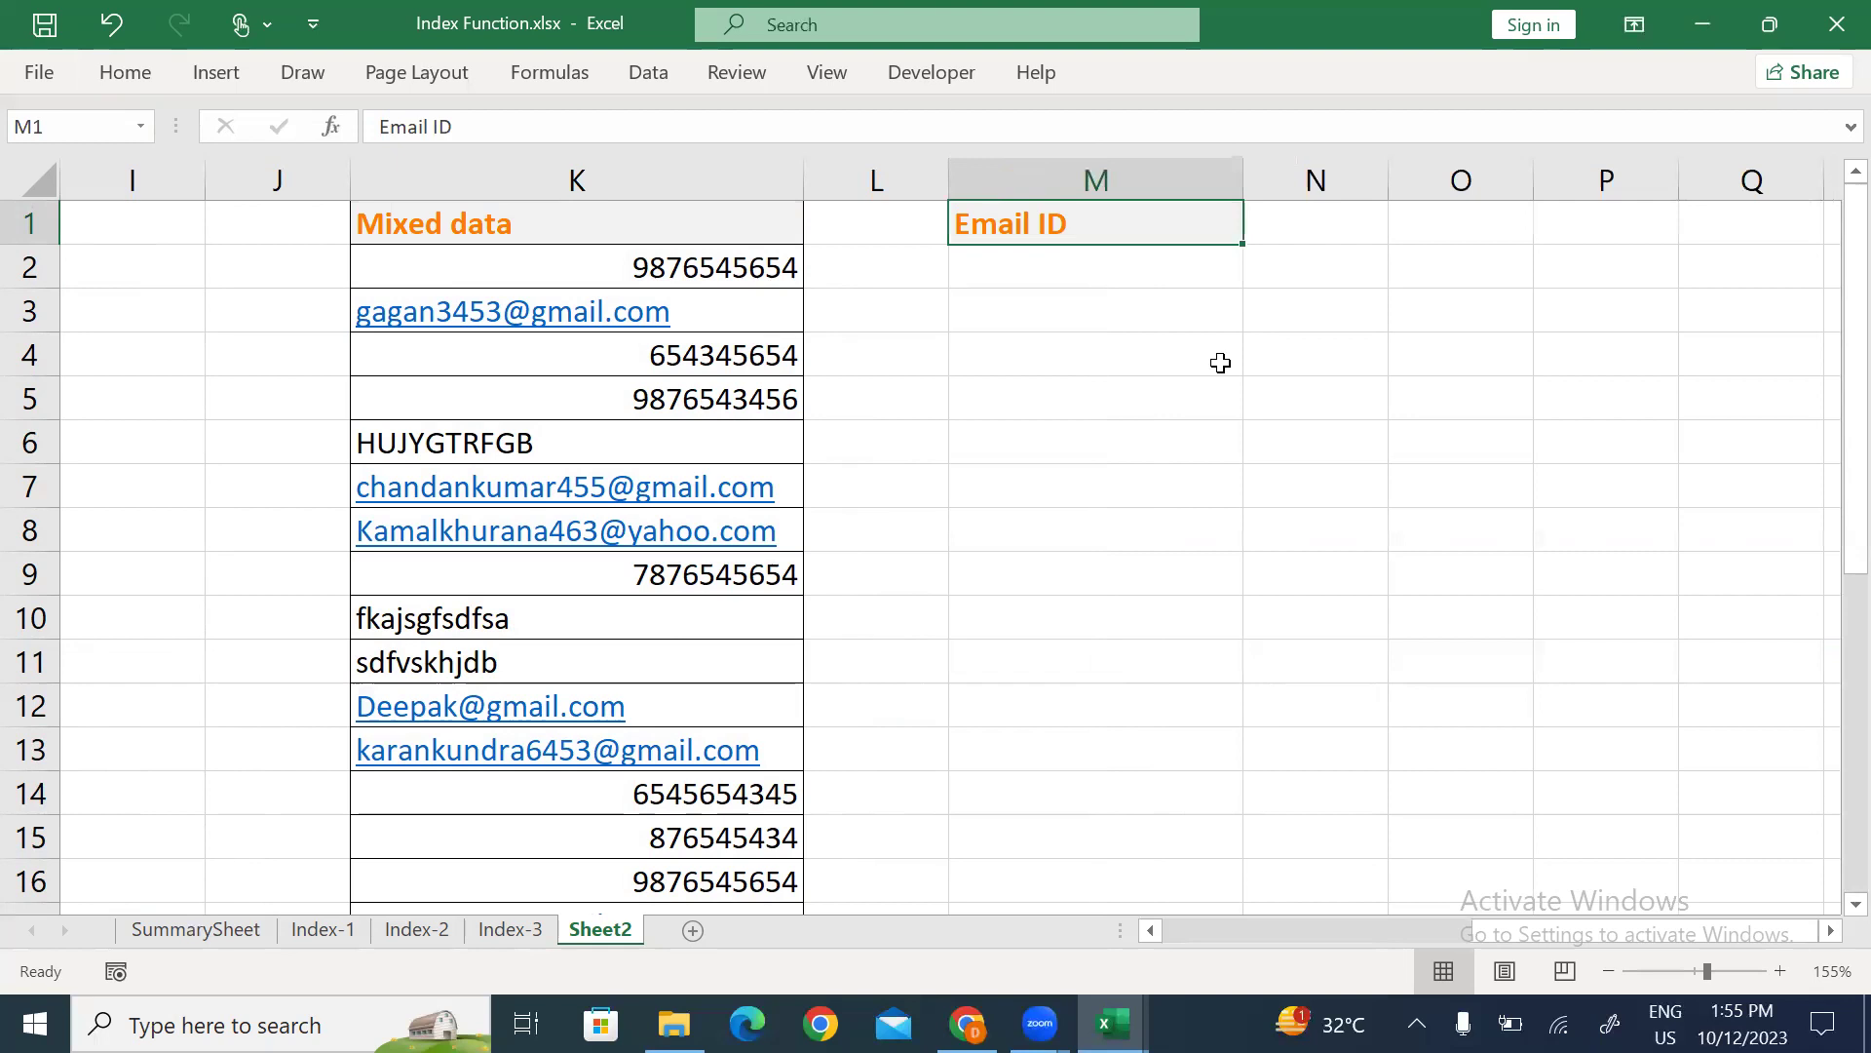
click(1084, 271)
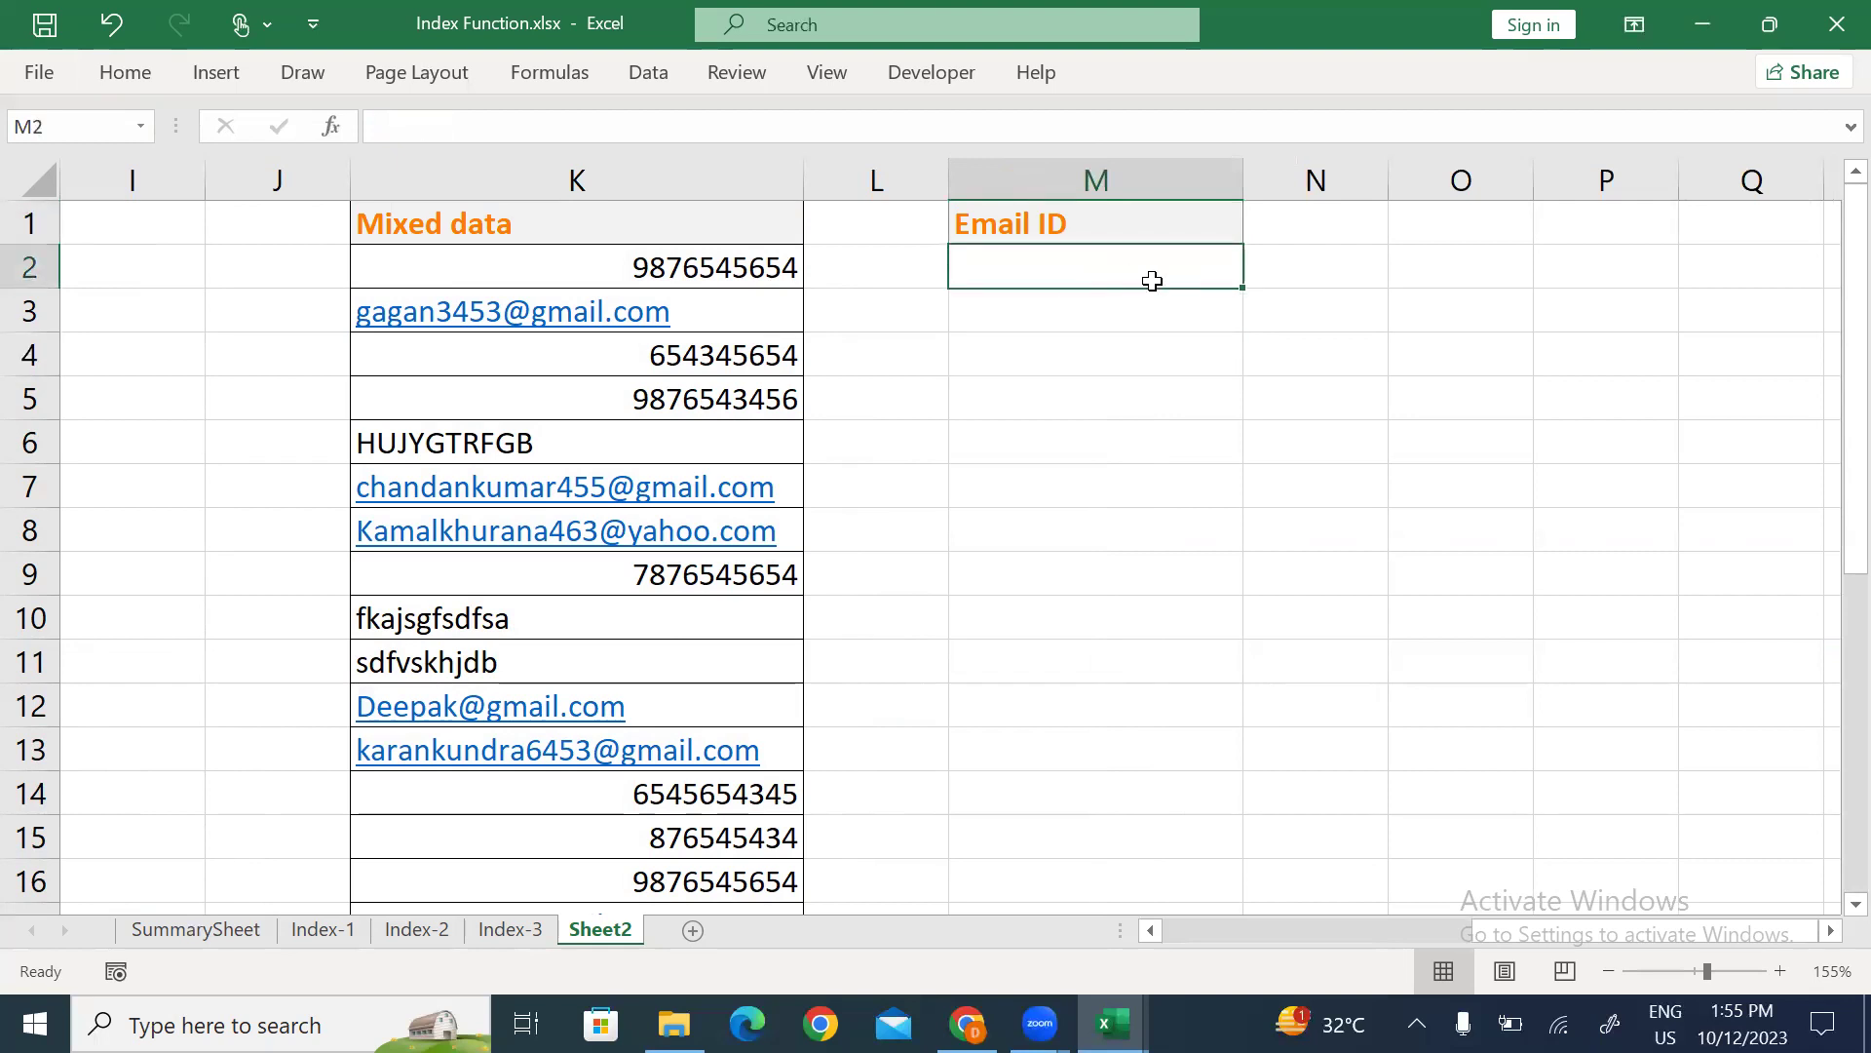
Enter the formula =ISNUMBER(FIND("@",K2)) in the first cell under the Email ID header.
text(=)
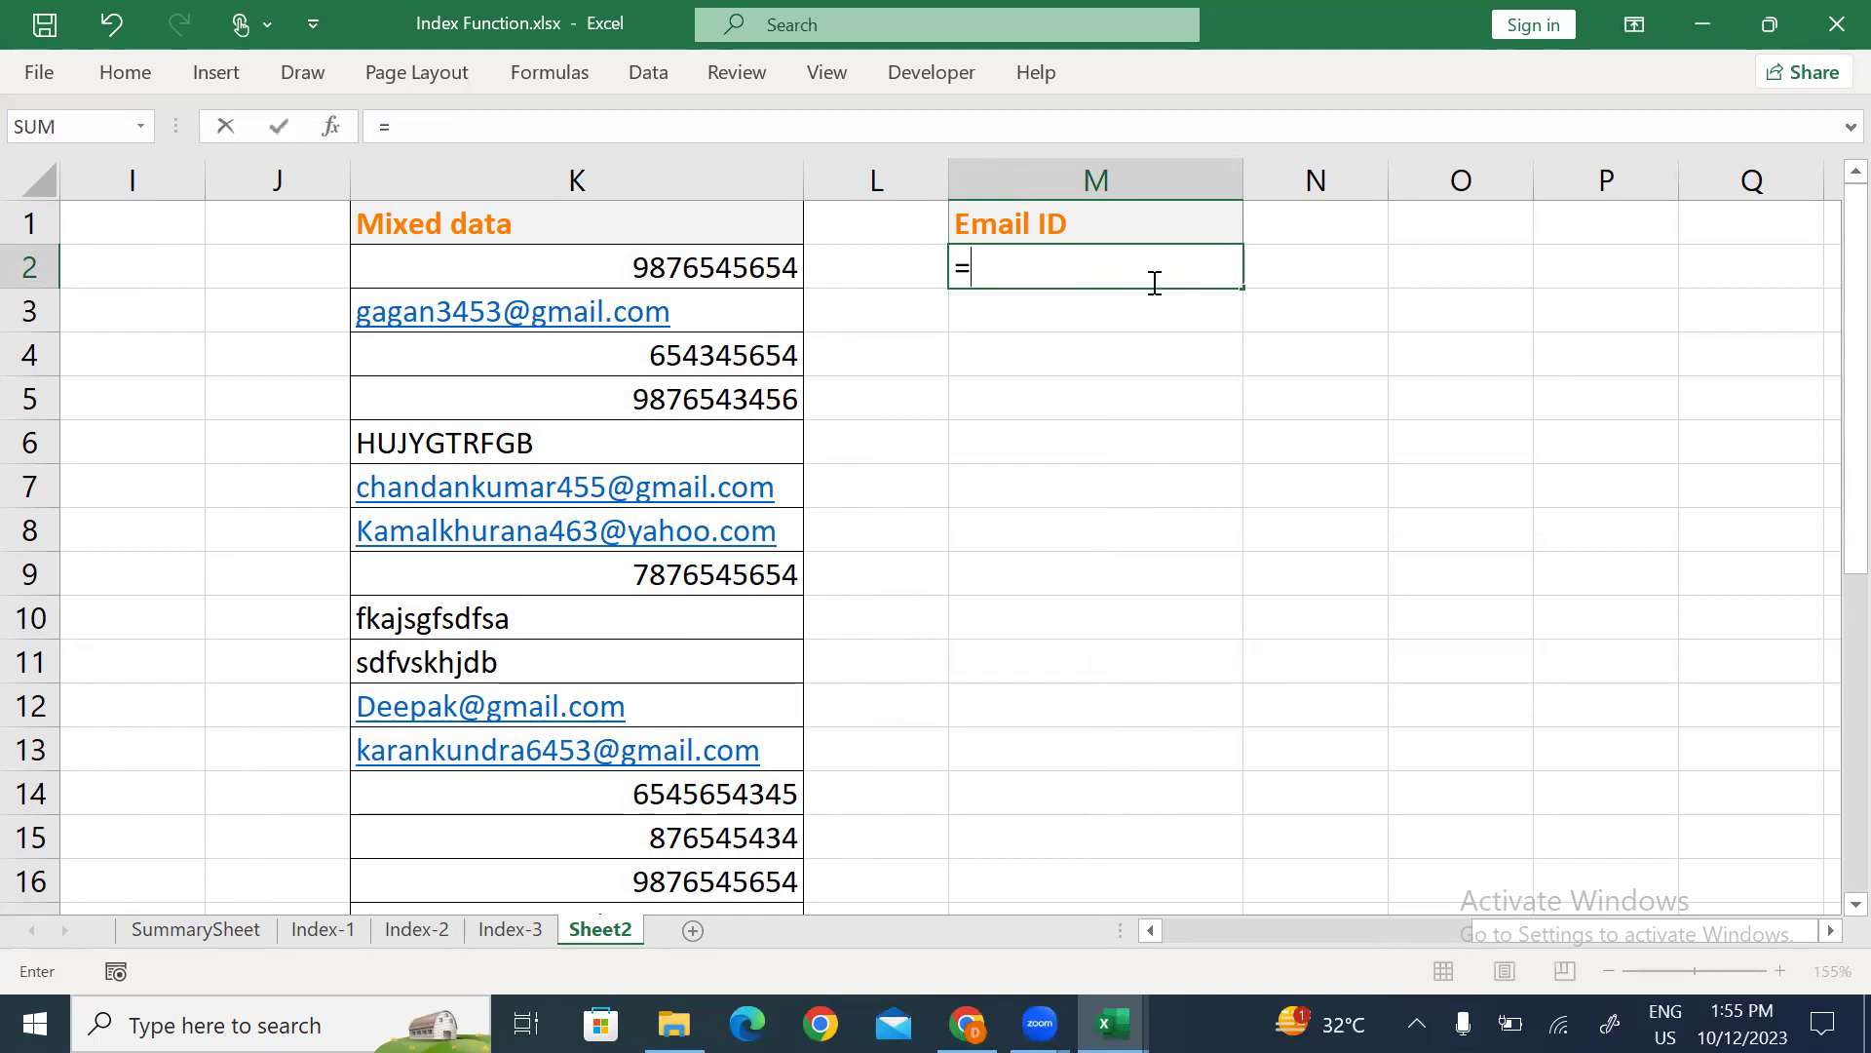
text(isn)
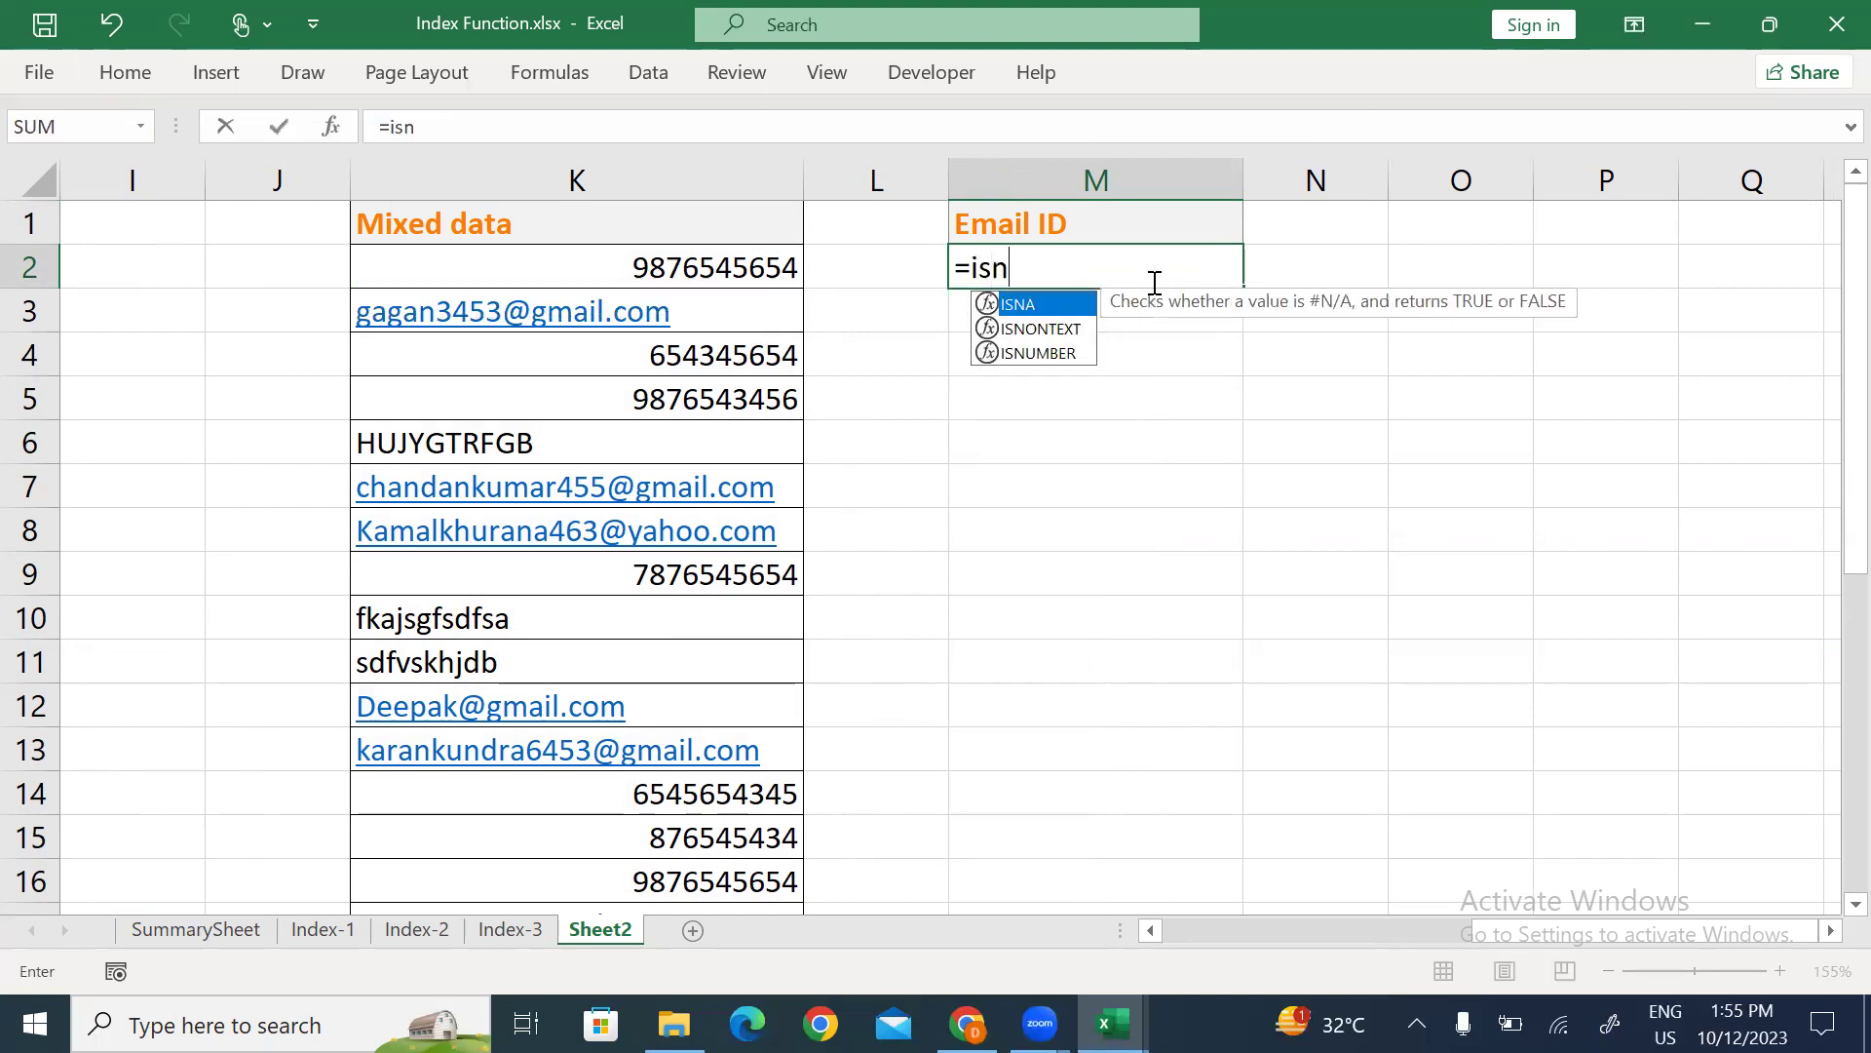
key(Down)
key(Down)
key(Tab)
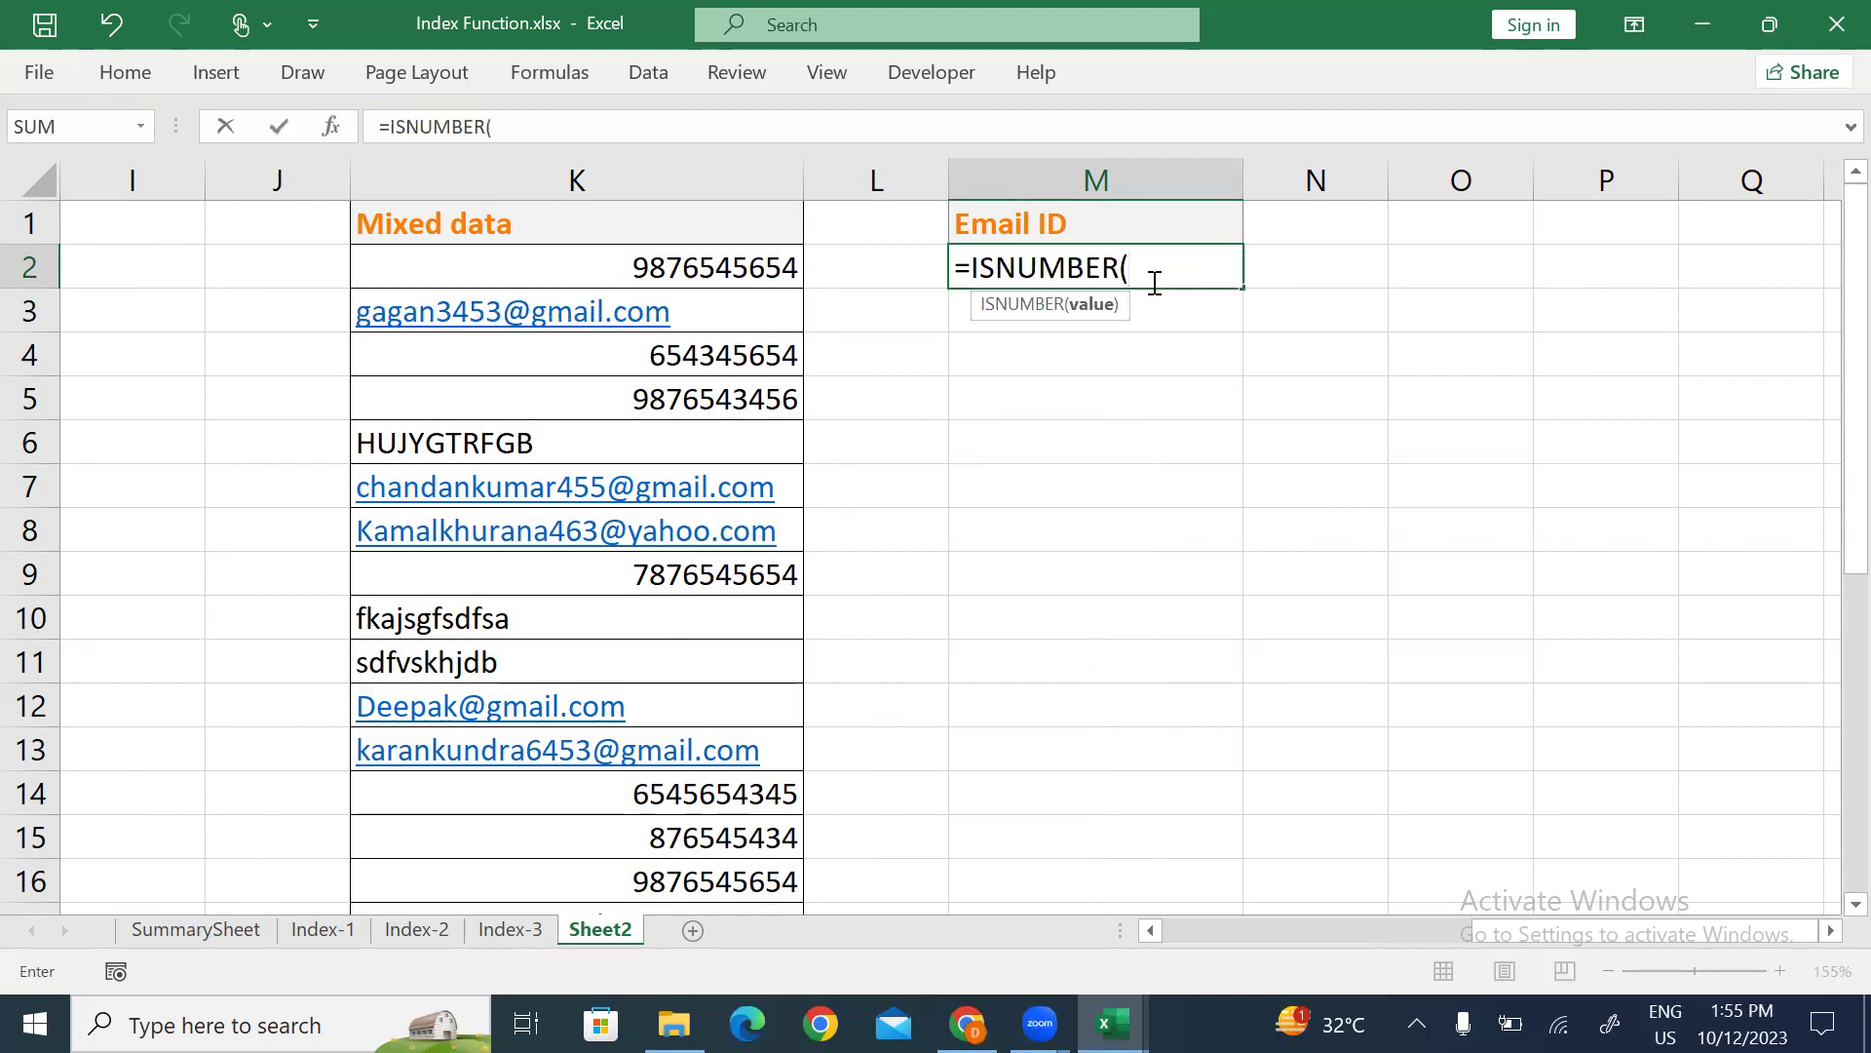
text(find)
key(Tab)
text(")
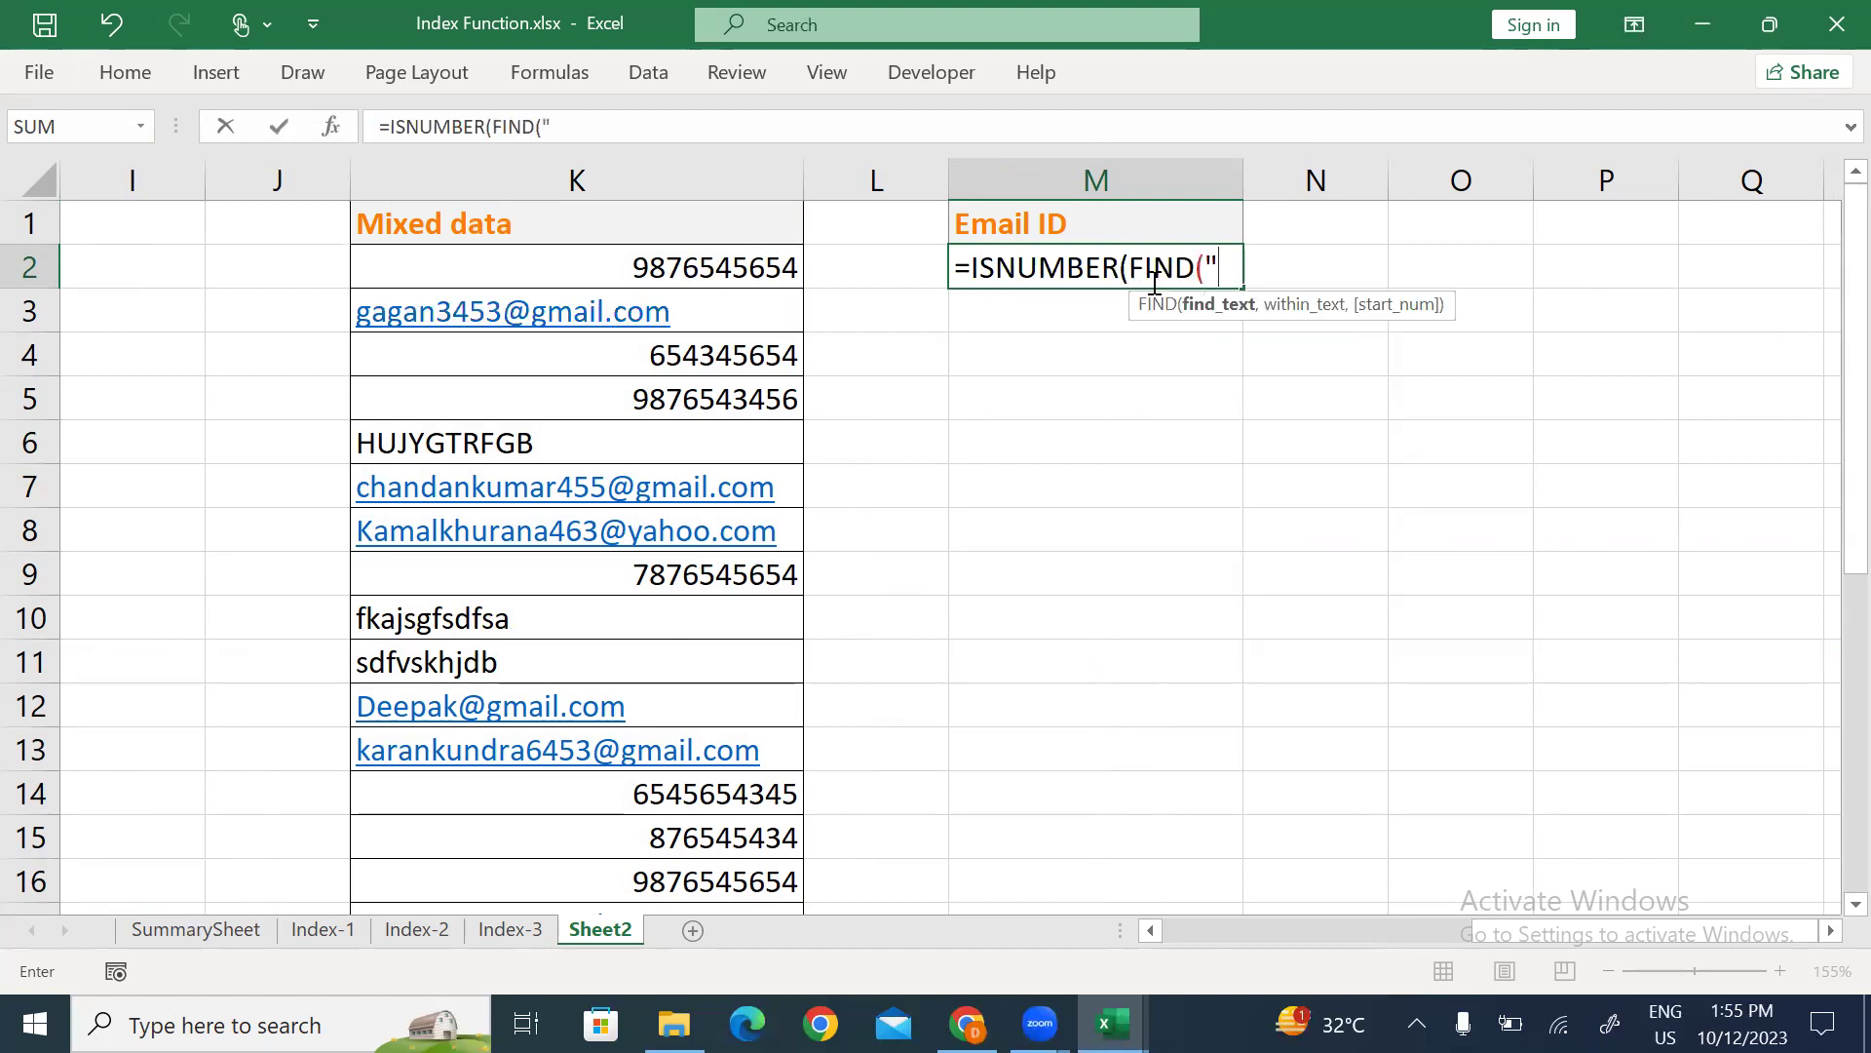
text(@",)
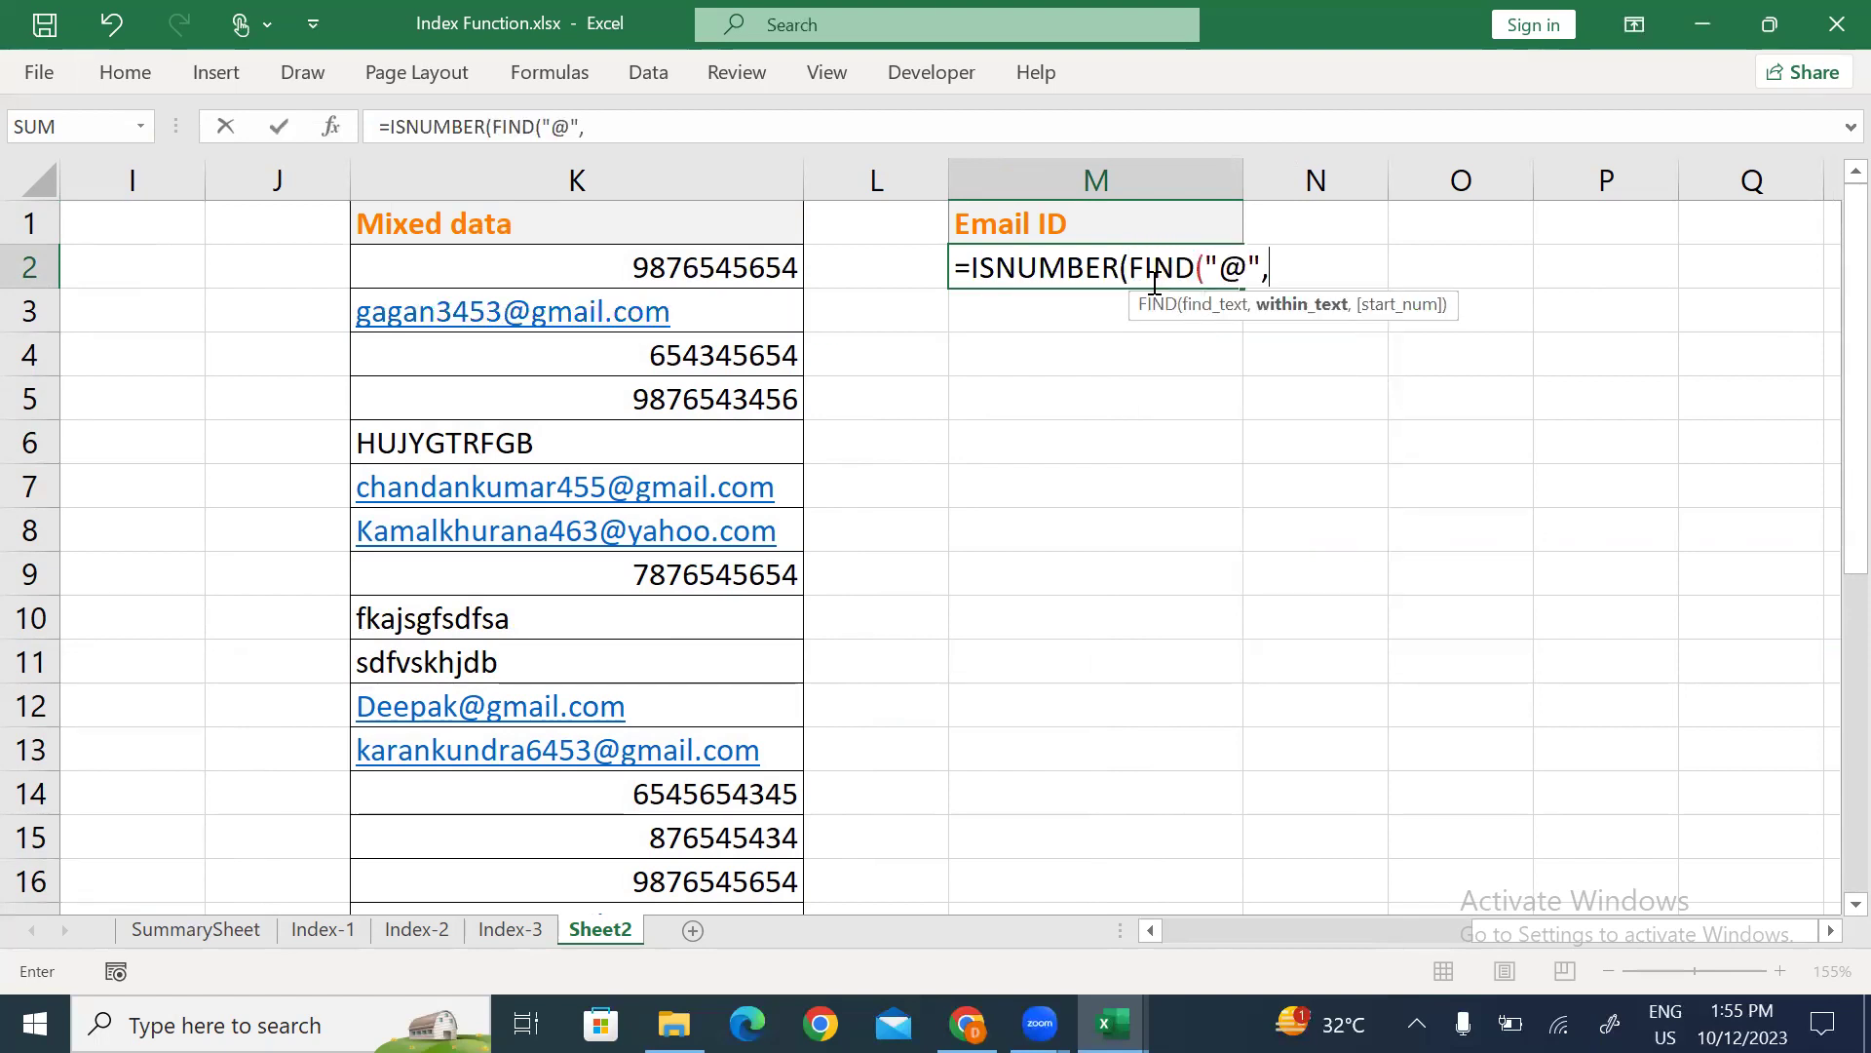
key(Left)
key(Left)
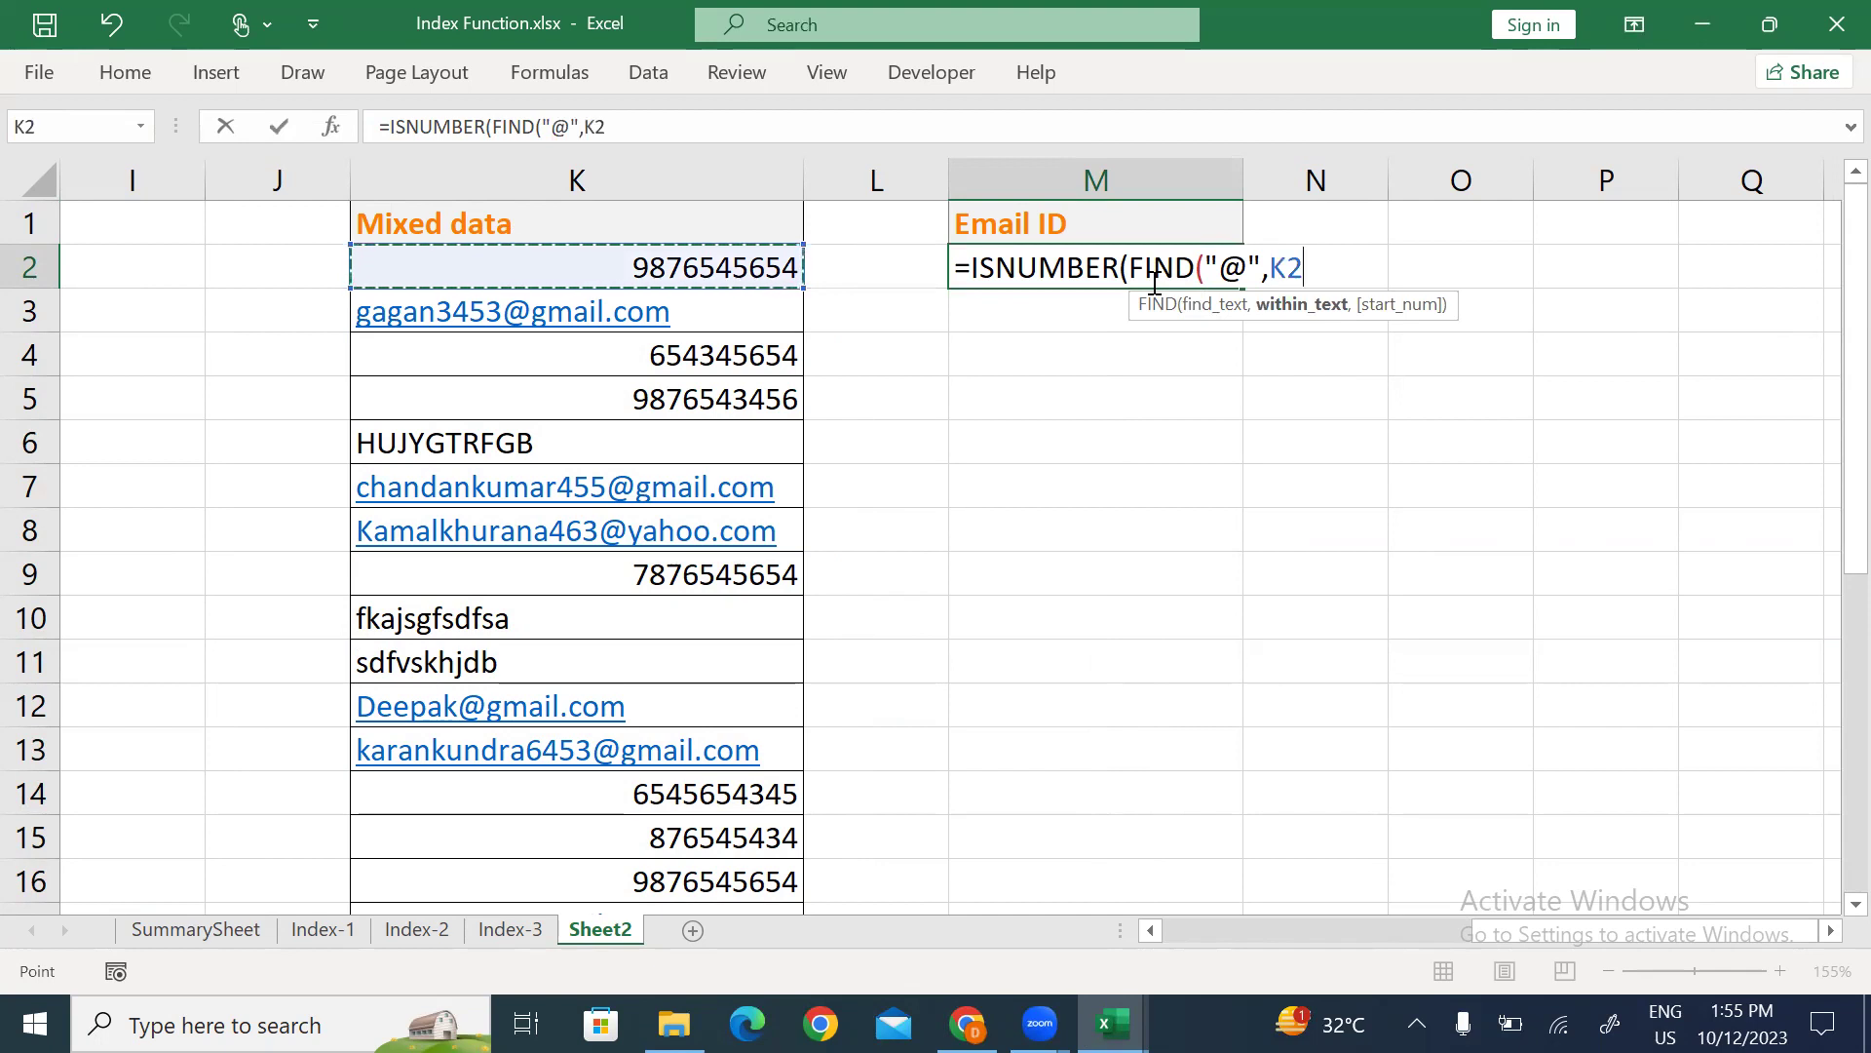
text())
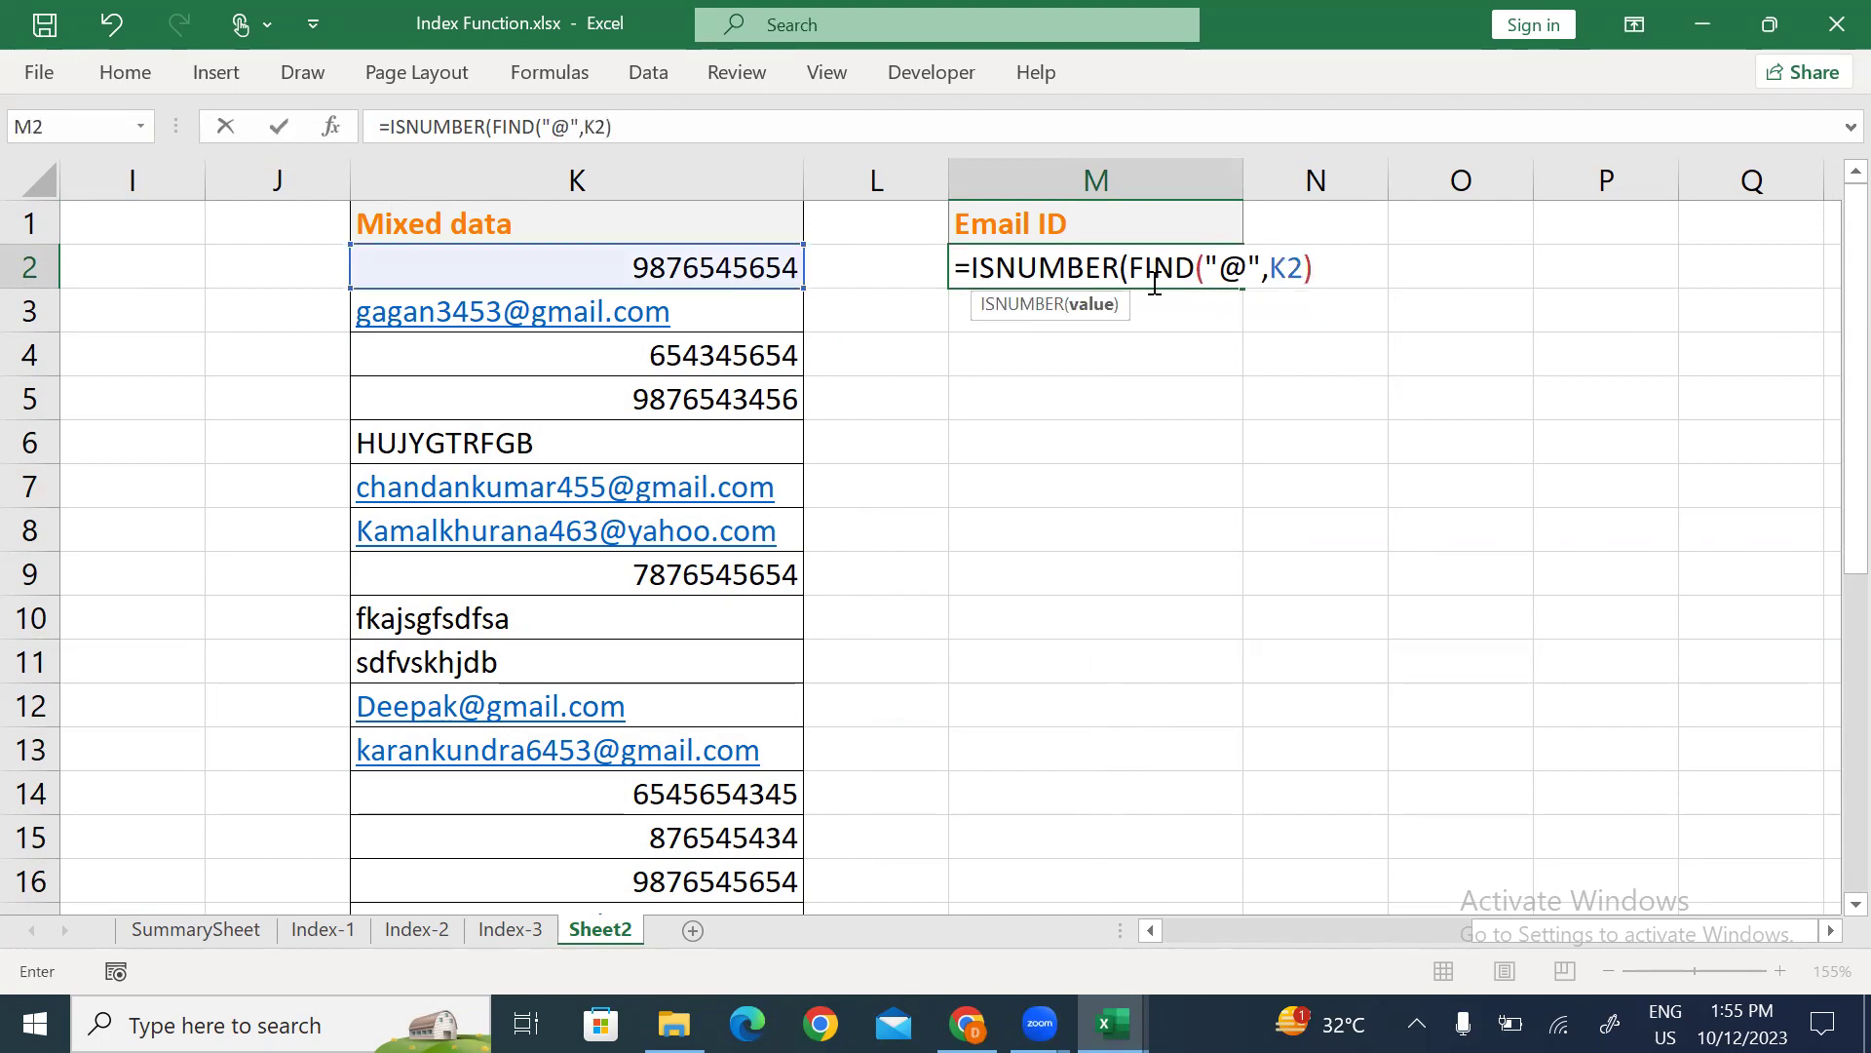
text())
key(Return)
Insert two blank columns between the Mixed data and Email ID columns, and adjust the widths of columns L and M.
key(Left)
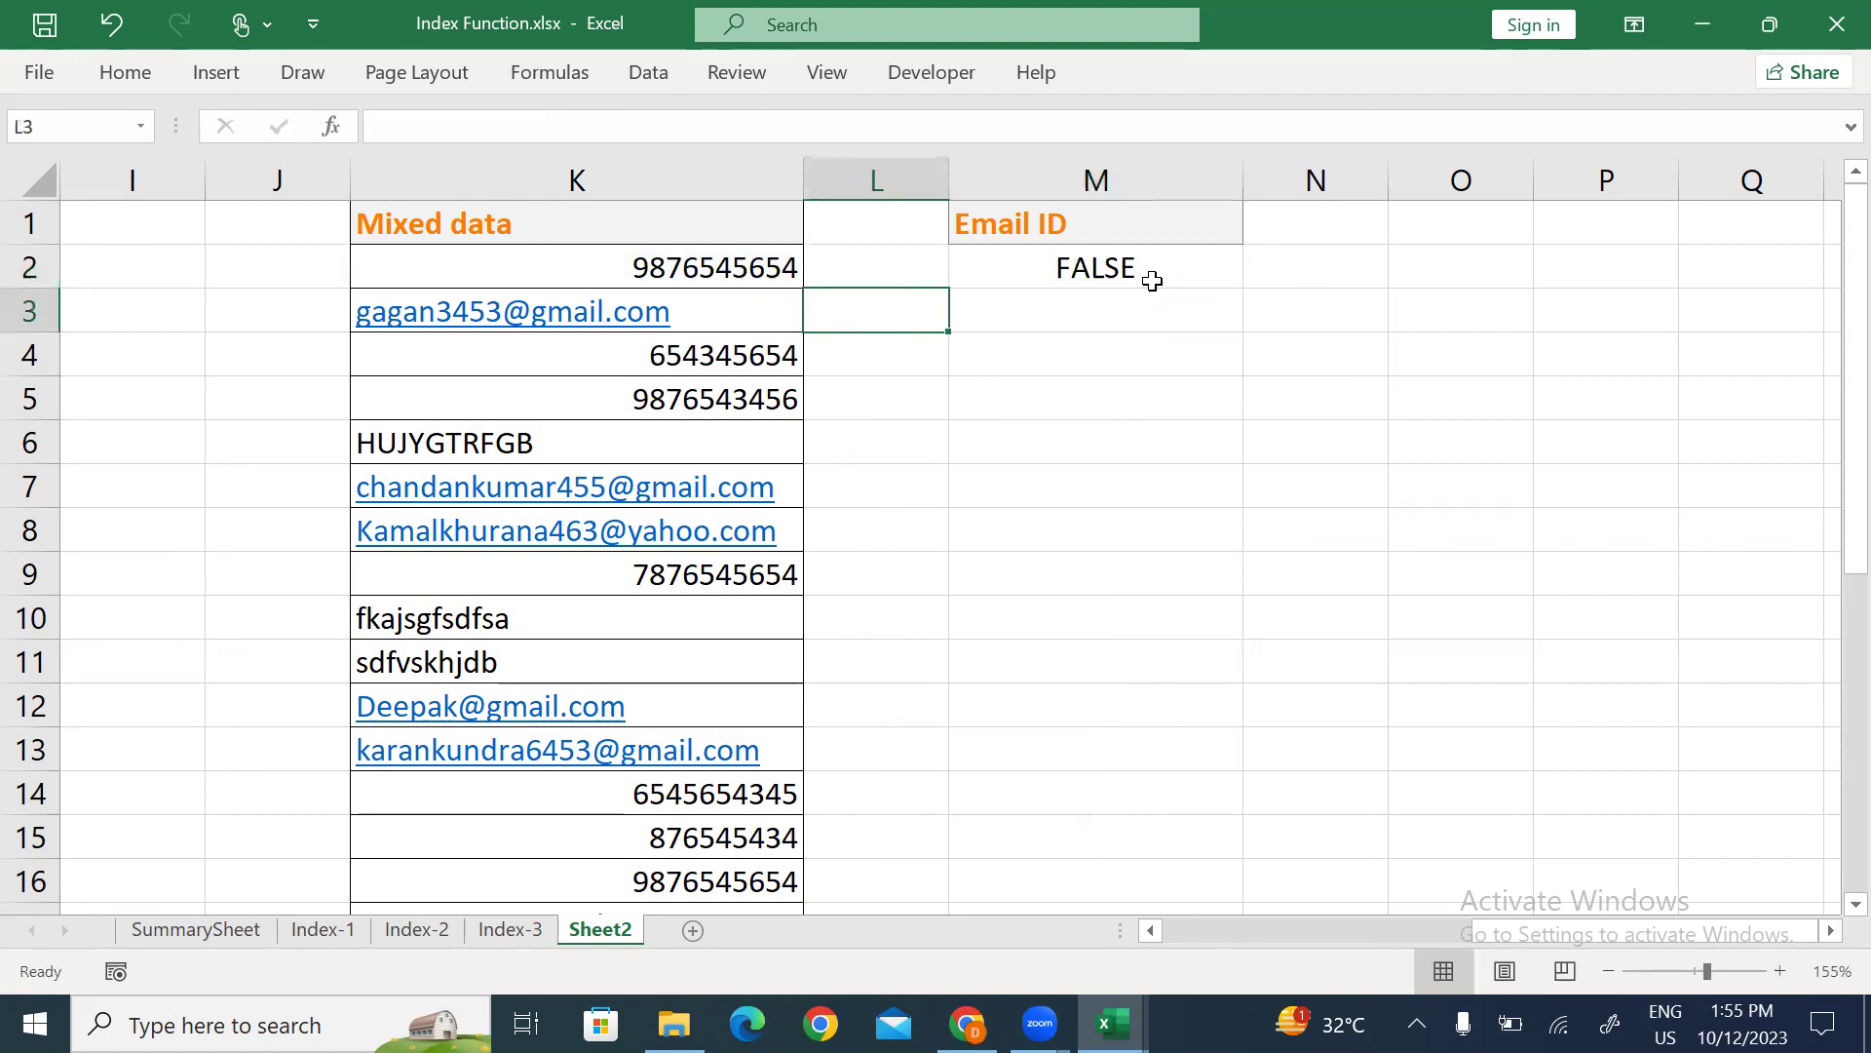
key(alt+i)
key(c)
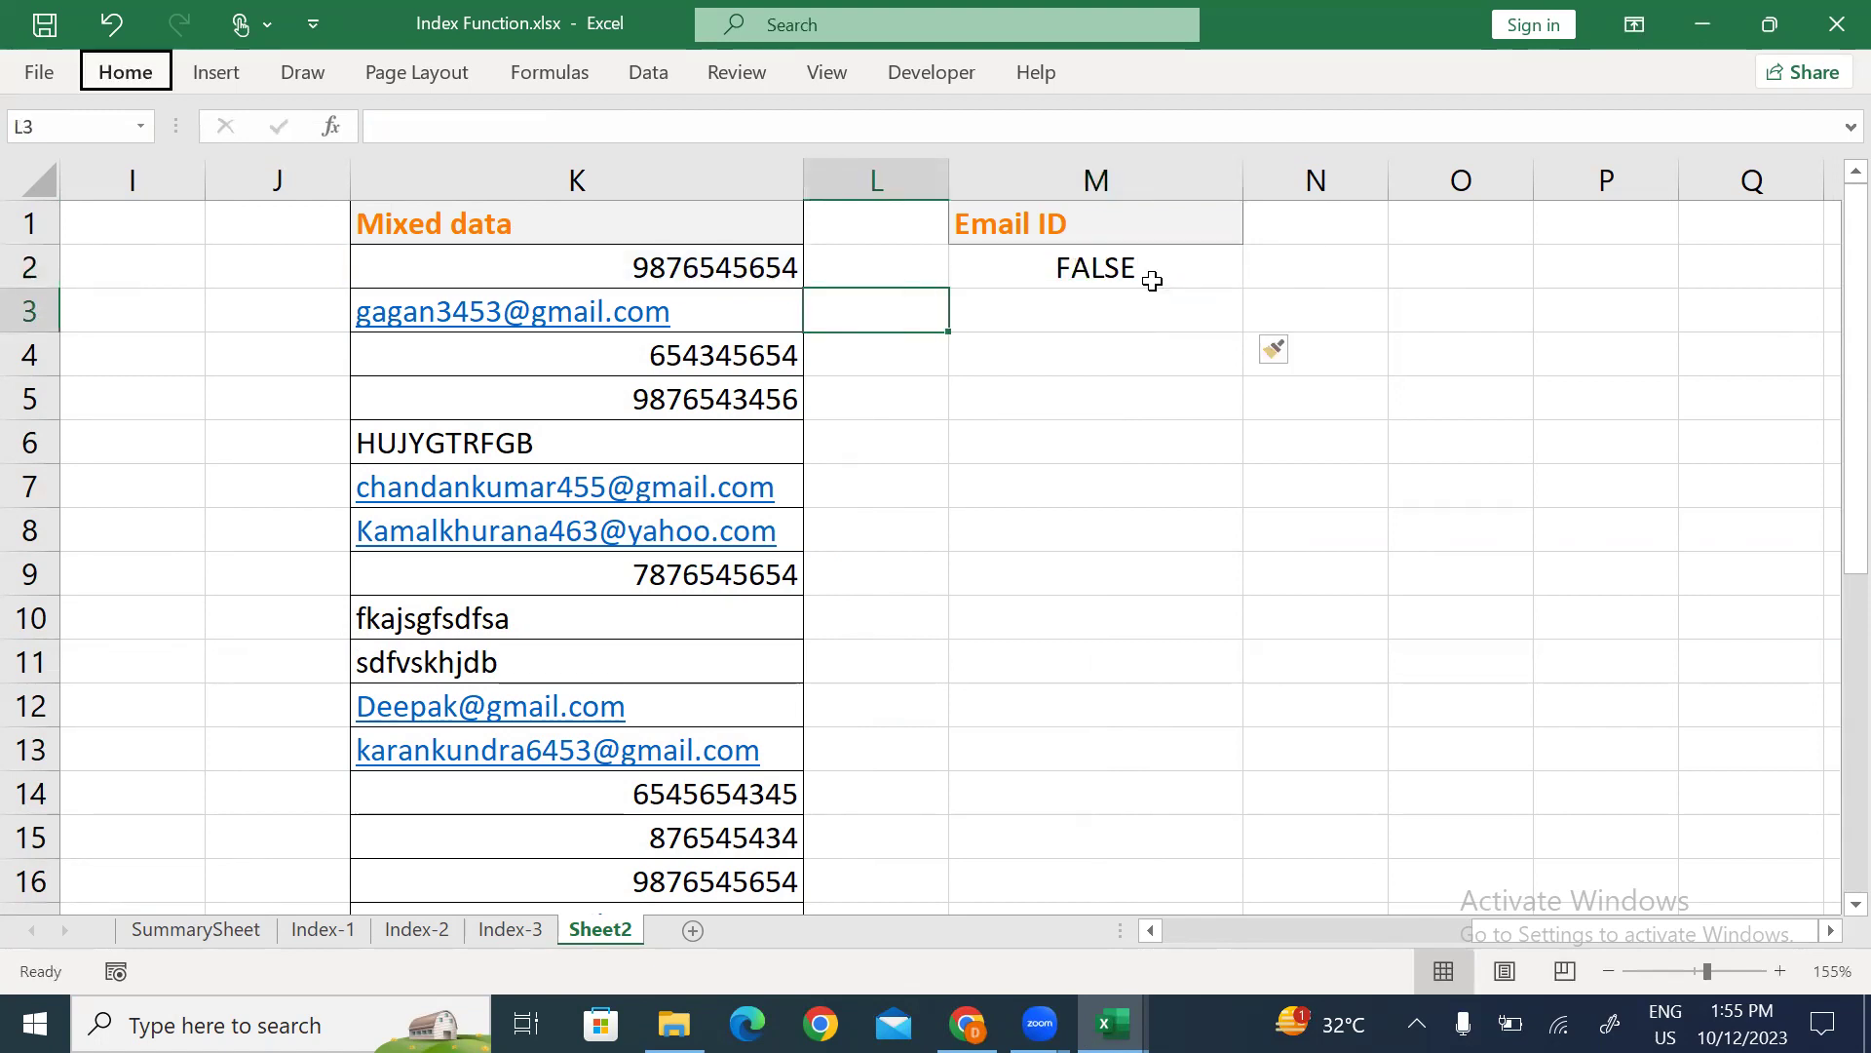
key(alt+i)
key(c)
drag(1257, 180, 995, 201)
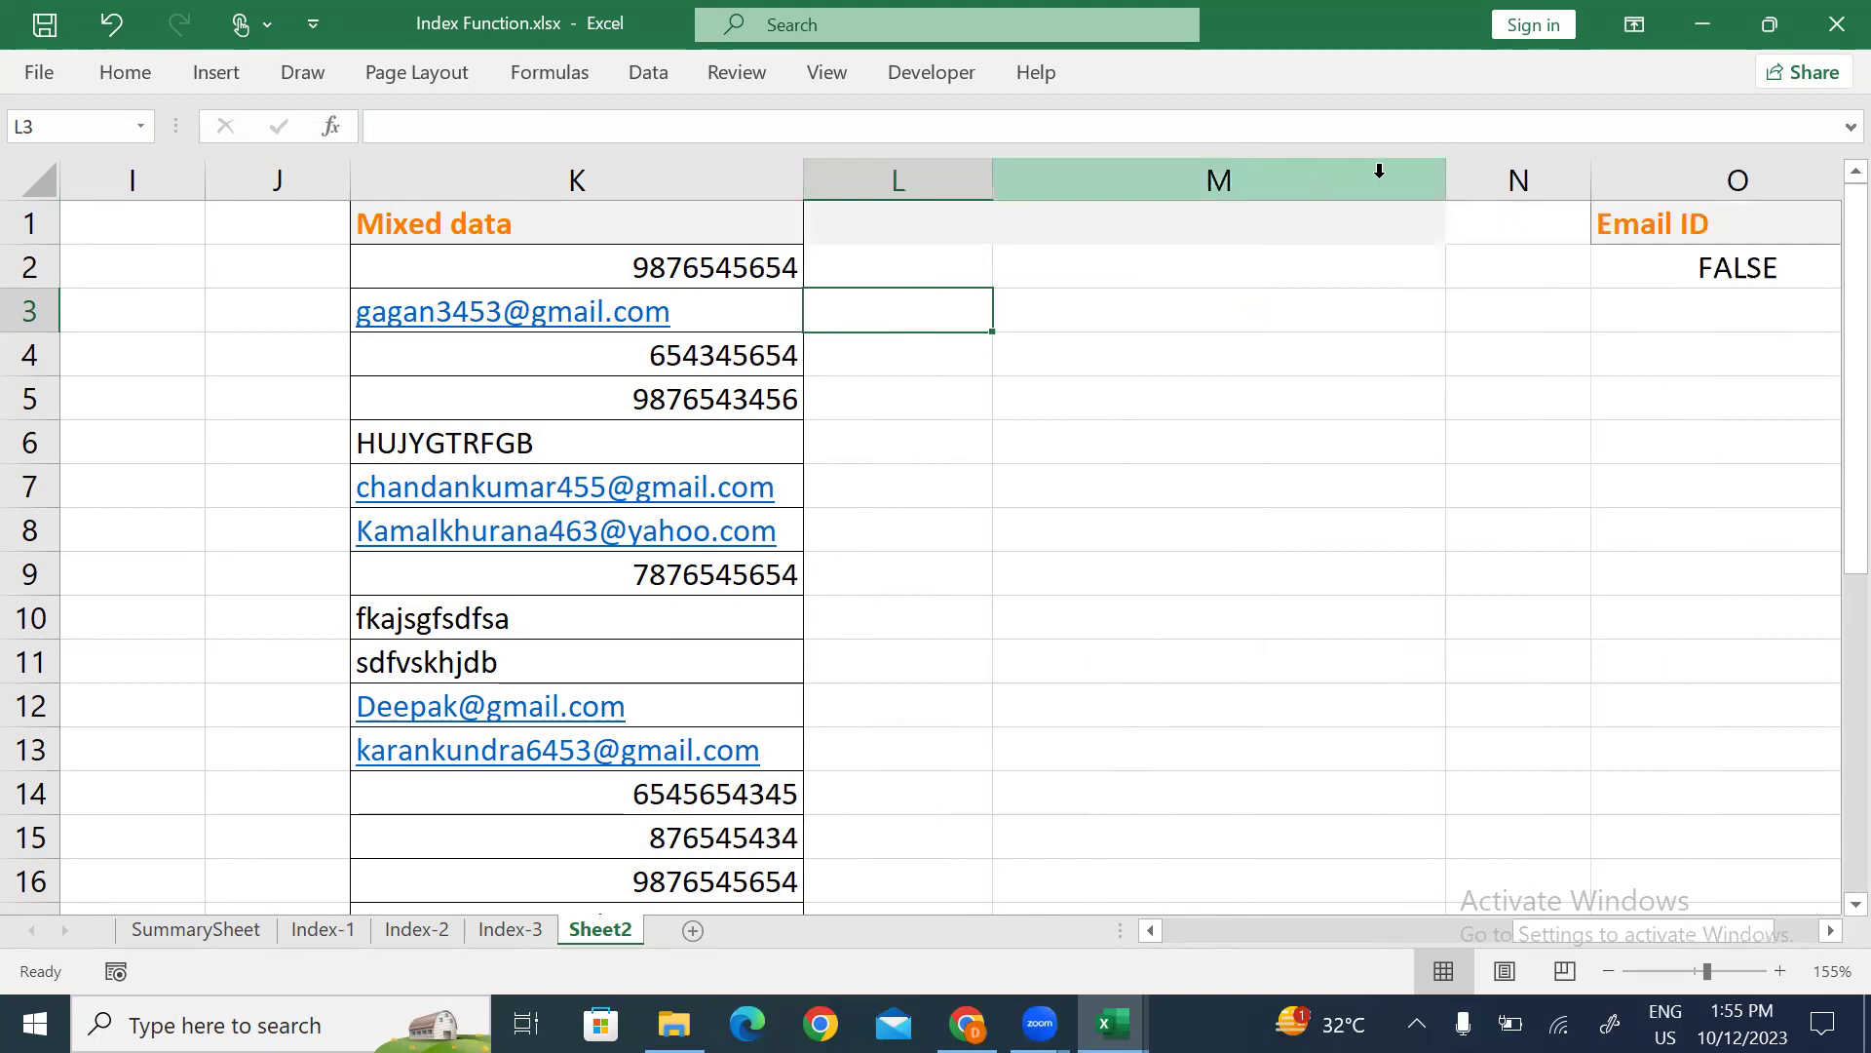
drag(1449, 179, 1170, 176)
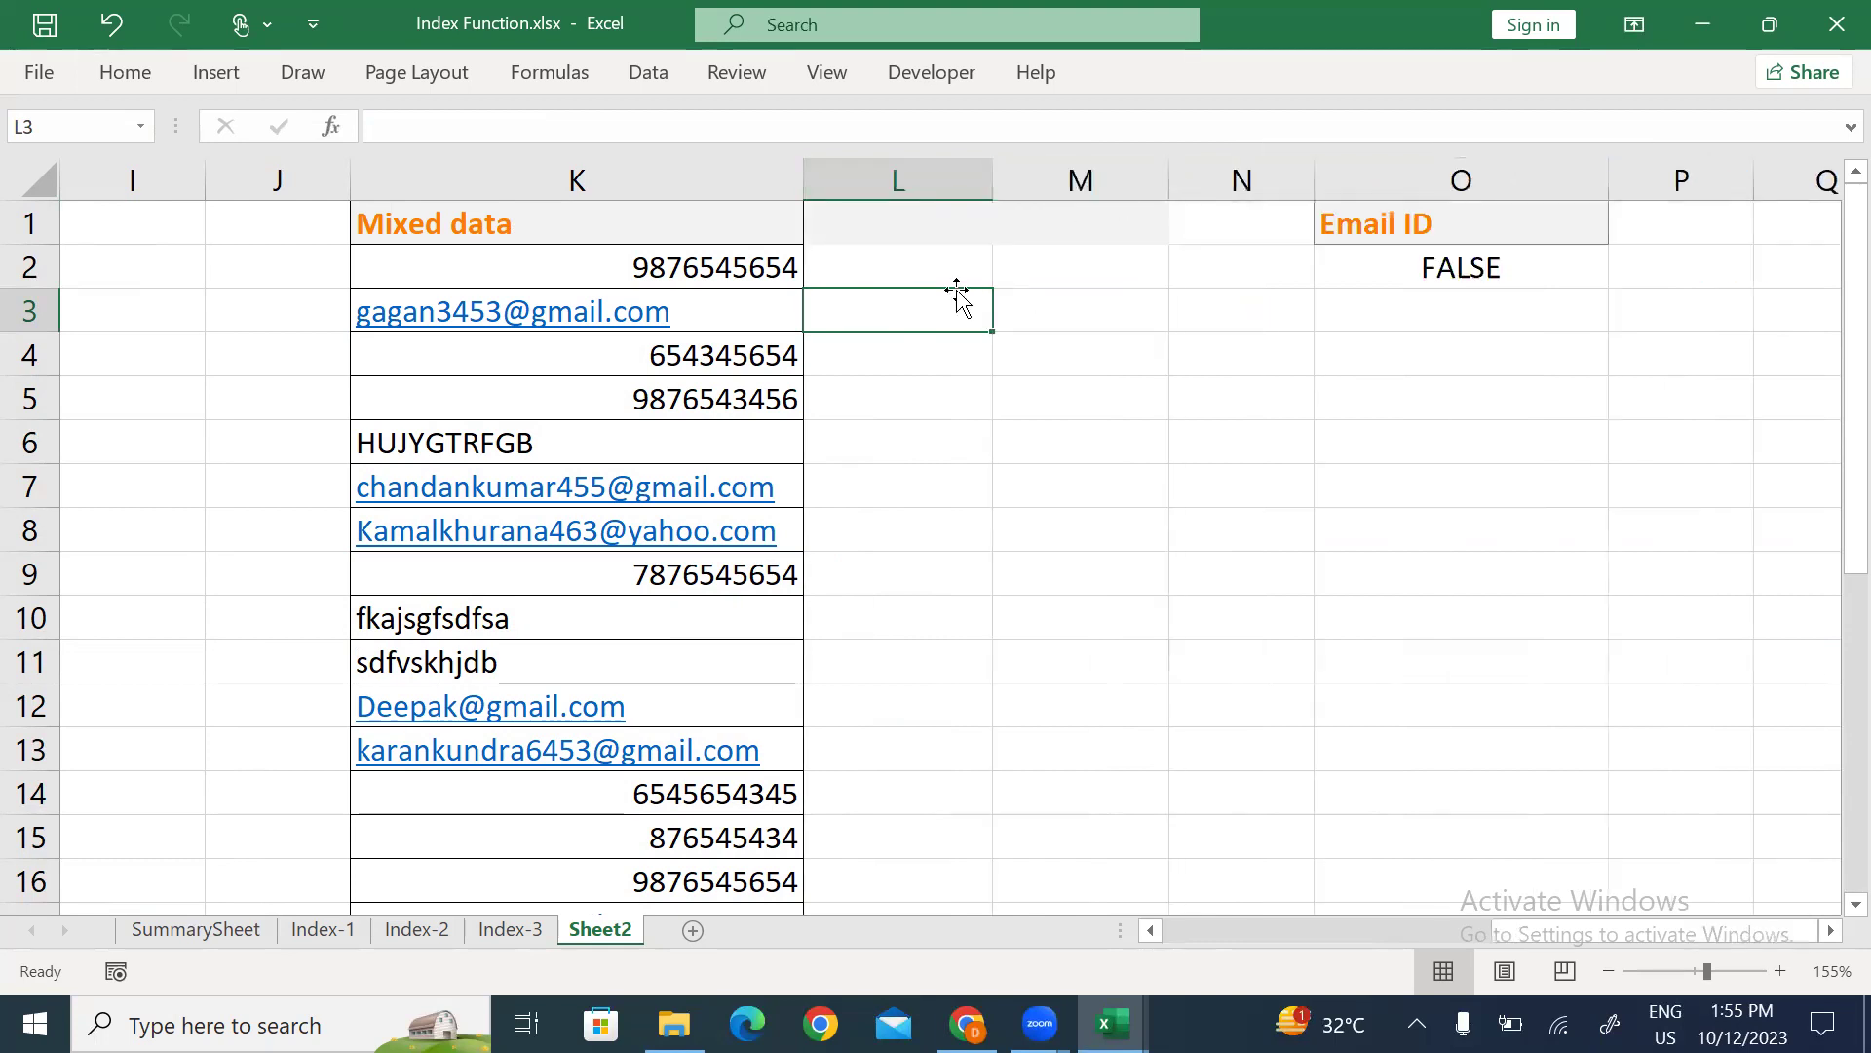
Enter the formula =FIND("@",K2) in L2.
click(928, 276)
text(=fin)
key(Tab)
text("@",)
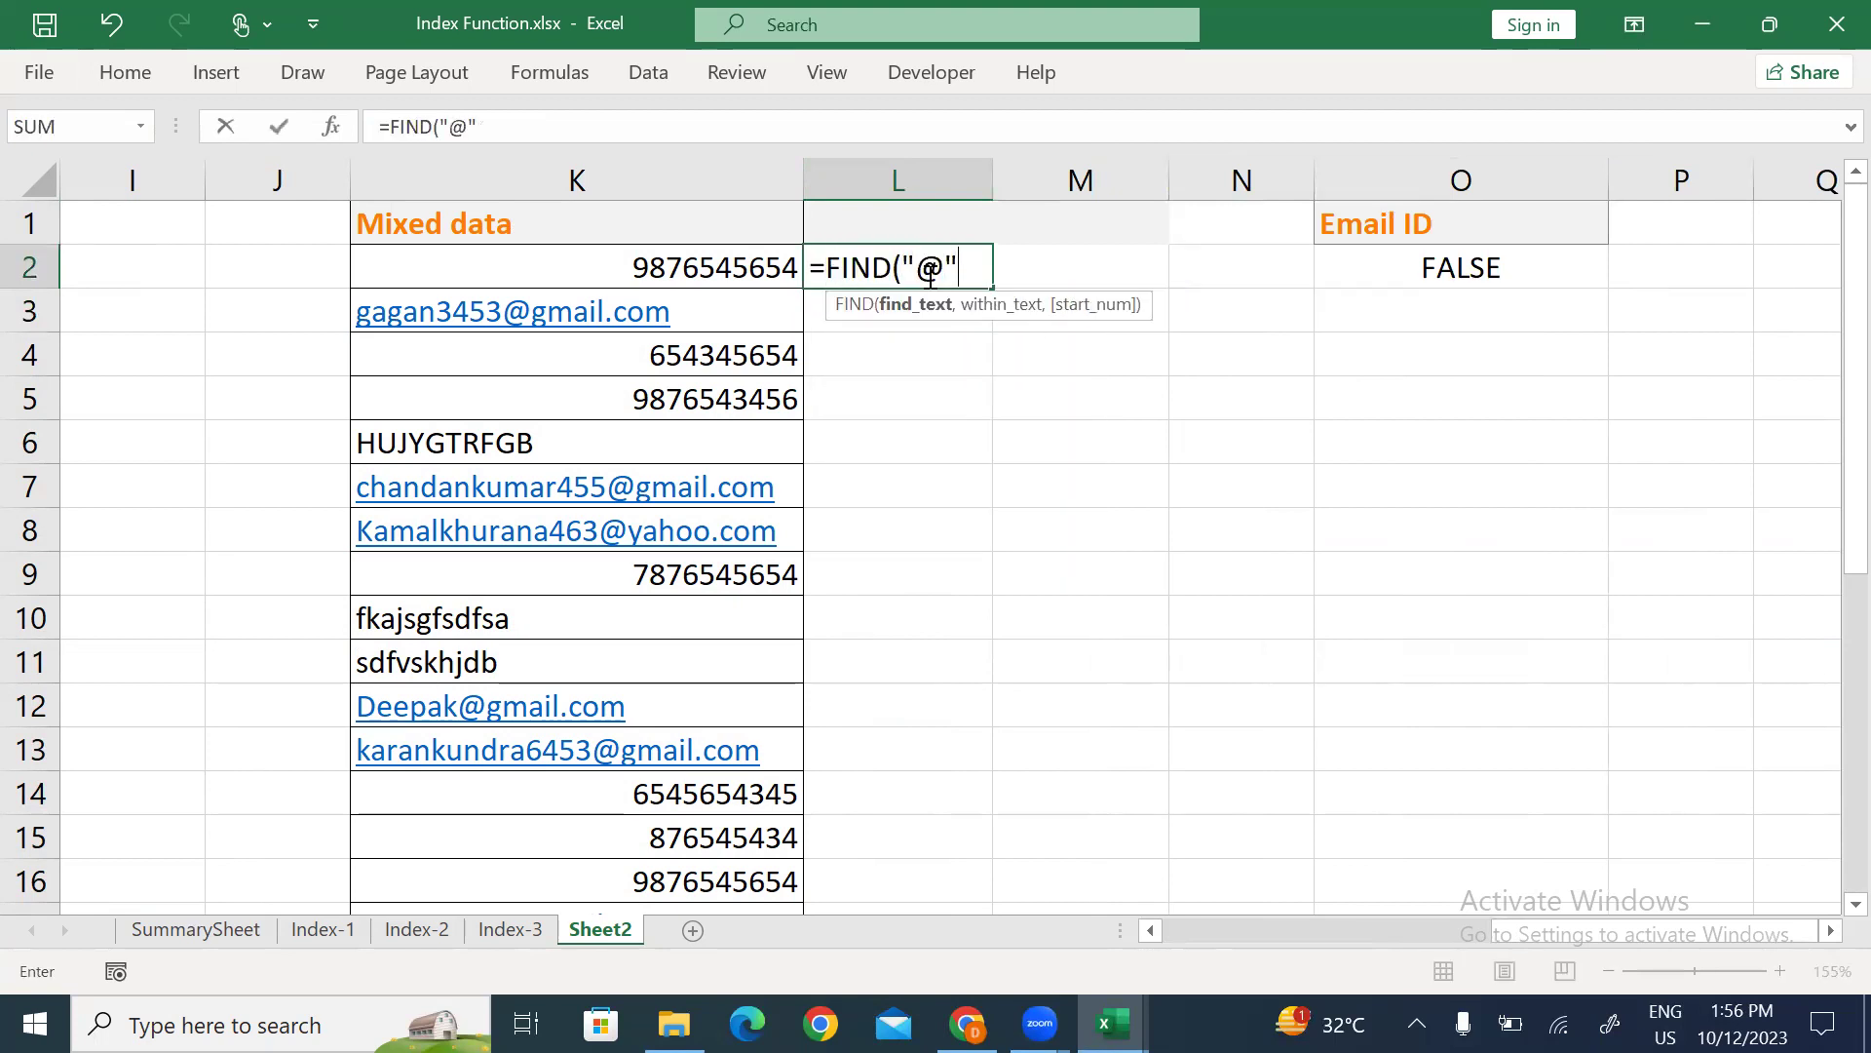
key(Left)
text())
key(Return)
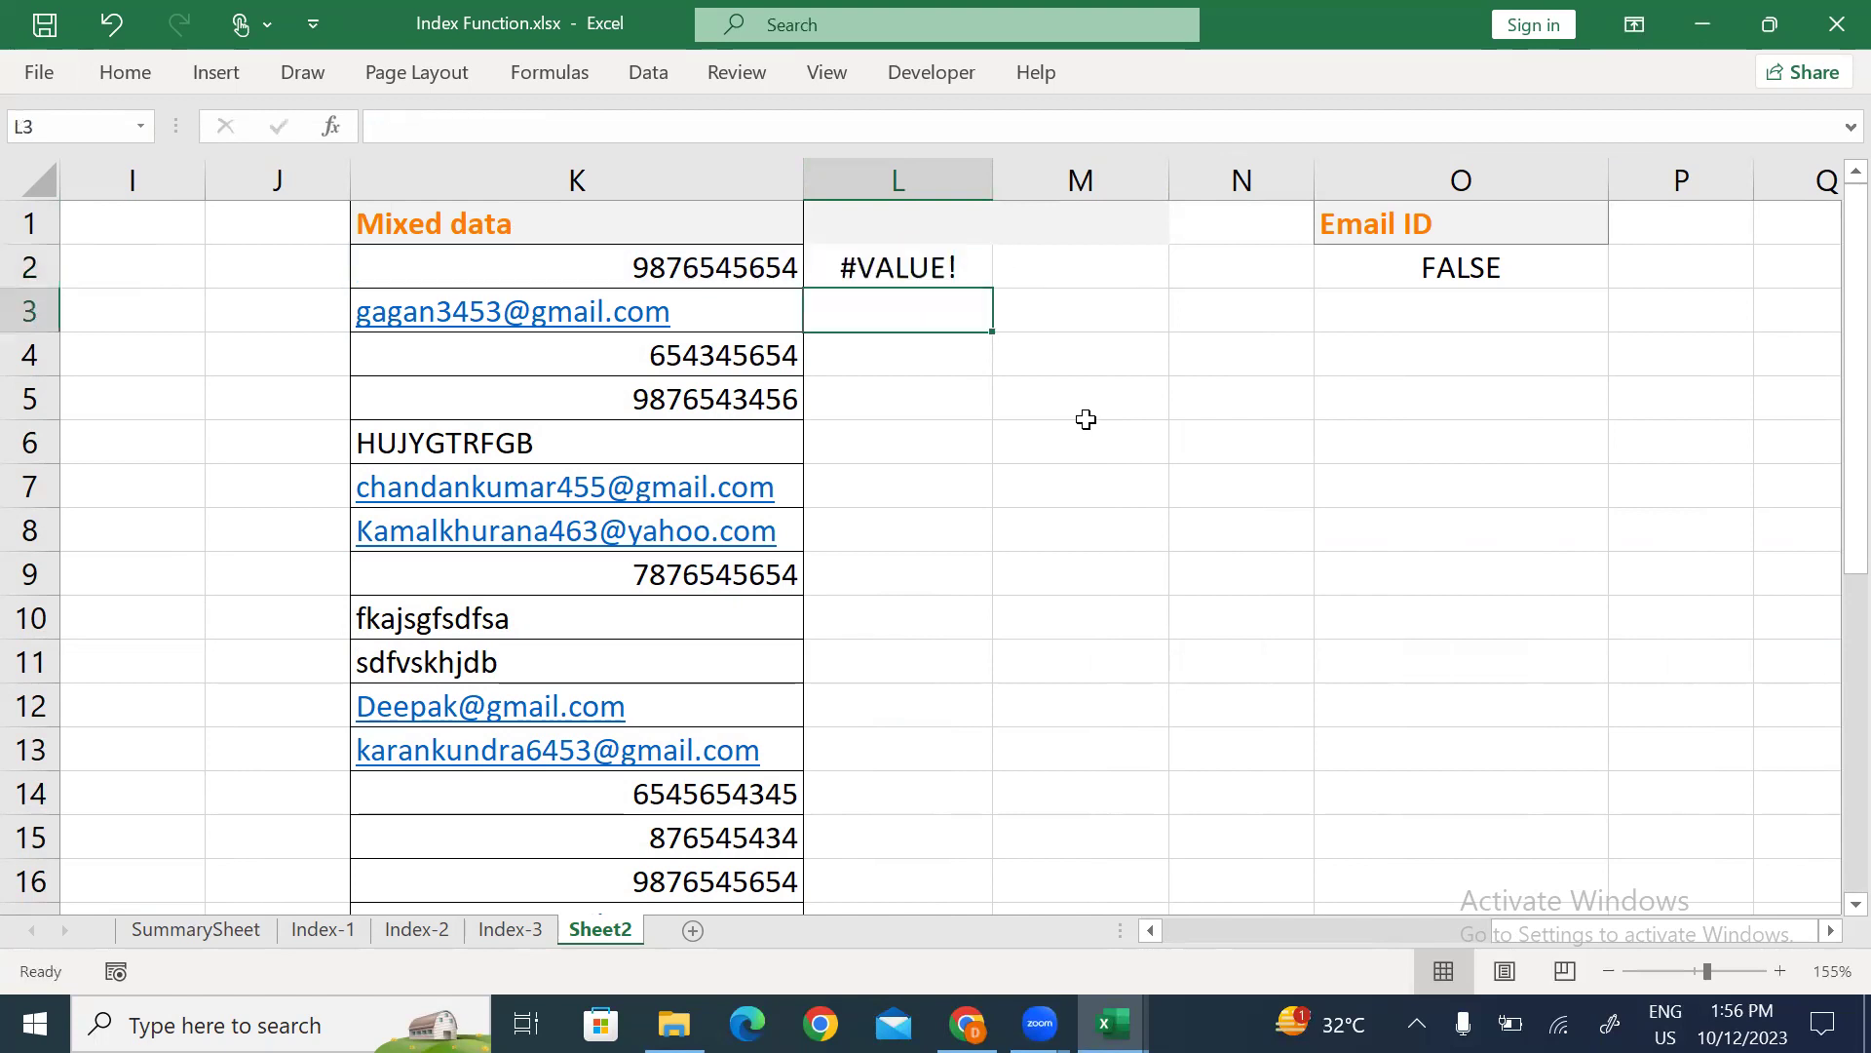
Fill the FIND formula from L2 down through L16.
key(Up)
key(shift+Down)
key(shift+Down)
key(shift+Down)
key(shift+Down)
key(shift+Down)
key(shift+Down)
key(shift+Down)
key(shift+Down)
key(shift+Down)
key(shift+Down)
key(shift+Down)
key(shift+Down)
key(shift+Down)
key(shift+Down)
key(ctrl+d)
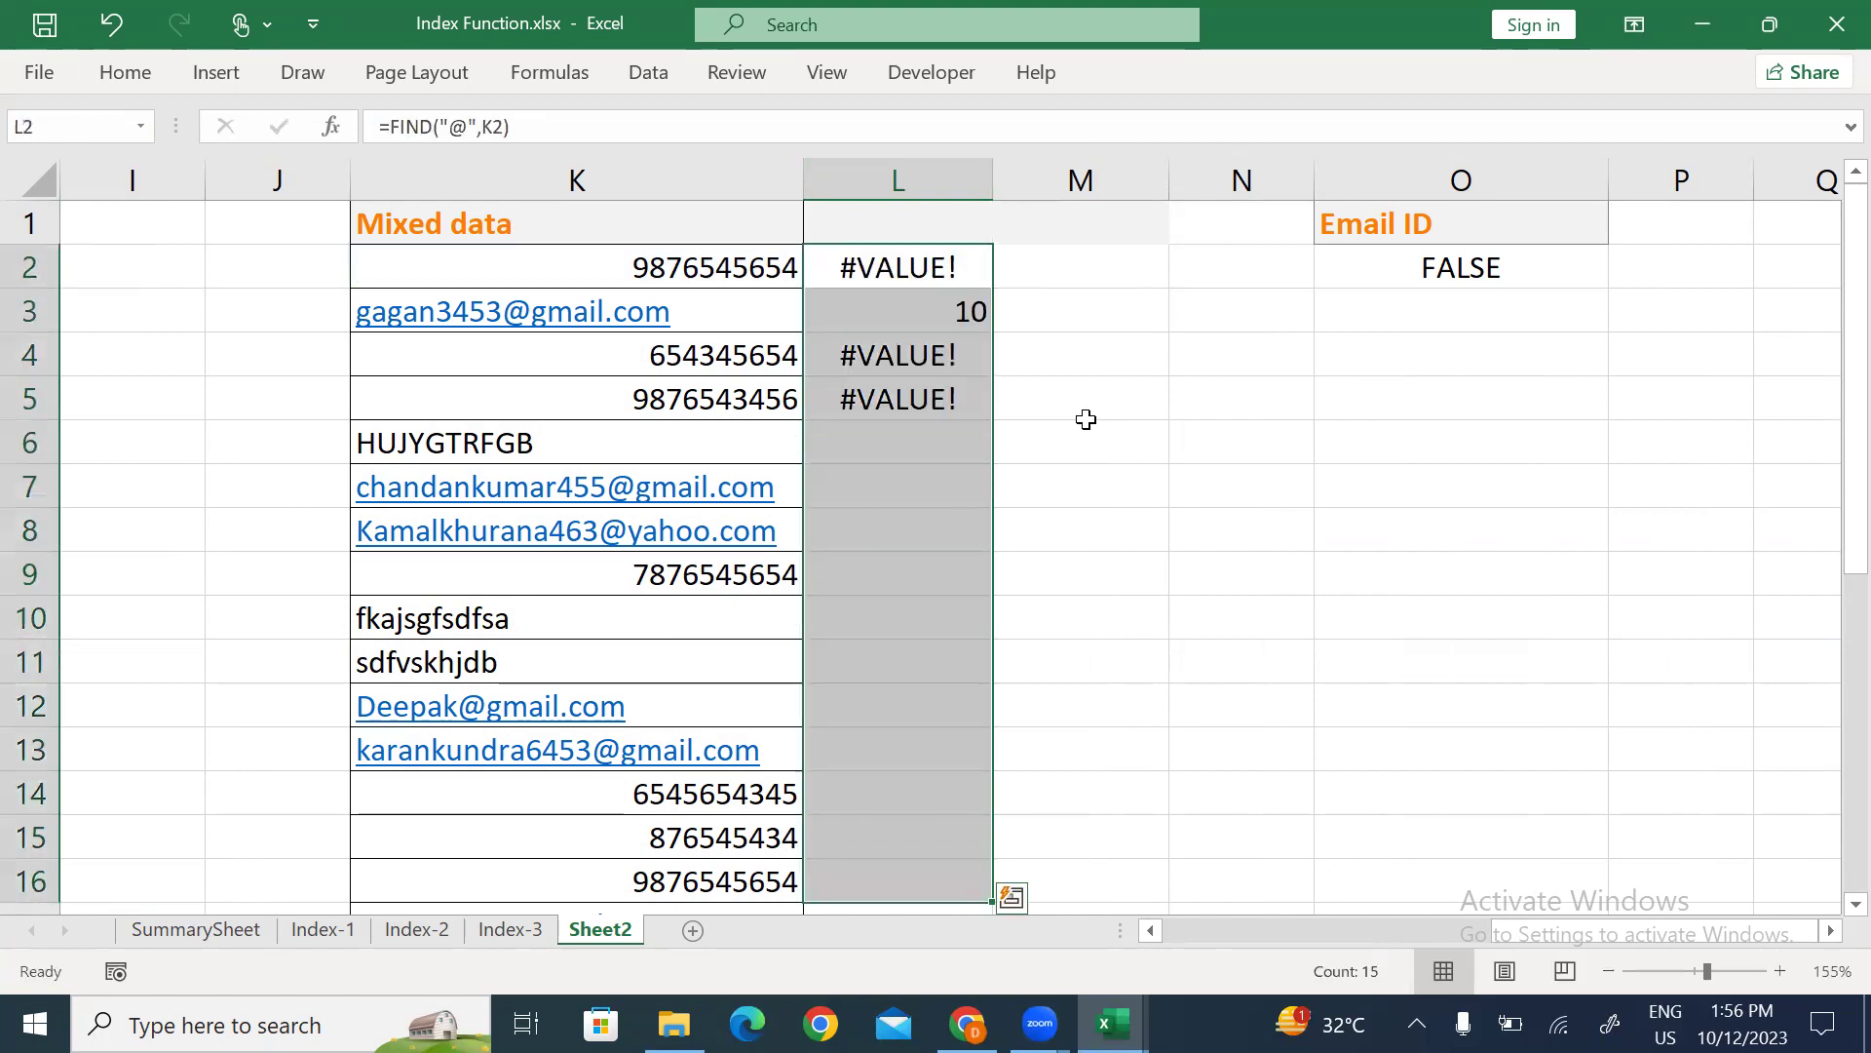
Check the FIND result in L3 by counting the characters of the K3 entry up to the @ sign.
key(Up)
key(Down)
key(Down)
key(shift+Left)
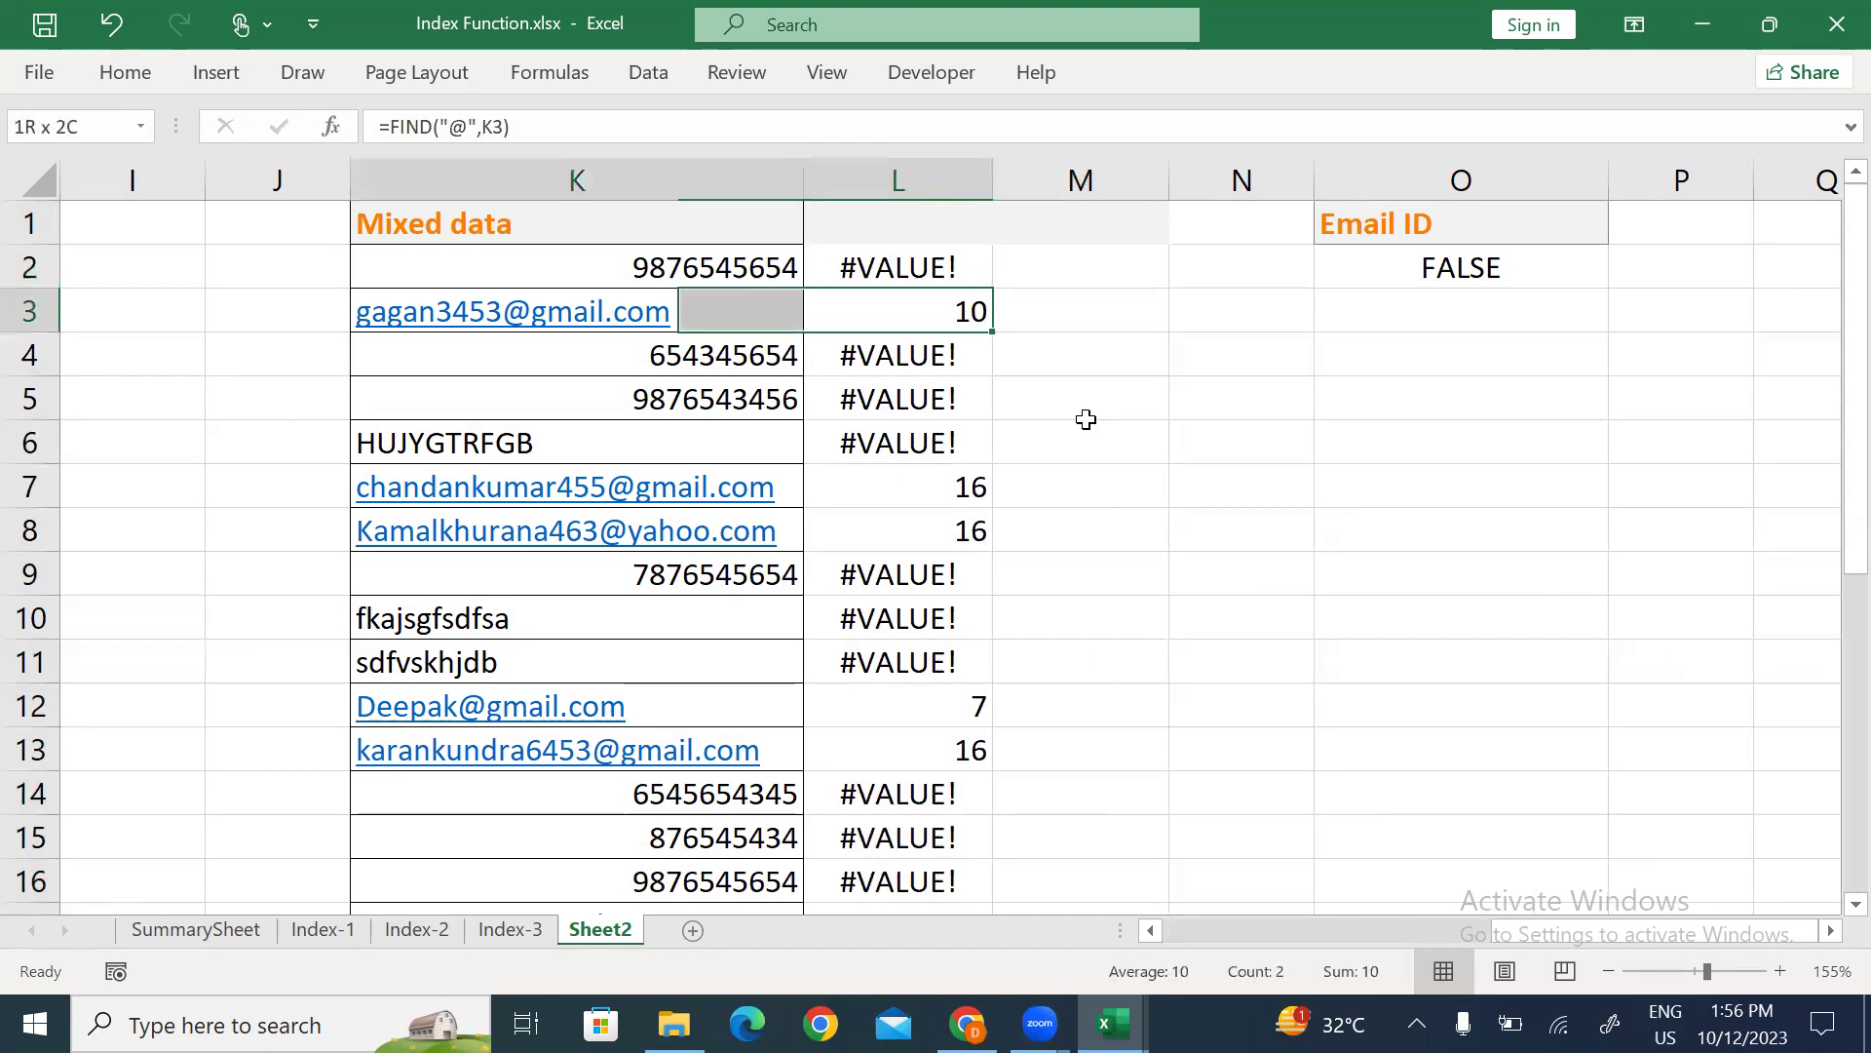
key(Left)
key(Right)
key(Left)
key(F2)
key(Left)
key(ctrl+Left)
key(ctrl+Left)
key(ctrl+Left)
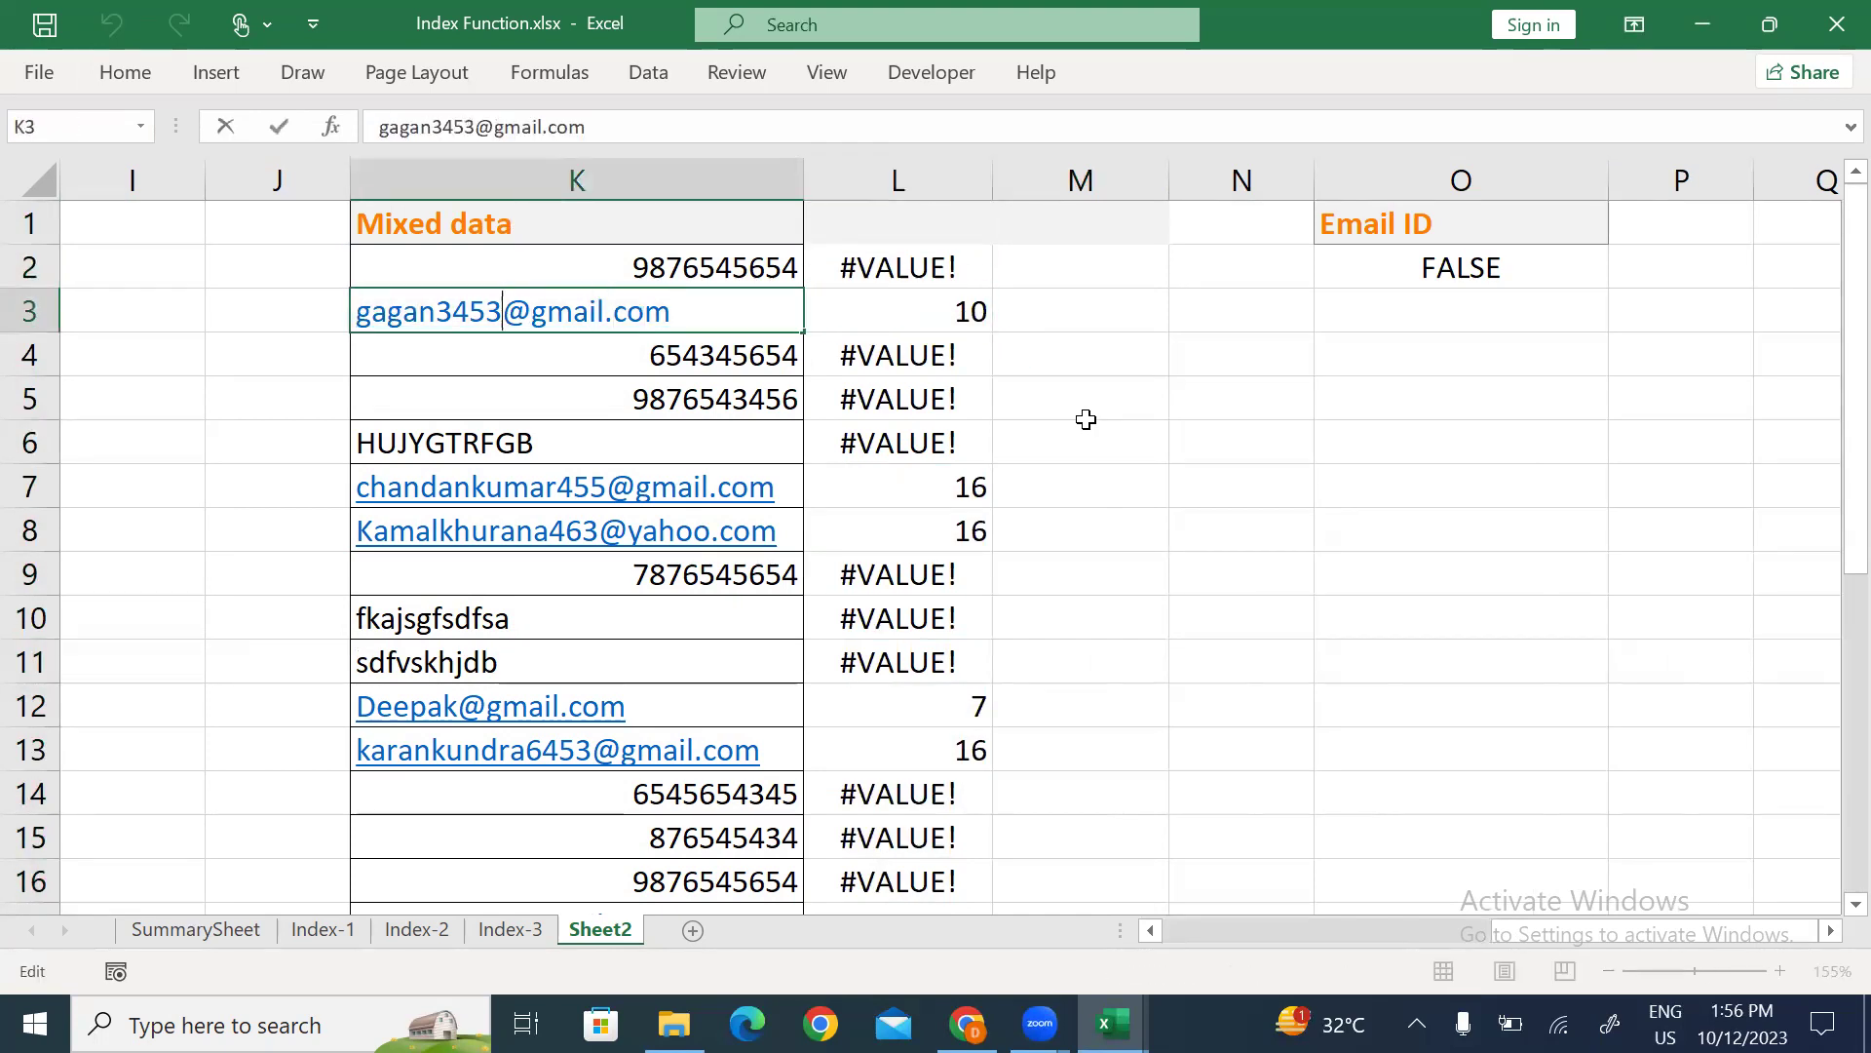
key(shift+Right)
key(shift+Right)
key(shift+Right)
key(shift+Right)
key(shift+Right)
key(shift+Right)
key(shift+Right)
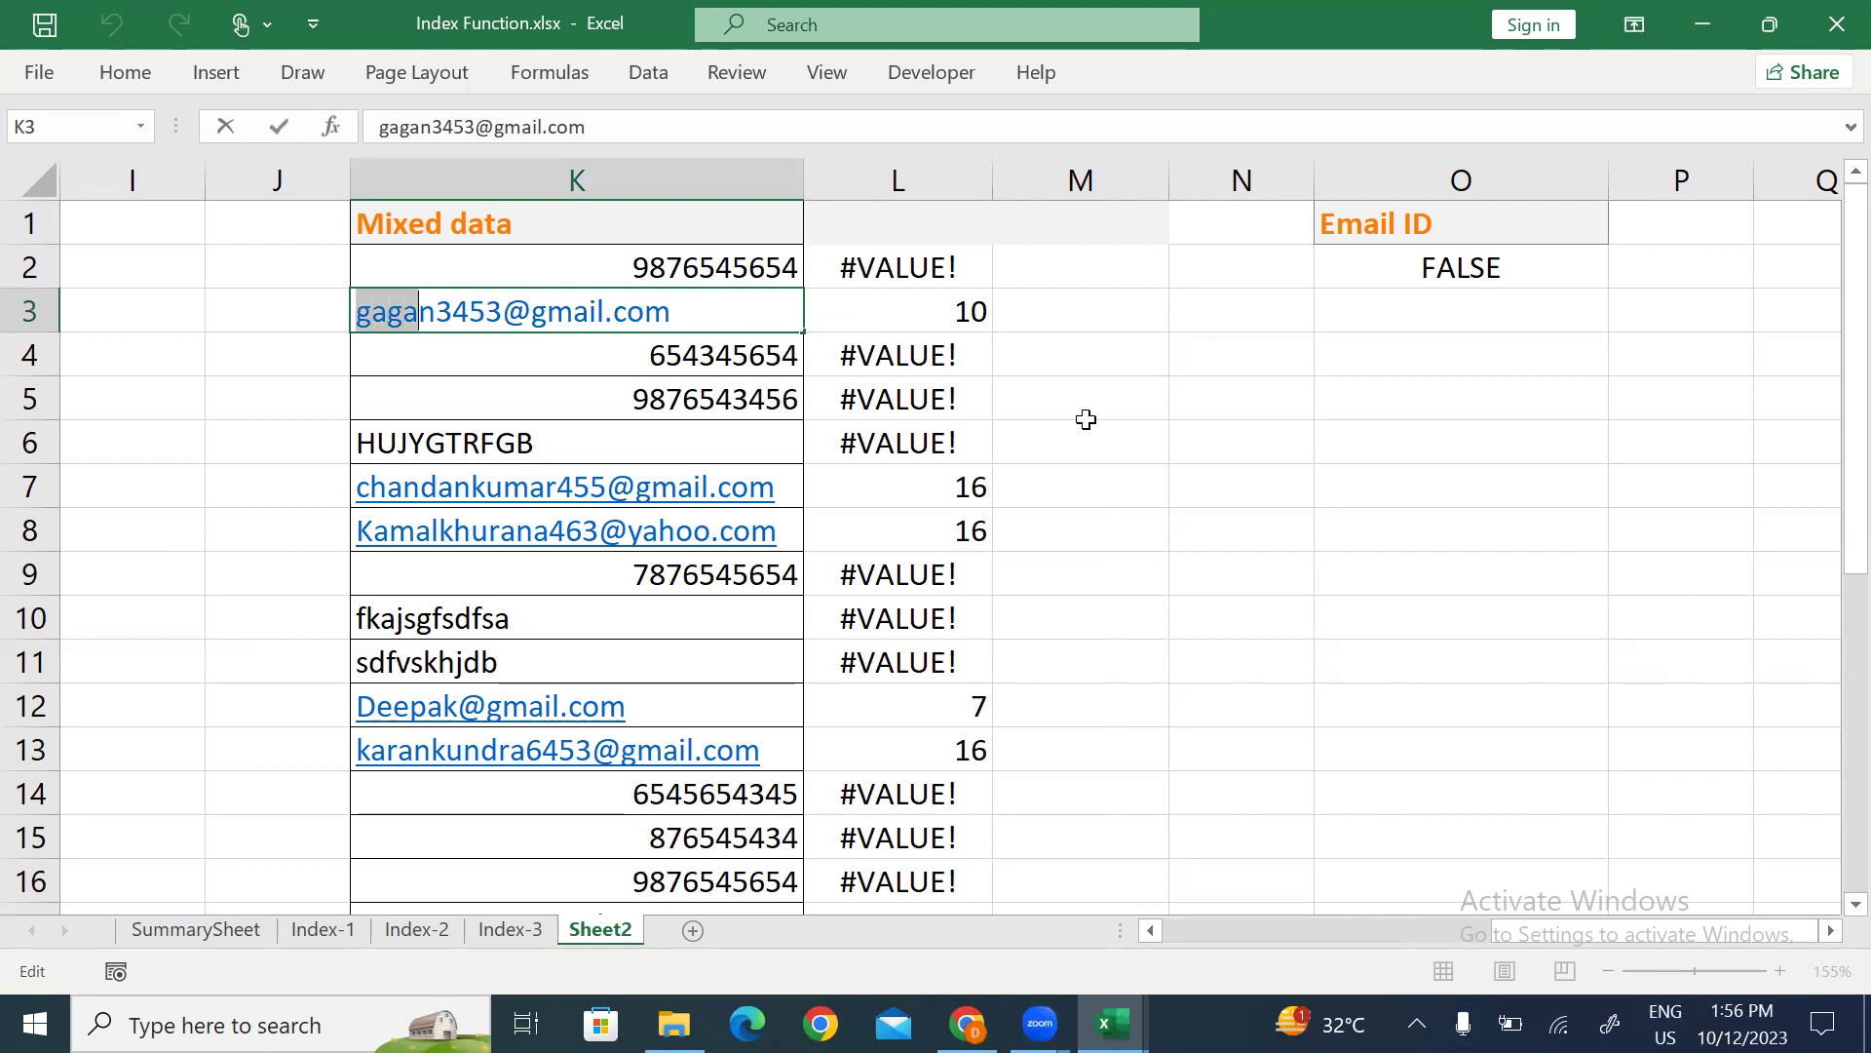
key(shift+Right)
key(shift+Right)
key(shift+Right)
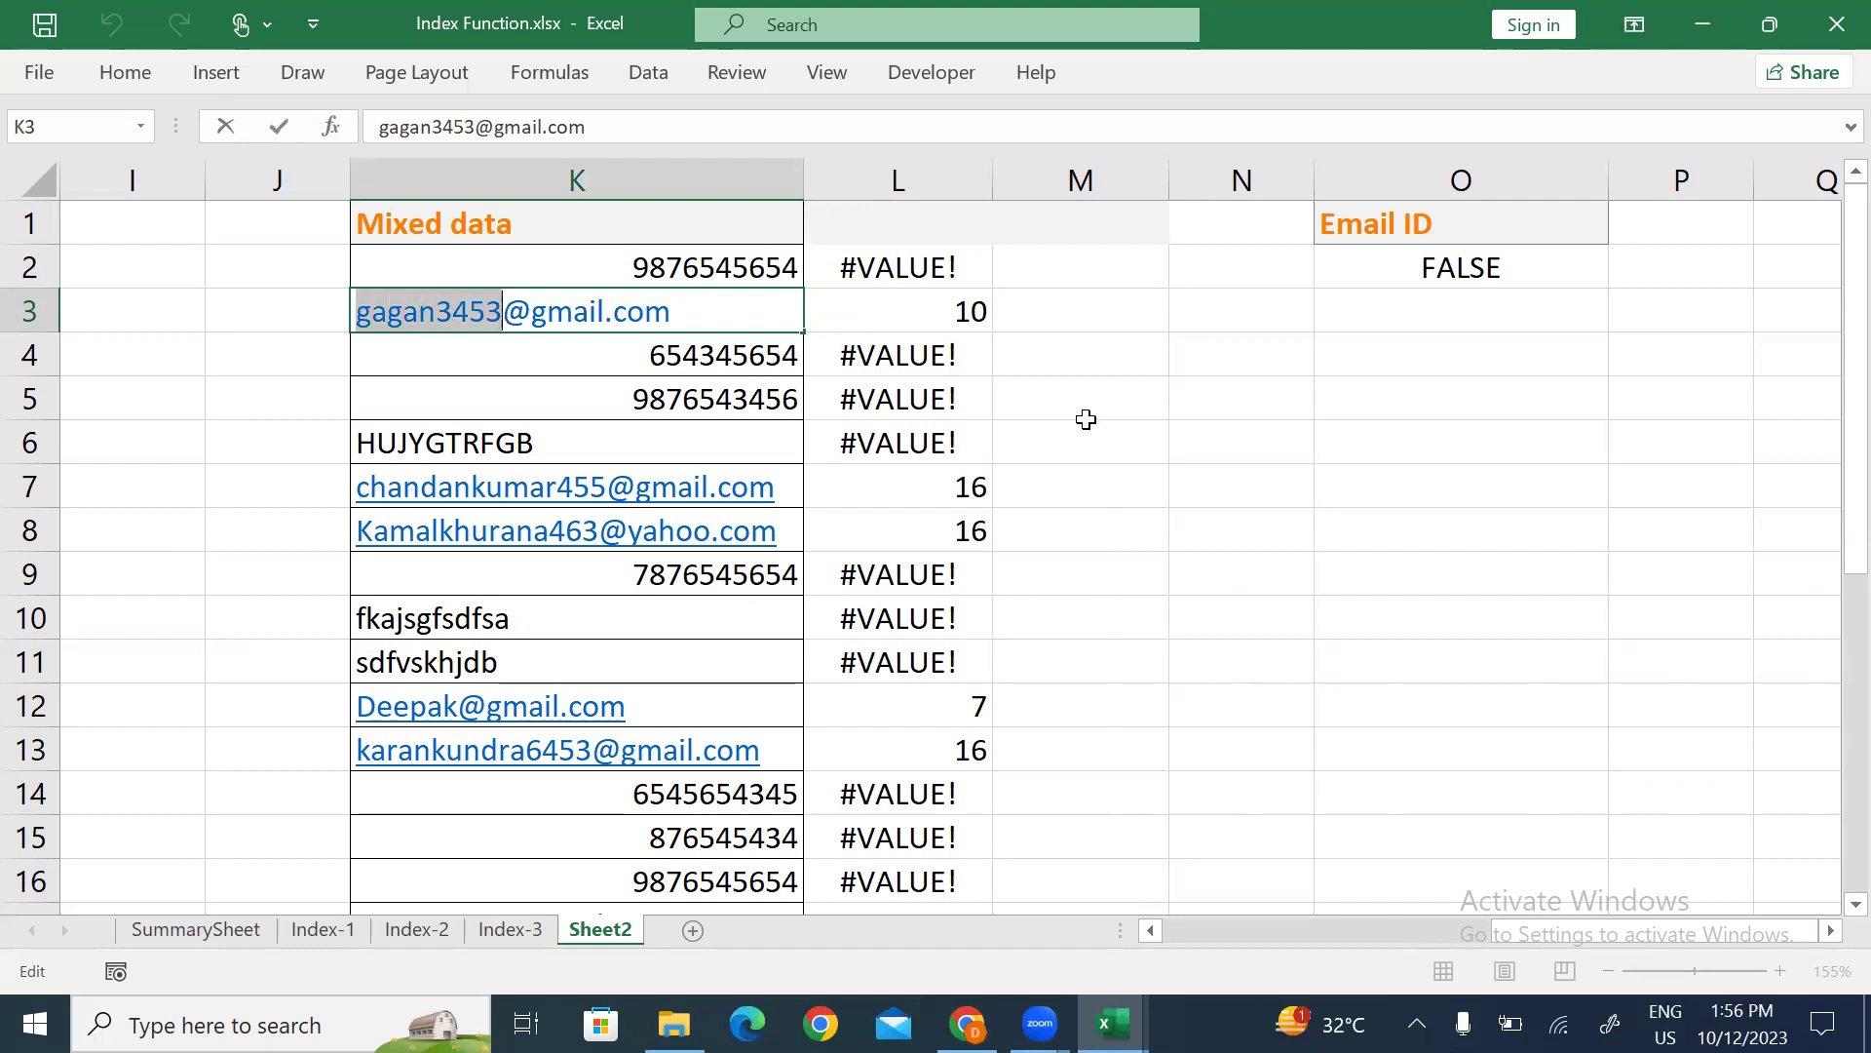
key(Return)
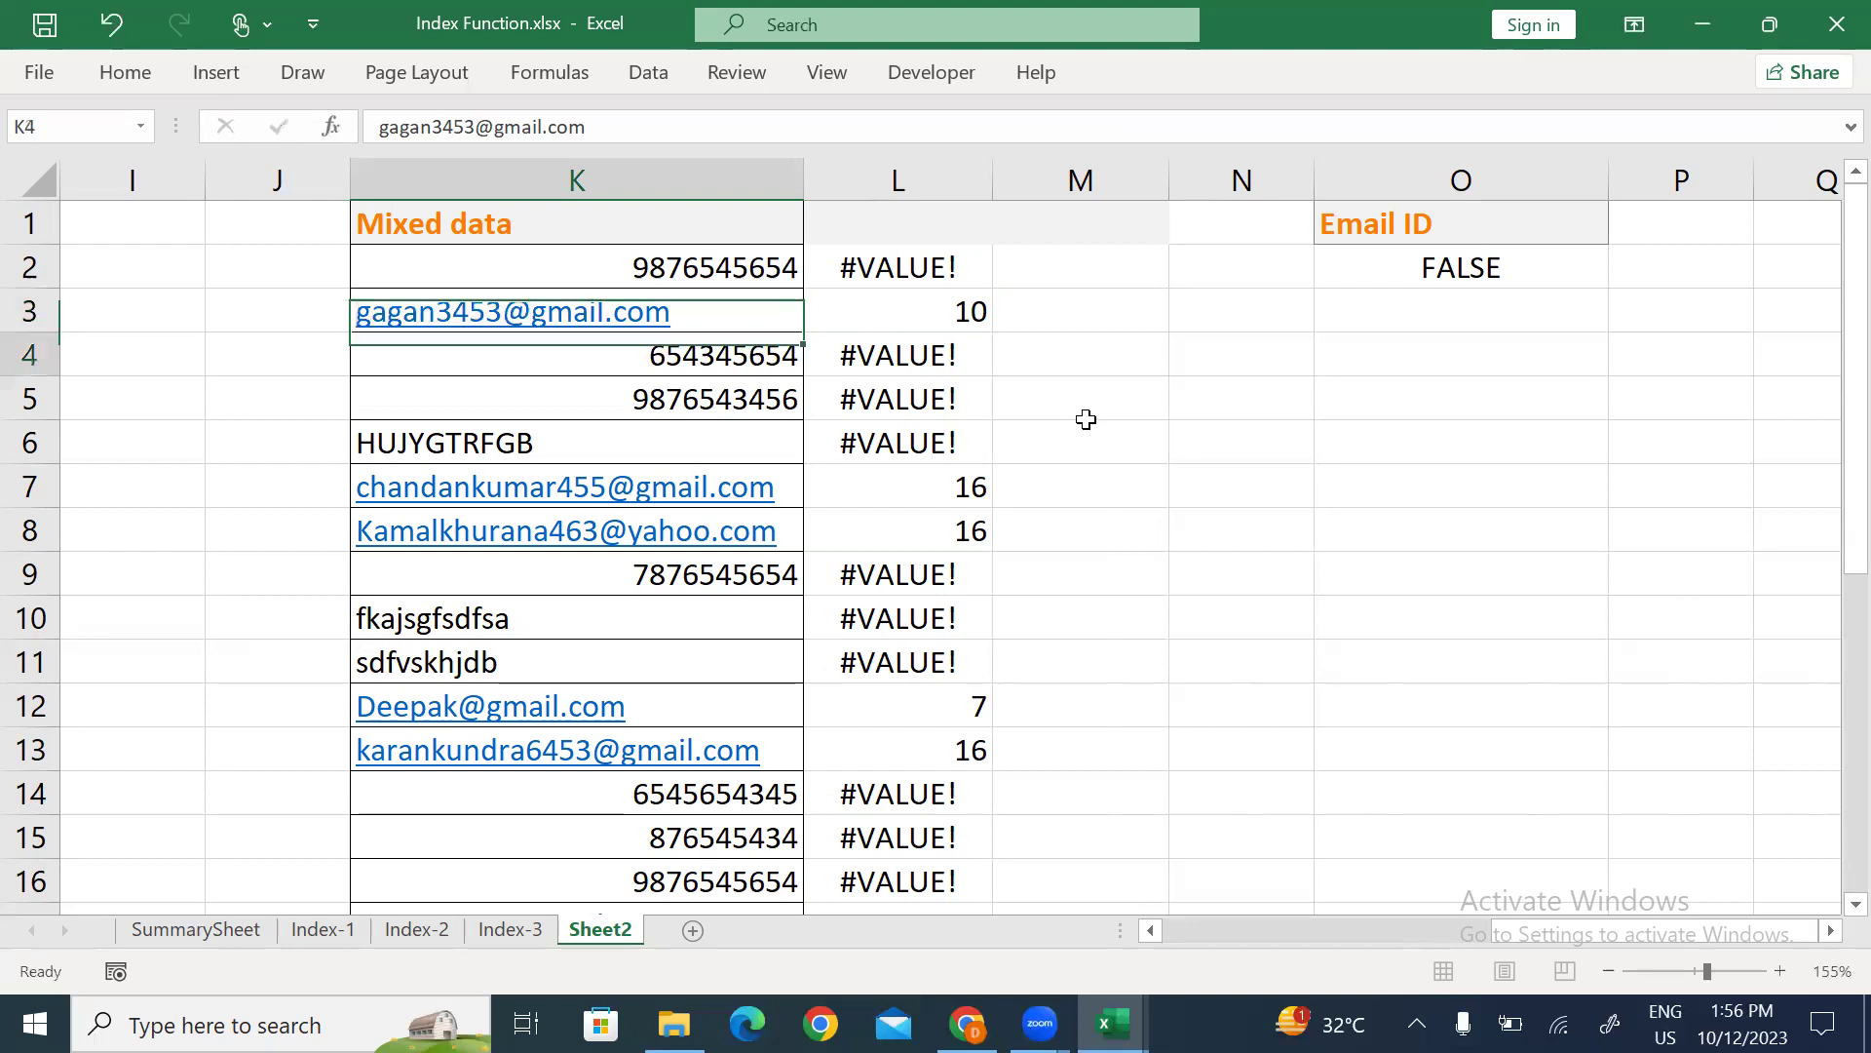
Check the FIND result in L7 by counting the characters of the K7 entry through the @ sign.
key(Down)
key(Down)
key(Down)
key(F2)
key(Left)
key(Left)
key(Left)
key(Left)
key(Left)
key(Left)
key(Left)
key(Left)
key(Left)
key(Left)
key(Left)
key(Left)
key(Left)
key(Left)
key(Left)
key(Left)
key(Left)
key(Left)
key(Left)
key(Left)
key(Left)
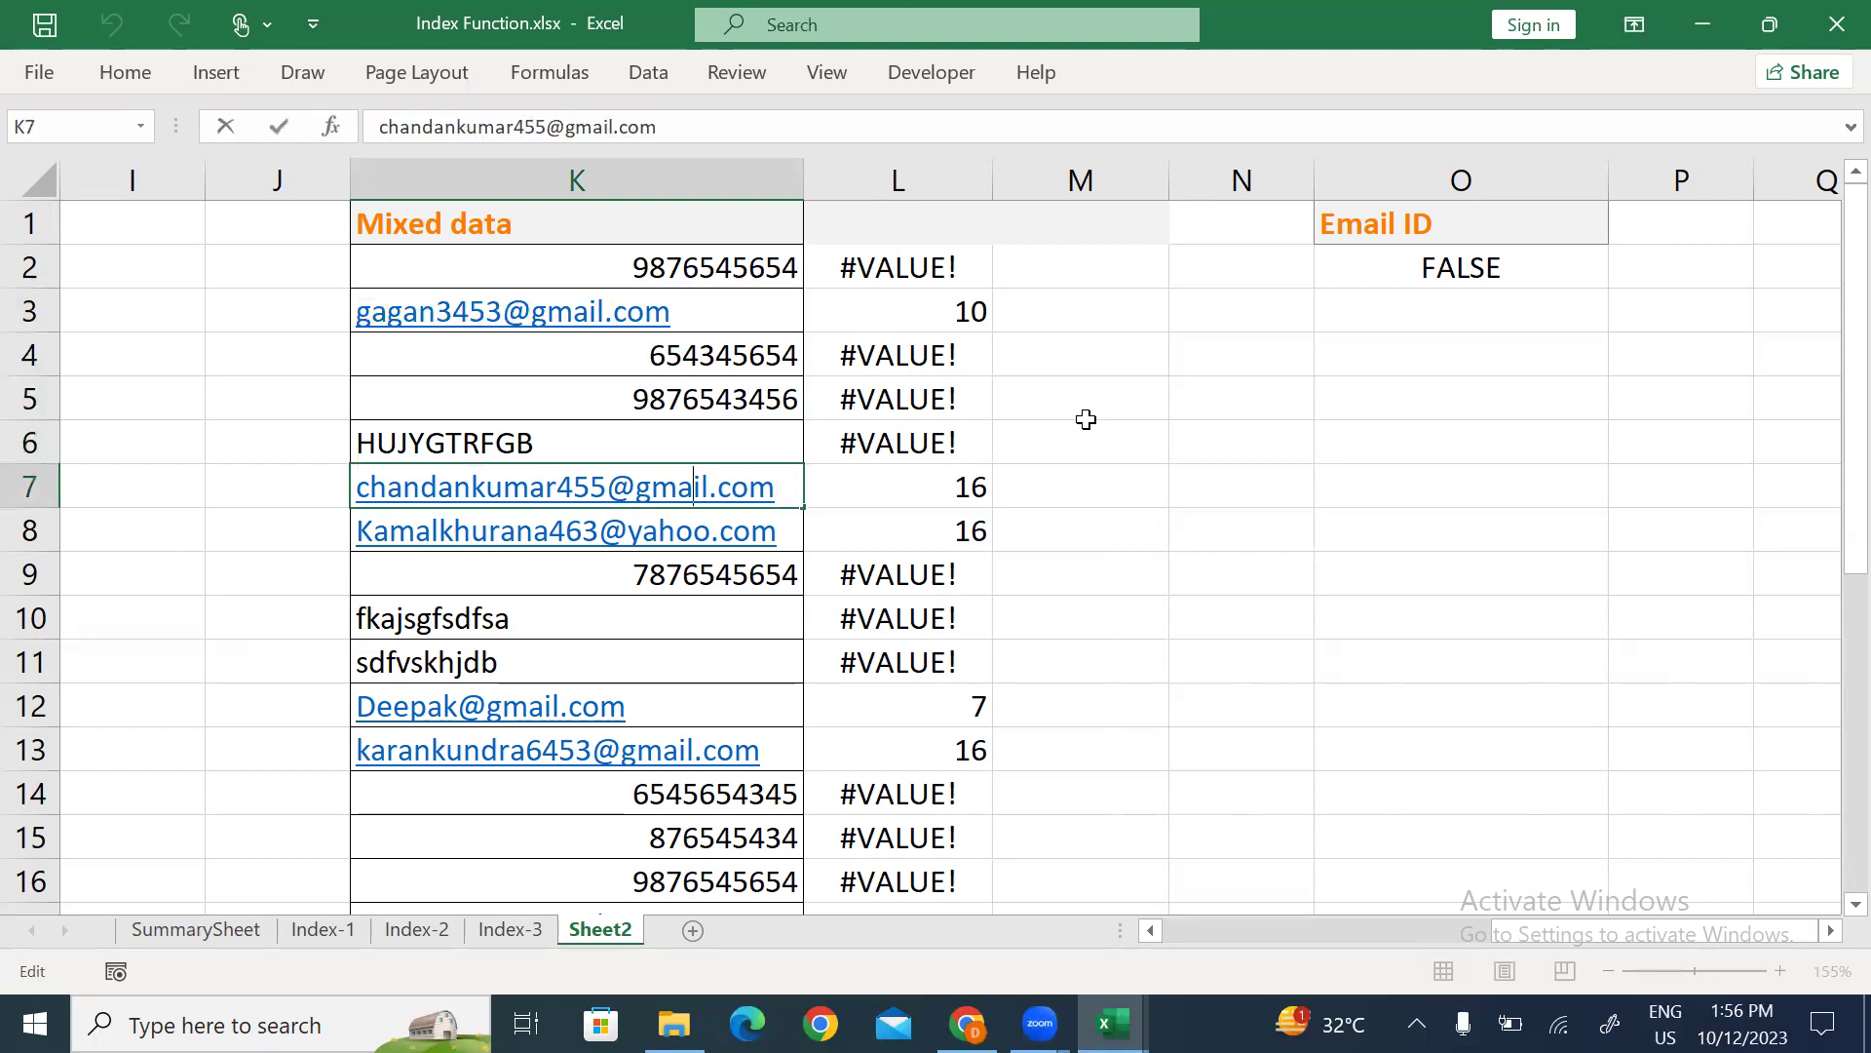
key(shift+Right)
key(shift+Right)
key(shift+Right)
key(shift+Right)
key(shift+Right)
key(shift+Right)
key(shift+Right)
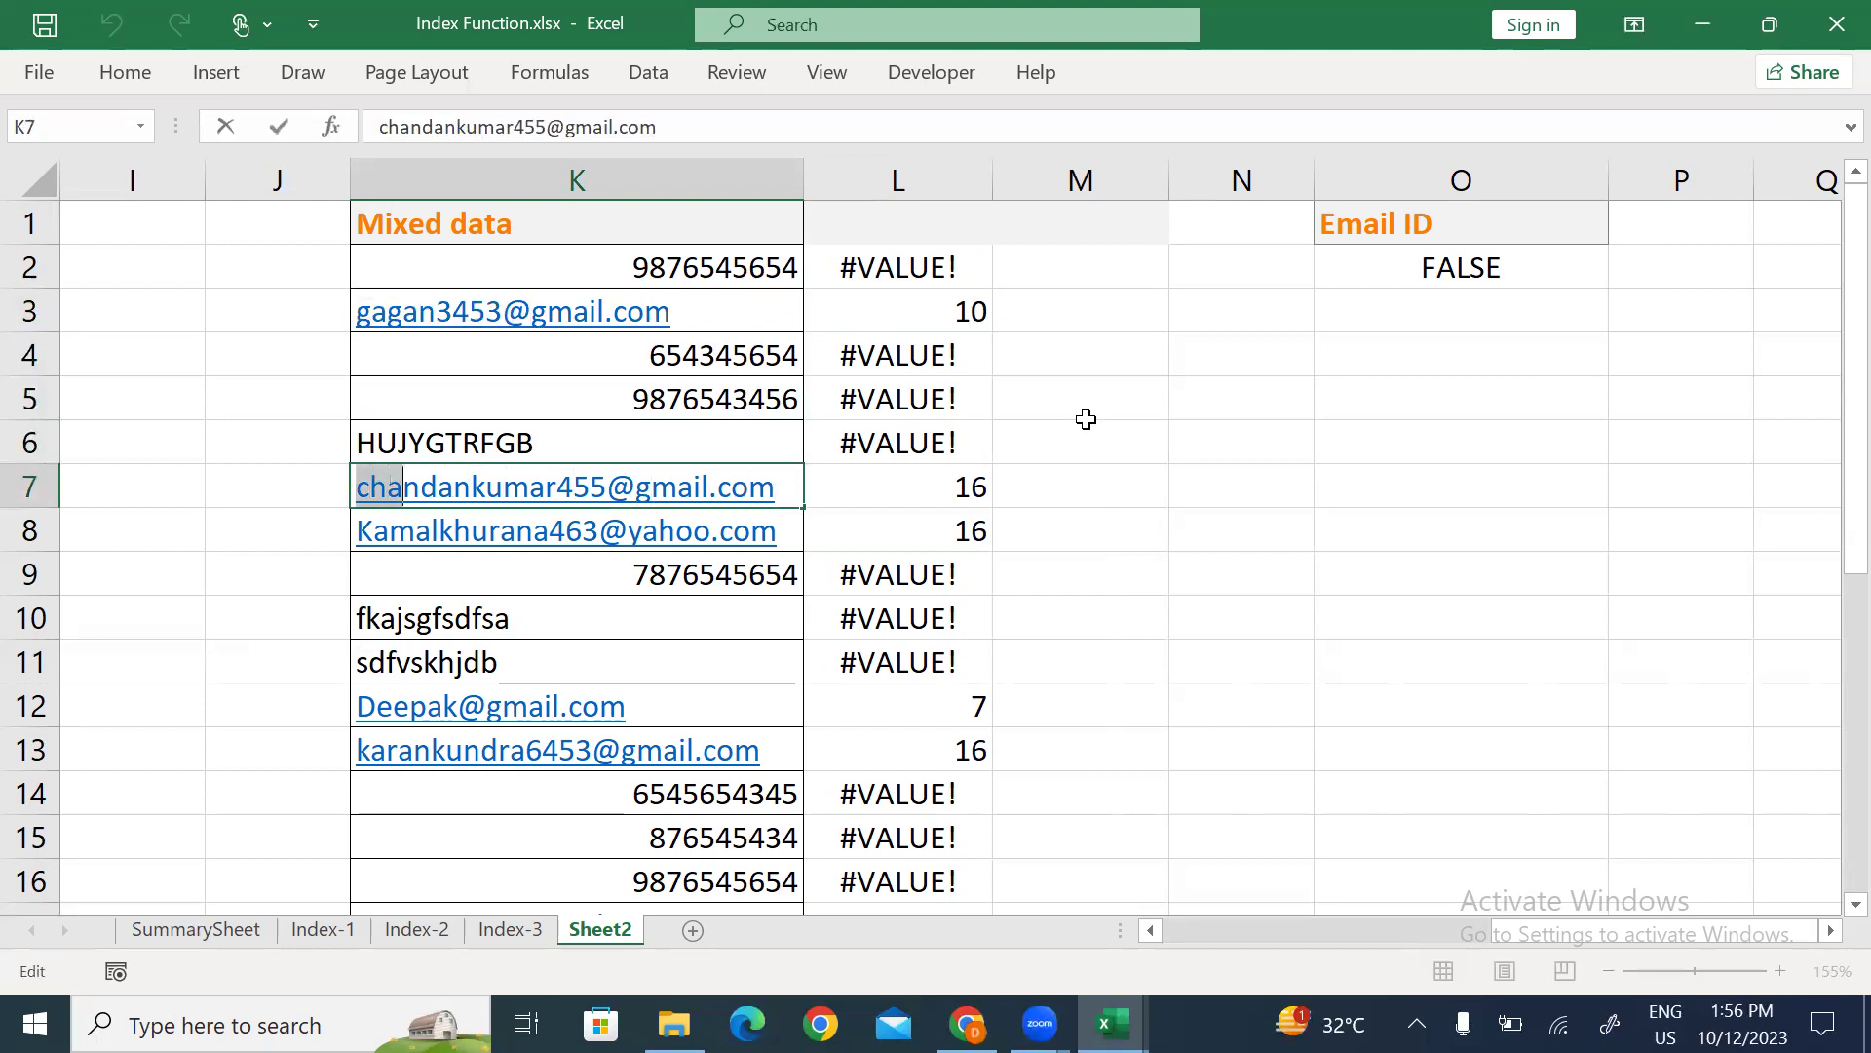
key(shift+Right)
key(shift+Right)
key(shift+Right)
key(shift+Right)
key(shift+Right)
key(shift+Right)
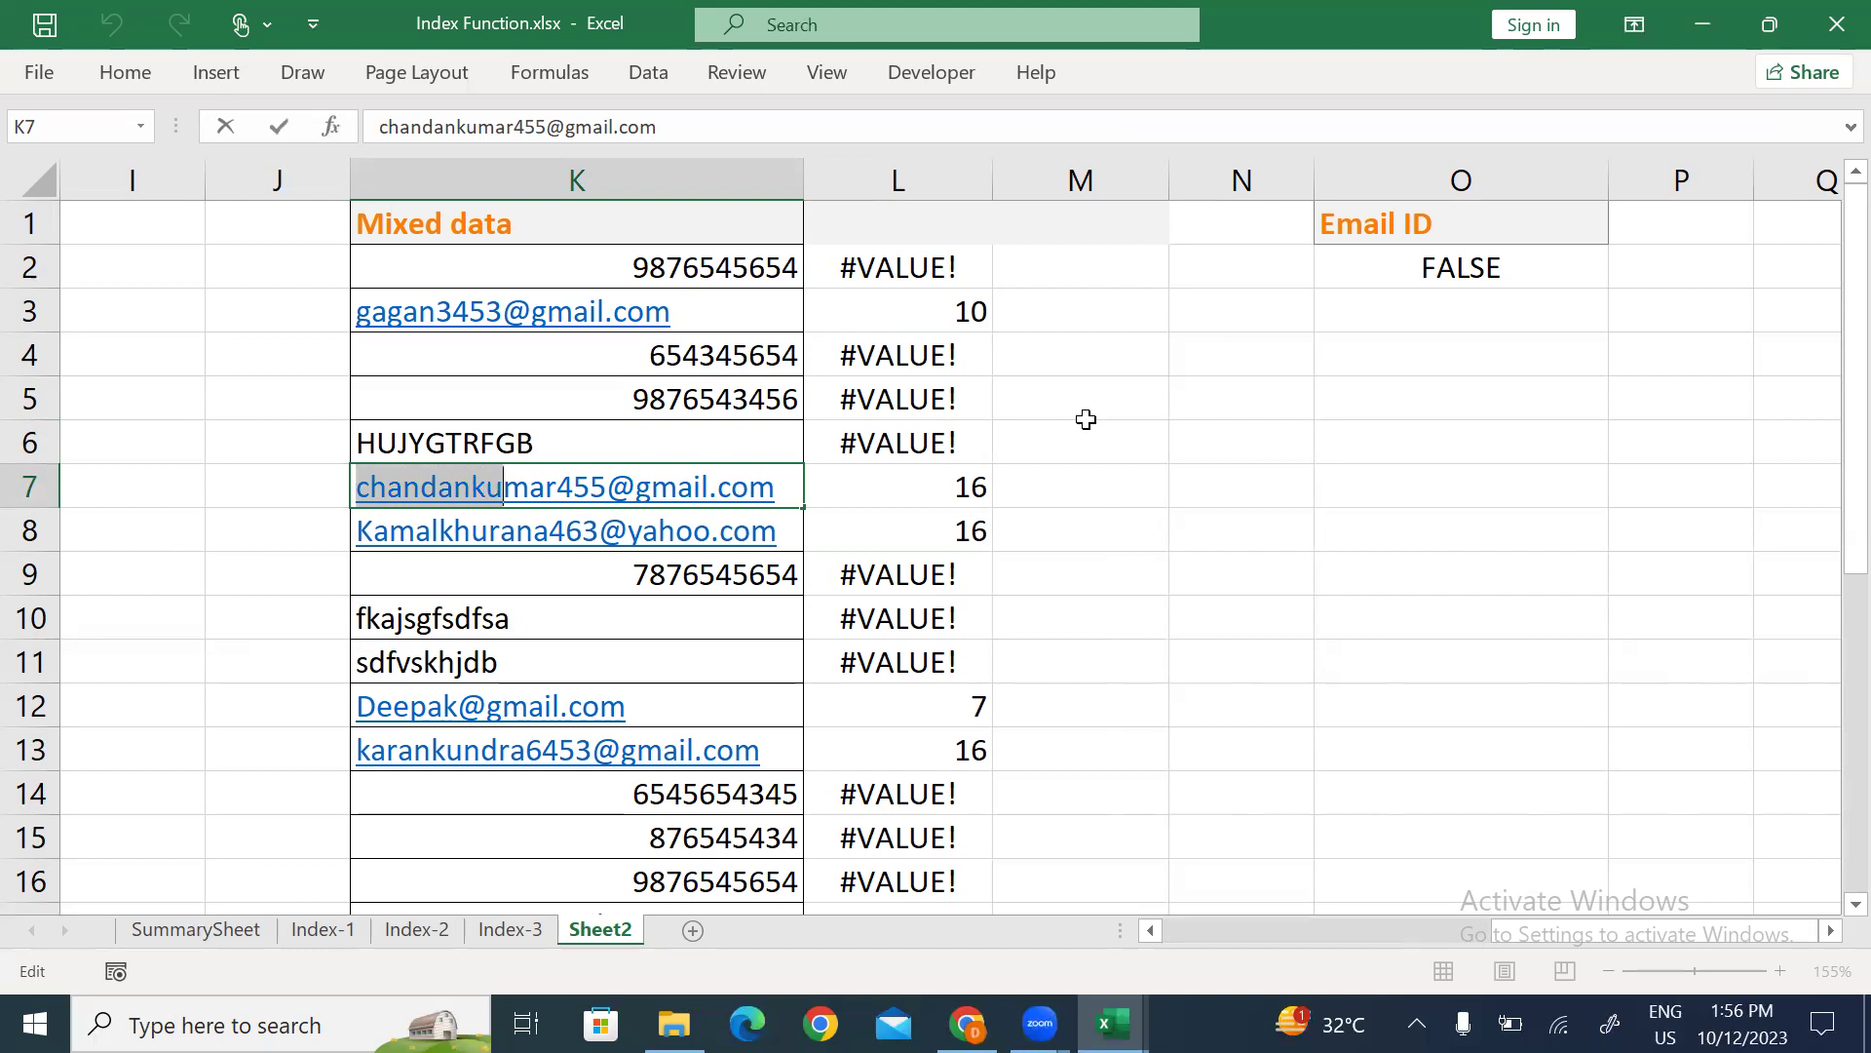
key(shift+Right)
key(shift+Right)
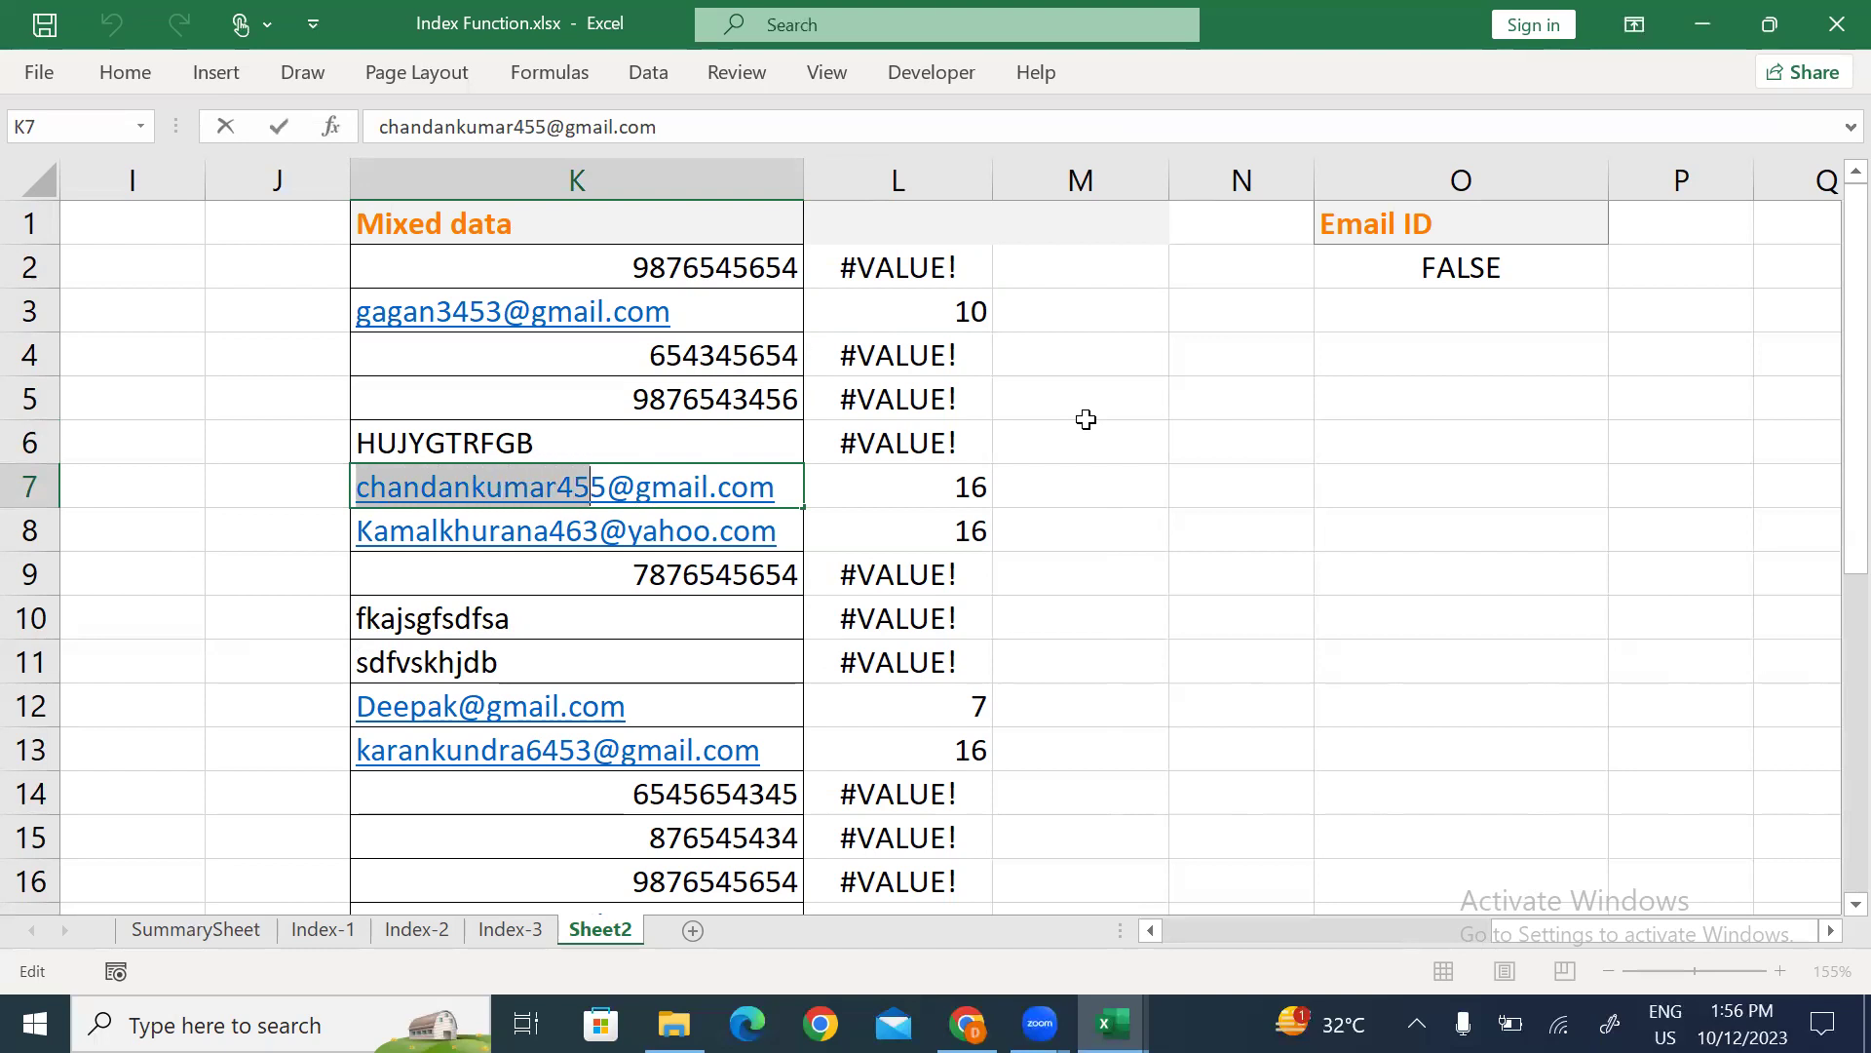
key(shift+Right)
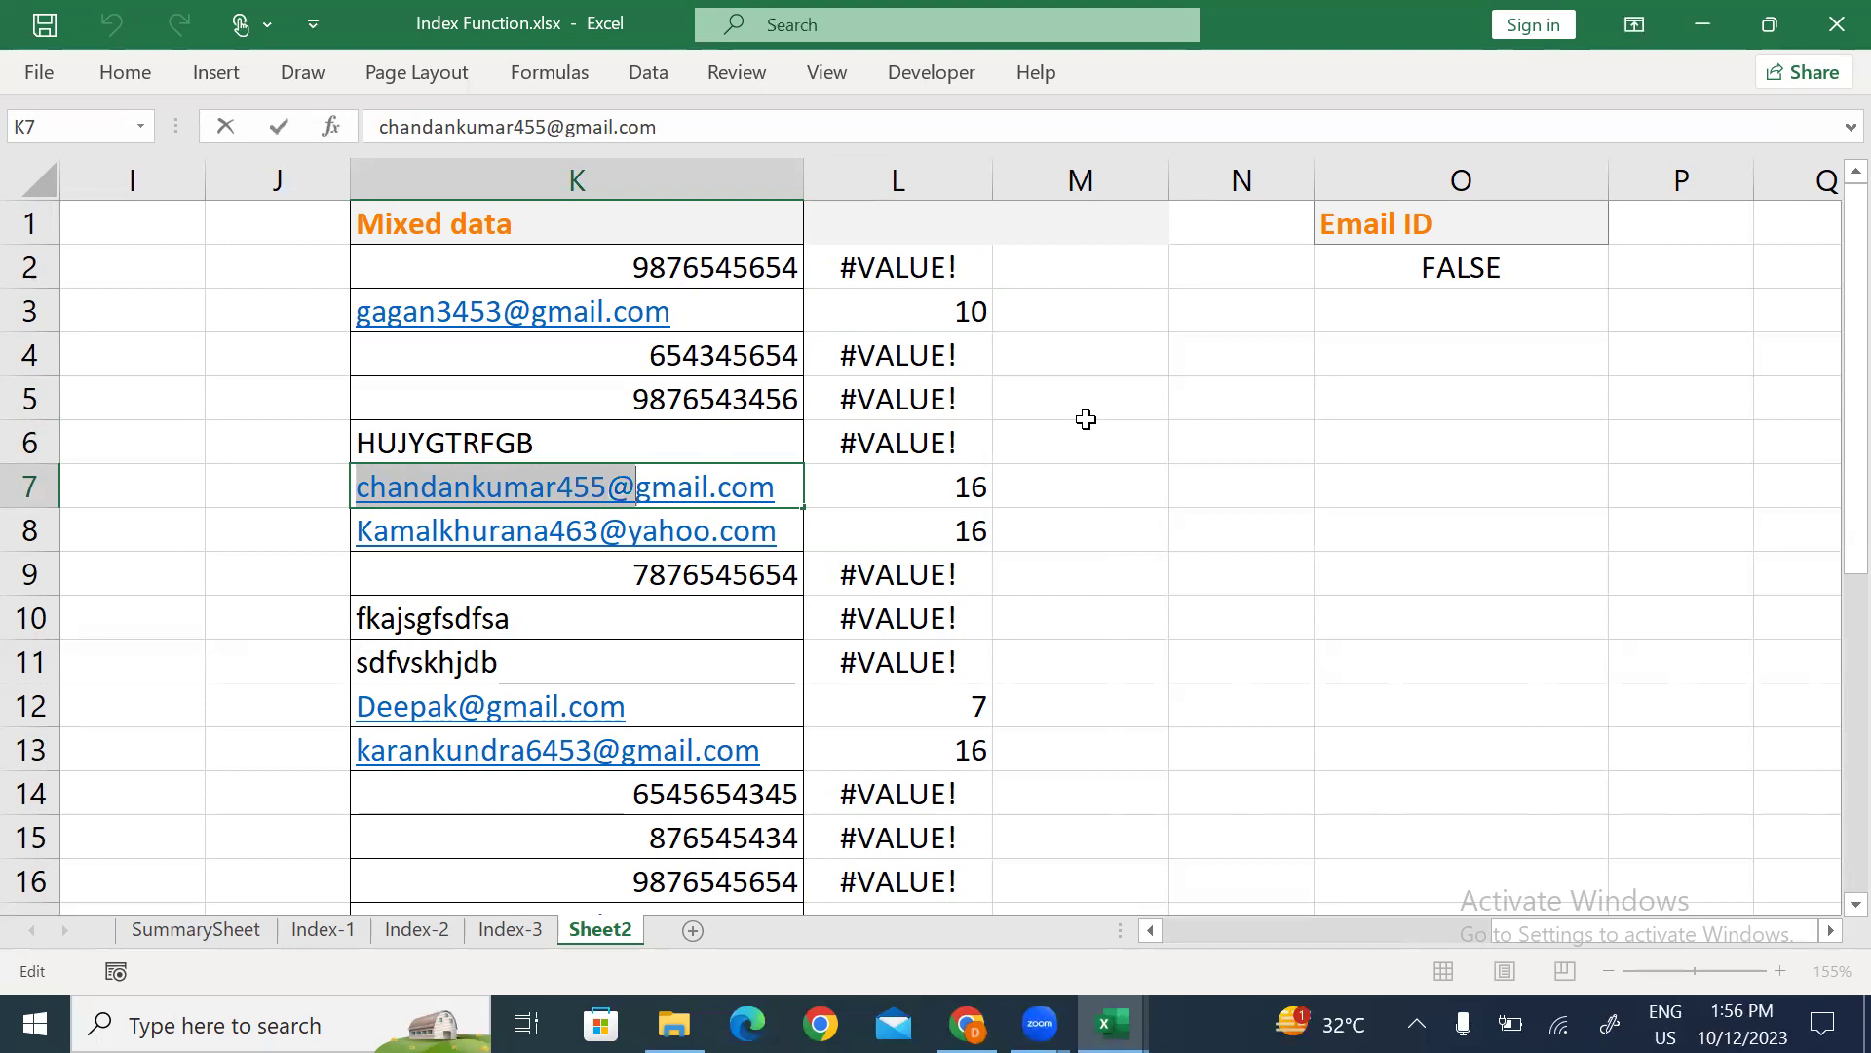
key(Return)
key(Up)
key(Right)
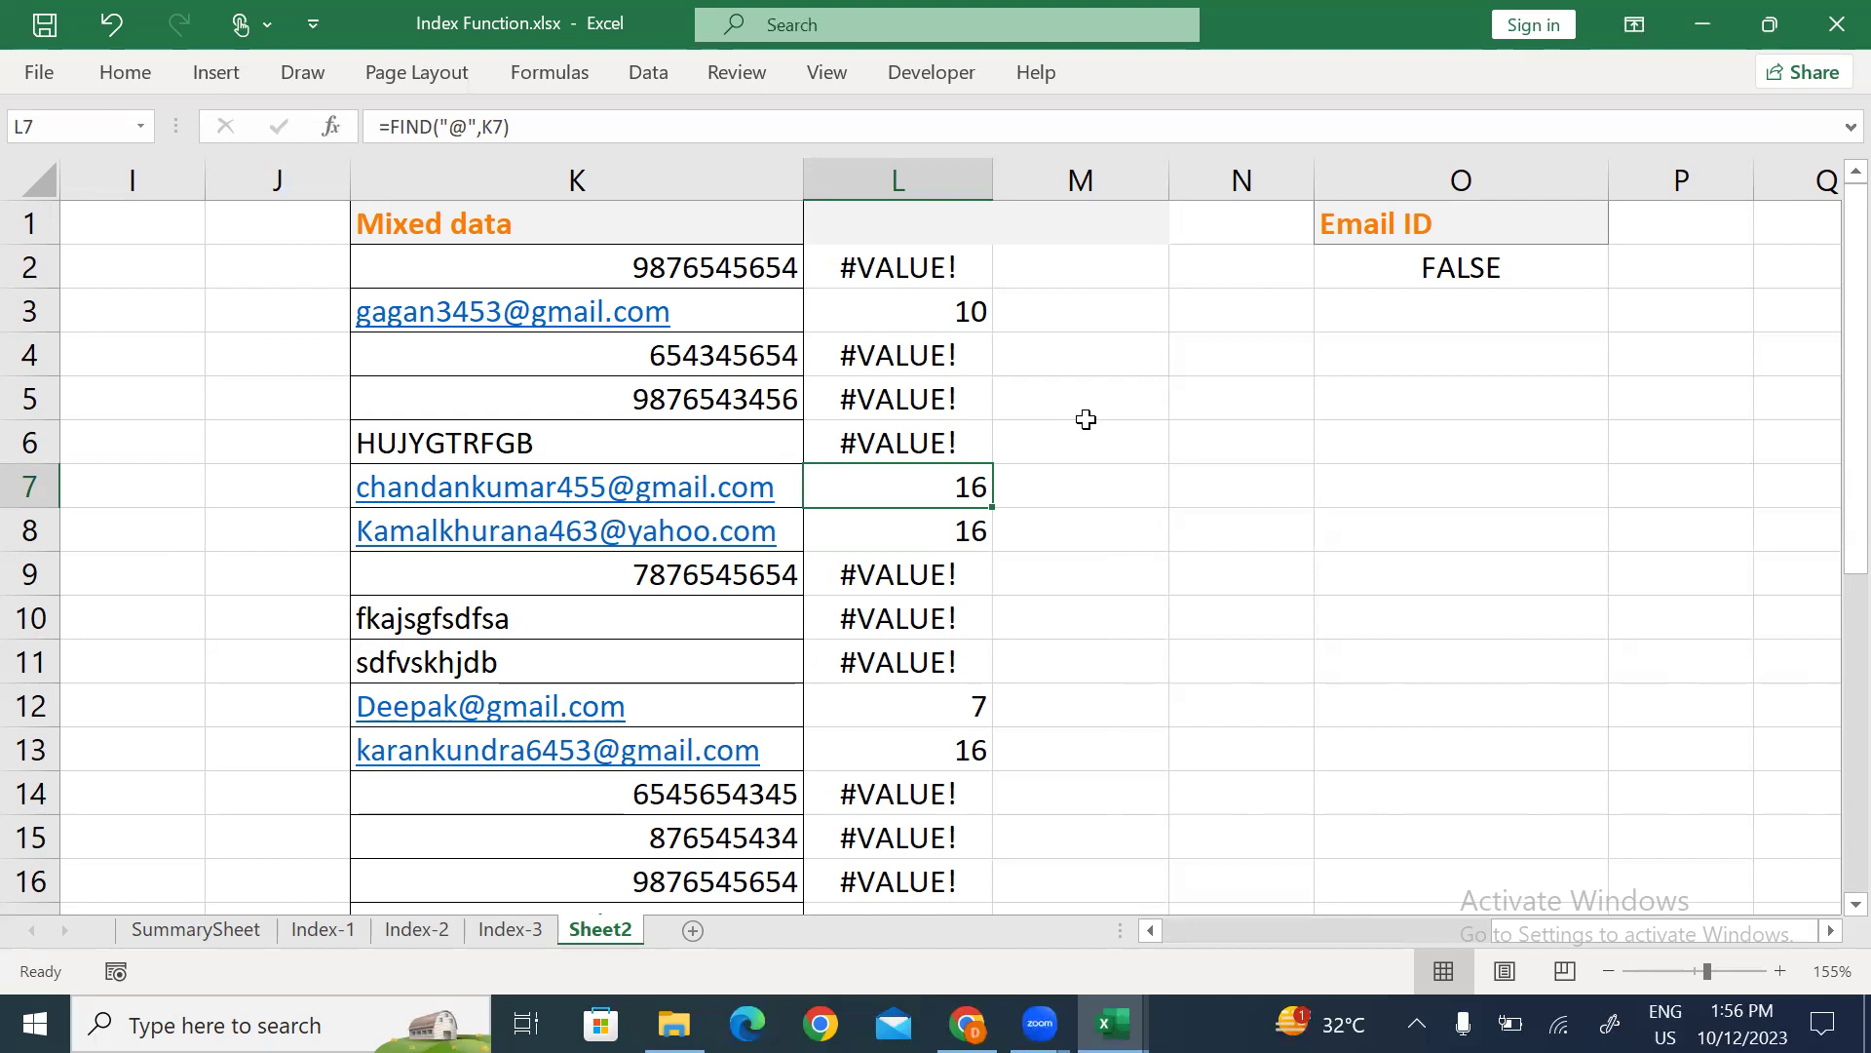
Enter the headers "Find" in L1 and "Isnumber" in M1.
key(Up)
key(Up)
key(Up)
key(Up)
key(Up)
key(Up)
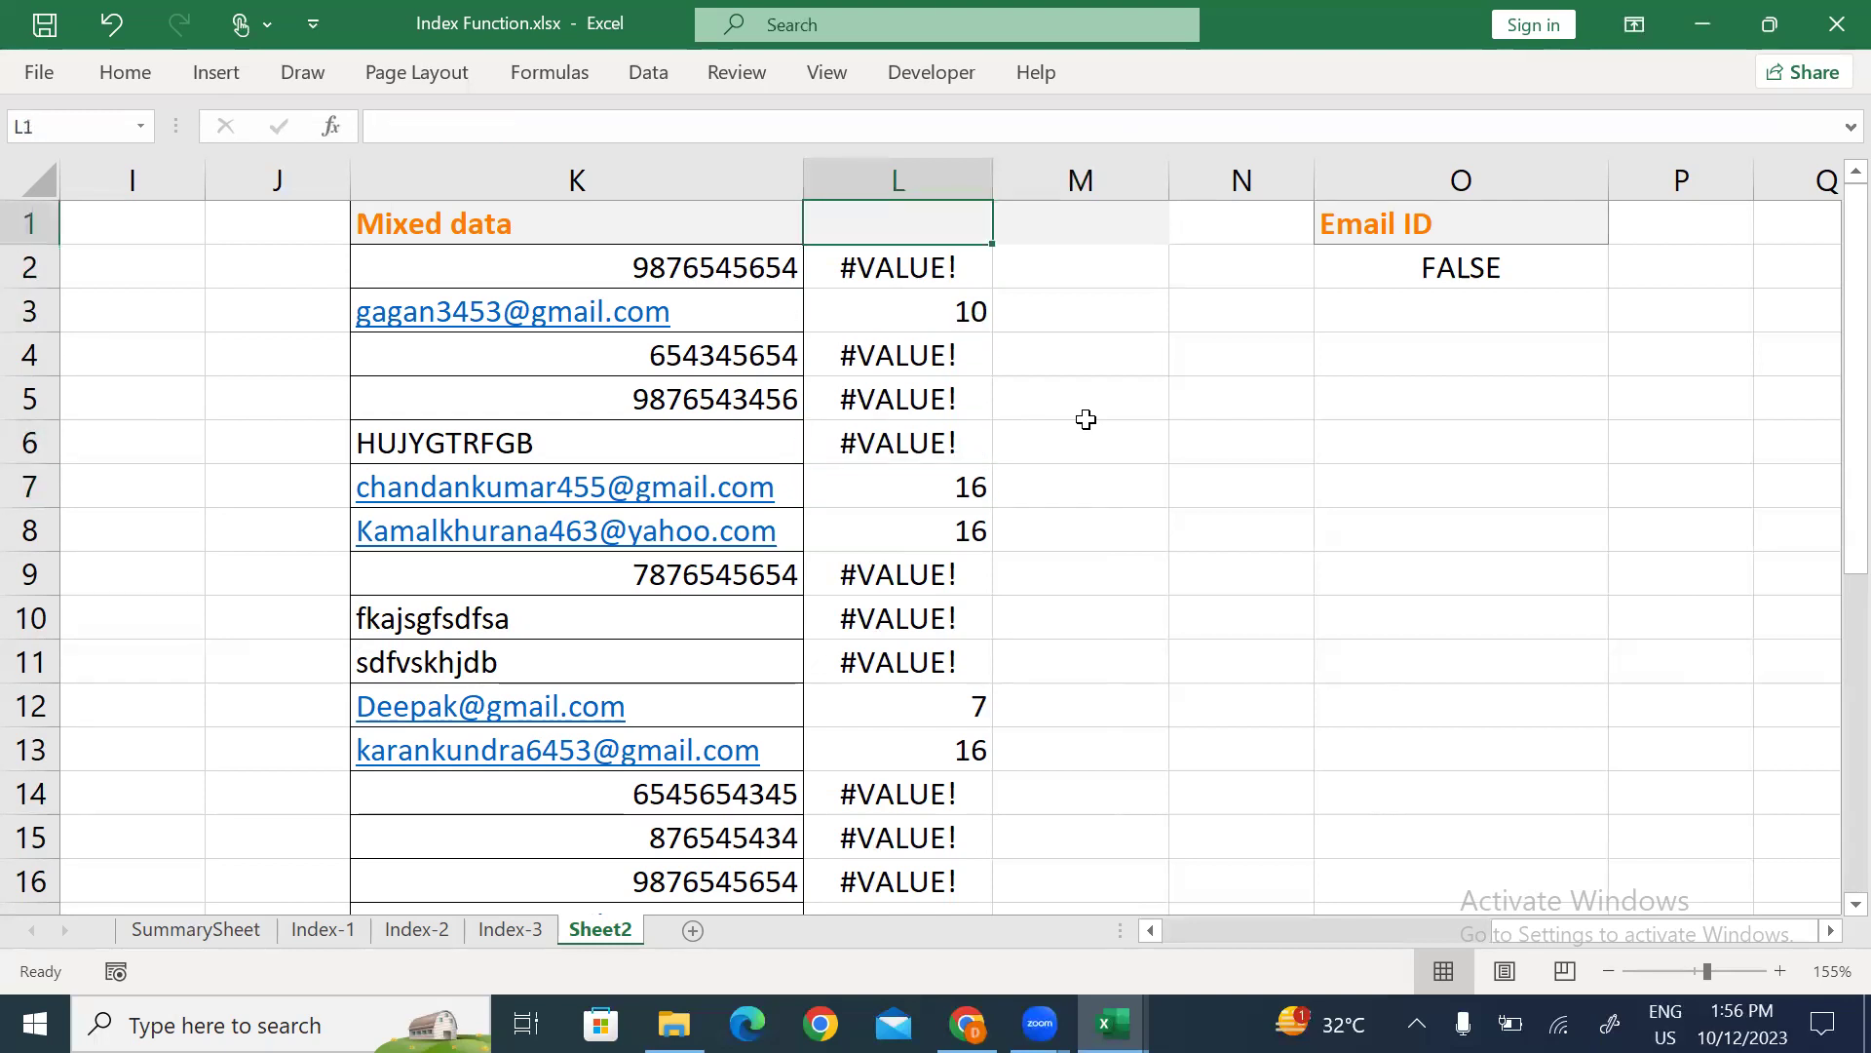
text(Find)
key(Tab)
text(Isn)
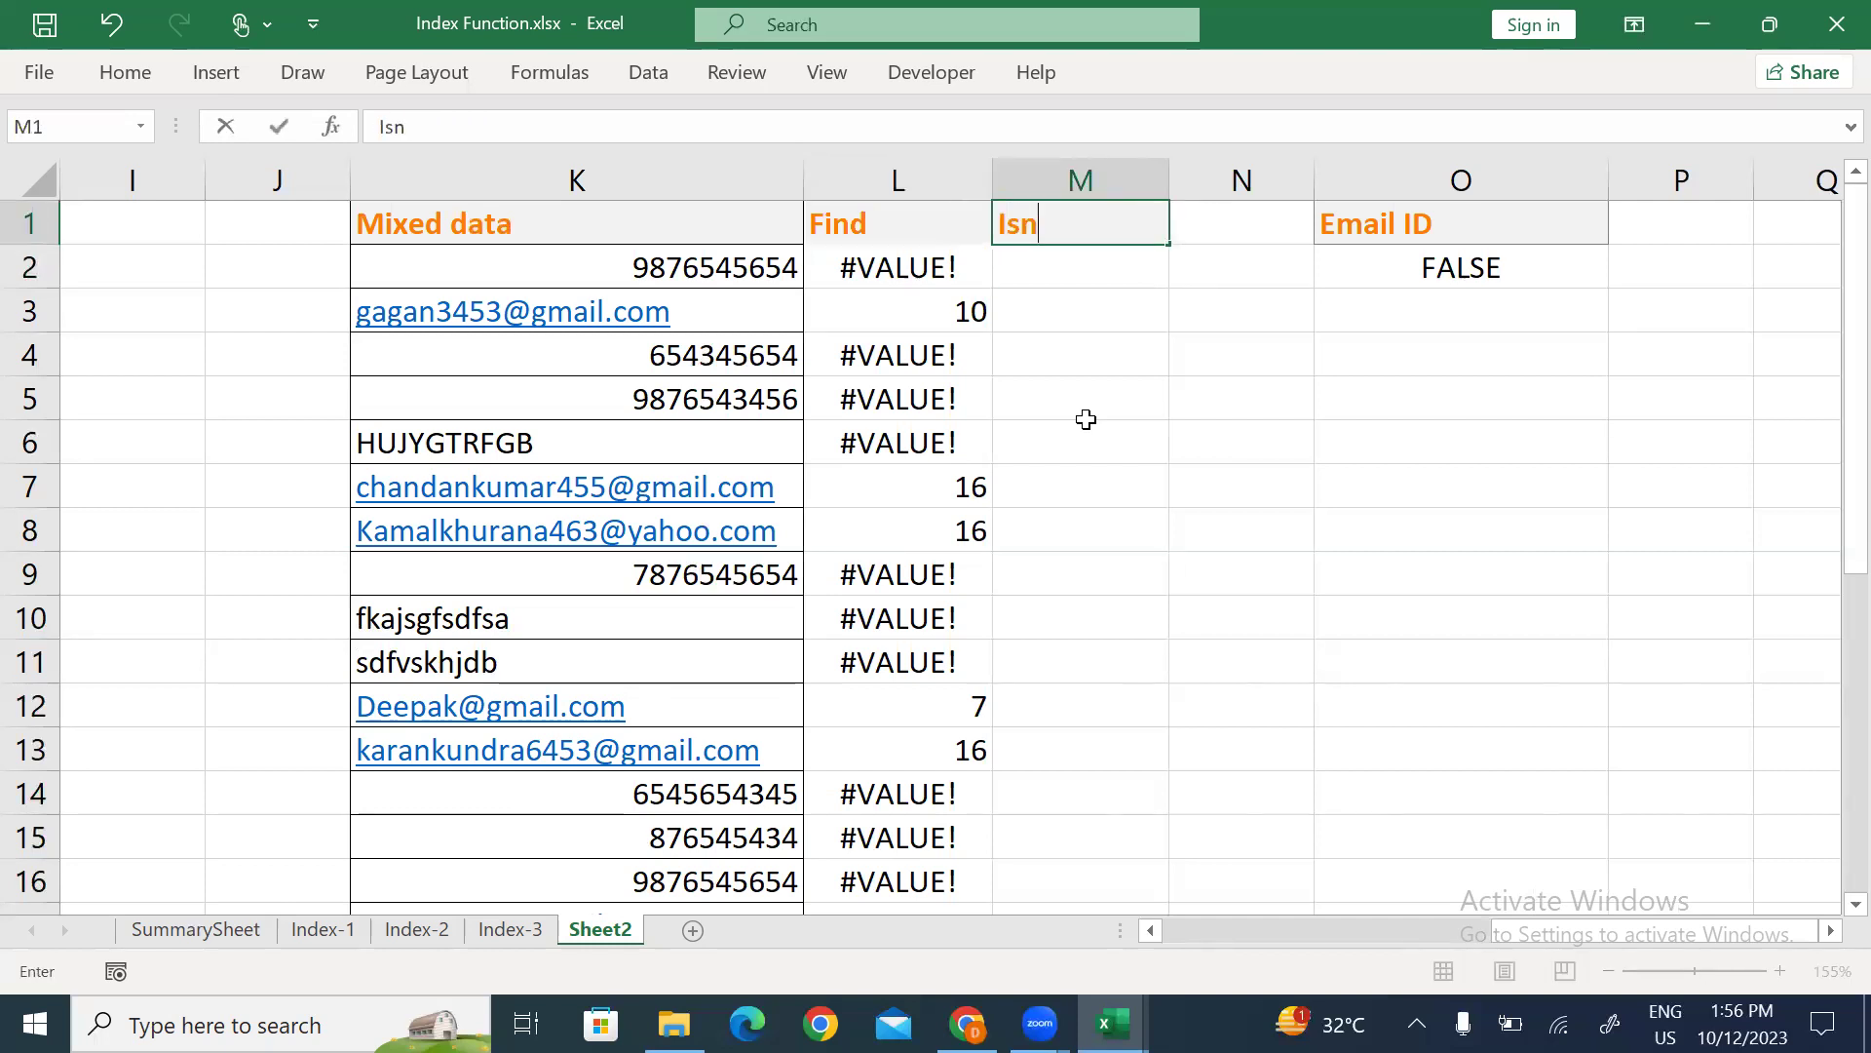
text(umber)
key(Return)
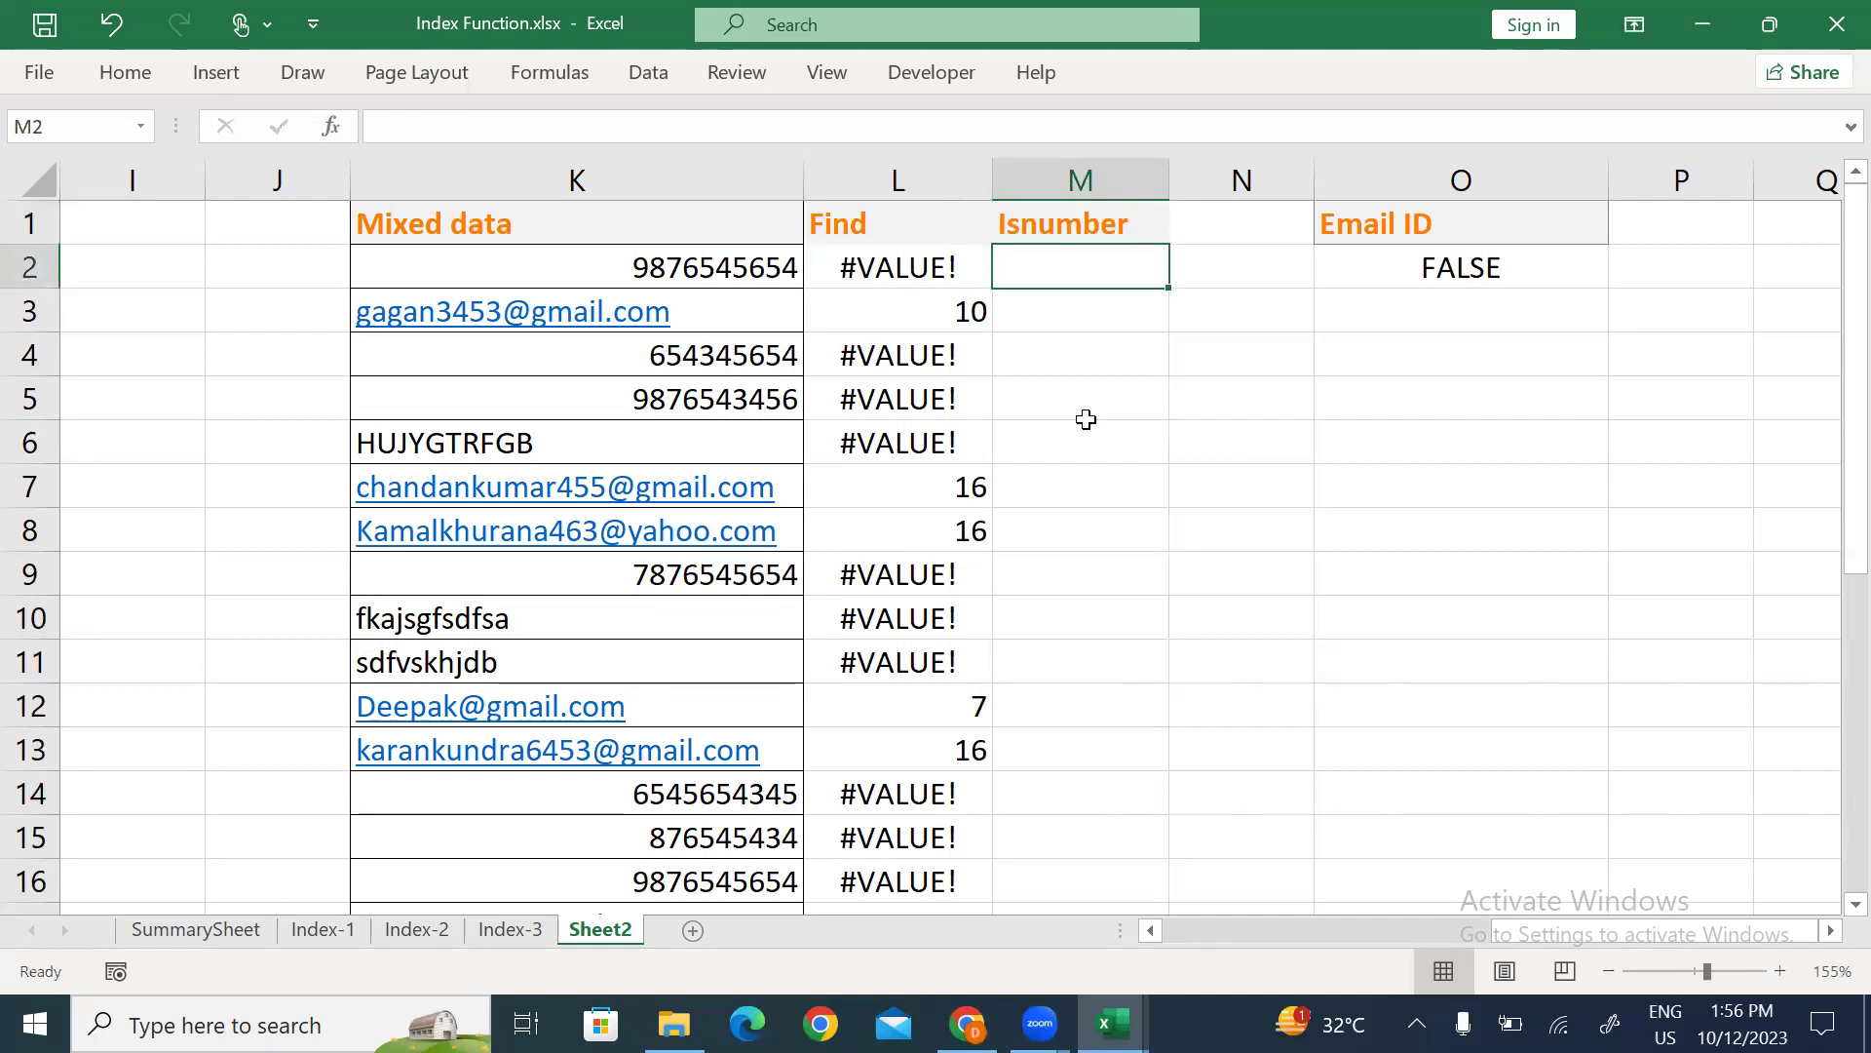
Enter an ISNUMBER formula in M2 that tests the FIND result in L2.
text(=isn)
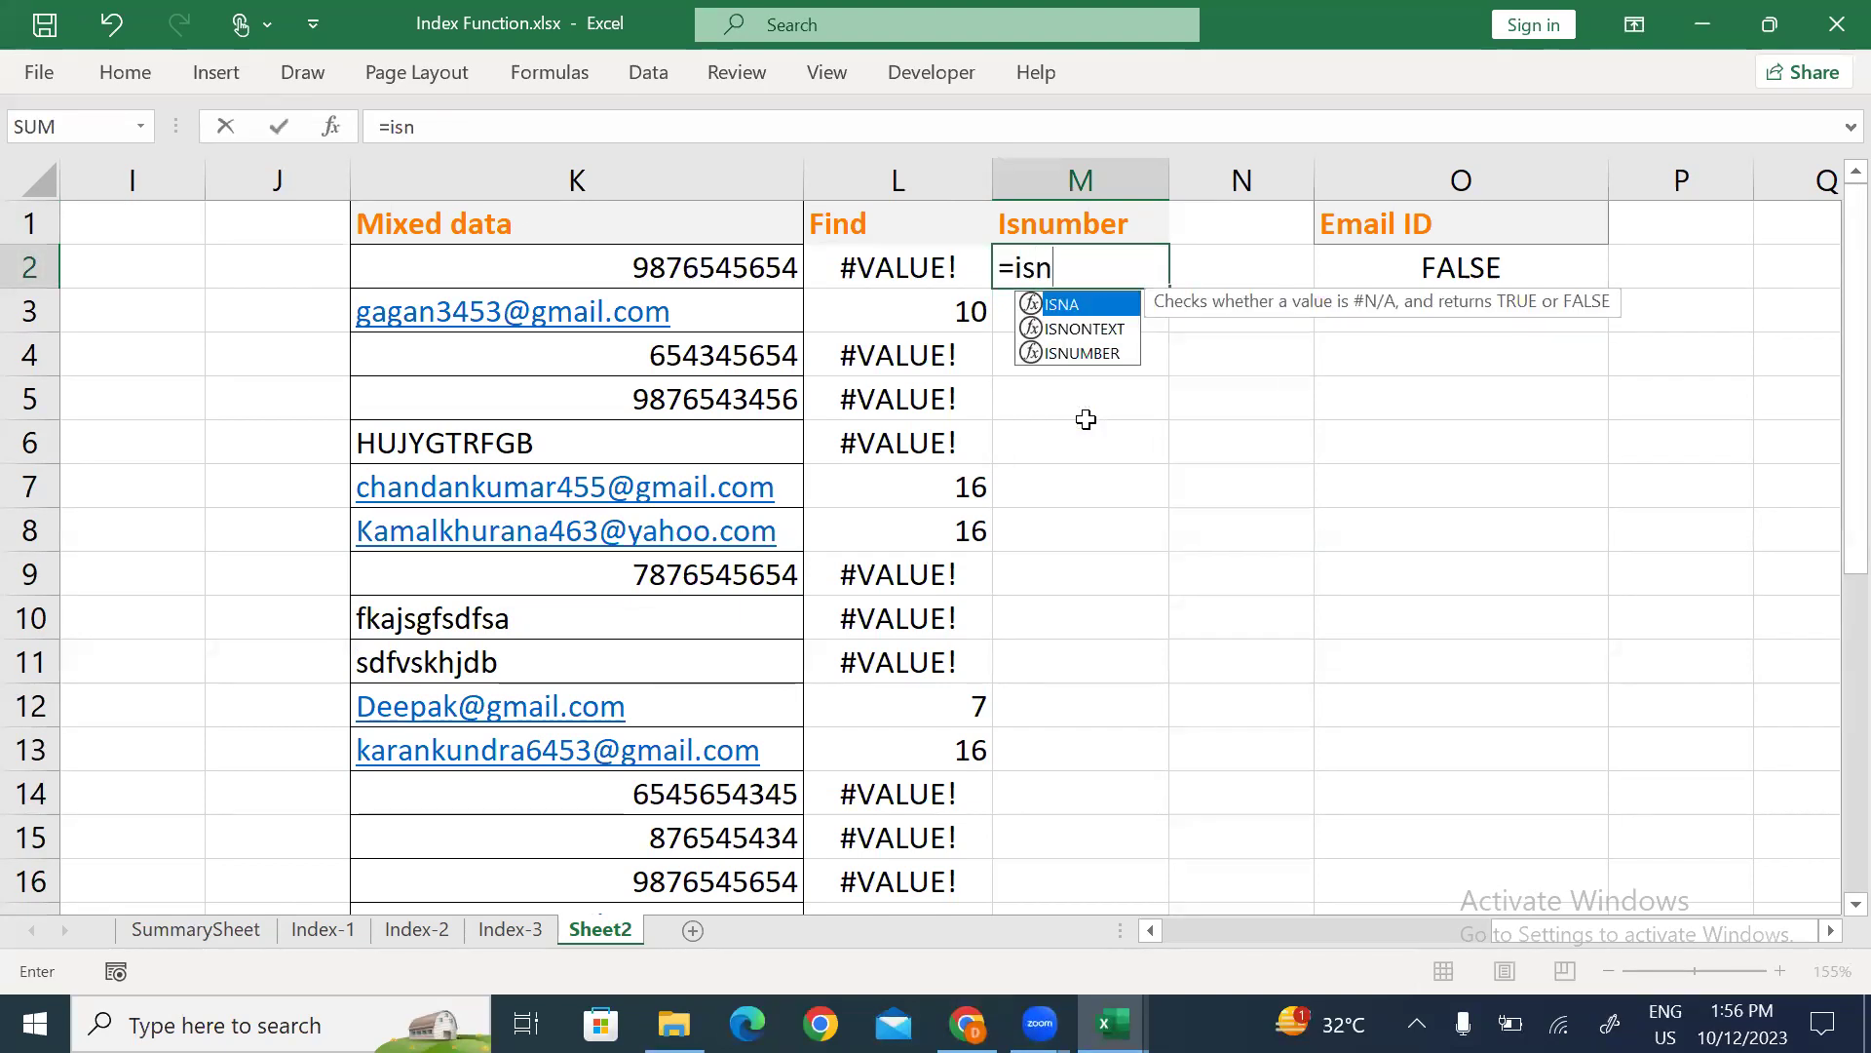
key(Down)
key(Down)
key(Tab)
key(Left)
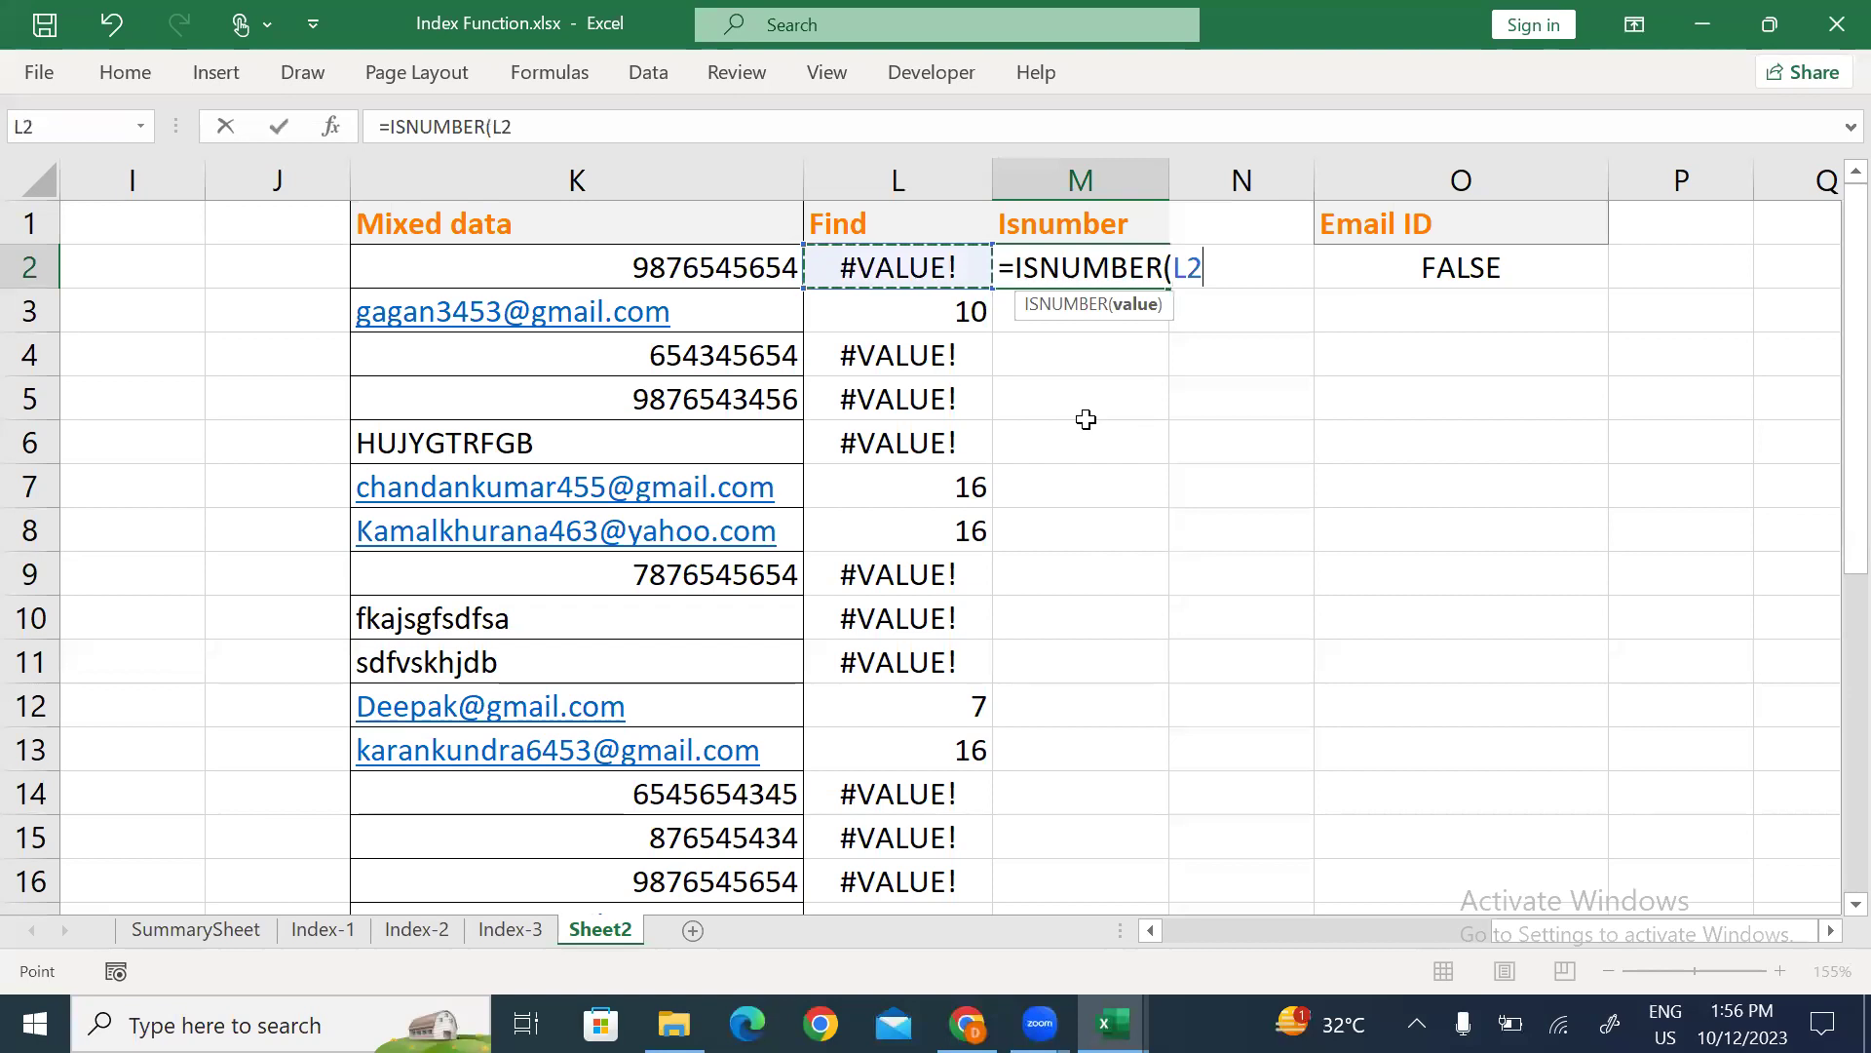
key(Return)
Fill the ISNUMBER formula from M2 down through M16.
key(Up)
key(shift+Down)
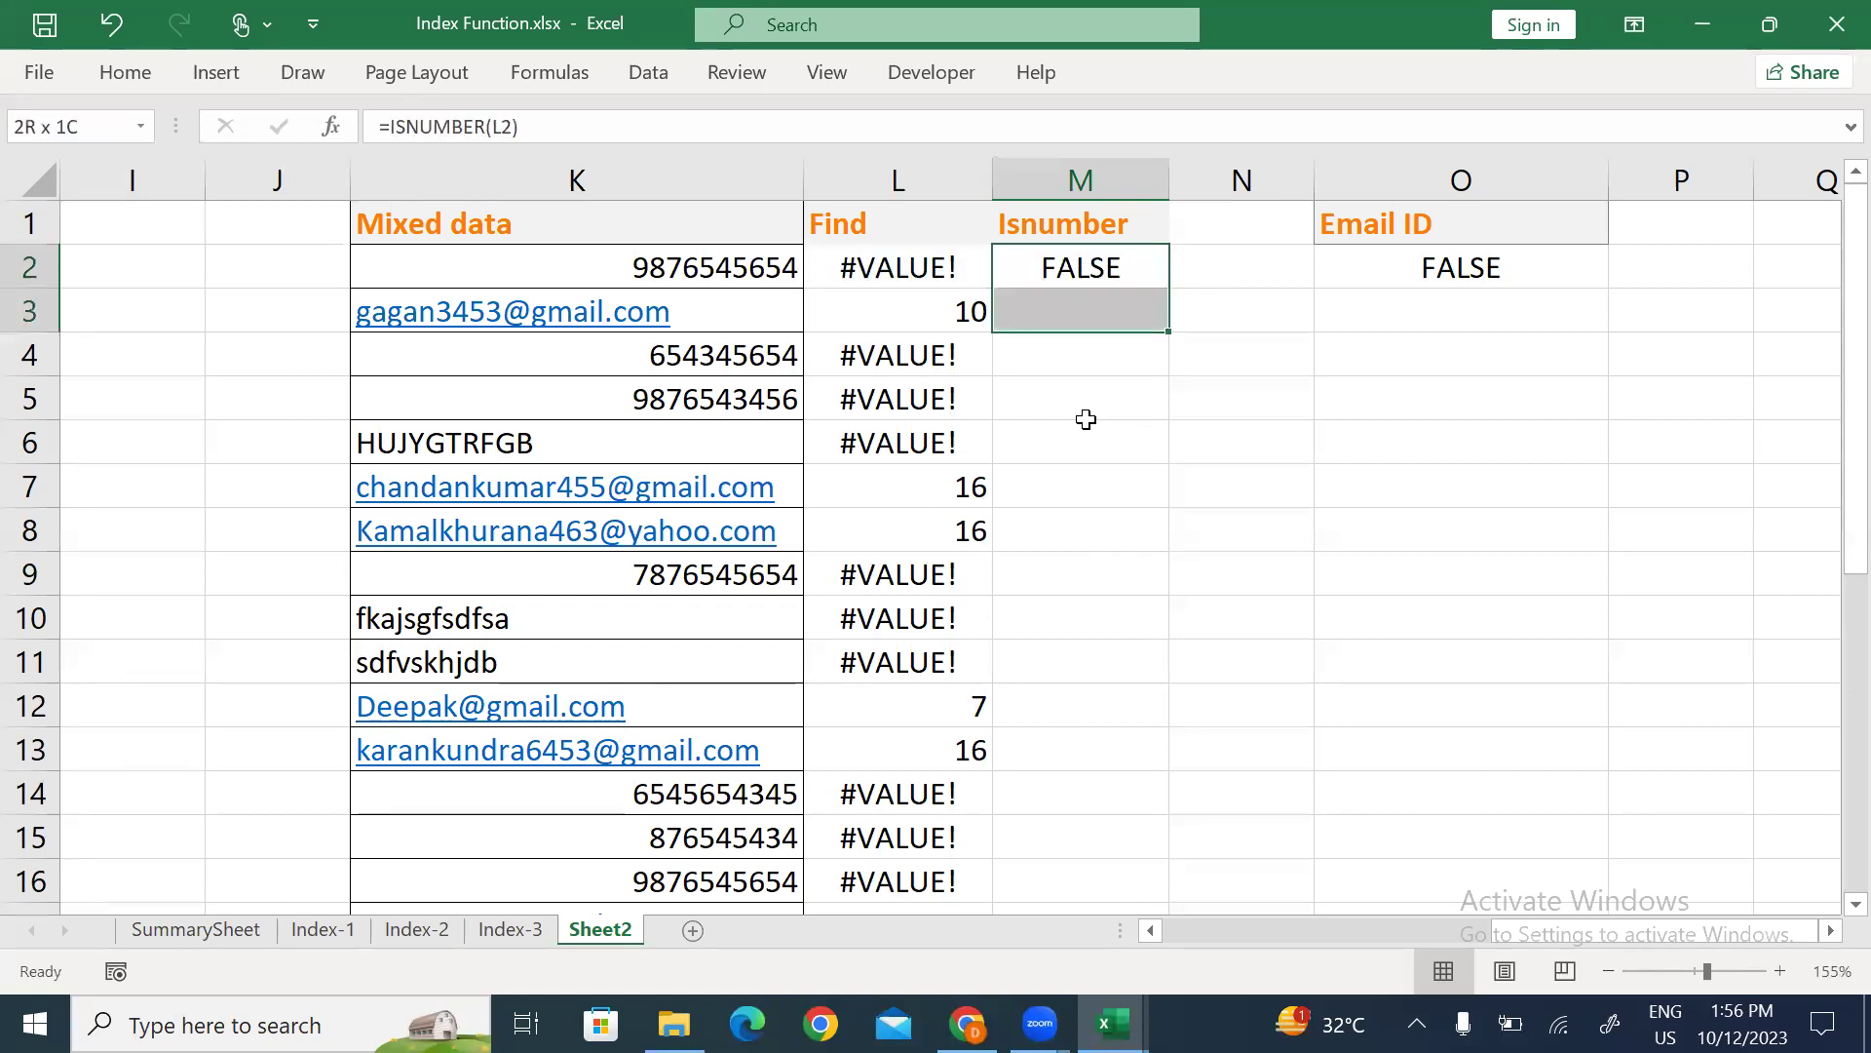
key(shift+Down)
key(shift+Down)
key(shift+Down)
key(shift+Down)
key(shift+Down)
key(shift+Down)
key(shift+Down)
key(shift+Down)
key(shift+Down)
key(shift+Down)
key(shift+Down)
key(shift+Down)
key(shift+Down)
key(ctrl+d)
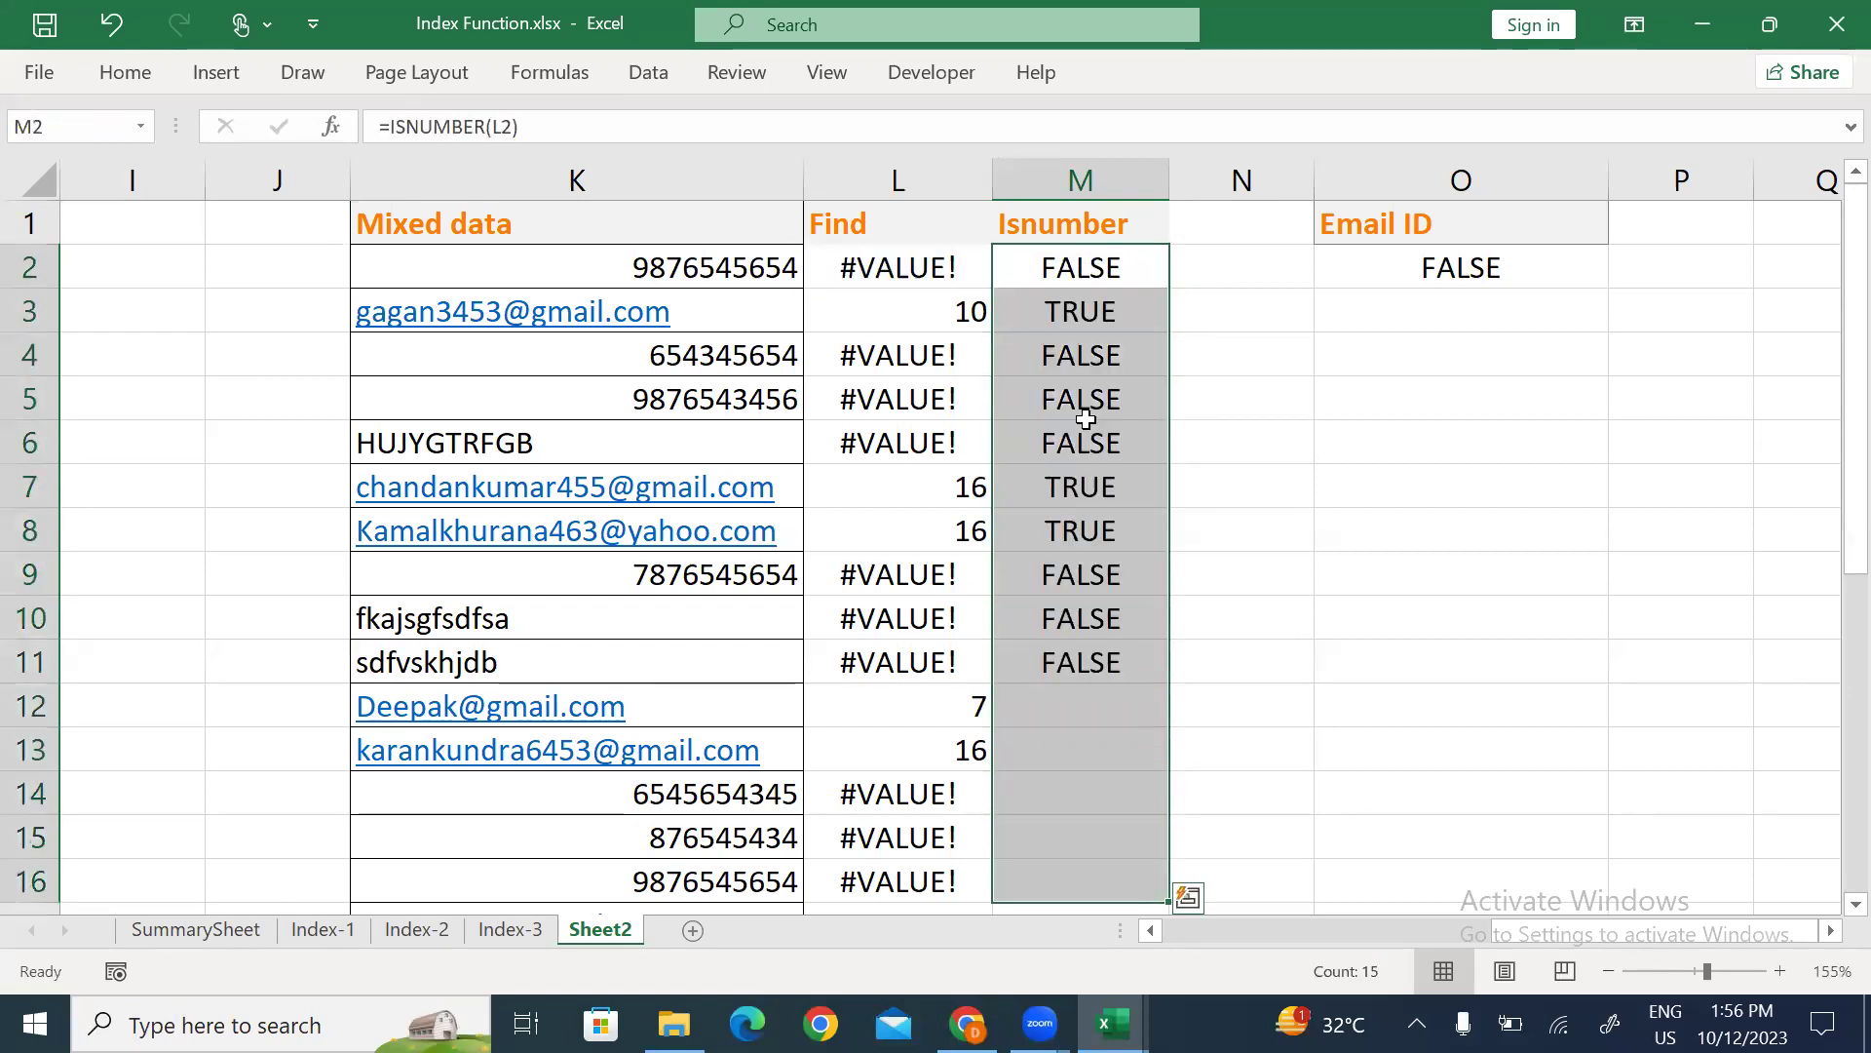
key(Up)
key(Down)
key(Down)
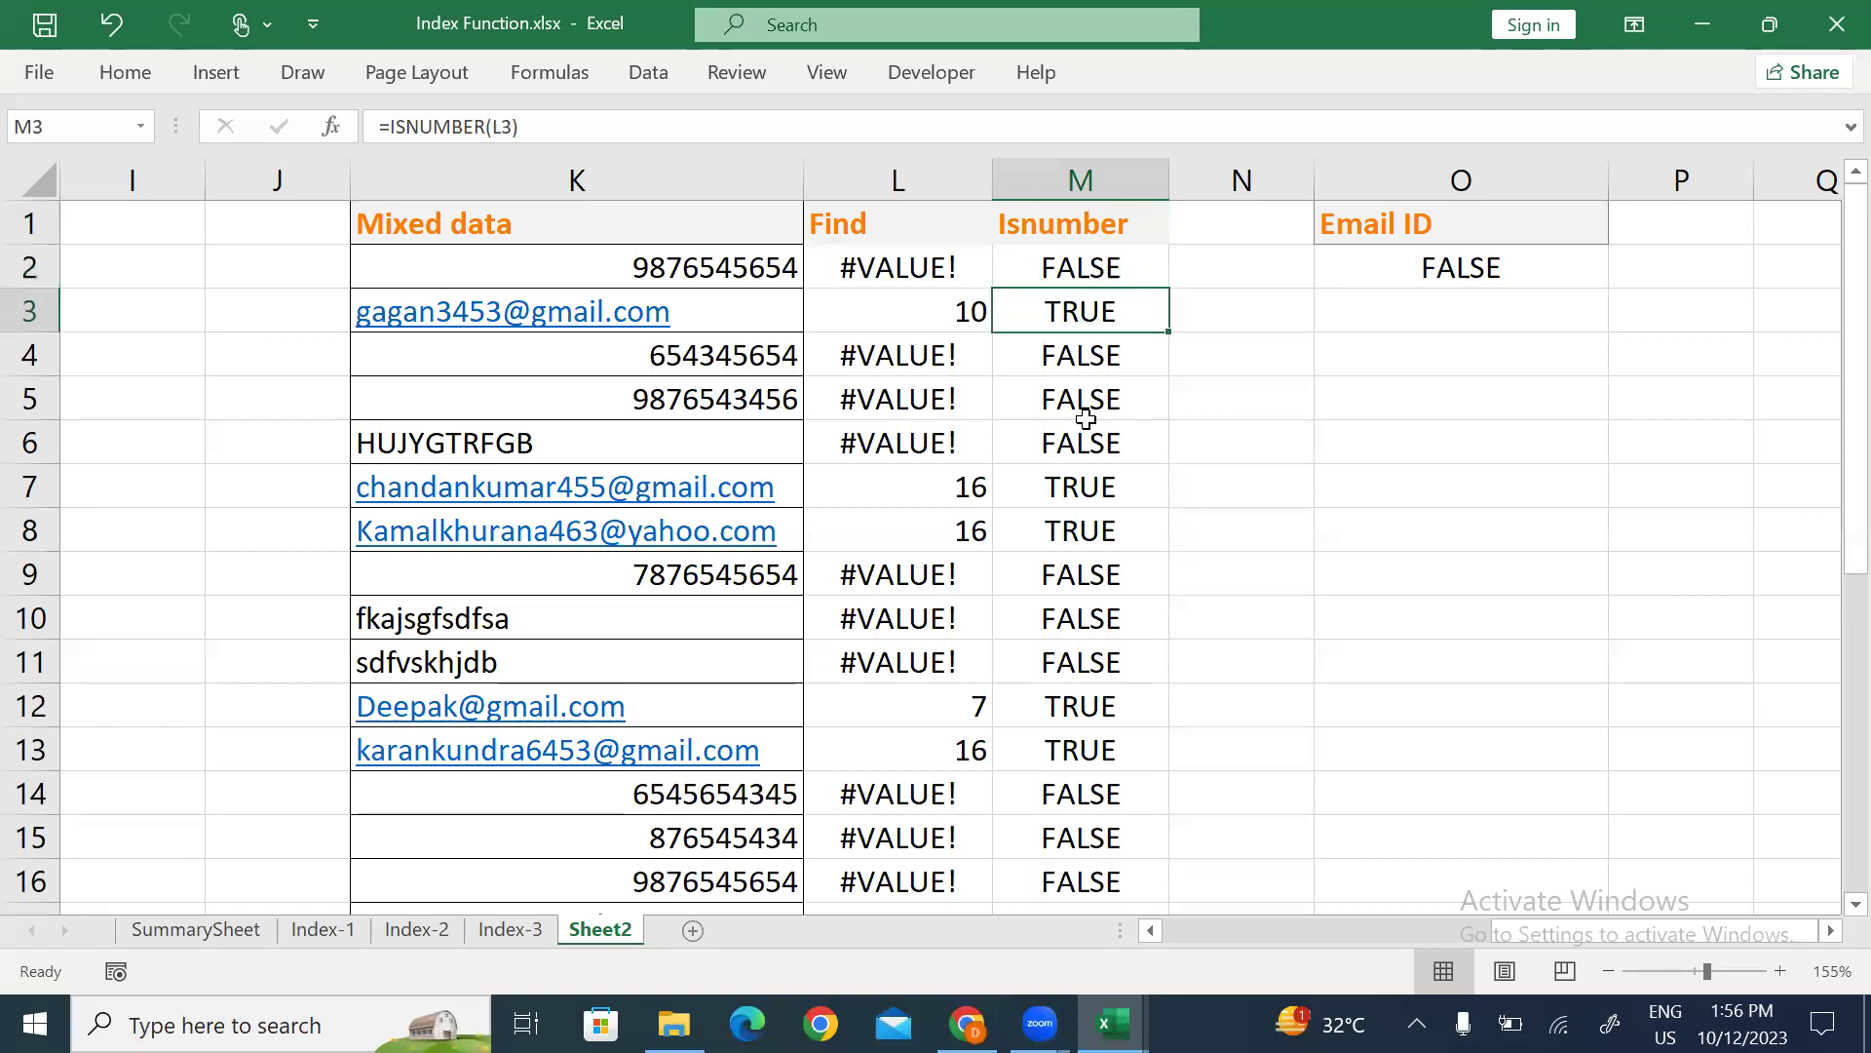
Filter the Isnumber column to show only the TRUE rows.
key(Up)
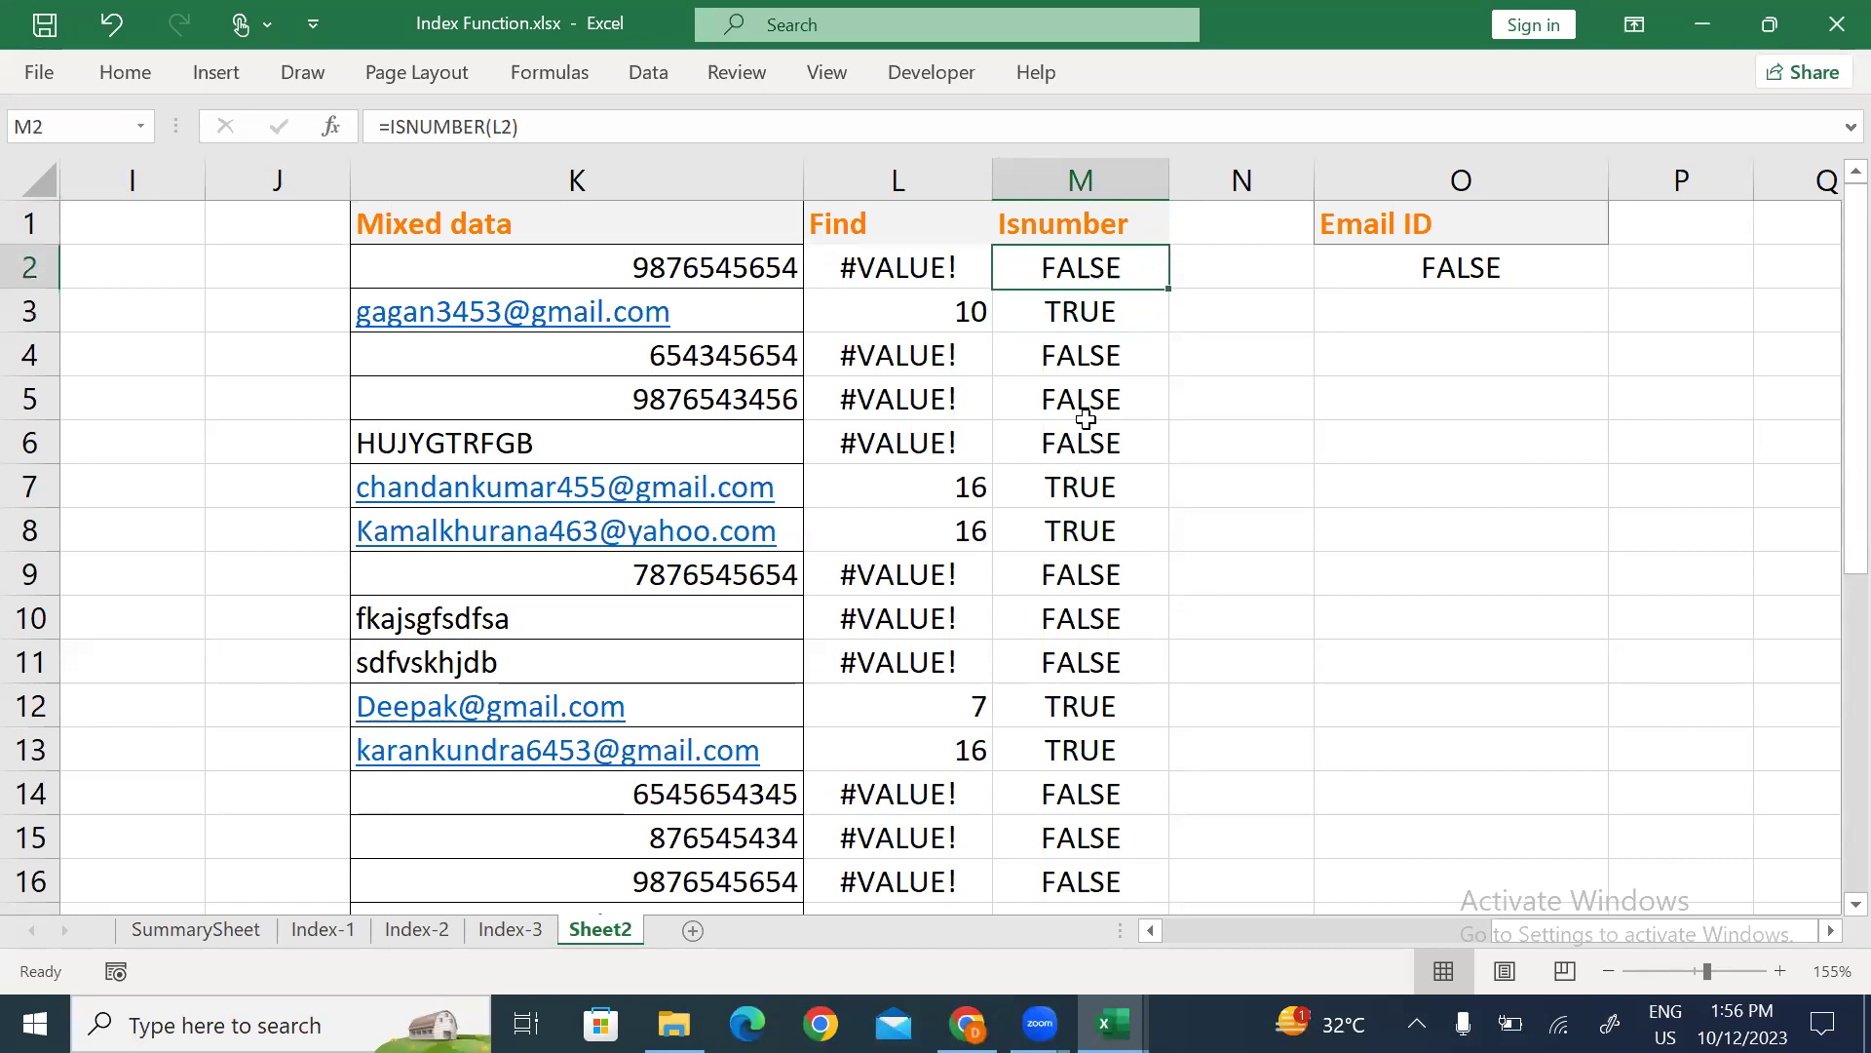
key(Up)
key(ctrl+shift+l)
key(alt+Down)
key(Down)
key(Down)
key(Down)
key(Down)
key(Down)
key(Down)
key(Down)
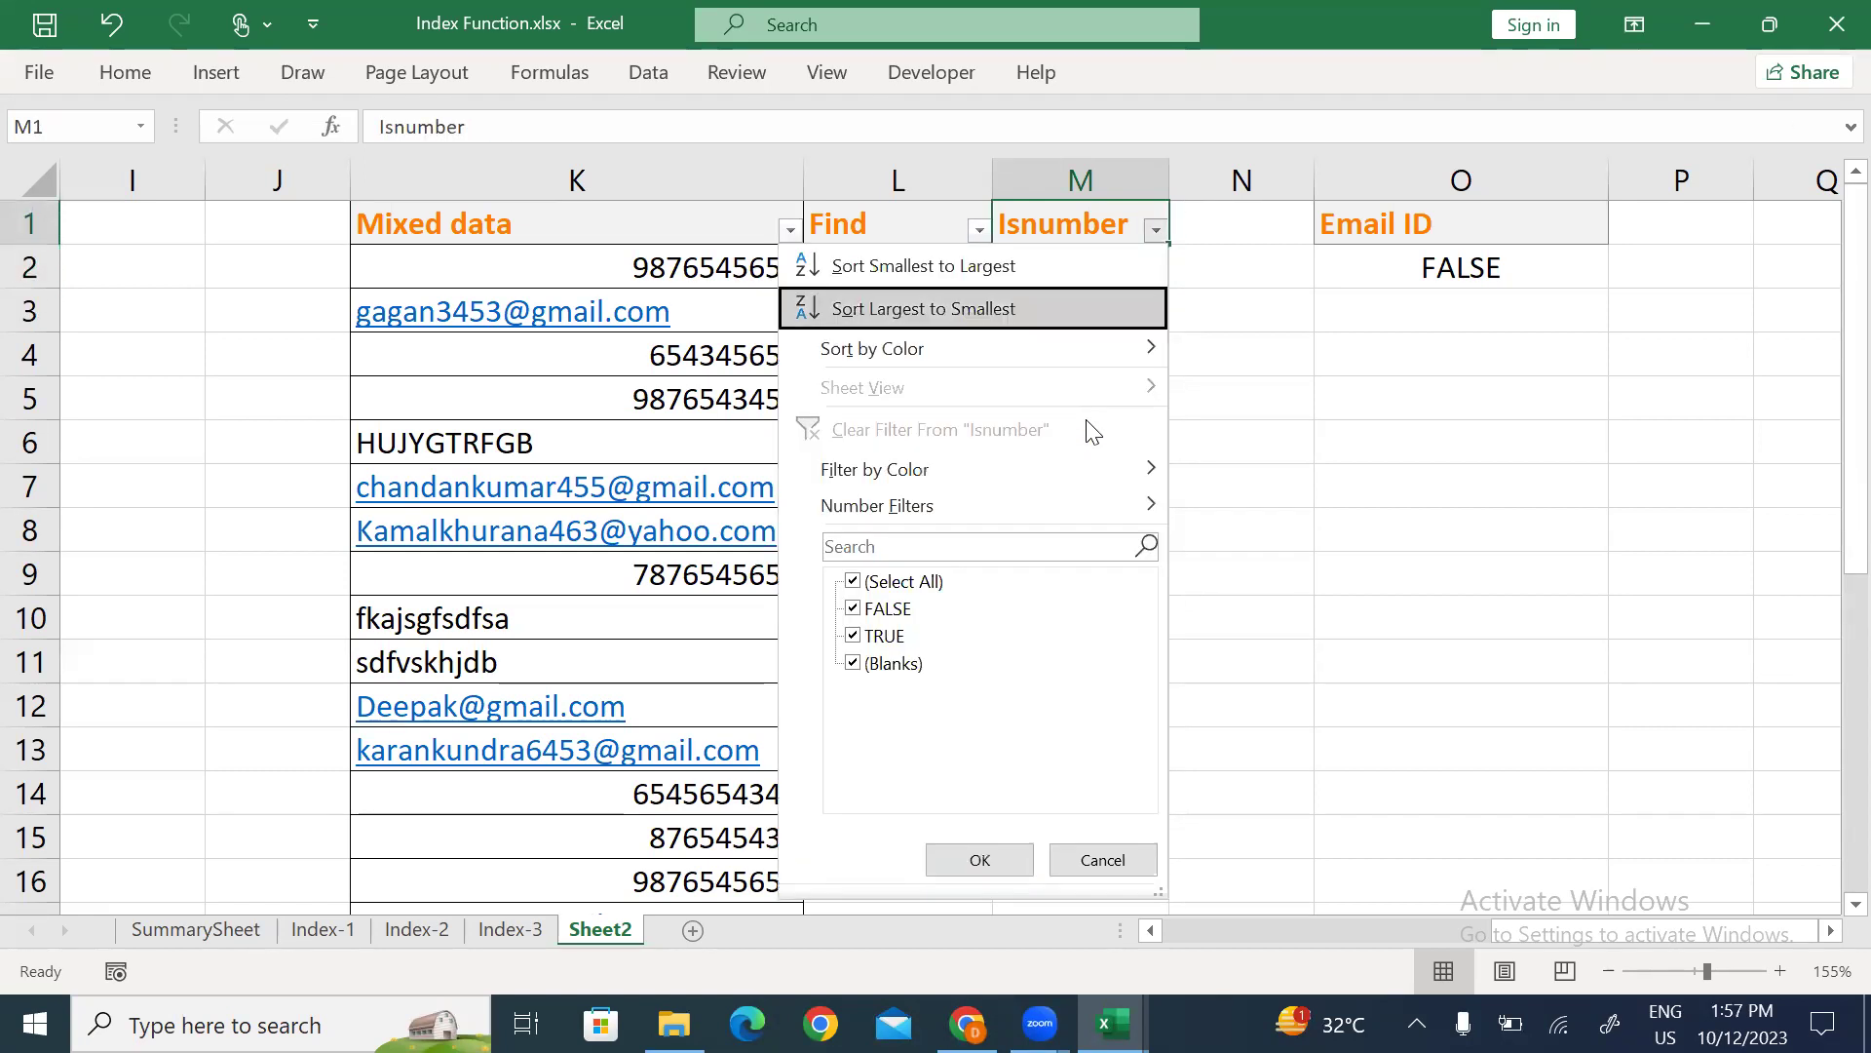
key(space)
key(Down)
key(Down)
key(space)
key(Return)
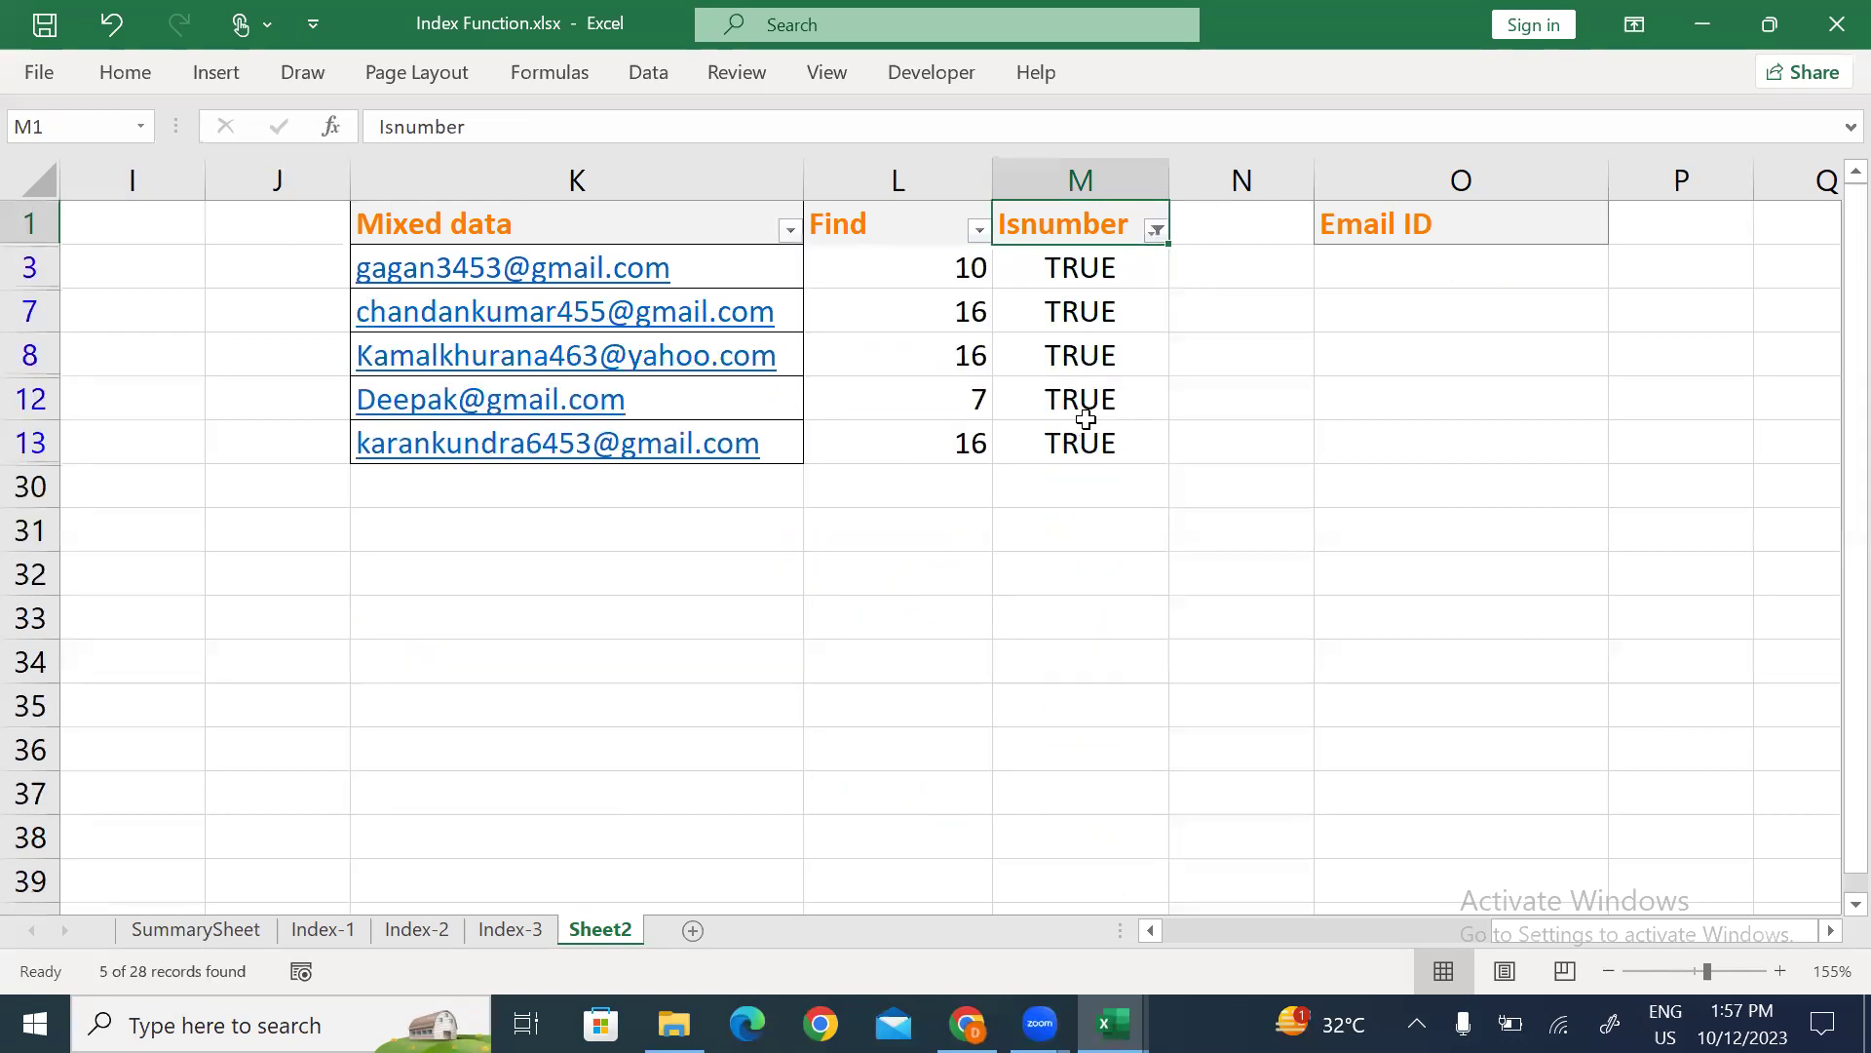
Highlight the filtered Mixed data entries in column K and remove the filter.
key(Down)
key(Left)
key(Left)
key(ctrl+shift+Down)
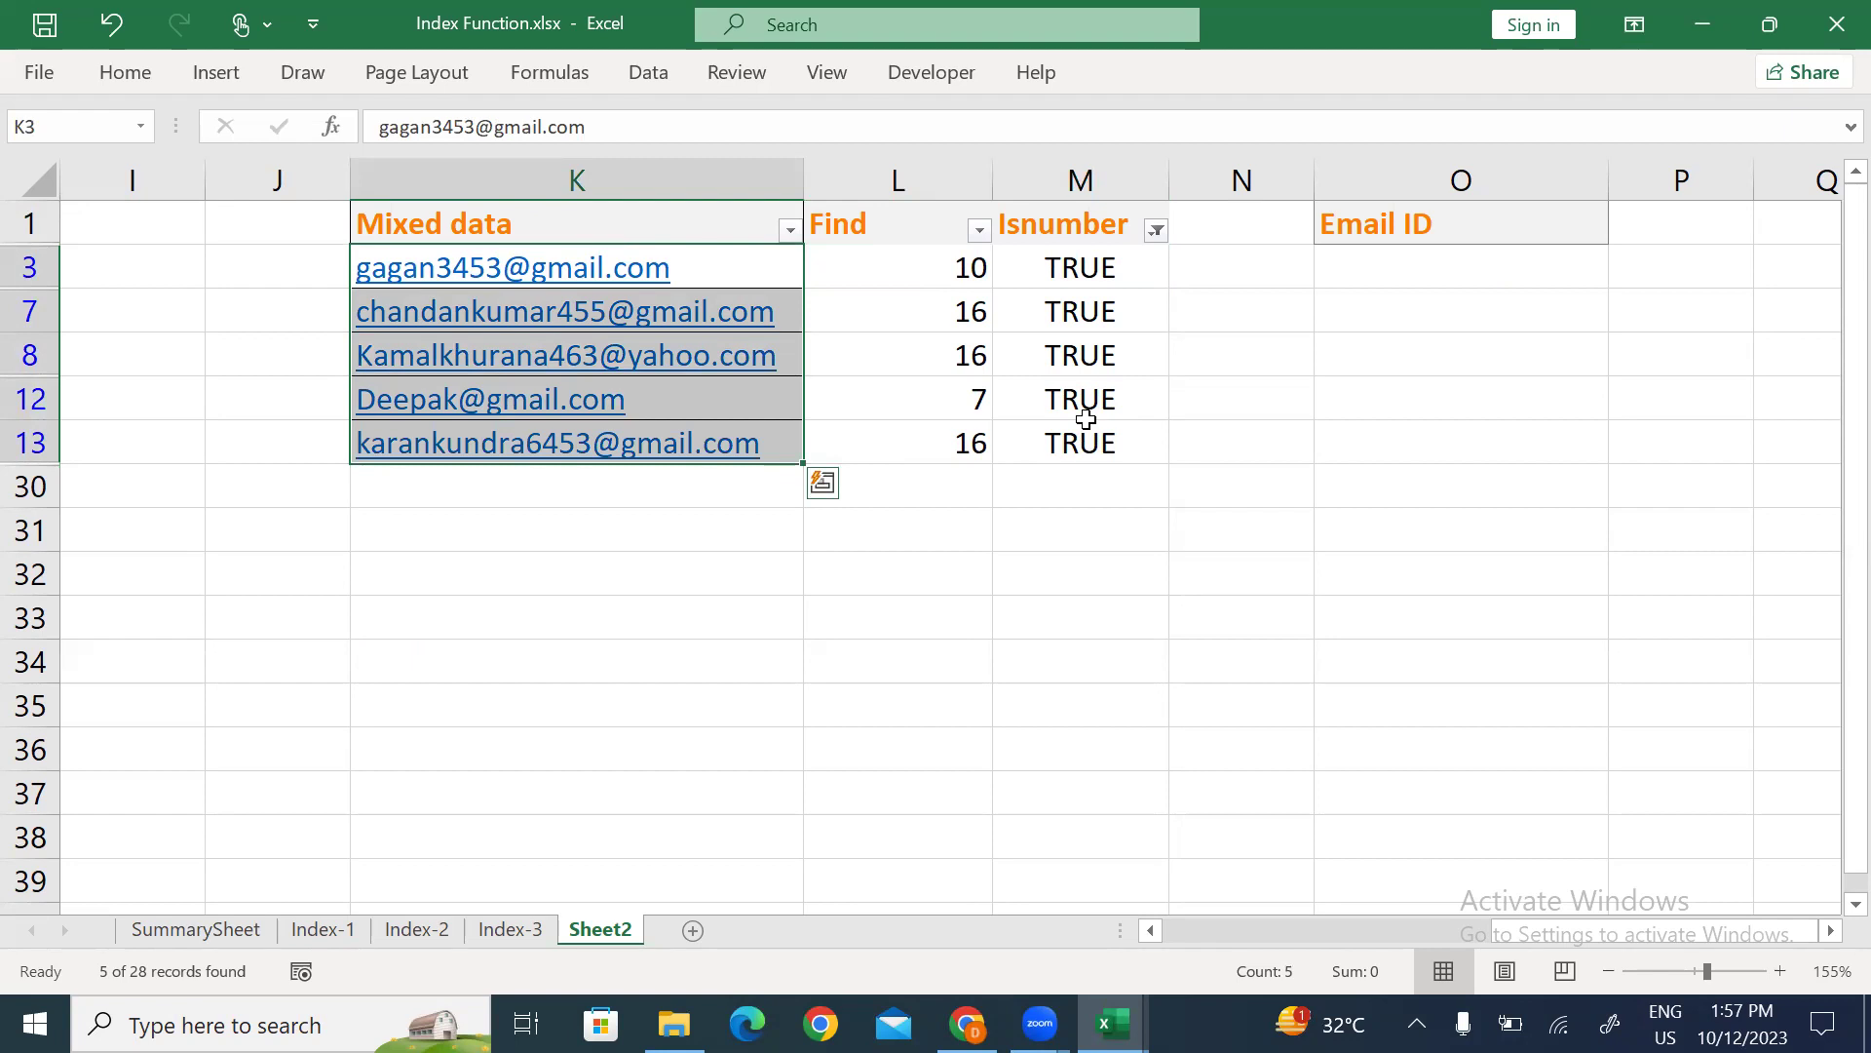
key(Up)
key(ctrl+shift+l)
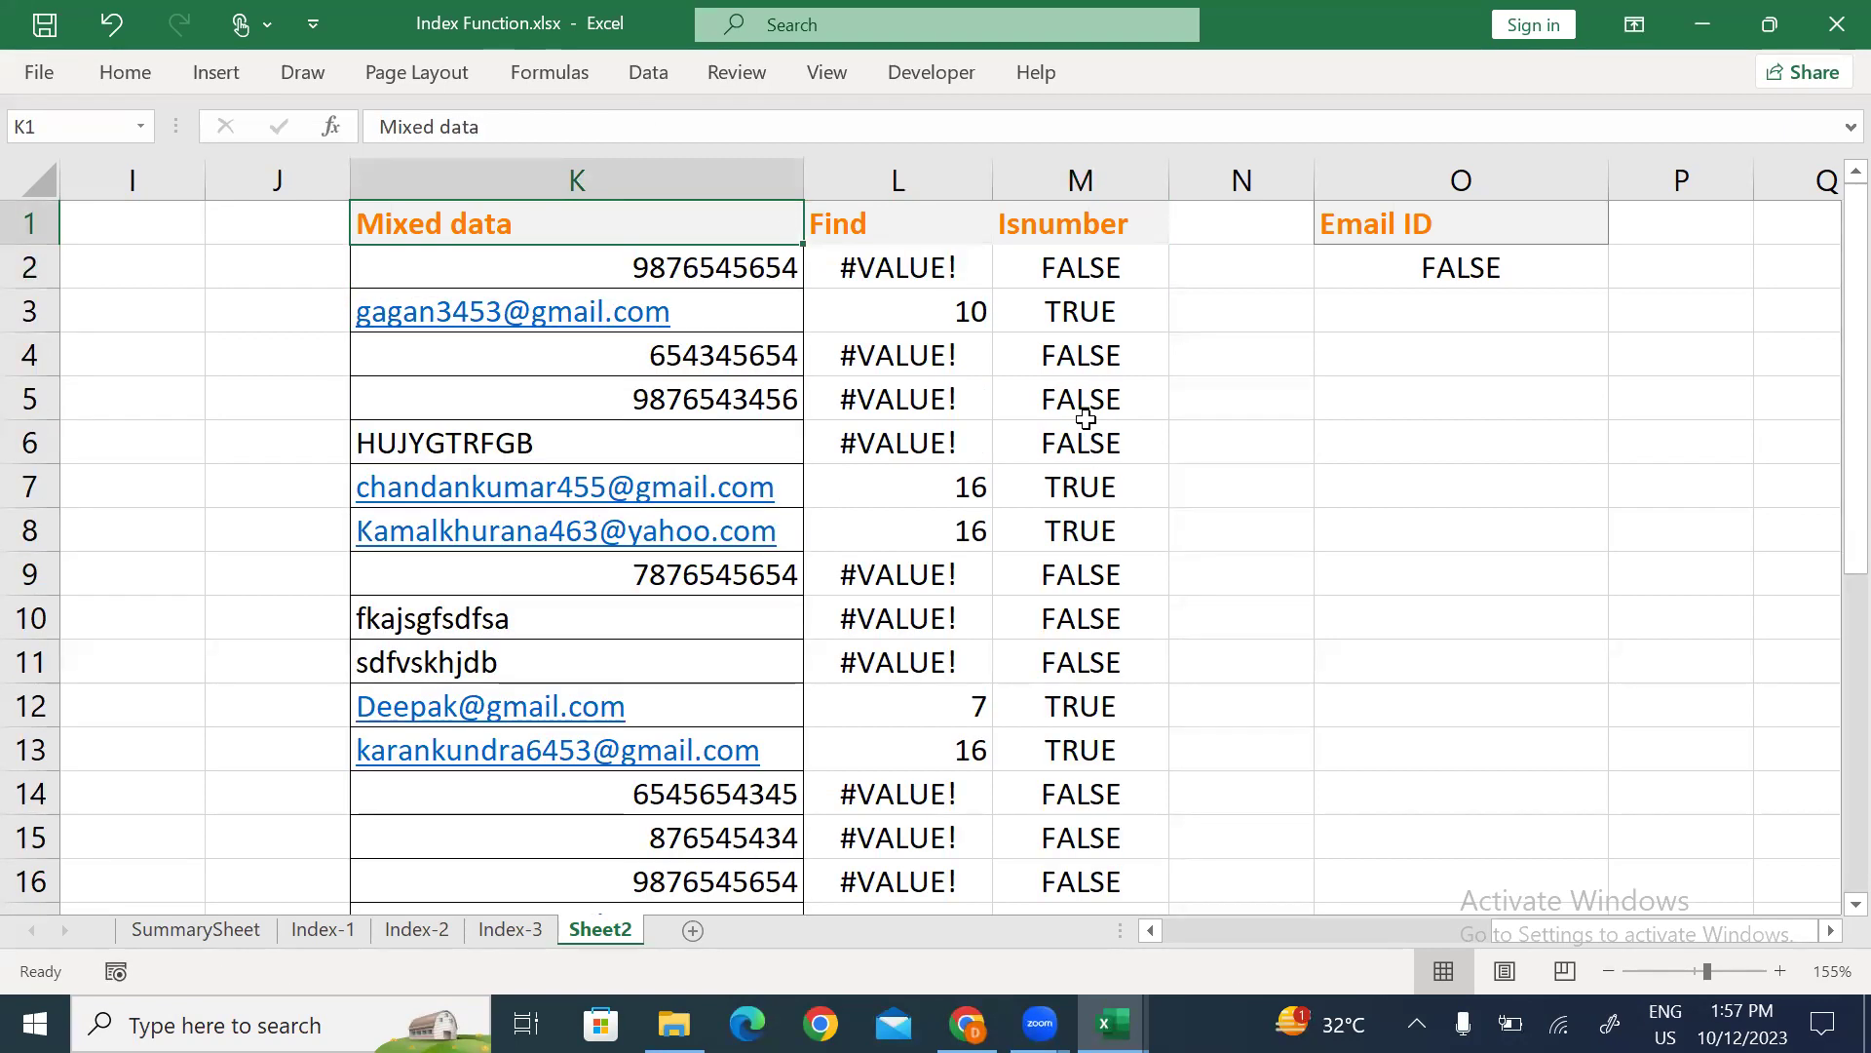
Insert a new sheet column at N, right after the Isnumber column.
key(Right)
key(Right)
key(Right)
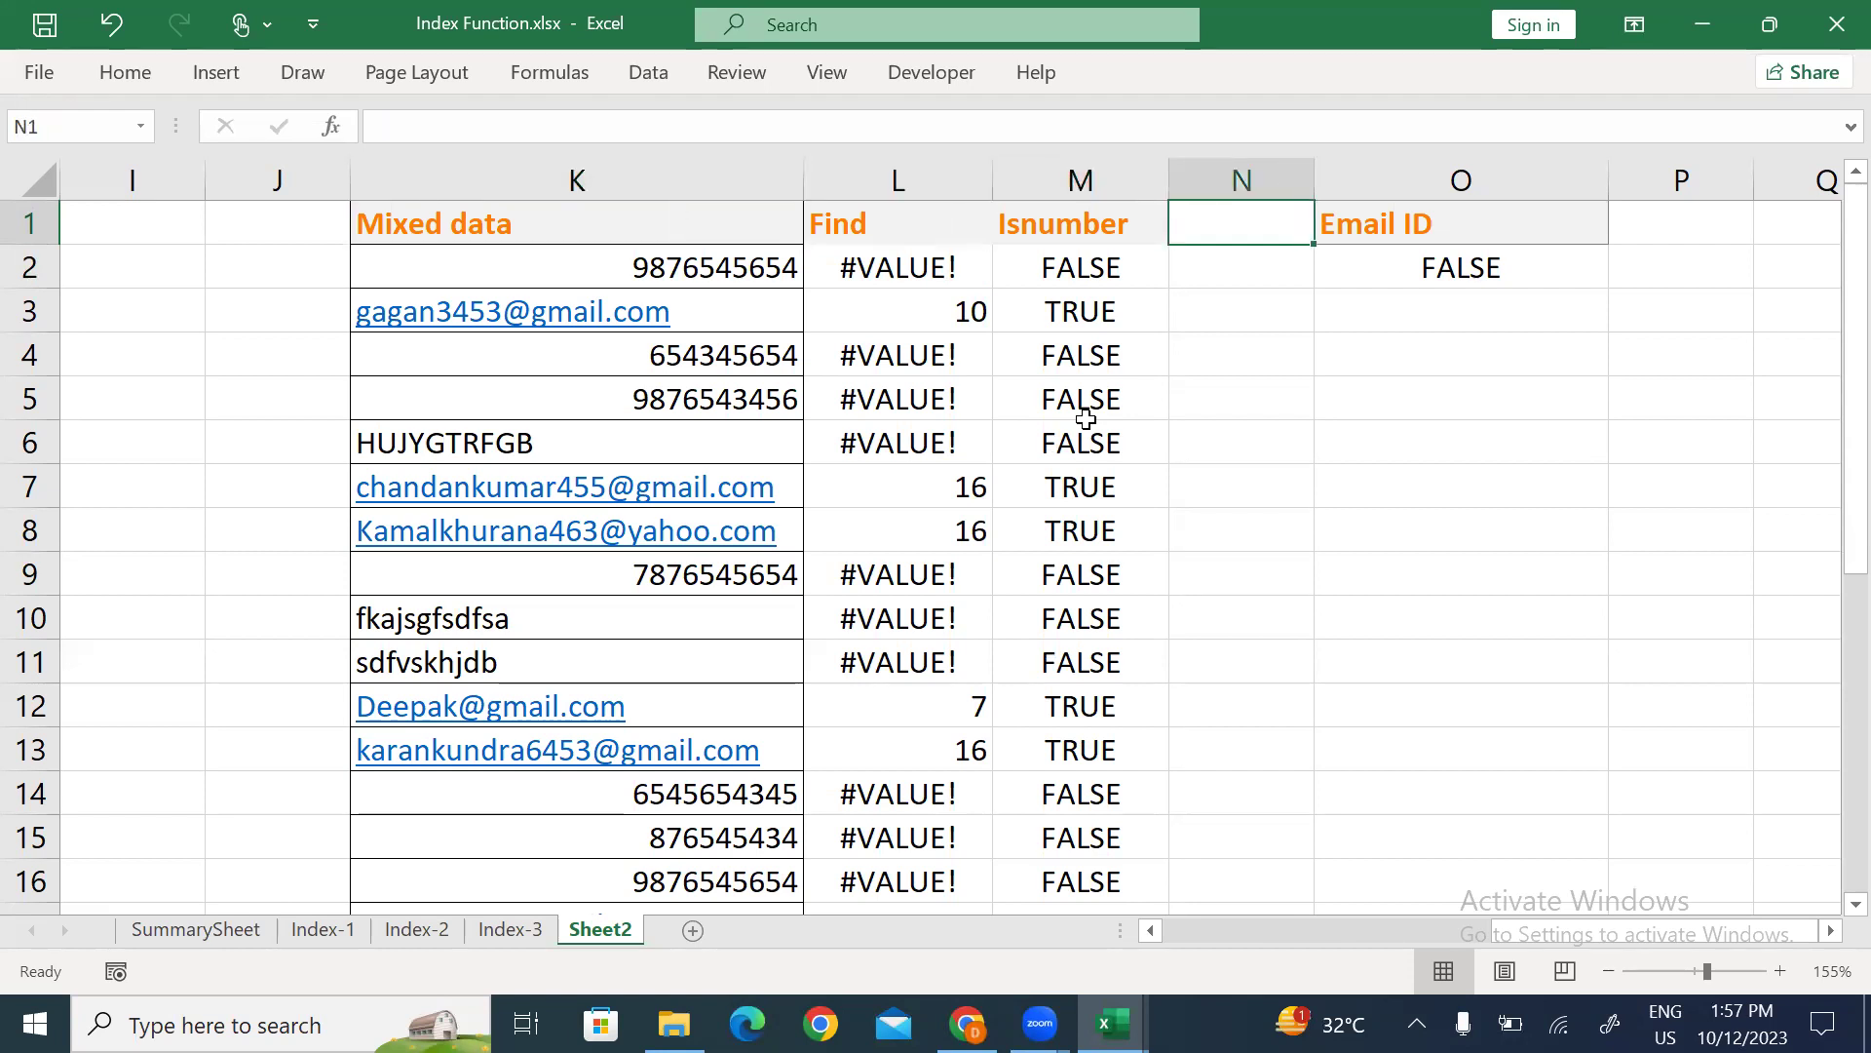
key(alt+h)
key(i)
key(c)
key(Down)
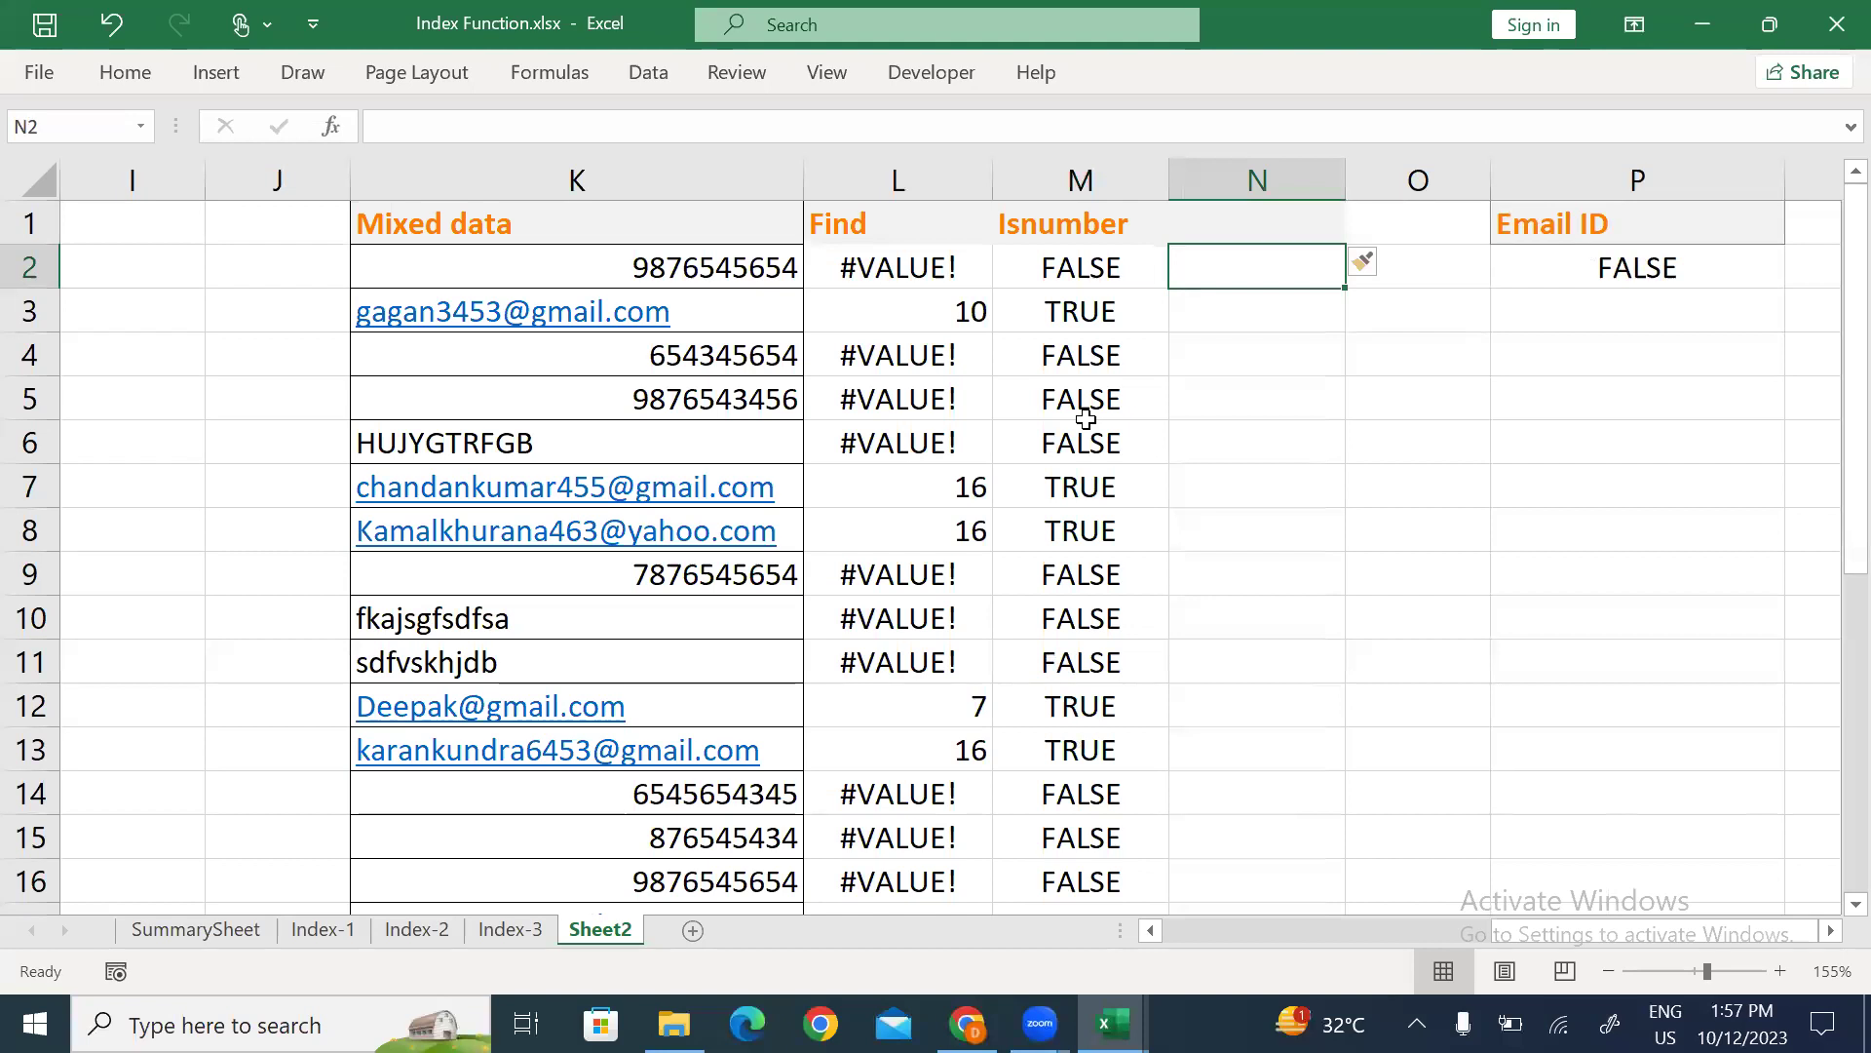
text(=if)
key(Tab)
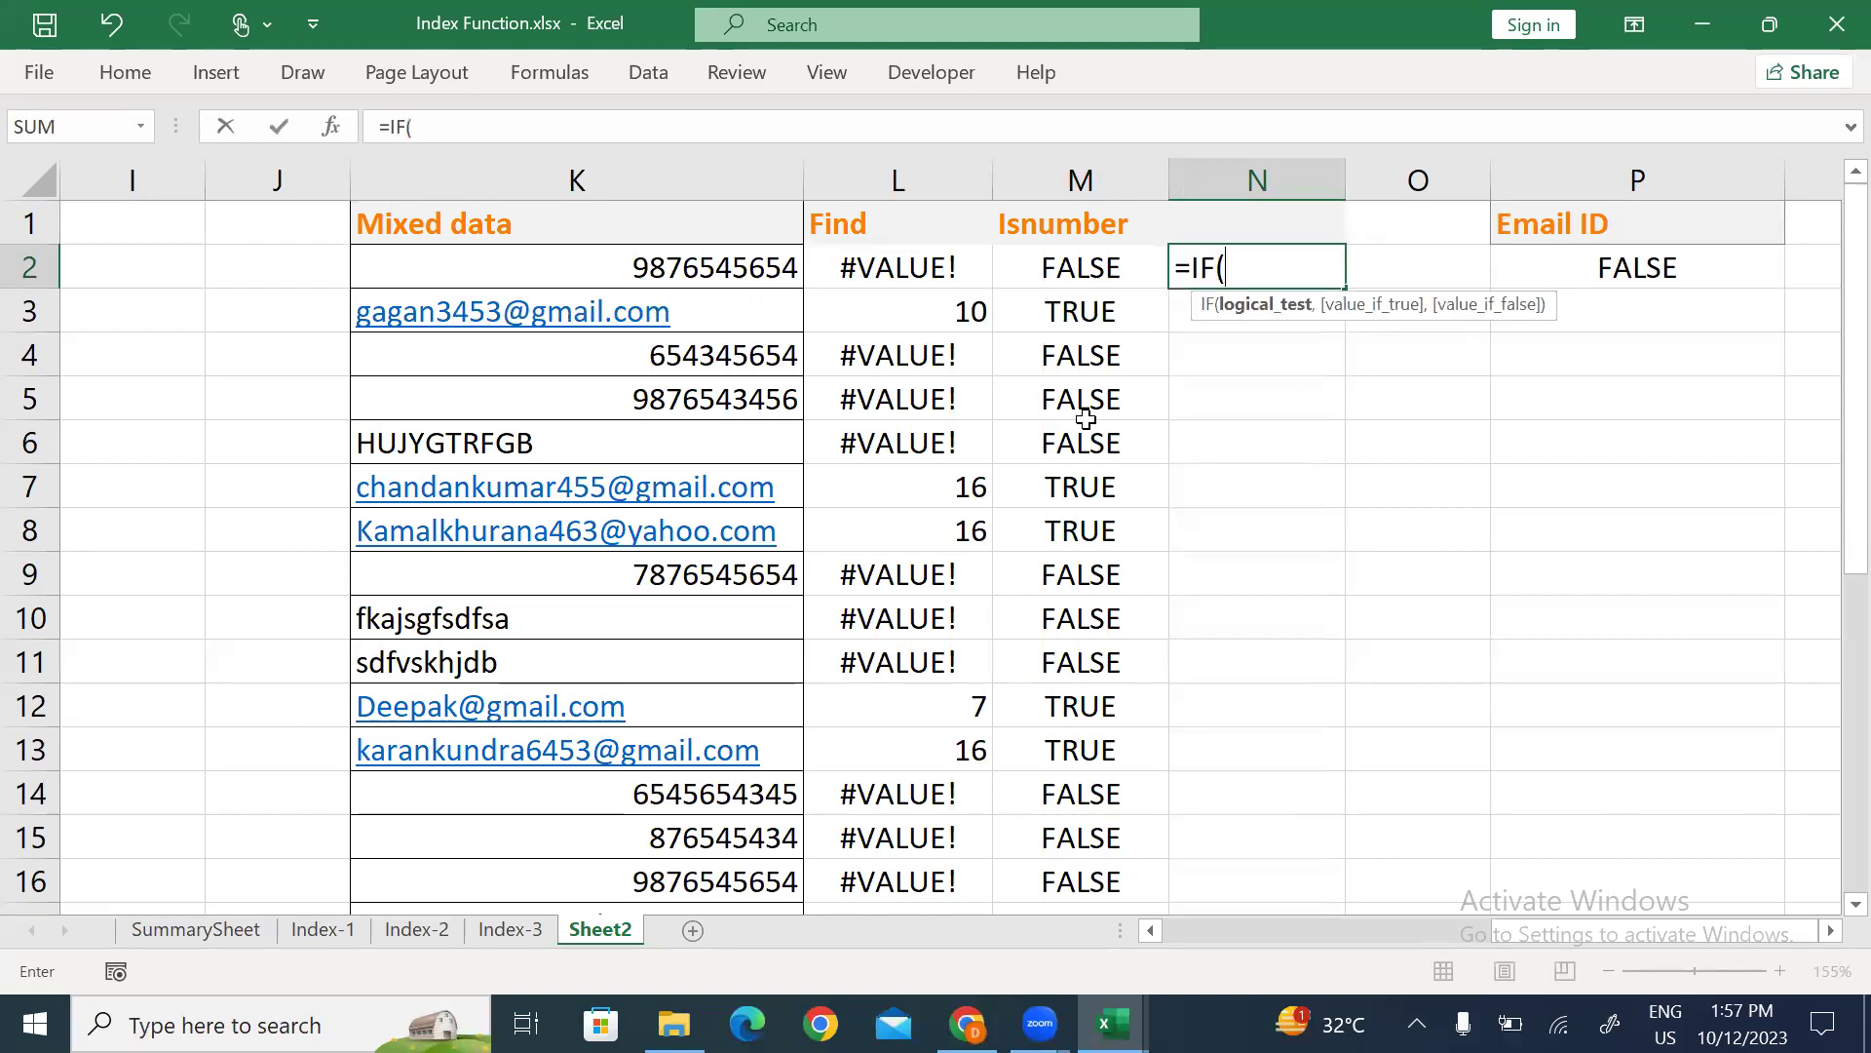
key(Left)
text(,)
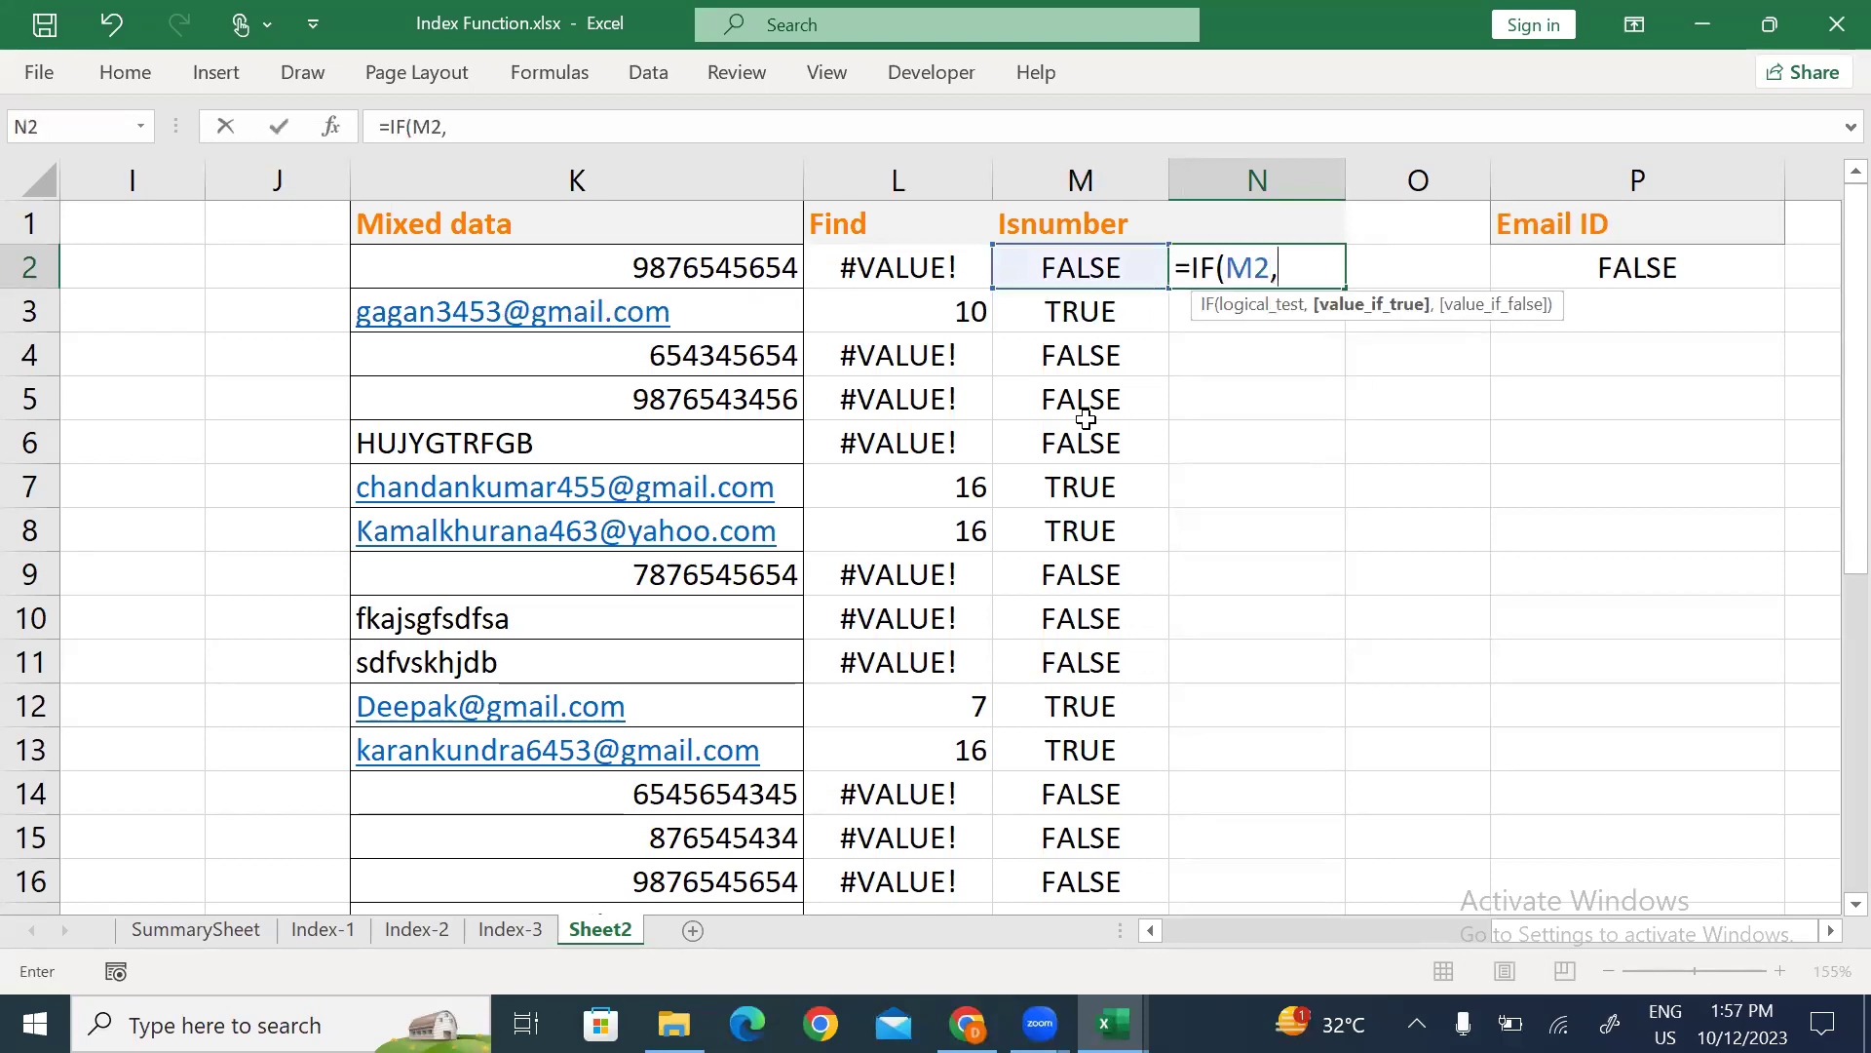
text(row)
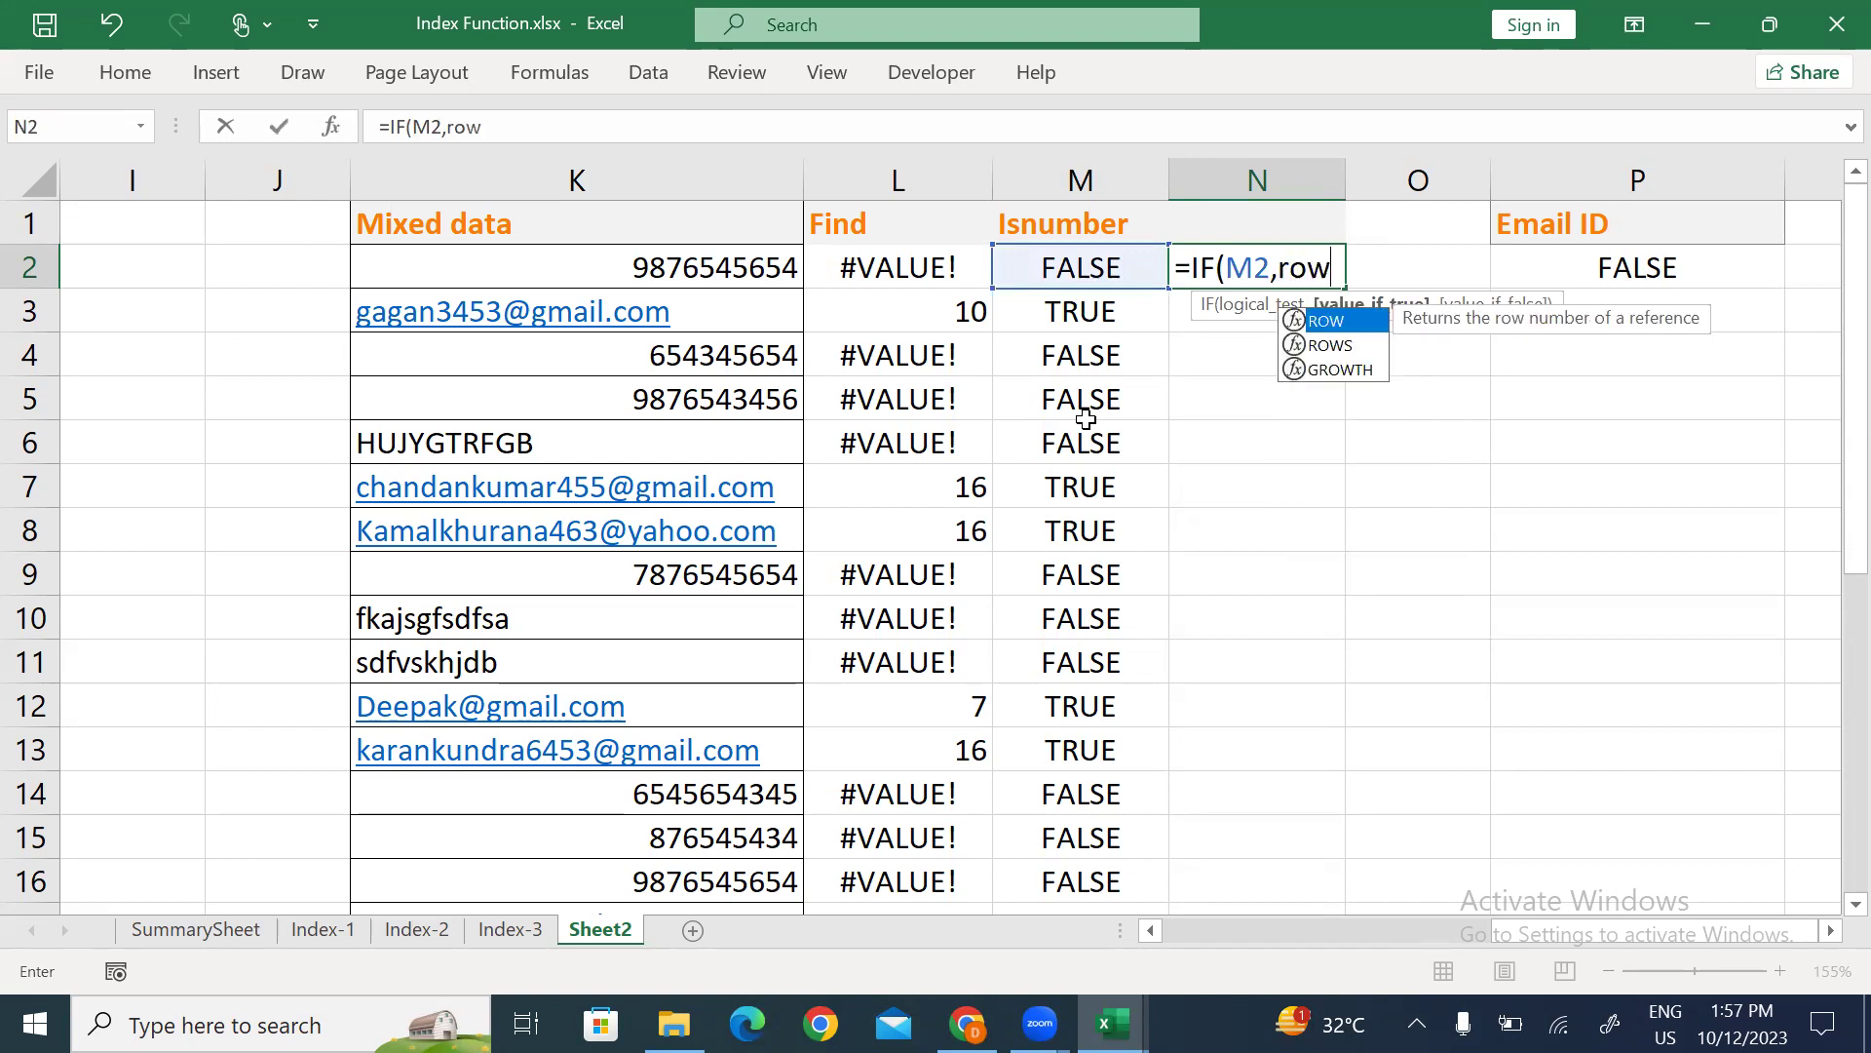
key(BackSpace)
key(BackSpace)
key(BackSpace)
key(BackSpace)
key(BackSpace)
key(BackSpace)
key(BackSpace)
key(Escape)
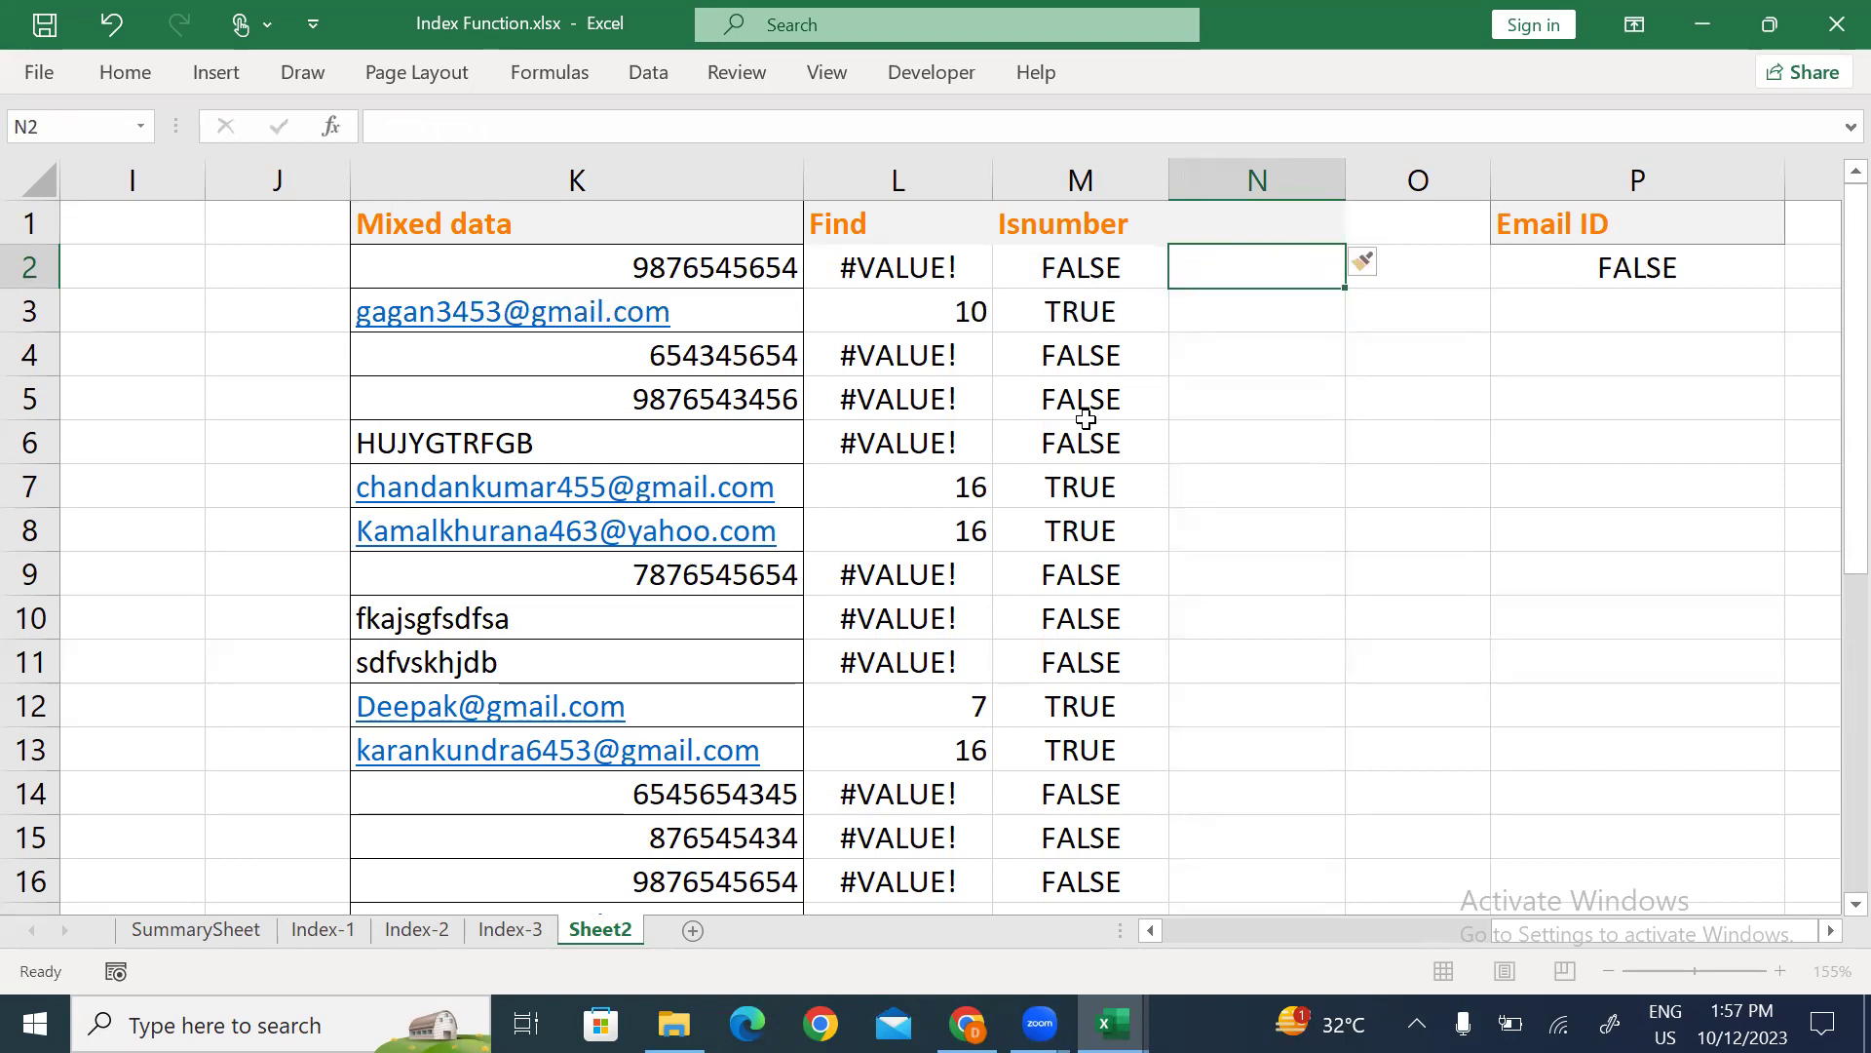
Examine the nested FIND expression inside the ISNUMBER formula in P2, leaving the formula as it is.
key(Down)
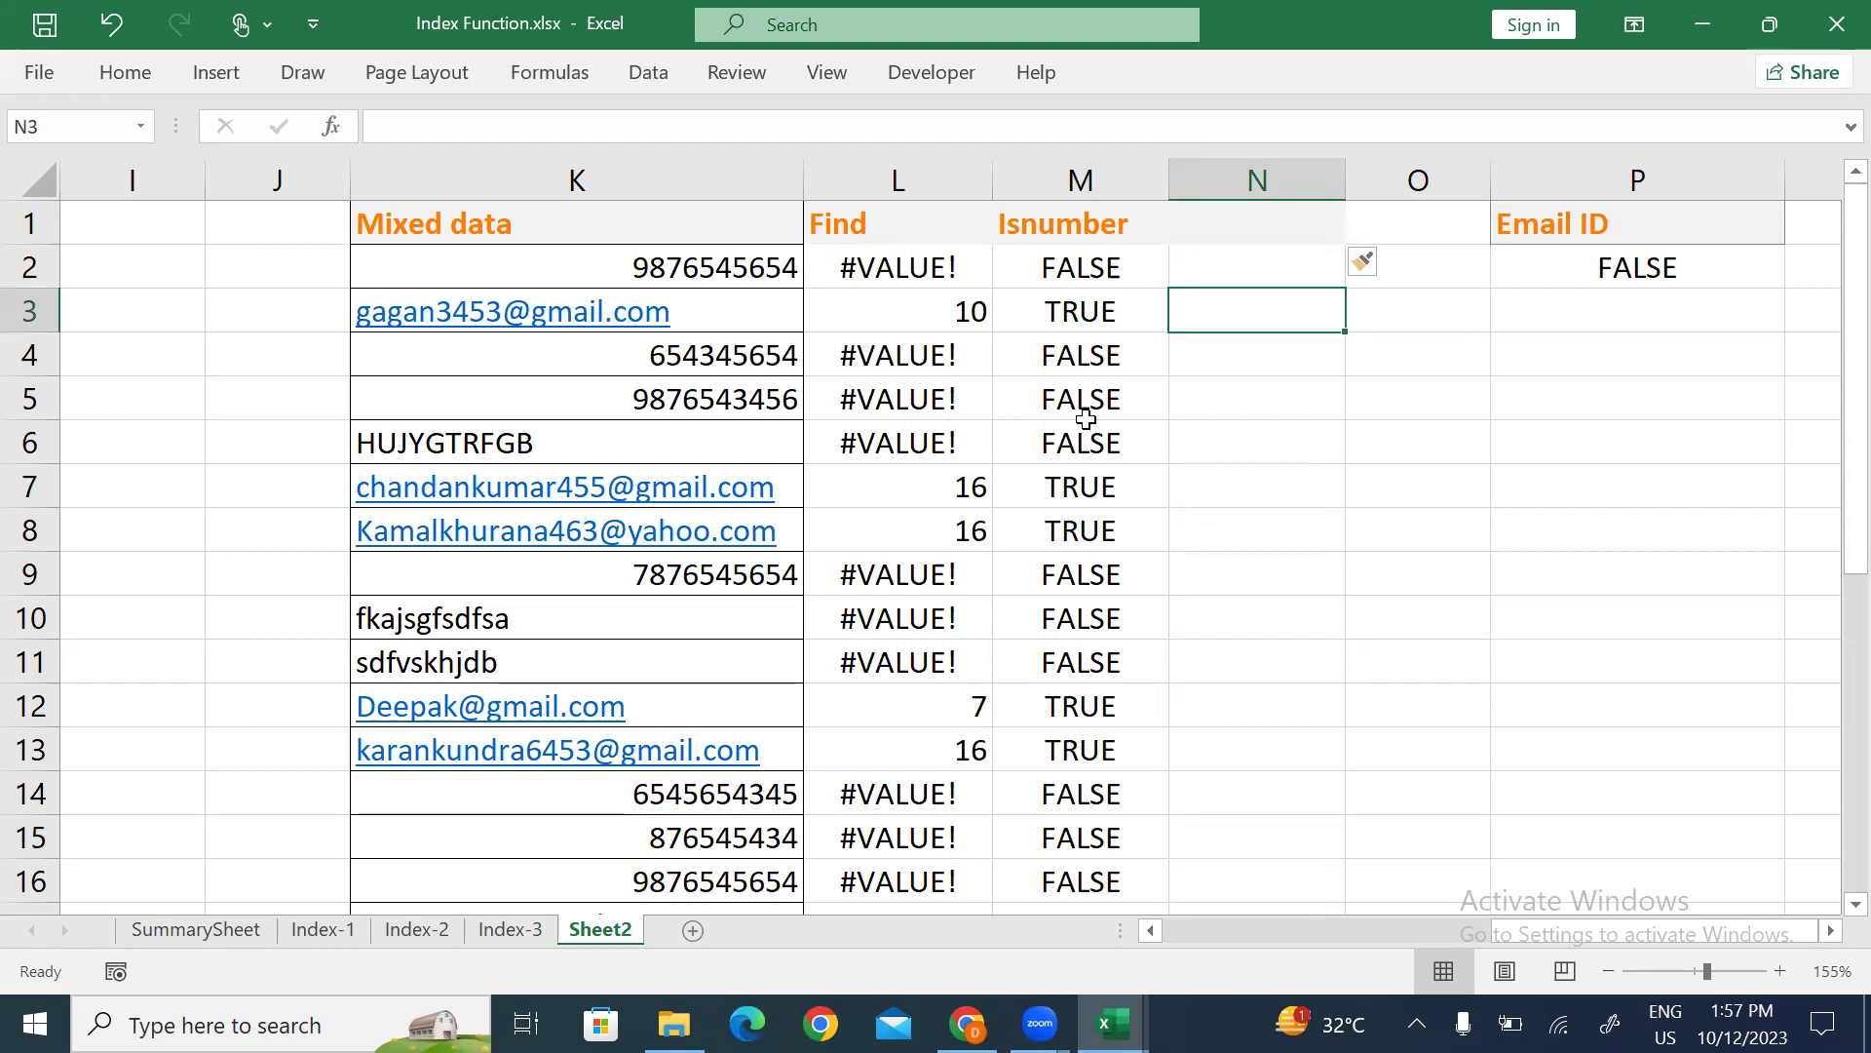
key(Right)
key(Right)
key(Right)
key(Left)
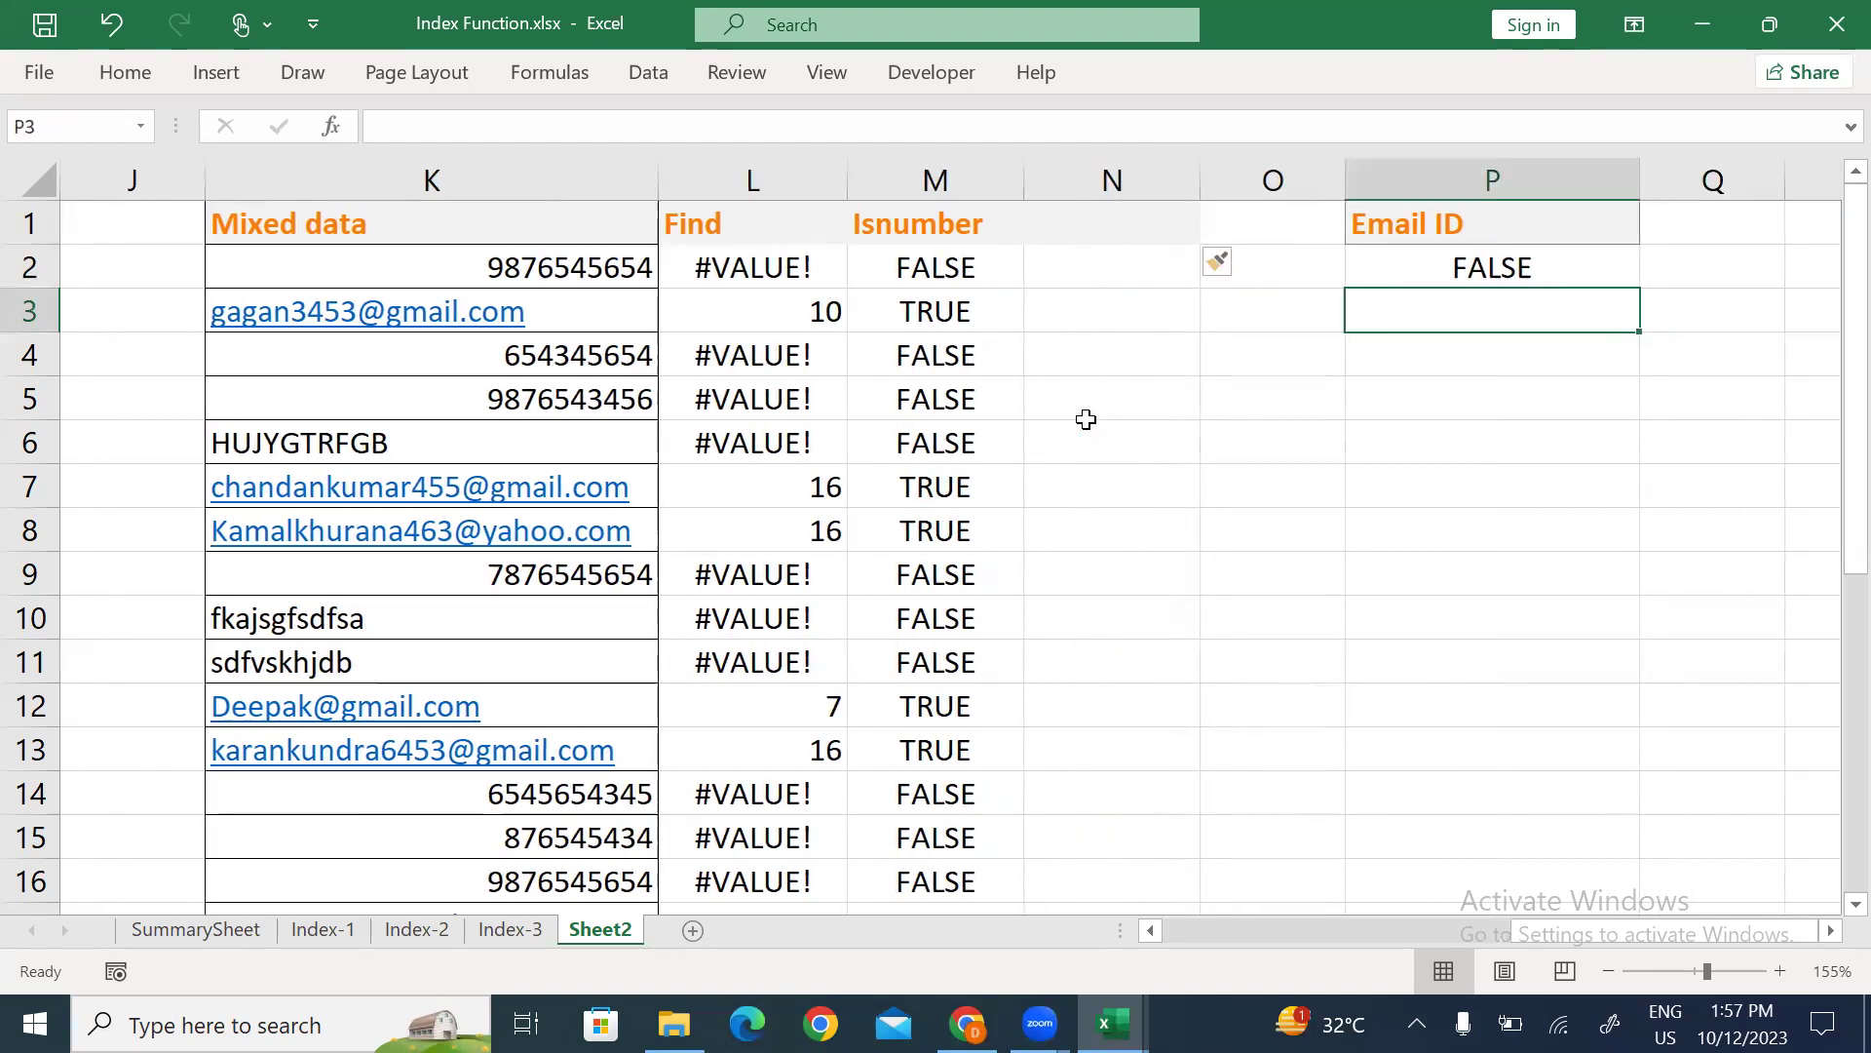
key(Up)
key(F2)
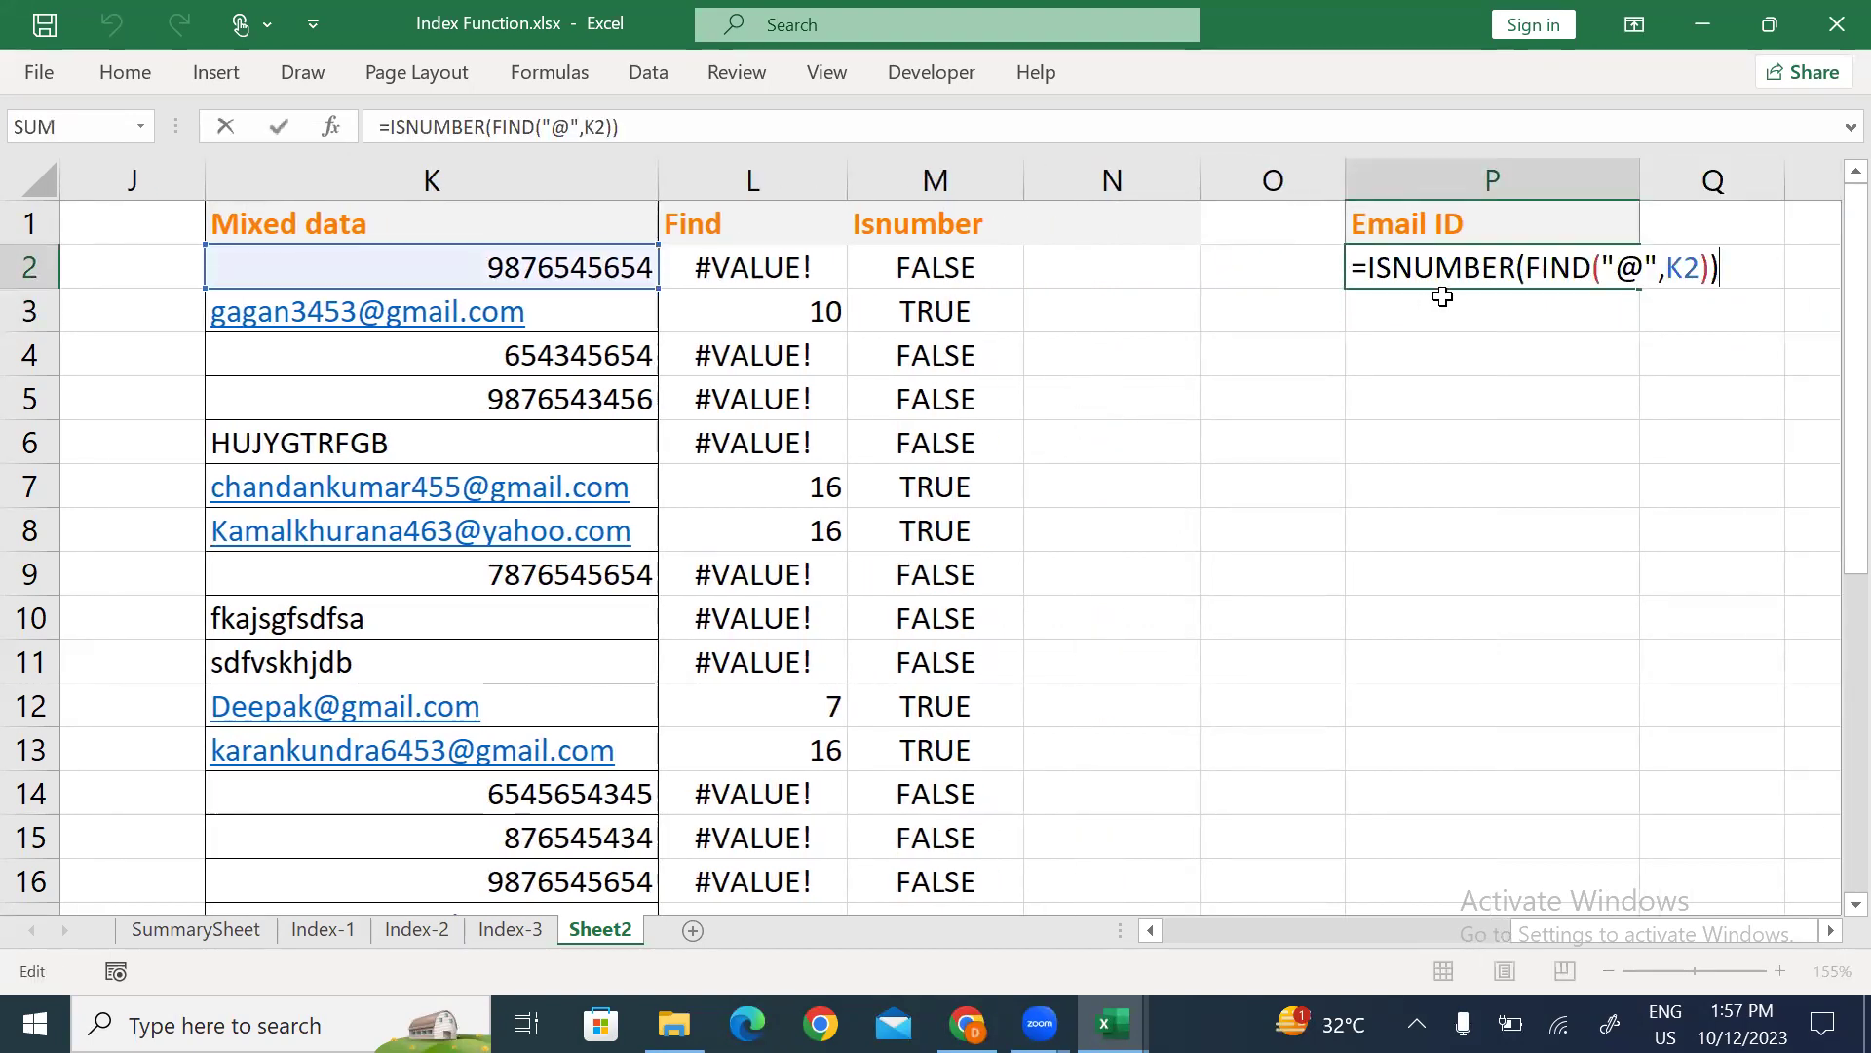
drag(1526, 269, 1712, 269)
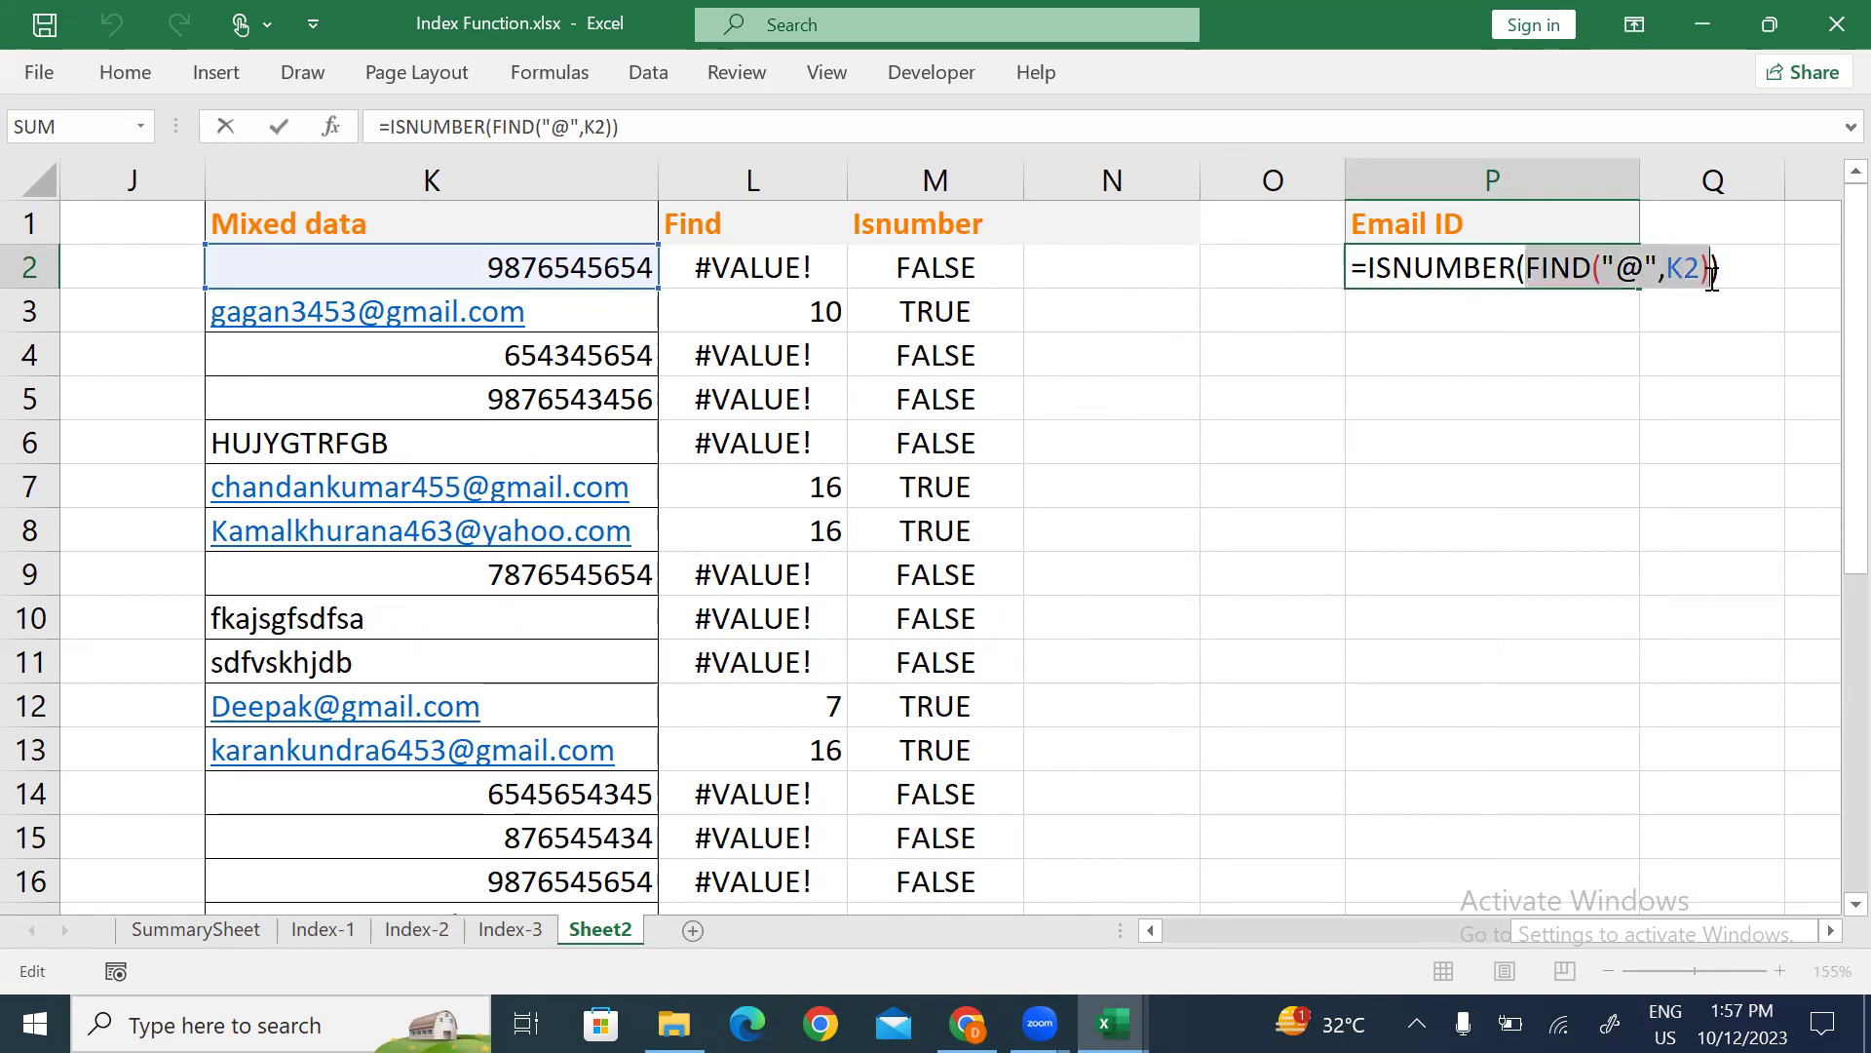
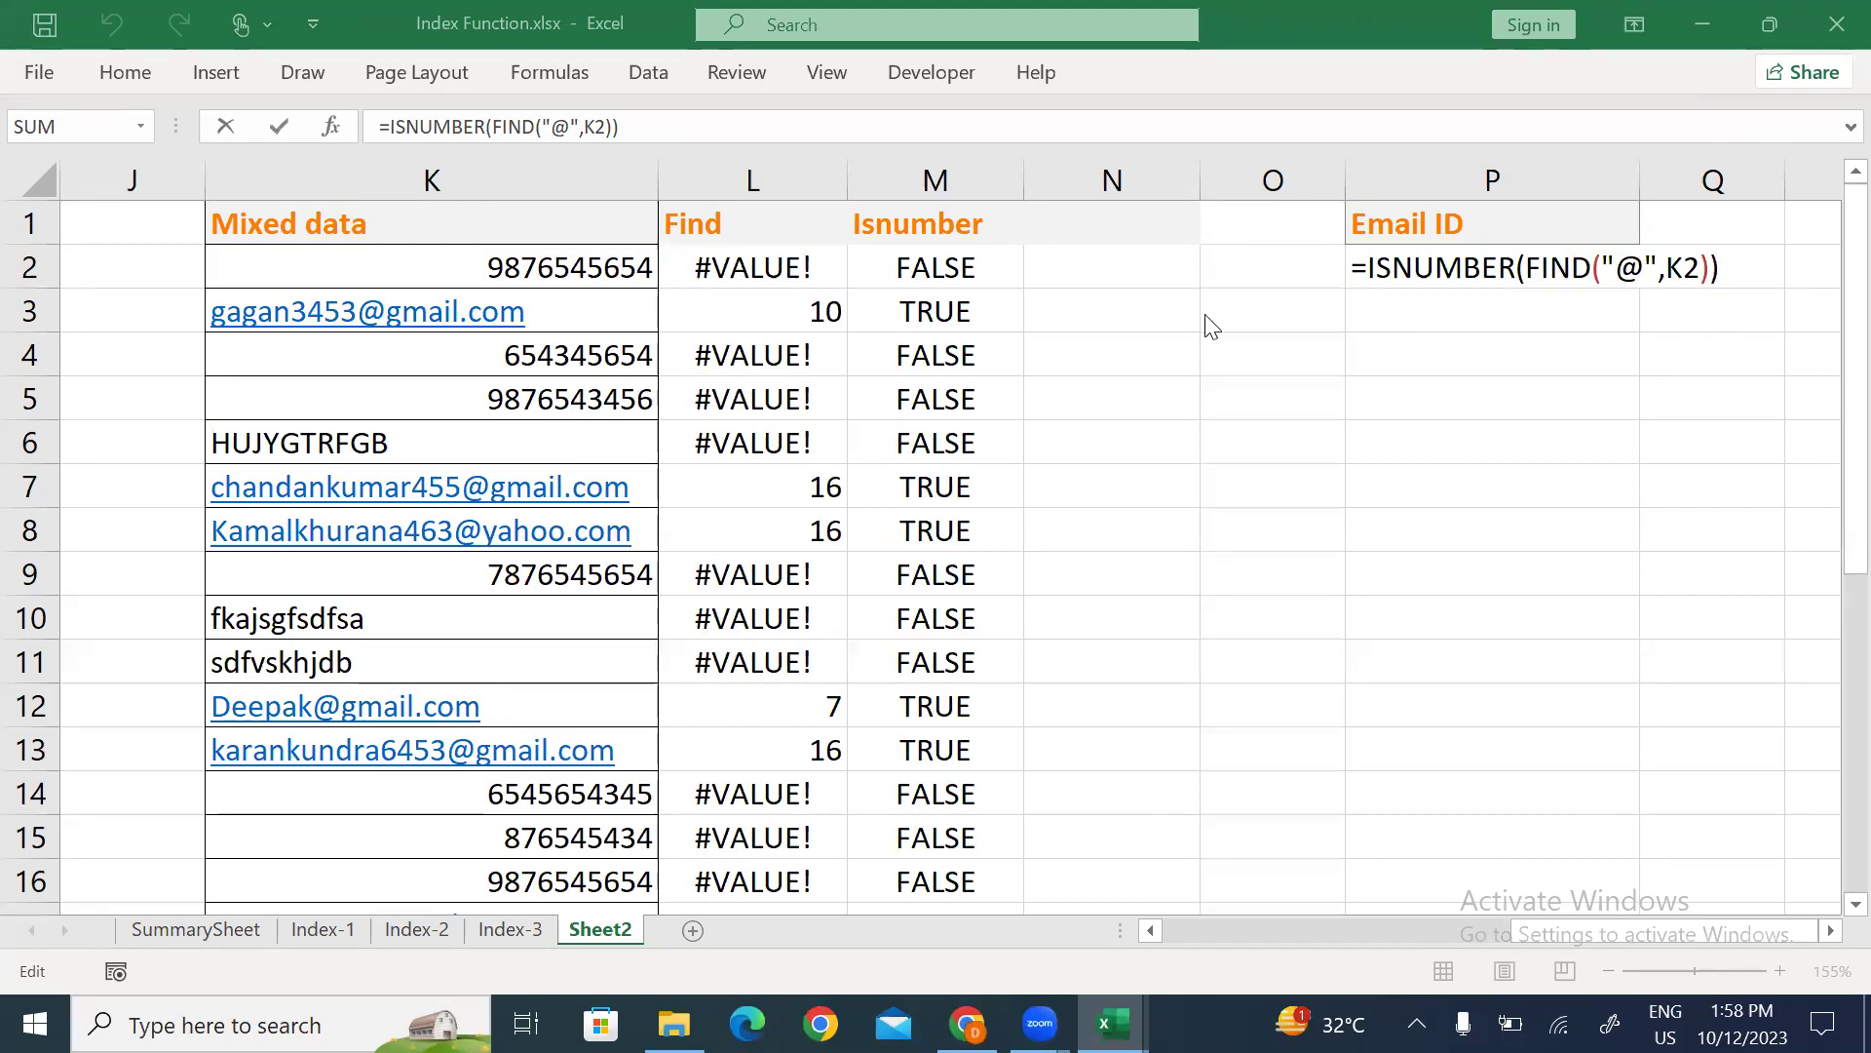
click(1099, 265)
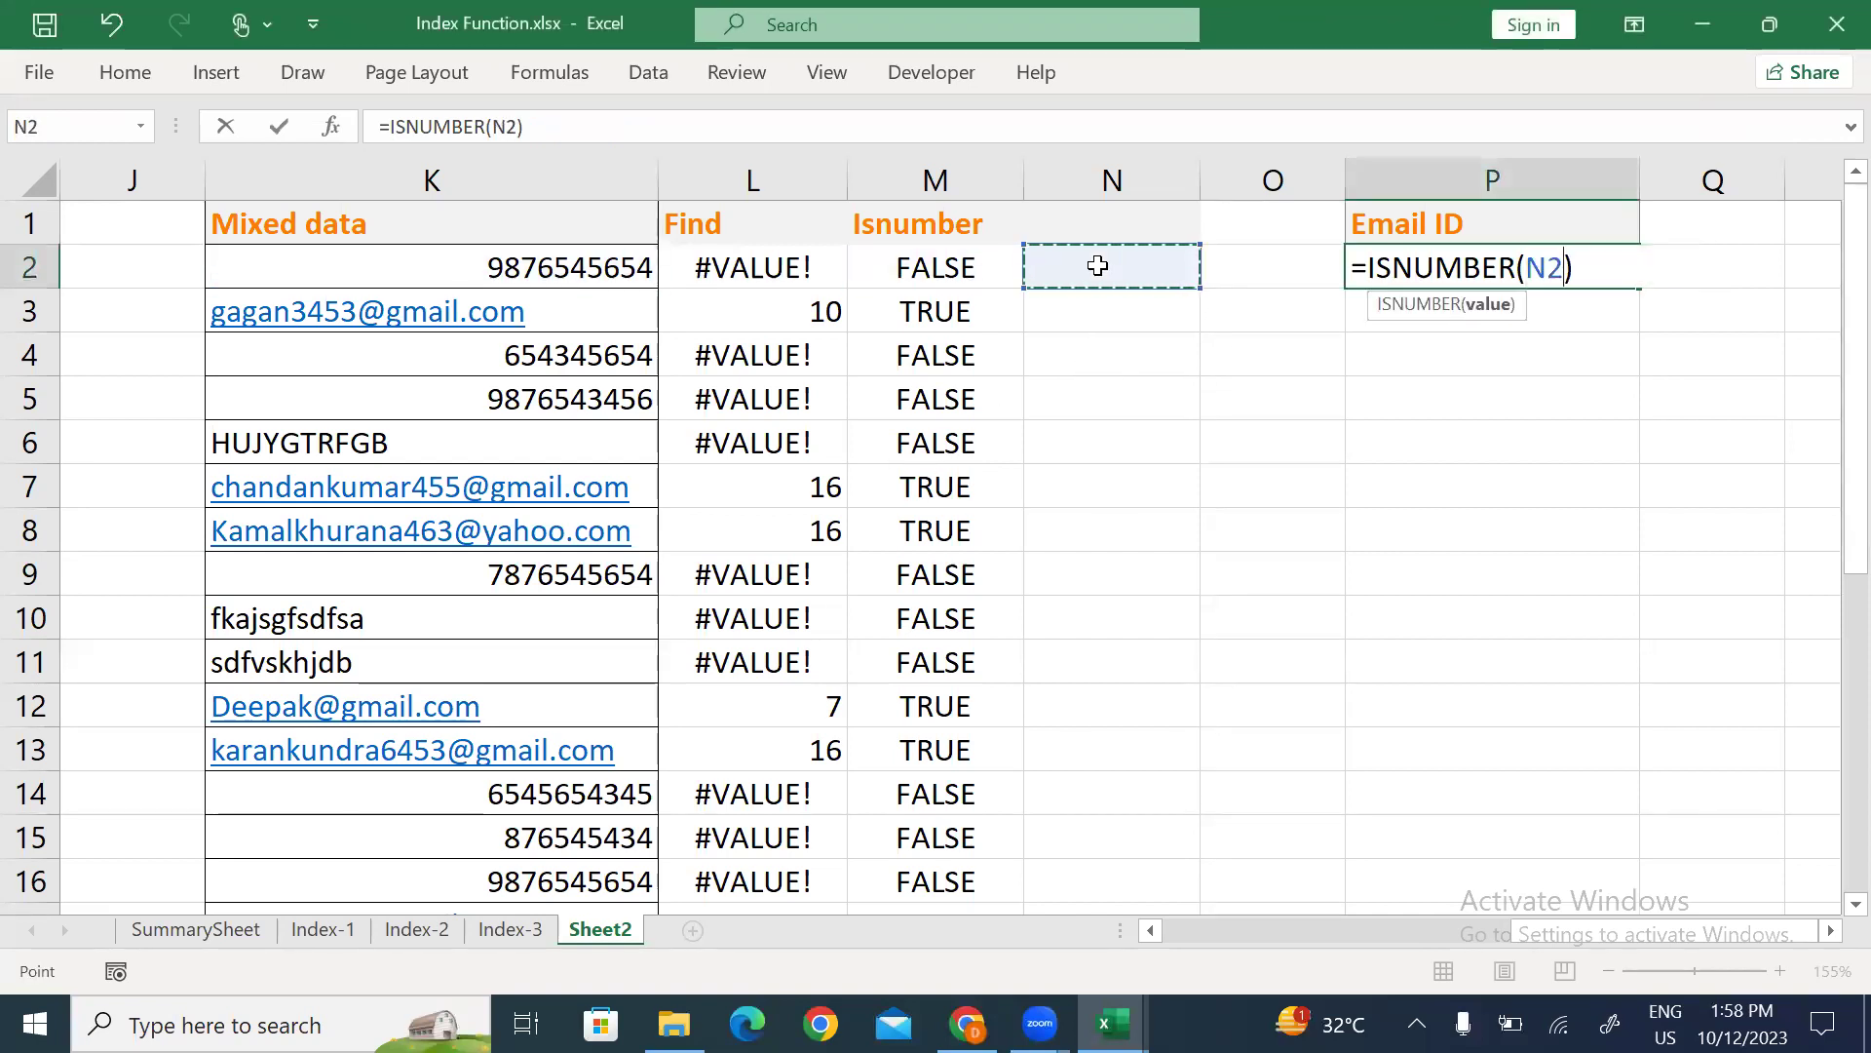
key(Escape)
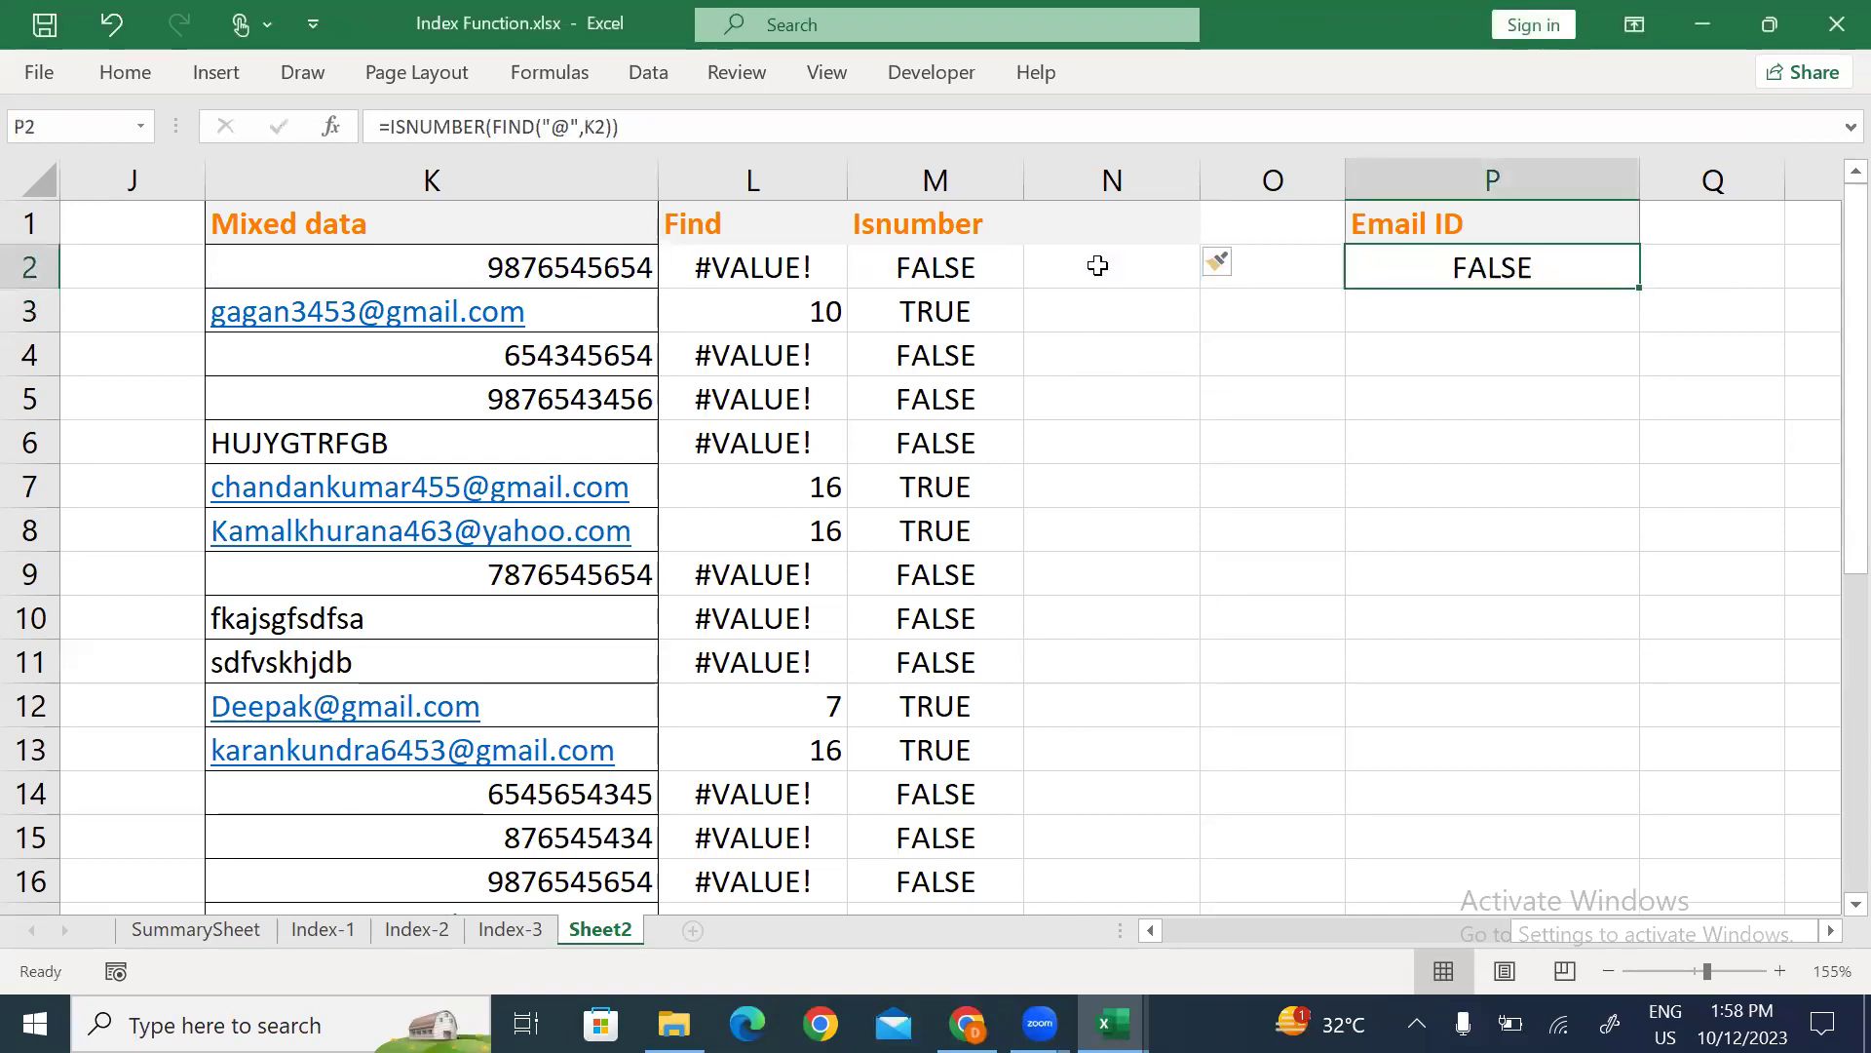
Review the complete ISNUMBER and FIND formula in P2 by highlighting its text, discarding the edit.
key(F2)
key(Left)
key(shift+Left)
key(shift+Left)
key(shift+Left)
key(shift+Left)
key(shift+Left)
key(shift+Left)
key(shift+Left)
key(shift+Left)
key(shift+Left)
key(shift+Left)
key(shift+Left)
key(shift+Left)
key(shift+Left)
key(shift+Left)
key(shift+Left)
key(shift+Left)
key(shift+Left)
key(shift+Left)
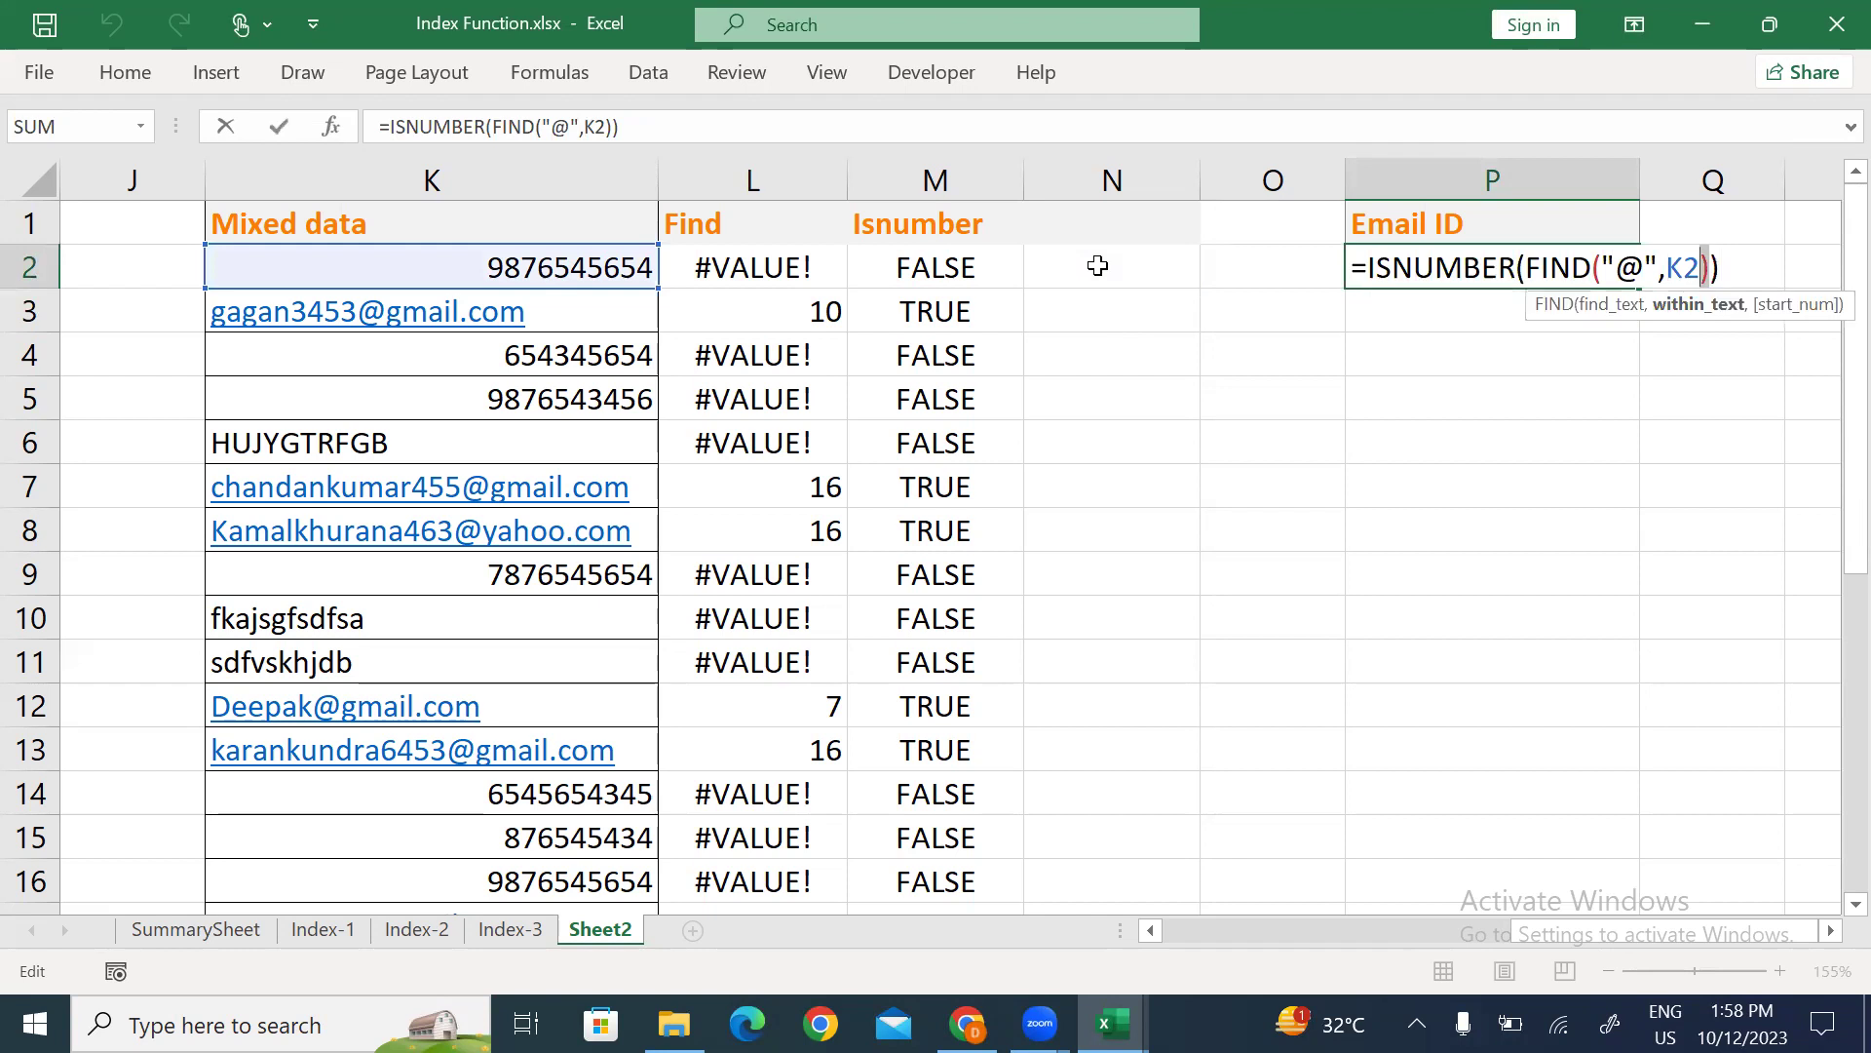
key(shift+Left)
key(shift+Left)
key(shift+Left)
key(shift+Left)
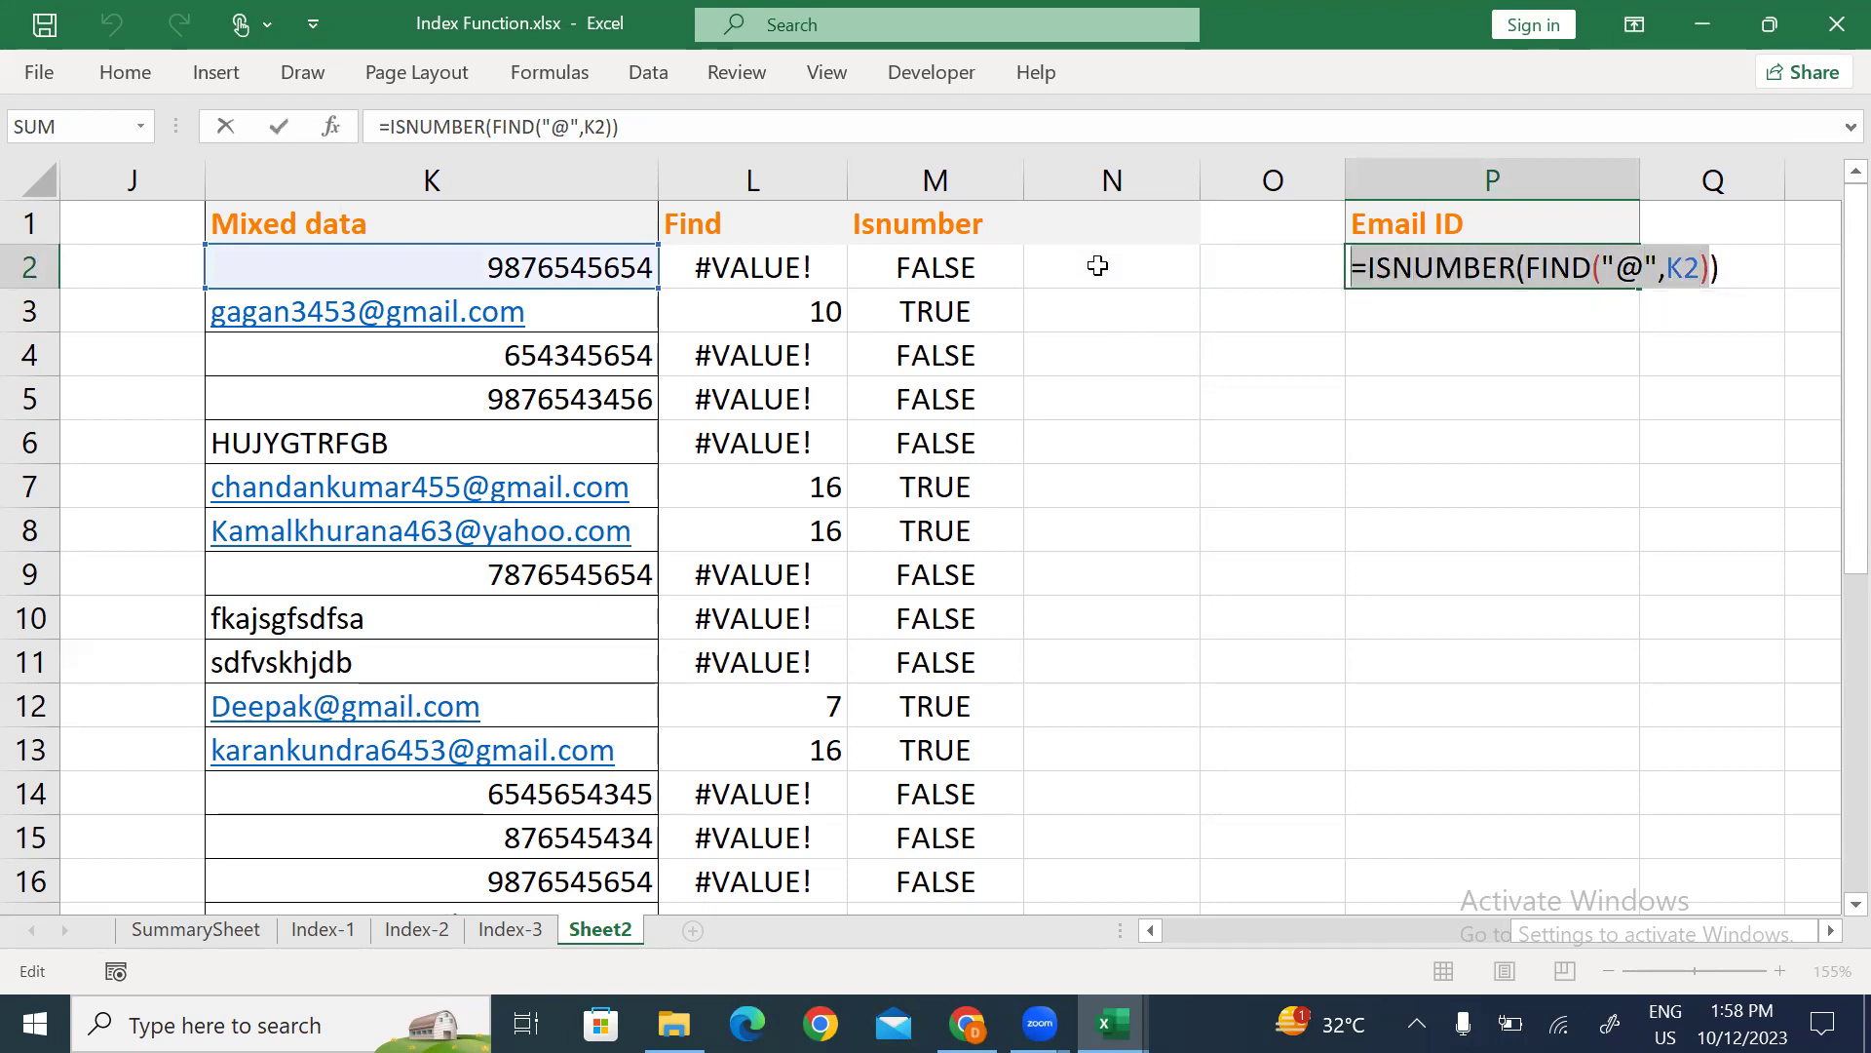
key(End)
key(Escape)
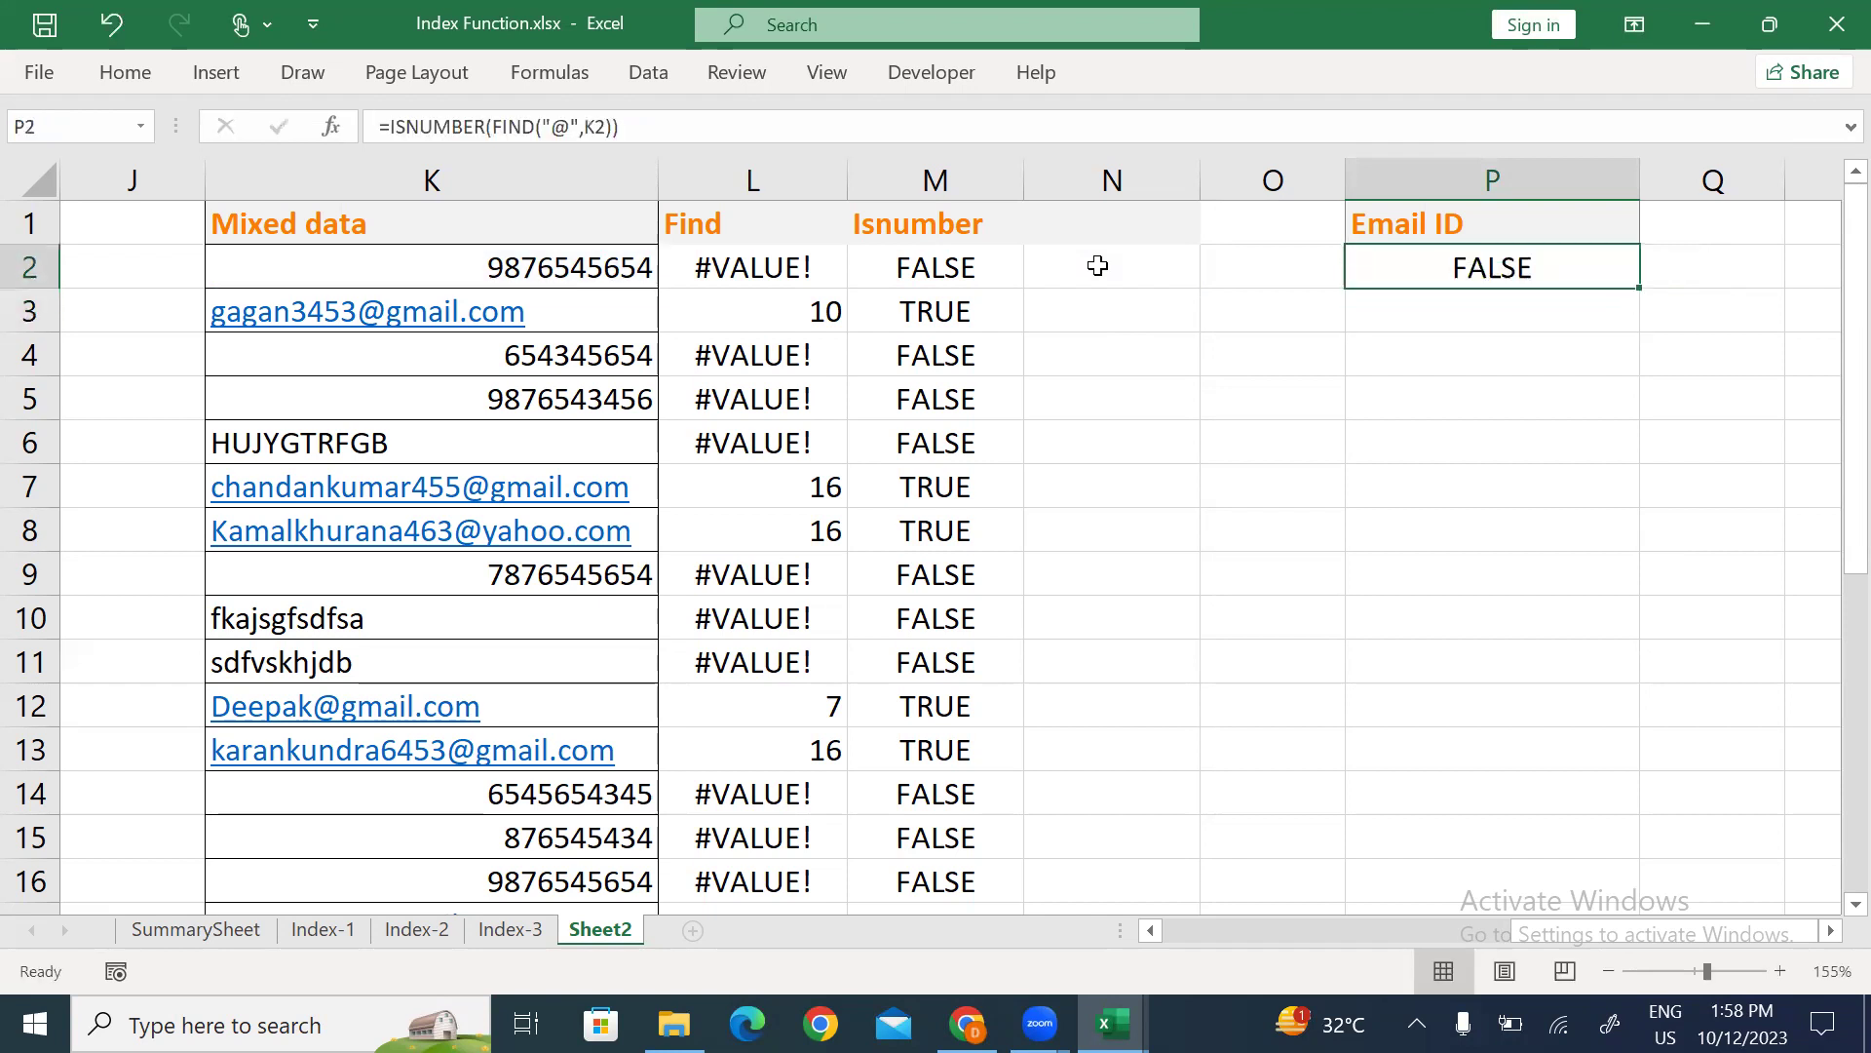
Add borders around cell P2 under the Email ID header.
key(alt+h)
key(Escape)
Copy the Mixed data column K1:K29 to R1 and autofit the width of column R.
key(Left)
key(Left)
key(Left)
key(Left)
key(Left)
key(Up)
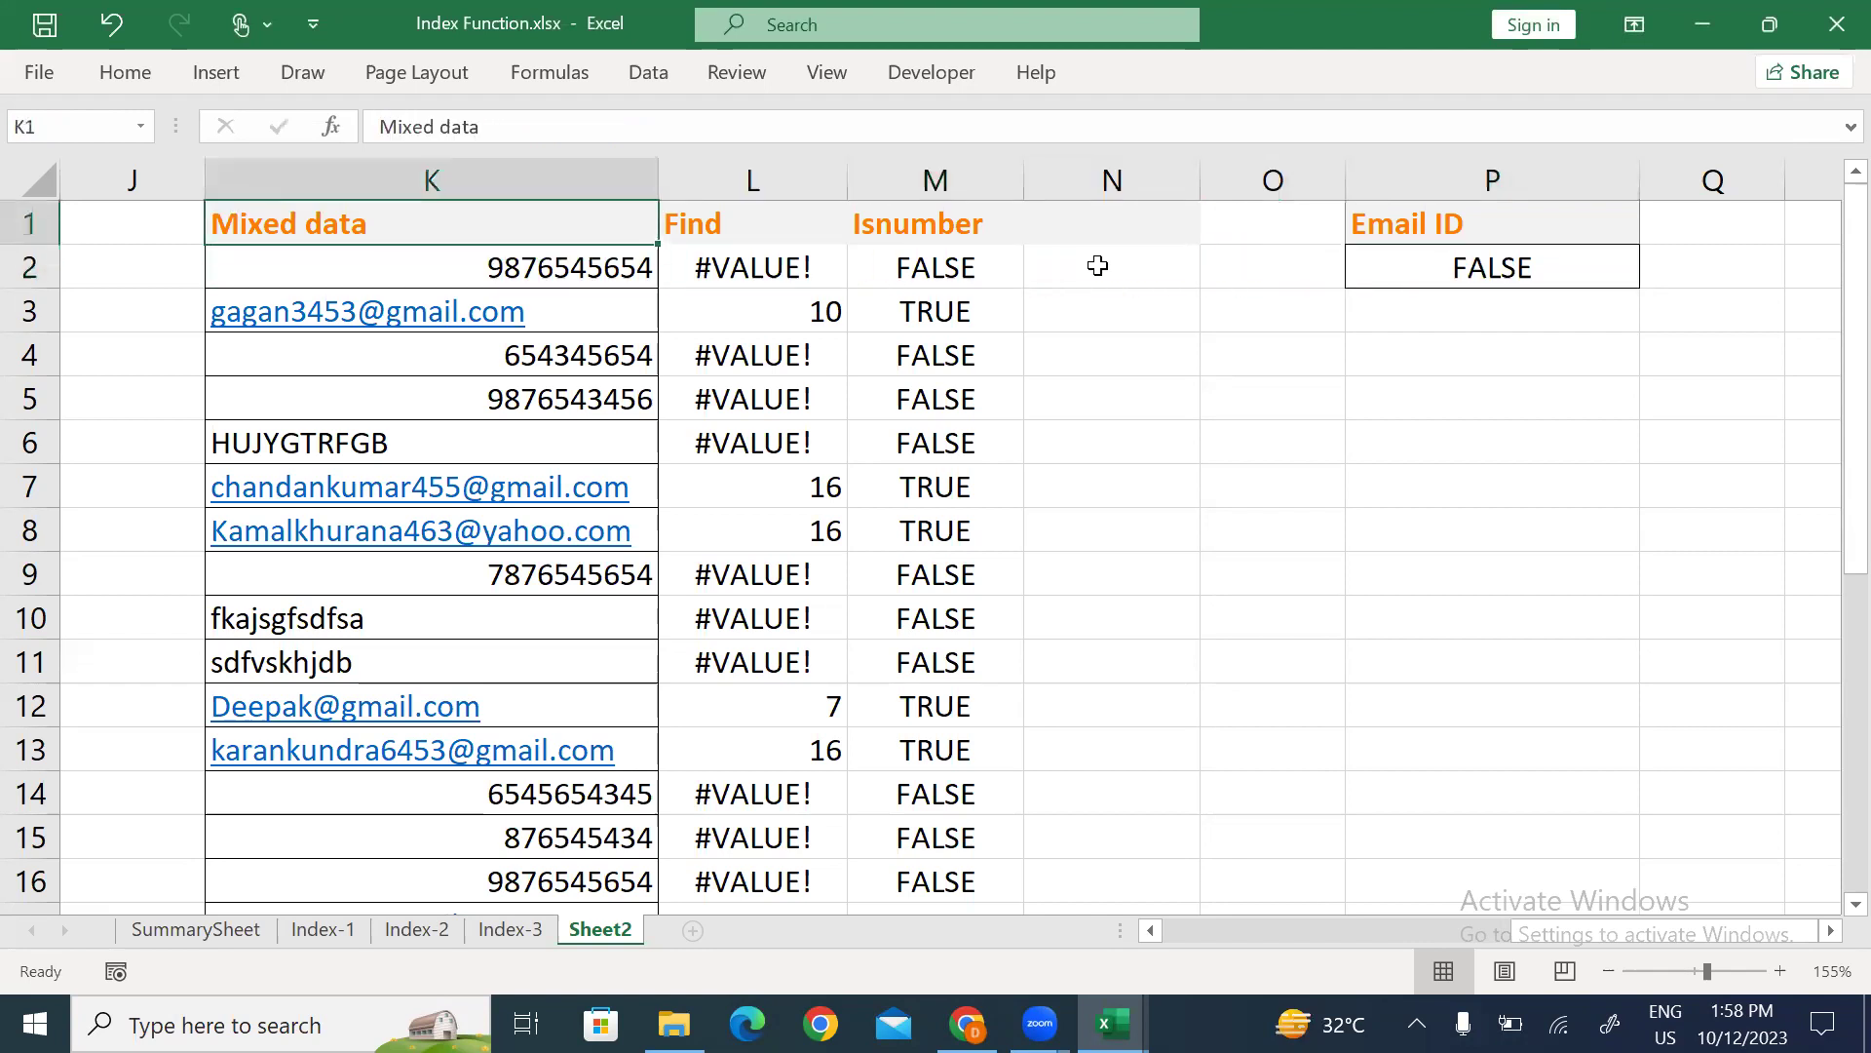
key(ctrl+shift+Down)
key(ctrl+c)
key(Right)
key(Right)
key(Right)
key(Right)
key(Right)
key(Right)
key(Right)
key(Right)
key(Right)
key(Right)
key(Right)
key(Right)
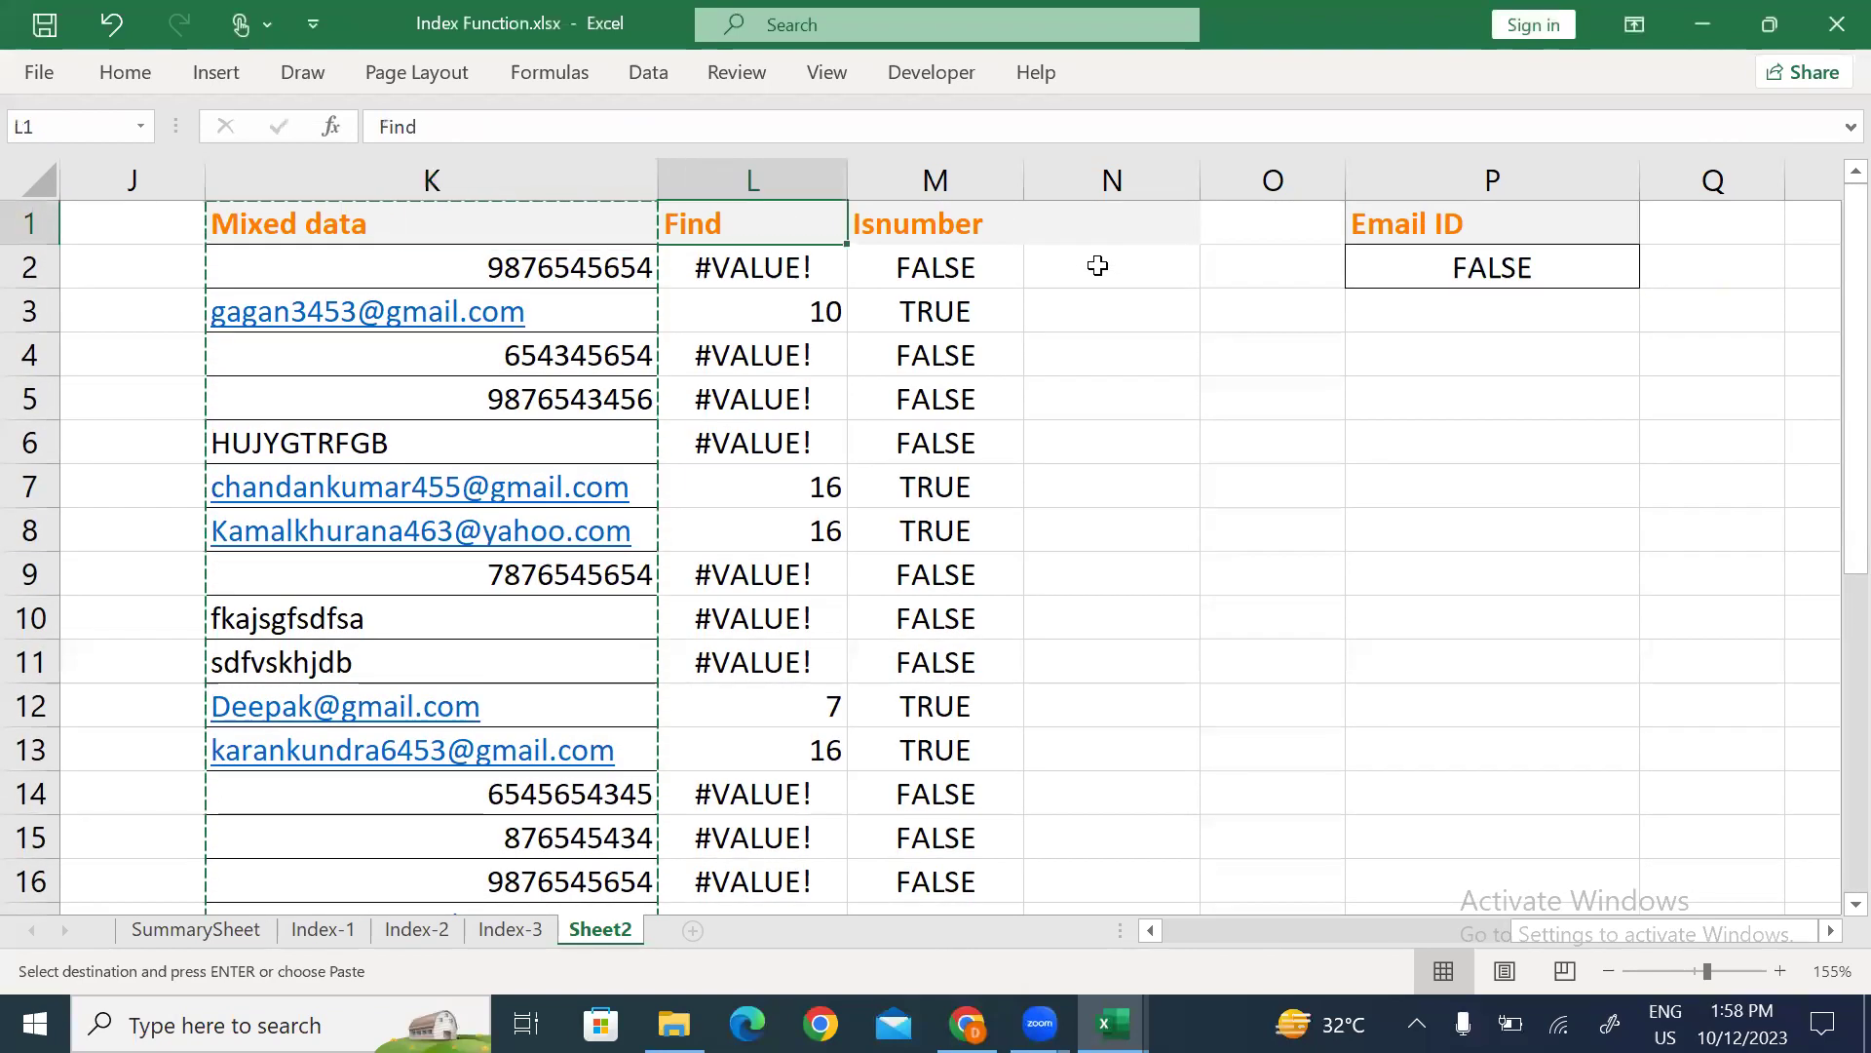
key(Left)
key(Left)
key(Left)
key(Left)
key(Left)
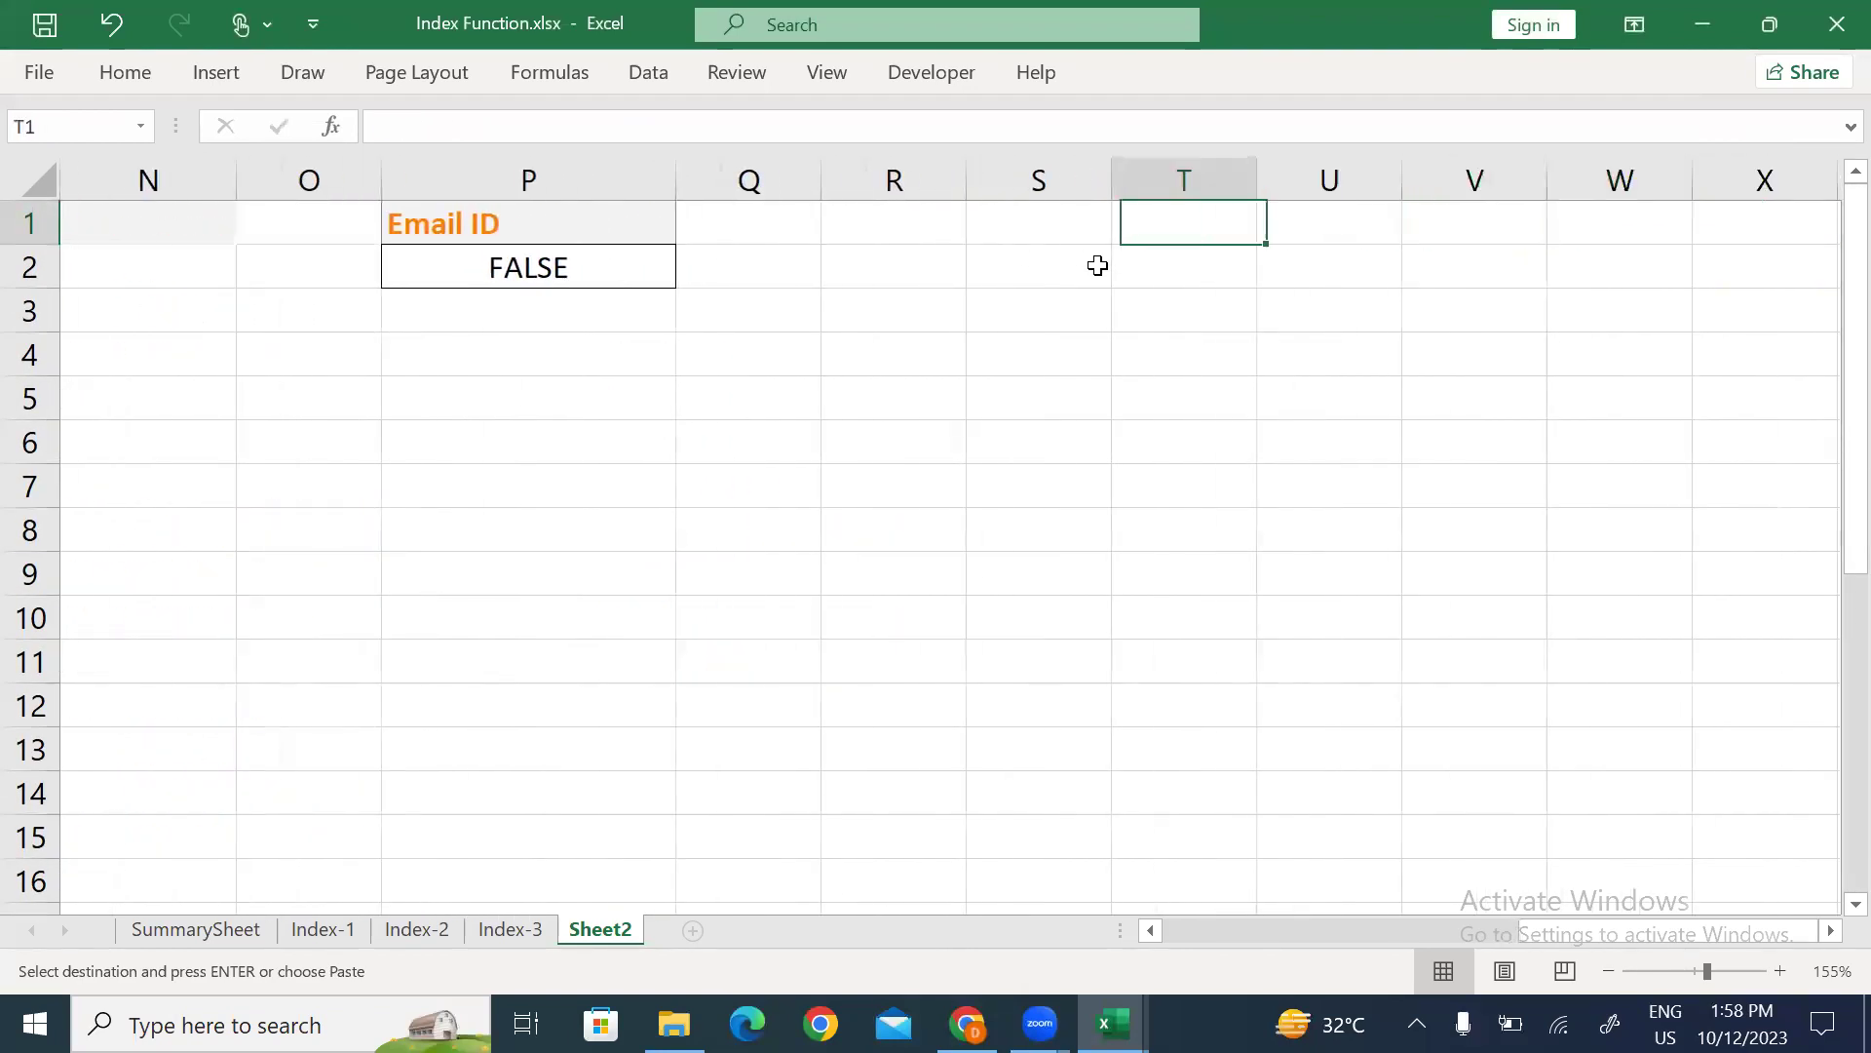
key(ctrl+v)
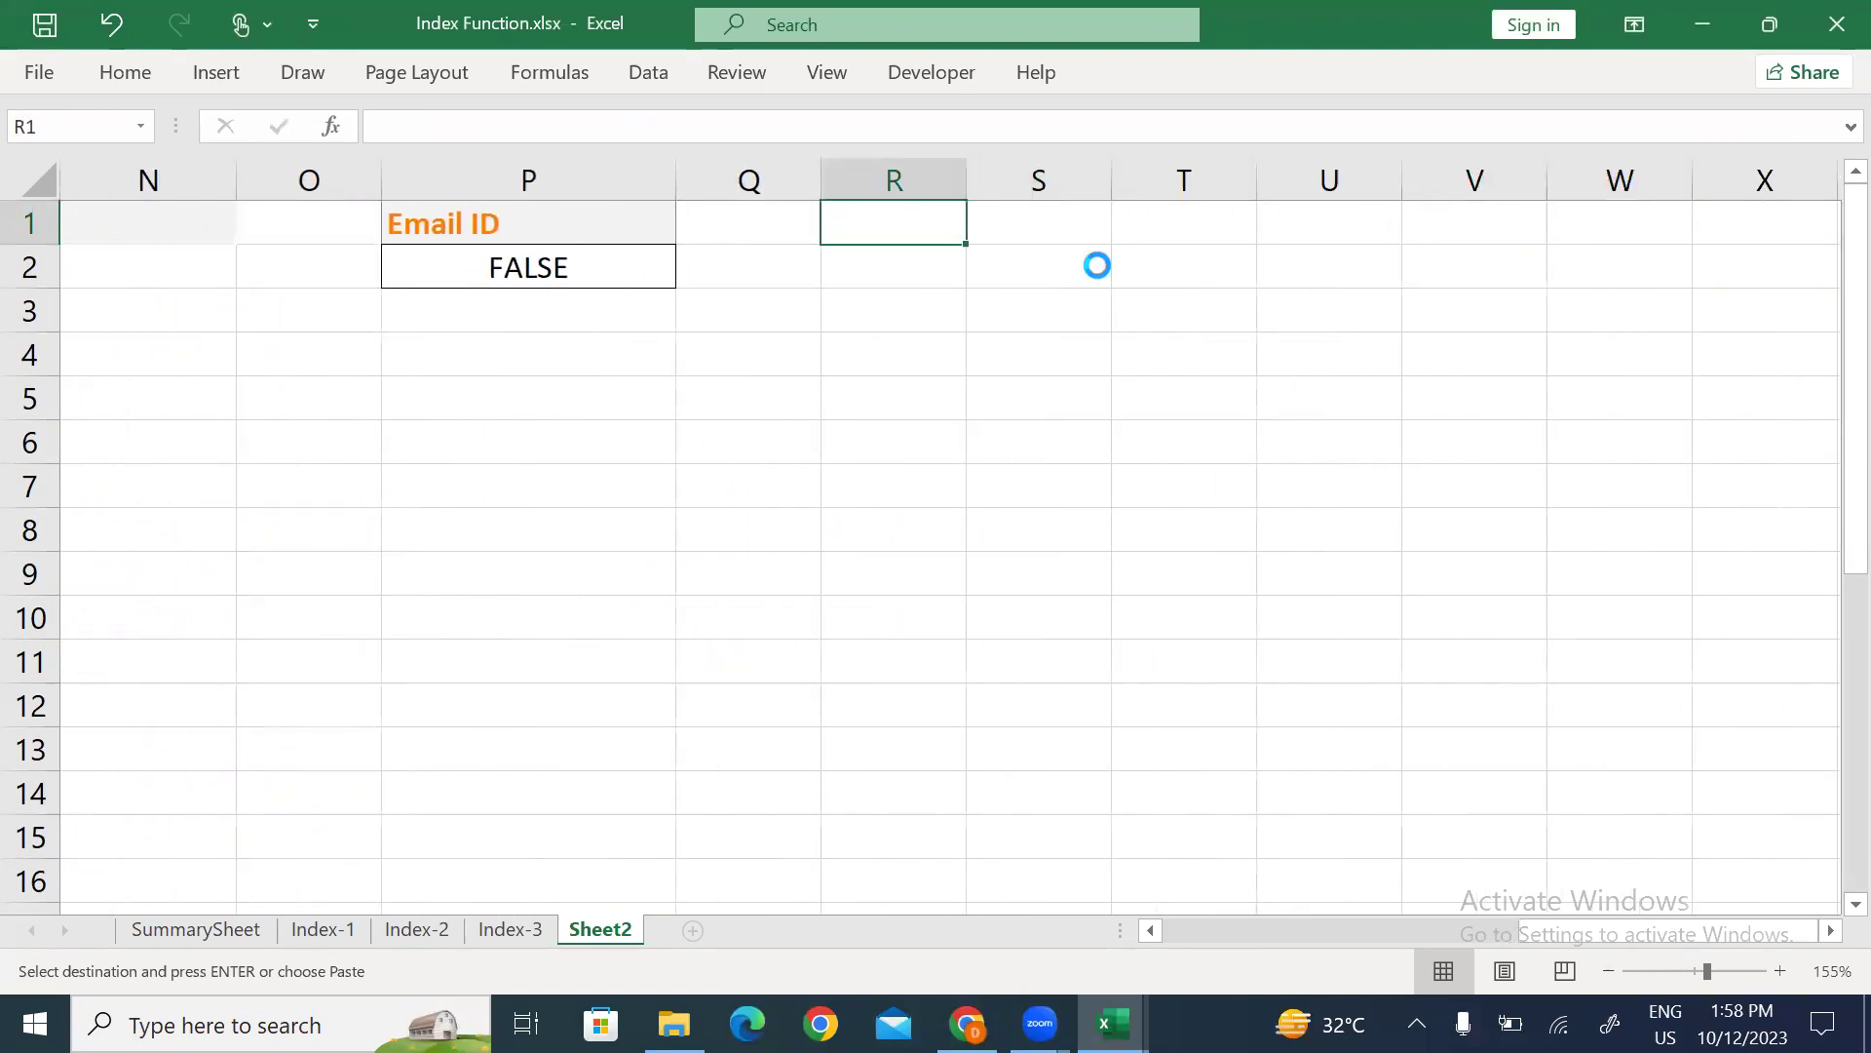
key(alt+o)
key(c)
key(a)
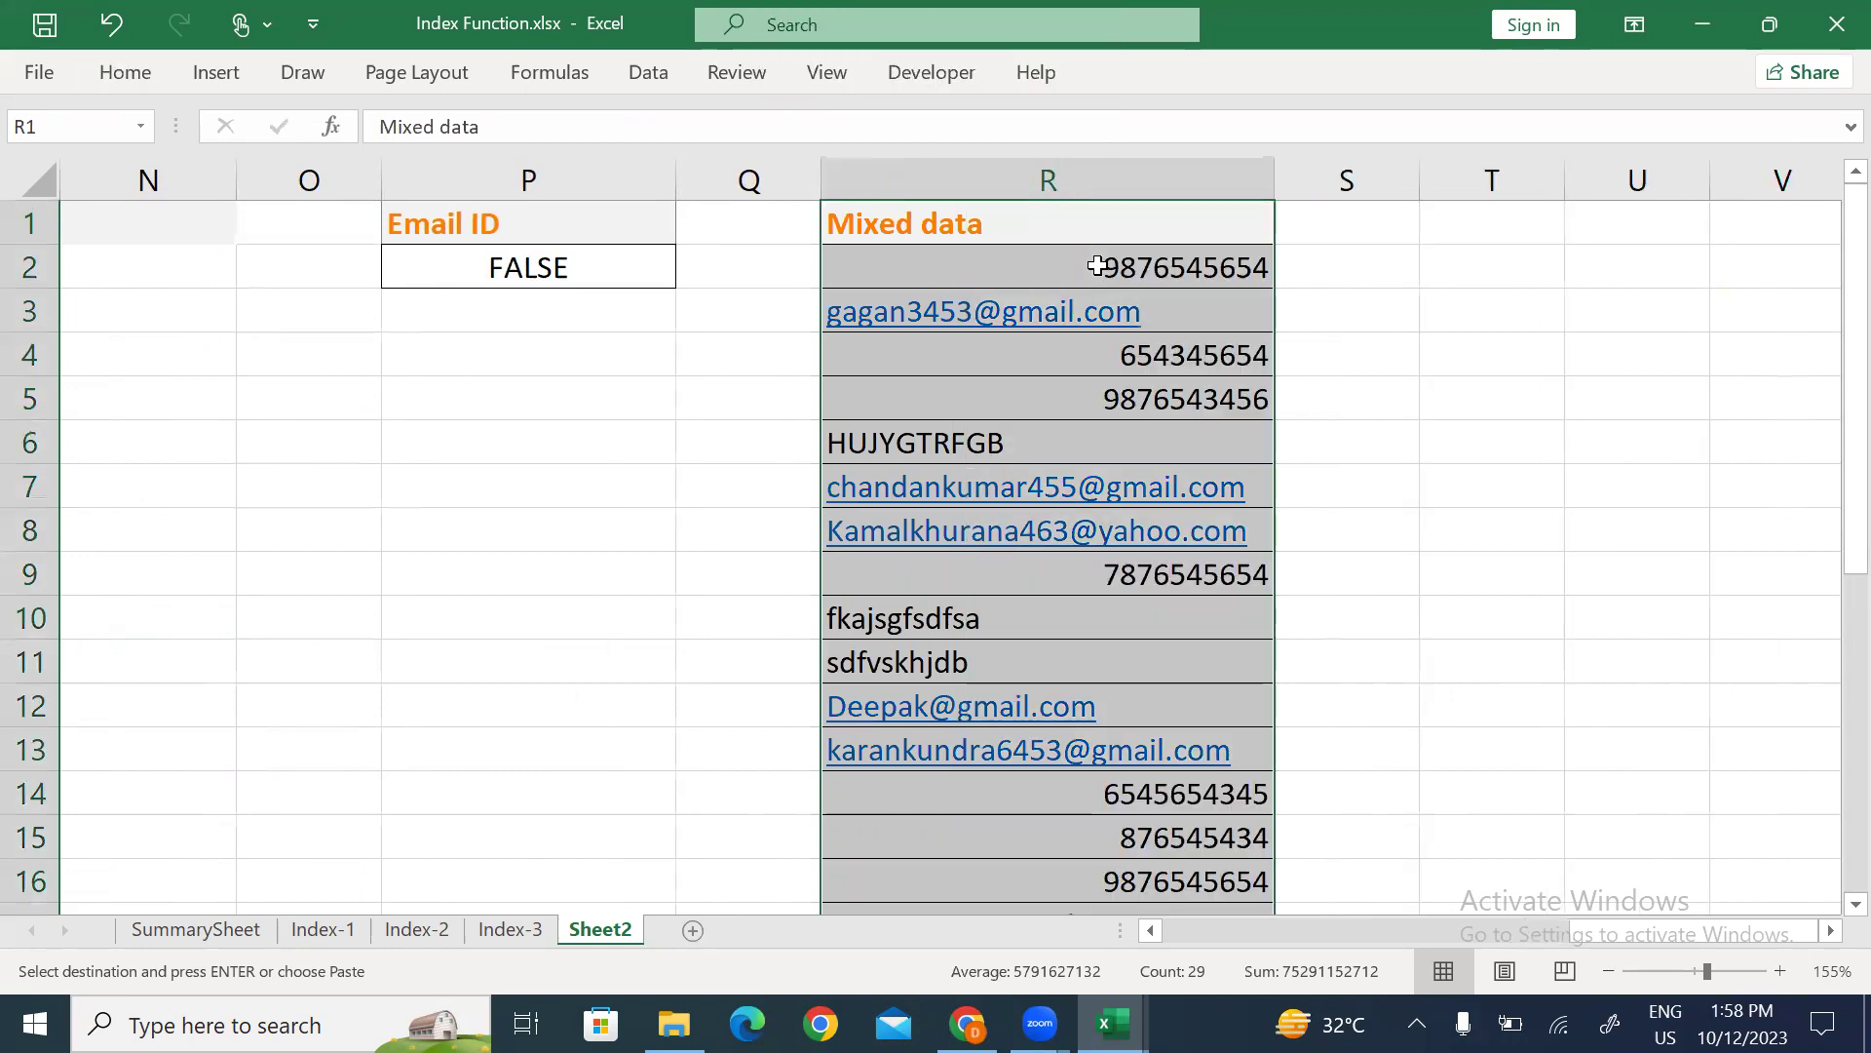
Move the Email ID header and its formula from P1:P2 to T1:T2.
key(Right)
key(Right)
key(Right)
key(Right)
key(Right)
key(Right)
key(Left)
key(Left)
key(Left)
key(Left)
key(Left)
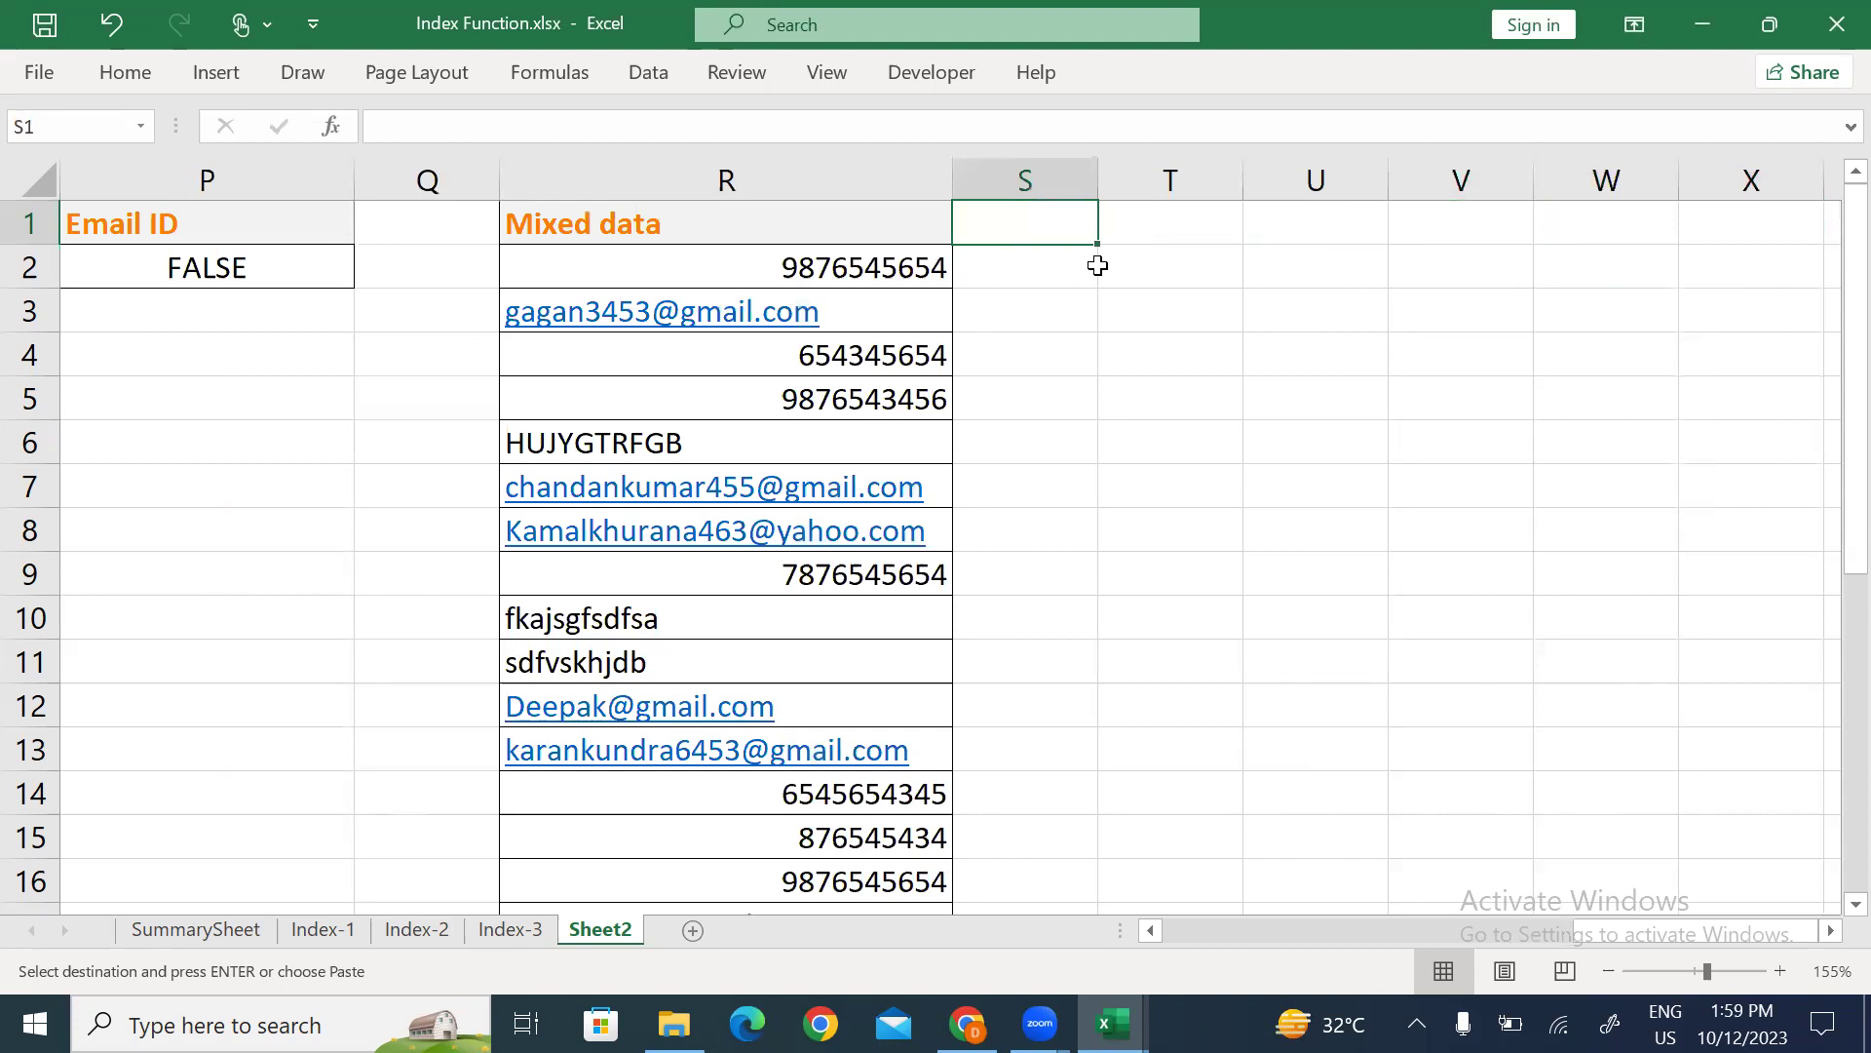
key(Left)
key(Left)
key(Left)
key(shift+Down)
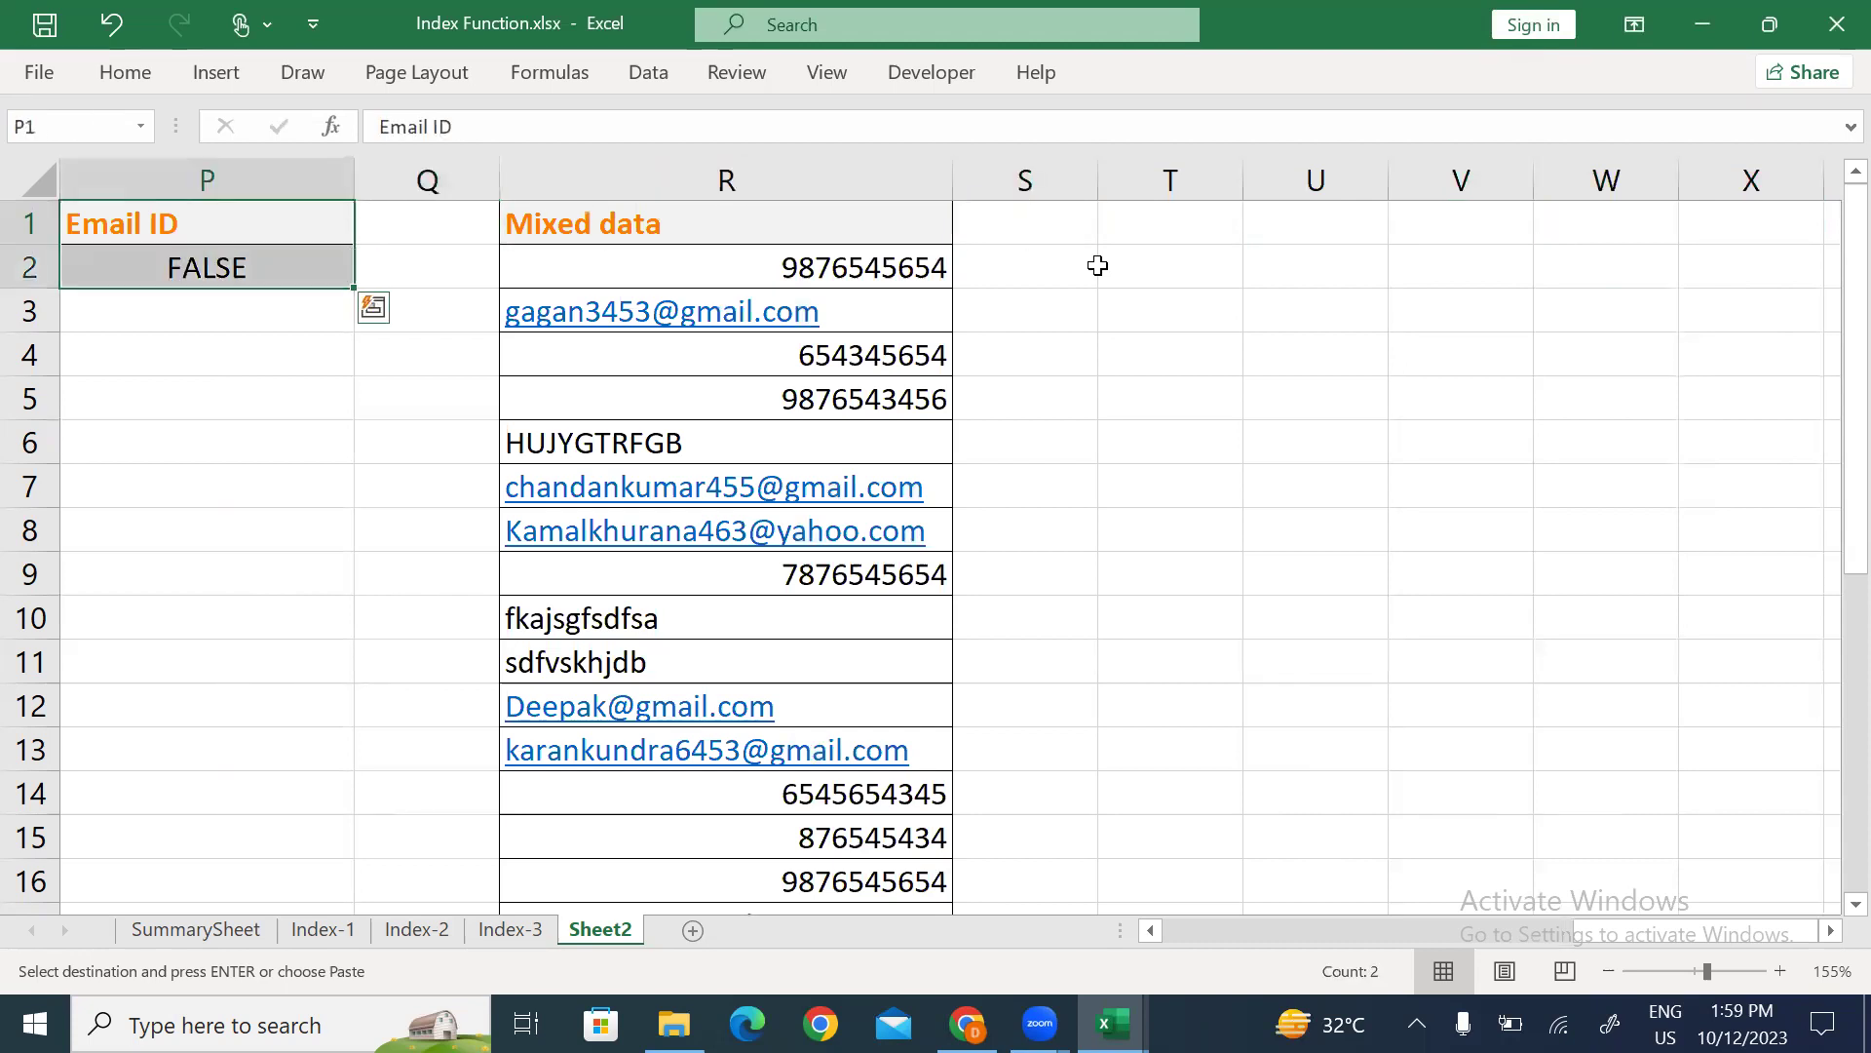
key(Right)
key(Right)
key(Right)
key(Right)
key(shift+Down)
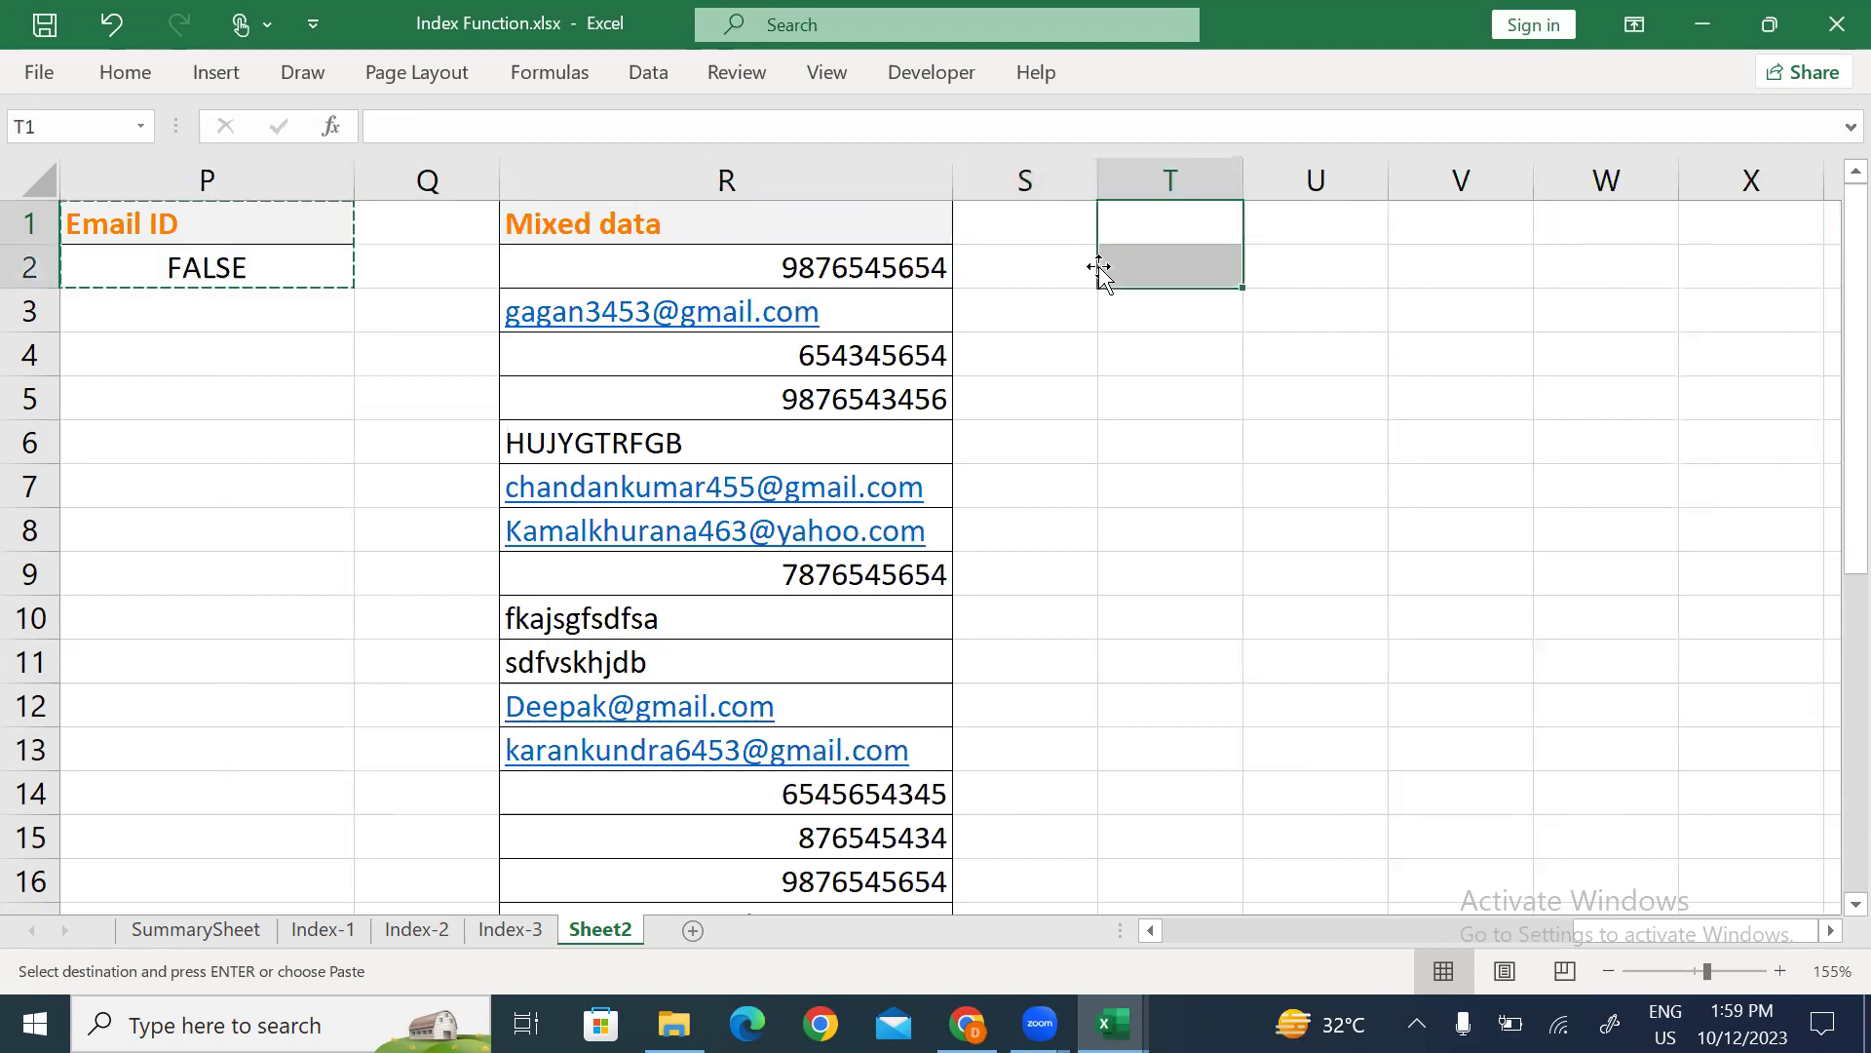
key(ctrl+v)
Review the ISNUMBER formula in T2.
key(Down)
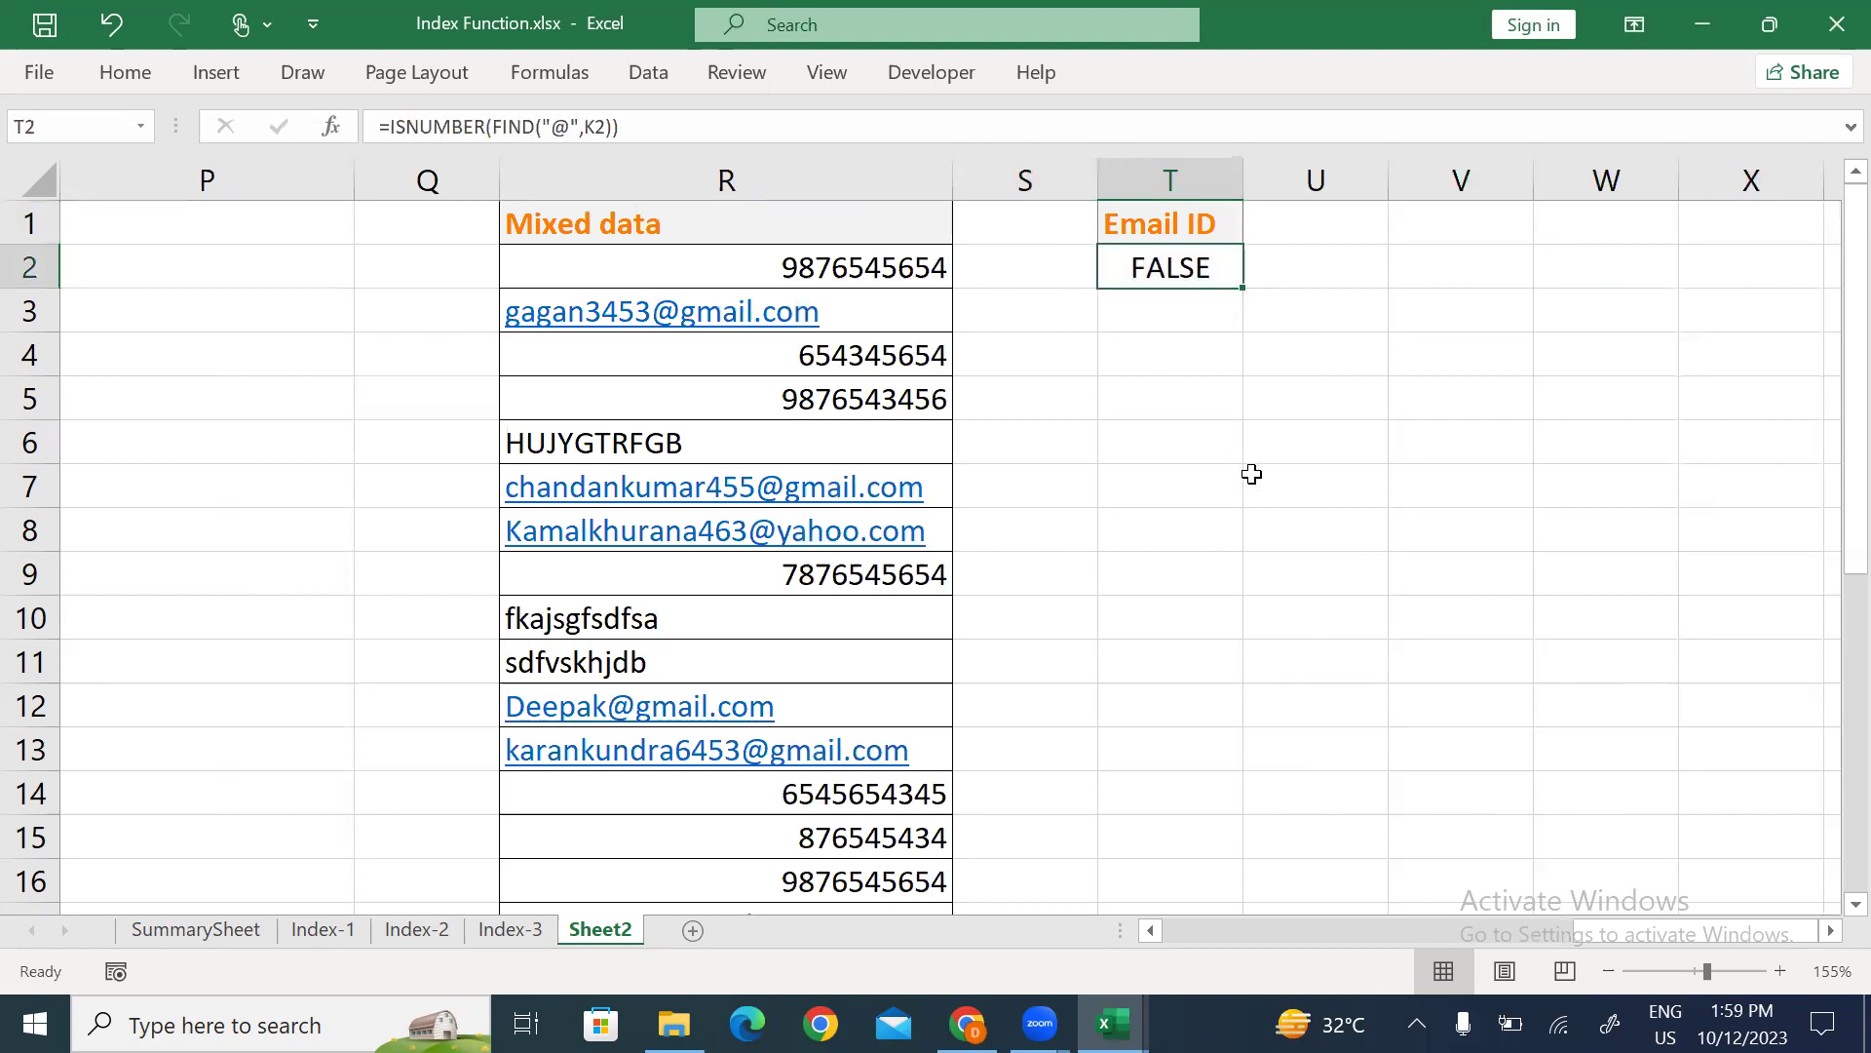
key(F2)
key(Return)
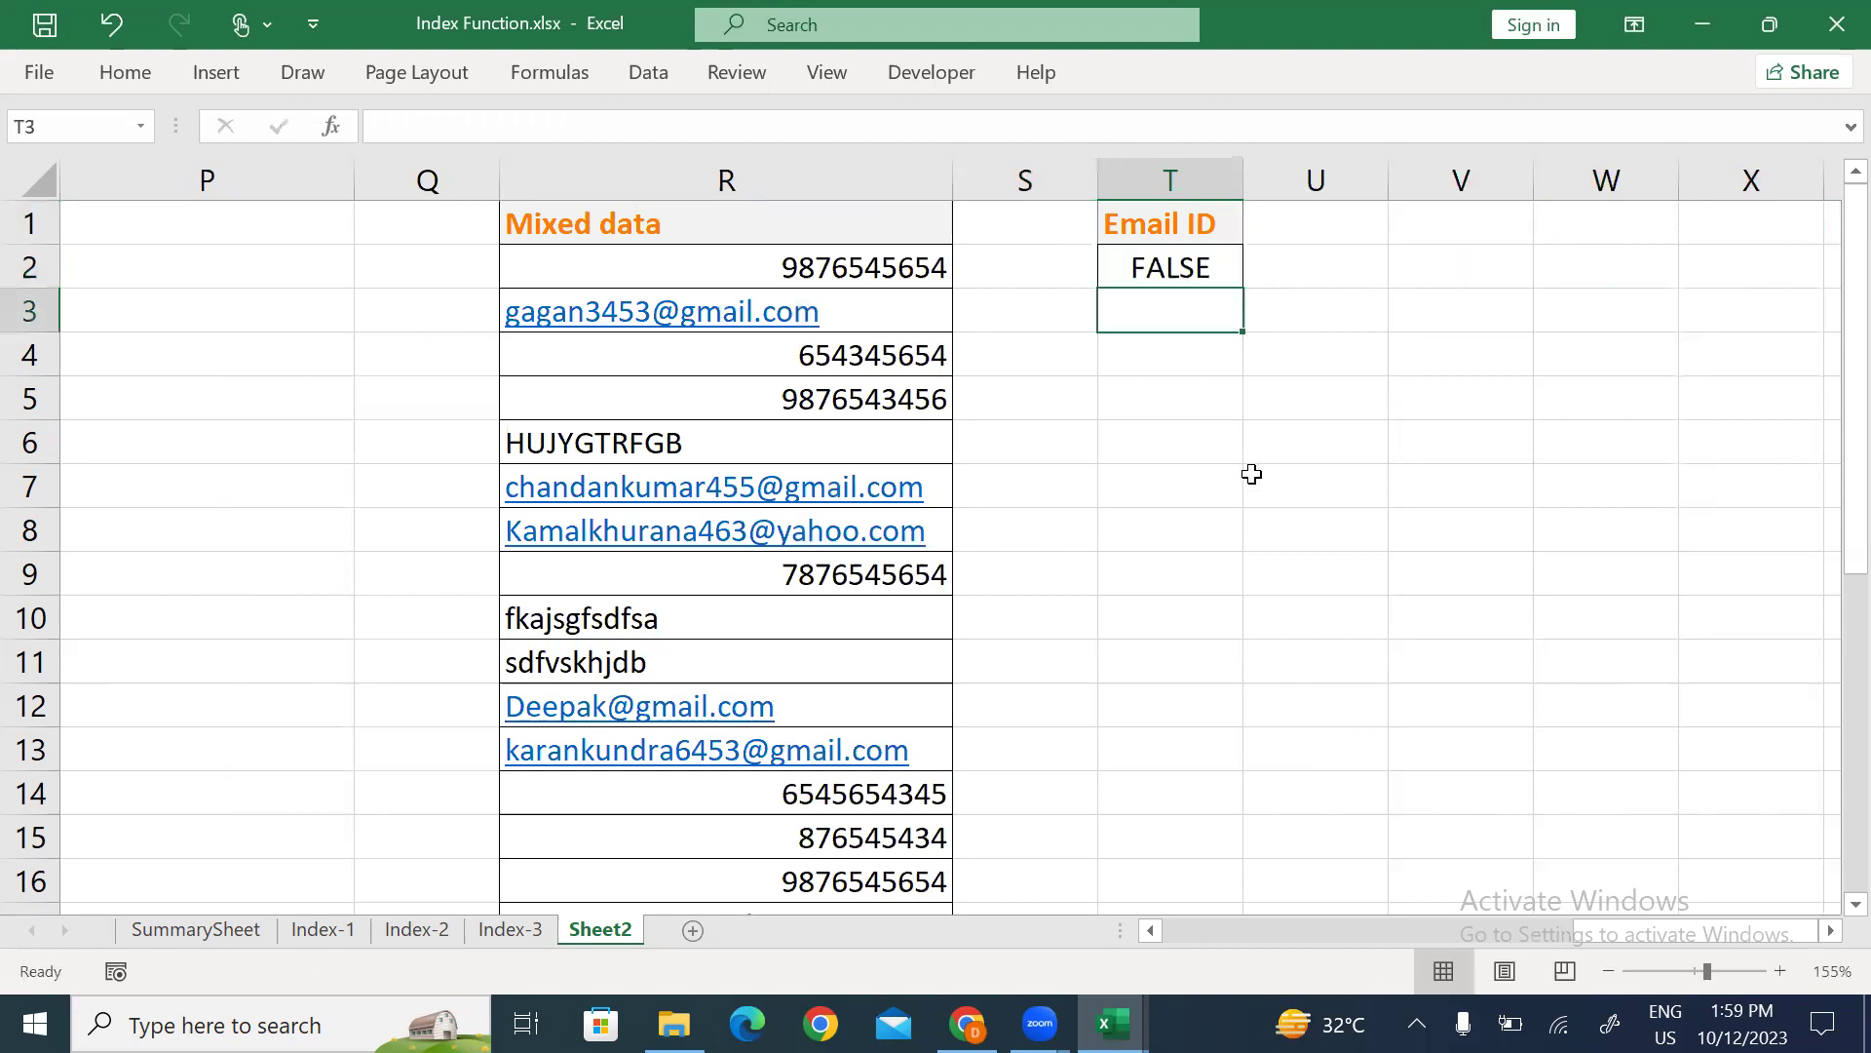
Start an Advanced Filter and set its list range to the Mixed data in R1:R29.
key(Left)
key(Left)
key(Down)
key(Down)
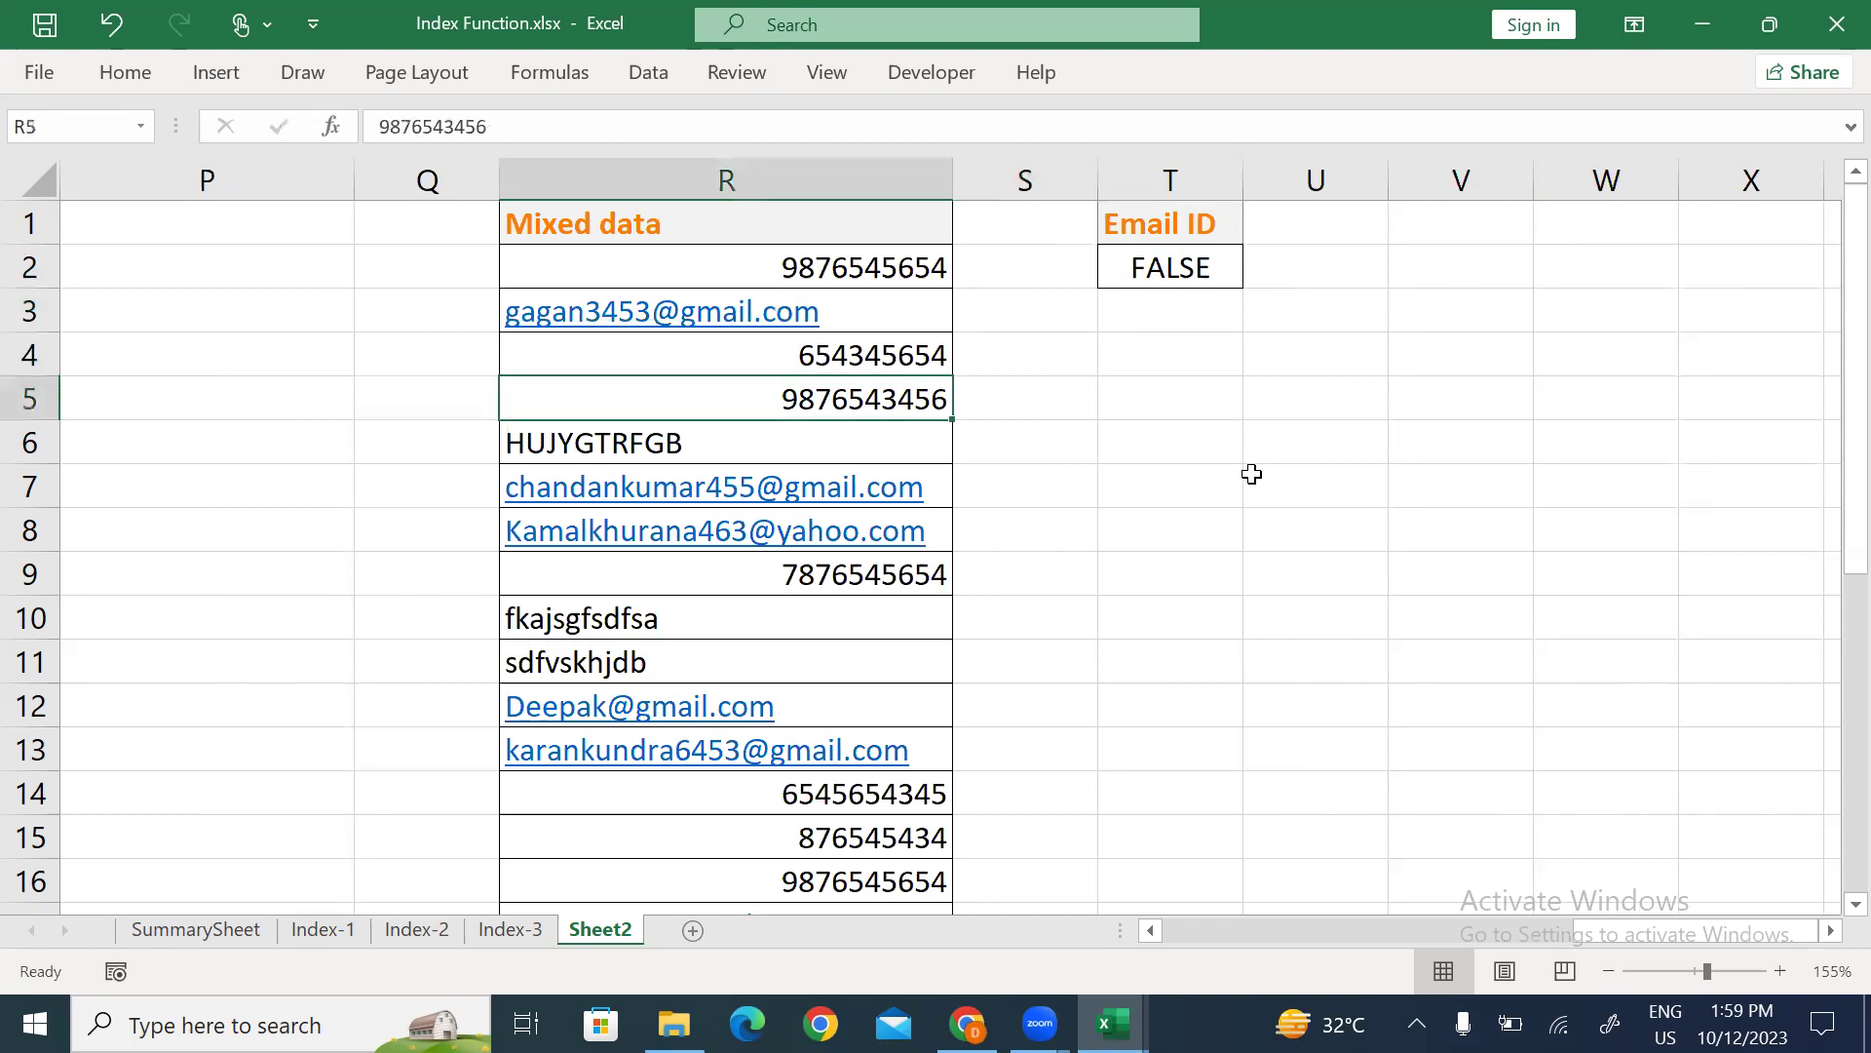
key(alt+a+q)
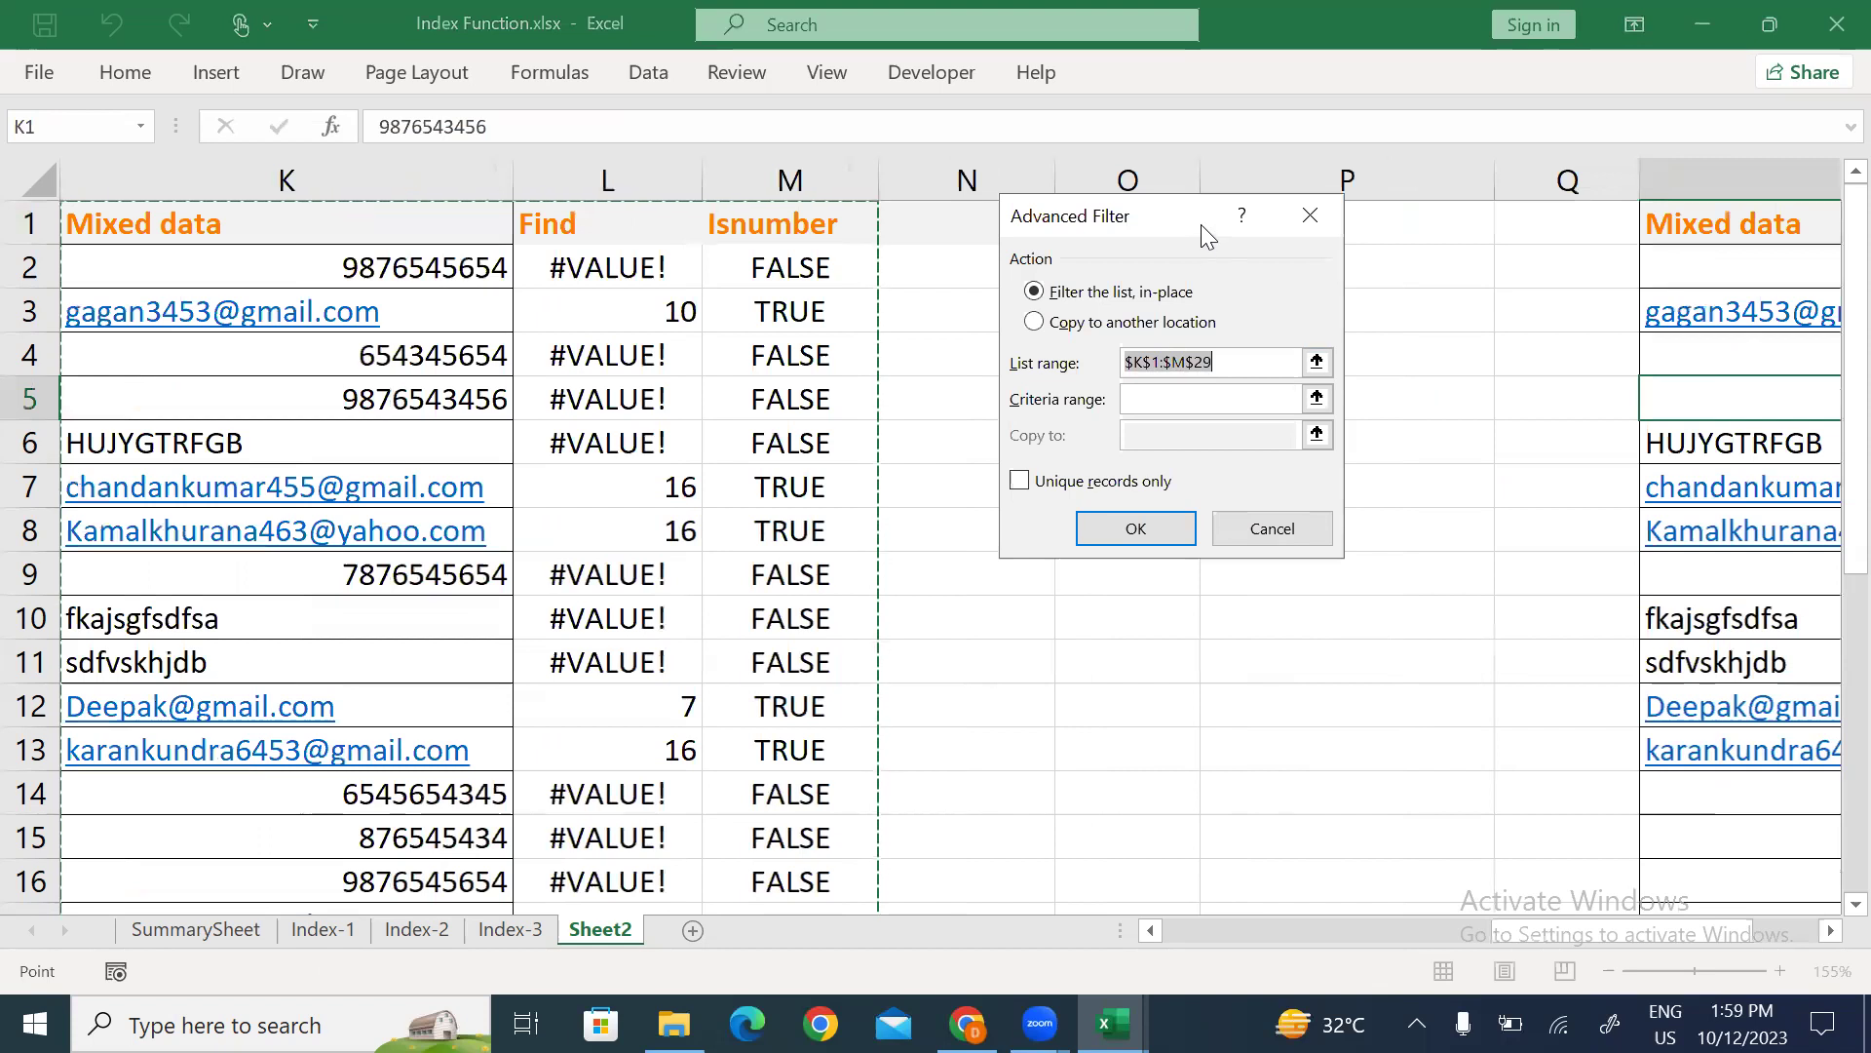
drag(1187, 226, 1247, 261)
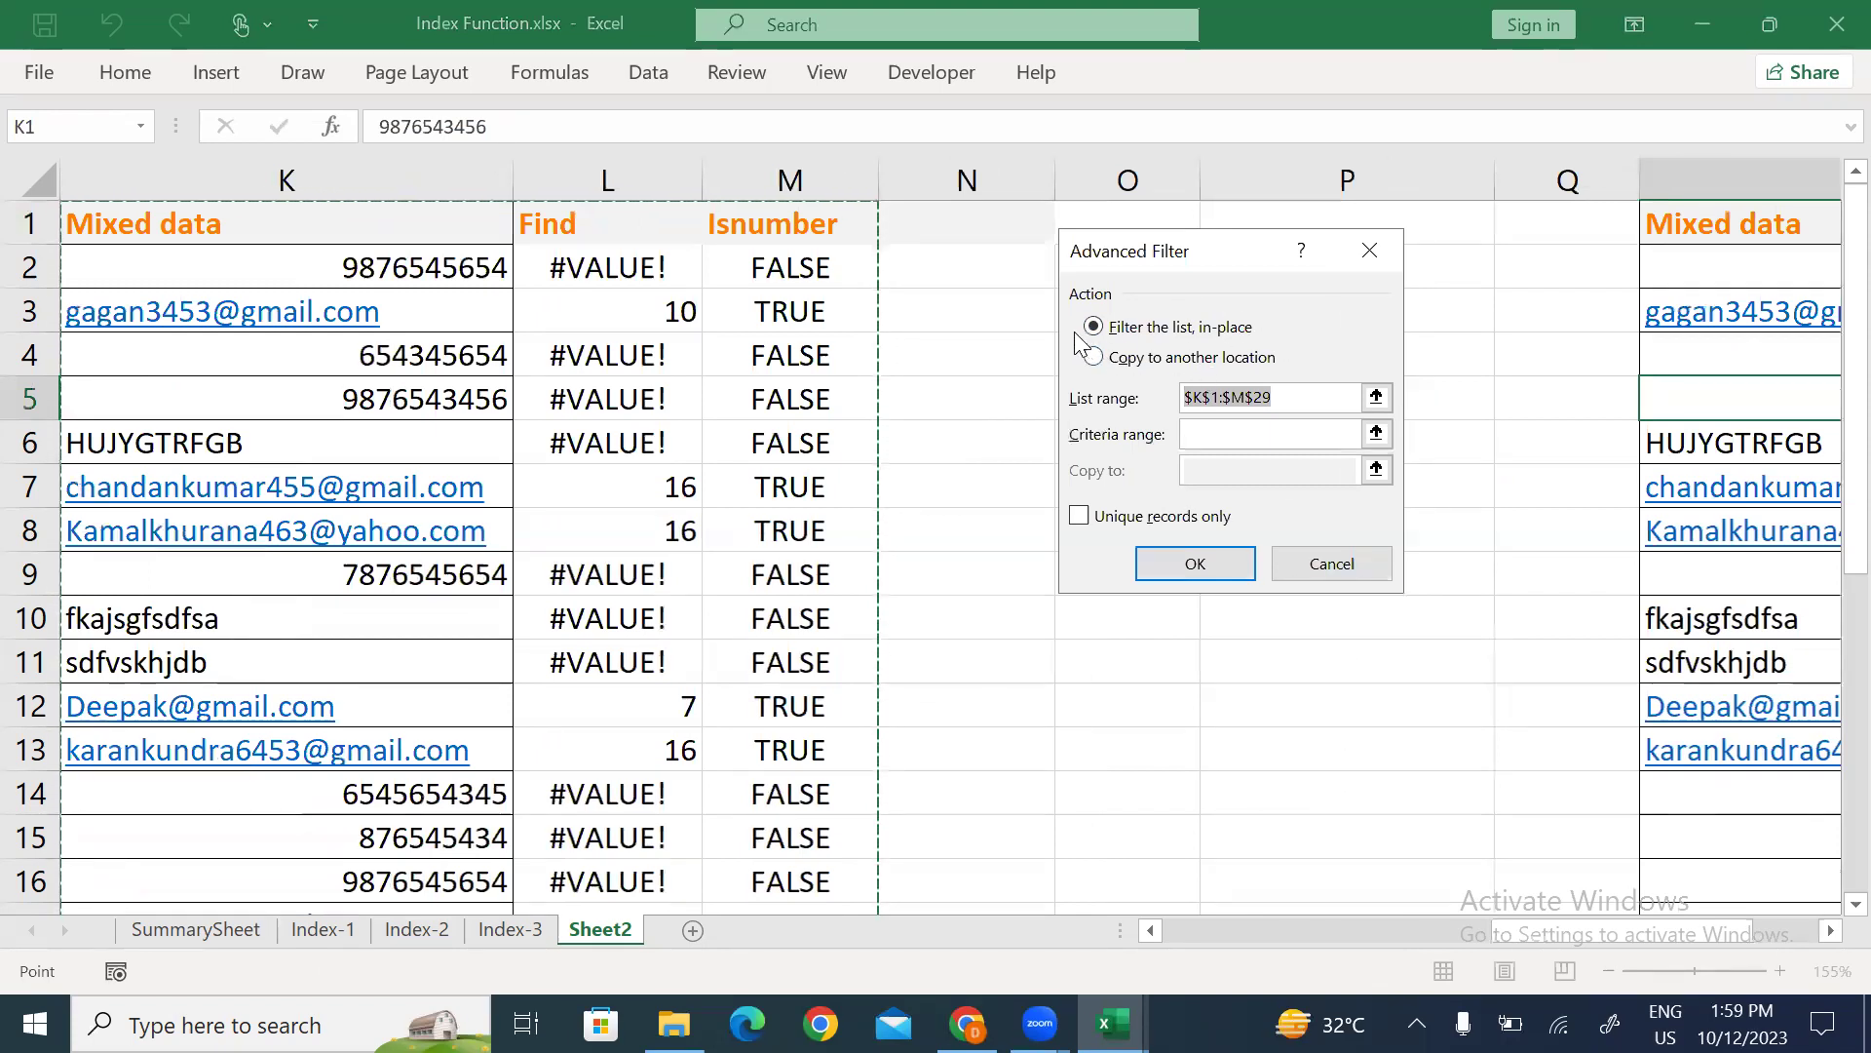
drag(1665, 930, 1731, 930)
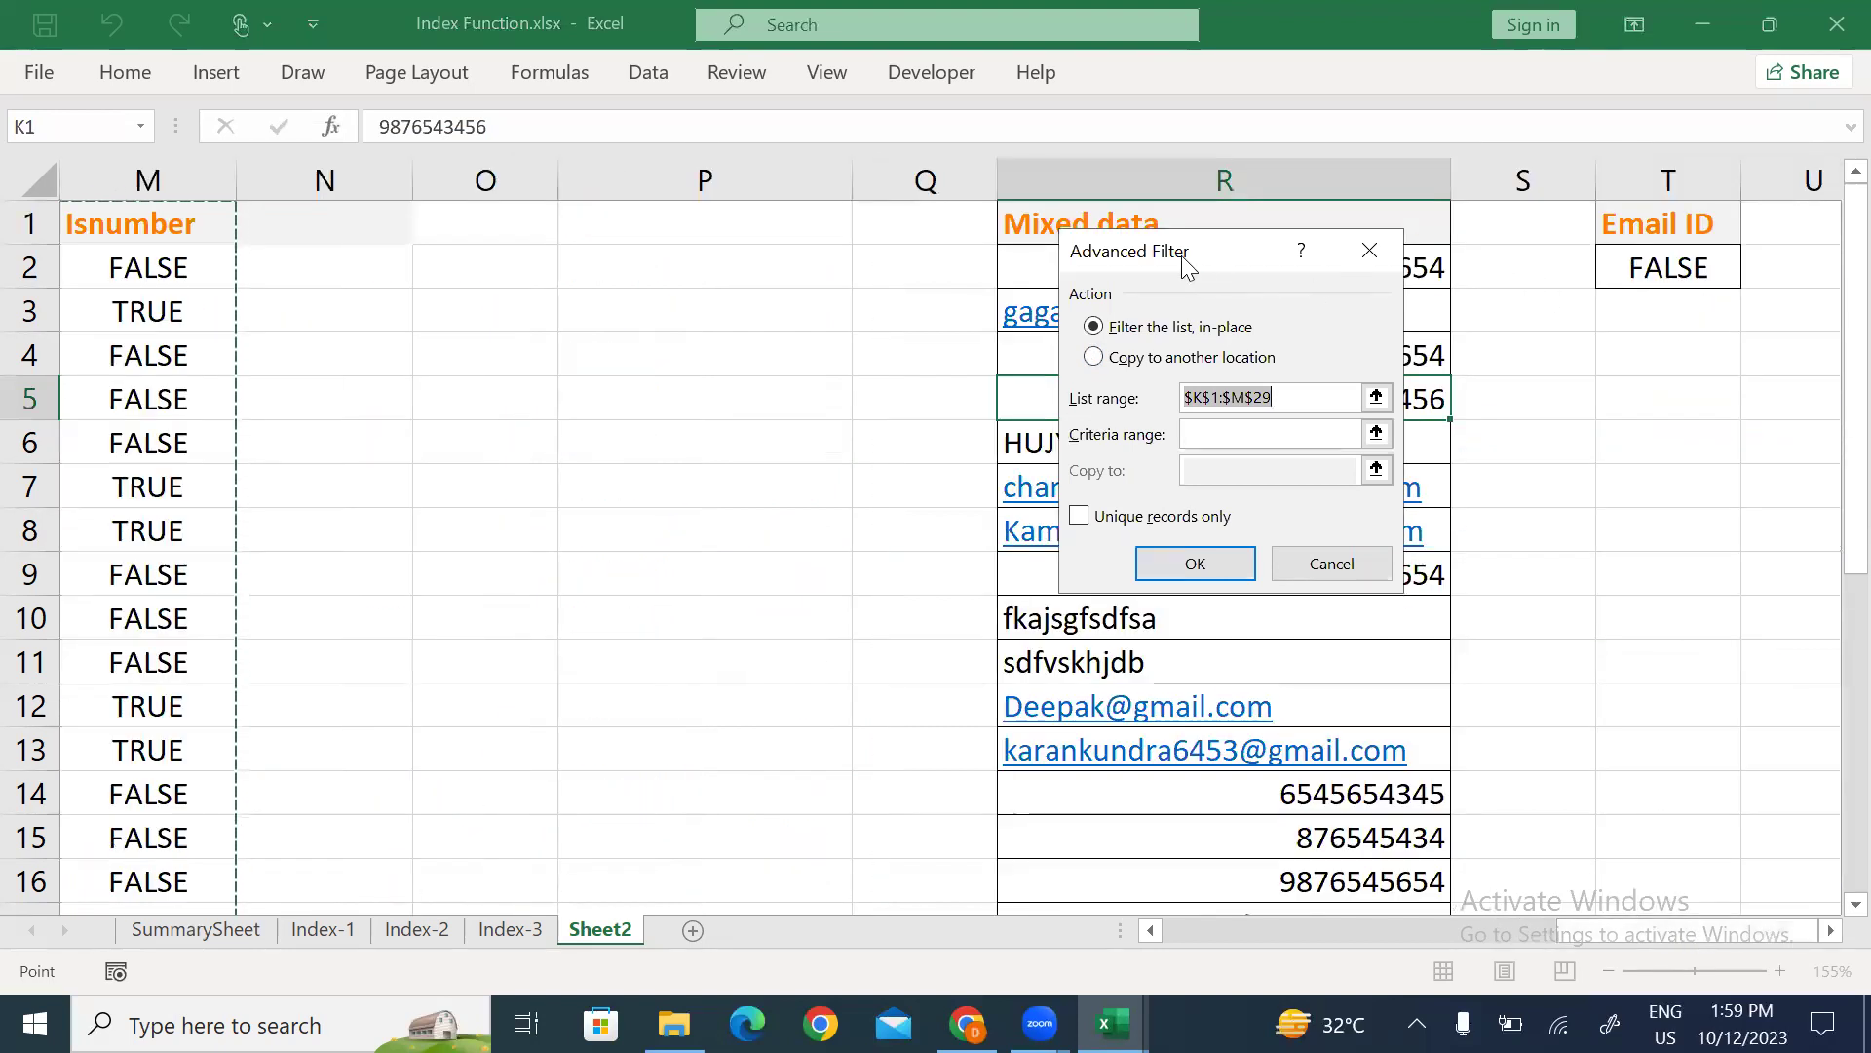
drag(1181, 264, 576, 257)
click(771, 390)
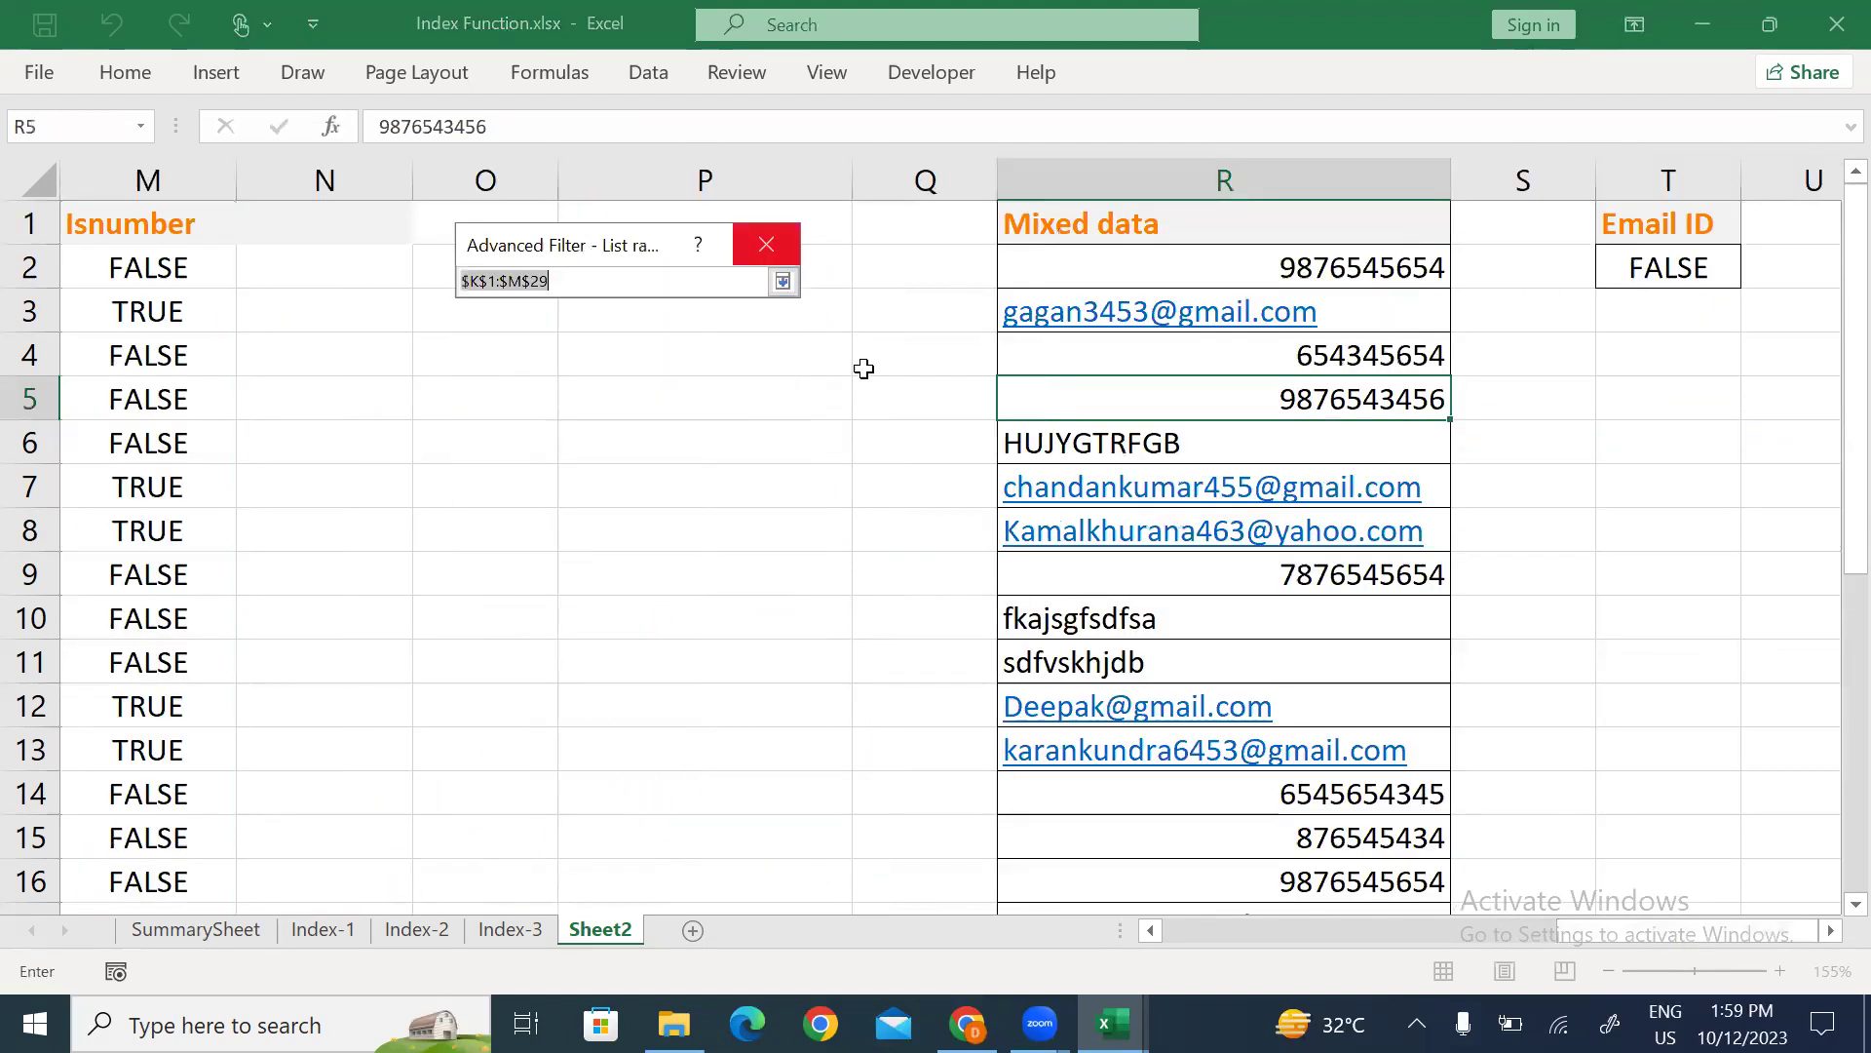
click(1173, 251)
key(Up)
key(ctrl+shift+Down)
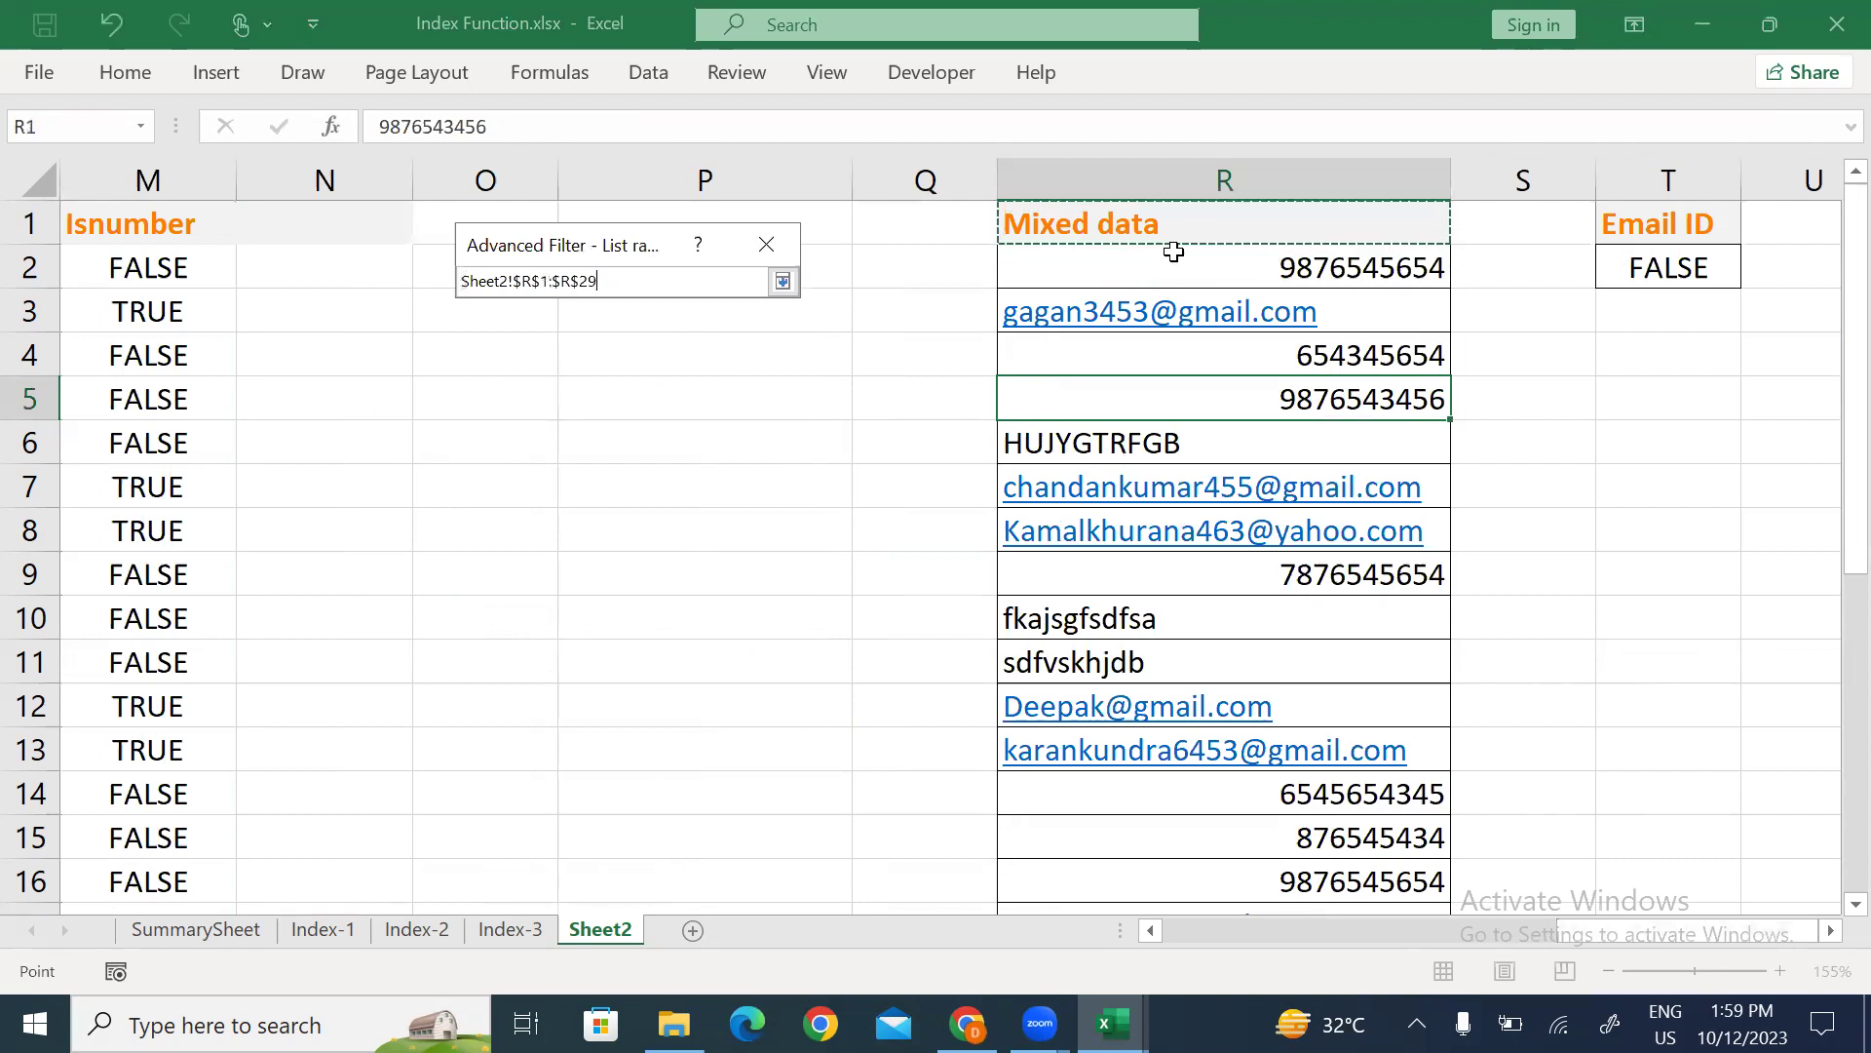
key(F4)
scroll(1173, 252, up, 5)
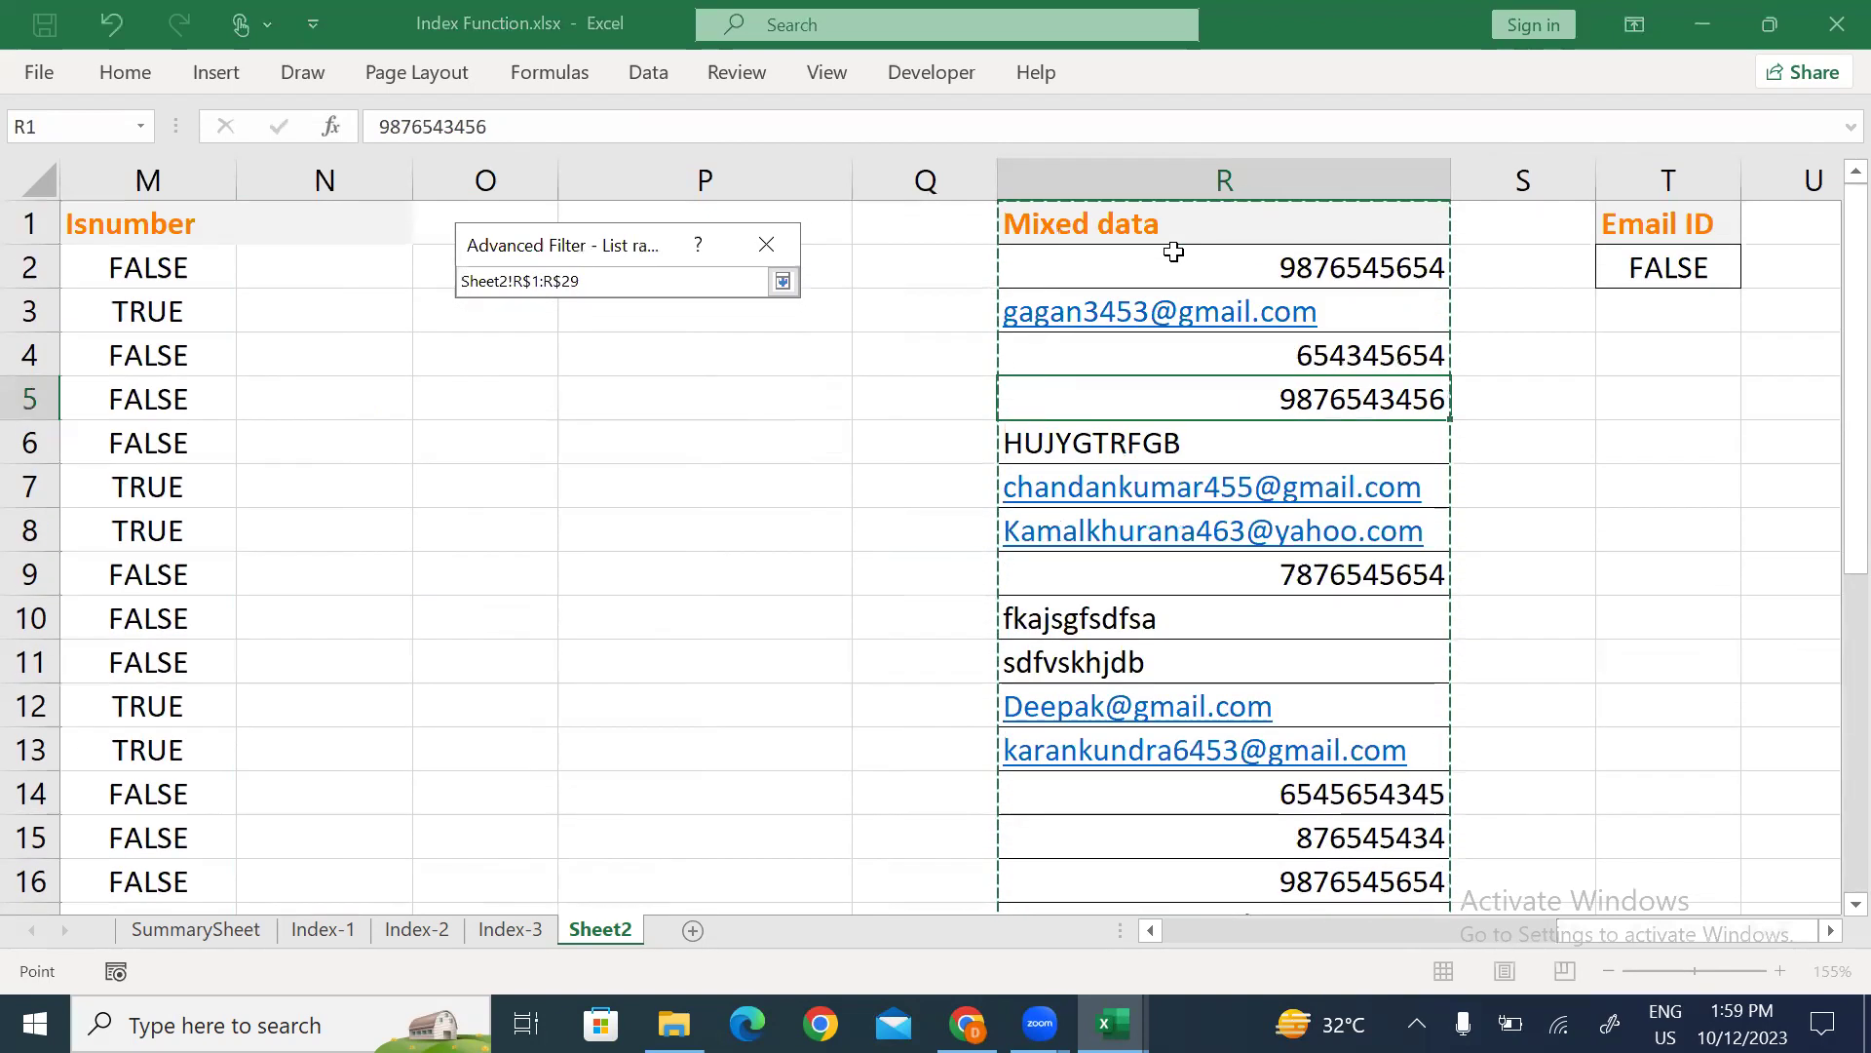
click(782, 280)
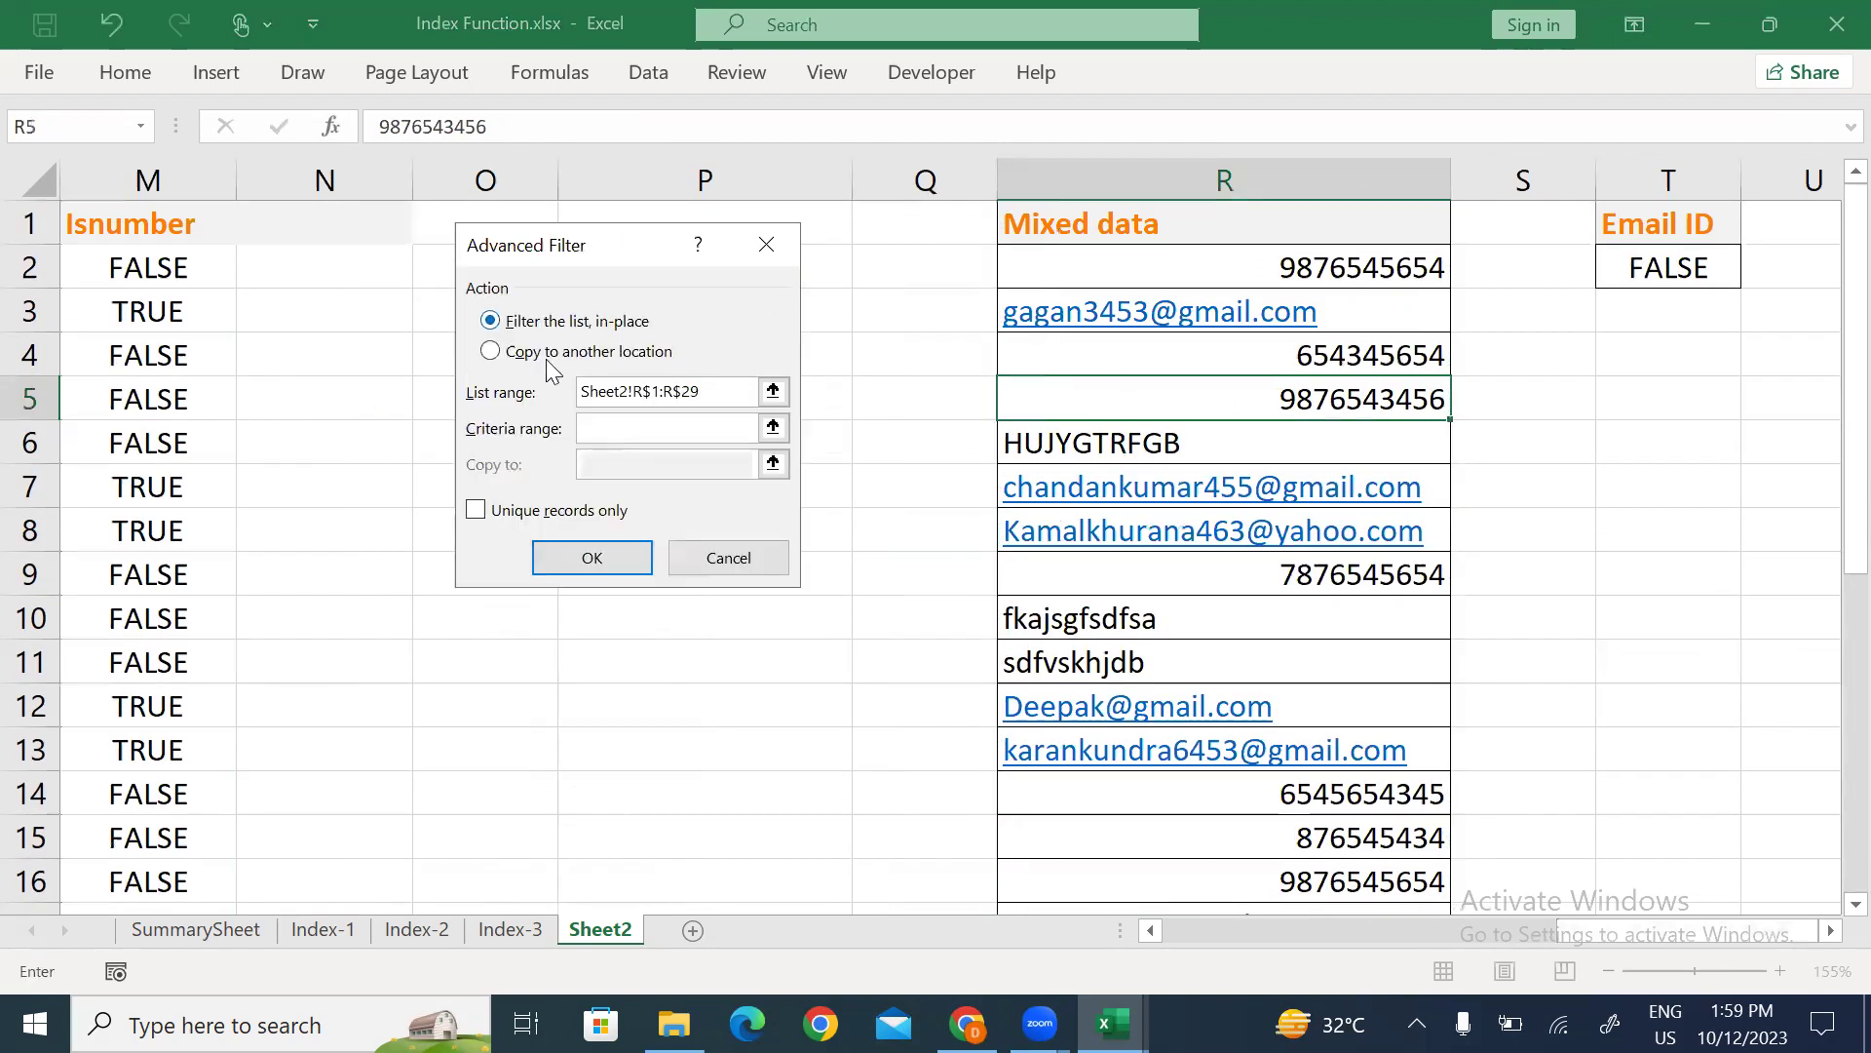
Set the filter to copy its results to another location, starting at V1.
click(489, 352)
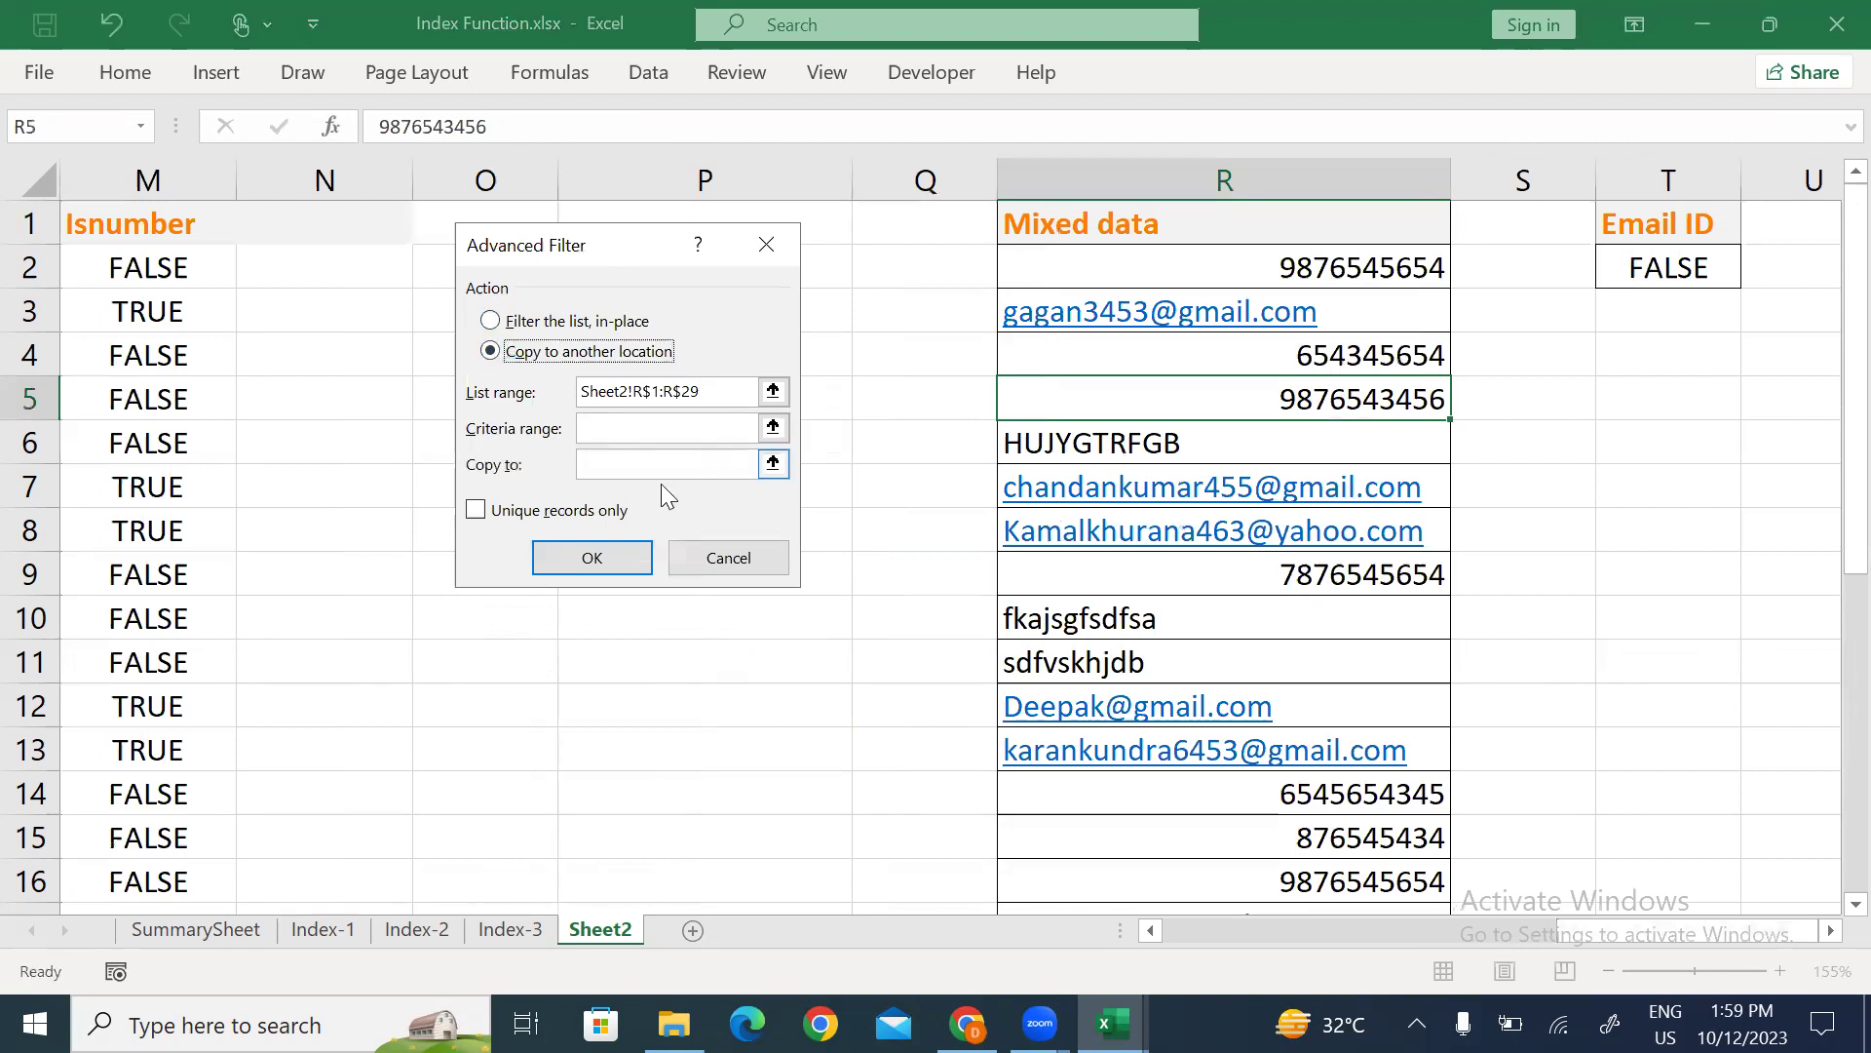
click(773, 464)
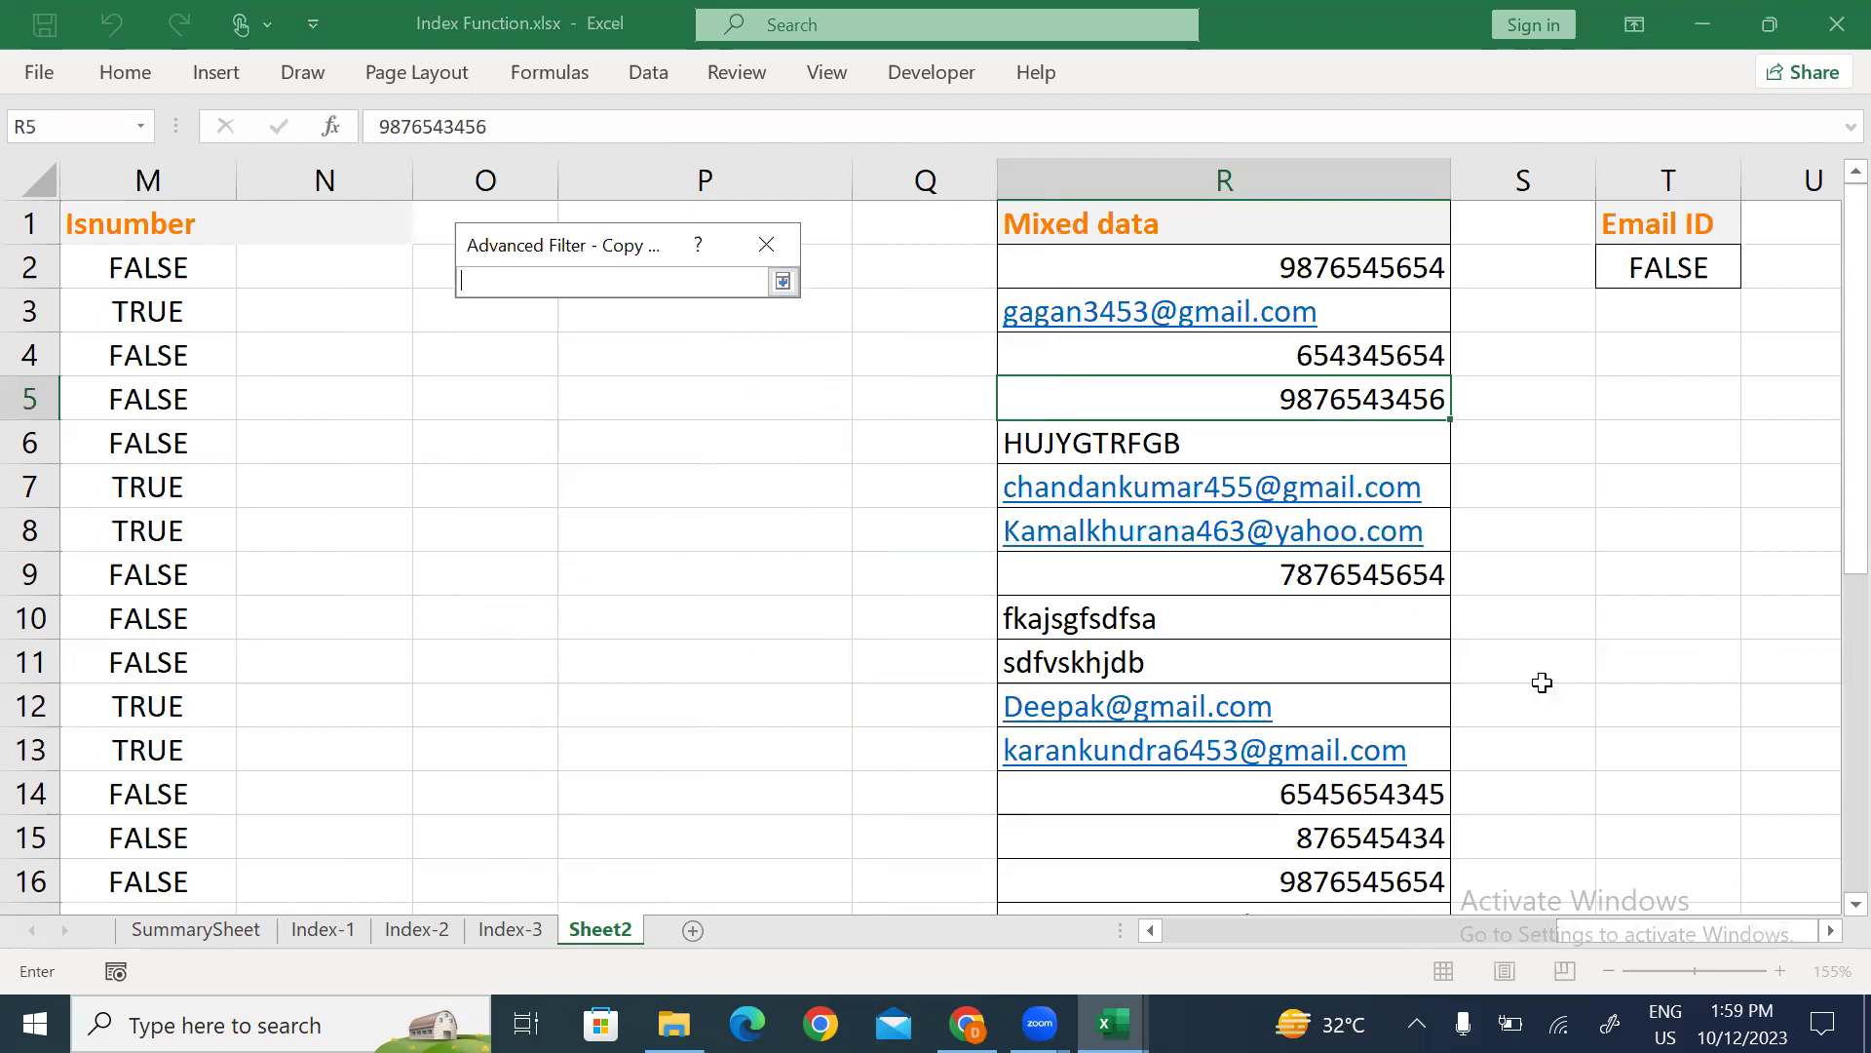
click(1665, 364)
key(Right)
key(Right)
key(Right)
key(Up)
key(Up)
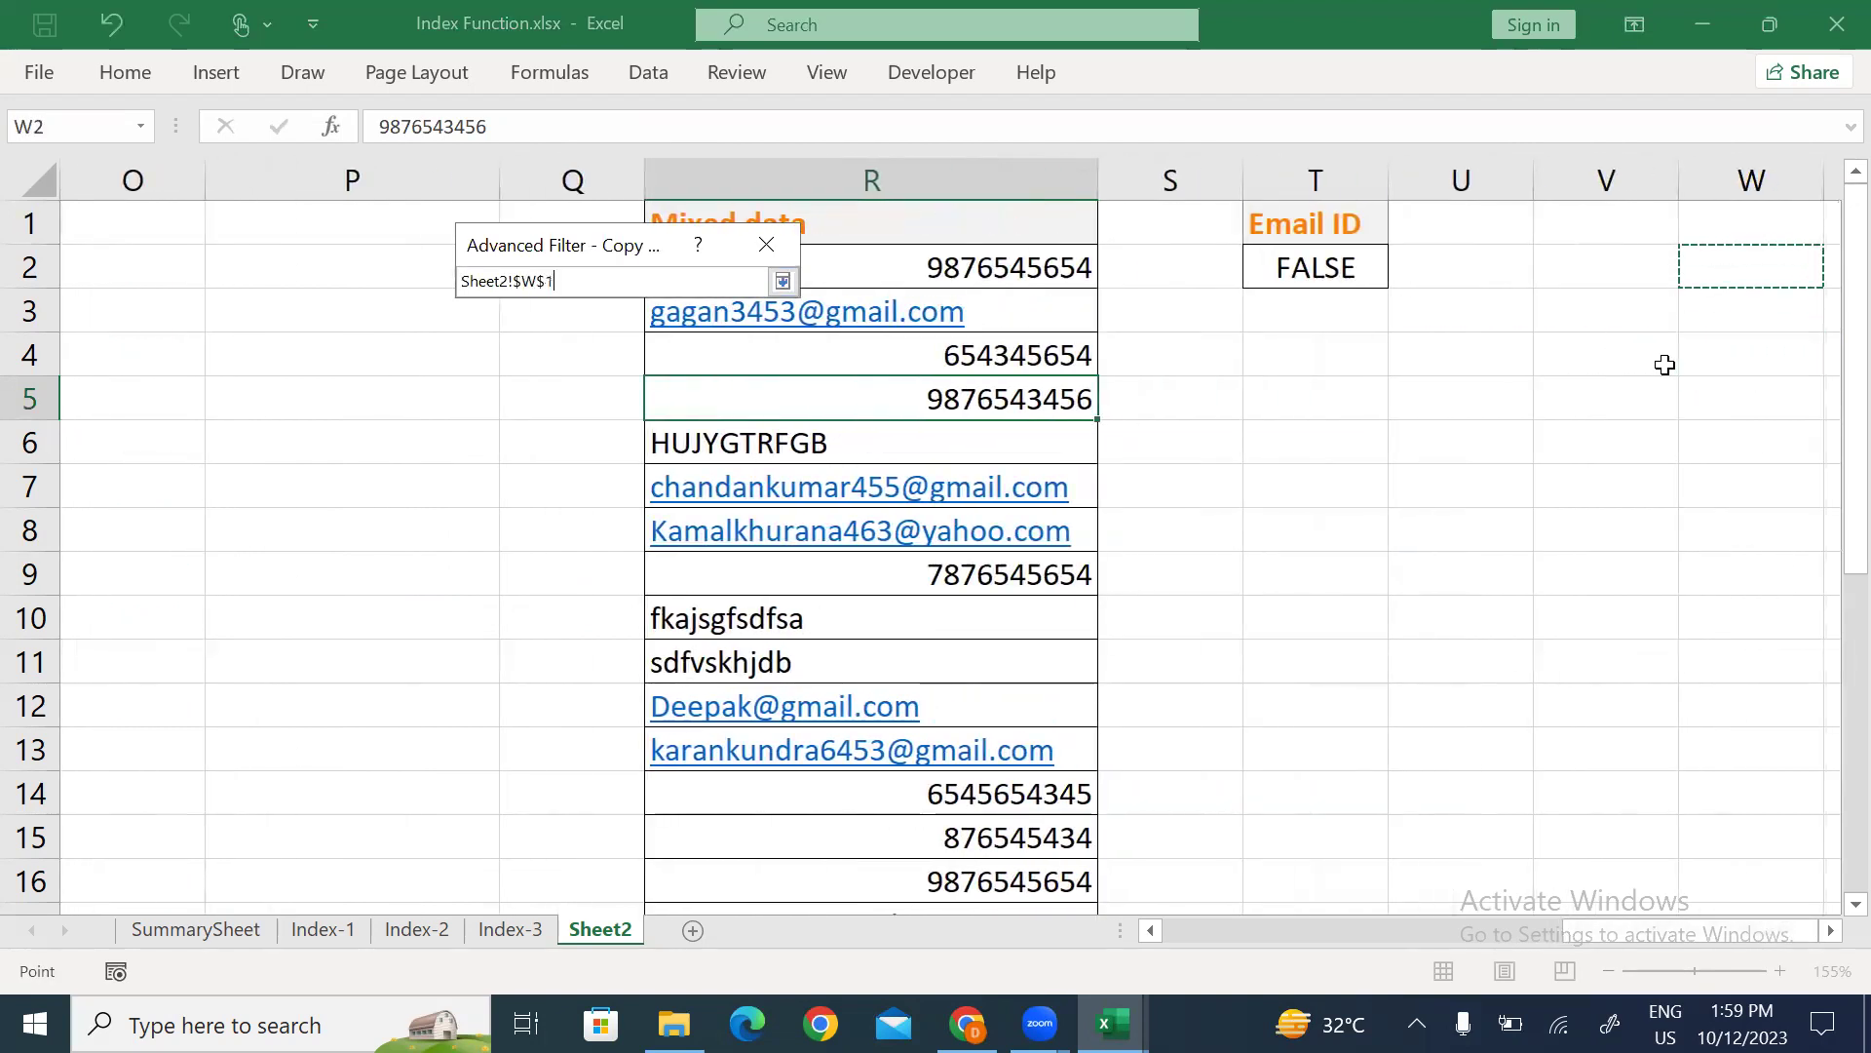
key(Right)
key(Right)
key(Left)
key(Left)
key(Left)
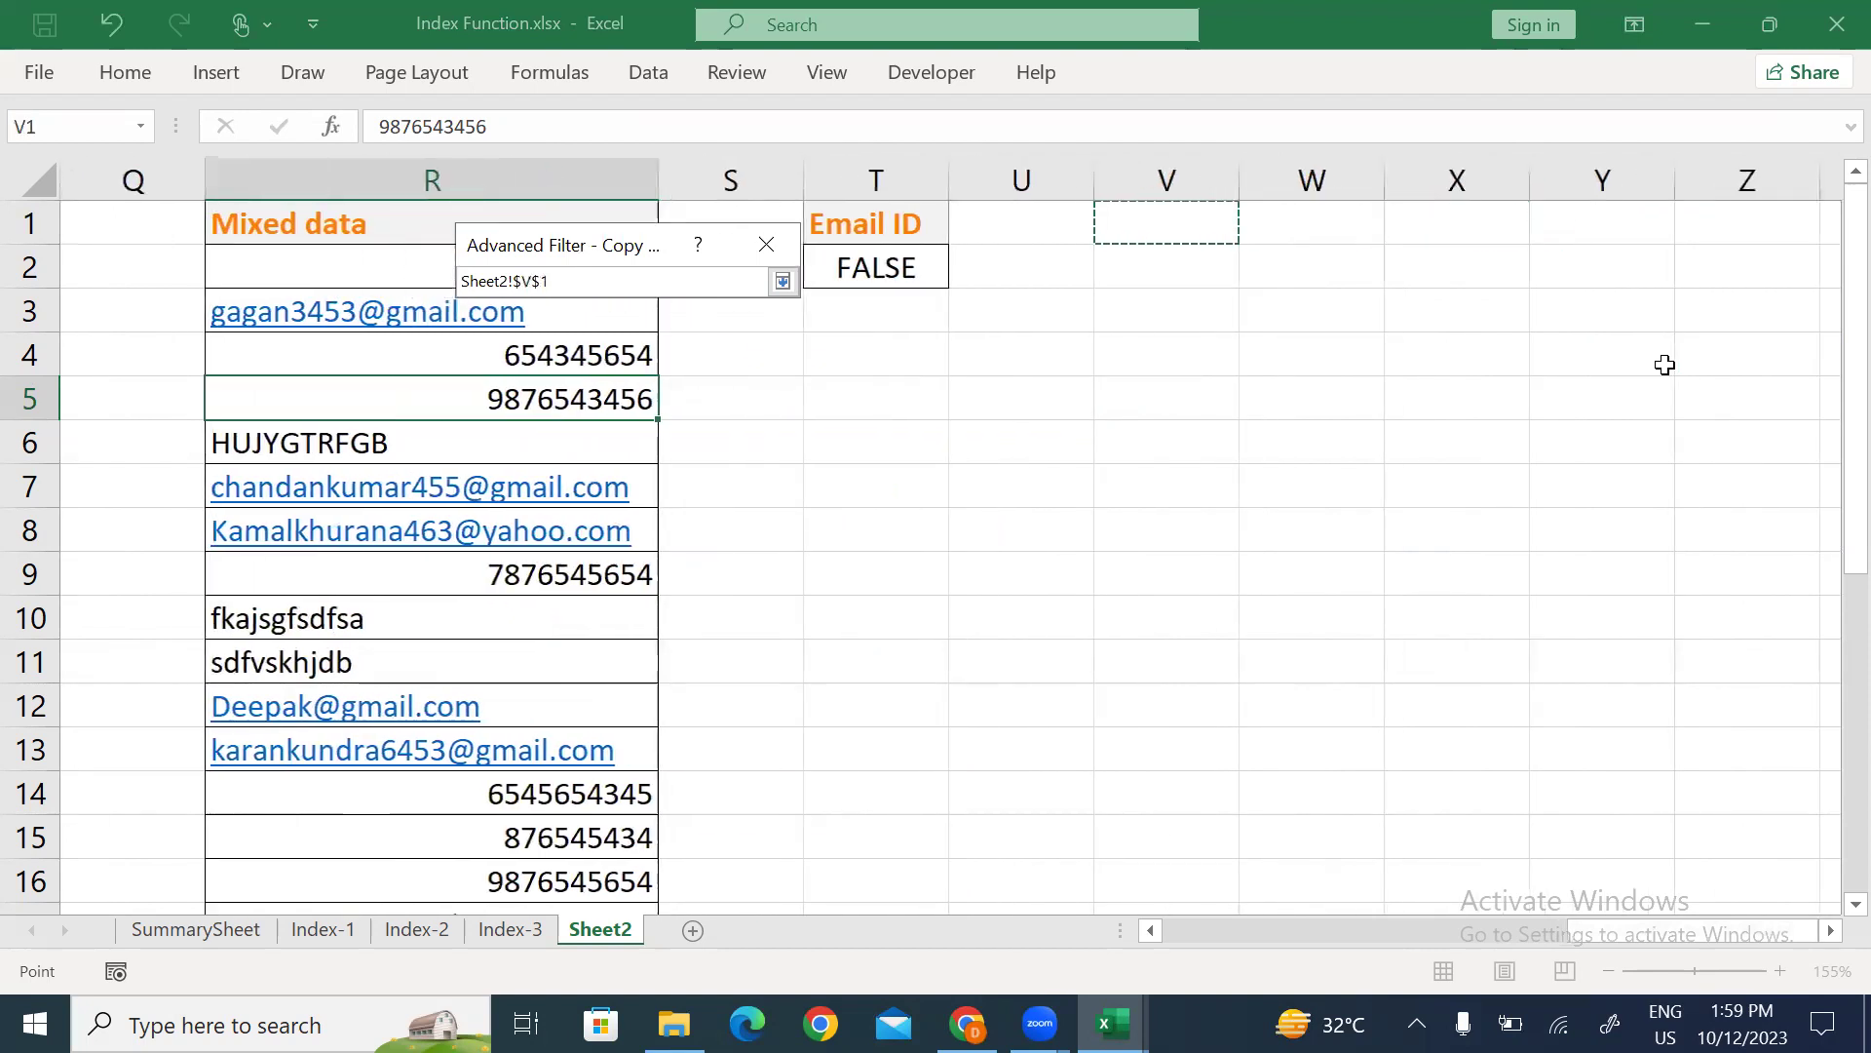
click(782, 282)
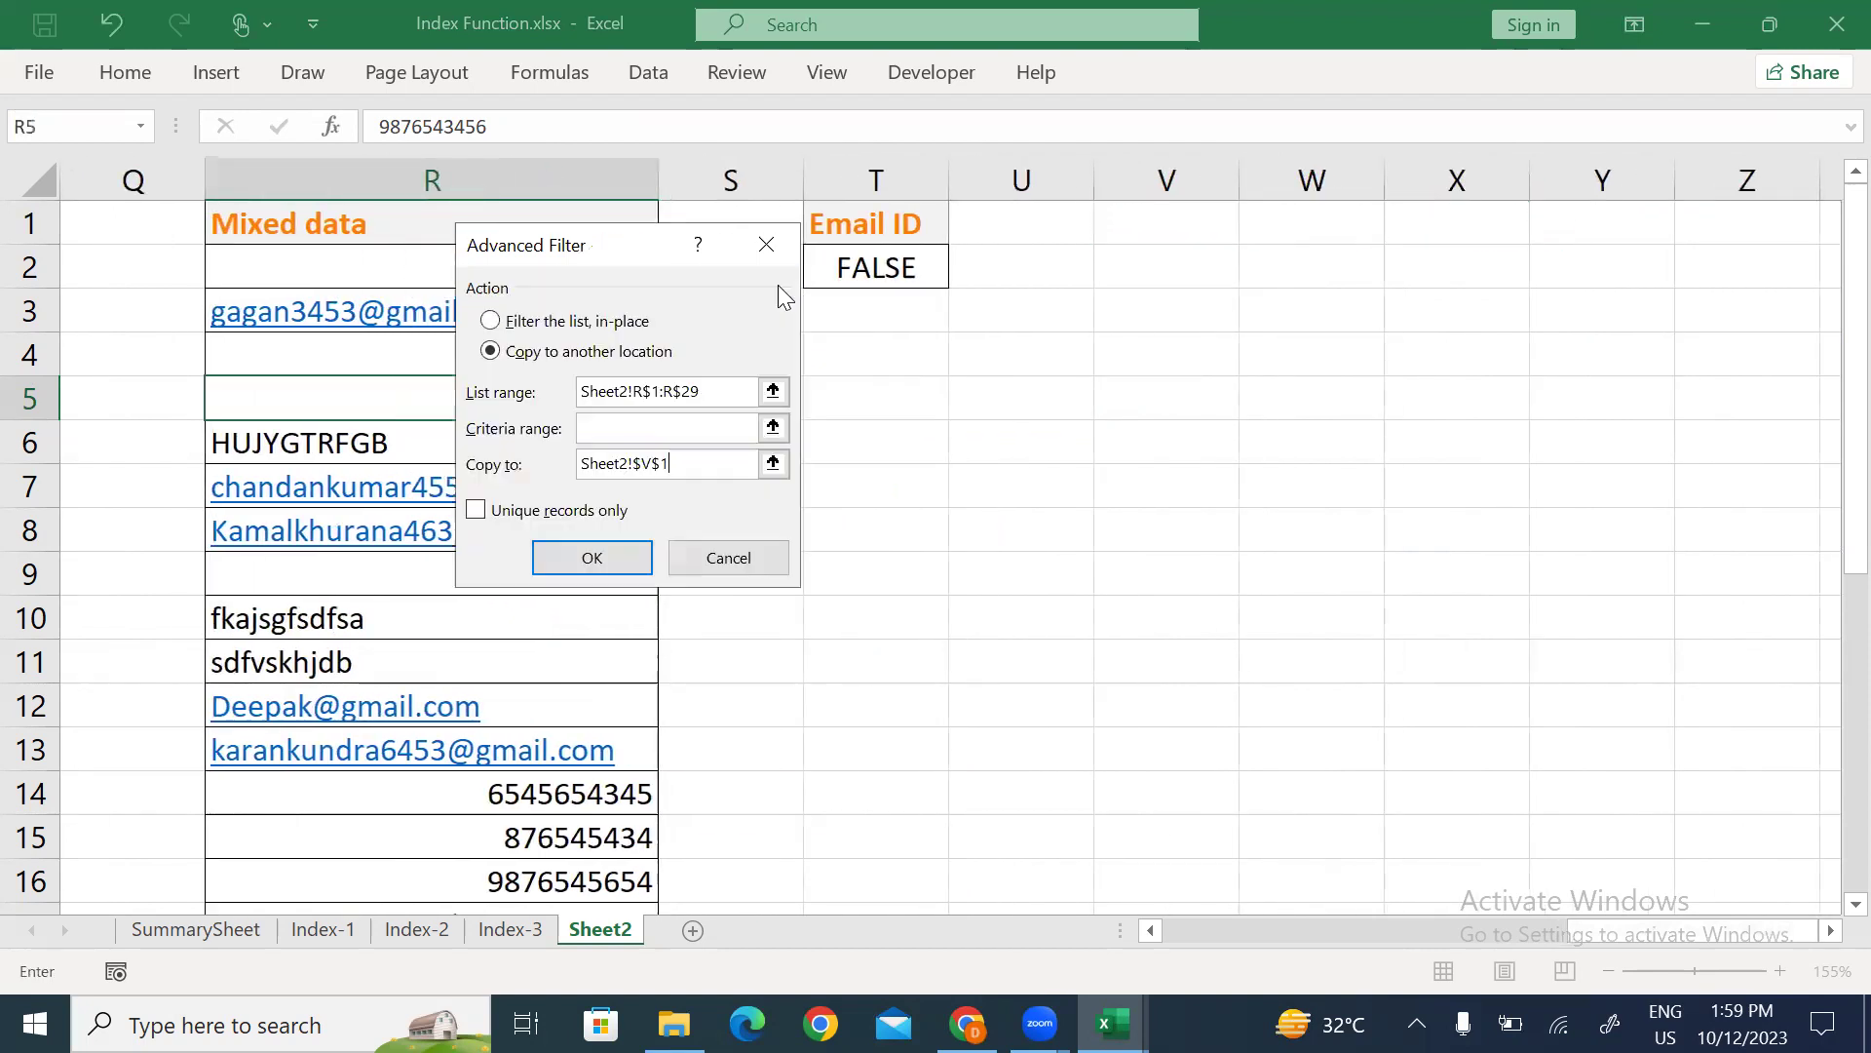
Set the criteria range to T1:T2 and run the Advanced Filter.
click(774, 428)
drag(880, 224, 877, 271)
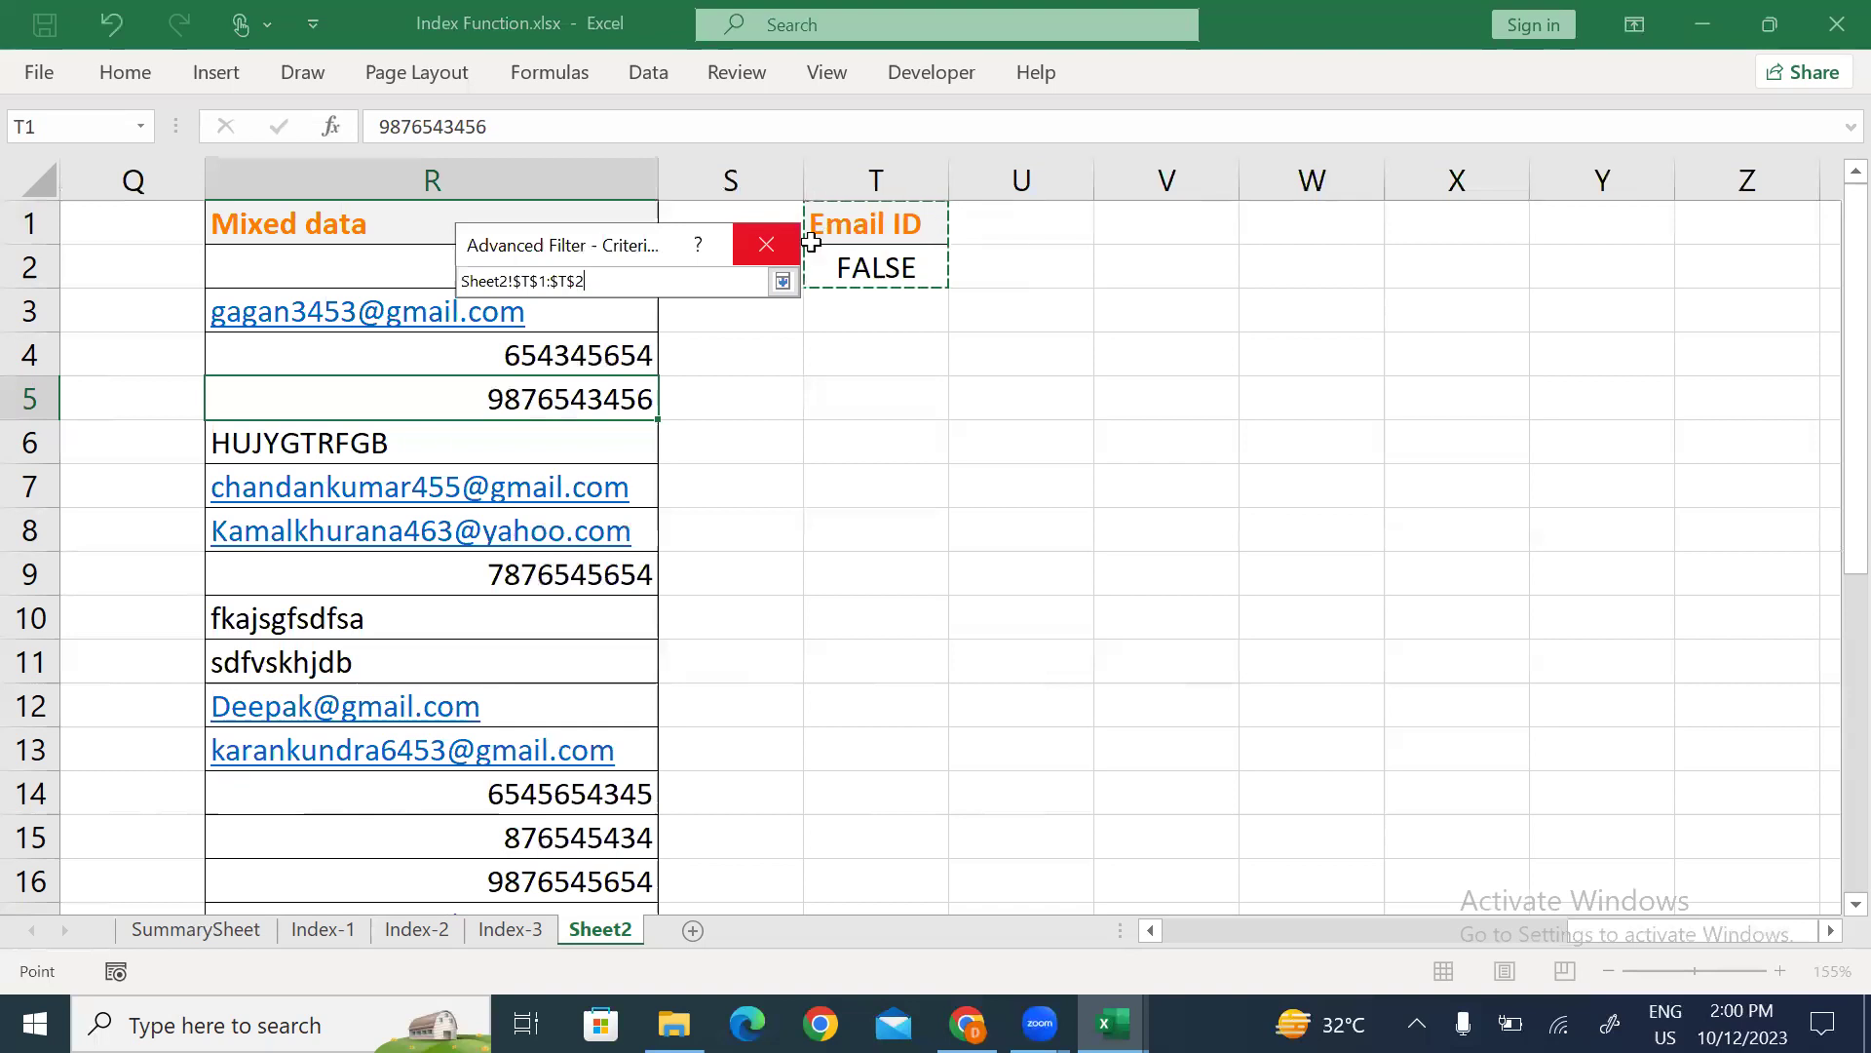
click(781, 283)
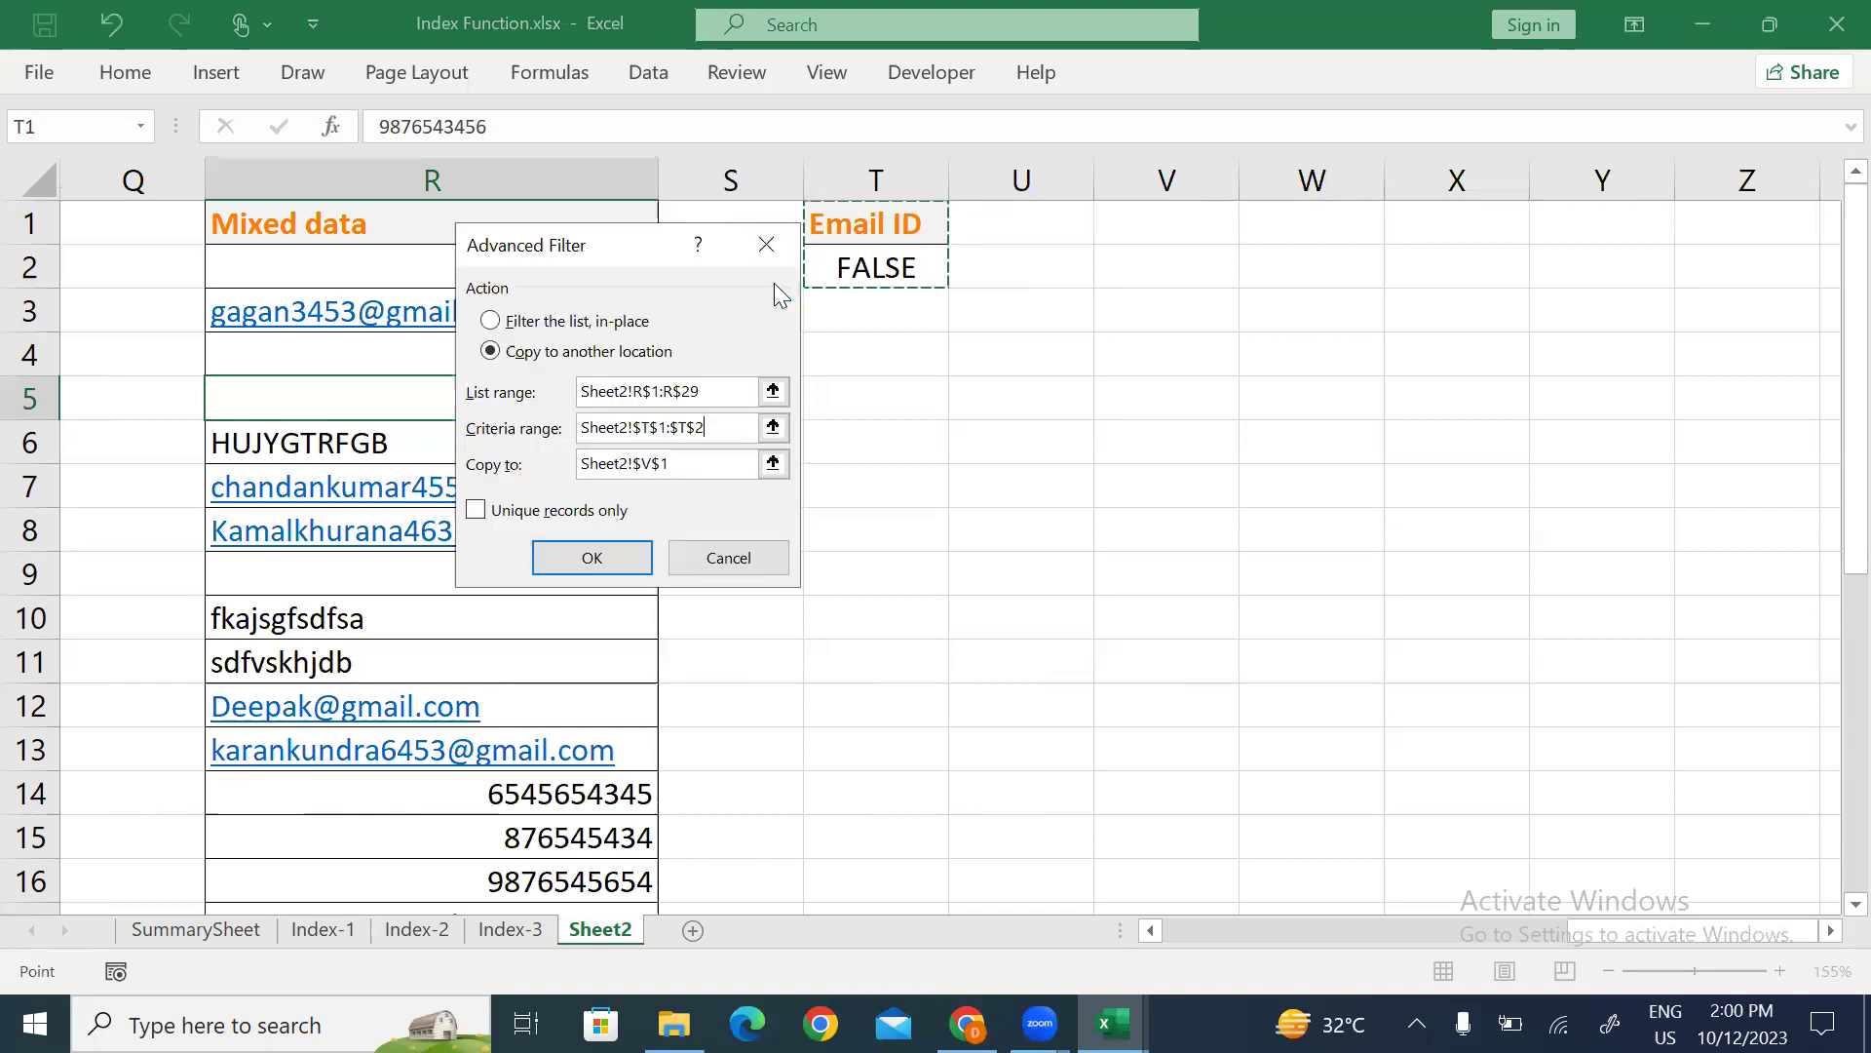
click(591, 560)
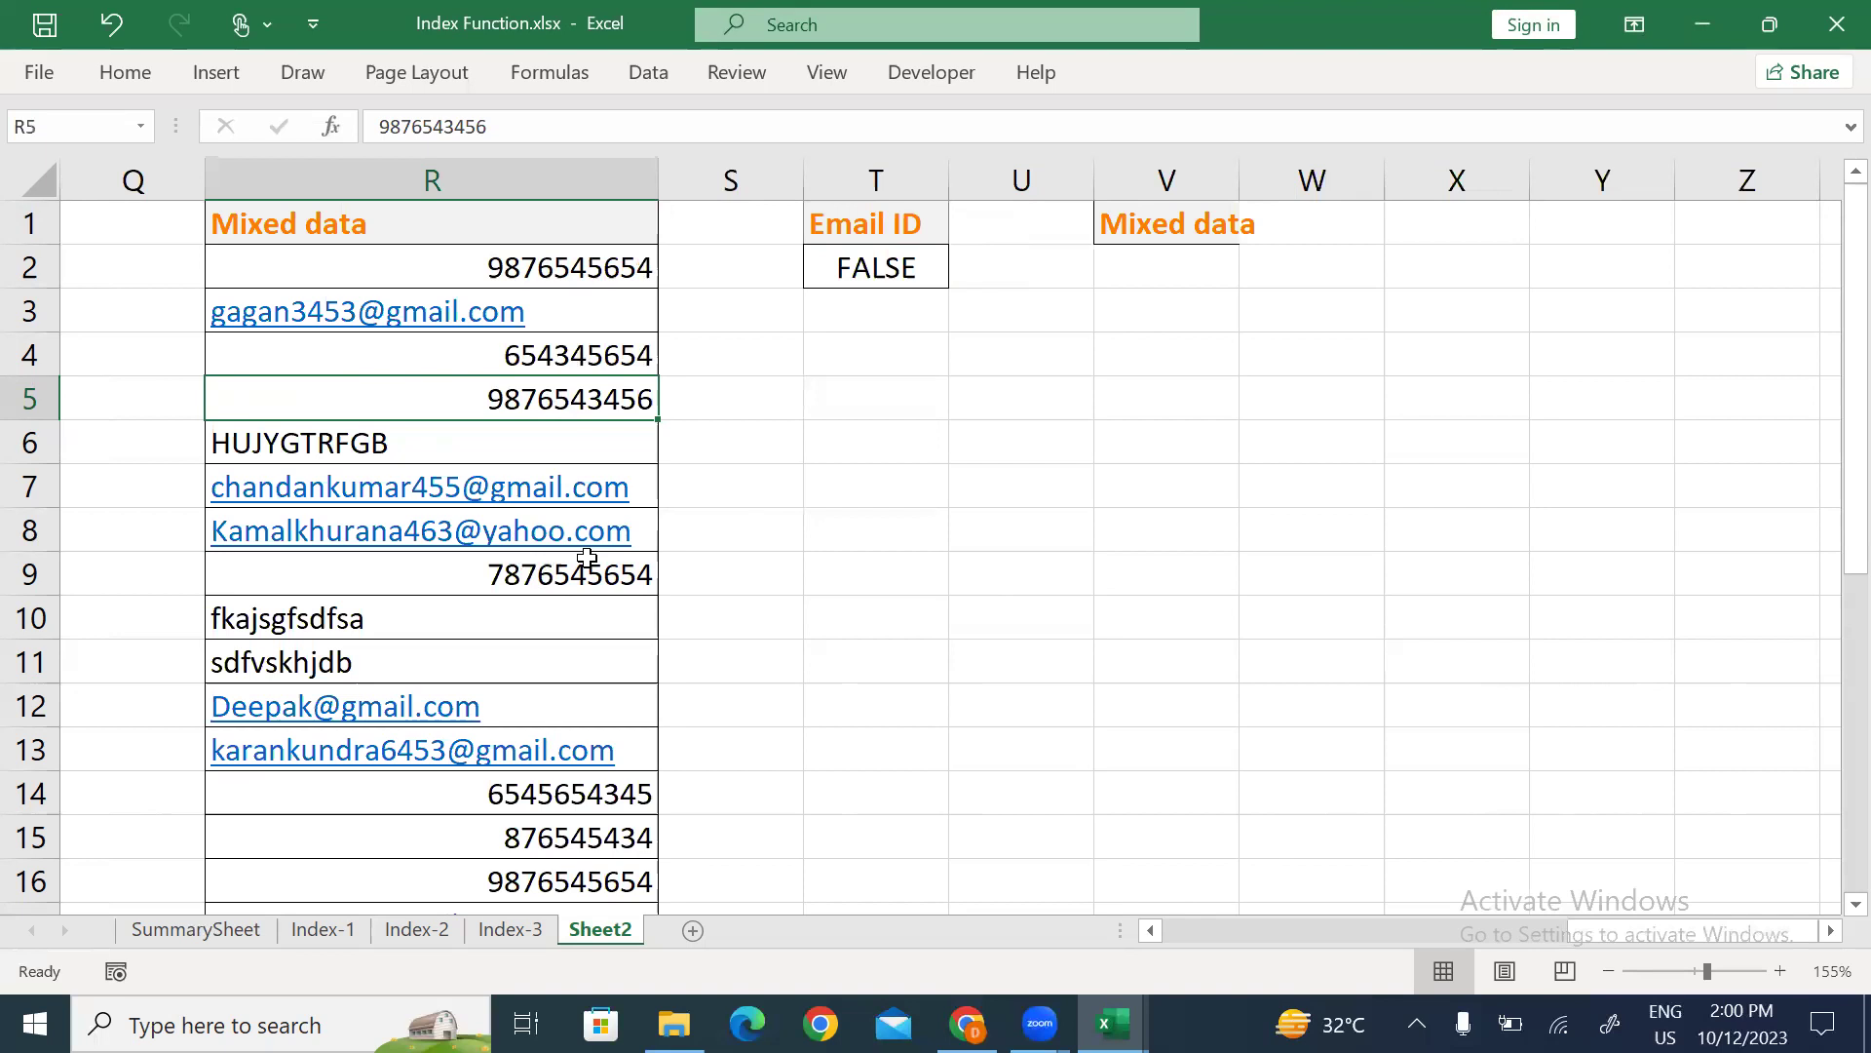
Delete the extracted Mixed data header from cell V1.
click(1103, 441)
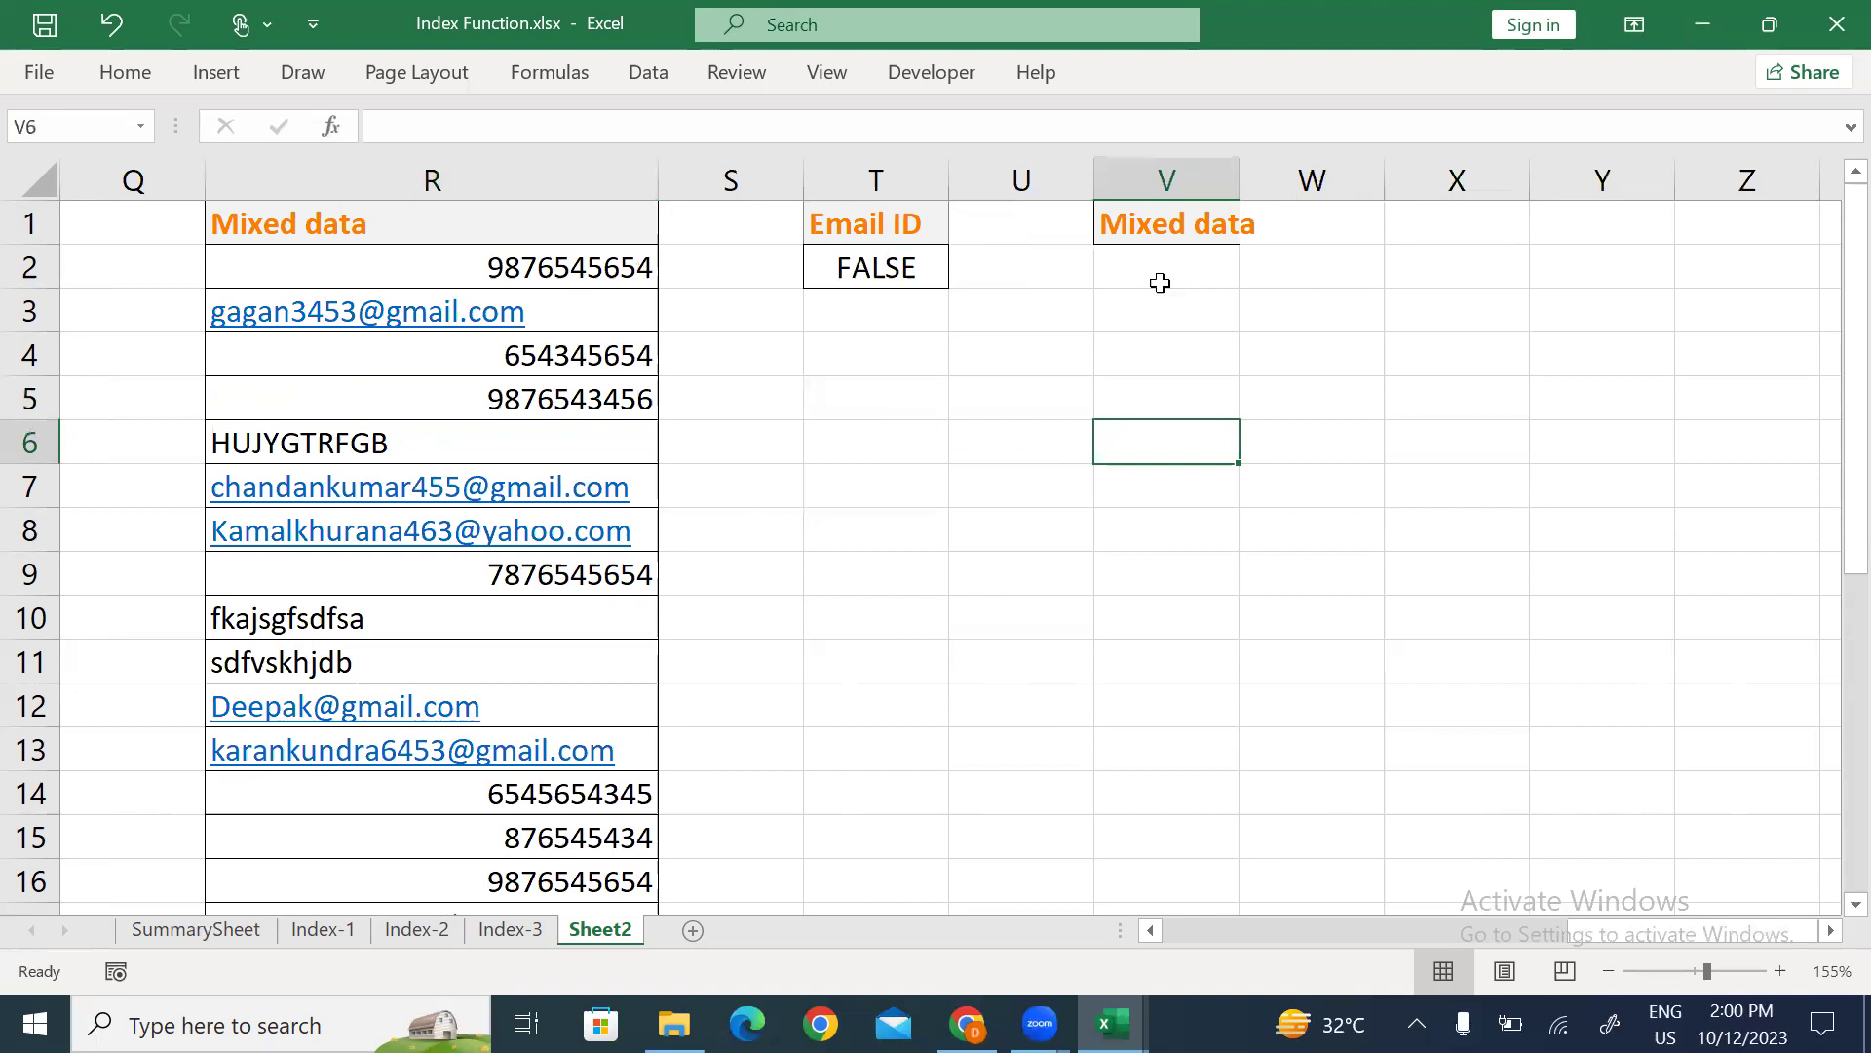
click(1169, 225)
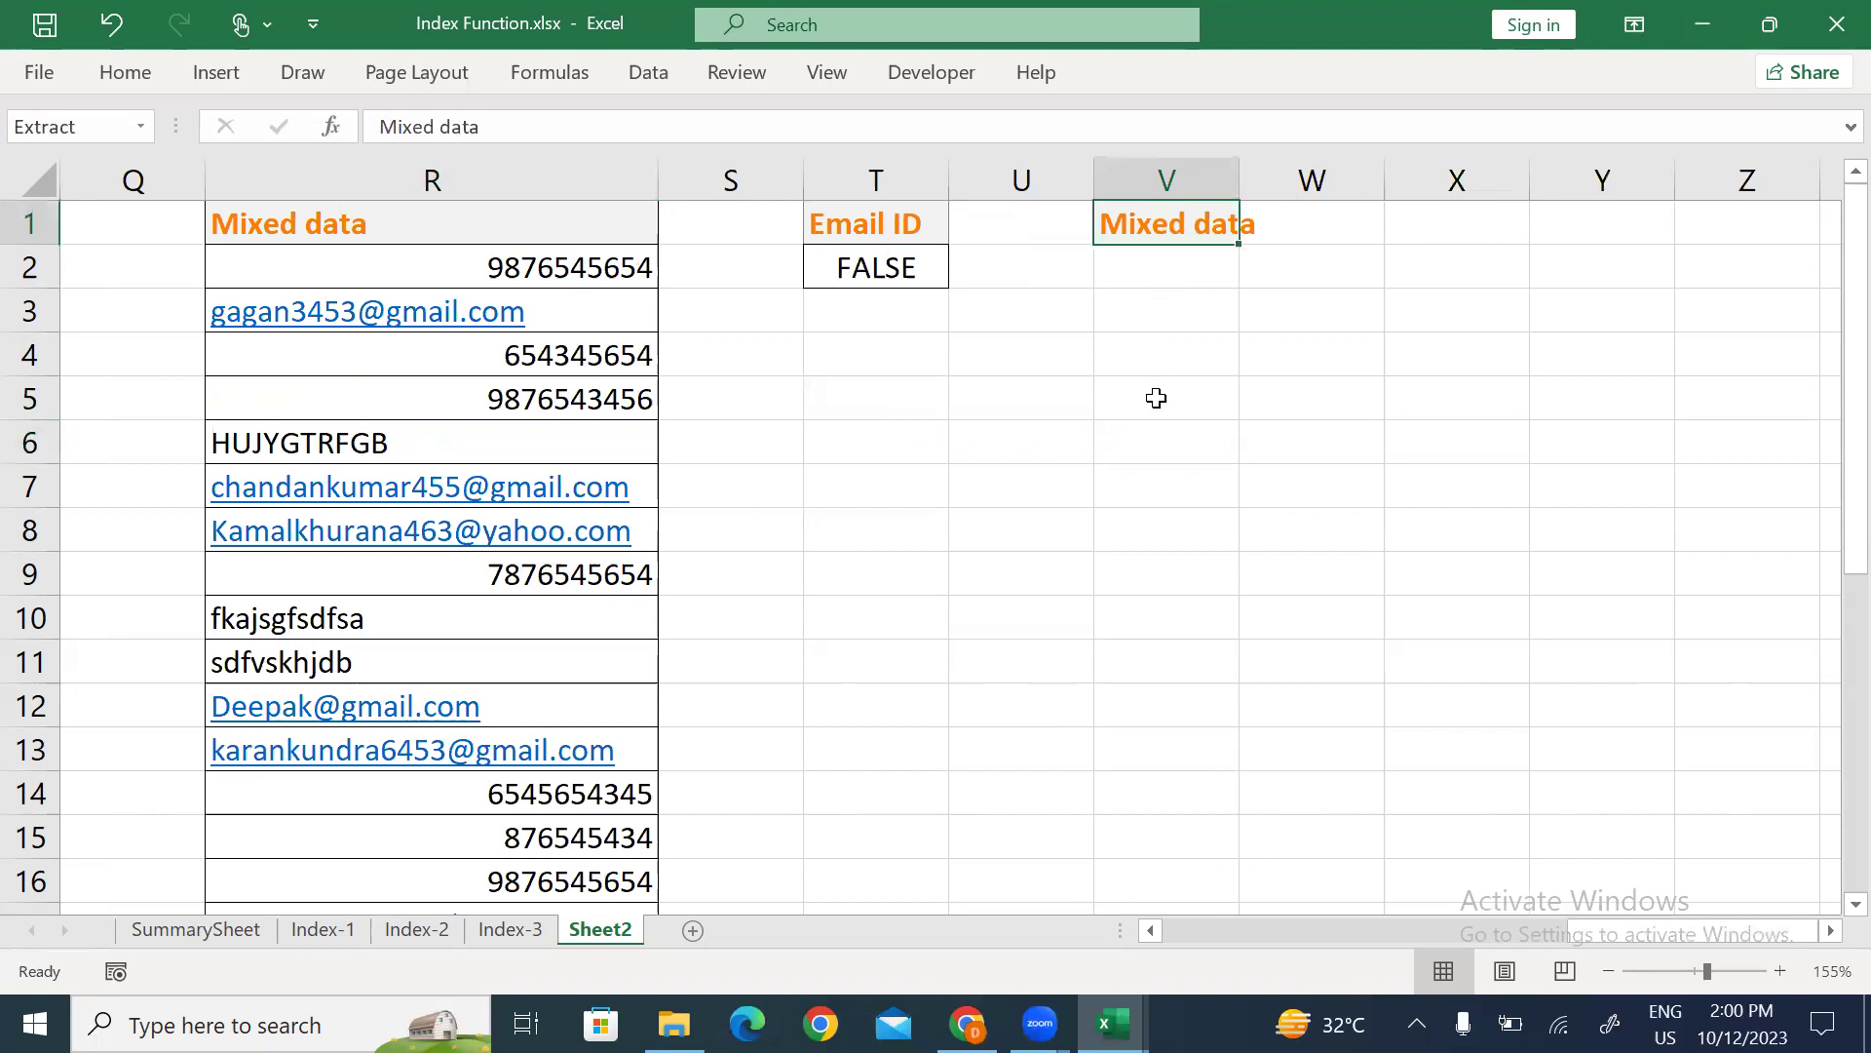
key(Delete)
Change the FIND reference in the T2 criteria formula so it reads =ISNUMBER(FIND("@",R2)).
key(Left)
key(Left)
key(Down)
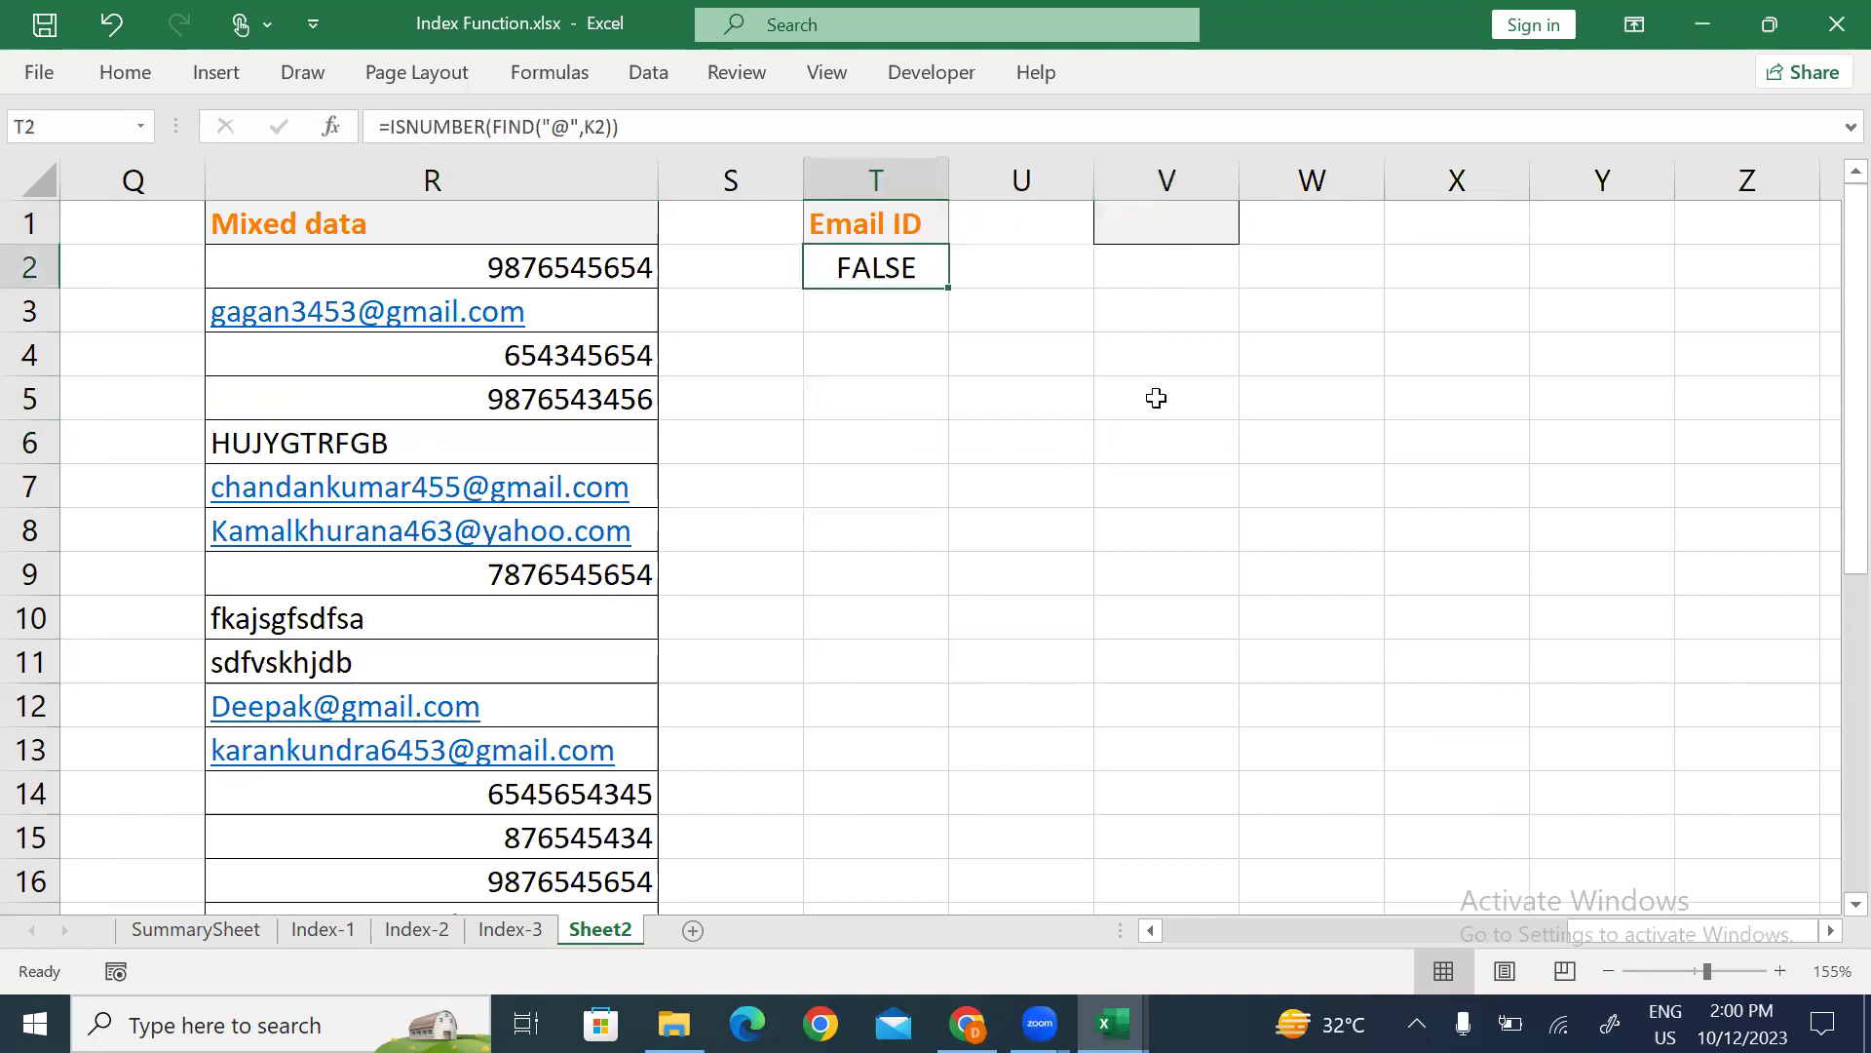
key(F2)
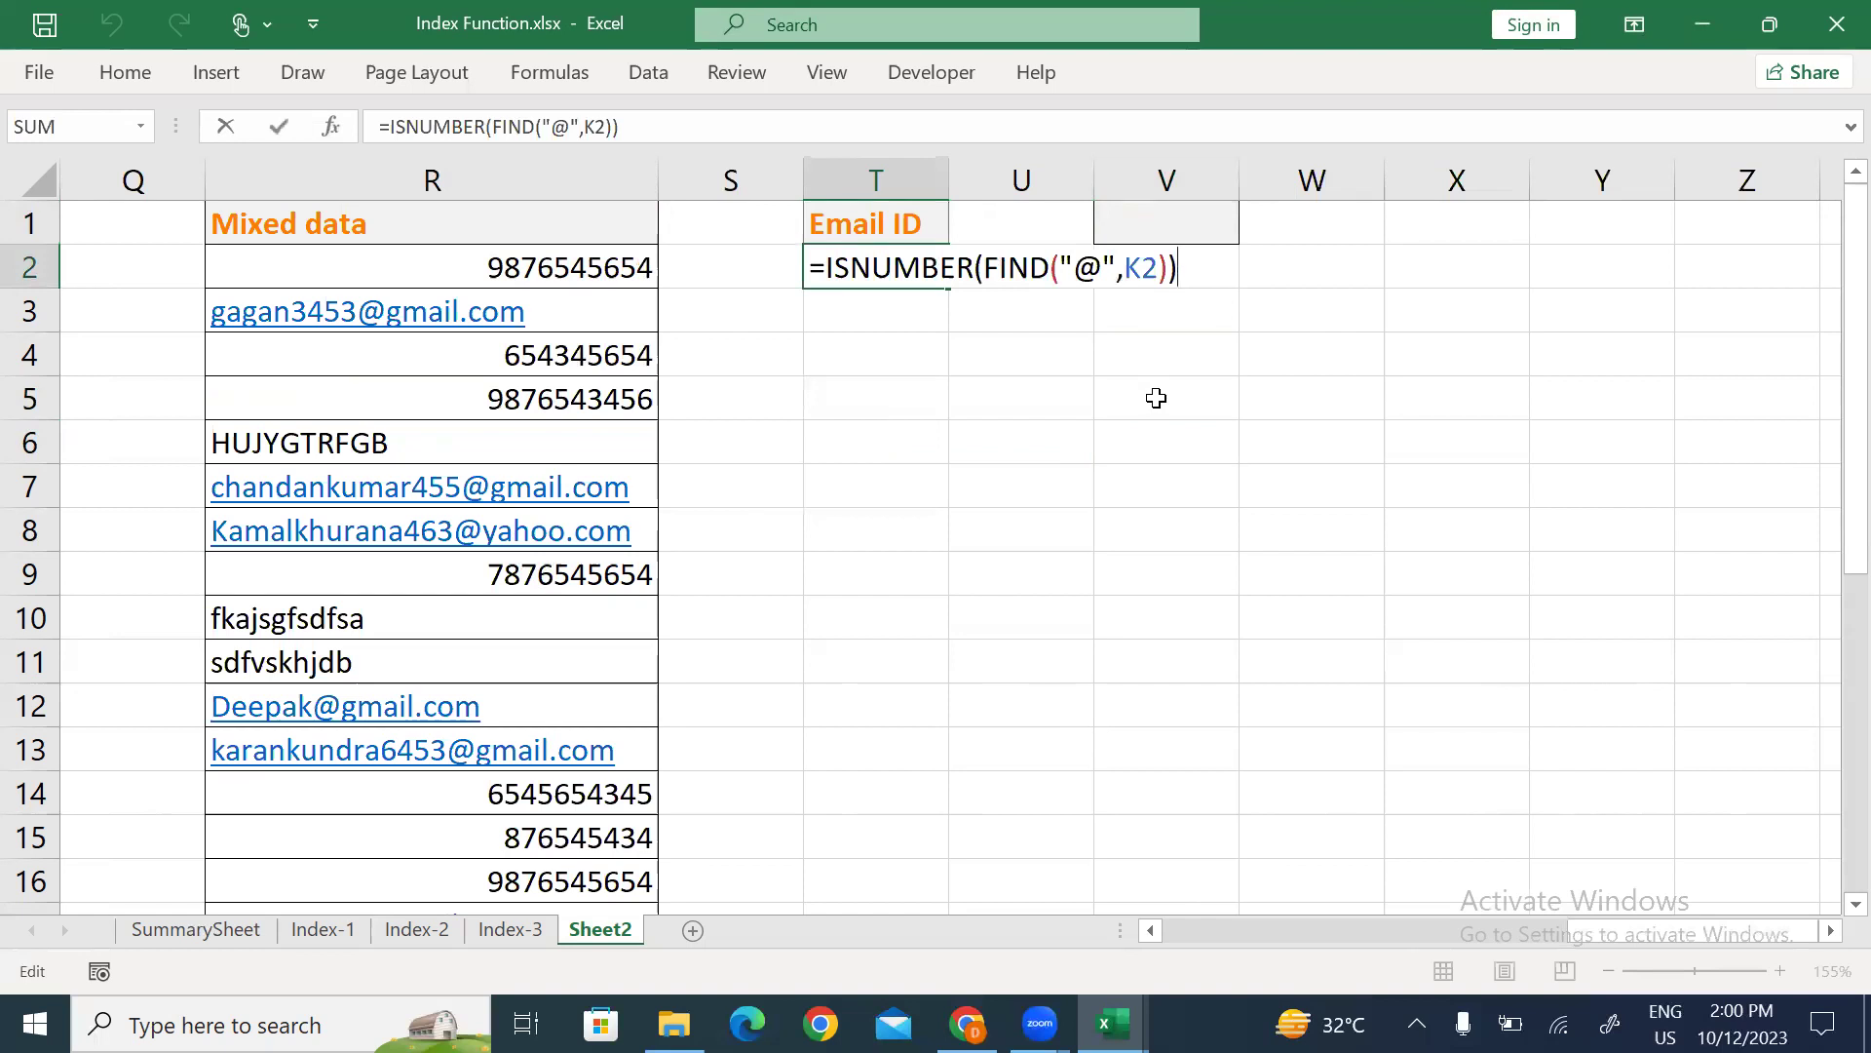
key(Return)
key(Up)
key(F2)
key(F2)
click(1147, 265)
key(BackSpace)
key(Delete)
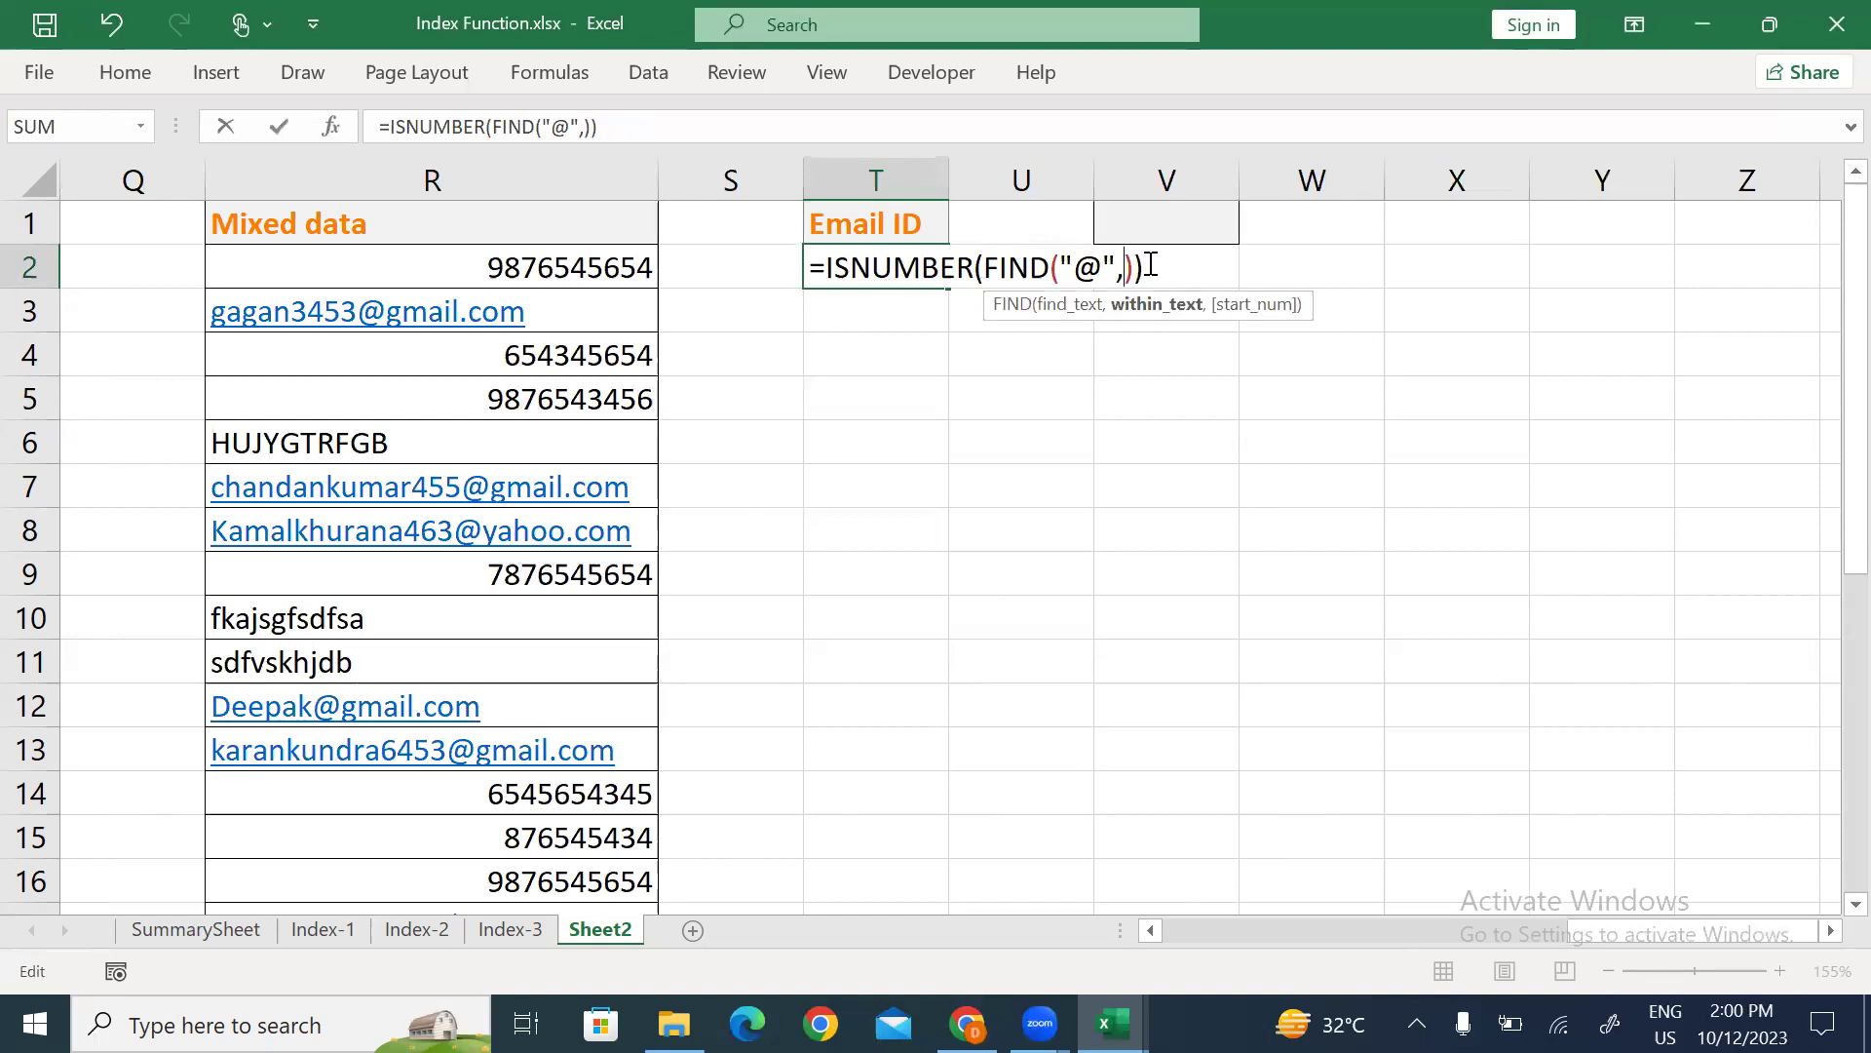
click(411, 255)
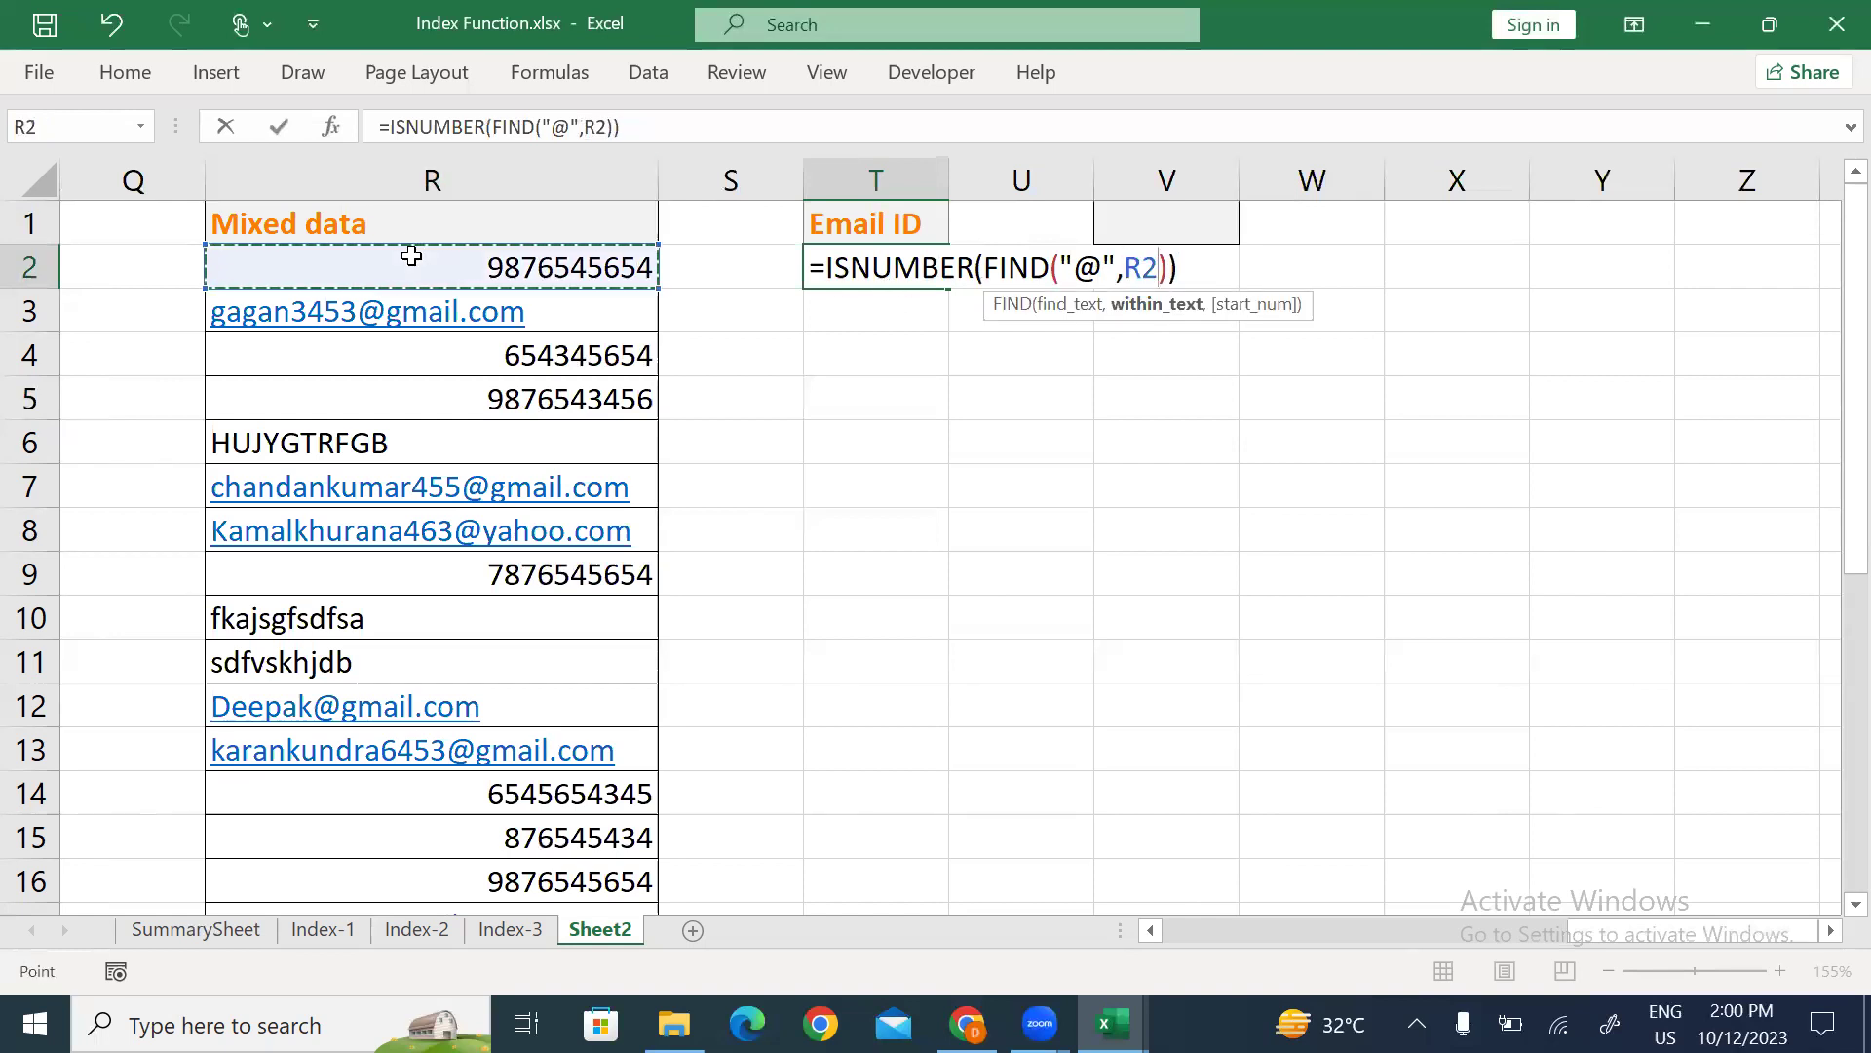
key(Return)
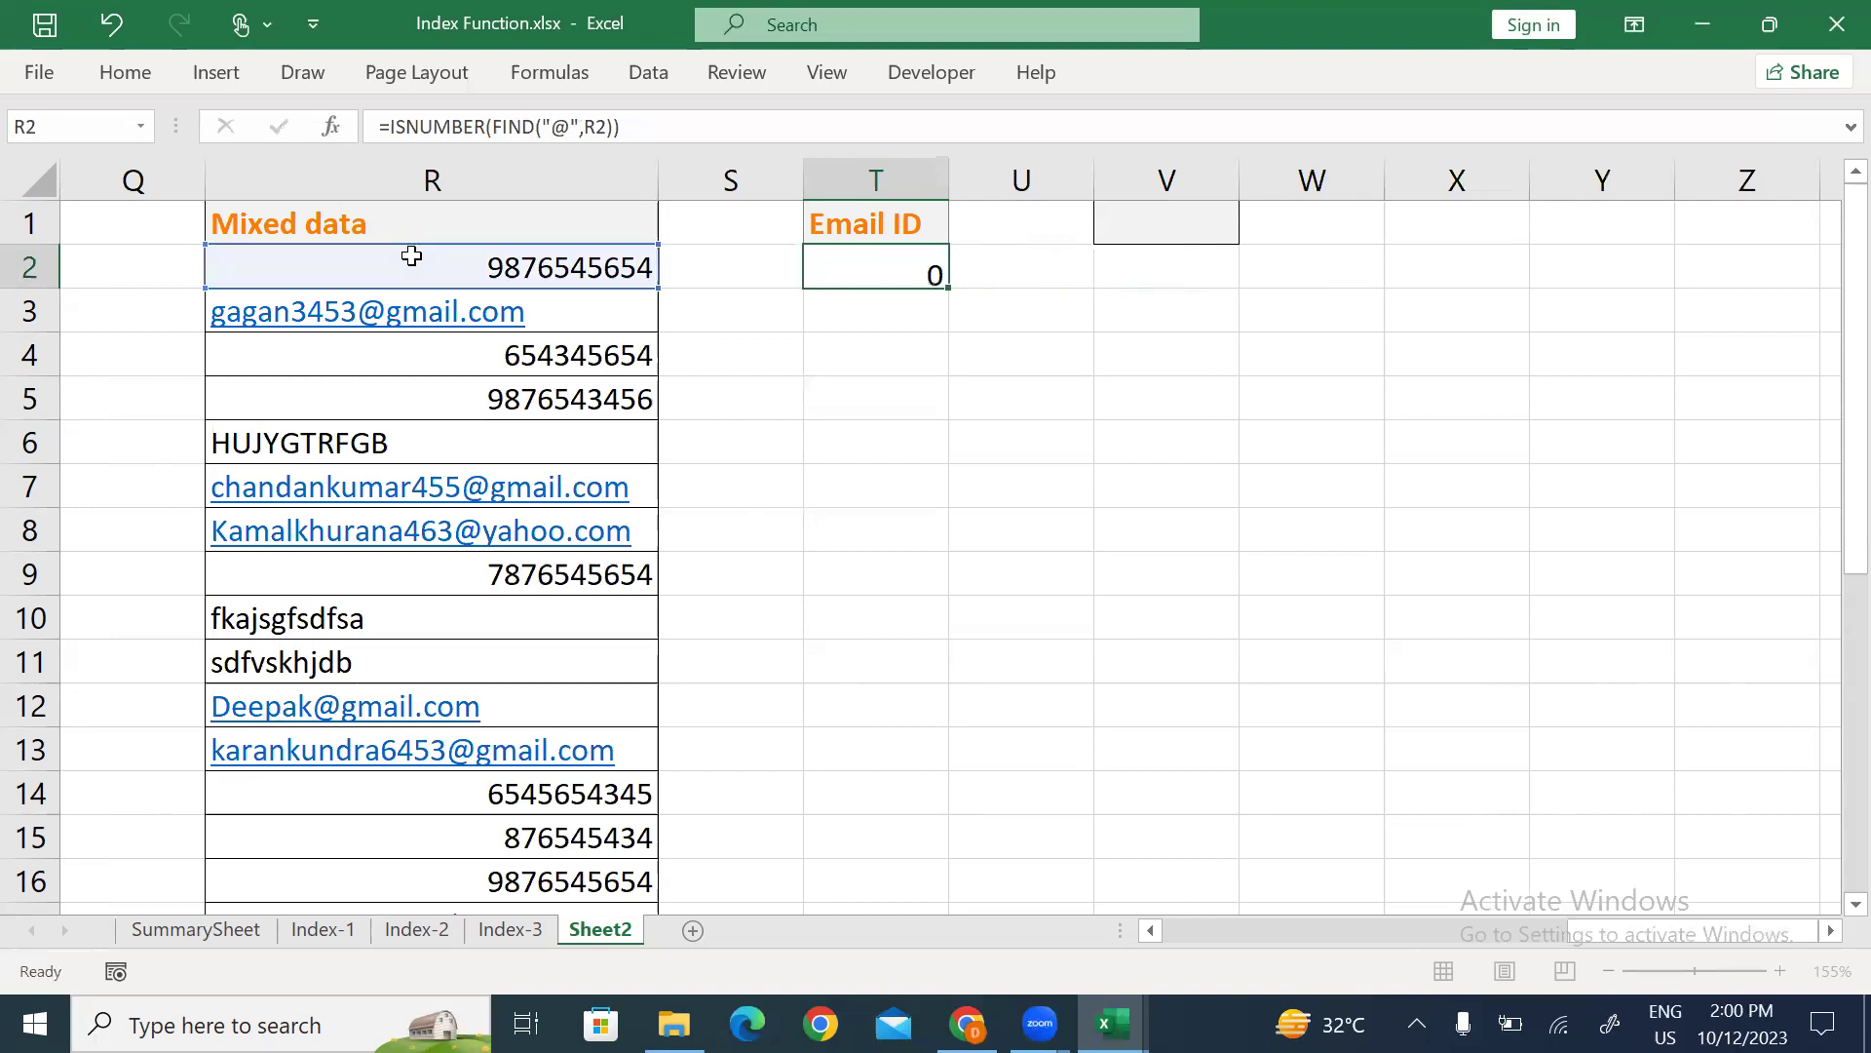
Start the Advanced Filter again on R1:R29, copying to another location with criteria range T1:T2.
key(Down)
key(Down)
key(Left)
key(Left)
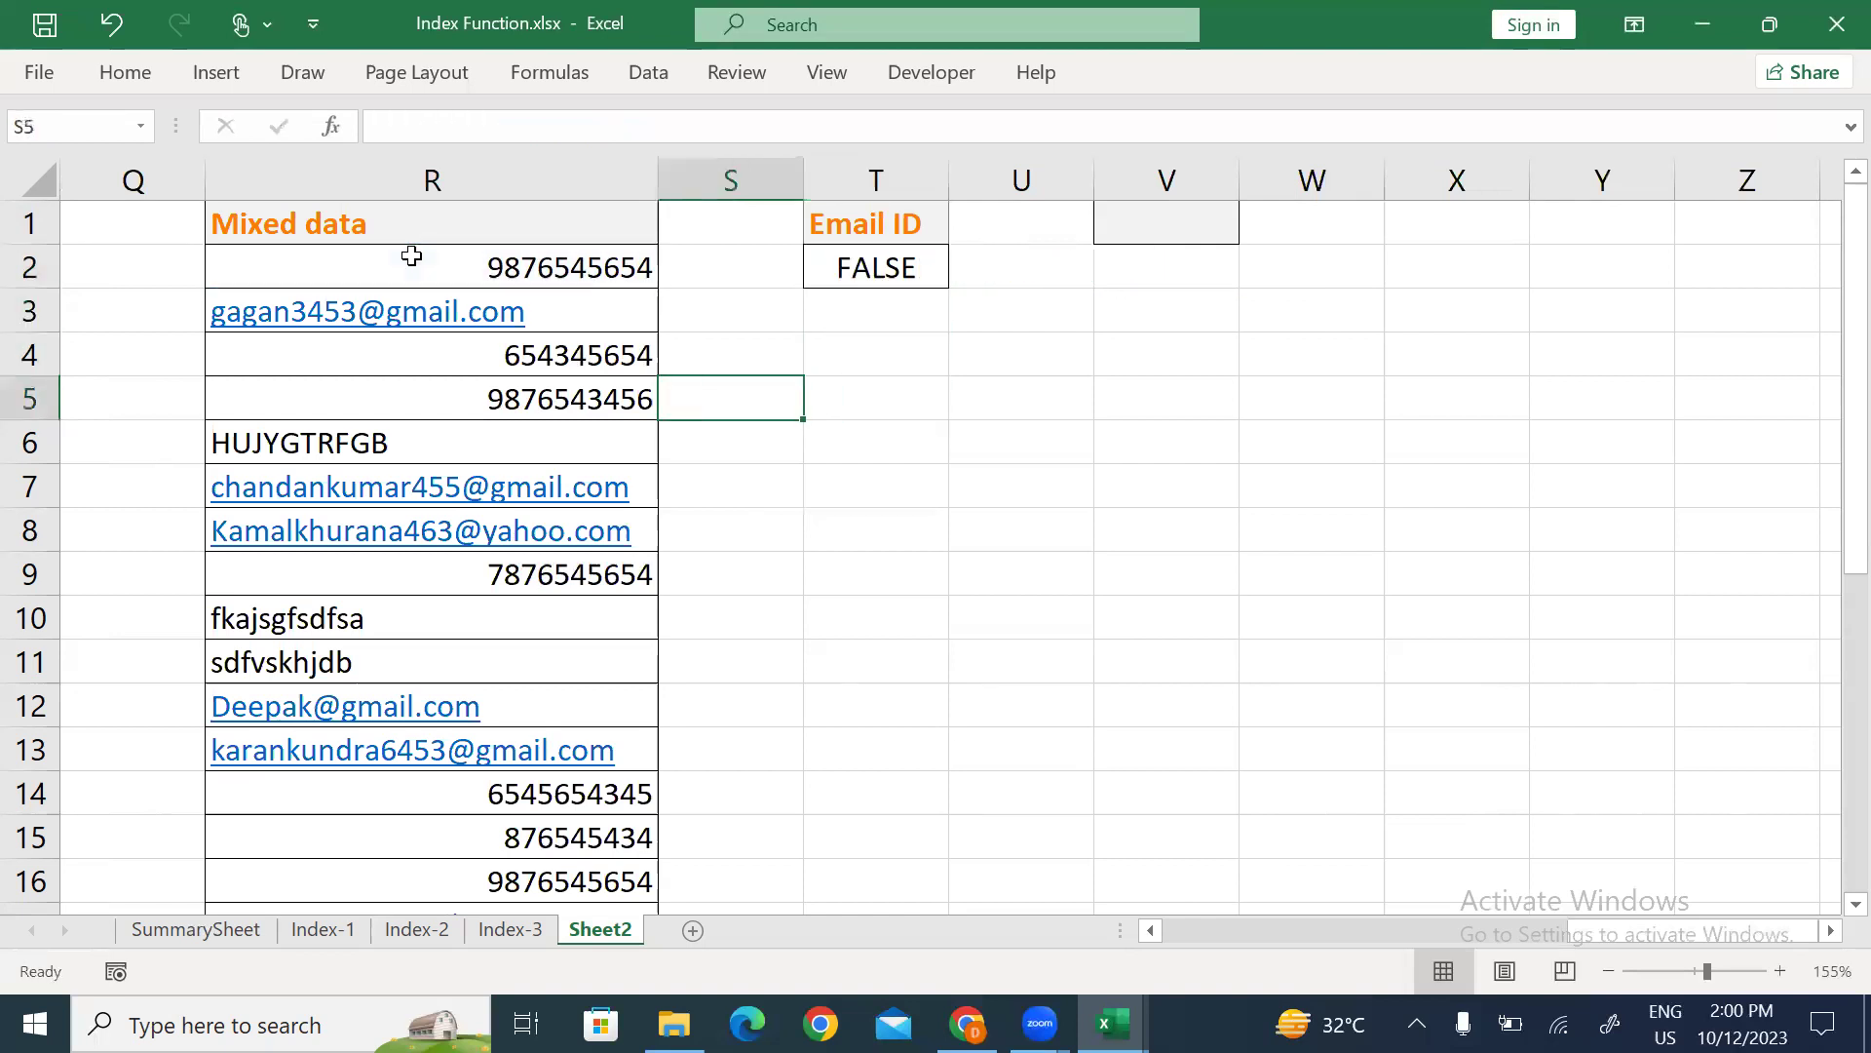
key(alt+a)
key(q)
click(491, 351)
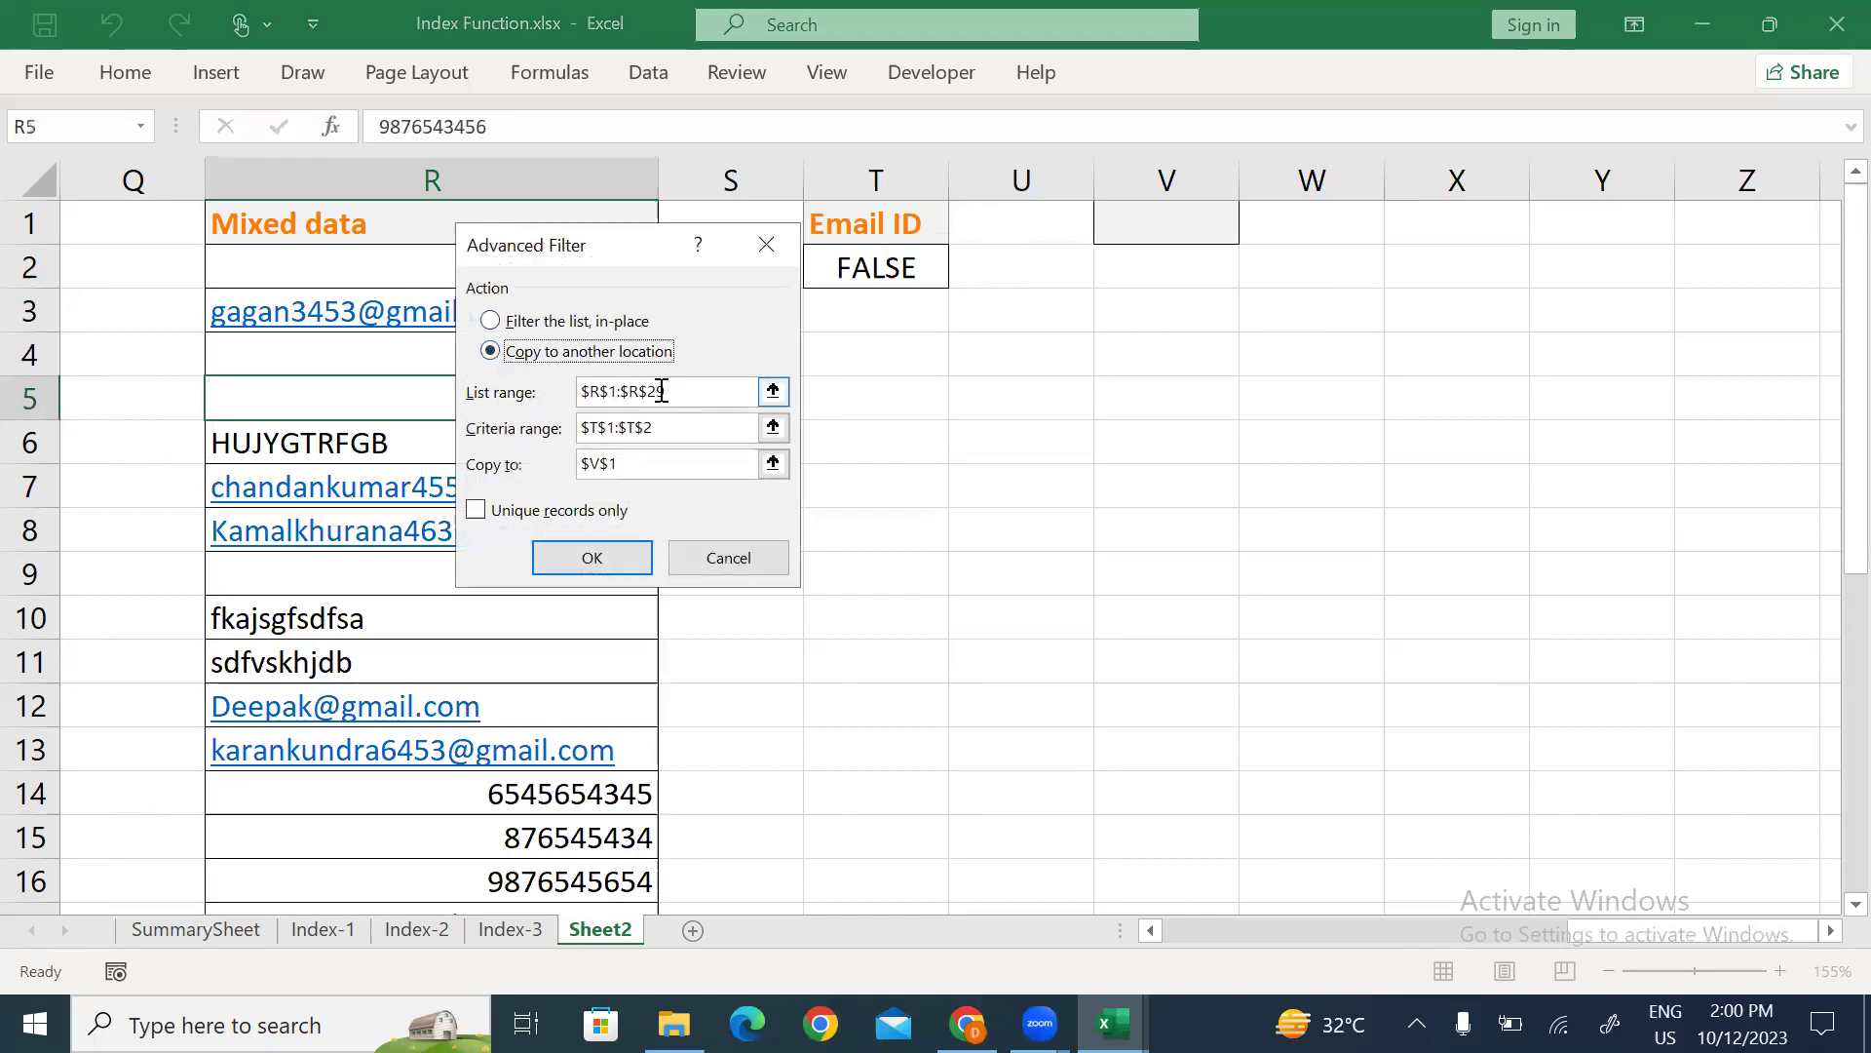
click(773, 427)
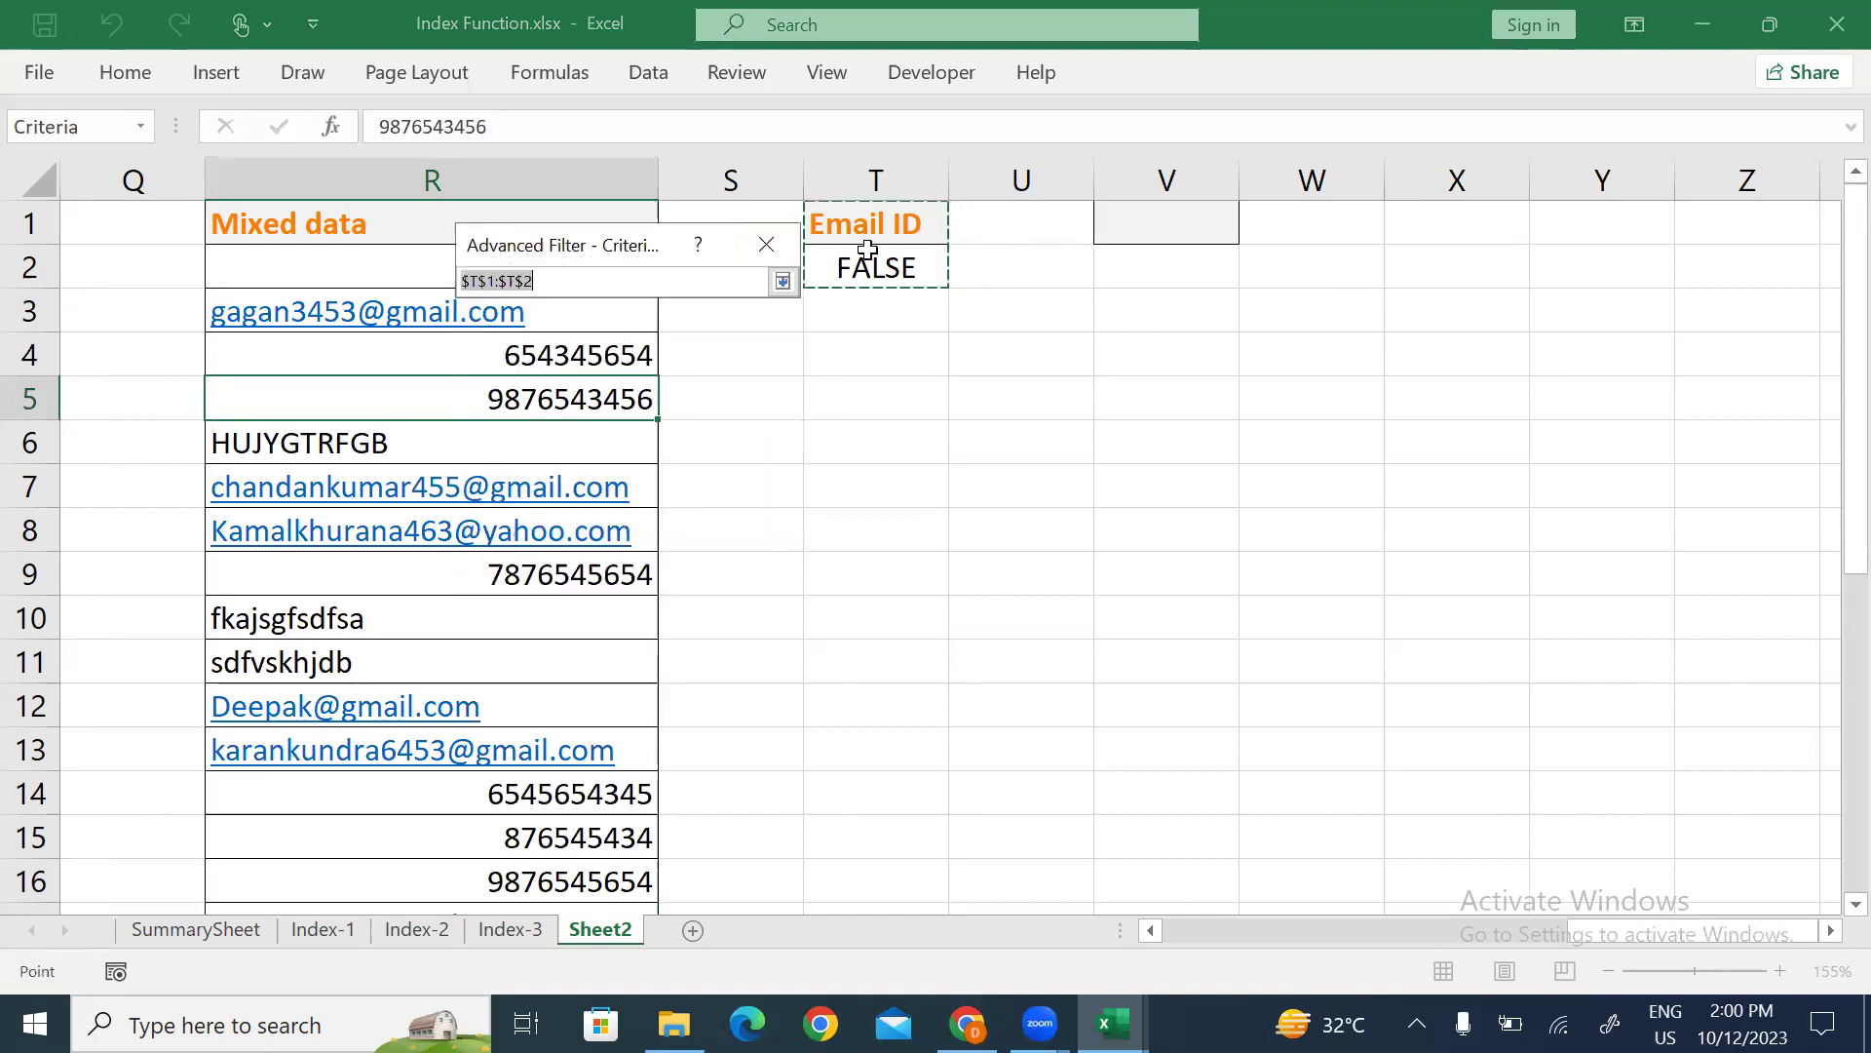
click(784, 280)
Extract the filtered email IDs to V1 and autofit the width of column V.
click(775, 462)
click(1184, 238)
click(783, 281)
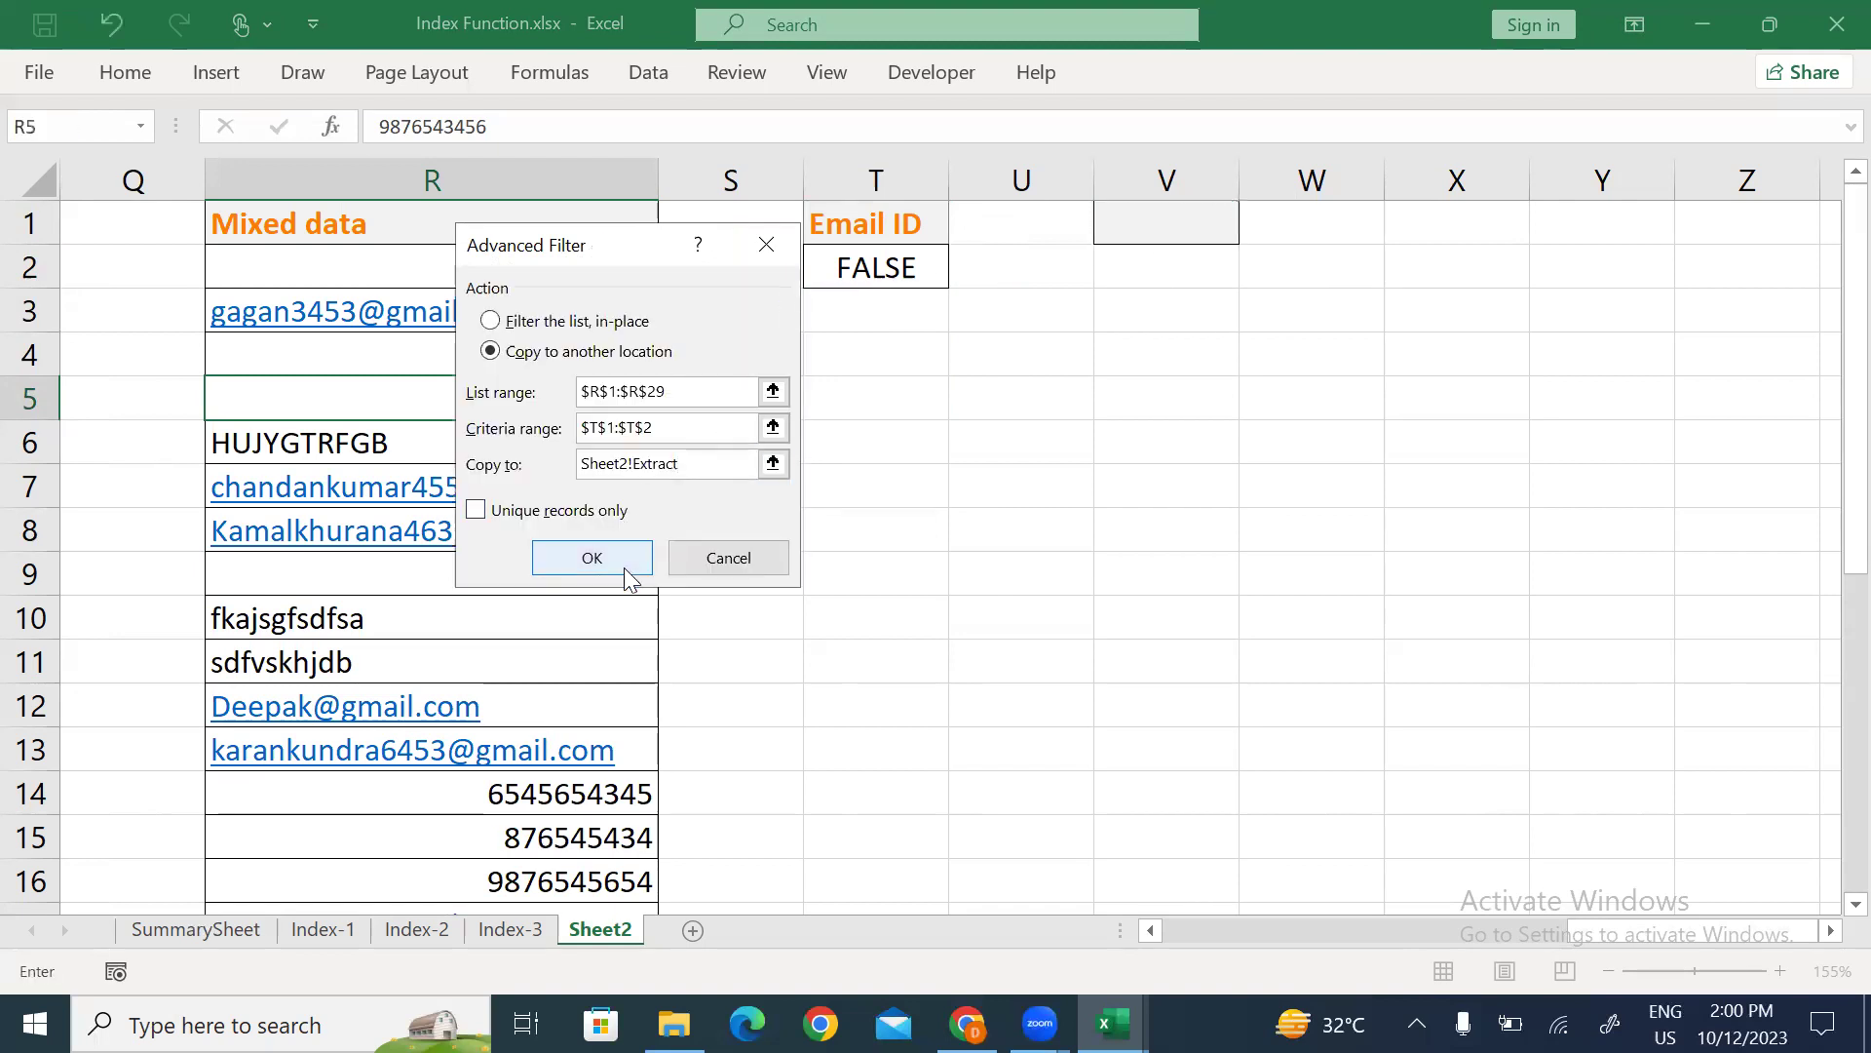
click(585, 560)
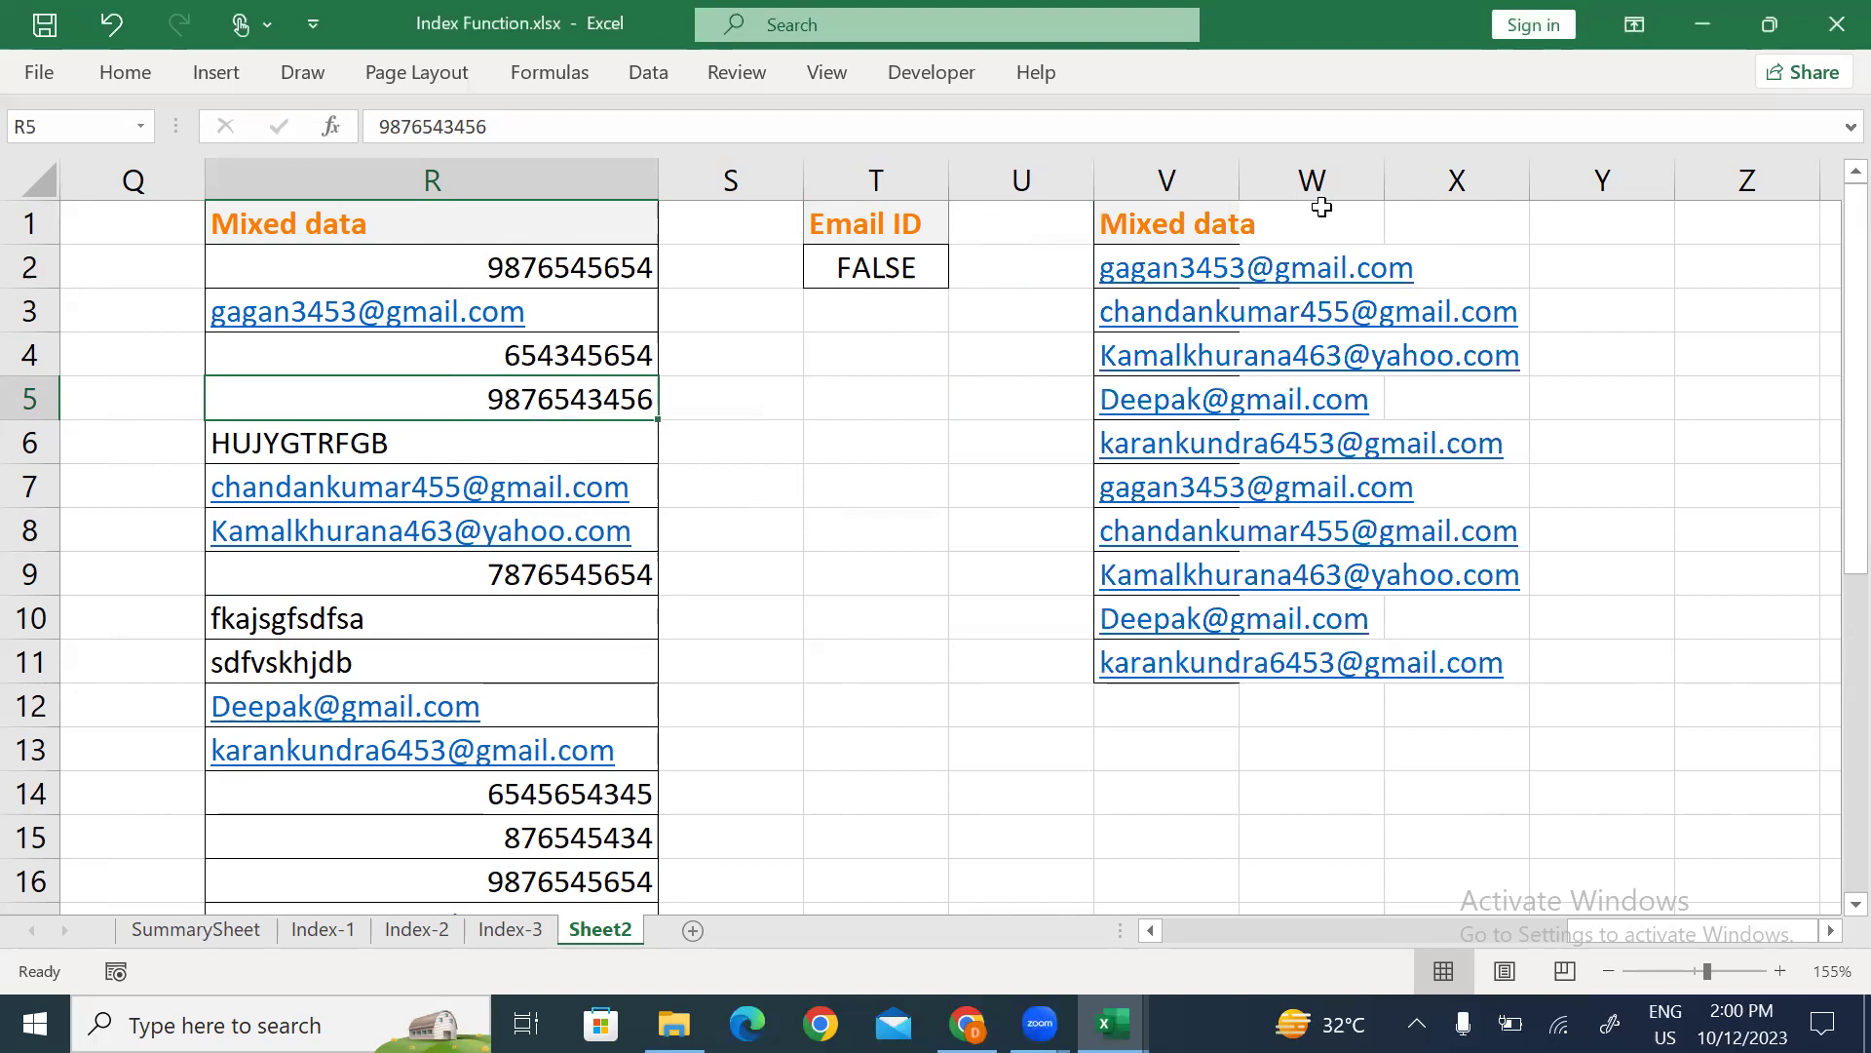
double_click(1240, 180)
click(1614, 235)
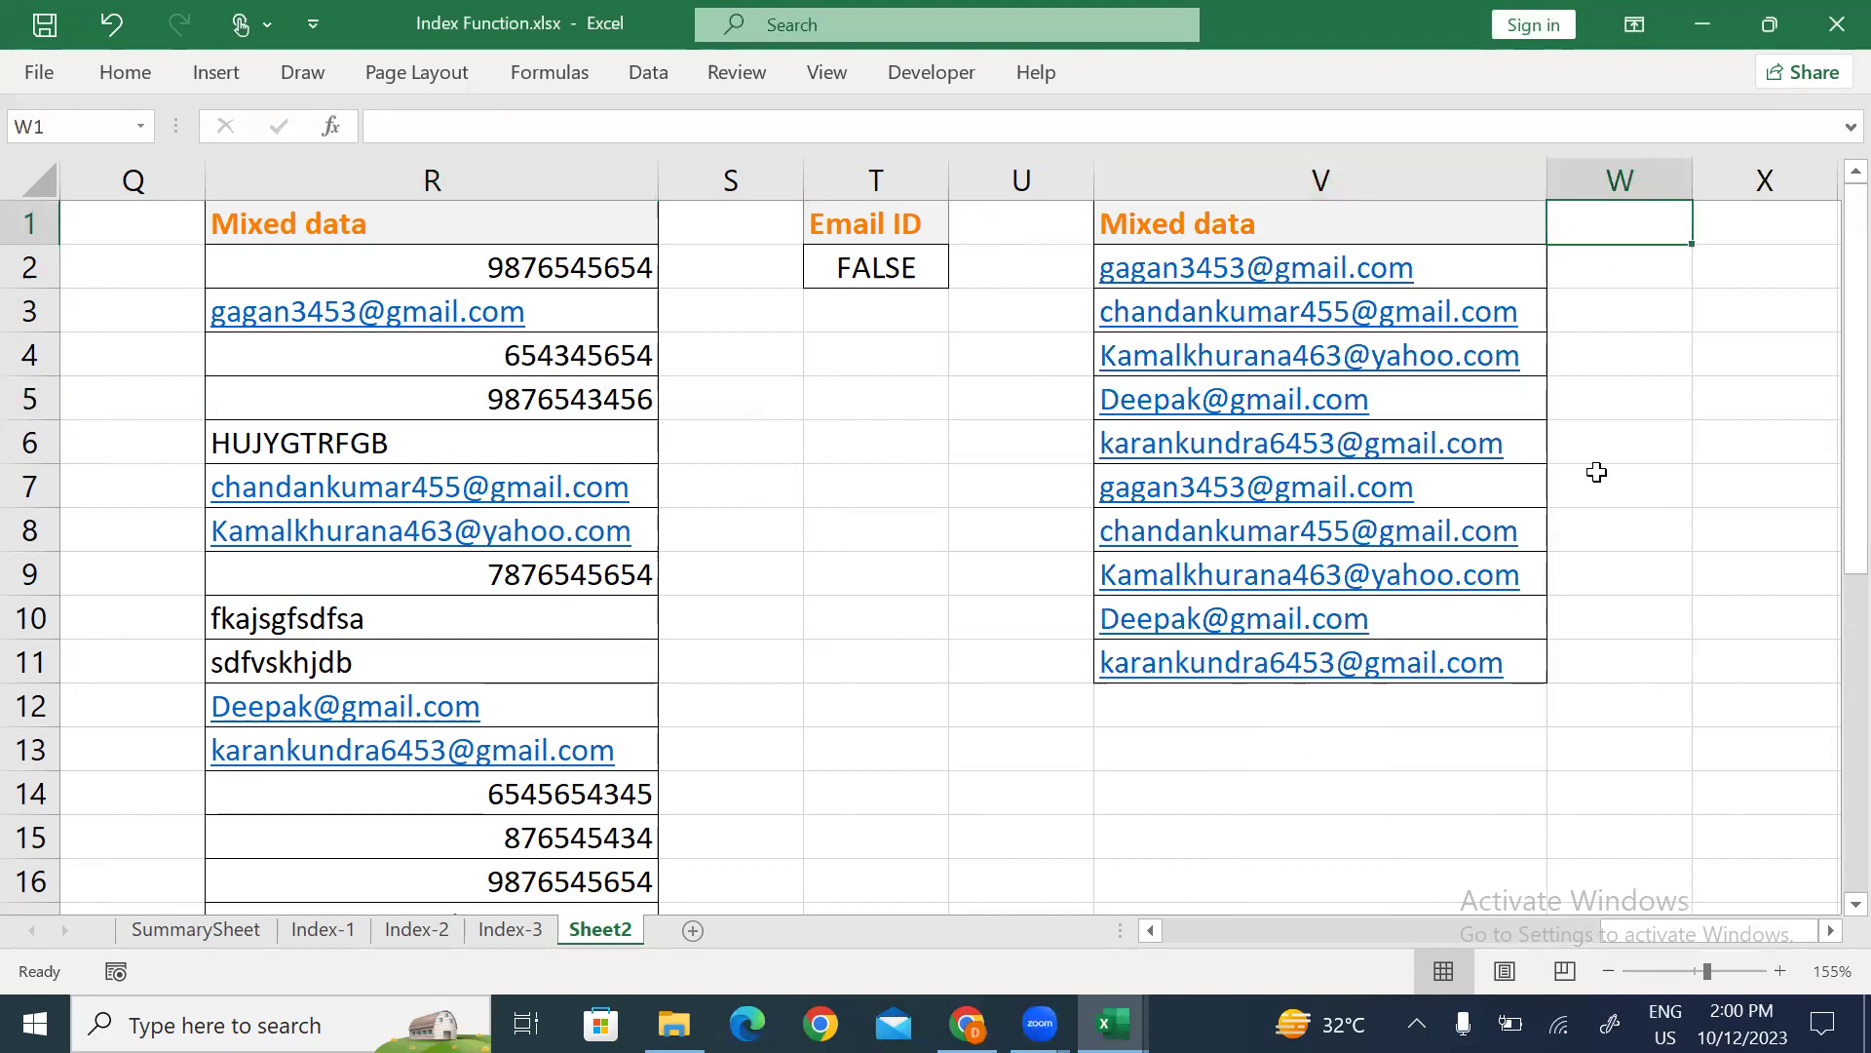
Copy the Mixed data column R1:R29 to Y1 and autofit the width of column Y.
key(Left)
key(Left)
key(Left)
key(Left)
key(Left)
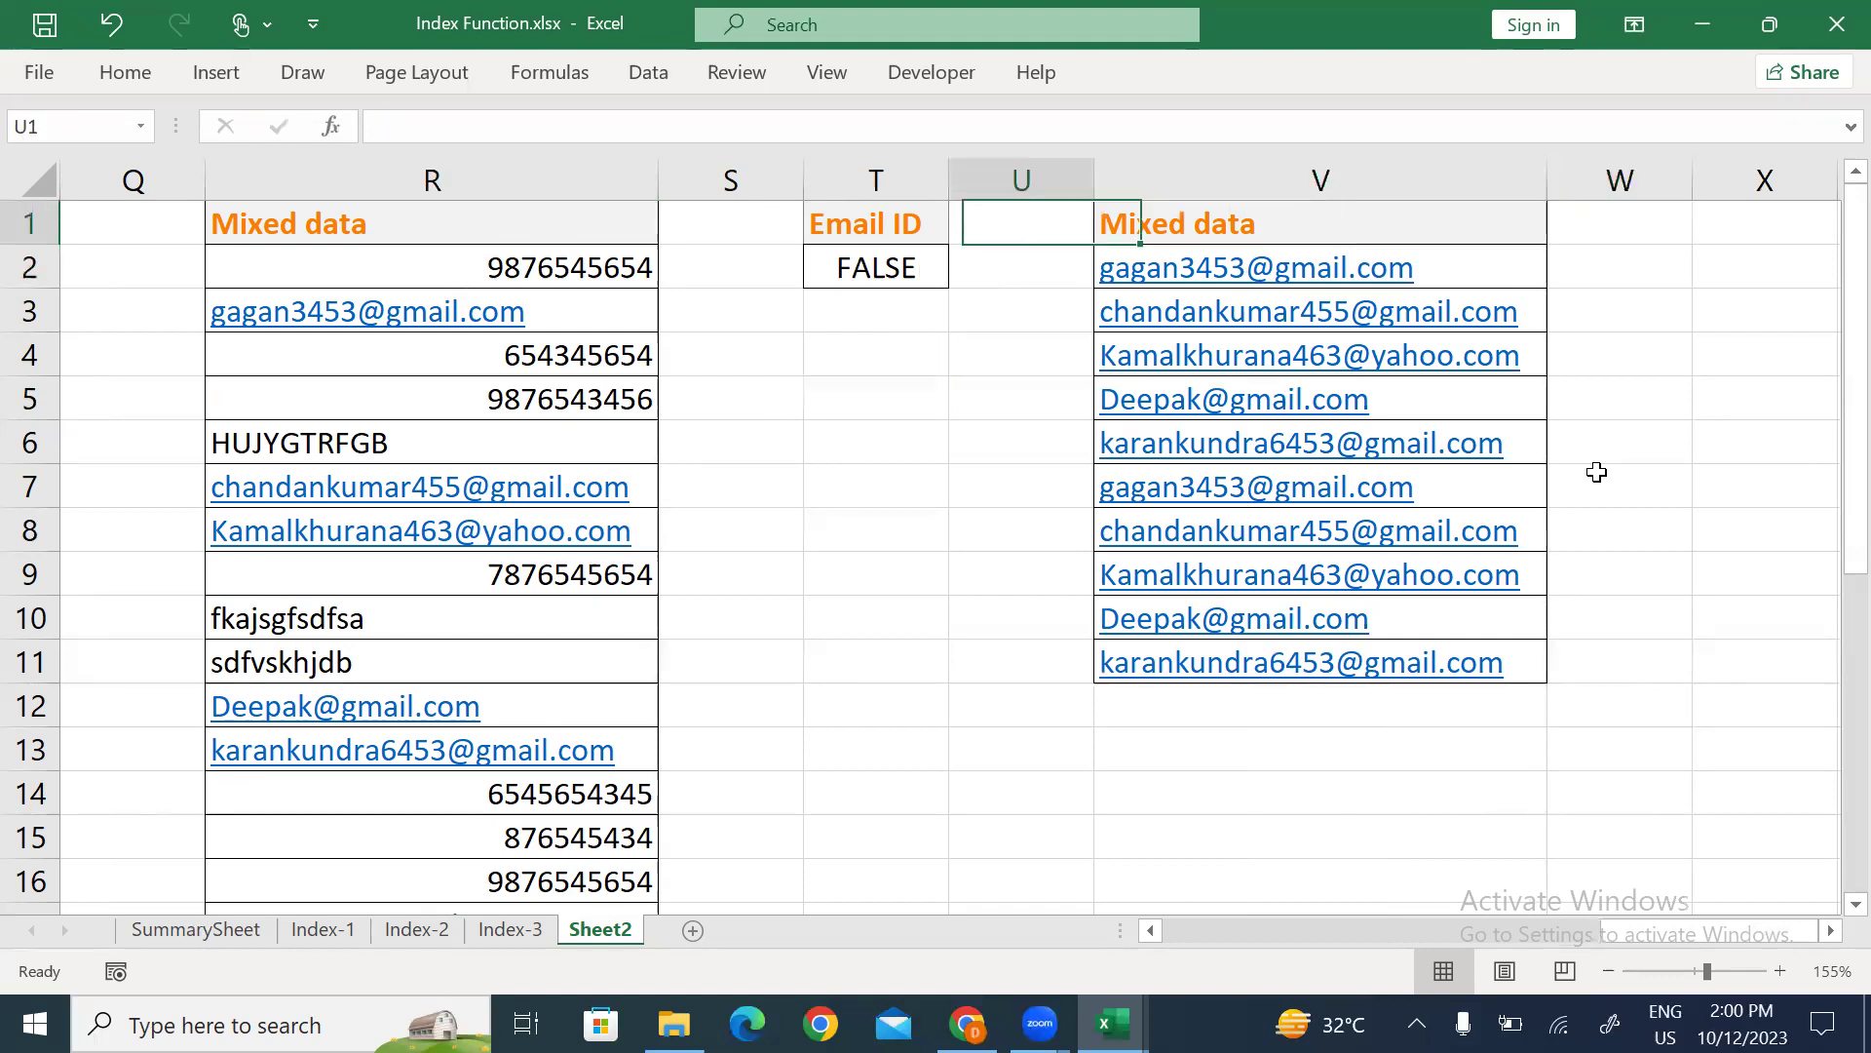
key(ctrl+shift+Down)
key(ctrl+c)
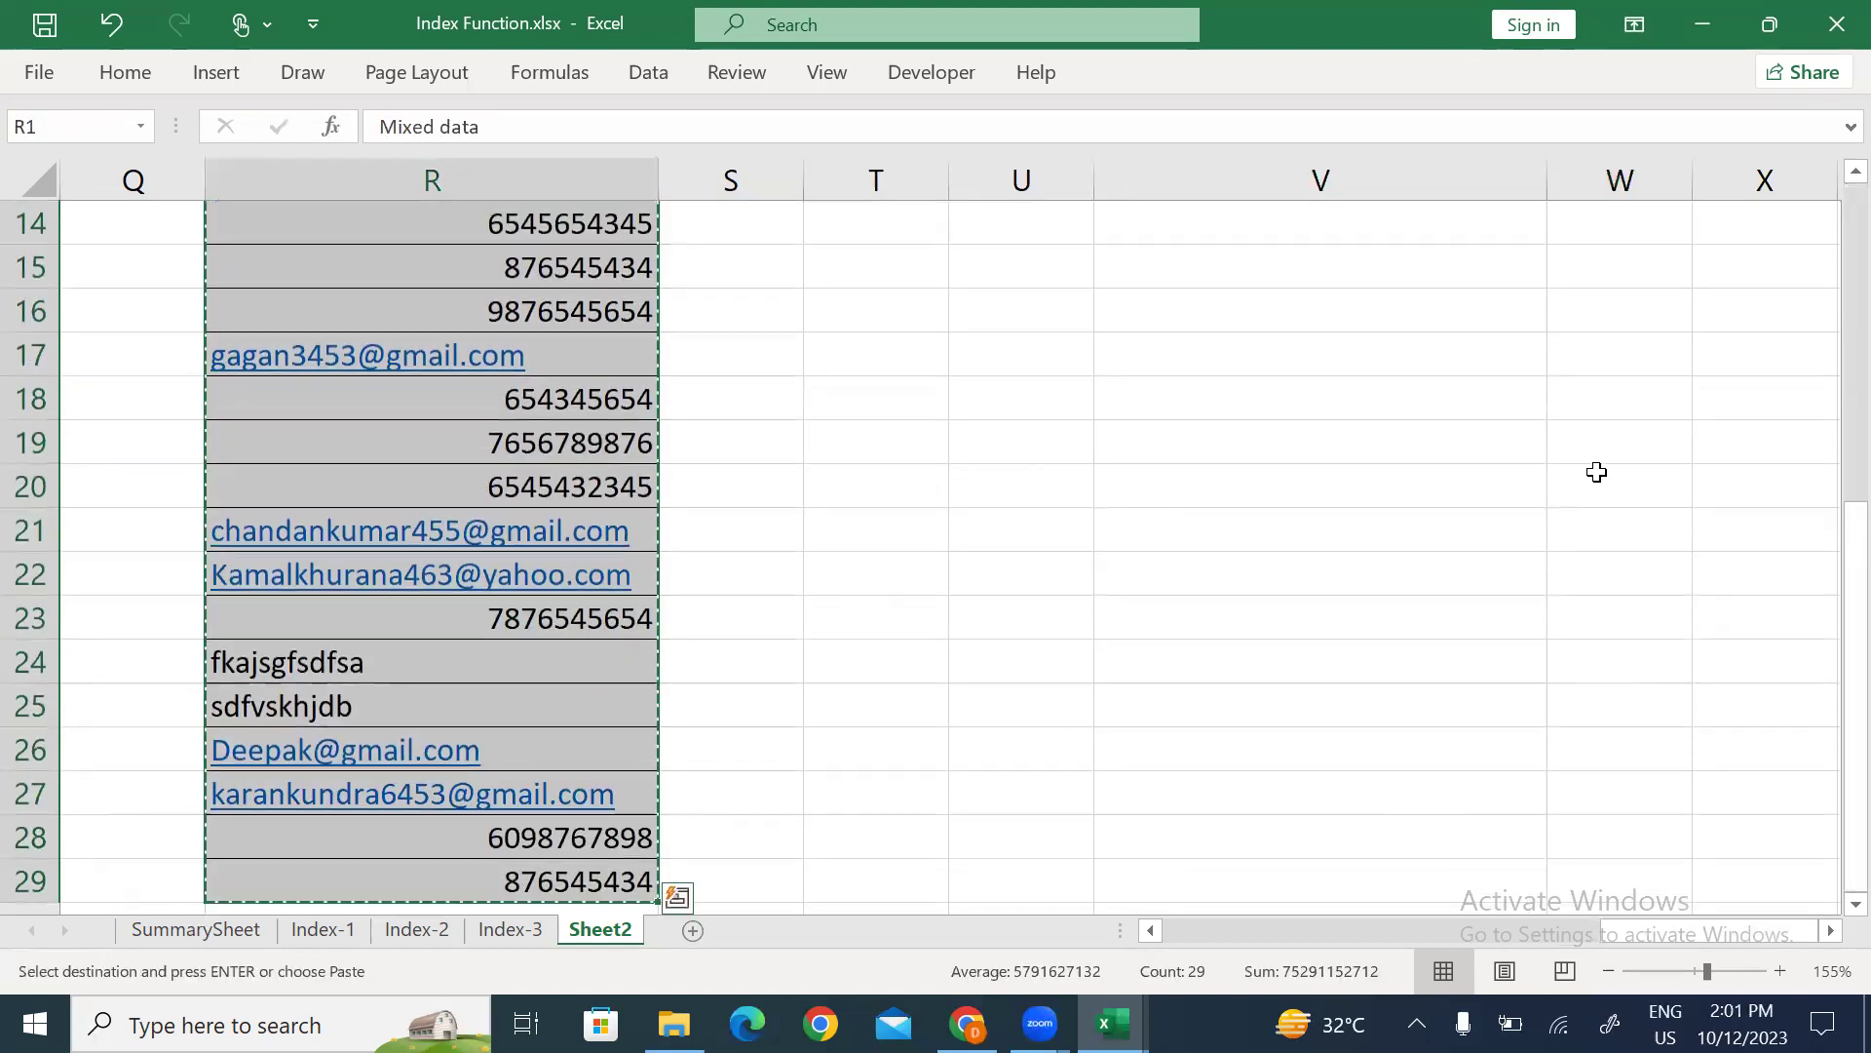
key(ctrl+Up)
key(Right)
key(Right)
key(Right)
key(Right)
key(Right)
key(Right)
key(Right)
key(Right)
key(Right)
key(Right)
key(Right)
key(Right)
key(Right)
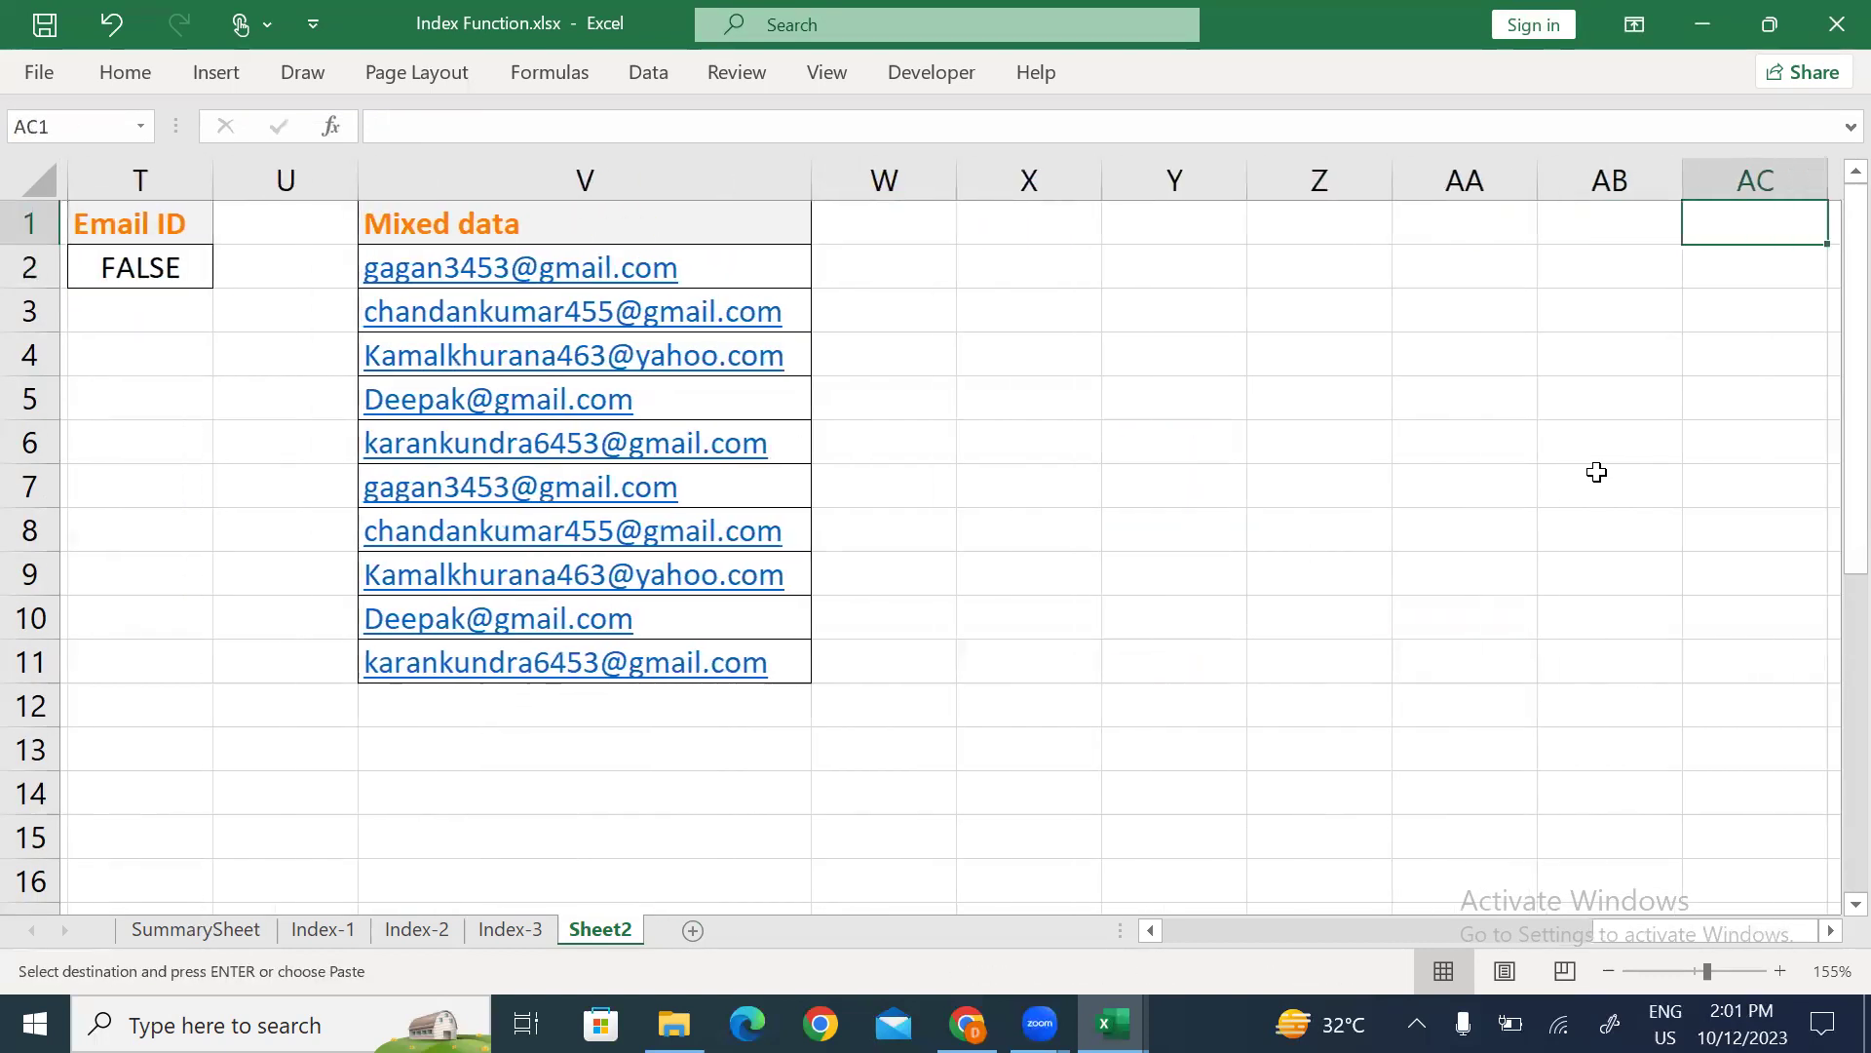
key(Left)
key(Left)
key(Left)
key(Left)
key(Left)
key(Left)
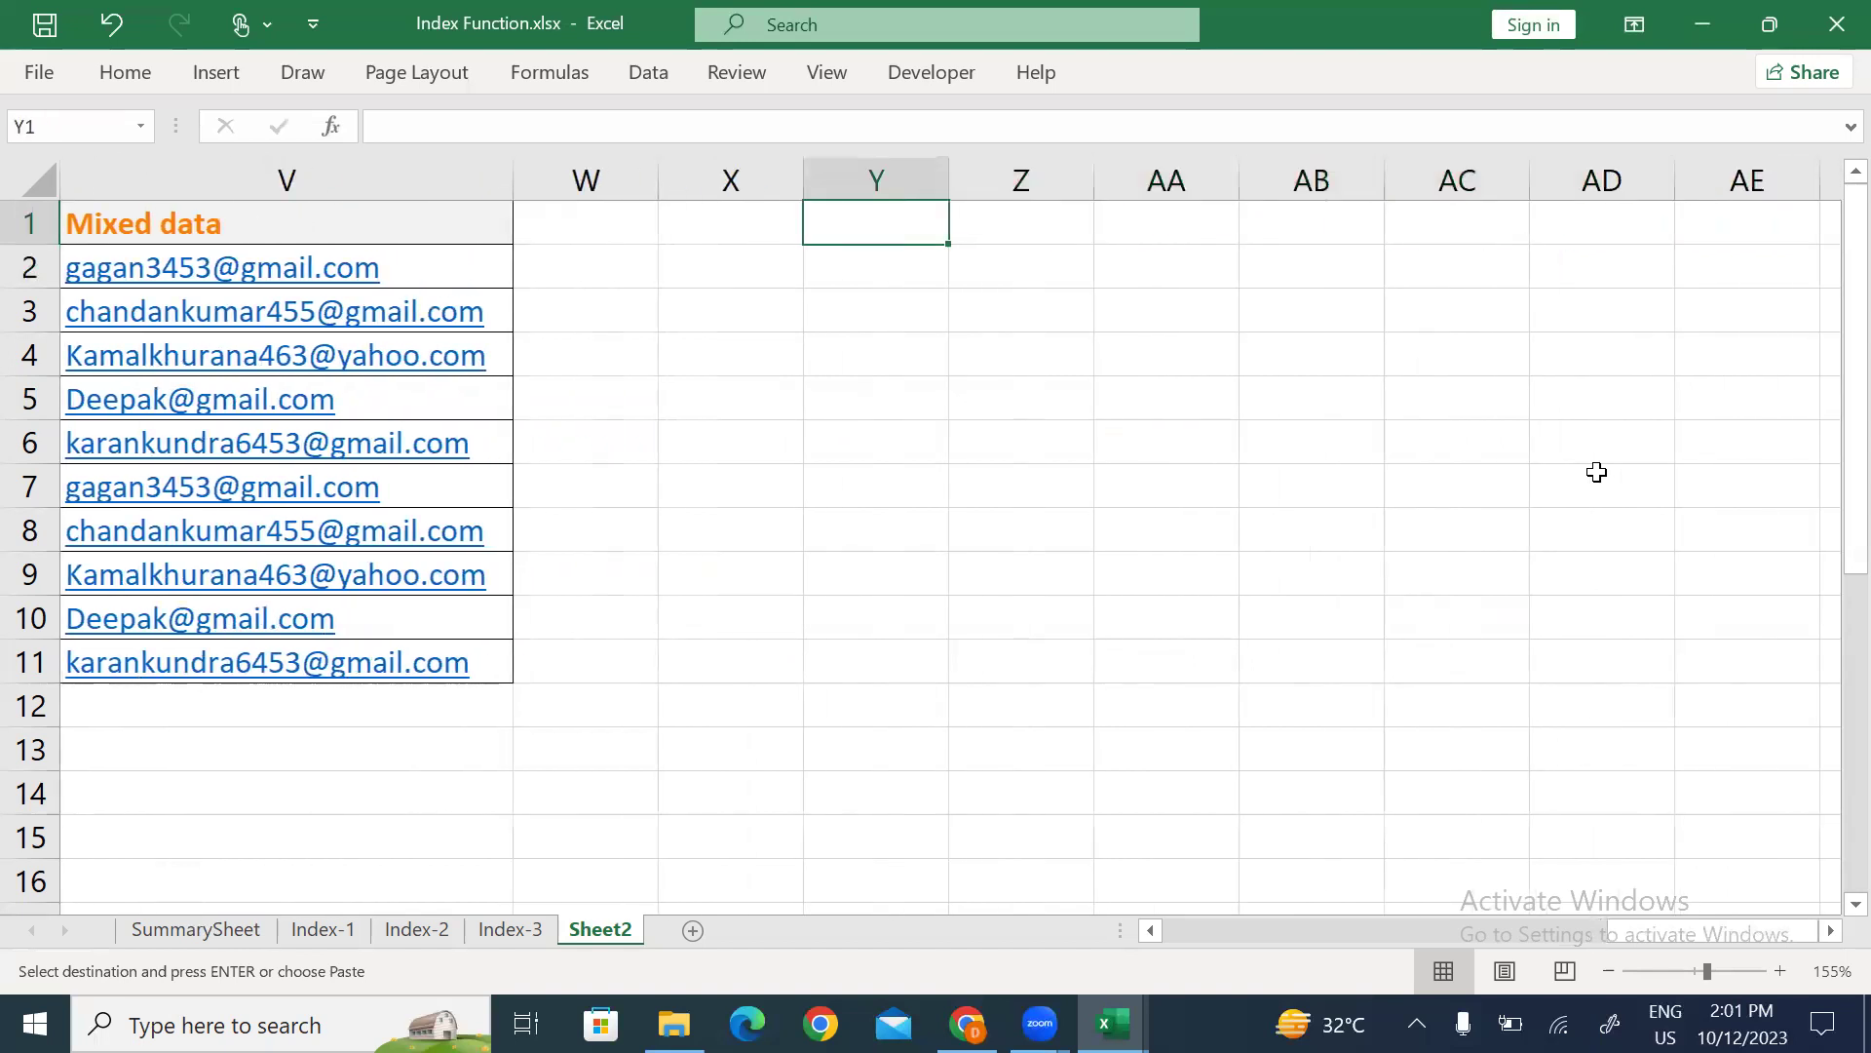
key(ctrl+v)
key(alt+h)
key(o)
key(i)
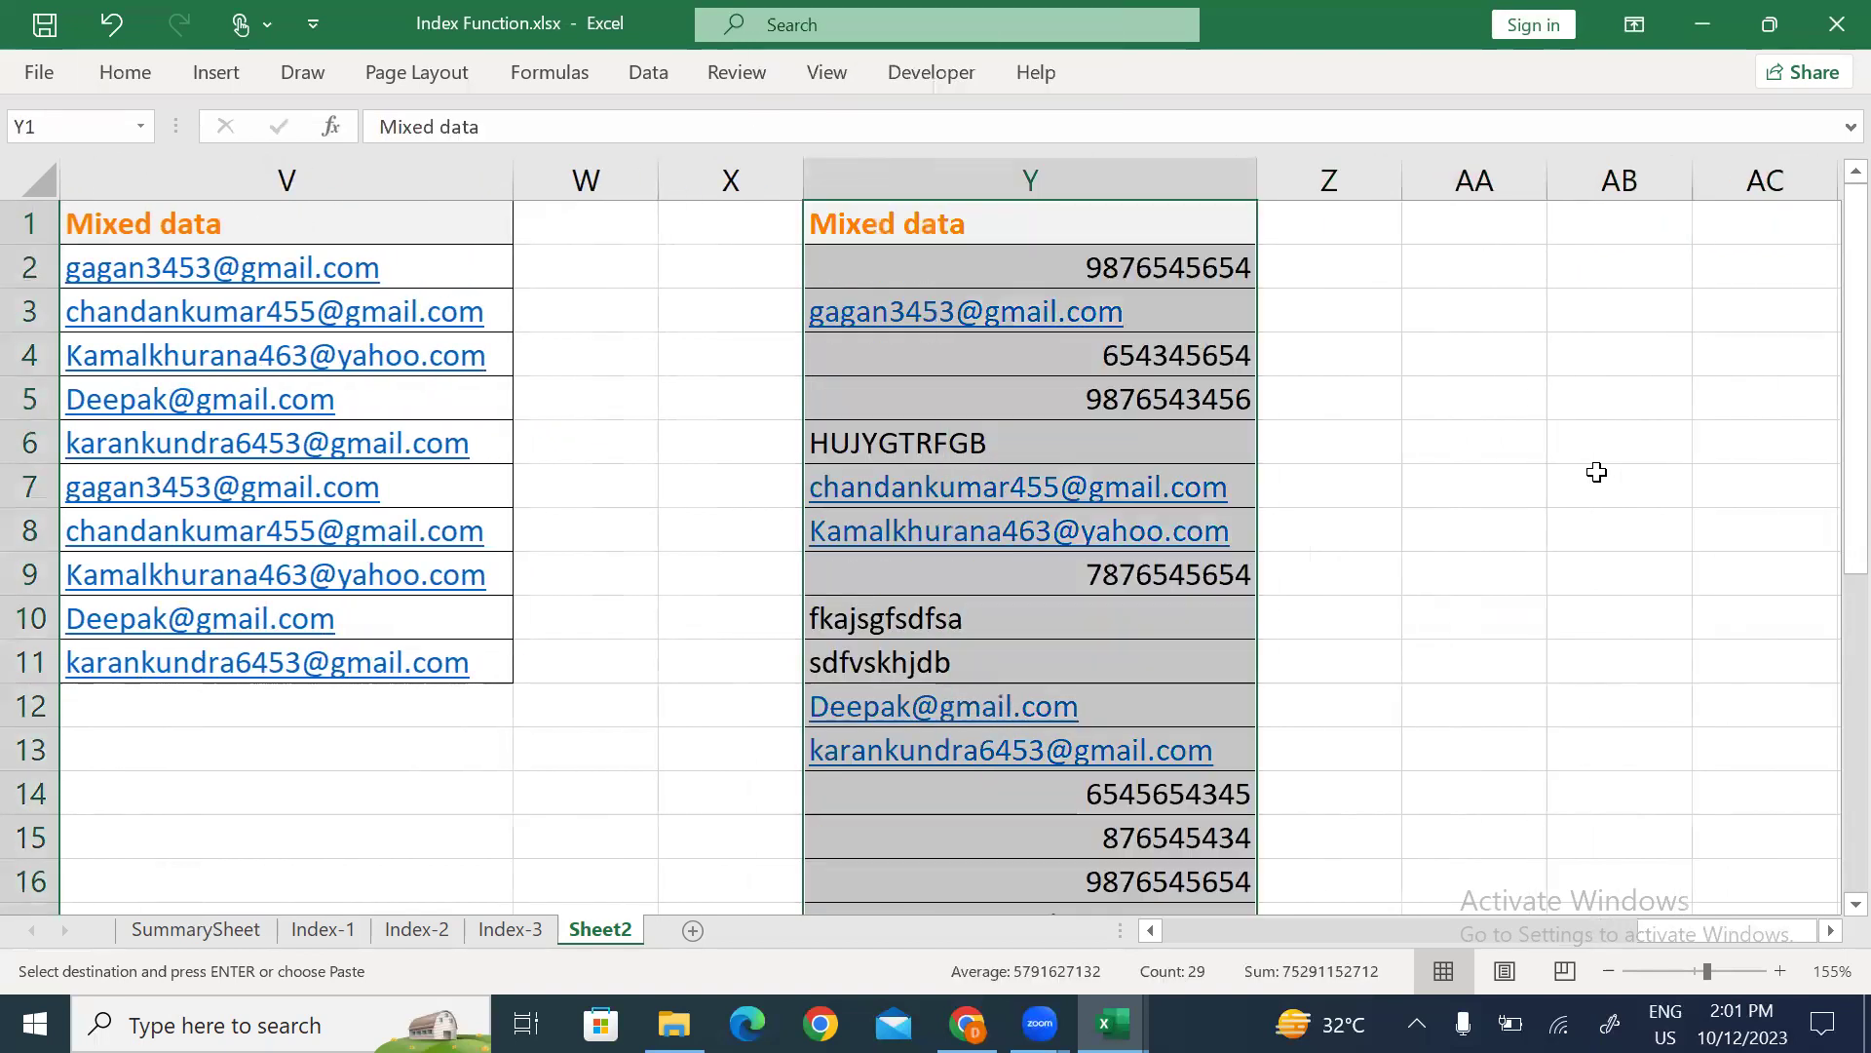
Enter the header Mobile Number in AA1 and autofit the width of column AA.
key(Right)
key(Right)
key(Right)
key(Right)
key(Right)
key(Right)
key(Left)
key(Left)
key(Left)
key(Left)
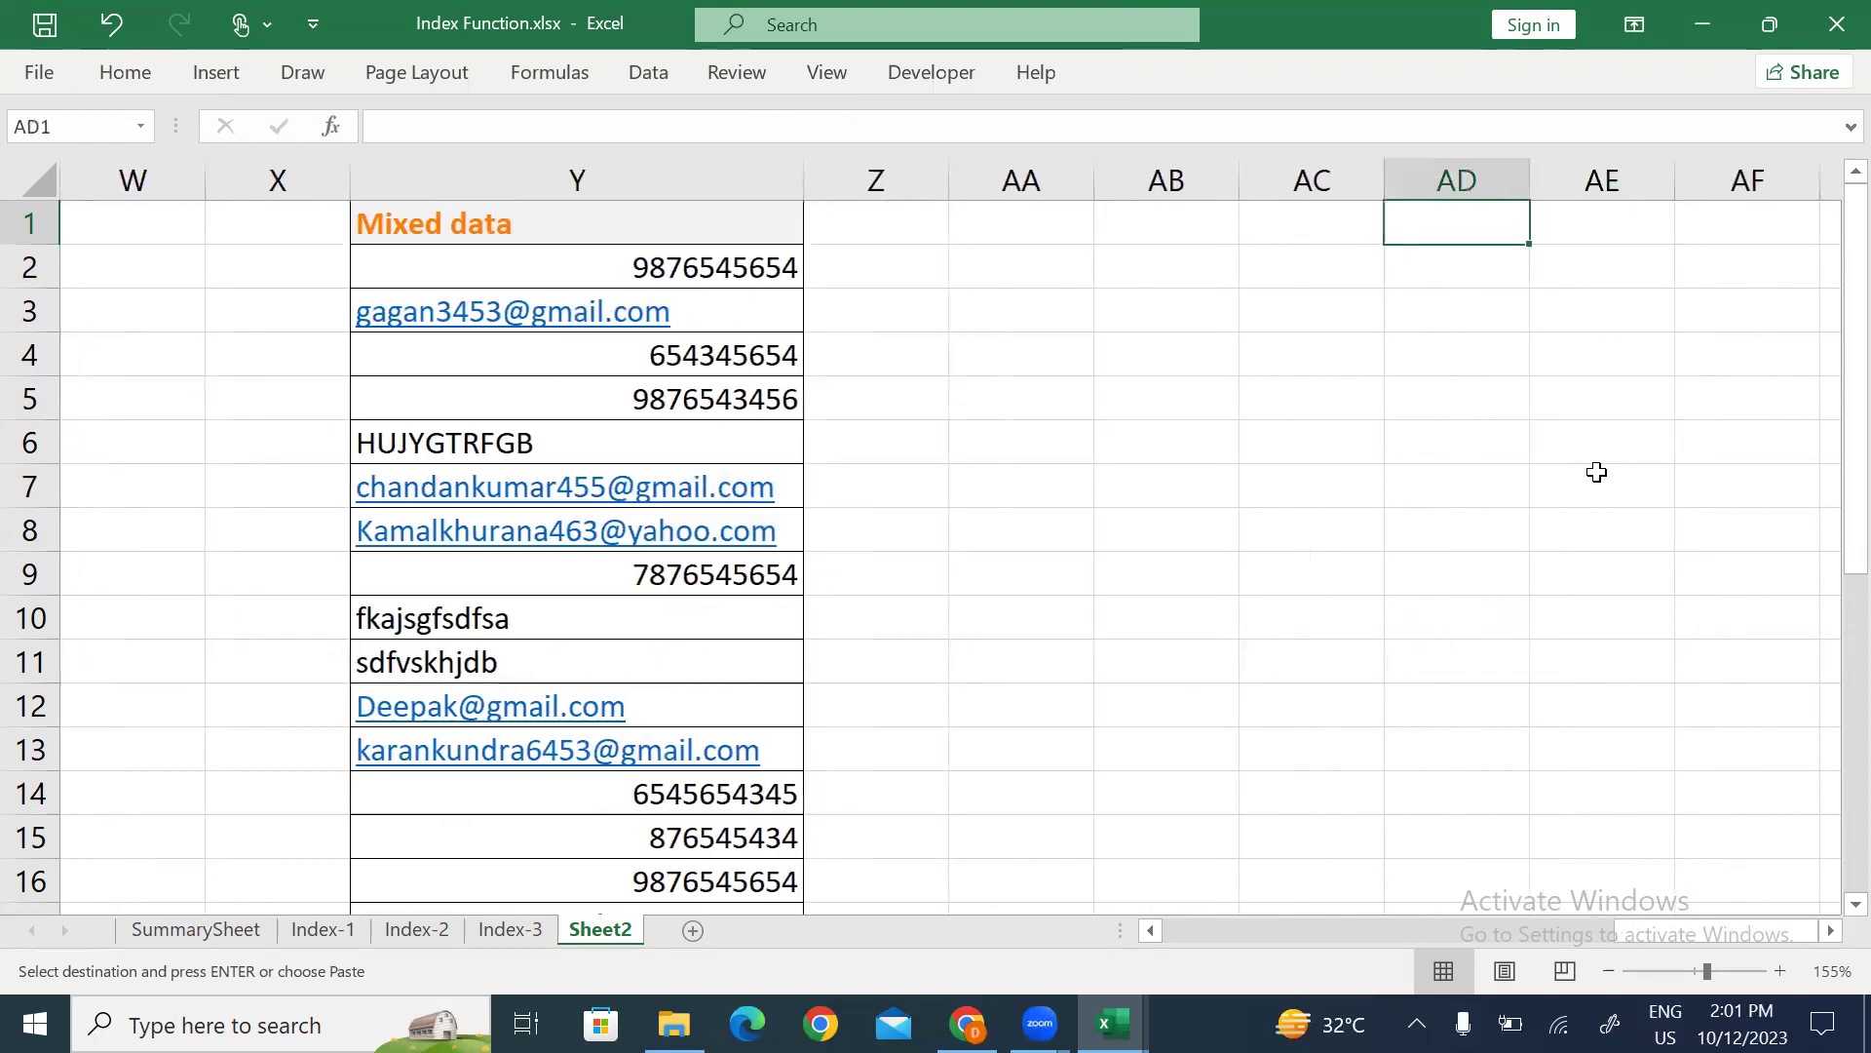
text(Mo)
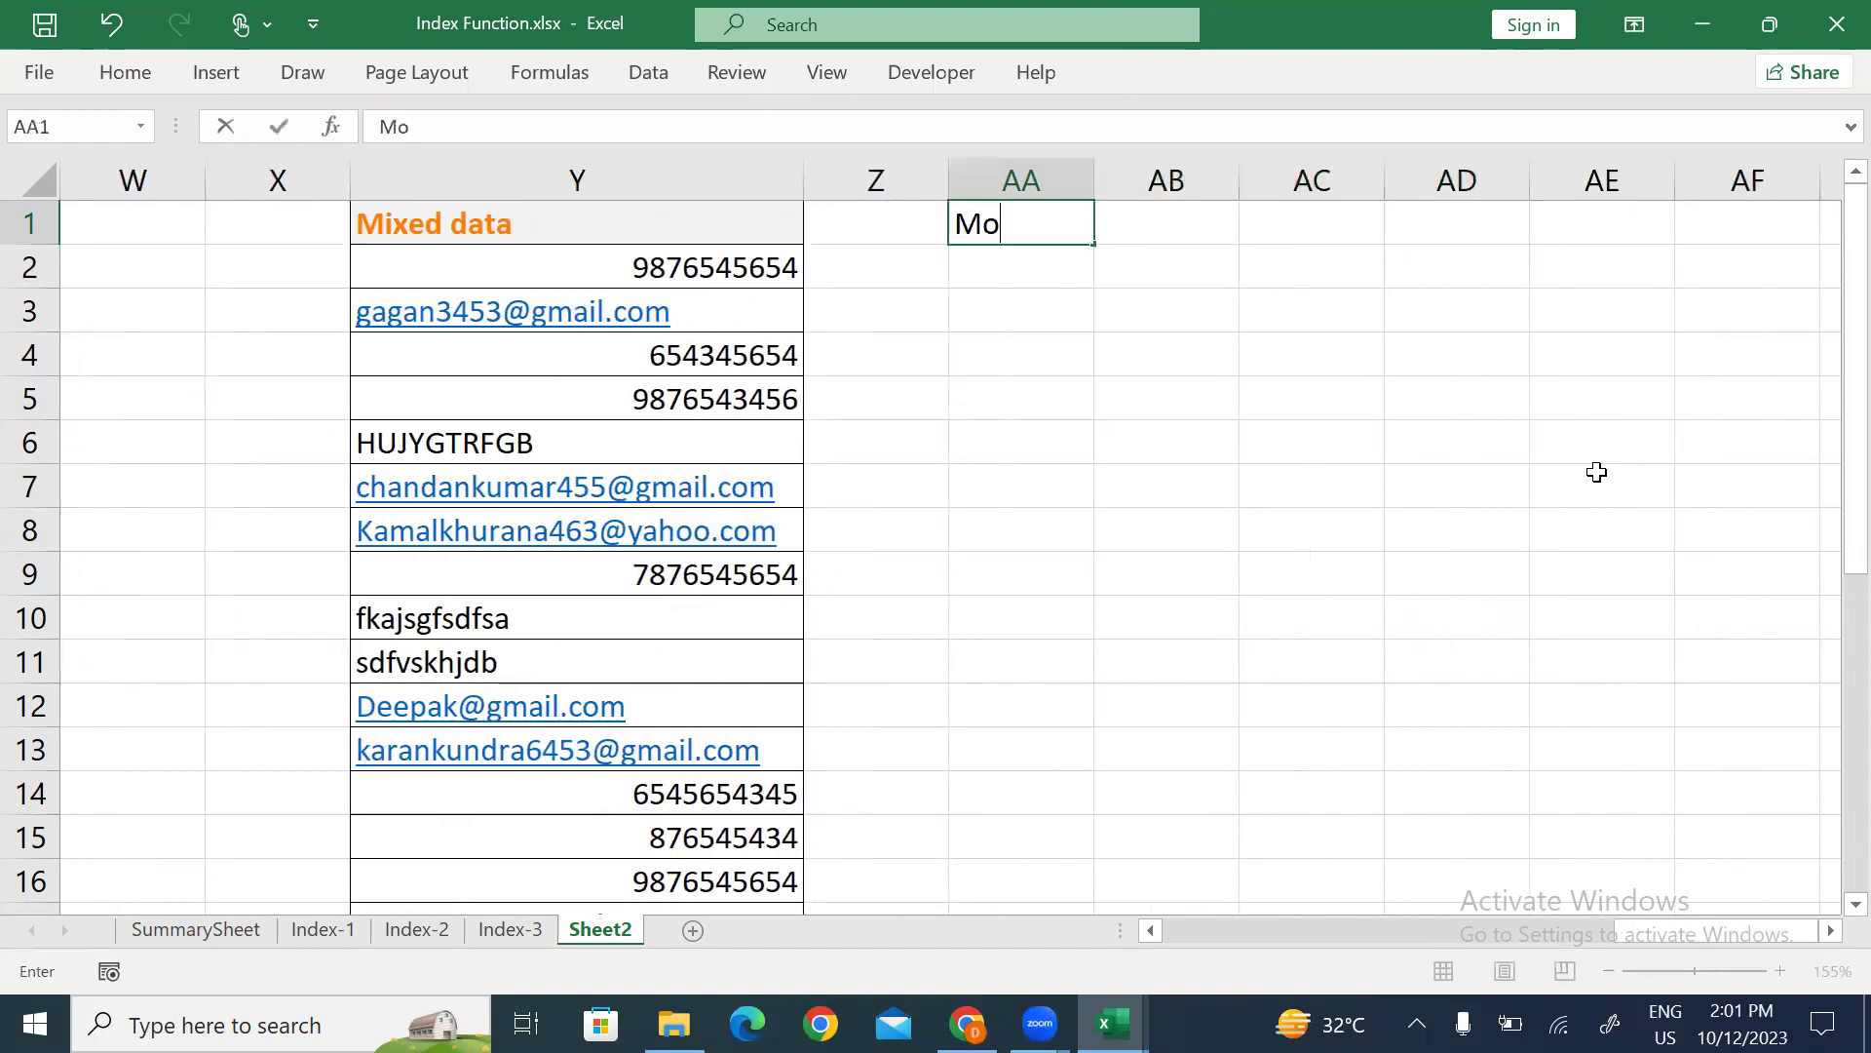
text(bile Number)
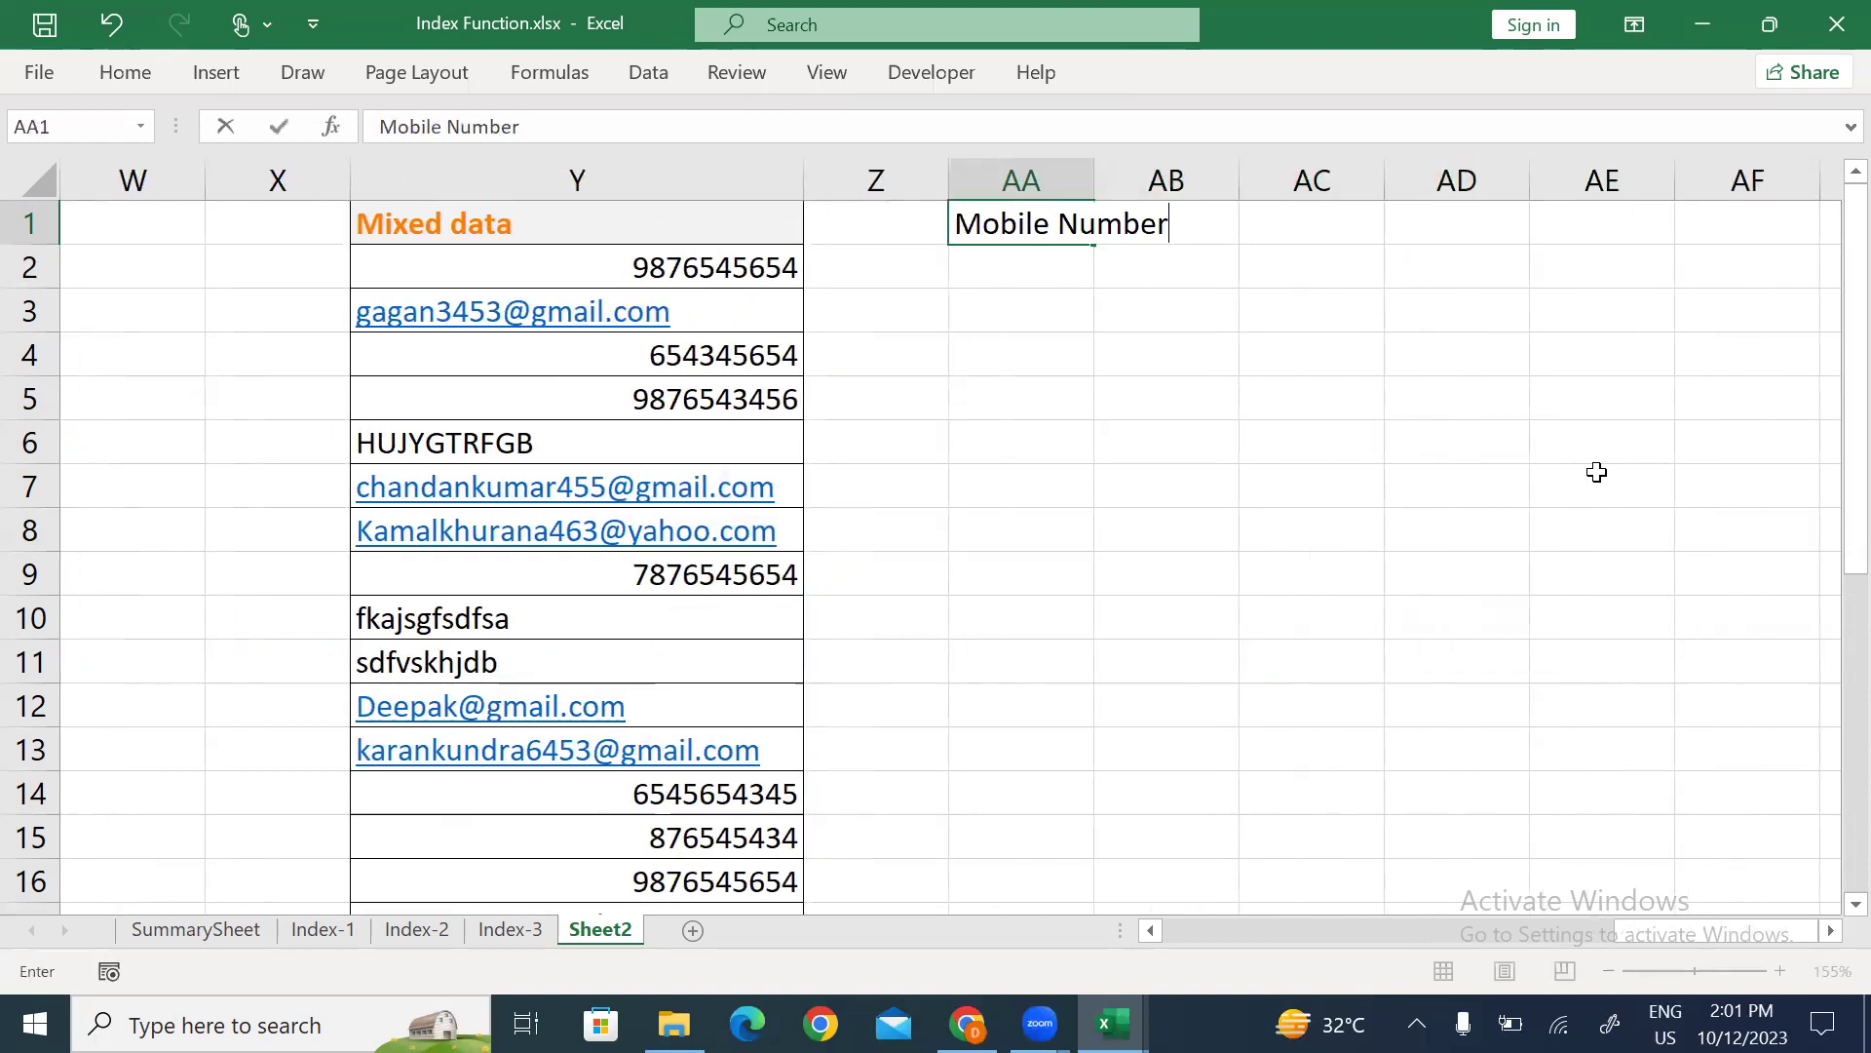
key(ctrl+Return)
key(alt+h)
key(o)
key(i)
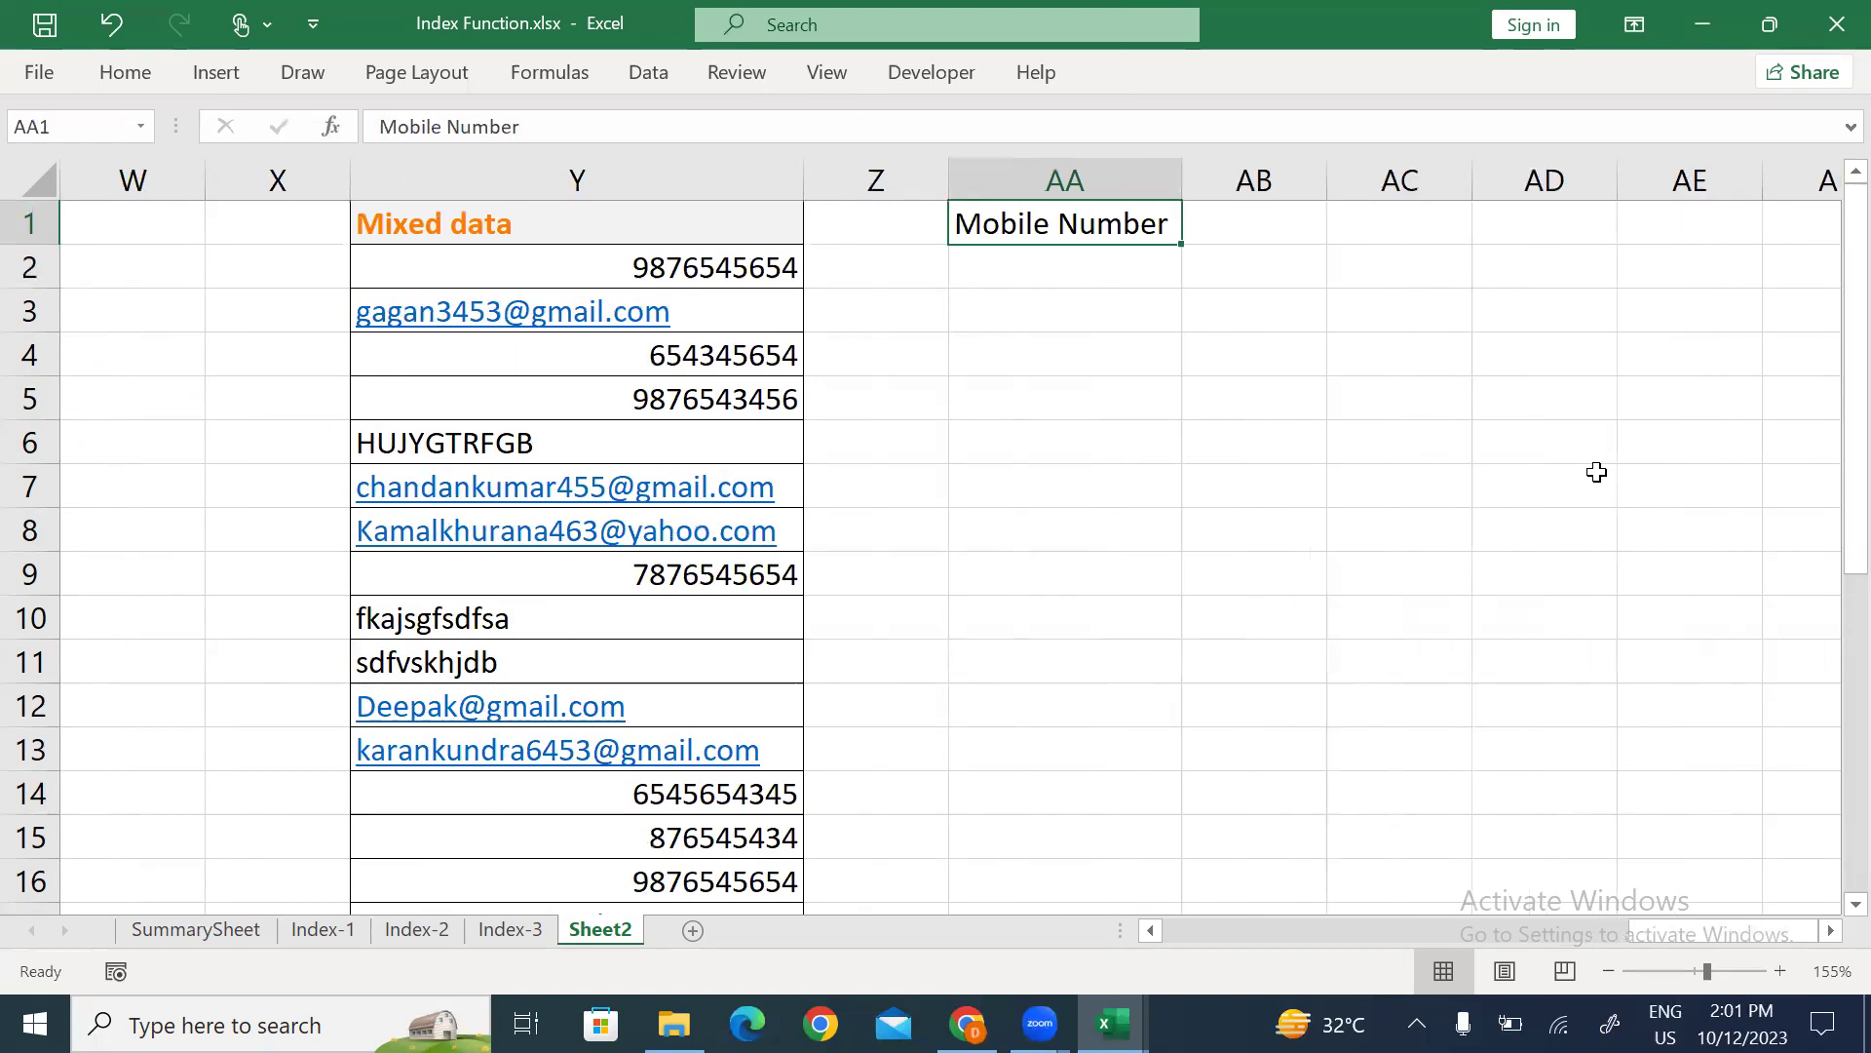
Apply the bold orange header cell style to AA1, matching the Mixed data header.
key(alt+h)
key(j)
key(Down)
key(Return)
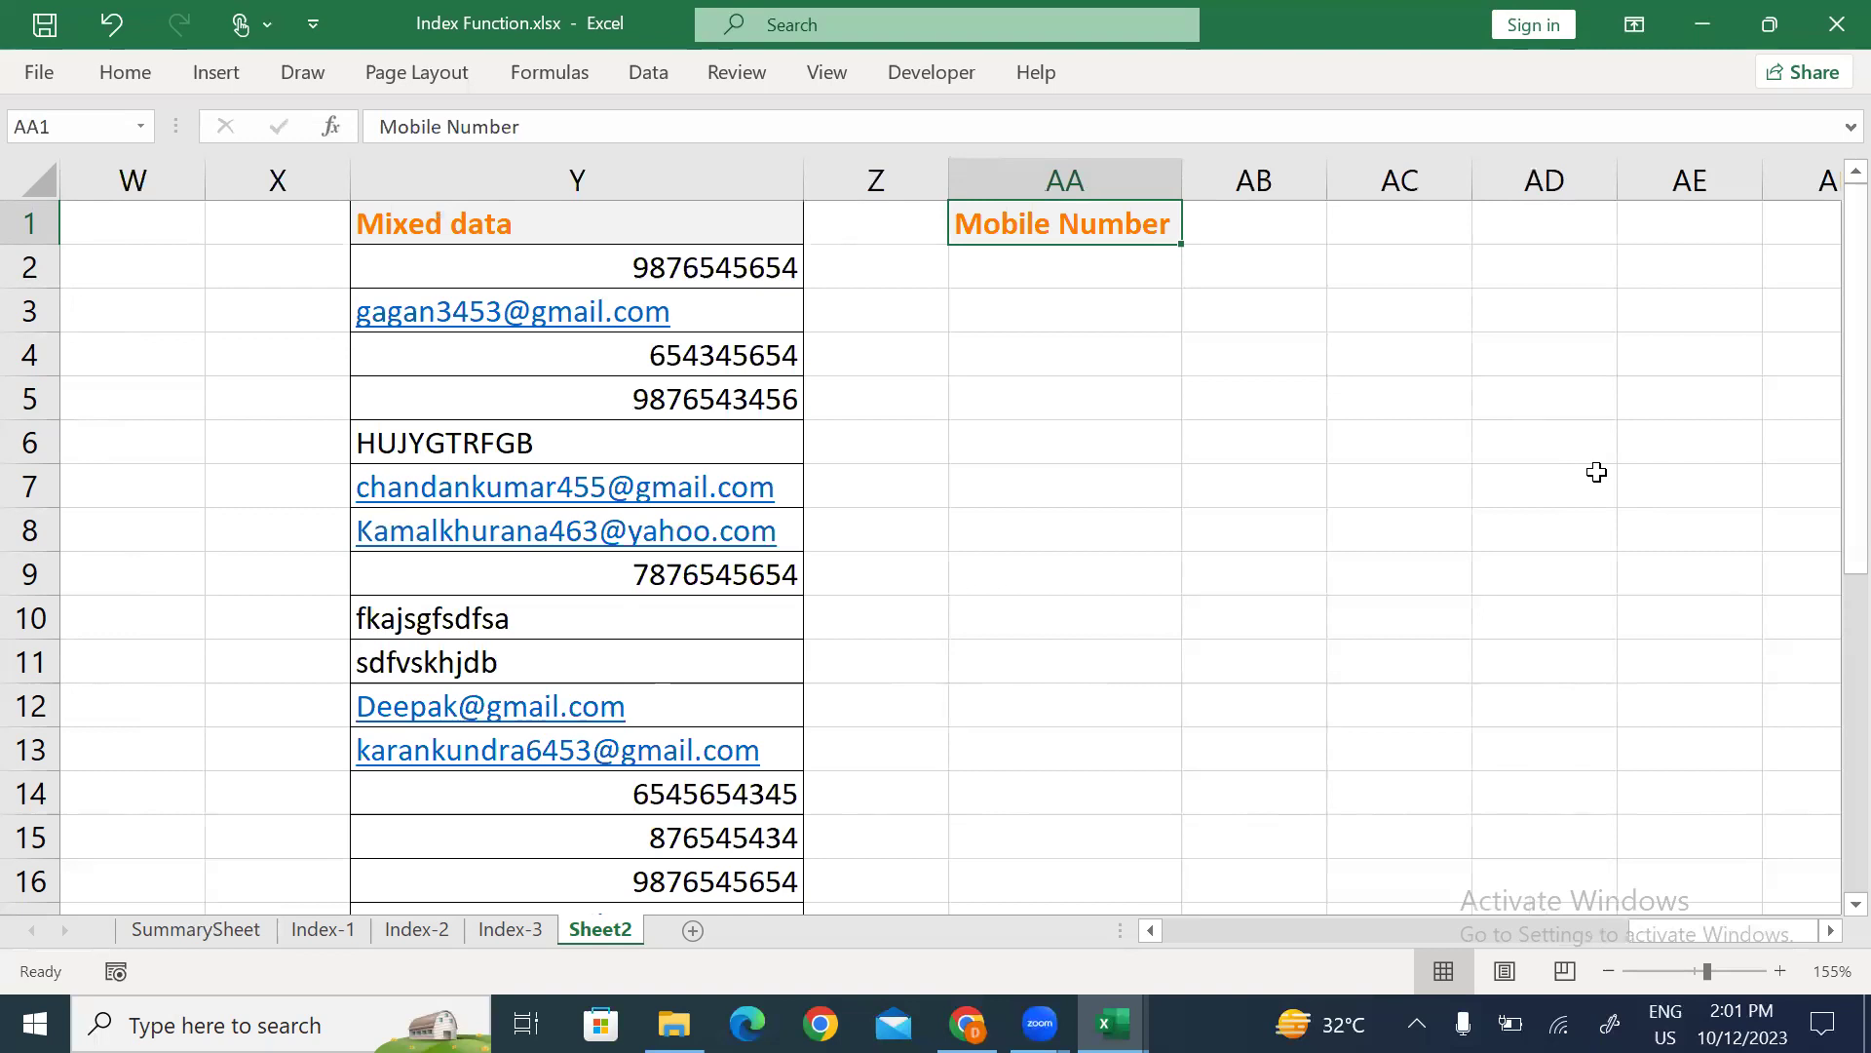
Enter the criteria formula =AND(LEN(Y2)=10,ISNUMBER(Y2)) in AA2.
key(Return)
text(=AND()
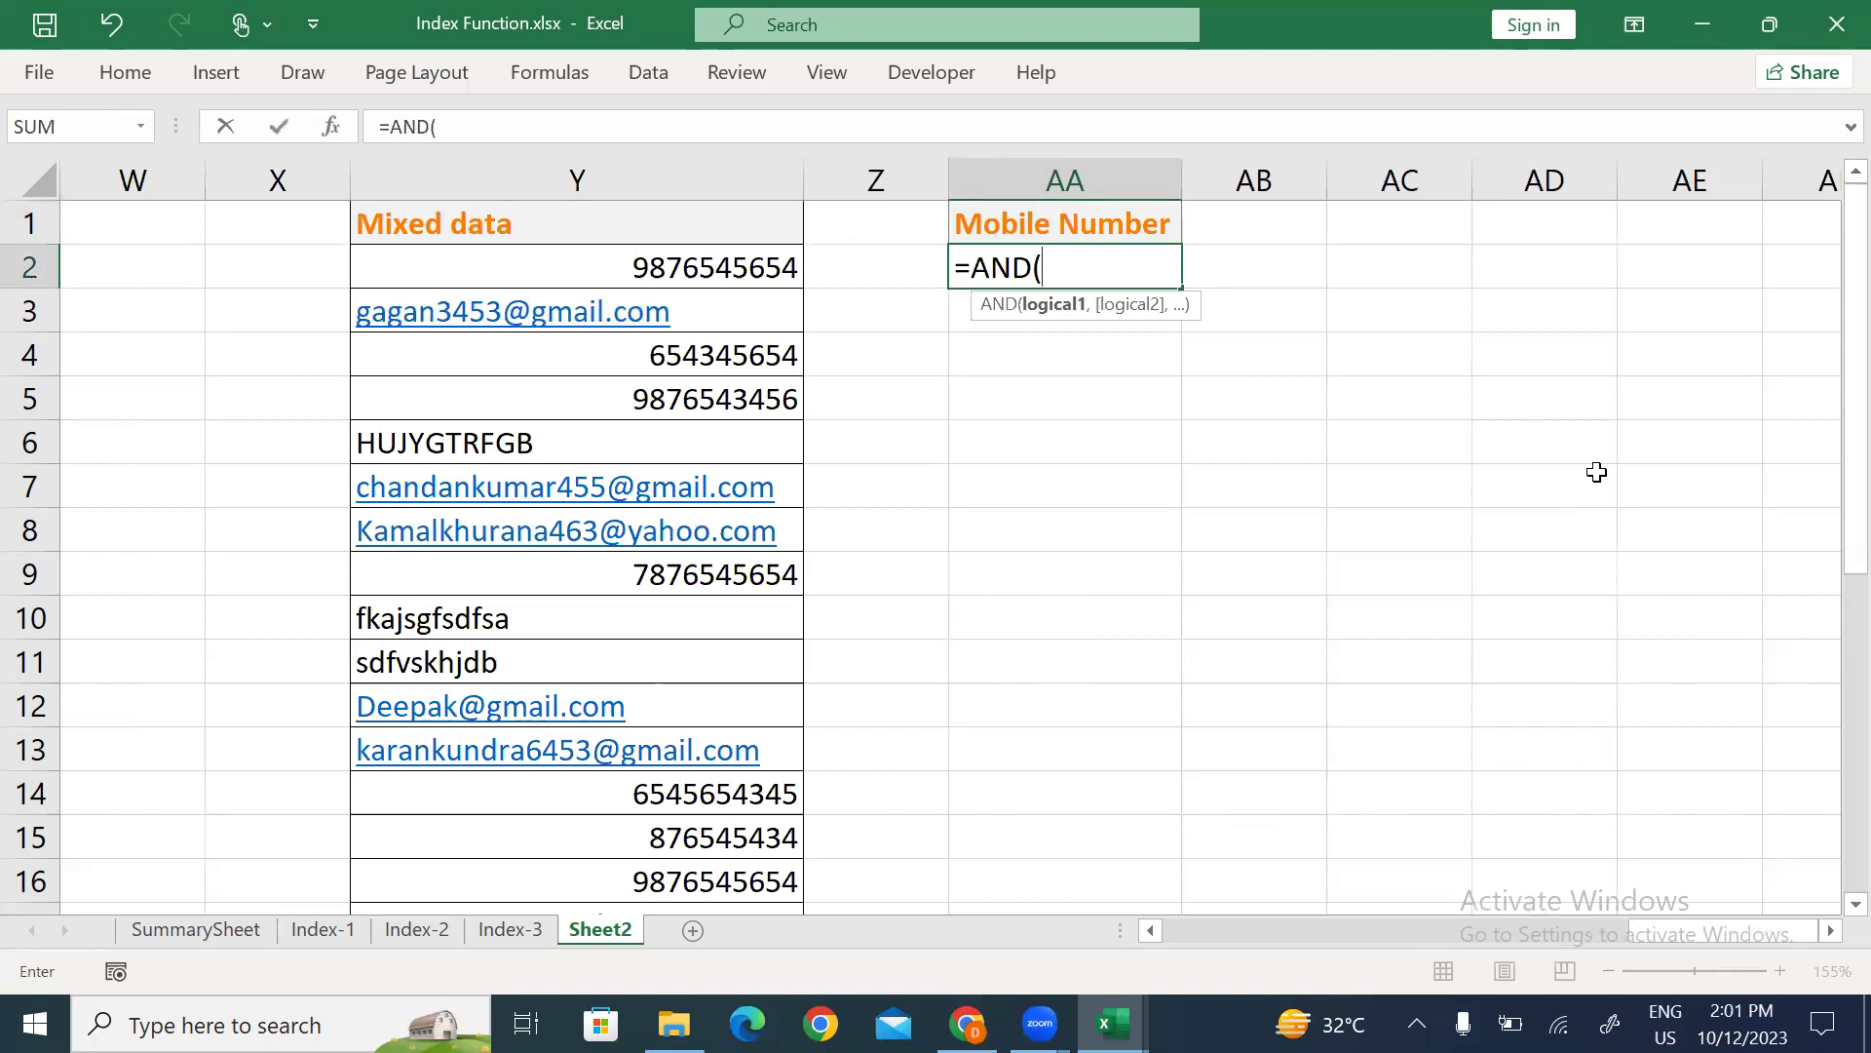
text(LEN()
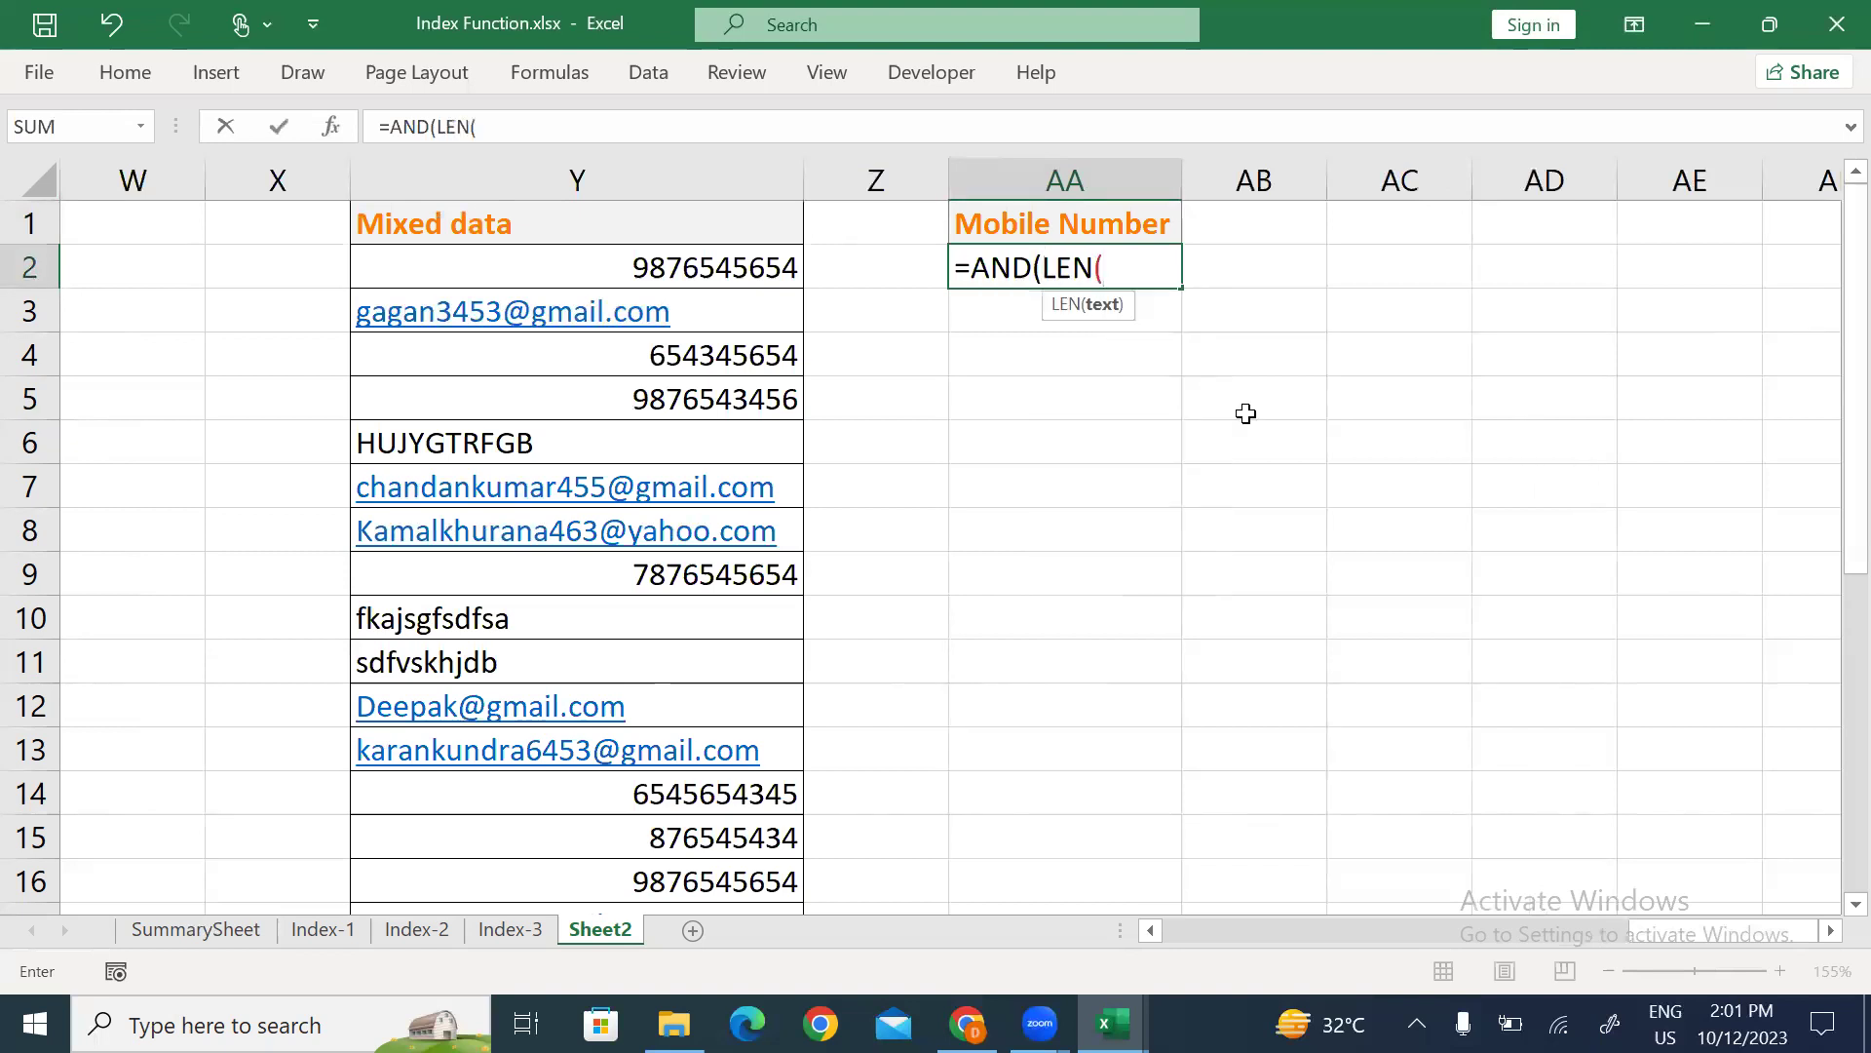
click(704, 266)
text())
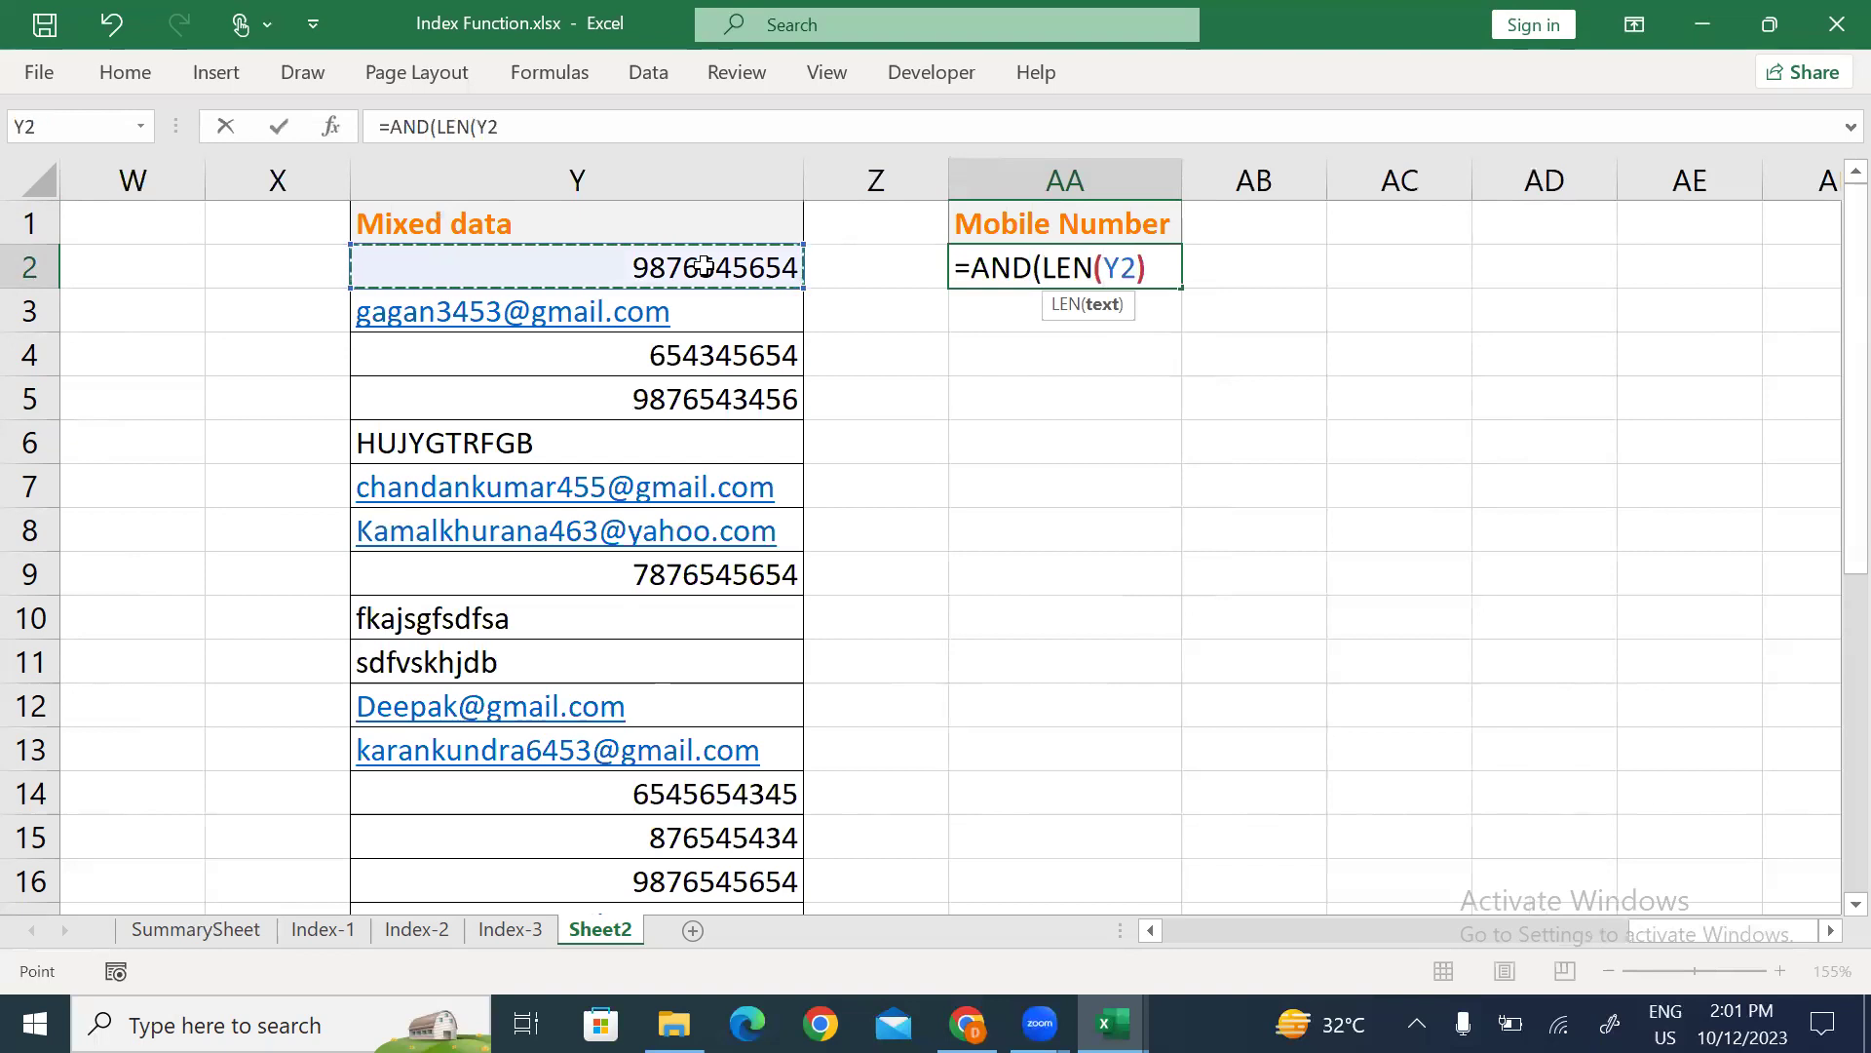
text(=10,isnum)
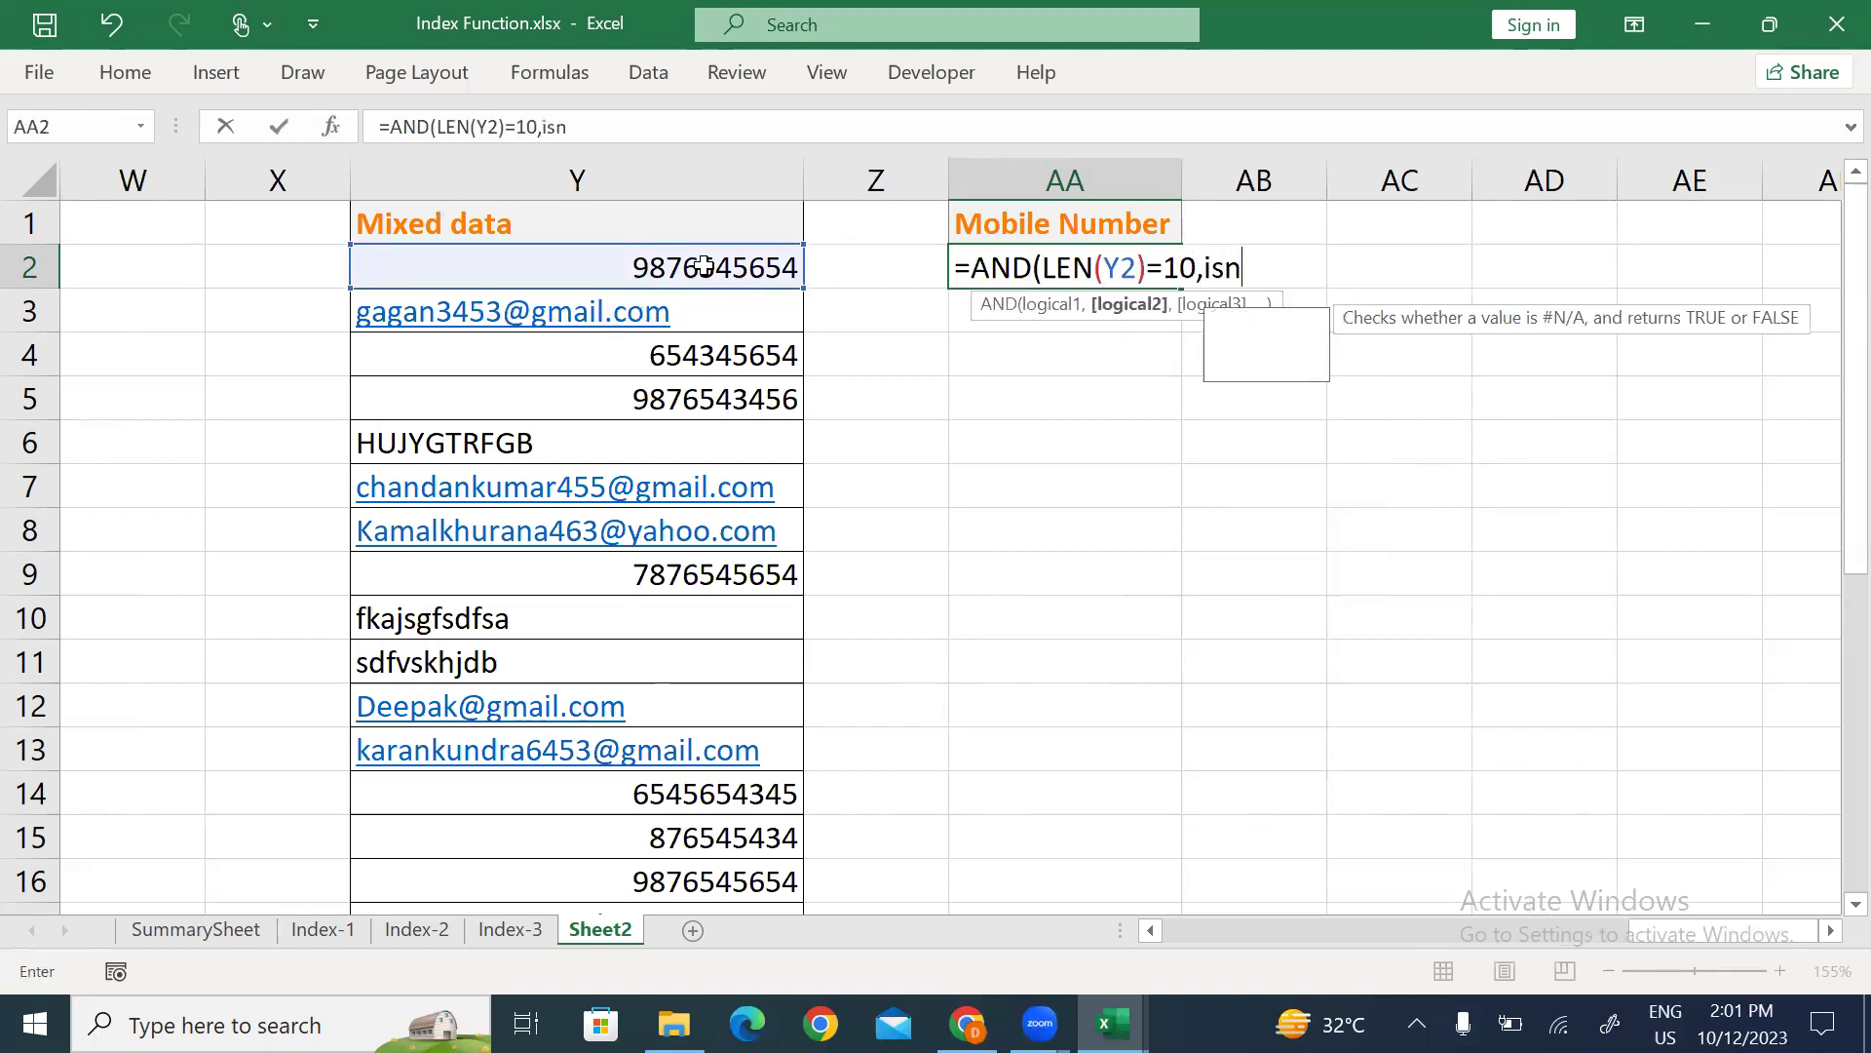
key(Tab)
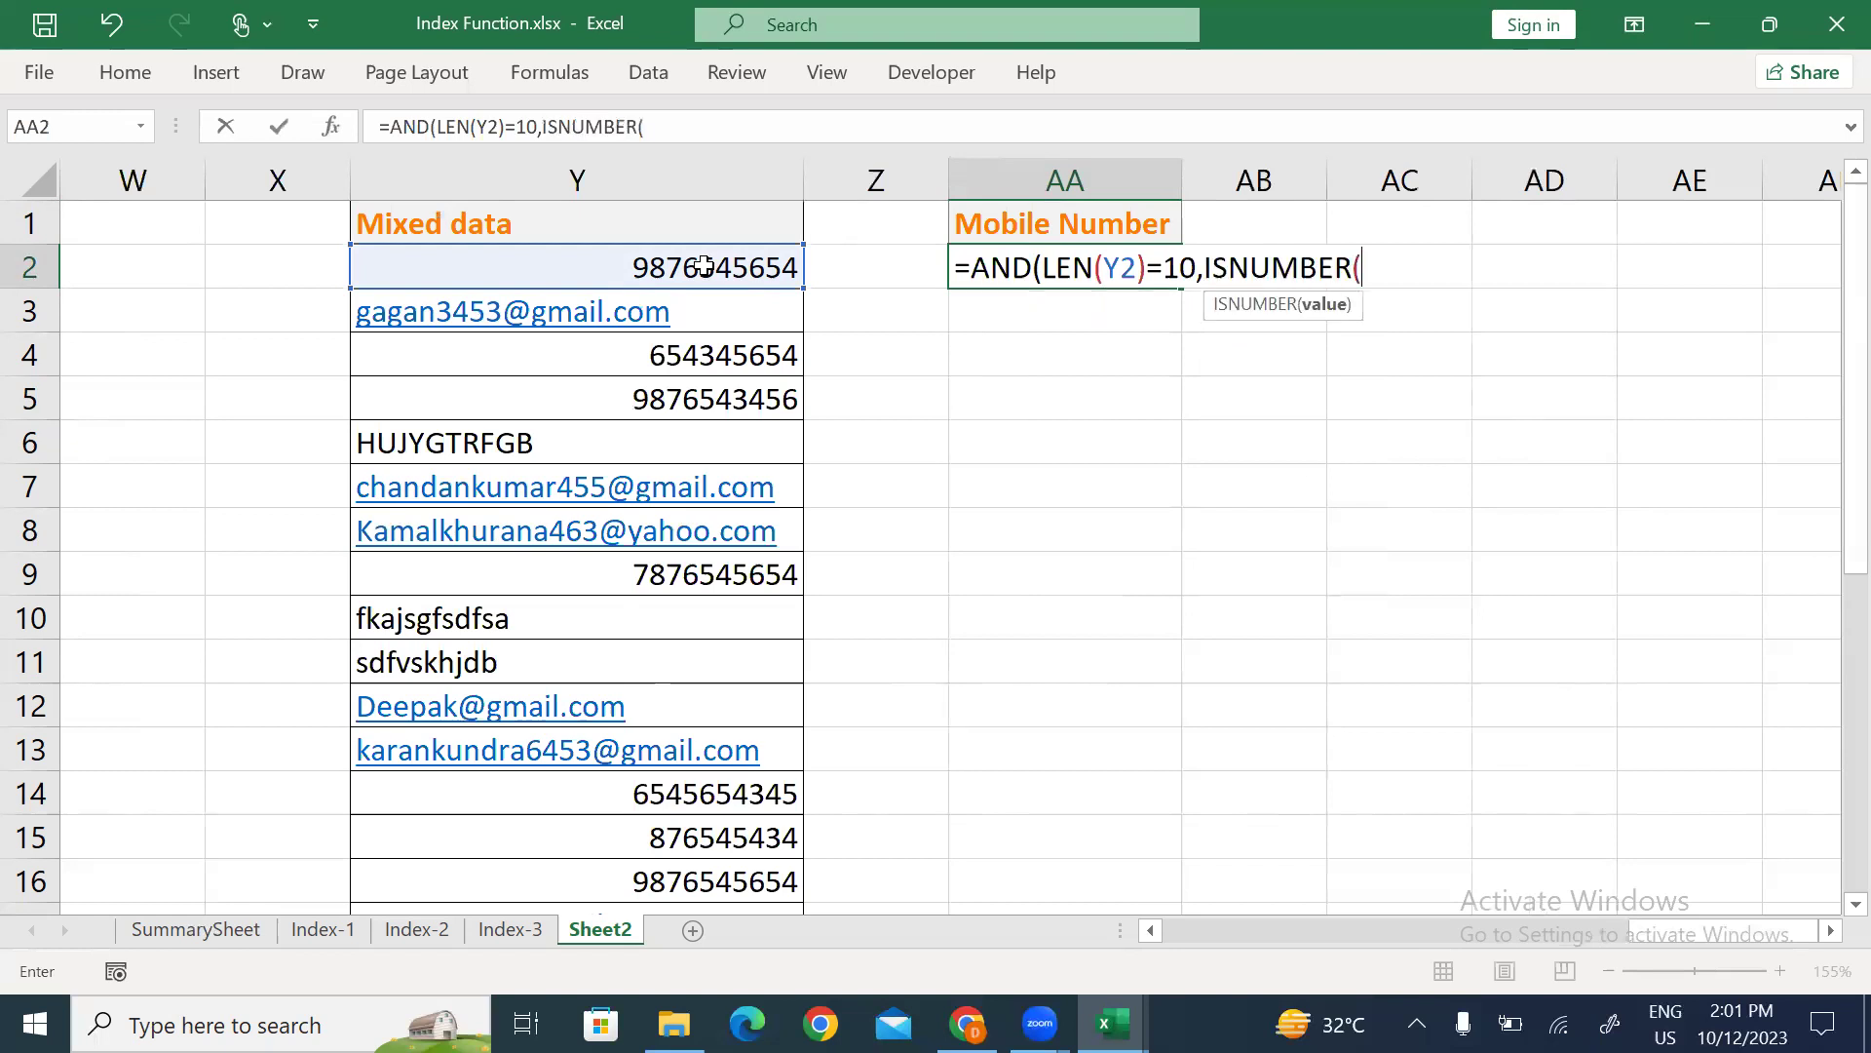
click(553, 277)
text()))
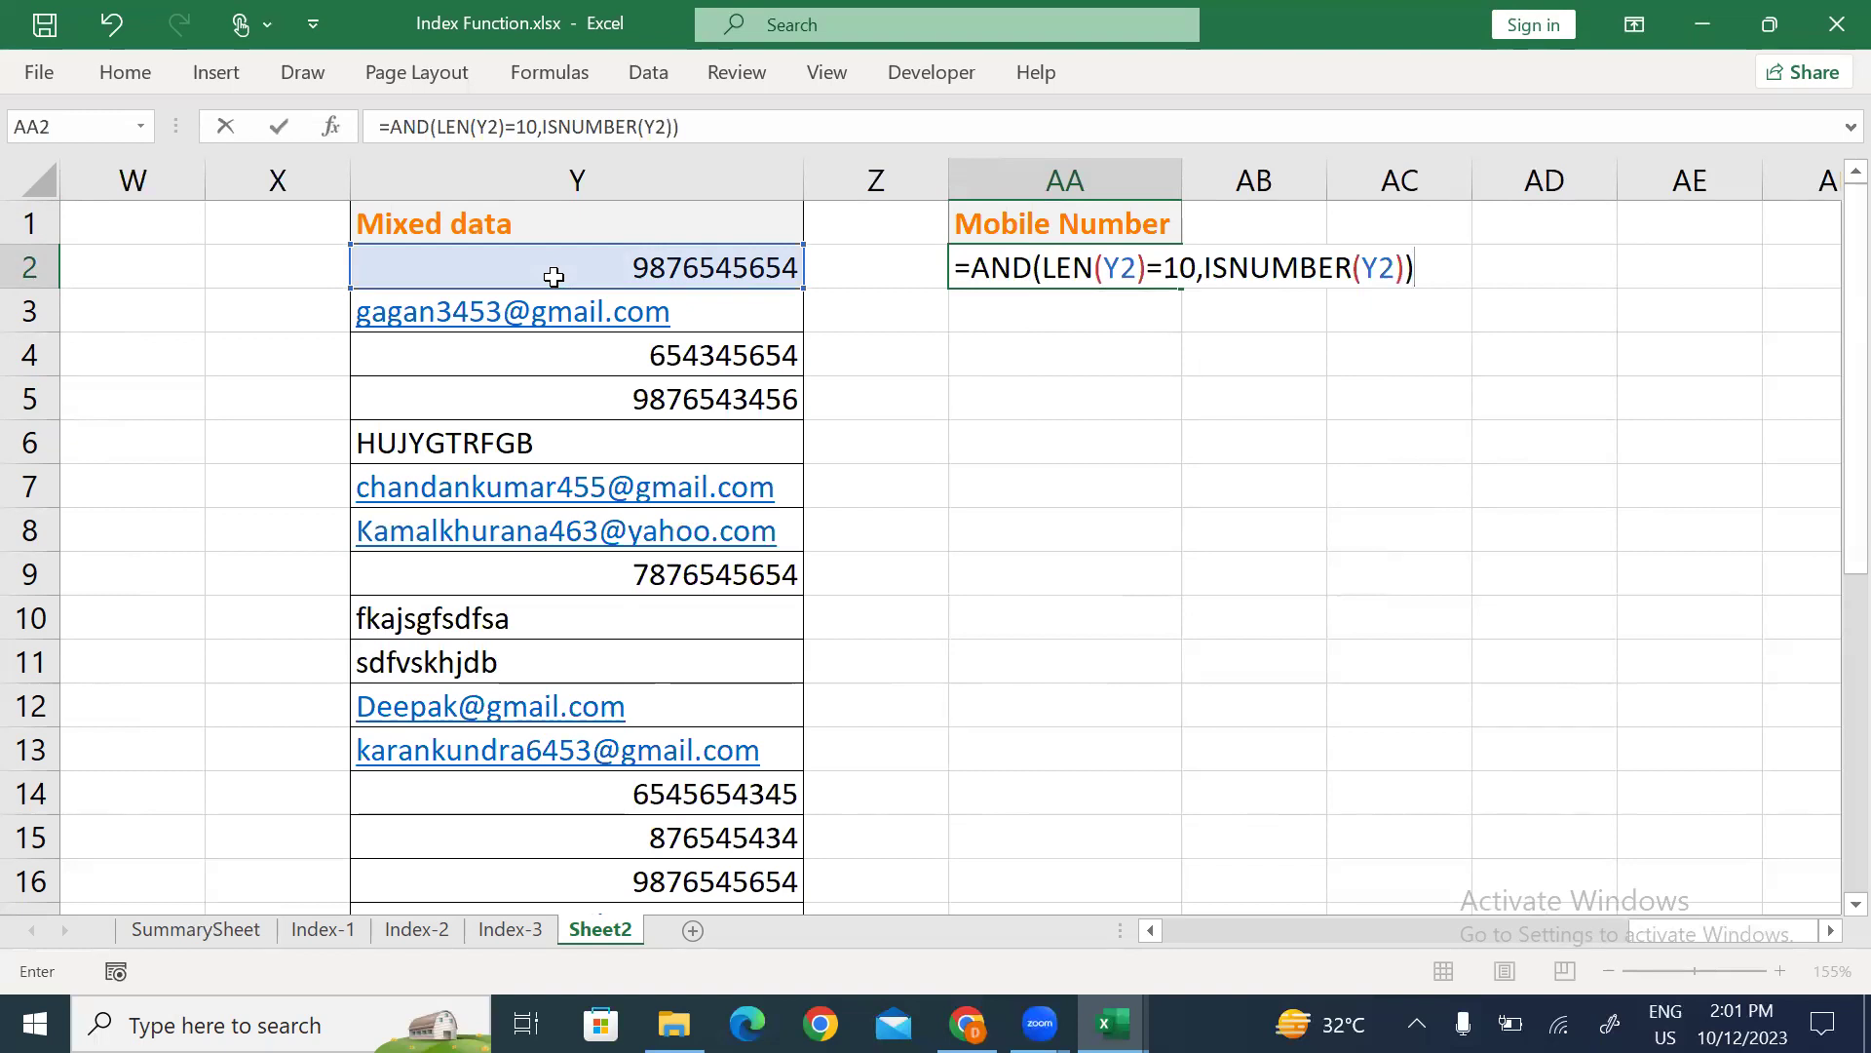
key(Return)
key(Up)
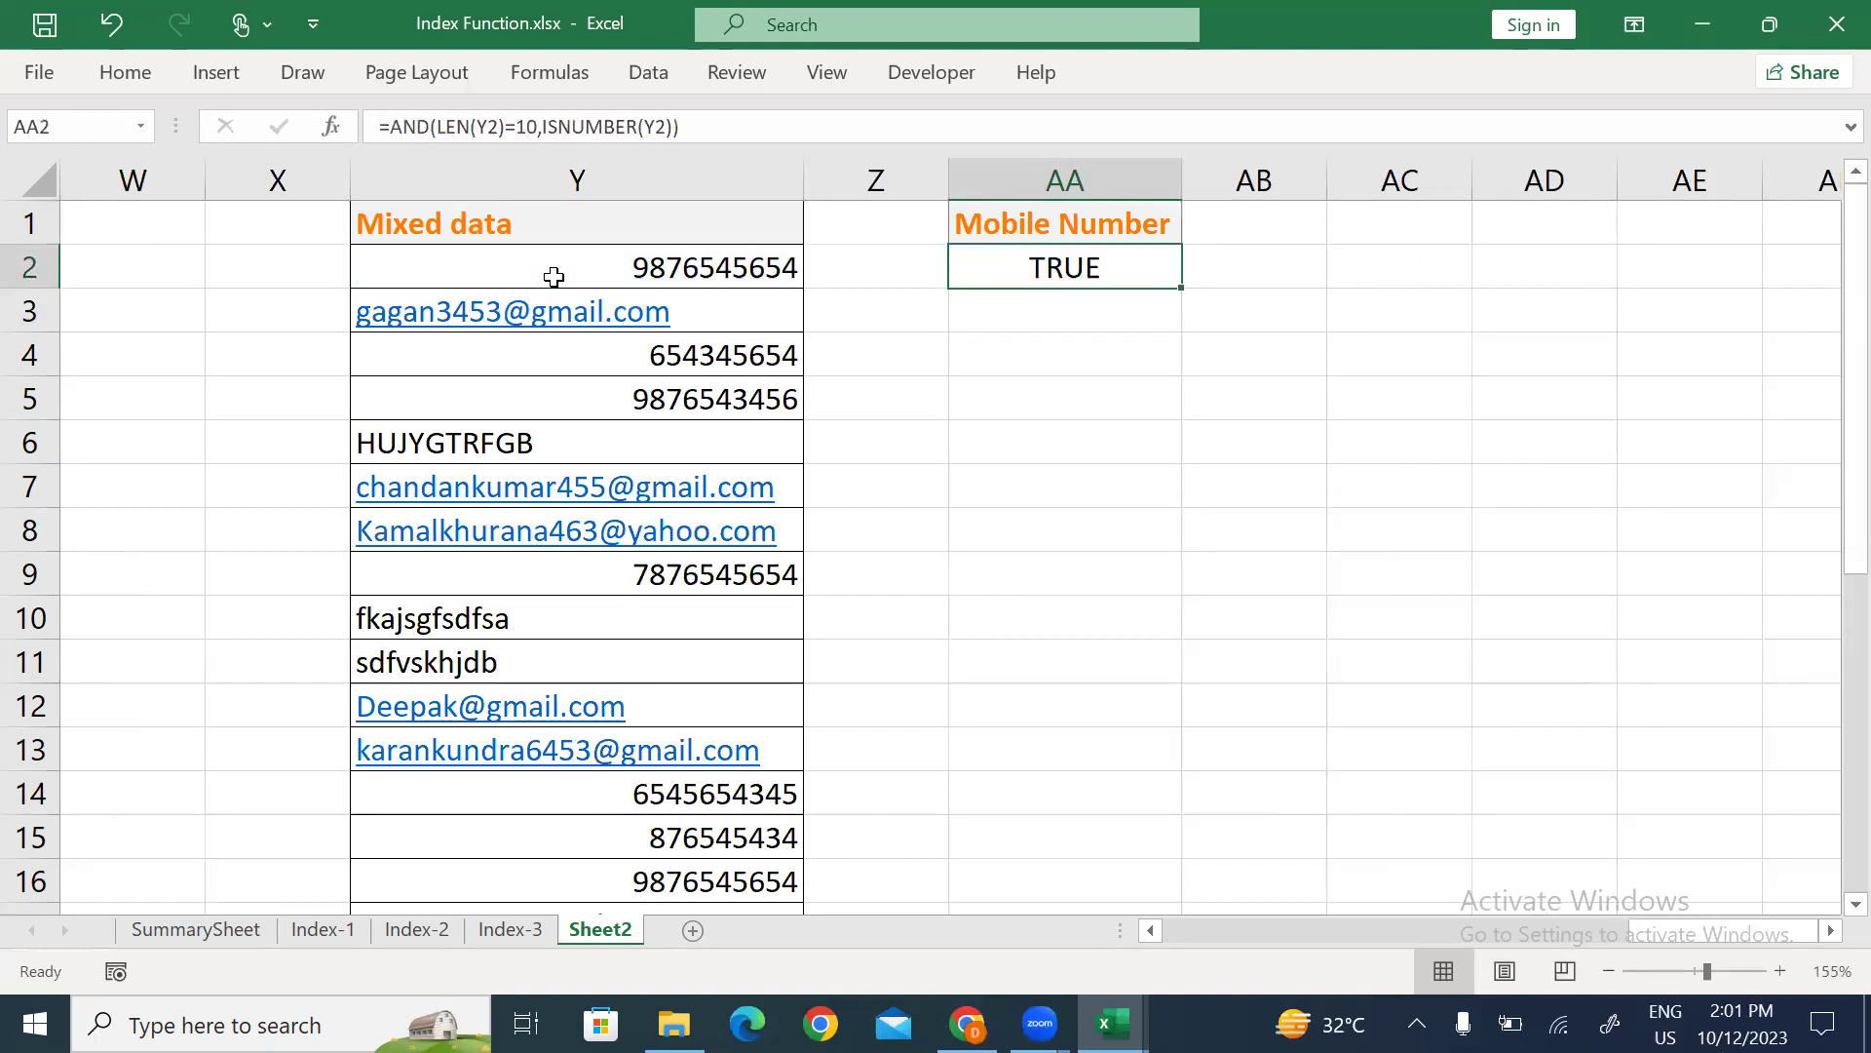
Start an Advanced Filter with list range Y1:Y29 and set it to copy to another location.
key(Down)
key(Down)
key(Down)
key(Left)
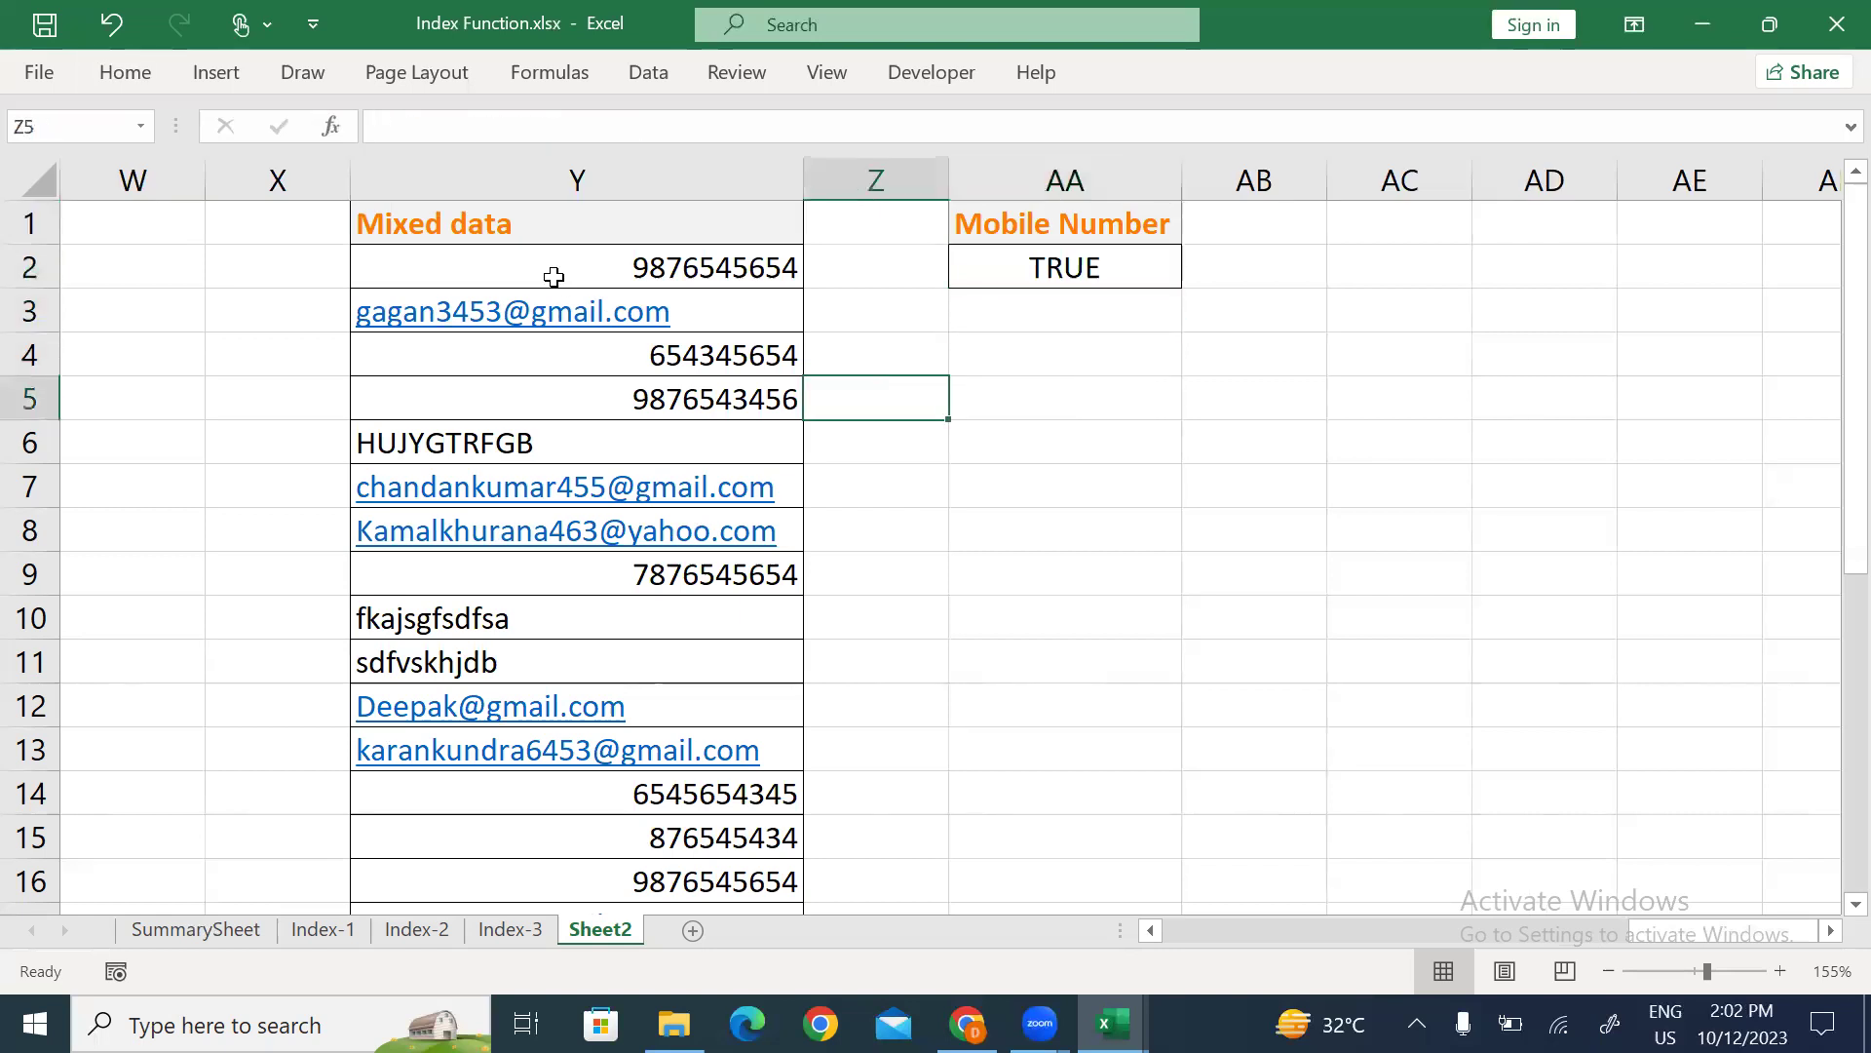
key(Left)
key(alt+a)
key(q)
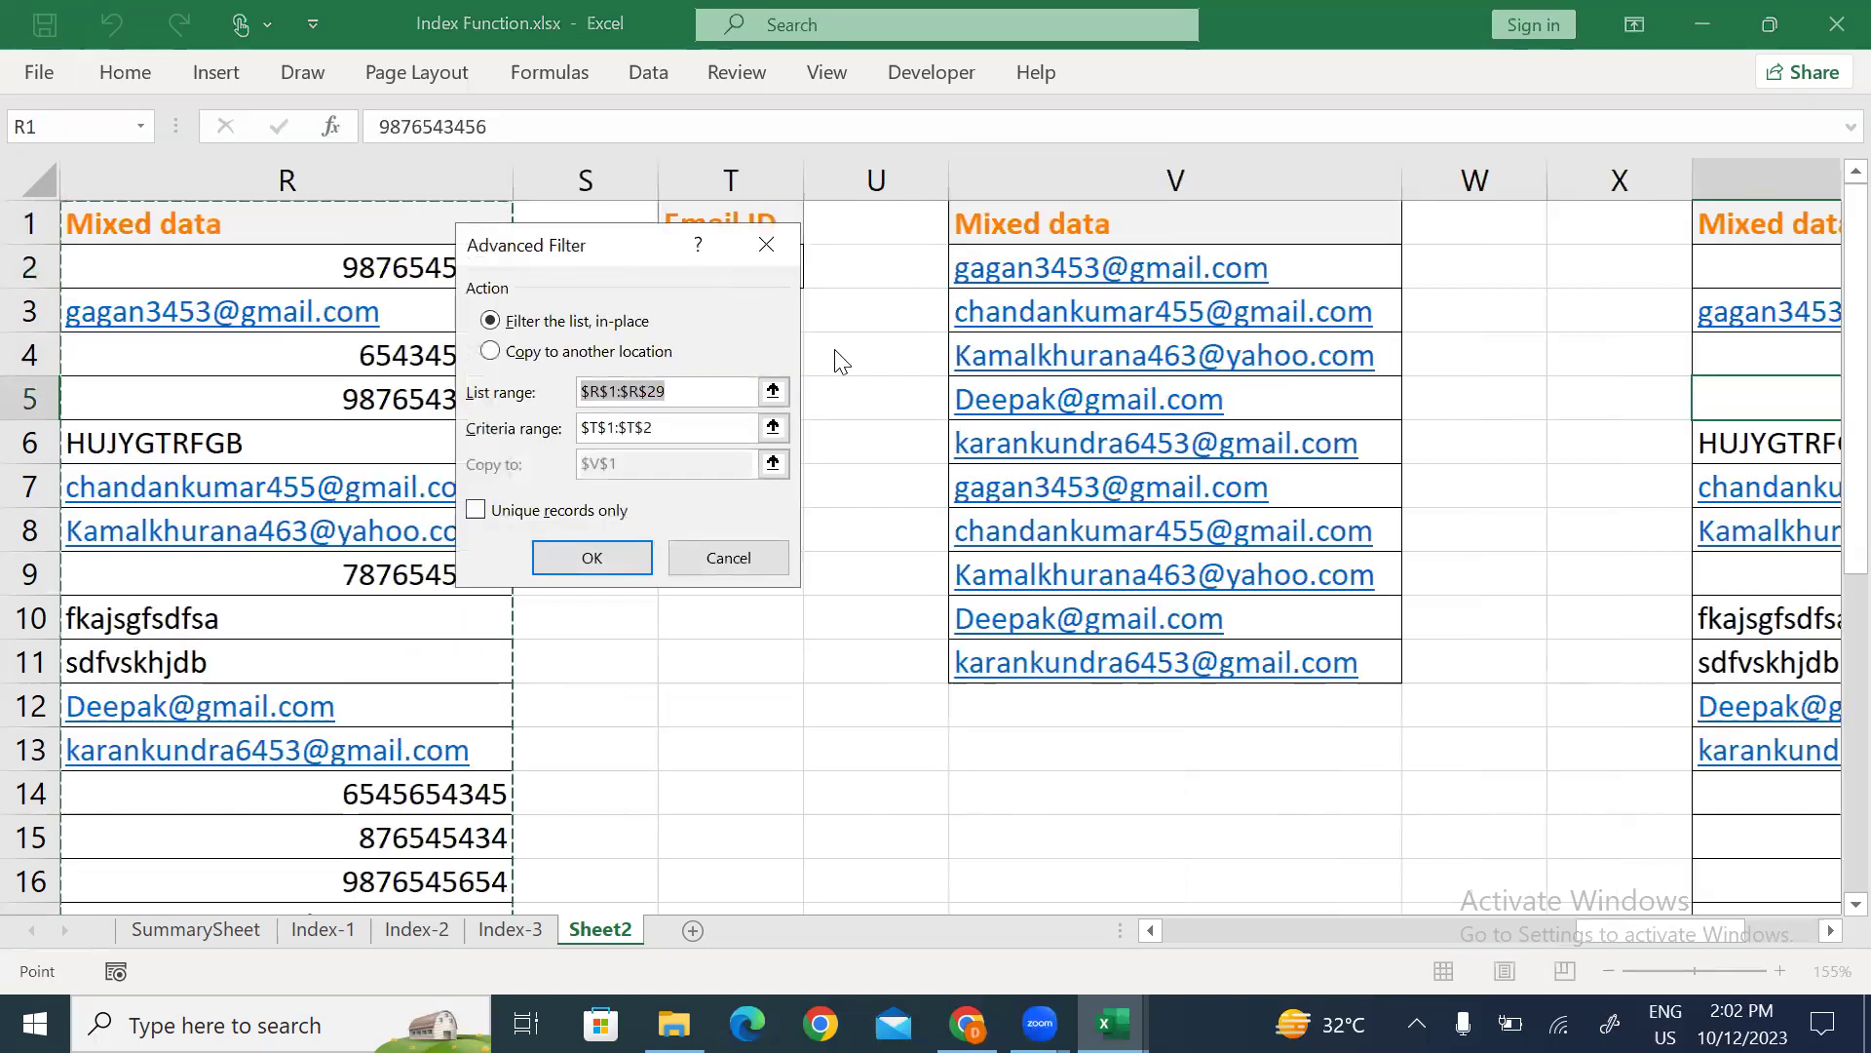
click(772, 391)
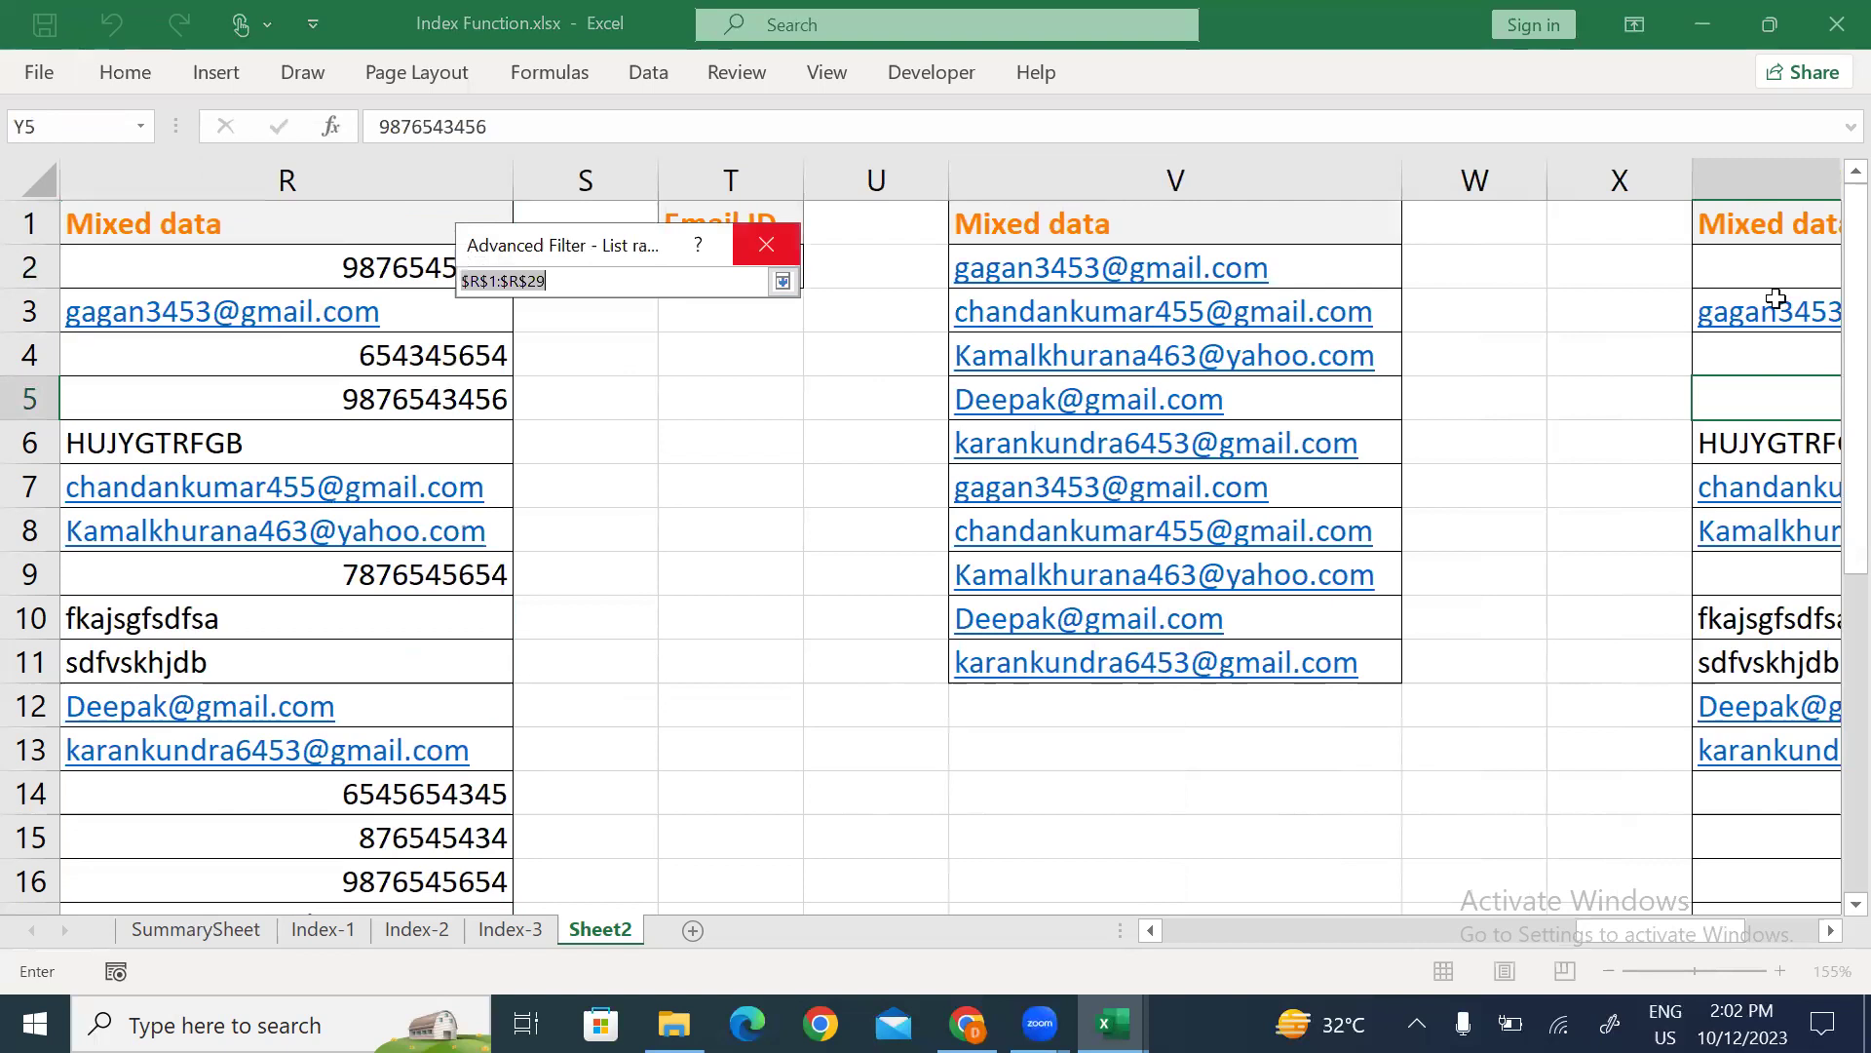
click(1785, 255)
key(Right)
key(Right)
key(Right)
key(Right)
key(Left)
key(Left)
key(Left)
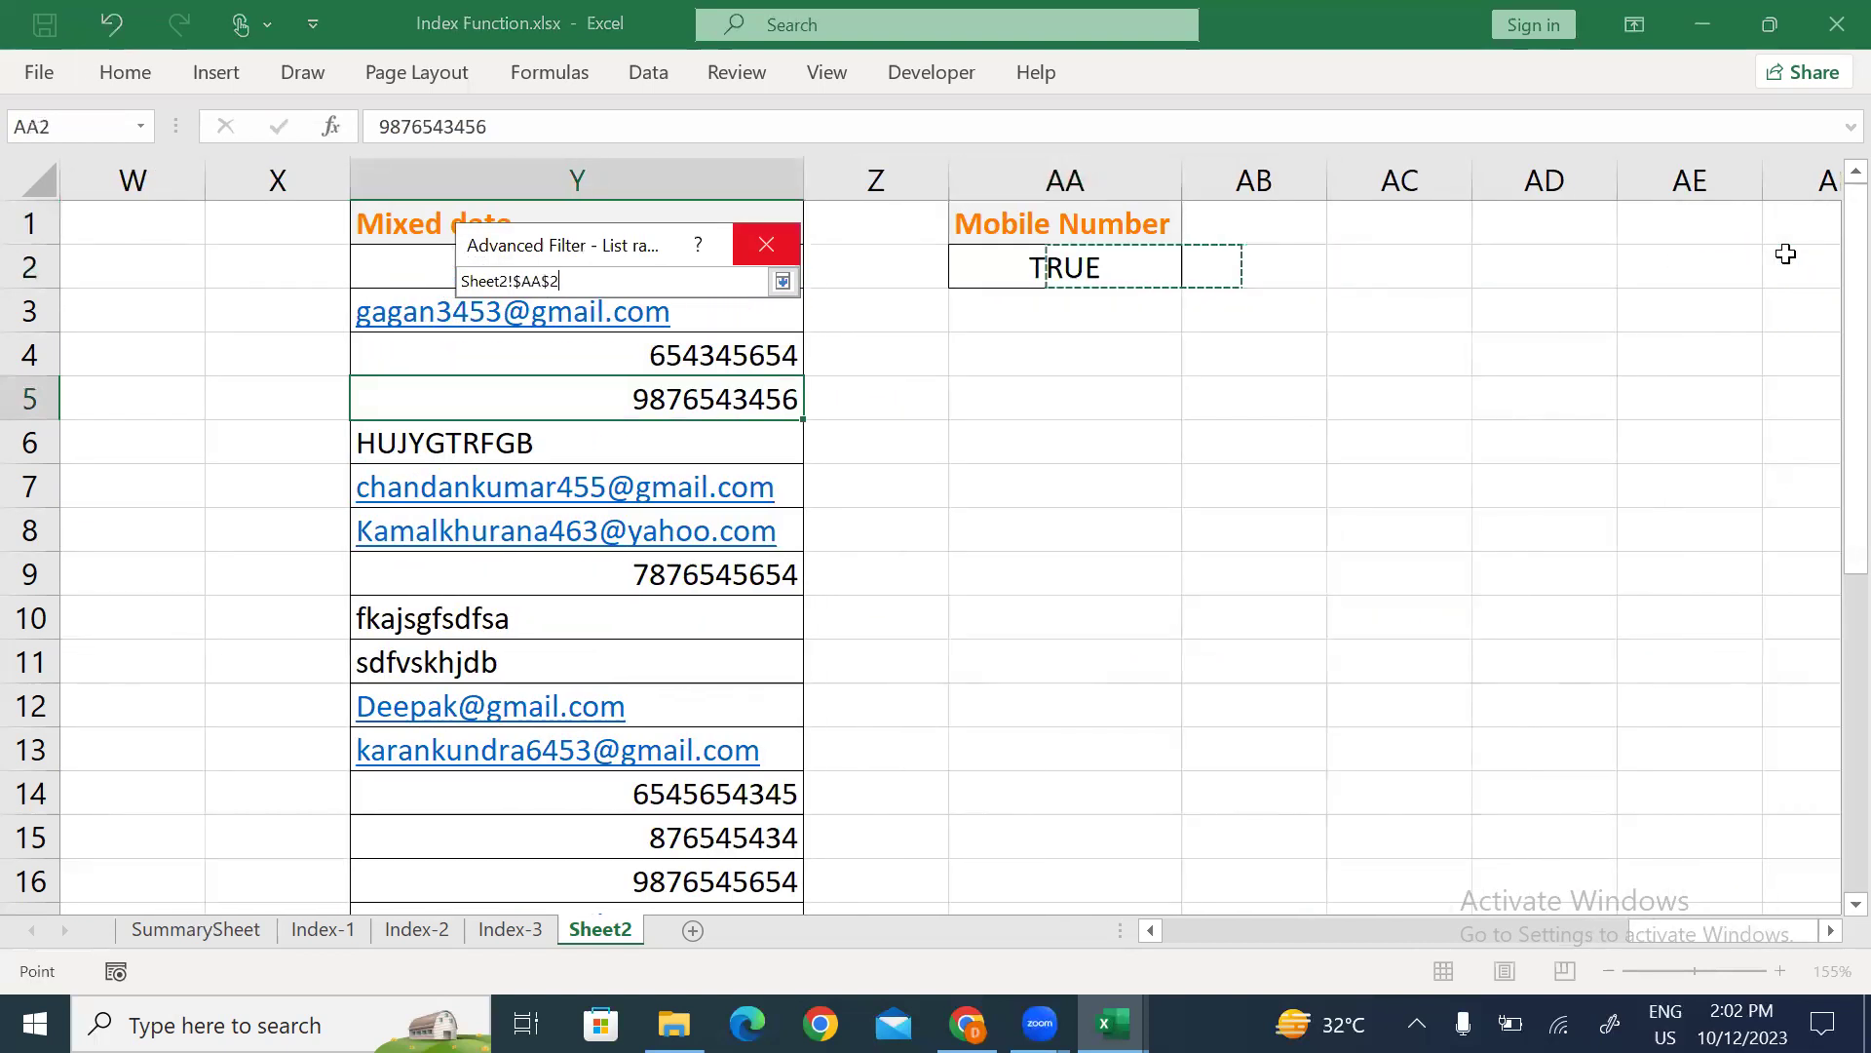
key(Up)
key(Left)
key(ctrl+shift+Down)
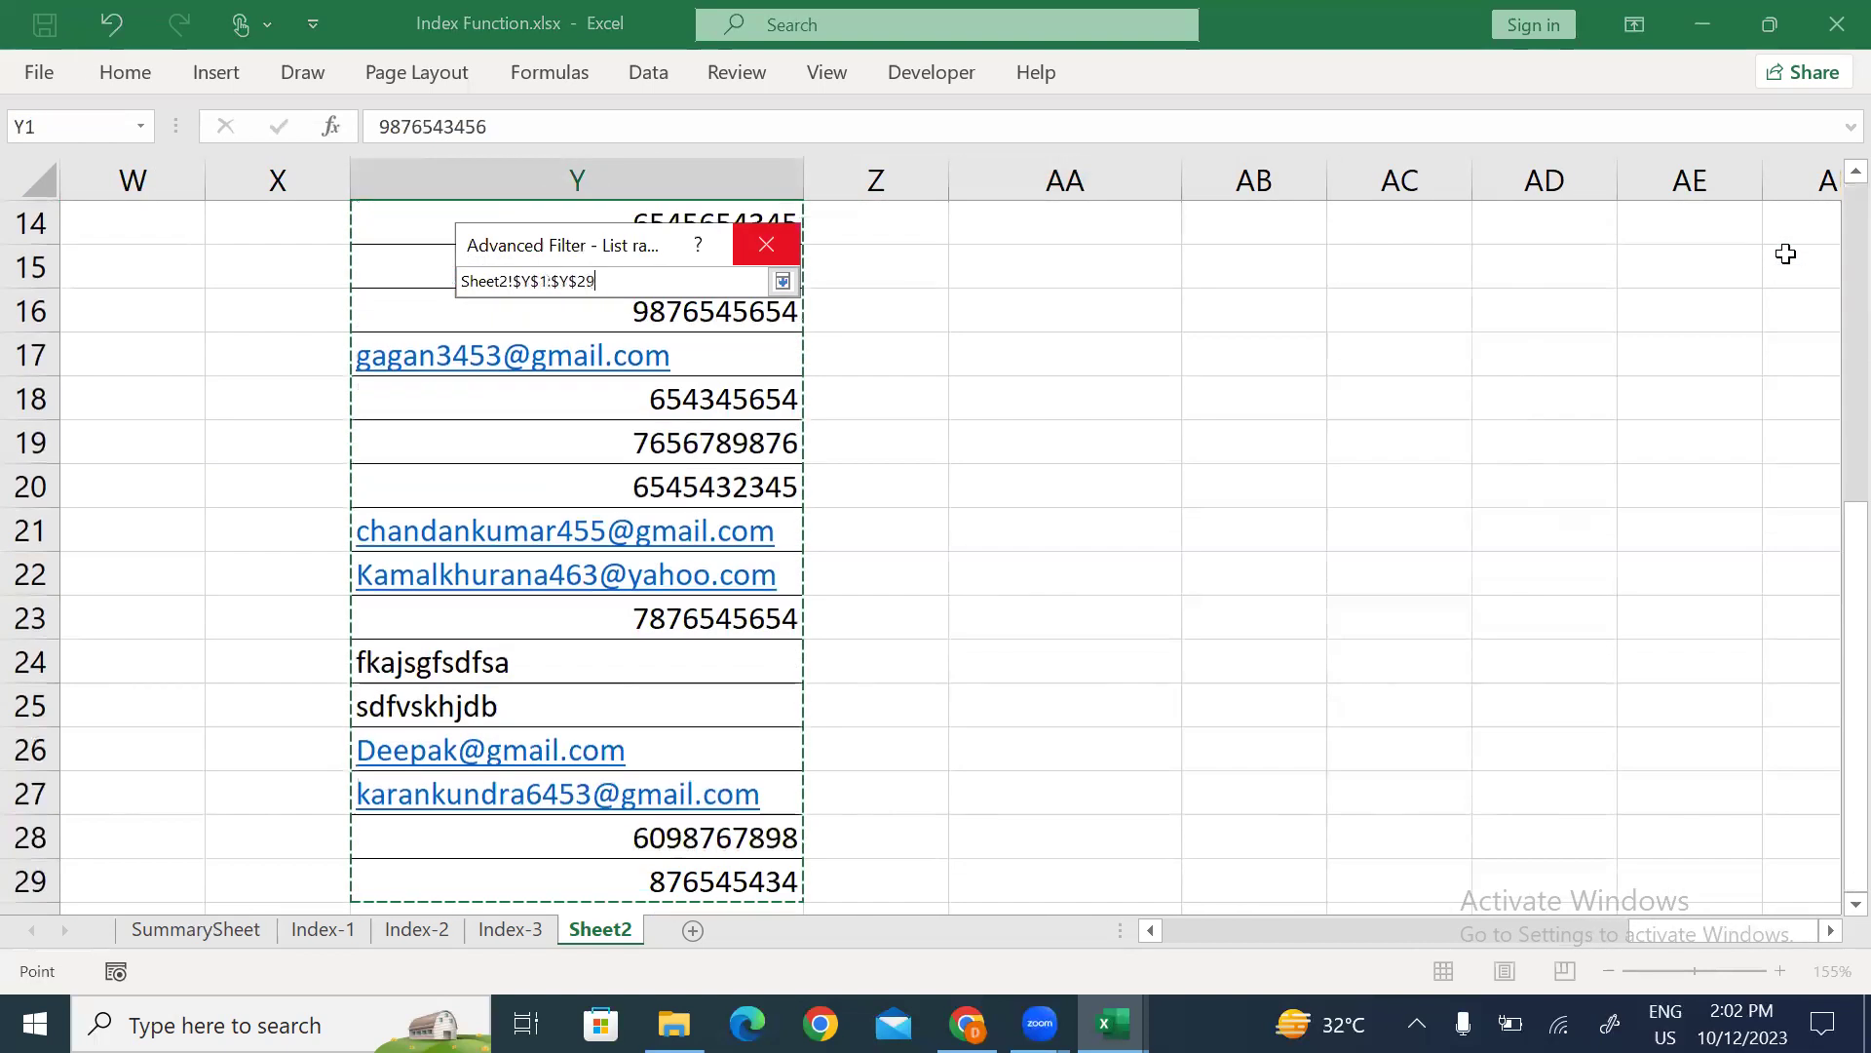
click(784, 282)
click(491, 351)
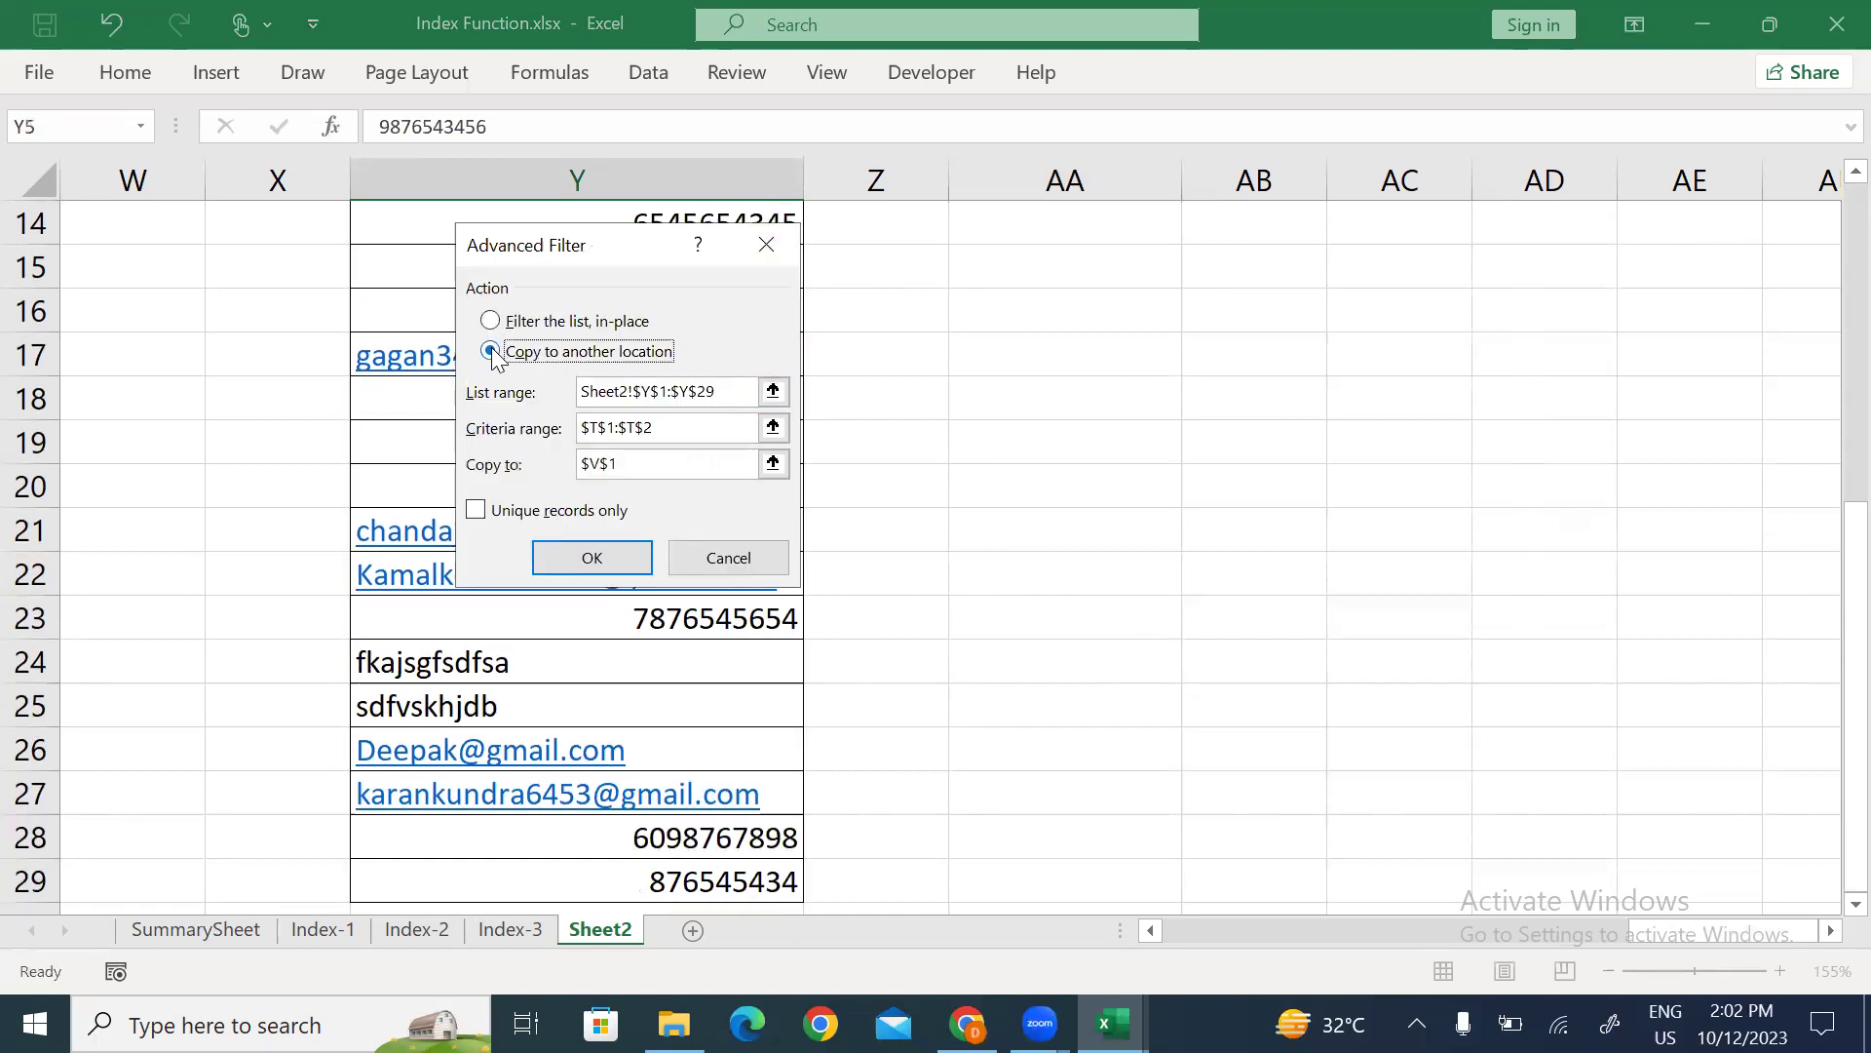
Set the Advanced Filter criteria range to AA1:AA2 under the Mobile Number heading.
click(773, 428)
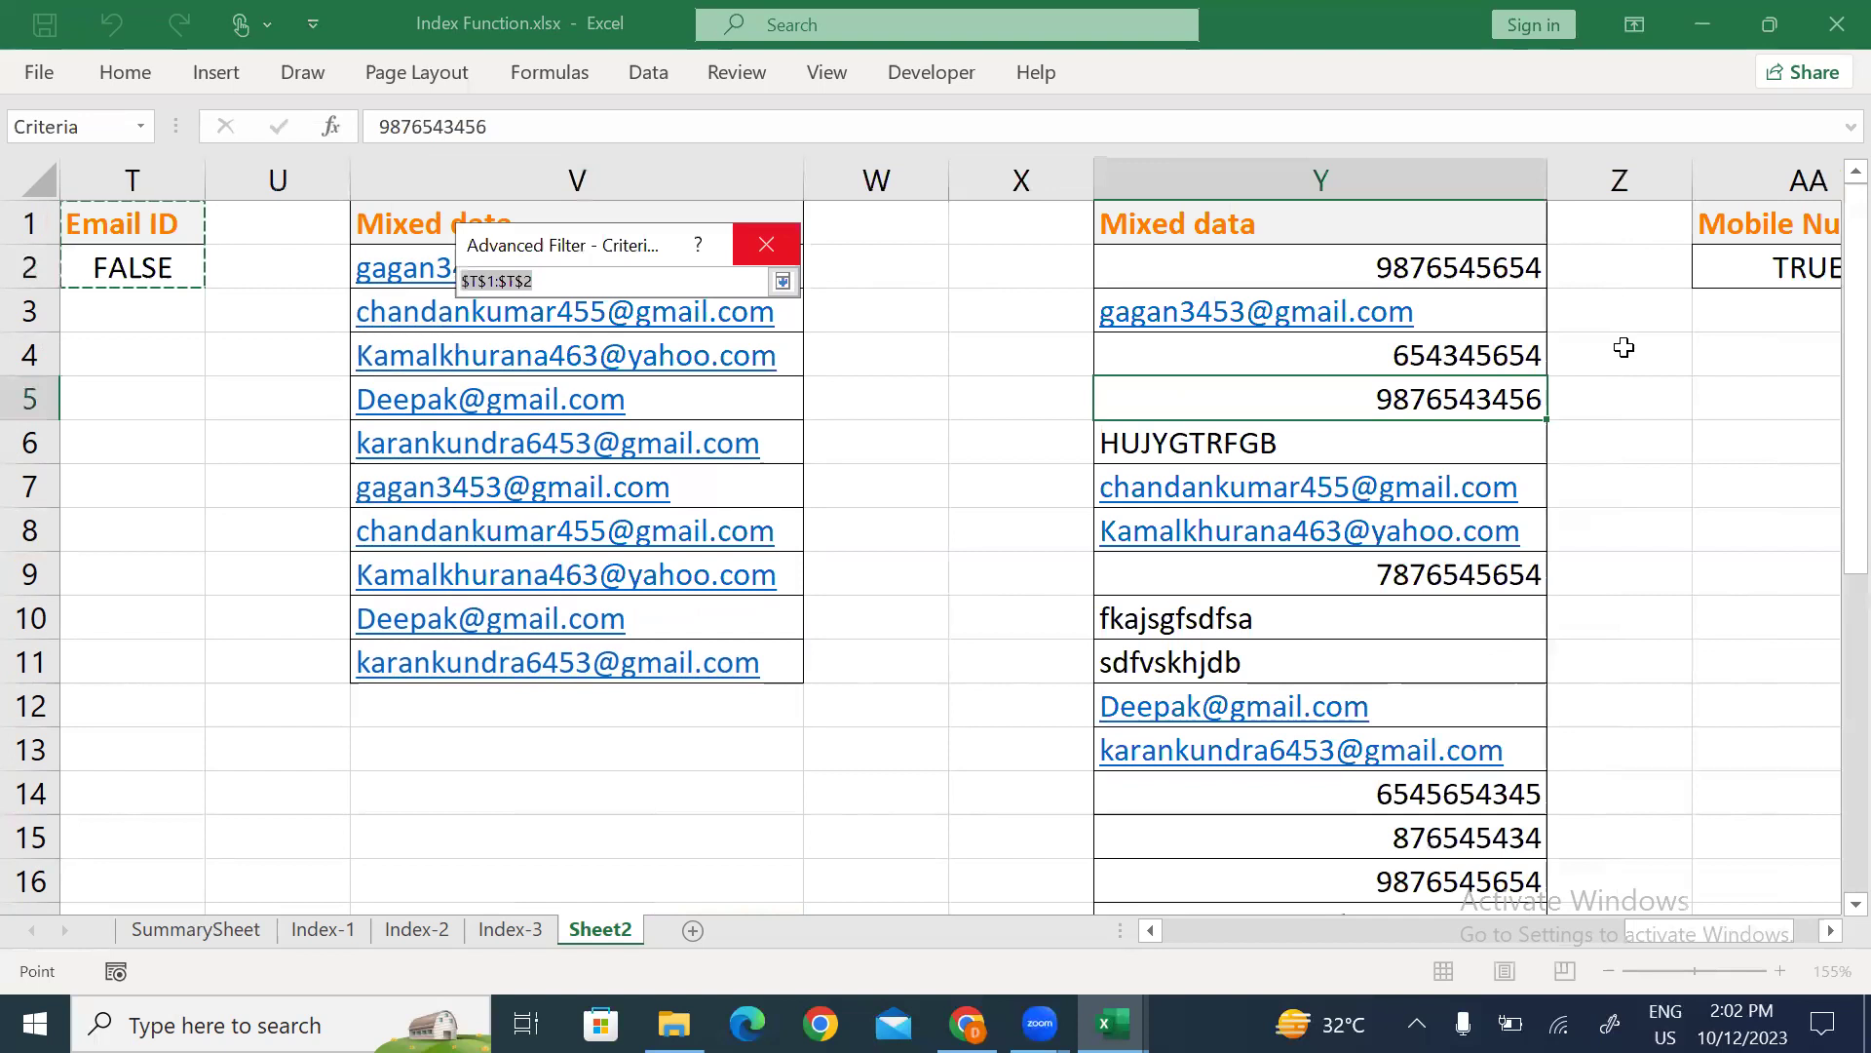
click(1769, 235)
key(Right)
key(Right)
key(Right)
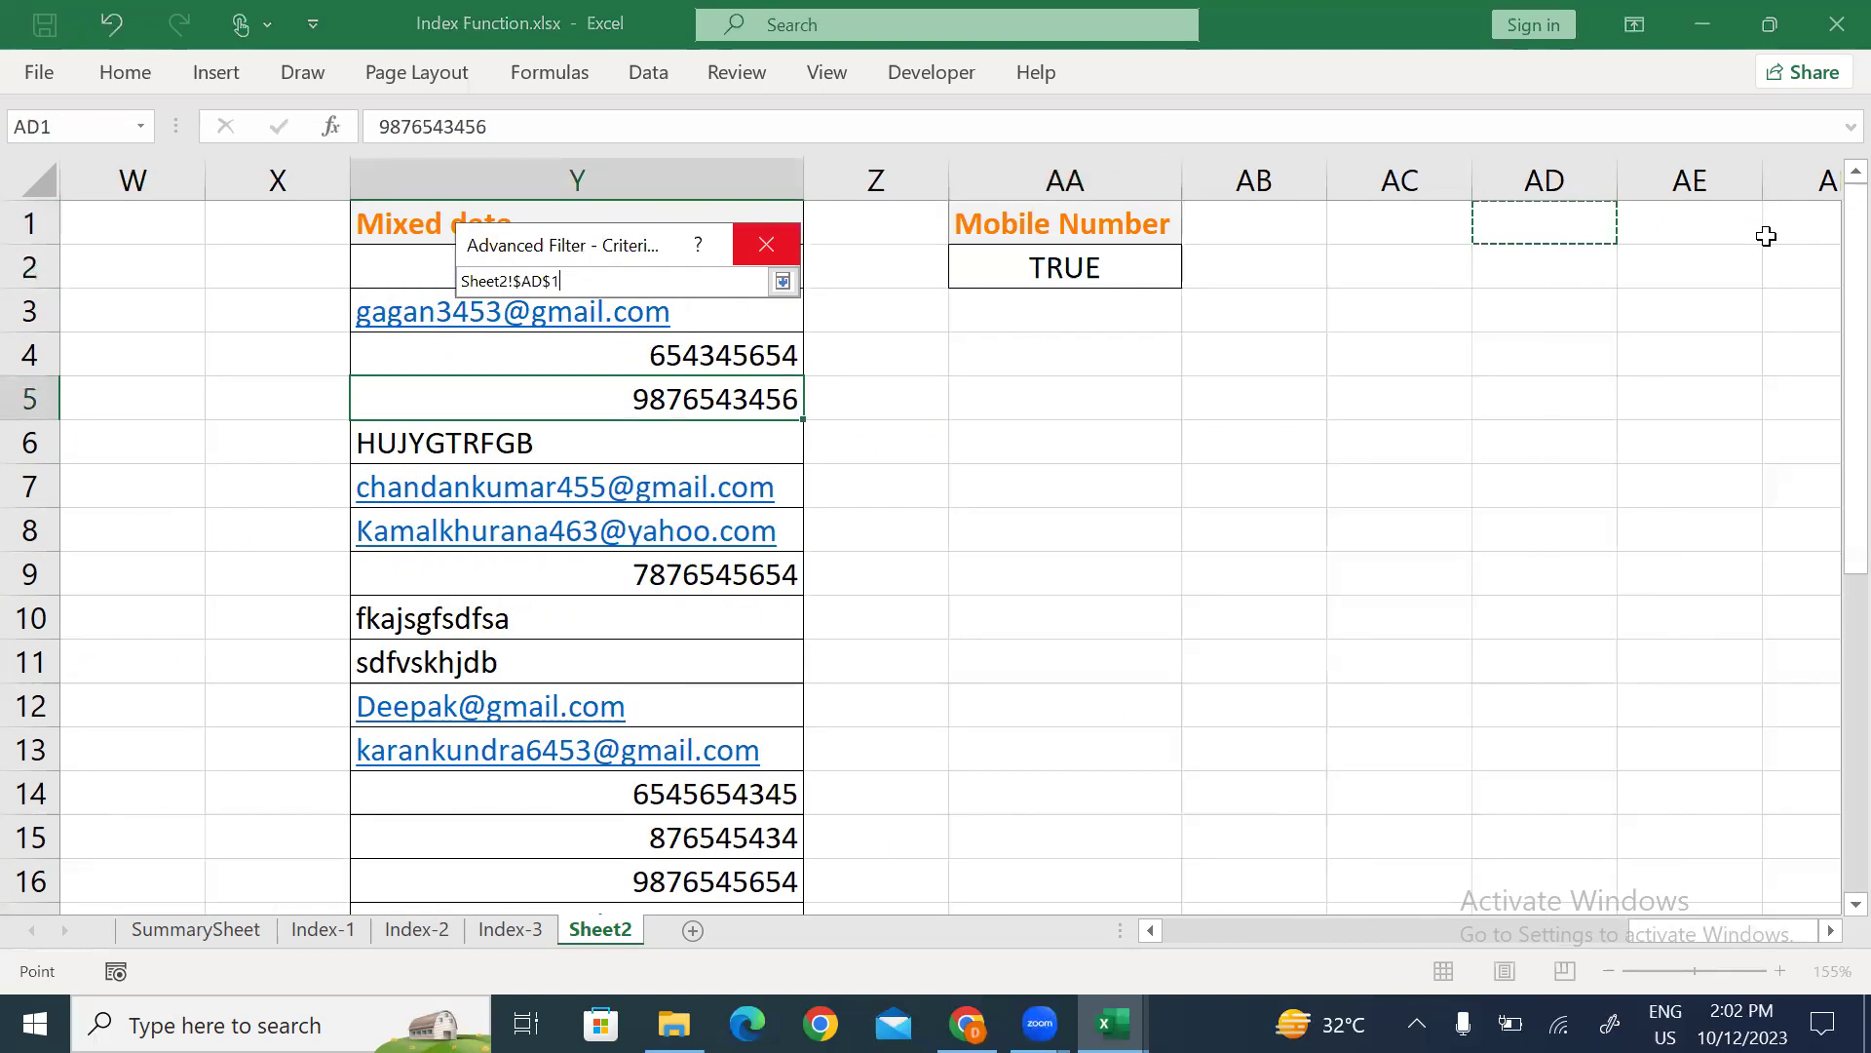
drag(1097, 216, 1091, 273)
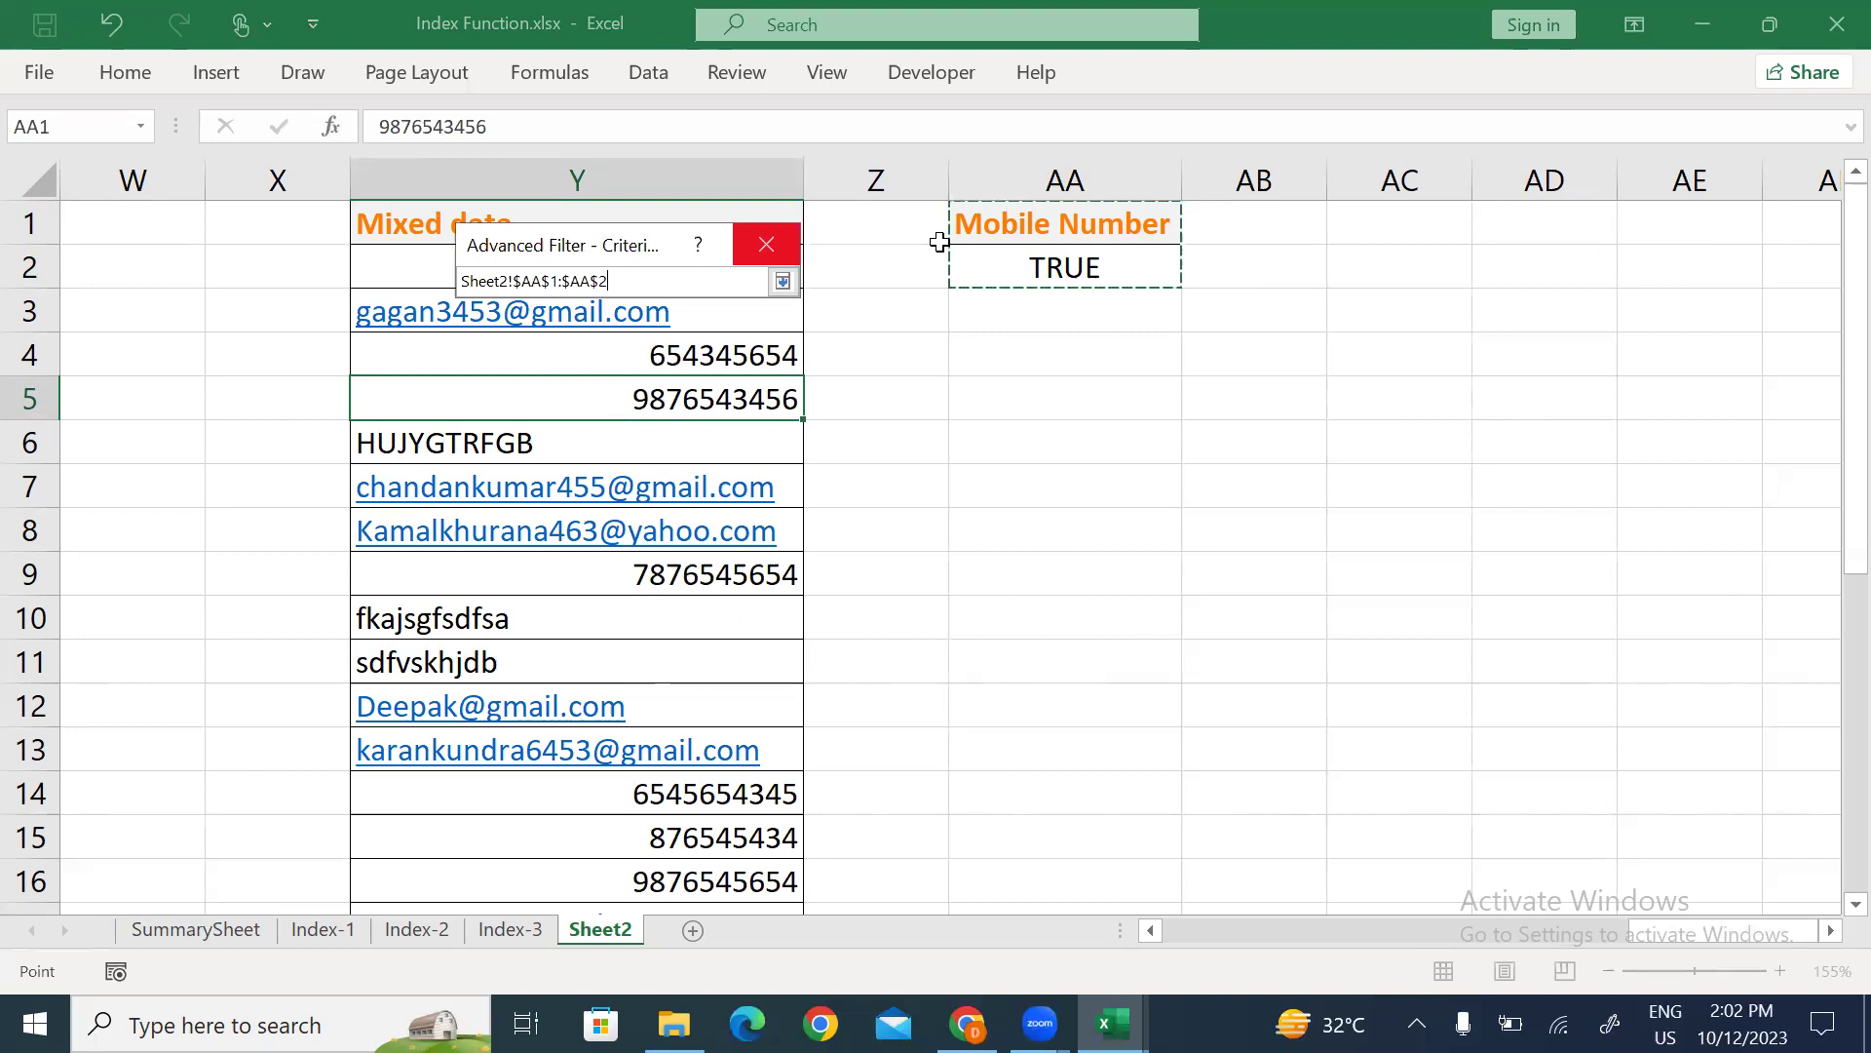
click(784, 282)
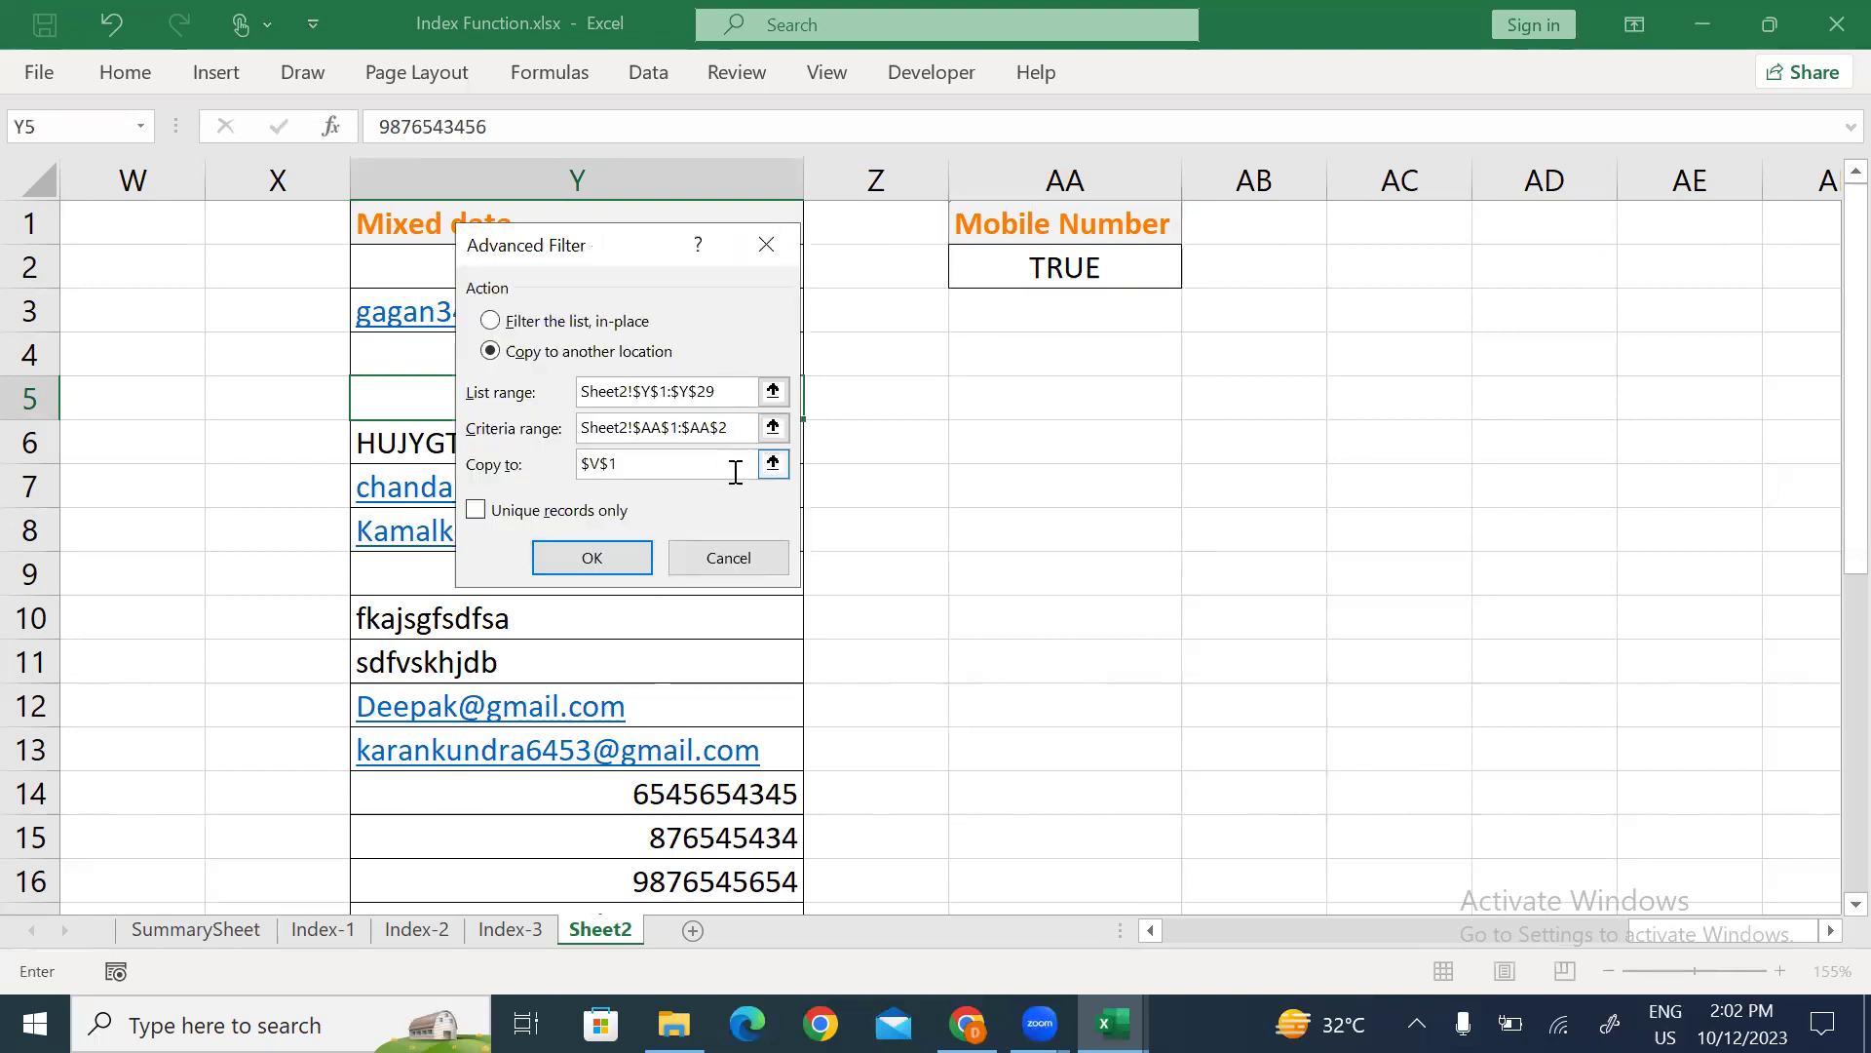
Set the filter output location to cell AD1 and run the Advanced Filter.
click(773, 463)
click(1549, 411)
key(Right)
key(Right)
key(Right)
key(Left)
key(Up)
key(Up)
key(Up)
key(Up)
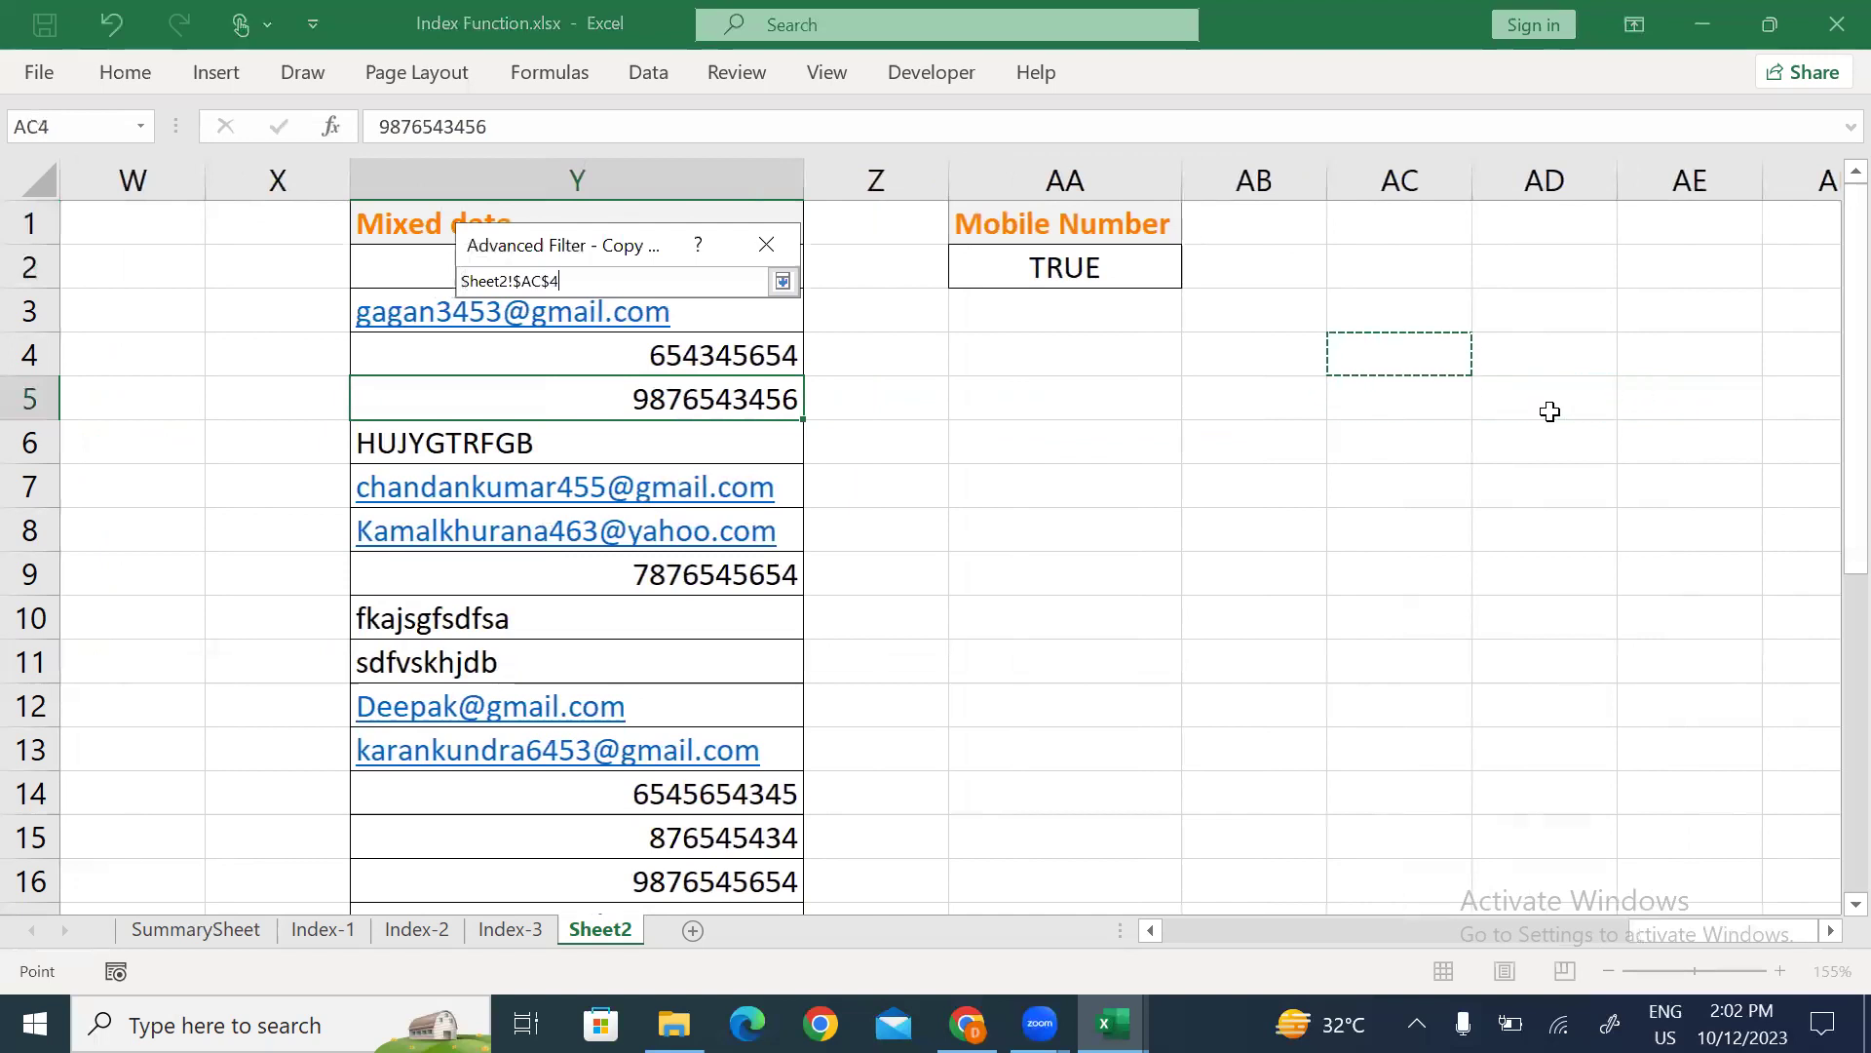
key(Right)
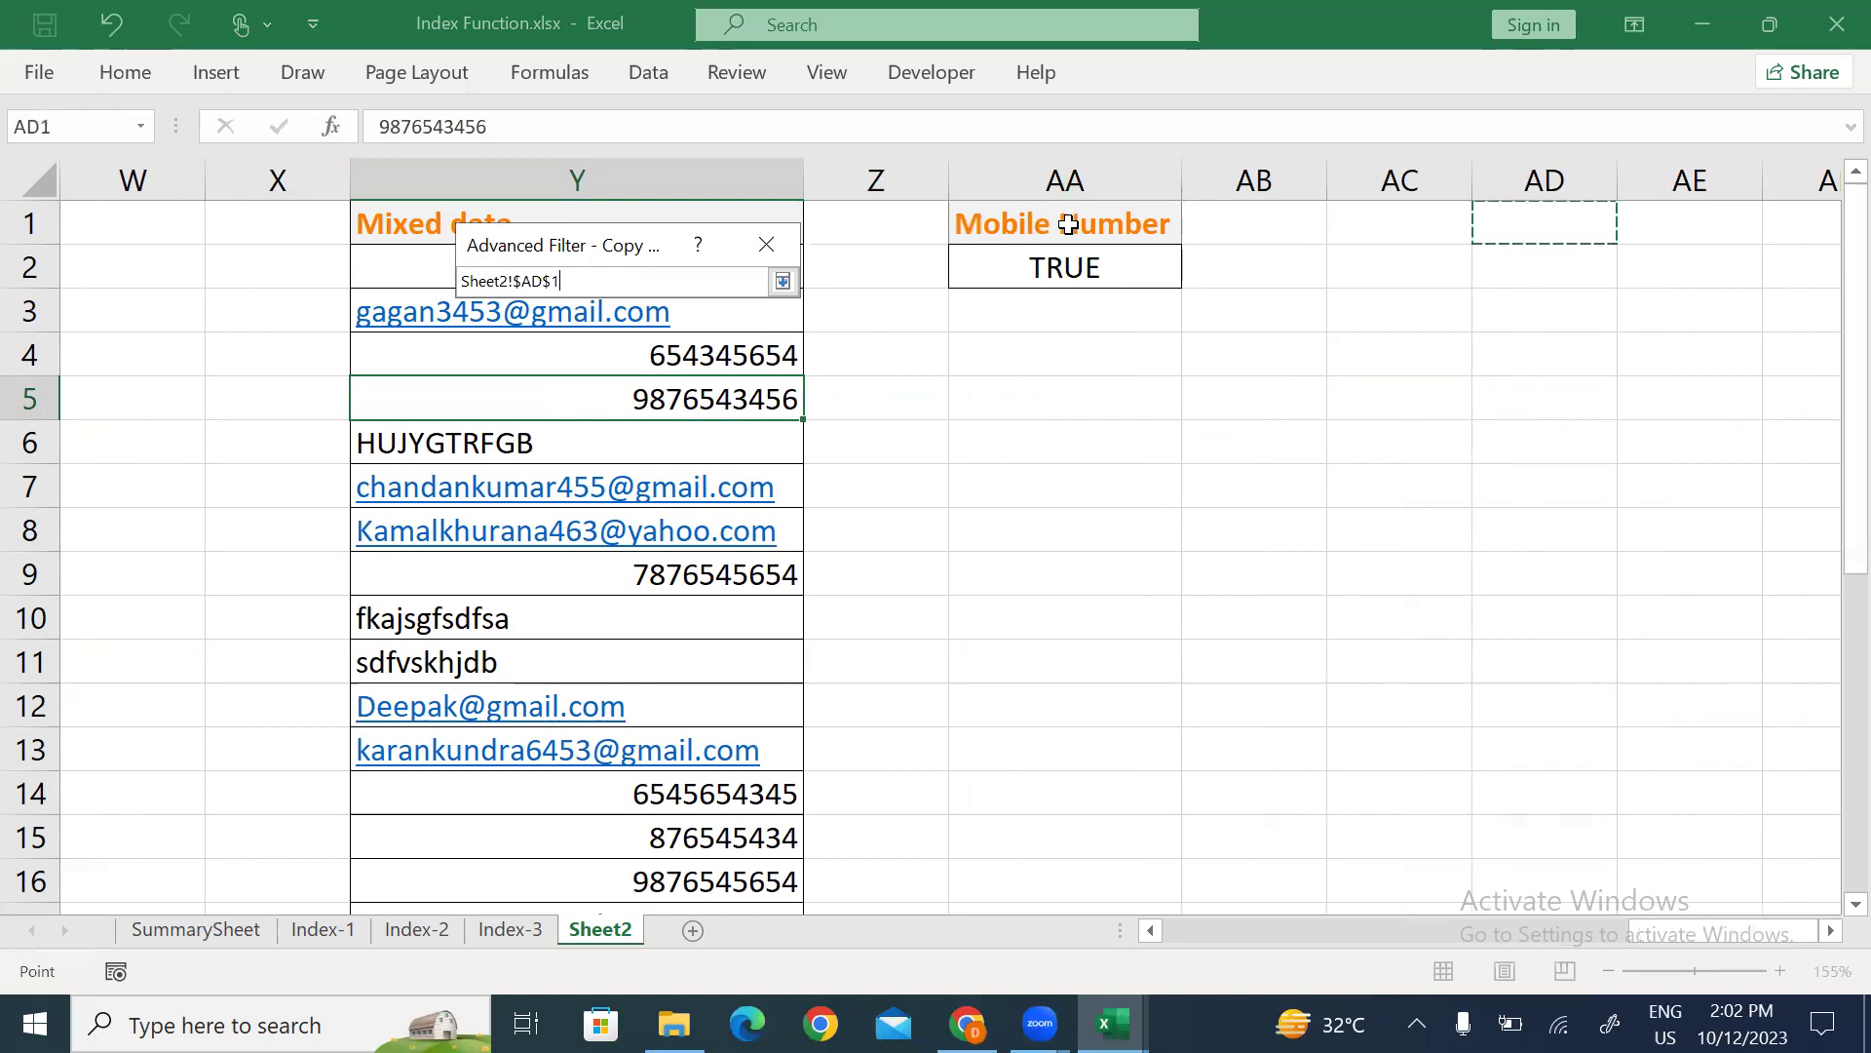
click(783, 281)
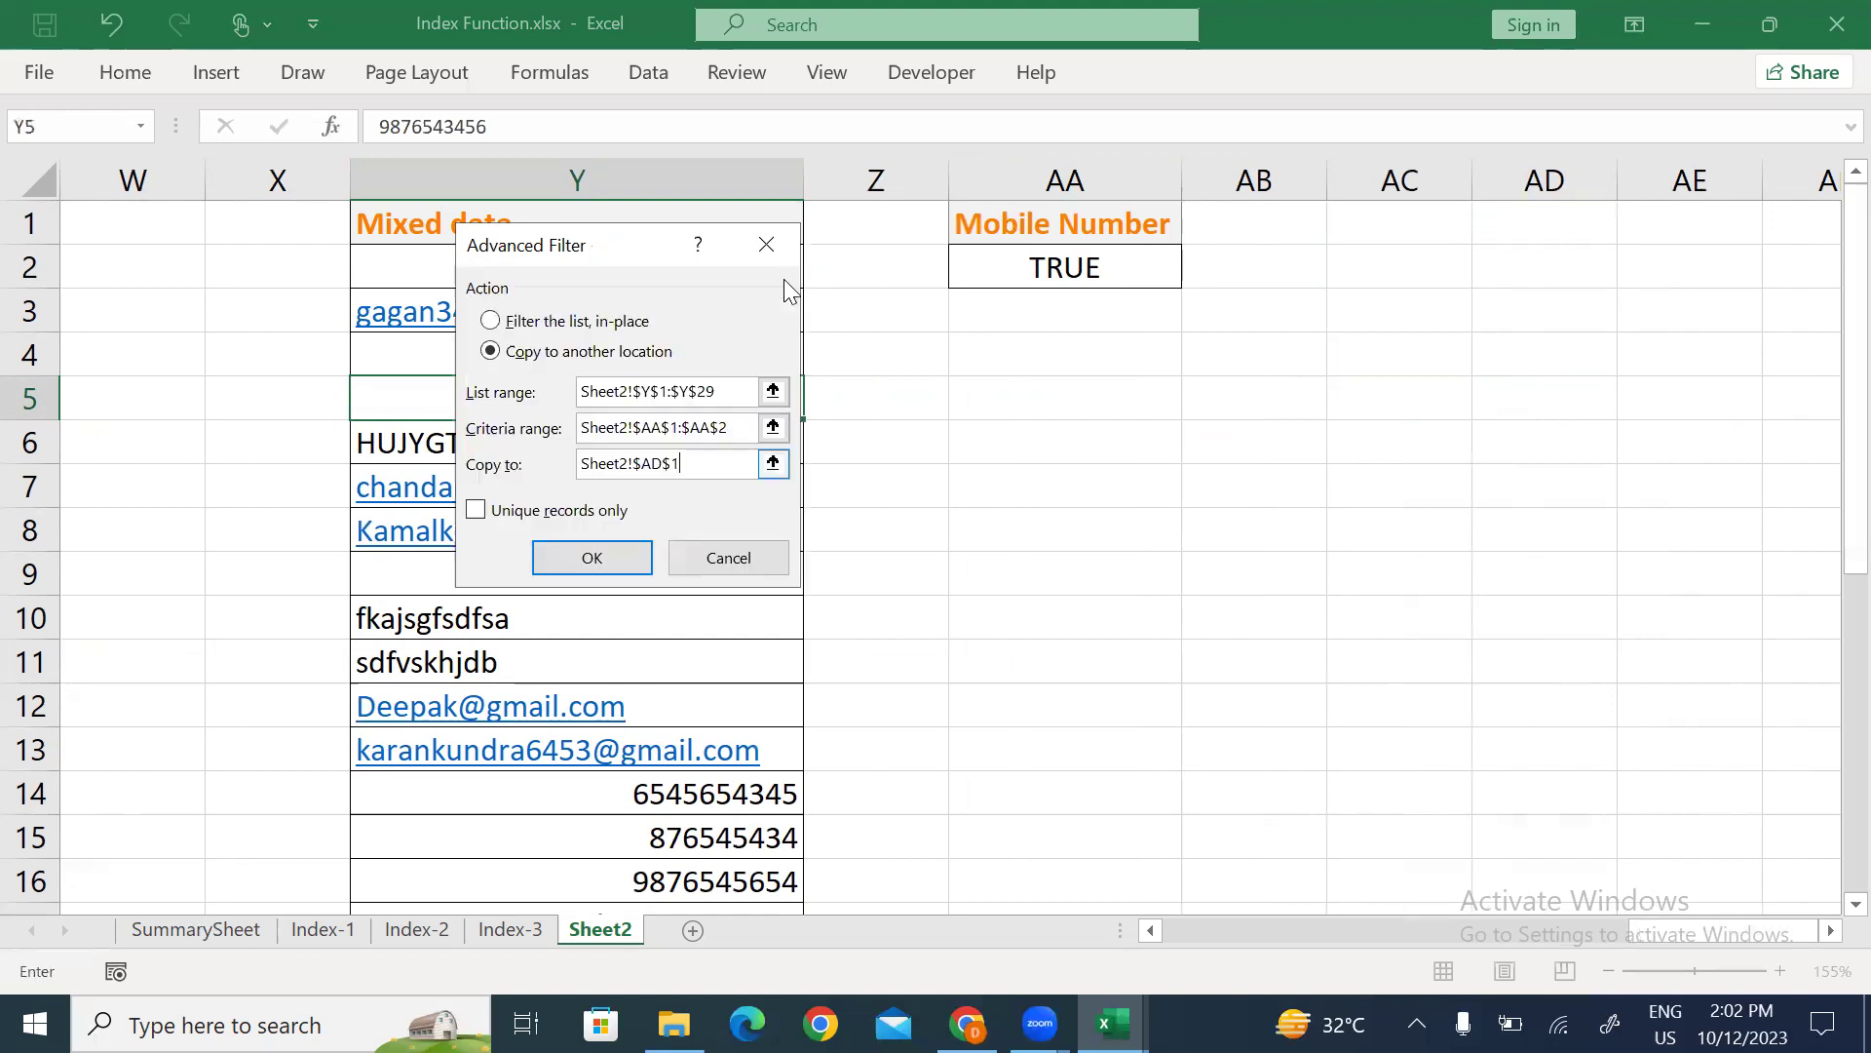
click(572, 557)
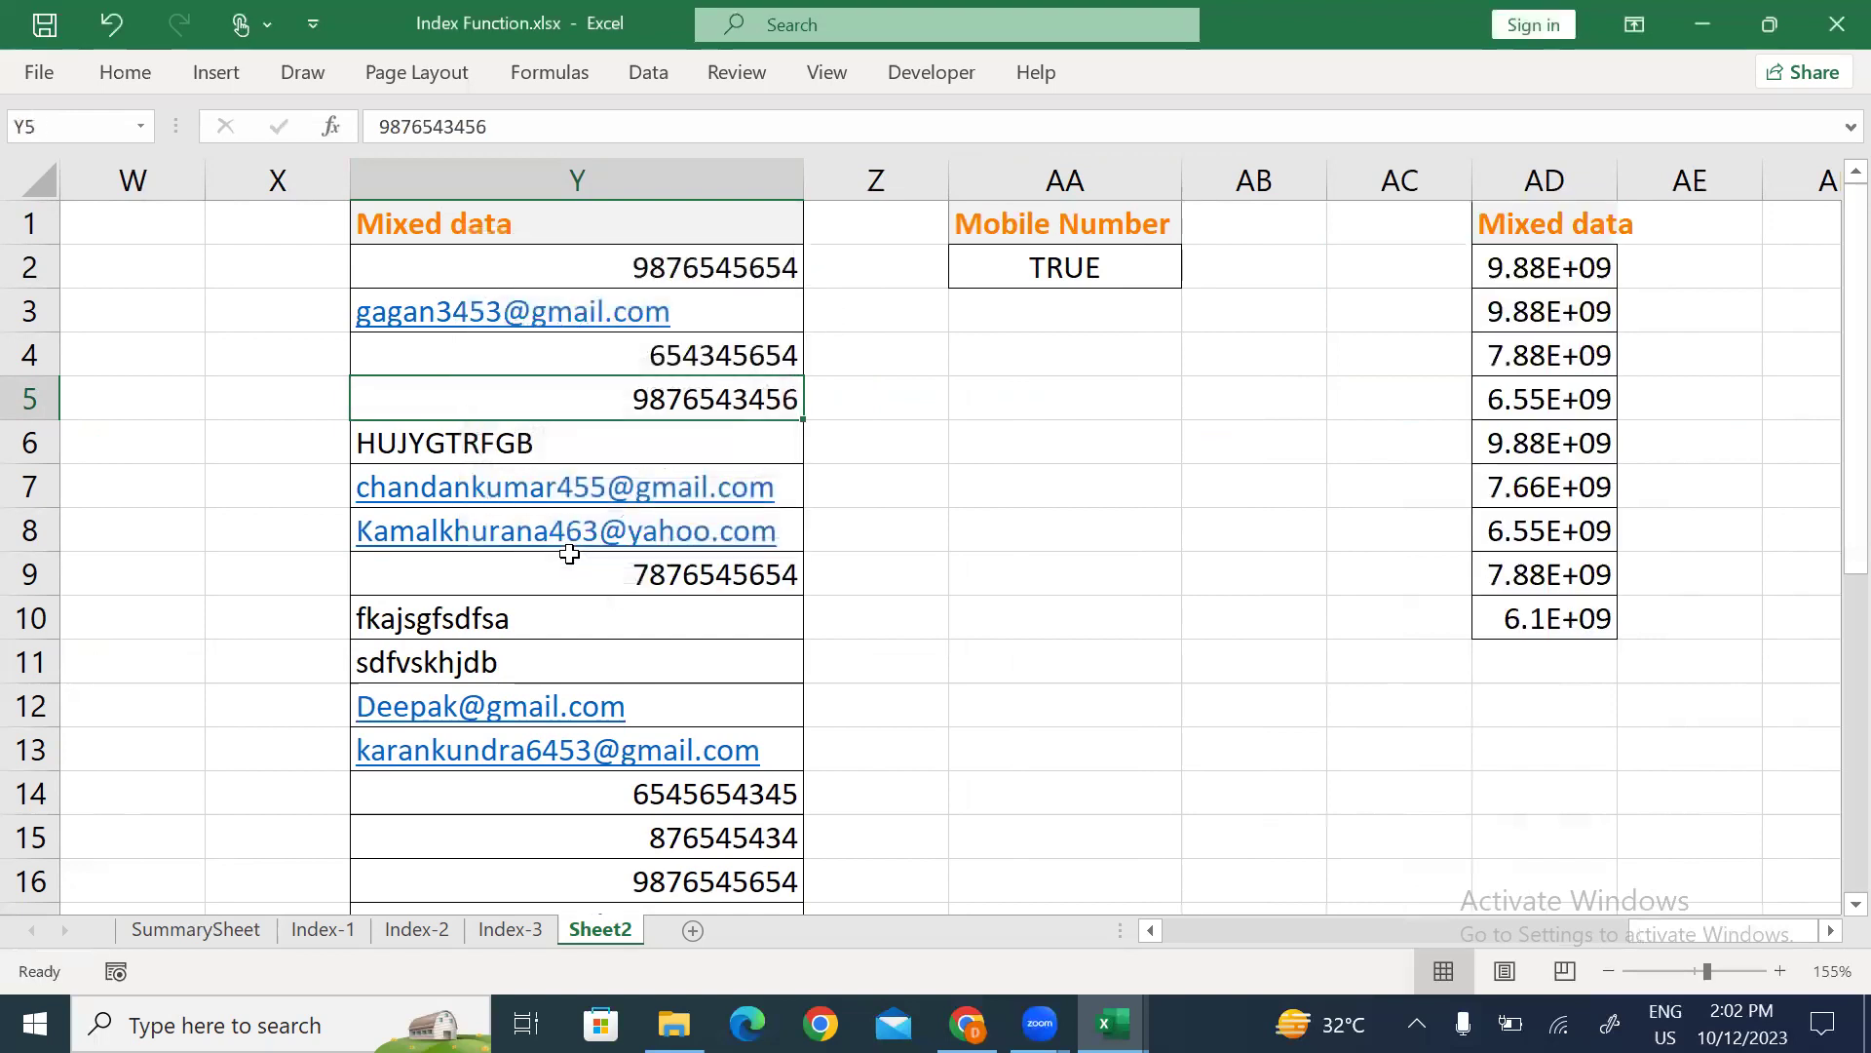
Fit column AD to its contents, and delete the column with its filtered output.
double_click(1611, 179)
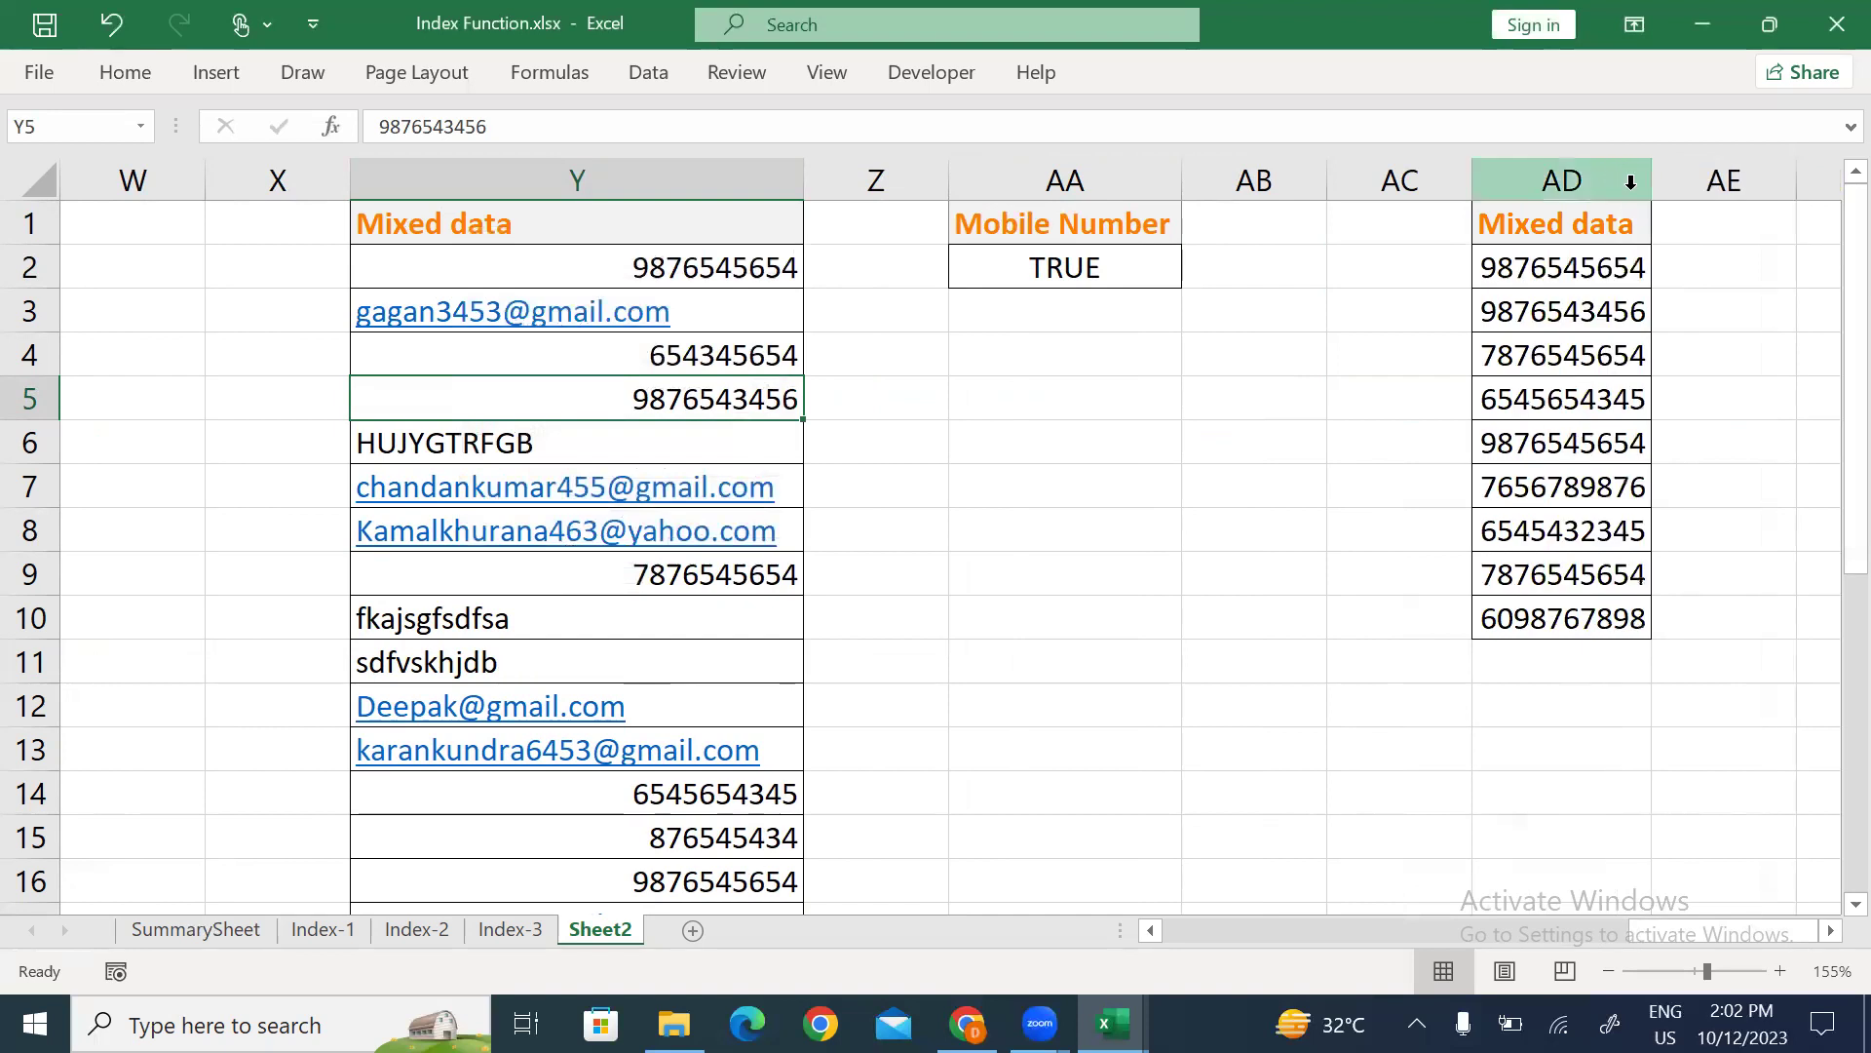
click(1573, 487)
click(1684, 172)
click(1579, 484)
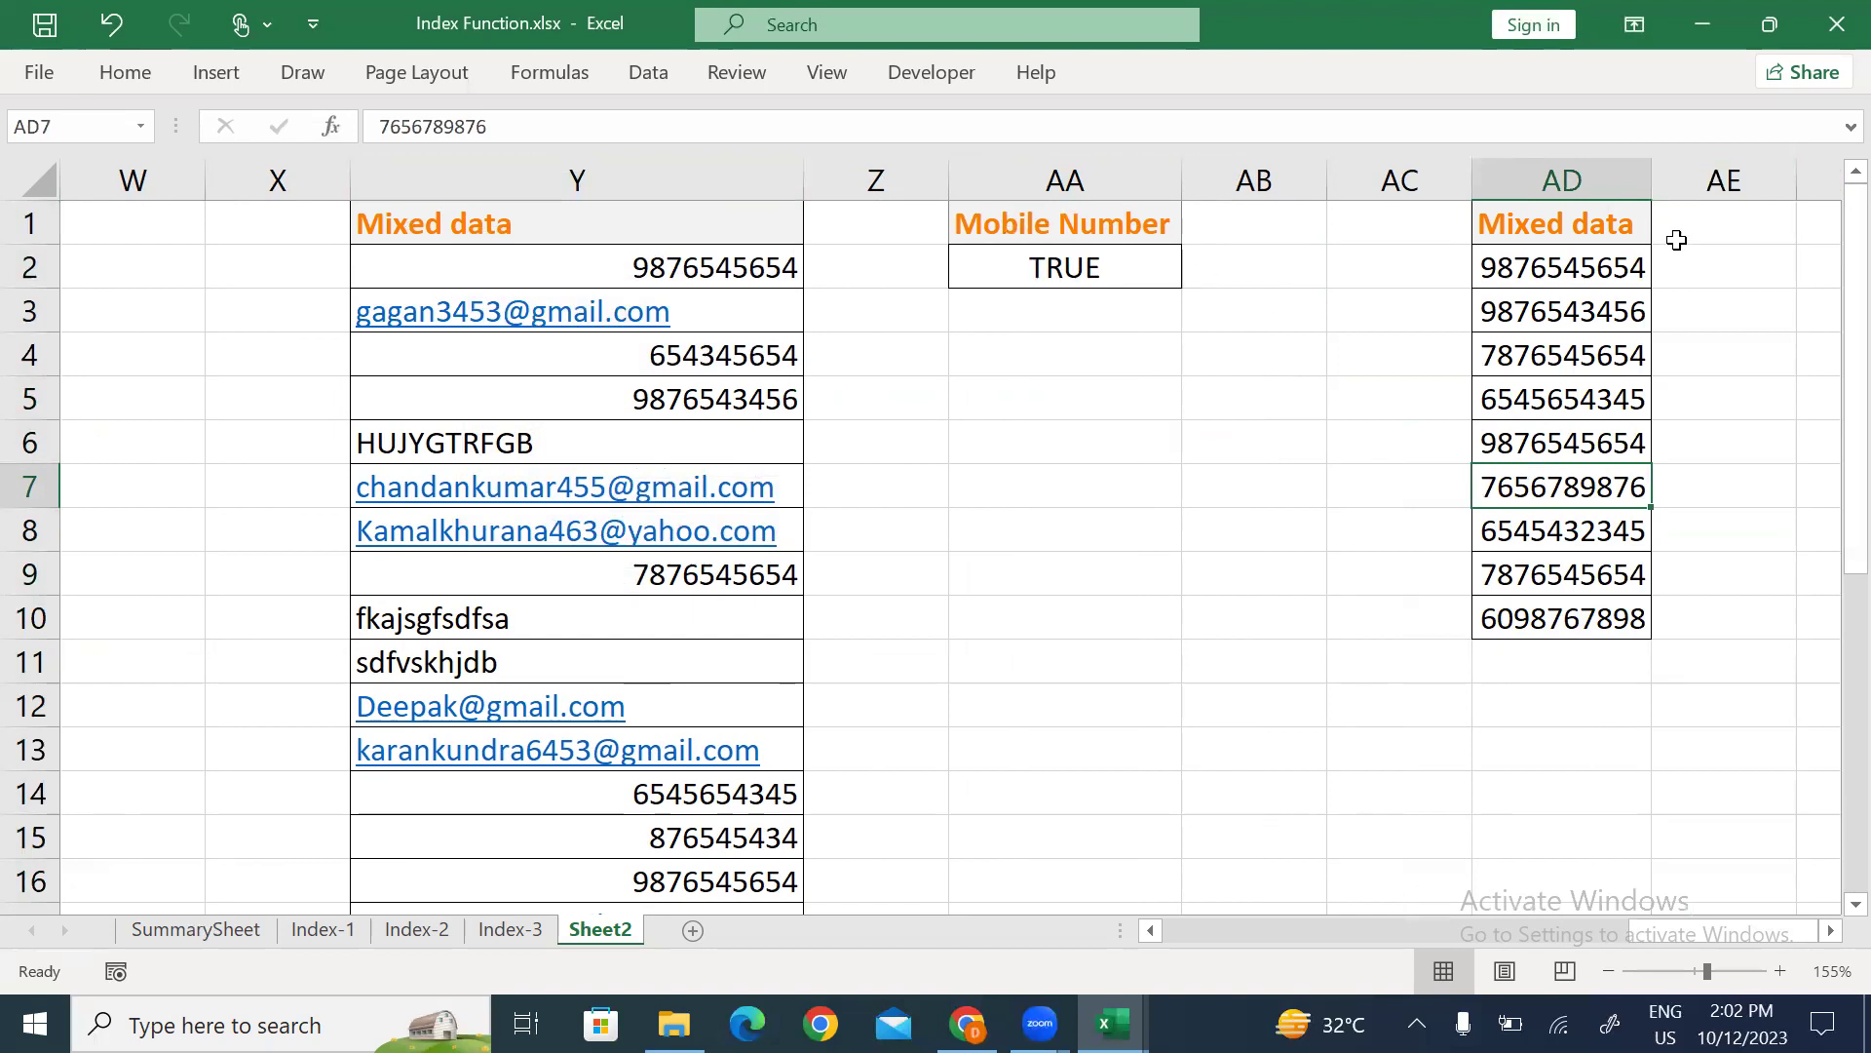
click(1581, 184)
key(ctrl+minus)
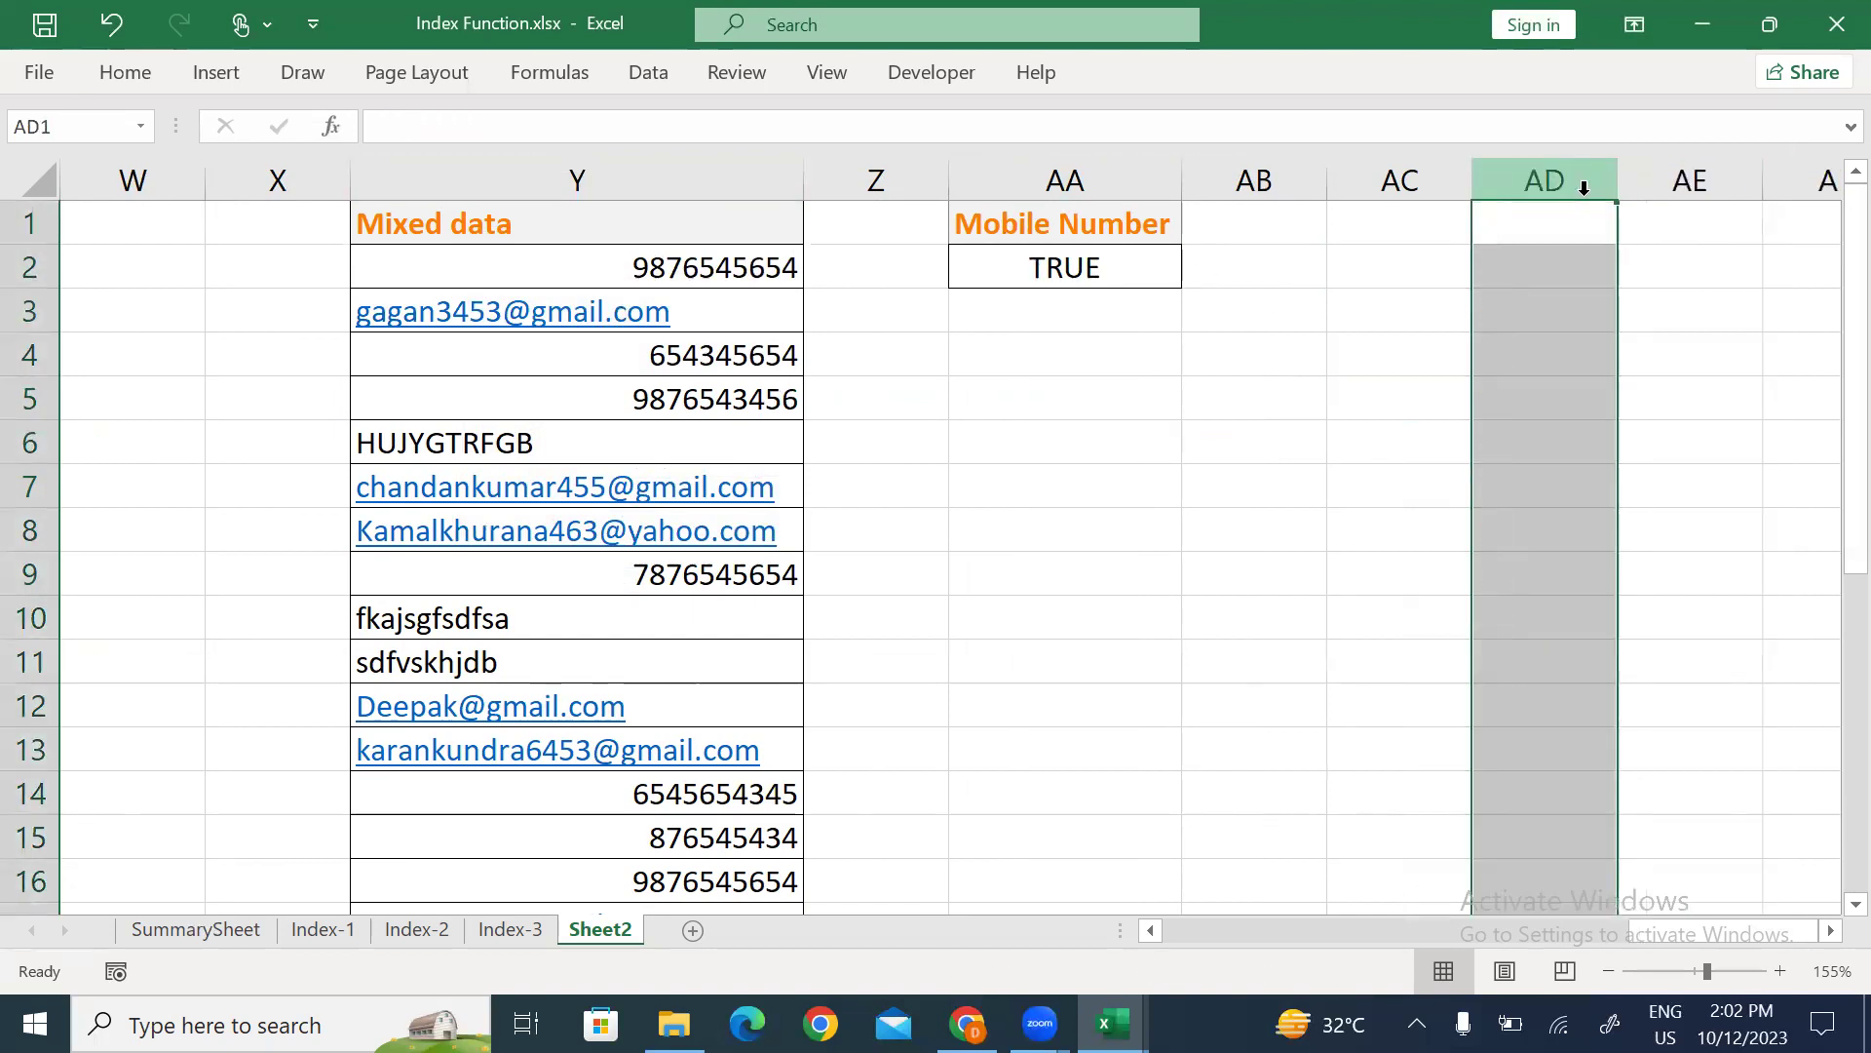
Run Advanced Filter on Y1:Y29 with criteria AA1:AA2, copying the matching records to AC1.
click(687, 388)
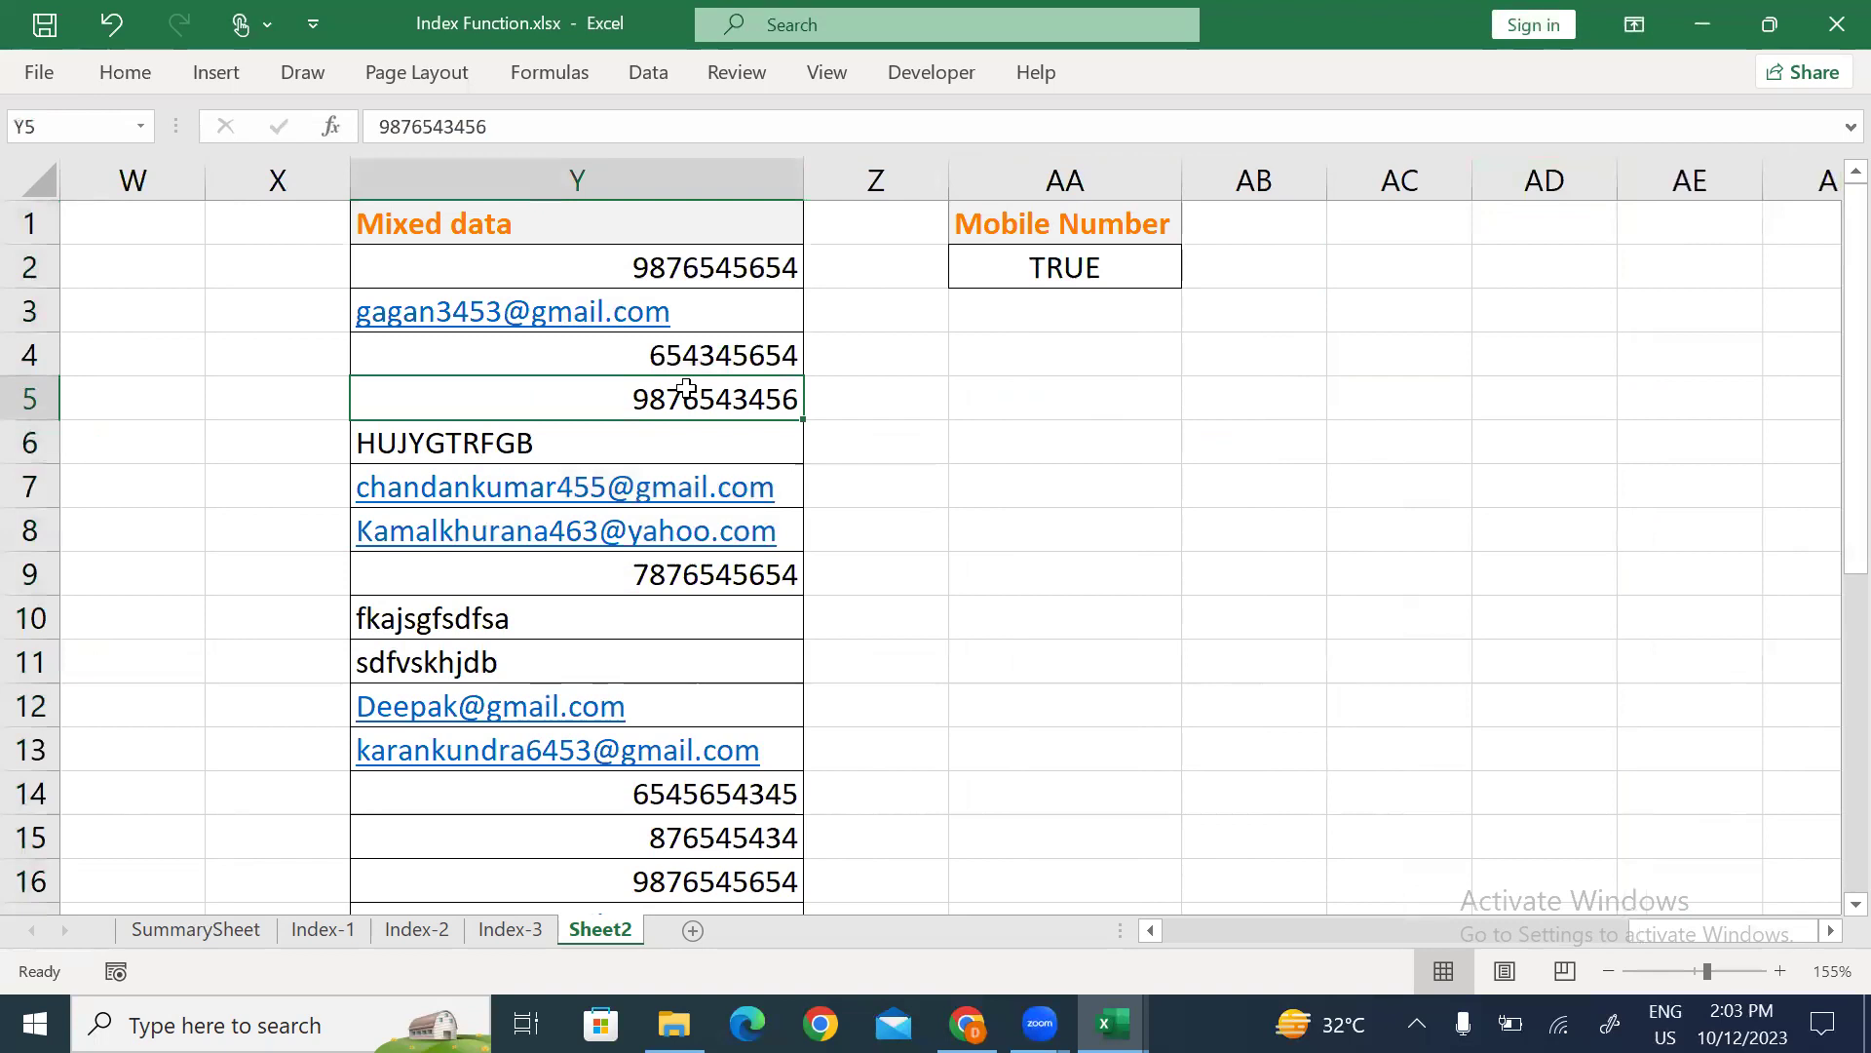
key(alt+a)
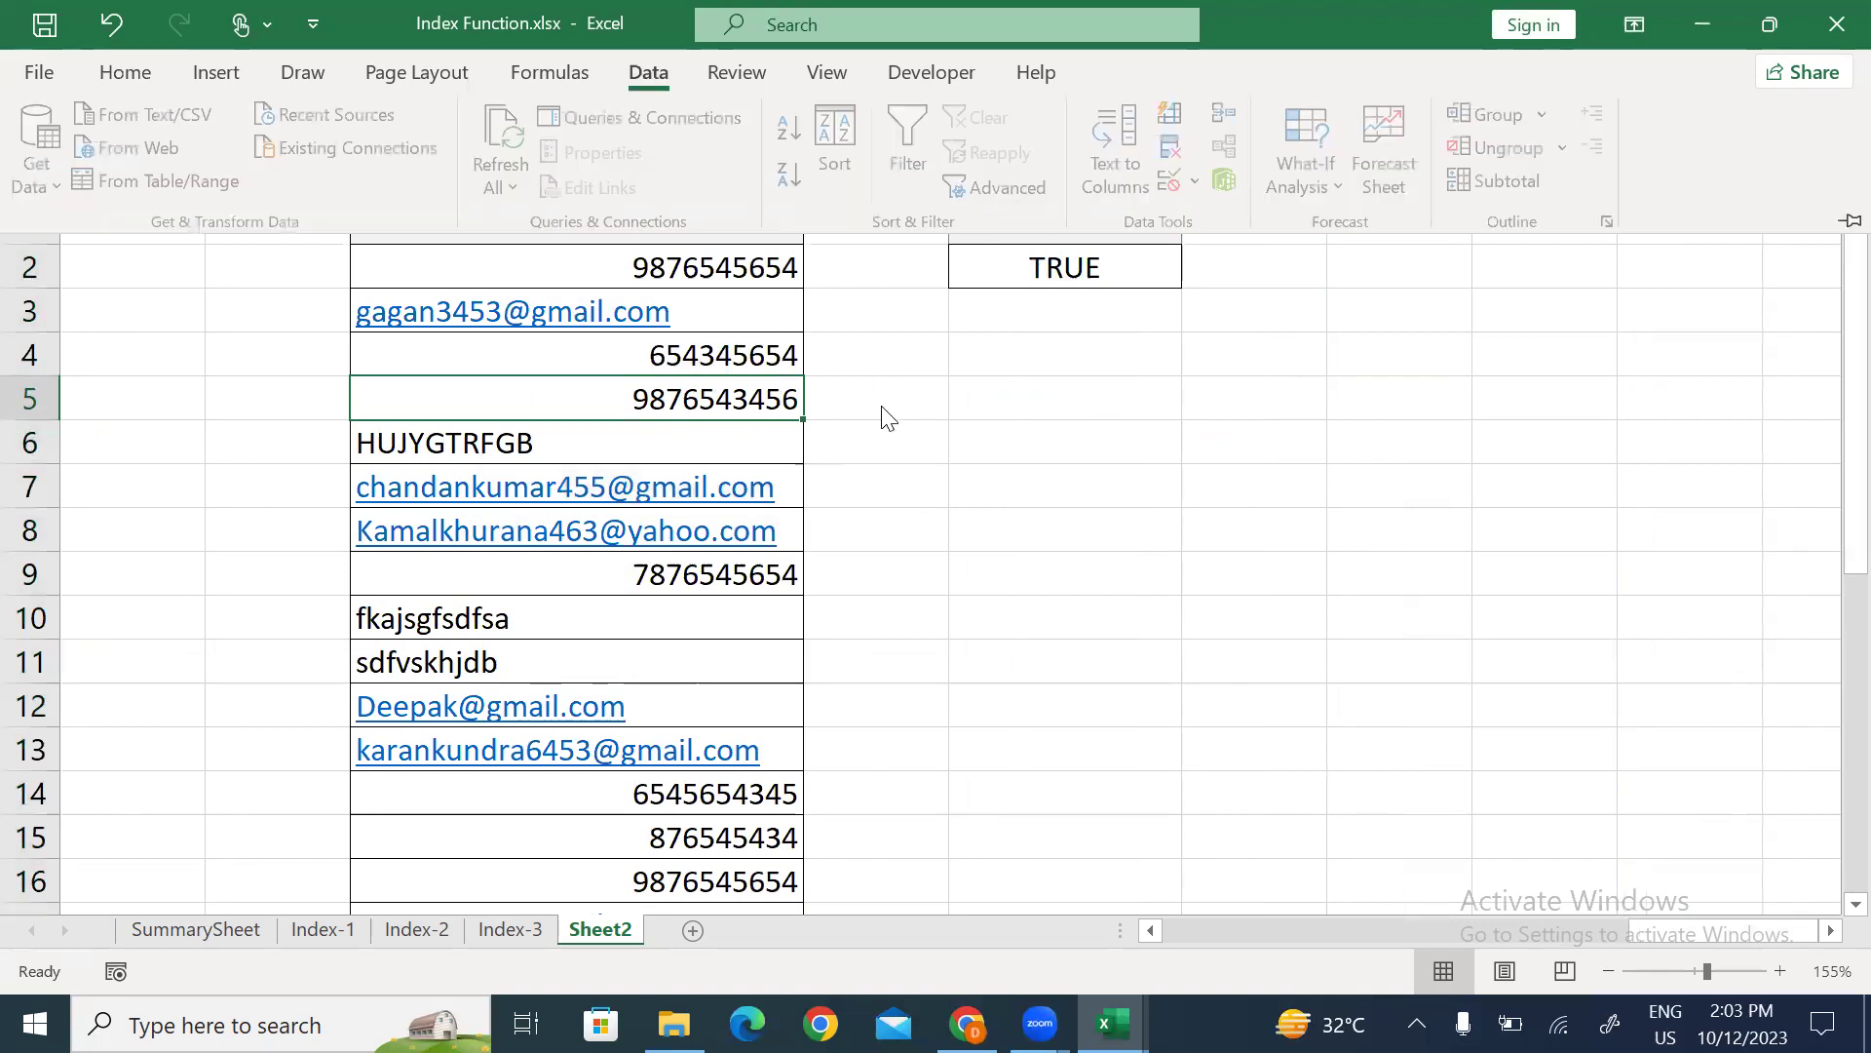
key(q)
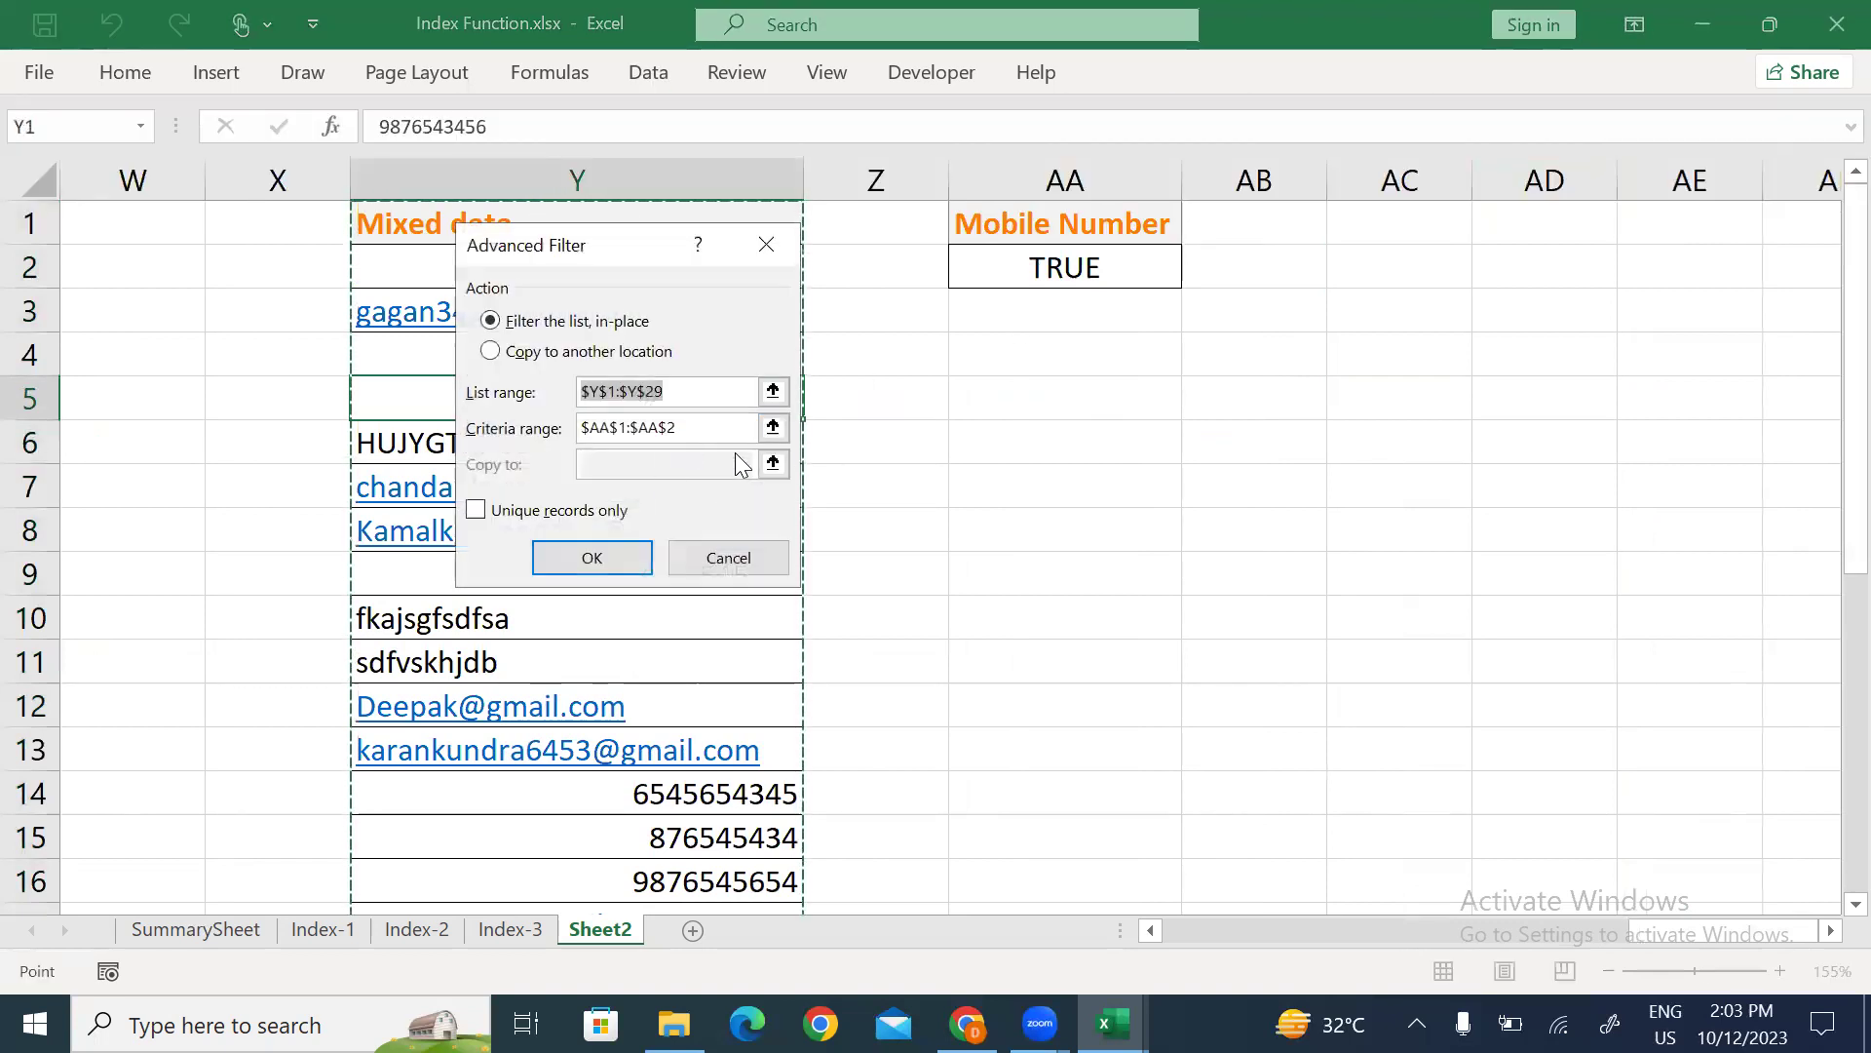
click(508, 351)
click(773, 464)
click(1405, 224)
click(782, 282)
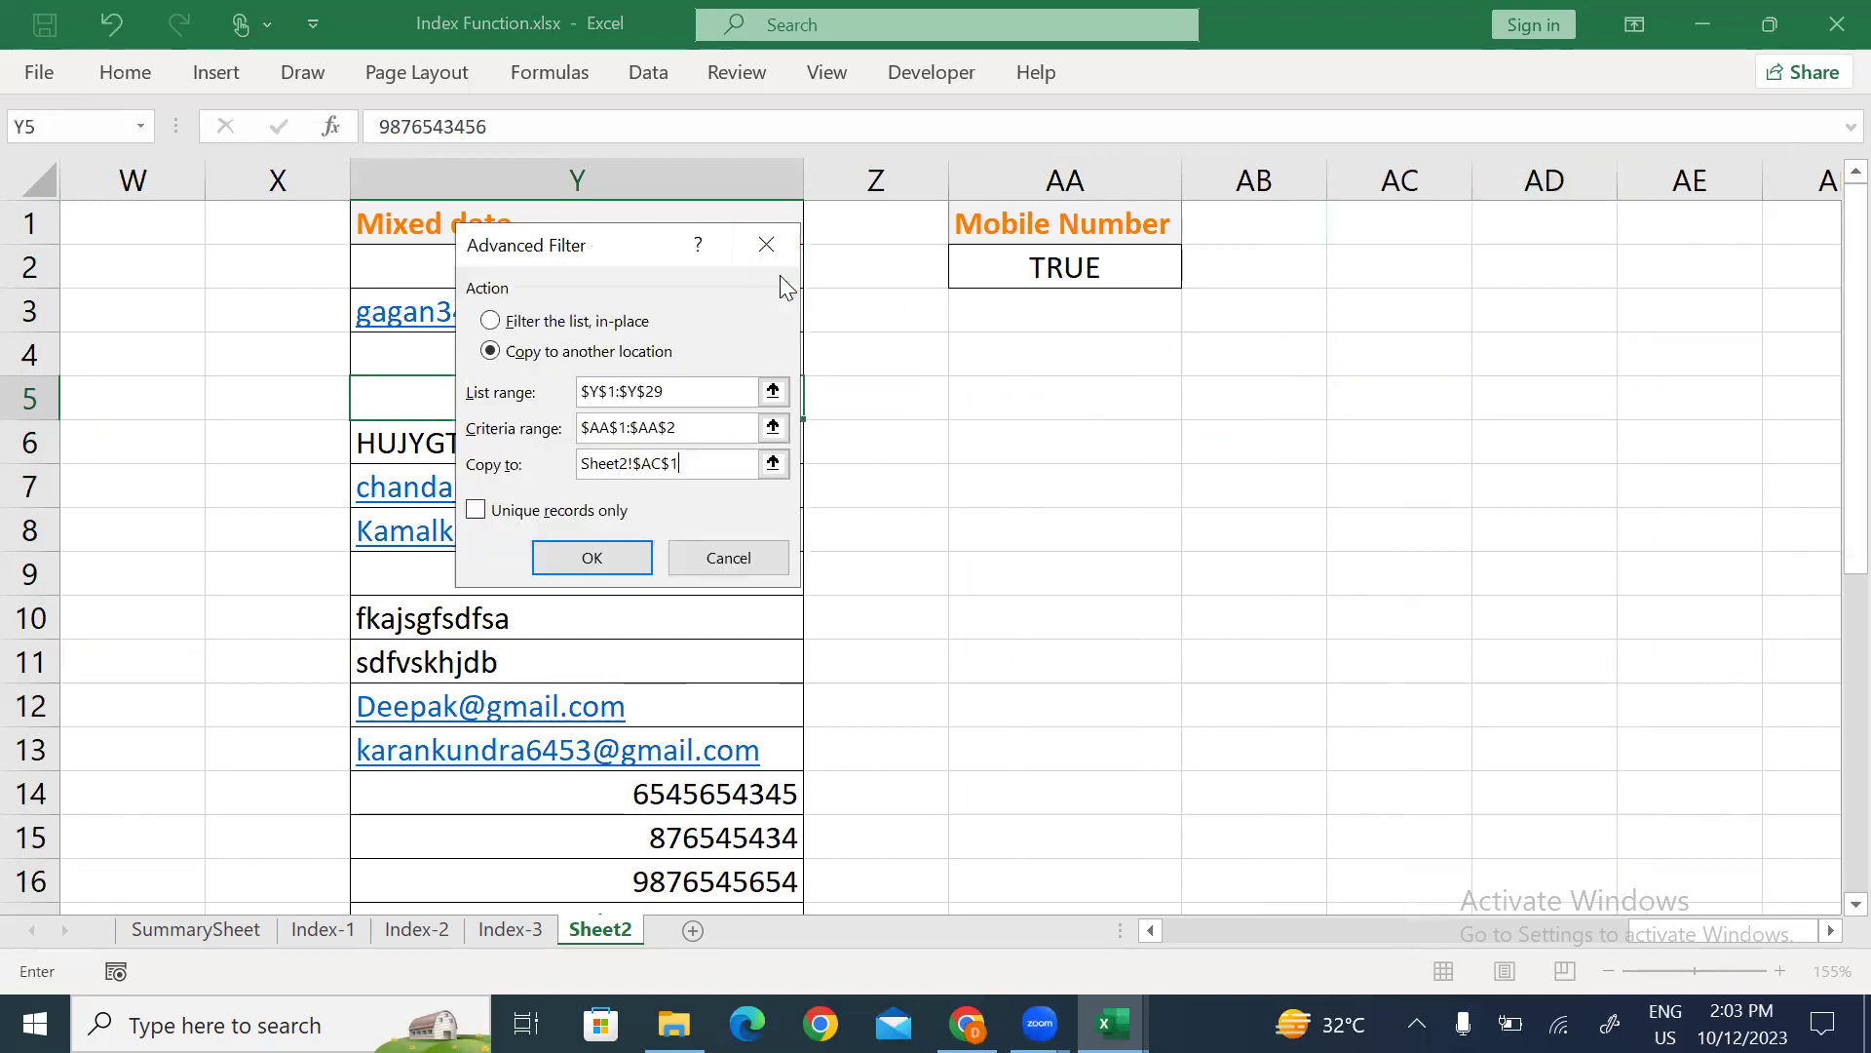
click(599, 564)
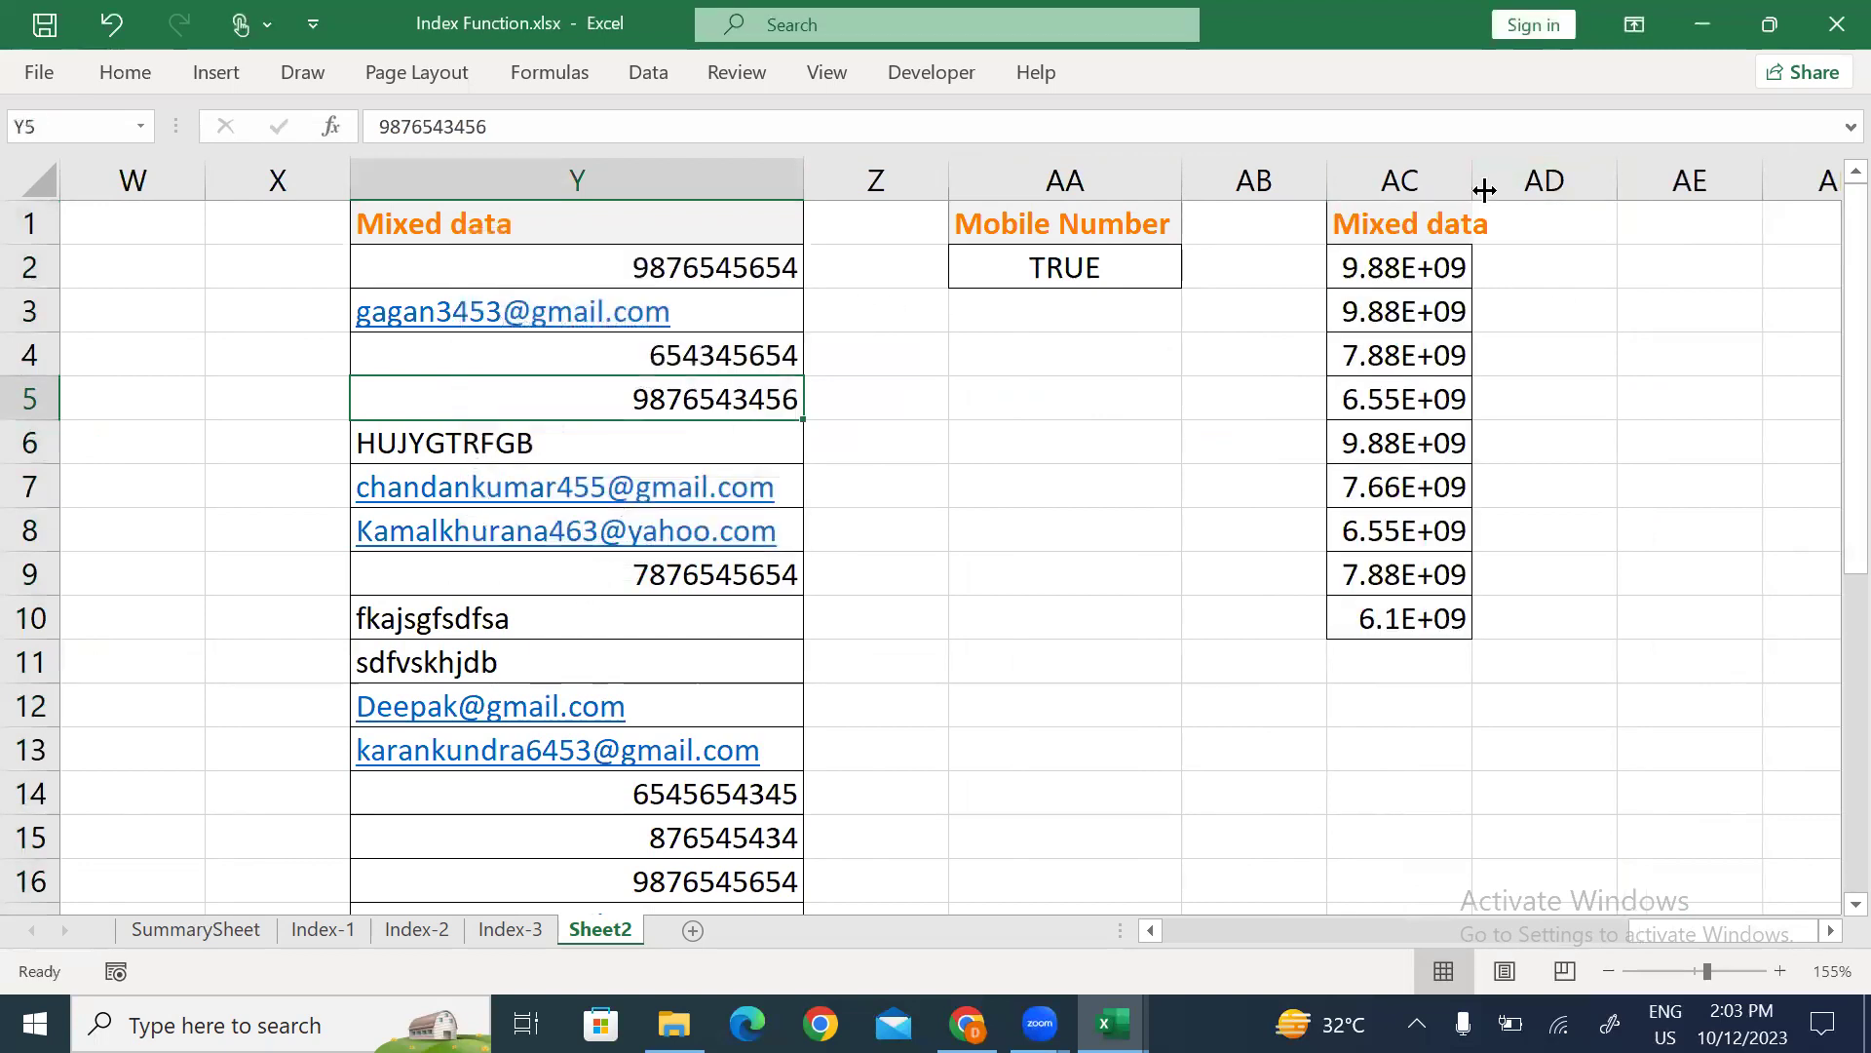
Widen column AC so the filtered mobile numbers display in full.
drag(1475, 180, 1597, 292)
click(1628, 397)
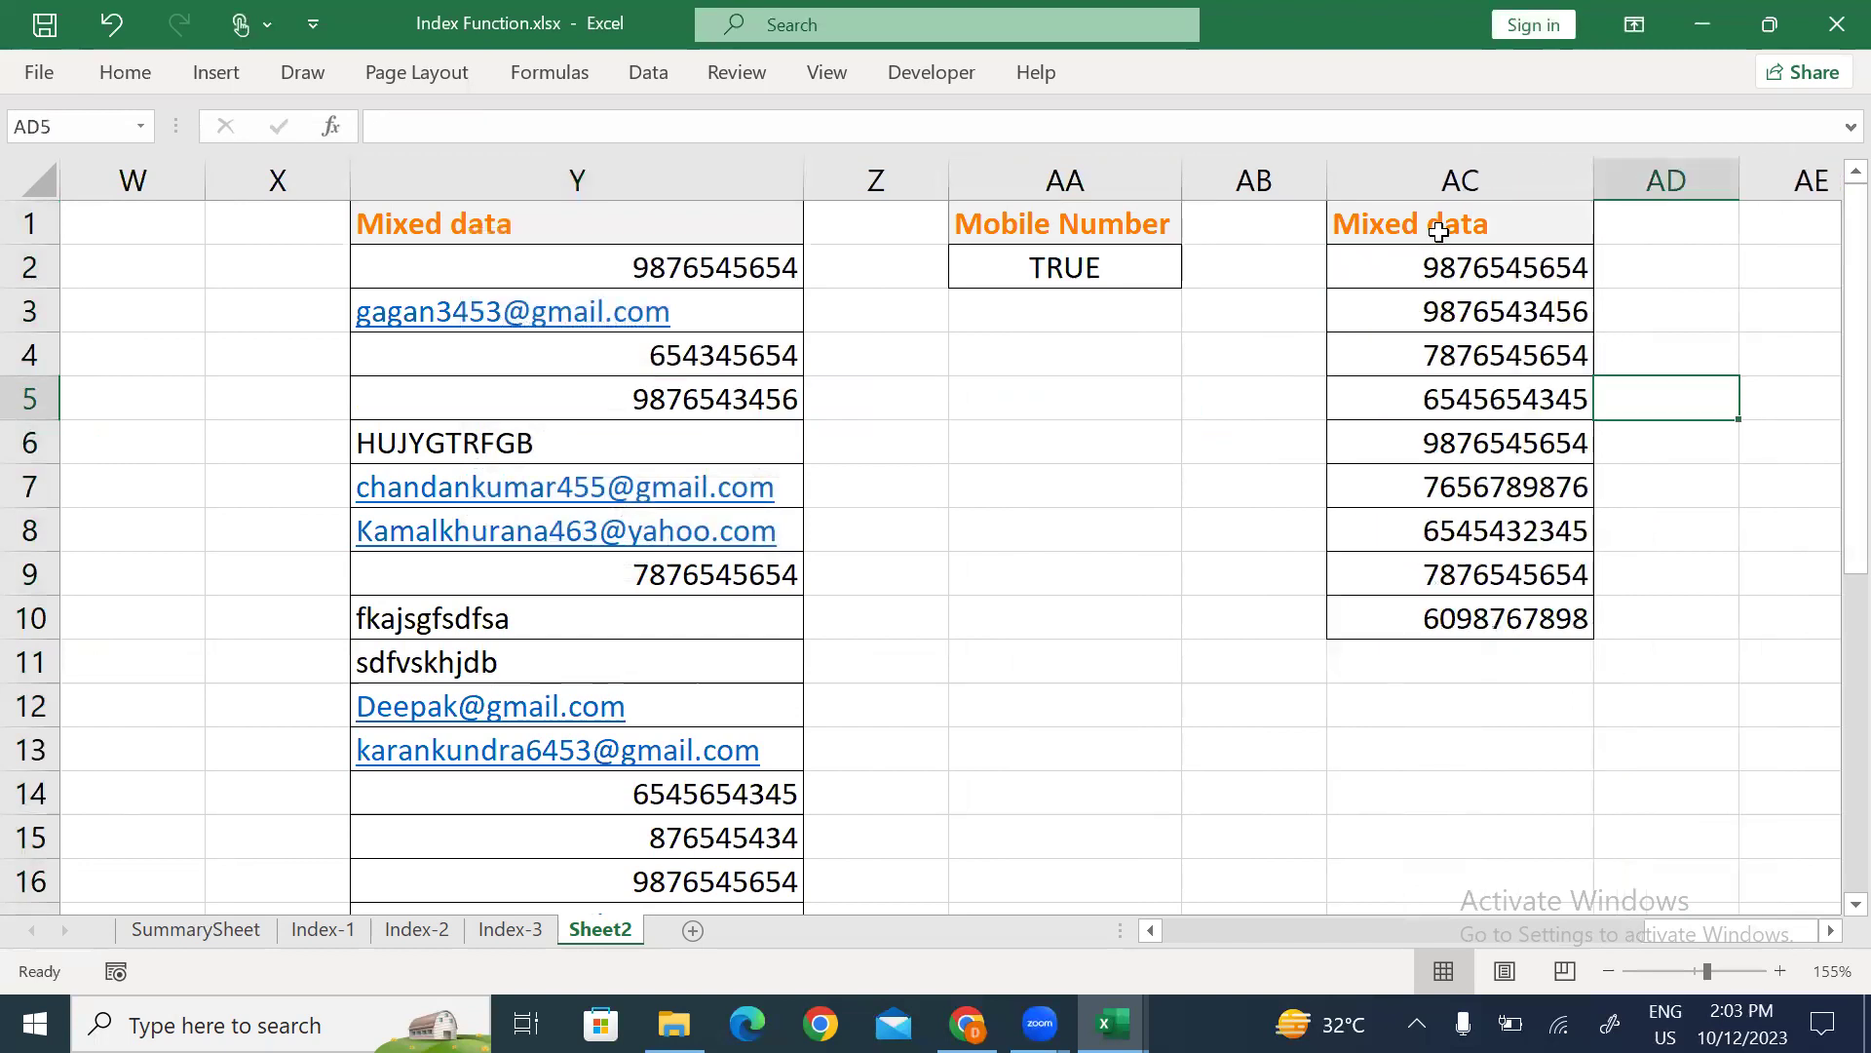
drag(1439, 231, 1438, 611)
click(1438, 612)
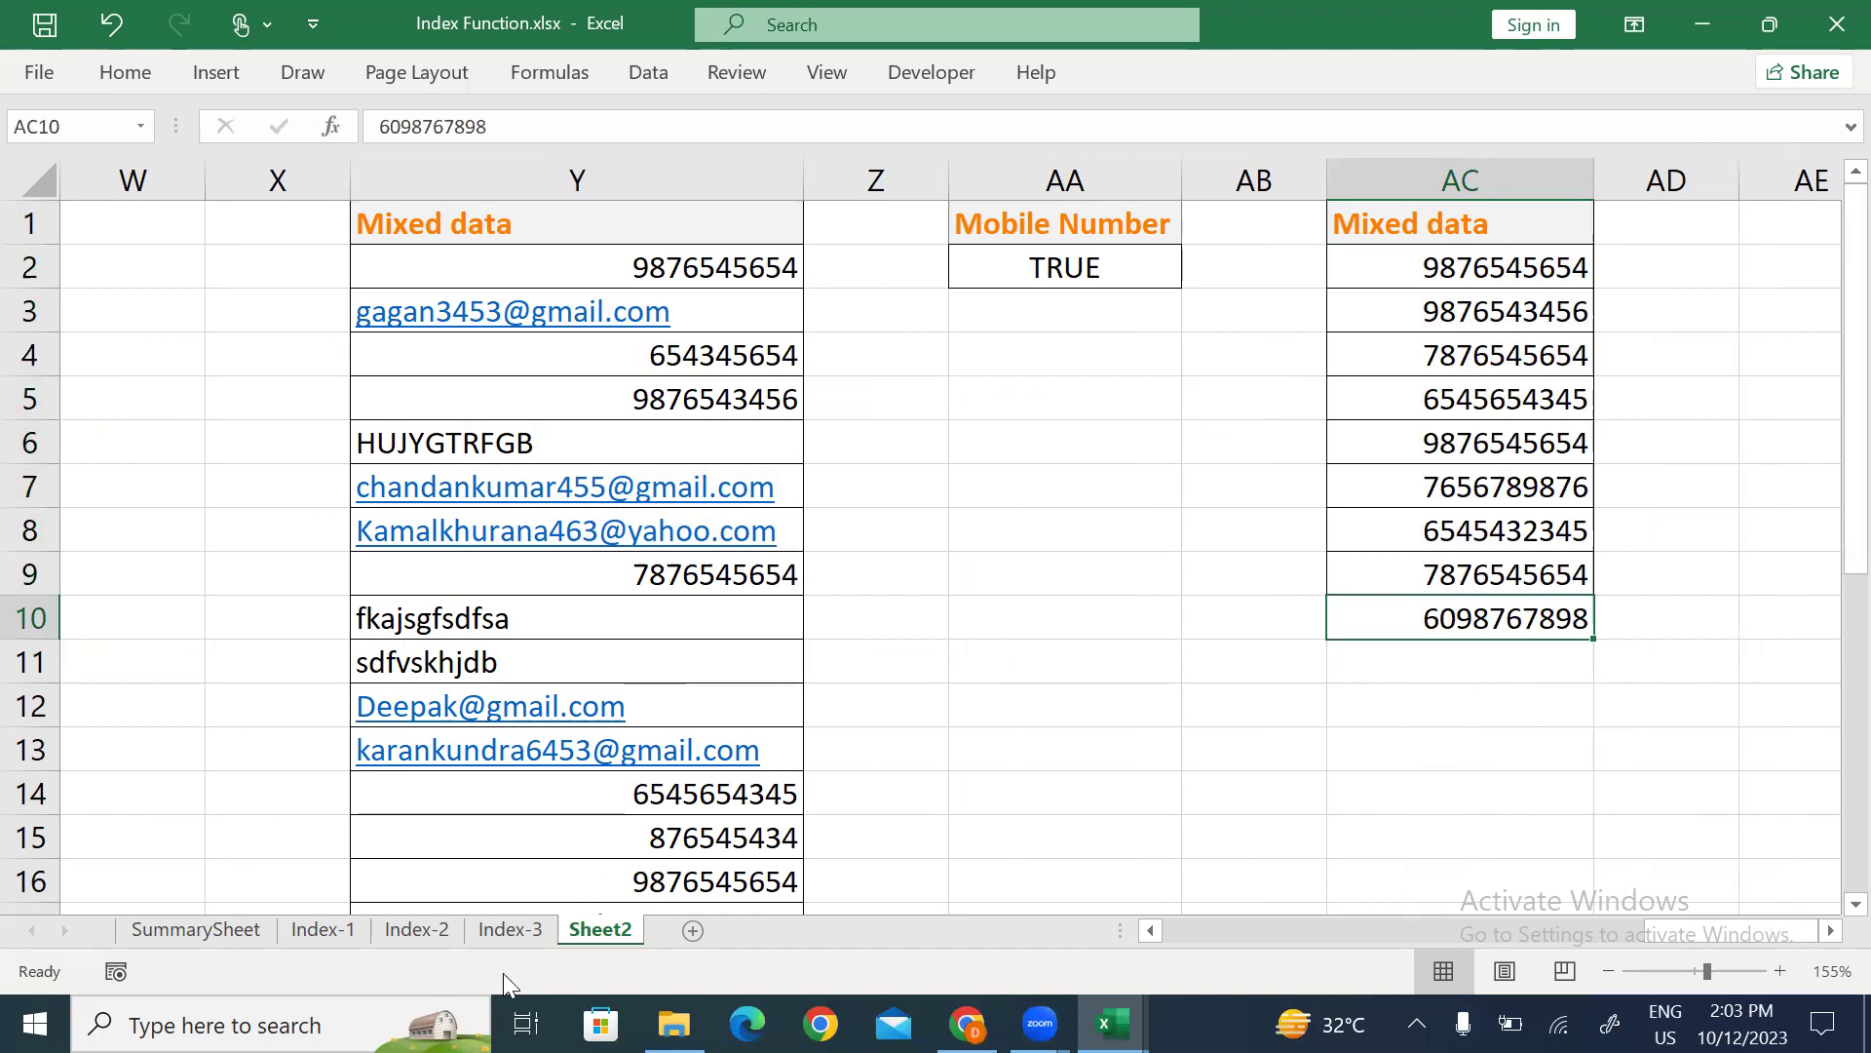
Rename the Sheet2 worksheet as Index-4.
double_click(626, 926)
text(A)
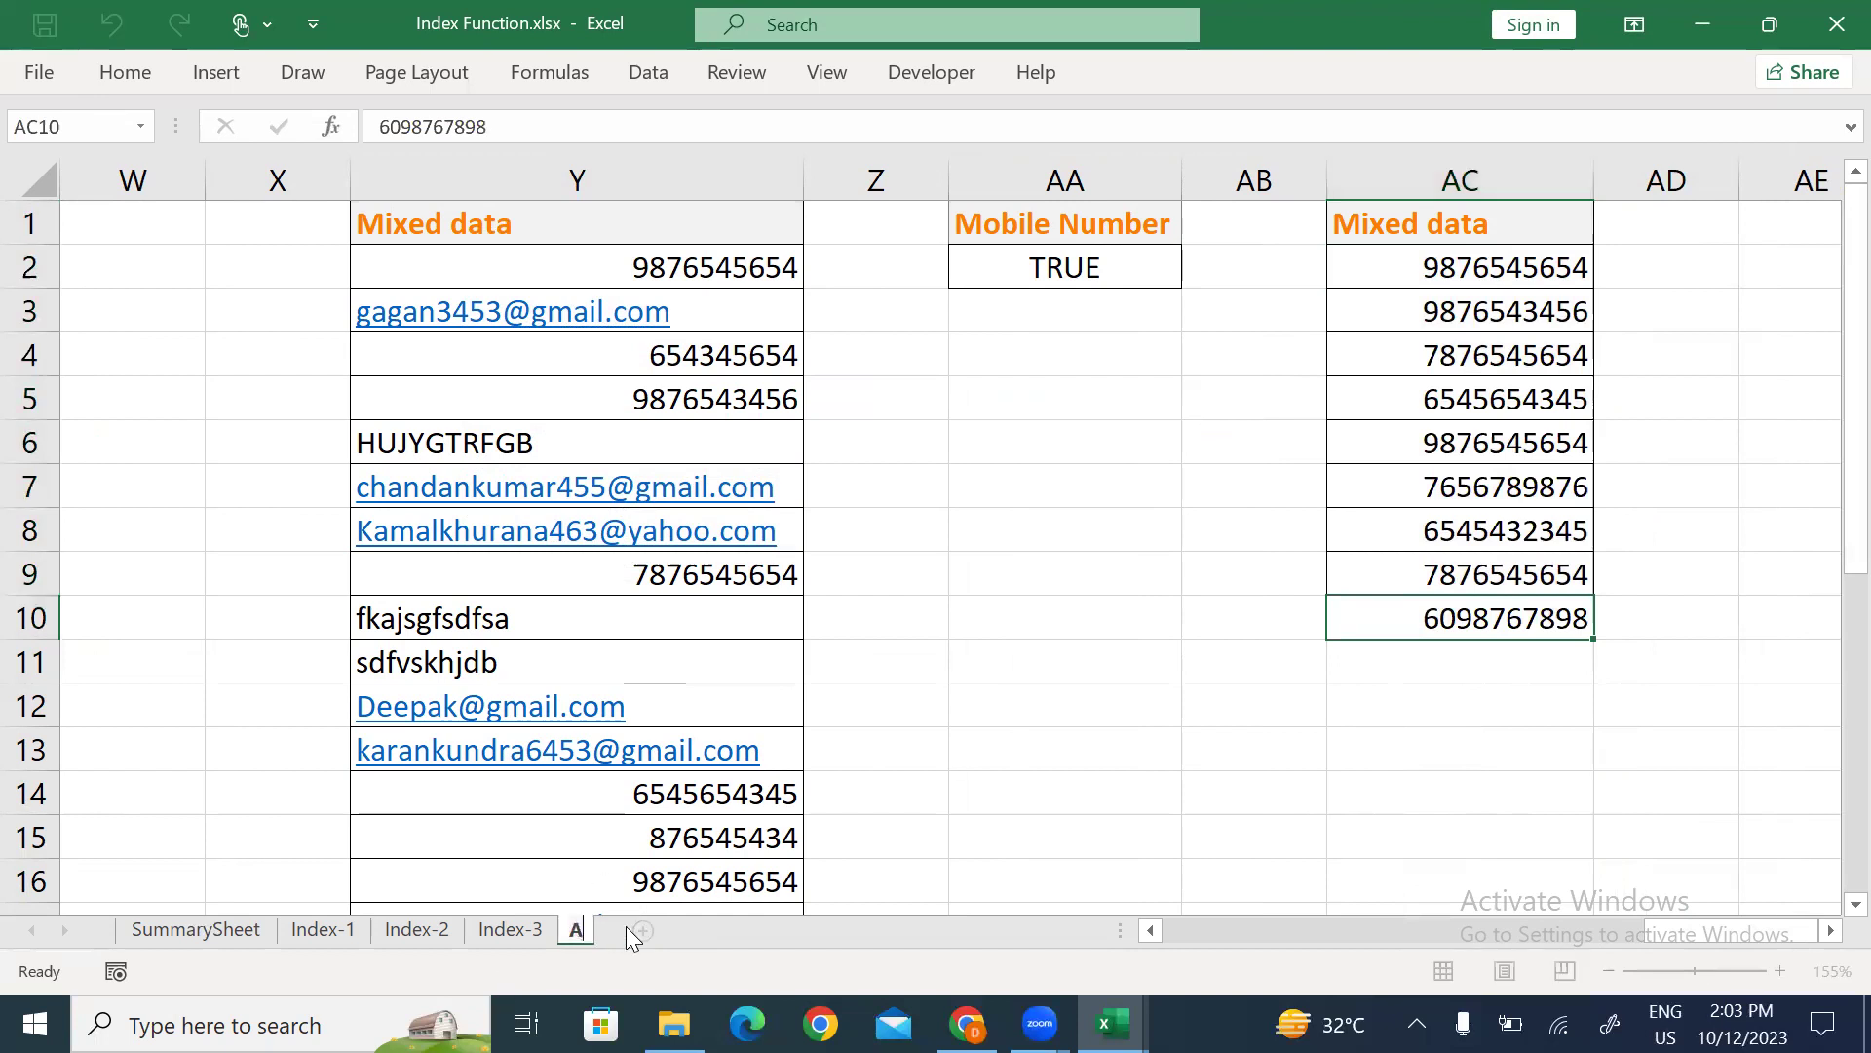
text(ndex-4)
click(850, 736)
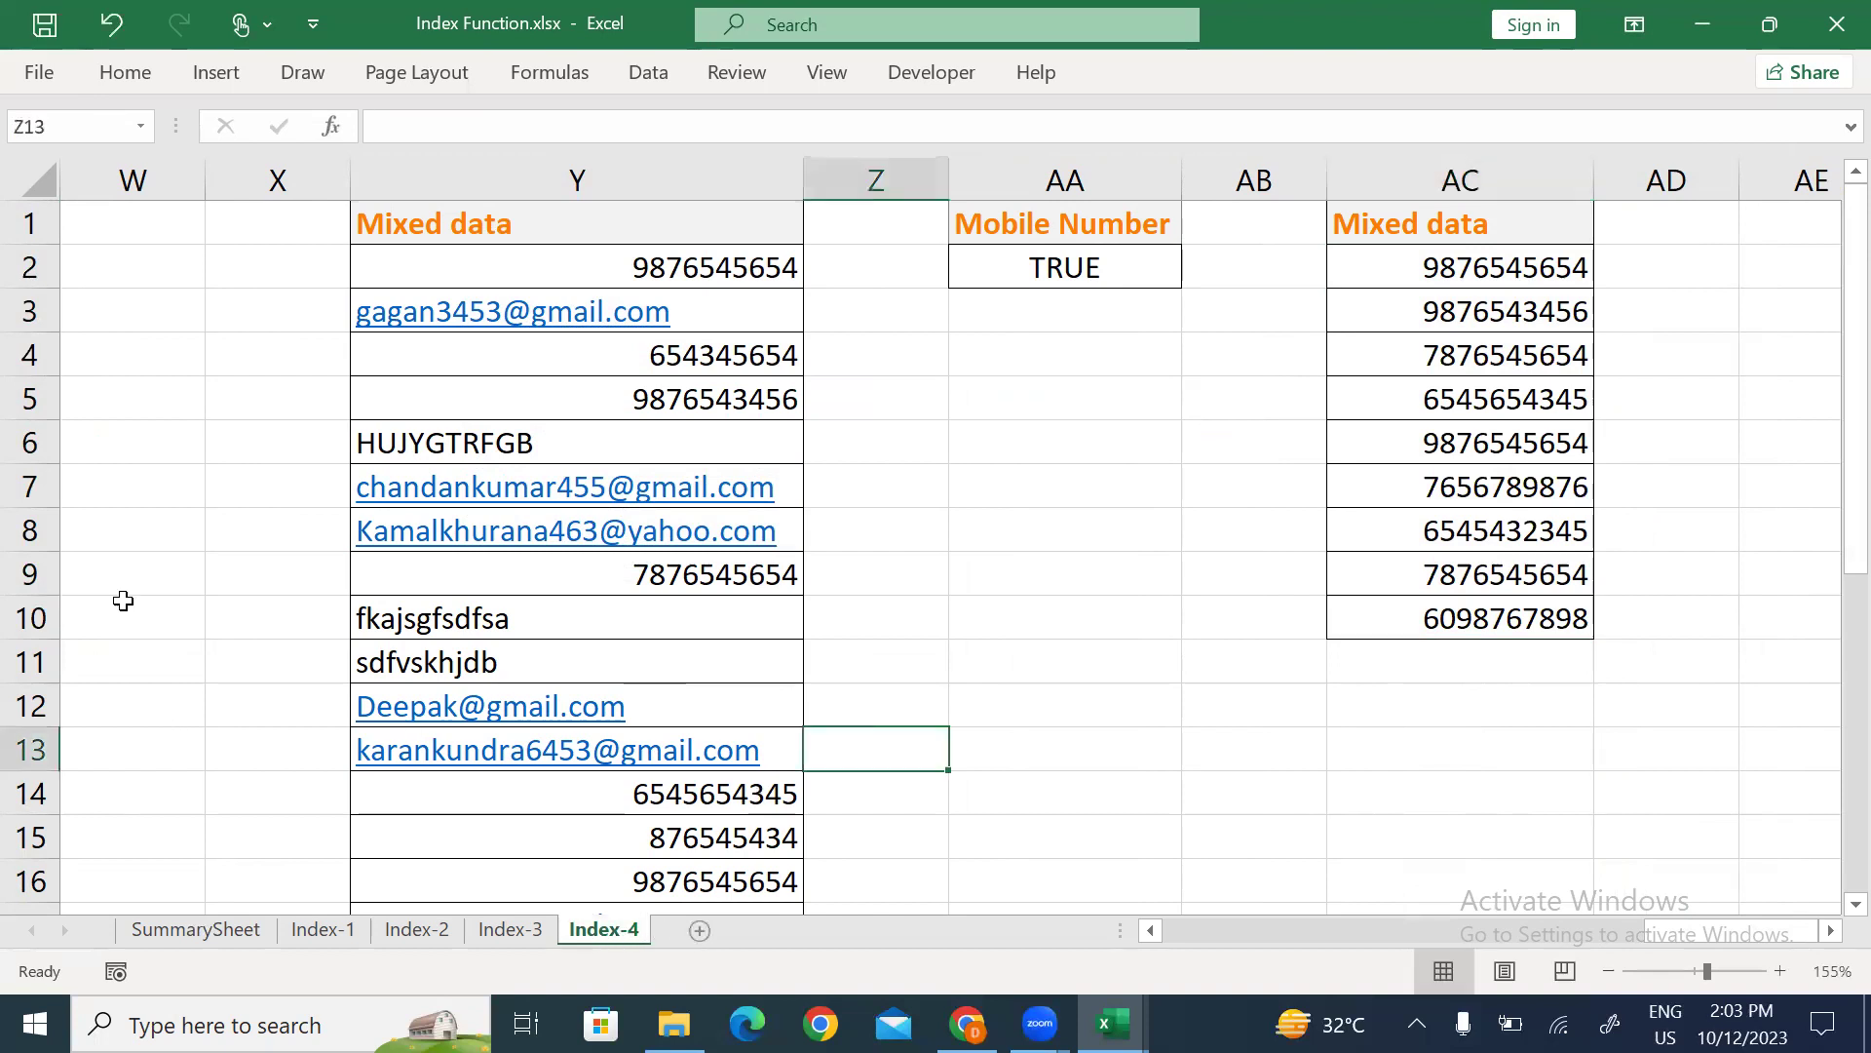
Examine the Find and Isnumber helper formulas in row 2 beside the Mixed data list in column K.
click(285, 245)
key(Left)
key(Left)
key(Left)
key(Left)
key(Left)
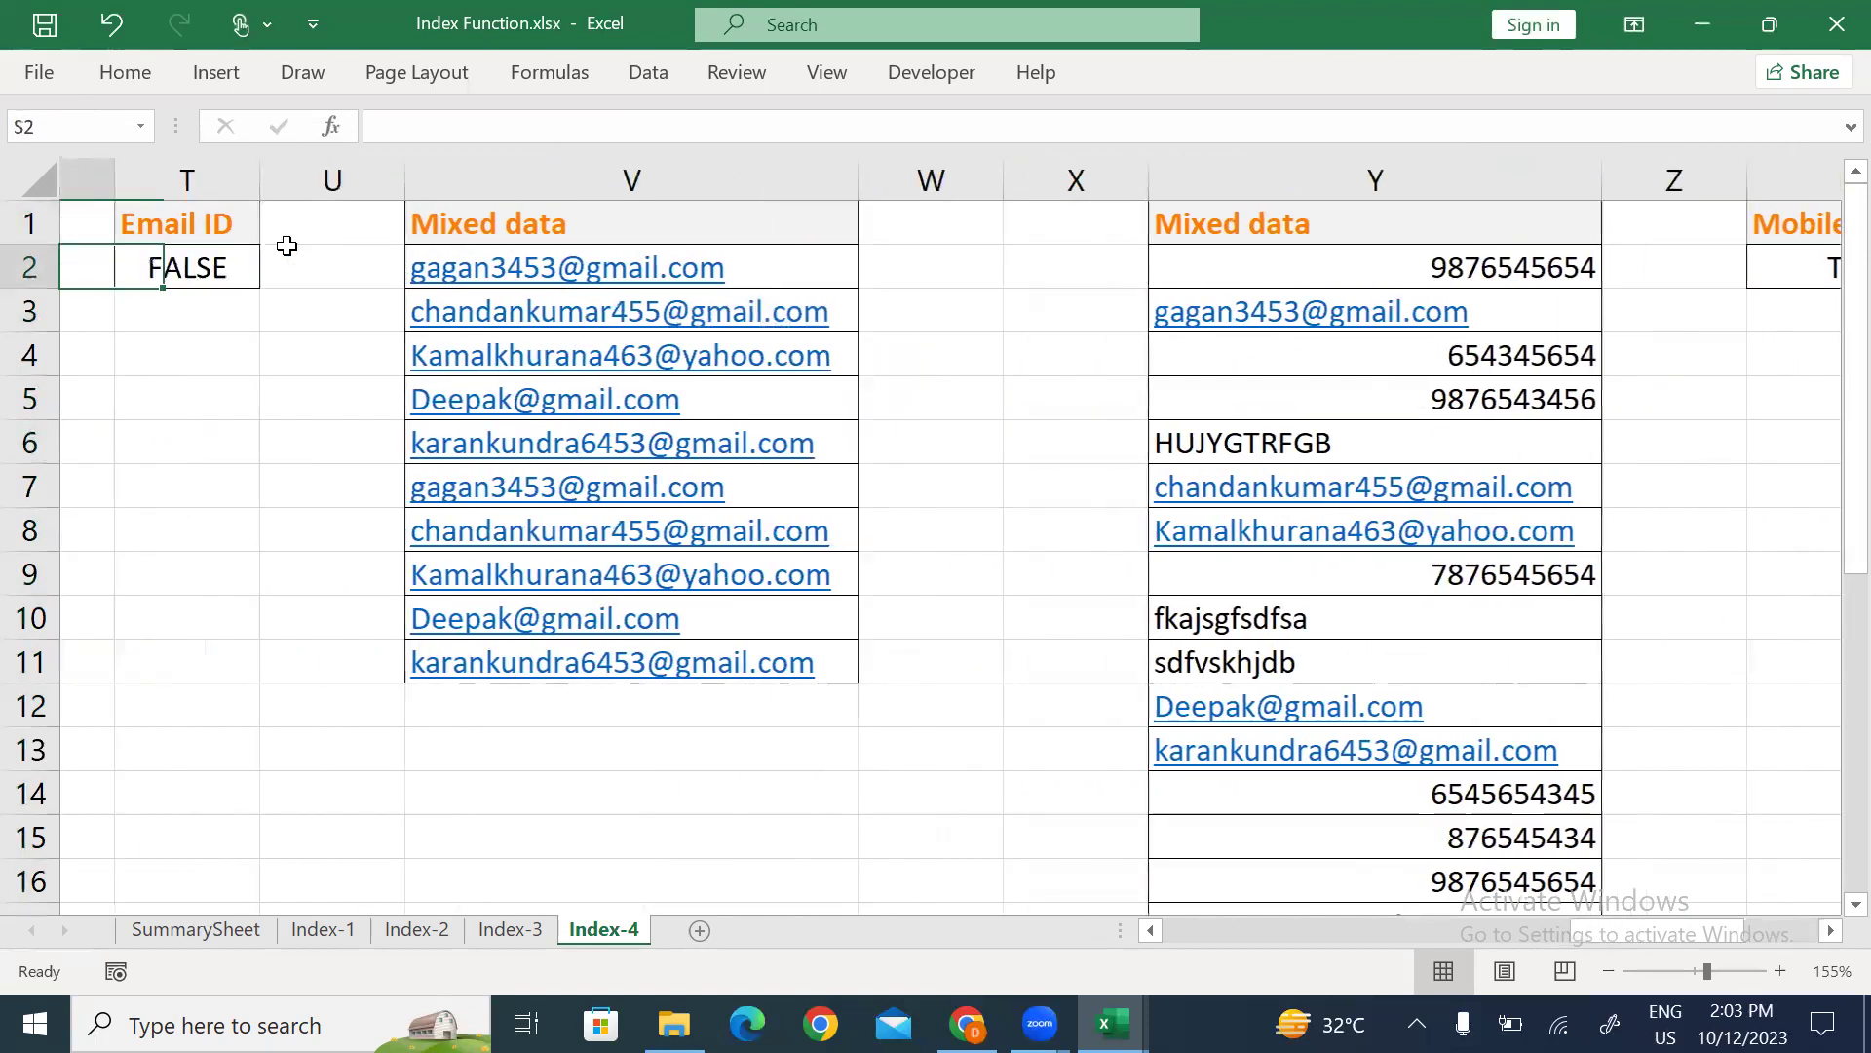
click(288, 249)
double_click(288, 248)
key(Escape)
key(Left)
key(Left)
key(Left)
key(Left)
key(Left)
key(Left)
key(Left)
key(Left)
key(Left)
key(Left)
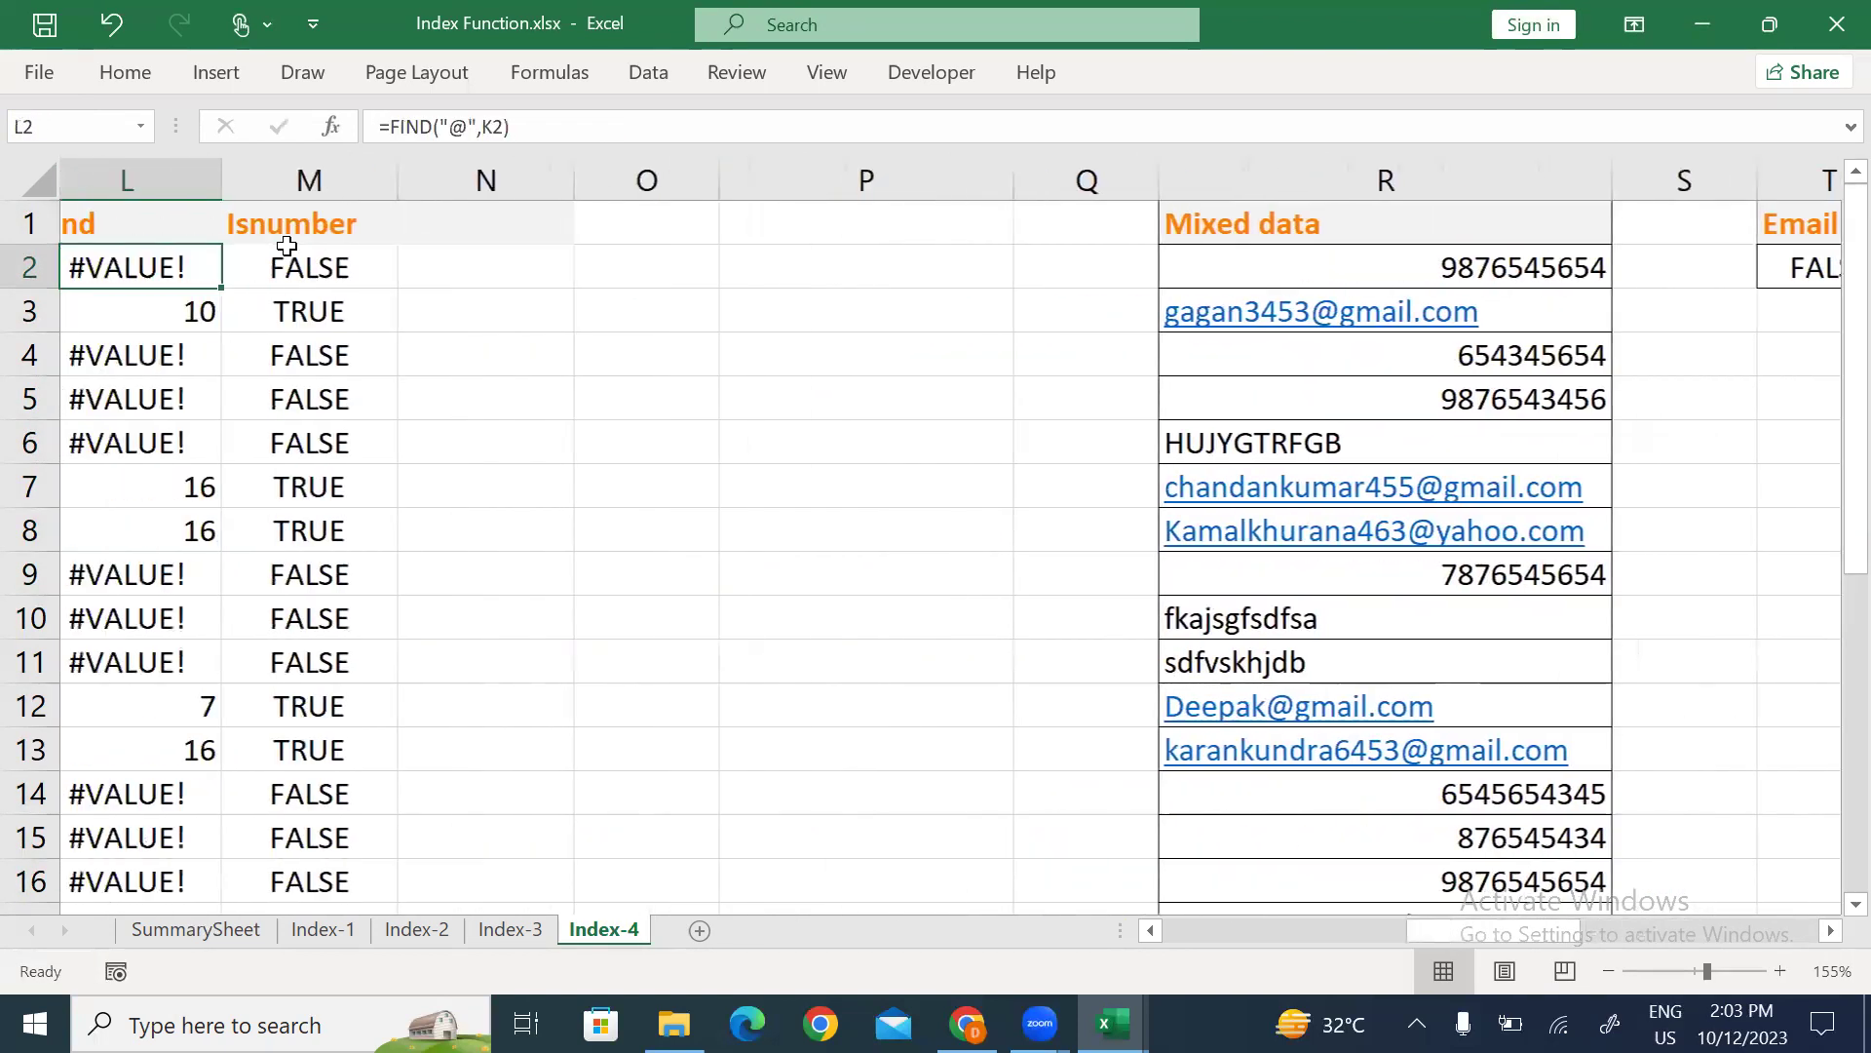
key(Right)
key(Right)
key(Right)
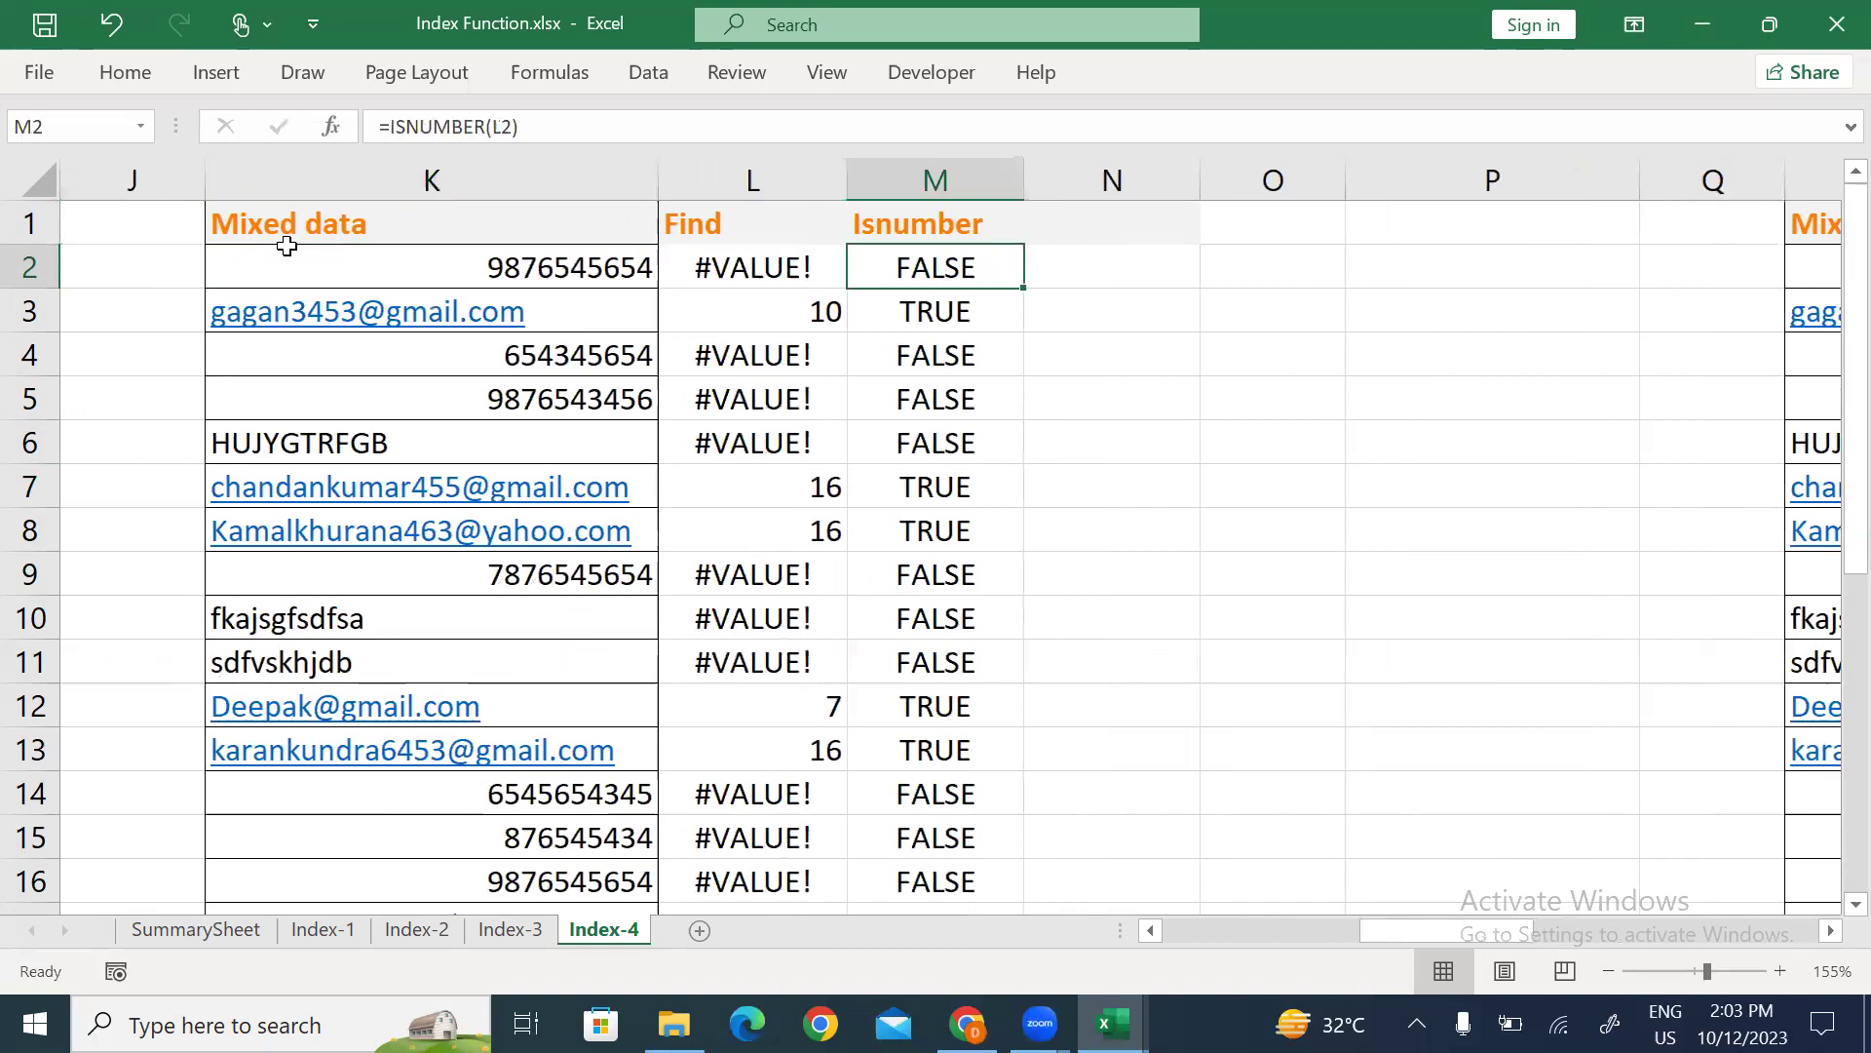
Inspect the contents of cells R2 and R3 in the Mixed data list in column R.
key(Right)
key(Right)
key(Right)
key(Right)
key(Right)
key(F2)
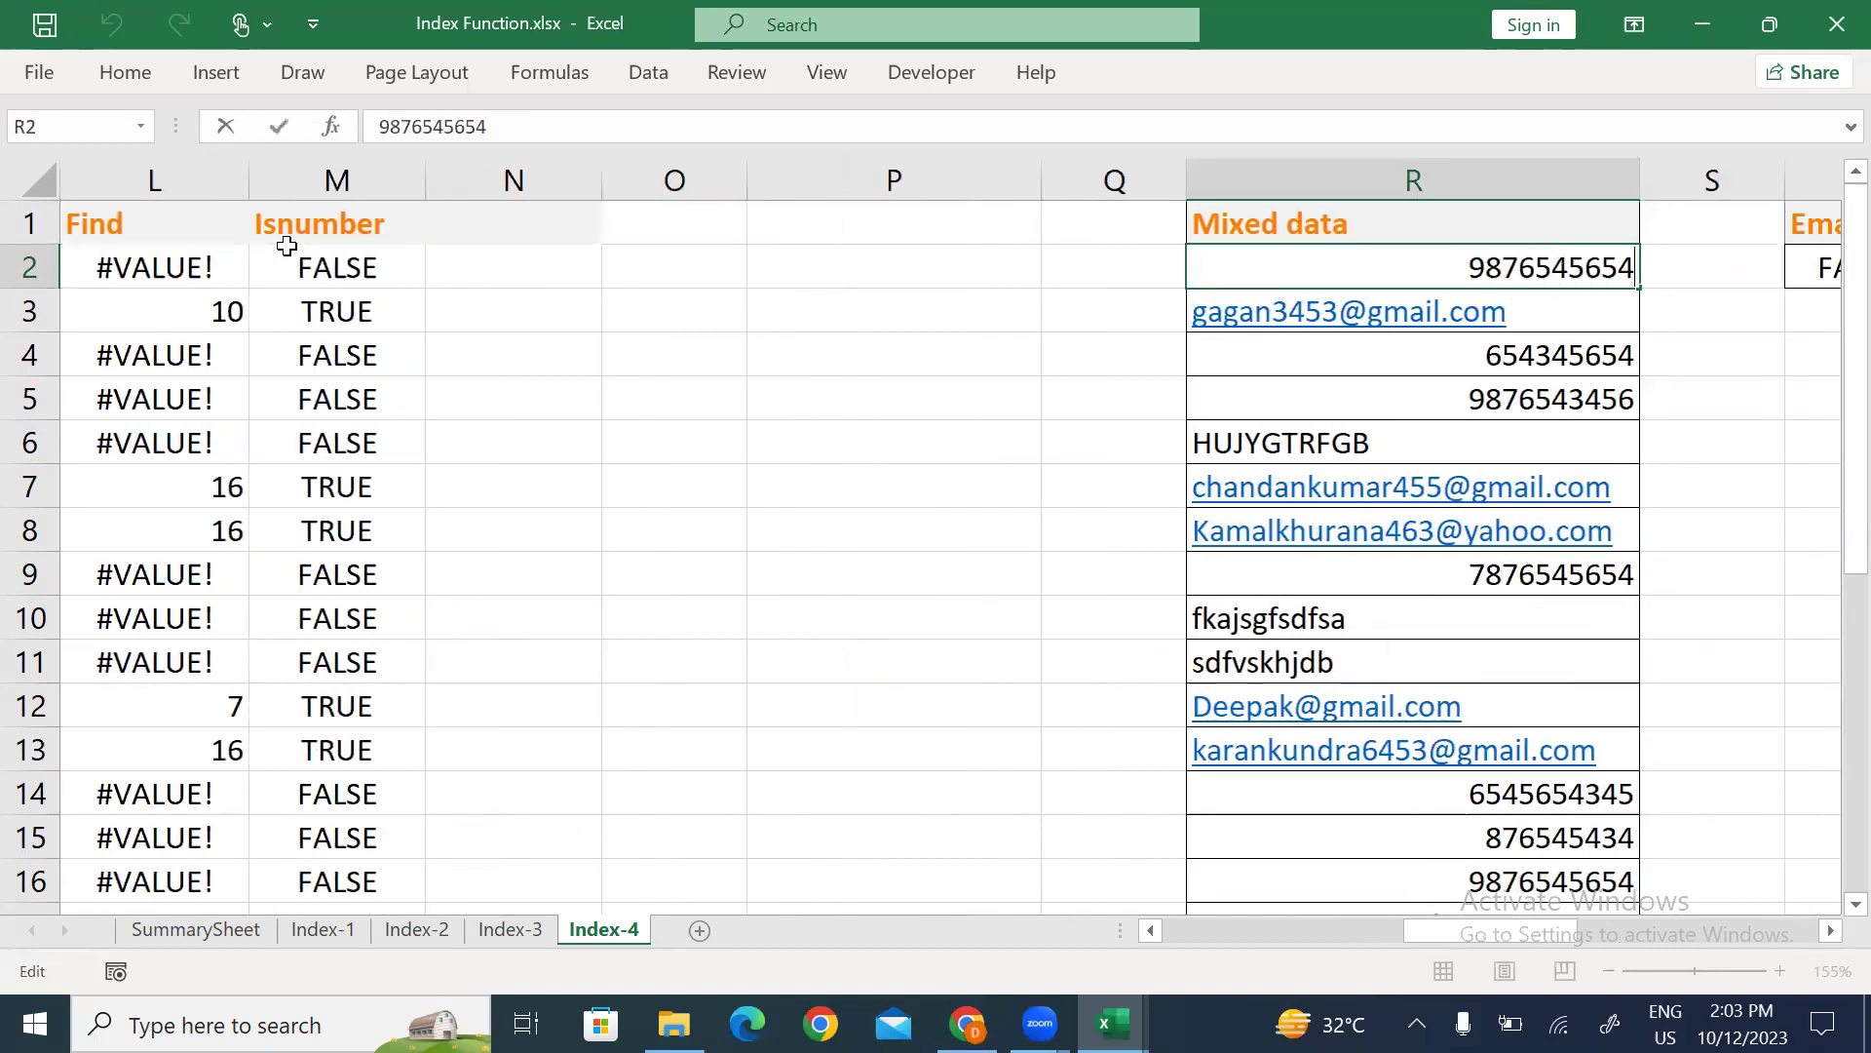
key(Return)
key(F2)
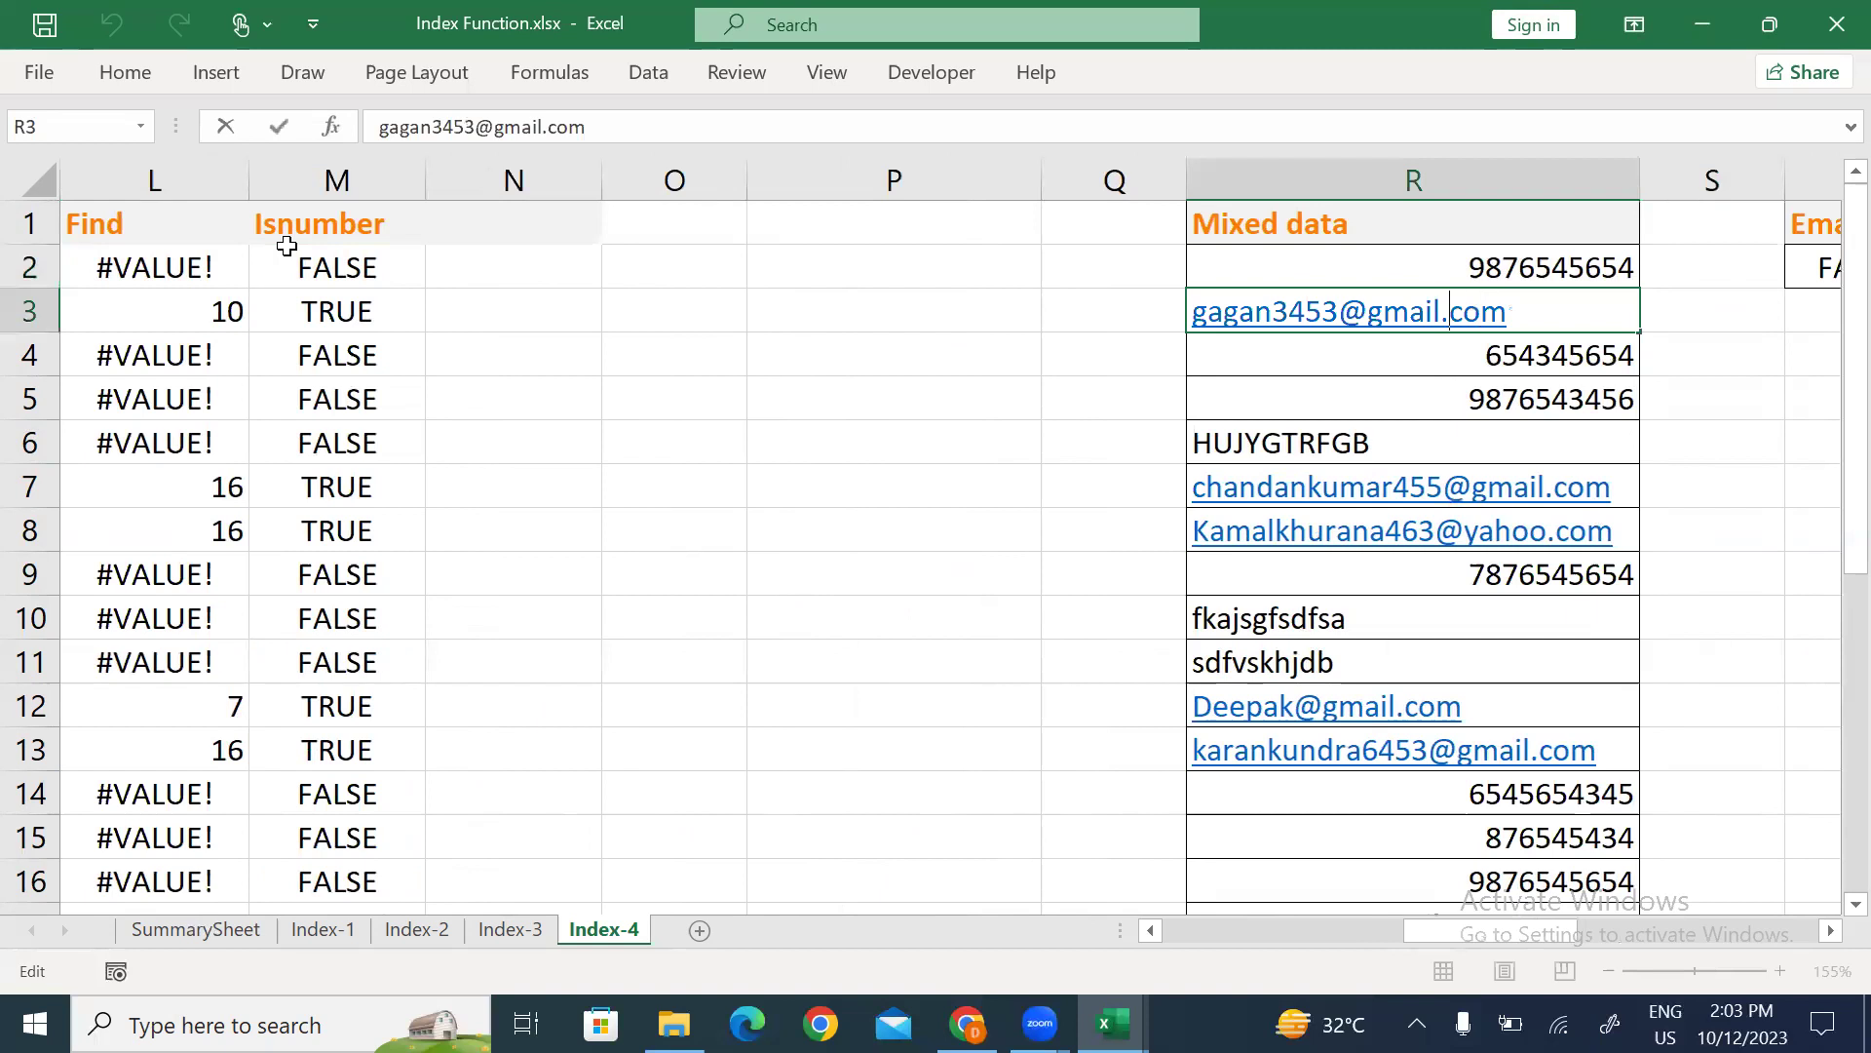
key(Left)
key(Escape)
Inspect the INDEX and SMALL array formula in cell H2 under the Email ID heading.
key(Left)
key(Left)
key(Left)
key(Left)
key(Left)
key(Left)
key(Left)
key(Left)
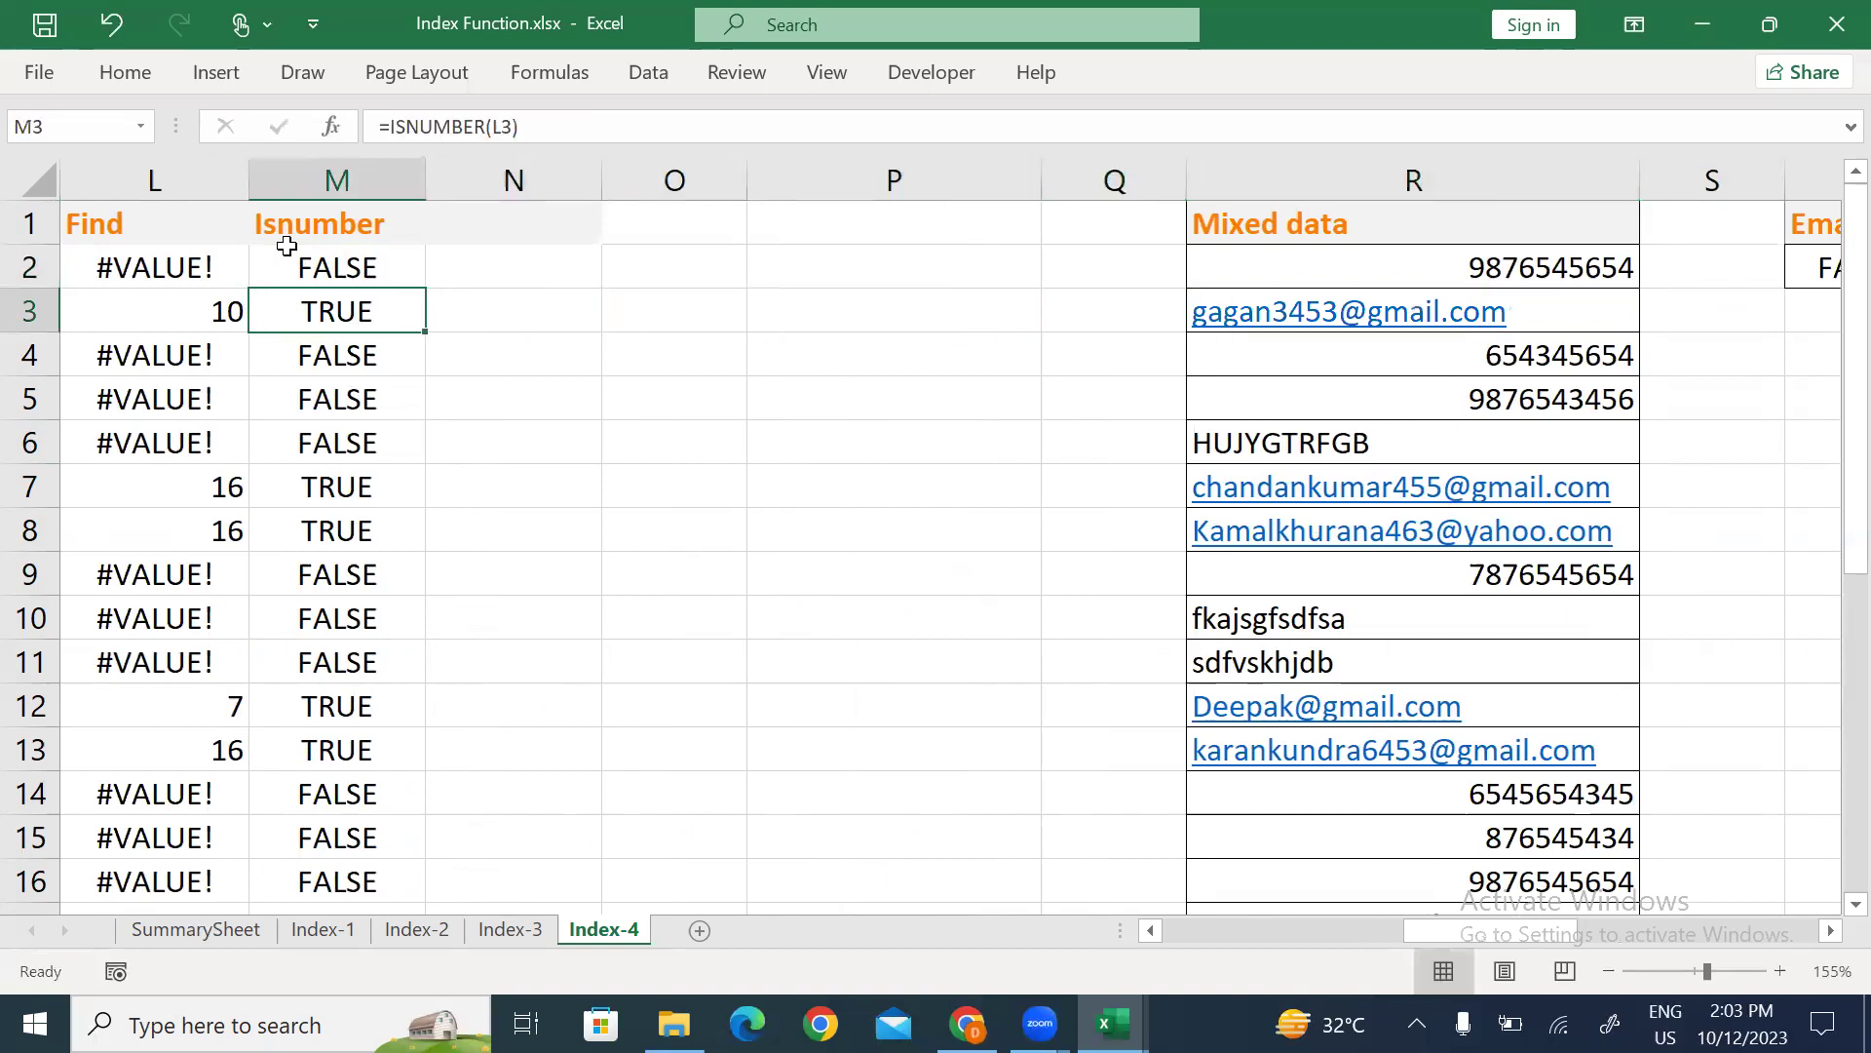
key(Left)
key(Left)
key(Left)
key(Left)
key(Right)
key(Right)
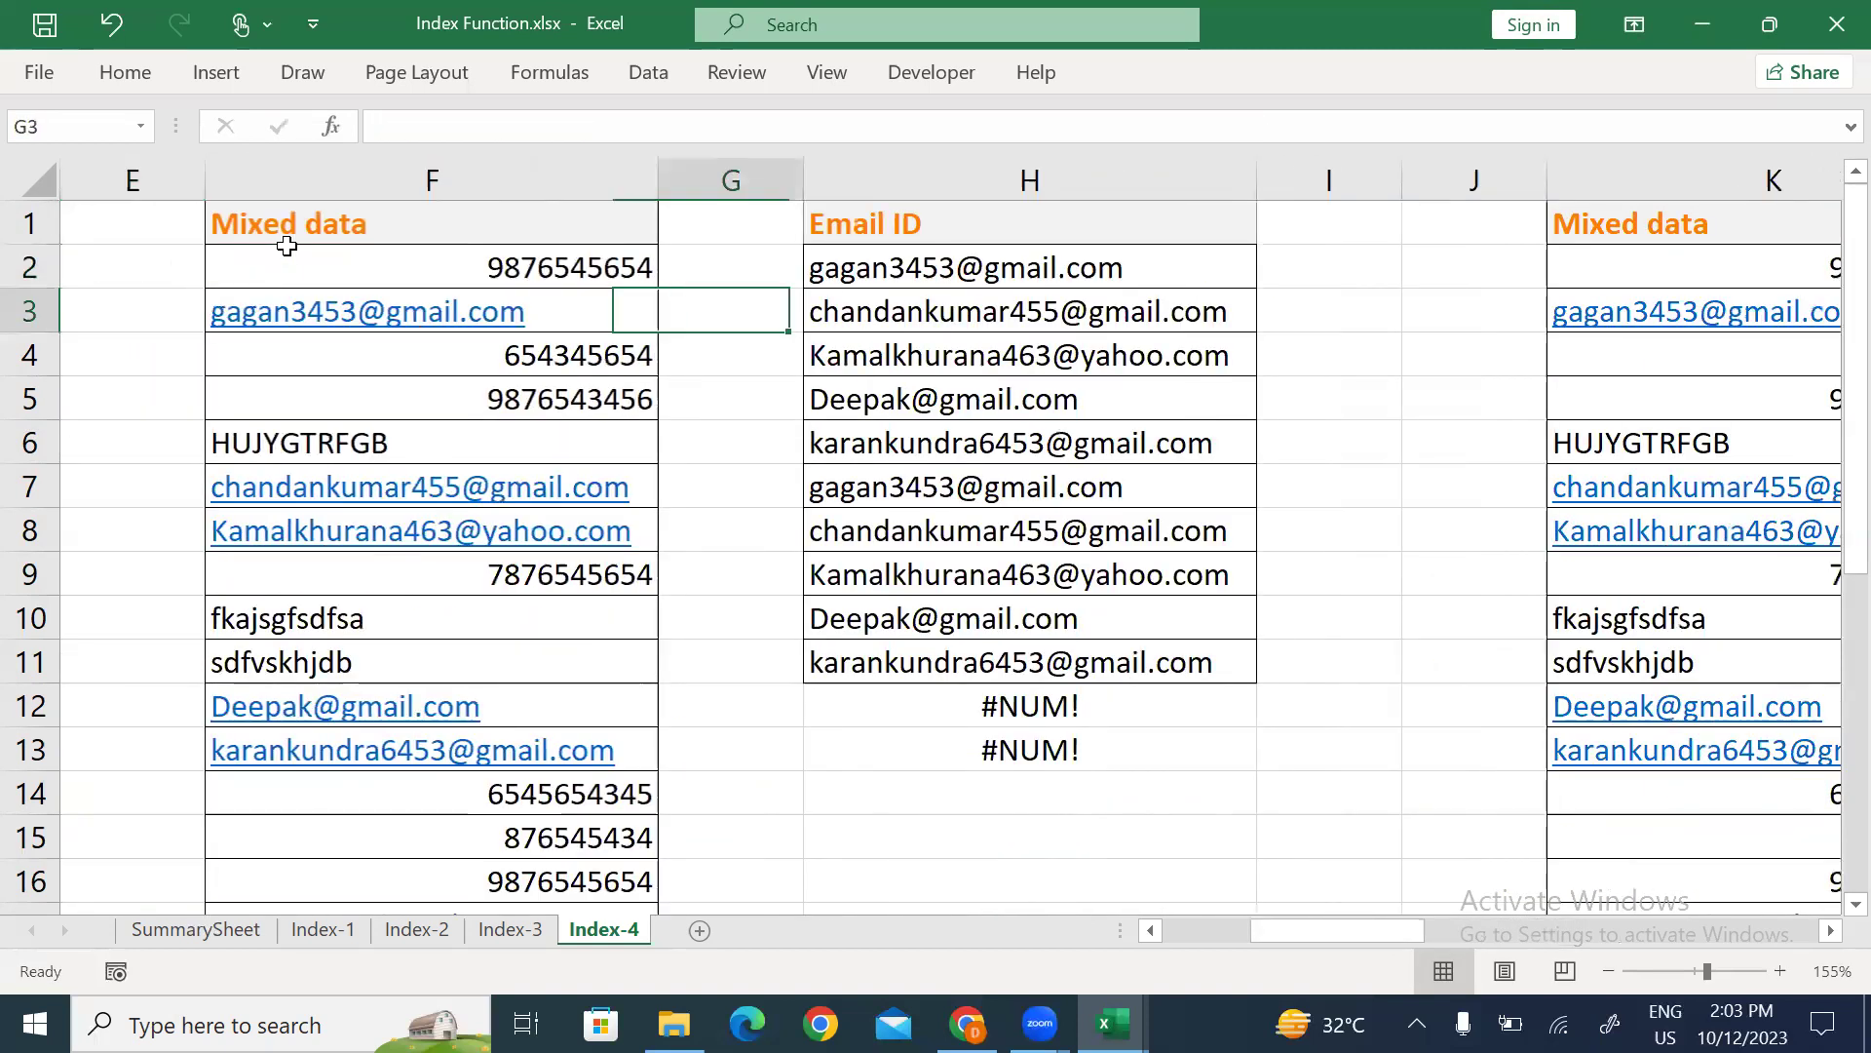
key(Up)
key(F2)
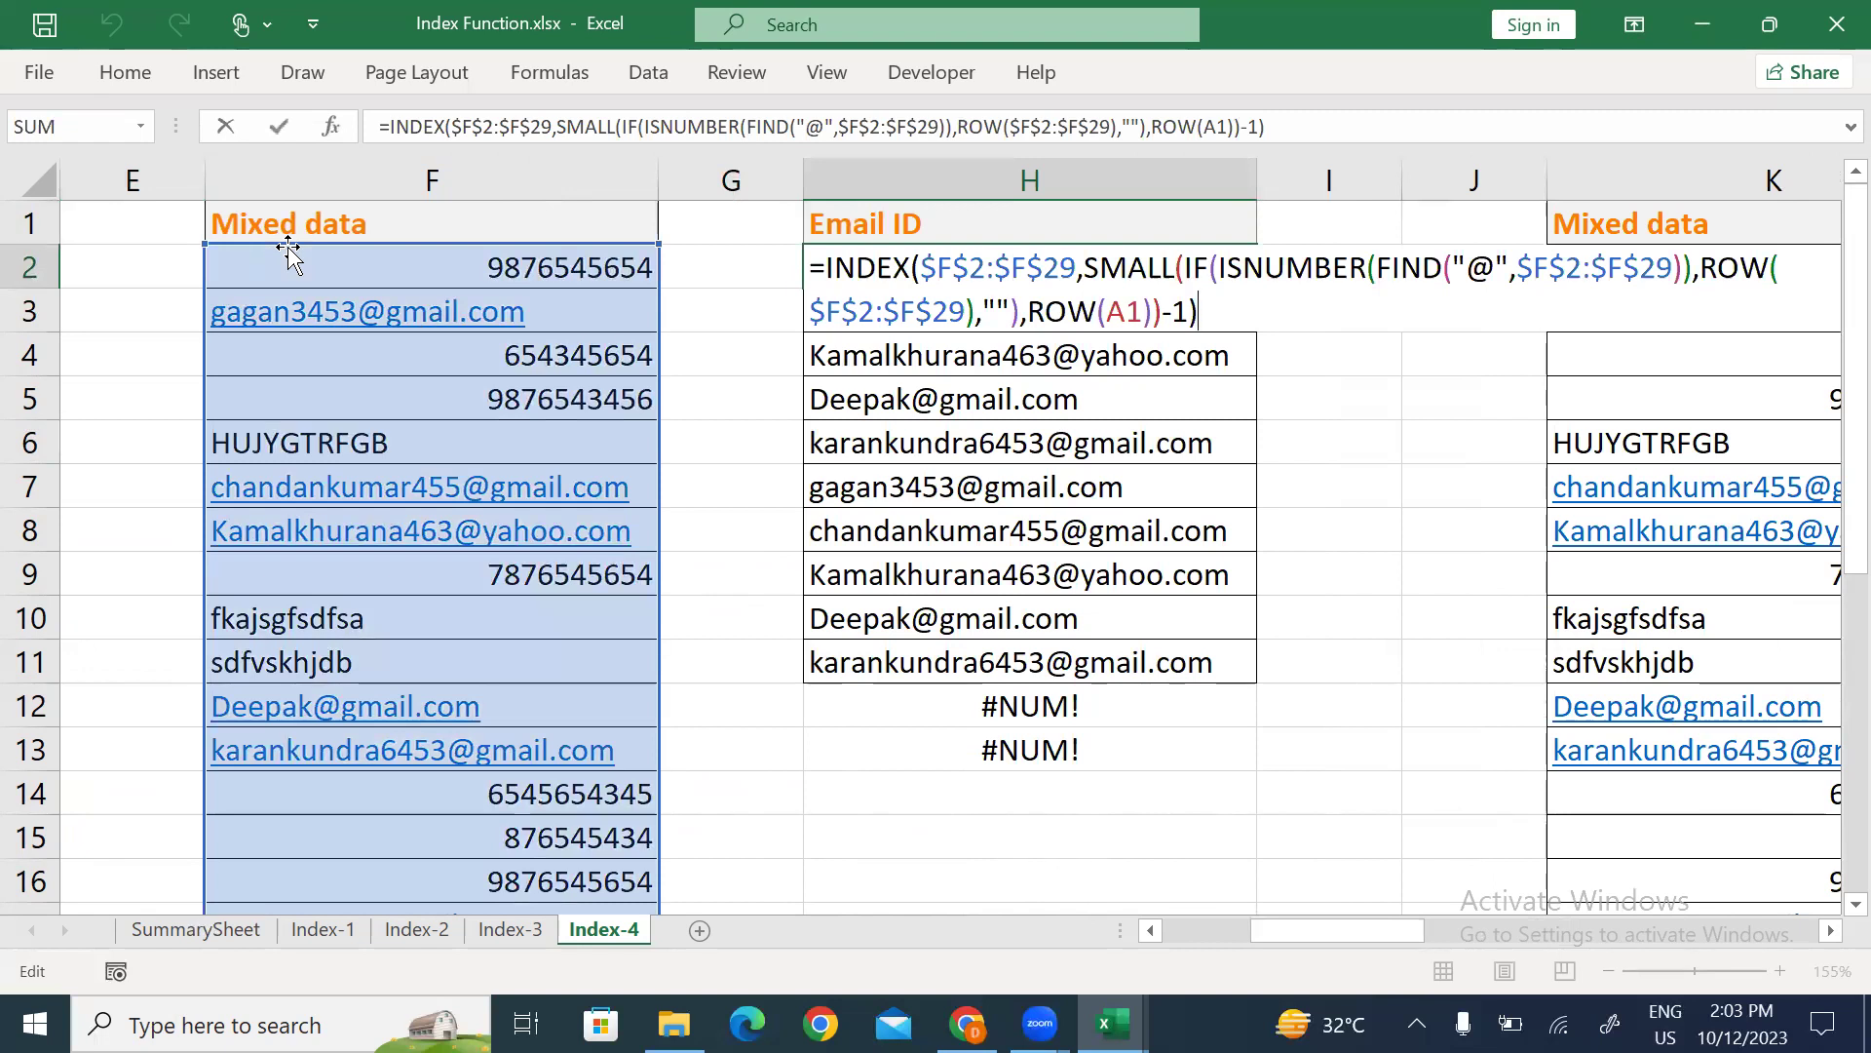
key(ctrl+Return)
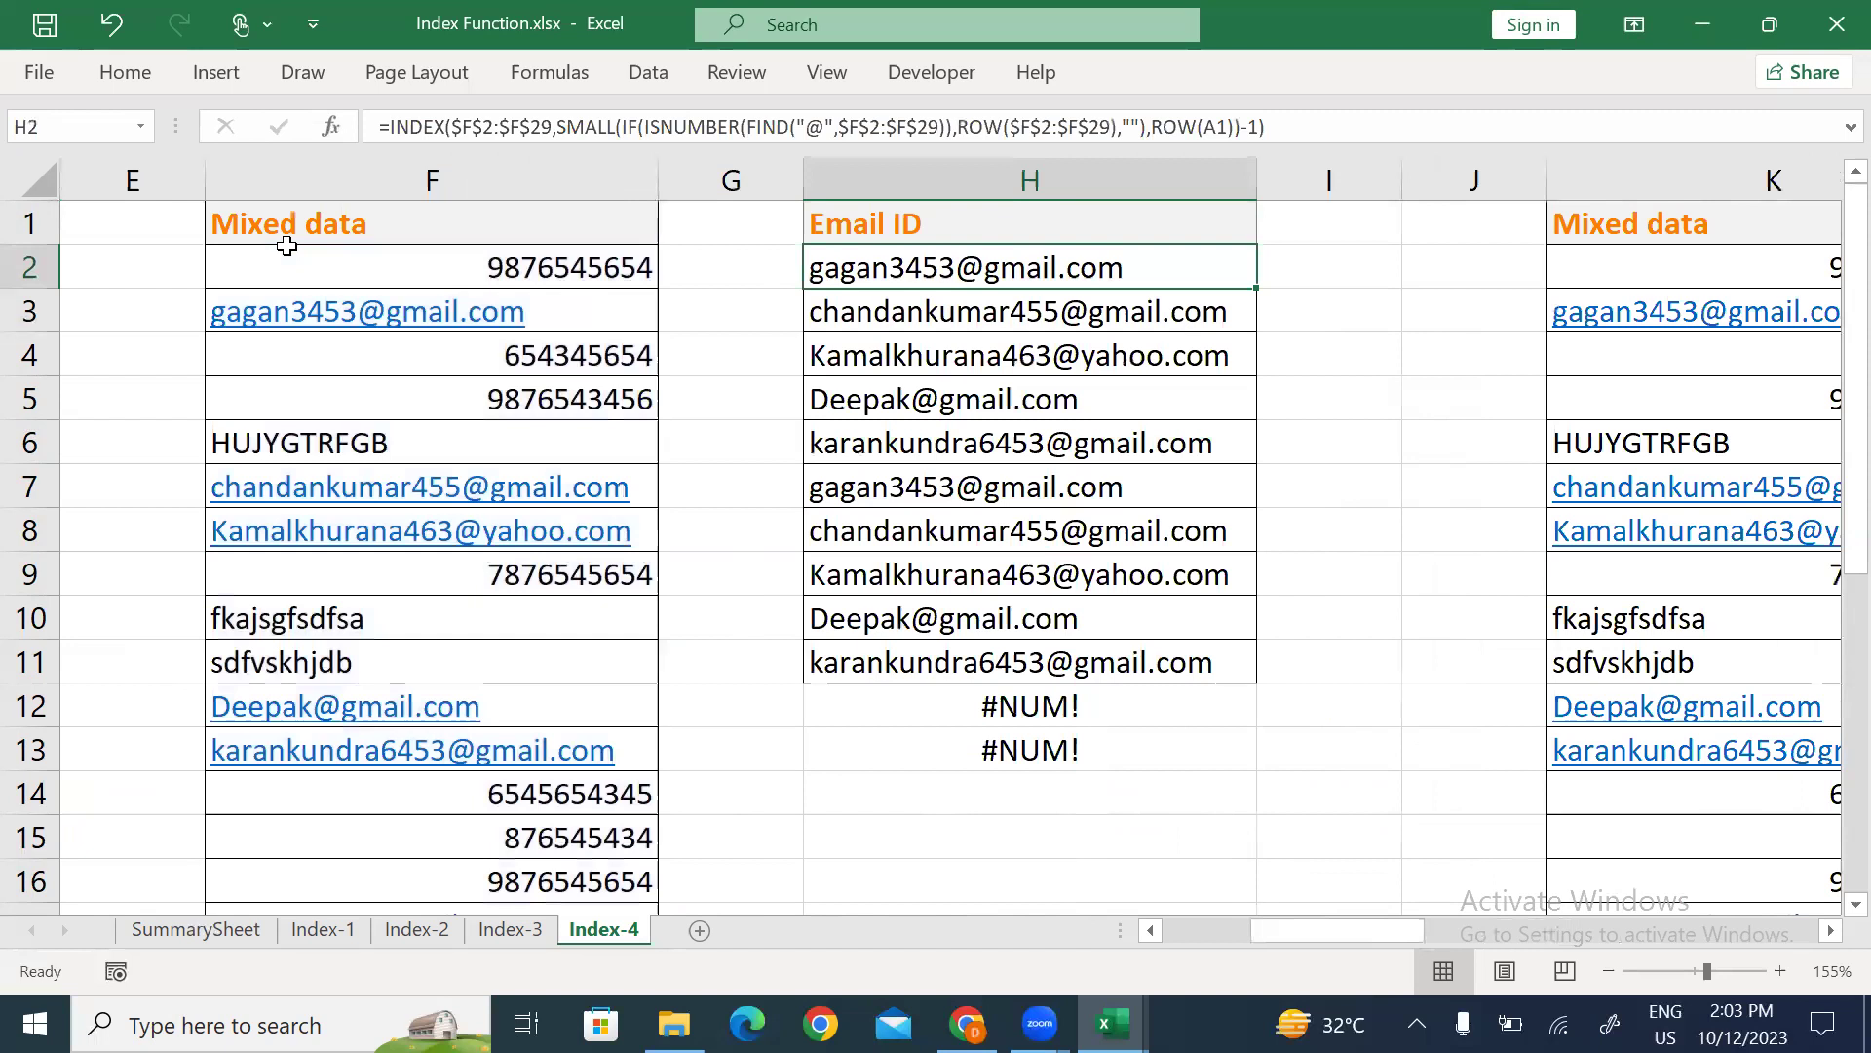
Clear the helper columns and copied tables in rows 1 to 29 from column K onward, and return to cell F1.
click(1006, 339)
key(Right)
key(Right)
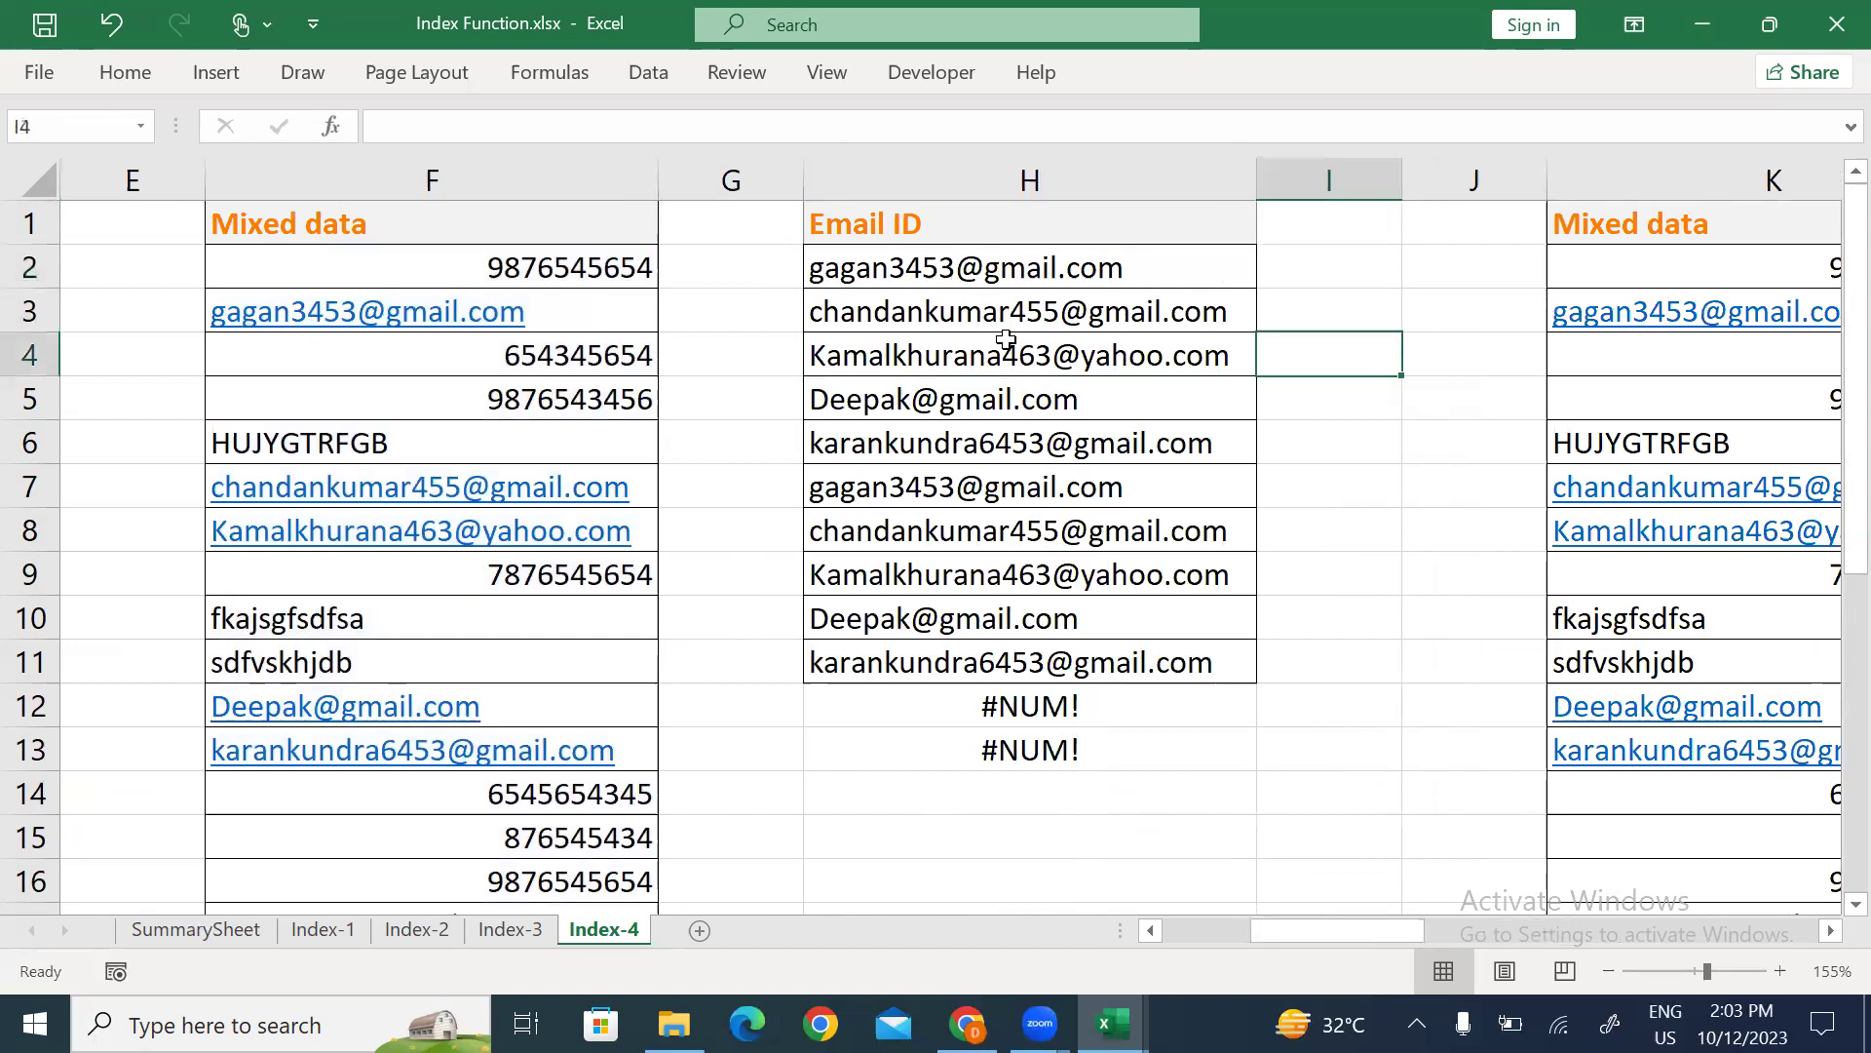
key(Left)
key(Left)
key(Left)
key(Left)
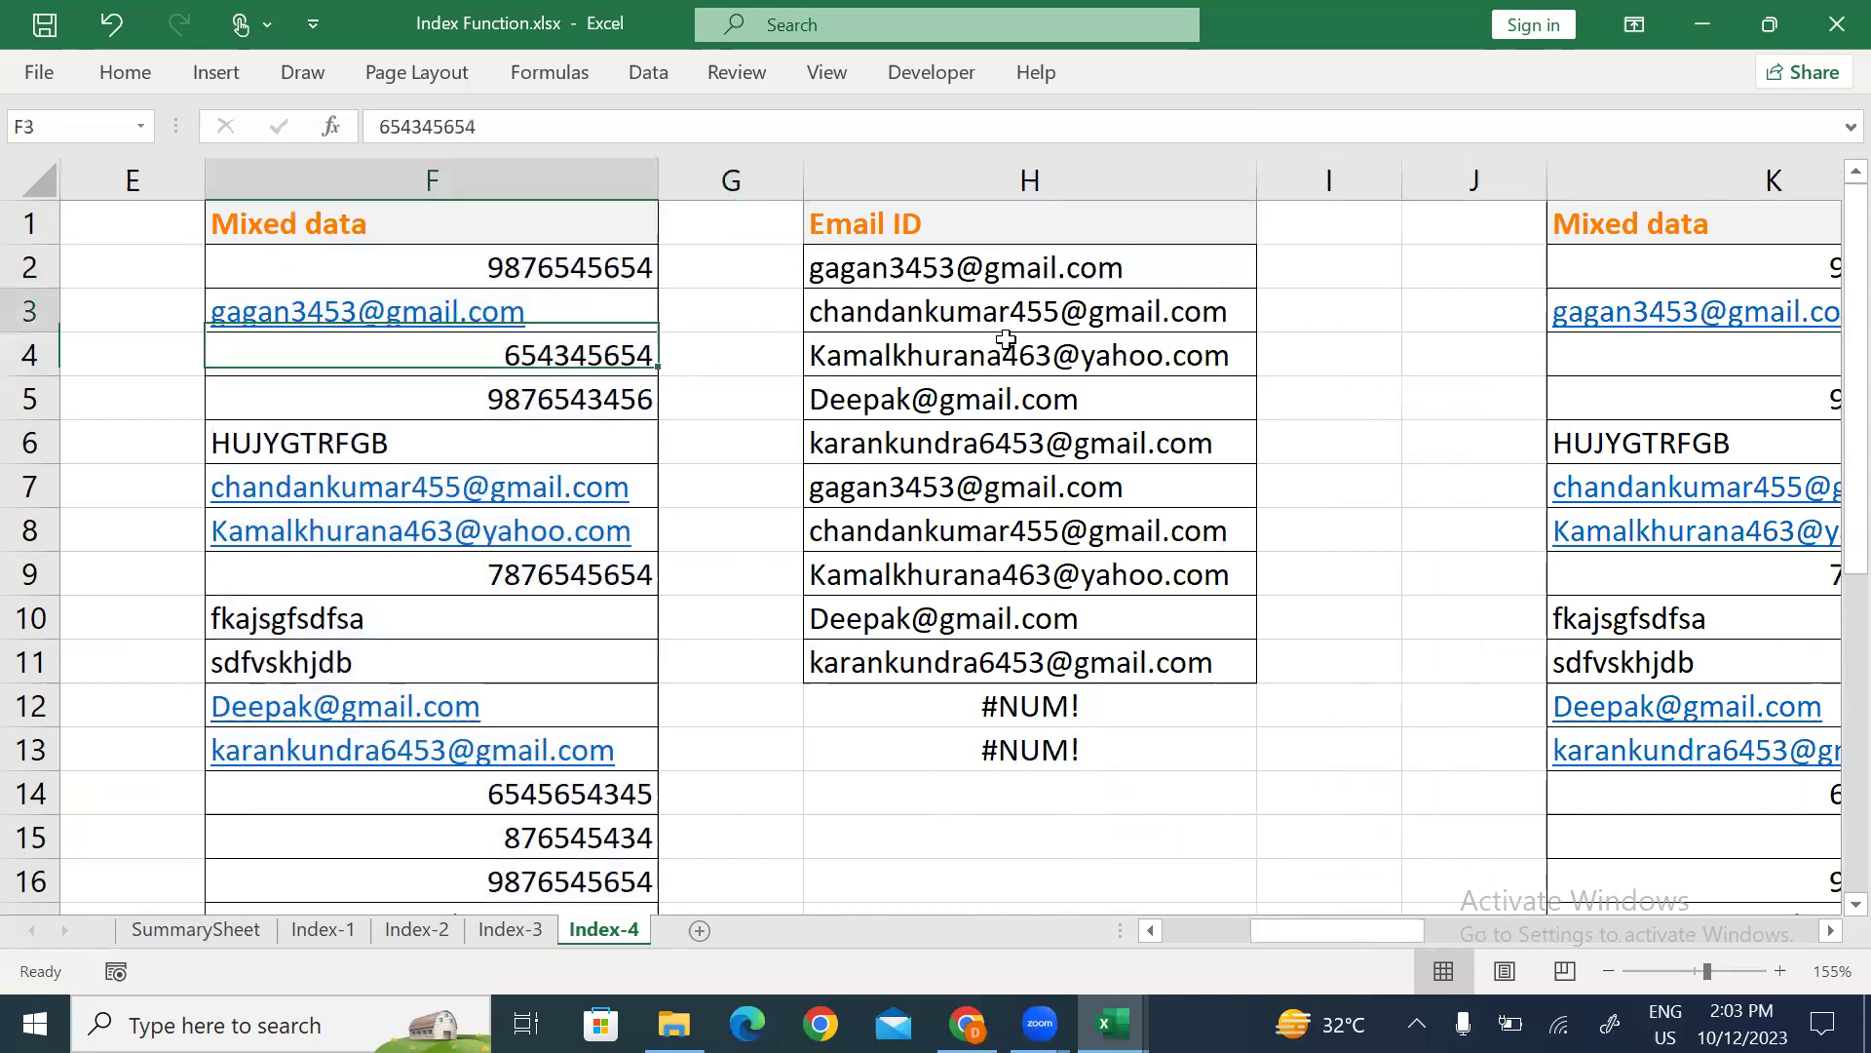
key(Up)
key(Up)
key(Up)
key(Right)
key(Right)
key(Right)
key(Right)
key(Right)
key(ctrl+shift+Down)
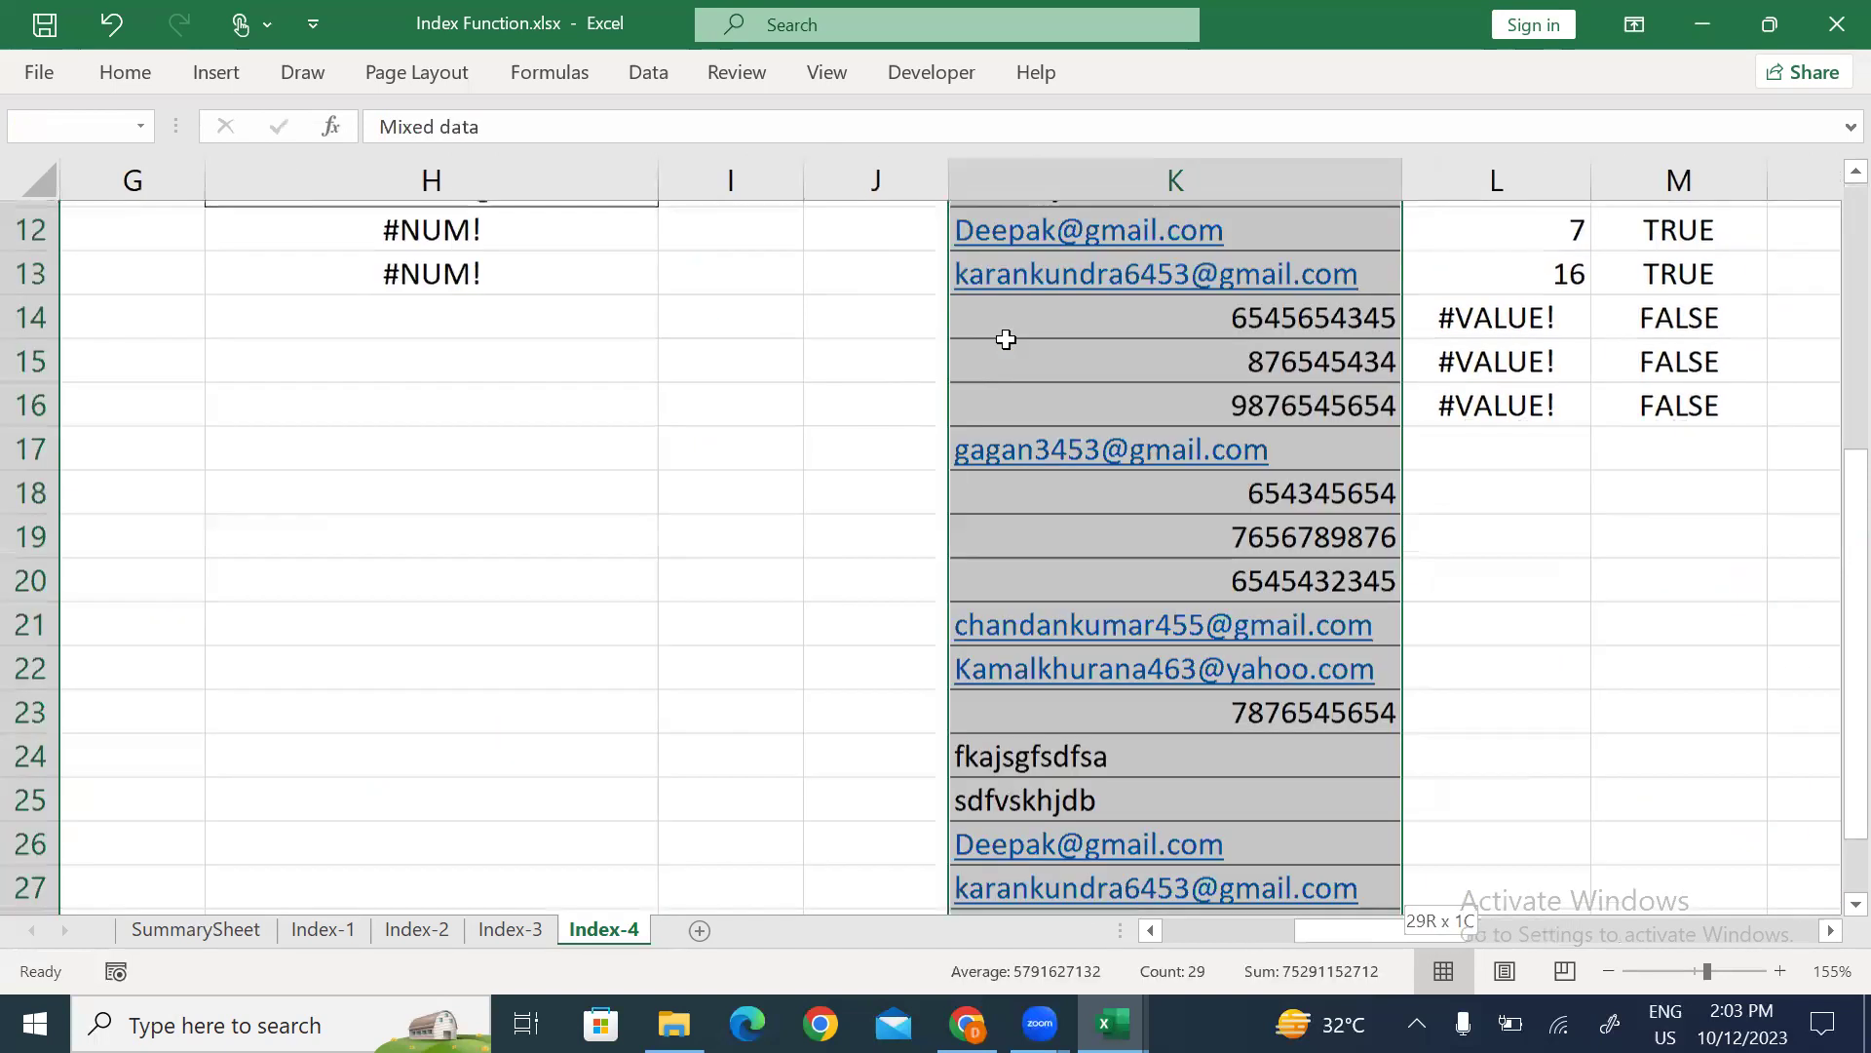
key(ctrl+shift+Right)
key(ctrl+shift+Right)
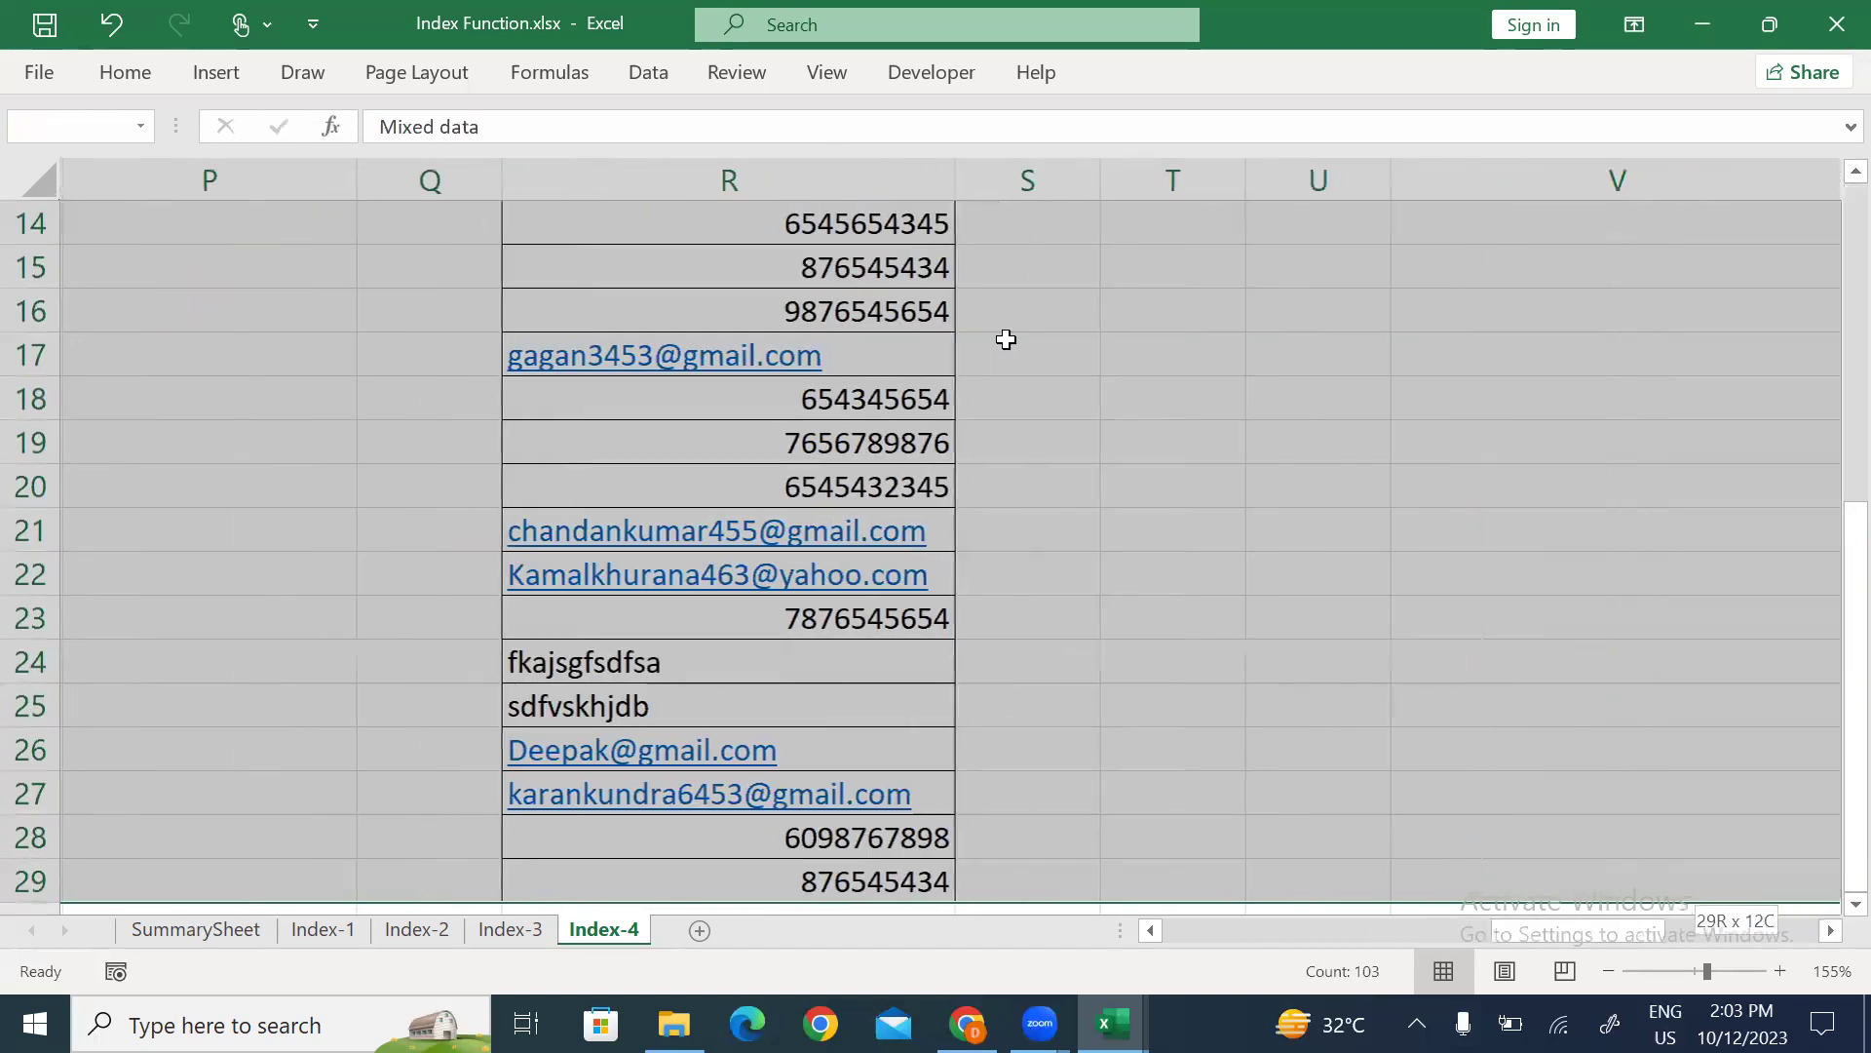
key(ctrl+BackSpace)
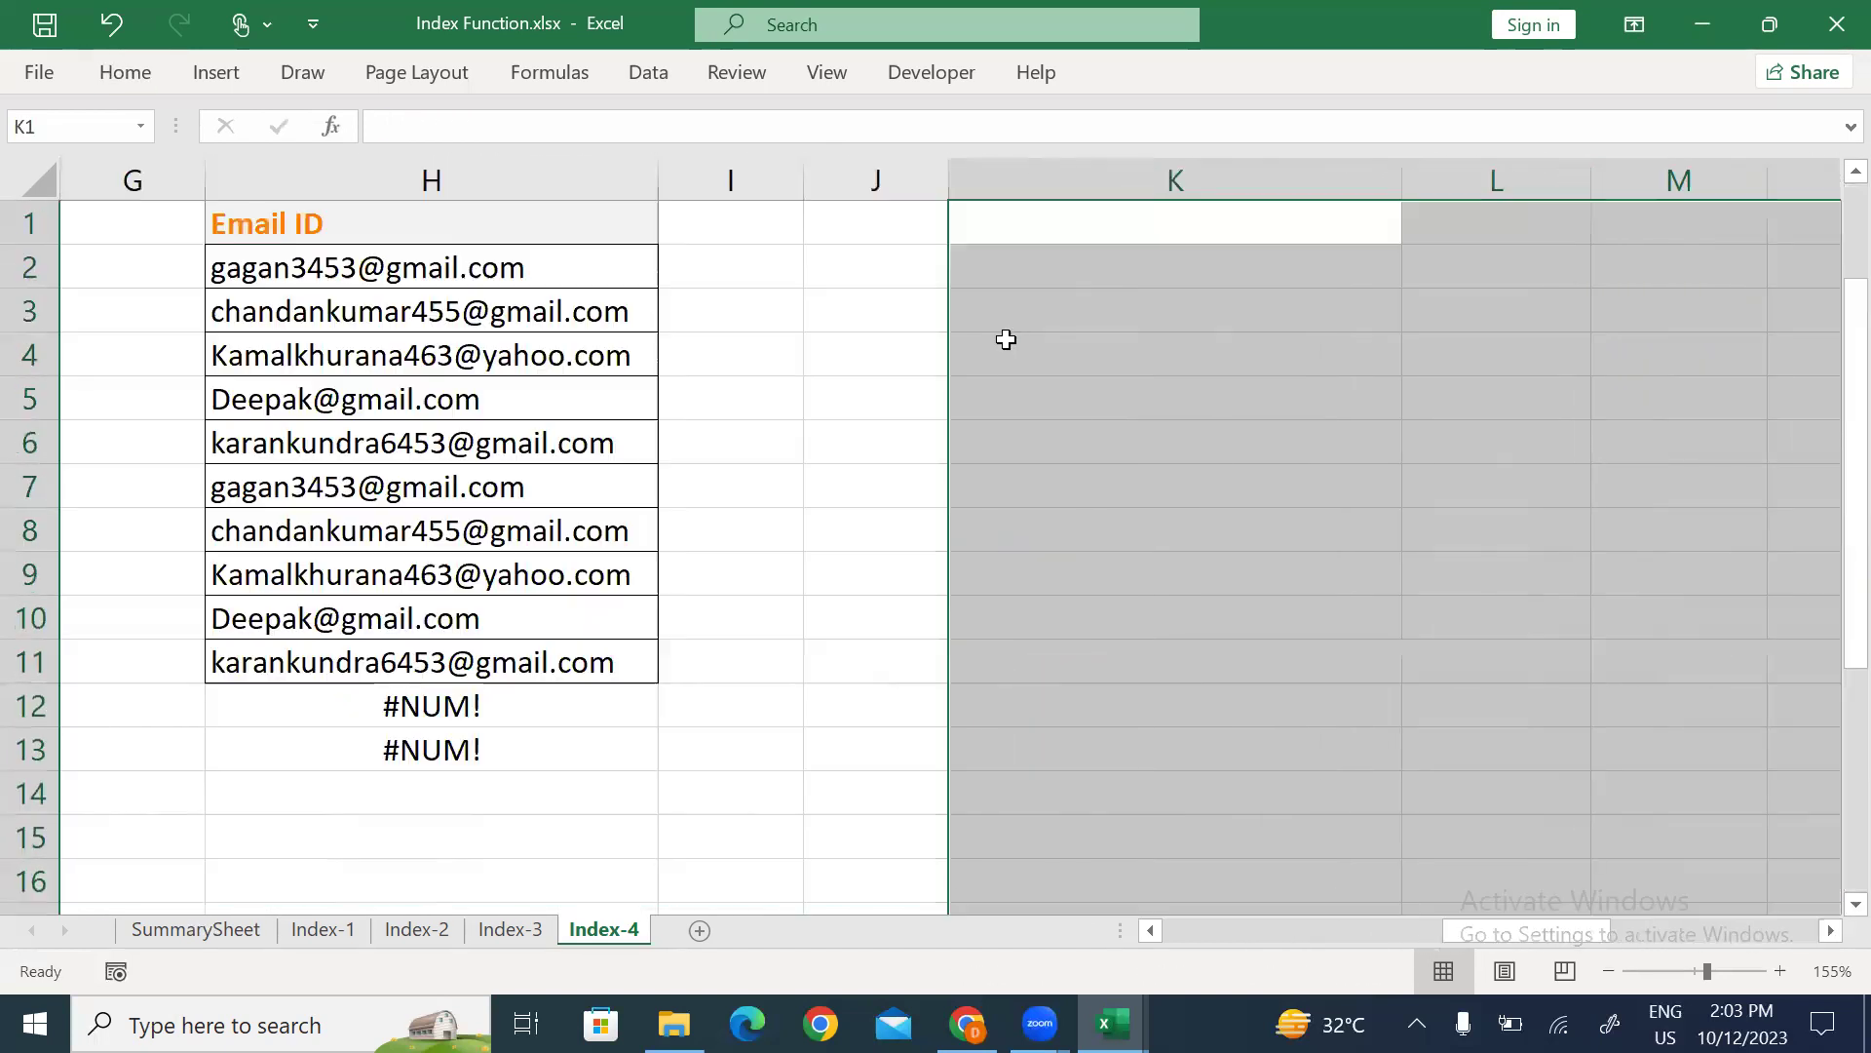
key(Left)
key(Left)
key(Left)
key(Left)
key(Left)
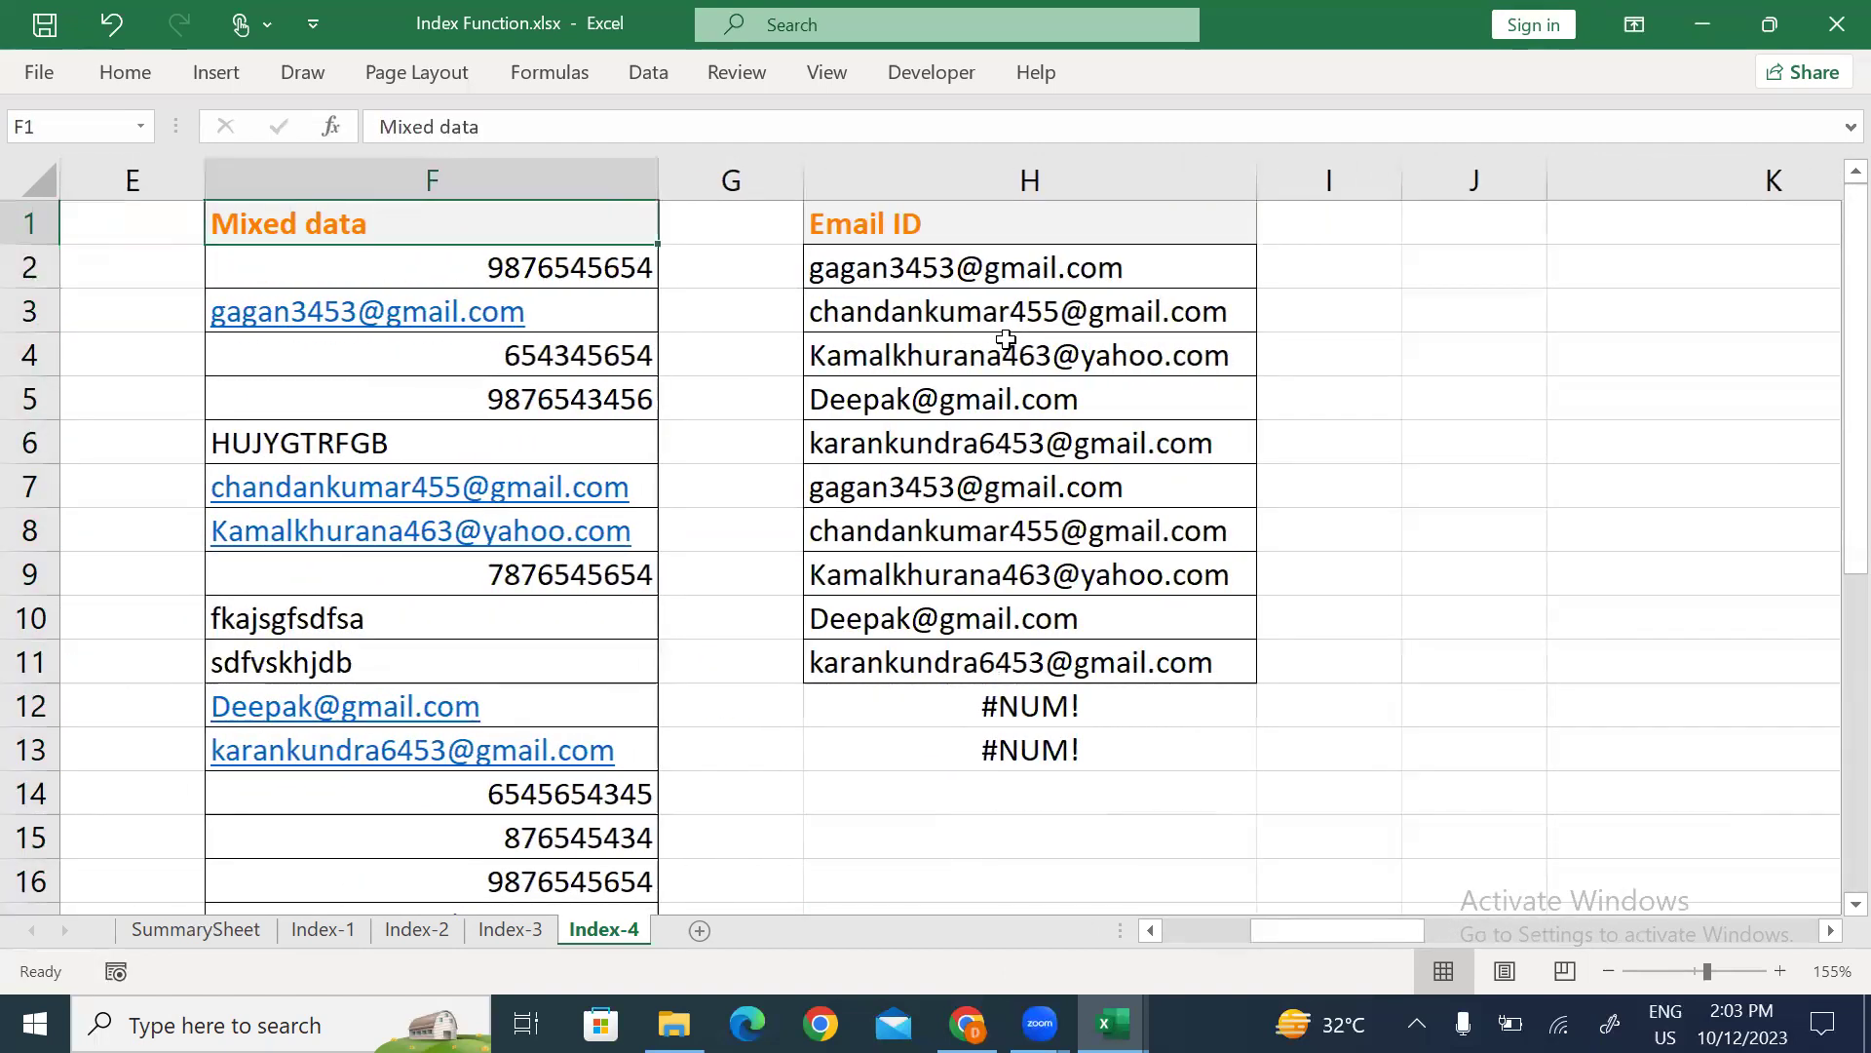
Copy the Mixed data list in column F of Index-4 into cell F1 of a new worksheet.
key(ctrl+shift+Down)
key(ctrl+c)
key(ctrl+Up)
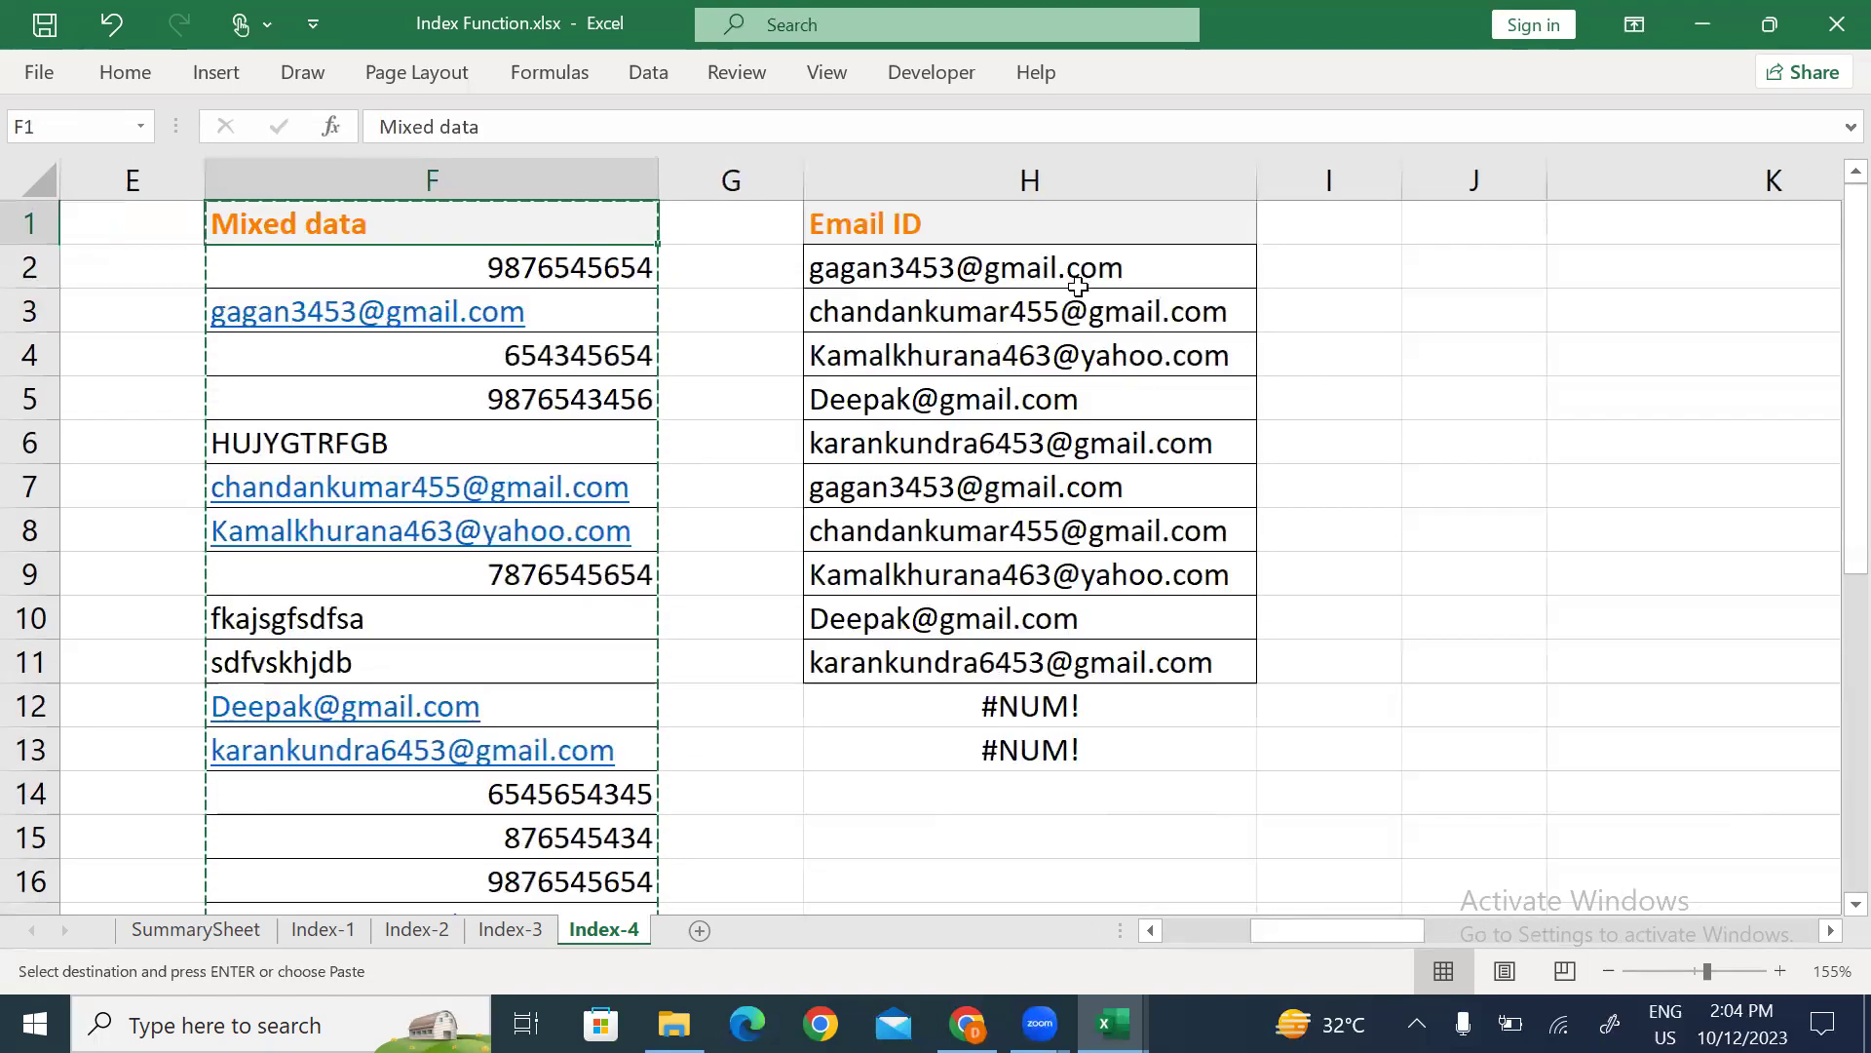
click(706, 922)
key(Right)
key(Right)
key(Right)
key(Right)
key(Right)
key(ctrl+v)
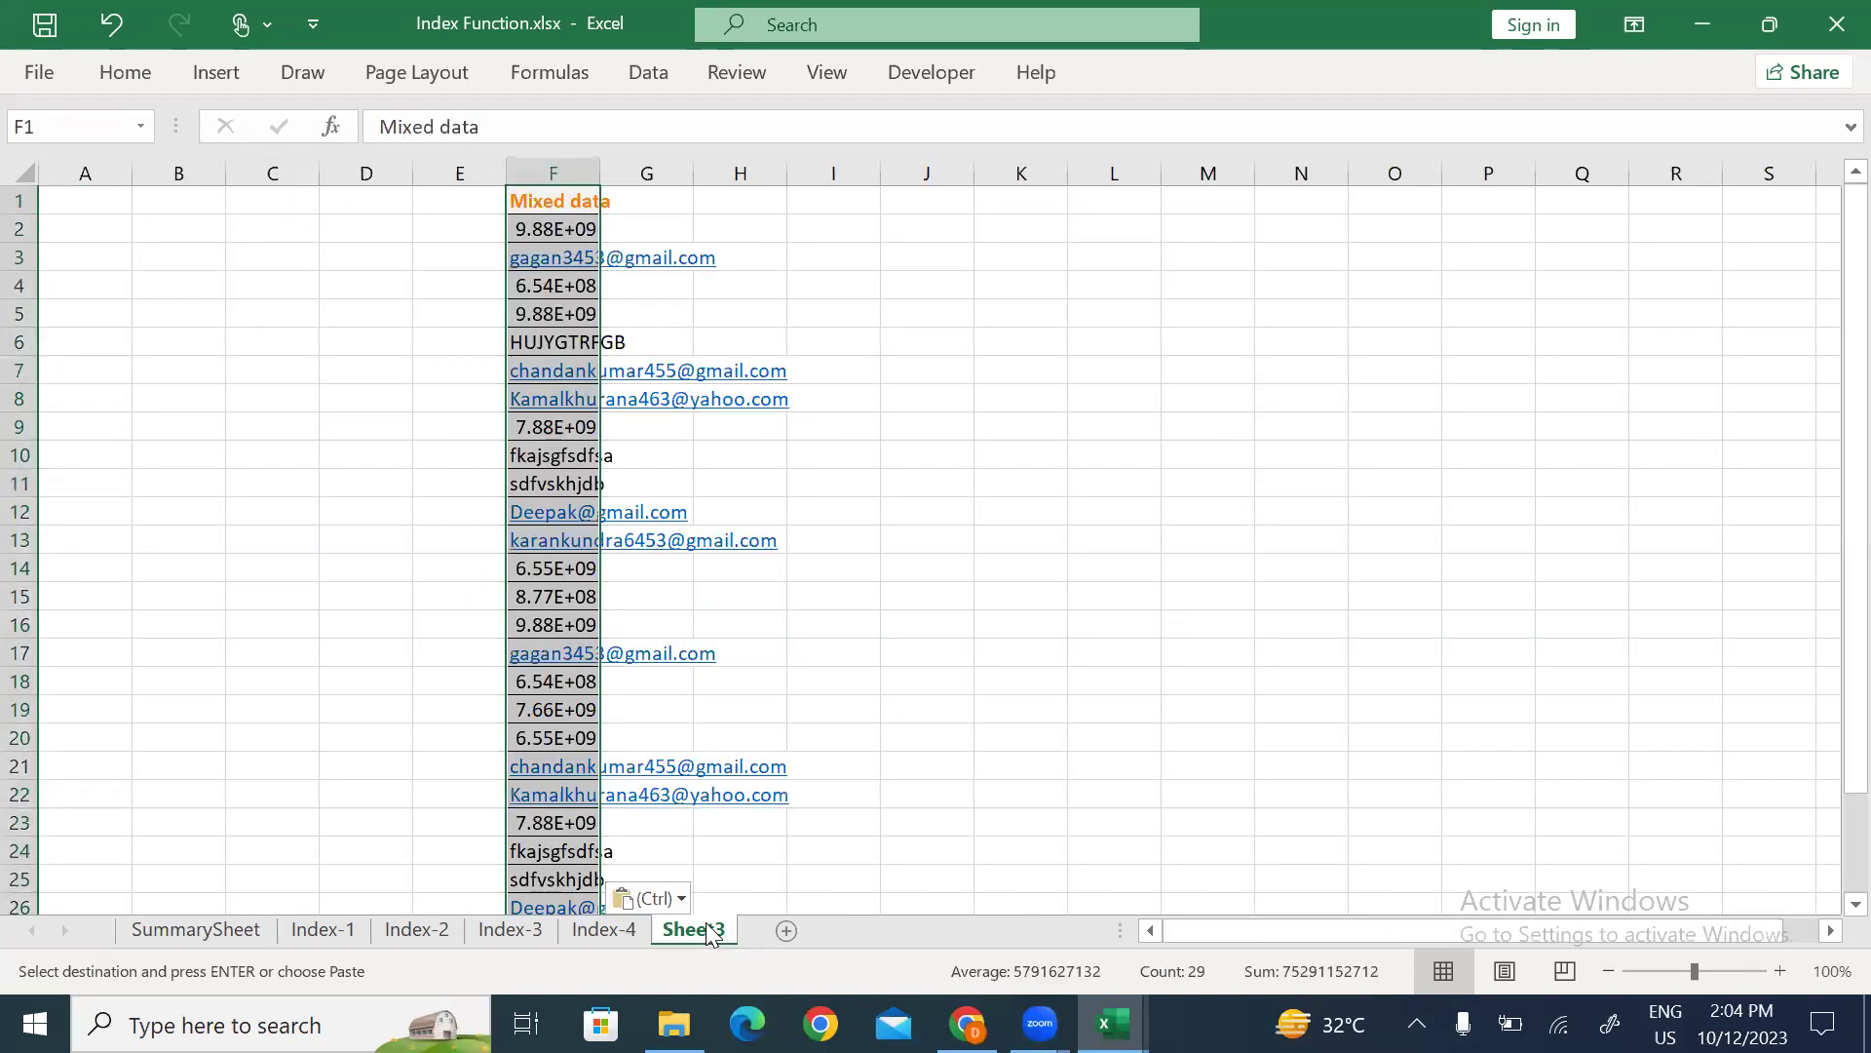
Fit the width of column F to the contents of the pasted Mixed data list.
key(alt+o)
key(c)
key(a)
scroll(709, 933, up, 4)
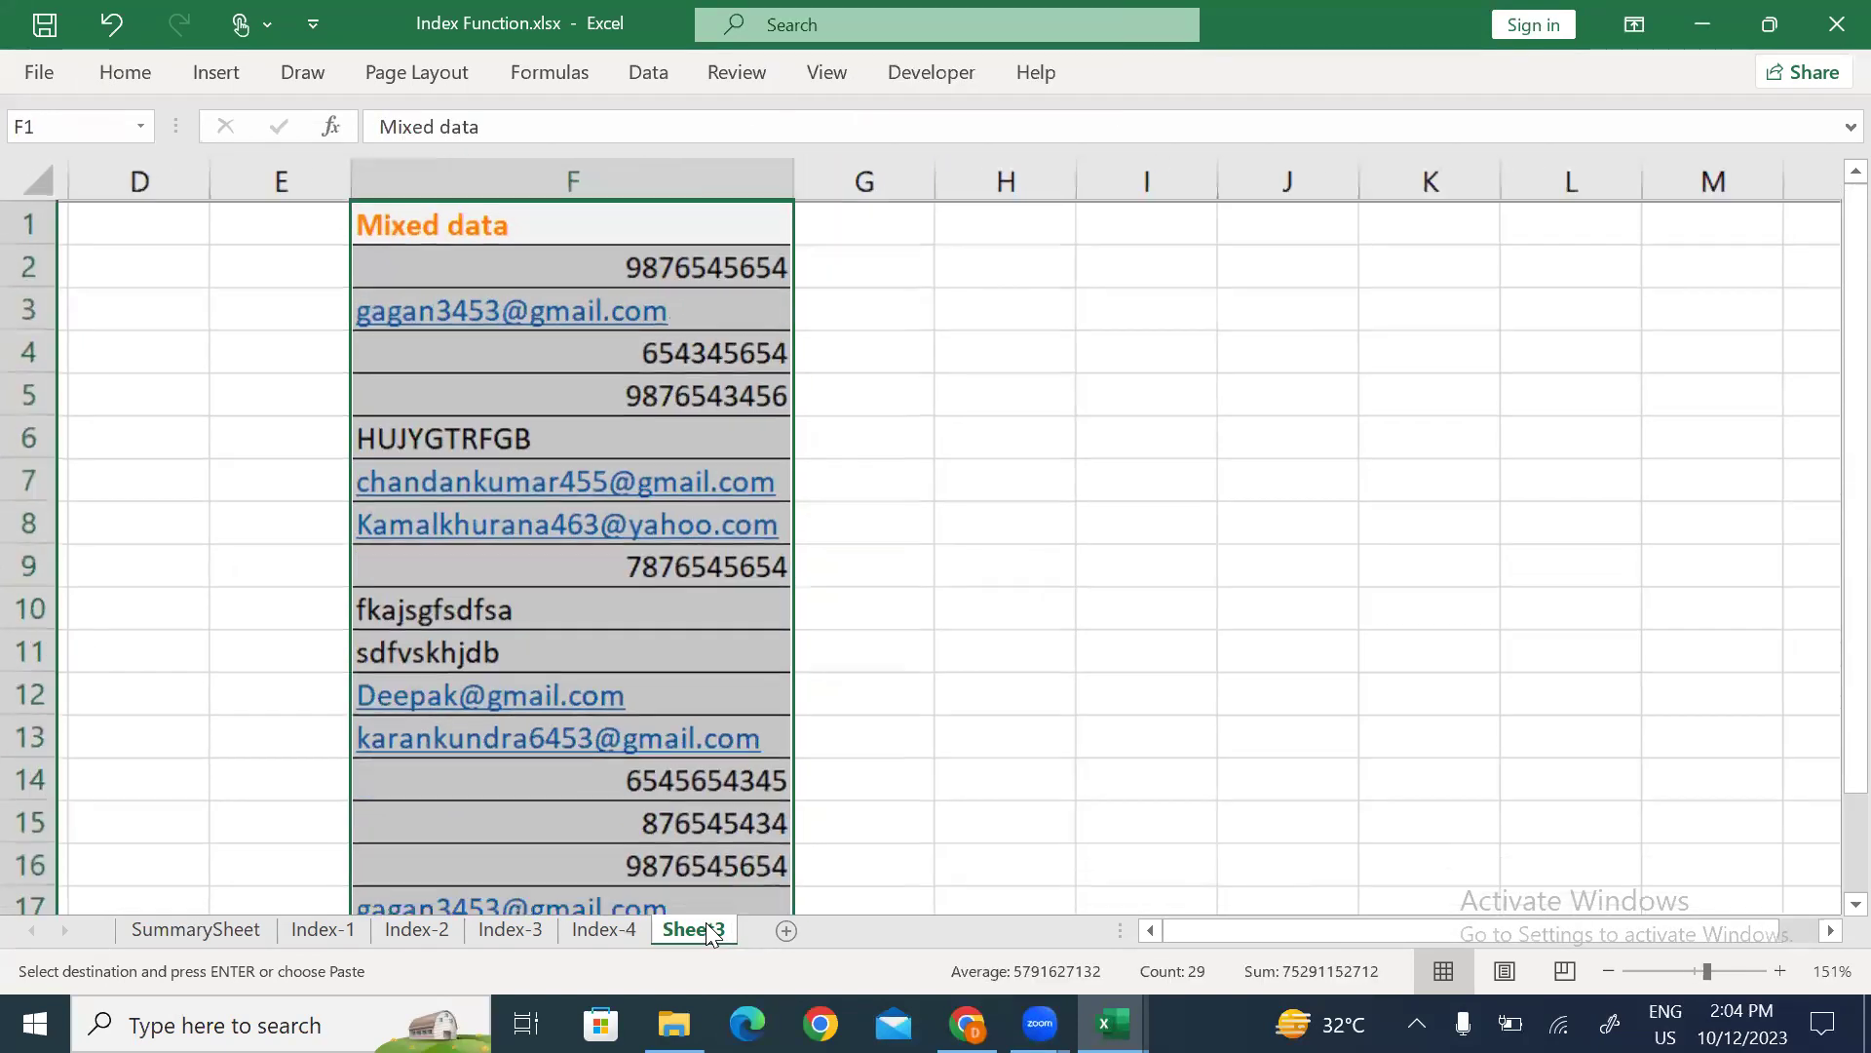
Enter the heading Mobile Number in cell H1.
key(Right)
key(Right)
key(Right)
key(Left)
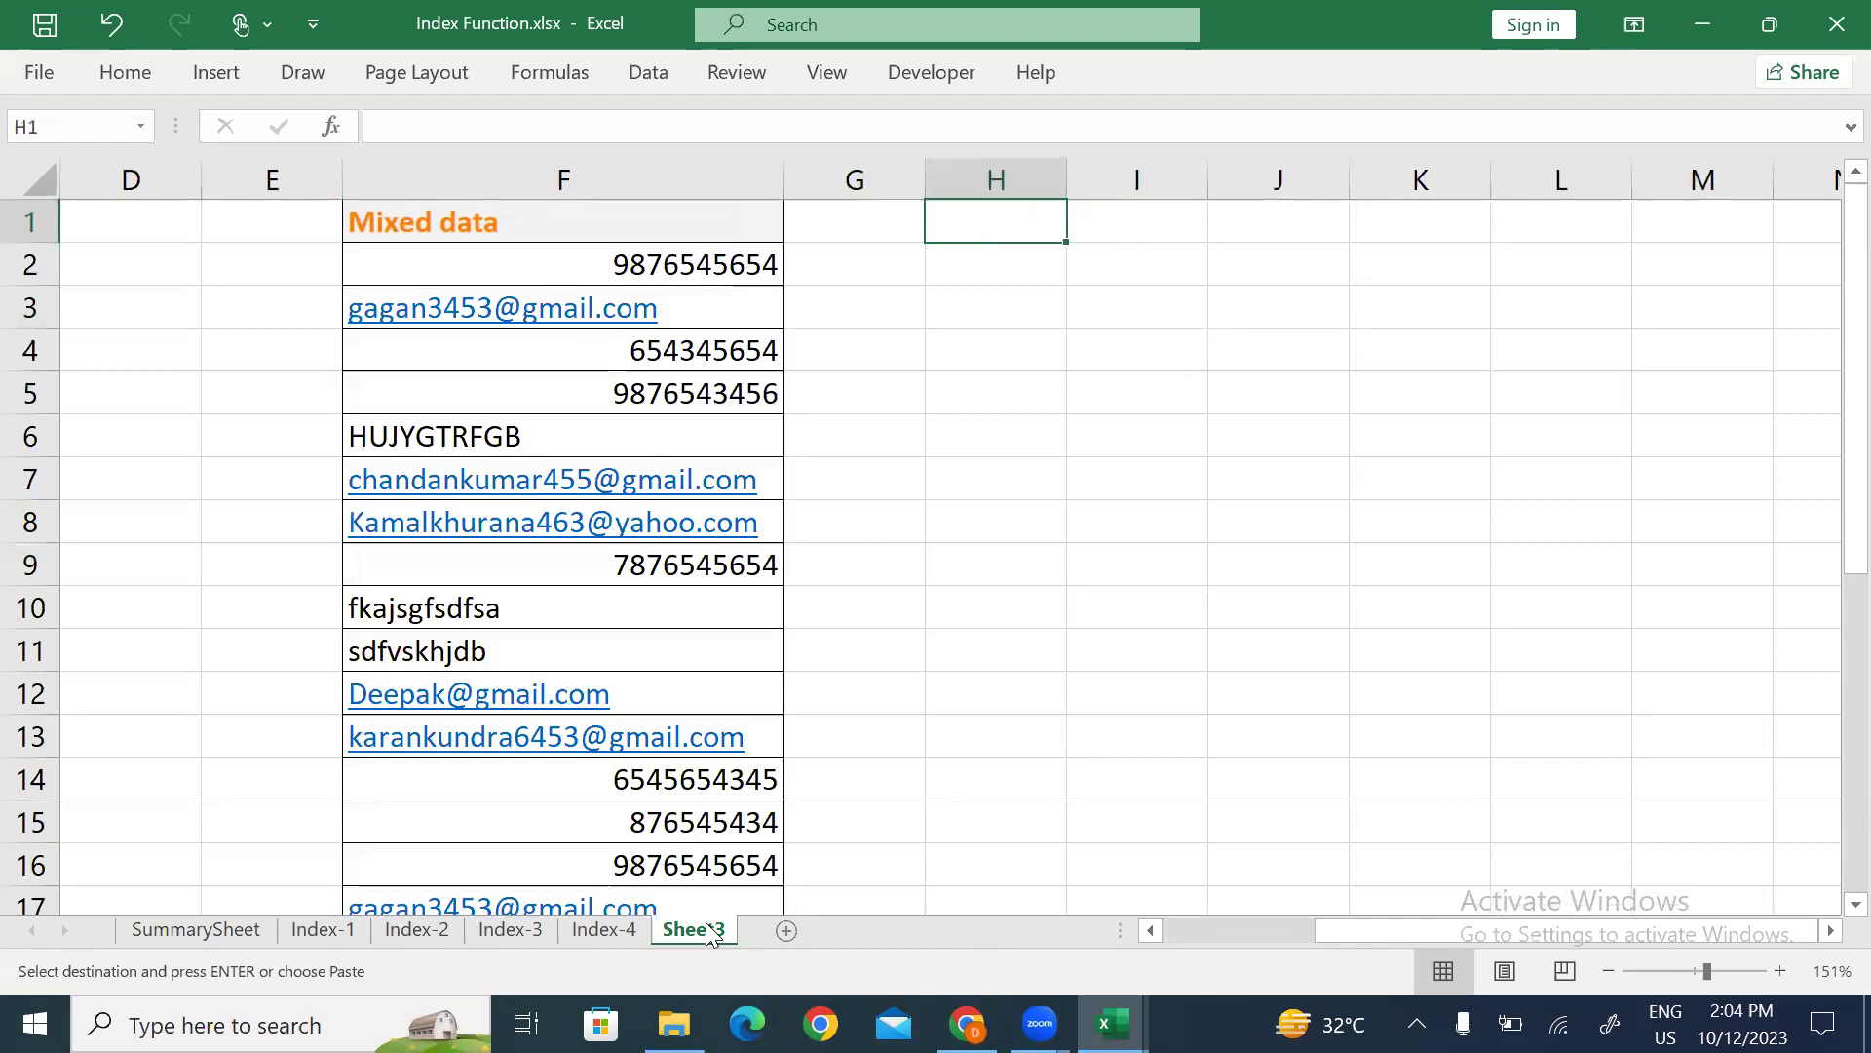
text(Mobile Number)
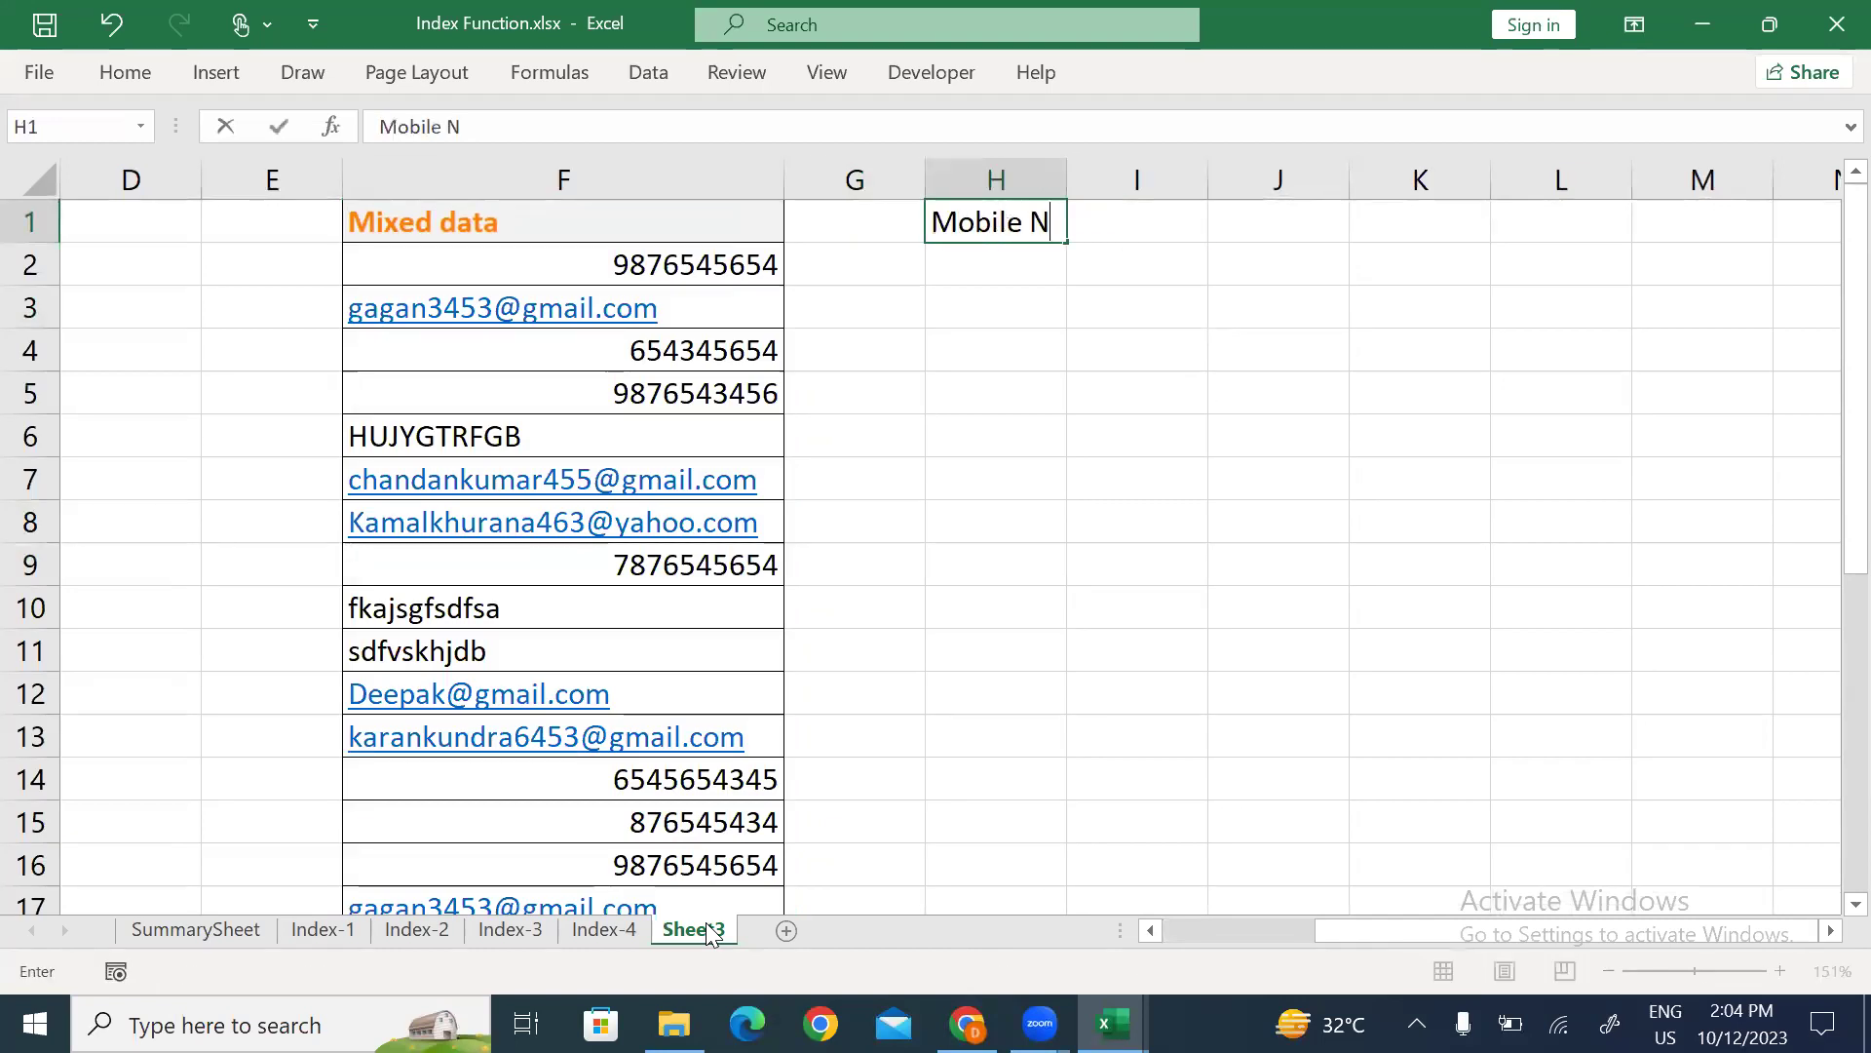
key(ctrl+Return)
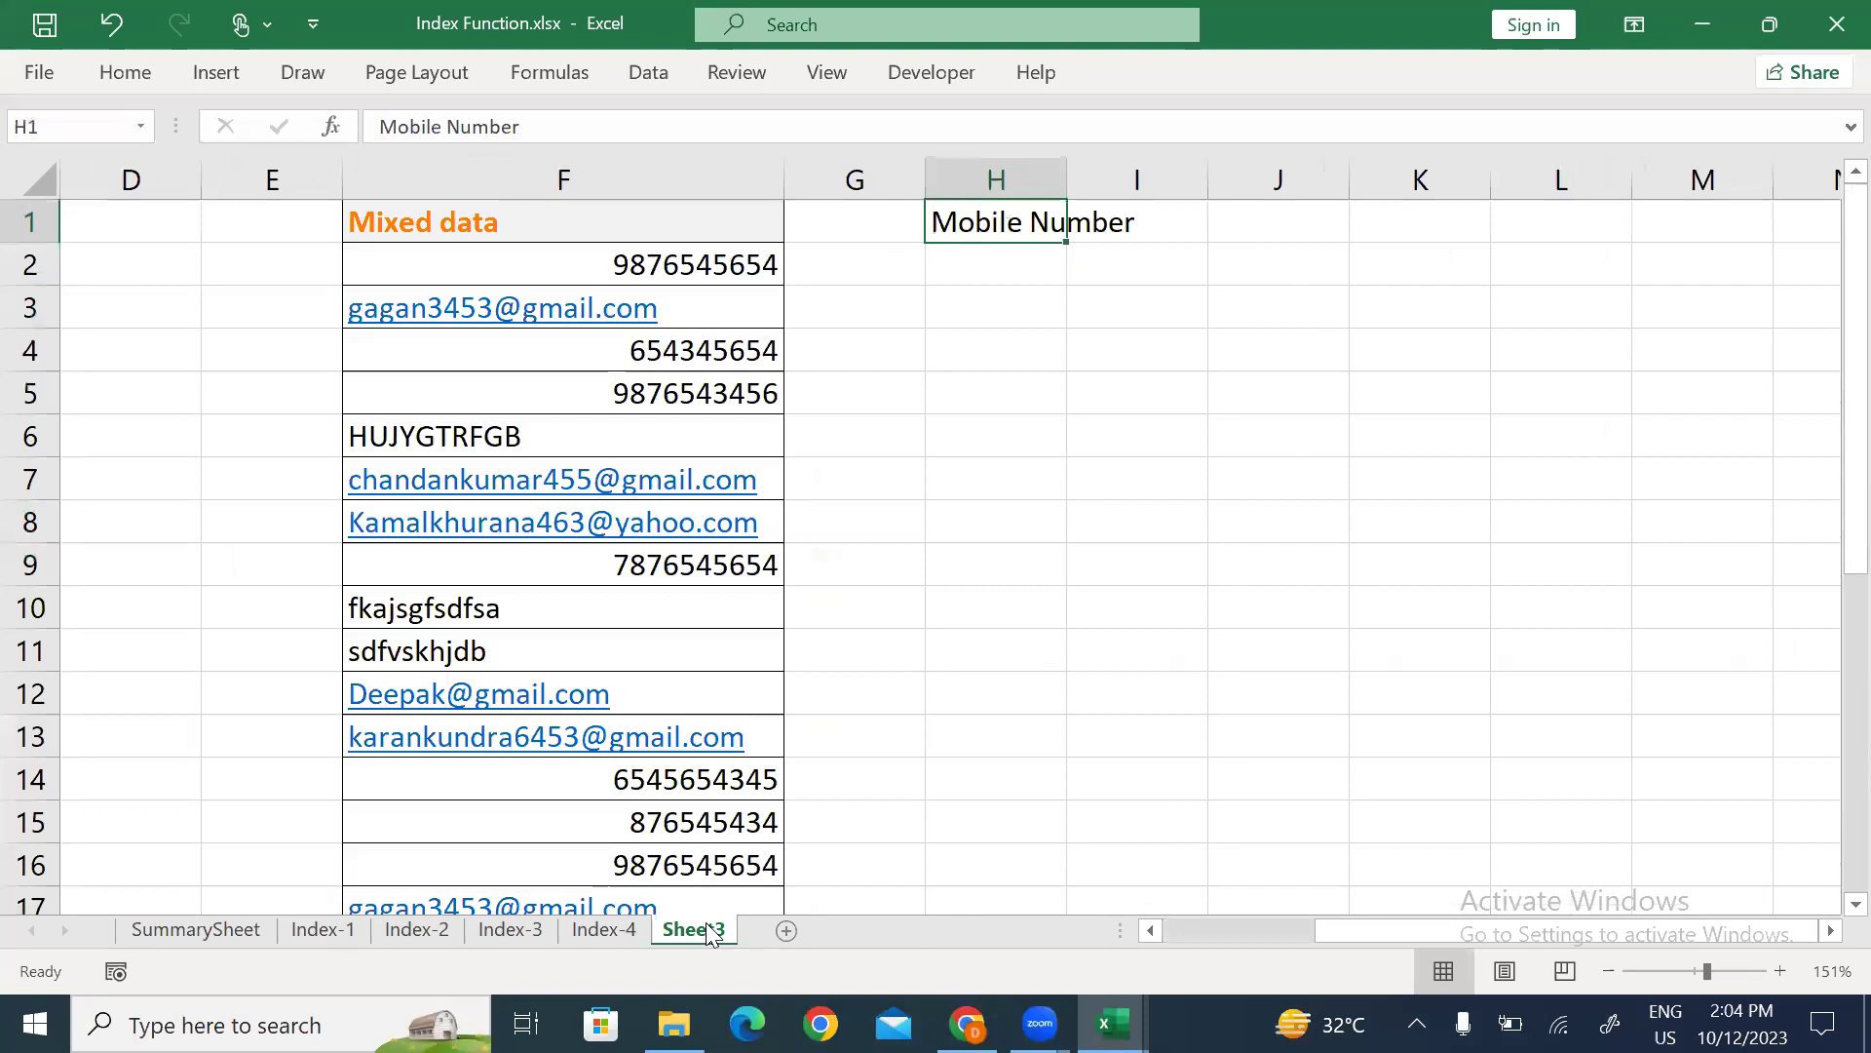
Give the heading in H1 the same orange cell style as the Mixed data heading and widen column H to fit it.
key(Down)
key(Up)
key(alt+h)
key(j)
key(Down)
key(Return)
Start an INDEX formula in cell H2 with the absolute range $F$2:$F$29 as its array.
key(Down)
text(=)
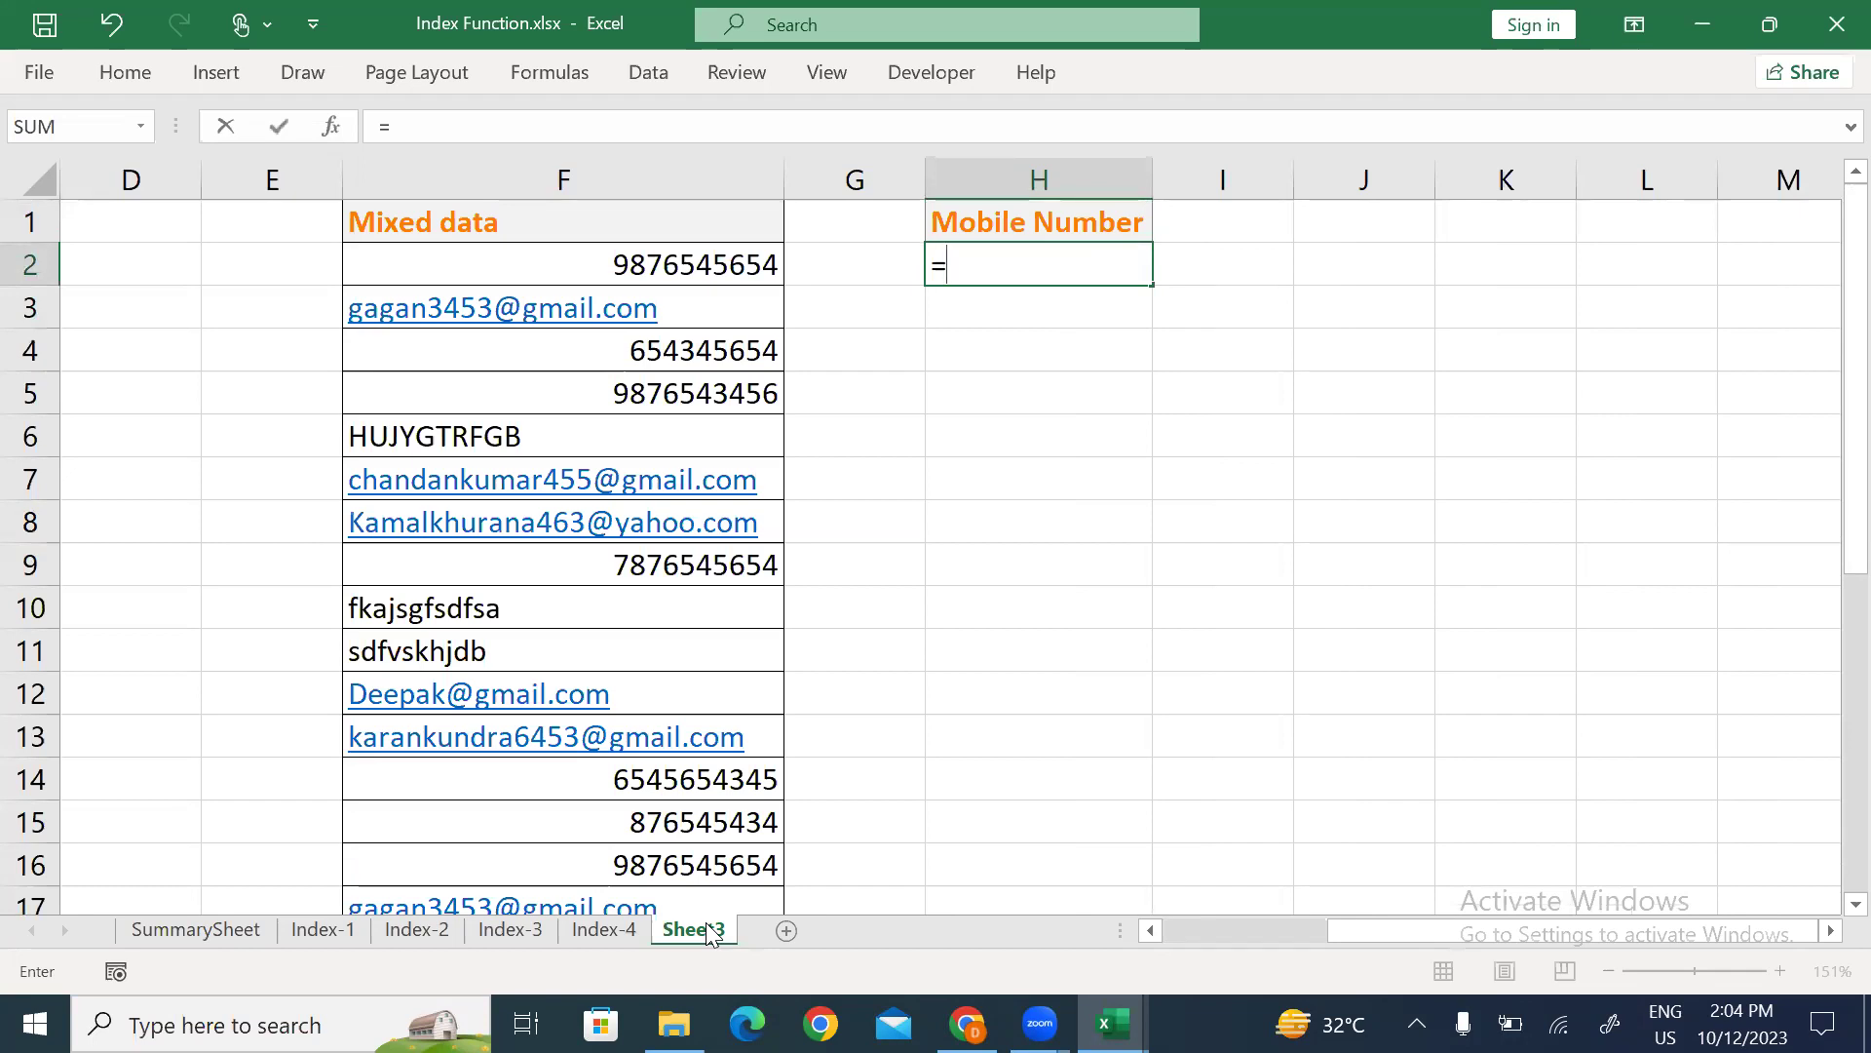
text(inde)
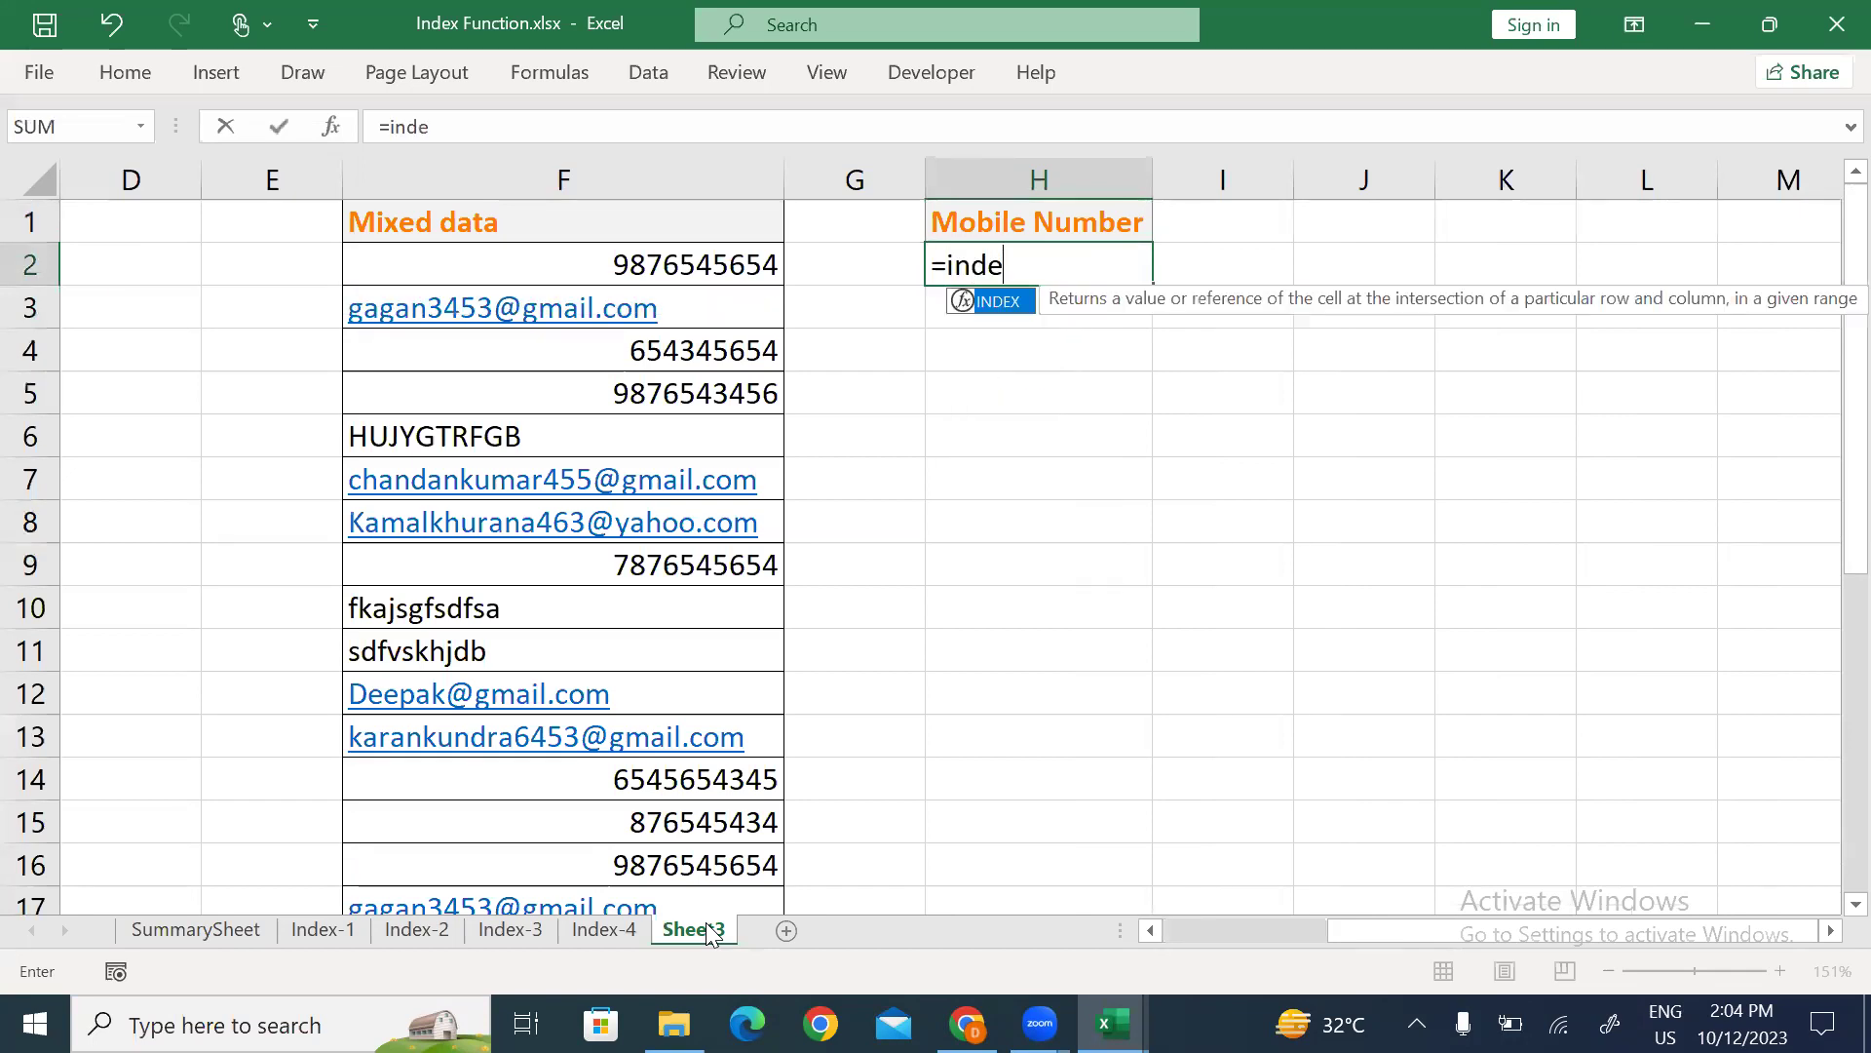
key(Tab)
key(Left)
key(Left)
key(ctrl+shift+Down)
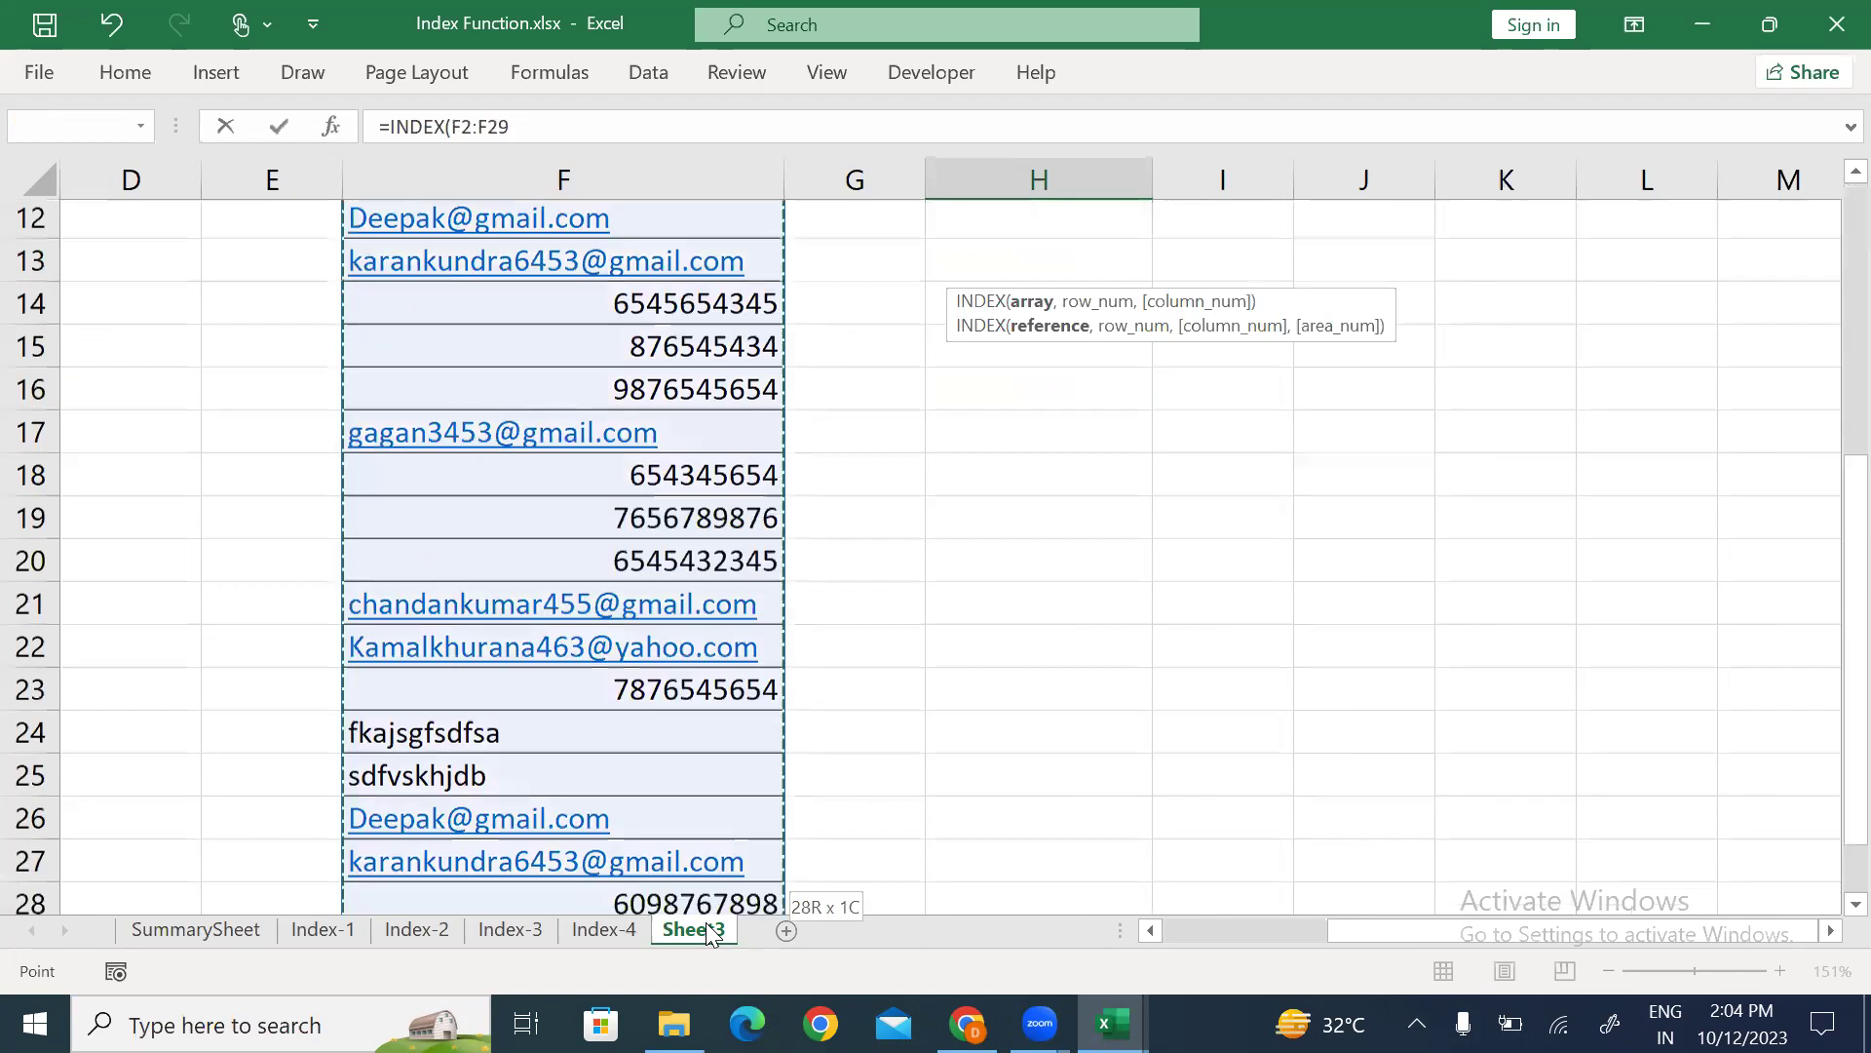
key(F4)
text(,)
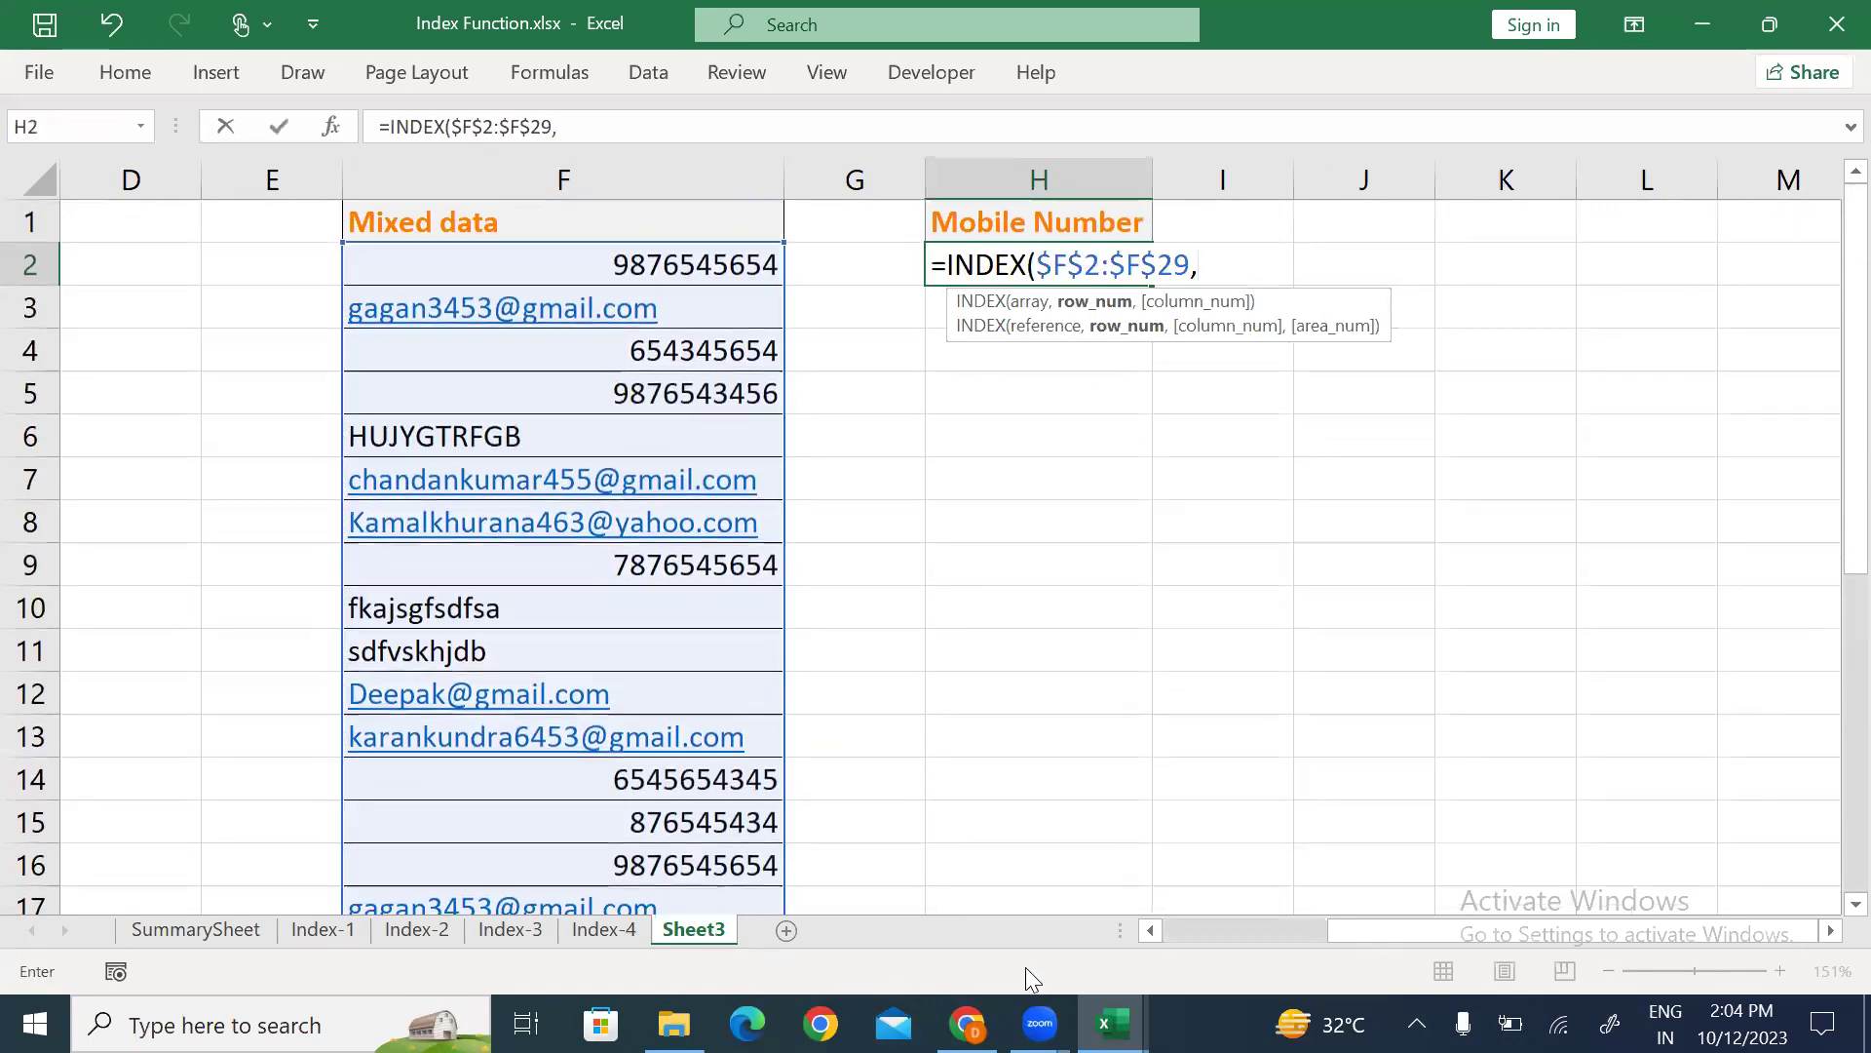
Nest SMALL and IF as the row number, with the first condition (LEN($F$2:$F$29)=10) followed by a multiplication.
text(smal)
key(Tab)
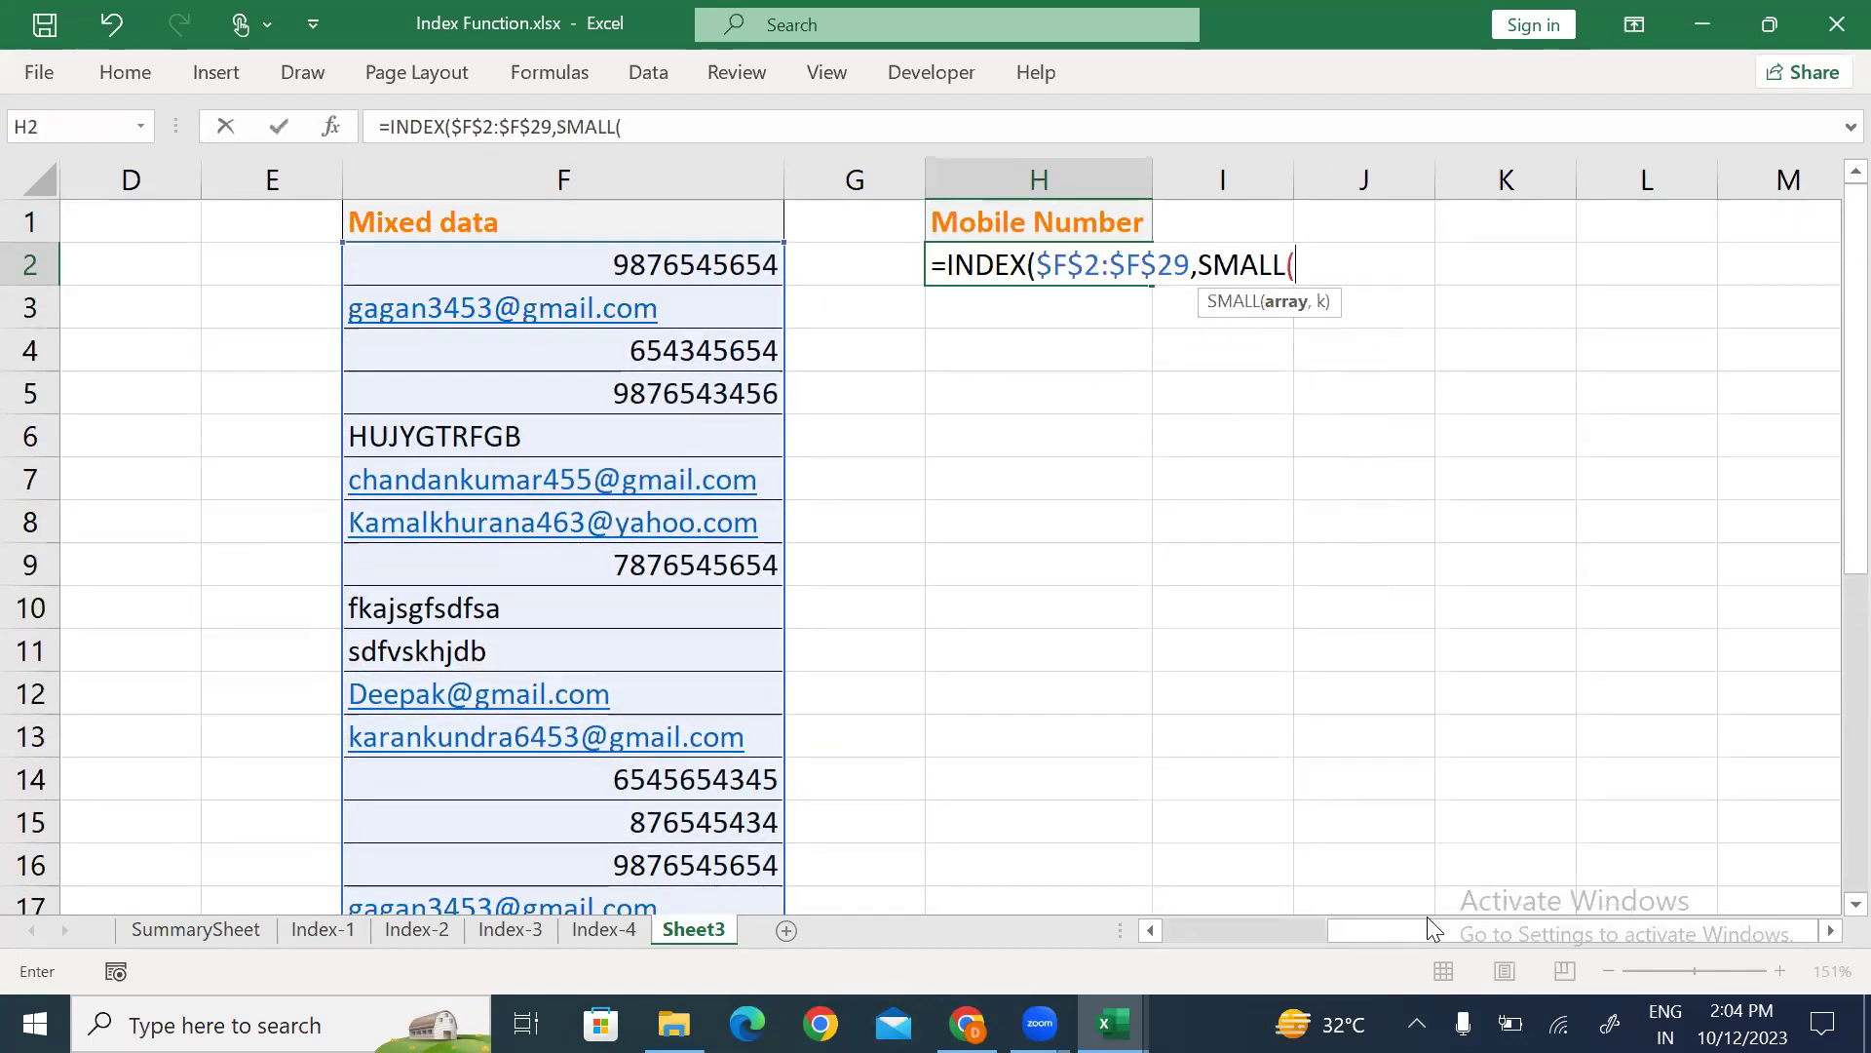
text(if)
key(Tab)
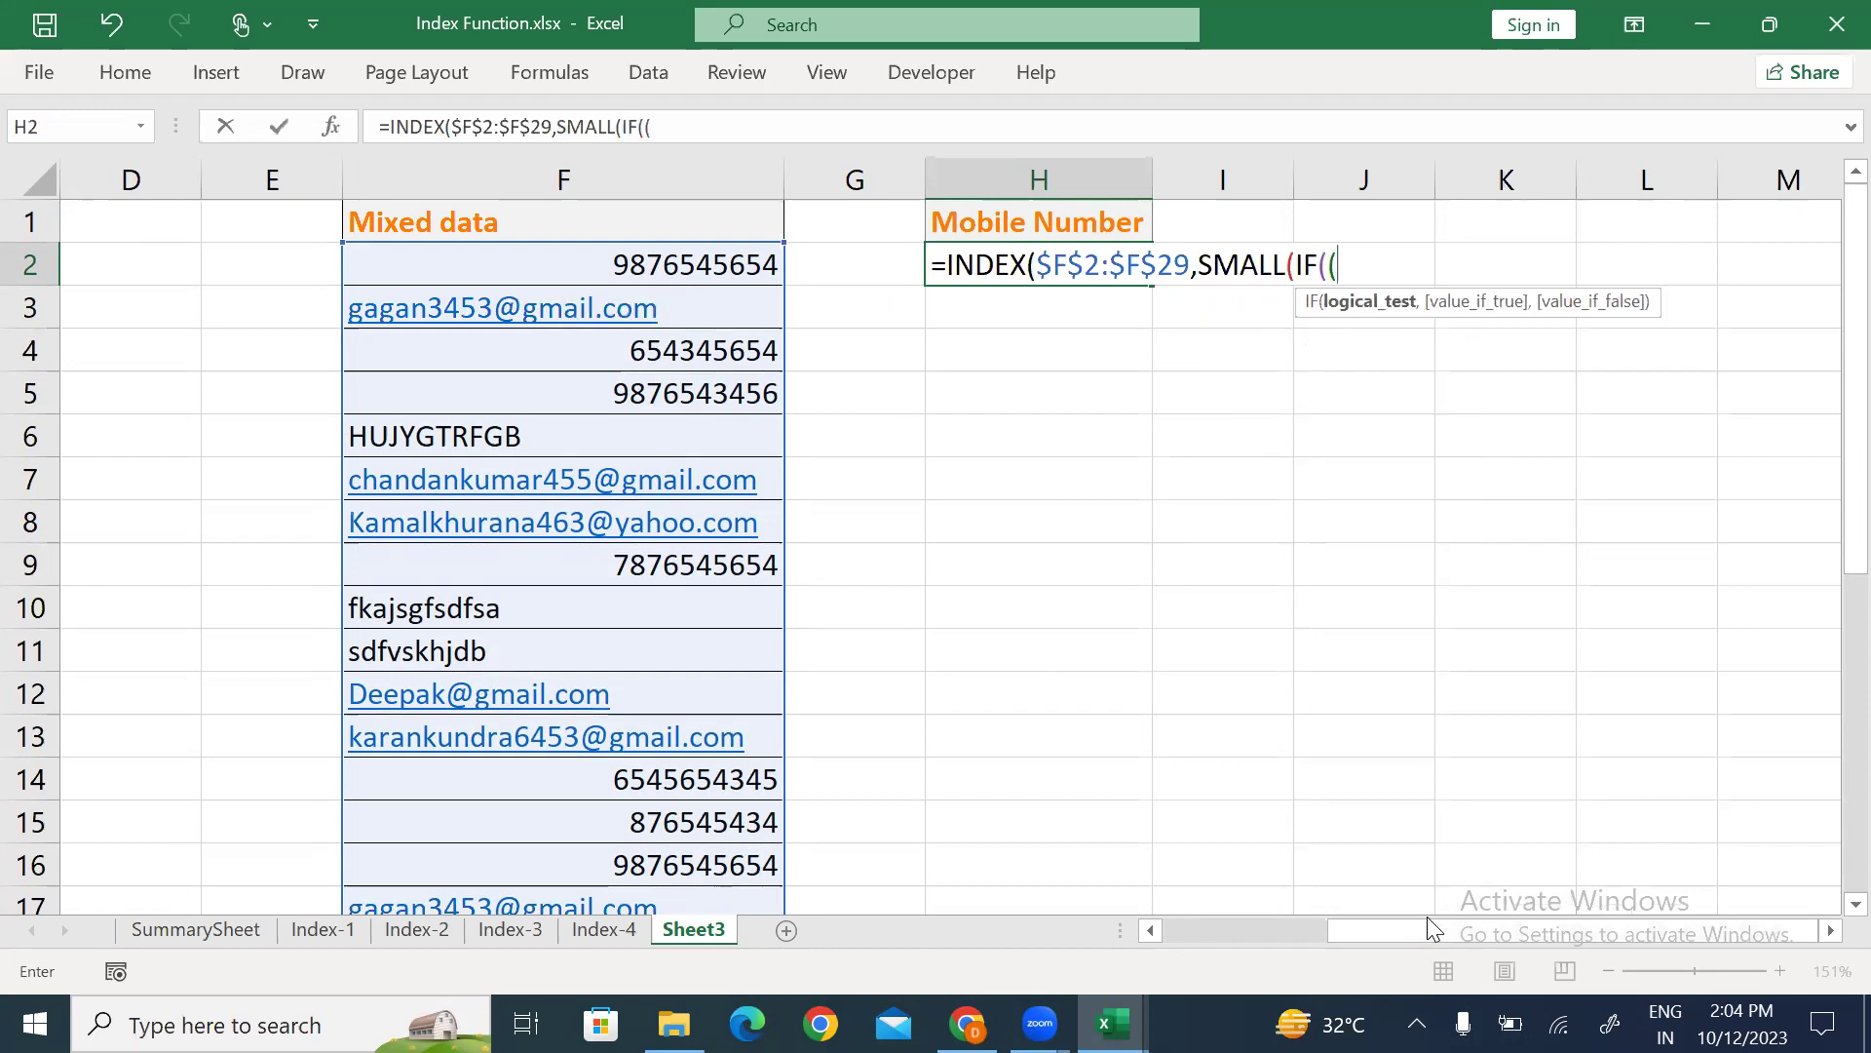
text((len)
key(Tab)
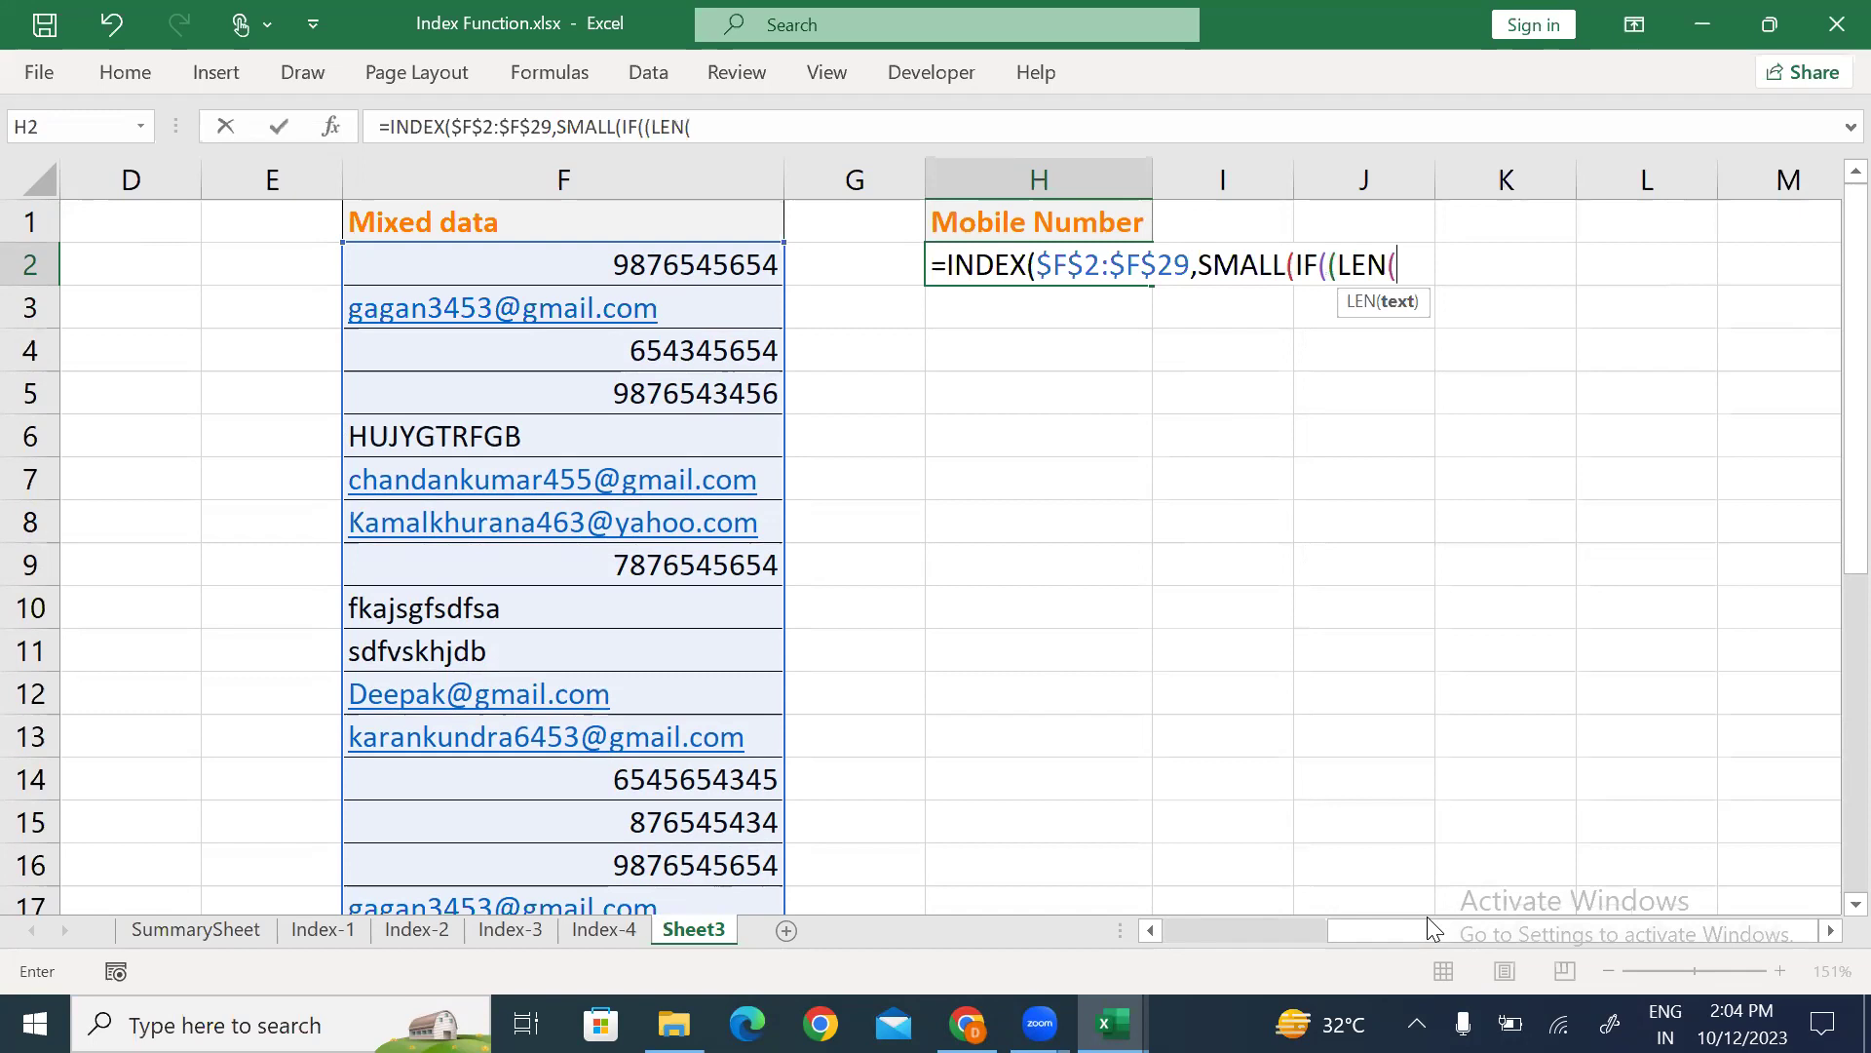
key(Left)
key(Left)
key(ctrl+shift+Down)
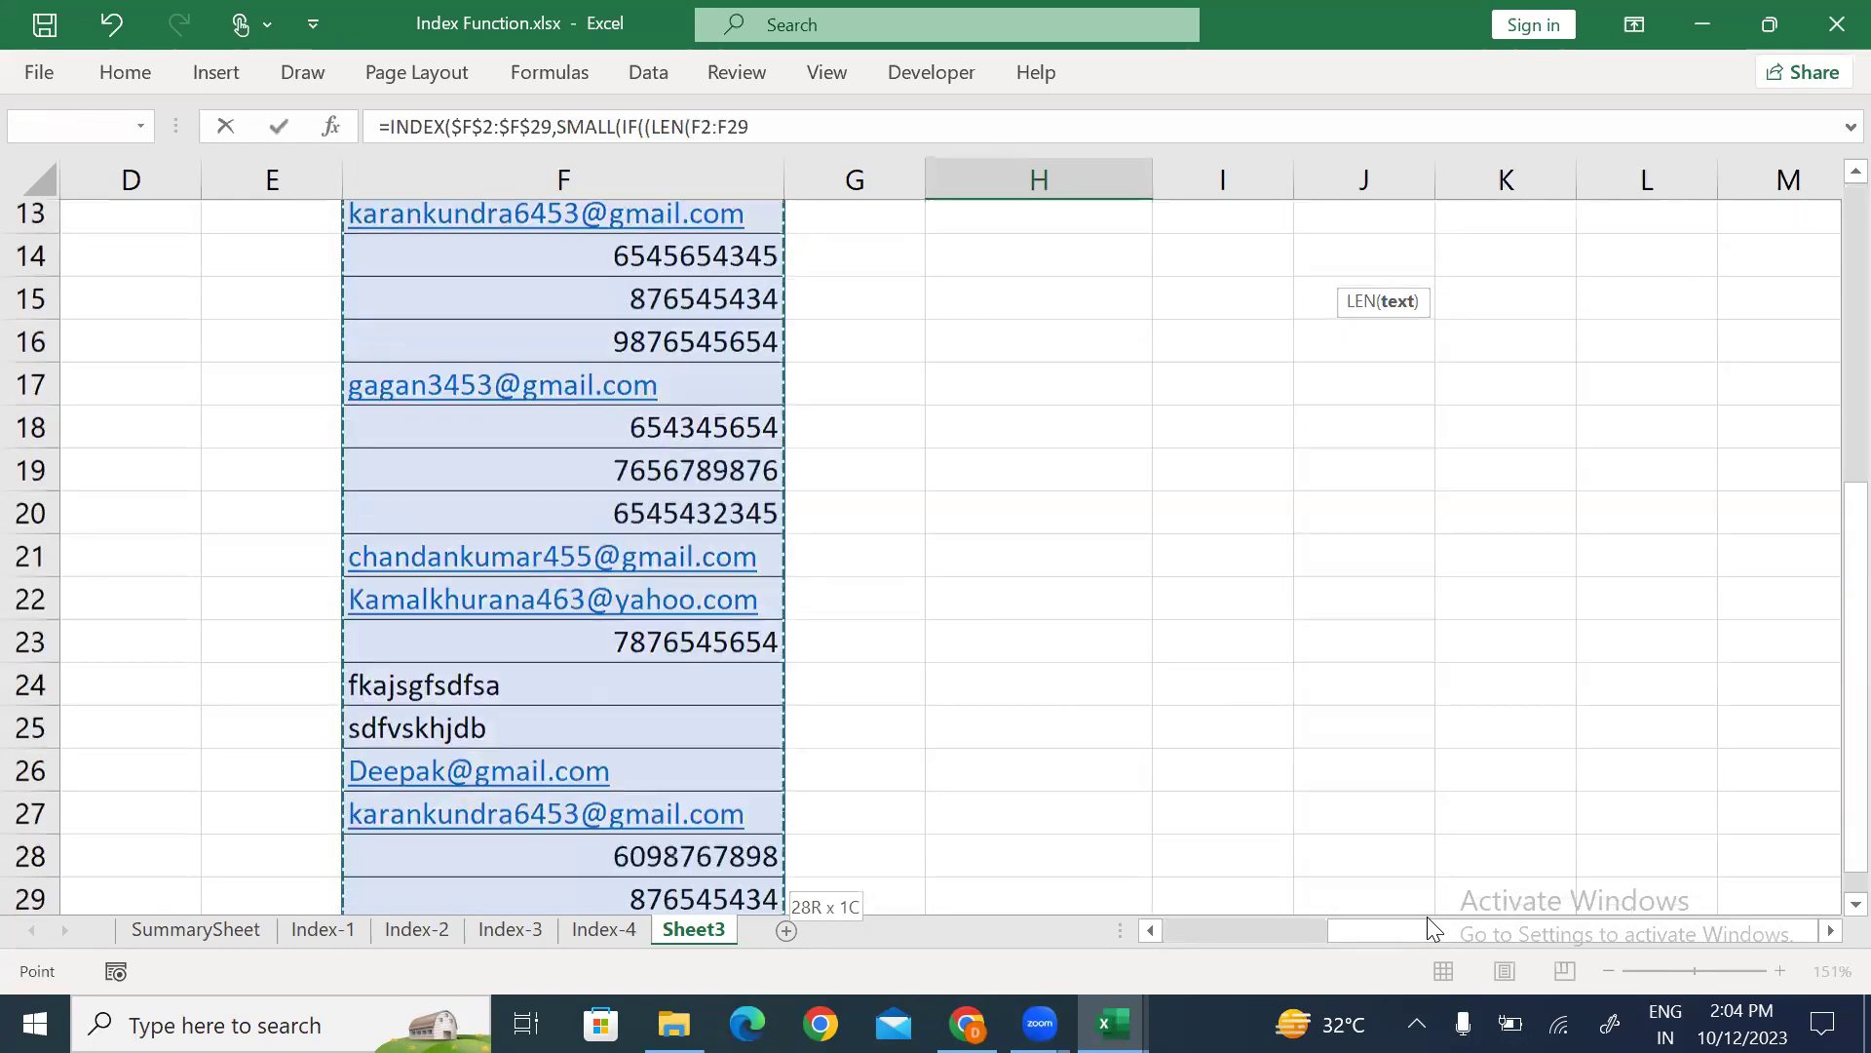
key(F4)
text()=1)
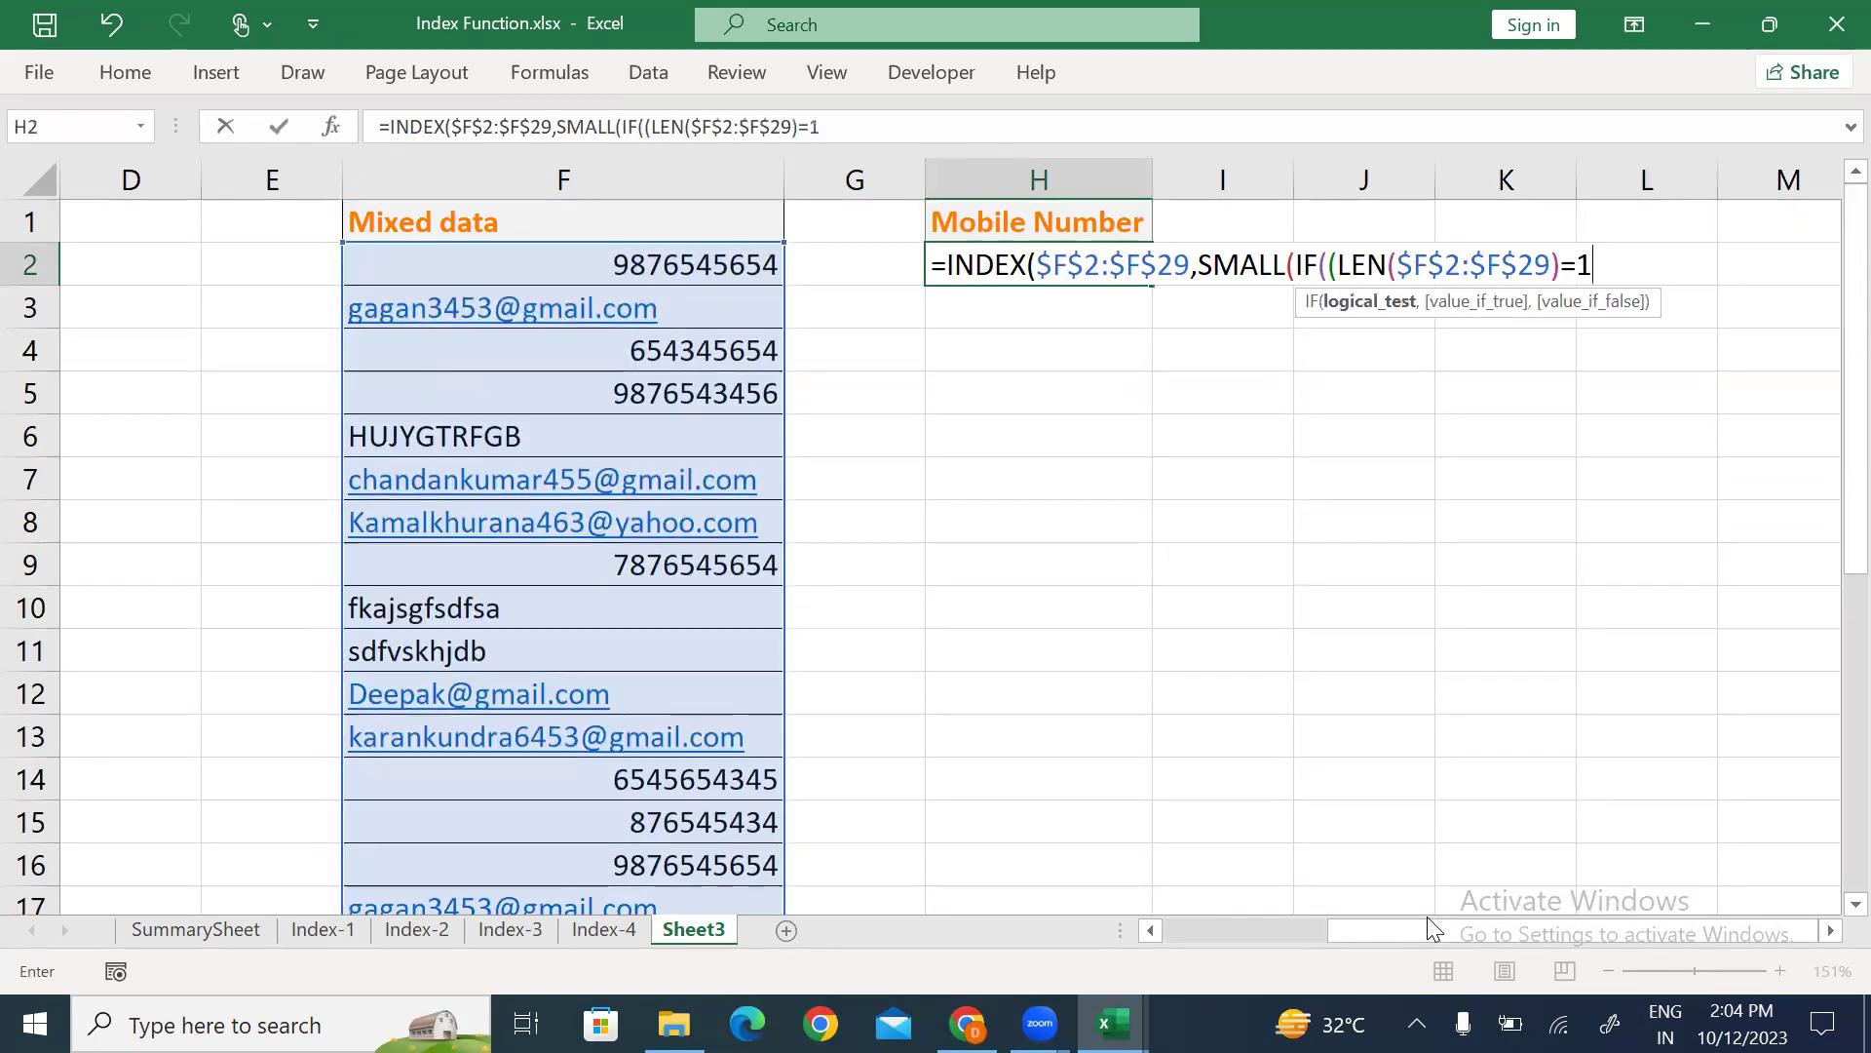
text(0)*()
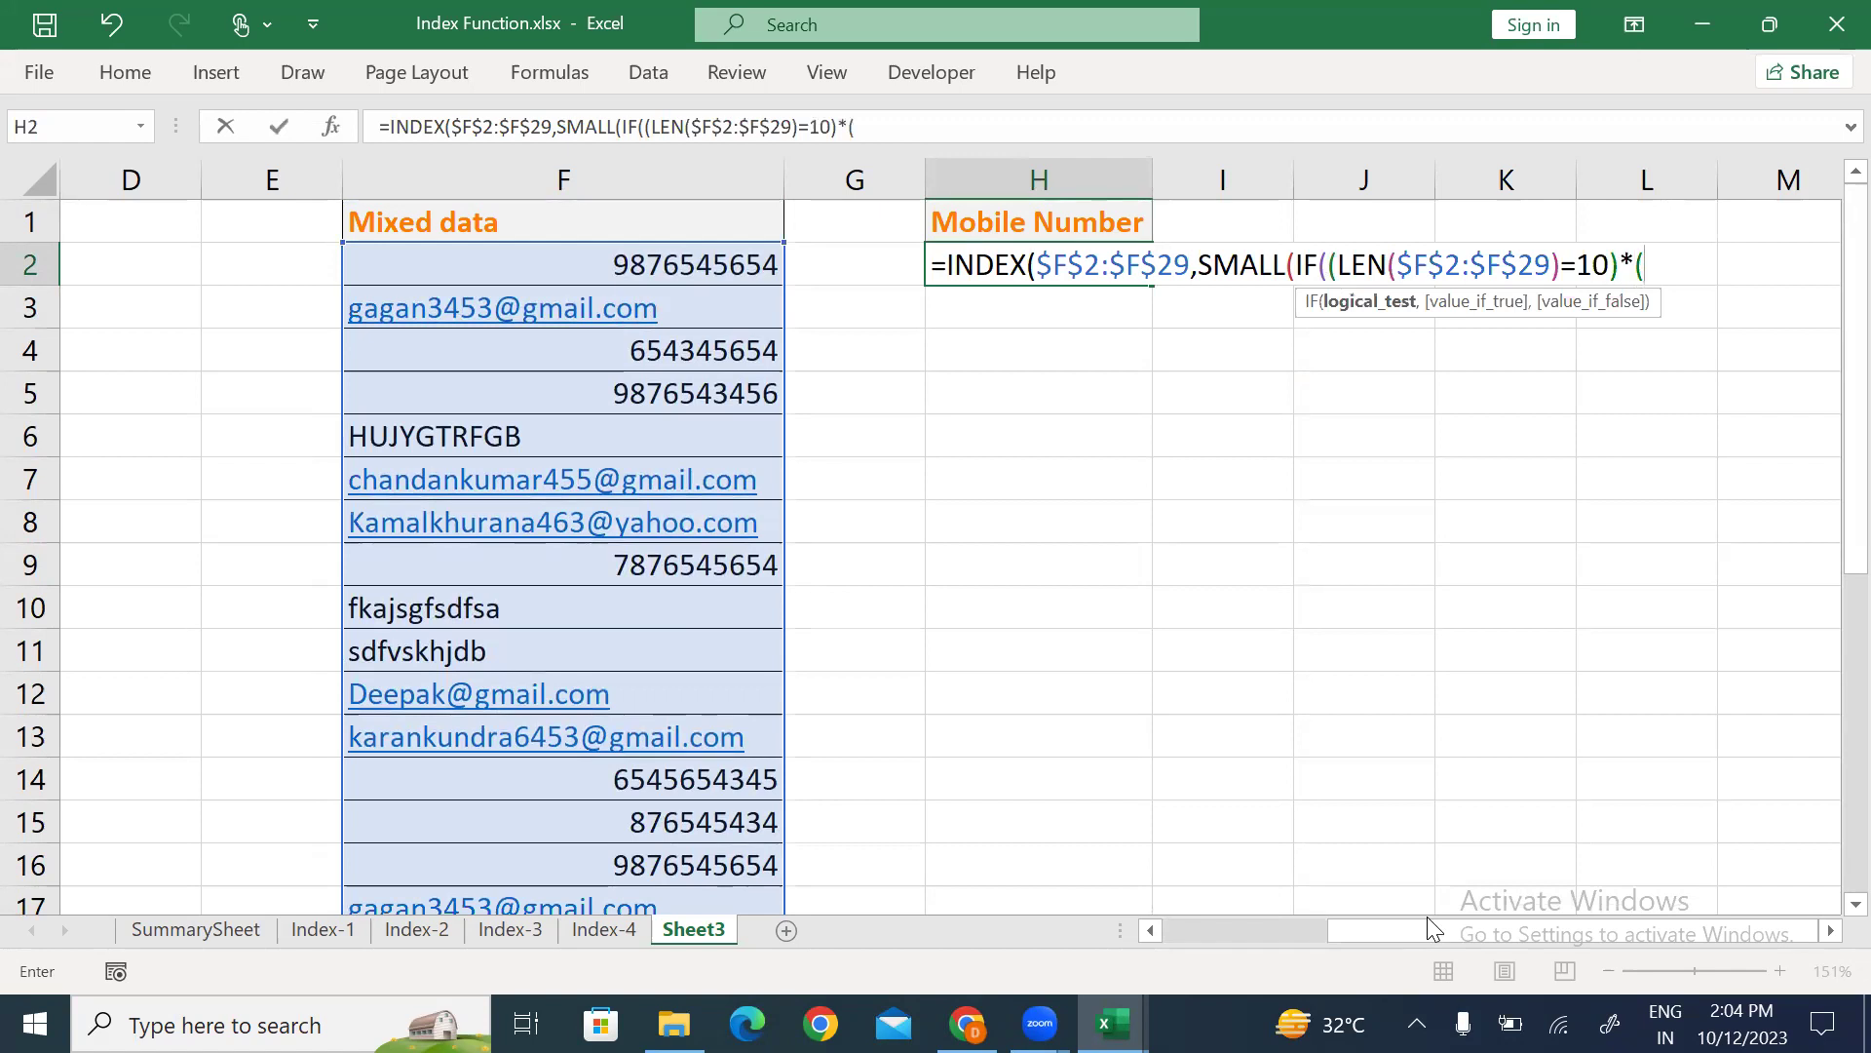
Add (ISNUMBER($F$2:$F$29)) as the second condition of the IF test in H2.
text(isnum)
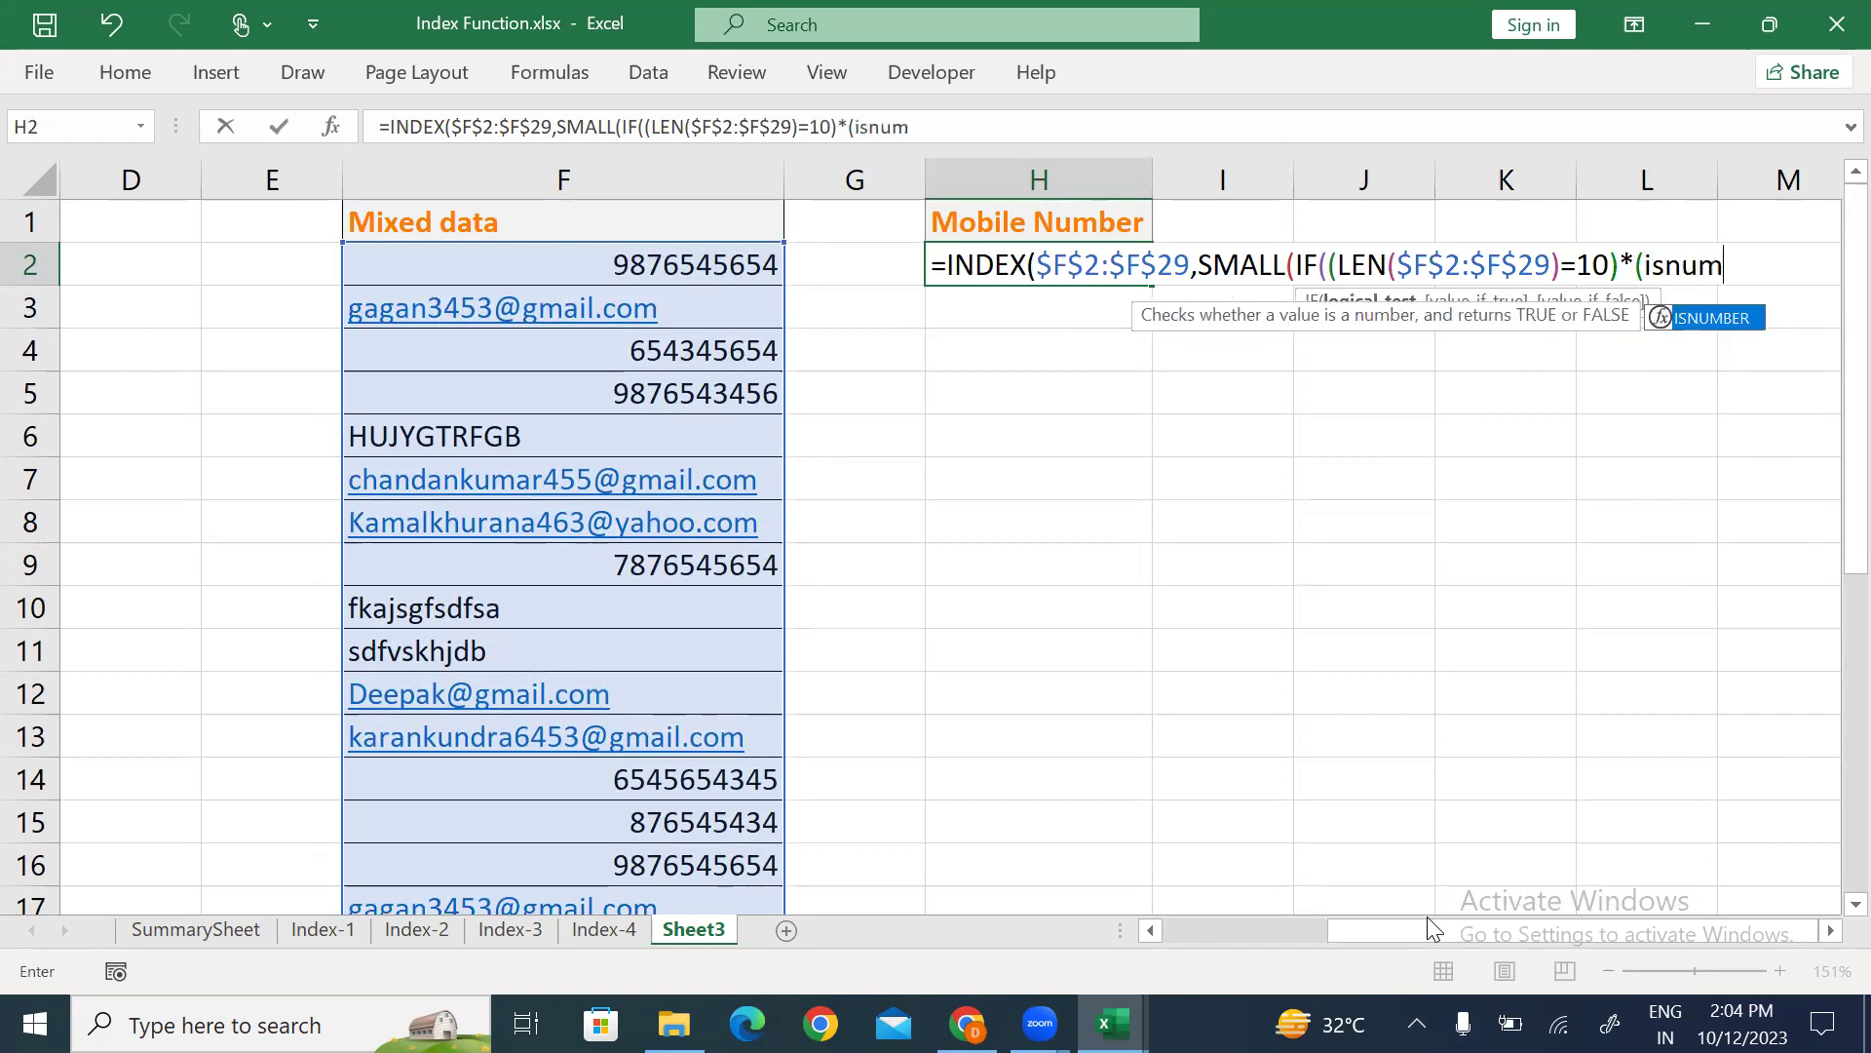
key(Tab)
key(Left)
key(Left)
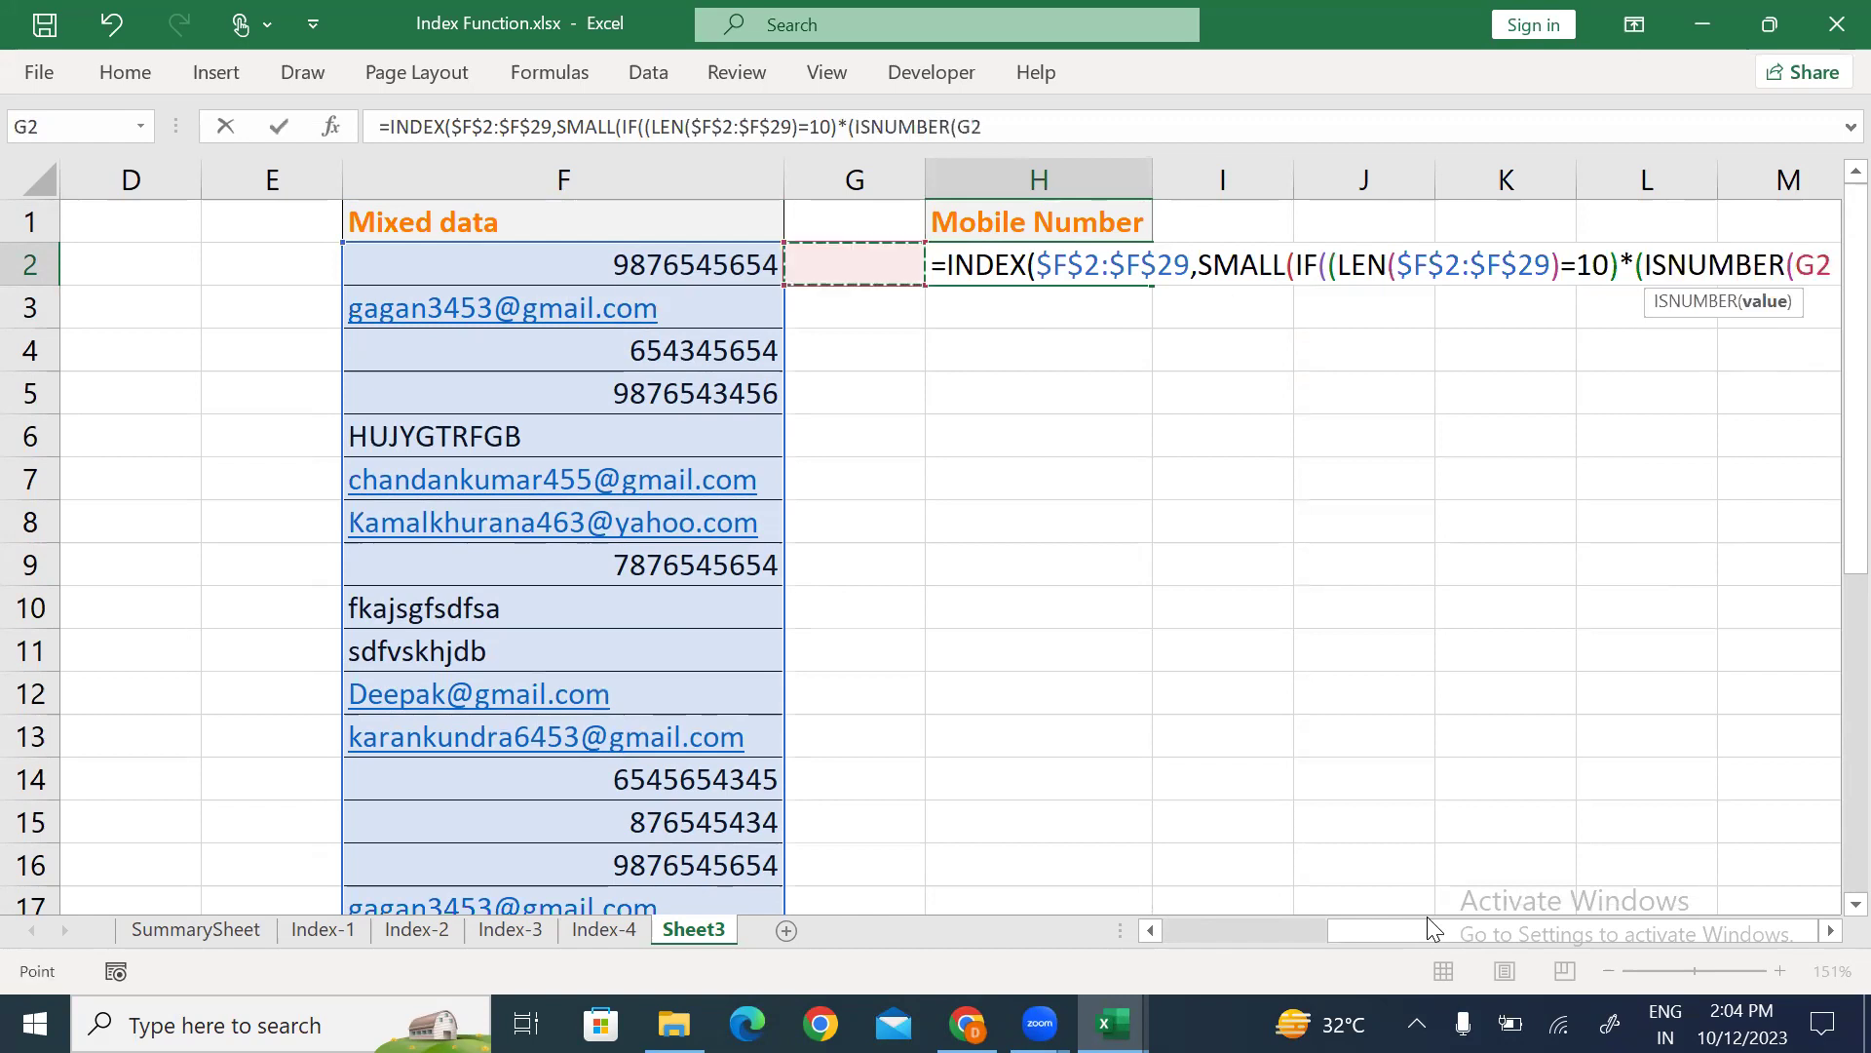
key(ctrl+shift+Down)
key(F4)
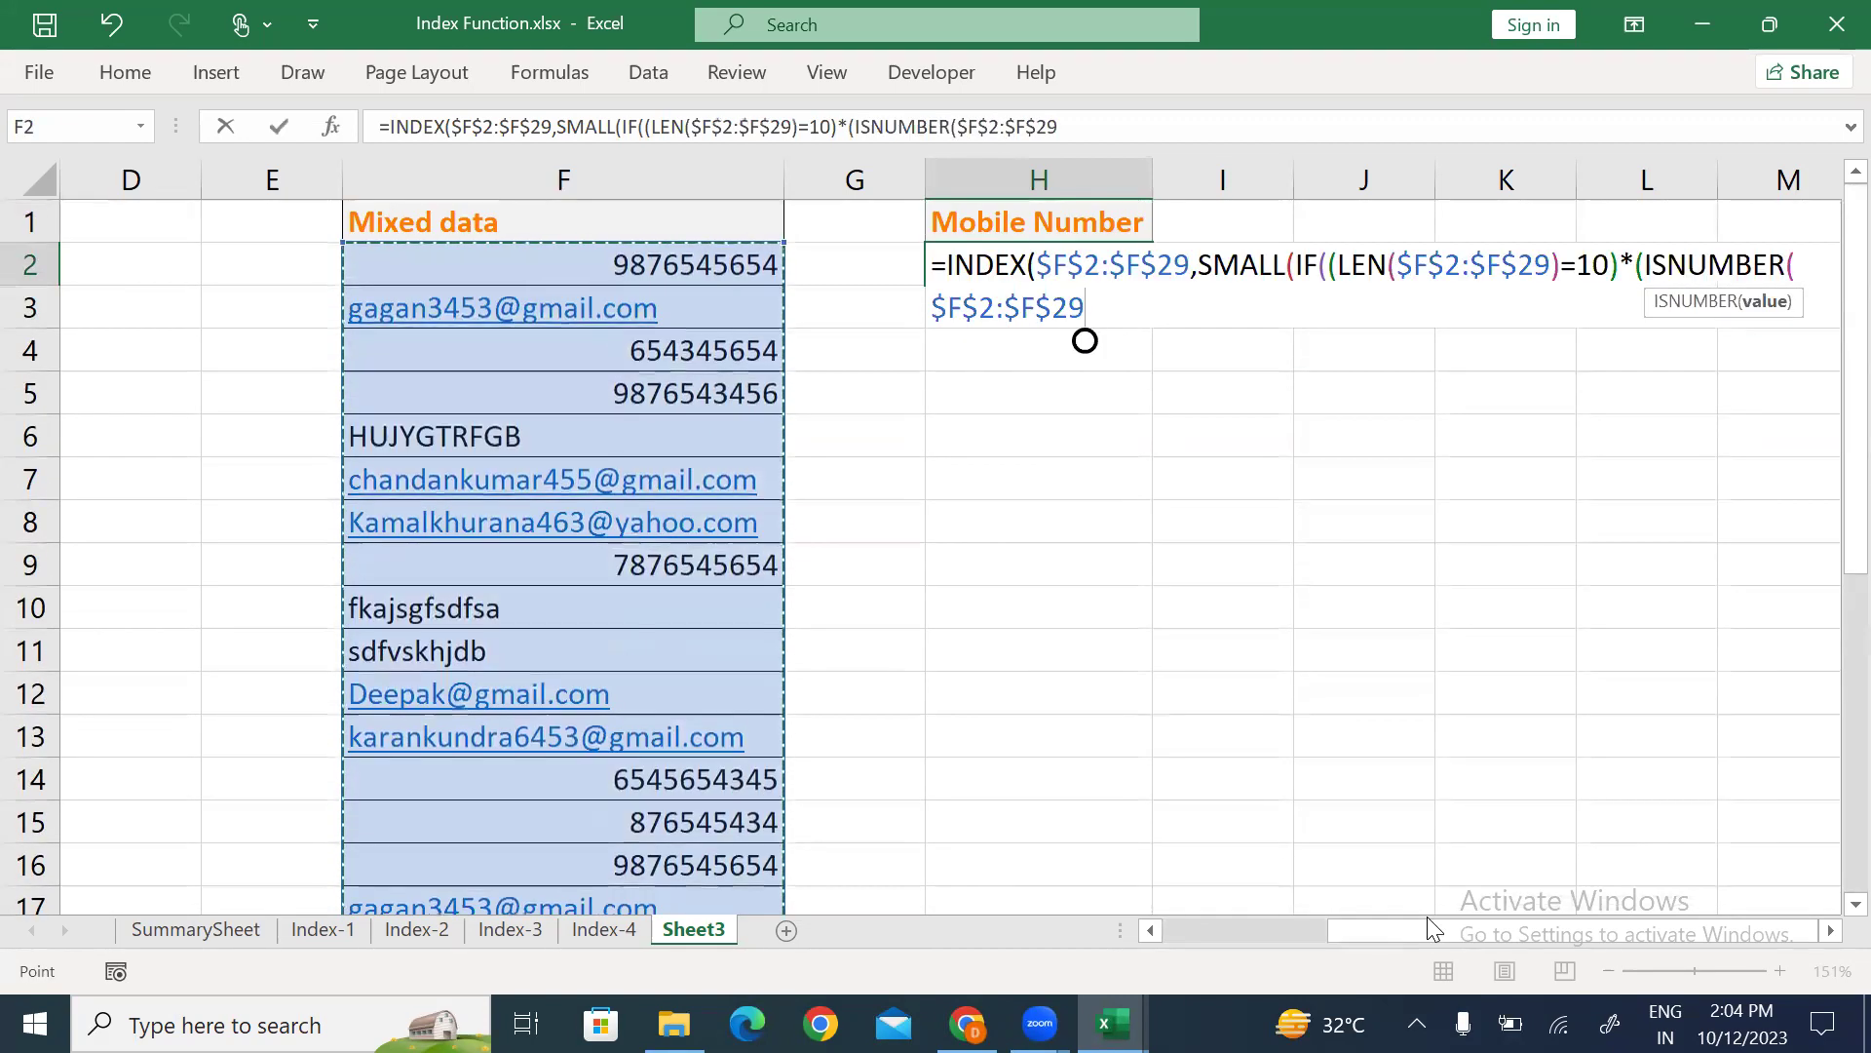
text()),)
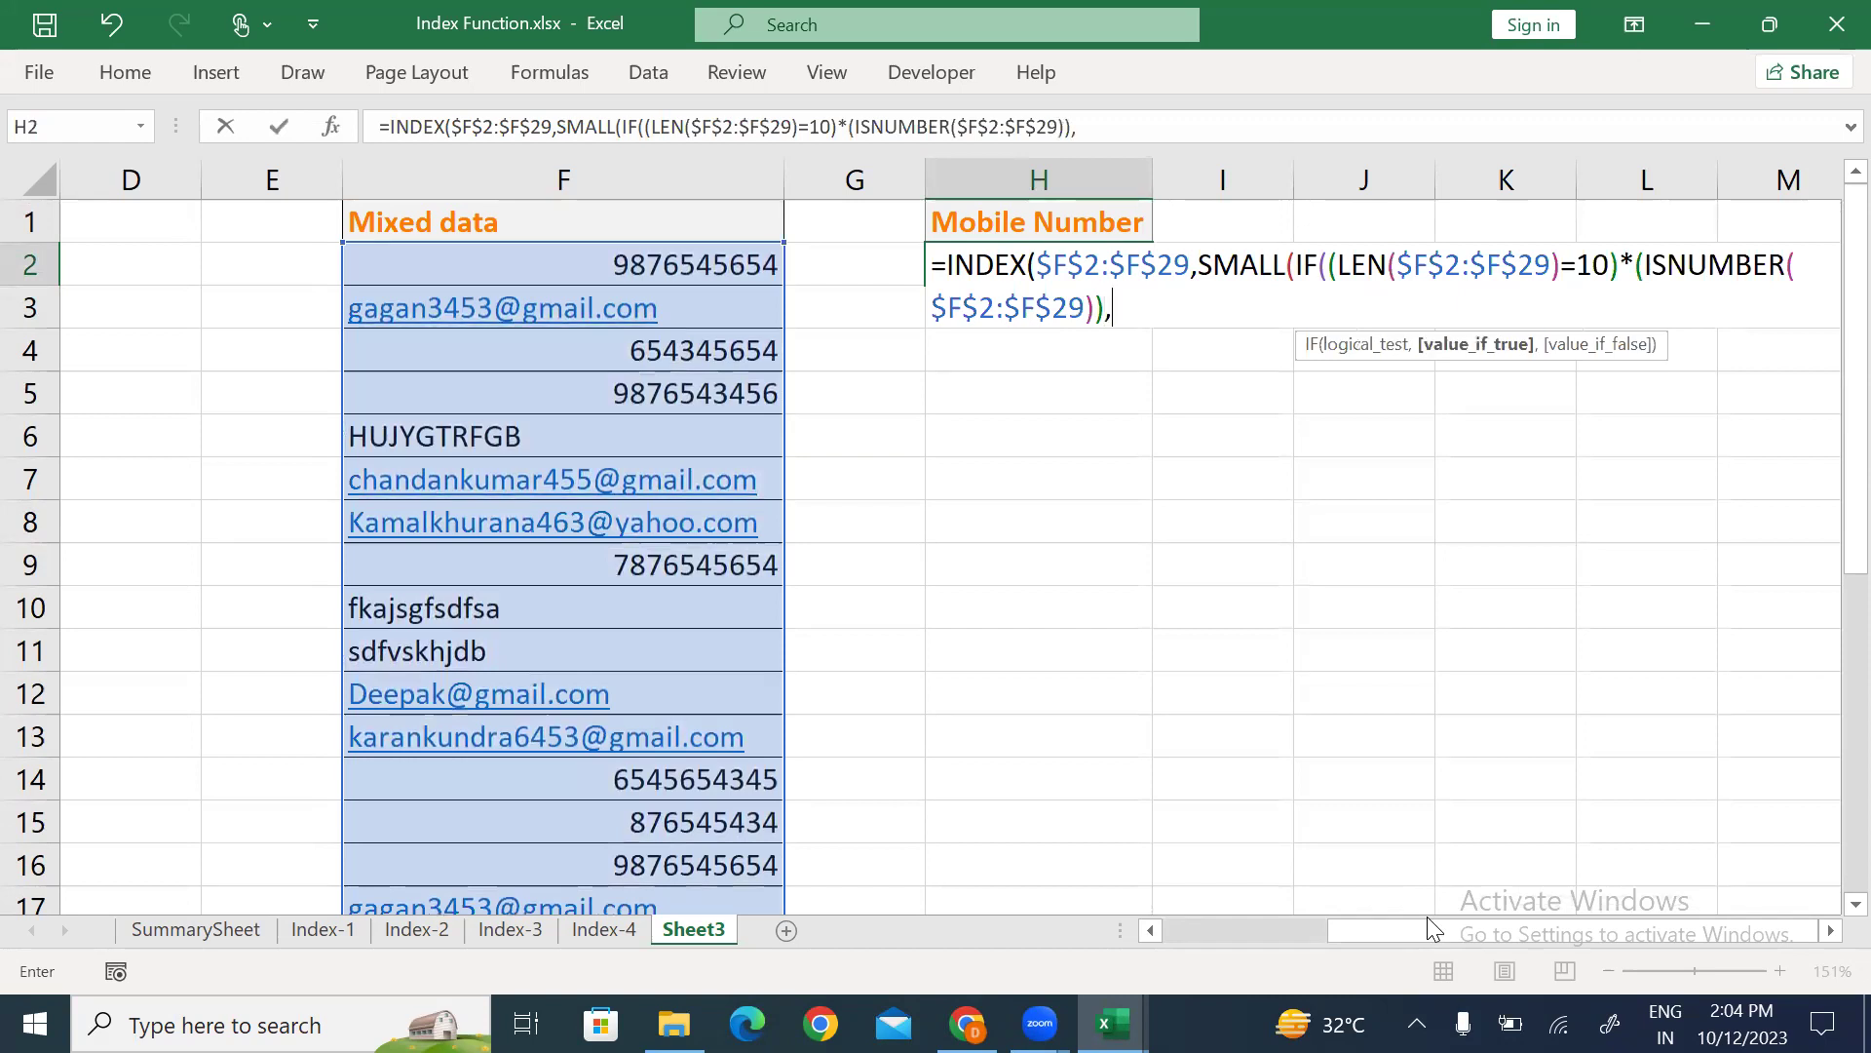
Make the IF return ROW($F$2:$F$29) when true and an empty string "" when false.
text(row)
key(Tab)
key(Left)
key(Left)
key(ctrl+shift+Down)
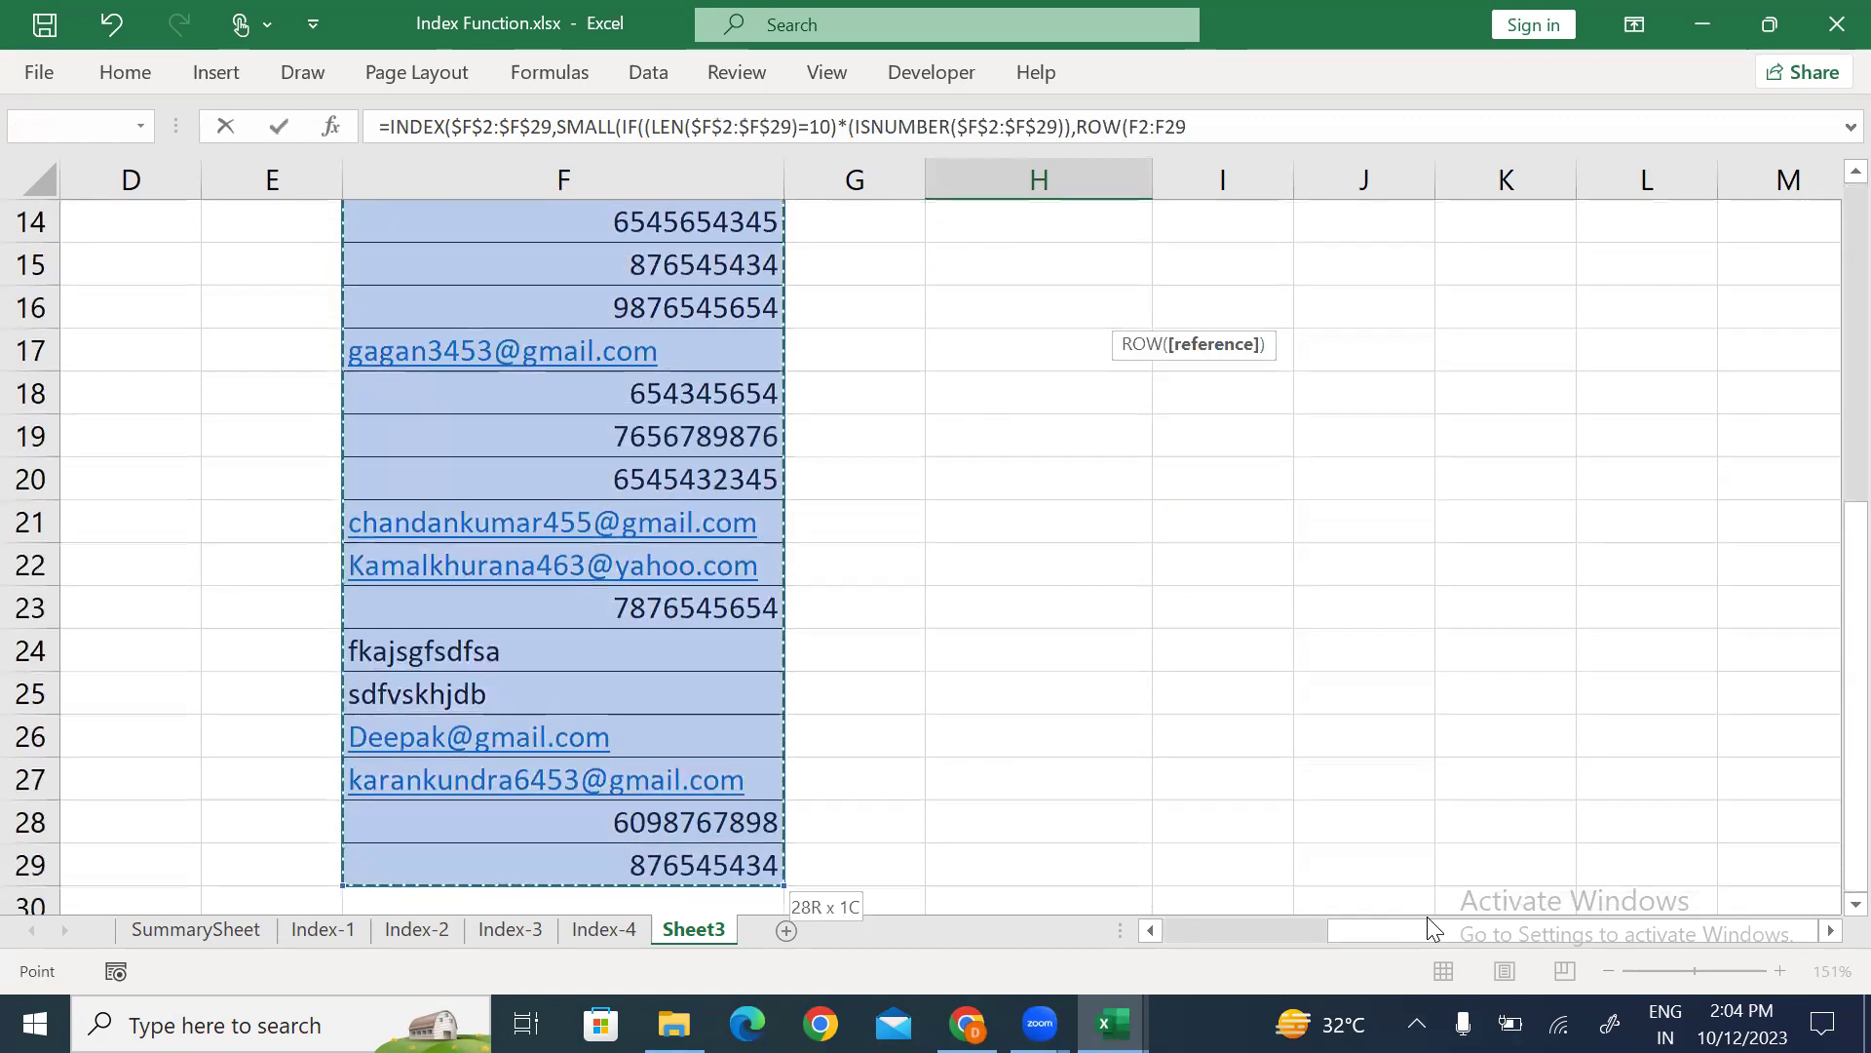
key(F4)
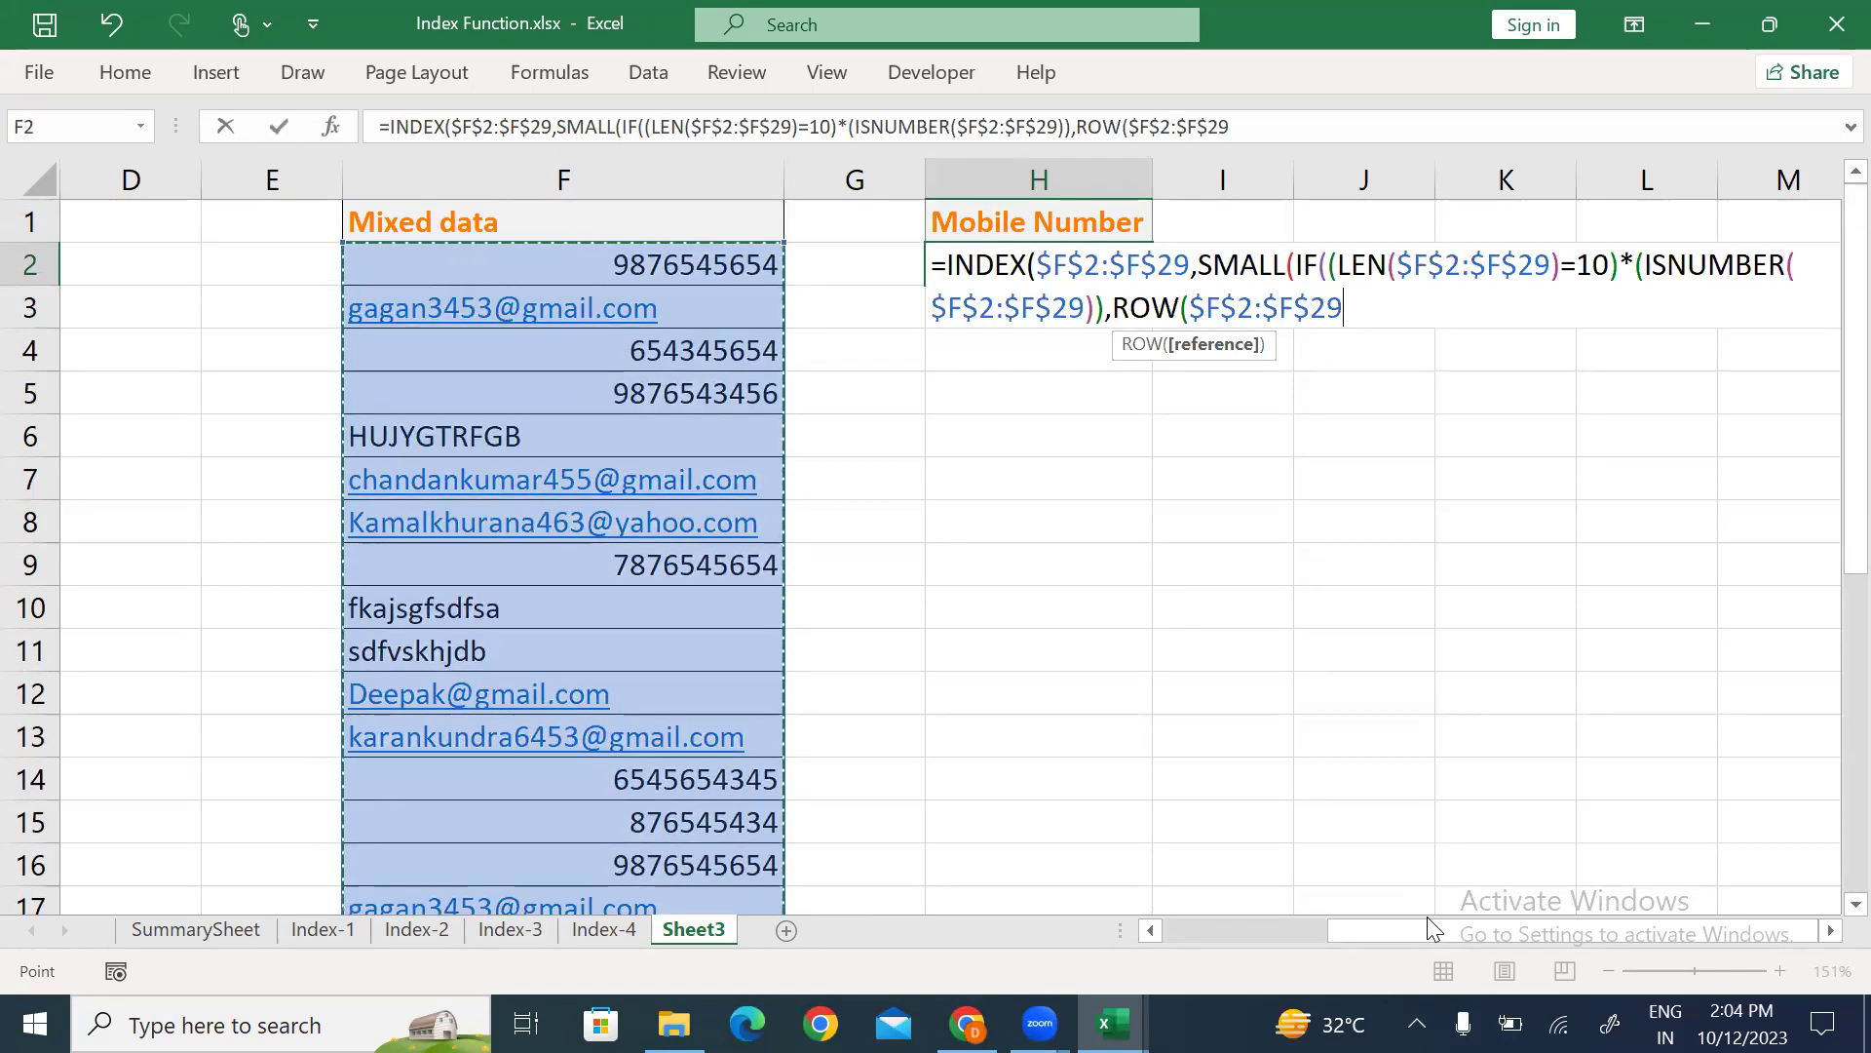
text(),""))
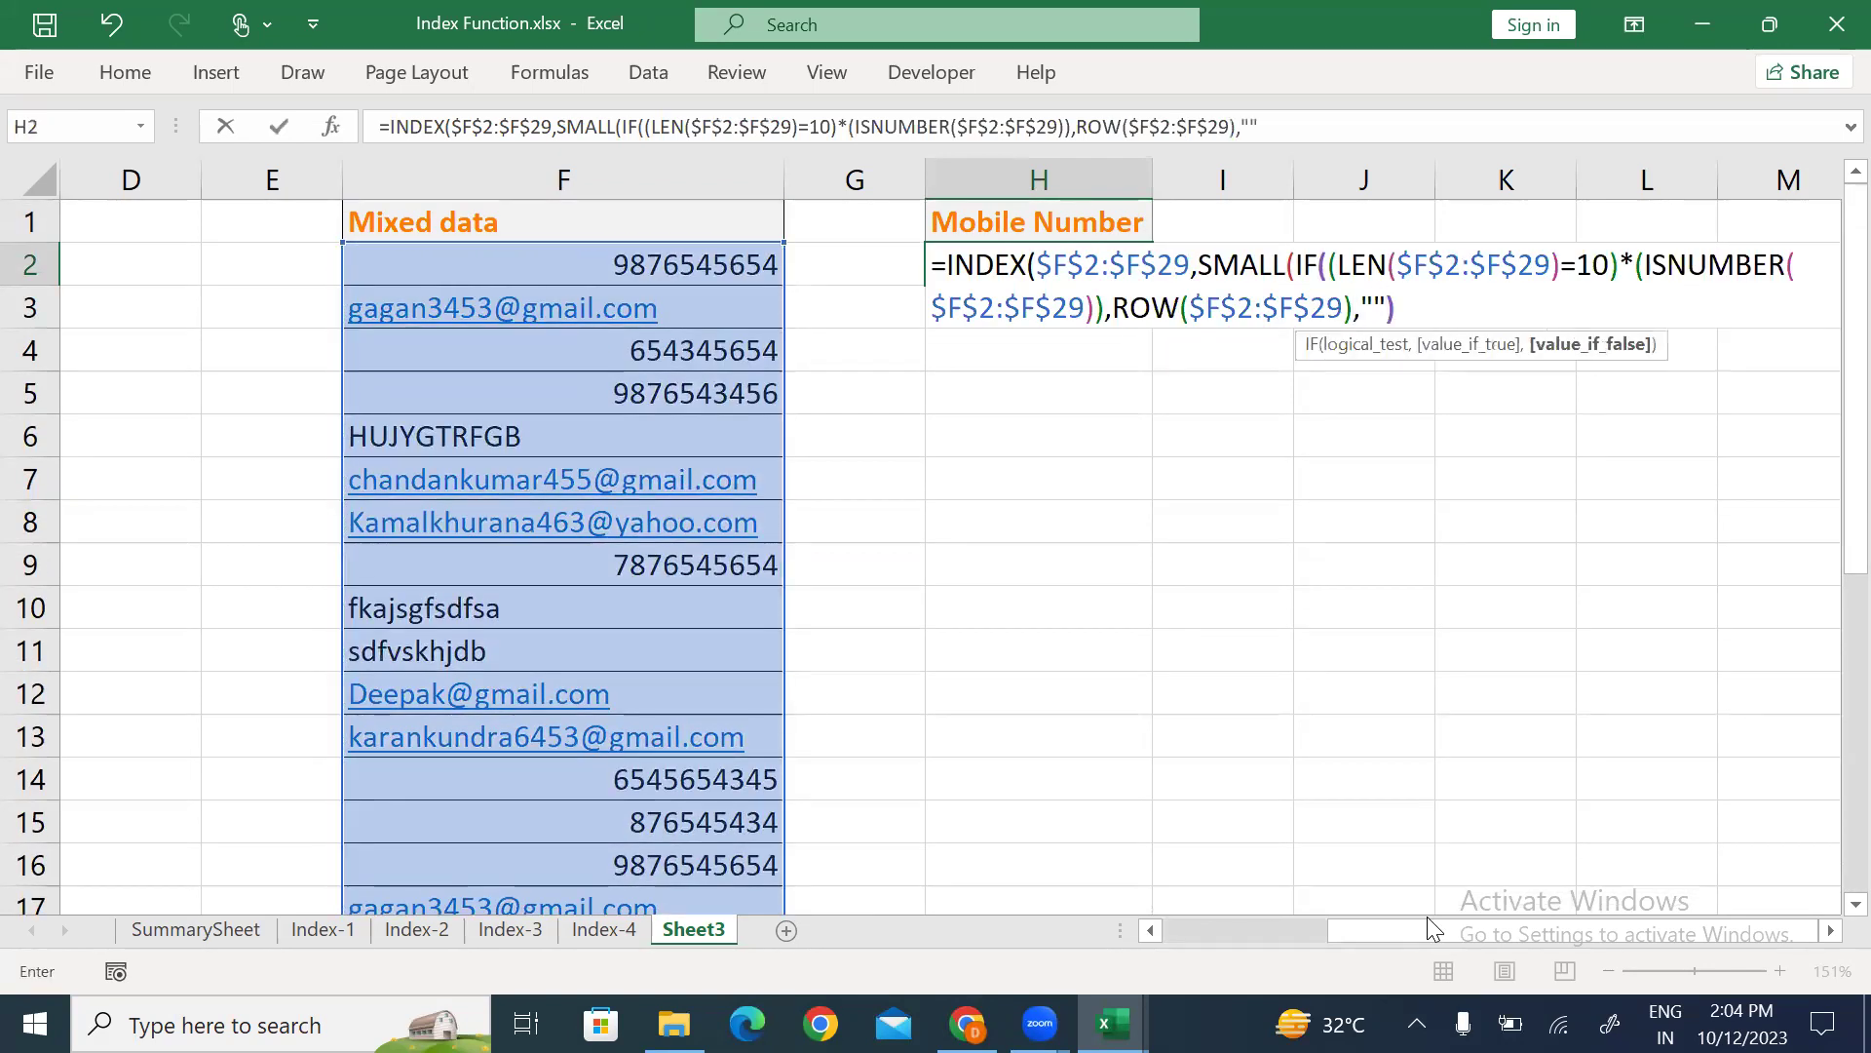
Complete the formula with ROW(A1) as SMALL's k argument, subtract 1 from the row number, and enter it in H2.
text(,ro)
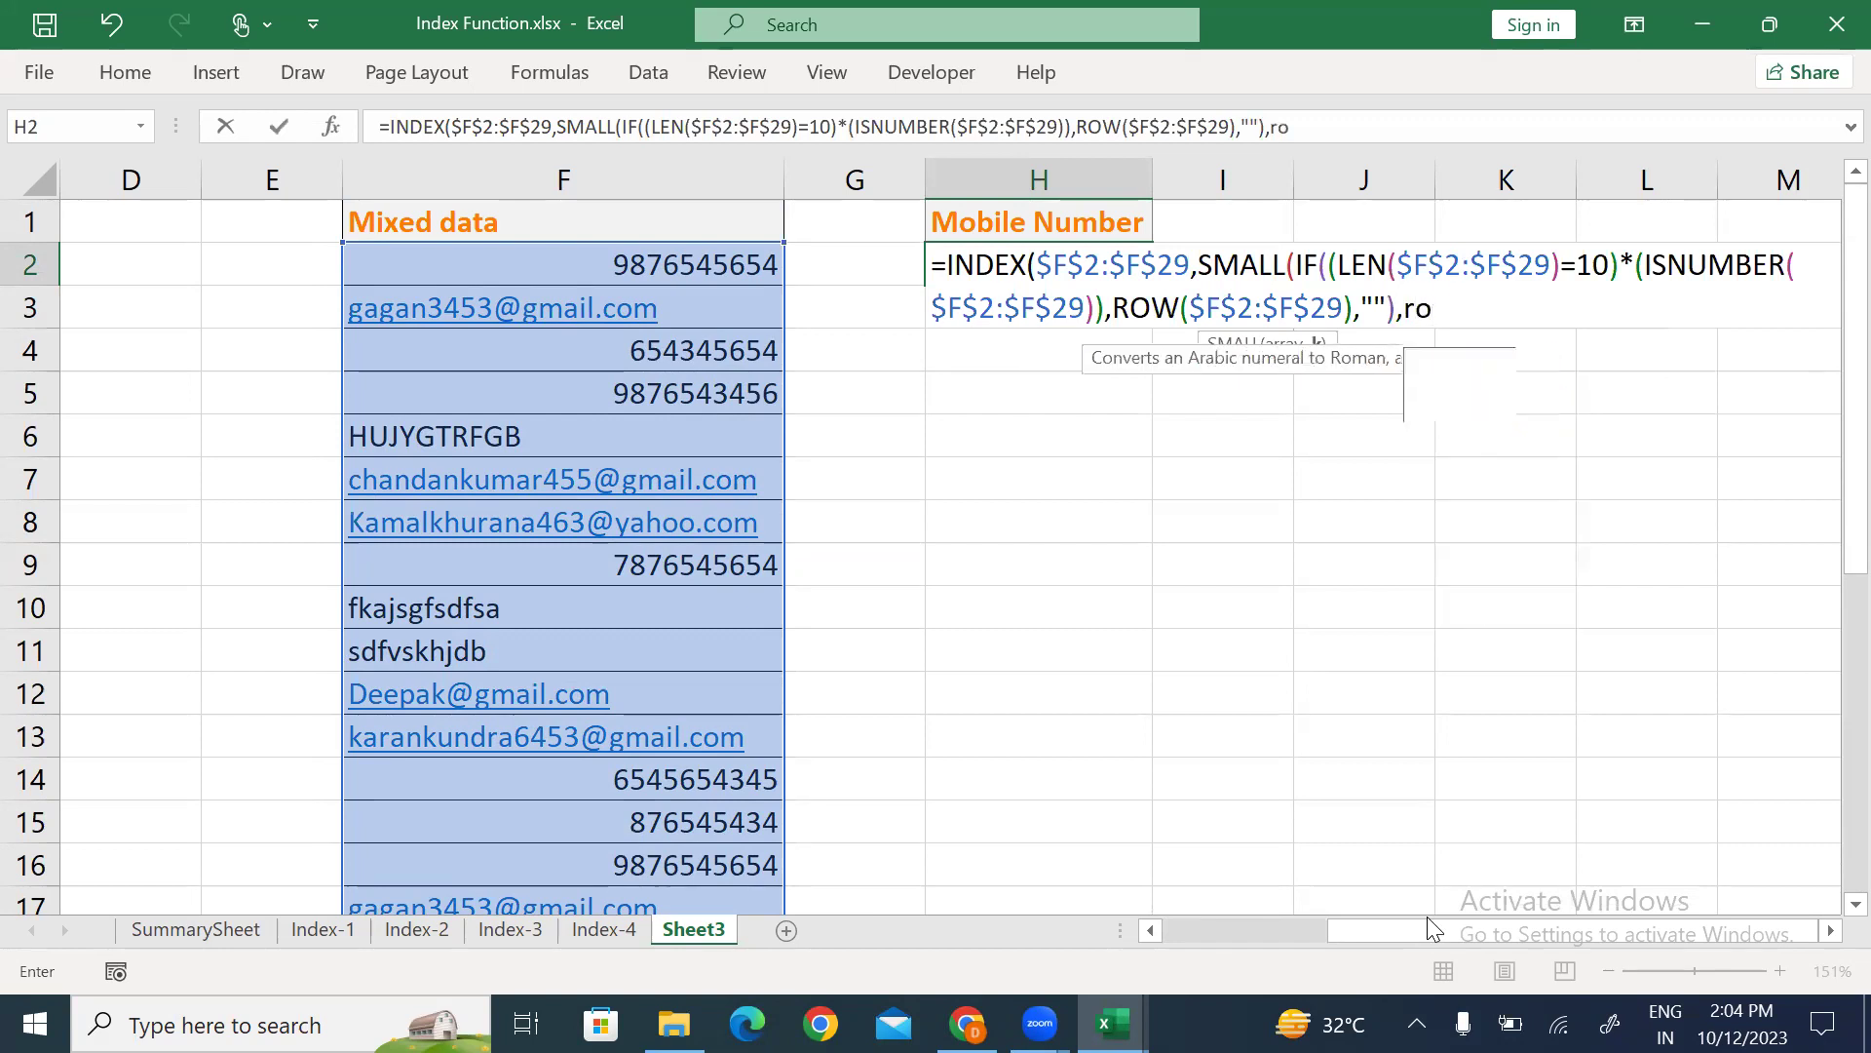
text(w)
key(Tab)
text(A)
text())
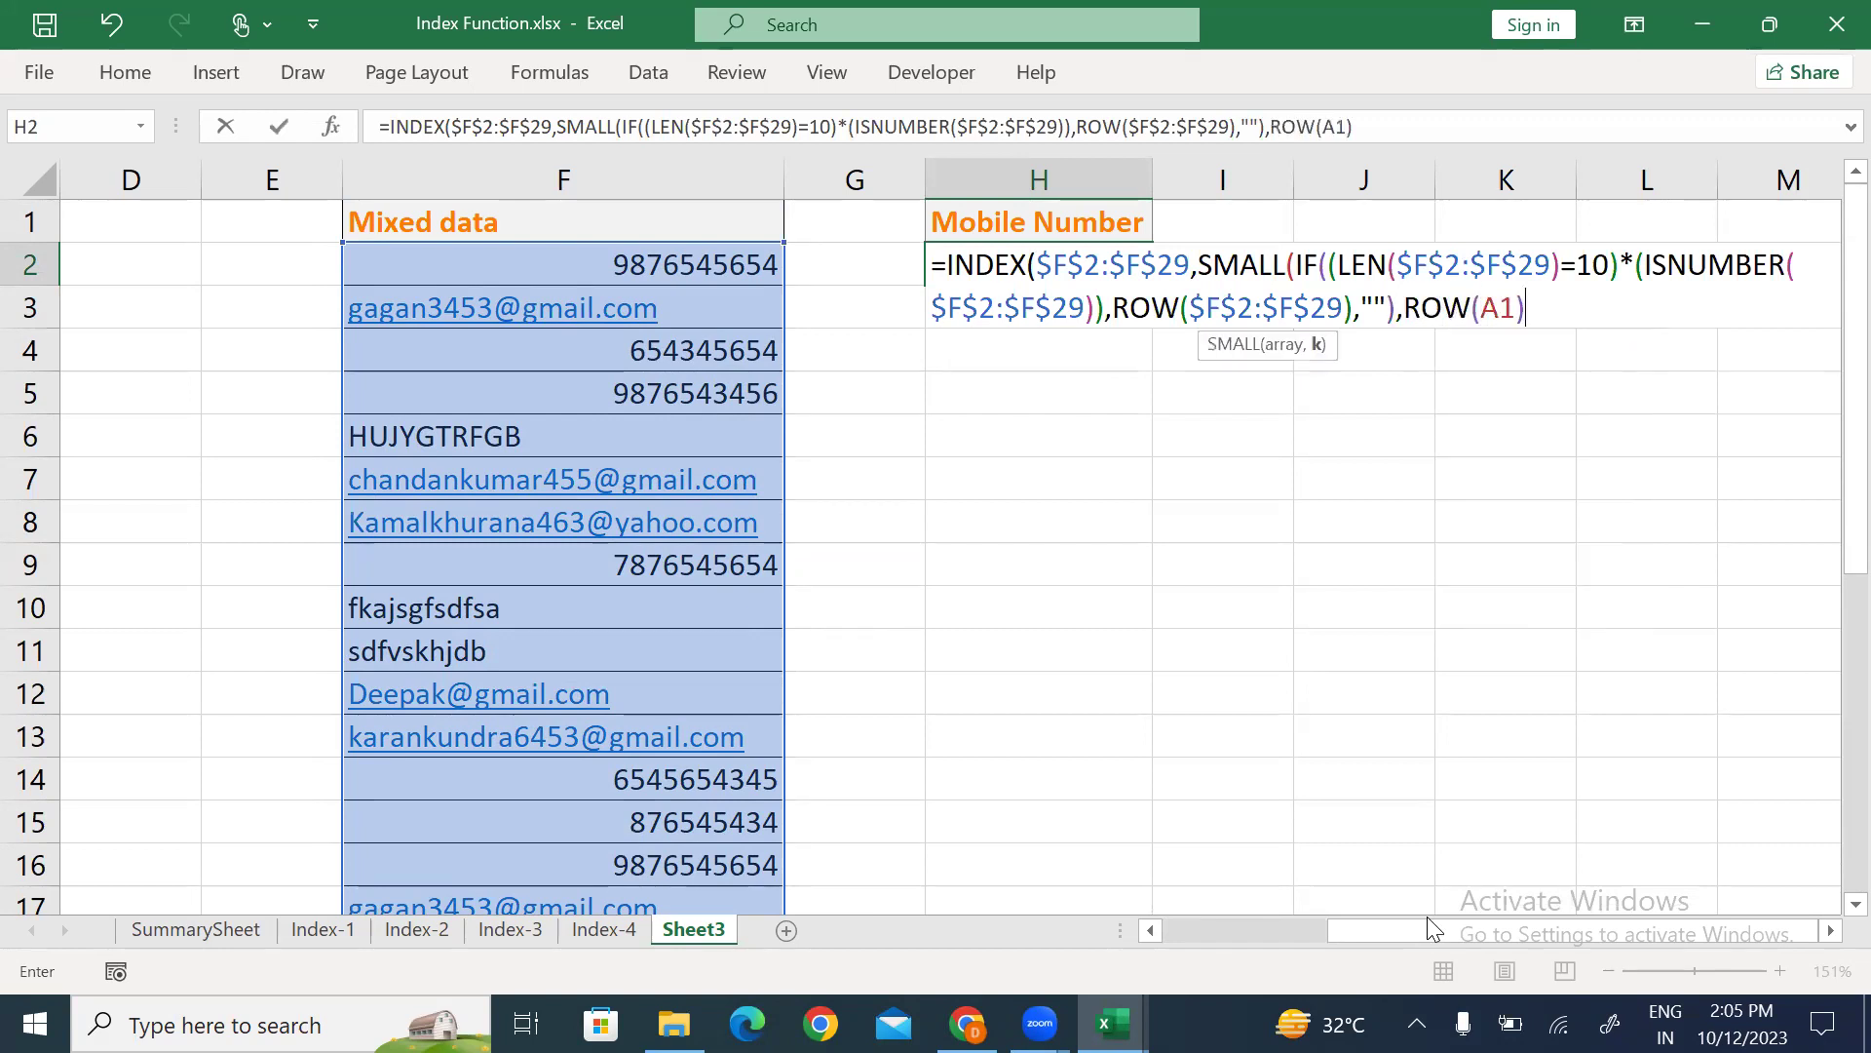
text()-1))
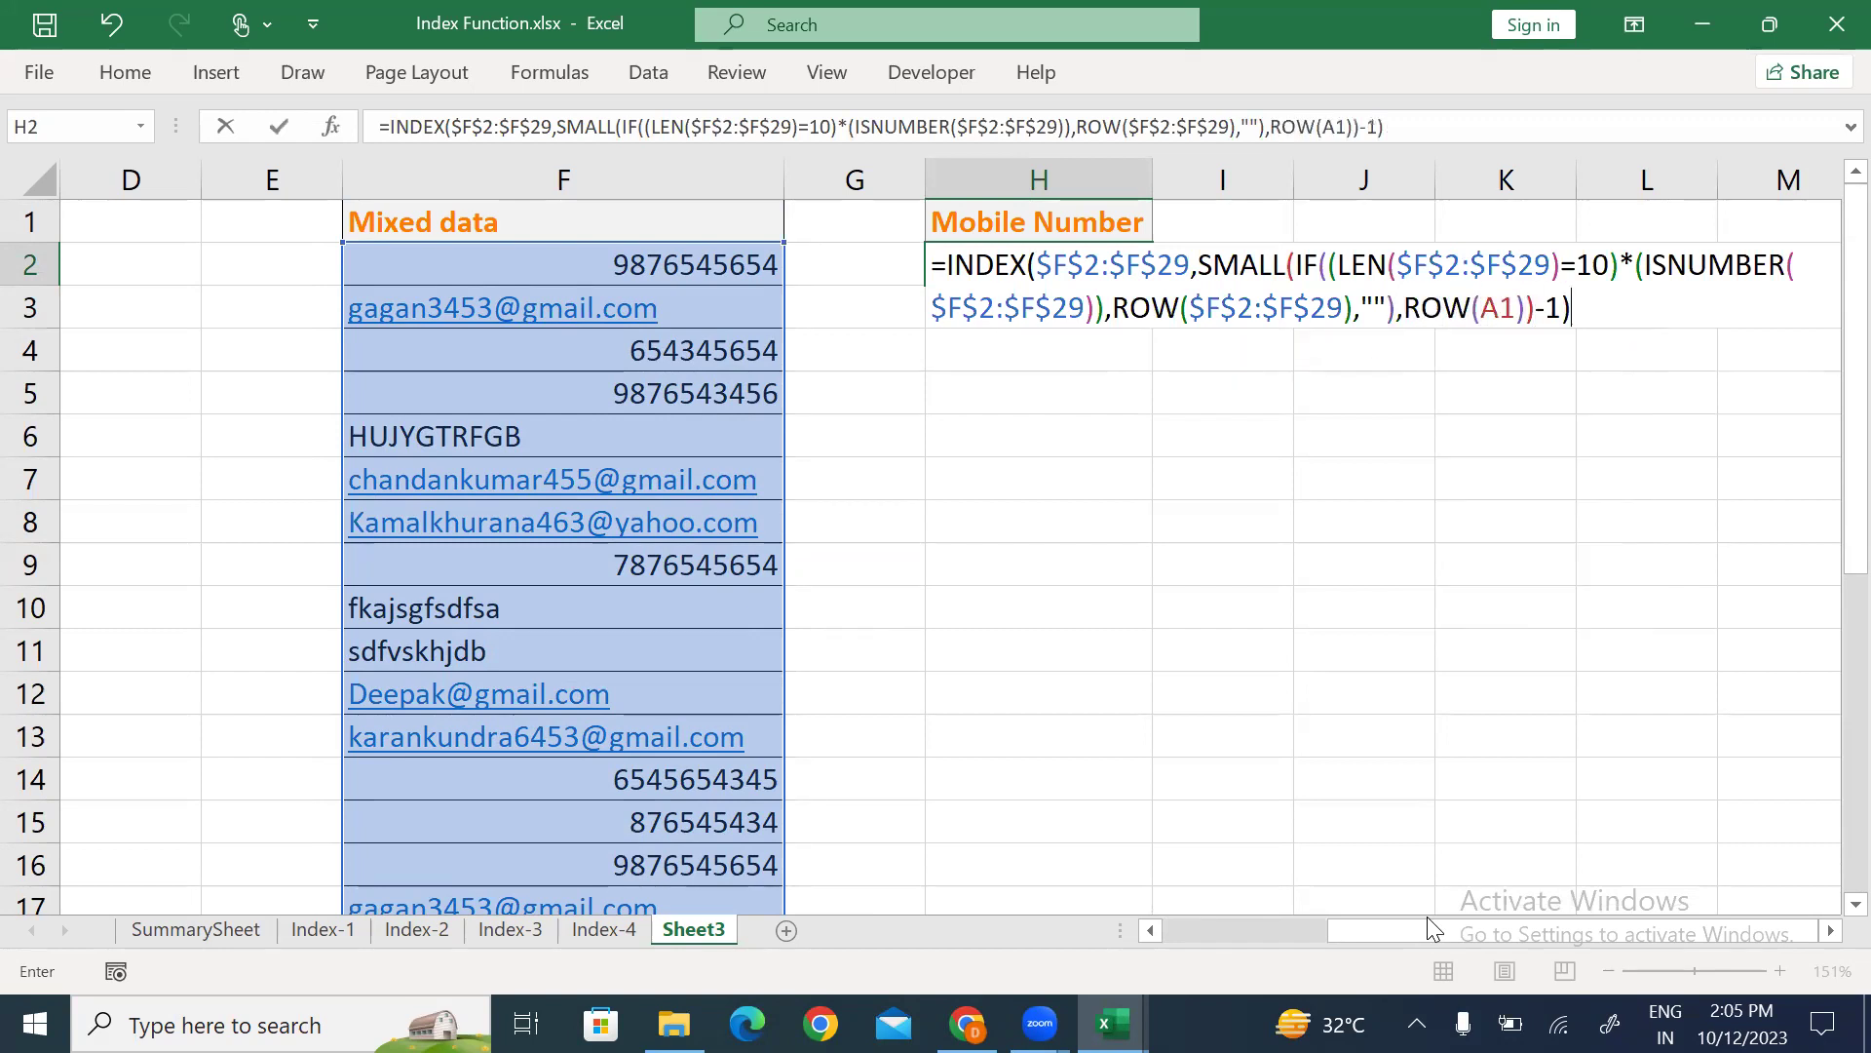
key(ctrl+Return)
Fill the formula from H2 down through H13.
key(shift+Down)
key(shift+Down)
key(shift+Down)
key(shift+Down)
key(shift+Down)
key(shift+Down)
key(shift+Down)
key(shift+Down)
key(shift+Down)
key(shift+Down)
key(shift+Down)
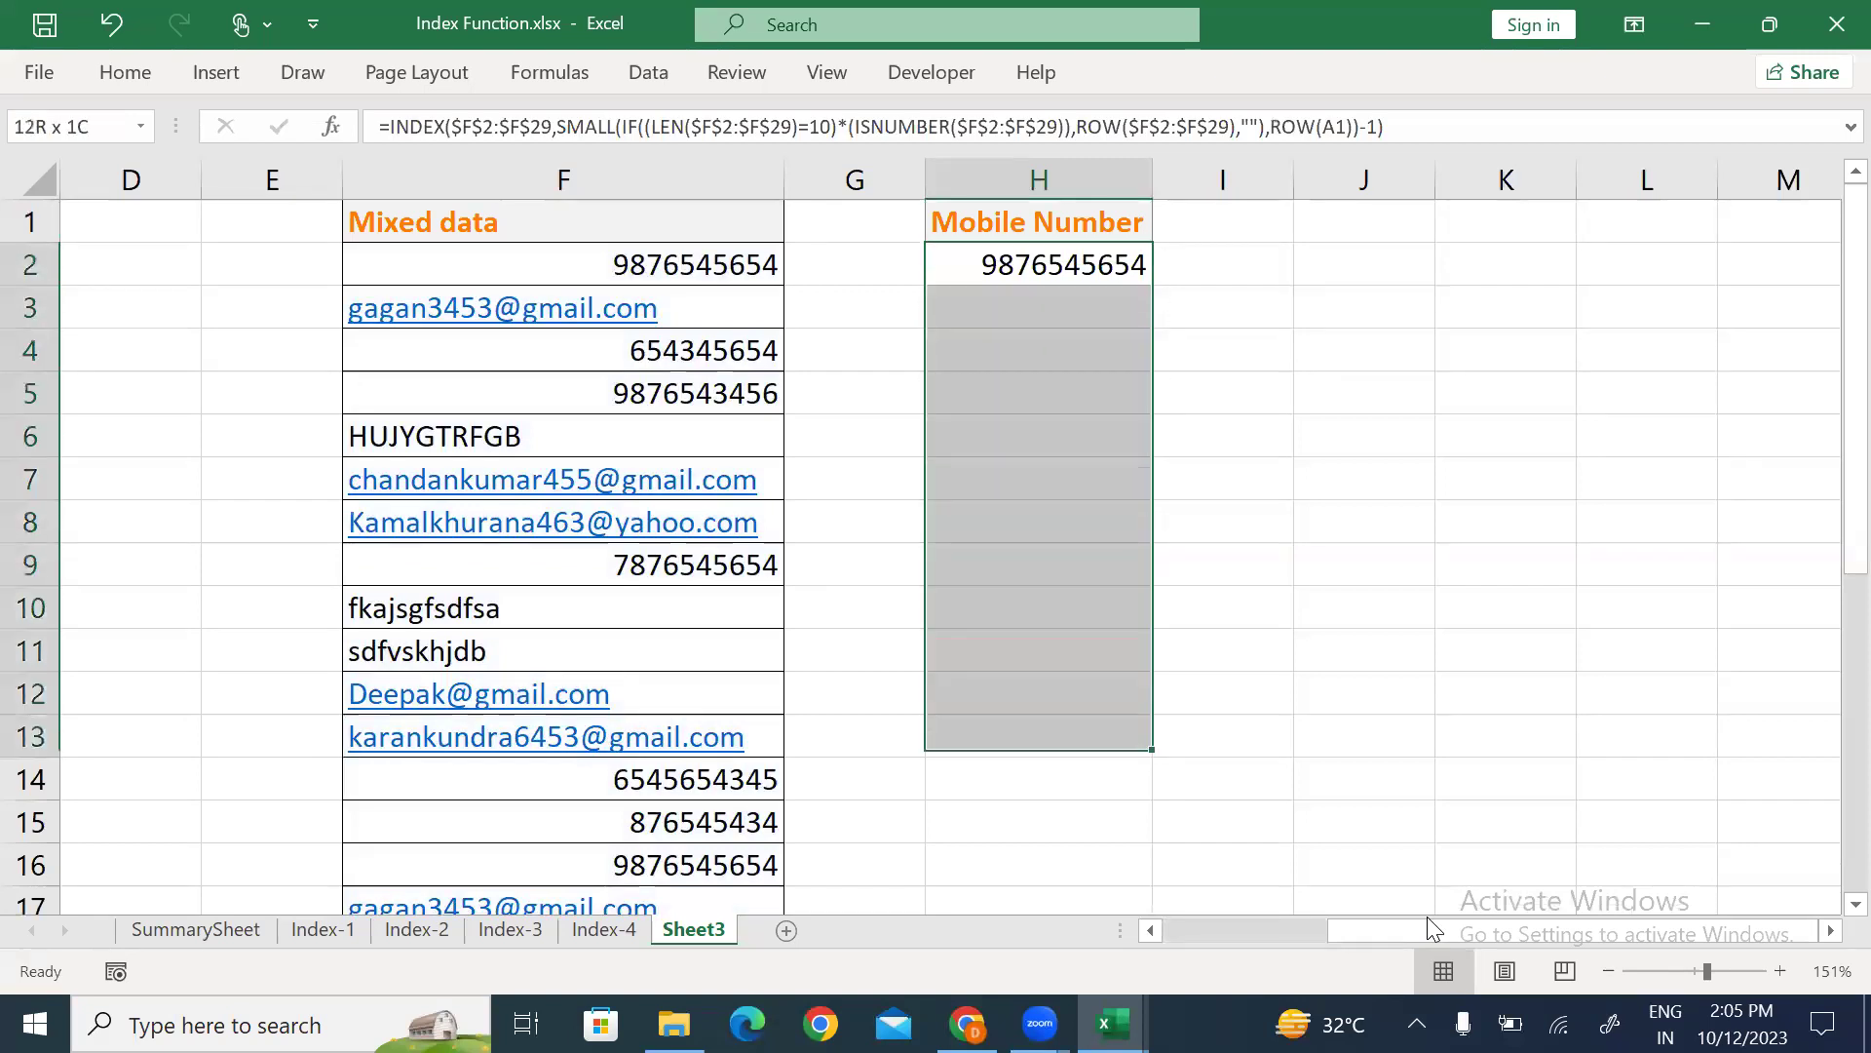
key(ctrl+d)
Clear the surplus formula cells H11 to H13 below the extracted mobile numbers.
key(Down)
key(Down)
key(Down)
key(Down)
key(Down)
key(Down)
key(Down)
key(Down)
key(Down)
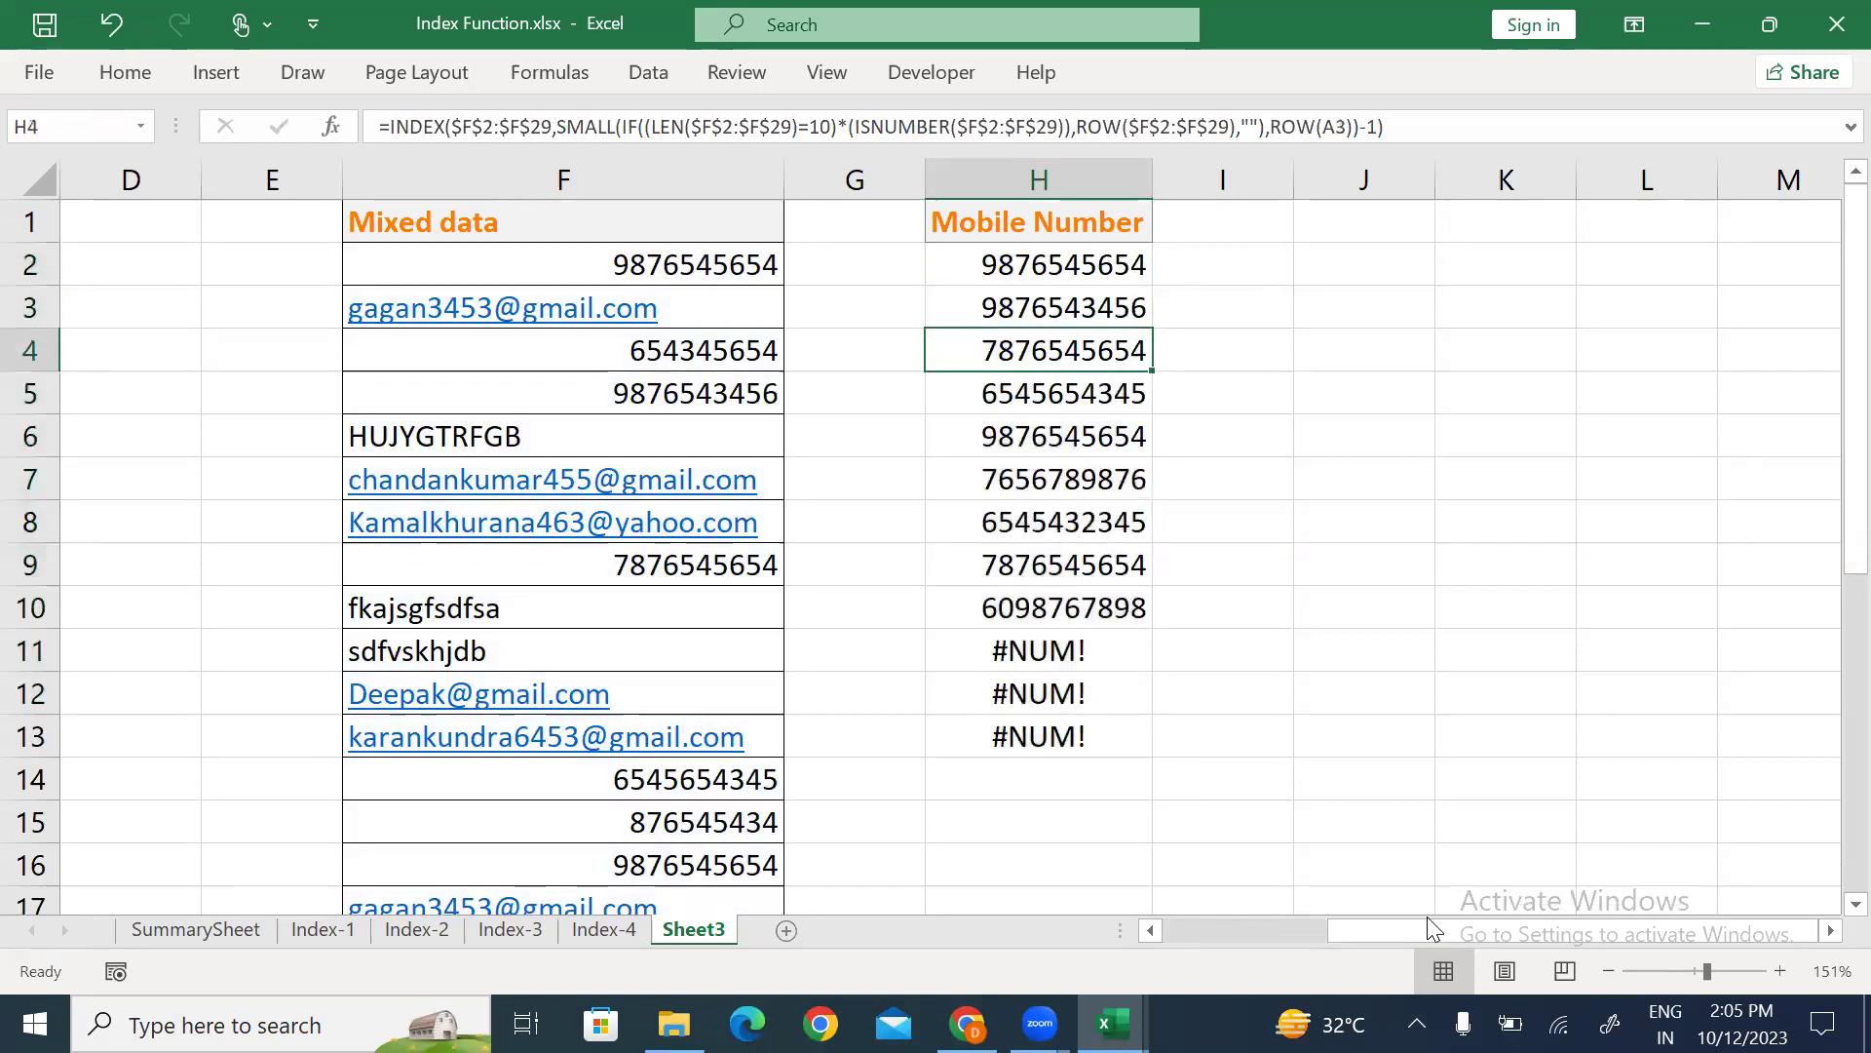
key(shift+Down)
key(shift+Down)
key(Delete)
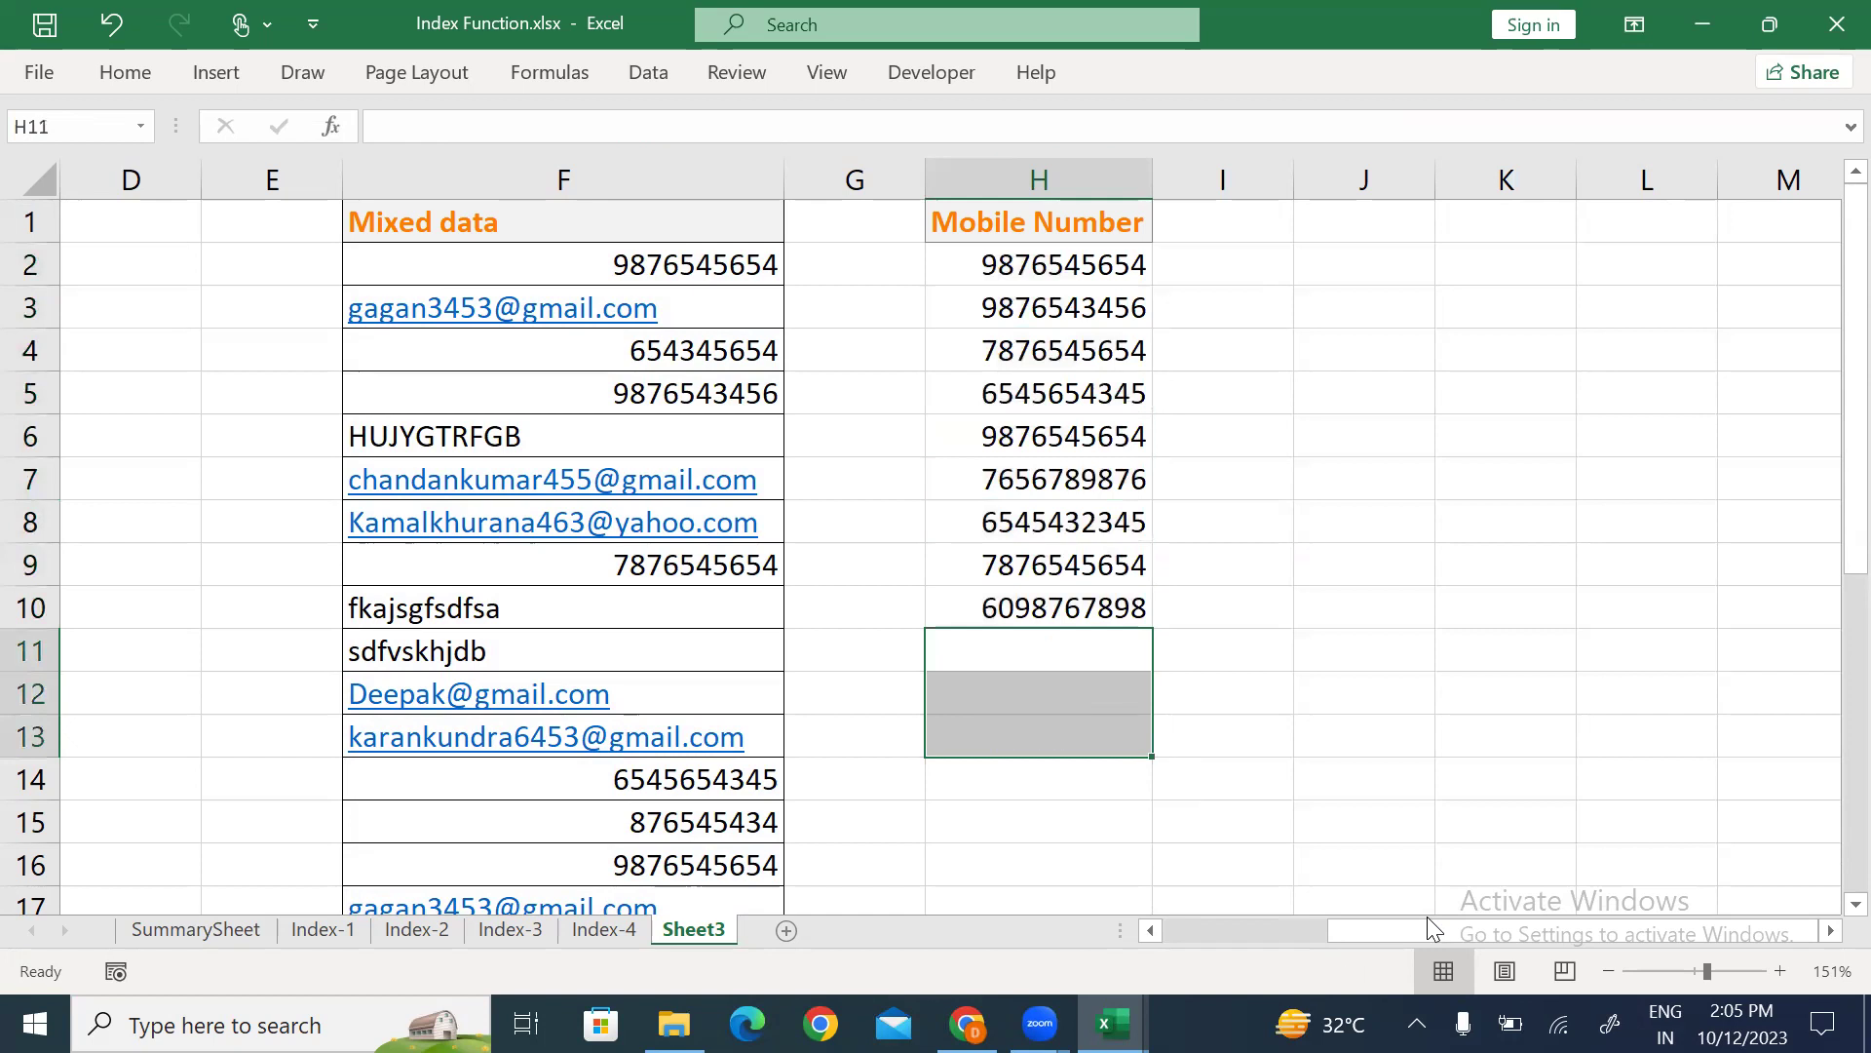
Add borders to the Mobile Number list in H1 to H10.
key(Up)
key(Up)
key(Up)
key(Up)
key(Up)
key(Up)
key(Up)
key(Up)
key(Up)
key(Up)
key(ctrl+shift+Down)
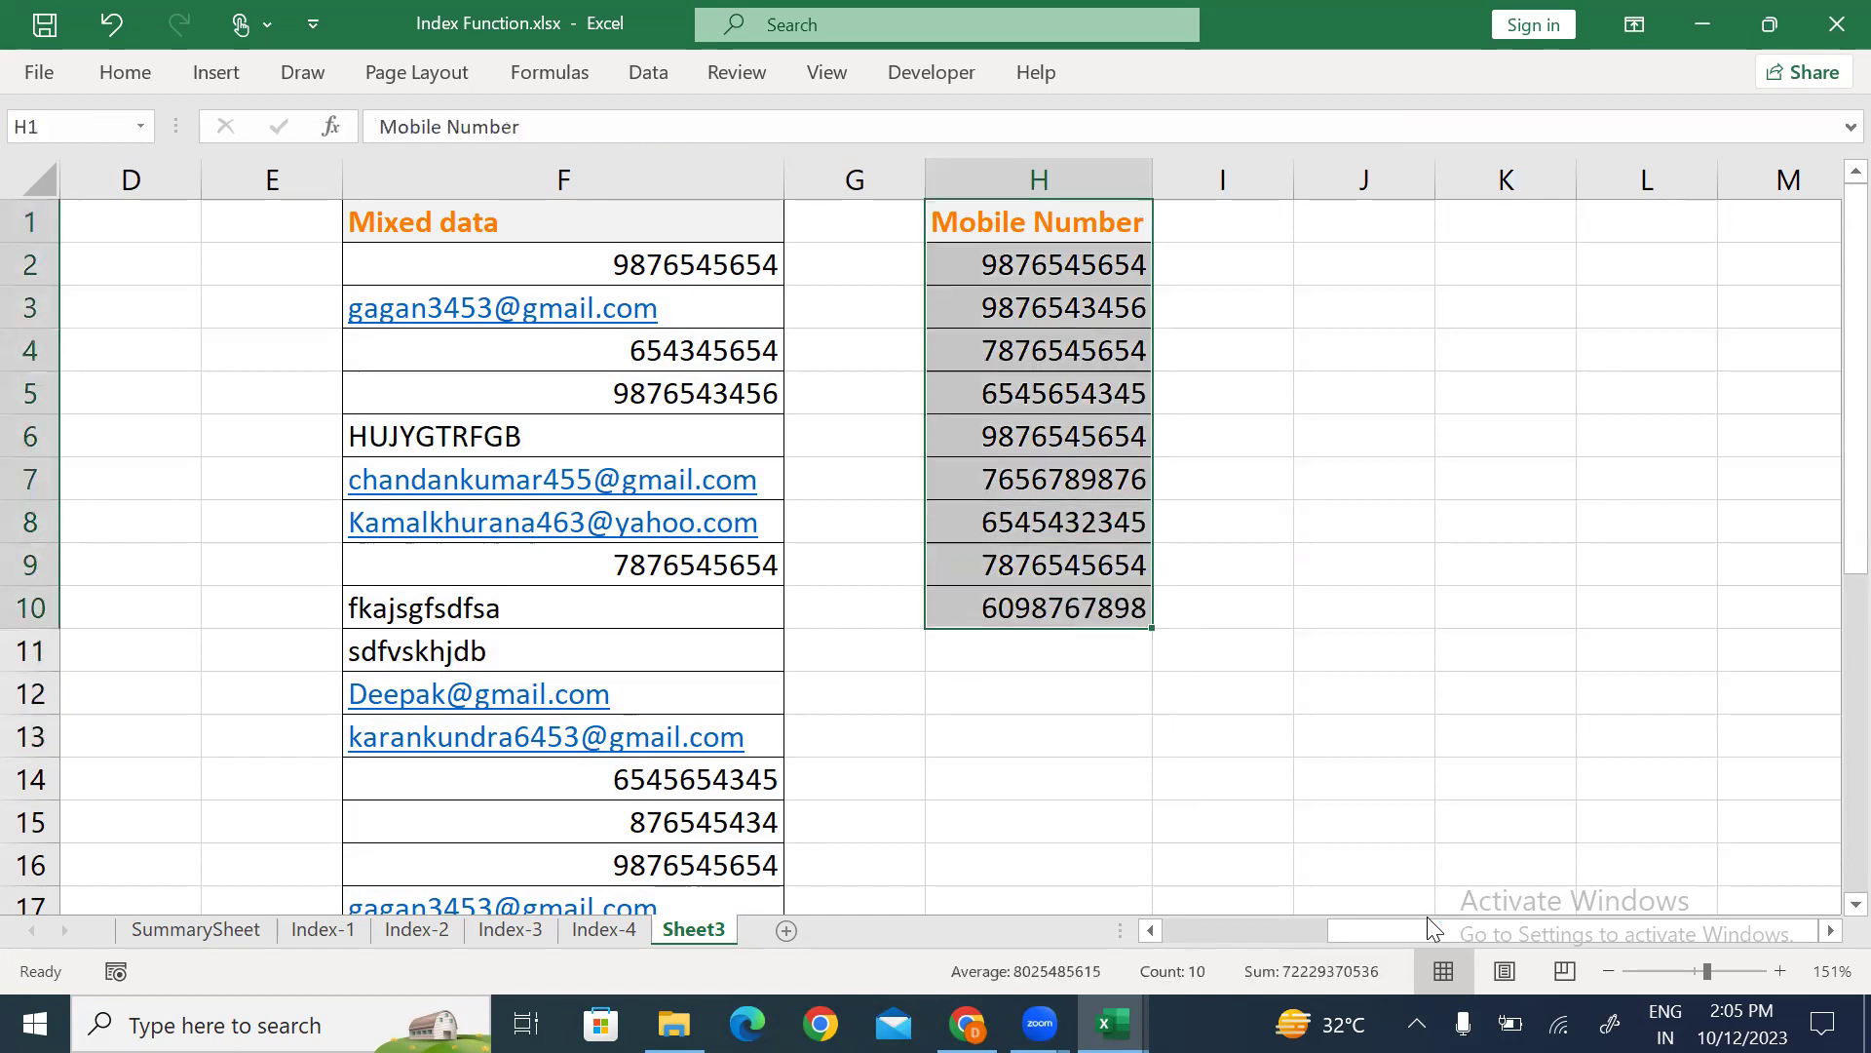
Enter a second Mobile Number heading in J1 and give it the same orange heading style, with column J wide enough.
key(Right)
key(Right)
text(Mo)
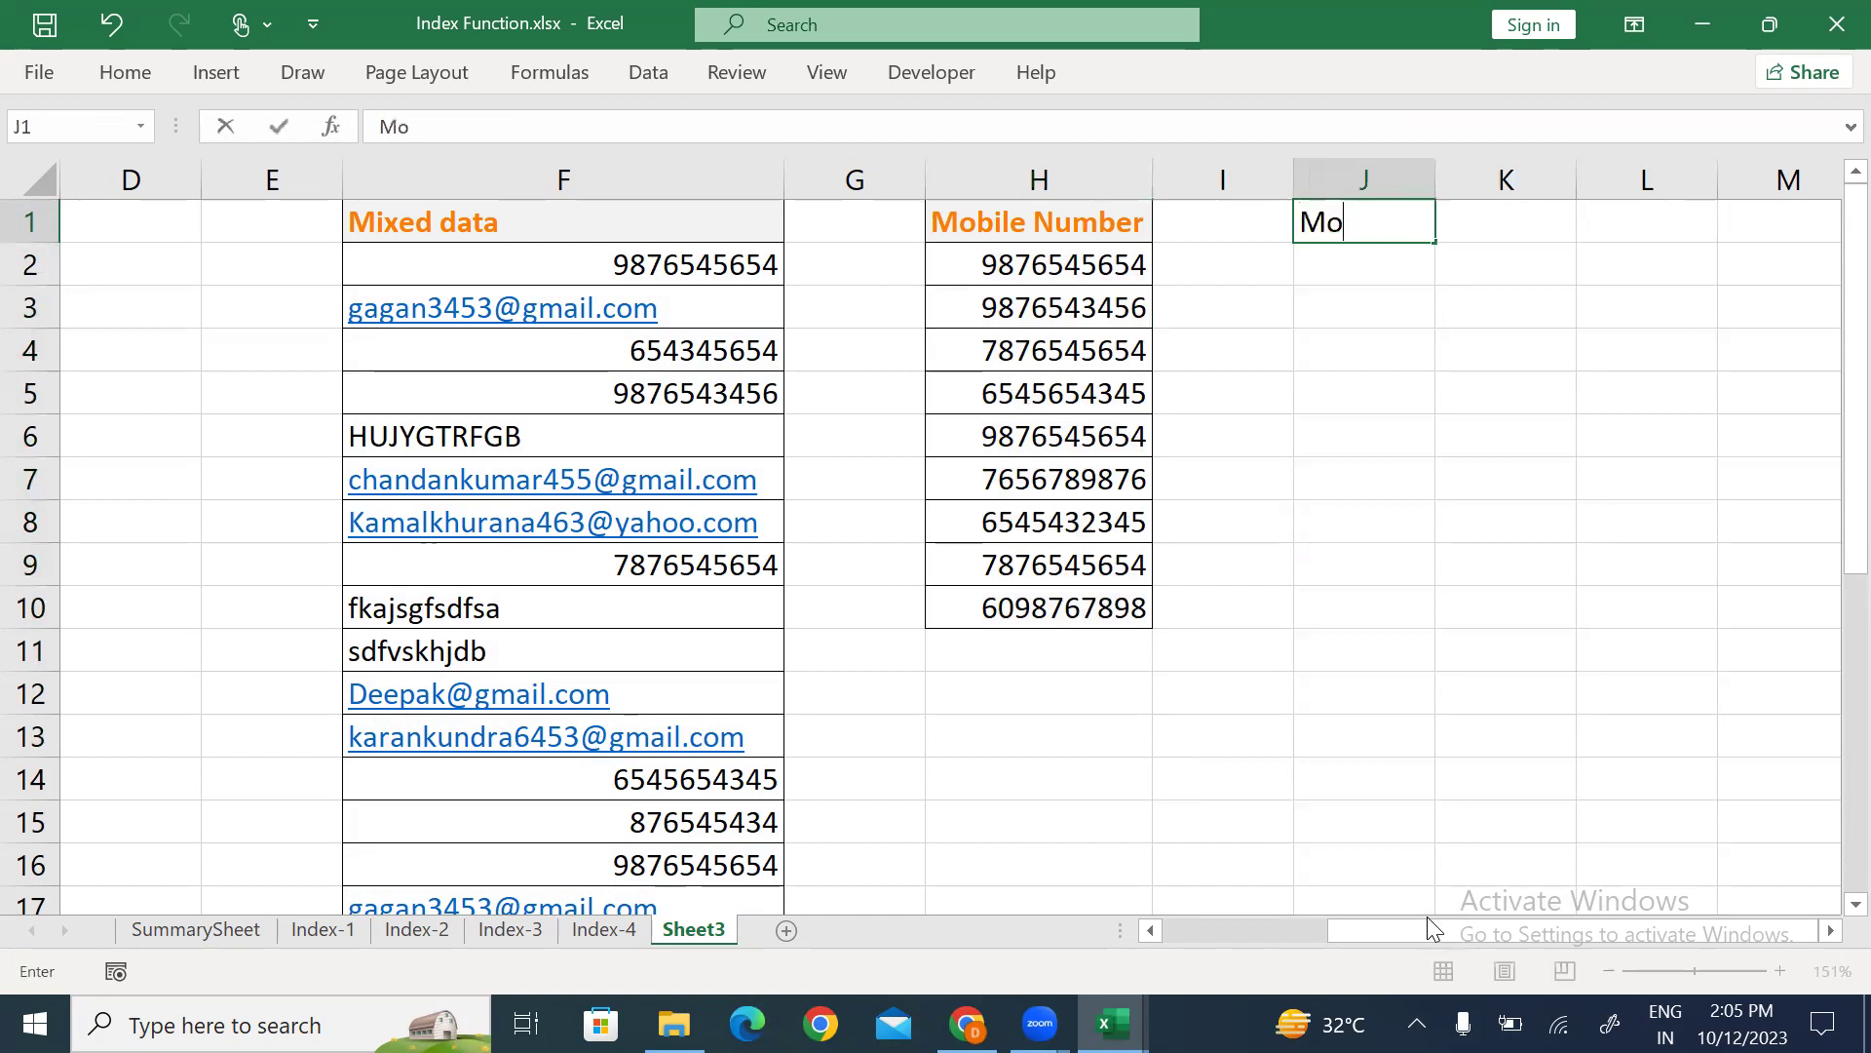
text(bile Number)
key(ctrl+Return)
key(alt+h)
key(j)
key(Down)
key(Return)
Start an AND formula in J2 whose first condition is ISNUMBER on the absolute range $F$2:$F$29.
key(Down)
text(=an)
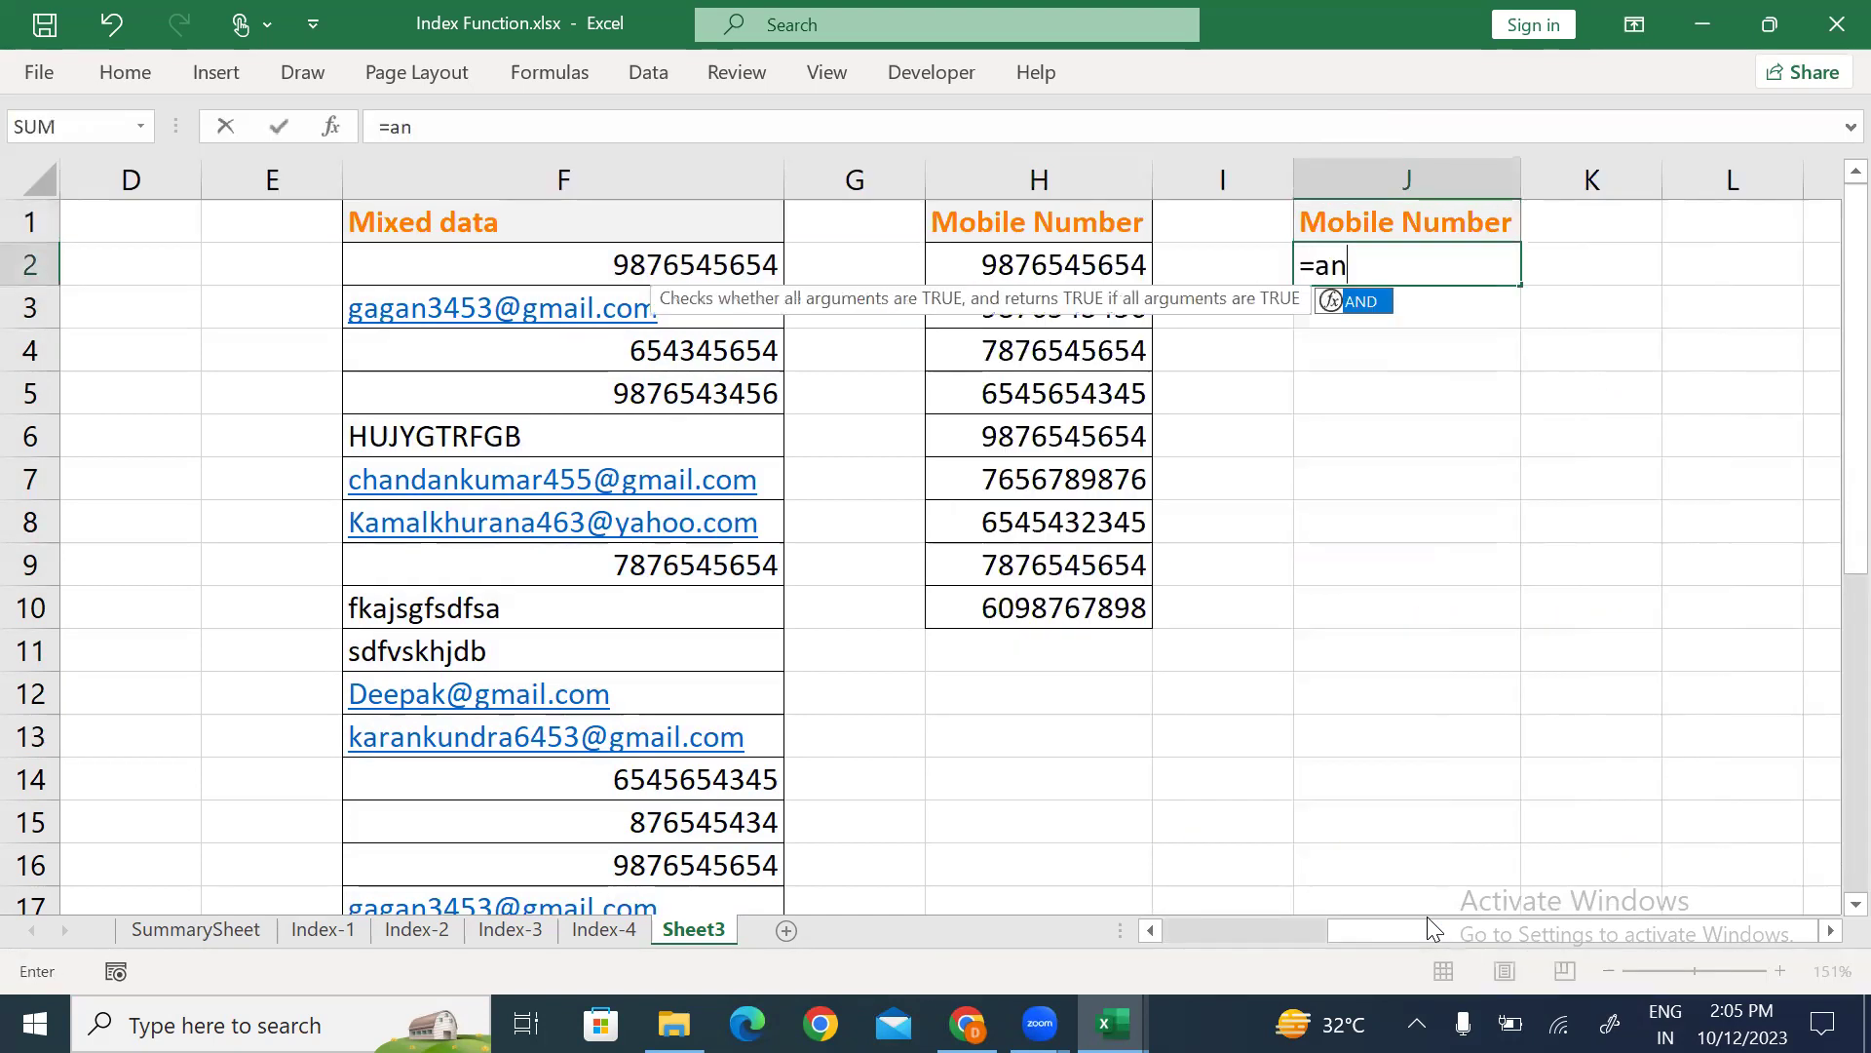
key(Tab)
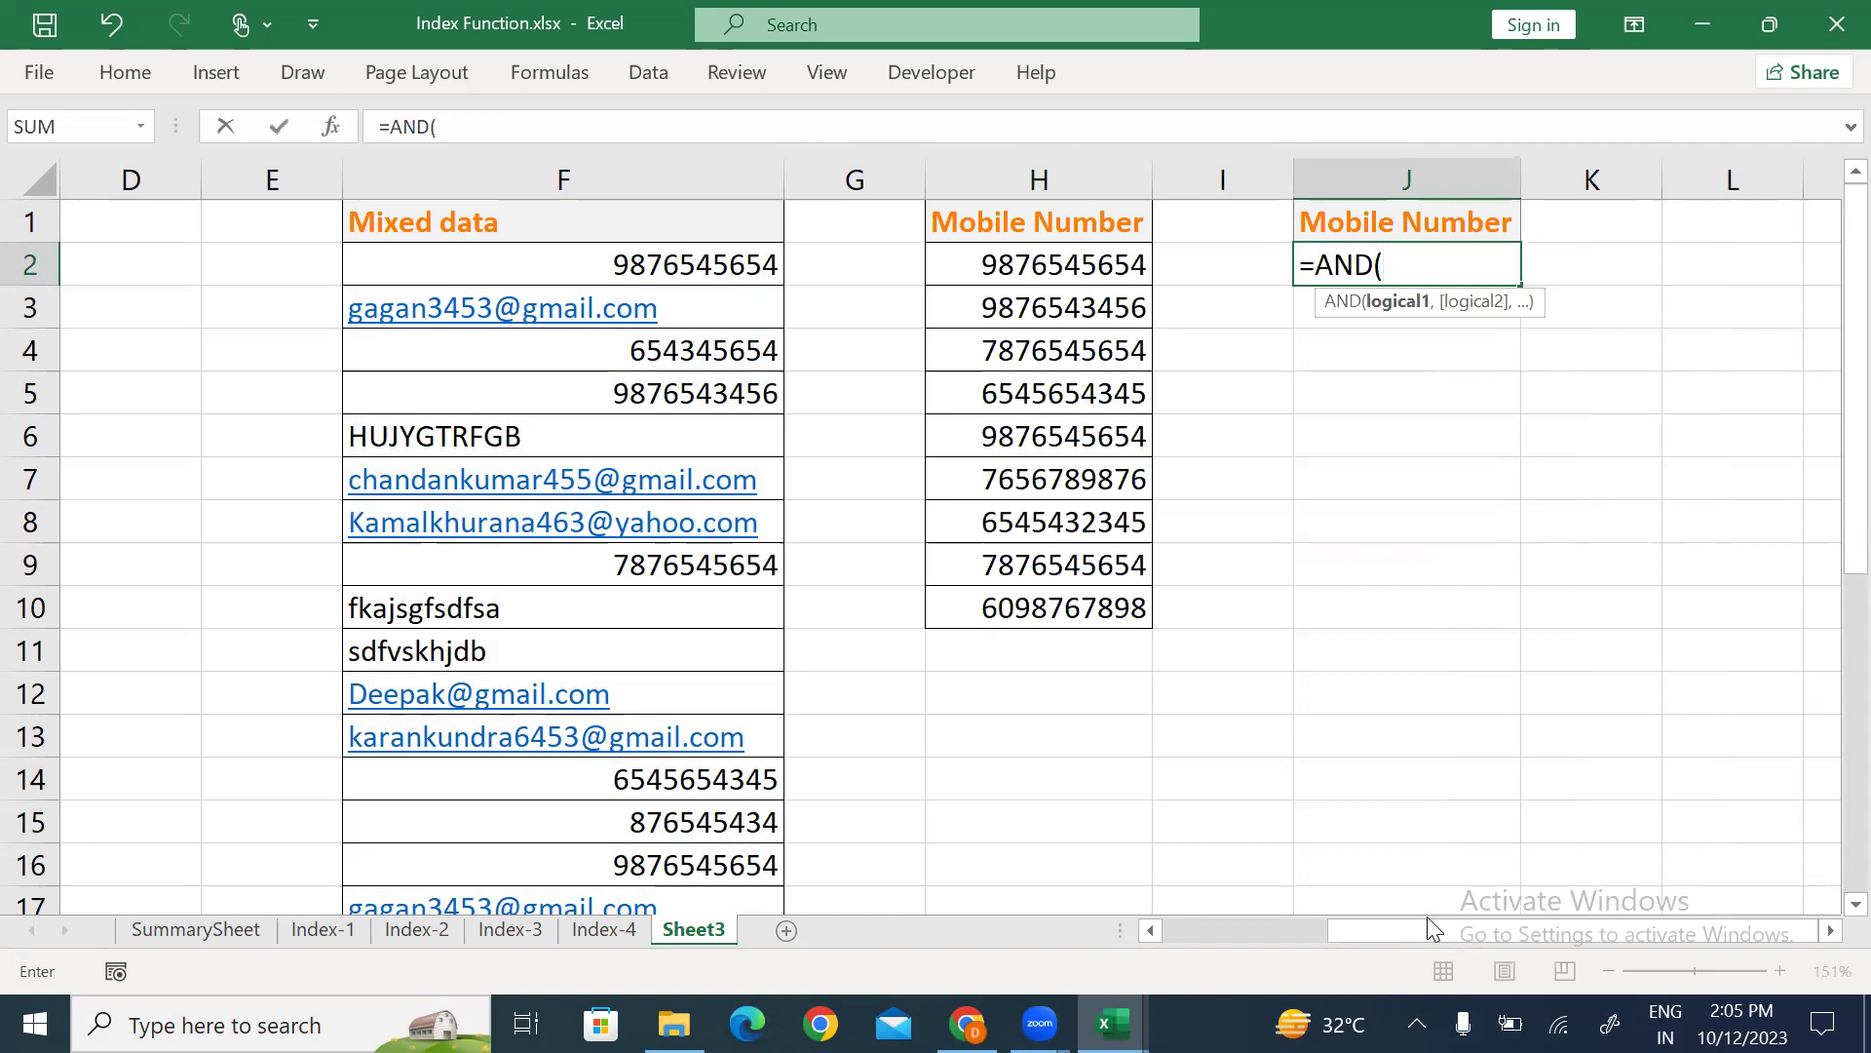
text(isna)
key(Tab)
key(Left)
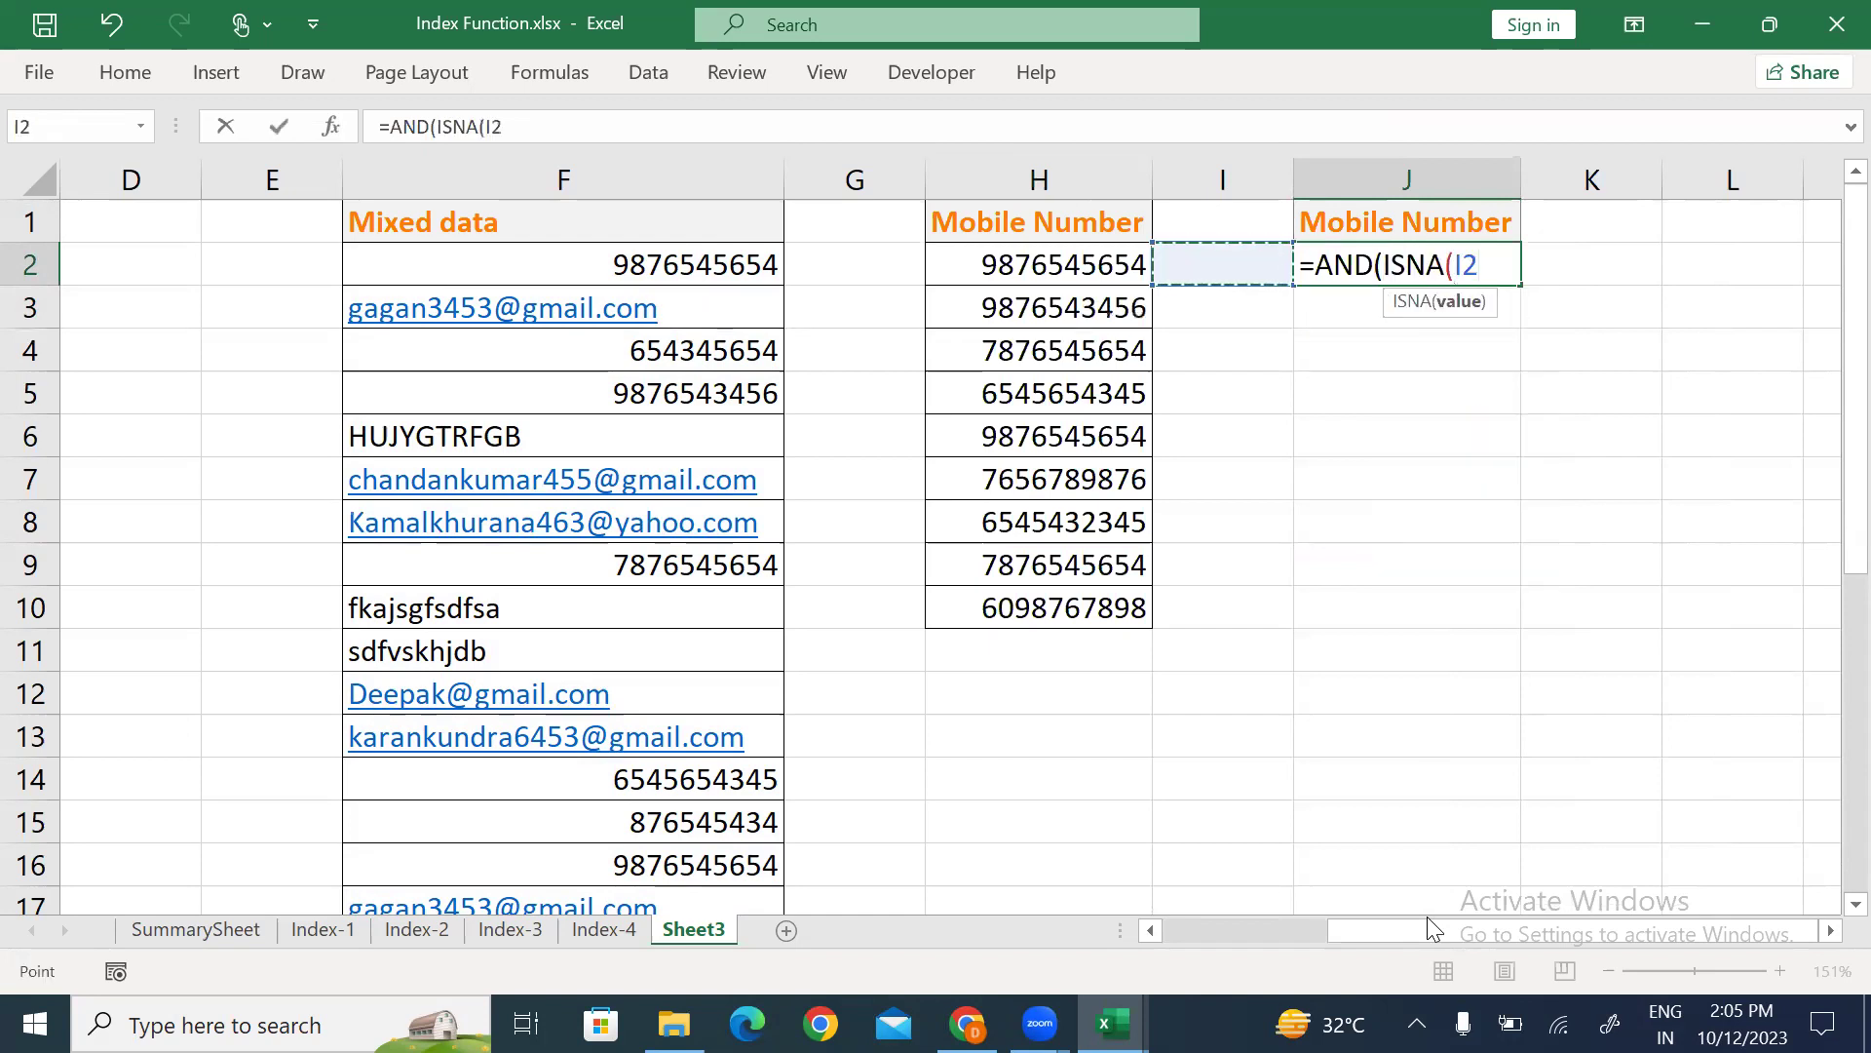
key(BackSpace)
key(BackSpace)
key(BackSpace)
key(BackSpace)
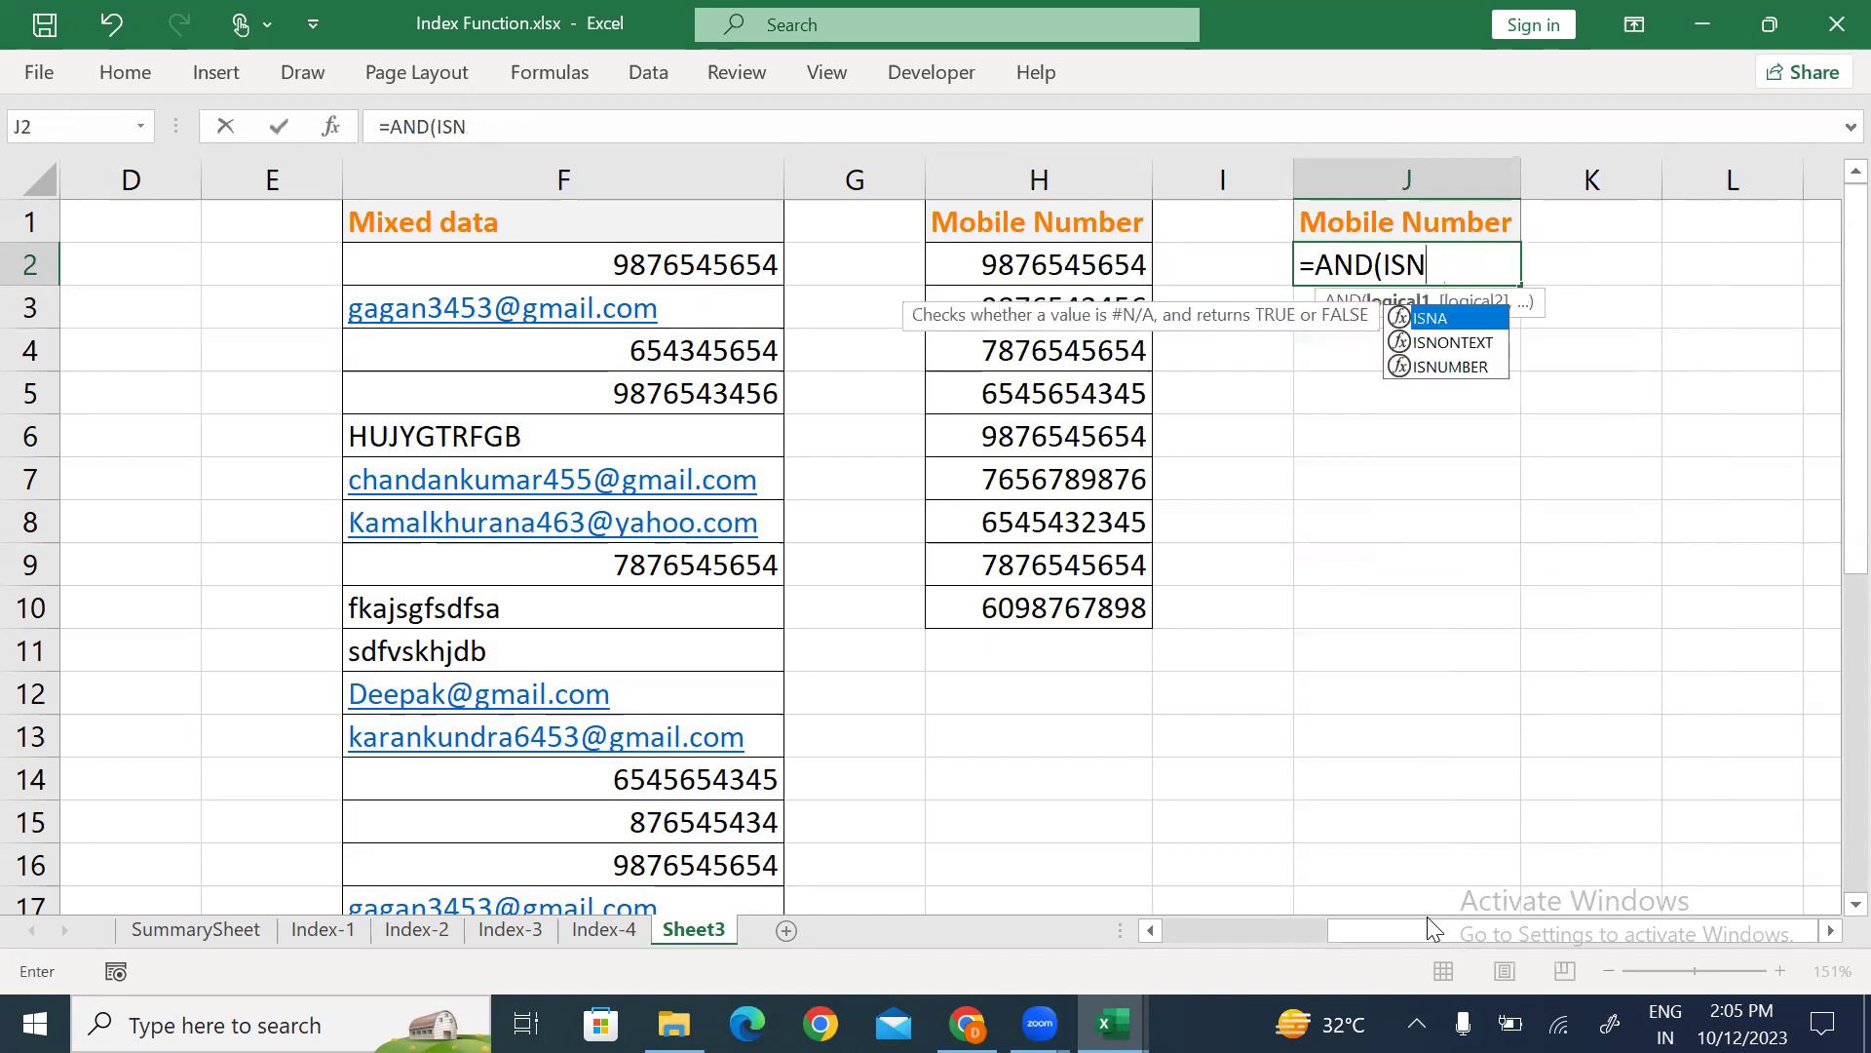
key(Down)
key(Down)
key(Tab)
key(Left)
key(Left)
key(Left)
key(Left)
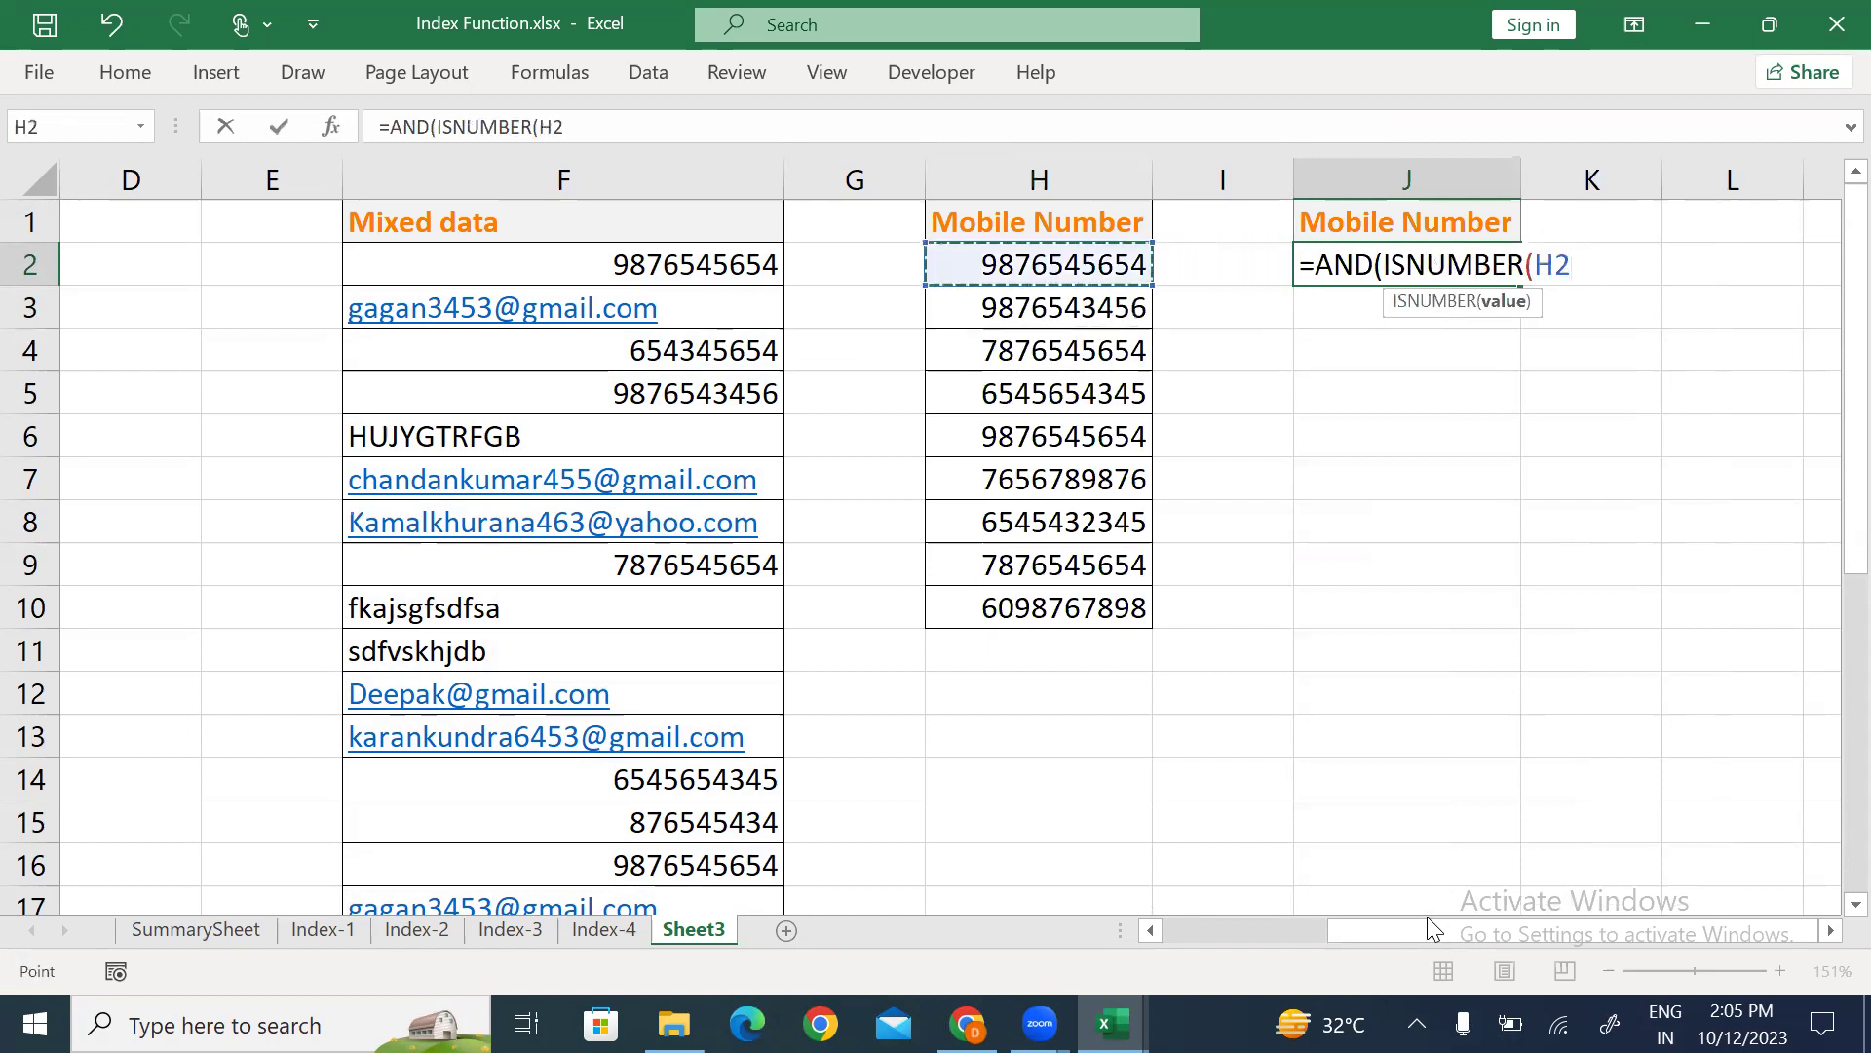
key(ctrl+shift+Down)
key(F4)
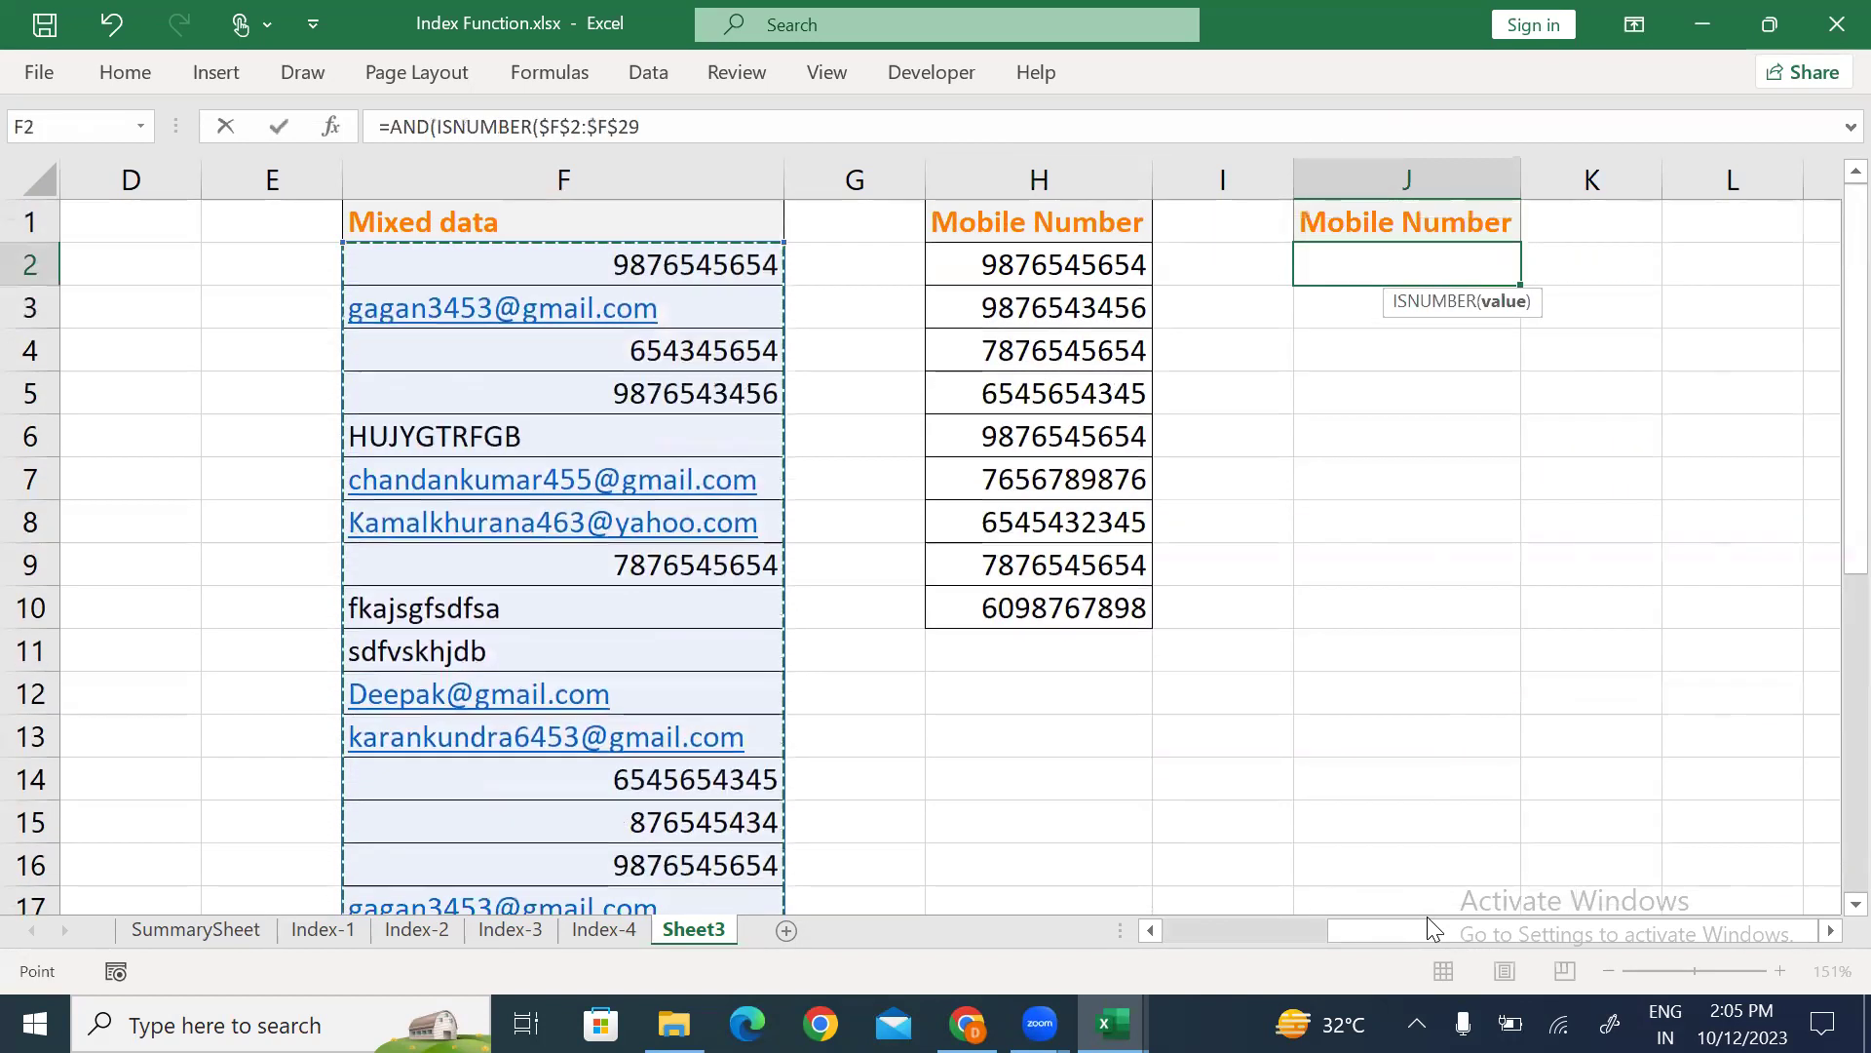
text())
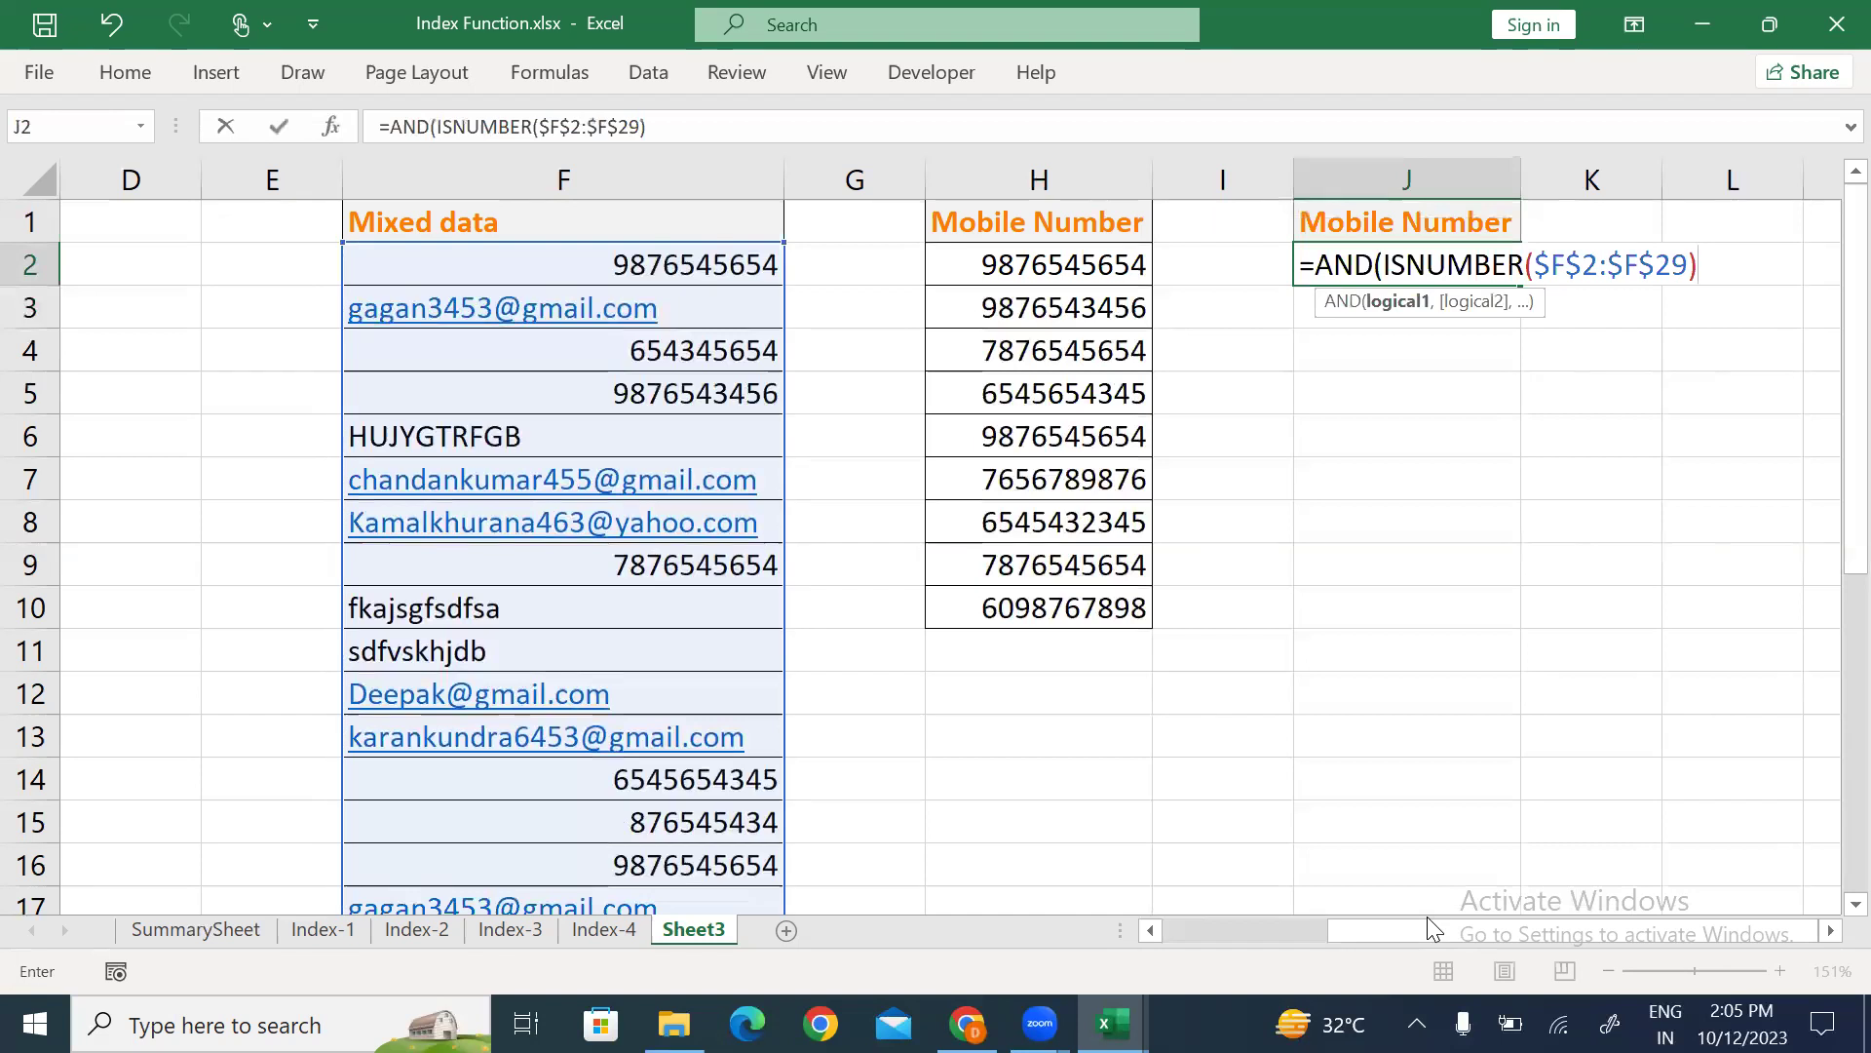
Complete the J2 formula with the second condition LEN($F$2:$F$29)=10 and enter it.
text(,len)
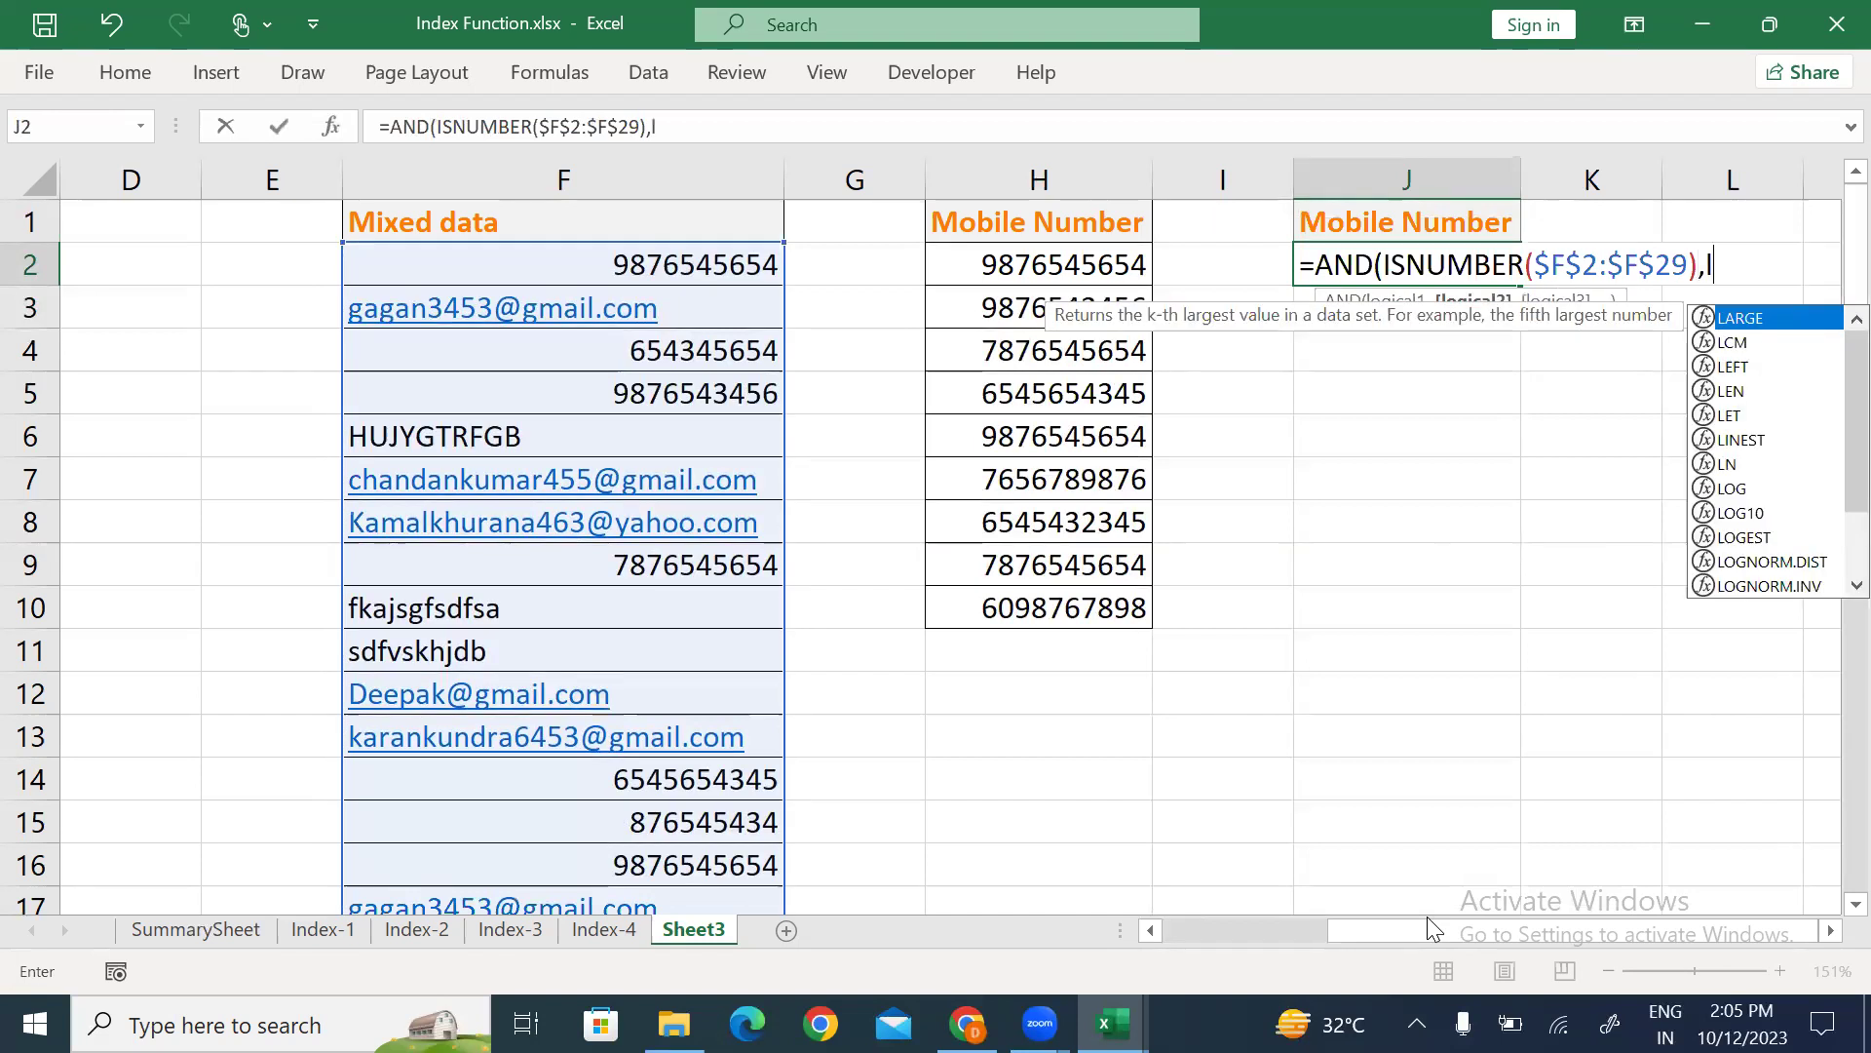
key(Tab)
key(Left)
key(Left)
key(Left)
key(Left)
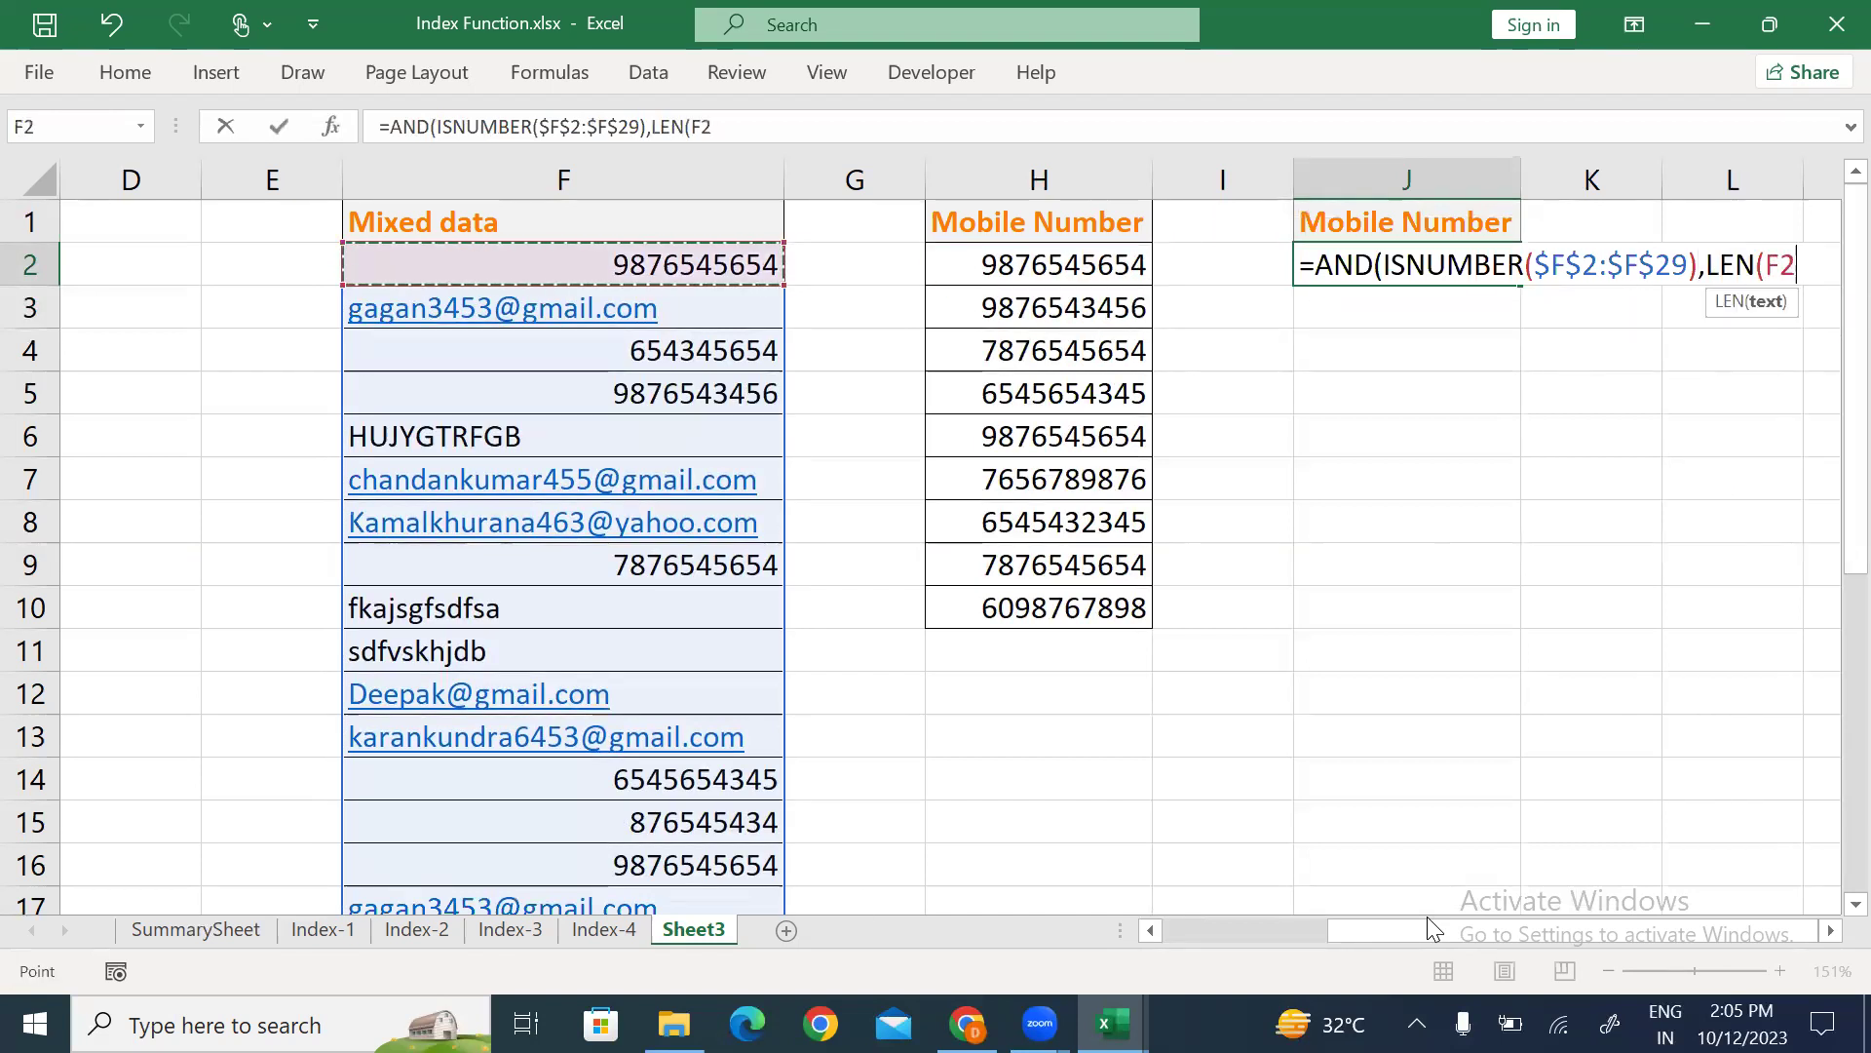
key(ctrl+shift+Down)
key(F4)
text()=10)
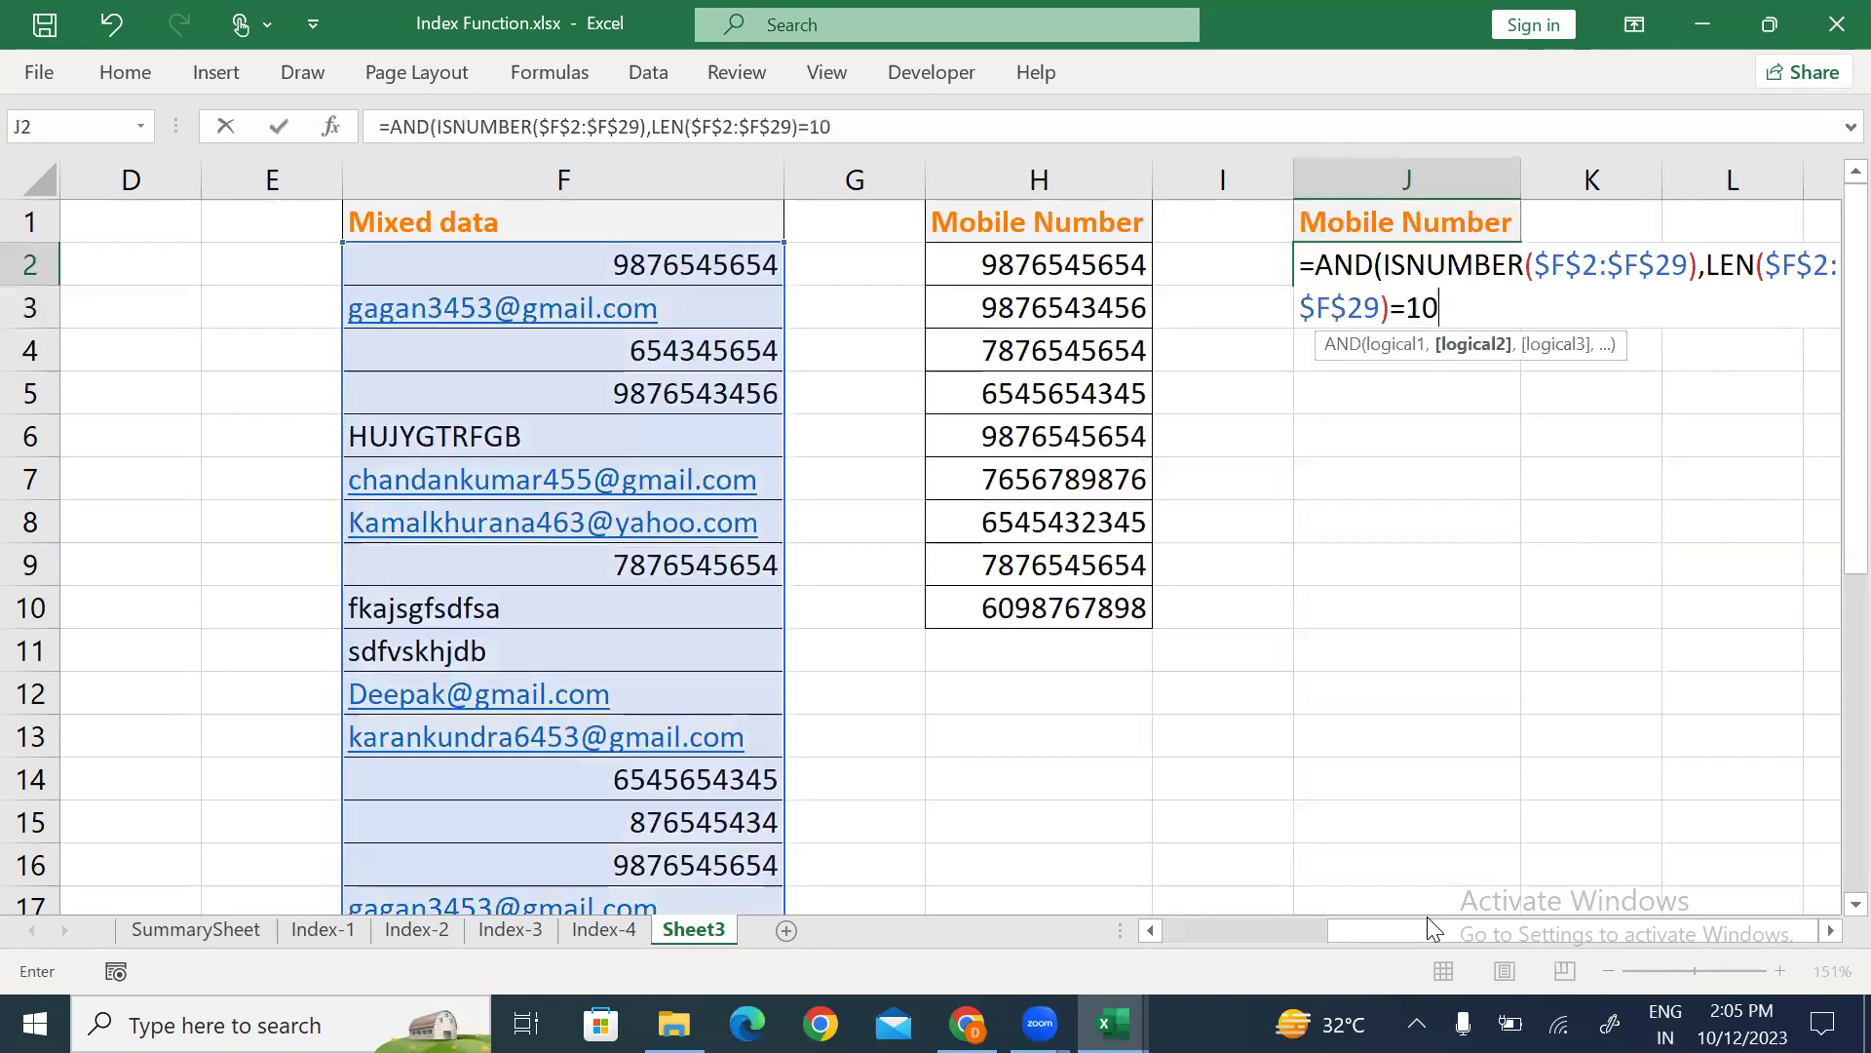
text())
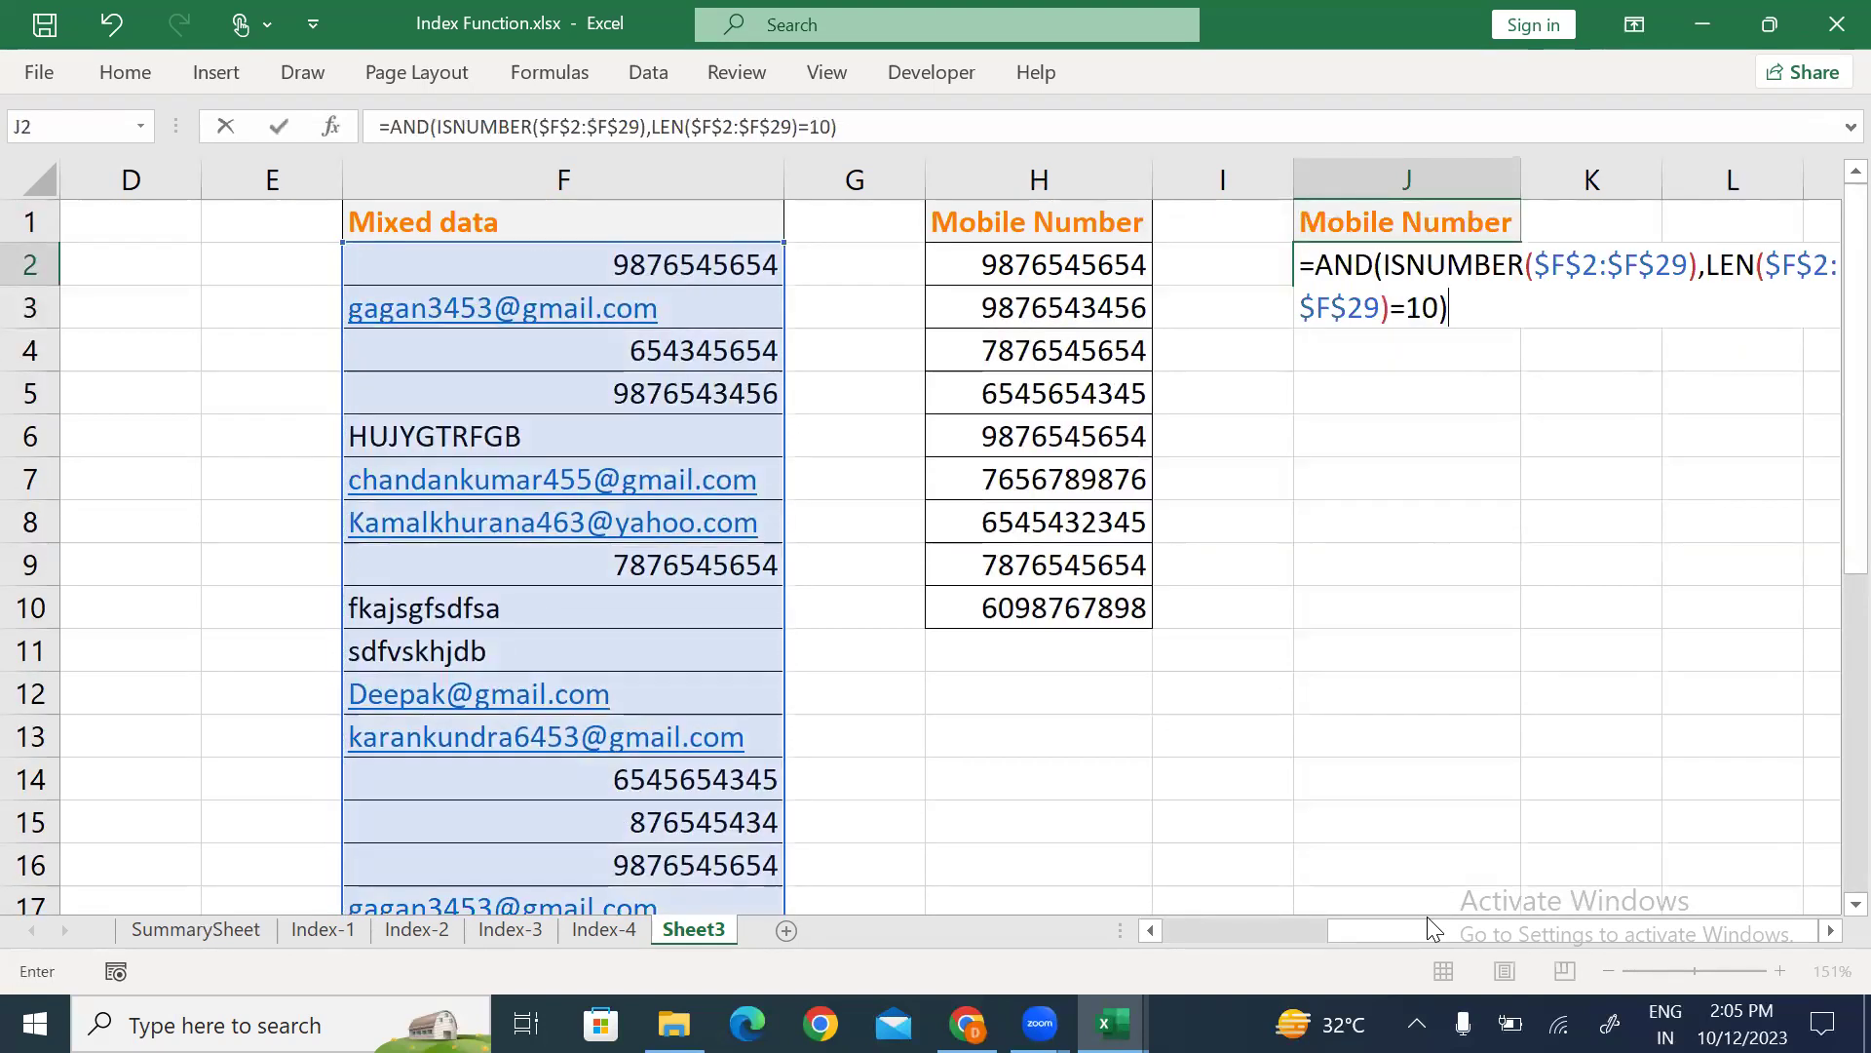
key(Return)
key(Return)
key(Up)
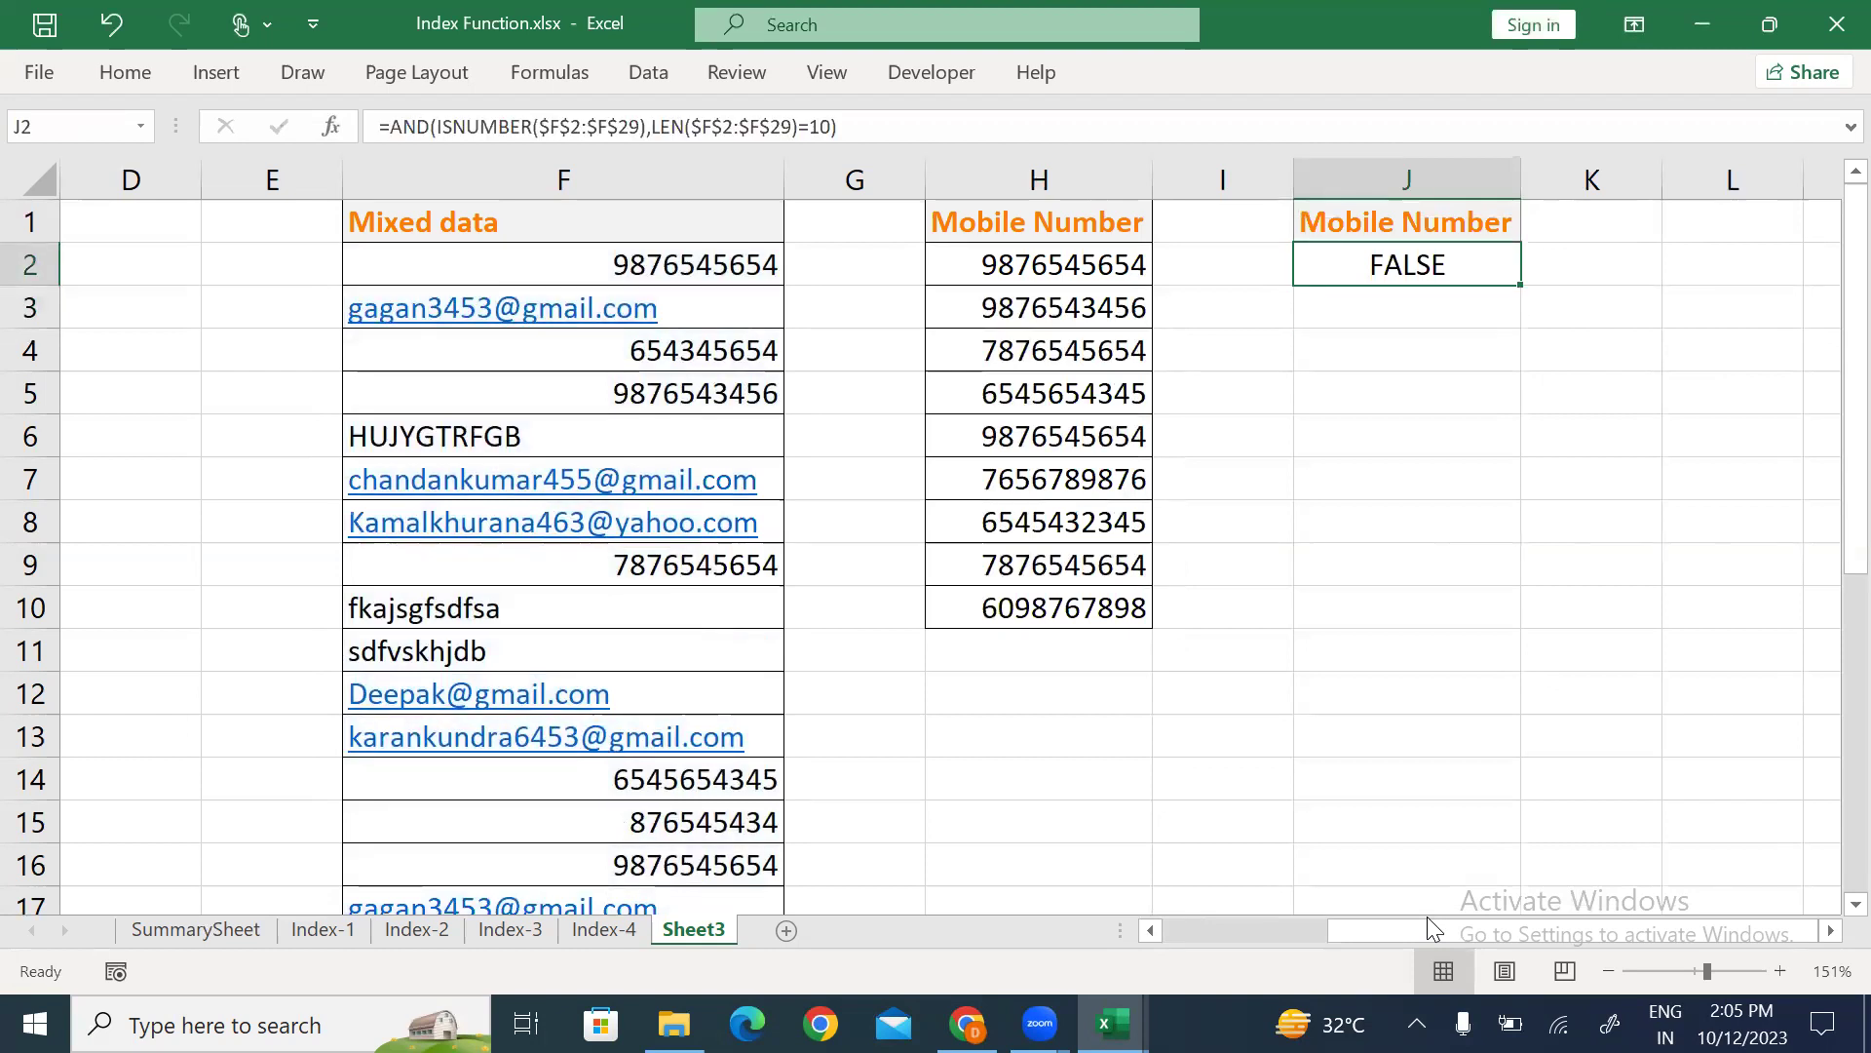
Run an Advanced Filter on F1:F29 with criteria range J1:J2, copying the matching records to J4.
key(Left)
key(Left)
key(Left)
key(Left)
key(Down)
key(Down)
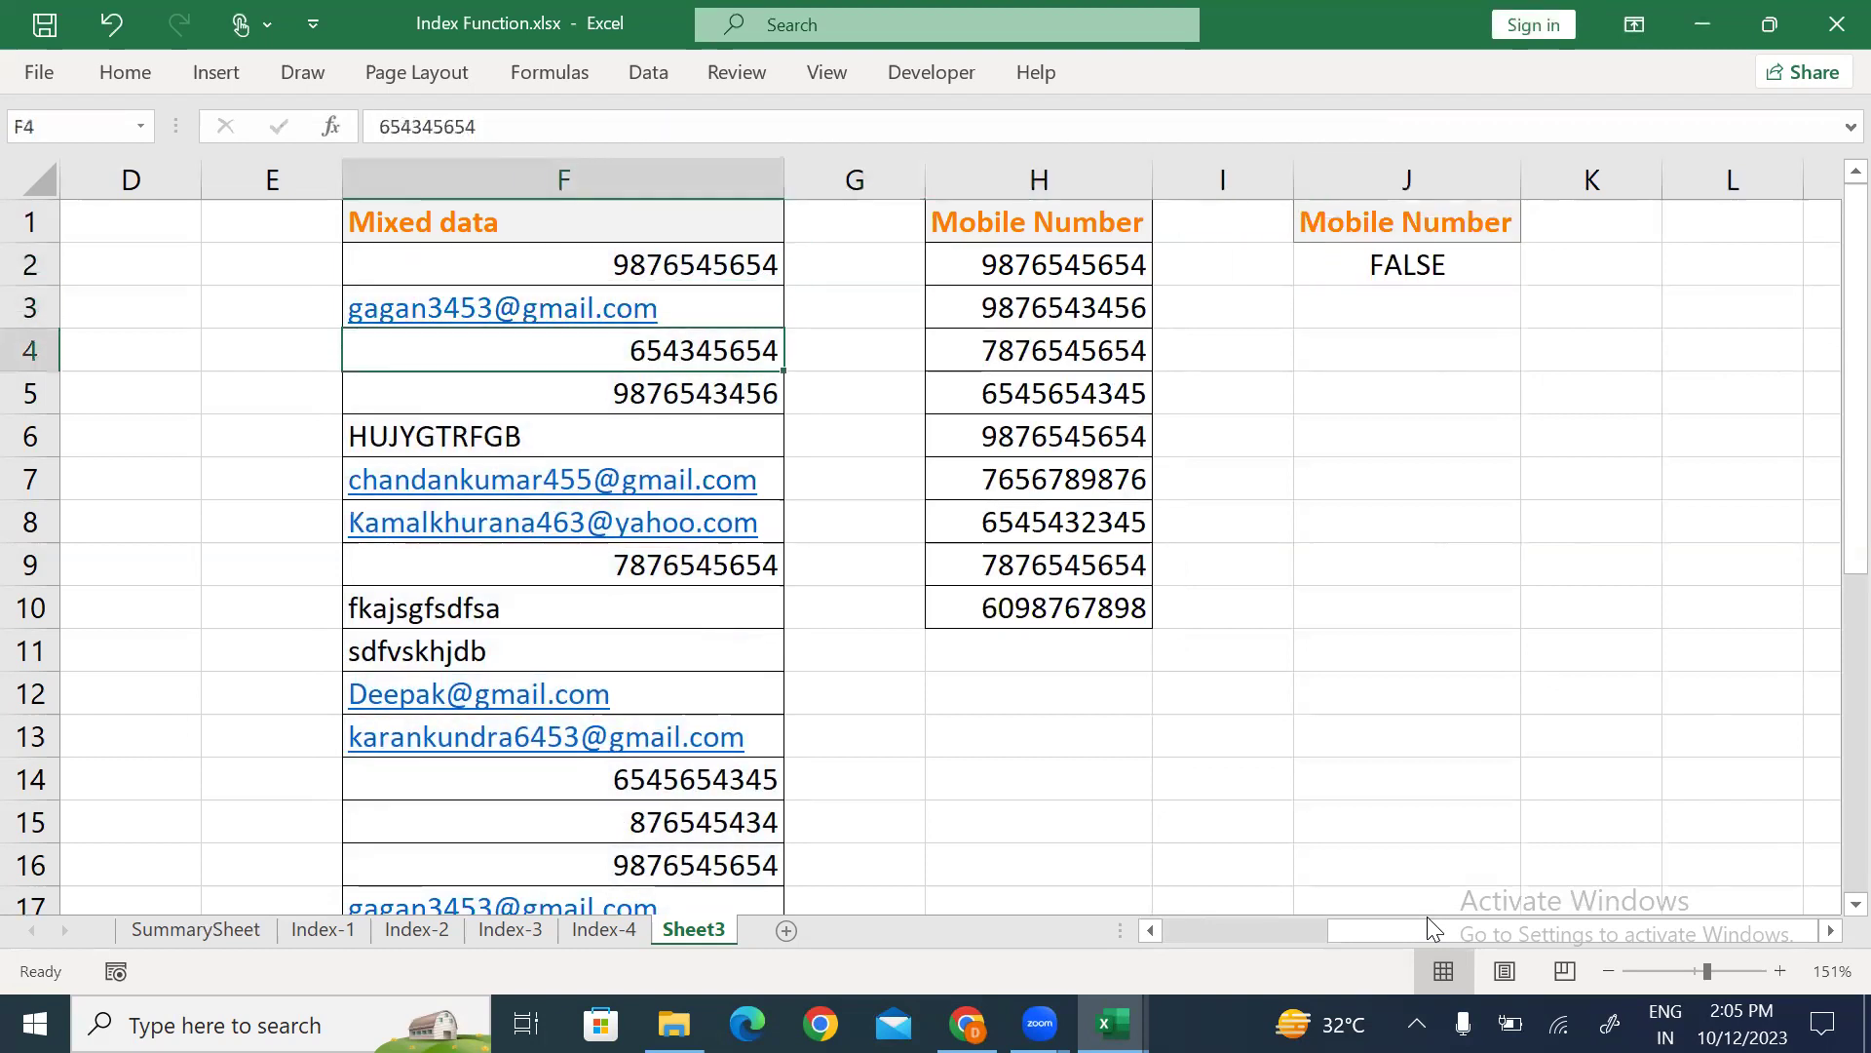
key(alt+a)
key(q)
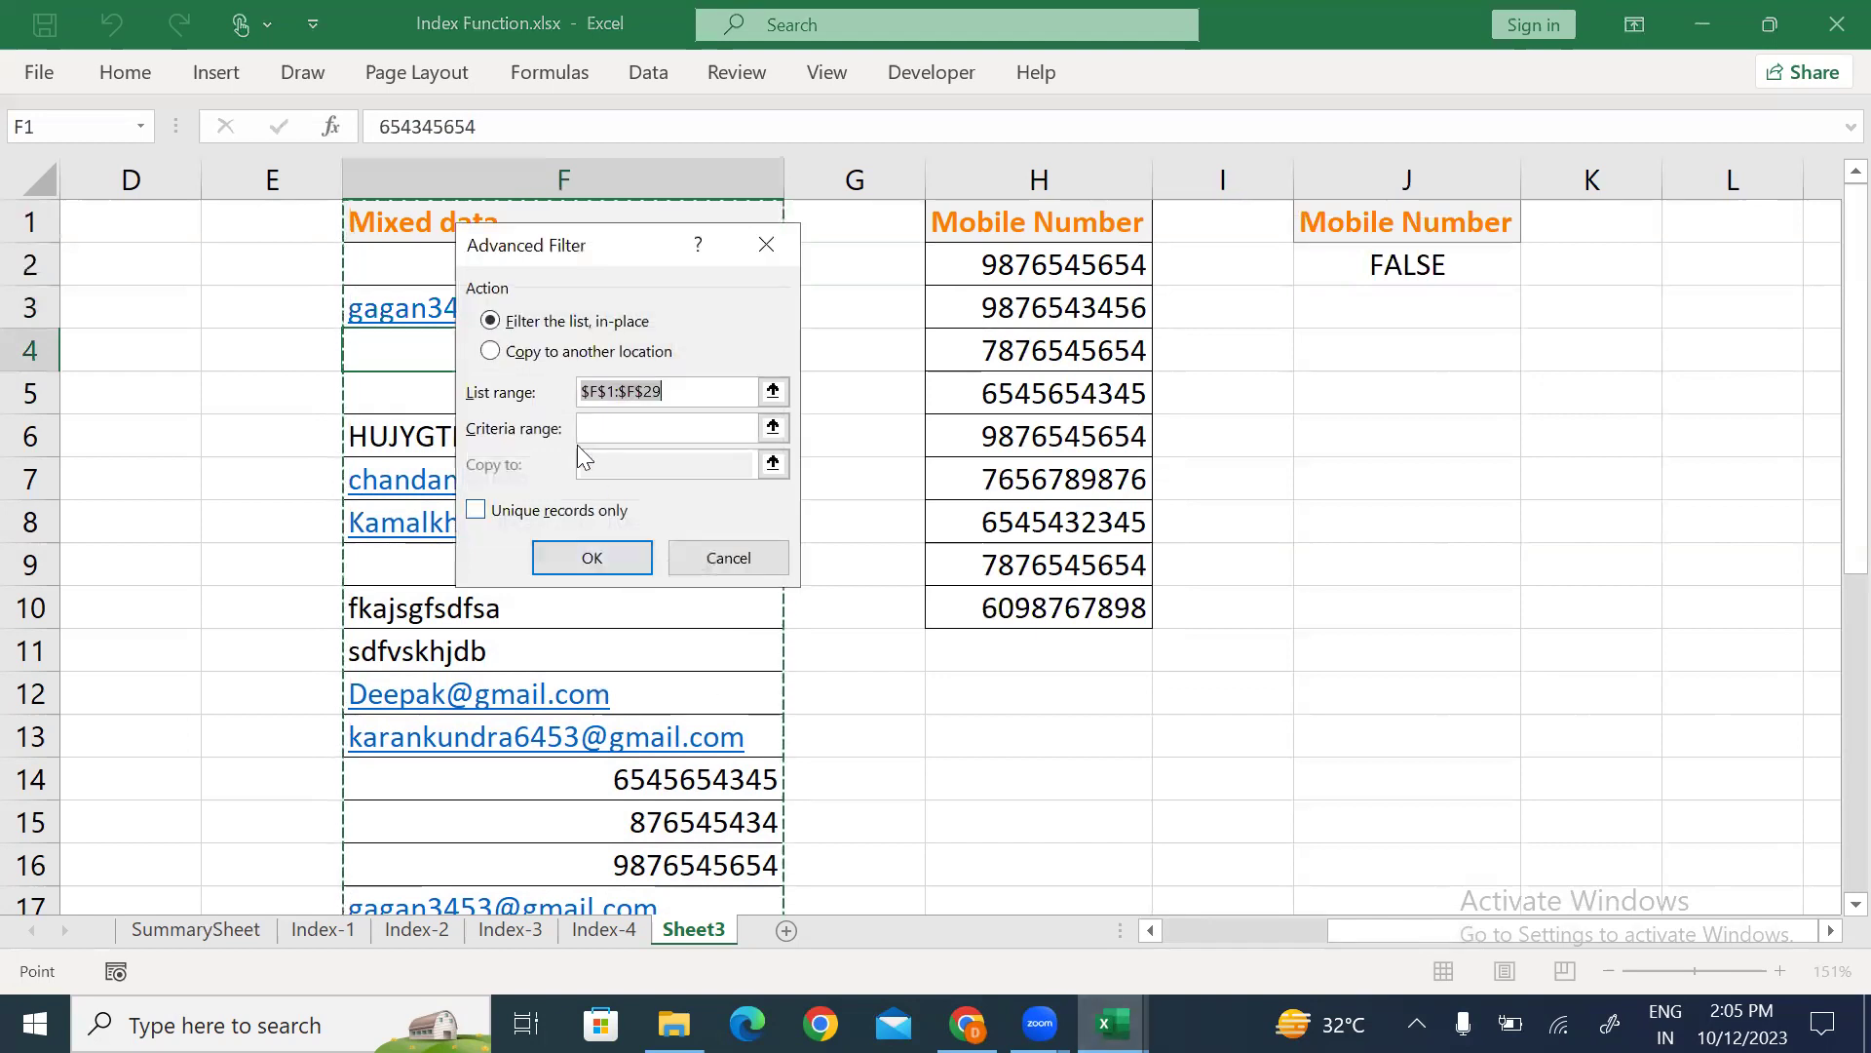
click(490, 352)
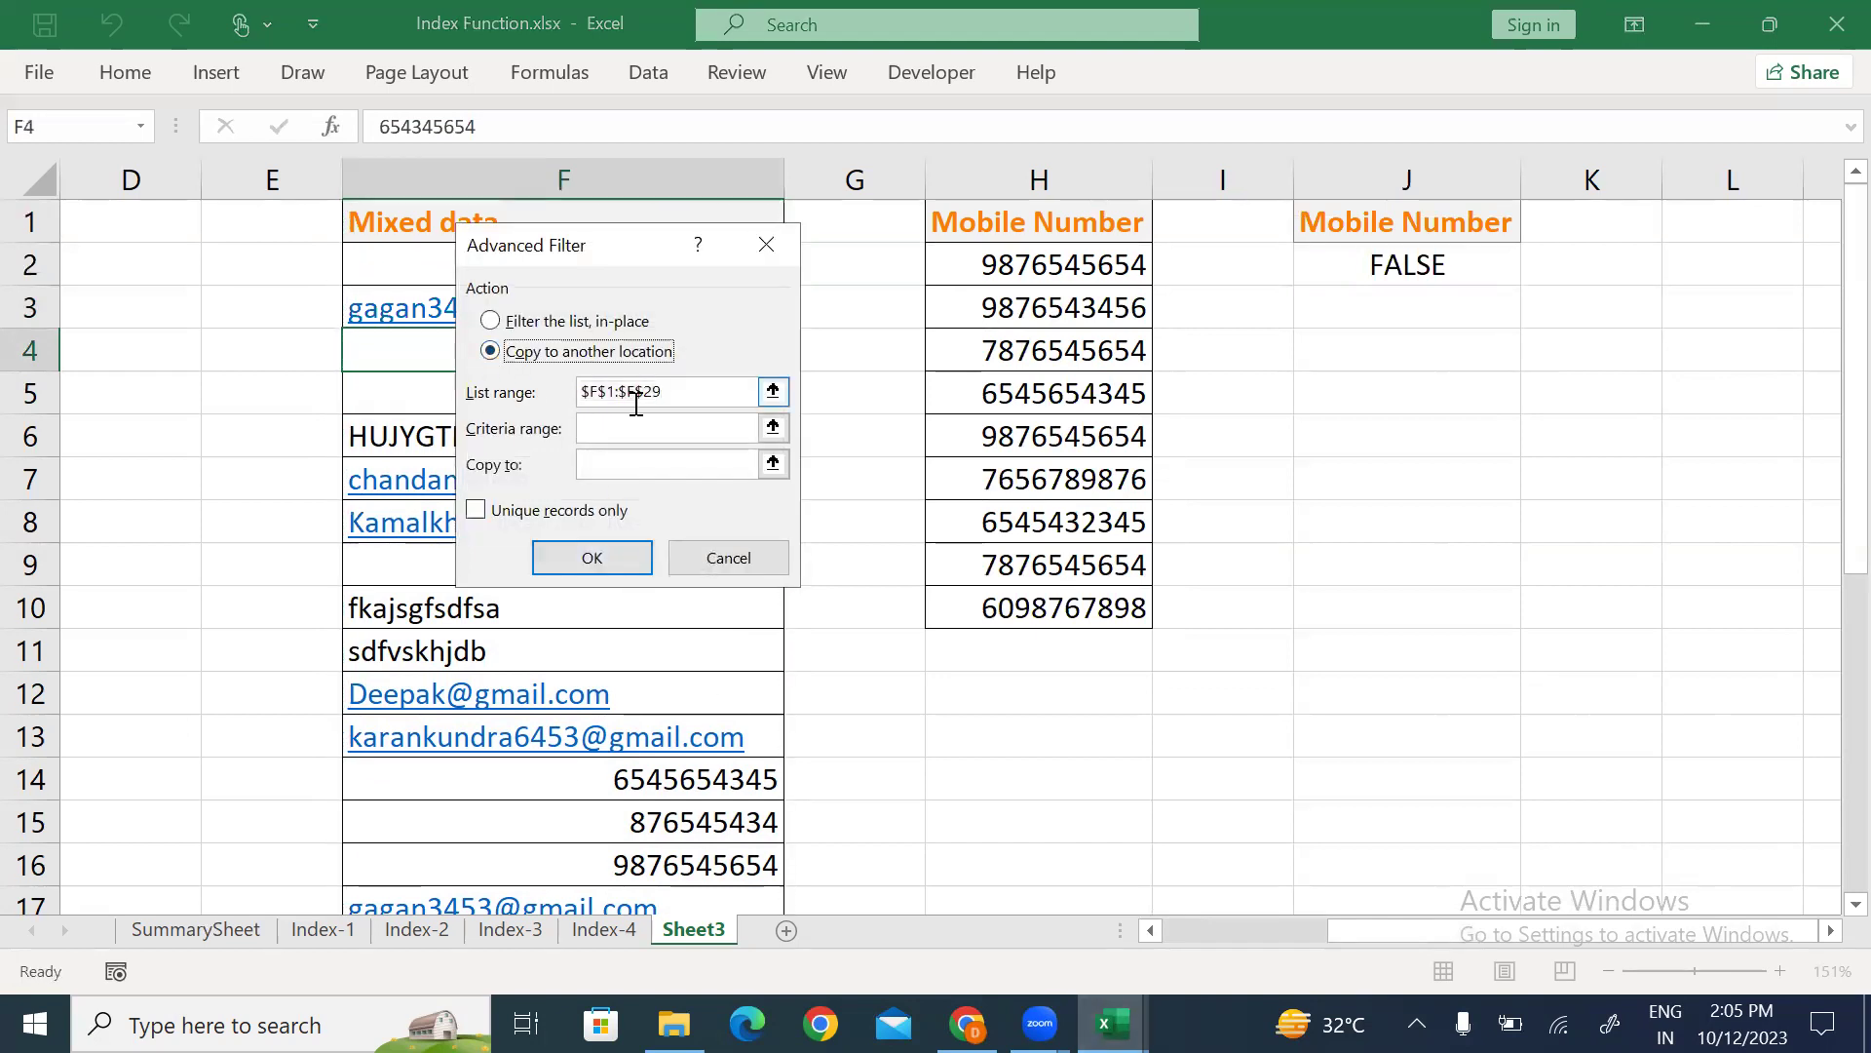
click(773, 427)
drag(1431, 216, 1430, 259)
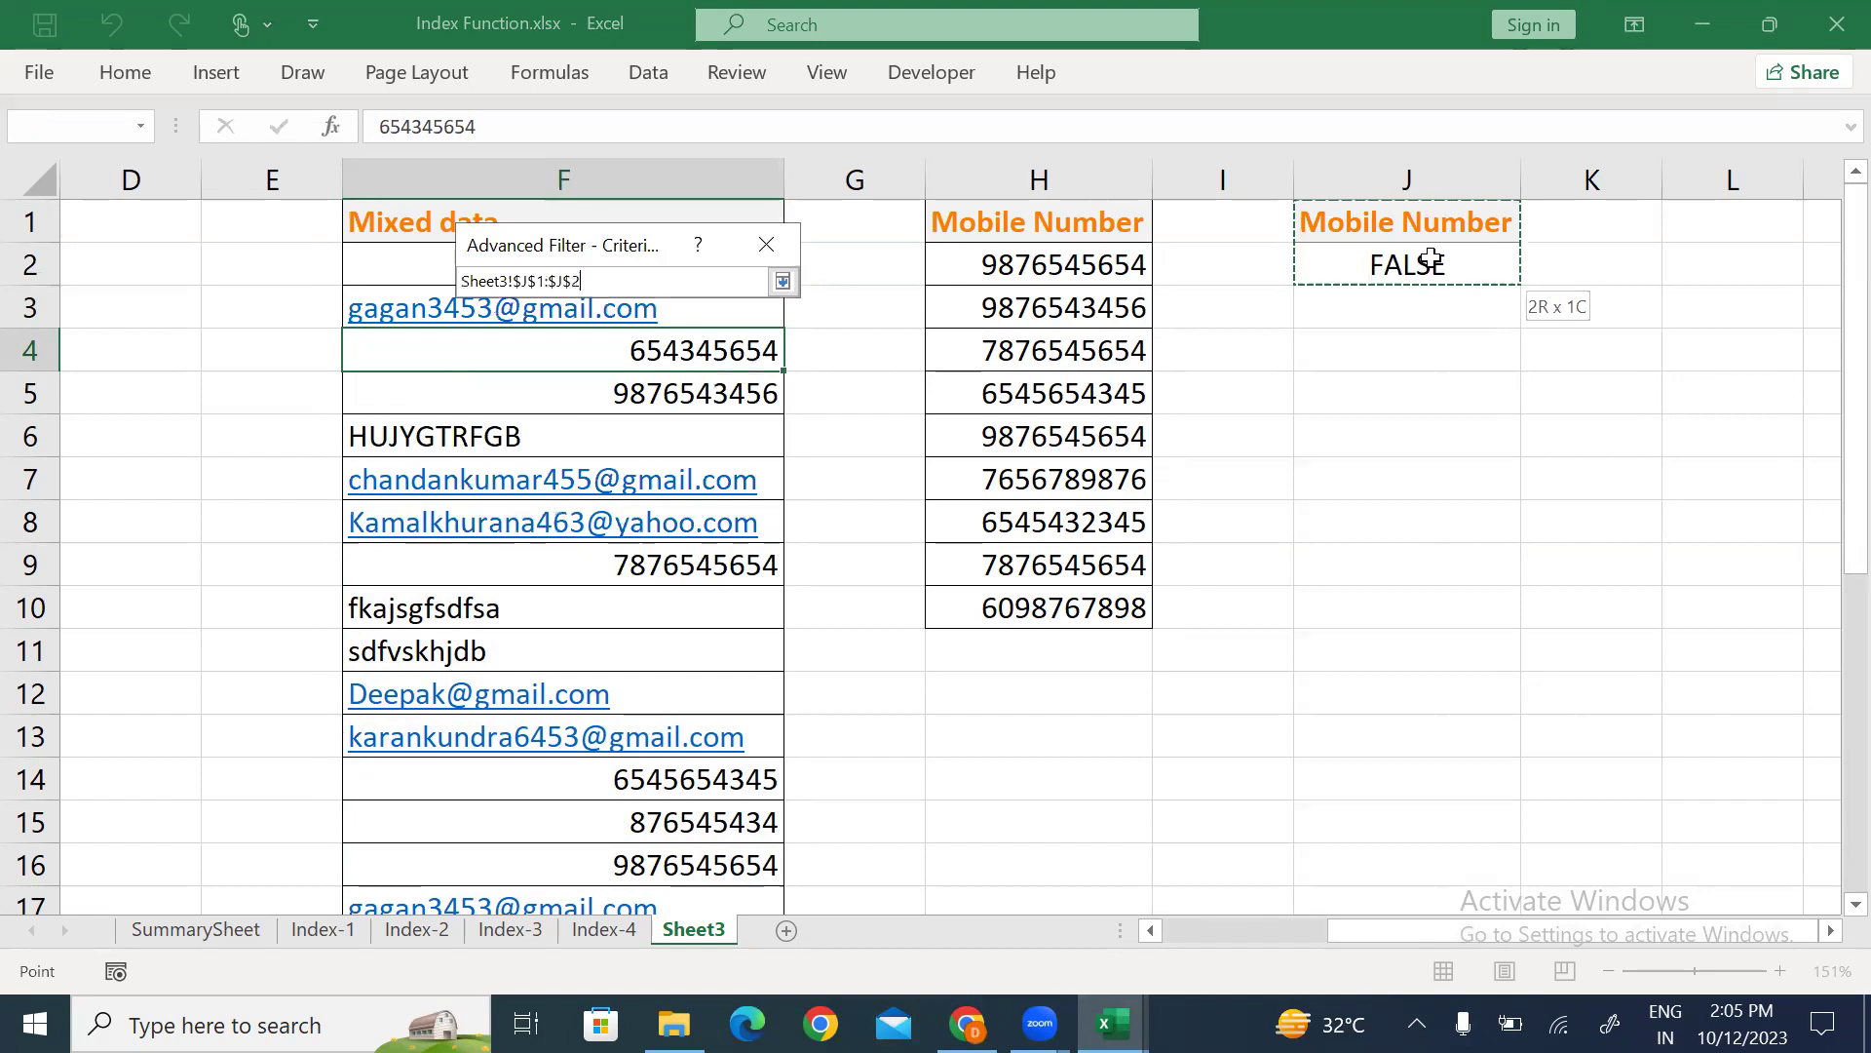
click(783, 281)
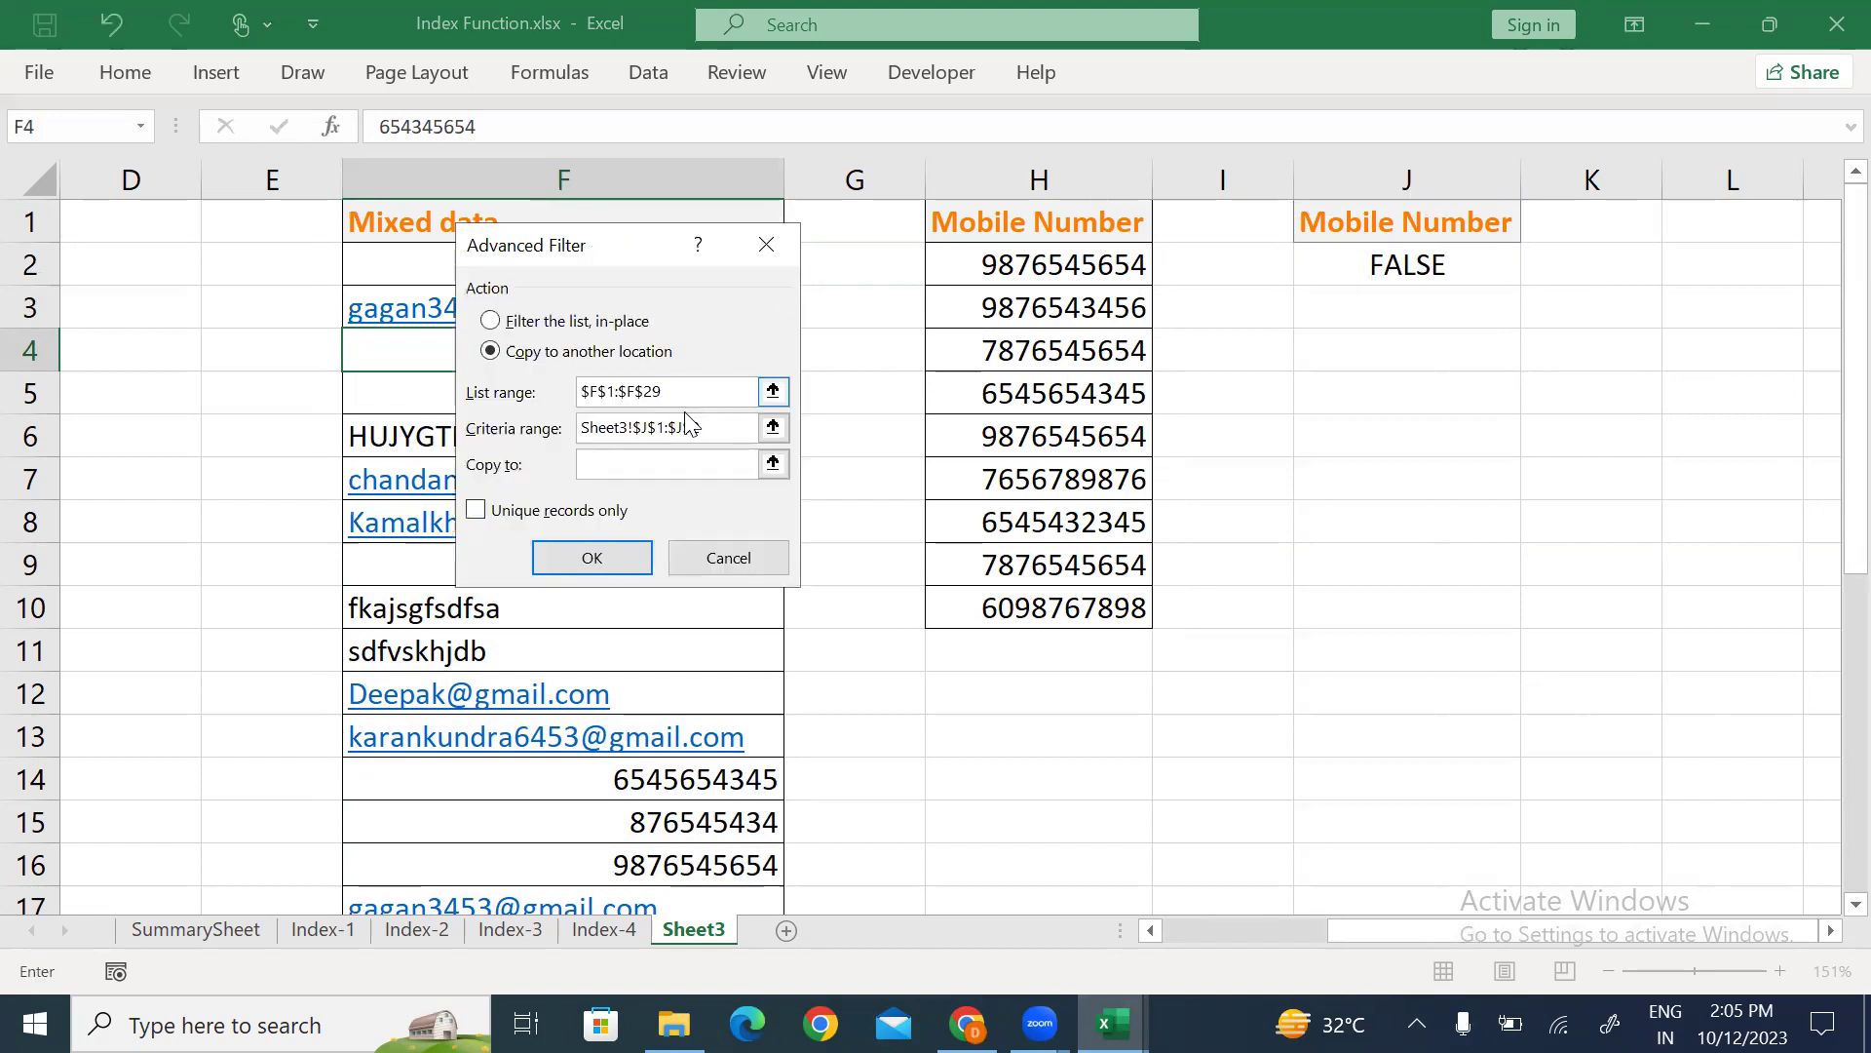
click(775, 463)
click(1392, 353)
key(Return)
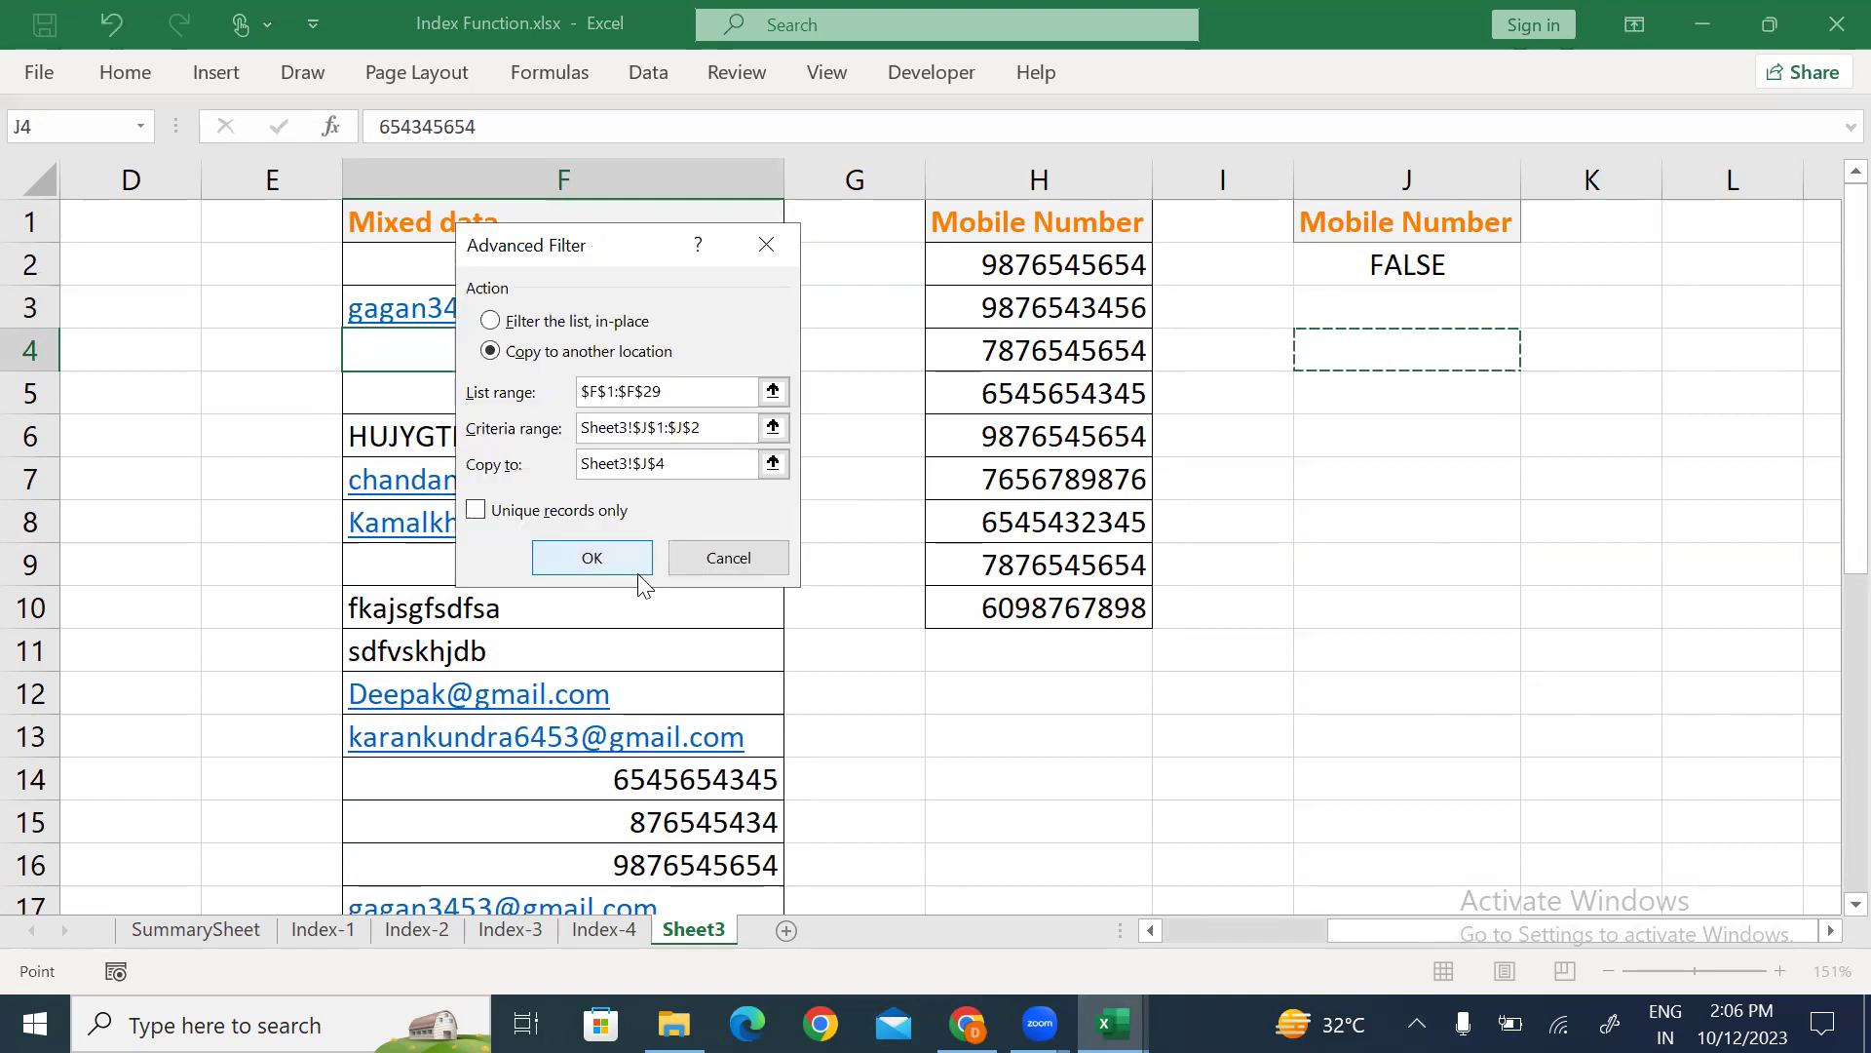
click(592, 559)
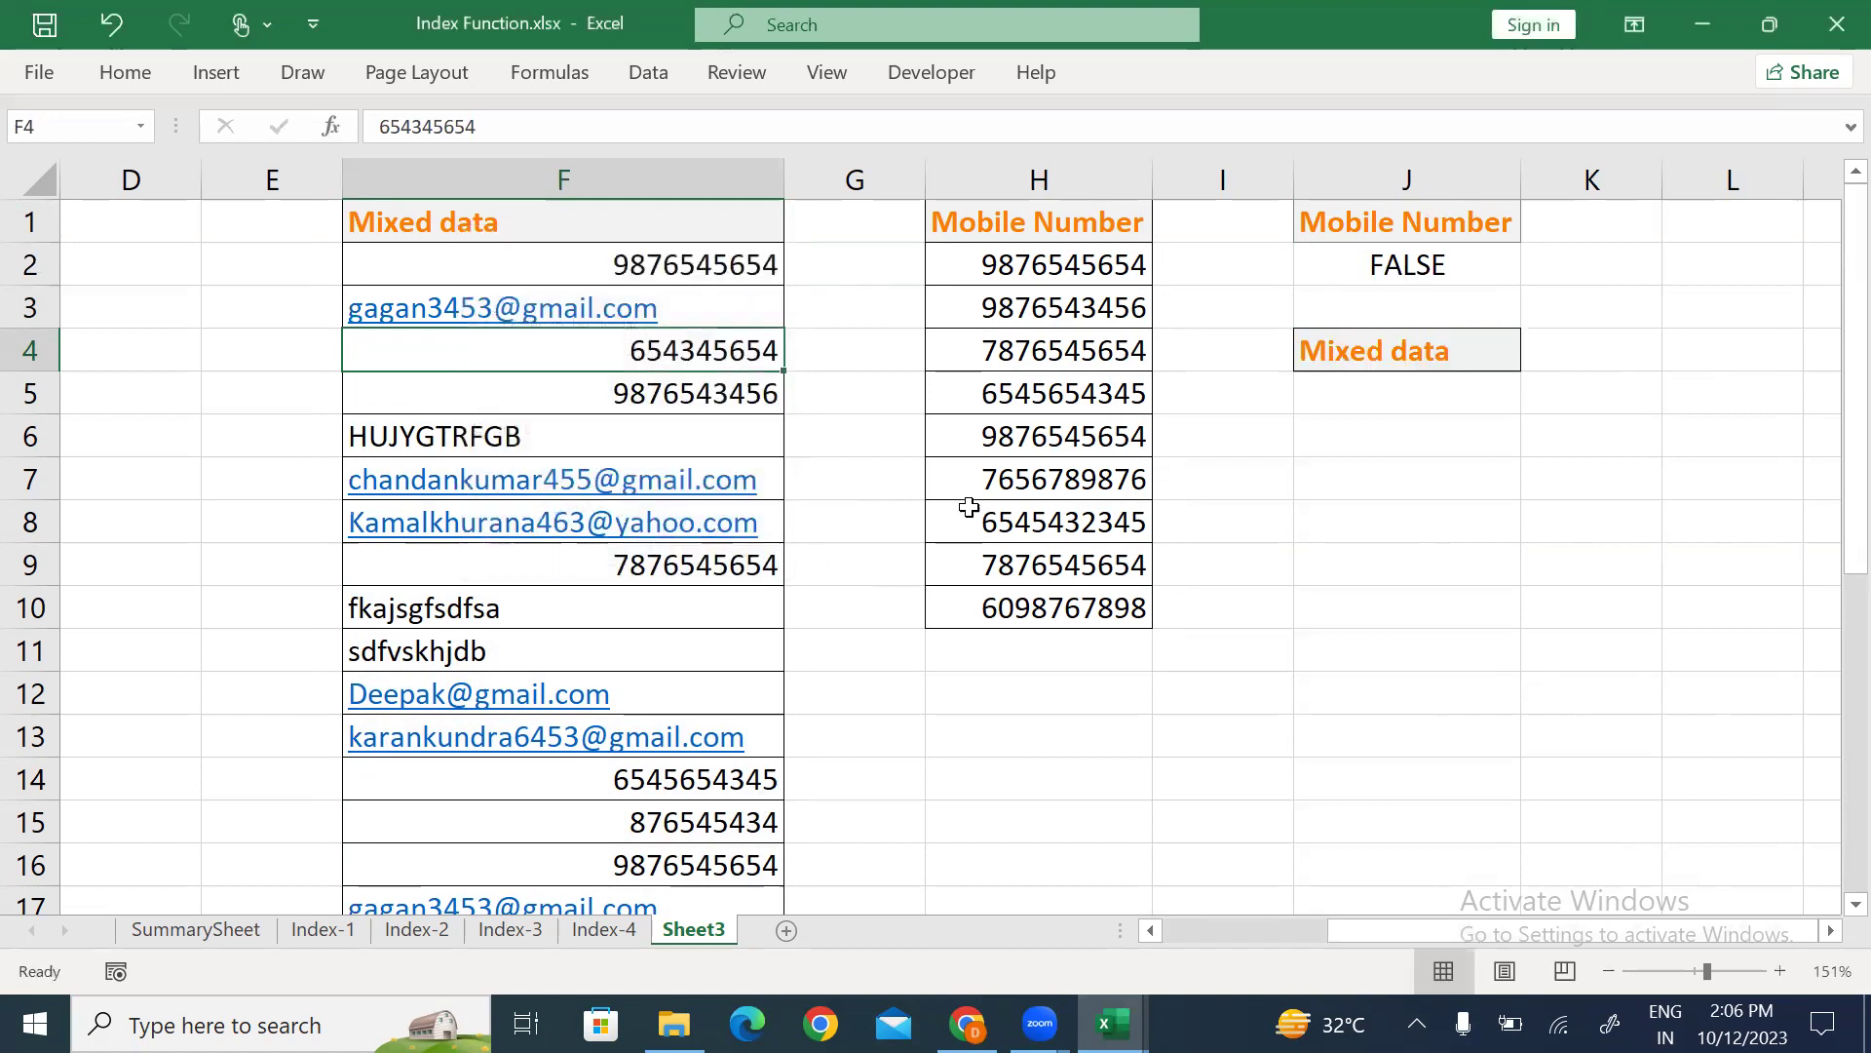
Replace the range inside ISNUMBER in the J2 criteria formula with the single cell F2.
click(1432, 266)
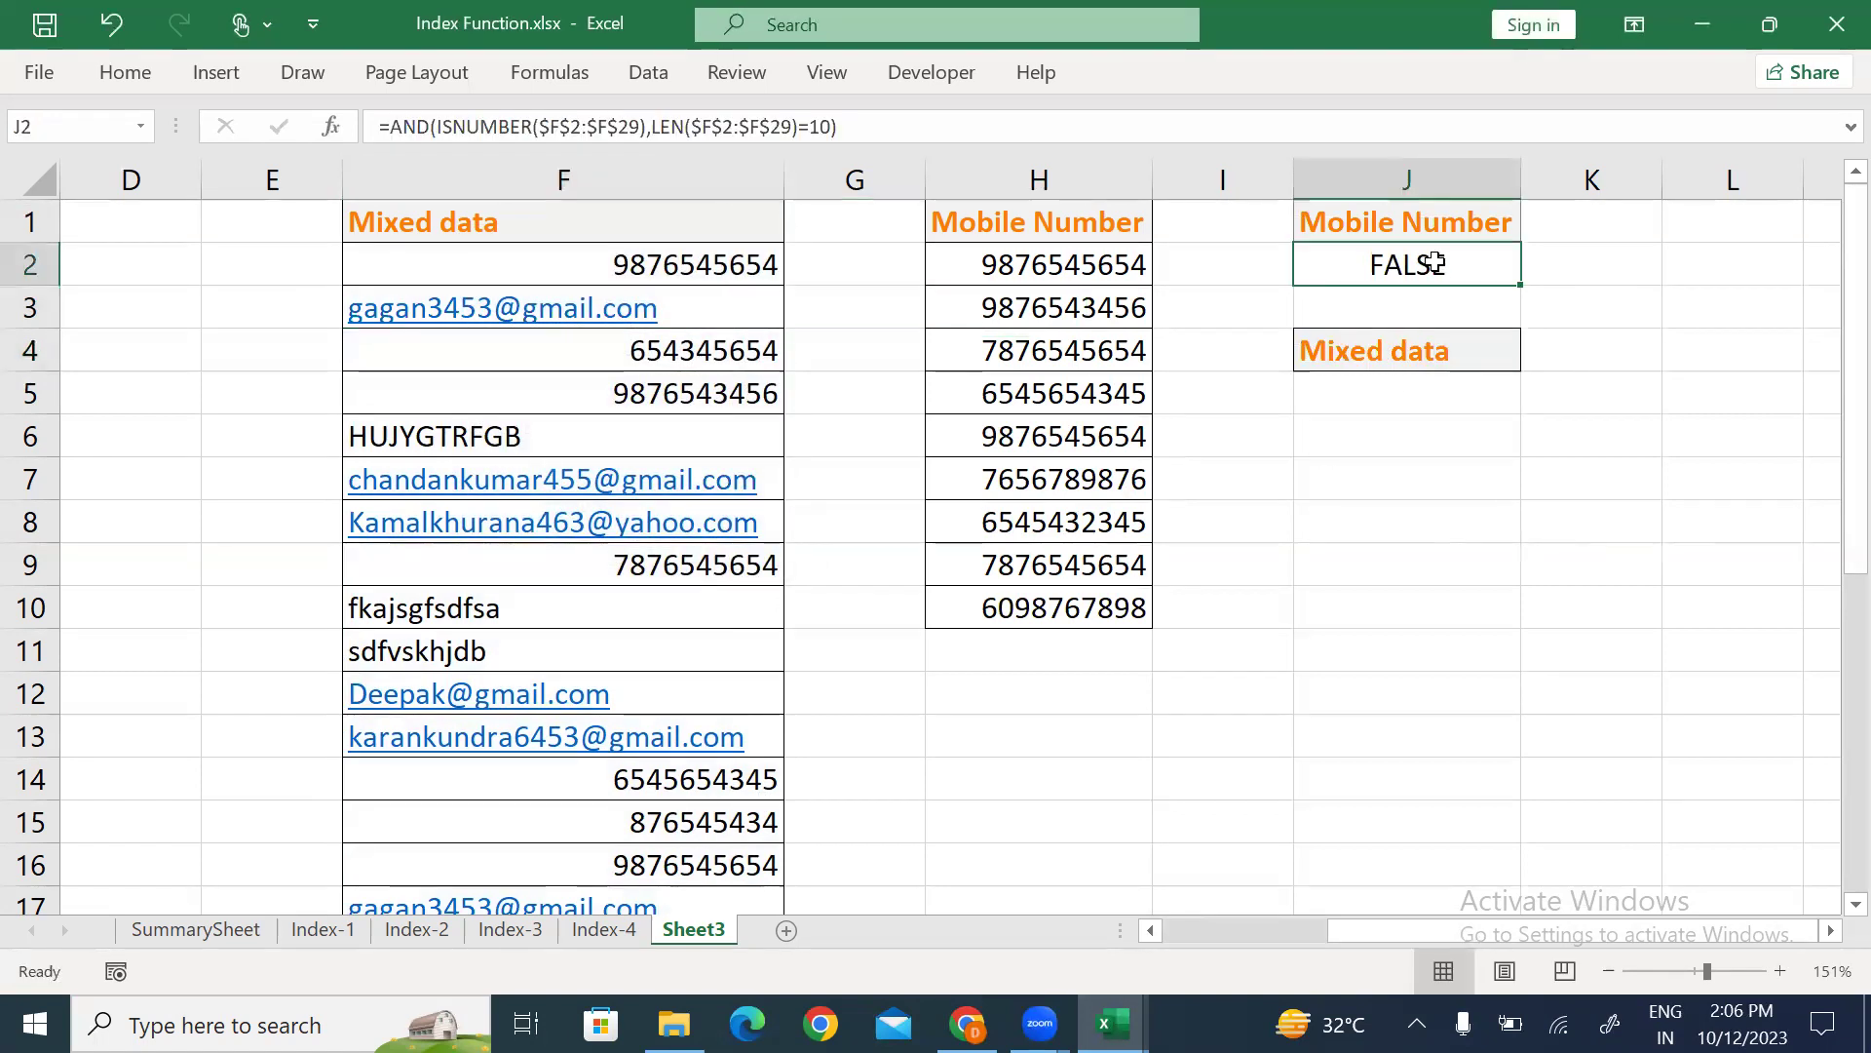
key(F2)
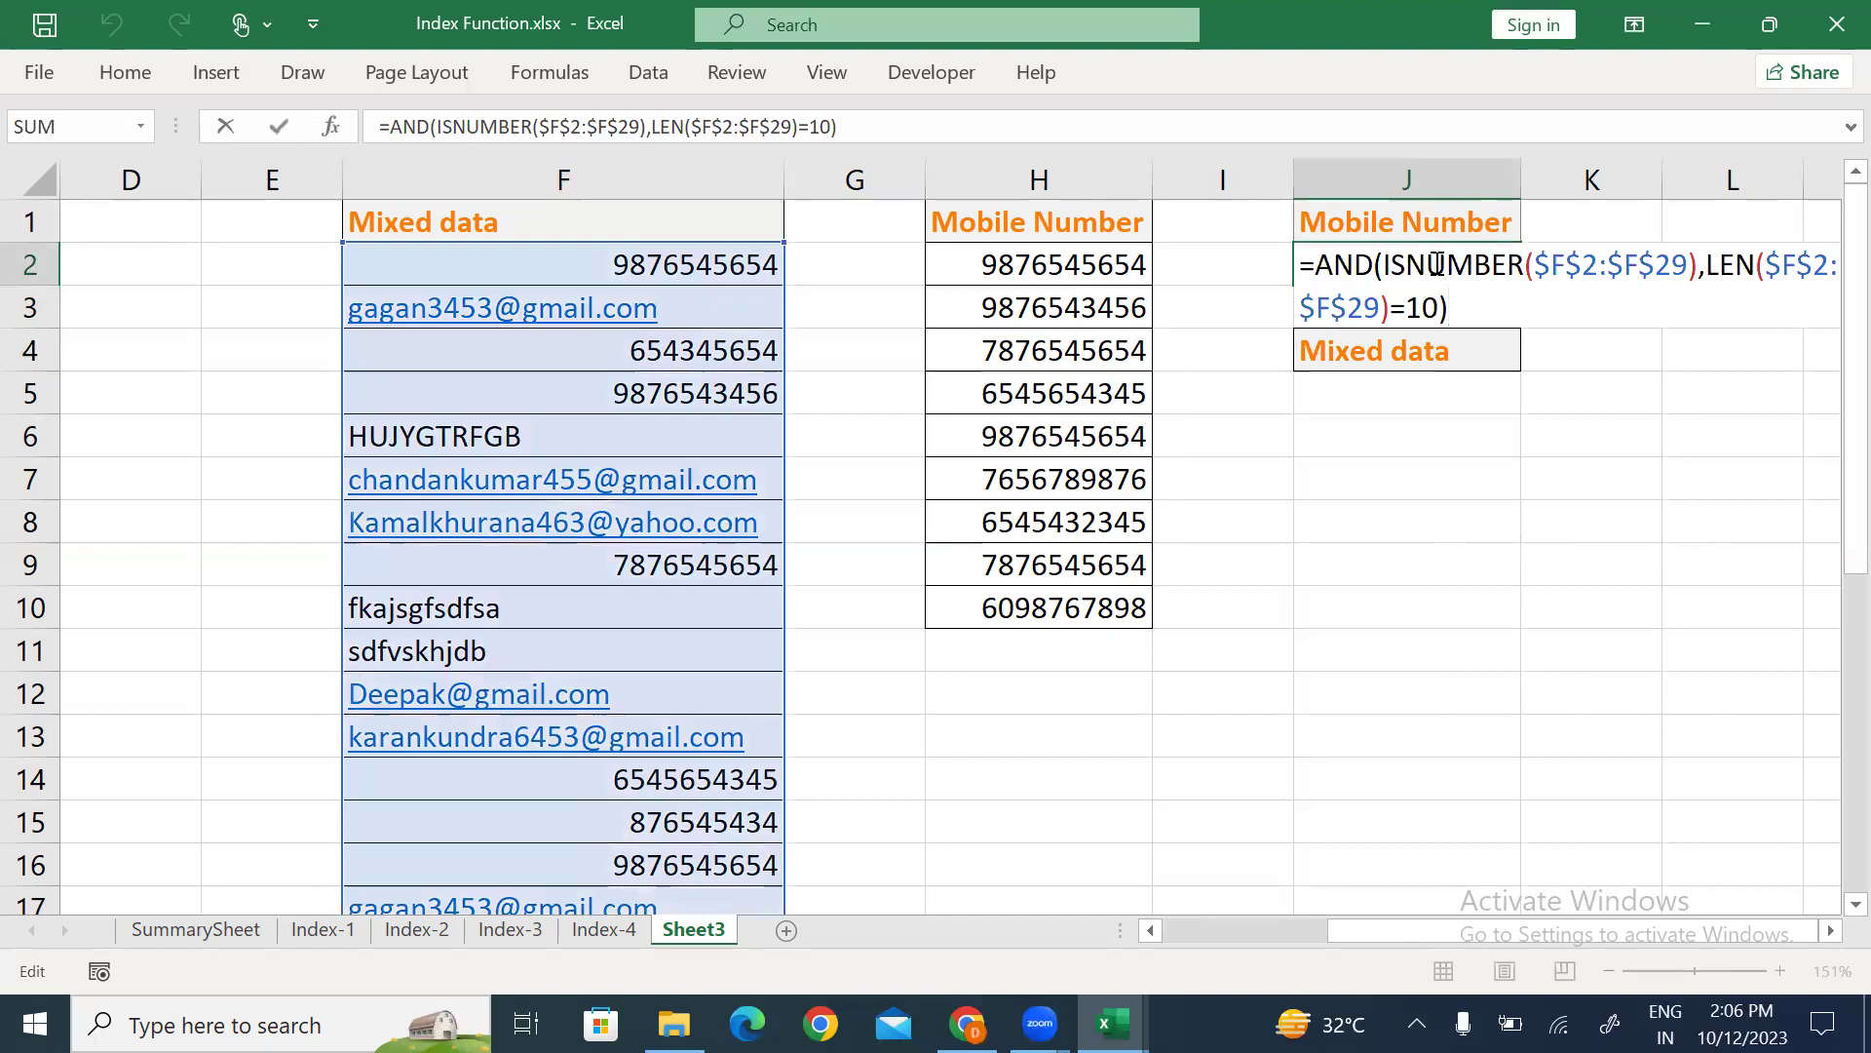
click(1678, 260)
key(BackSpace)
key(BackSpace)
key(BackSpace)
key(BackSpace)
key(BackSpace)
key(BackSpace)
key(BackSpace)
key(BackSpace)
key(BackSpace)
key(BackSpace)
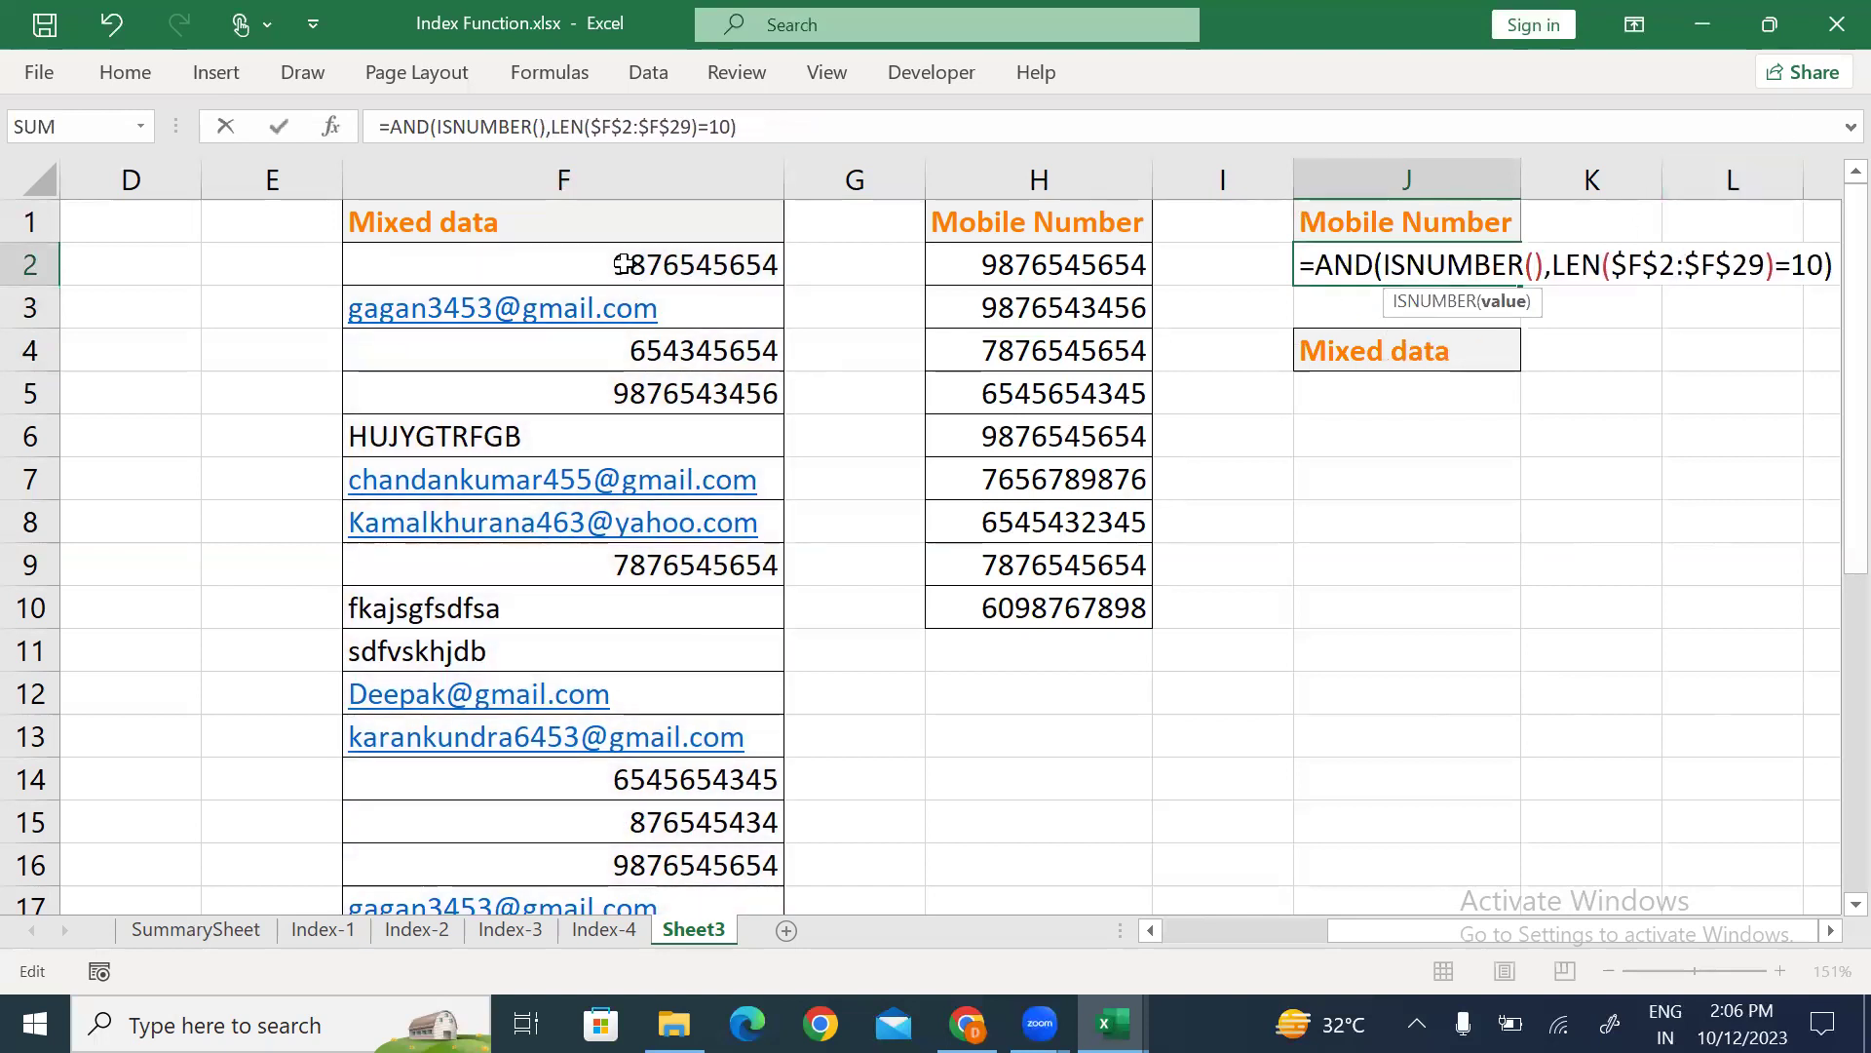
click(629, 268)
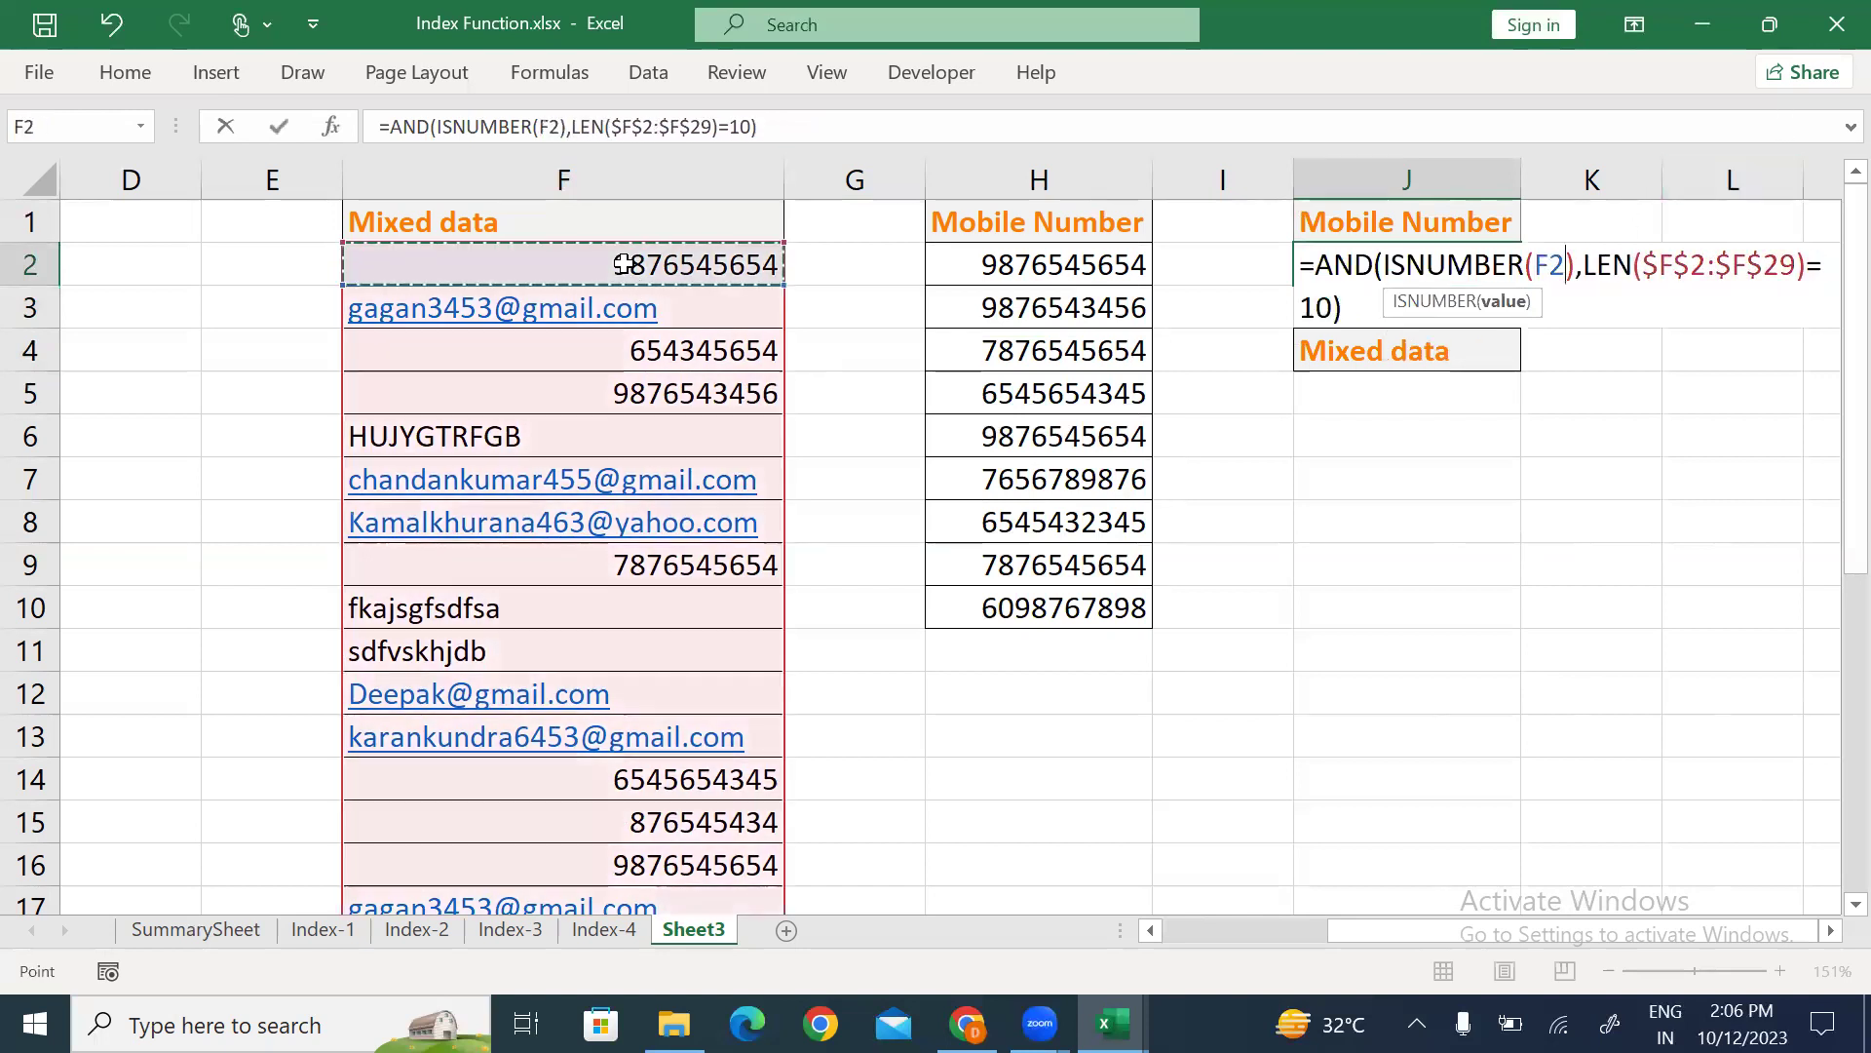
Replace the range inside LEN in the J2 formula with F2, making it =AND(ISNUMBER(F2),LEN(F2)=10).
click(1801, 267)
key(BackSpace)
key(BackSpace)
key(BackSpace)
key(BackSpace)
key(BackSpace)
key(BackSpace)
key(BackSpace)
key(BackSpace)
key(BackSpace)
key(BackSpace)
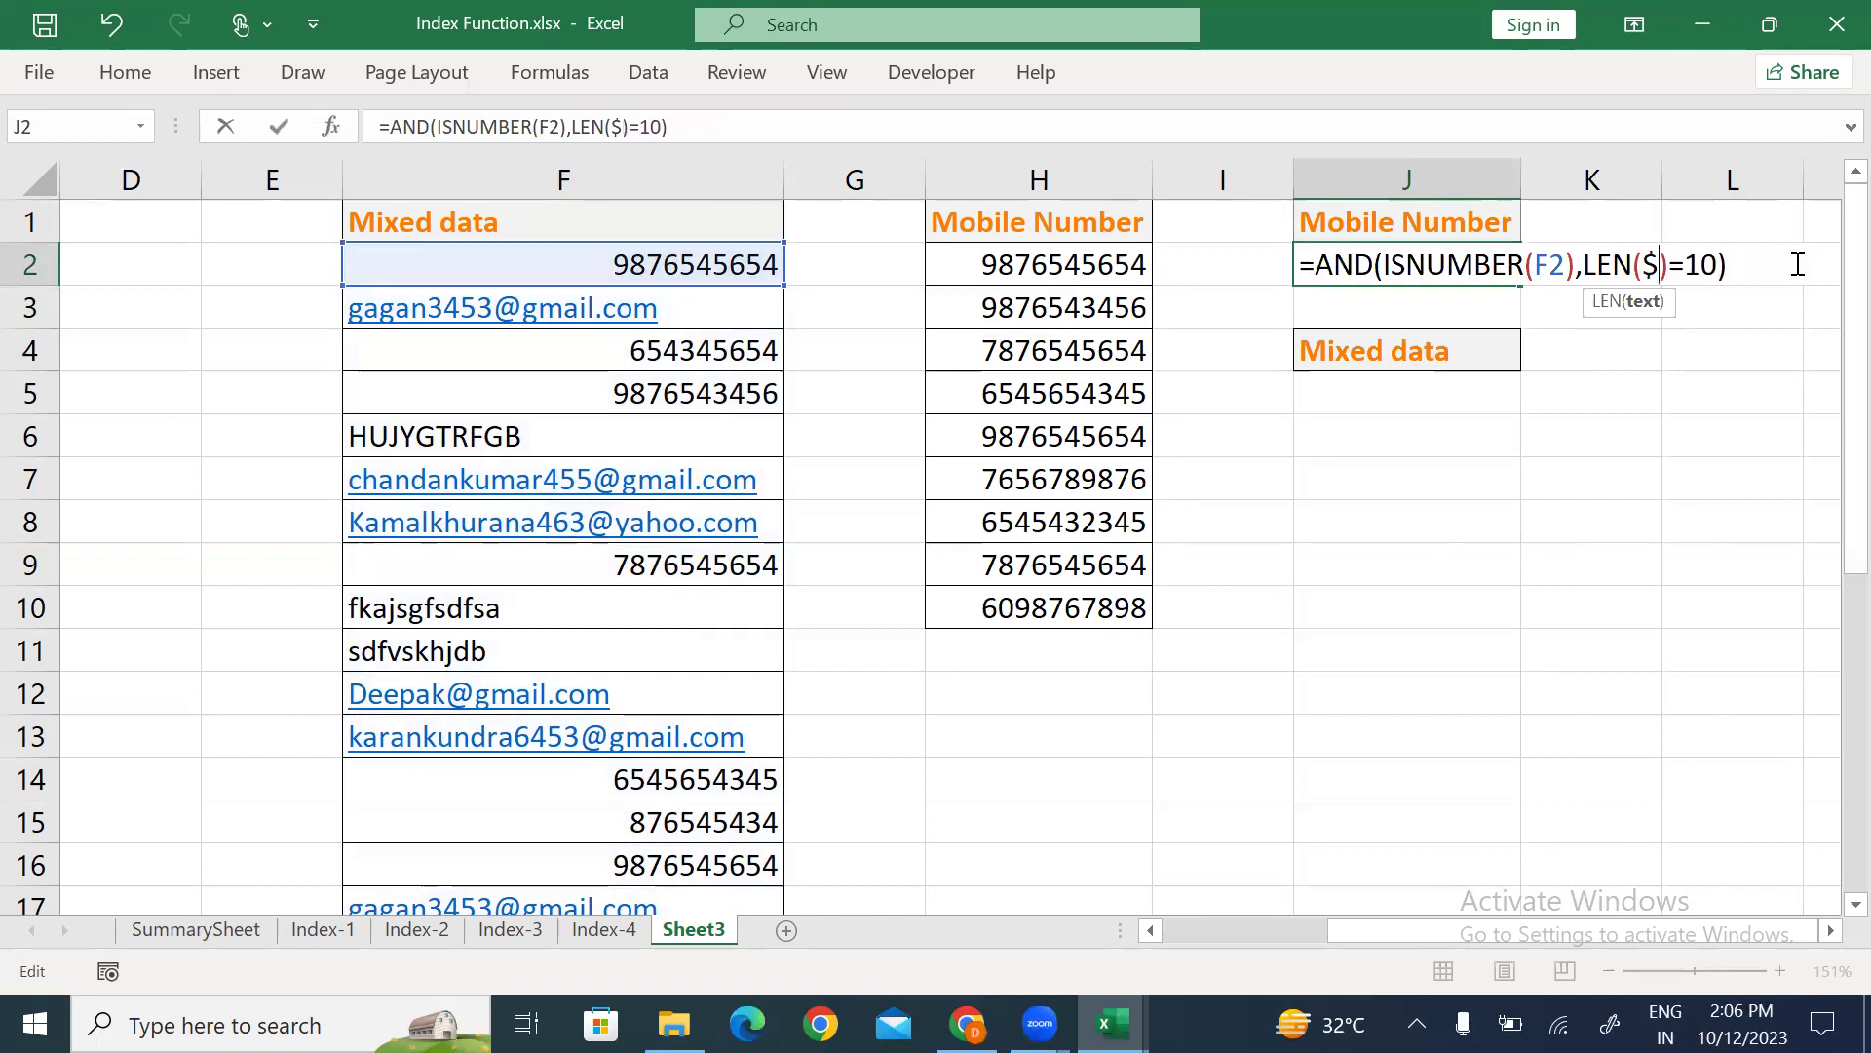
click(679, 261)
key(Return)
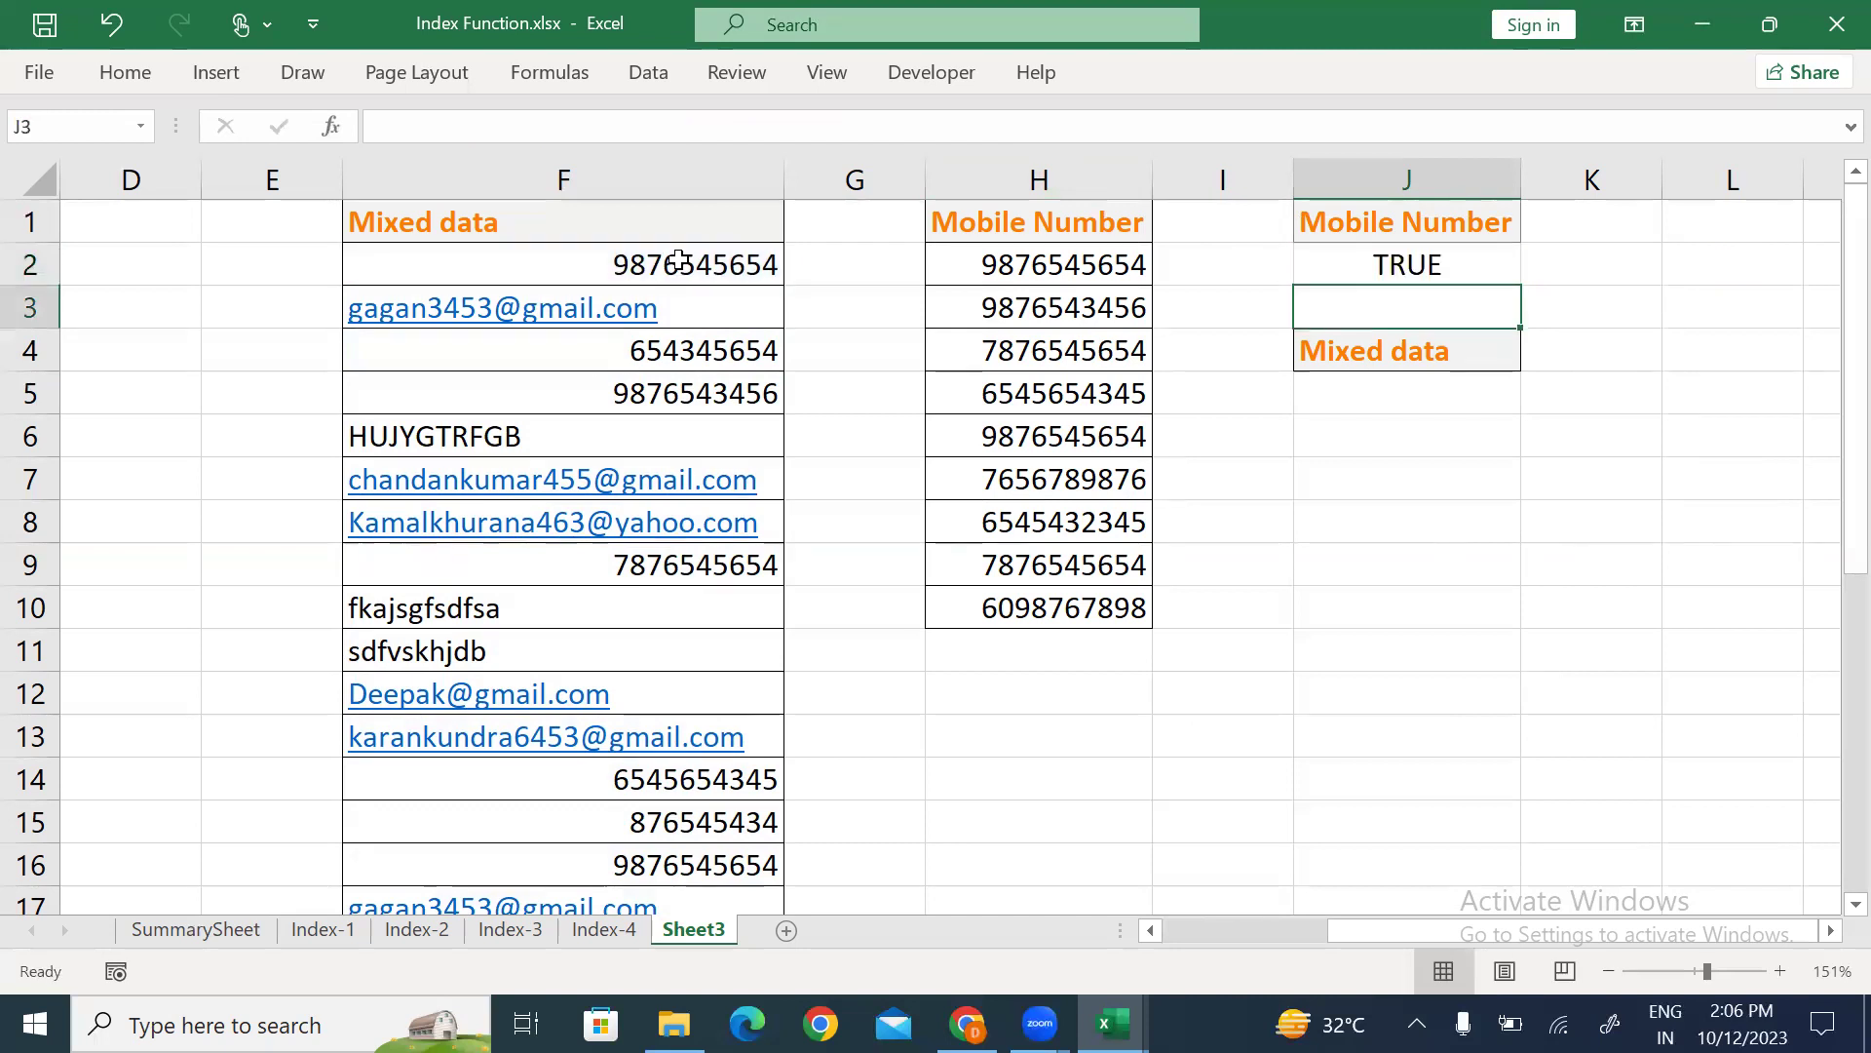
Clear the content and formatting of the Mixed data heading in J4.
key(Down)
key(alt+h)
key(e)
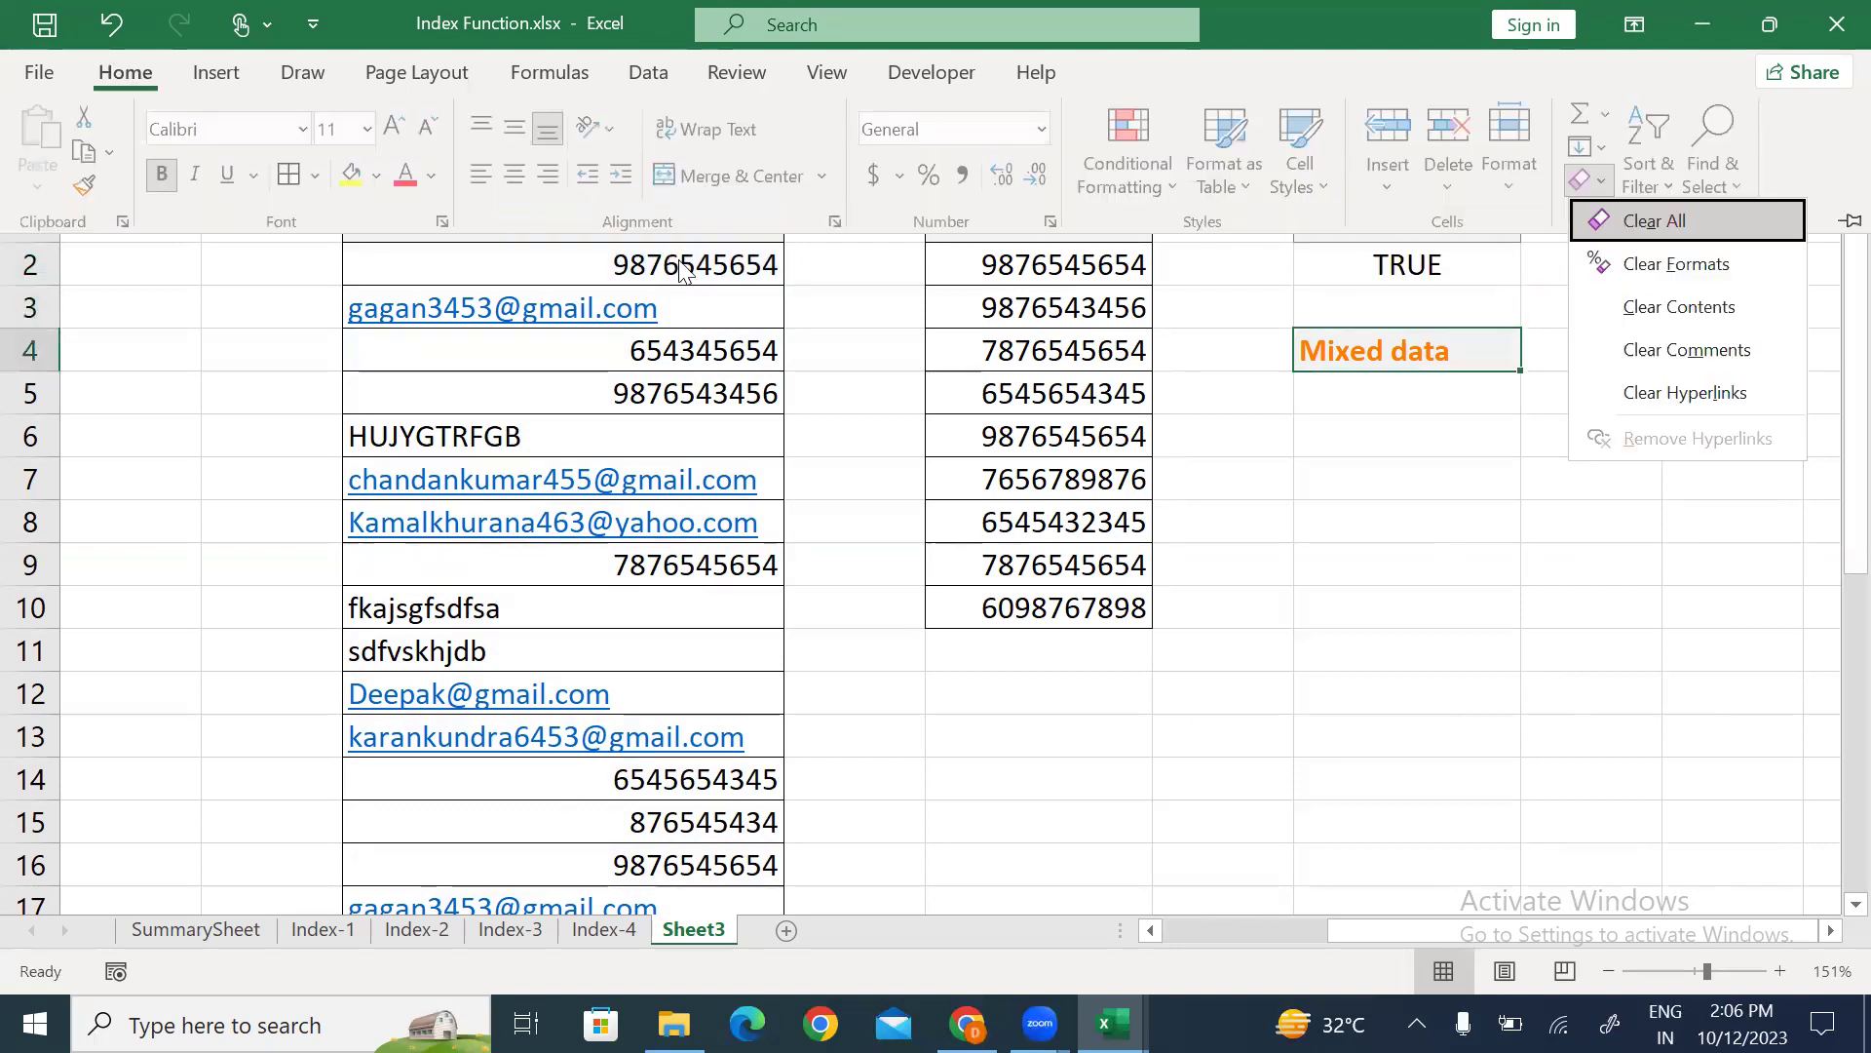
key(a)
Rerun the Advanced Filter on F1:F29 with criteria J1:J2, copying the records to J4, and widen column J.
key(Left)
key(Left)
key(Left)
key(Left)
key(alt+a)
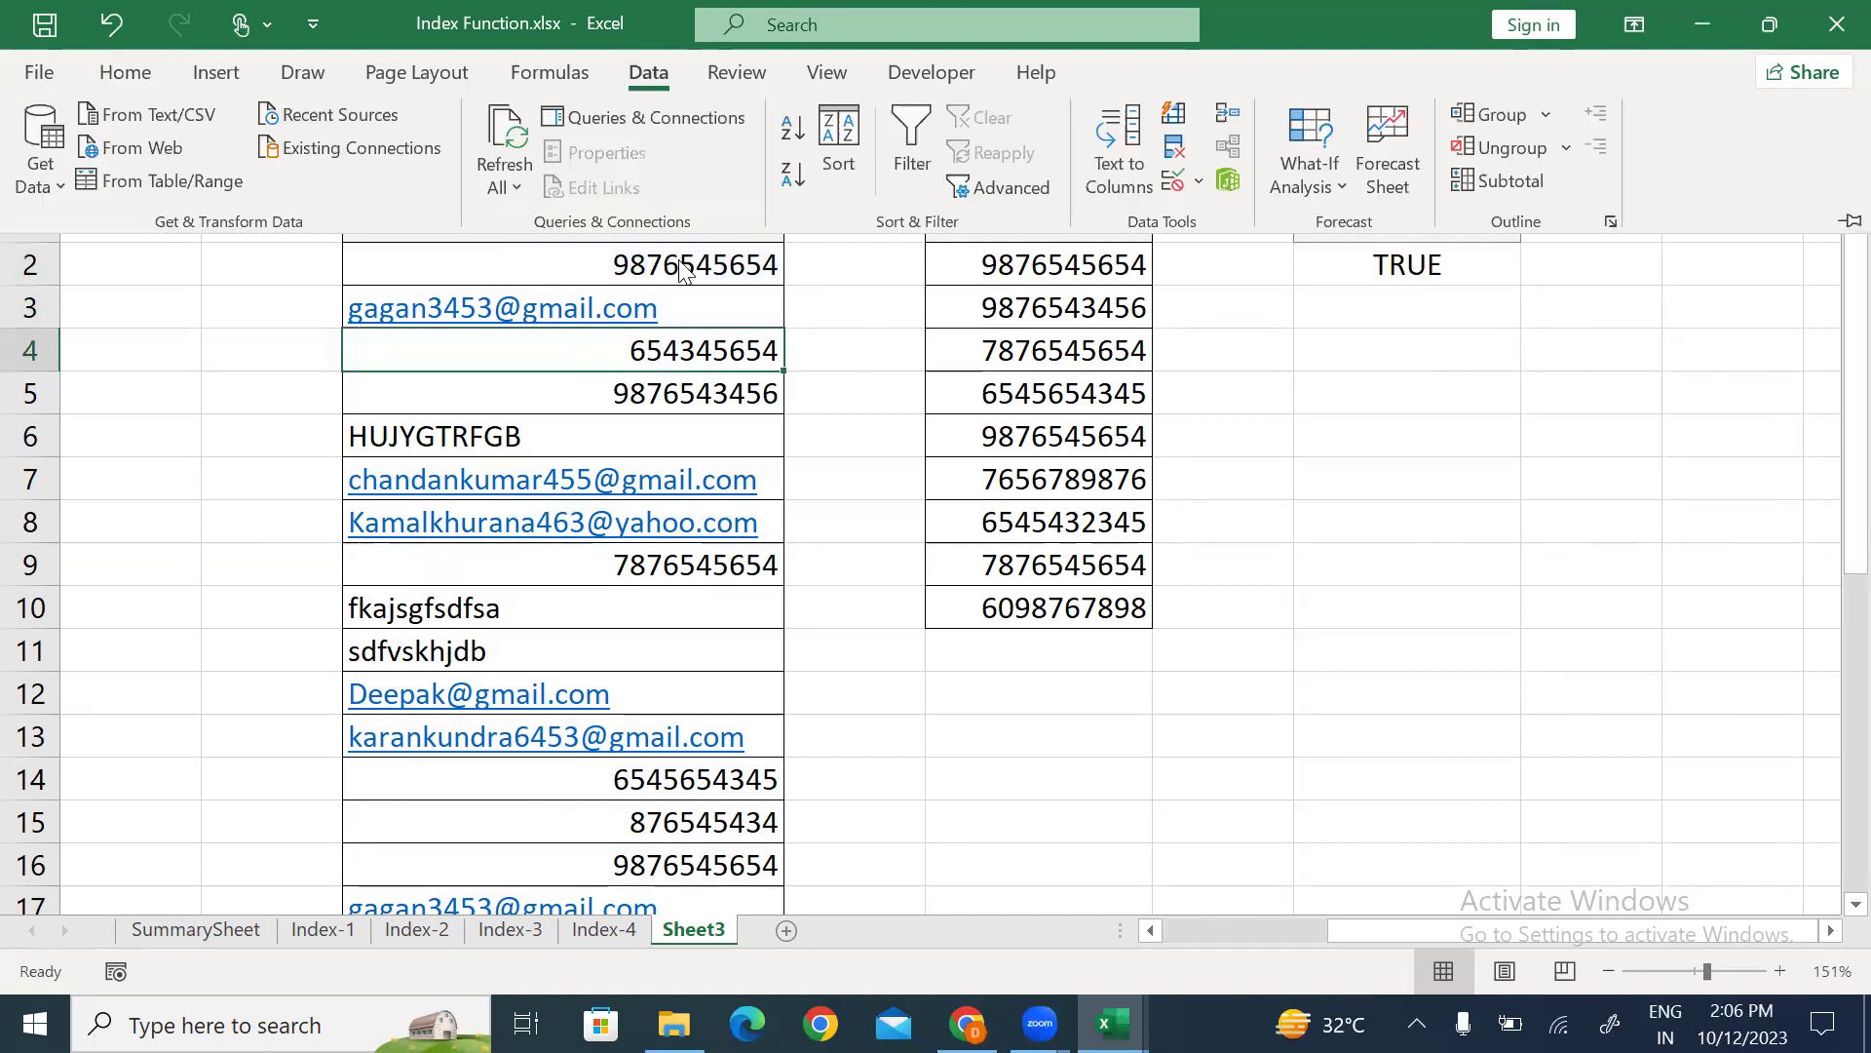
key(q)
click(511, 358)
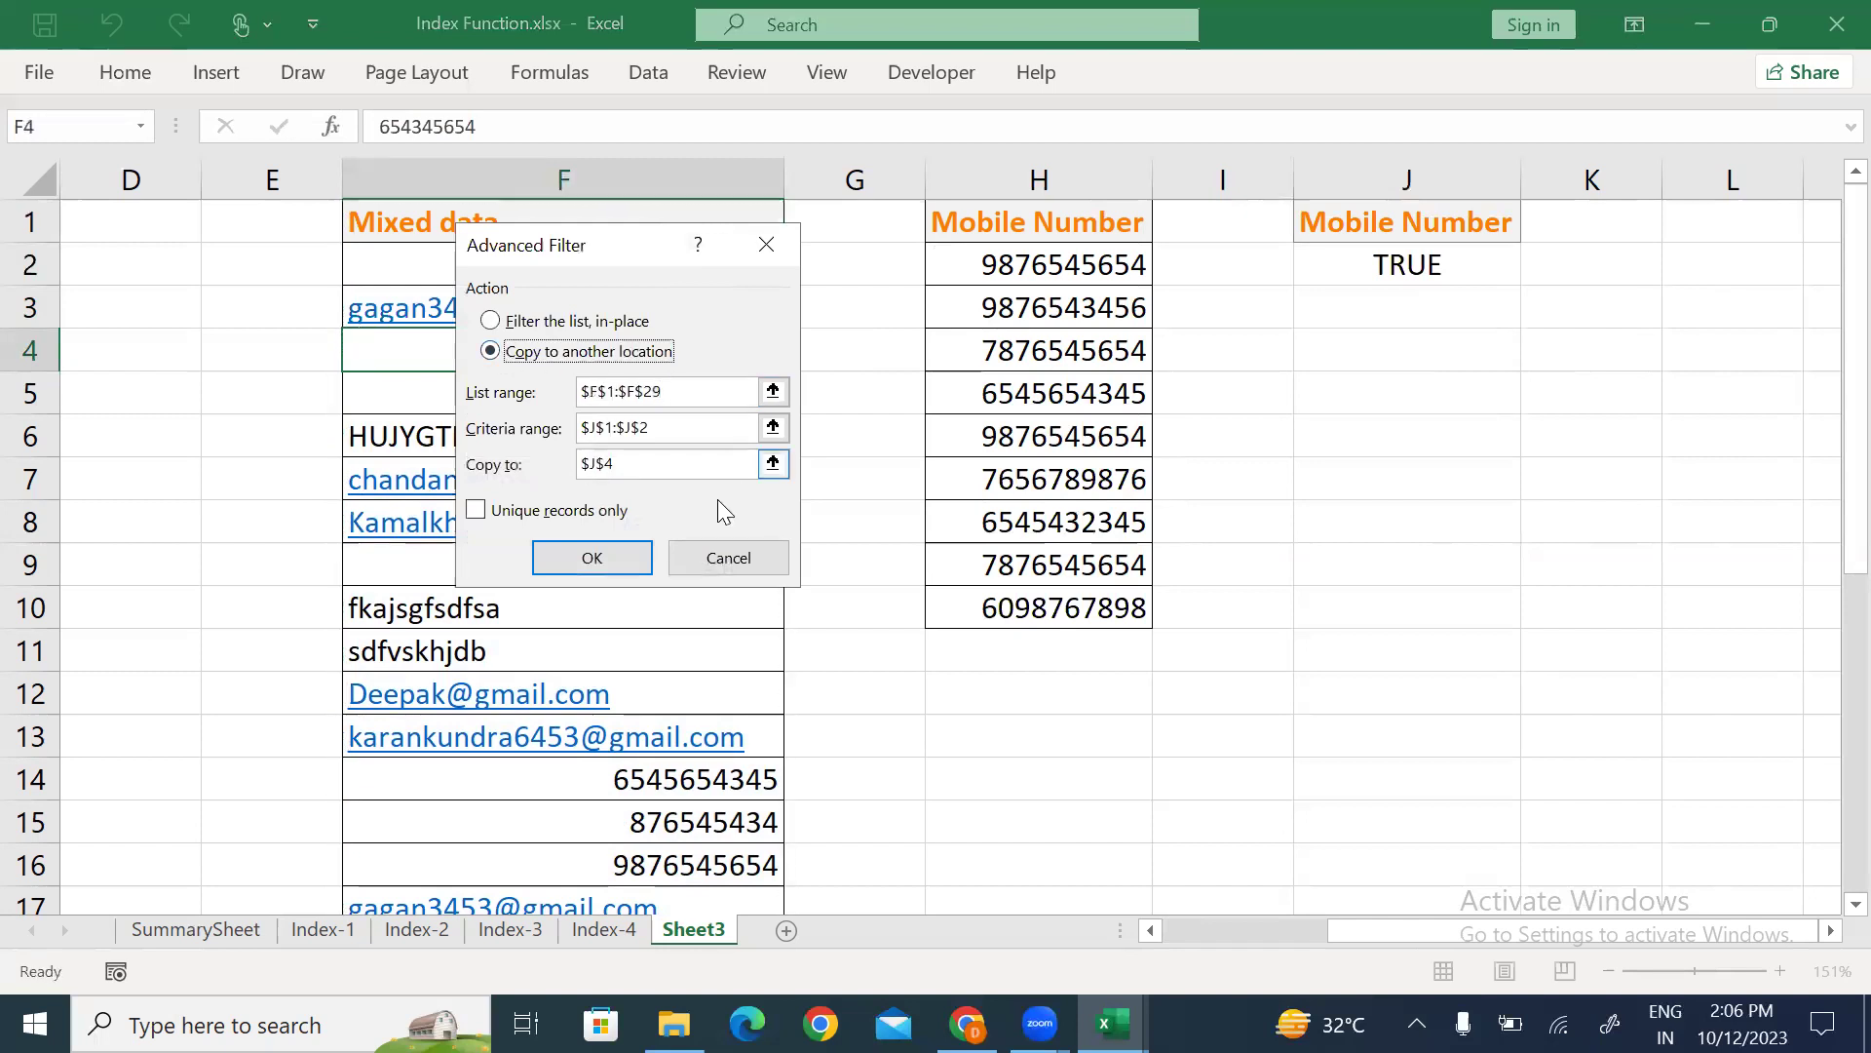
click(599, 559)
drag(1521, 180, 1581, 178)
click(1532, 422)
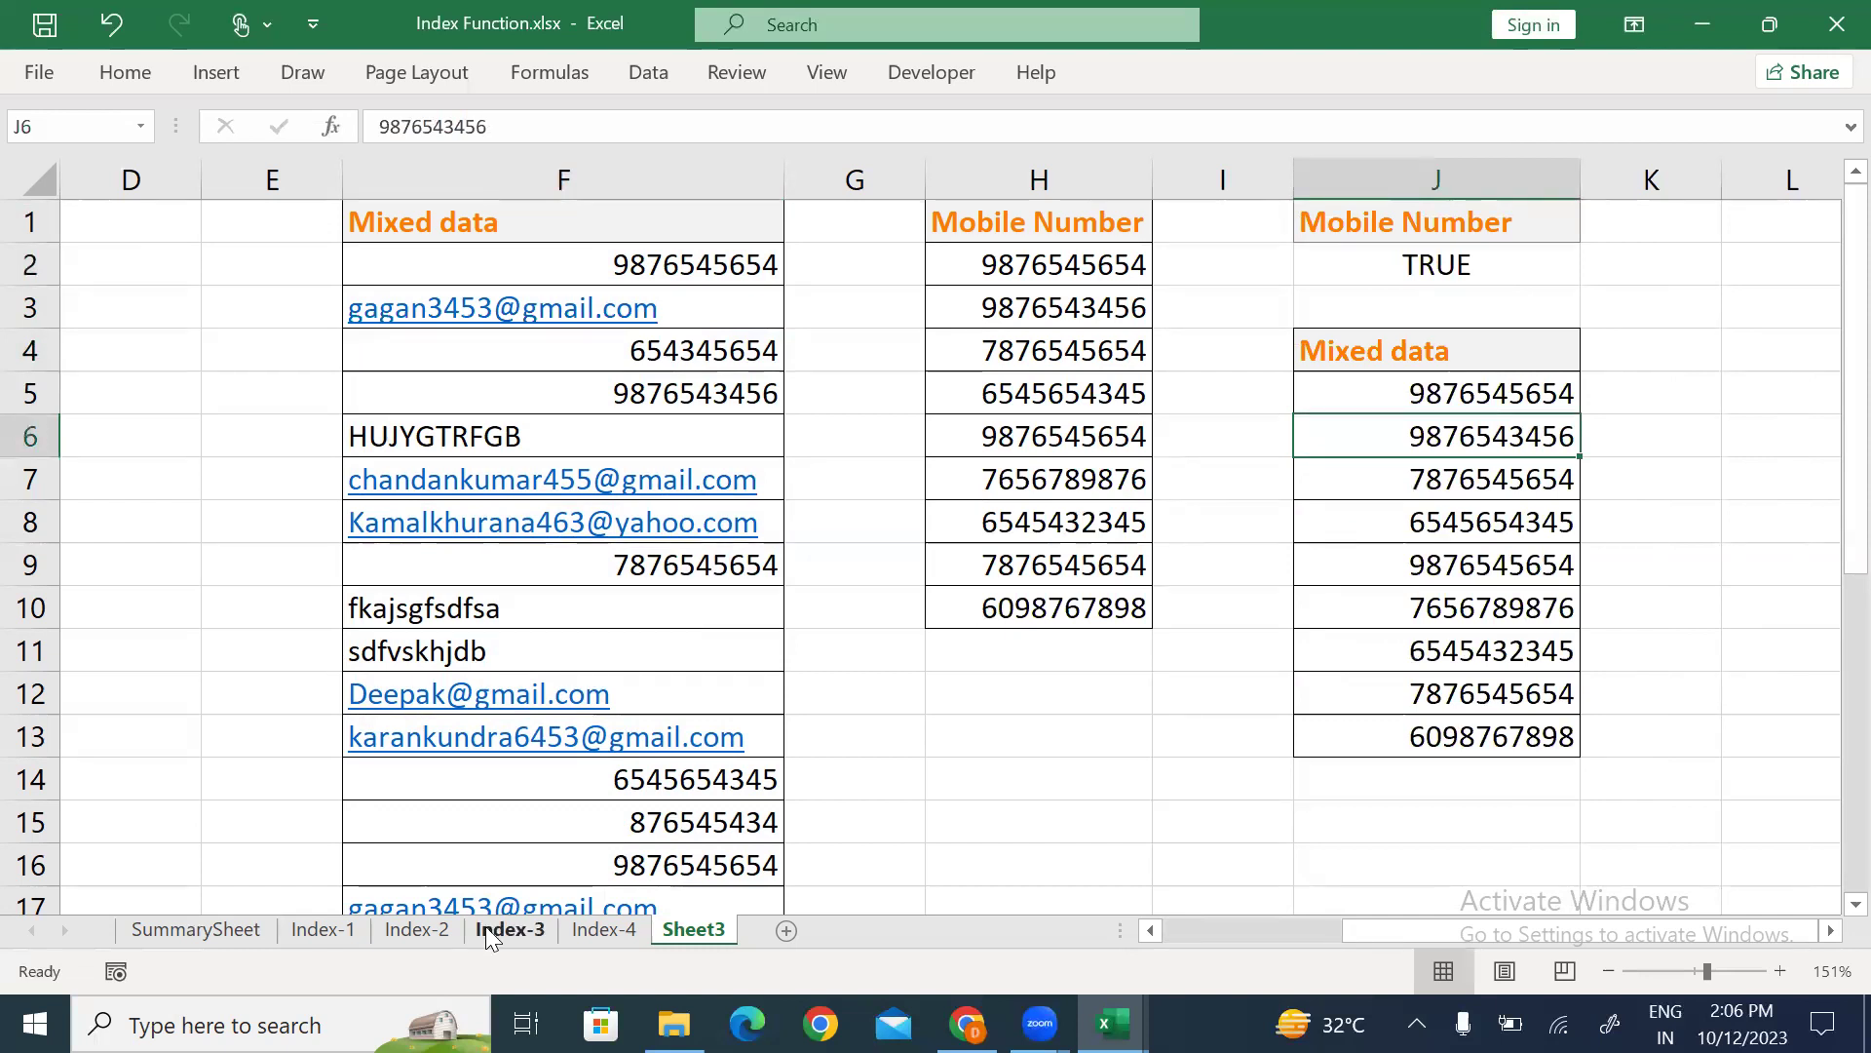
Copy the Email ID heading from H1 to K1 on the Index-4 sheet.
click(610, 931)
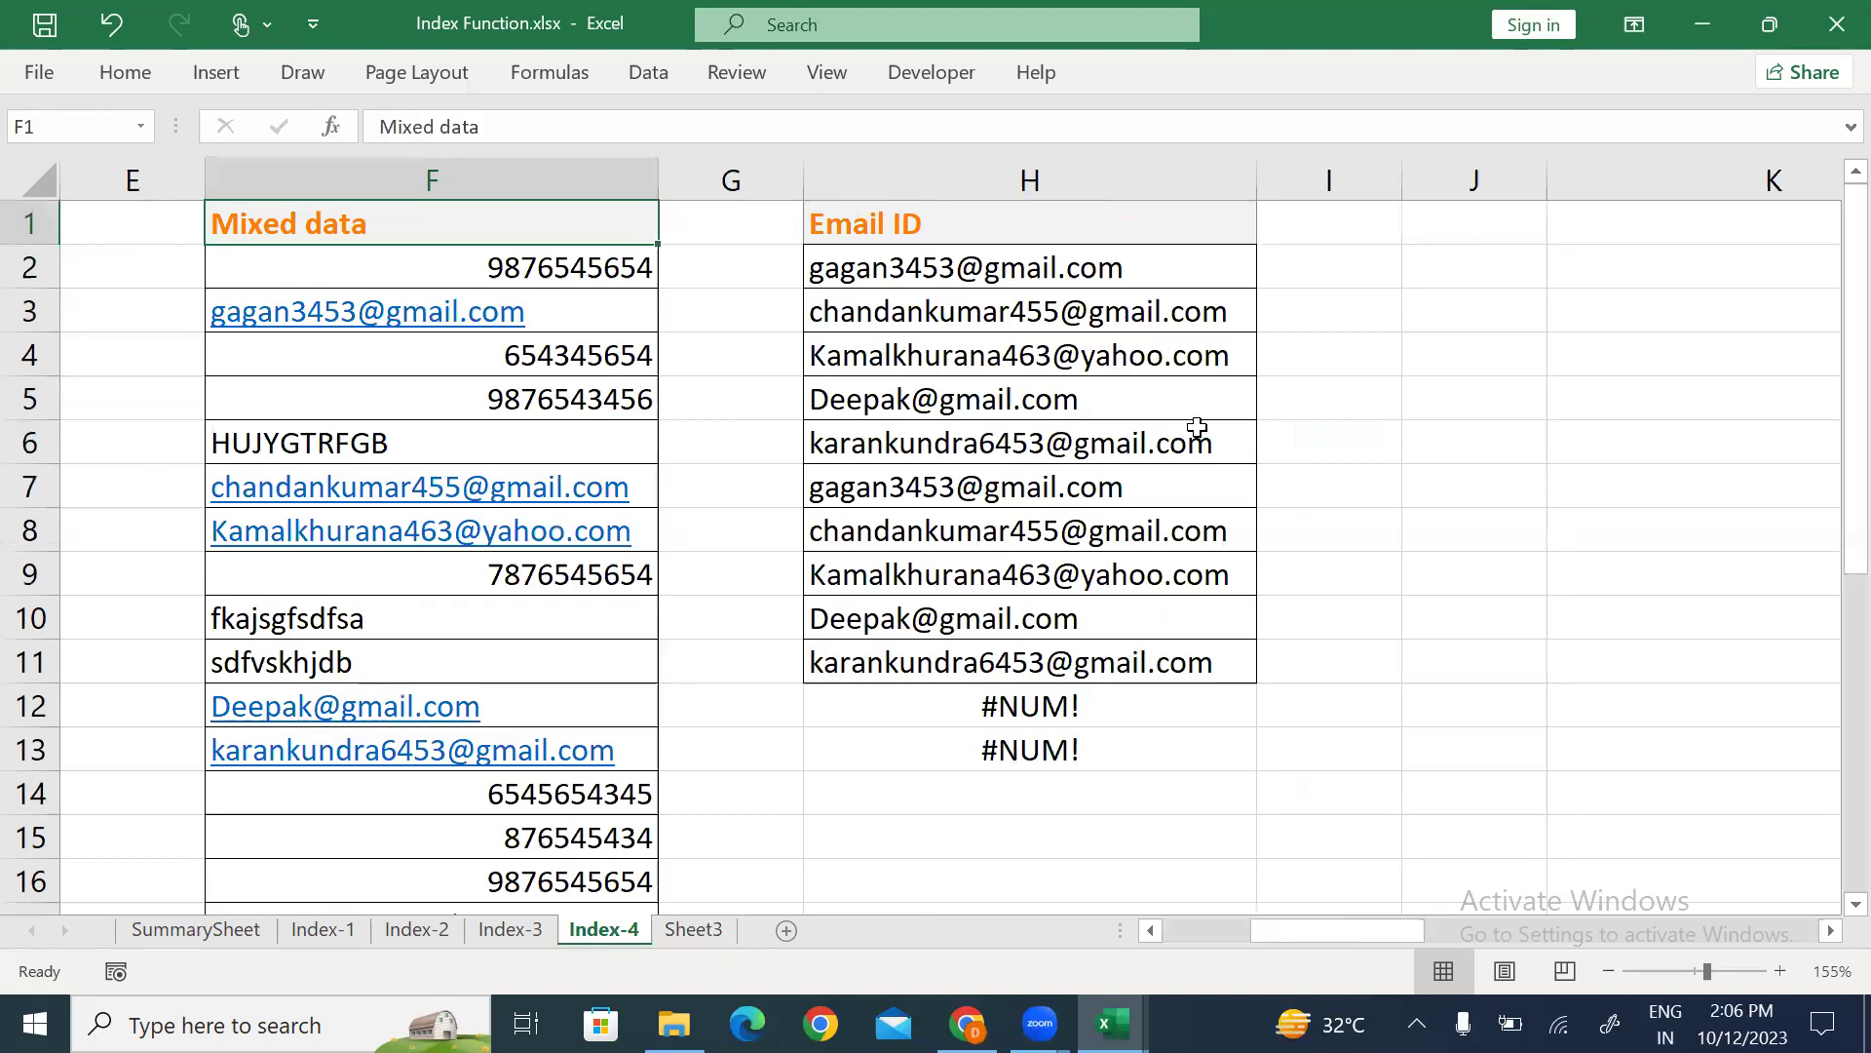
click(1462, 223)
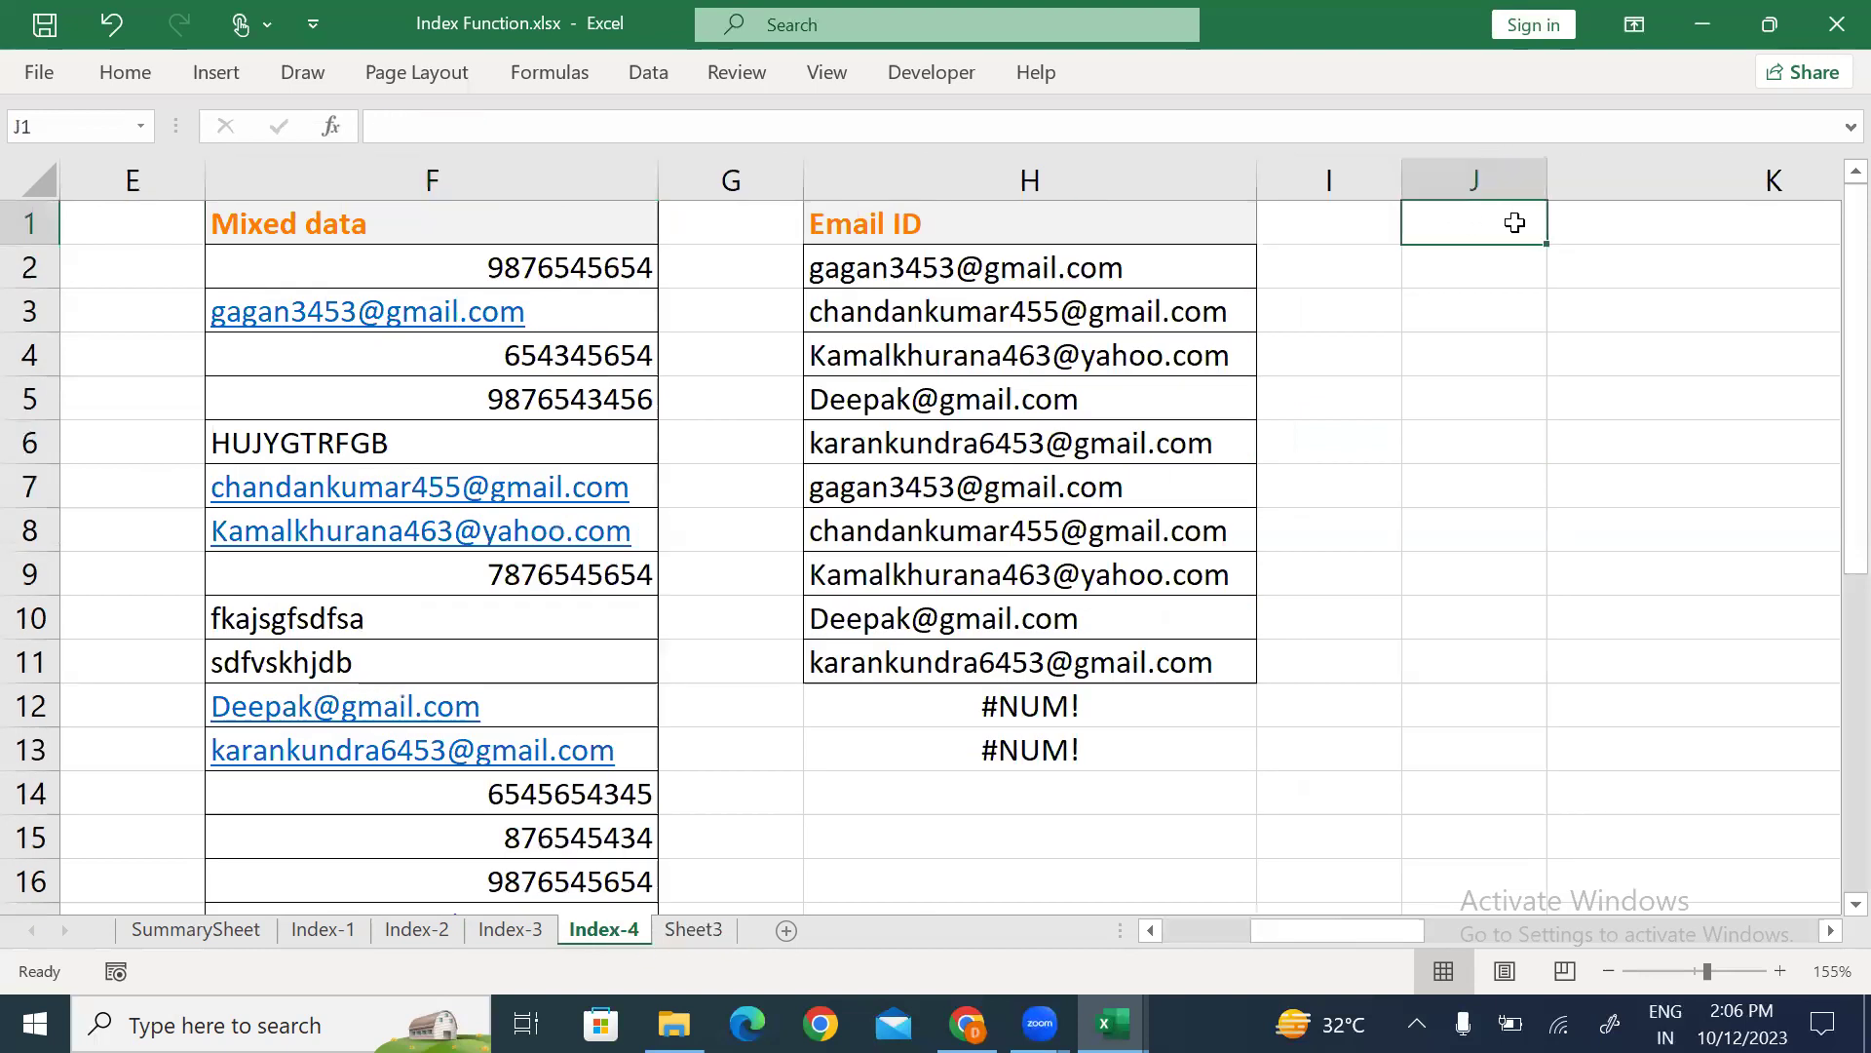
key(Right)
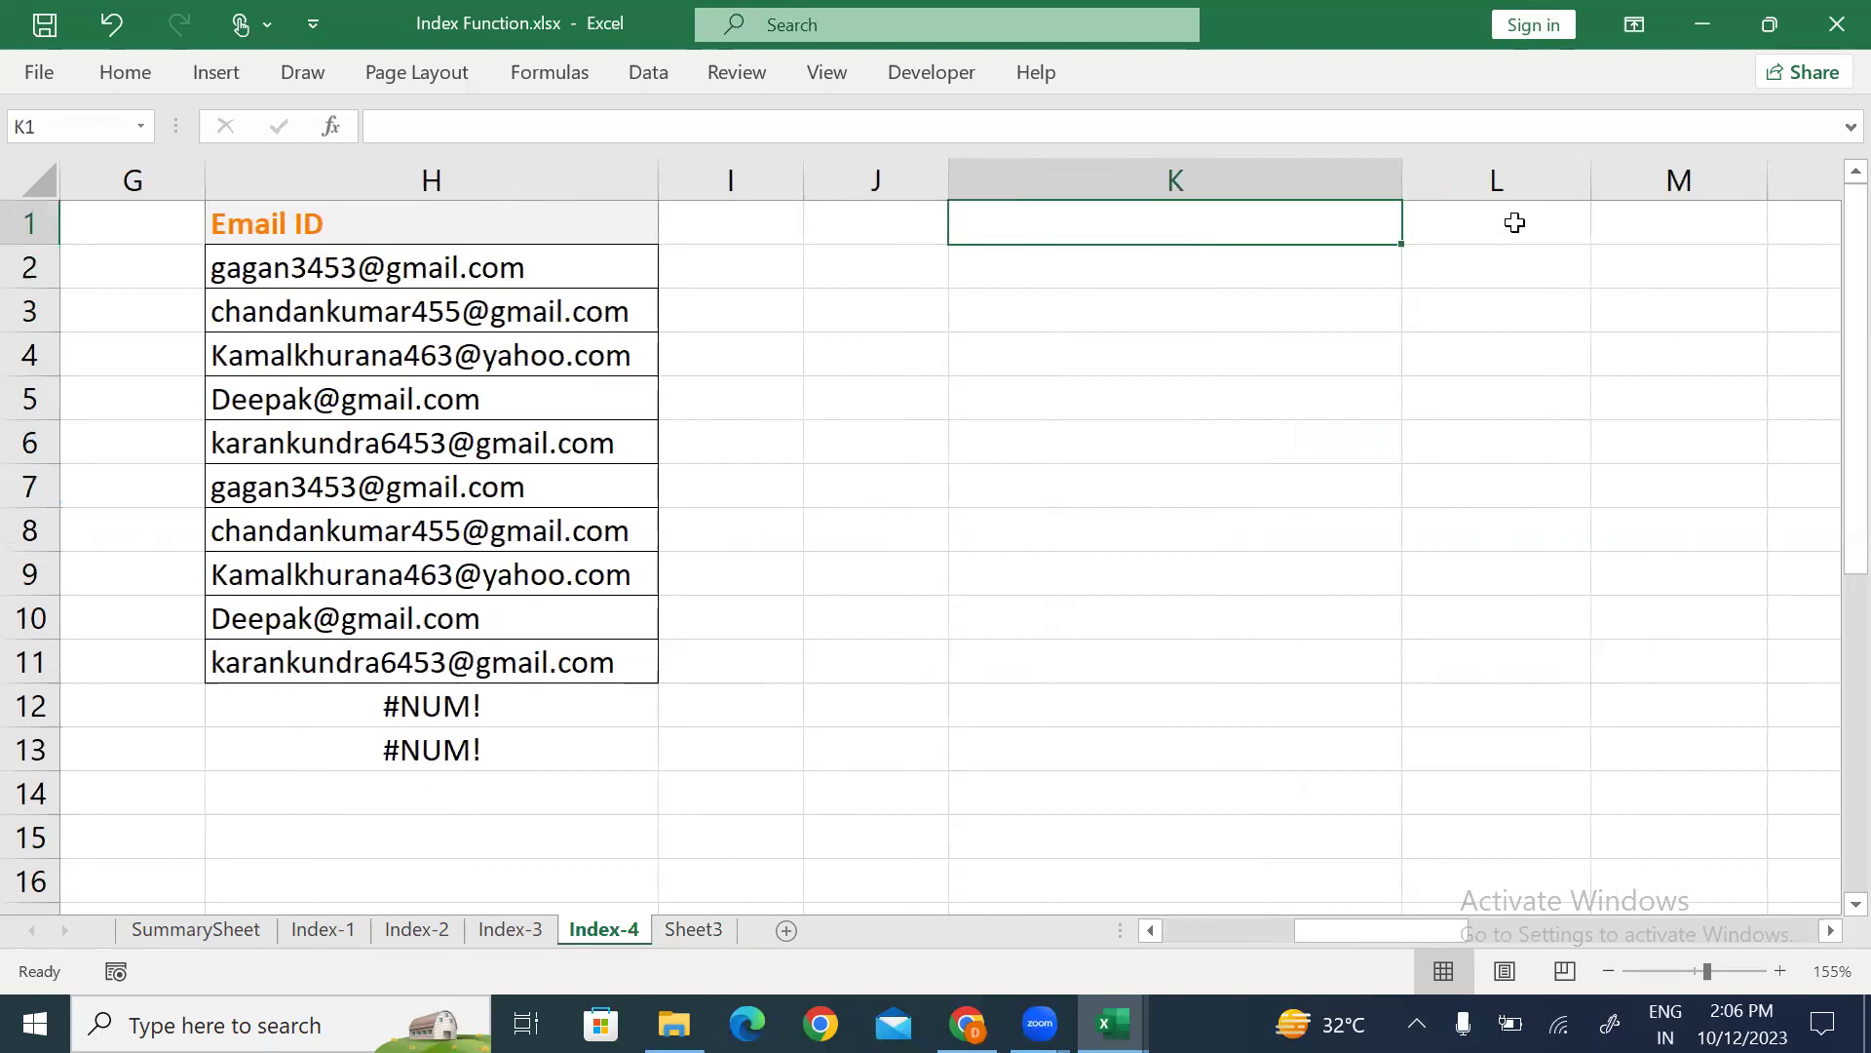
key(Left)
key(Left)
key(Left)
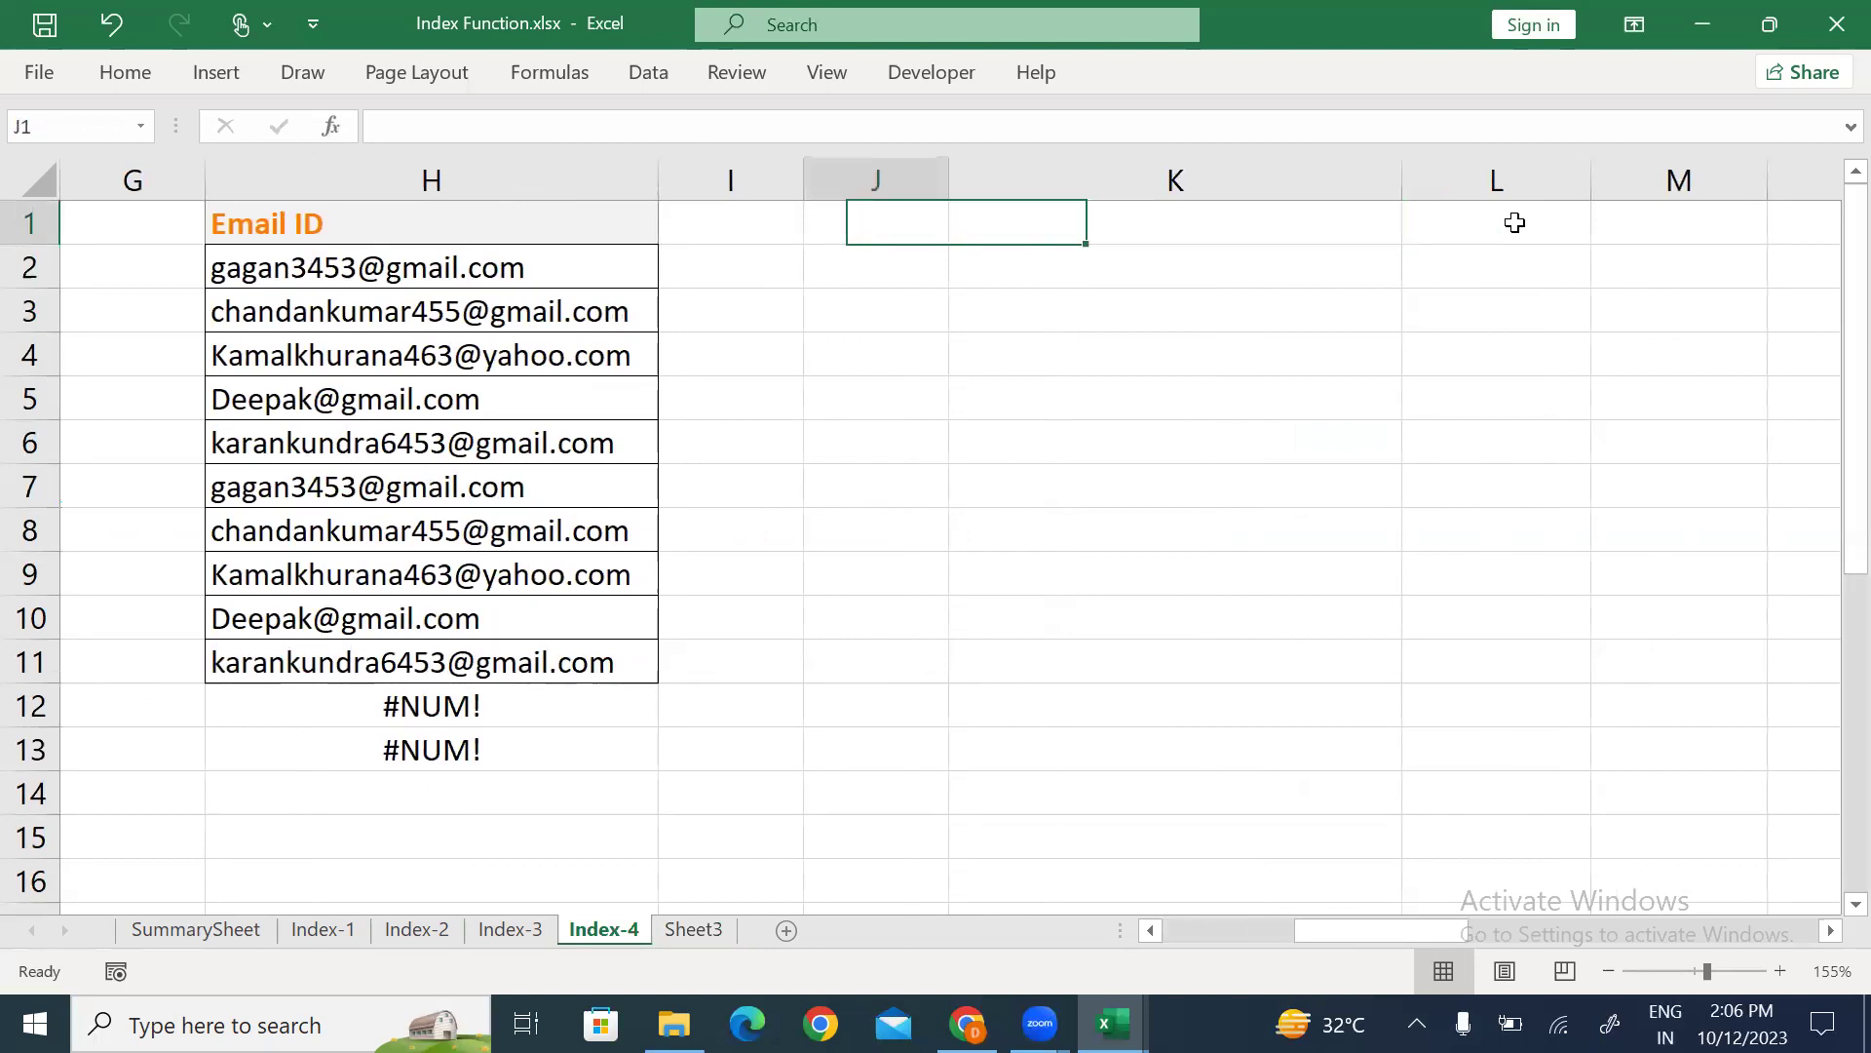
key(ctrl+c)
key(Right)
key(Right)
key(Right)
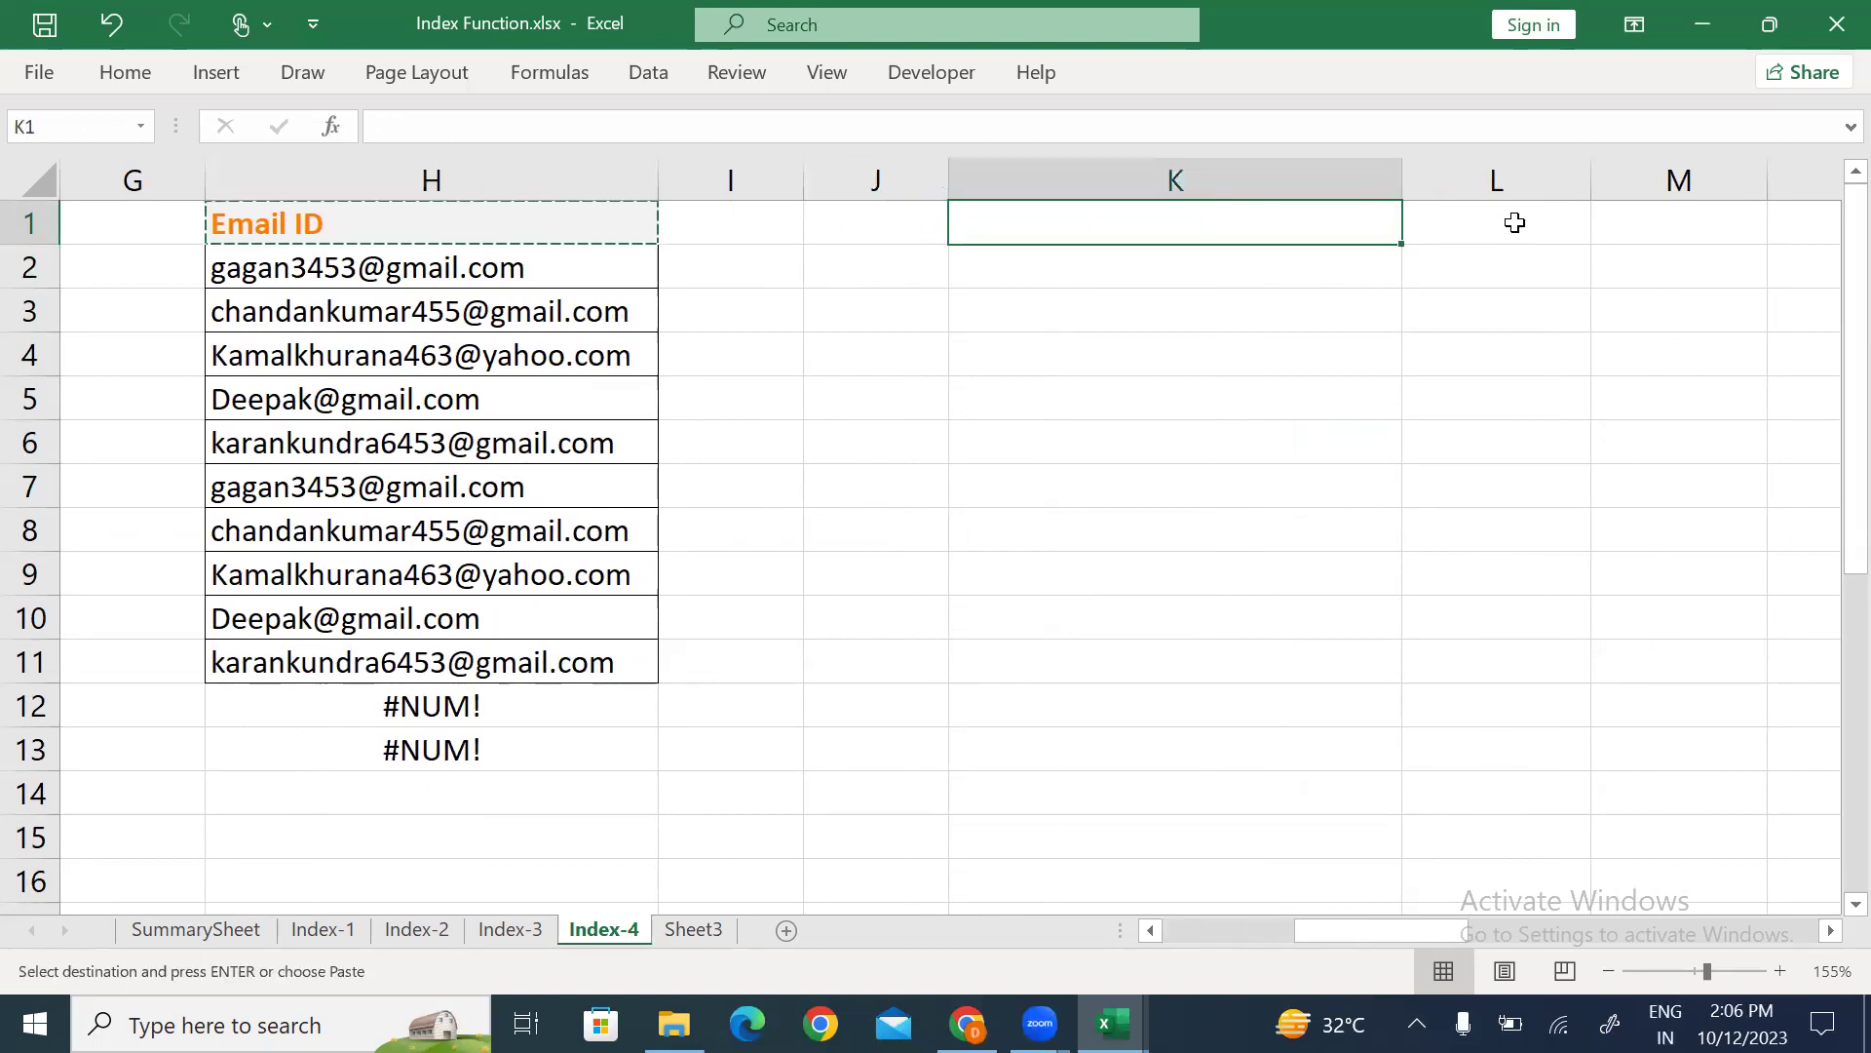
key(ctrl+v)
Enter =ISNUMBER(FIND("@",F2)) as the criteria formula in K2 under the Email ID heading and narrow column K.
key(Down)
text(=)
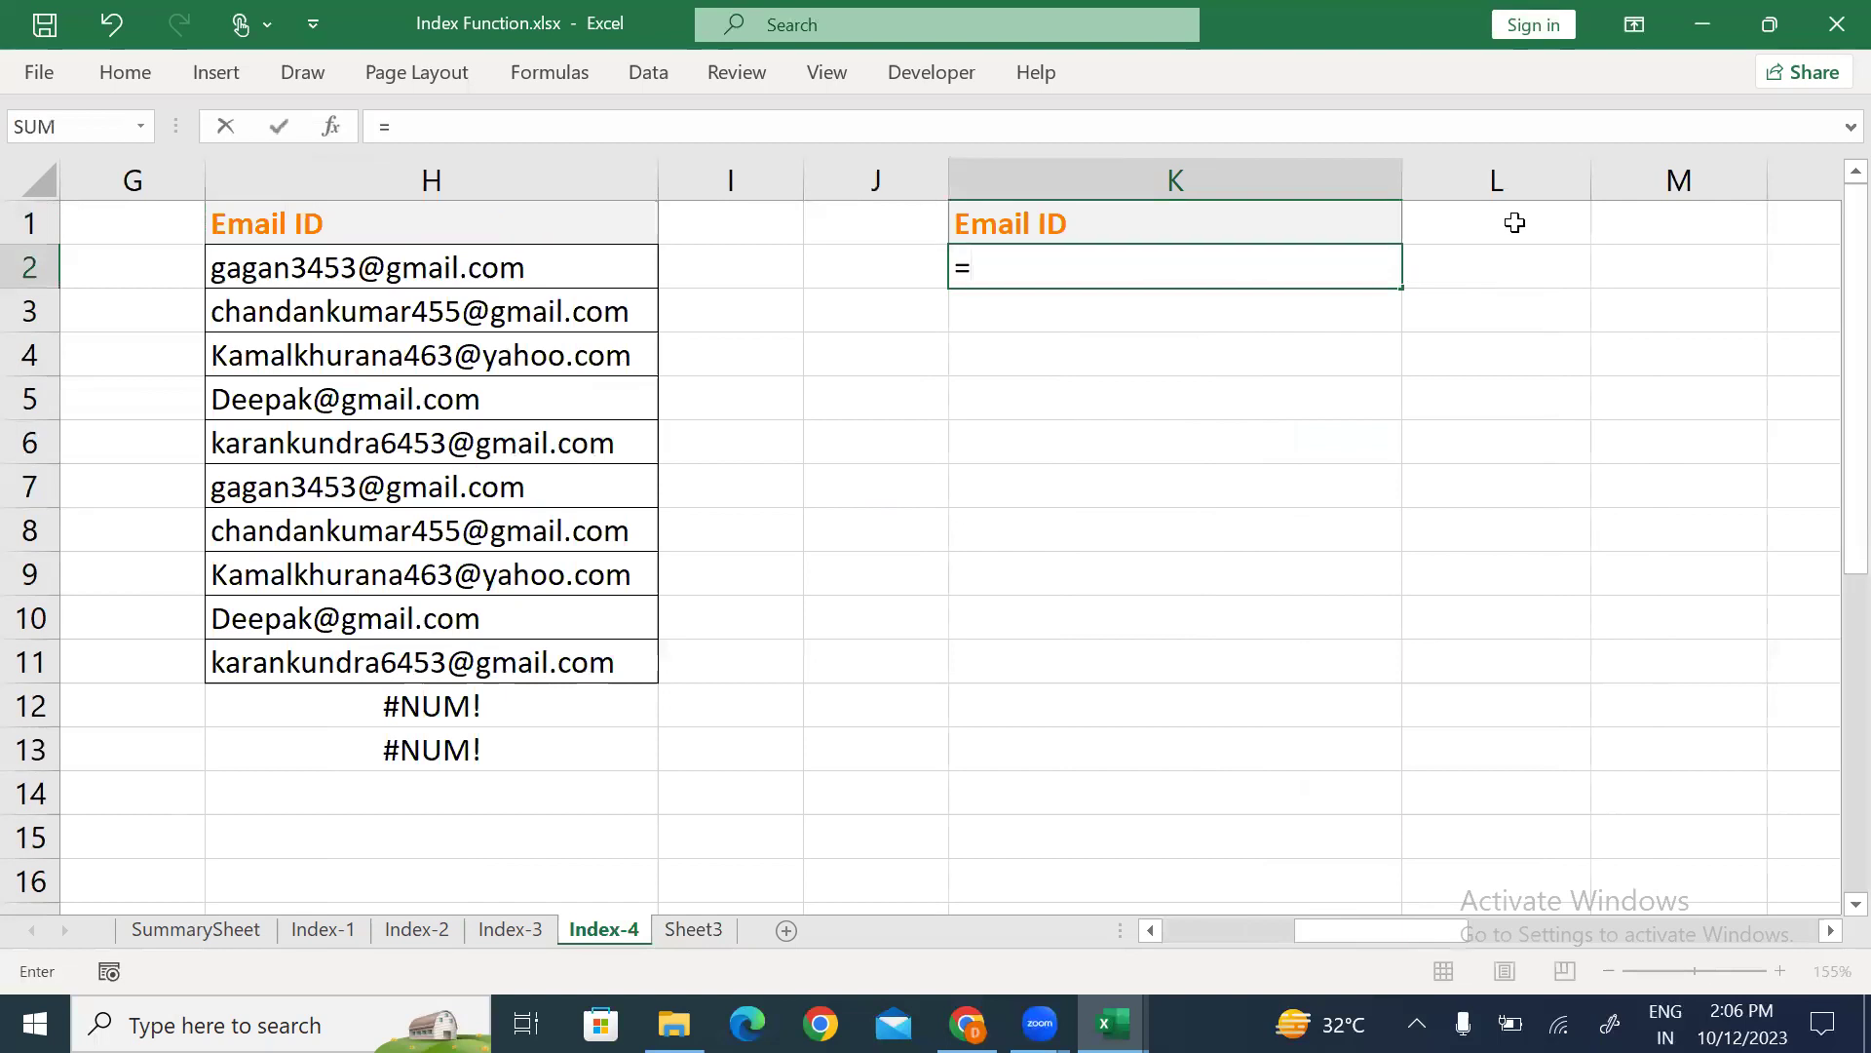
text(isnu)
key(Tab)
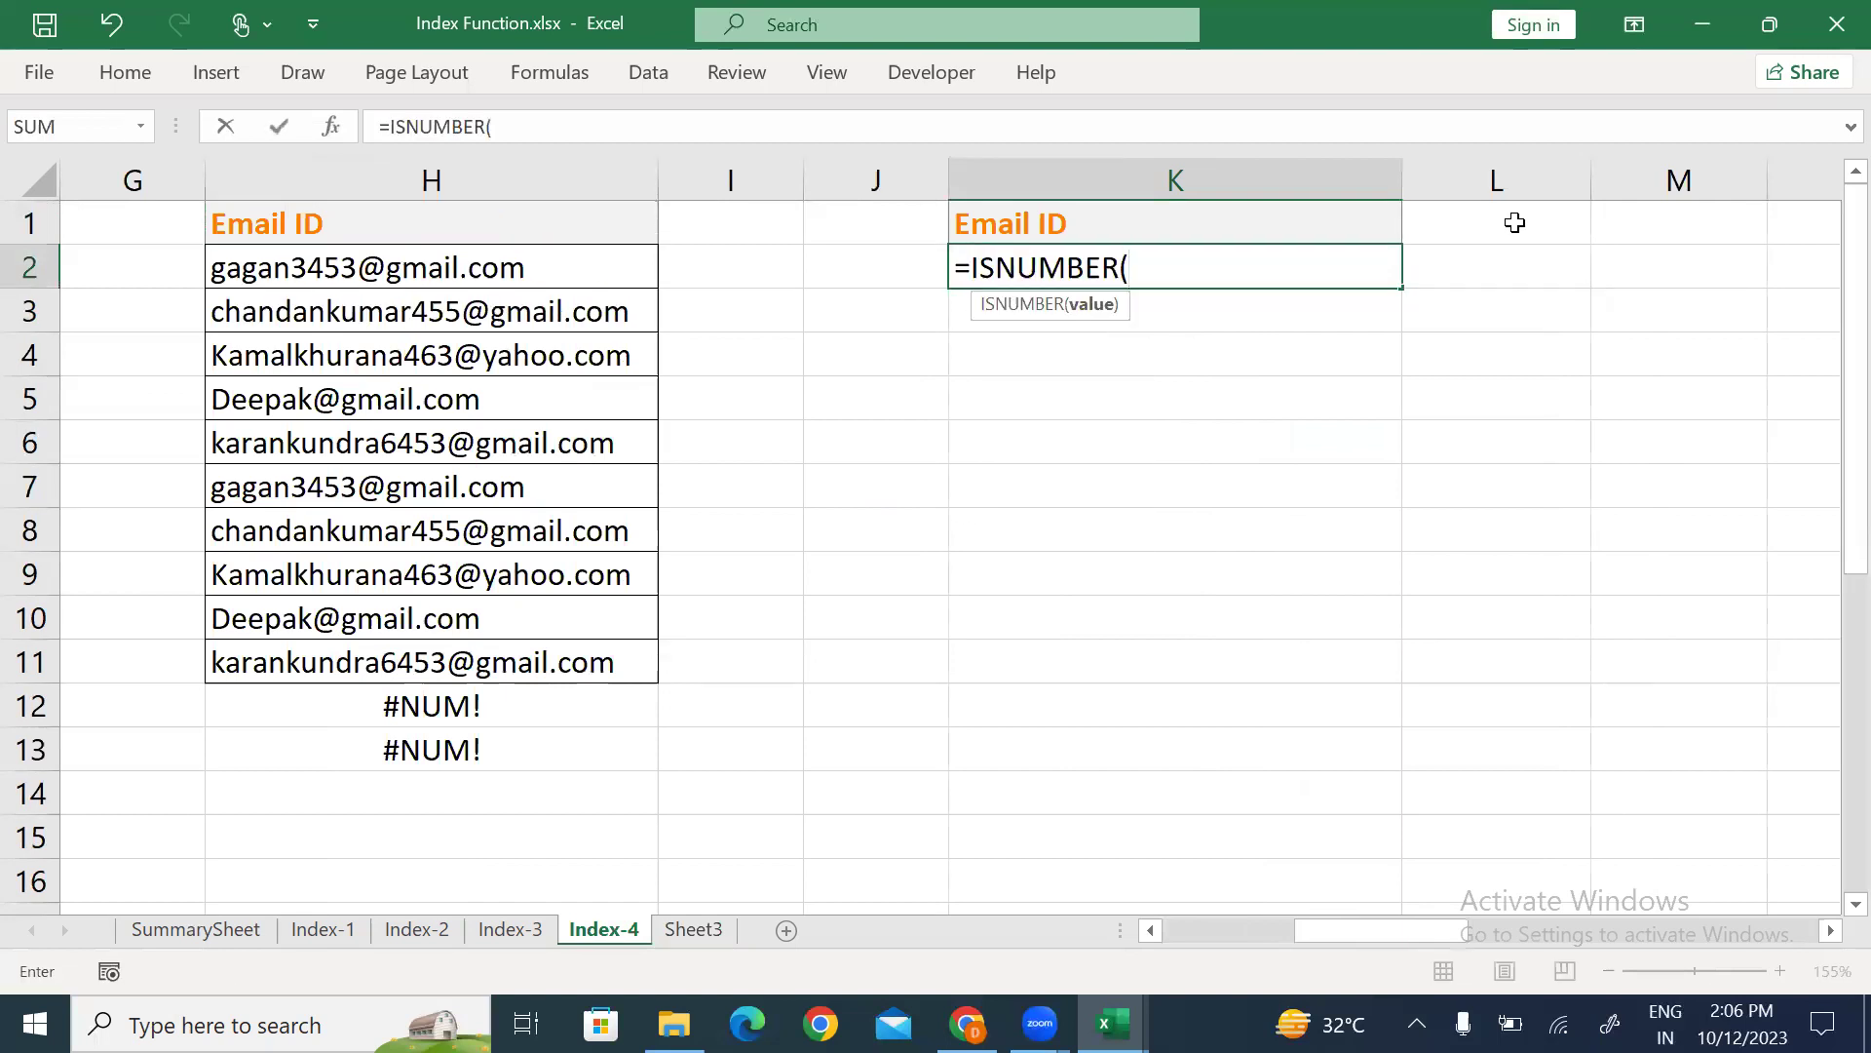
text(f)
key(BackSpace)
text(fin)
key(Tab)
text("@",)
key(Left)
key(Left)
key(Left)
key(Left)
key(Left)
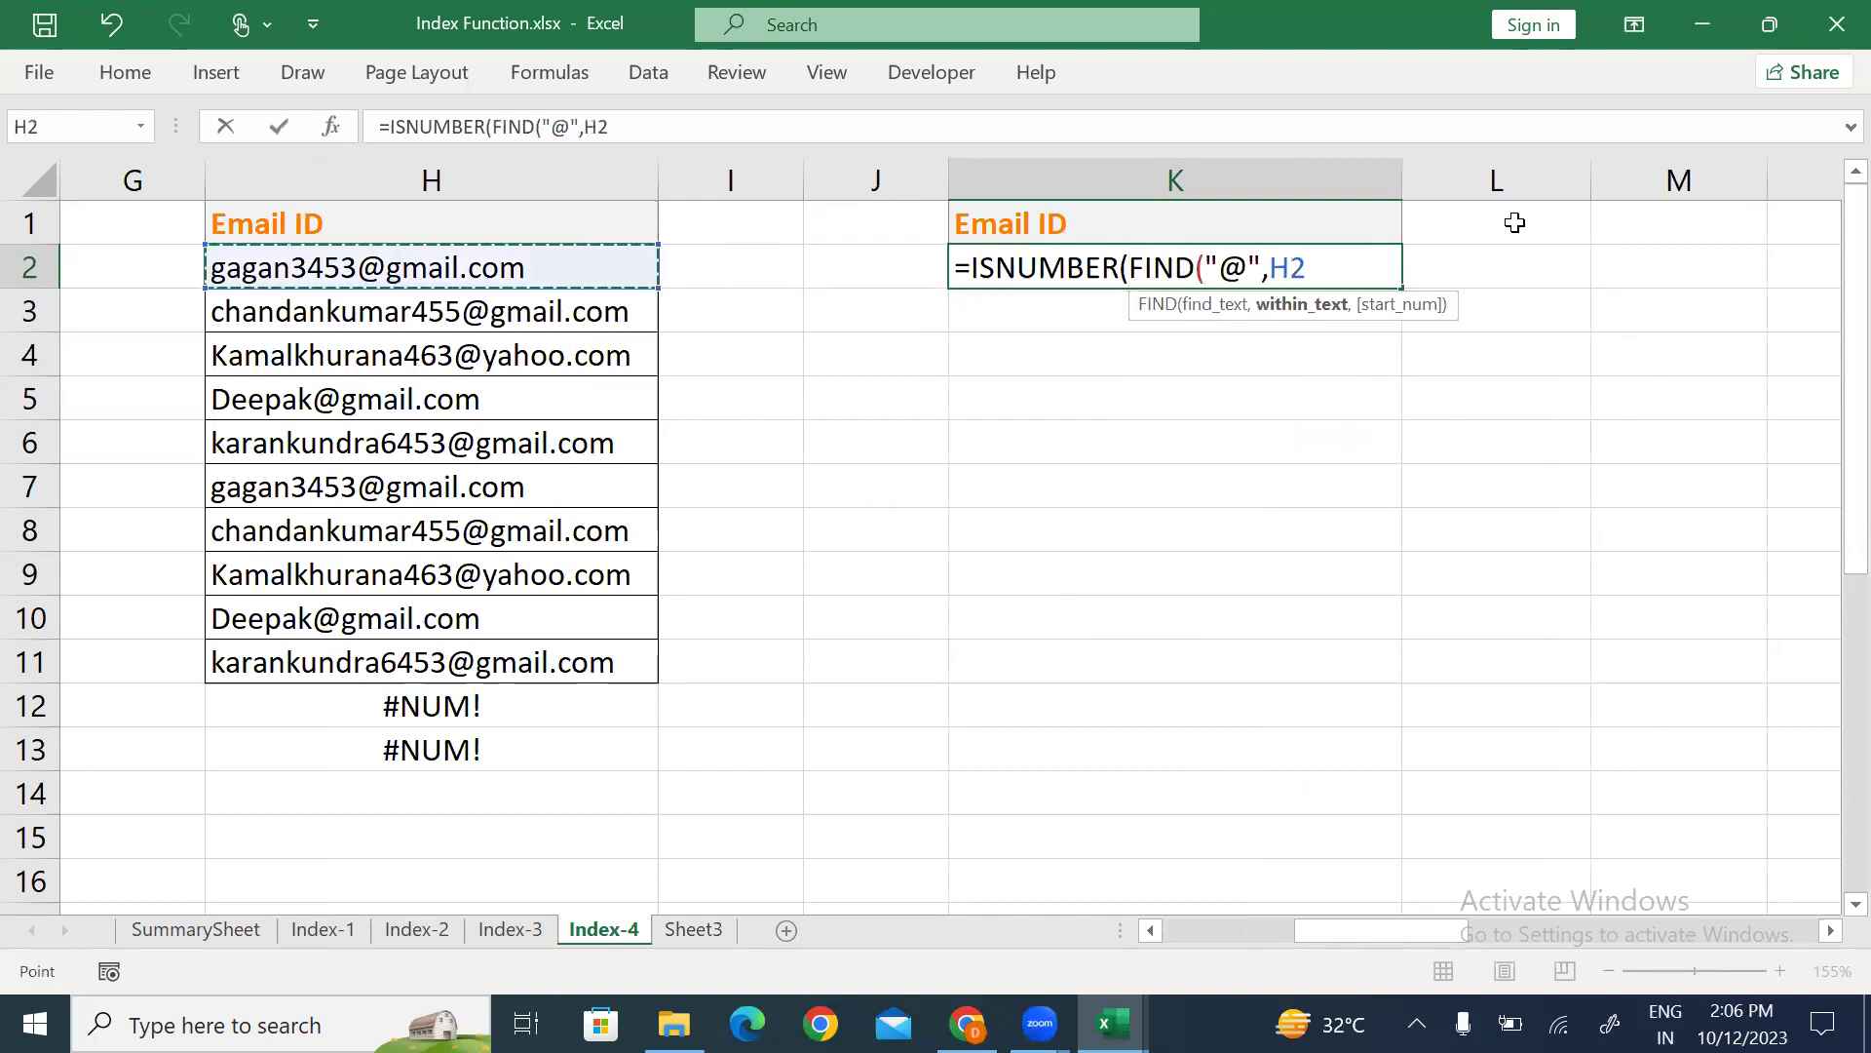
text()))
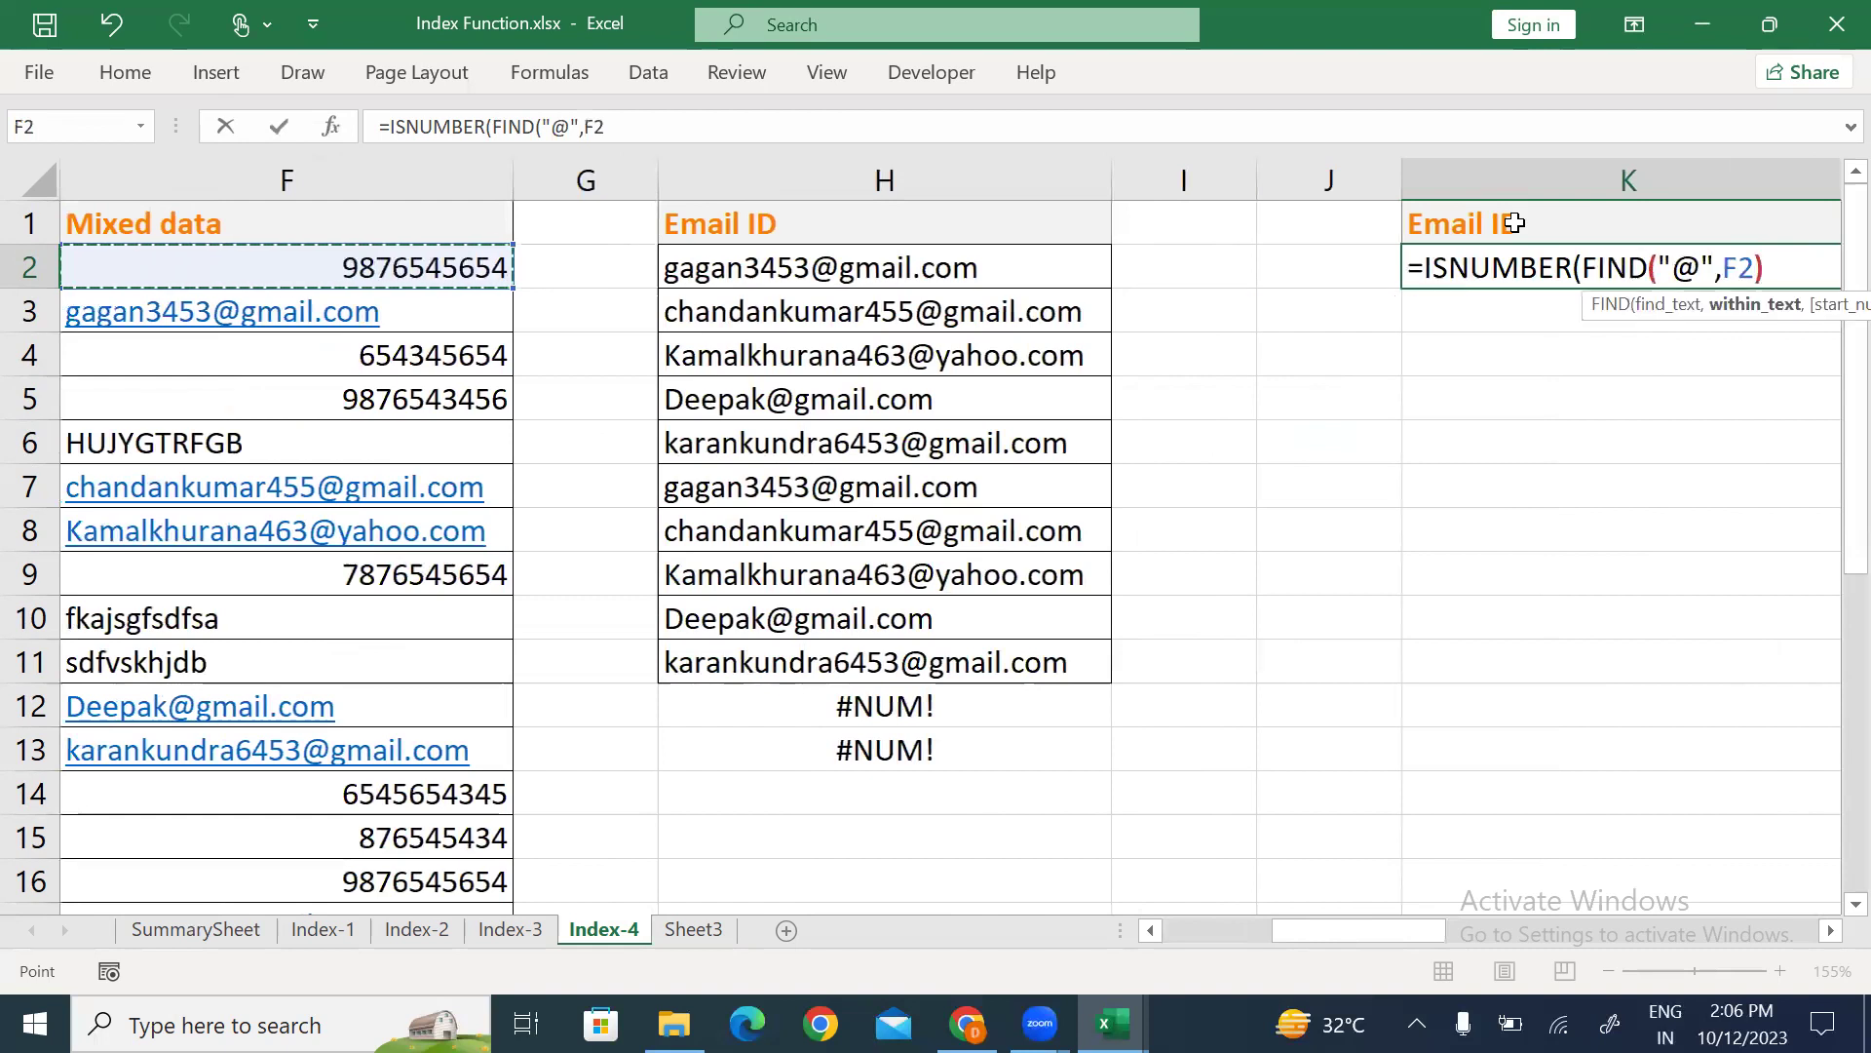
key(ctrl+Return)
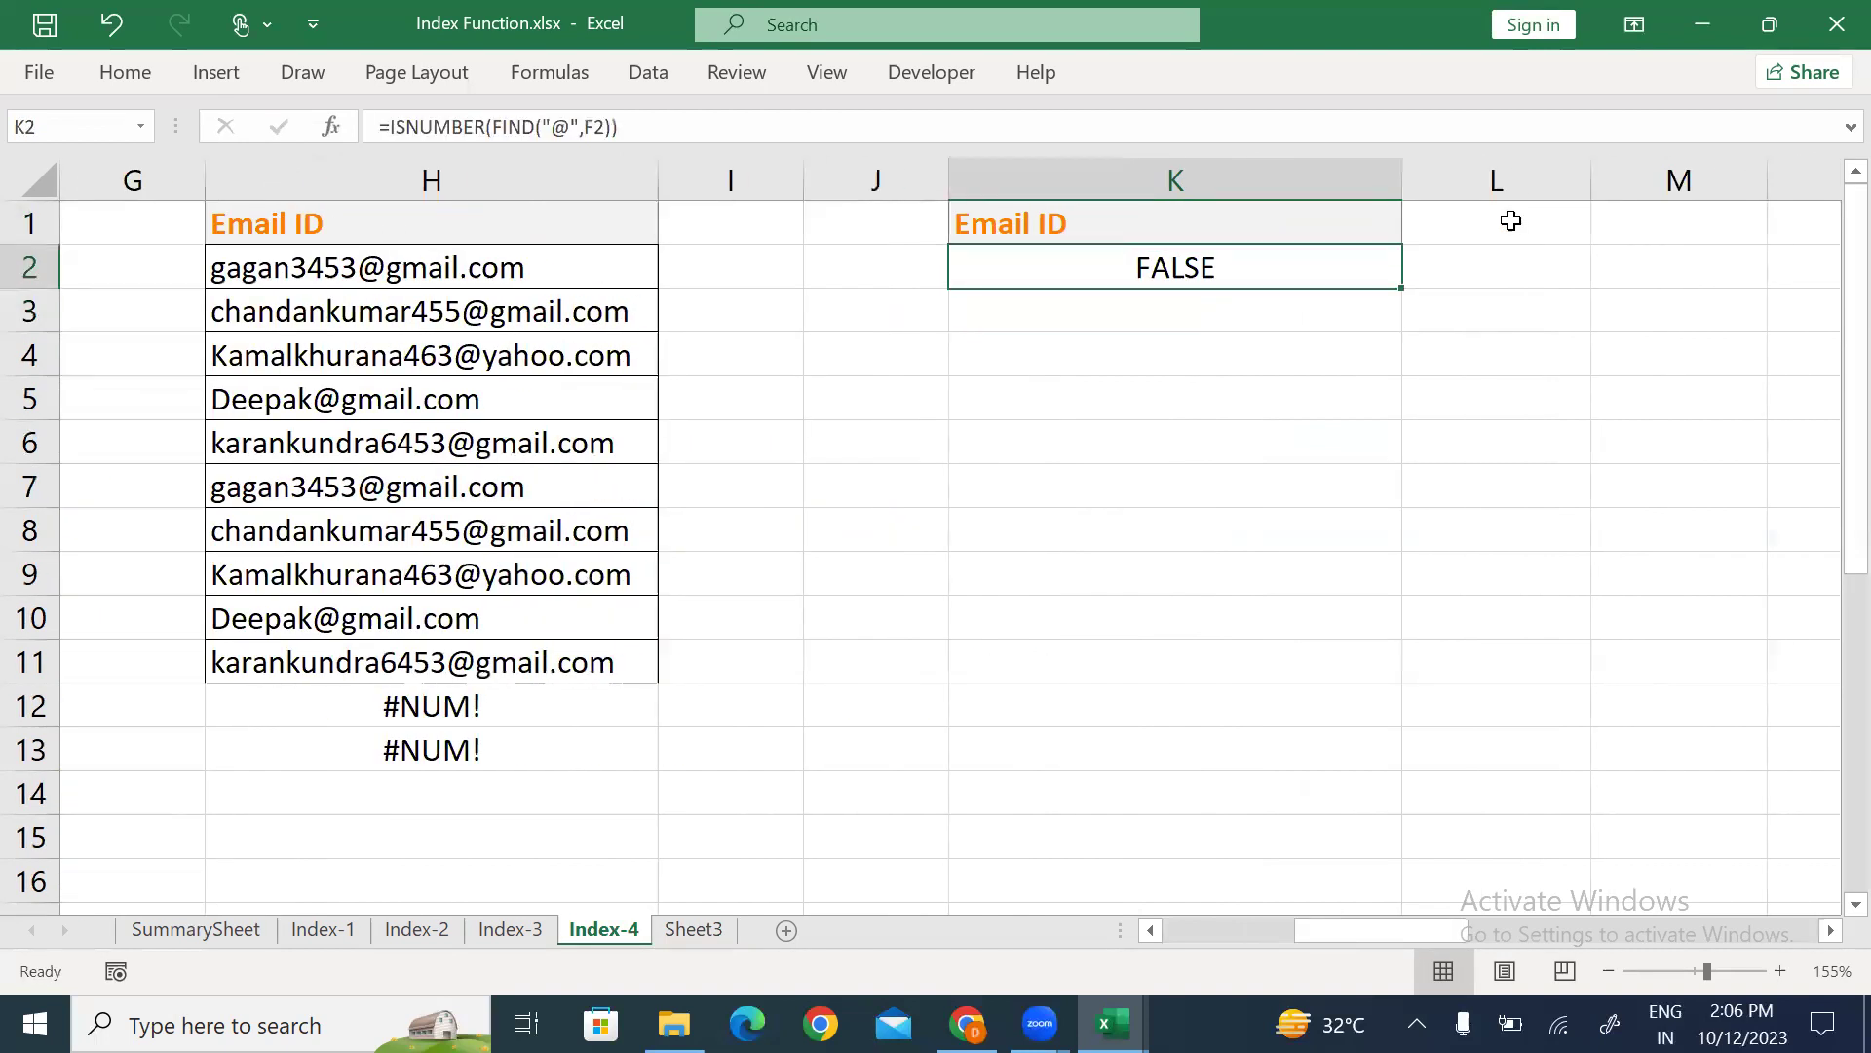
drag(1400, 180, 1183, 179)
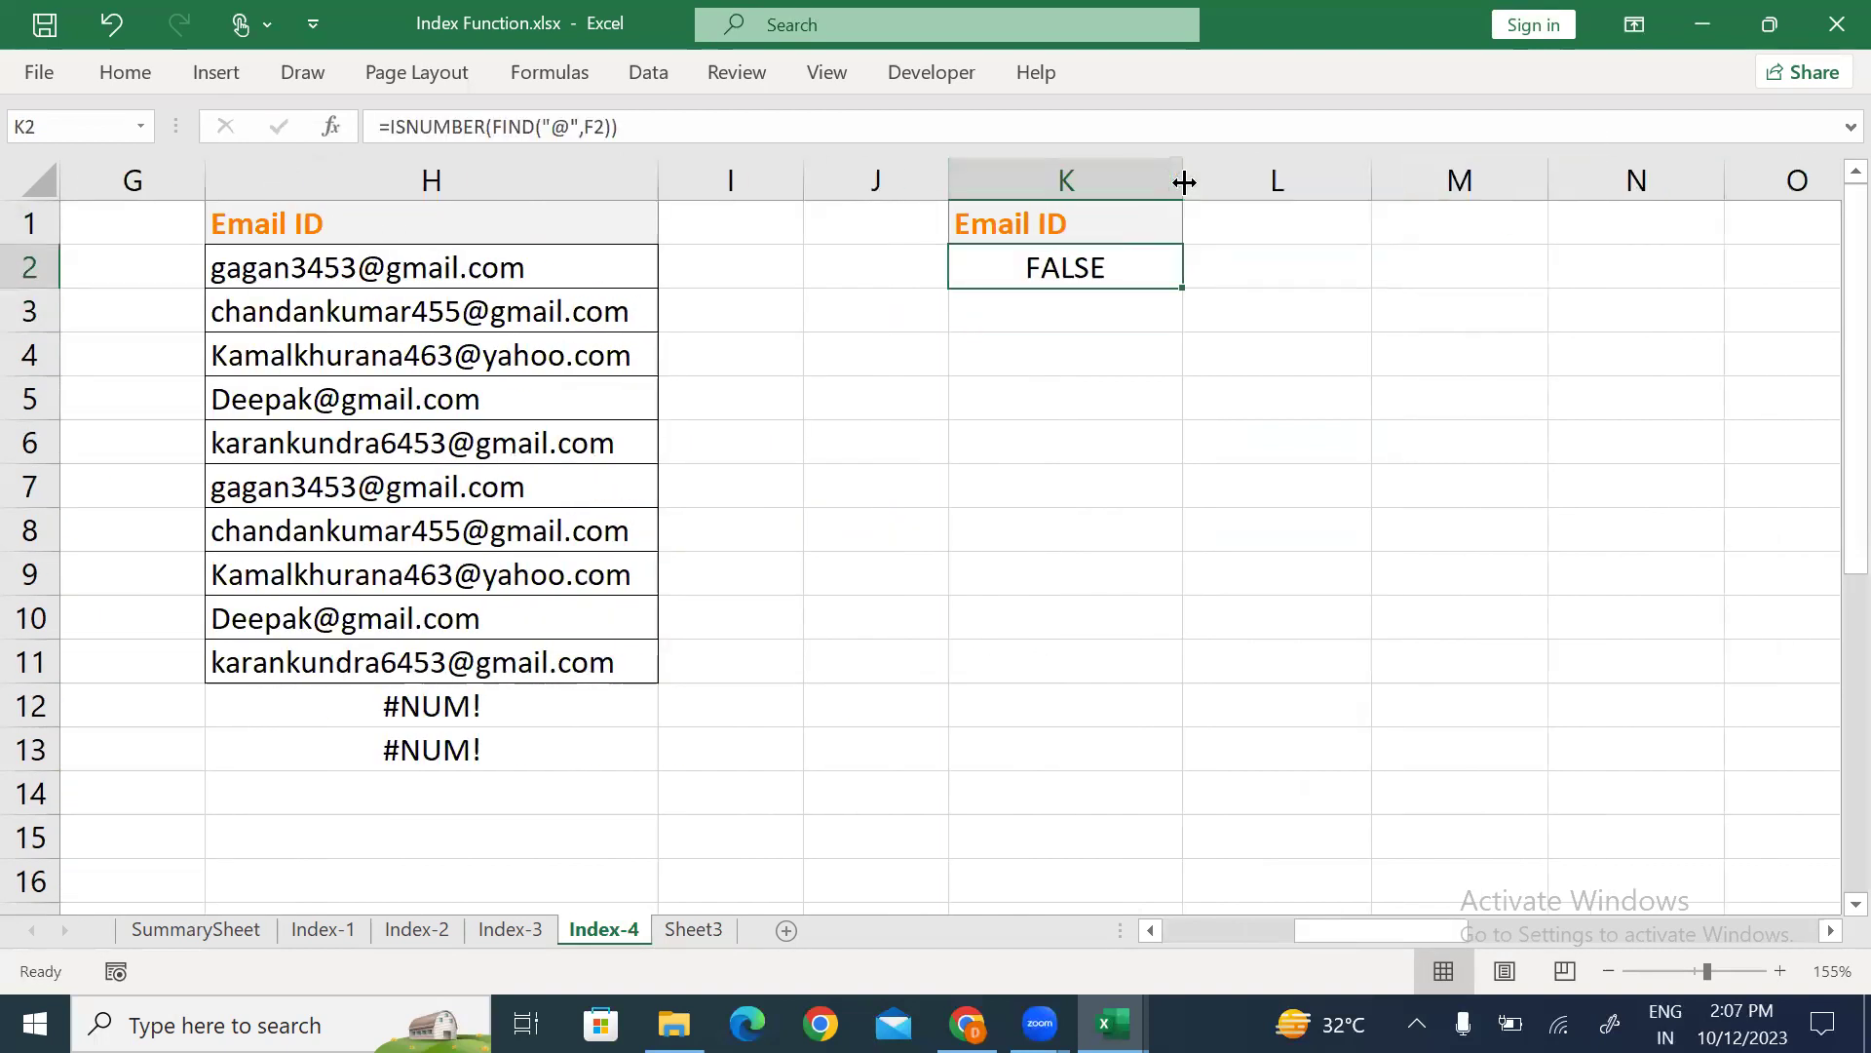
click(1095, 384)
Rename the Sheet3 worksheet as Index-5.
click(696, 931)
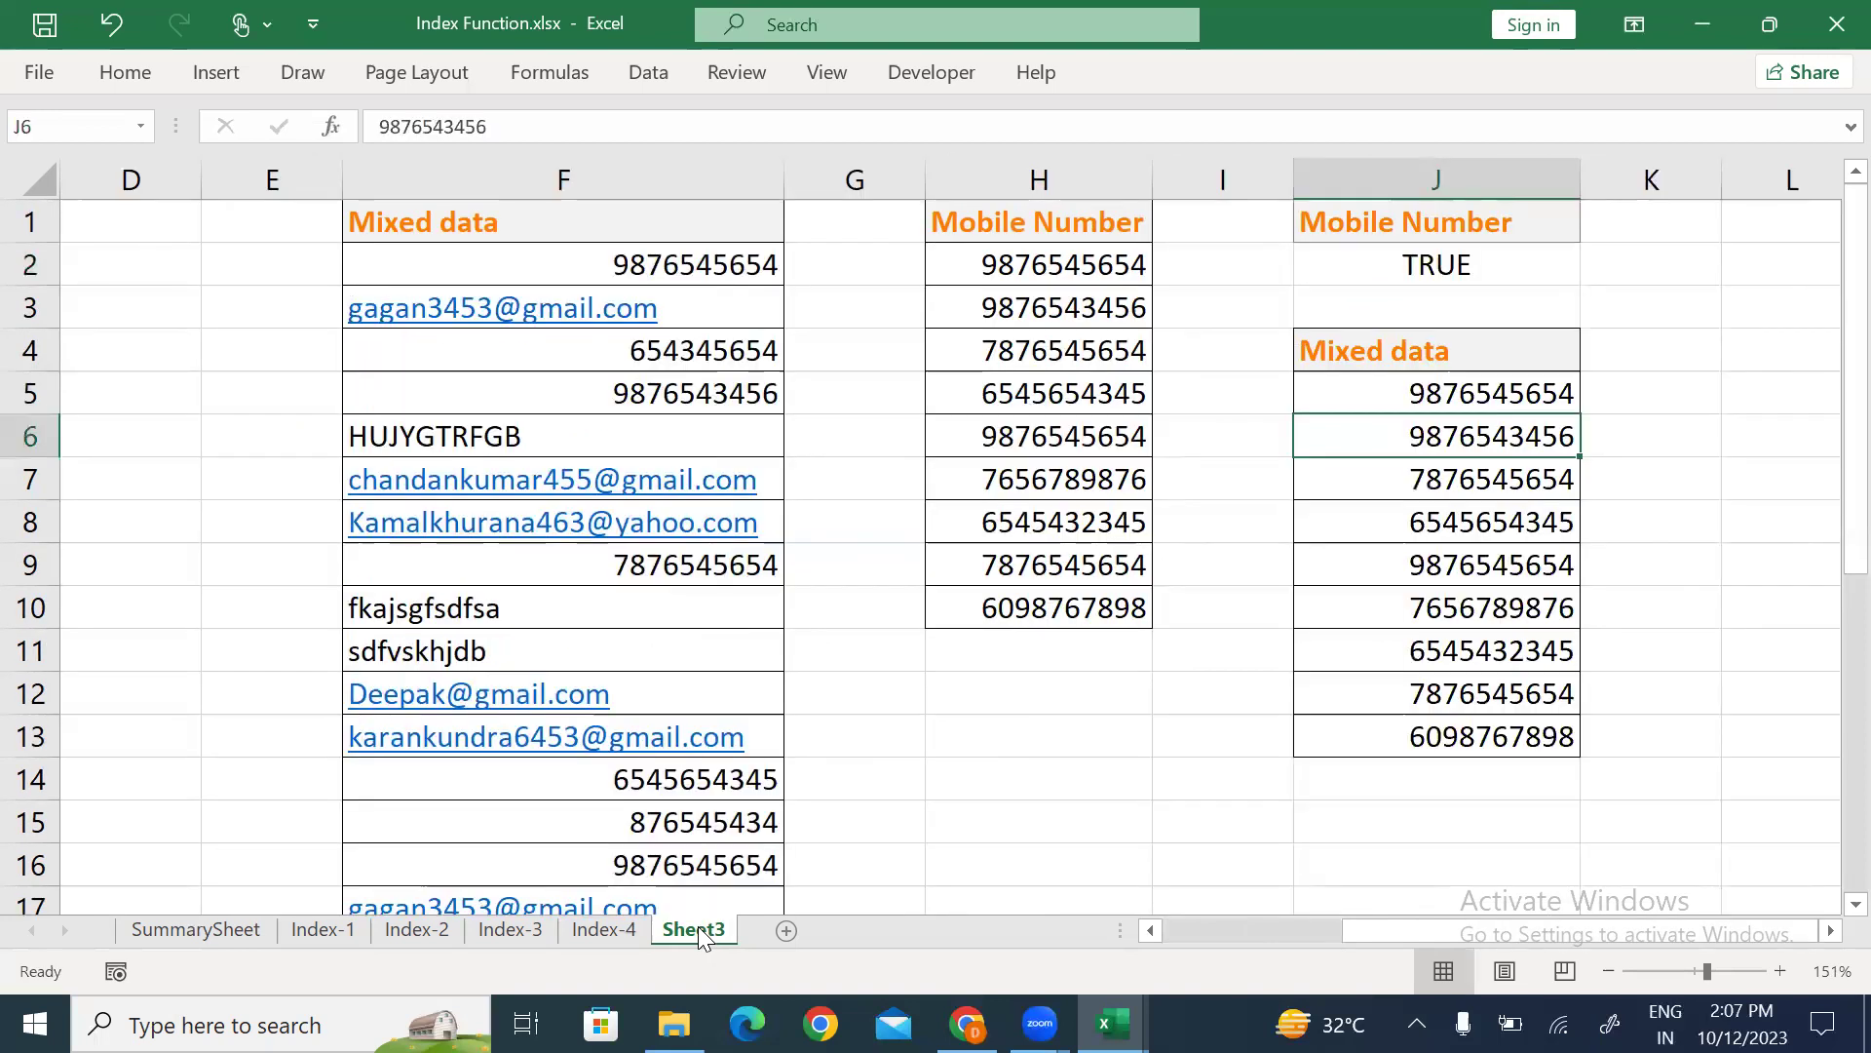
double_click(696, 931)
text(Index)
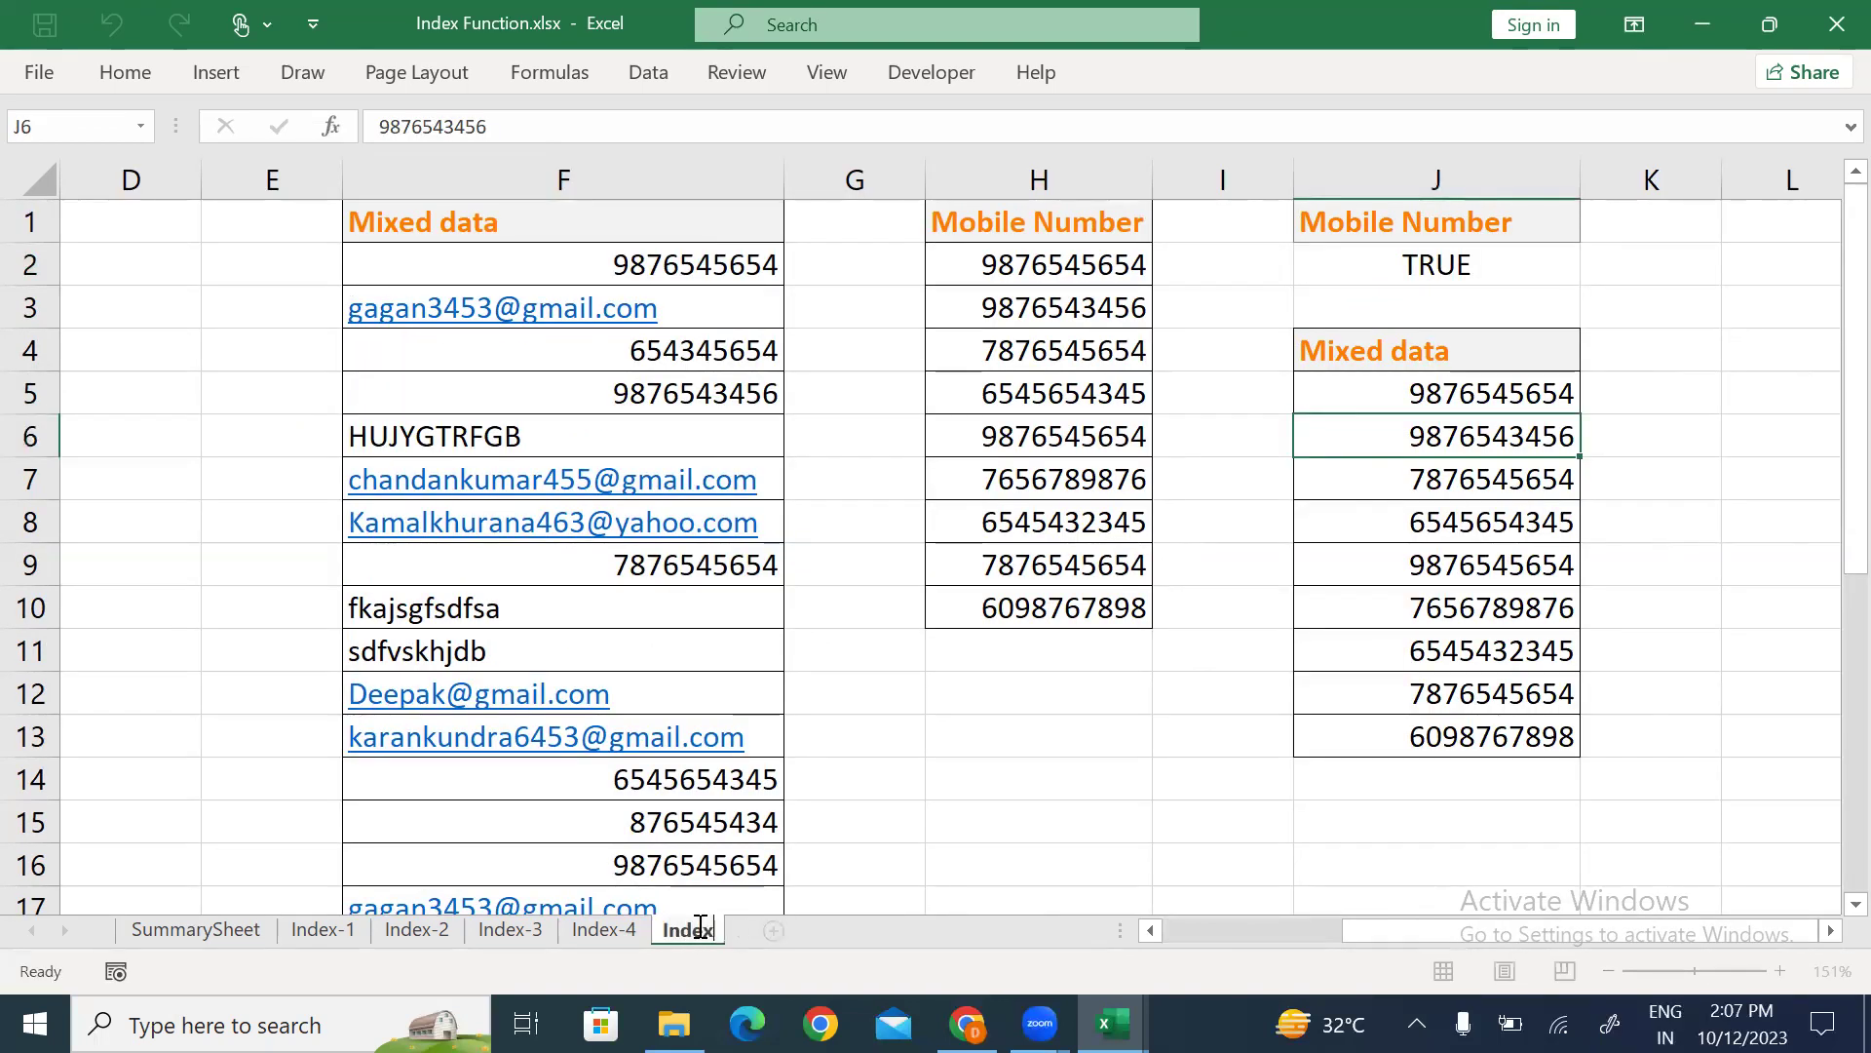
text(-5)
click(1027, 489)
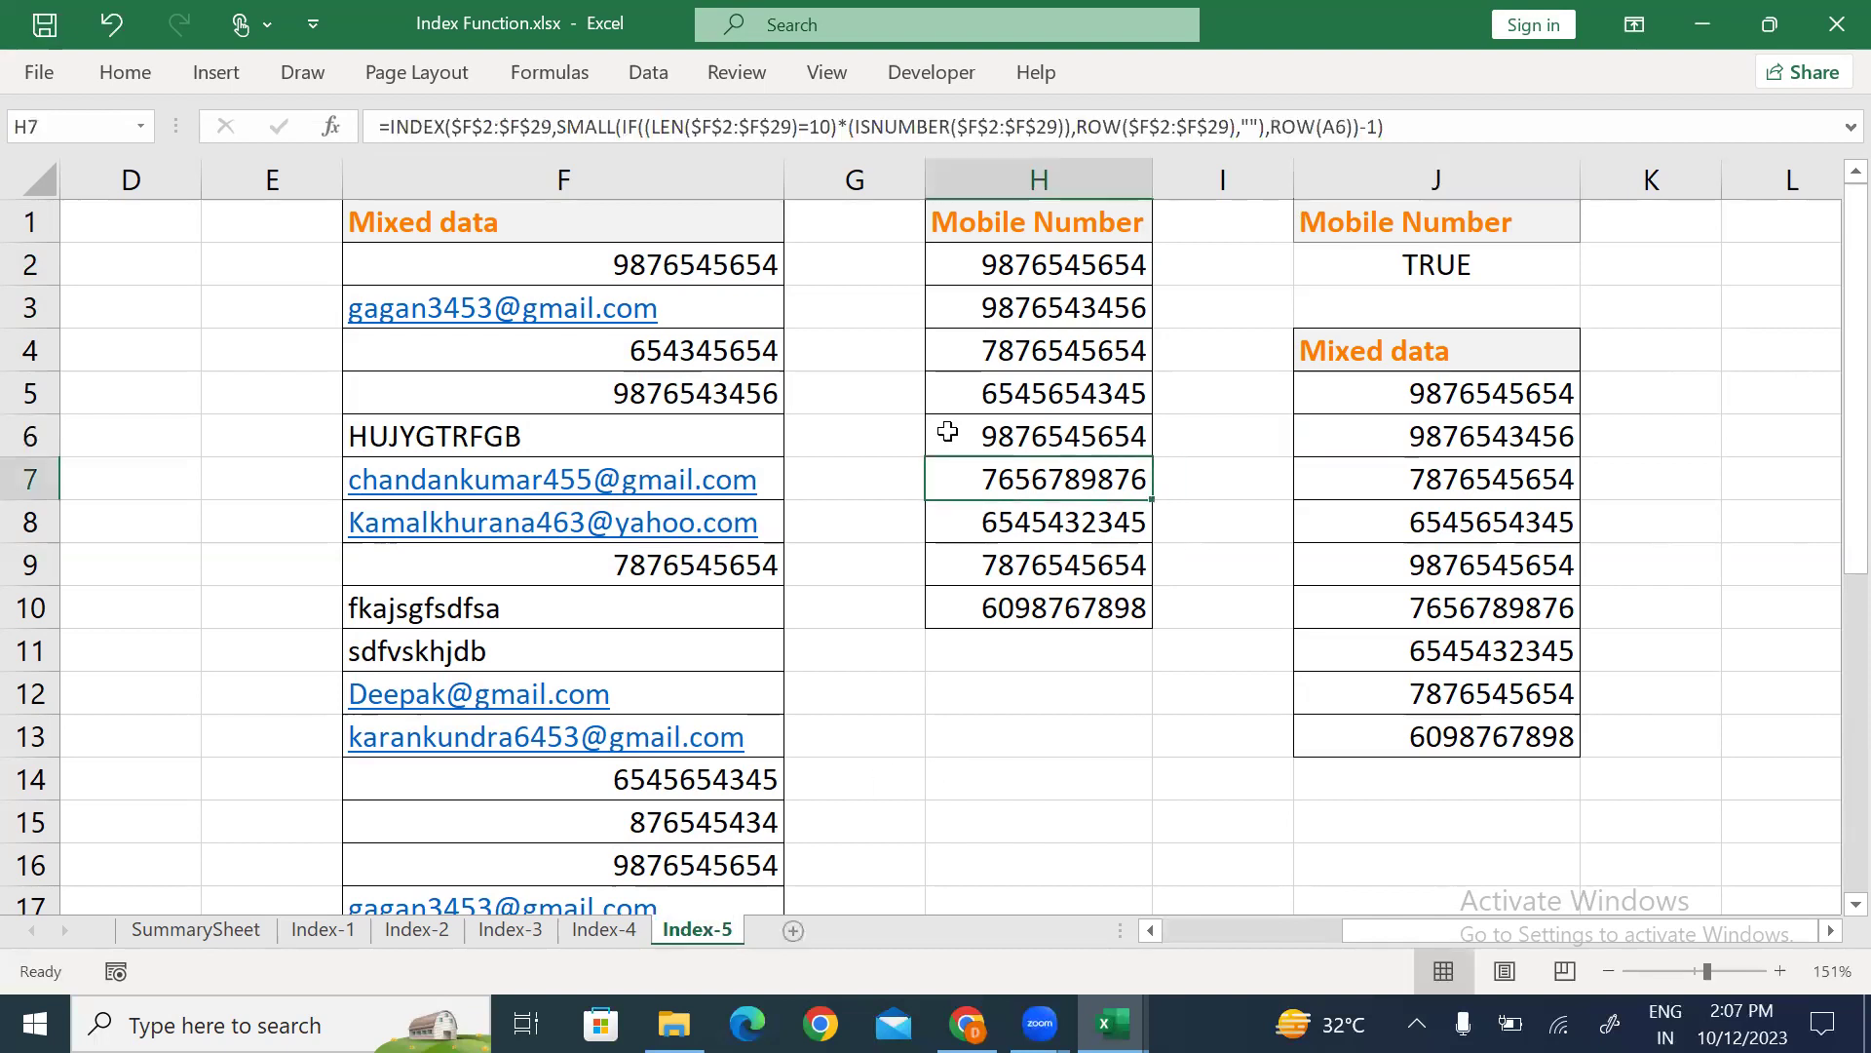
drag(760, 258, 743, 722)
click(721, 435)
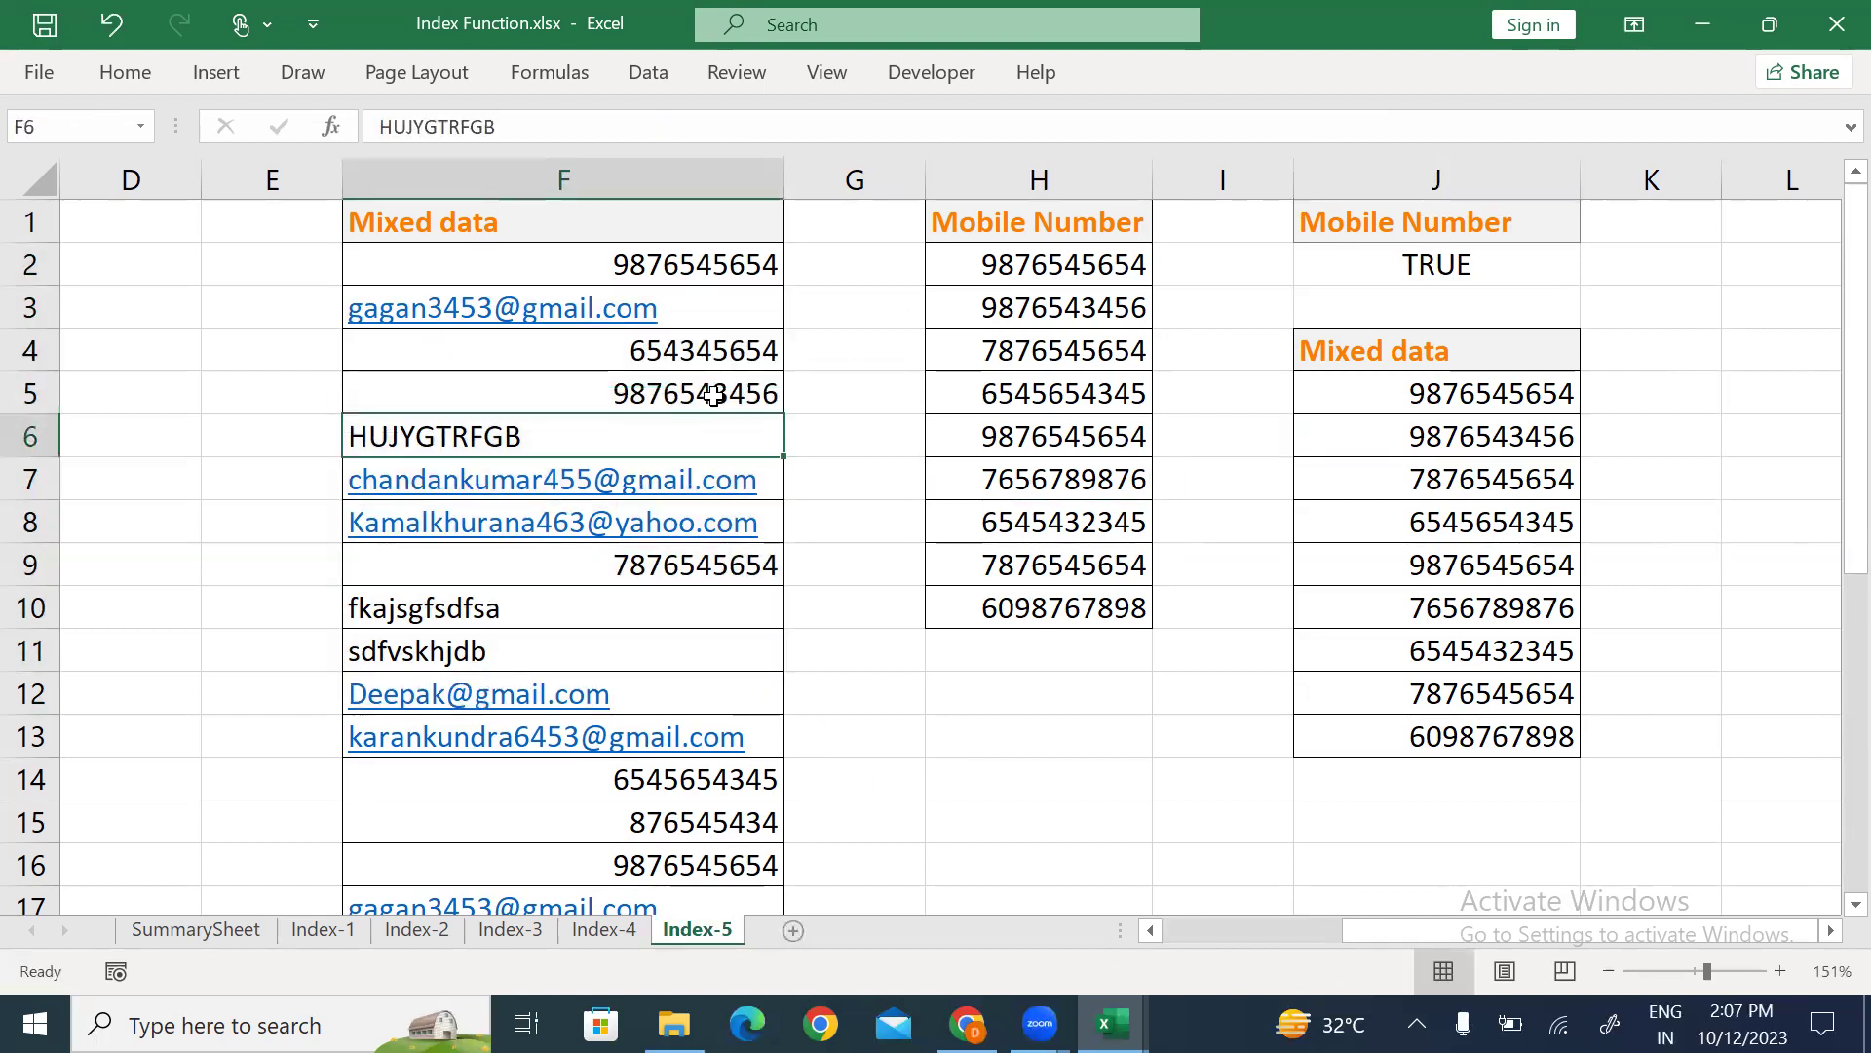
click(679, 261)
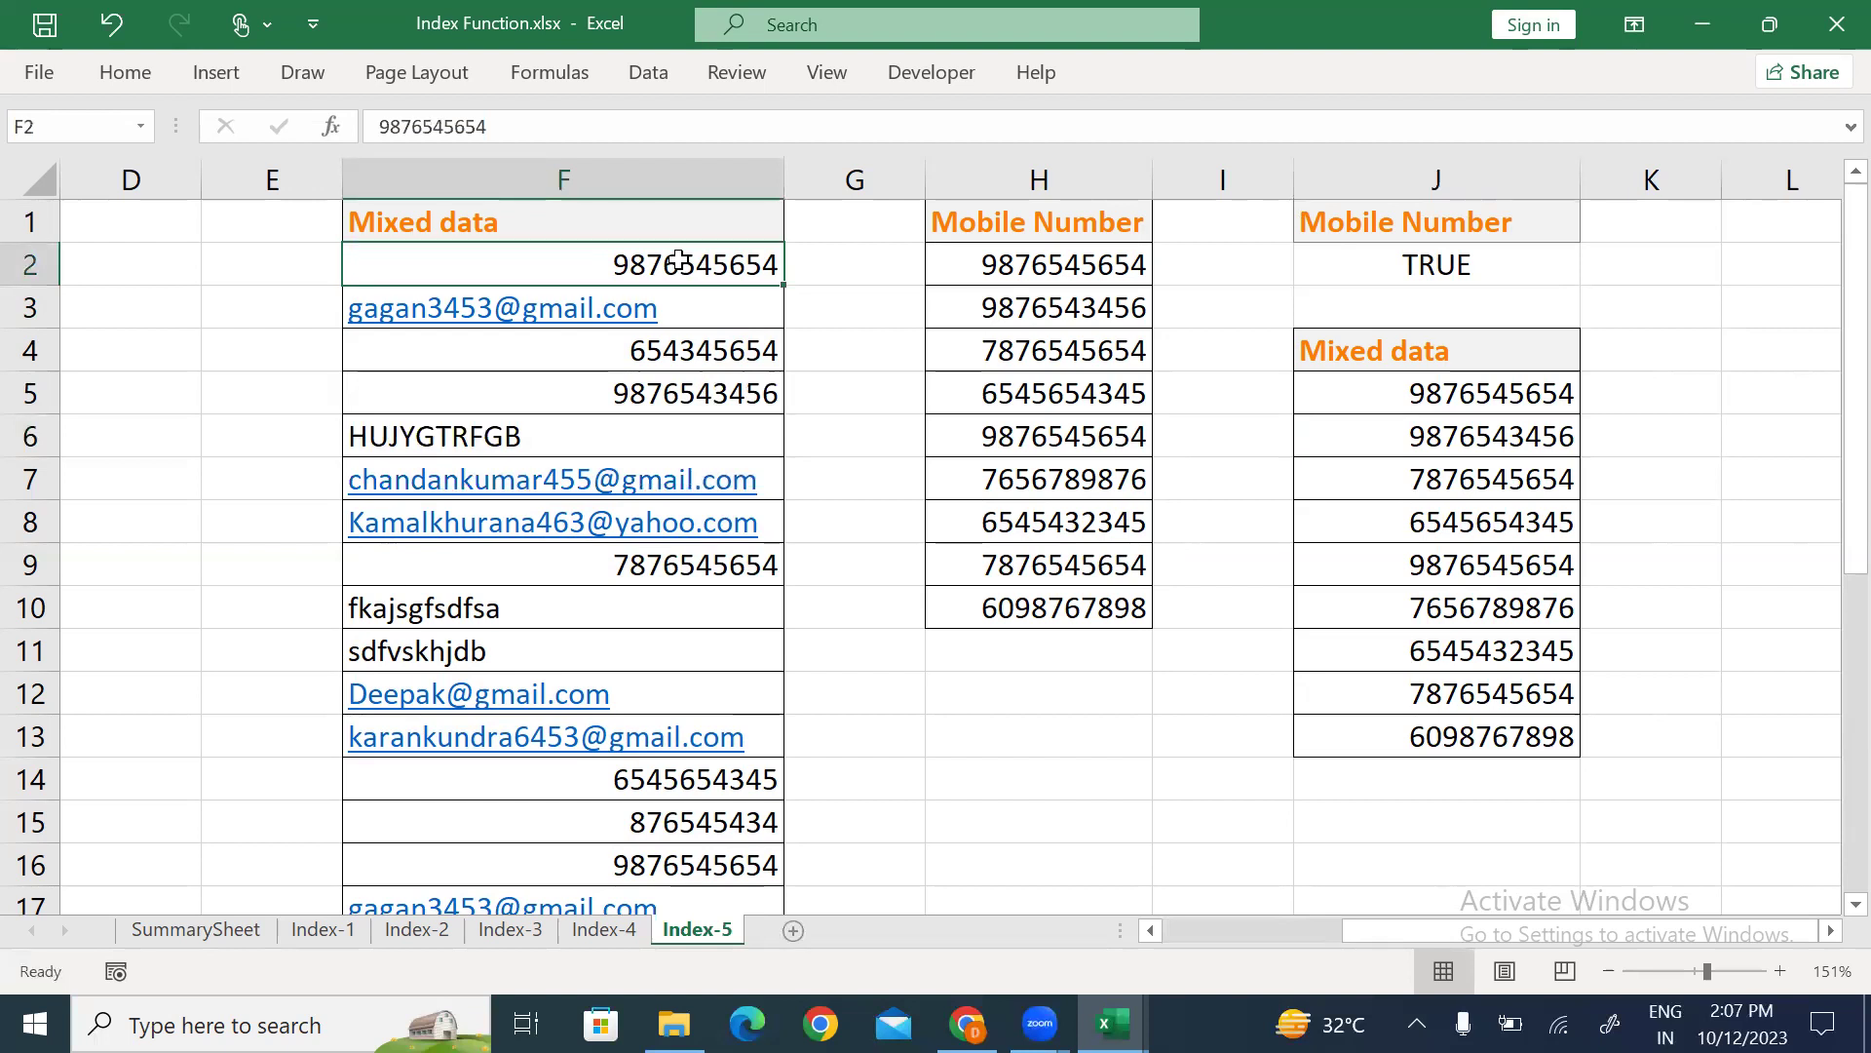
Insert a new column at G beside the Mixed data column and narrow it.
click(866, 254)
key(alt+i)
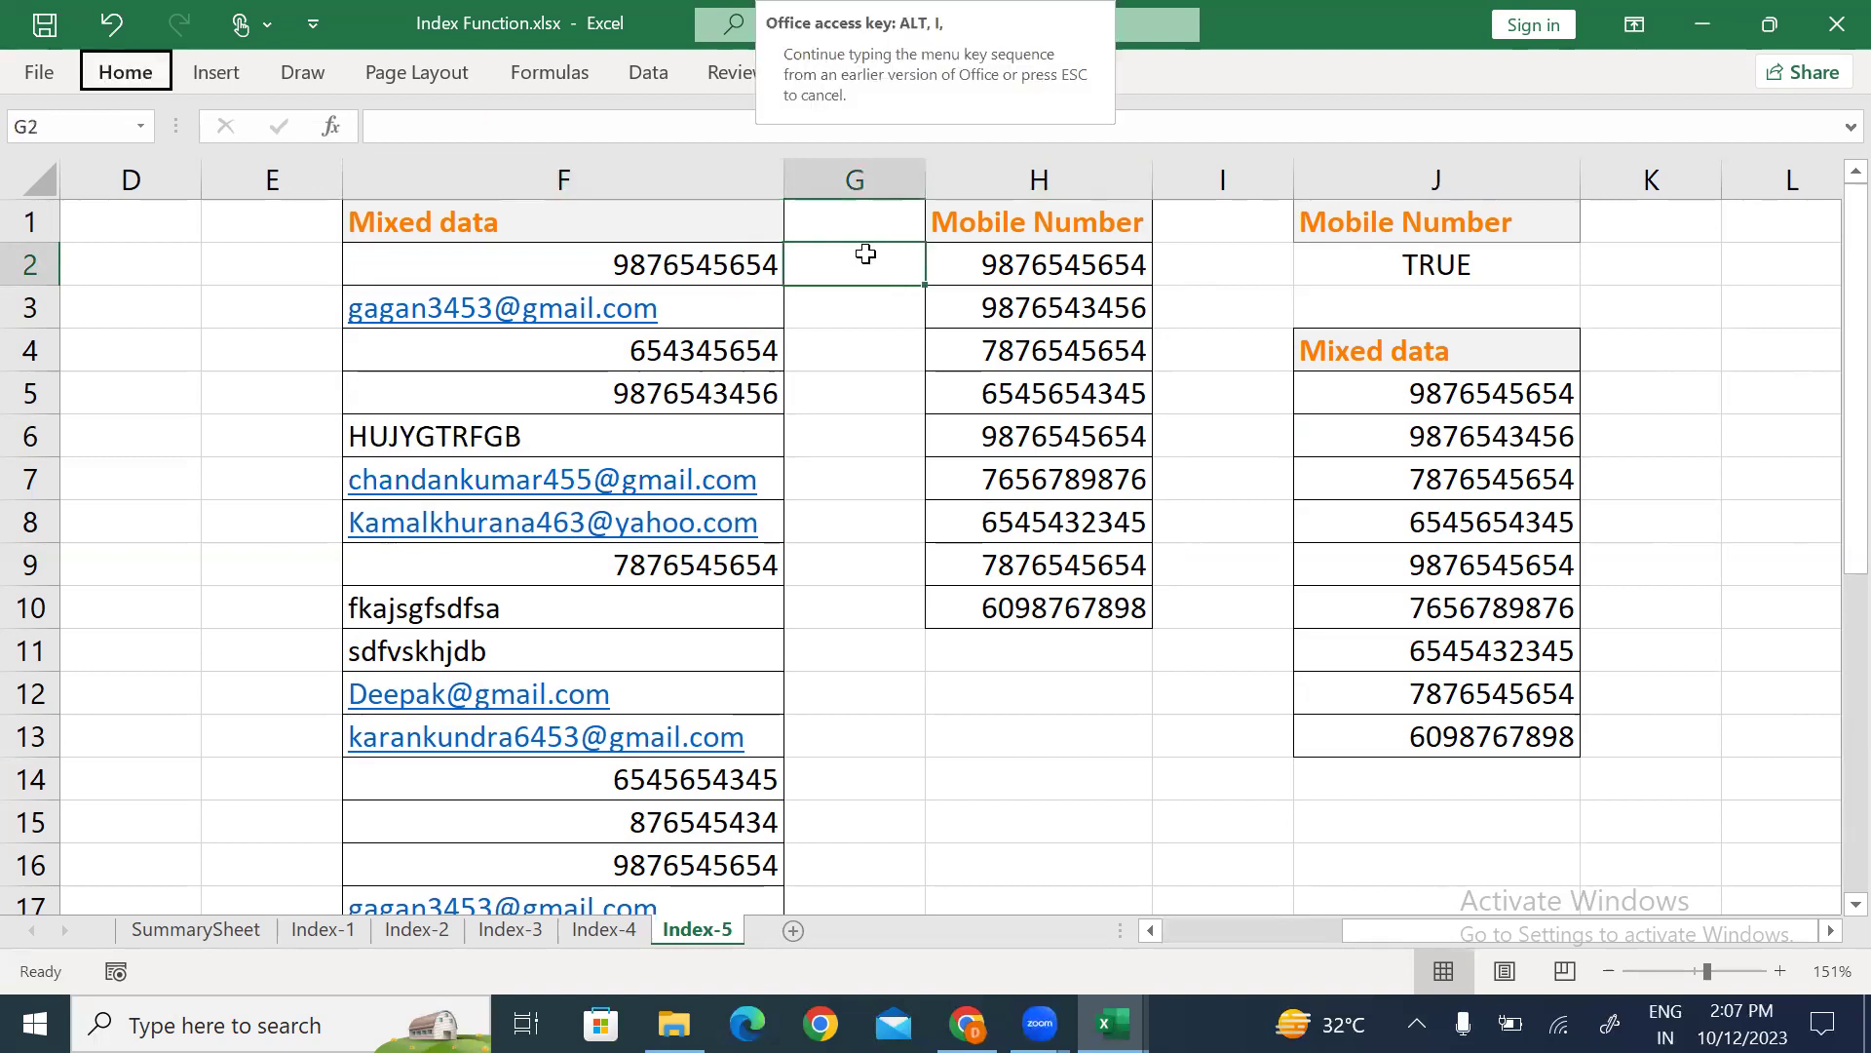
key(c)
drag(1225, 170, 914, 180)
click(990, 310)
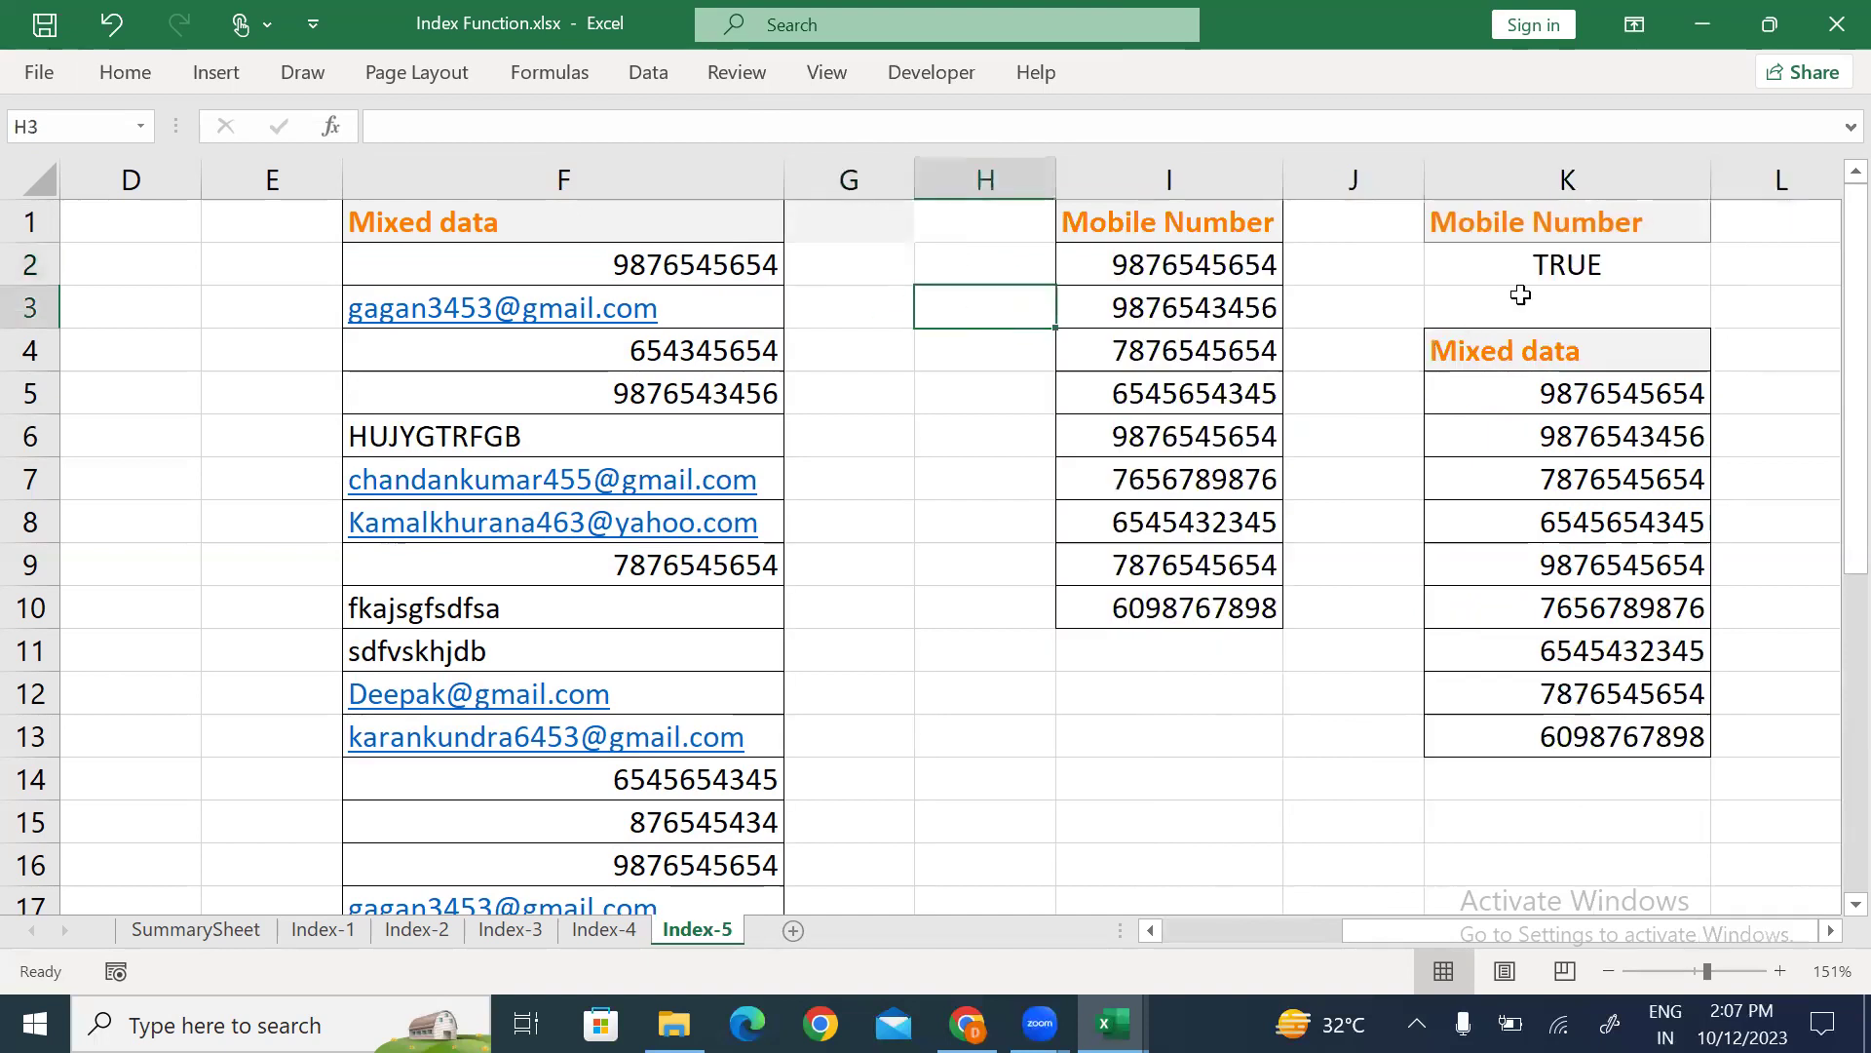
Copy the criteria formula =AND(ISNUMBER(F2),LEN(F2)=10) from K2 into G2 without shifting its references.
click(1548, 265)
key(F2)
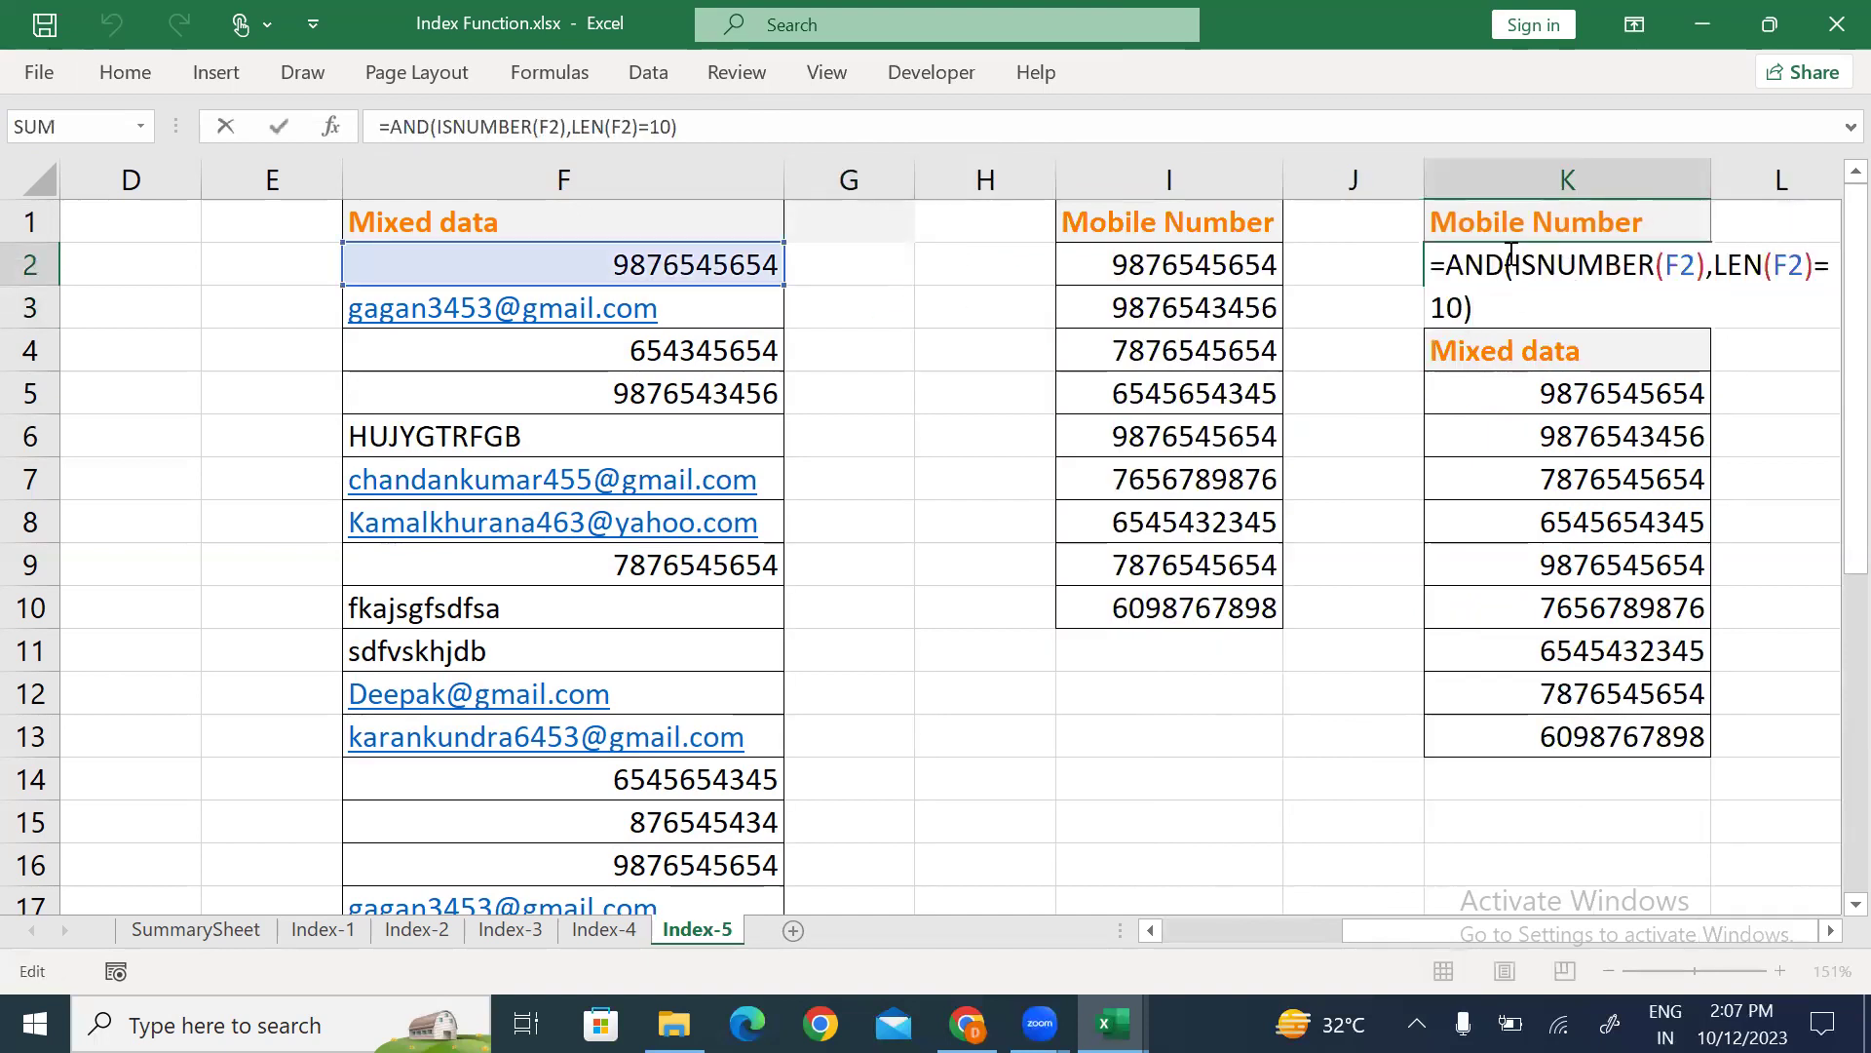
drag(1486, 306, 1434, 264)
key(ctrl+c)
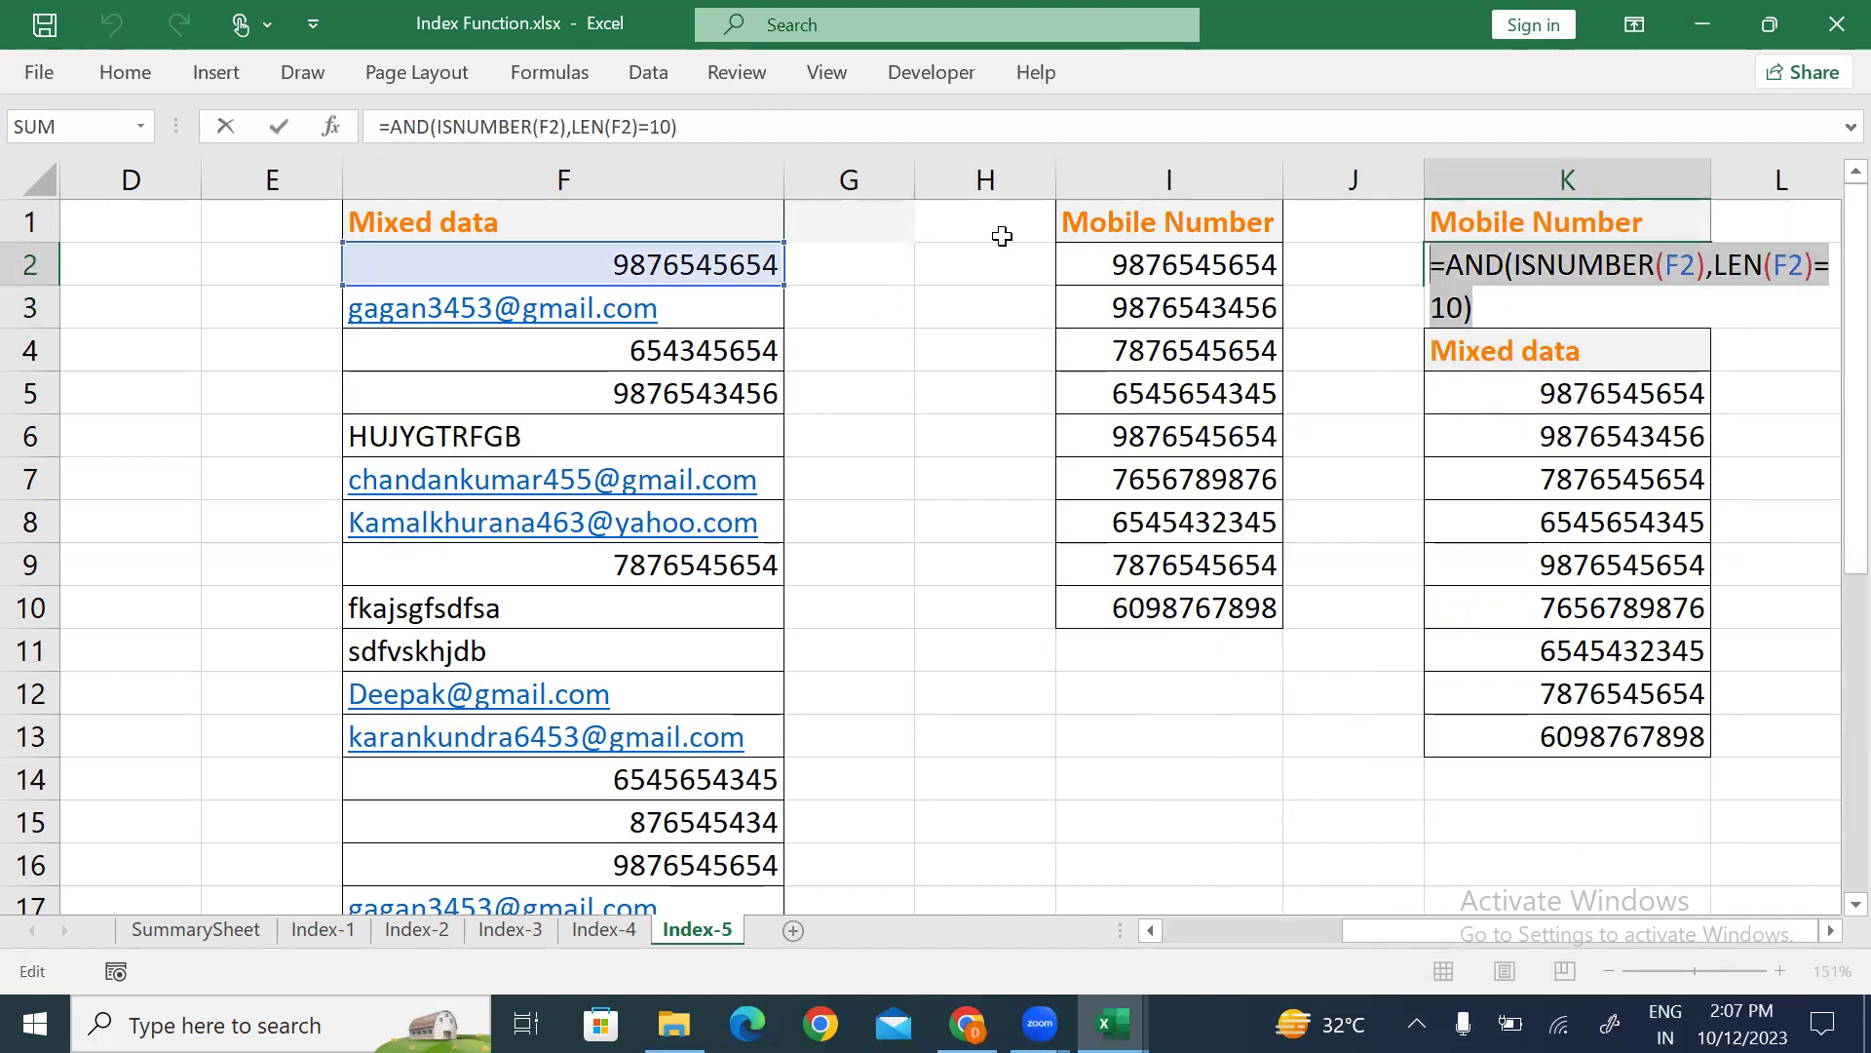
text(=)
click(848, 255)
key(Escape)
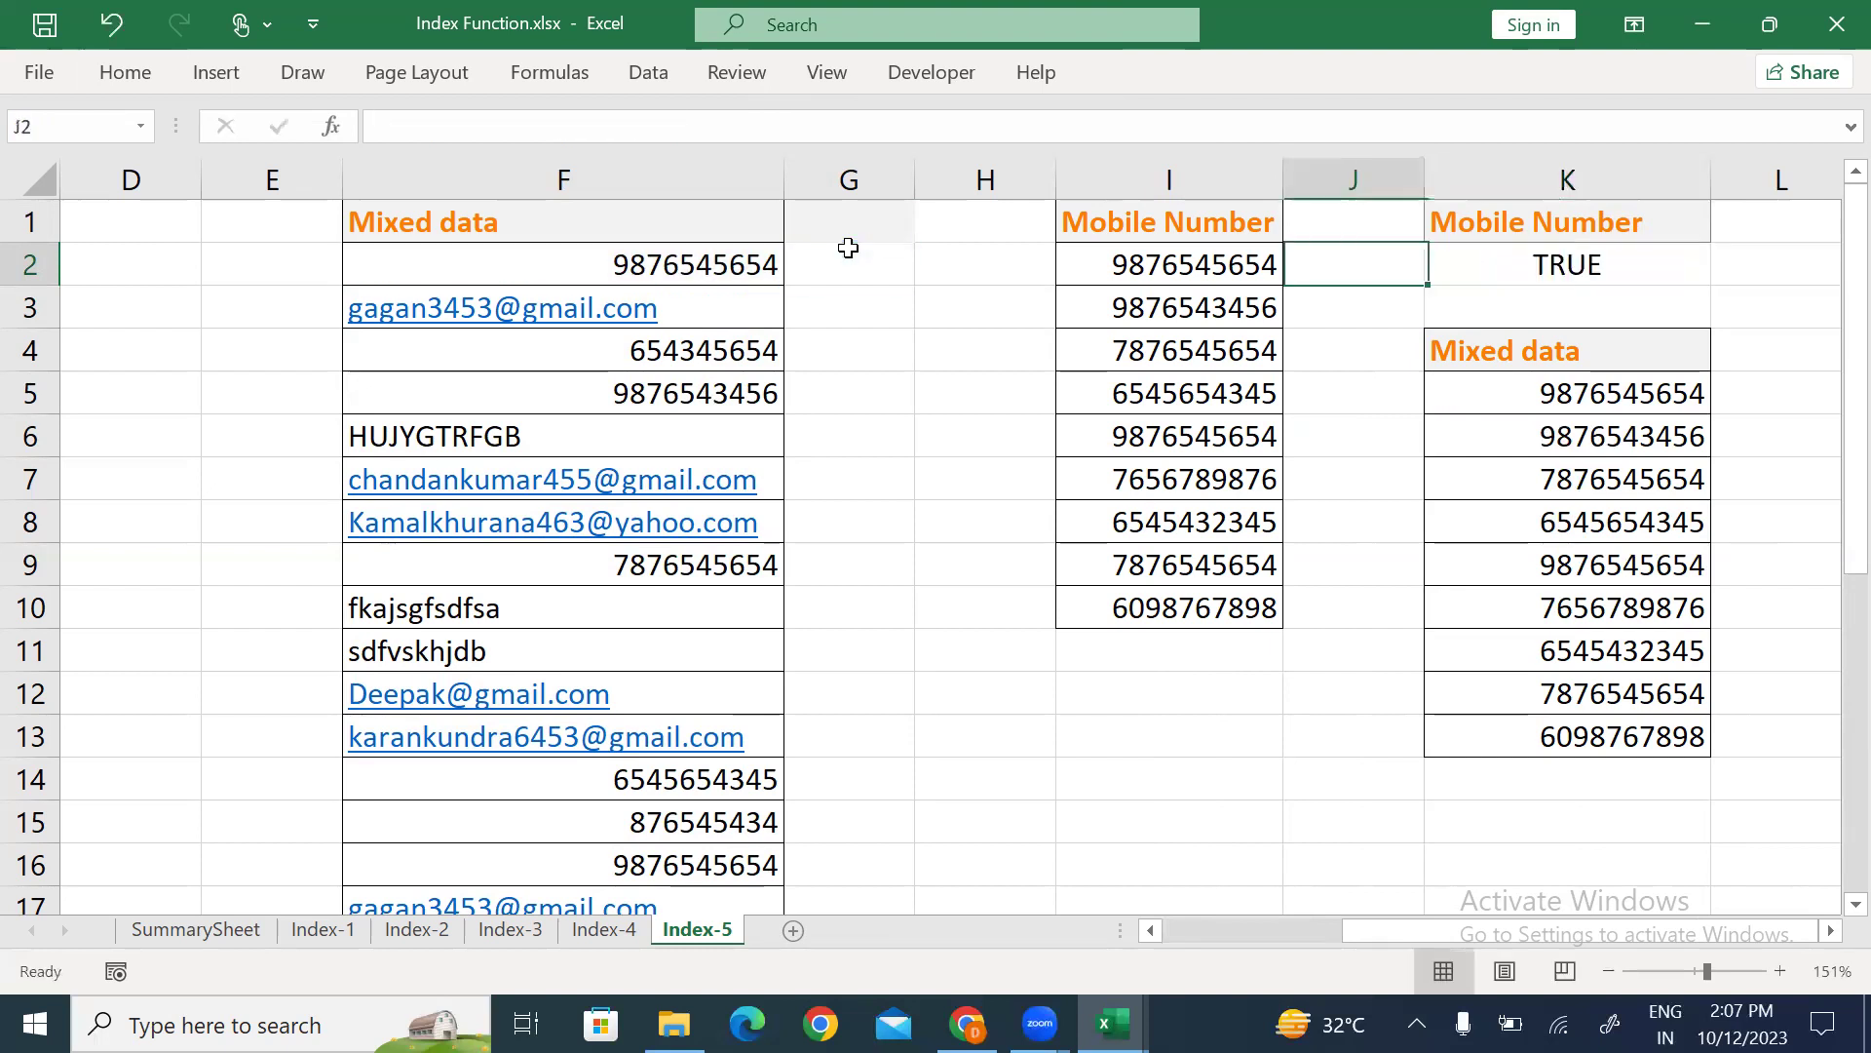
click(848, 255)
key(ctrl+v)
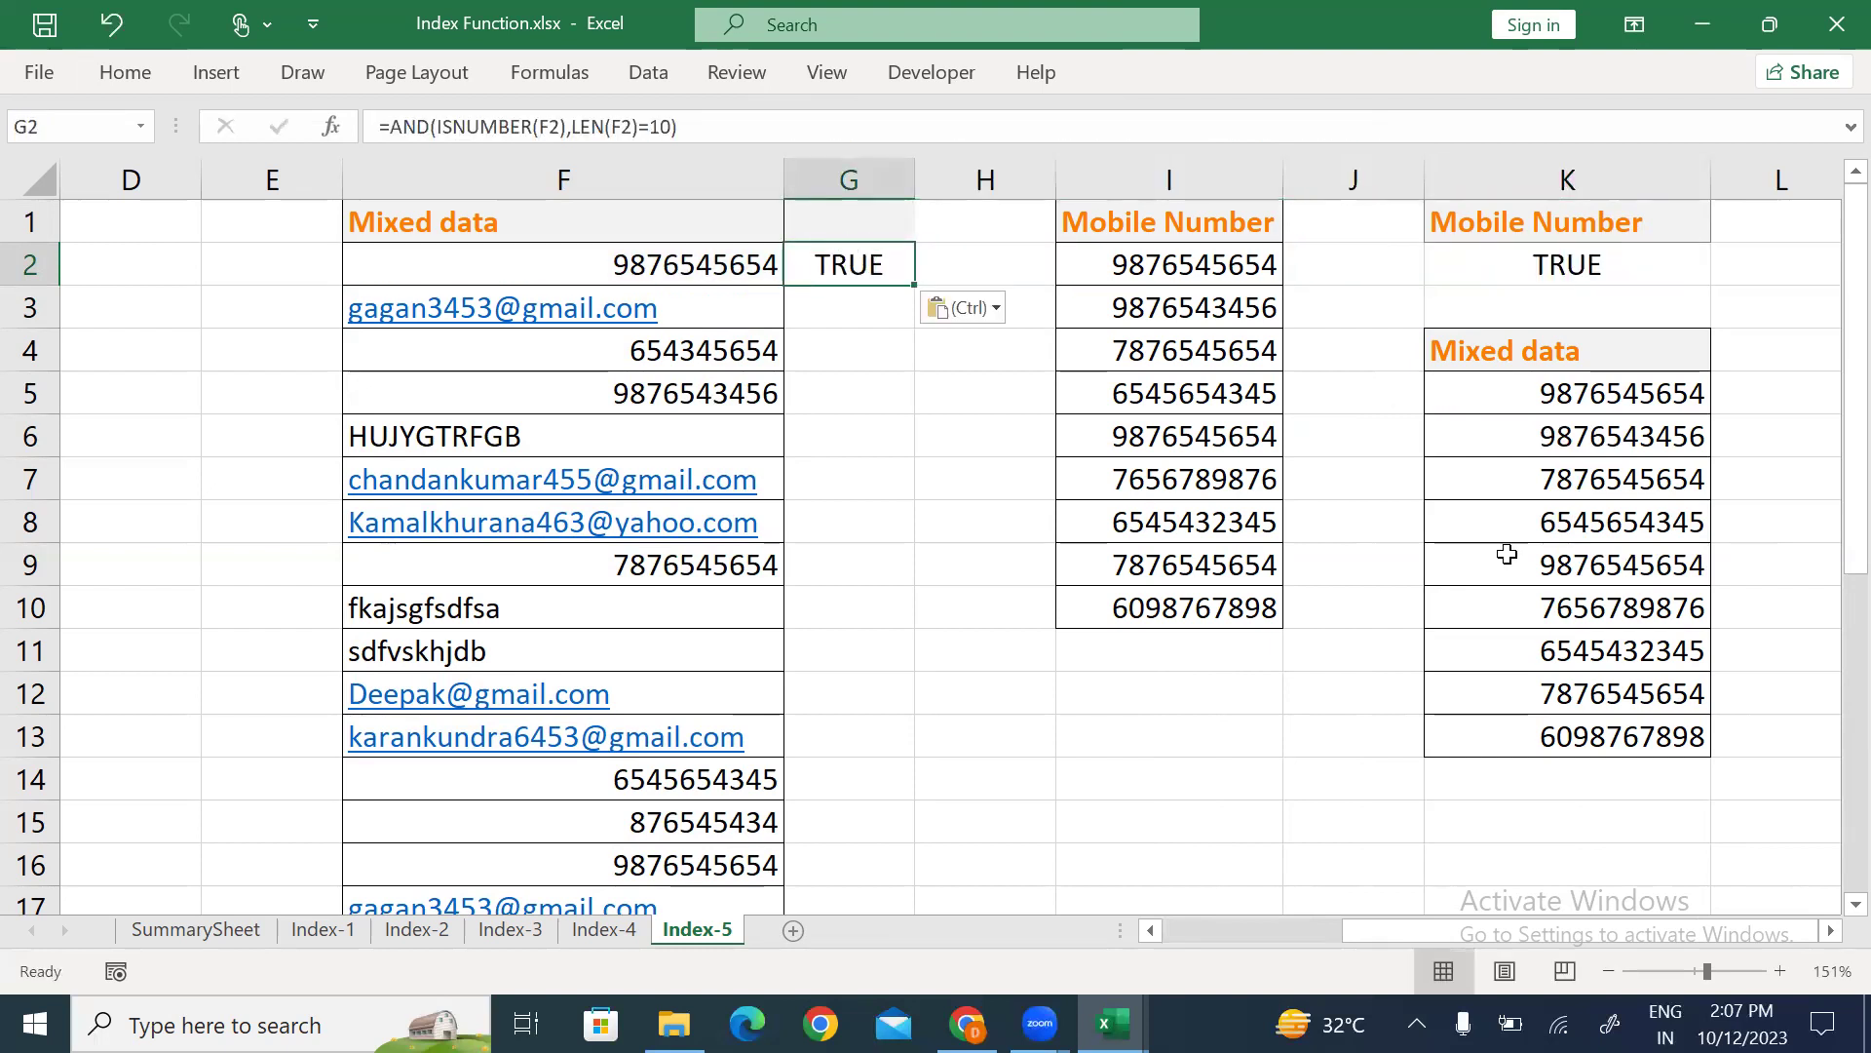
key(F2)
key(Return)
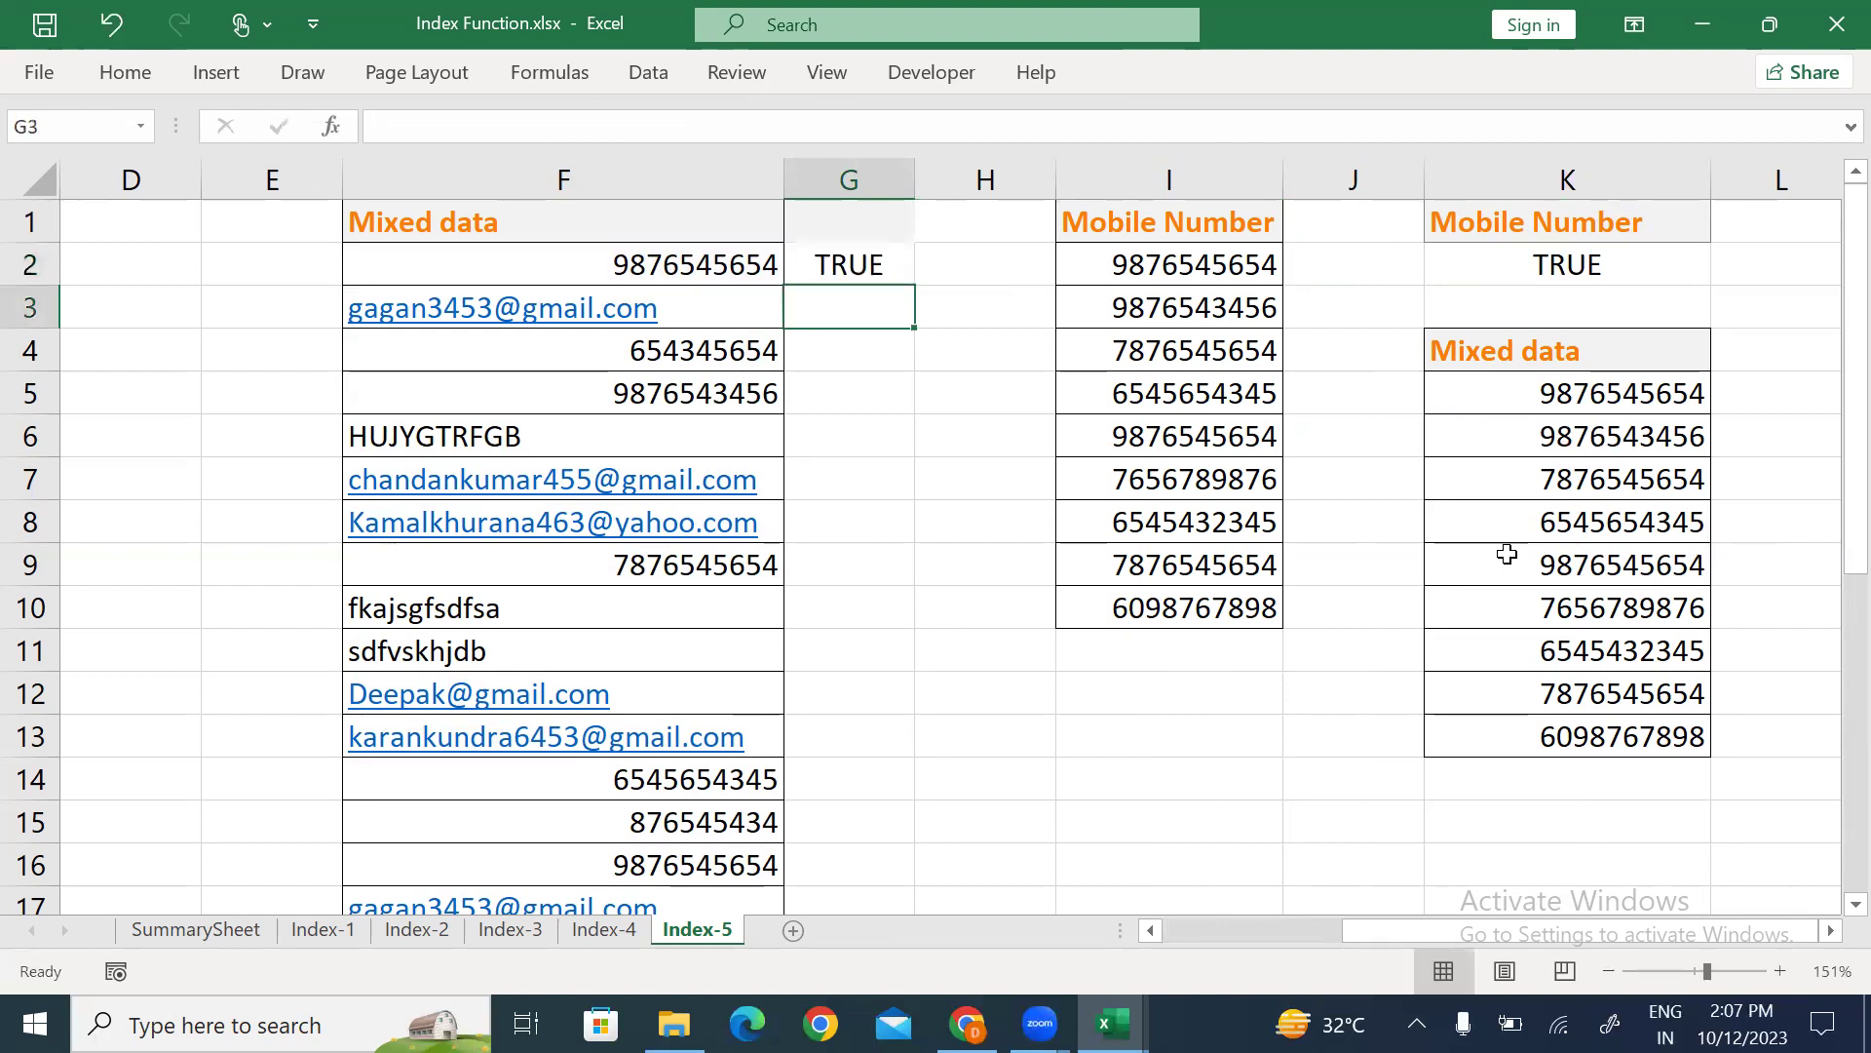
Fill the G2 test formula down through G15.
key(Up)
key(shift+Down)
key(shift+Down)
key(shift+Down)
key(shift+Down)
key(shift+Down)
key(shift+Down)
key(shift+Down)
key(shift+Down)
key(shift+Down)
key(shift+Down)
key(shift+Down)
key(shift+Down)
key(shift+Down)
key(shift+Down)
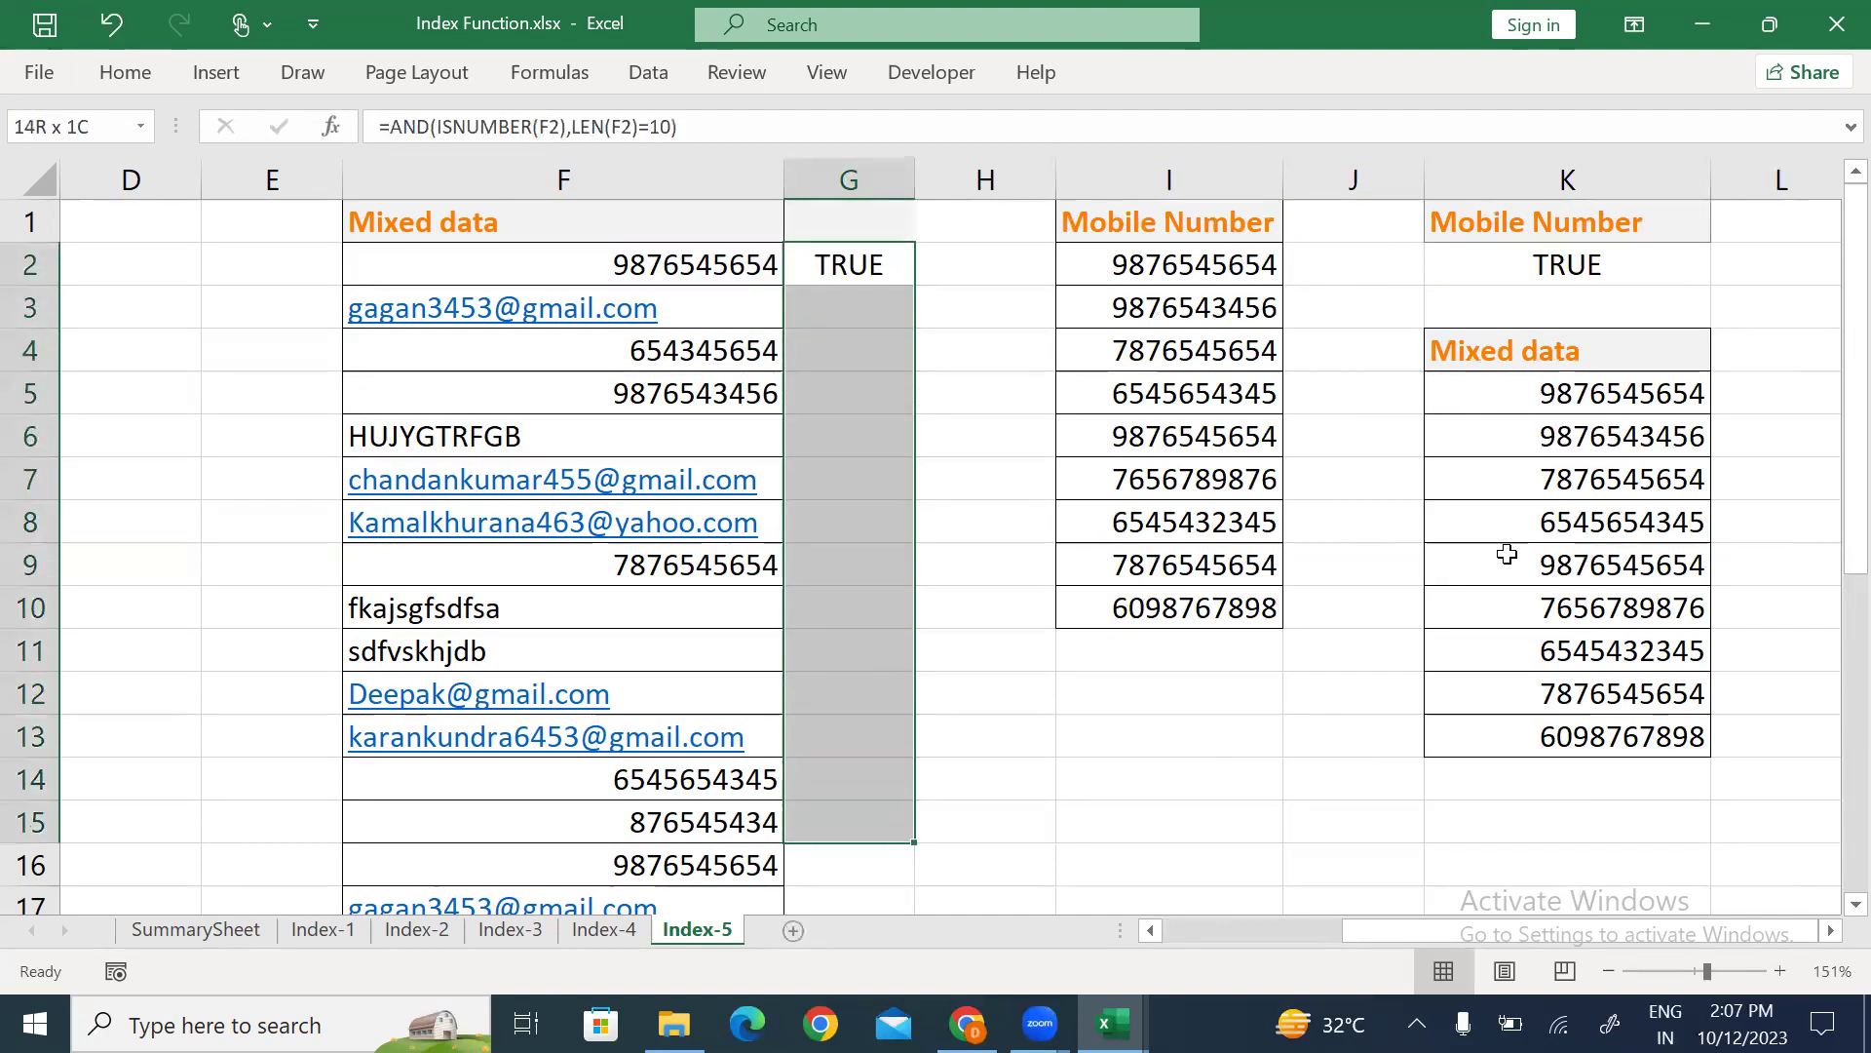
key(ctrl+d)
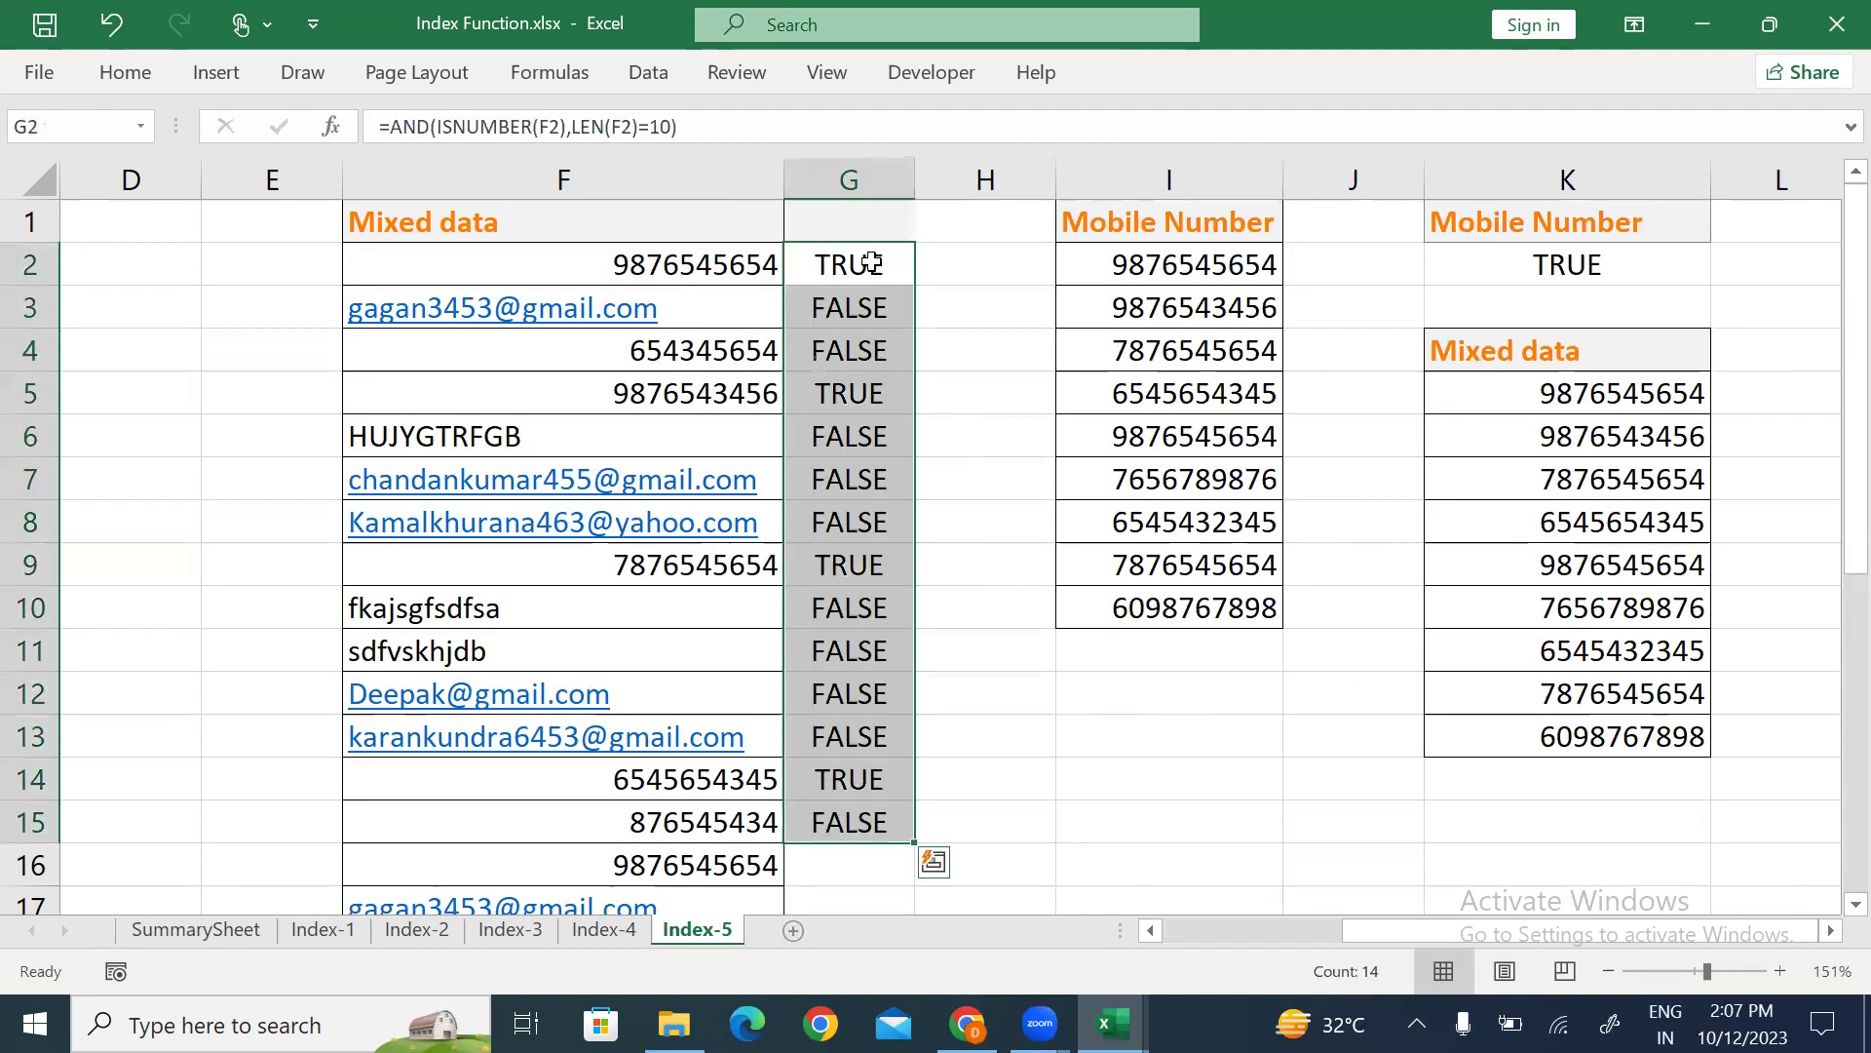
Turn on filtering for the Mixed data table and show only the rows with TRUE in column G.
click(850, 228)
key(ctrl+shift+l)
key(alt+Down)
key(Down)
key(Down)
key(Down)
key(Down)
key(Down)
key(Down)
key(Down)
key(Down)
key(Down)
key(space)
key(Down)
key(Down)
key(space)
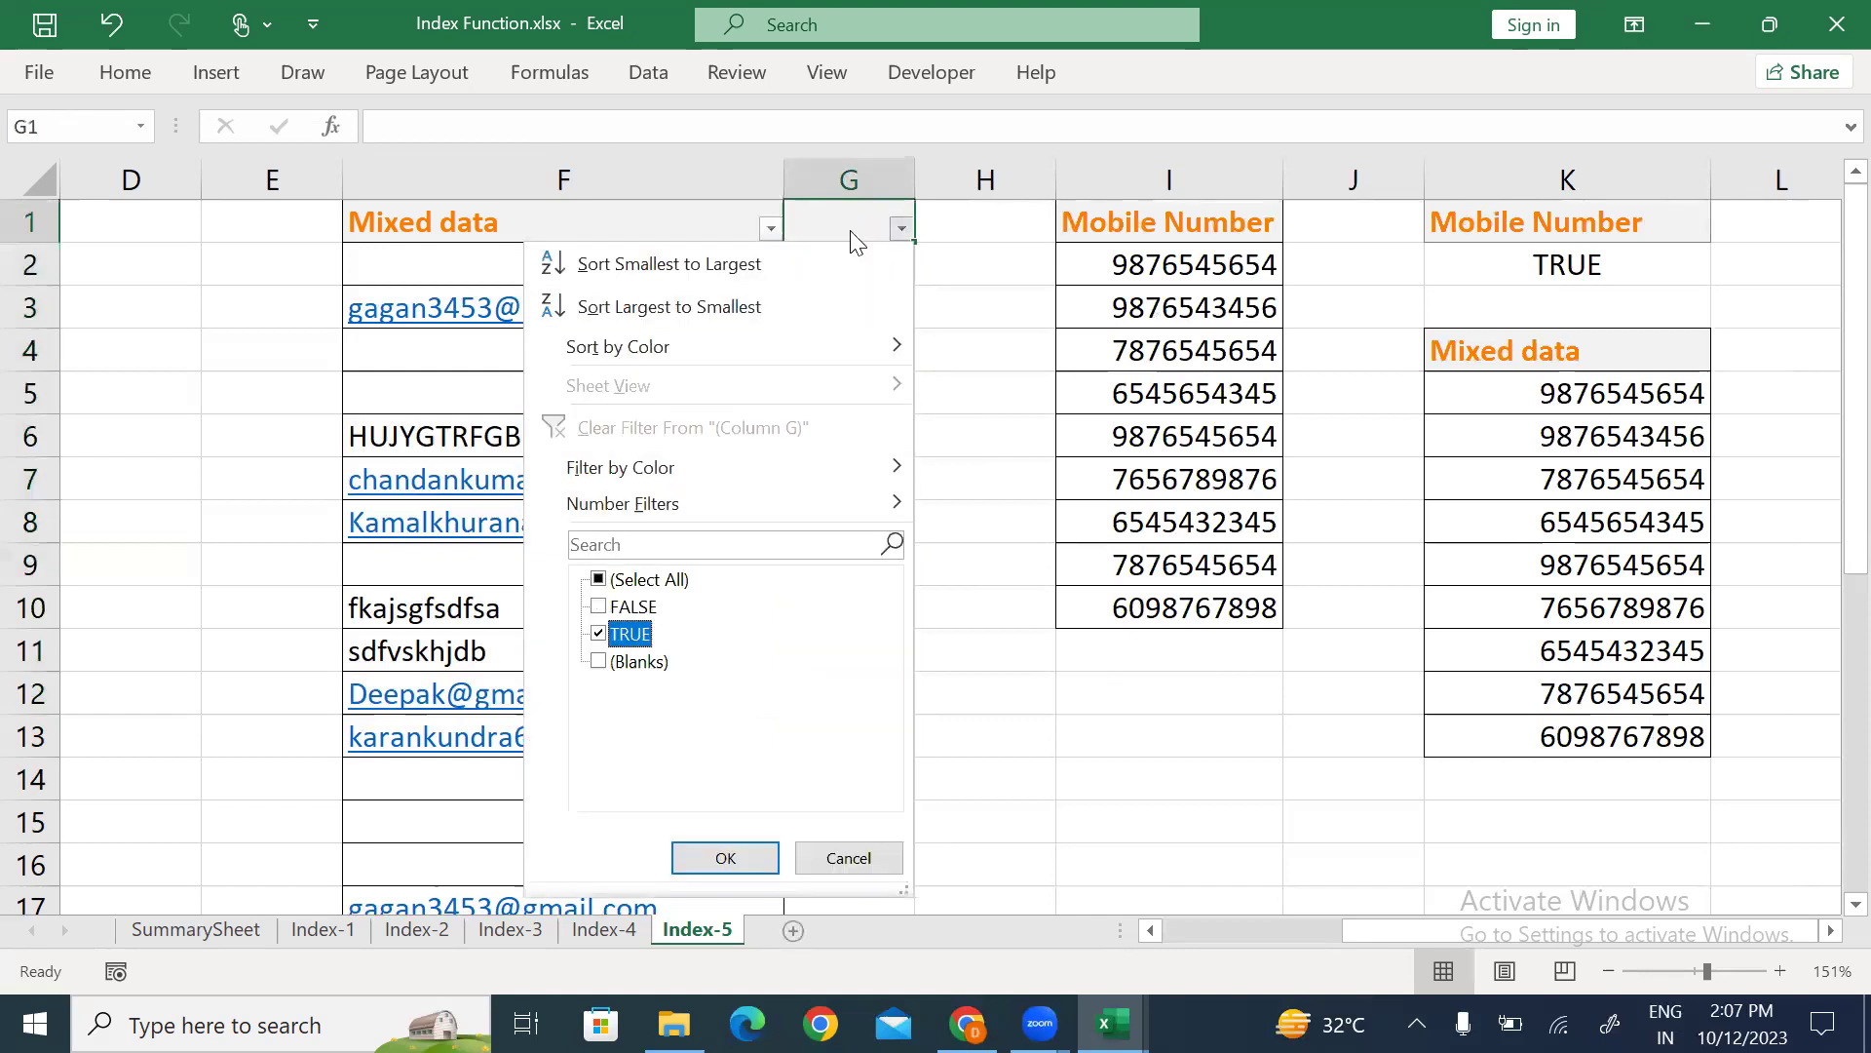
key(Return)
key(Left)
key(Down)
key(shift+Down)
key(shift+Down)
key(shift+Down)
key(Up)
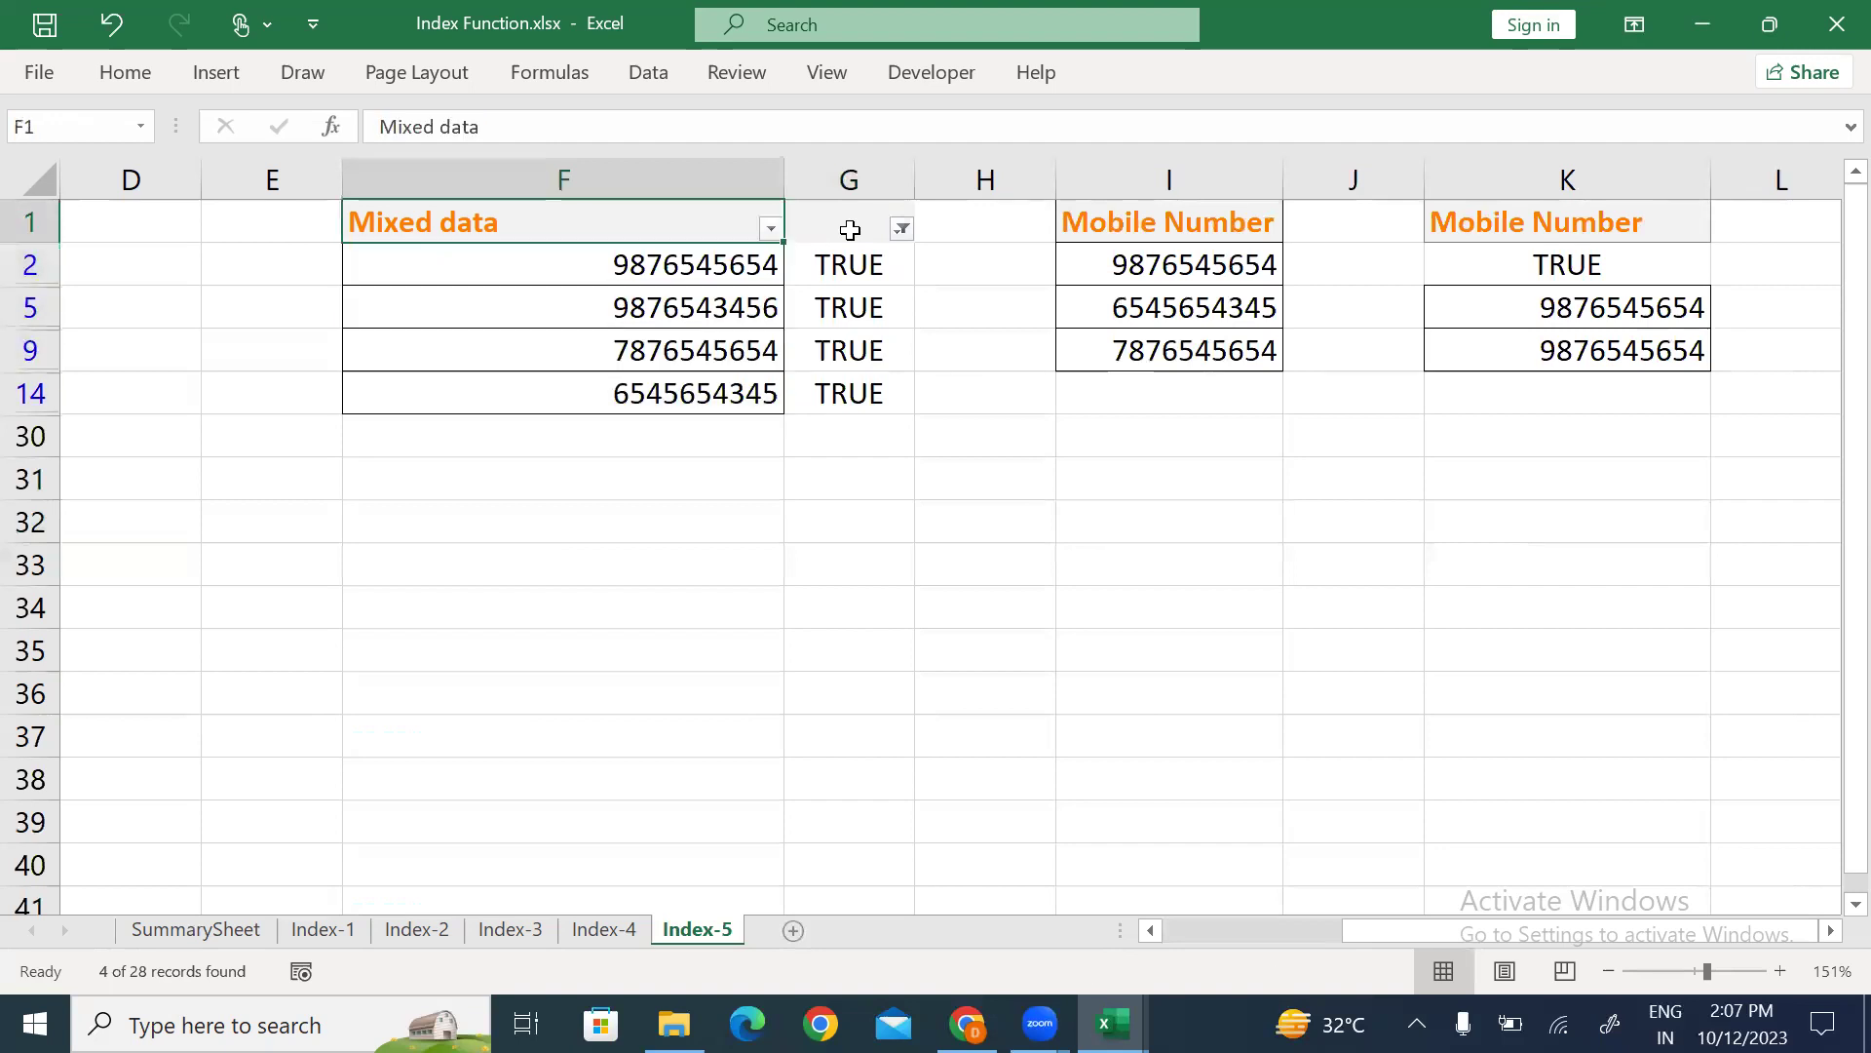
Remove the filter and clear the test formulas from G2:G15.
key(ctrl+shift+l)
key(Right)
key(Down)
key(ctrl+shift+Down)
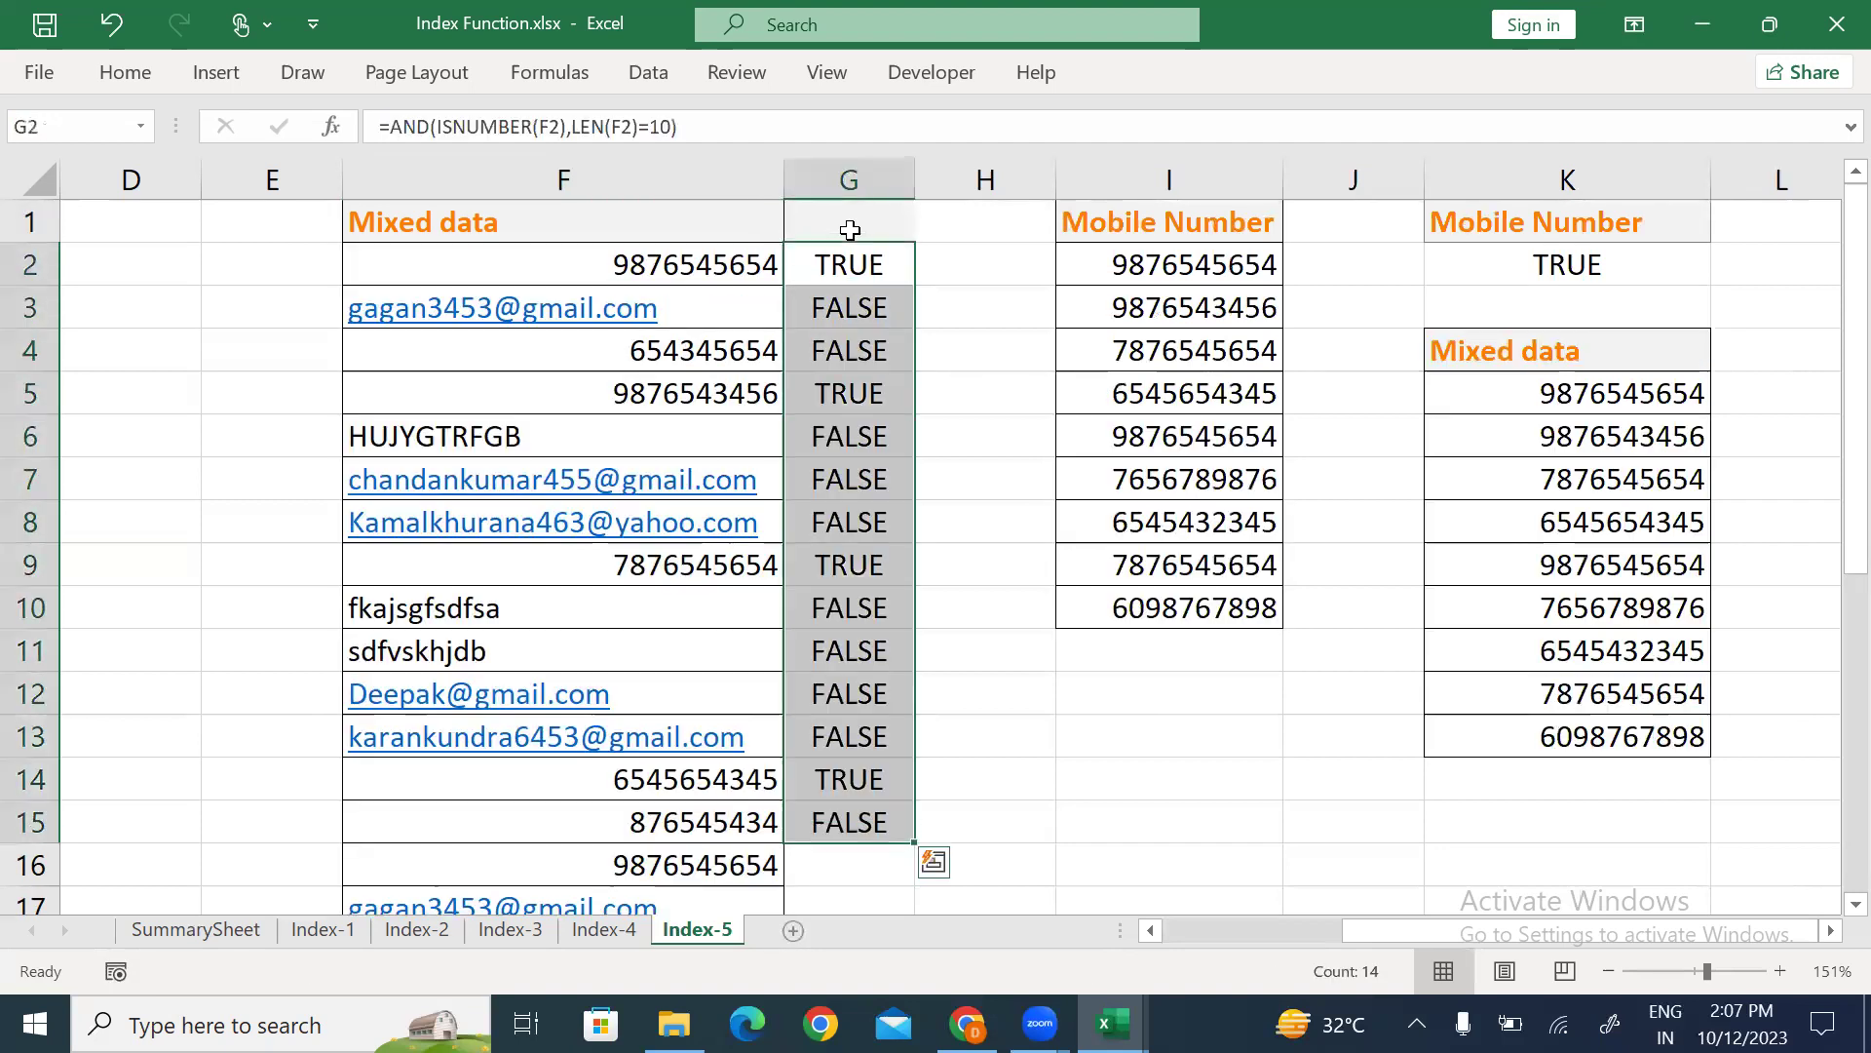
key(Delete)
key(BackSpace)
key(Escape)
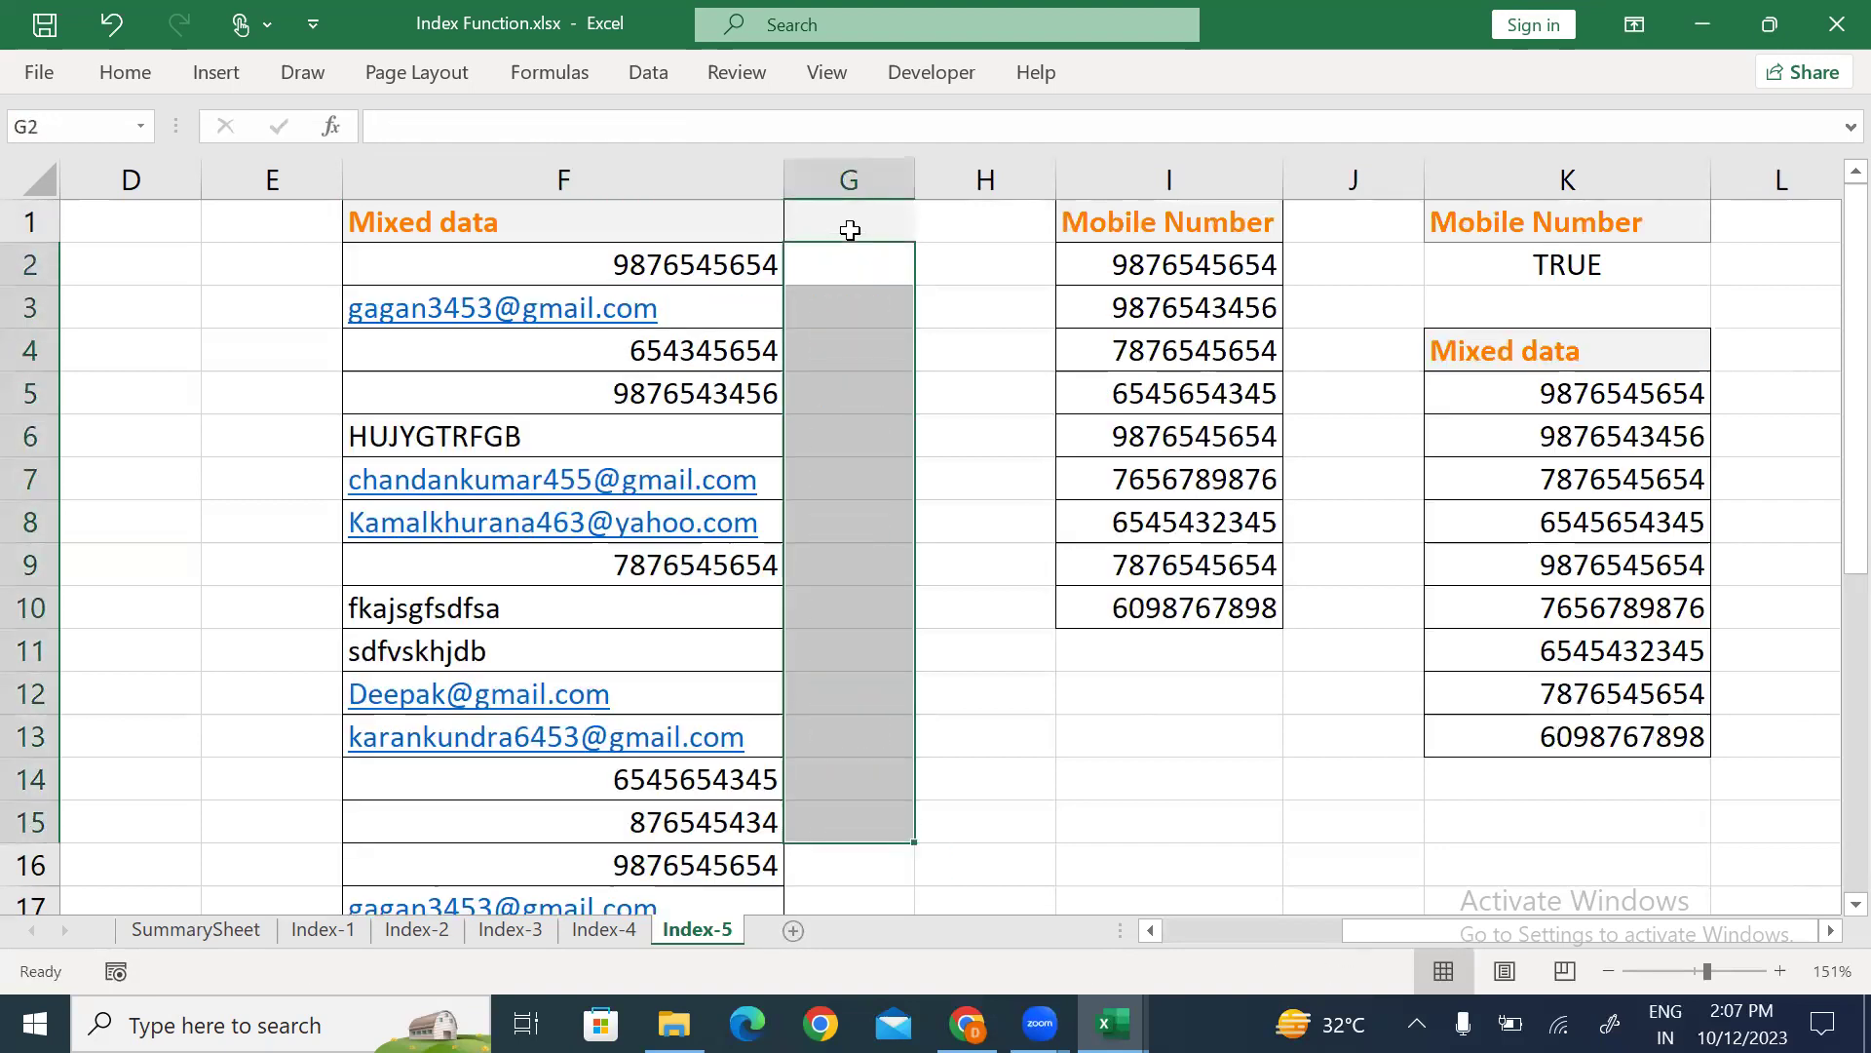
key(Down)
key(Down)
key(Left)
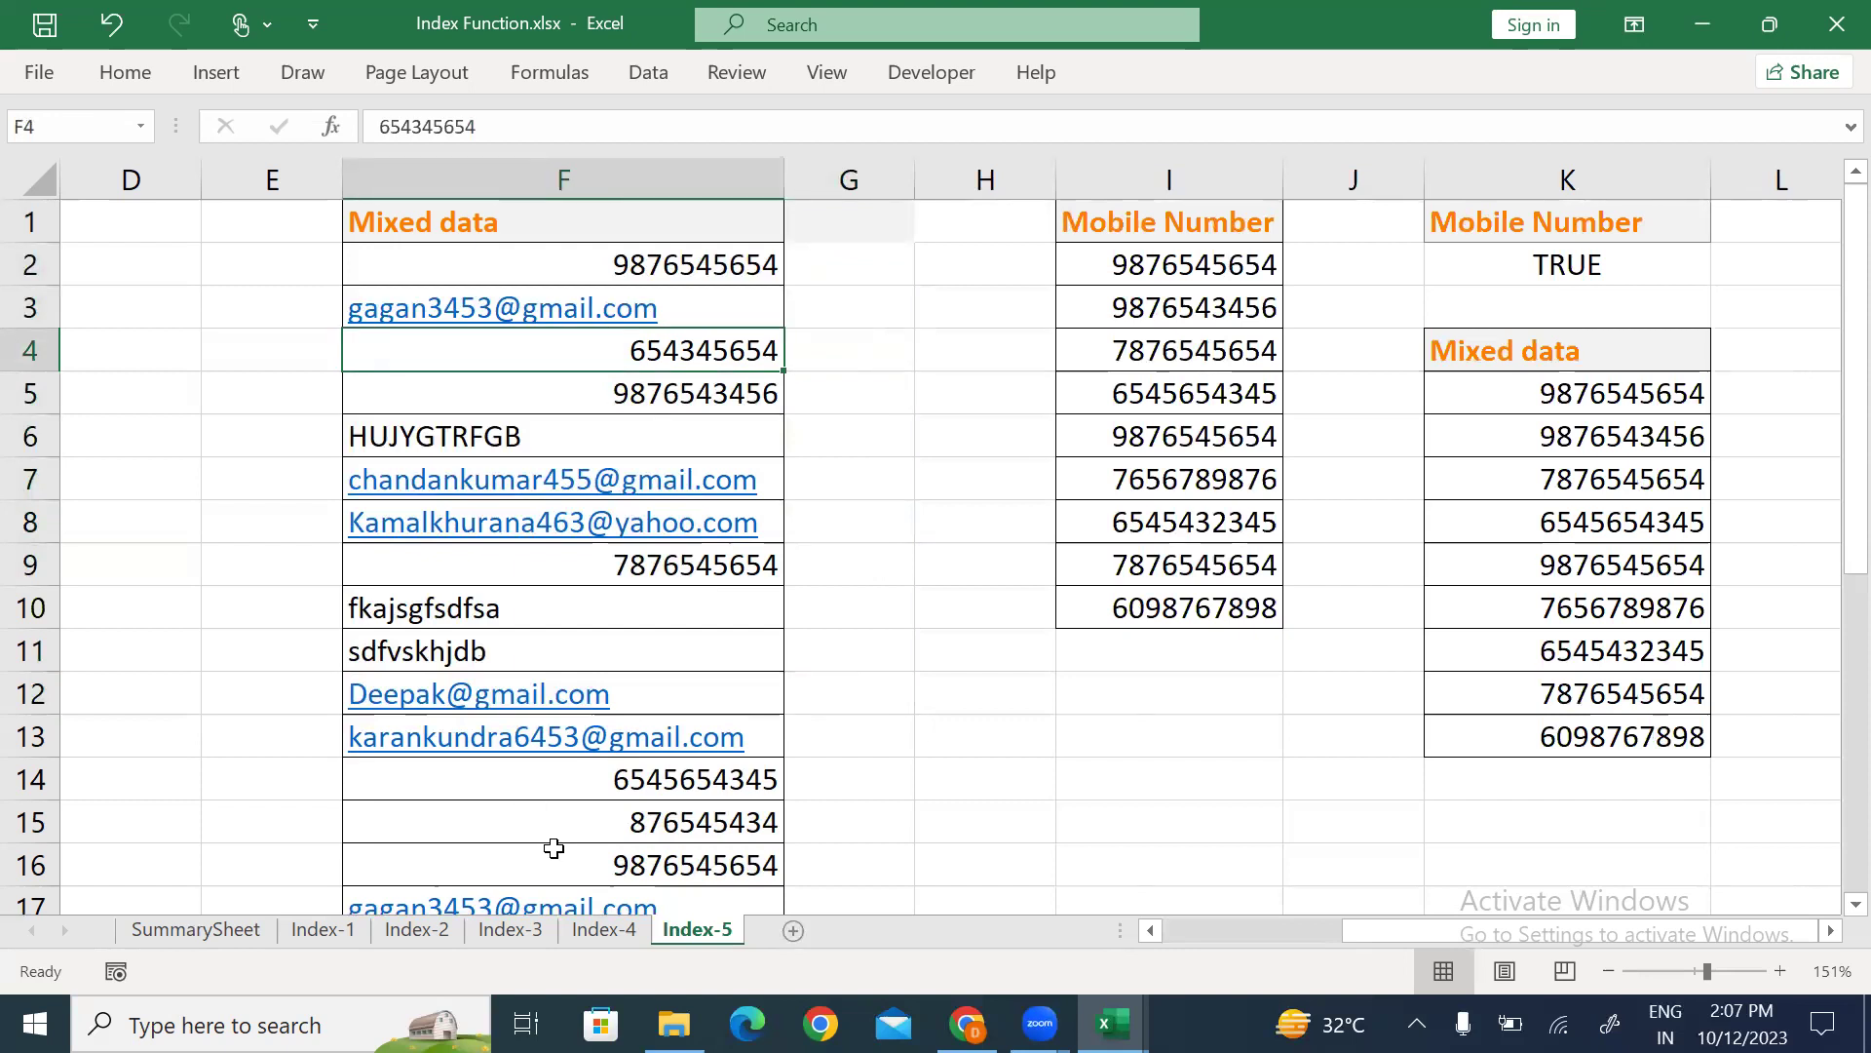
Add a new worksheet and enter the heading Data in F1.
click(794, 930)
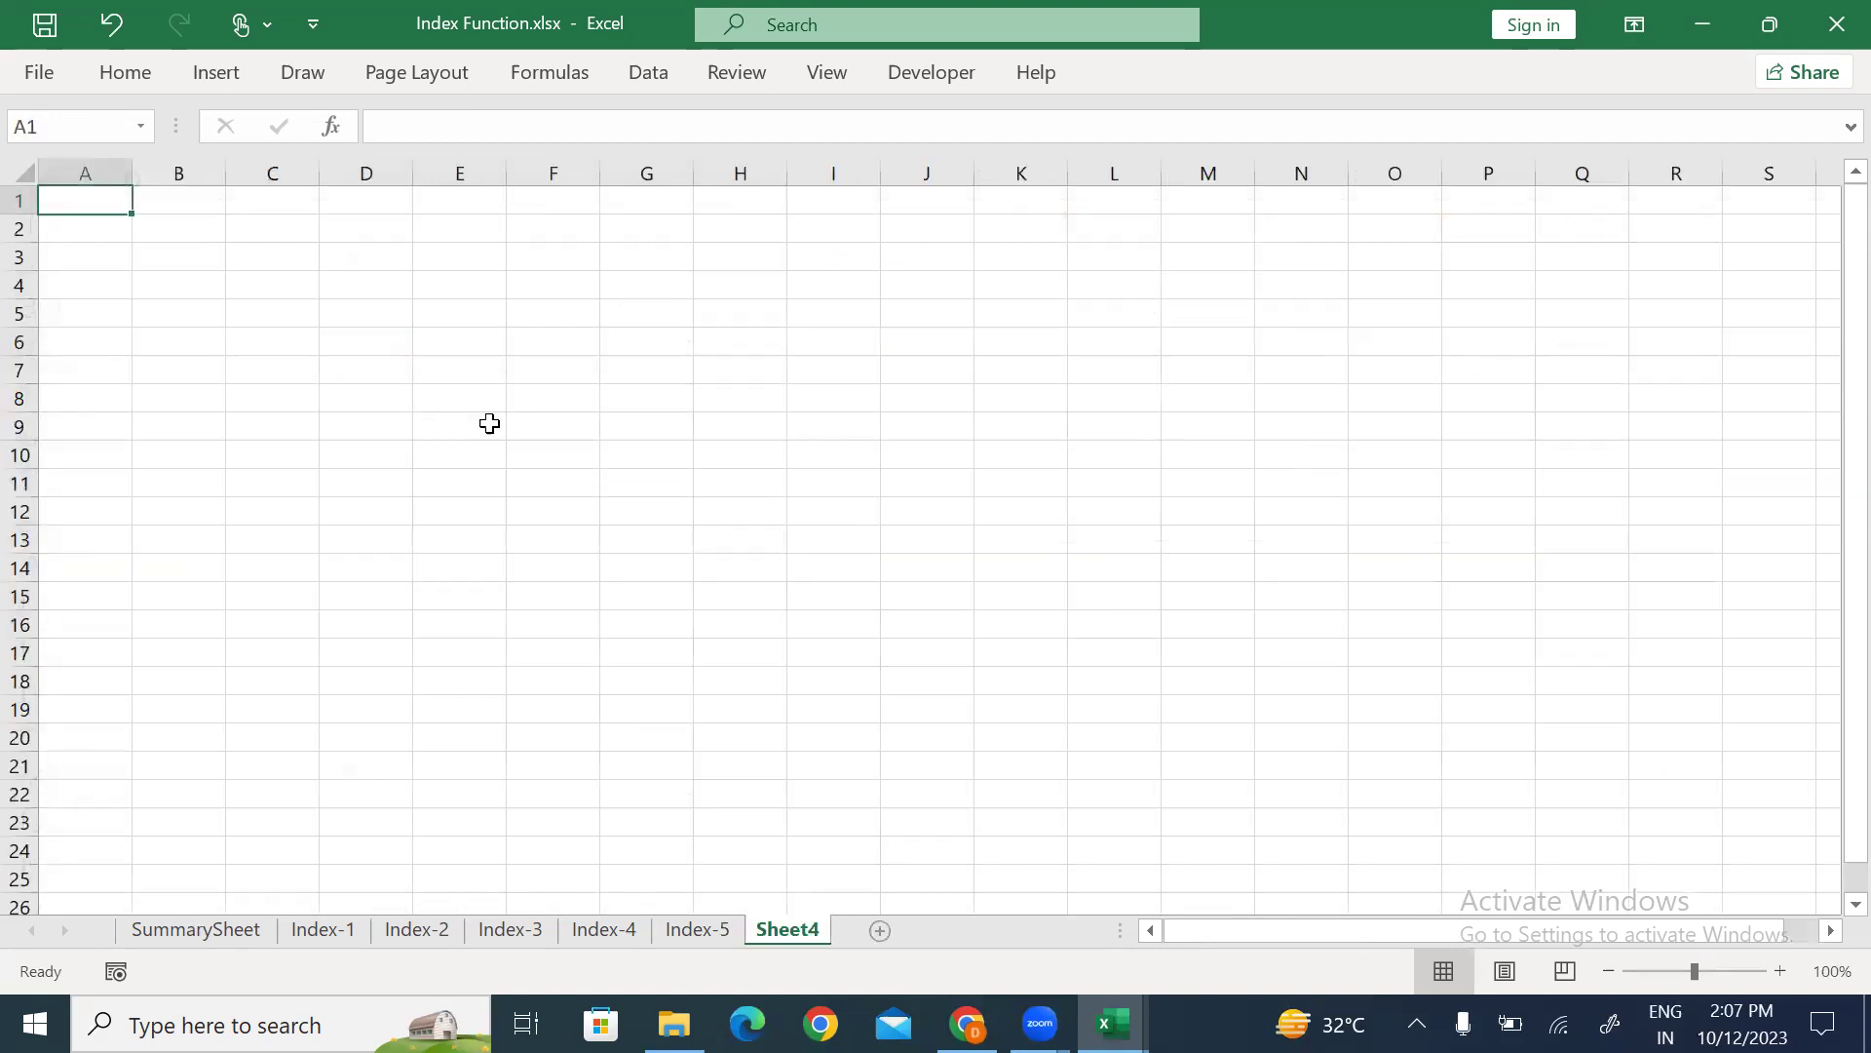
click(572, 256)
click(560, 195)
scroll(559, 191, up, 4)
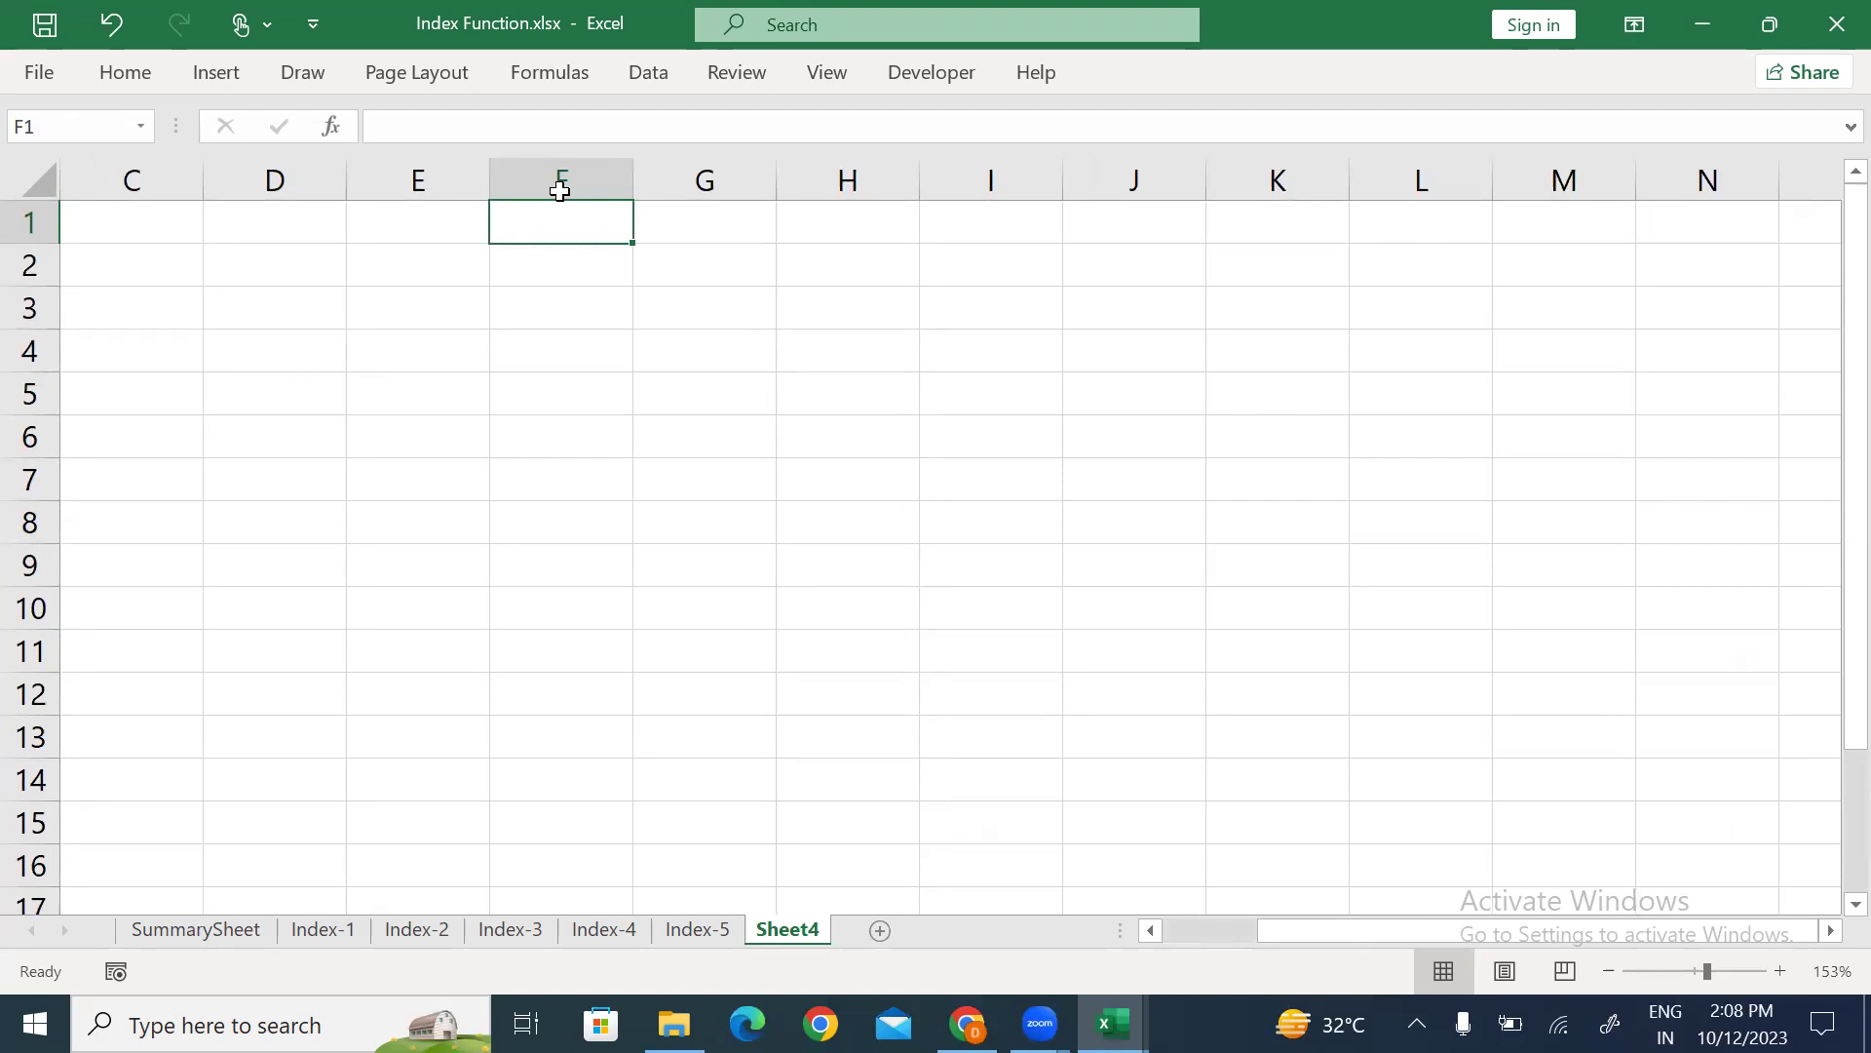
text(Data)
key(Return)
Enter =RANDBETWEEN(1,100) in F2 to generate a random number.
text(=rand)
key(Down)
key(Down)
key(Tab)
text(1,100)
key(Return)
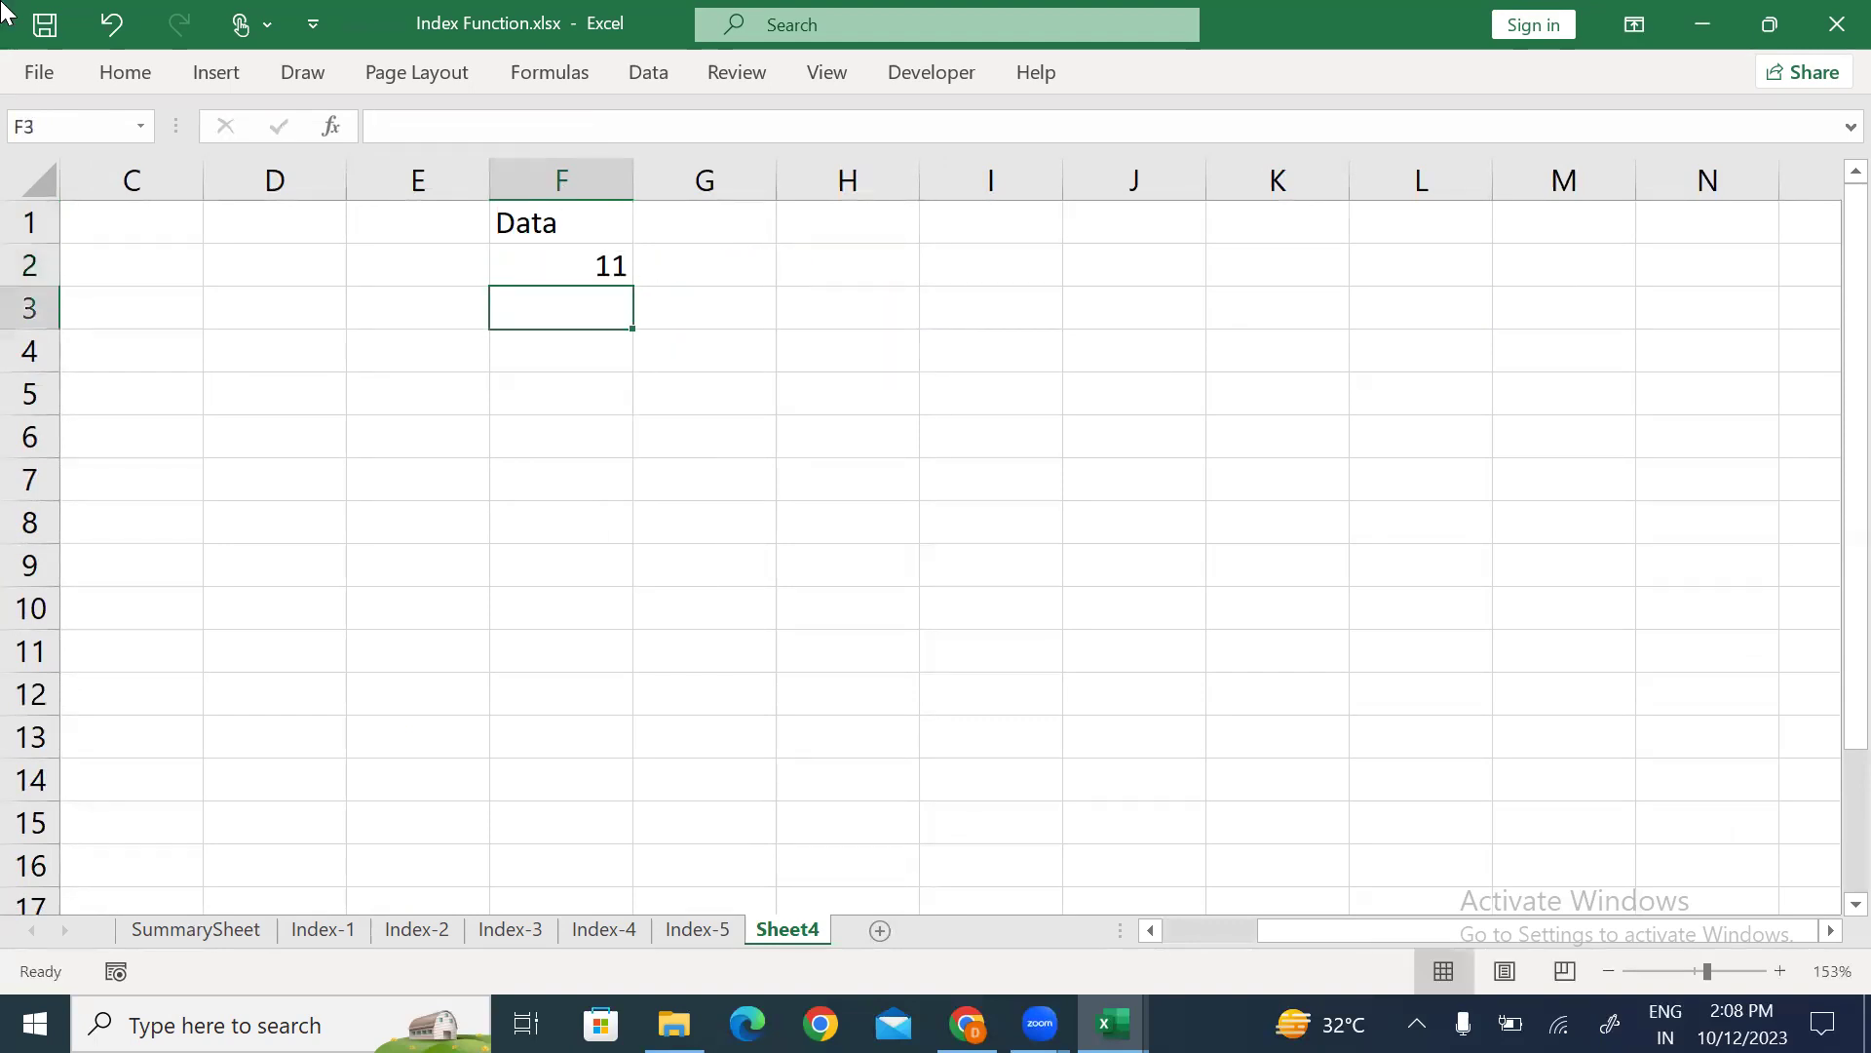
Fill the random-number formula from F2 down to F3000 and replace the formulas with their values.
click(73, 121)
click(73, 121)
text(000)
key(Return)
key(ctrl+shift+Up)
key(ctrl+d)
key(ctrl+c)
key(ctrl+alt+v)
key(v)
key(Return)
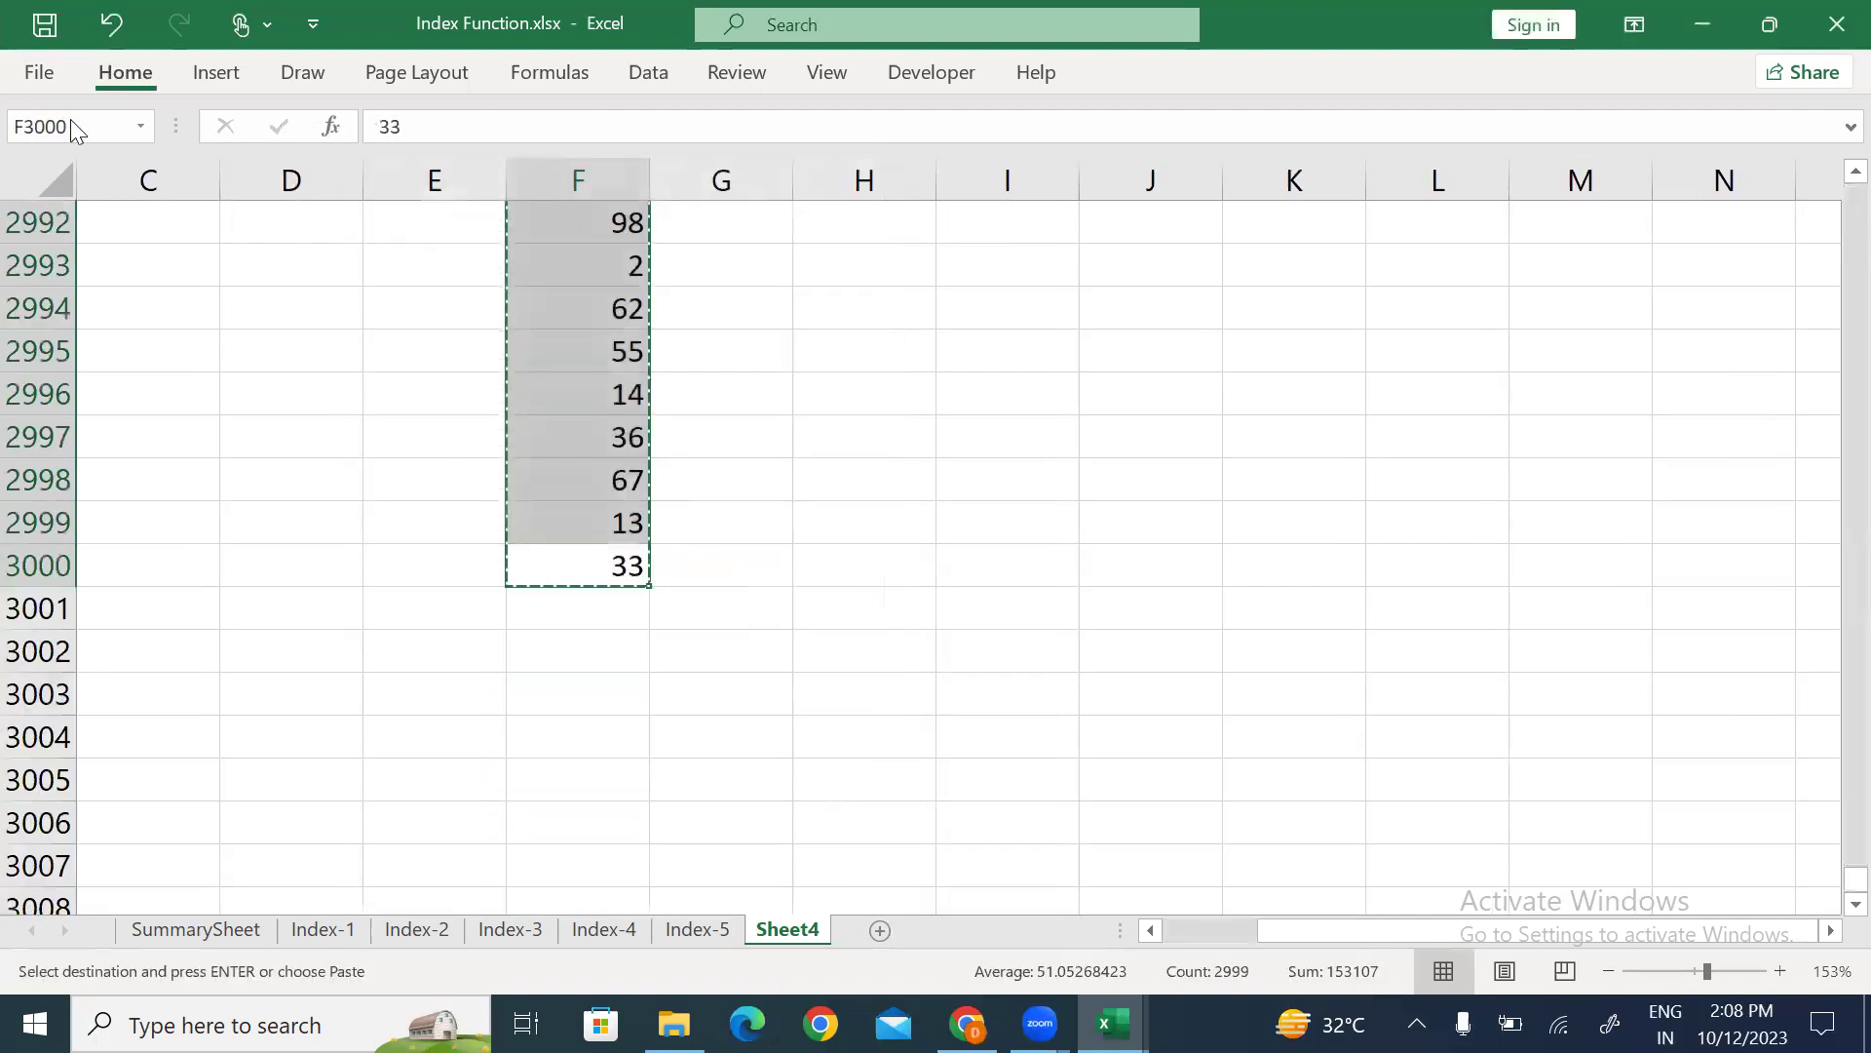
key(Escape)
key(ctrl+Up)
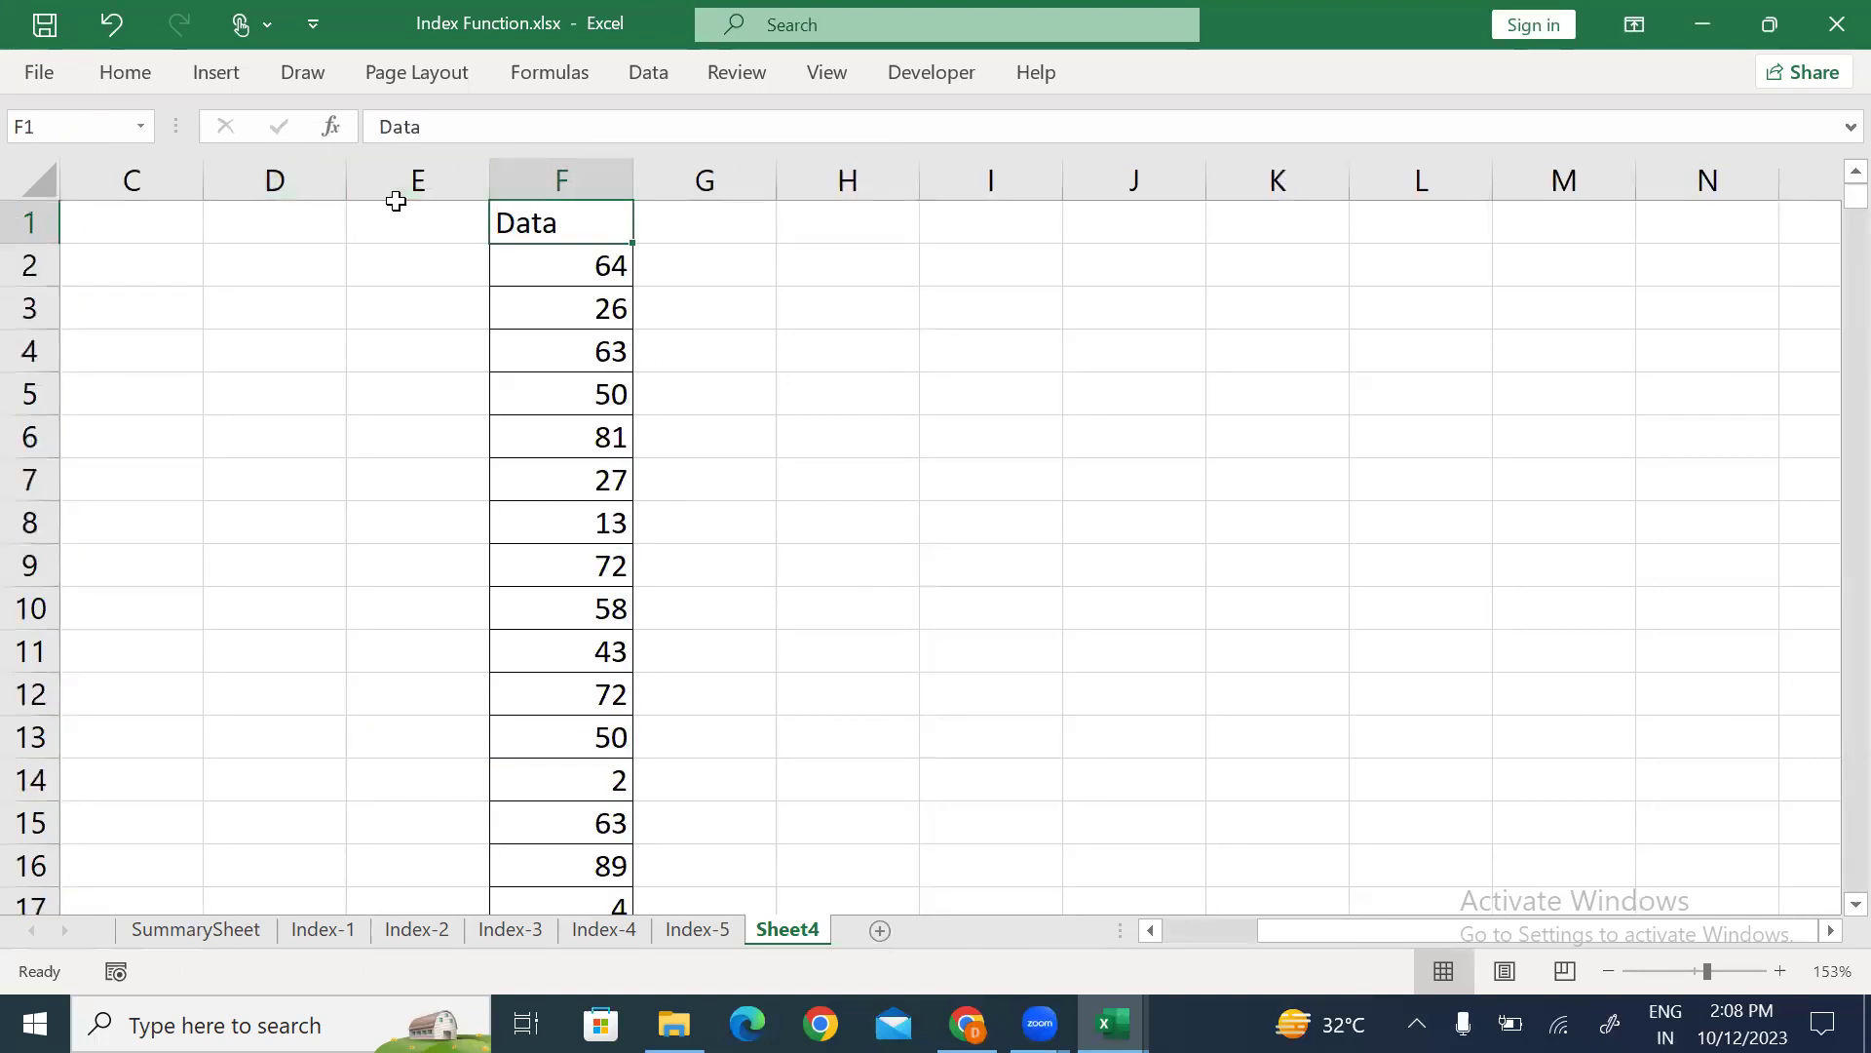
Apply the cell style with bold orange text and light grey fill to the Data heading in F1.
key(alt+h)
key(j)
key(Down)
key(Return)
Enter the headings Even in H1 and Odd in I1.
key(Right)
key(Right)
key(Right)
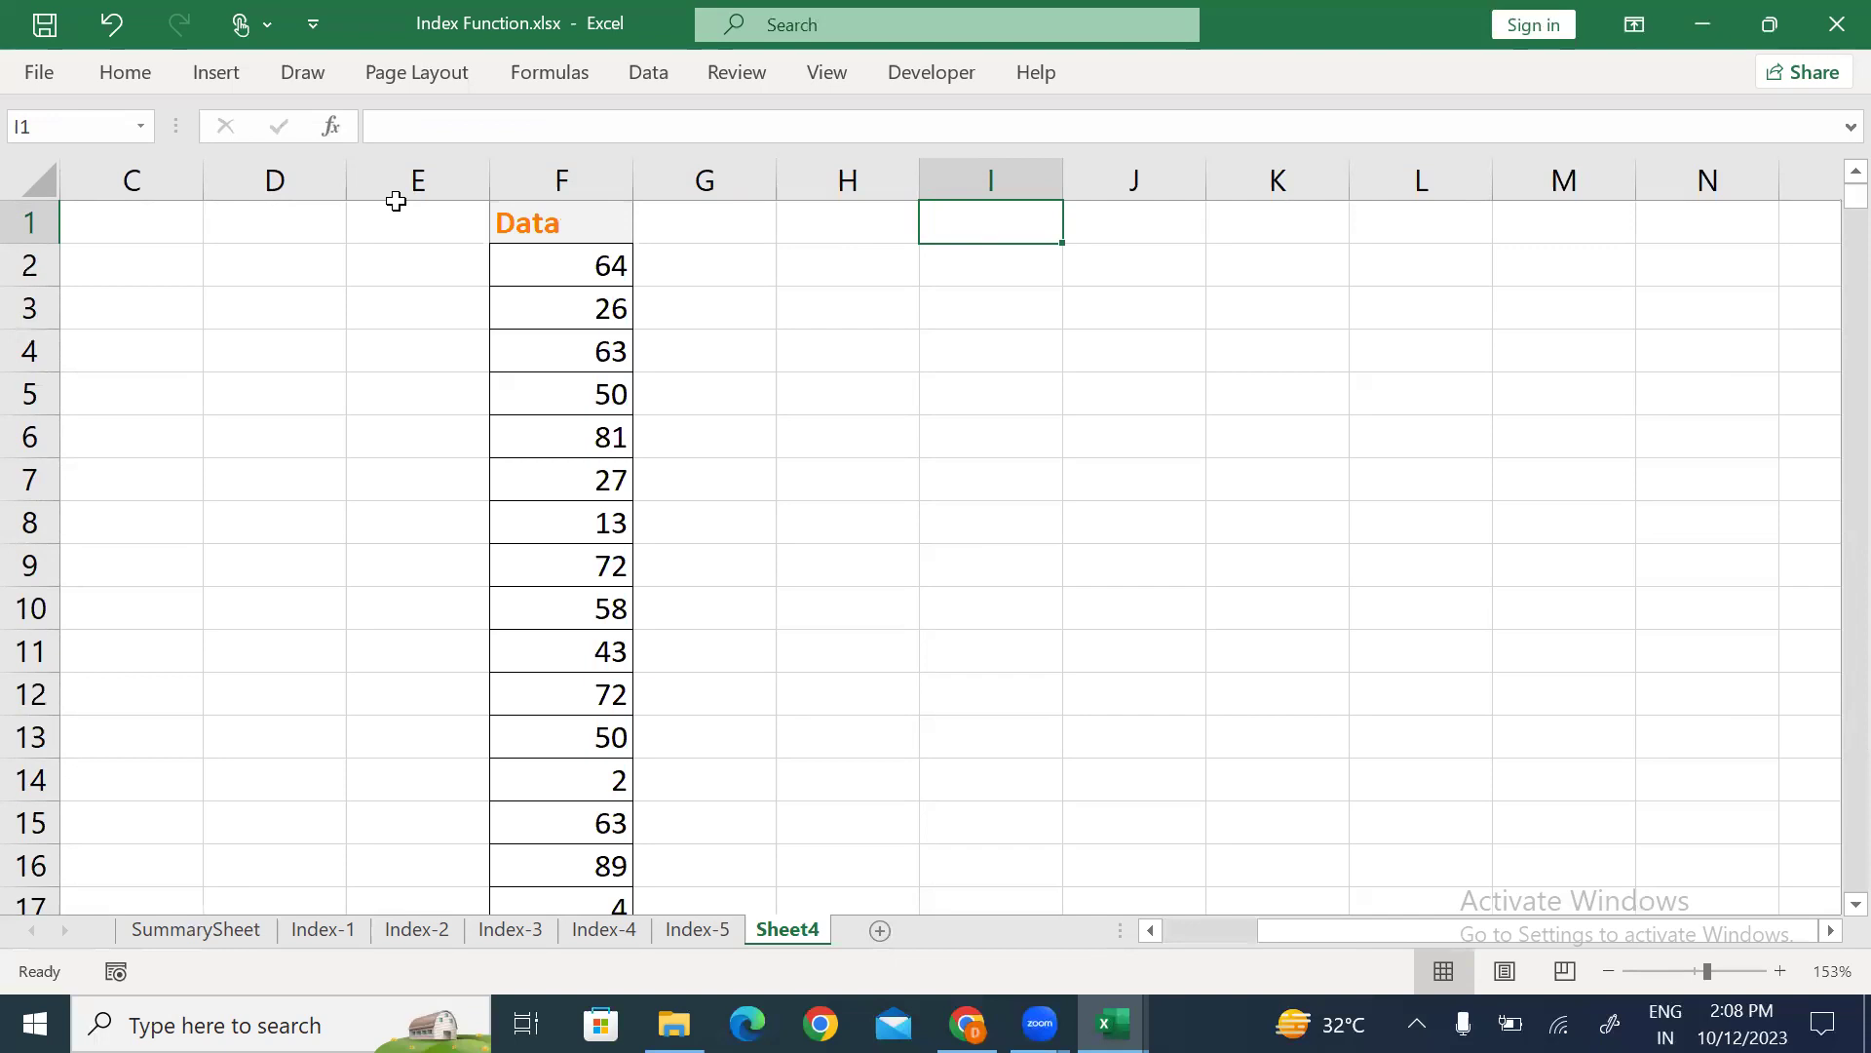
key(Left)
text(Eve)
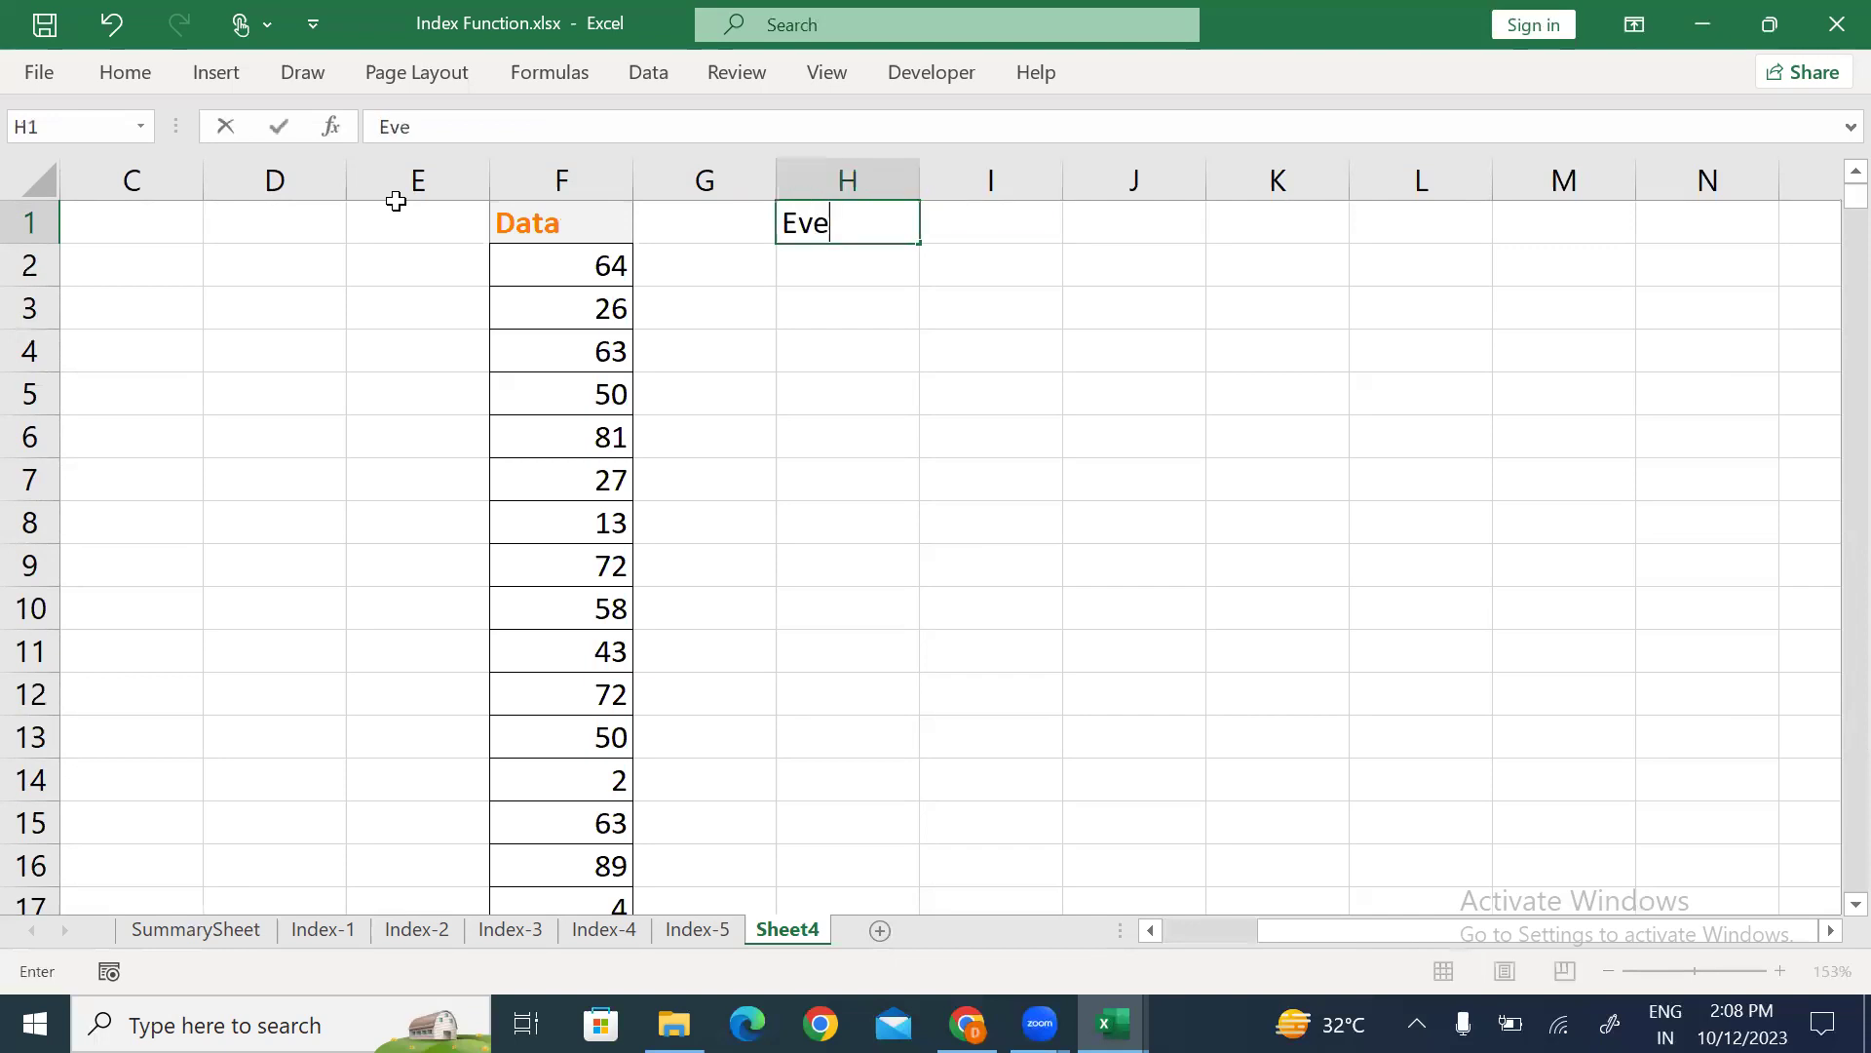
key(Return)
key(Up)
key(Right)
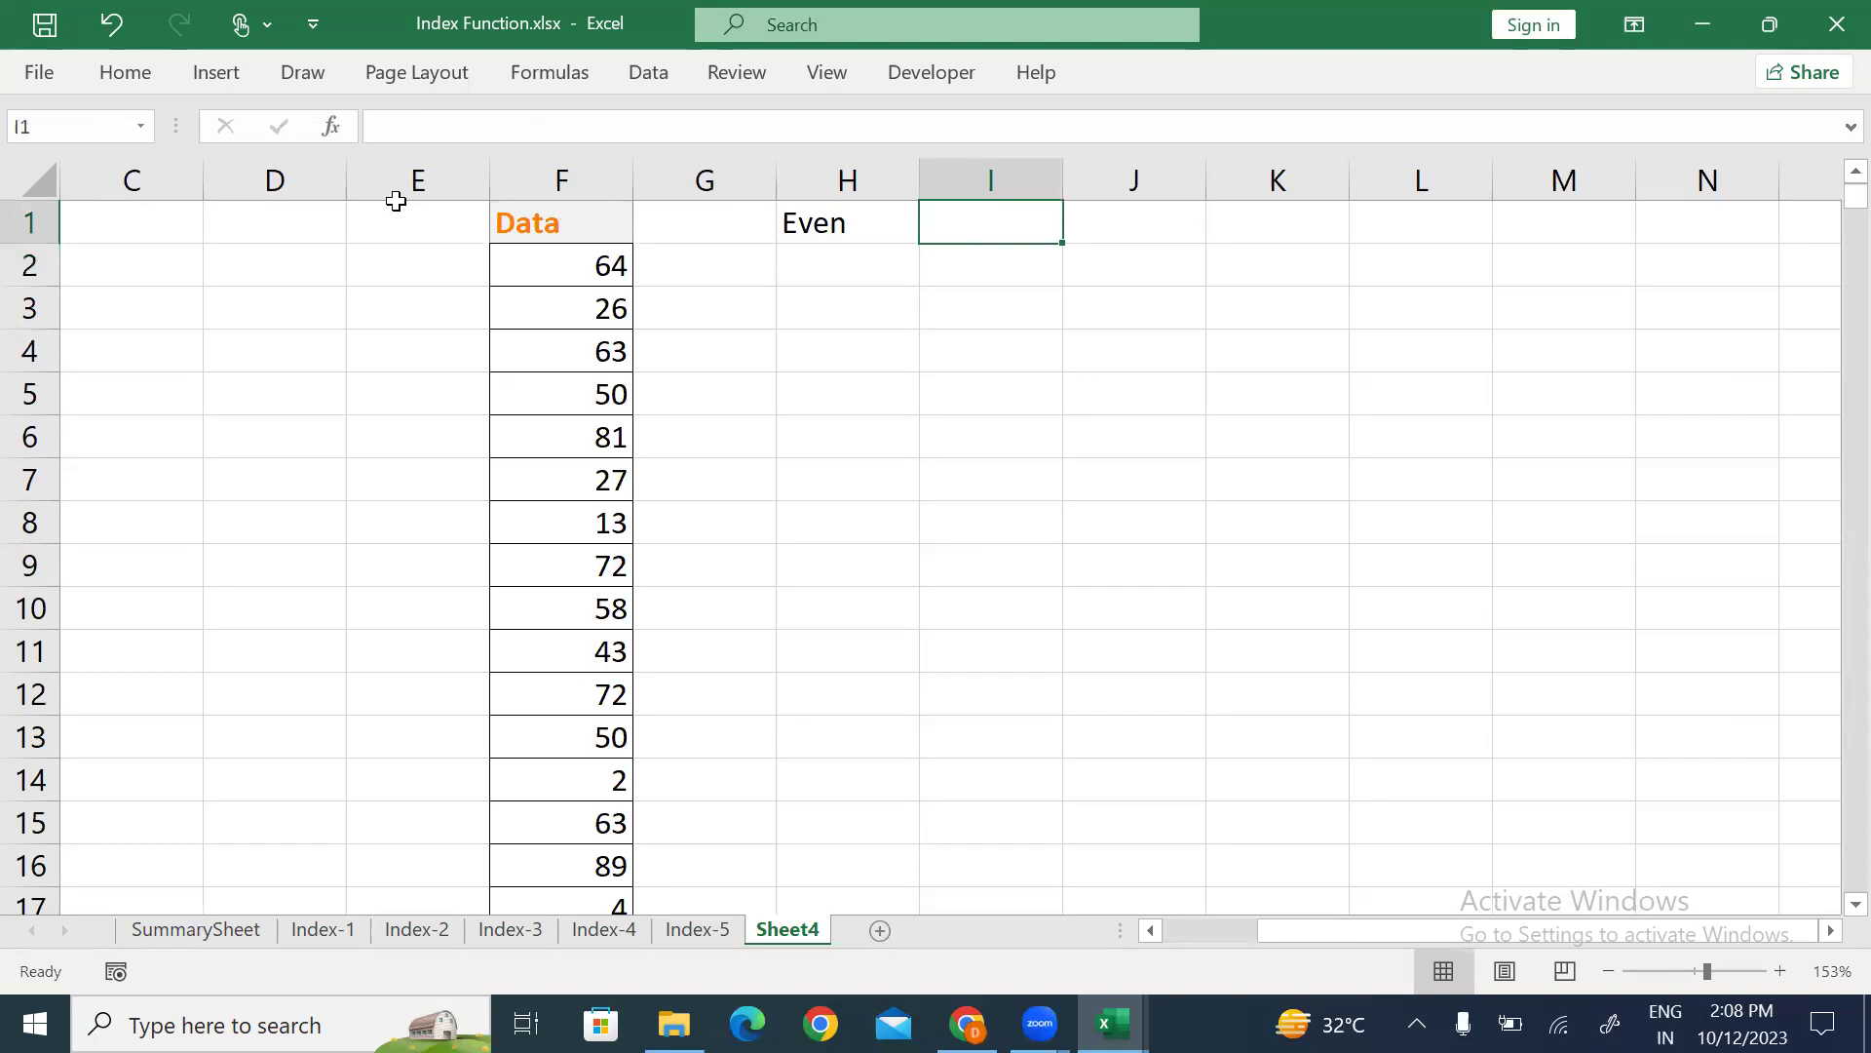
text(Odd)
Format the Even and Odd headings in H1:I1 with the same orange-text cell style as the Data heading.
key(Left)
key(shift+Right)
key(alt+h)
key(j)
key(Down)
key(Return)
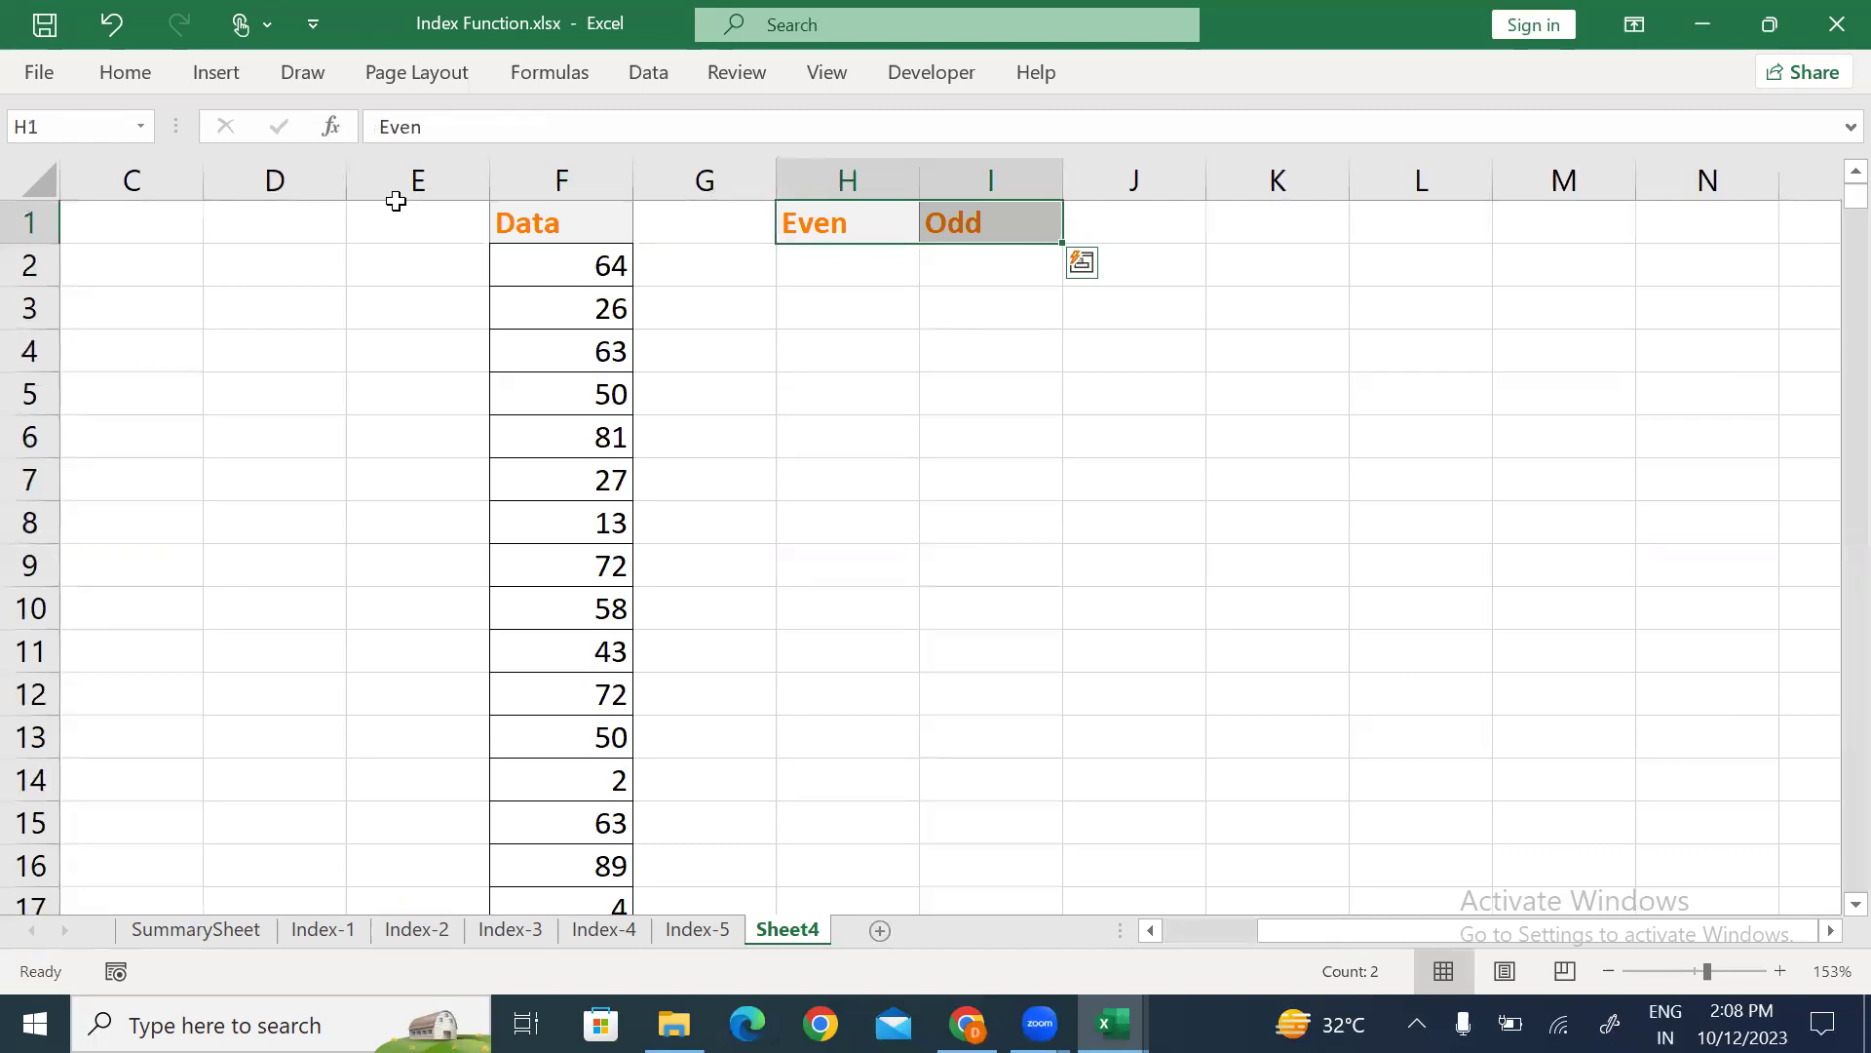
key(Down)
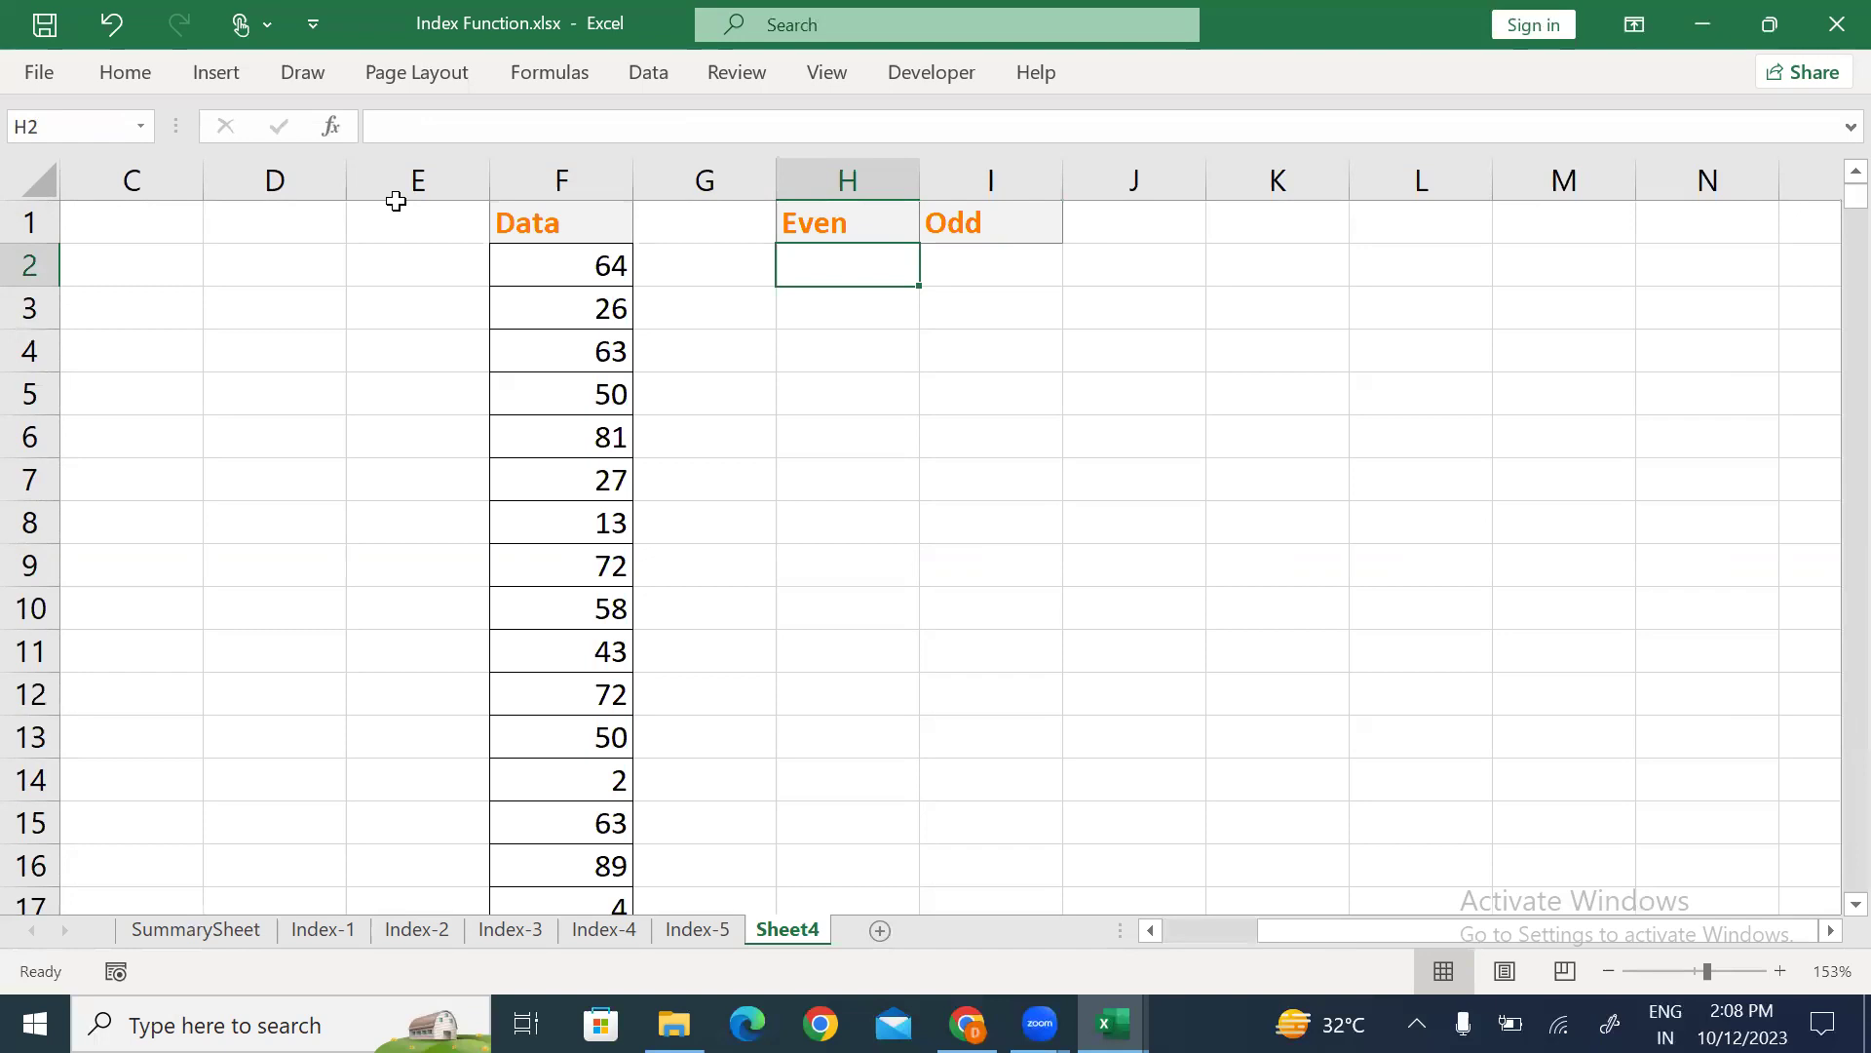
Enter the formula =ISEVEN(F2) in H2 under the Even heading.
text(=)
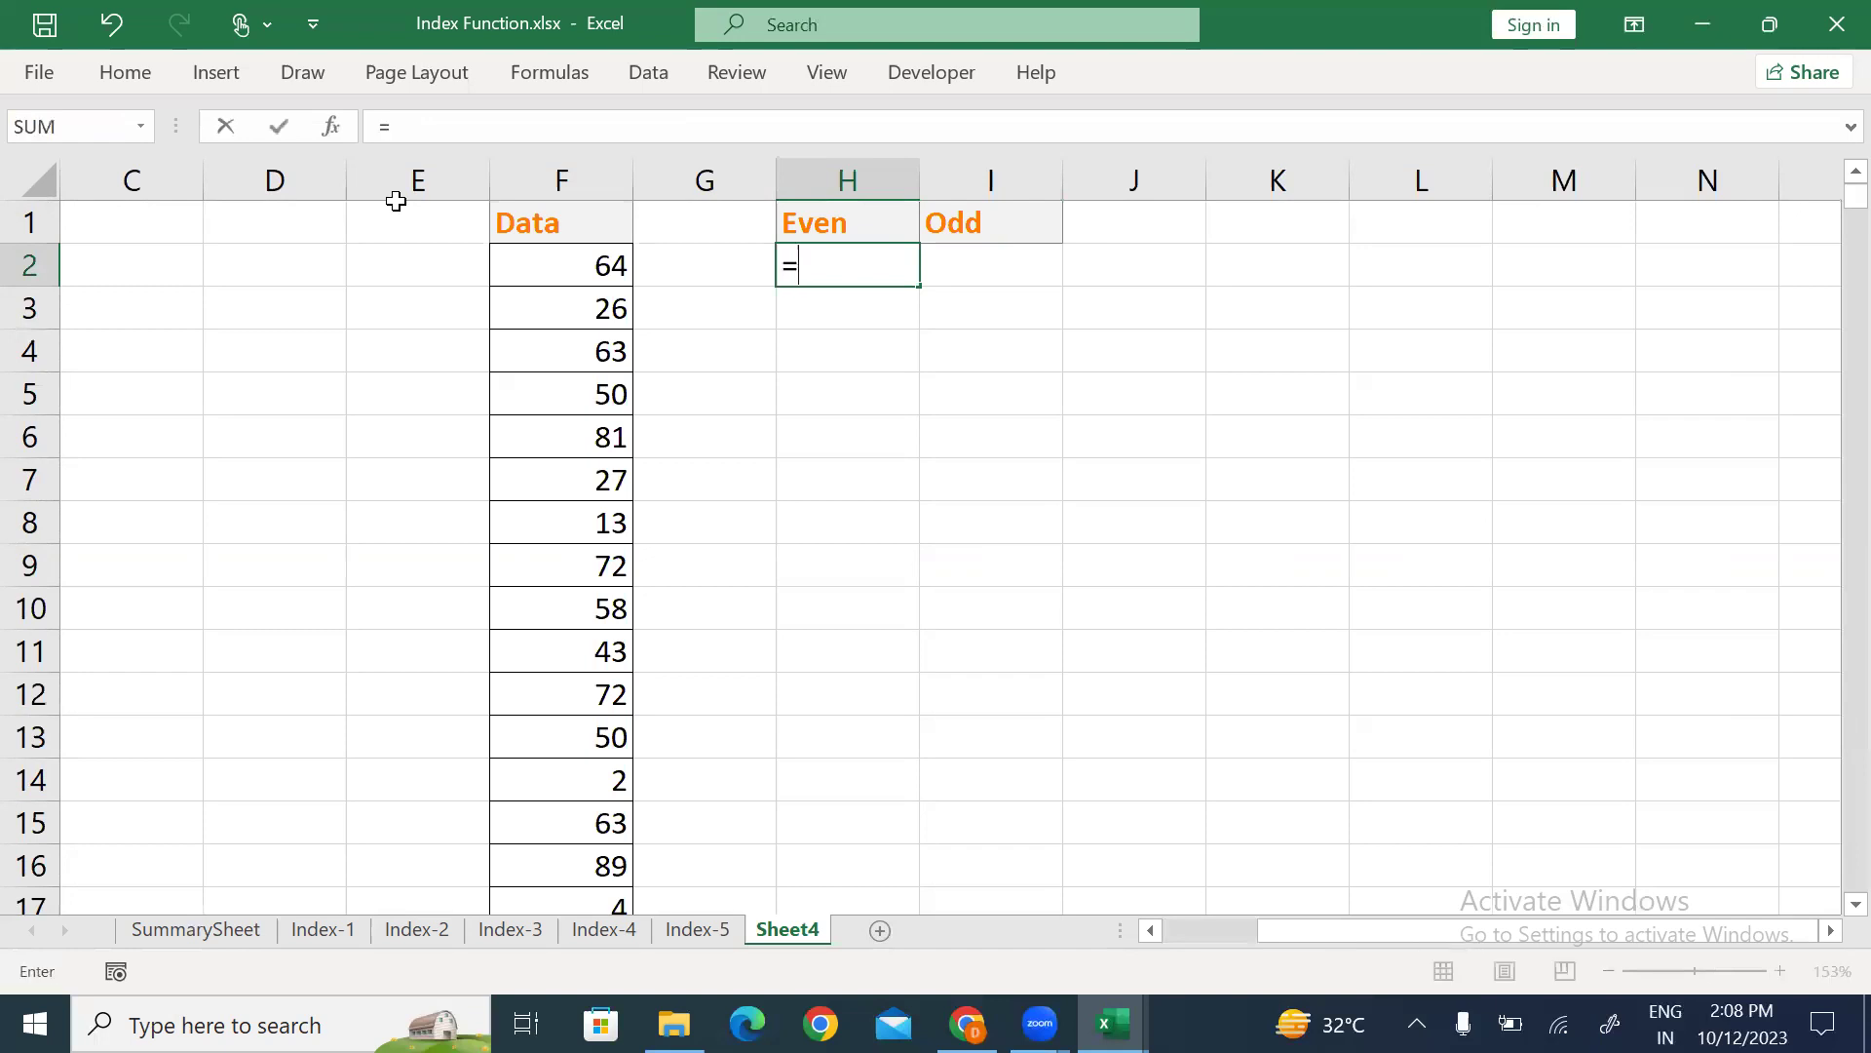
text(isev)
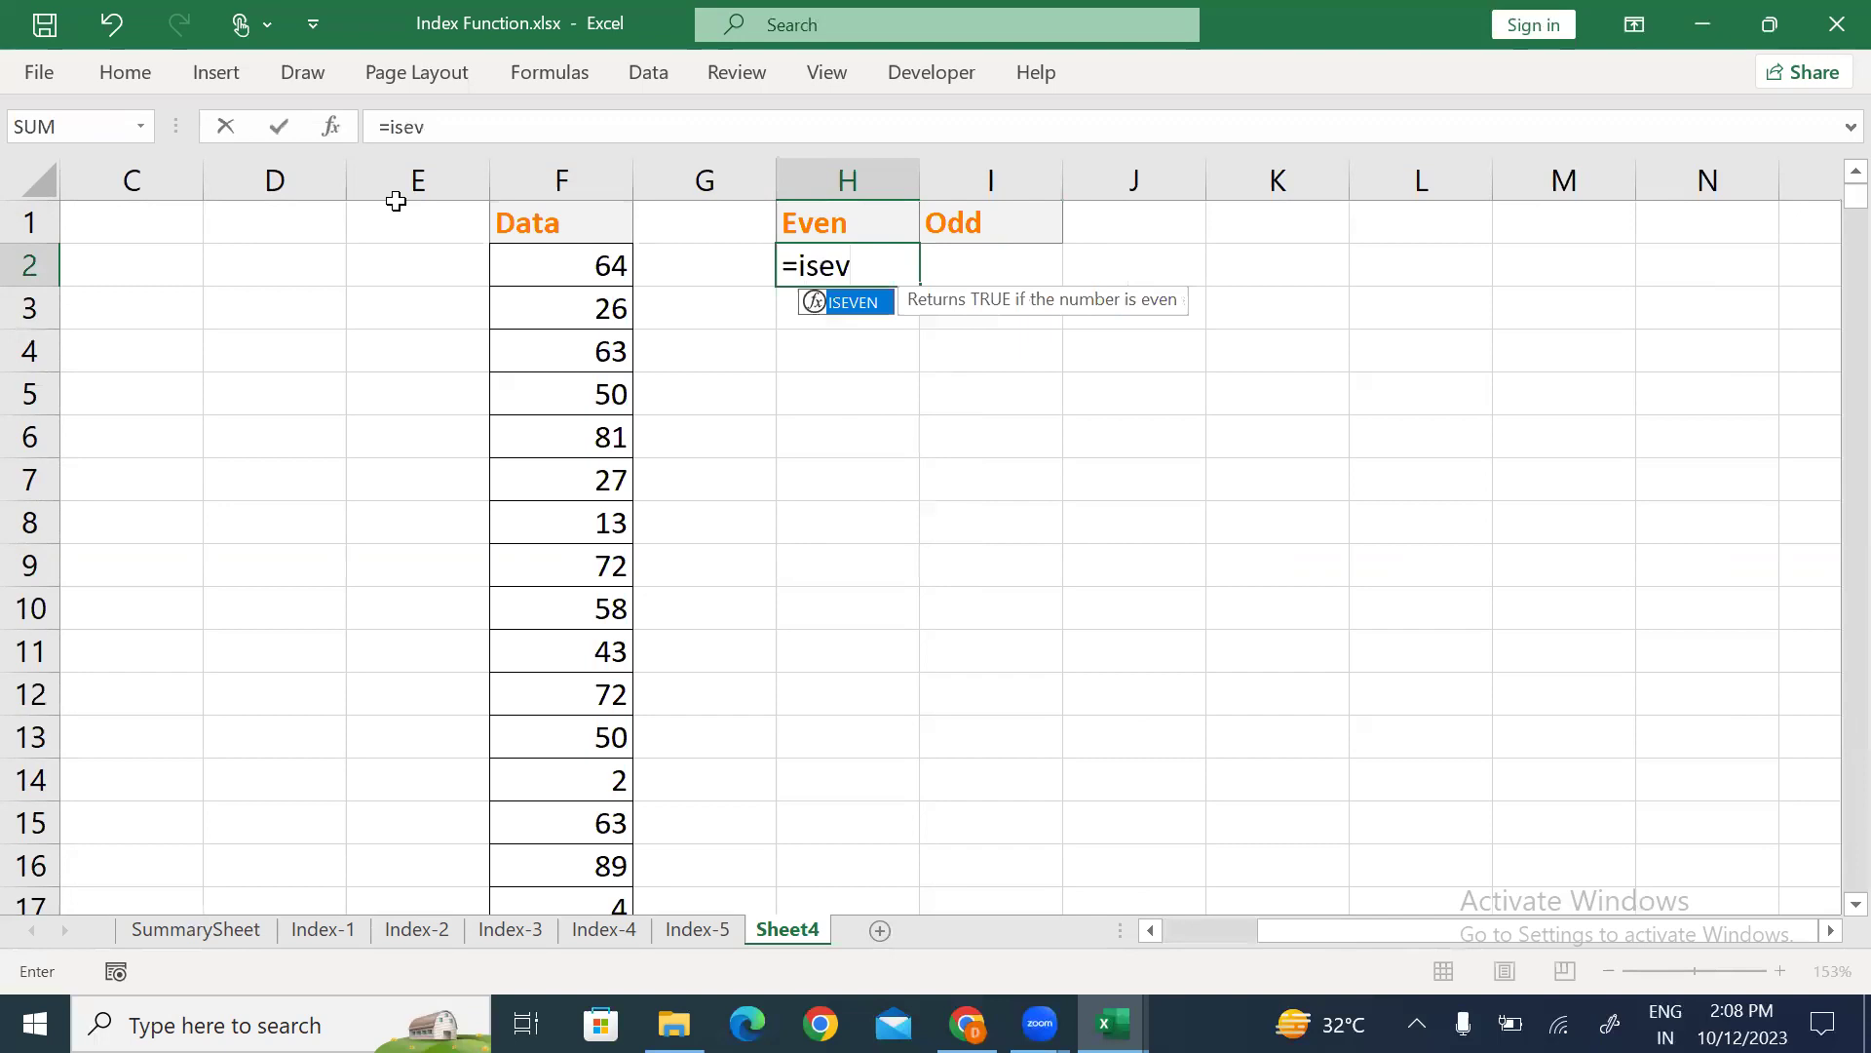
key(Tab)
key(Left)
key(Left)
text())
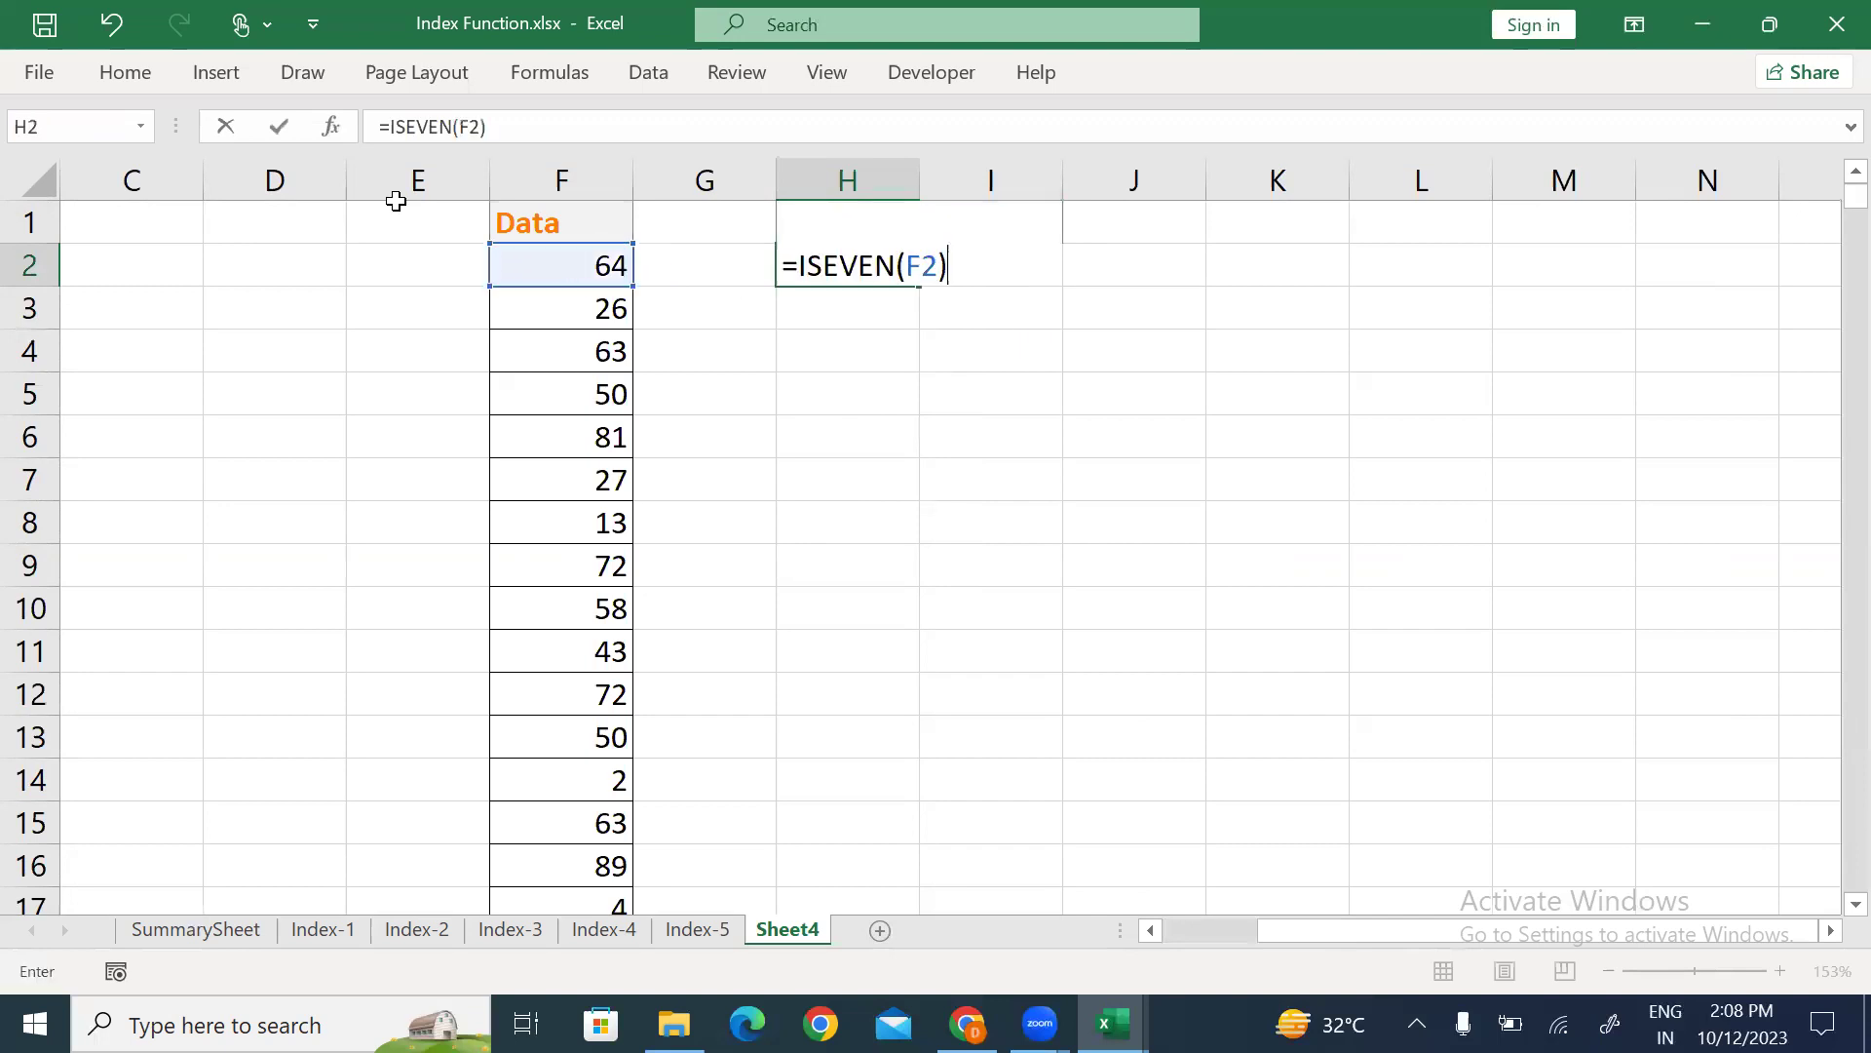
key(Return)
key(Up)
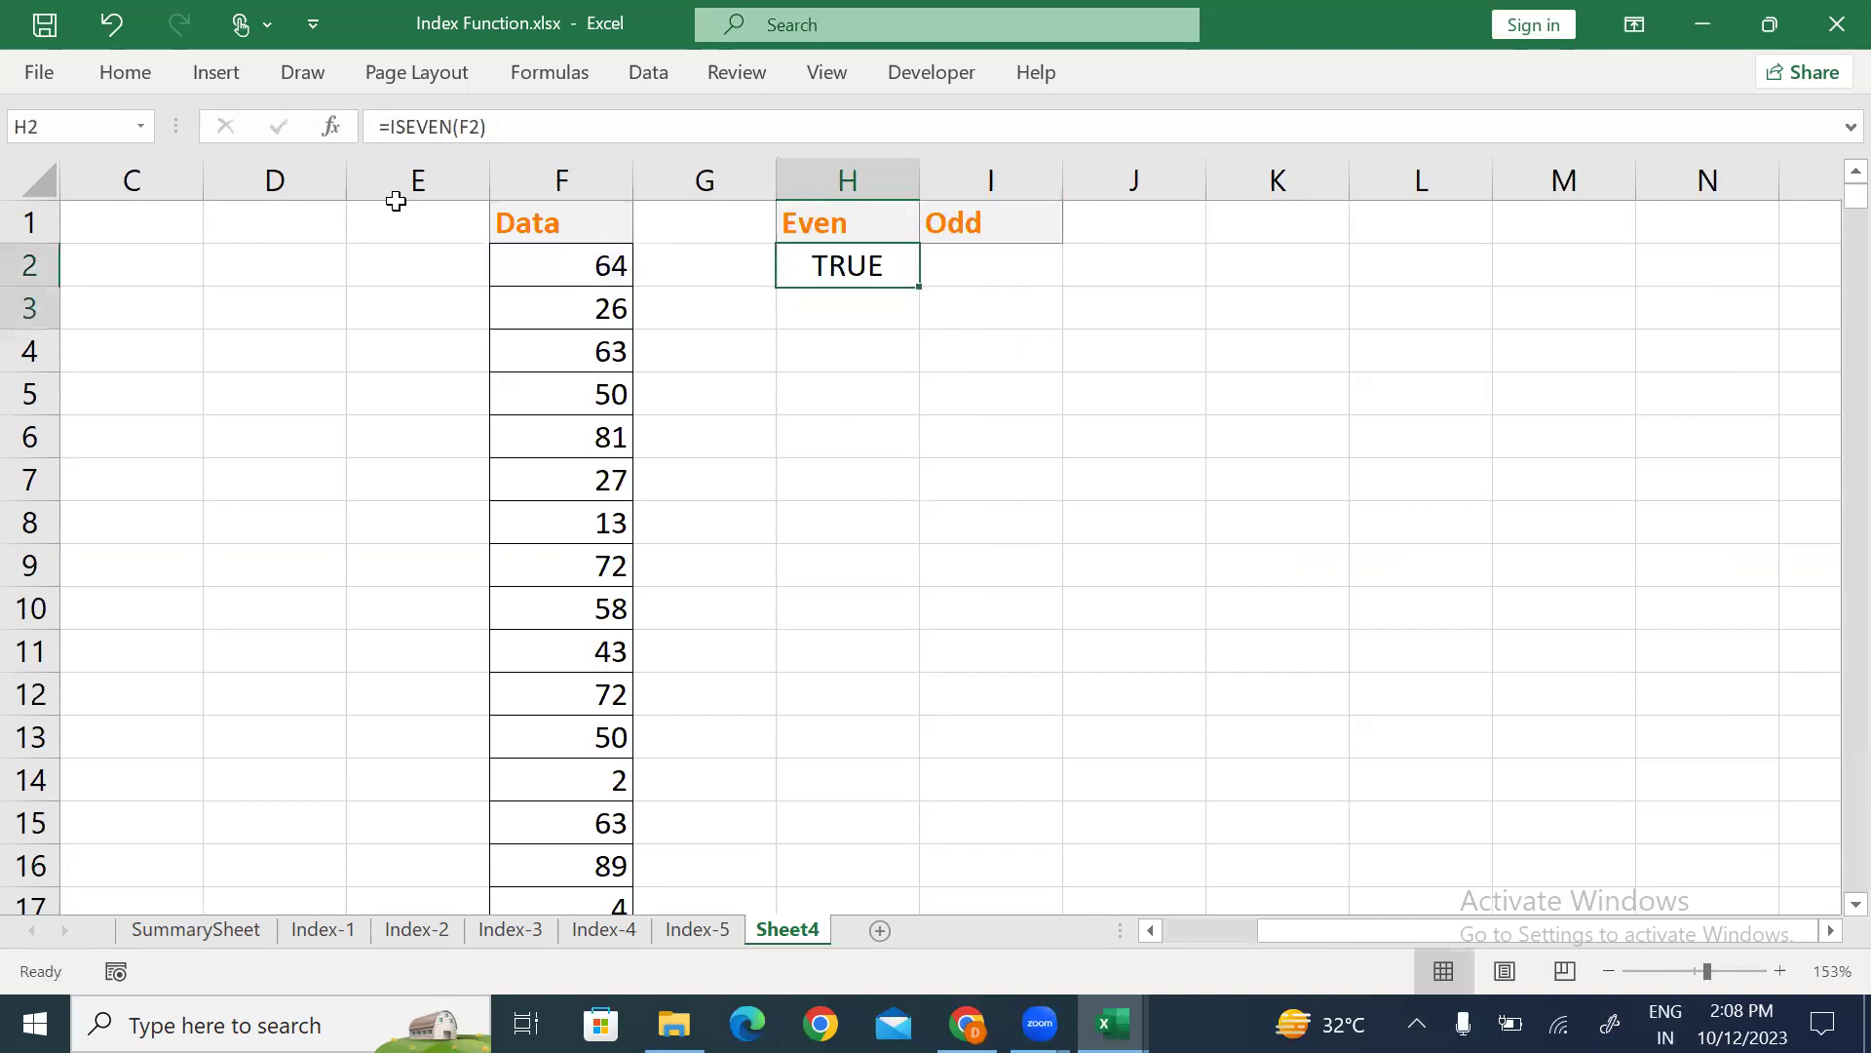
Fill the ISEVEN formula down several rows below H2, and clear the copied results.
key(shift+Down)
key(shift+Down)
key(shift+Down)
key(shift+Down)
key(shift+Down)
key(shift+Down)
key(shift+Down)
key(shift+Down)
key(shift+Down)
key(shift+Down)
key(shift+Down)
key(shift+Down)
key(shift+Down)
key(ctrl+d)
key(Down)
key(Down)
key(Down)
key(Up)
key(shift+Left)
key(shift+Left)
key(Up)
key(Up)
key(Down)
key(ctrl+shift+Down)
key(Delete)
Enter the formula =ISODD(F2) in I2 under the Odd heading.
key(Up)
key(Right)
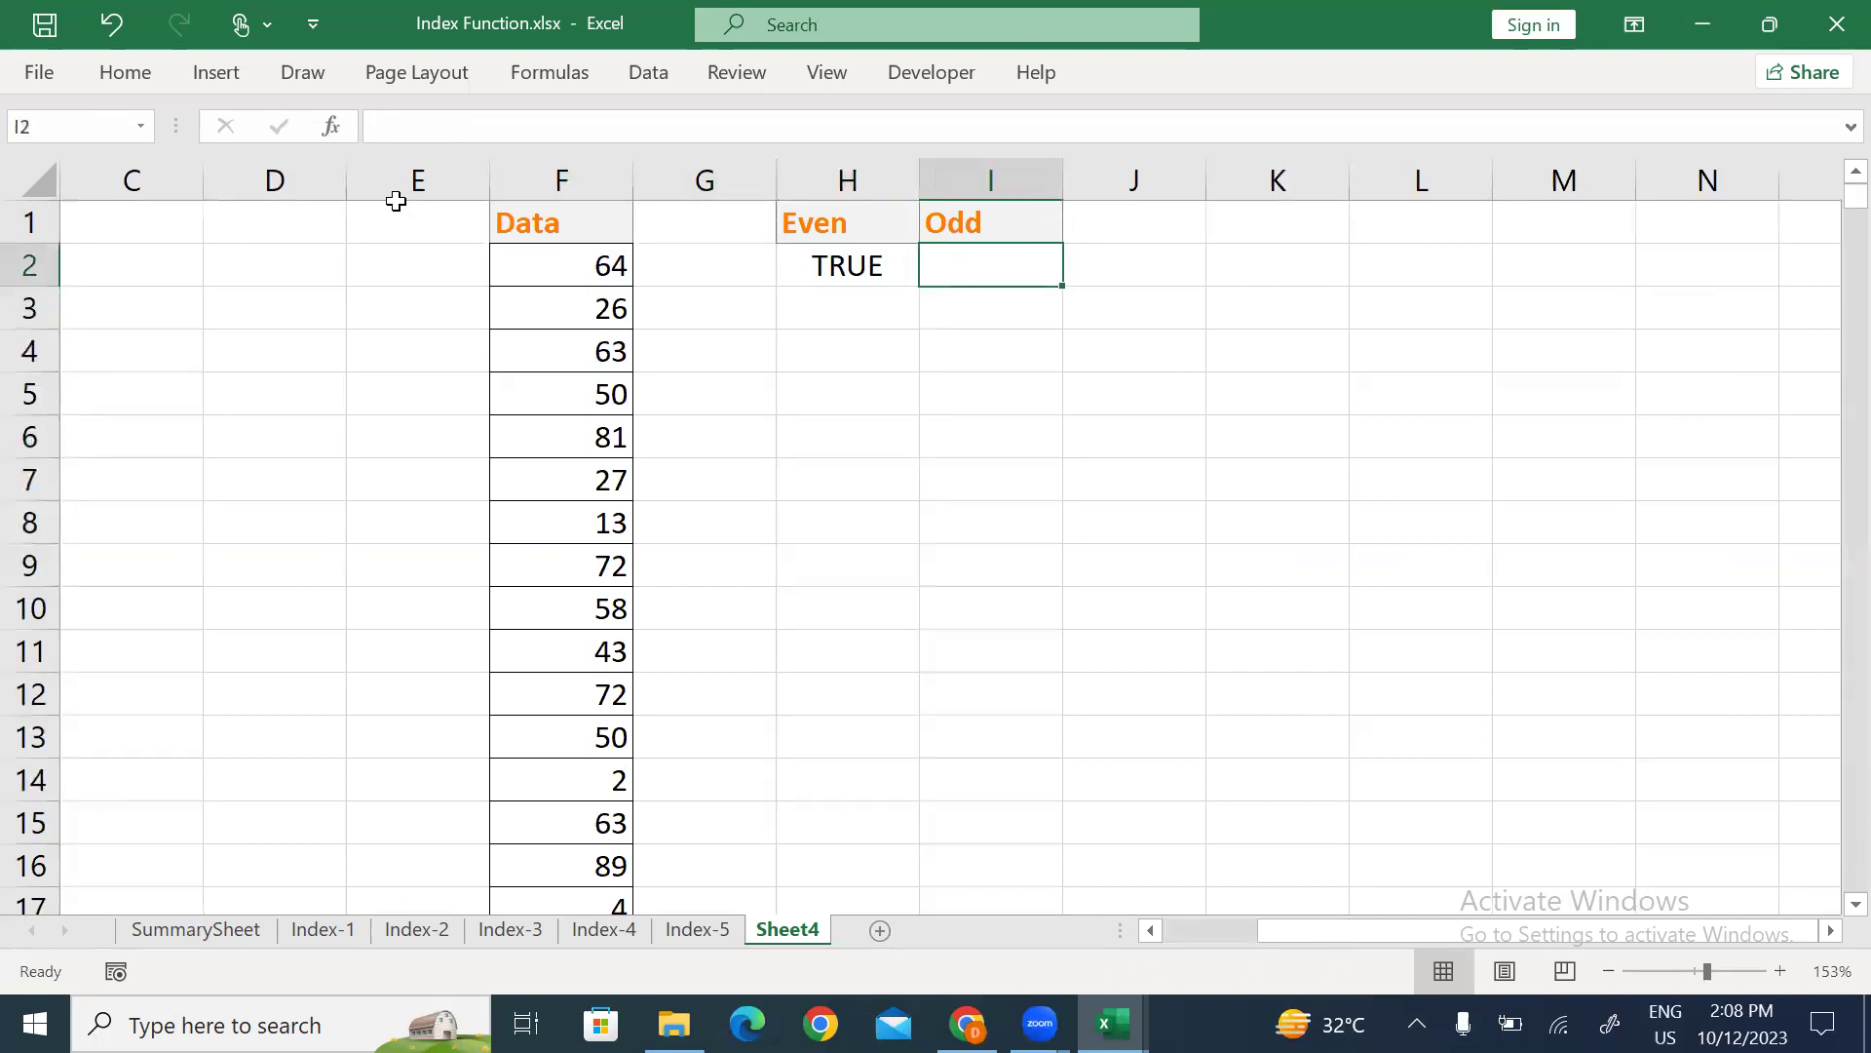
text(=iso)
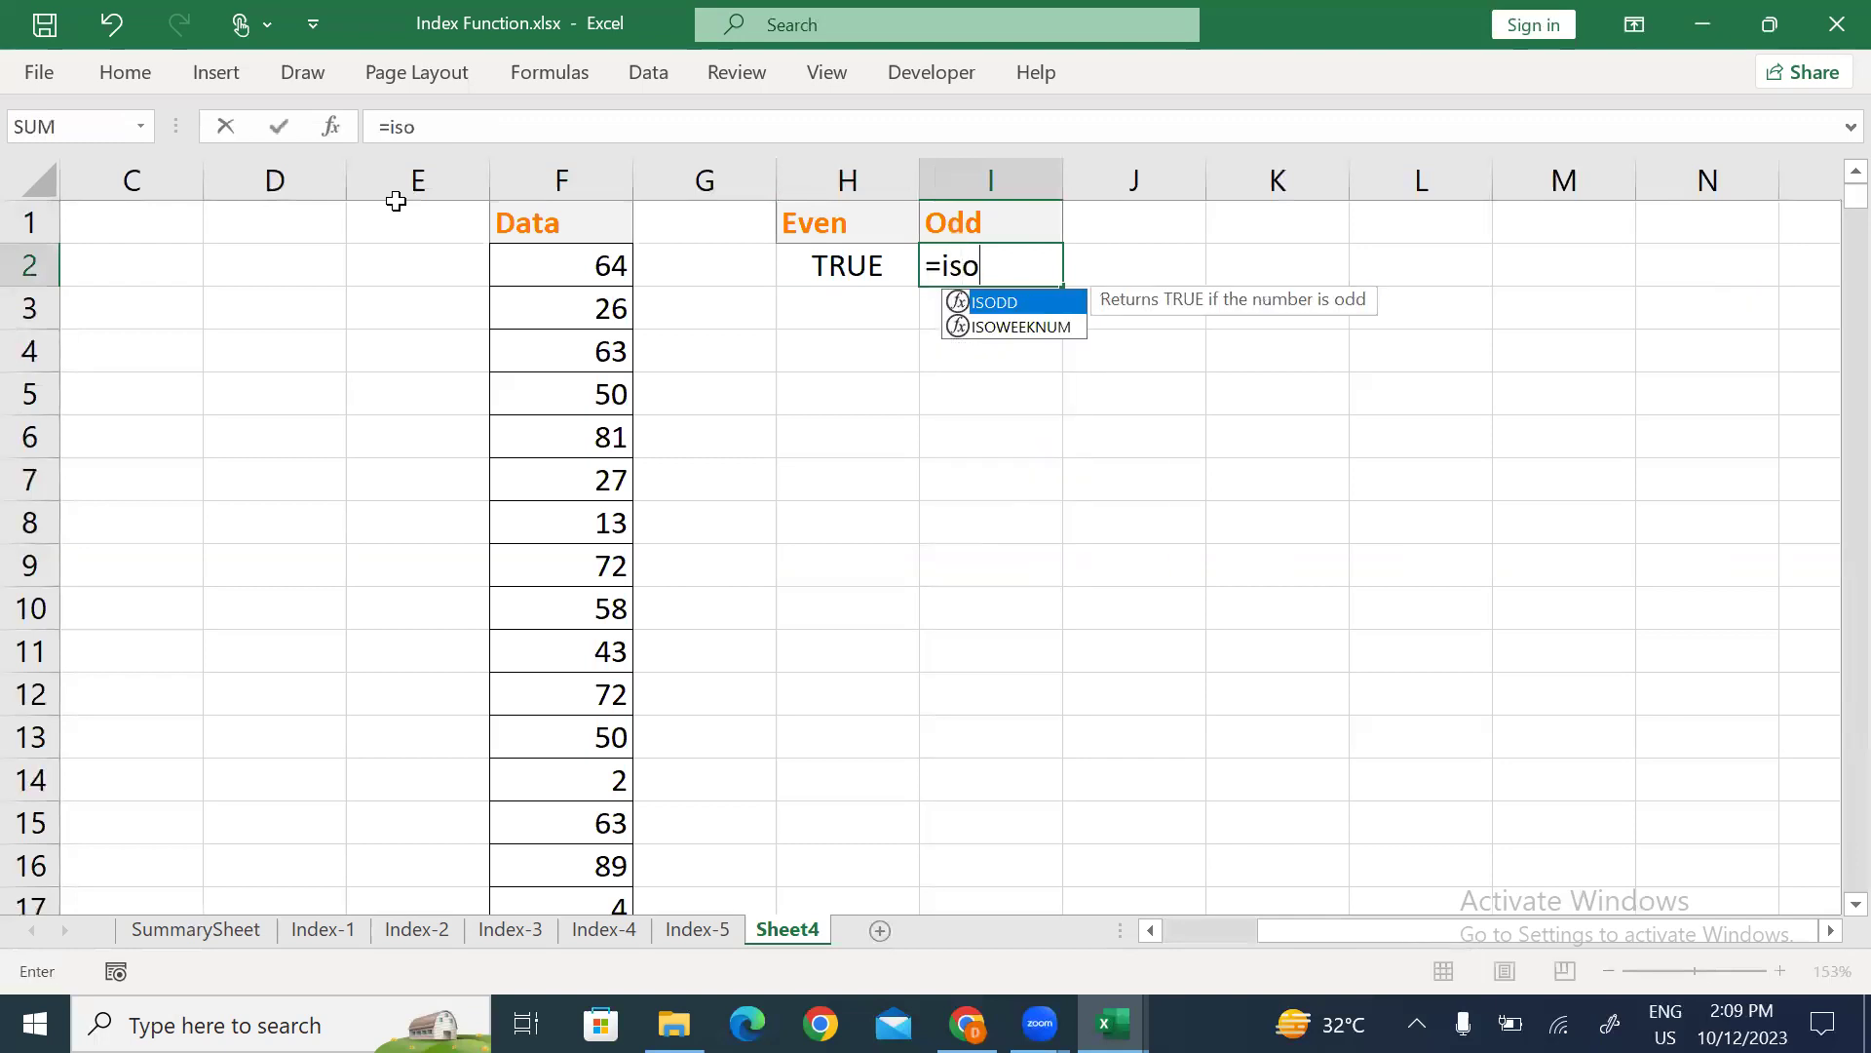
key(Tab)
key(Left)
key(Left)
key(Left)
key(Return)
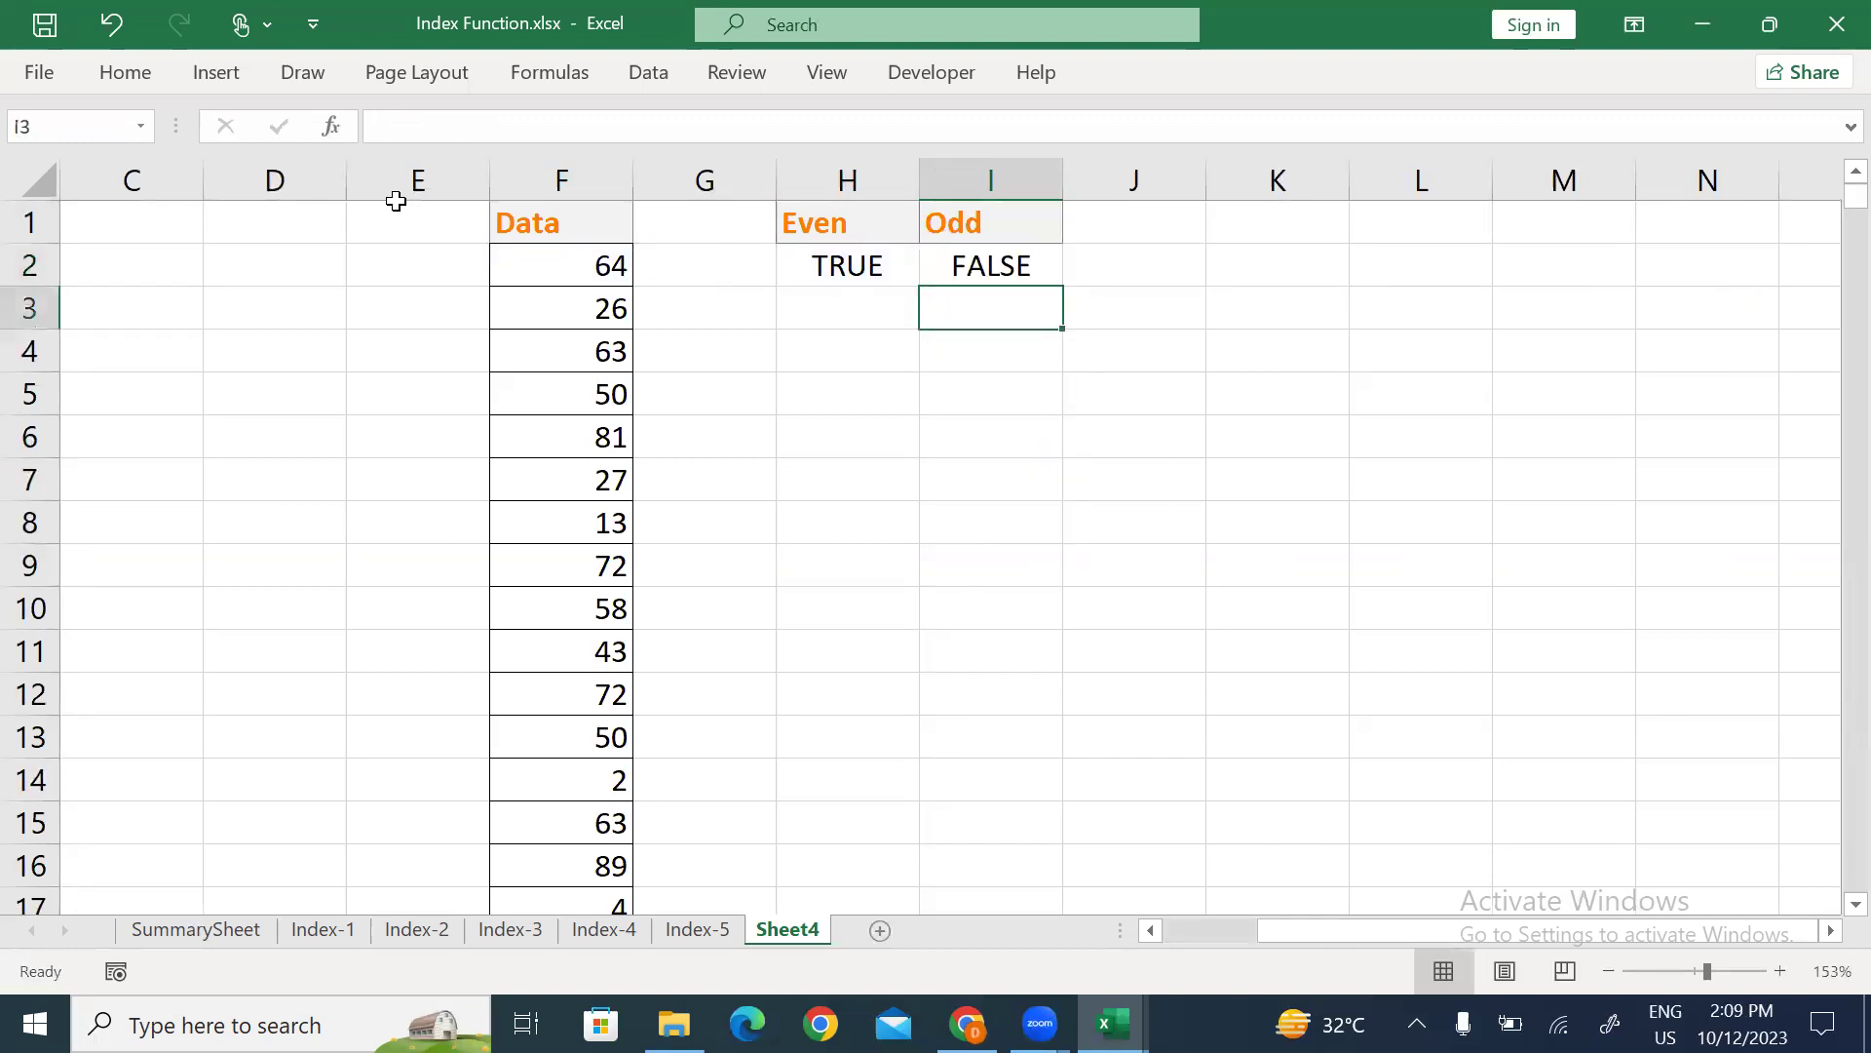
Add cell borders around all the cells of the criteria block H1:I2.
key(Up)
key(Left)
key(Up)
key(shift+Right)
key(shift+Down)
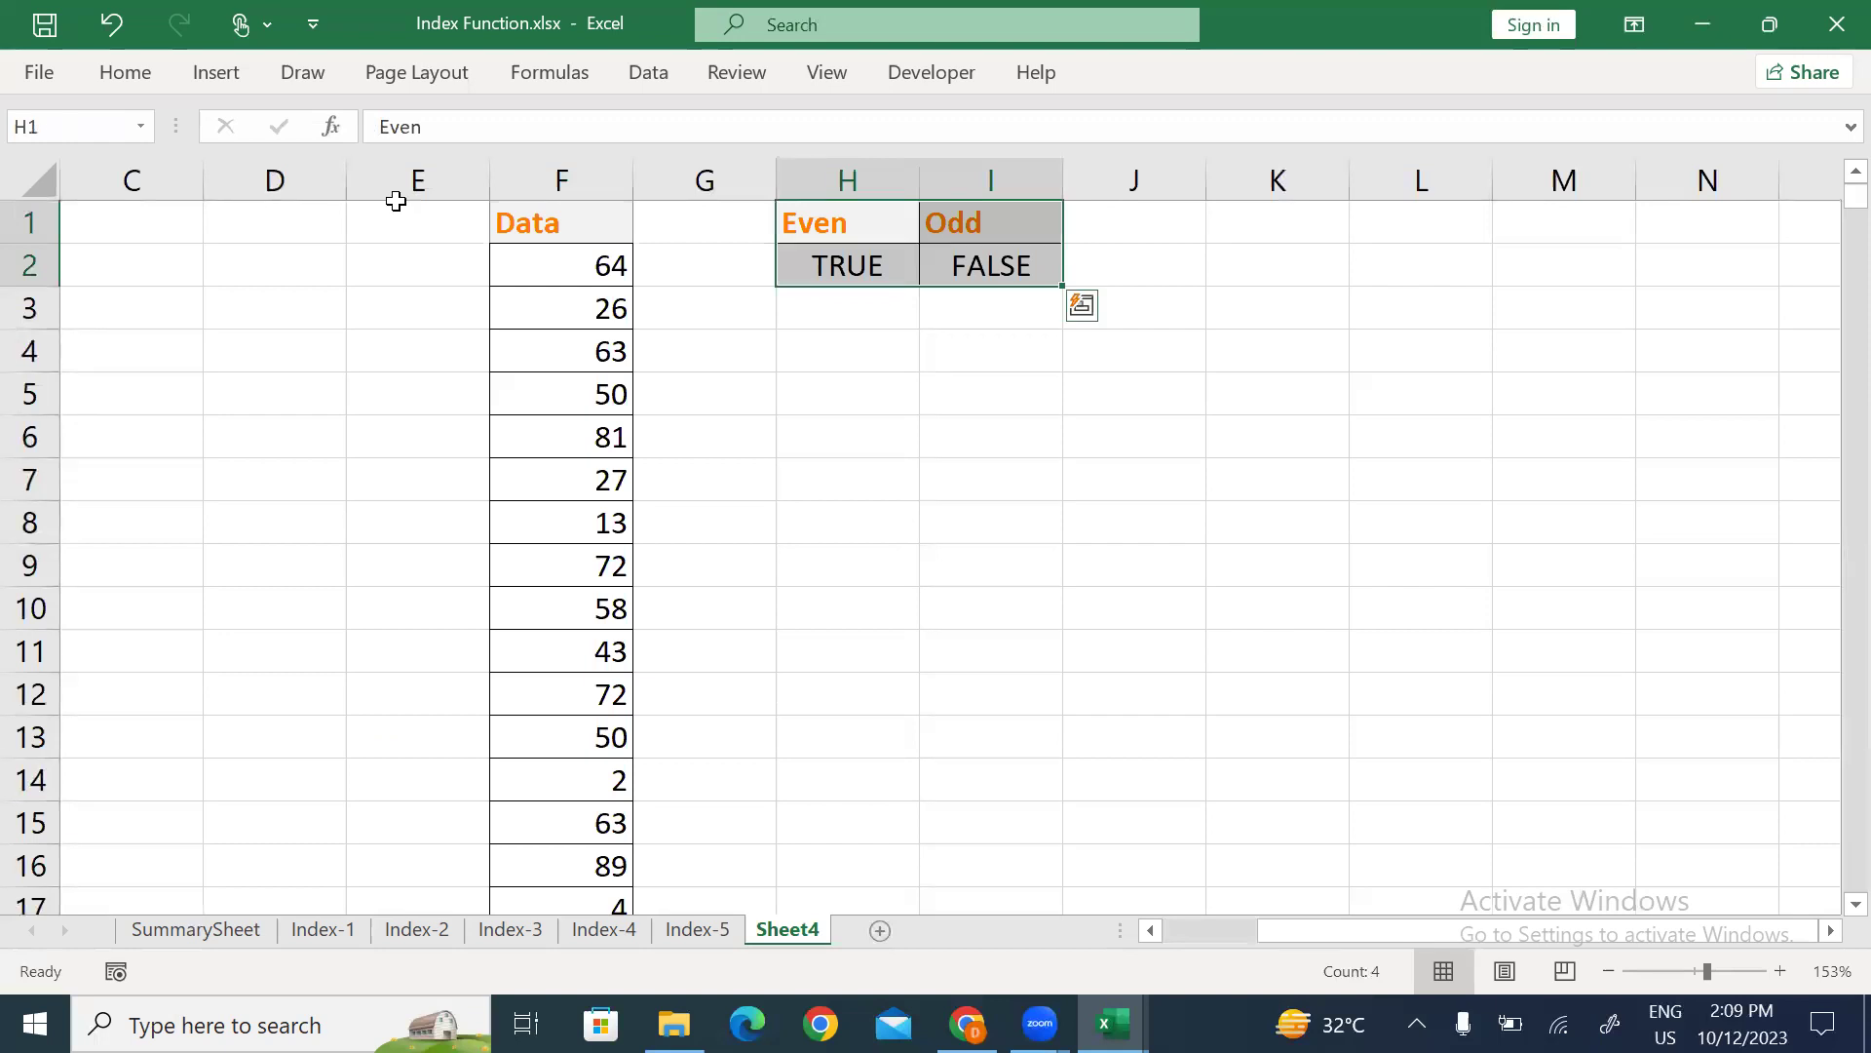
key(Down)
key(Down)
key(Down)
key(Left)
key(Left)
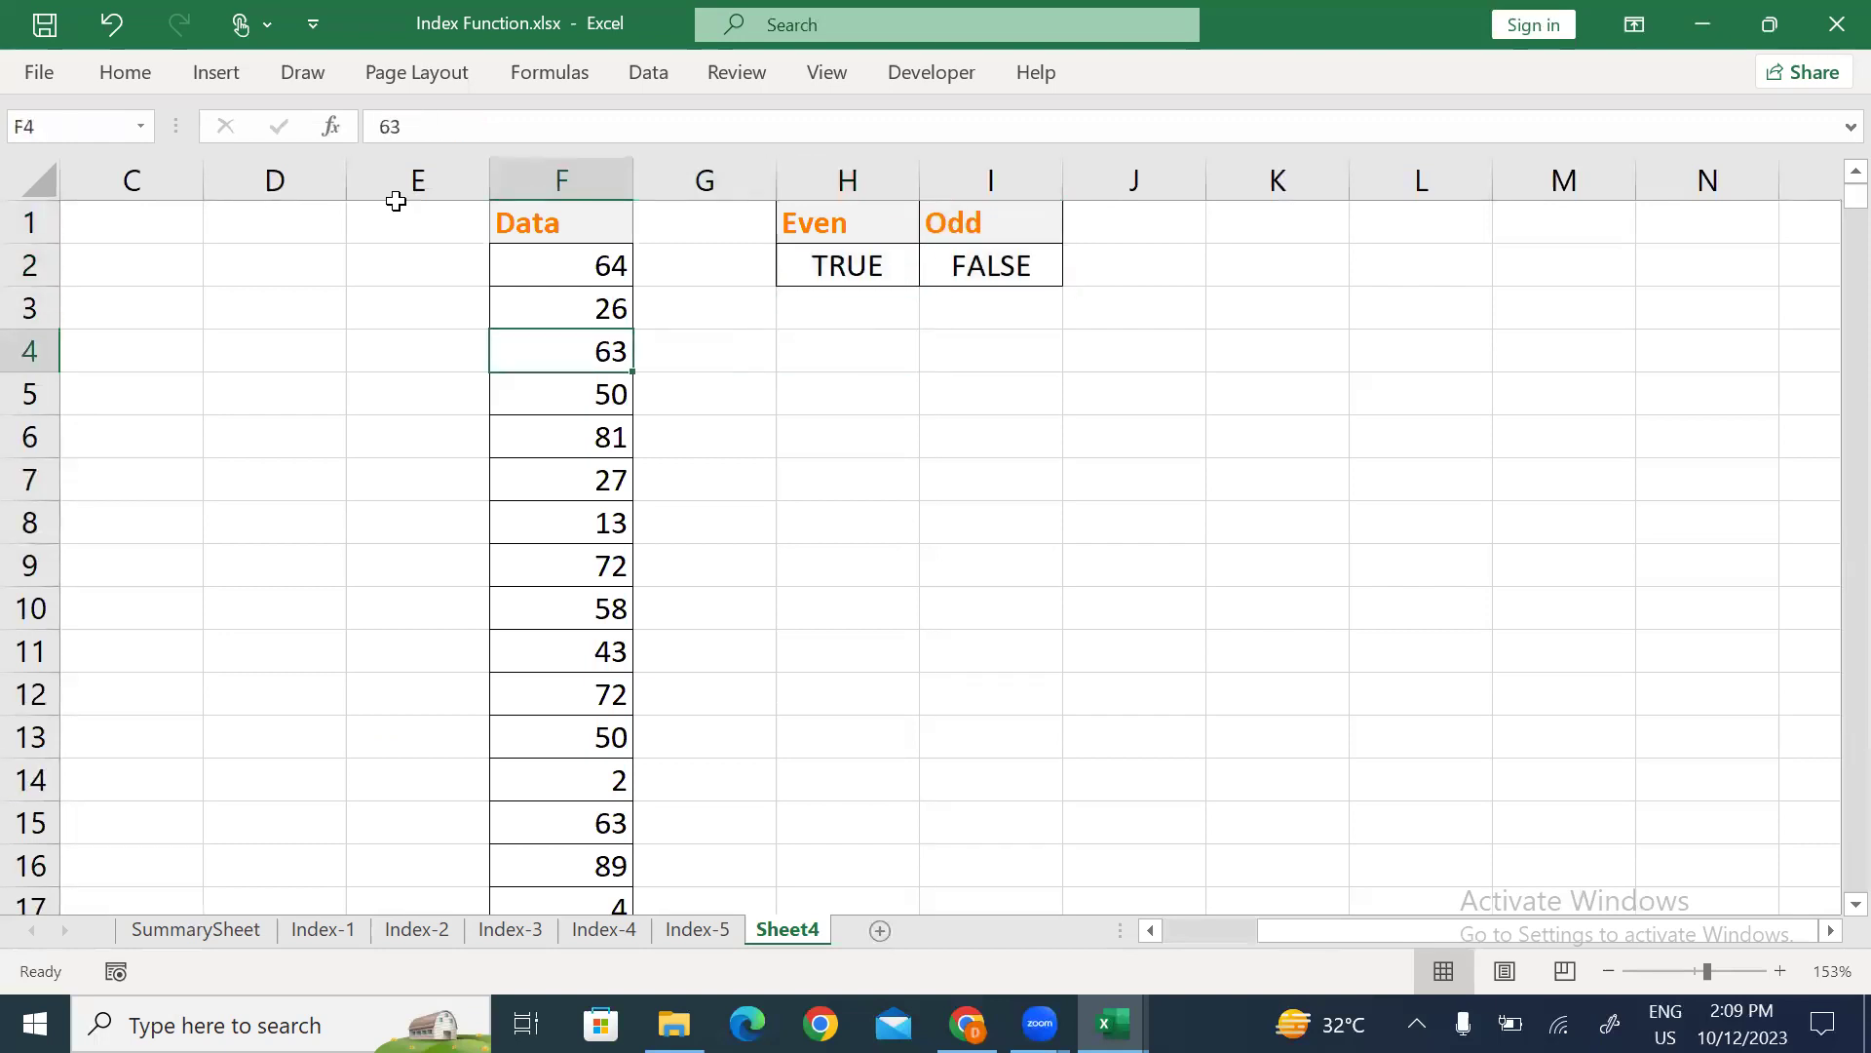
key(alt+a)
key(q)
key(Escape)
Insert a WordArt object in the gold fill style with gold outline on Sheet4.
click(232, 73)
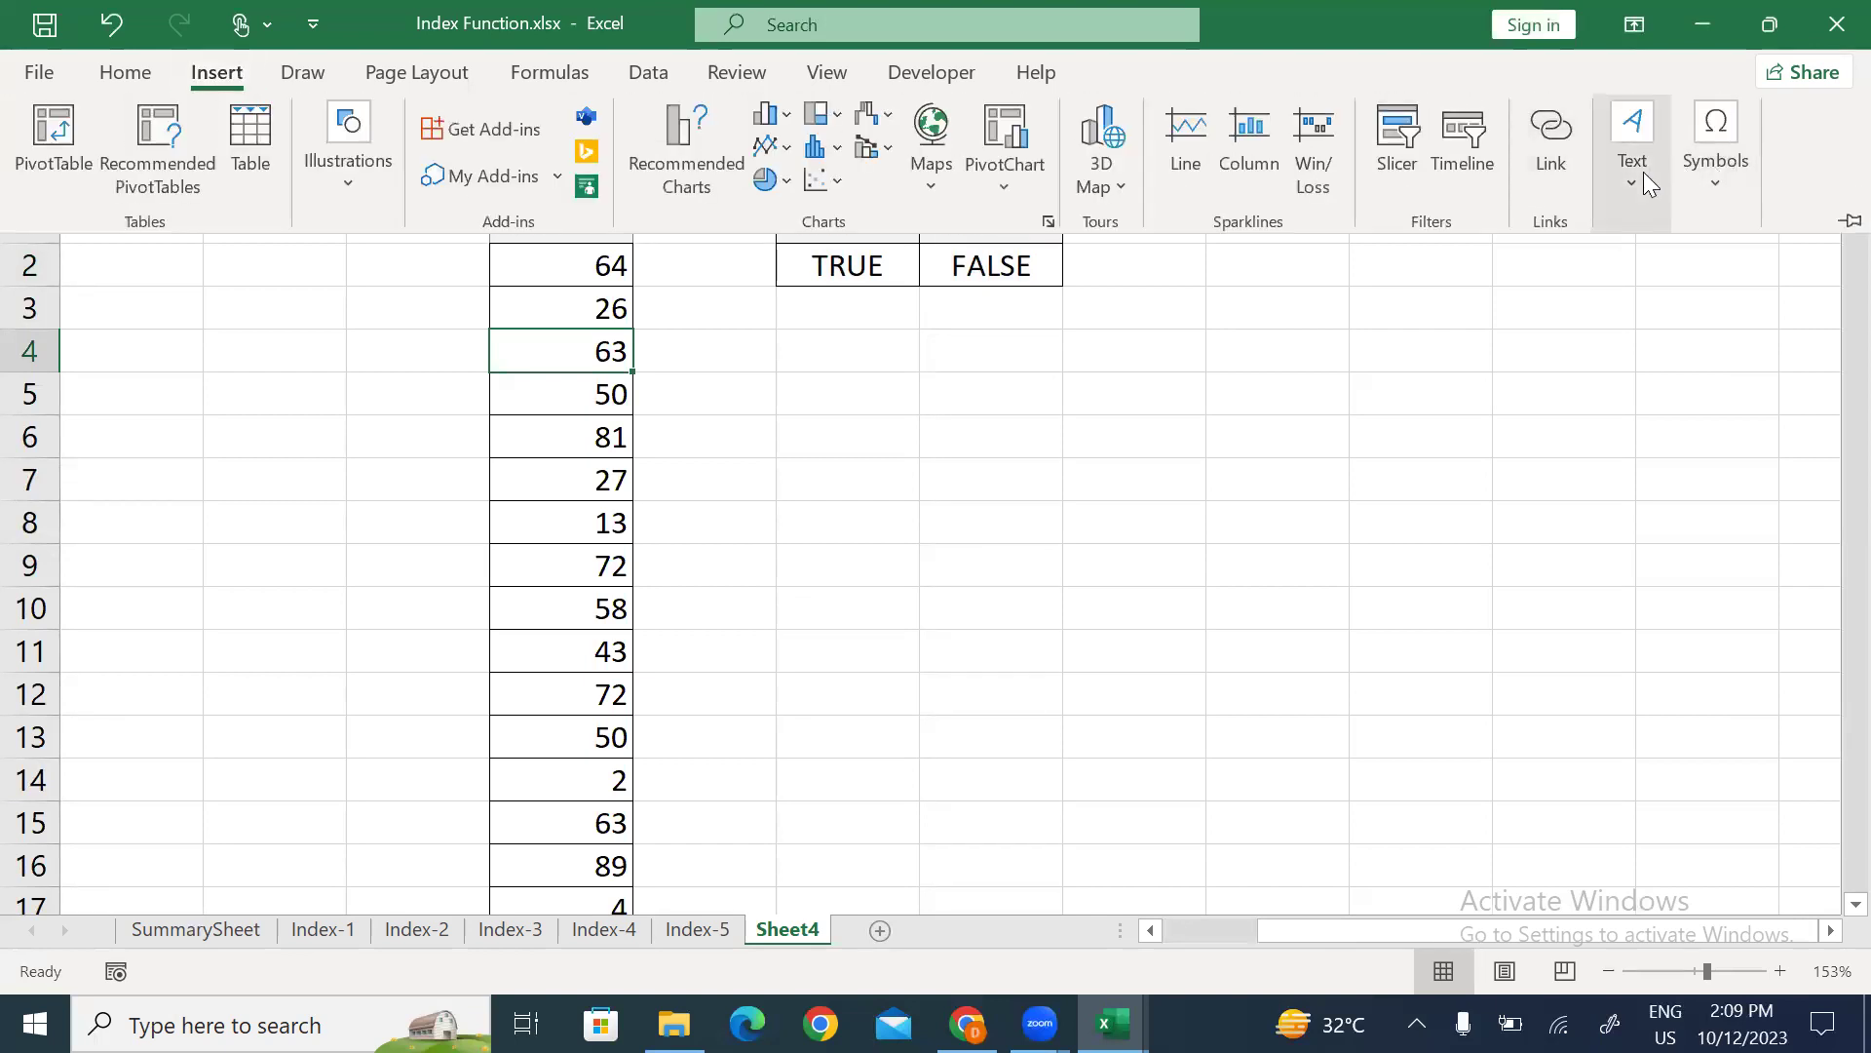
click(1638, 161)
click(1679, 292)
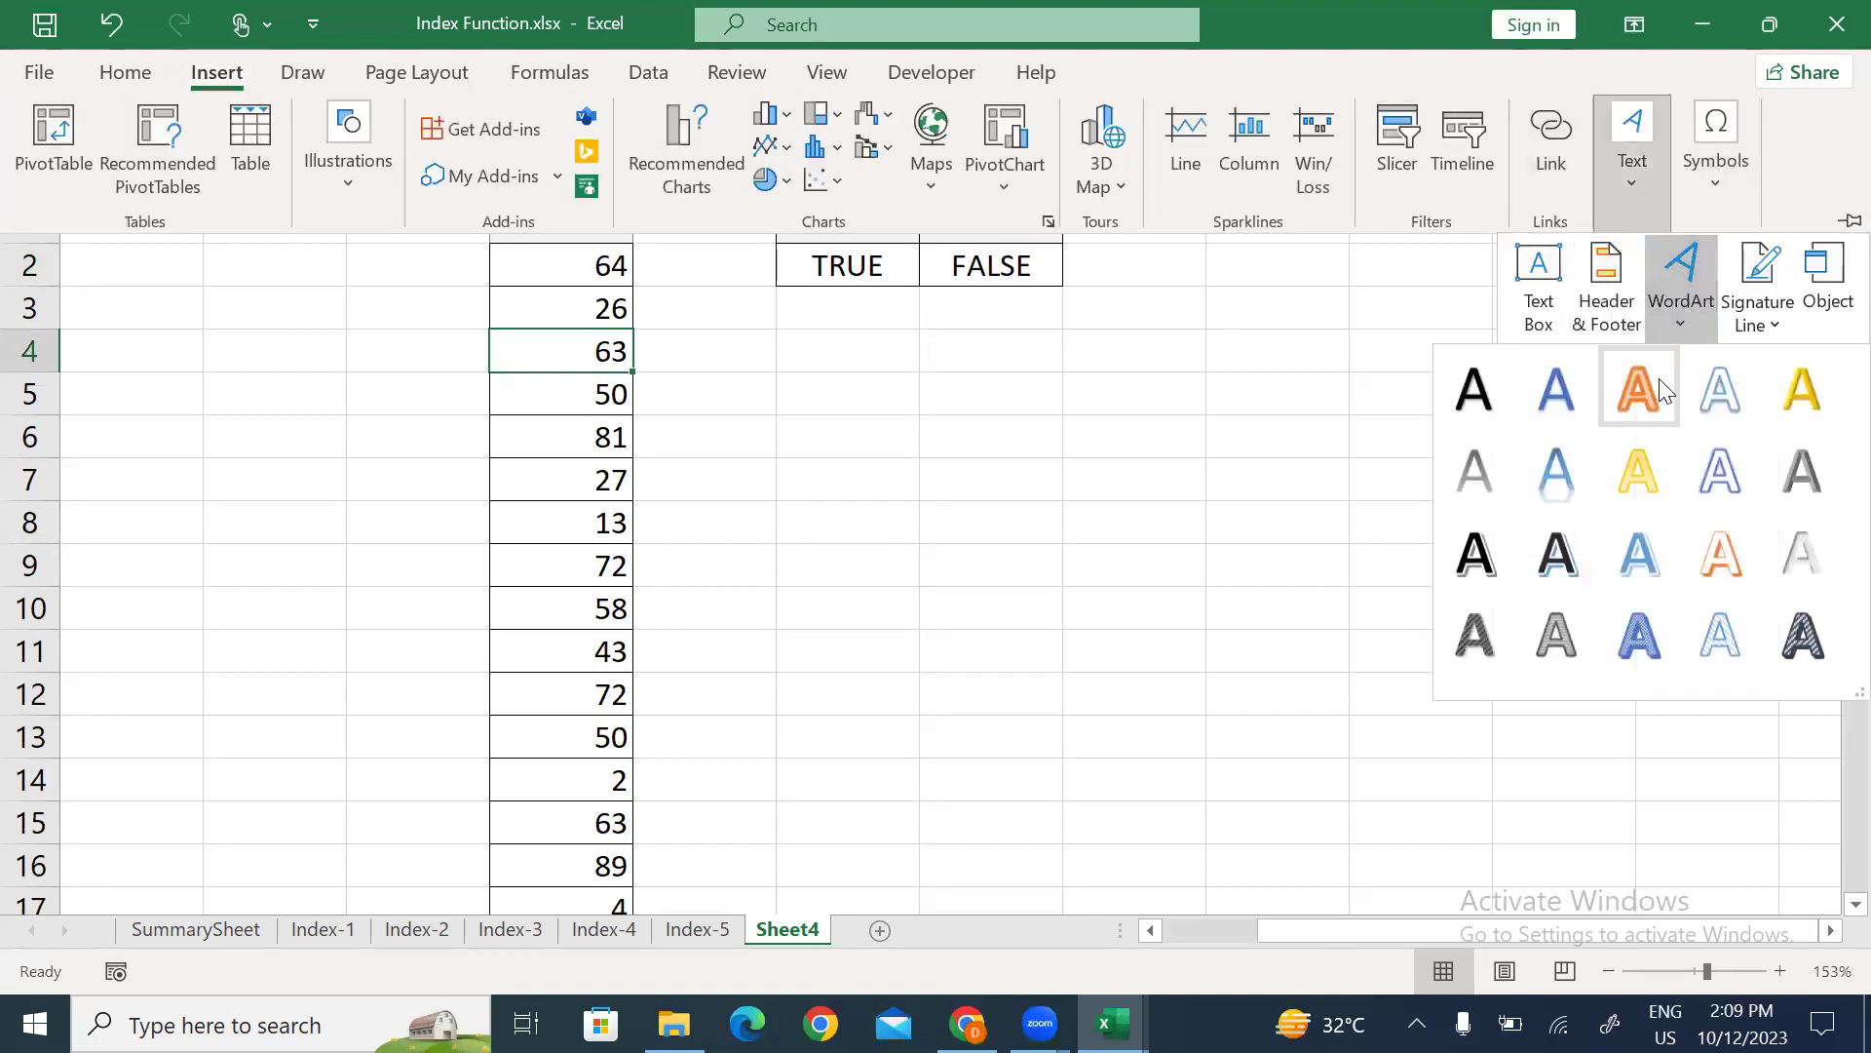
click(1647, 476)
click(1424, 590)
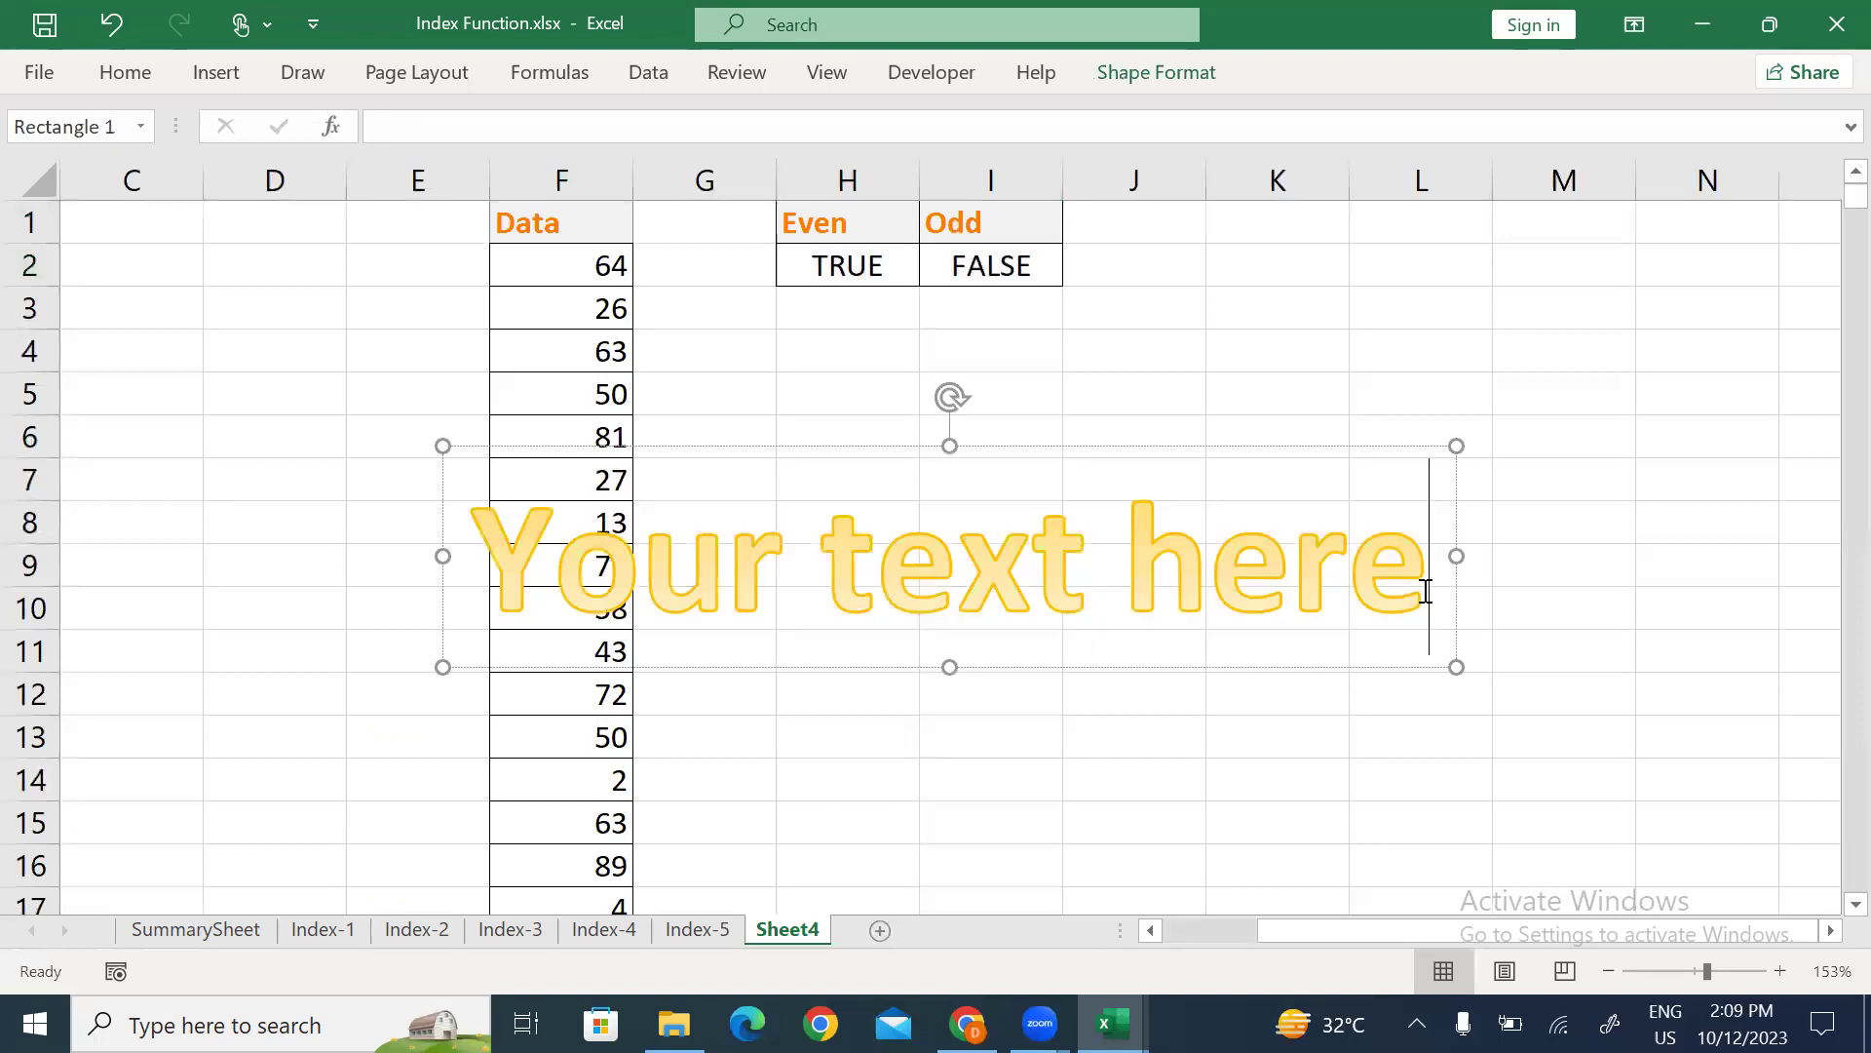
Replace the WordArt placeholder text with ALT+A+Q and move it beside the criteria block, over columns K to N.
key(BackSpace)
key(BackSpace)
key(BackSpace)
key(BackSpace)
key(BackSpace)
key(BackSpace)
key(BackSpace)
key(BackSpace)
key(BackSpace)
key(BackSpace)
key(BackSpace)
key(BackSpace)
key(BackSpace)
key(BackSpace)
text(ALT+AQ)
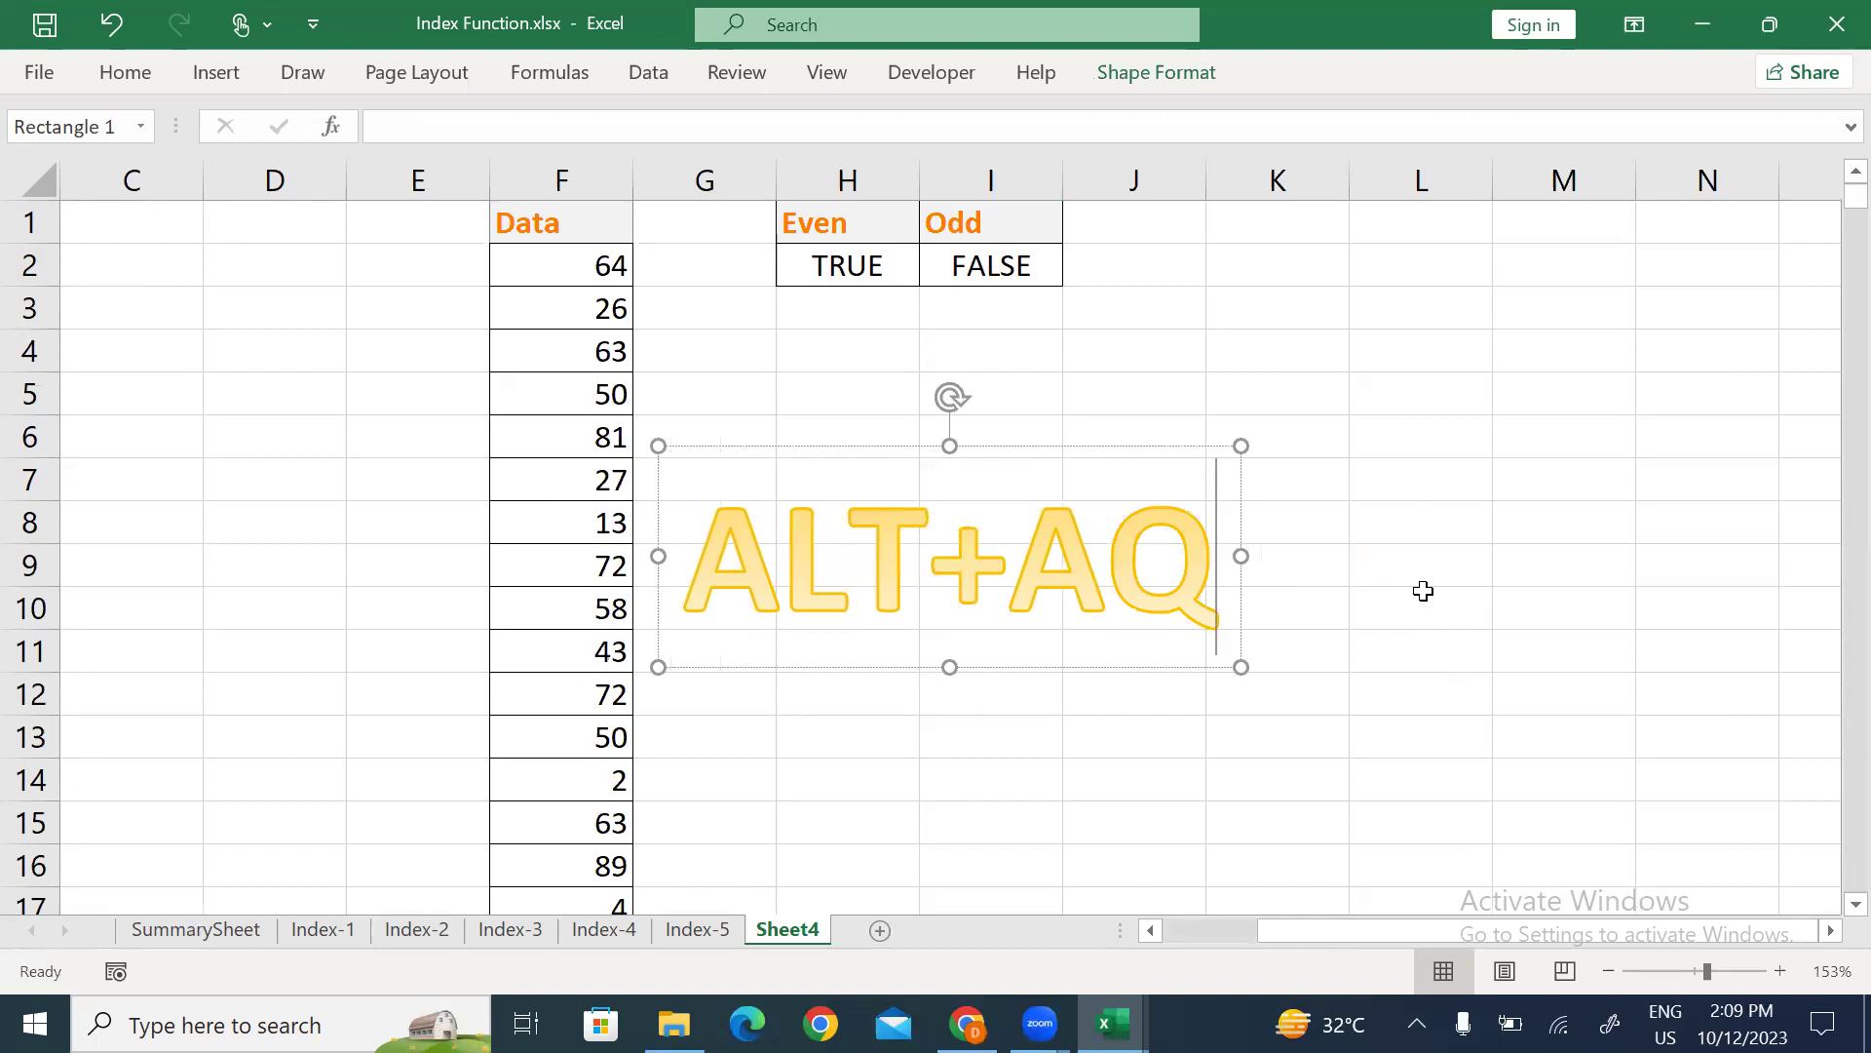
key(BackSpace)
text(+Q)
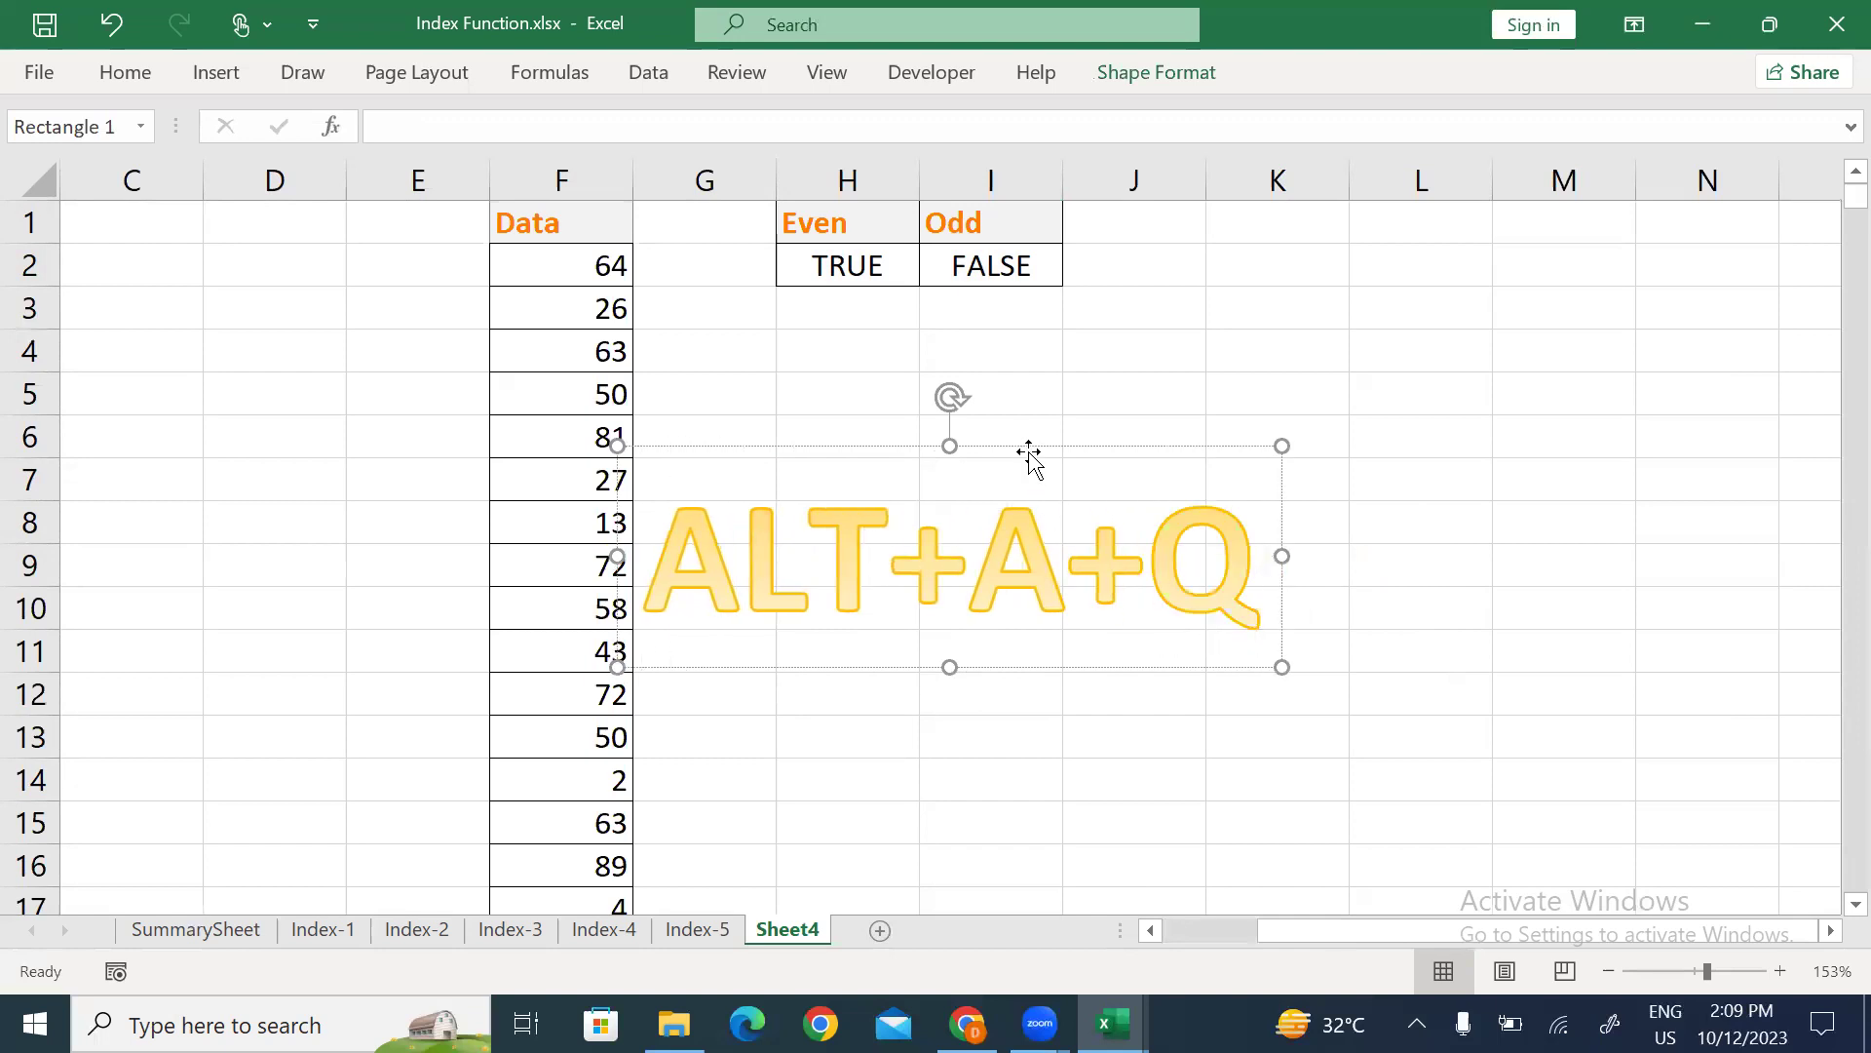
drag(1024, 442, 1583, 216)
click(1195, 739)
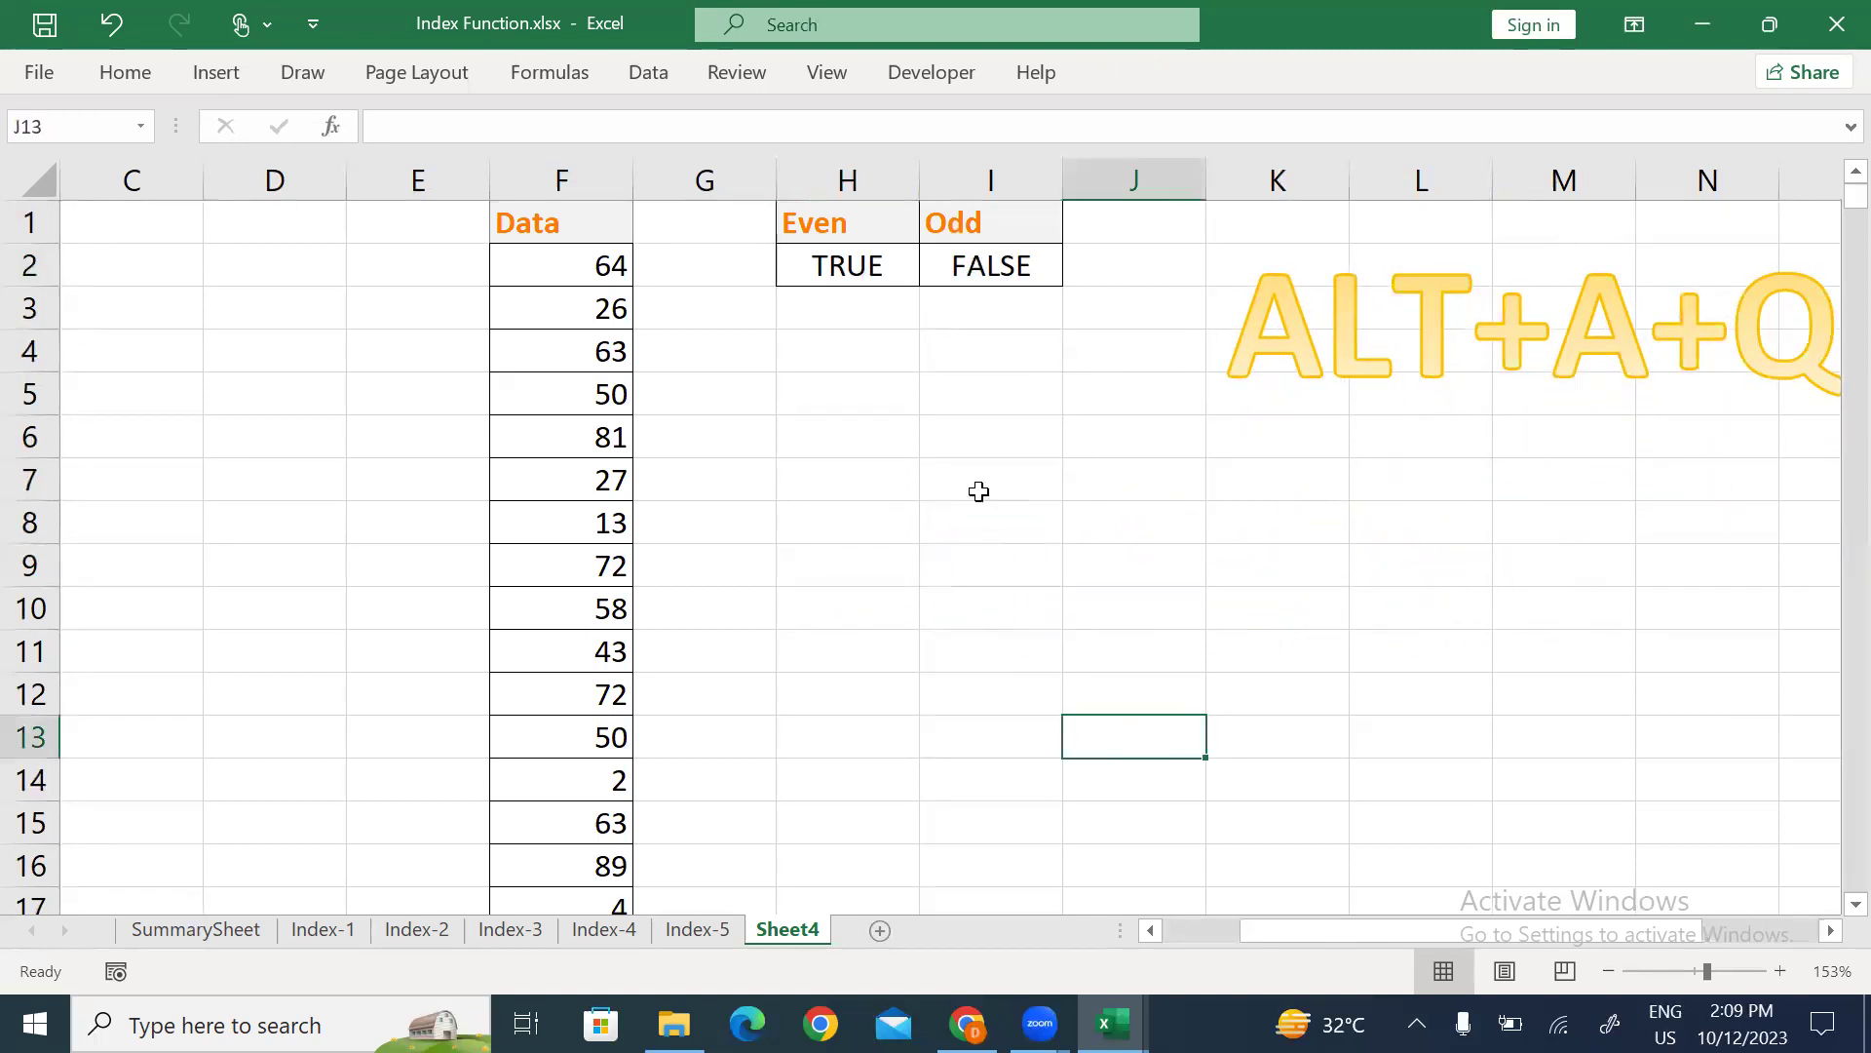
Run an Advanced Filter on F1:F3000 with criteria range H1:H2, copying the even numbers to H4.
click(534, 401)
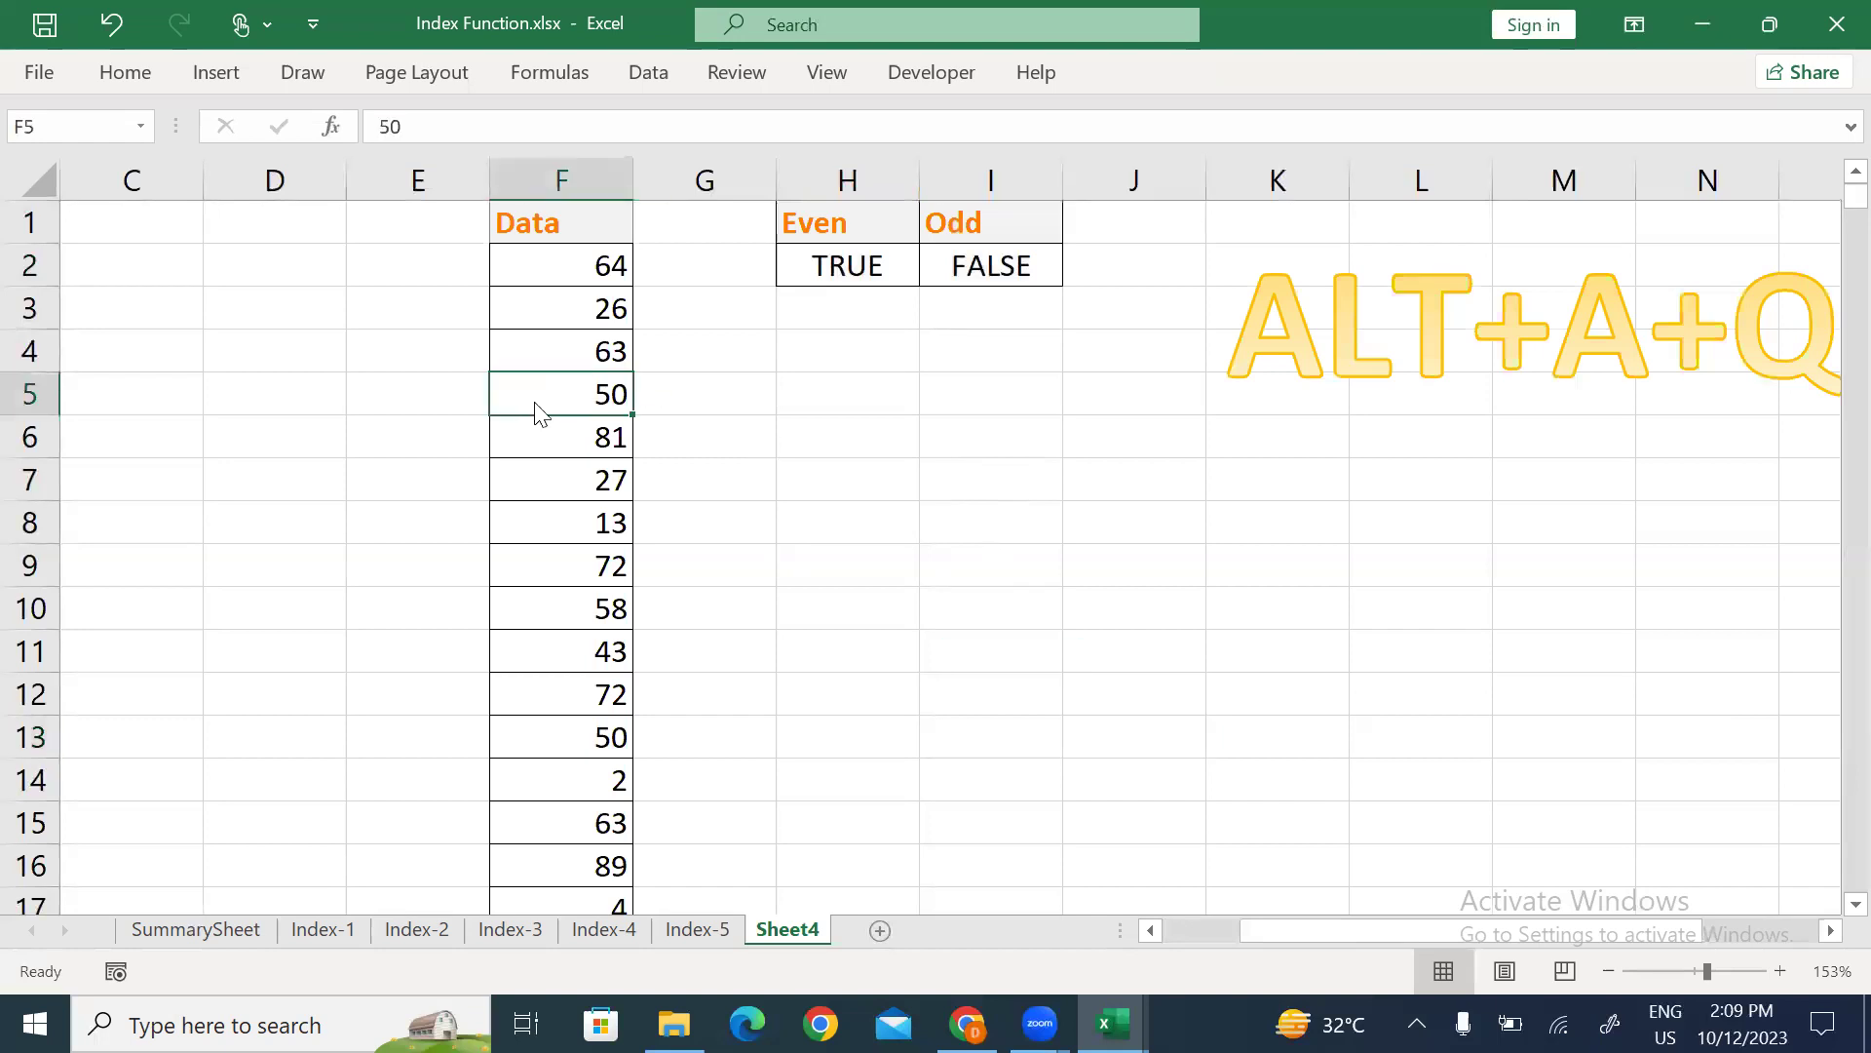
key(alt+a+q)
click(491, 352)
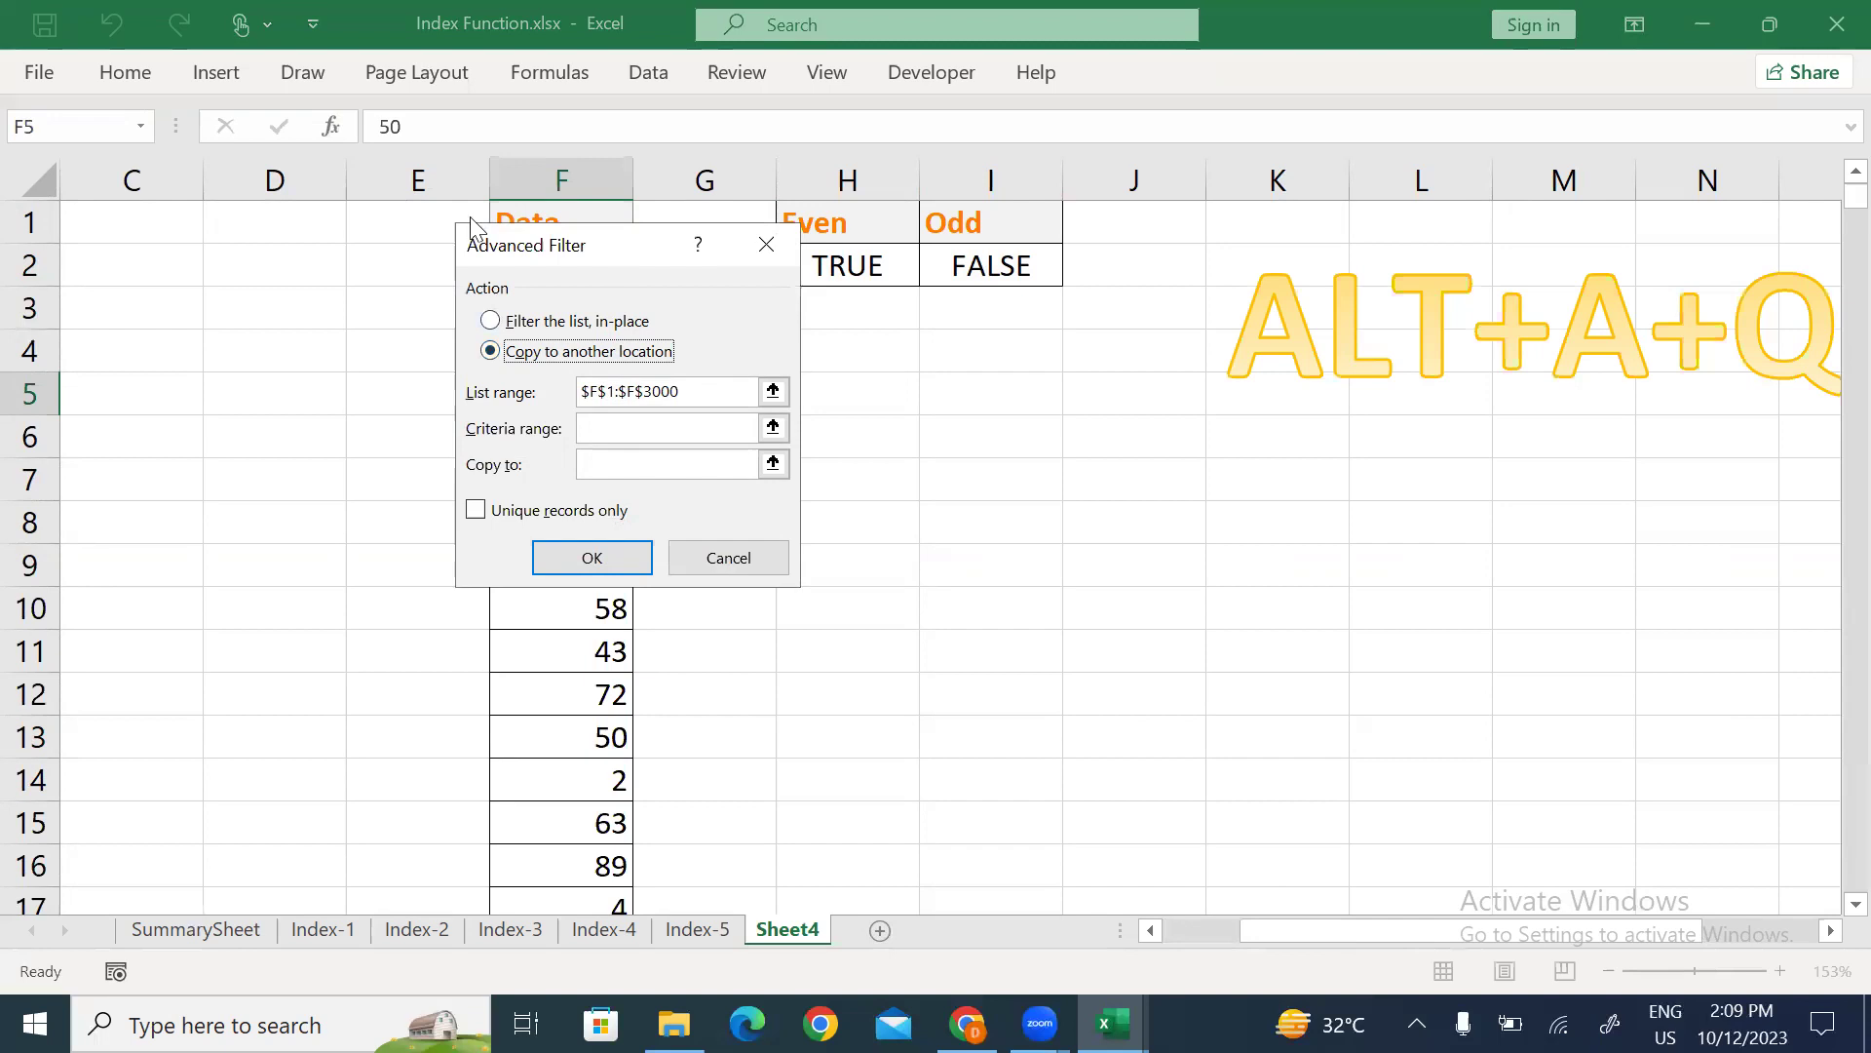
drag(471, 224, 322, 195)
click(624, 398)
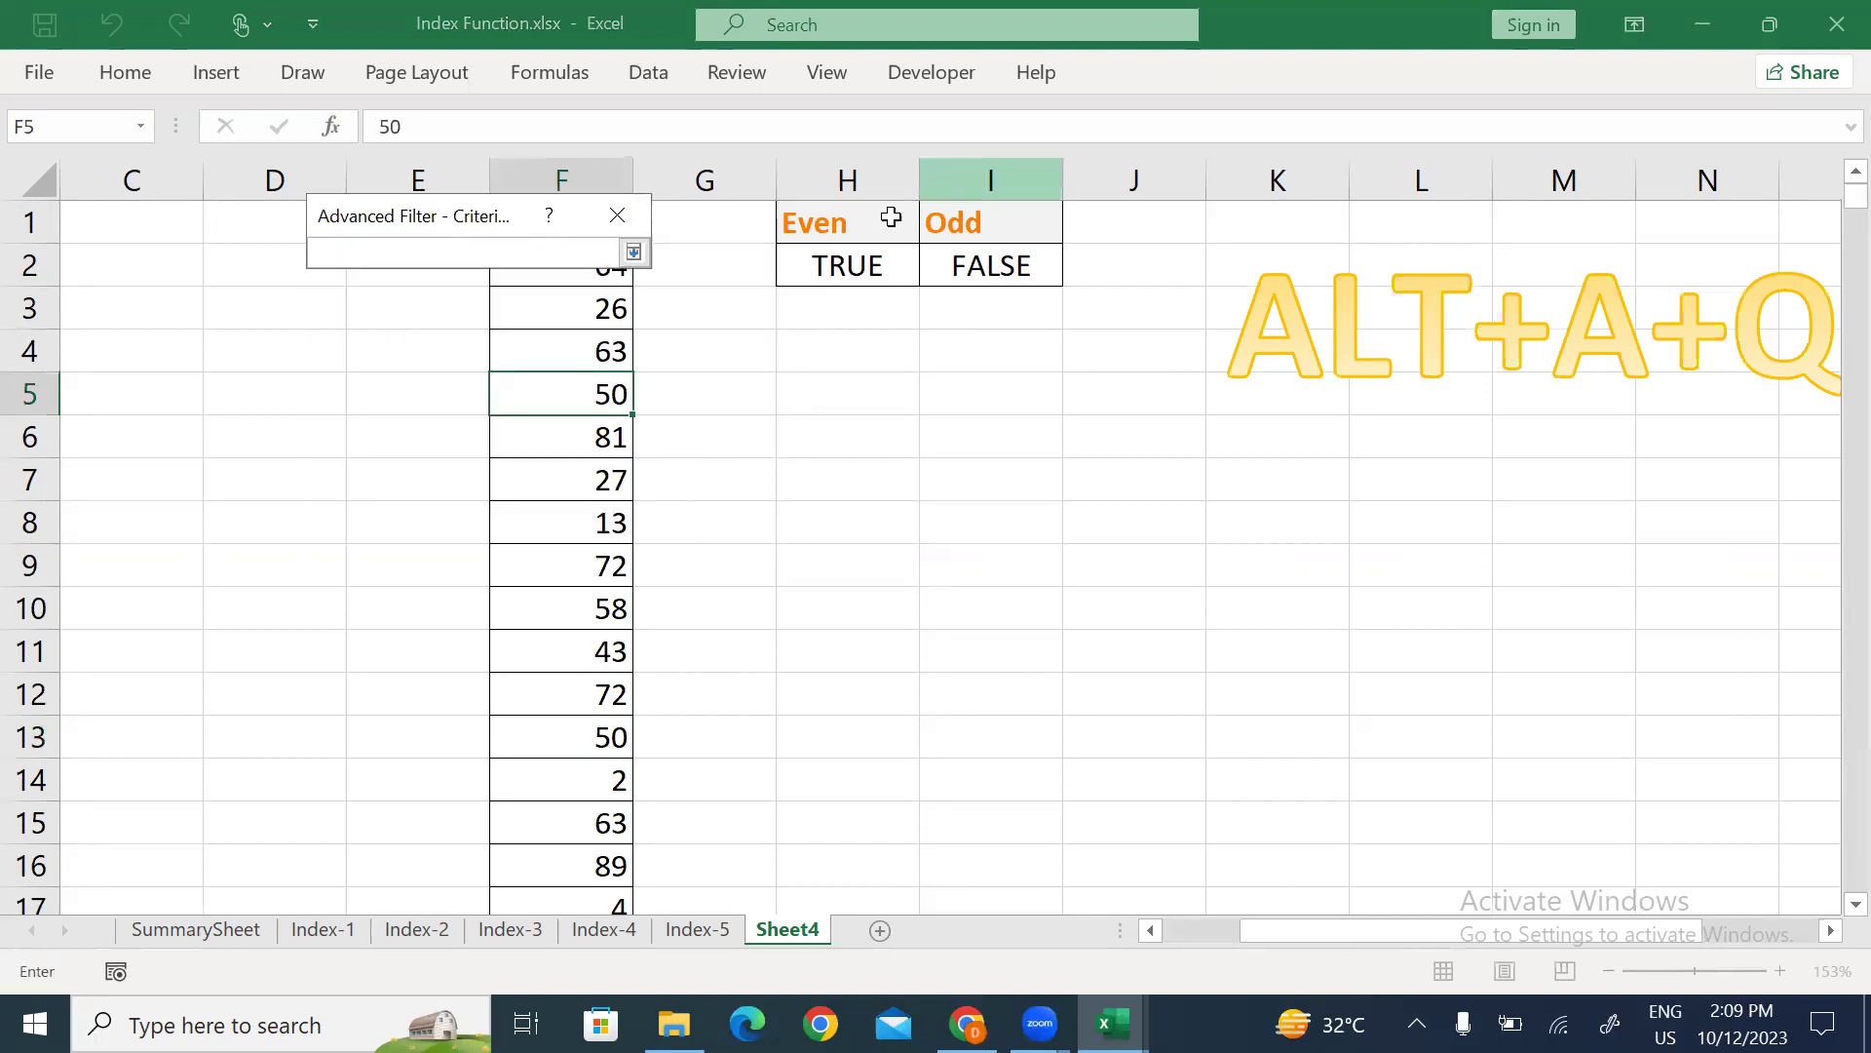
drag(850, 224, 858, 271)
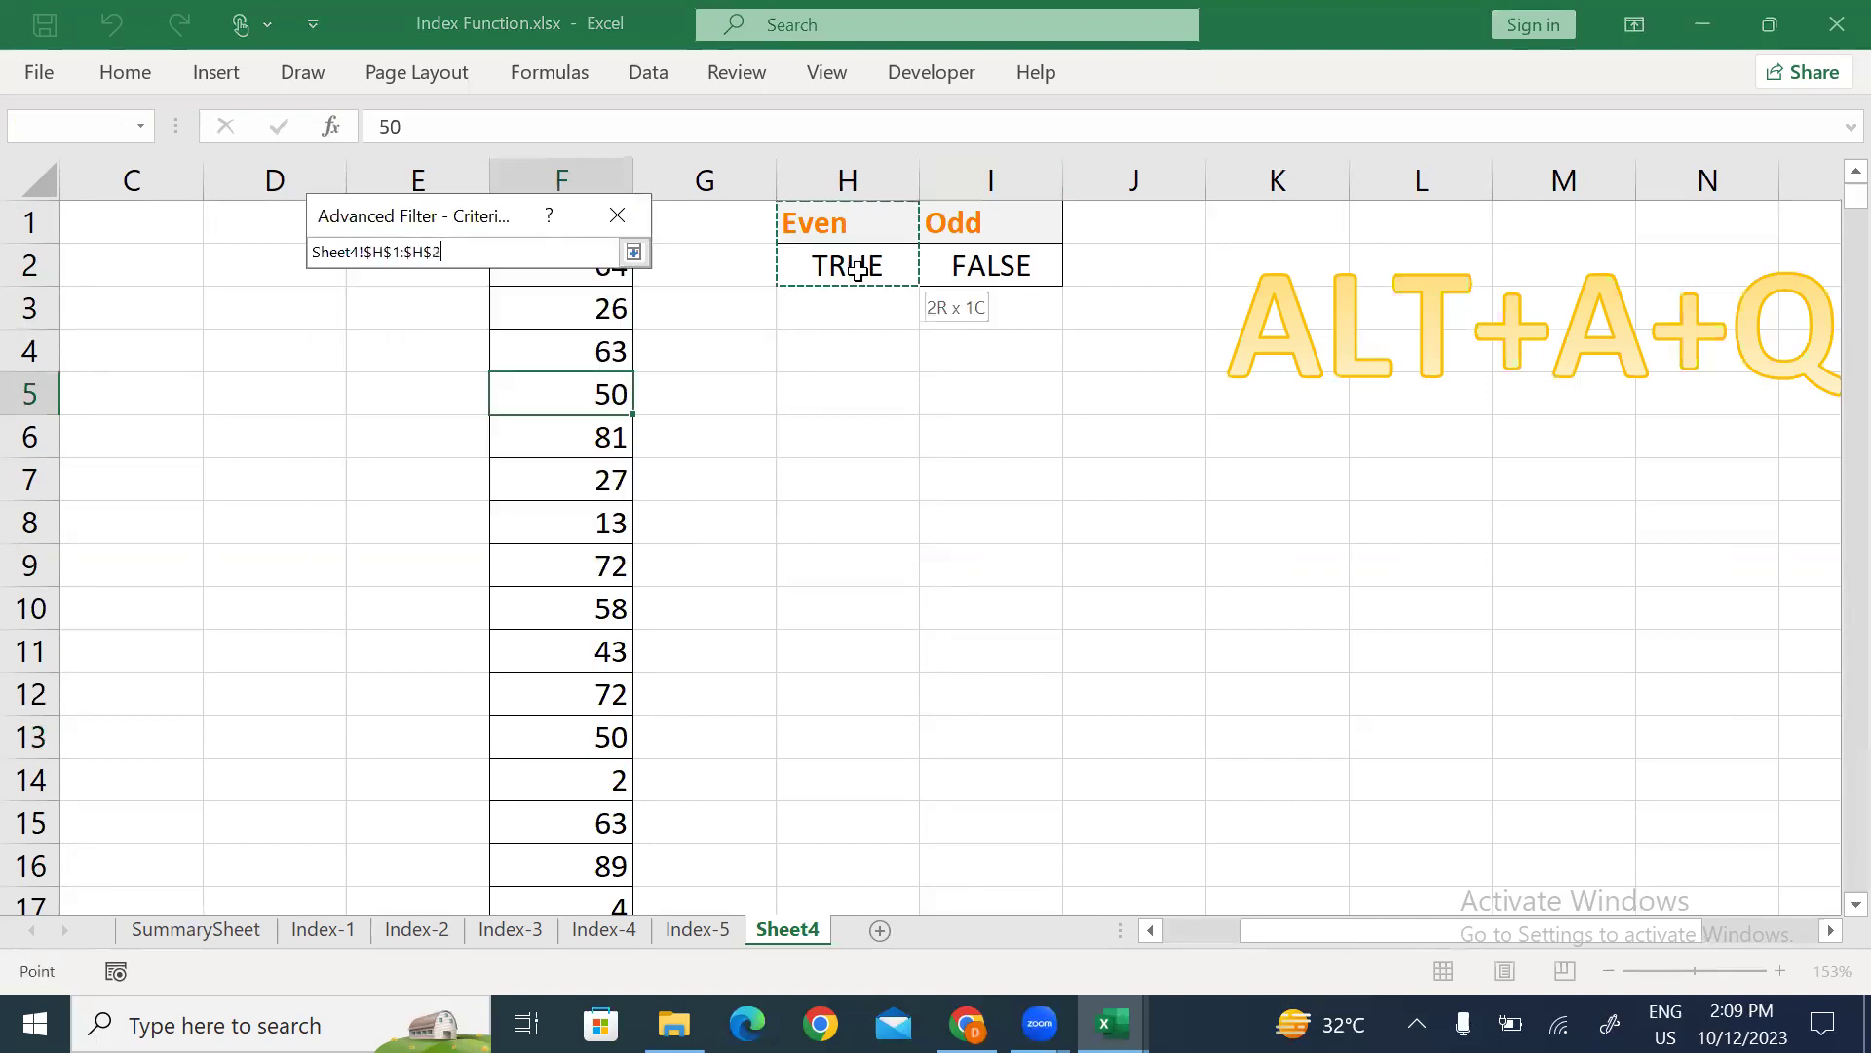
click(633, 251)
click(624, 434)
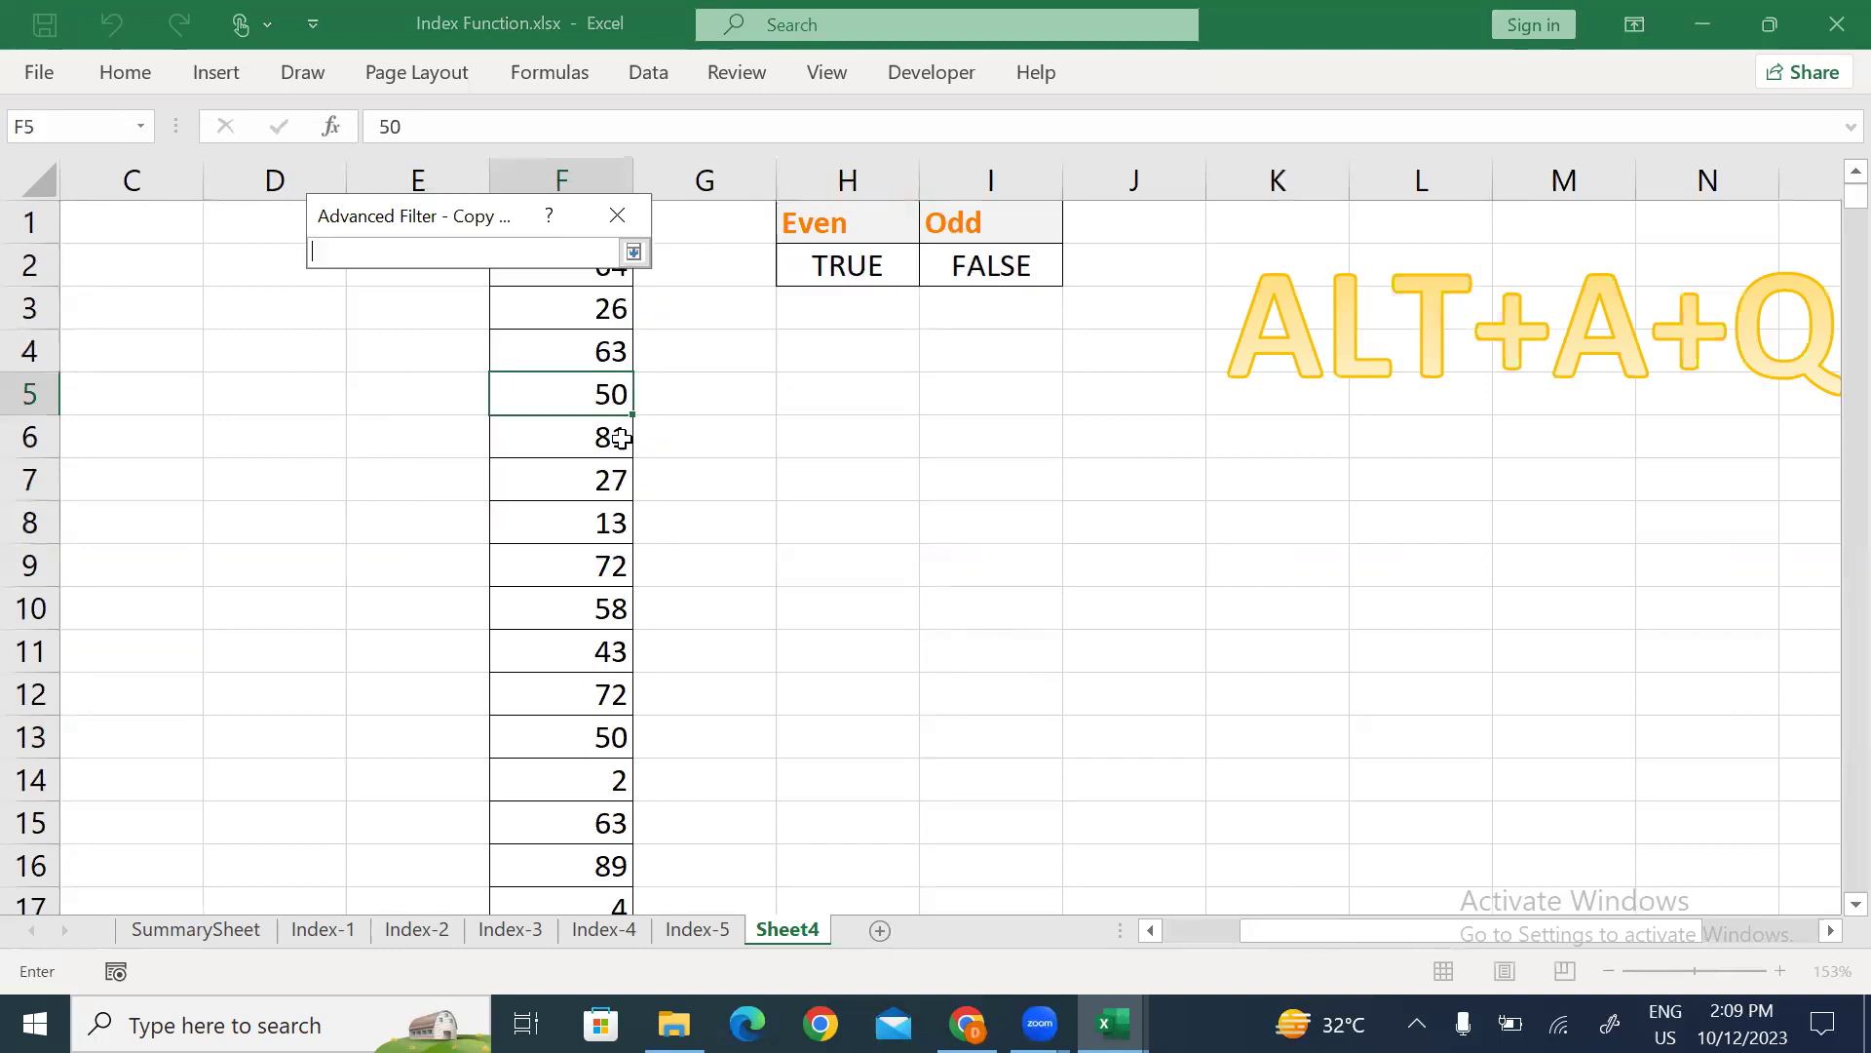
click(850, 349)
click(634, 251)
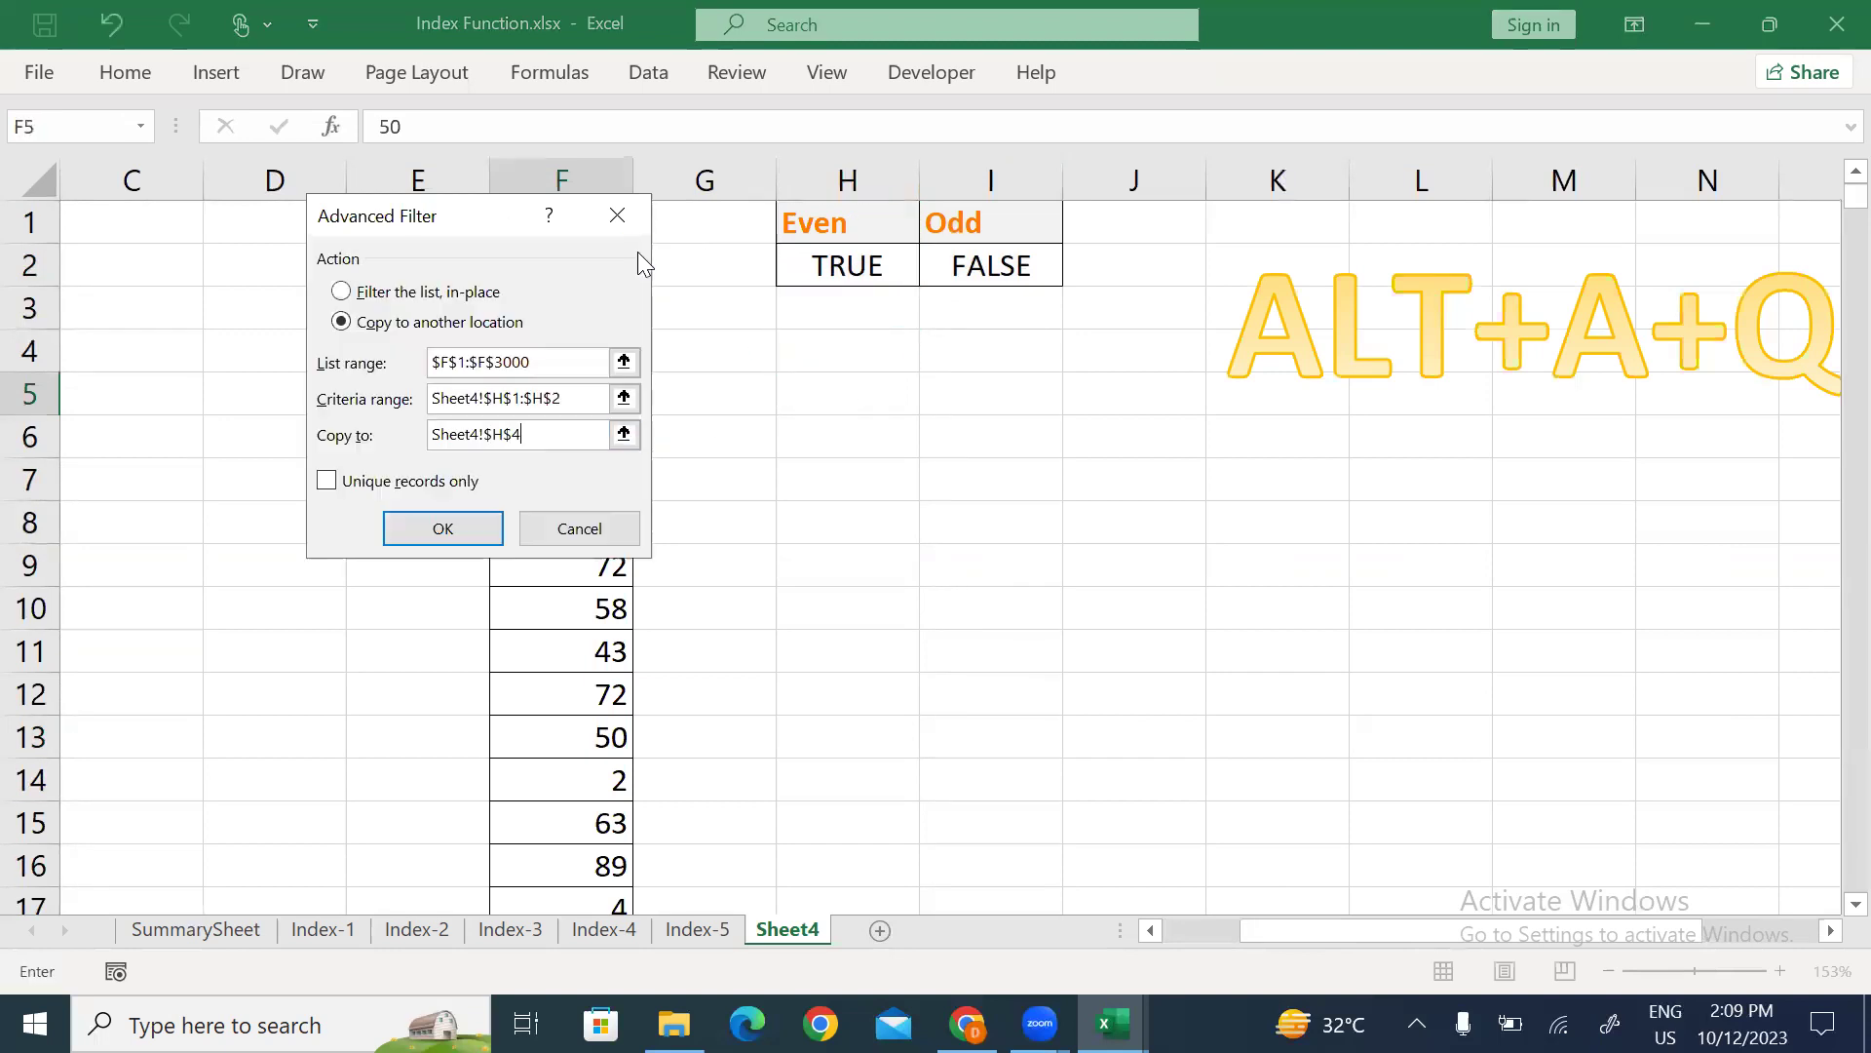
key(Return)
Examine the extracted numbers in column H down to the last row and return to the top of the sheet.
key(Down)
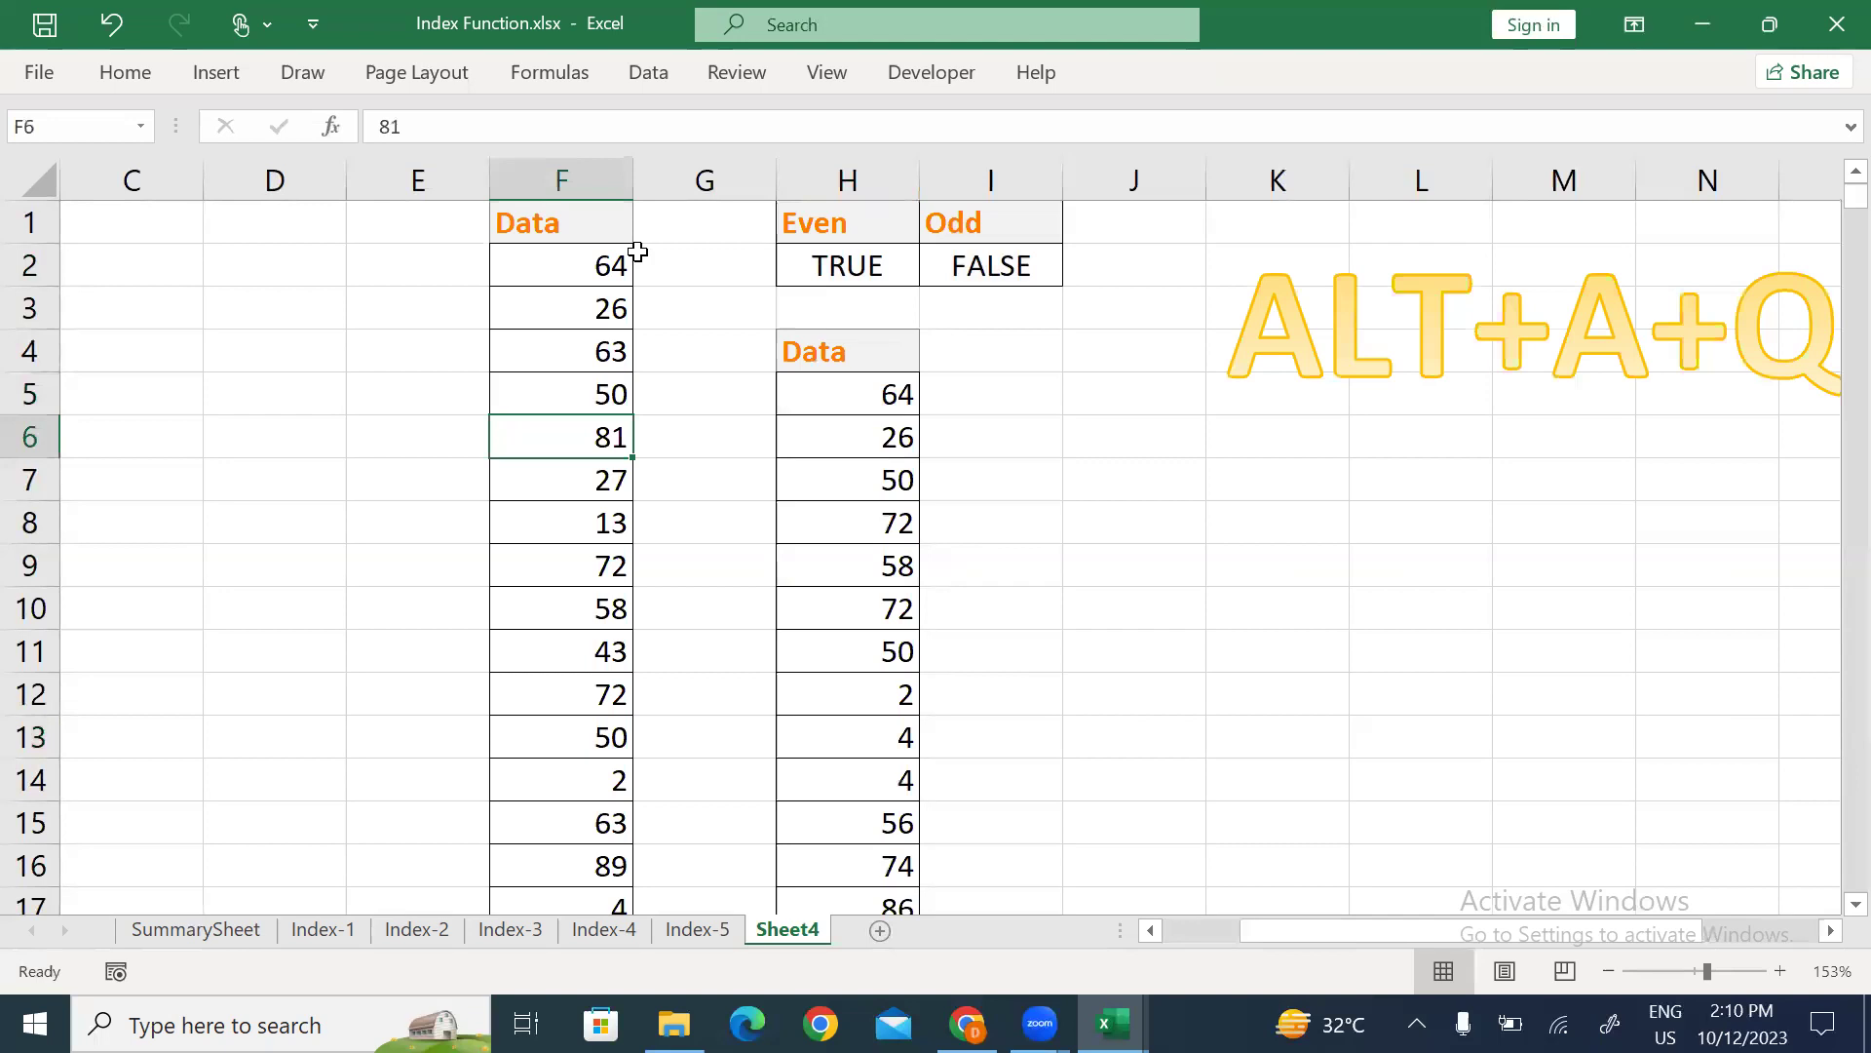
key(Right)
key(Right)
key(Down)
key(Down)
key(Down)
key(Down)
key(Down)
key(Down)
key(Down)
key(Down)
key(Down)
key(Down)
key(Down)
key(Down)
key(Down)
key(Down)
key(Down)
key(Down)
key(Down)
key(Down)
key(Down)
key(Down)
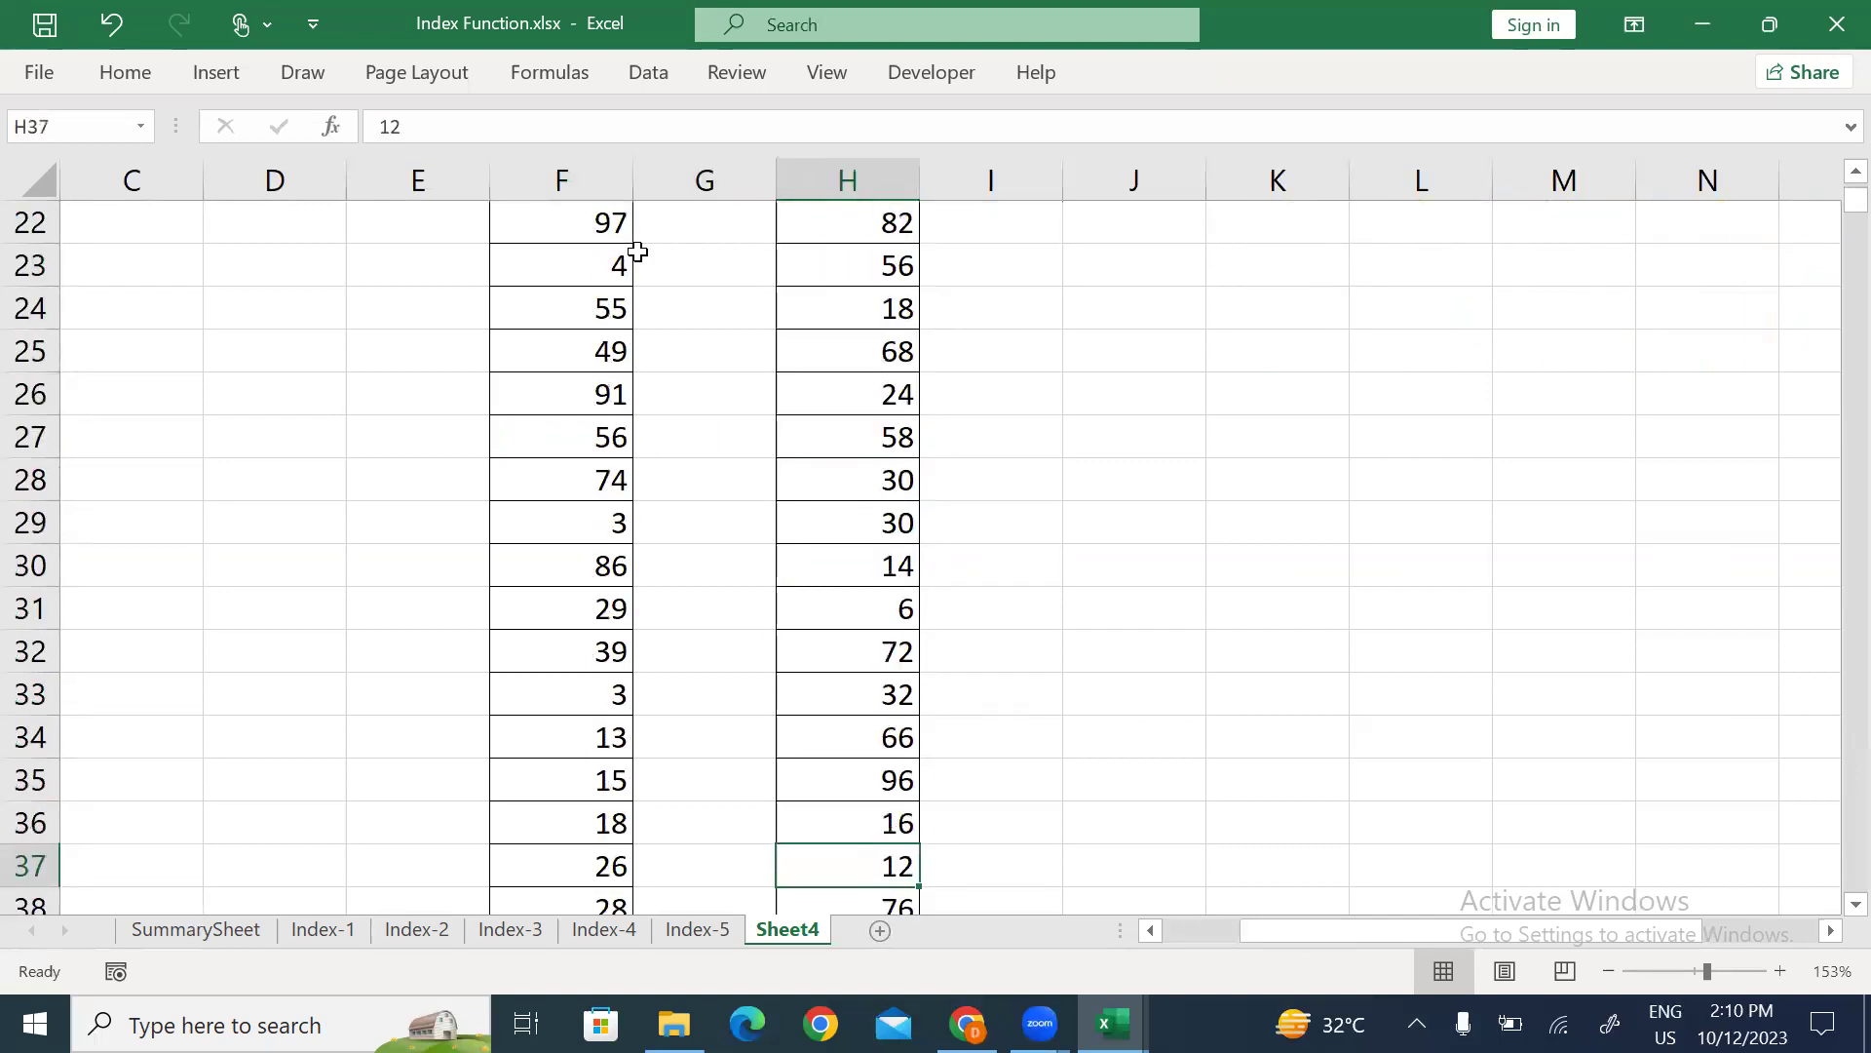
key(Down)
key(Down)
key(Down)
key(Down)
key(Down)
key(Down)
key(Down)
key(Down)
key(Down)
key(Down)
key(Down)
key(Down)
key(Down)
key(Down)
key(Down)
key(Down)
key(Down)
key(Down)
key(Down)
key(Down)
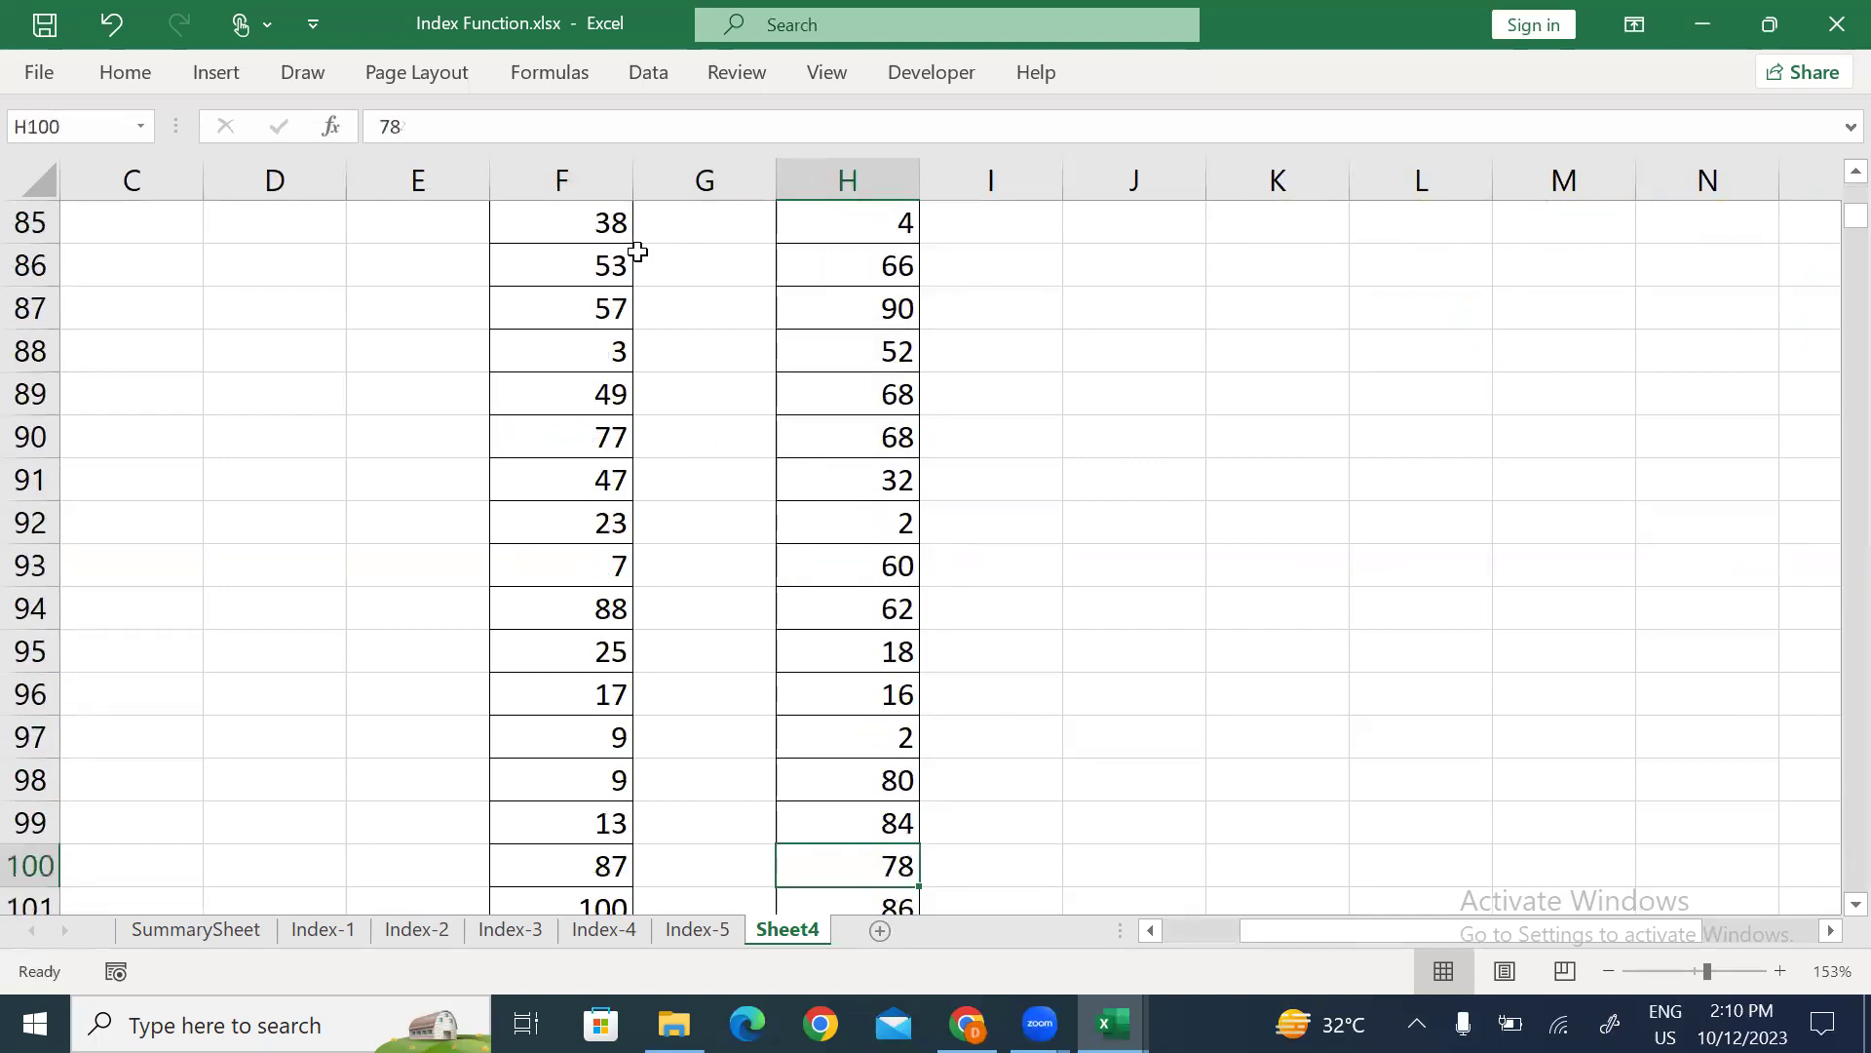
key(Down)
key(Down)
key(Down)
key(Down)
key(Down)
key(Down)
key(Down)
key(Down)
key(Down)
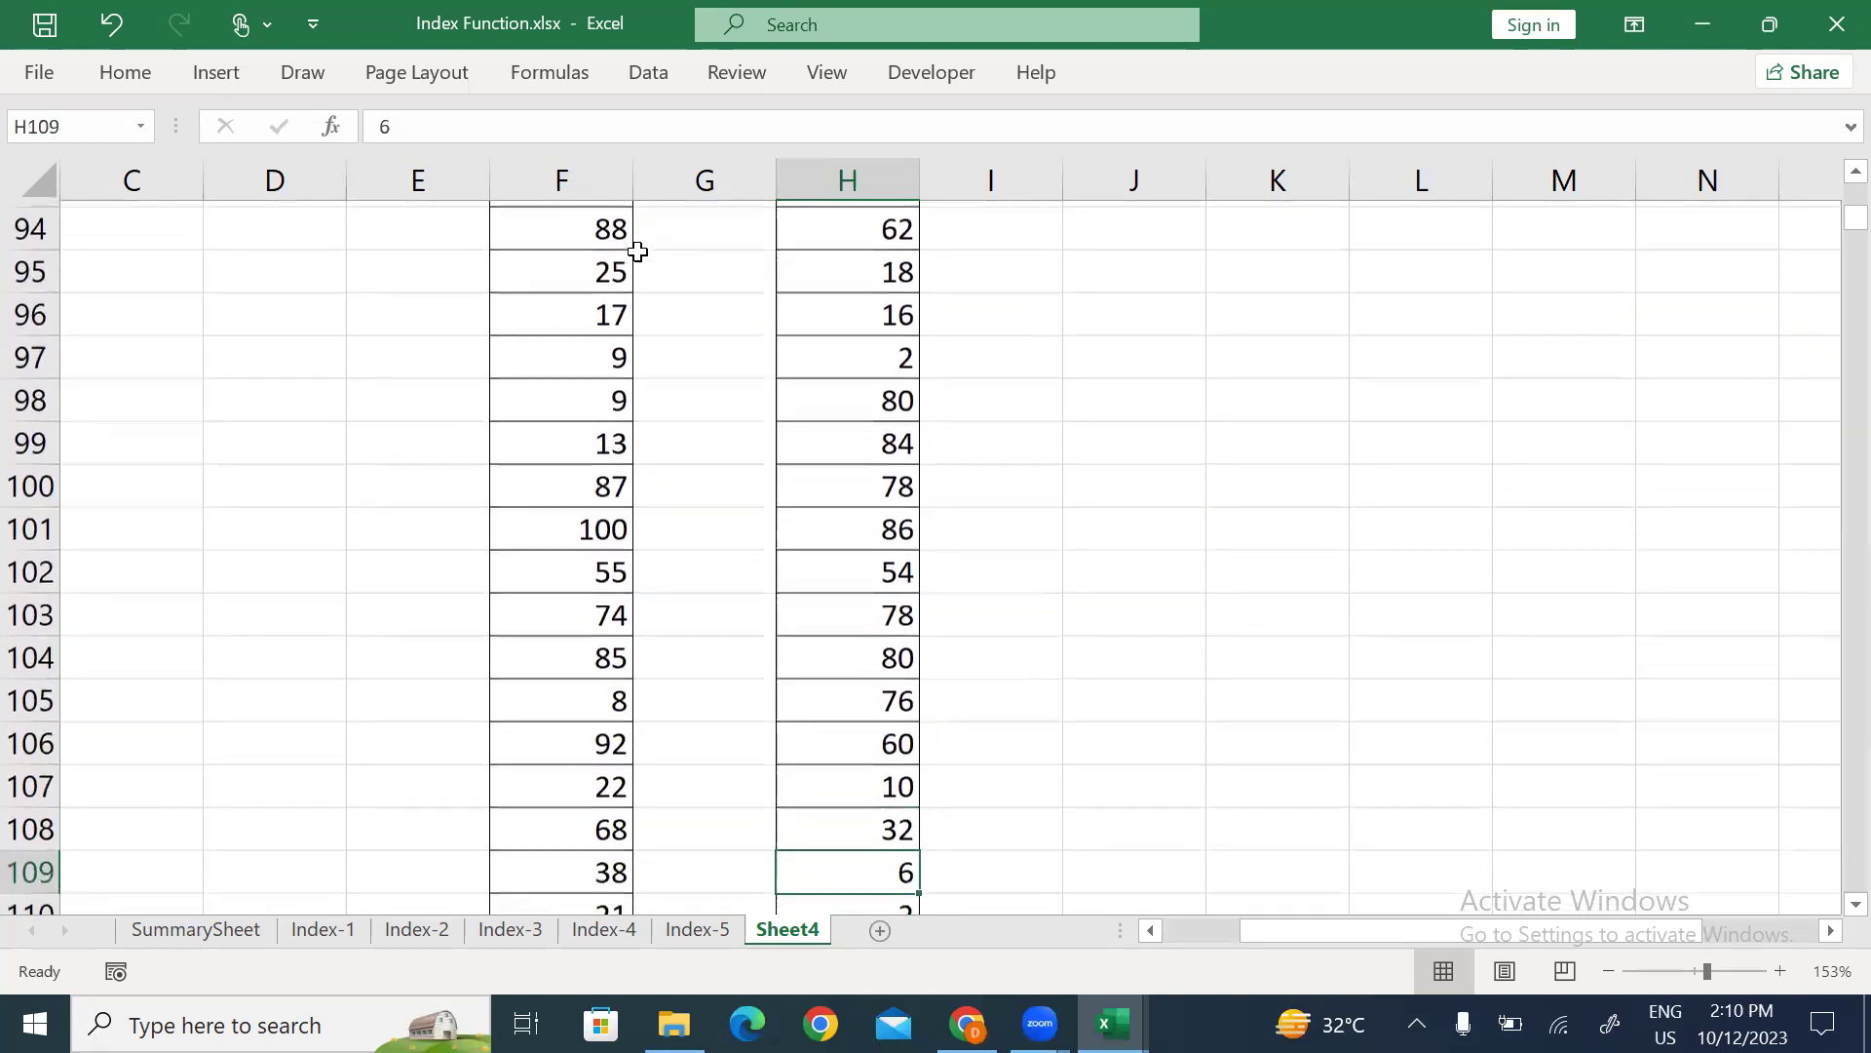
key(ctrl+Down)
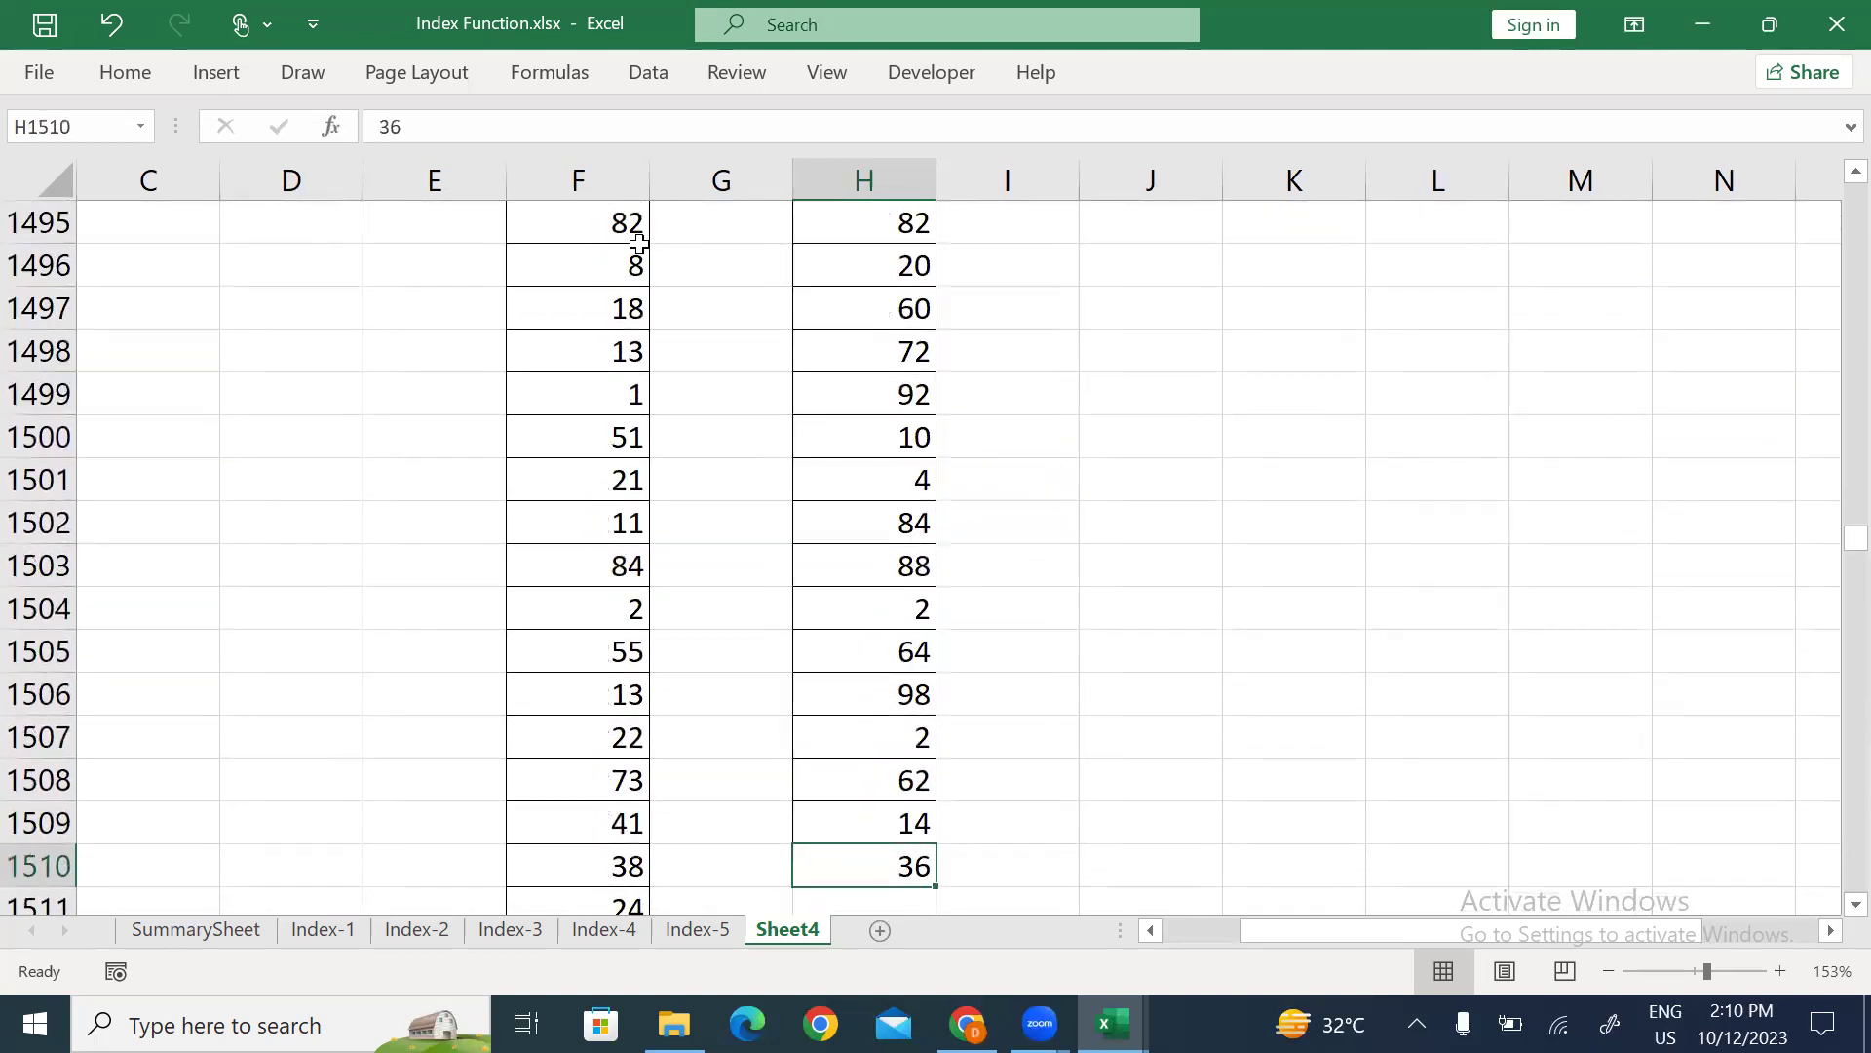
key(ctrl+Up)
key(Up)
key(Up)
key(Up)
key(Left)
key(Left)
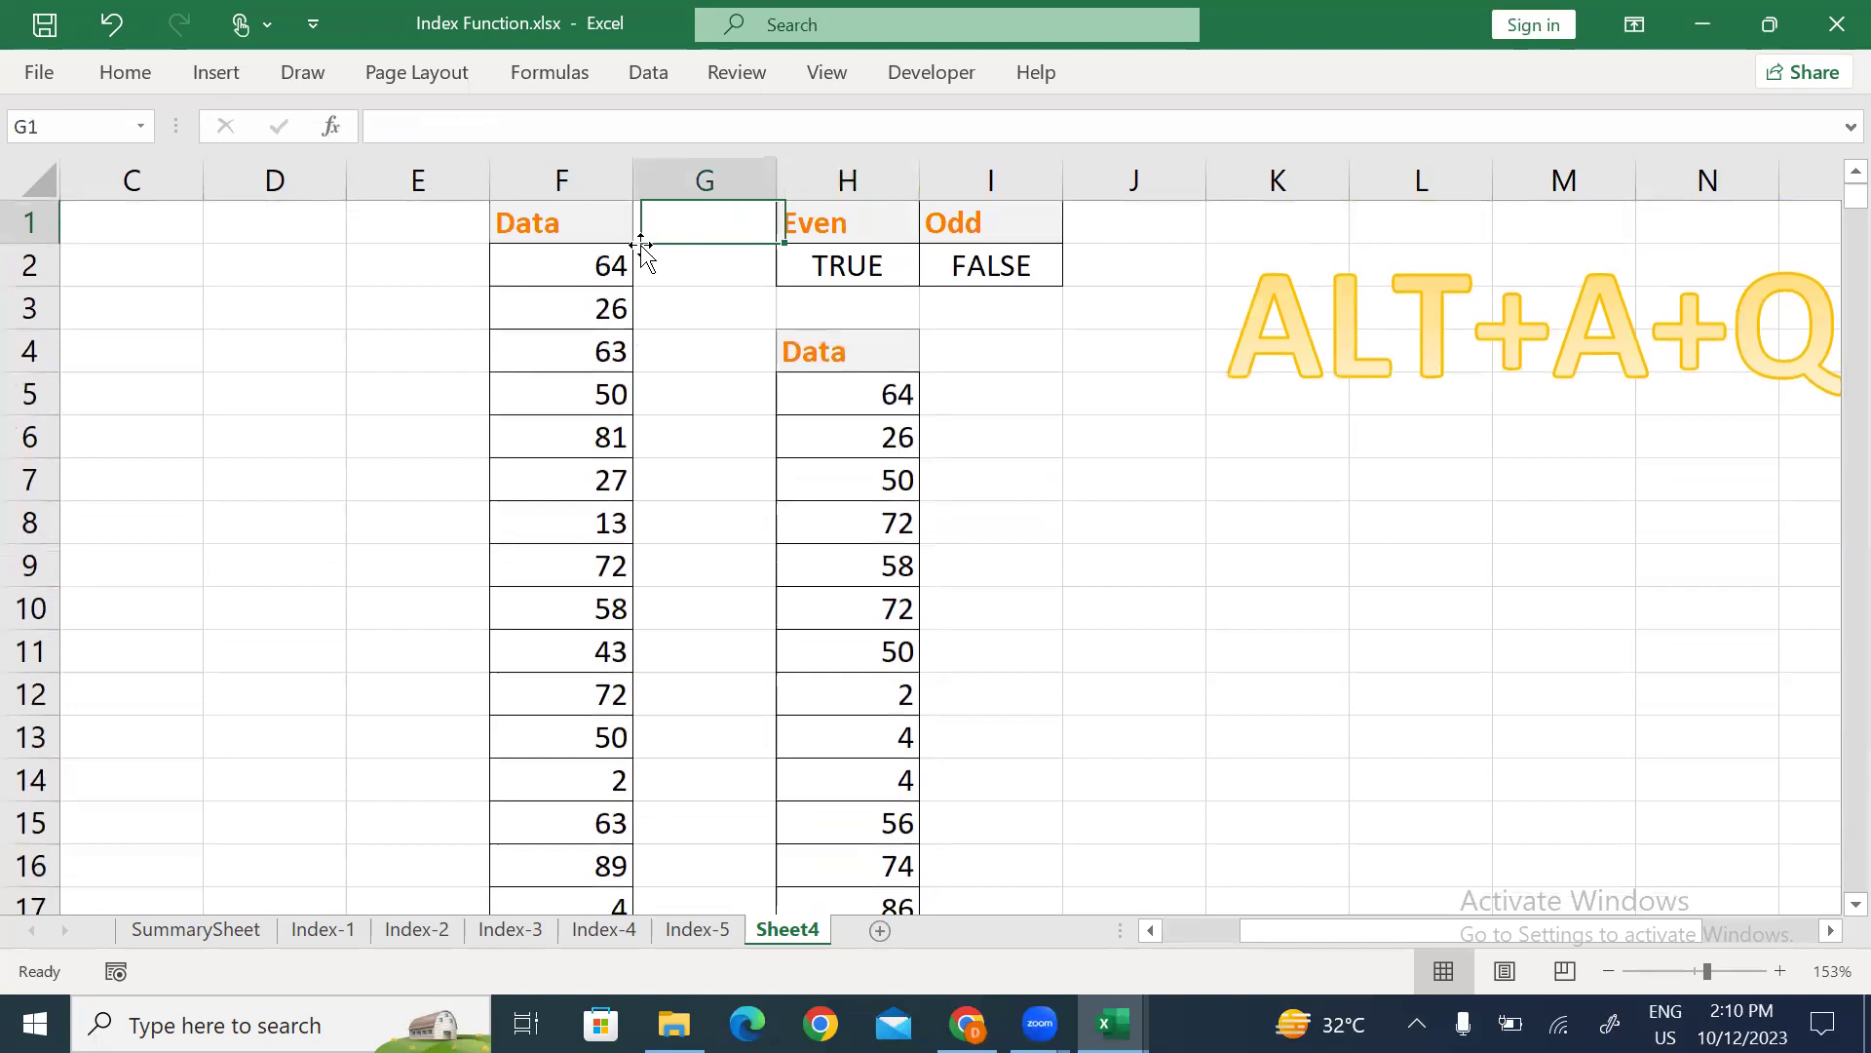
Run an Advanced Filter on F1:F3000 with criteria range I1:I2, copying the odd numbers to I4.
key(Down)
key(Down)
key(Down)
key(Down)
key(alt+a)
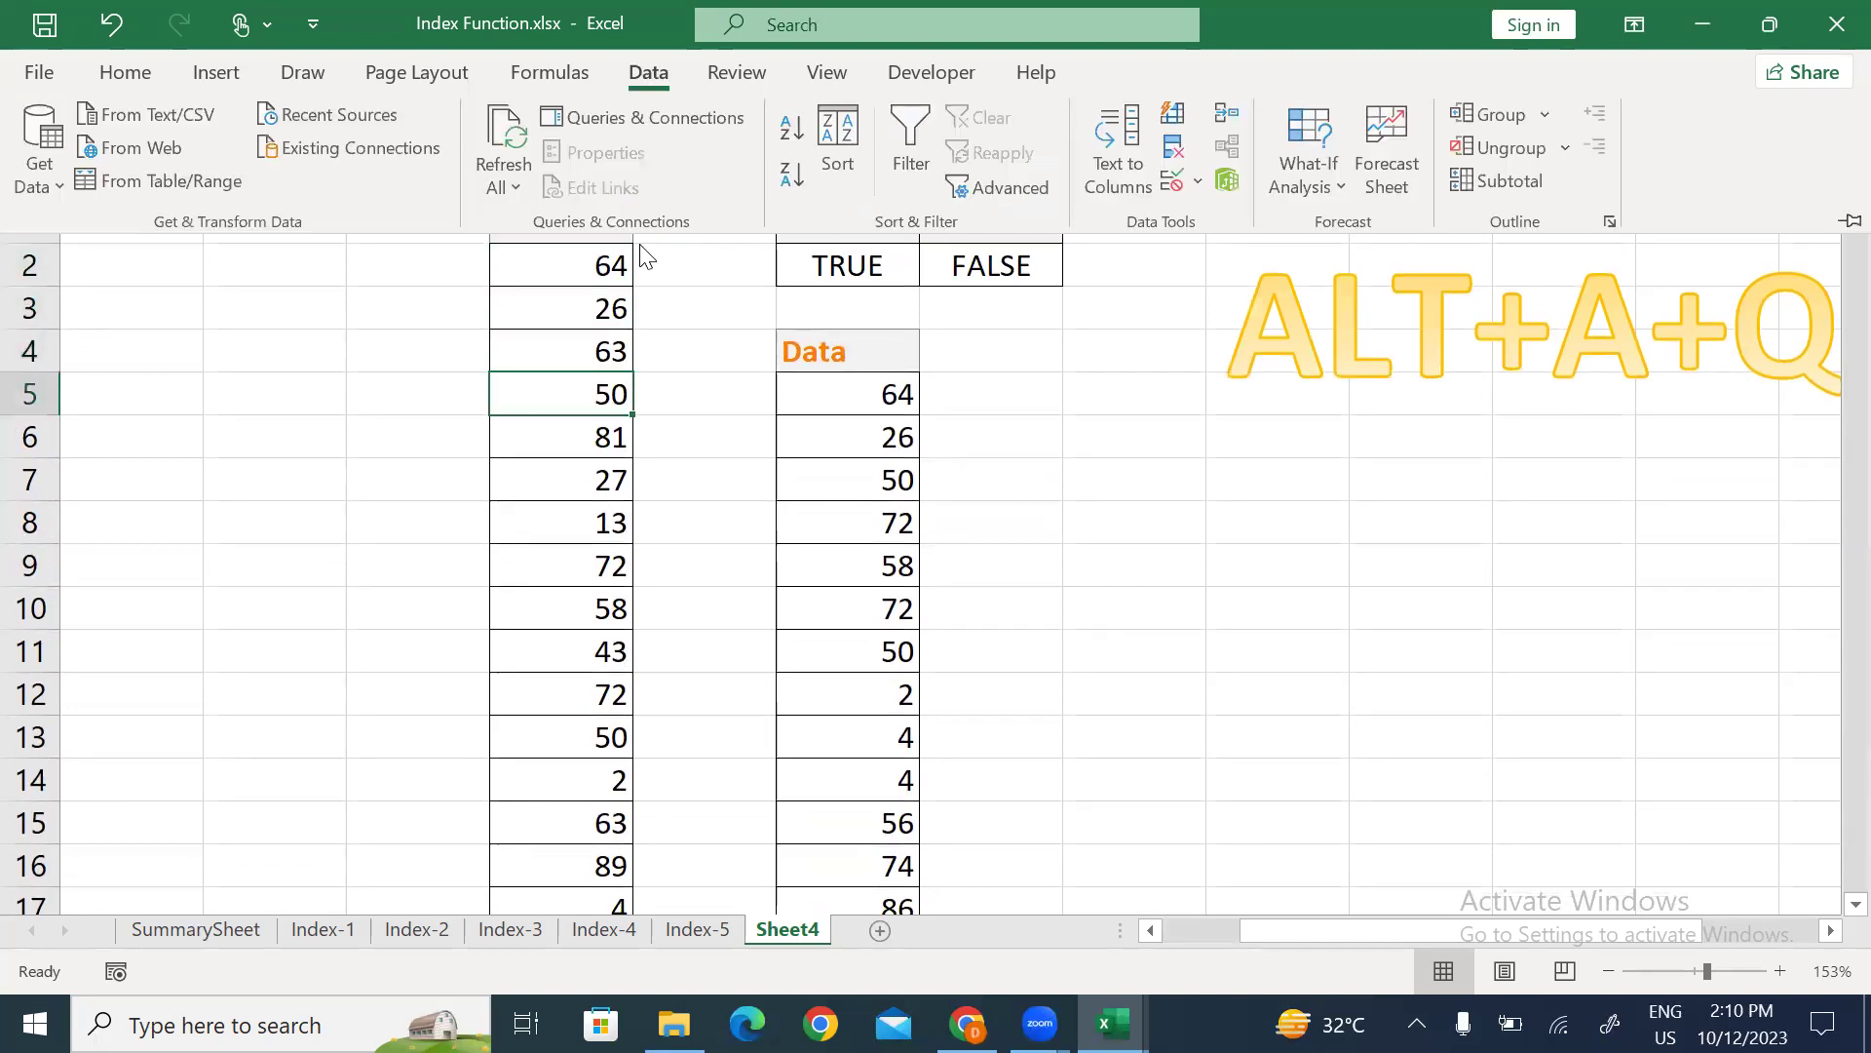
key(q)
click(341, 322)
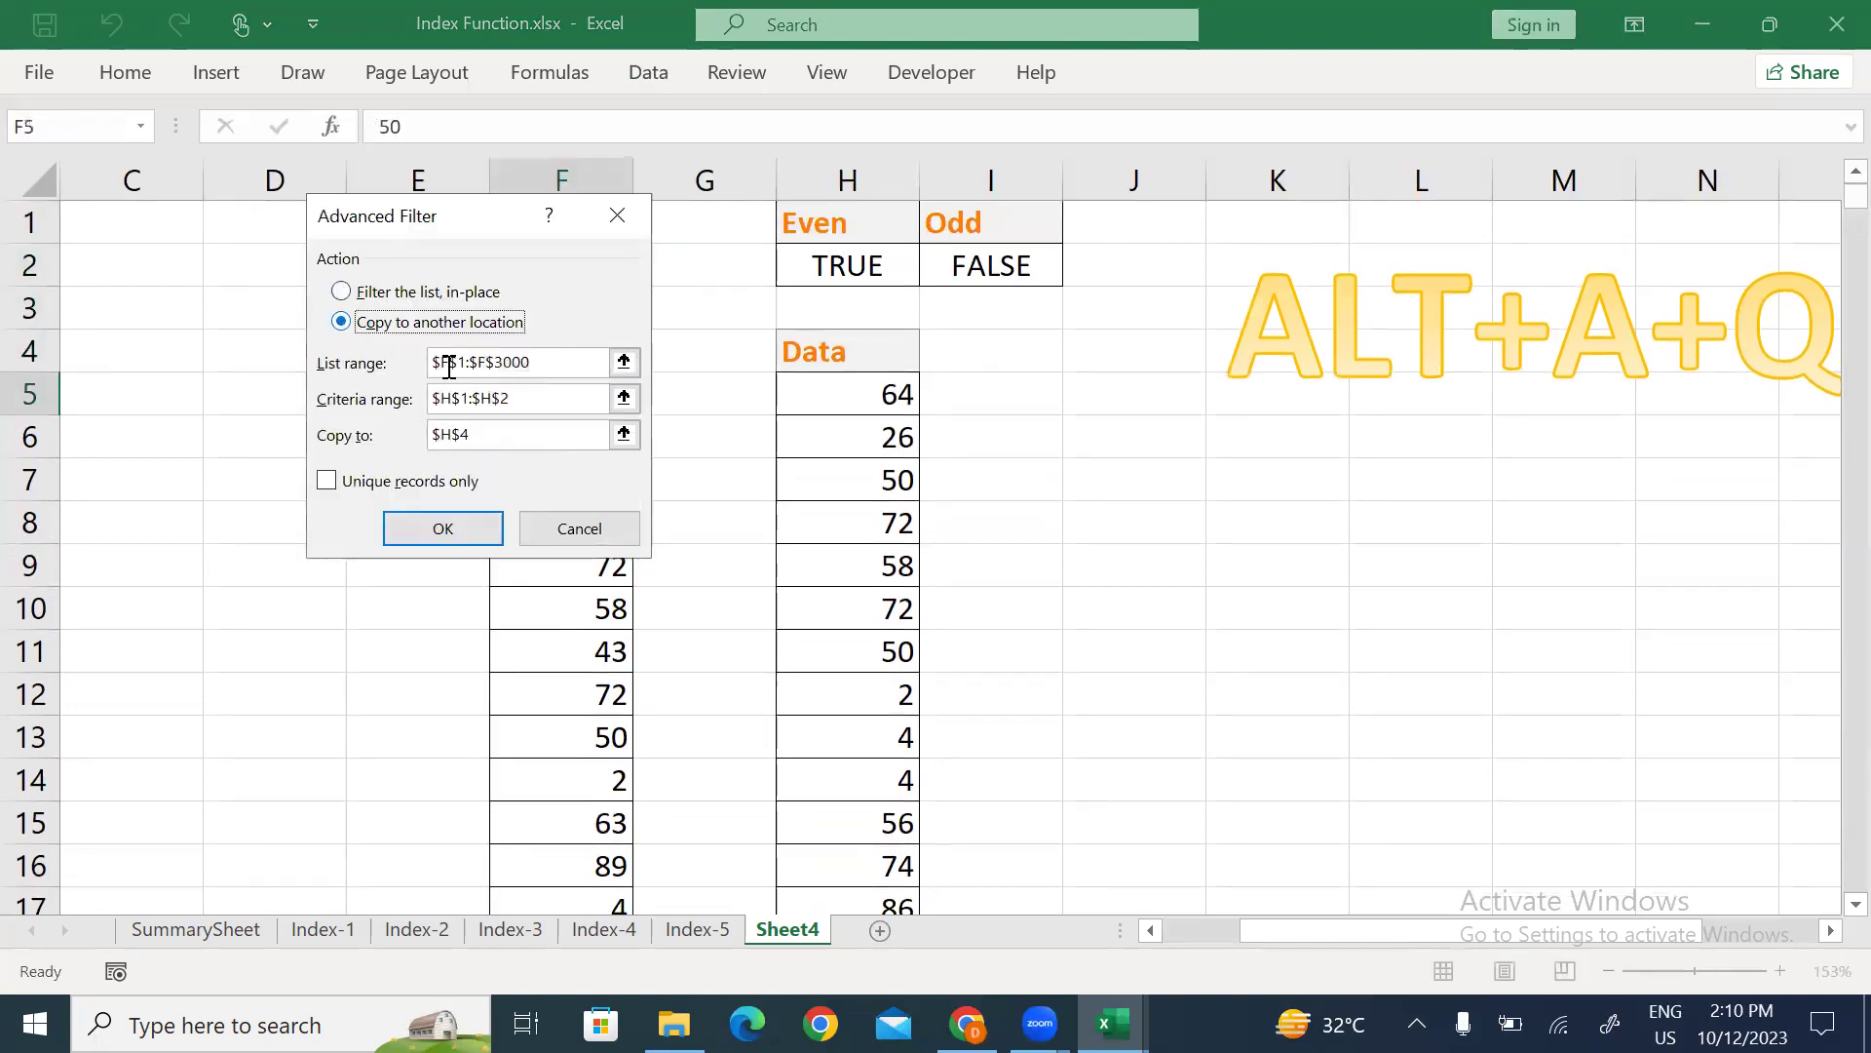
click(623, 398)
drag(1007, 219, 1006, 256)
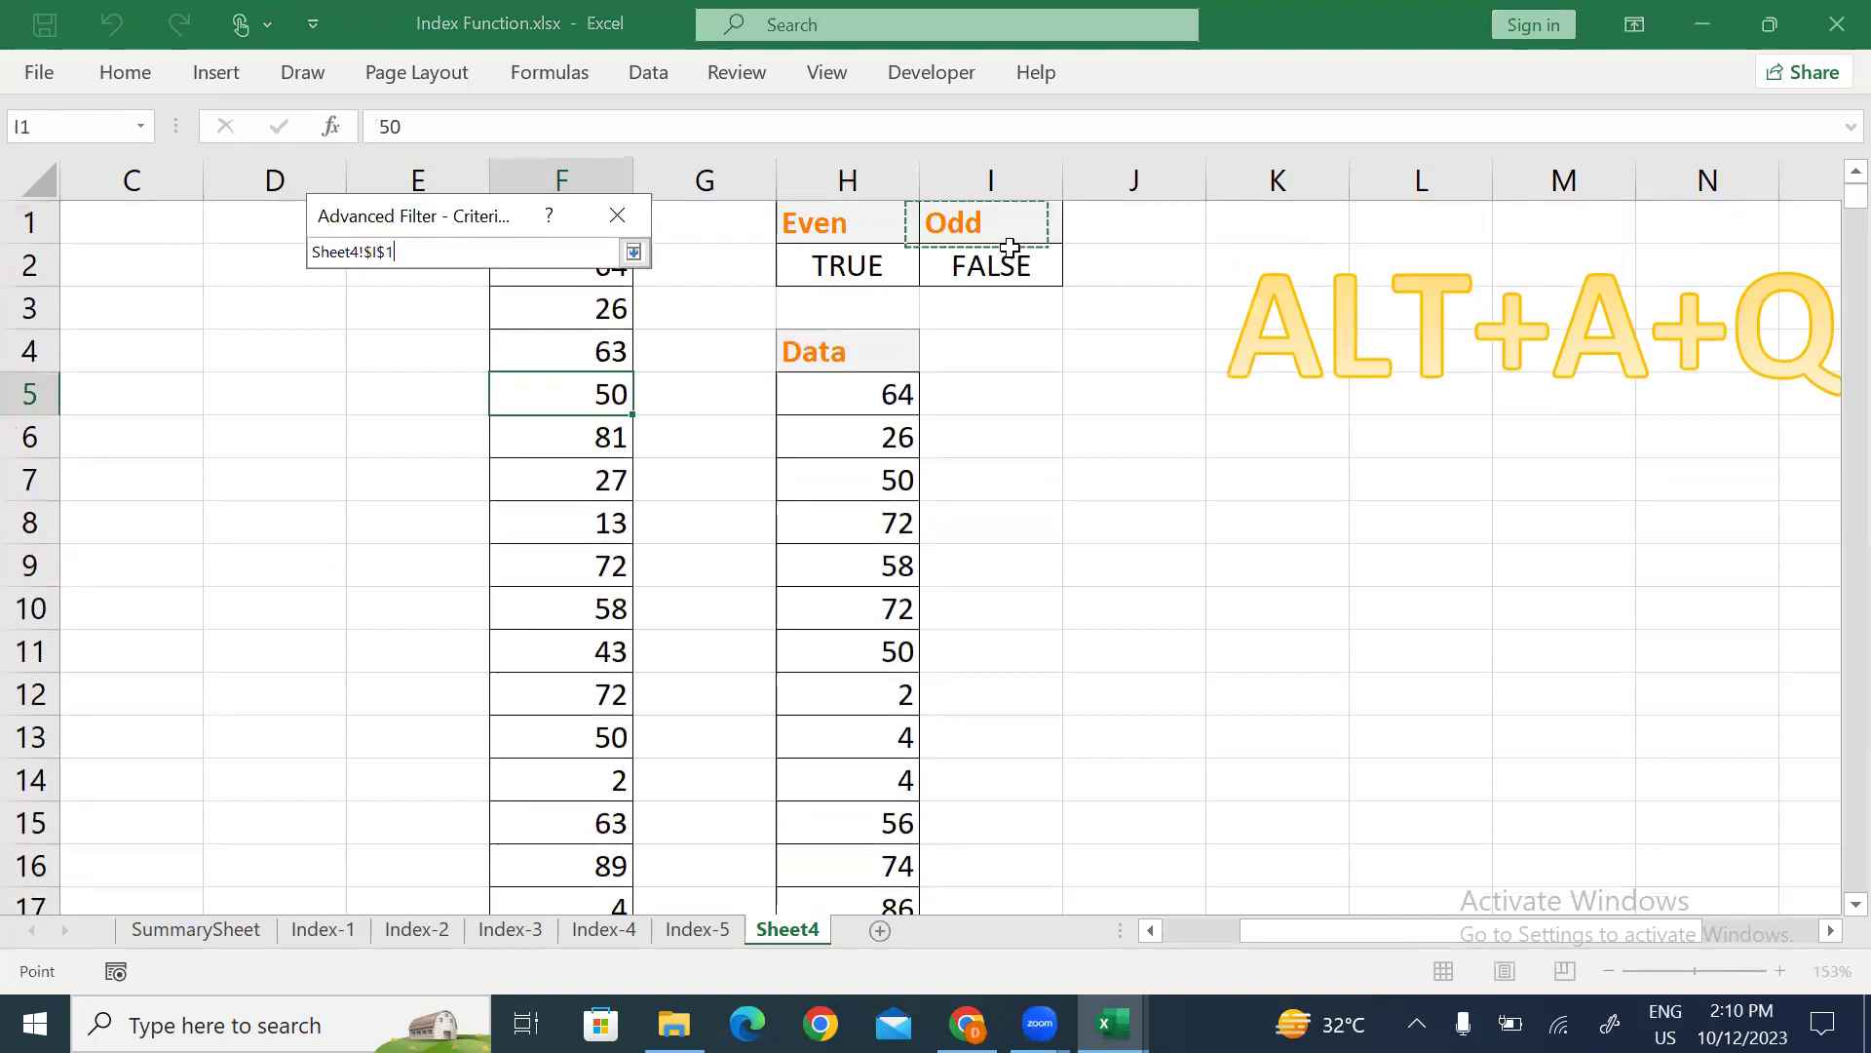
click(634, 252)
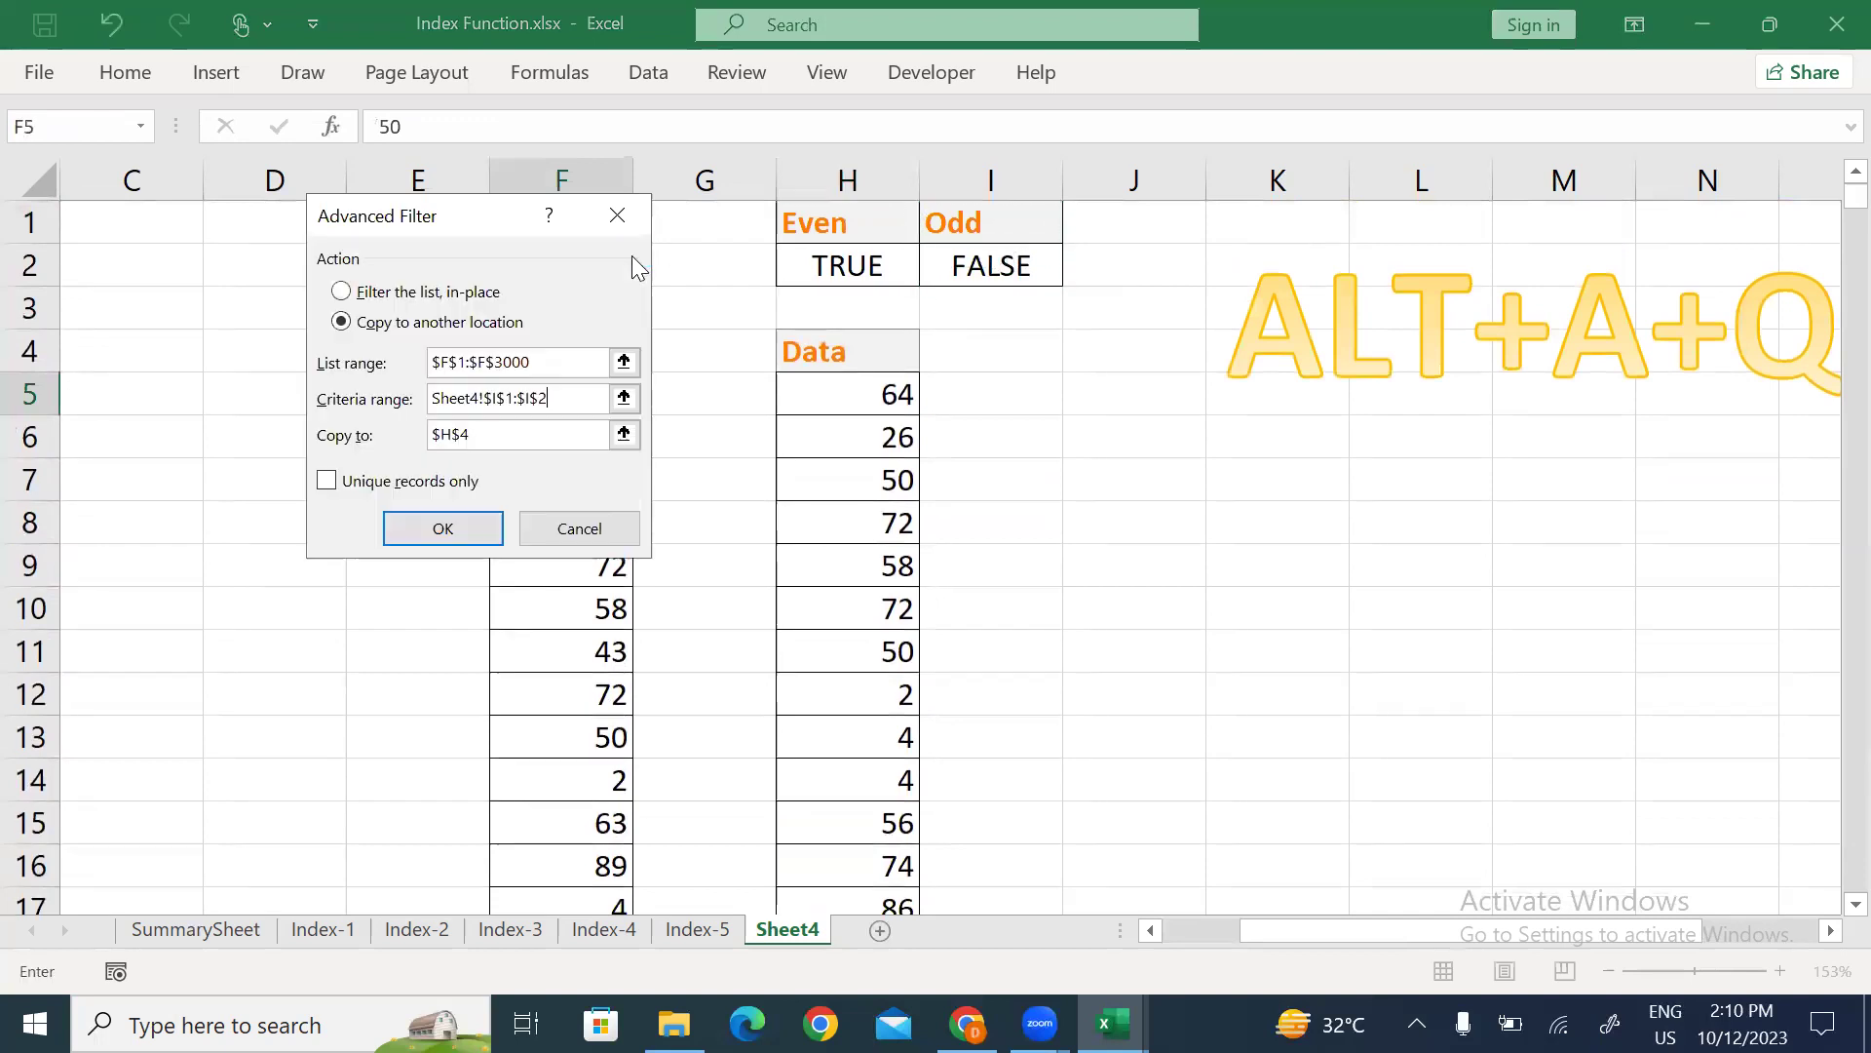
click(624, 434)
click(994, 341)
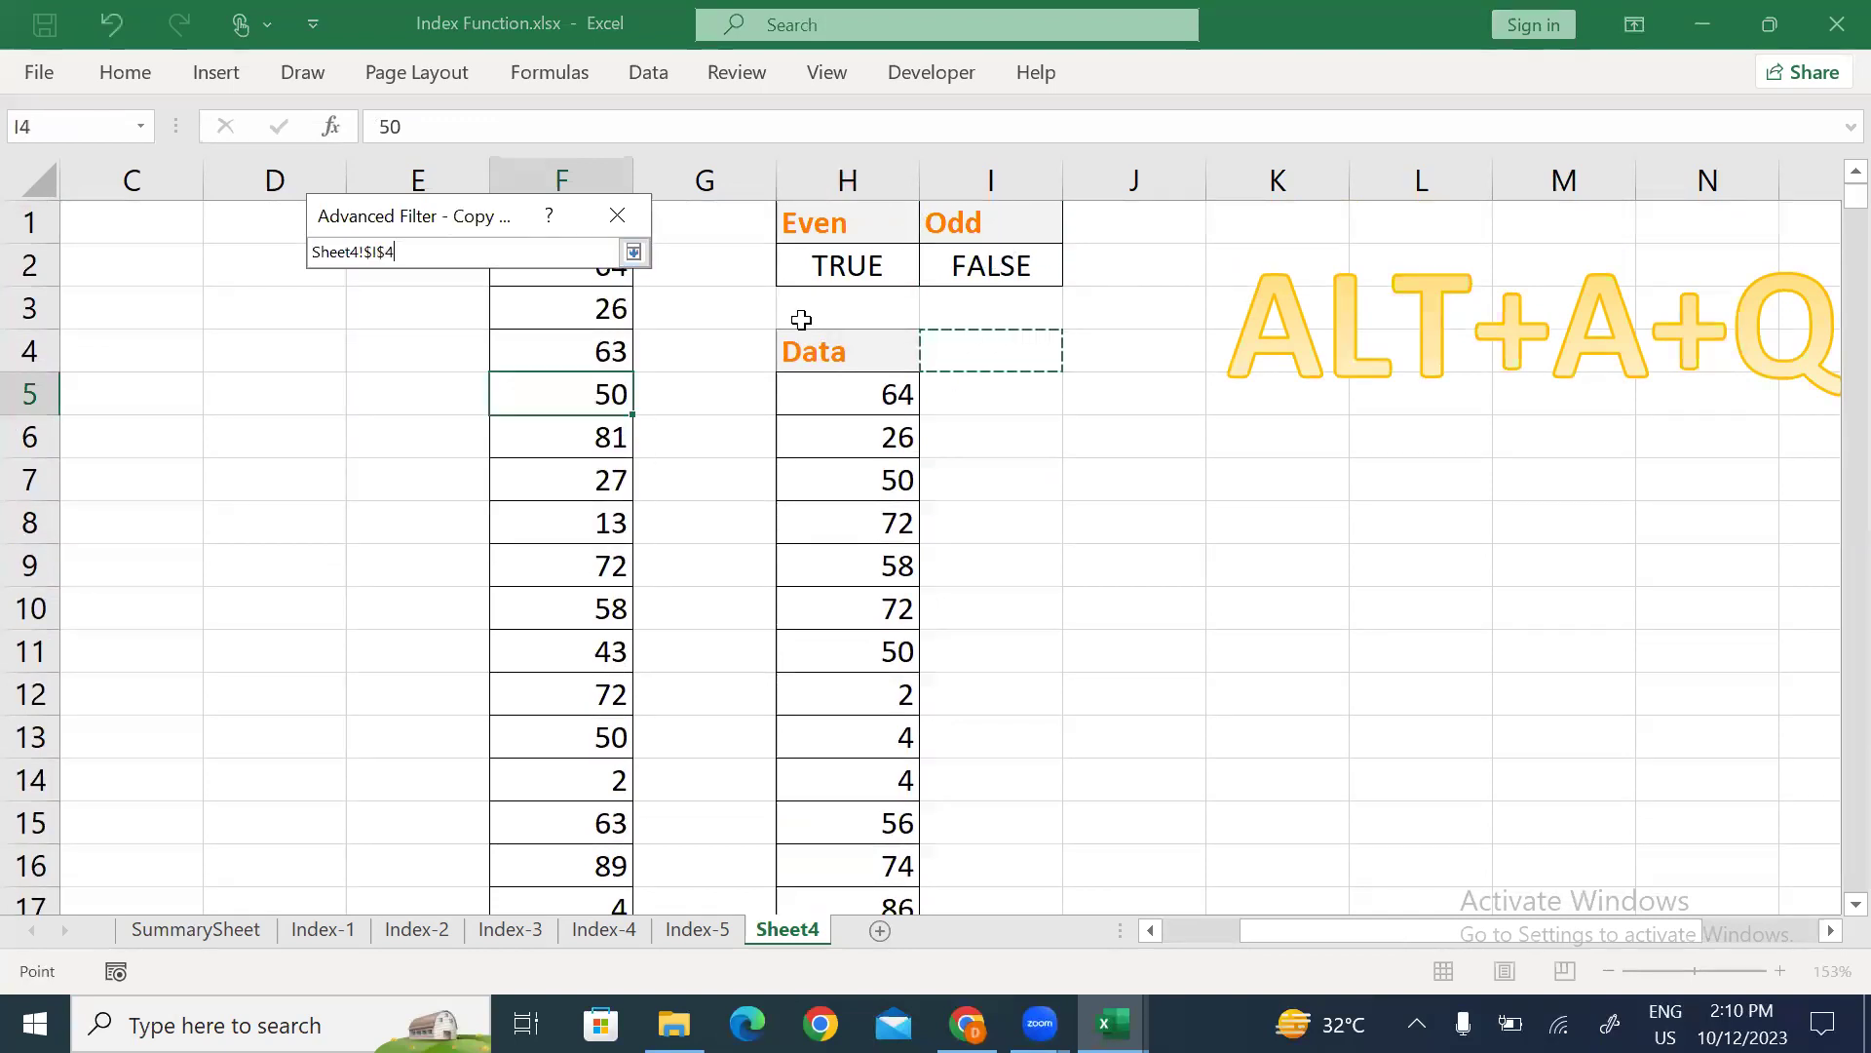
click(633, 253)
click(444, 528)
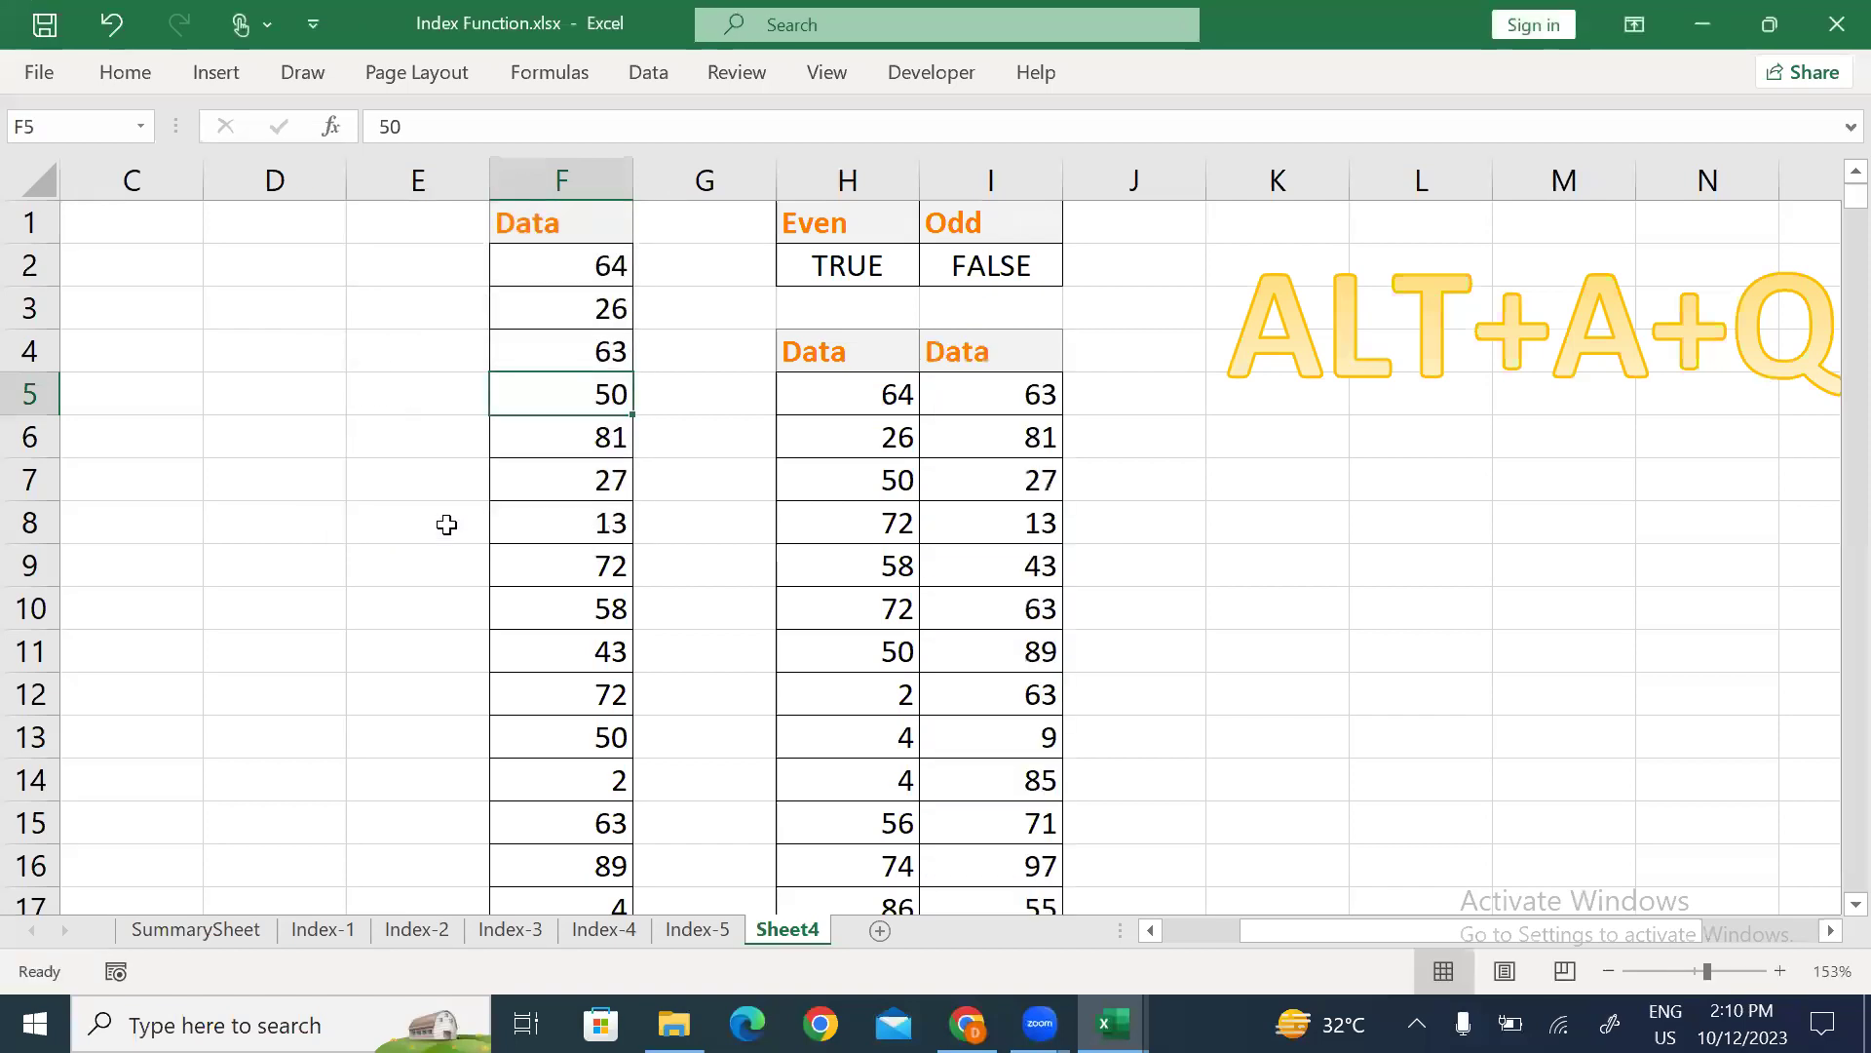
Examine the extracted odd numbers in column I down to the last row and return to the top of the sheet.
click(990, 419)
click(986, 393)
key(Down)
key(Down)
key(Down)
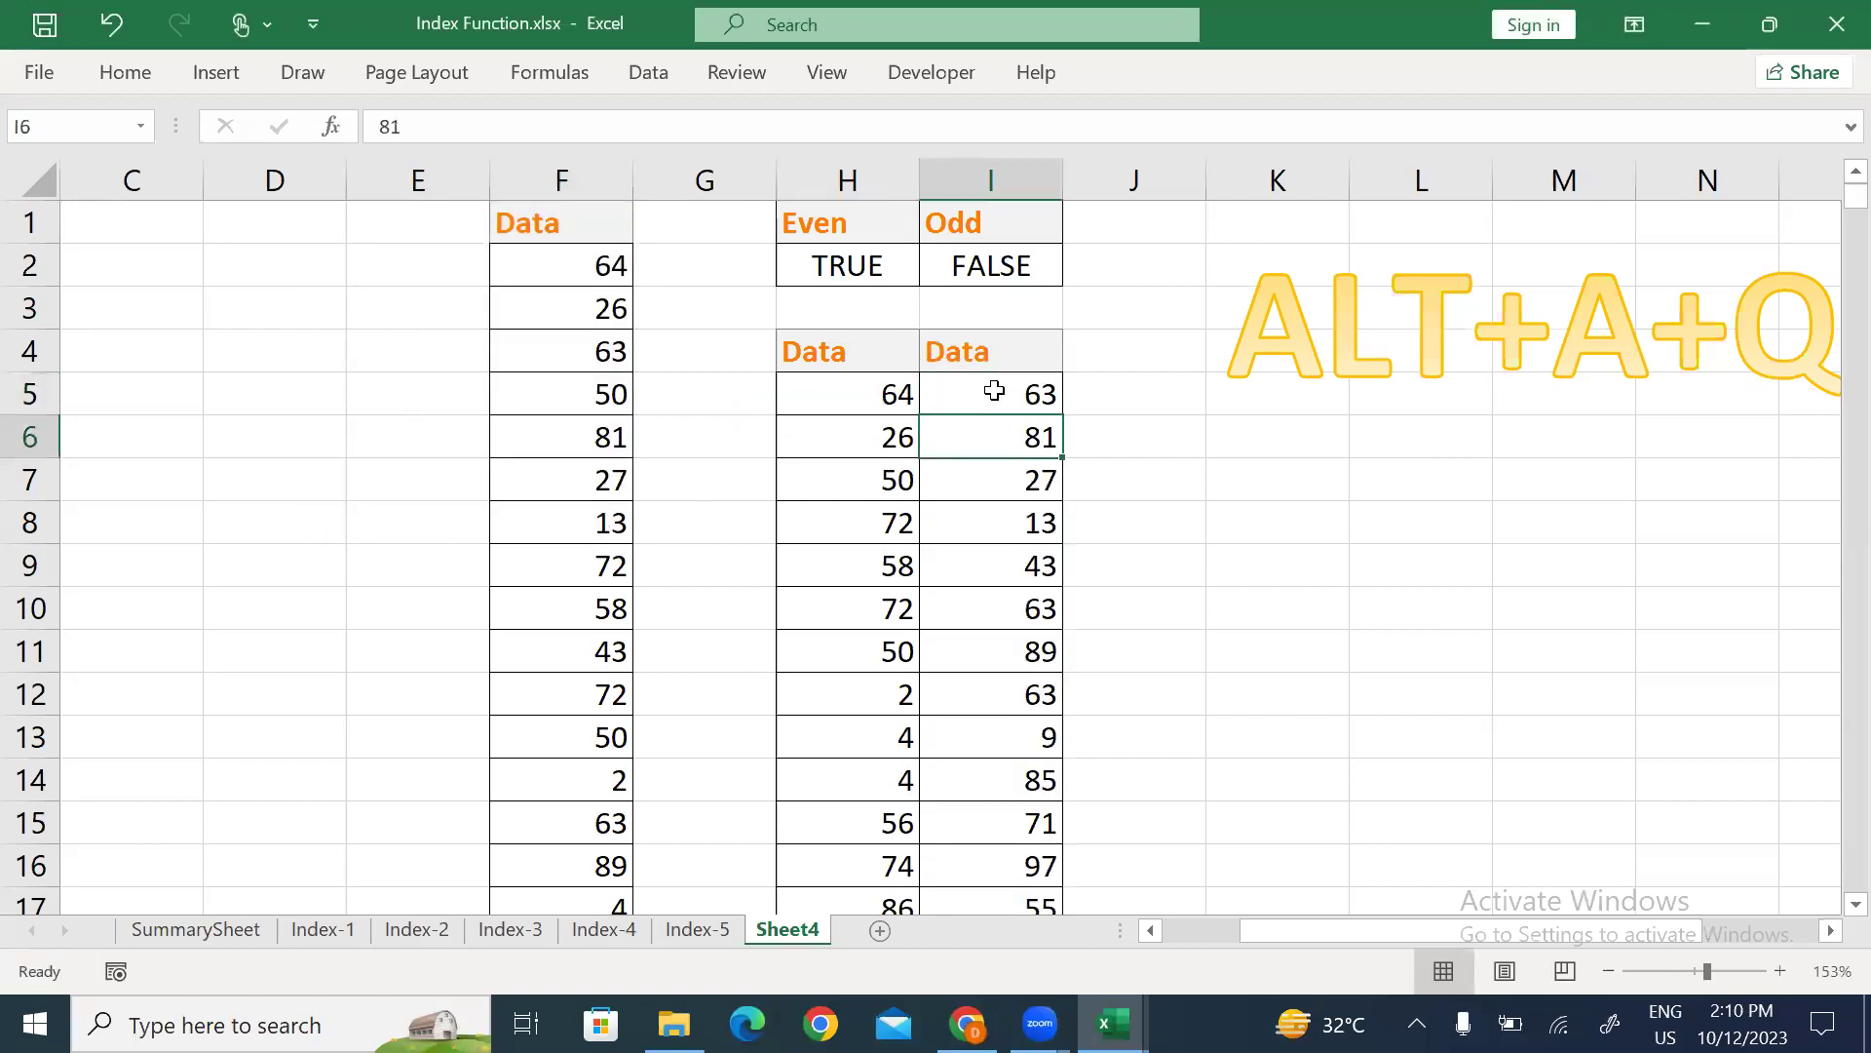
key(Down)
key(Down)
key(Down)
key(Down)
key(Down)
key(Down)
key(Down)
key(Down)
key(Down)
key(Down)
key(Down)
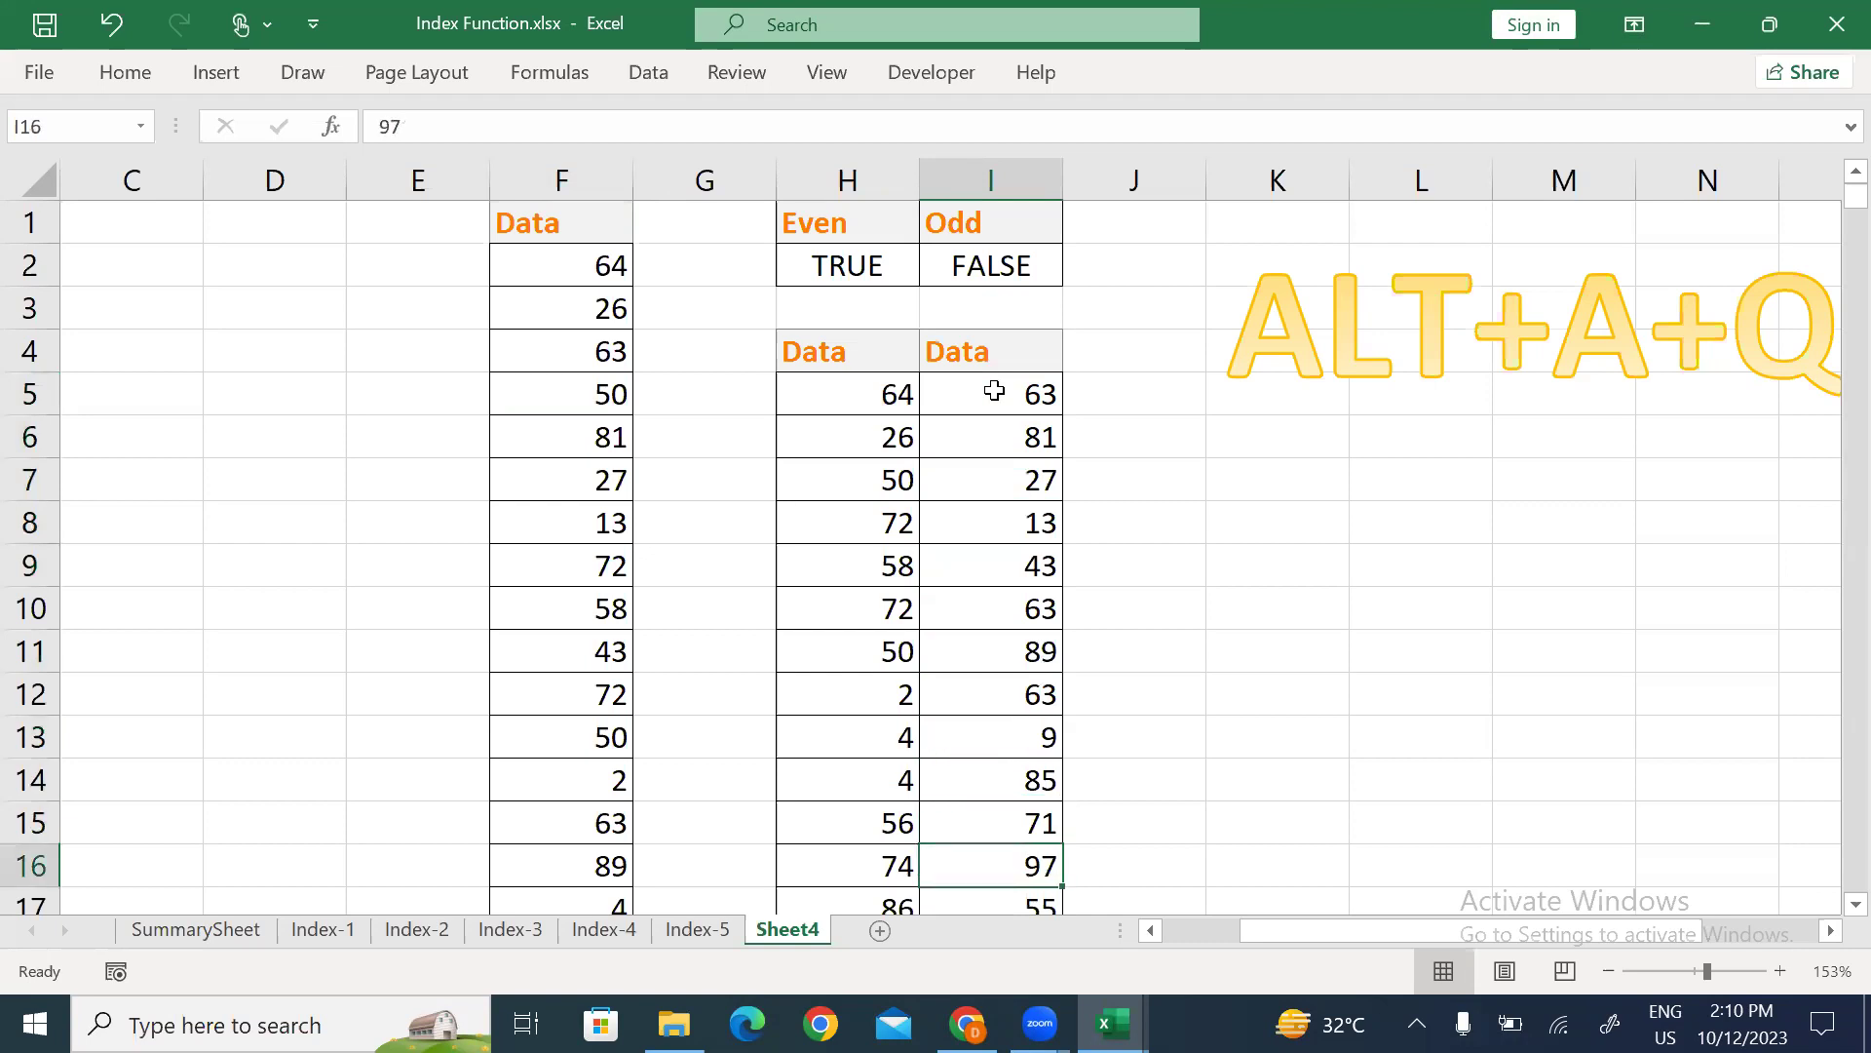
key(Down)
key(Down)
key(Down)
key(Down)
key(Down)
key(Down)
key(Down)
key(Down)
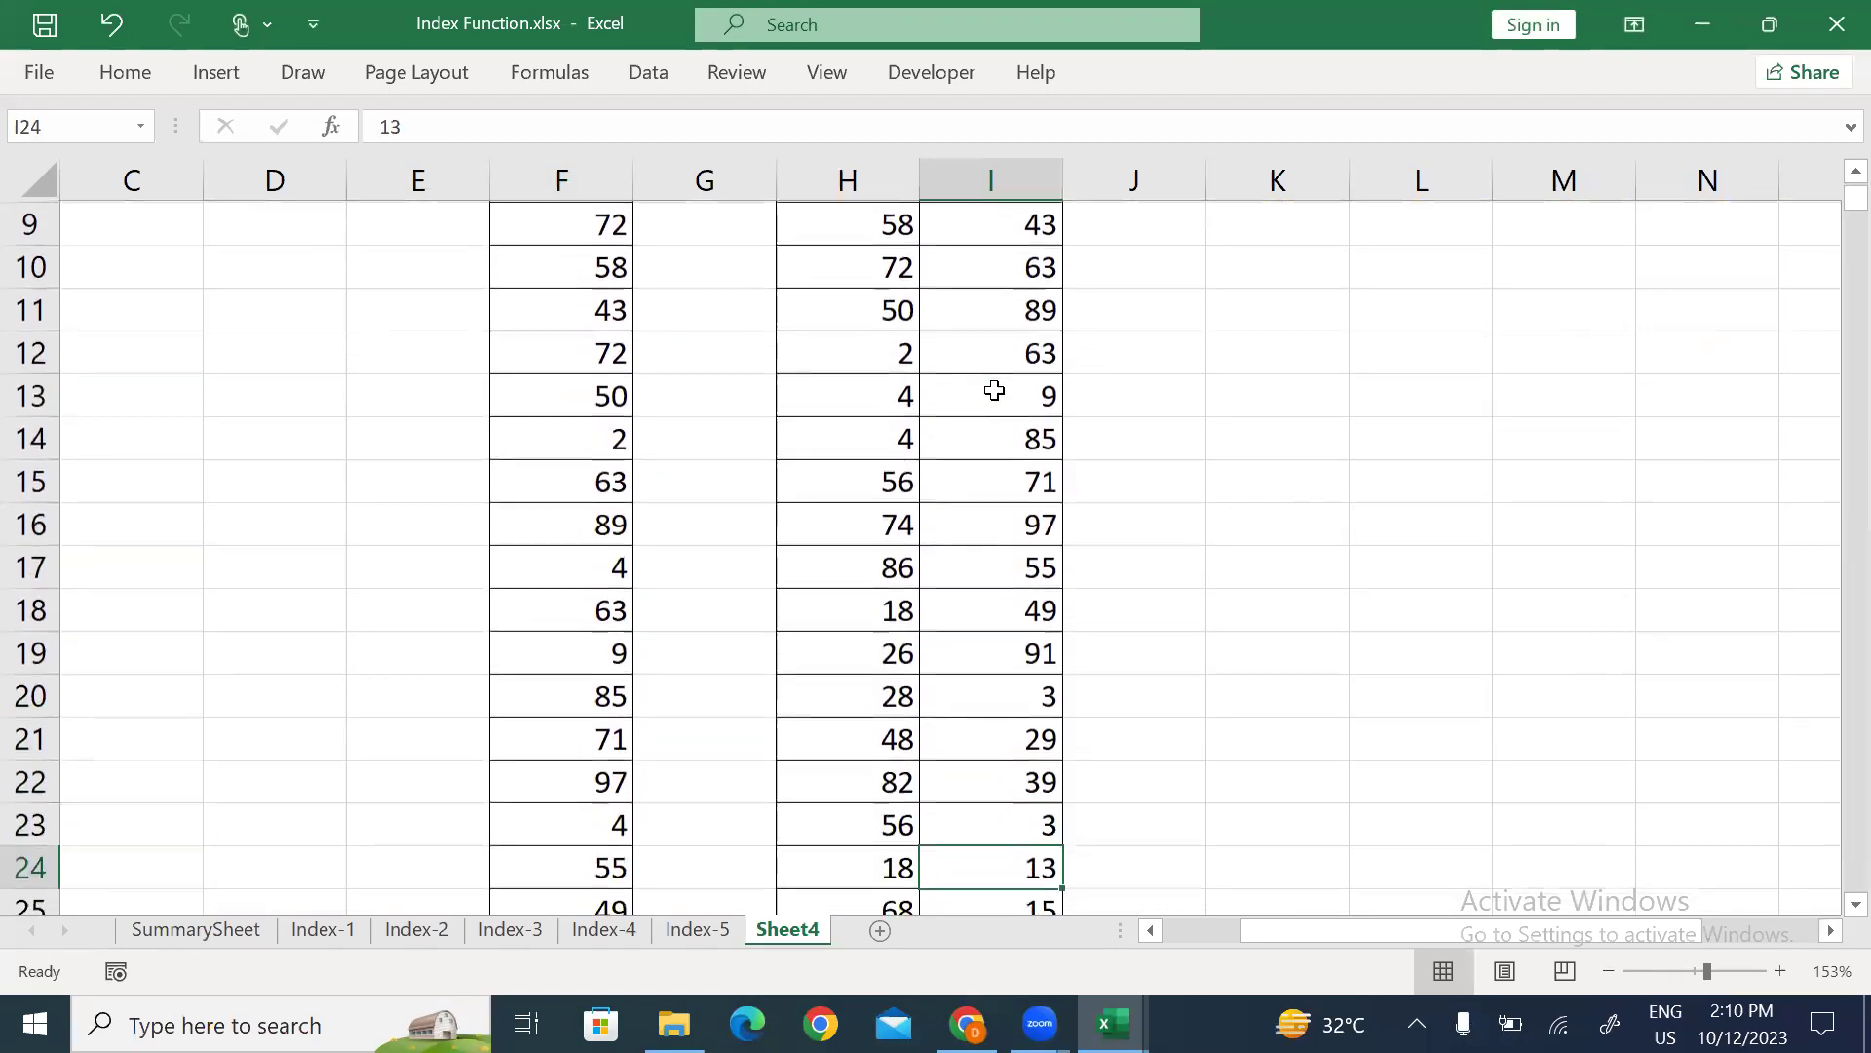
key(Down)
key(Down)
key(Down)
key(Down)
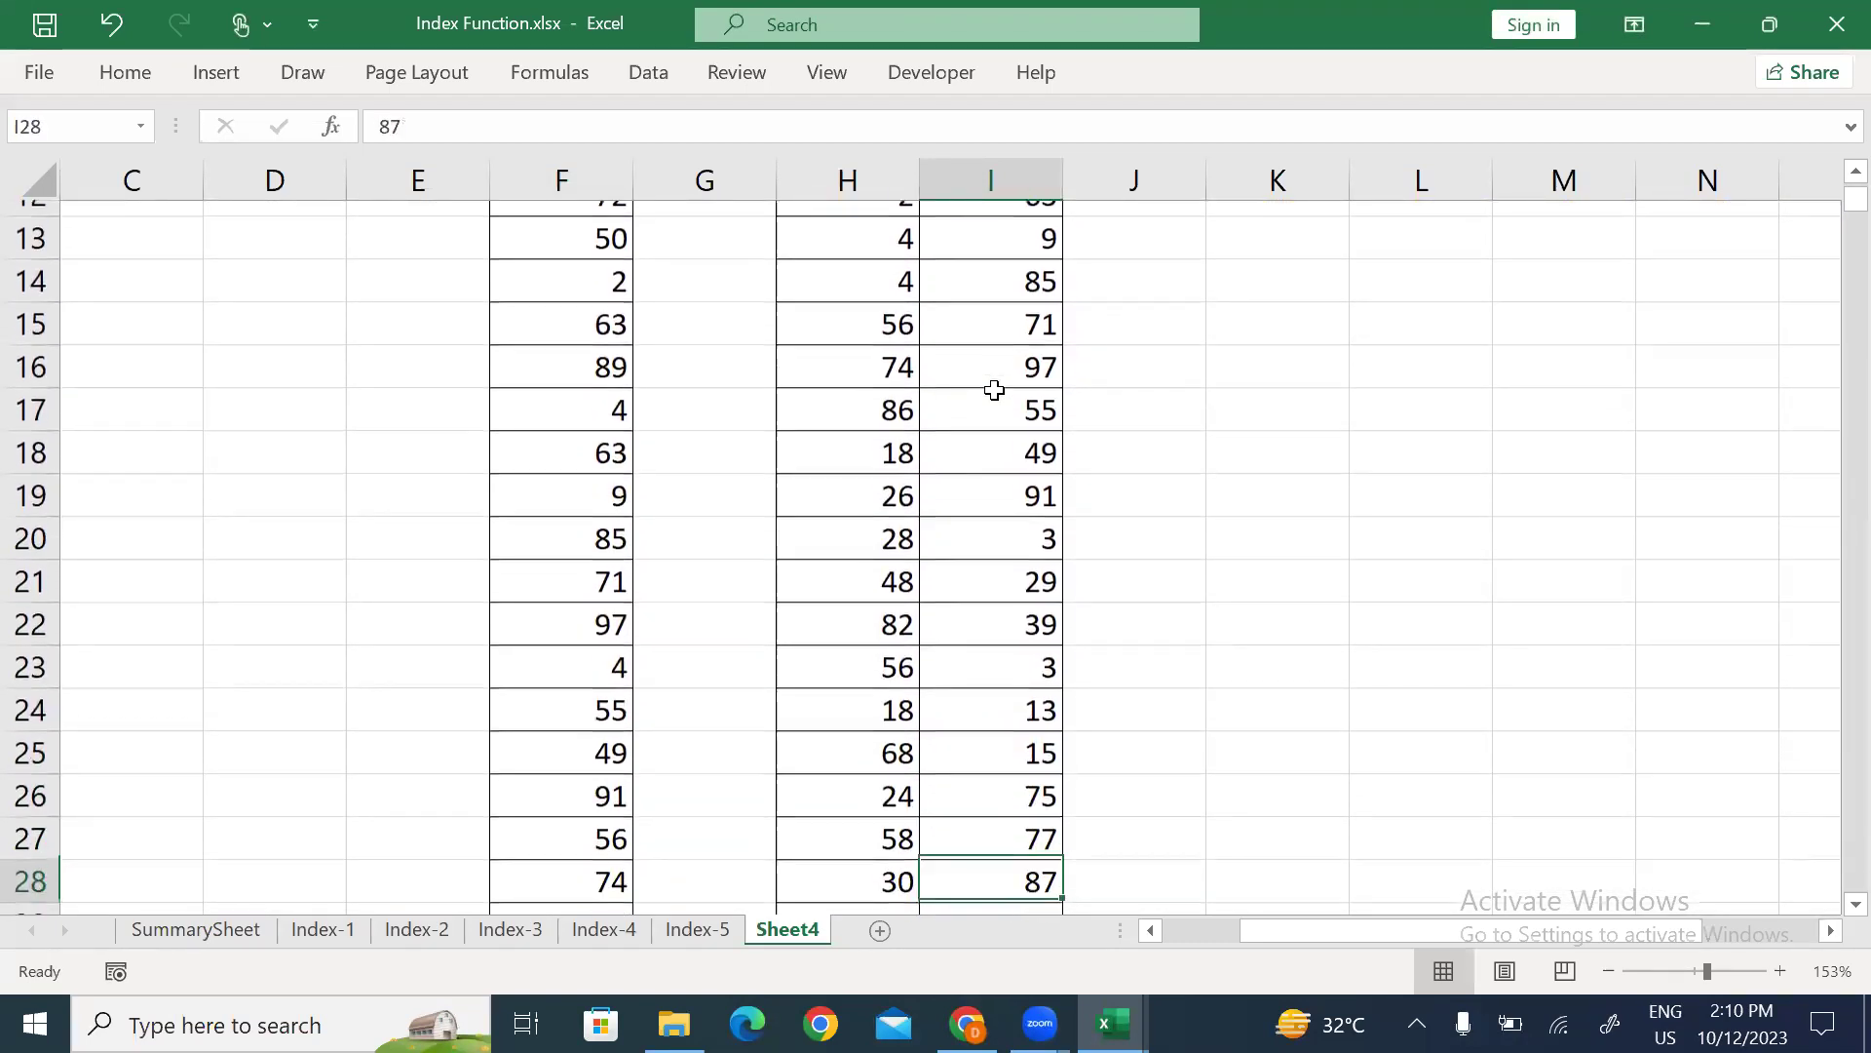
key(Down)
key(Down)
key(Down)
key(Down)
key(Down)
key(Down)
key(Down)
key(Down)
key(Down)
key(Down)
key(Down)
key(Down)
key(Down)
key(Down)
key(Down)
key(Down)
key(Down)
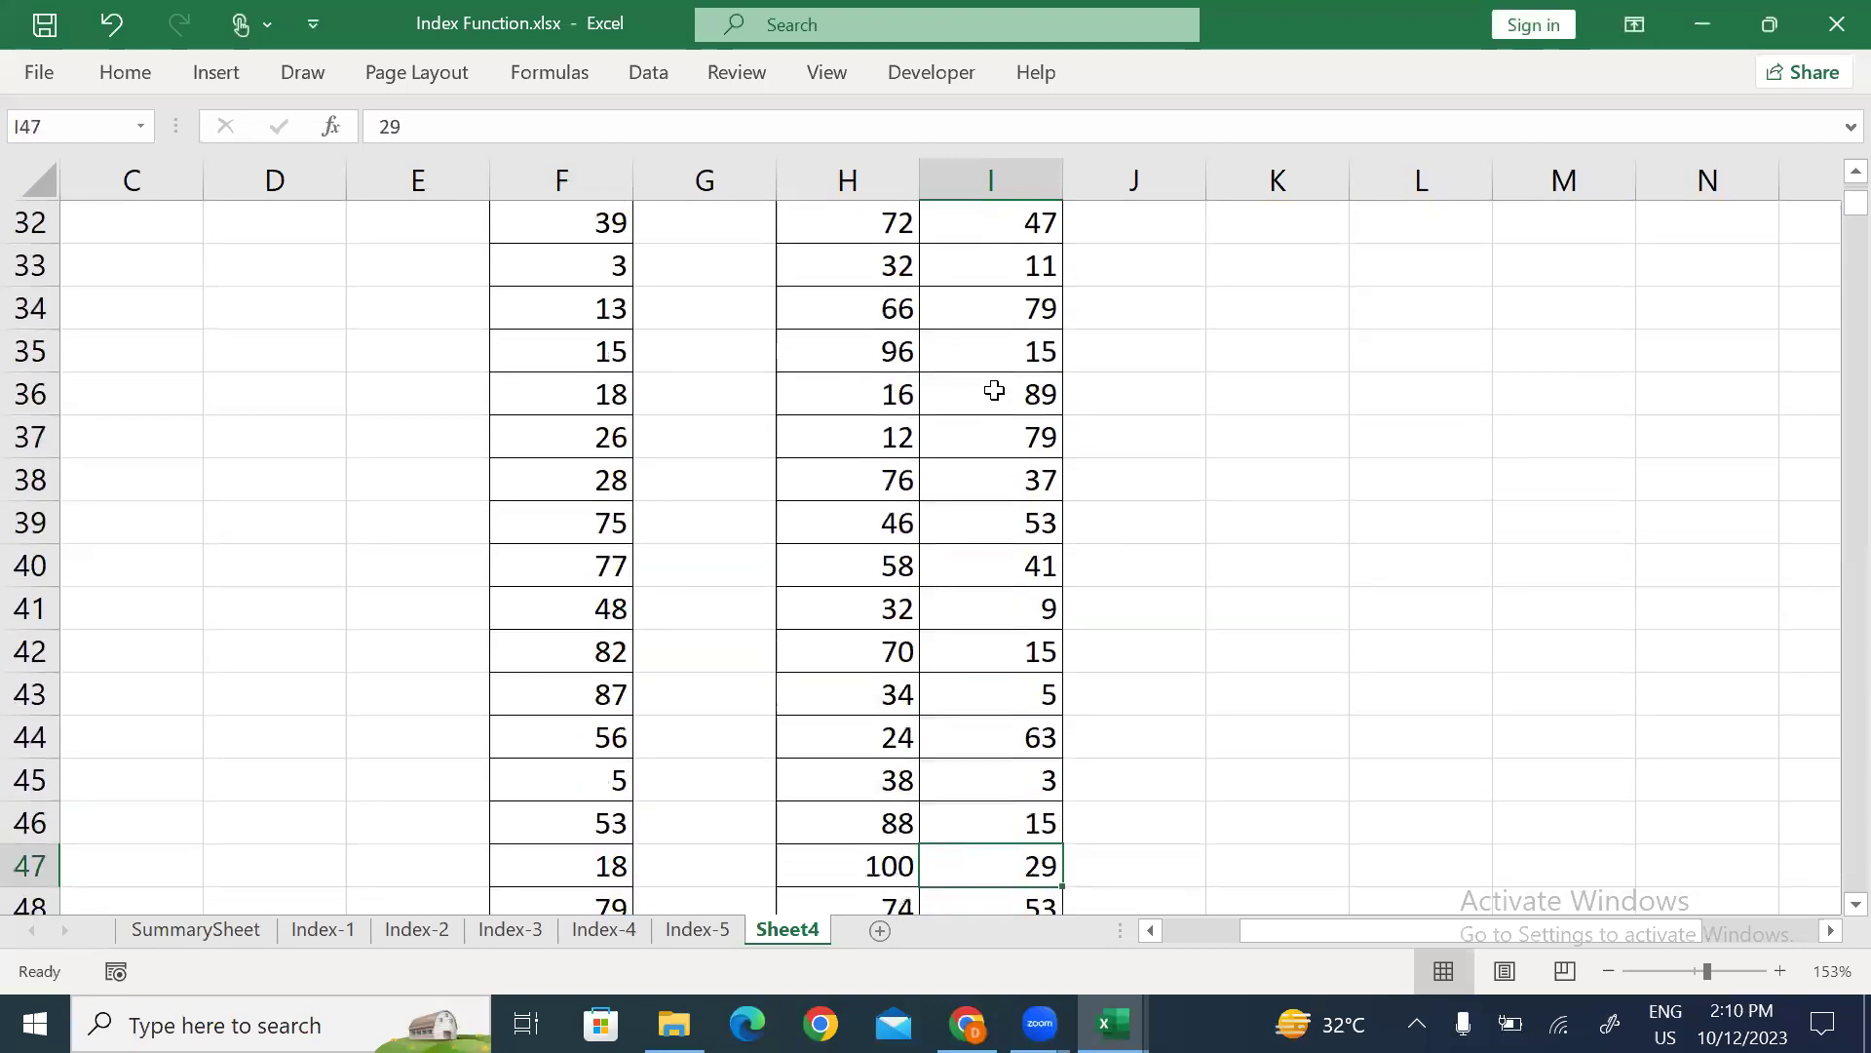
key(Down)
key(Down)
key(Down)
key(Down)
key(Down)
key(Down)
key(Down)
key(Down)
key(Down)
key(Down)
key(Down)
key(Down)
key(Down)
key(Down)
key(Down)
key(Down)
key(Down)
key(Down)
key(Down)
key(Down)
key(ctrl+Down)
key(Down)
key(Down)
key(Down)
key(Down)
key(Down)
key(ctrl+Up)
key(ctrl+Up)
key(ctrl+Up)
key(ctrl+Up)
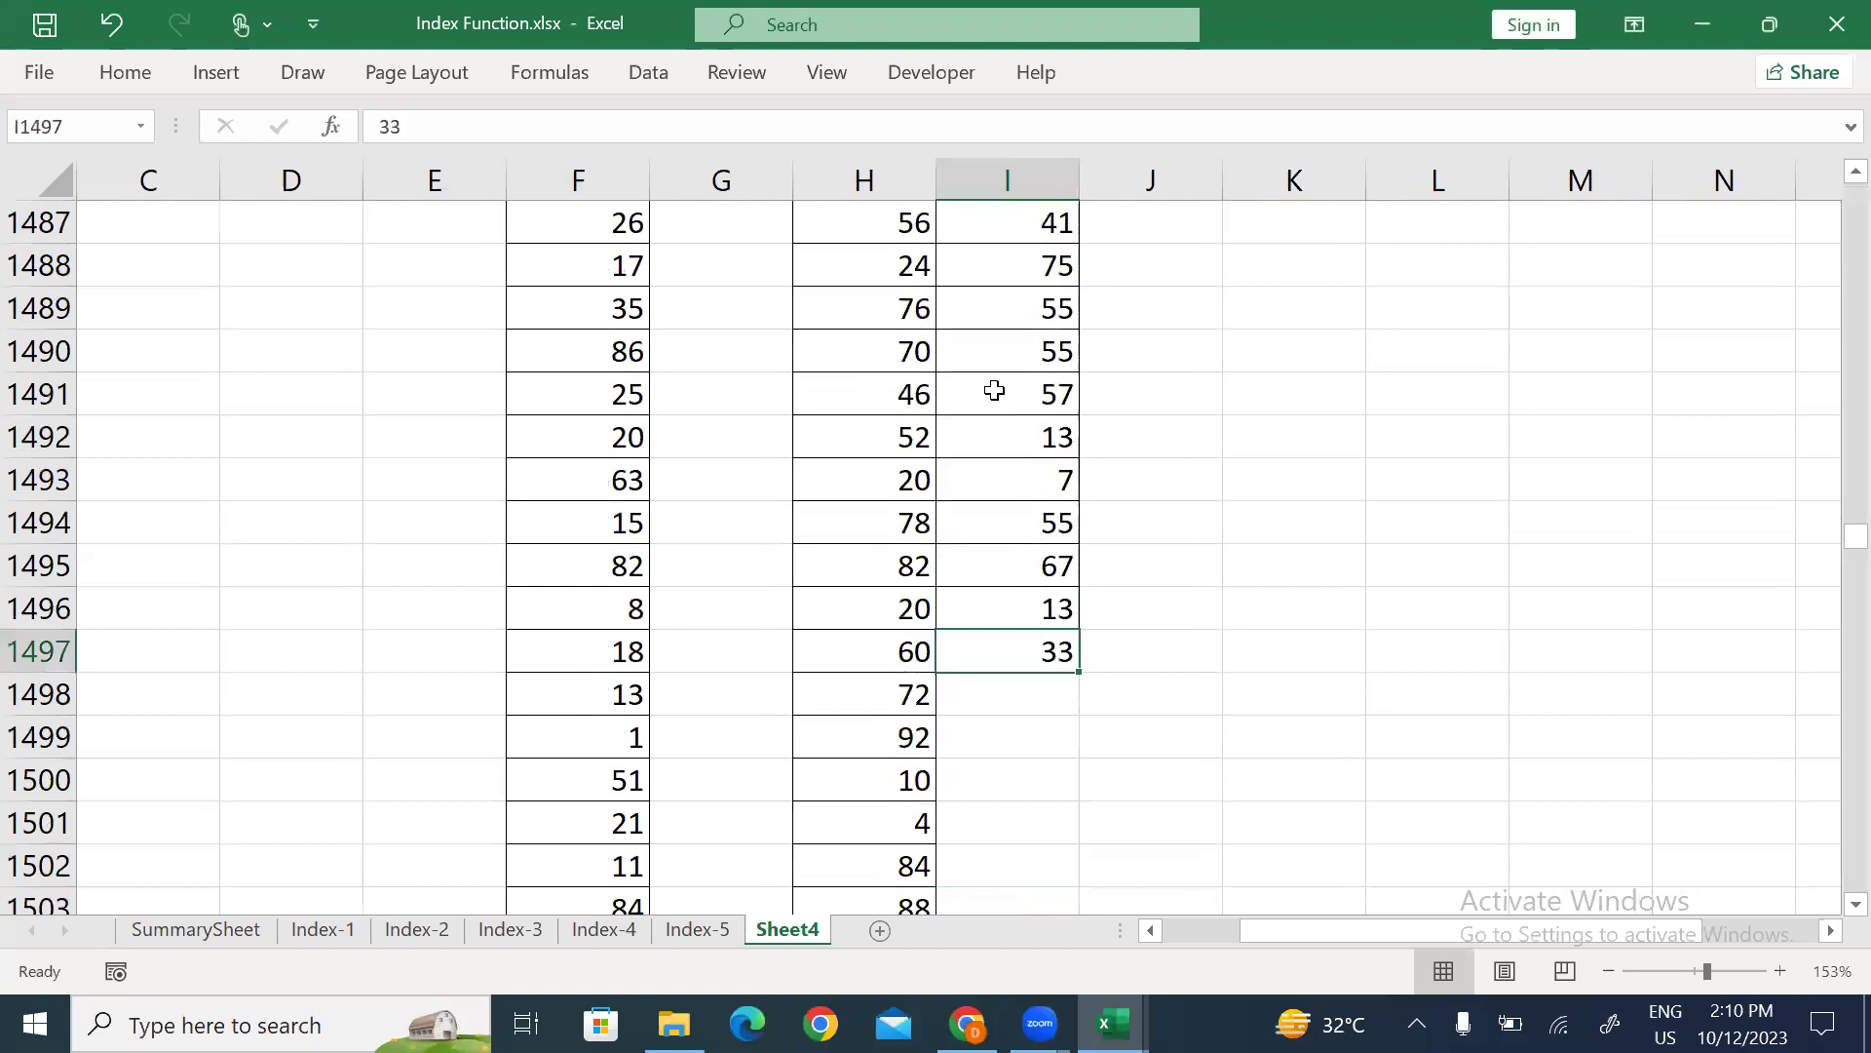
Switch to the Index Function Class.xlsx workbook and look through its example sheets from Advanced Filter-1 to Advanced Filter-4.
key(alt+Tab)
key(alt+Tab)
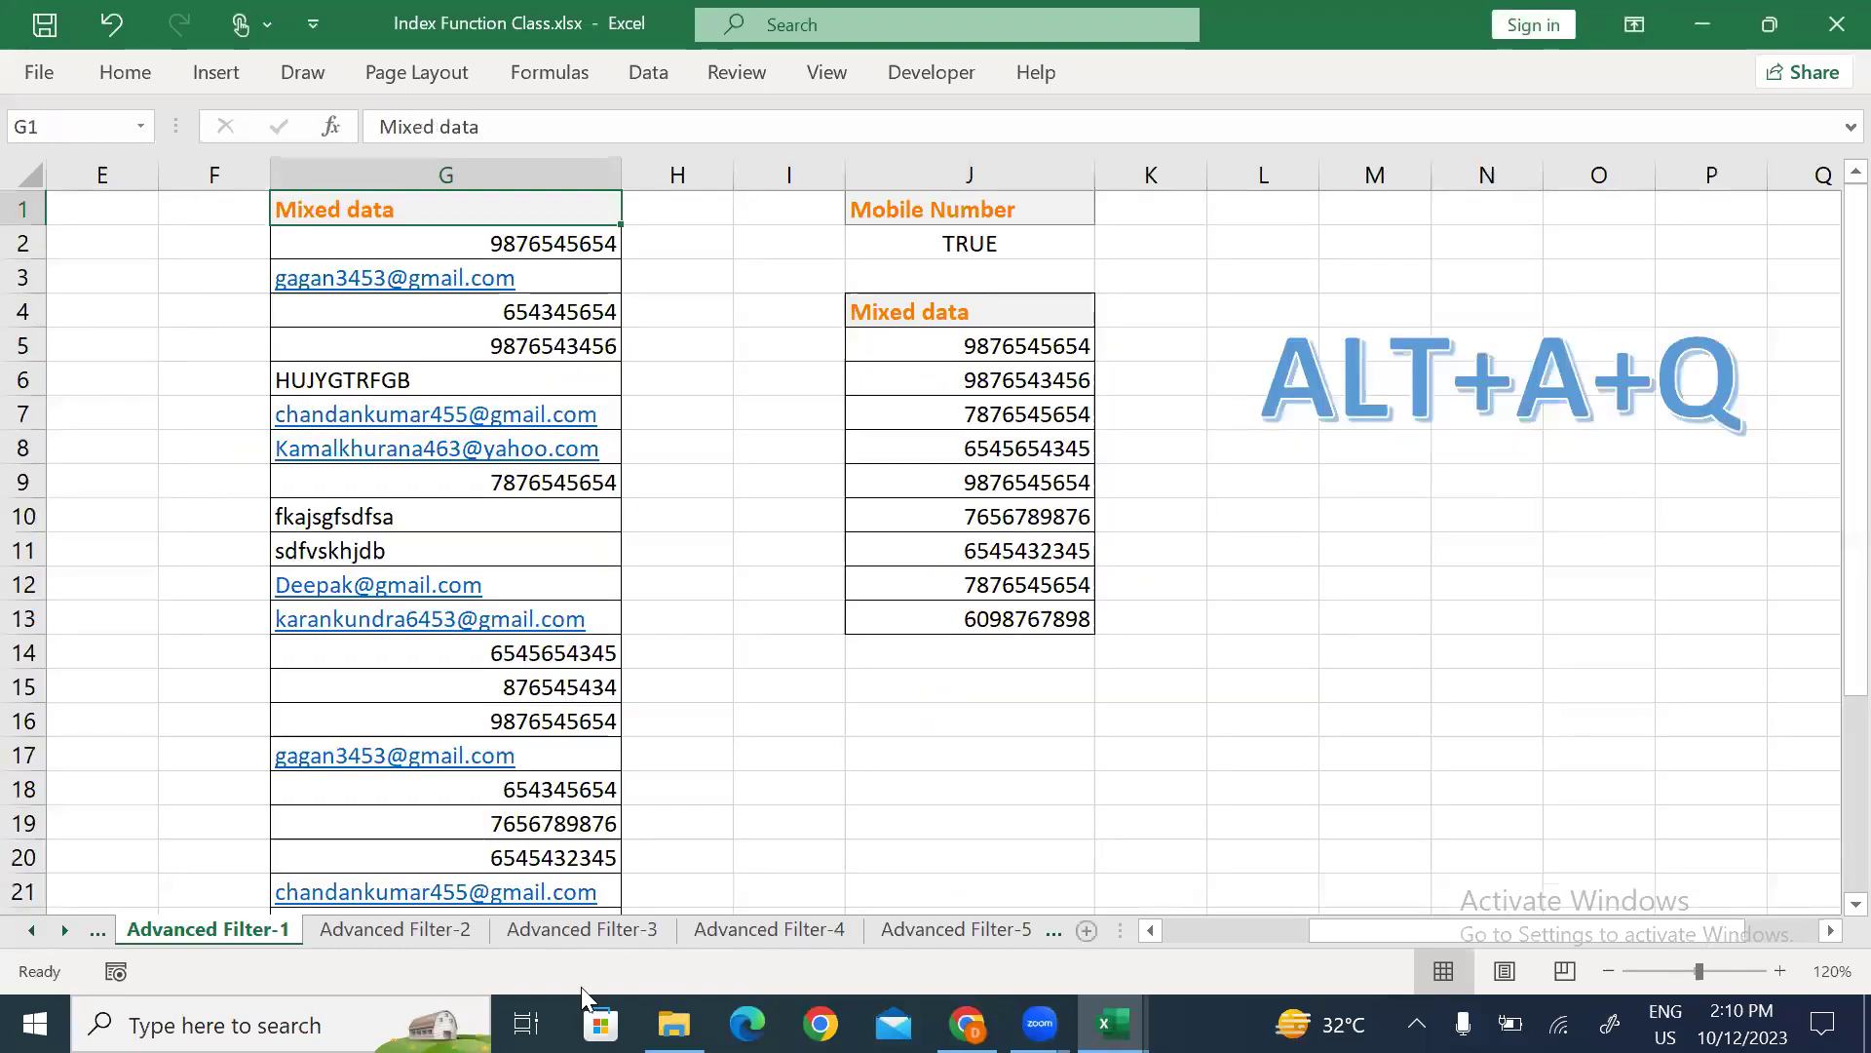
click(460, 930)
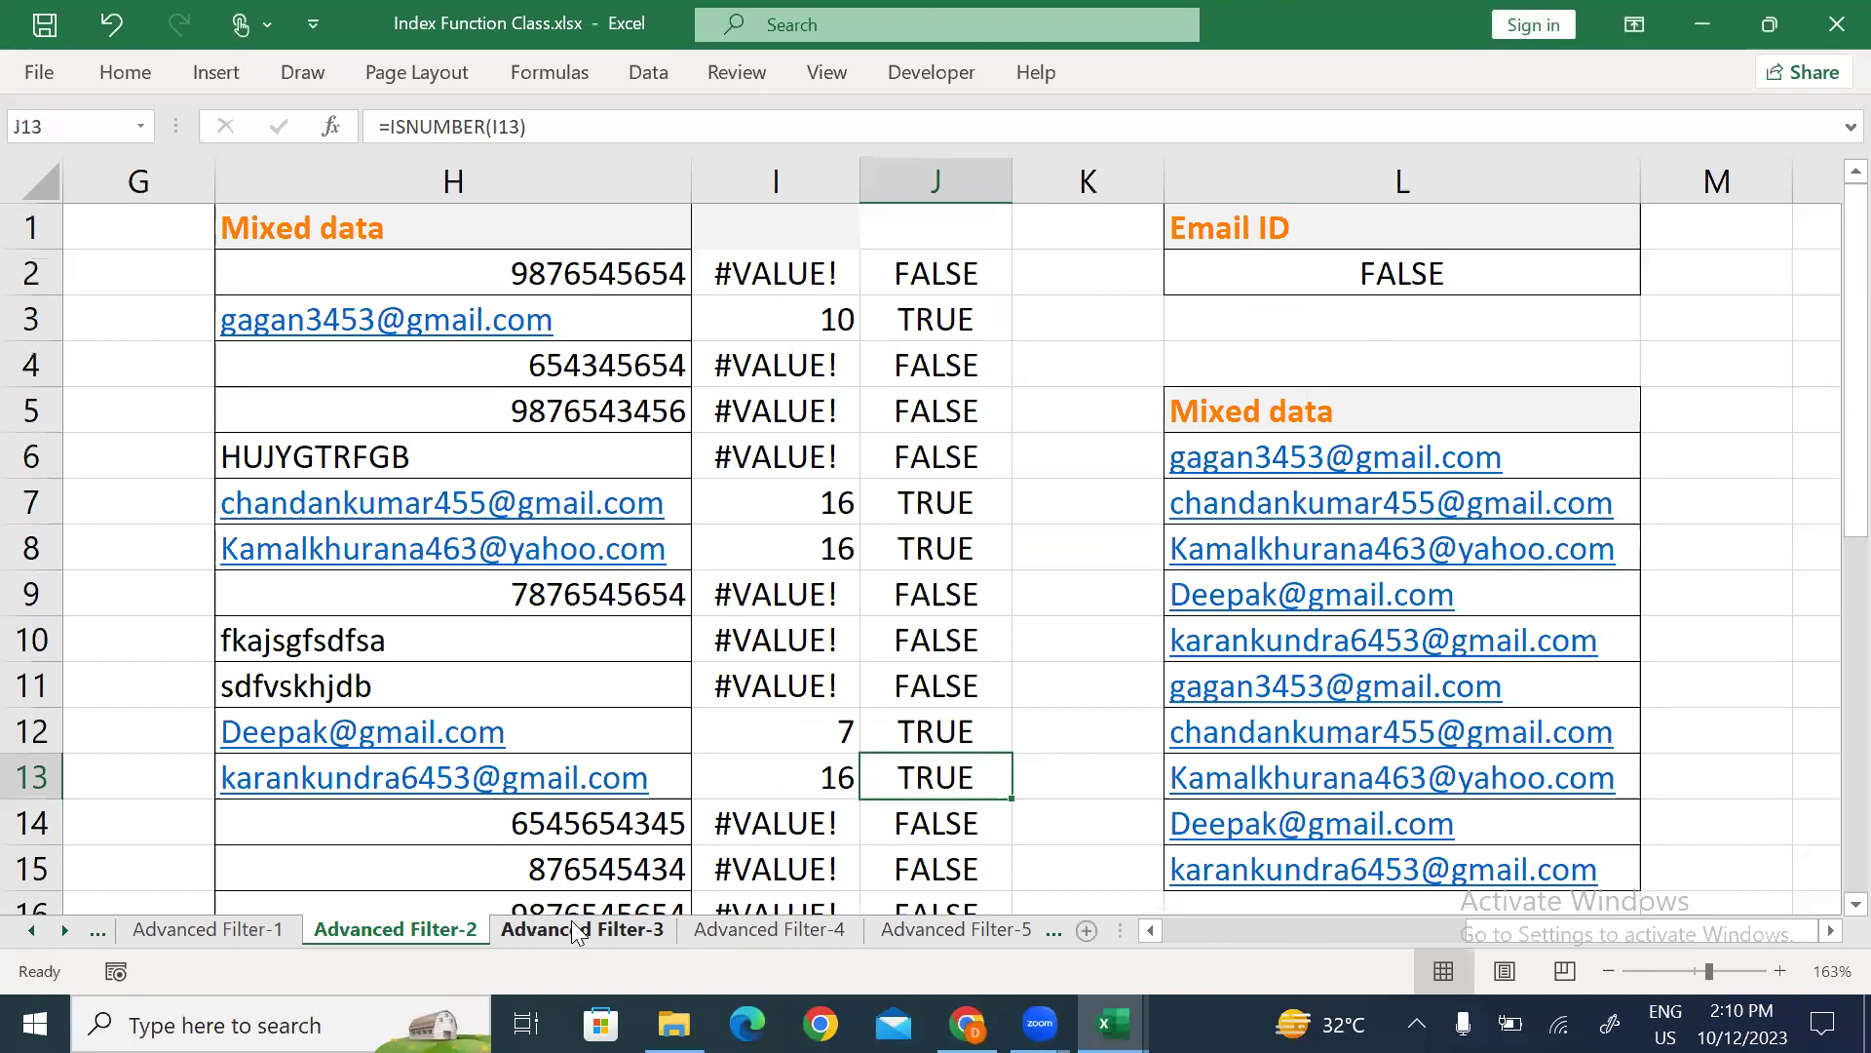
click(574, 922)
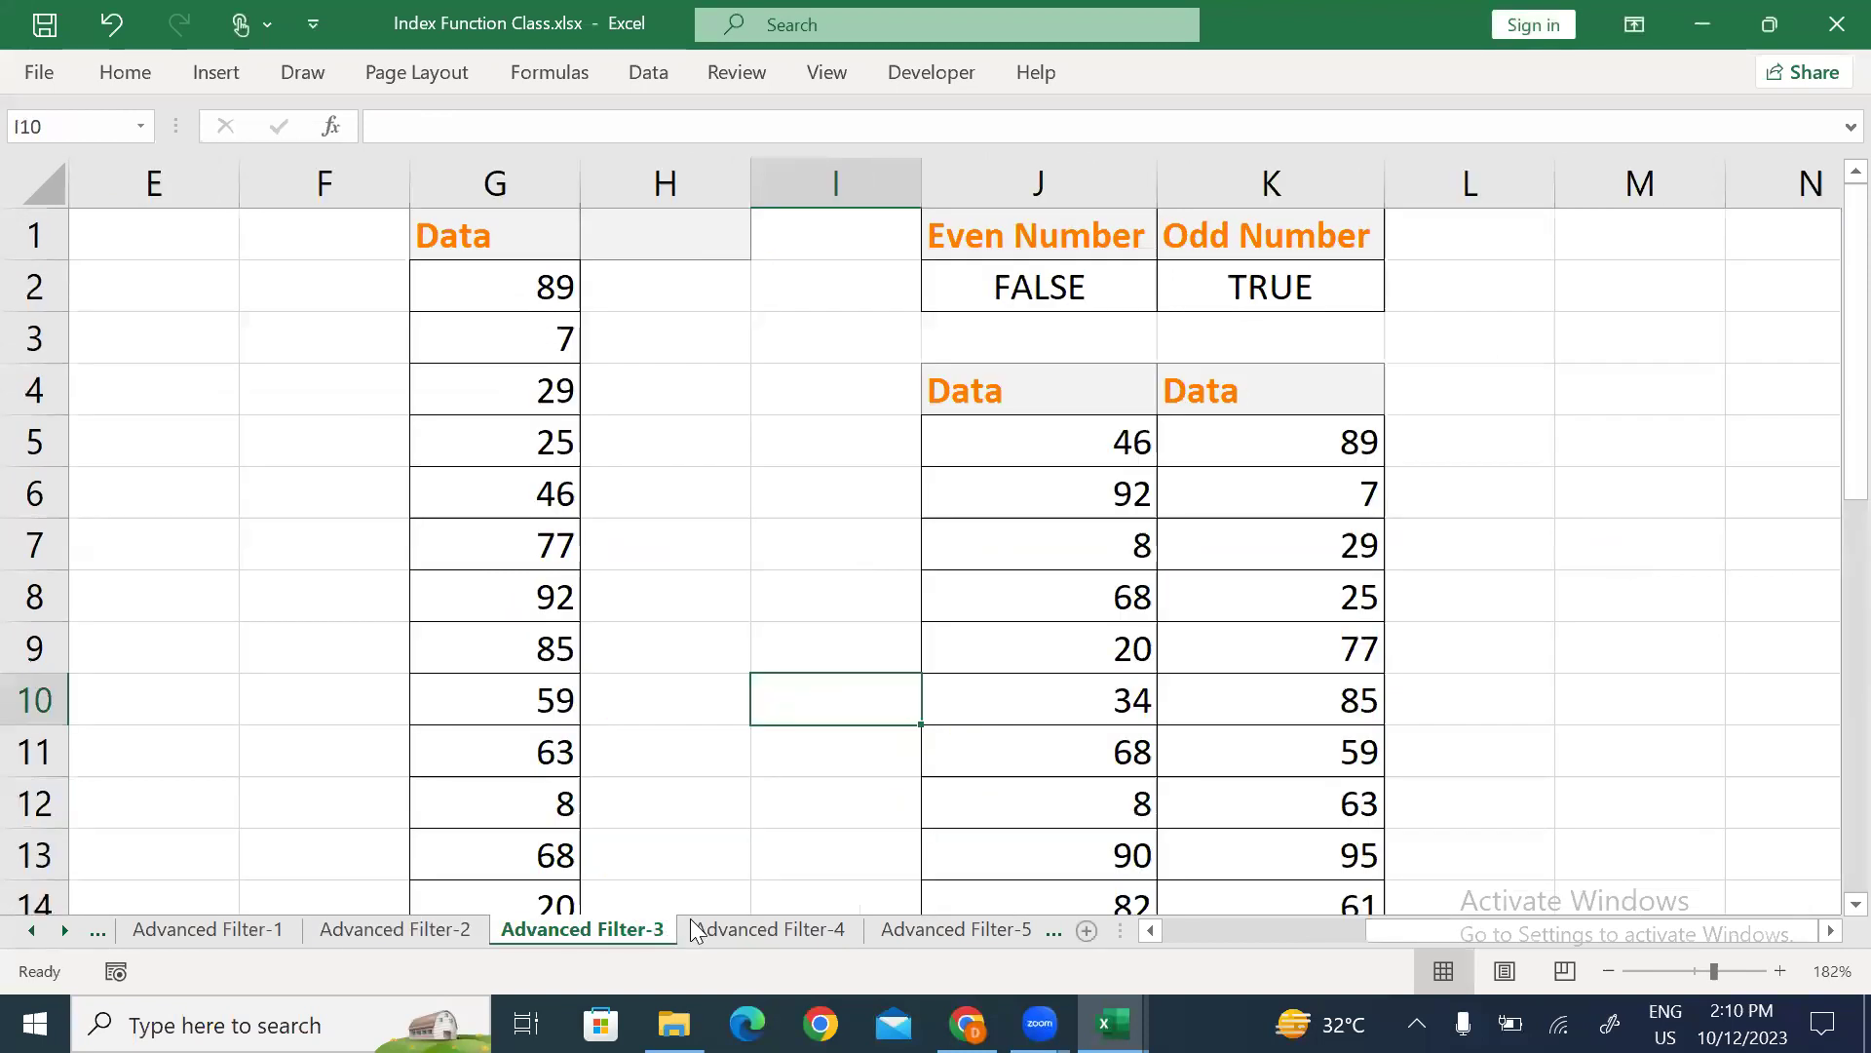
click(724, 930)
click(668, 647)
key(ctrl+Up)
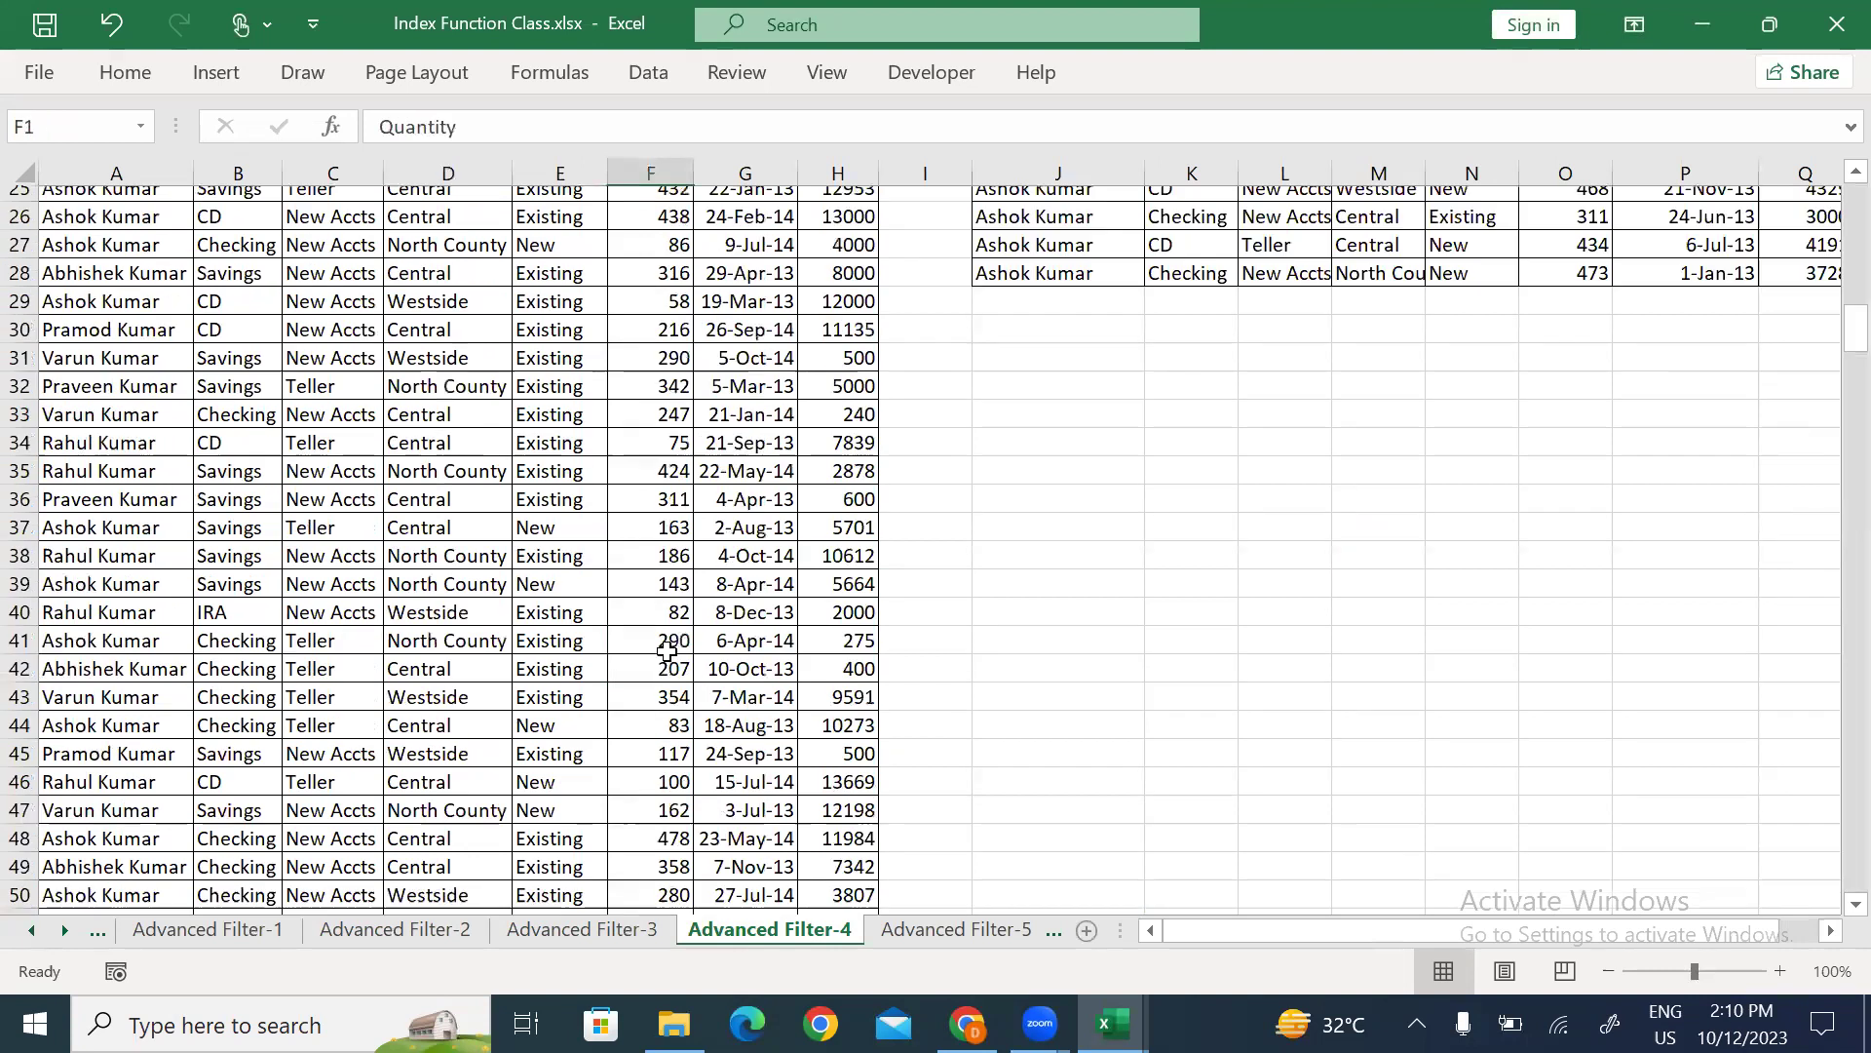
Examine the Agent and Amount criteria block in J1:L2 of the Advanced Filter-4 sheet.
key(Right)
key(Right)
key(Right)
key(Down)
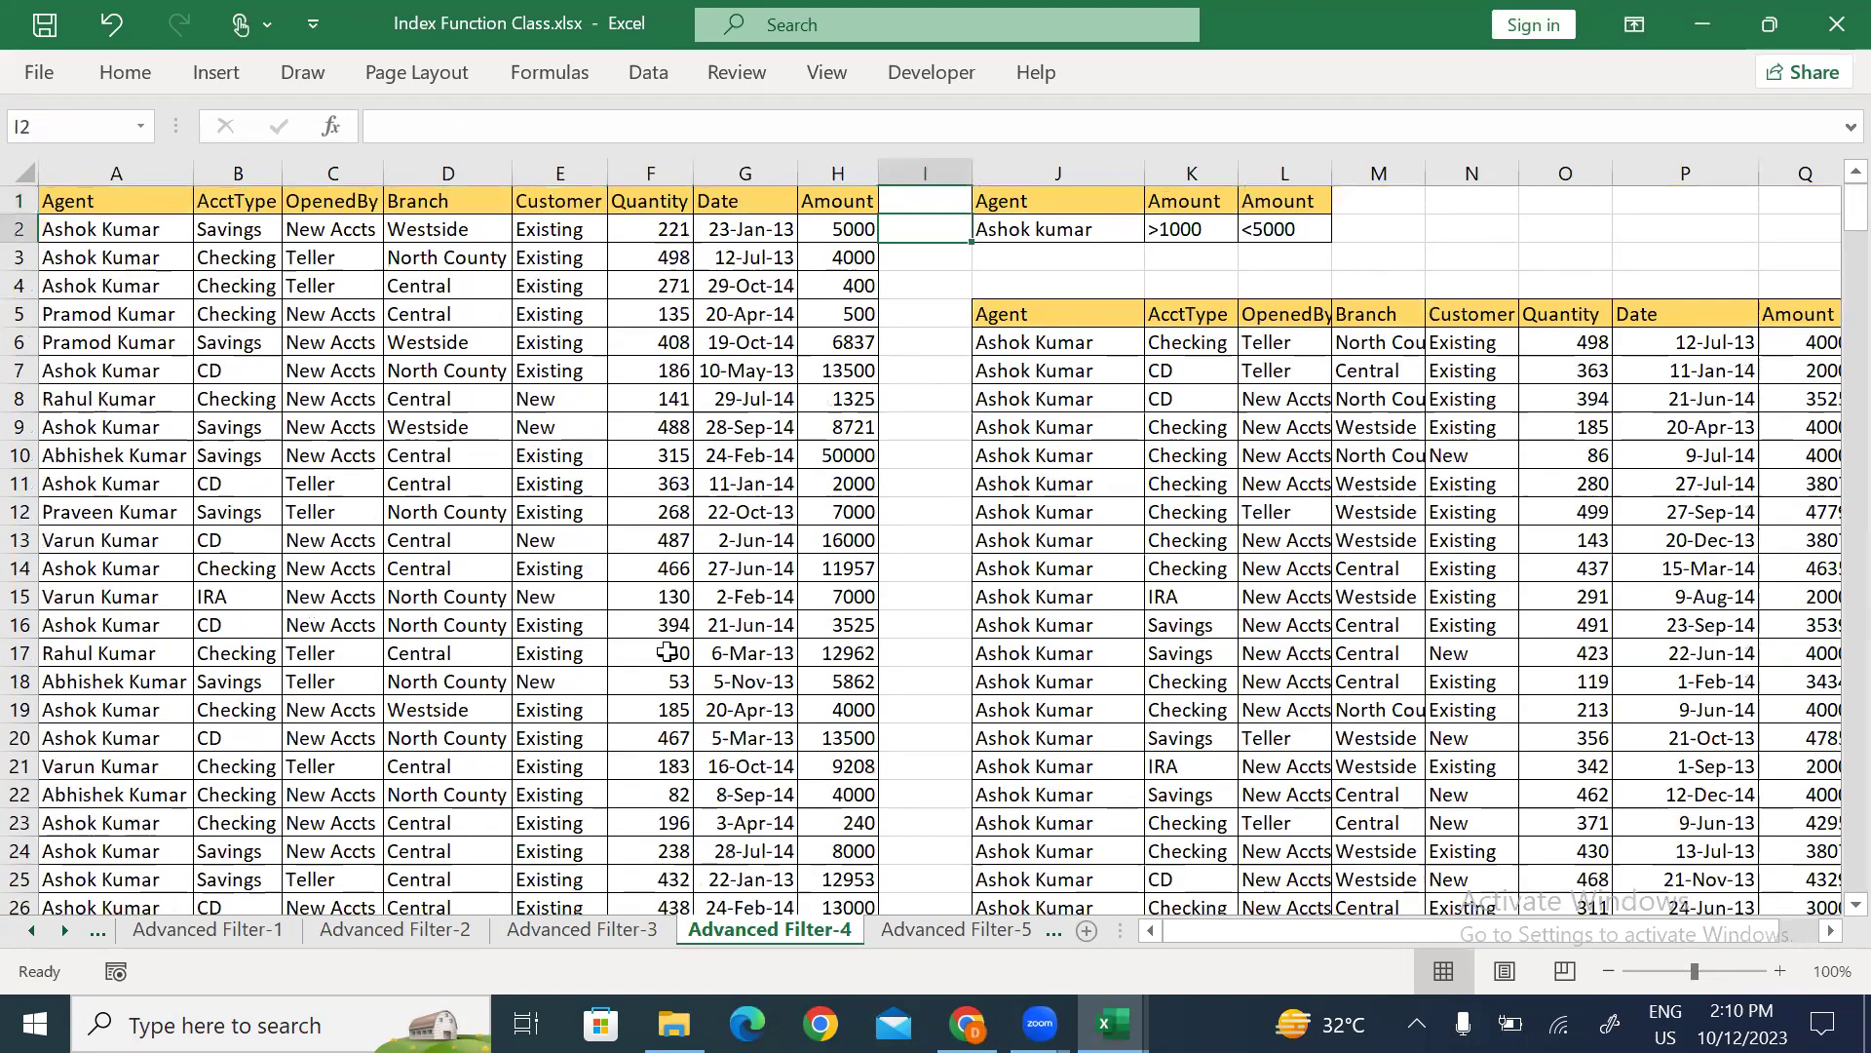
key(Up)
key(Right)
key(shift+Right)
key(shift+Down)
key(Right)
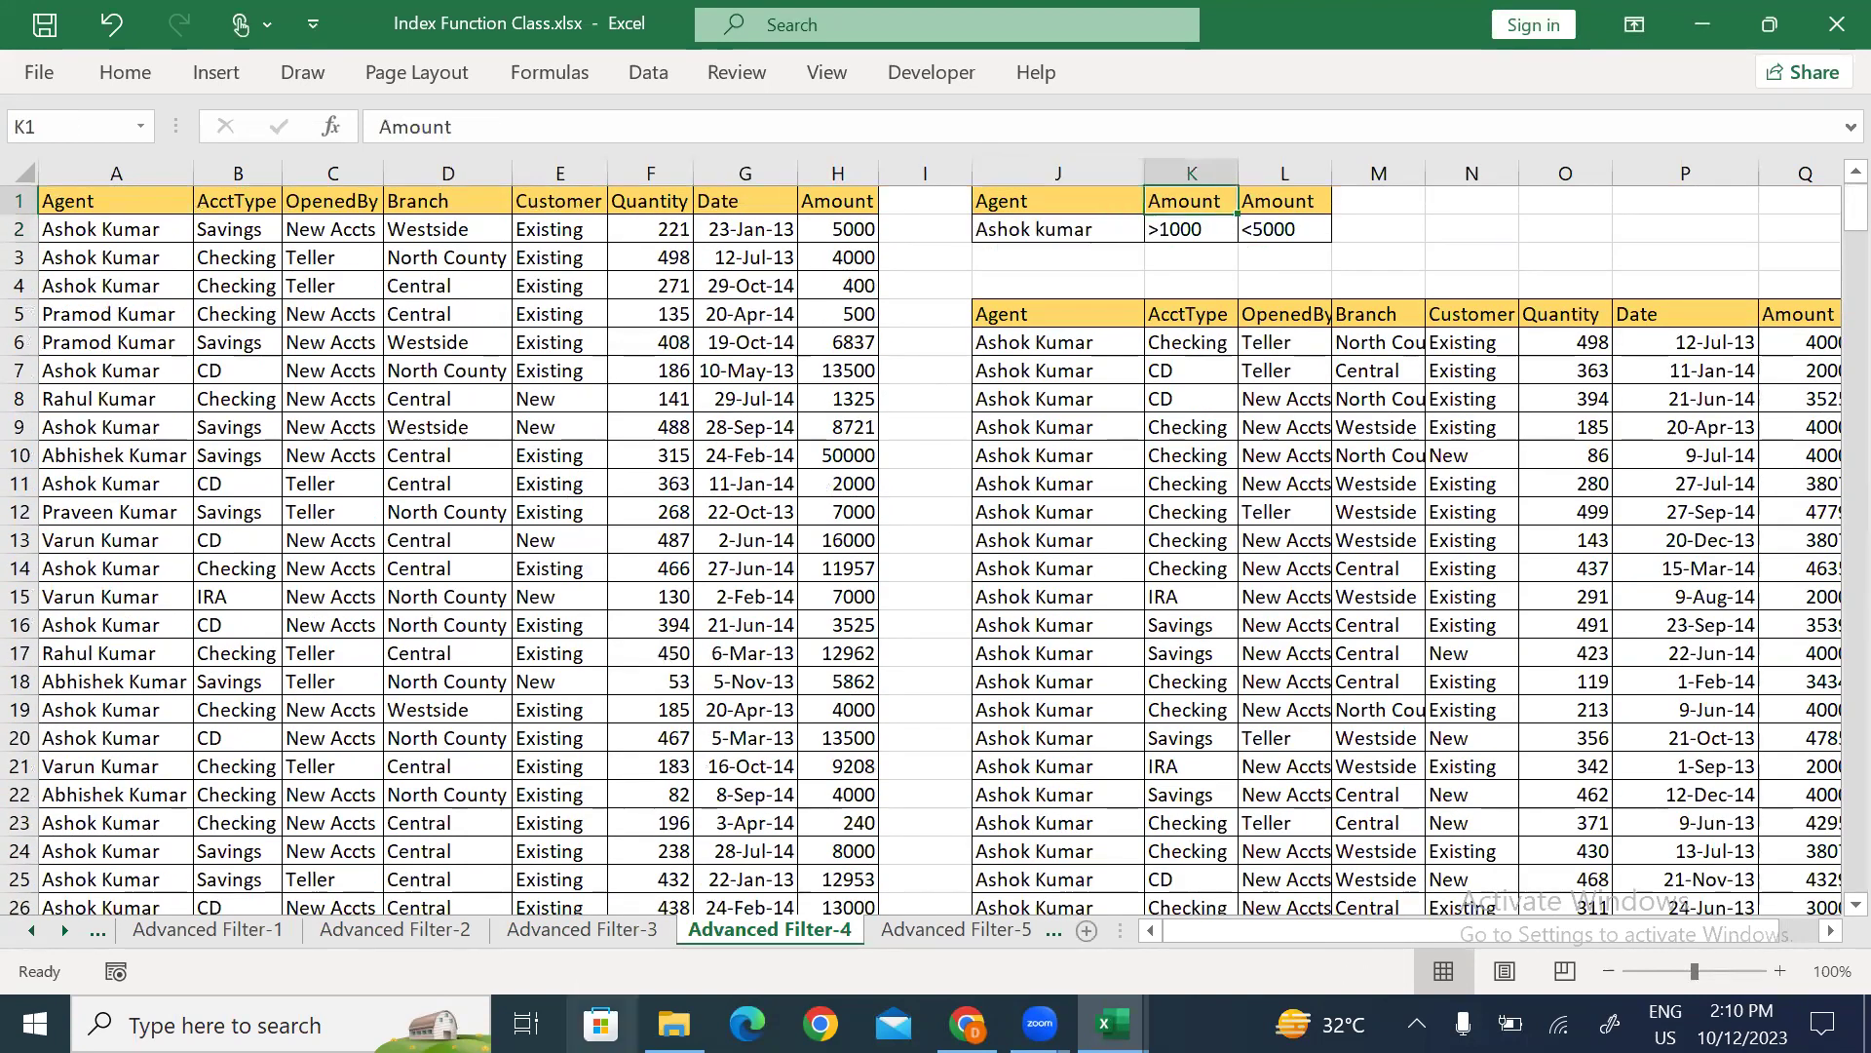
Copy the agent table A1:H366 to cell A1 of a new sheet in Index Function.xlsx and autofit its columns.
click(112, 201)
key(ctrl+shift+Right)
key(ctrl+shift+Down)
key(ctrl+c)
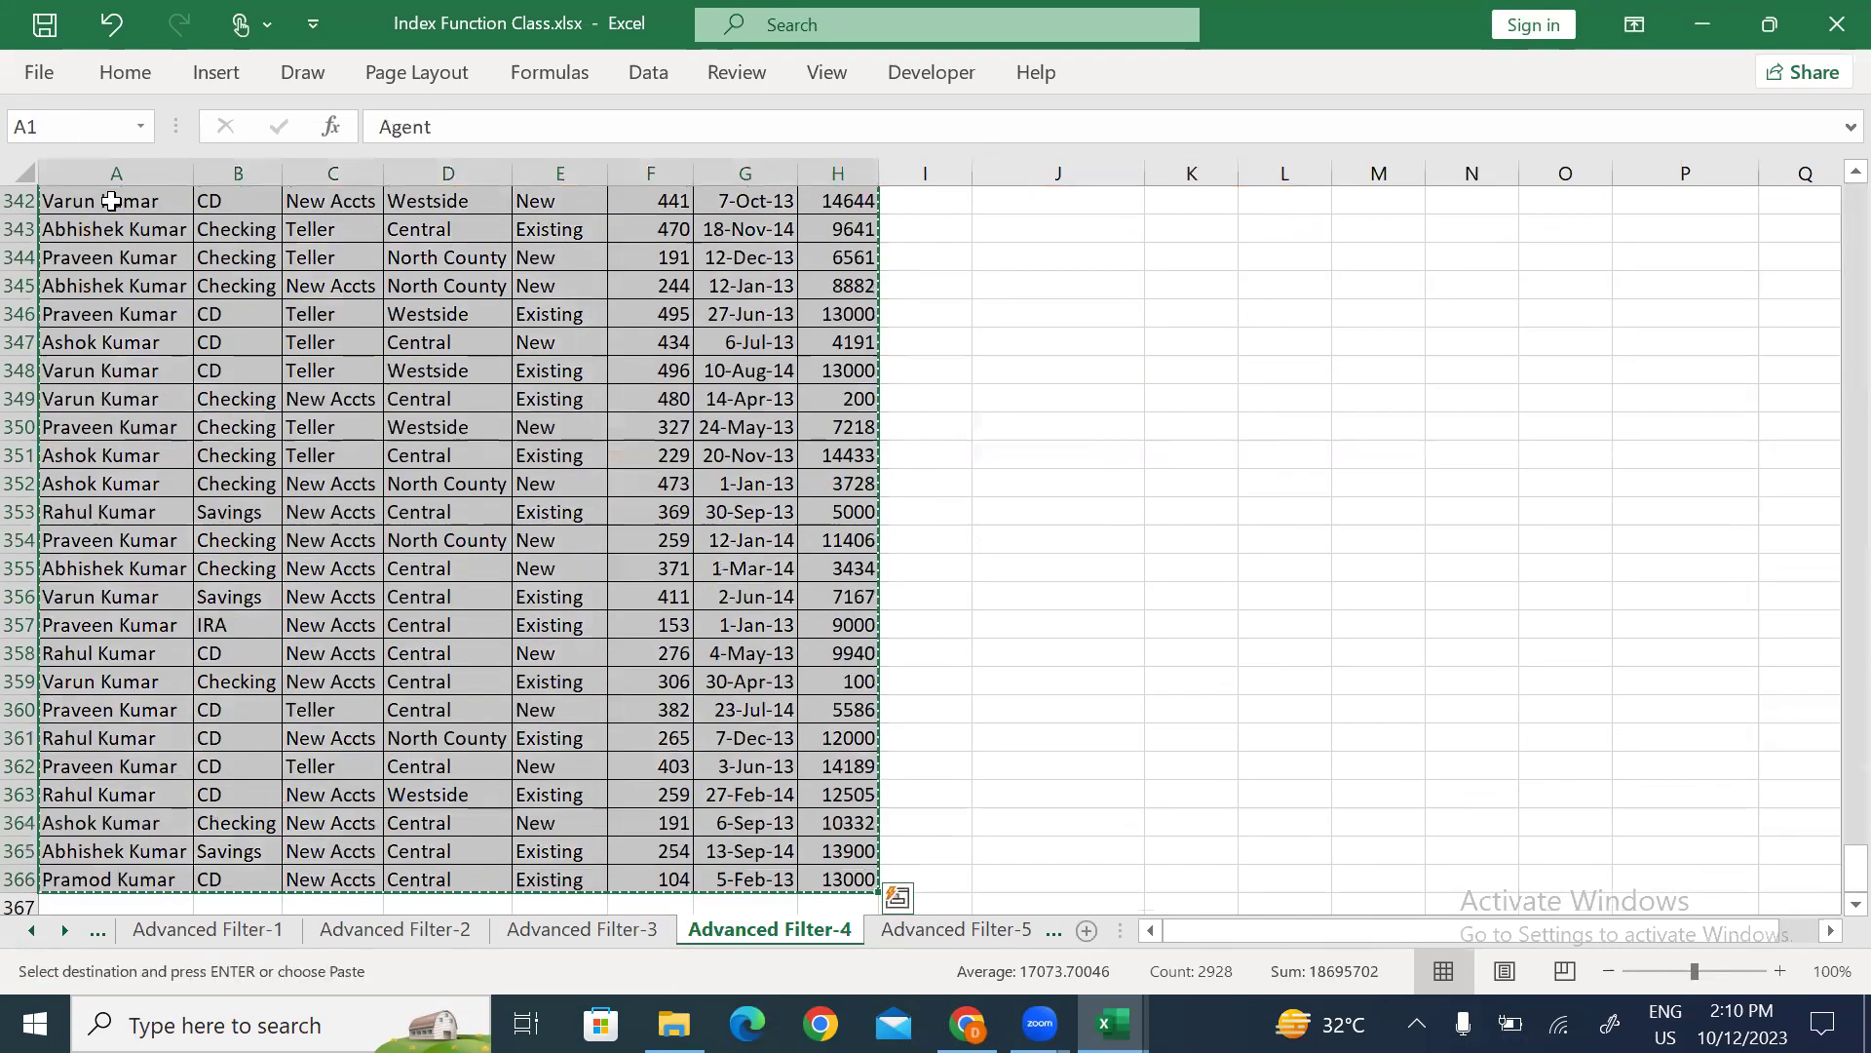
key(alt+Tab)
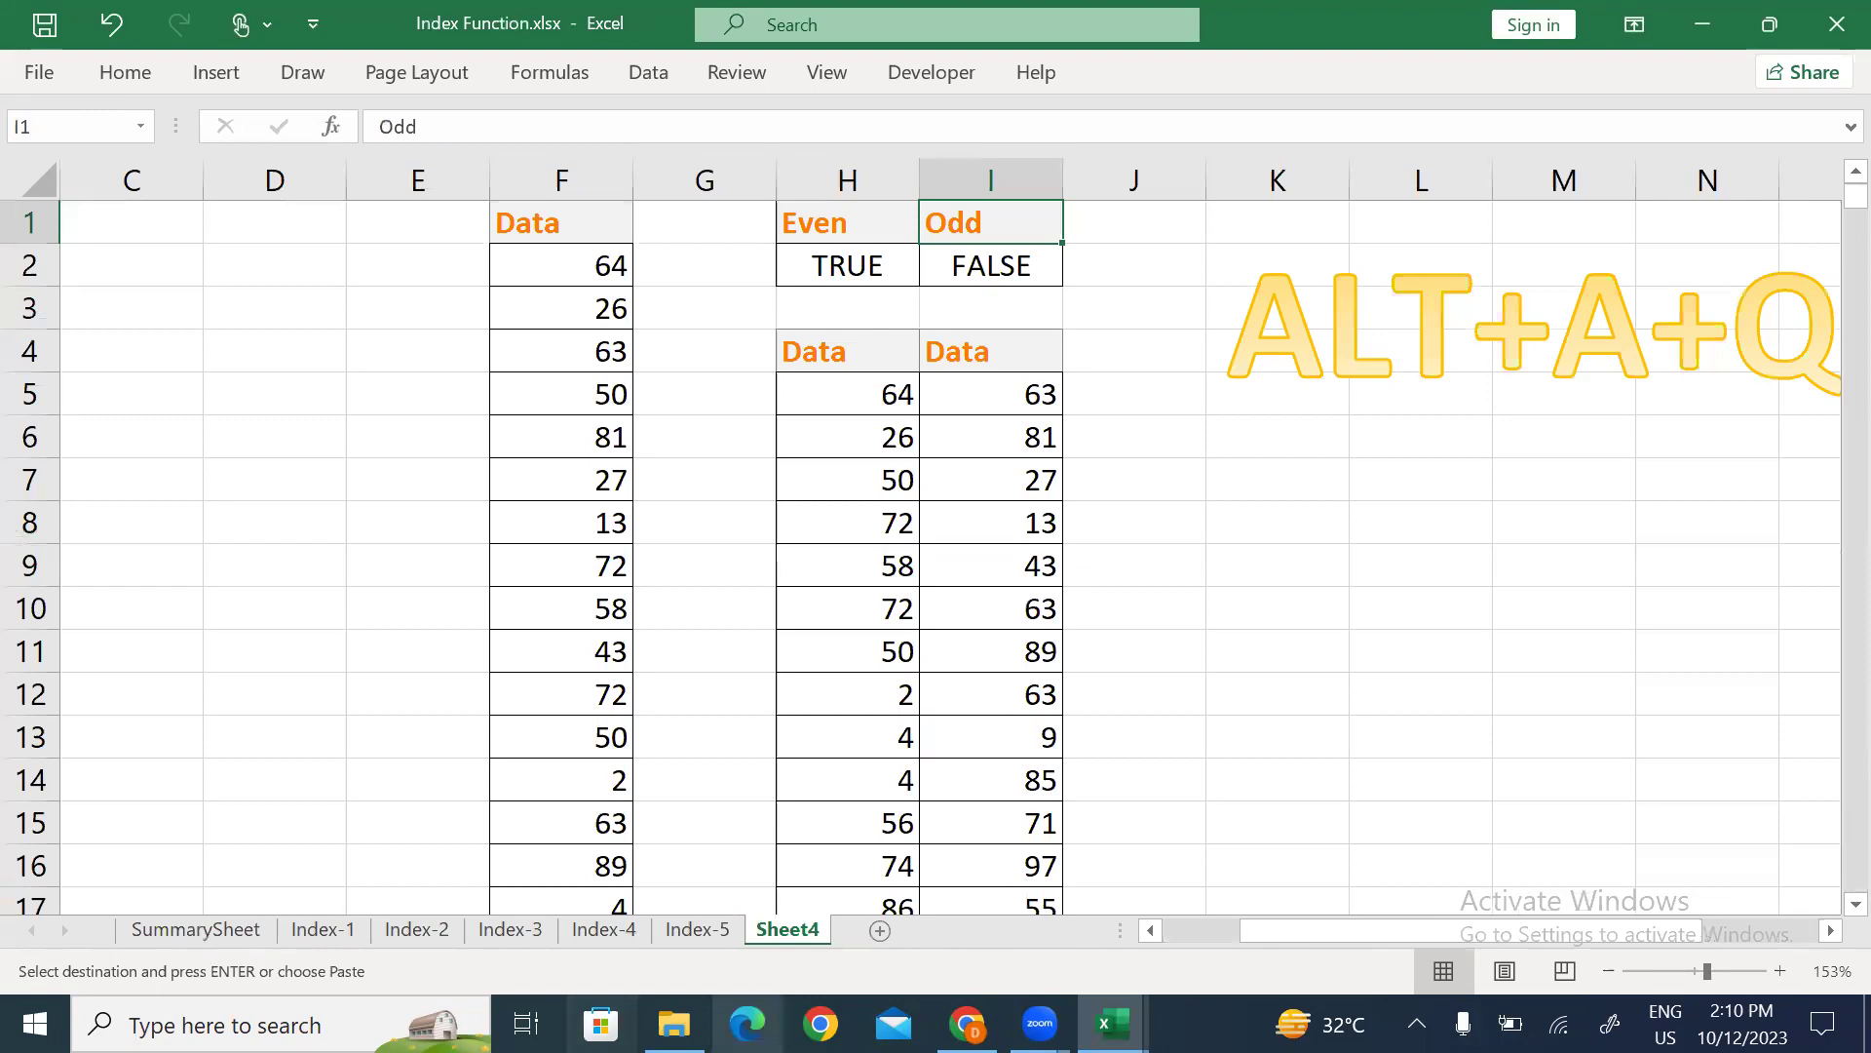
click(881, 930)
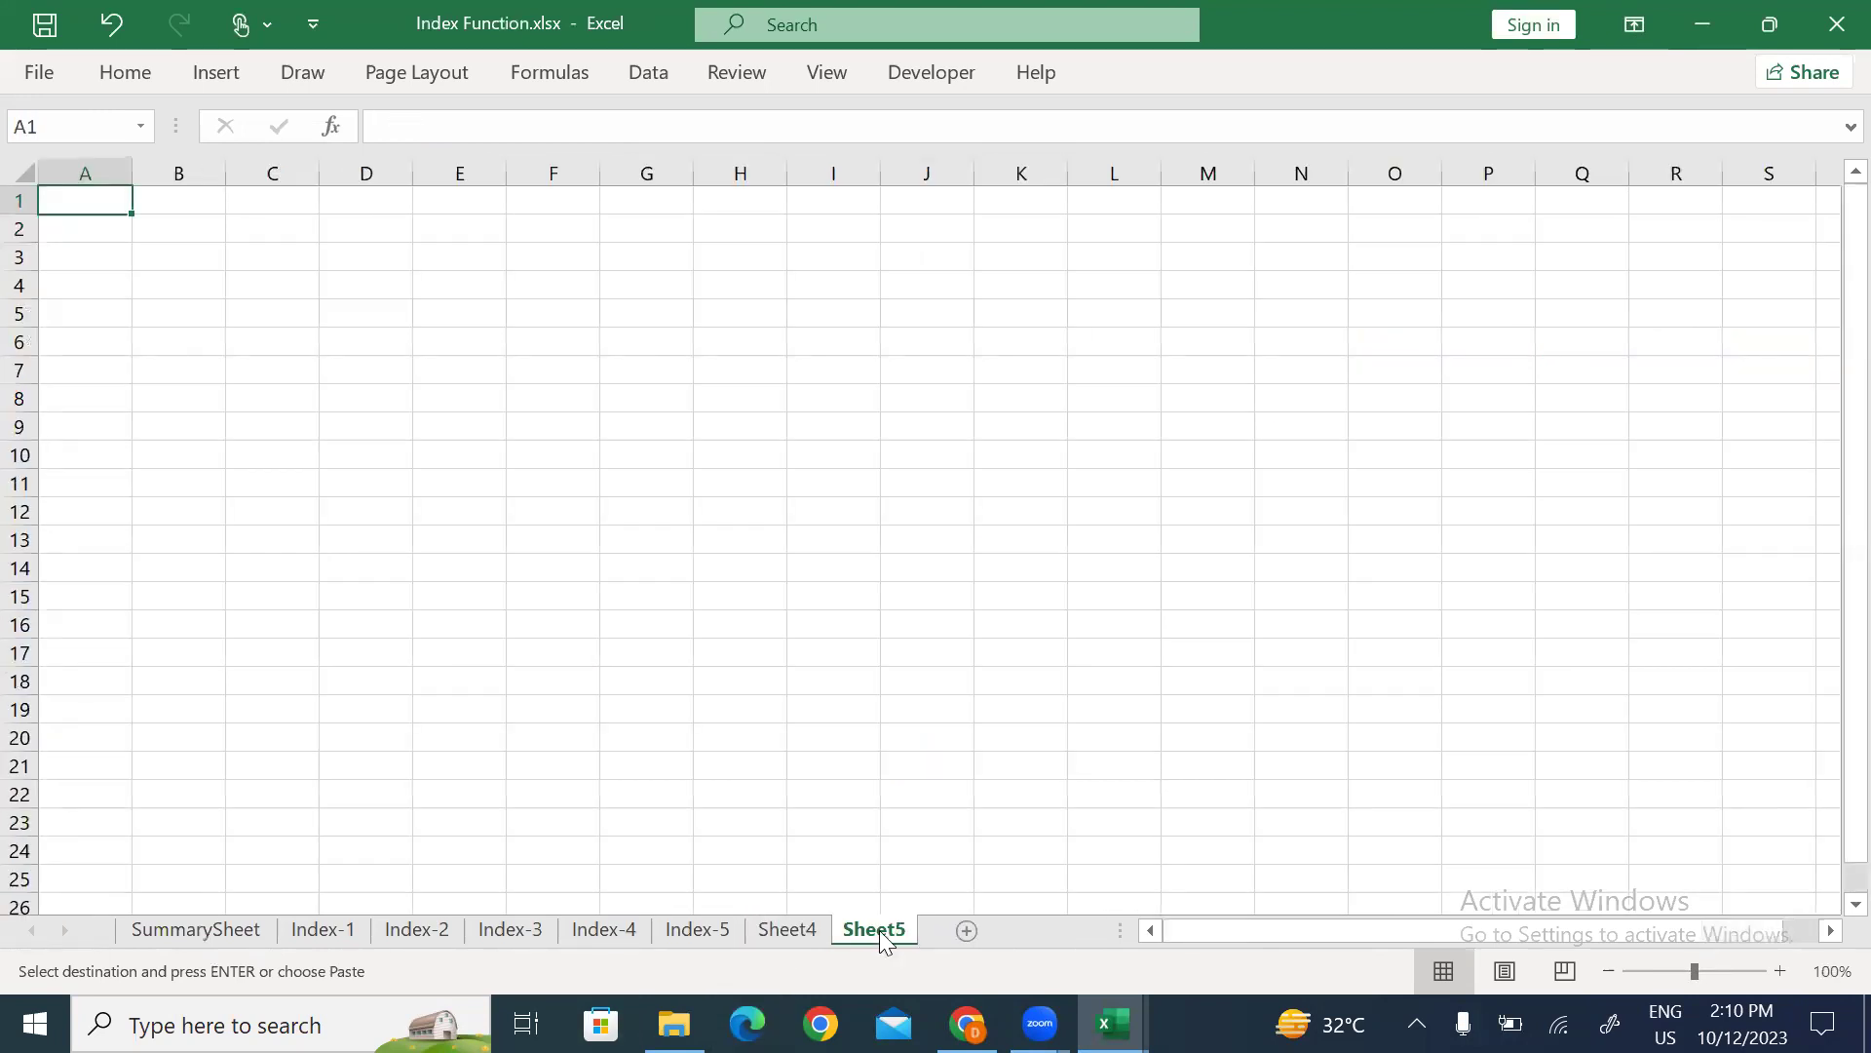
key(ctrl+v)
key(alt+h)
key(o)
key(i)
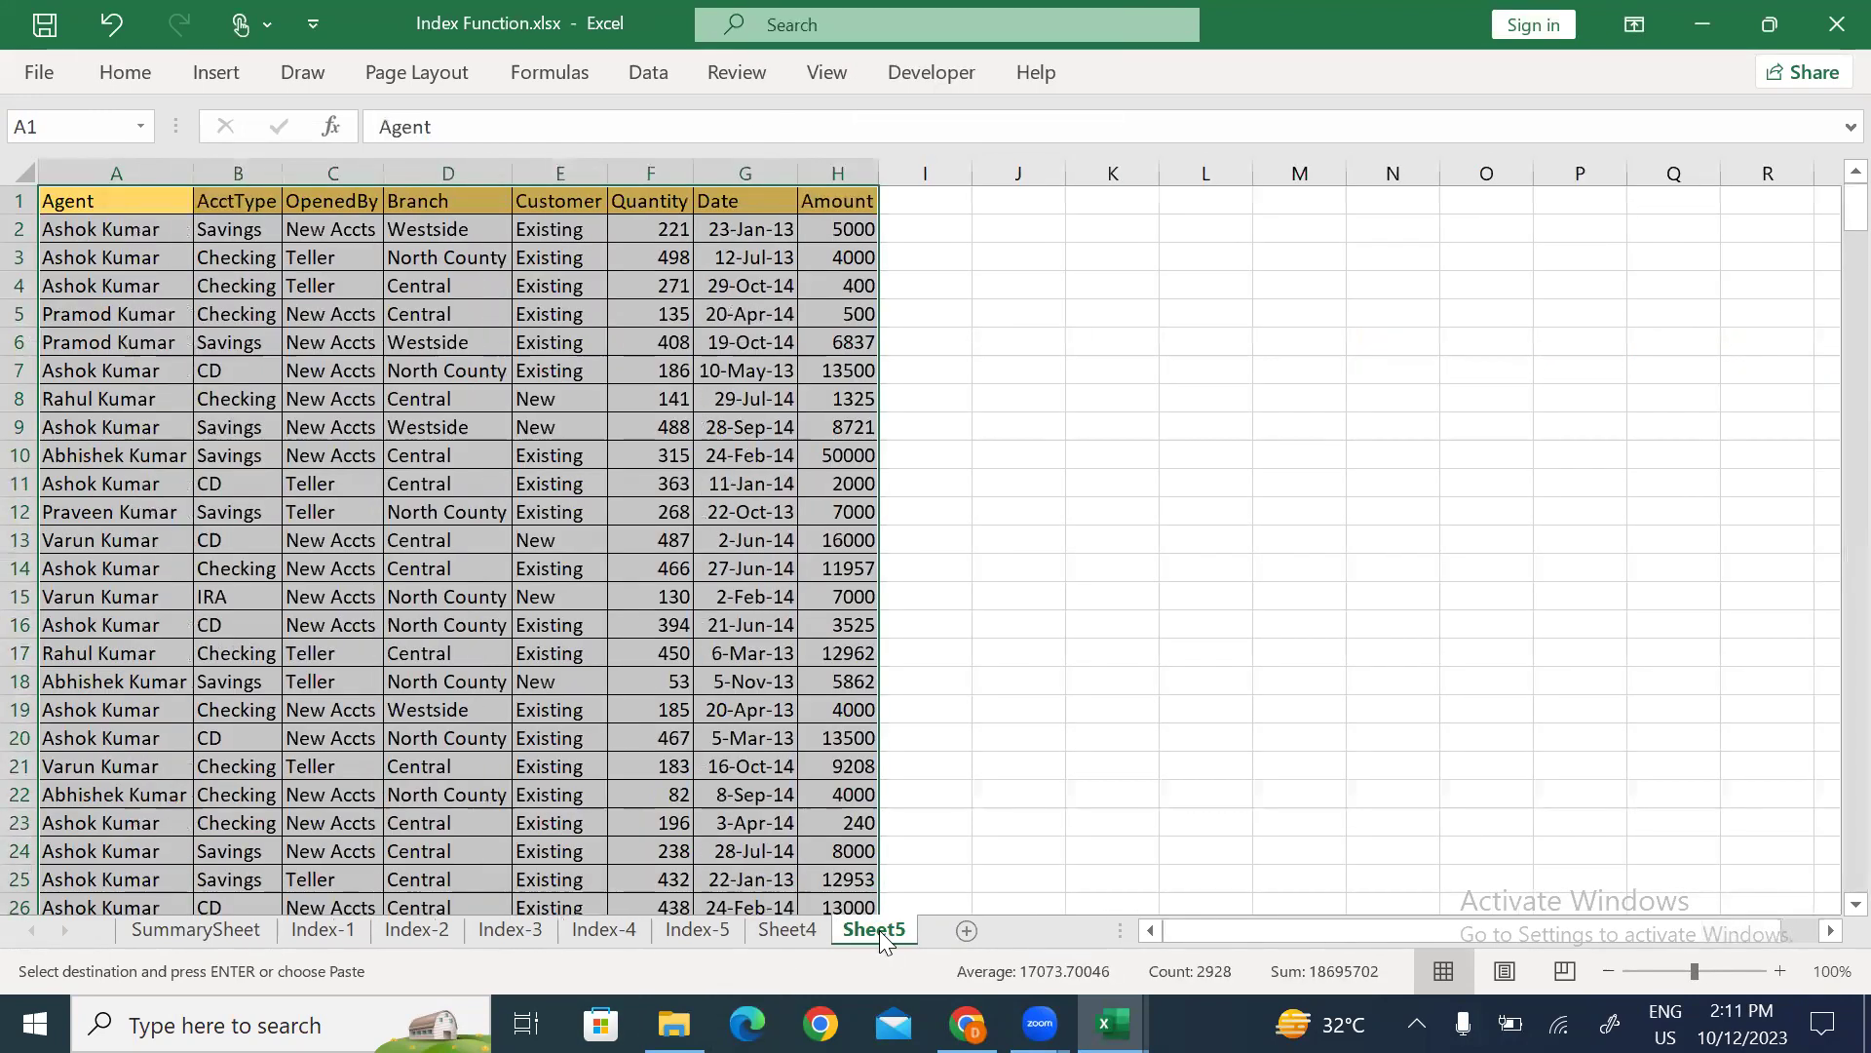
Copy the Agent header and first agent name from A1:A2 to J1:J2 as criteria and autofit column J.
key(ctrl+Home)
key(shift+Down)
key(ctrl+c)
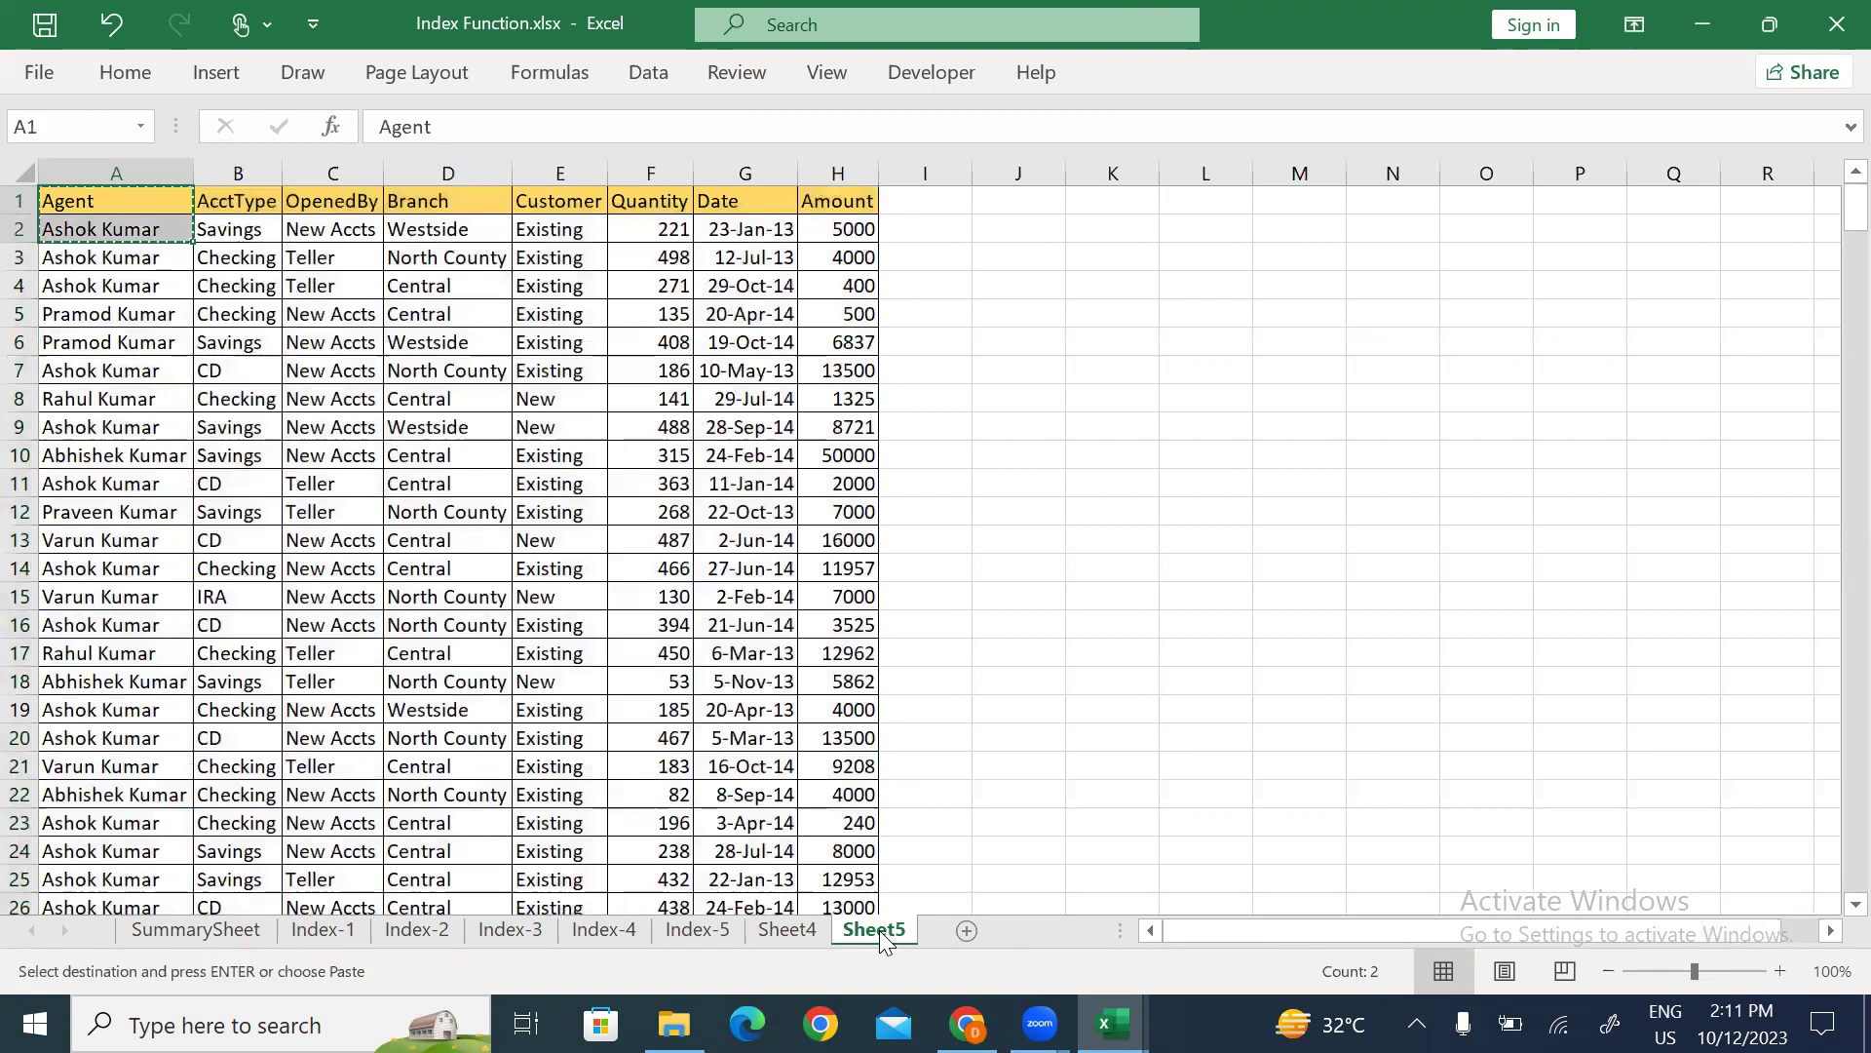
key(Right)
key(Right)
key(Right)
key(Right)
key(Right)
key(Right)
key(Right)
key(Right)
key(Right)
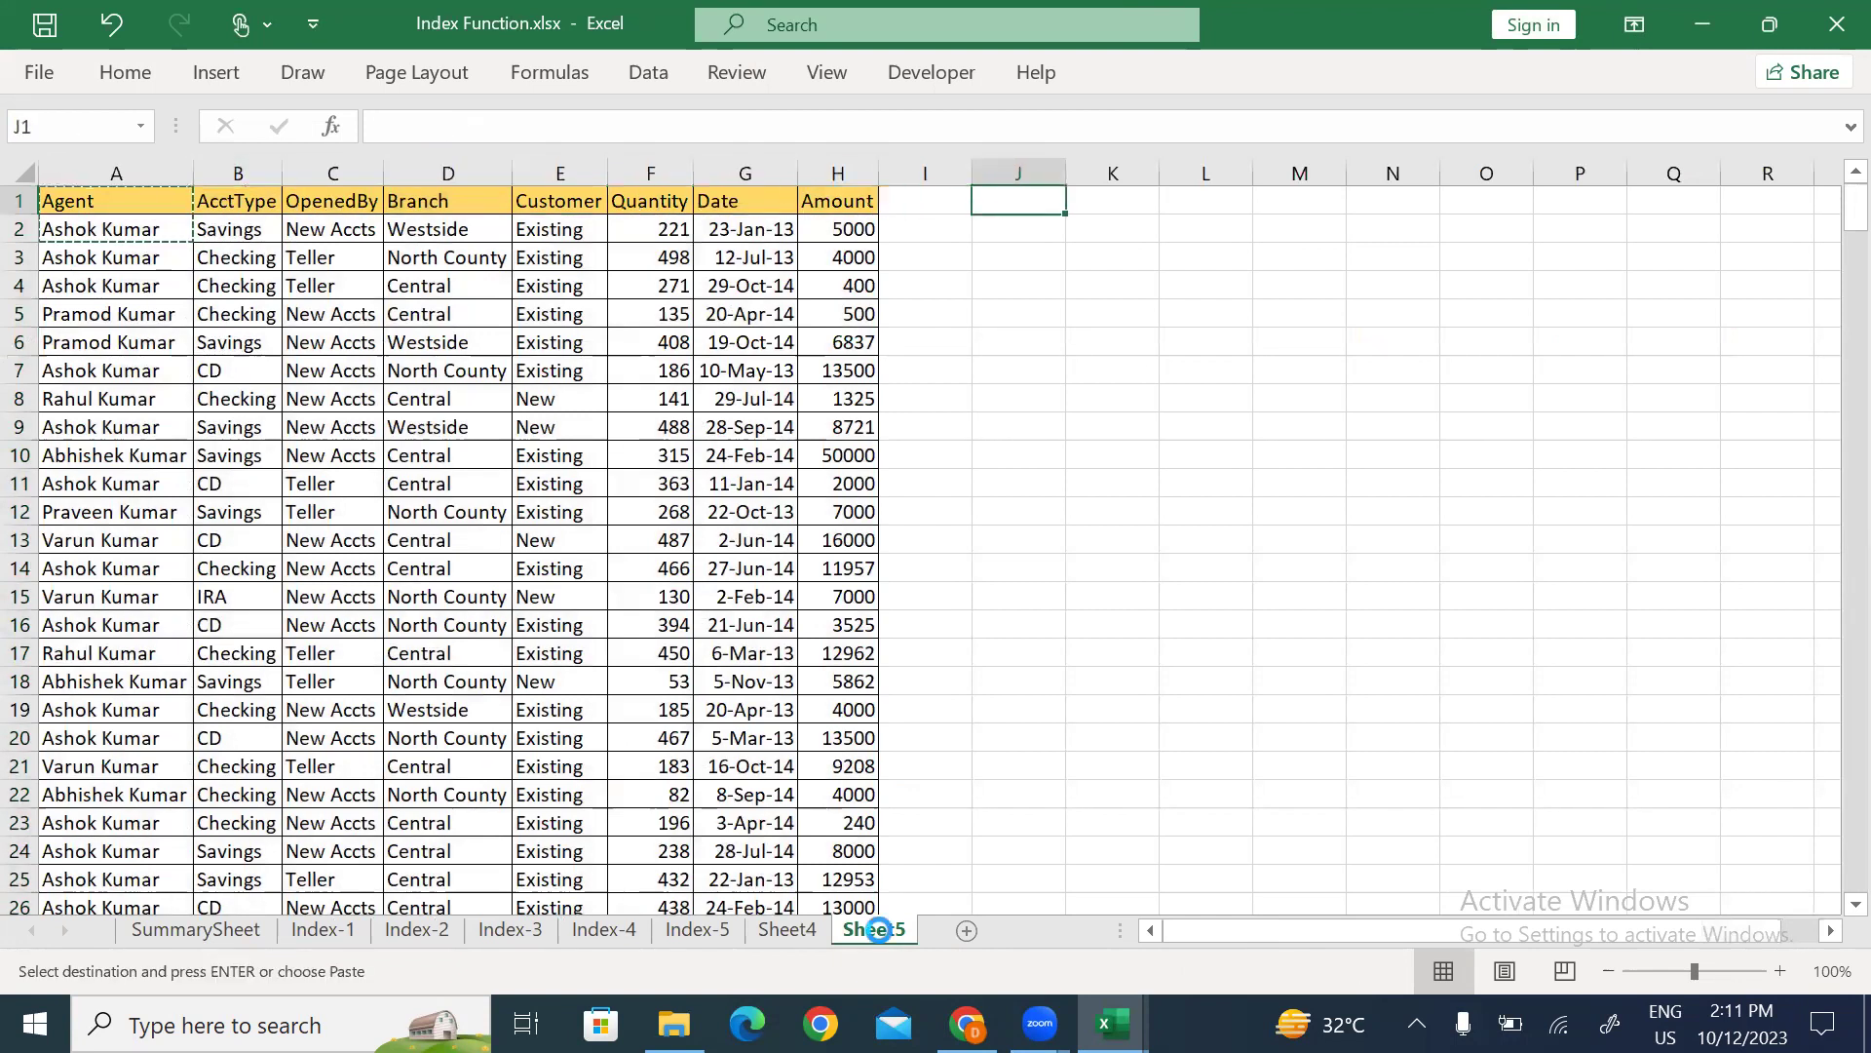
key(ctrl+v)
key(Down)
key(alt+o)
key(c)
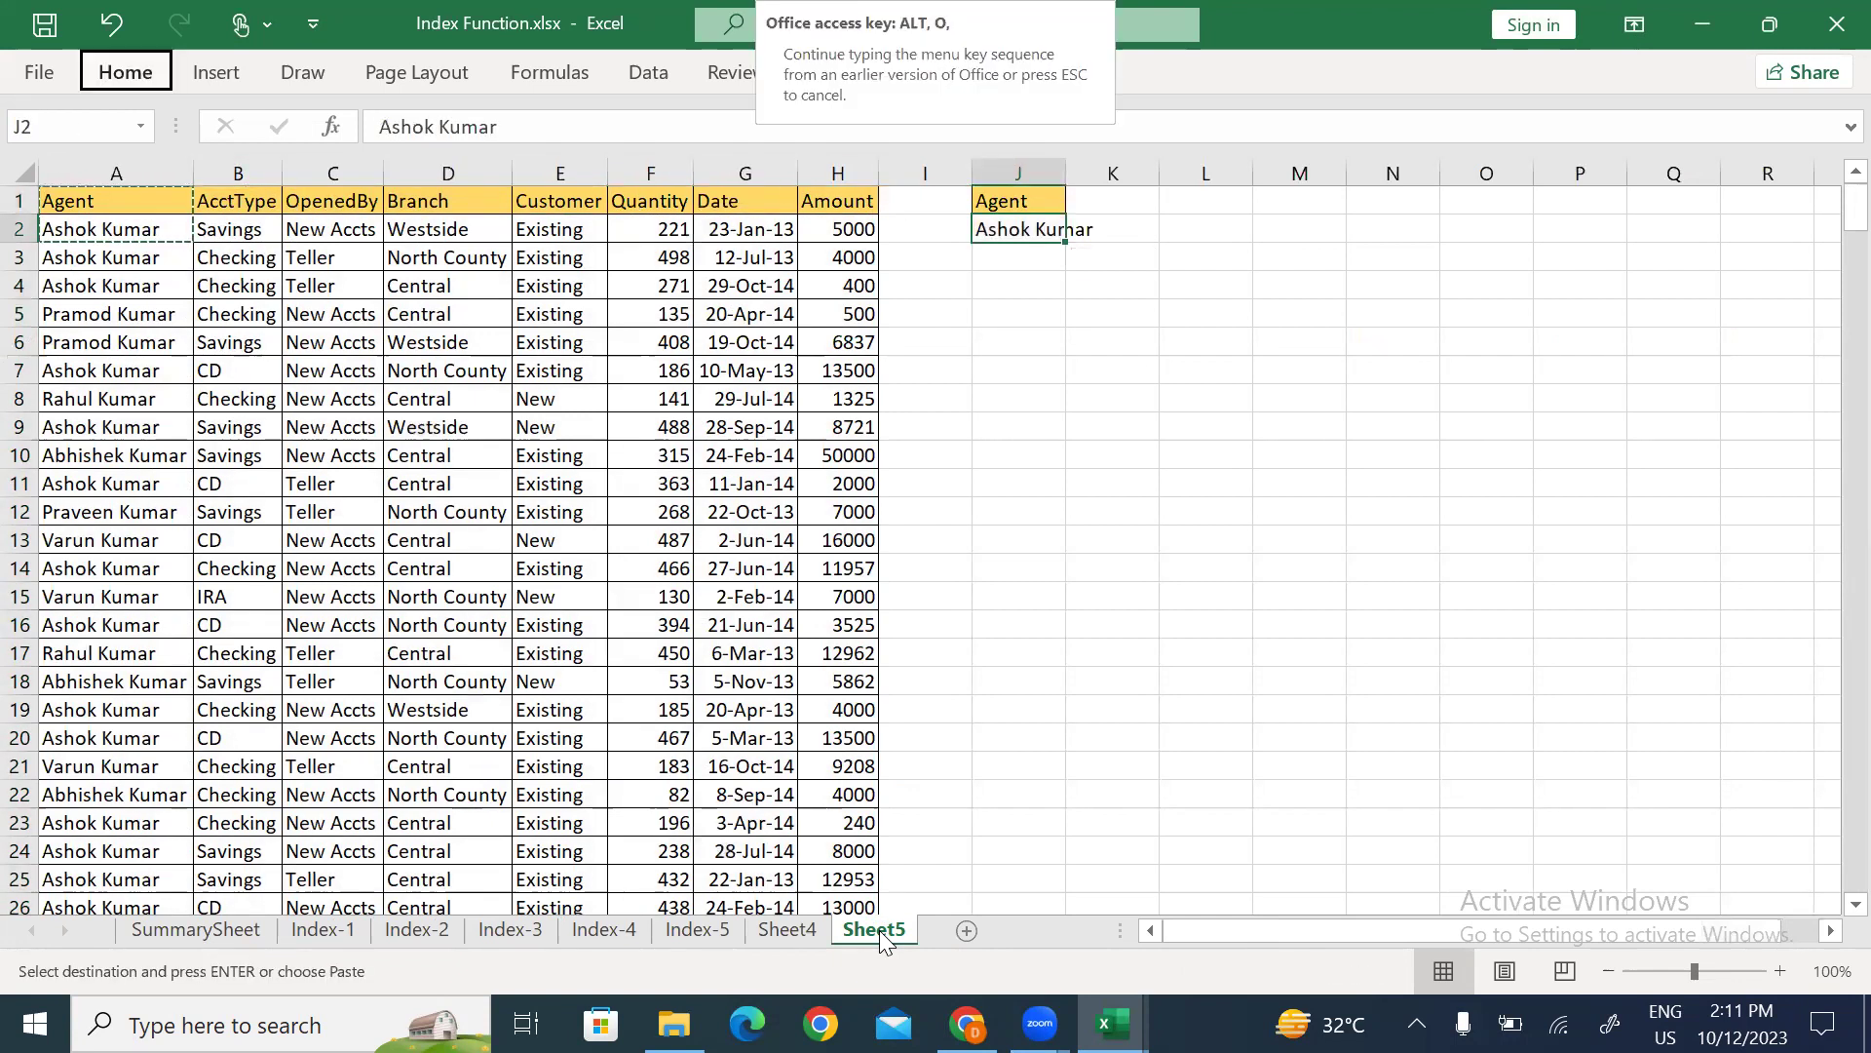
key(a)
Set up an Advanced Filter on the agent table that copies to J4 with criteria range J1:J2.
key(Down)
key(Down)
key(Down)
key(Left)
key(Left)
key(Left)
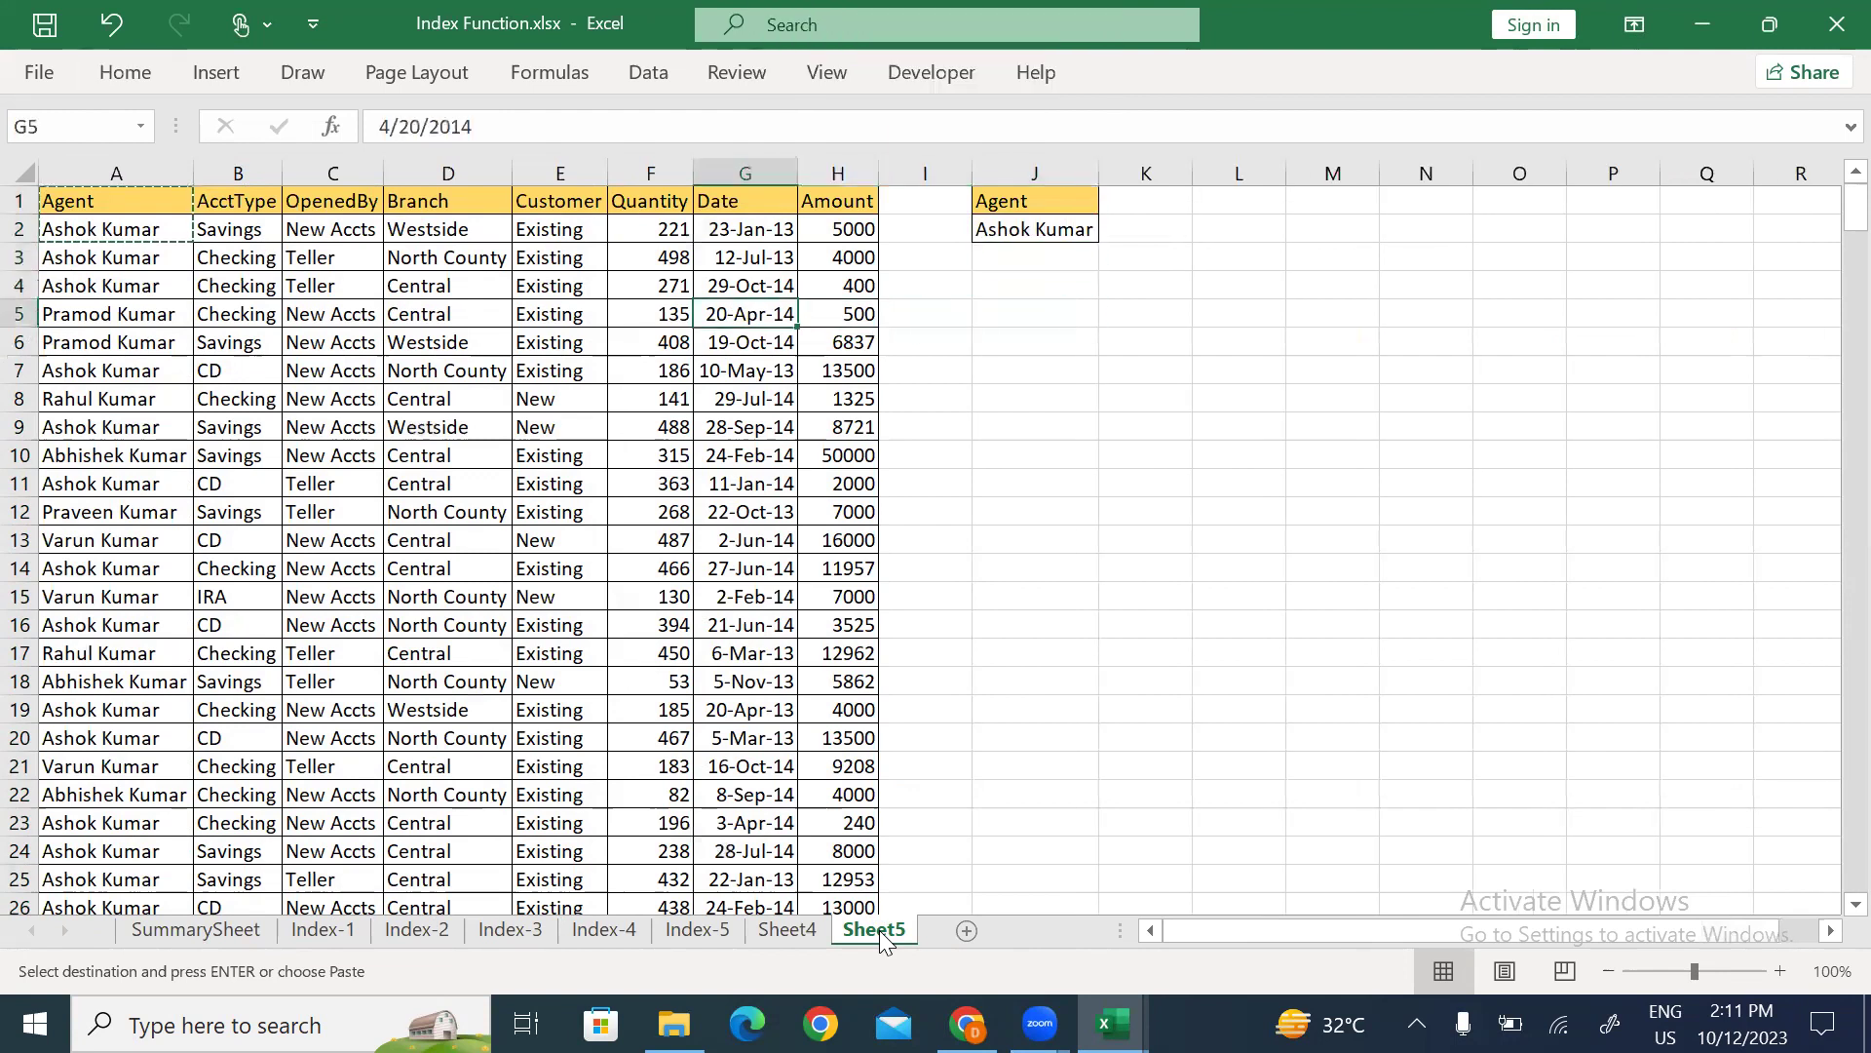
key(alt+a)
key(q)
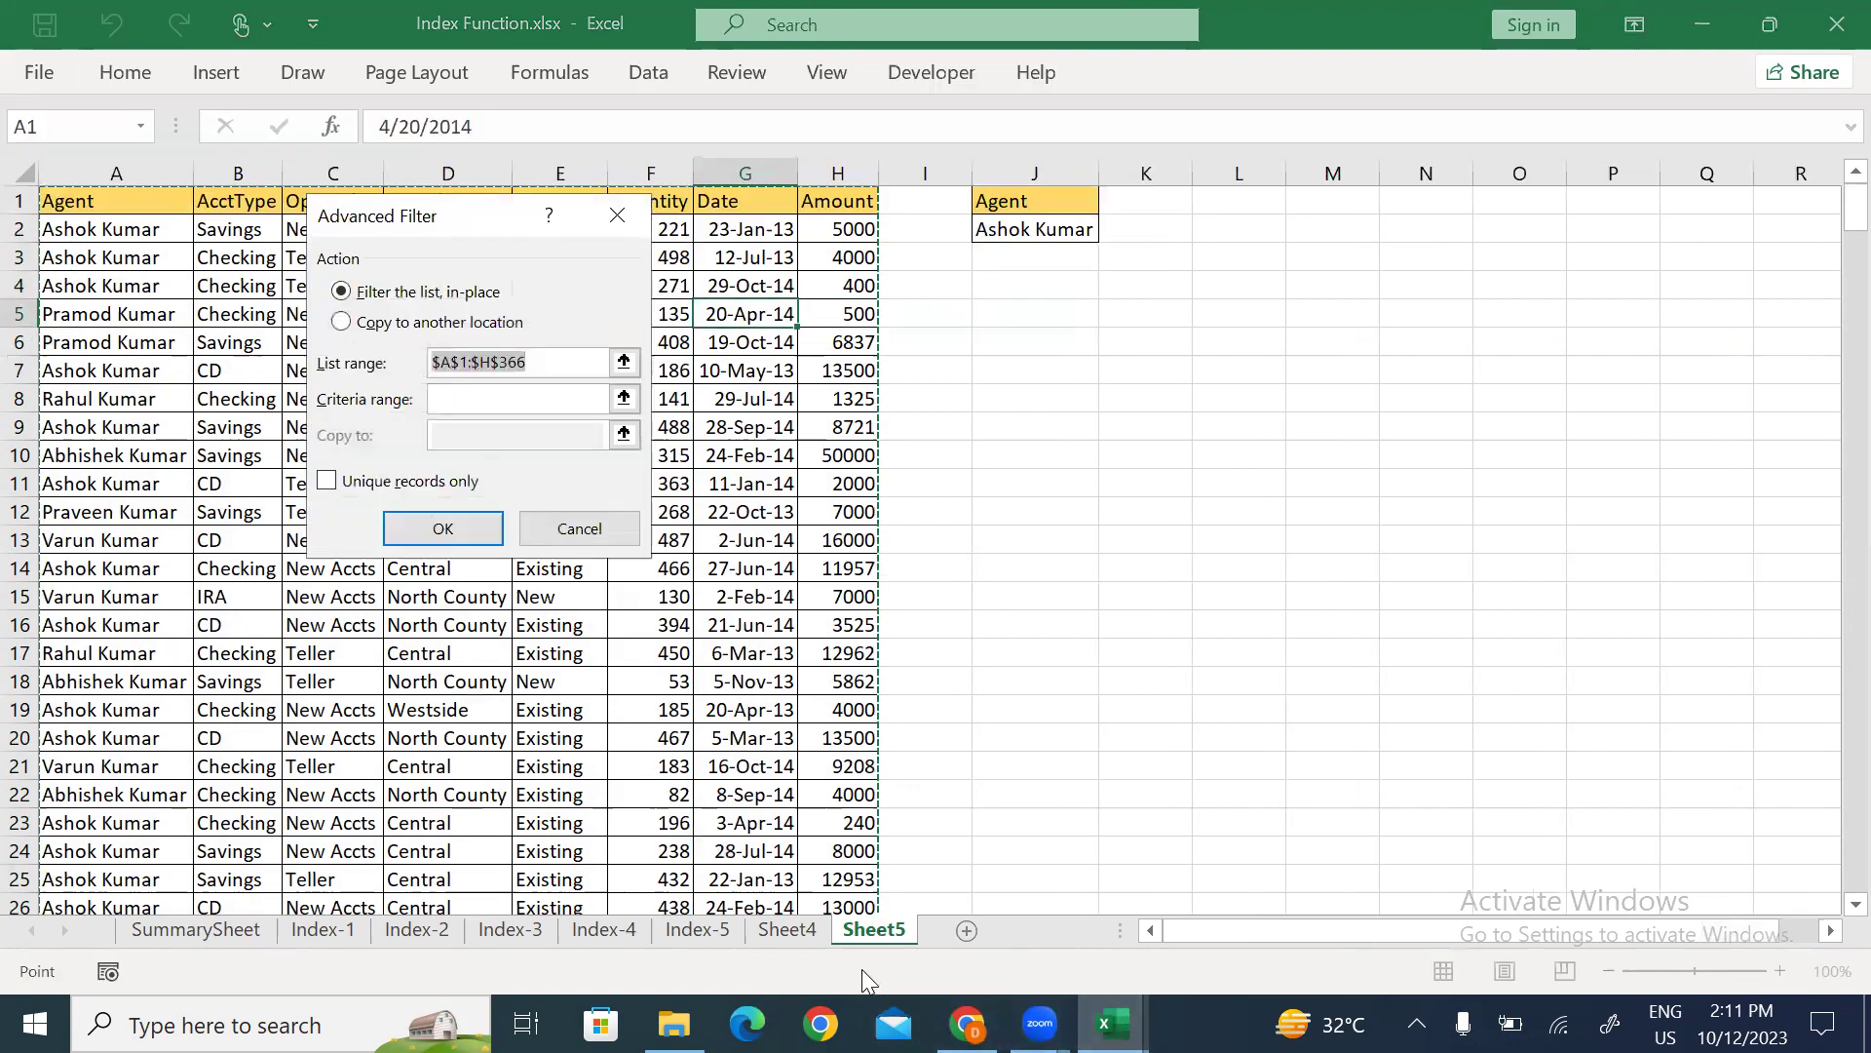
click(341, 322)
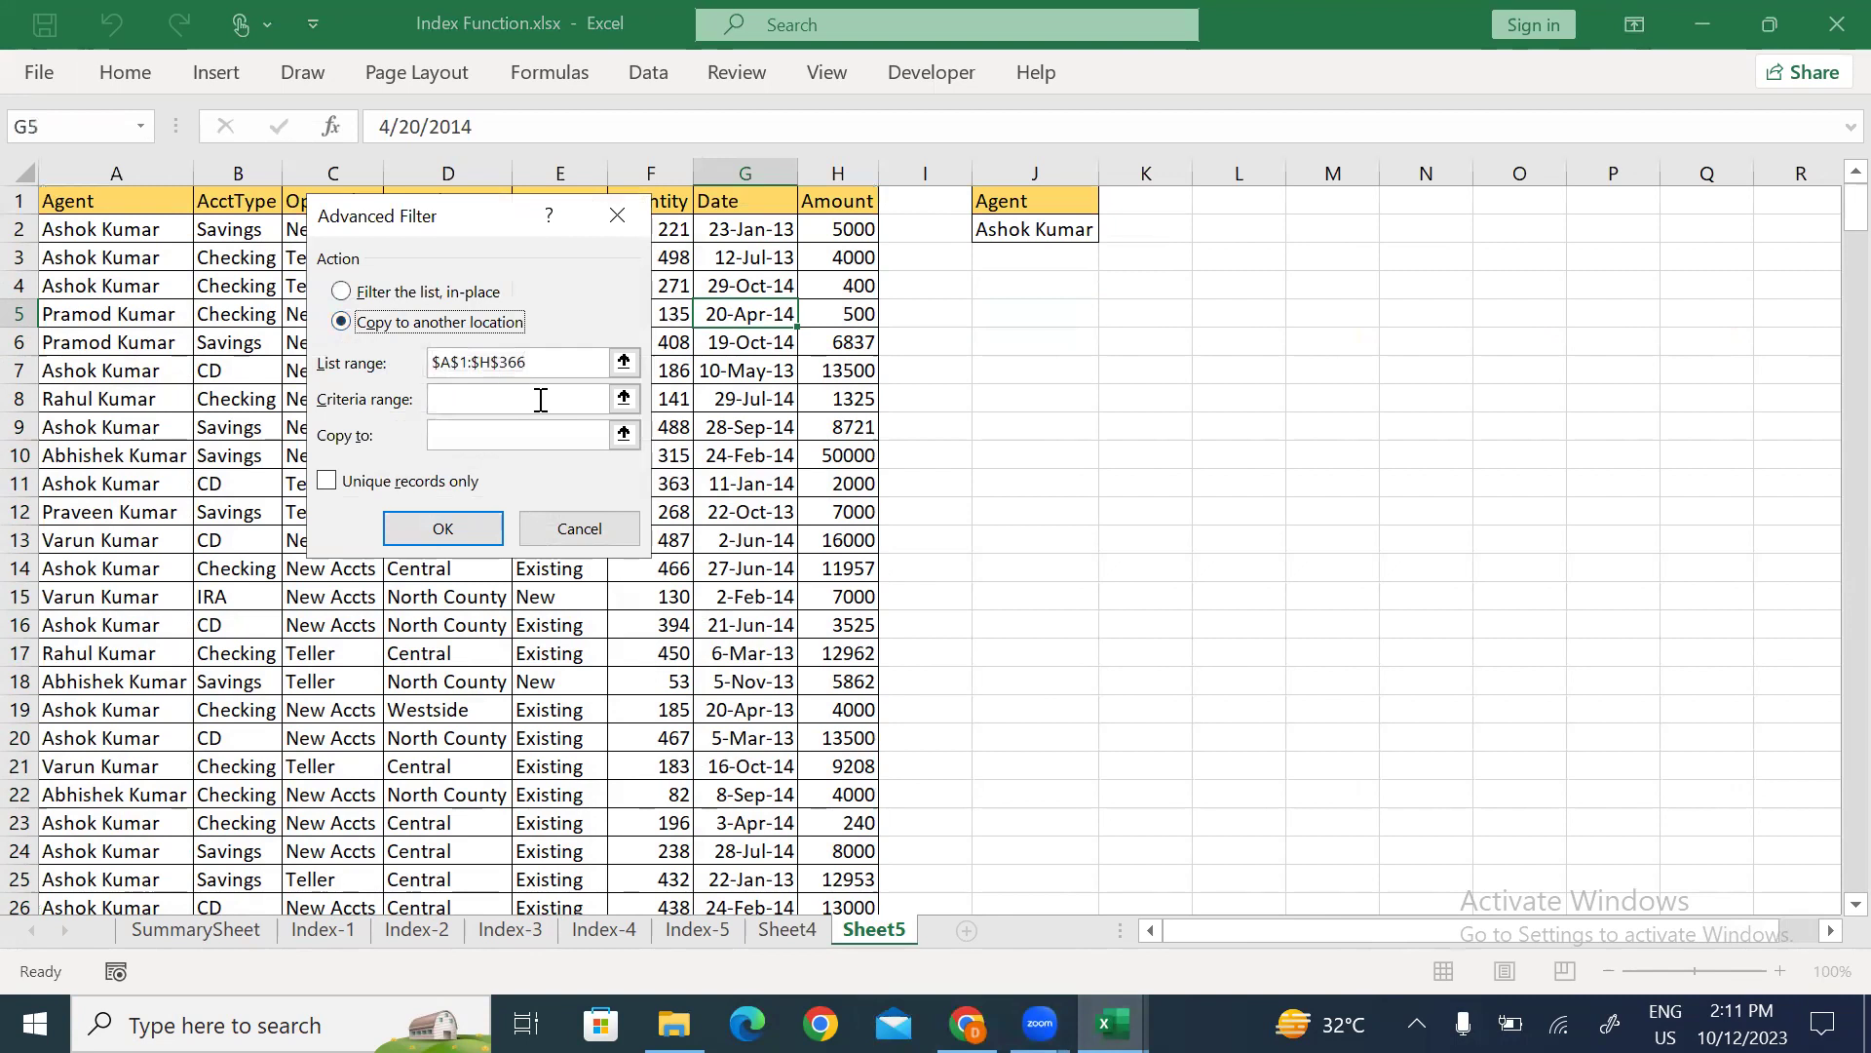
click(623, 399)
drag(1003, 195, 995, 230)
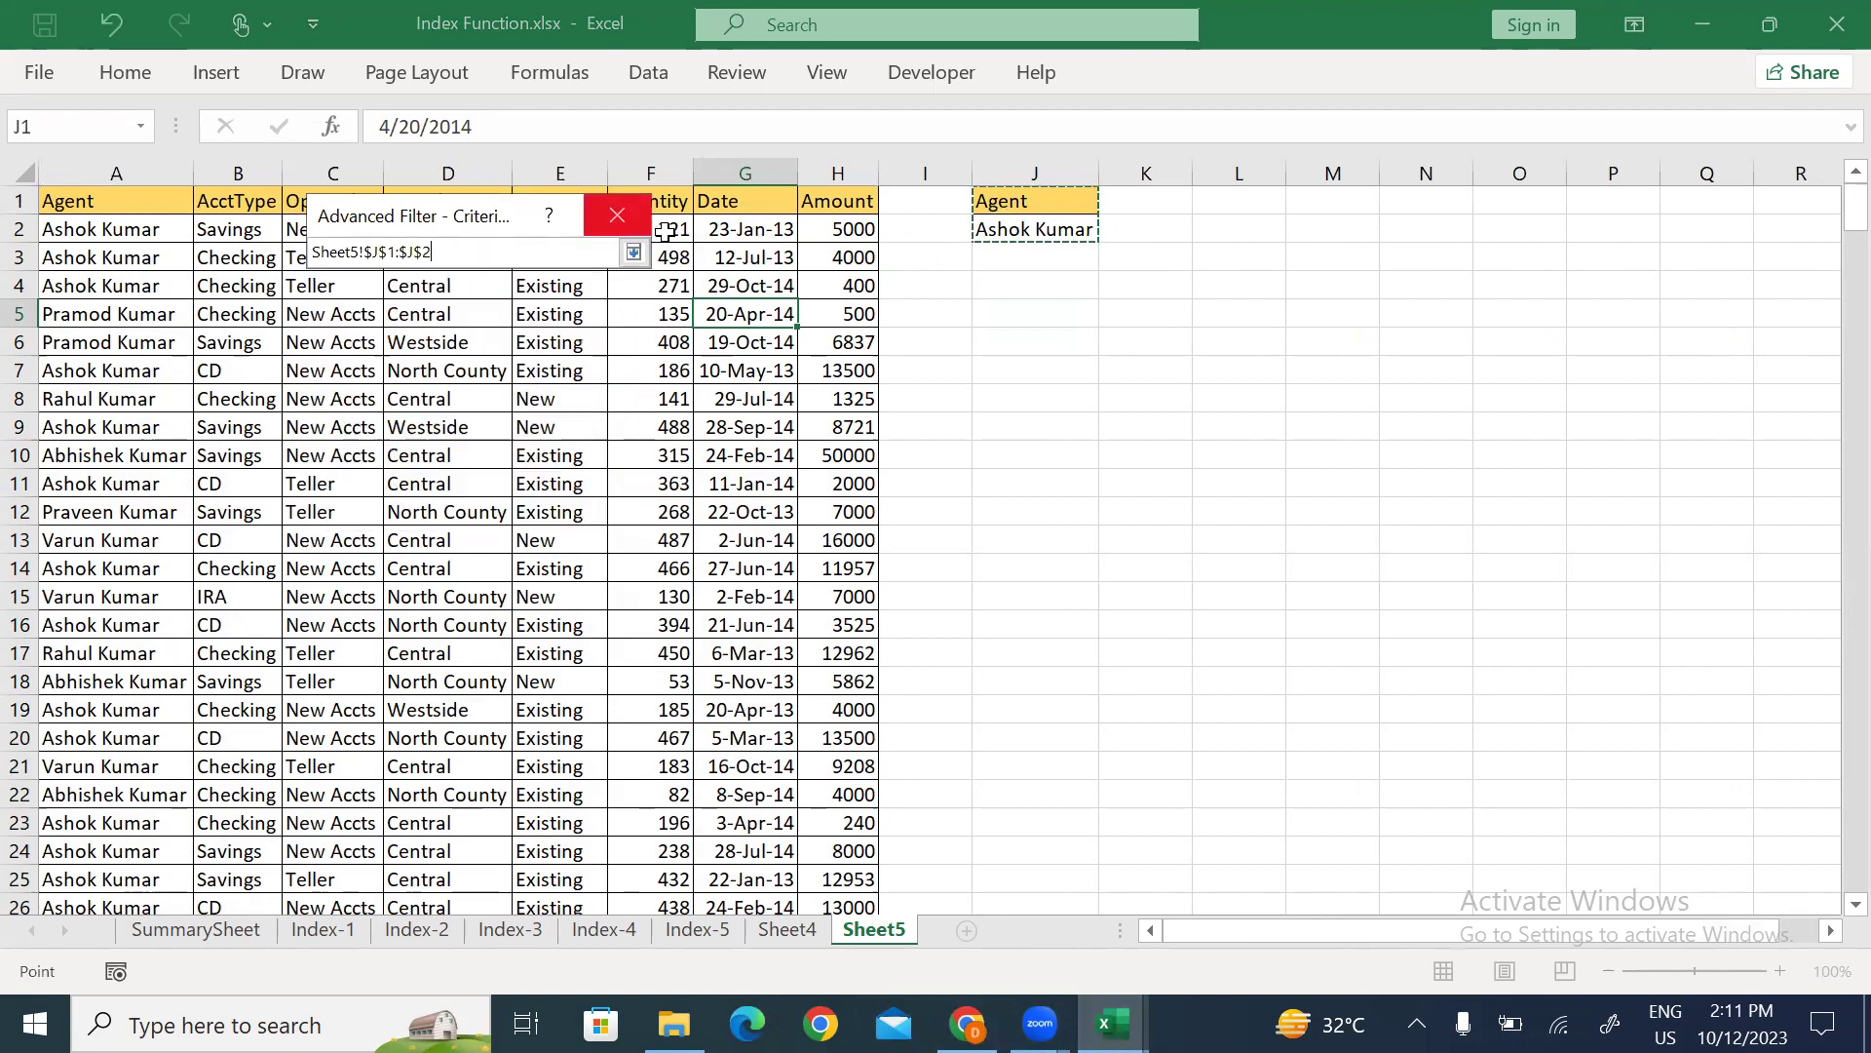
click(634, 252)
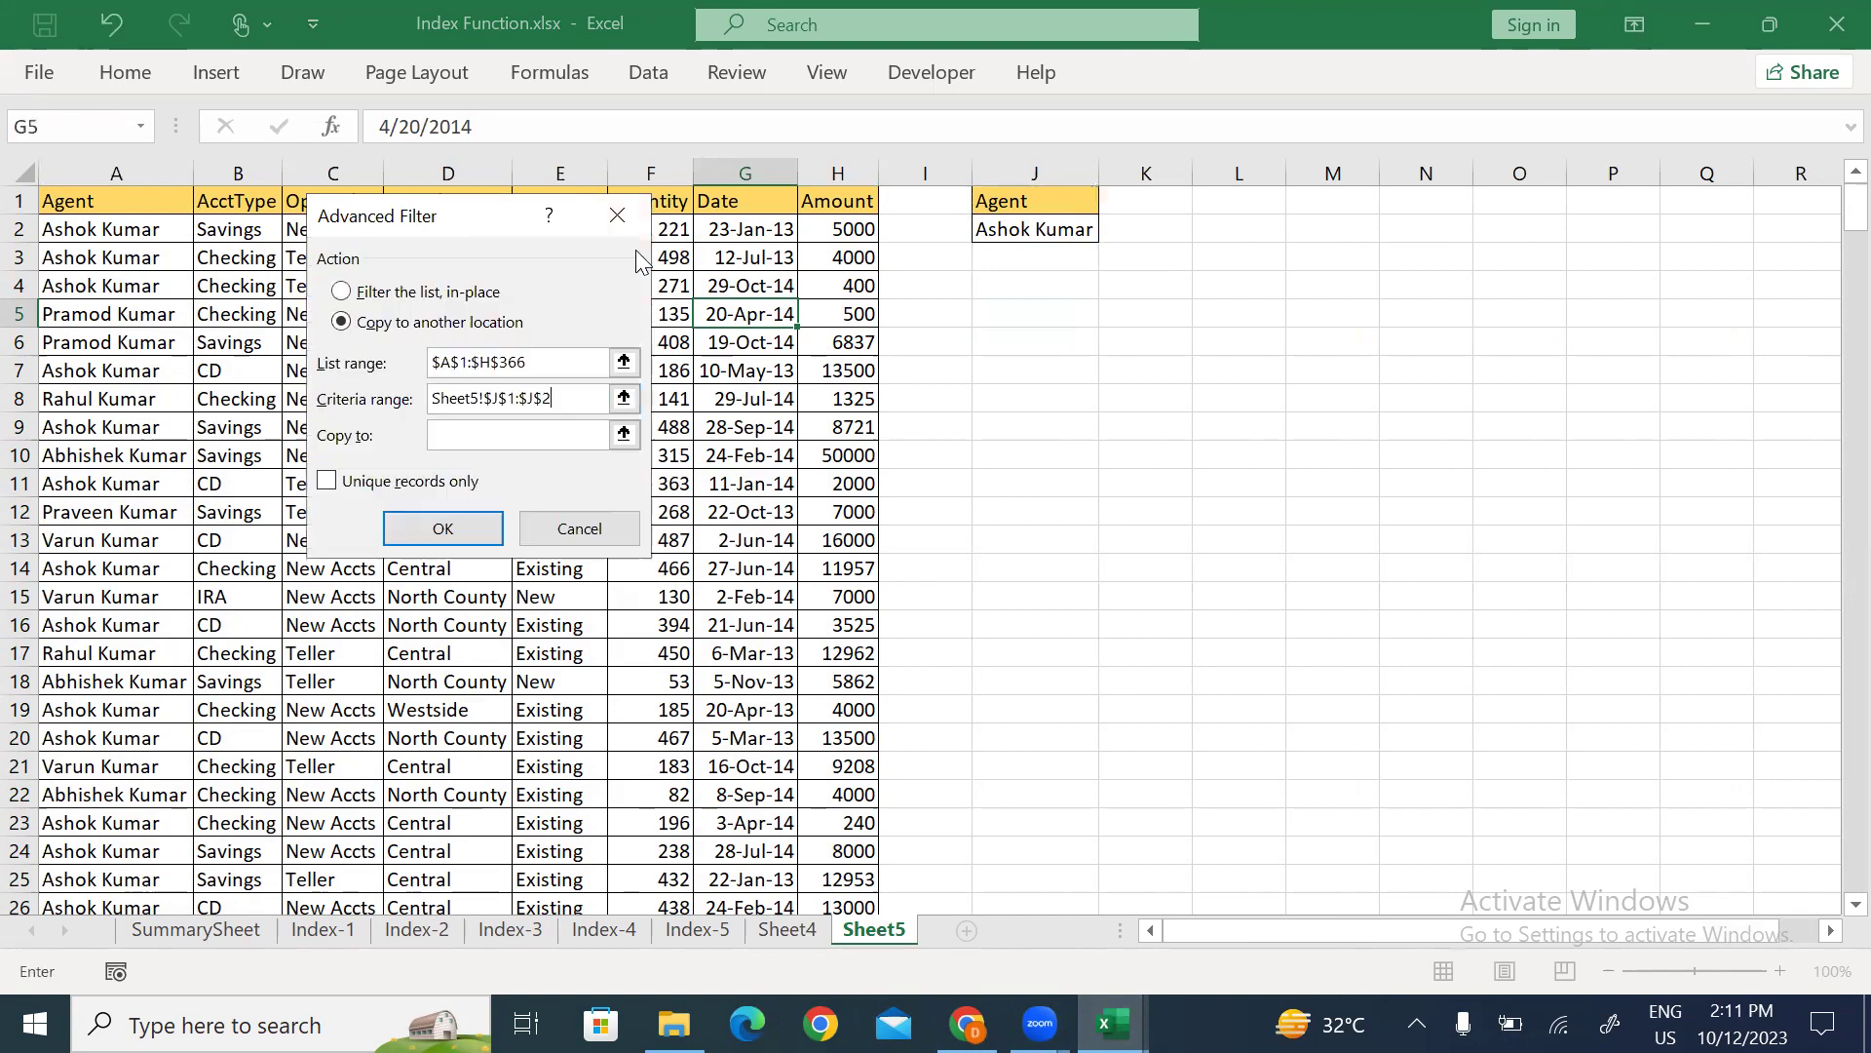
click(624, 434)
click(1052, 284)
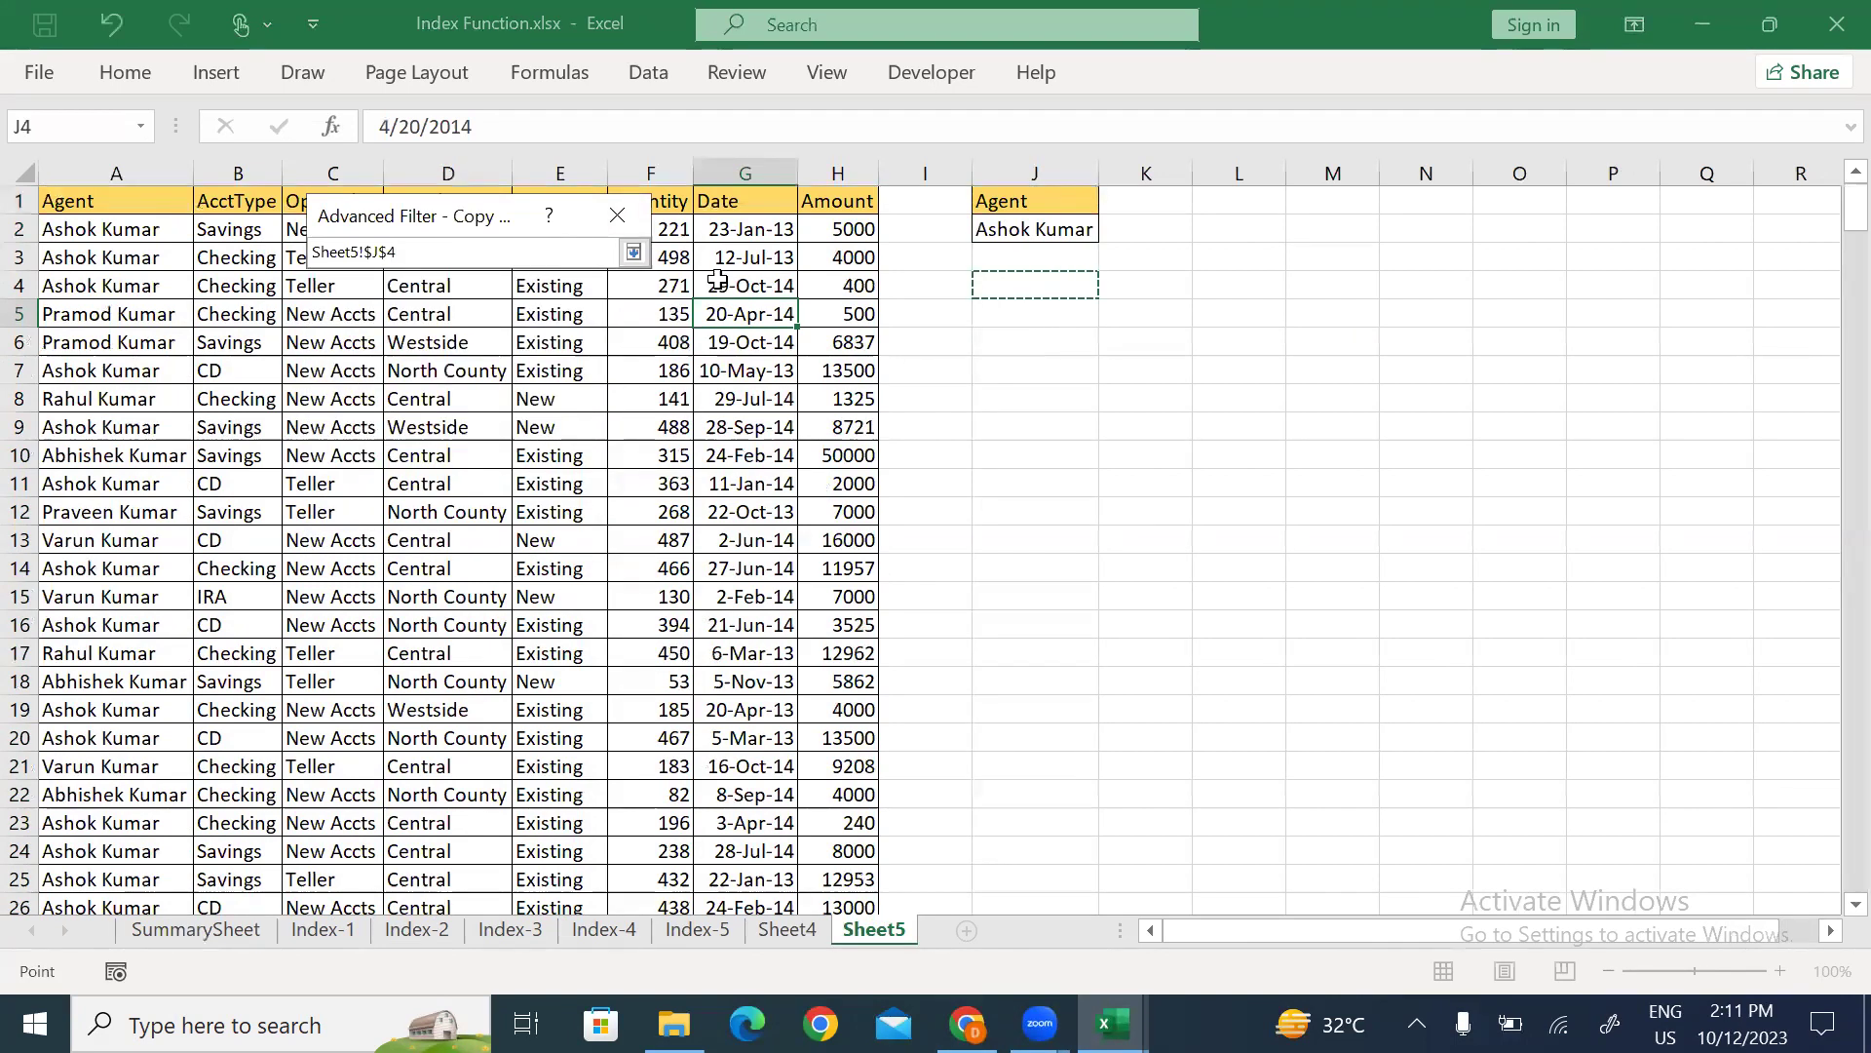
click(634, 253)
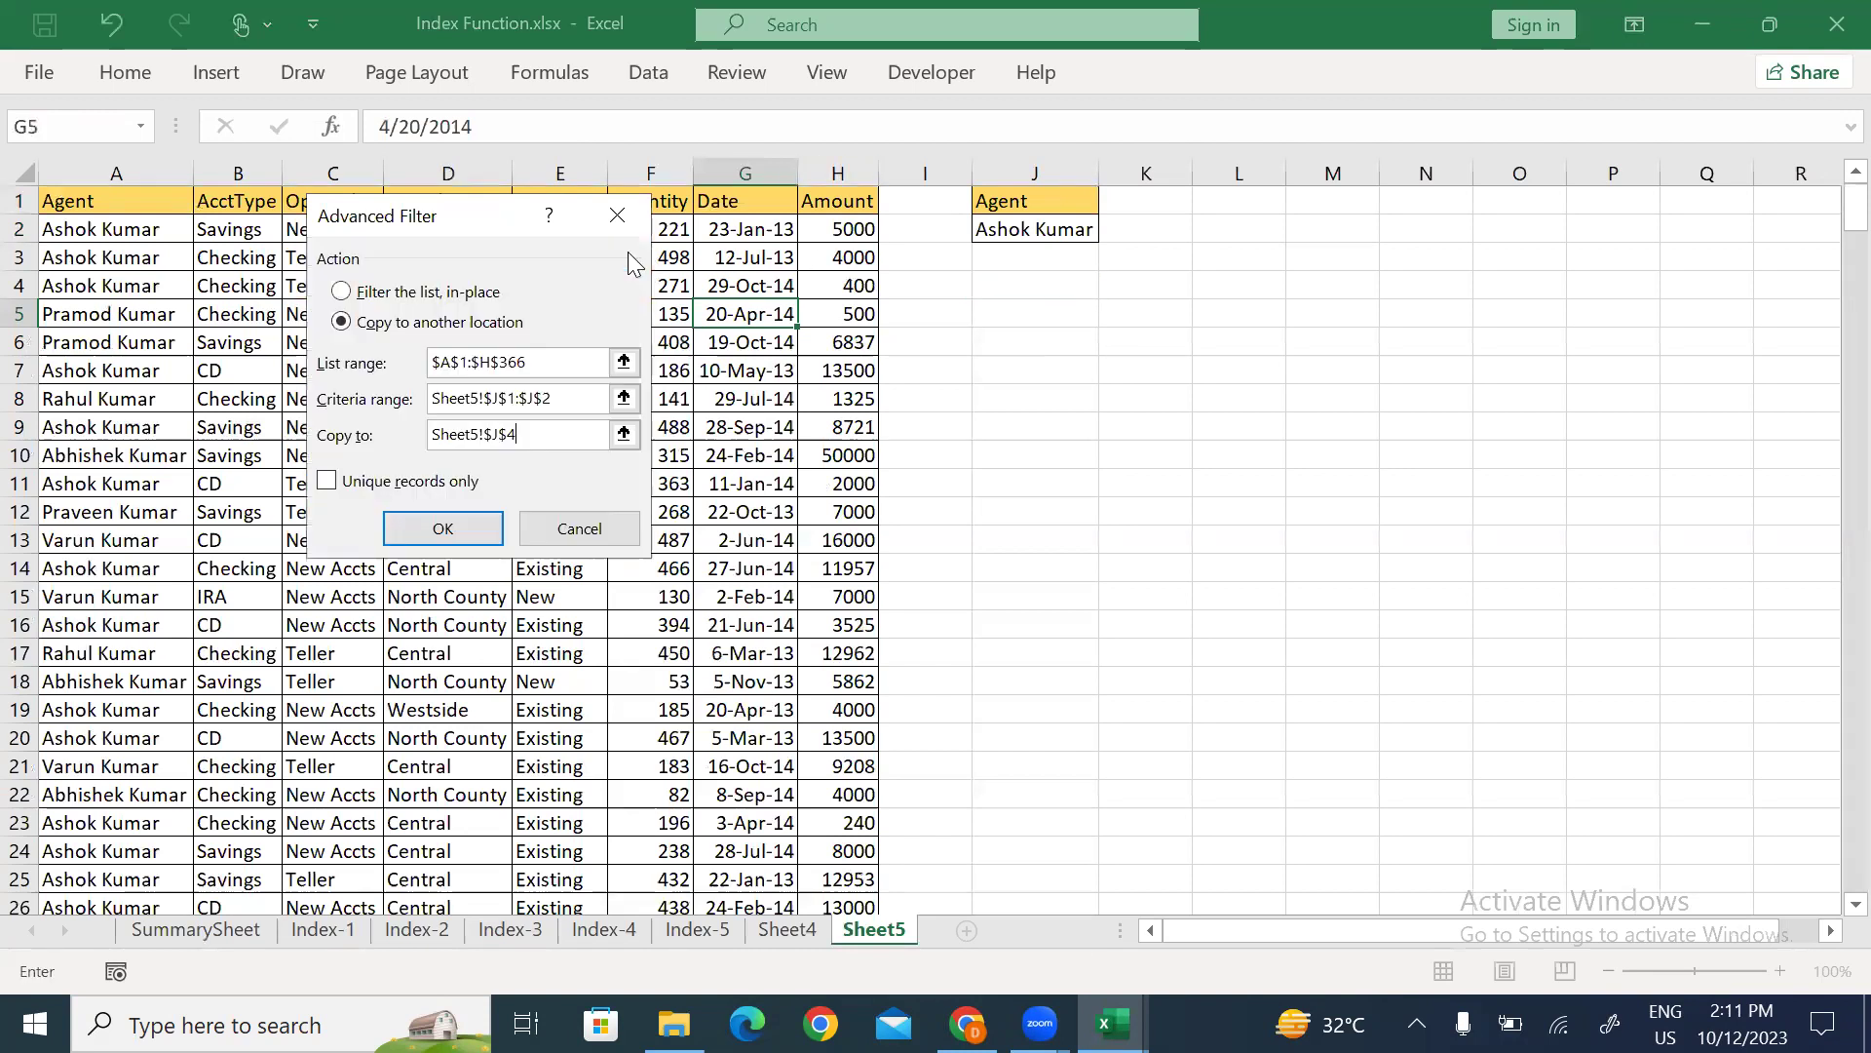
Reselect A1:H366 as the list range and run the Advanced Filter.
click(623, 362)
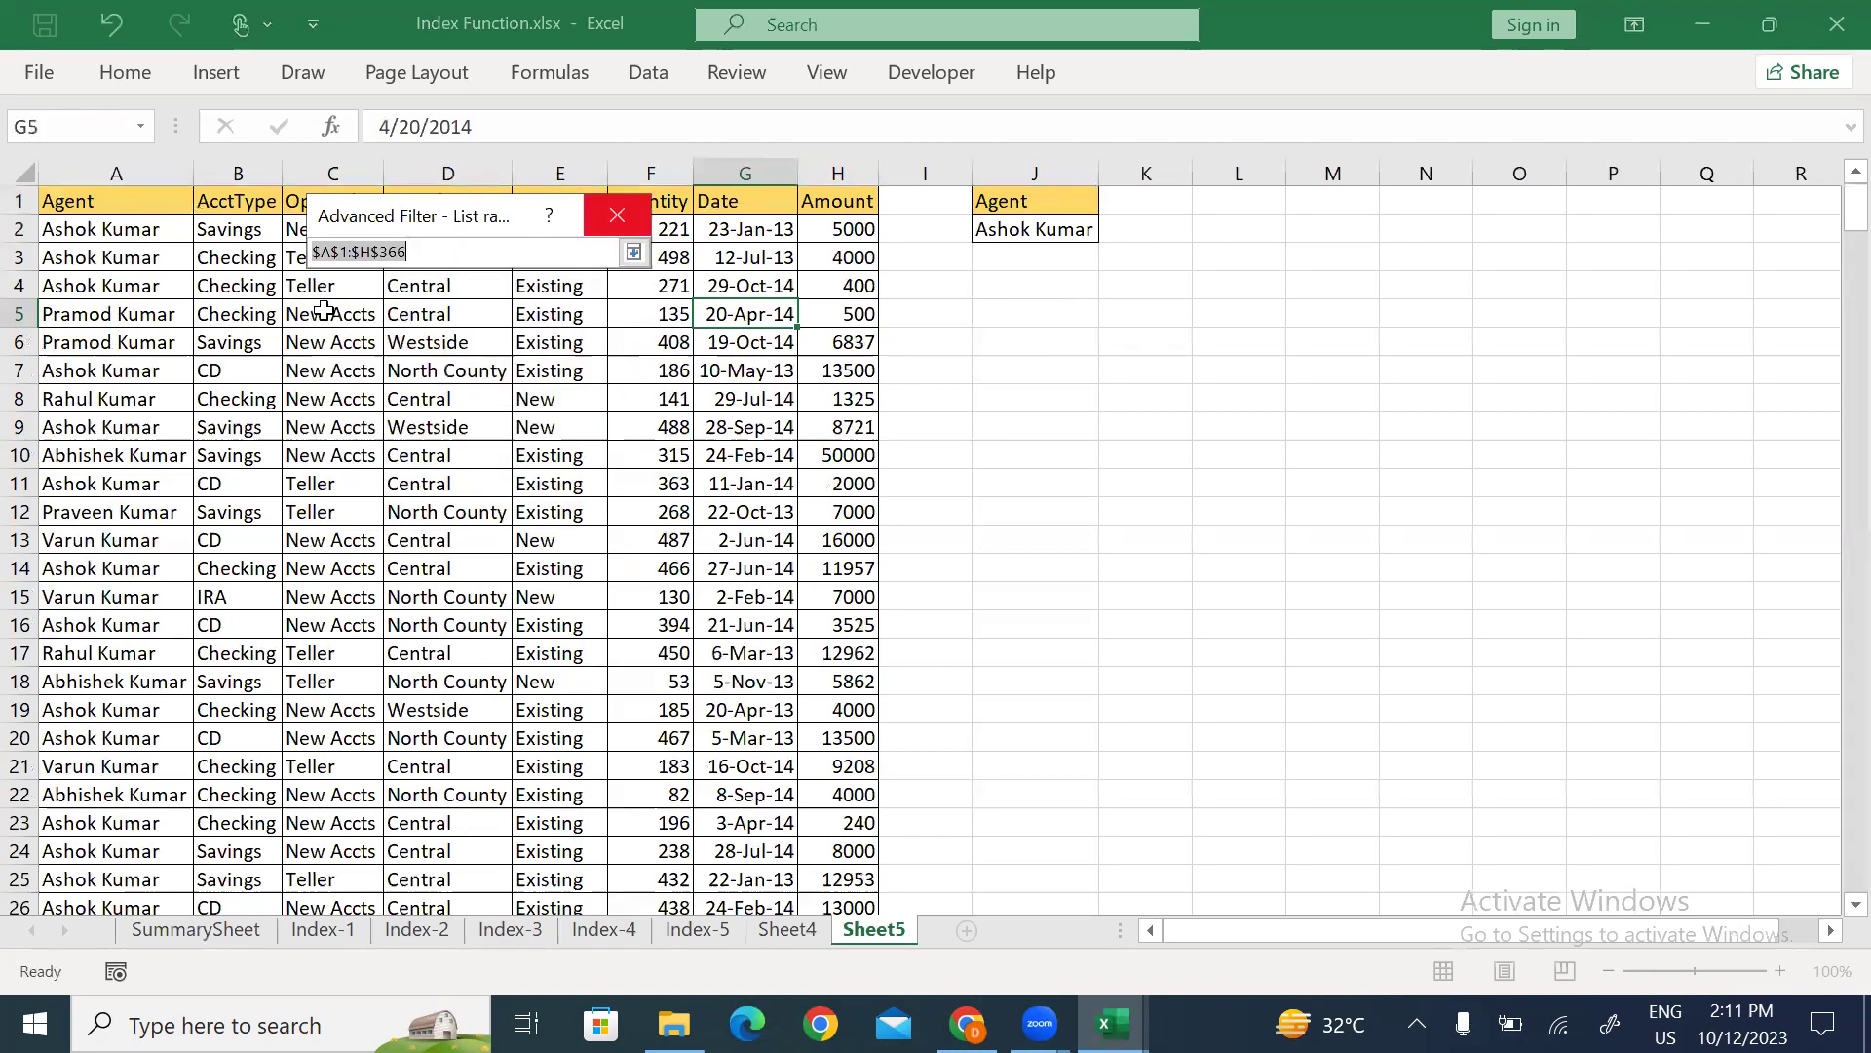
click(116, 214)
key(ctrl+shift+Right)
key(ctrl+shift+Down)
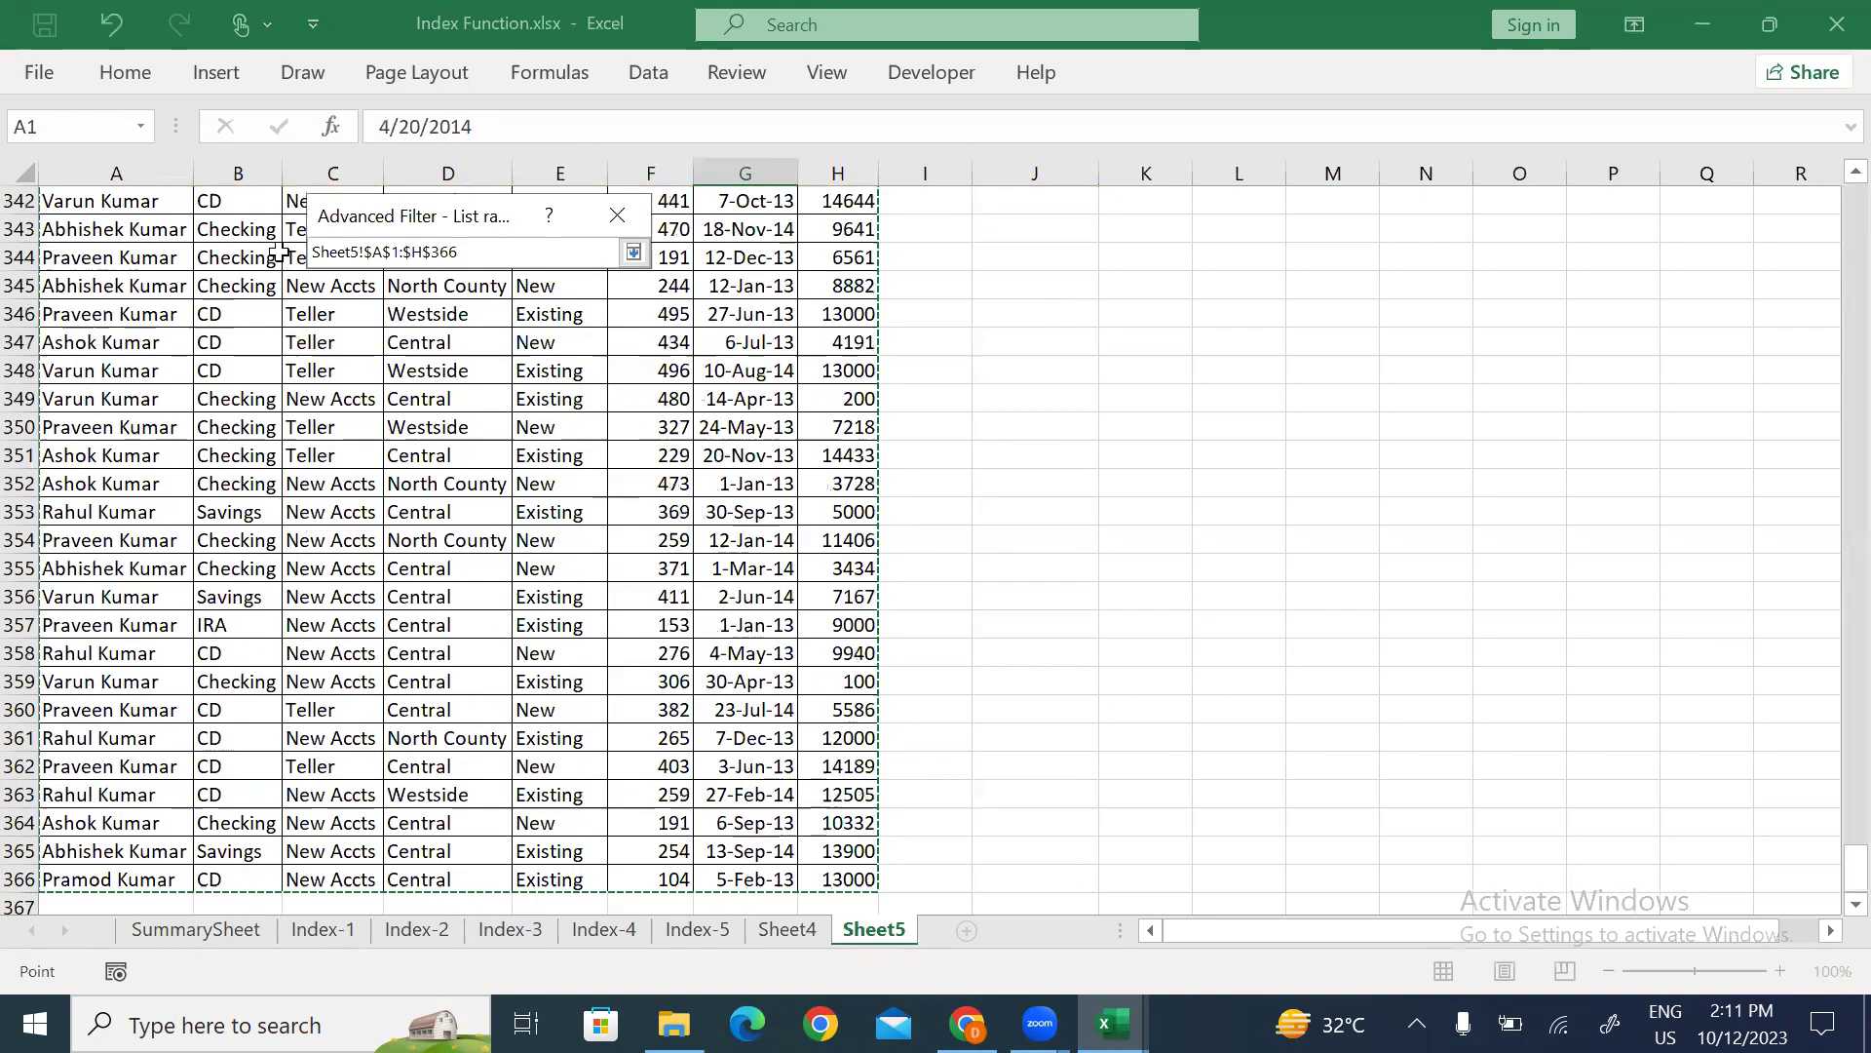
click(633, 252)
click(442, 544)
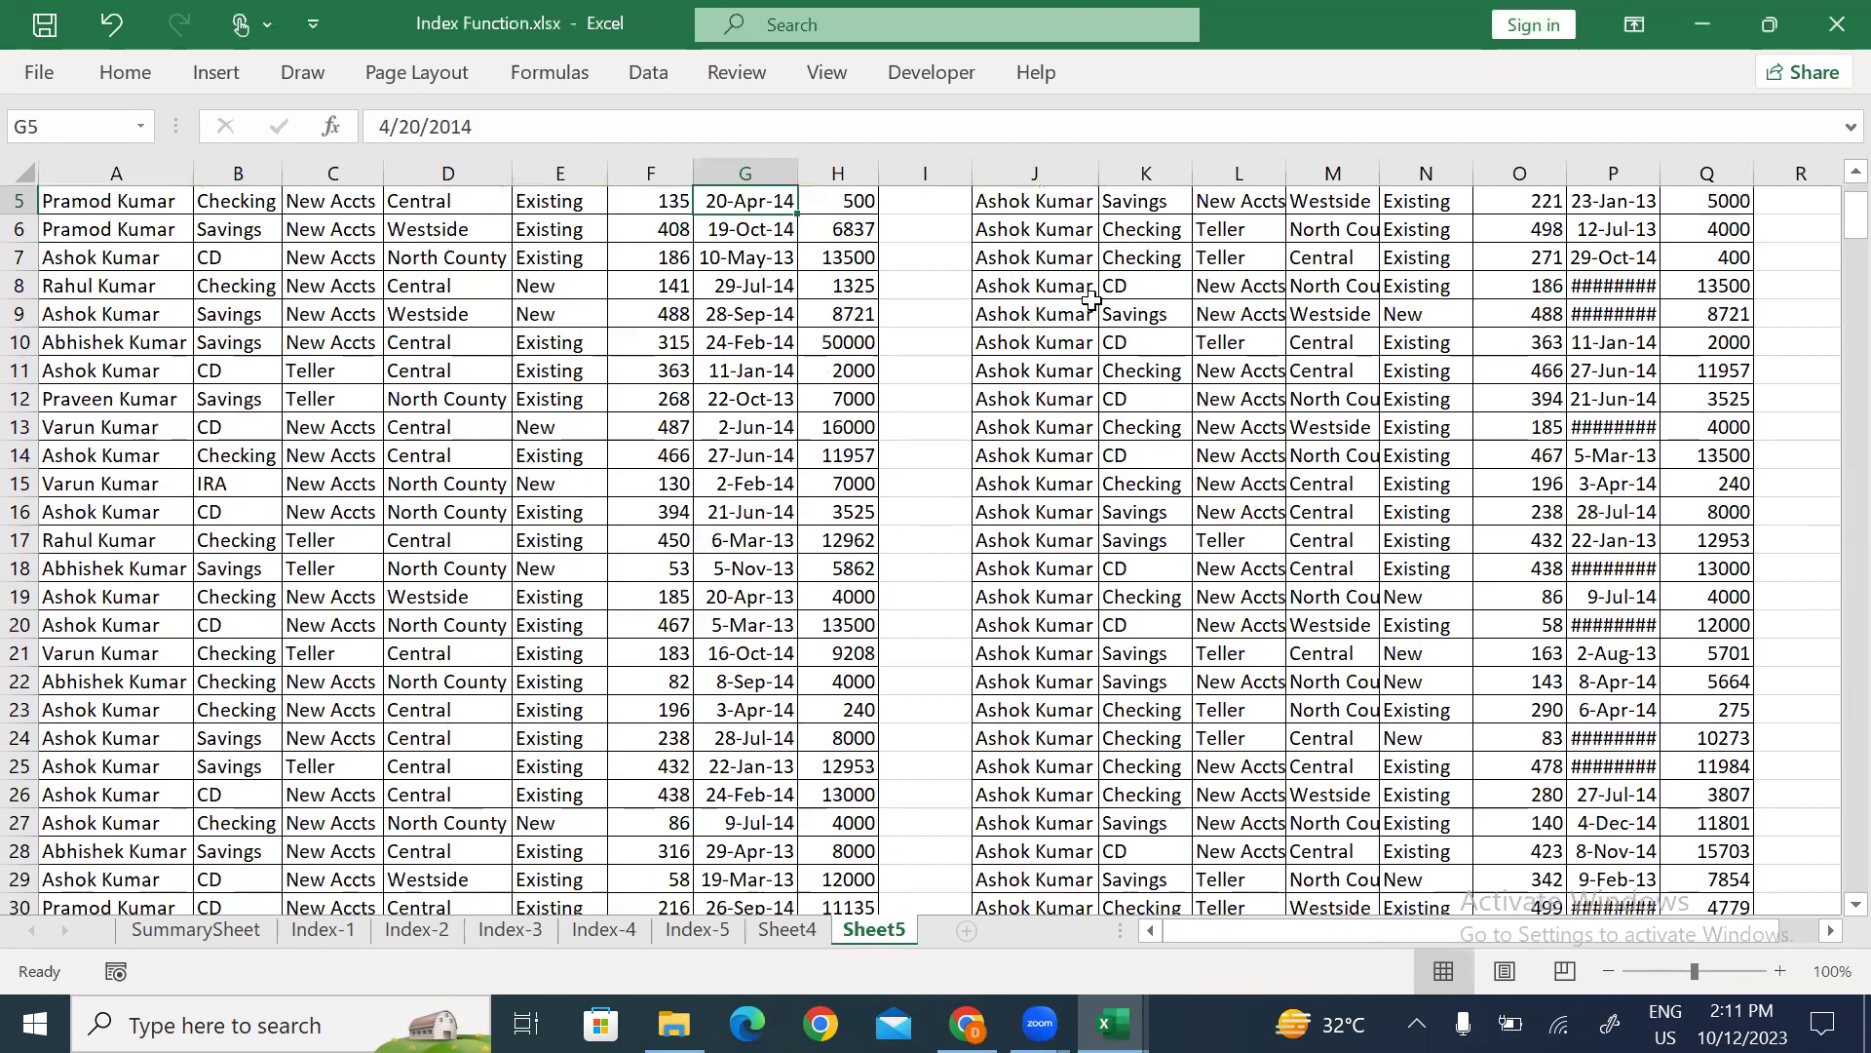
Clear the contents and formatting of the whole extracted table that starts at J4.
click(1092, 298)
key(ctrl+Up)
key(Down)
key(ctrl+shift+Down)
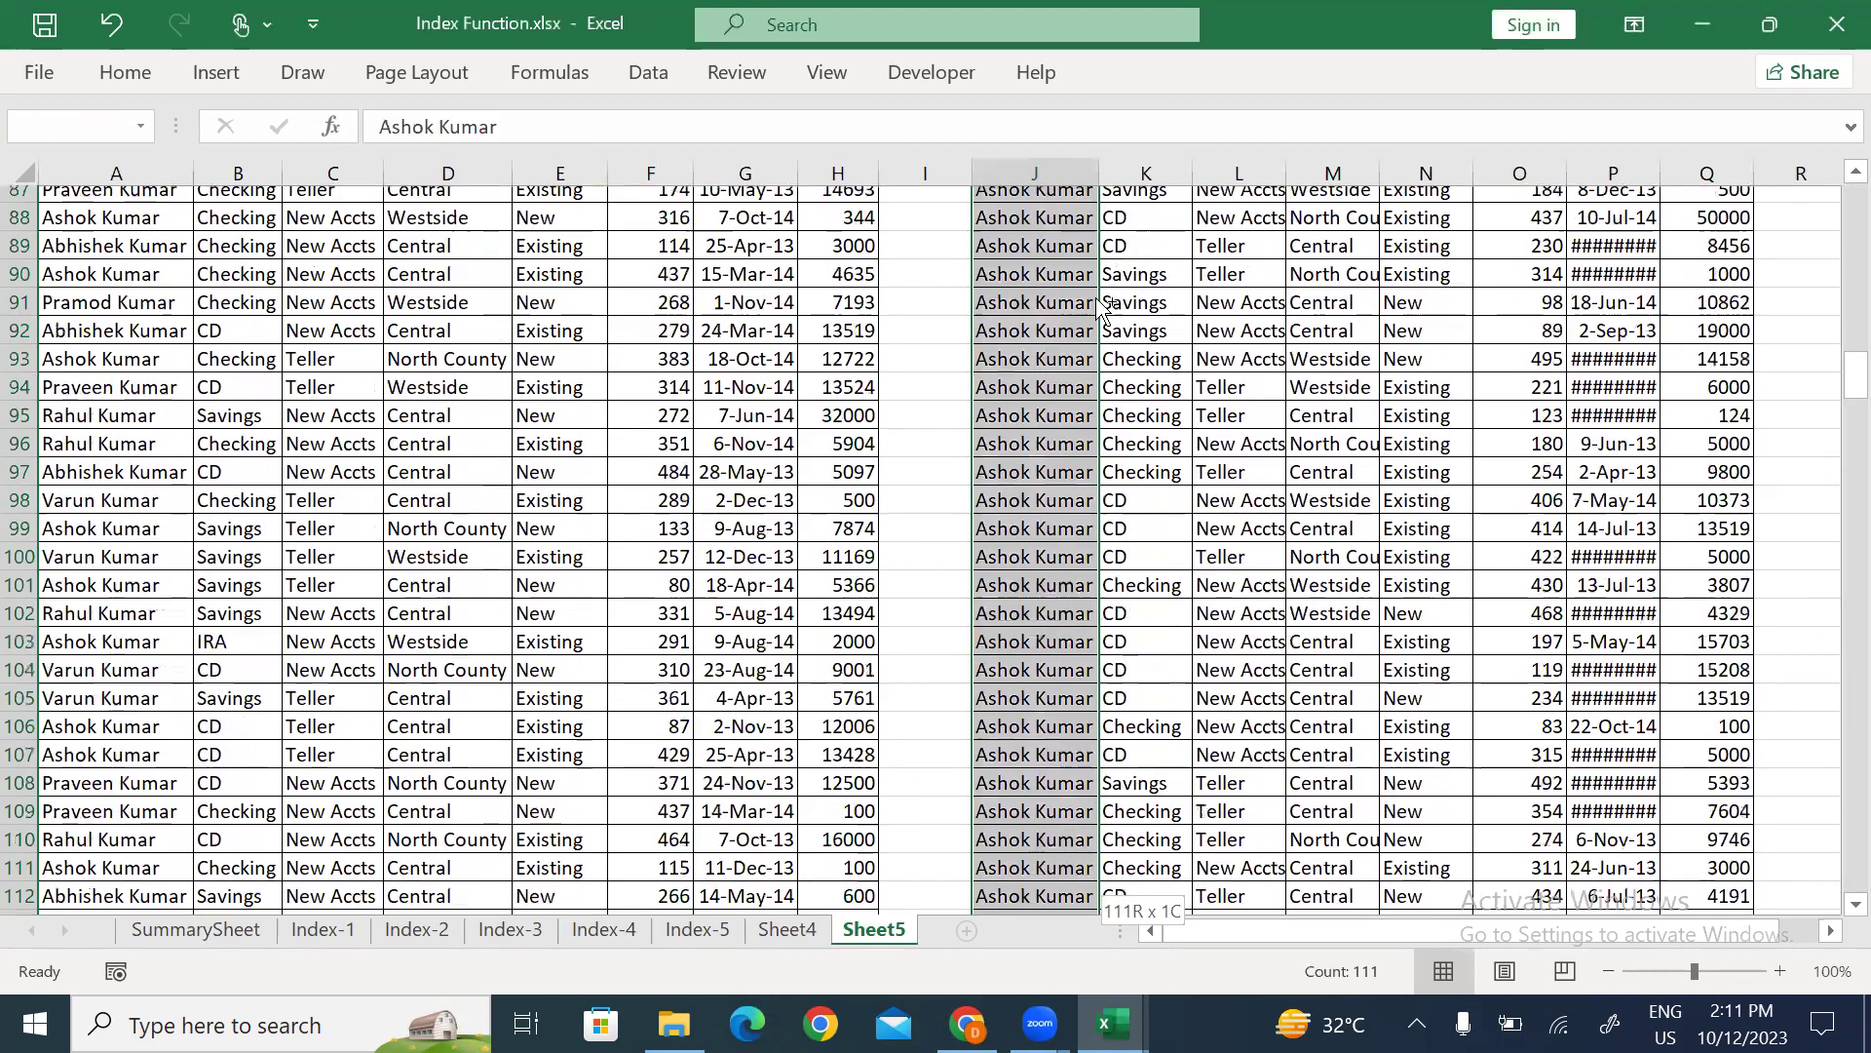
key(ctrl+Up)
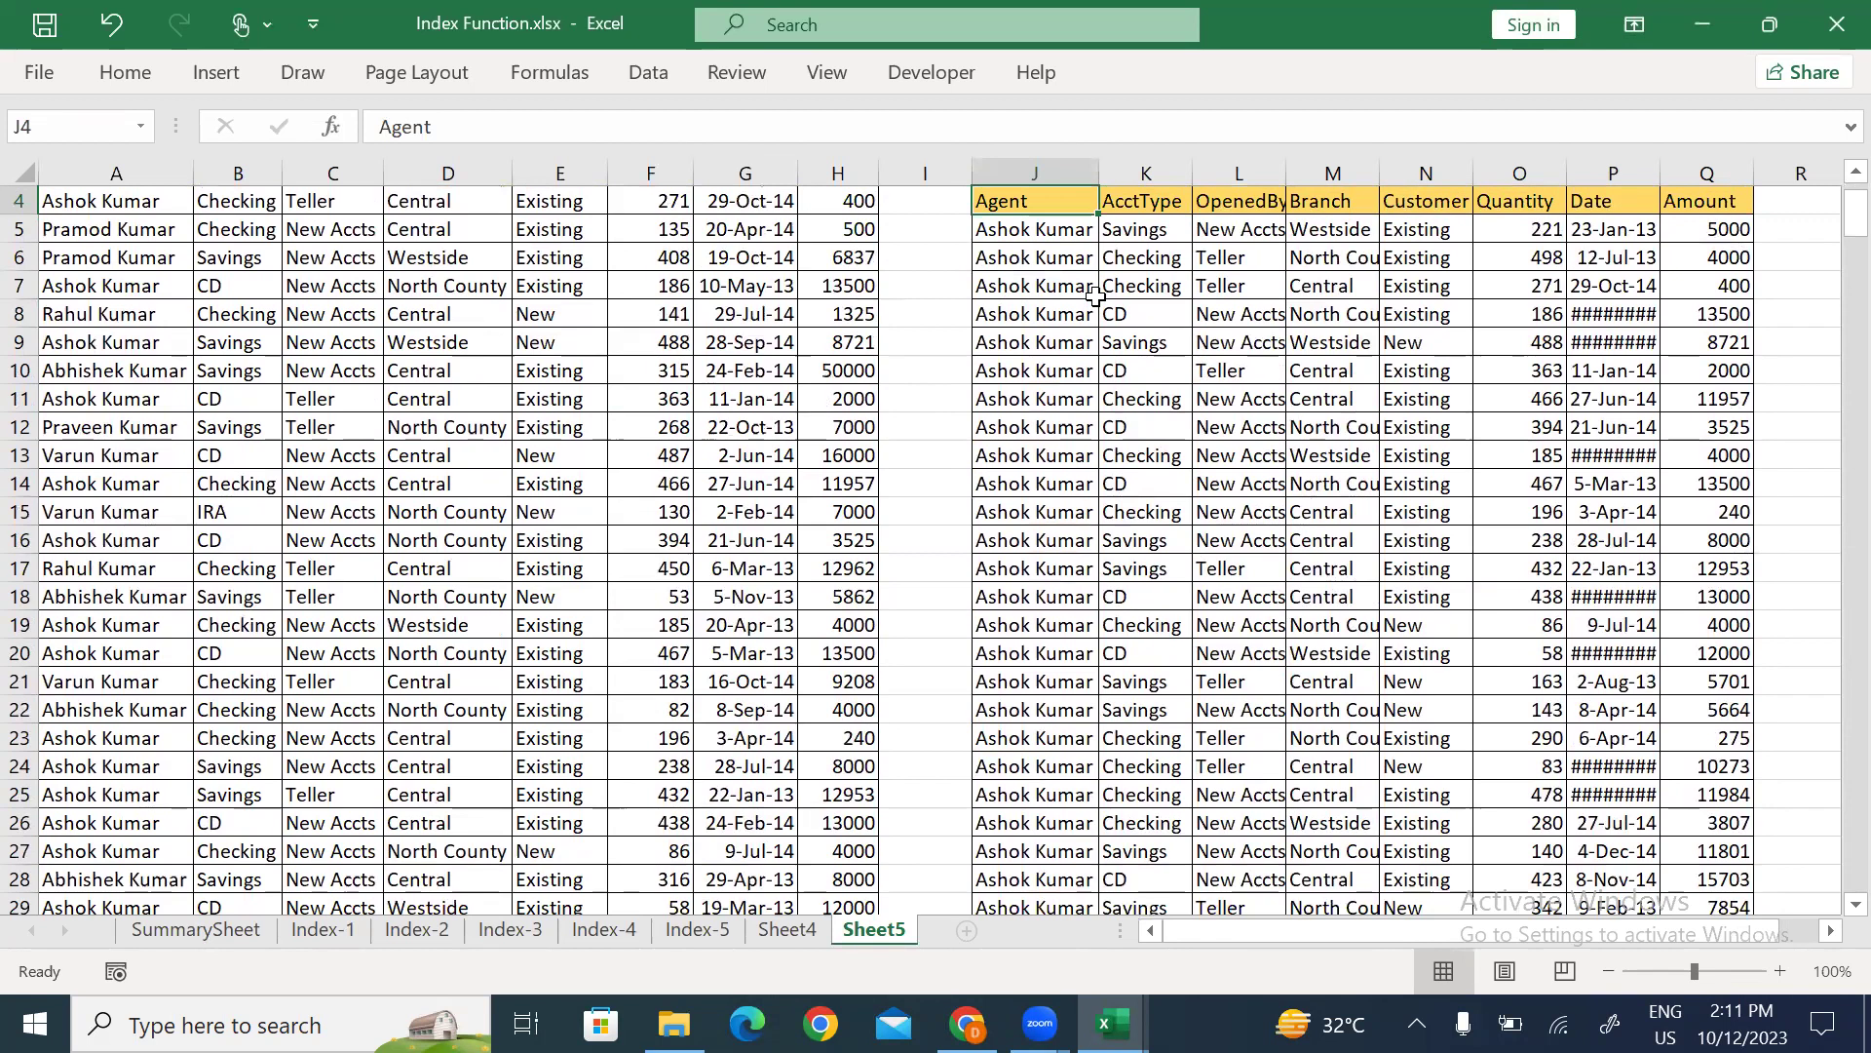
key(ctrl+shift+Right)
key(ctrl+shift+Down)
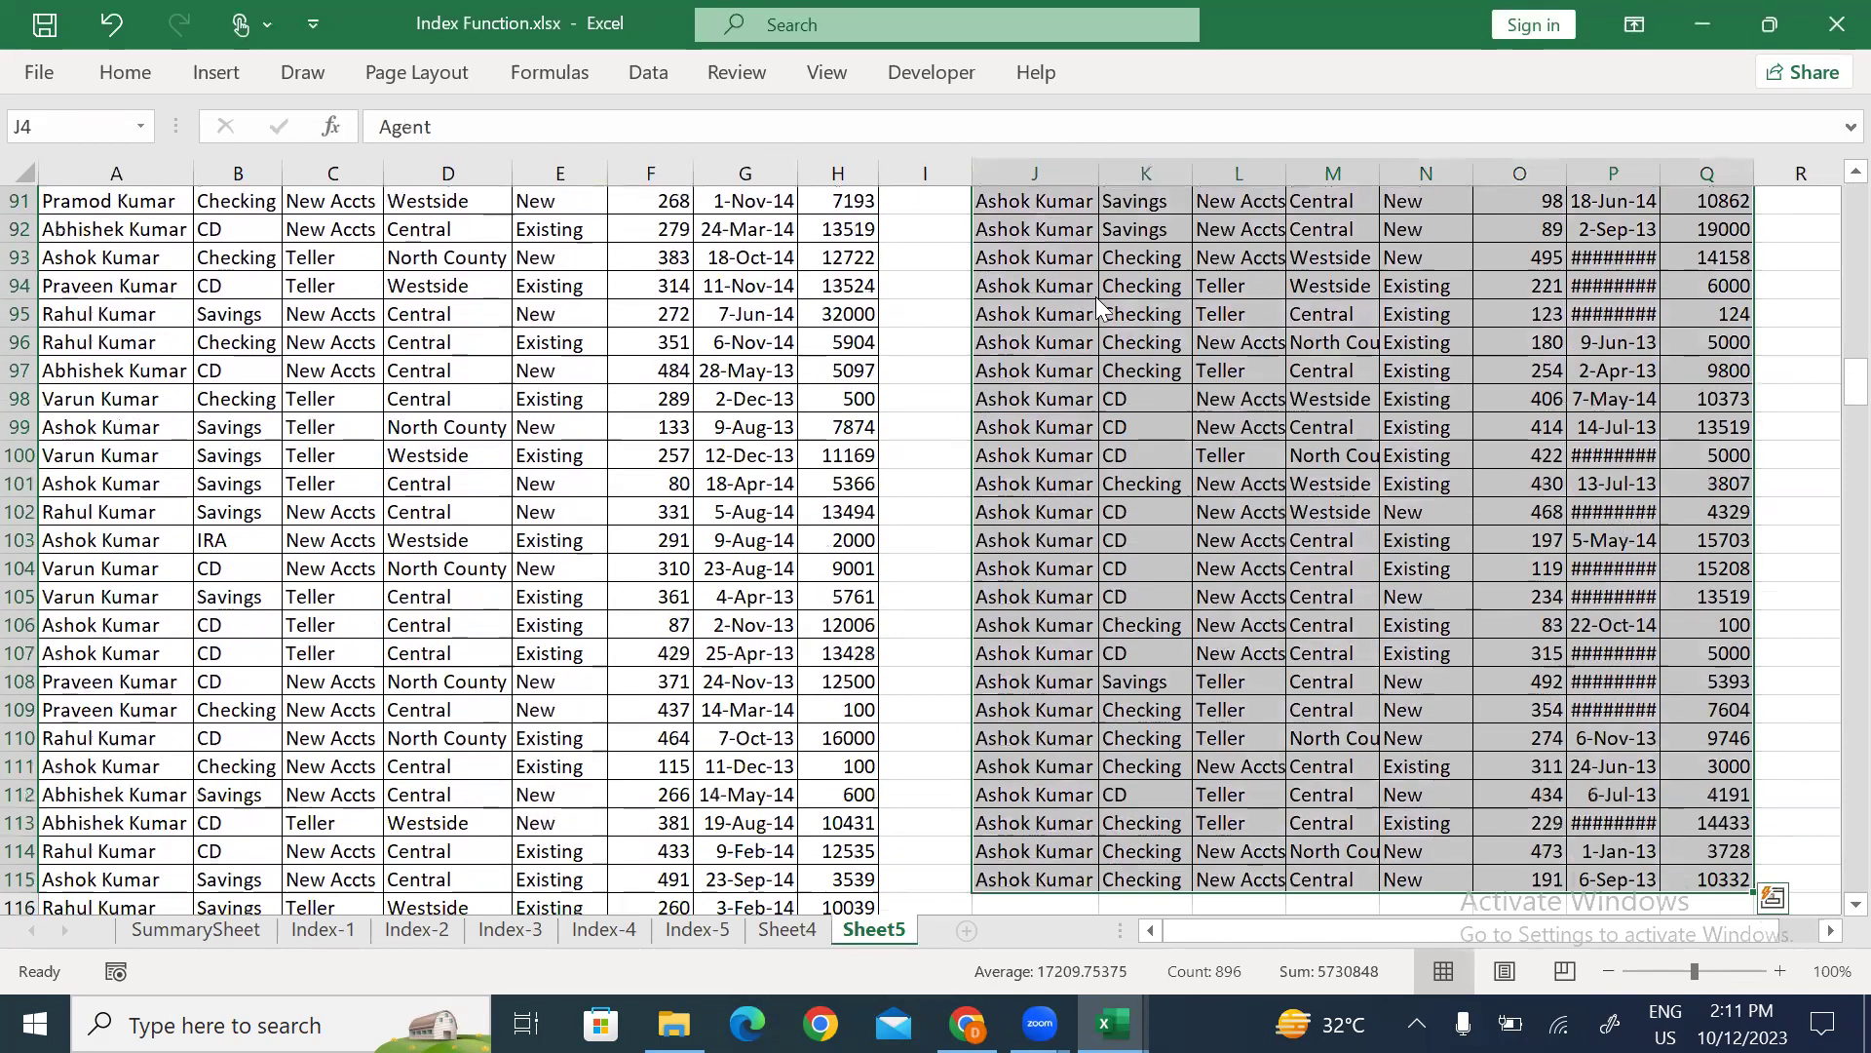
key(alt+h)
key(e)
key(a)
Add a second criterion beside the agent criterion, with the header Amount in K1 and the condition >10000 in K2.
key(Up)
key(Up)
key(Up)
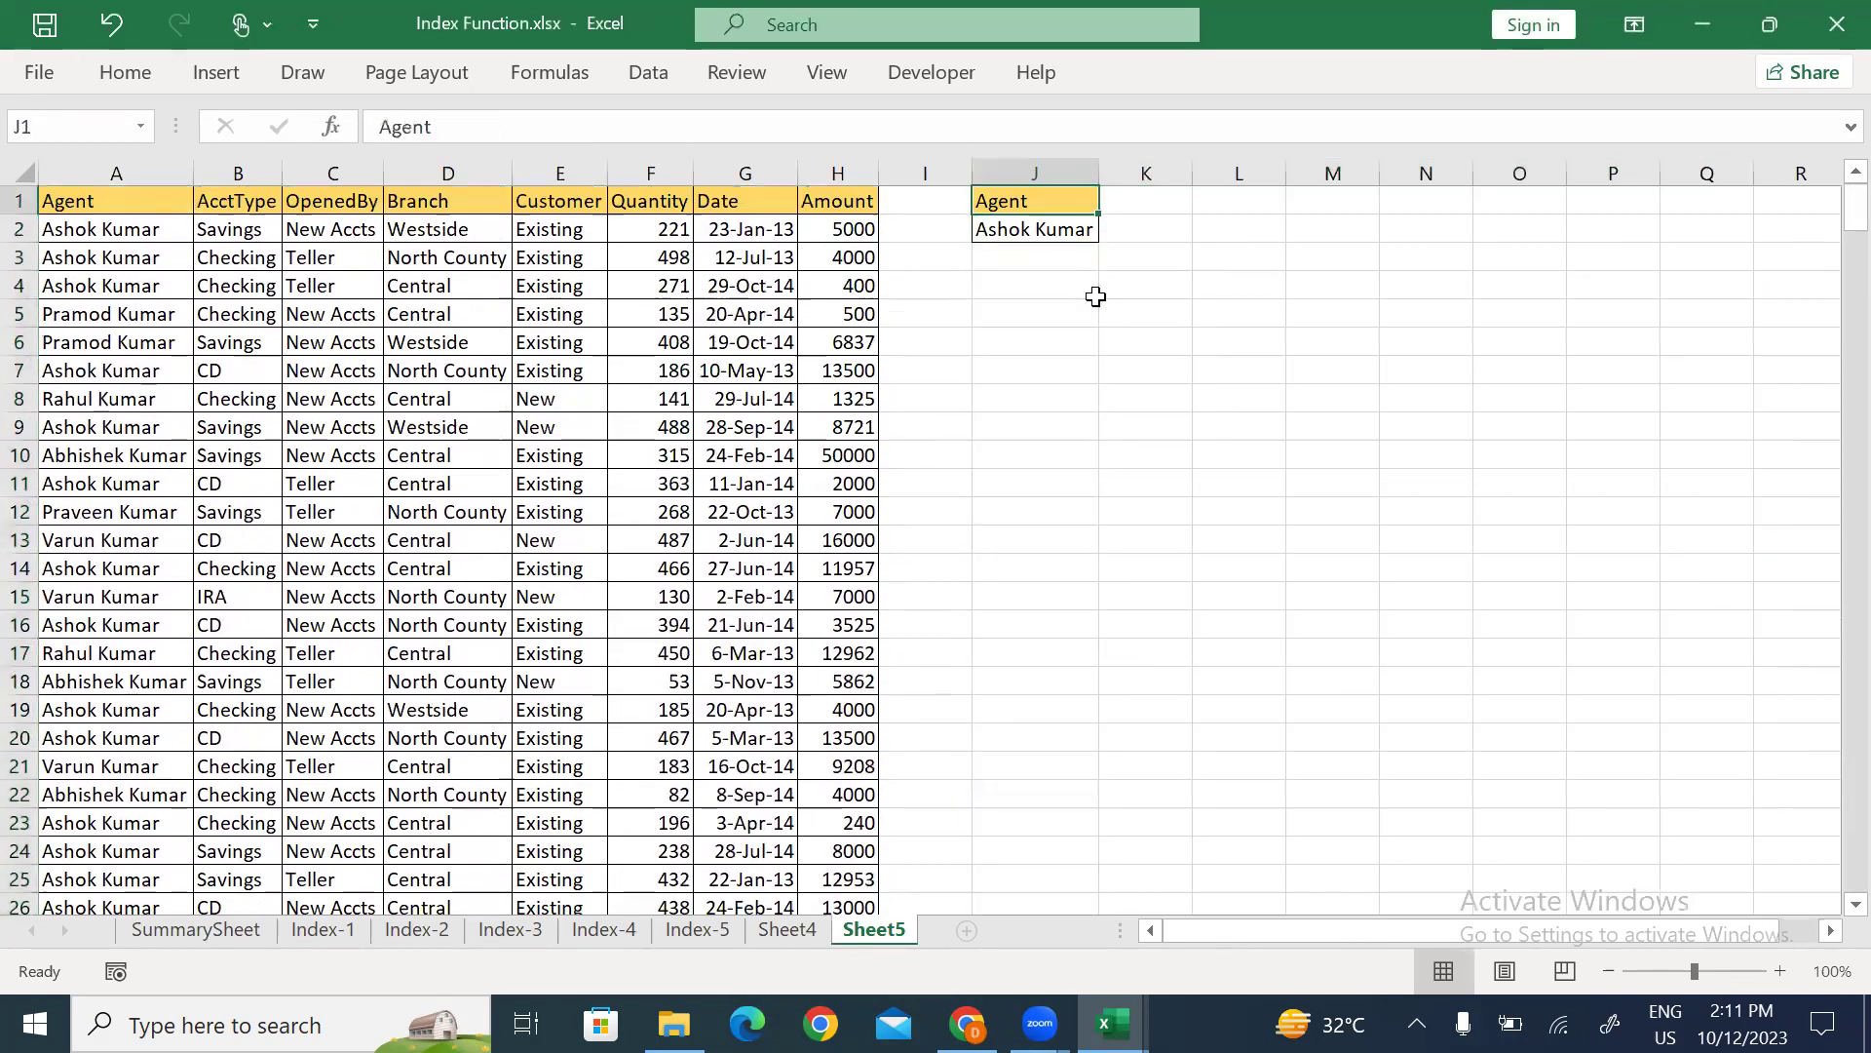
key(Right)
text(Amount)
key(Return)
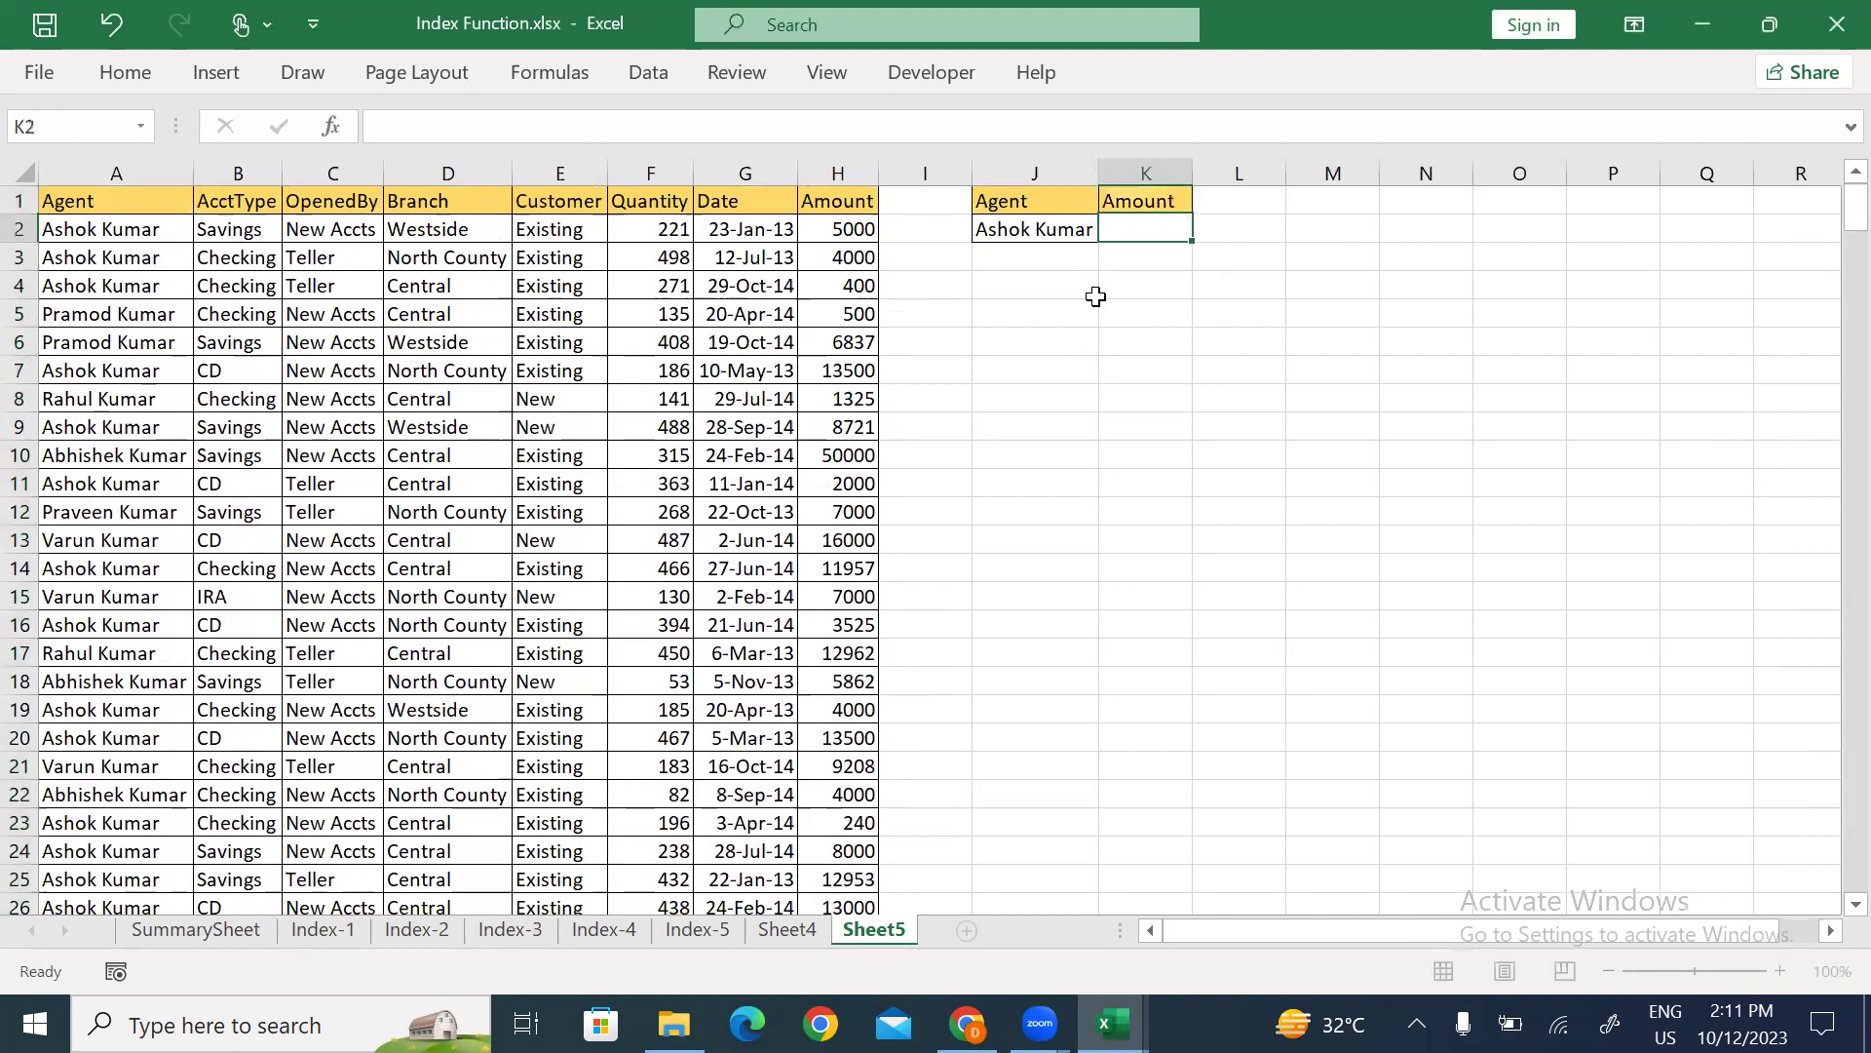
text(>=1-)
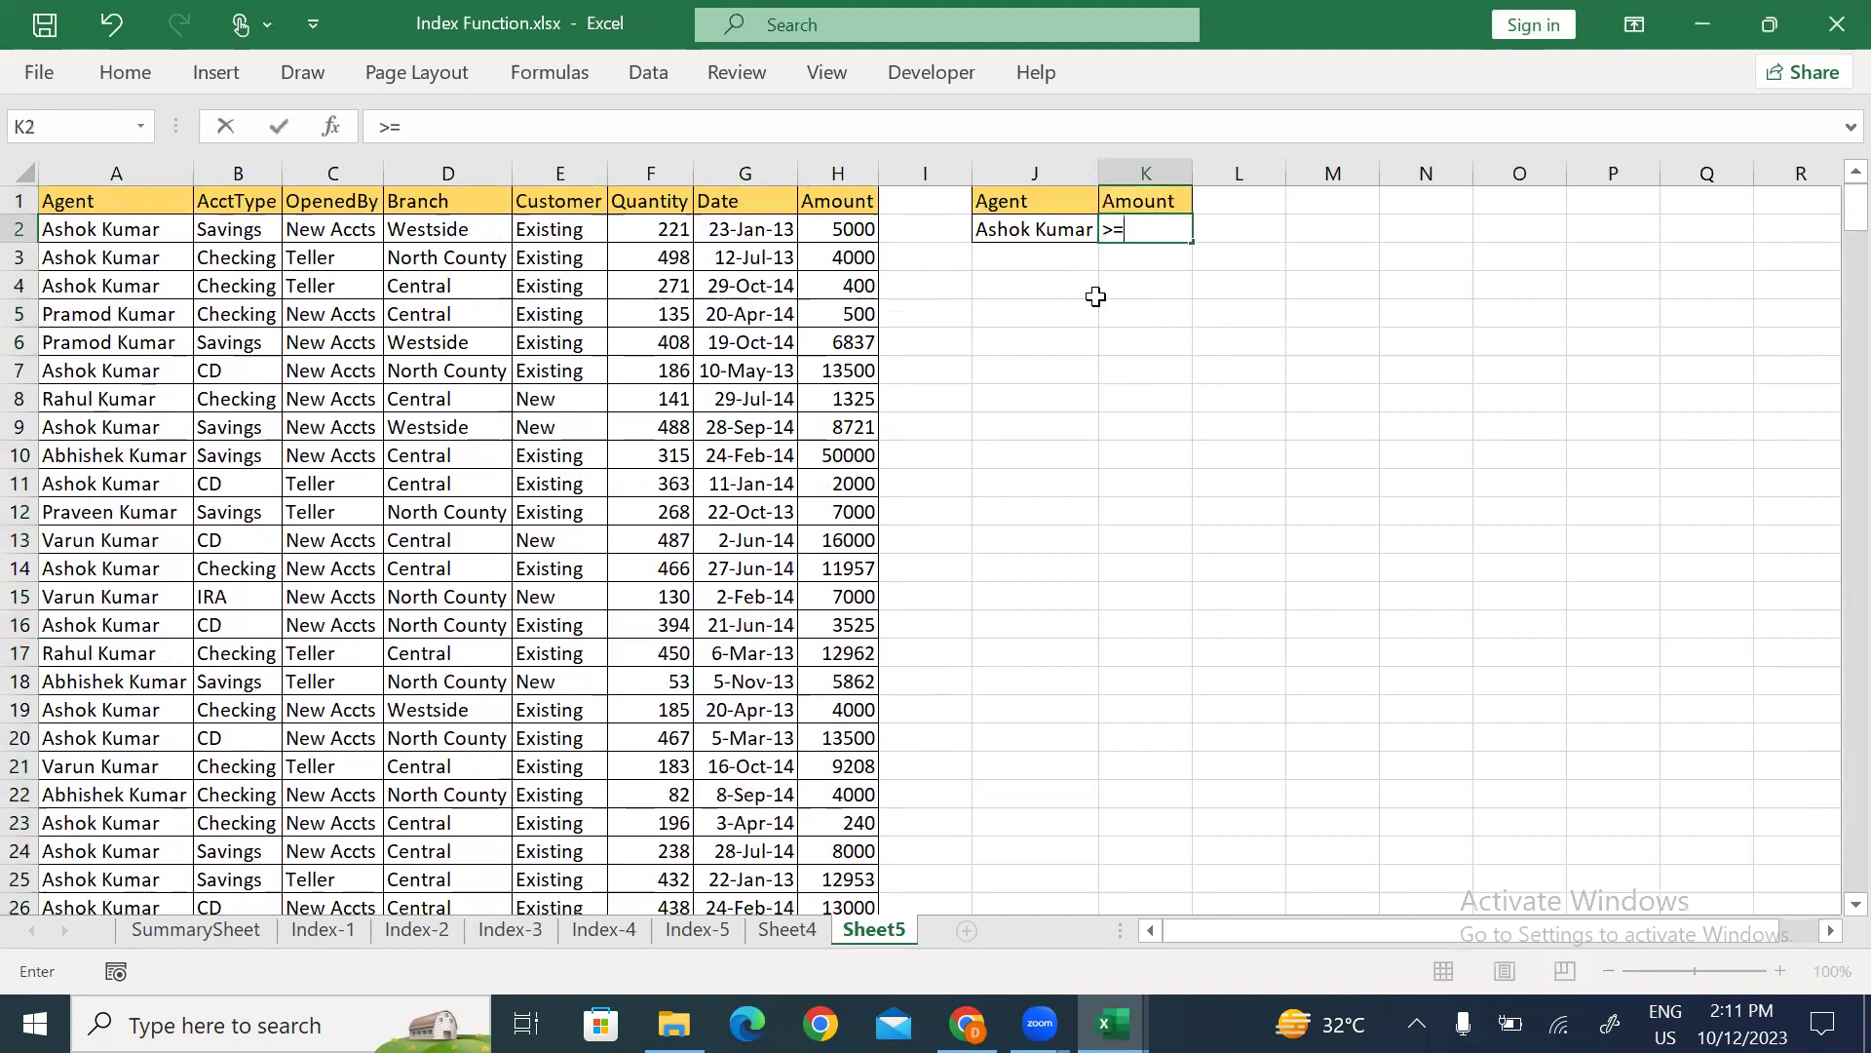
key(BackSpace)
text(0000)
key(BackSpace)
key(BackSpace)
key(BackSpace)
key(BackSpace)
key(BackSpace)
key(BackSpace)
text(10000)
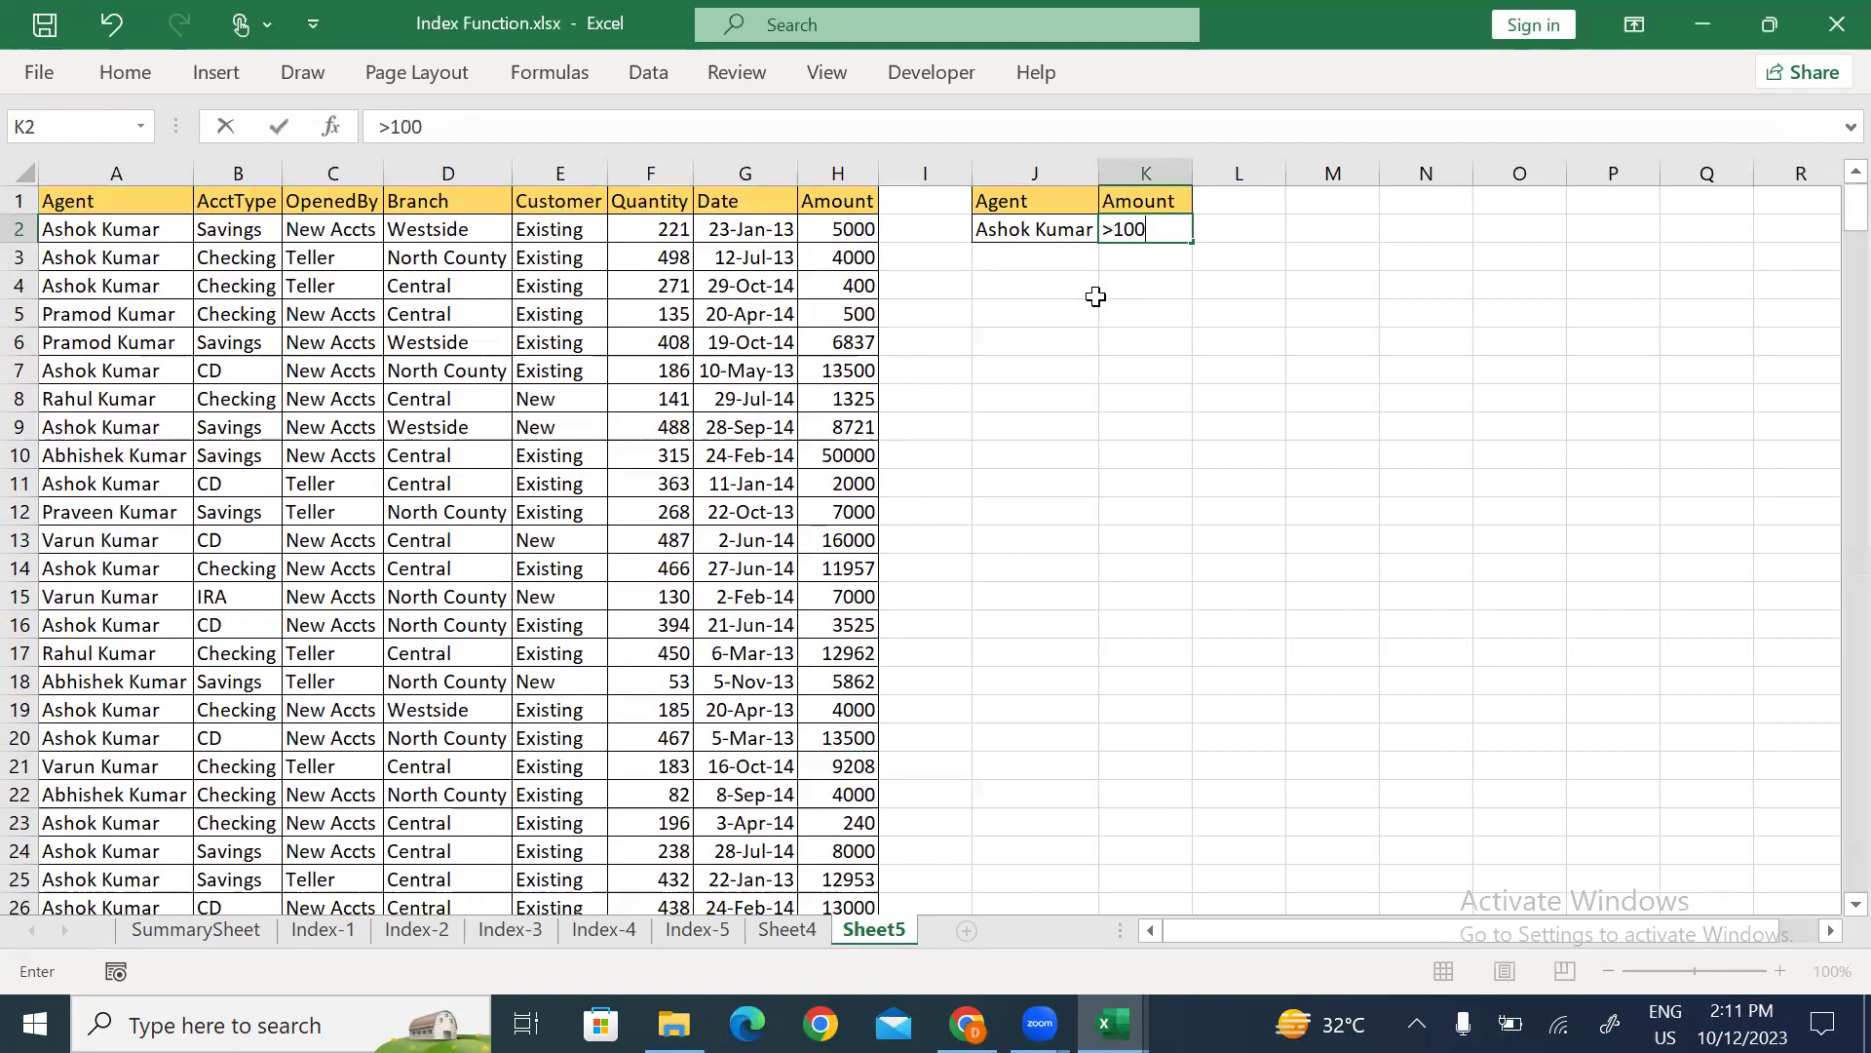
key(ctrl+Return)
Run an Advanced Filter on A1:H366 with criteria range J1:K2, copying the matching records to J4:Q4.
key(Right)
key(Left)
key(Left)
key(Left)
key(Left)
key(Left)
key(Down)
key(Down)
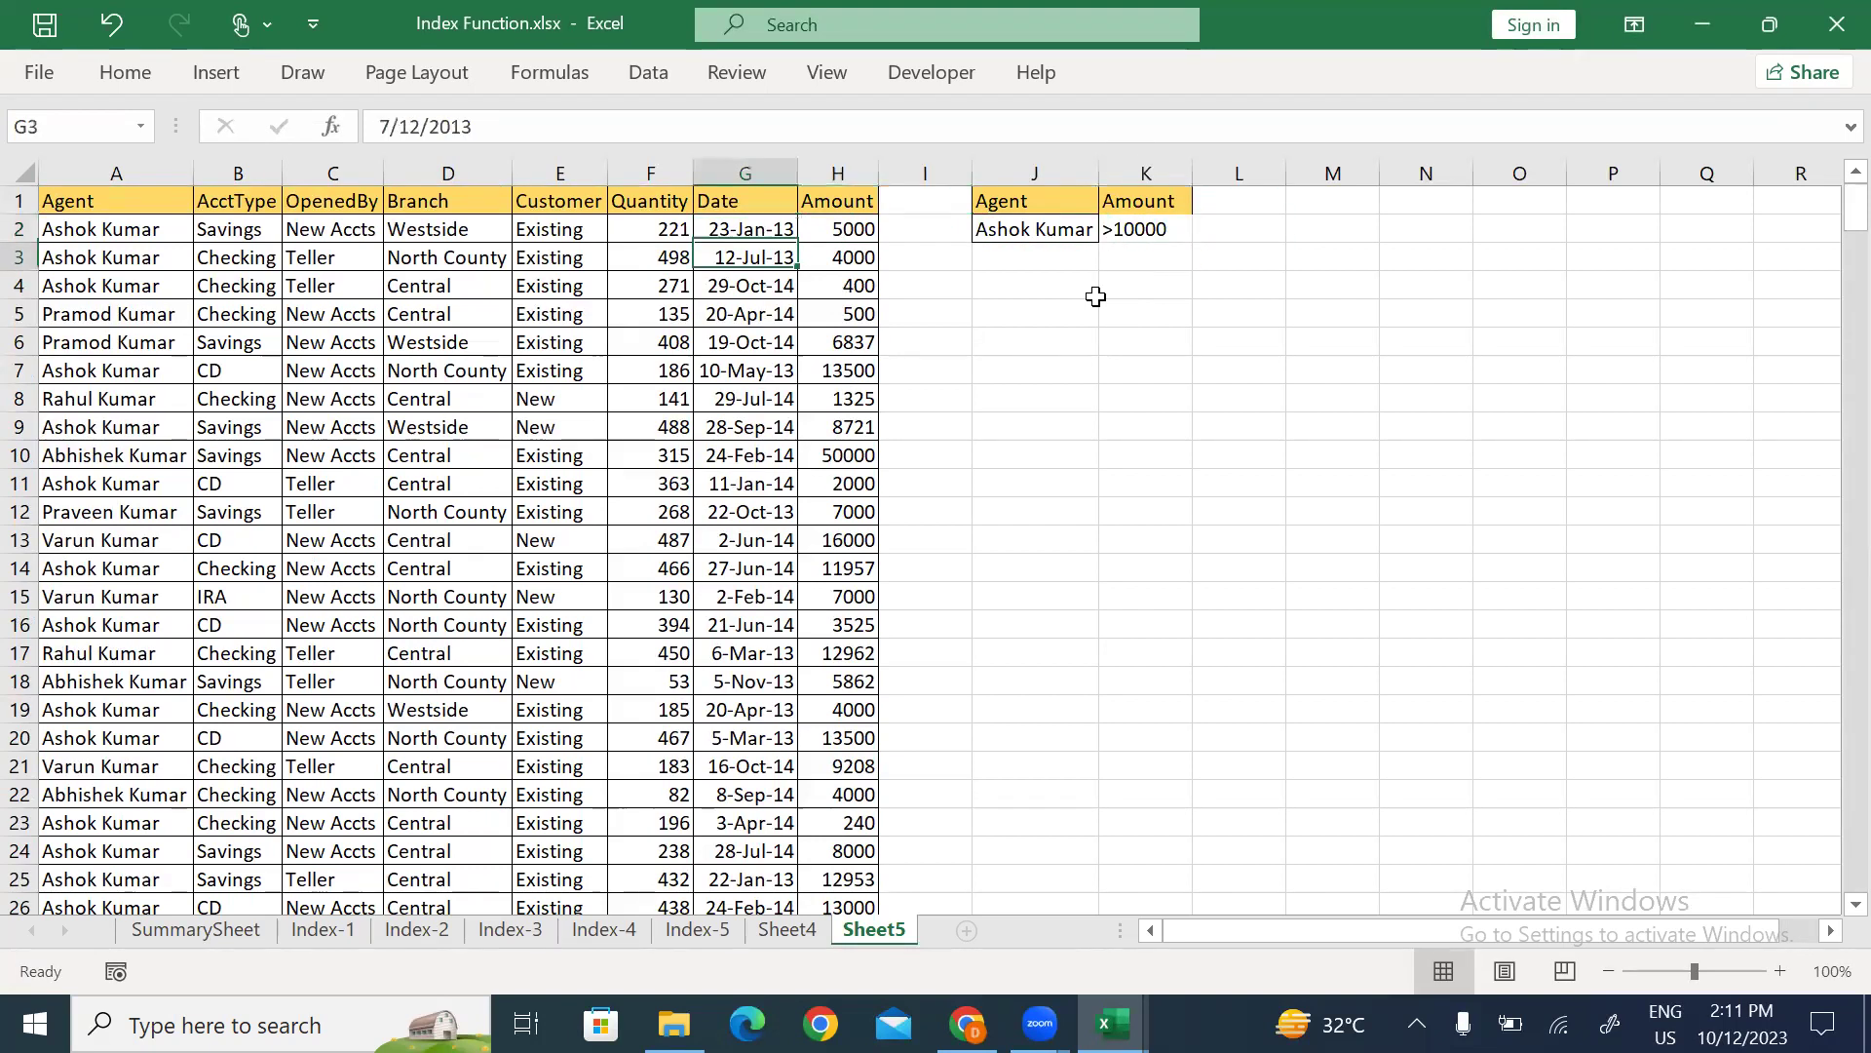
key(alt+a)
key(q)
click(340, 322)
click(624, 397)
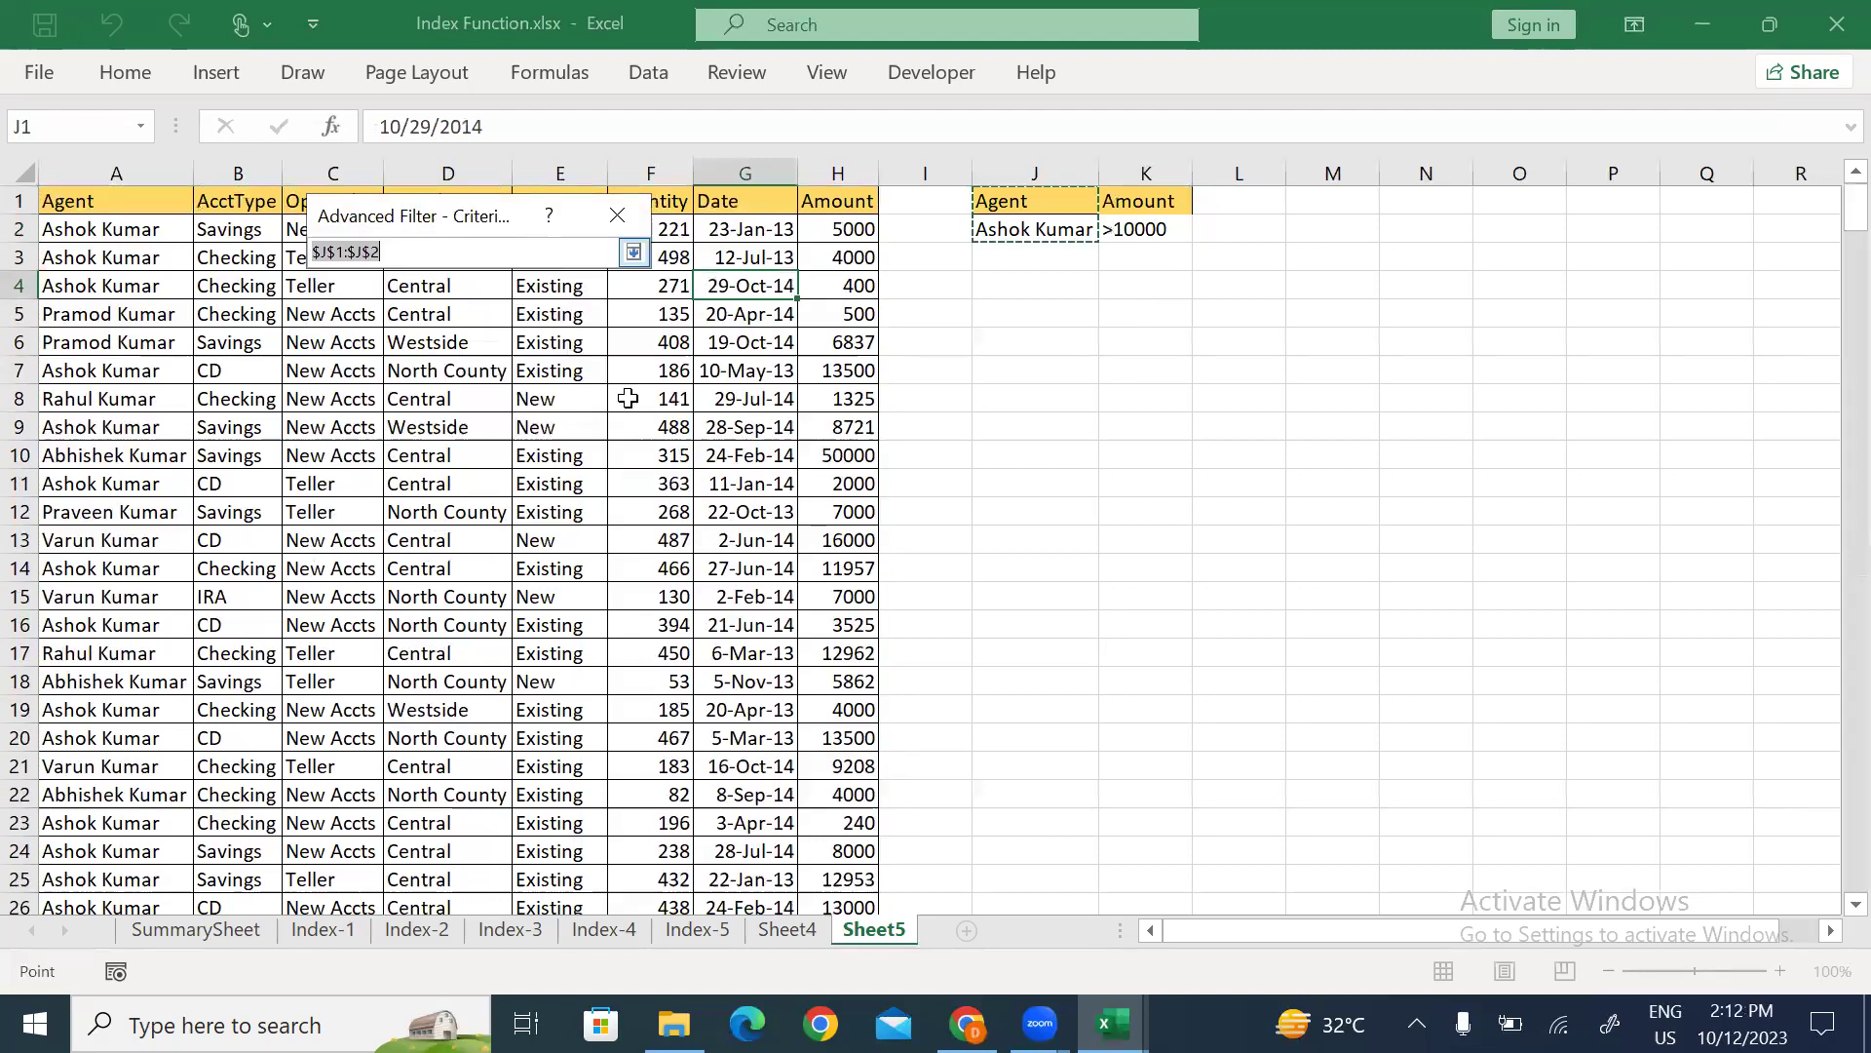
drag(1024, 205, 1131, 239)
click(634, 252)
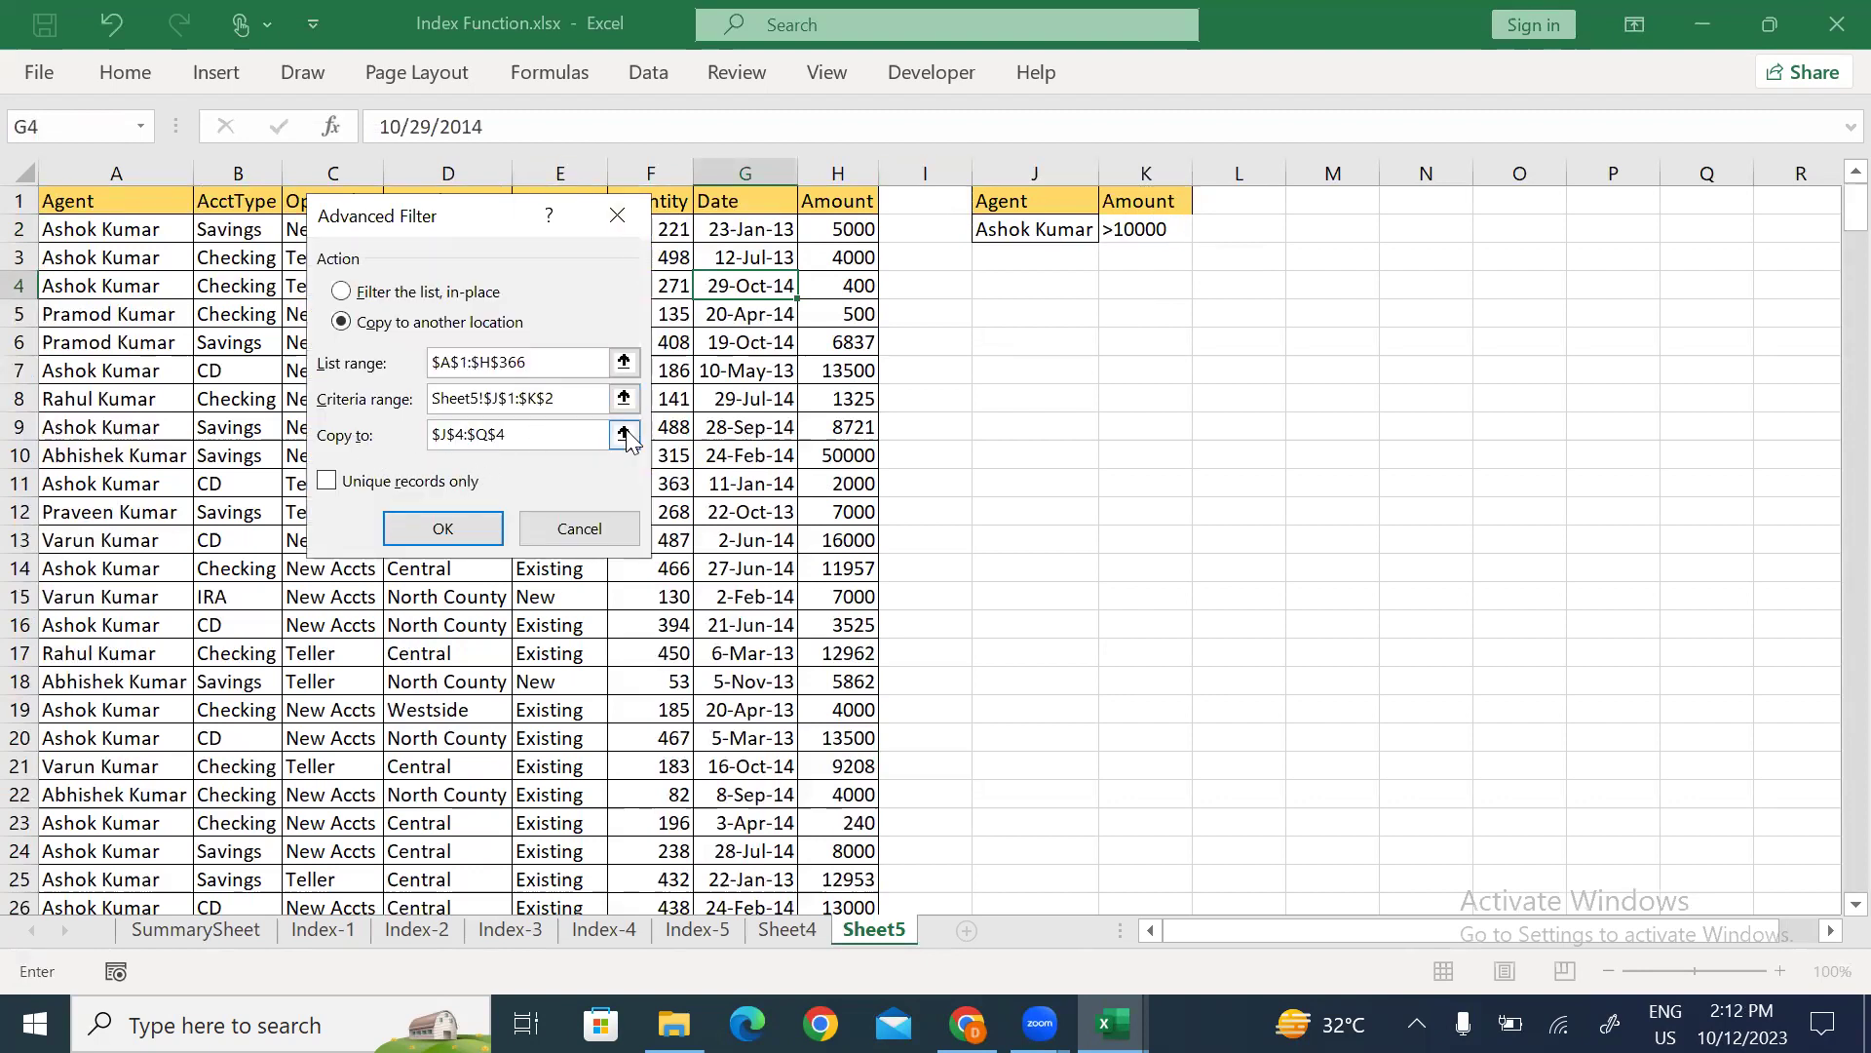
click(444, 534)
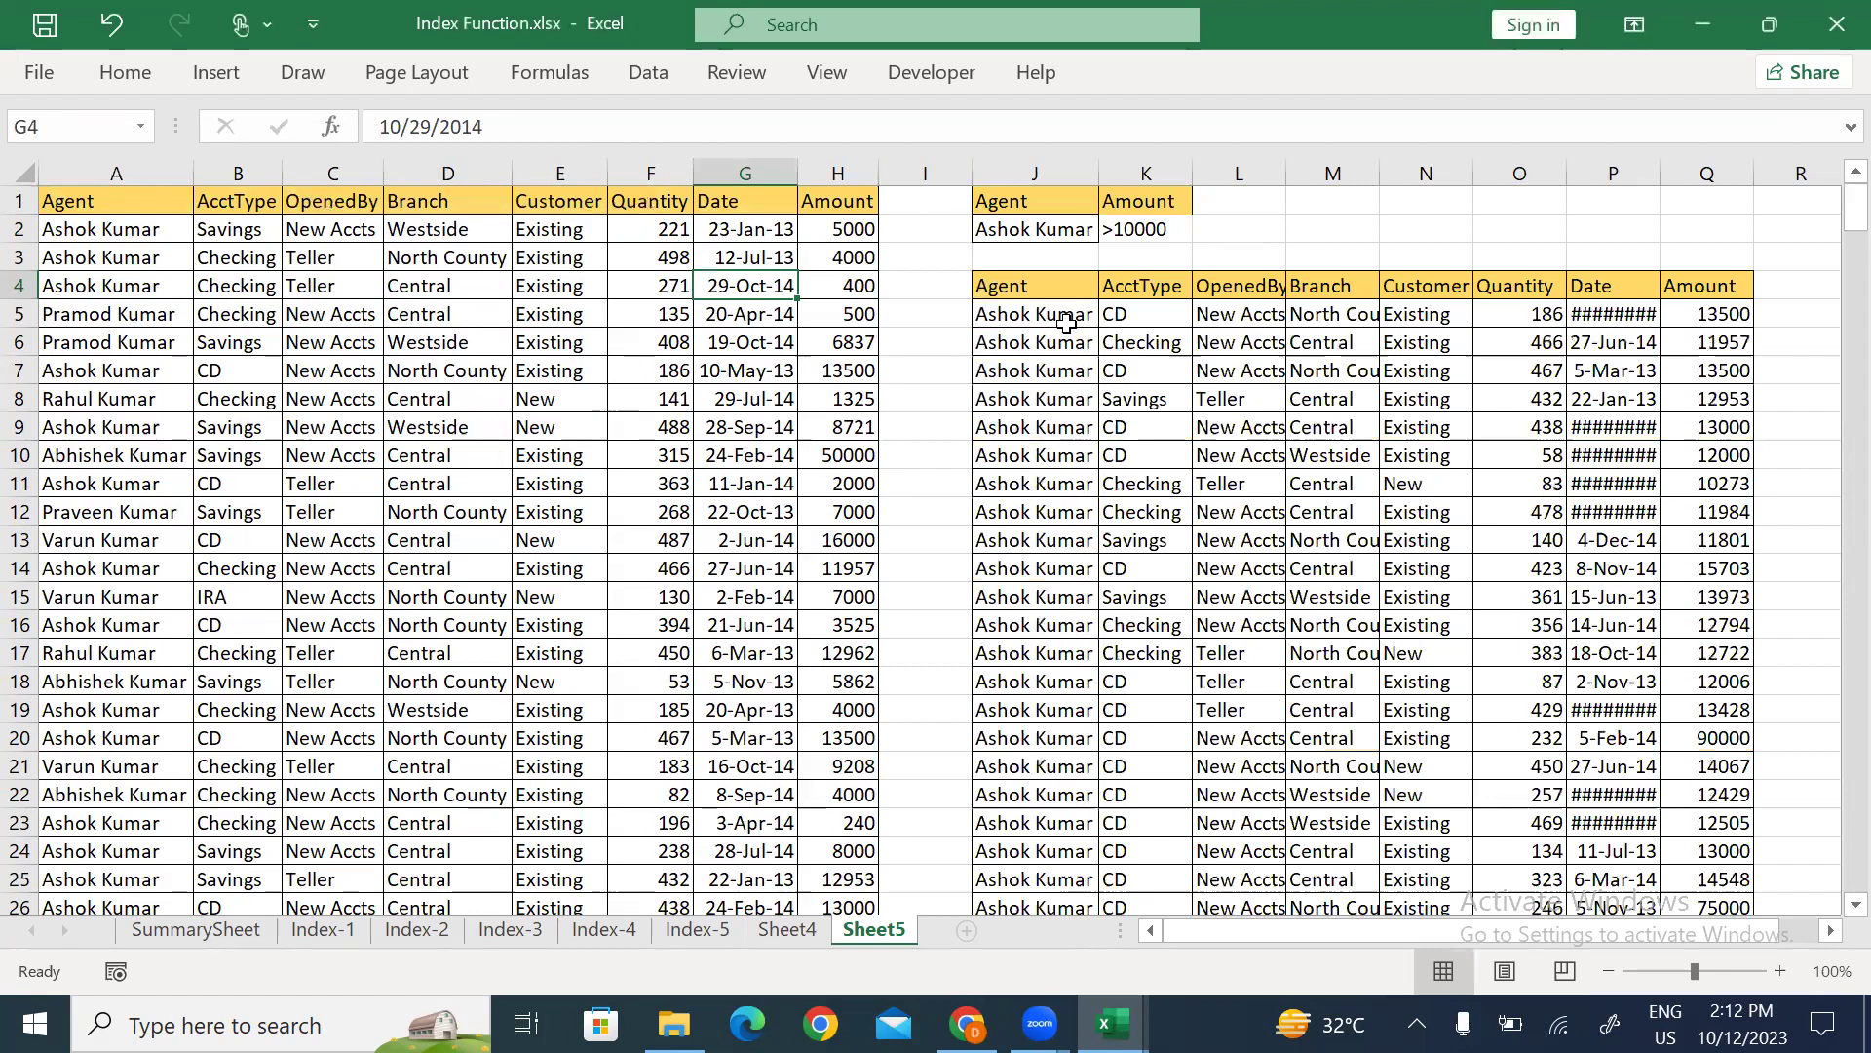
Add filter buttons to the extracted table's headers and examine the values listed for its Amount column.
click(1064, 319)
click(1704, 285)
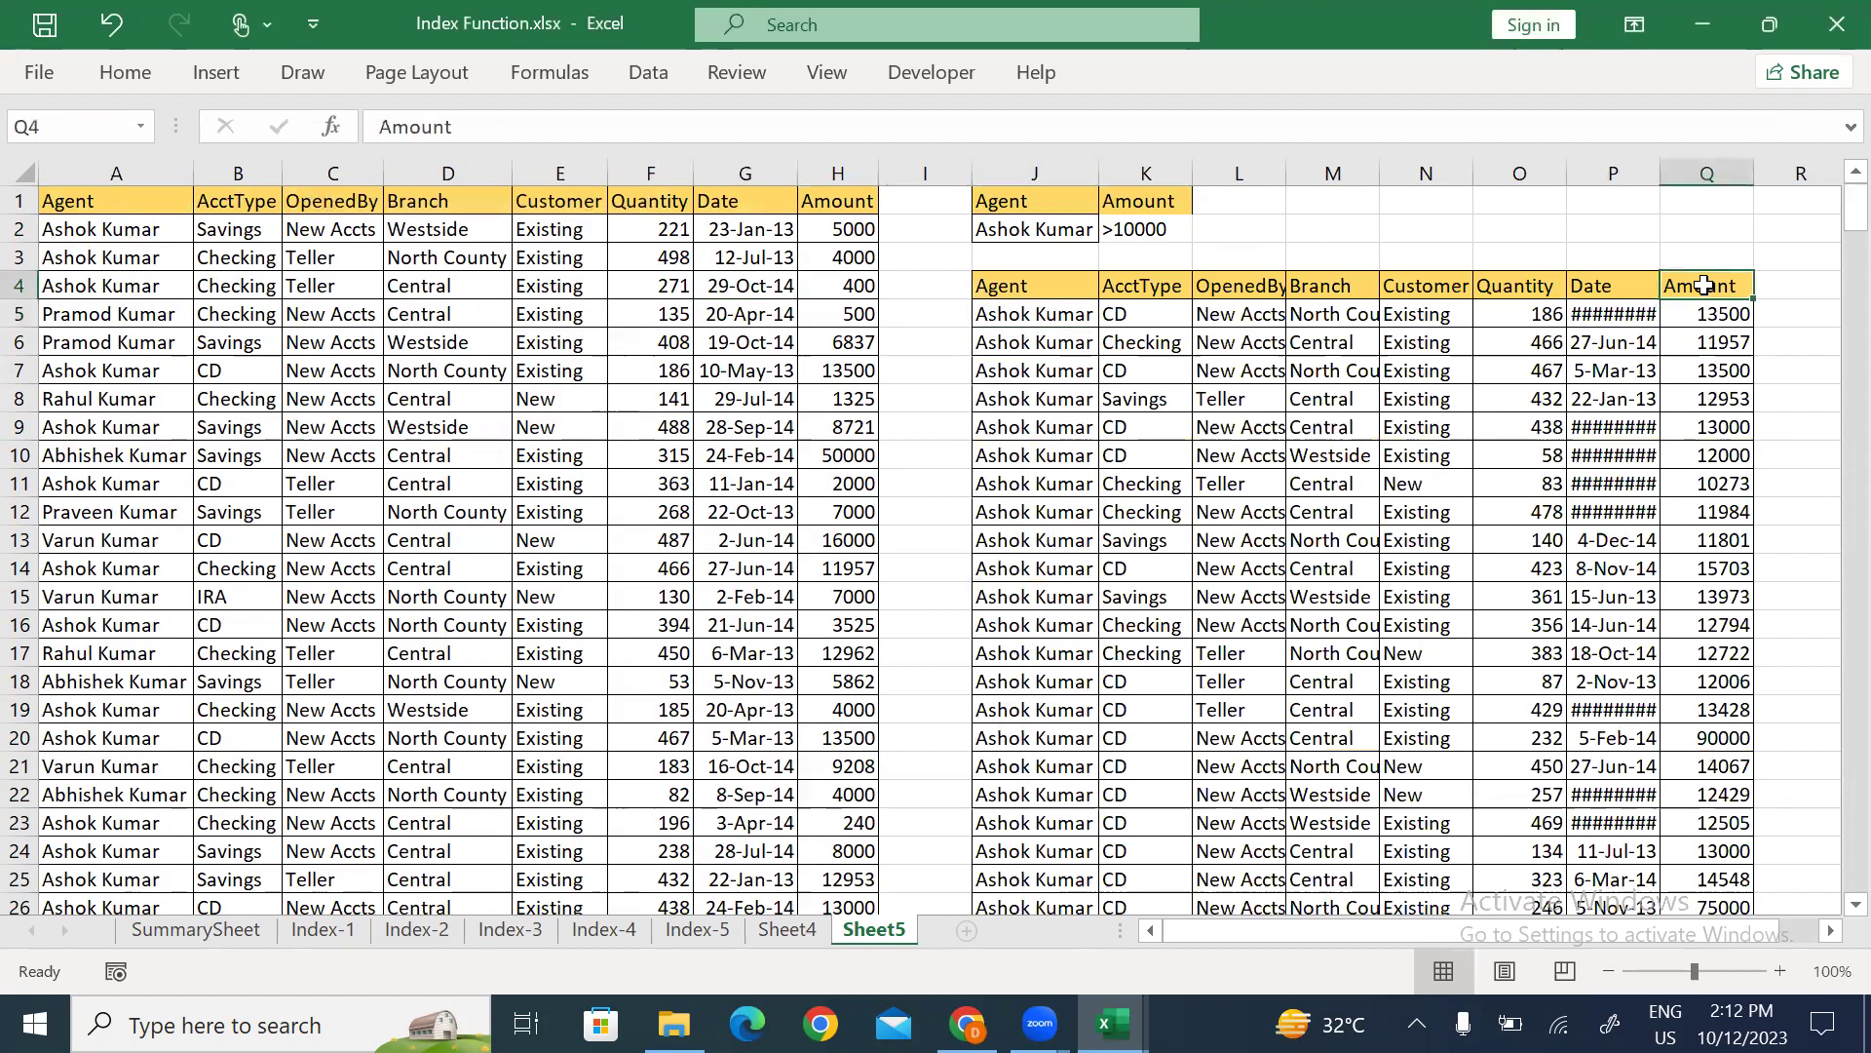
key(ctrl+shift+l)
key(alt+Down)
key(Down)
key(Down)
key(Down)
key(Down)
key(Down)
key(Down)
key(Down)
key(Down)
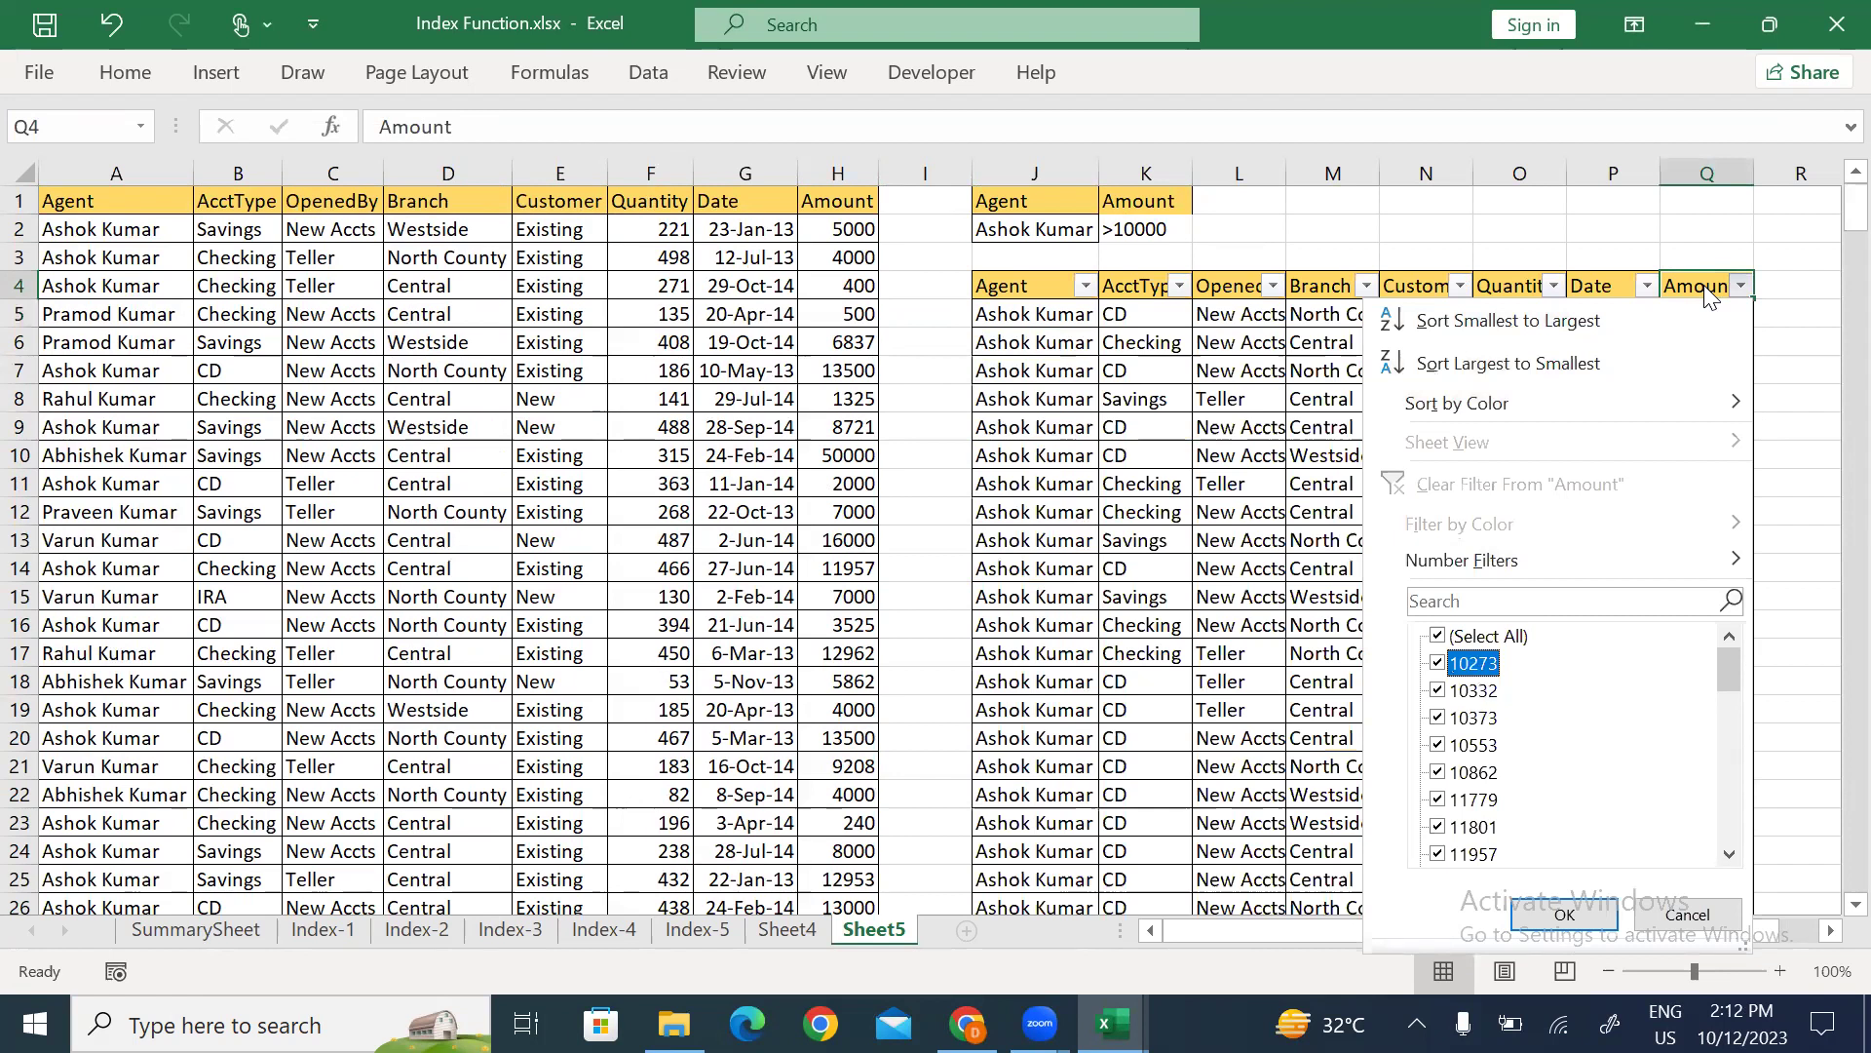
key(Escape)
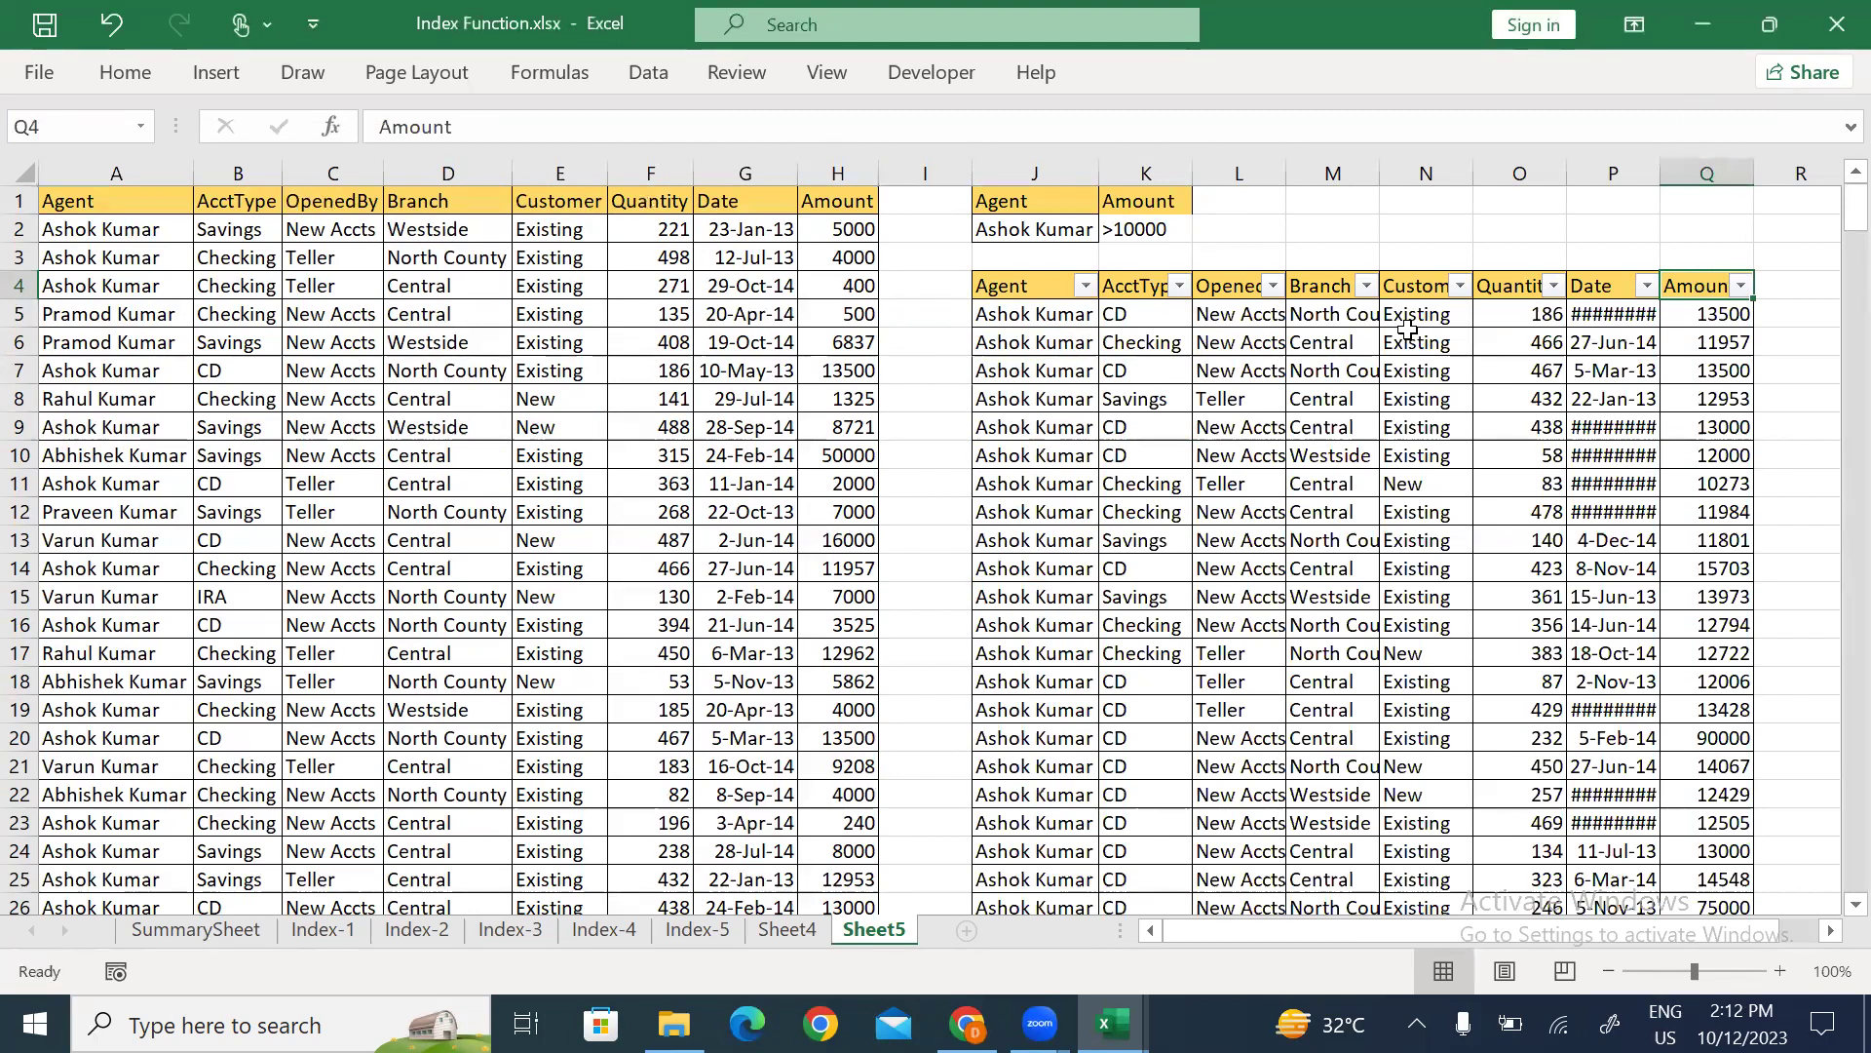
Clear the filtered agent-and-amount results from J4:Q45, including their formatting.
click(1017, 285)
key(ctrl+shift+Right)
key(ctrl+shift+Down)
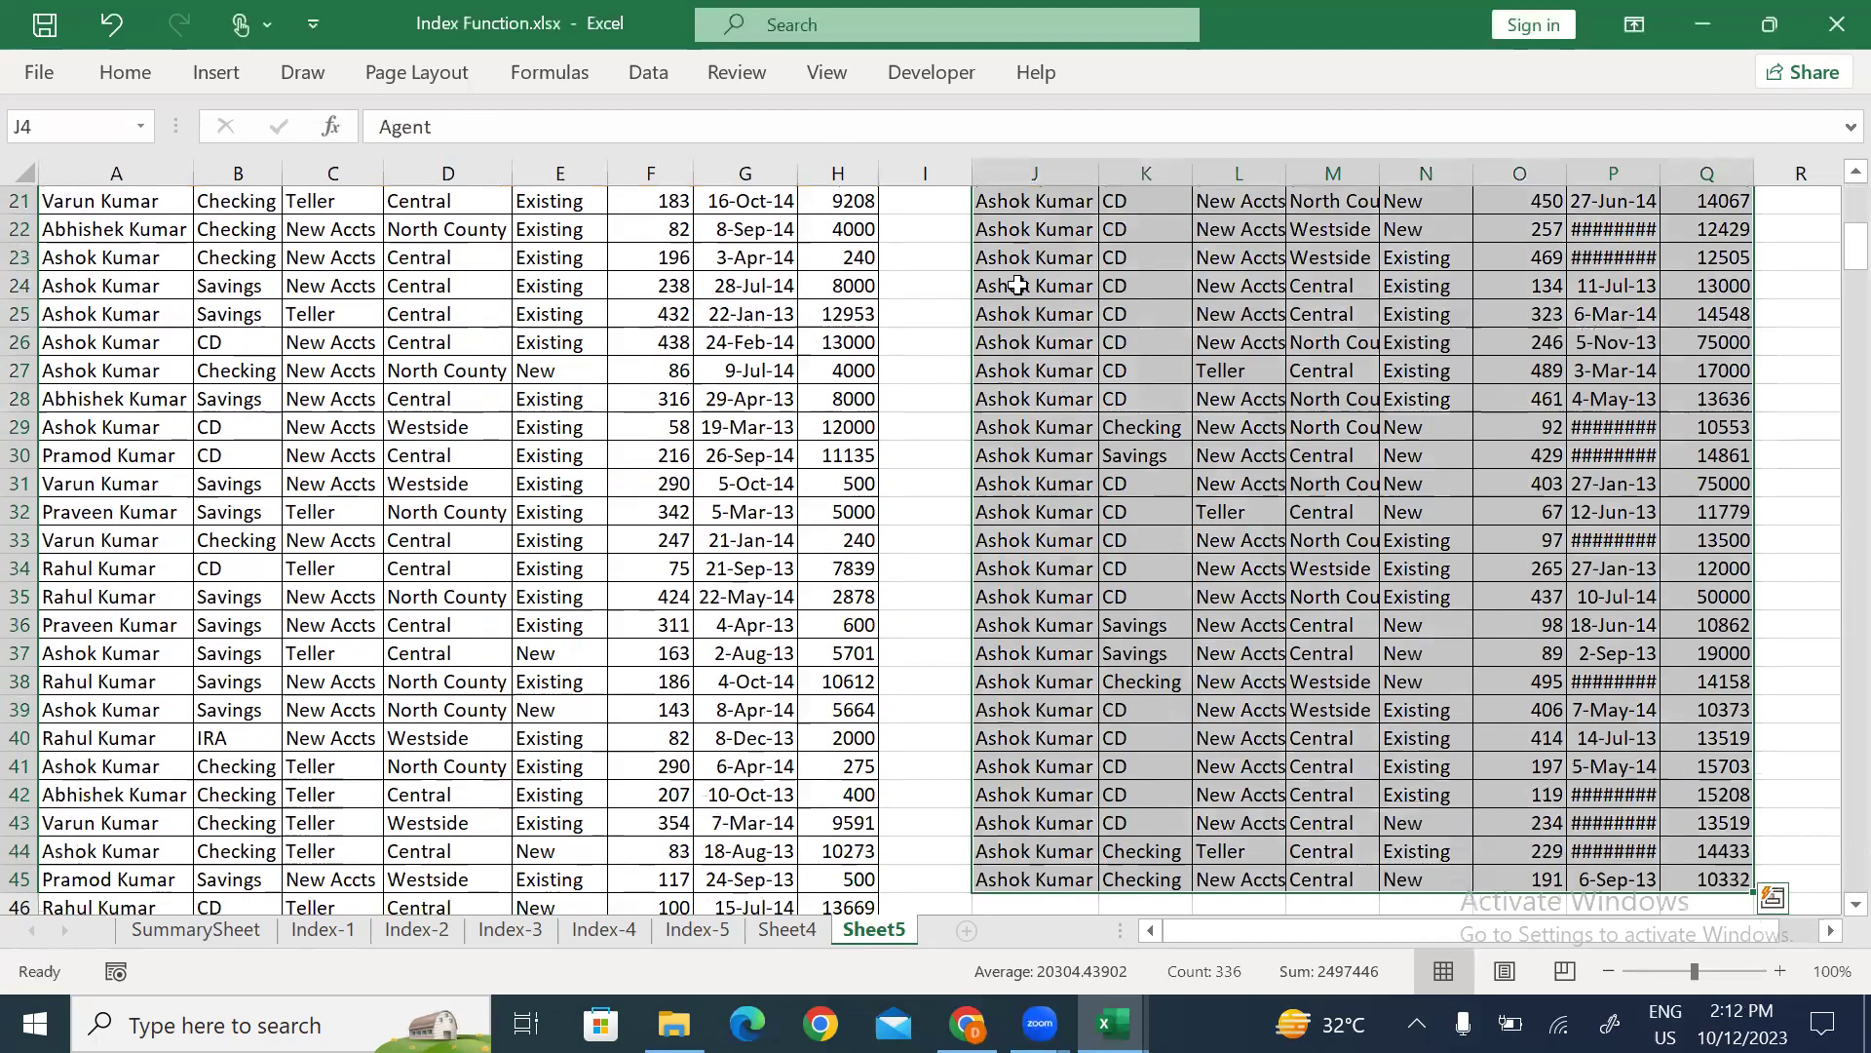
key(alt+h)
key(e)
key(a)
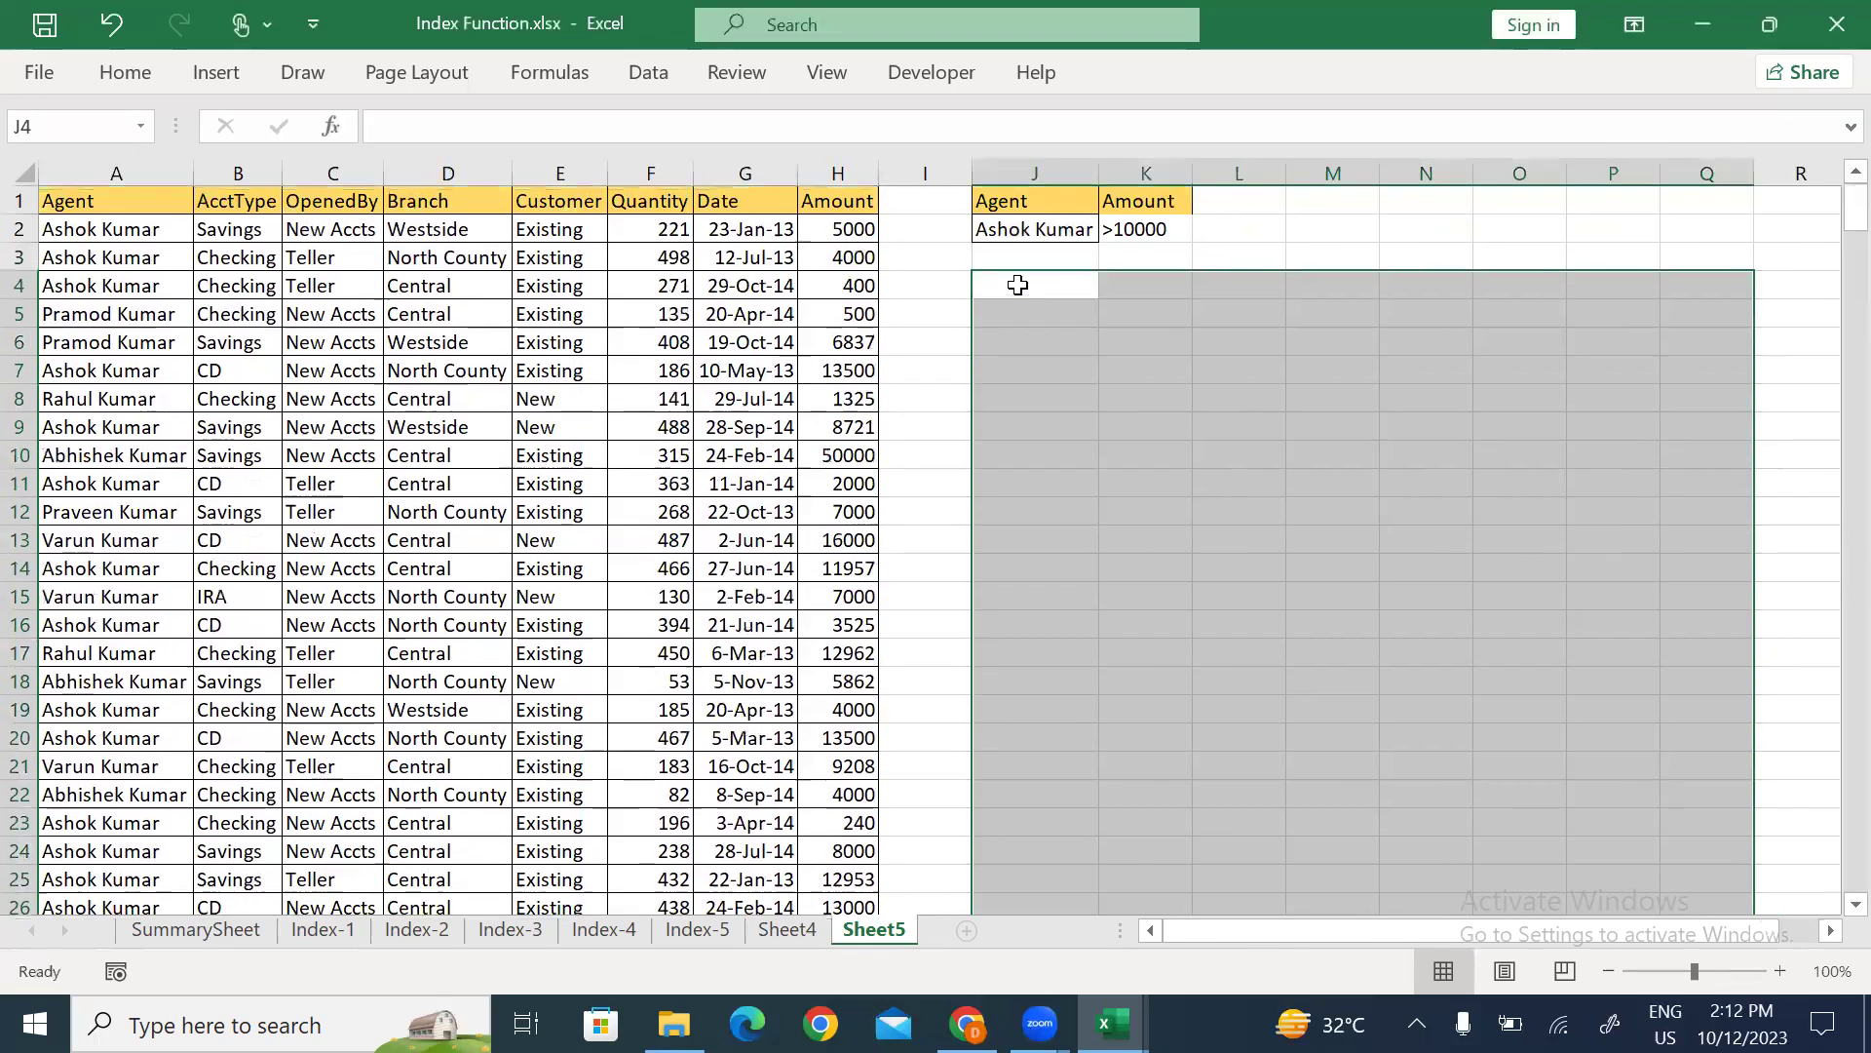
Add another Amount criterion, with the header Amount in L1 and the condition <20000 in L2.
key(Up)
key(Up)
key(ctrl+shift+Up)
key(ctrl+shift+Right)
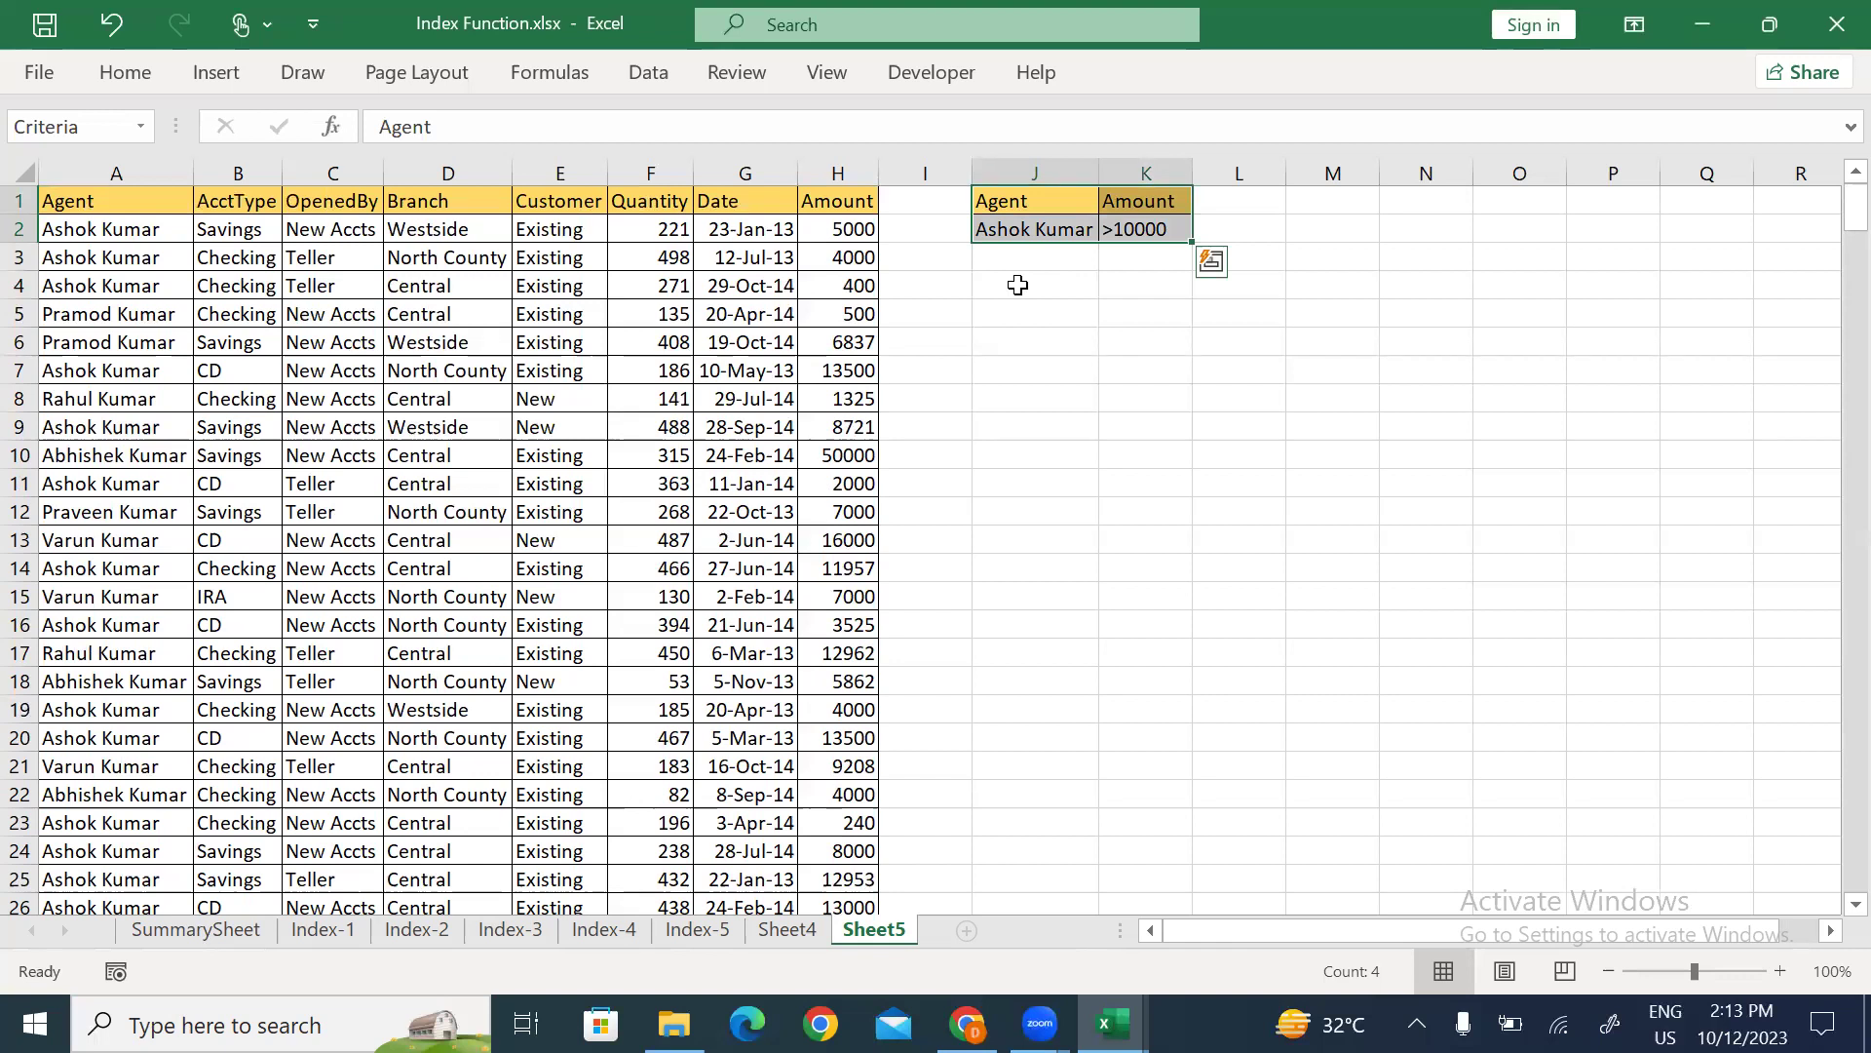
key(Right)
key(Right)
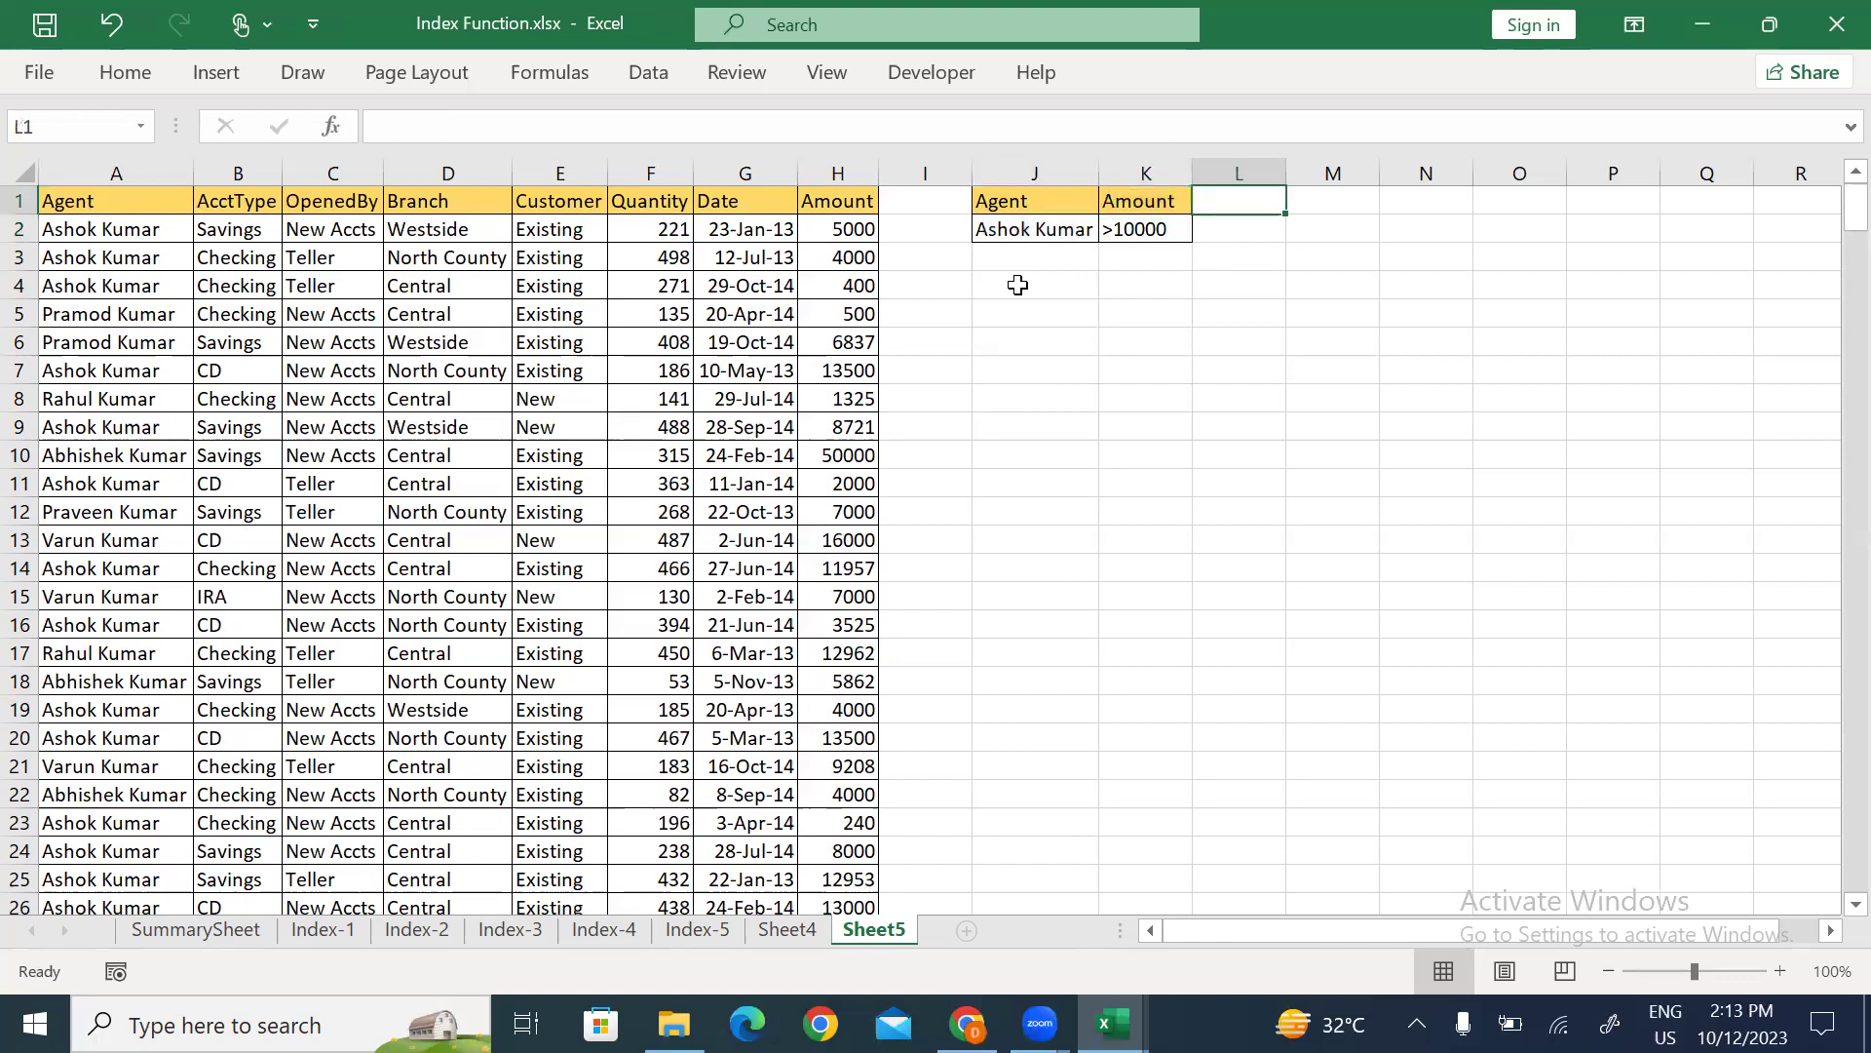
text(Amount)
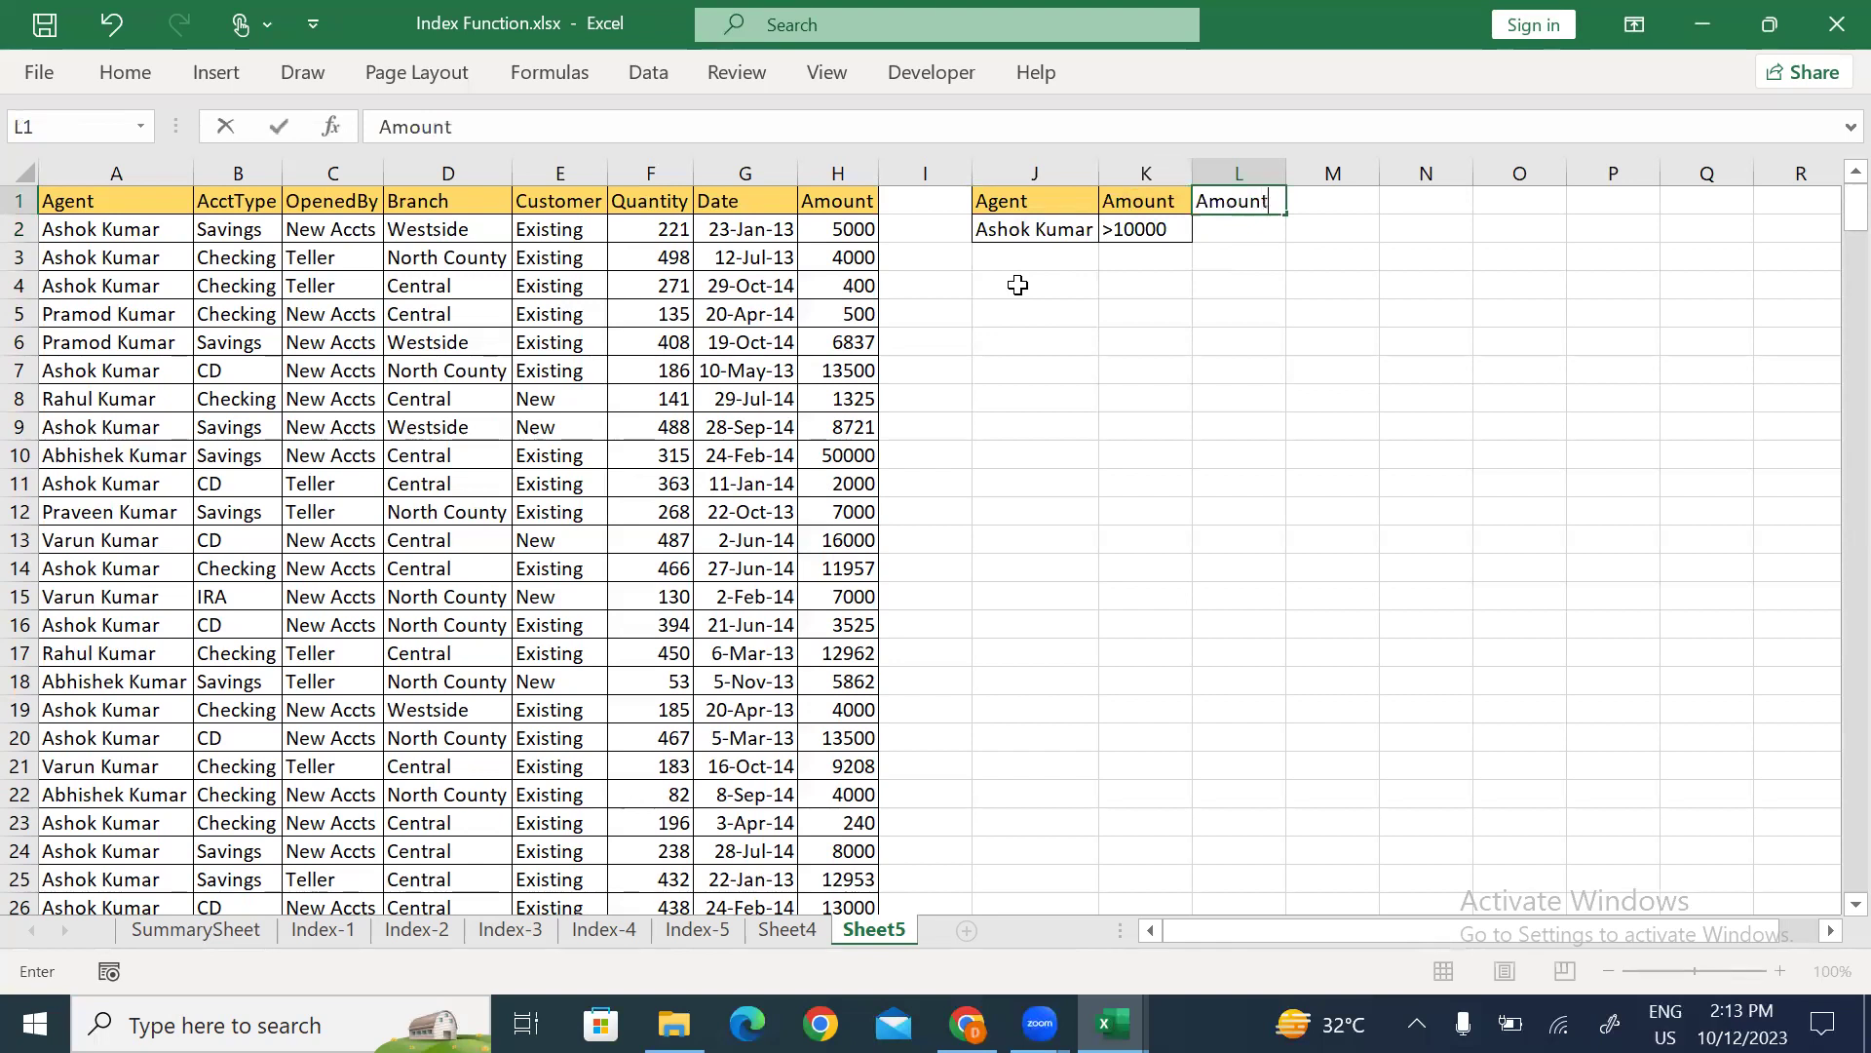
key(Return)
text(<)
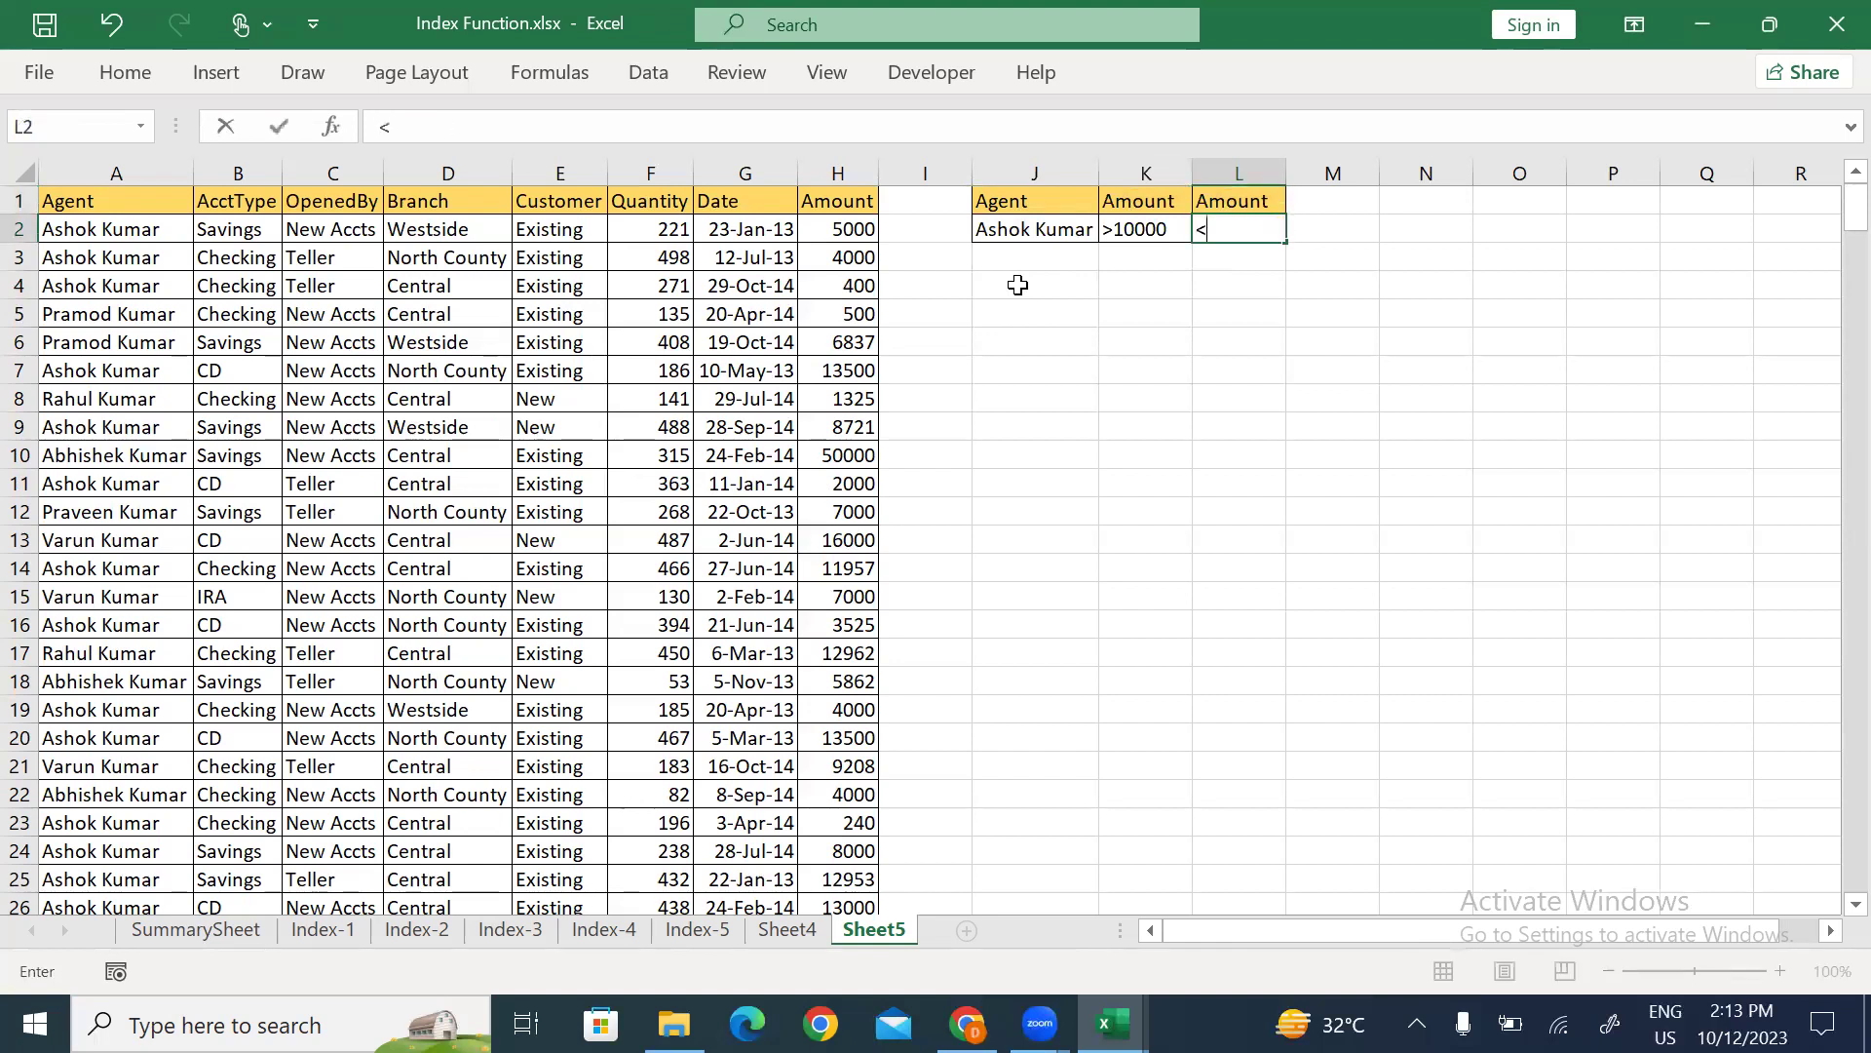
text(20000)
key(ctrl+Return)
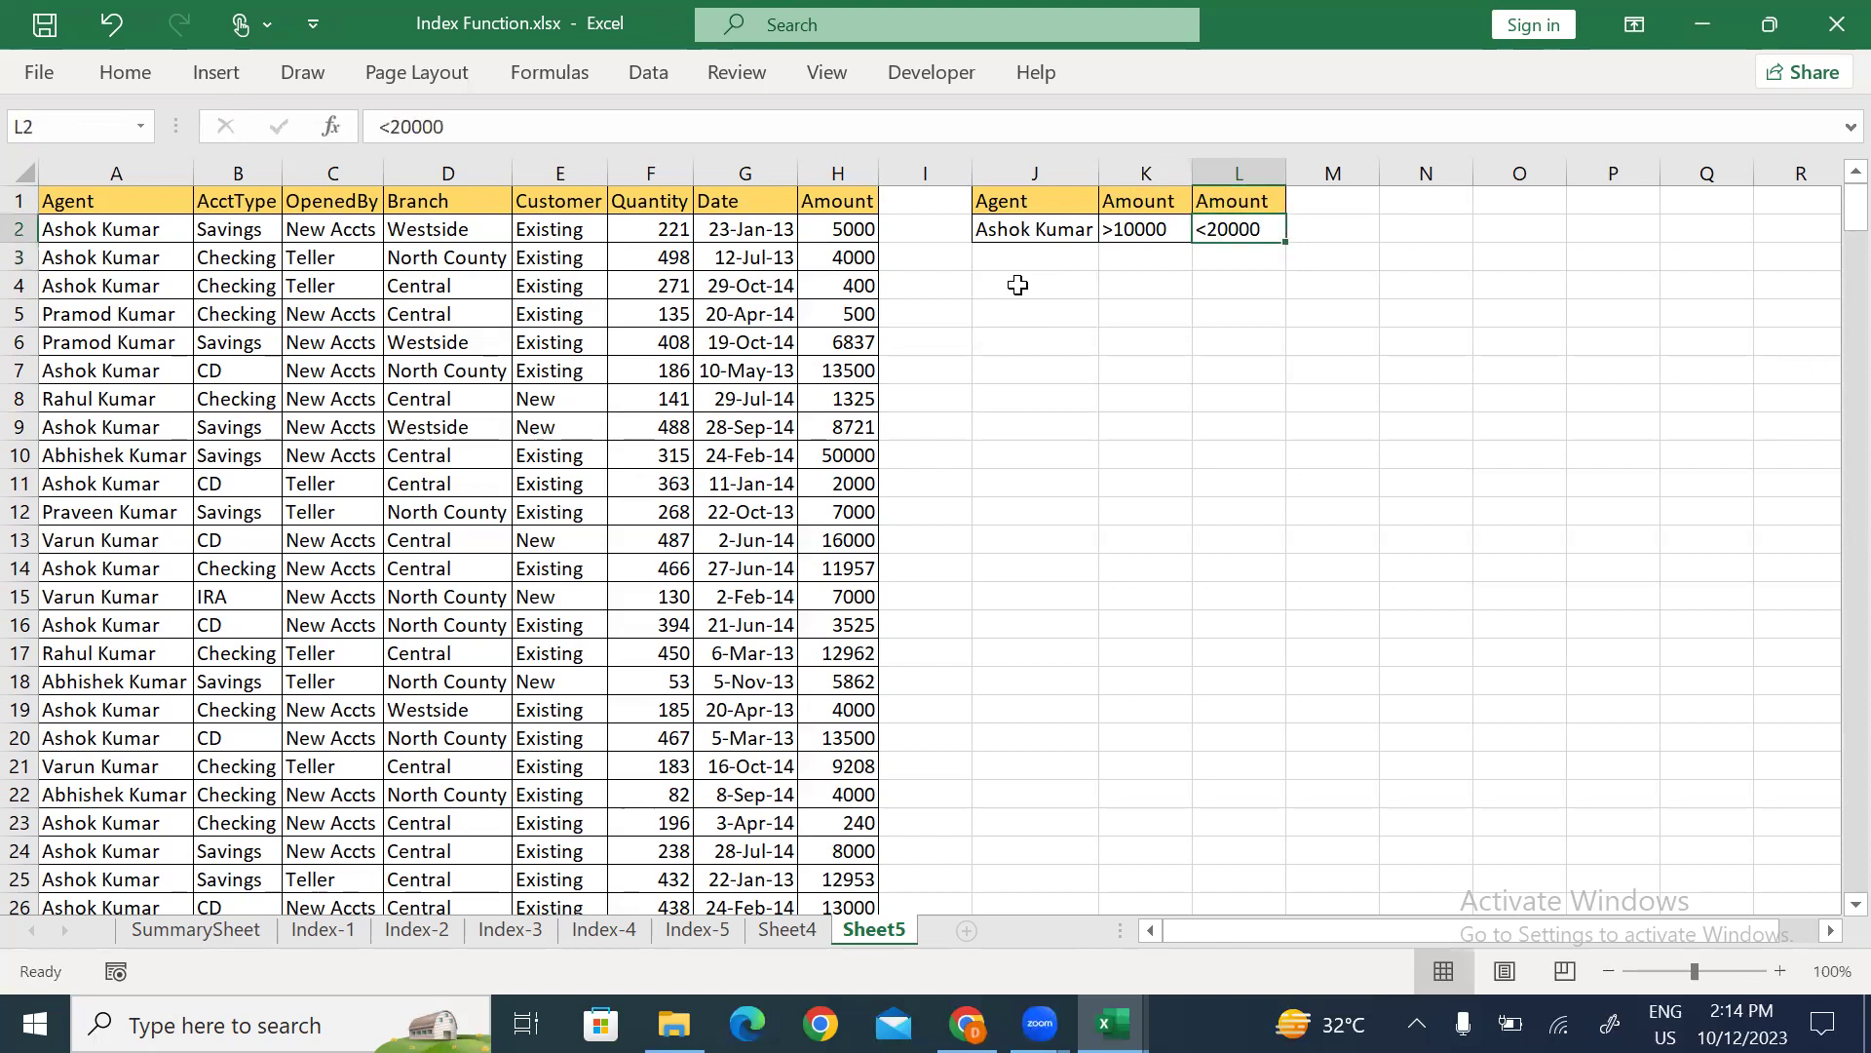
key(Left)
key(shift+Right)
key(Up)
key(Left)
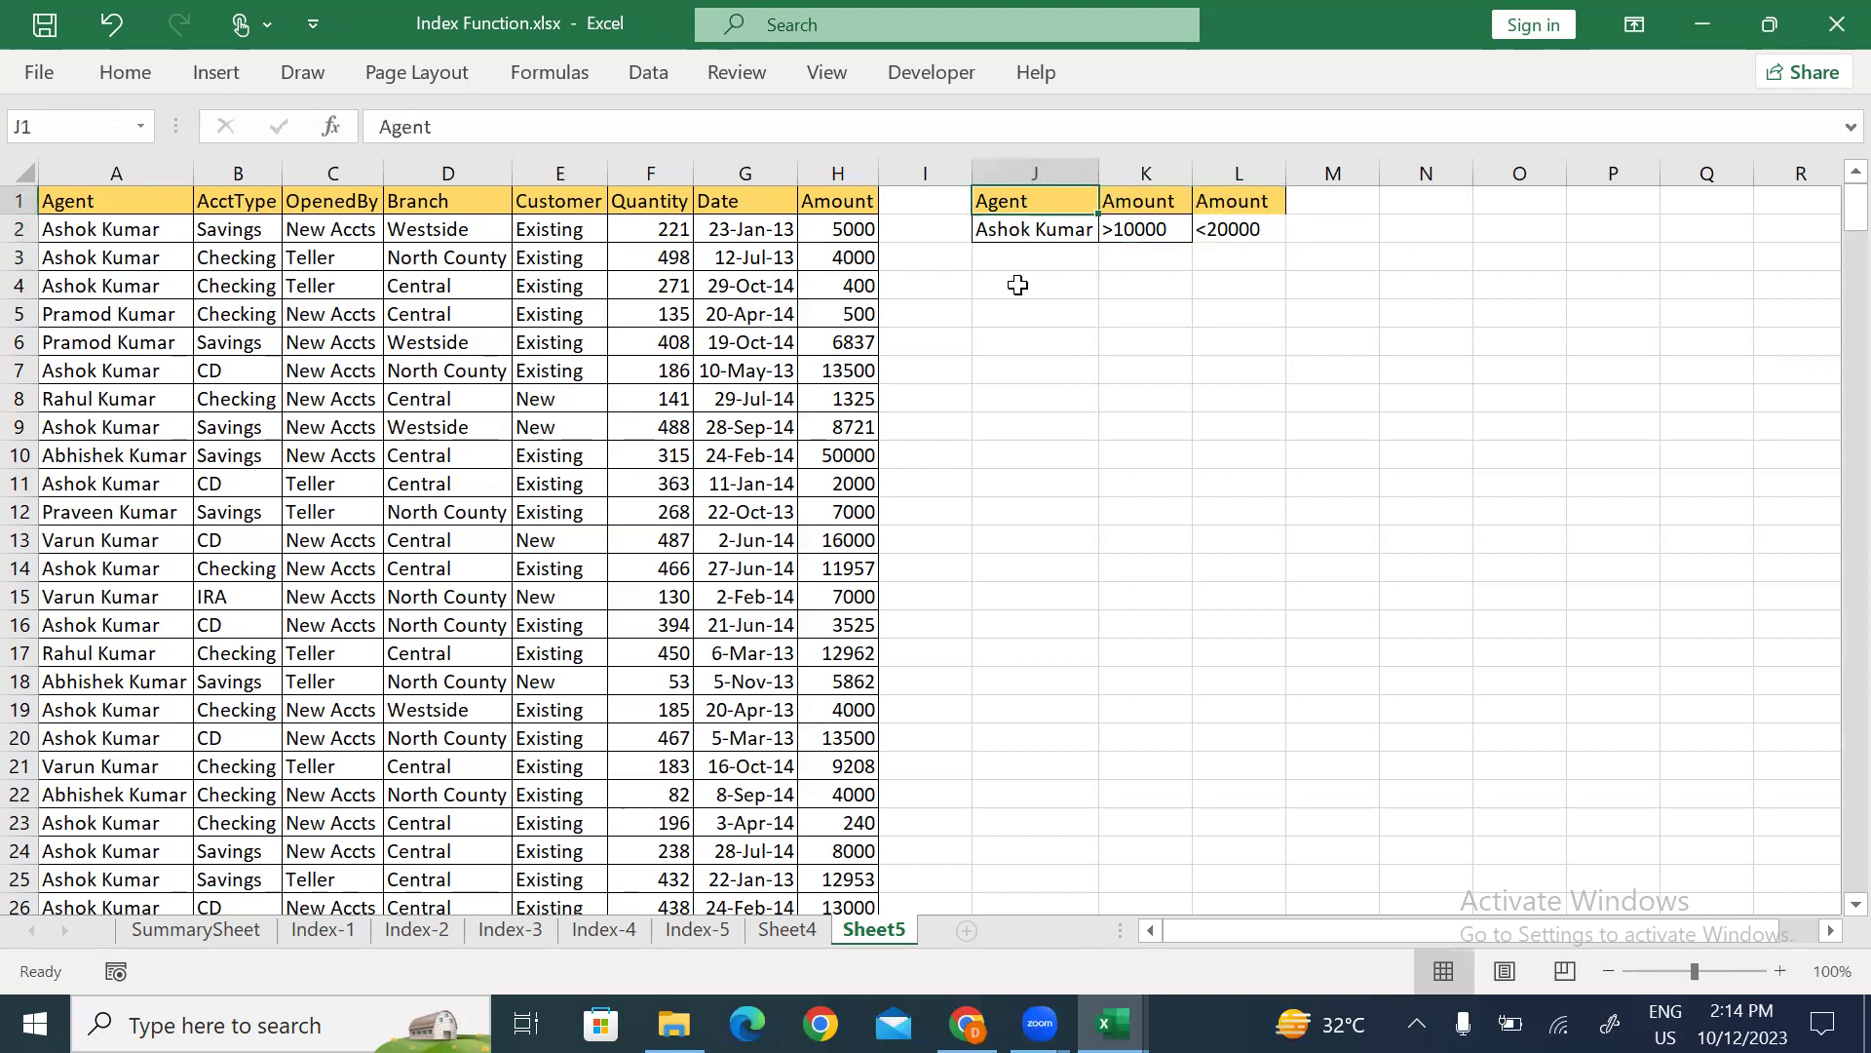
key(ctrl+a)
Start an Advanced Filter that copies to another location, with A1:H366 as its list range.
click(1017, 284)
key(Left)
key(Left)
key(Left)
key(Up)
key(Down)
key(Down)
key(Left)
click(1018, 285)
key(alt+a)
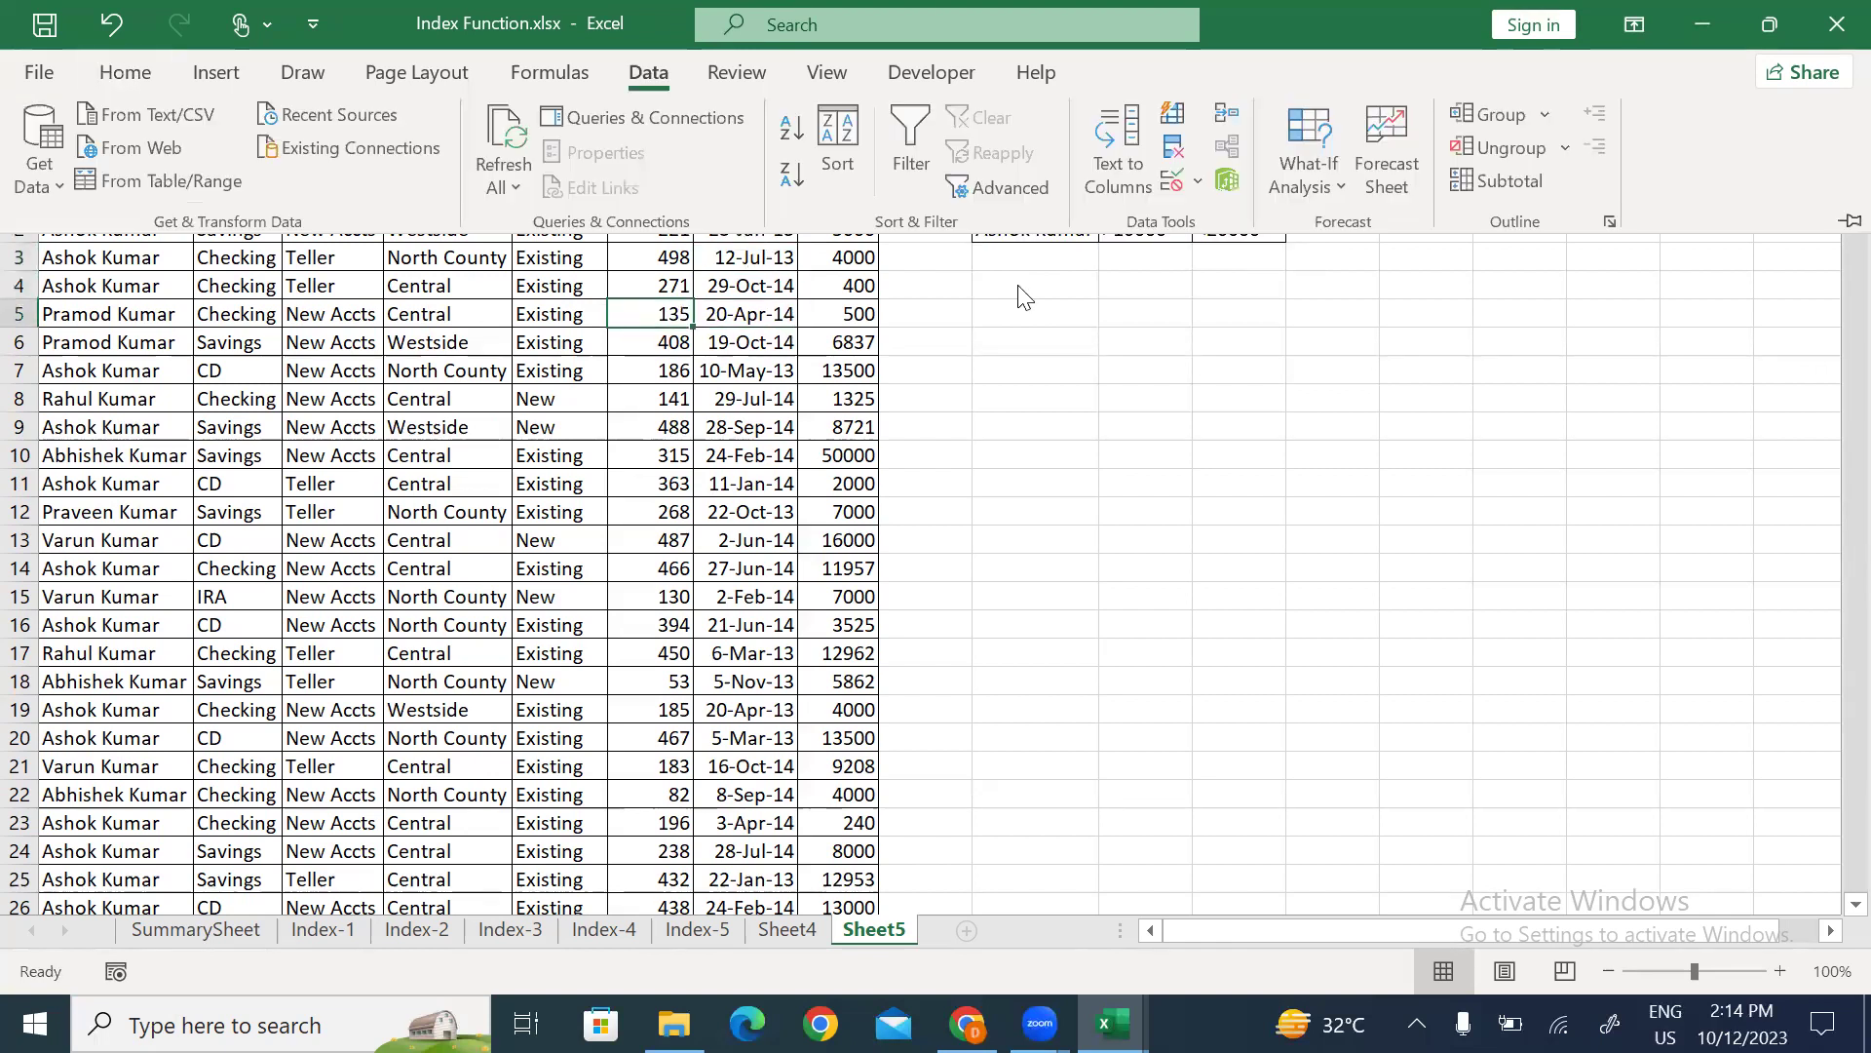
key(q)
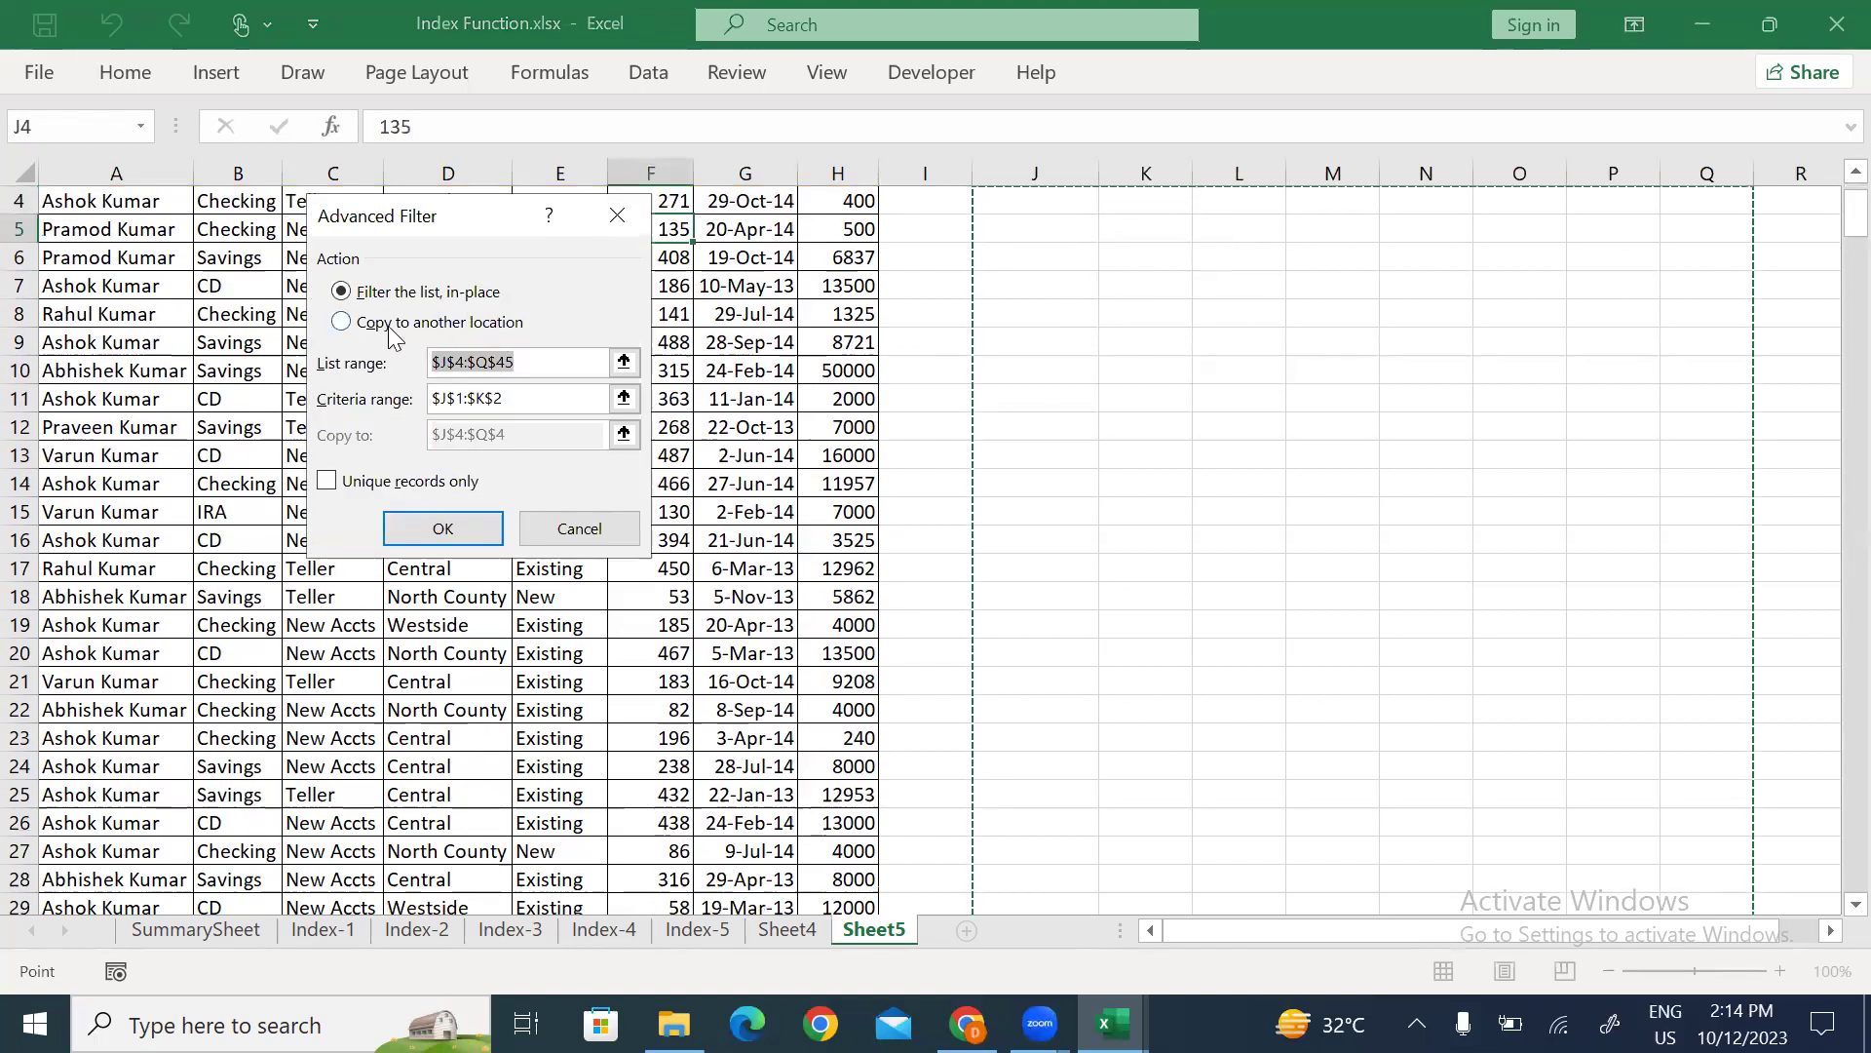
click(343, 324)
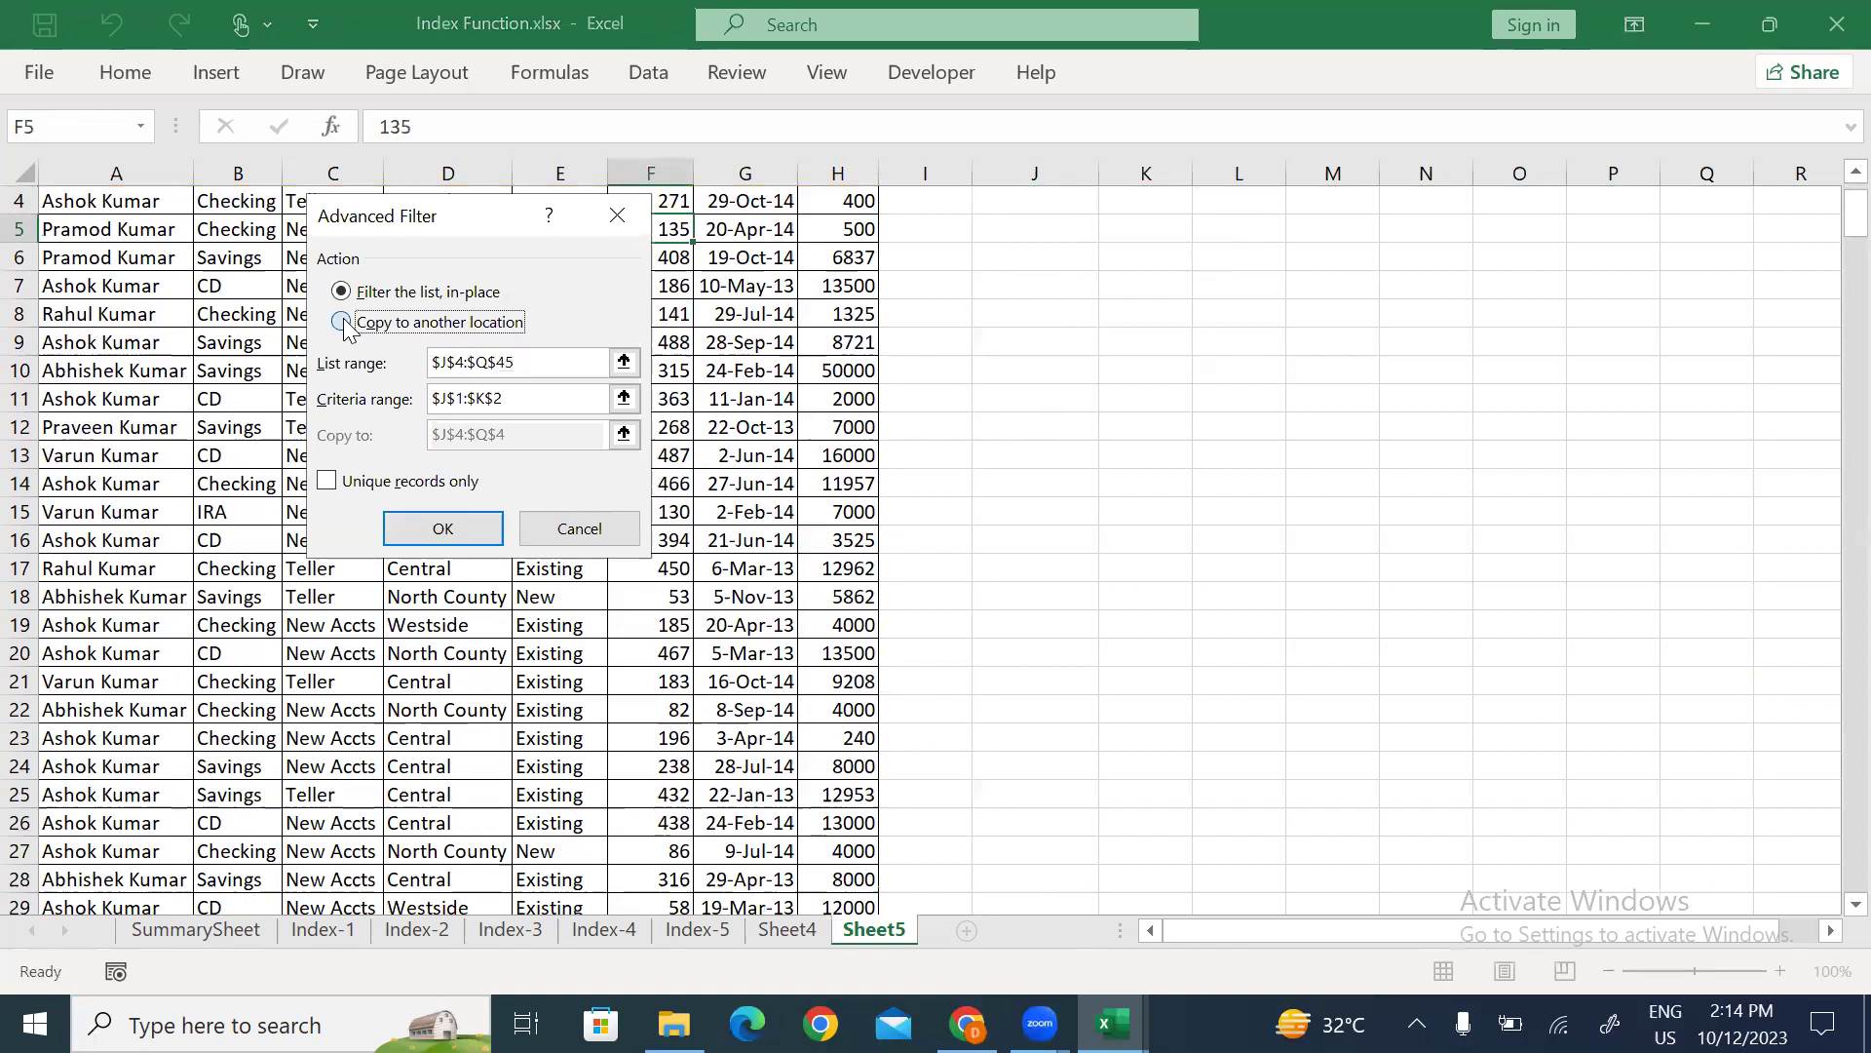
click(625, 363)
click(183, 402)
key(ctrl+Home)
key(ctrl+shift+Right)
key(ctrl+shift+Down)
key(Return)
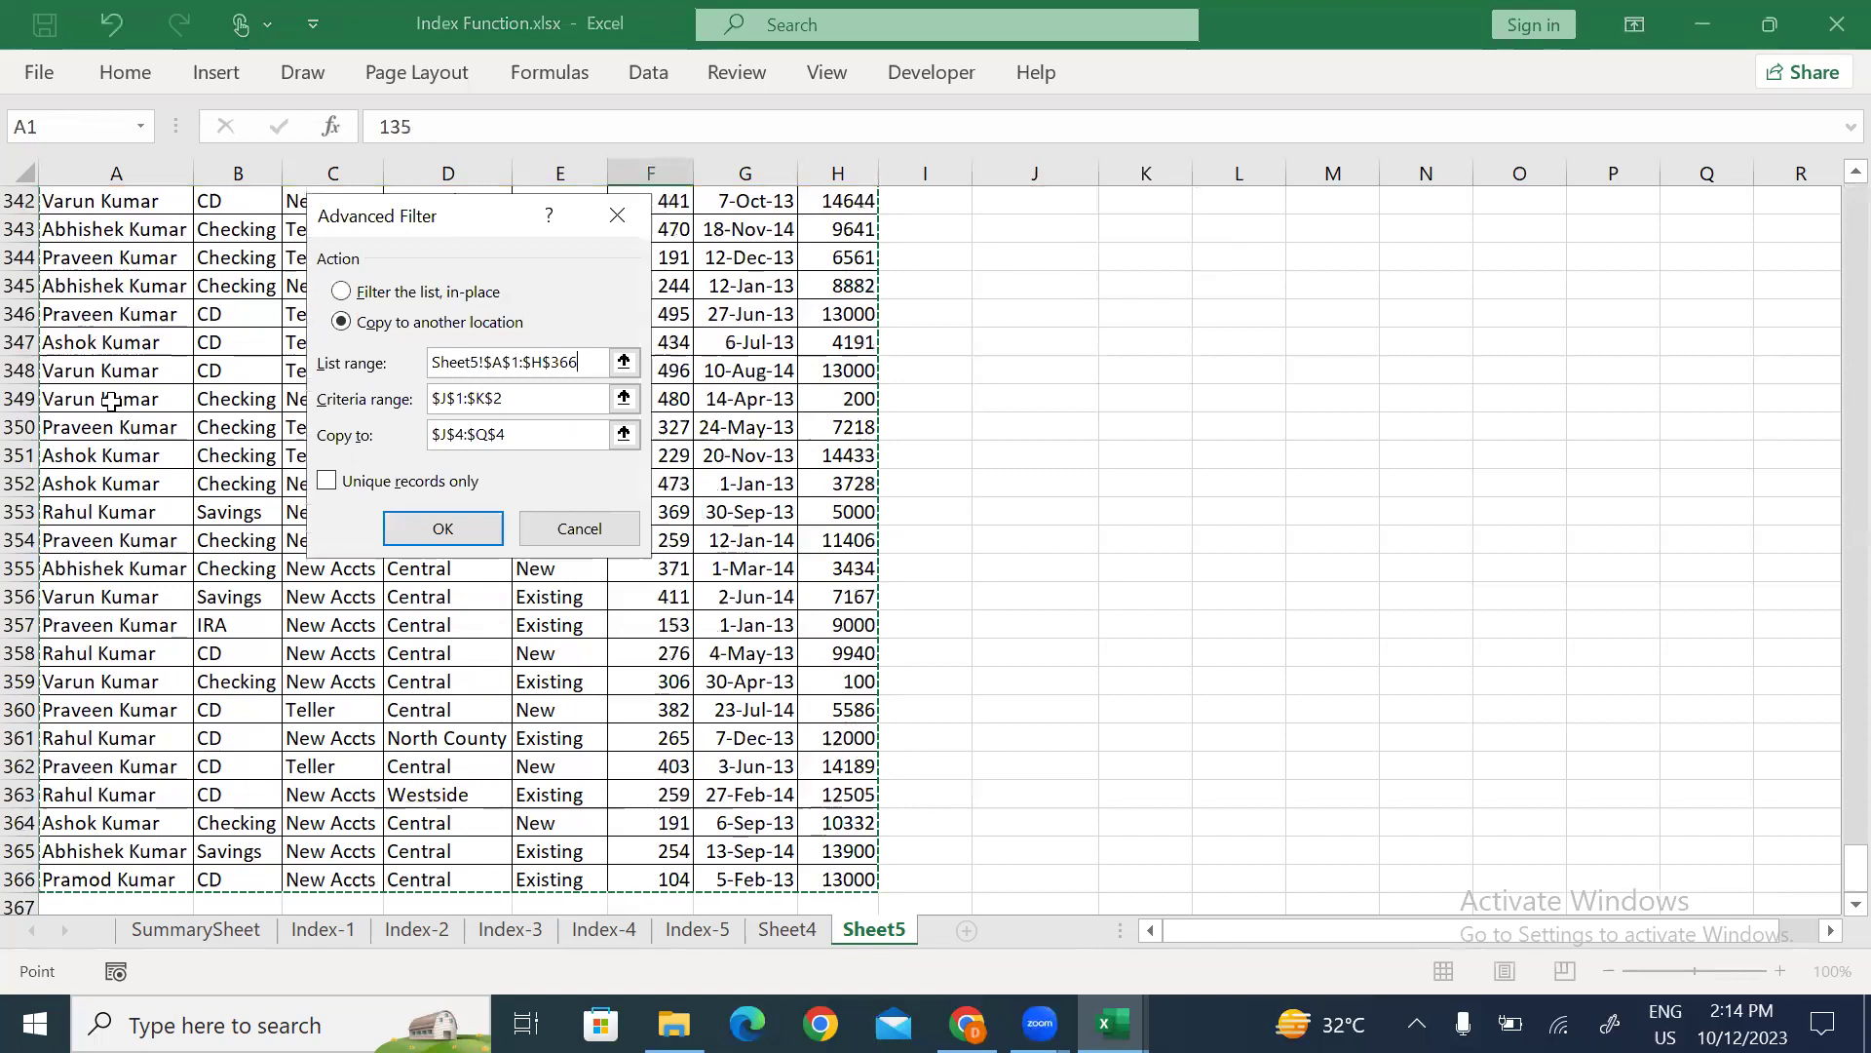
Set the criteria range to J1:L2 and the copy destination to J5, and run the Advanced Filter.
click(624, 399)
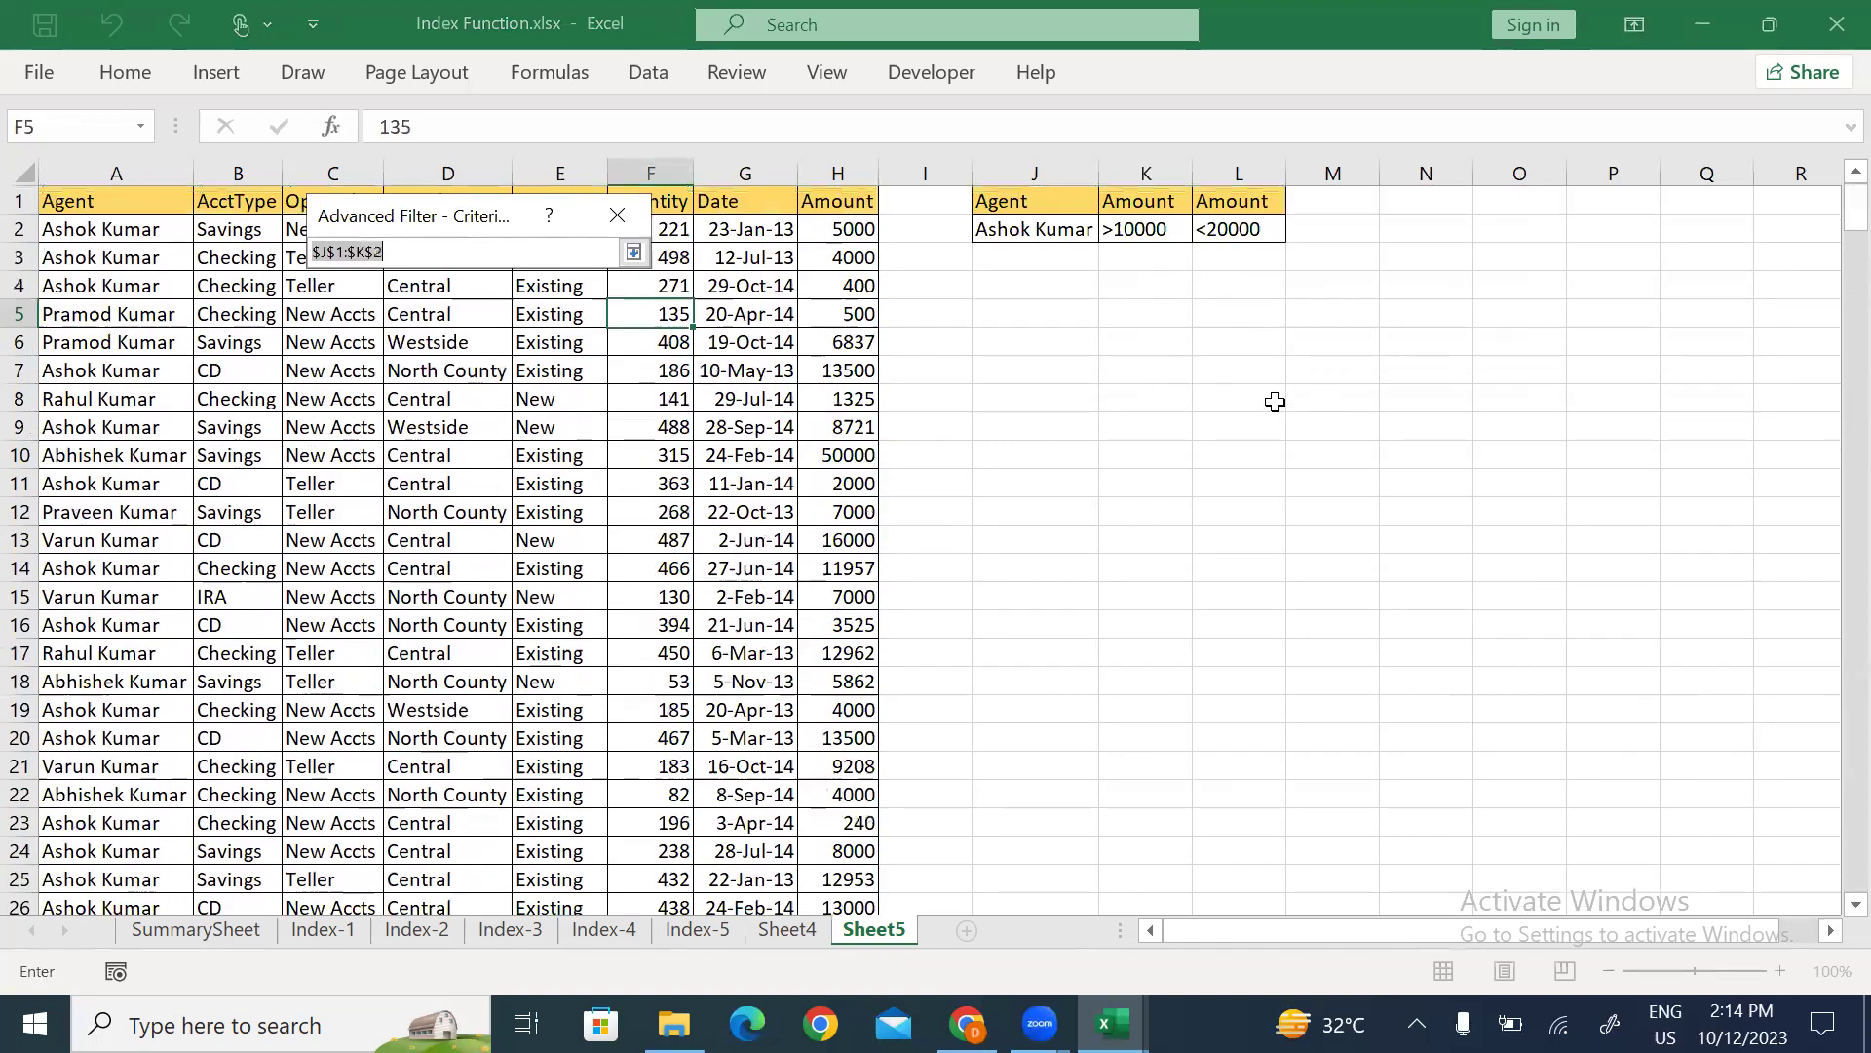
drag(1028, 201, 1239, 231)
click(634, 252)
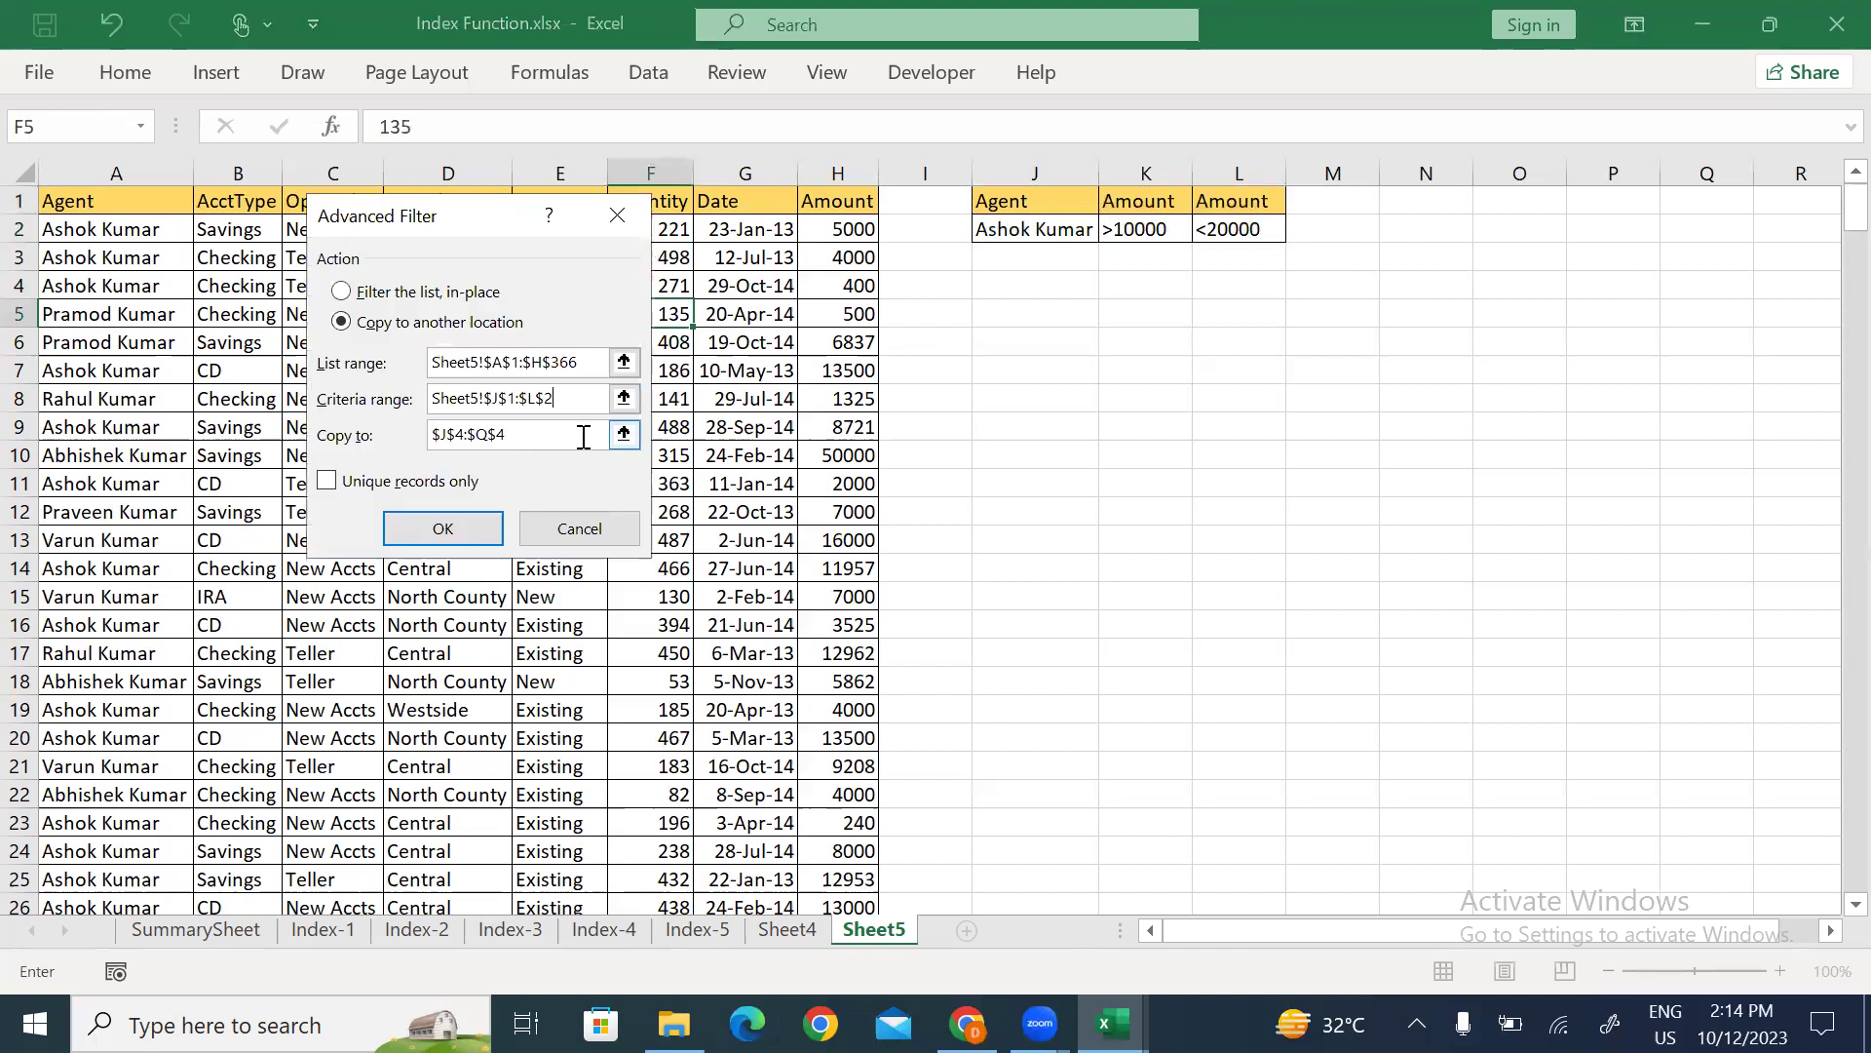
click(631, 435)
click(1033, 310)
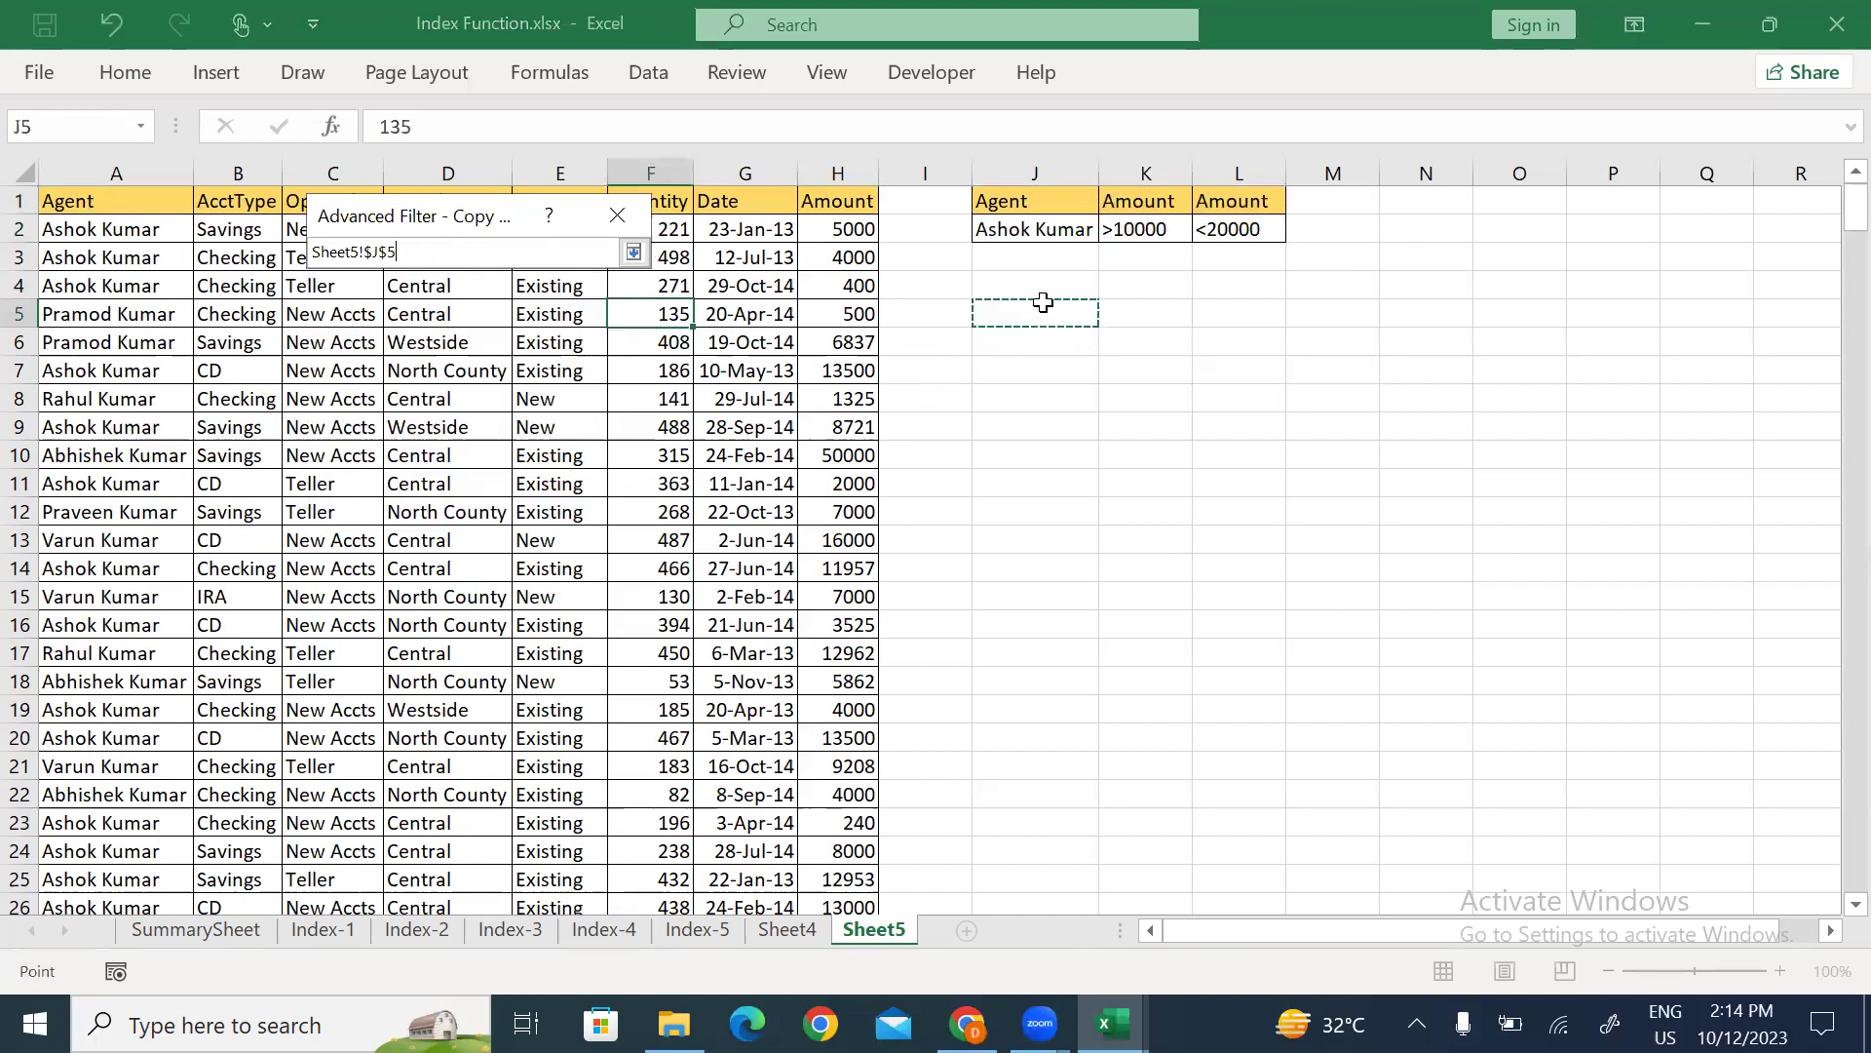
click(634, 252)
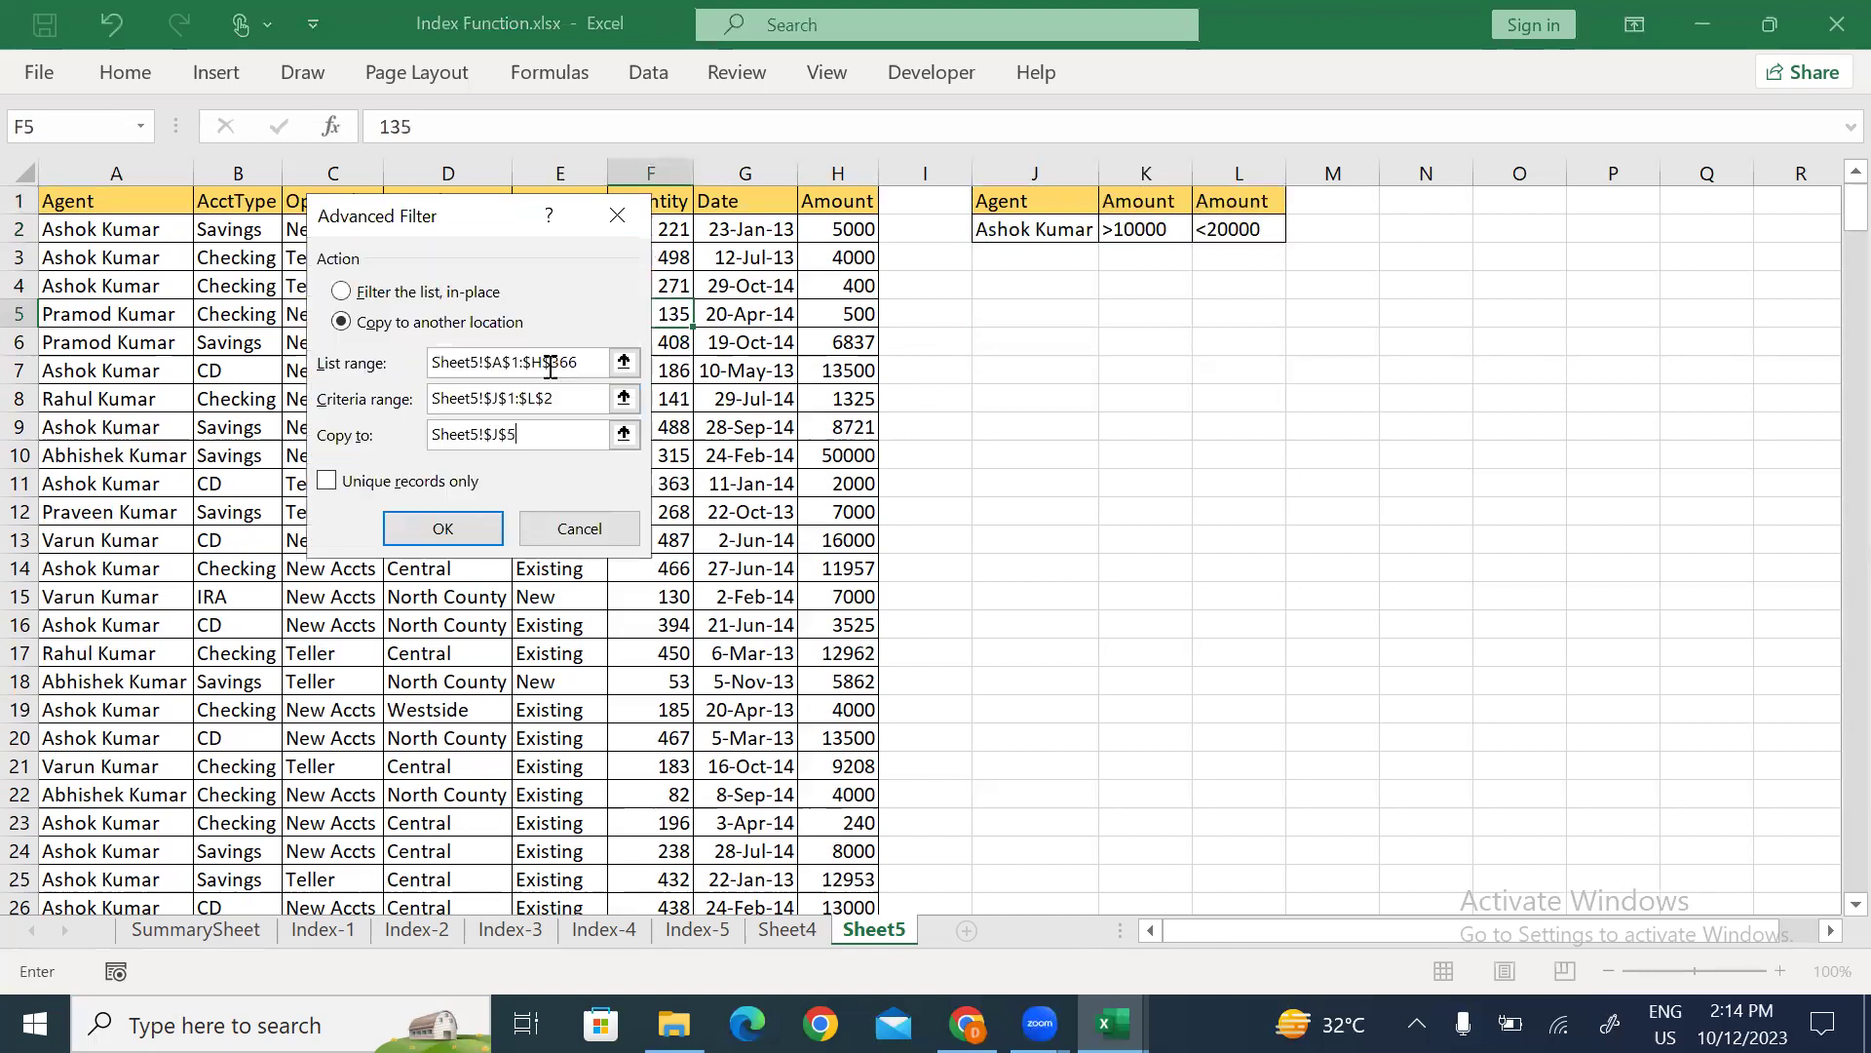
click(443, 530)
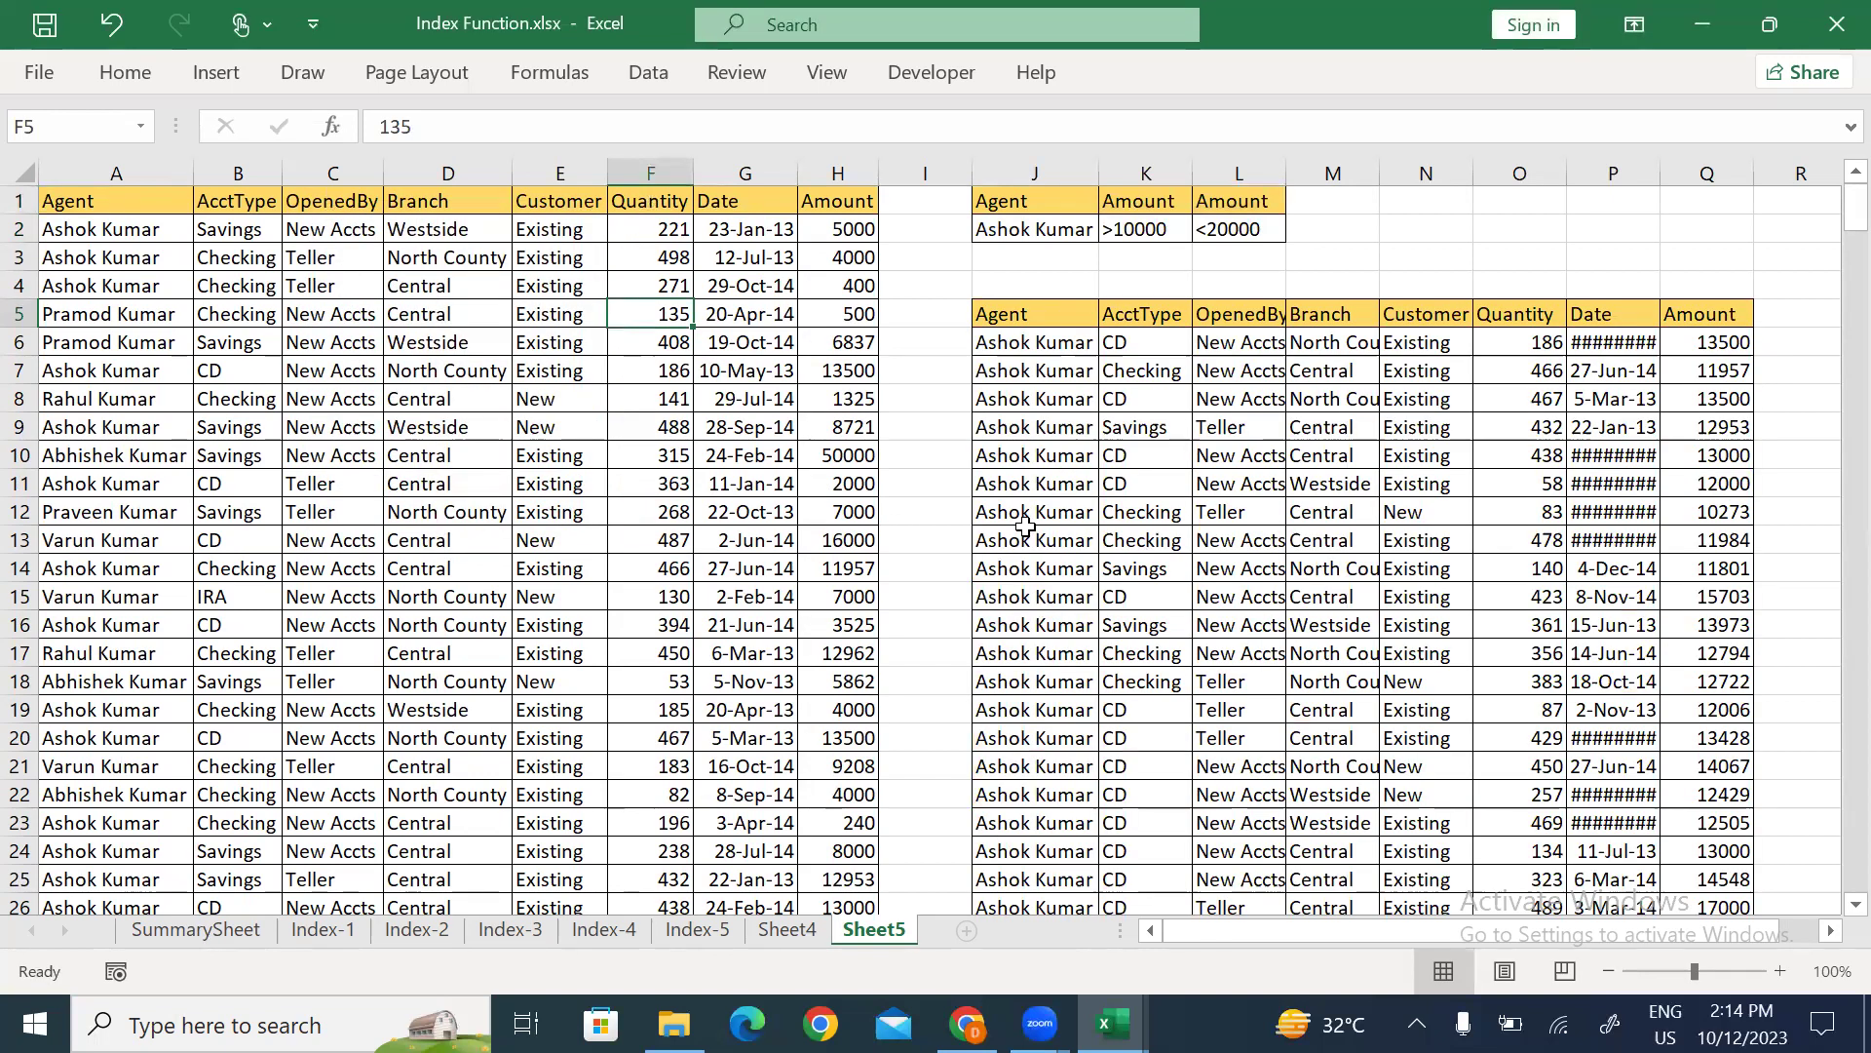
Autofit the width of the OpenedBy column in the extracted table.
drag(1043, 346, 1037, 749)
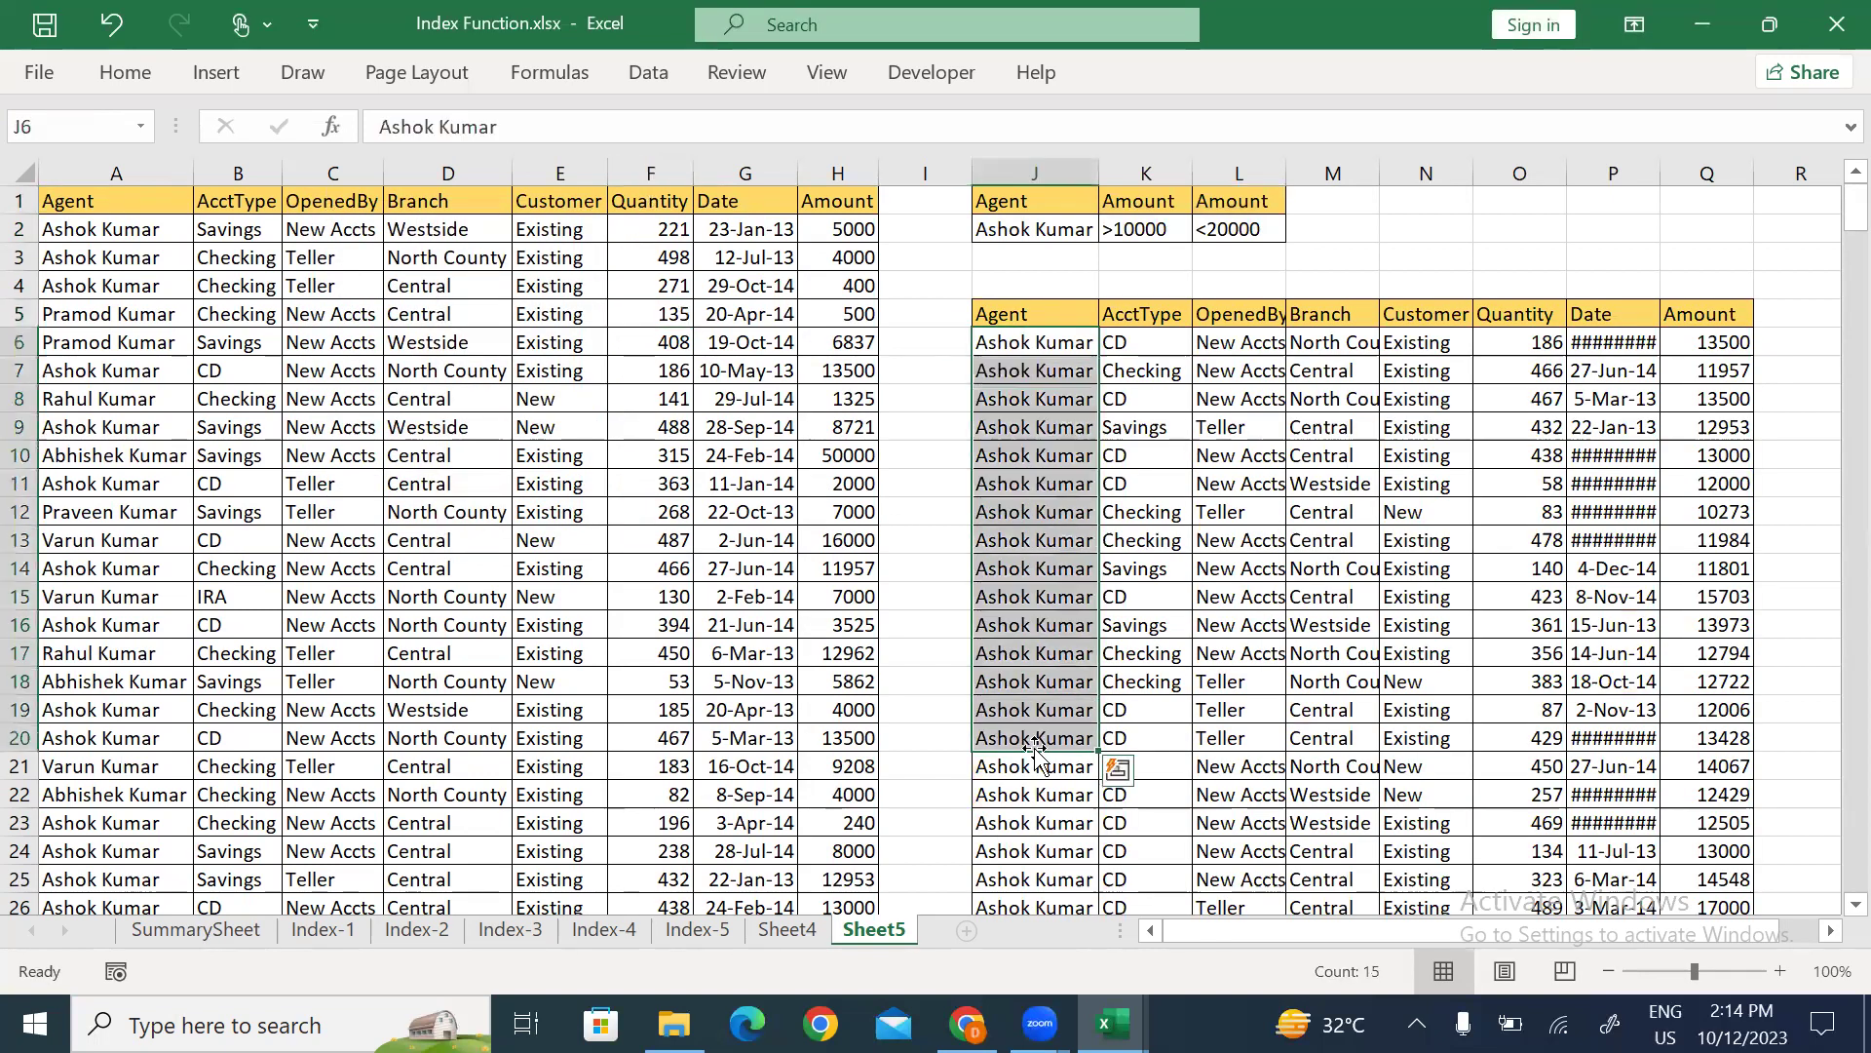
click(1272, 362)
key(Up)
key(Up)
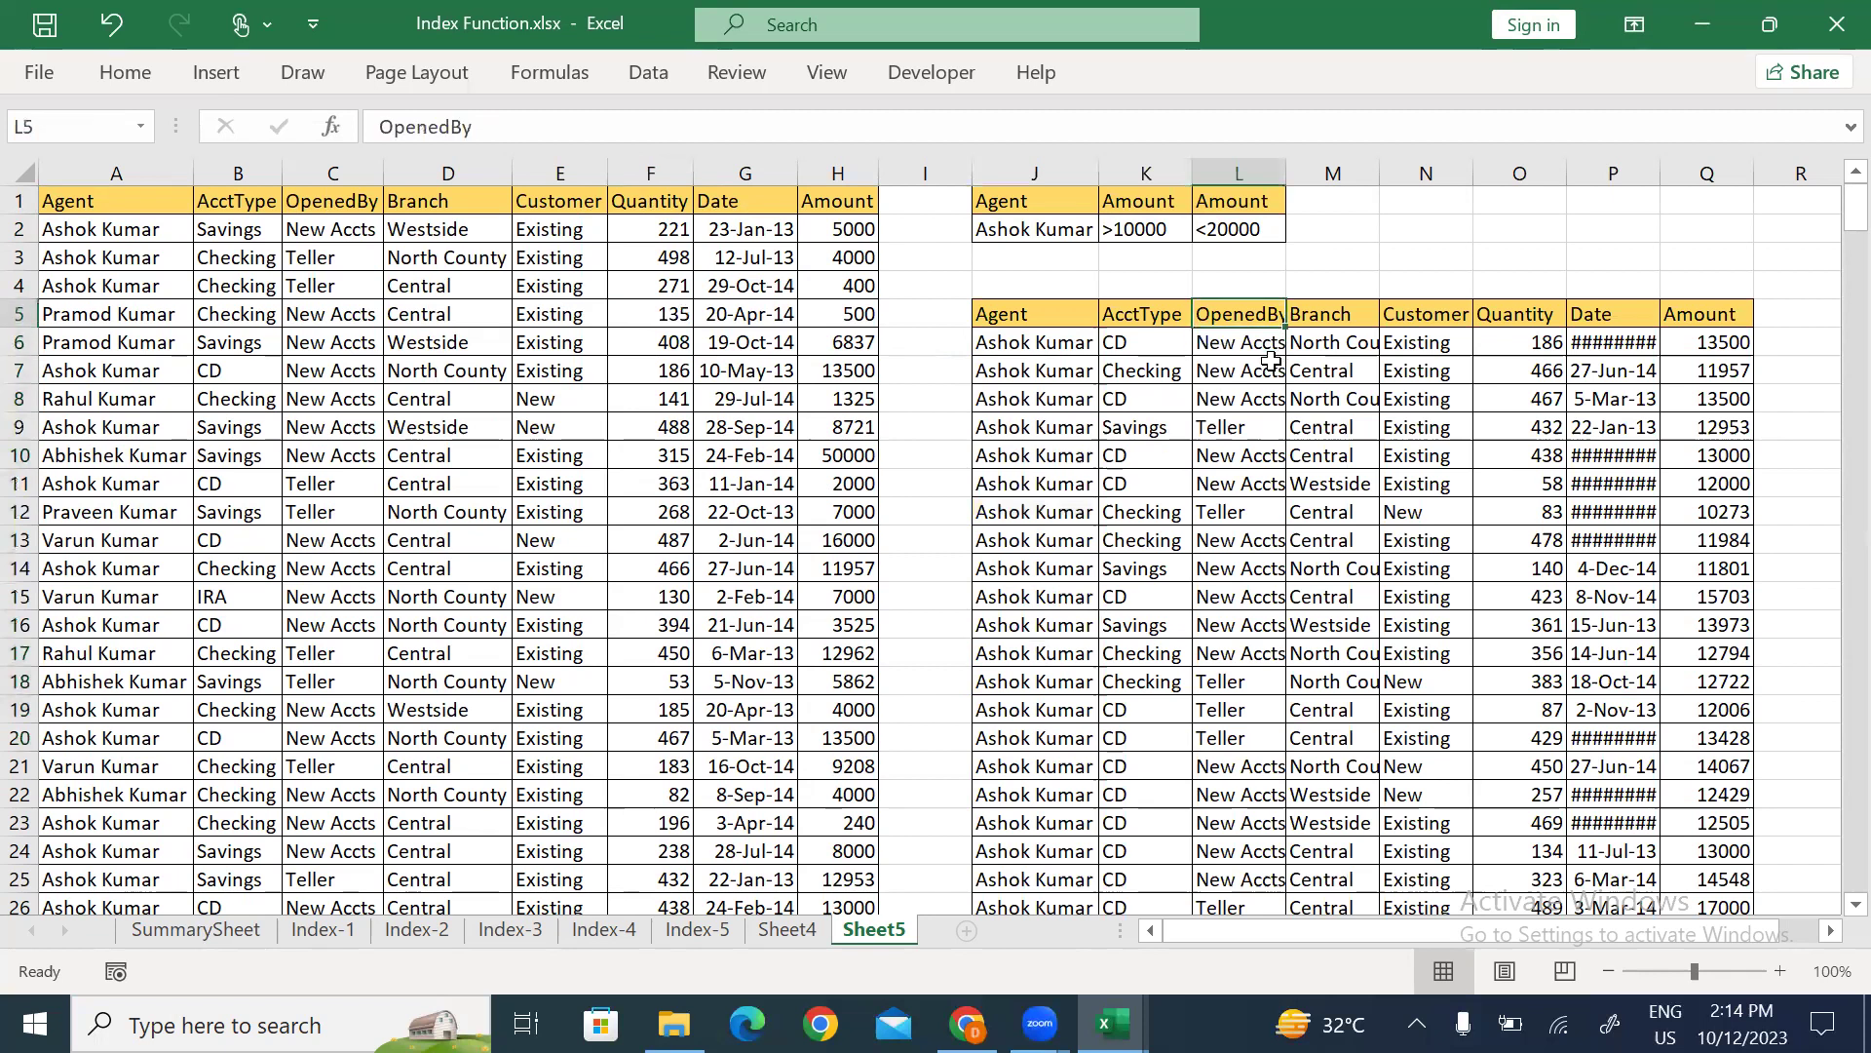
key(ctrl+shift+Down)
key(alt)
key(o)
key(c)
key(a)
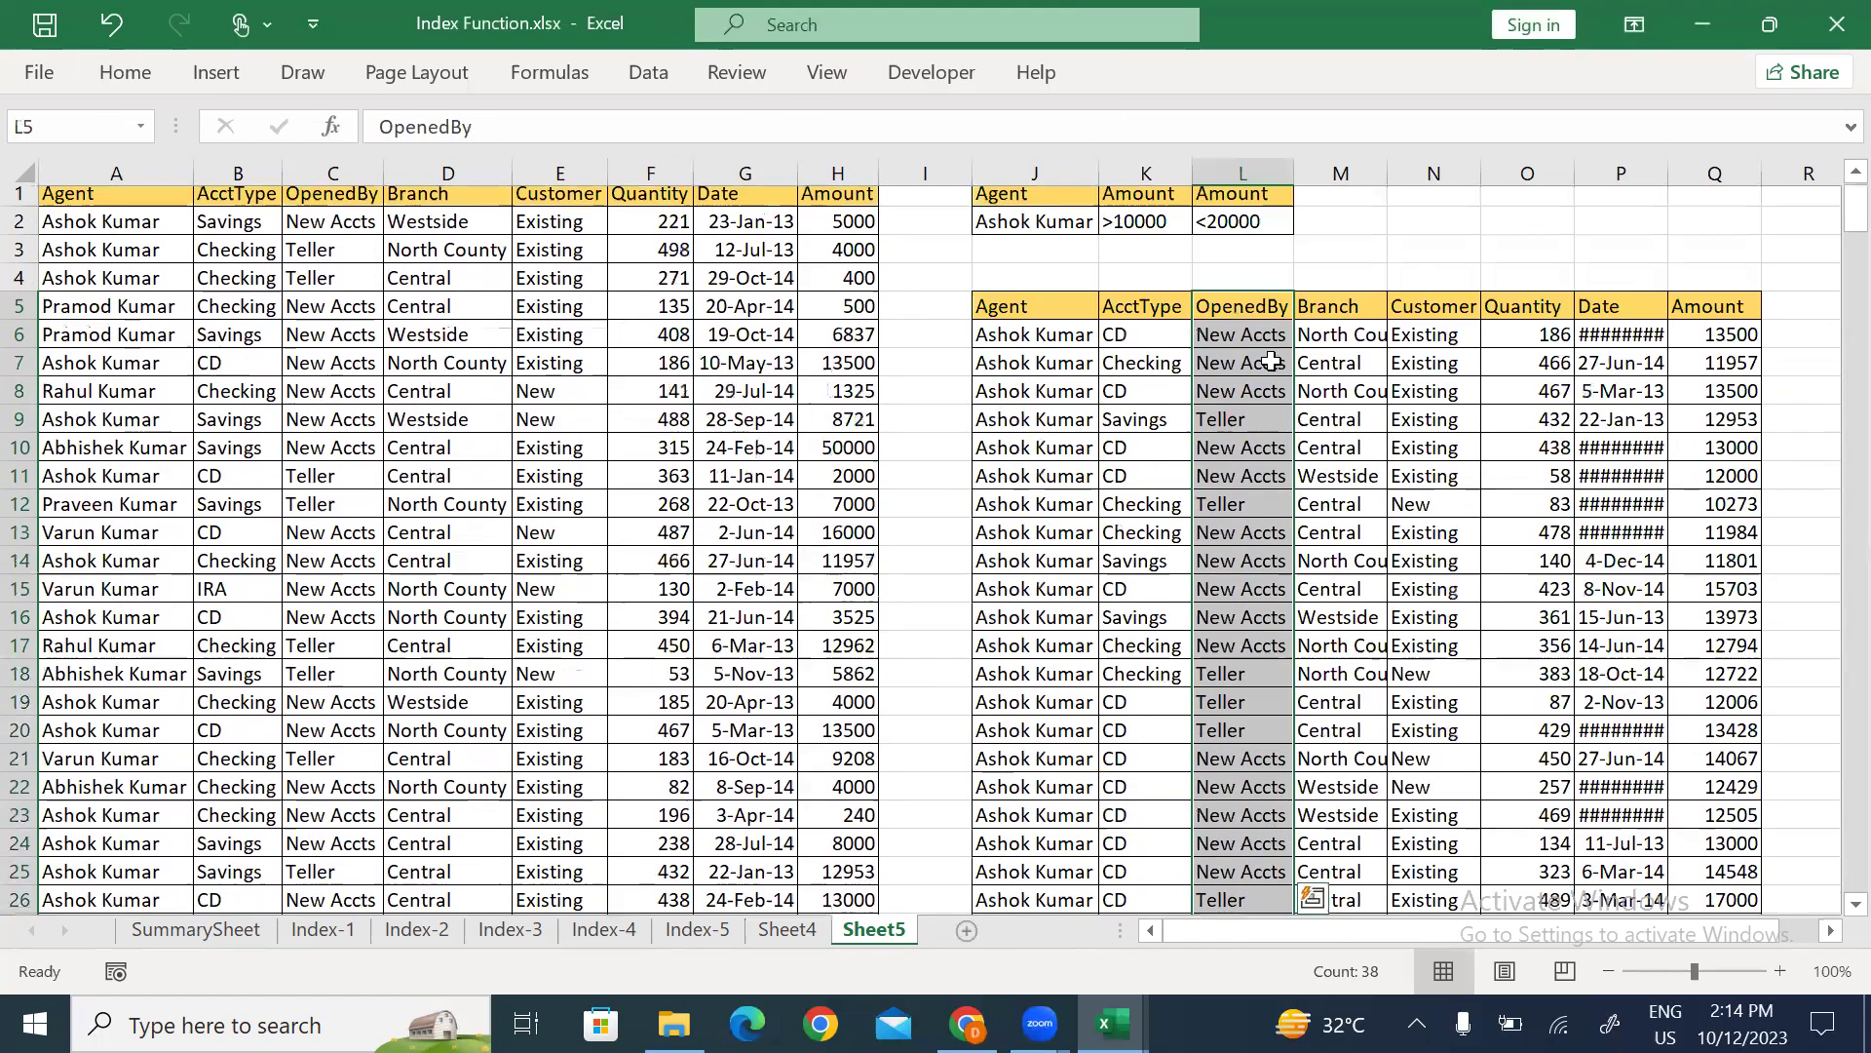
Clear the contents and formatting of the whole extracted table that starts at J5.
key(Left)
key(Left)
key(ctrl+shift+Right)
key(ctrl+shift+Down)
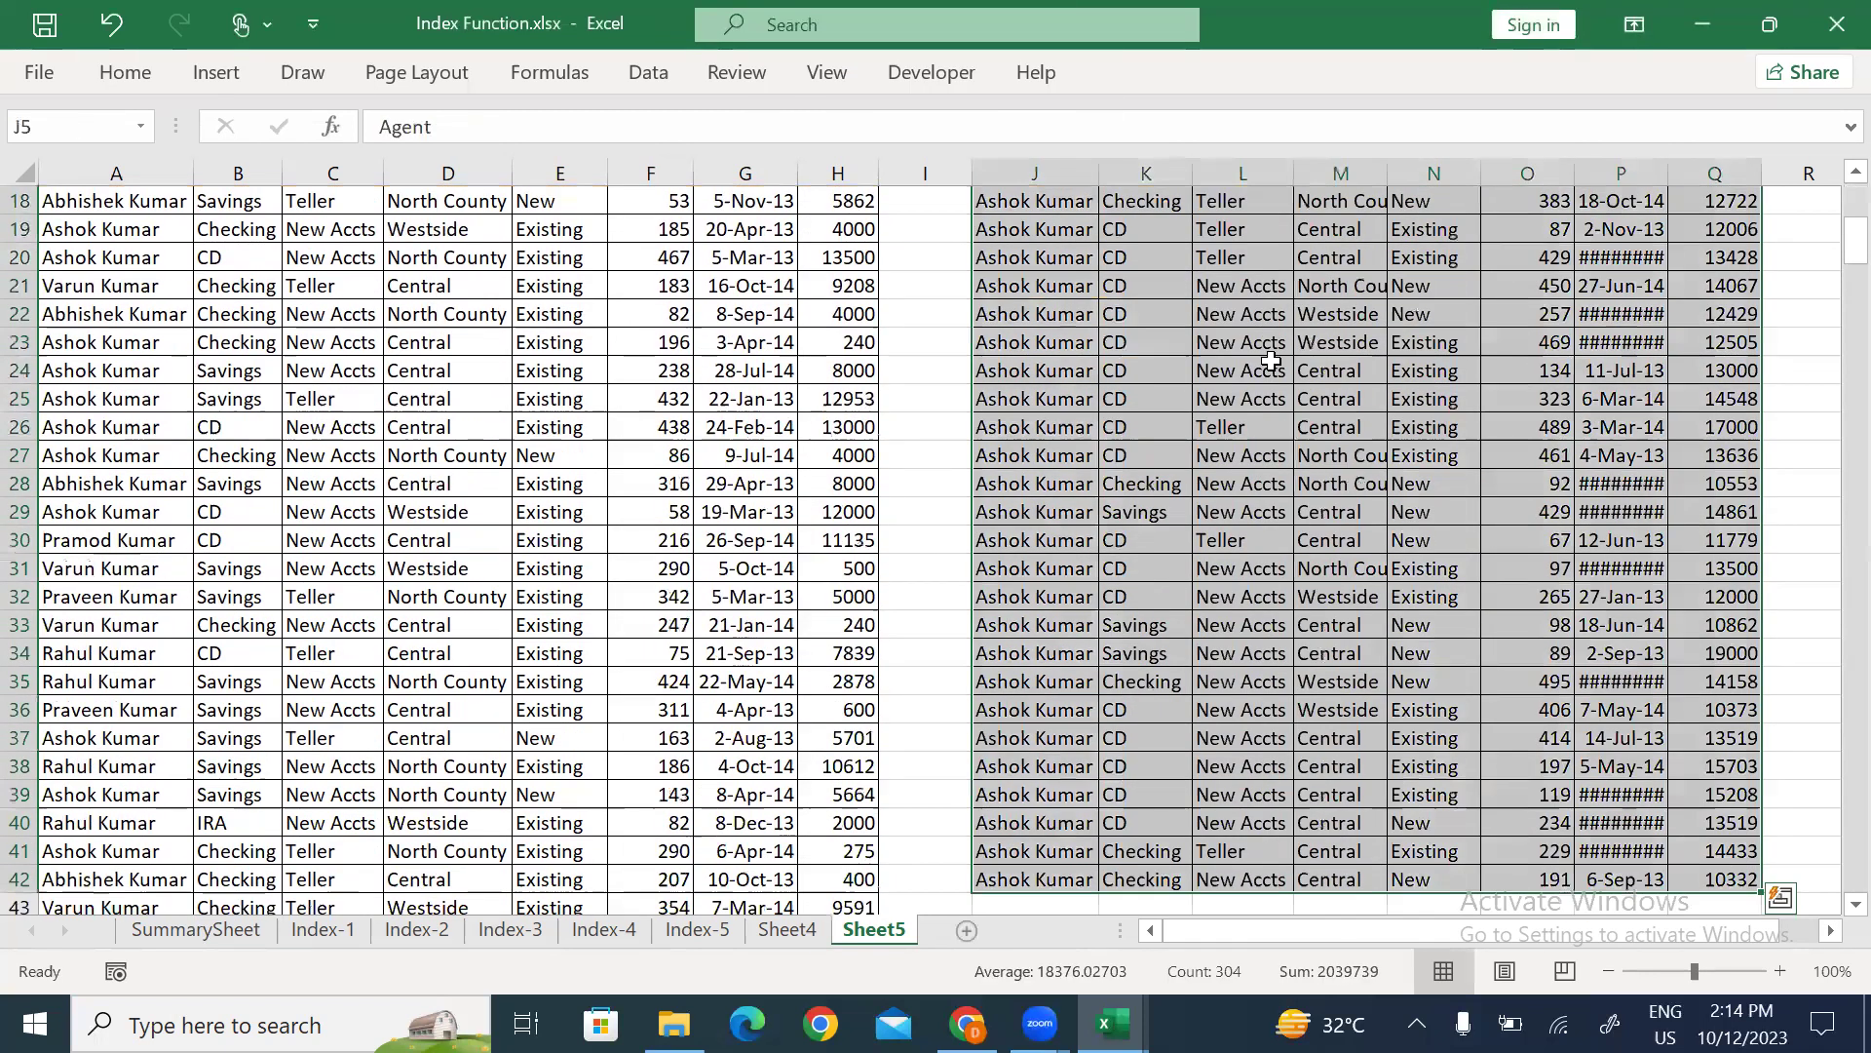
key(alt)
key(h)
key(e)
key(a)
key(Left)
key(Left)
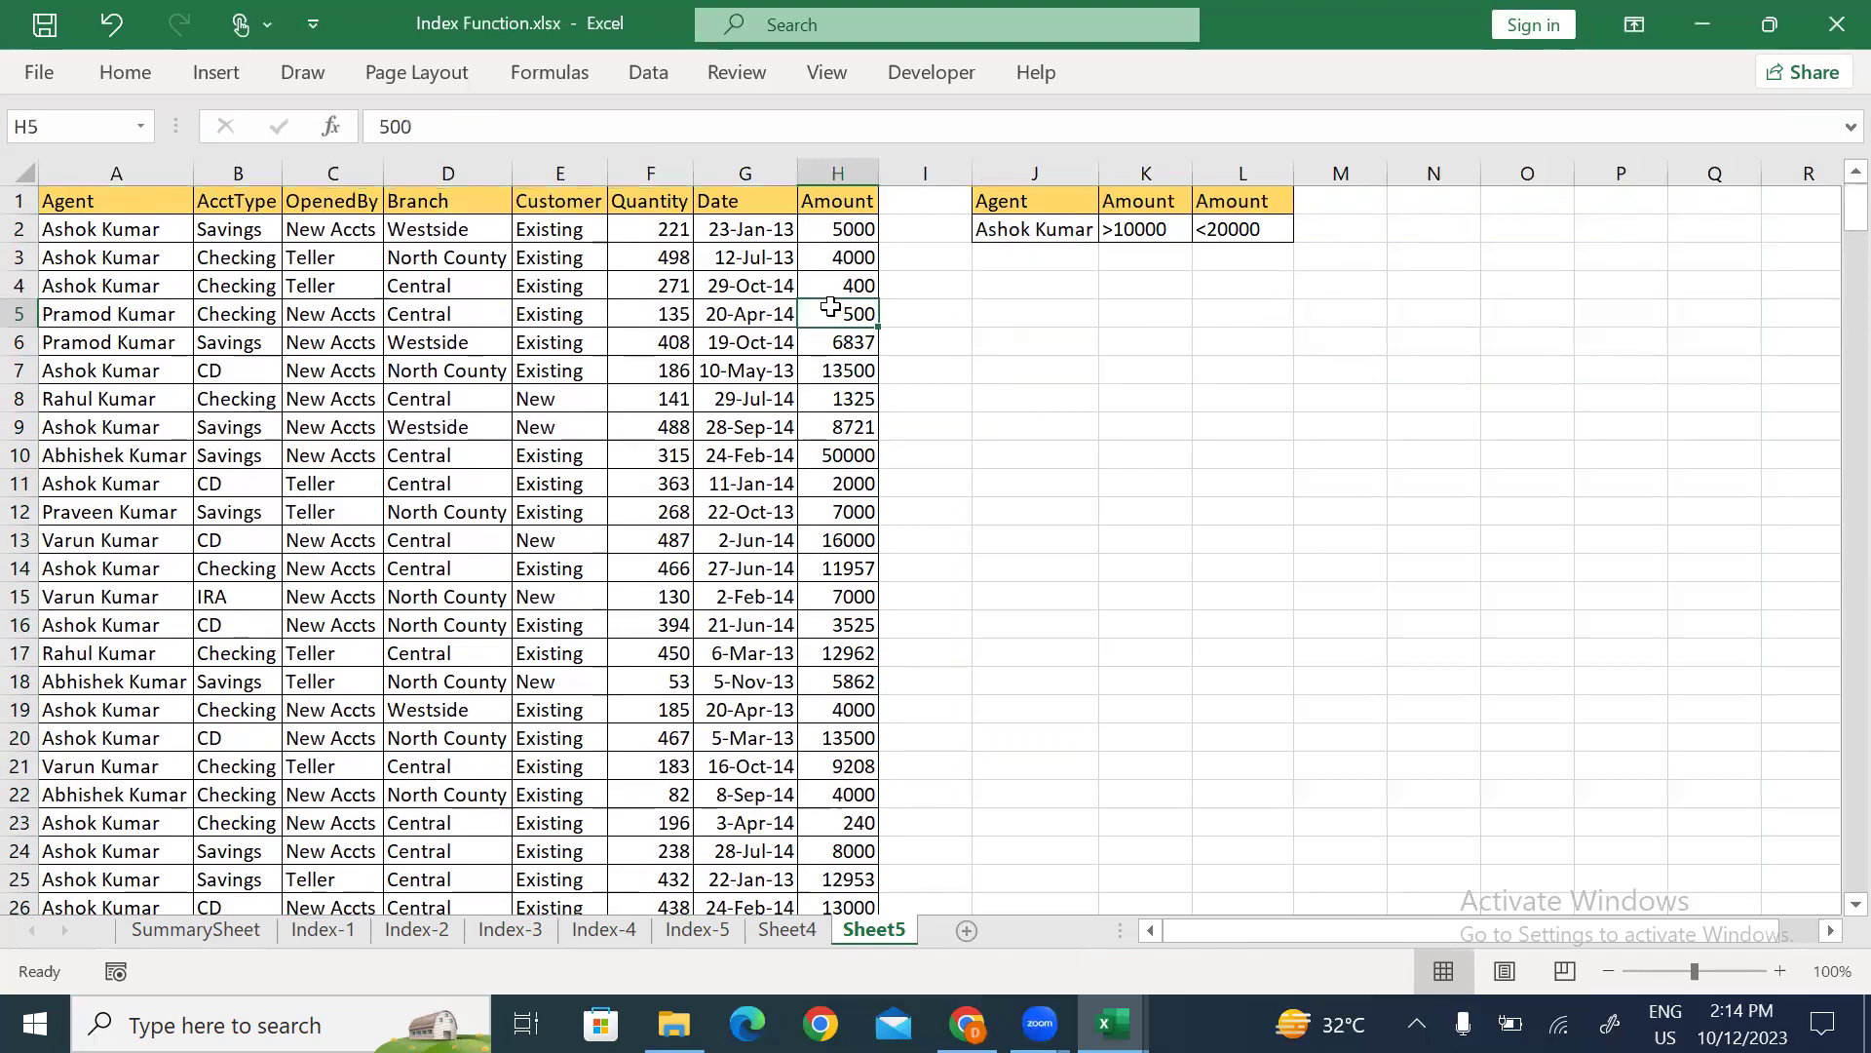
Hide columns B to G so the source table shows only Agent and Amount.
drag(745, 173, 228, 214)
key(ctrl+0)
key(Down)
key(Down)
key(Down)
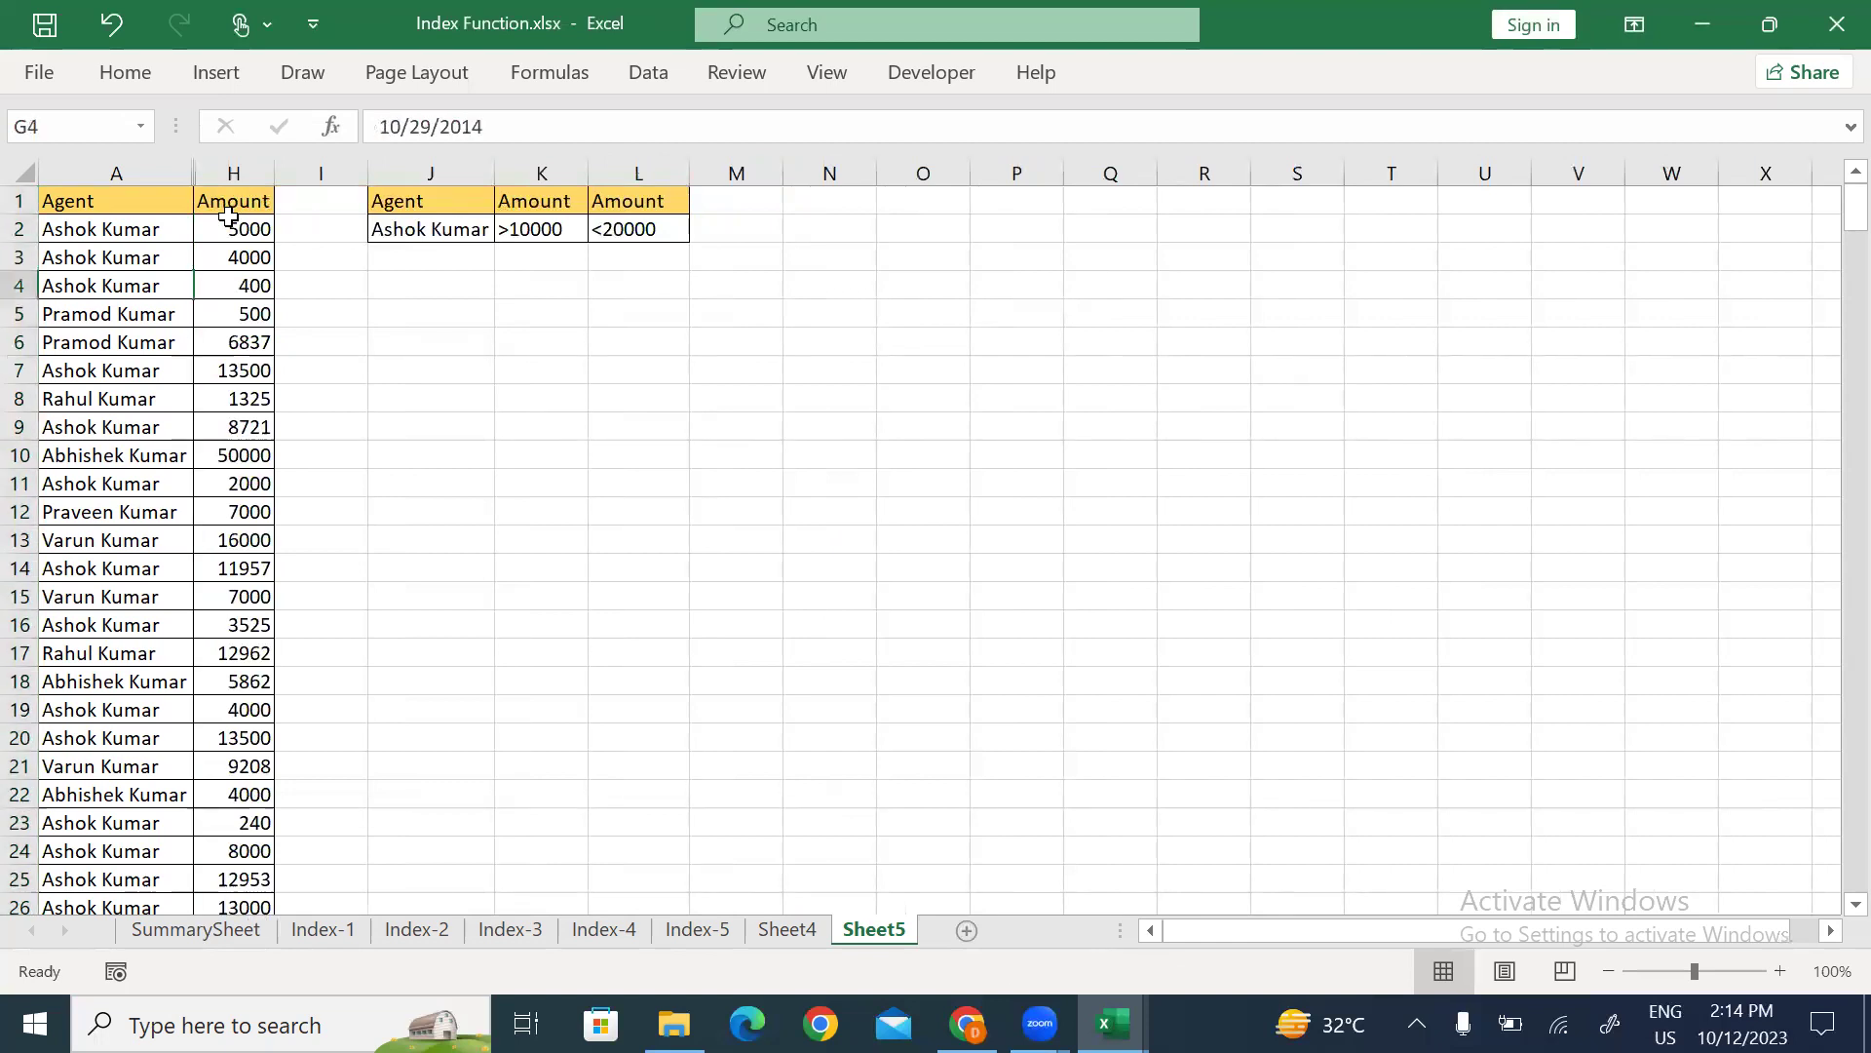
key(Down)
key(Right)
key(Right)
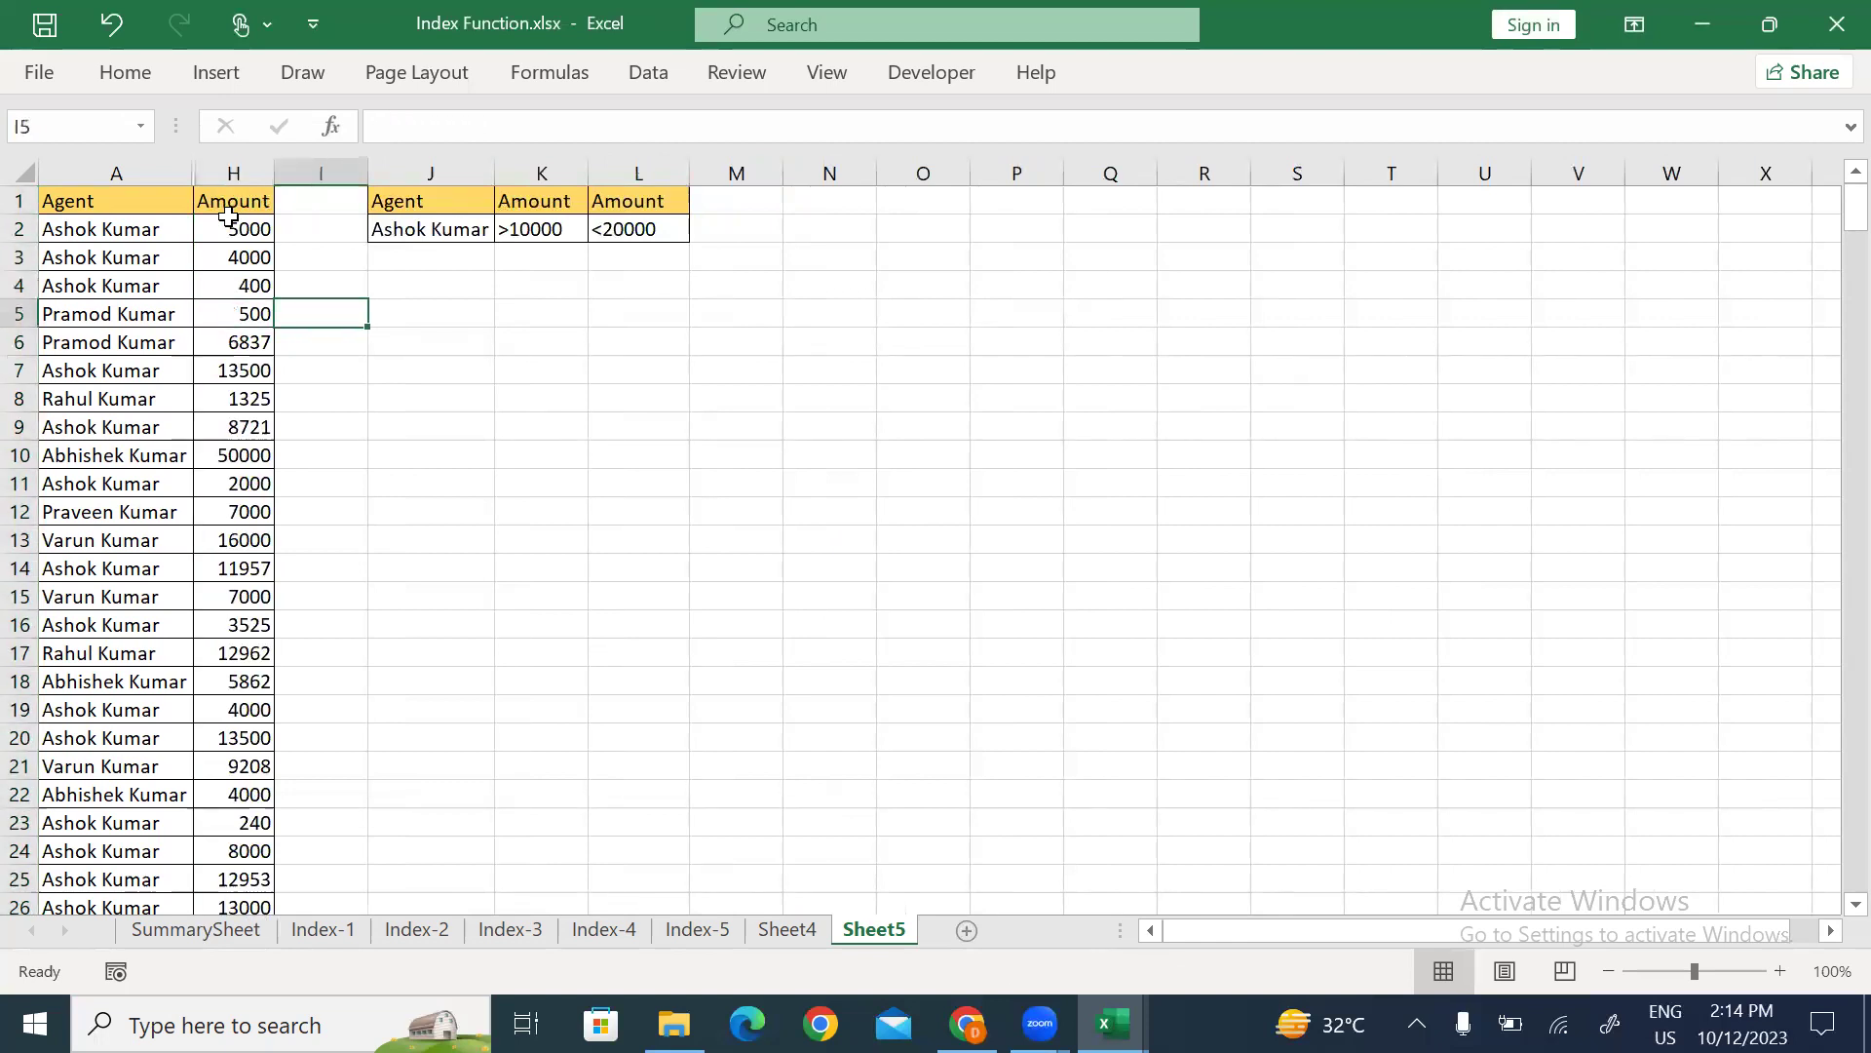
key(Left)
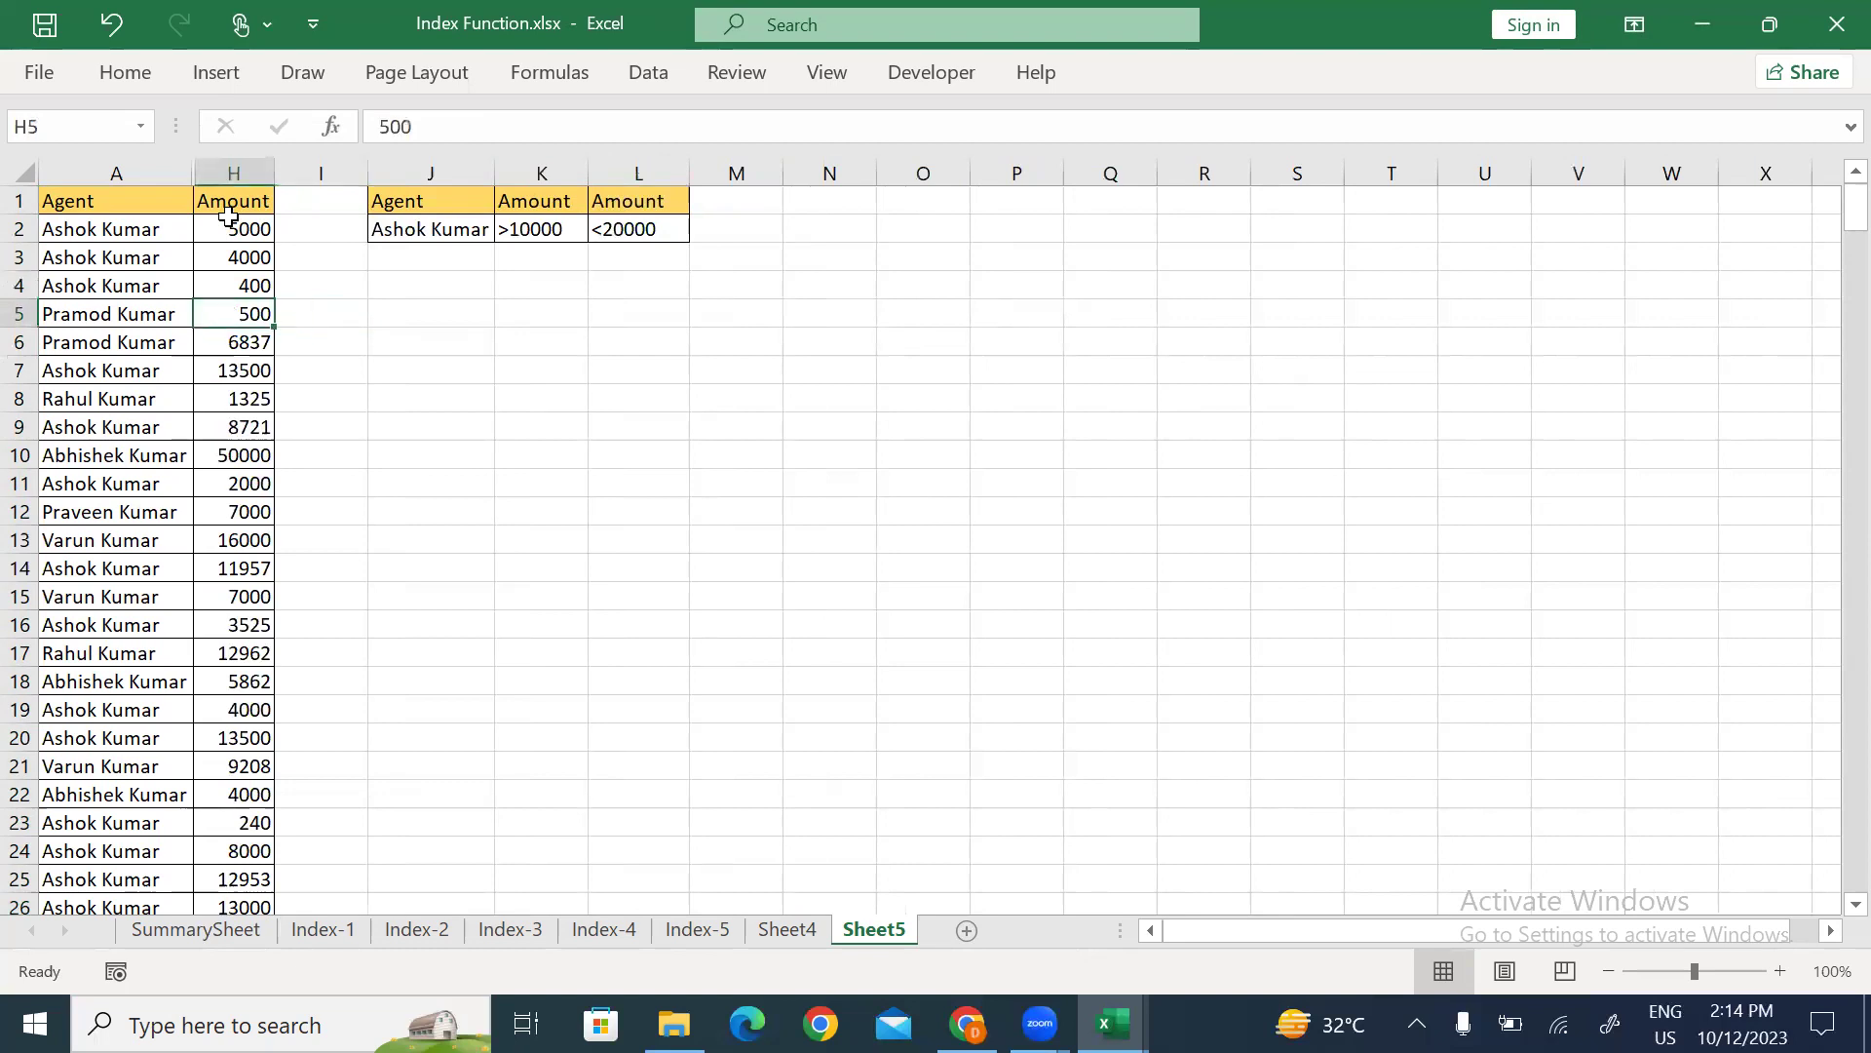
Run an Advanced Filter on A1:H366 with the criteria range J1:L2, copying the matching rows to J4.
key(alt+a)
key(q)
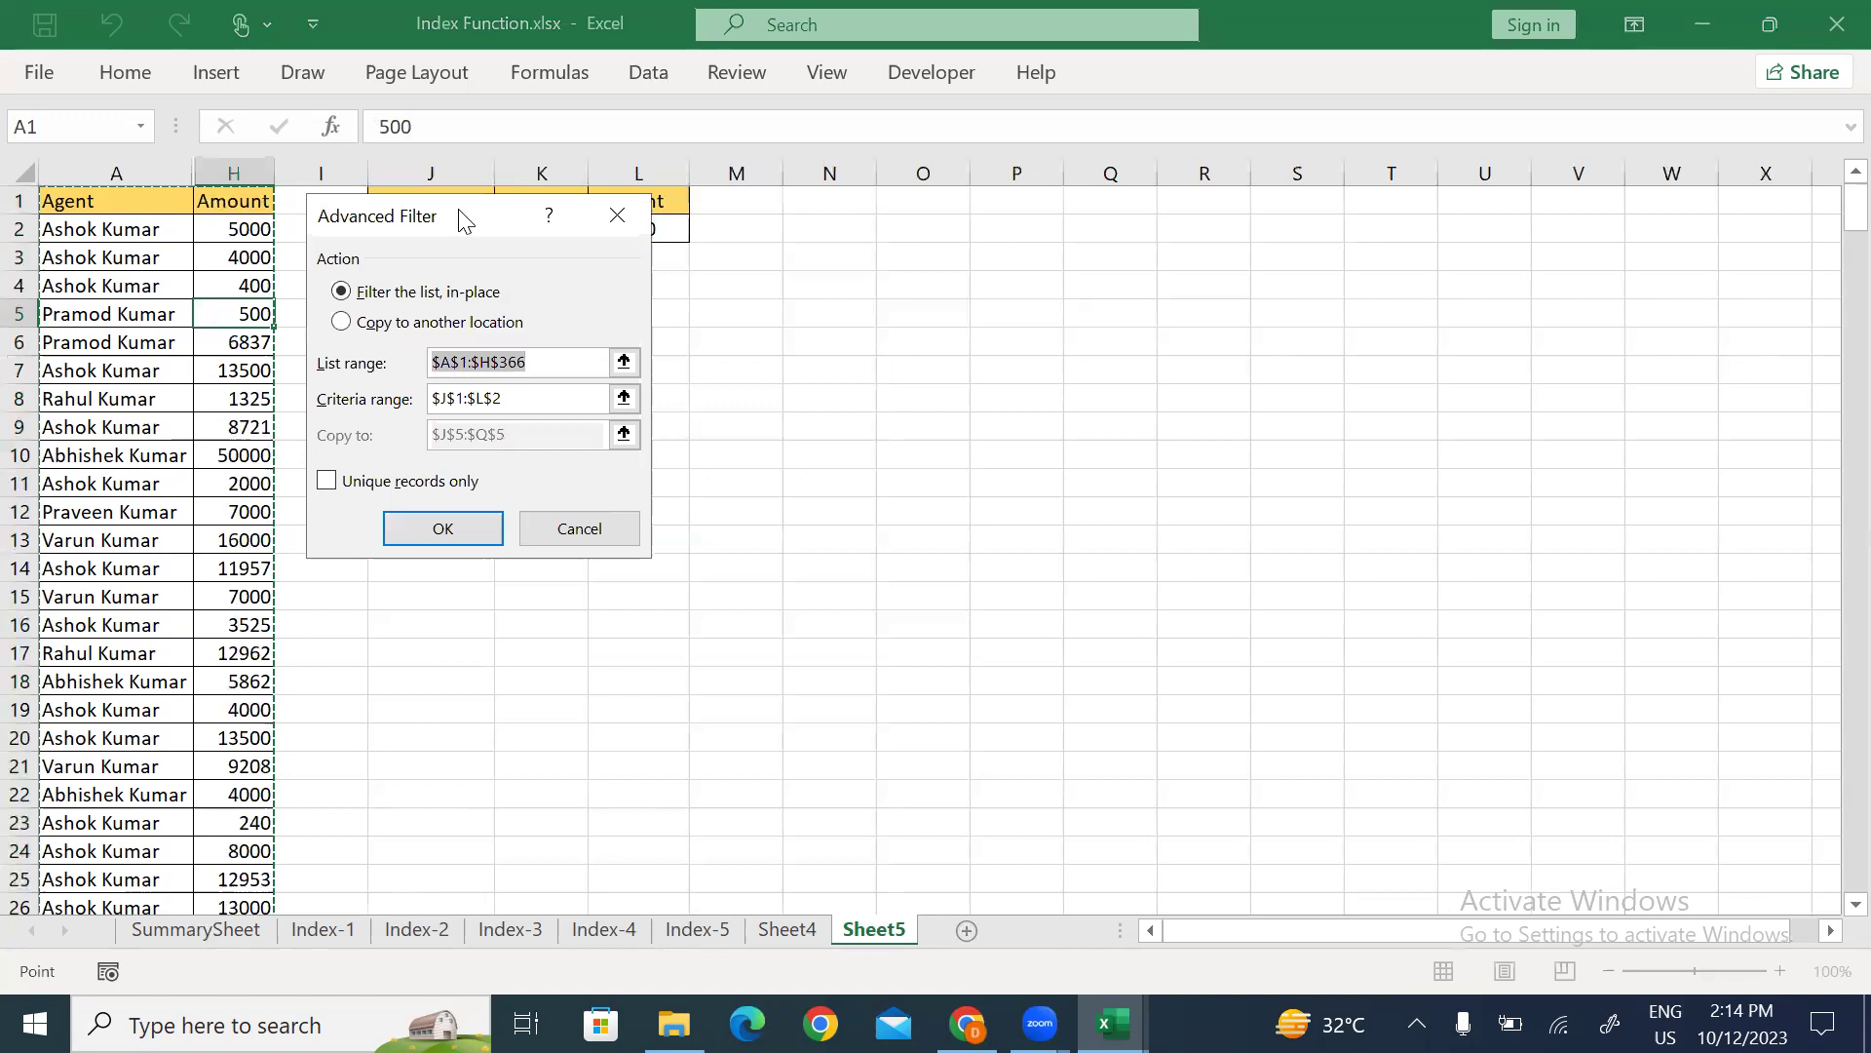
drag(463, 218, 1235, 195)
click(1112, 299)
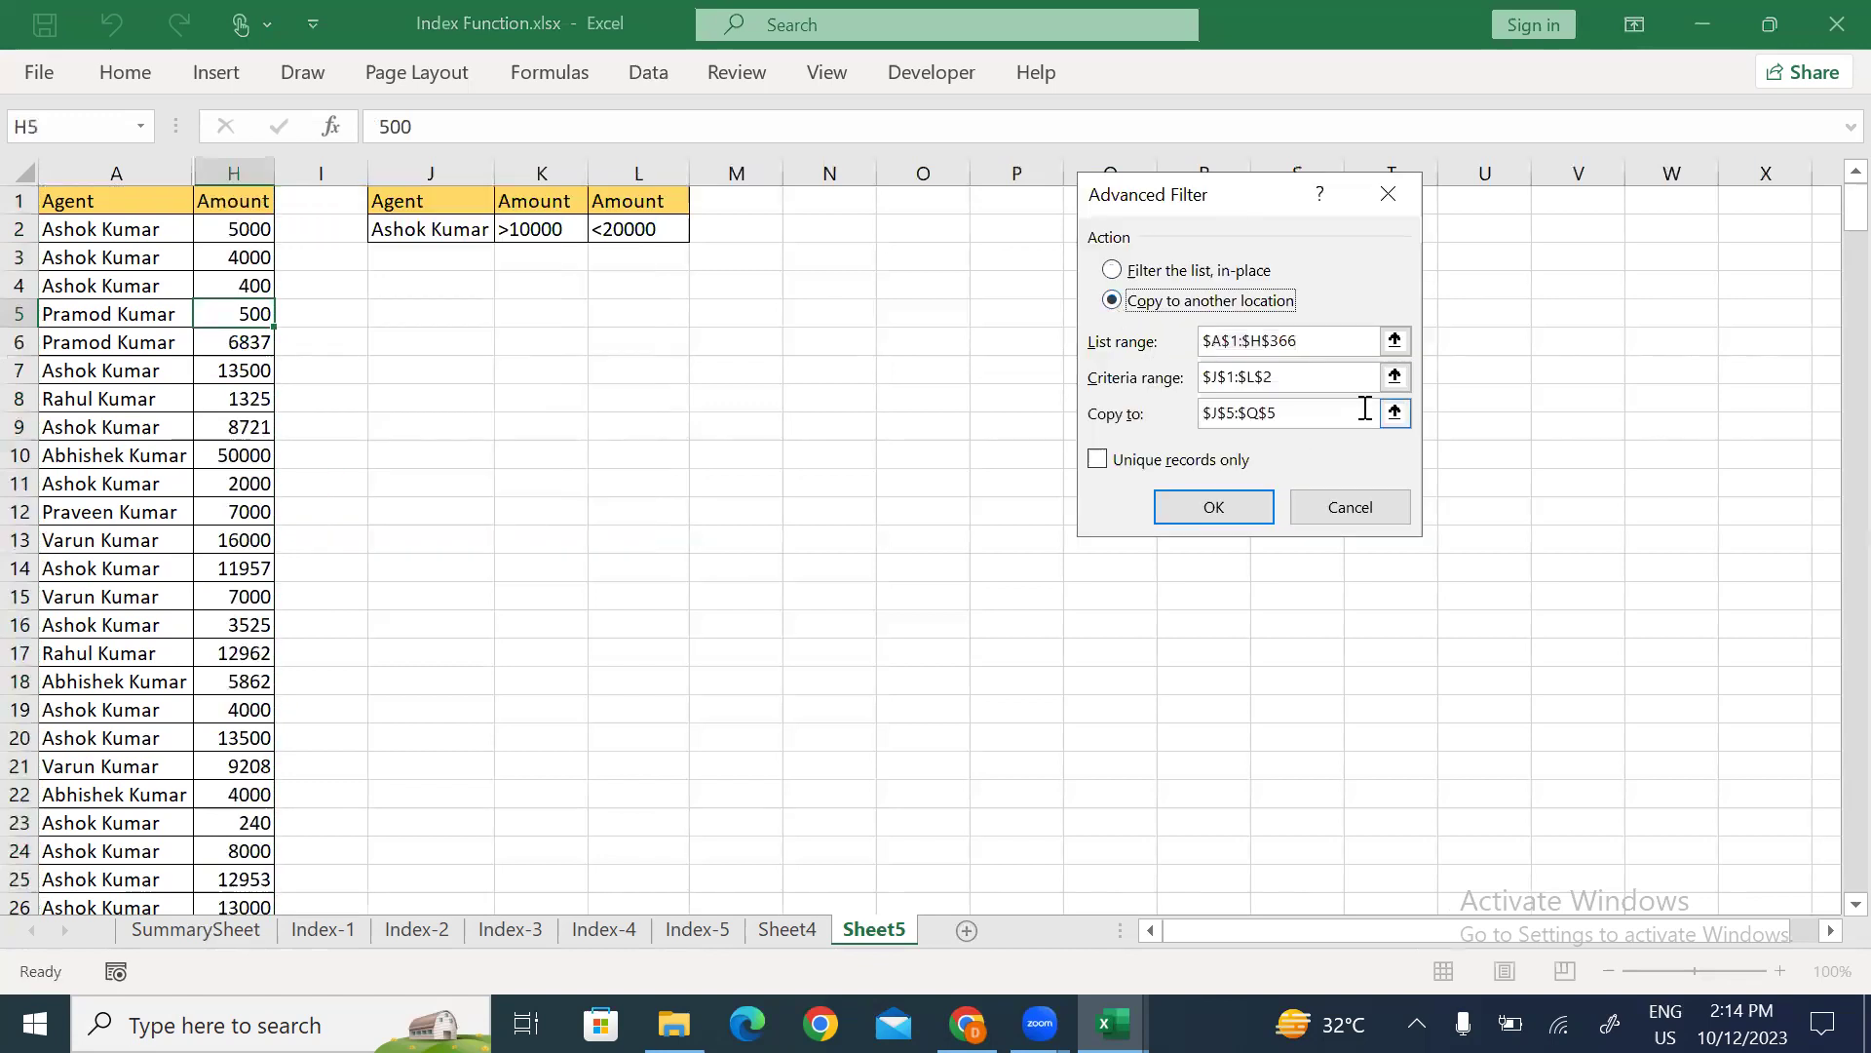
click(1395, 376)
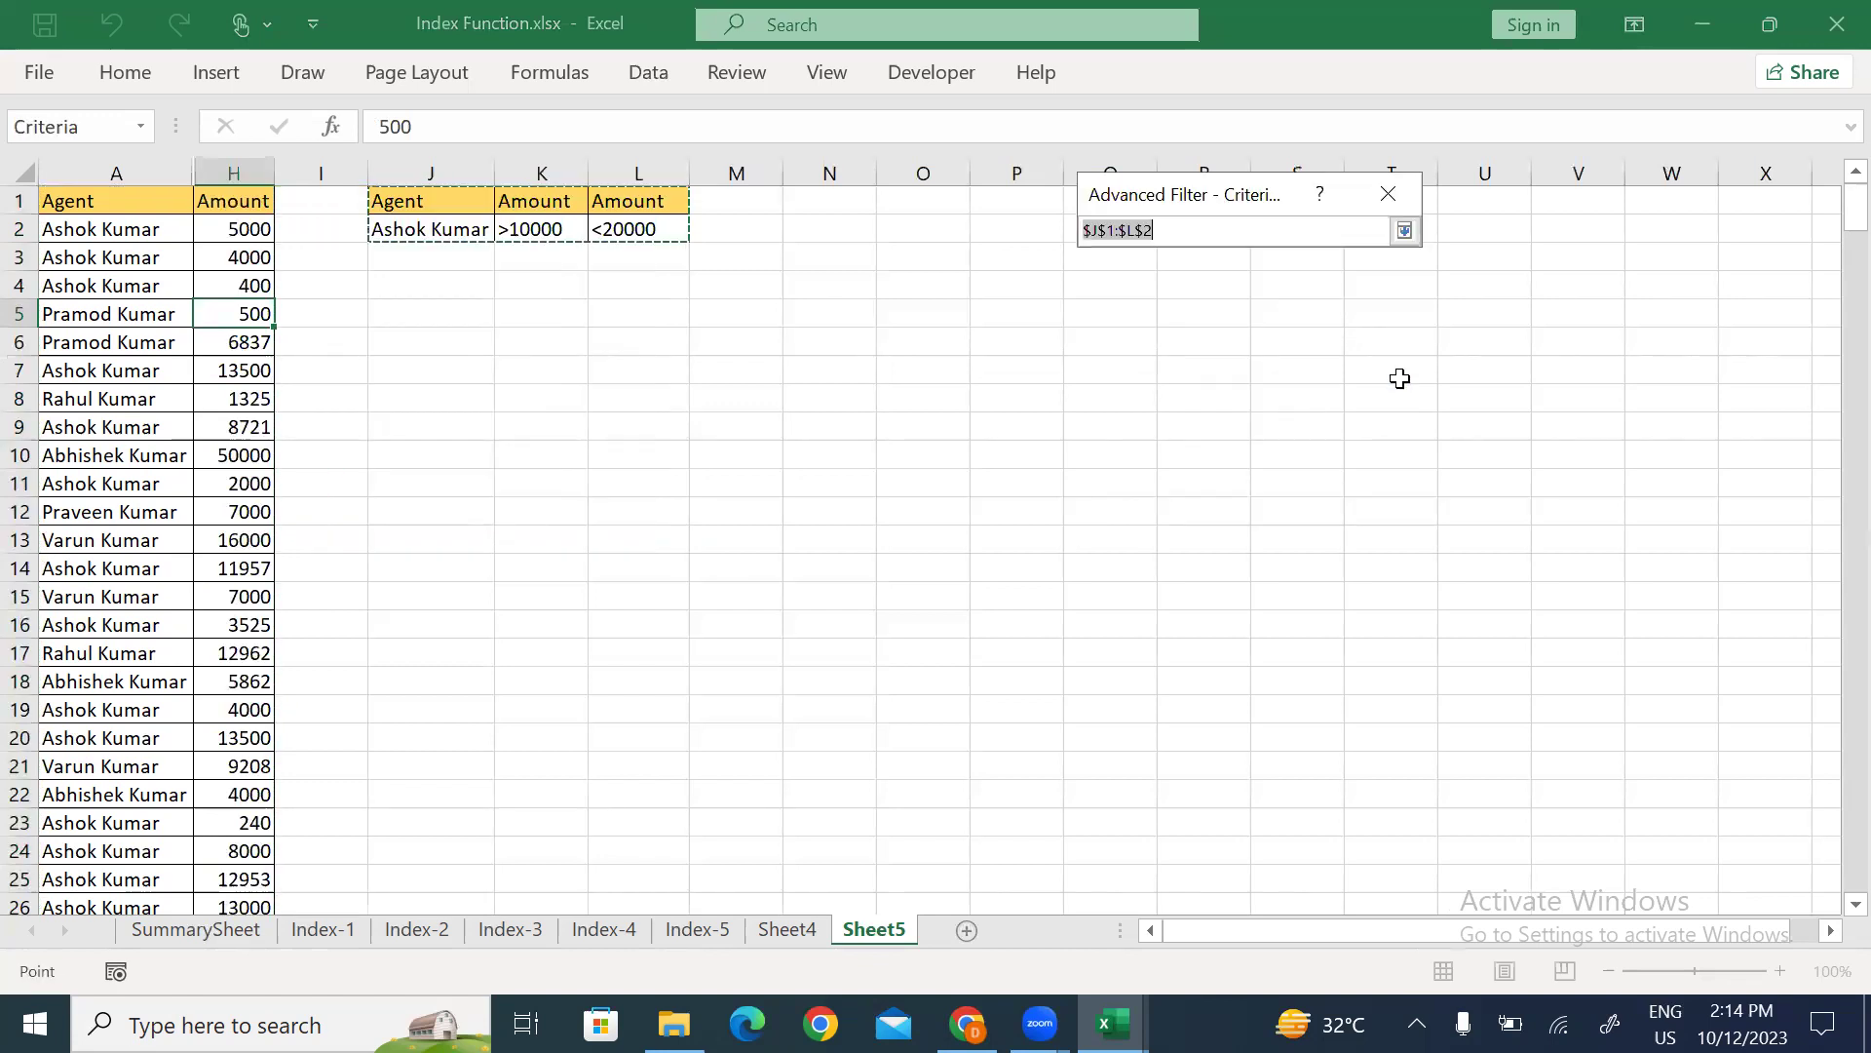
click(1406, 229)
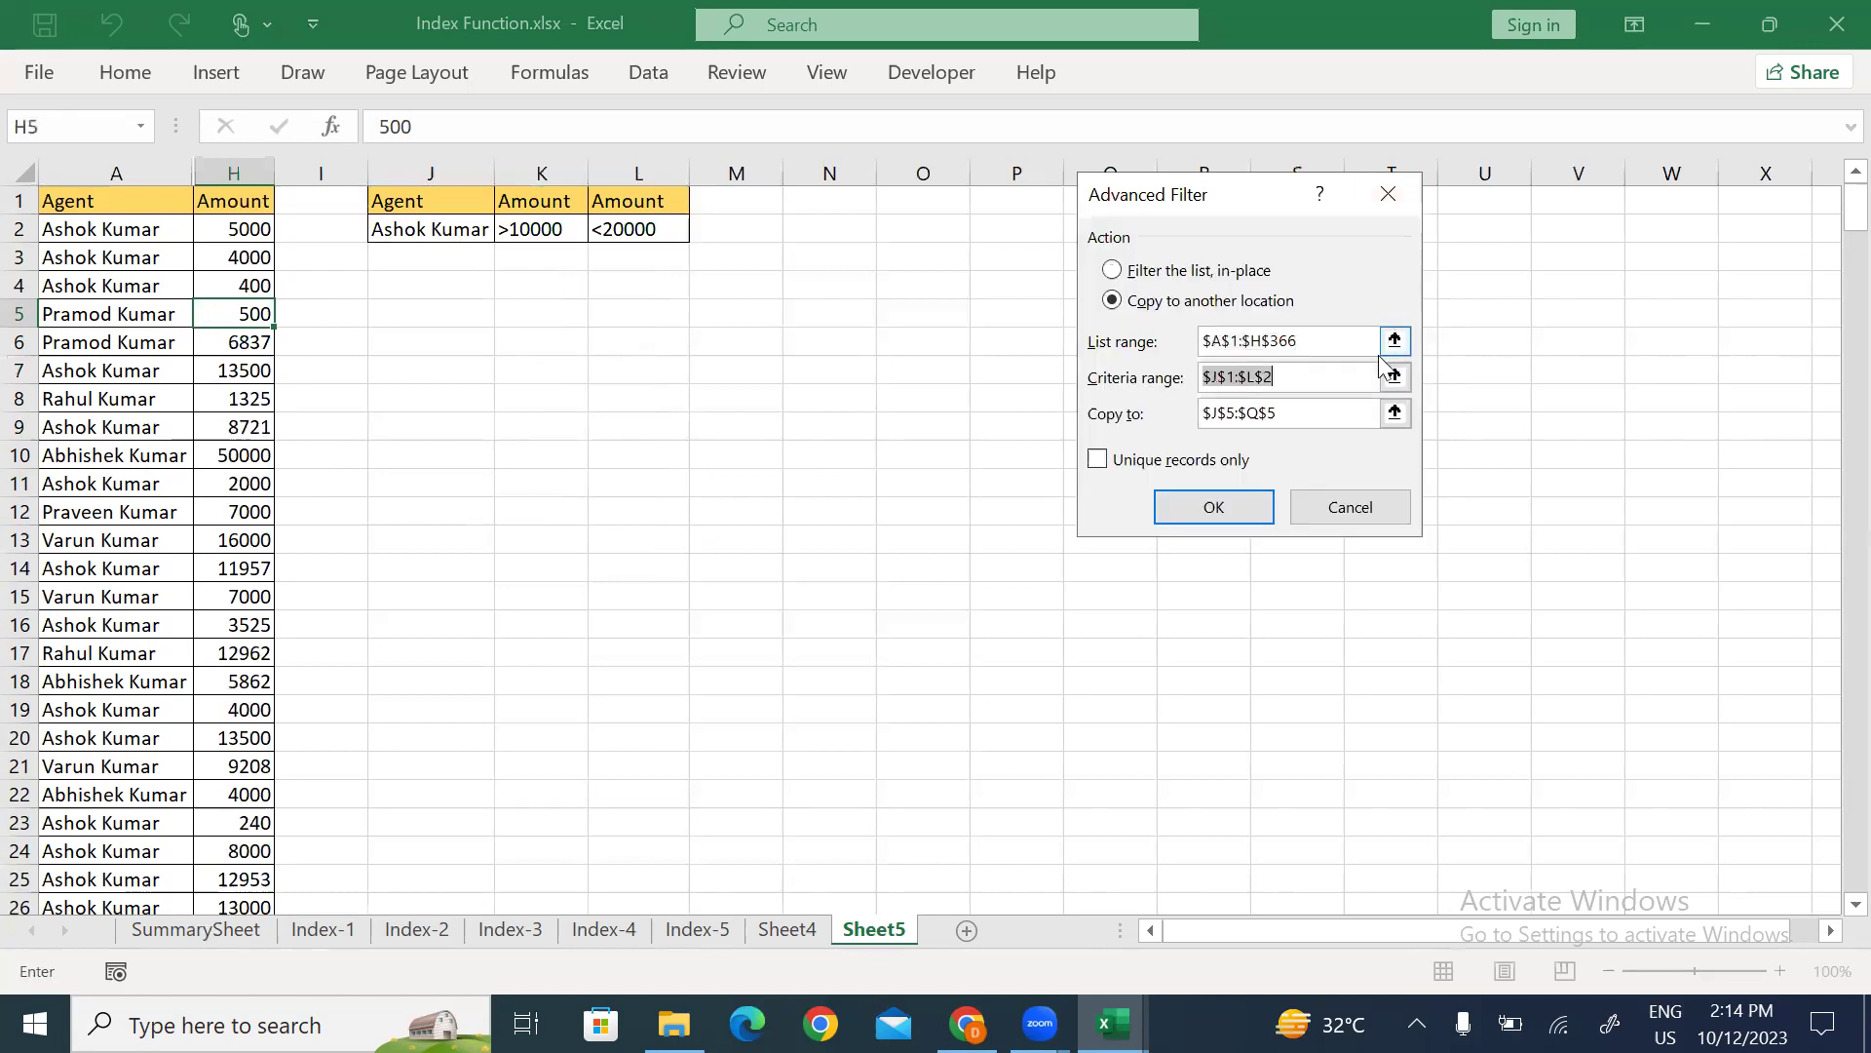
click(1395, 414)
click(438, 297)
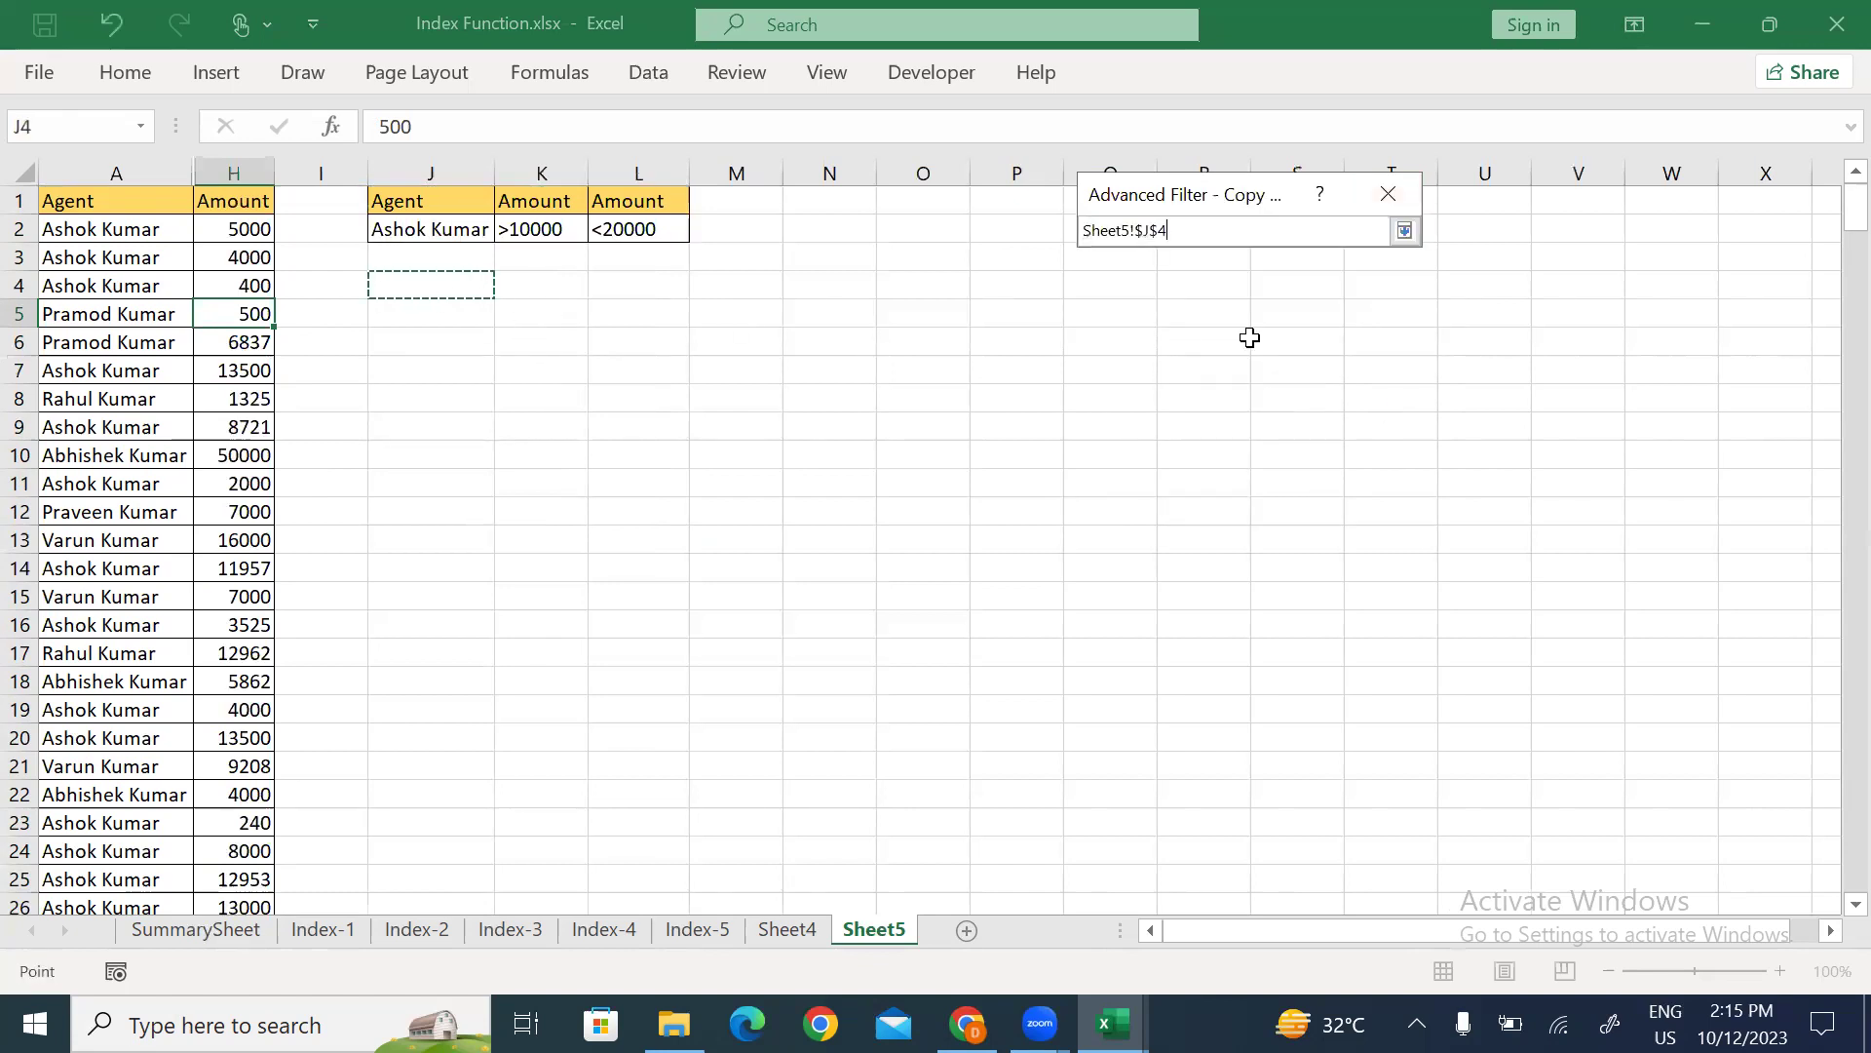
click(1404, 230)
click(1209, 490)
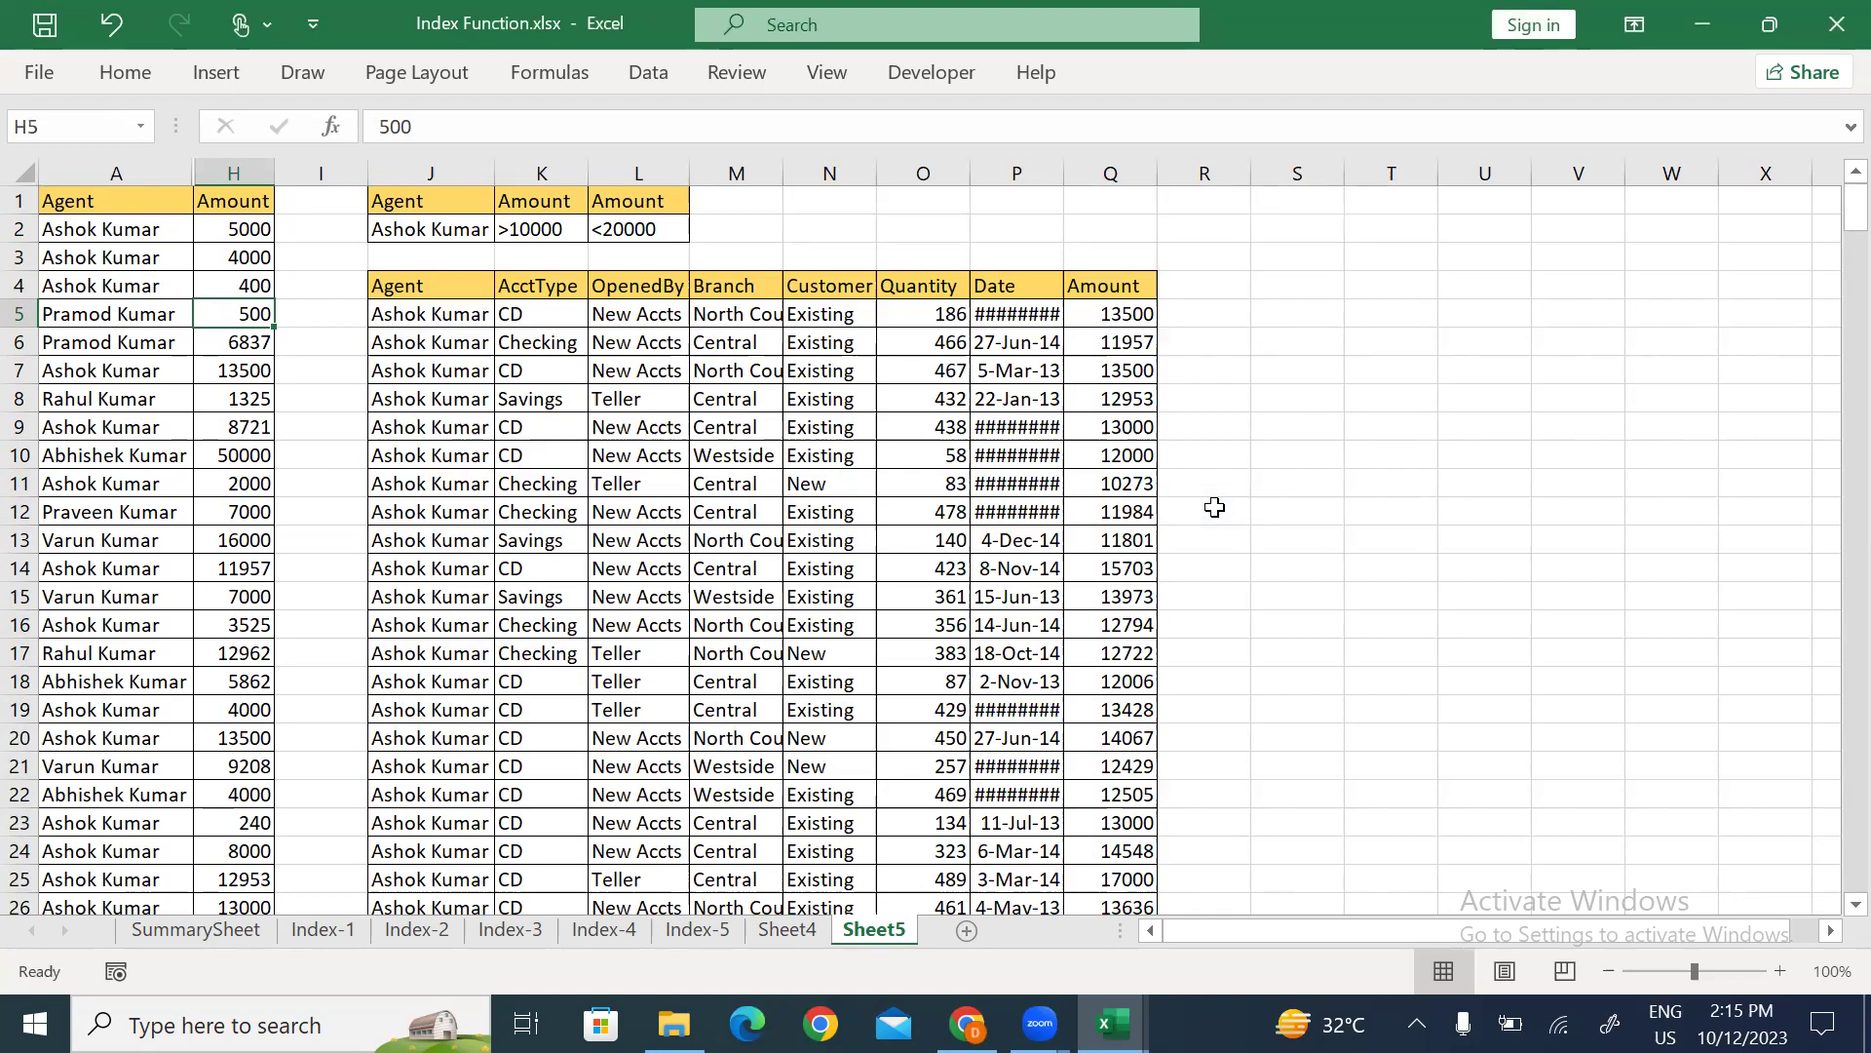
Clear everything in the extracted table that starts at J4, including its formatting.
key(Left)
key(Right)
key(Right)
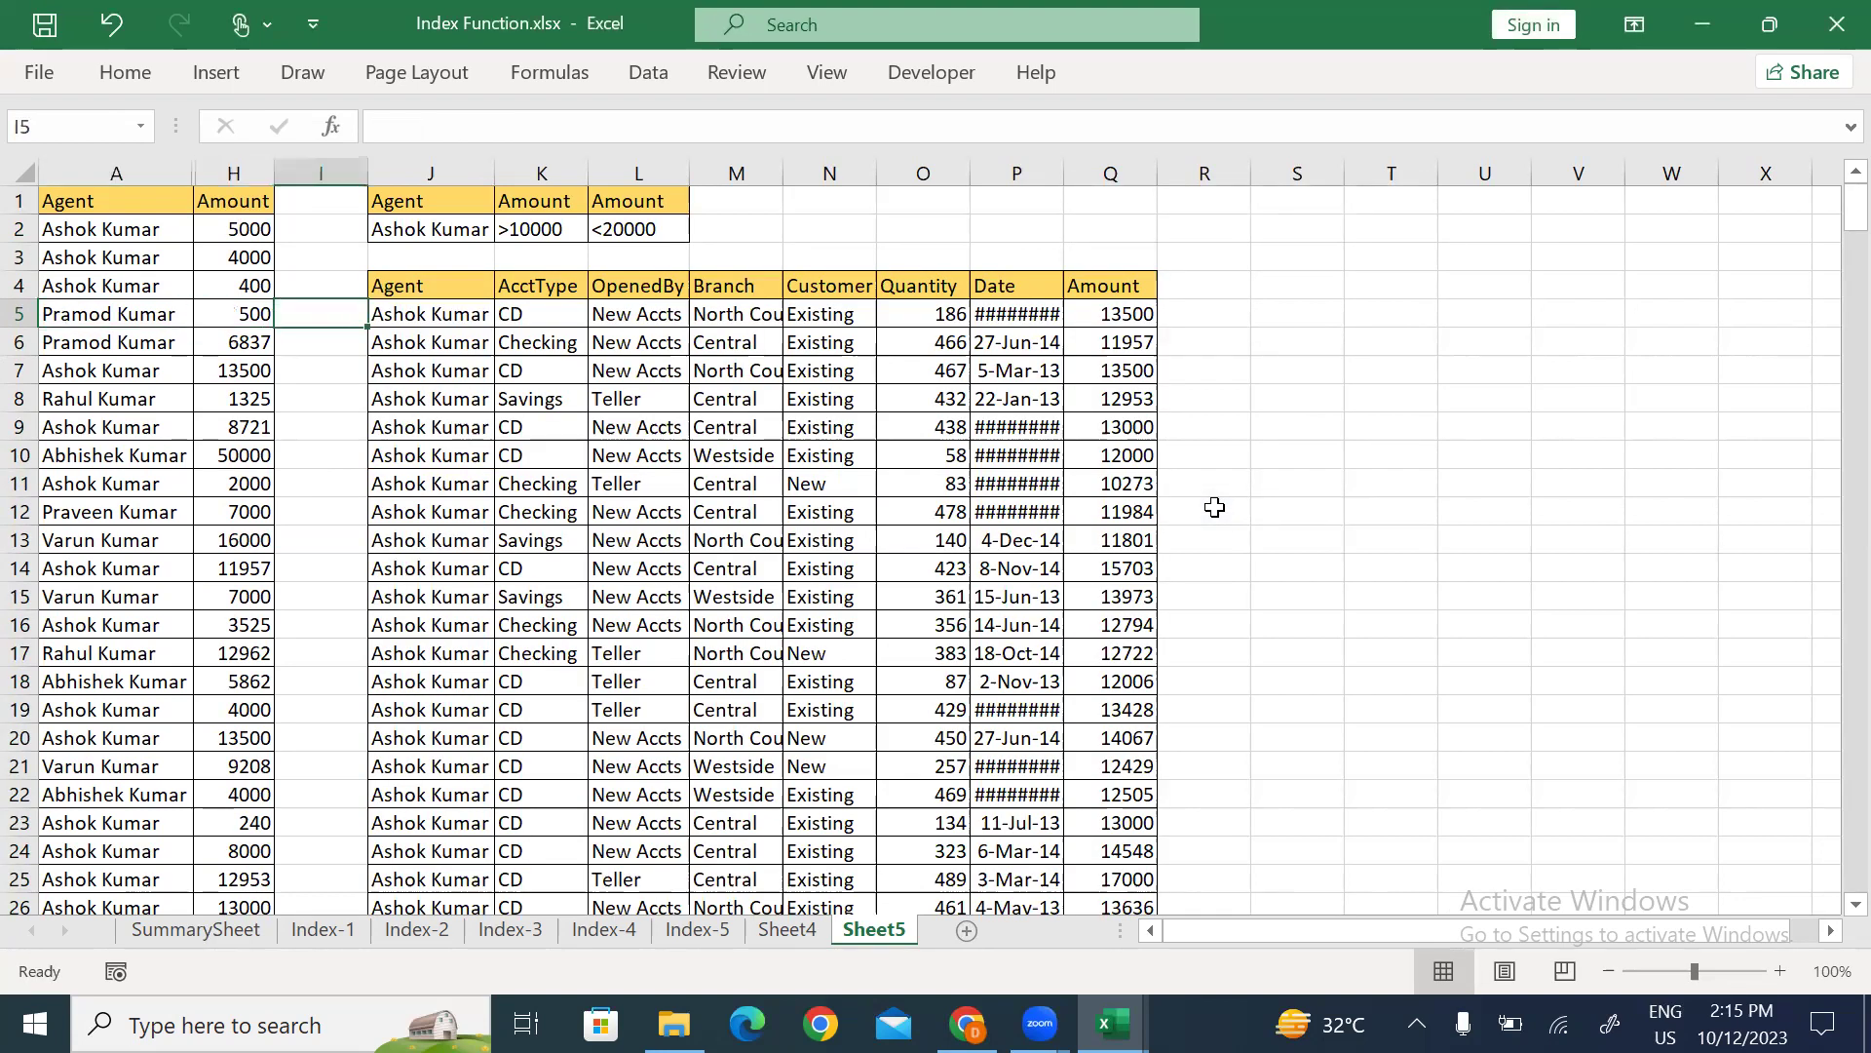
key(Right)
key(Up)
key(ctrl+shift+Right)
key(ctrl+shift+Down)
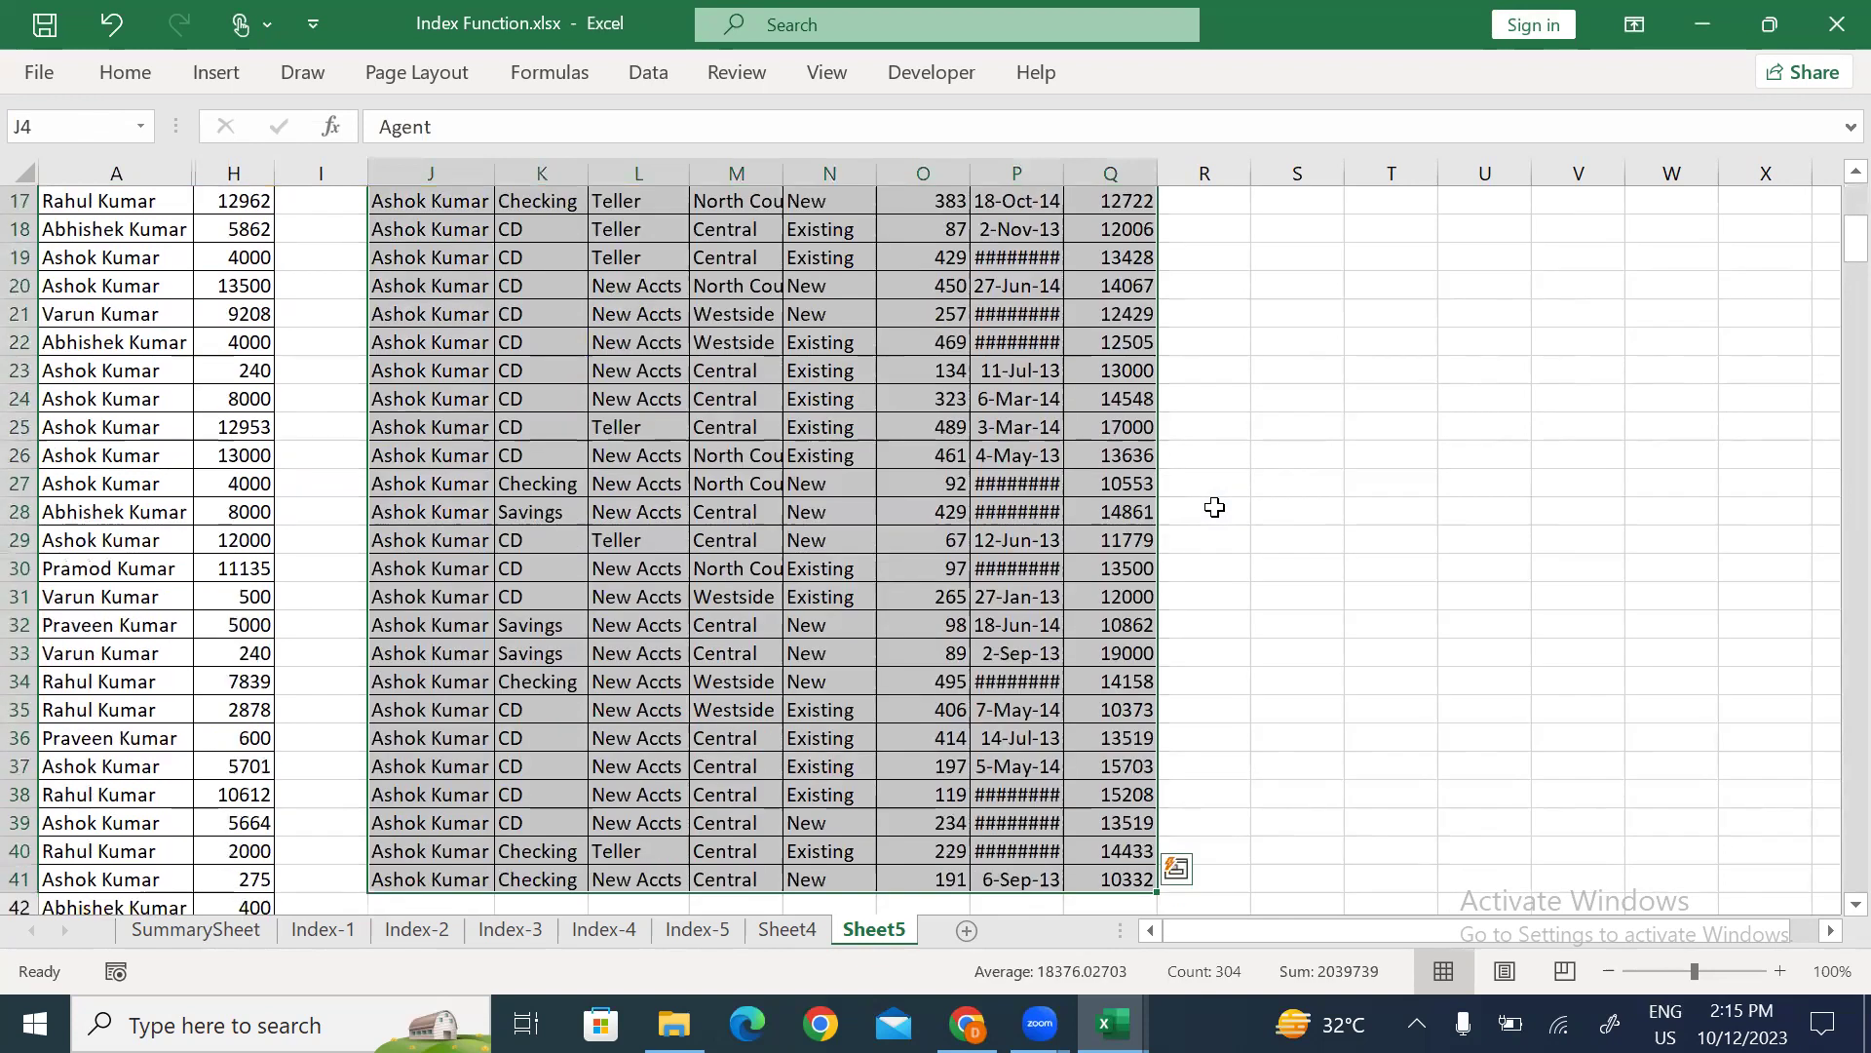
key(alt+h)
key(e)
key(a)
Select the source table from A1 and unhide its hidden columns B to G.
key(Left)
key(Left)
key(Left)
key(Up)
key(Up)
key(Up)
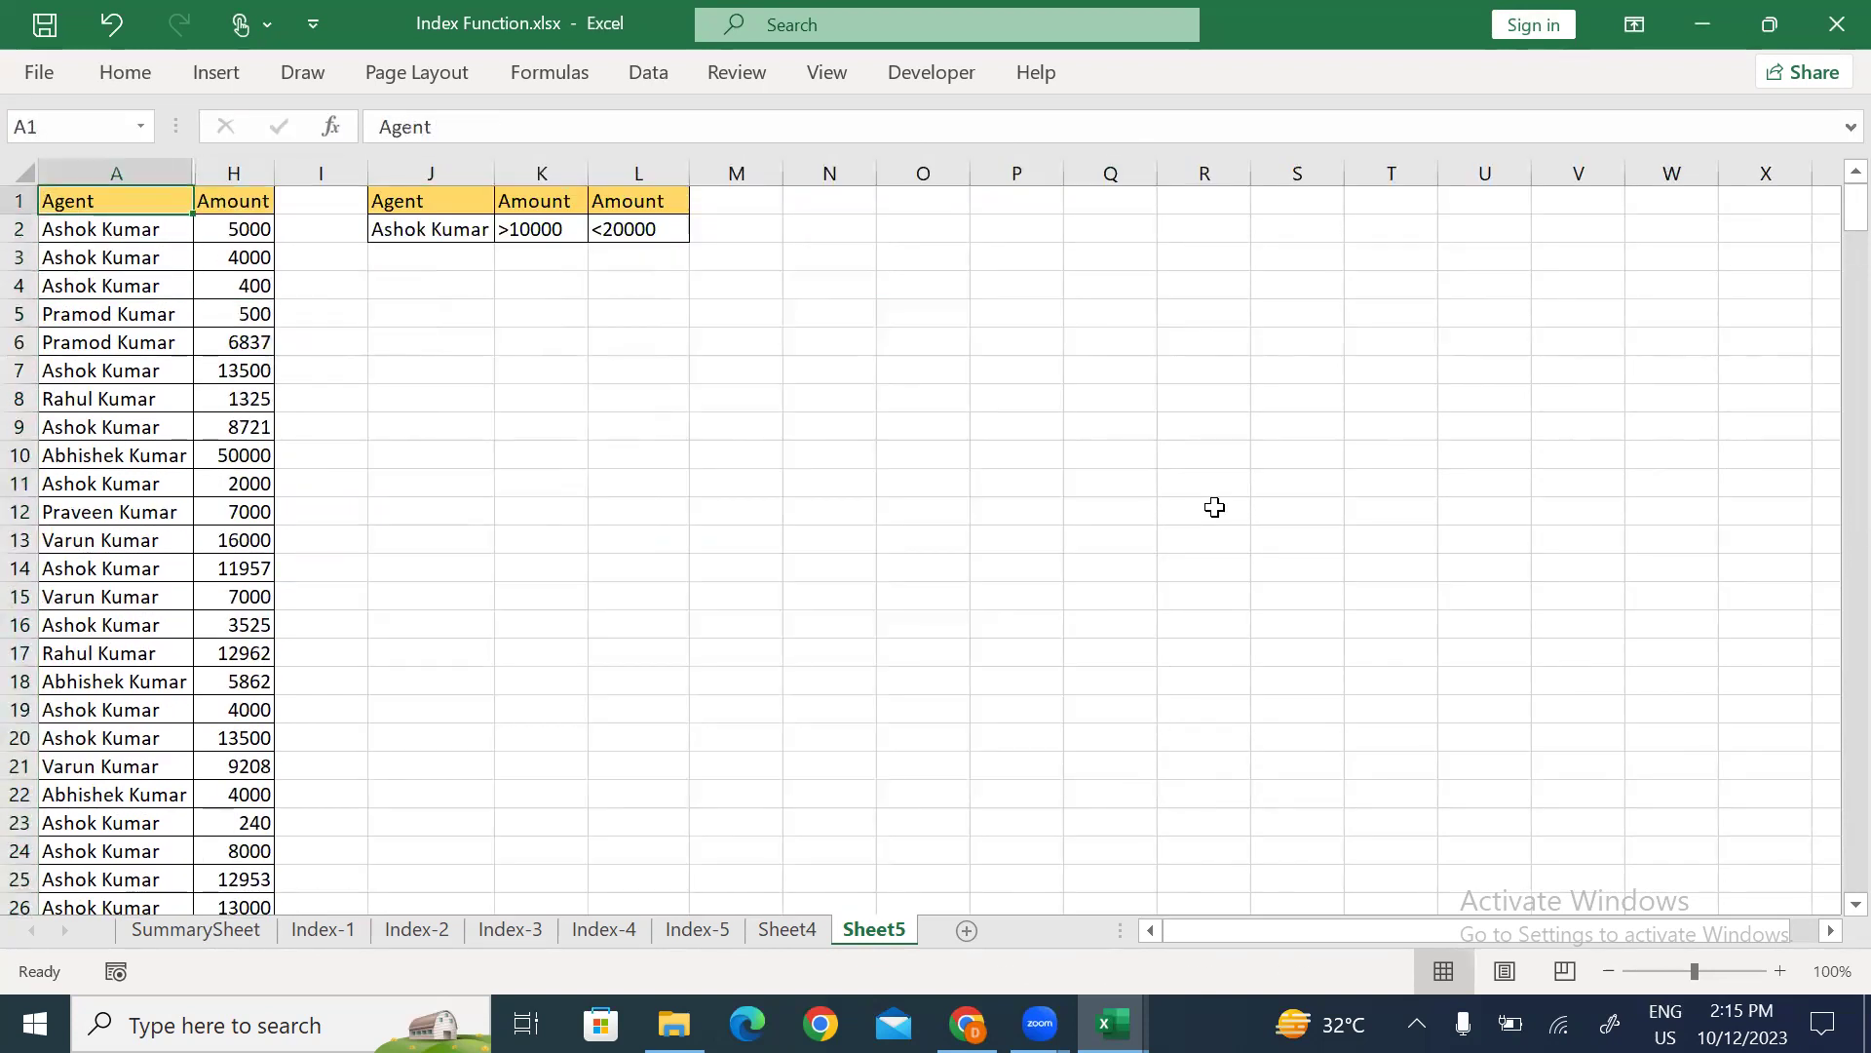
key(ctrl+shift+Right)
key(ctrl+shift+Down)
key(alt+h)
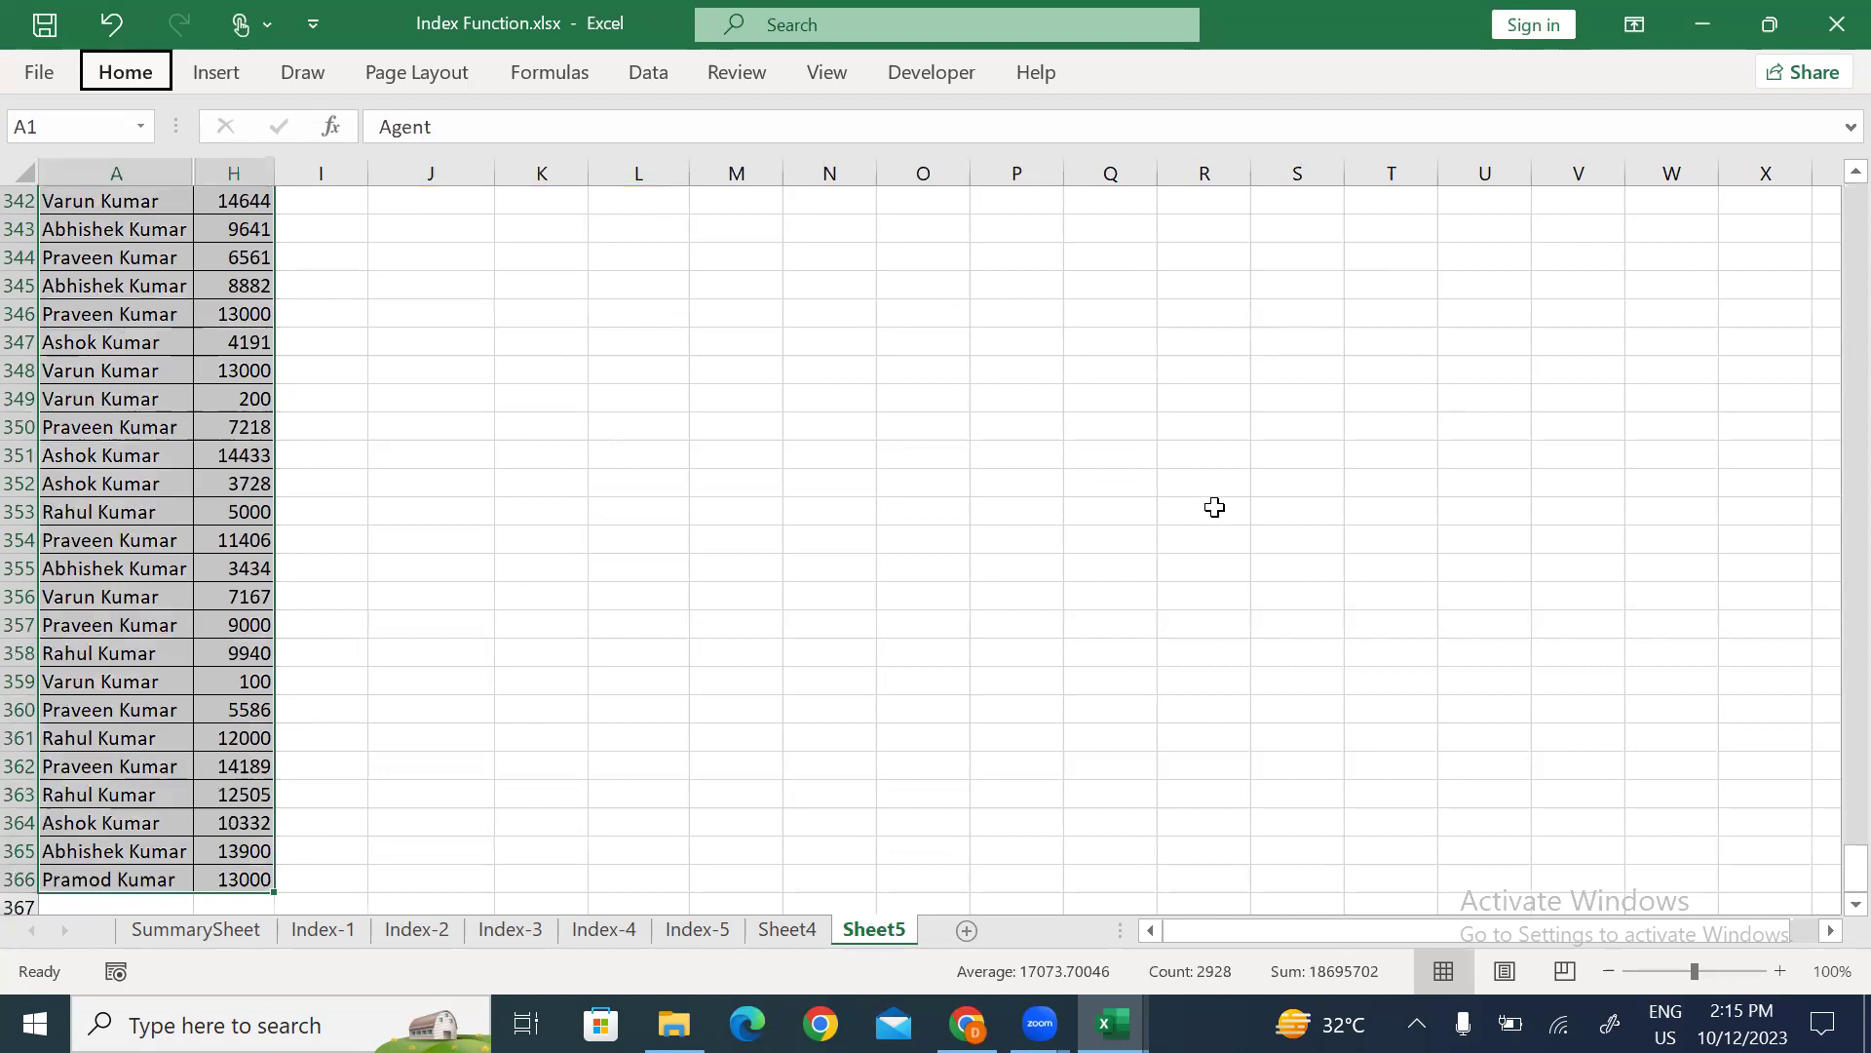
key(o)
key(u)
key(l)
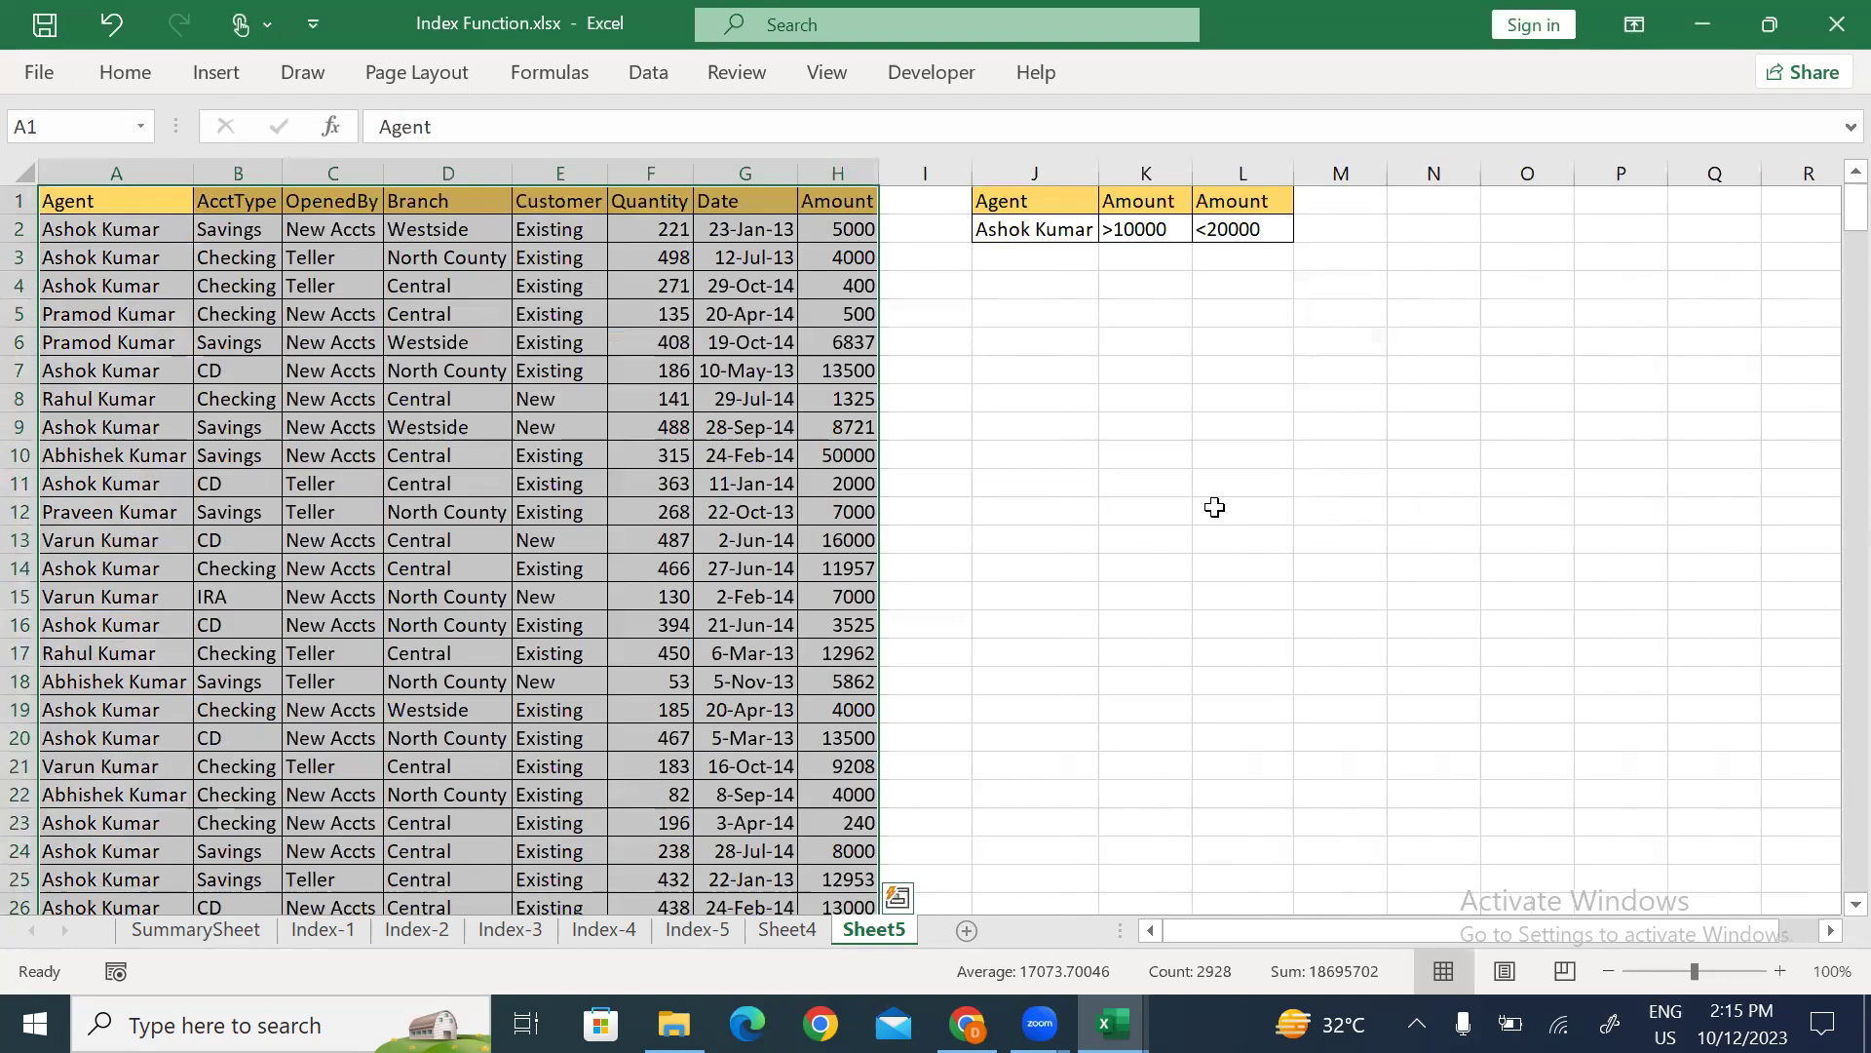
key(Down)
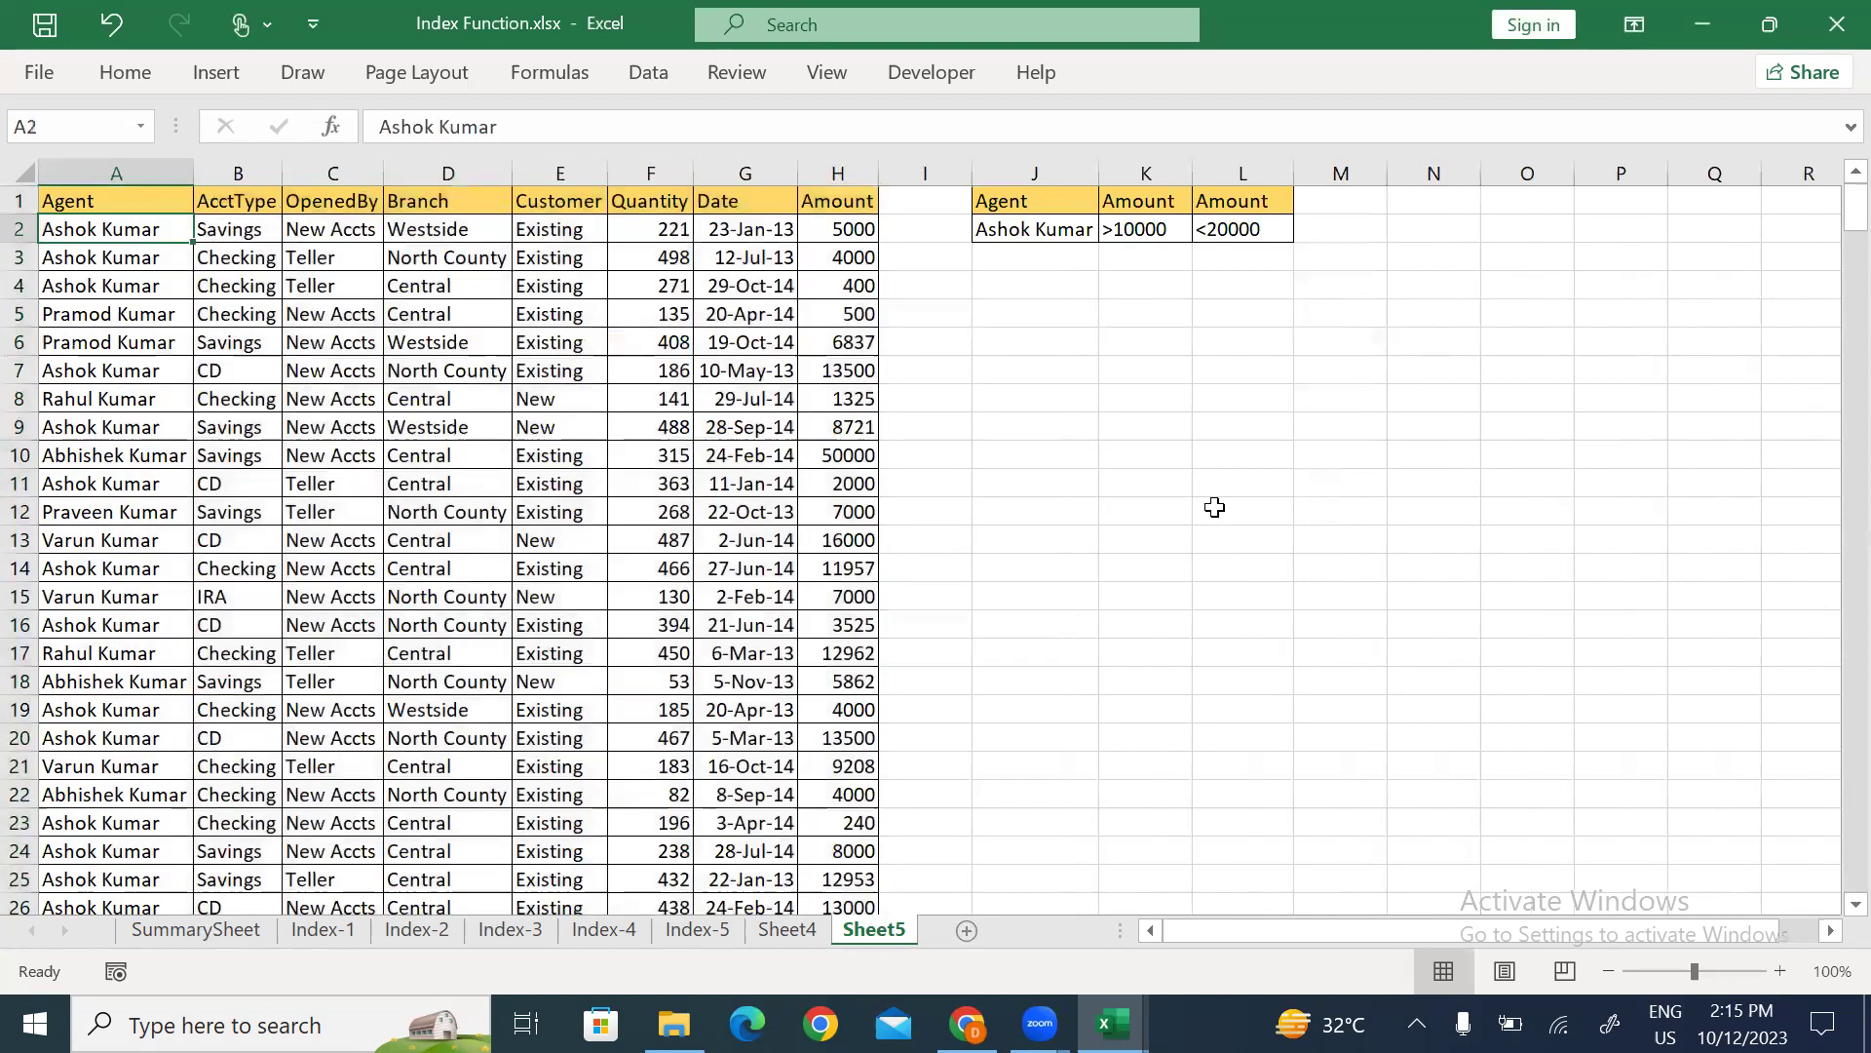
key(Up)
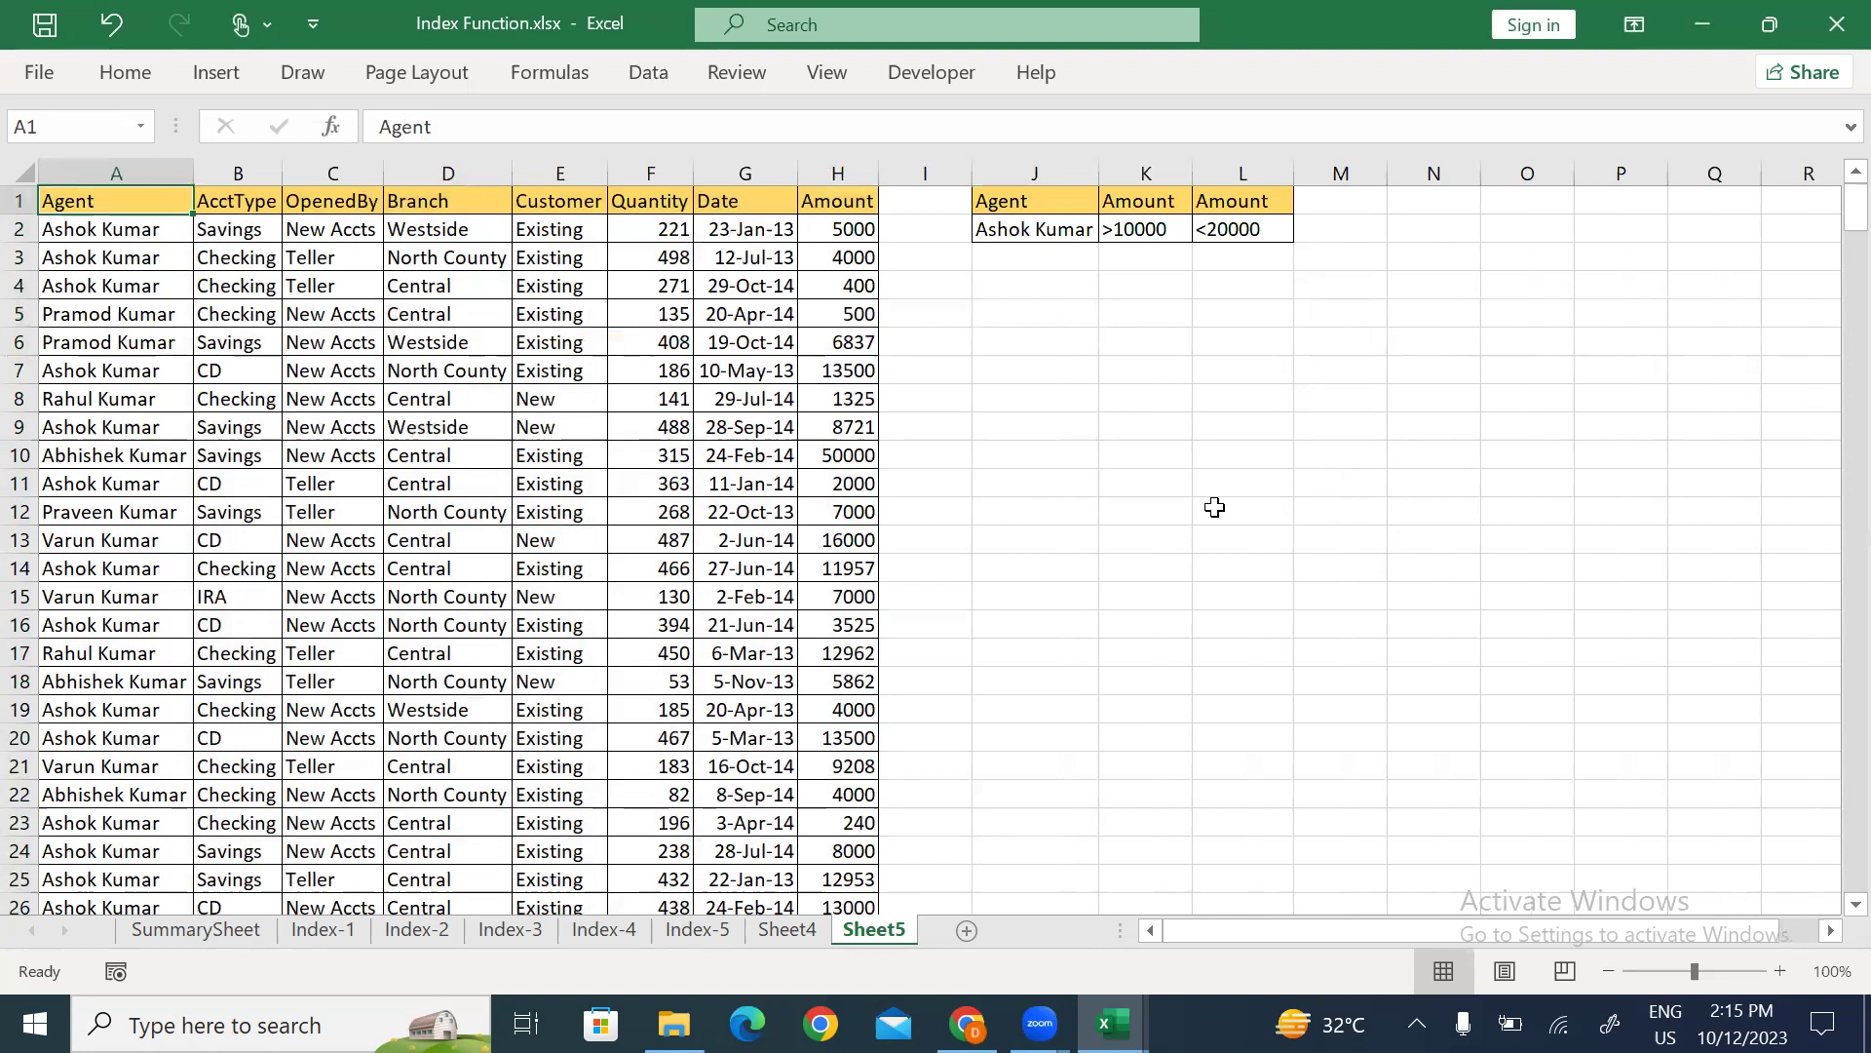
Hide the source table's columns from AcctType through Date.
key(Right)
key(shift+Right)
key(shift+Right)
key(shift+Right)
key(shift+Right)
key(shift+Right)
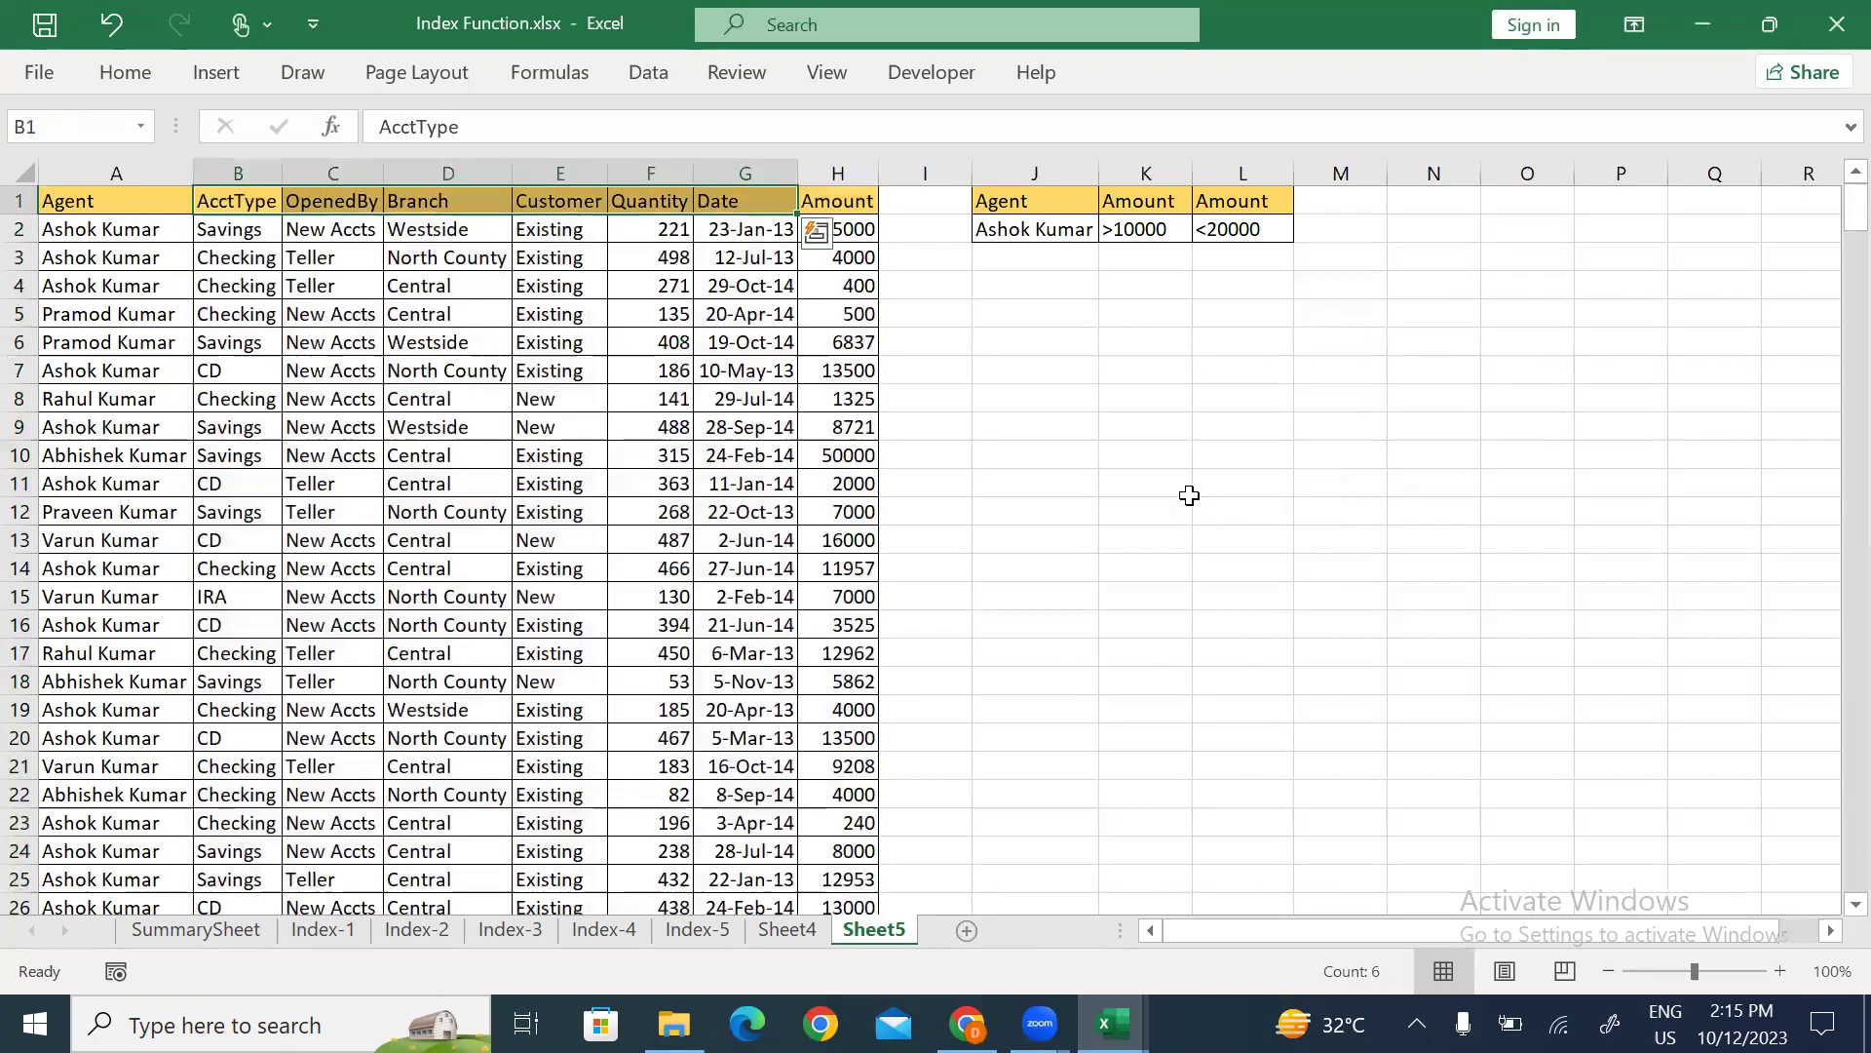
drag(249, 167, 745, 162)
key(ctrl+0)
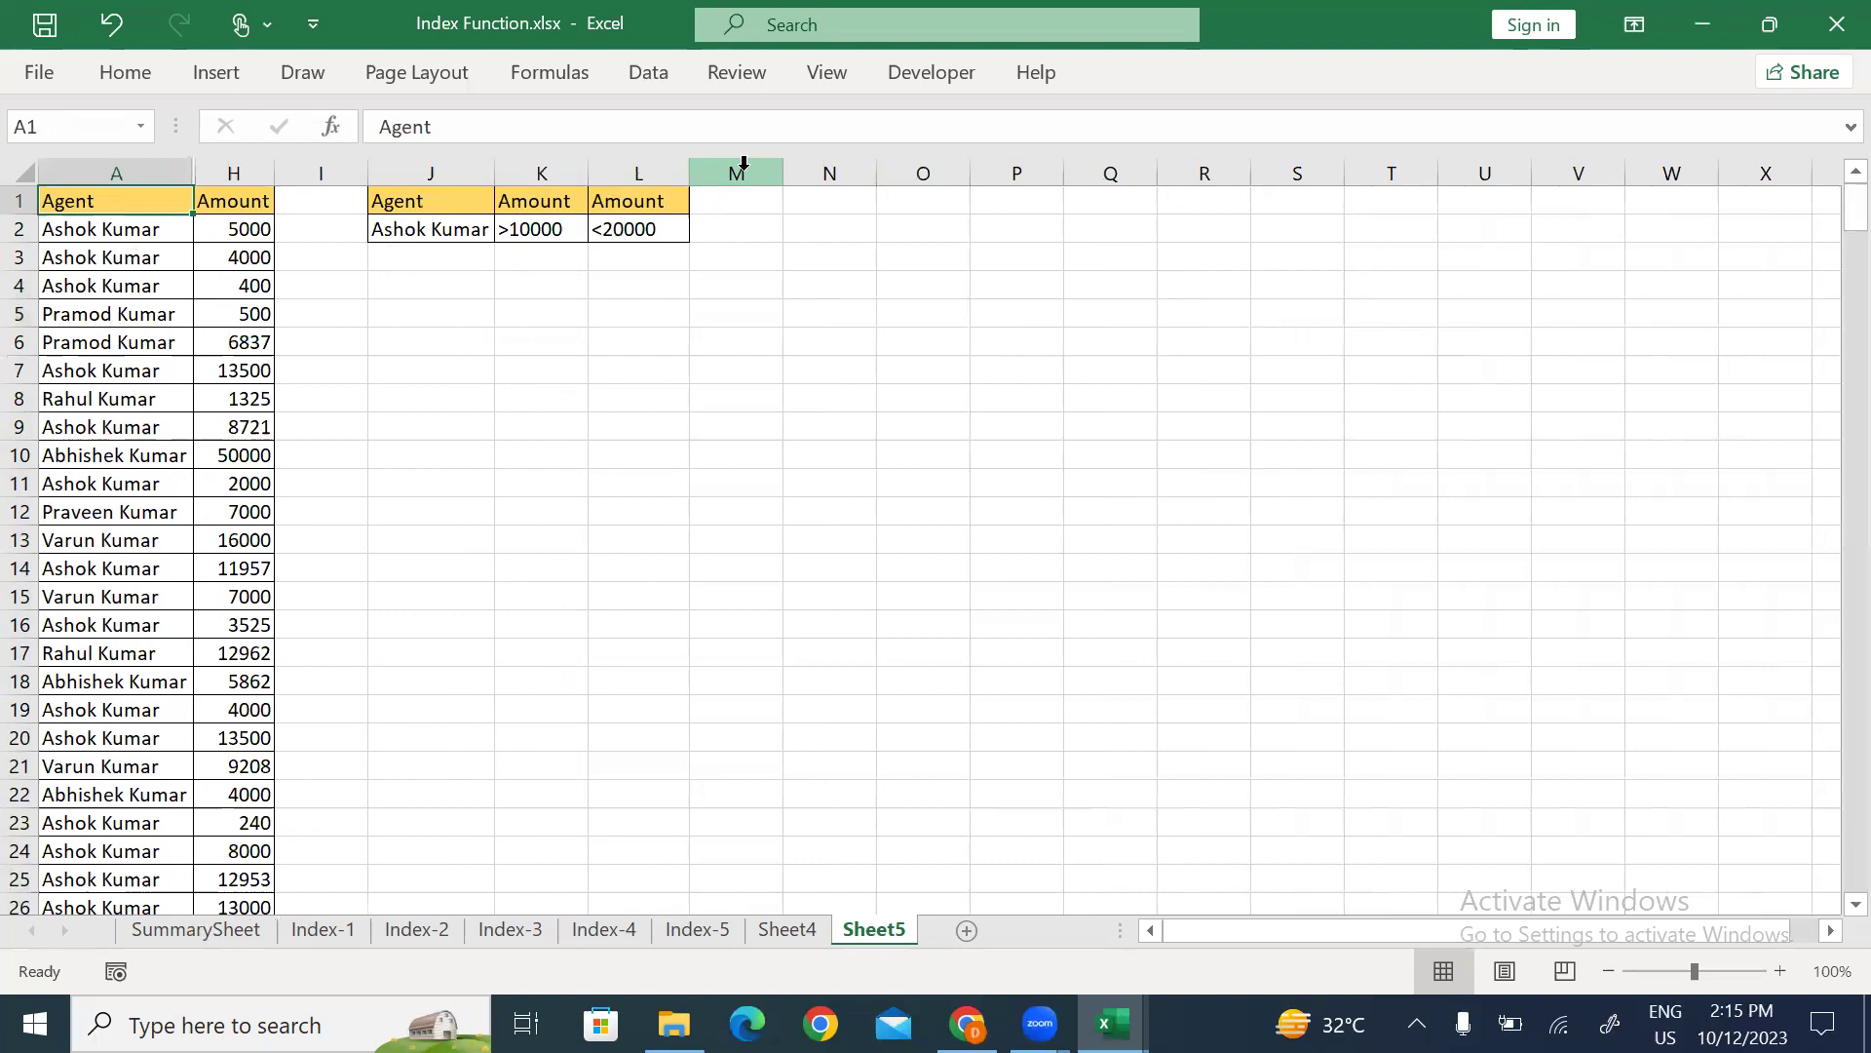
Select only the visible cells of the source table with Go To Special.
key(Down)
key(Down)
key(Down)
key(Down)
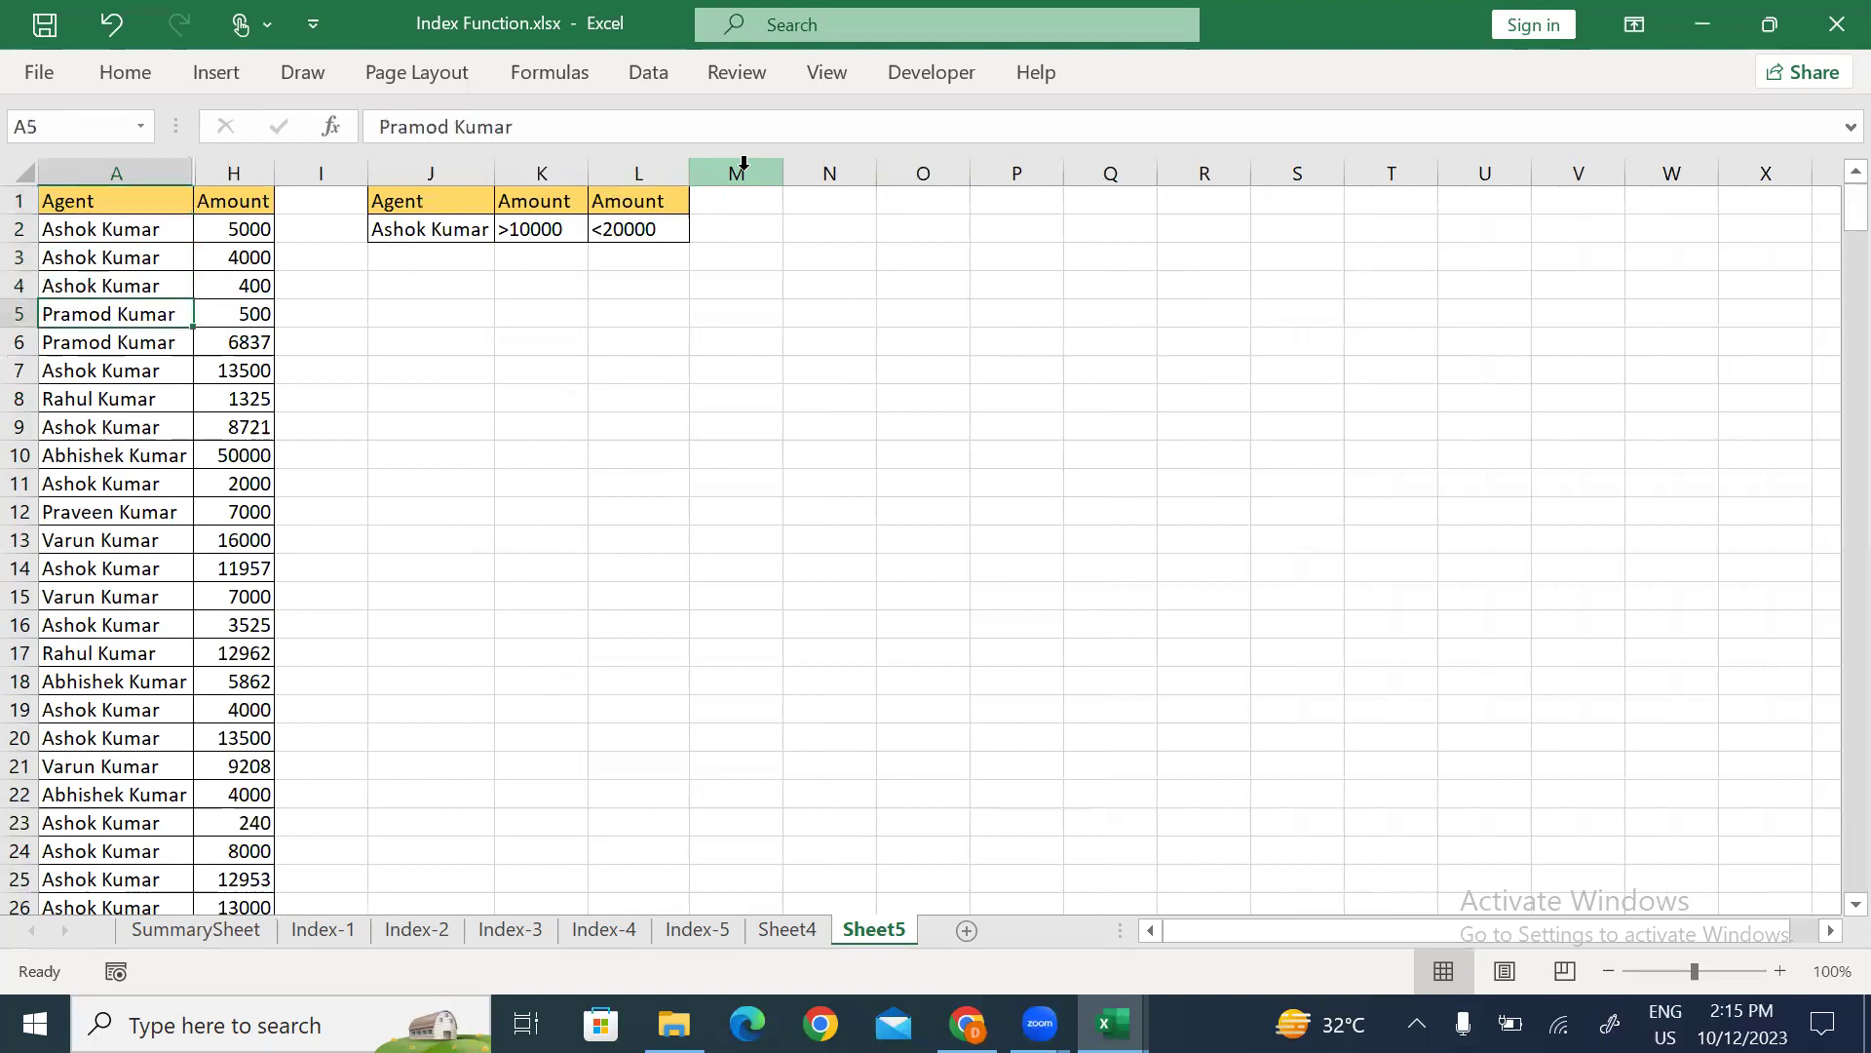
key(ctrl+a)
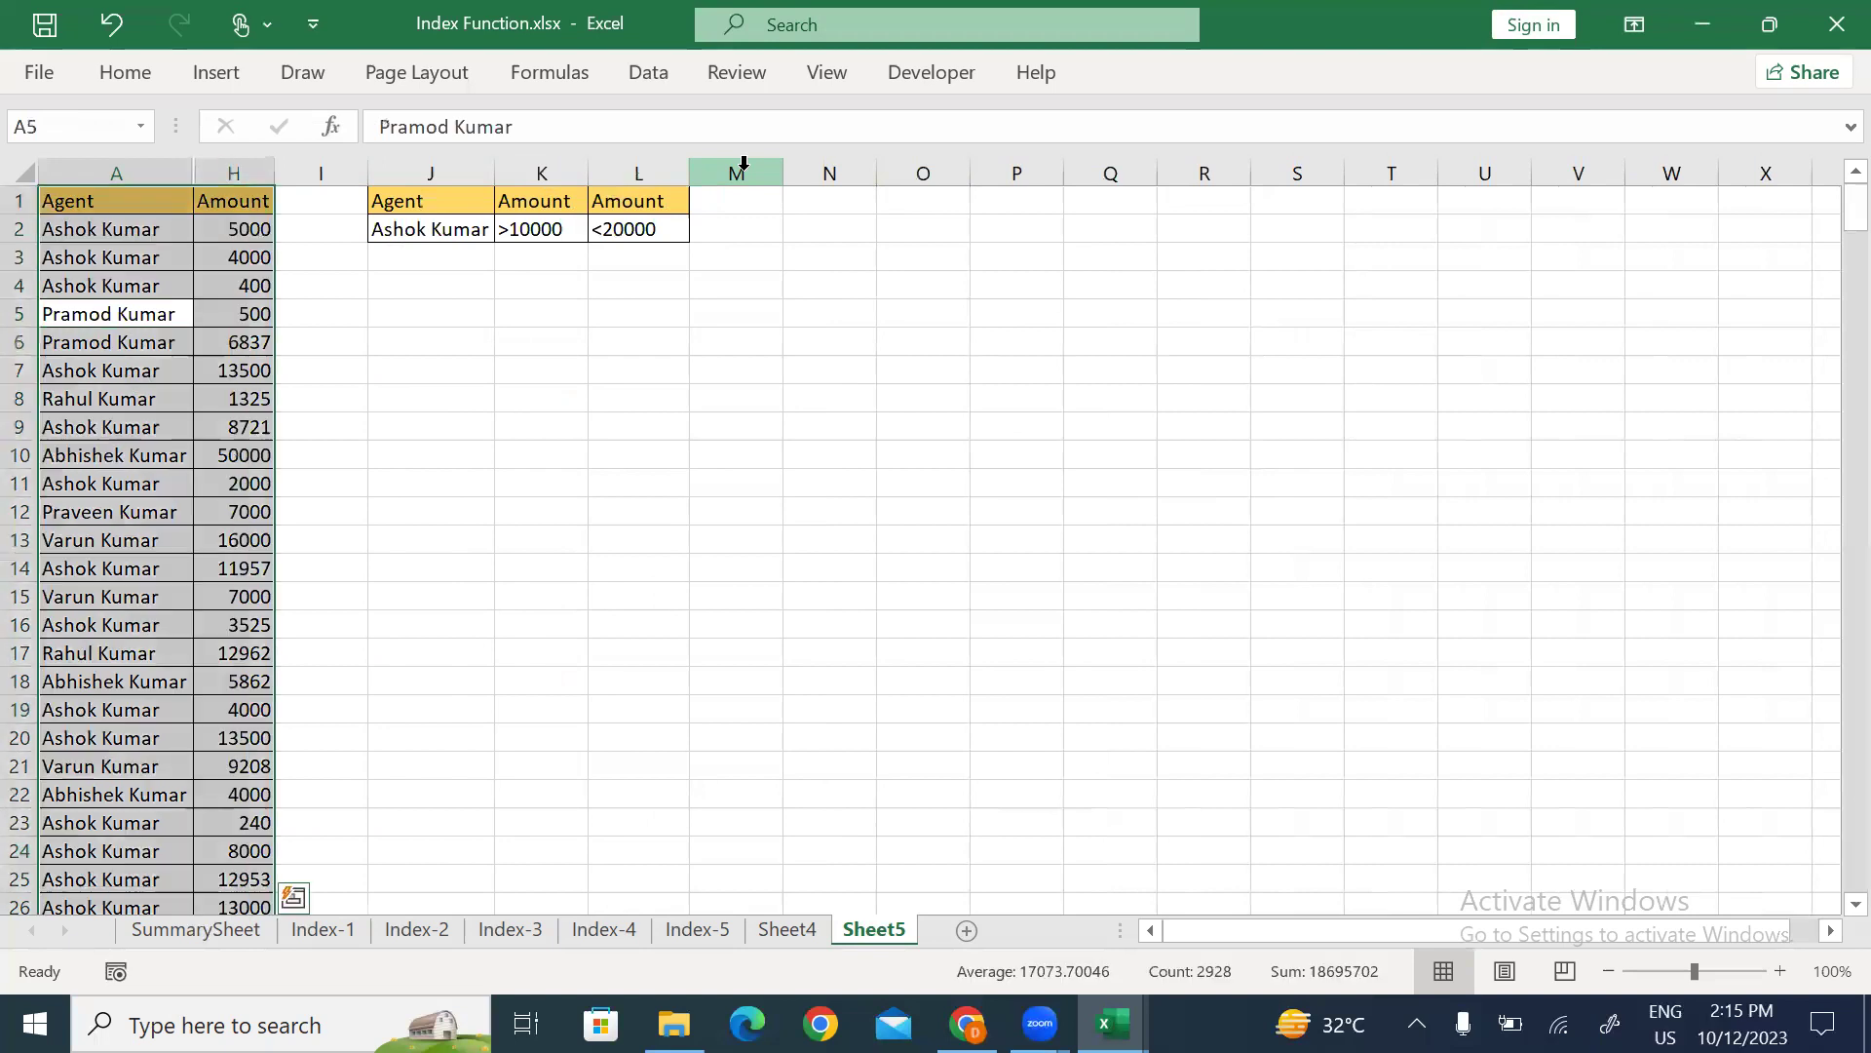
key(ctrl+g)
click(1120, 534)
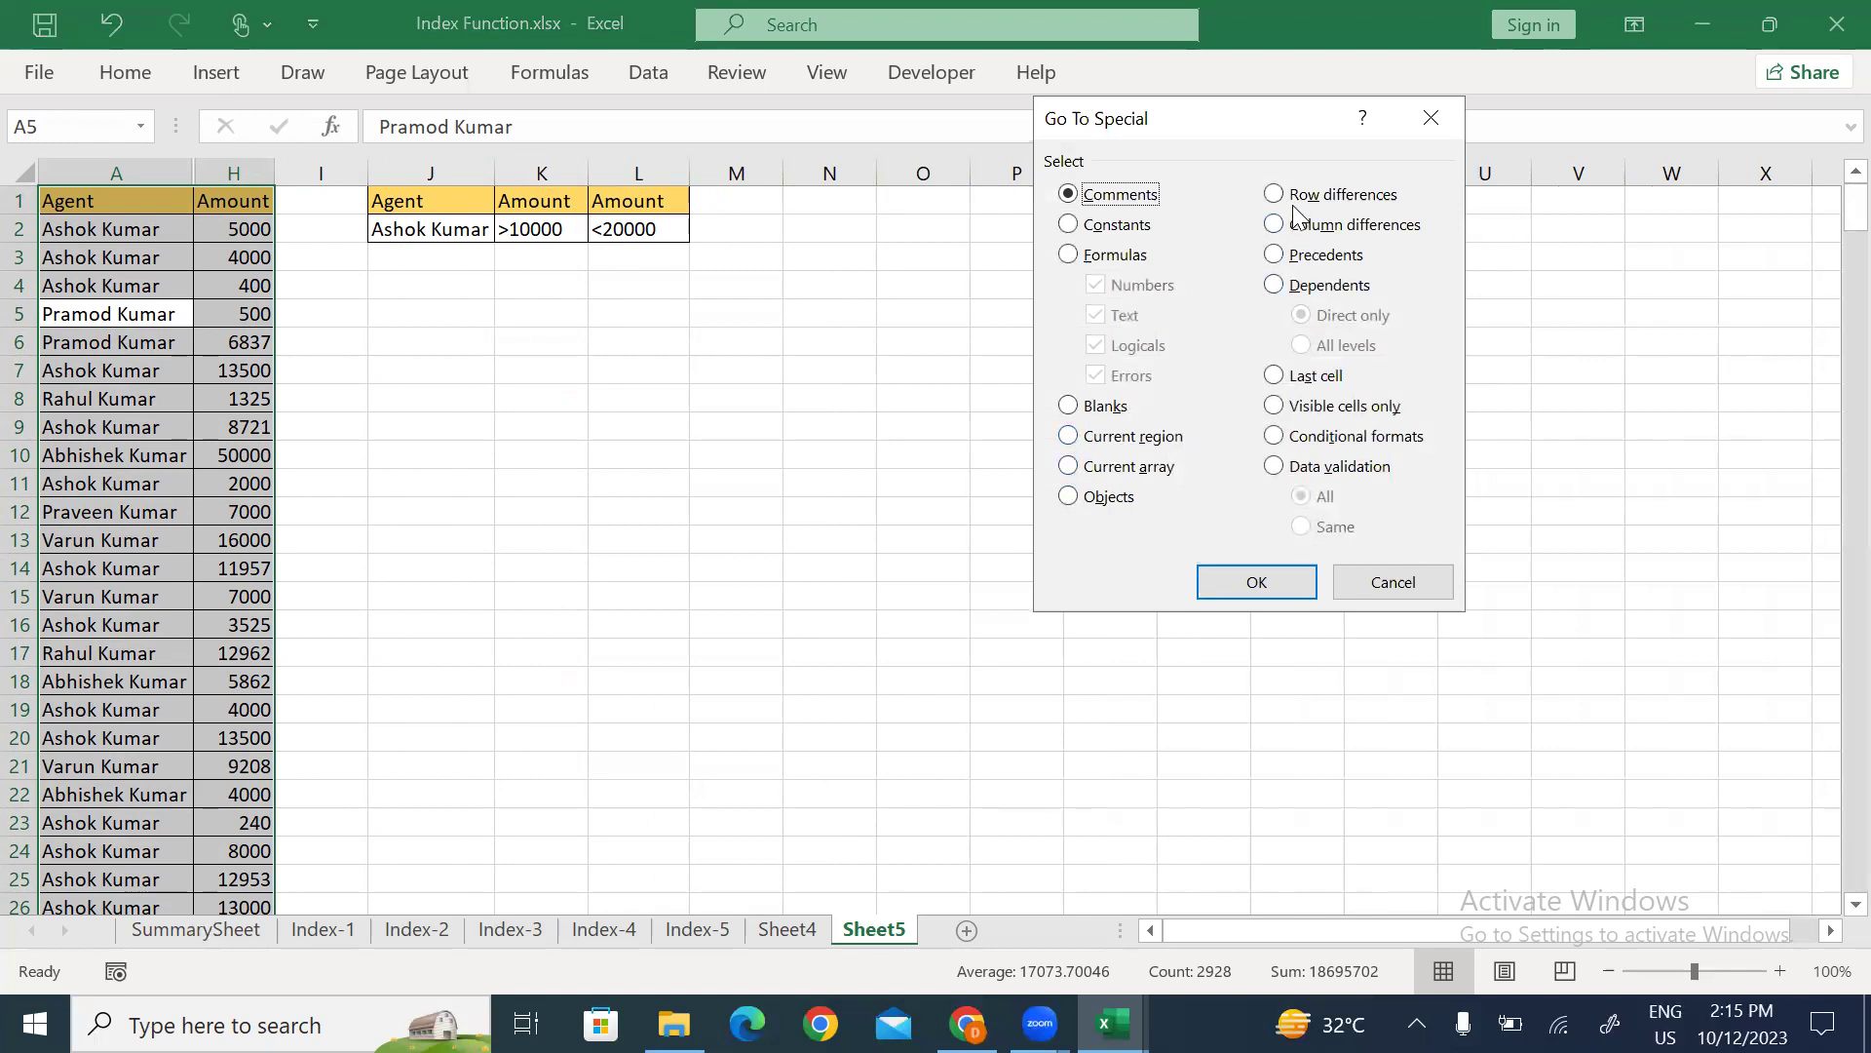
click(1274, 407)
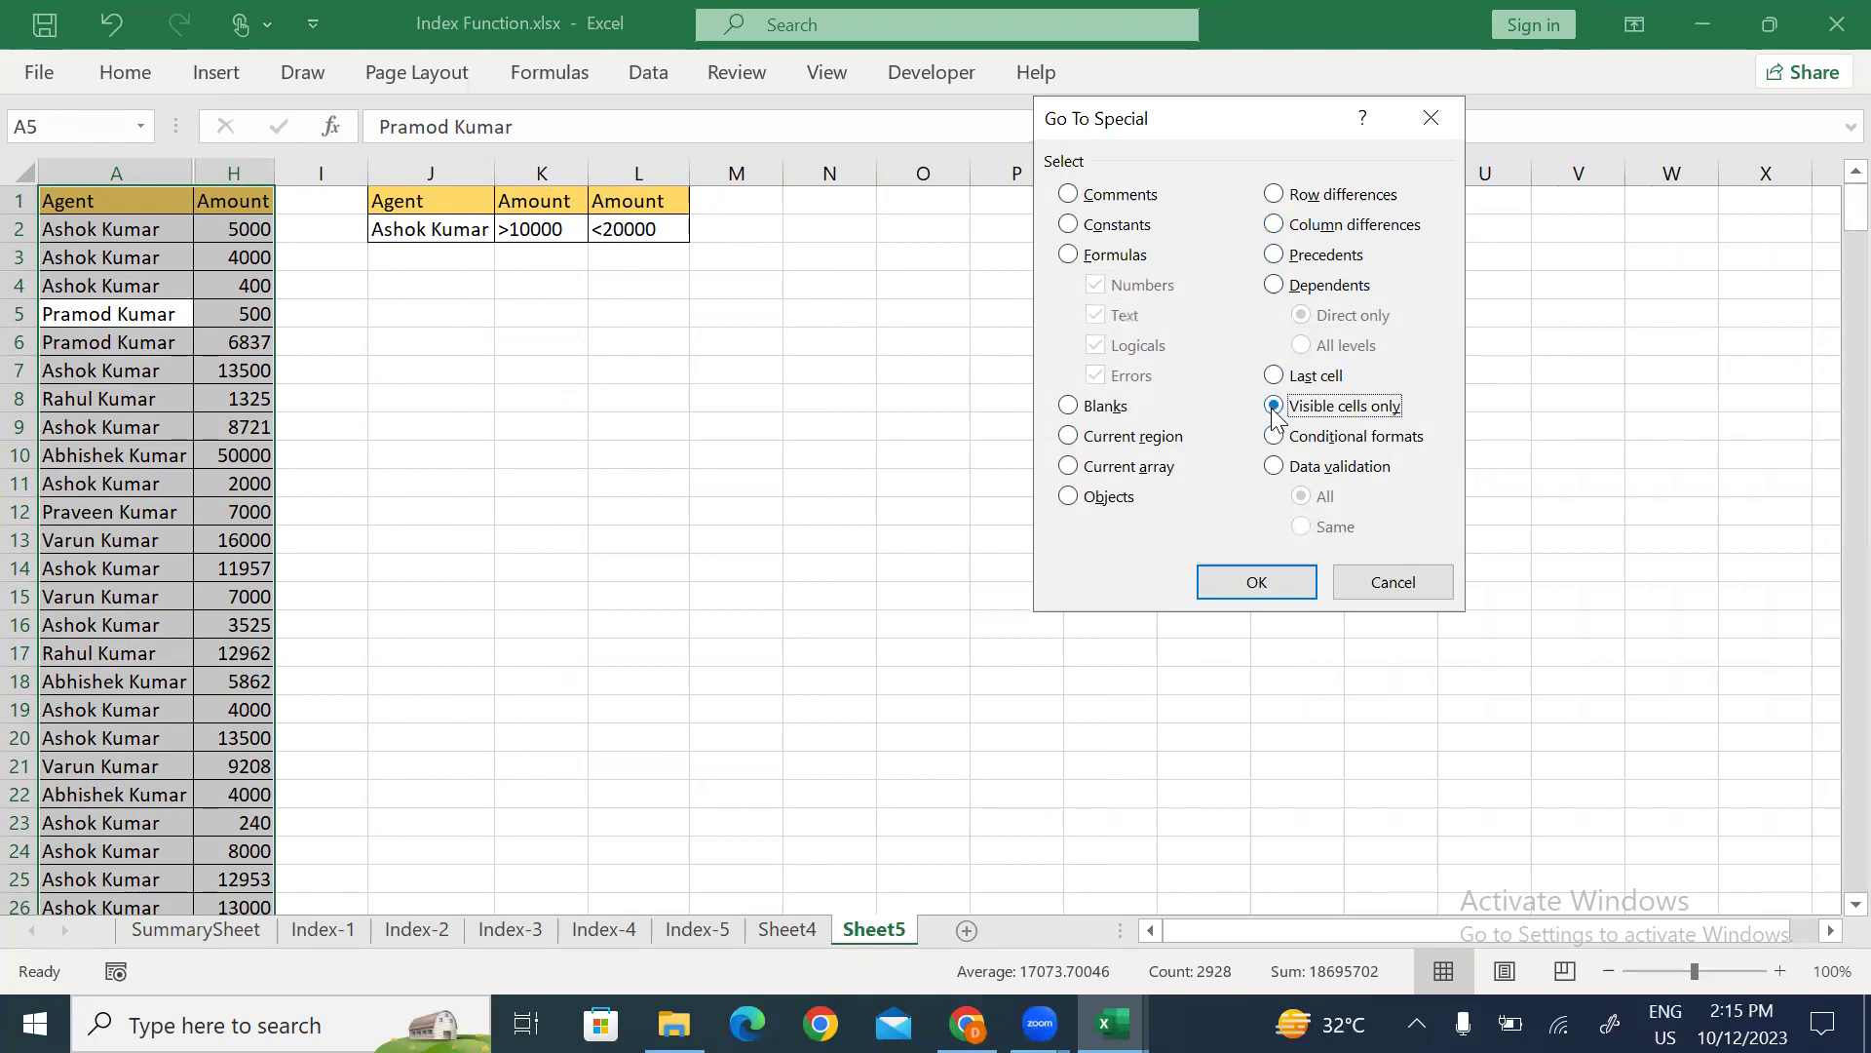
click(1256, 590)
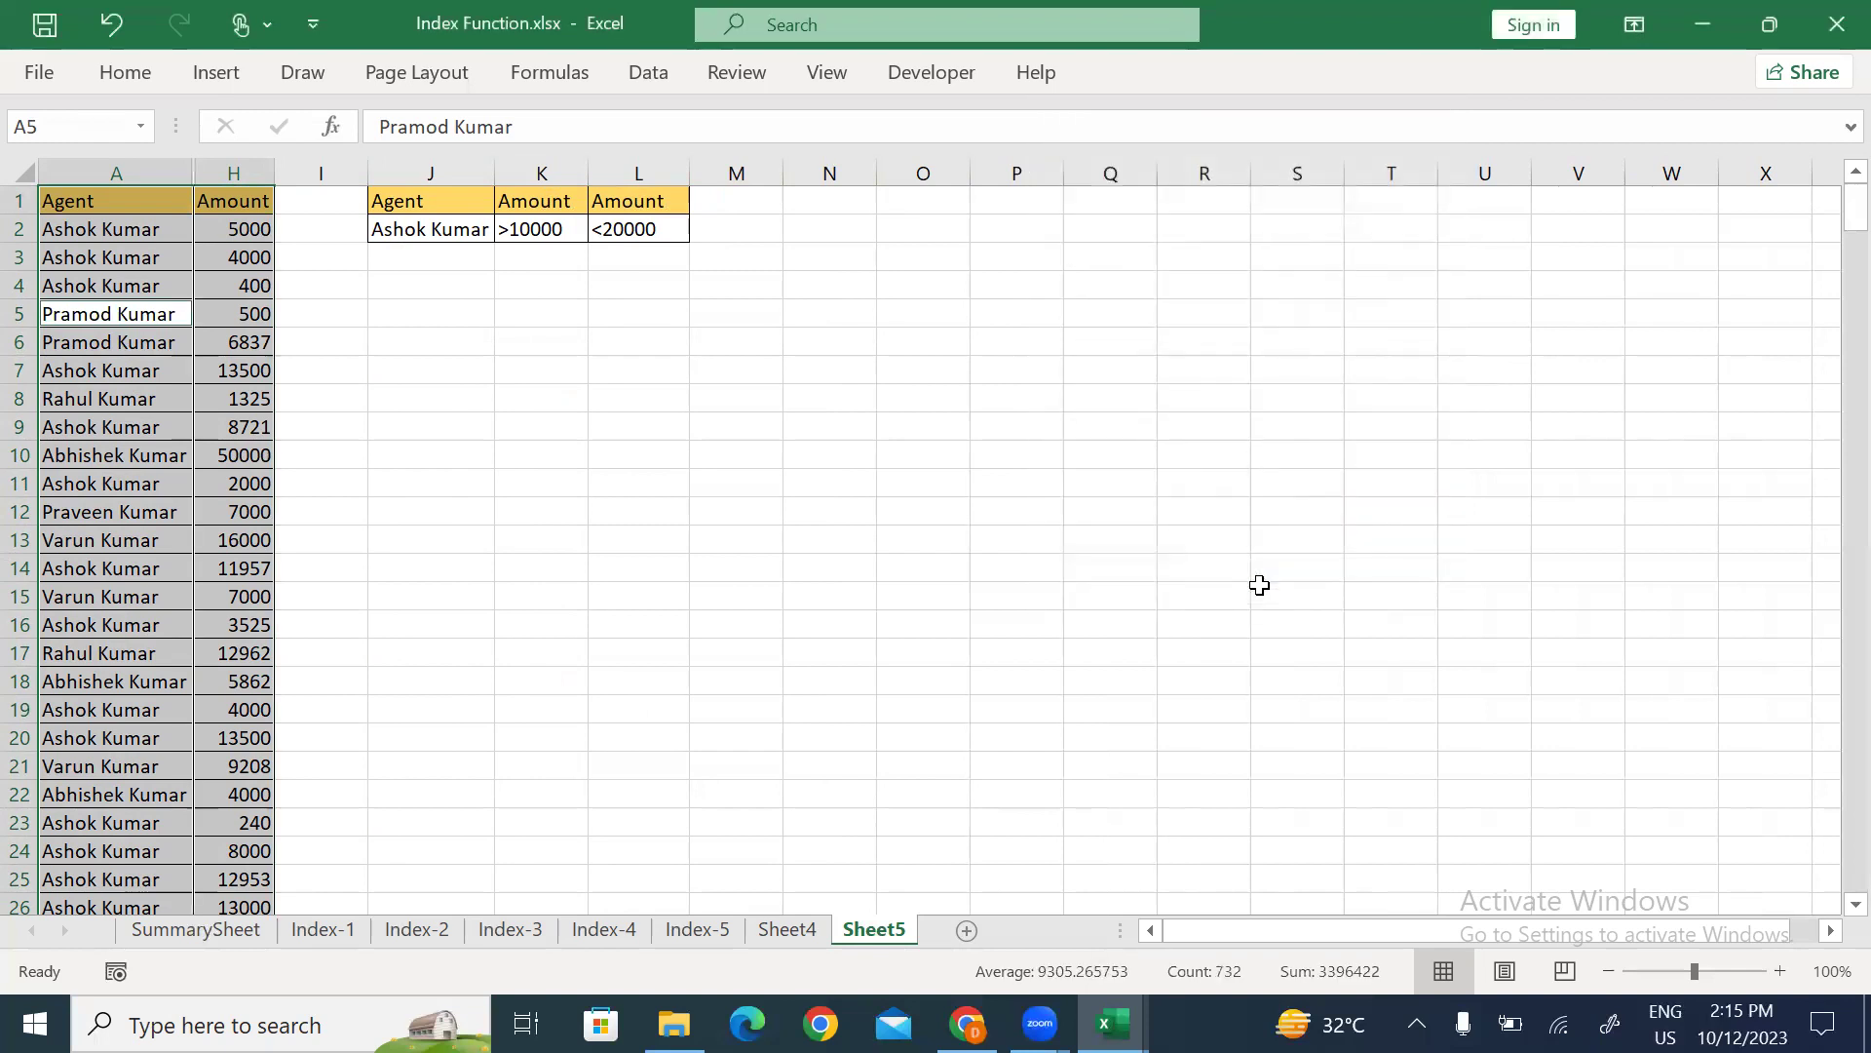
Run the Advanced Filter on A1:H366 with criteria J1:L2, copying the results to J4:Q4.
key(alt+a)
key(q)
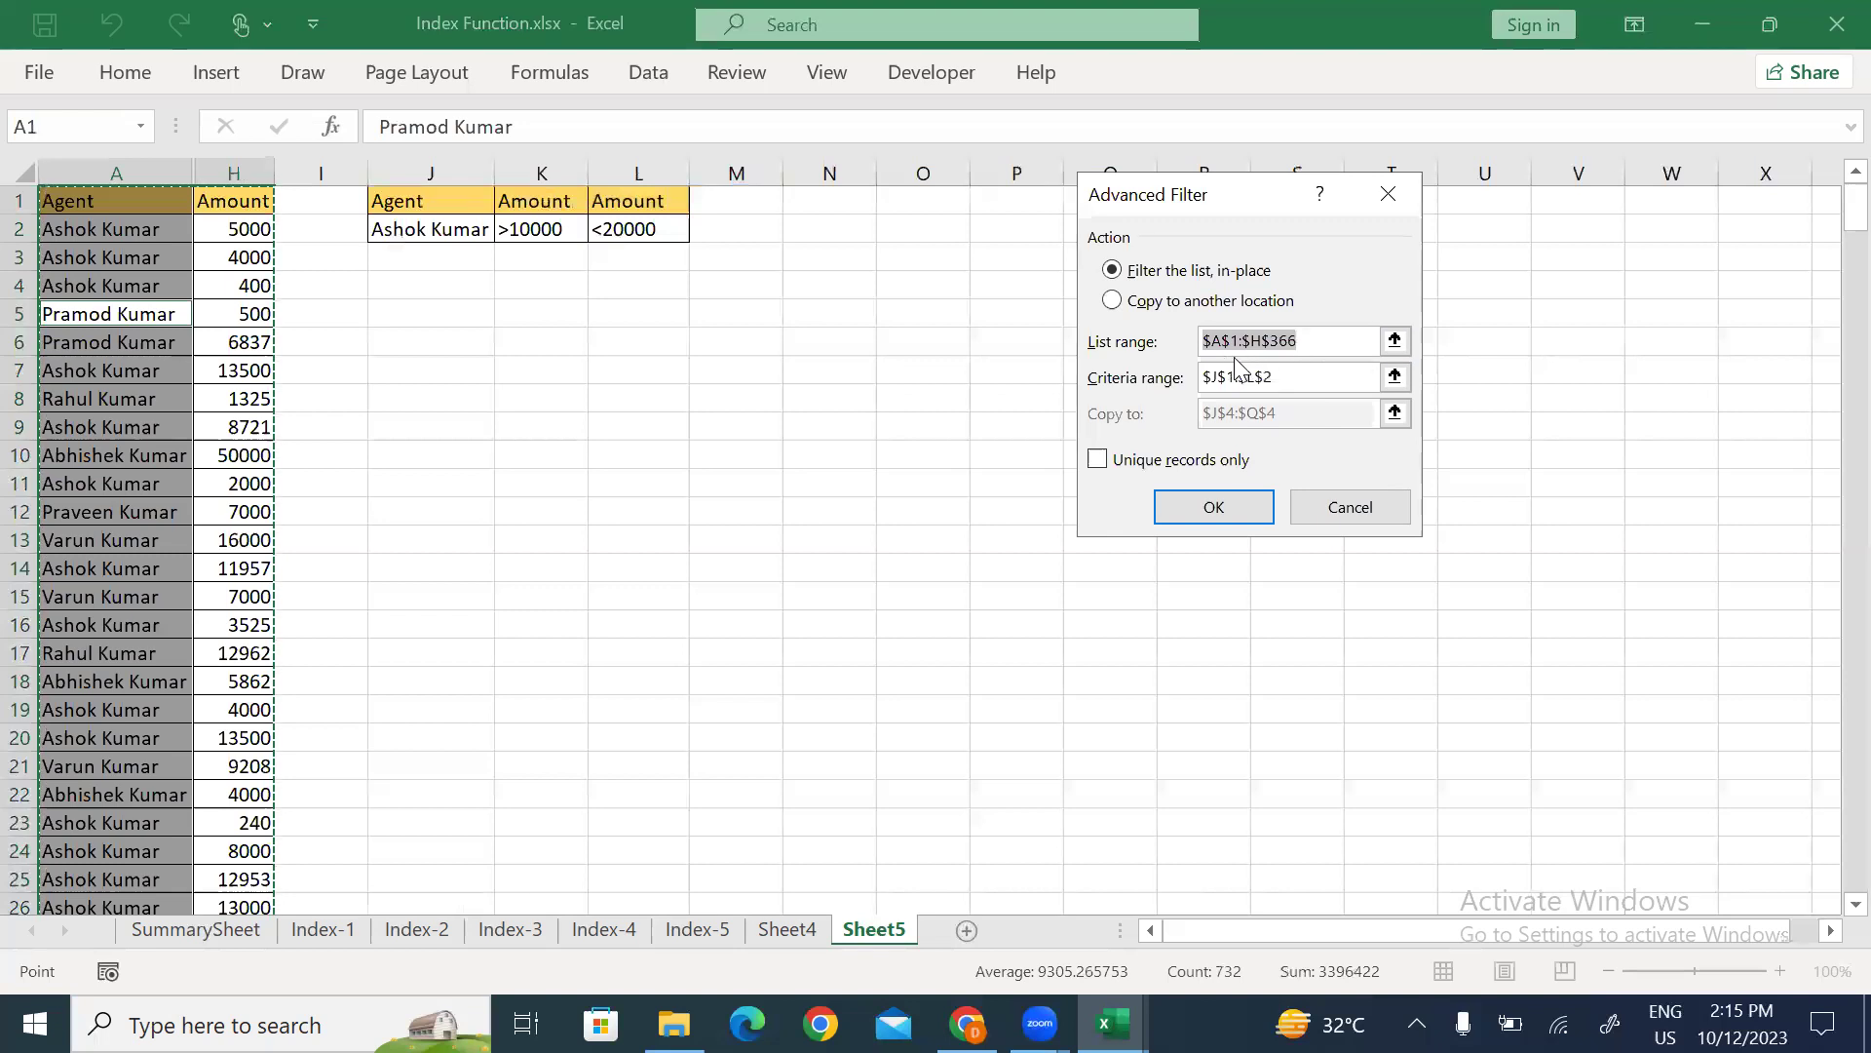
click(1131, 302)
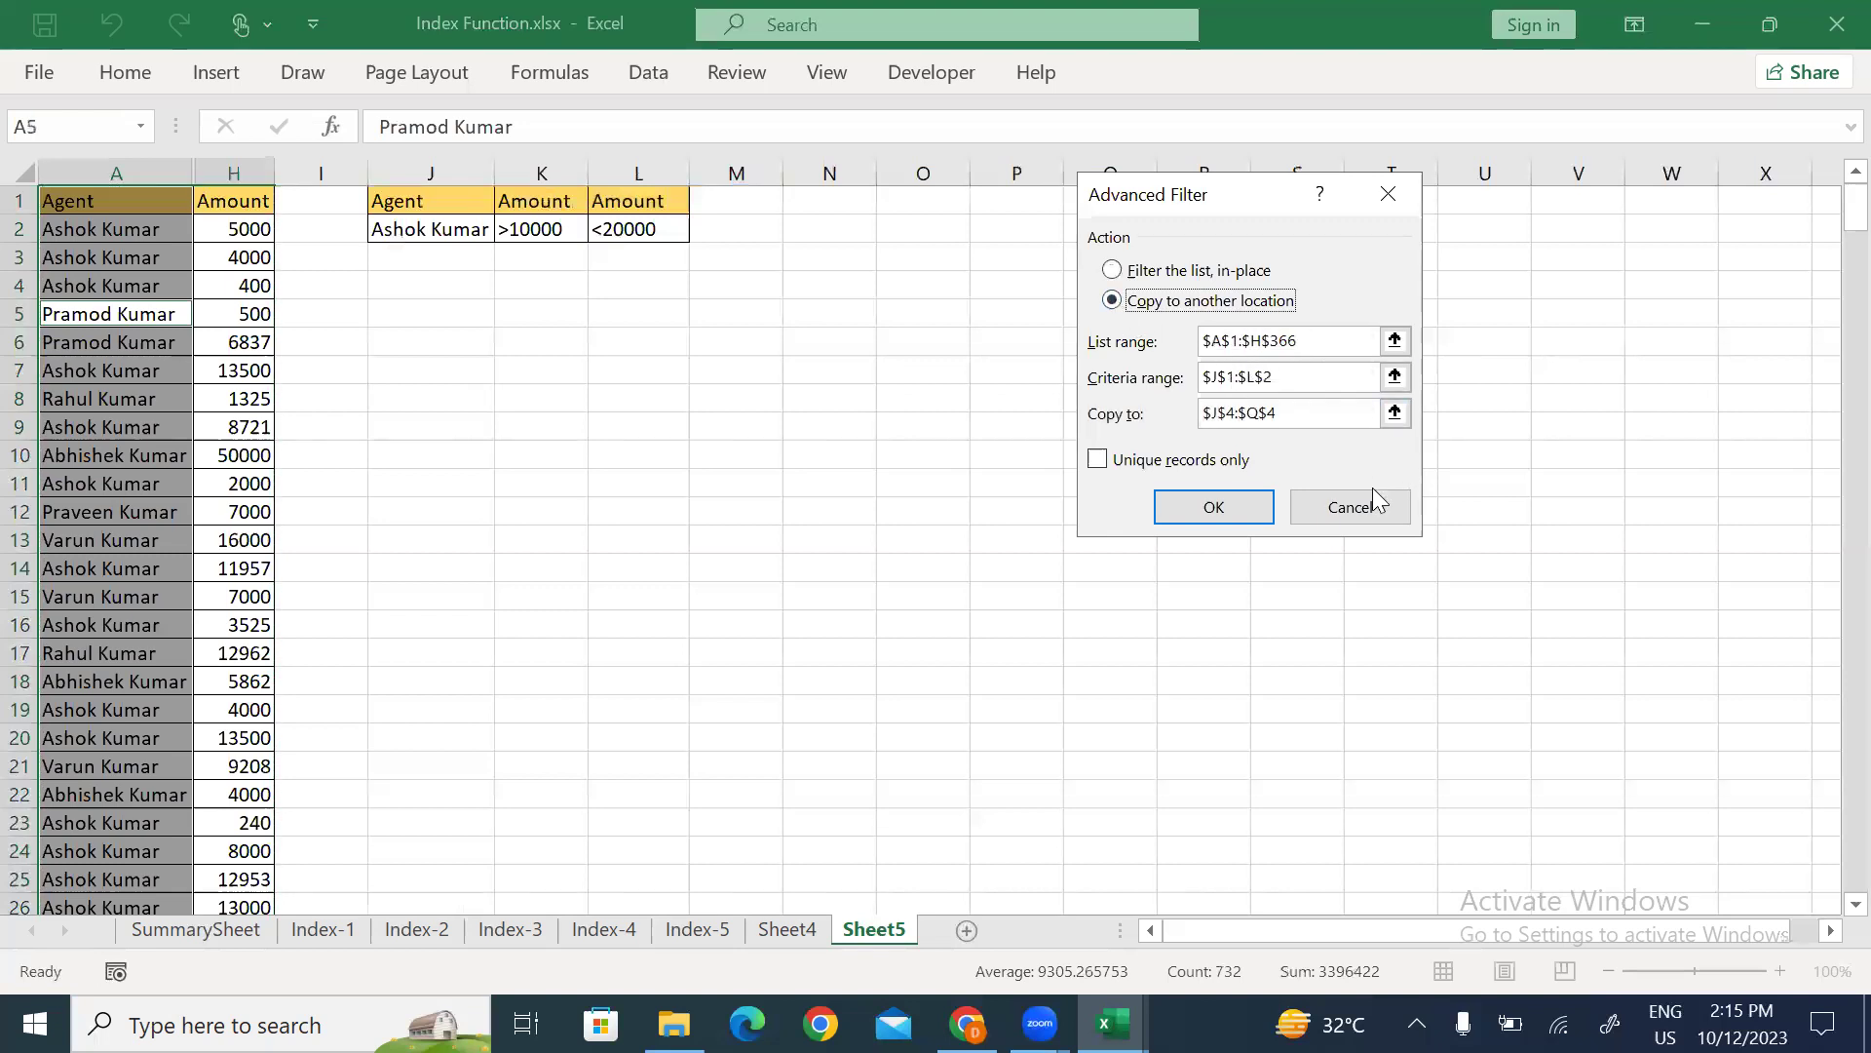
click(1214, 507)
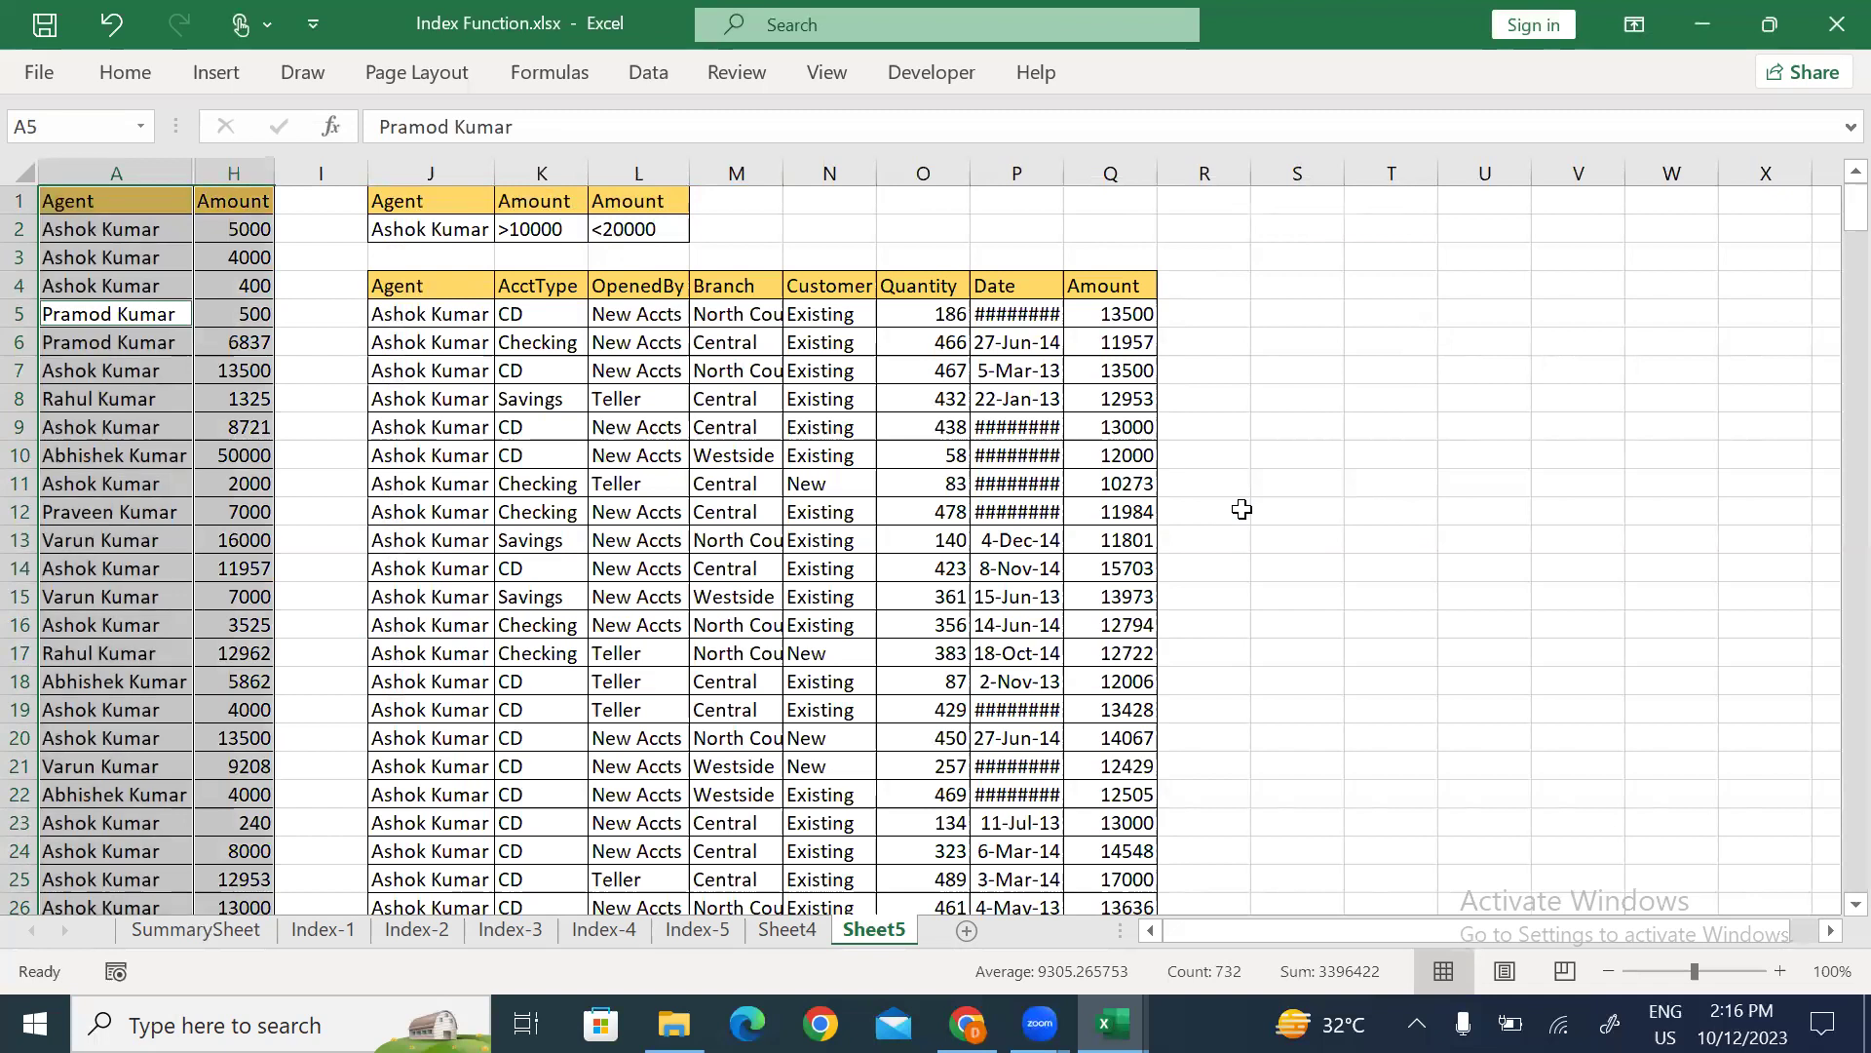
Select the source table and unhide its columns between Agent and Amount.
key(ctrl+a)
key(alt+o)
key(c)
key(u)
Look across row 5 from the source table through the extracted table to check which columns were copied.
key(Right)
key(Right)
key(Right)
key(Right)
key(Right)
key(Right)
key(Right)
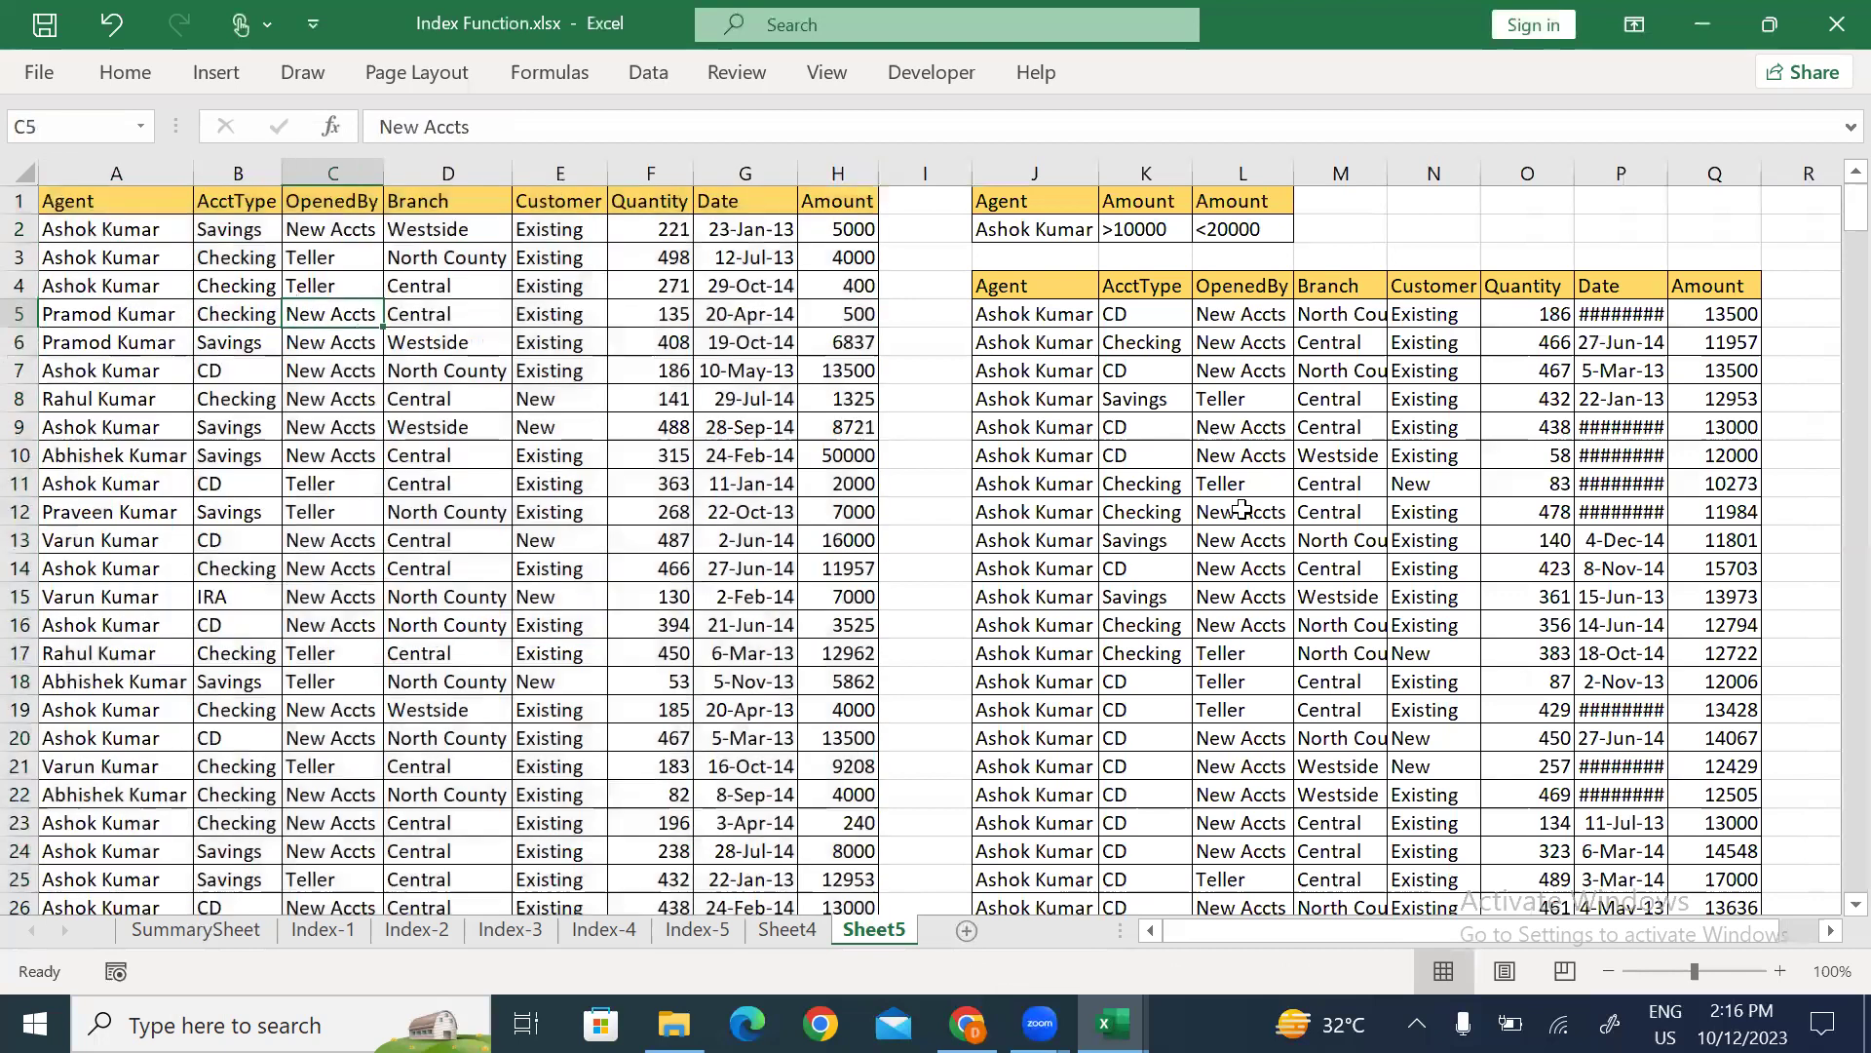
key(Right)
key(Right)
key(Right)
key(Right)
key(Right)
key(Right)
key(Right)
key(Right)
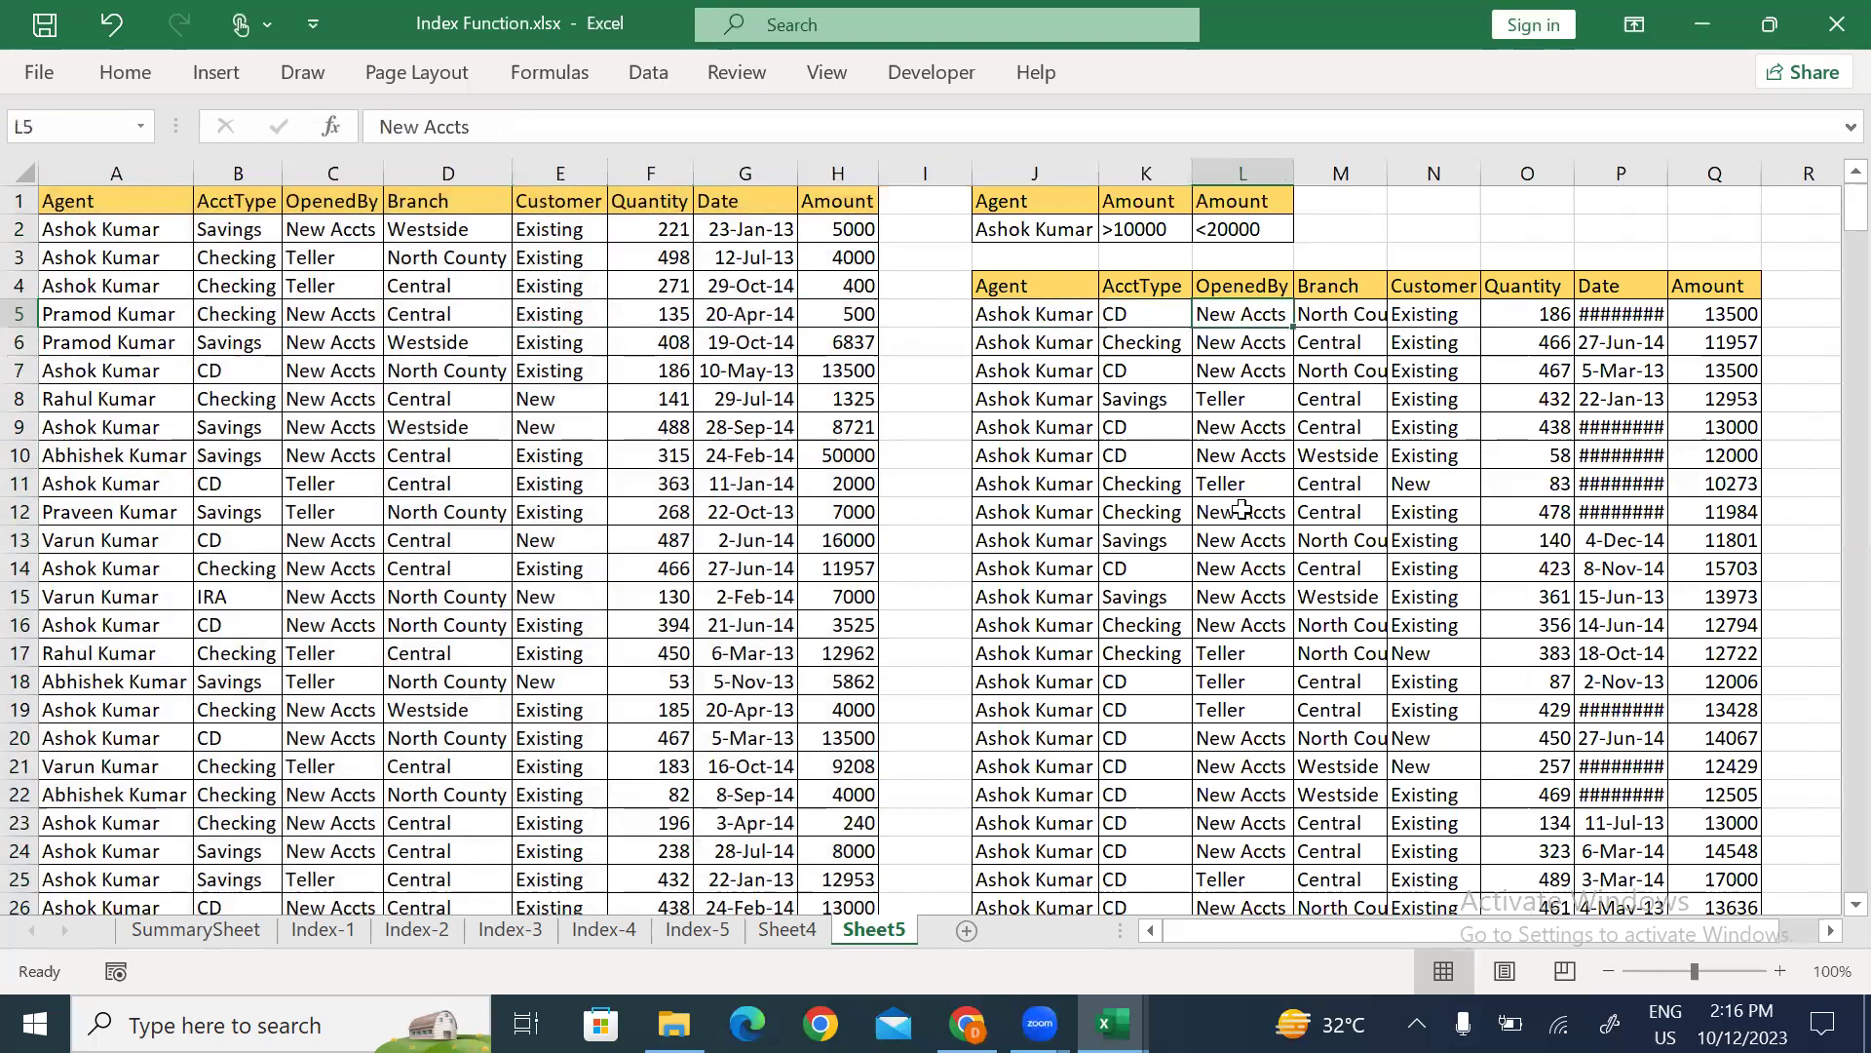
key(Right)
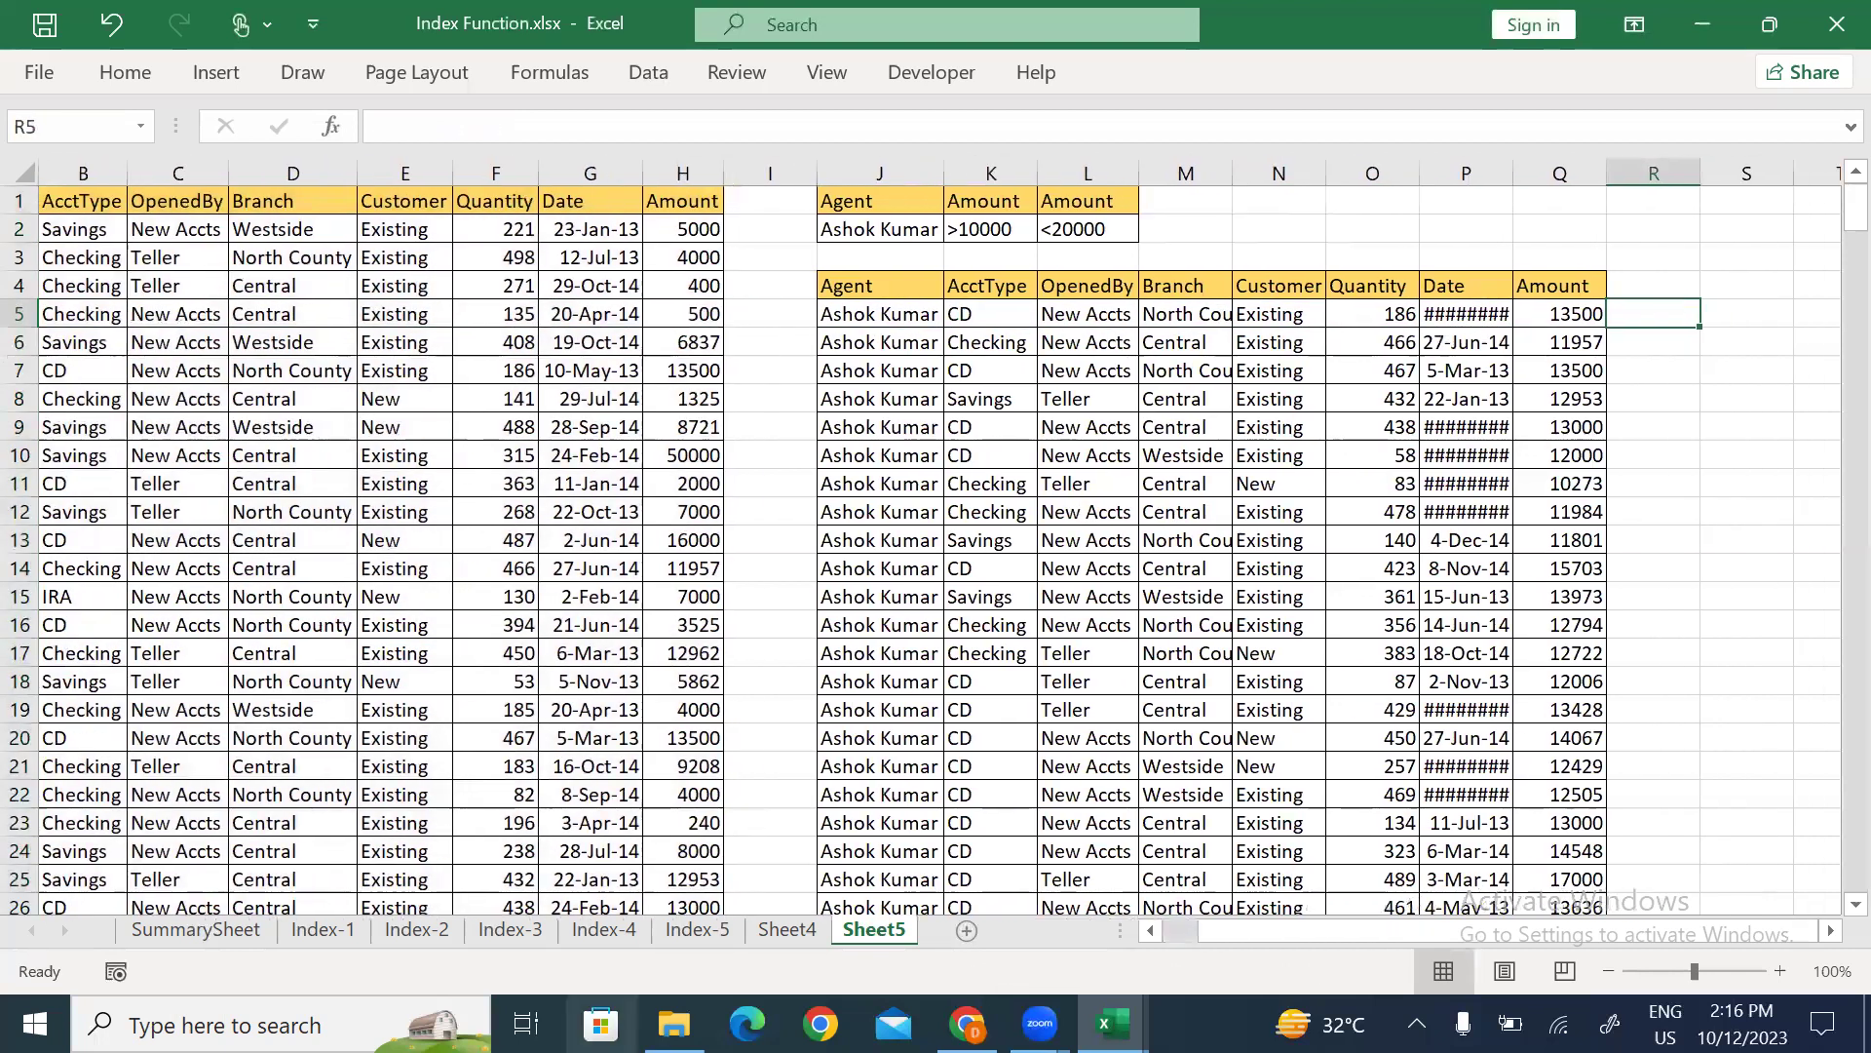
Switch to the Index Function Class.xlsx workbook and open the Advanced Filter-6 sheet with the decimal number data.
key(alt+Tab)
key(Right)
key(Right)
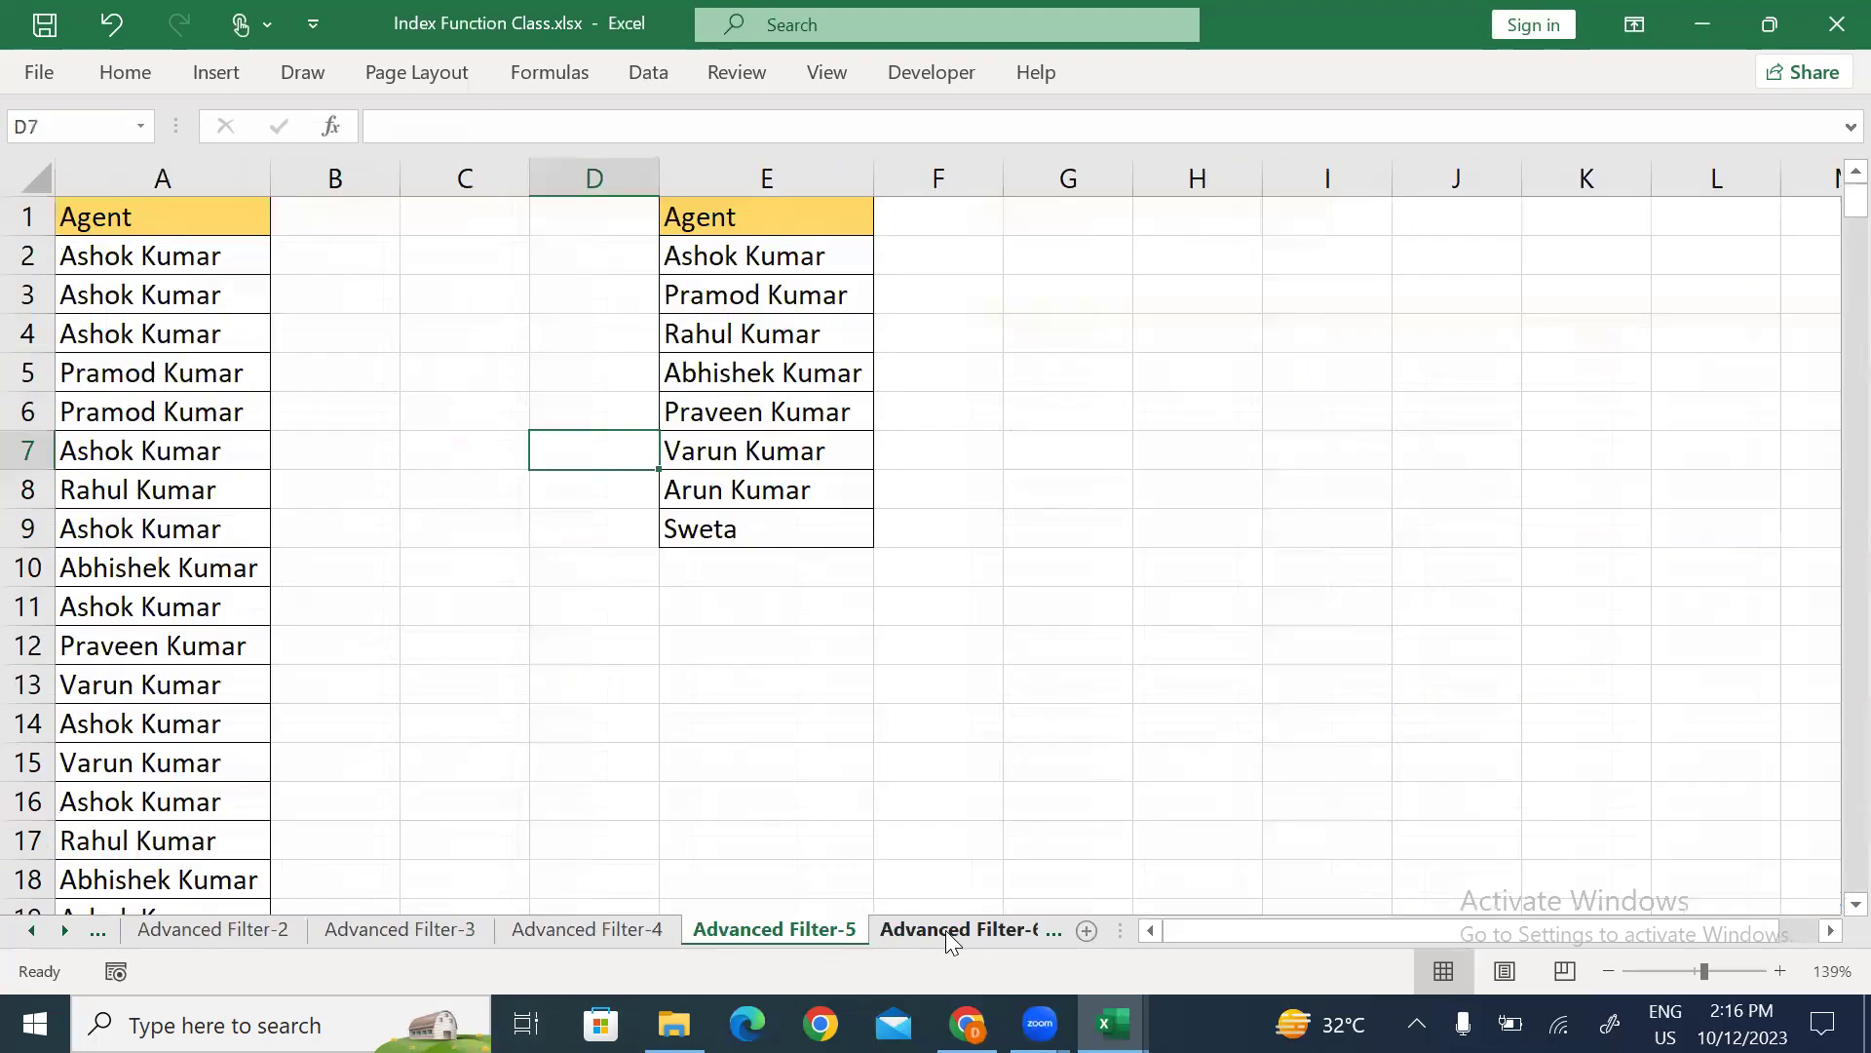
click(945, 930)
drag(817, 307, 821, 499)
click(834, 679)
click(953, 928)
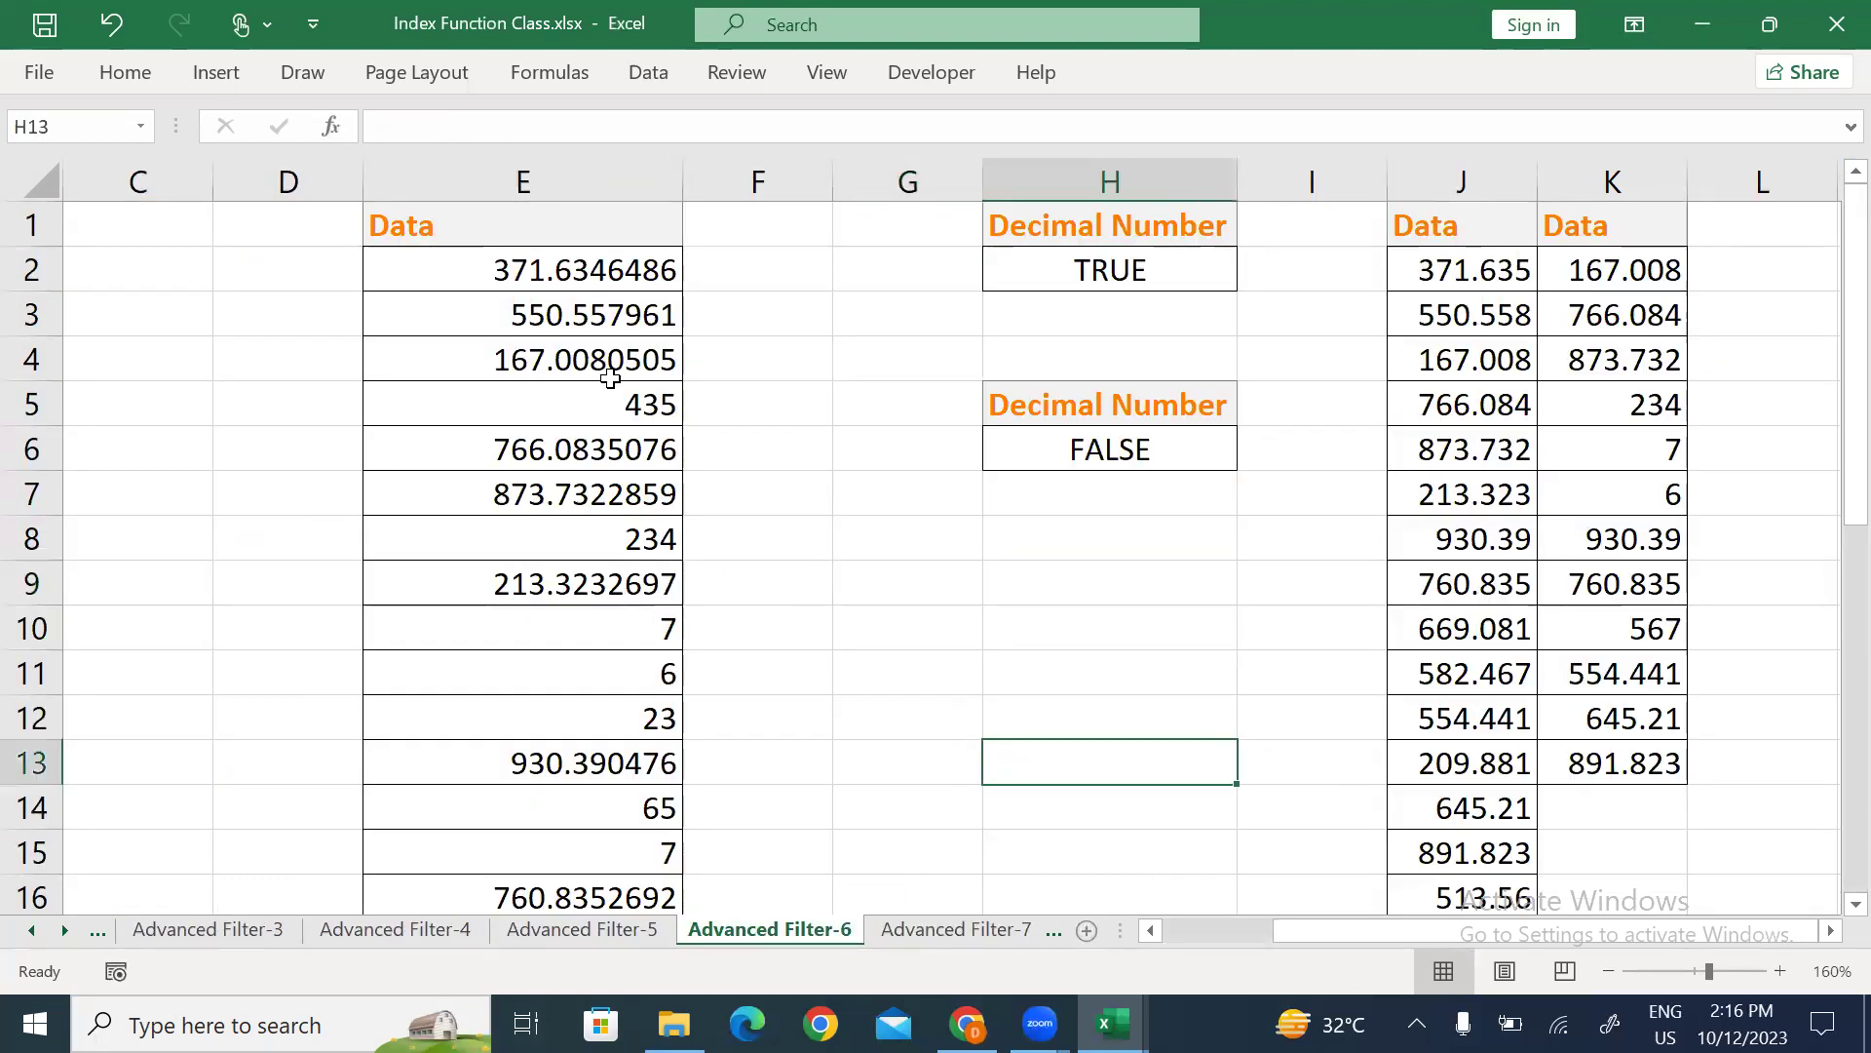
Copy the Data column E1:E31 into cell E1 of a new sheet in the Index Function.xlsx workbook.
click(592, 234)
key(ctrl+shift+Down)
key(ctrl+c)
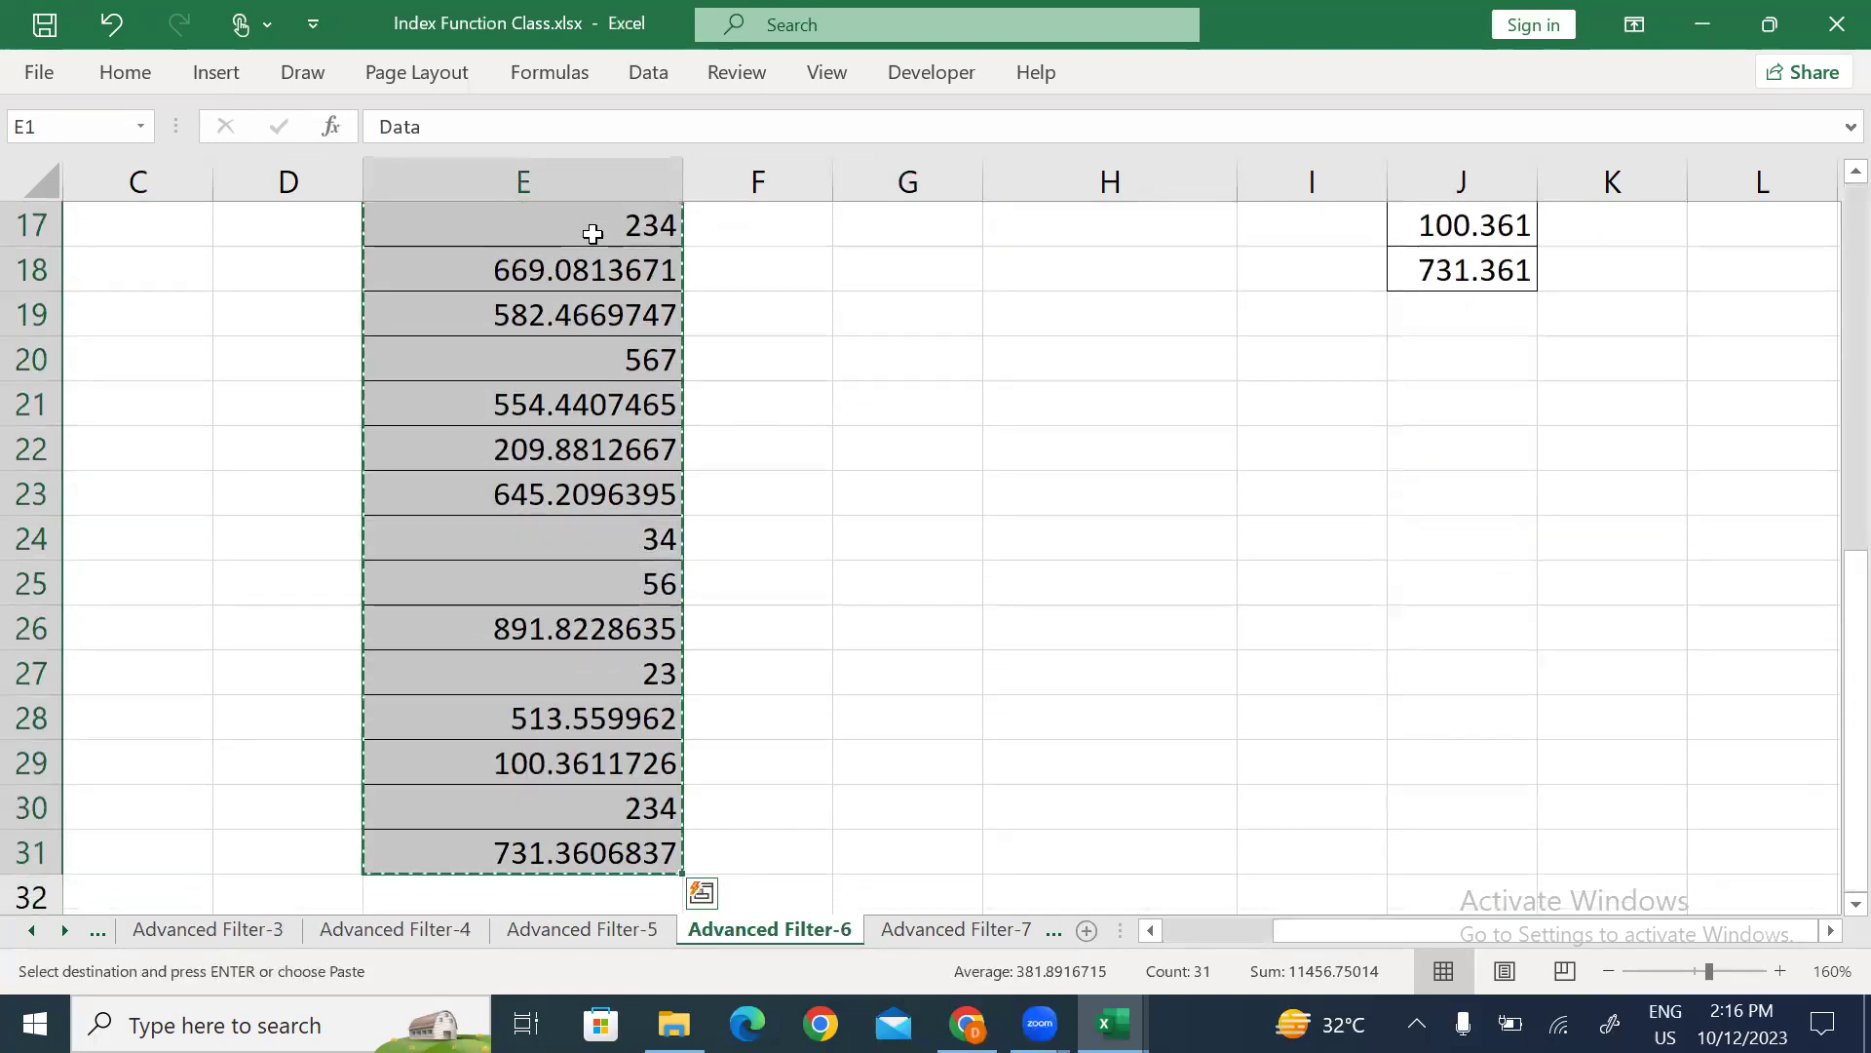
key(ctrl+Tab)
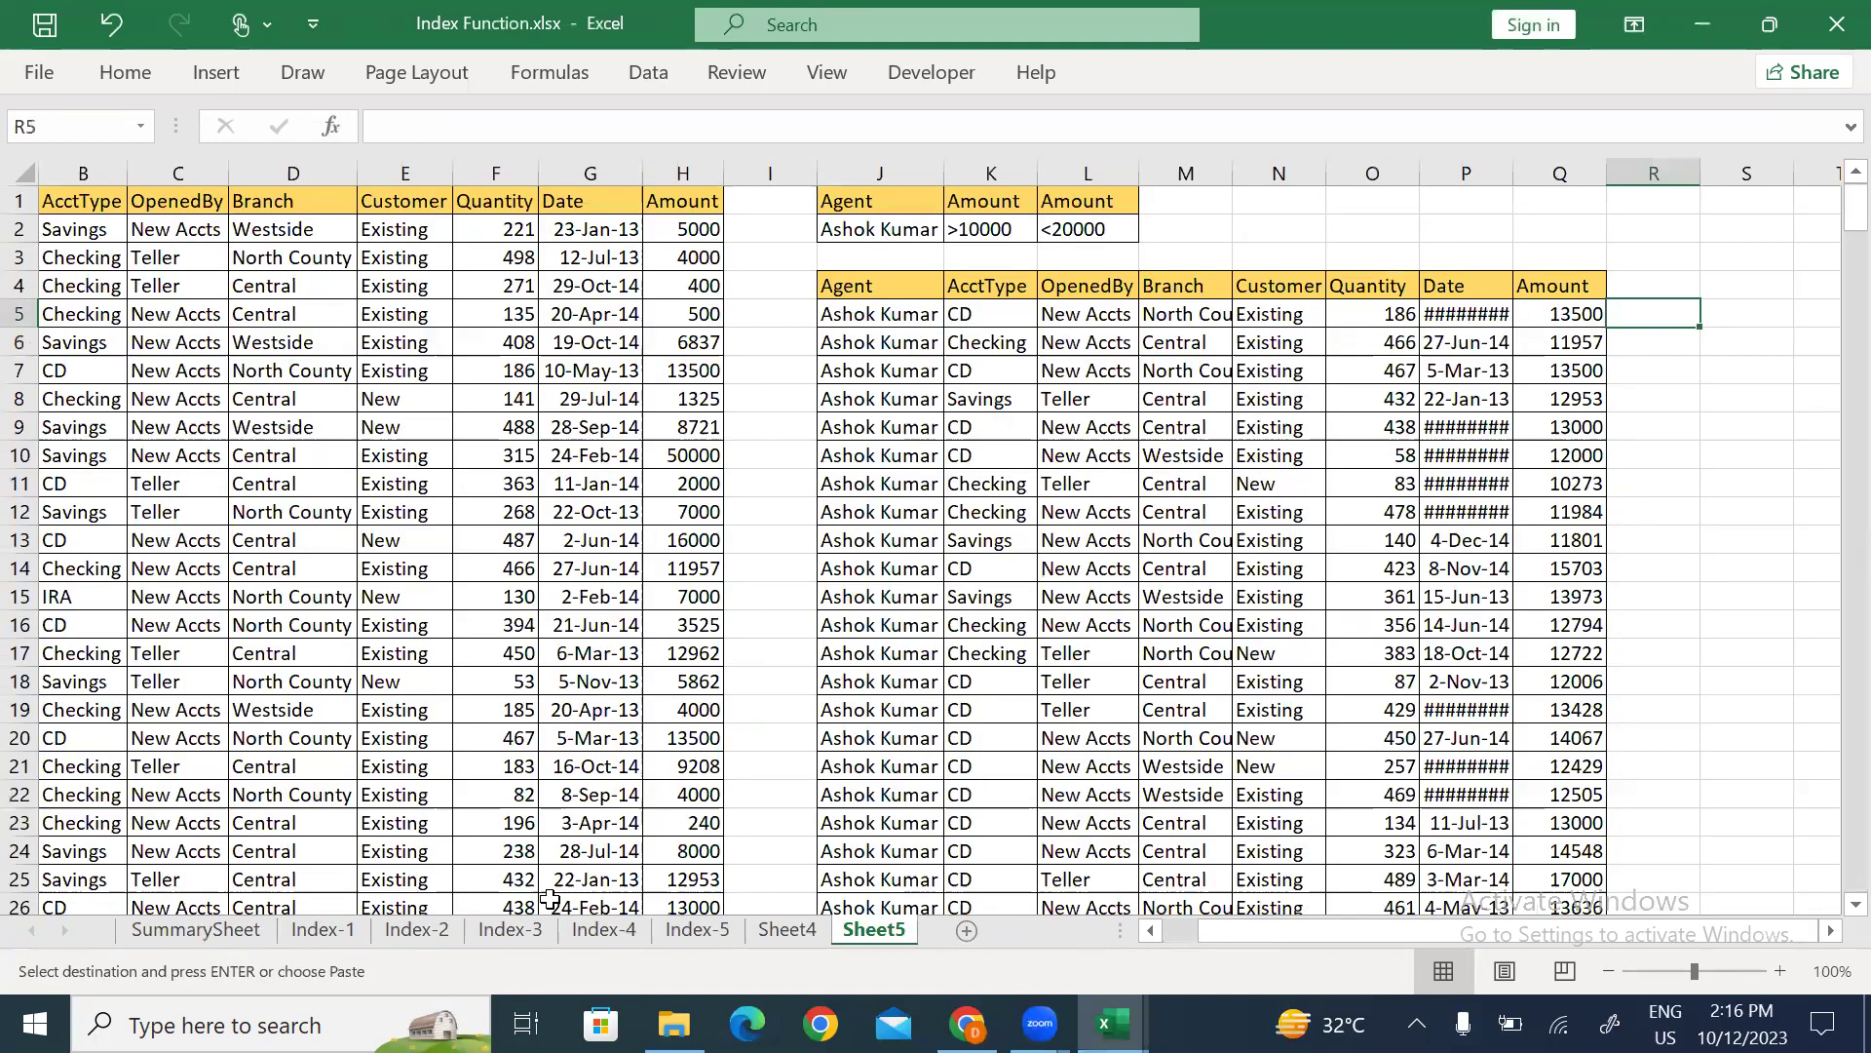
click(971, 933)
key(Right)
key(Right)
key(Right)
key(Right)
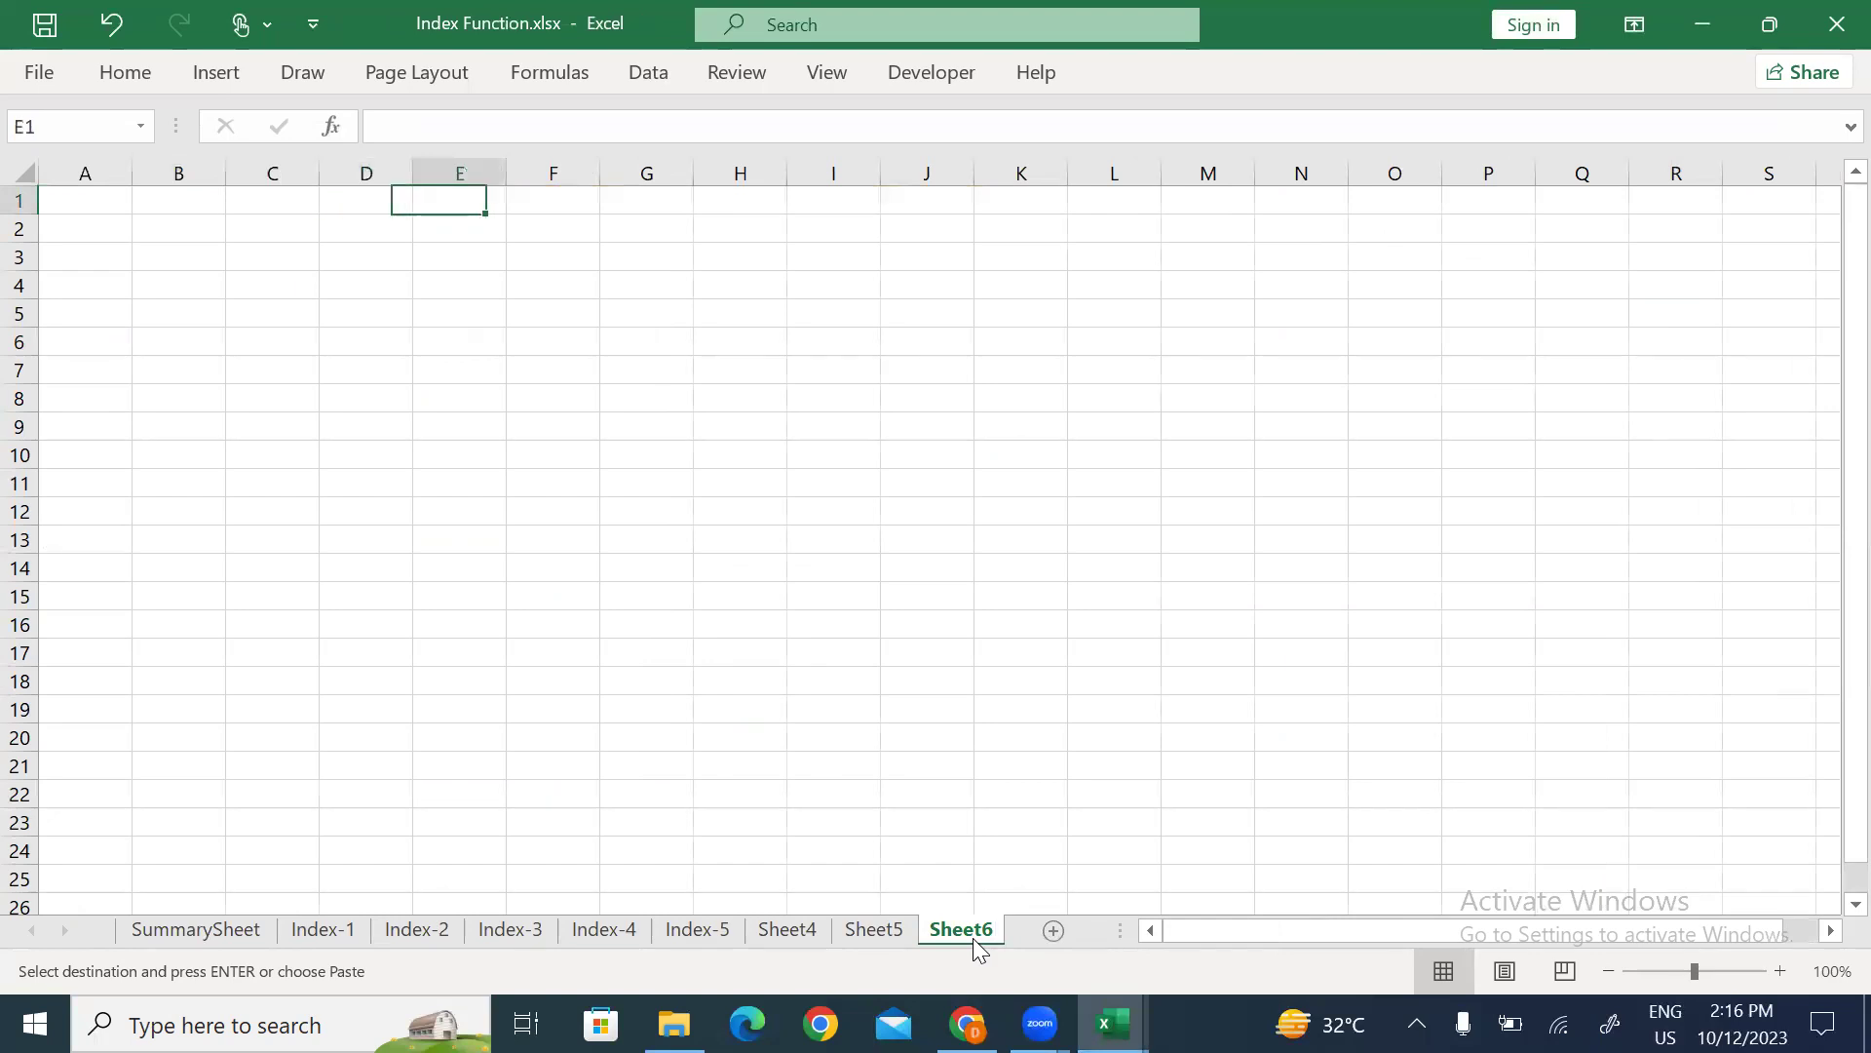
key(ctrl+v)
Fit the width of column E to the pasted numbers.
key(alt+o)
key(c)
key(a)
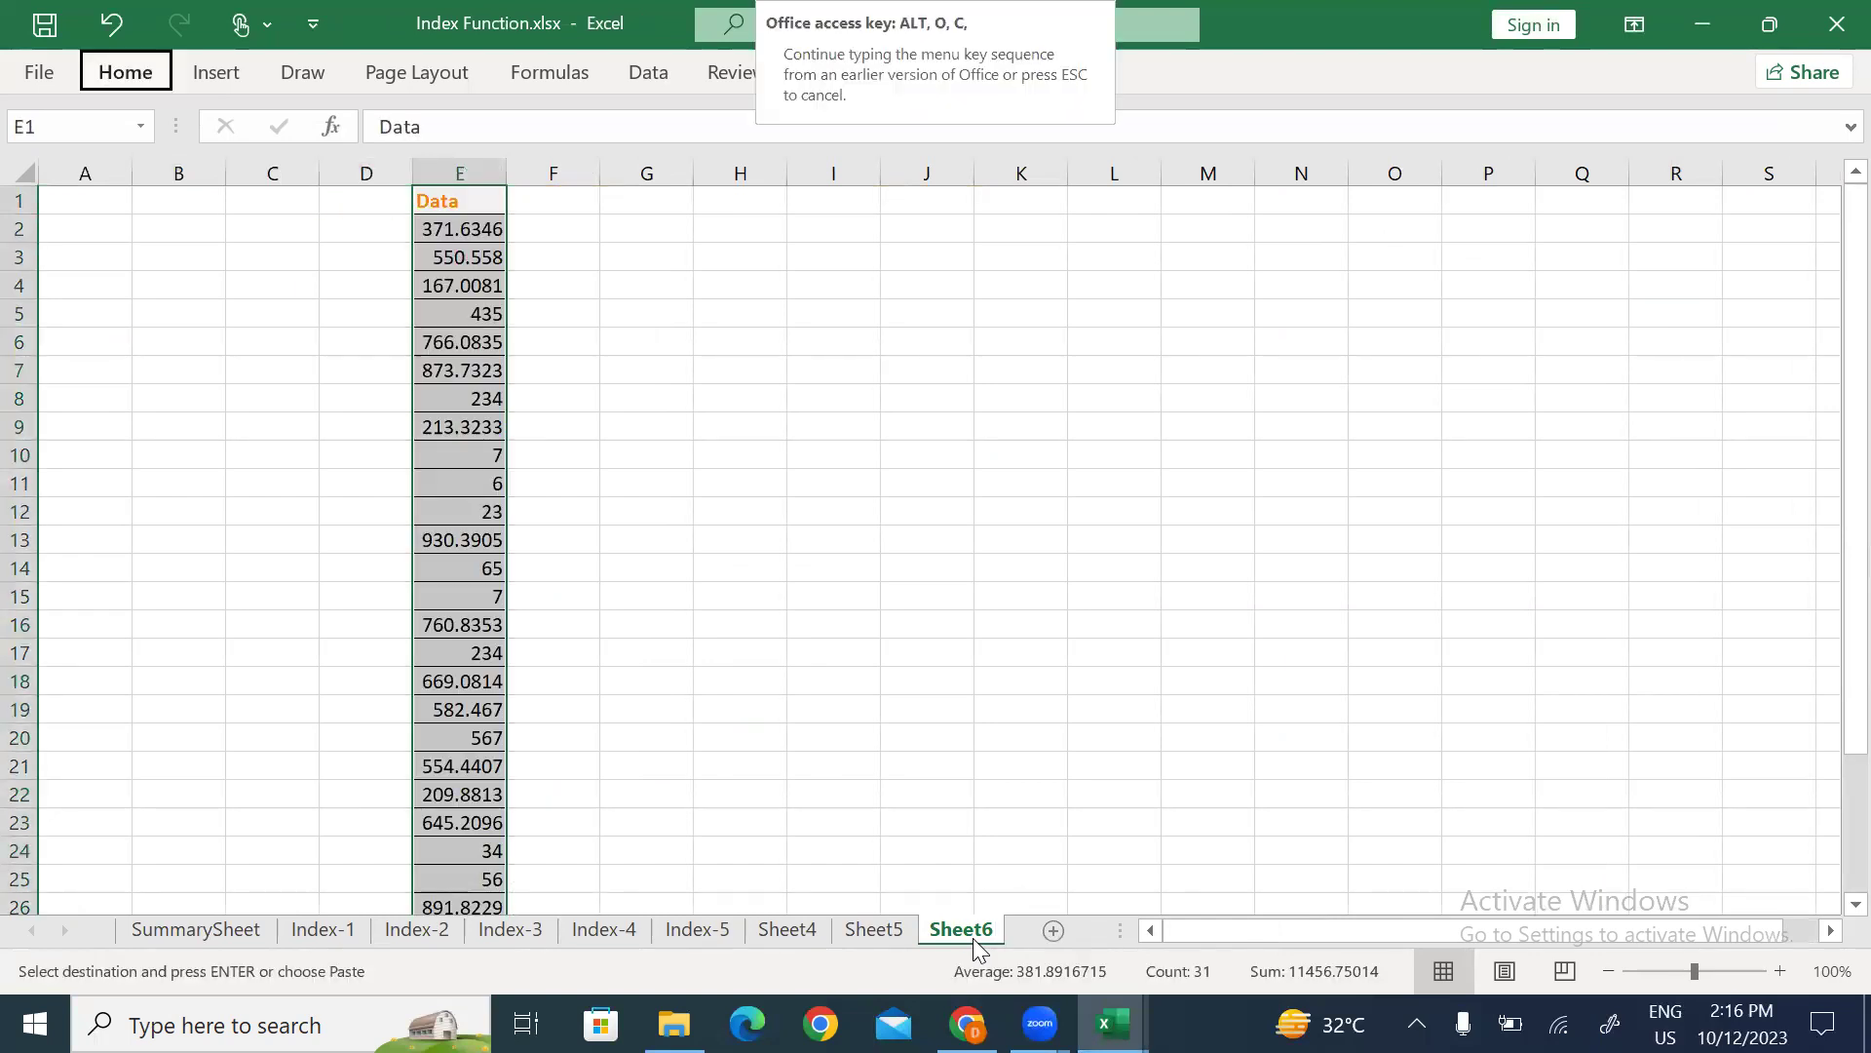
ctrl+scroll(973, 937, up, 2)
ctrl+scroll(973, 937, up, 3)
Enter the header "Nomal Number" in G1 and fit column G to its text.
key(Right)
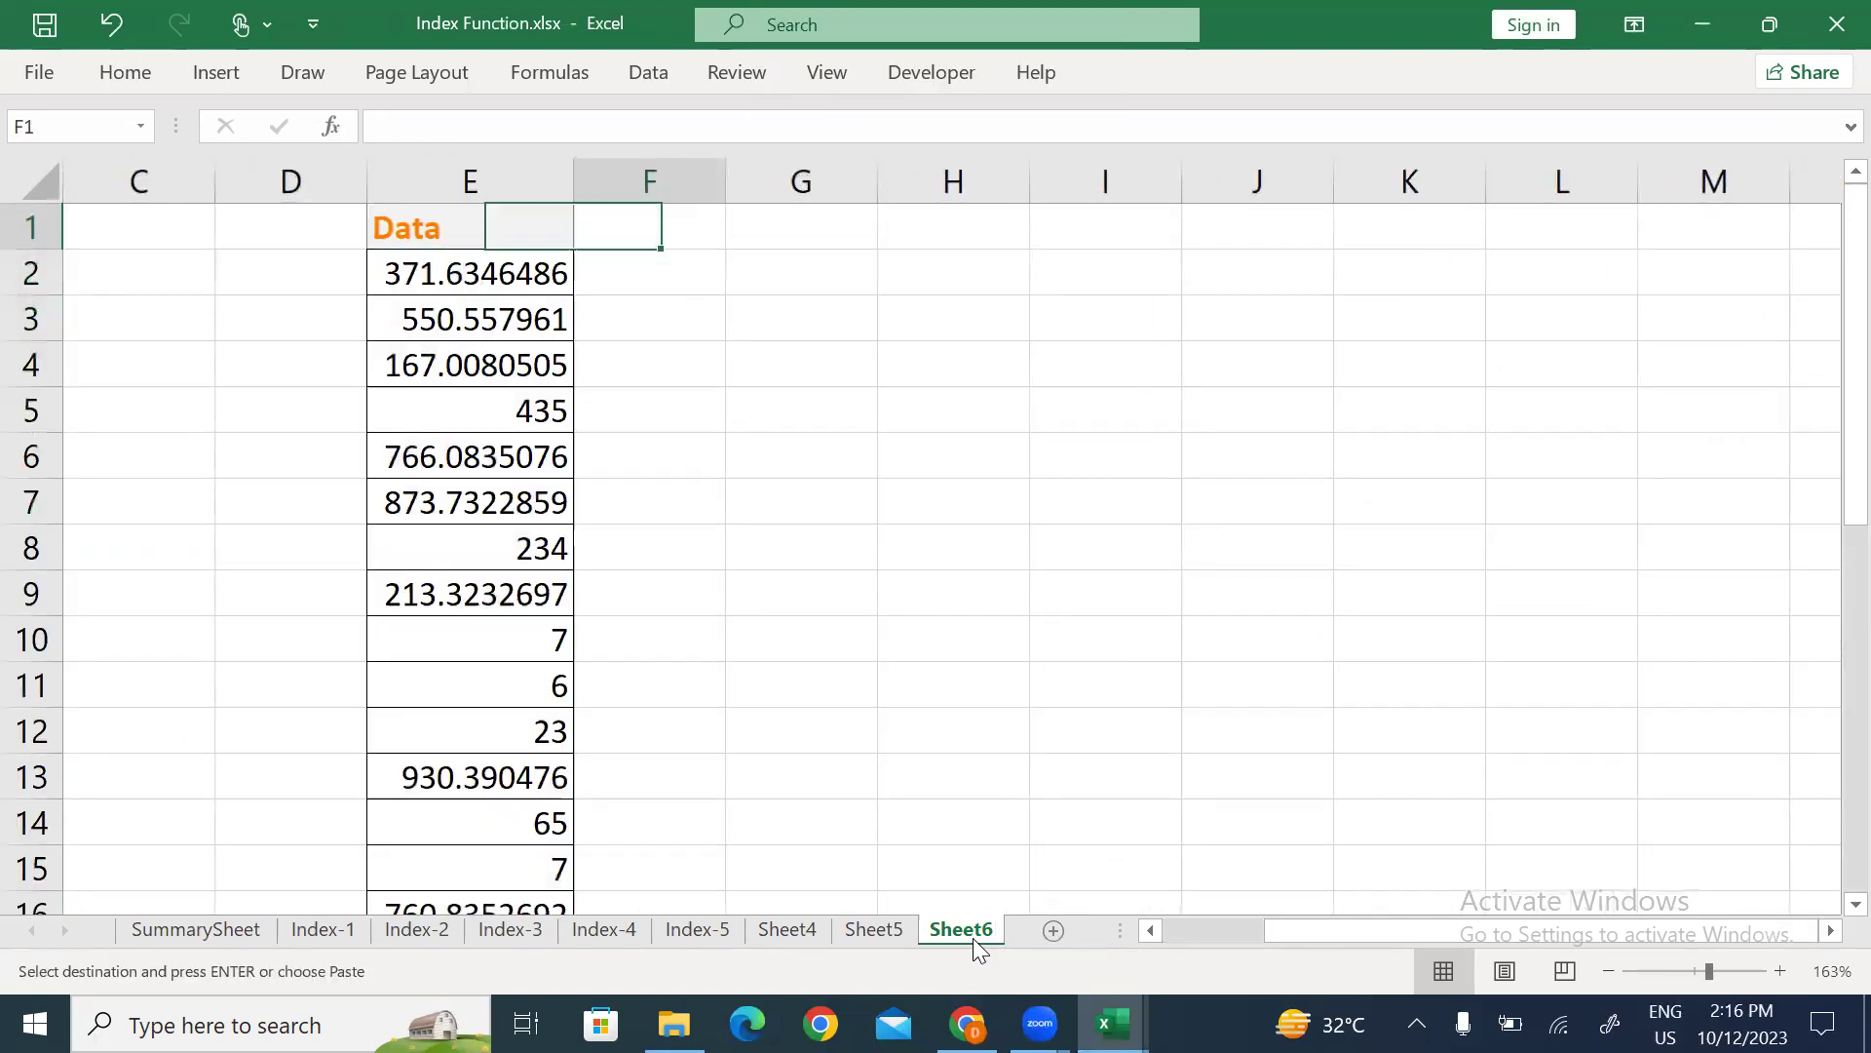
key(Right)
text(Nomrl)
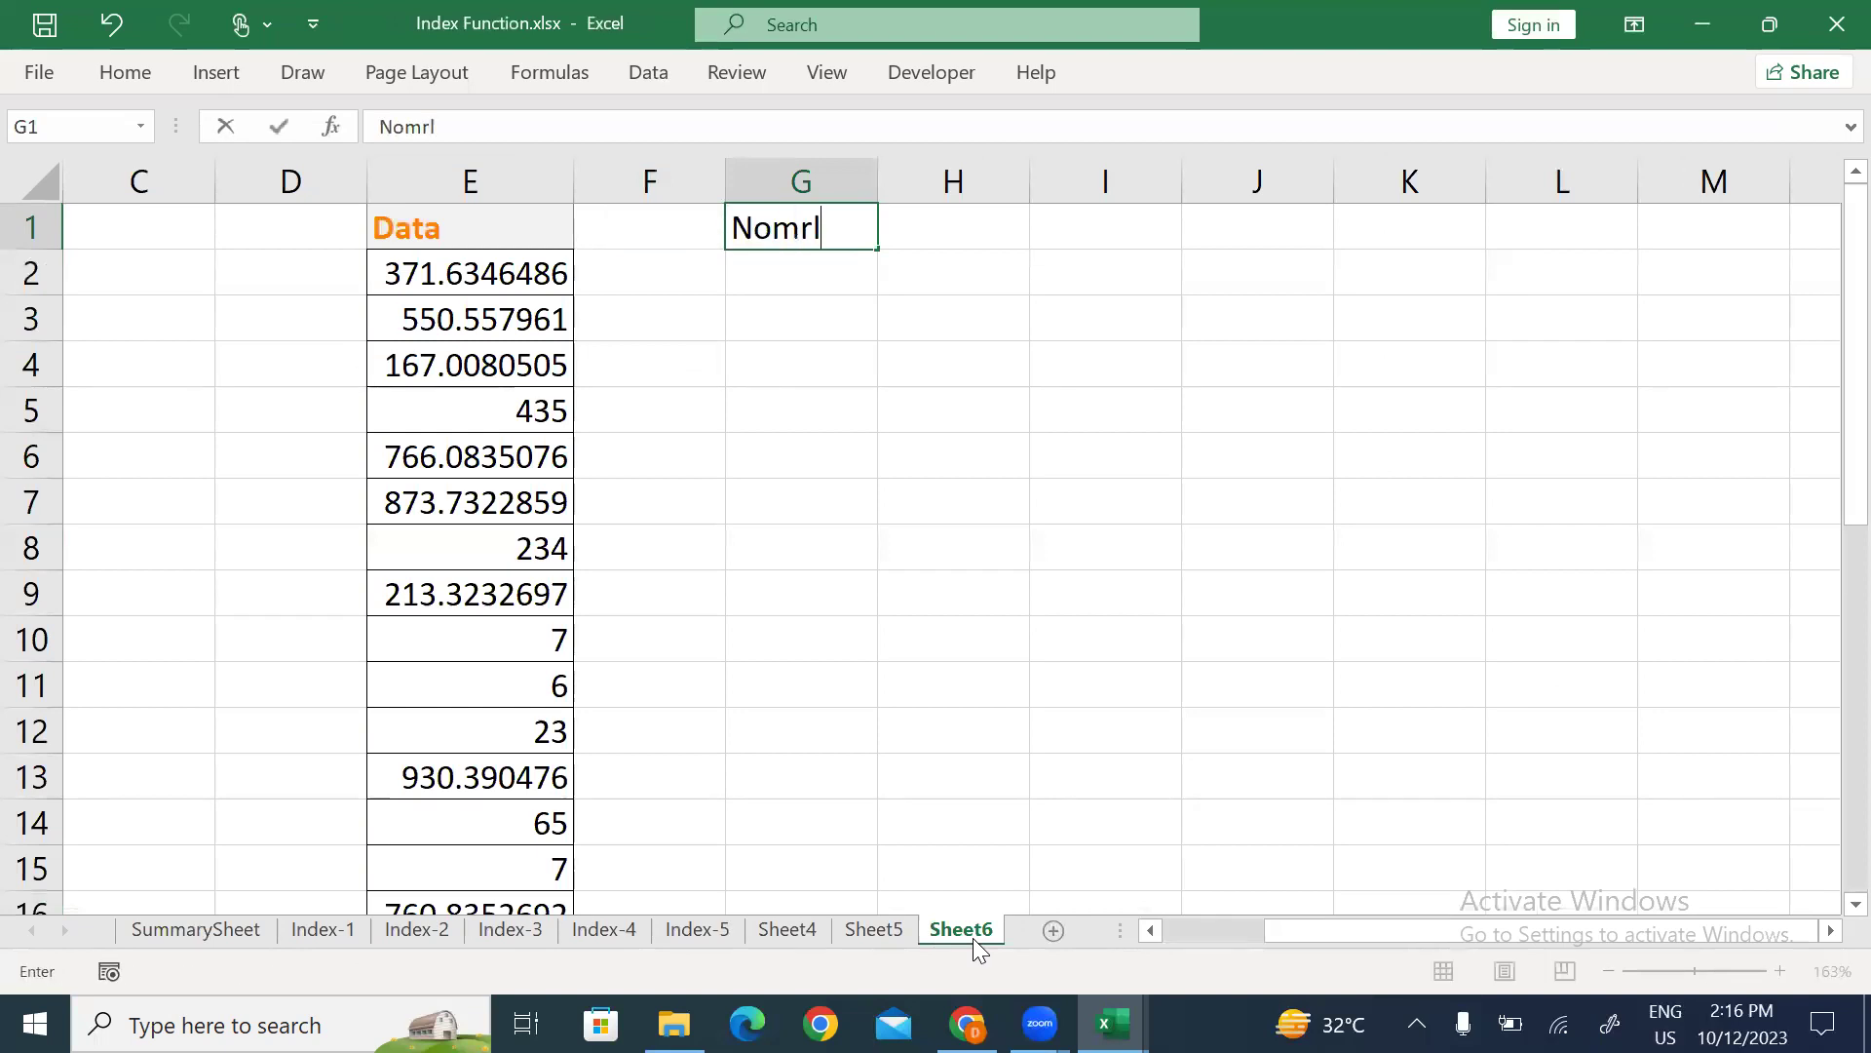
key(BackSpace)
key(BackSpace)
text(al Number)
key(ctrl+Return)
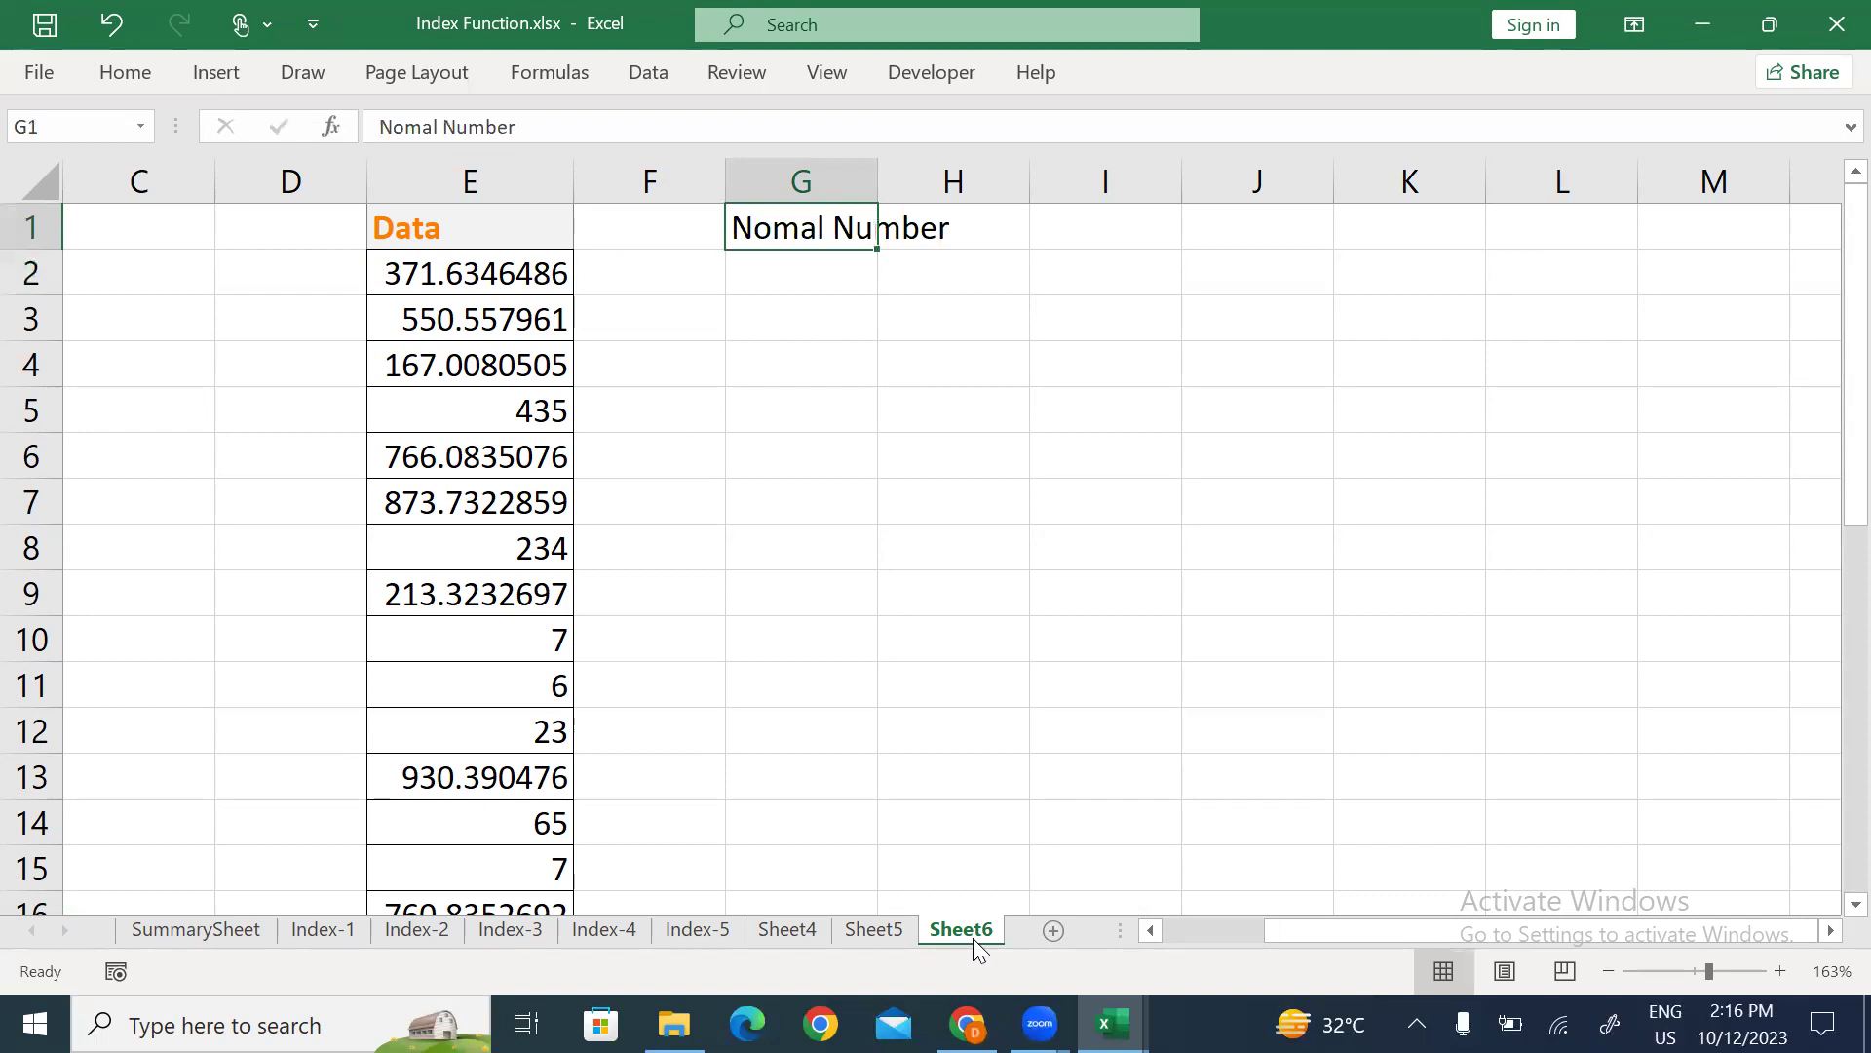
key(alt+h)
key(o)
key(i)
Enter the header "Decimal Number" in H1 and fit column H to its text.
key(Right)
text(Decimal Number)
key(ctrl+Return)
key(alt)
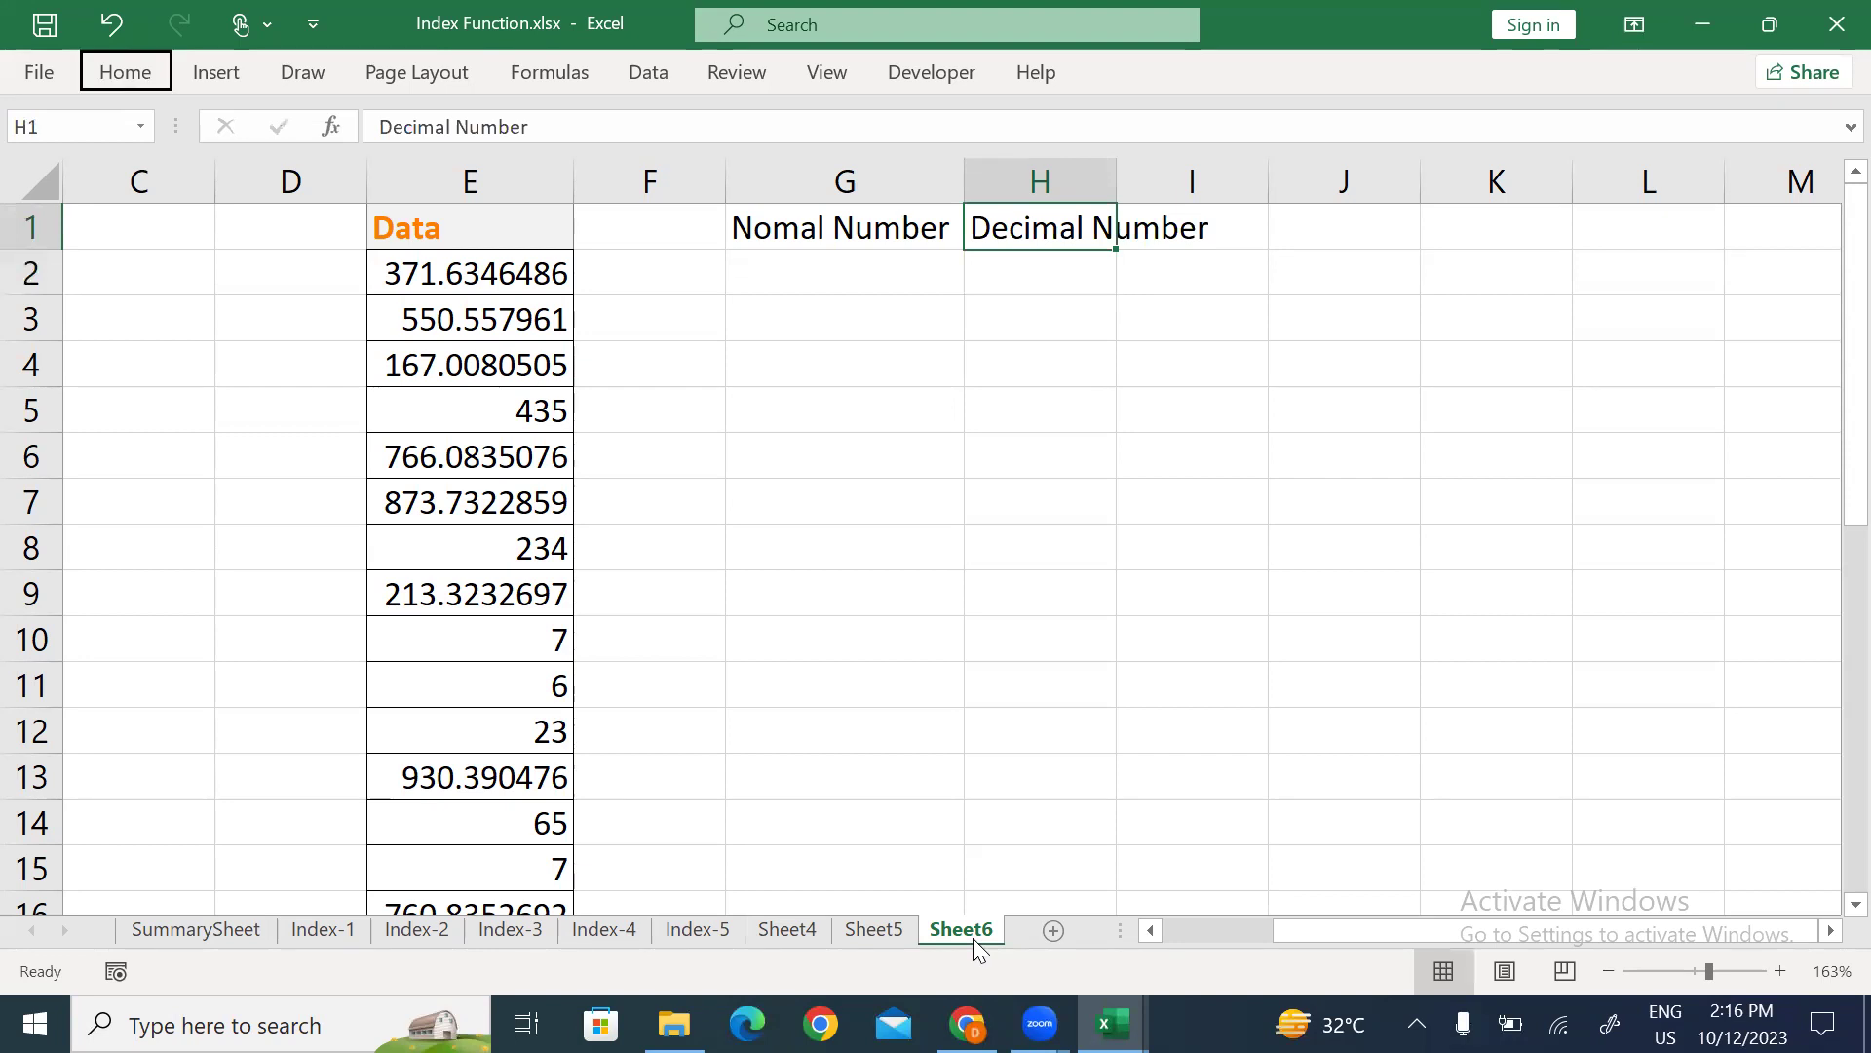
Apply the Calculation cell style to the headers in G1:H1 and add borders around the cells of G1:H2.
key(Left)
key(shift+Right)
key(alt+h)
key(j)
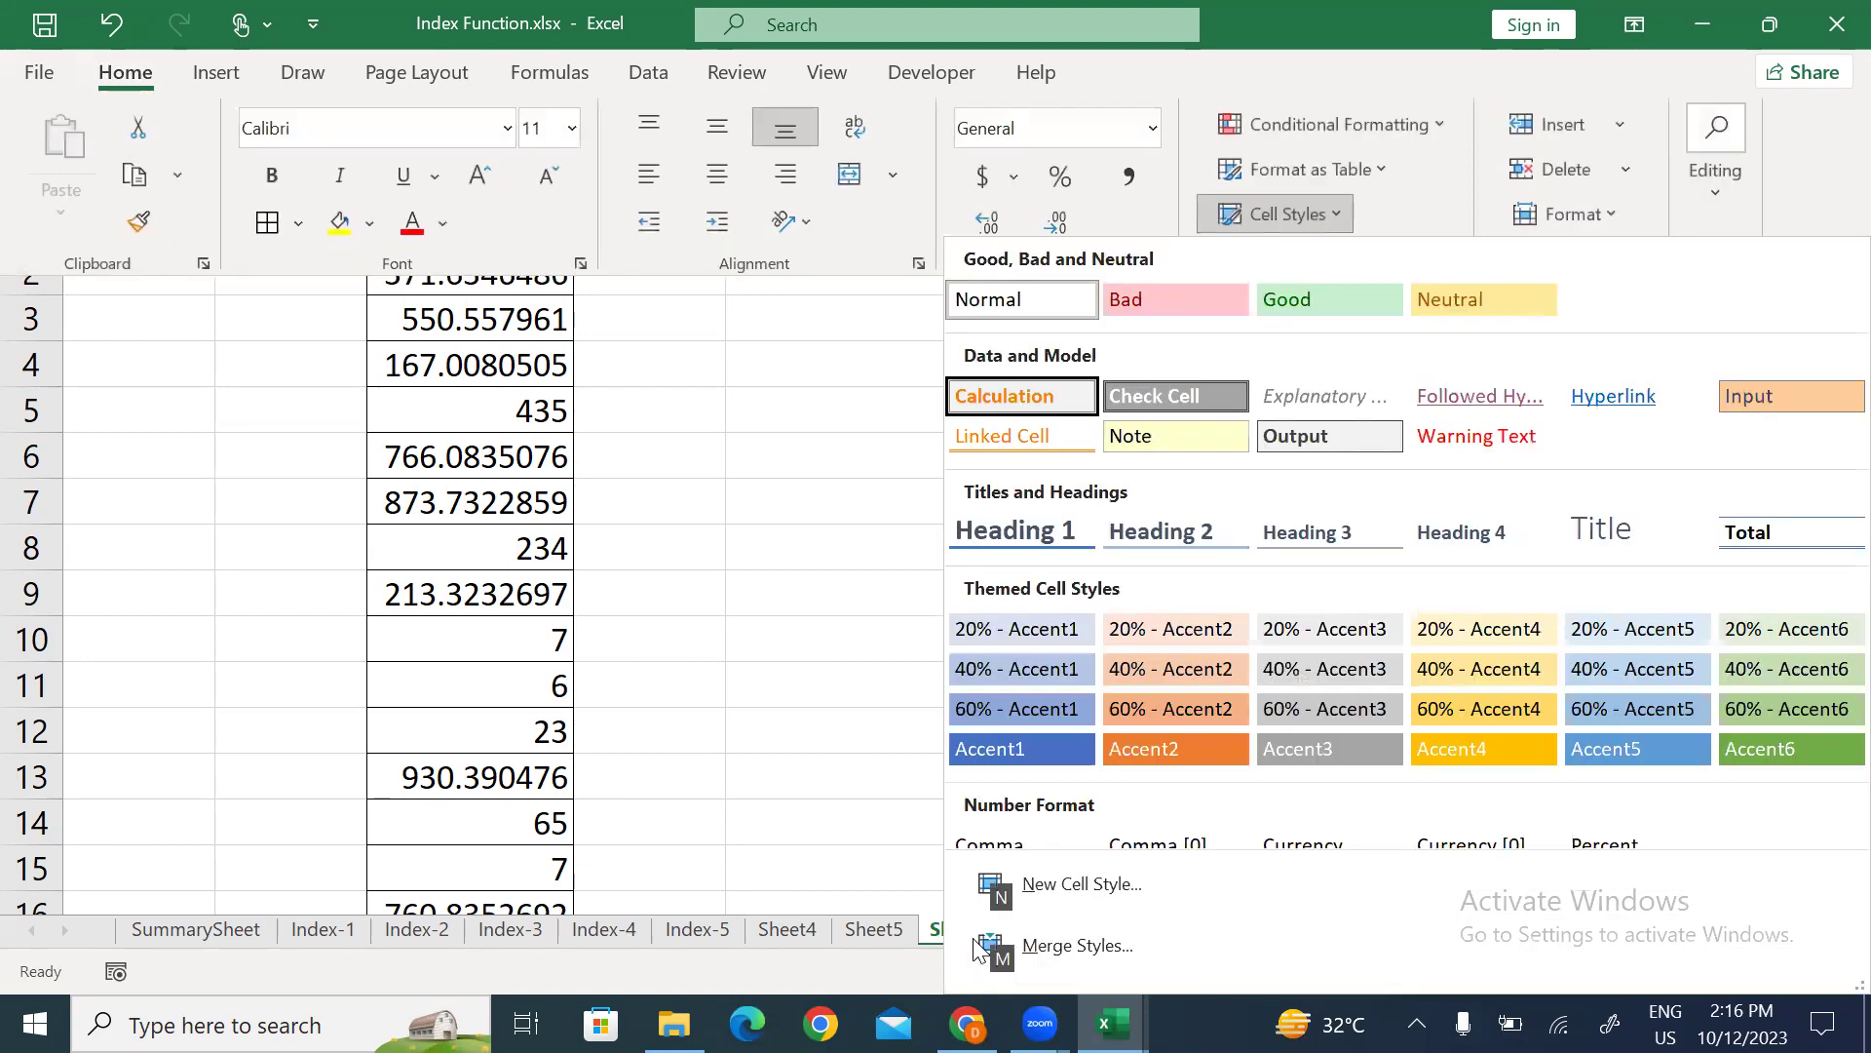
key(Return)
key(shift+Down)
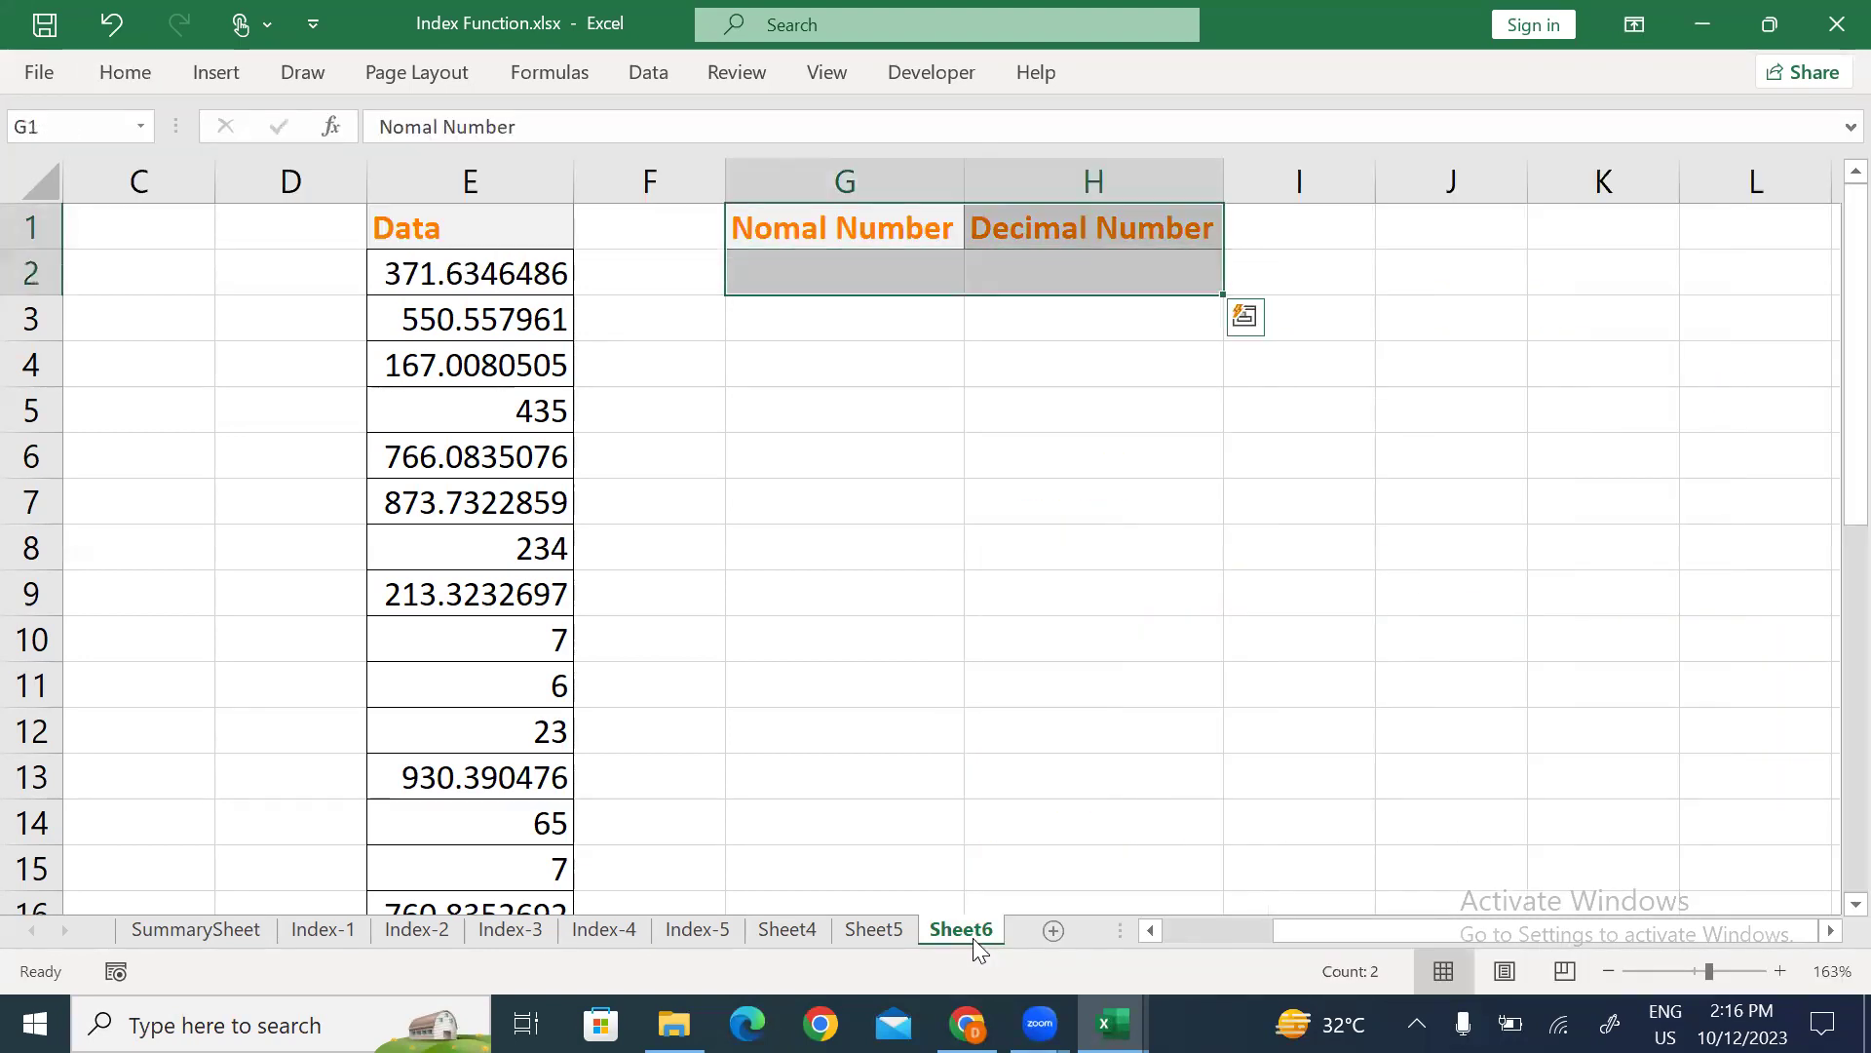
key(Down)
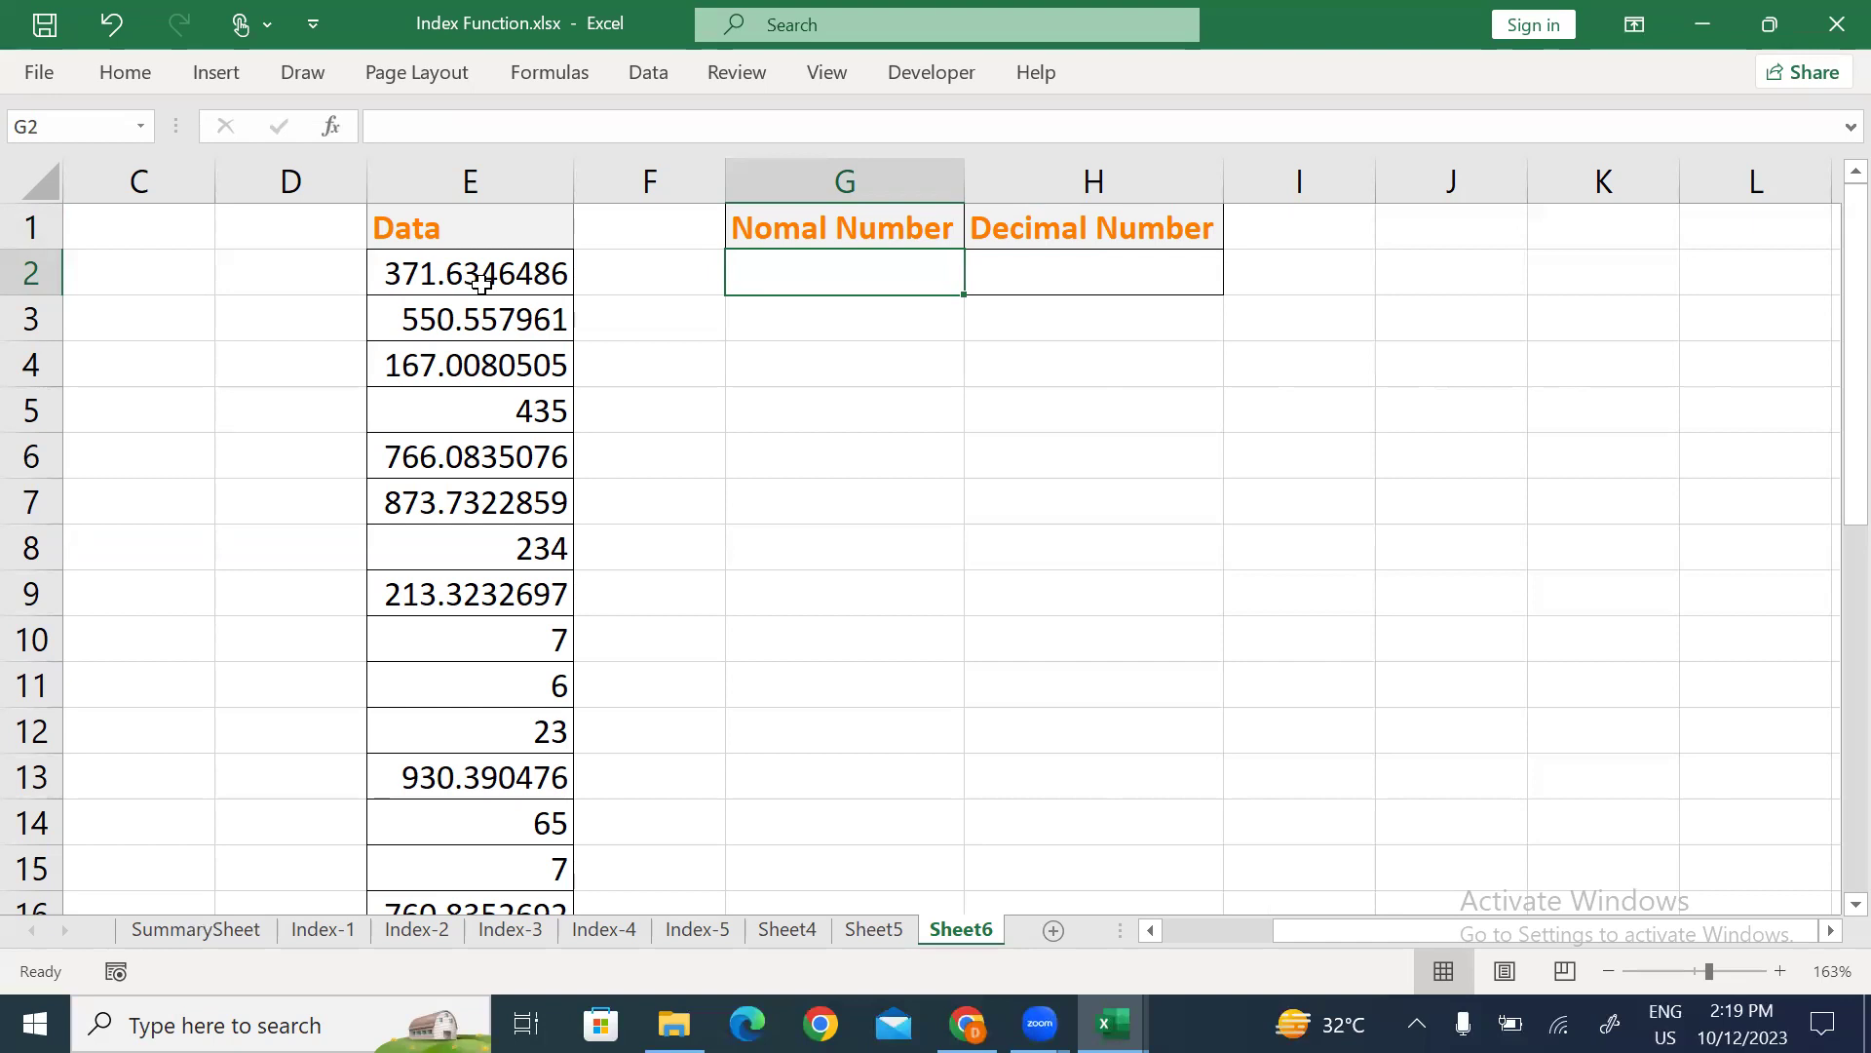
Enter the trial formula =MOD(E2,1) in F2 beside the first data value.
text(=)
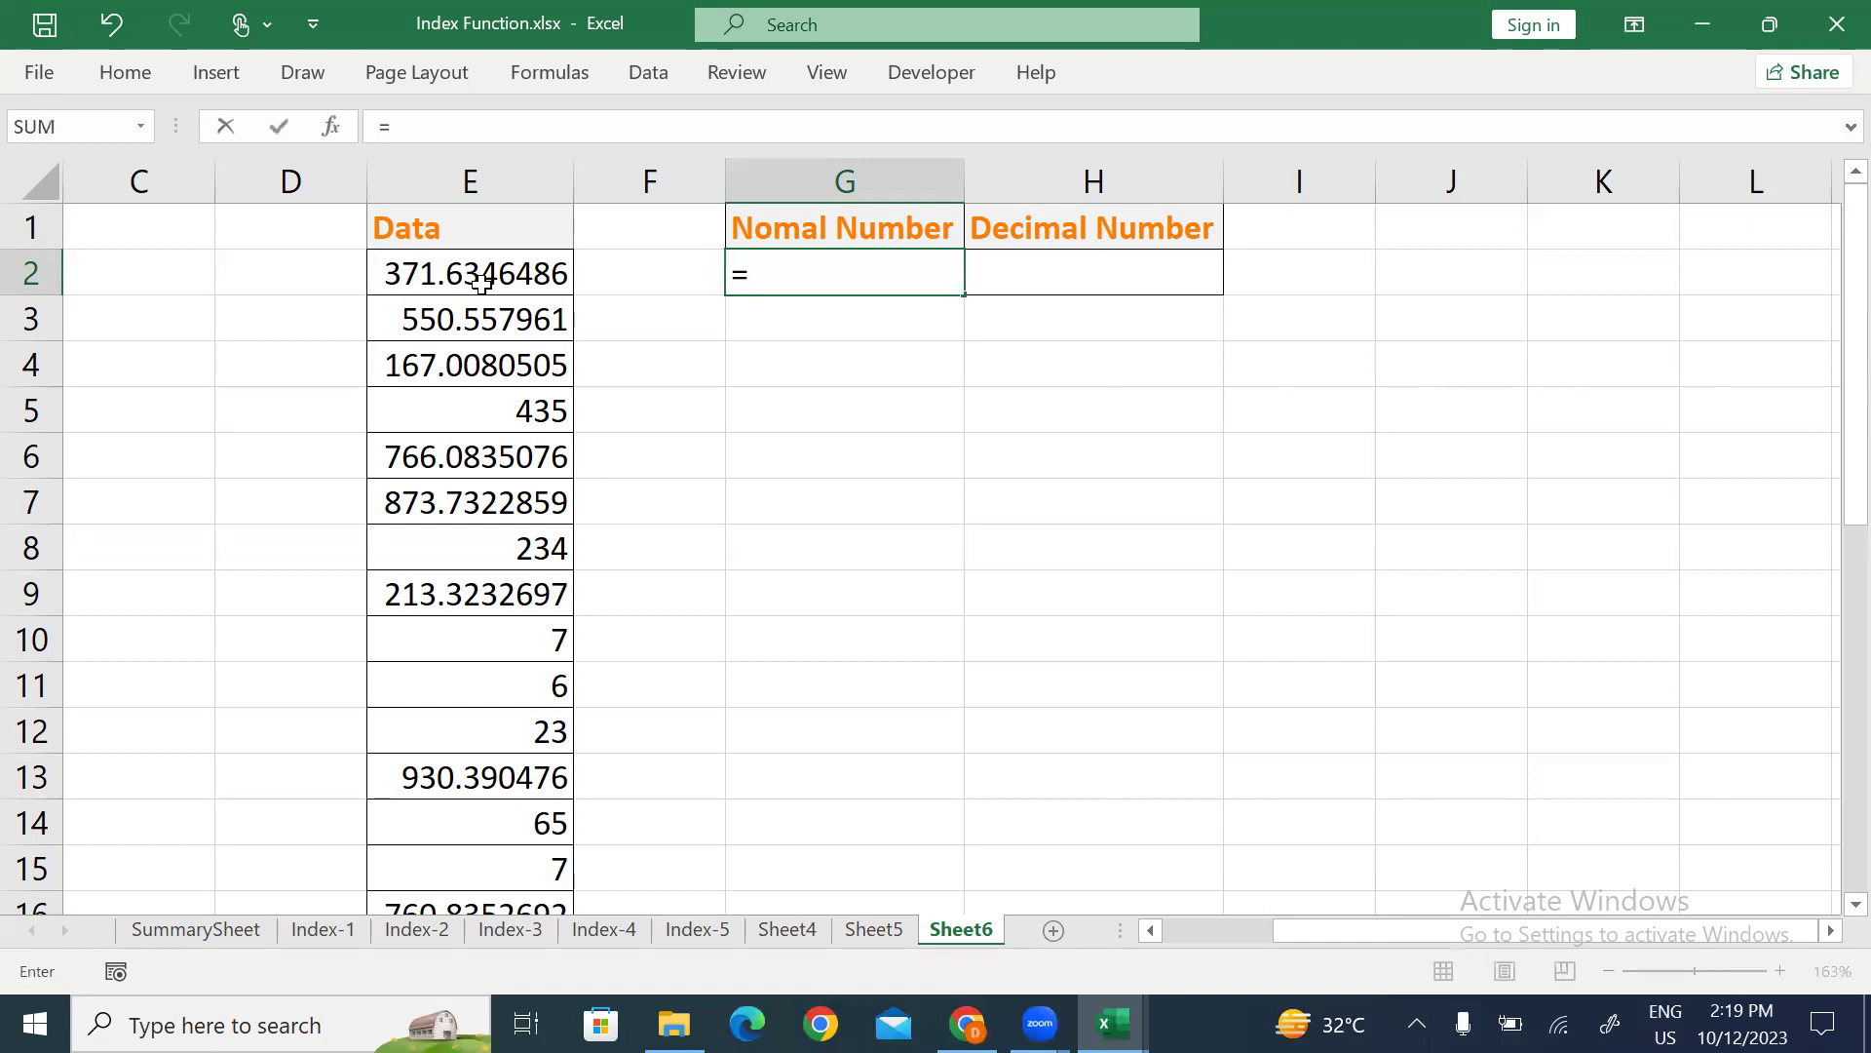
key(Escape)
key(Left)
text(=mod)
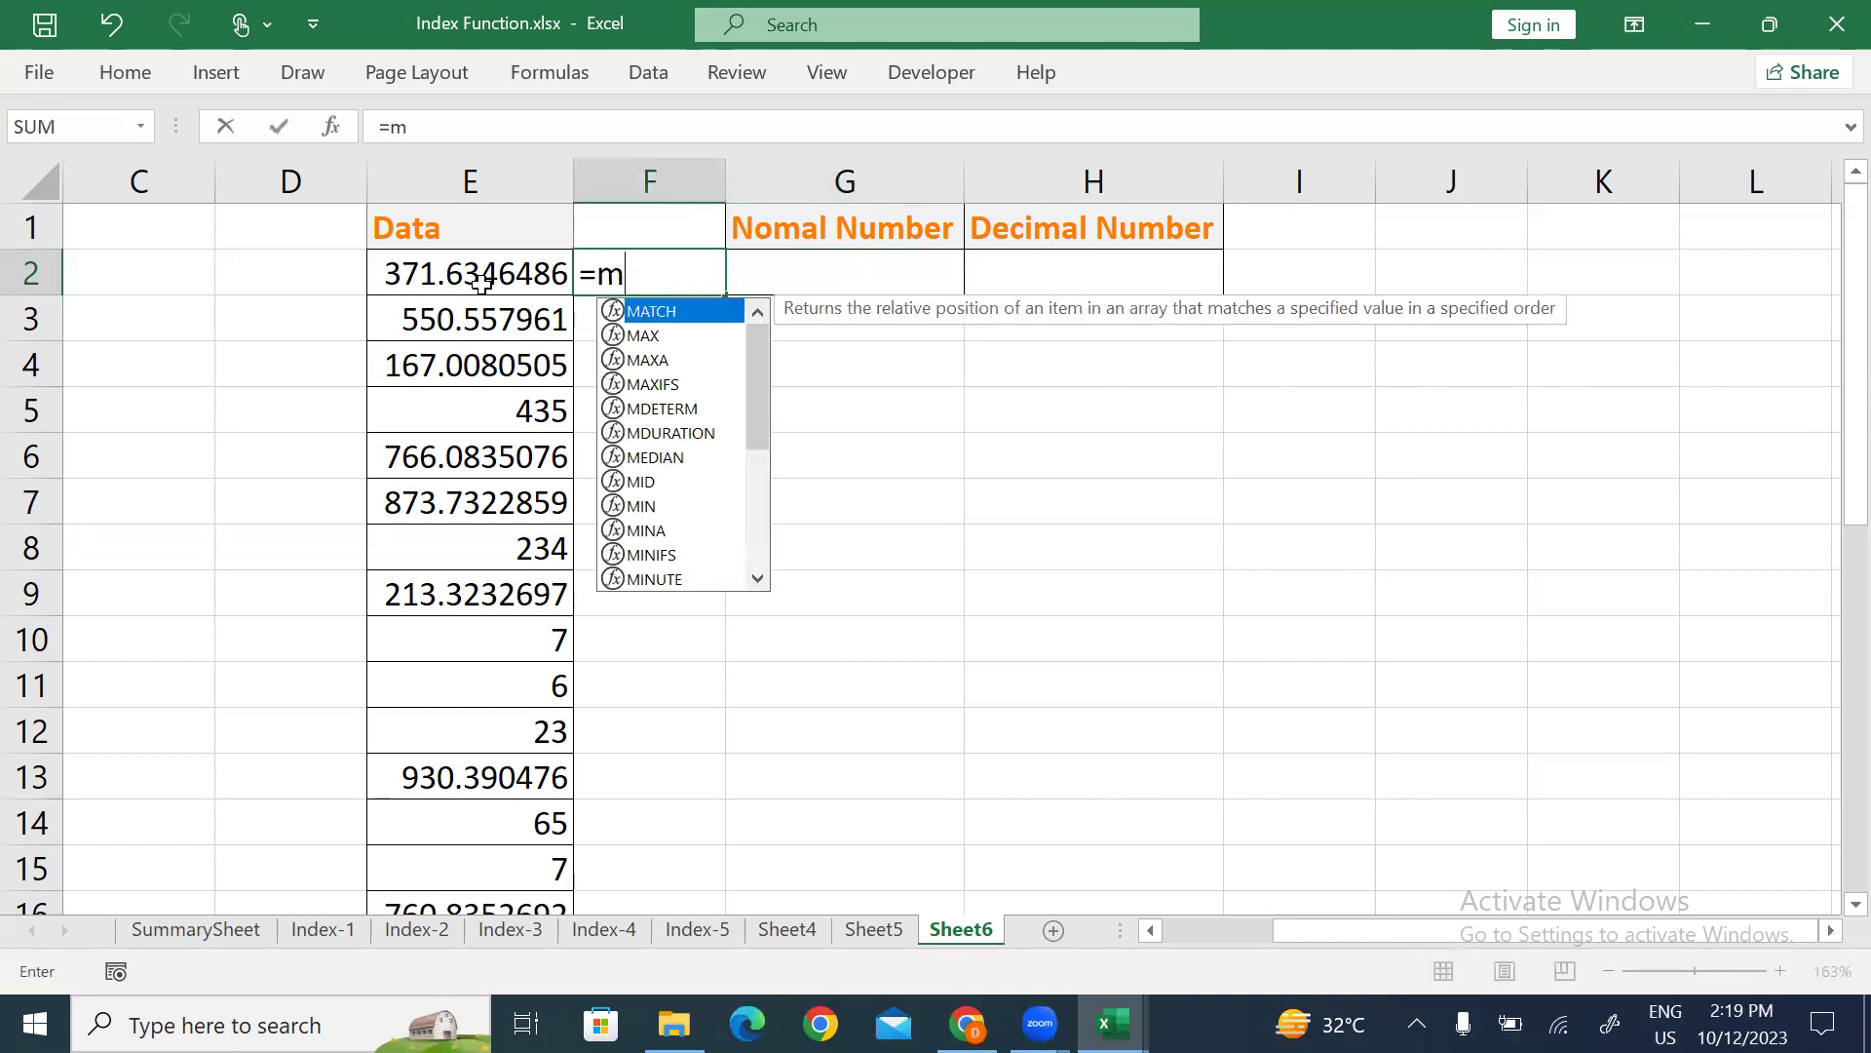
key(Tab)
click(480, 284)
text(,1))
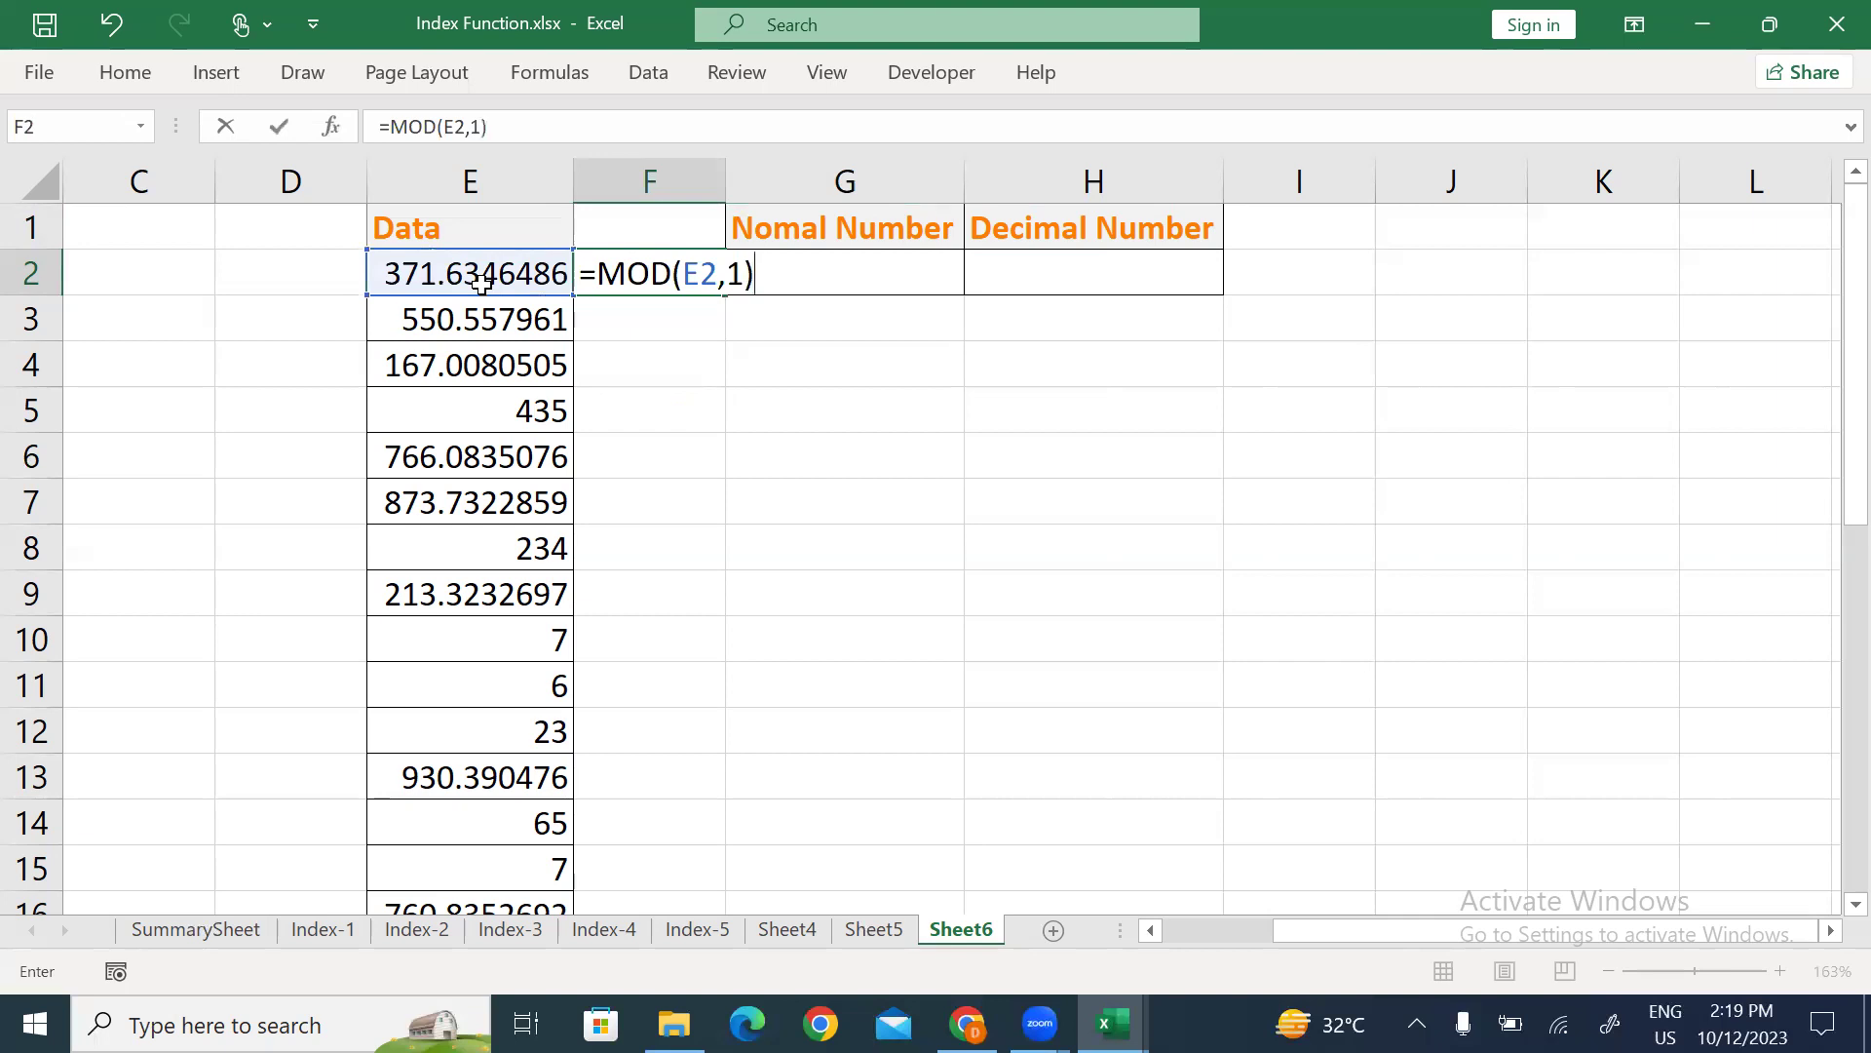
key(Return)
Fill the MOD formula from F2 down to F15 and compare the value in E5 with its remainder.
key(Up)
key(shift+Down)
key(shift+Down)
key(shift+Down)
key(shift+Down)
key(shift+Down)
key(shift+Down)
key(shift+Down)
key(shift+Down)
key(shift+Down)
key(shift+Down)
key(shift+Down)
key(shift+Down)
key(shift+Down)
key(shift+Down)
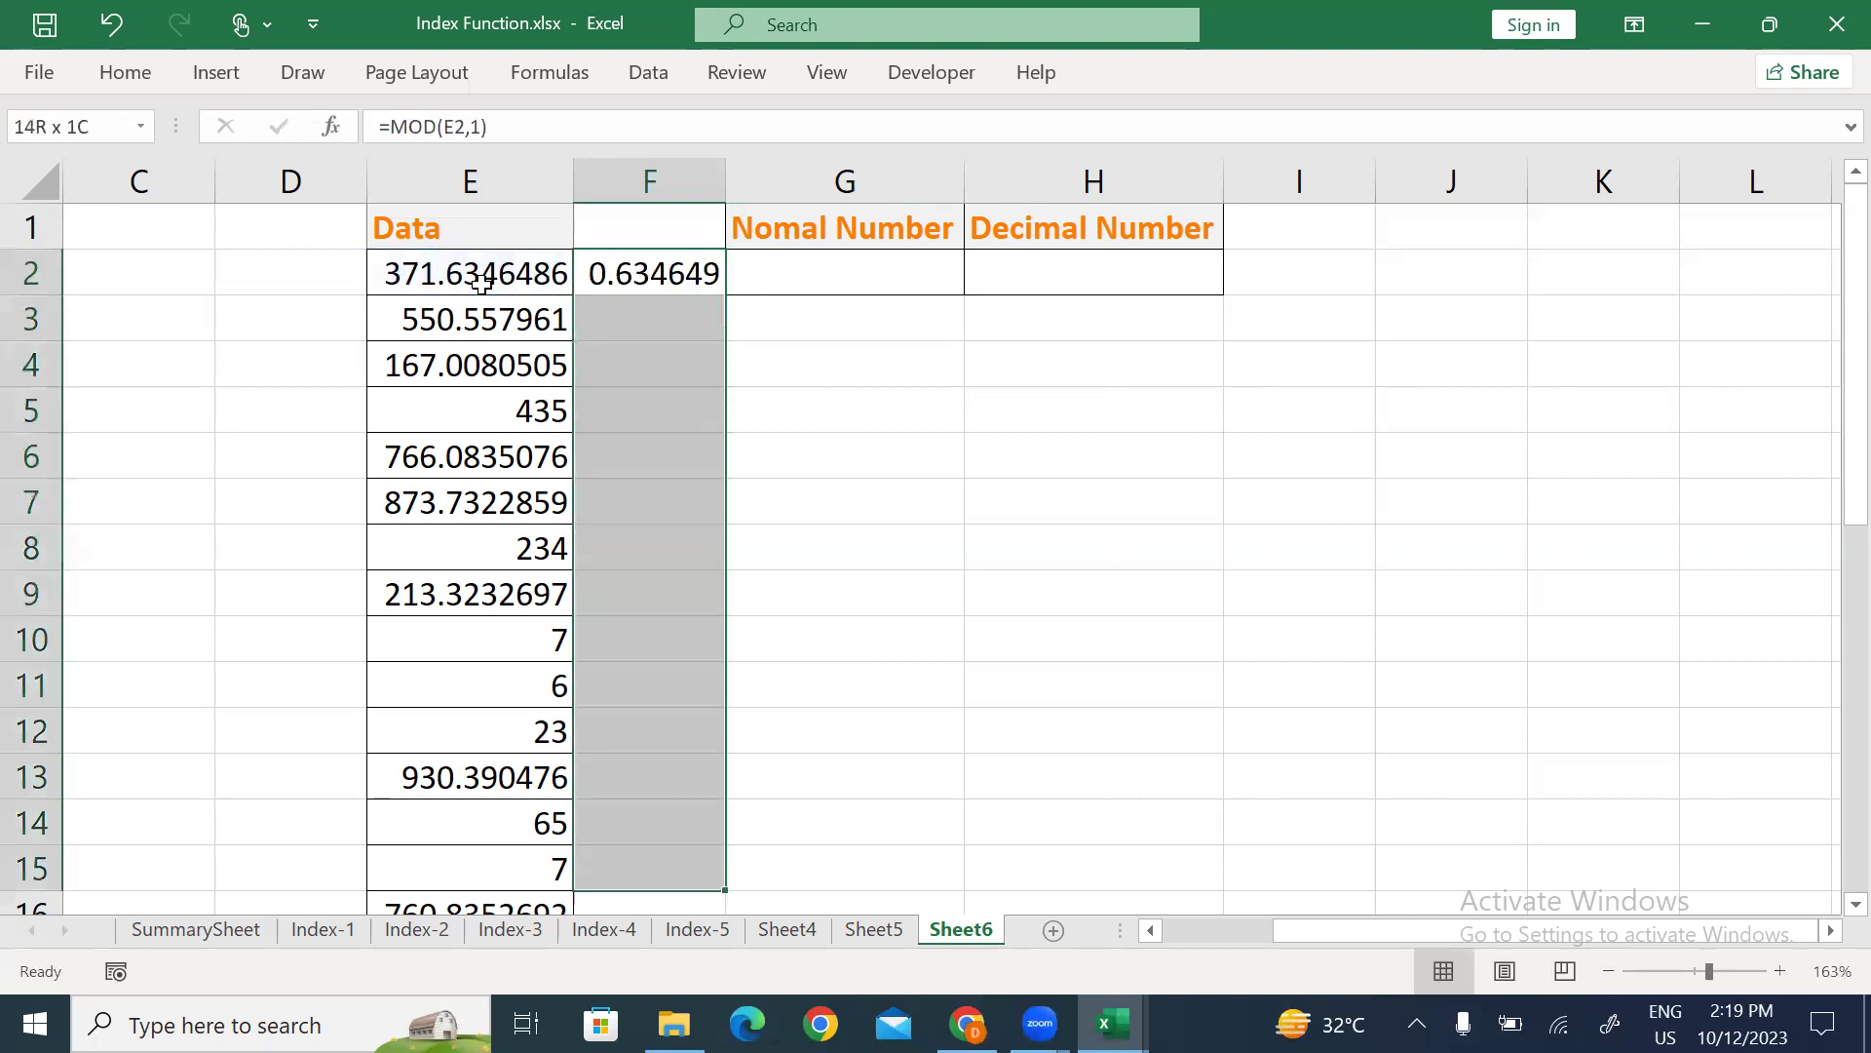
key(ctrl+d)
key(Down)
key(Down)
key(Down)
key(shift+Left)
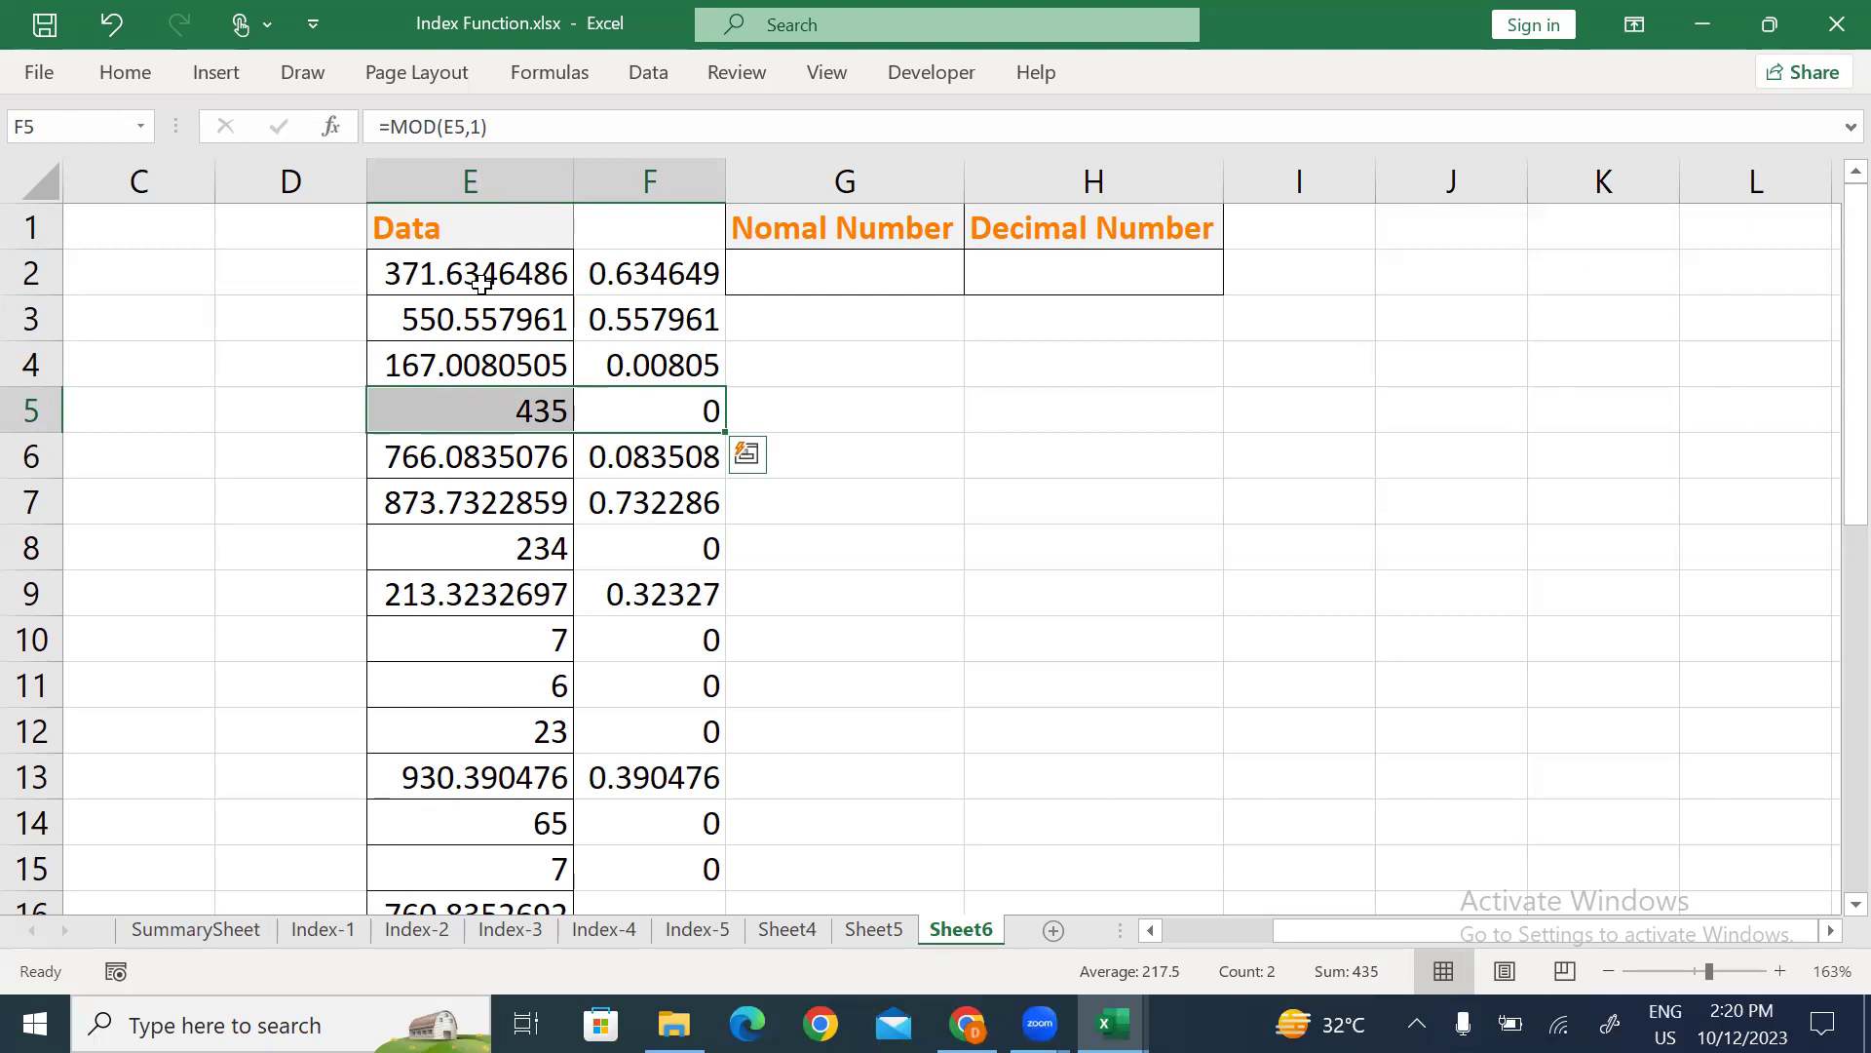
key(Tab)
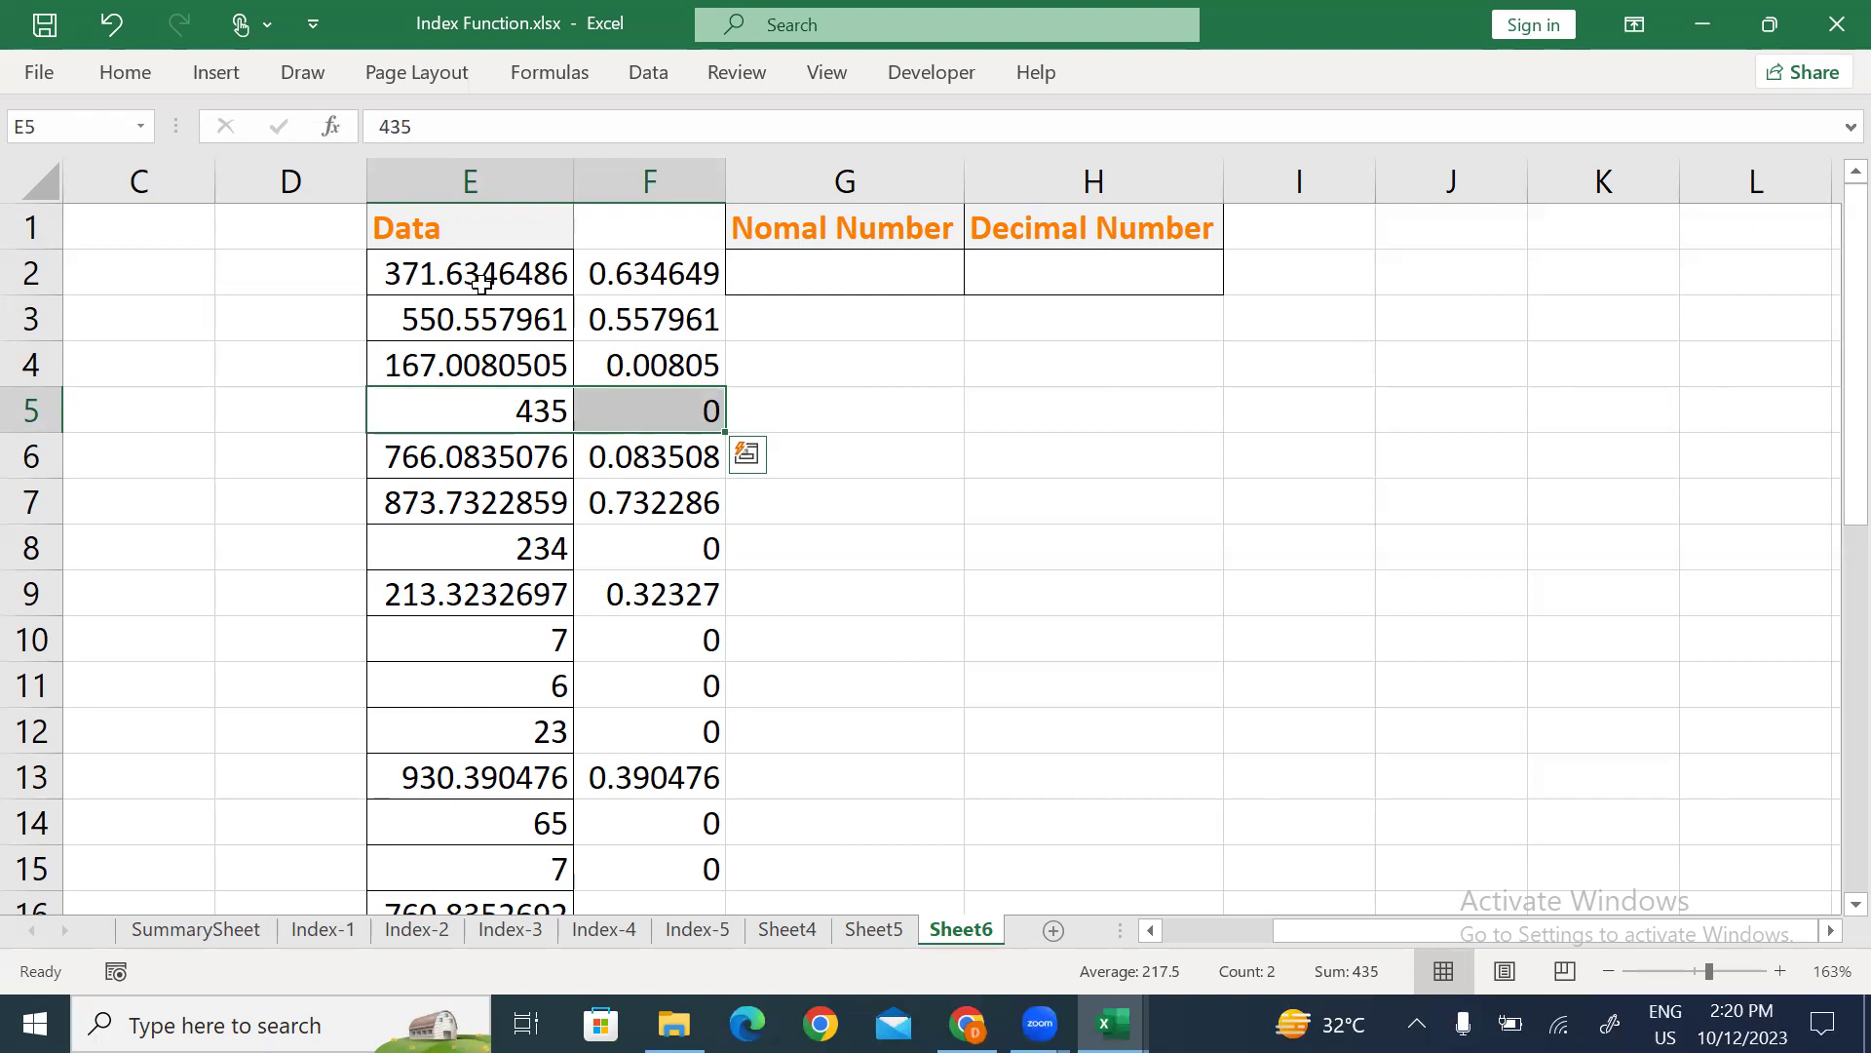
Delete the trial MOD formulas from F2:F15.
key(Up)
key(Up)
key(Up)
key(Right)
key(ctrl+shift+Down)
key(Delete)
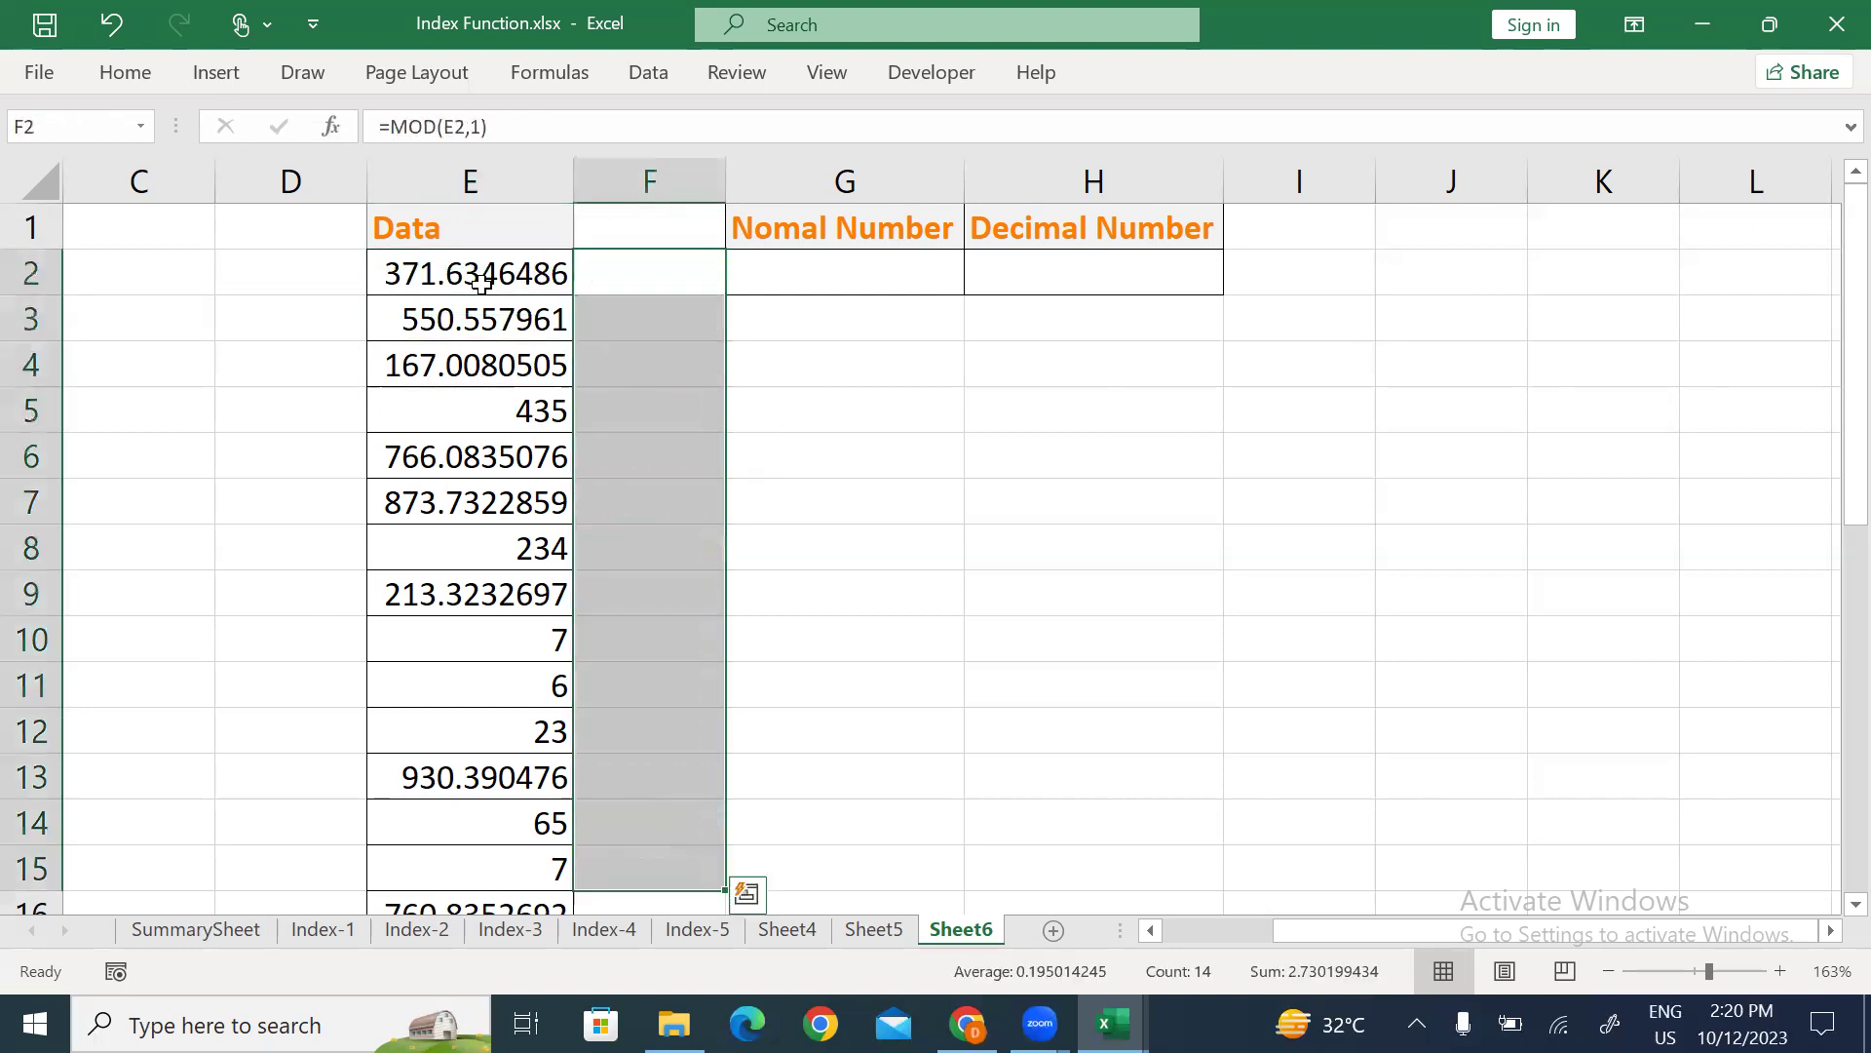
Enter the criteria formula =MOD(E2,1)=0 in G2 under Nomal Number.
key(Right)
text(=mo)
key(Tab)
click(481, 284)
text(,1)
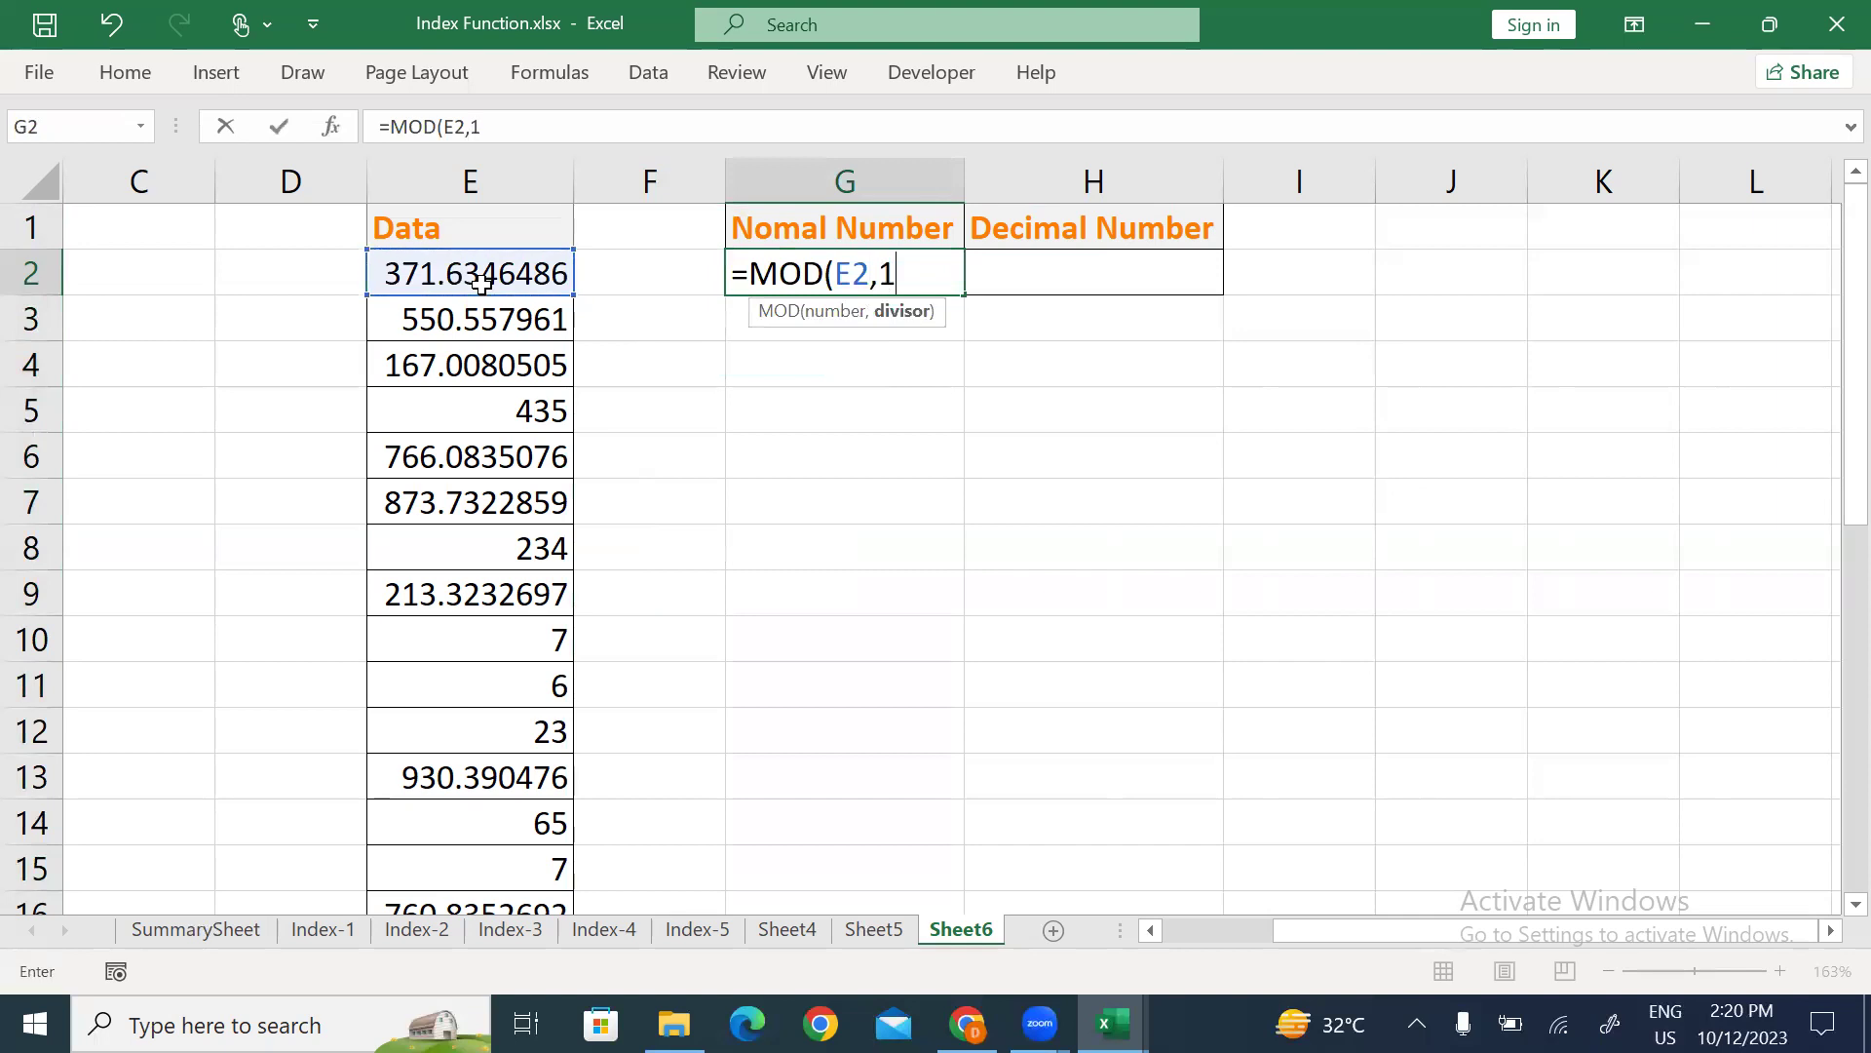
text()=0)
key(Return)
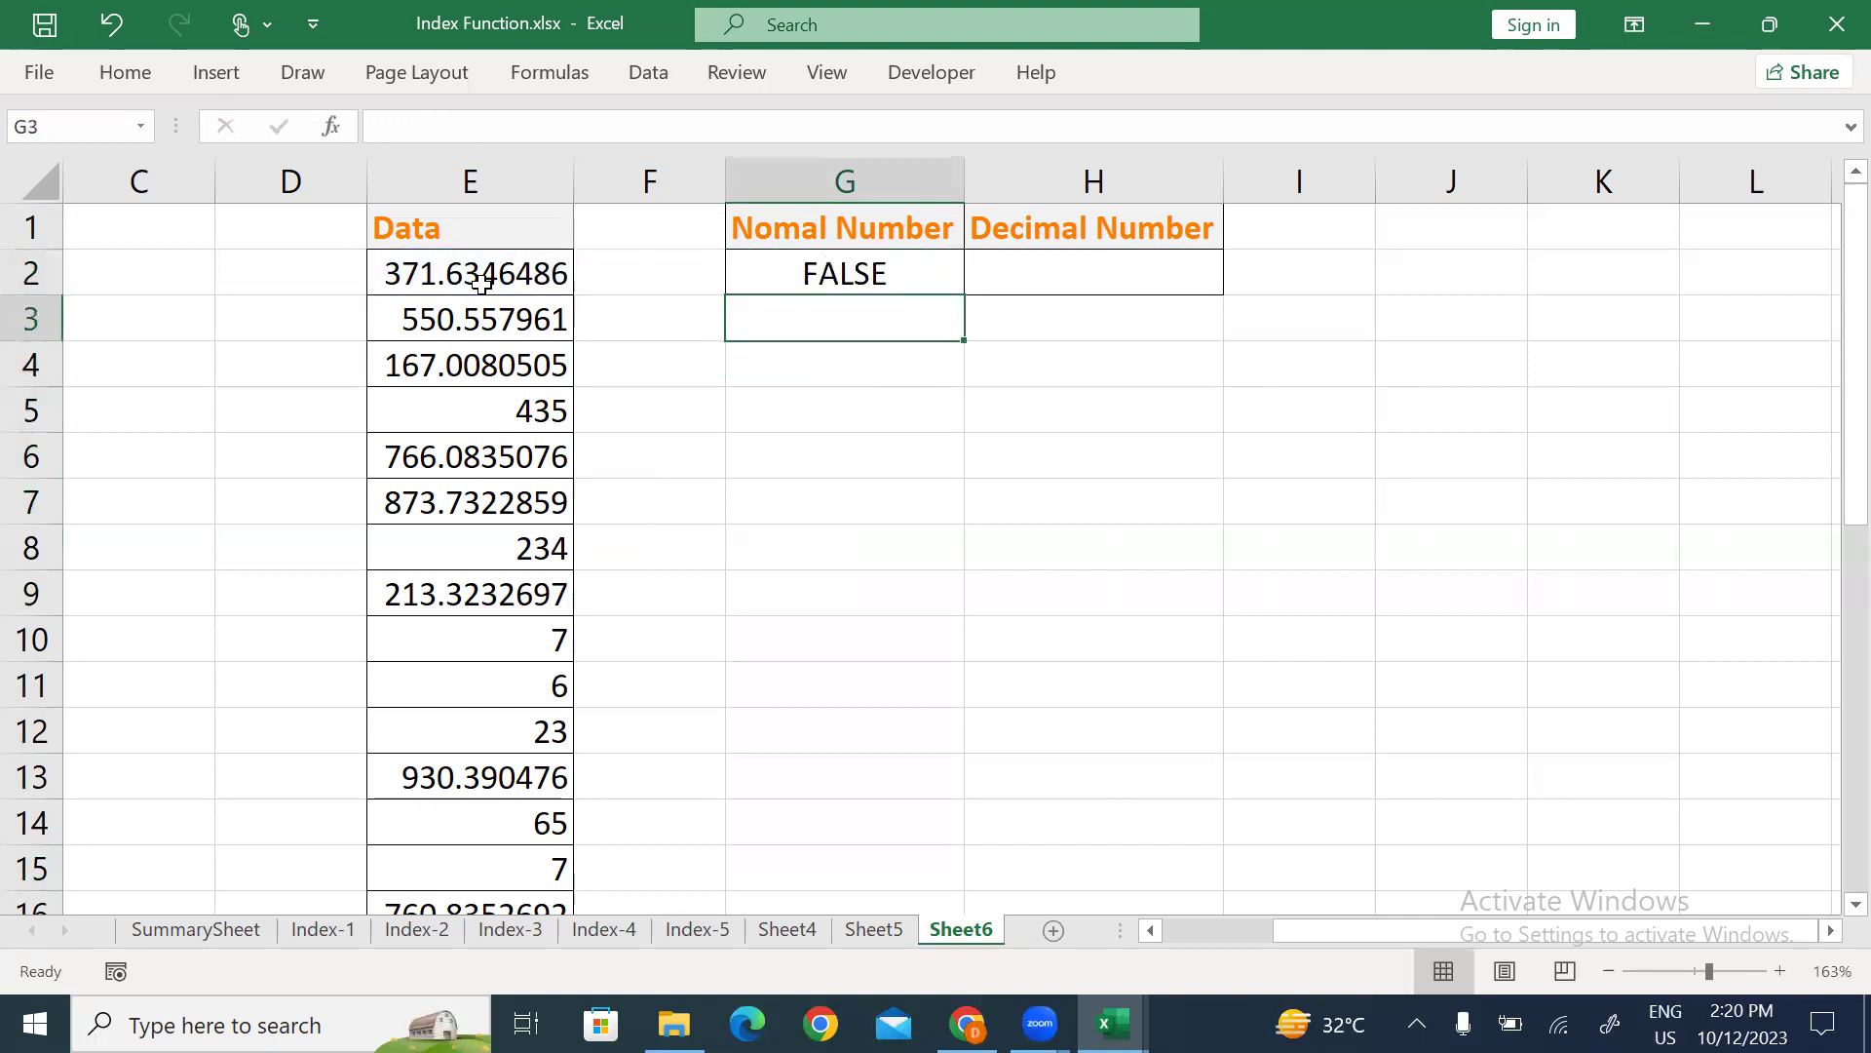
Enter the criteria formula =MOD(E2,1)<>0 in H2 under Decimal Number.
key(Up)
key(Right)
text(=mod)
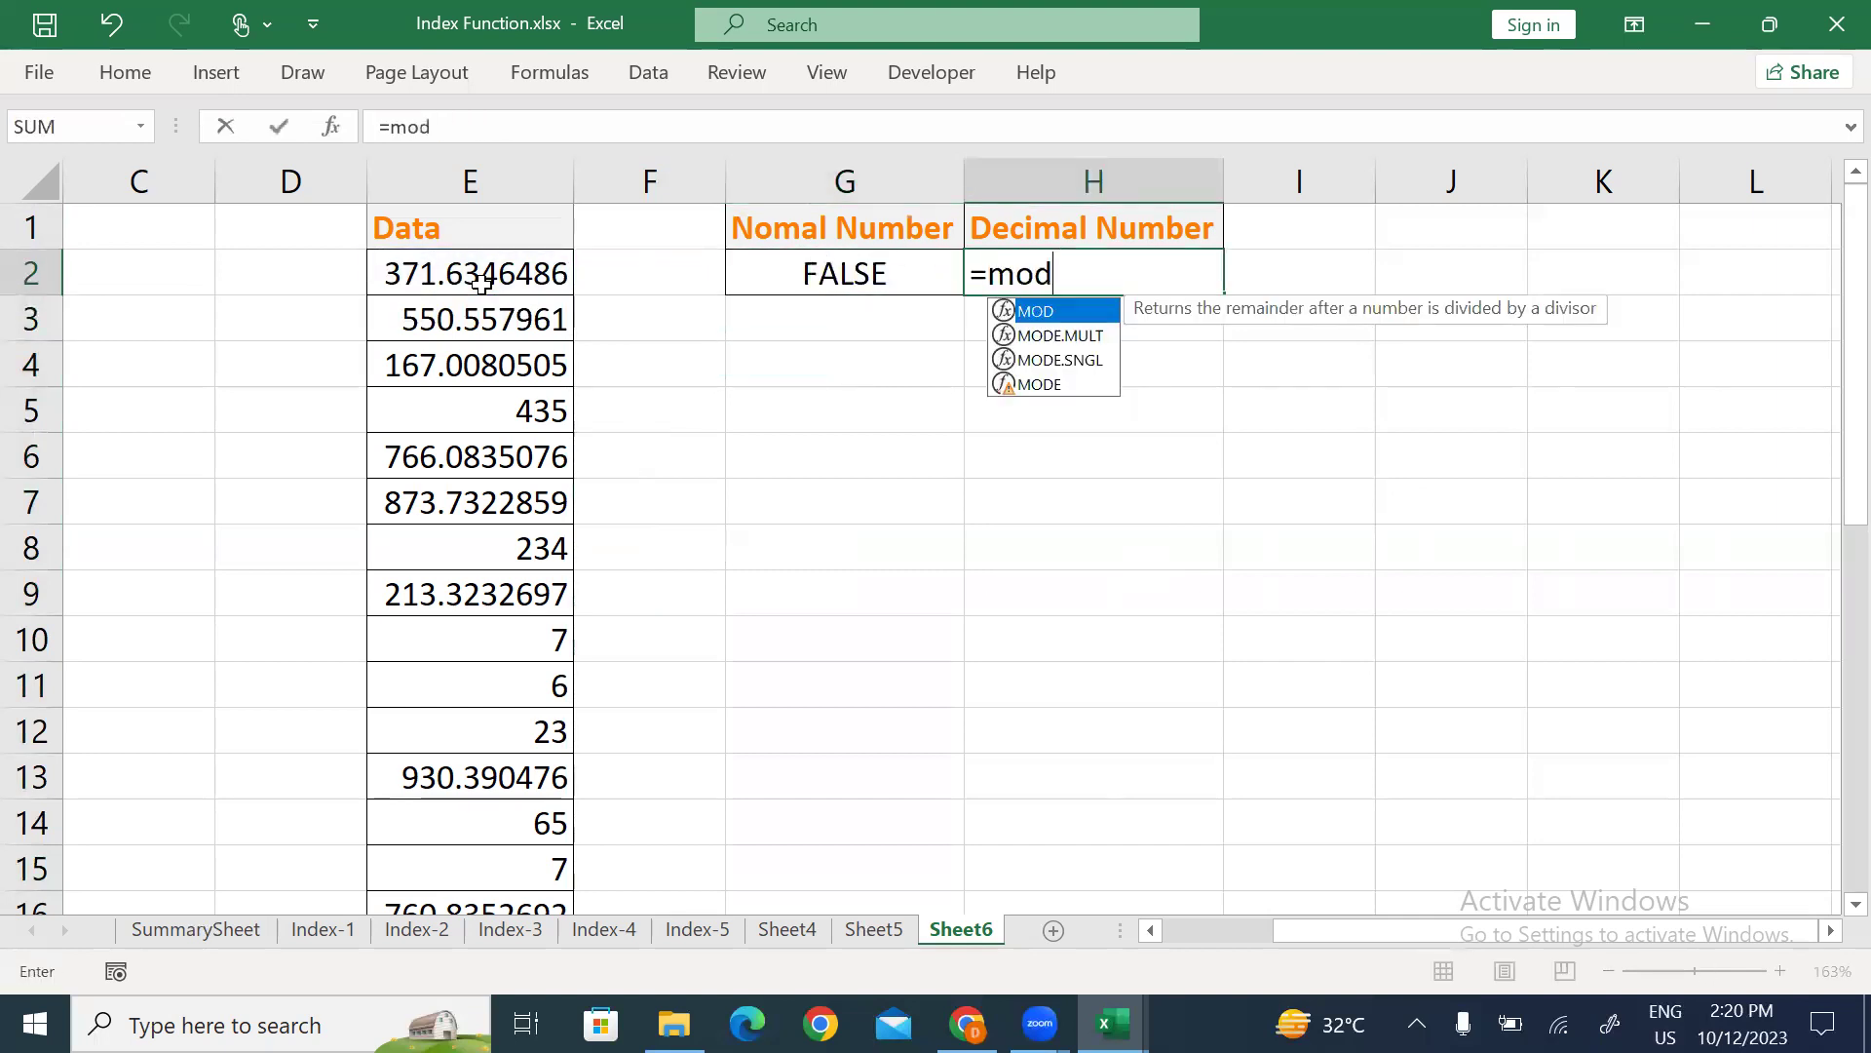
key(Tab)
key(Left)
key(Left)
key(Left)
text(,1)
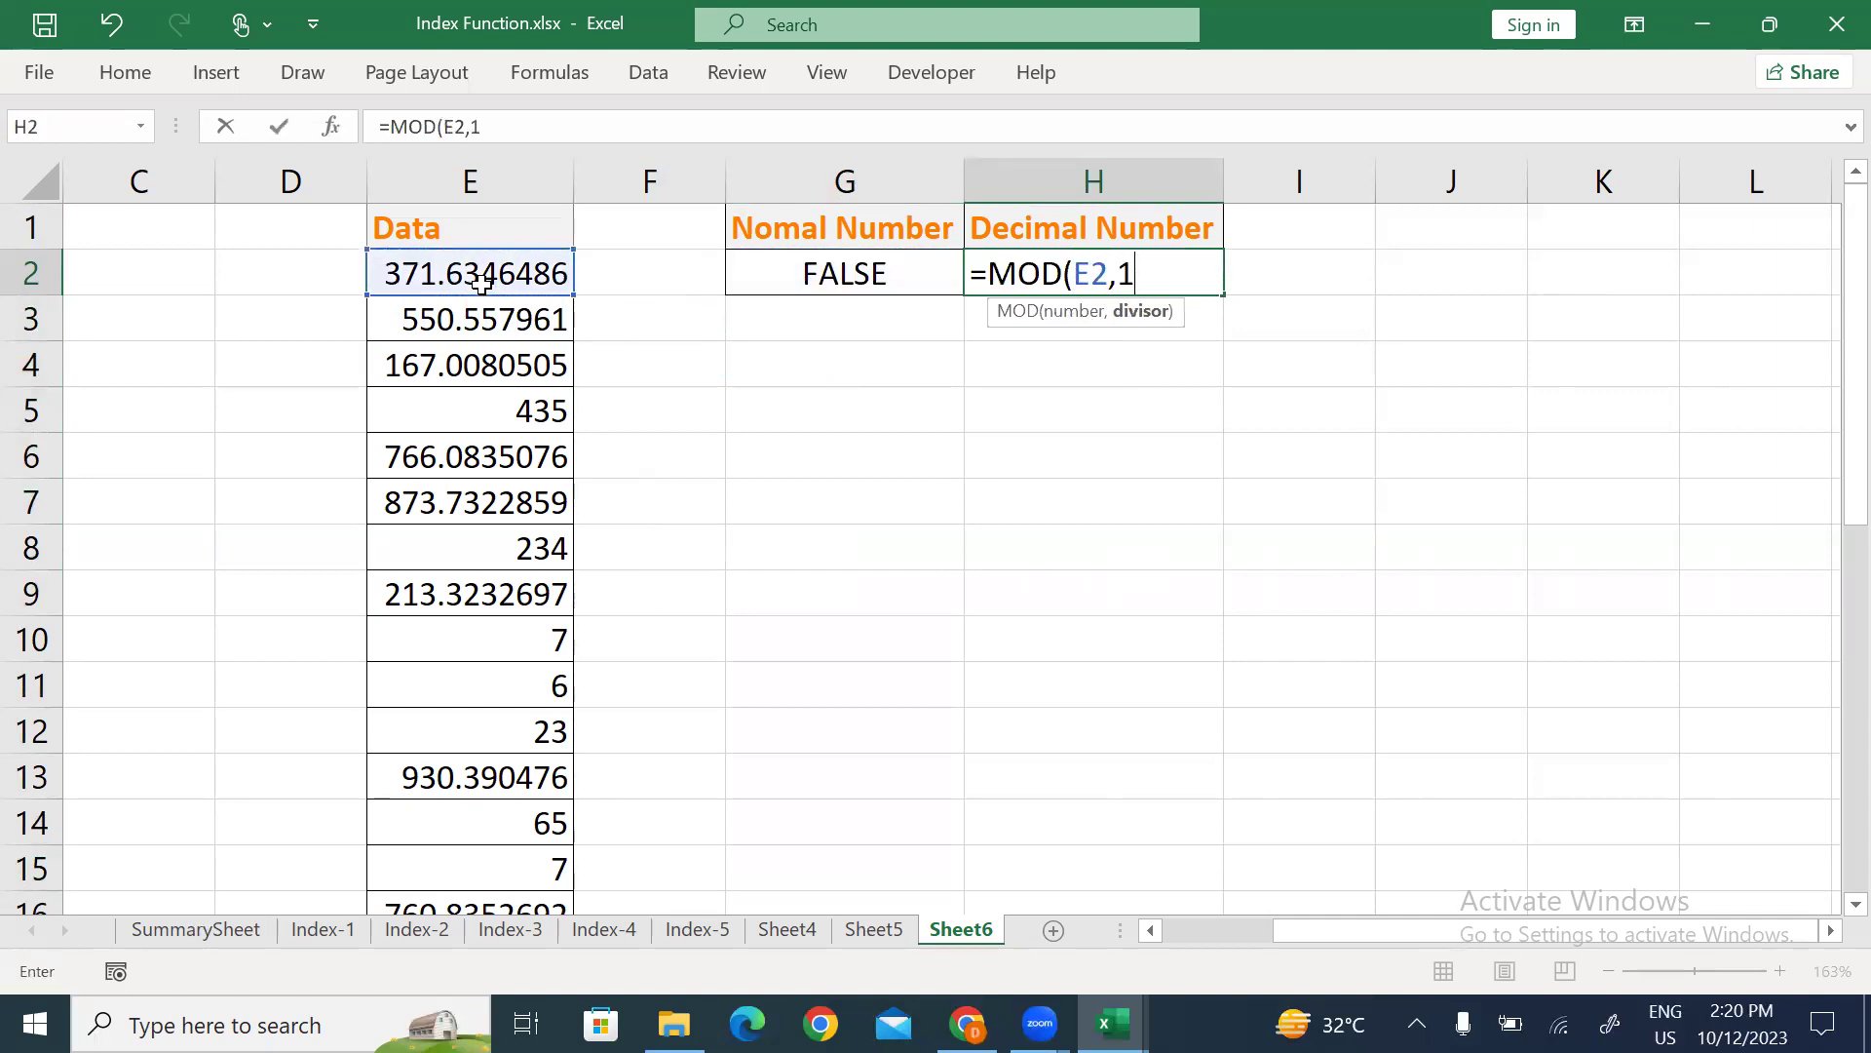
text()=)
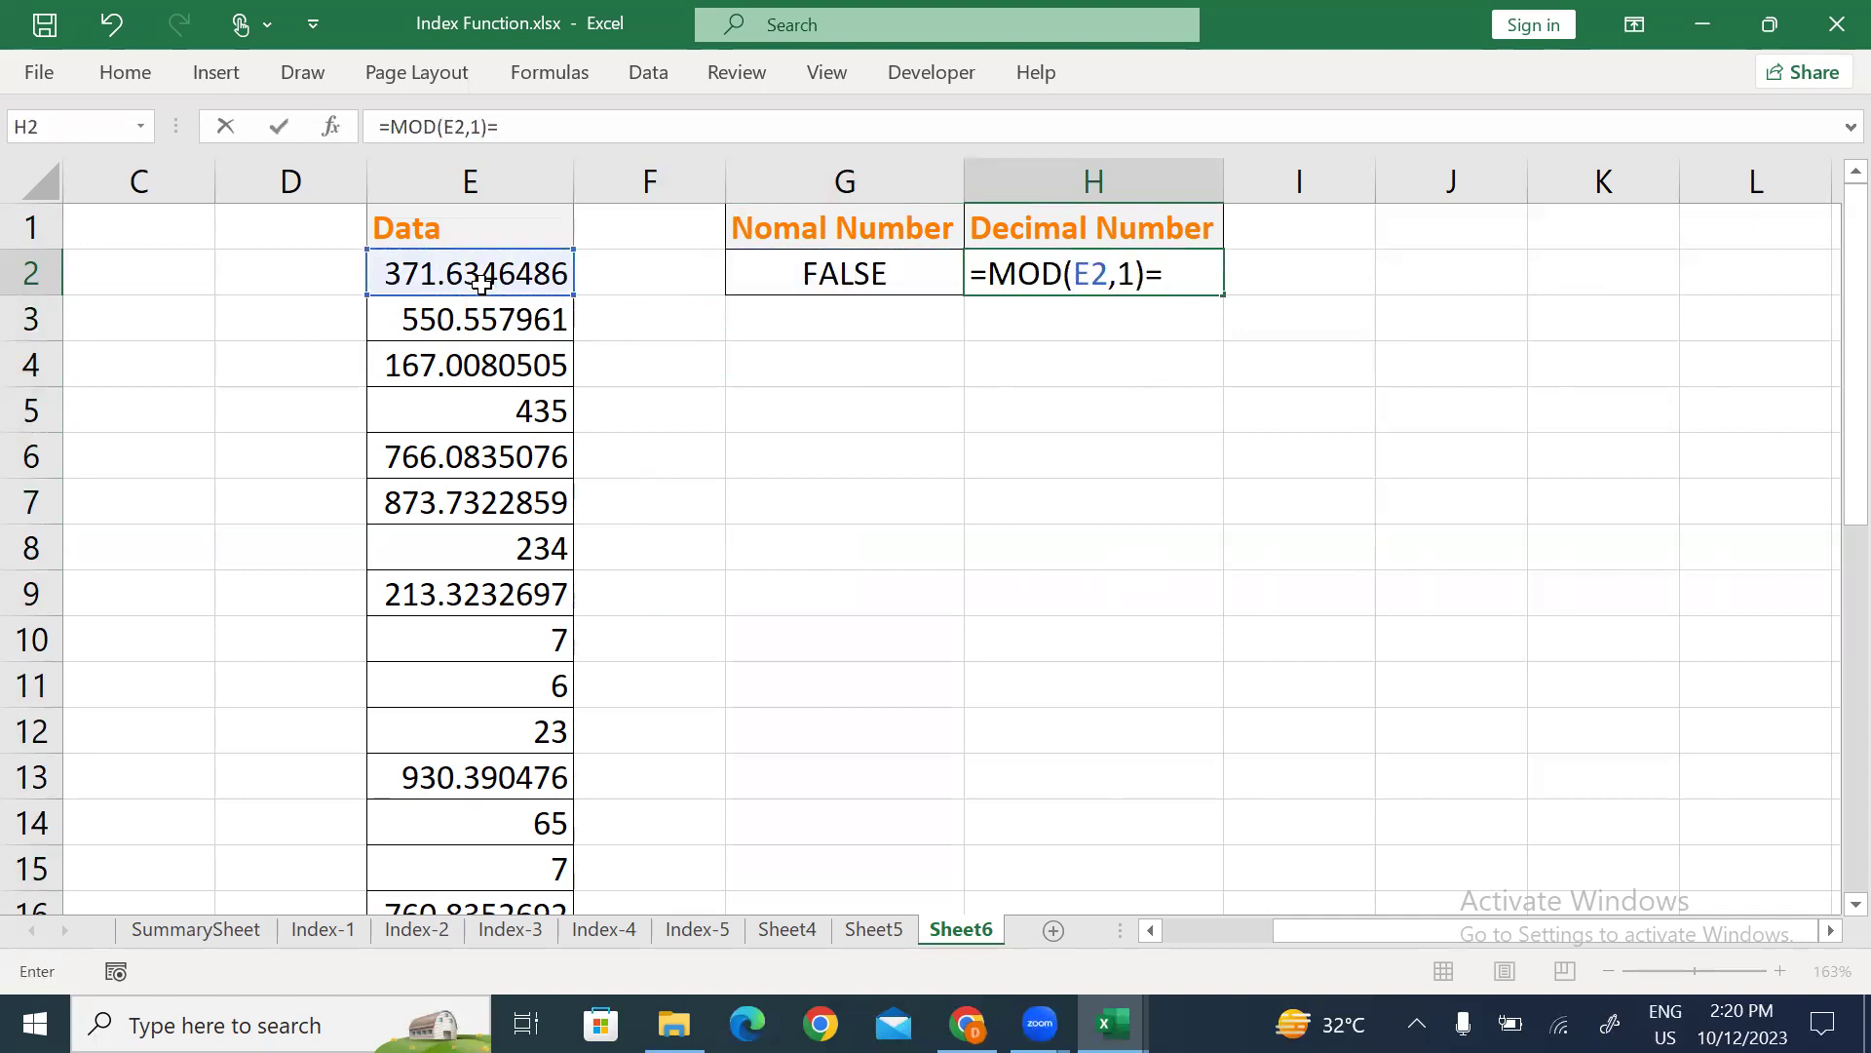
key(BackSpace)
text(<>0)
key(Return)
Start an Advanced Filter on the list E1:E31 with G1:G2 as the criteria range.
key(Left)
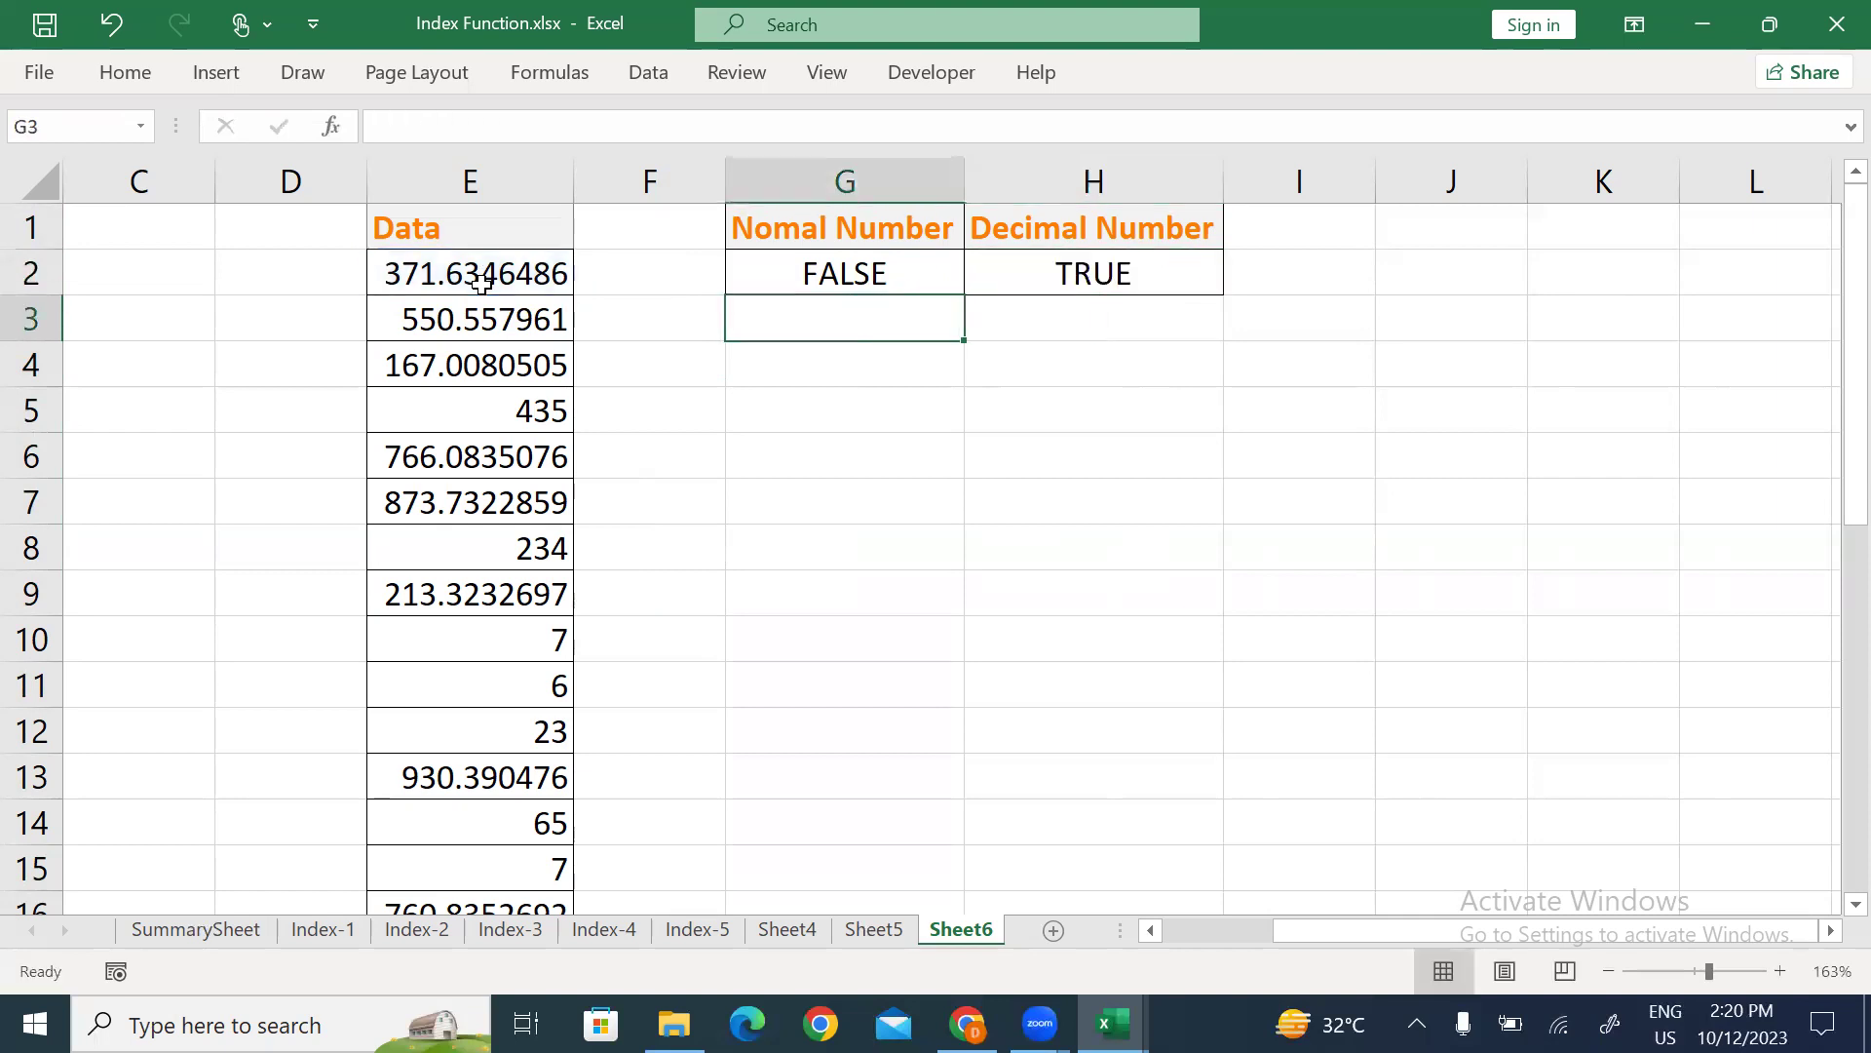
key(Left)
key(Left)
key(Down)
key(alt+a)
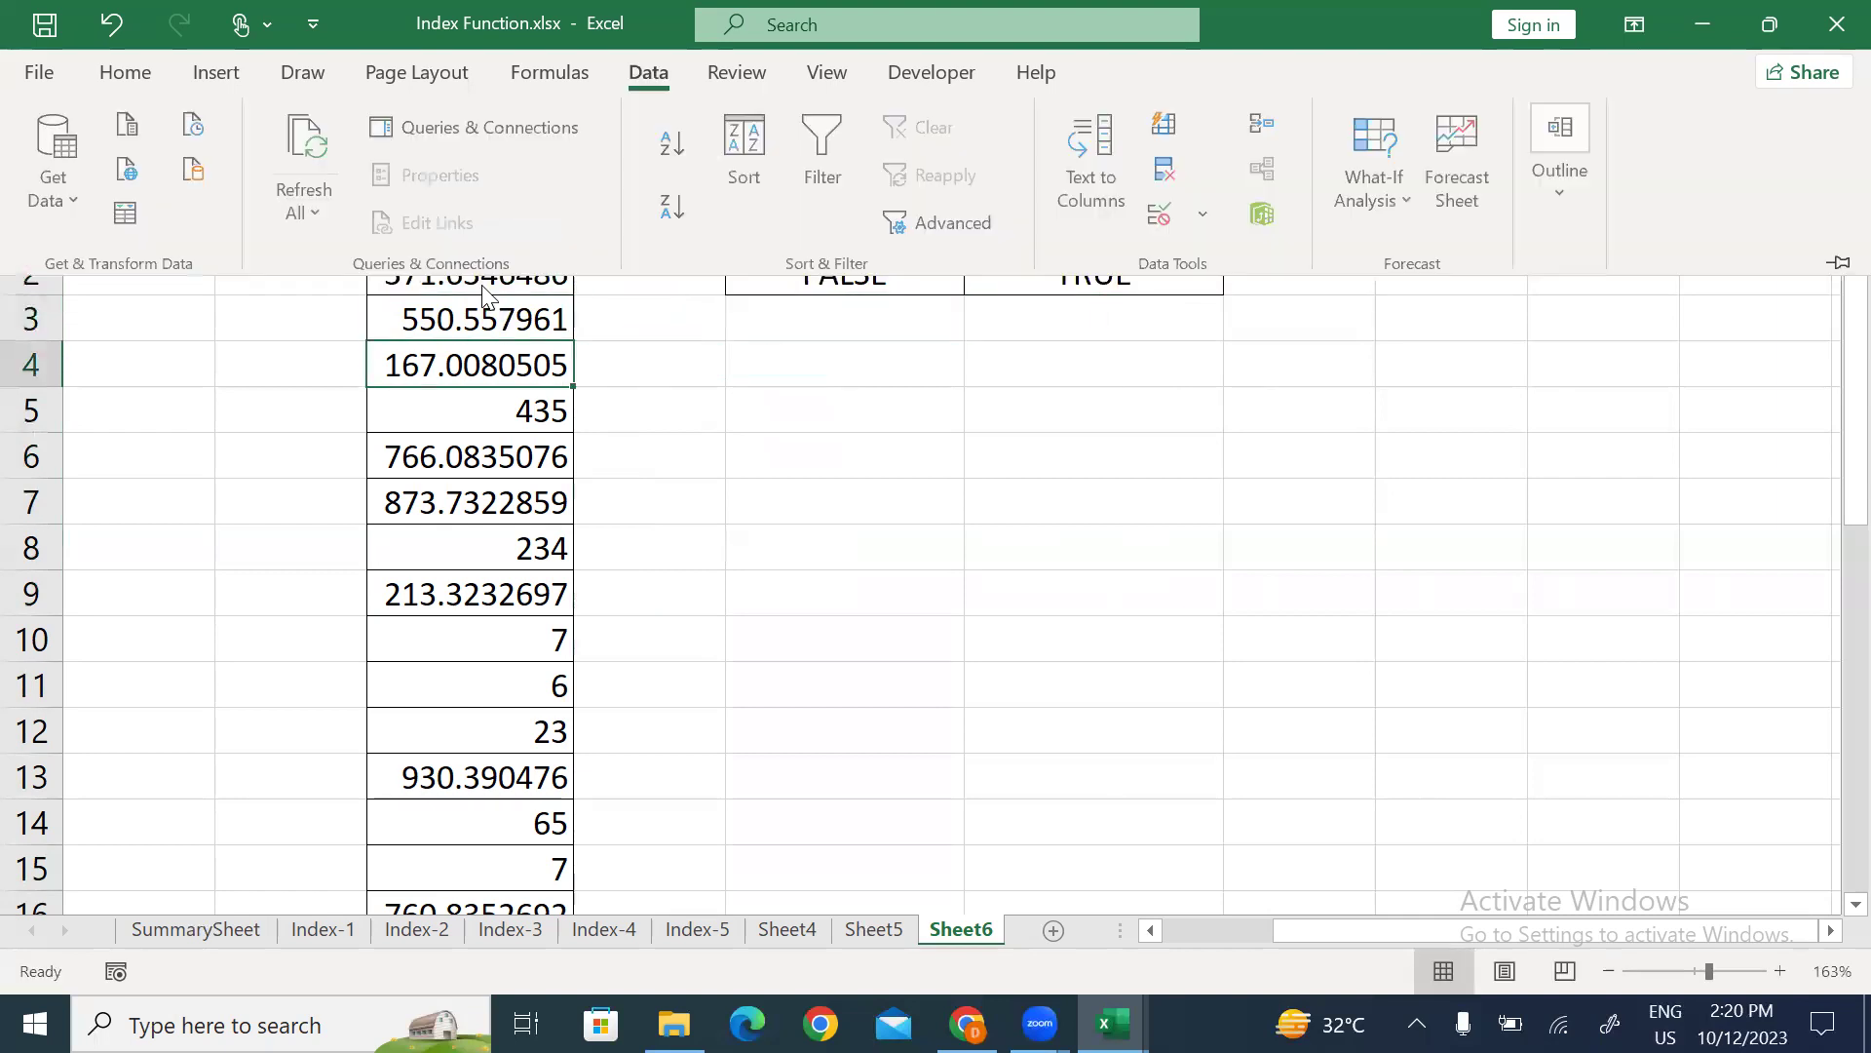
key(q)
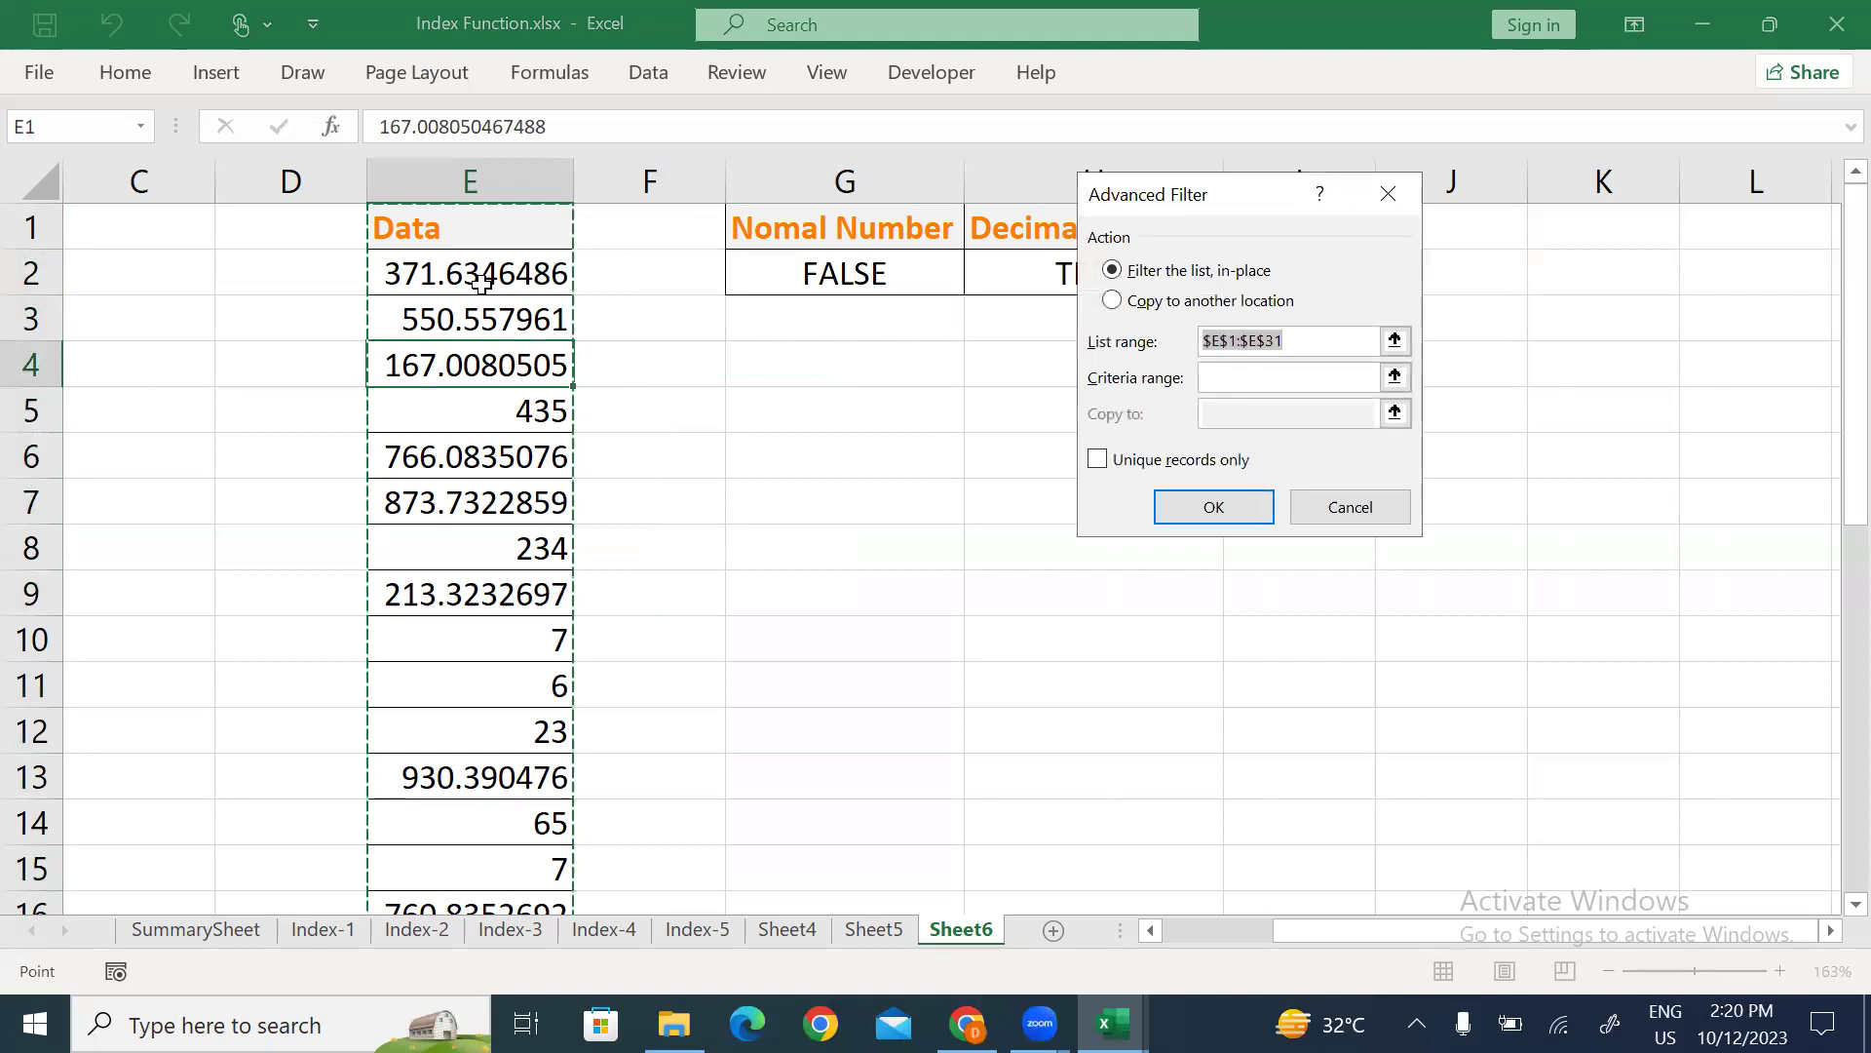
click(1395, 377)
drag(851, 201, 861, 276)
click(1405, 231)
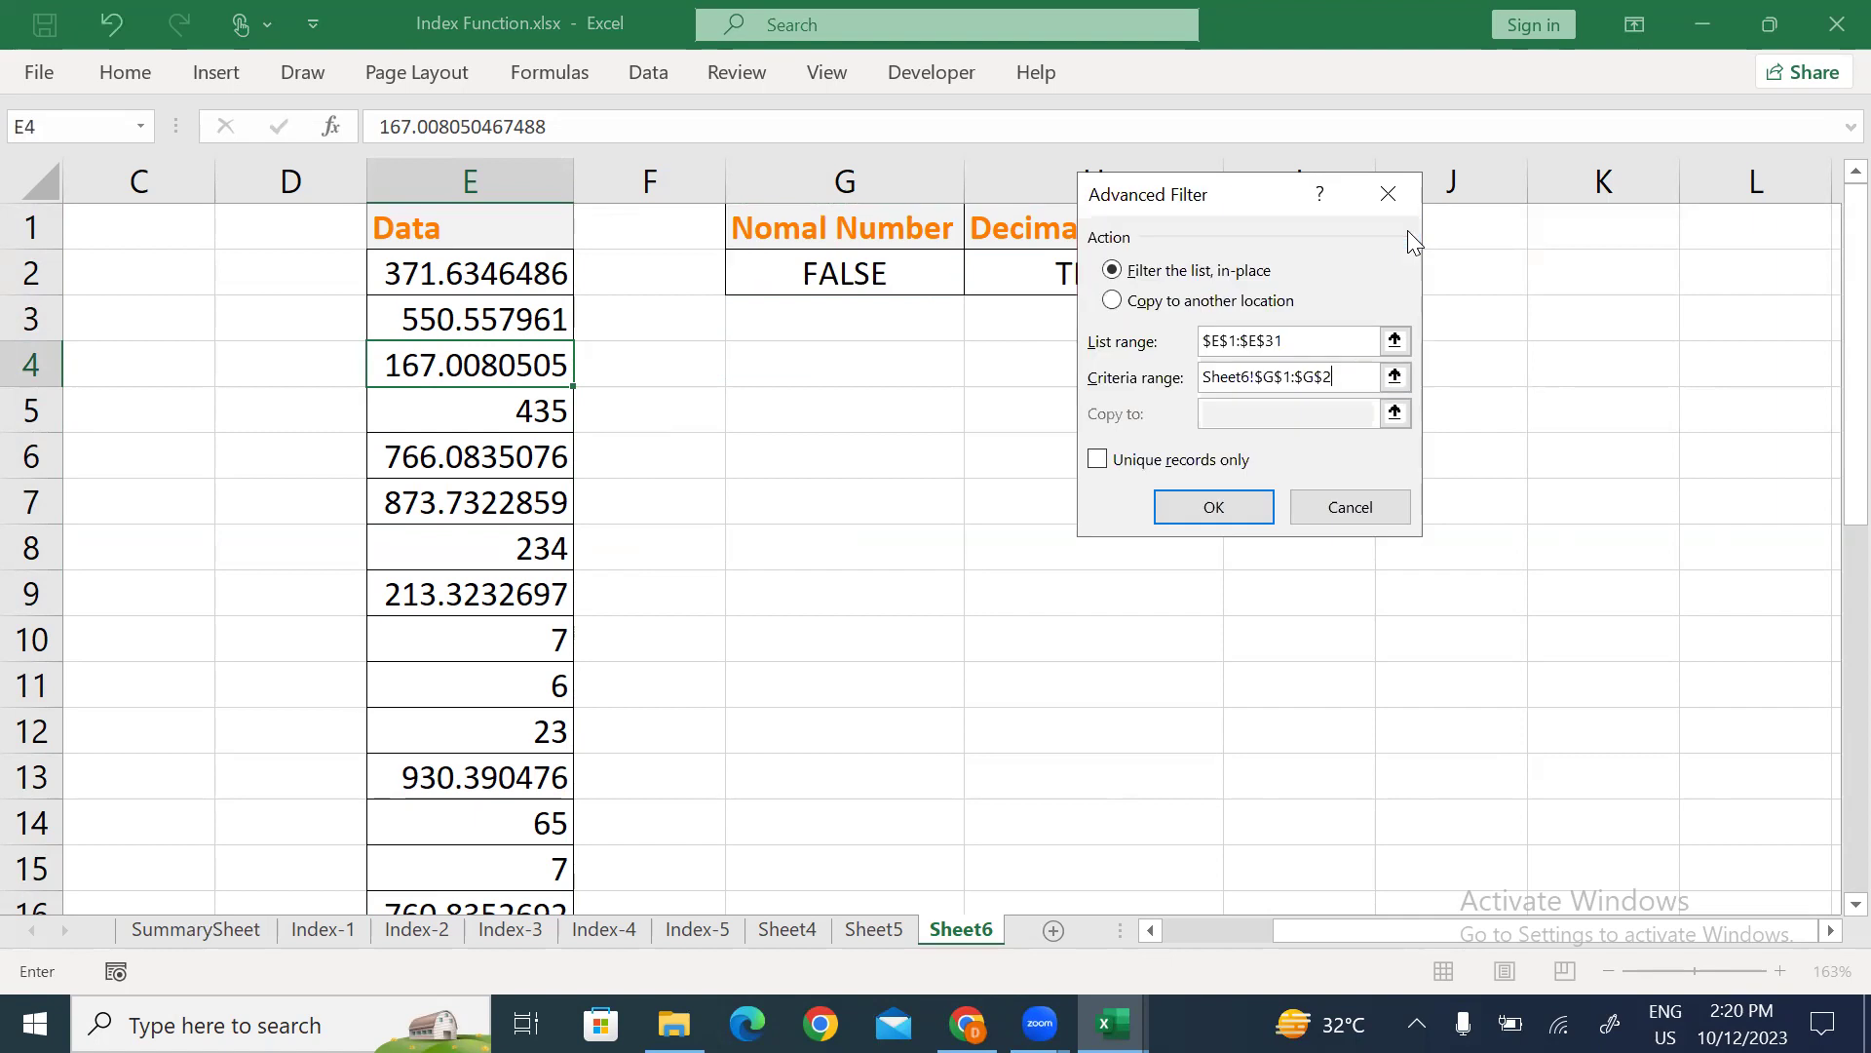
Run the filter with the results copied to another location at G4, and check the extracted whole numbers.
click(1112, 300)
click(1395, 413)
click(876, 355)
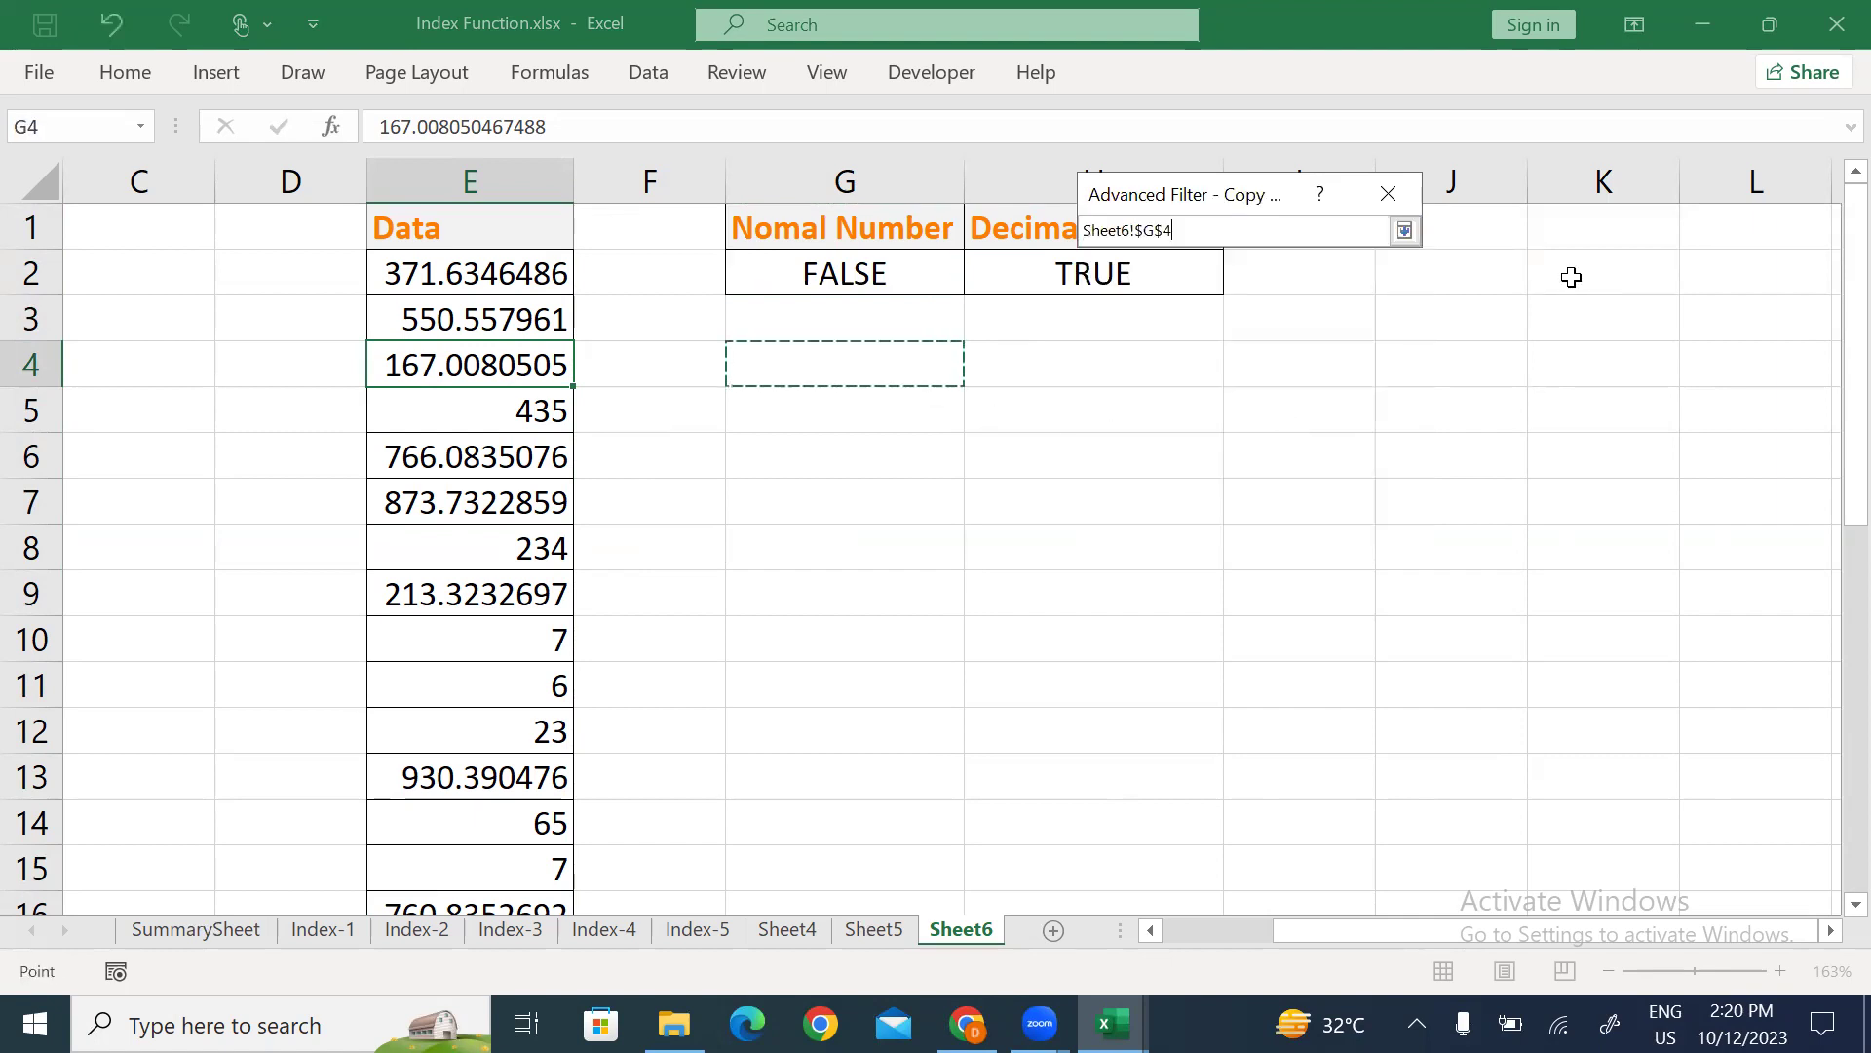
click(1404, 231)
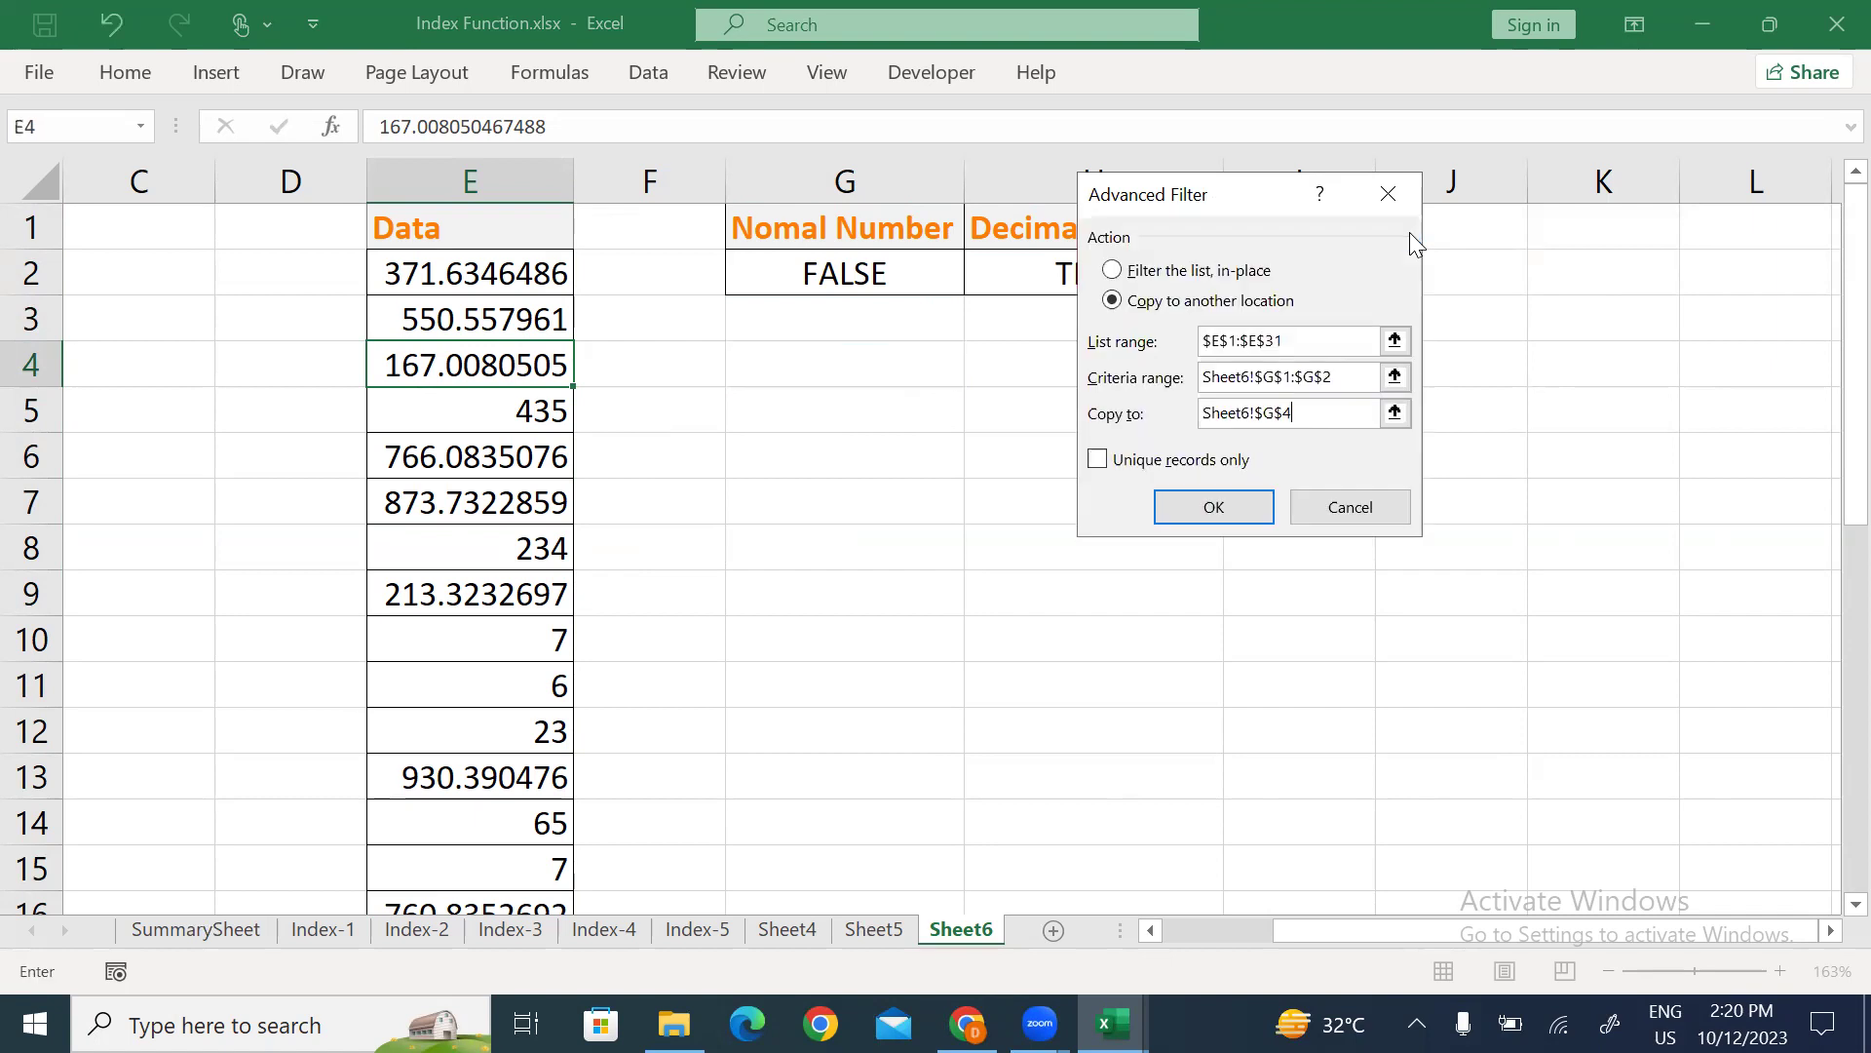
click(1214, 507)
drag(876, 411, 879, 753)
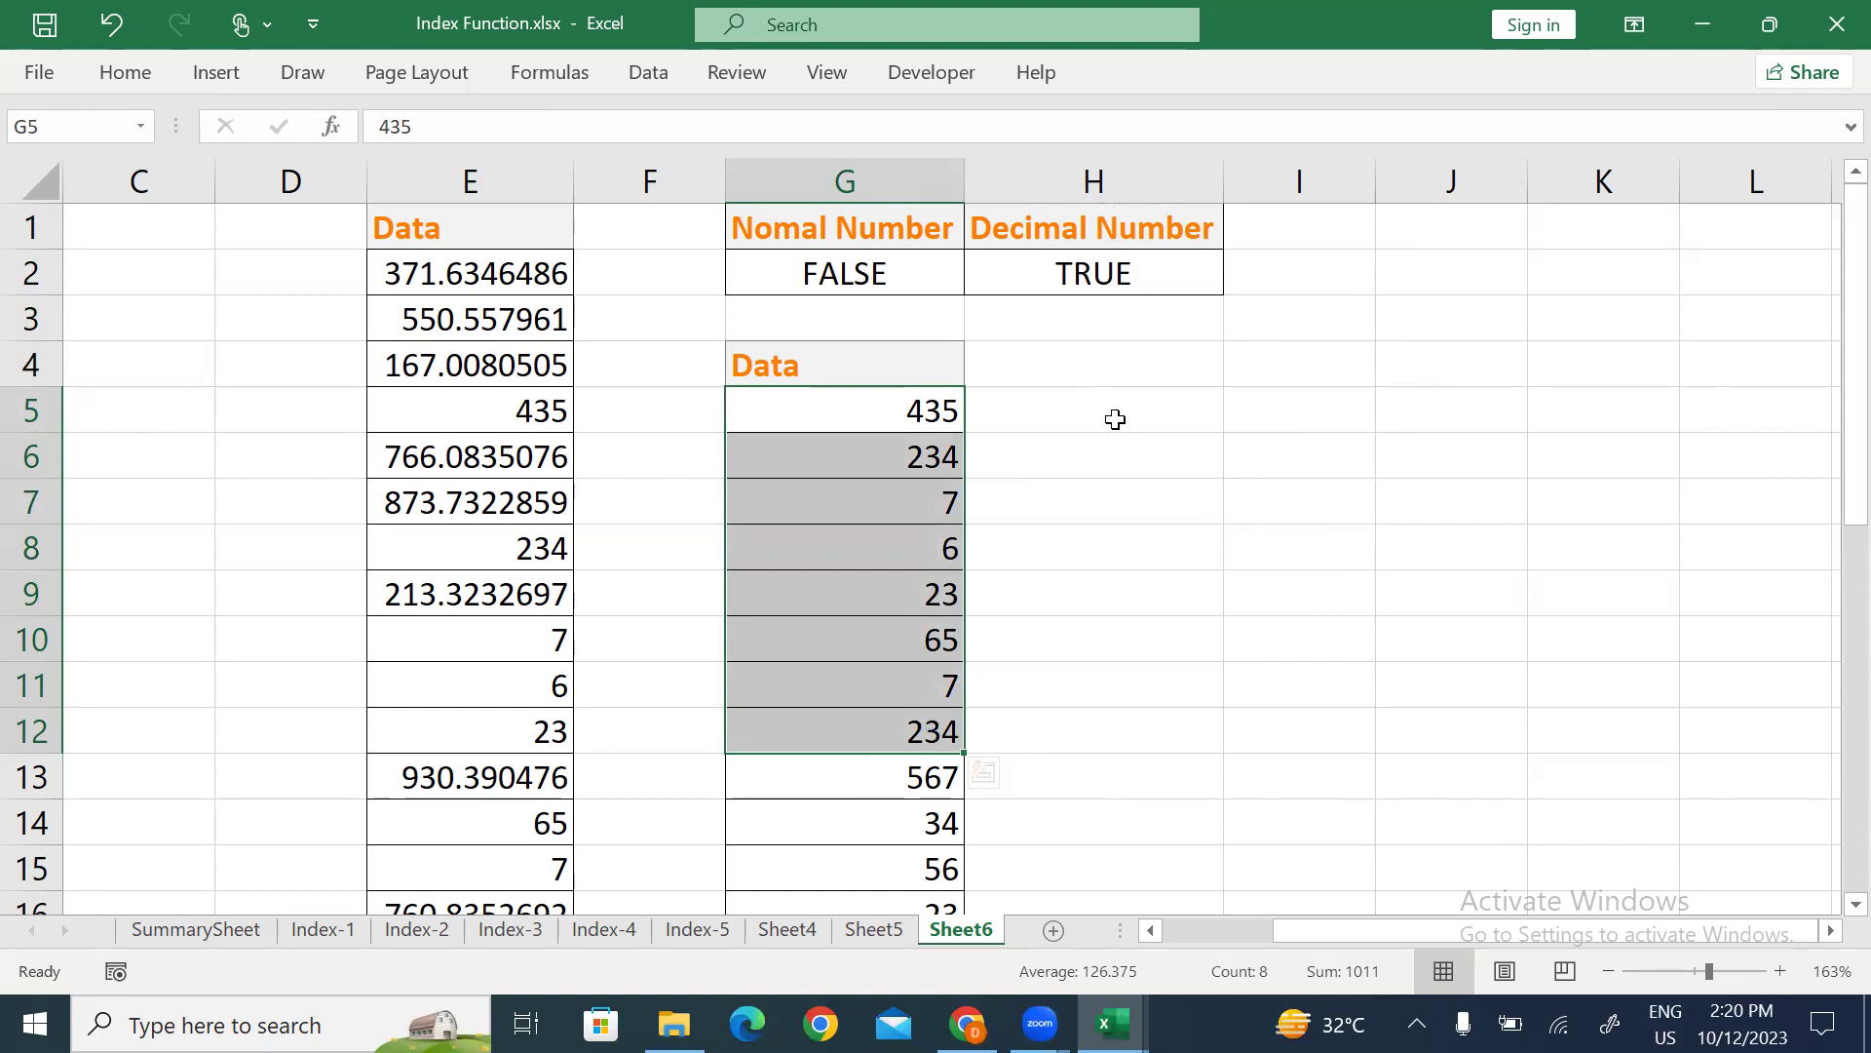
Set up an Advanced Filter on the list E1:E31 that copies to another location, with H1:H2 as the criteria range.
click(1115, 365)
key(Left)
key(Left)
key(Left)
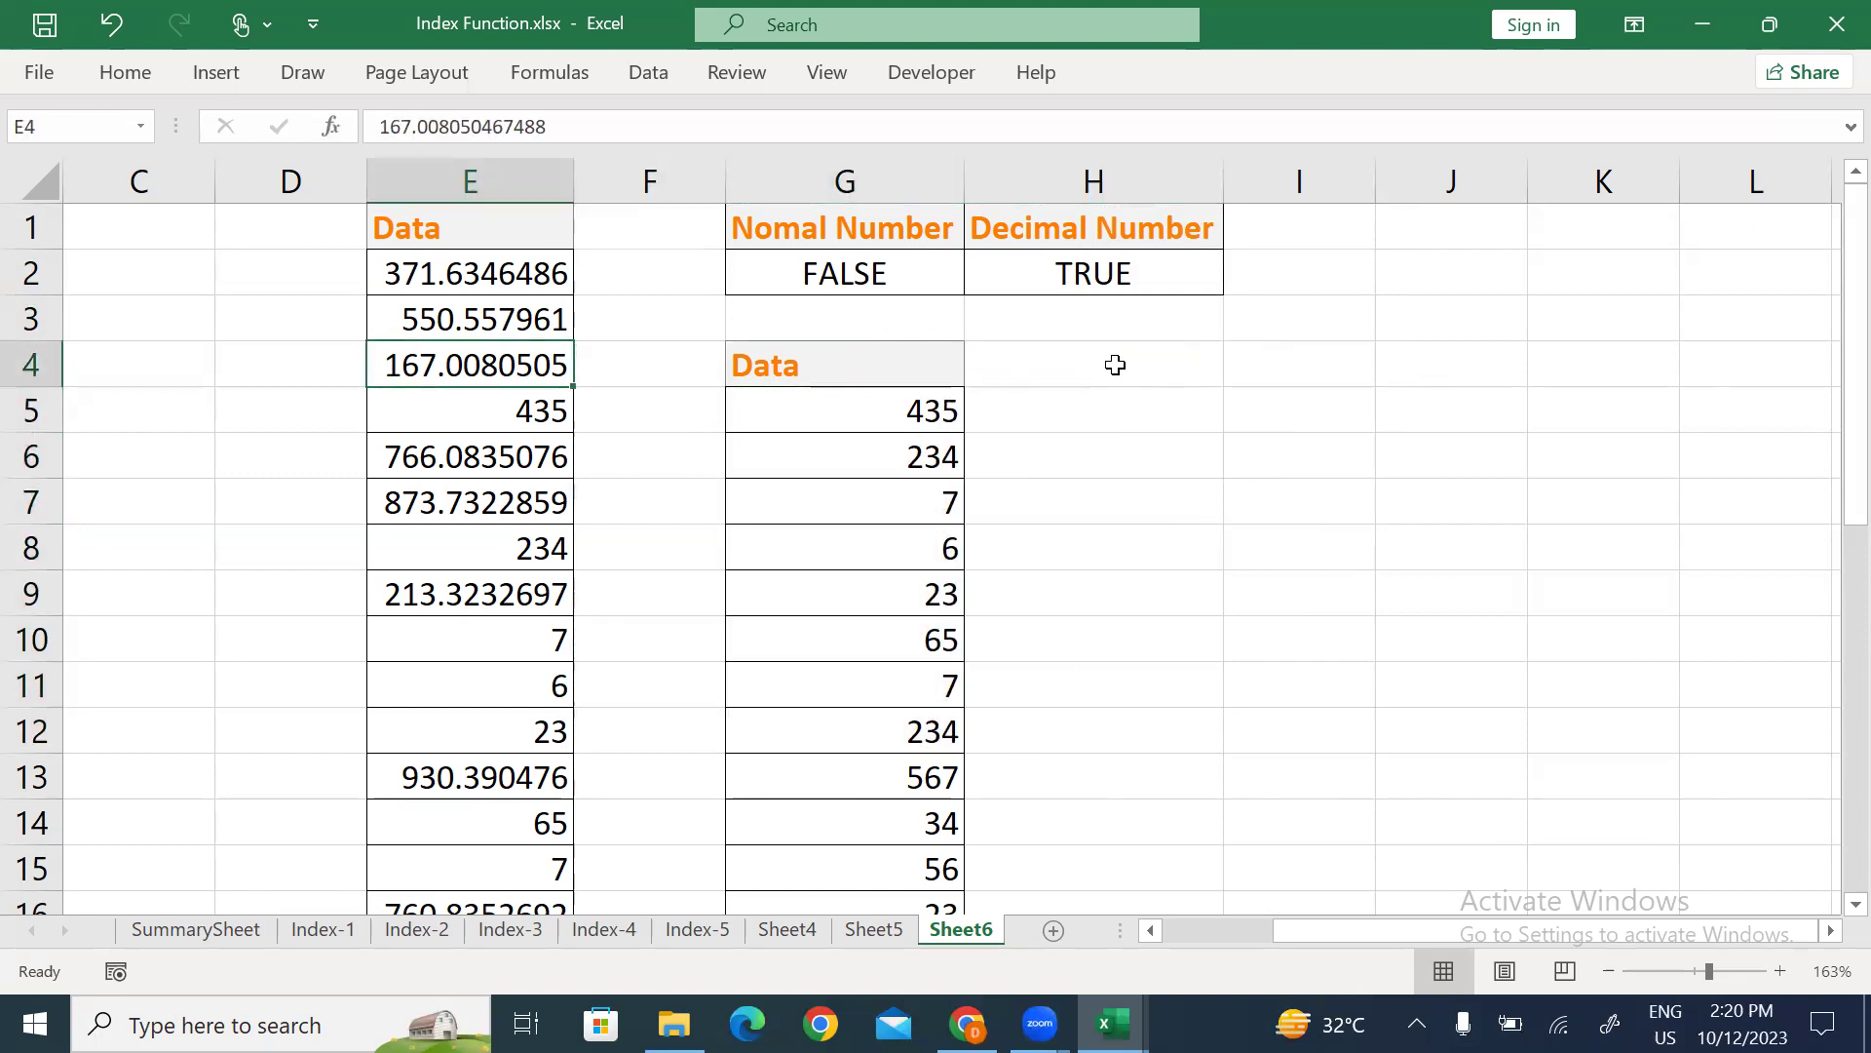
key(alt+a)
key(q)
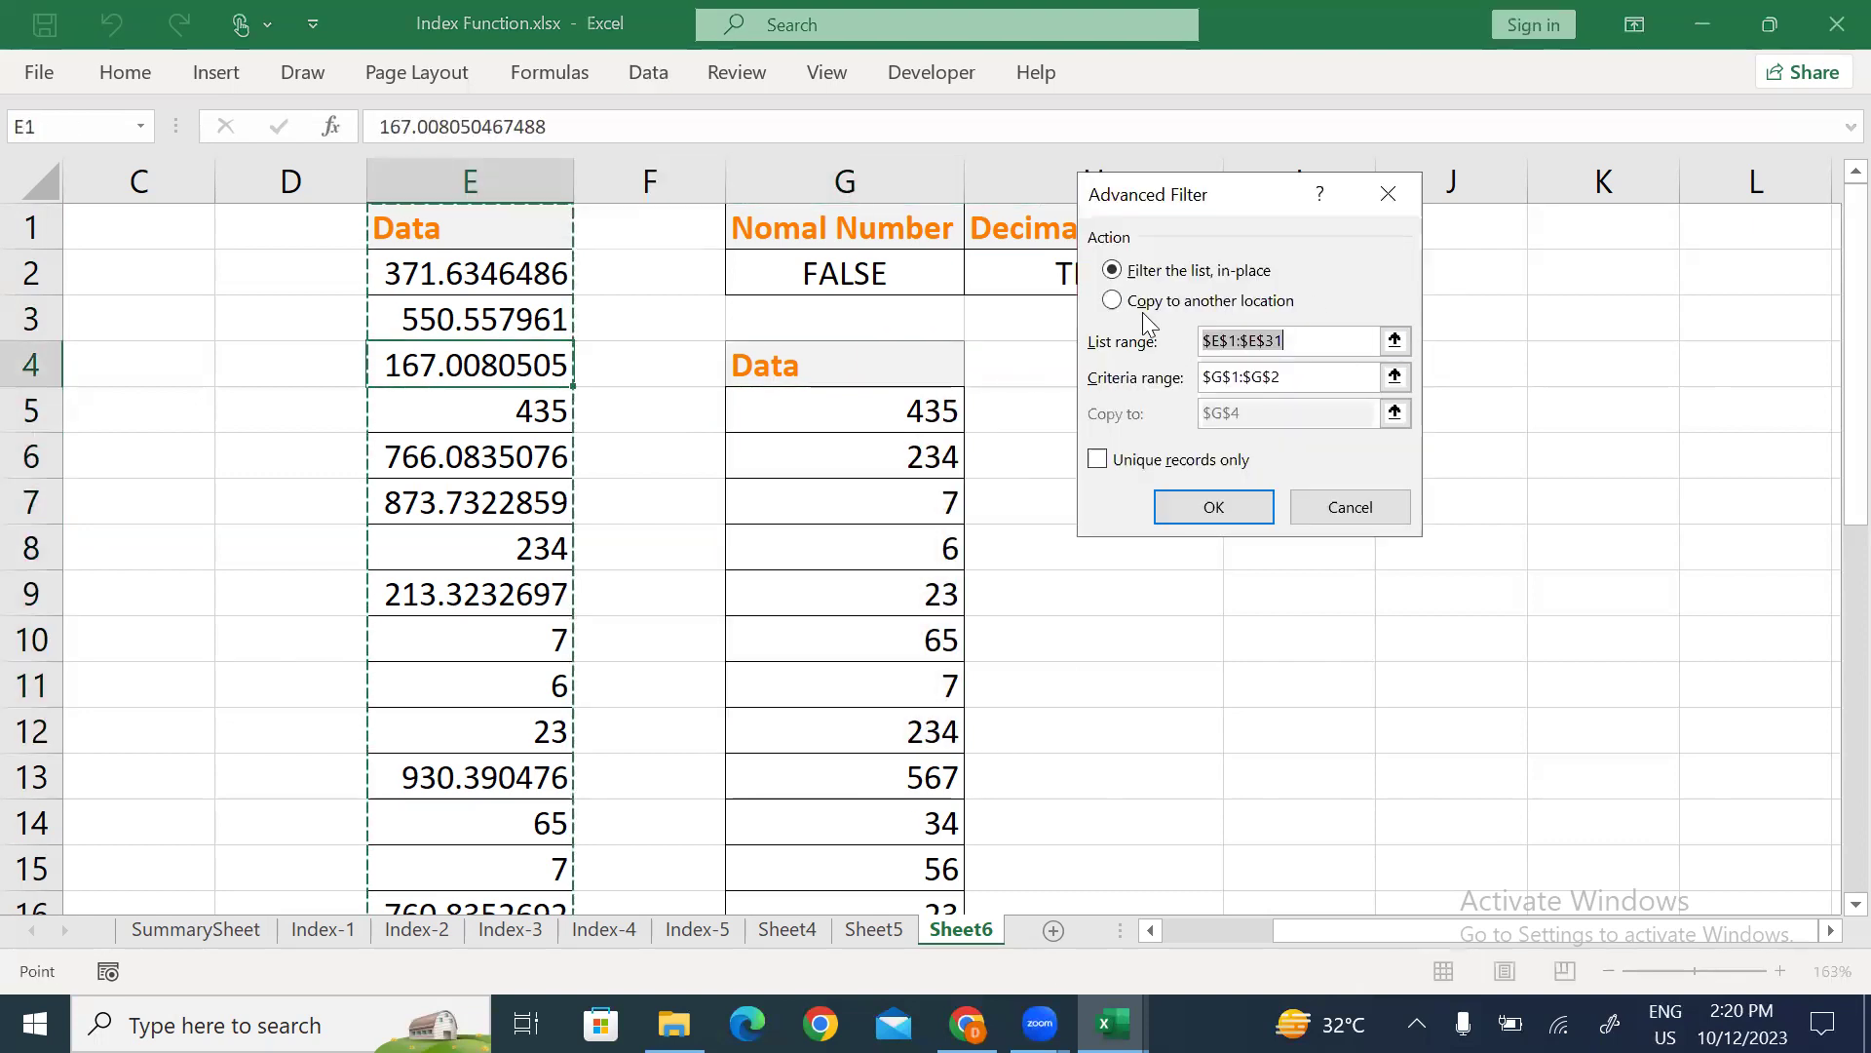
click(1114, 301)
click(1395, 376)
drag(1064, 231, 1037, 268)
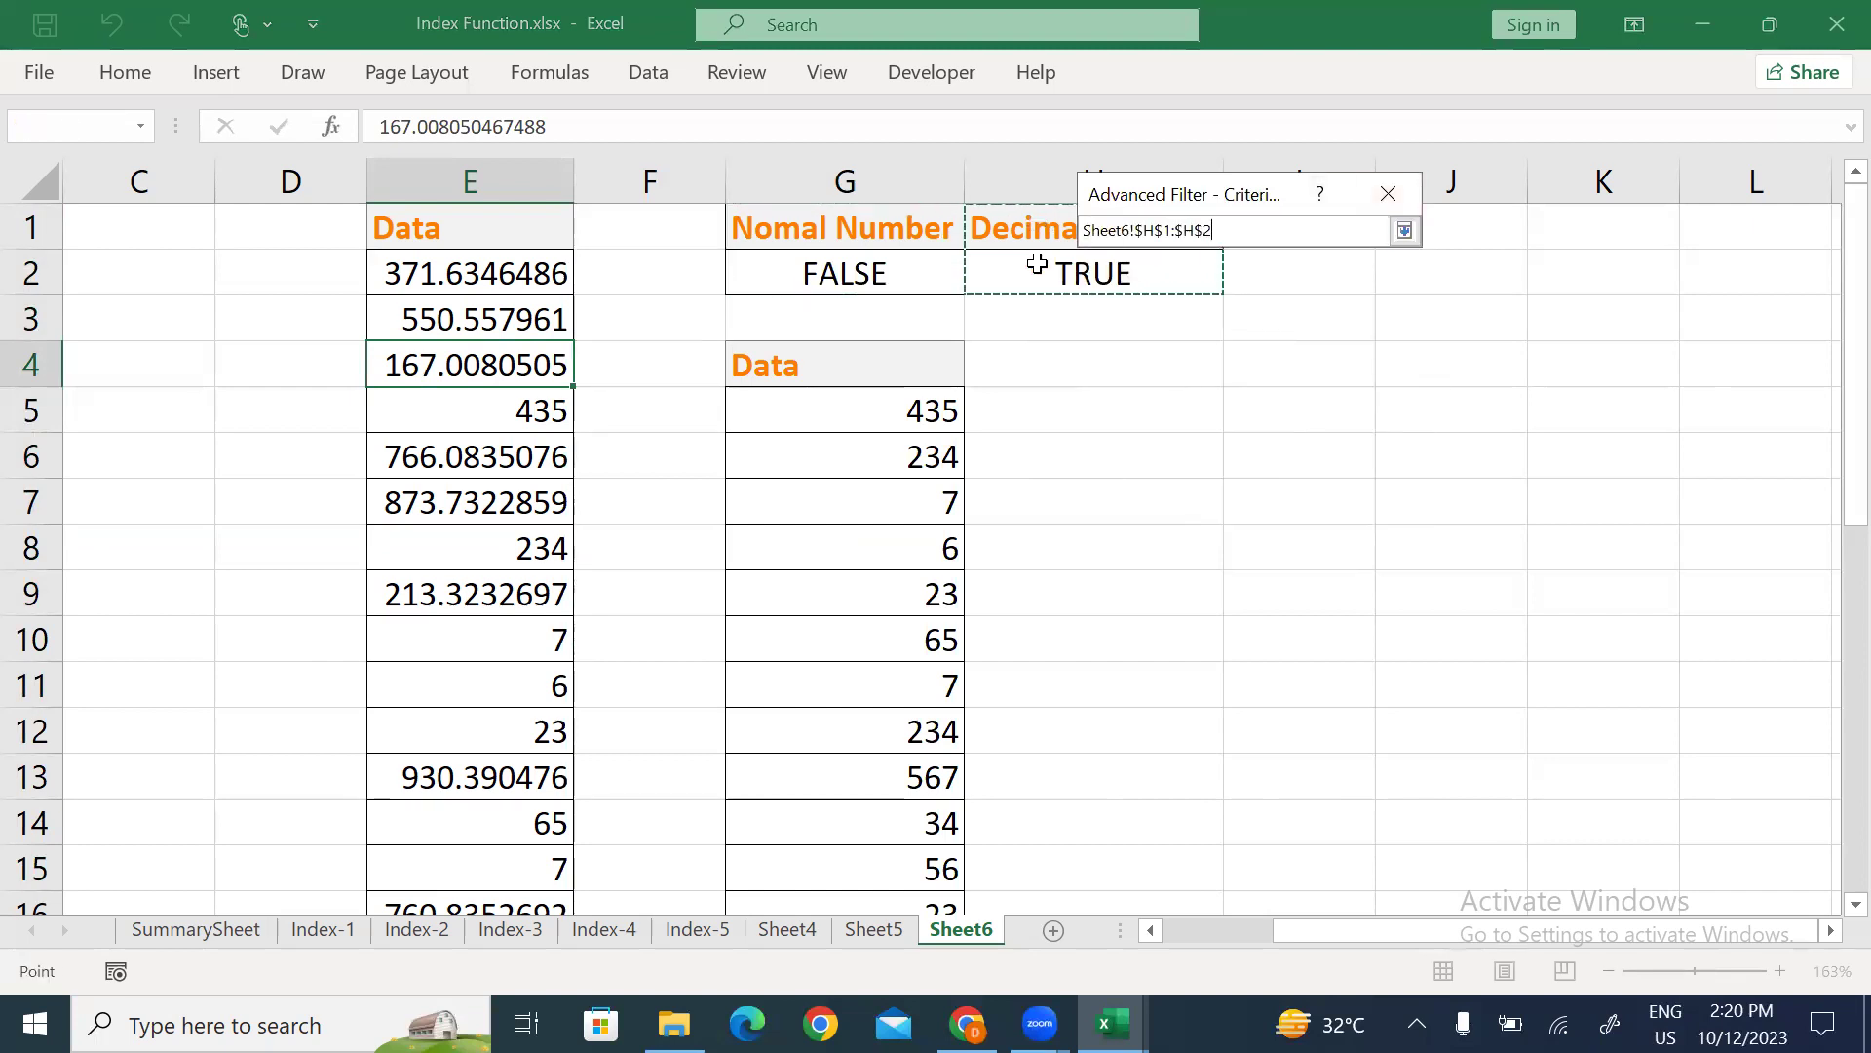
click(1406, 233)
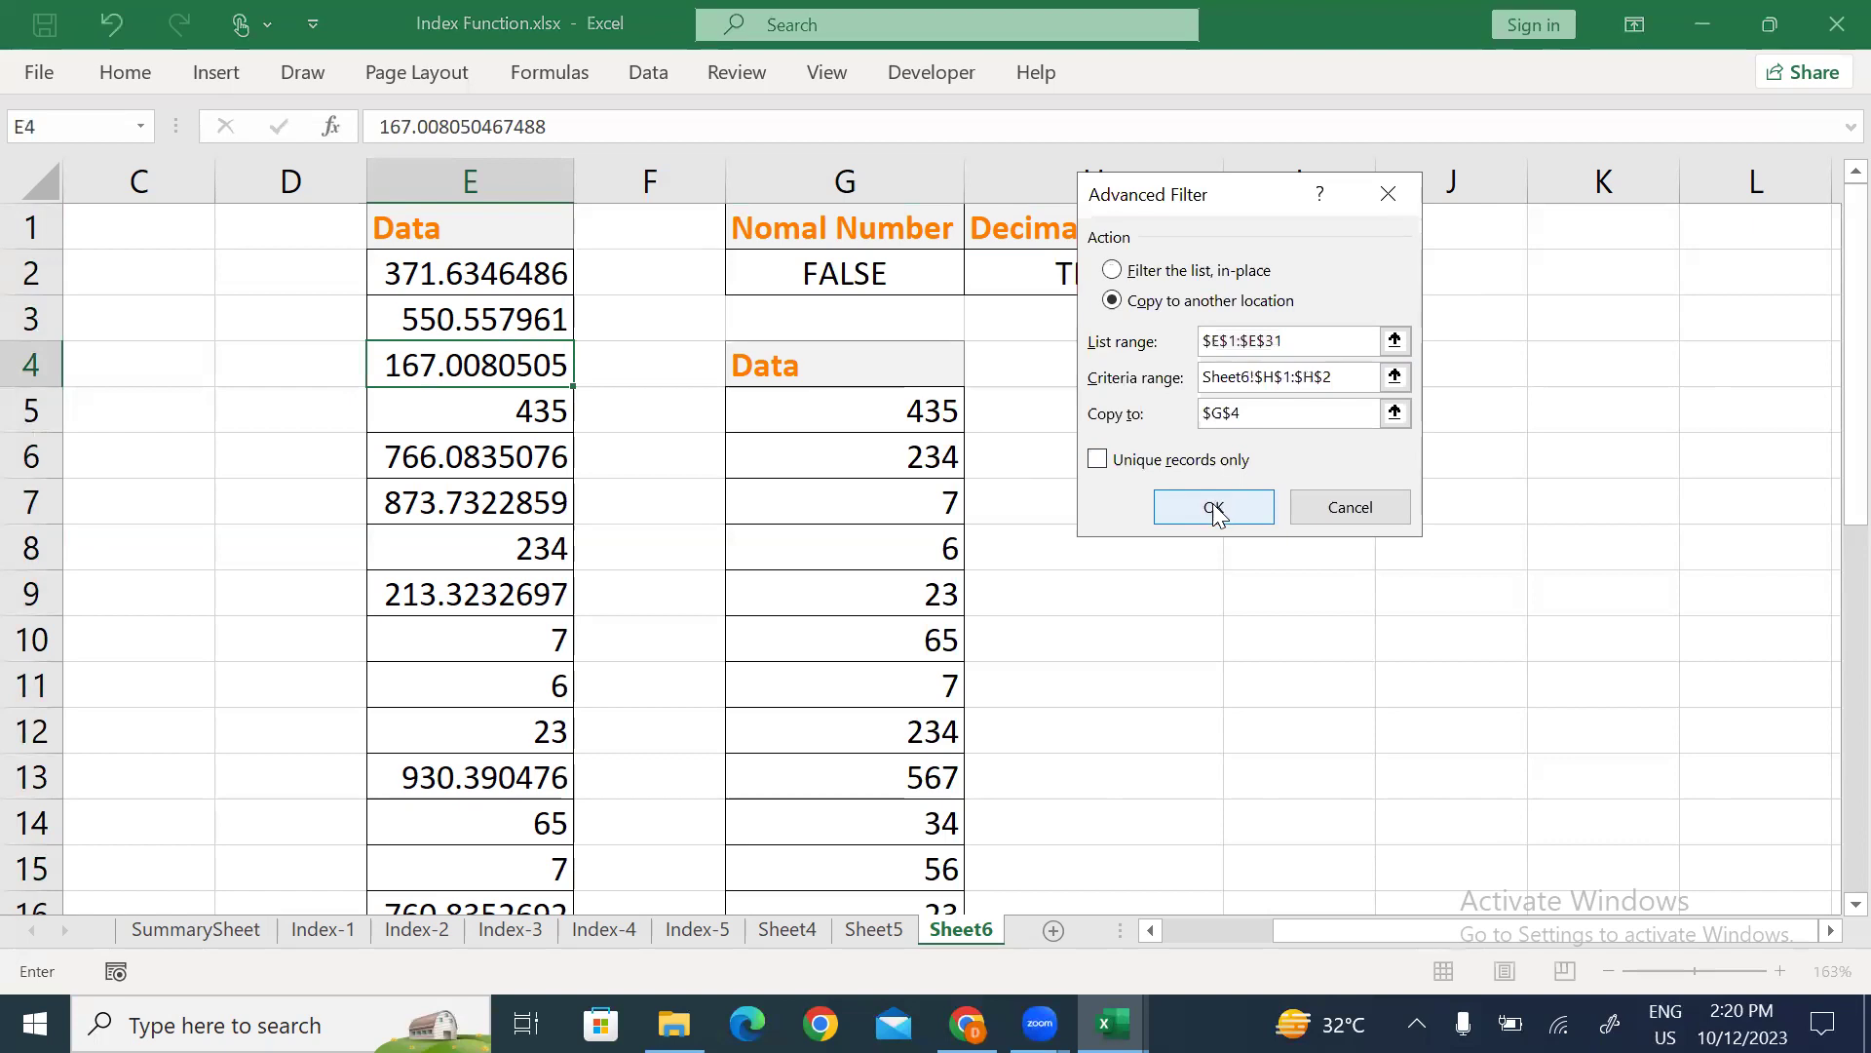
Set H4 as the copy destination and run the filter to extract the decimal numbers.
click(1395, 412)
click(1086, 353)
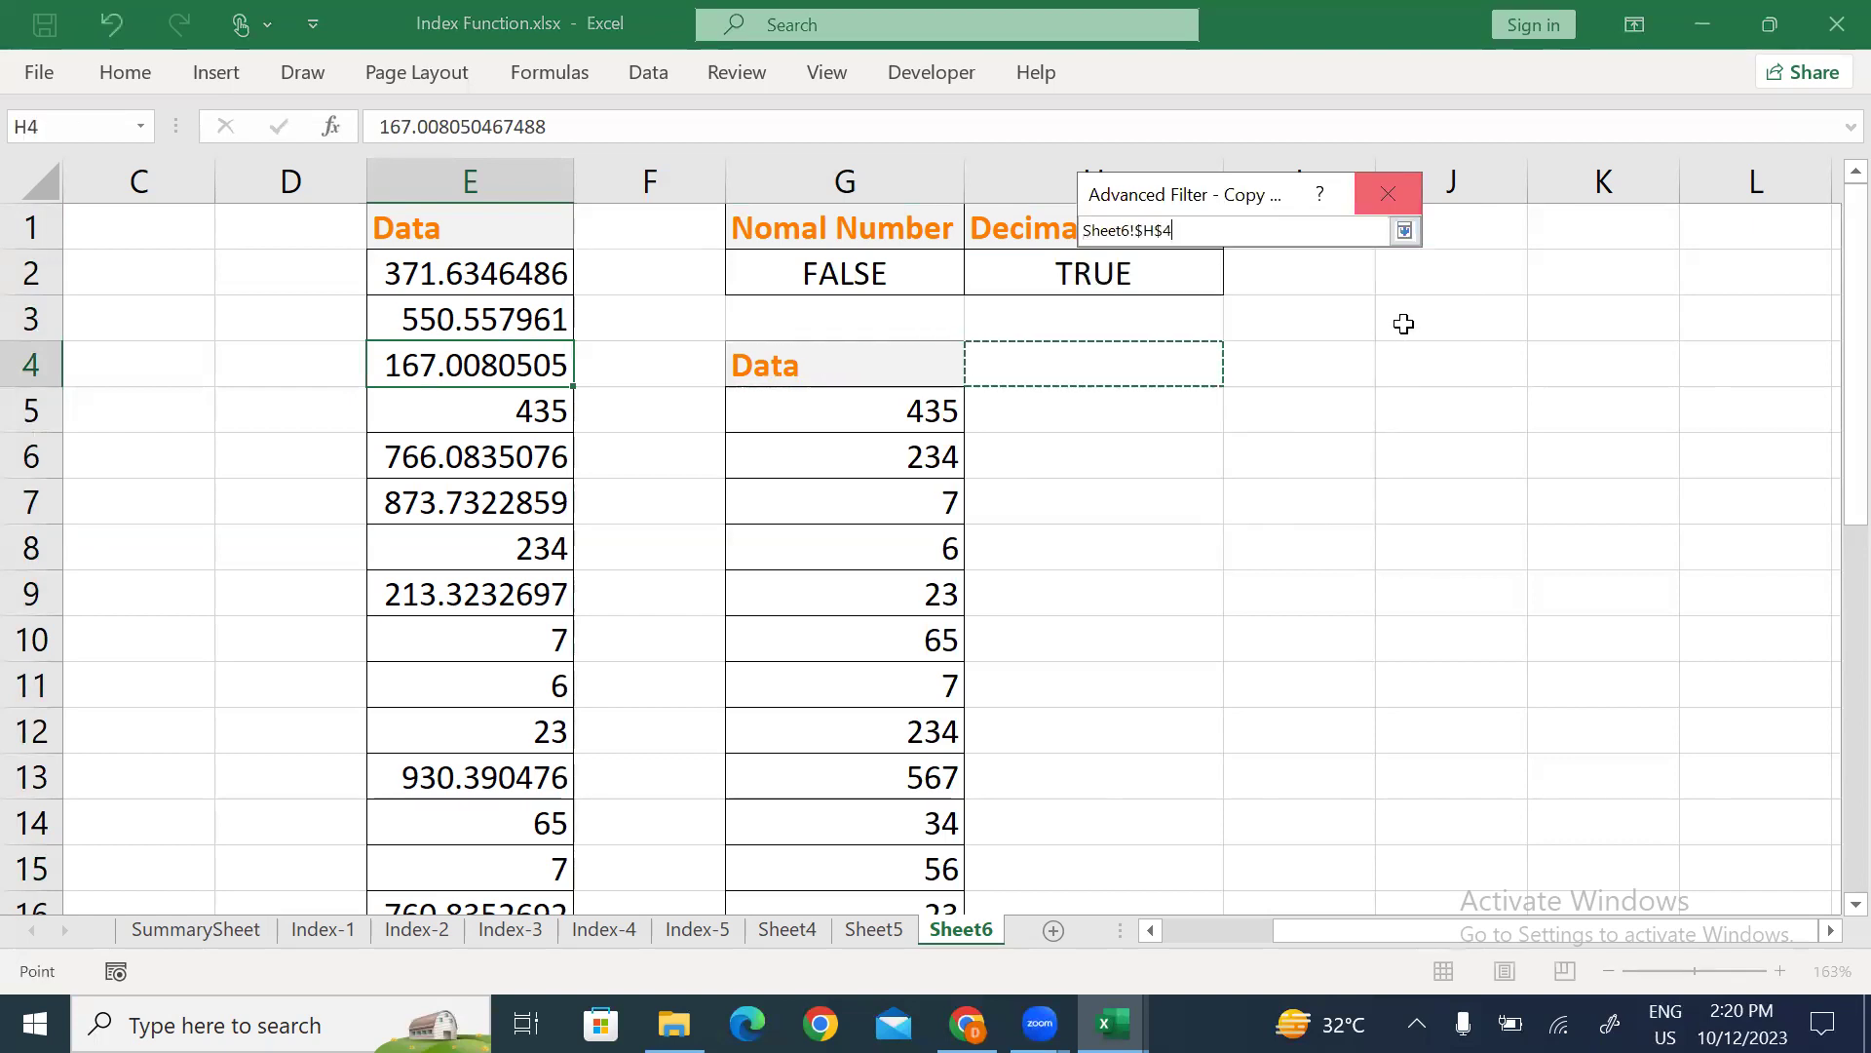
click(1405, 231)
click(1235, 509)
Check the extracted numbers under Data in column H down the list and return to the criteria cell H2.
drag(1052, 468, 1078, 764)
click(1099, 792)
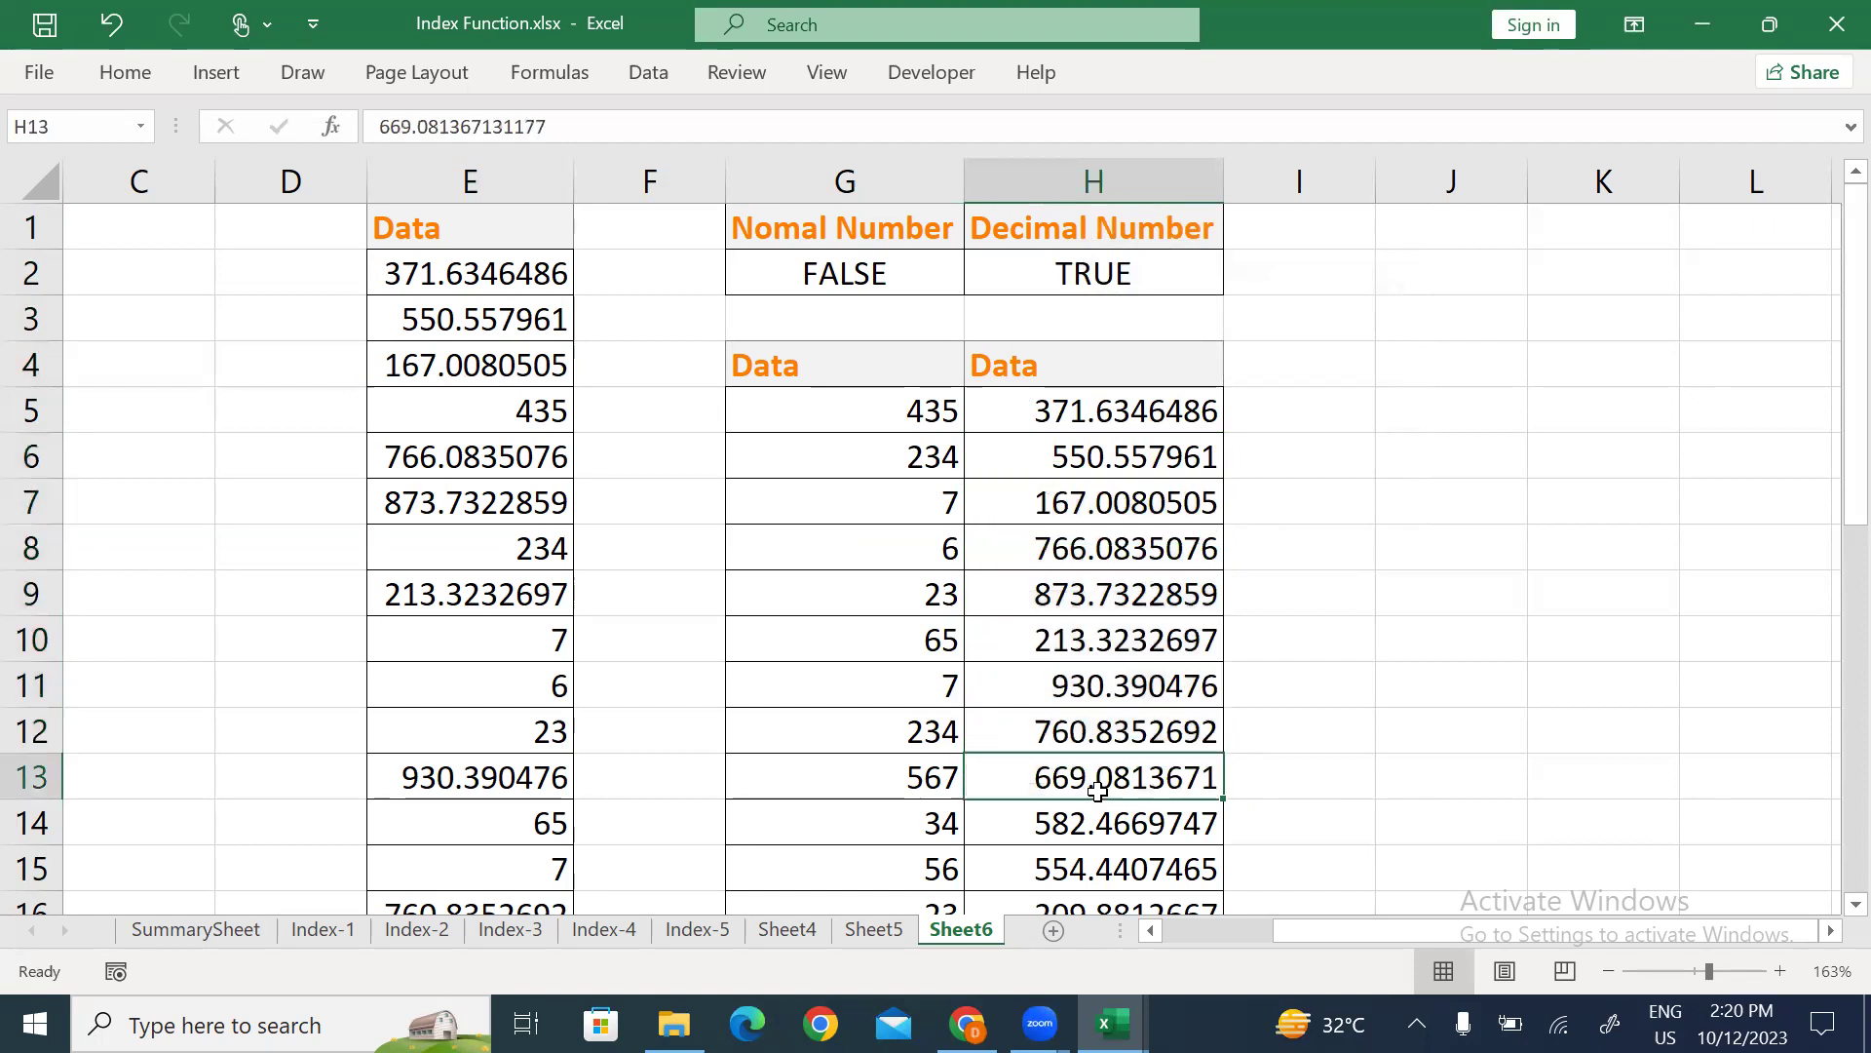
key(Down)
key(Down)
key(Down)
key(Down)
key(Down)
key(Down)
key(Down)
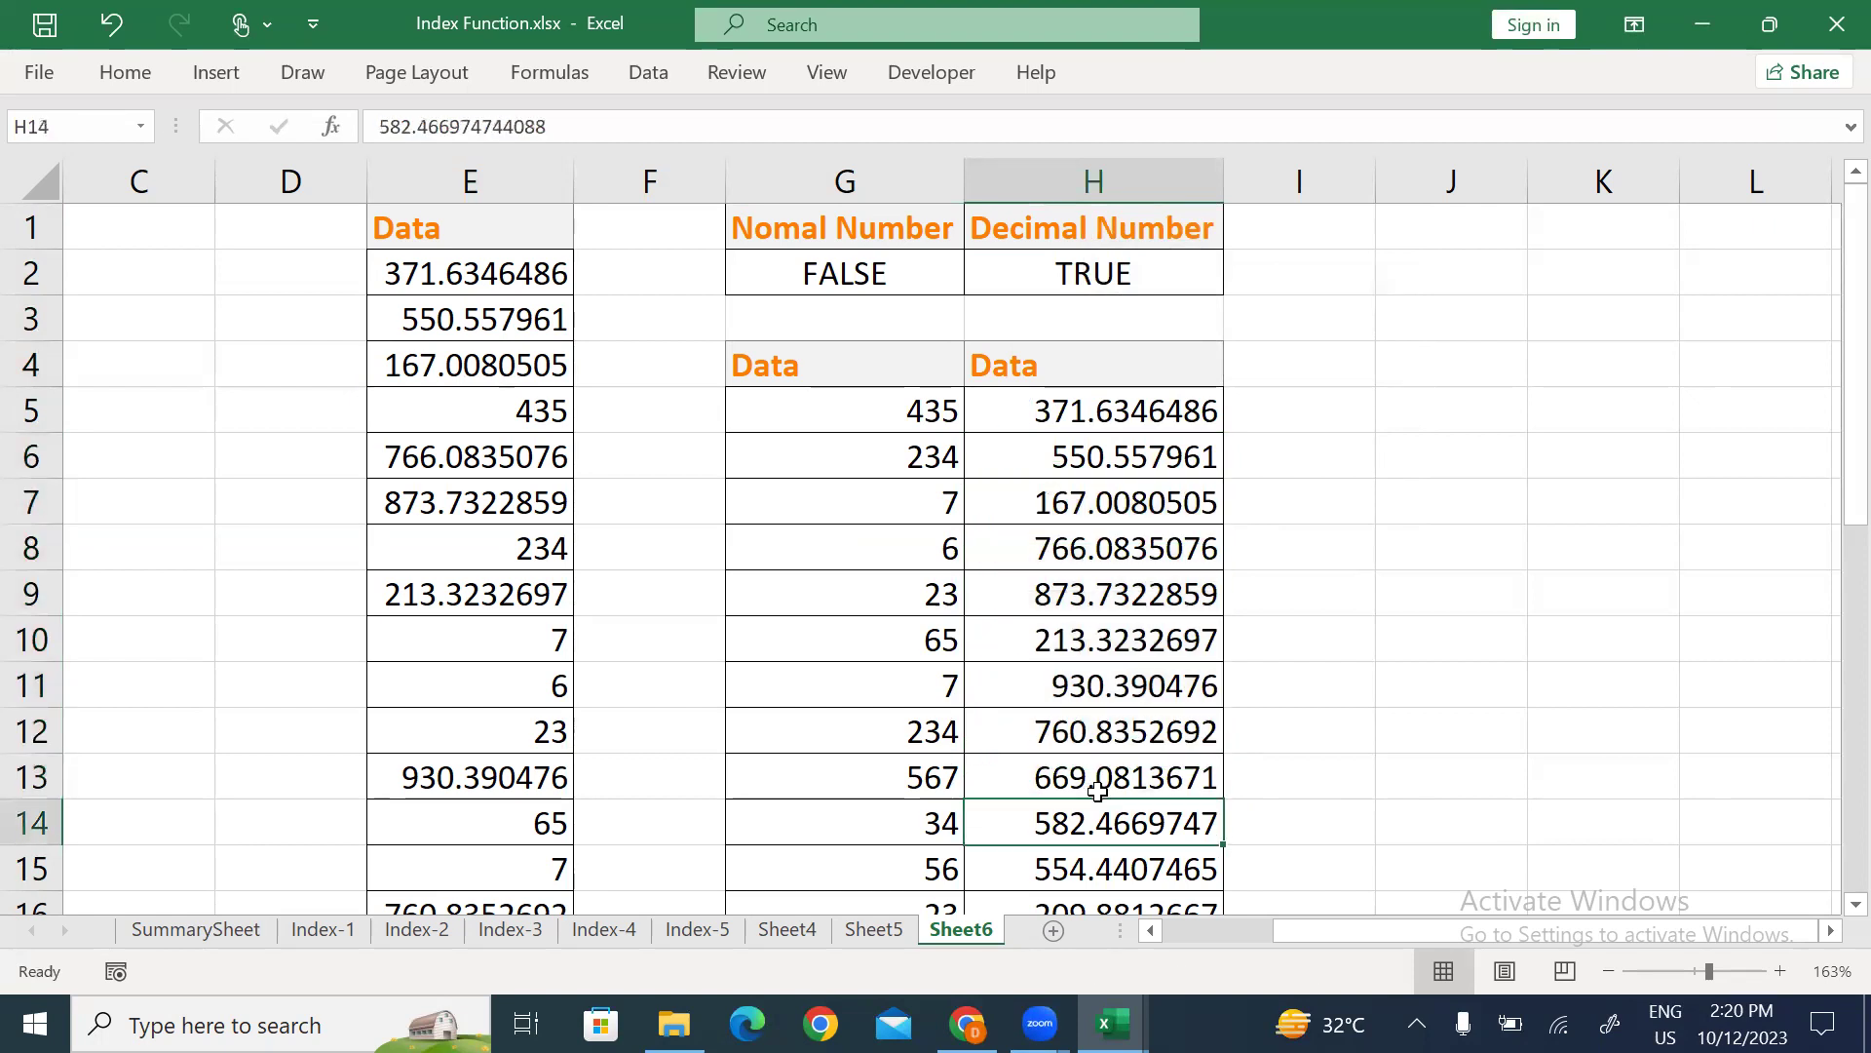
key(Down)
key(Down)
key(Down)
key(Up)
key(Up)
key(ctrl+Up)
key(ctrl+Up)
Rename the worksheet Sheet6 as Advanced Filter.
key(alt+h)
text(orAdvanced F)
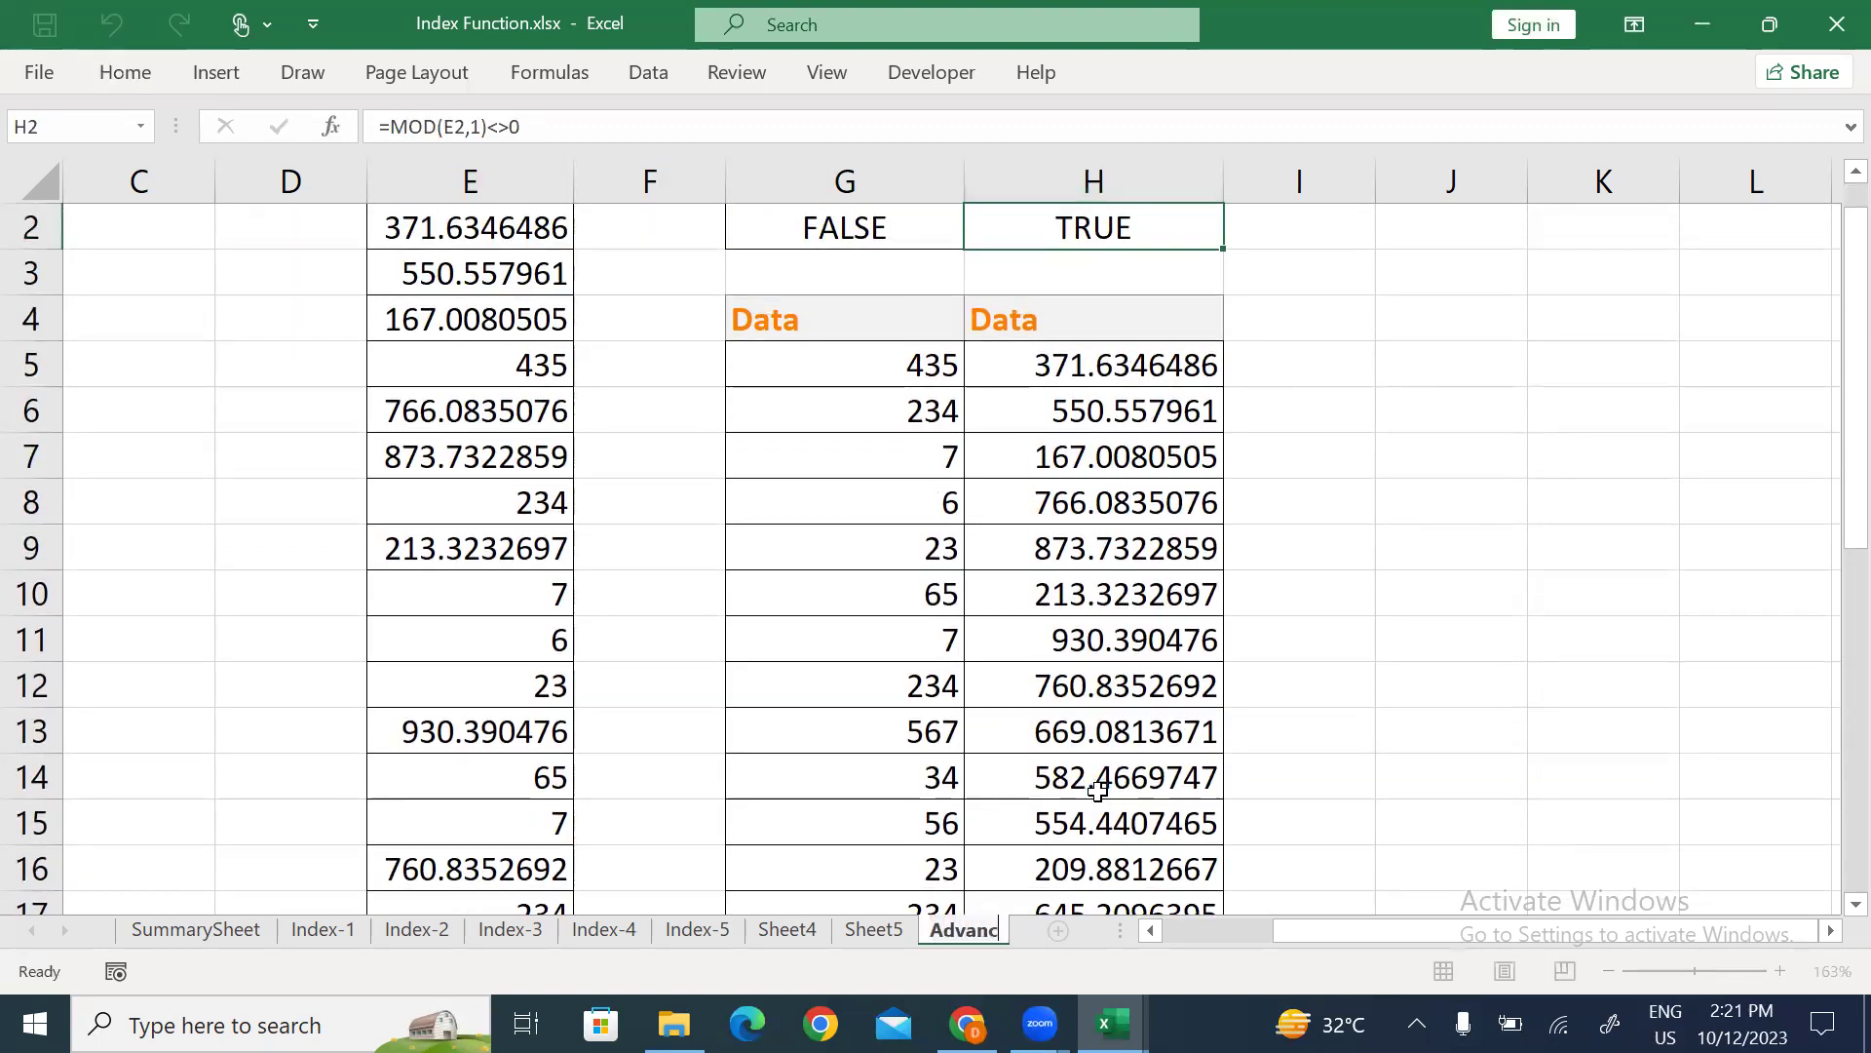
text(ilter)
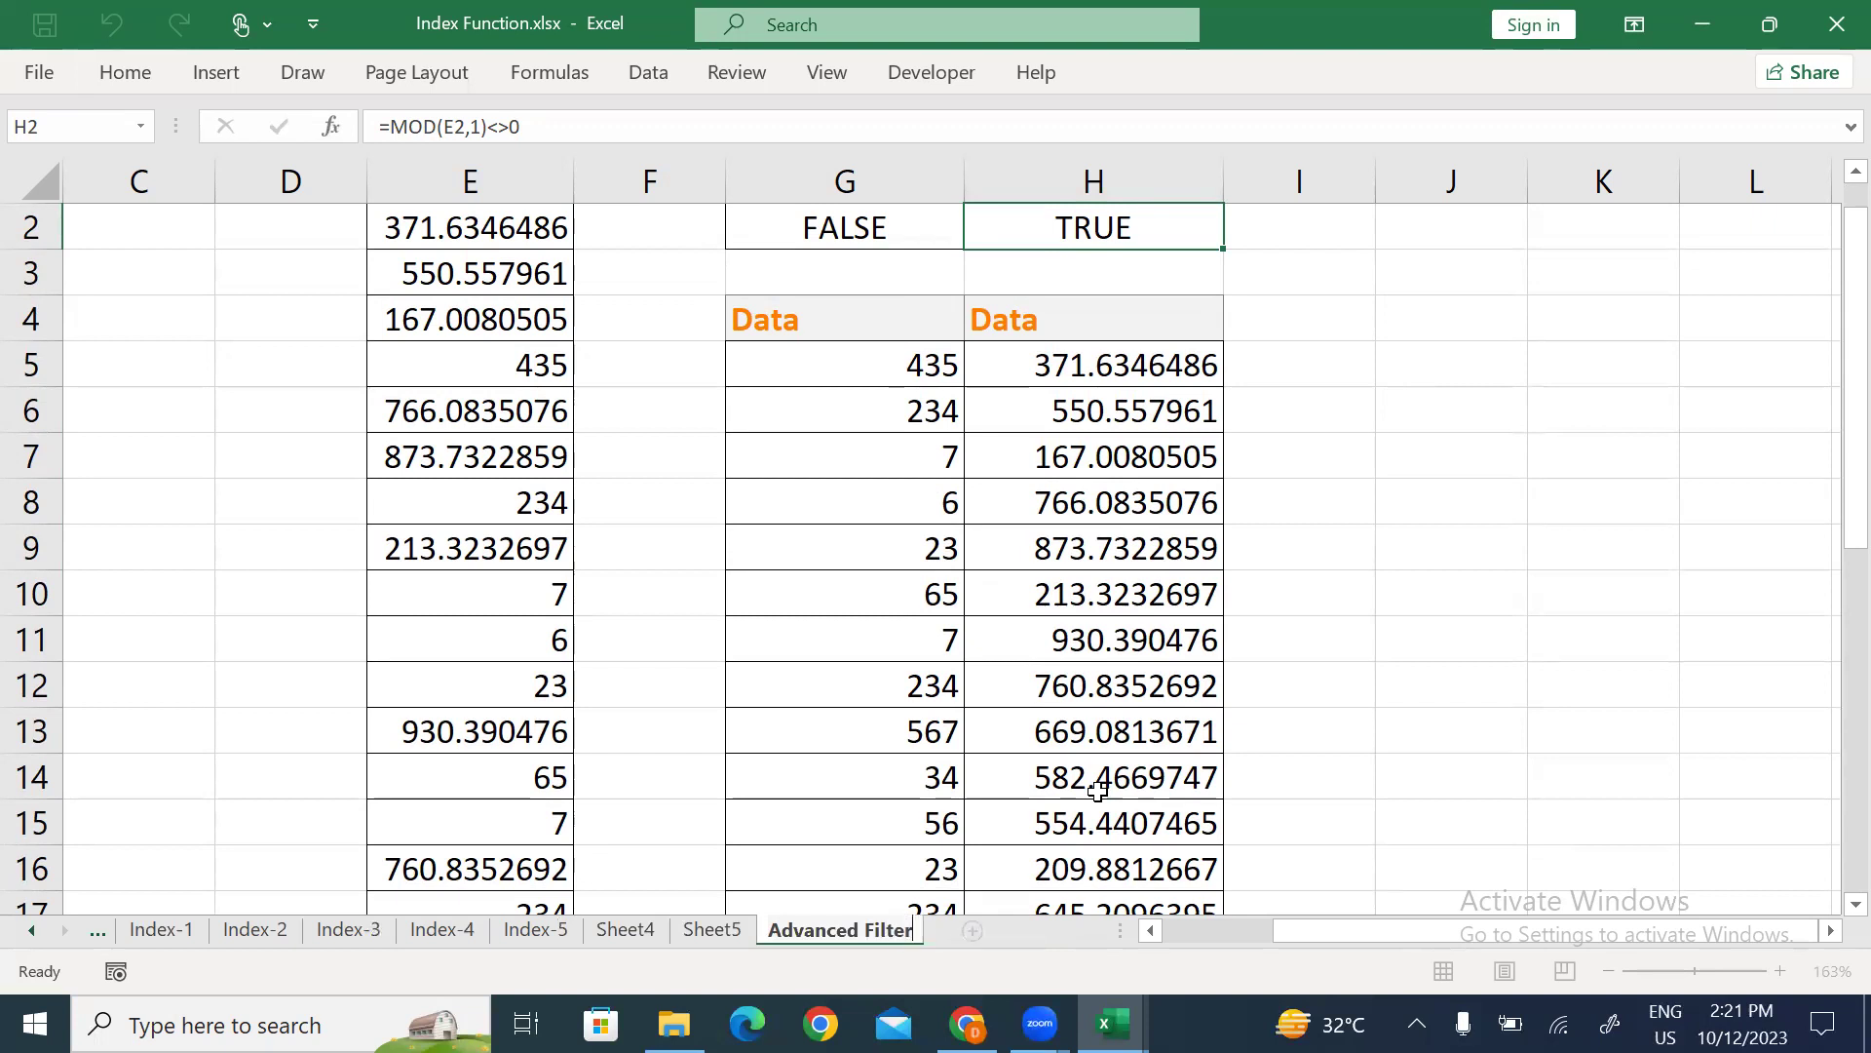
click(1012, 492)
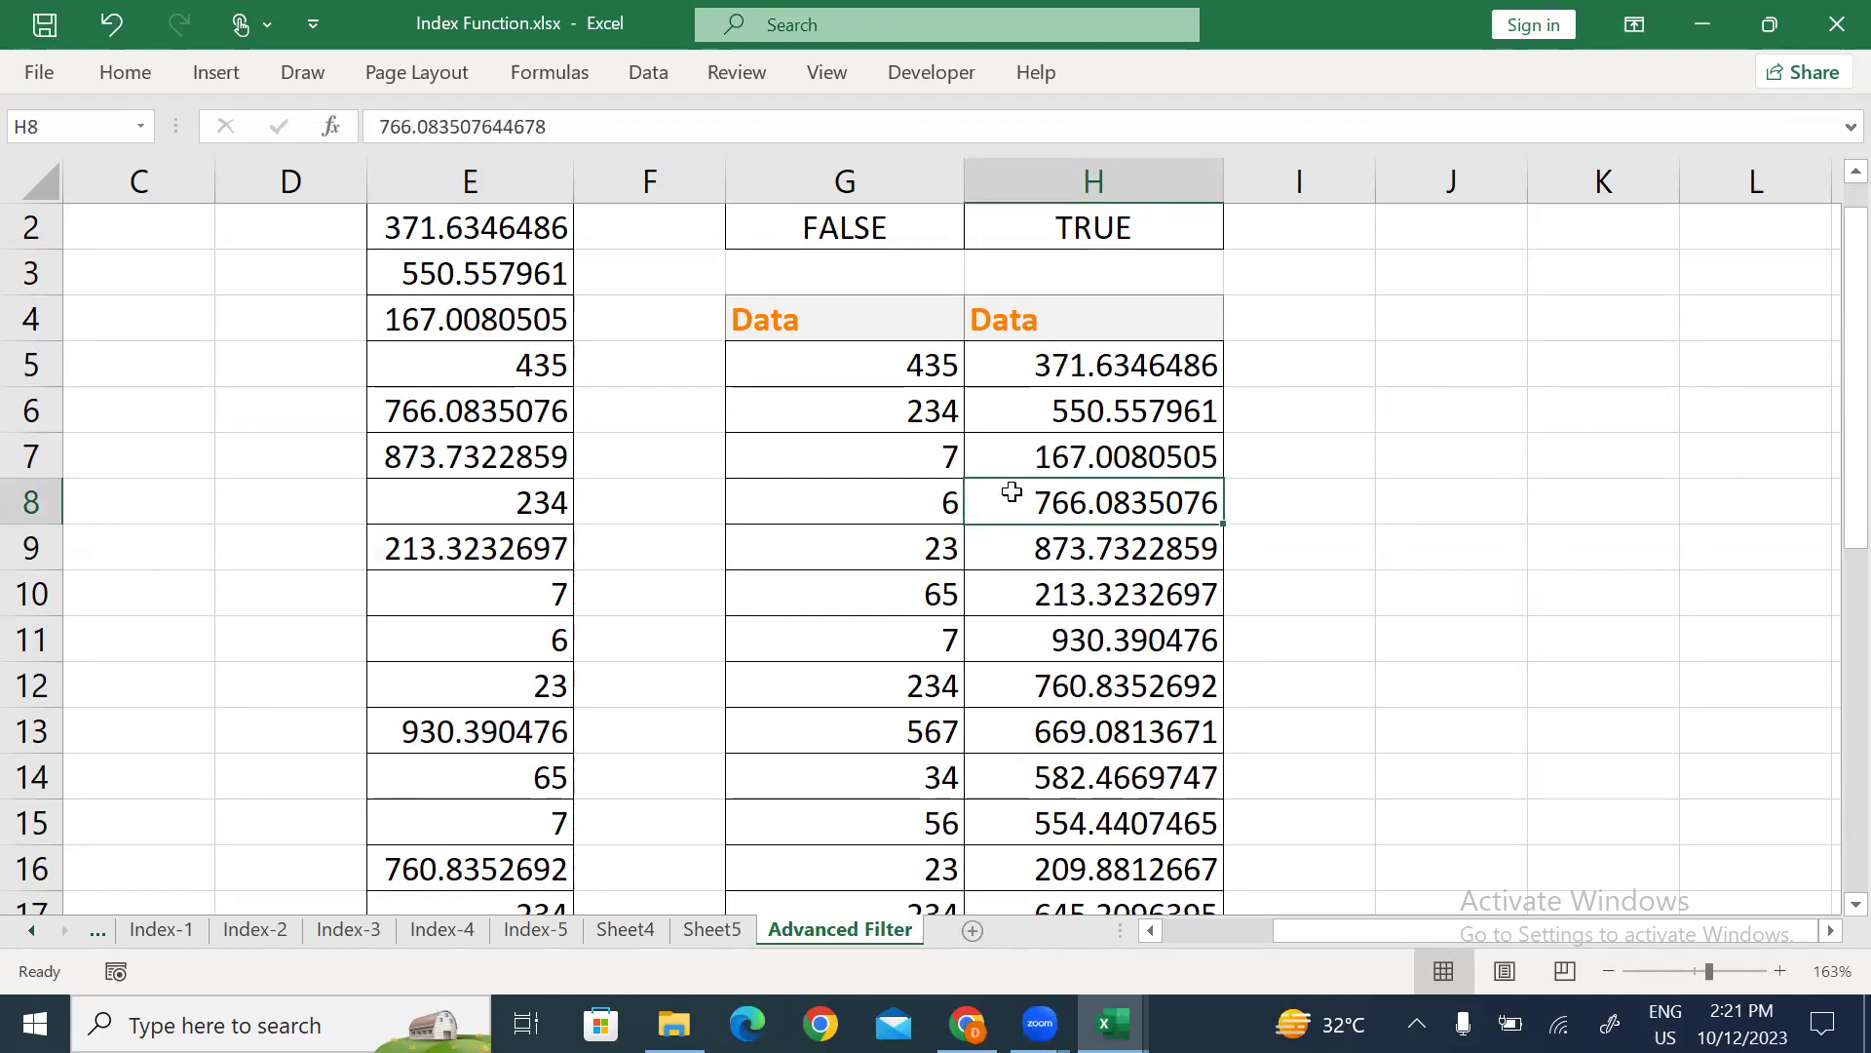
Rename the worksheet Sheet5 as Advanced Filter-2.
click(704, 933)
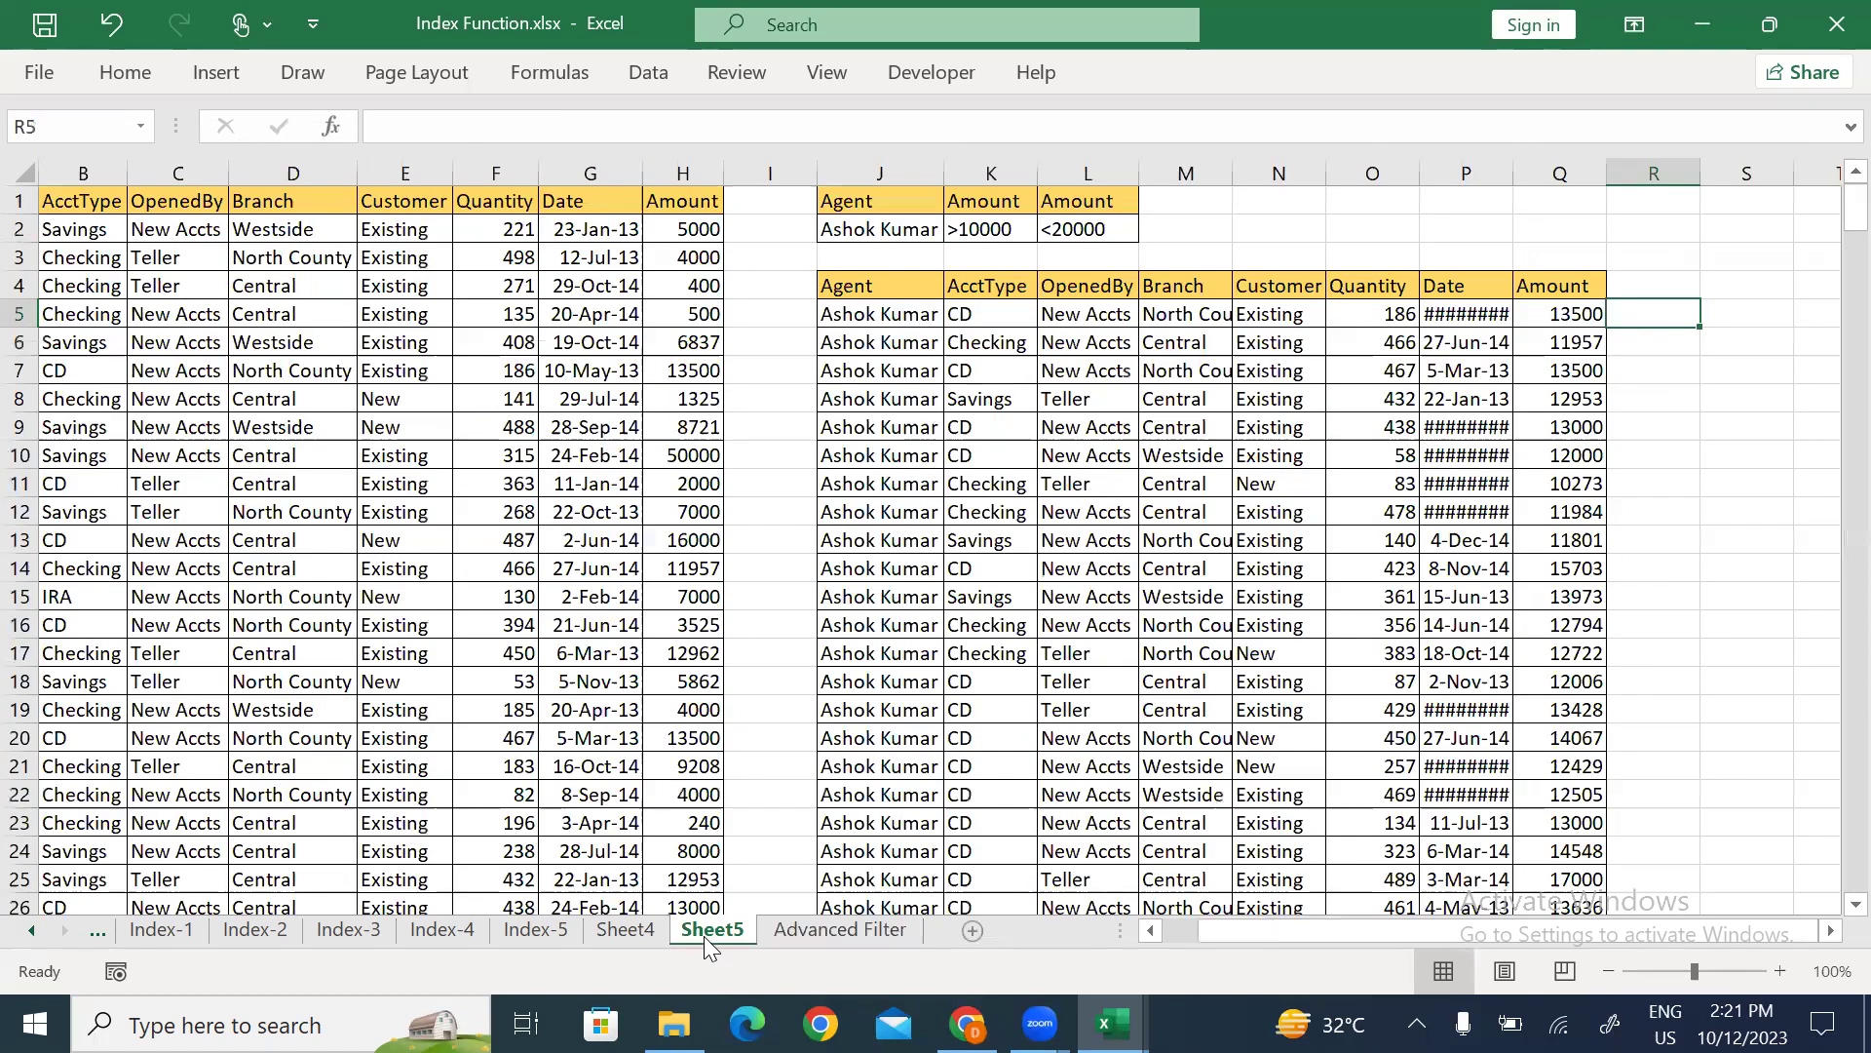
double_click(704, 933)
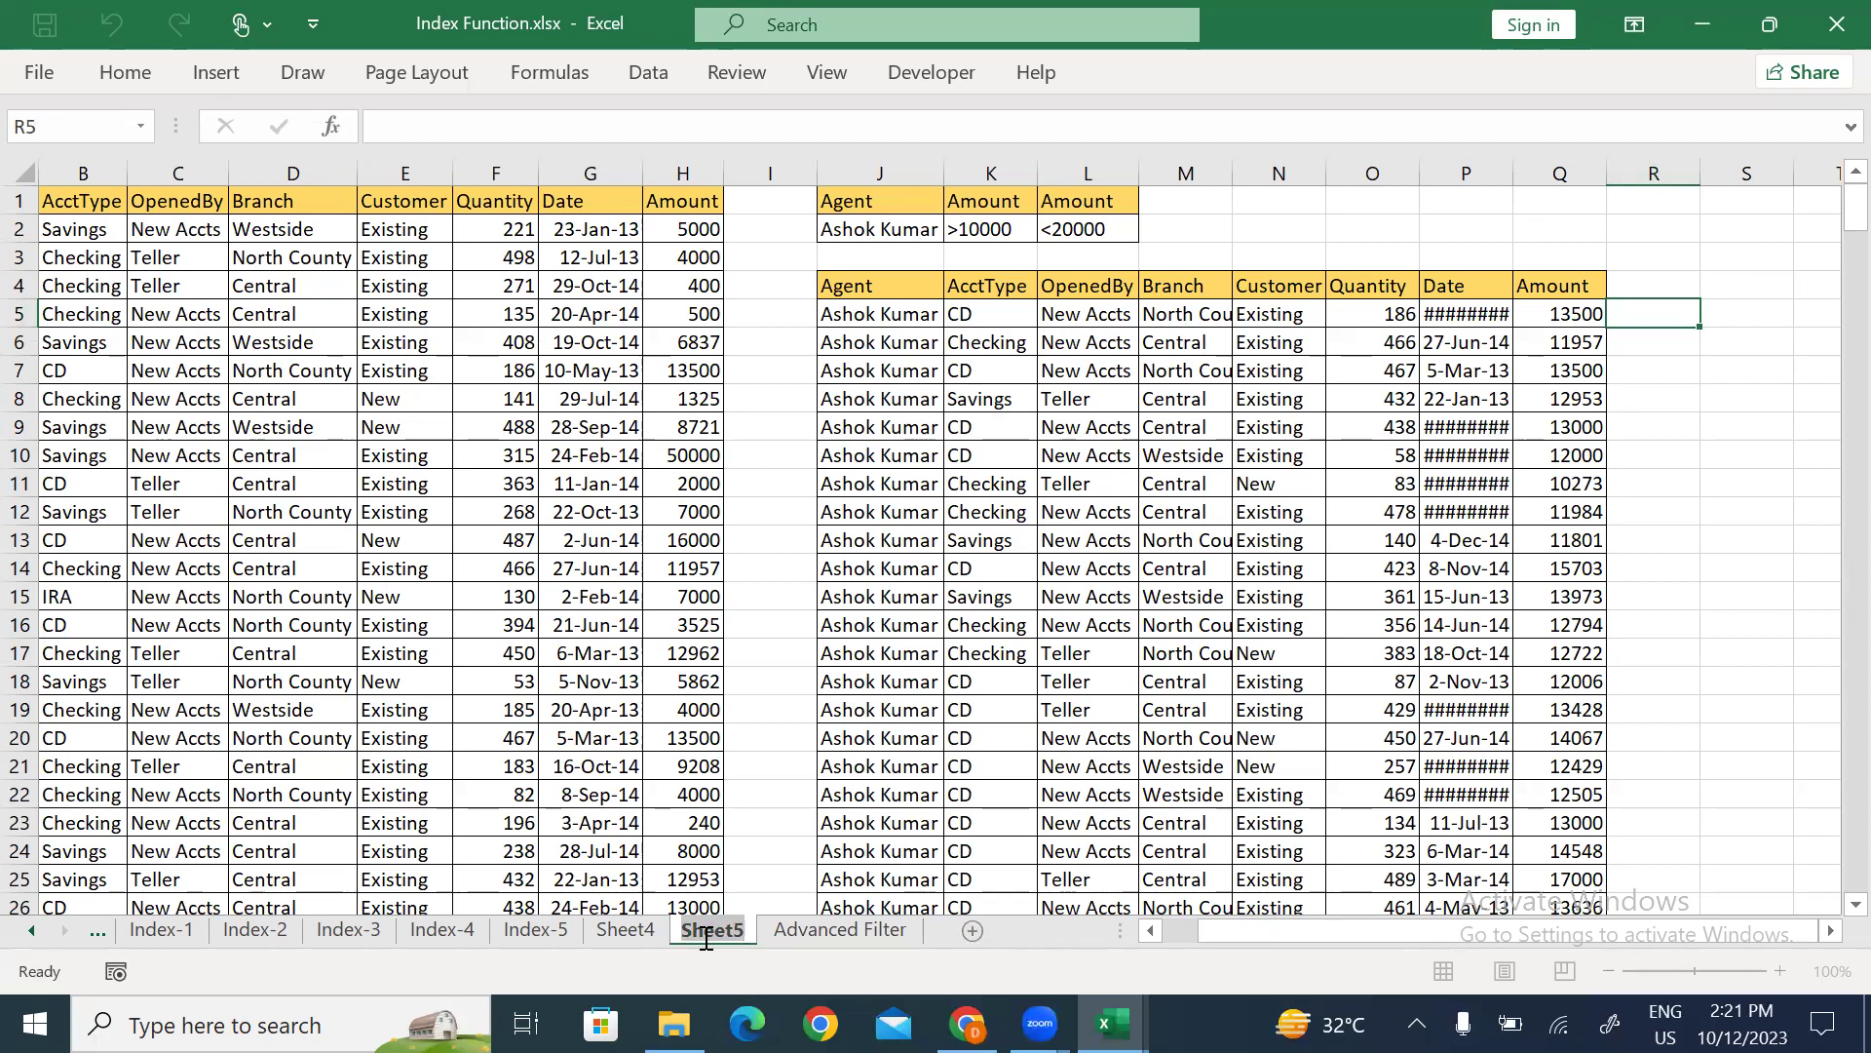
text(Advance)
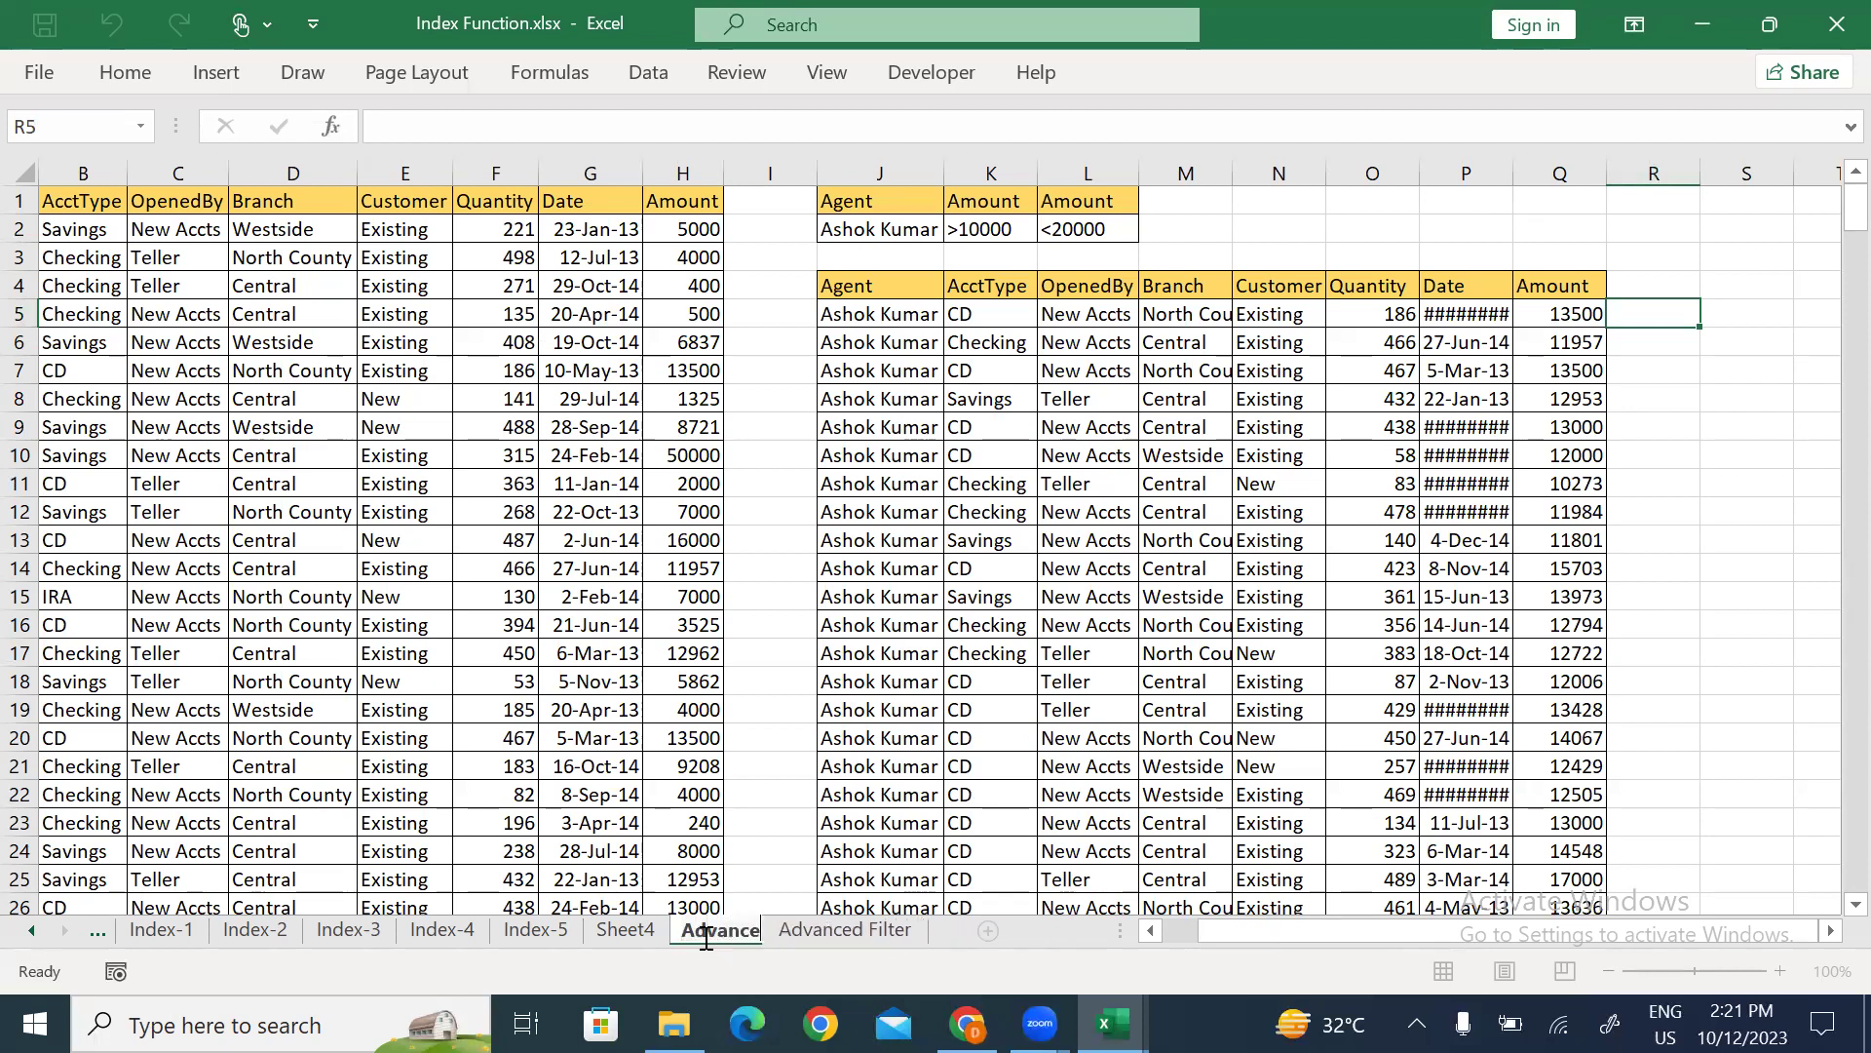
text(d Fil)
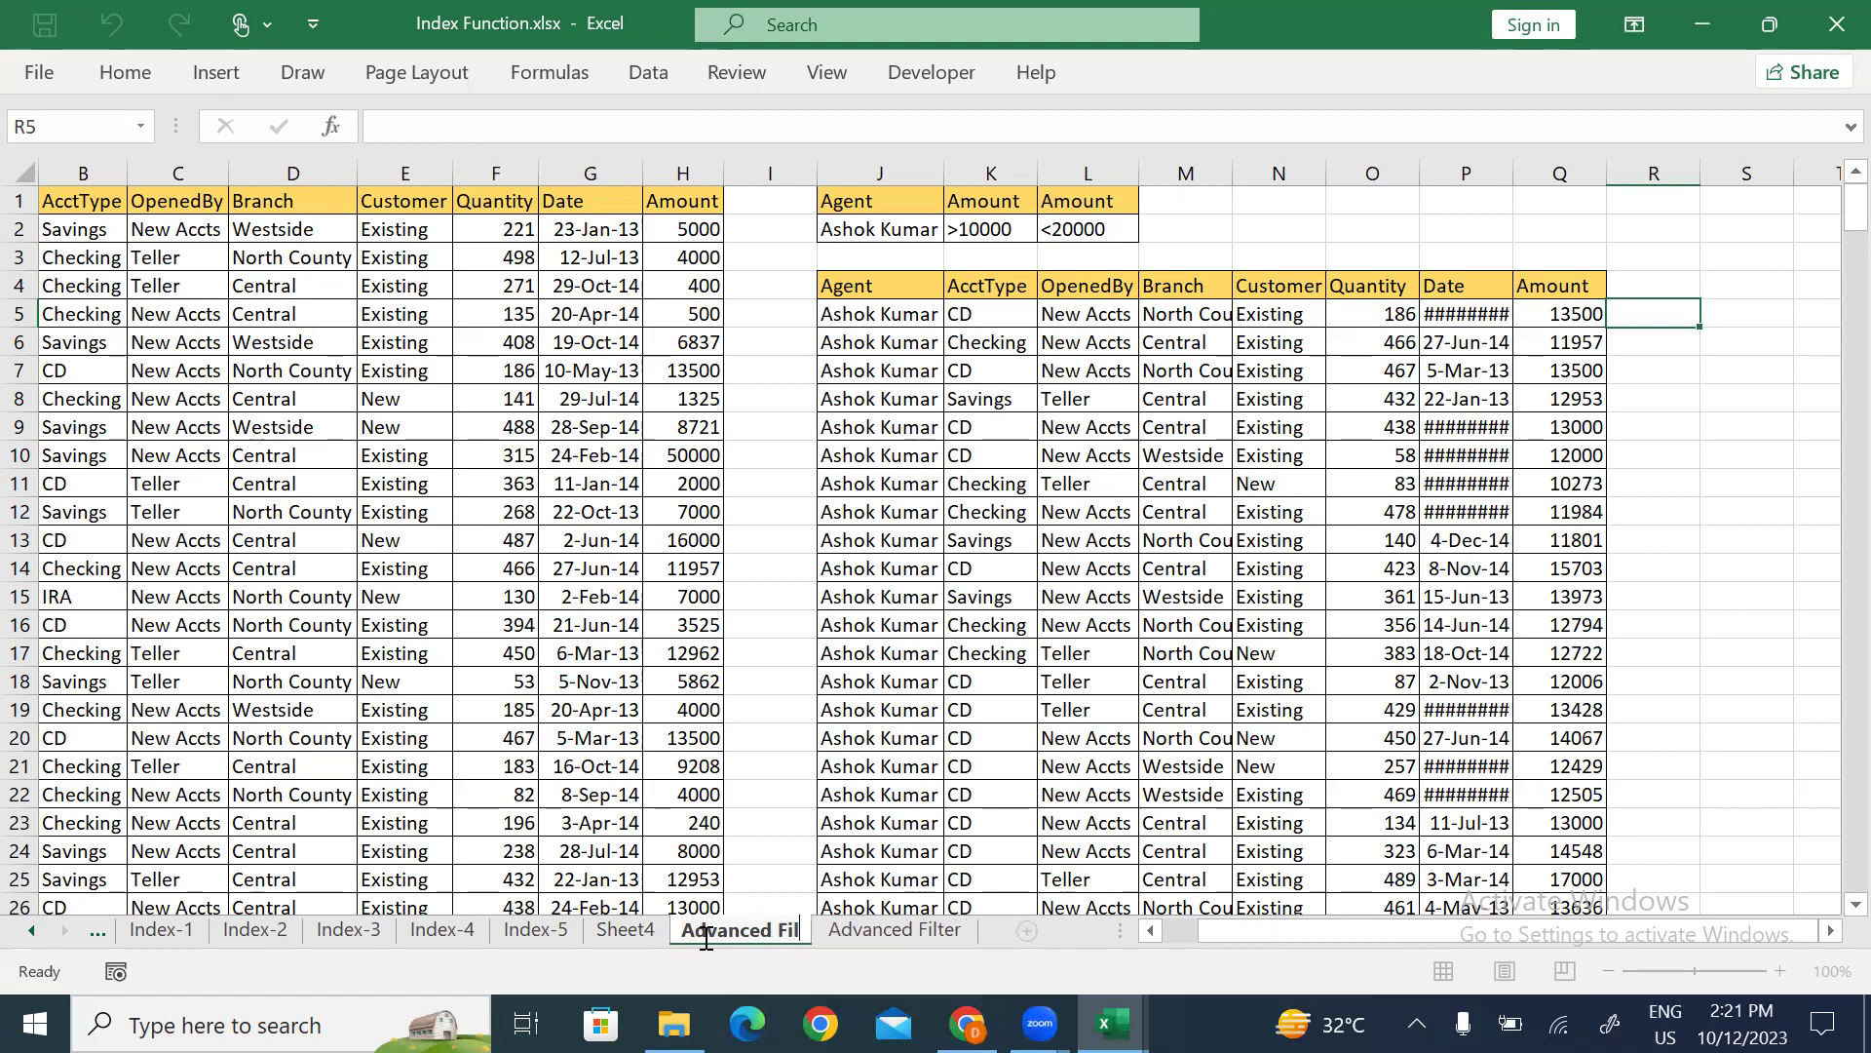
text(ter-2)
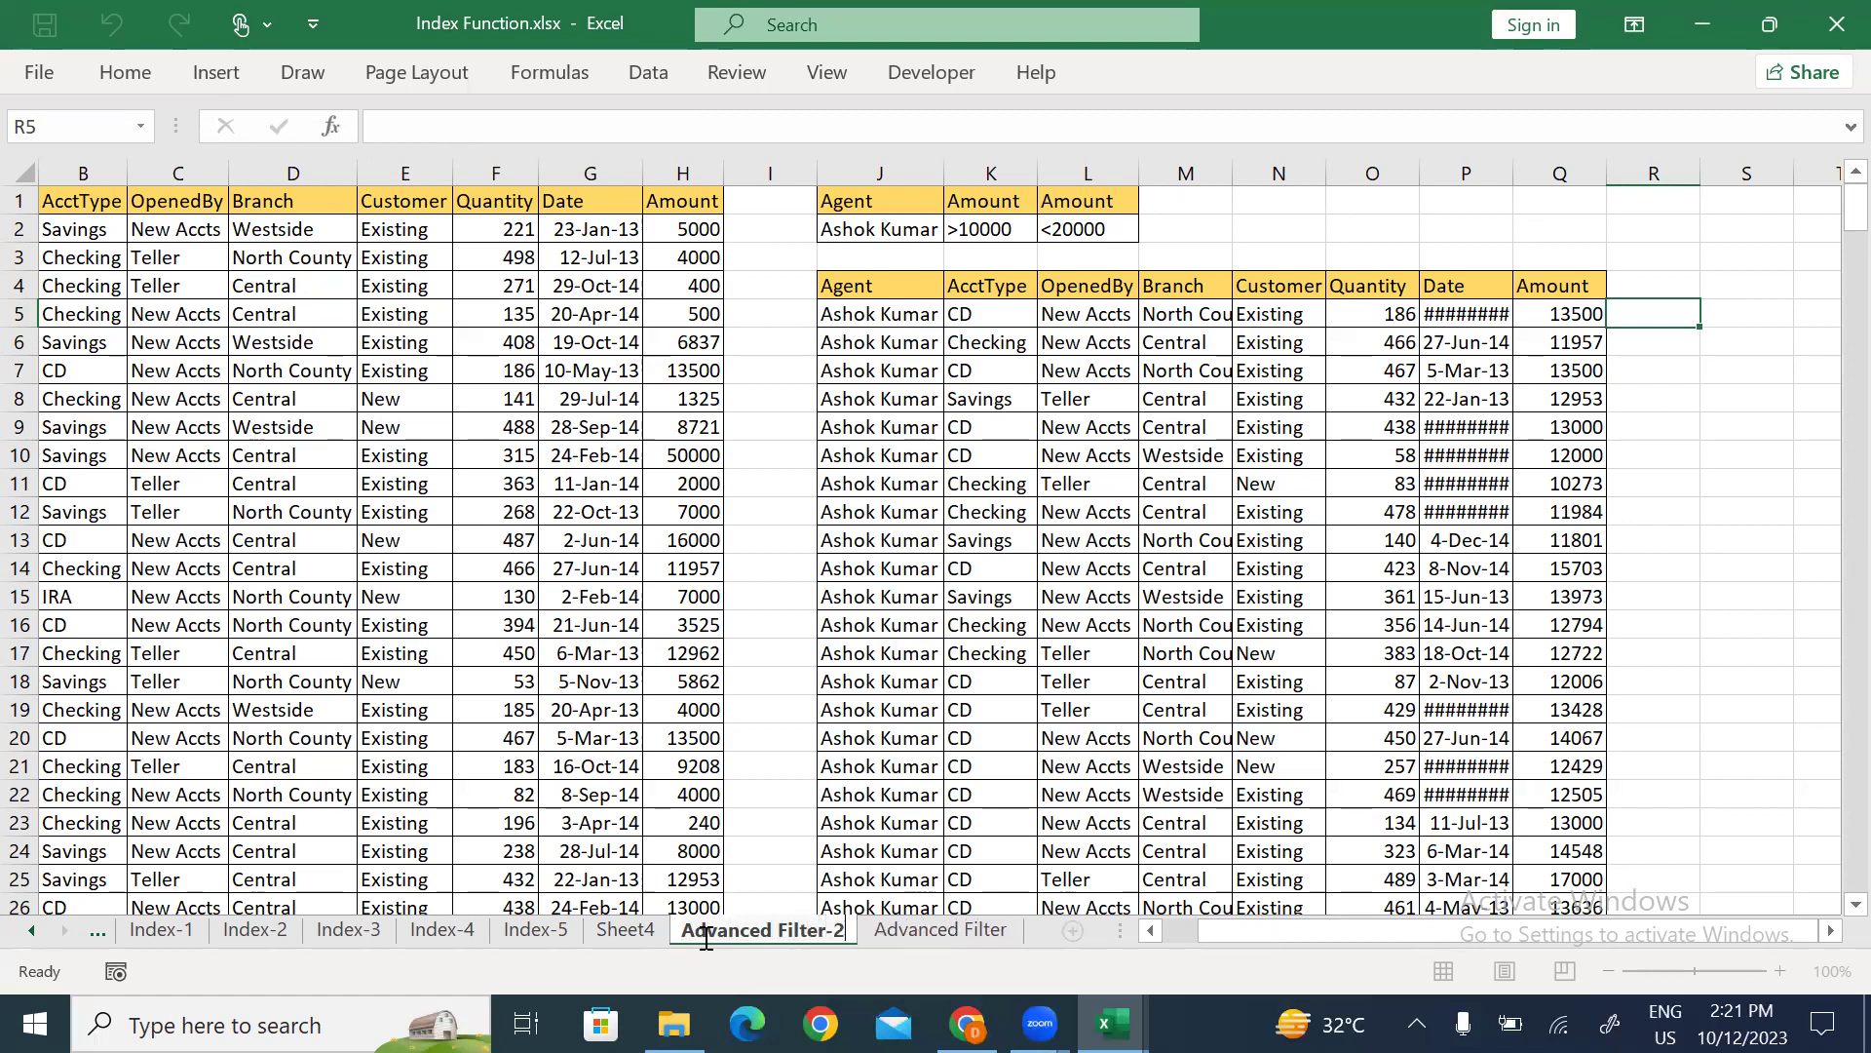
click(651, 733)
Rename Sheet4, the worksheet with the even and odd numbers, as Advanced Filter-1.
click(624, 929)
key(alt+o)
text(hr)
text(Ad)
text(va)
text(nced Filter)
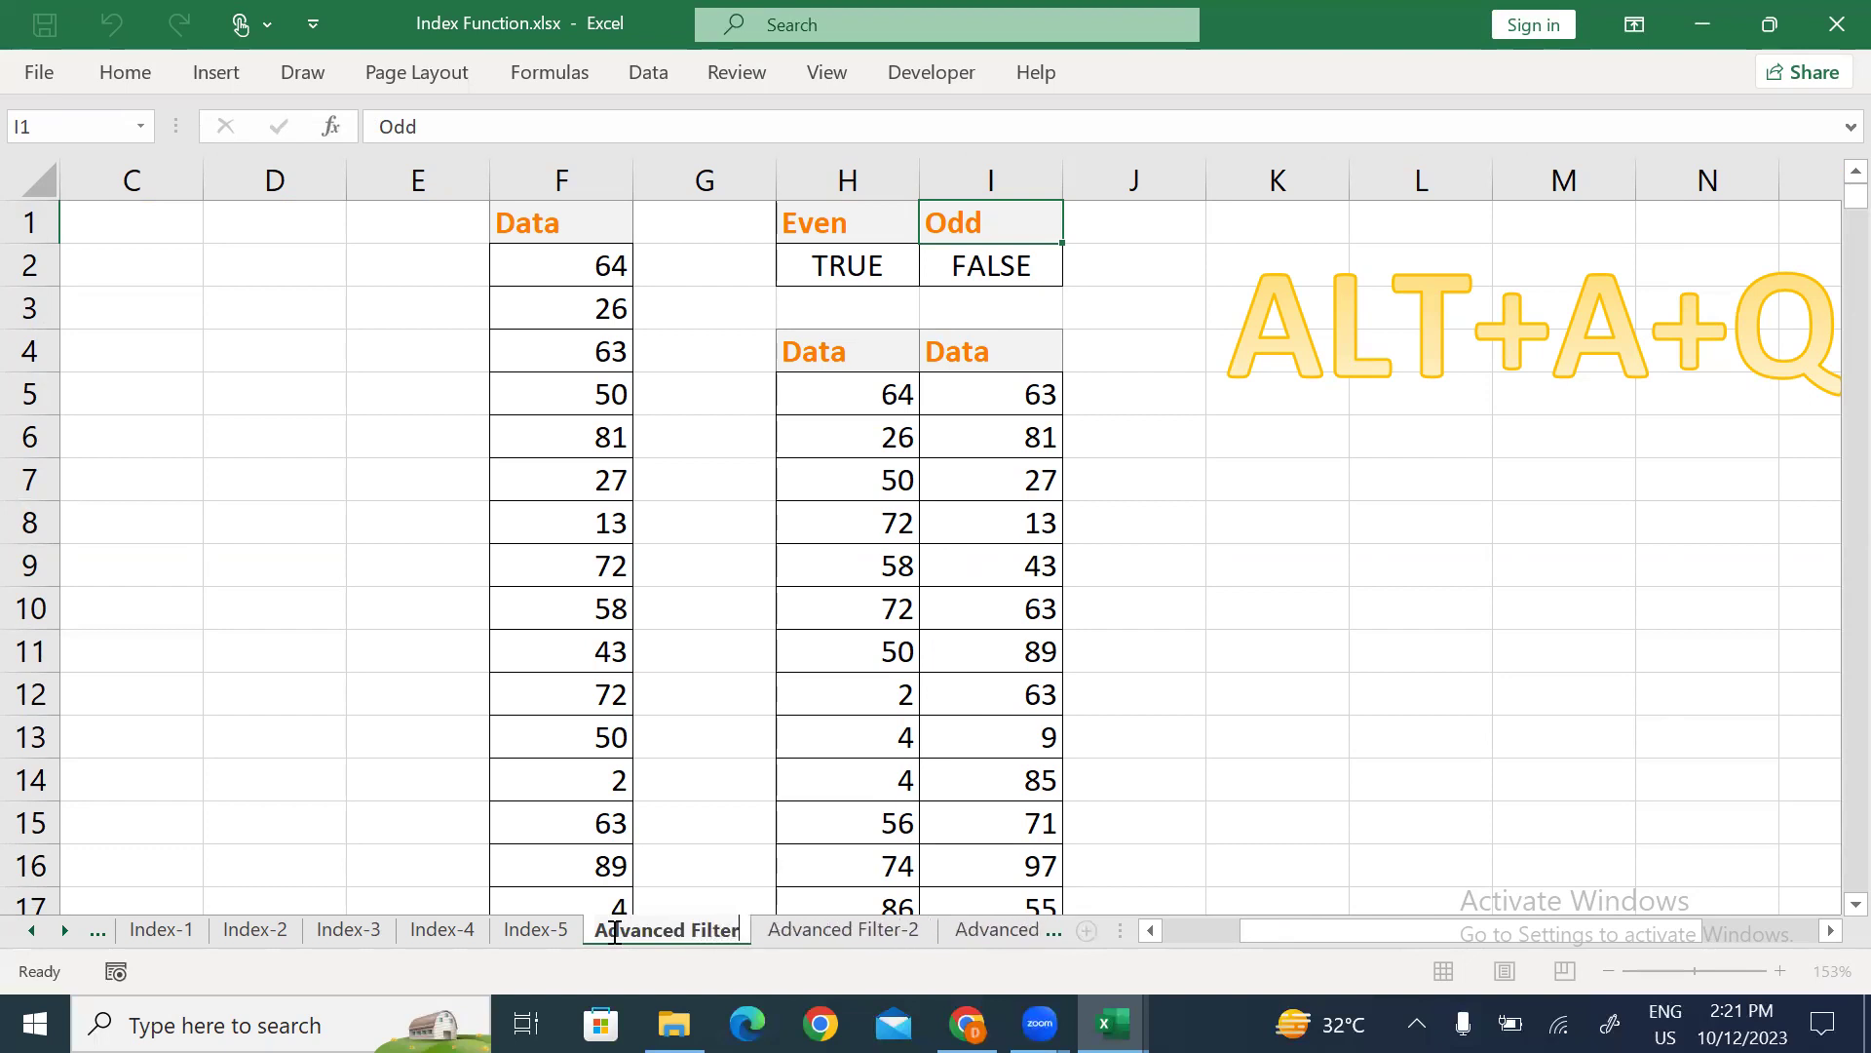
text(-1)
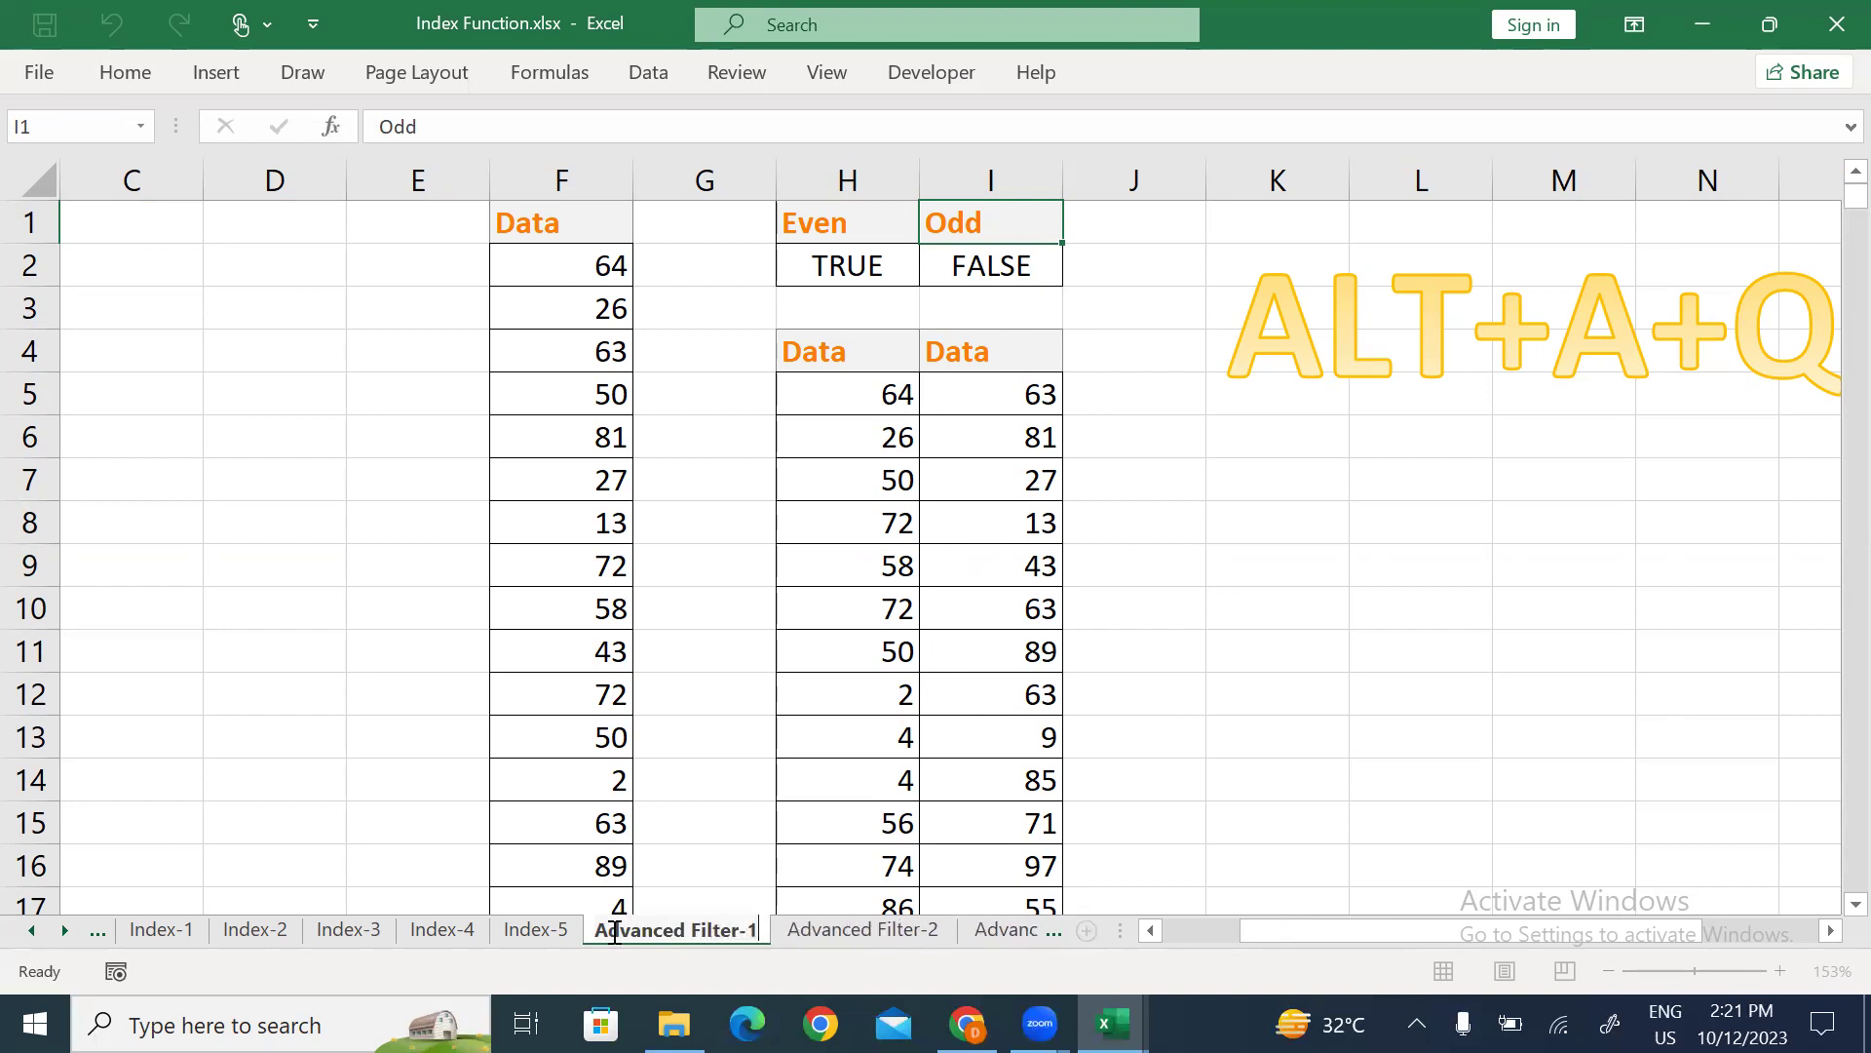
click(889, 775)
Rename the worksheet Advanced Filter, which separates whole and decimal numbers, as Advanced Filter-3.
click(1000, 934)
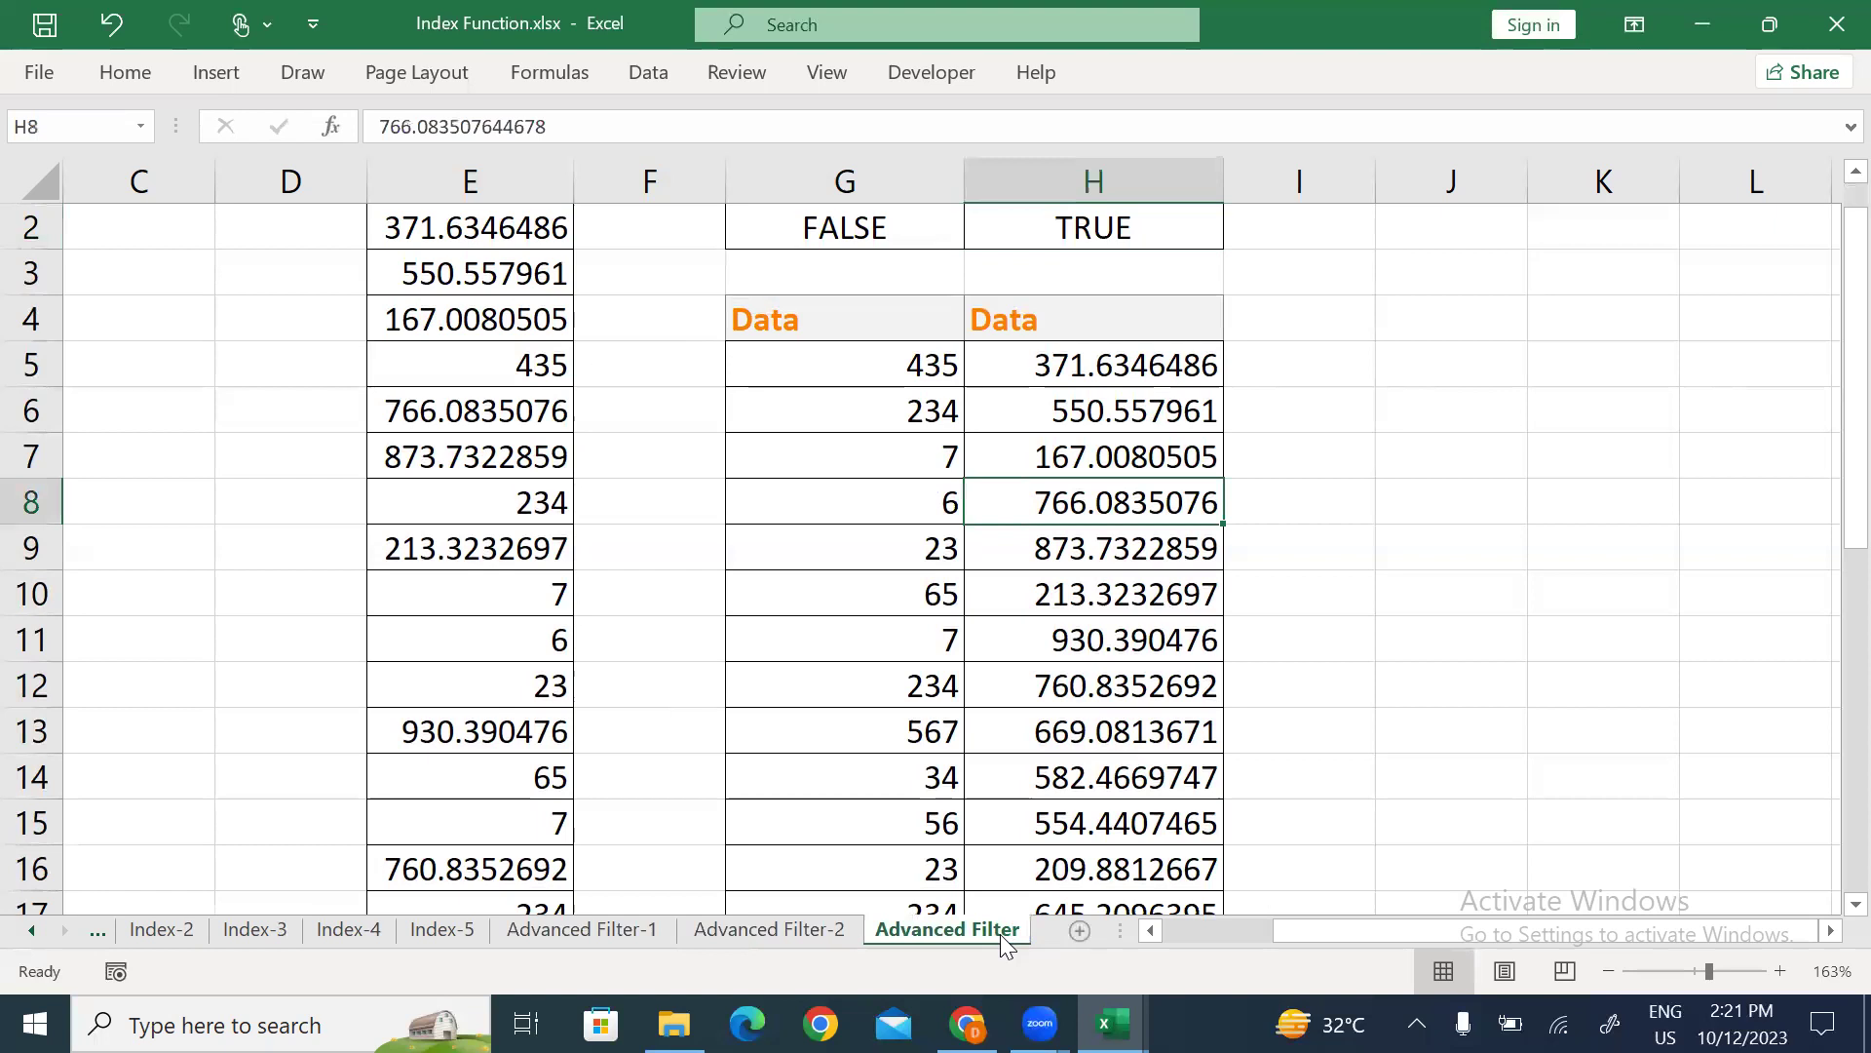
key(alt+o)
key(h)
text(r)
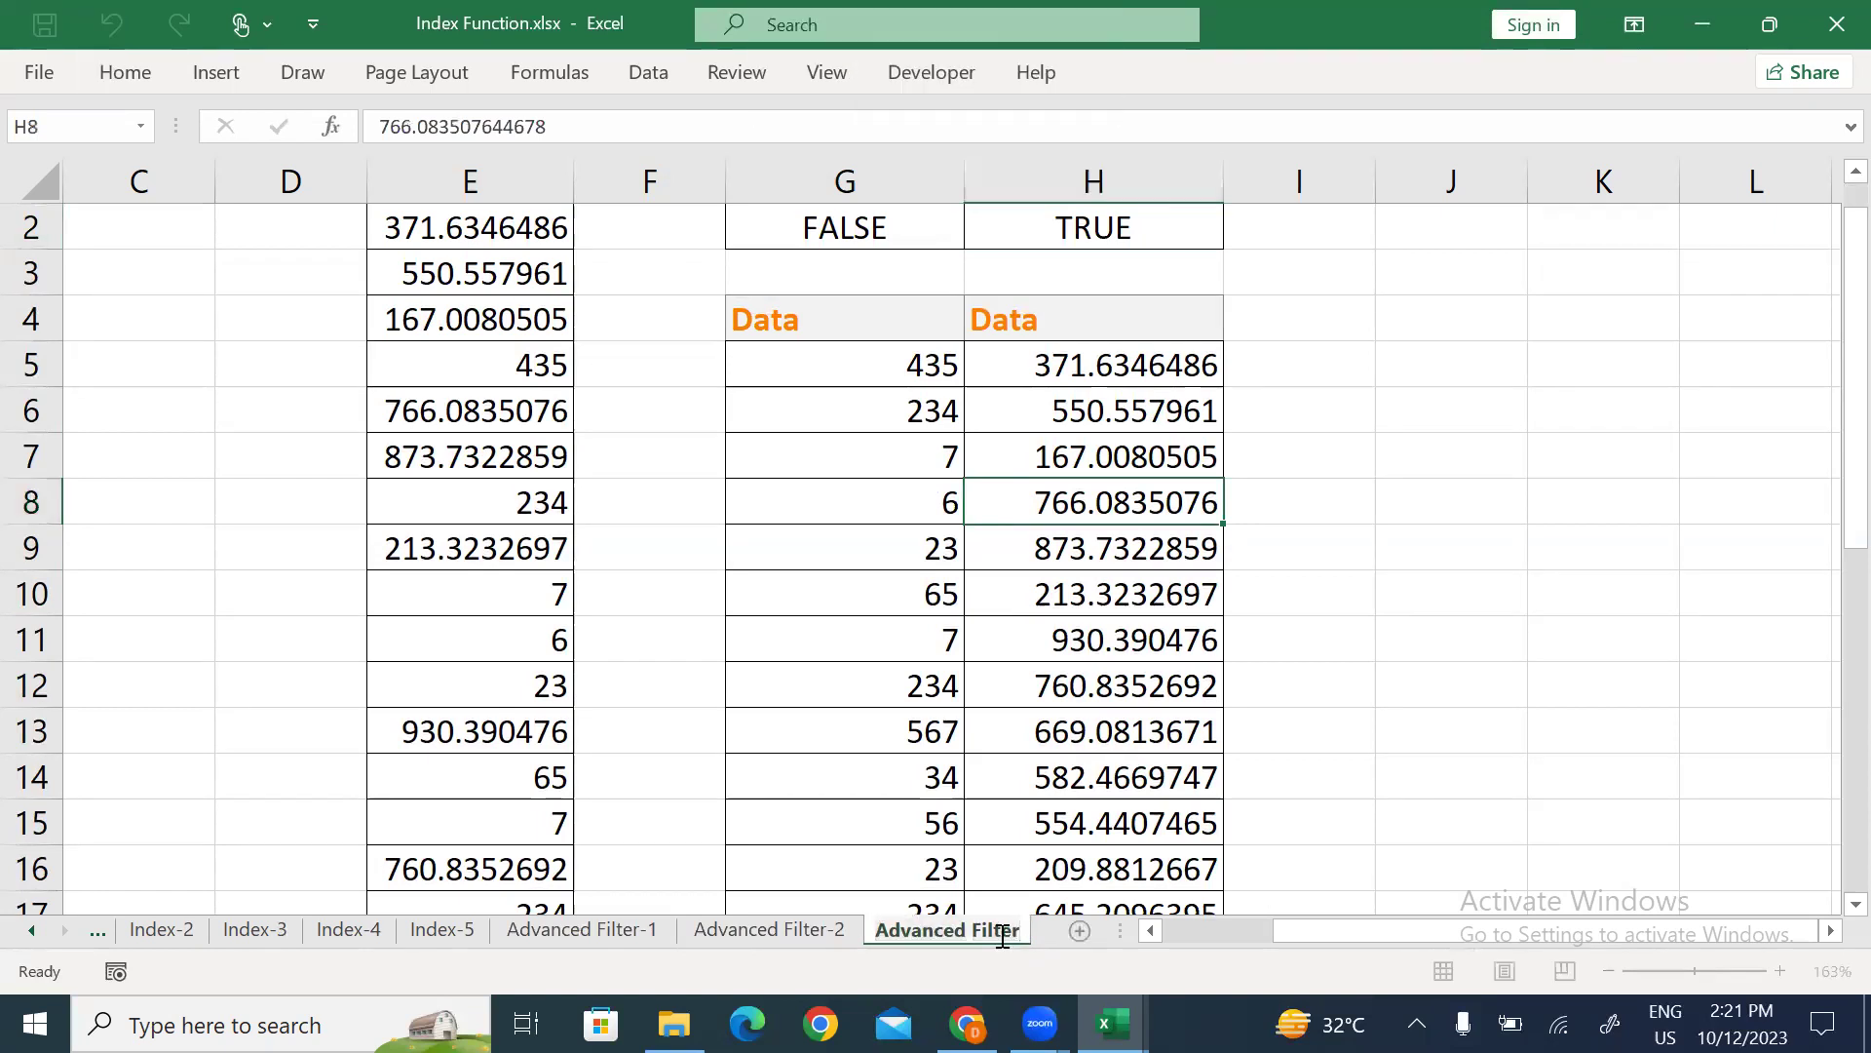
text(-3)
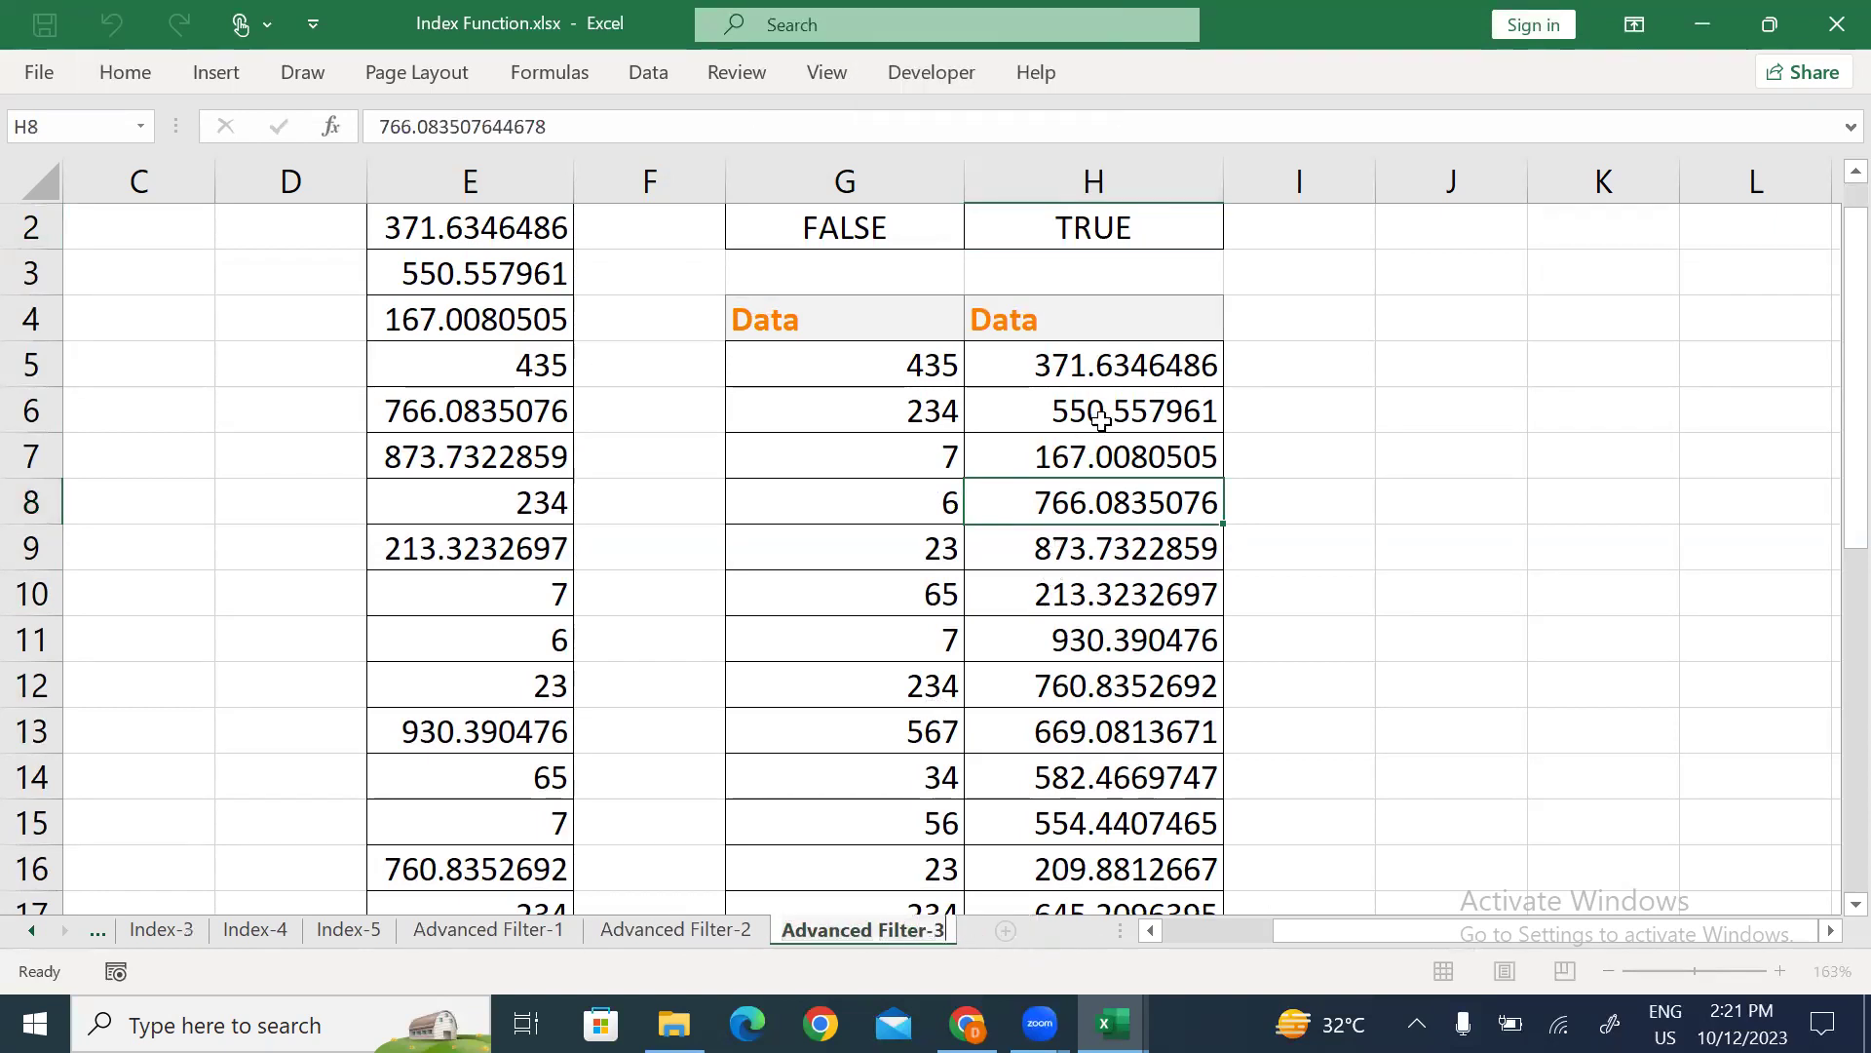
click(1102, 421)
Compare the source numbers in column E with the extracted whole and decimal numbers in columns G and H.
drag(839, 329, 1102, 638)
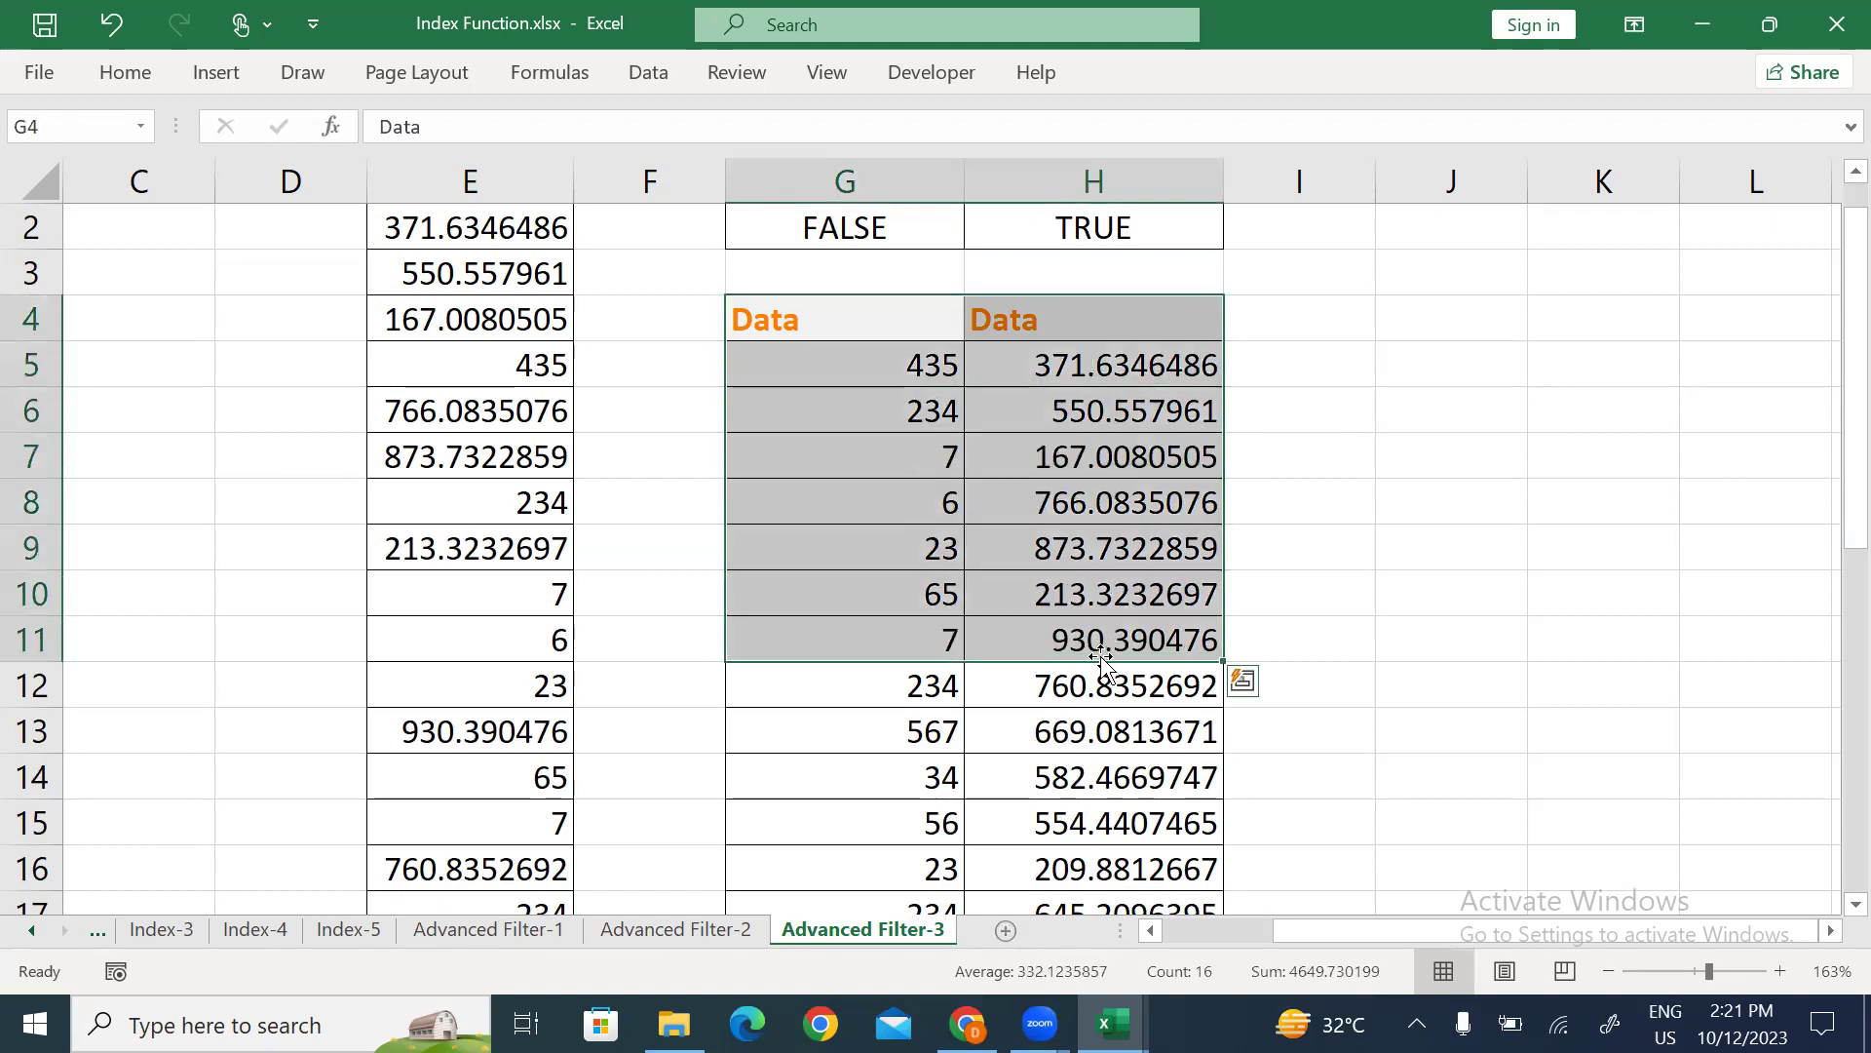
click(1094, 641)
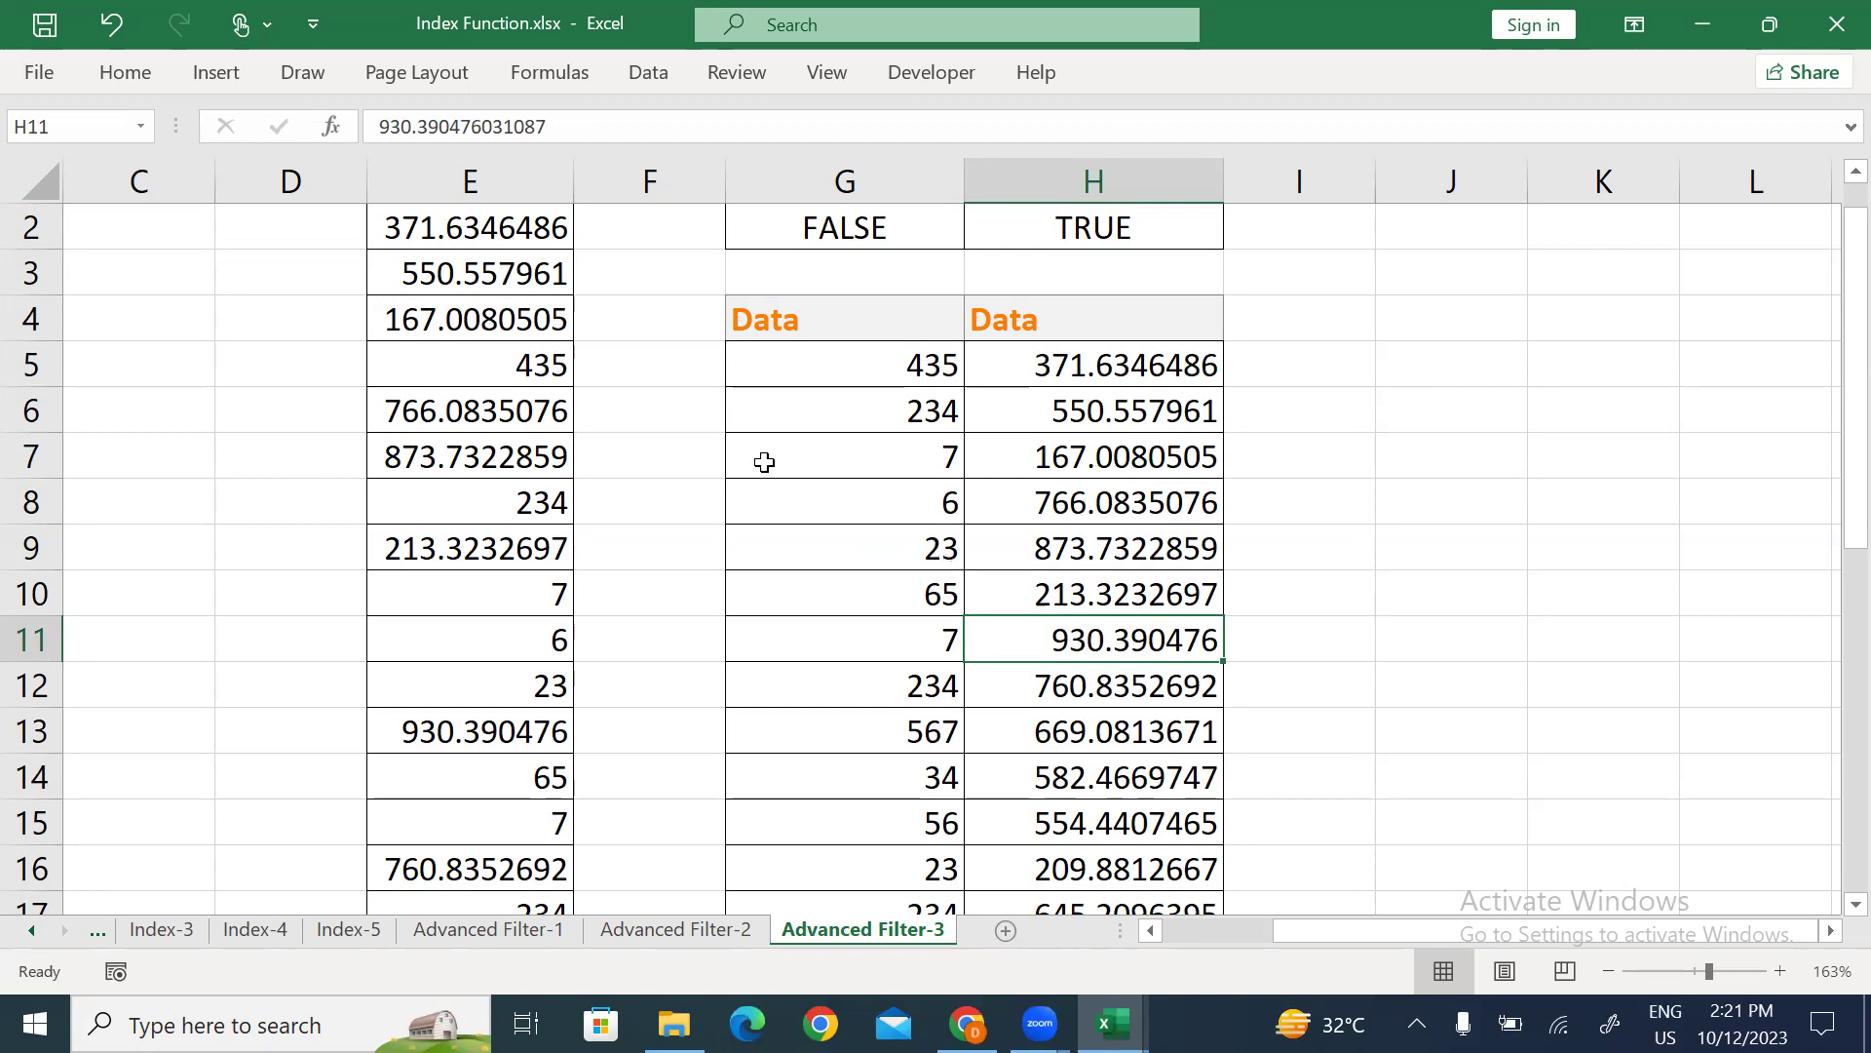
drag(478, 263, 481, 931)
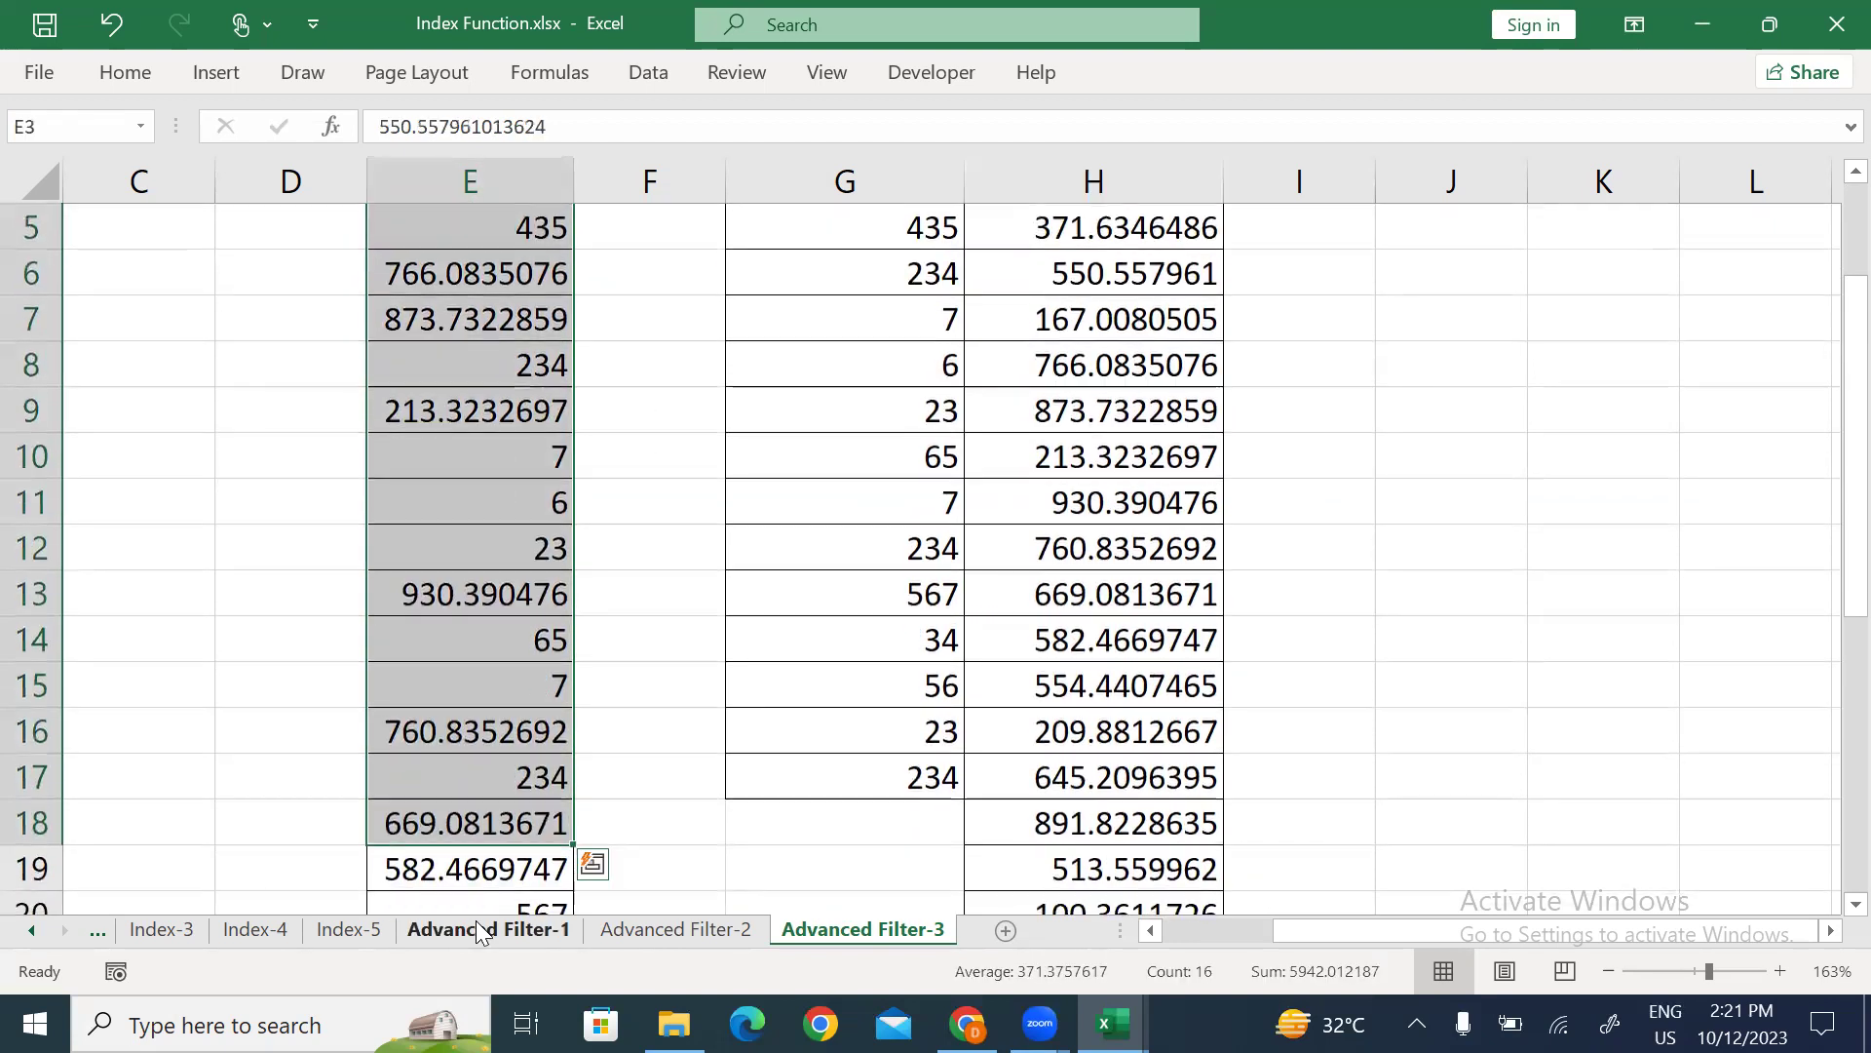
click(423, 459)
key(ctrl+Up)
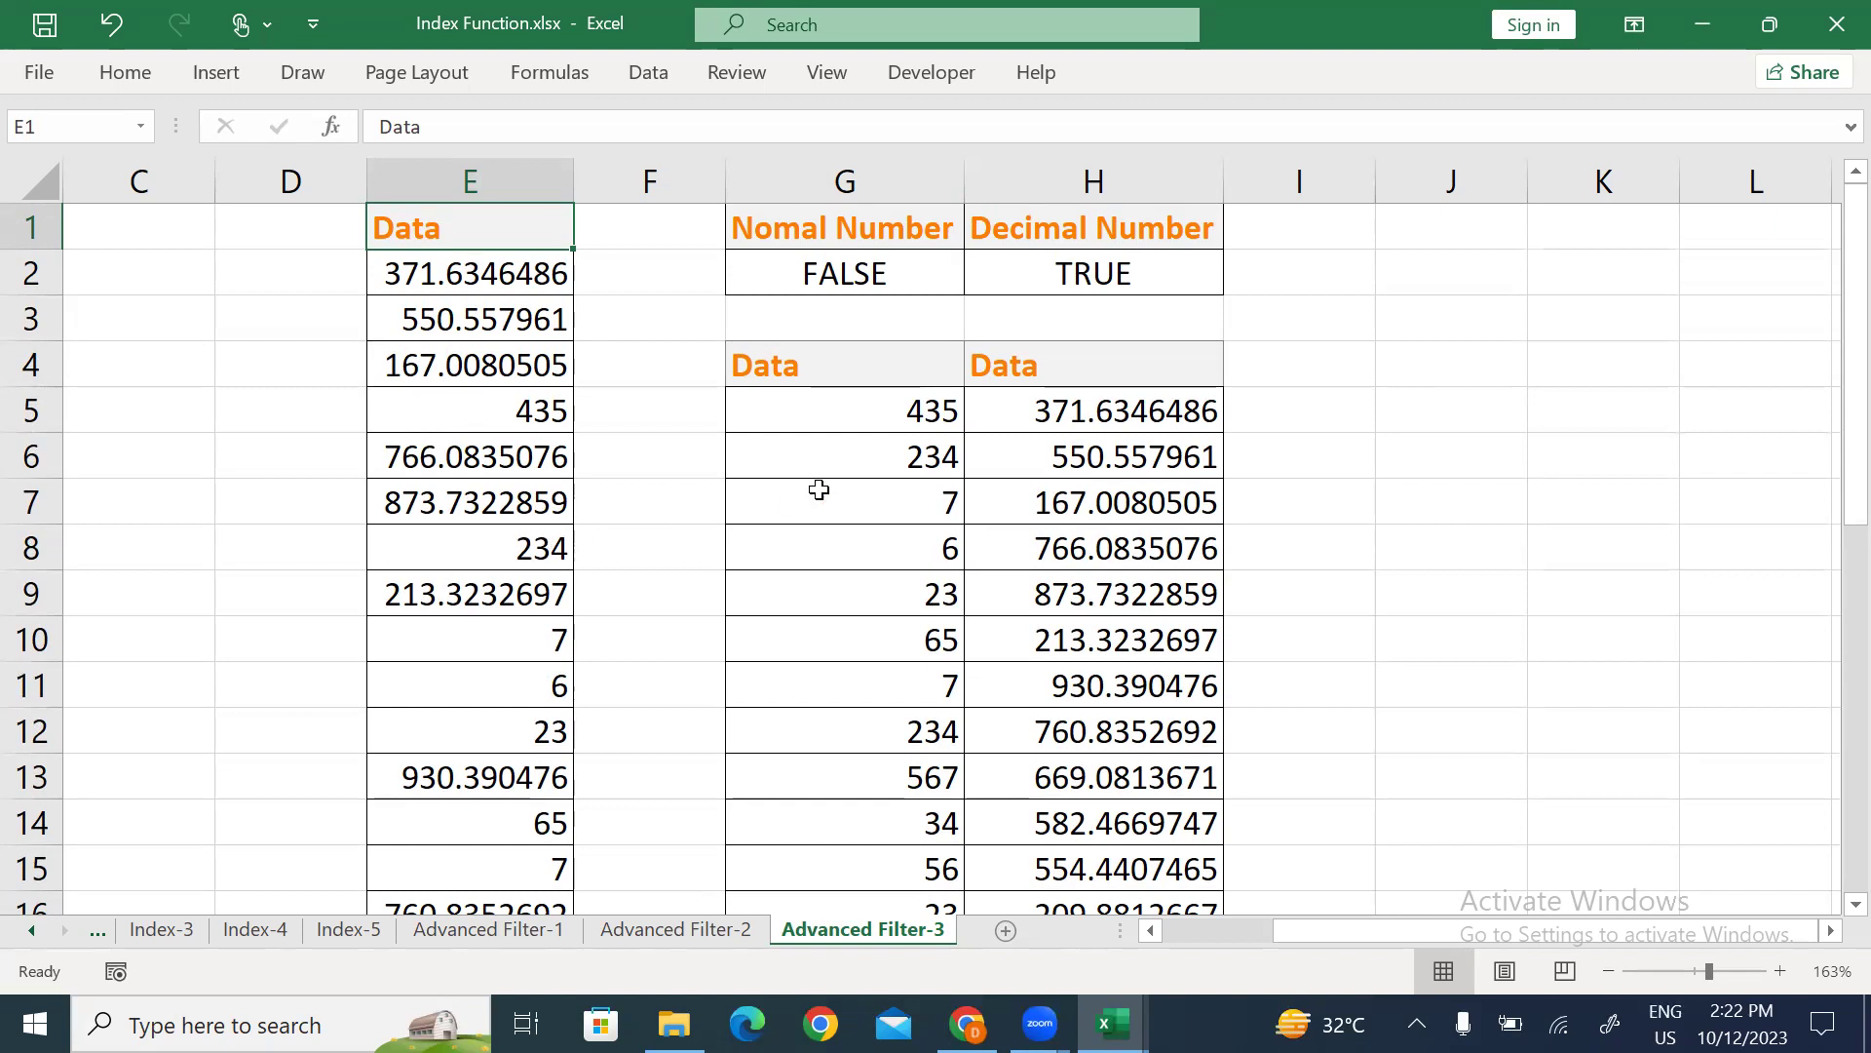
click(838, 366)
drag(838, 367, 1055, 629)
click(1056, 628)
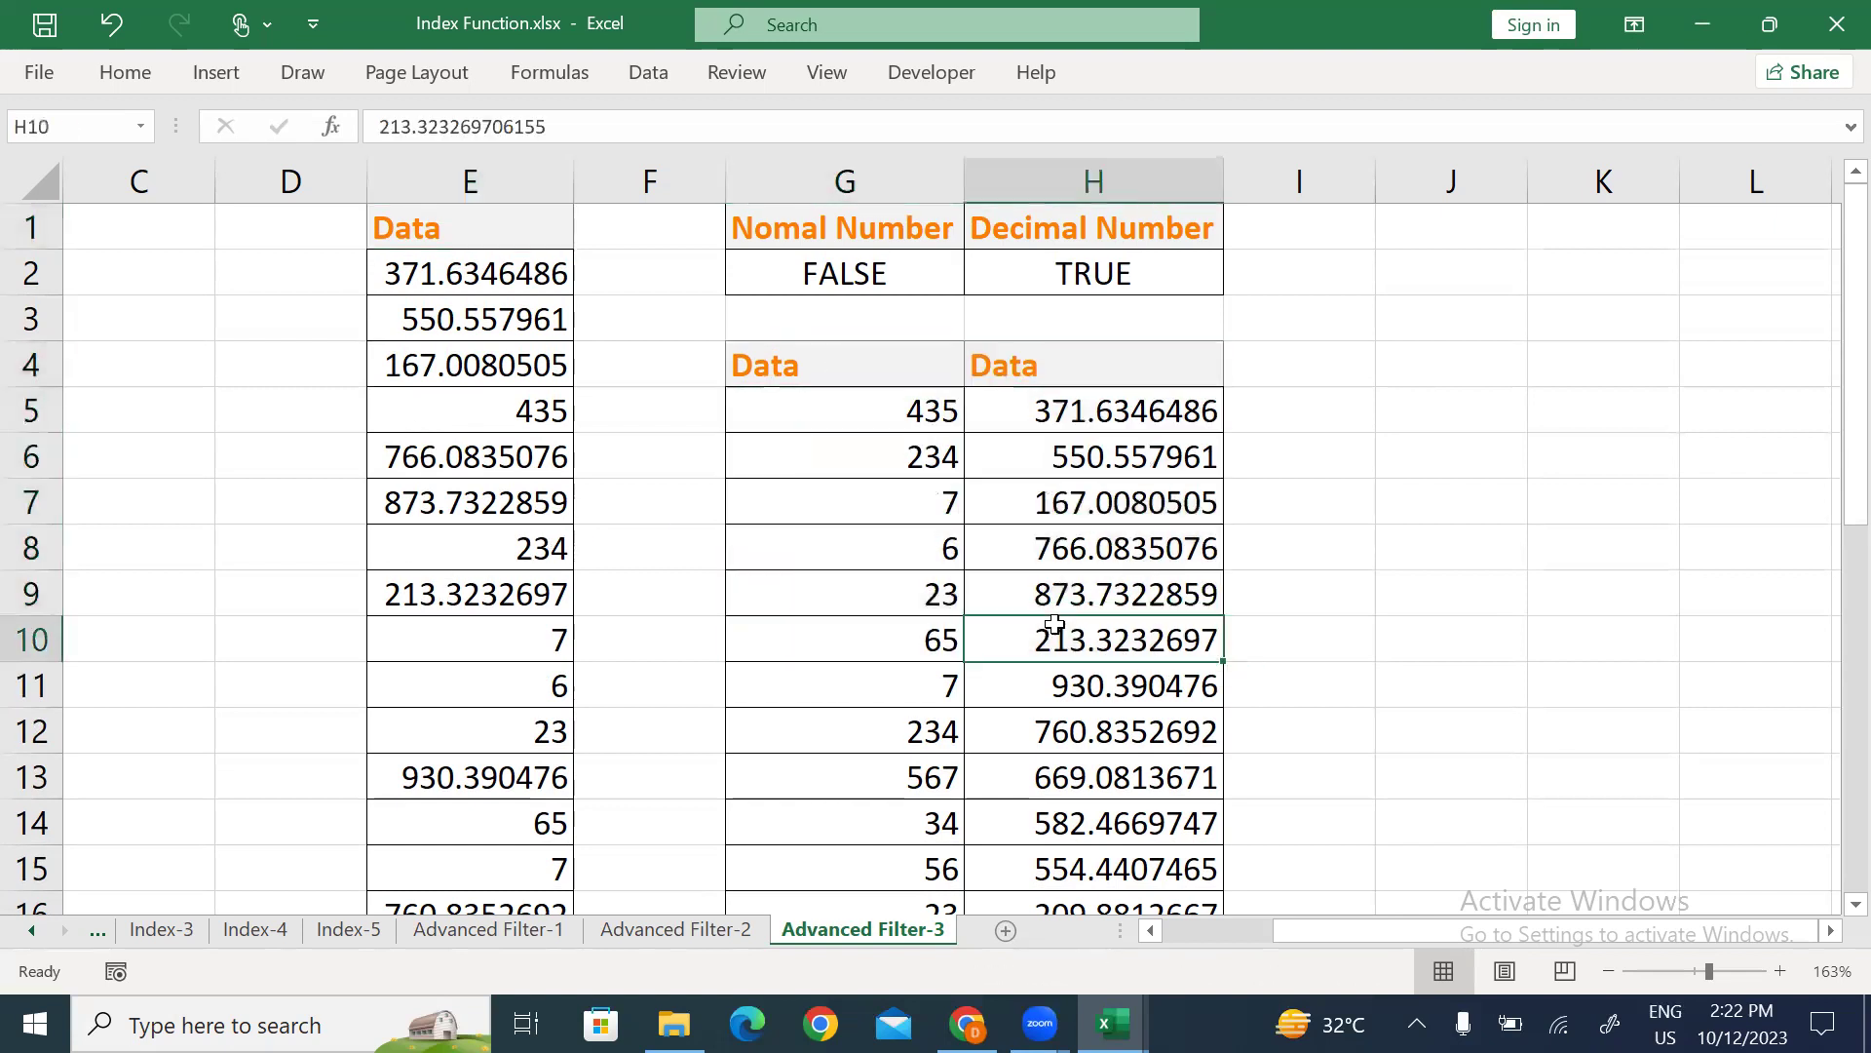